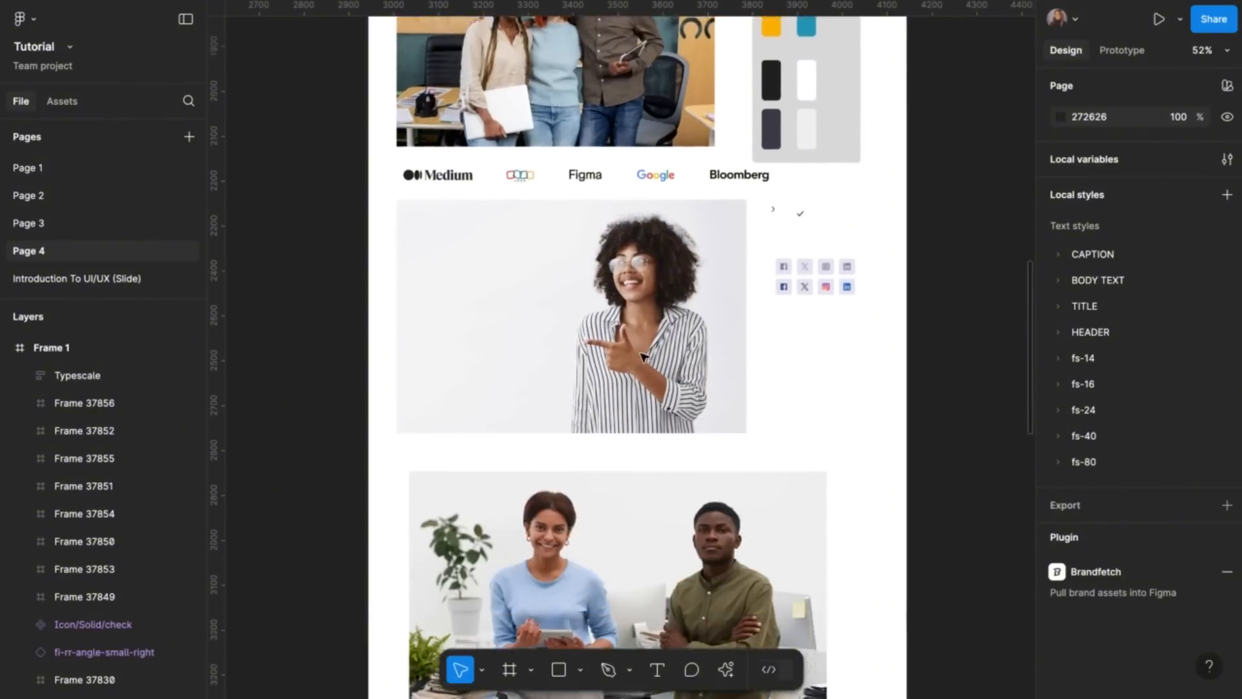
Examine the copy, colour palettes, photos, client logos, social icons and type scale collected in Frame 1
scroll(809, 189, up, 2)
scroll(805, 193, up, 1)
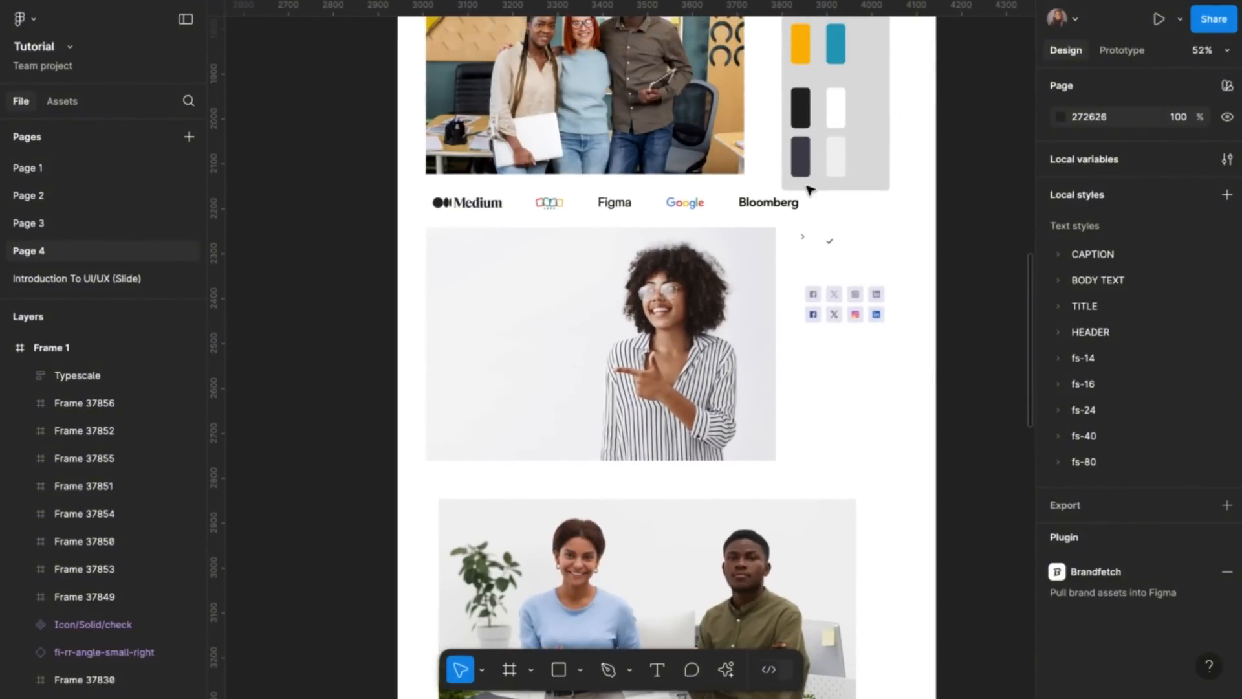
scroll(768, 251, down, 3)
scroll(767, 252, down, 20)
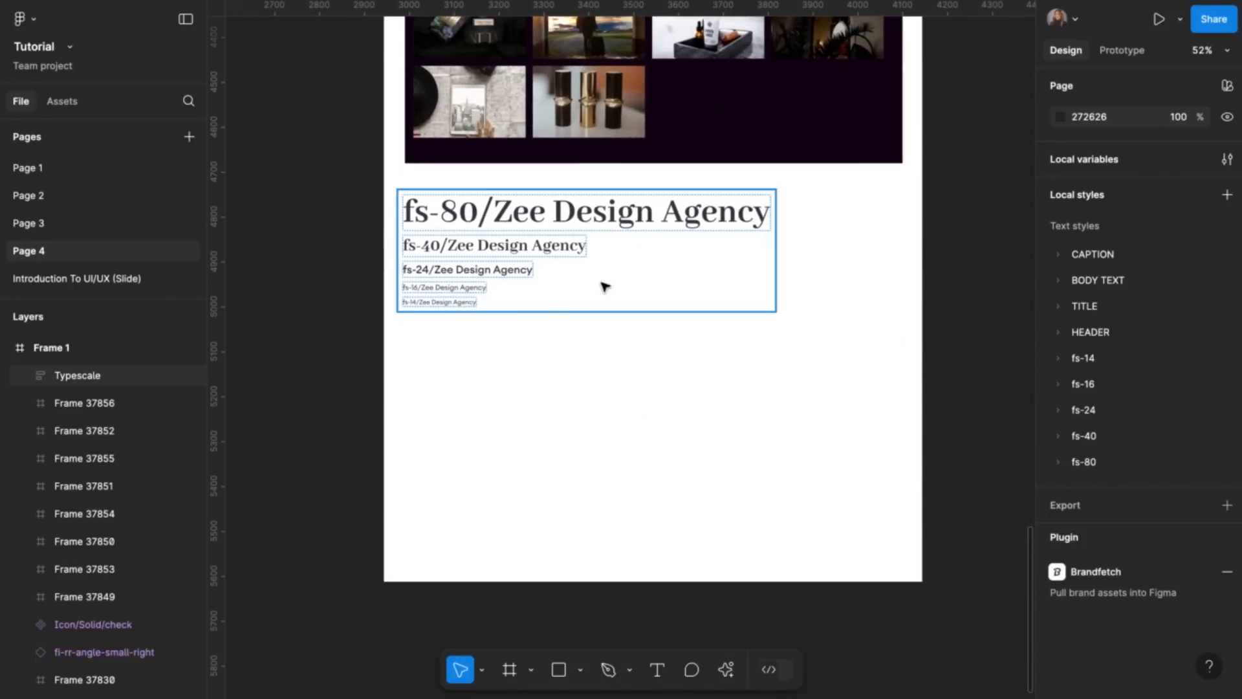
scroll(738, 248, up, 2)
scroll(739, 249, up, 20)
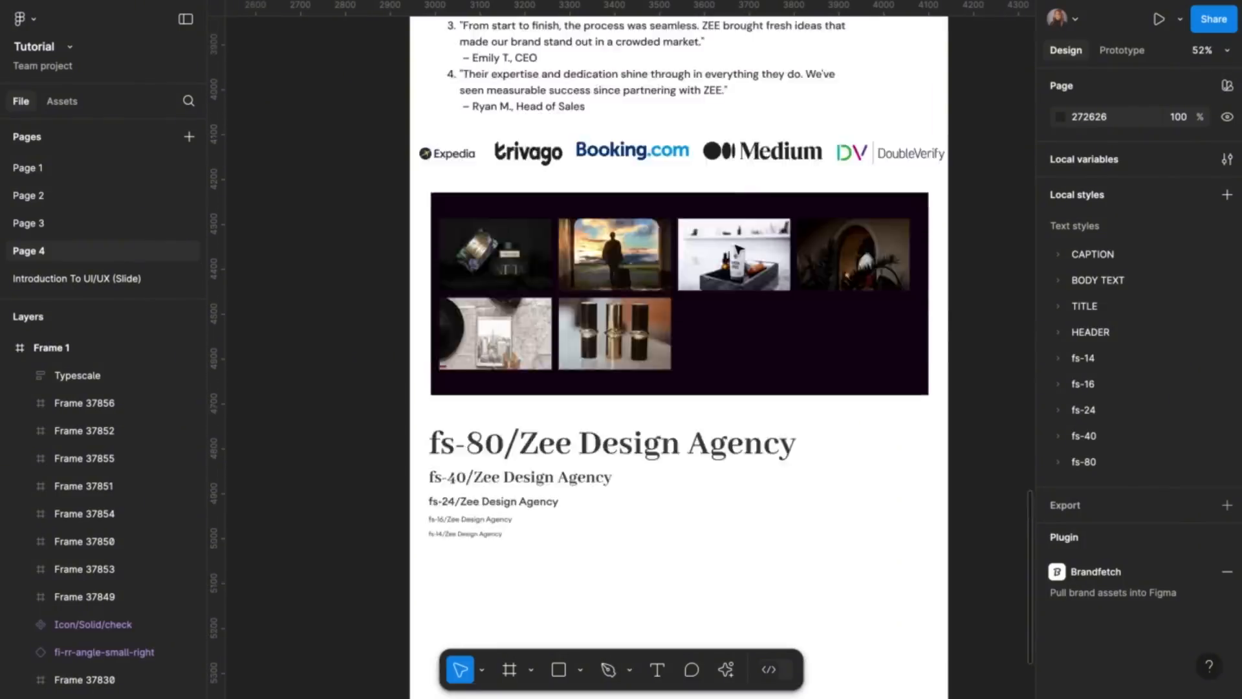
scroll(739, 249, up, 10)
scroll(740, 249, left, 3)
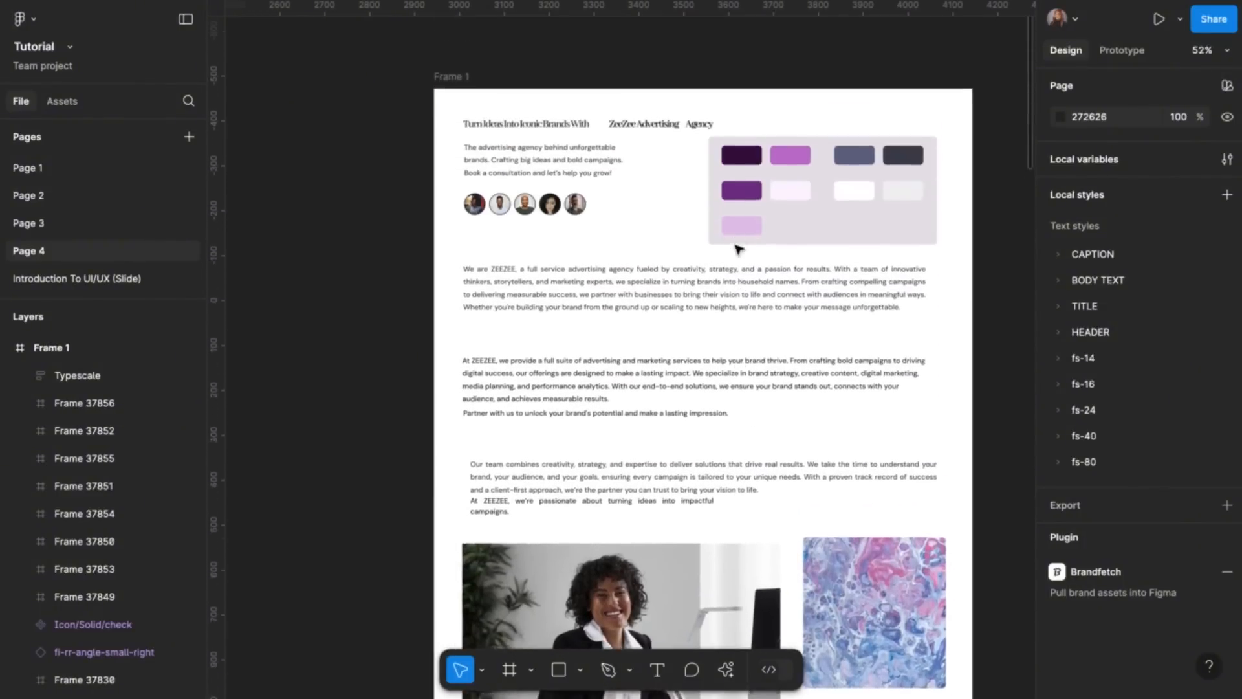
scroll(700, 247, left, 1)
scroll(701, 246, down, 1)
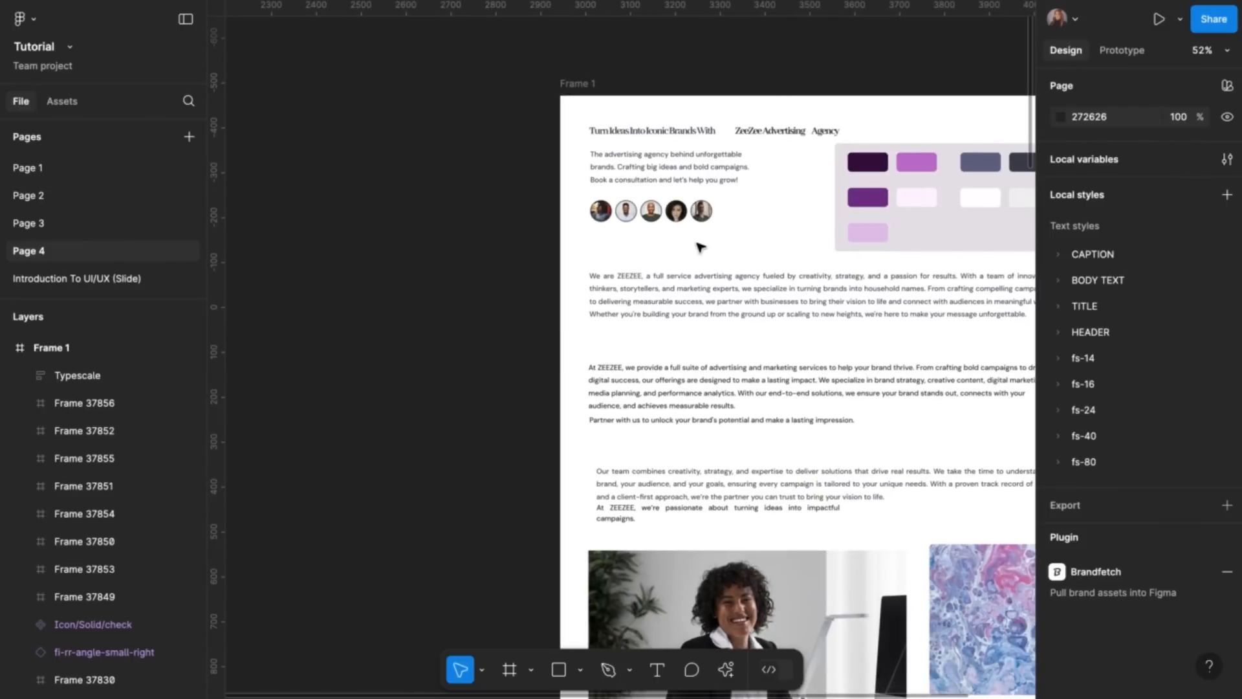
scroll(701, 246, down, 1)
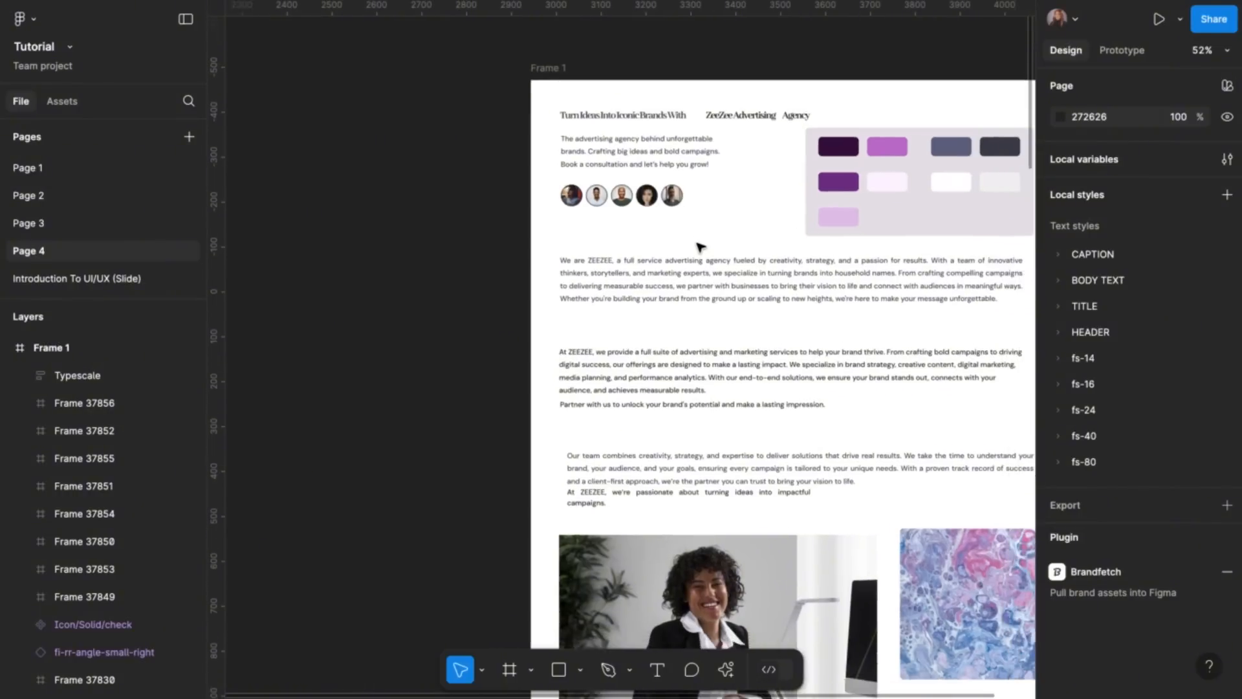
scroll(699, 249, down, 3)
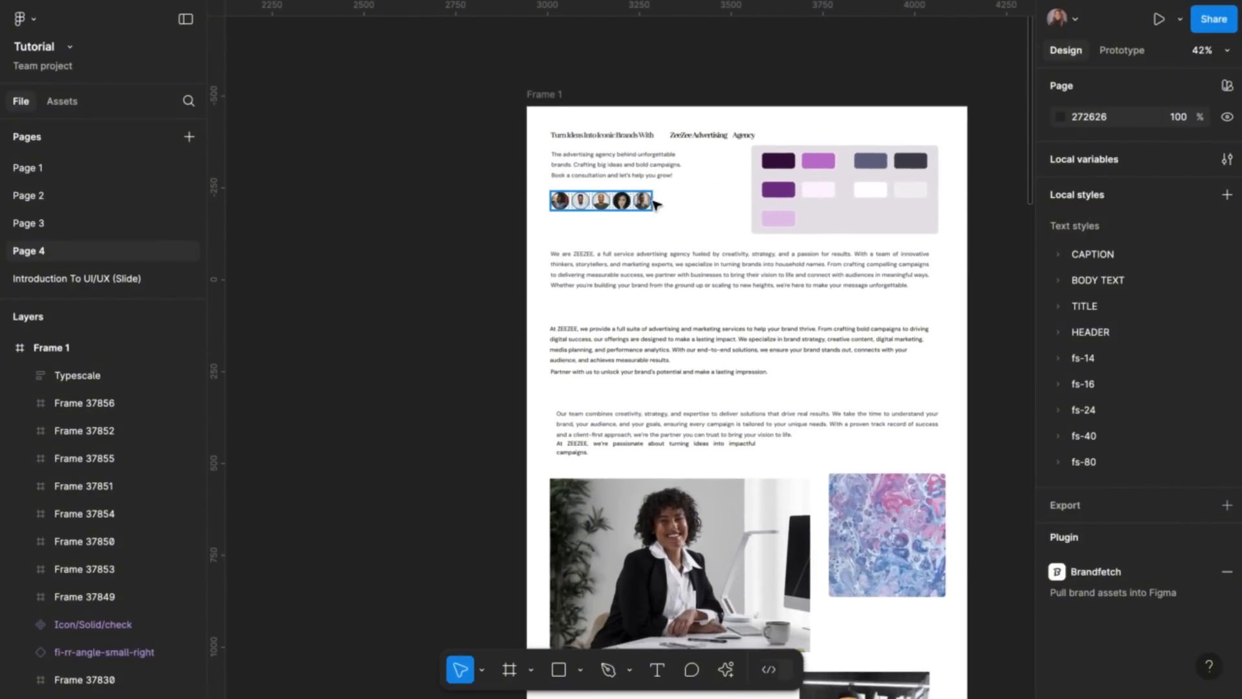
Create a new frame on the canvas from the Desktop 1440 × 1024 preset
scroll(698, 220, left, 4)
scroll(698, 185, left, 2)
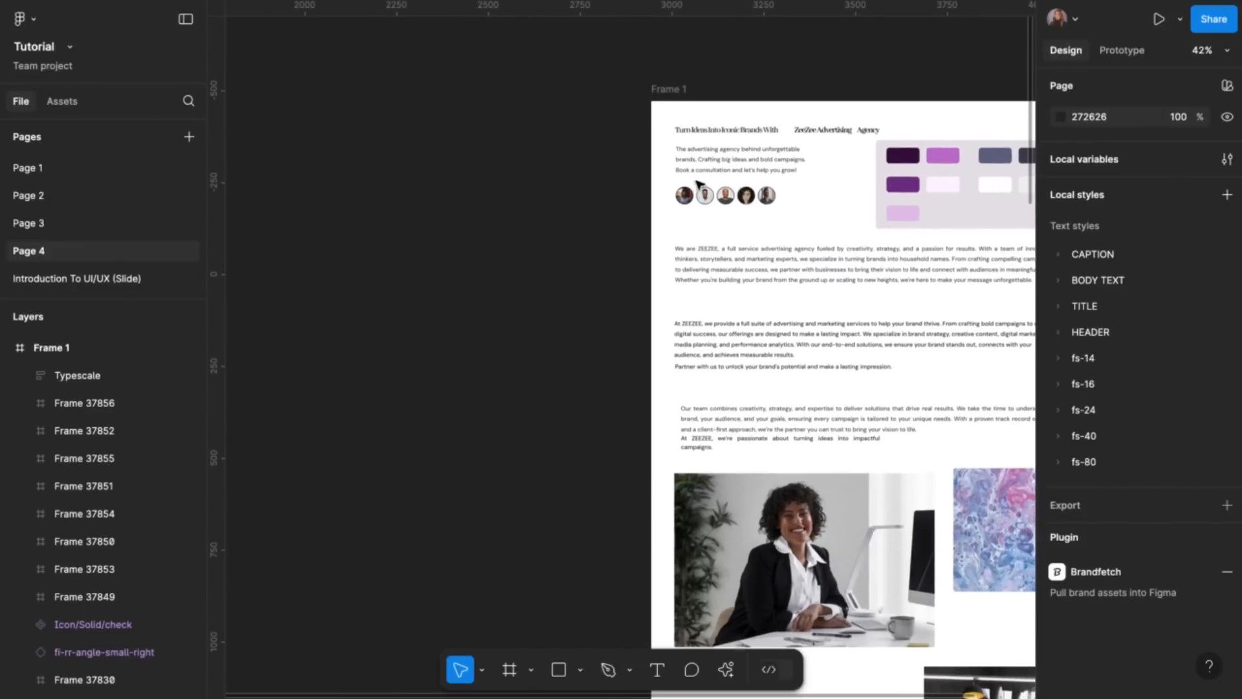
scroll(681, 158, left, 4)
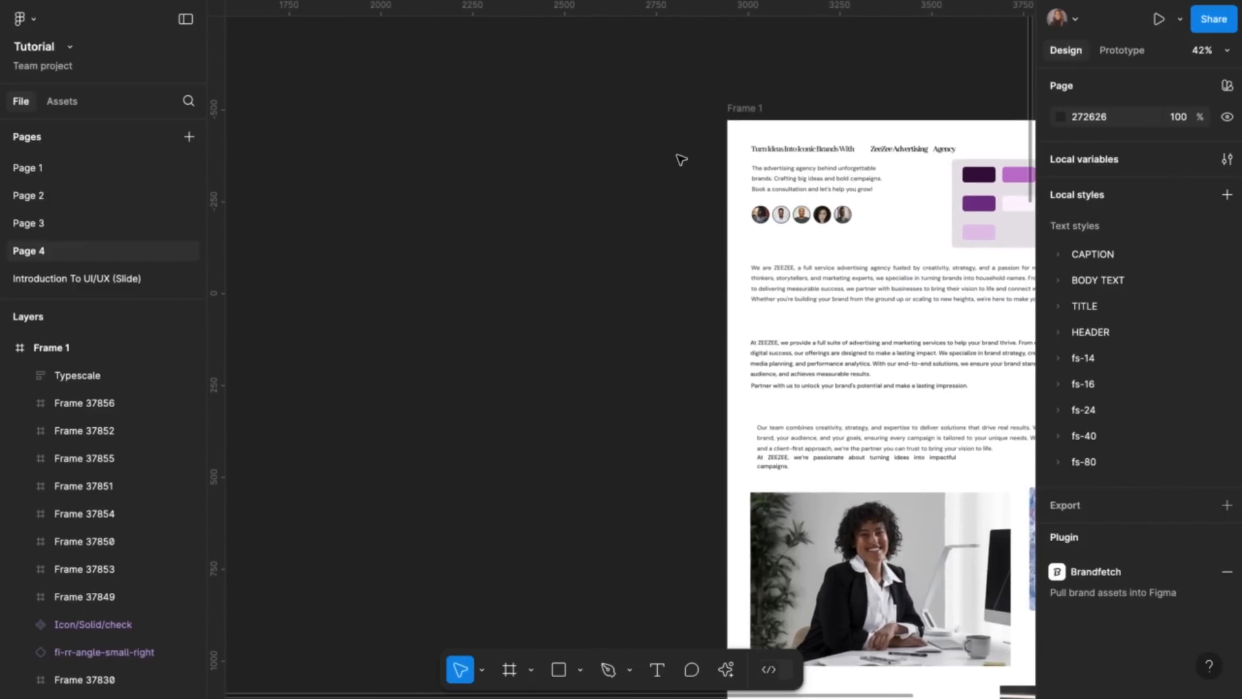
scroll(681, 160, left, 4)
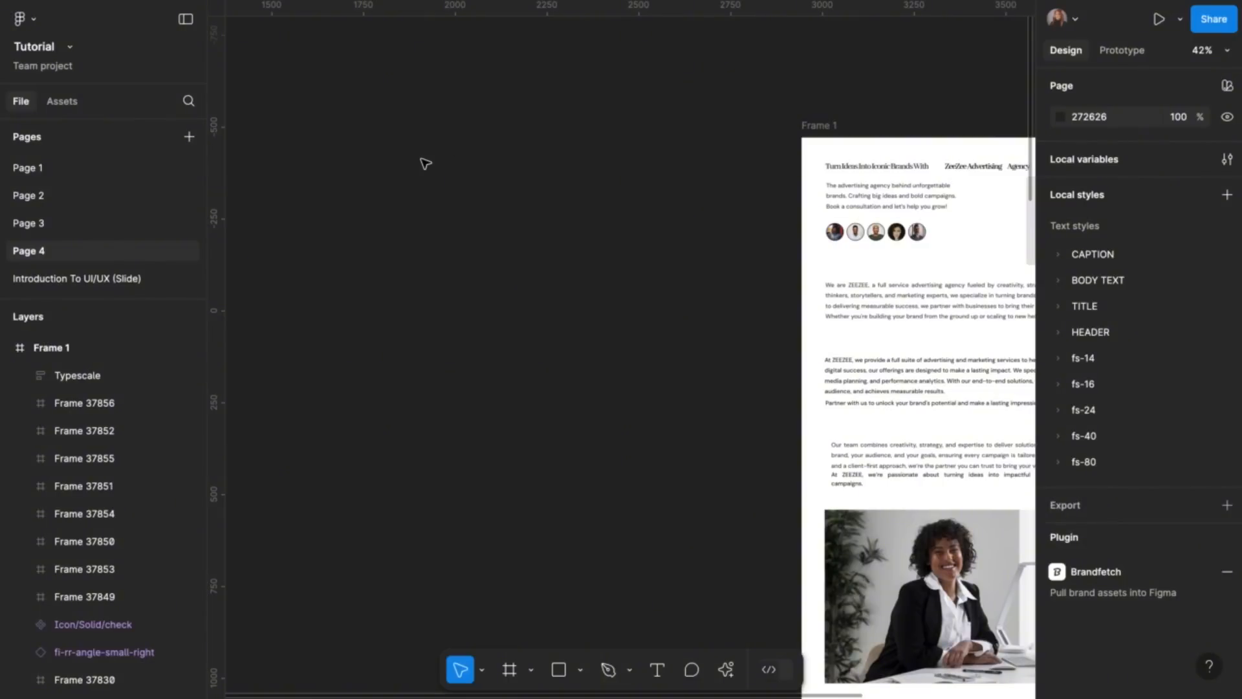
key(f)
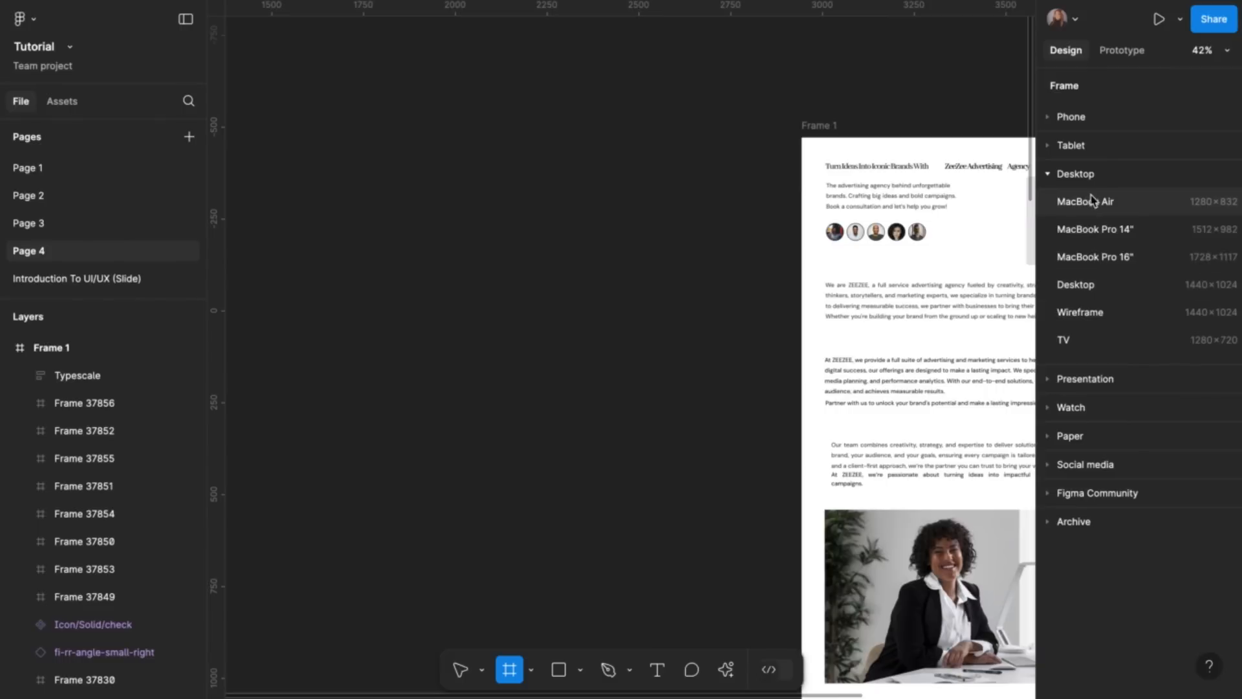
click(1076, 286)
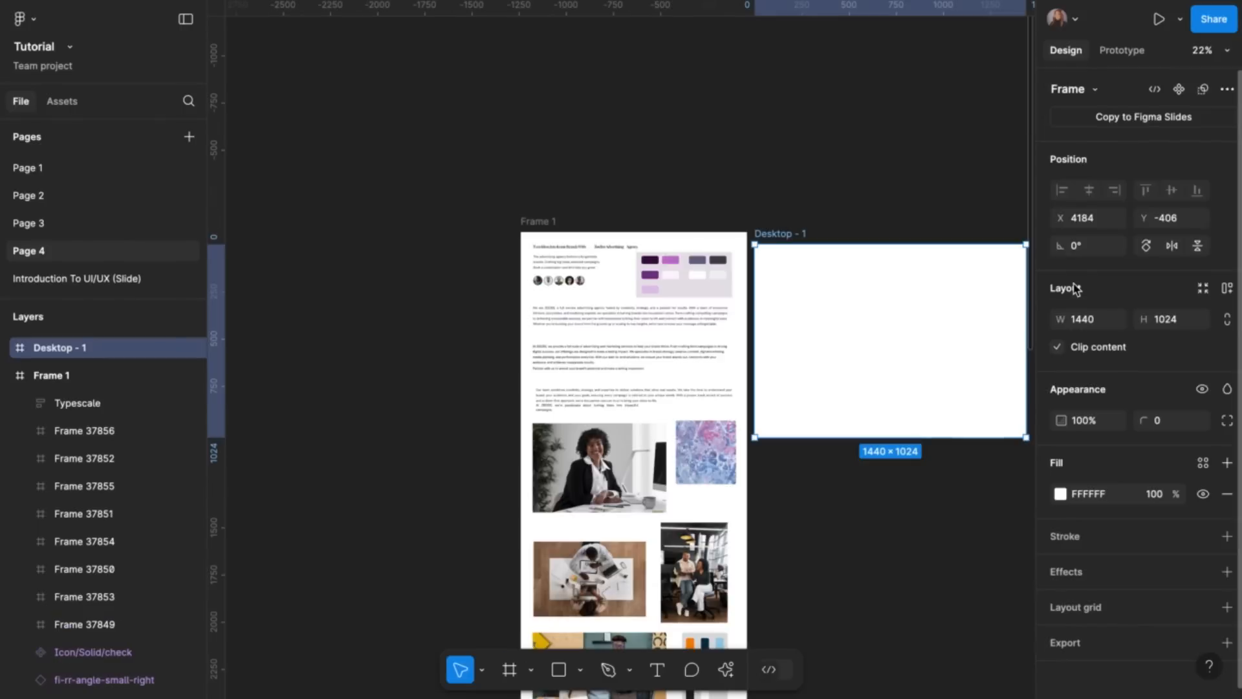
Move the new desktop frame to the left side of Frame 1 with top edges aligned, at X 1402, Y -471
drag(786, 234, 267, 195)
scroll(267, 195, left, 3)
drag(451, 156, 440, 193)
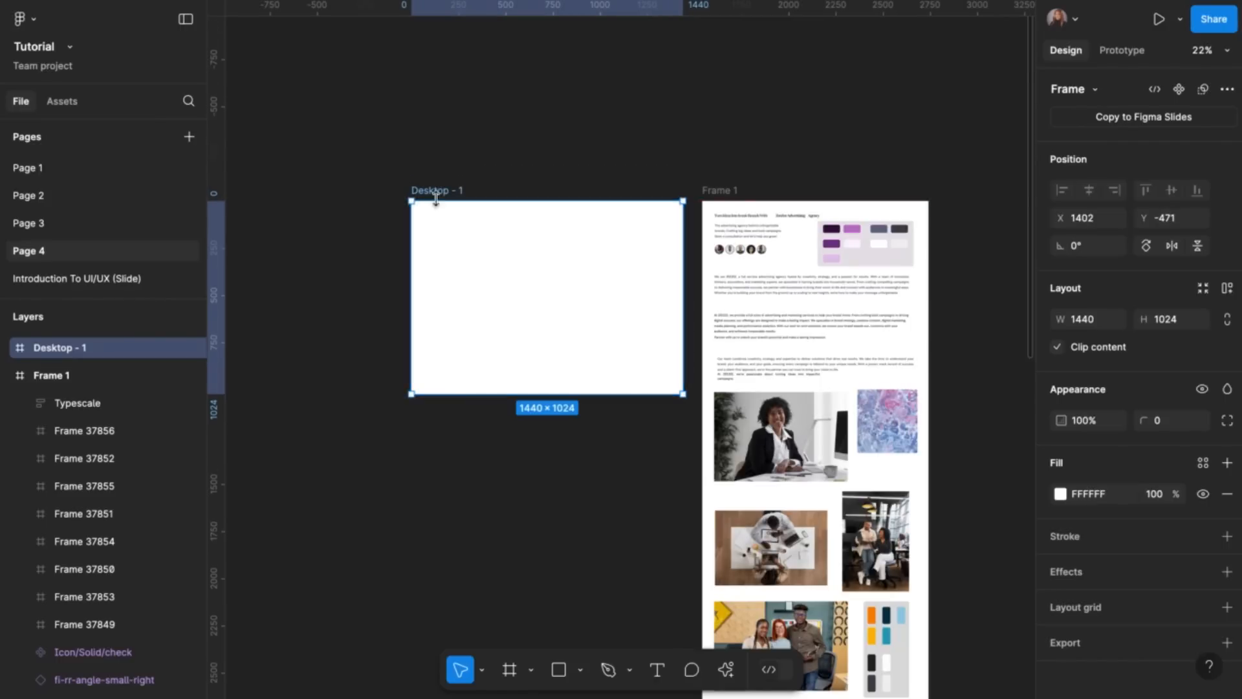
Rename the desktop frame as Home
scroll(437, 196, up, 3)
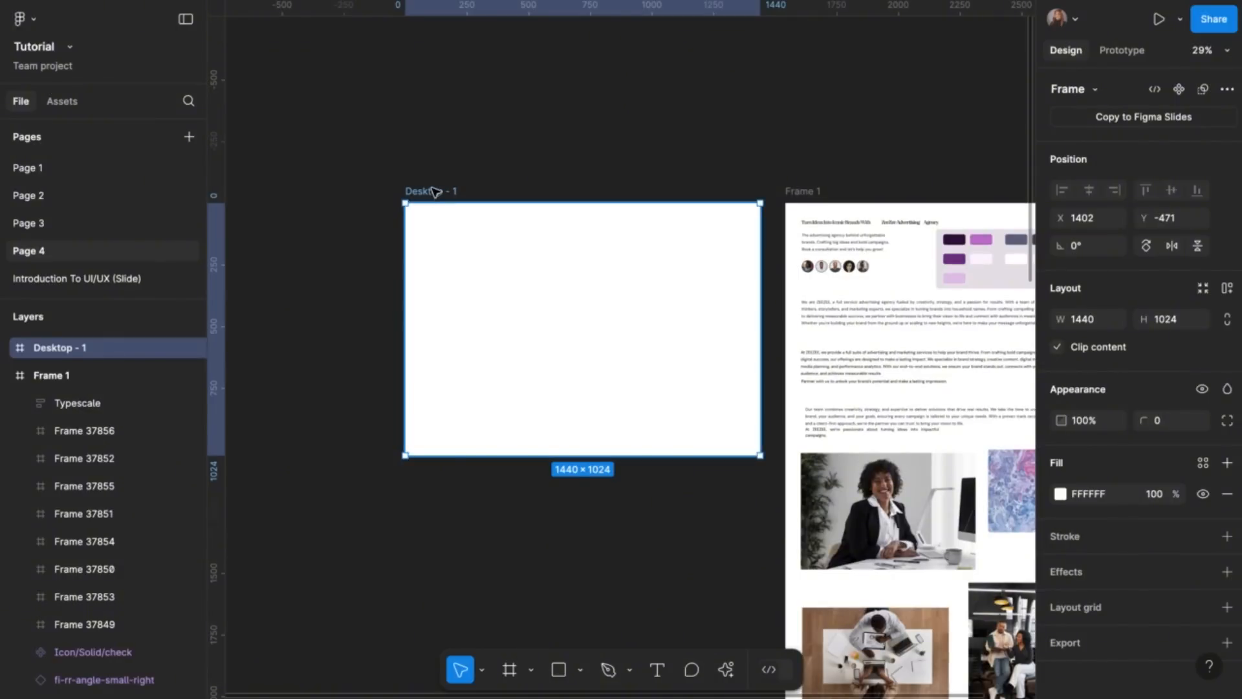
double_click(434, 190)
text(Home)
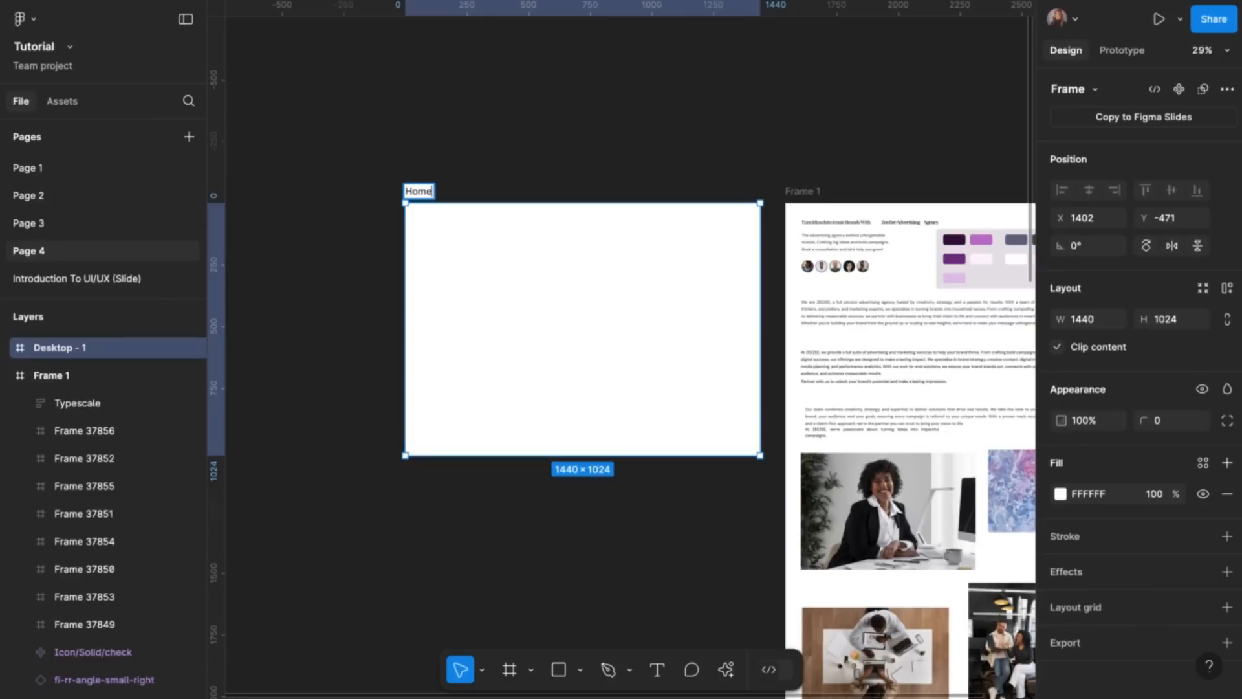
click(484, 187)
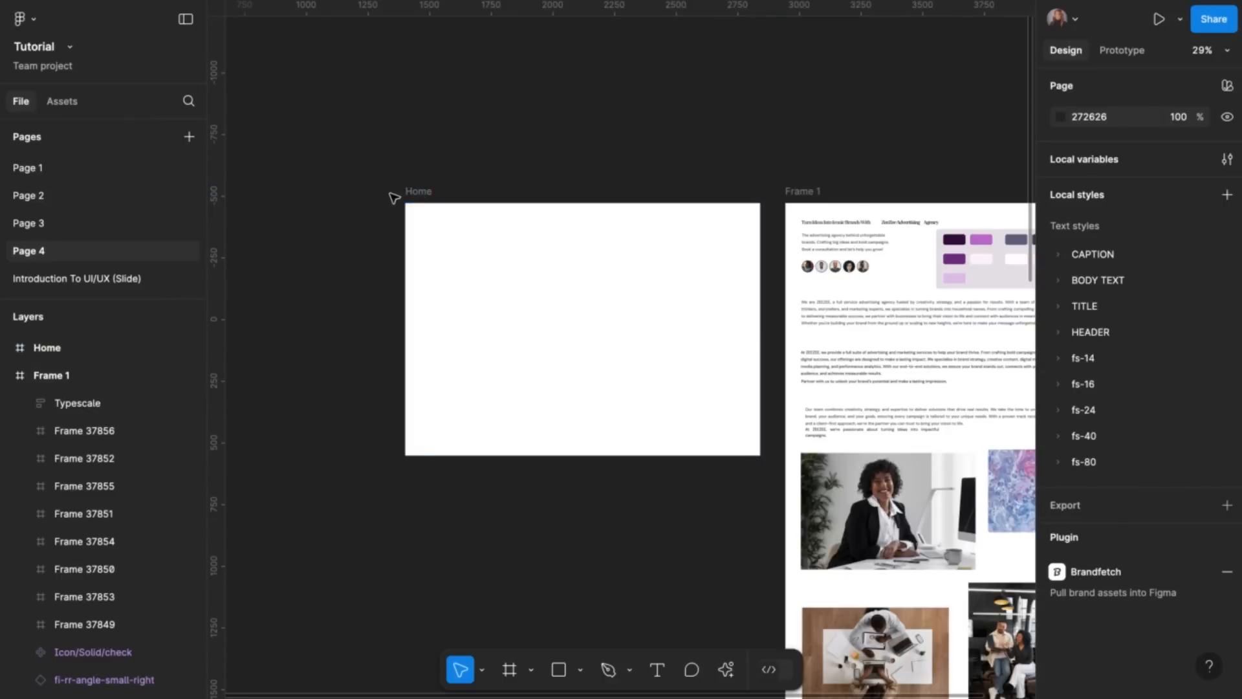
Add a layout grid to the Home frame and change its type to Columns
click(418, 191)
scroll(1103, 500, down, 1)
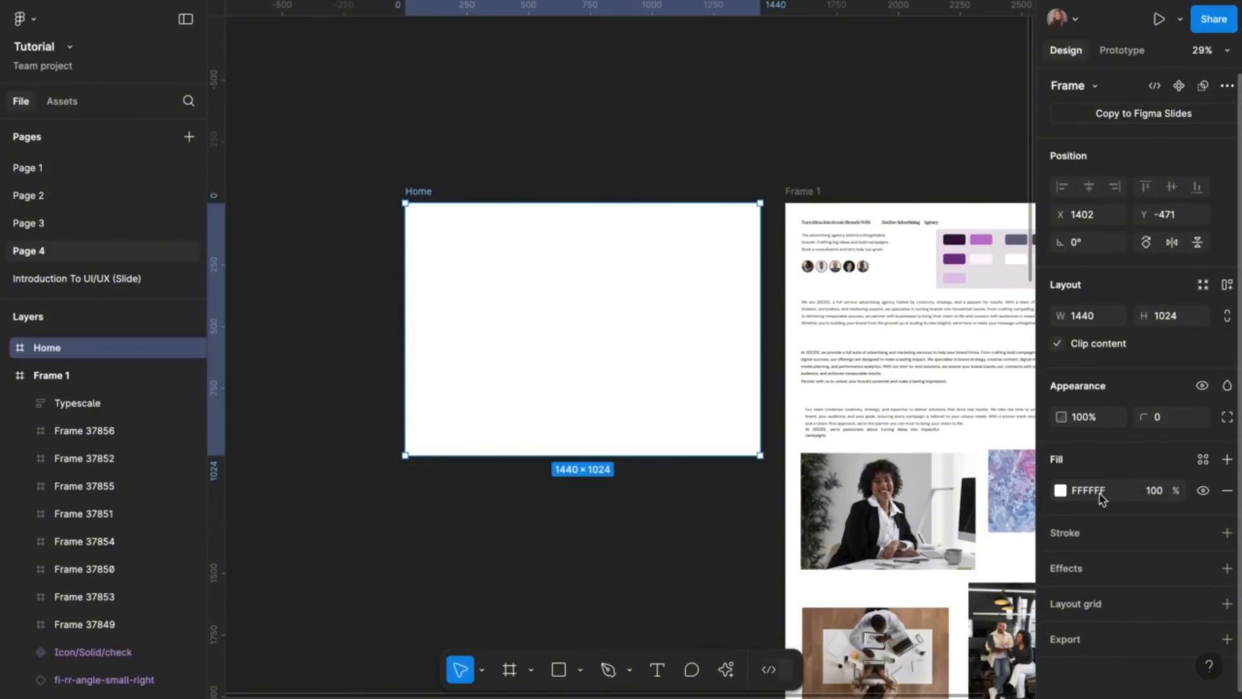
click(1089, 602)
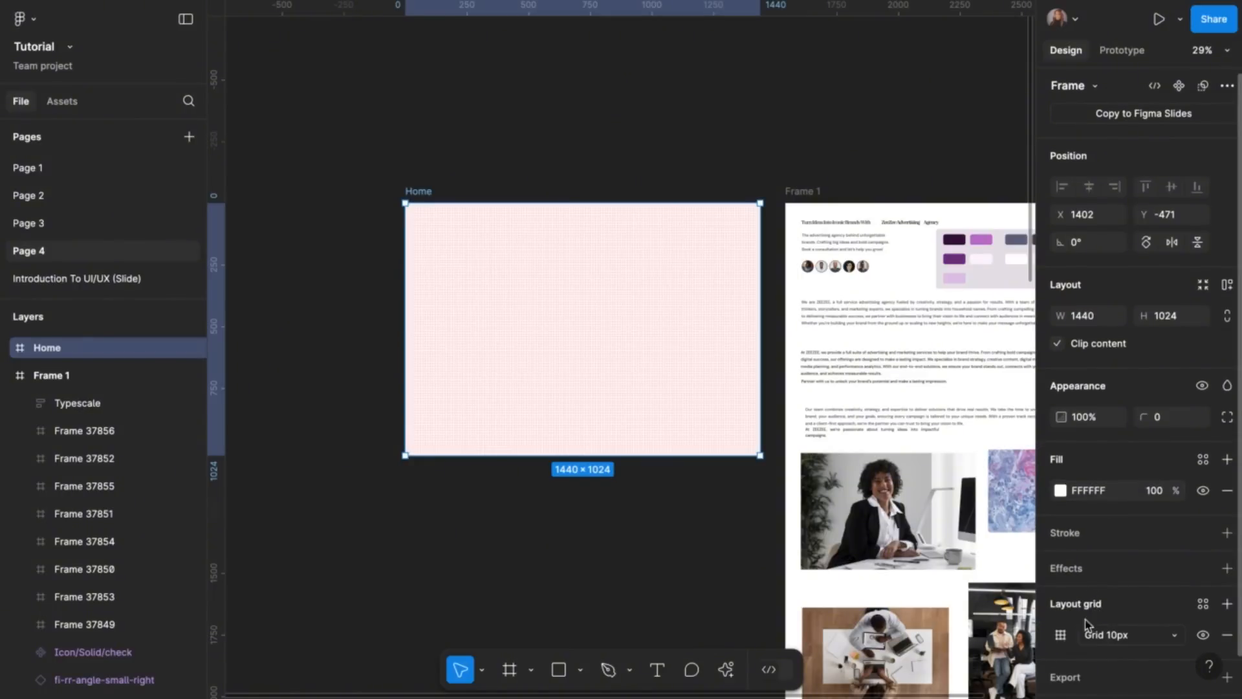
click(1061, 634)
click(909, 601)
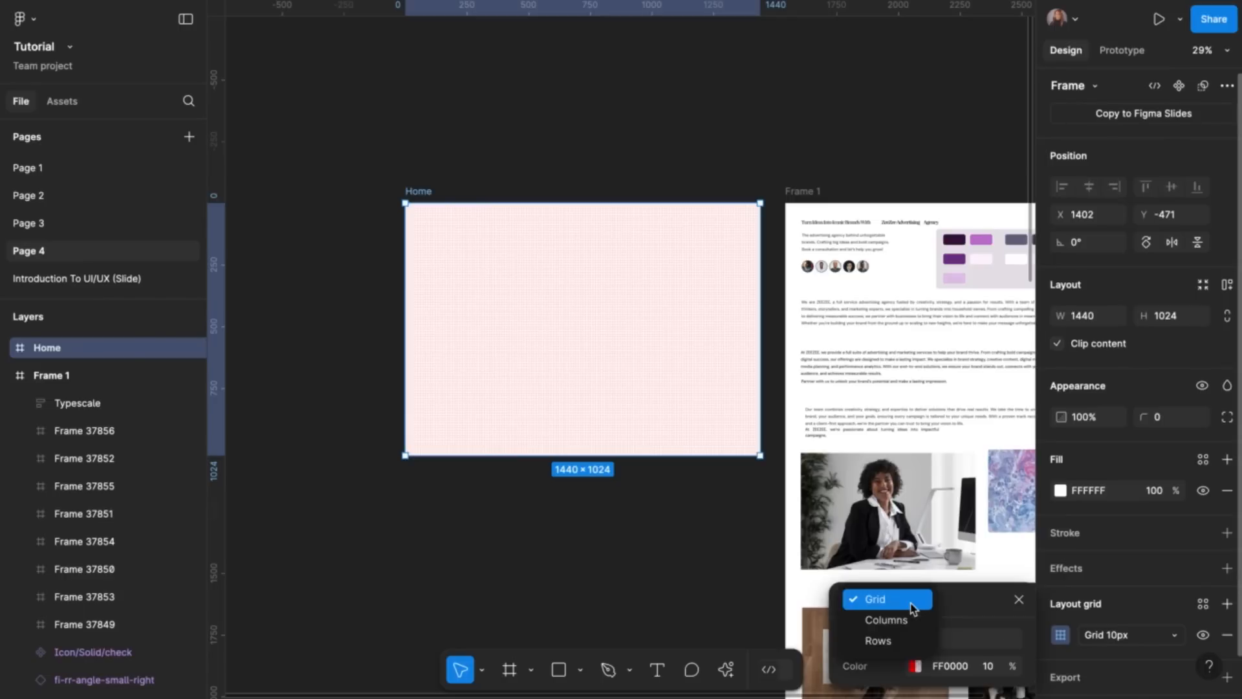
click(899, 621)
Configure the Home frame's column grid with a count of 12, a margin of 100 and a gutter of 24
click(942, 531)
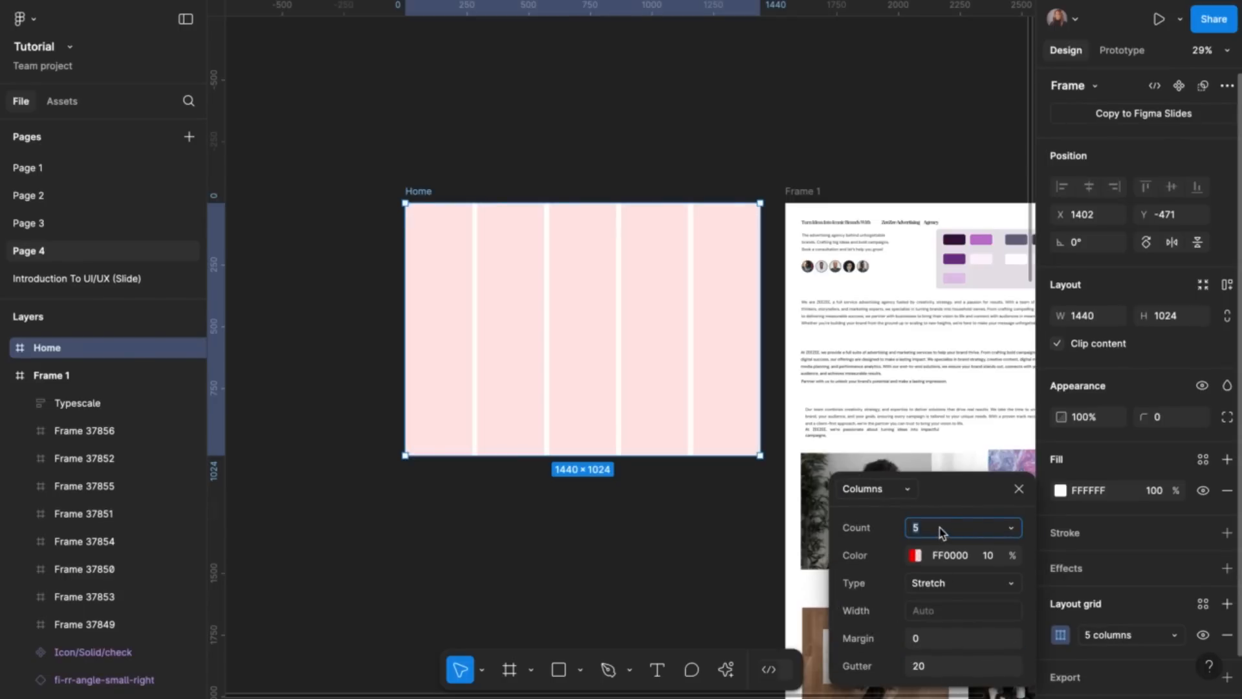
click(929, 641)
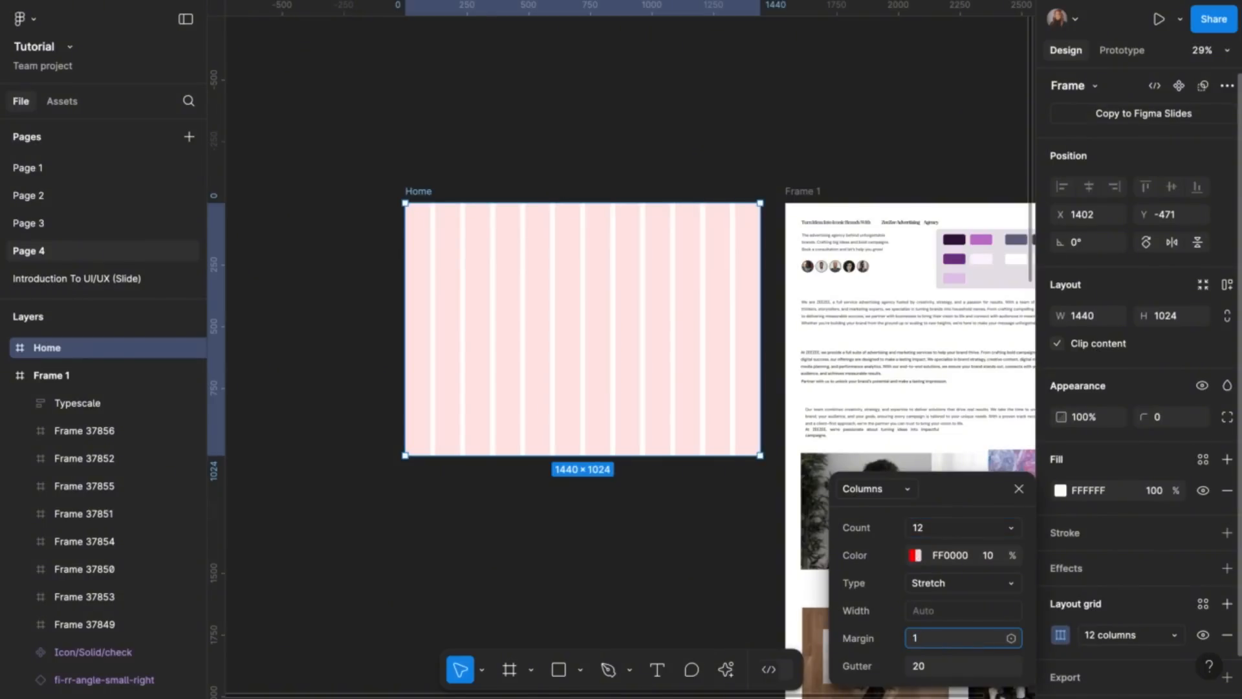
click(931, 667)
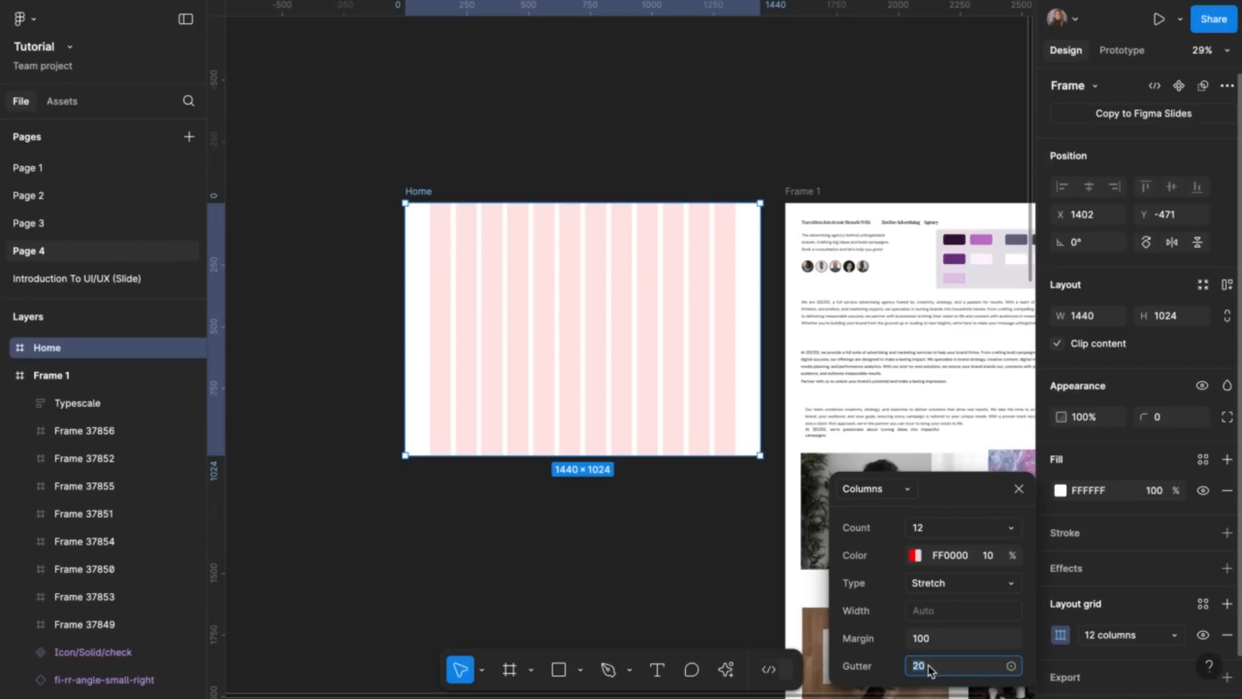
text(24)
key(Return)
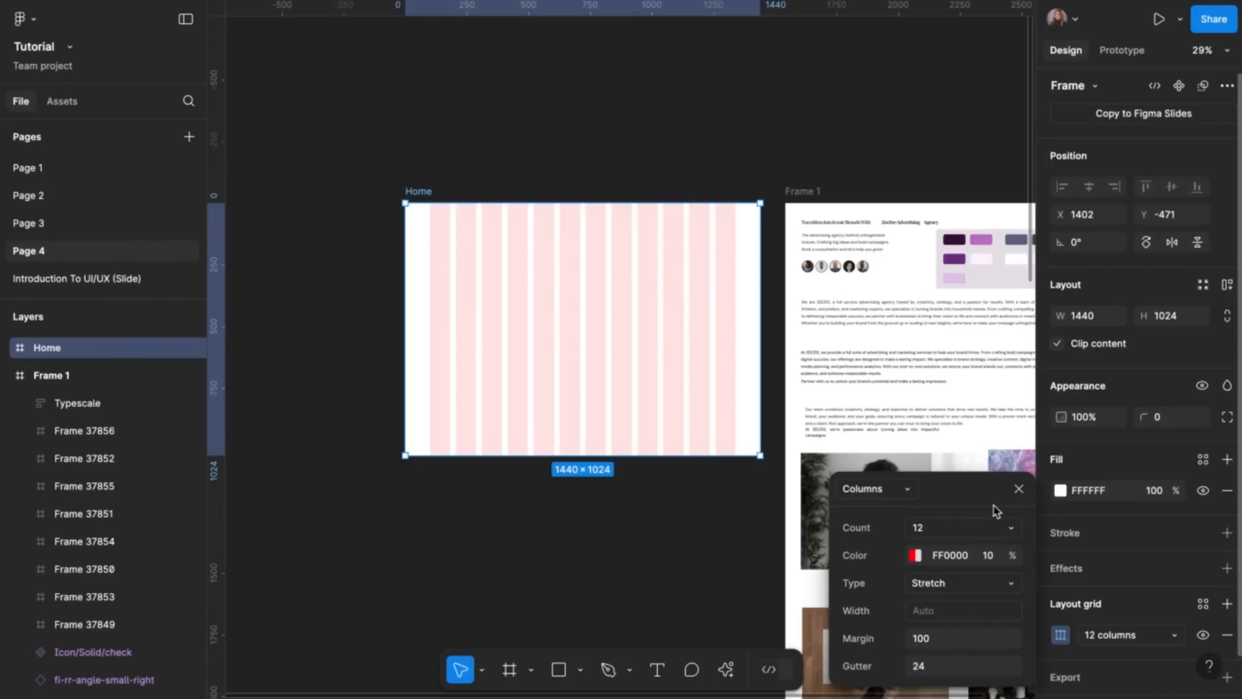
click(1019, 489)
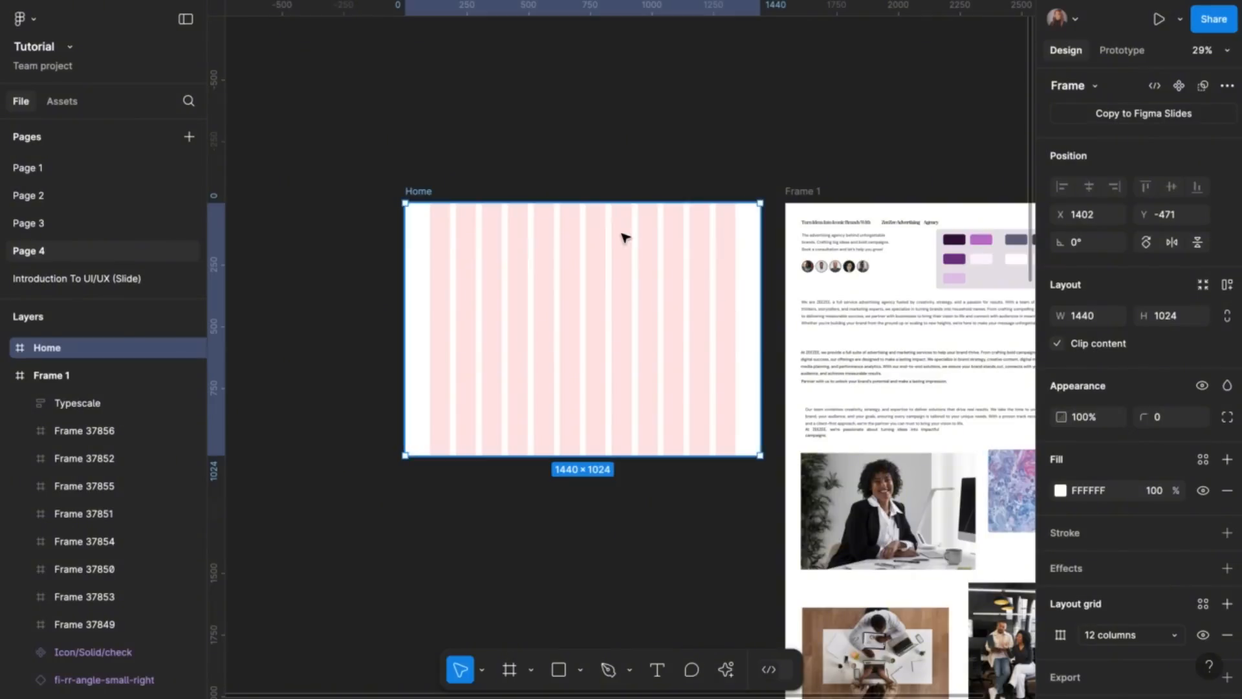
Duplicate the Home frame and place the copy on the right side of Frame 1, top-aligned, at X 4246, Y -471
scroll(623, 236, right, 2)
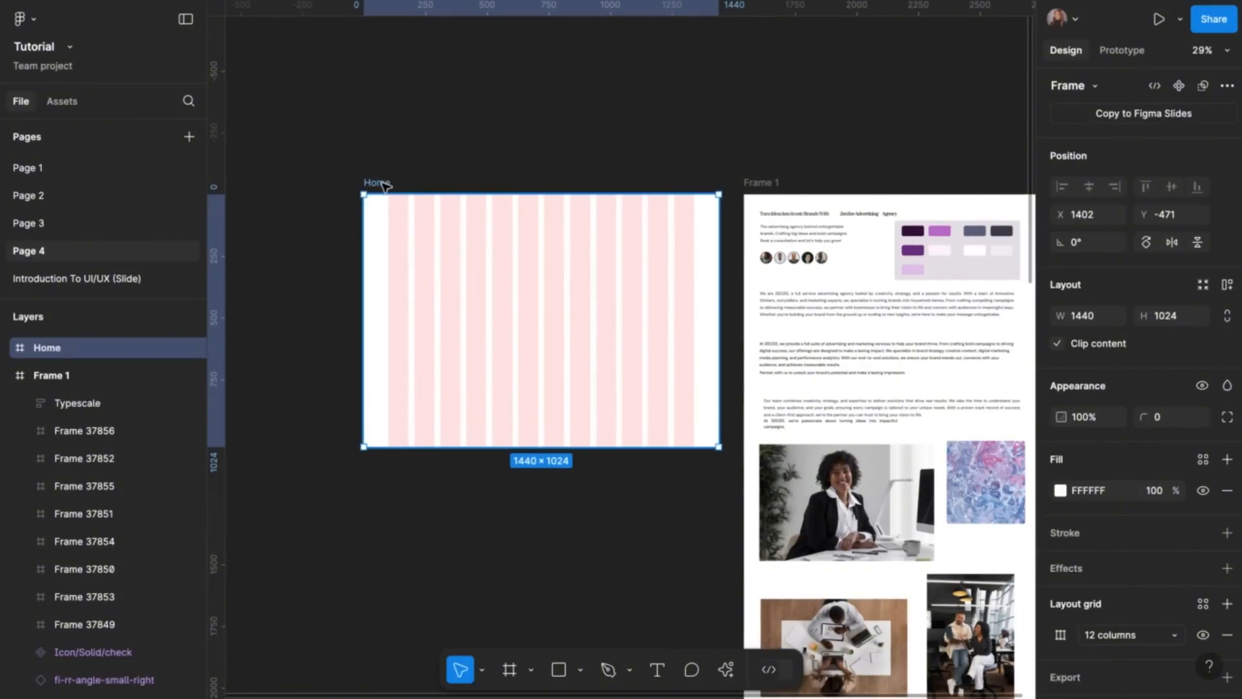
drag(385, 183, 909, 113)
scroll(907, 111, right, 5)
scroll(907, 111, left, 1)
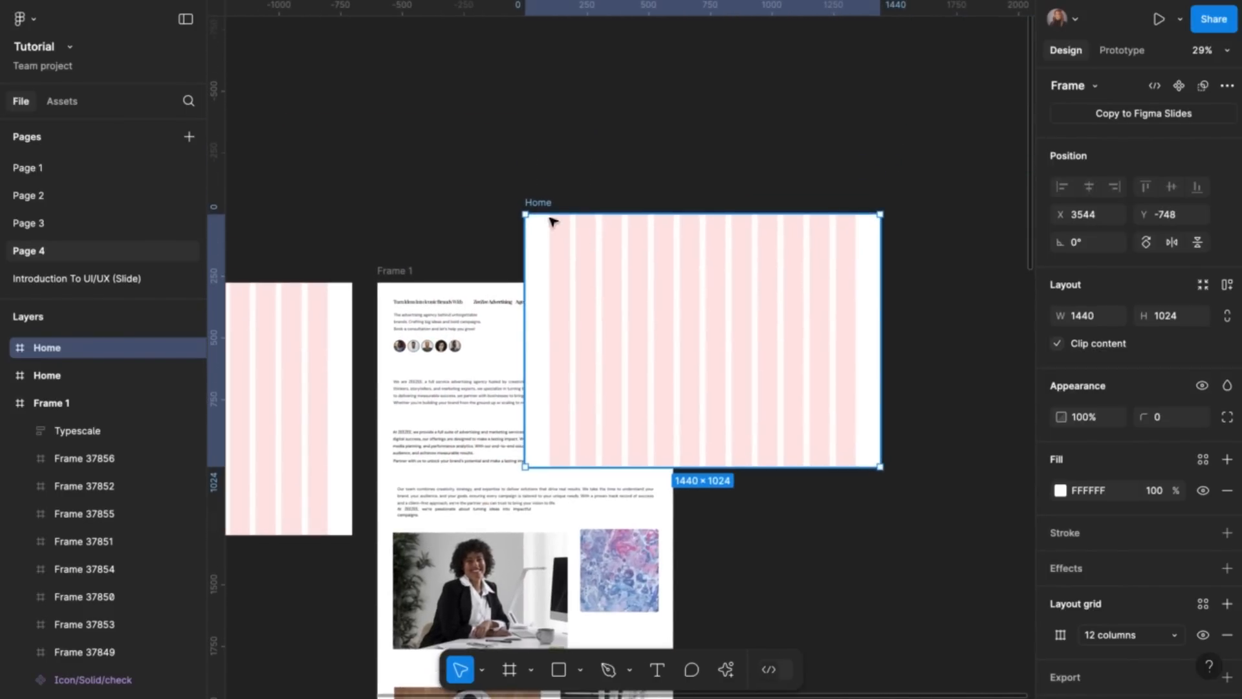
drag(547, 205, 718, 269)
scroll(719, 269, down, 3)
scroll(718, 269, right, 3)
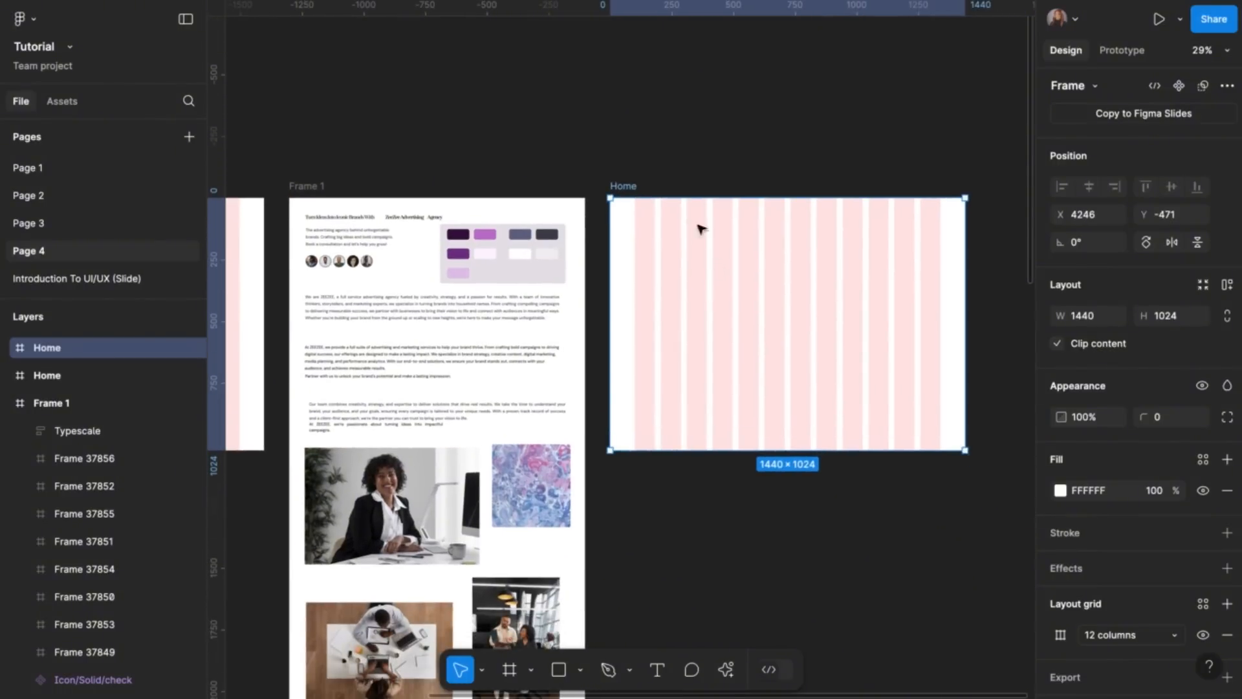
Rename the duplicated frame as Hero Section
double_click(625, 187)
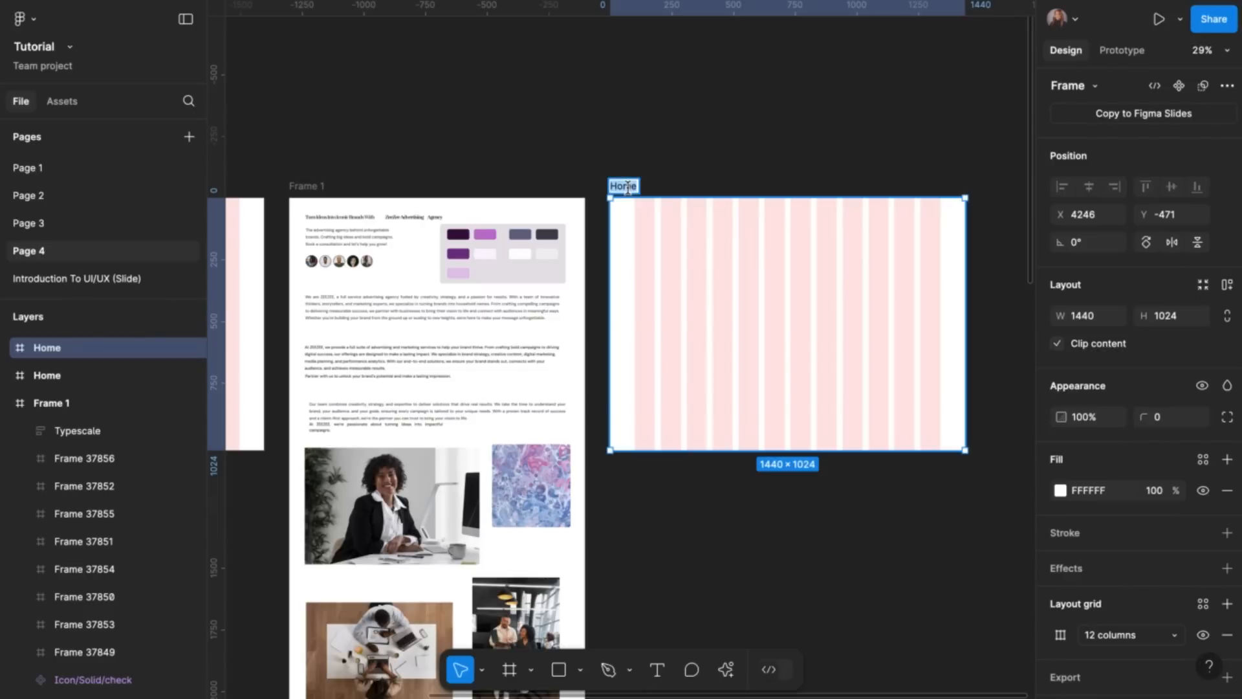
text(Hero Section)
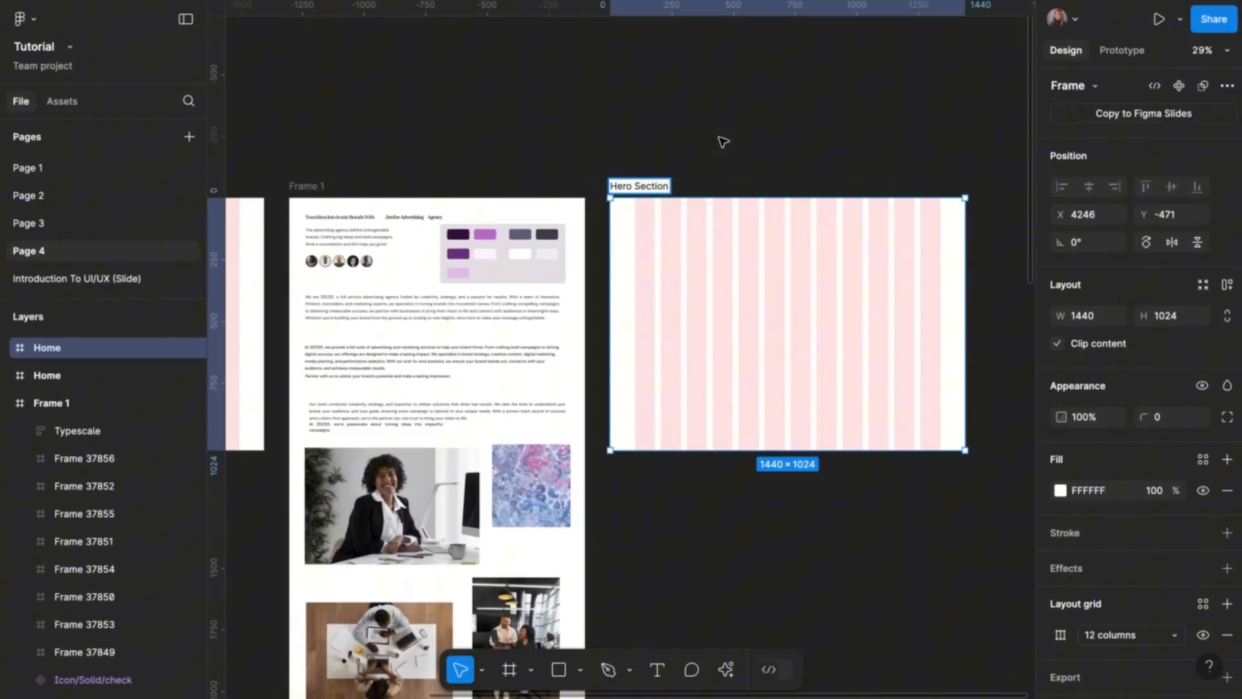
click(725, 141)
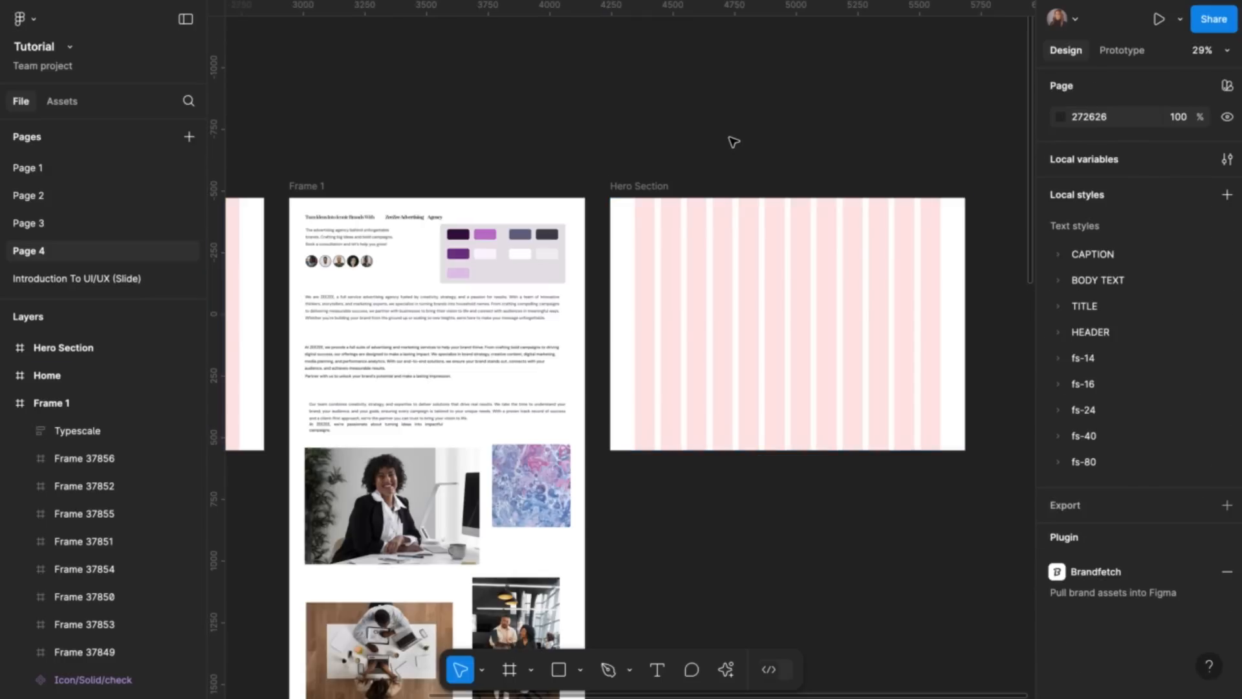
Extend the Home frame downward to a height of about 6268, keeping its width at 1440
scroll(733, 272, left, 3)
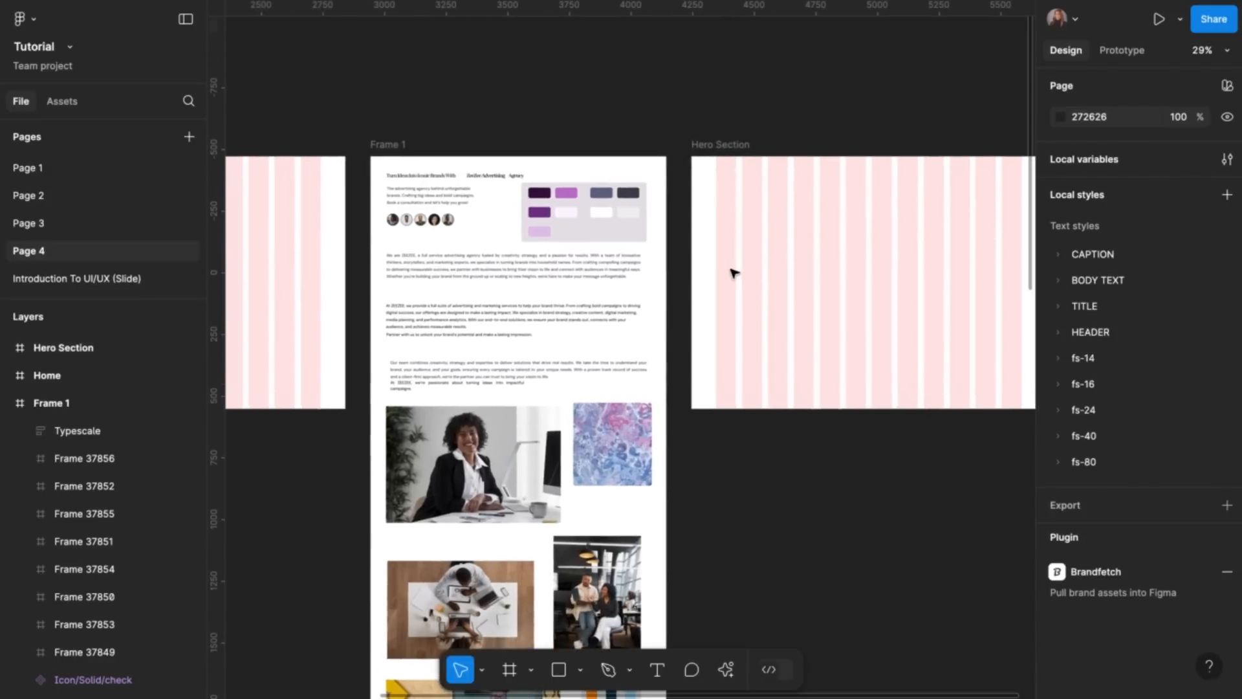
scroll(732, 271, down, 5)
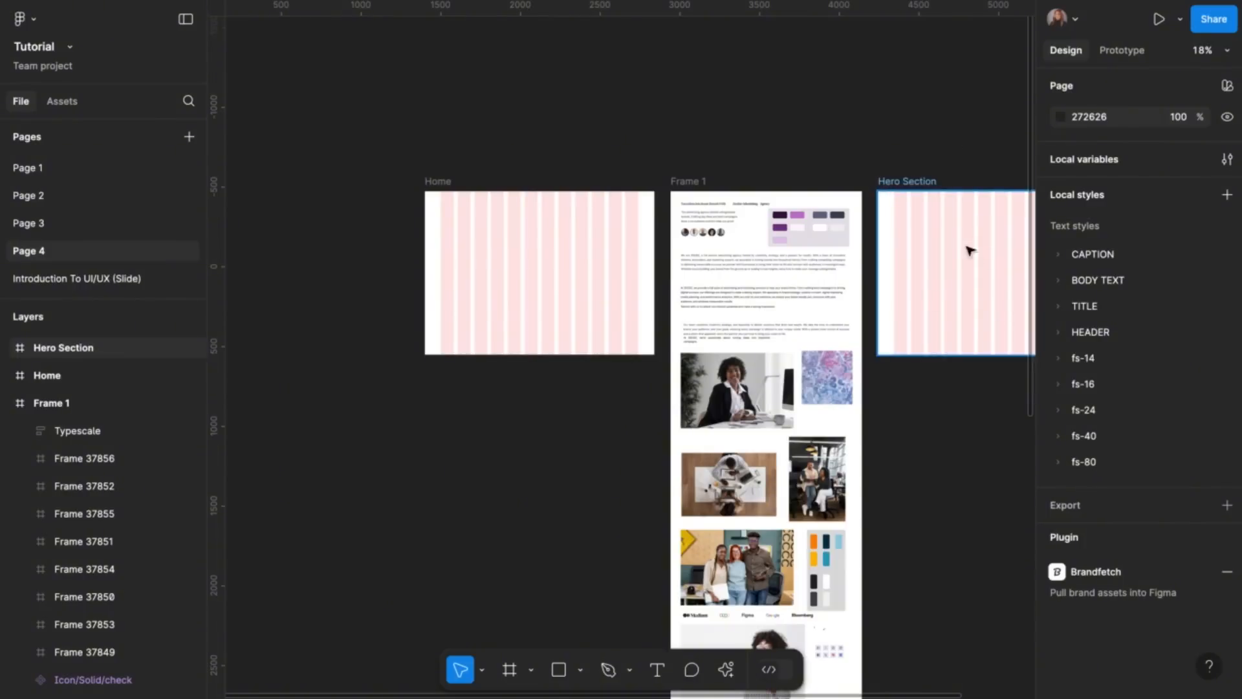
click(441, 184)
drag(490, 356, 542, 462)
scroll(545, 470, up, 8)
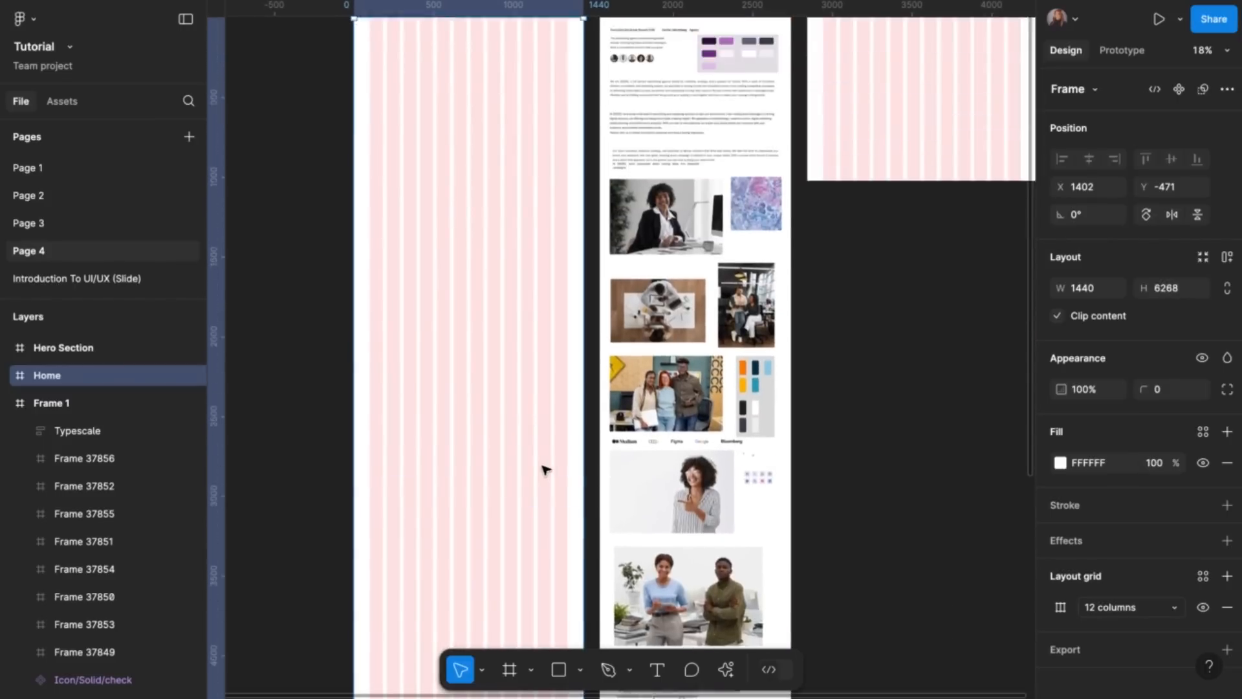
Hide the 12-column layout grid on the Home frame
scroll(545, 470, up, 3)
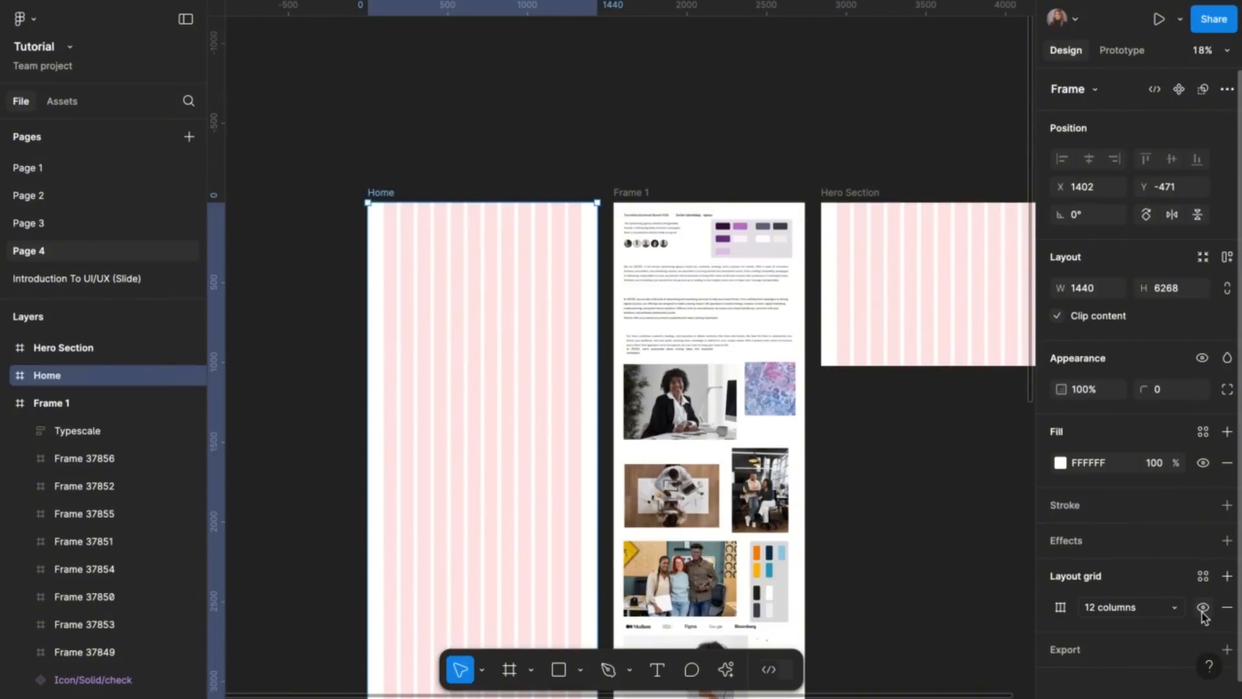
click(1203, 609)
scroll(938, 339, right, 3)
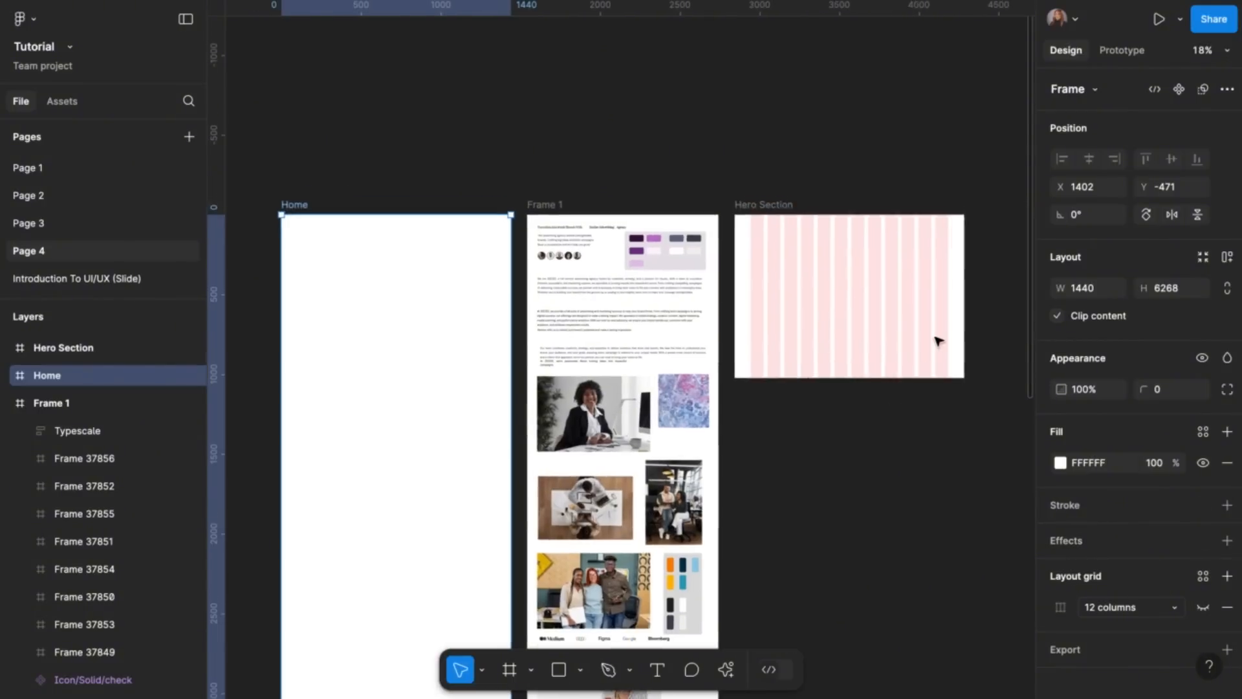
Add a text layer reading "ZEEZEE" on the canvas just above the Hero Section frame
scroll(584, 233, up, 3)
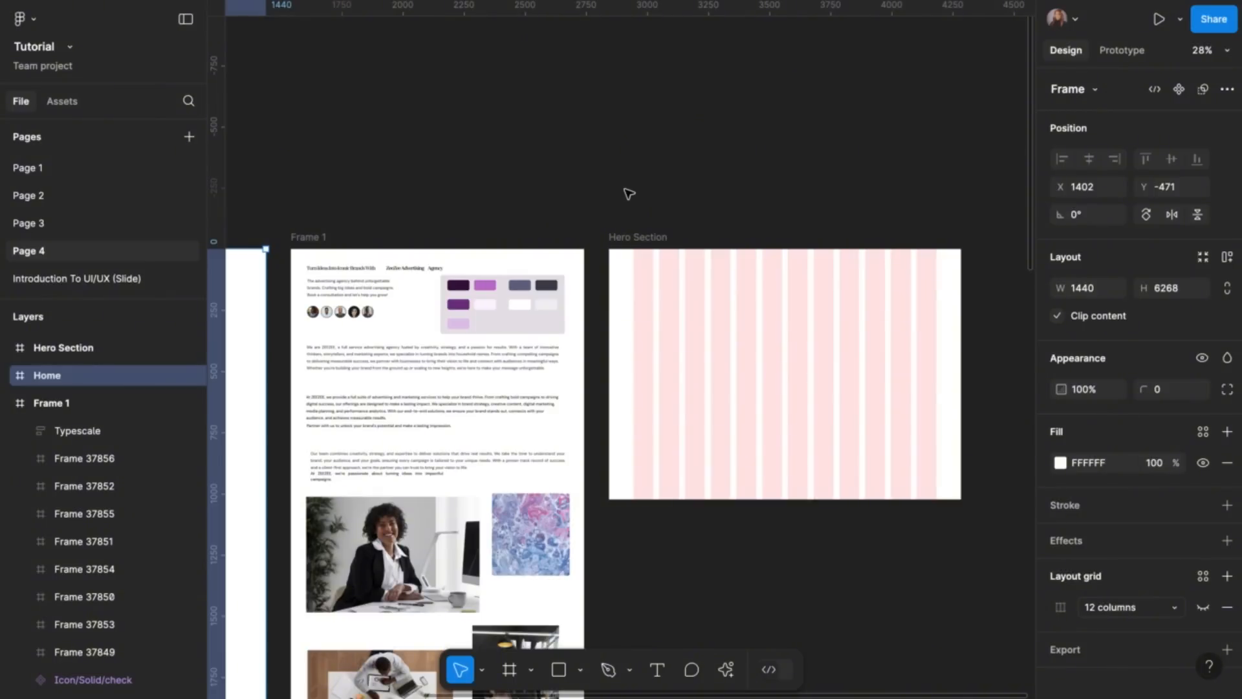
key(t)
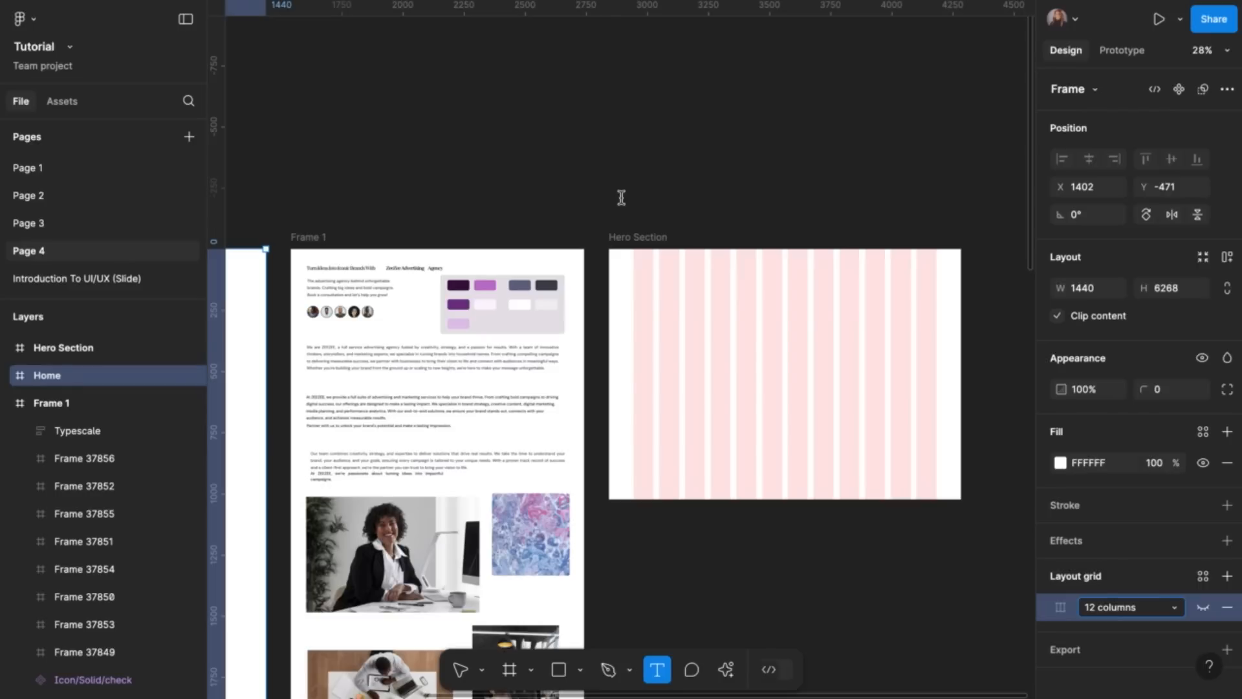
click(621, 198)
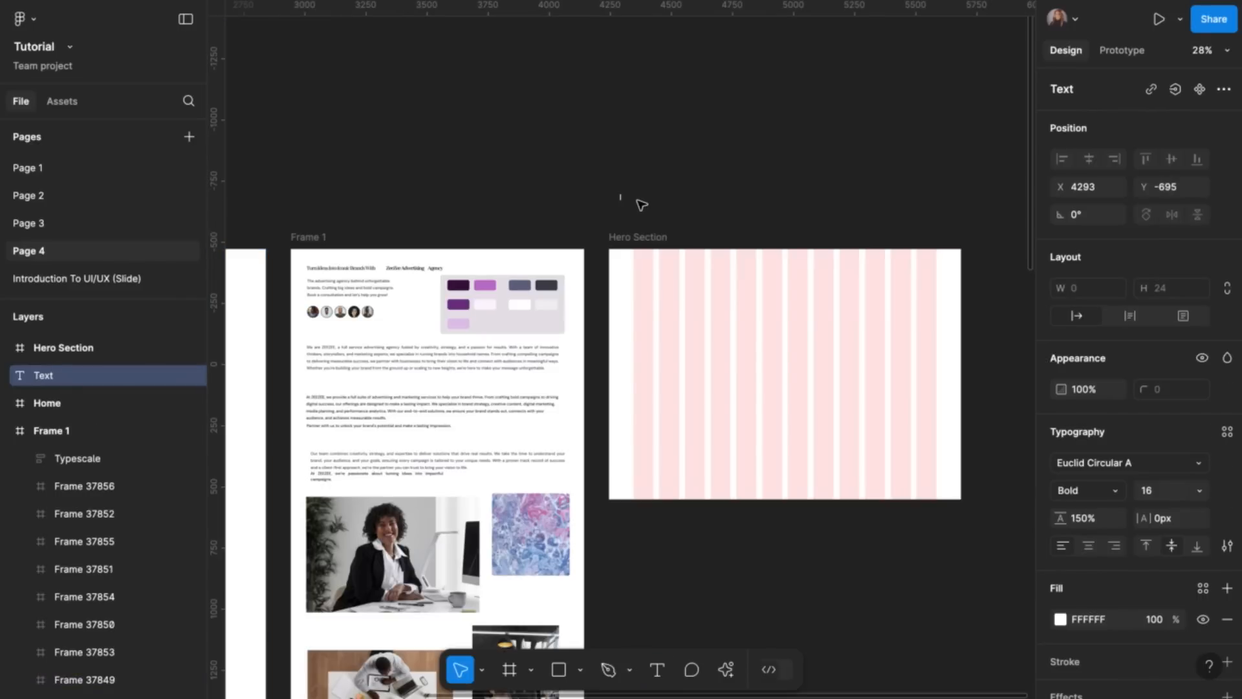
text(ZEEZEE)
key(Escape)
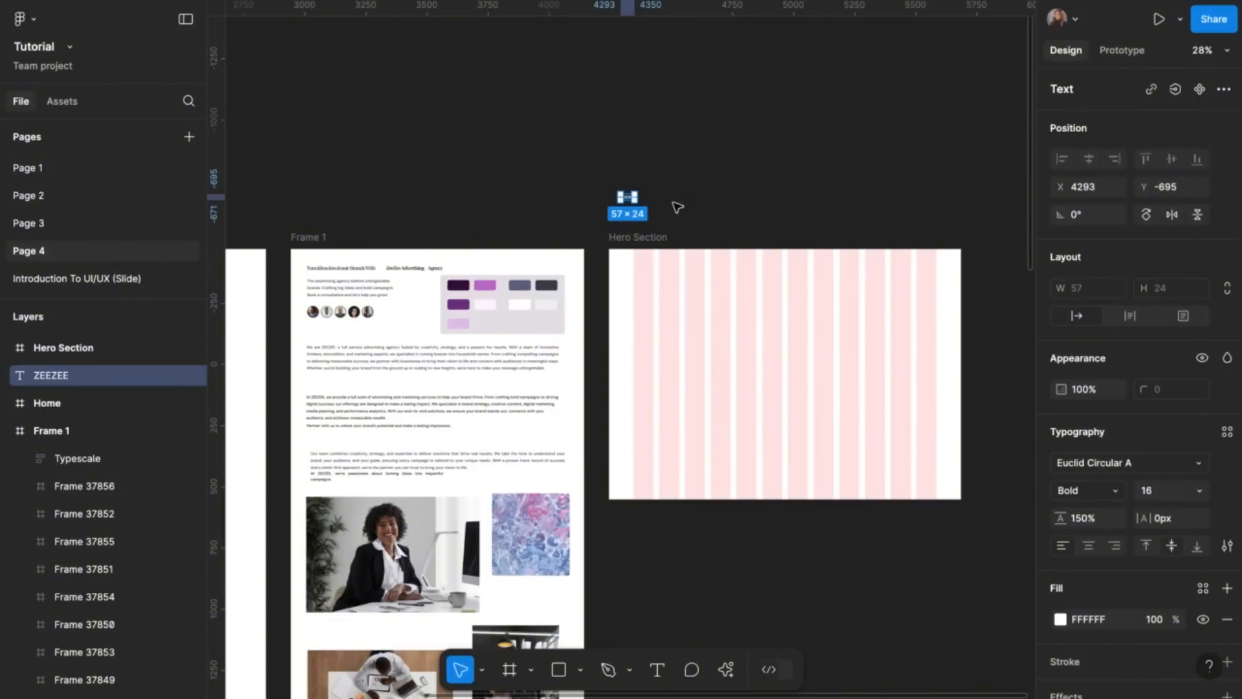
Apply the fs-40/Zee Design Agency text style to the ZEEZEE text
click(1228, 433)
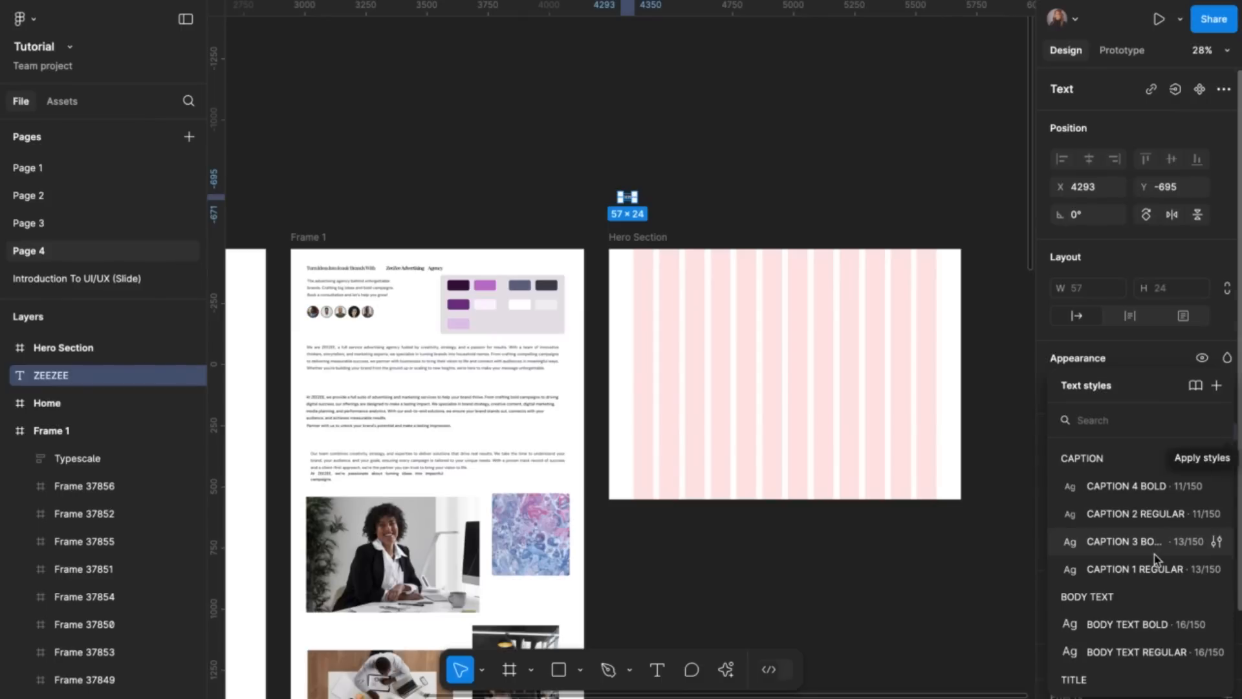
scroll(1154, 554, down, 5)
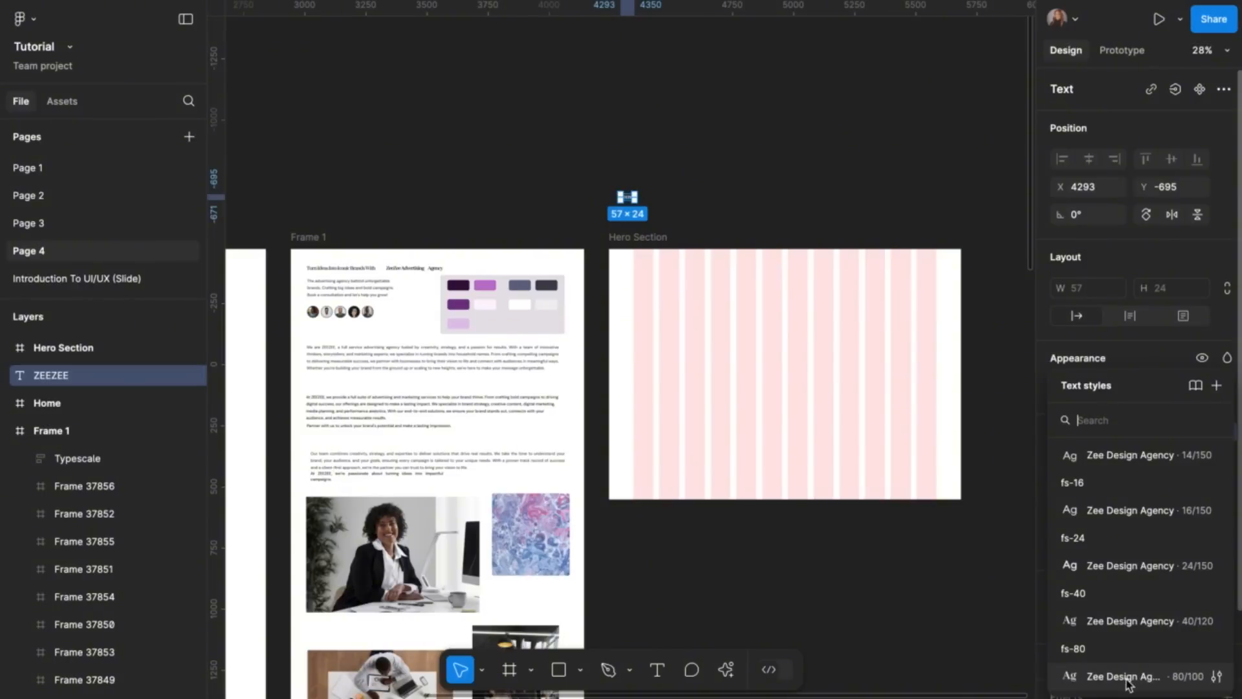
click(1146, 622)
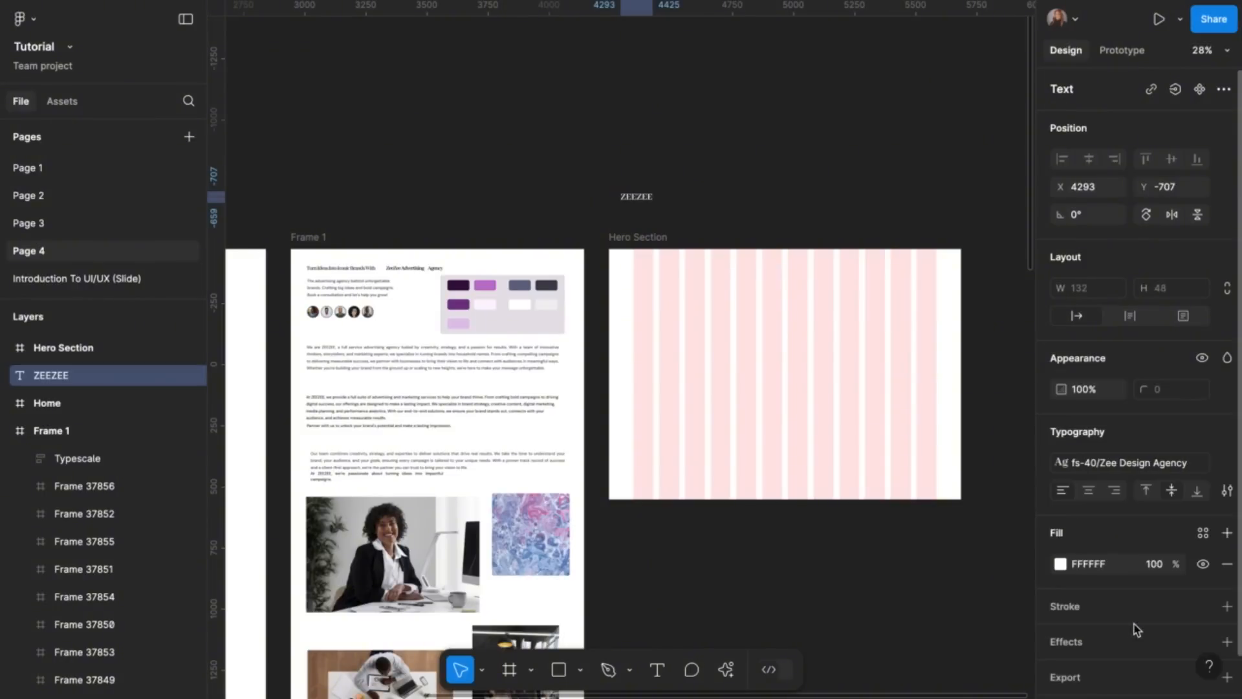
Duplicate the Typescale frame at the lower end of Frame 1 and place the copy below it at X 66, Y 5585
scroll(718, 288, down, 2)
scroll(718, 289, left, 2)
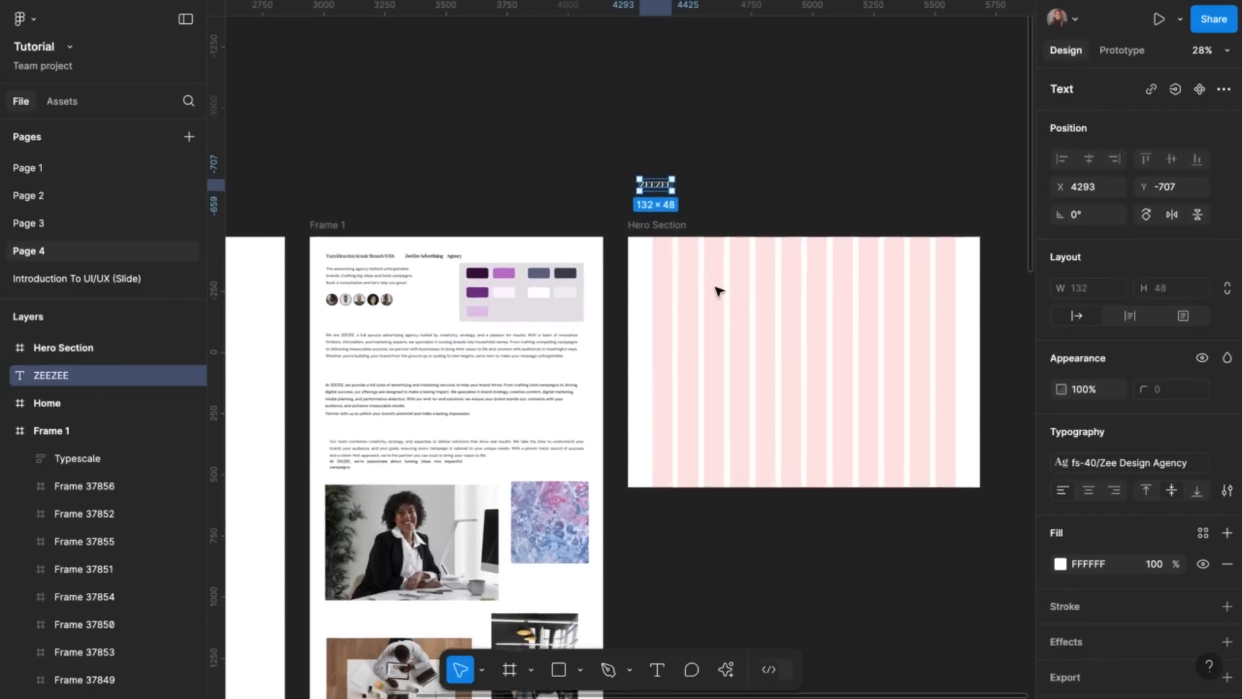
scroll(663, 271, down, 15)
scroll(663, 271, left, 5)
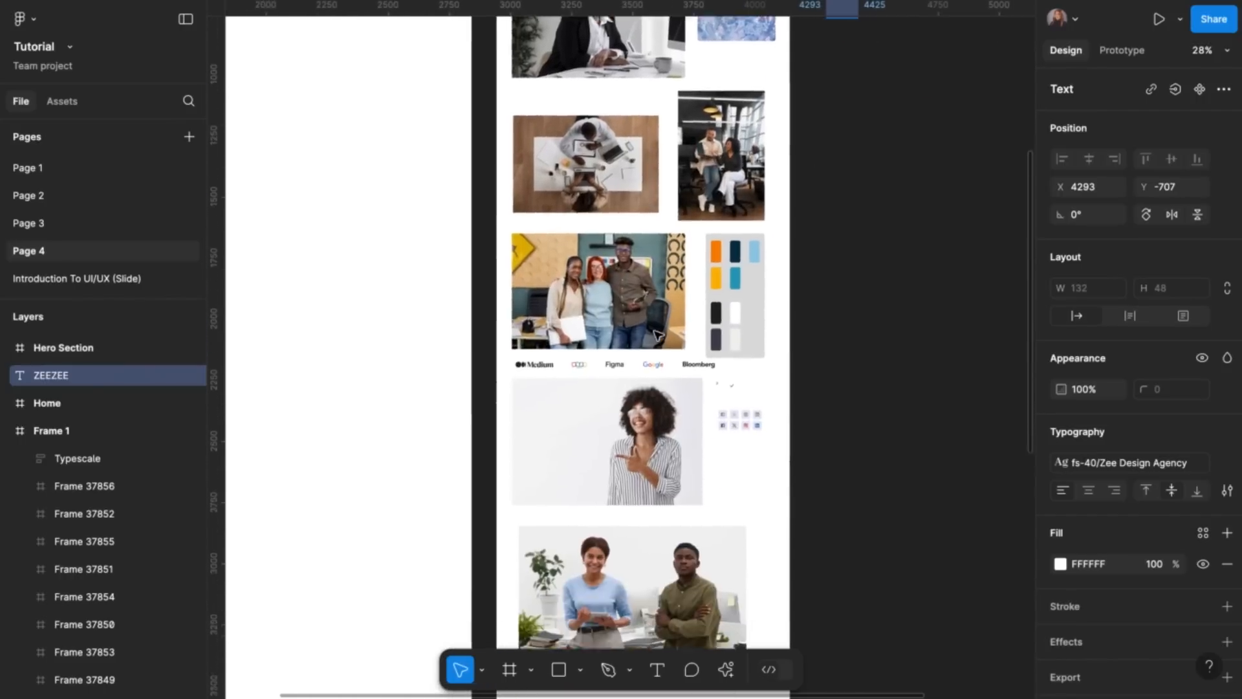
scroll(665, 344, up, 10)
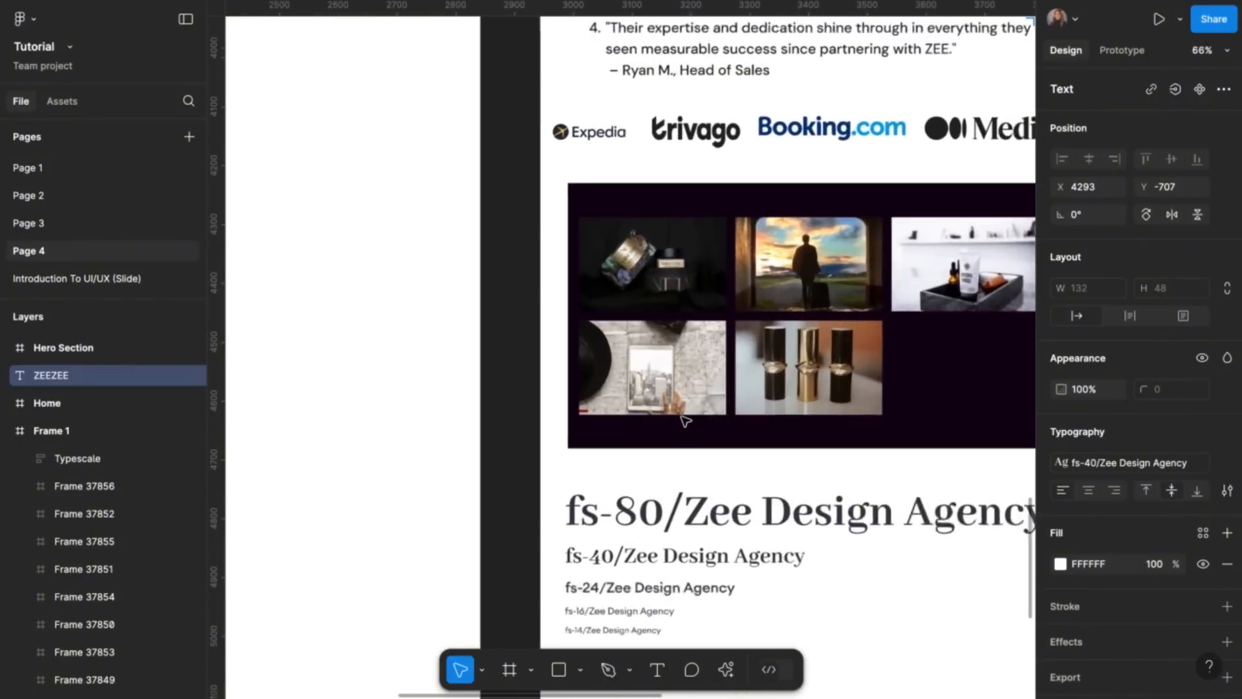
scroll(684, 421, down, 3)
scroll(685, 420, right, 3)
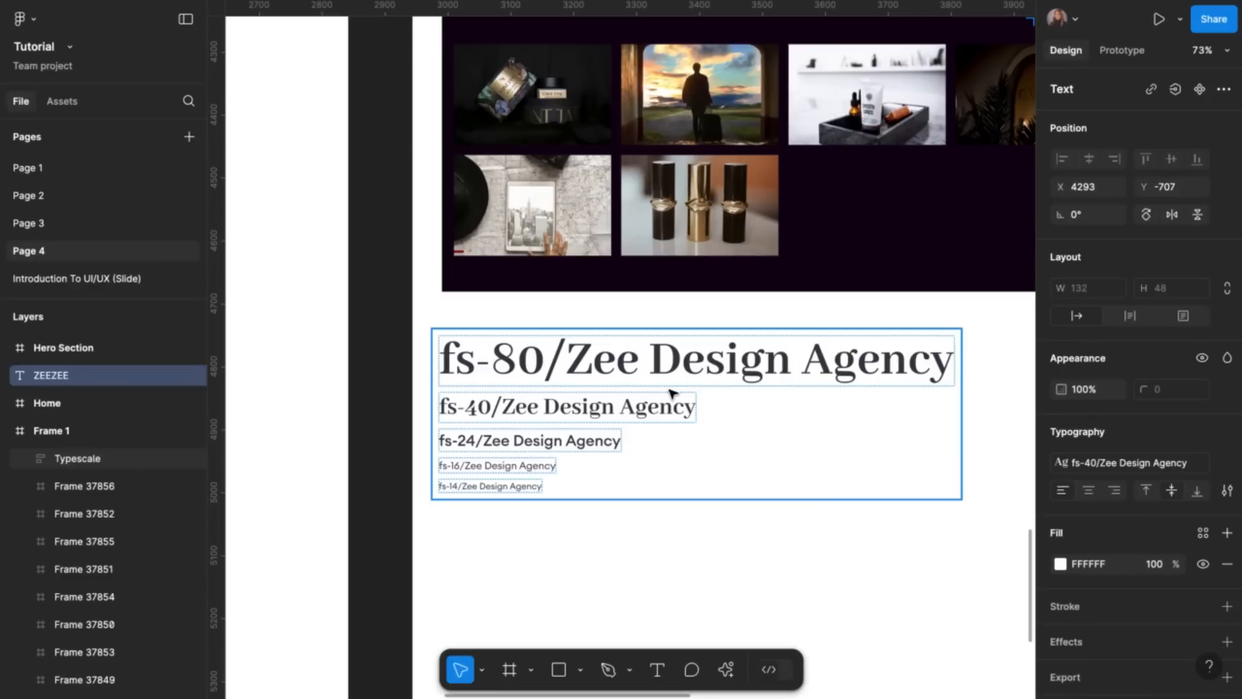
double_click(647, 366)
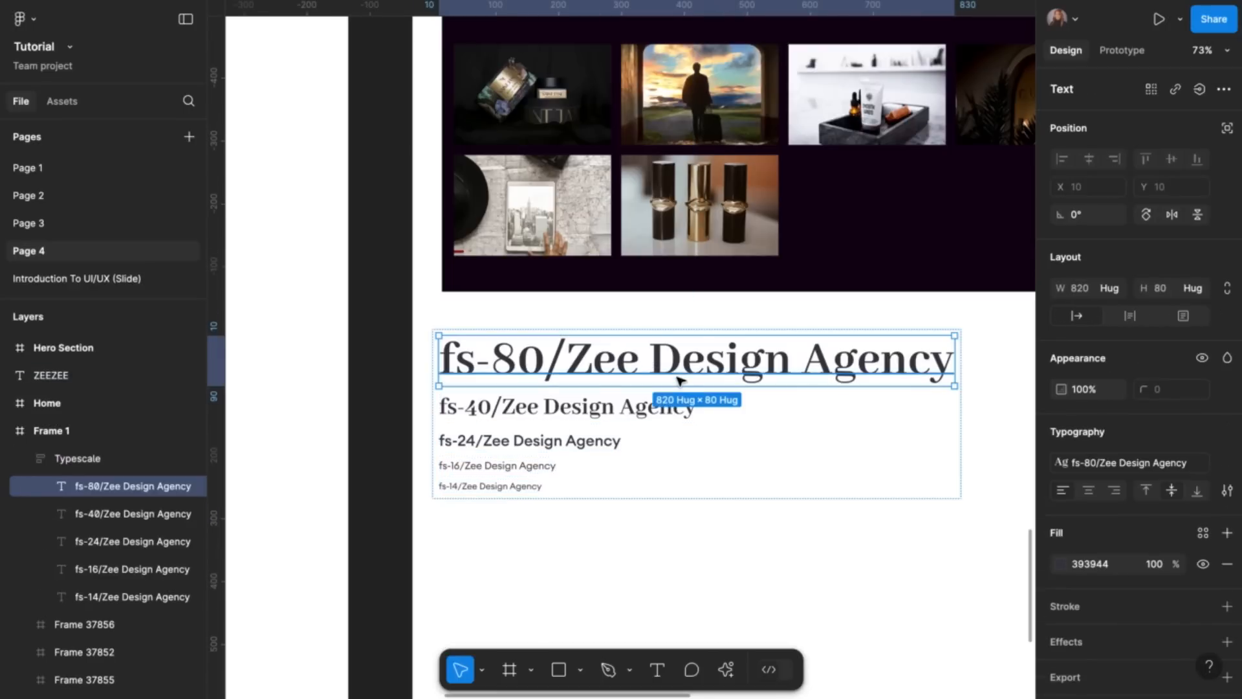
scroll(770, 362, down, 2)
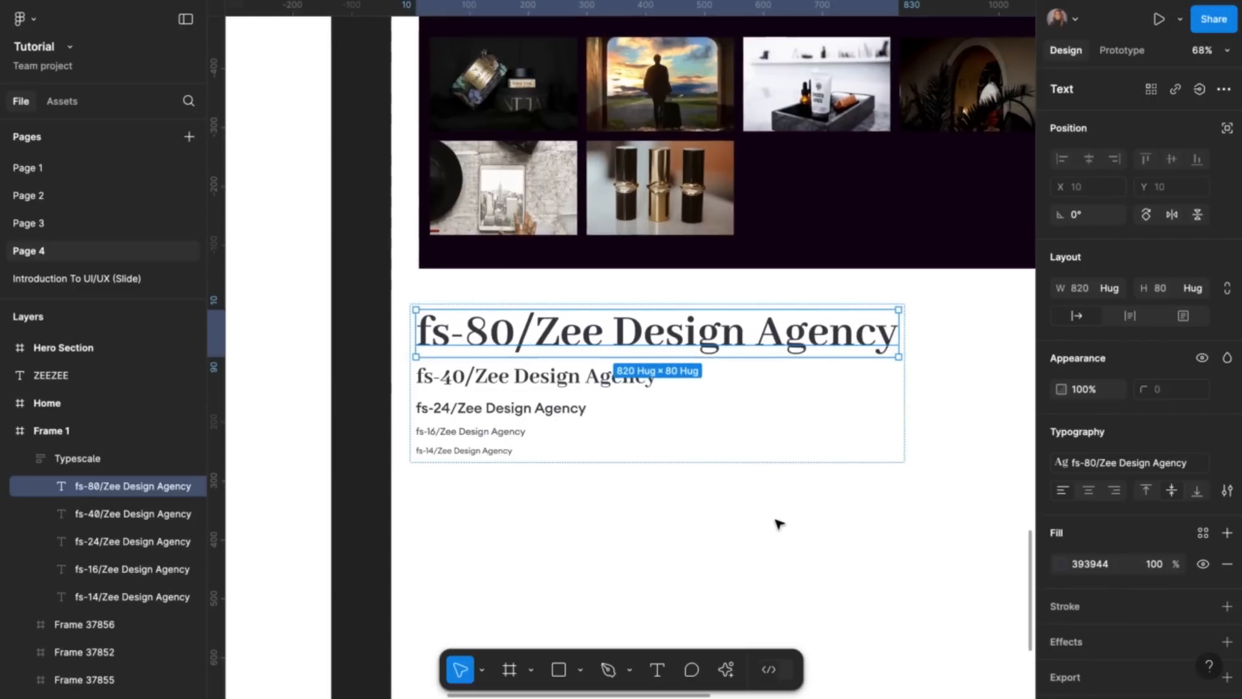
click(778, 524)
scroll(779, 524, down, 2)
click(682, 217)
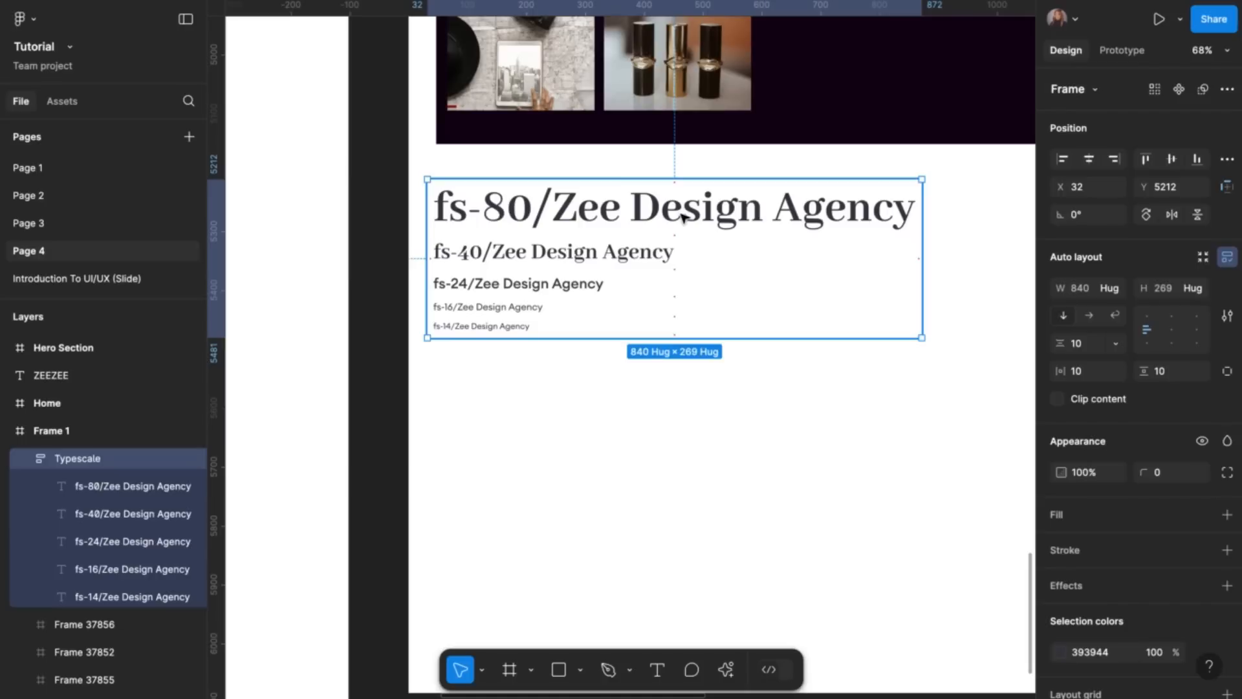
drag(685, 222, 701, 433)
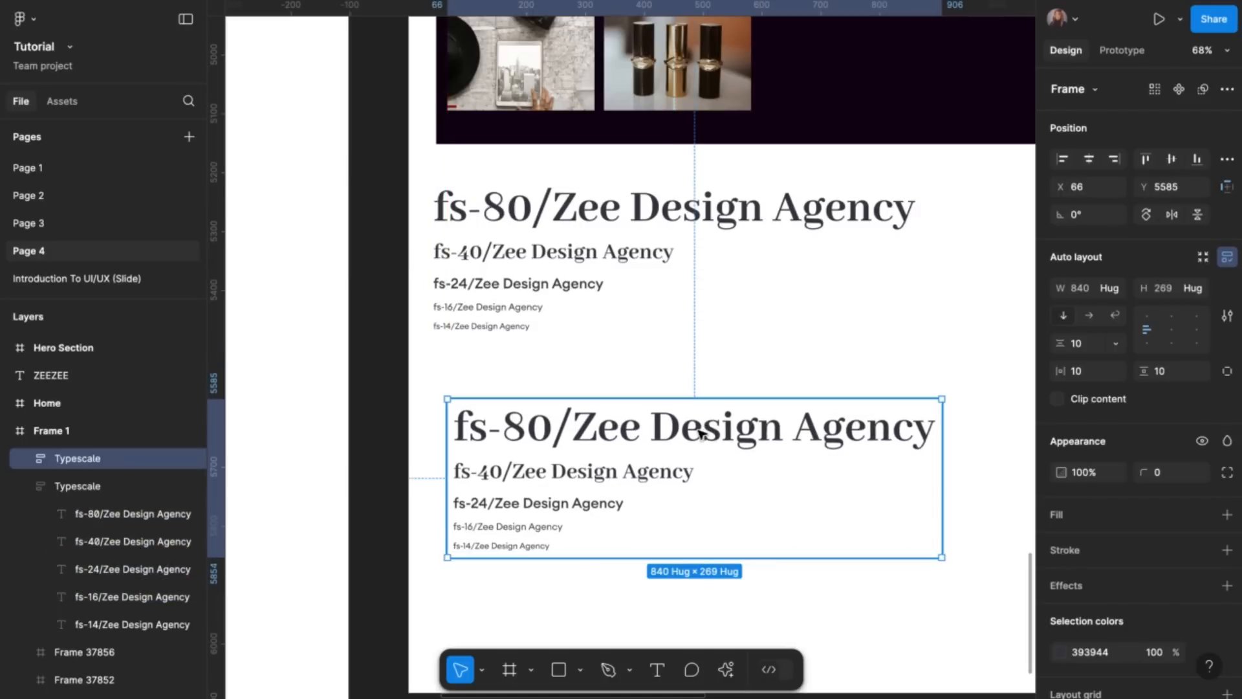
Detach the text styles from the fs-80, fs-40, fs-24, fs-16 and fs-14 lines in the Typescale copy to expose their font settings
double_click(701, 433)
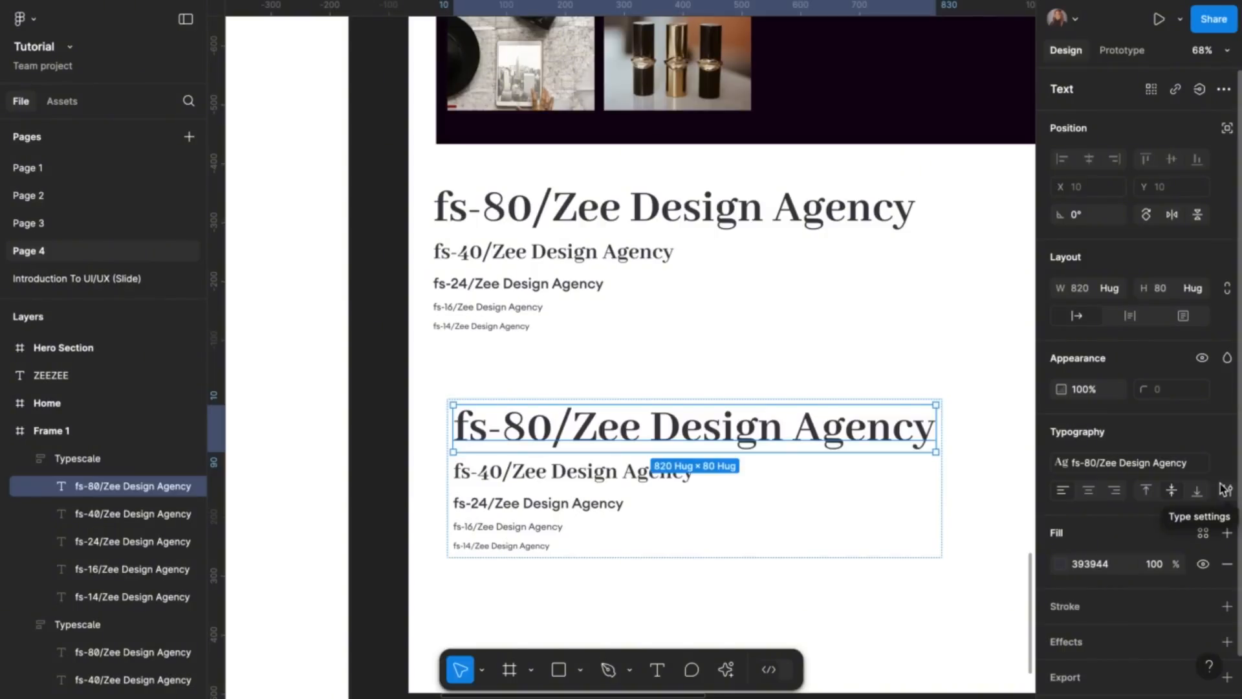
click(1205, 463)
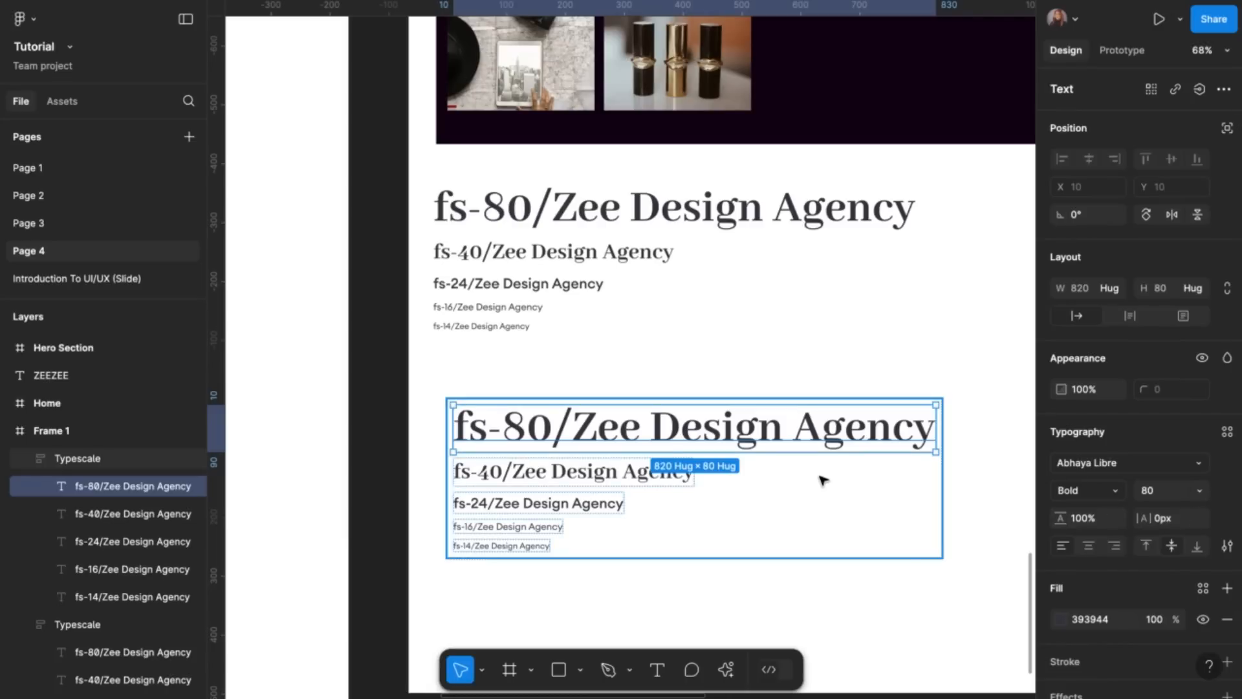
click(633, 477)
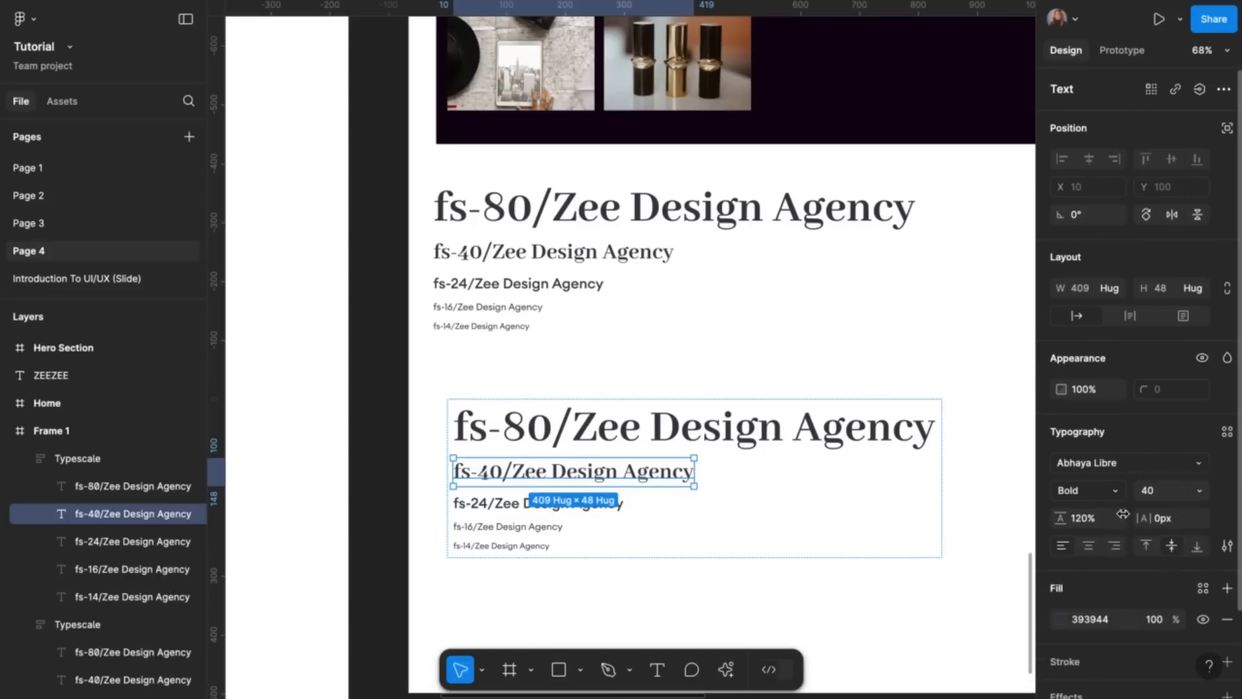
click(555, 506)
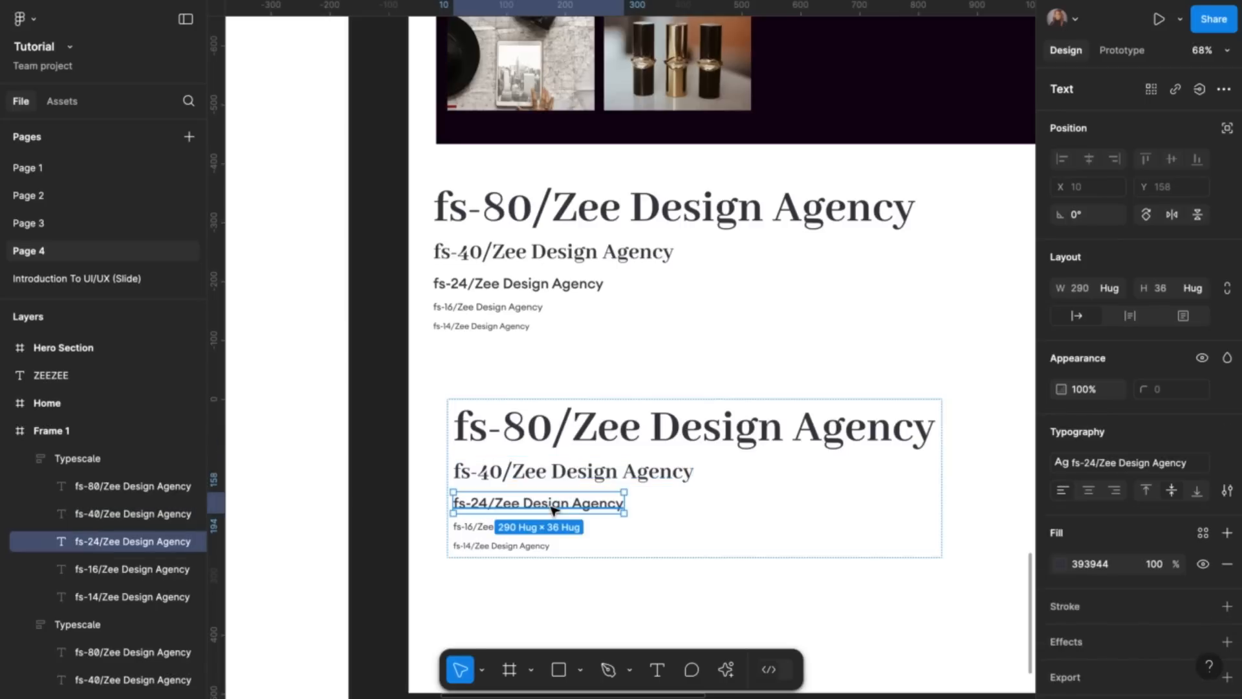
click(1224, 463)
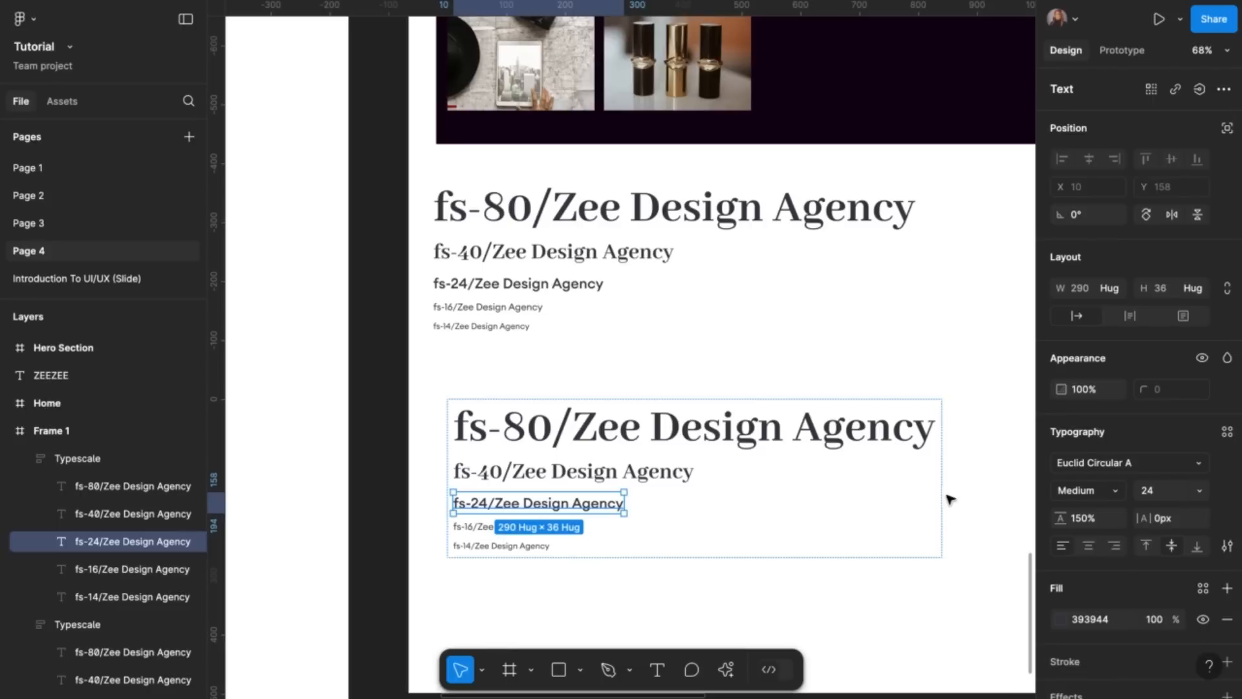
click(534, 536)
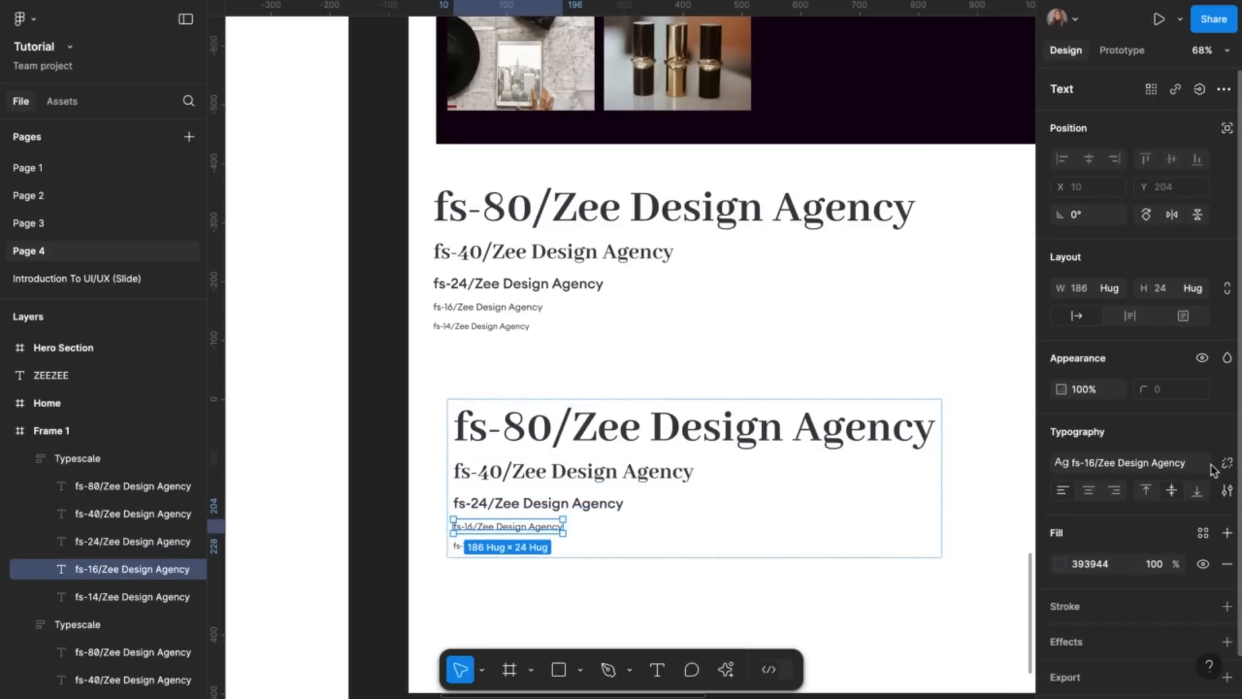
click(1227, 462)
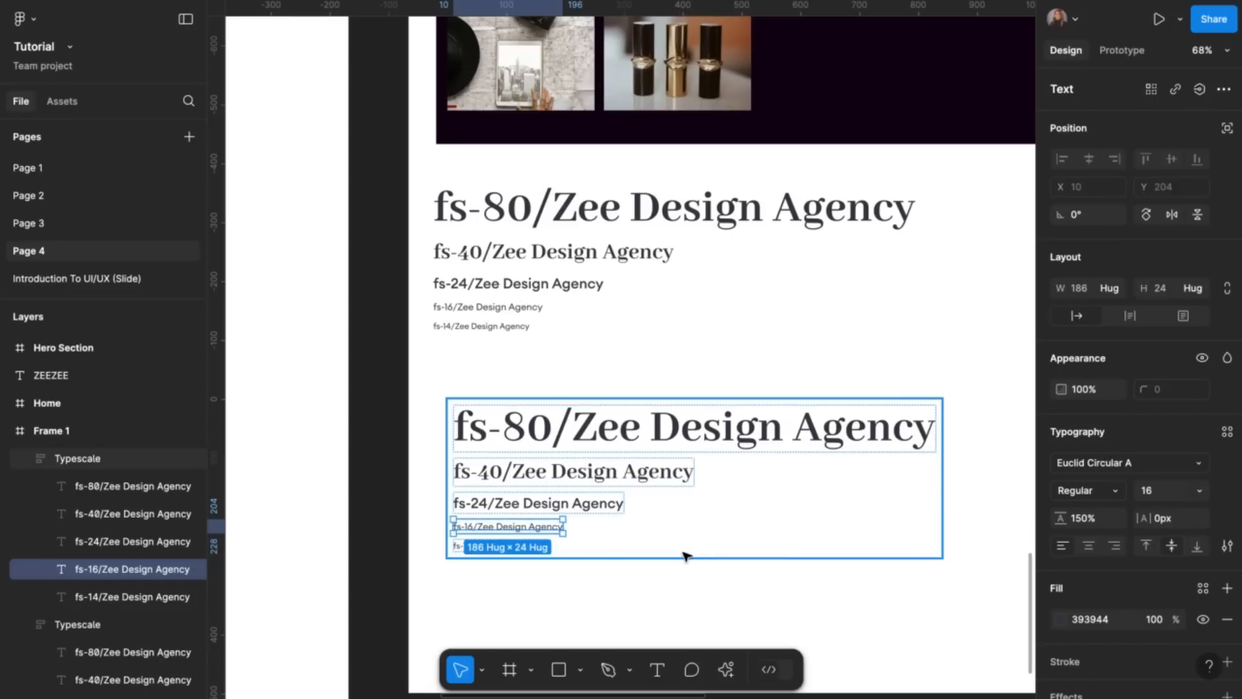
click(518, 550)
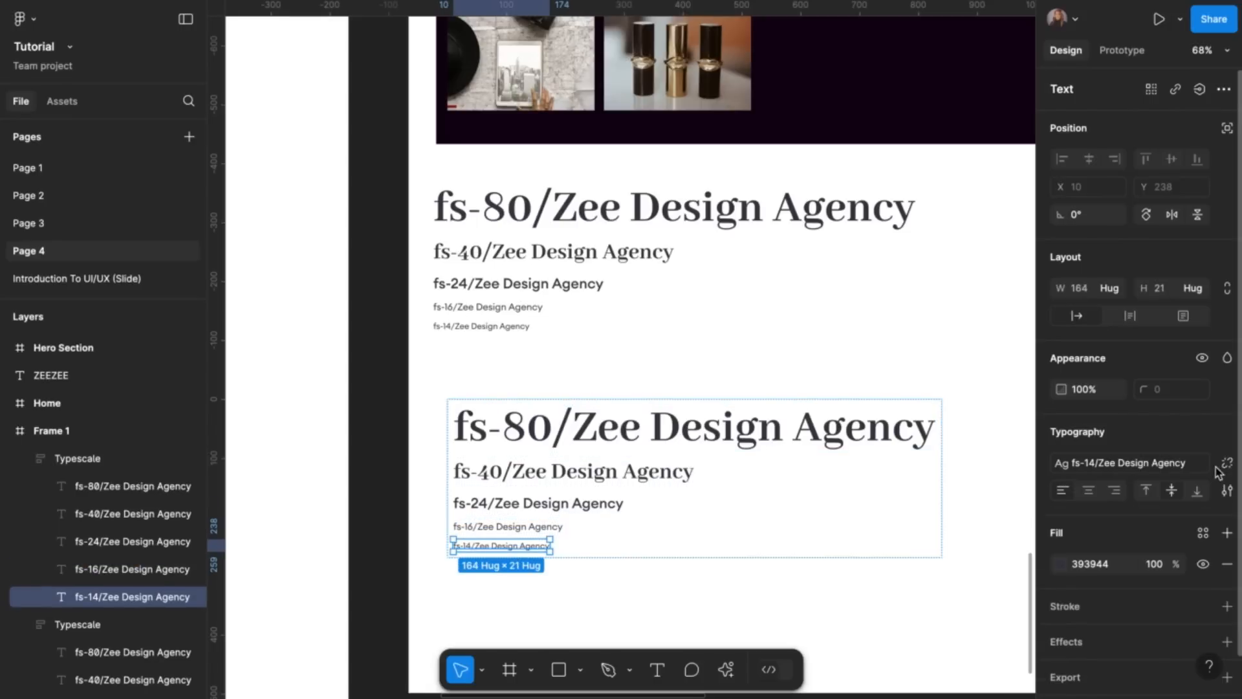
click(1226, 464)
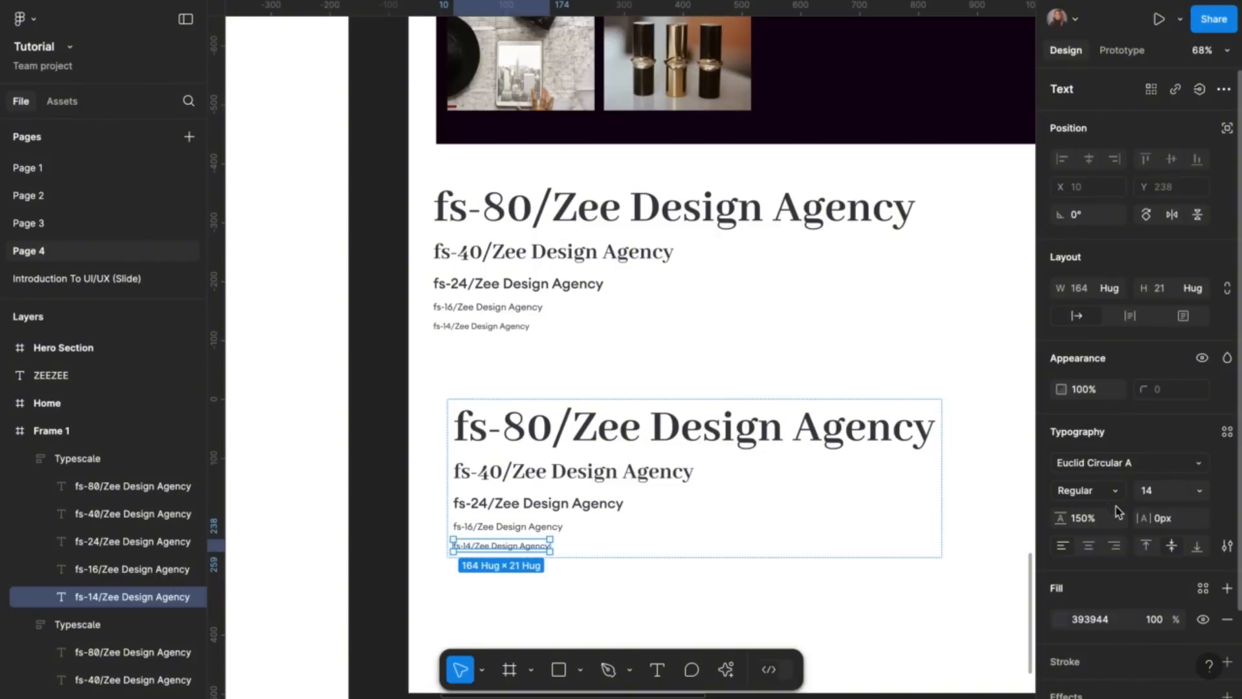
click(961, 441)
Detach the text style from the ZEEZEE text above Hero Section and set its font size to 48
scroll(966, 432, down, 3)
scroll(967, 432, up, 18)
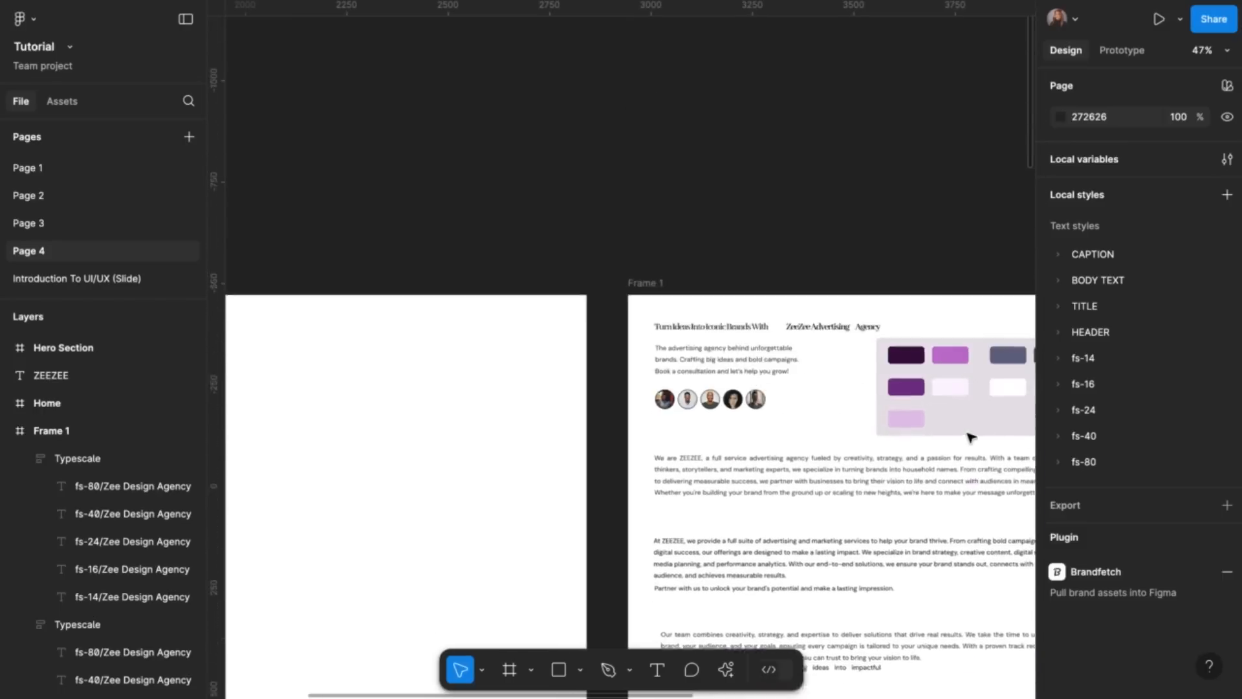
scroll(741, 370, down, 2)
scroll(741, 370, up, 3)
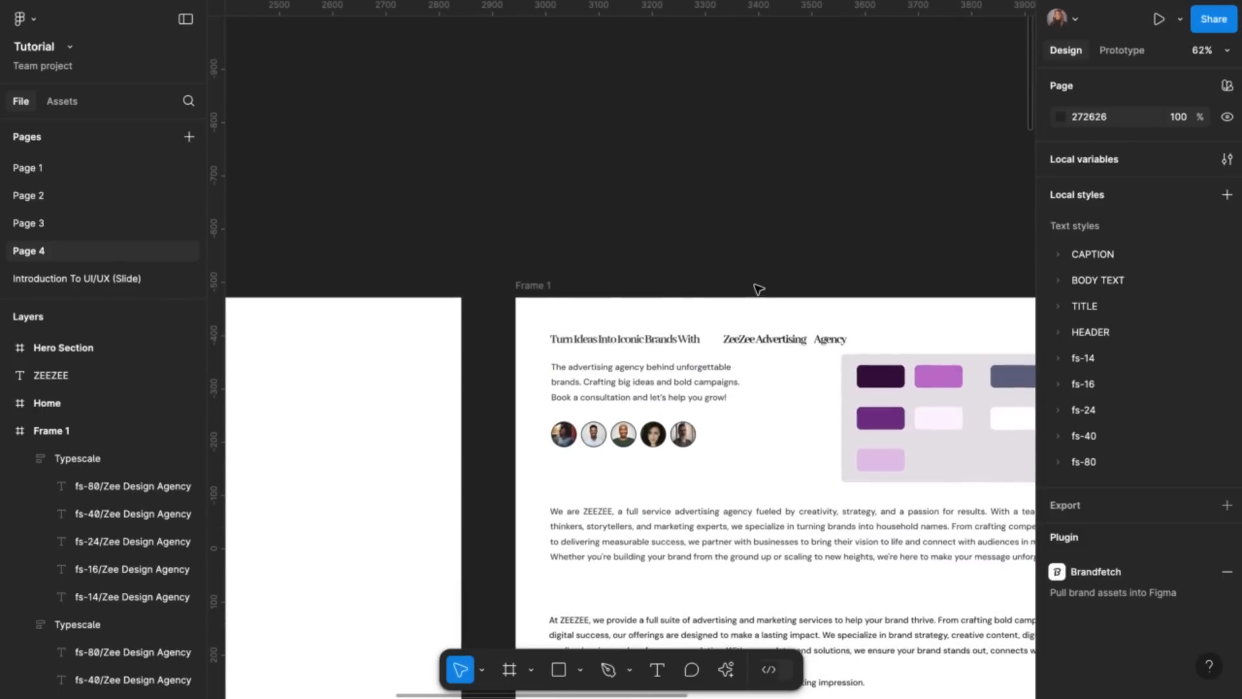
scroll(757, 288, right, 8)
click(750, 169)
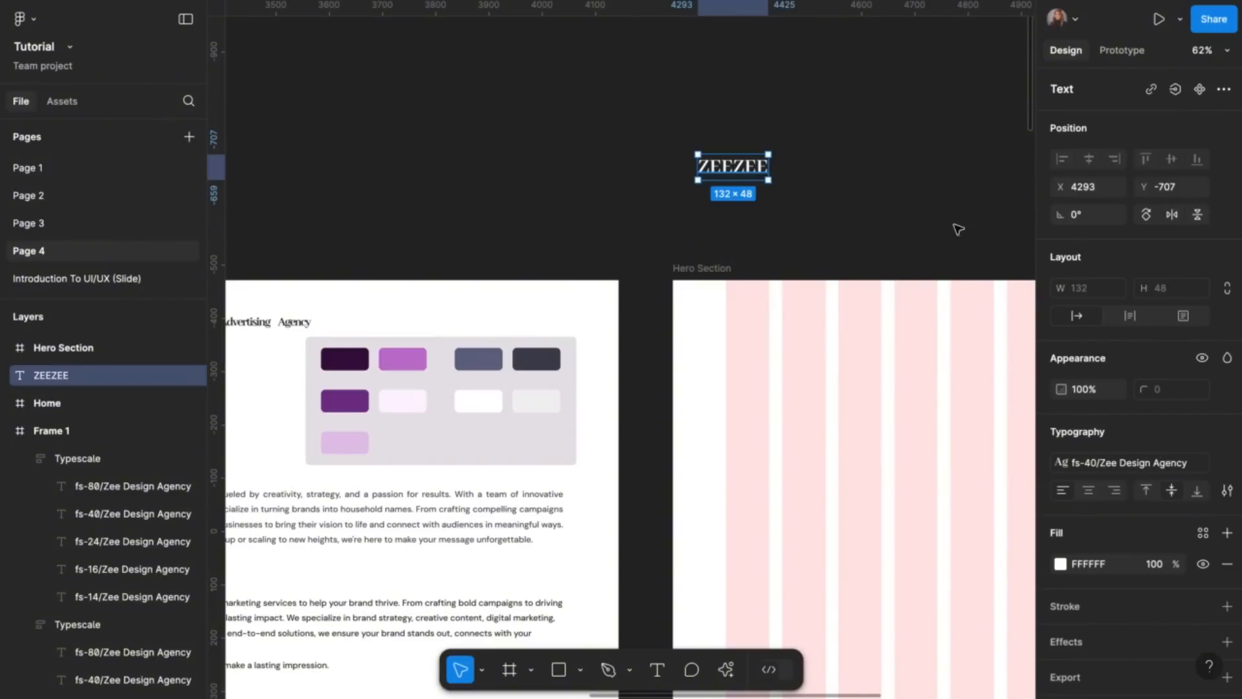
click(1229, 463)
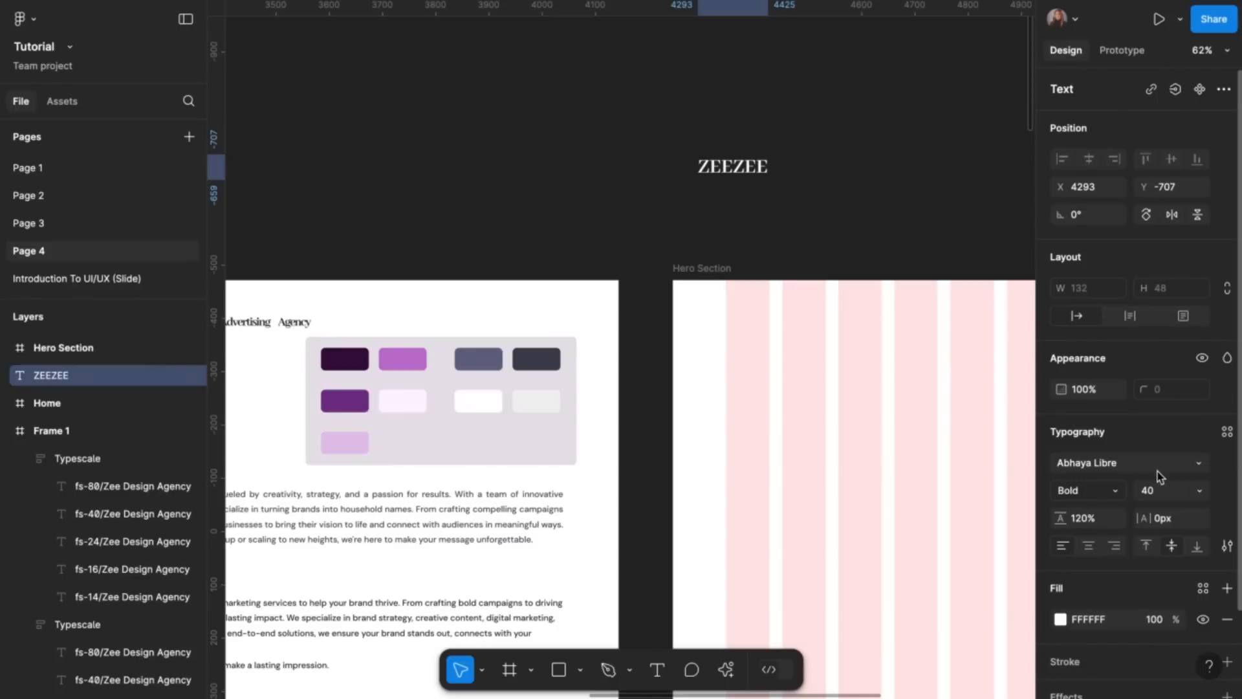
click(1199, 495)
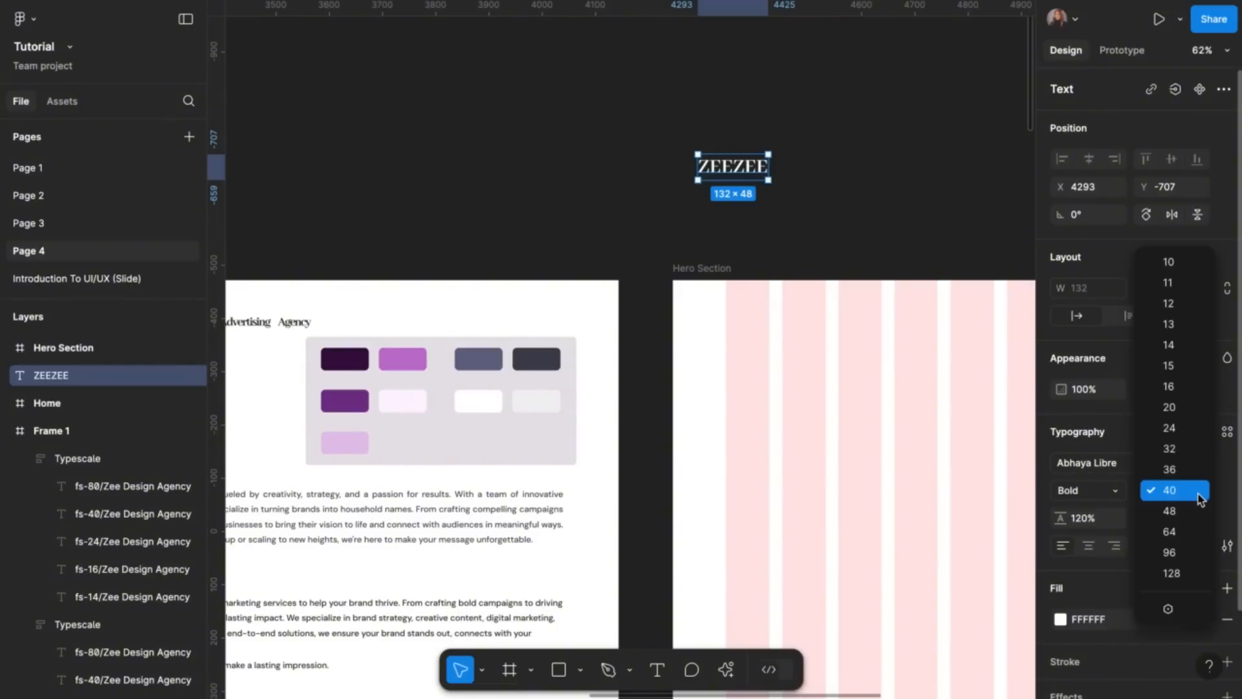
click(1192, 521)
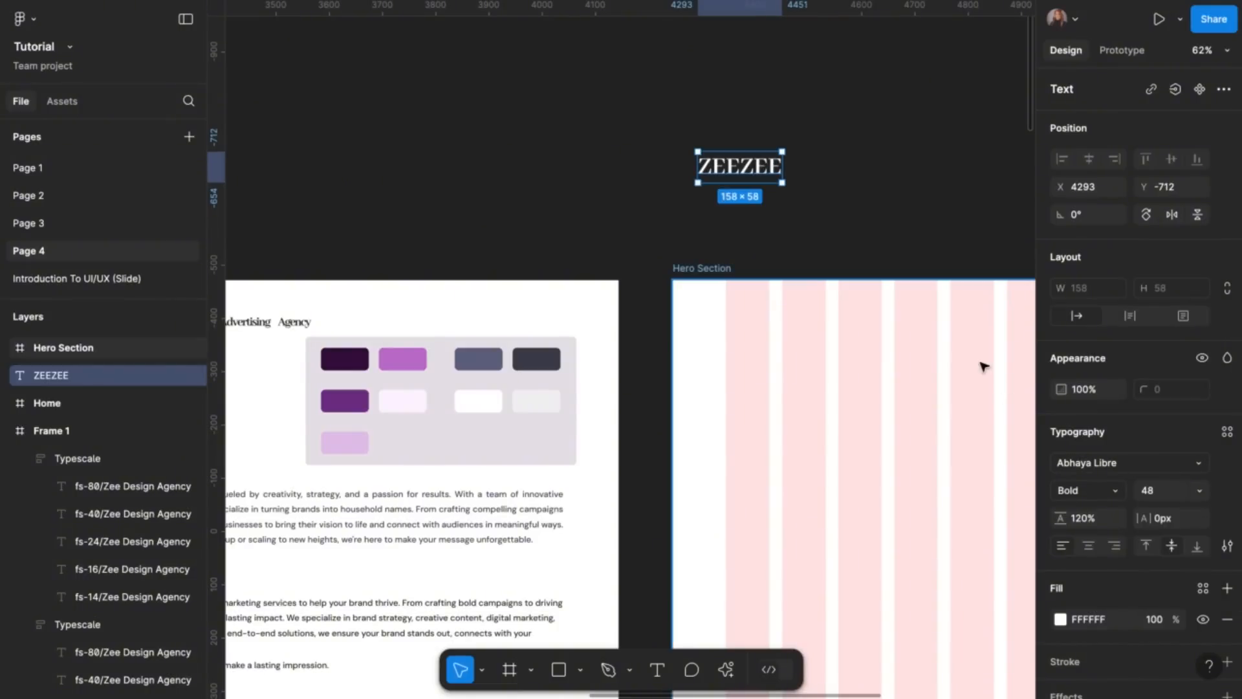
Move the ZEEZEE text to X 4354, Y -604 and fill it with 3B0C44 sampled from the darkest purple swatch in Frame 1
scroll(847, 246, down, 3)
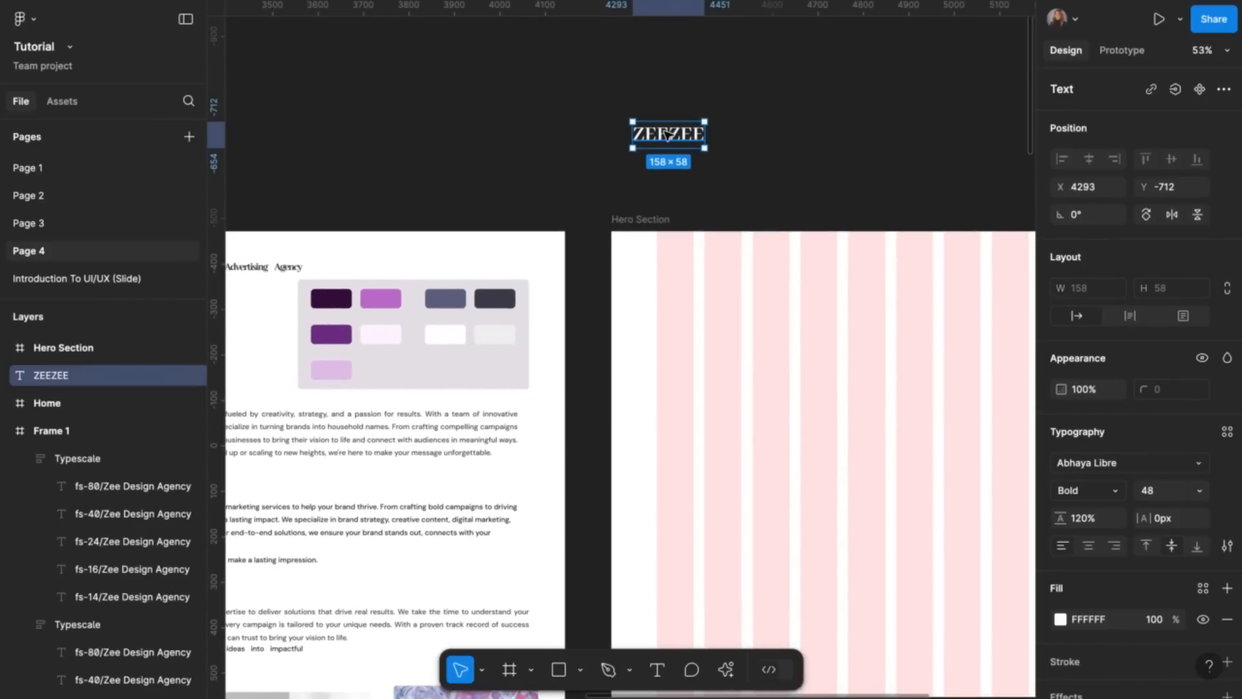
drag(667, 134, 694, 183)
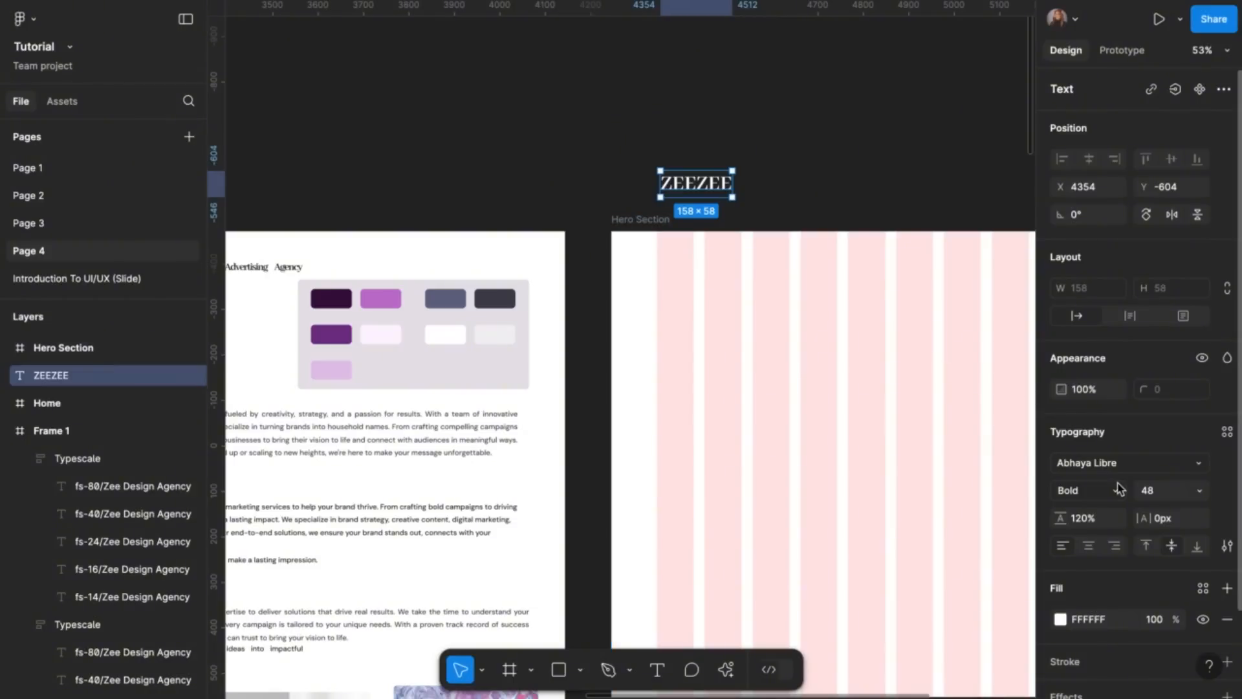
scroll(1151, 585, down, 3)
click(1061, 526)
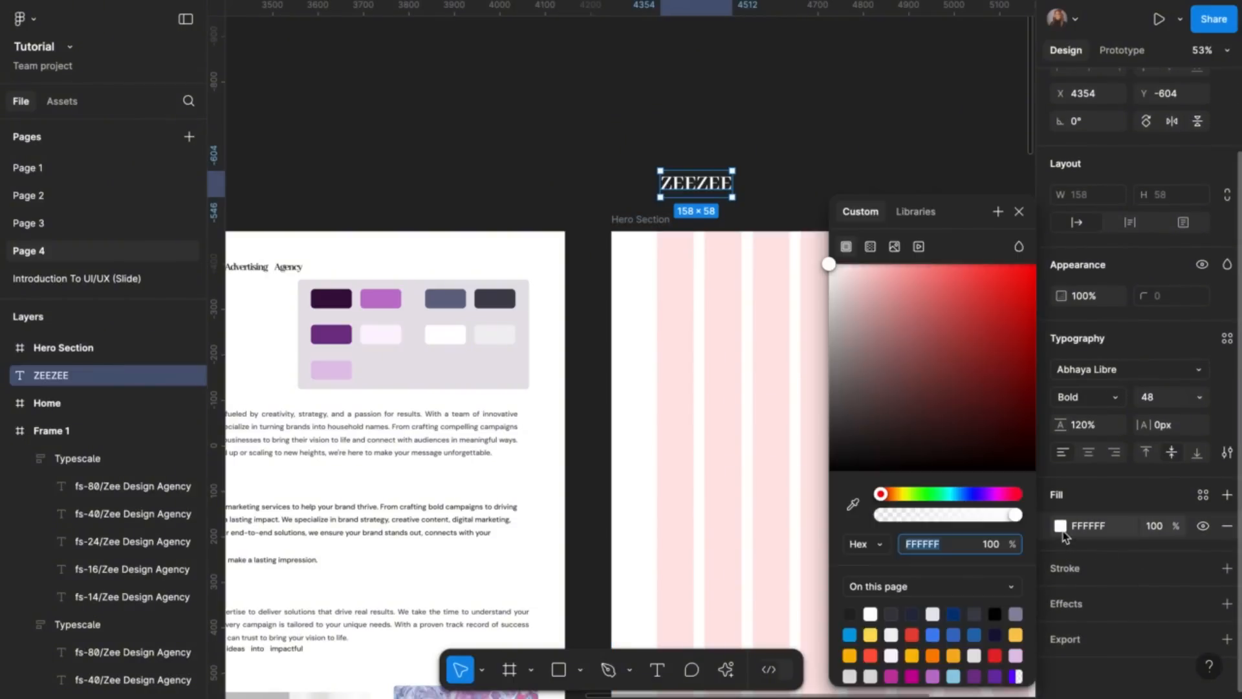
click(853, 505)
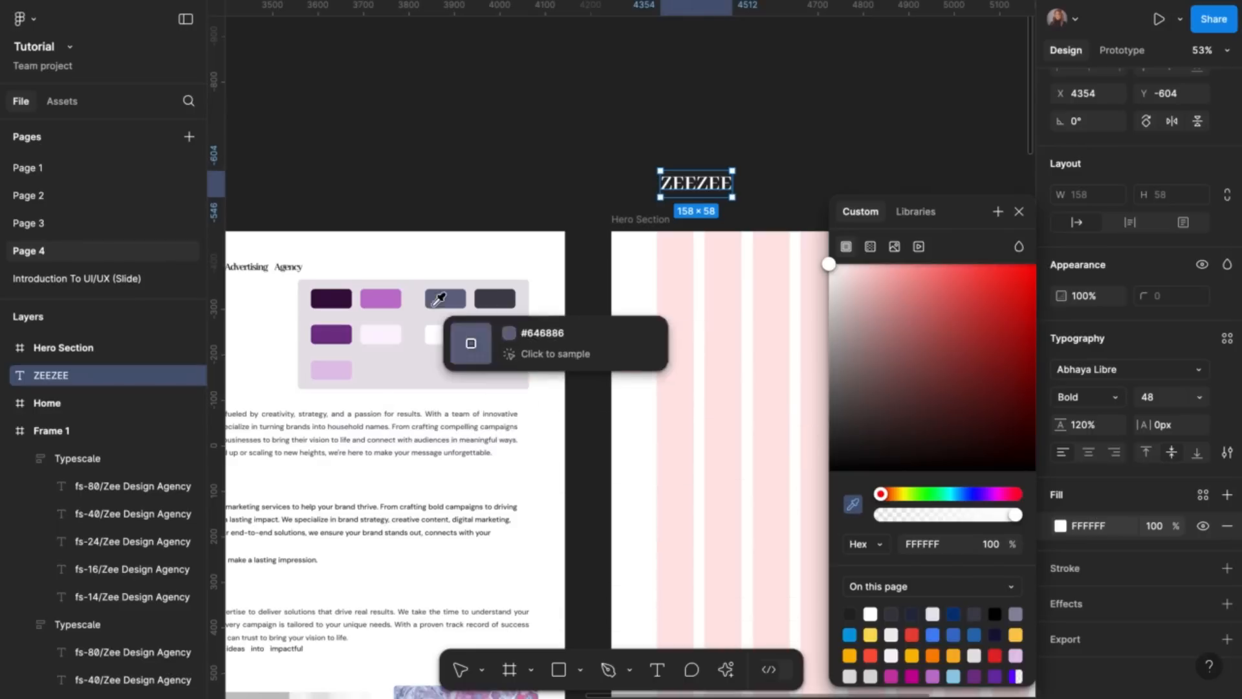
click(331, 299)
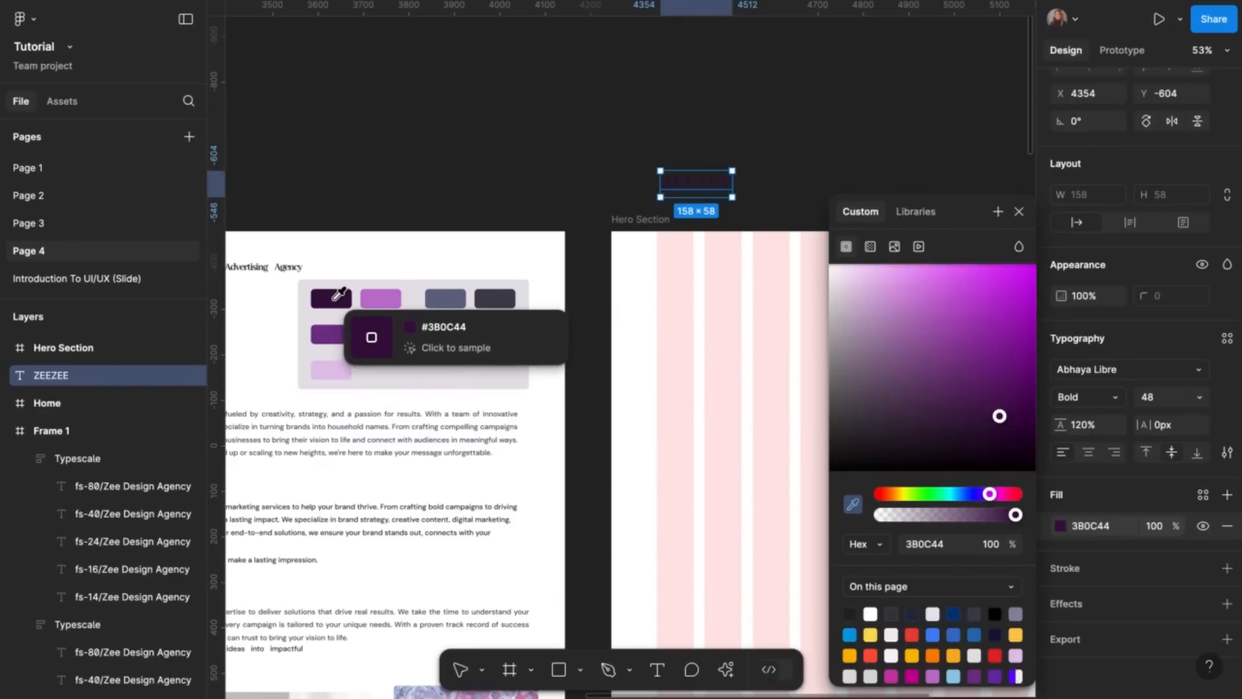
Examine the purple palette and the orange-and-blue palette among the prepared assets in Frame 1
click(1025, 216)
scroll(704, 293, down, 3)
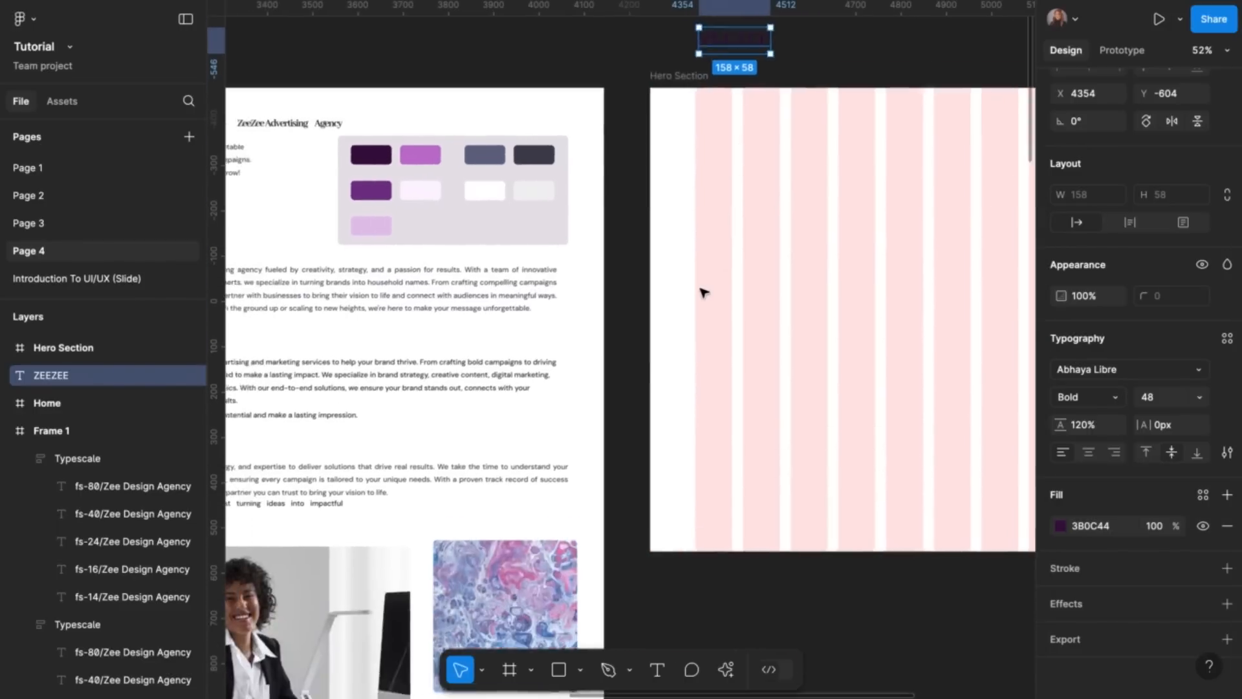
scroll(703, 293, down, 3)
scroll(556, 118, up, 5)
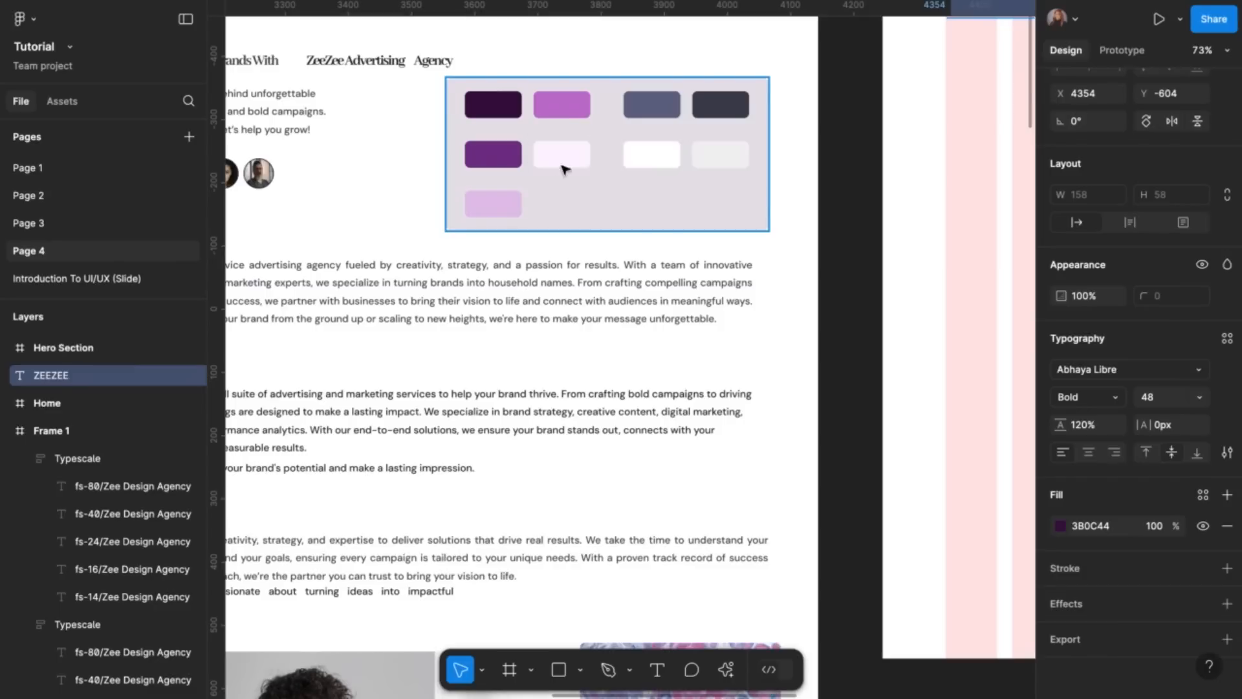
scroll(573, 163, down, 12)
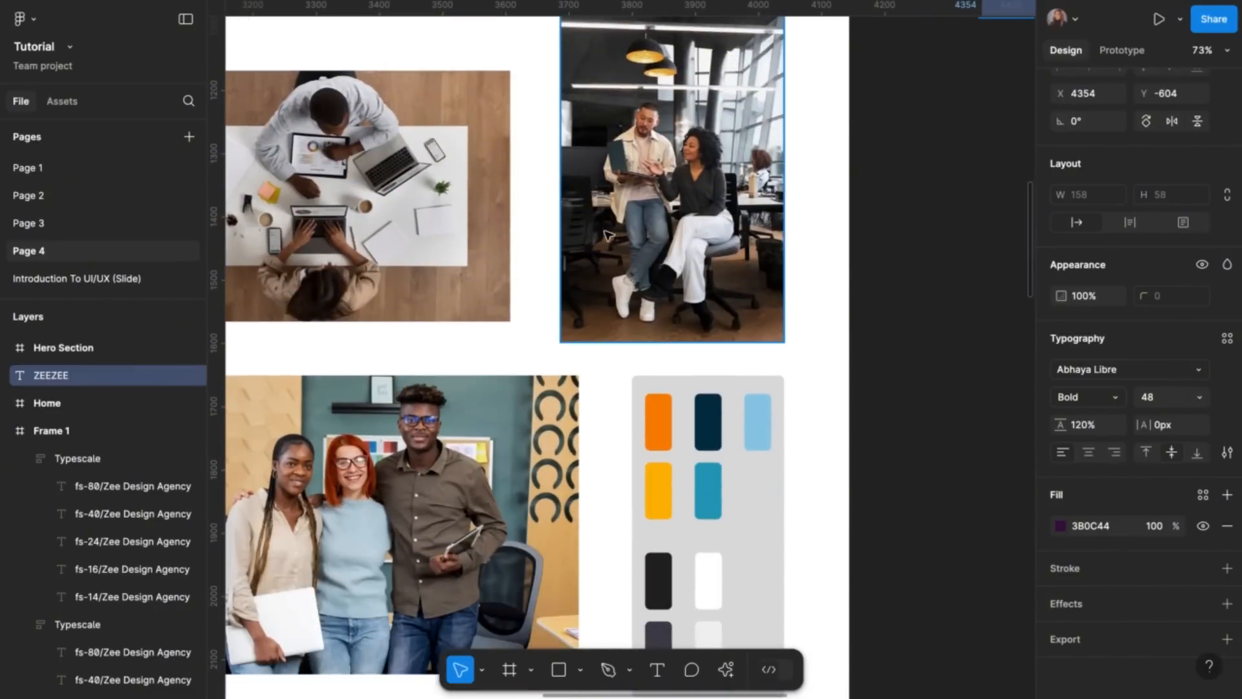
scroll(608, 235, down, 3)
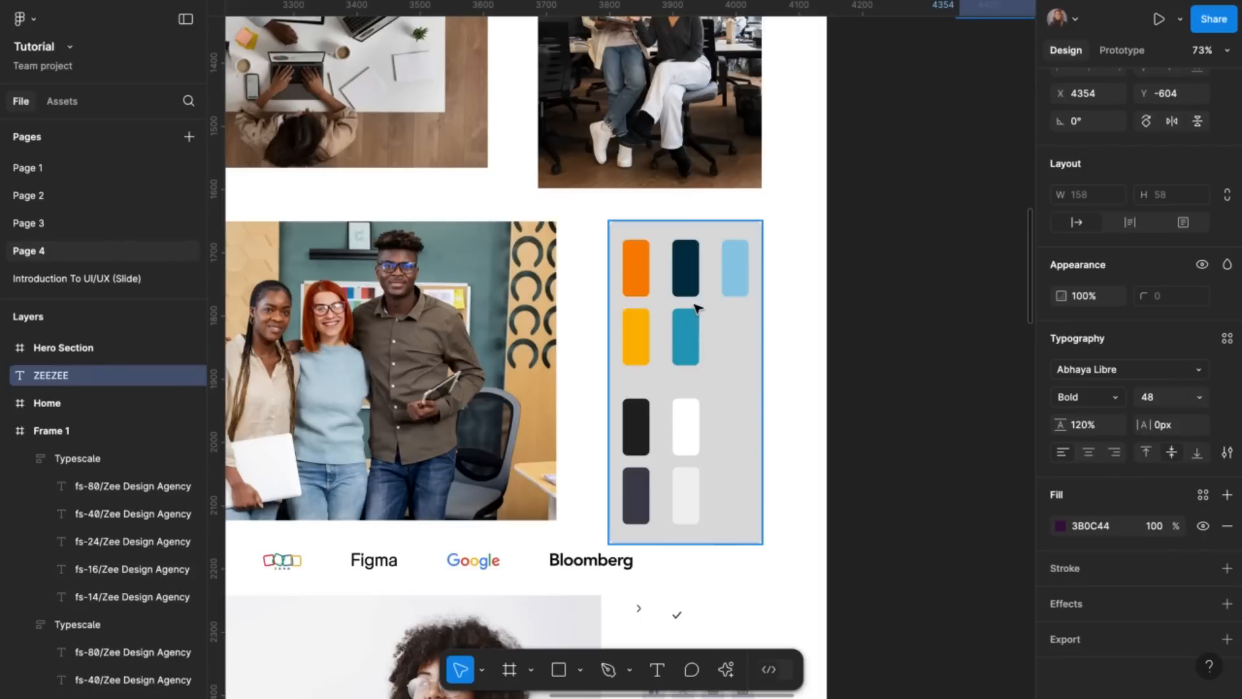
scroll(696, 308, up, 5)
ctrl+scroll(697, 308, down, 5)
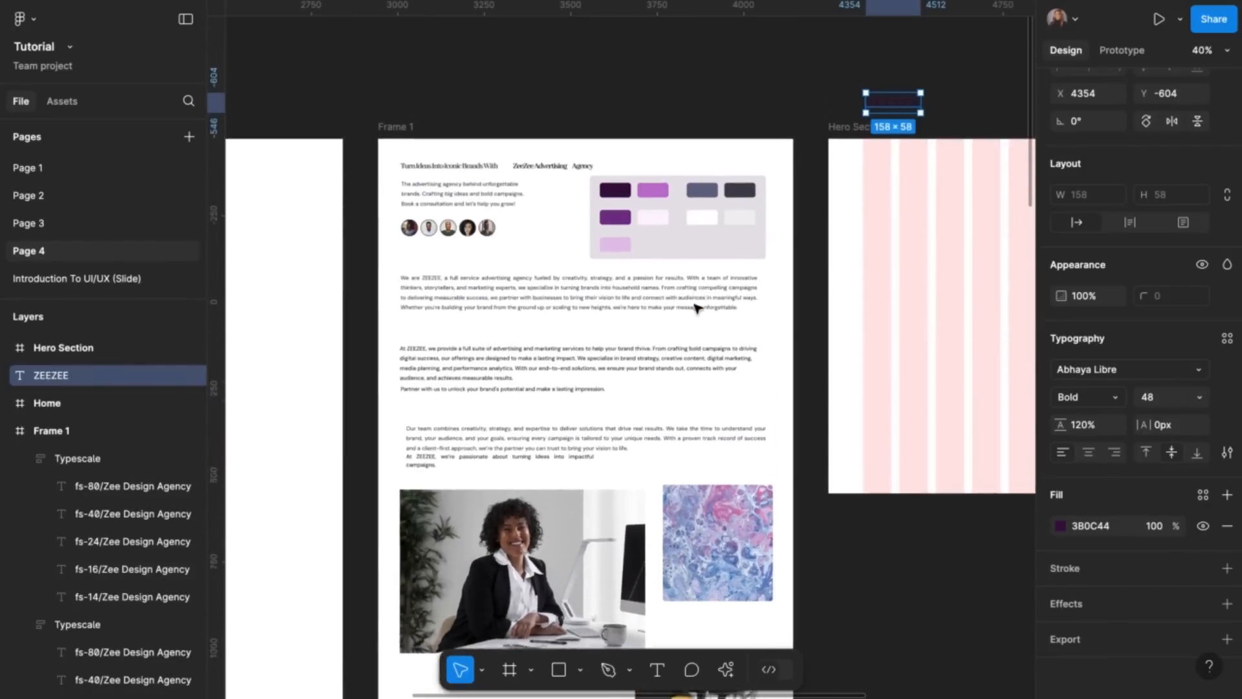
Move the ZEEZEE logo text into the Hero Section frame at X 100, Y 57, aligned with the first grid column
scroll(744, 194, right, 3)
scroll(744, 194, down, 1)
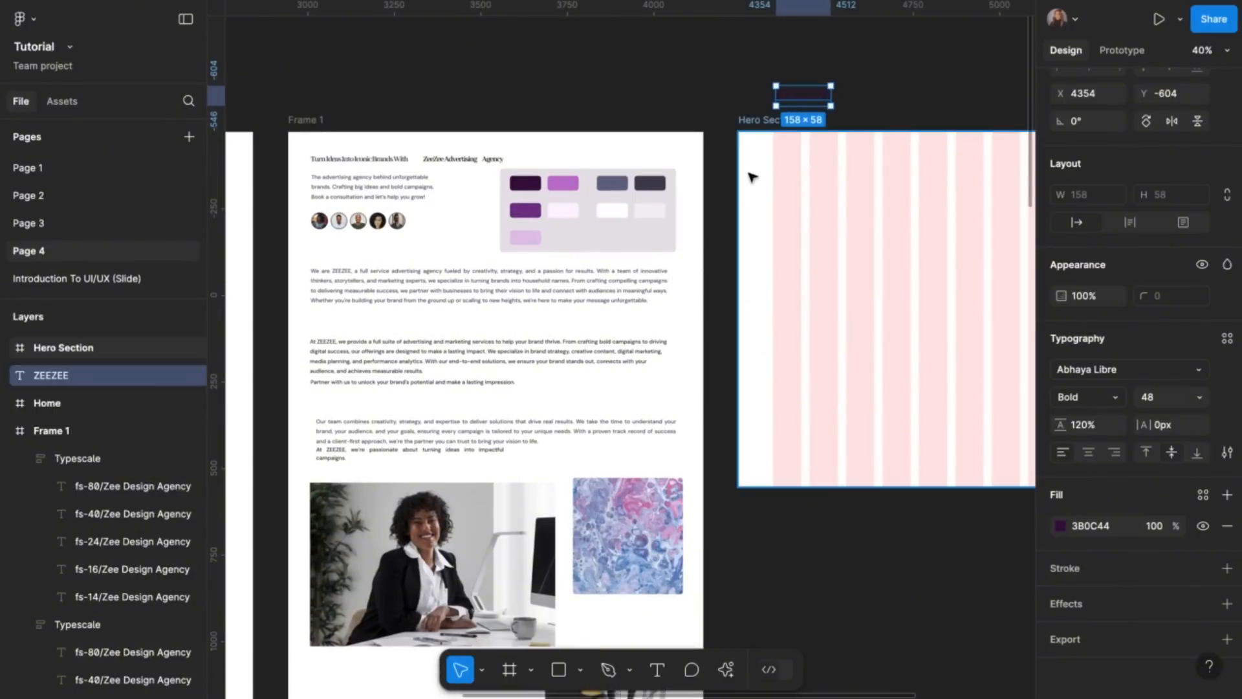
scroll(802, 122, right, 3)
scroll(802, 123, up, 1)
drag(744, 123, 744, 188)
scroll(744, 194, right, 3)
scroll(744, 195, down, 1)
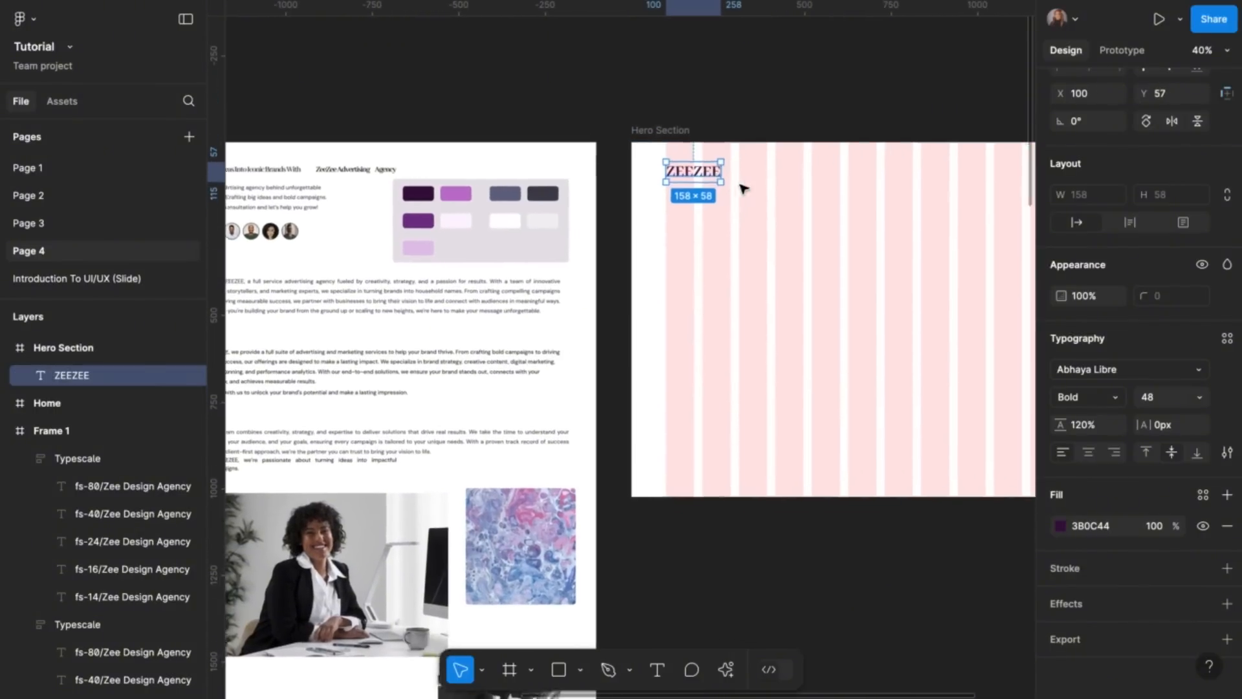
click(718, 99)
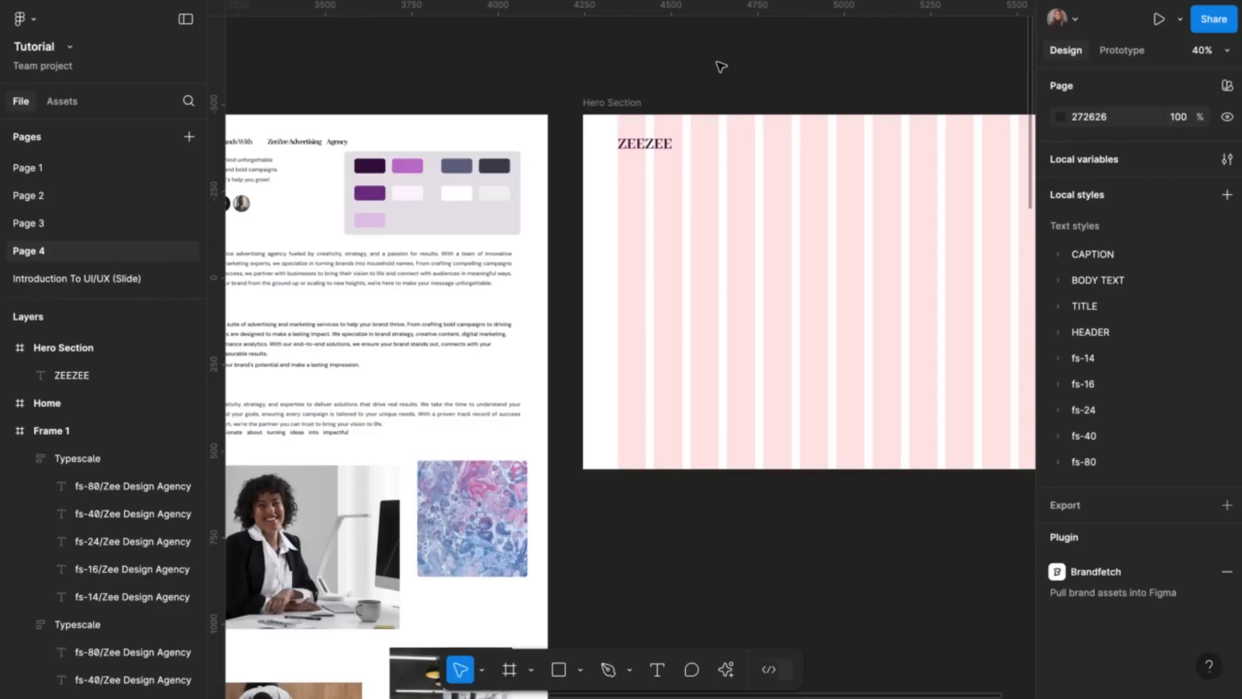
Add the text "Home" above the Hero Section and apply the fs-16/Zee Design Agency text style to it
key(t)
click(717, 62)
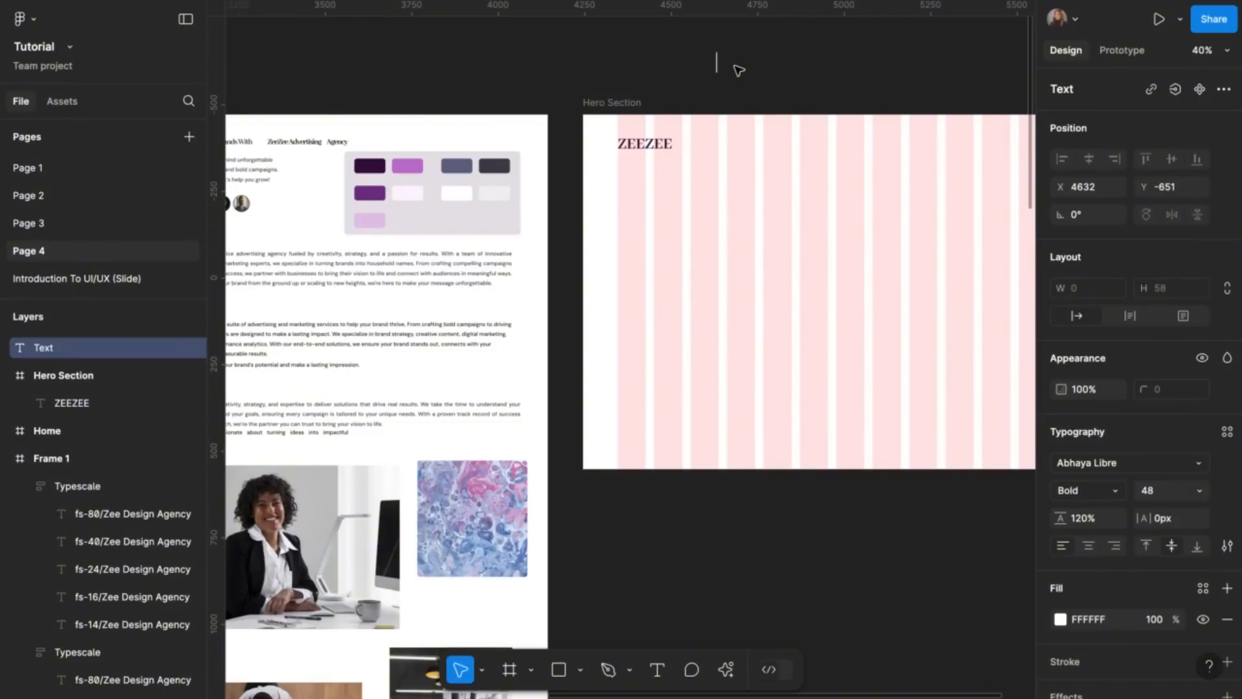
text(Home)
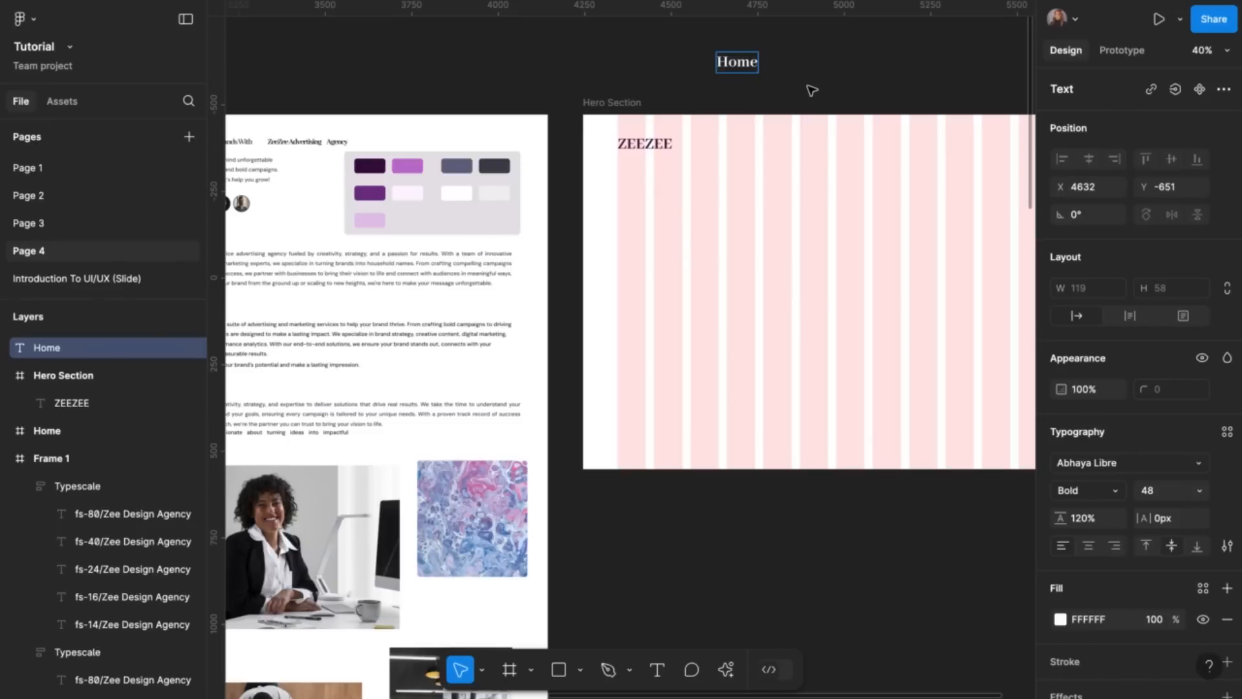
key(Escape)
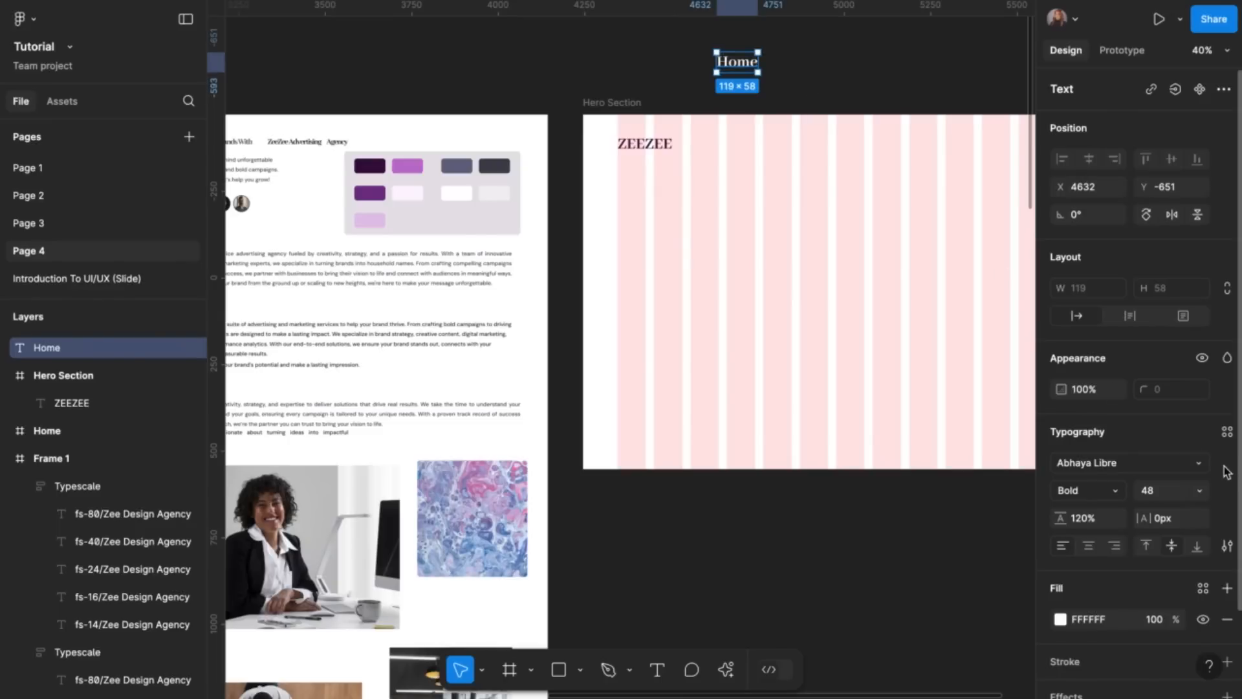
click(1227, 432)
scroll(1170, 545, down, 5)
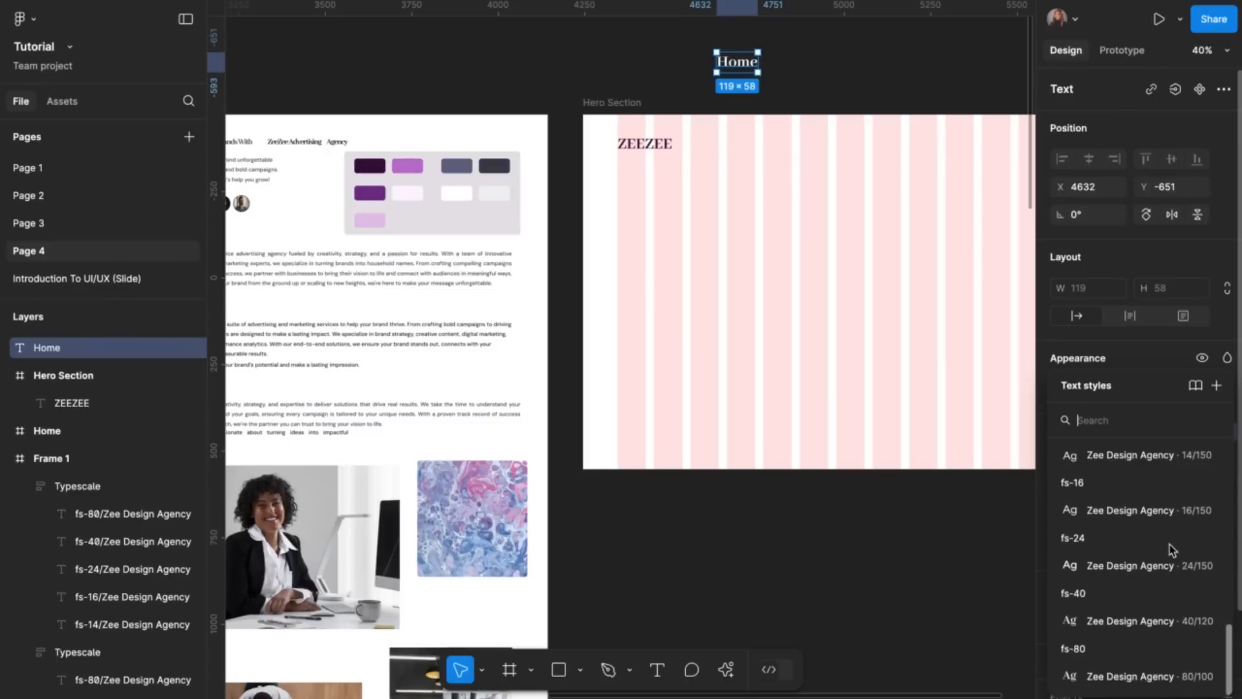
scroll(1170, 545, up, 1)
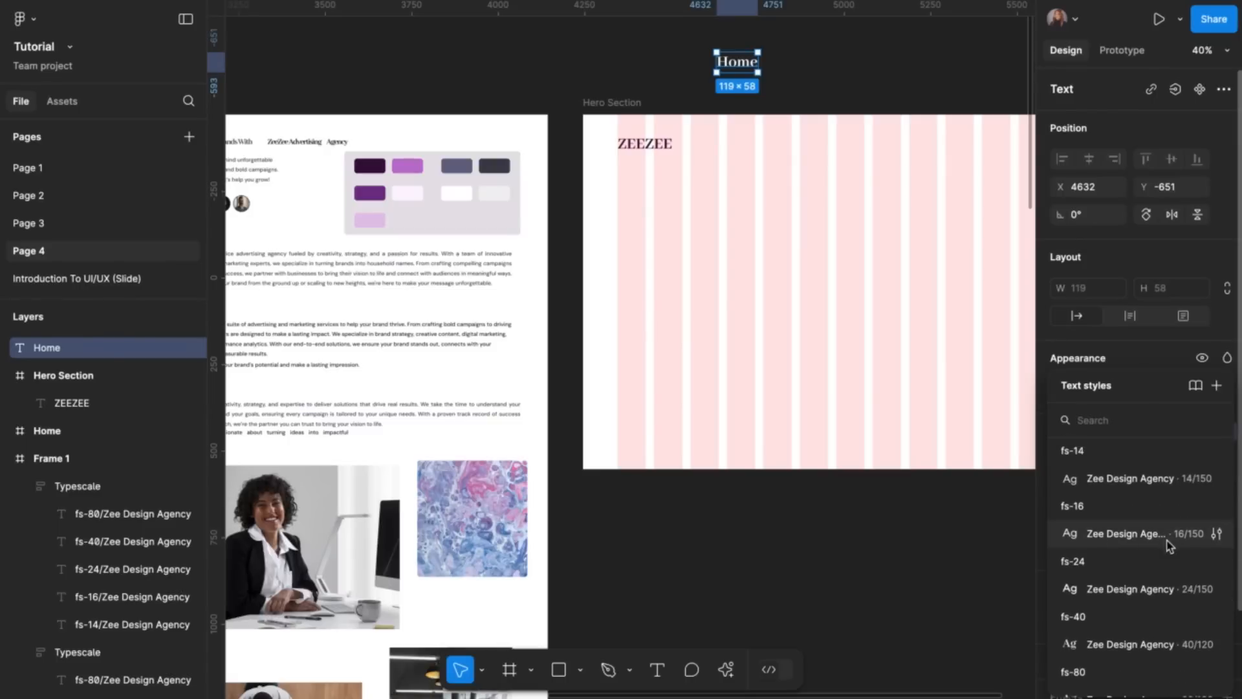
click(1117, 542)
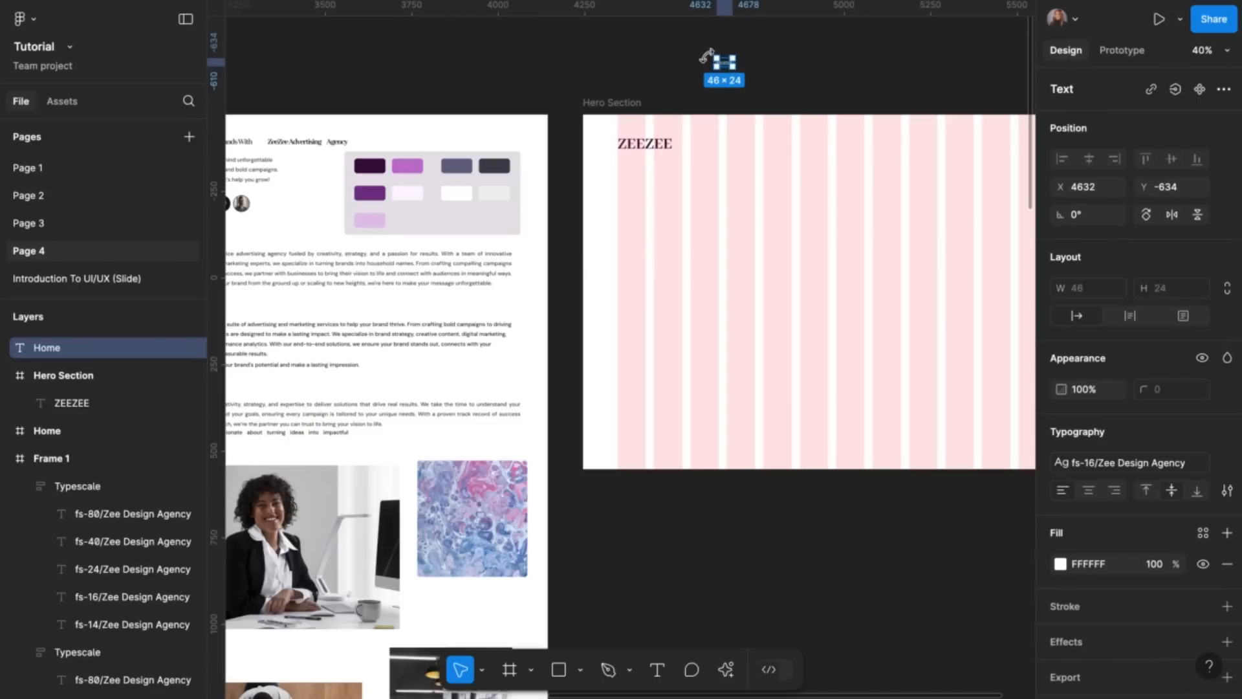
Wrap the Home text in an auto layout frame and position the frame above the Hero Section at X 4714, Y -597
drag(707, 57, 637, 75)
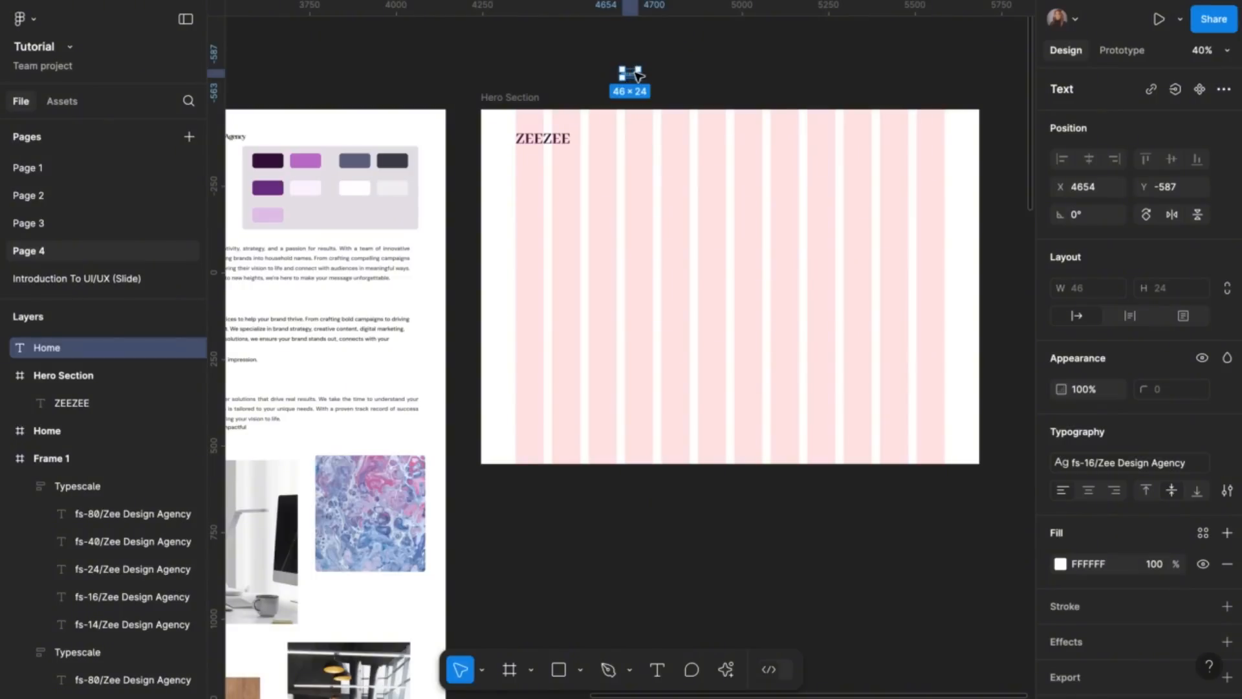
key(shift+a)
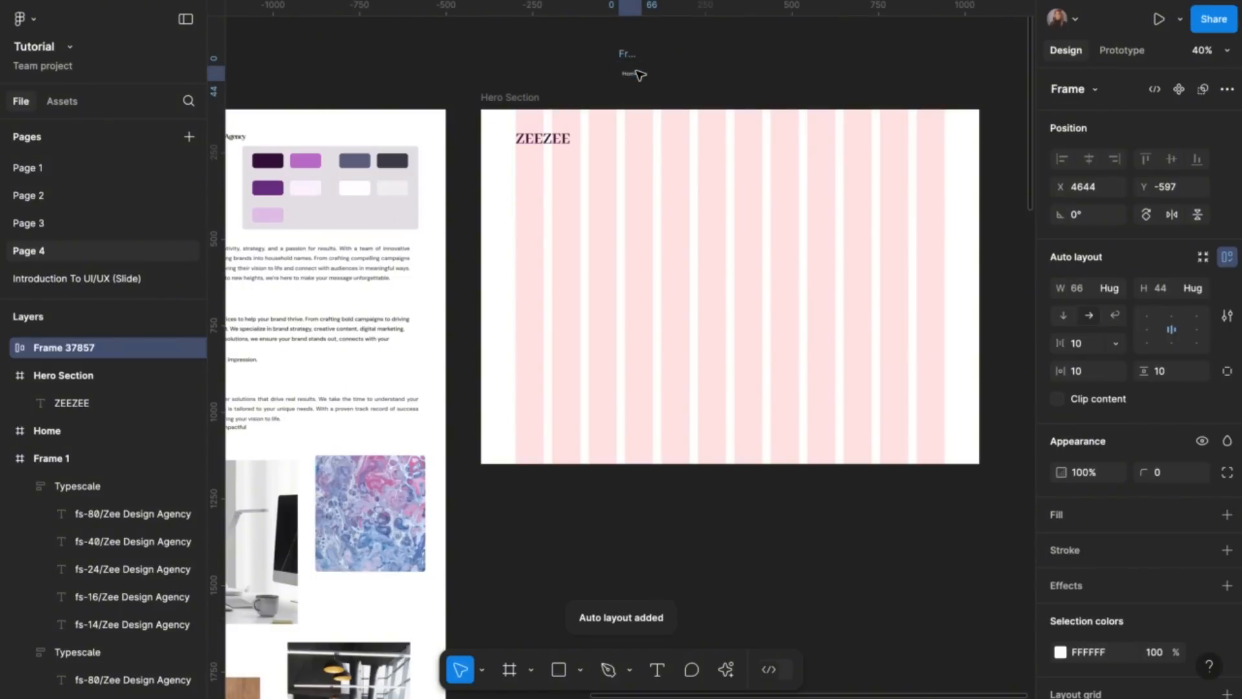
drag(651, 59, 651, 58)
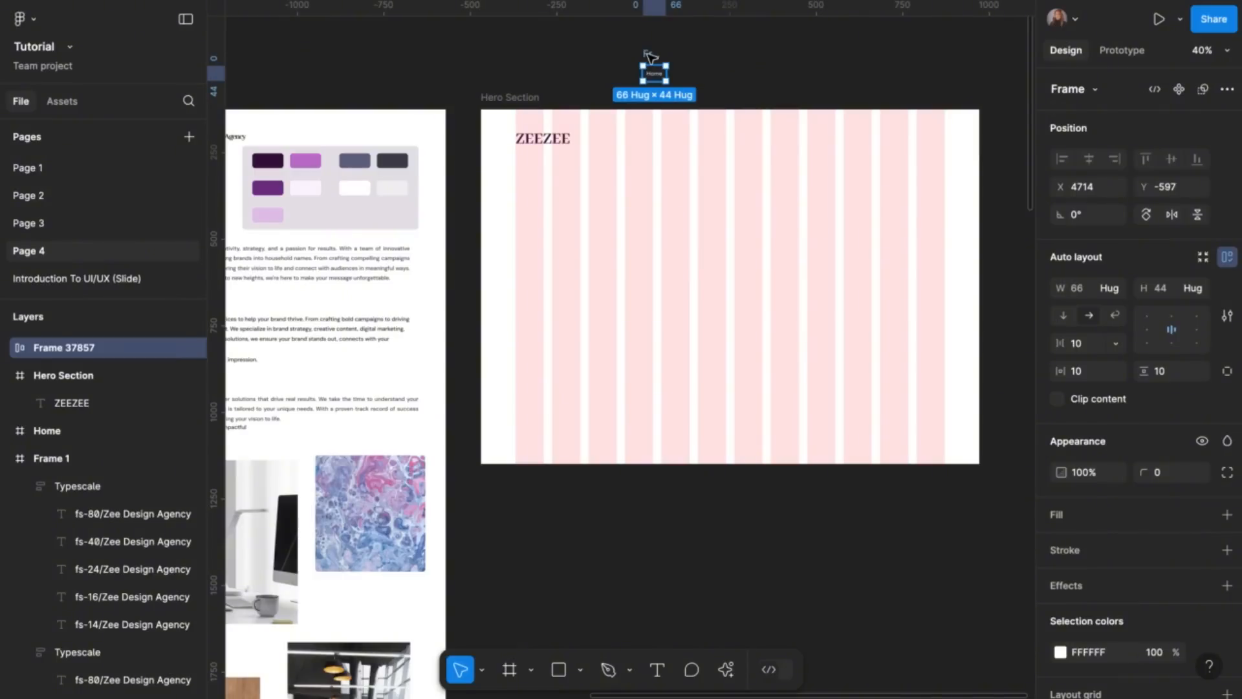
Duplicate the Home auto layout frame four times to form a row of five navigation items
key(ctrl+d)
key(ctrl+d)
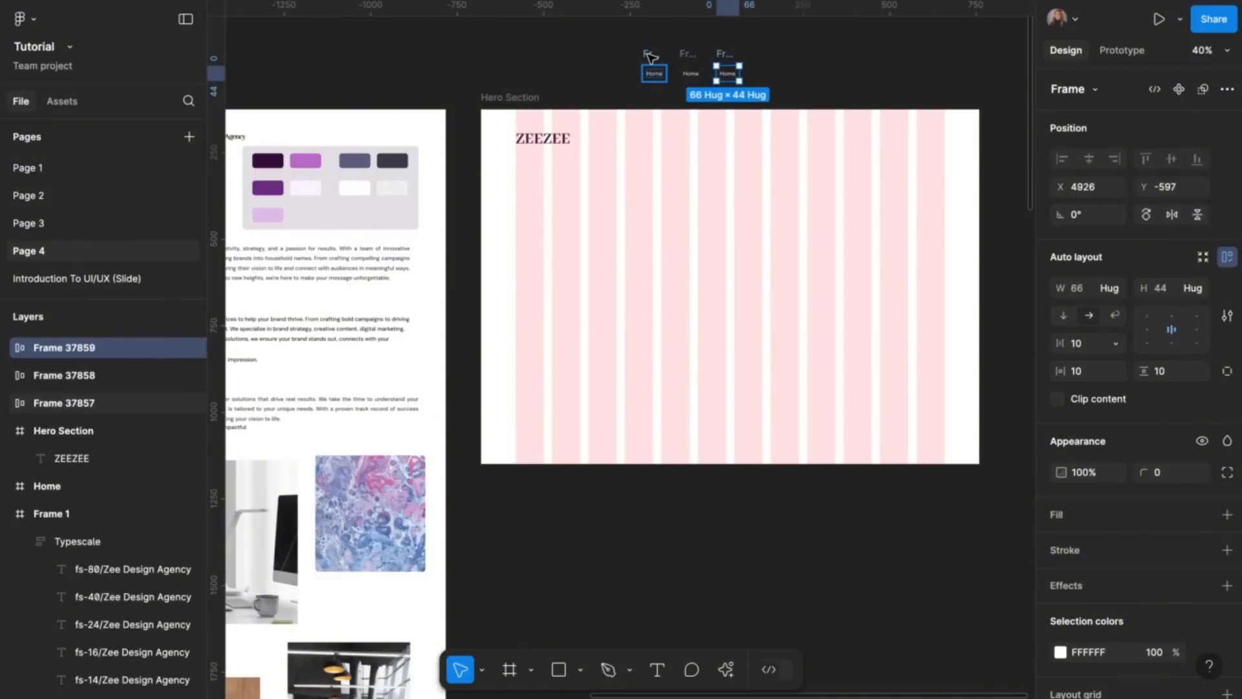
key(ctrl+d)
key(ctrl+d)
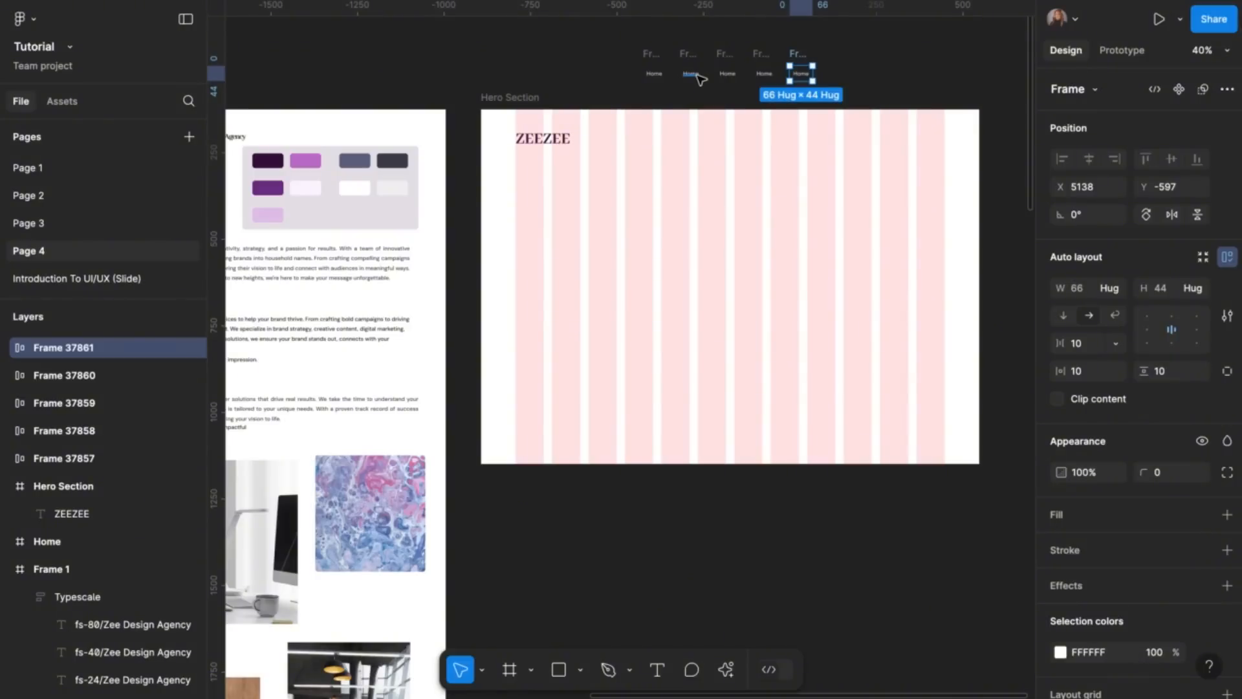
Change the four duplicated Home labels, in order, to Services, About, Portfolio and Contact
double_click(692, 75)
text(S)
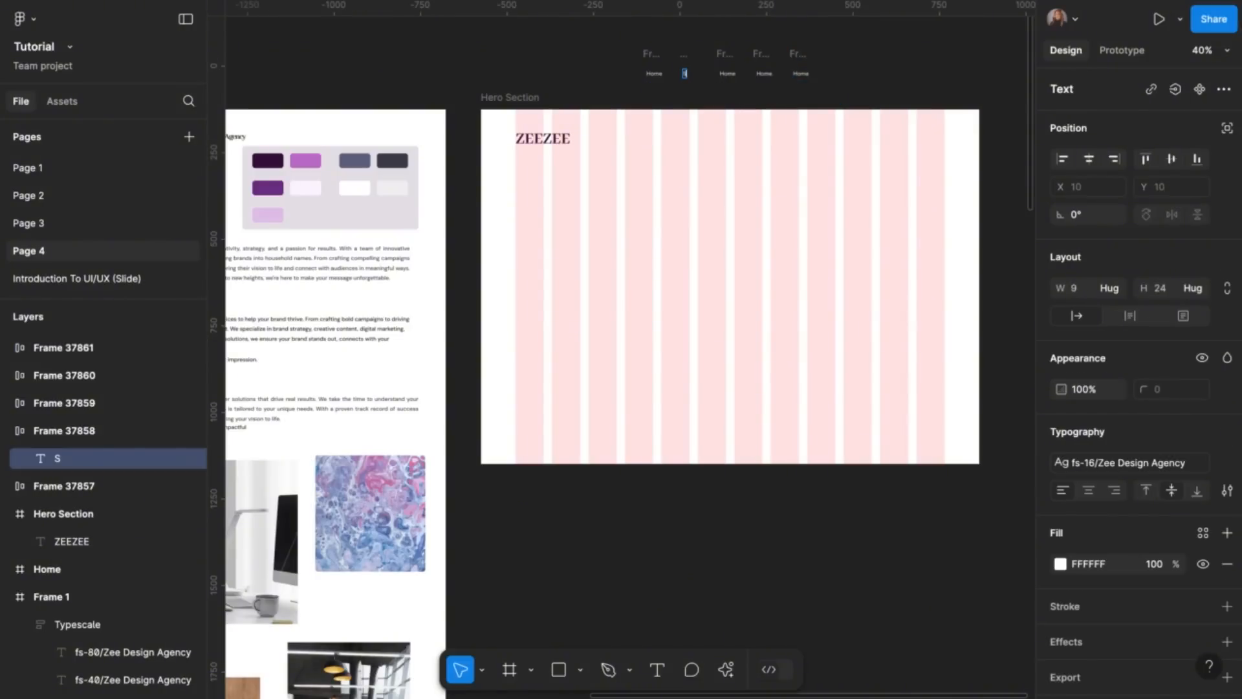
text(ervices)
double_click(730, 73)
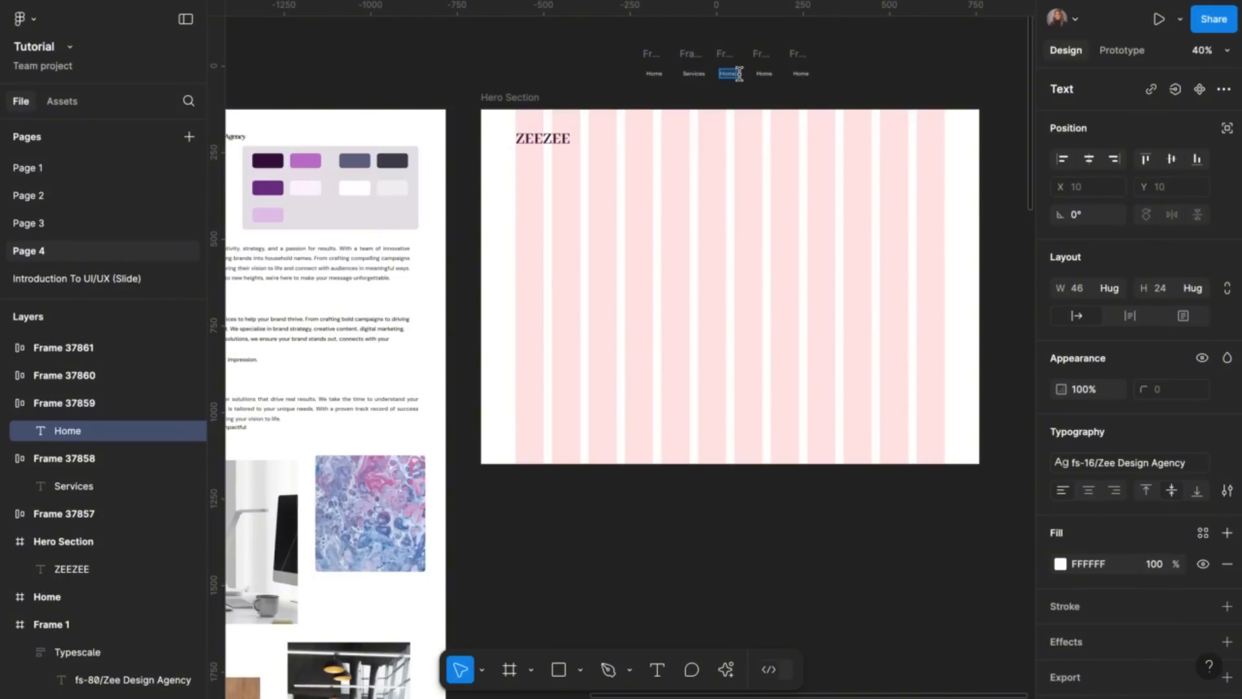
text(About)
double_click(758, 74)
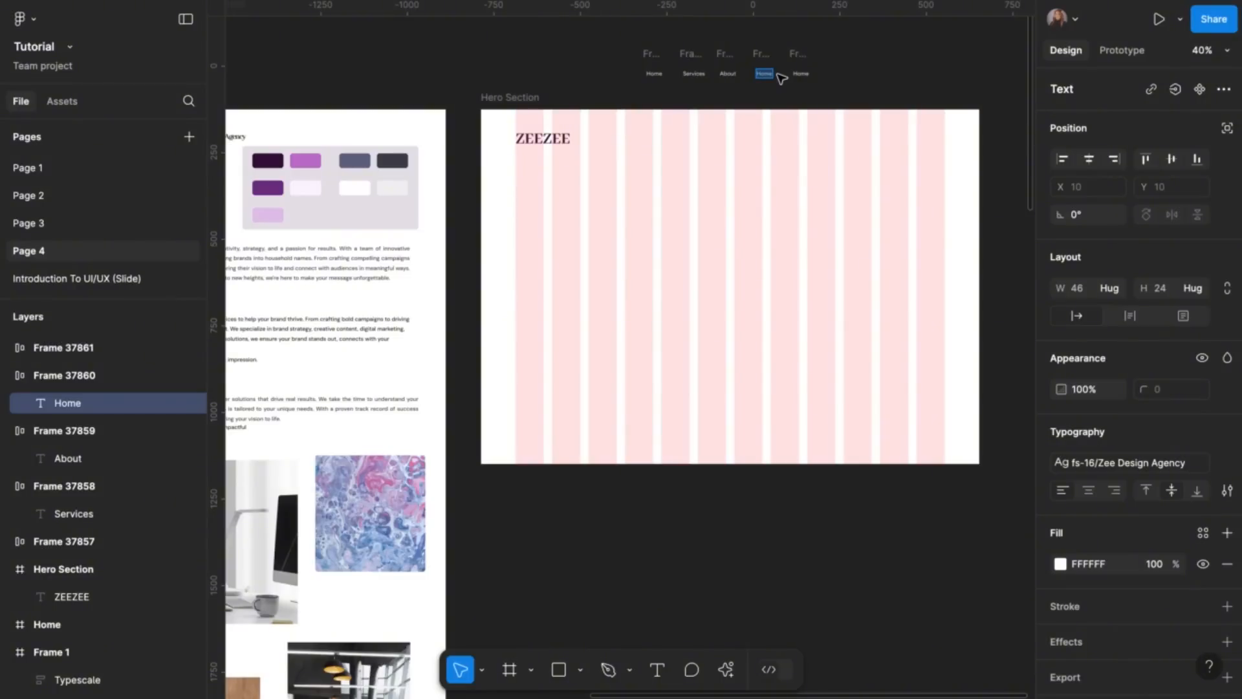
text(Portfolio)
double_click(807, 73)
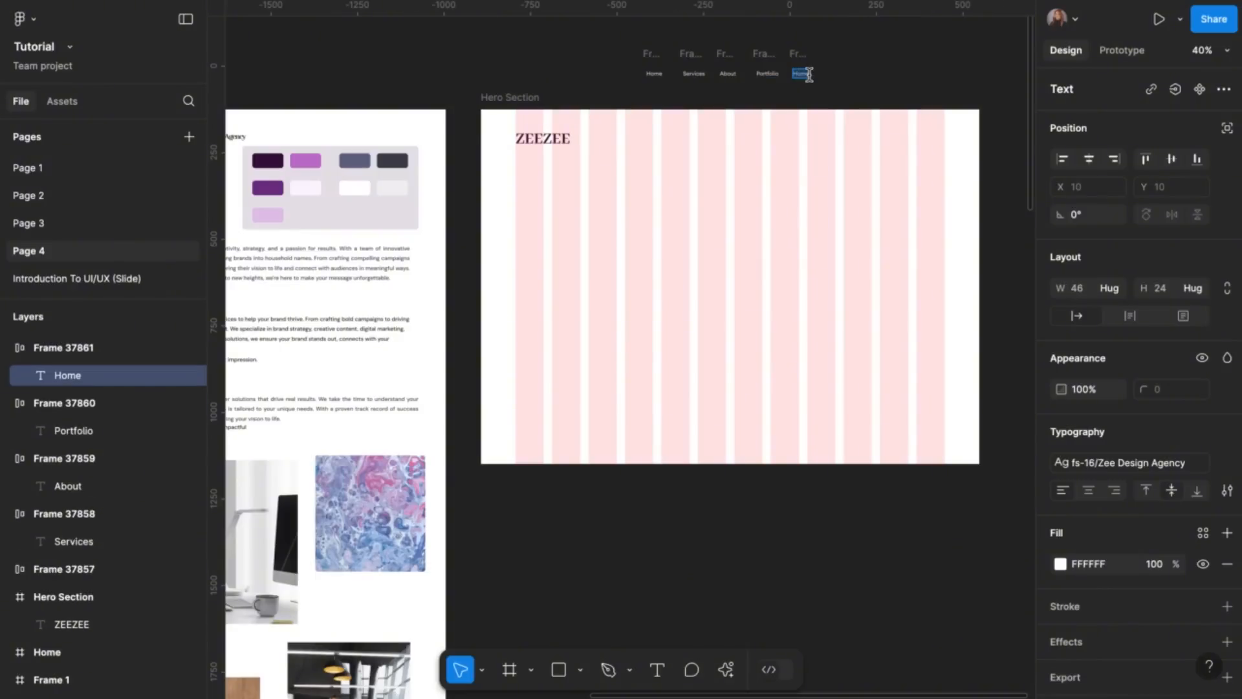
text(Contact)
click(839, 89)
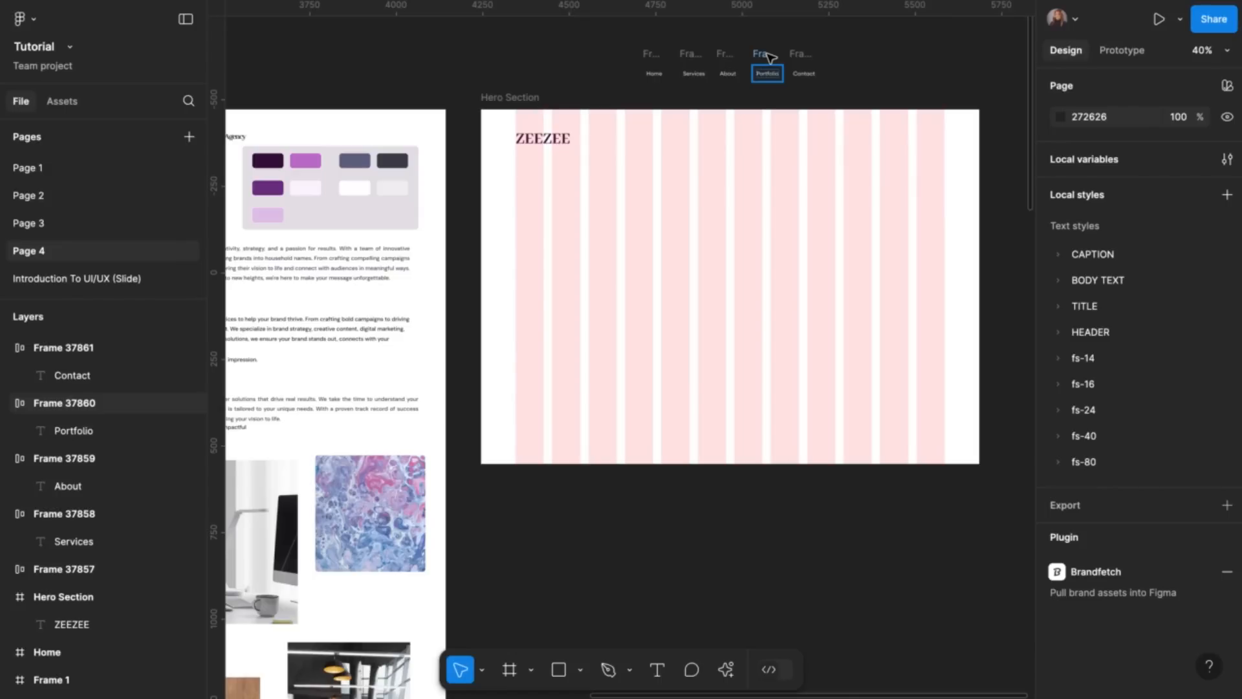
Place a copy of the Contact frame at X 5489, Y -575 and change its text to "Start Project"
click(801, 56)
drag(803, 58, 915, 65)
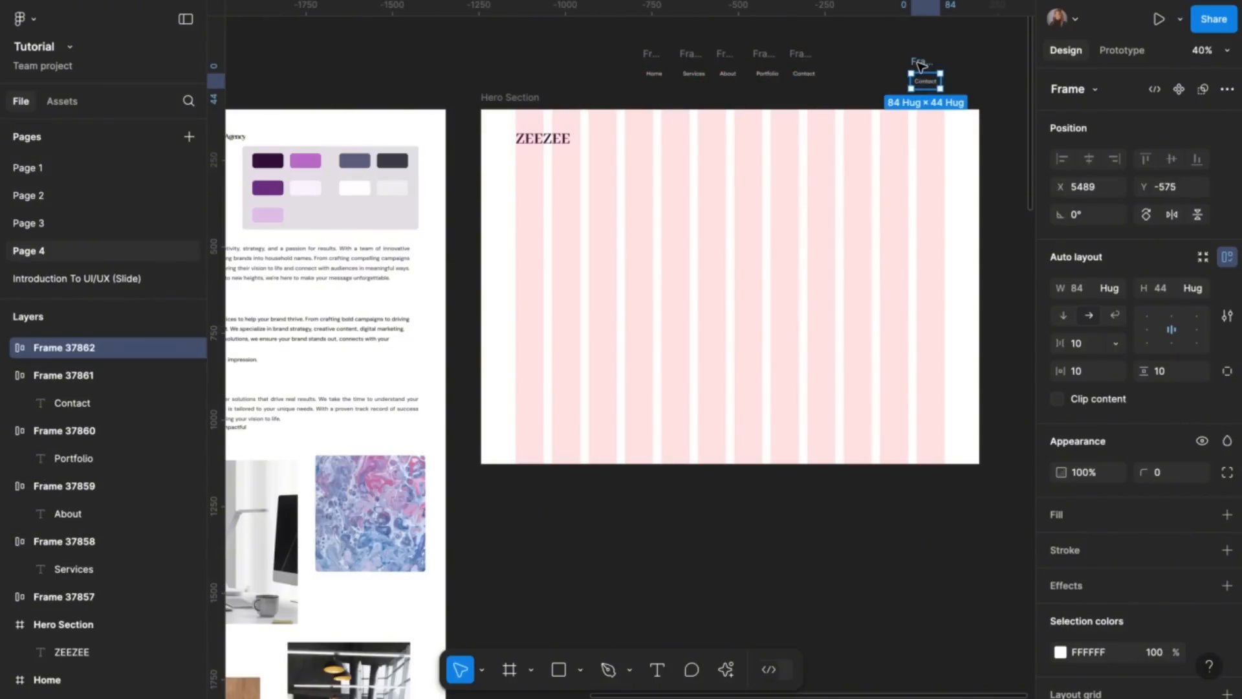
double_click(930, 81)
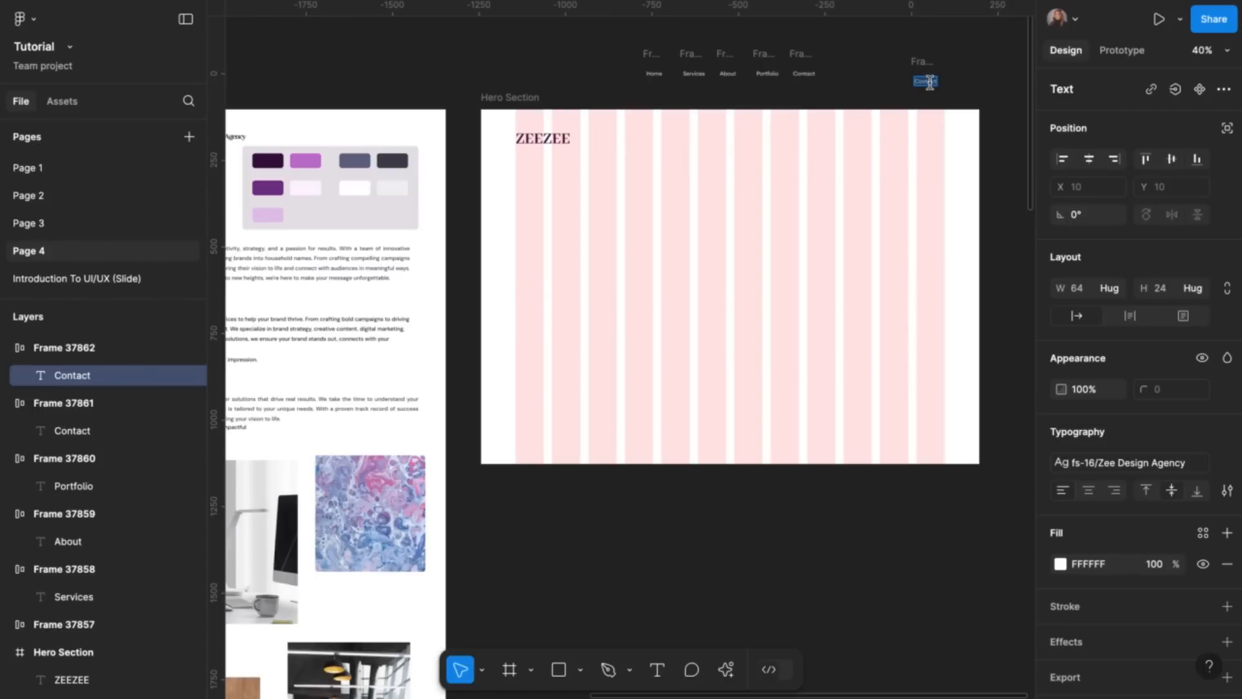
text(Start Project)
key(Escape)
Set the Start Project frame's horizontal padding to 32 and vertical padding to 16, and turn on Clip content
click(934, 64)
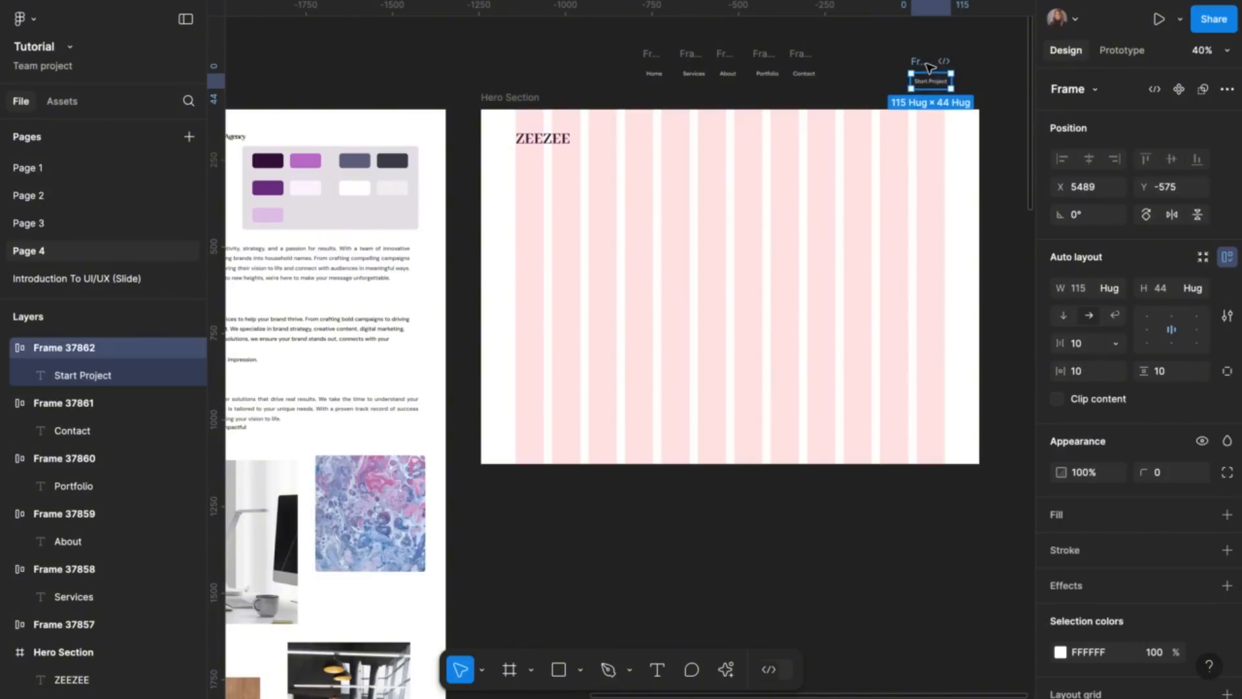
click(1089, 377)
text(32)
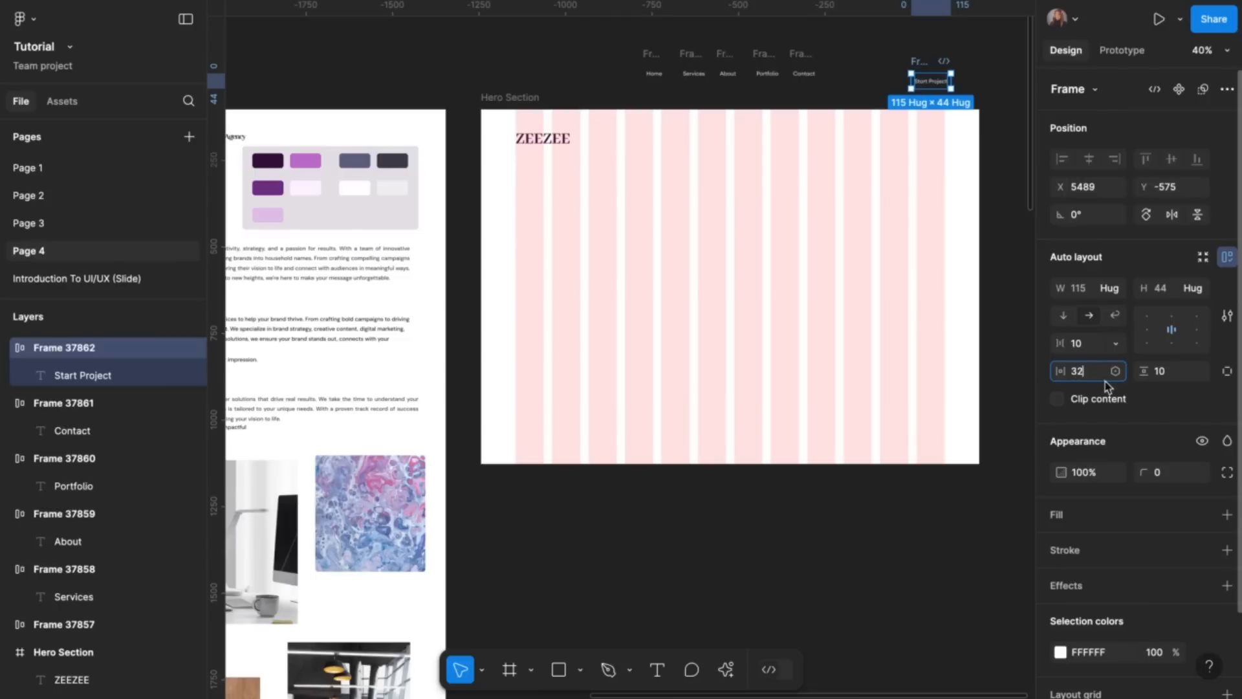
click(1170, 380)
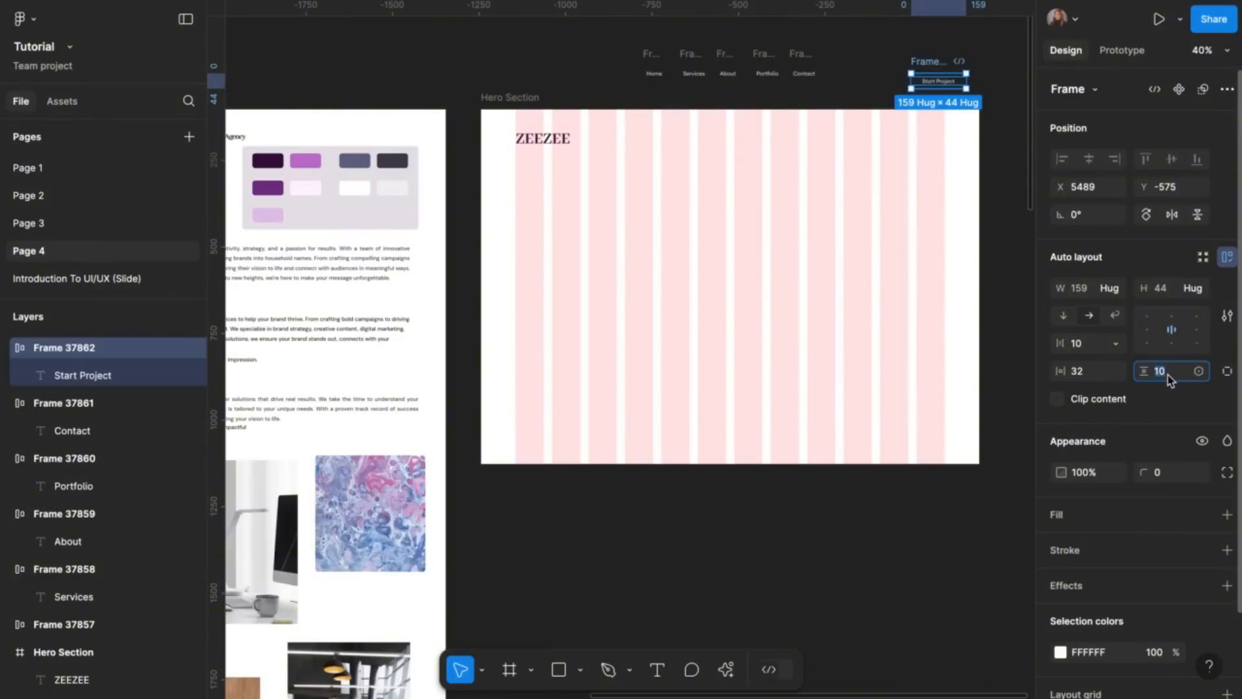
text(16)
click(1173, 402)
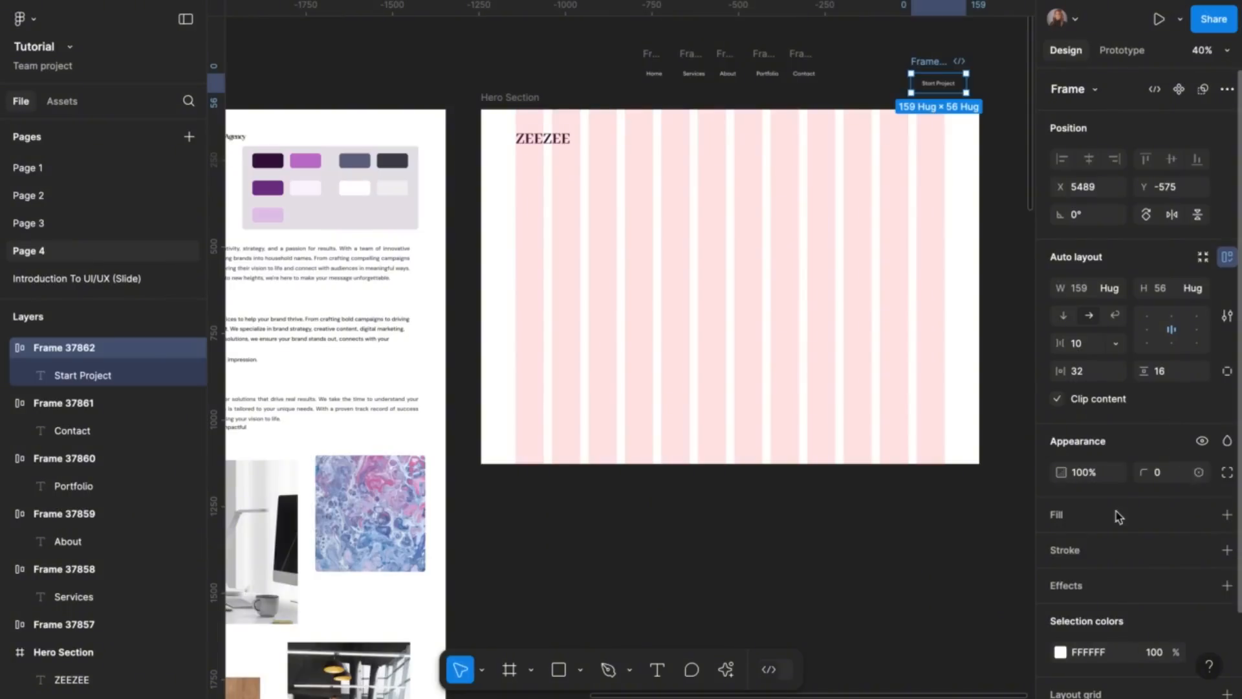
Fill the Start Project frame with 3B0C44 sampled from the darkest purple swatch in Frame 1
click(1064, 523)
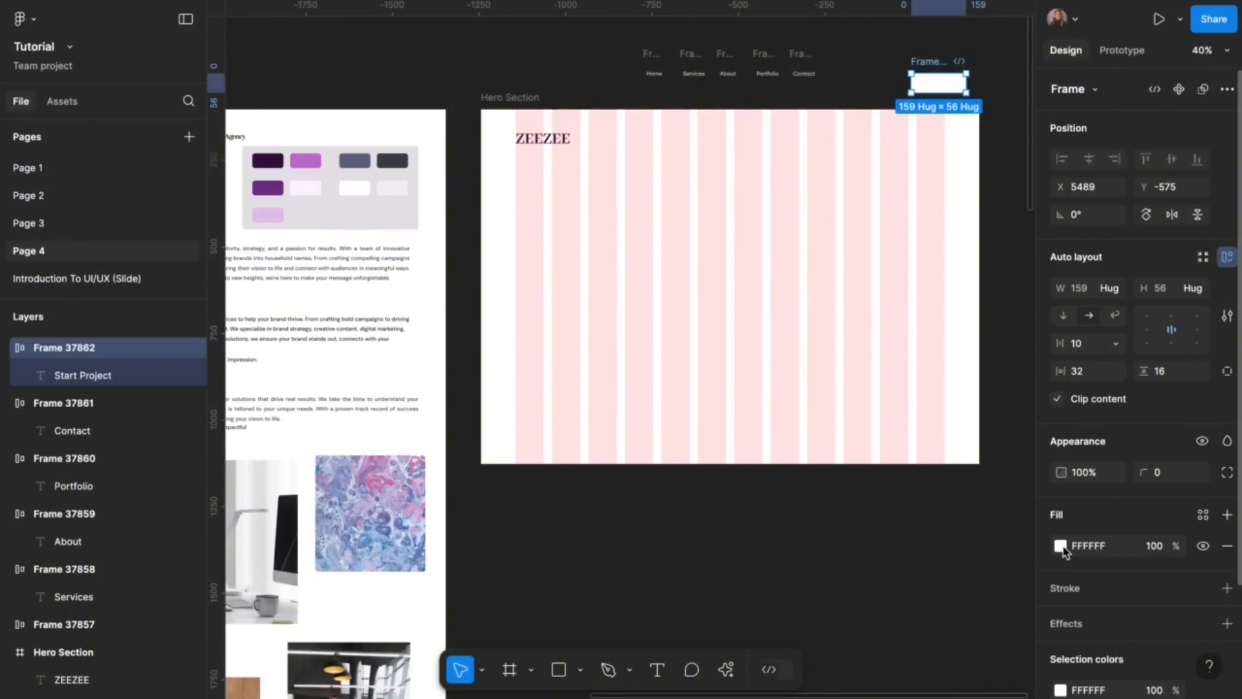
click(1062, 547)
click(853, 504)
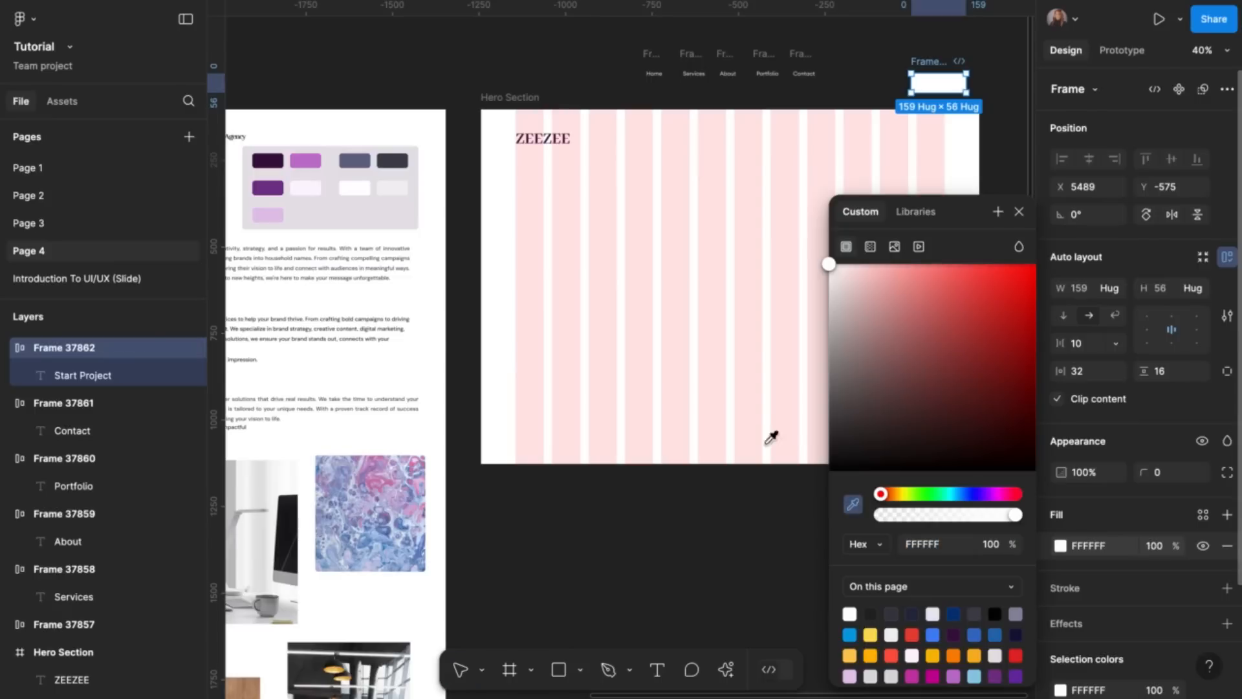
click(268, 159)
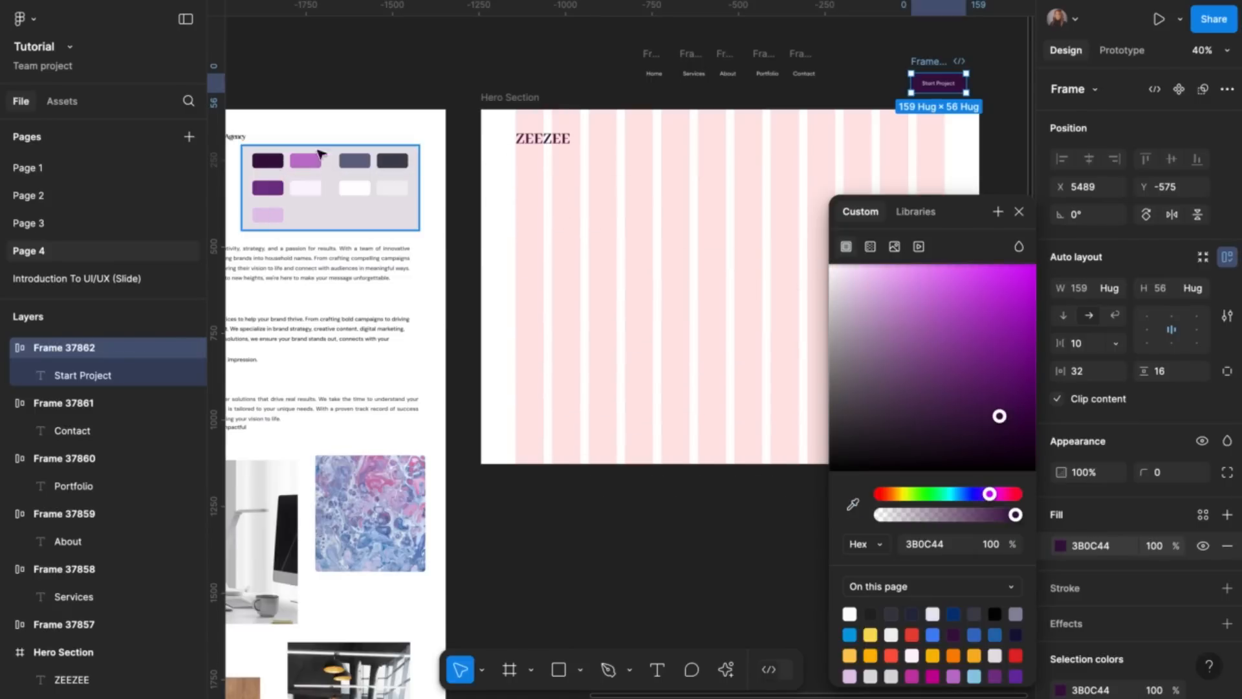
click(1019, 212)
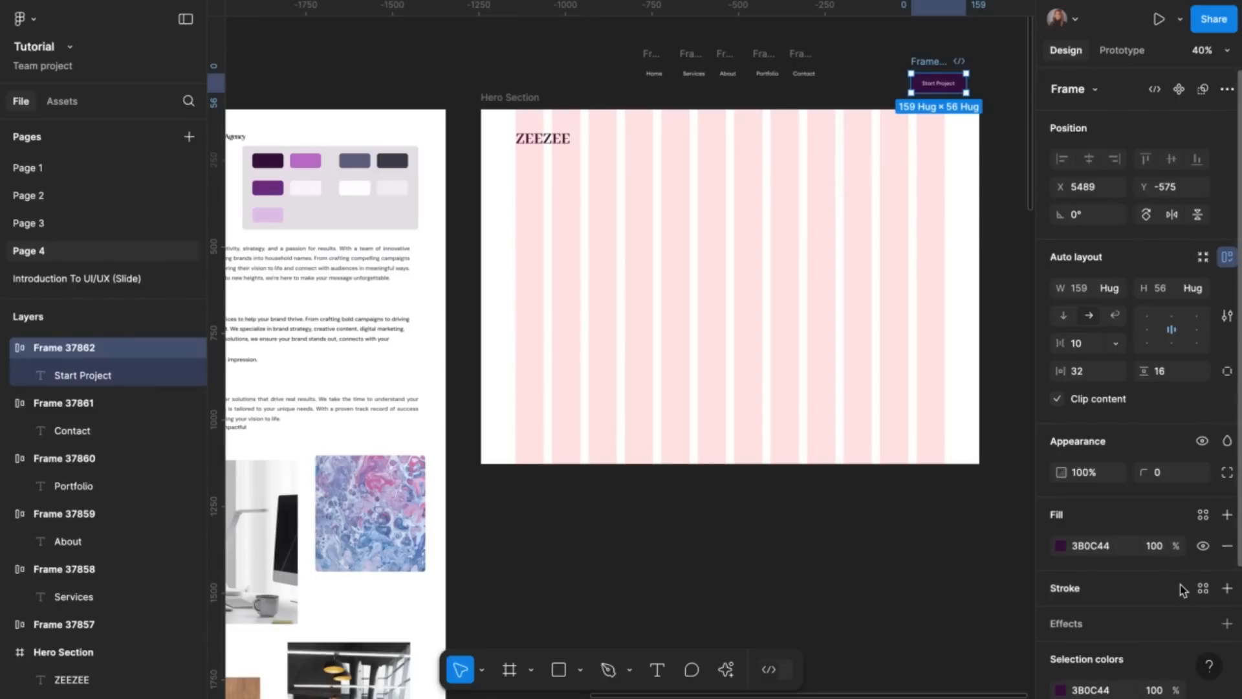
scroll(1184, 585, down, 2)
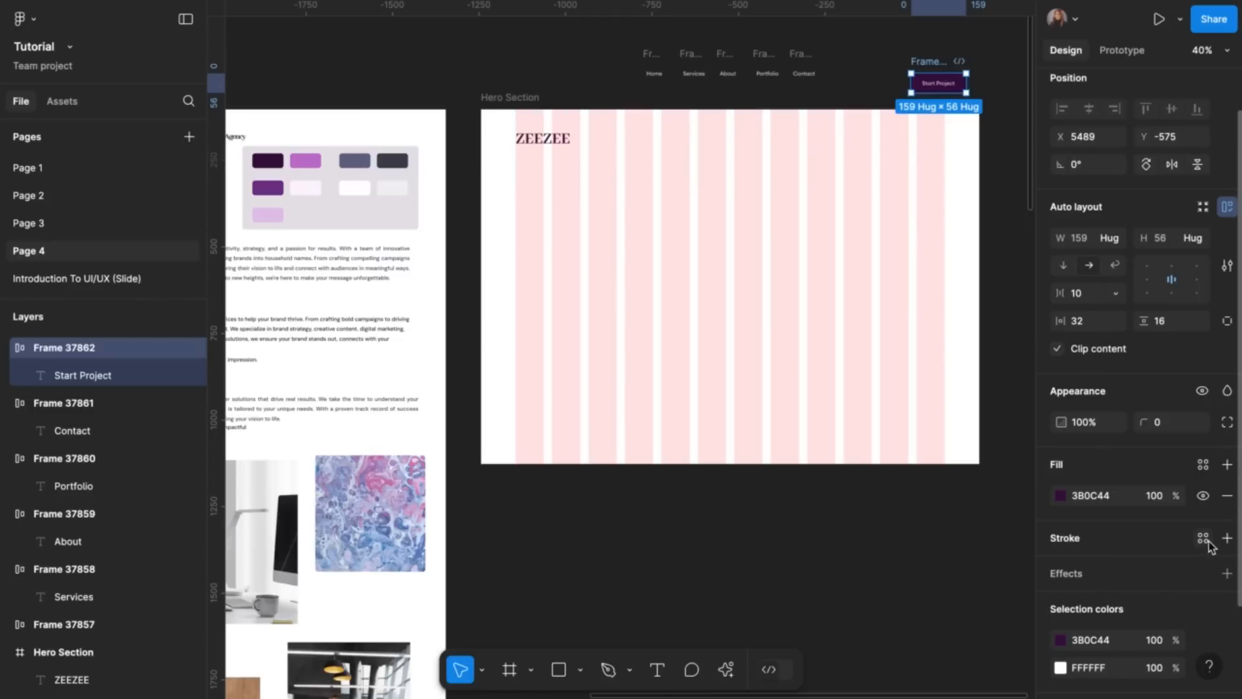
Set the corner radius of the Start Project frame to 8
click(1159, 423)
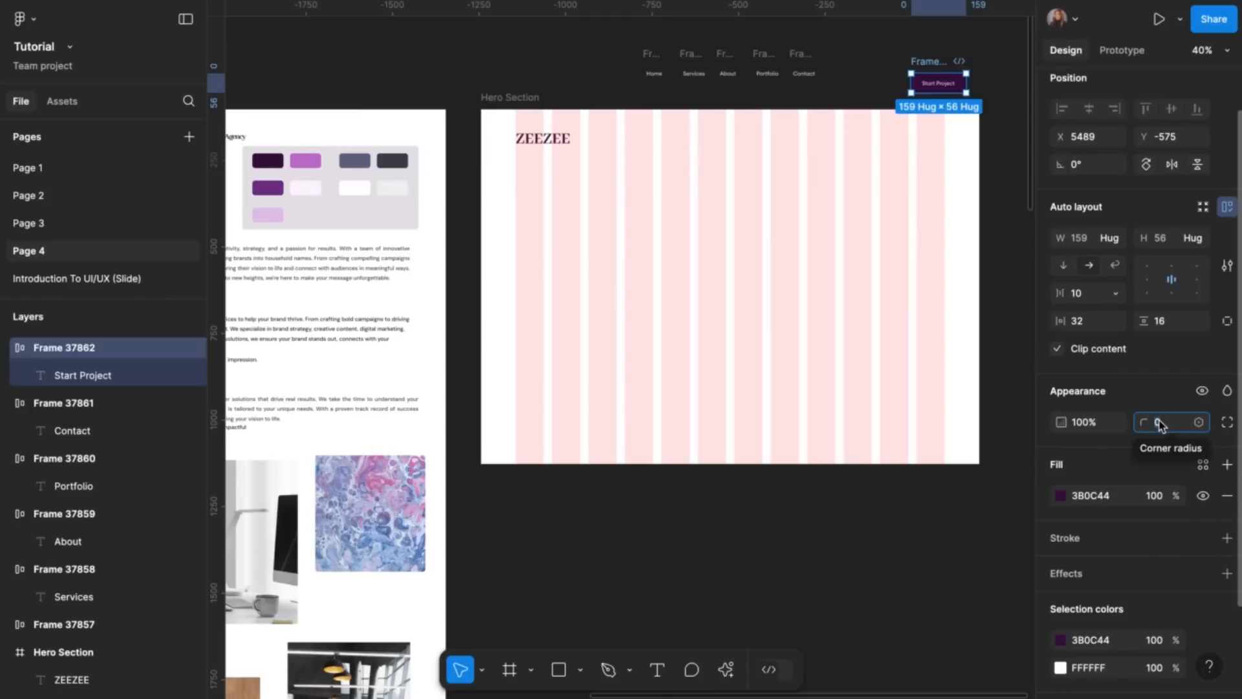
text(8)
key(Return)
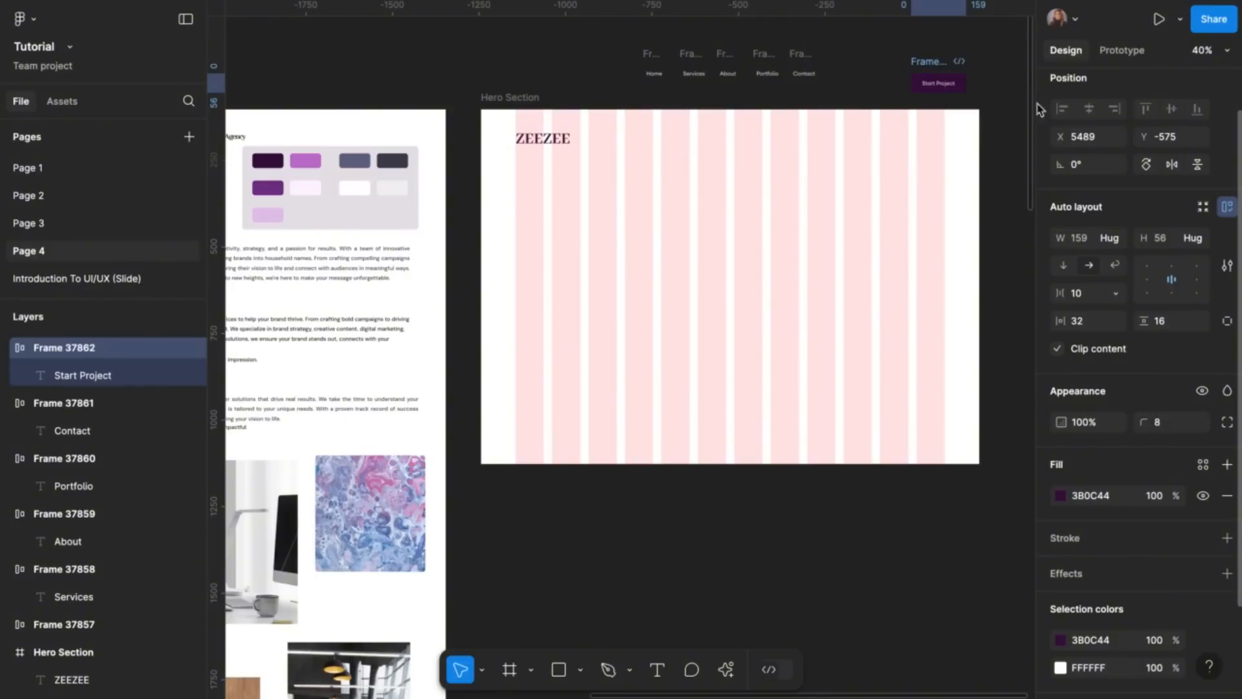
Move the Start Project button into the Hero Section at X 1181, Y 42, flush with the last grid column's outer edge
drag(935, 62, 913, 115)
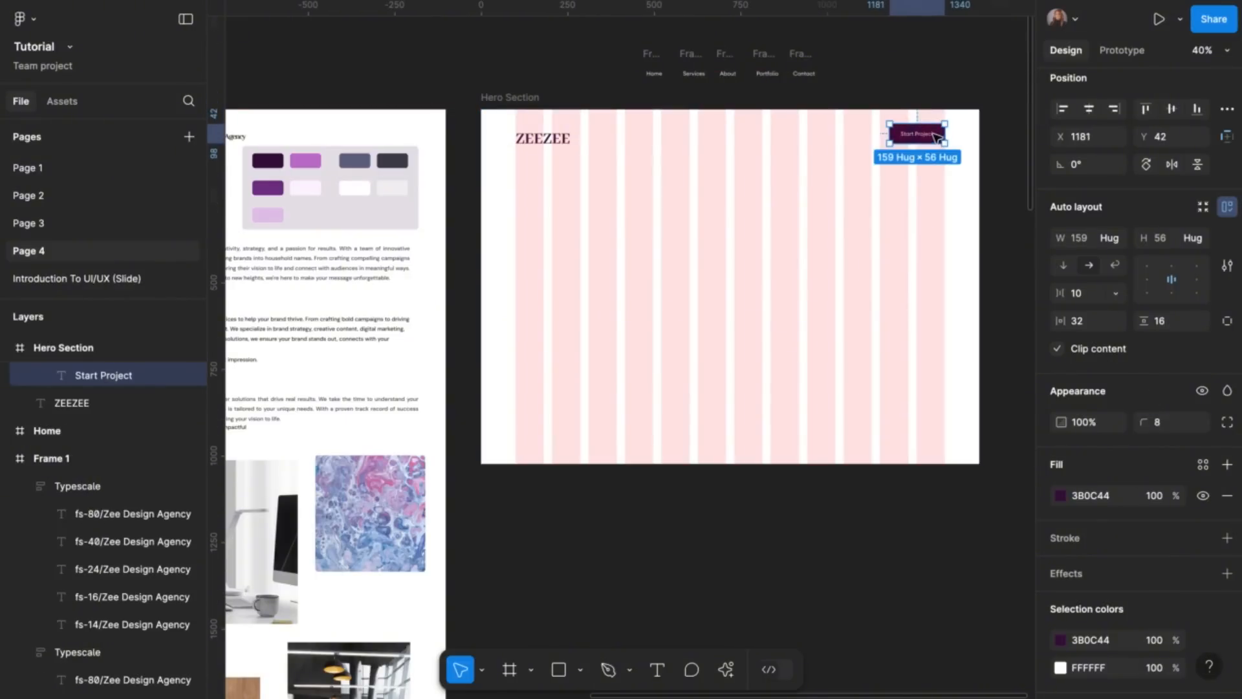
scroll(914, 116, up, 5)
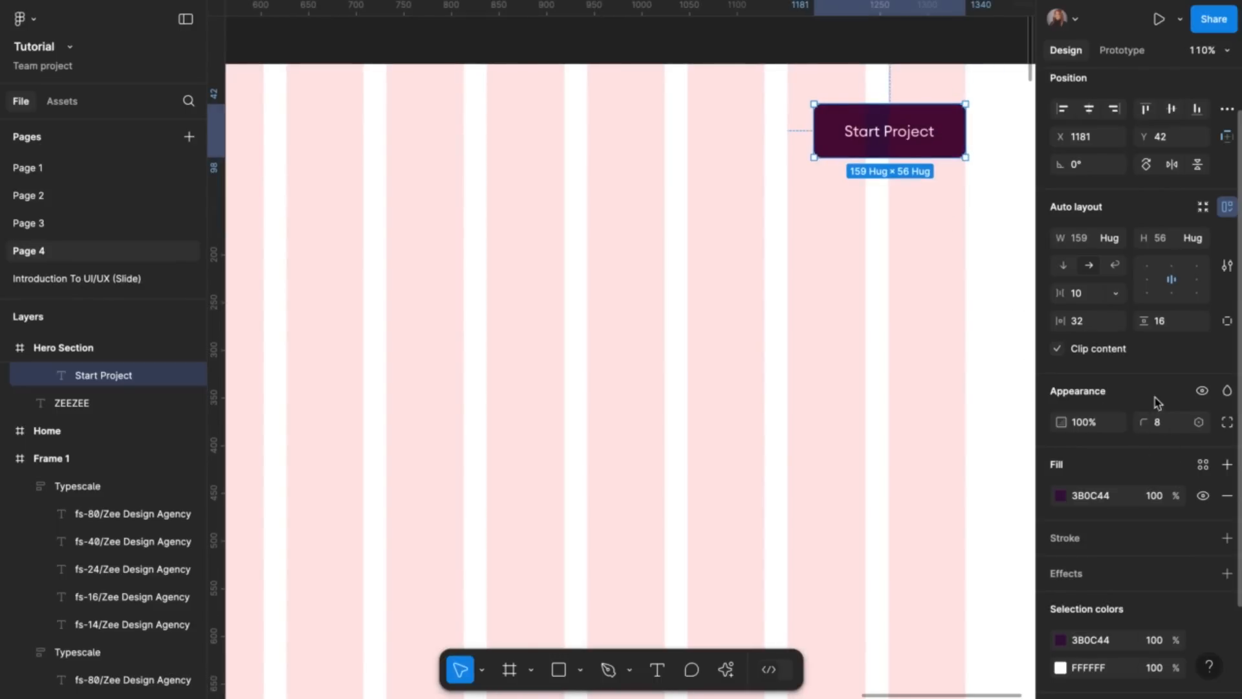
scroll(957, 222, down, 3)
scroll(958, 222, down, 1)
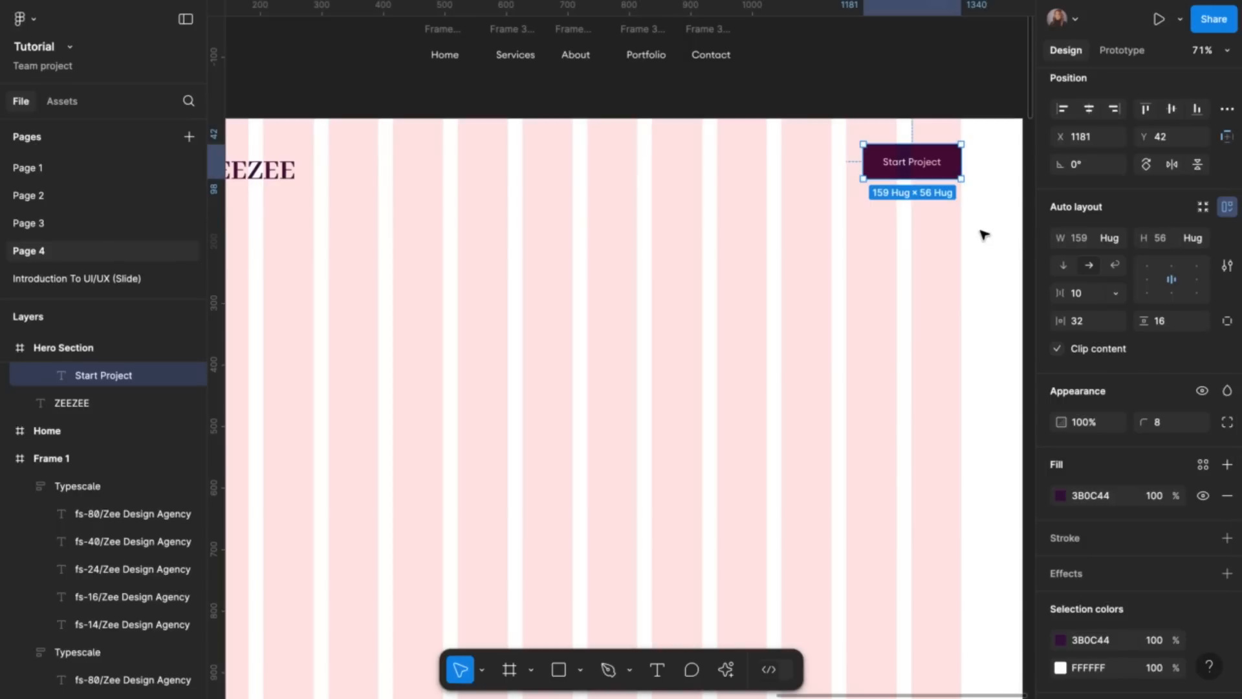
scroll(980, 234, down, 1)
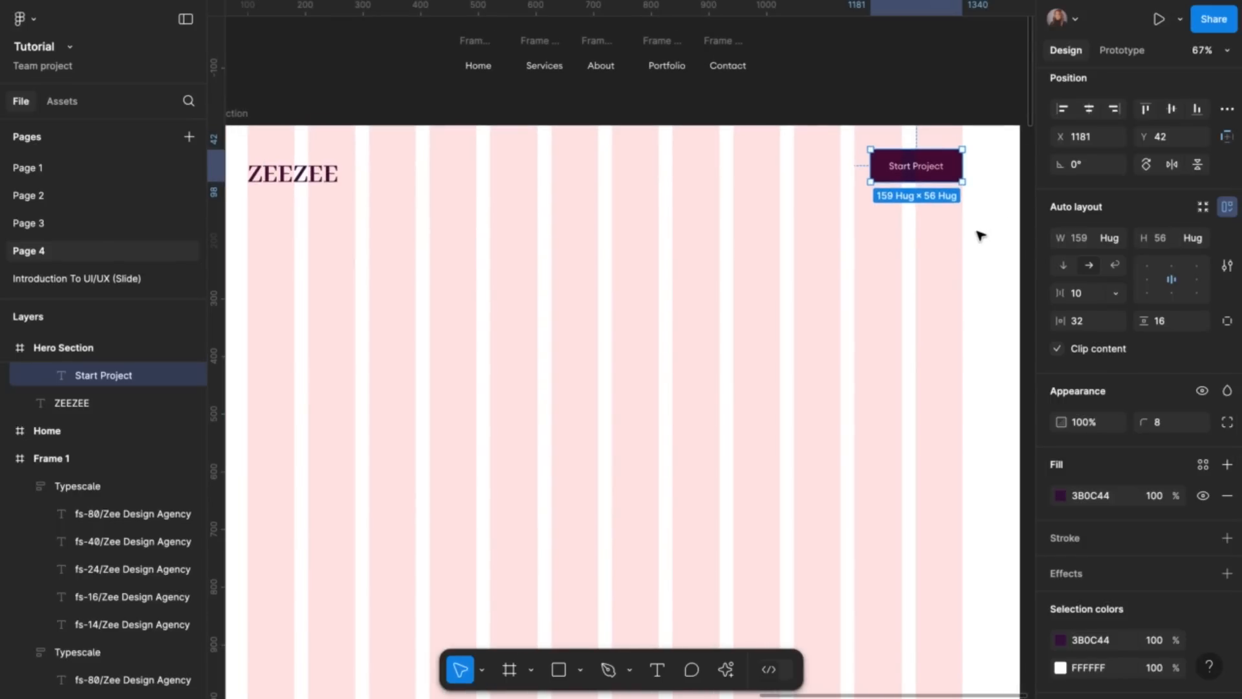
Reduce the Start Project button's height to 54
click(1167, 242)
key(Down)
key(Down)
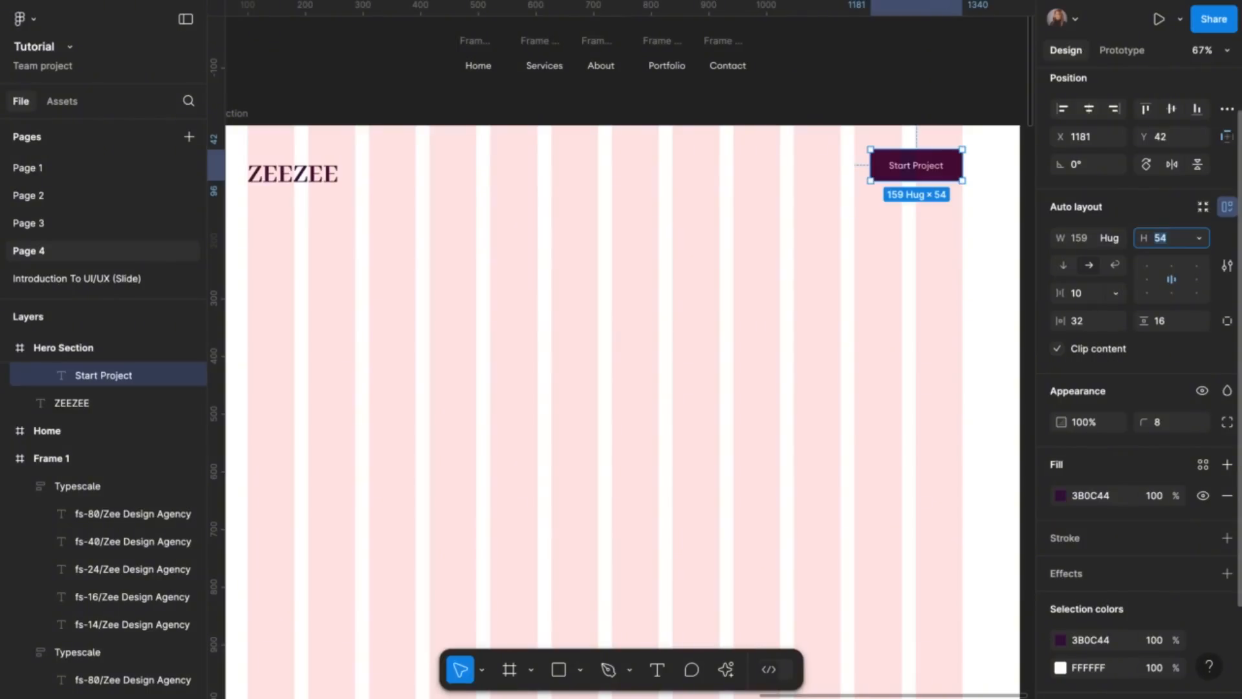
click(1154, 222)
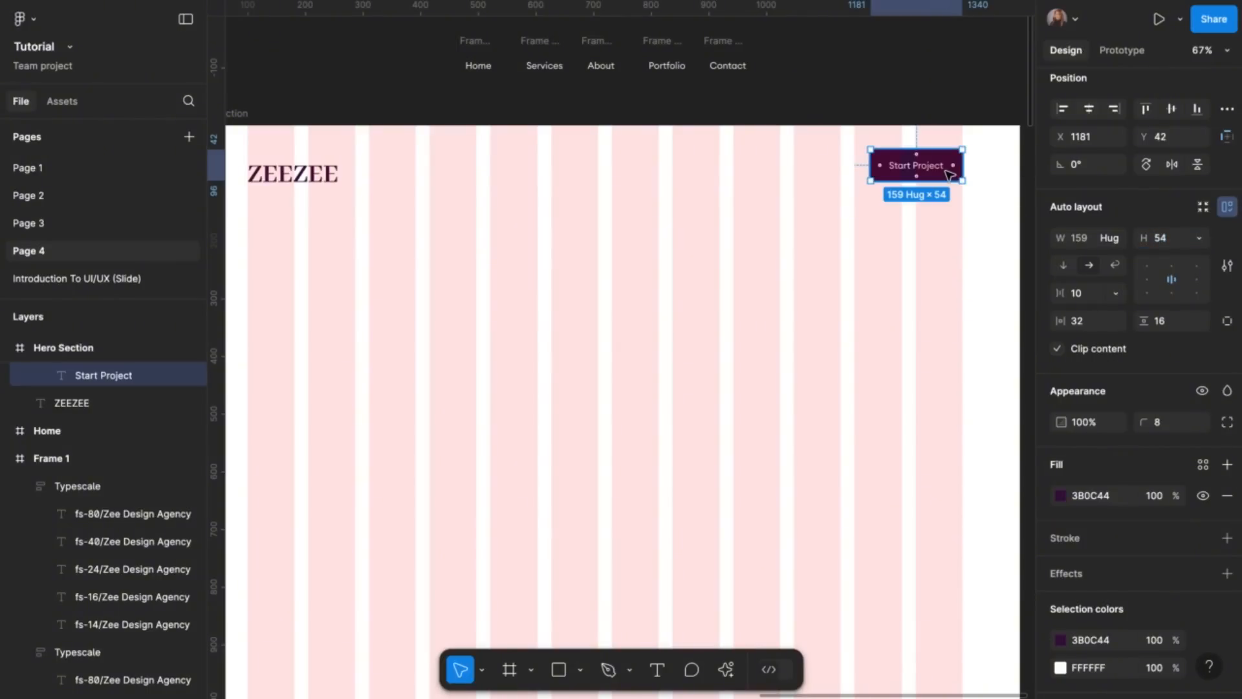
Wrap the five menu link frames in a horizontal auto layout with 32 spacing and move it to X 4745, Y -563
scroll(950, 174, down, 4)
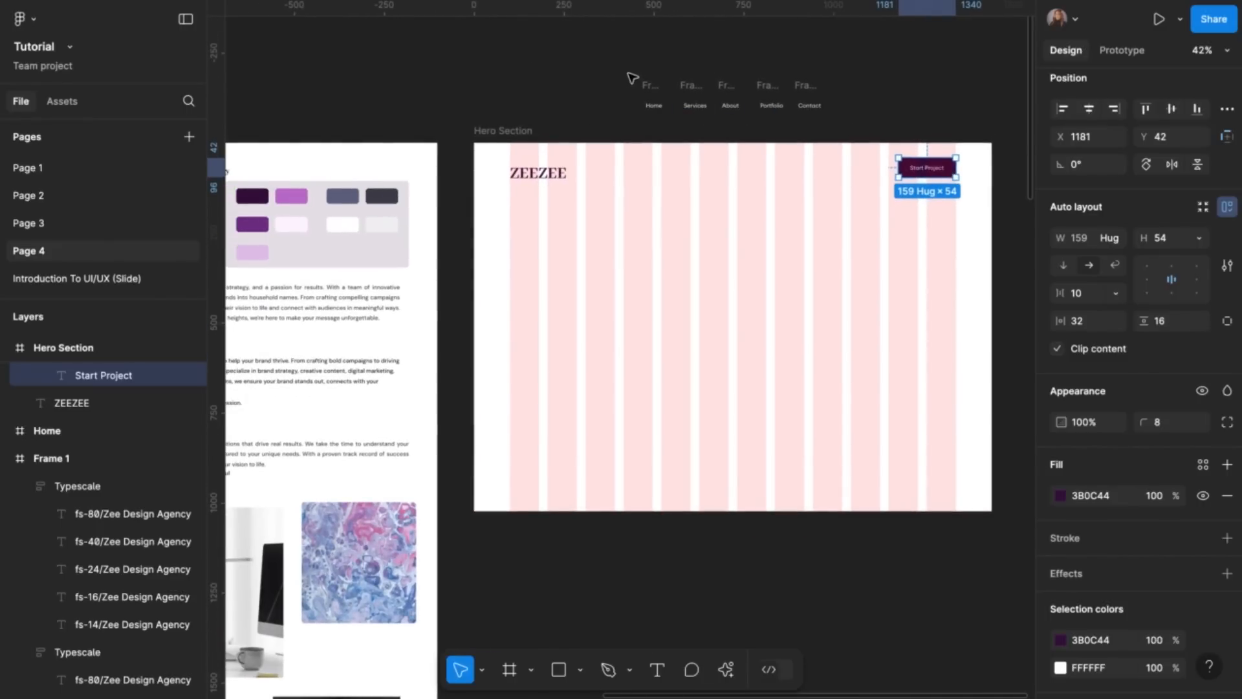
drag(627, 72, 886, 141)
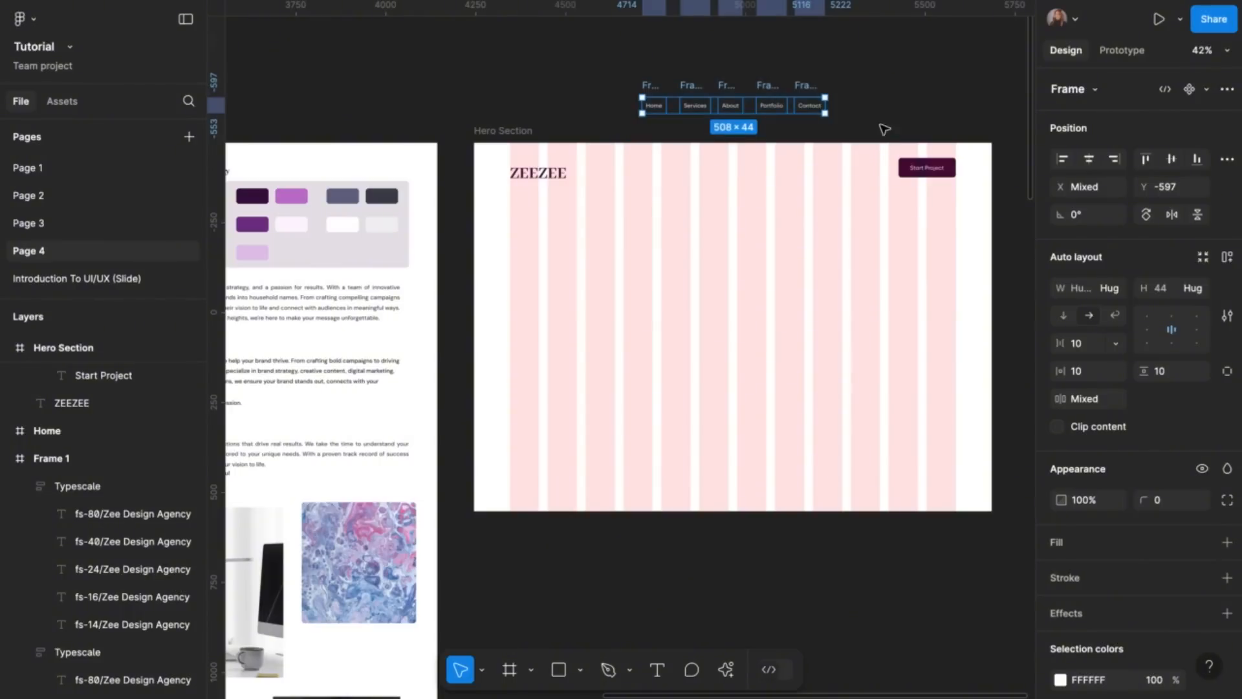
click(1228, 257)
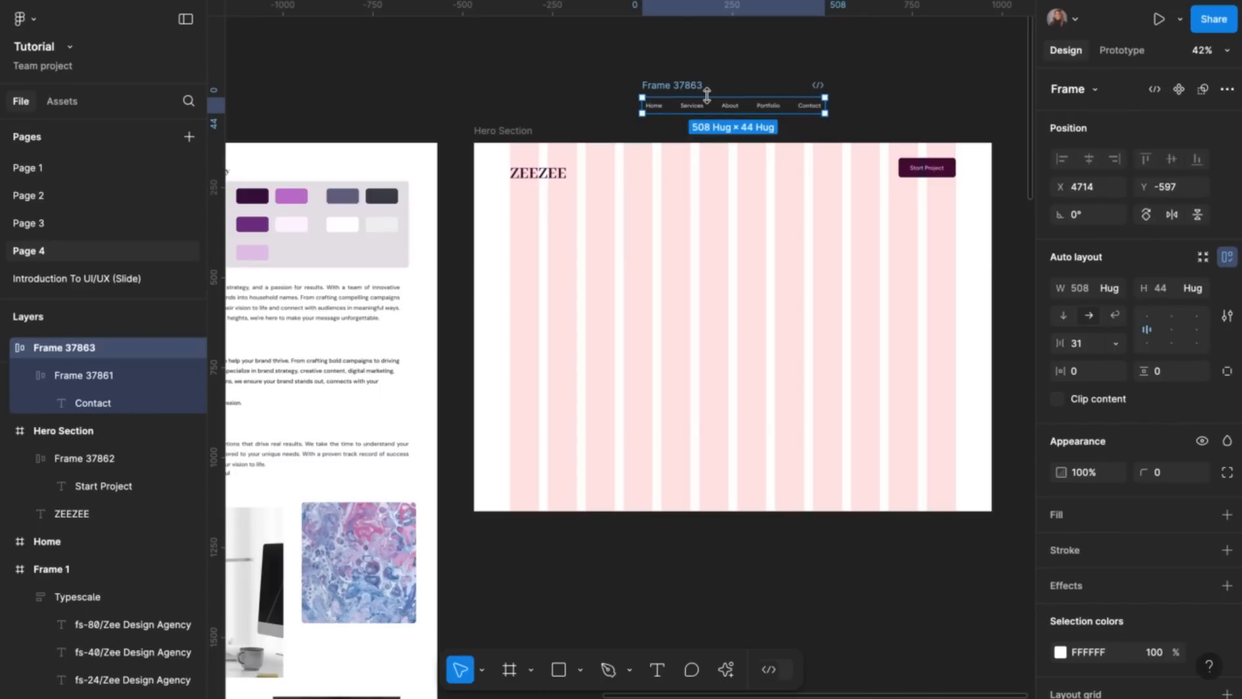
click(1087, 348)
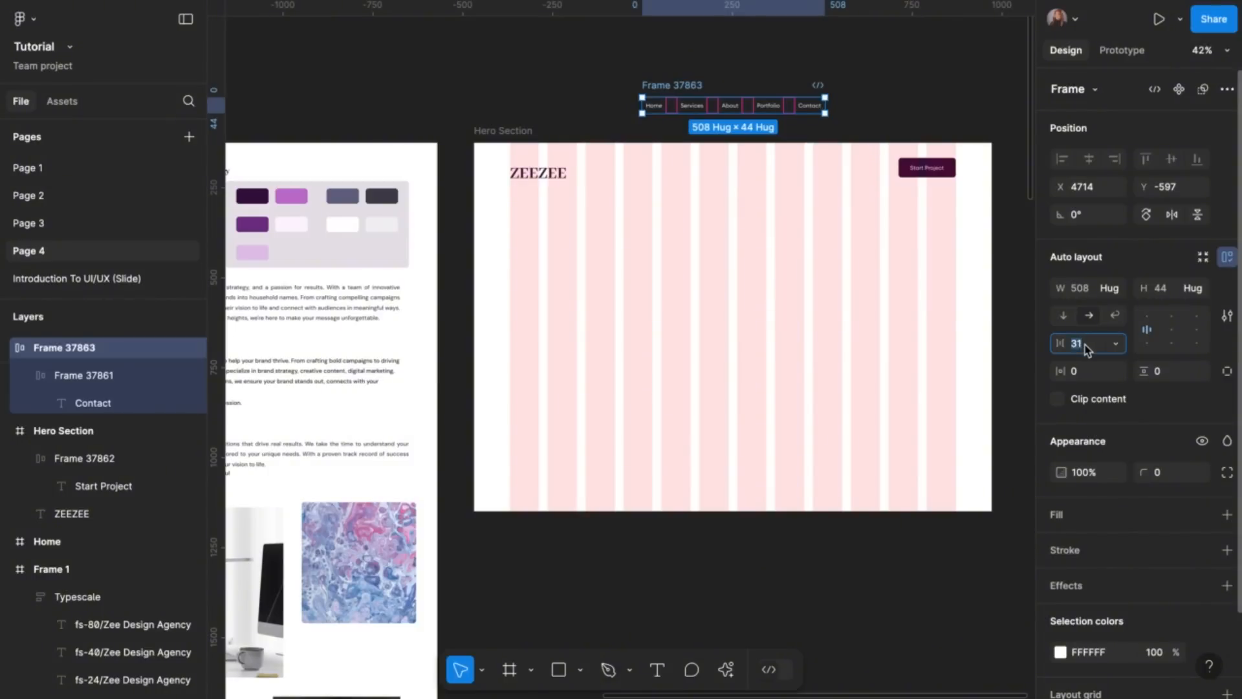
key(Up)
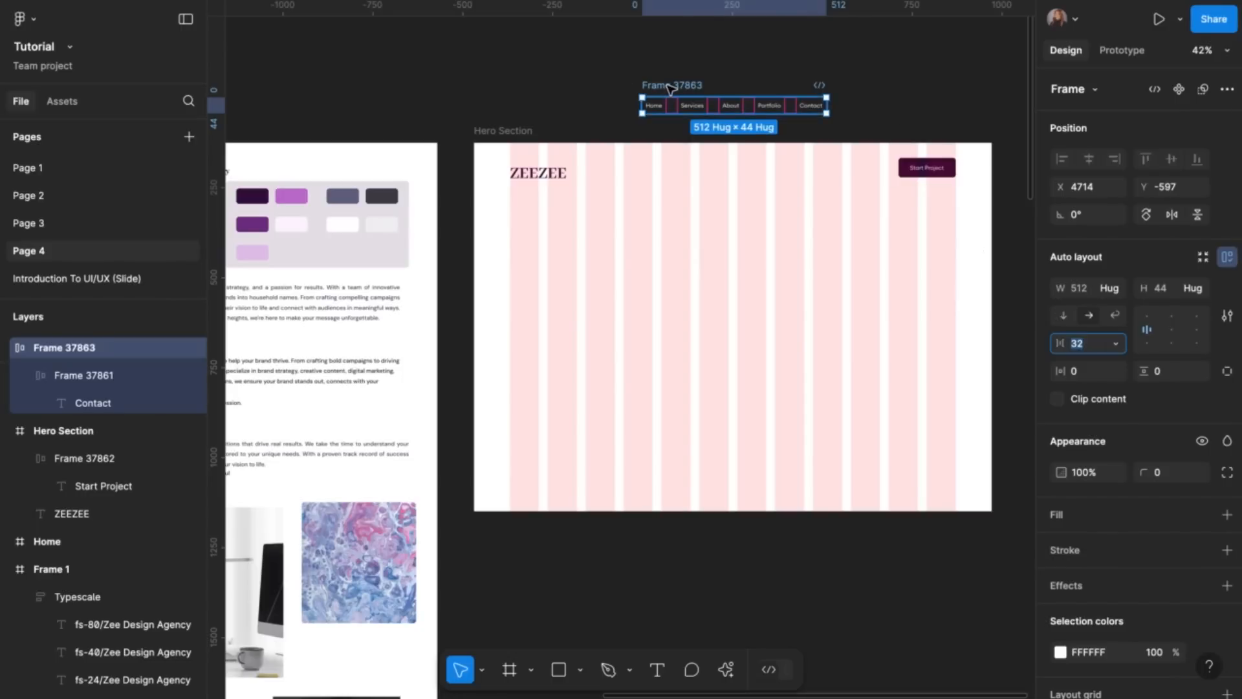
click(671, 89)
mouse_move(670, 90)
mouse_down()
mouse_move(682, 160)
mouse_move(683, 100)
mouse_up()
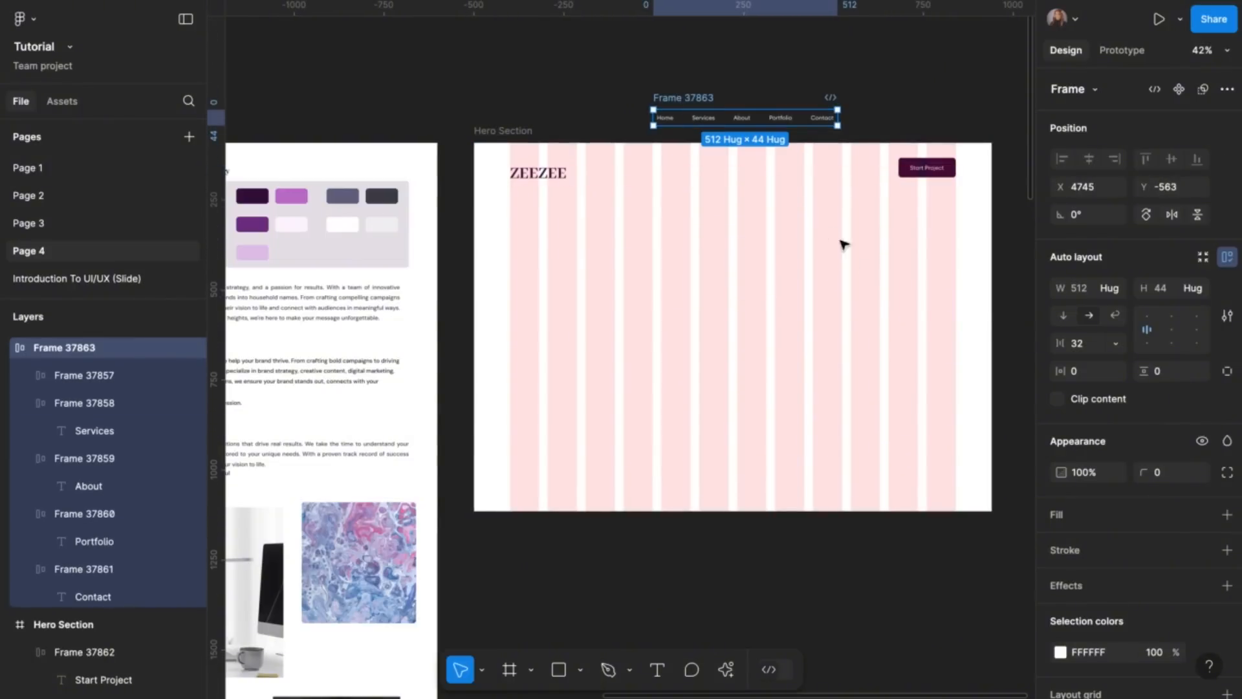
Recolor the menu link text to 404250, sampled from the dark slate swatch in Frame 1
scroll(862, 318, left, 1)
scroll(1078, 621, down, 2)
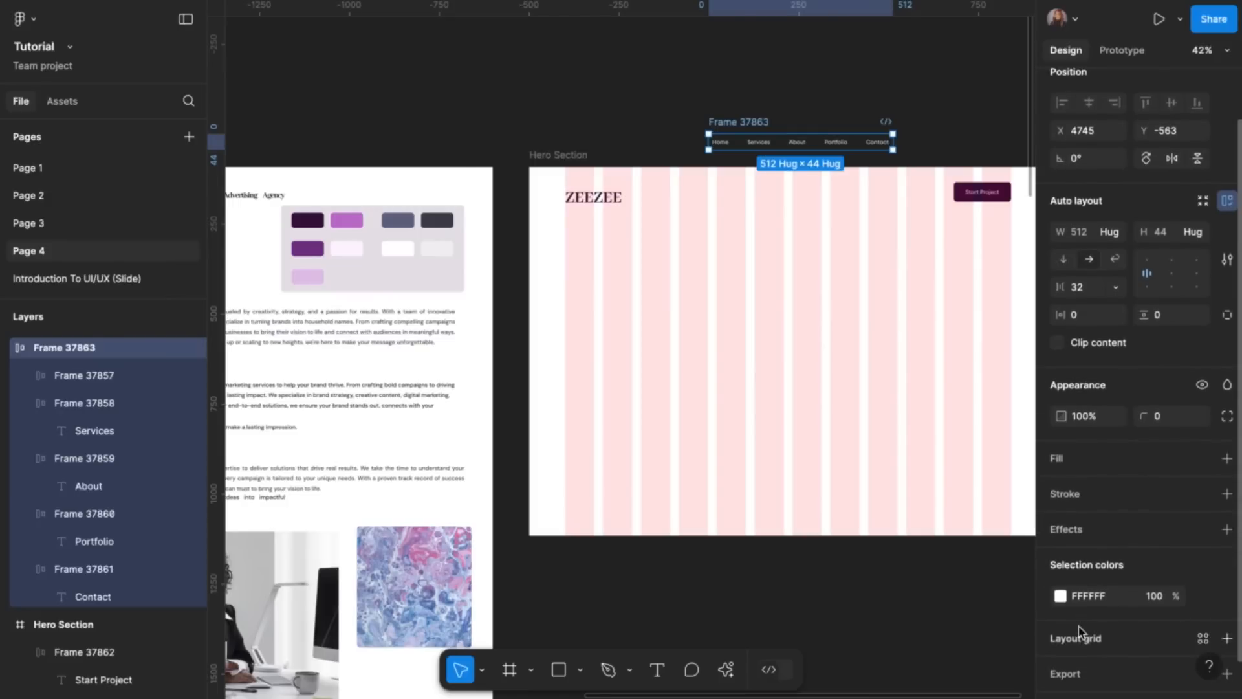
click(1060, 596)
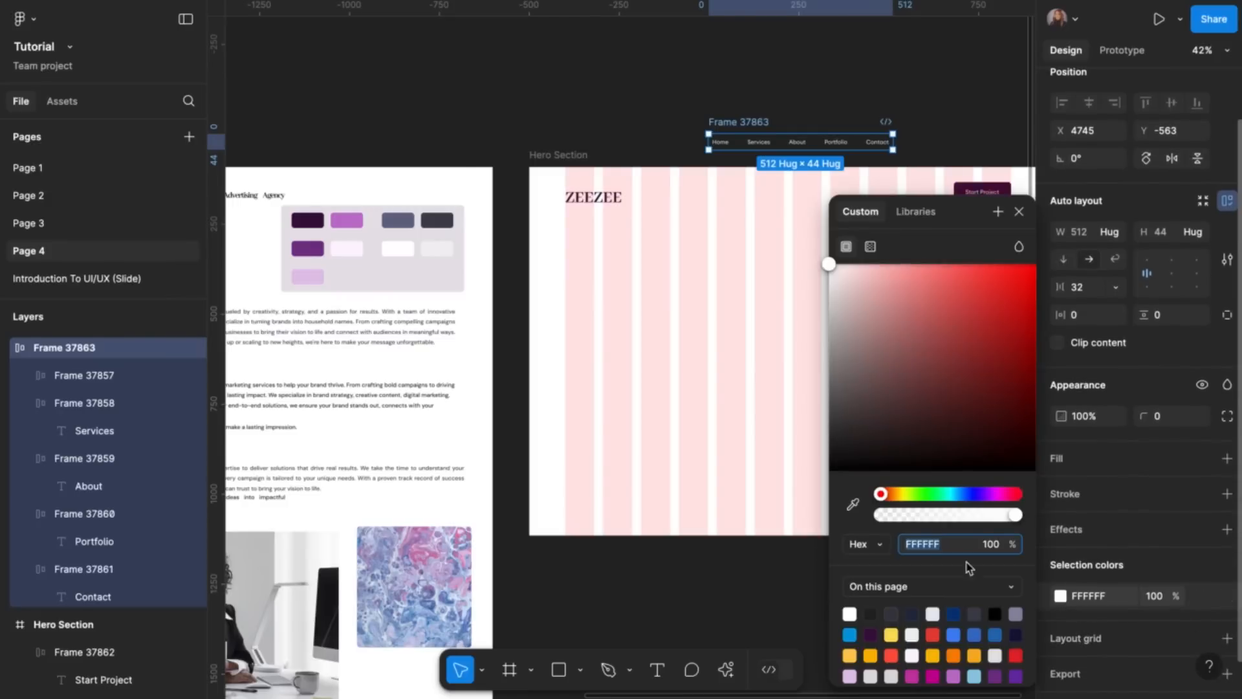
click(853, 506)
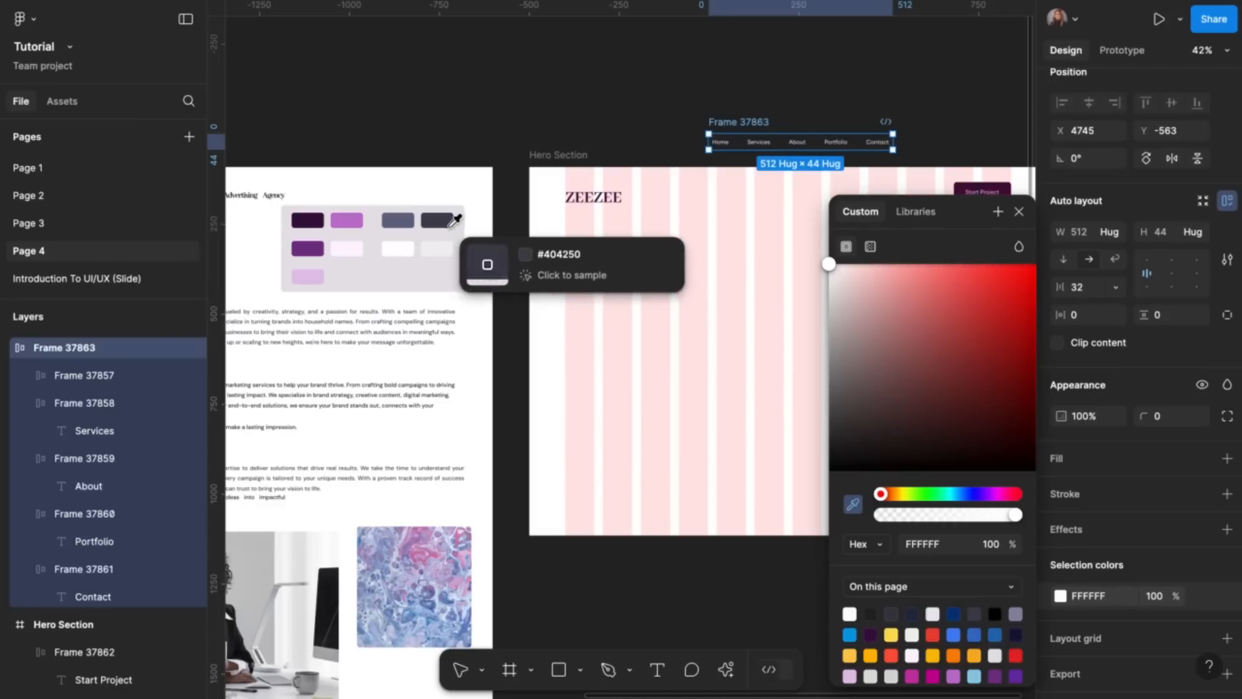
click(447, 217)
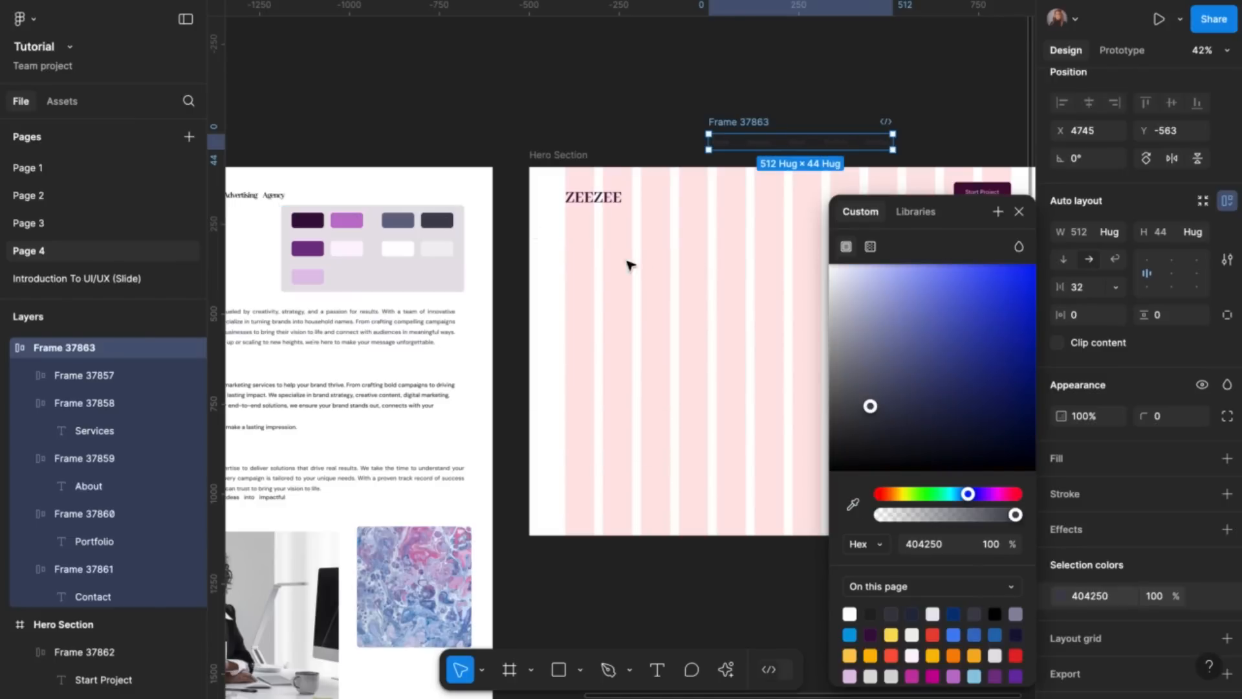
click(1016, 218)
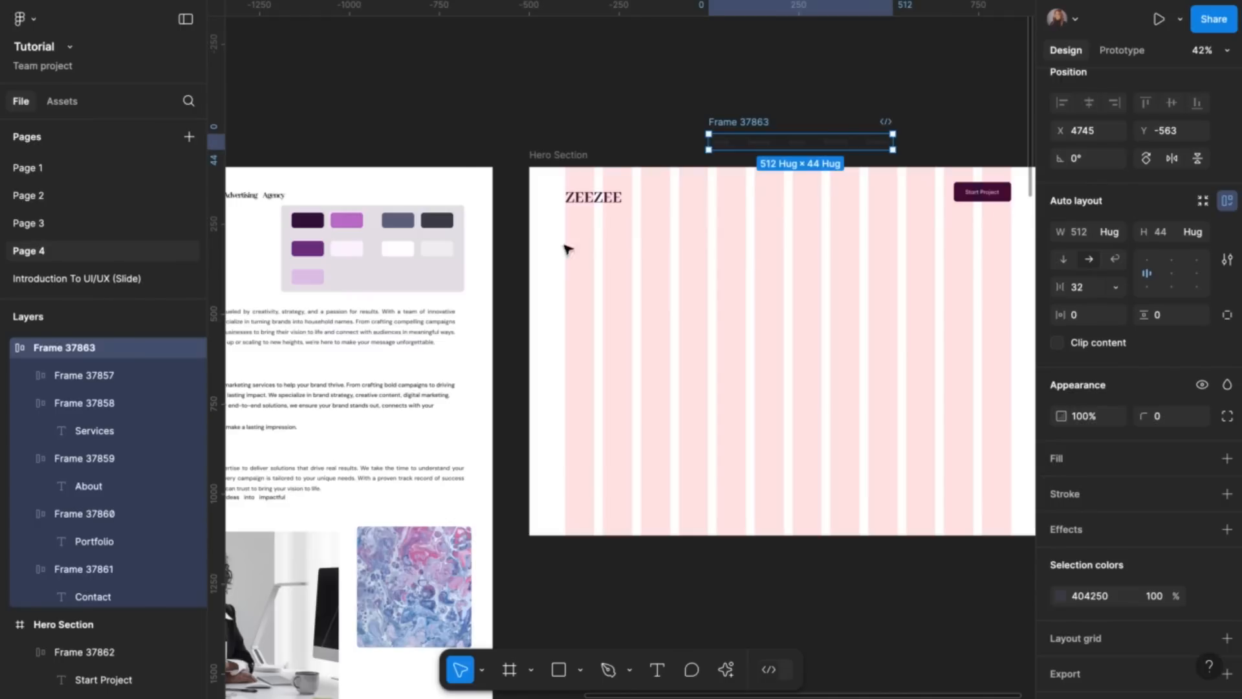
Move the menu links frame into the Hero Section between logo and button, and centre it horizontally at X 464
double_click(396, 223)
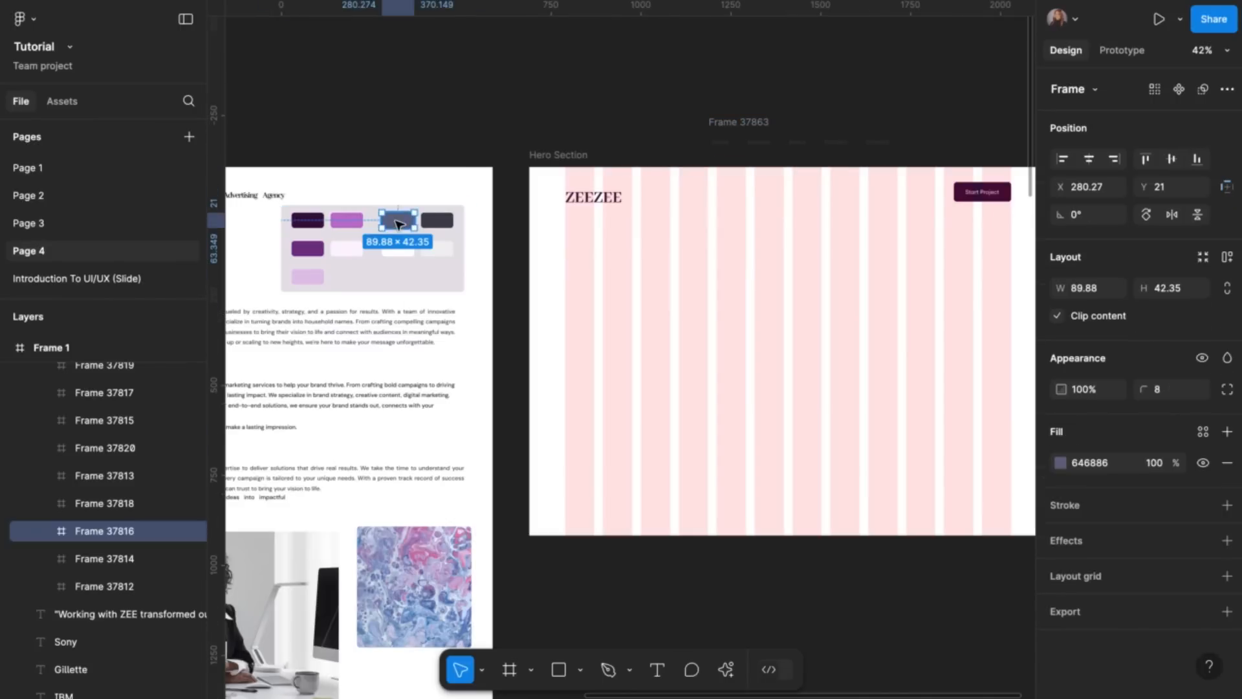
click(744, 123)
drag(747, 125, 743, 185)
scroll(744, 185, right, 2)
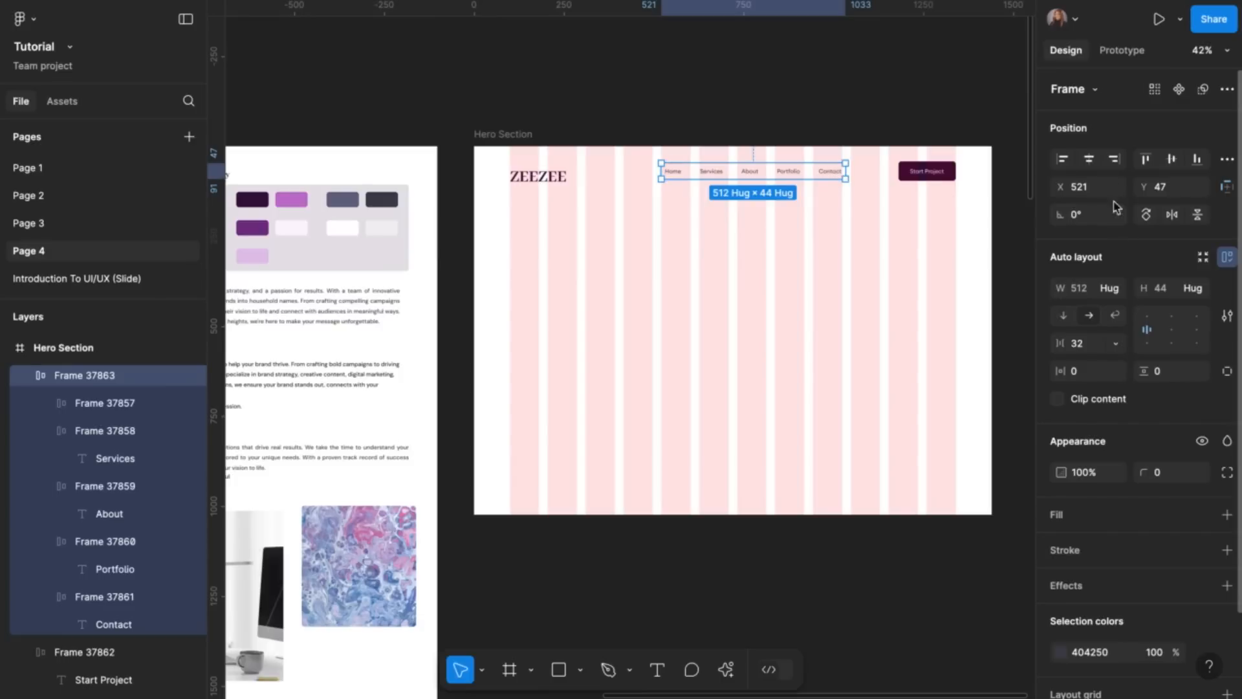
click(1095, 167)
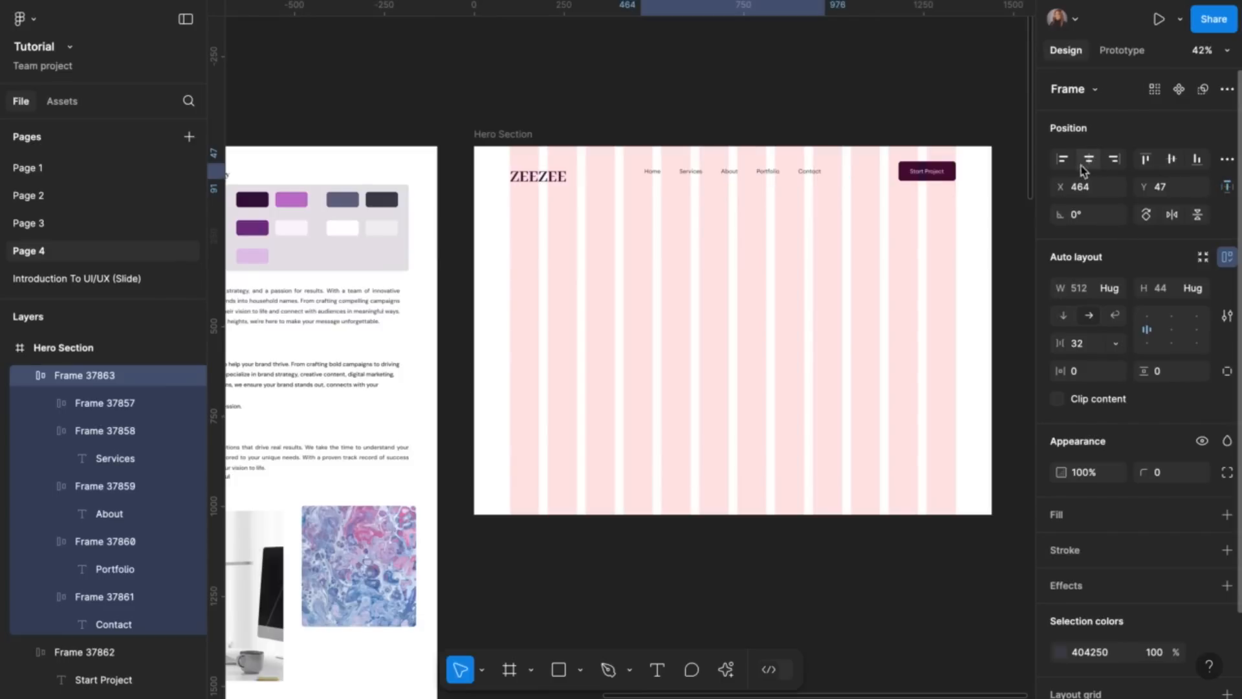
Combine the menu links frame and the Start Project button in one horizontal auto layout frame
scroll(938, 198, up, 5)
scroll(938, 198, right, 2)
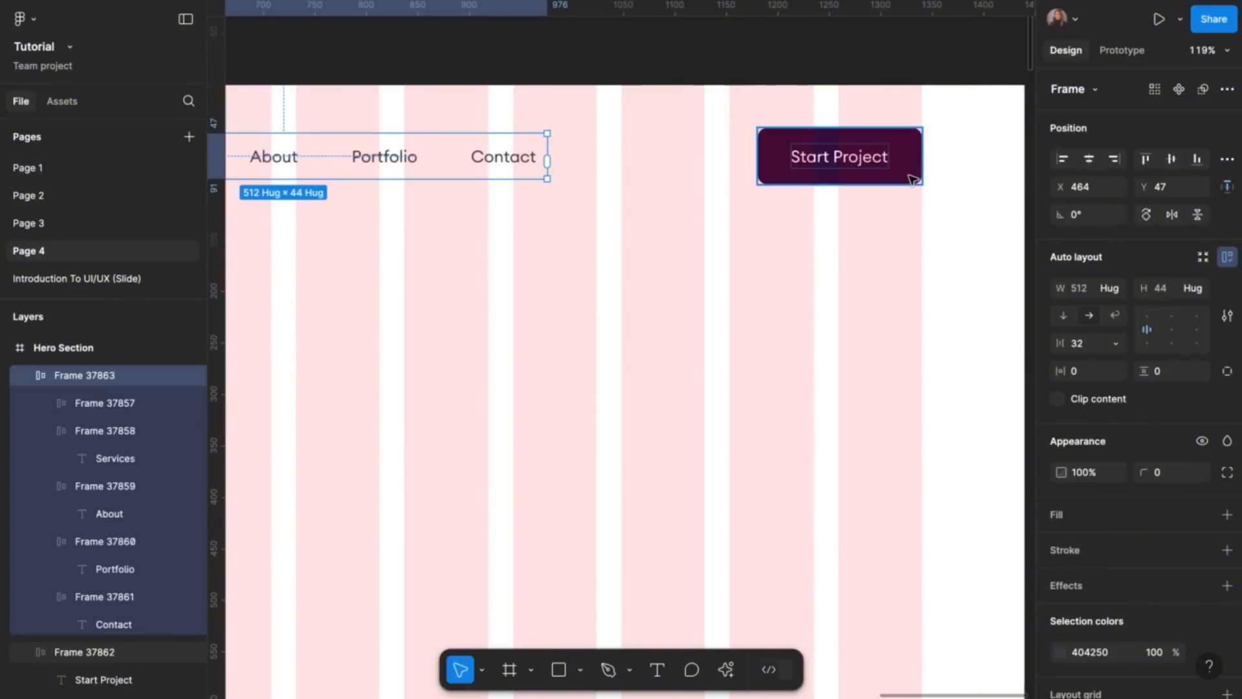
scroll(971, 194, down, 3)
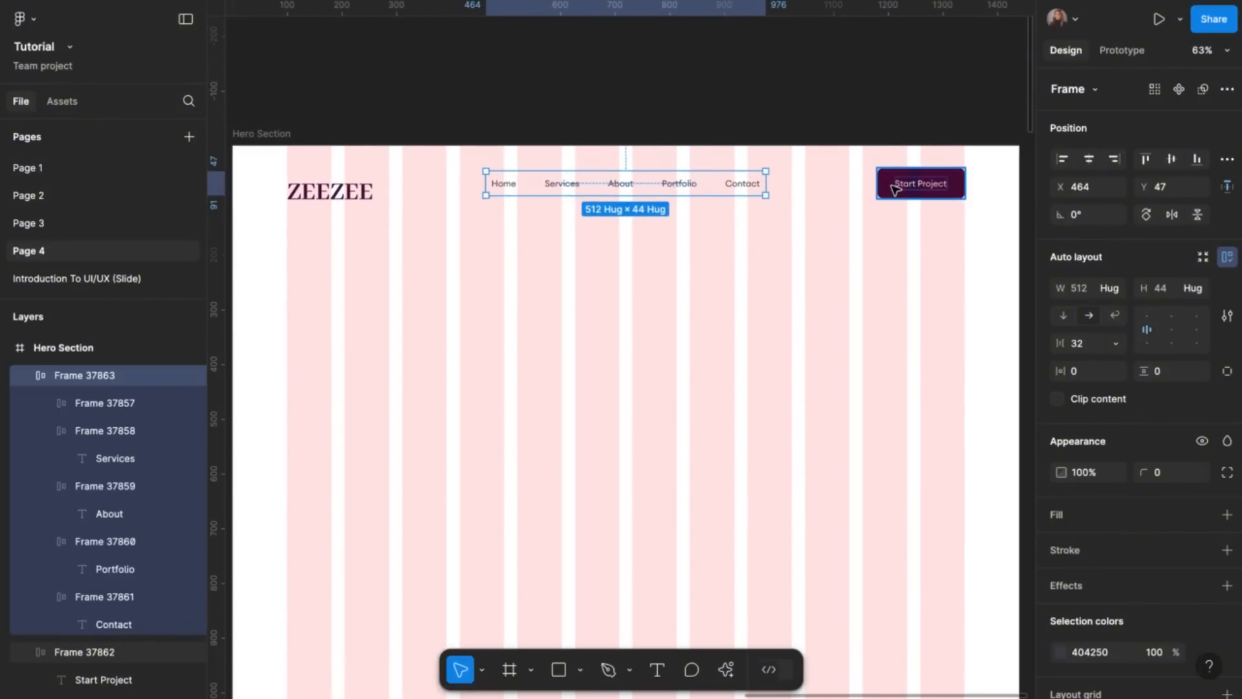
shift+click(896, 187)
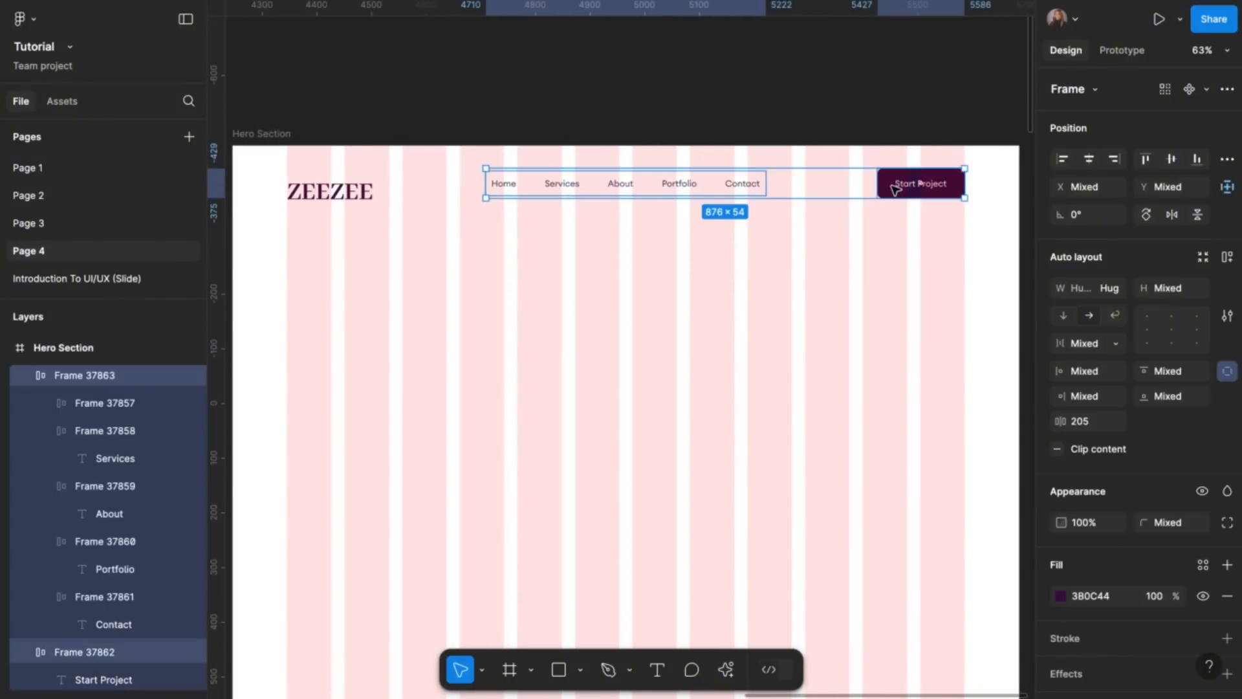
click(1227, 257)
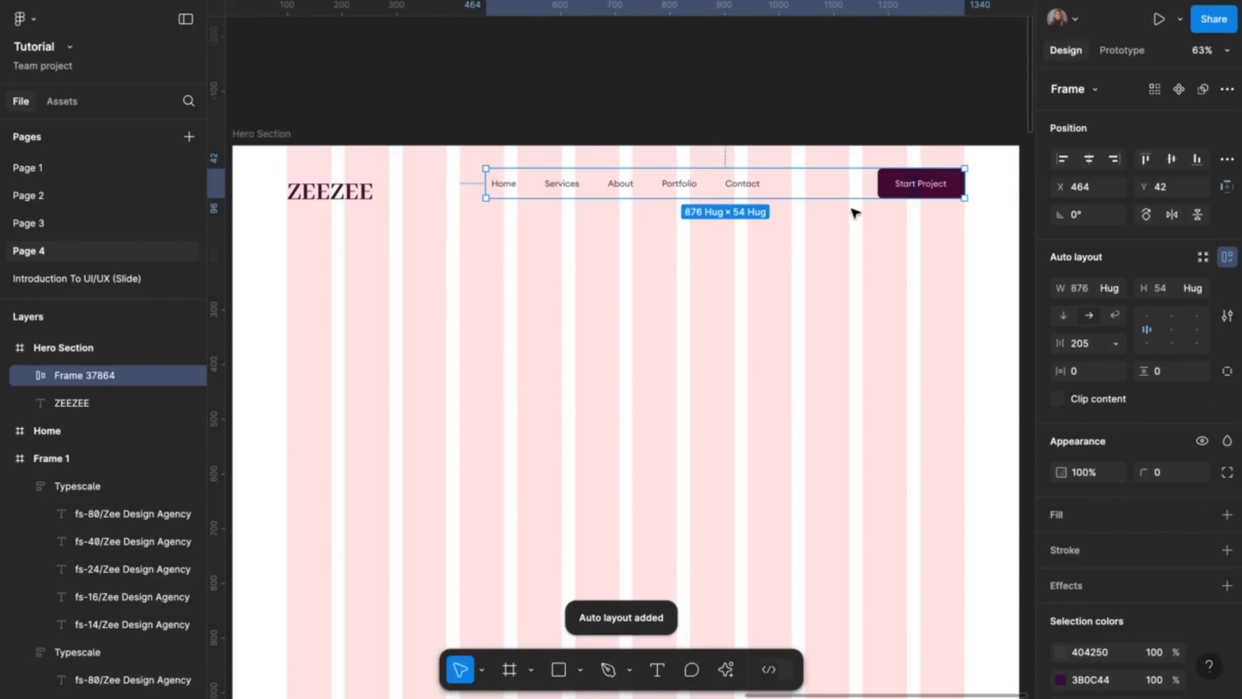
Align the ZEEZEE logo and the menu-and-button frame on their vertical centres and wrap both in an auto layout frame
scroll(854, 212, left, 2)
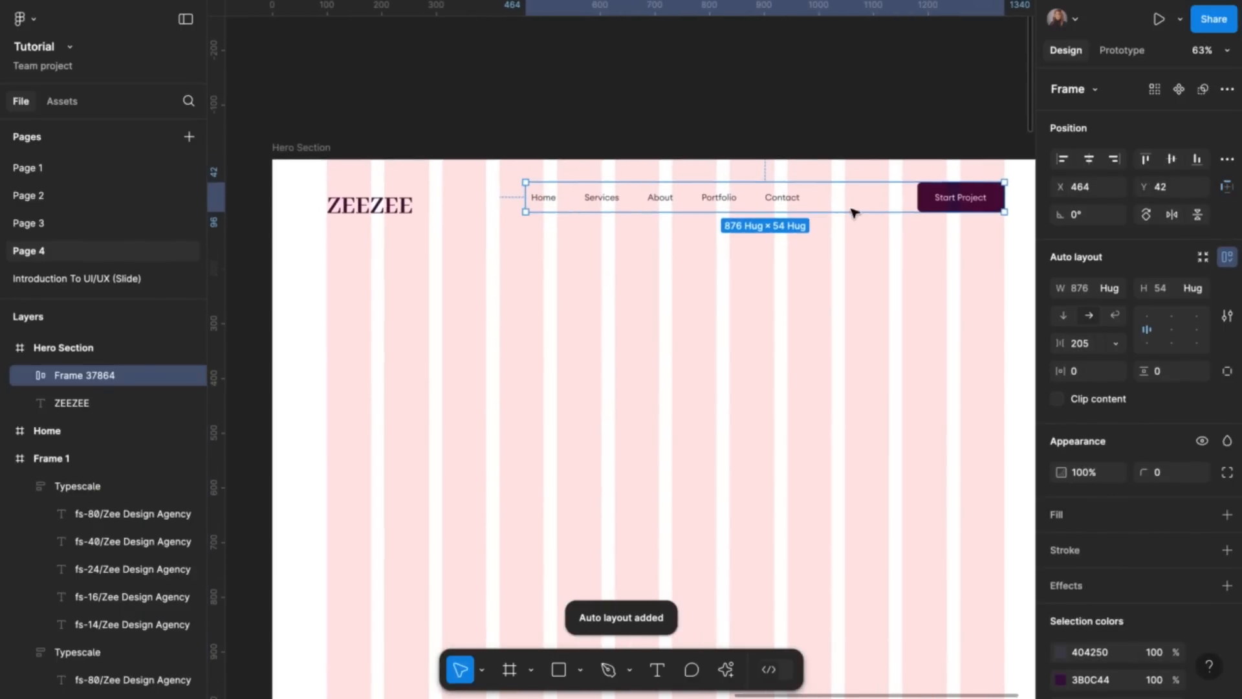
shift+click(374, 210)
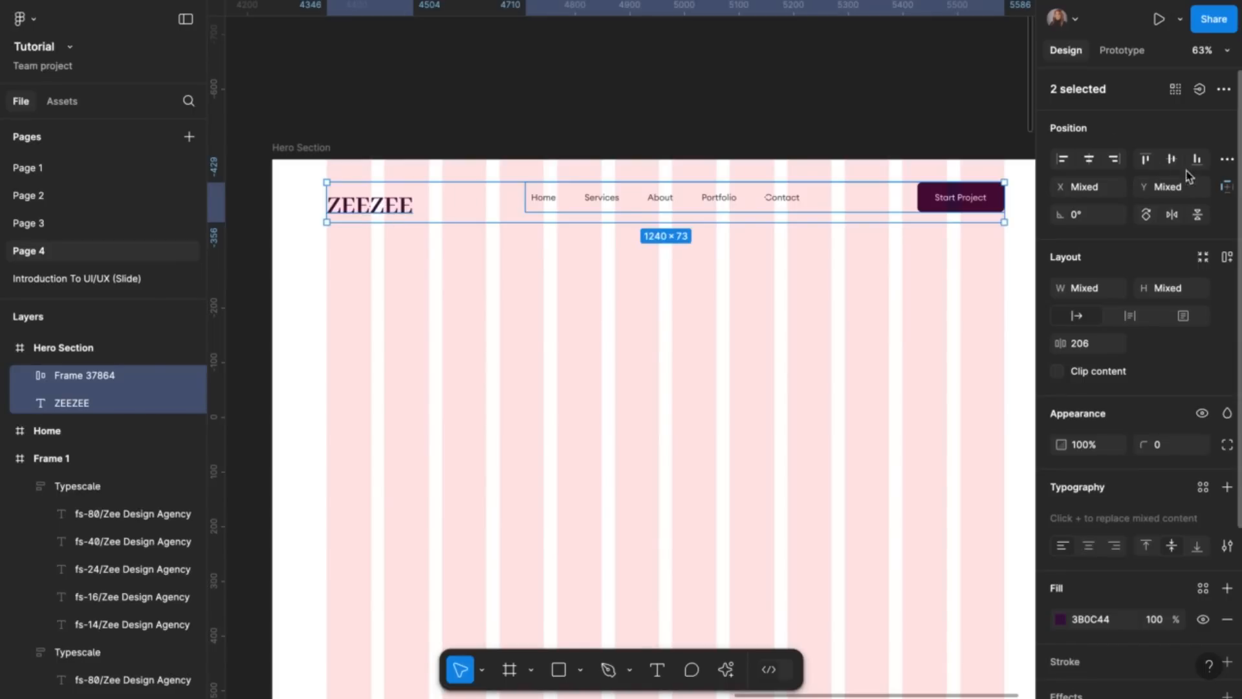
click(1171, 158)
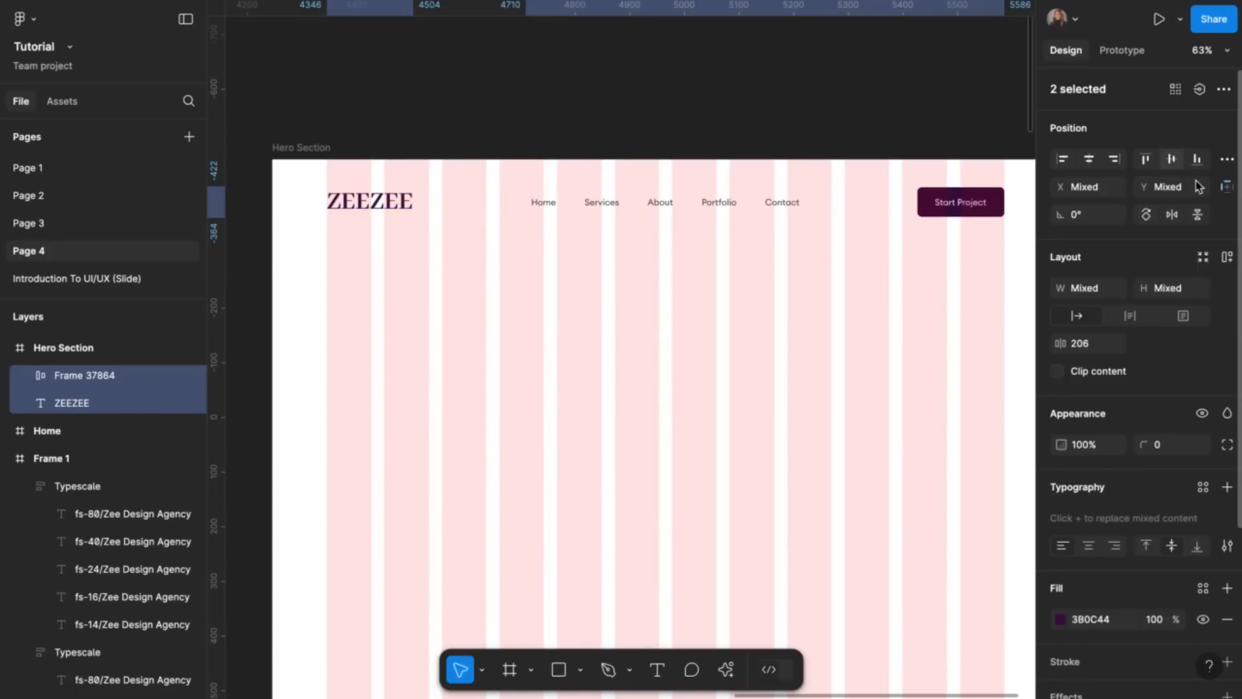
click(1230, 260)
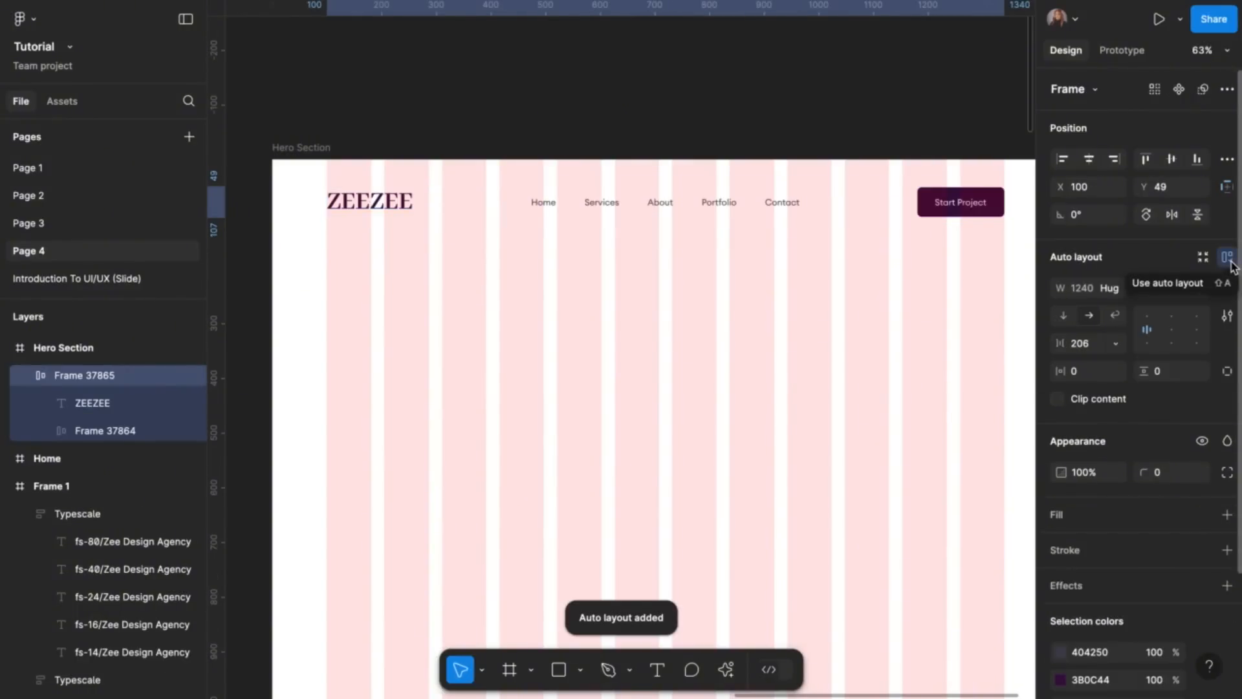
Set the navigation bar frame's horizontal padding to 100
click(1081, 370)
text(1)
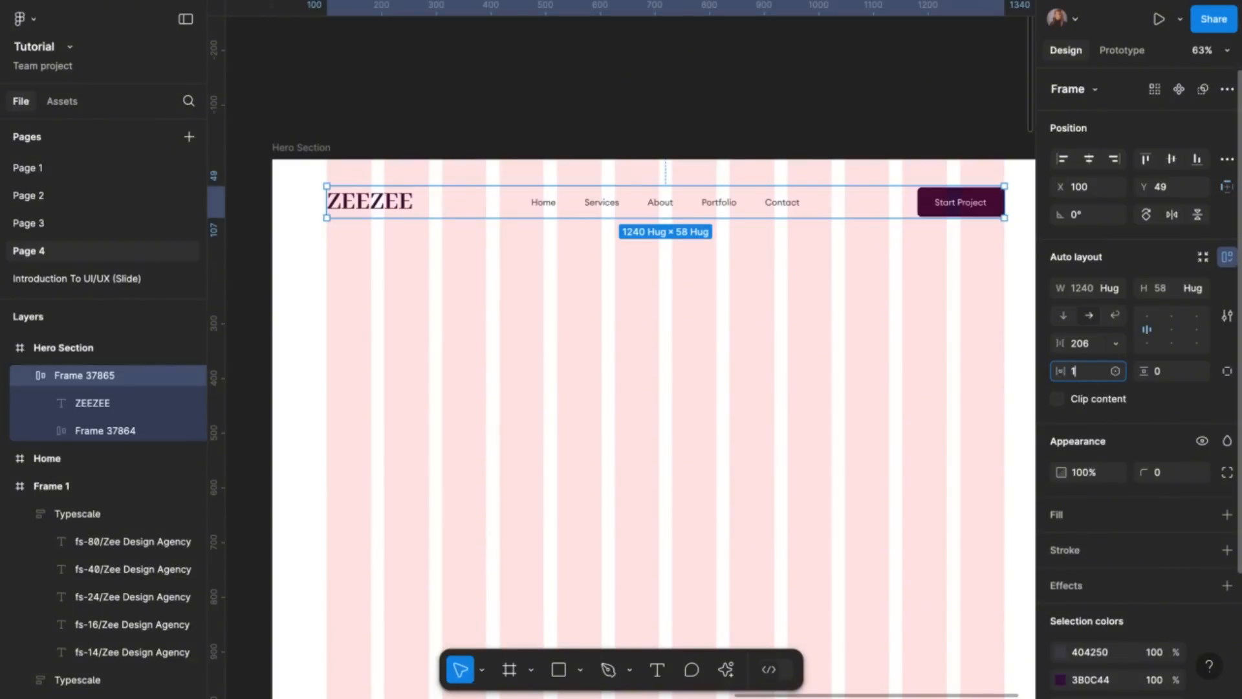
text(00)
click(1164, 374)
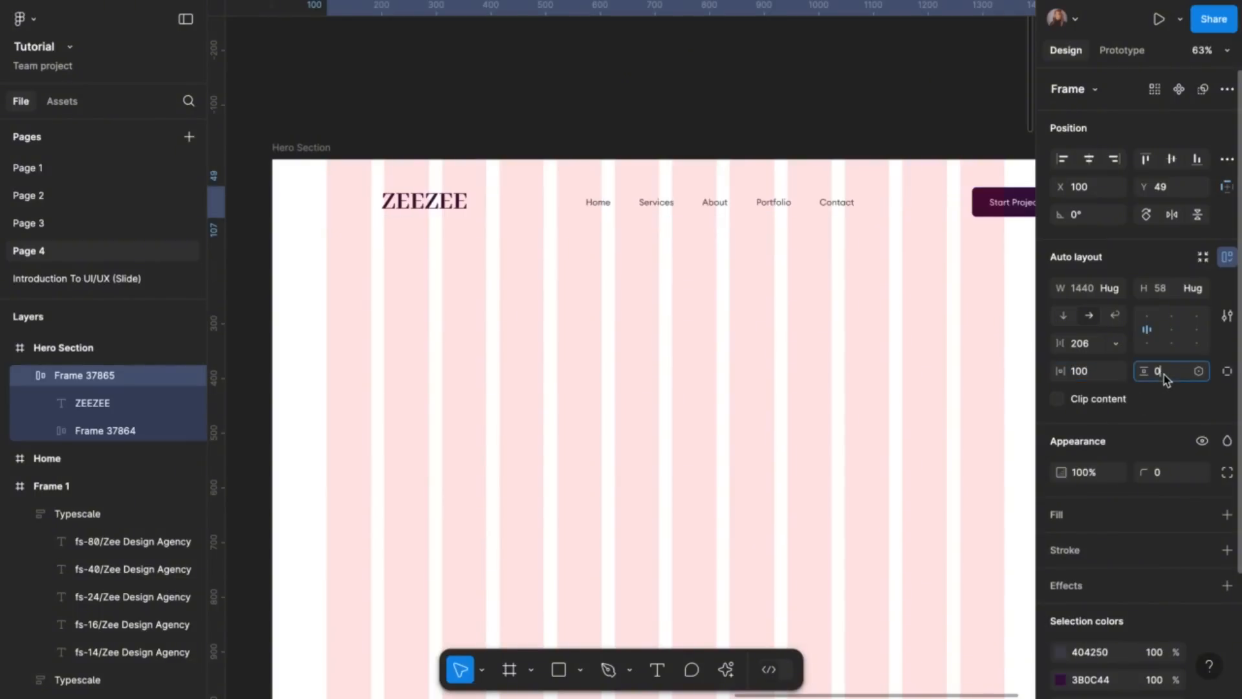
Centre the navigation bar frame horizontally in the Hero Section
scroll(860, 354, down, 5)
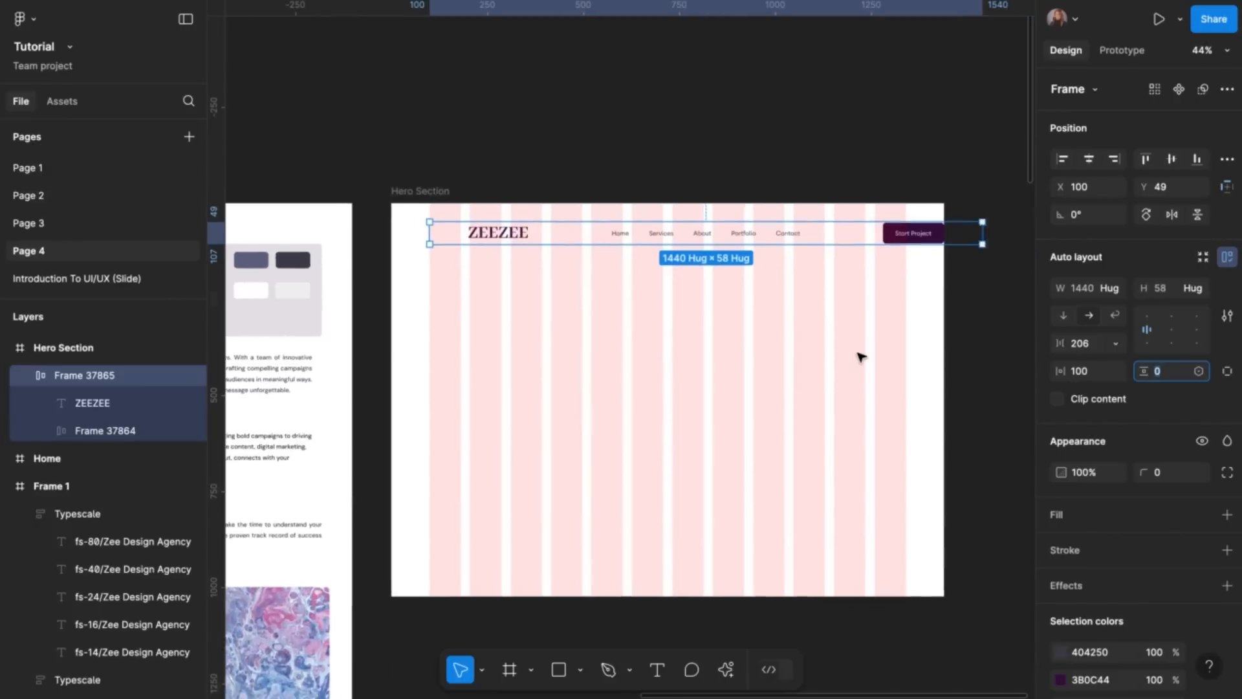
click(1091, 165)
click(1091, 166)
scroll(804, 277, up, 2)
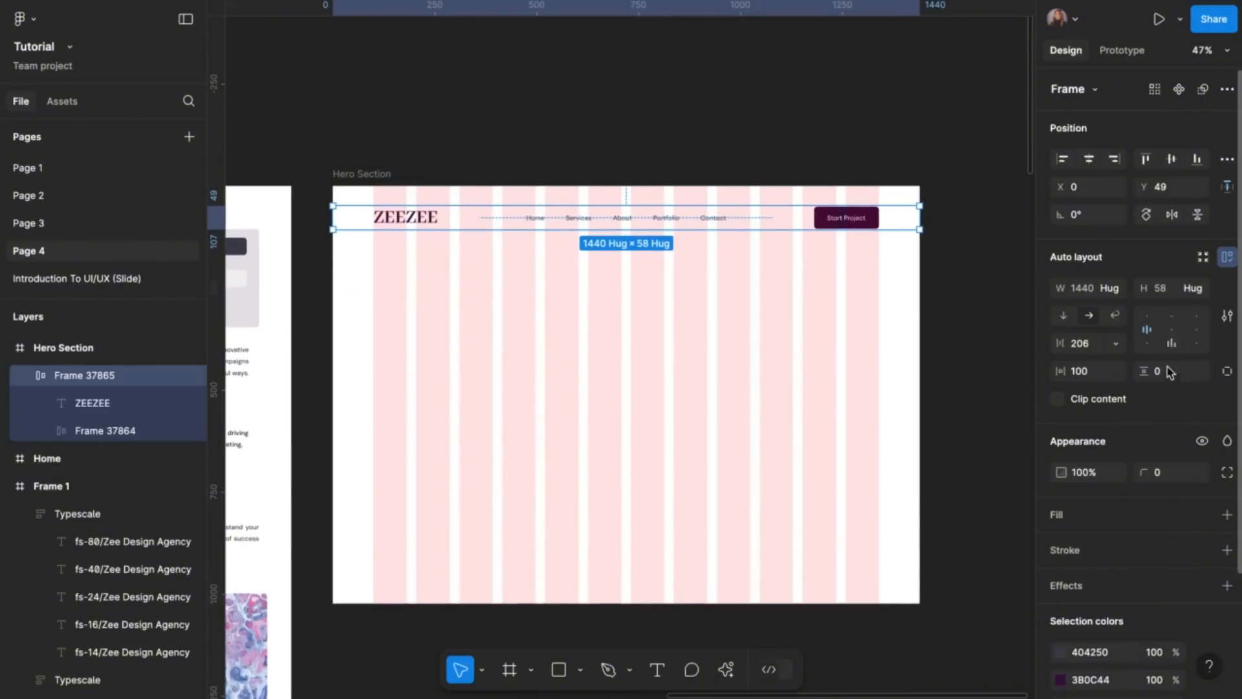
Set the navigation bar's vertical padding to 24 and align the bar to the top edge of the Hero Section
click(1160, 375)
text(32)
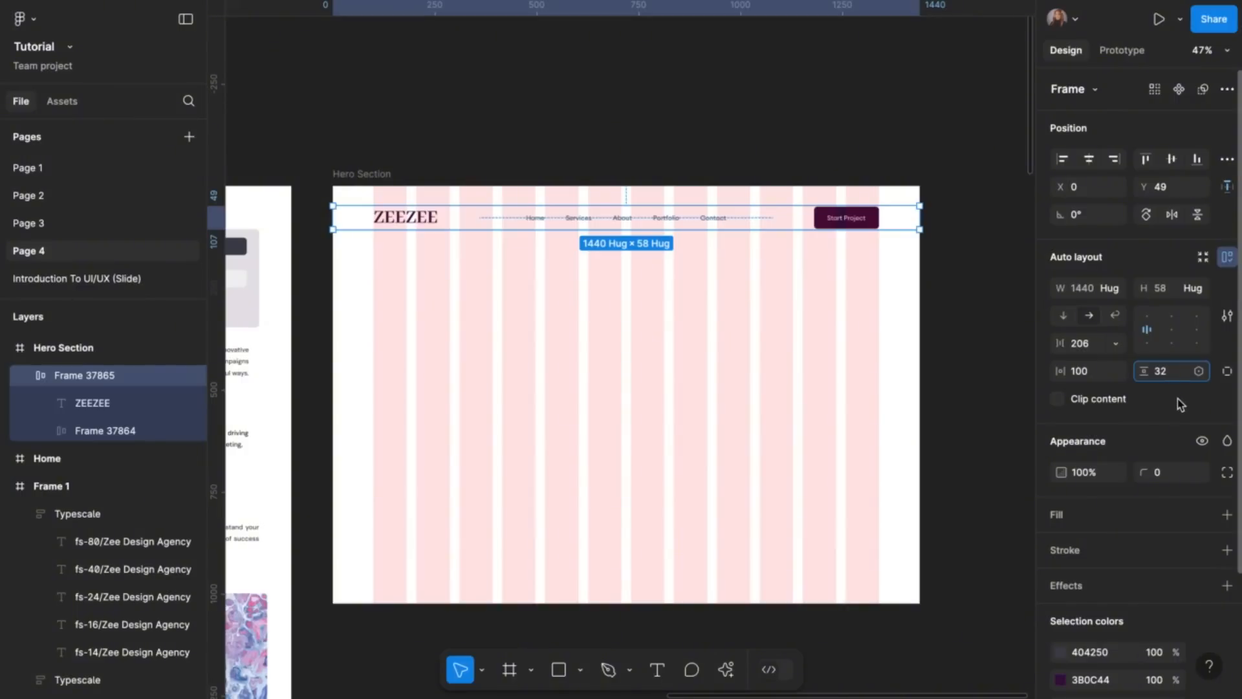
click(1178, 398)
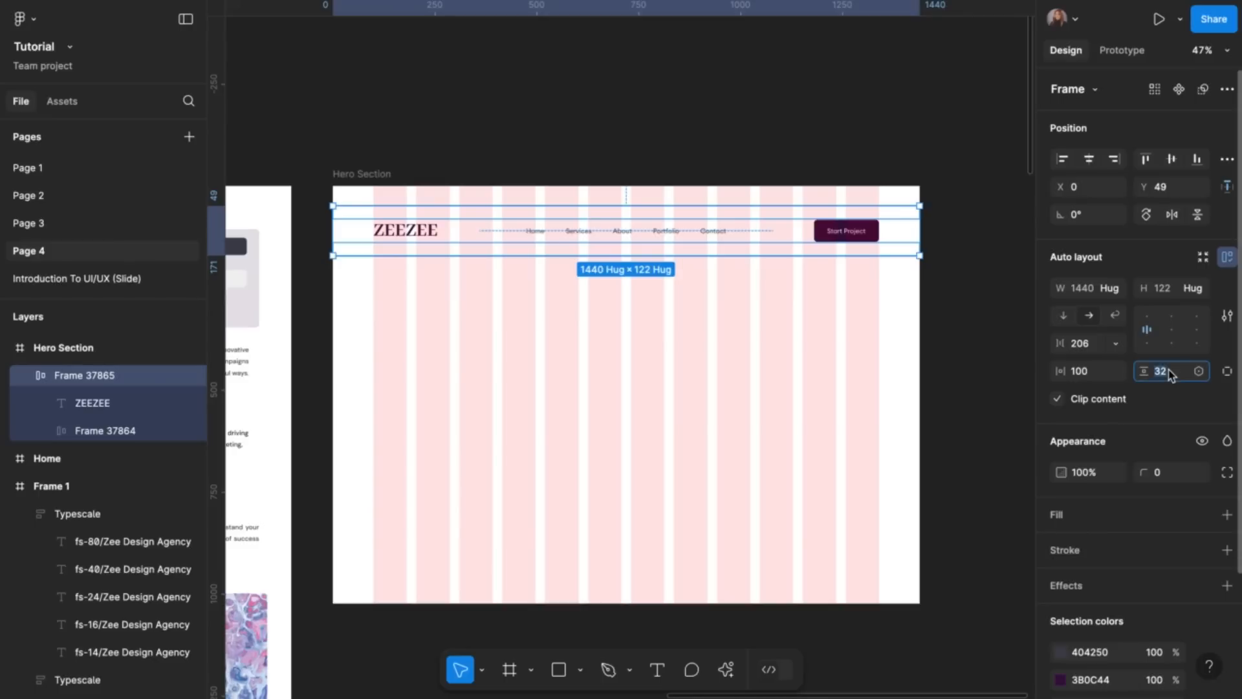
text(2)
click(1097, 398)
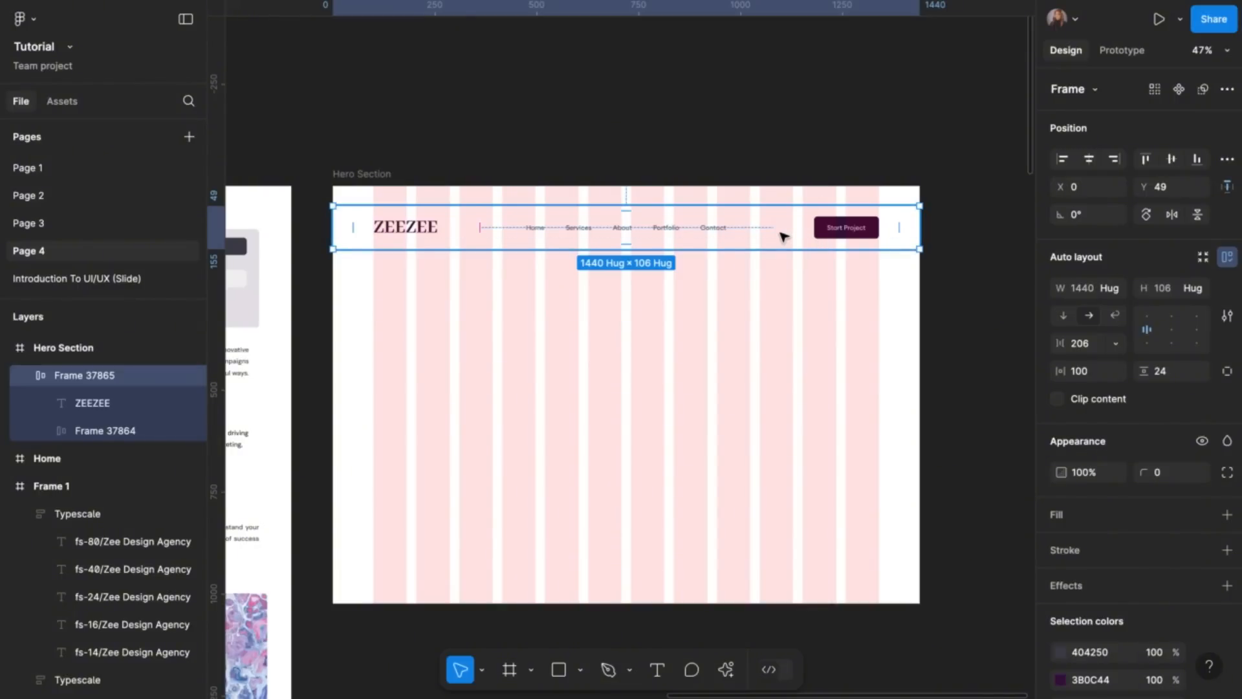
click(1147, 159)
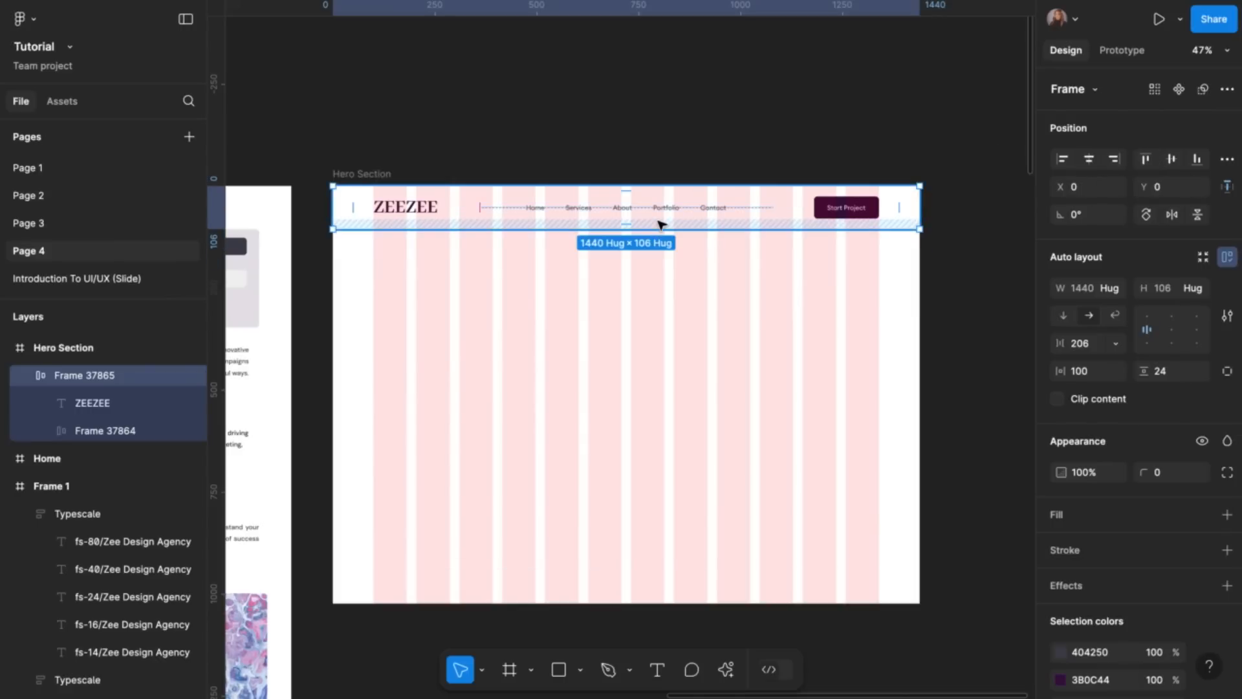
Hide the 12-column layout grid on the Hero Section frame
scroll(660, 221, down, 2)
scroll(647, 310, left, 2)
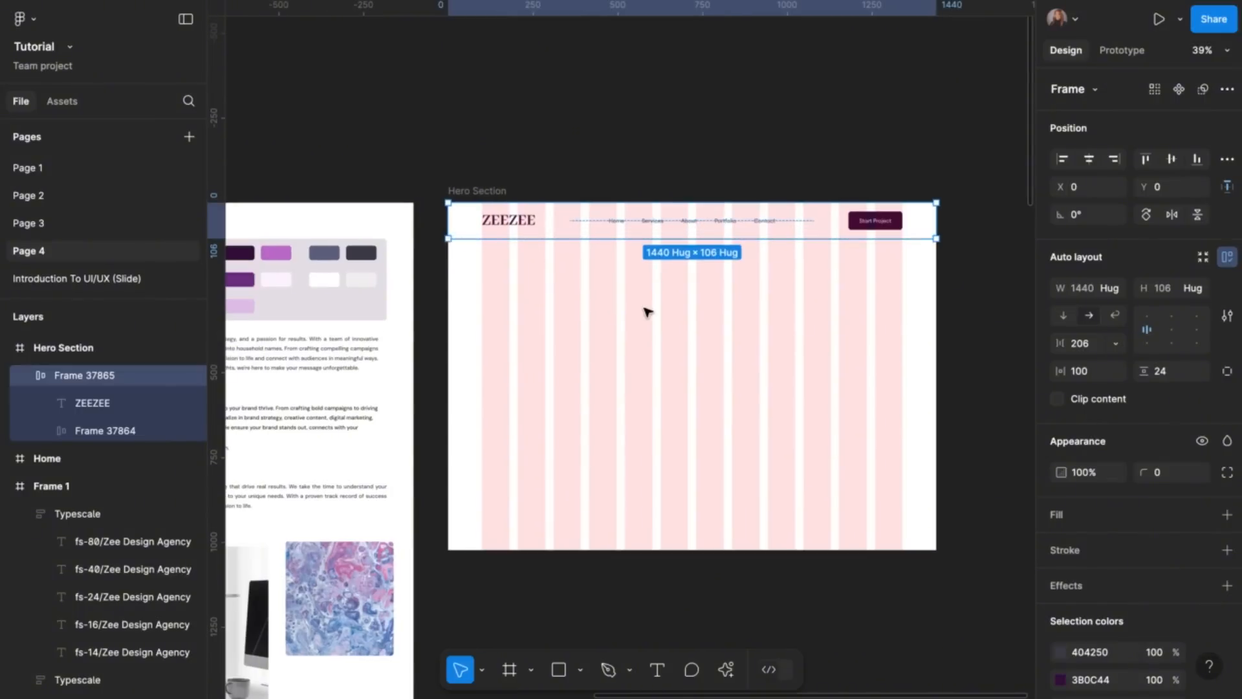
click(648, 312)
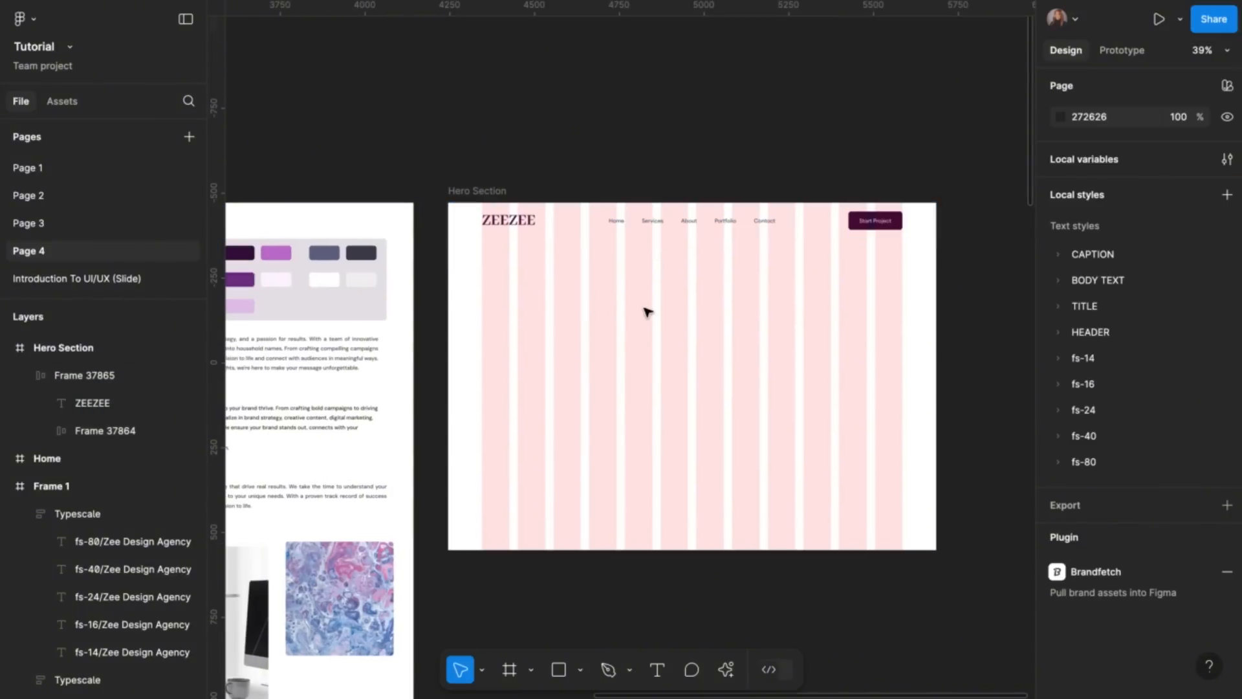
click(503, 191)
scroll(1158, 569, down, 3)
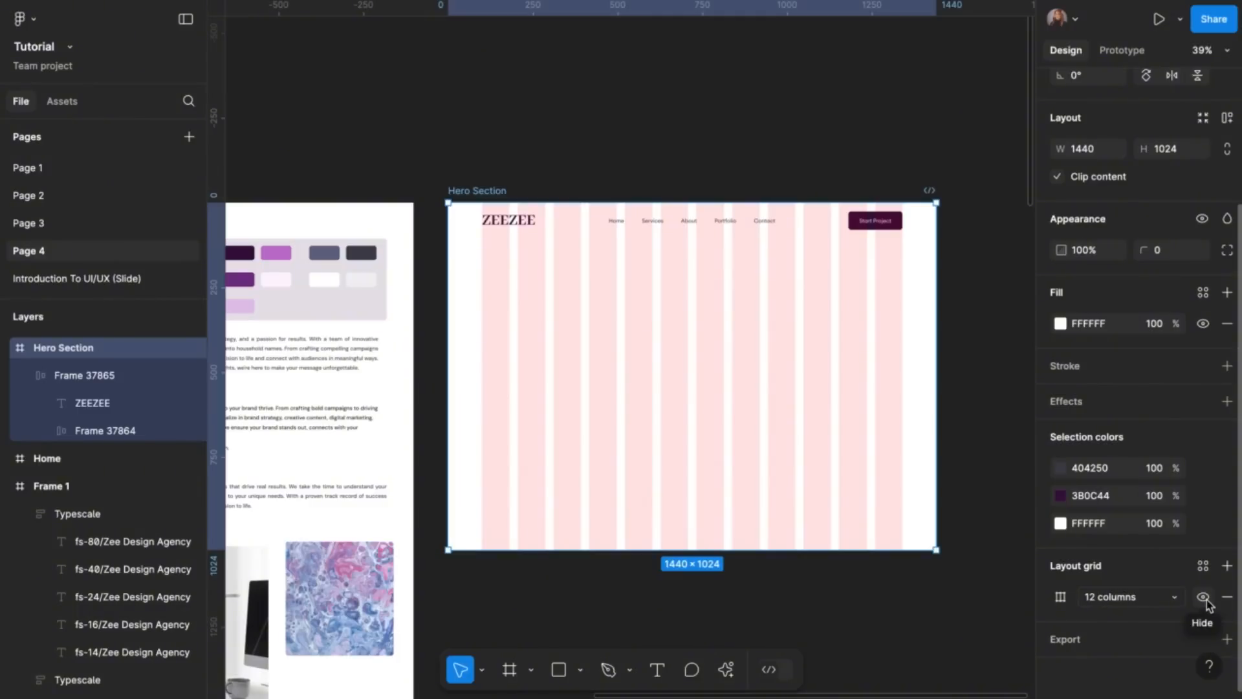
click(1204, 597)
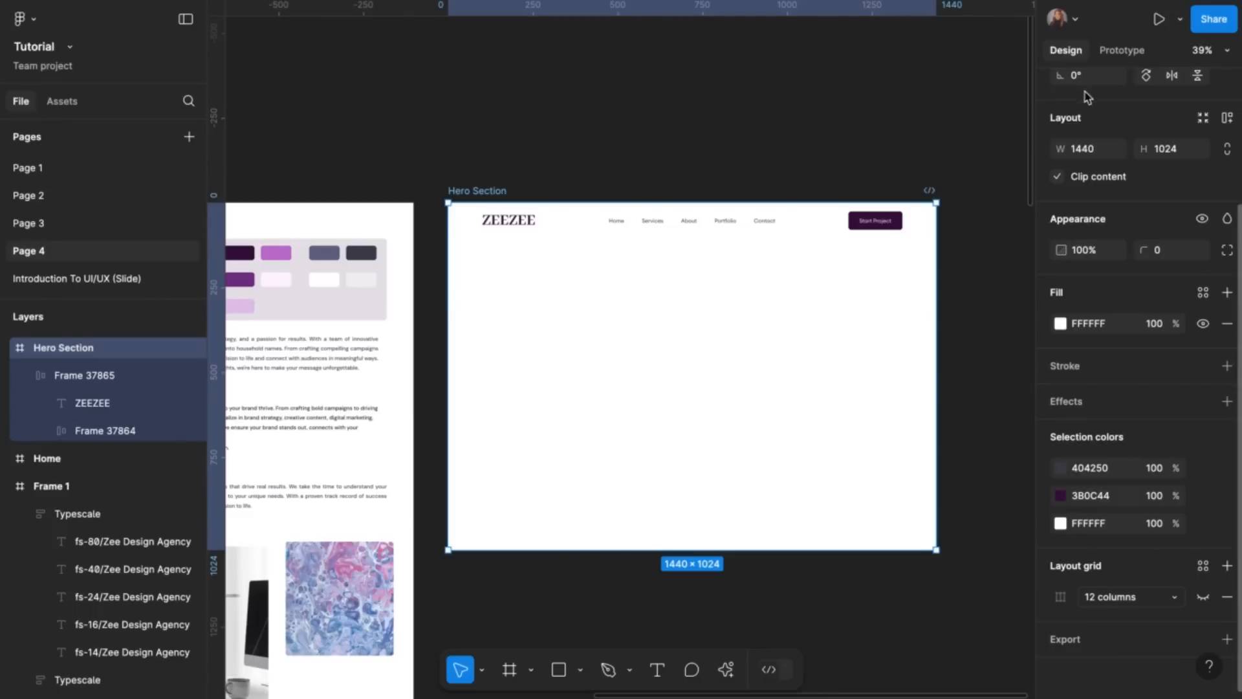
click(1160, 21)
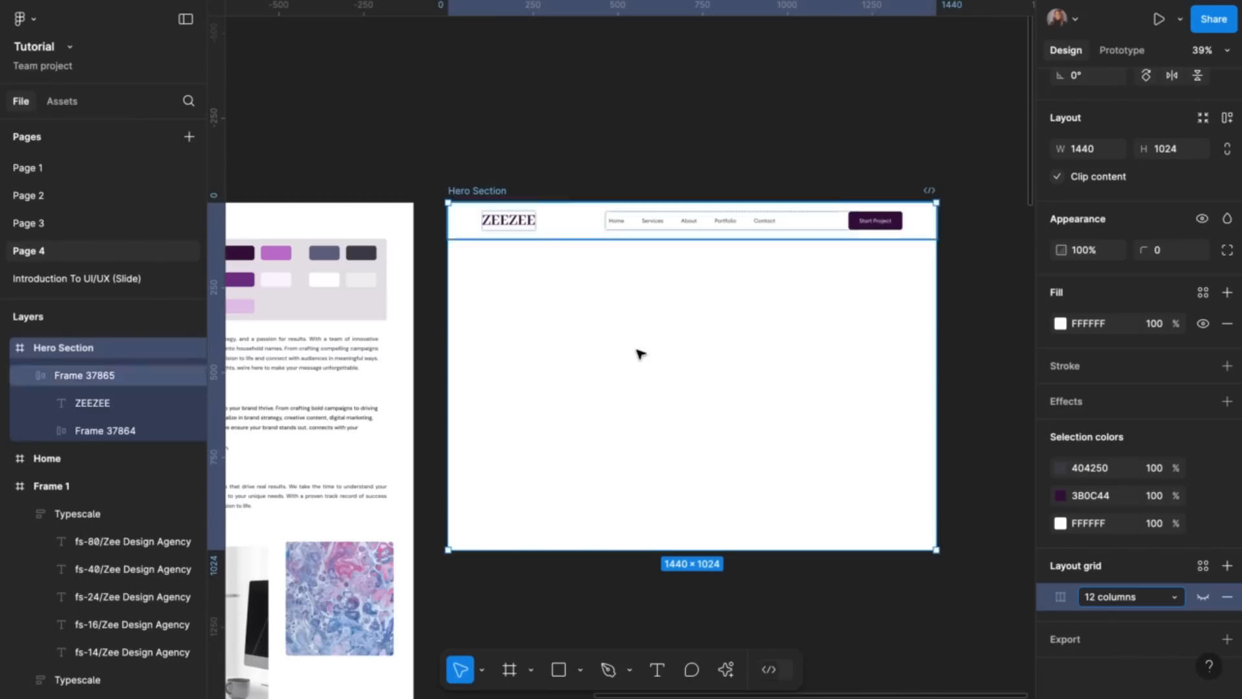
Detach the text style from the Home menu link and set its font weight to SemiBold
scroll(658, 261, up, 5)
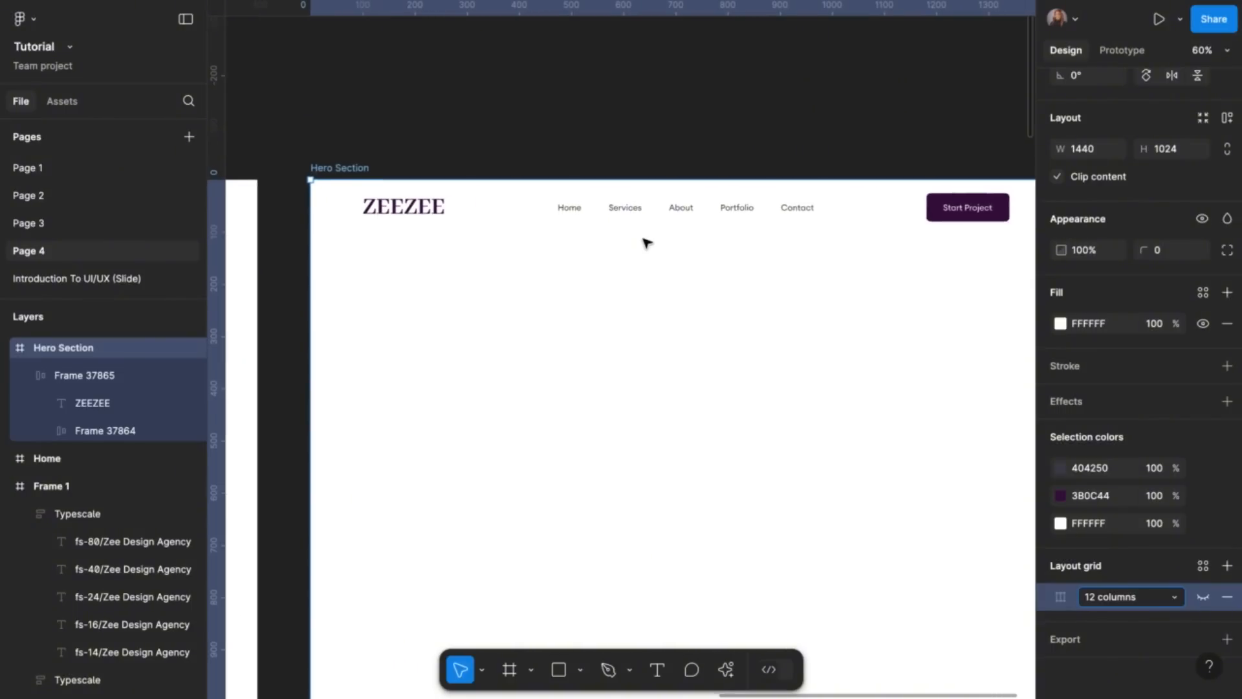
scroll(643, 239, down, 1)
double_click(569, 200)
double_click(569, 201)
double_click(569, 201)
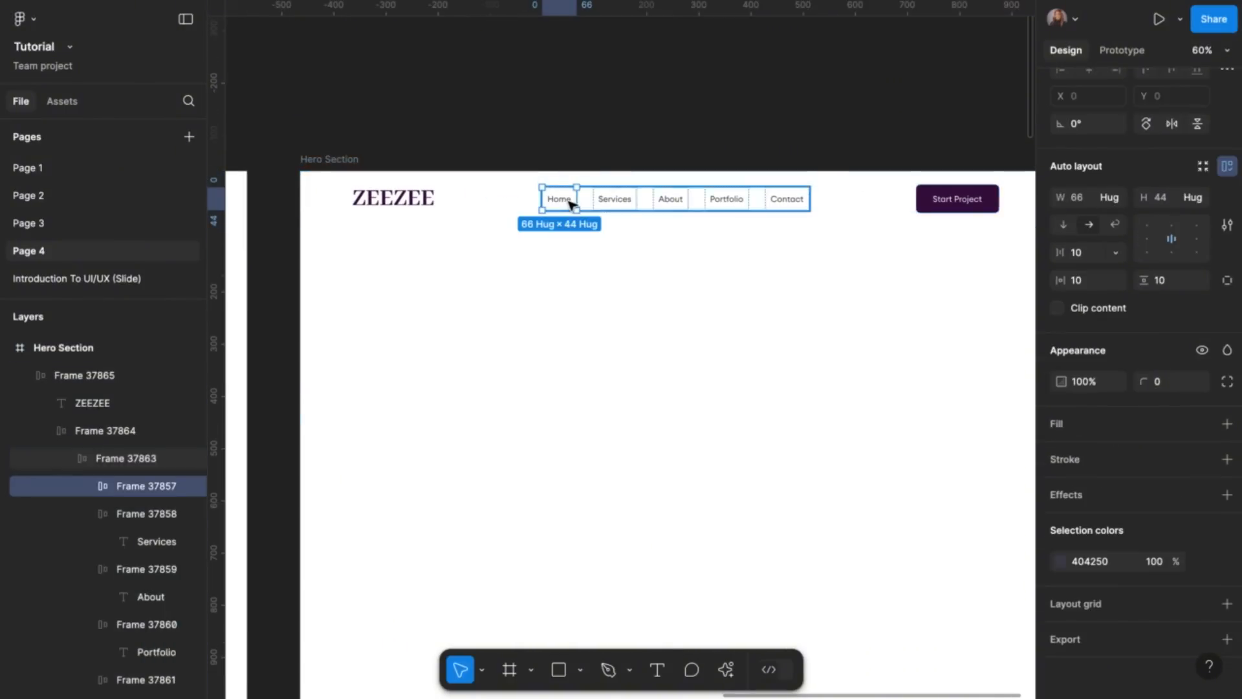
double_click(569, 200)
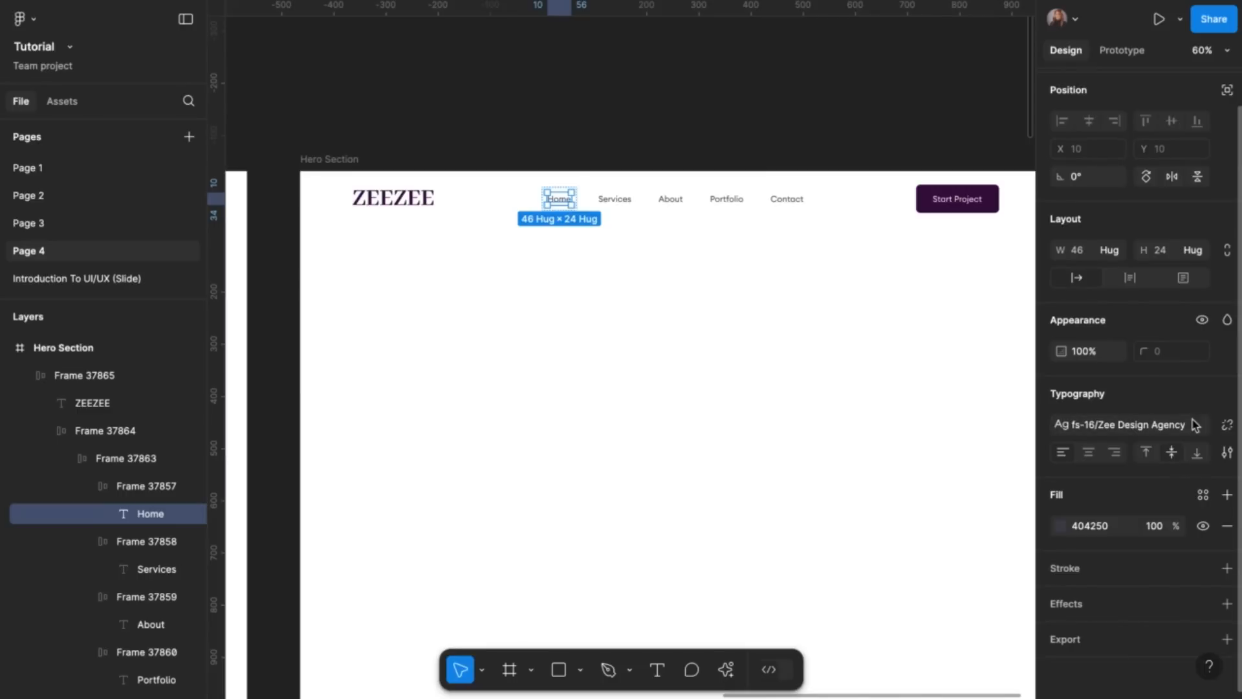
click(1228, 426)
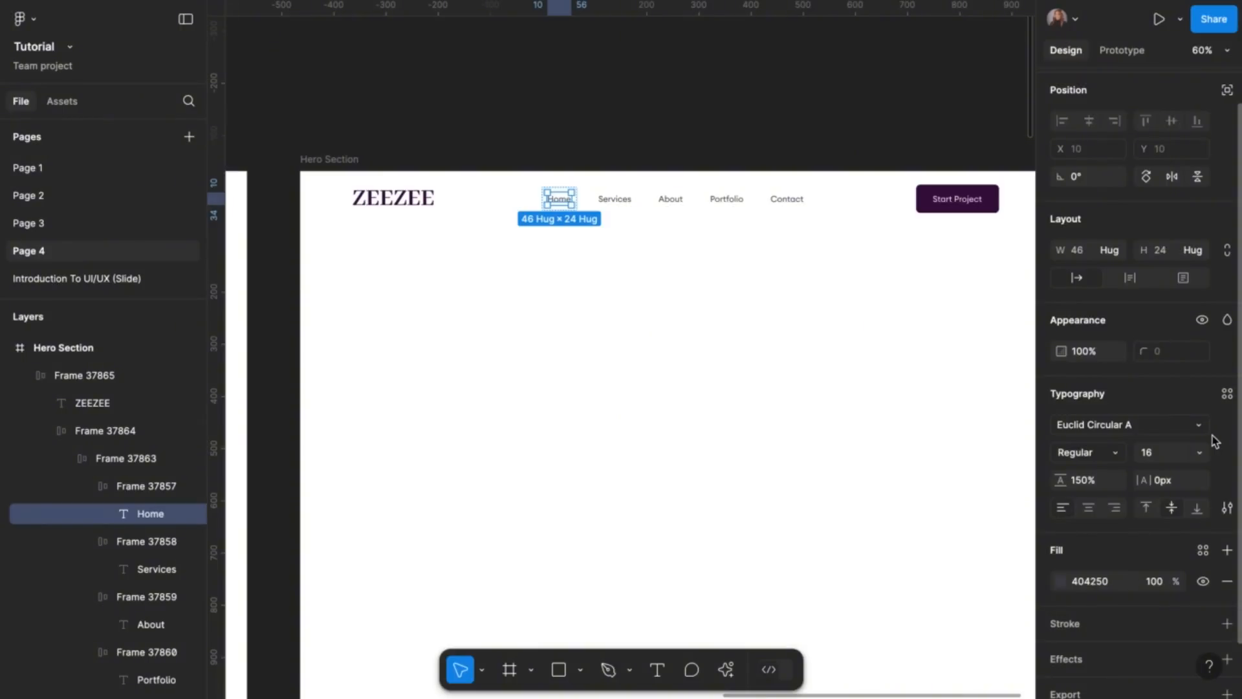
click(1122, 456)
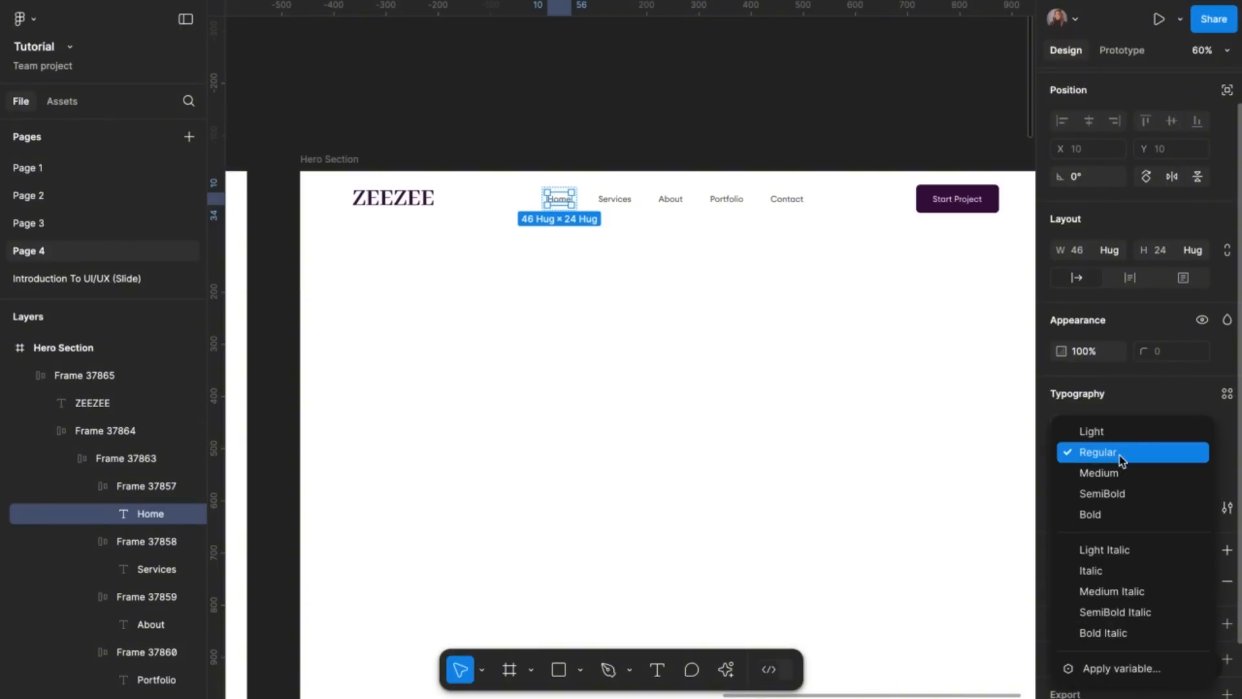
click(1118, 495)
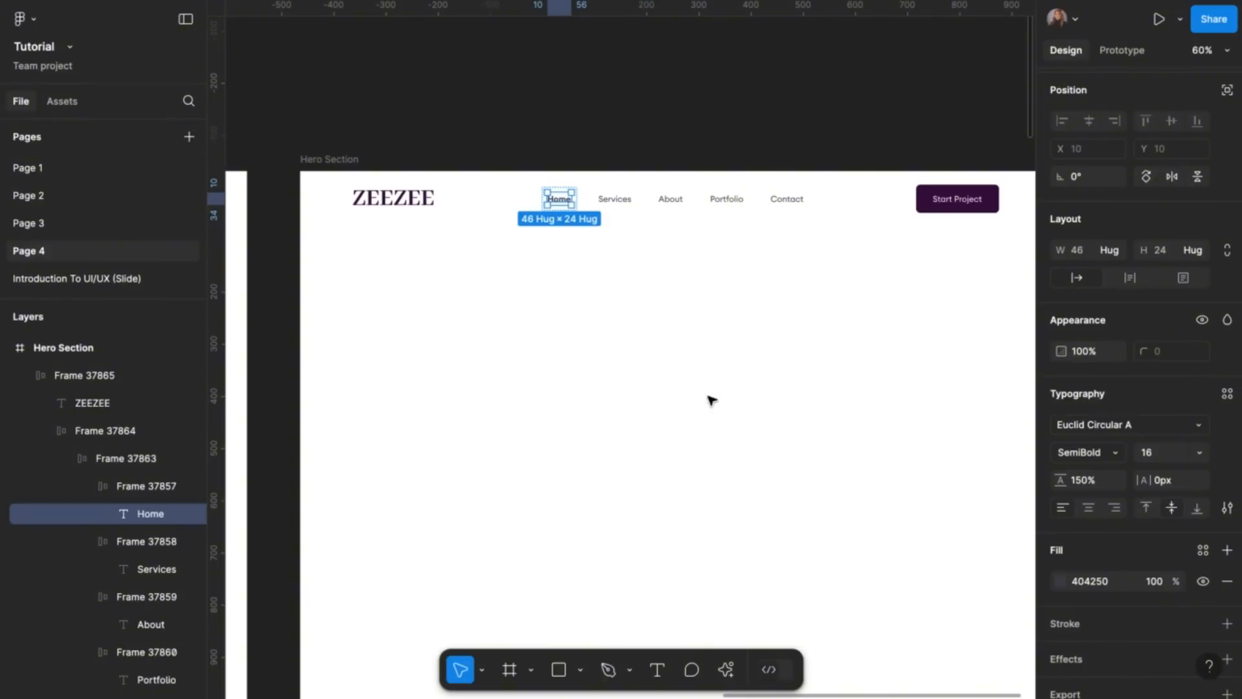
scroll(713, 400, down, 3)
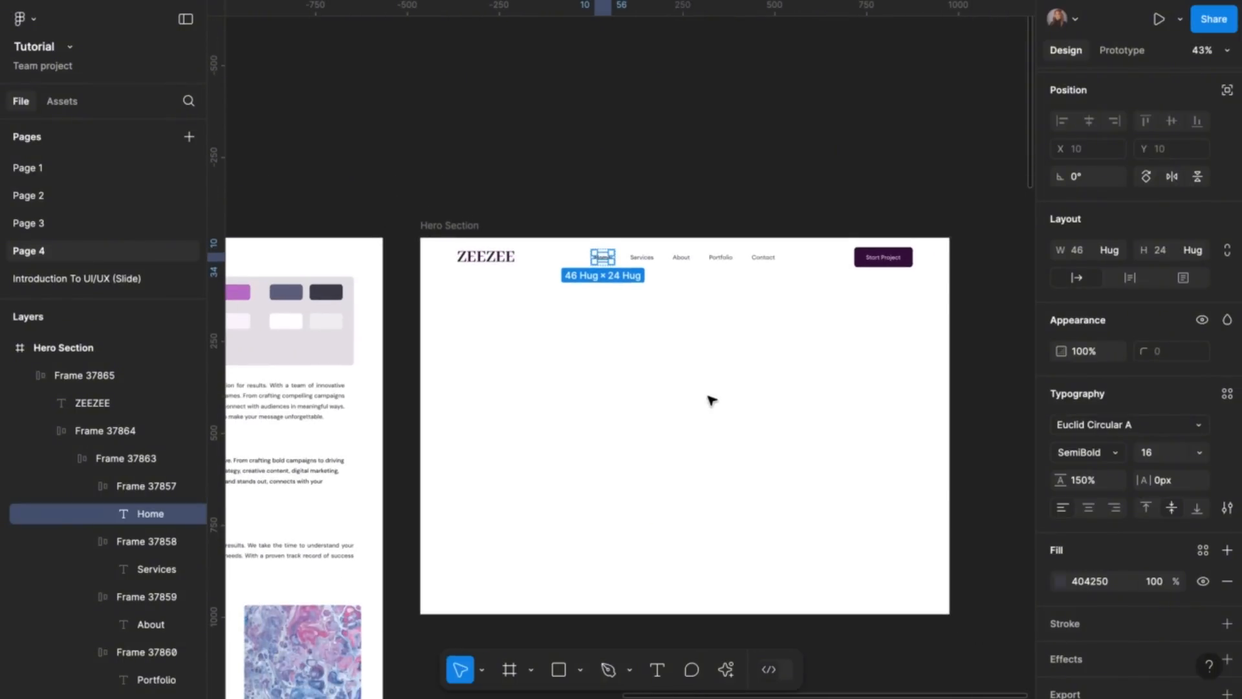
click(605, 273)
scroll(606, 274, up, 3)
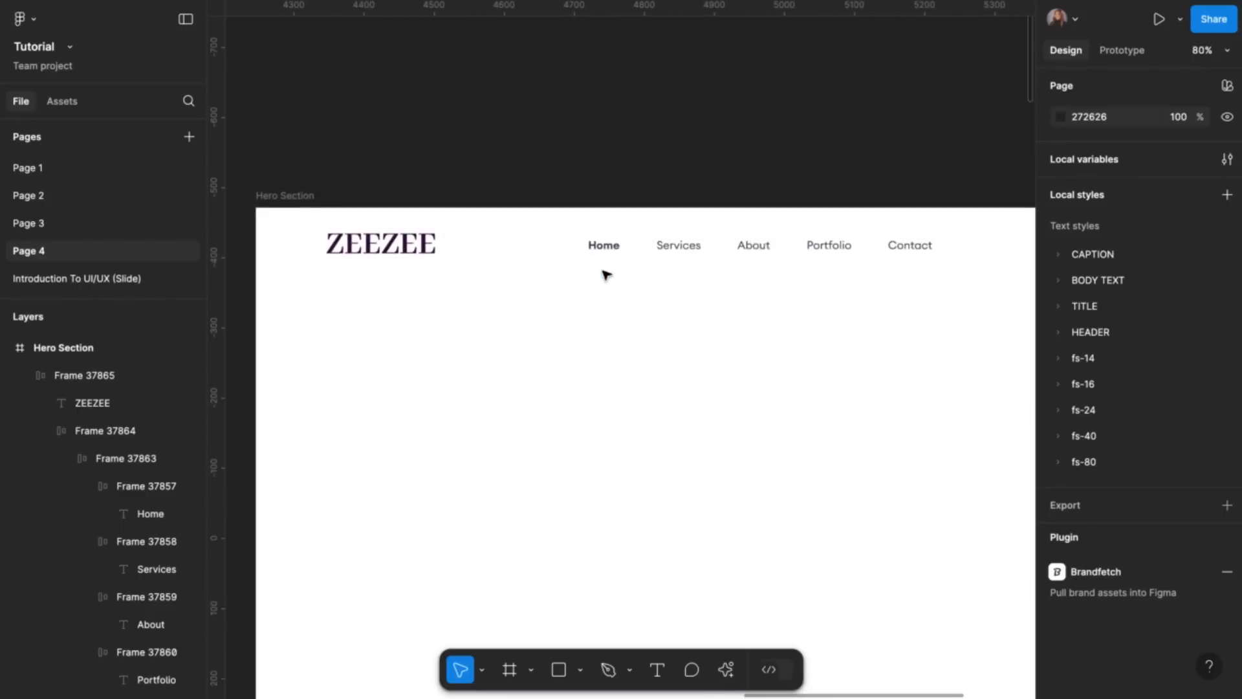
scroll(607, 274, up, 1)
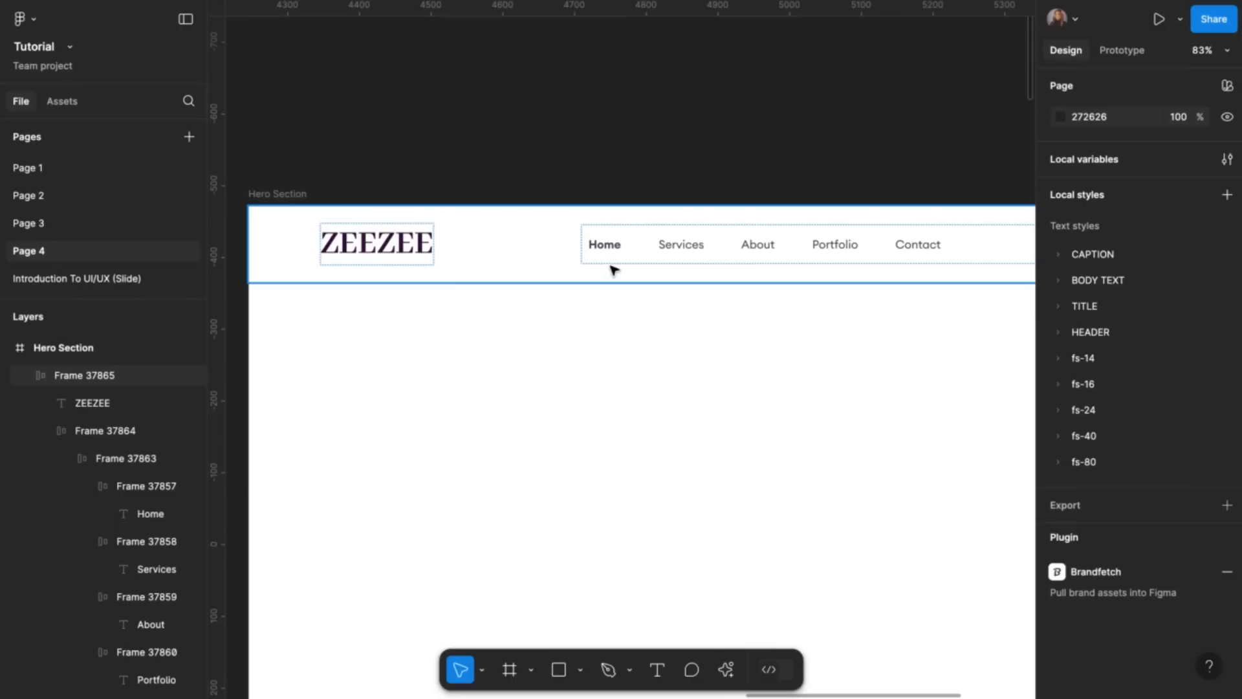
Duplicate the Start Project button and place the copy on the empty canvas above the Hero Section
scroll(589, 356, down, 5)
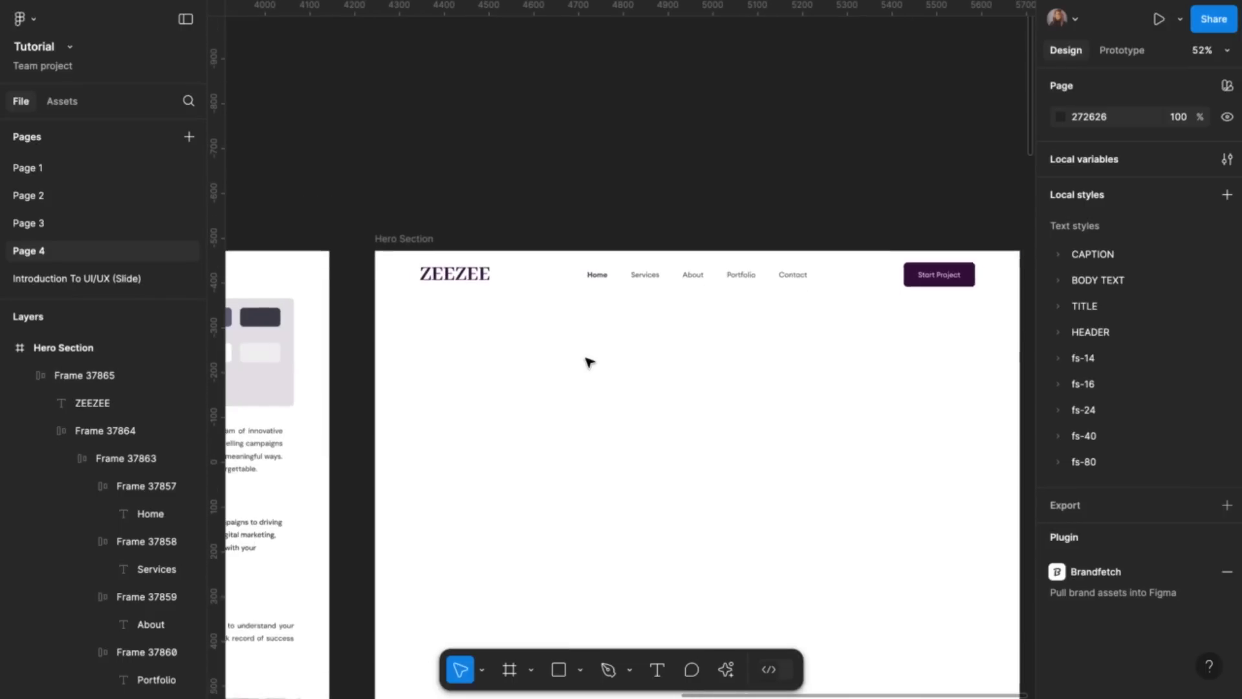
scroll(586, 358, right, 1)
scroll(586, 357, up, 1)
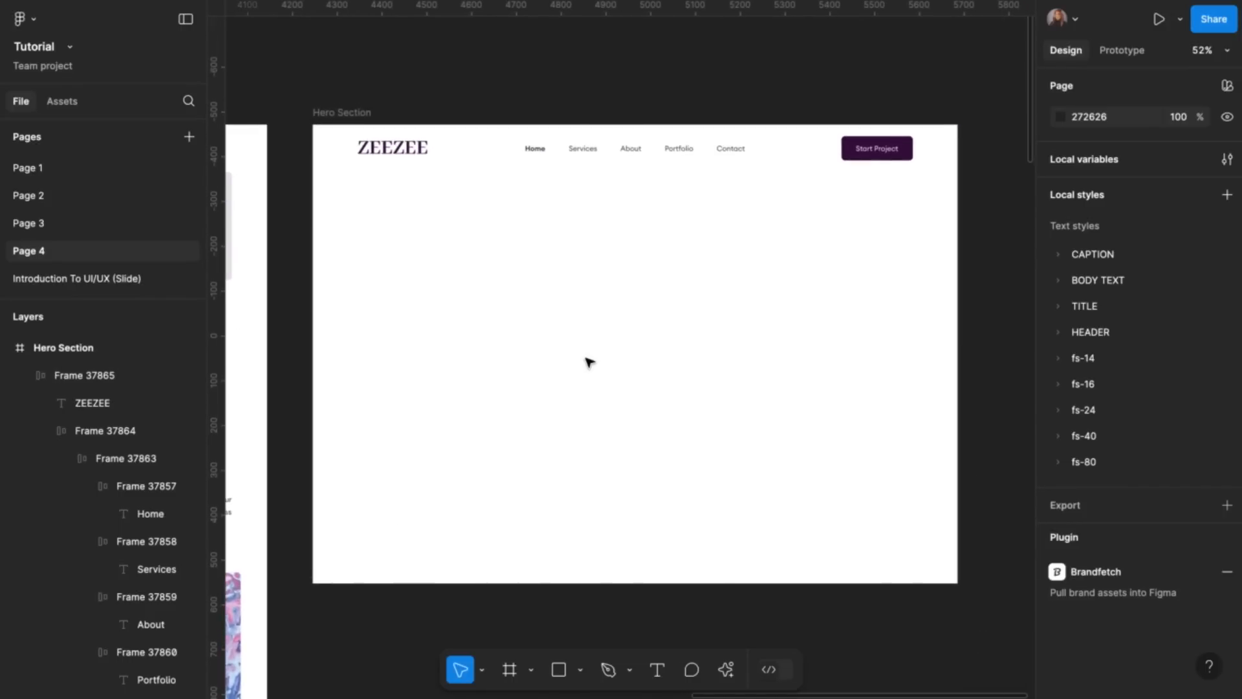
click(906, 152)
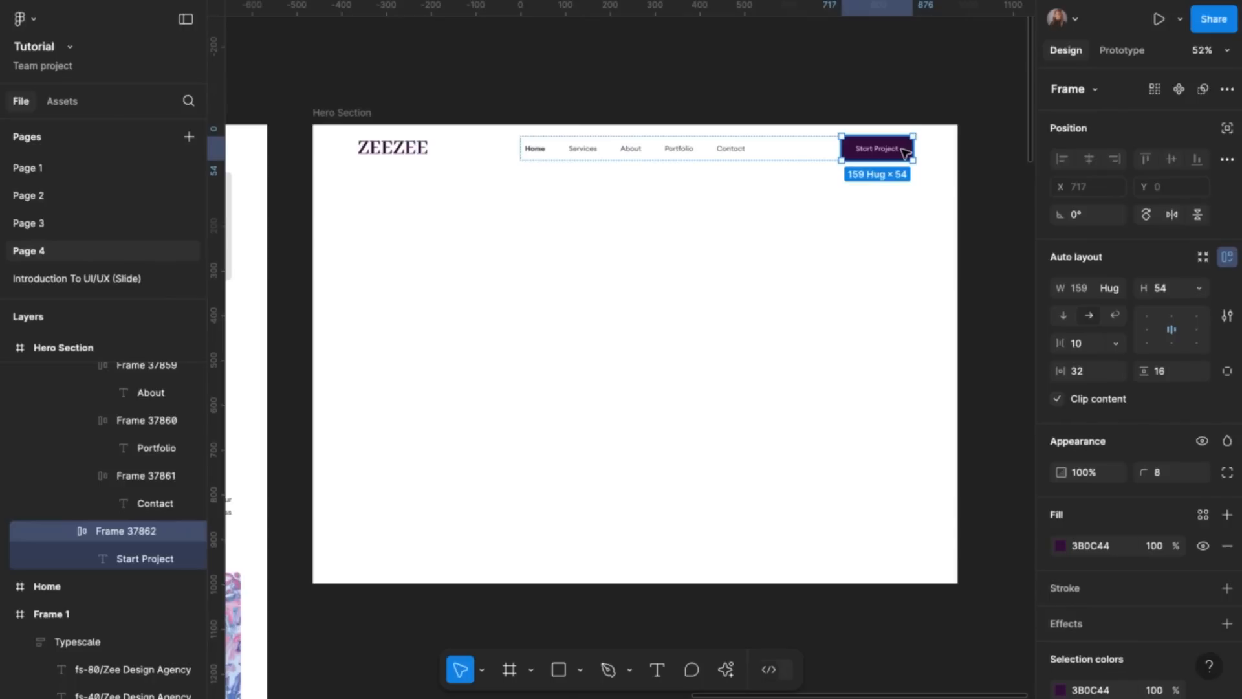
drag(906, 151, 945, 68)
scroll(945, 68, up, 1)
scroll(944, 68, right, 1)
scroll(944, 68, up, 2)
scroll(943, 67, right, 1)
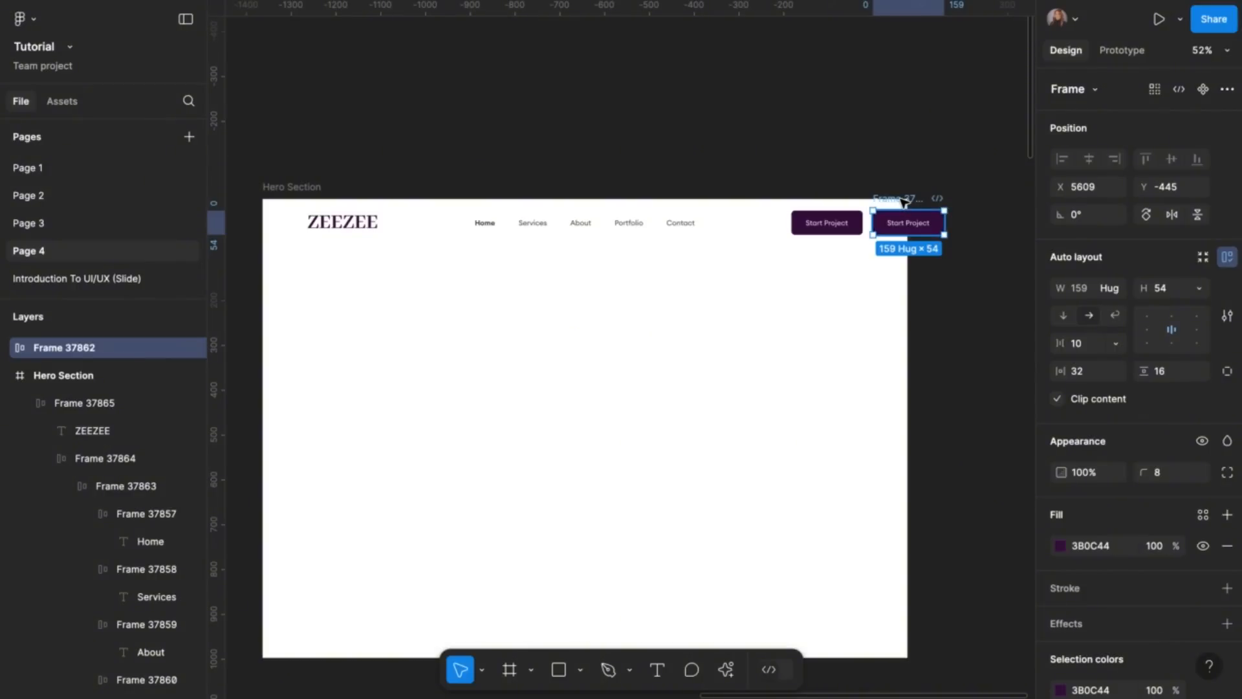
drag(903, 201, 914, 70)
scroll(916, 71, up, 2)
scroll(916, 71, right, 1)
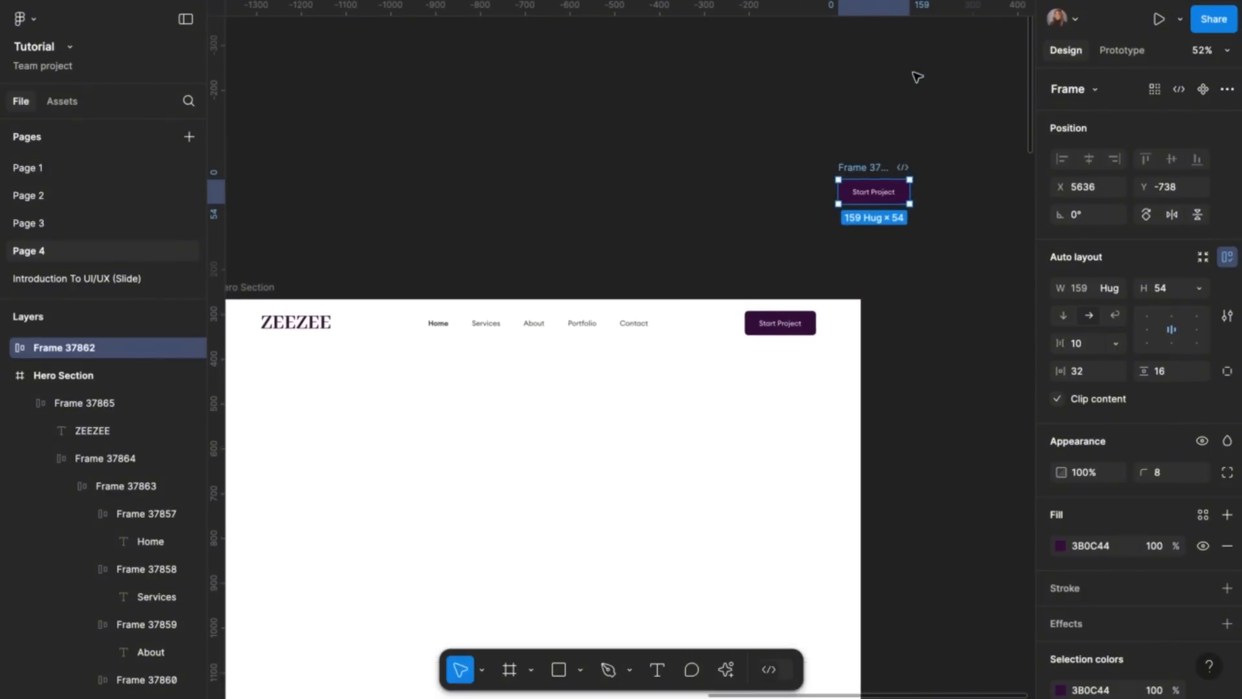
drag(854, 167, 854, 55)
scroll(854, 55, up, 2)
scroll(854, 55, left, 1)
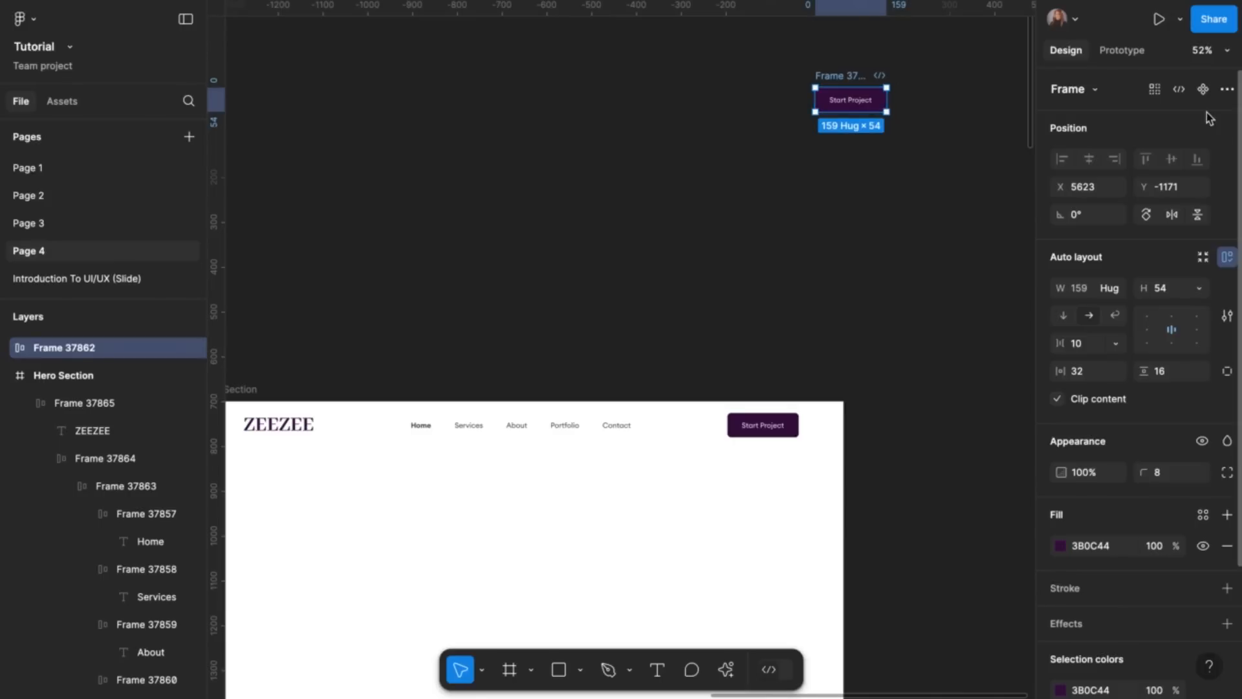
Turn the copied Start Project button into a component and add a second variant to it
click(1202, 88)
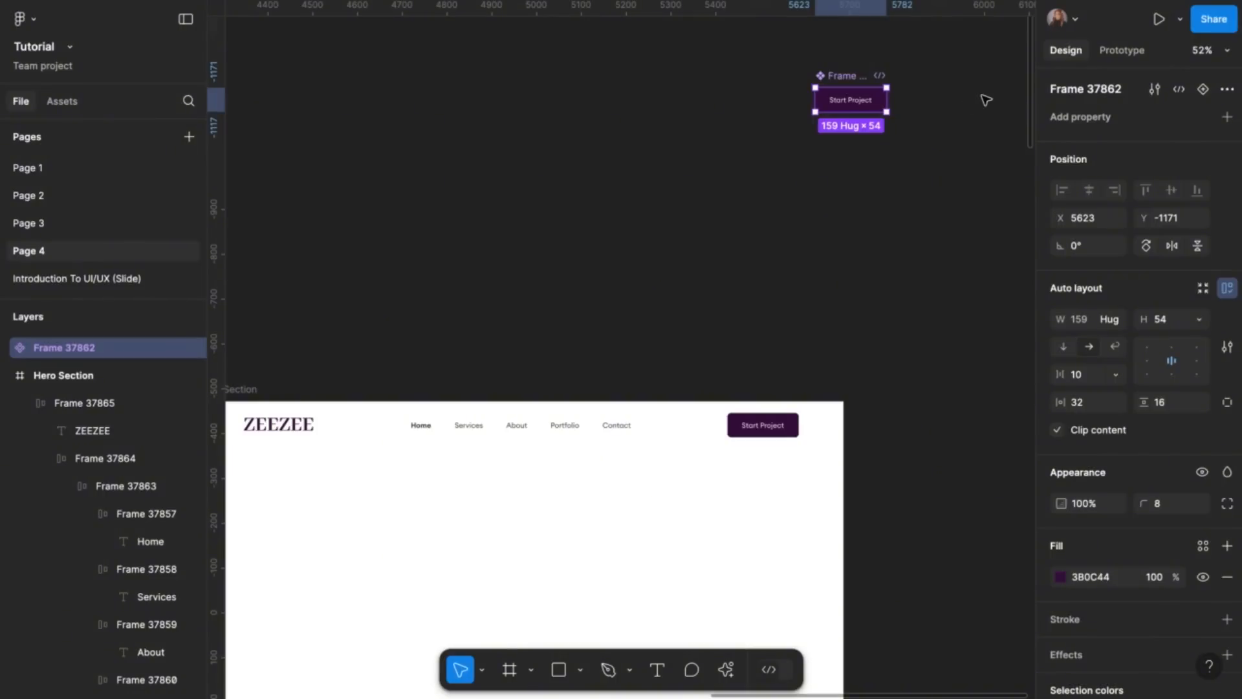
click(1203, 91)
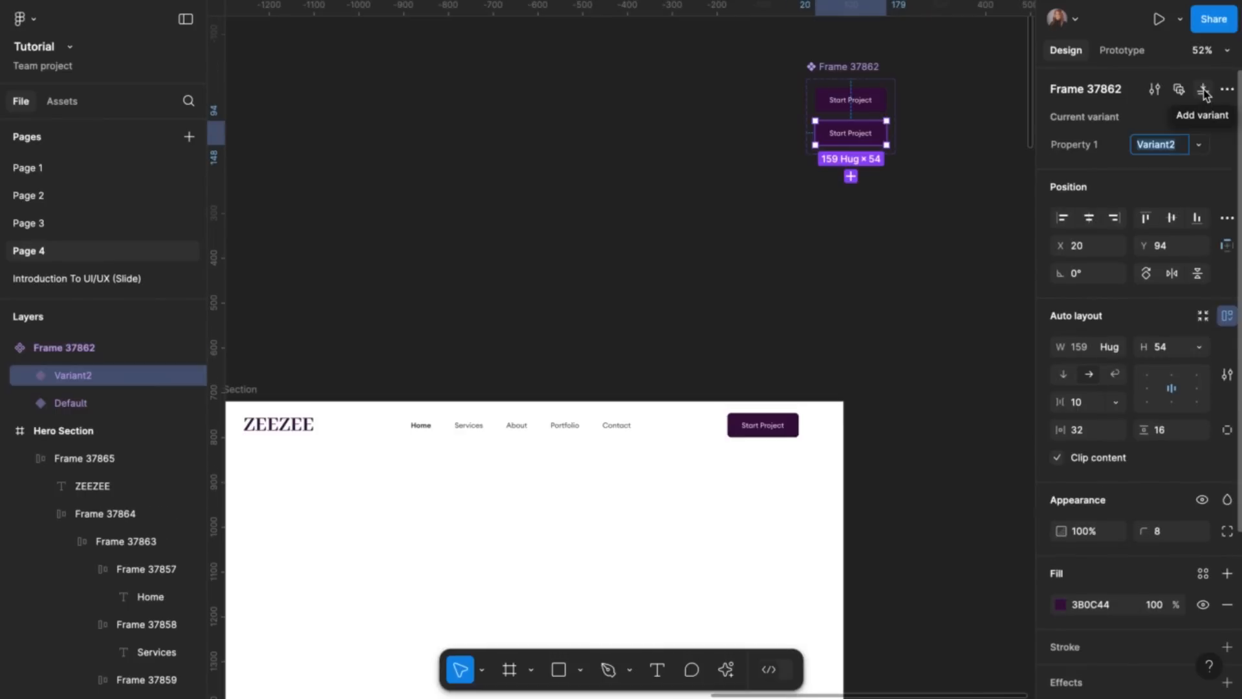
scroll(873, 165, up, 5)
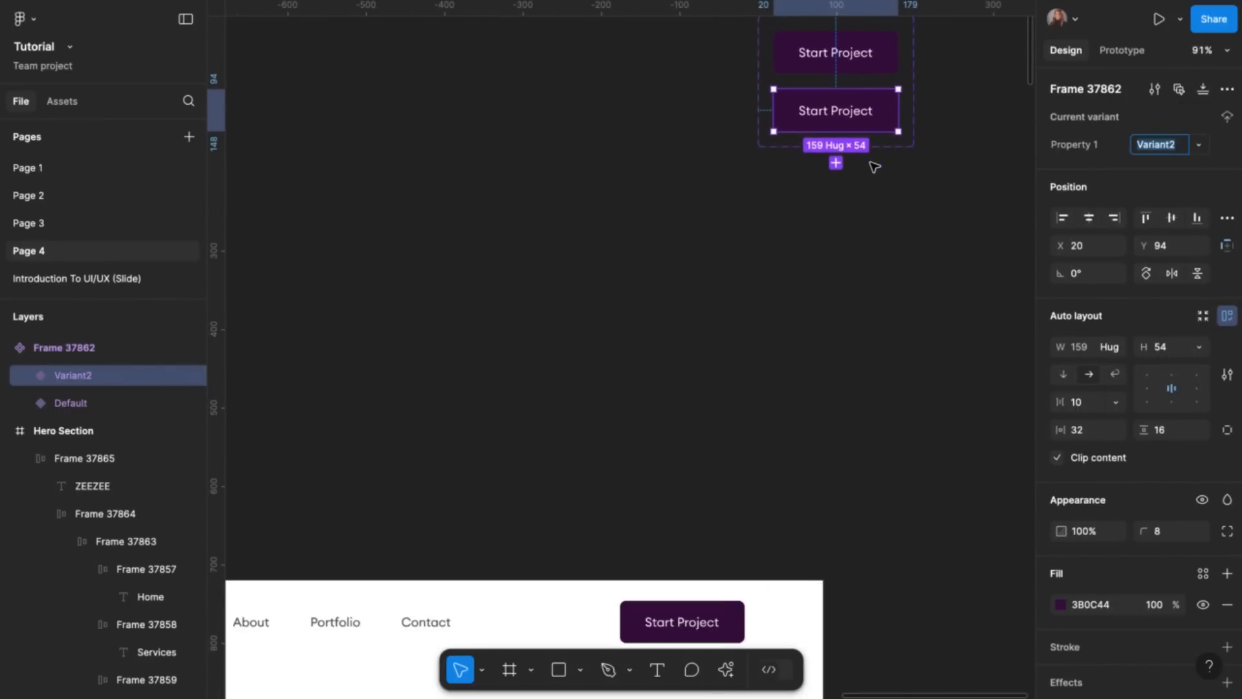
Remove the second variant's fill and add a stroke in the first variant's dark purple, 3B0C44
scroll(1140, 571, down, 5)
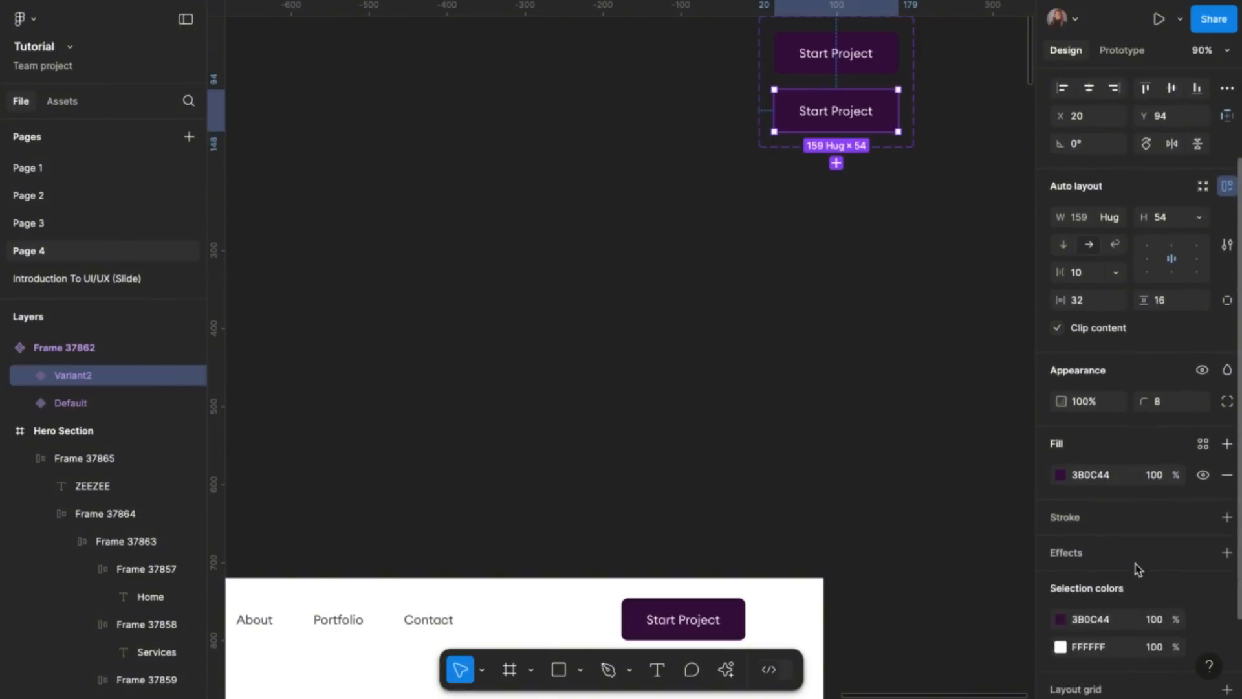
click(1227, 443)
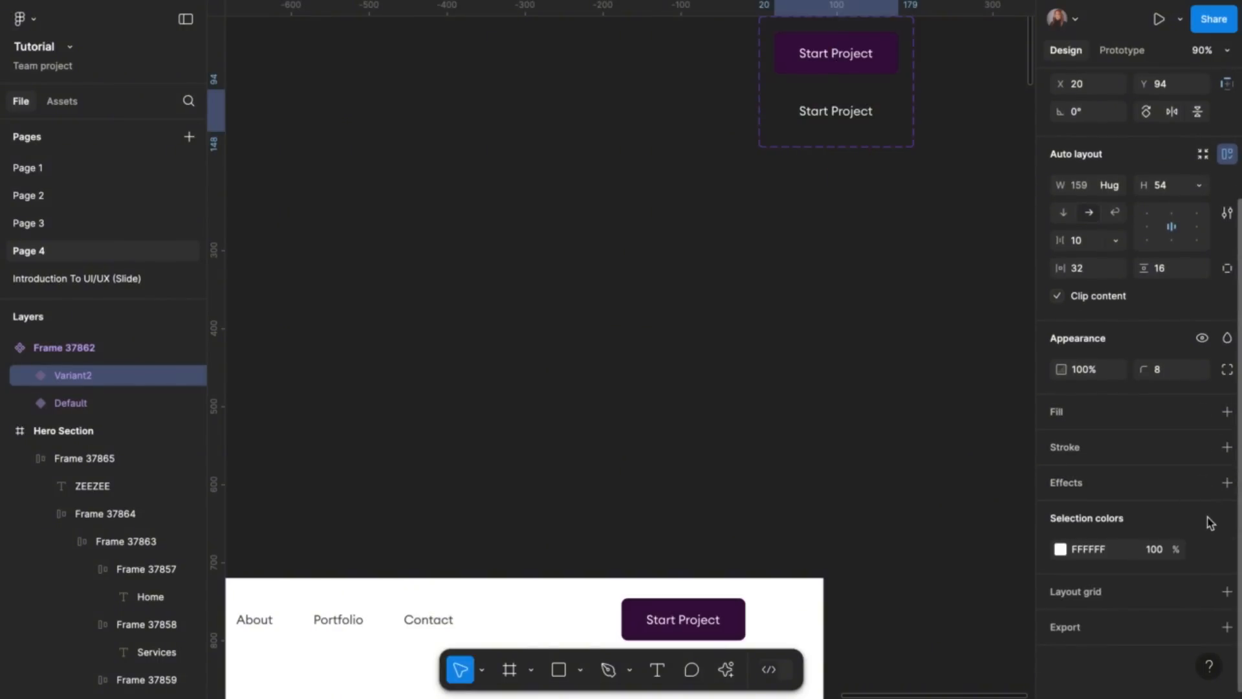
click(1227, 447)
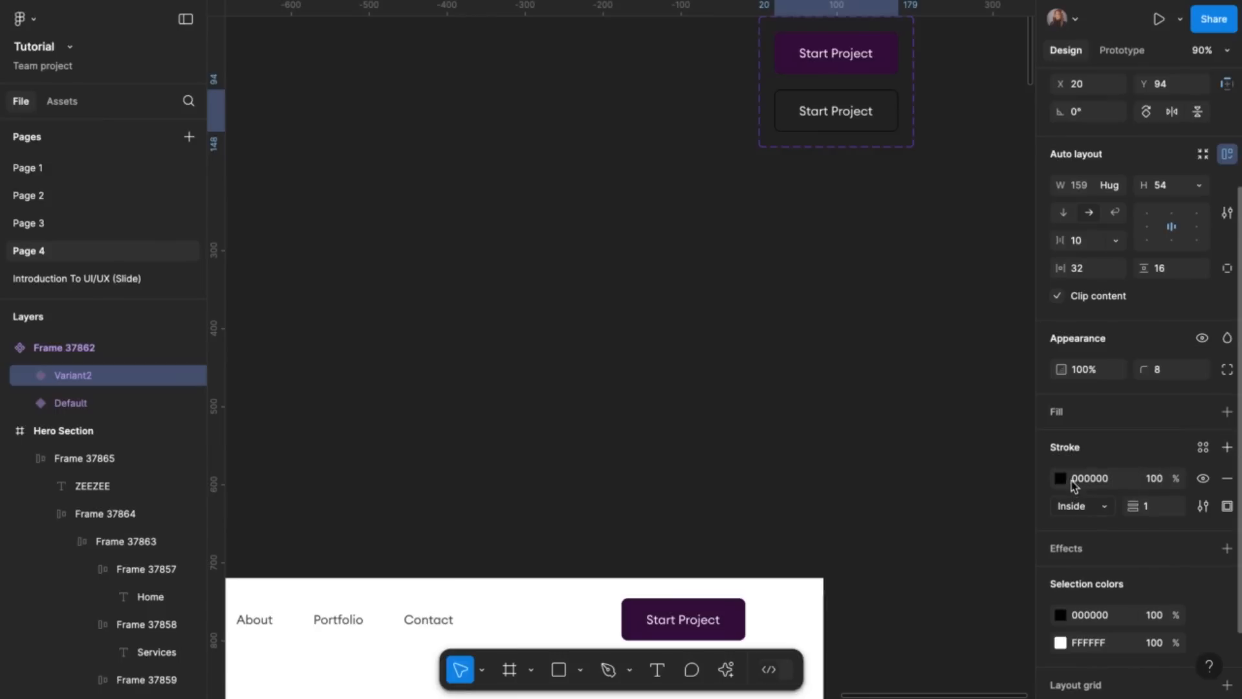
click(1060, 478)
click(854, 507)
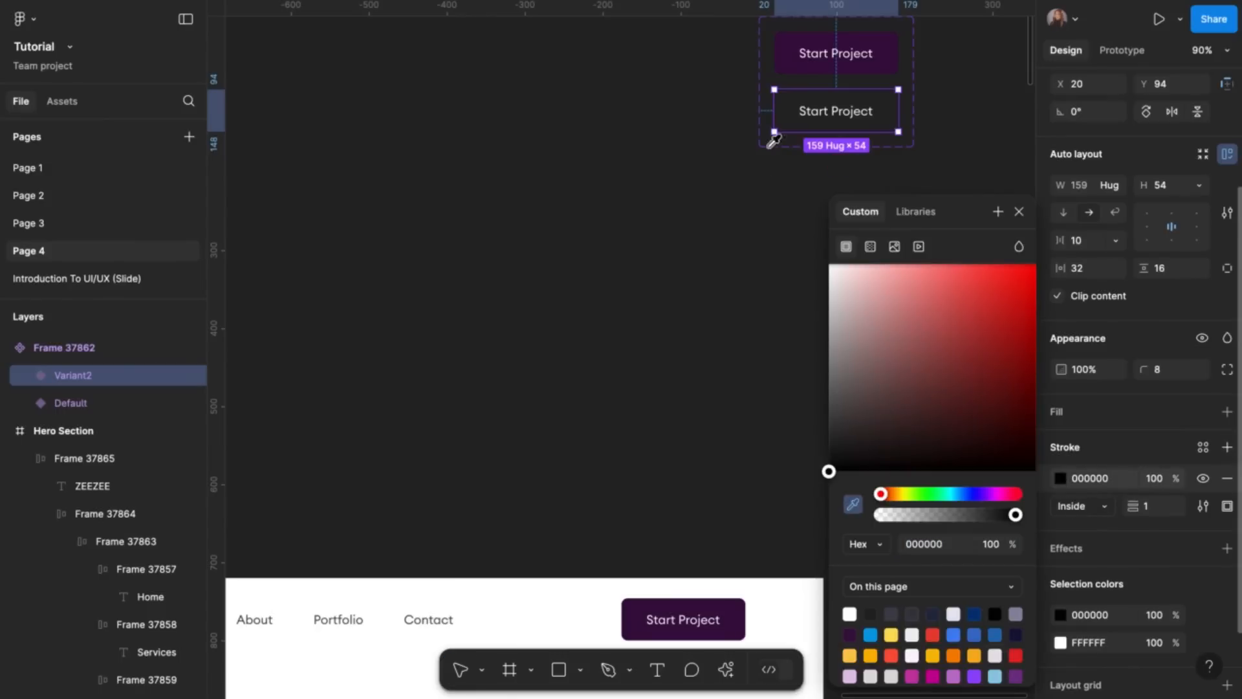
click(789, 57)
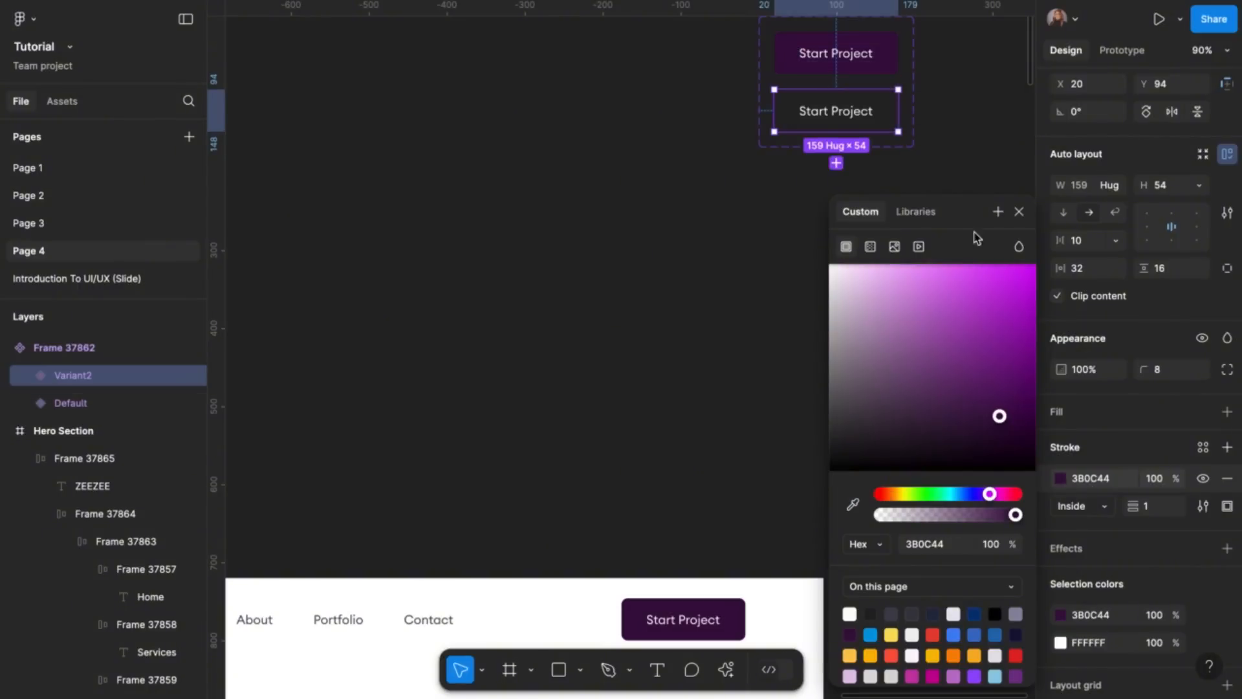
Set the second variant's stroke weight to 1.5
click(1149, 513)
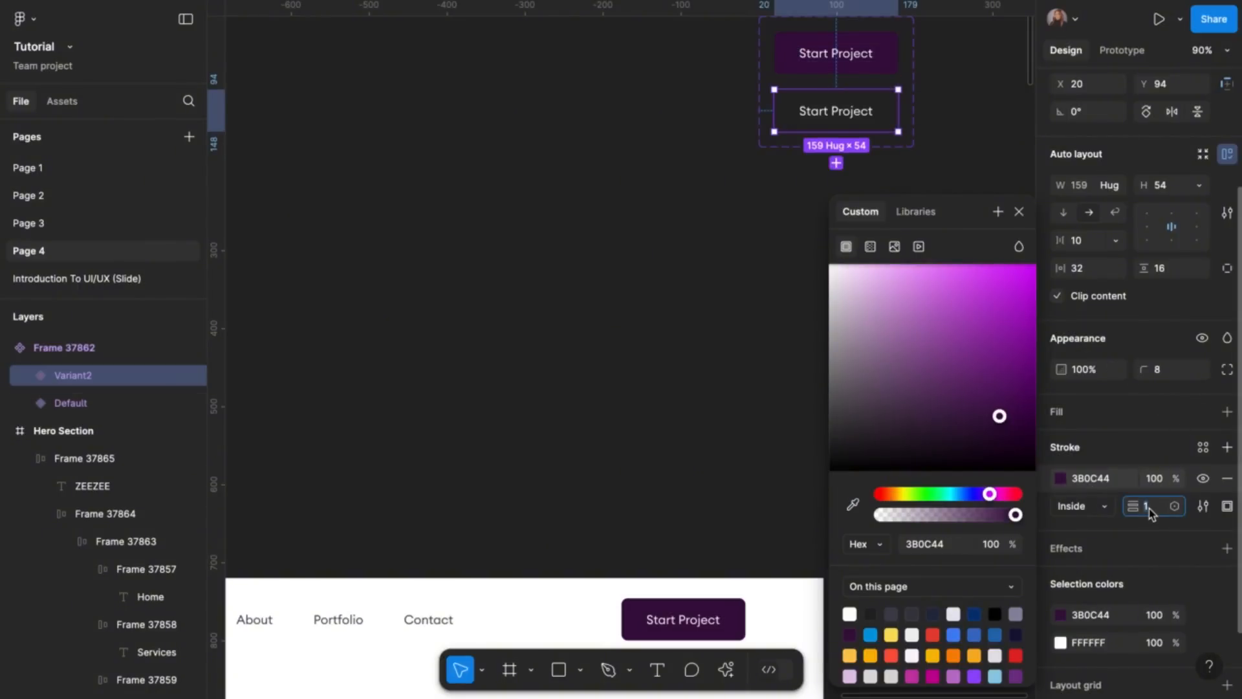
text(2)
key(Return)
click(1148, 446)
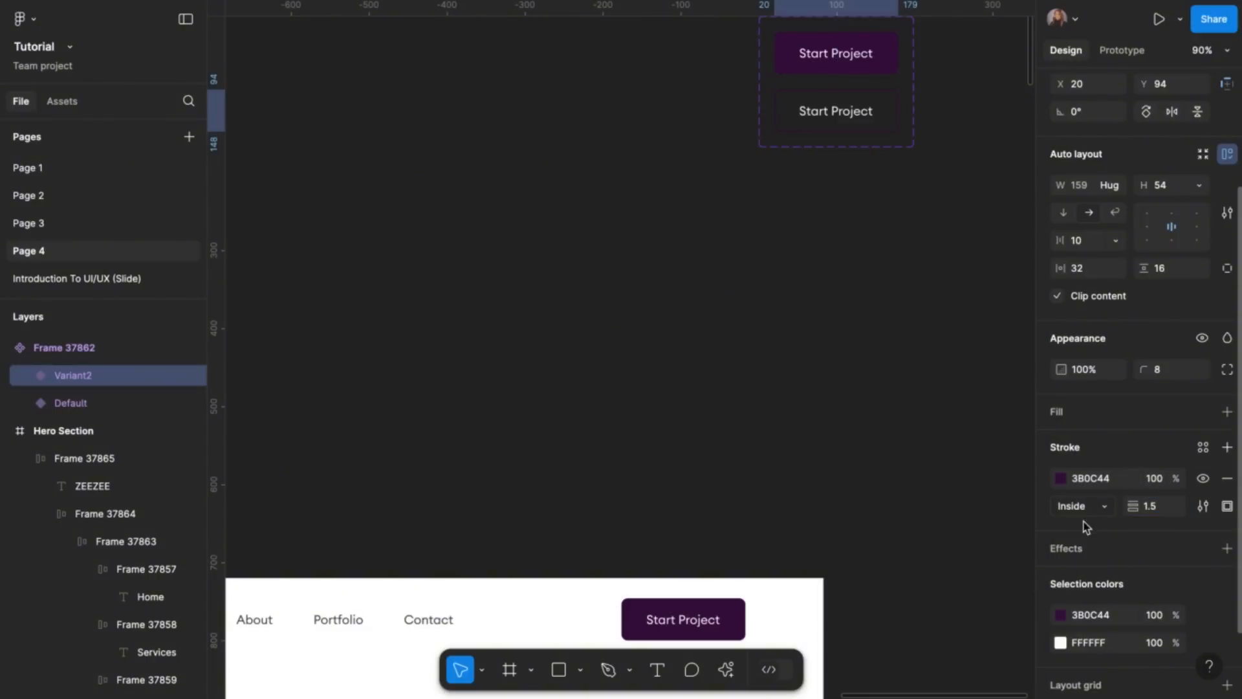
Recolor the second variant's white label text to 3B0C44, sampled from the first variant's background
click(1060, 642)
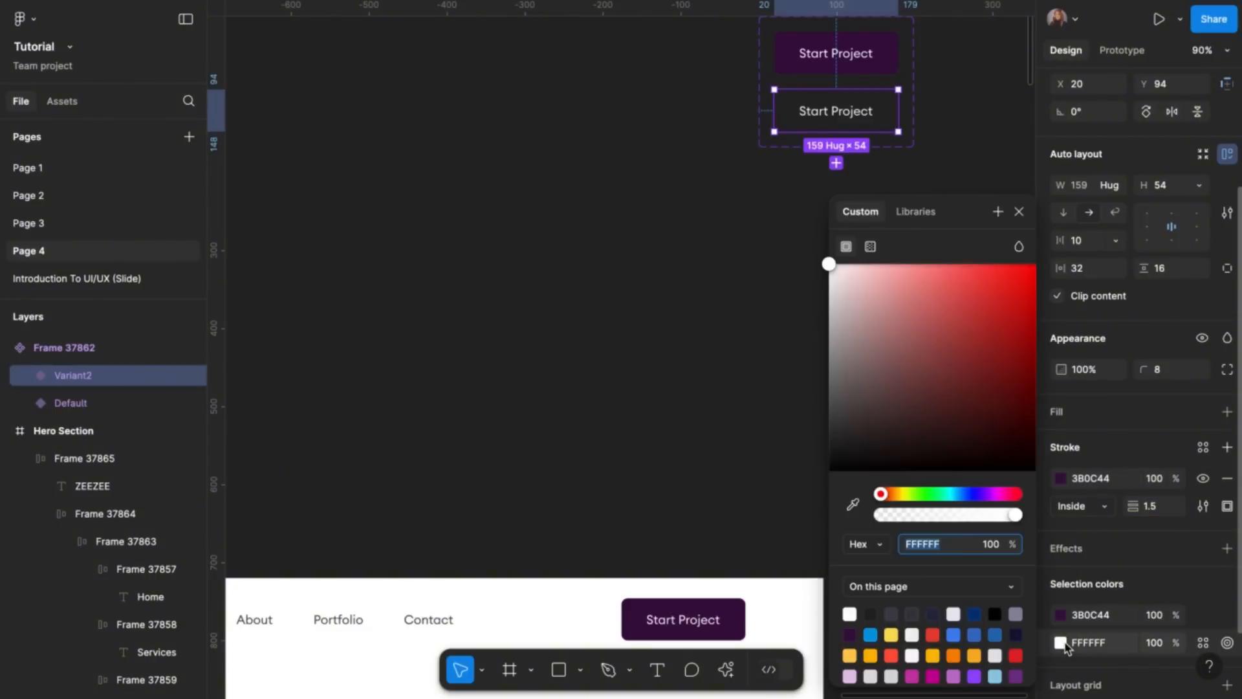
click(852, 510)
click(787, 50)
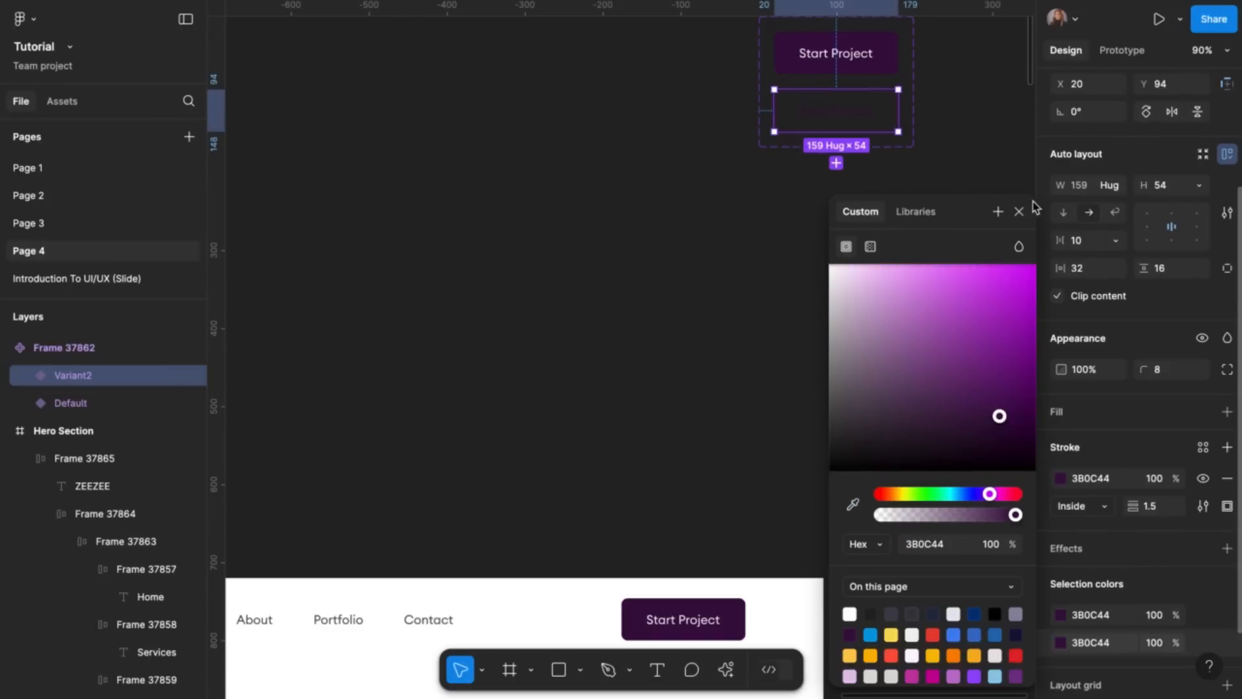
click(1020, 211)
scroll(887, 154, up, 2)
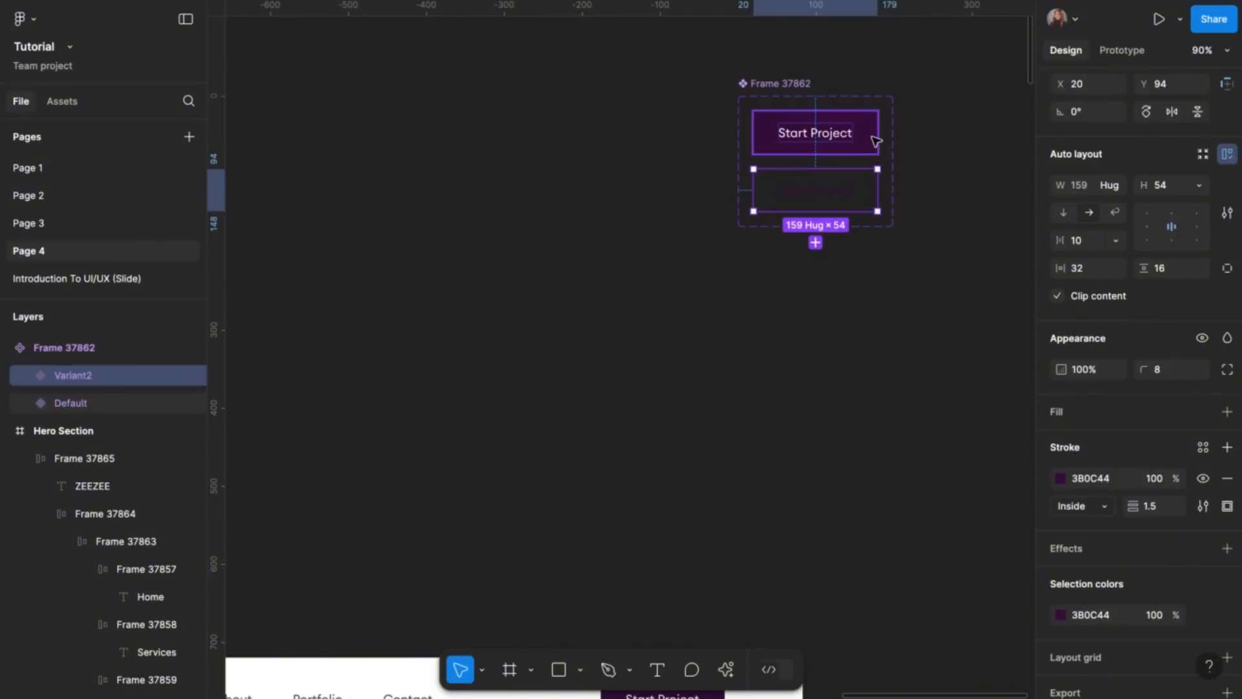
Widen the component set frame to 427 to make room beside the two button variants
click(876, 140)
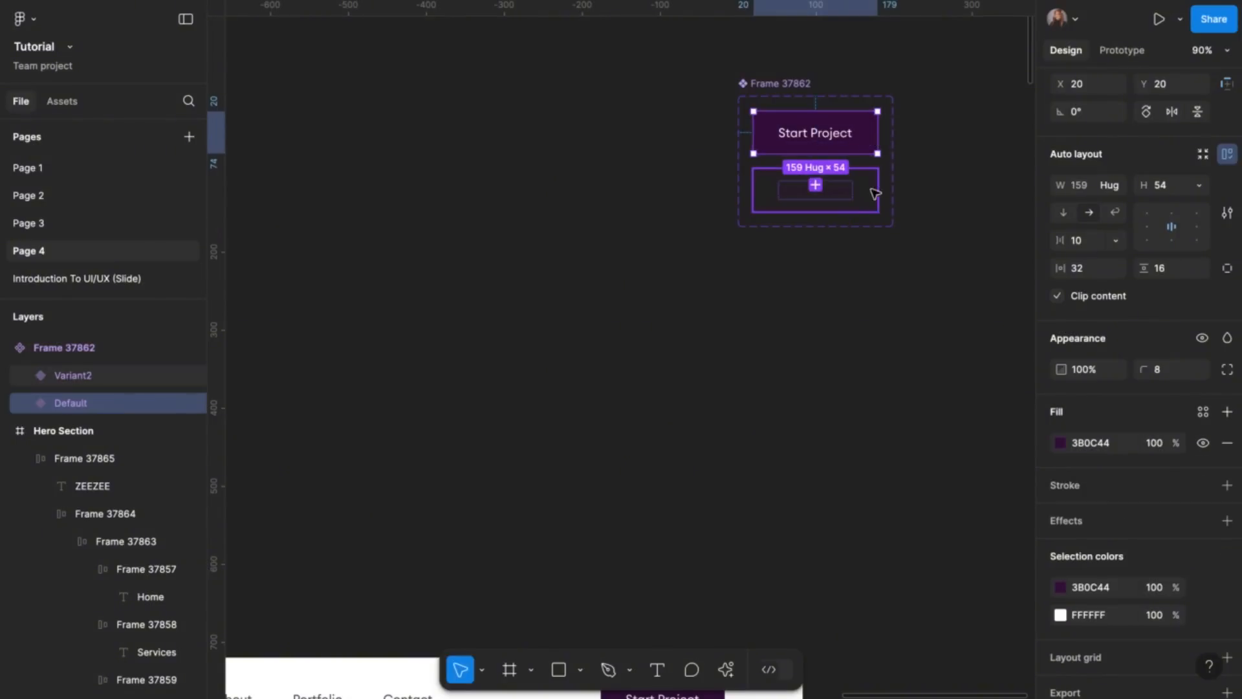
scroll(883, 196, right, 3)
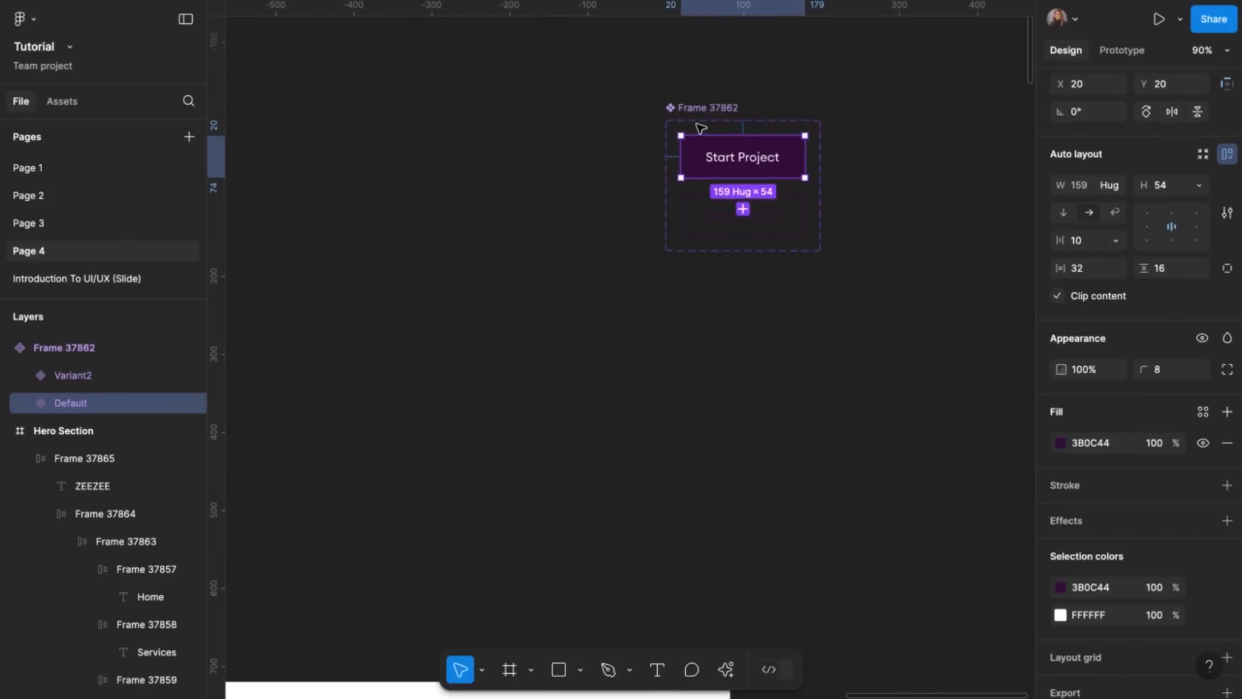
click(700, 123)
drag(821, 193, 999, 200)
scroll(932, 178, right, 2)
scroll(932, 178, up, 2)
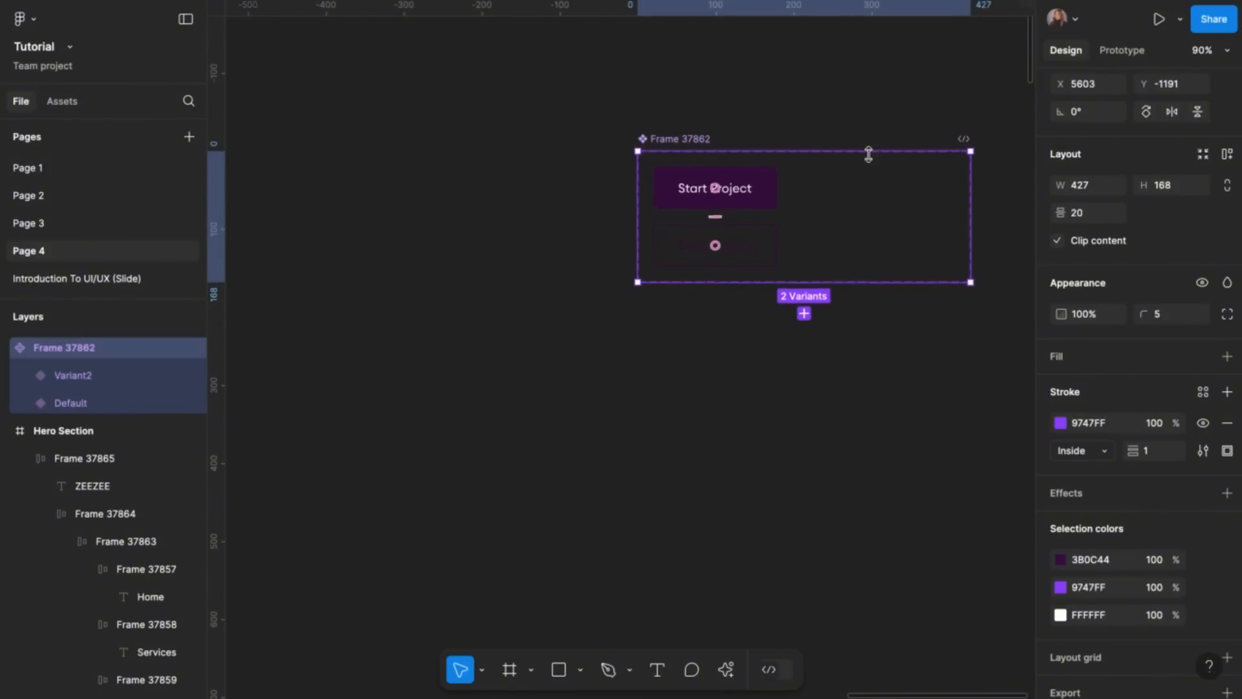
Rename the filled Default variant as Primary
click(742, 211)
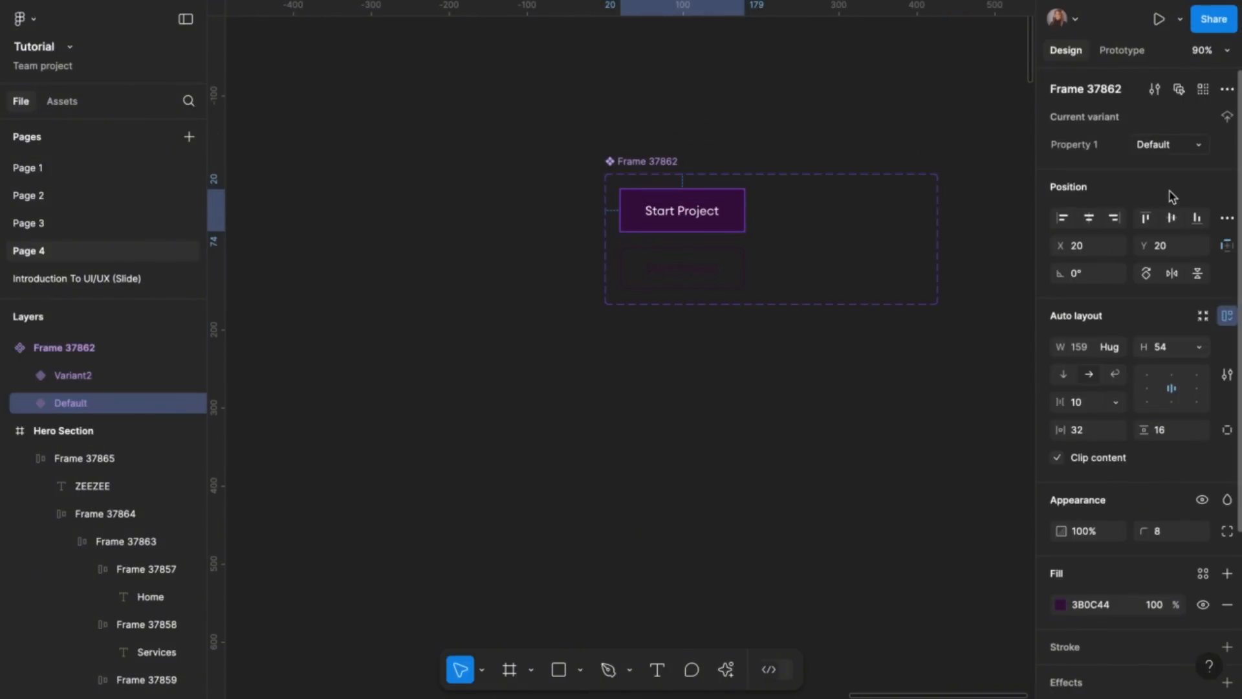
click(1172, 149)
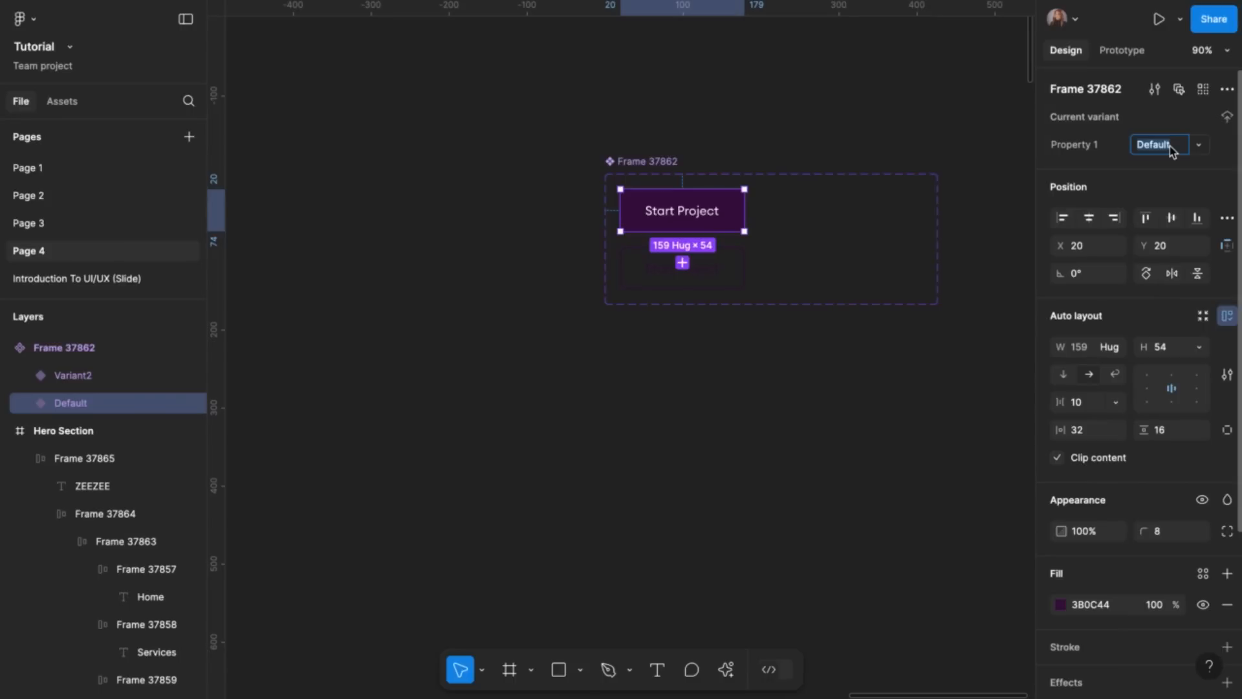
text(Primary)
click(688, 267)
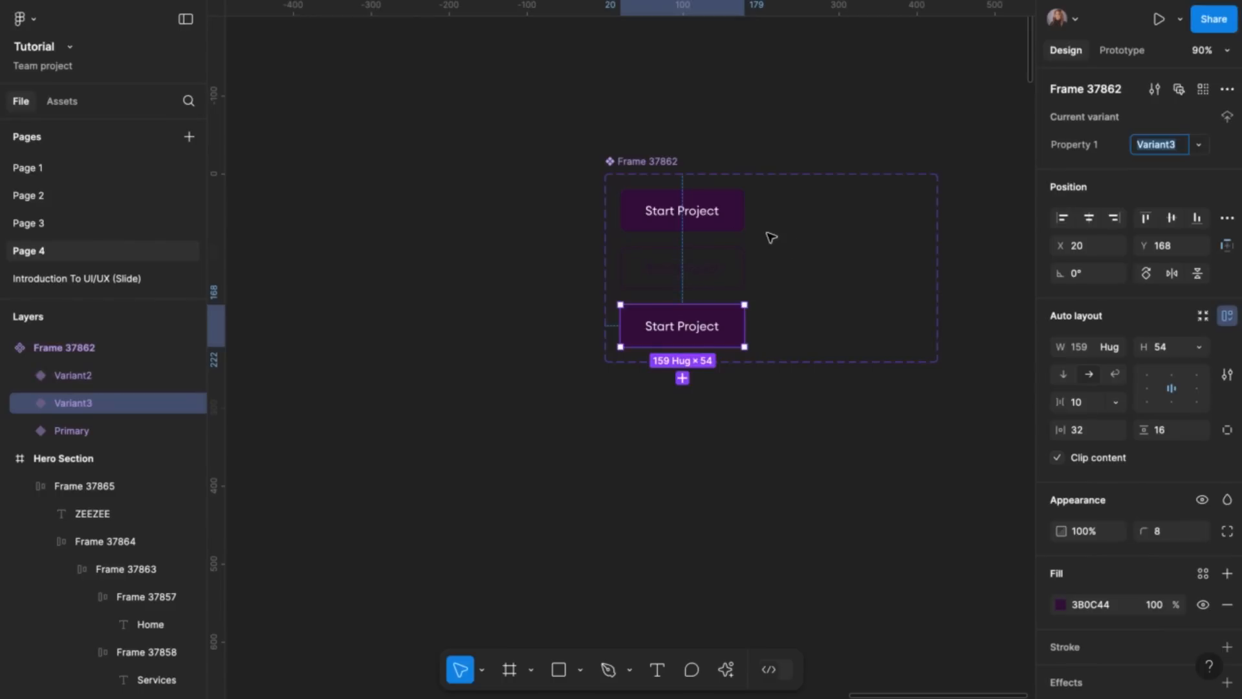
key(Delete)
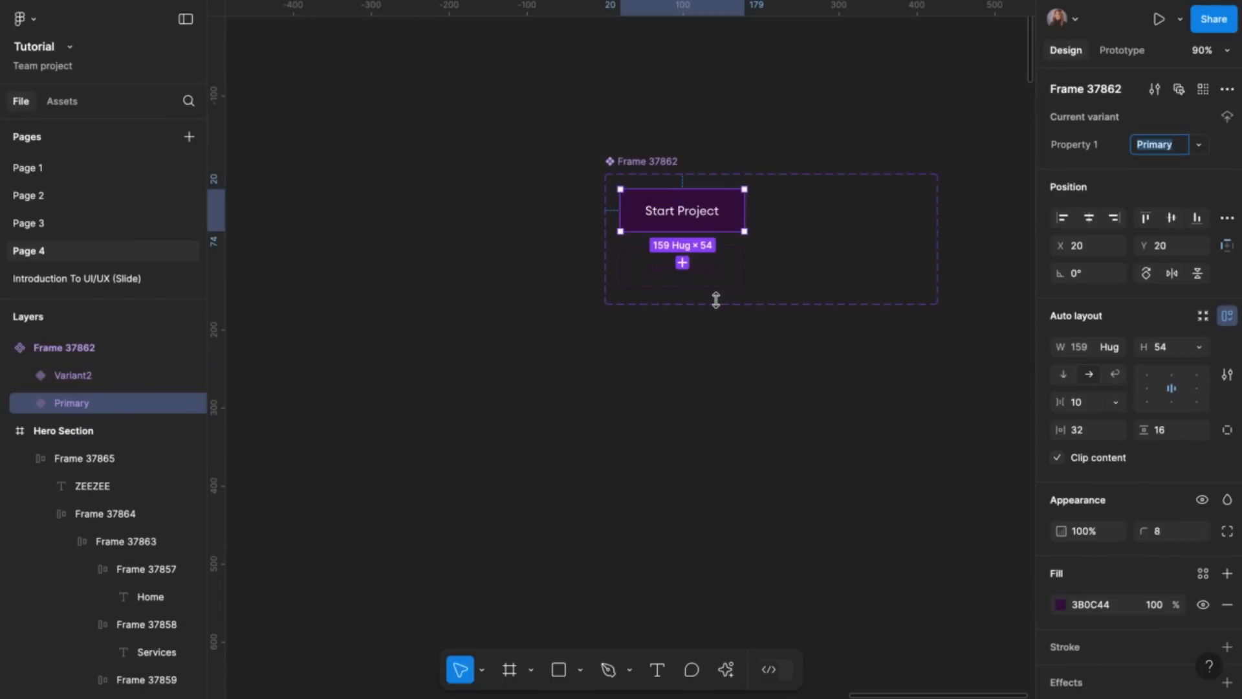
Rename the outlined second variant as Secondary
click(730, 275)
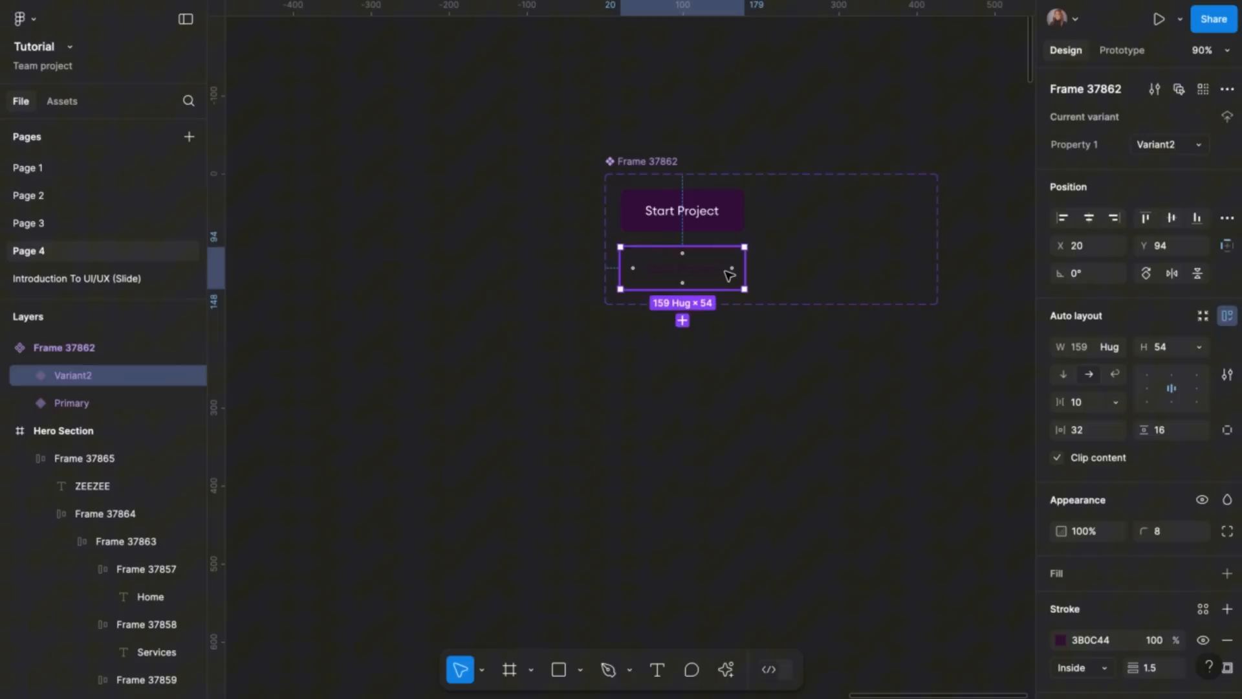
click(725, 205)
click(720, 270)
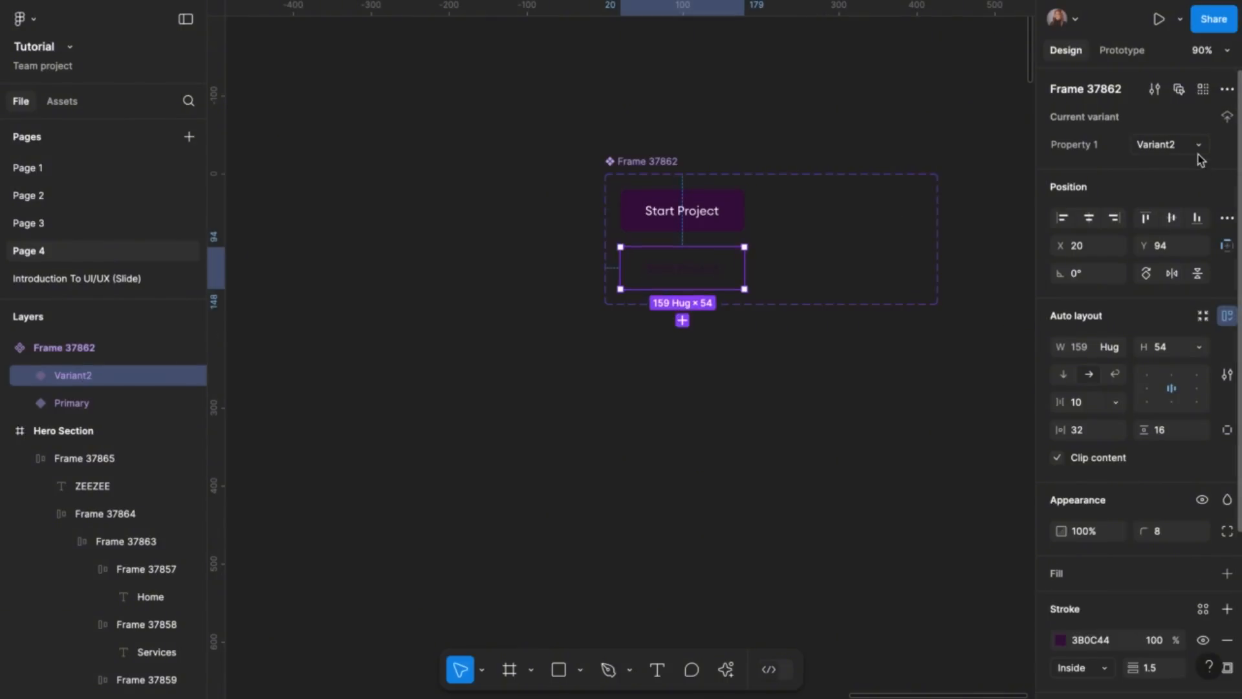
click(1173, 153)
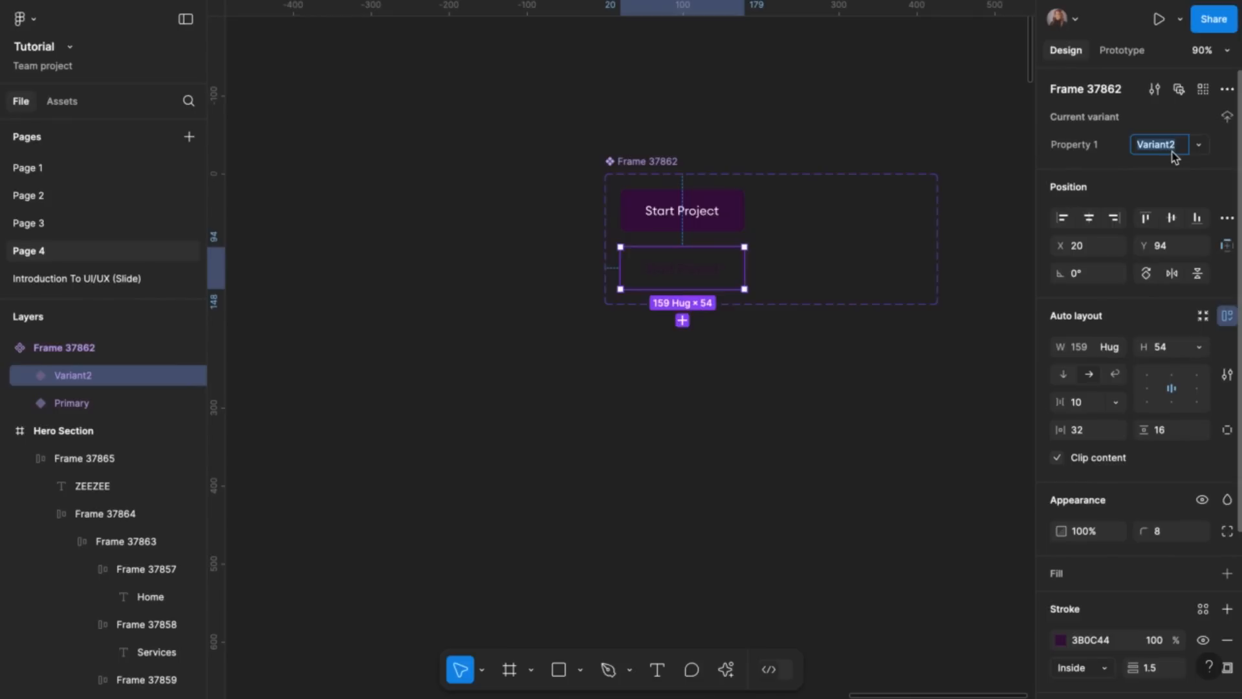
text(Secondary)
Add another variant based on Primary and place it beside the Primary button at X 225, Y 20
click(707, 220)
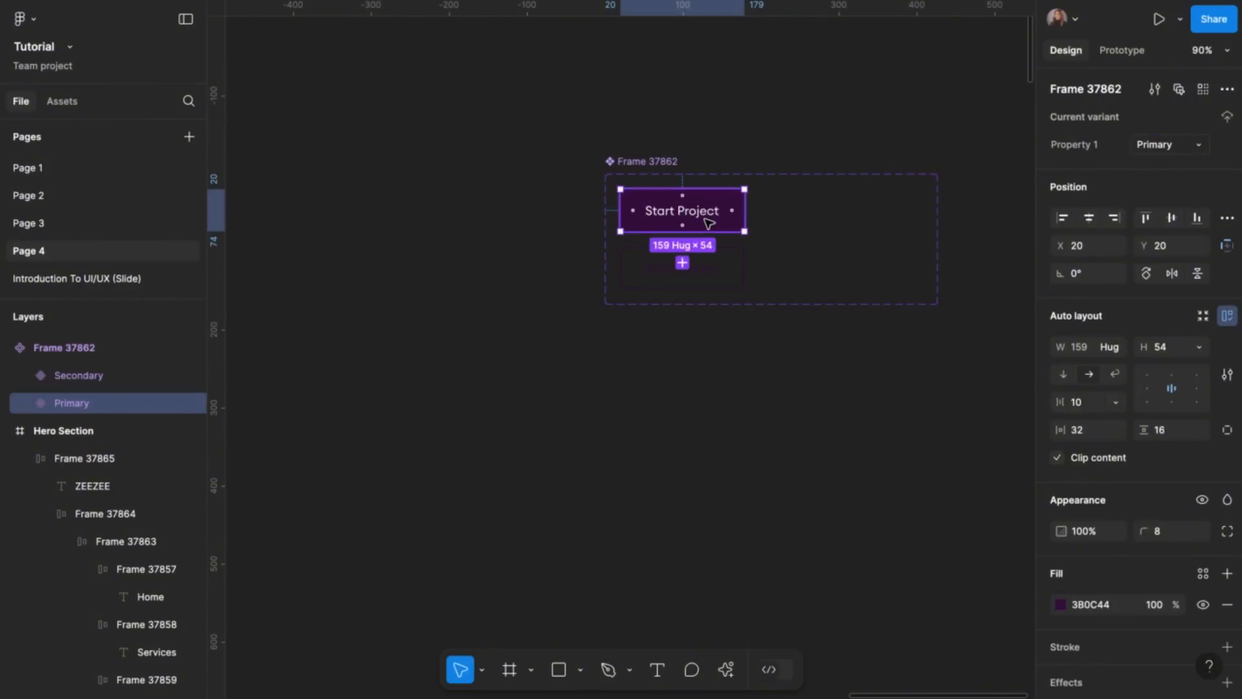
click(682, 263)
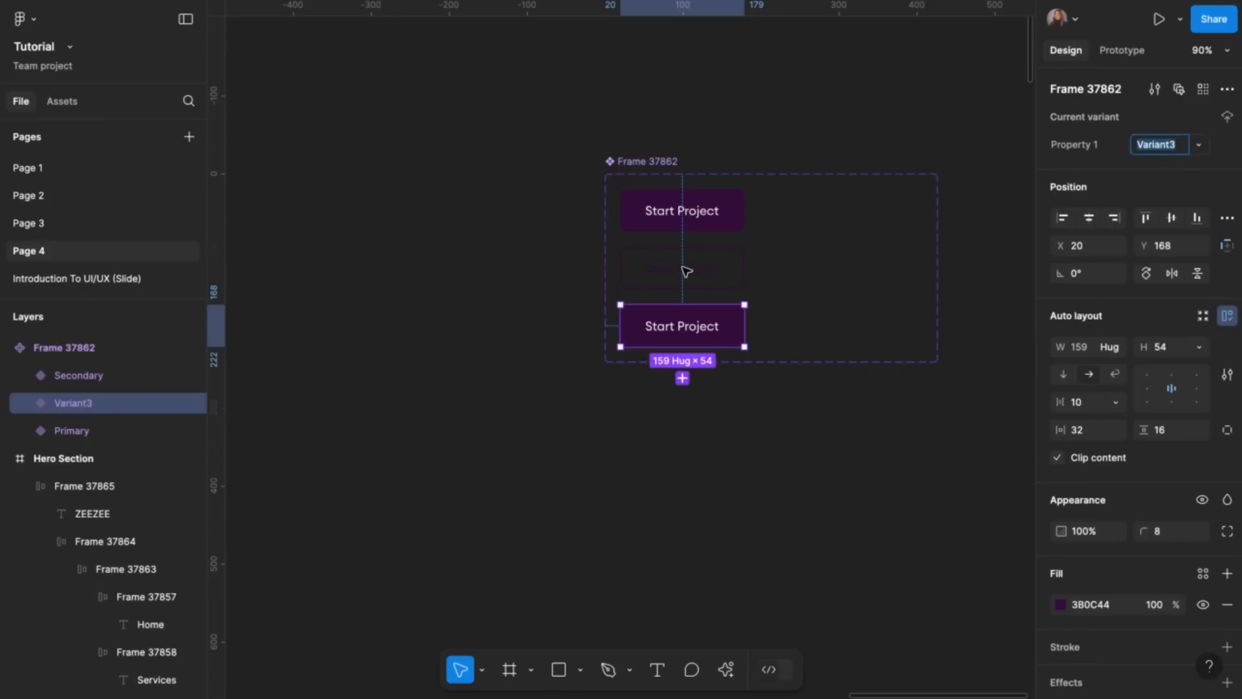
click(712, 268)
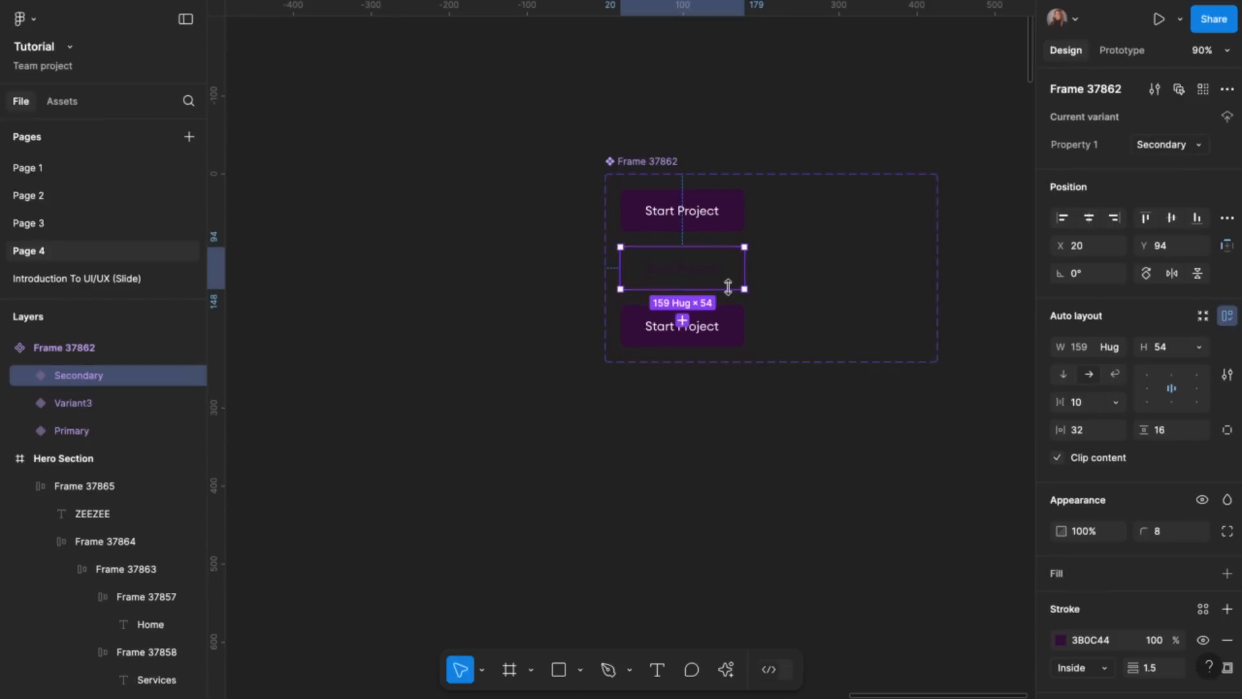
click(730, 329)
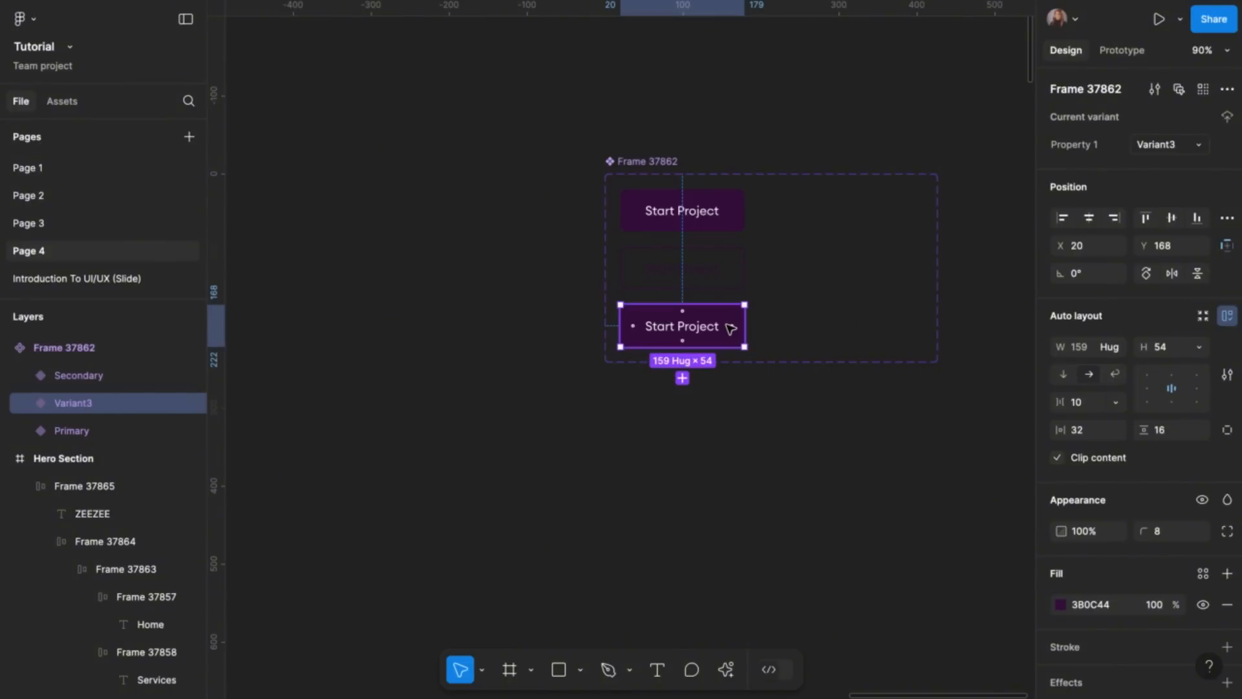
drag(731, 329, 892, 215)
Set the fill of the variant beside Primary to the purple 77318C, sampled from the brand palette
scroll(891, 214, down, 5)
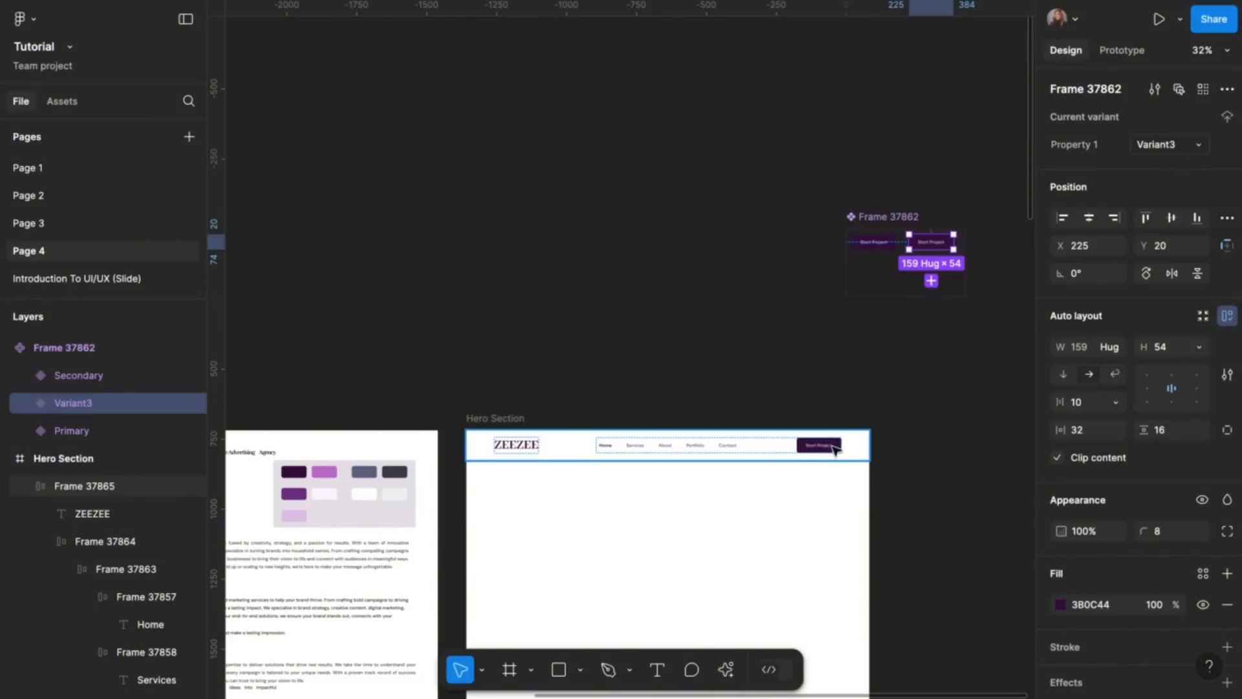
scroll(801, 455, down, 2)
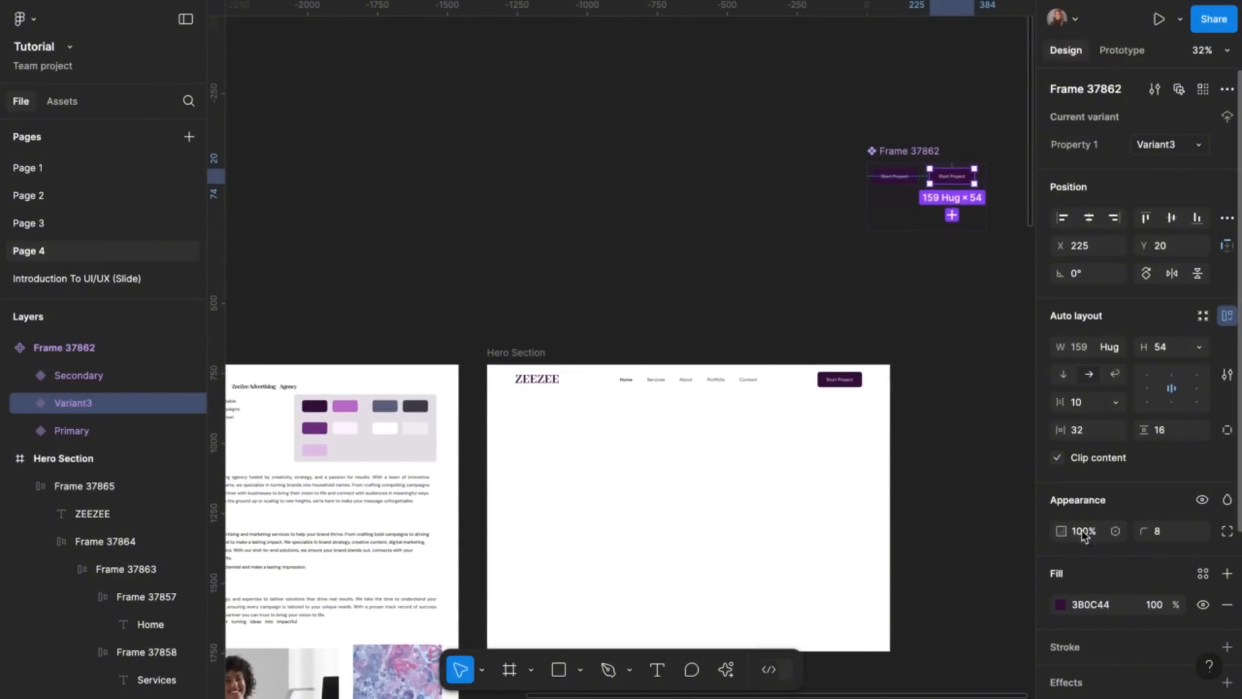
click(1060, 604)
click(853, 505)
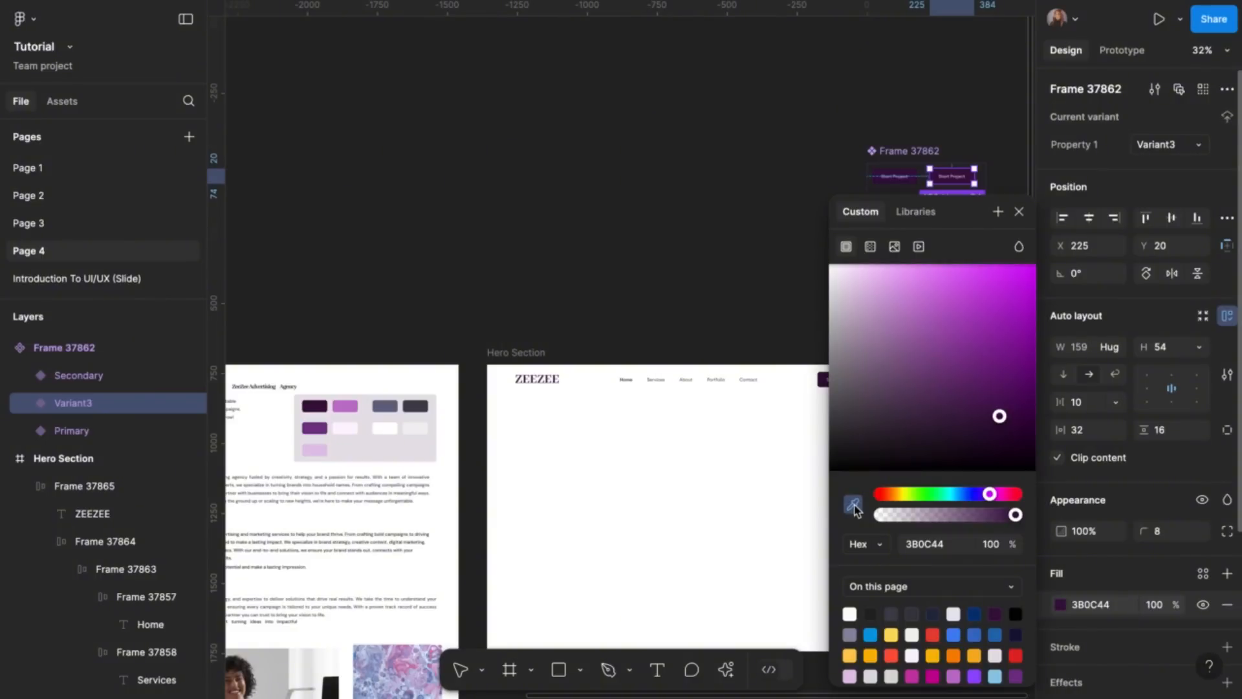
click(343, 408)
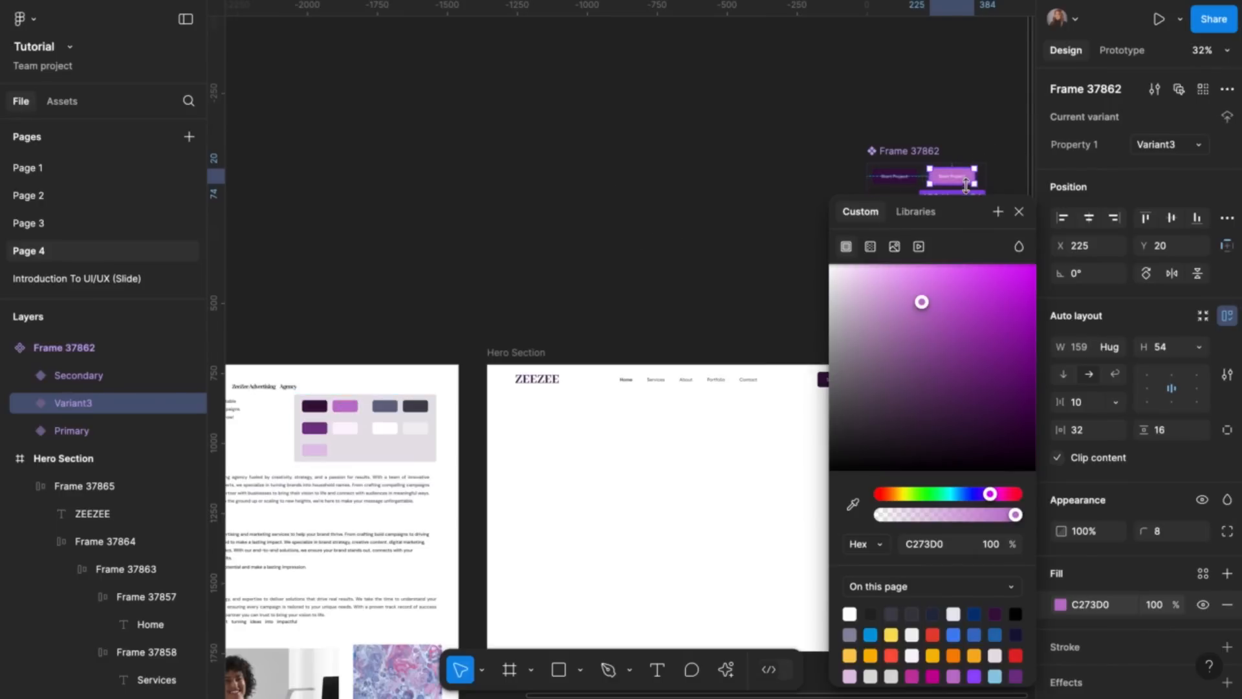
click(854, 506)
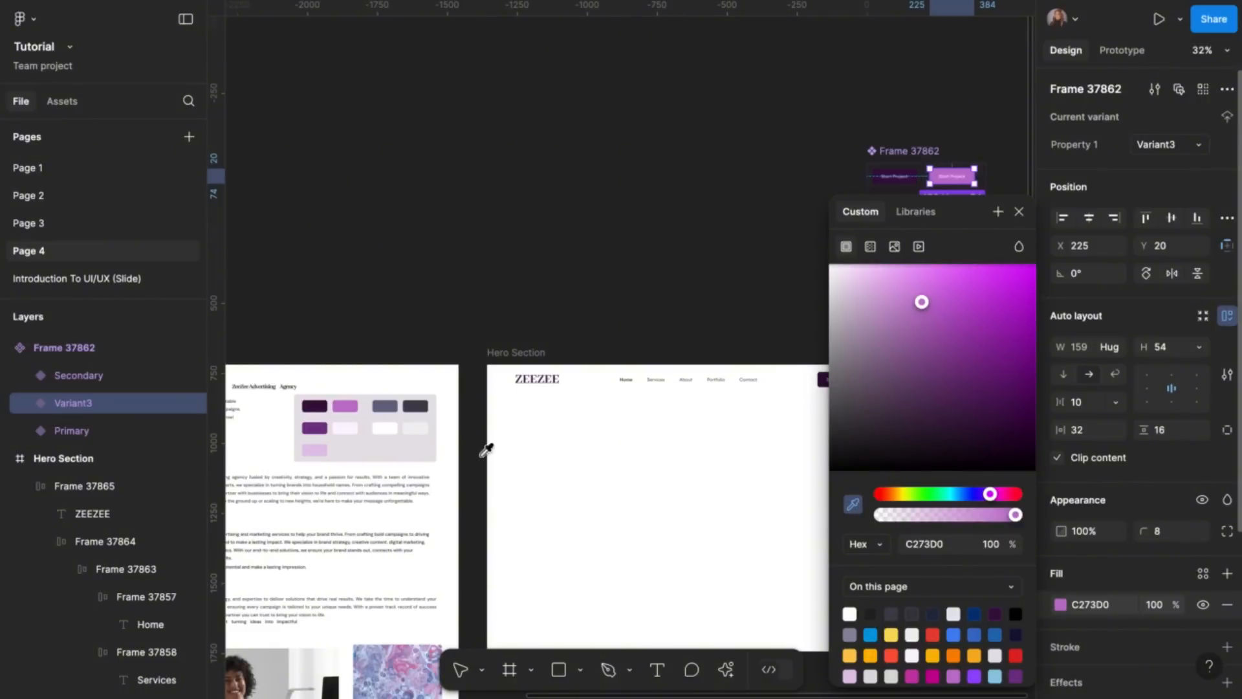
click(315, 428)
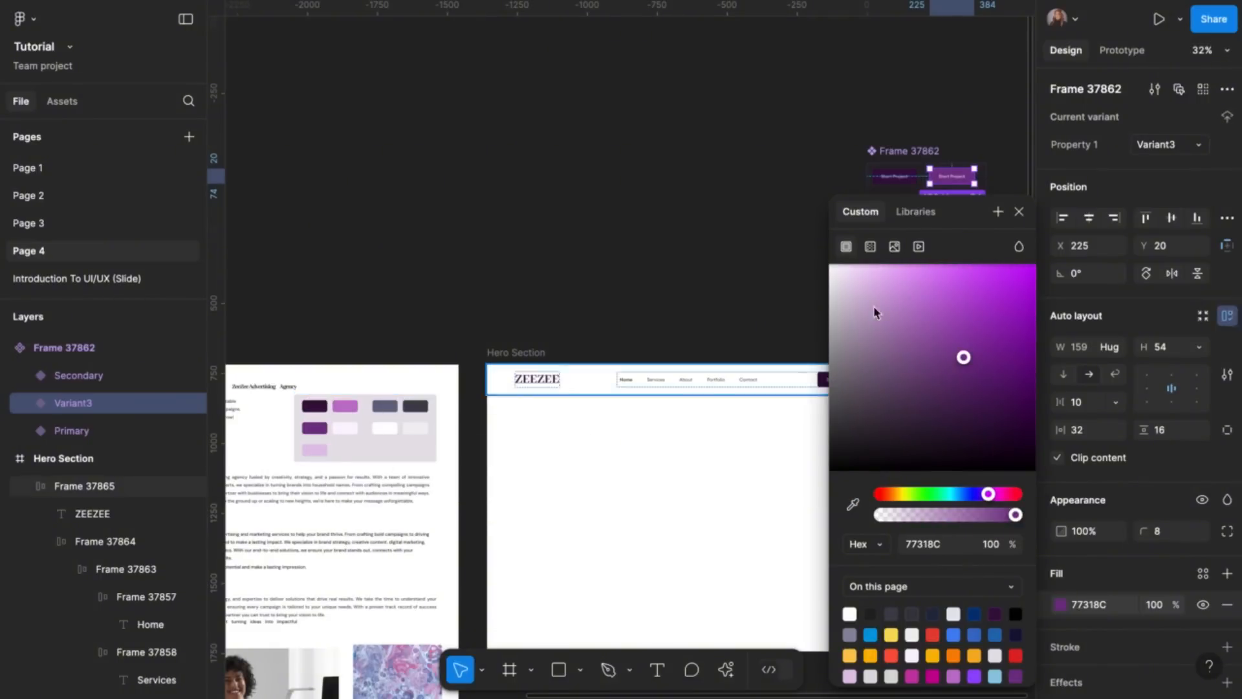
click(1019, 211)
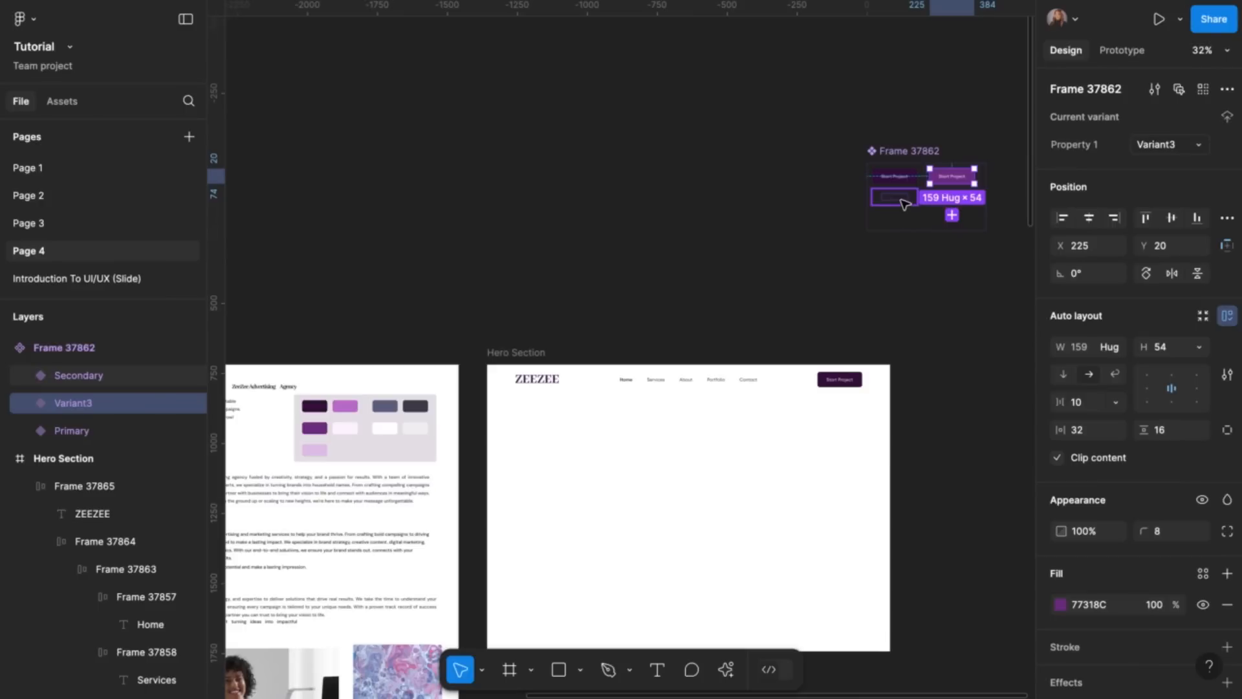
Add another variant based on Secondary and place it beside the Secondary button at X 225, Y 94
click(900, 198)
click(894, 236)
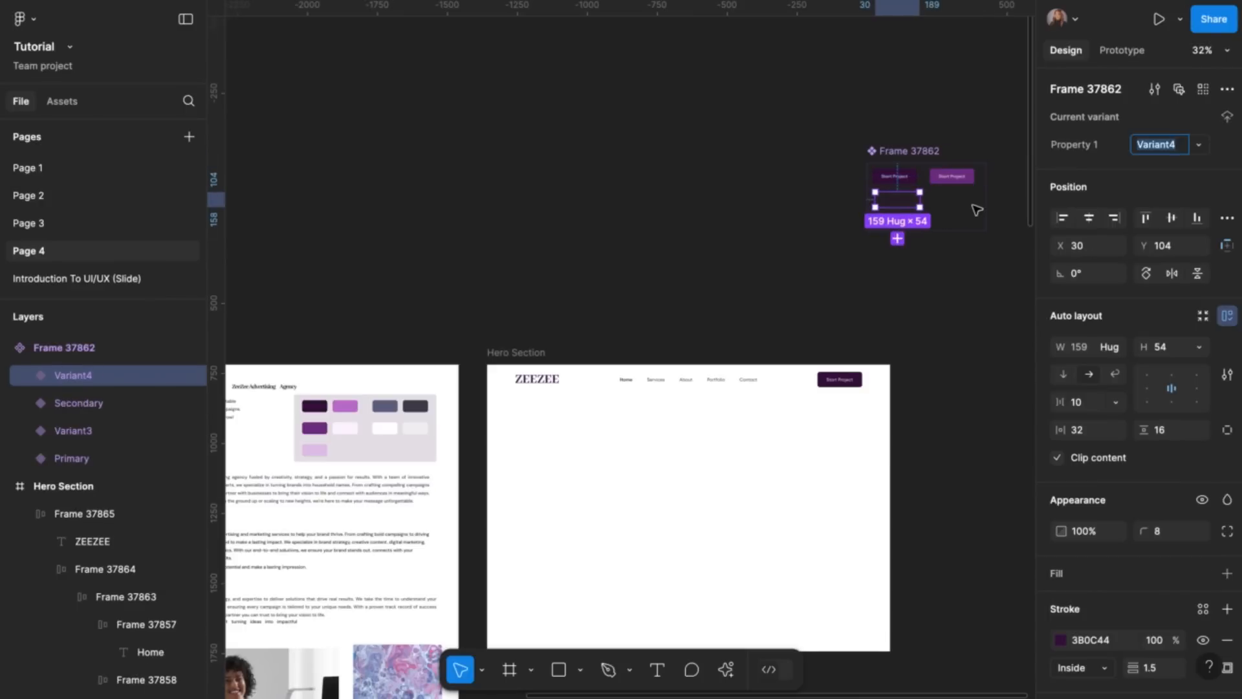
drag(908, 208, 957, 200)
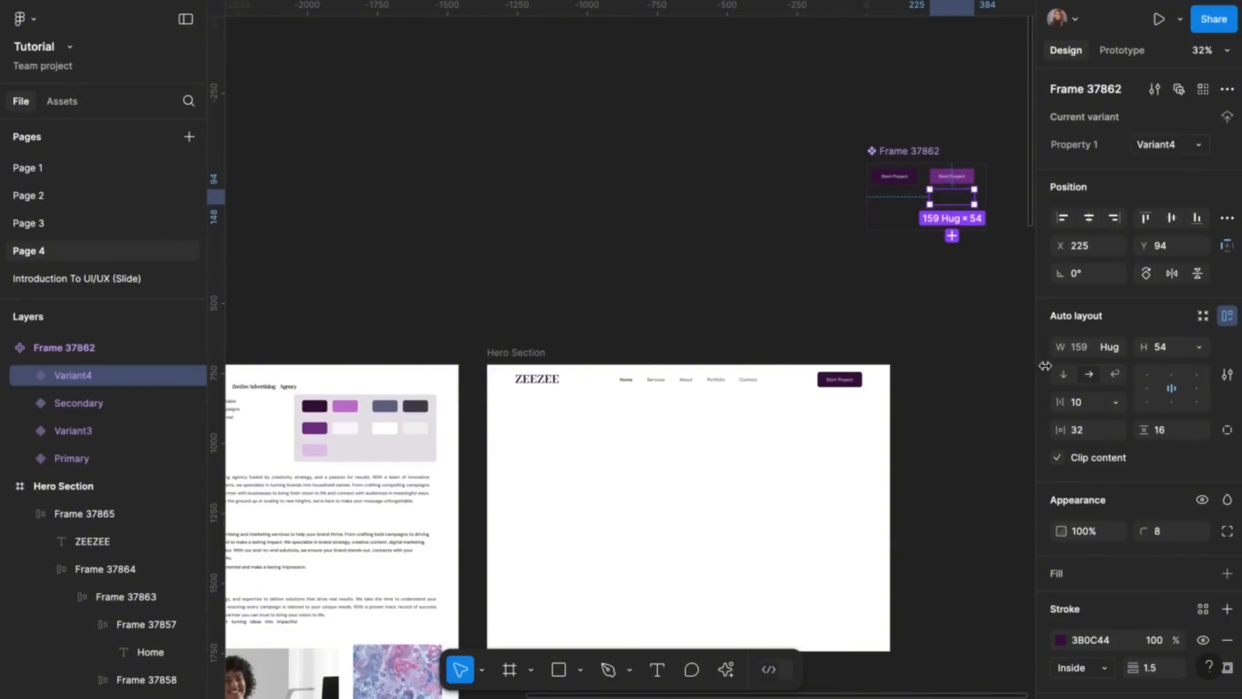
Set the stroke of the variant beside Secondary to 77318C, sampled from the brand palette
click(1062, 642)
click(853, 504)
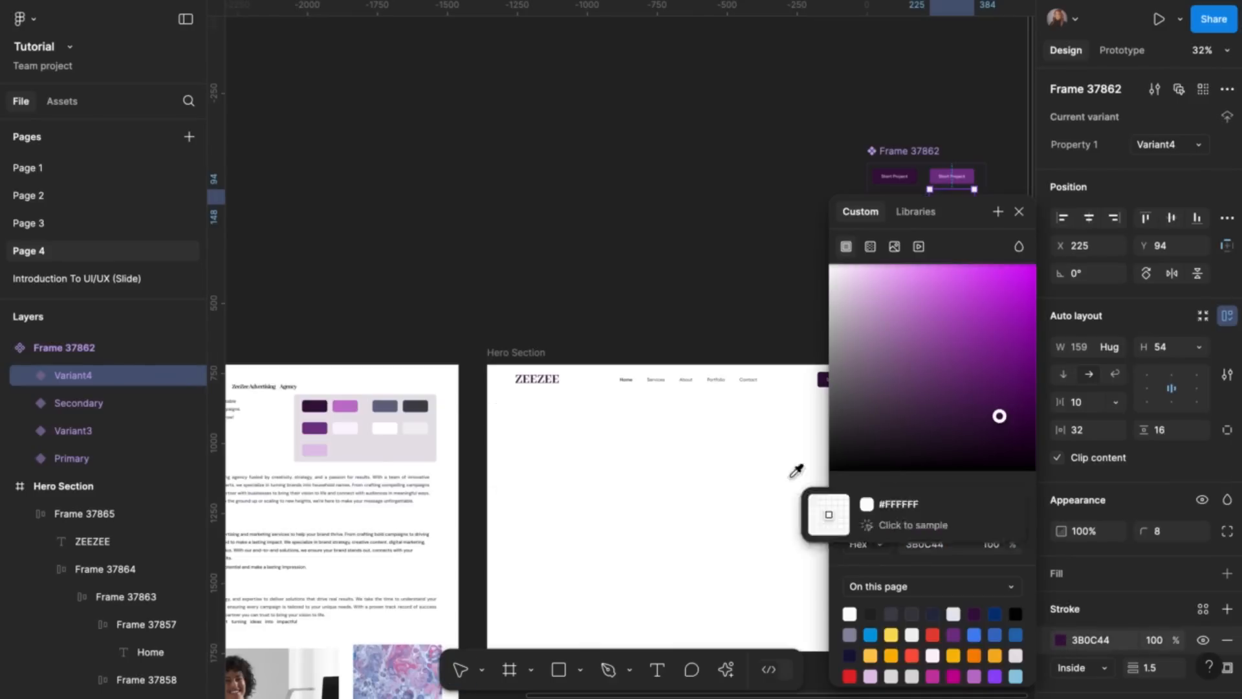
click(315, 428)
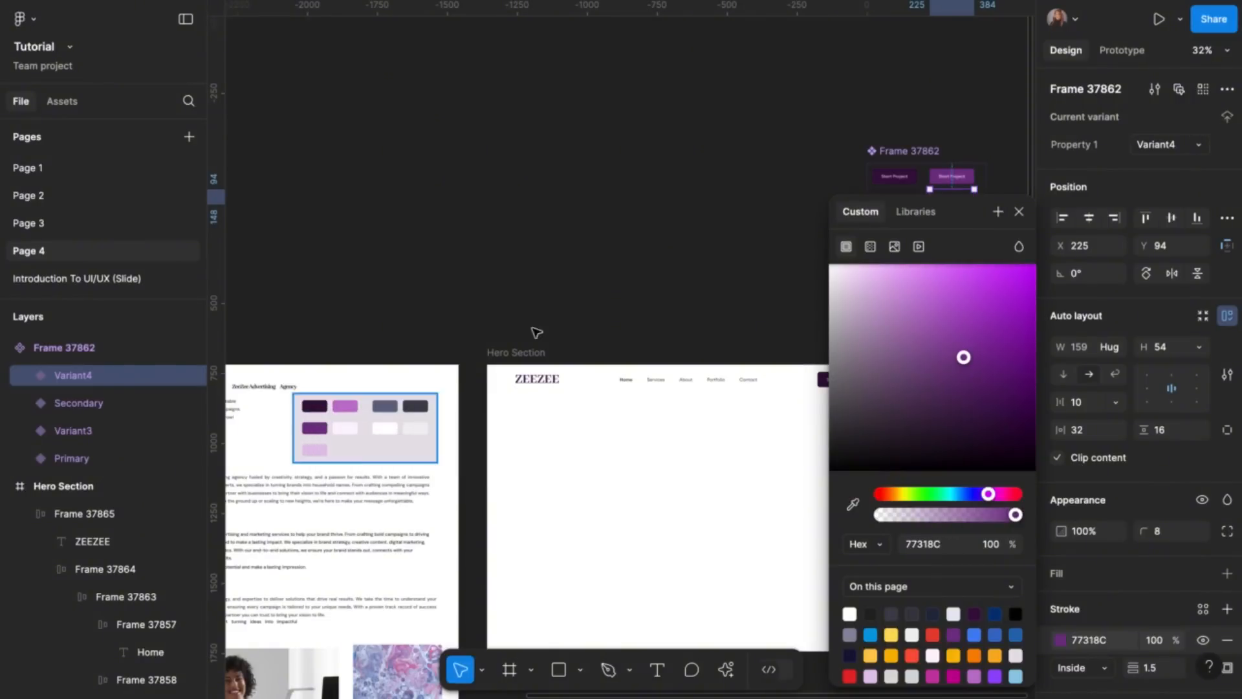
Add a prototype interaction from Primary to Variant3: While hovering, Change to Variant3, with Instant animation
click(1020, 213)
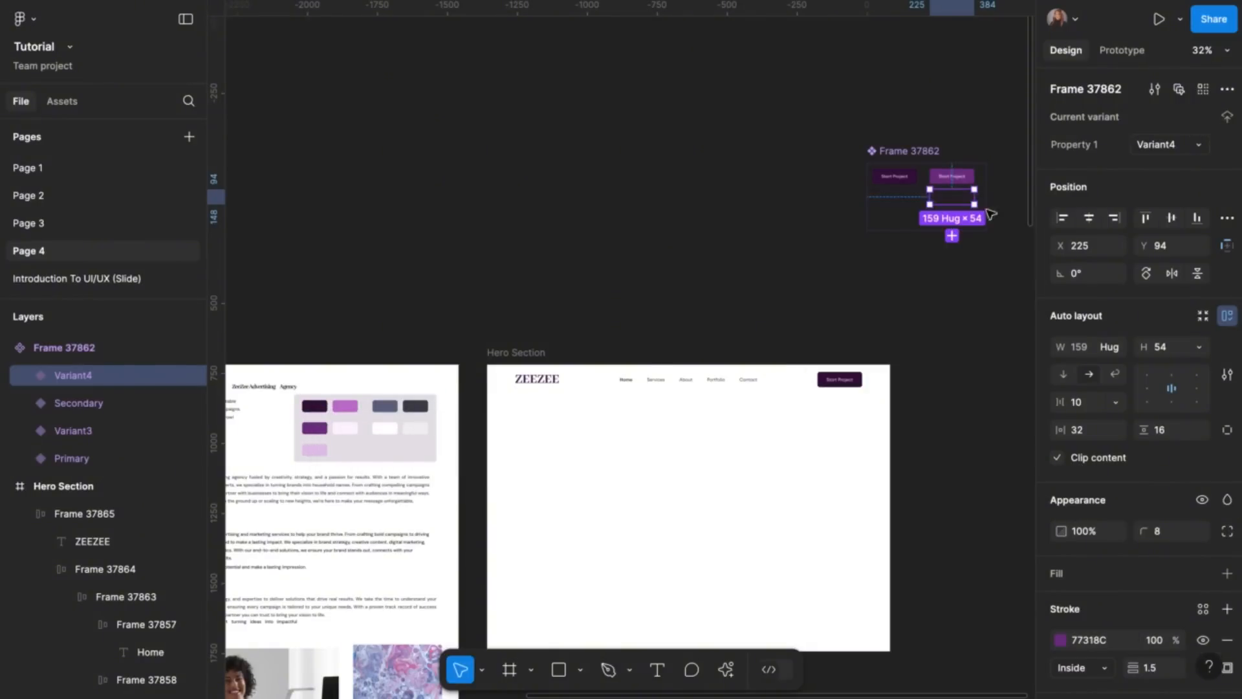
click(1127, 52)
scroll(1021, 163, up, 5)
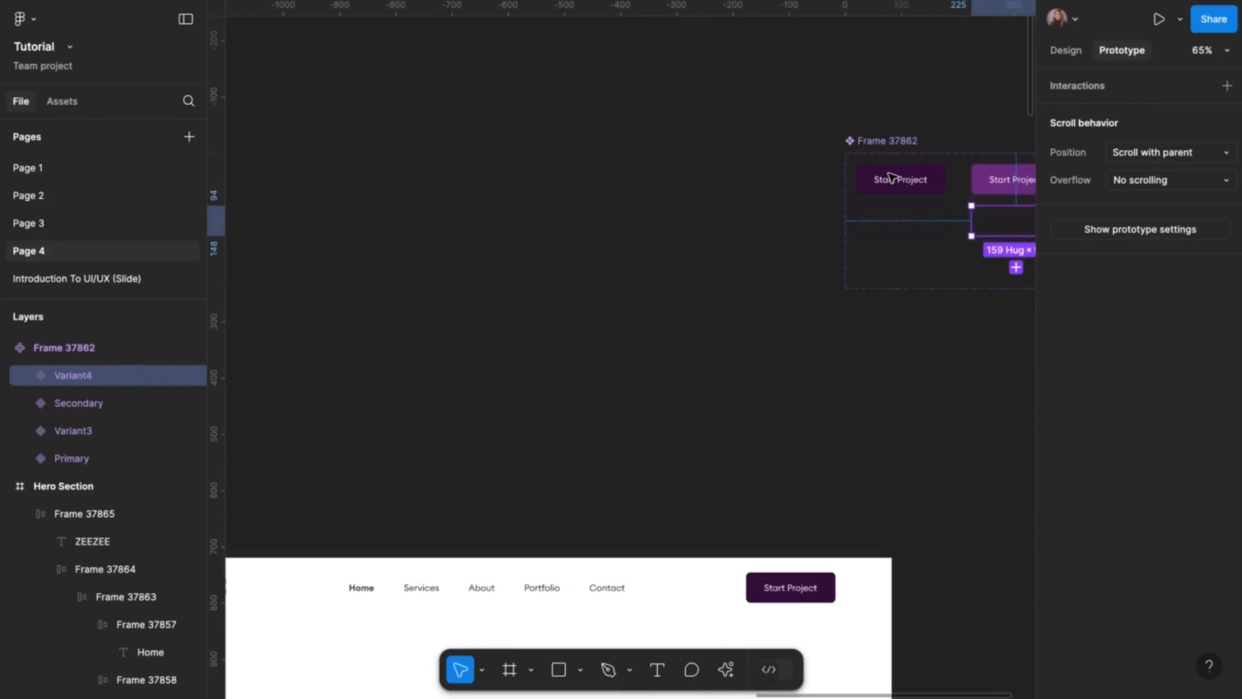
click(801, 196)
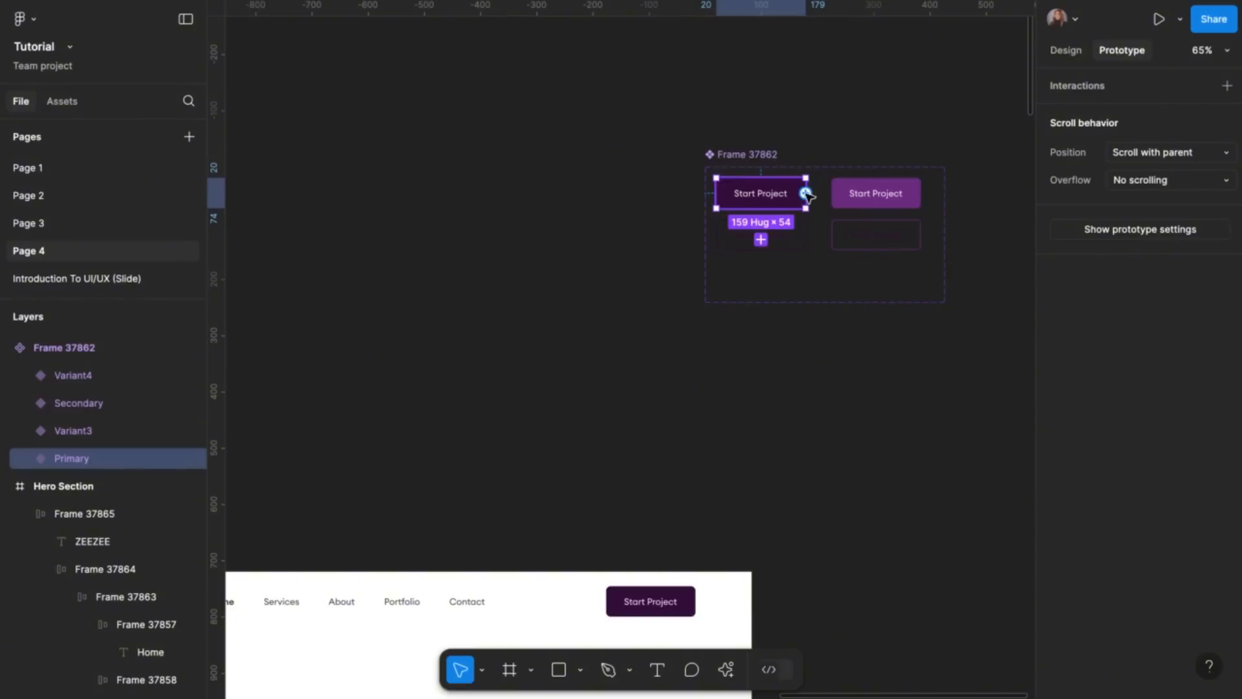
drag(805, 193, 843, 205)
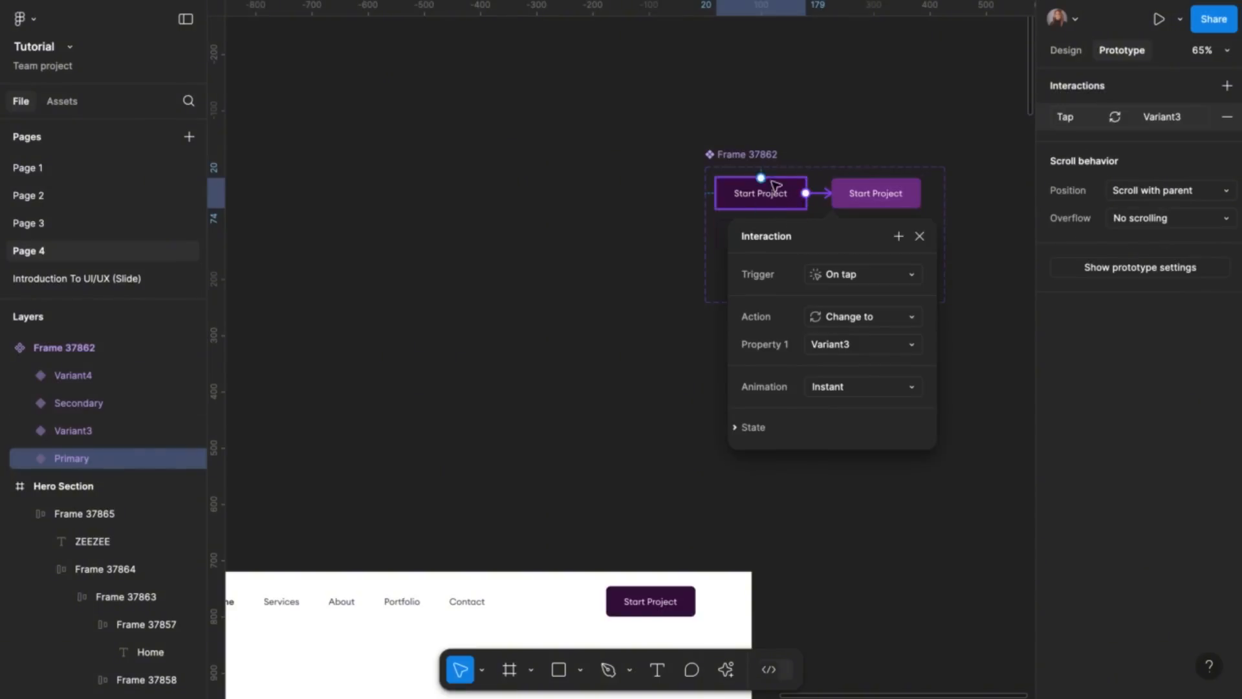
click(915, 275)
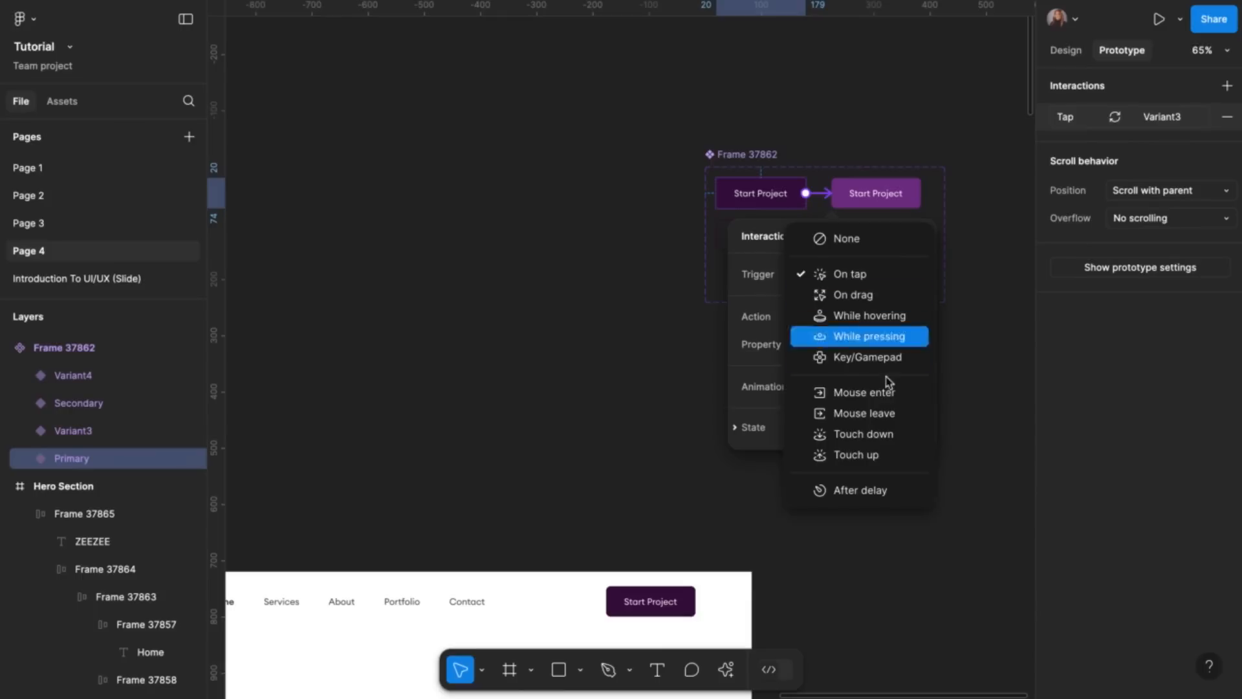
click(890, 320)
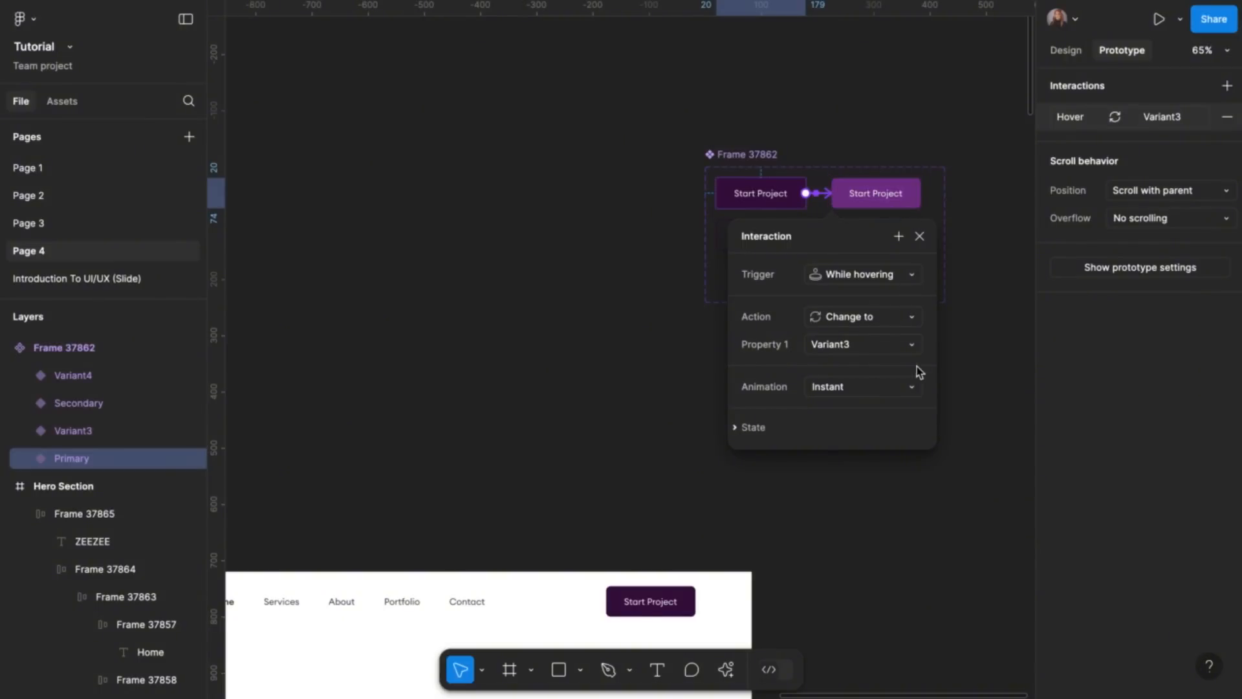
click(916, 388)
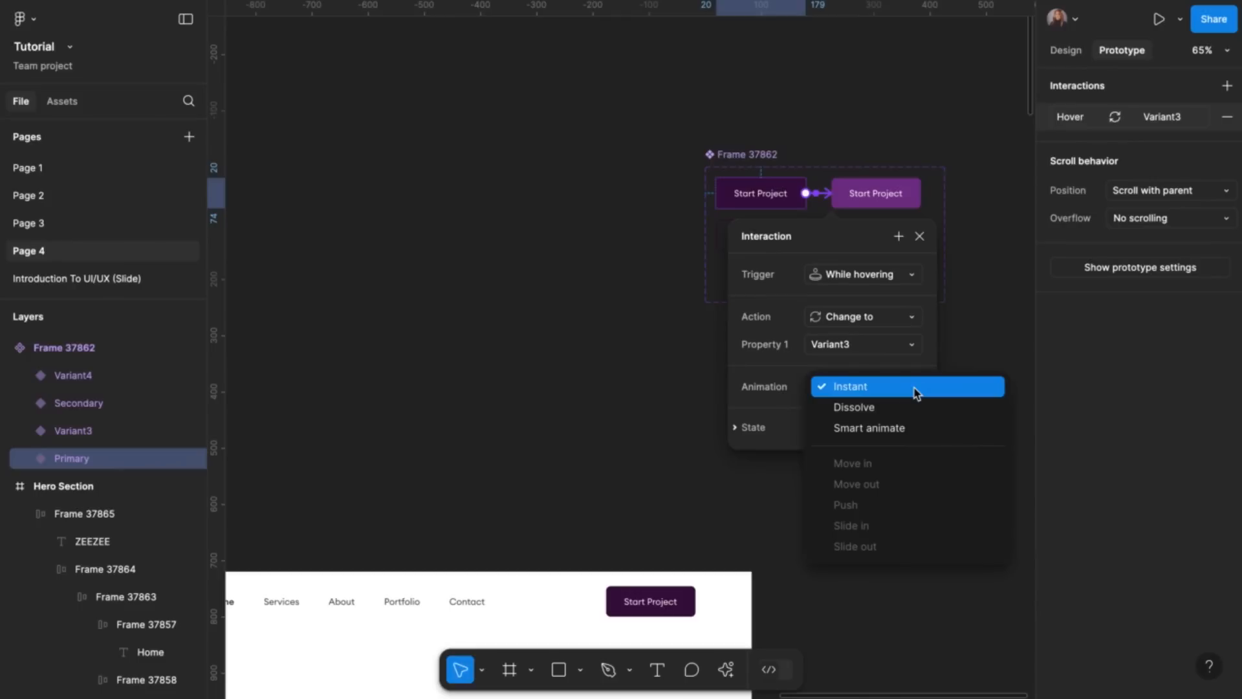
click(930, 361)
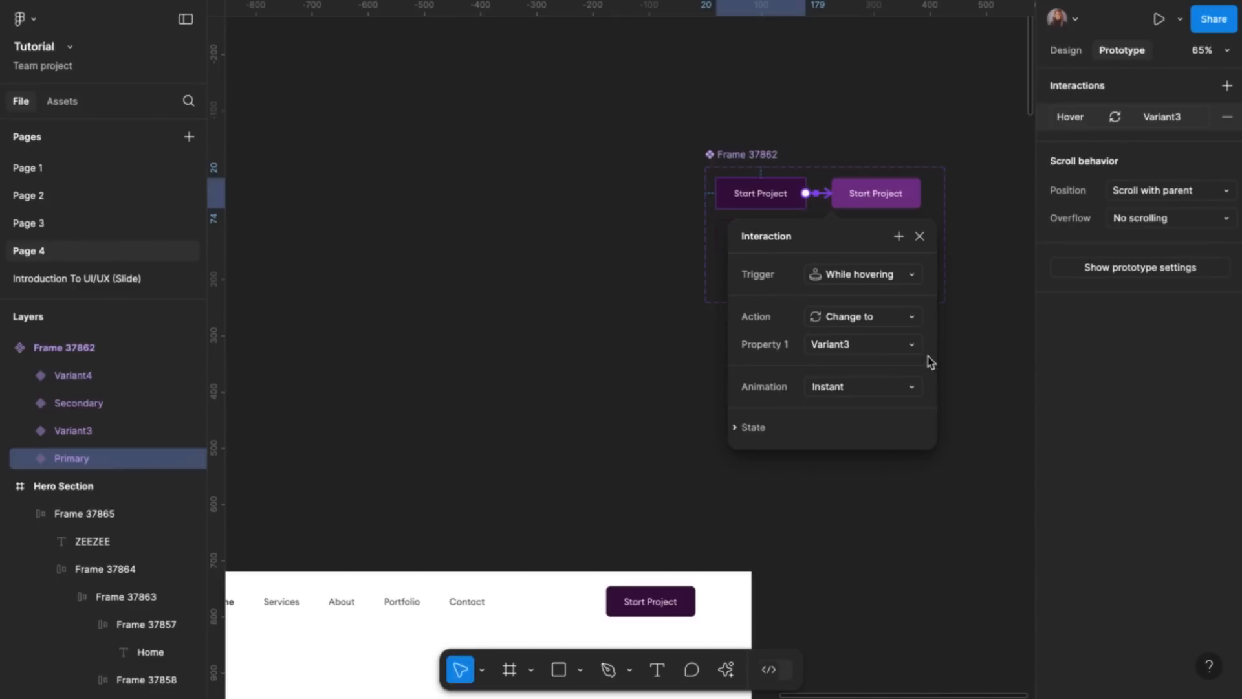
click(920, 237)
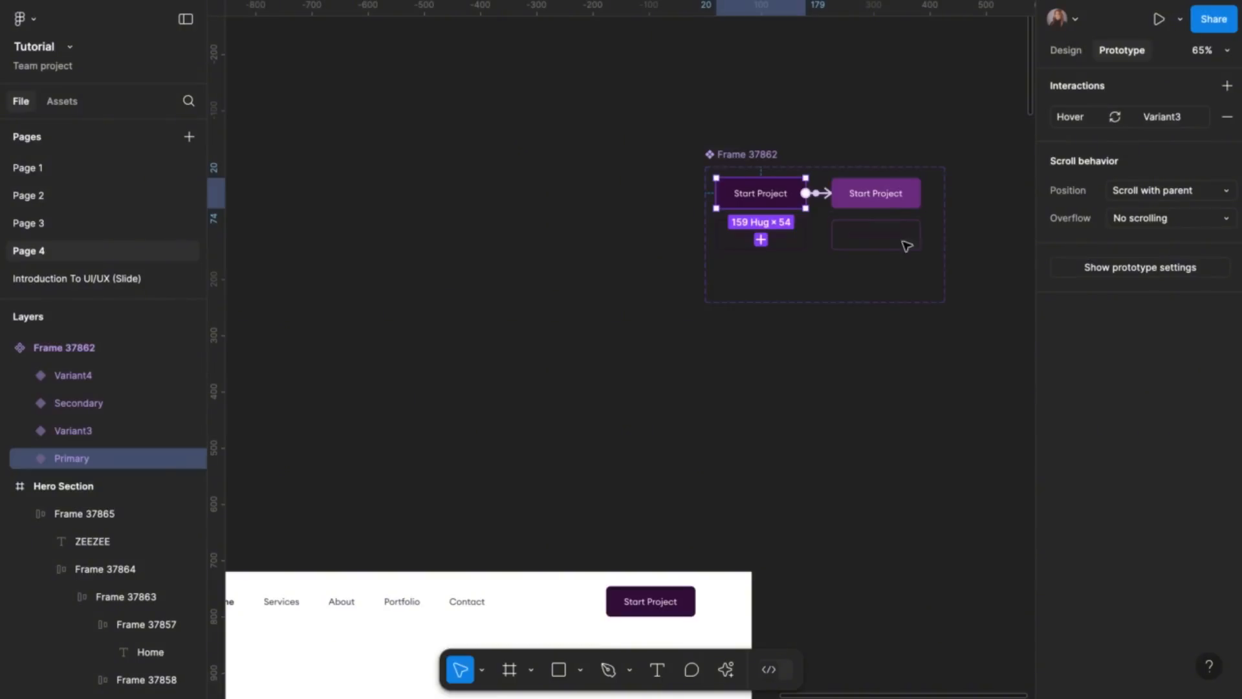
Add a prototype interaction from the Secondary button to Variant4, triggered While hovering
click(791, 247)
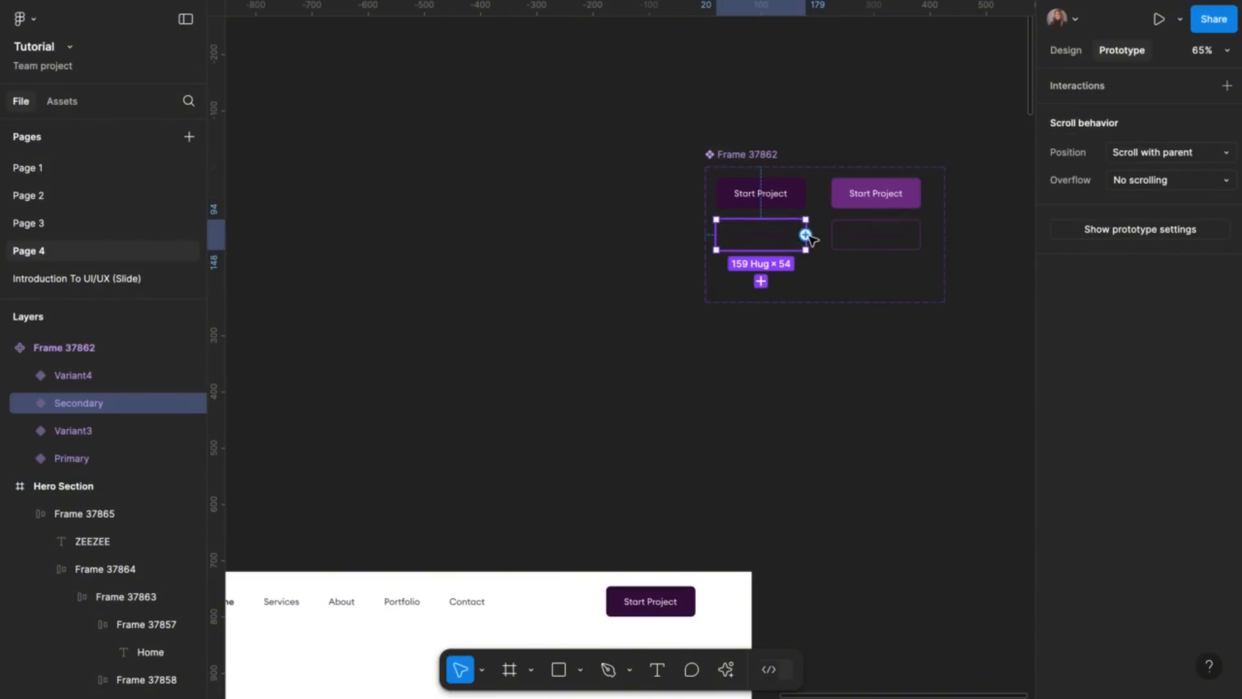
drag(806, 234, 843, 241)
click(913, 324)
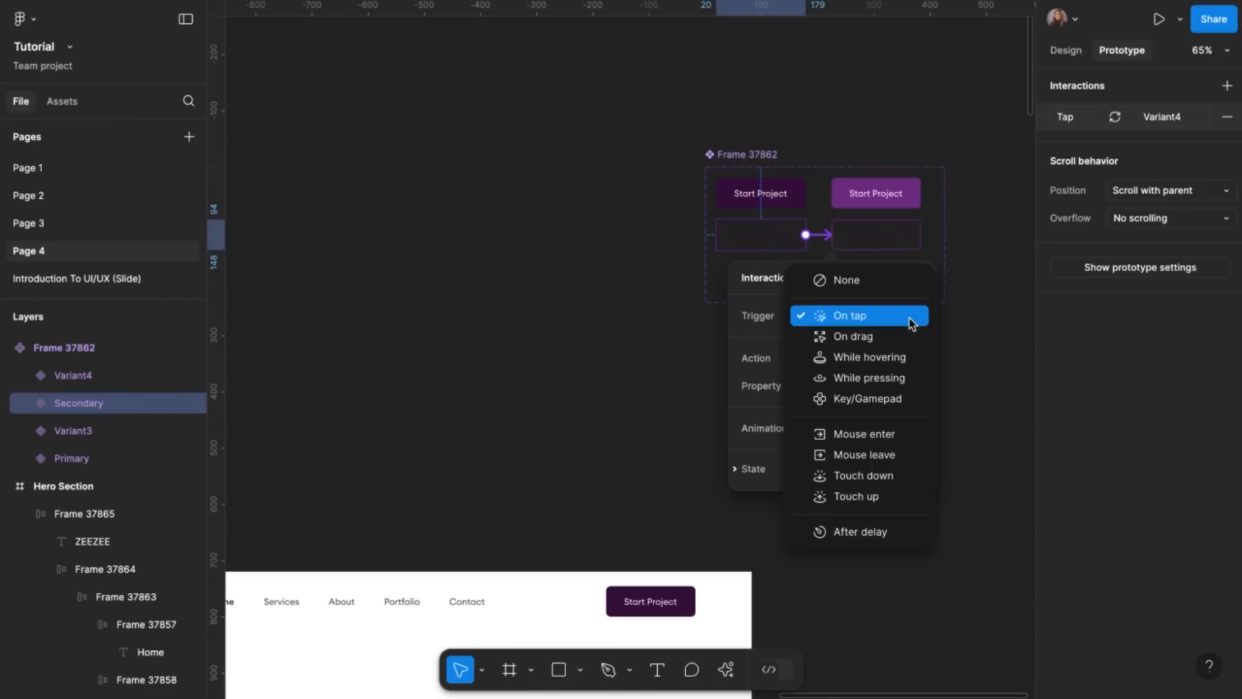
click(896, 360)
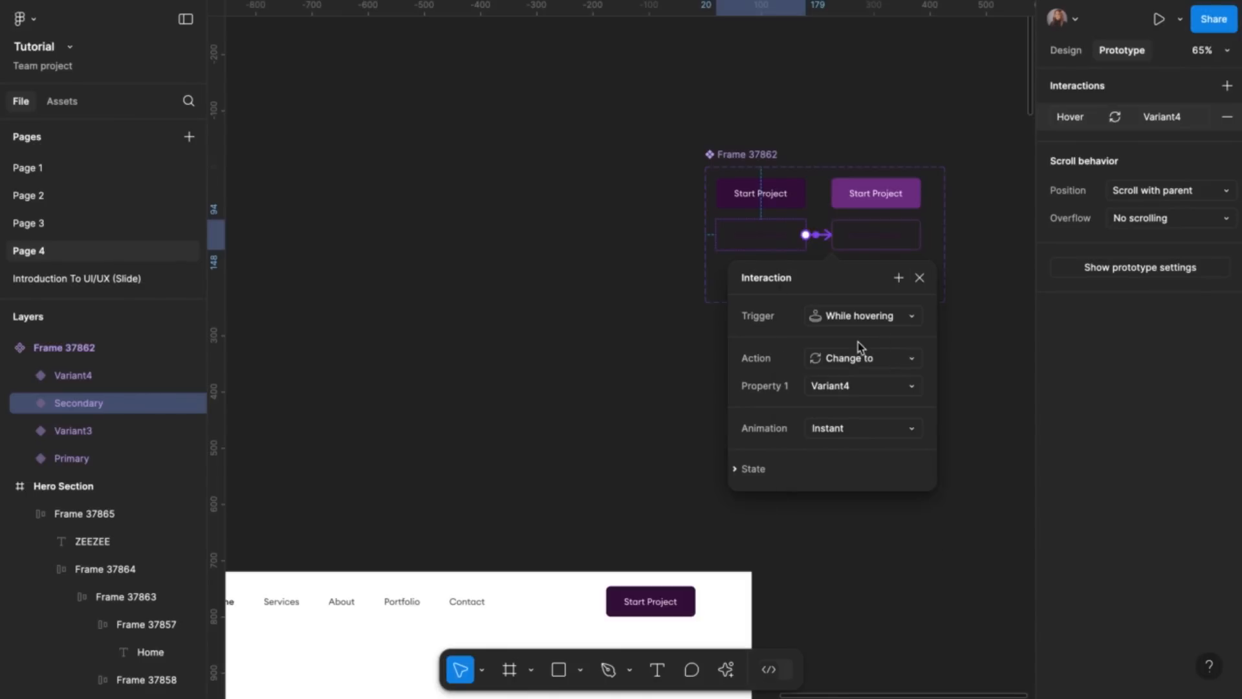
click(919, 278)
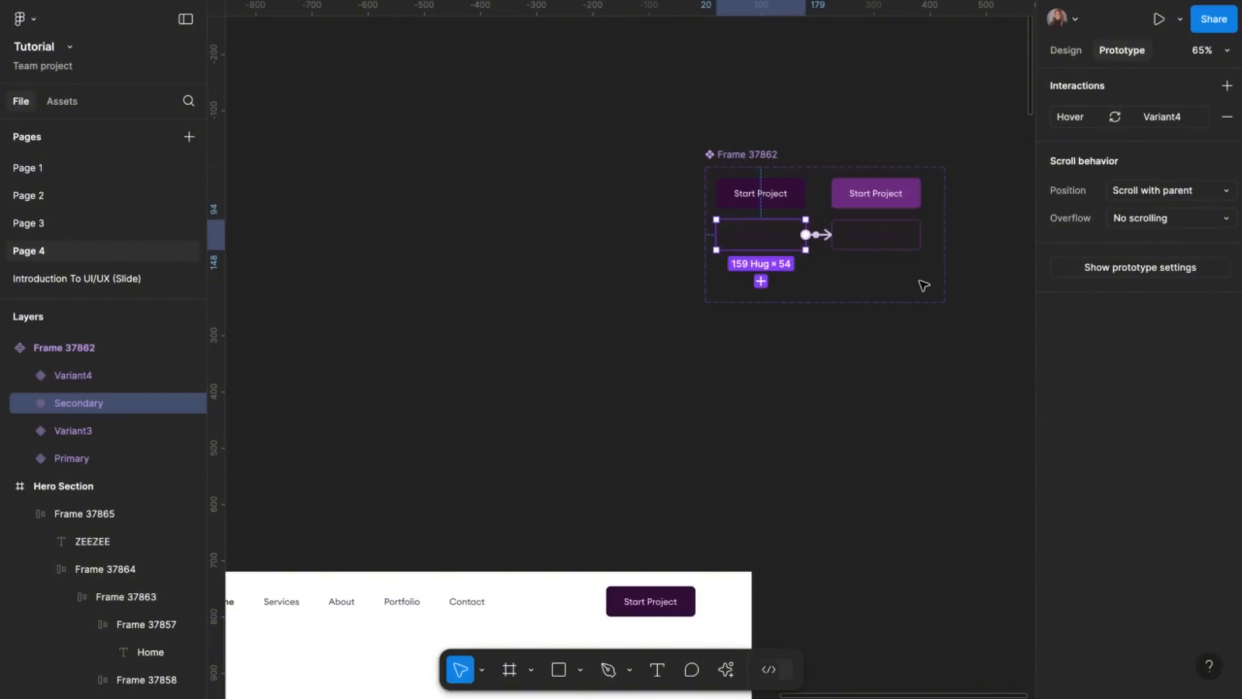
Place an instance of the Primary button on the empty canvas outside the component set, at X 5288, Y -1064
click(773, 165)
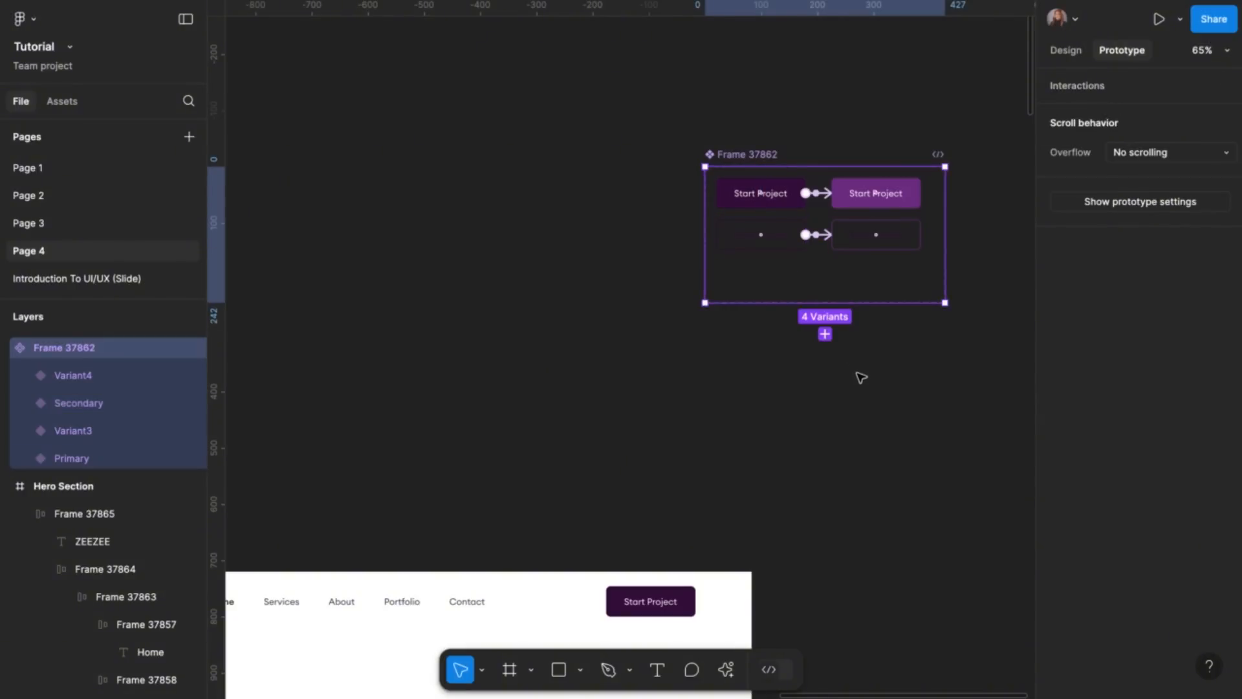
click(1066, 50)
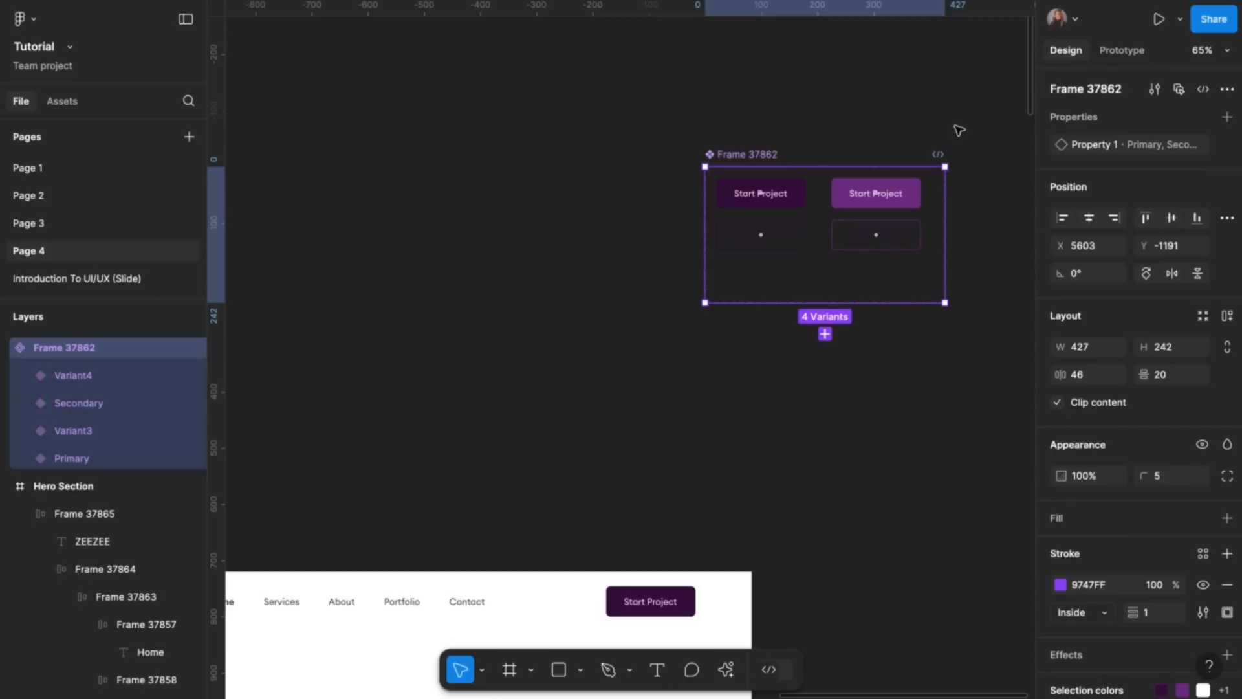
click(784, 203)
scroll(780, 205, down, 2)
click(775, 194)
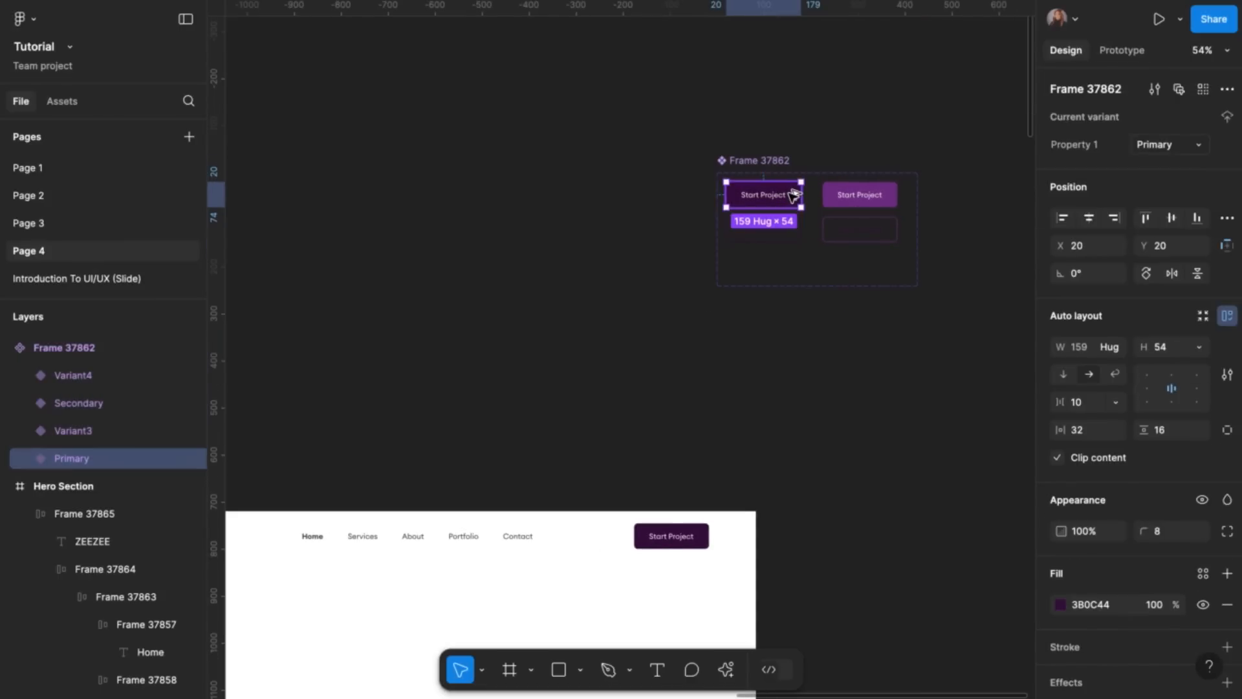
drag(774, 194, 636, 249)
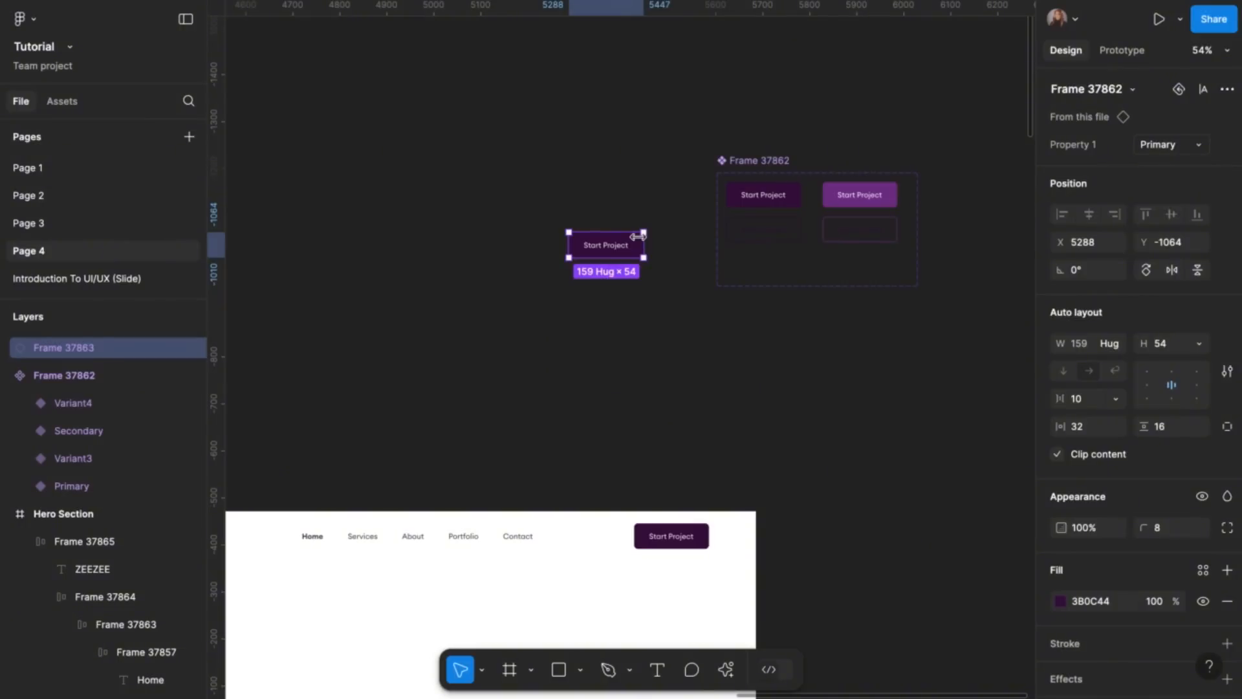
Switch the button instance's Property 1 through Secondary, Variant3 and Variant4, and set it back to Primary
click(1200, 149)
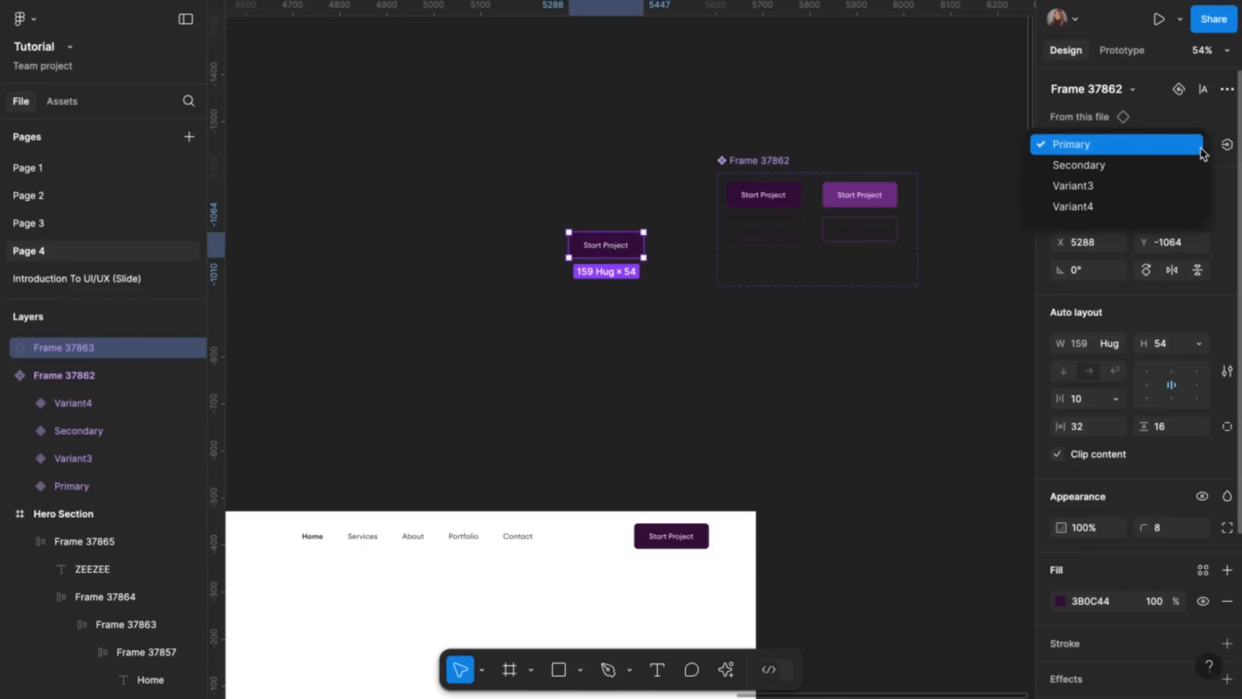
click(1108, 168)
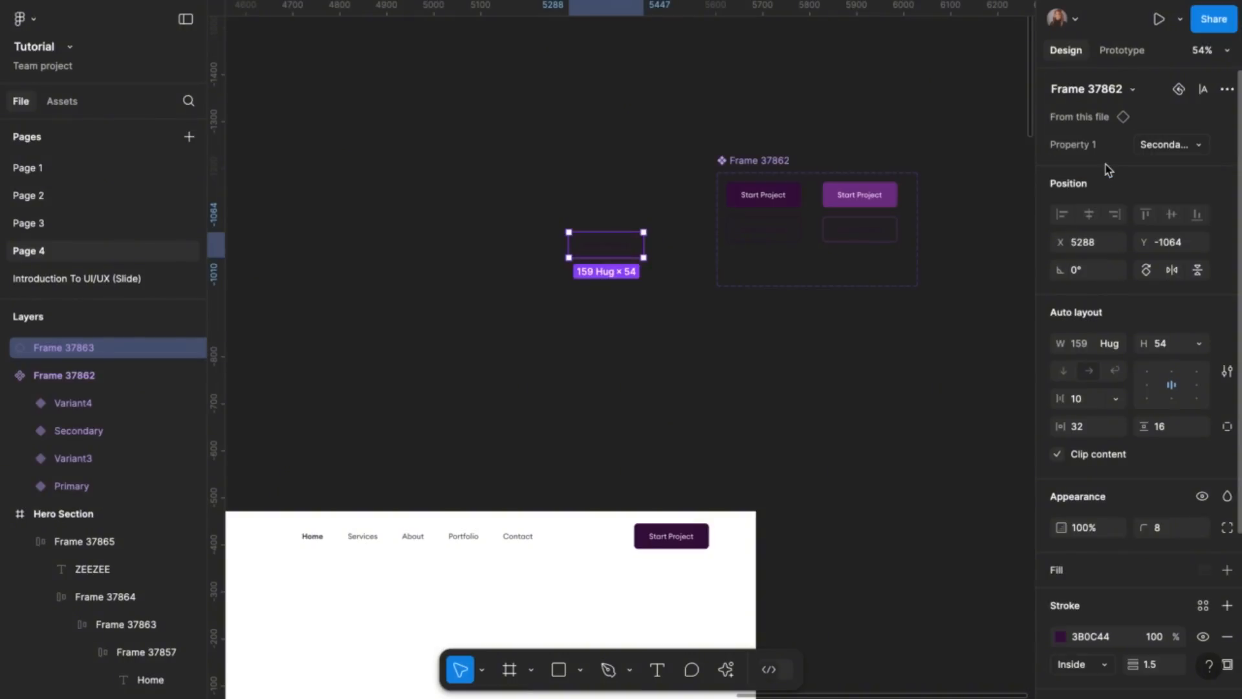
click(1202, 146)
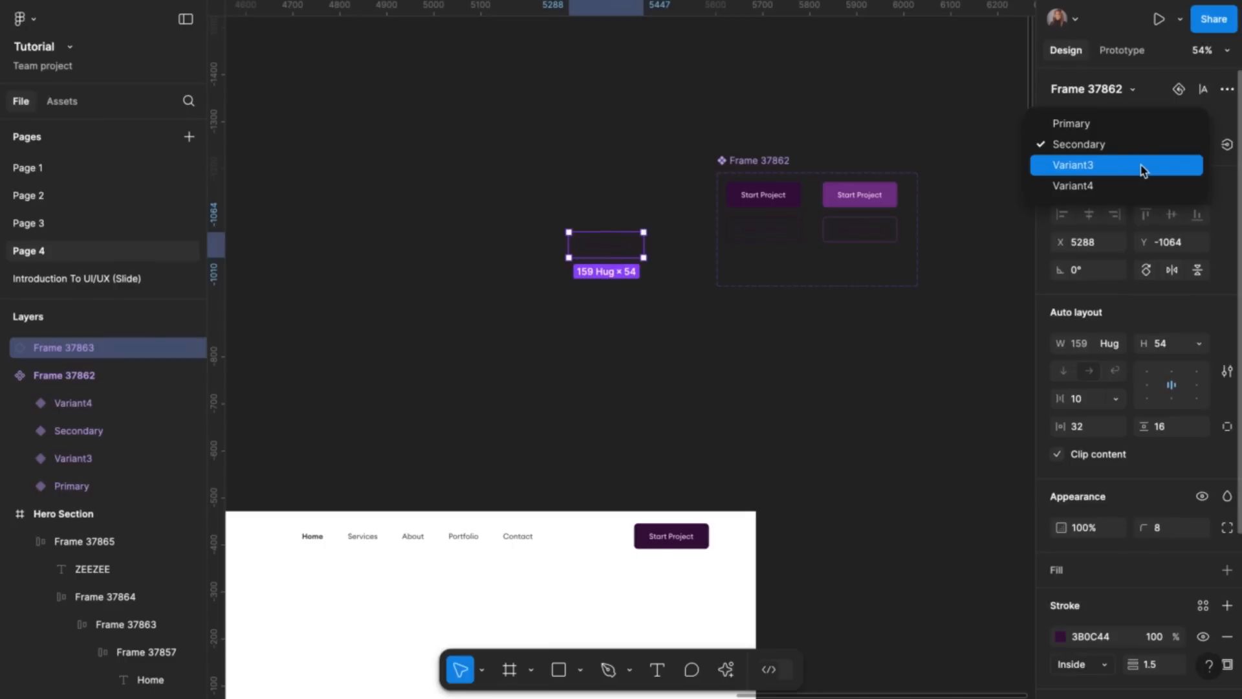
click(1142, 169)
click(1200, 150)
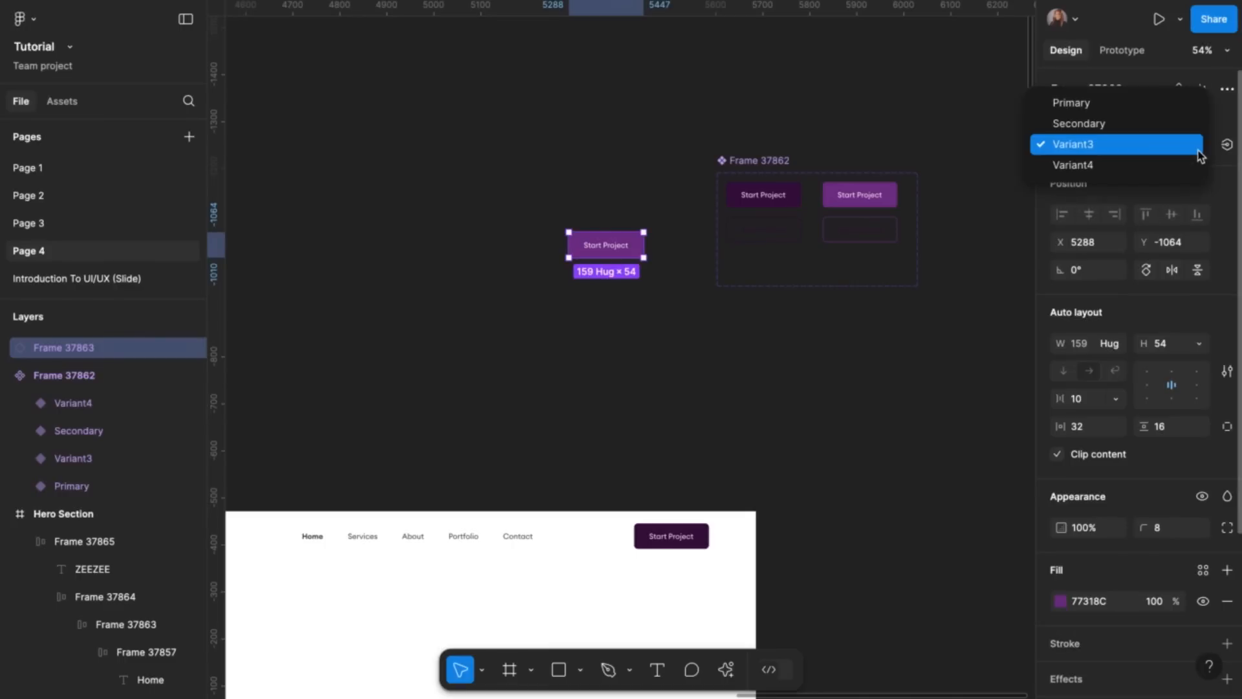
click(1151, 167)
click(1204, 150)
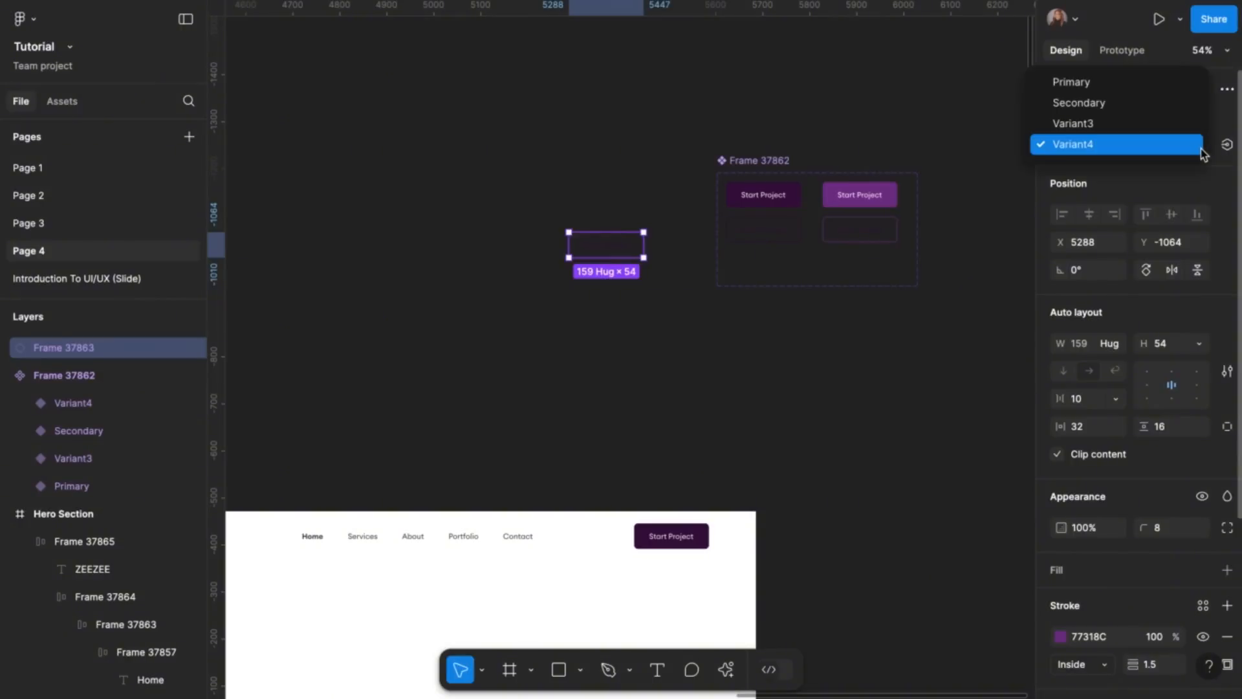
click(1142, 93)
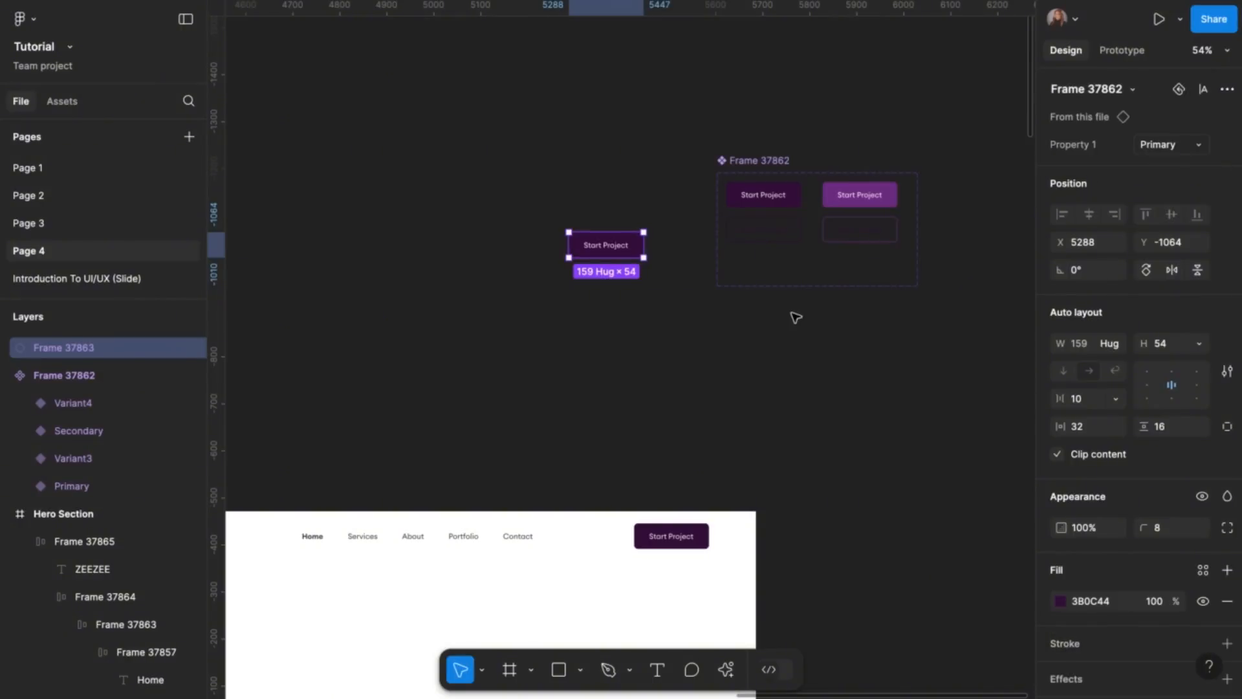
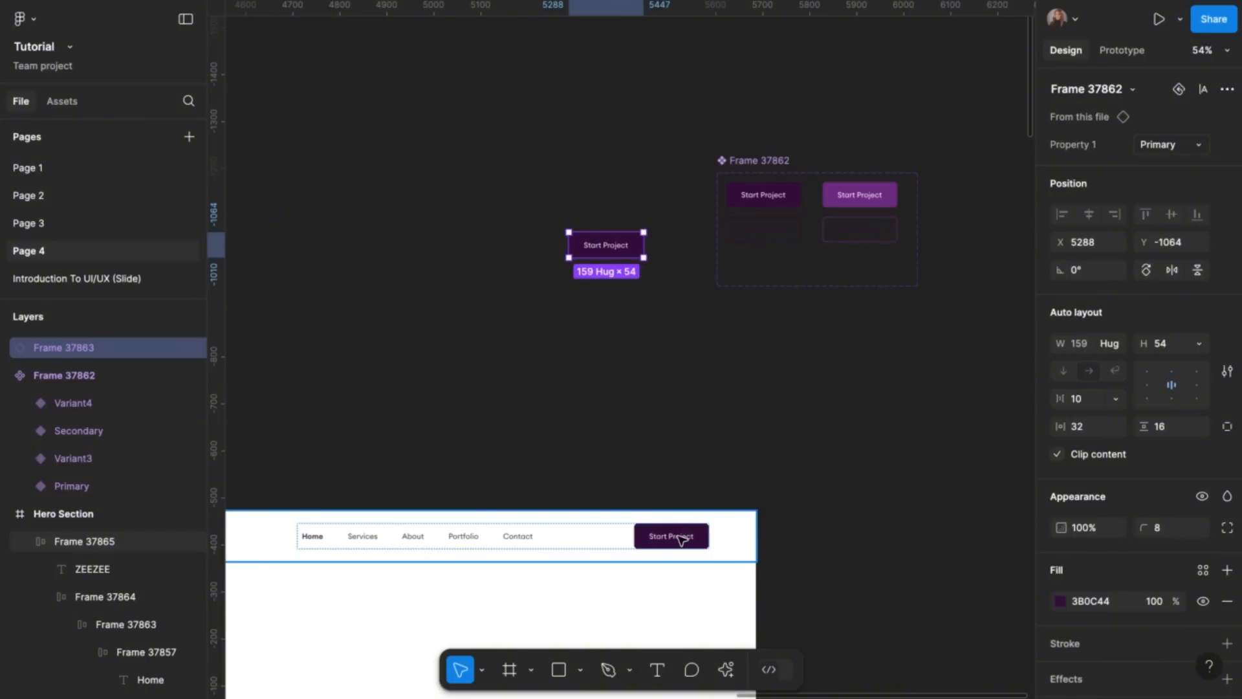
Remove the loose button instance from the canvas and replace the Hero Section header's Start Project button with the Primary instance
key(Delete)
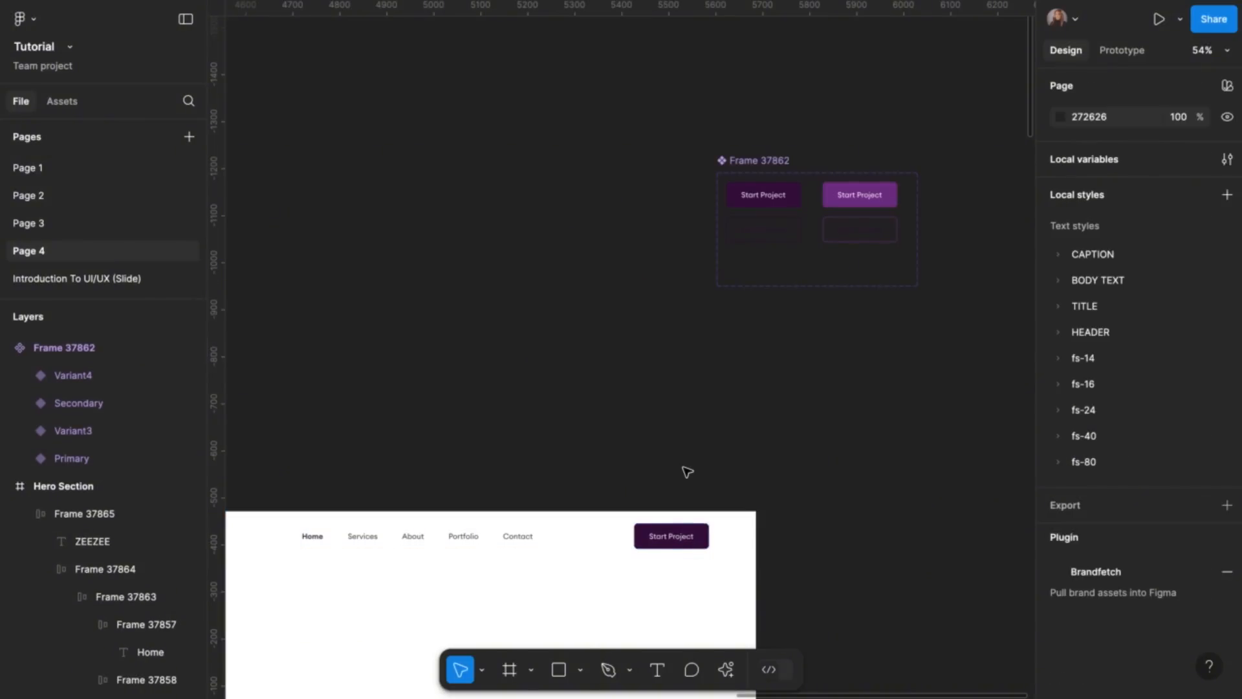
click(701, 542)
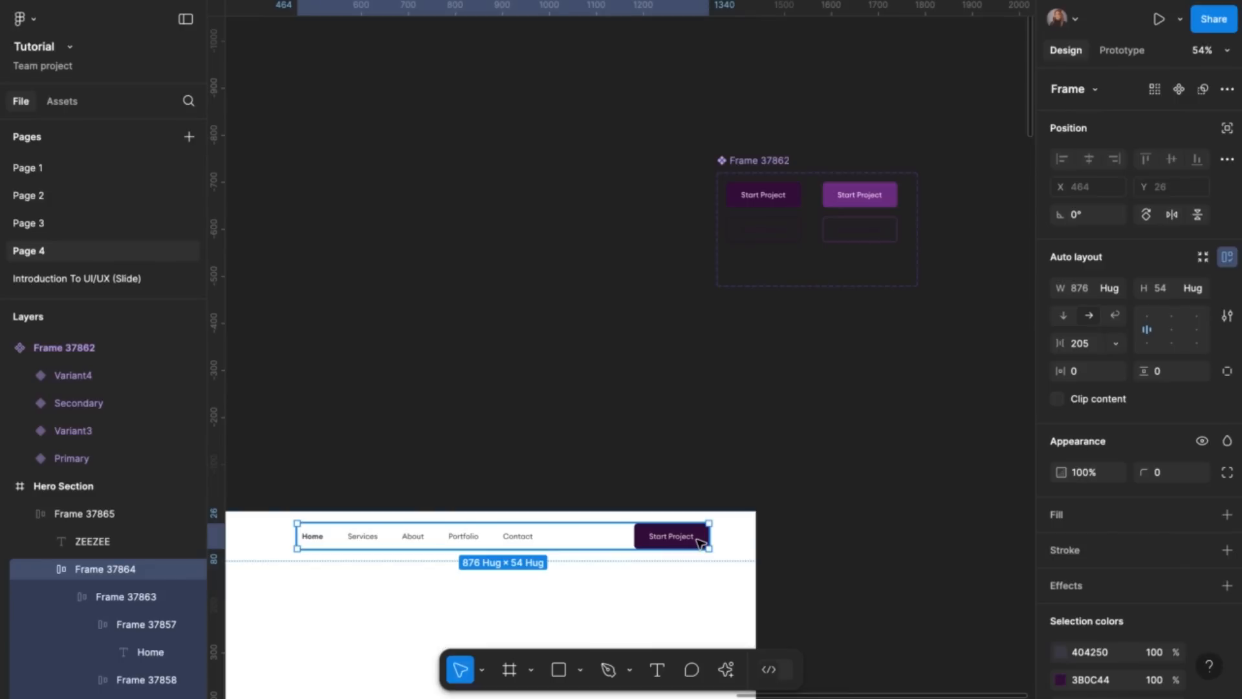
click(701, 542)
right_click(701, 543)
click(798, 121)
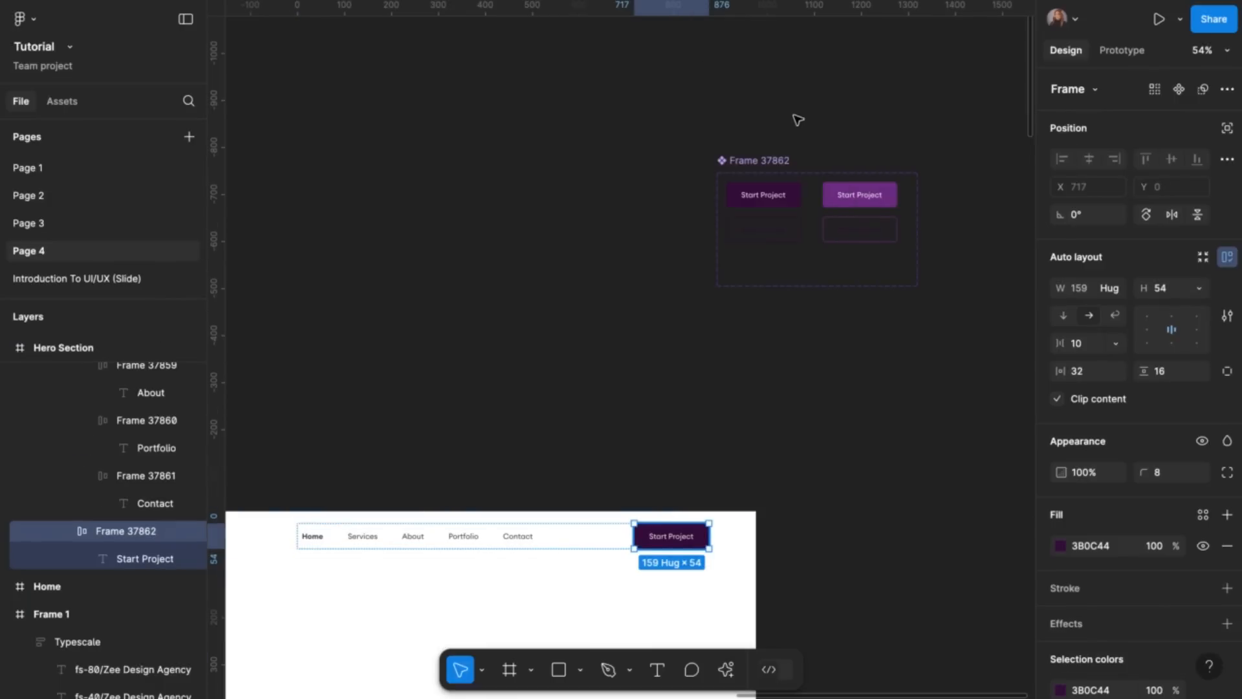
scroll(748, 388, left, 3)
scroll(724, 410, down, 3)
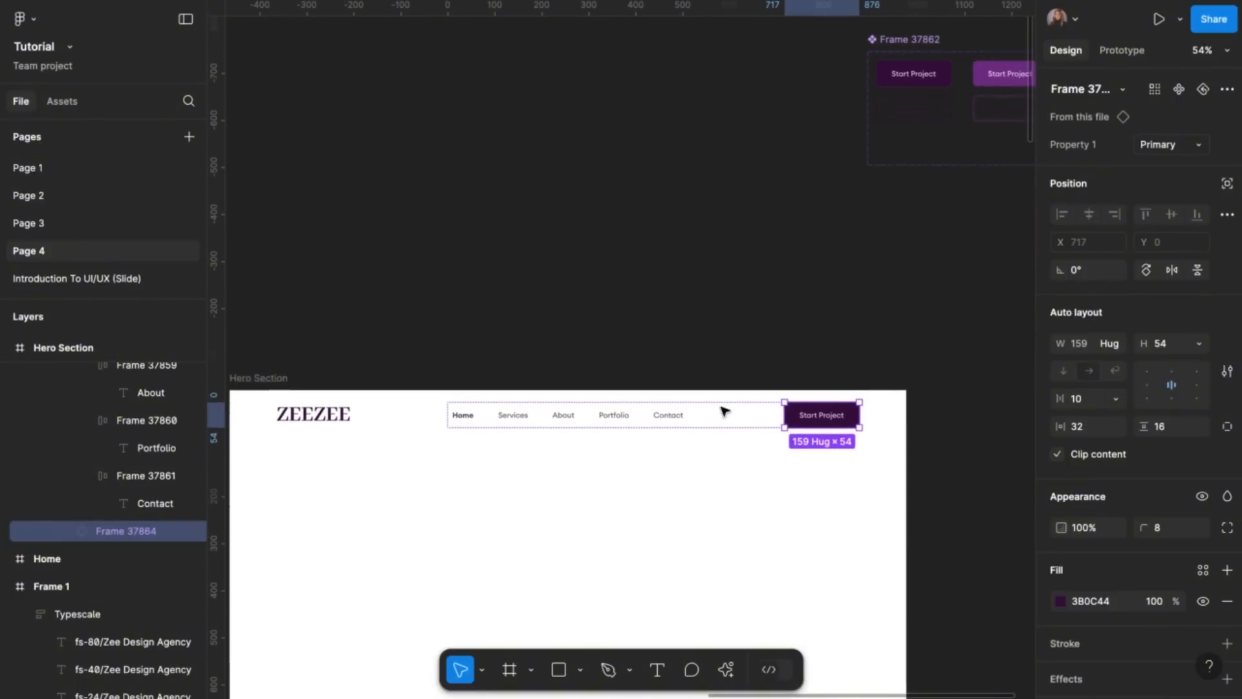
Examine the Hero Section's header alongside the prepared copy, color palette and images in Frame 1
scroll(524, 289, left, 3)
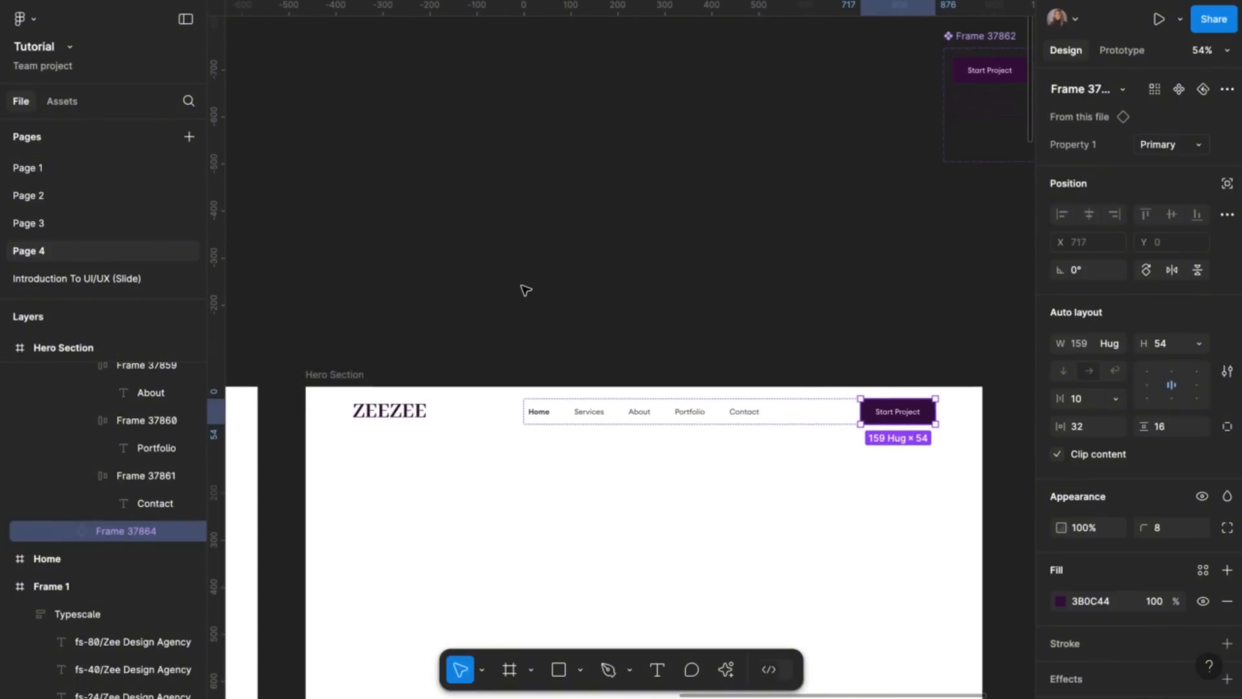
click(335, 372)
key(ctrl+alt+Return)
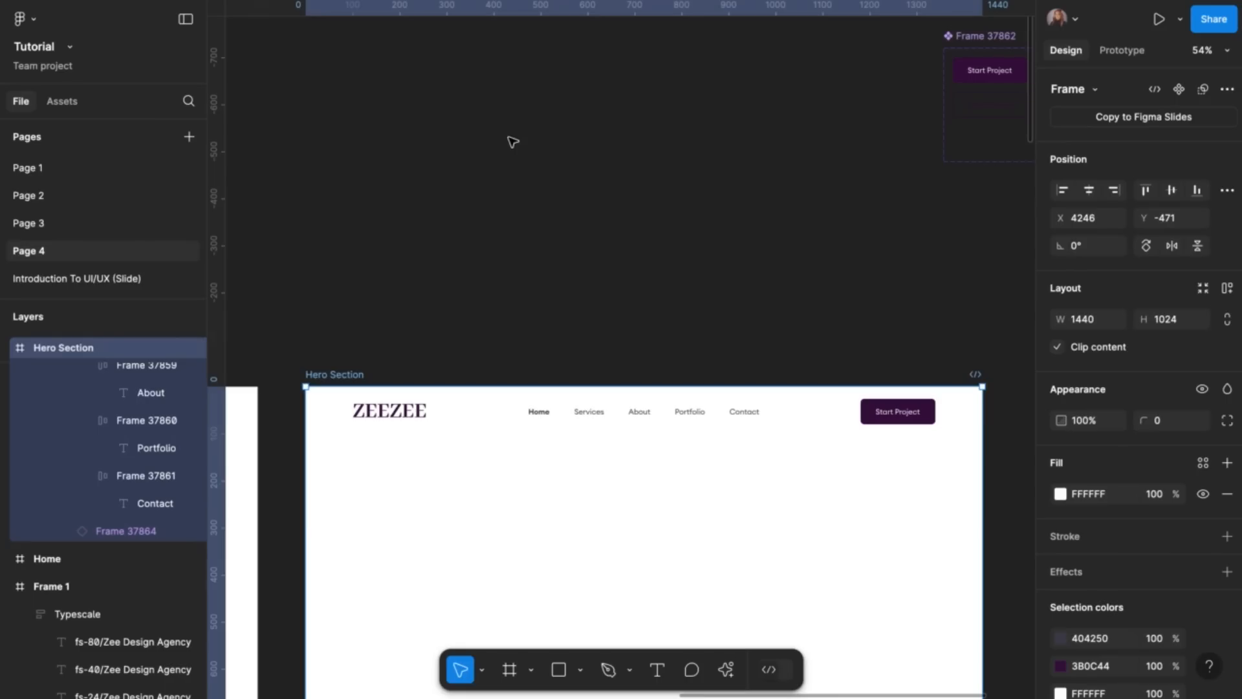
scroll(582, 362, down, 3)
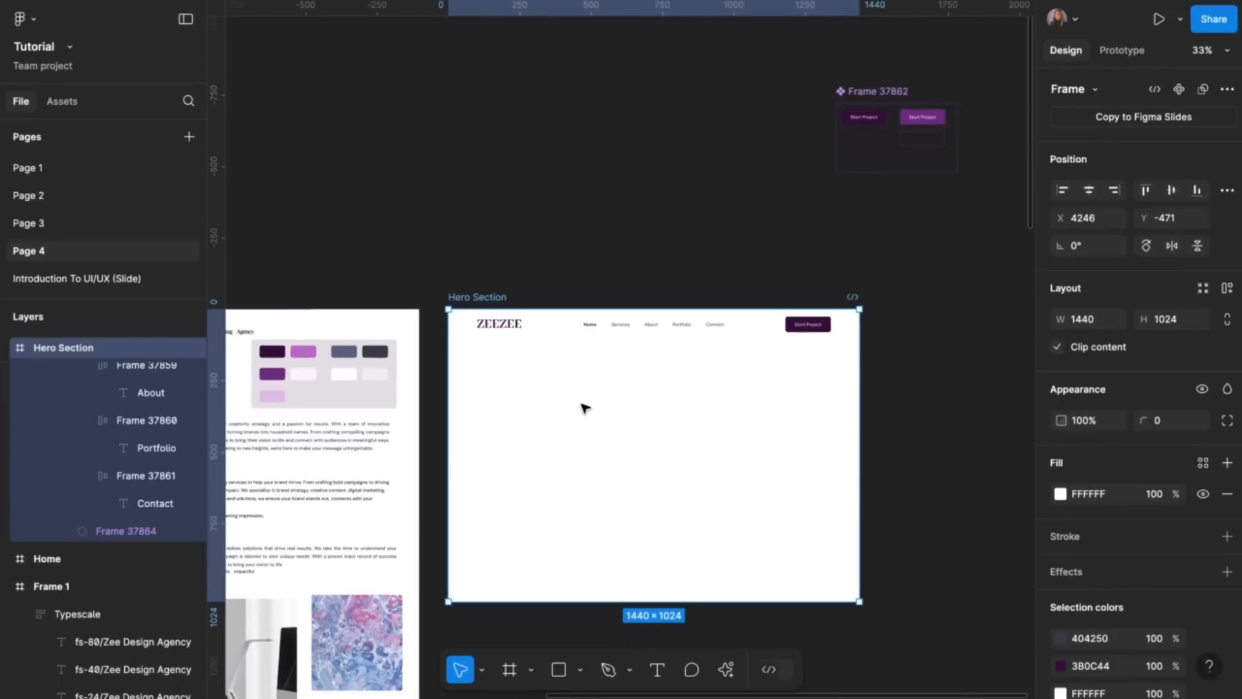
scroll(585, 408, down, 3)
scroll(586, 408, left, 5)
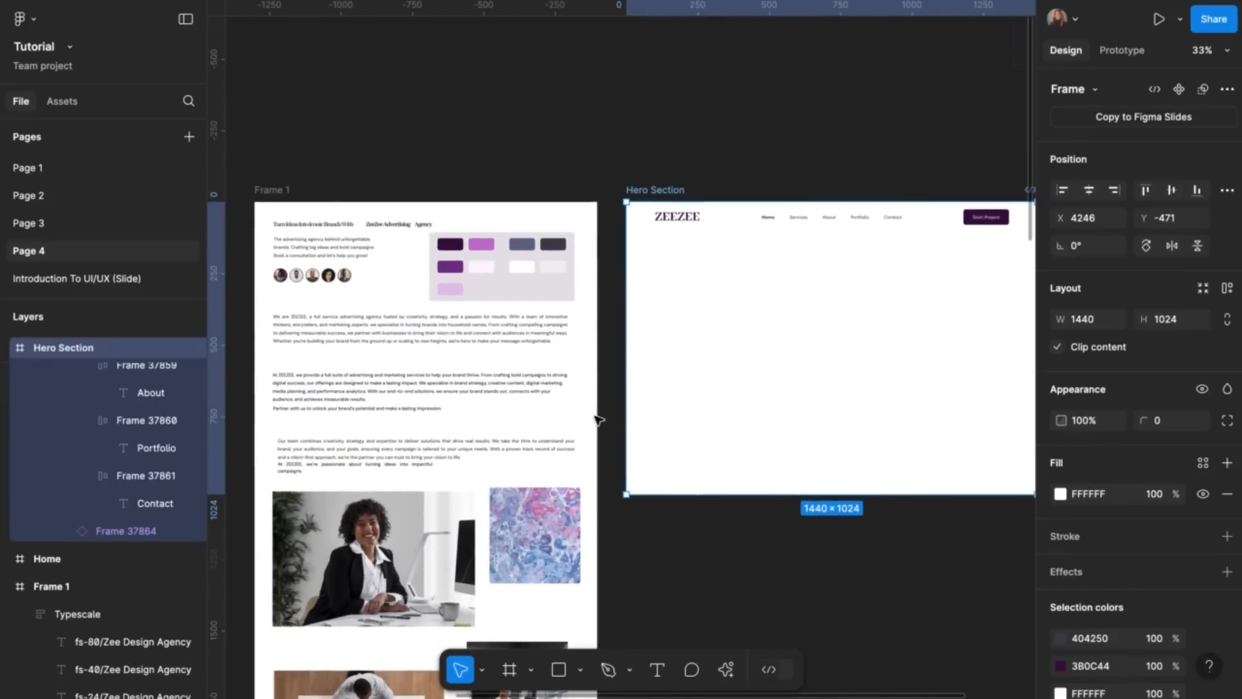
click(713, 226)
scroll(712, 223, down, 2)
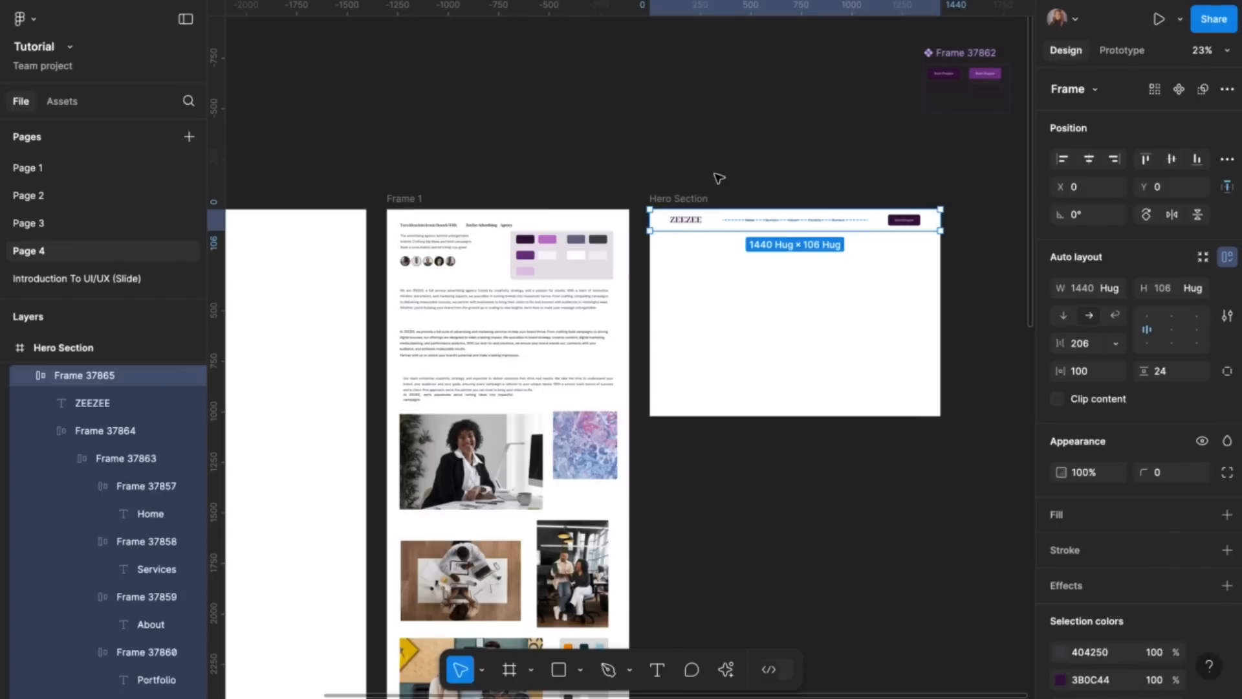
click(738, 179)
Add the text "Turn Ideas Into Iconic Brands With ZEEZEE Advertizing Agency" on the empty canvas above the Hero Section
scroll(742, 180, up, 5)
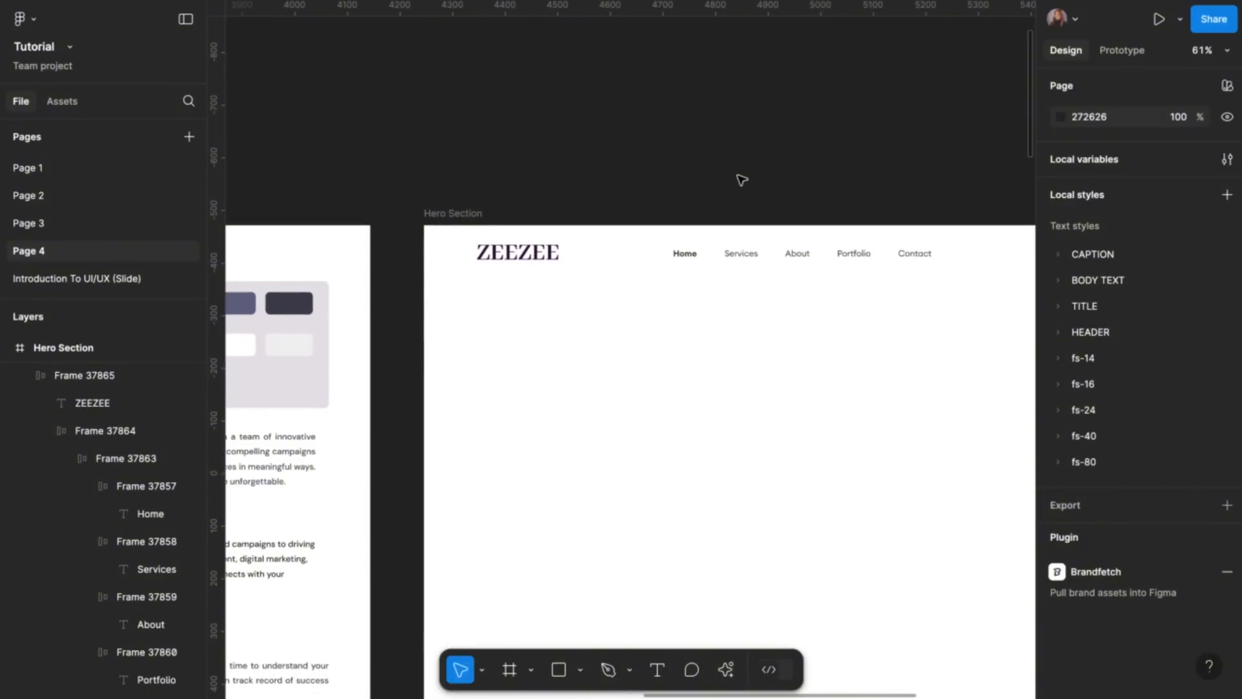
key(t)
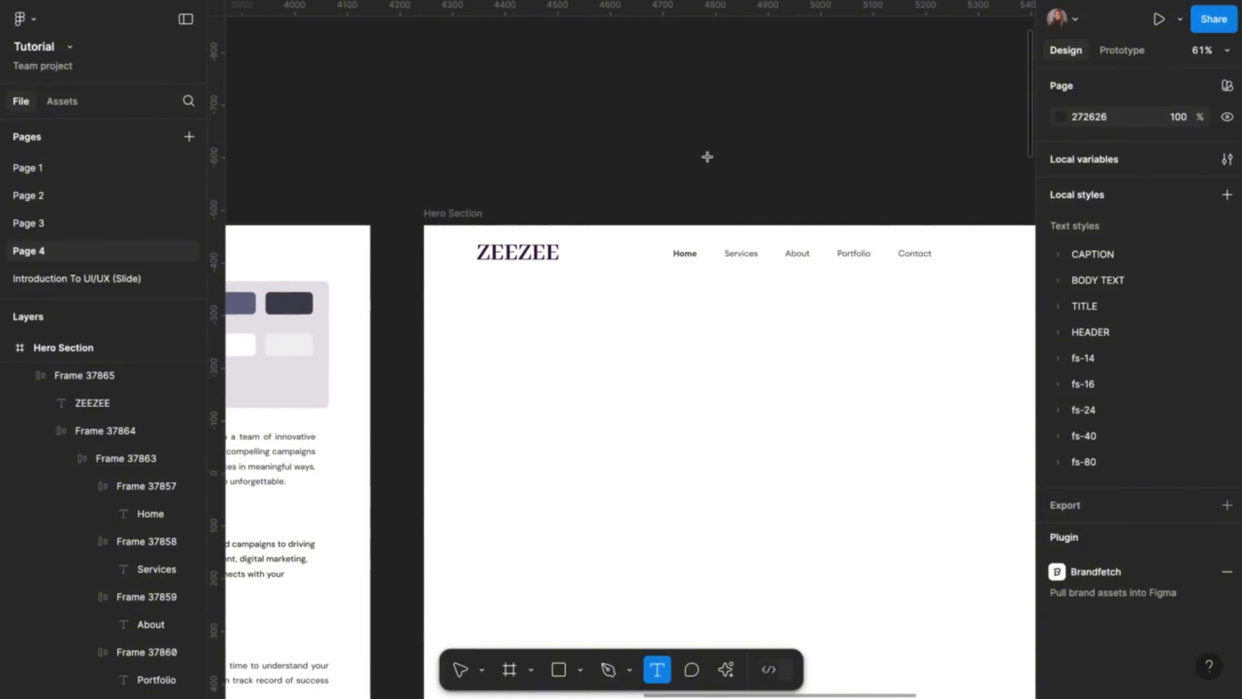
click(707, 157)
scroll(805, 184, up, 4)
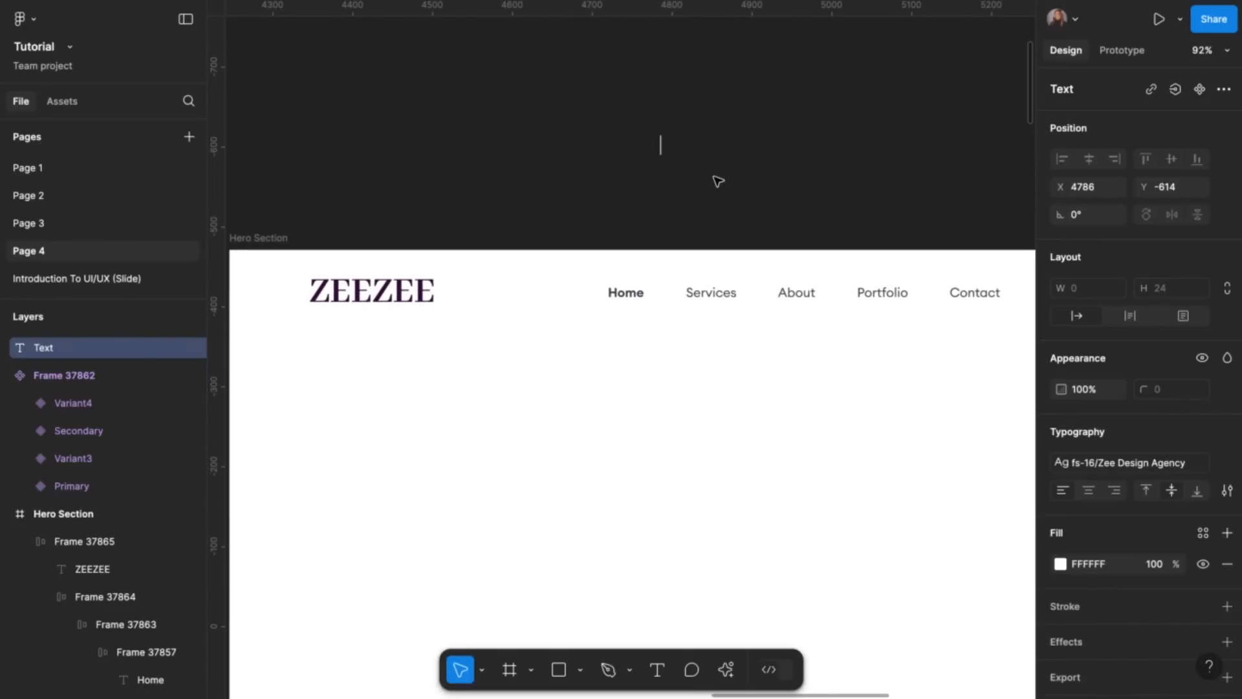
text(Turn Ide)
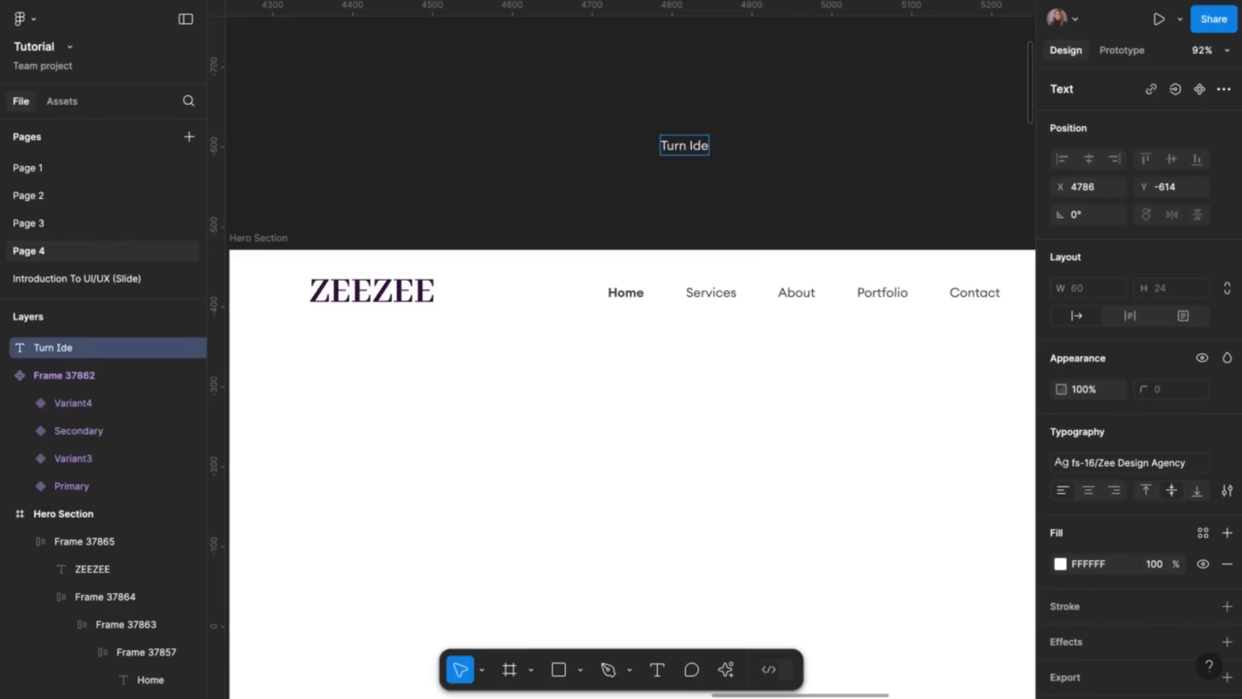
text(as Into)
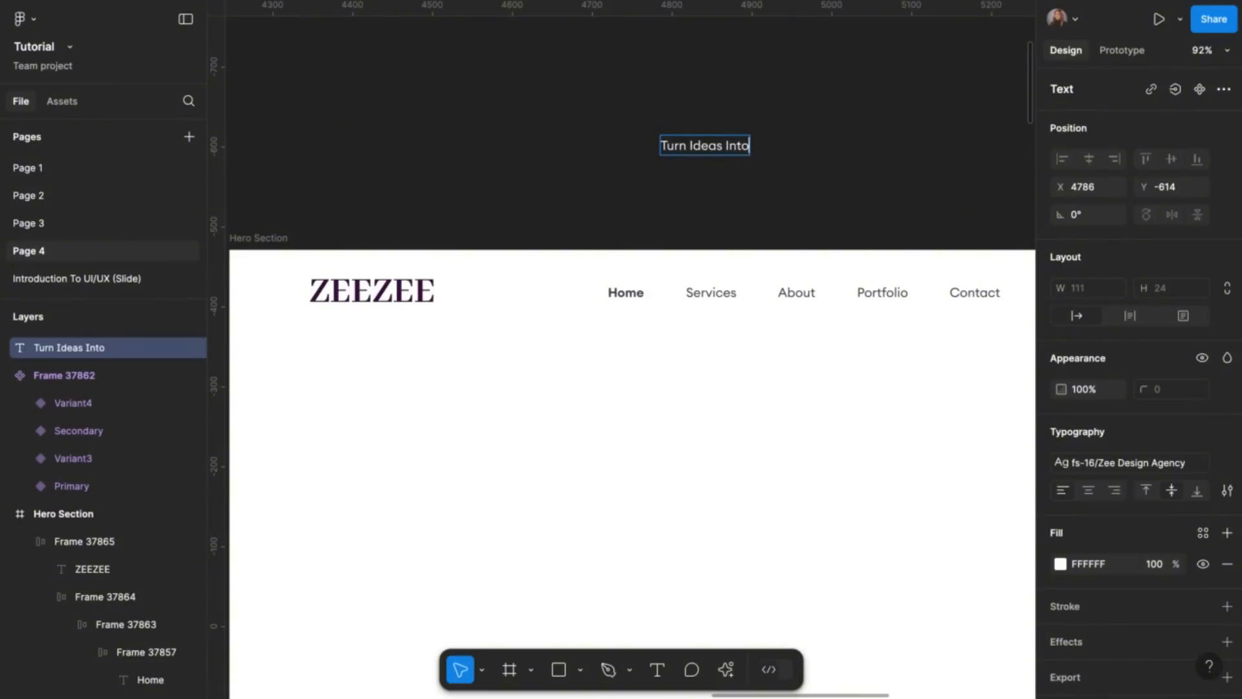
text( Iconic)
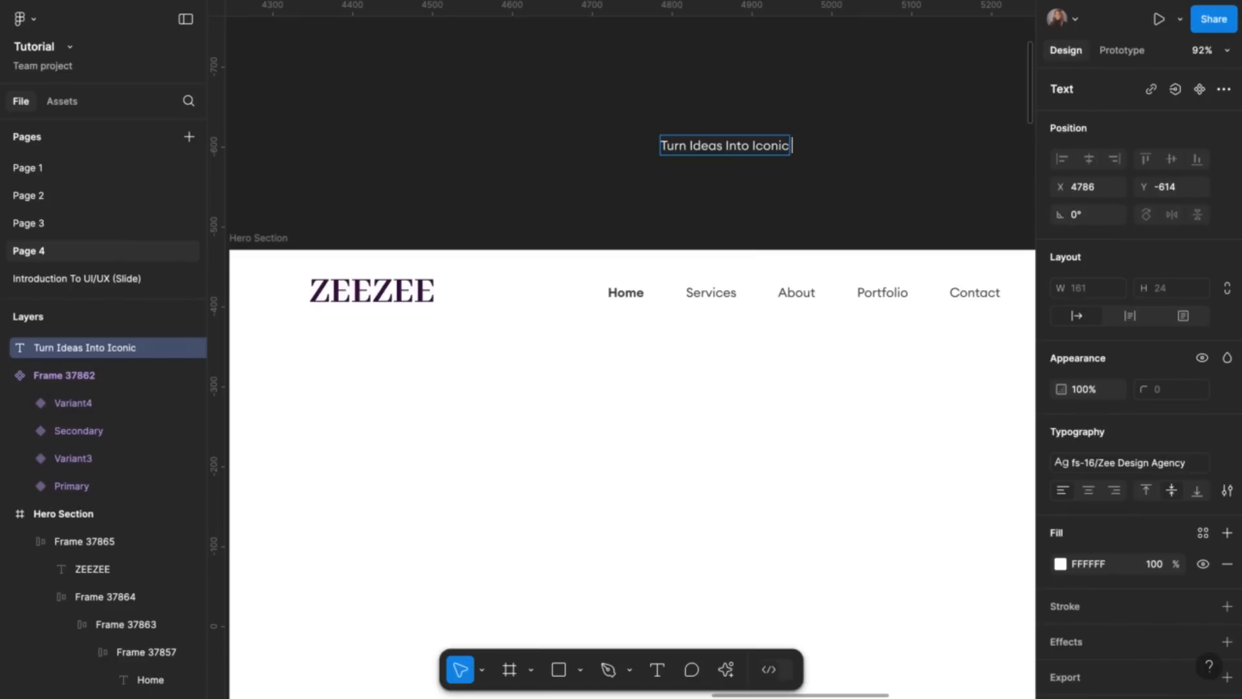
text( Brands)
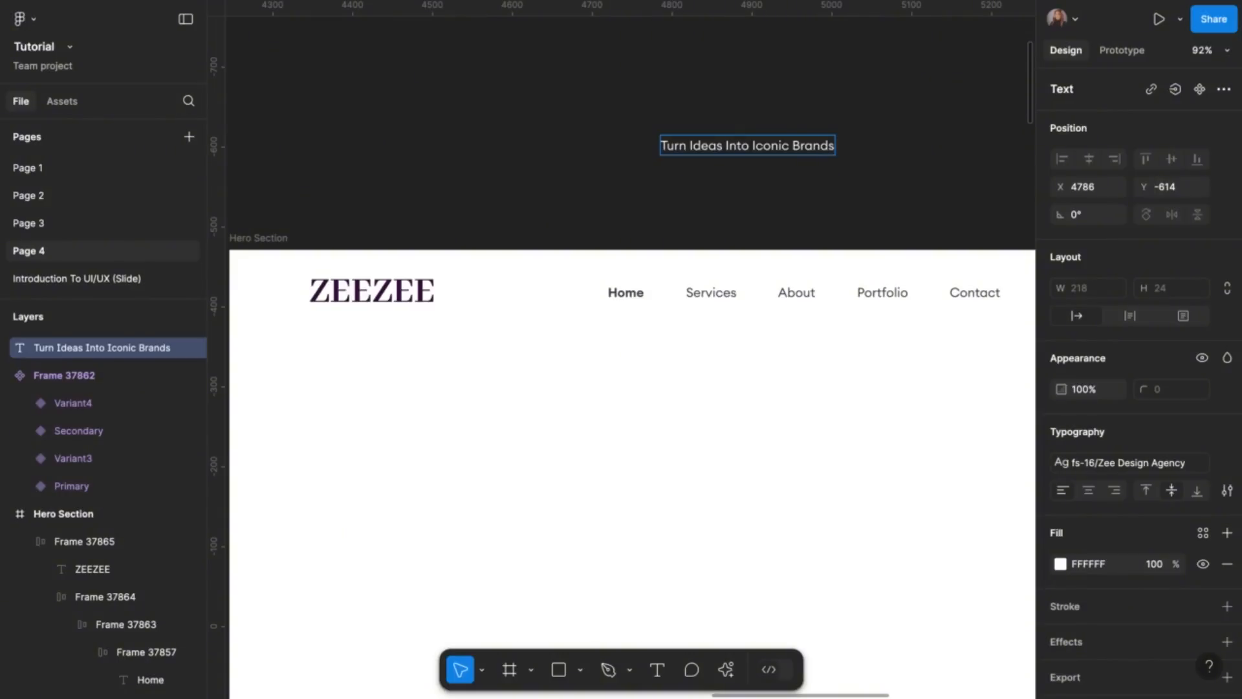
text( With ZEEZEE)
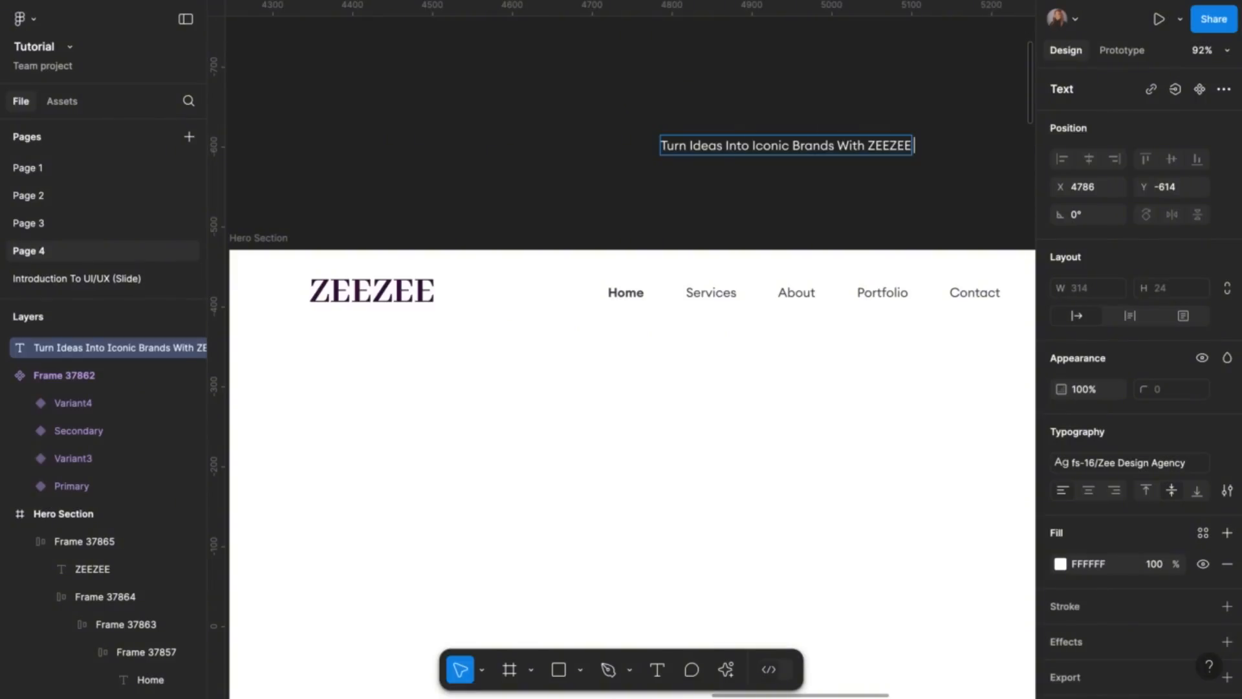
text( Adverti)
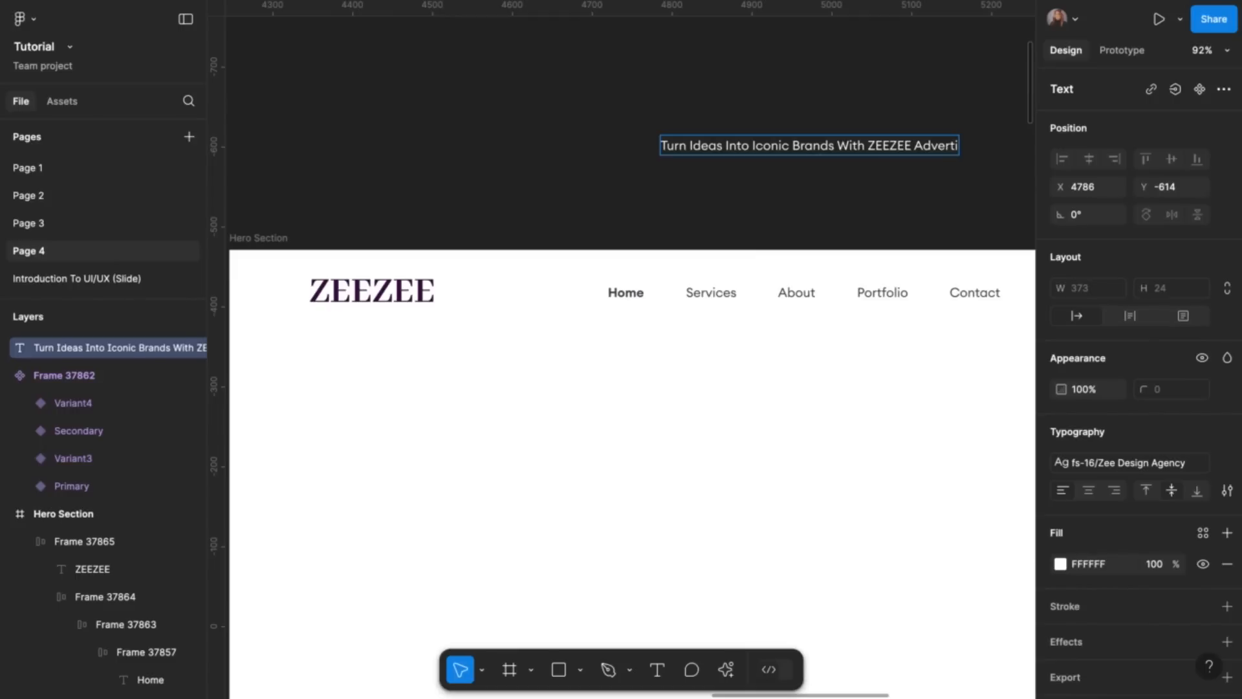
text(zing Agency)
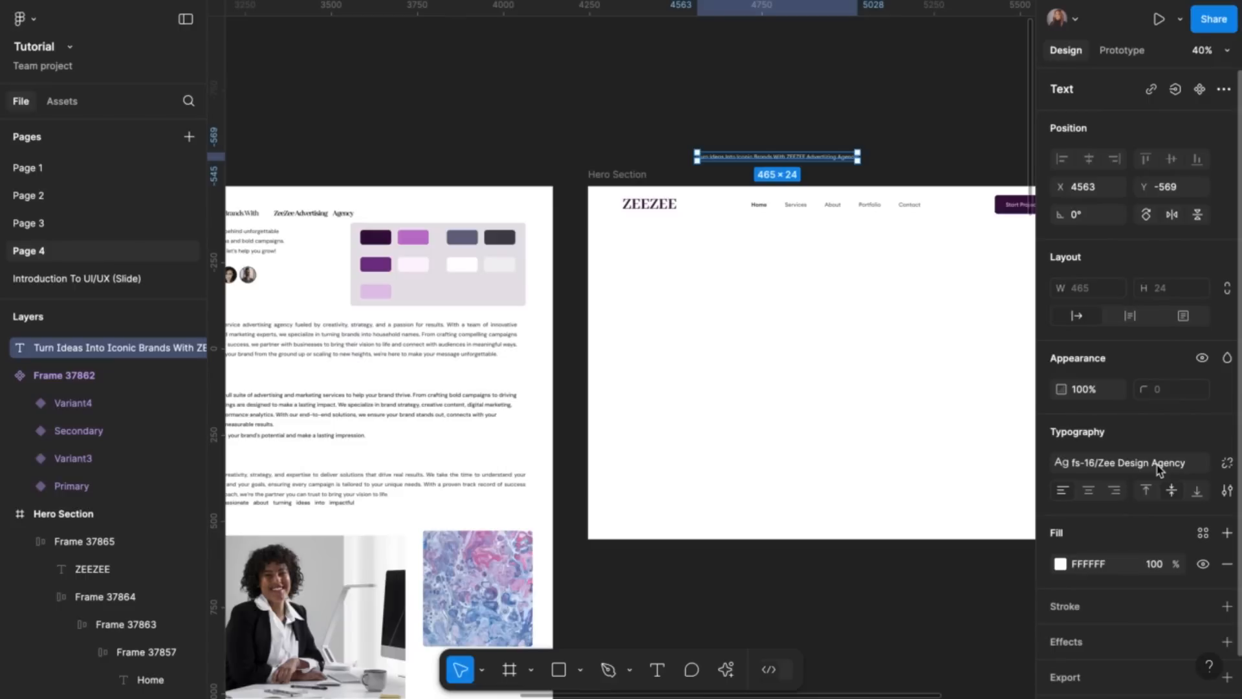
Apply the fs-80/Zee Design Agency text style to the heading and move it to X 3956, Y -760
click(1158, 465)
scroll(1139, 556, down, 1)
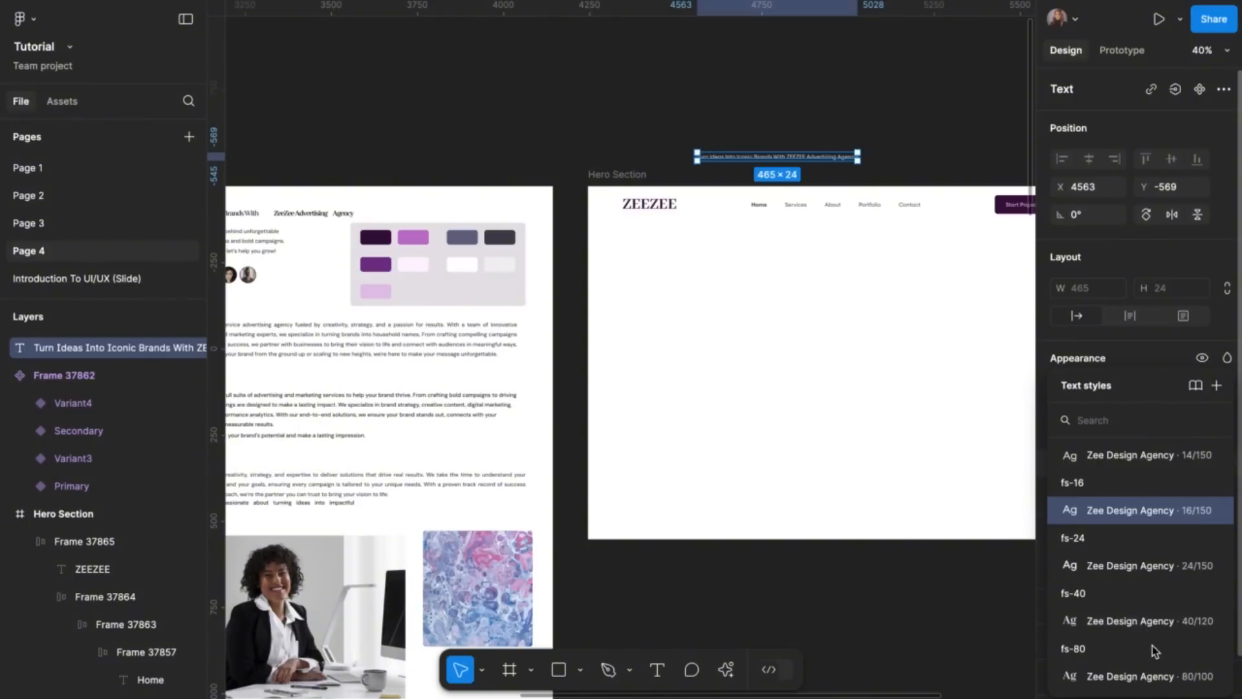
click(1134, 676)
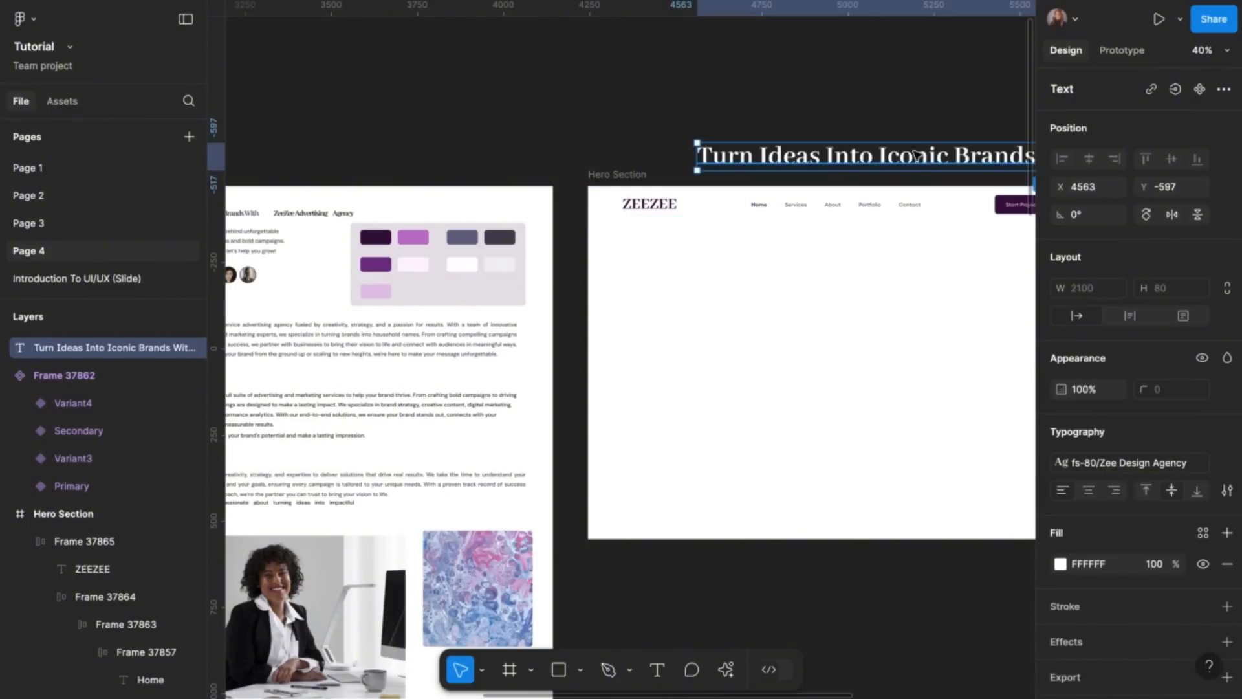
drag(918, 158, 724, 107)
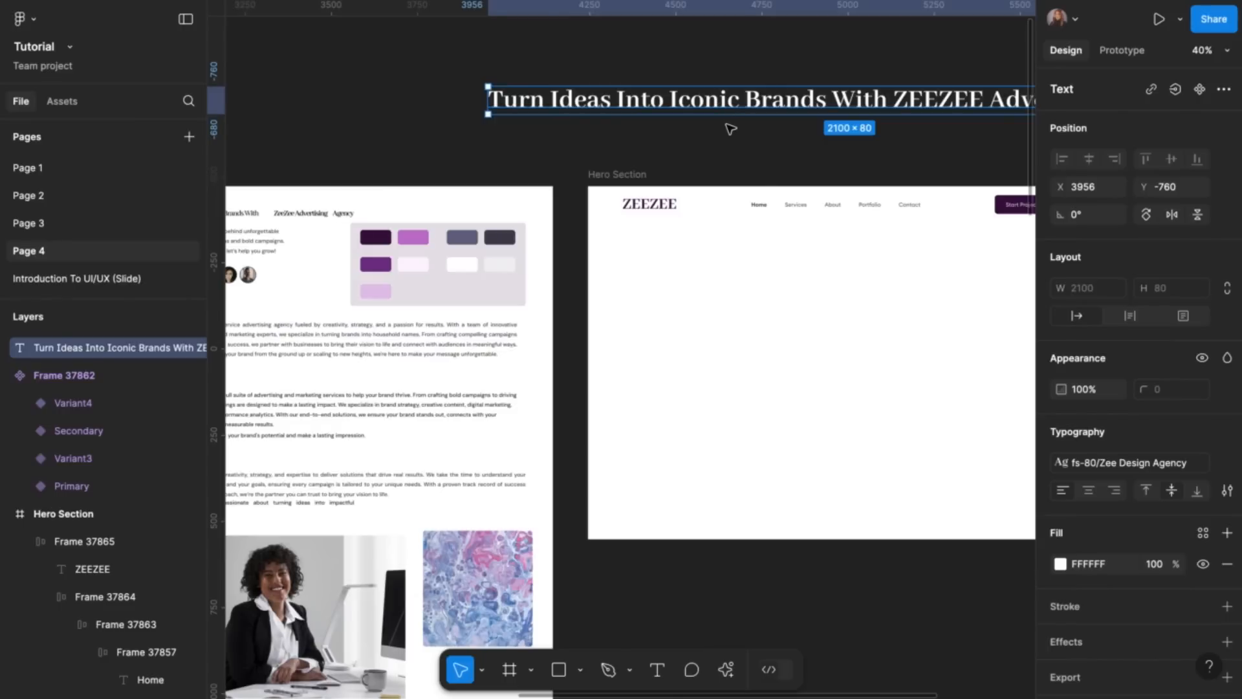
Fill the heading with dark purple 3B0C44, sampled from the first swatch of the color palette in Frame 1
scroll(730, 129, right, 3)
scroll(730, 129, up, 1)
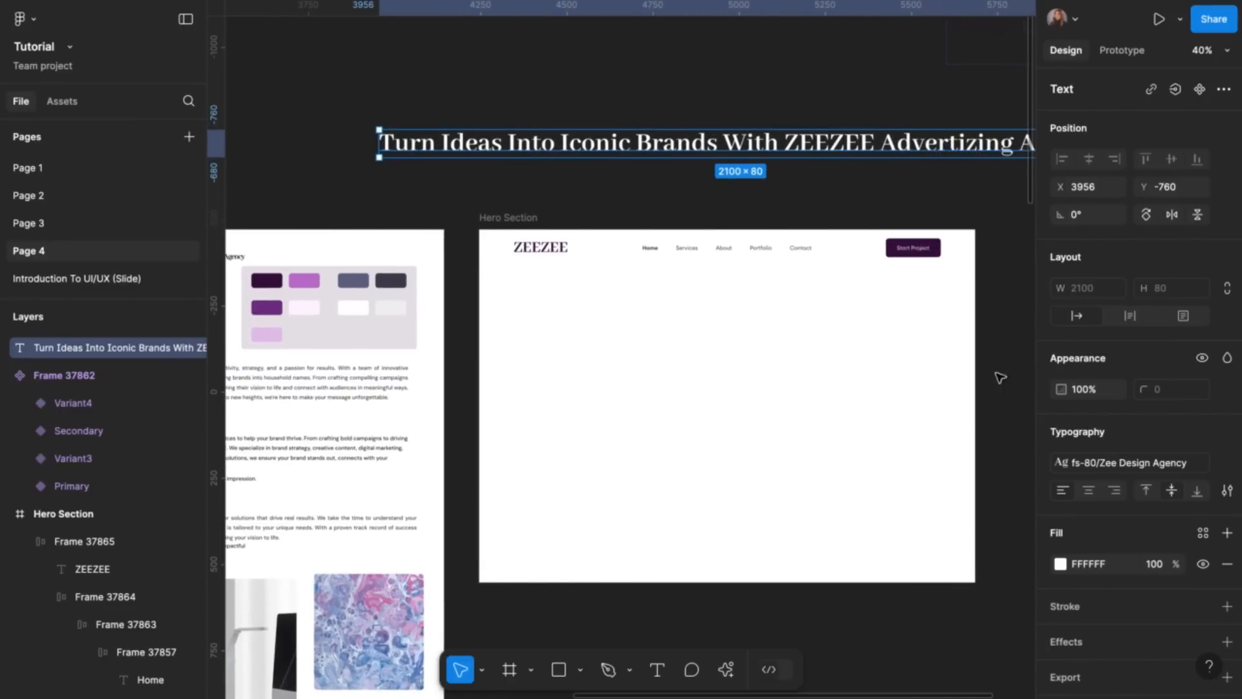
click(1060, 563)
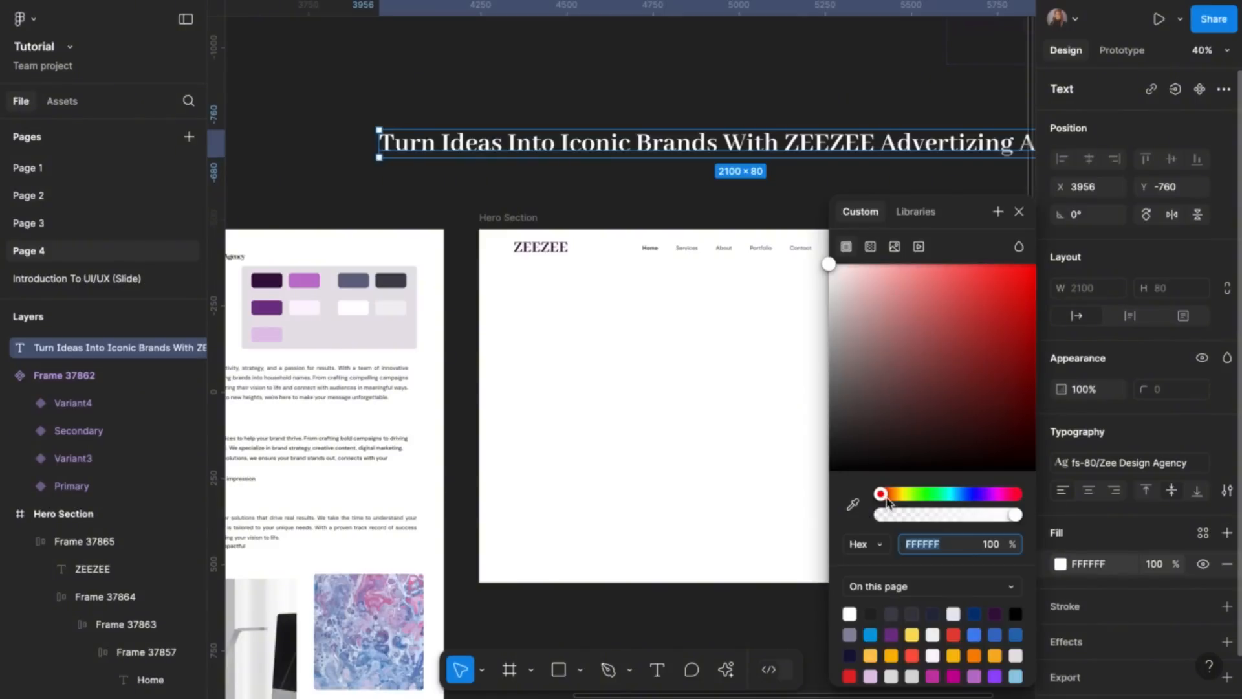
click(854, 506)
scroll(585, 358, left, 2)
scroll(585, 358, up, 1)
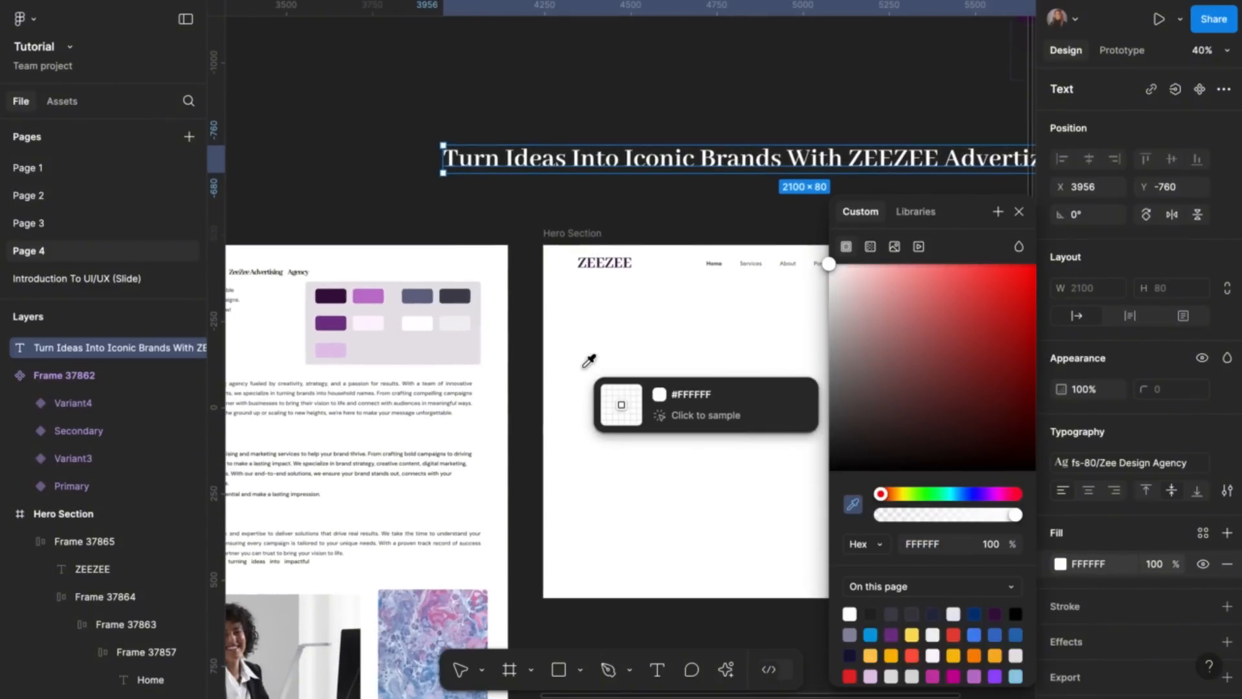
click(335, 297)
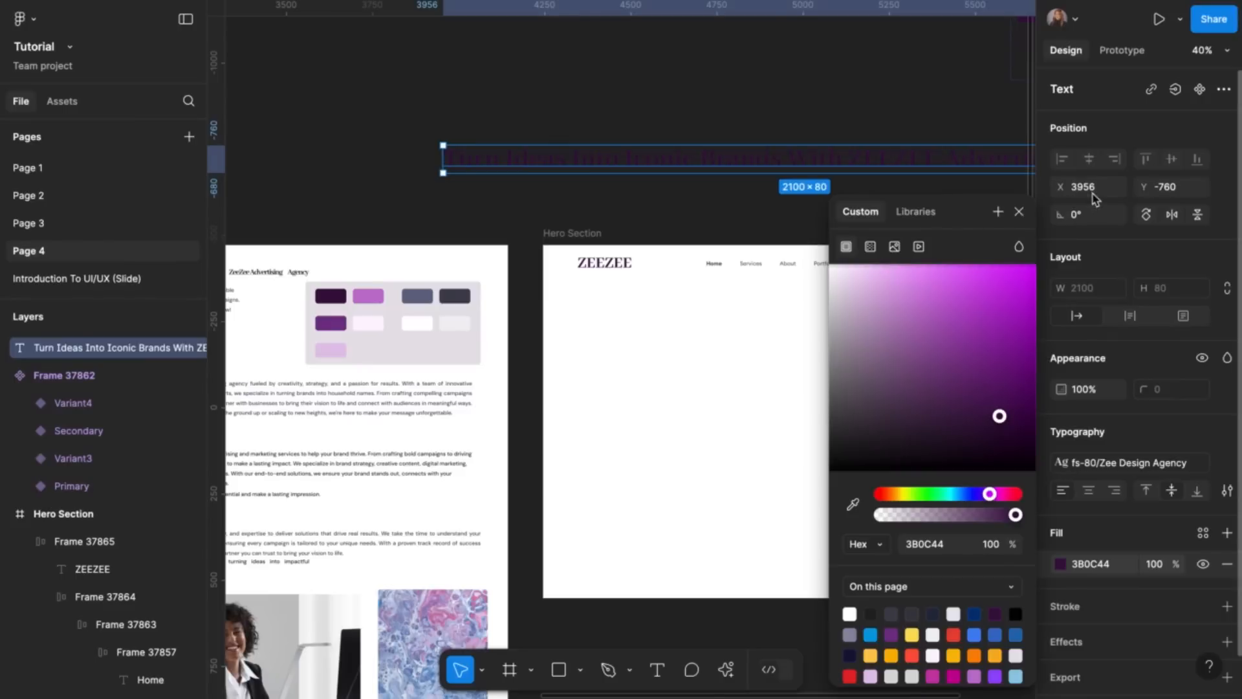
click(1019, 214)
Move the heading into the Hero Section below the header, at X 100, Y 177
scroll(828, 188, down, 4)
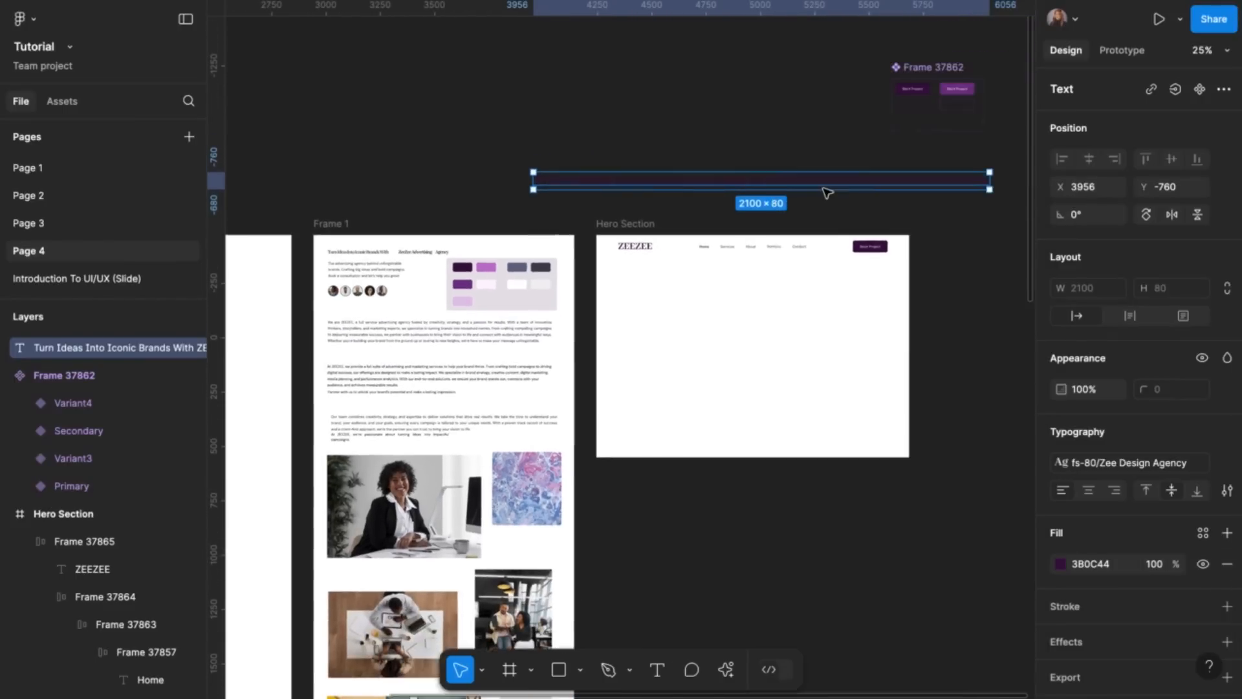
drag(828, 183, 841, 270)
scroll(824, 306, right, 1)
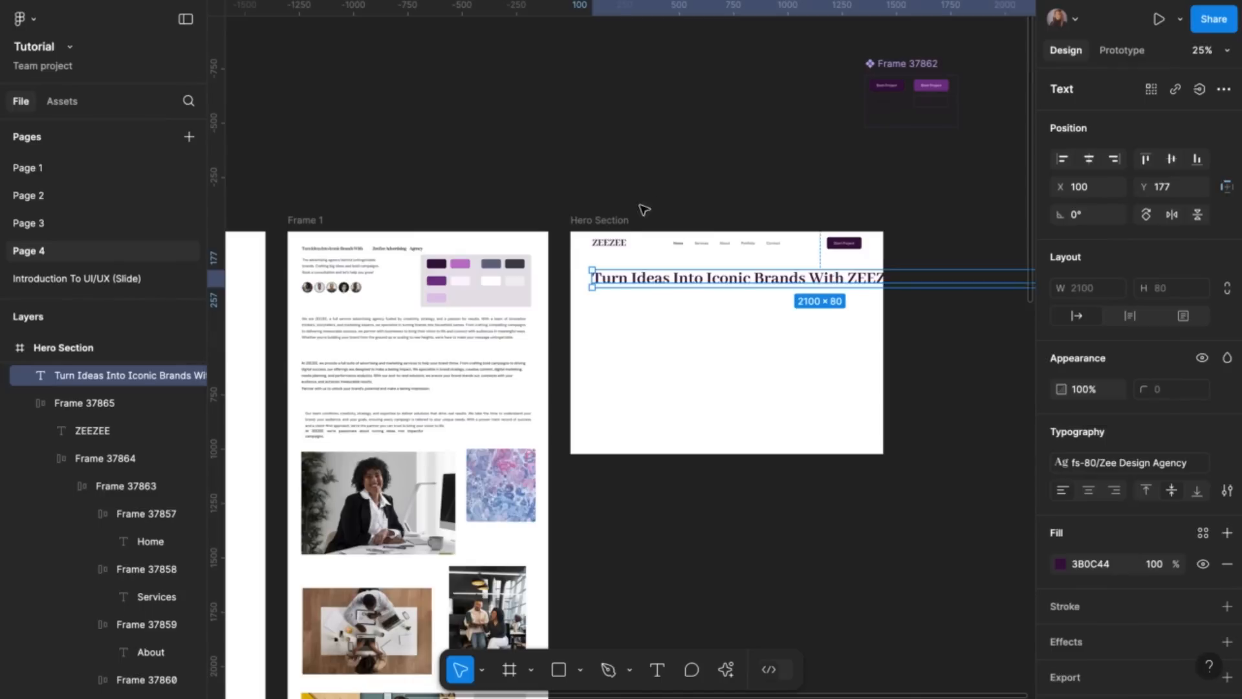
Show the 12-column layout grid on the Hero Section frame
click(624, 225)
scroll(1076, 568, down, 3)
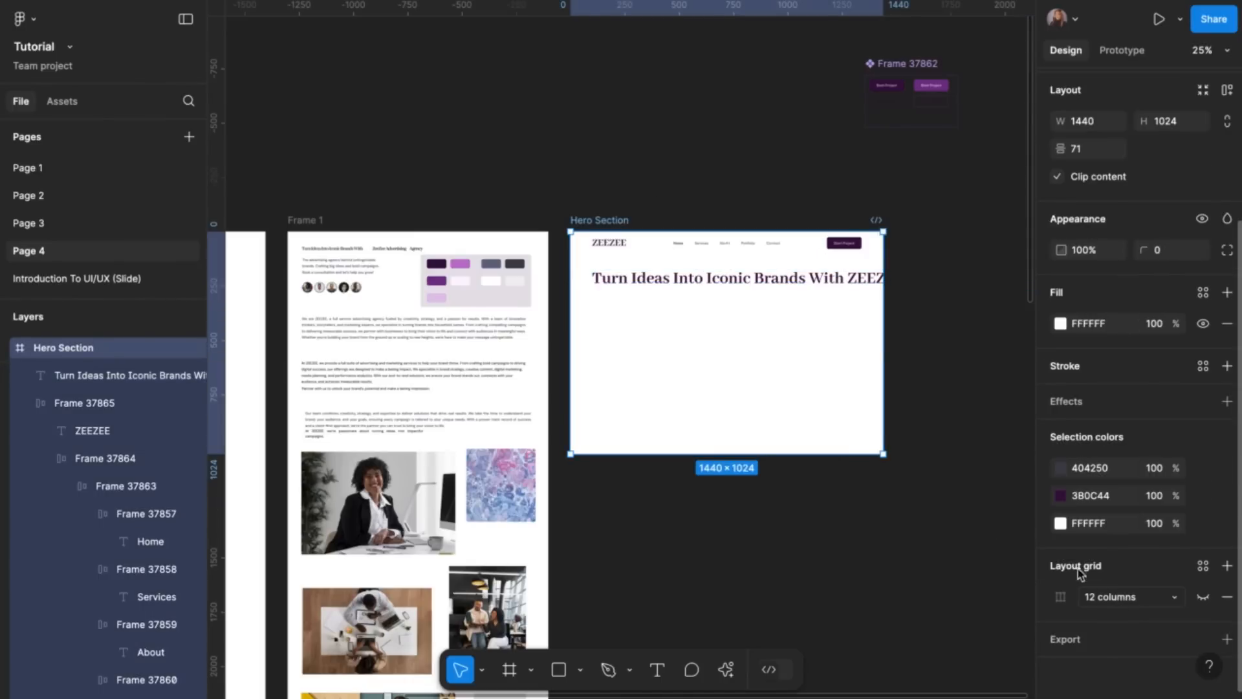
click(1205, 604)
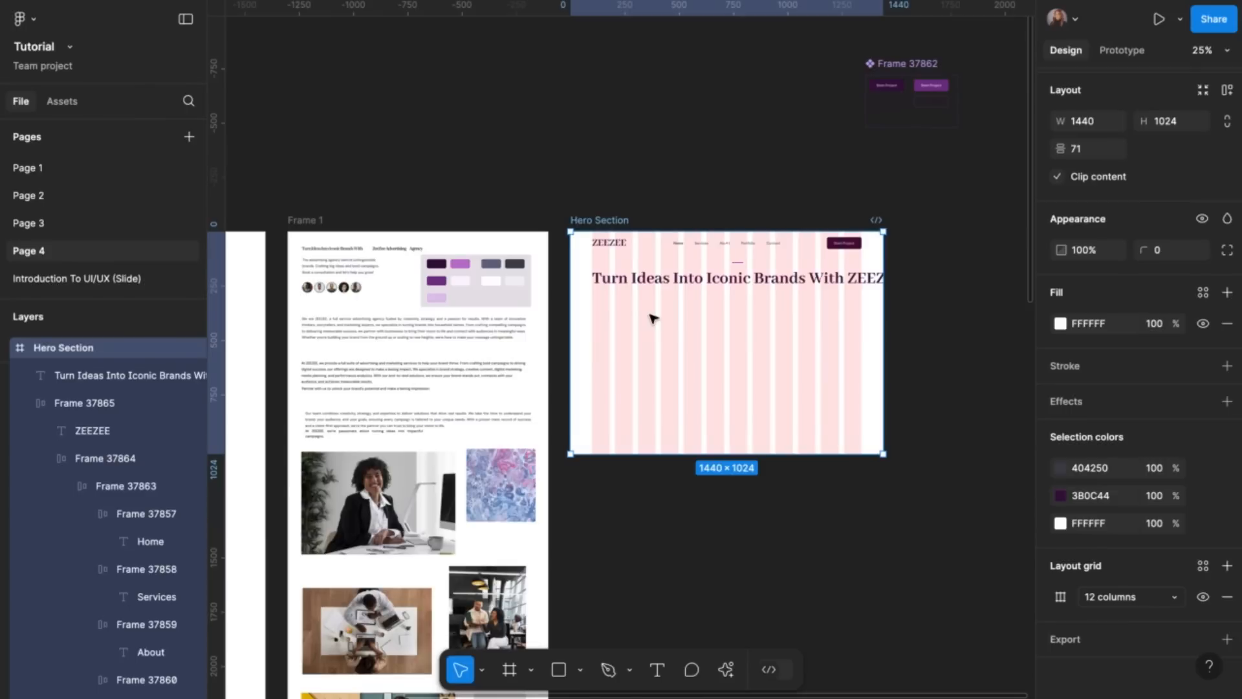
Duplicate the heading twice directly below the original, at Y 293 and Y 409, keeping X at 100
scroll(652, 317, up, 3)
scroll(652, 317, right, 2)
scroll(631, 265, up, 1)
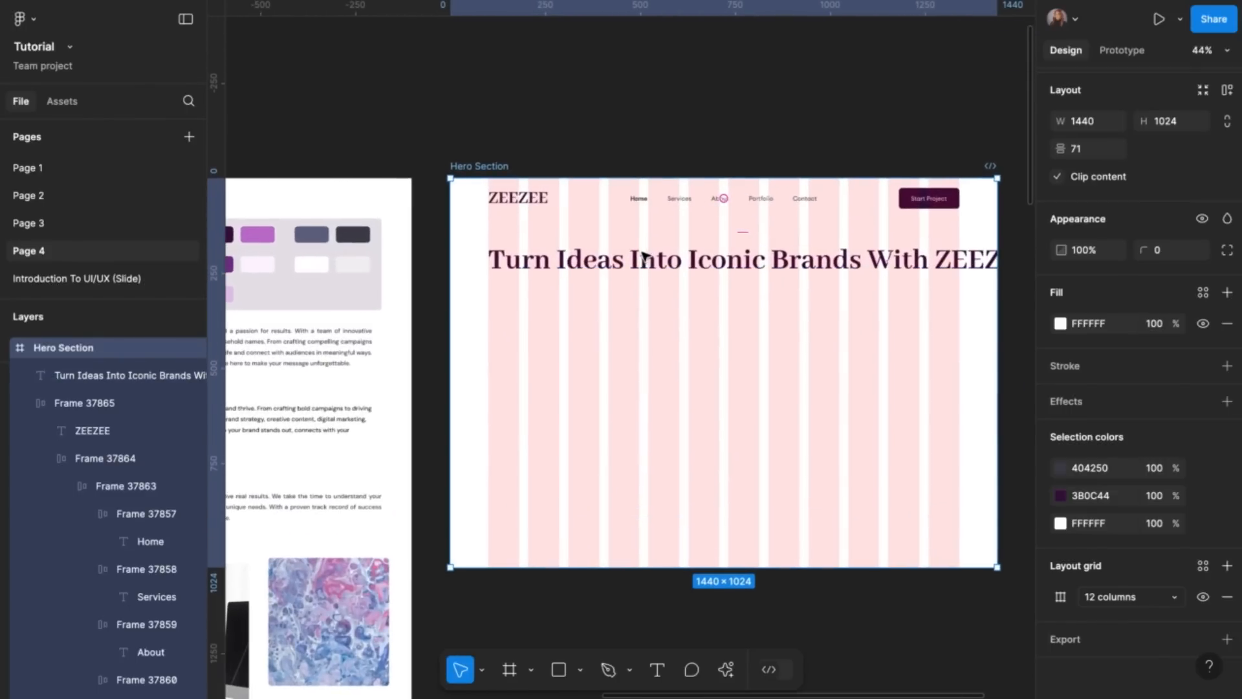
click(628, 267)
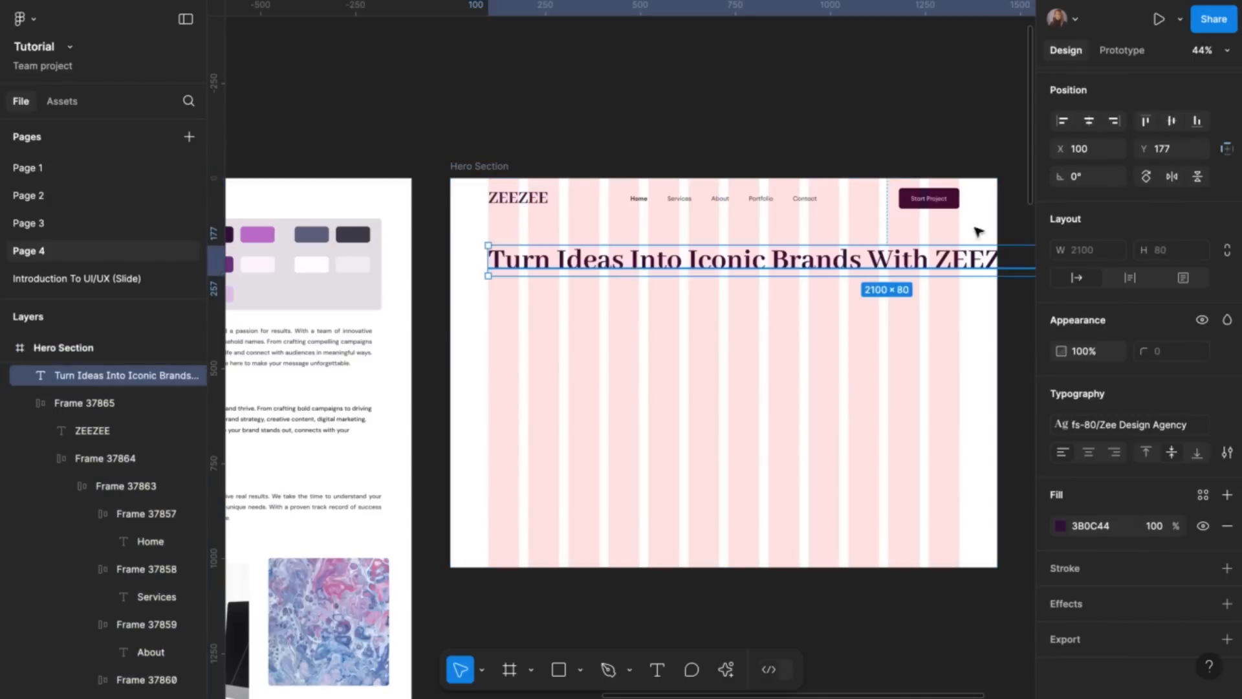
scroll(717, 293, right, 3)
scroll(717, 293, down, 1)
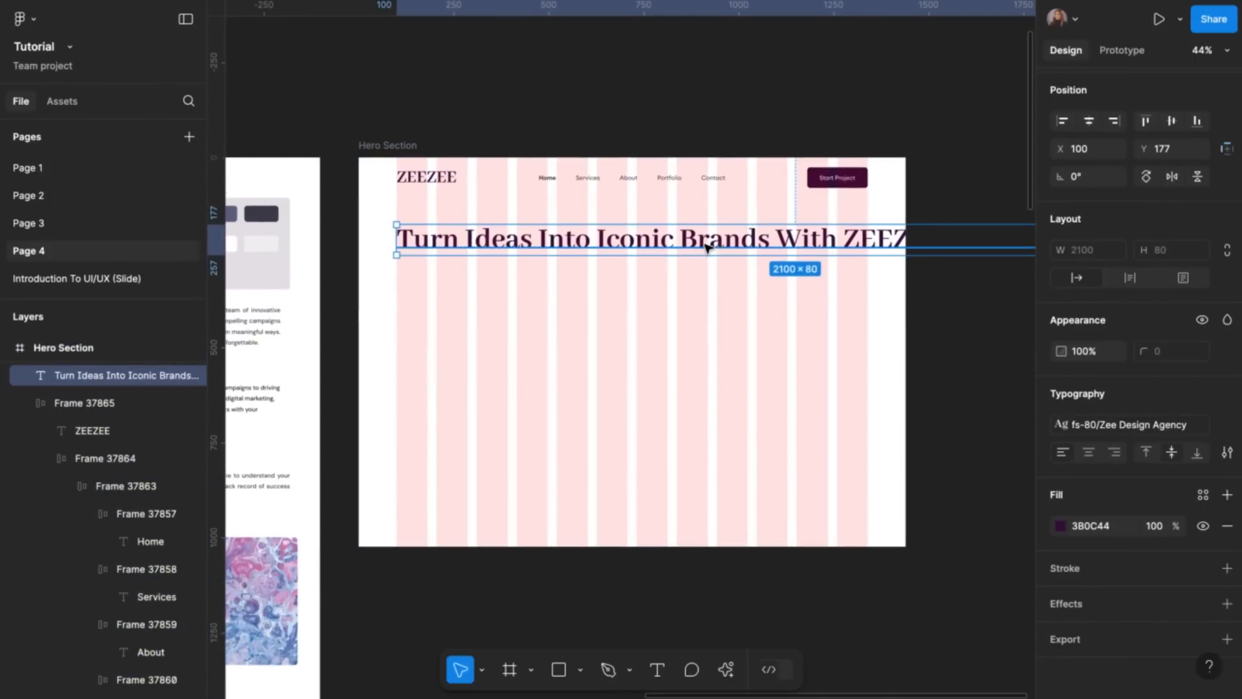
drag(708, 246, 707, 338)
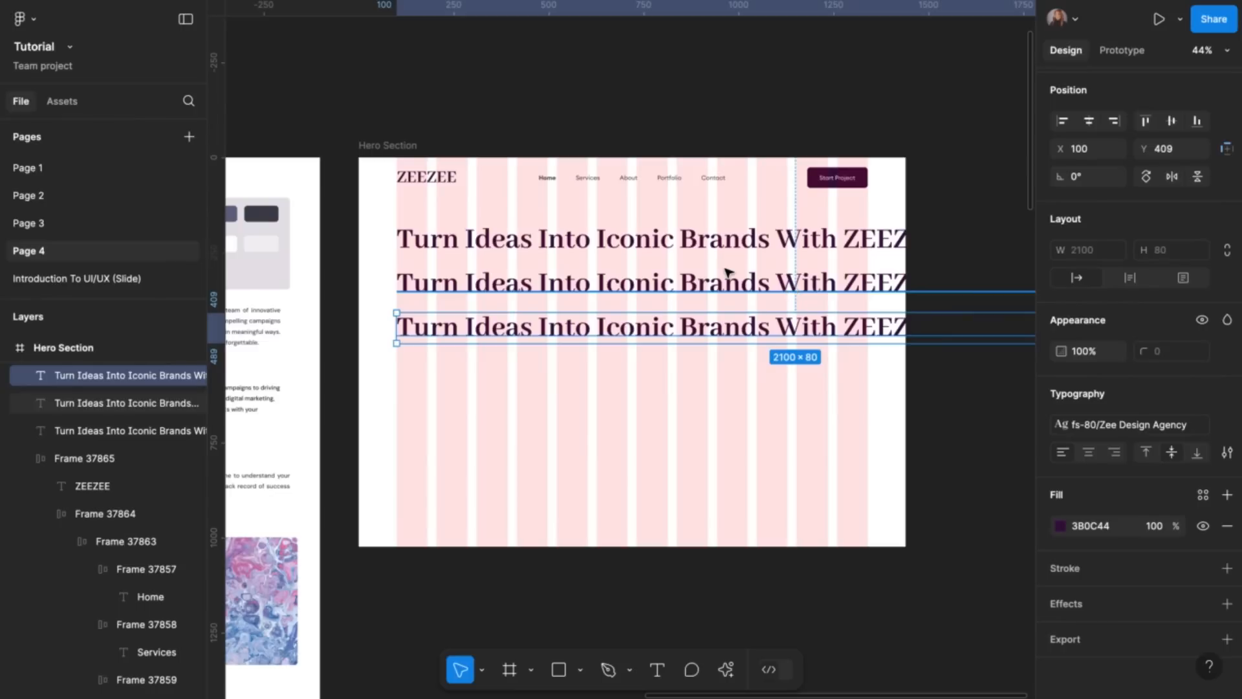
Shorten the first heading line to "Turn Ideas Into Iconic Brands With"
scroll(727, 277, down, 5)
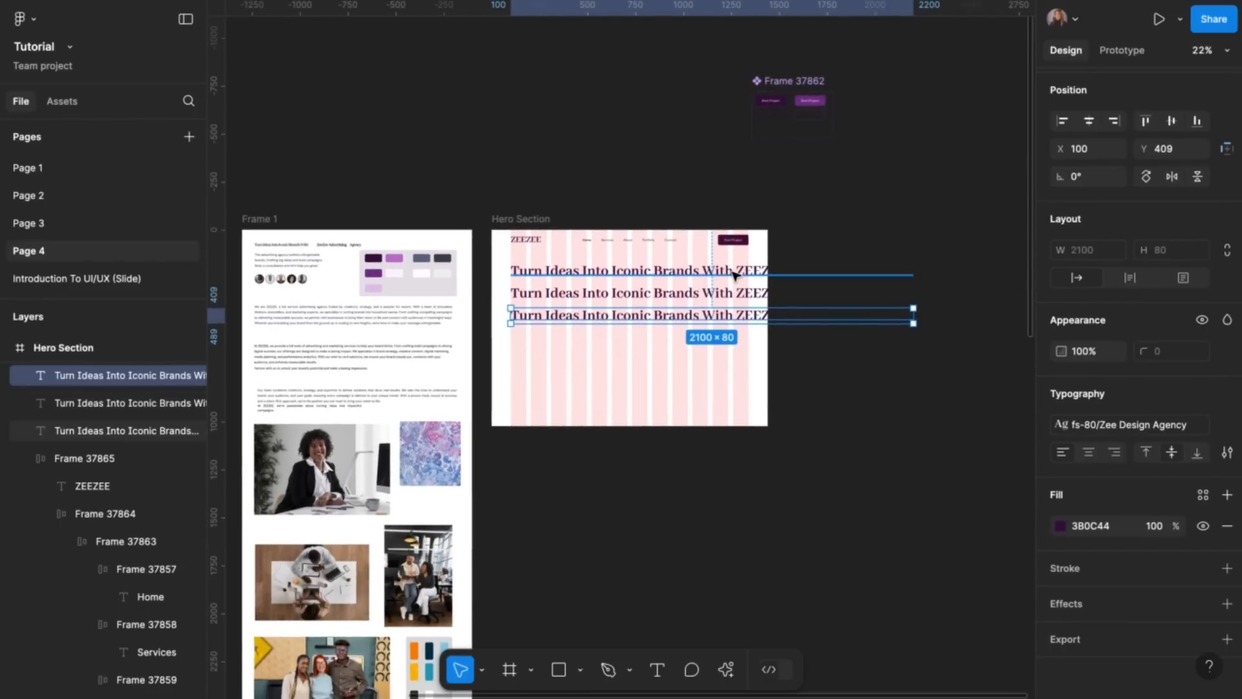
double_click(735, 275)
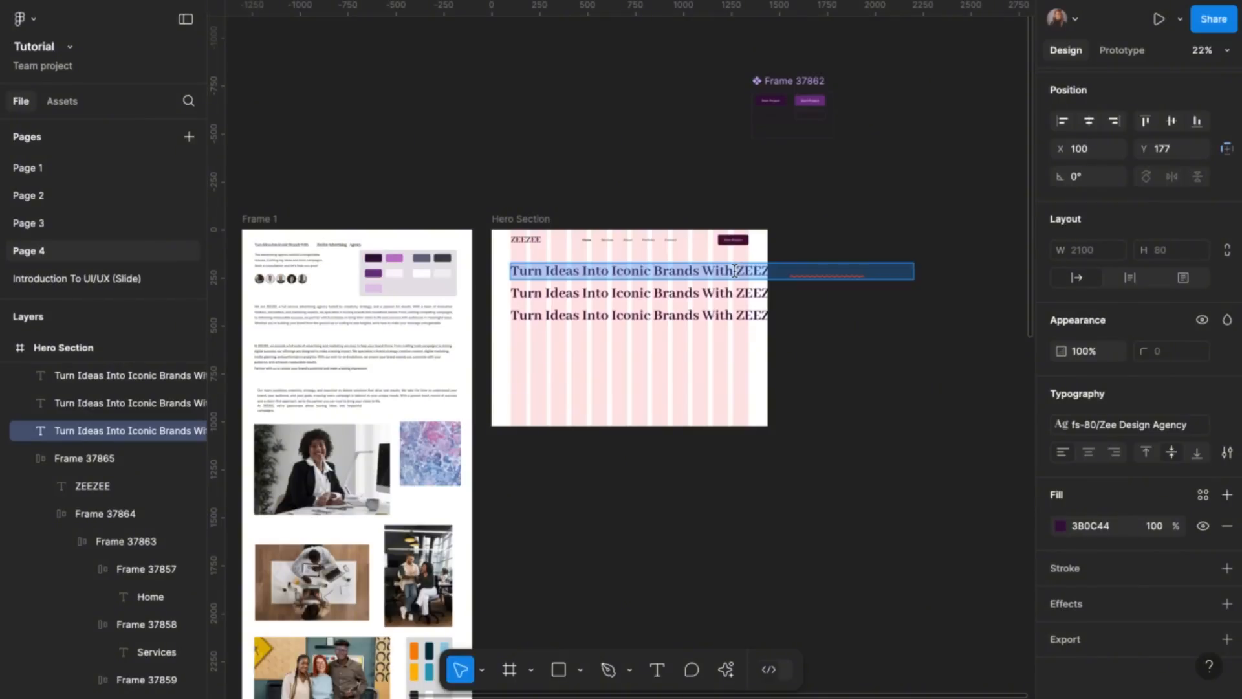
drag(735, 270, 940, 299)
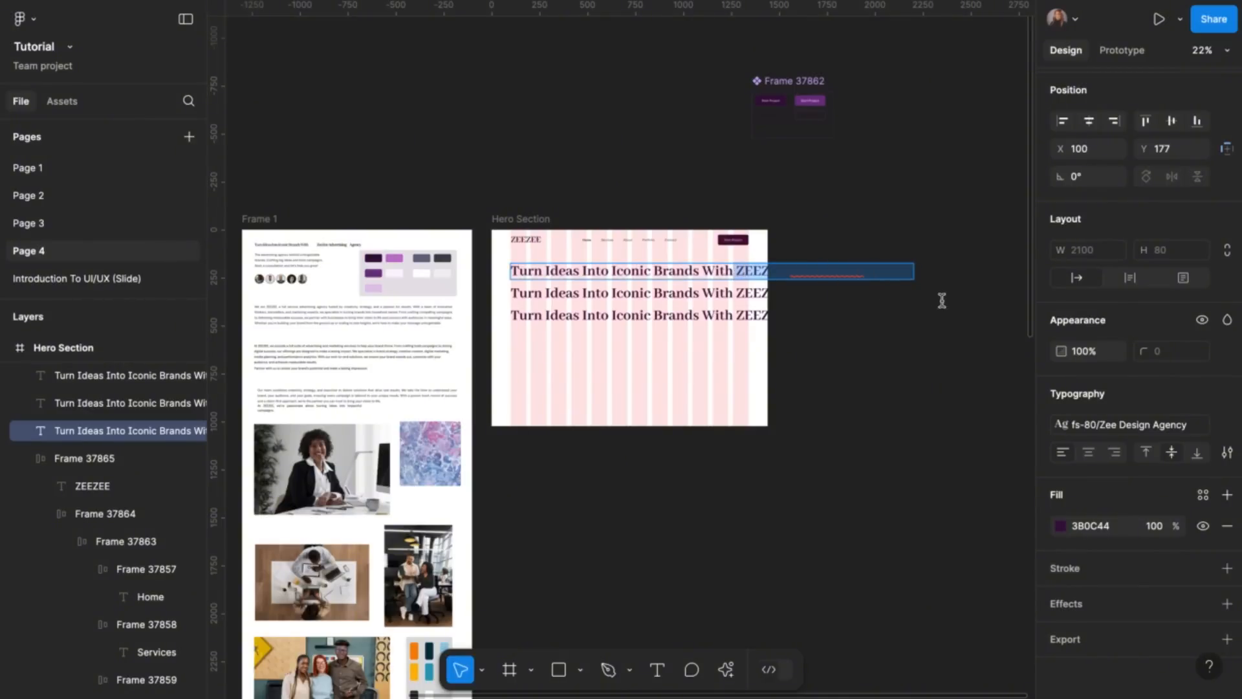
key(BackSpace)
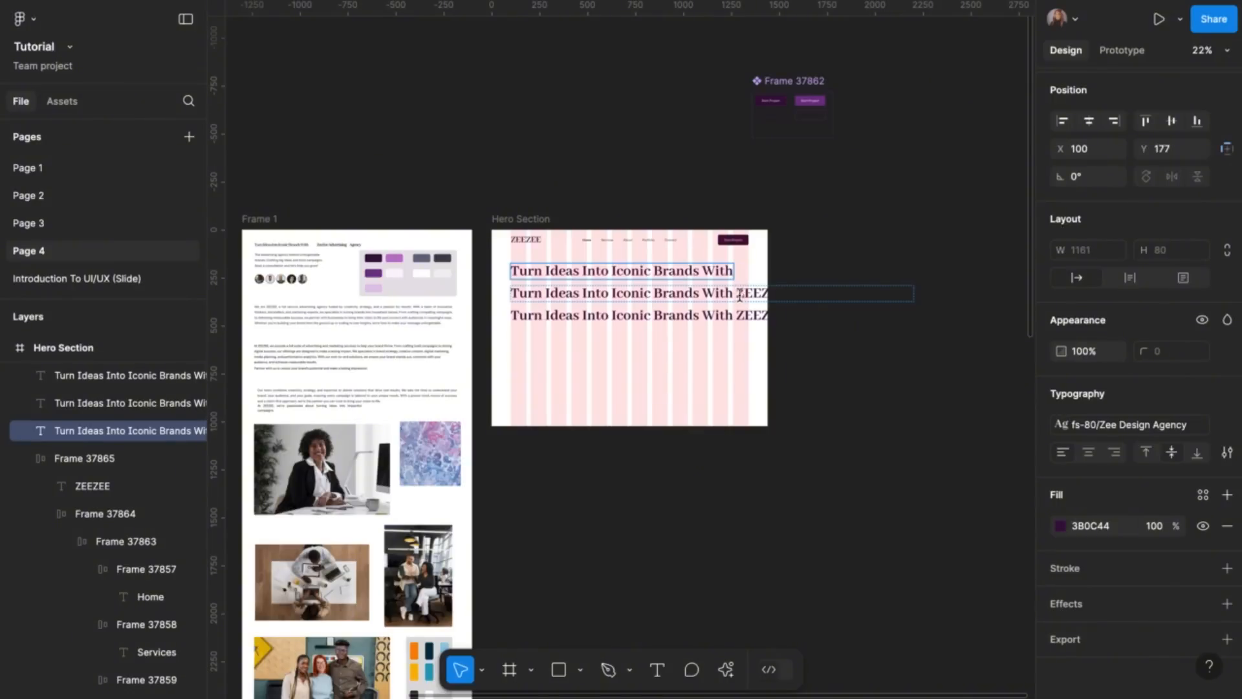
Reduce the second heading line to "ZEEZEE Advertising", correcting the spelling of "Advertizing"
drag(736, 295, 507, 294)
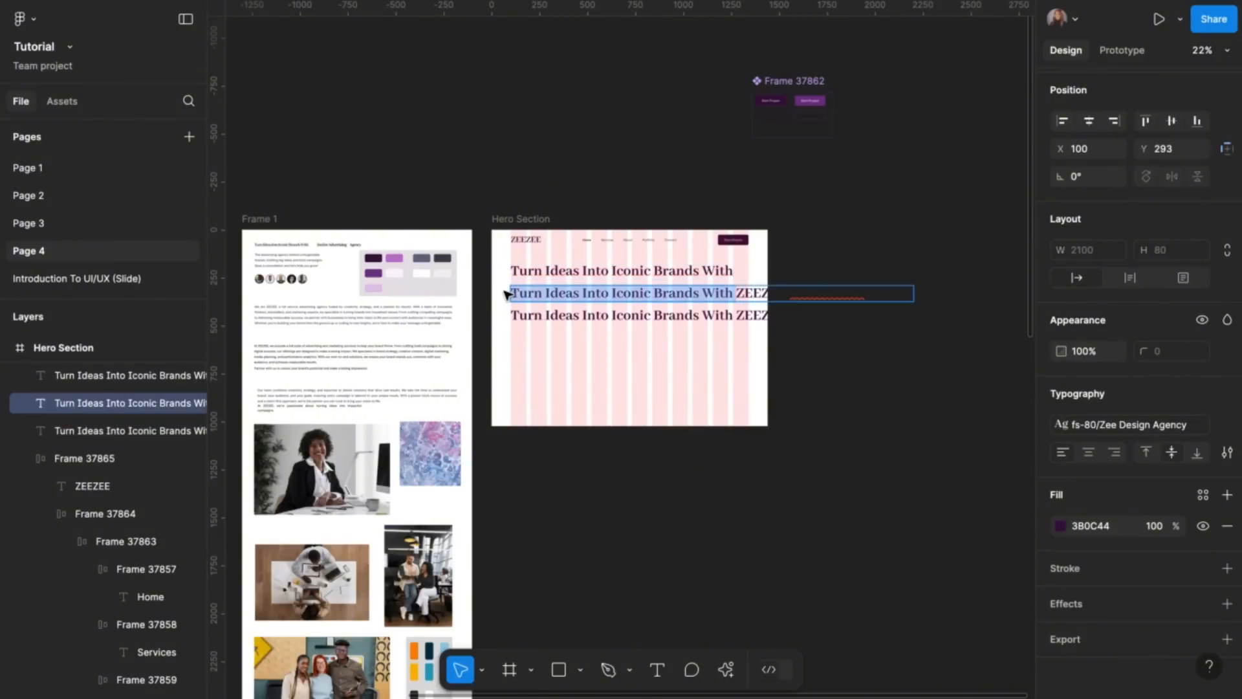
key(BackSpace)
scroll(702, 284, up, 5)
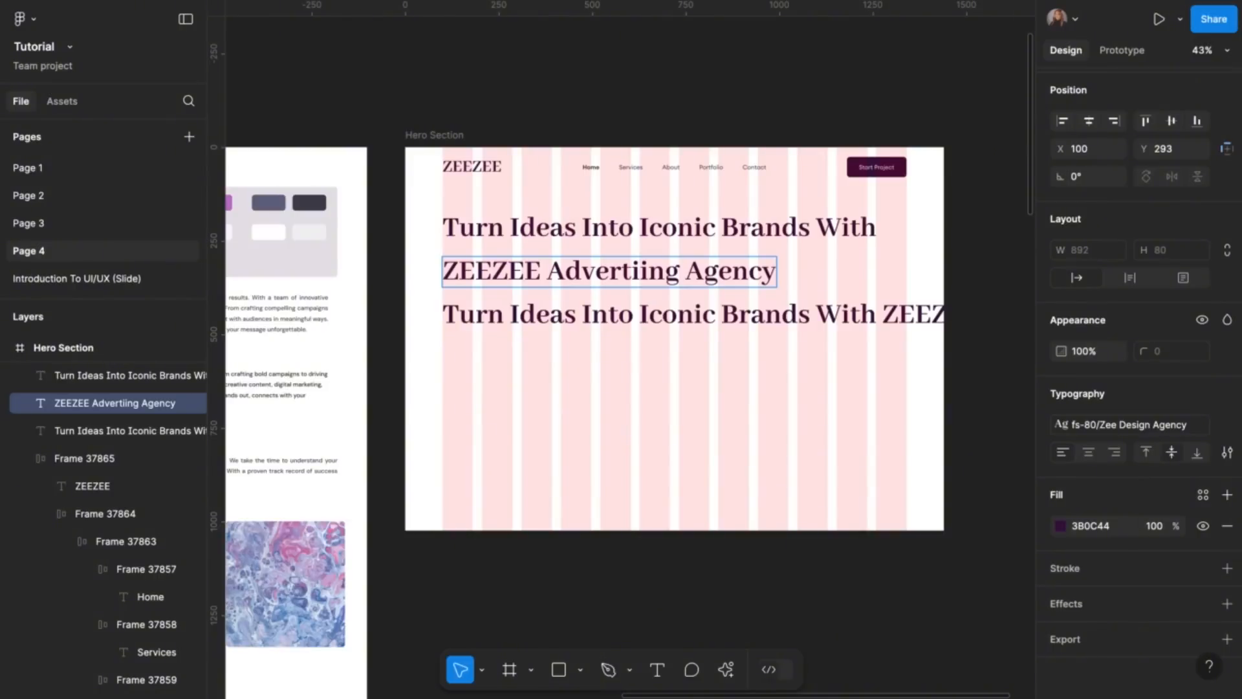
text(s)
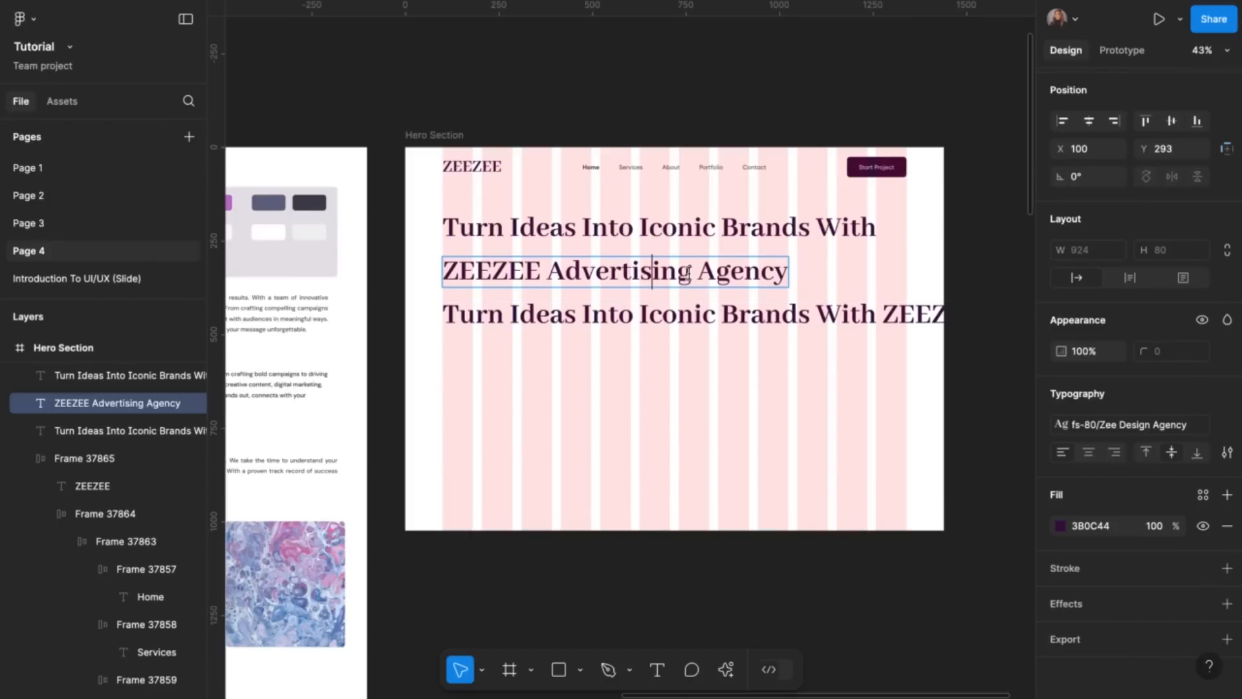
drag(692, 271, 840, 287)
key(BackSpace)
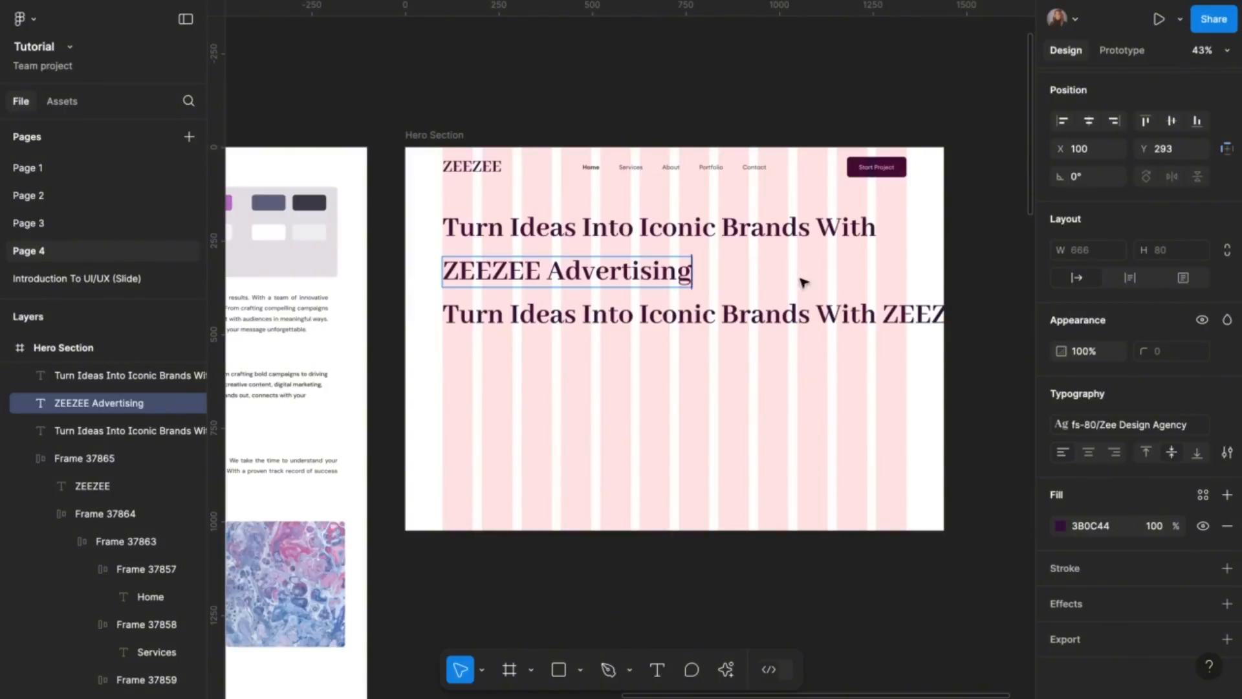
Reduce the third heading line to the single word "Agency"
drag(932, 317, 433, 348)
text(ZEE Advertizing Agency)
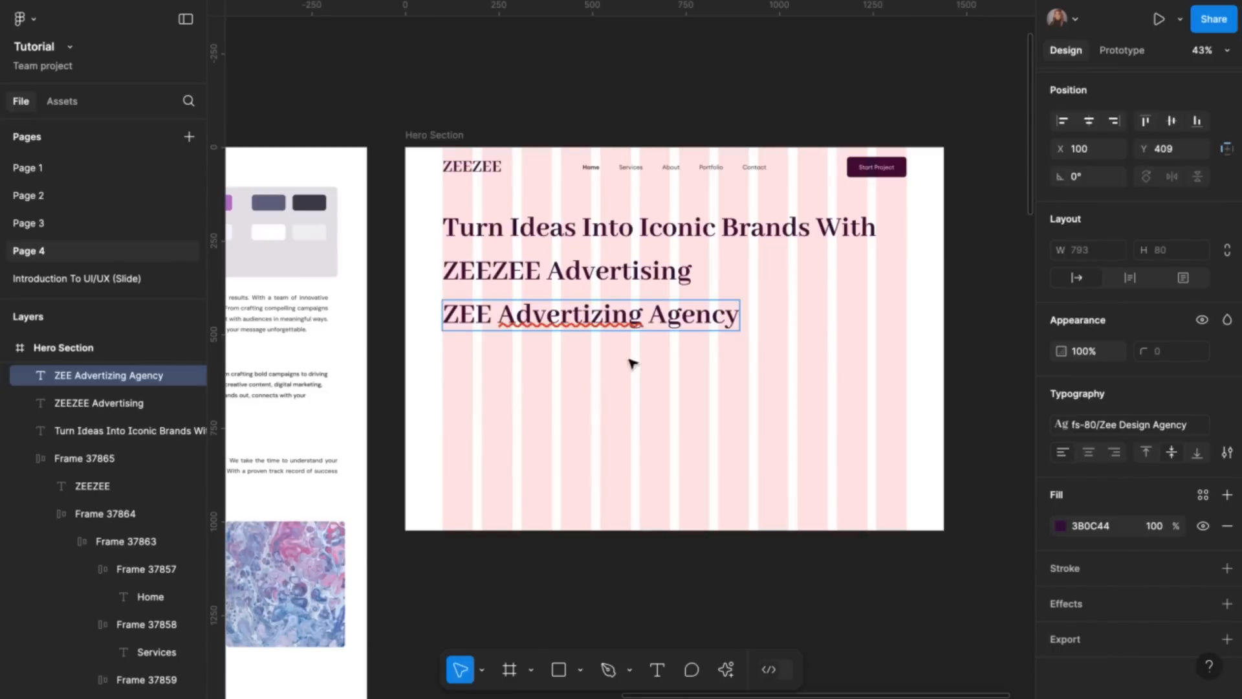
click(649, 317)
drag(650, 317, 341, 318)
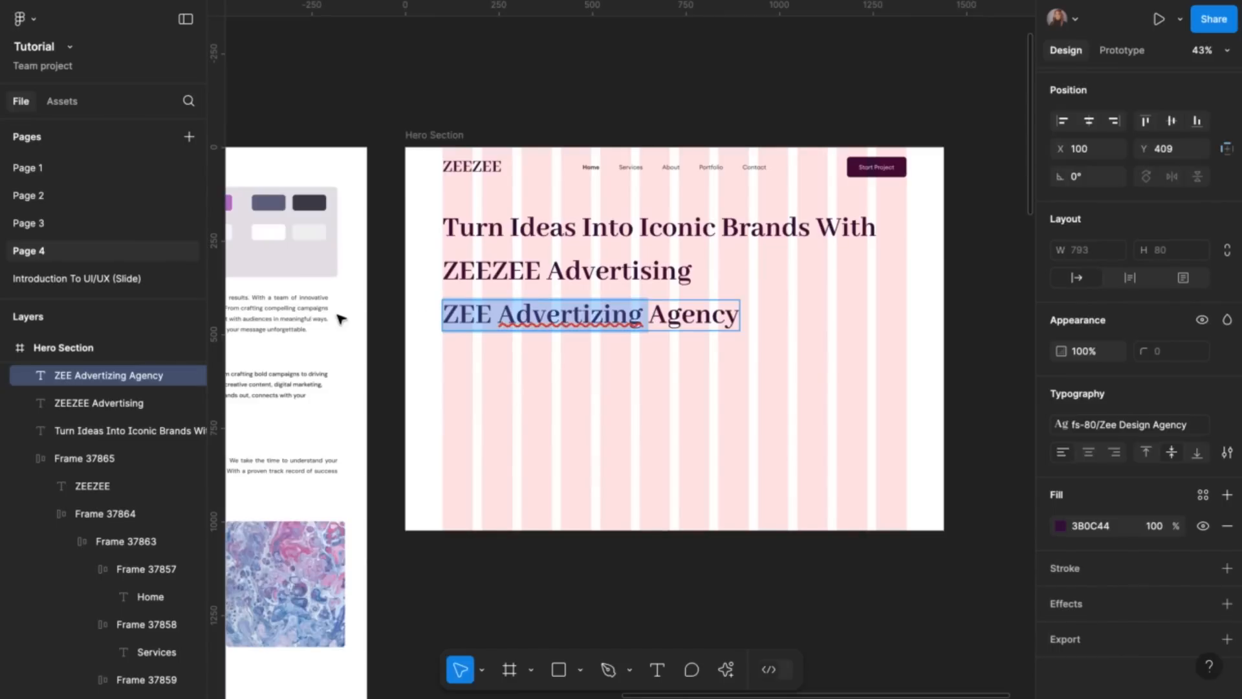
key(BackSpace)
key(Escape)
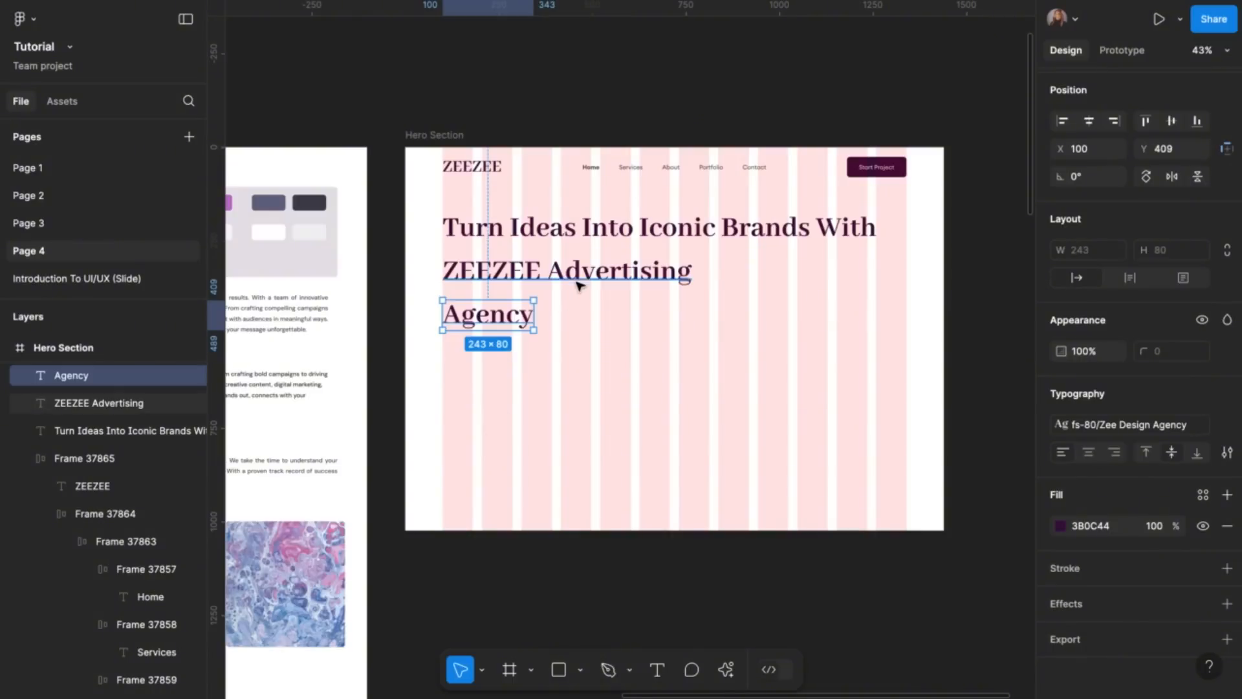
Combine the three heading lines into a vertical auto layout with a 16 px gap and clipped content
click(596, 236)
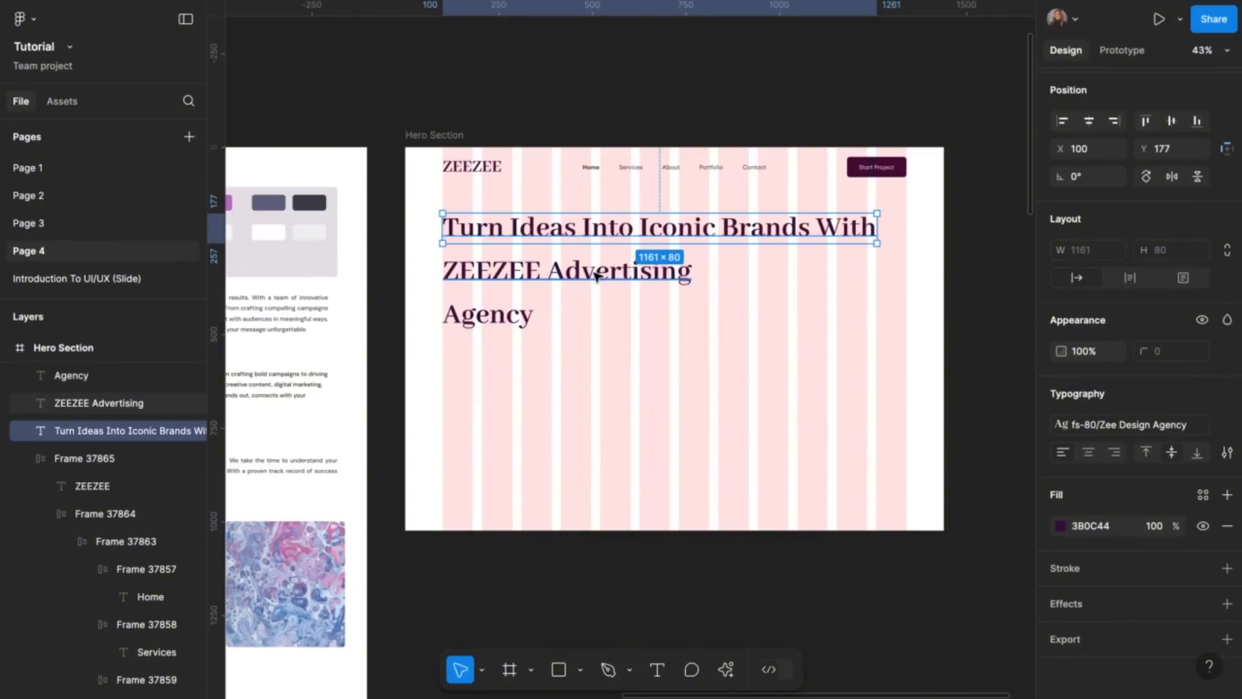
shift+click(597, 277)
shift+click(521, 321)
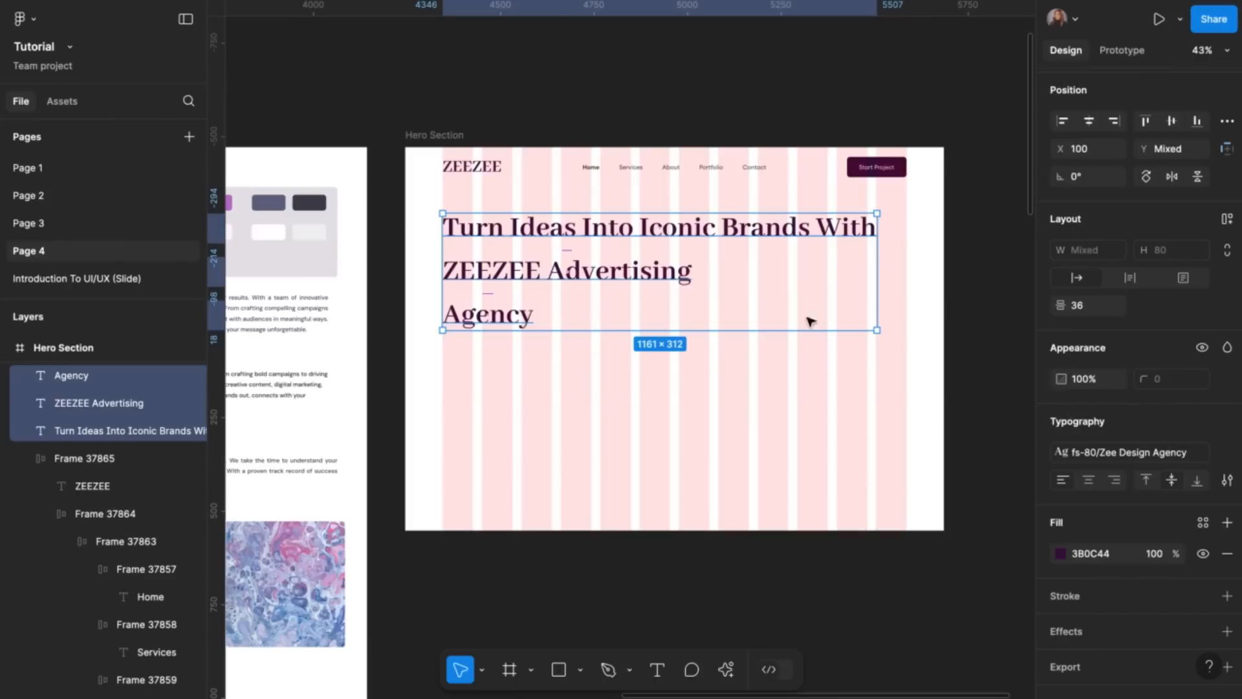
click(1228, 220)
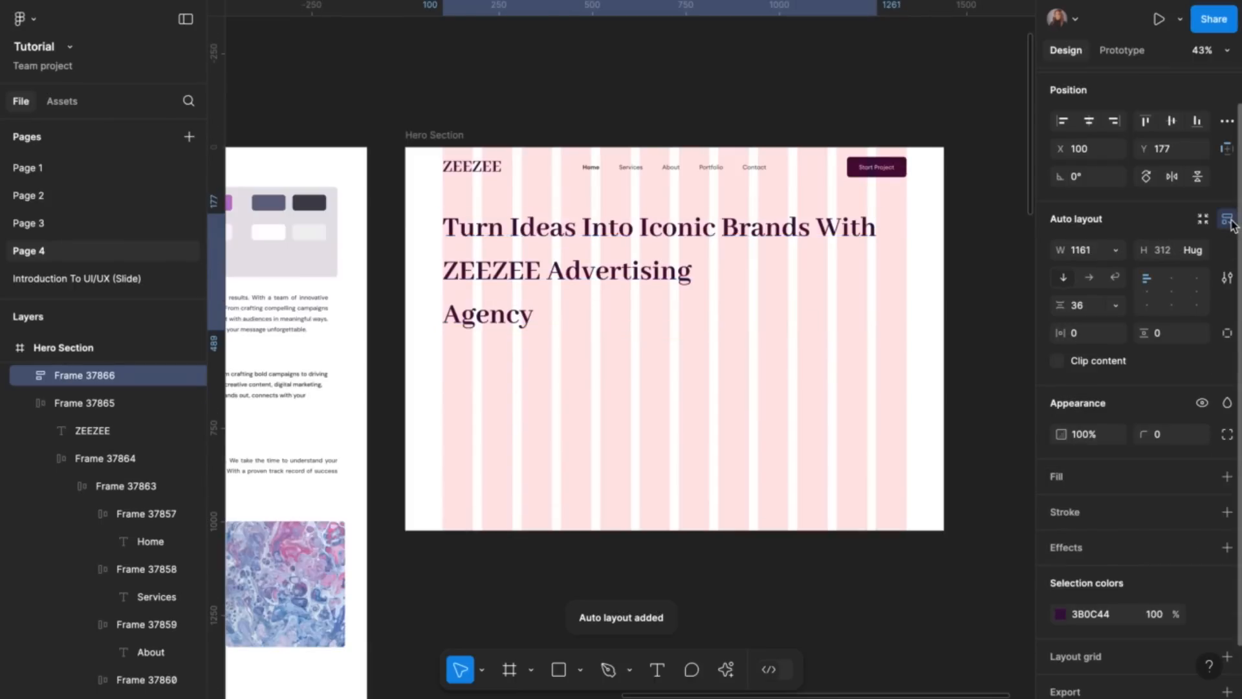
click(1078, 306)
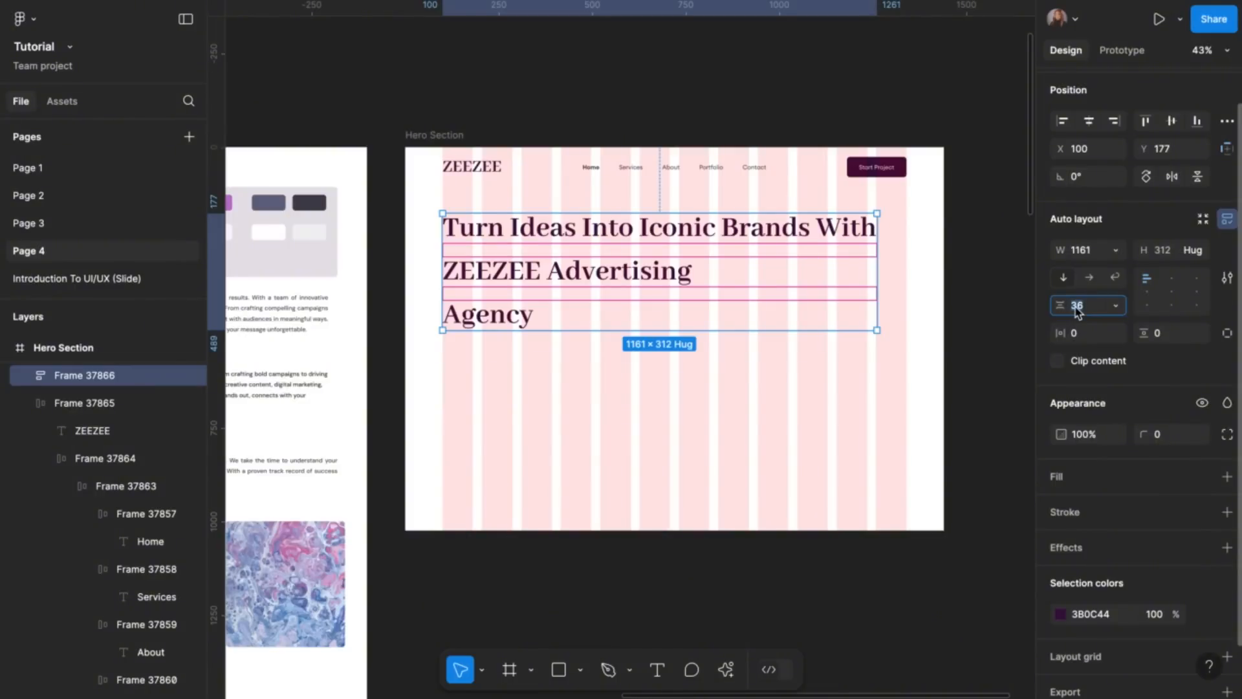
text(1)
click(1159, 371)
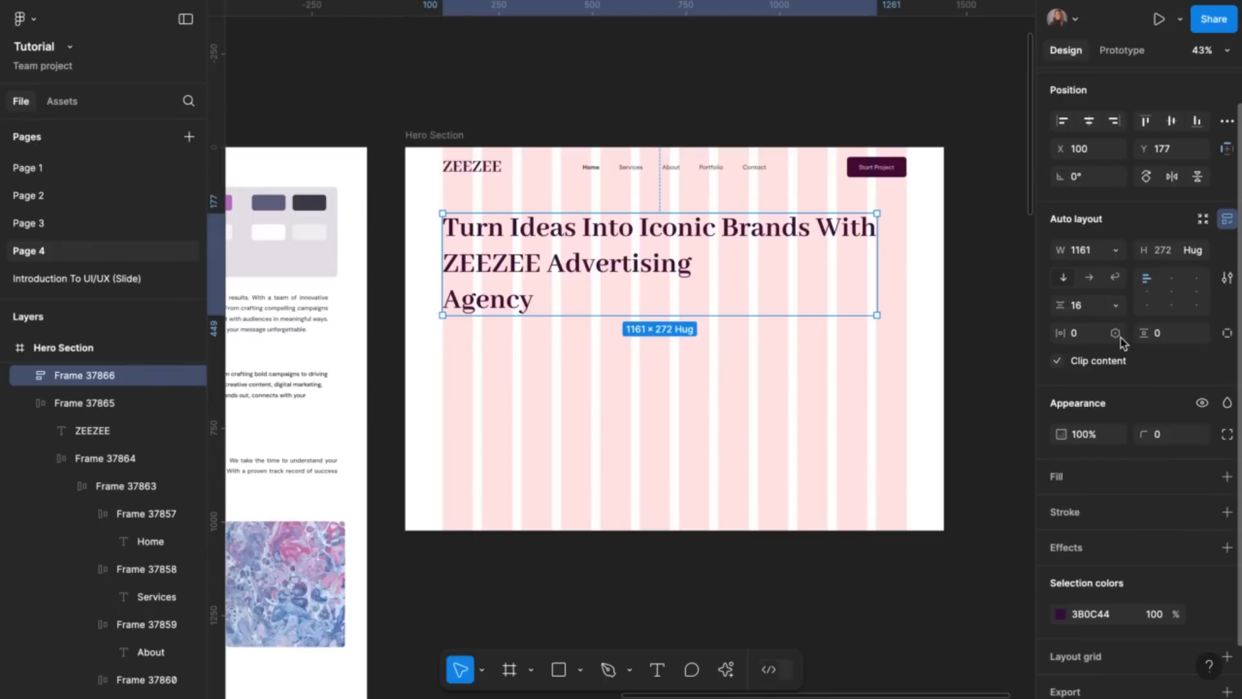
Recolor the "ZEEZEE Advertising" line with the light purple C273D0 sampled from the palette in Frame 1
click(675, 268)
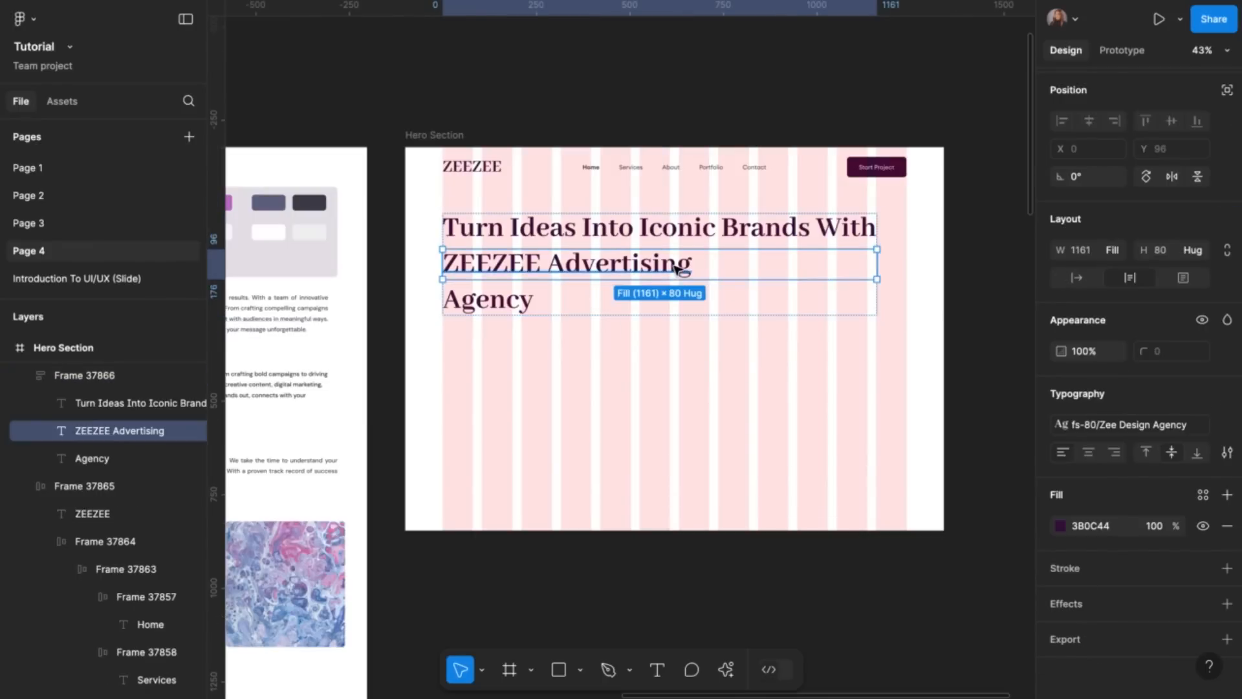
click(1061, 525)
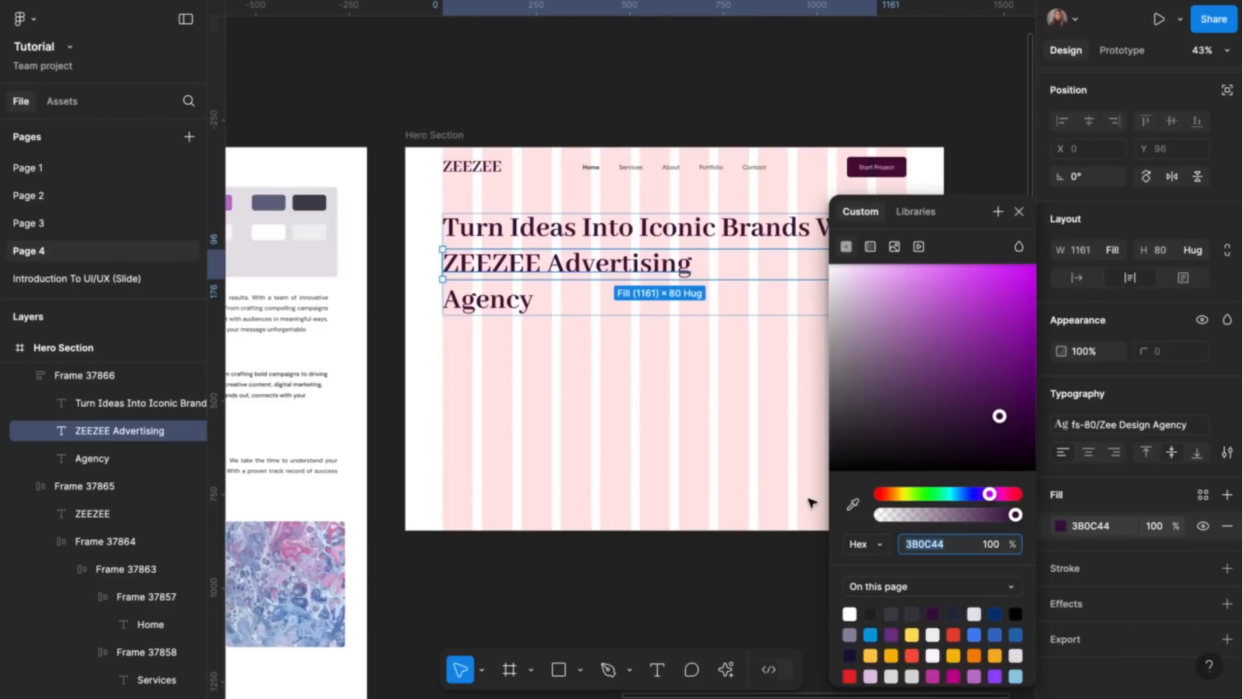
click(852, 504)
scroll(700, 429, left, 3)
scroll(700, 429, up, 1)
scroll(699, 429, left, 2)
scroll(699, 429, up, 1)
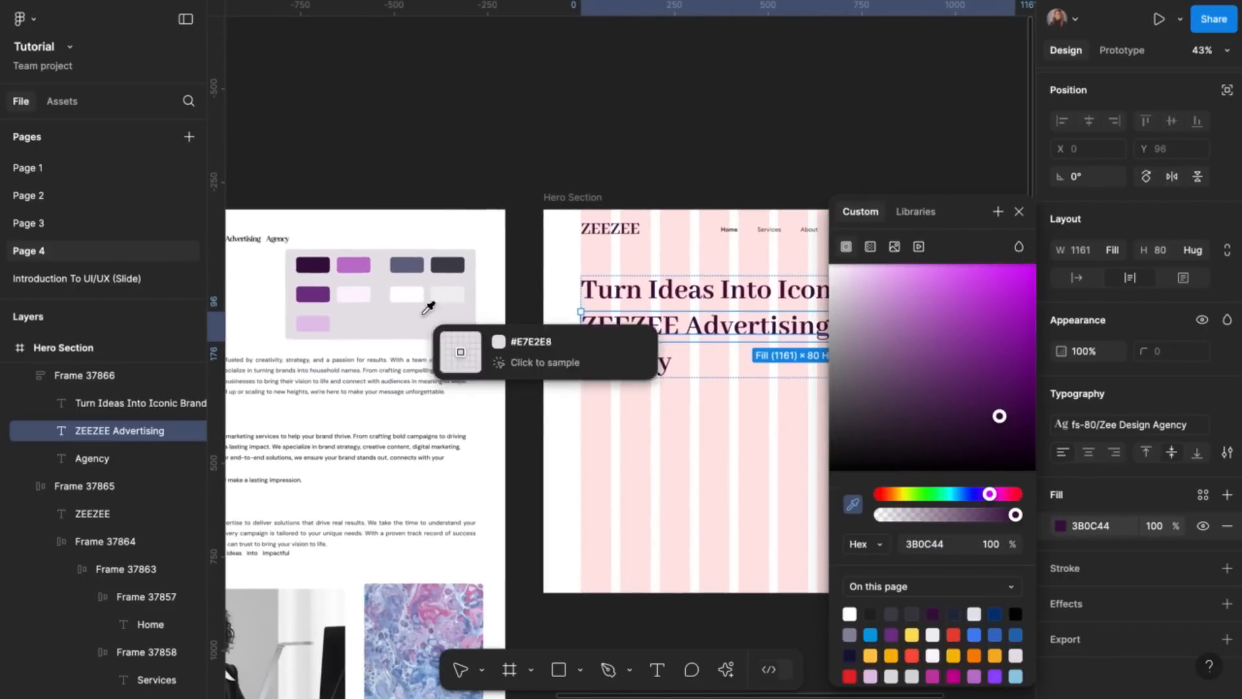
click(364, 255)
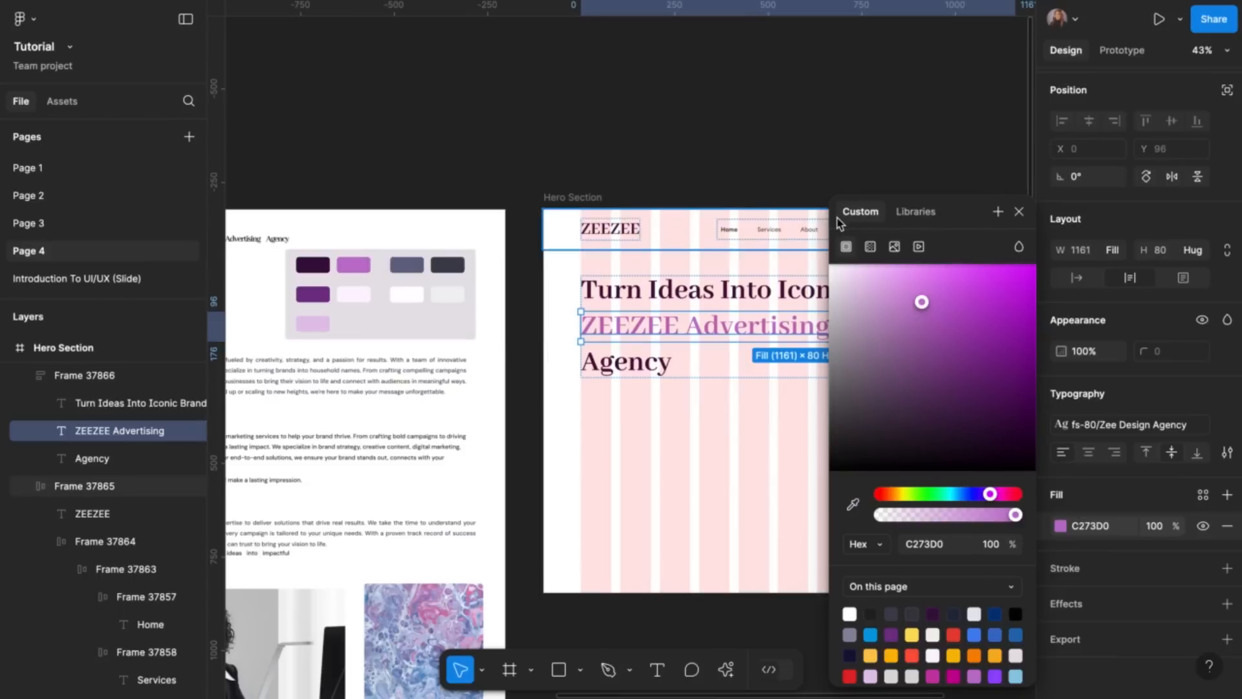
Fill the "Agency" line with the same light purple C273D0 sampled from the Frame 1 palette
click(660, 361)
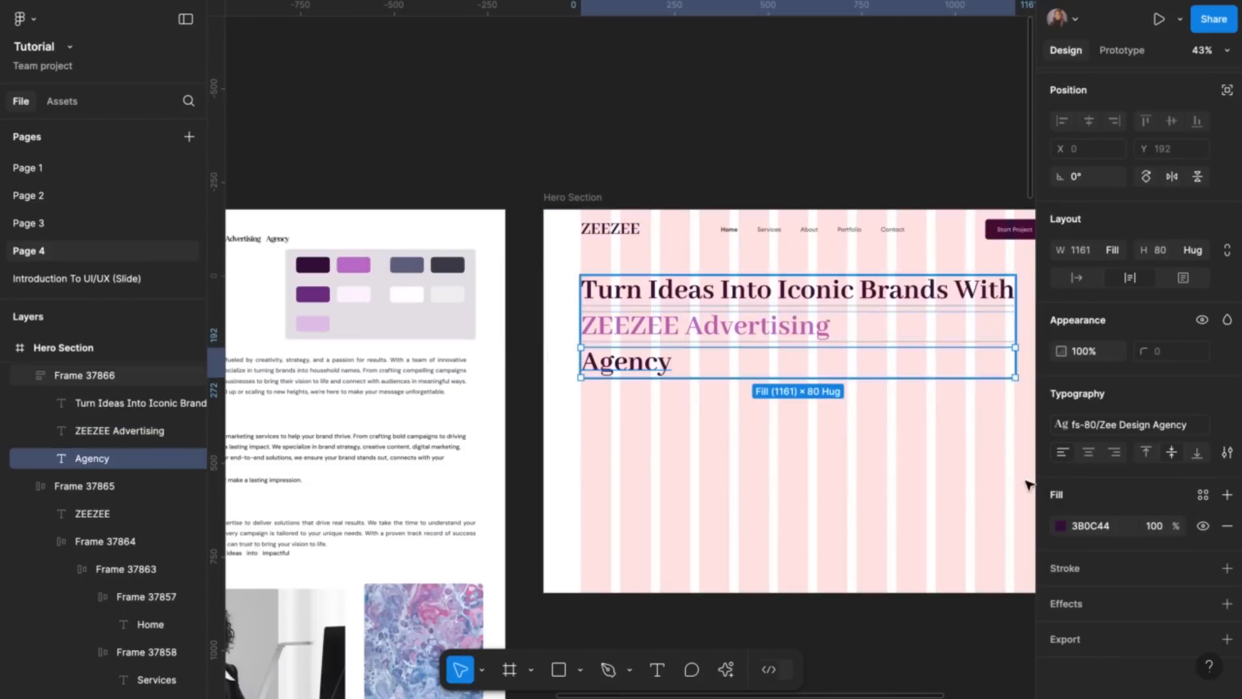
click(1061, 527)
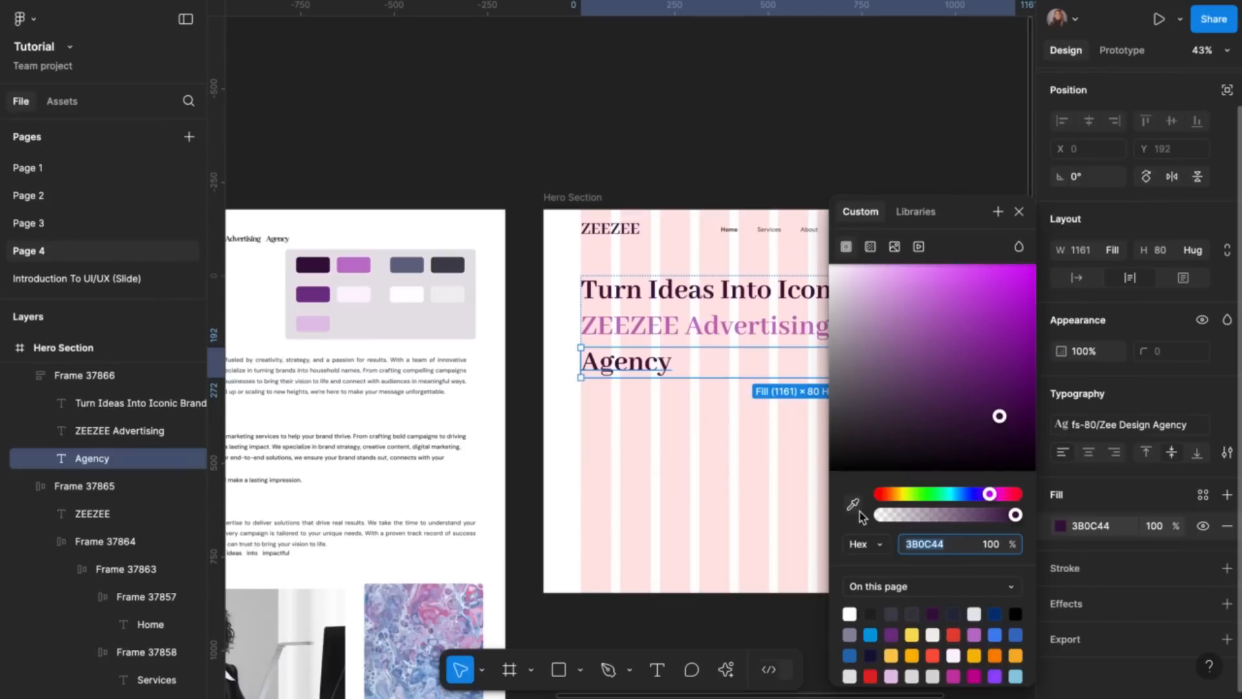
click(853, 505)
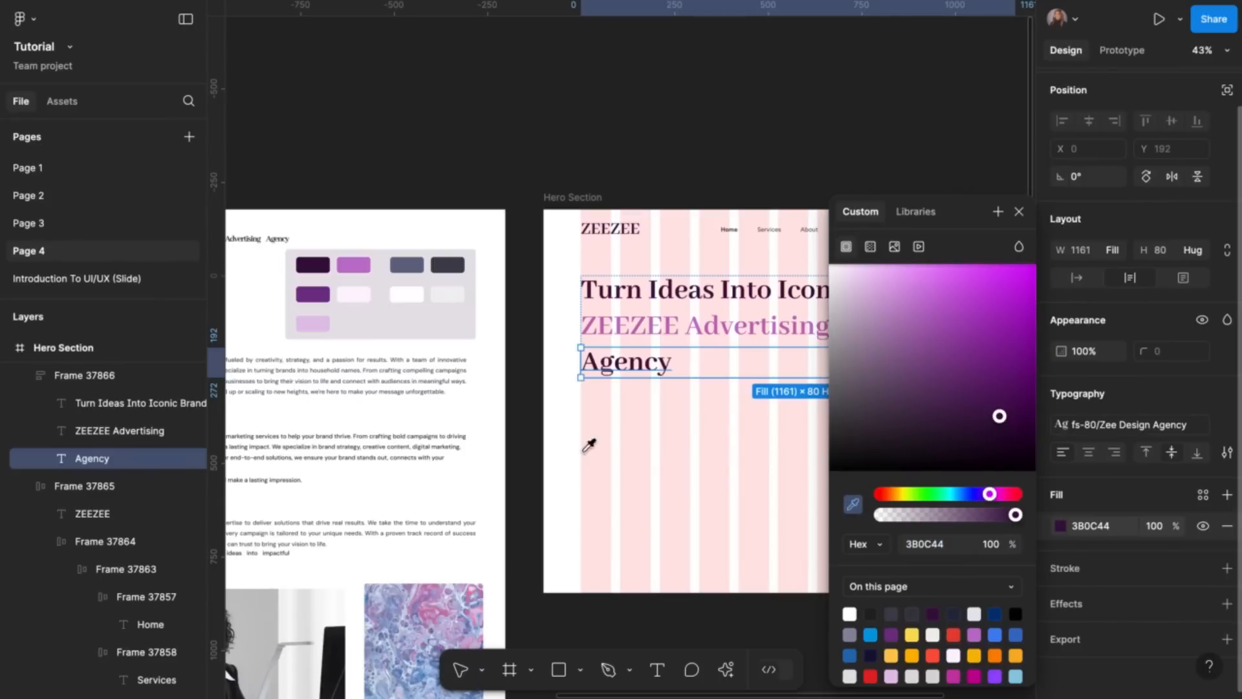
click(354, 265)
click(1021, 213)
Preview the Hero Section with its purple heading lines in the prototype view, returning to the design file
scroll(841, 369, down, 2)
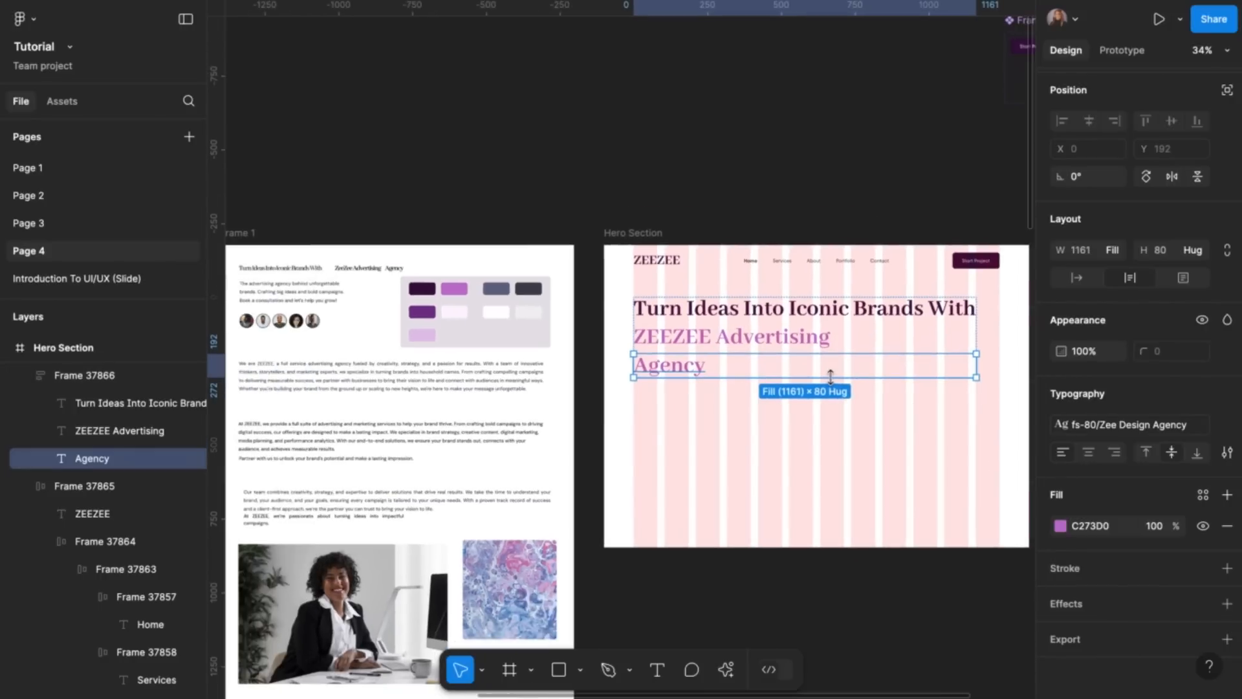
scroll(832, 369, down, 1)
click(614, 183)
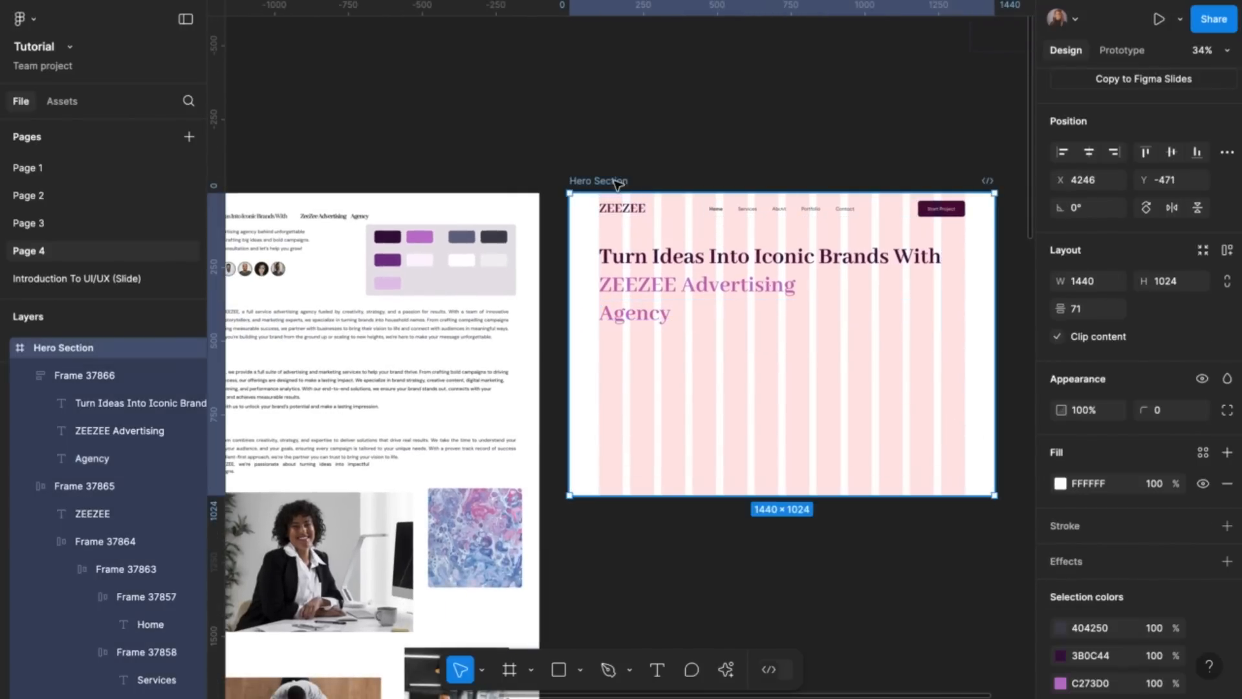
key(ctrl+Tab)
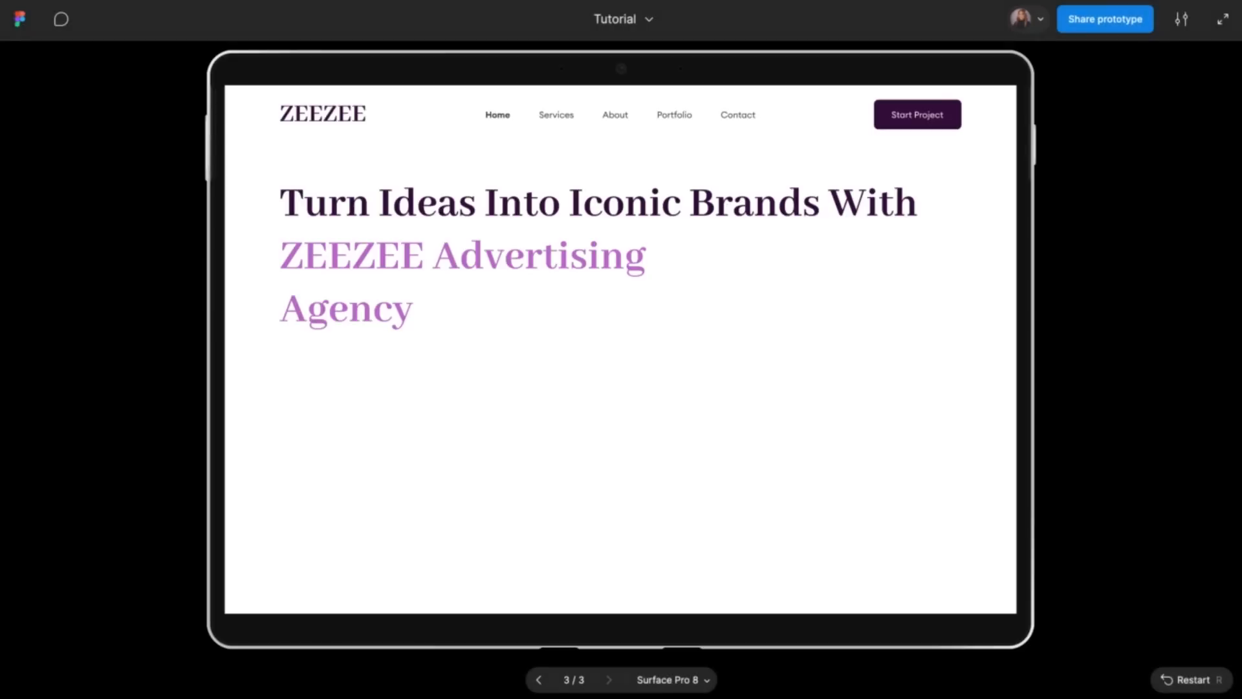
key(ctrl+Tab)
Try the orange FB8500 from the lower palette on the "ZEEZEE Advertising" and "Agency" lines and preview it in the prototype
scroll(508, 286, down, 2)
scroll(507, 285, down, 5)
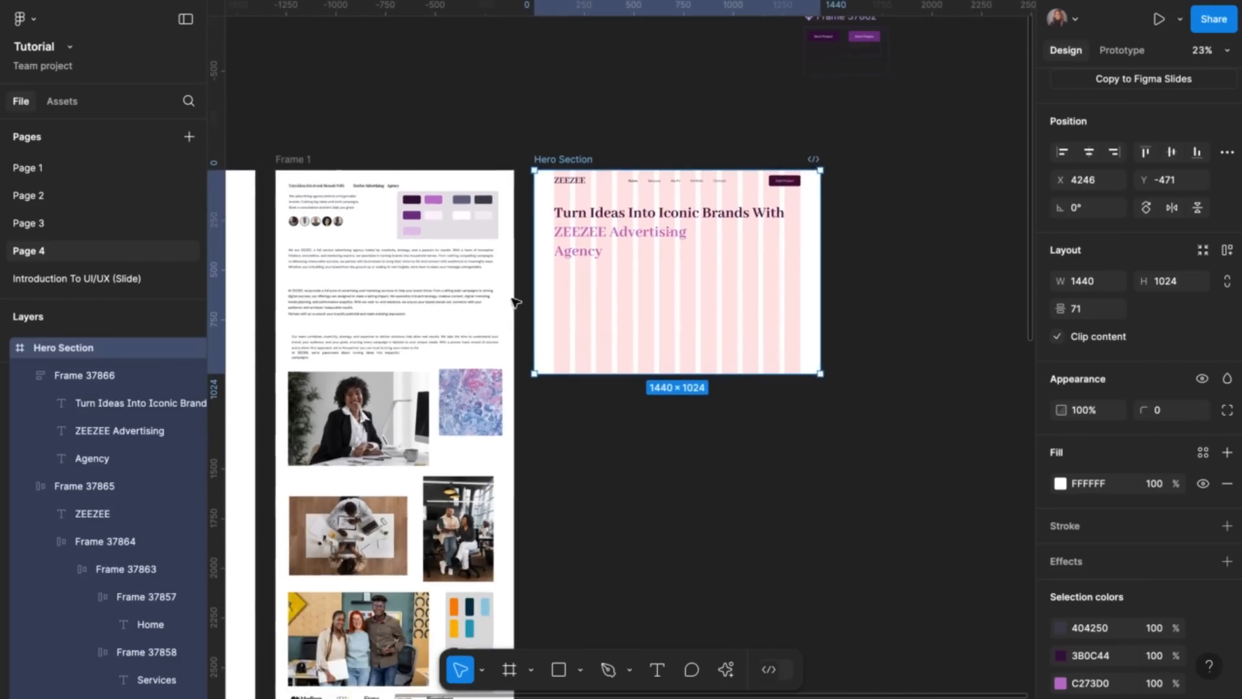
scroll(527, 344, down, 1)
double_click(623, 181)
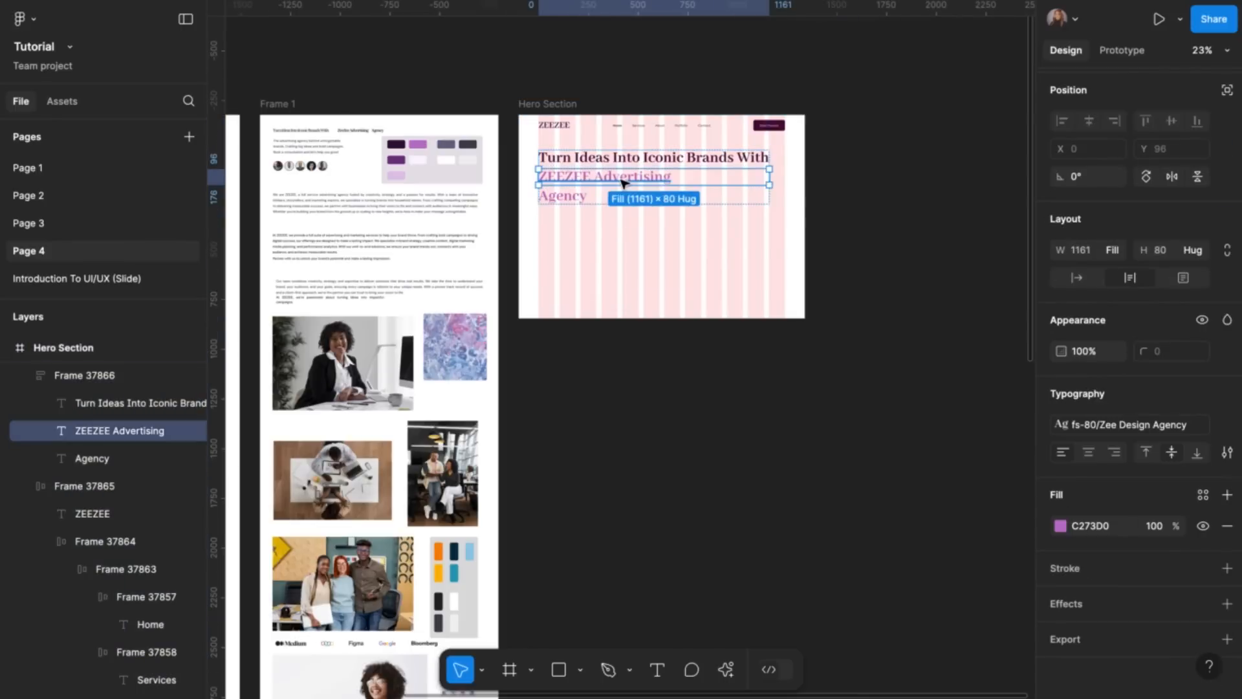
shift+click(586, 204)
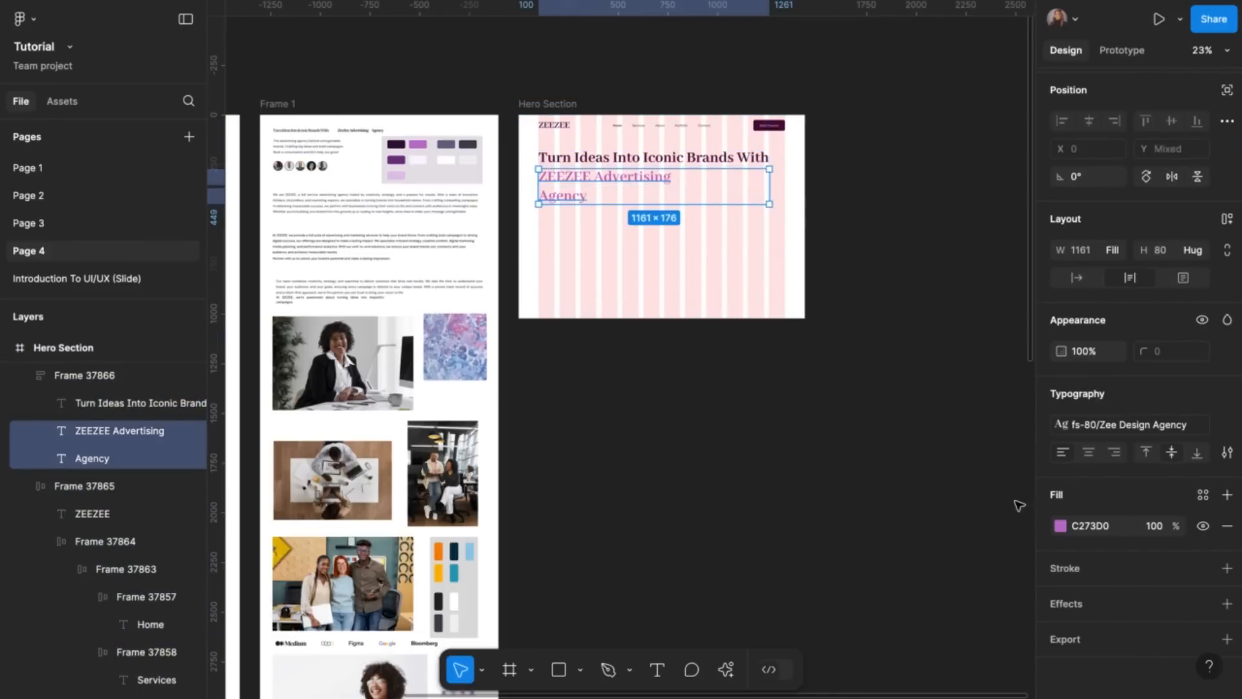
click(1059, 526)
click(853, 504)
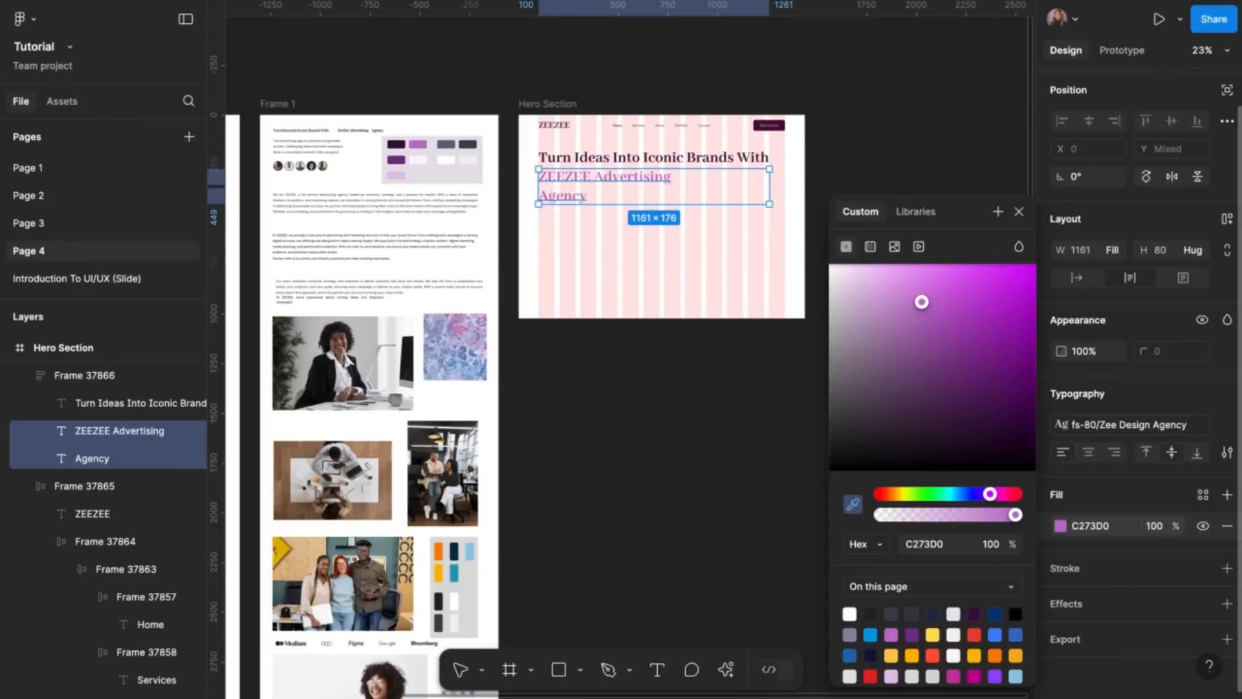
click(445, 549)
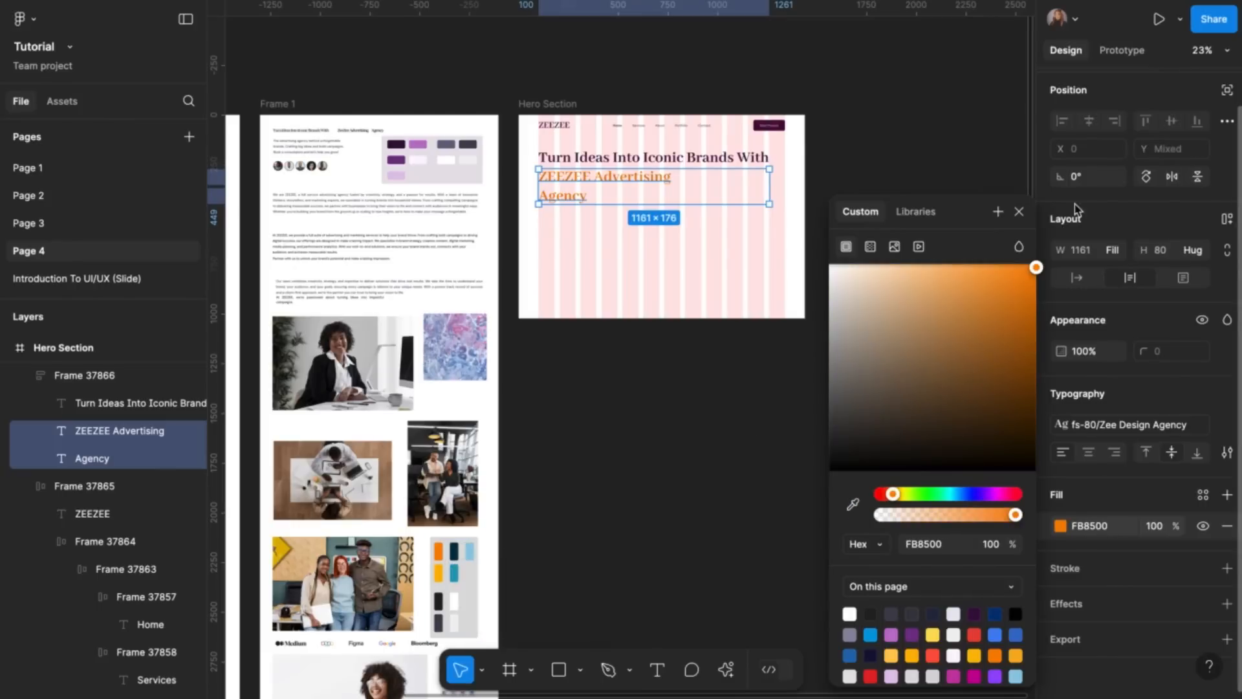
click(1019, 212)
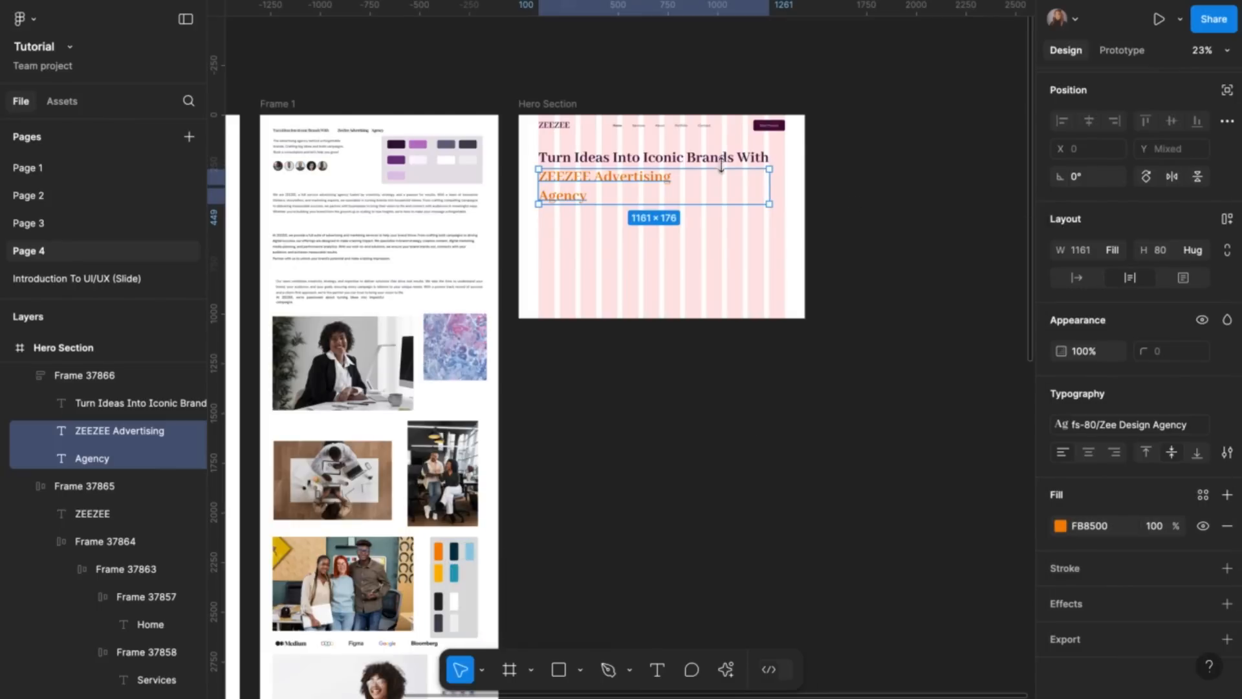
click(539, 101)
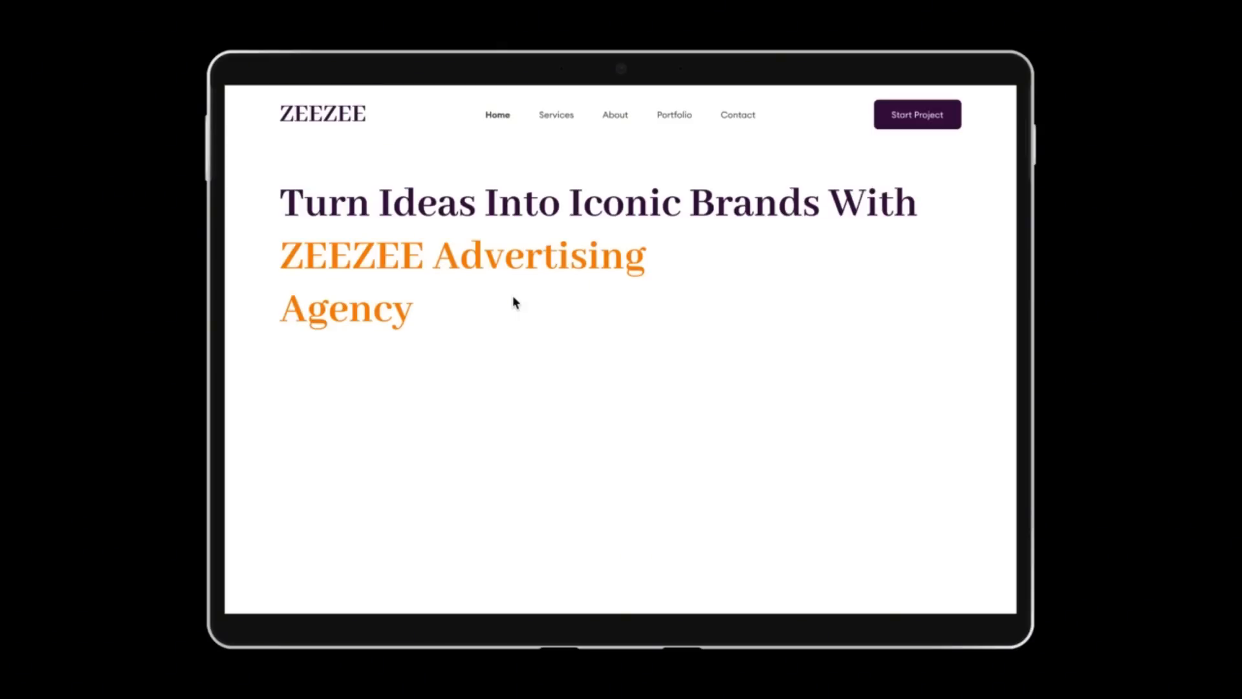
click(272, 1)
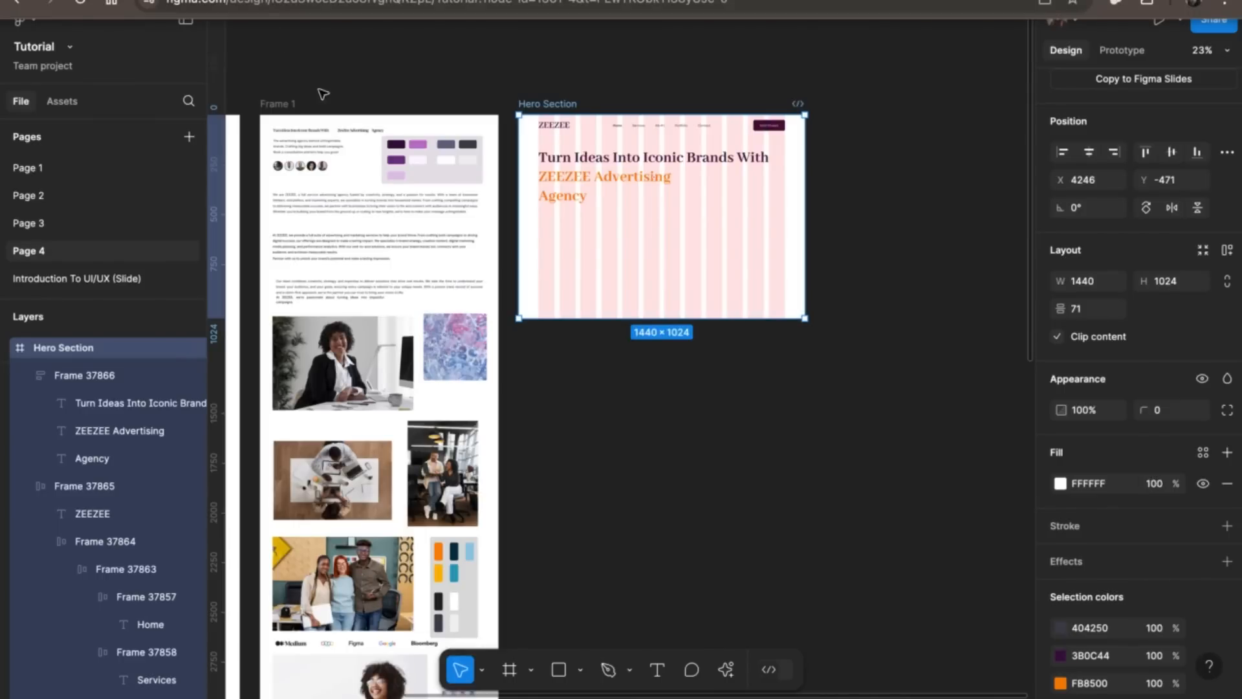
Set both the "ZEEZEE Advertising" and "Agency" lines back to the palette's light purple C273D0
double_click(633, 178)
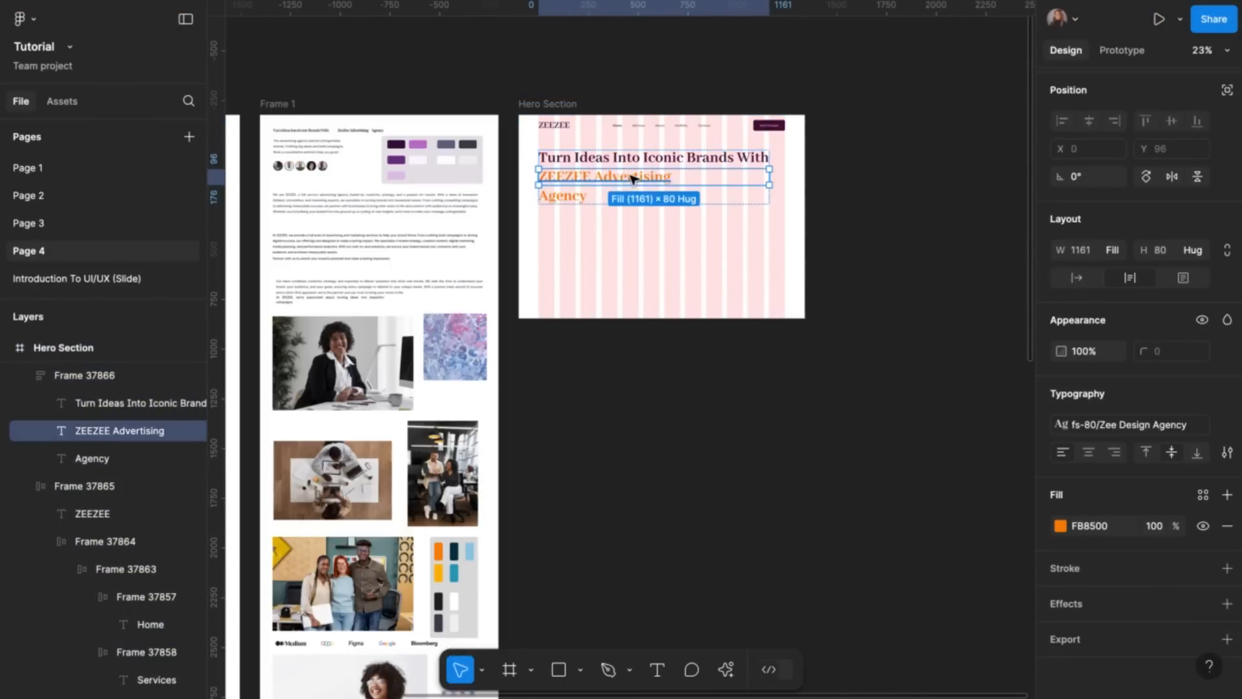
shift+click(578, 197)
click(1061, 529)
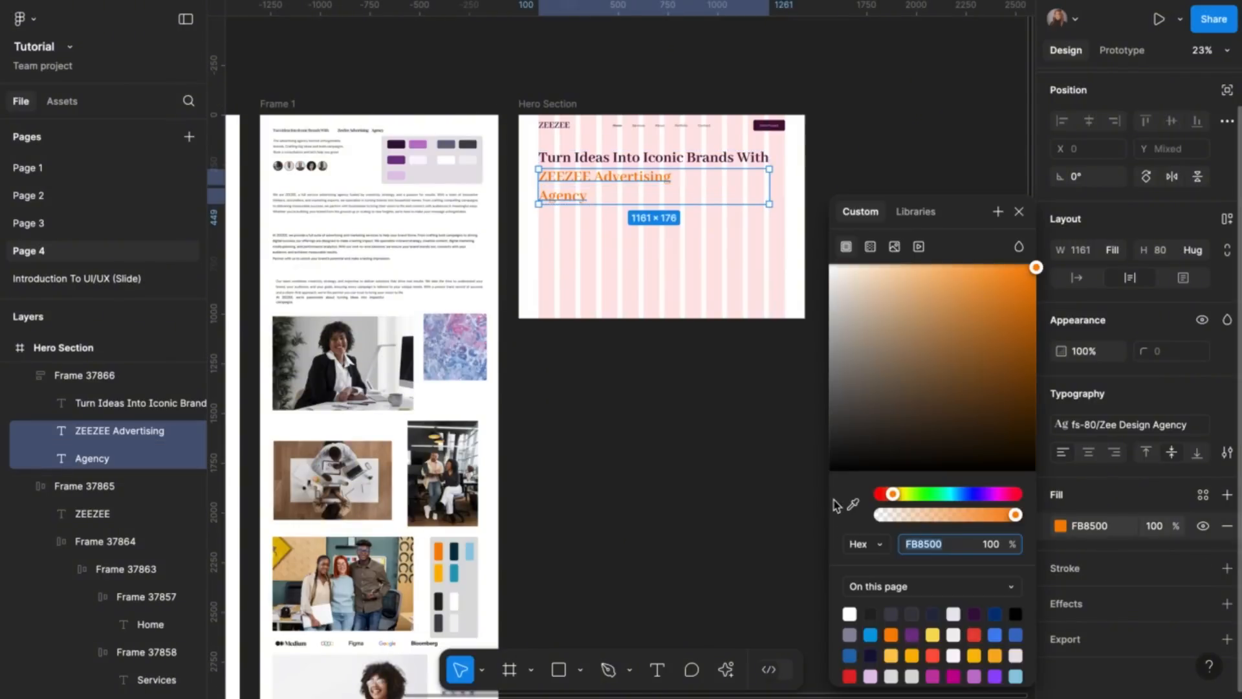
click(853, 504)
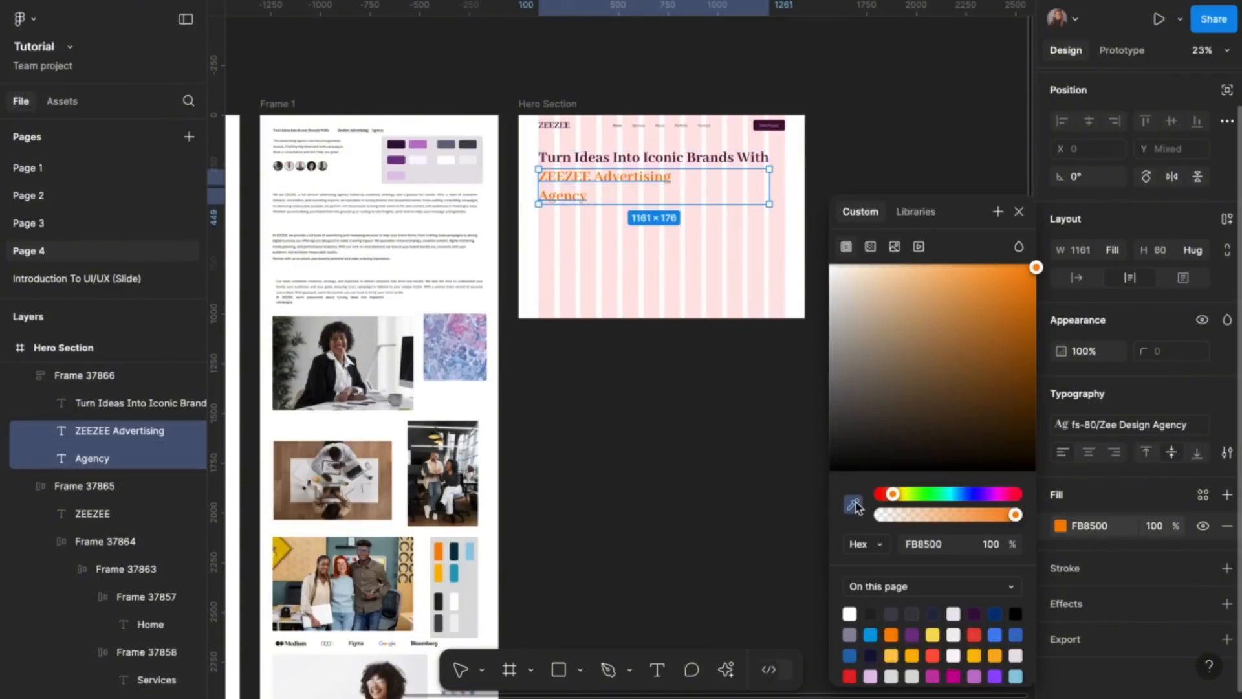
click(418, 144)
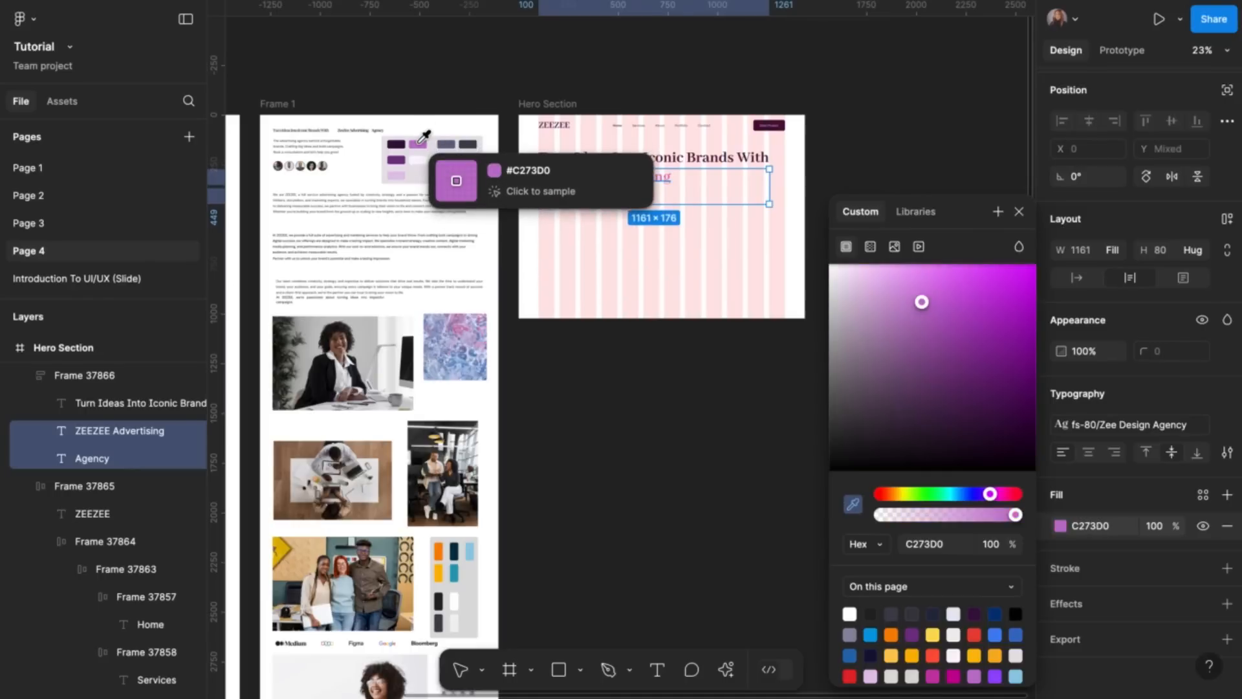
click(1019, 212)
click(658, 383)
Draw a new frame about 533 × 597 on the empty canvas below the Hero Section
scroll(658, 383, left, 2)
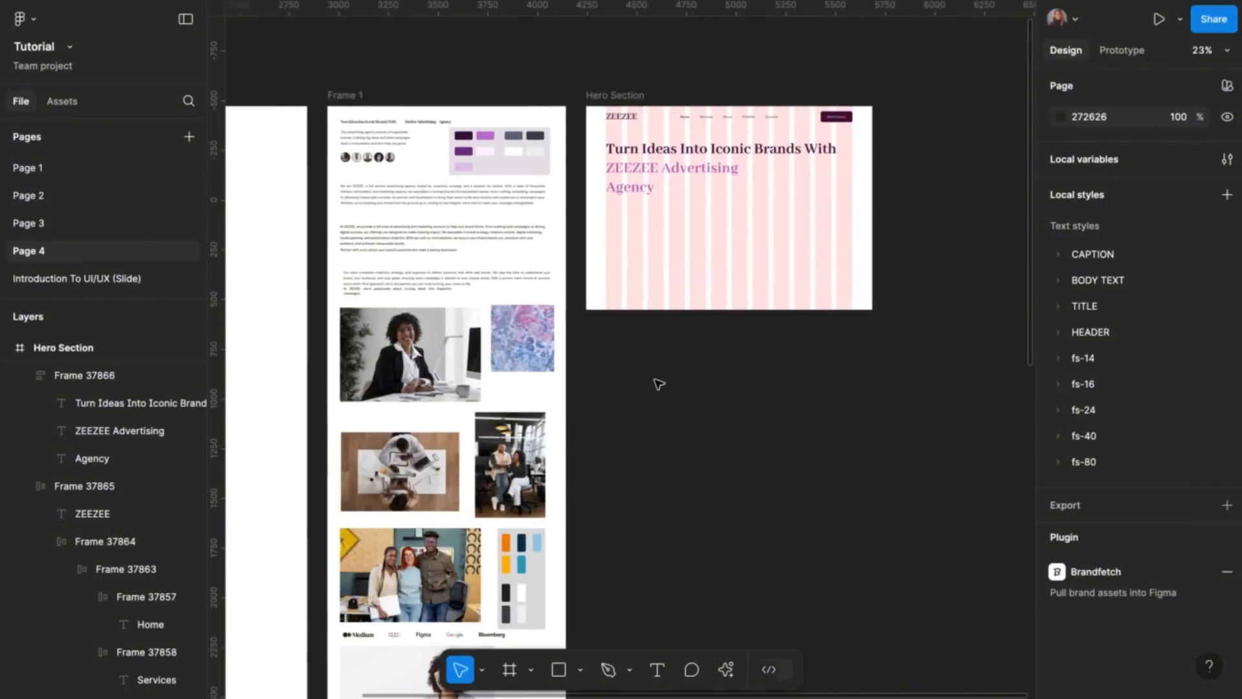
scroll(667, 295, up, 3)
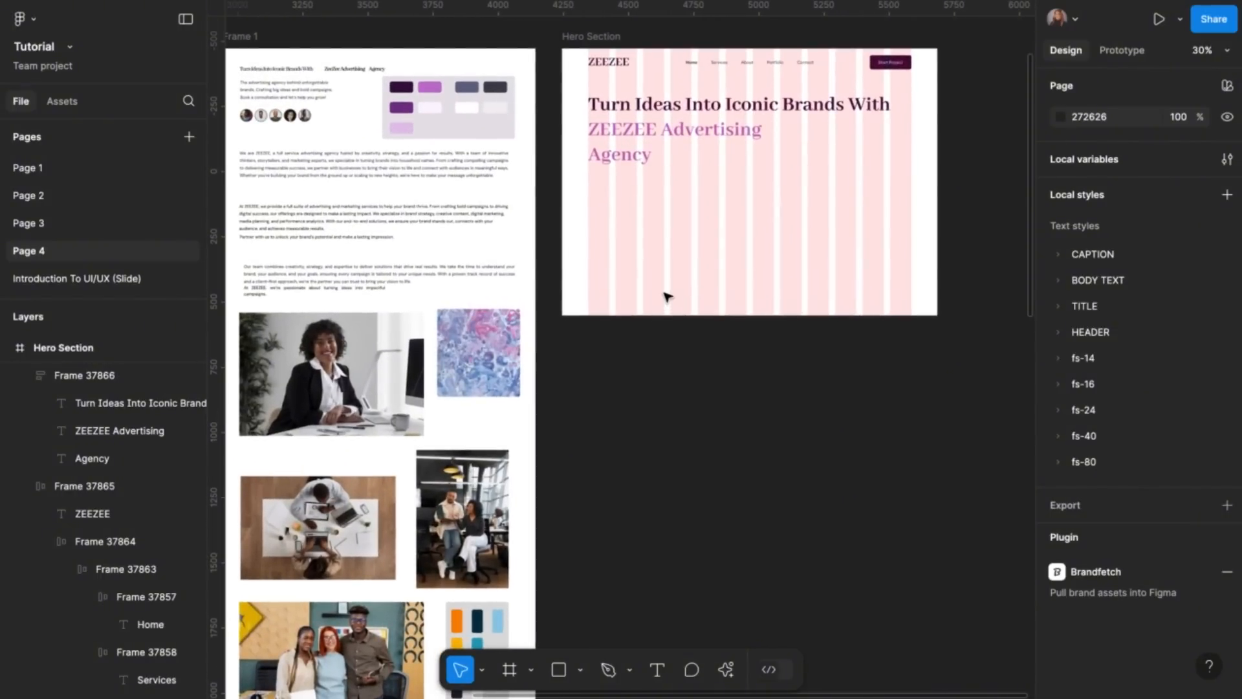
scroll(667, 296, up, 2)
scroll(667, 296, left, 2)
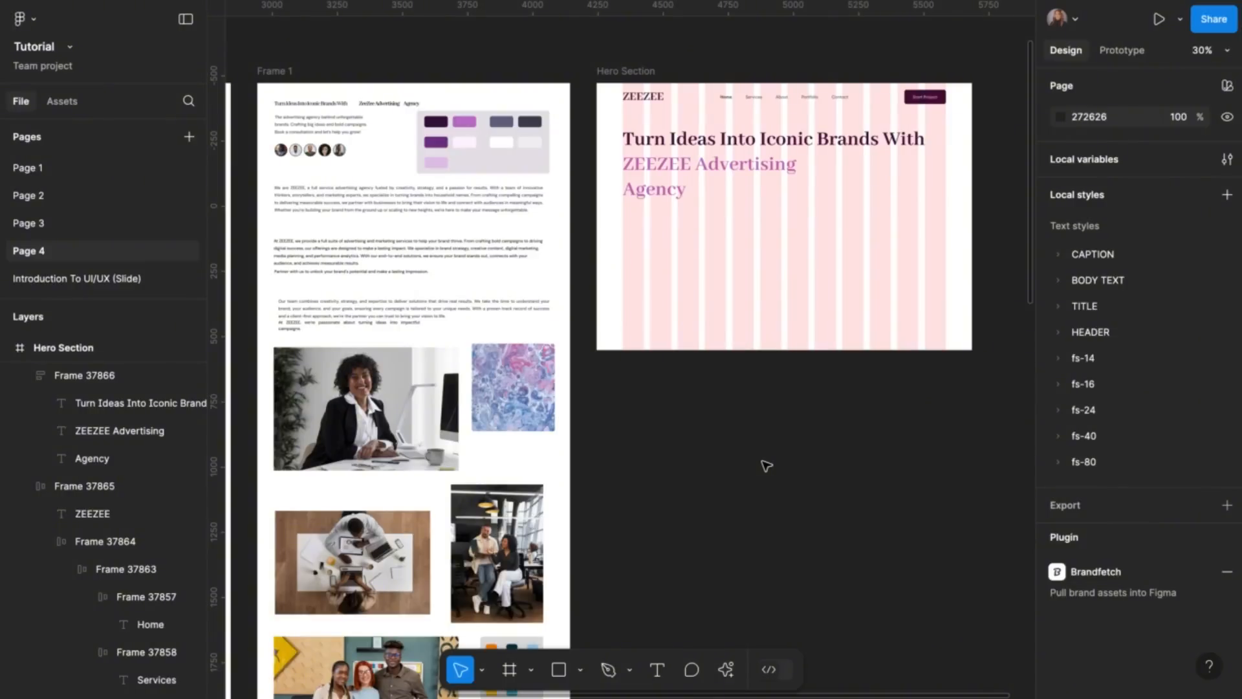
key(f)
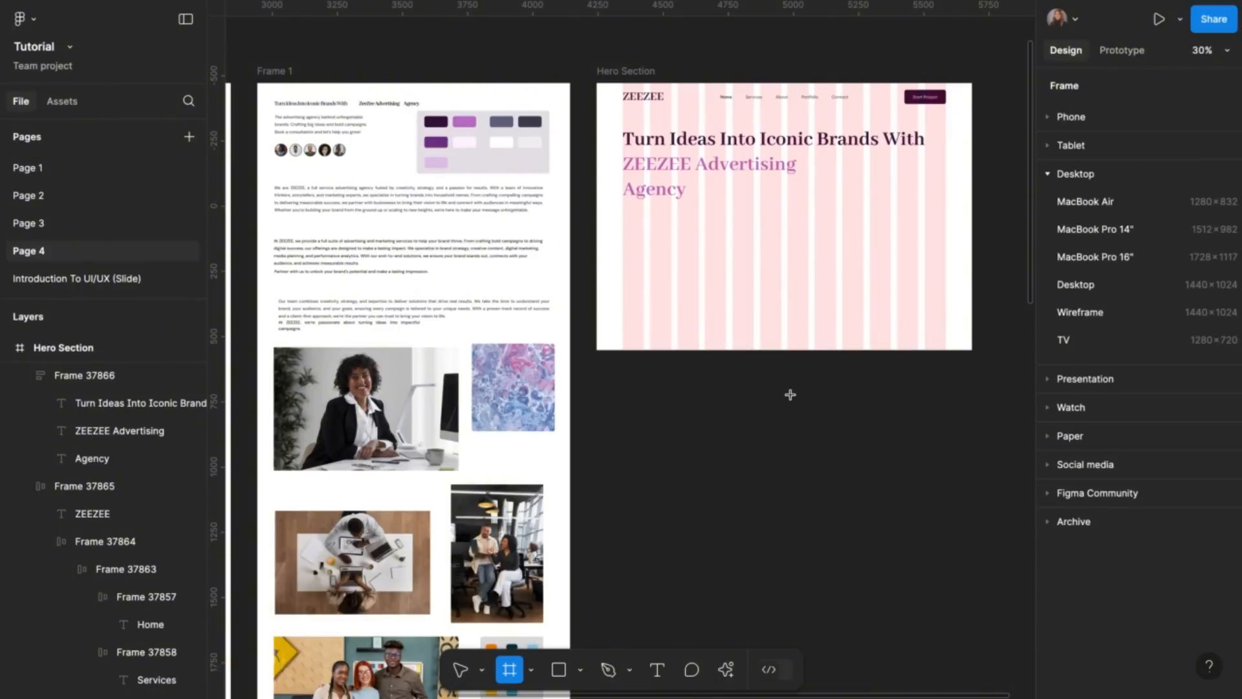
drag(785, 394, 923, 550)
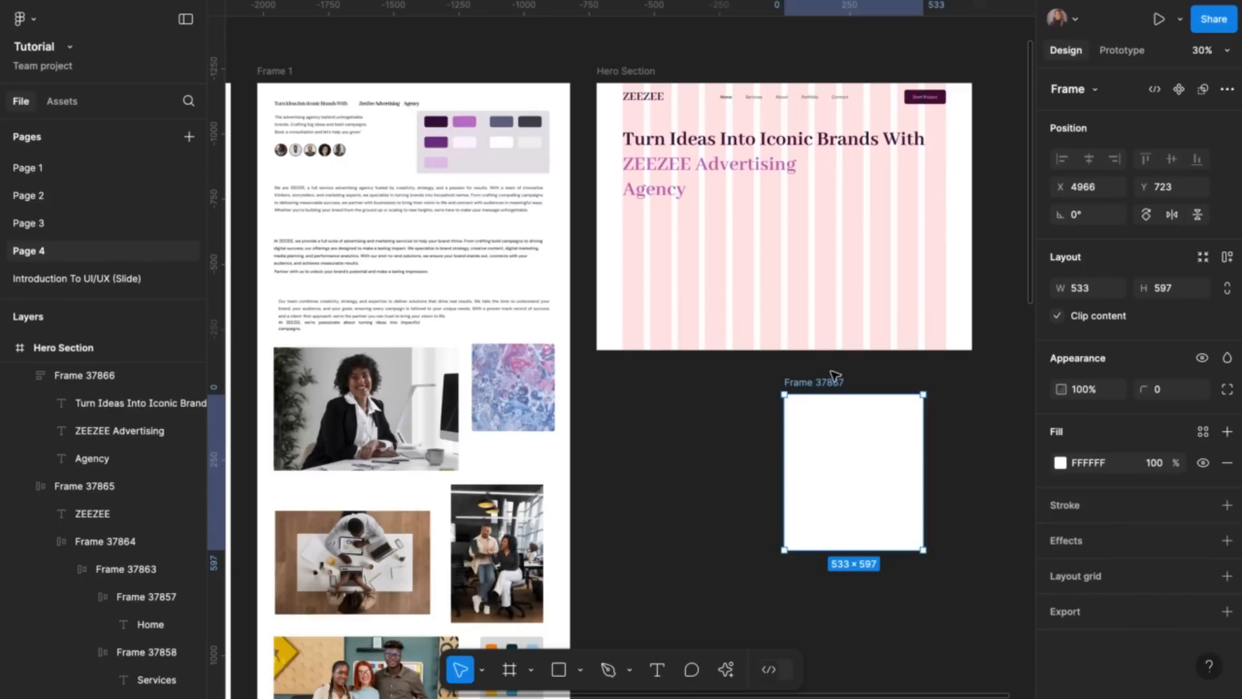
Set the new empty frame's corner radius to 8
click(1160, 393)
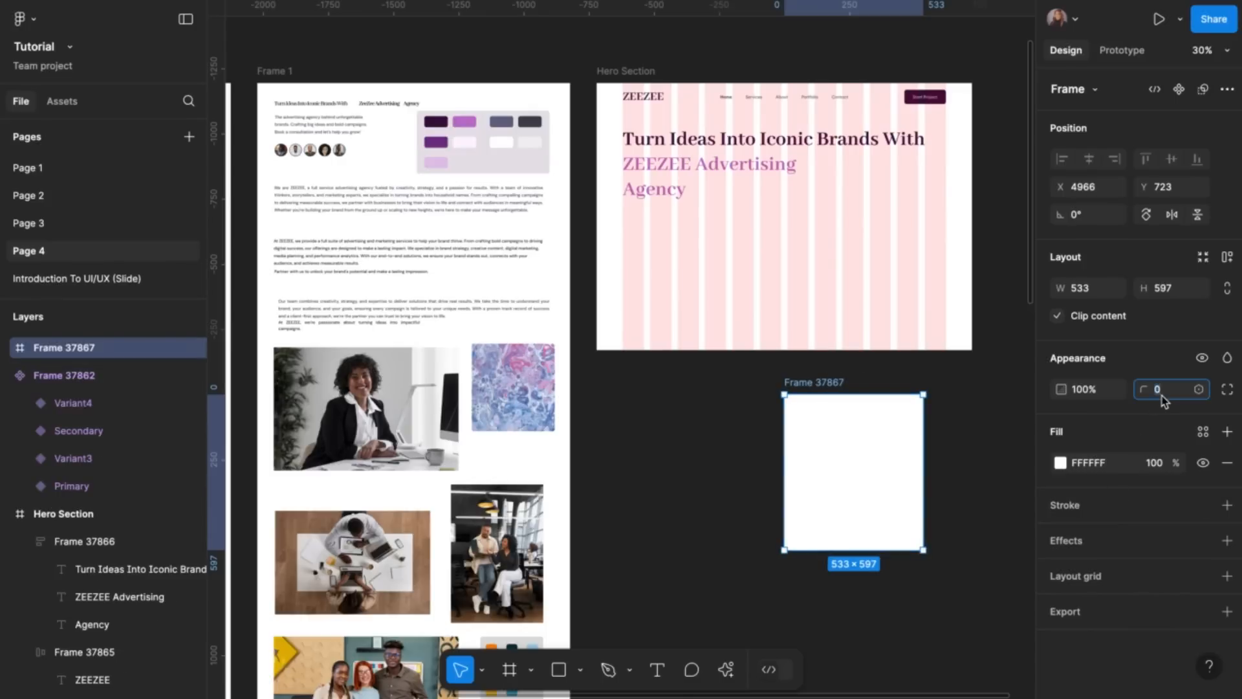
text(8)
key(Return)
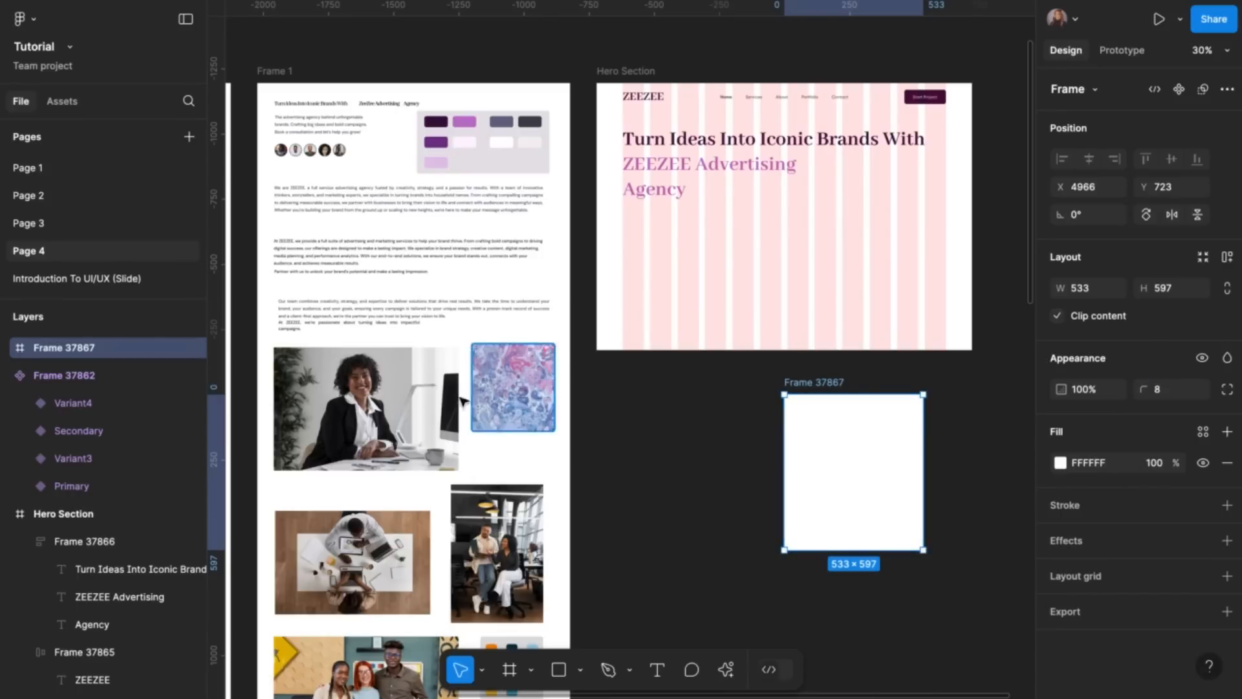
click(377, 391)
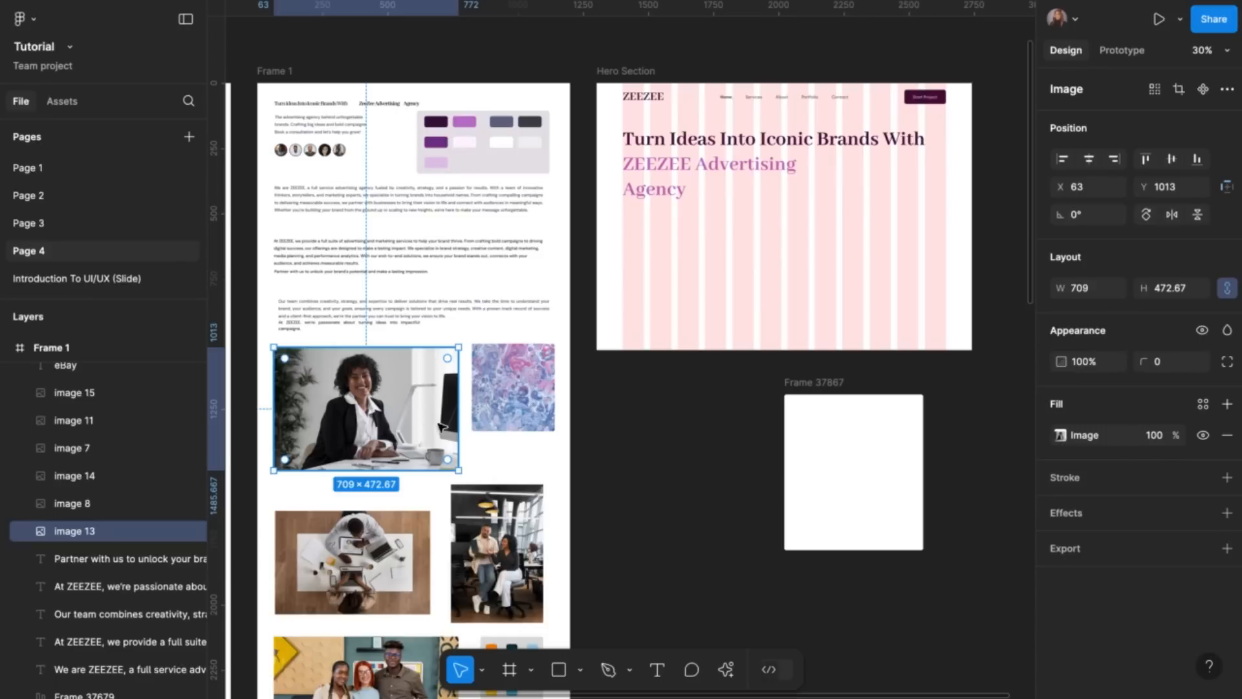
Change the Hero Section's fill colour to the off-white FDFDFD
click(631, 78)
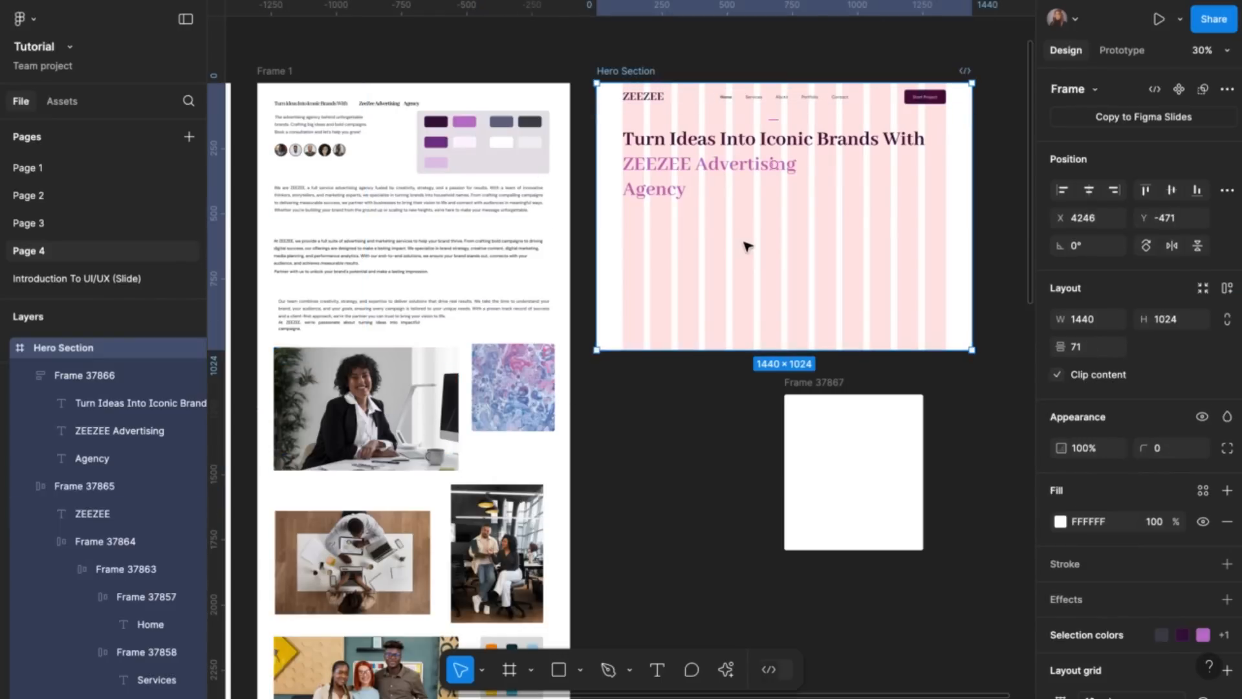
click(1092, 523)
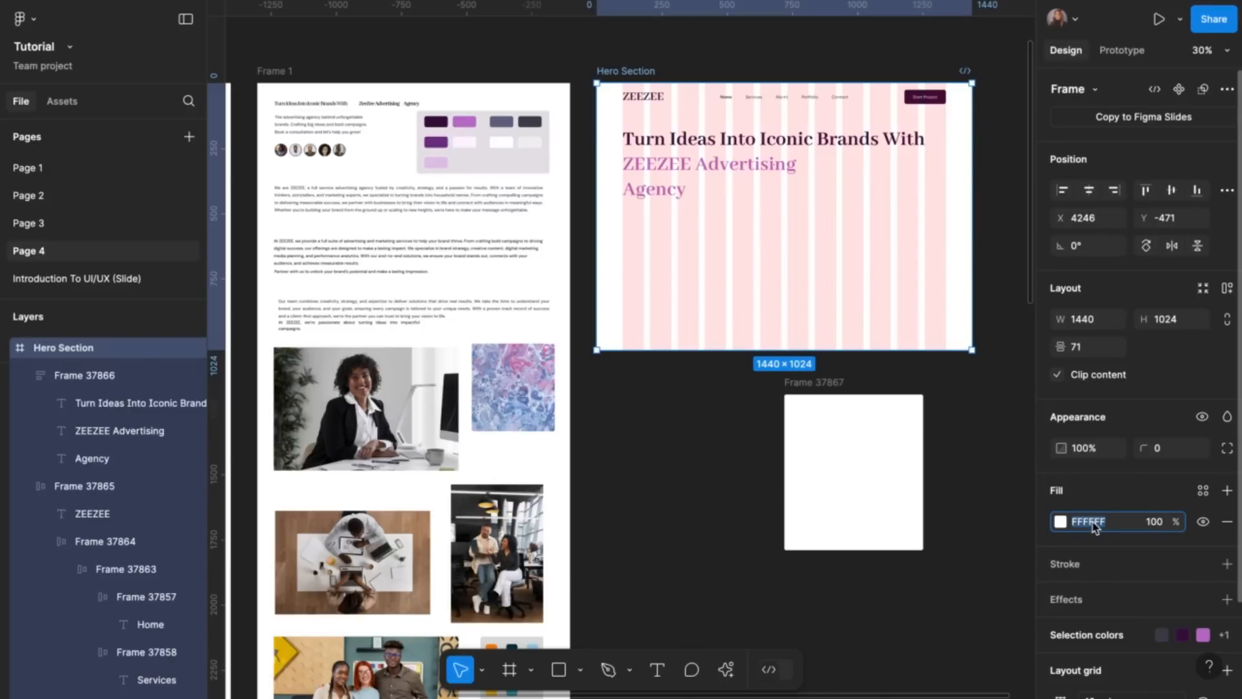
text(FEFEFE)
key(Return)
key(Down)
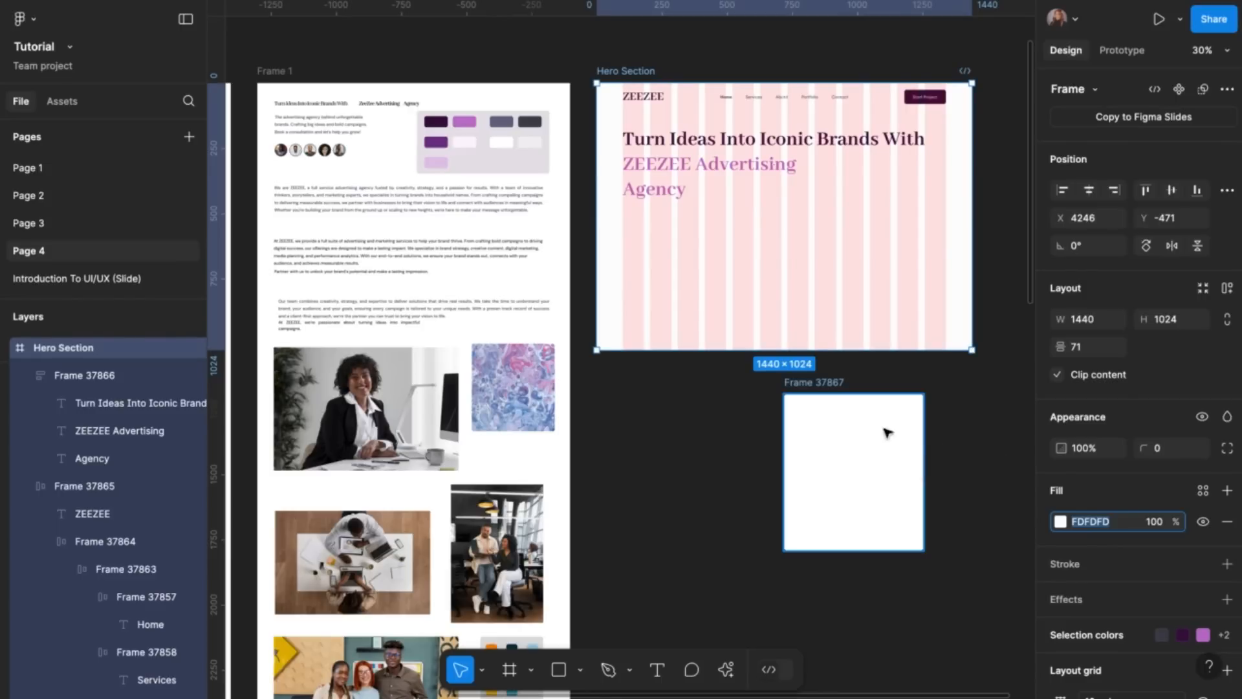
Move the white 533 × 597 frame into the Hero Section below the heading, at about X 807, Y 333
click(837, 385)
drag(839, 386, 871, 253)
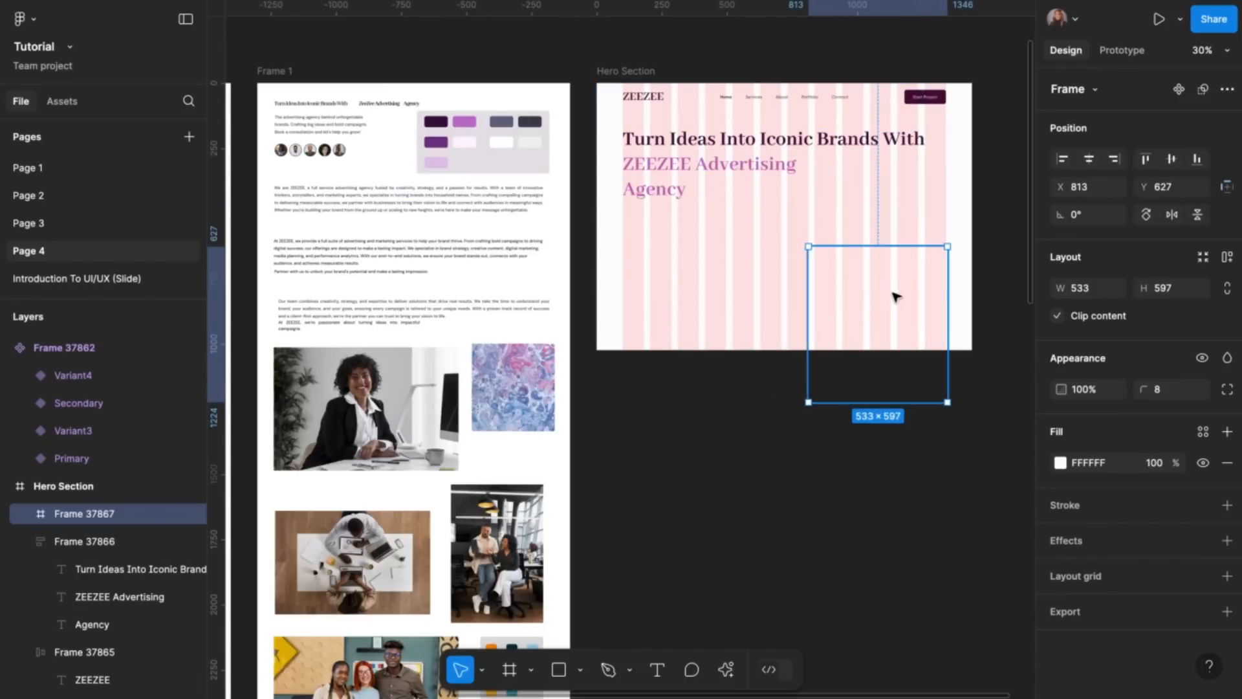
drag(893, 294, 894, 222)
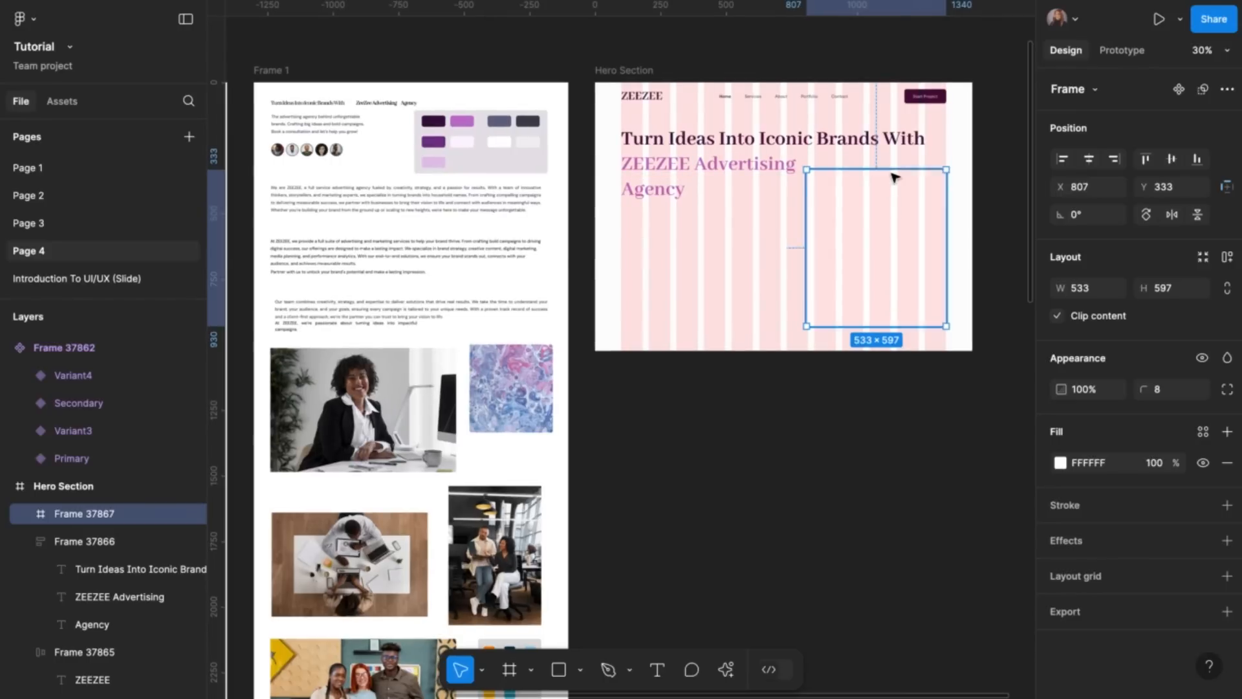
right_click(890, 176)
key(Escape)
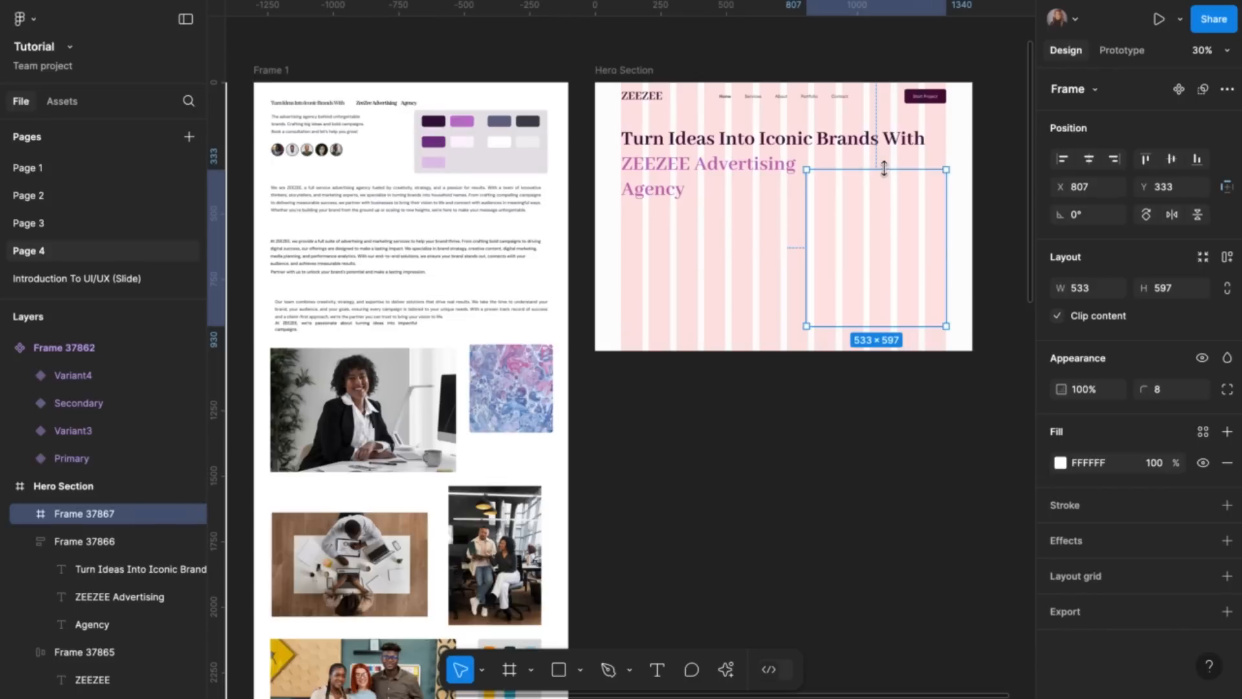
Shorten the white frame from its upper and lower edges to 533 × 524, with its upper edge at Y 353
drag(887, 172, 886, 178)
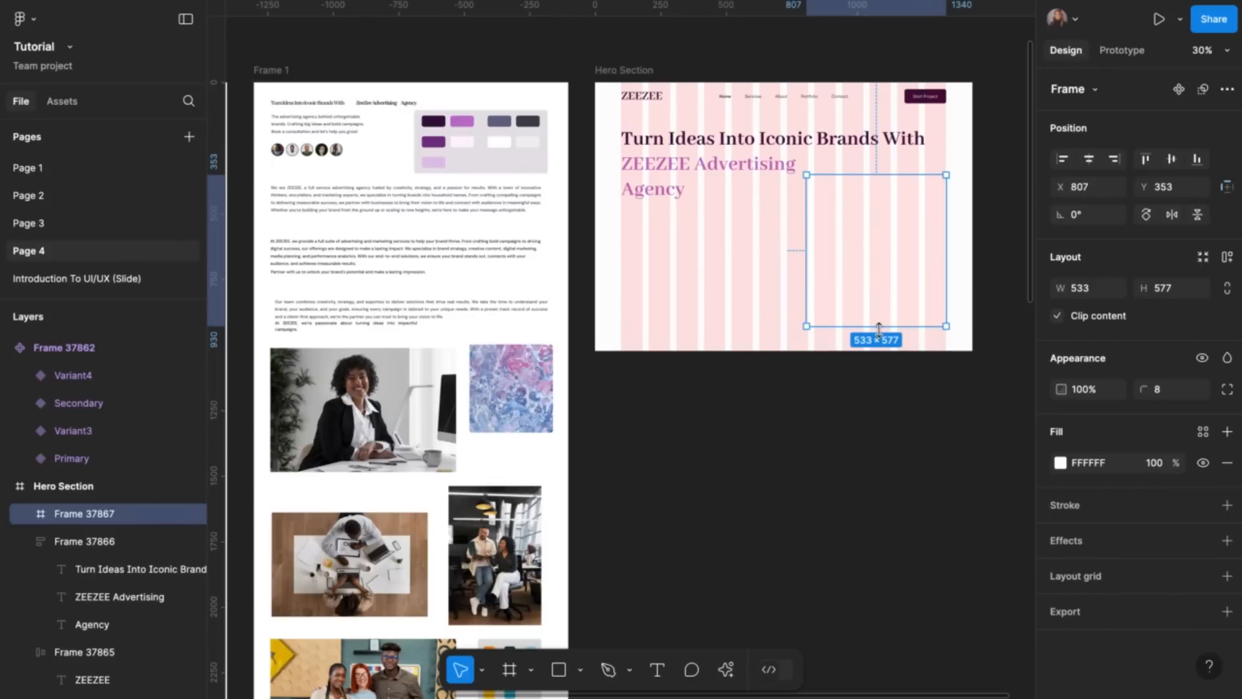
drag(880, 317, 880, 314)
drag(881, 313, 881, 312)
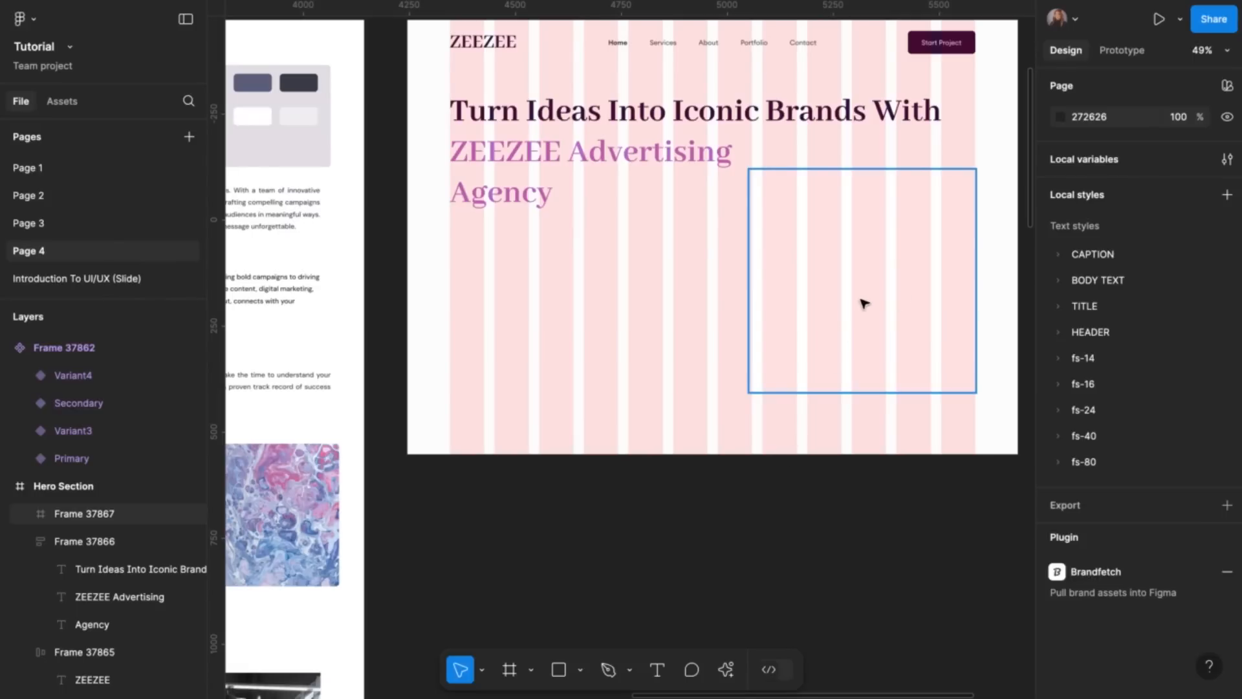
scroll(863, 302, down, 5)
click(843, 299)
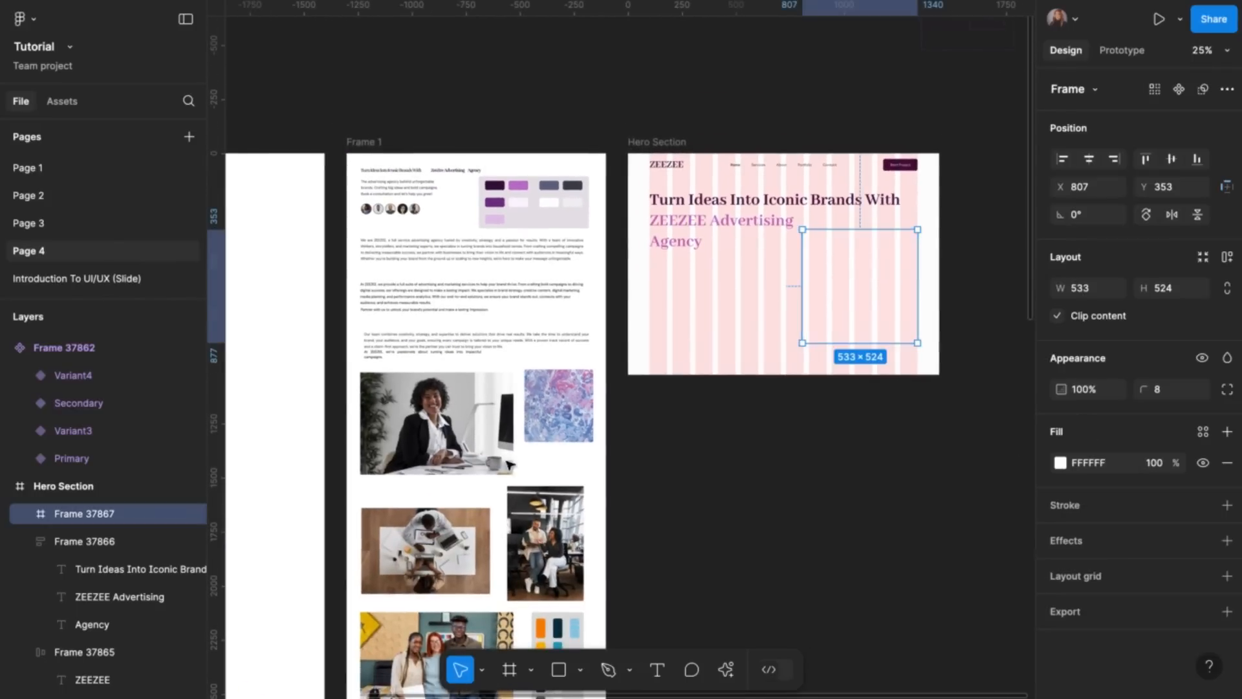
Copy the photo of the smiling woman at the desk into the white frame and centre it horizontally and vertically
click(493, 428)
right_click(493, 429)
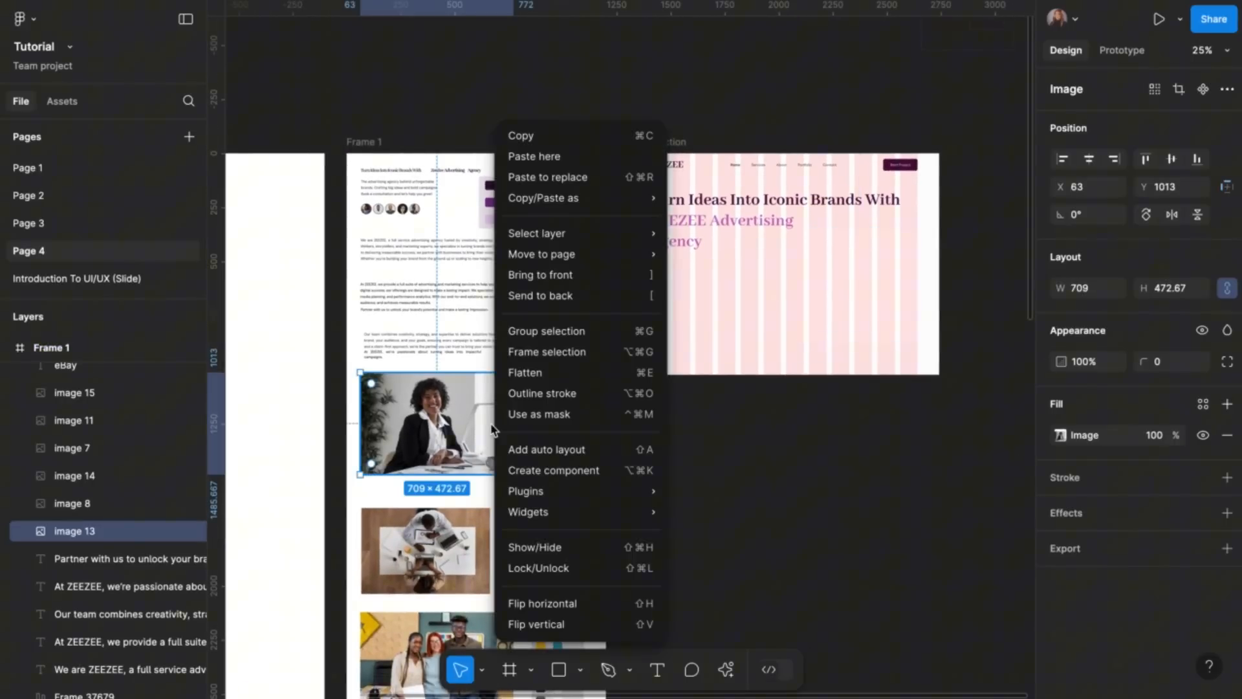
click(549, 135)
click(848, 277)
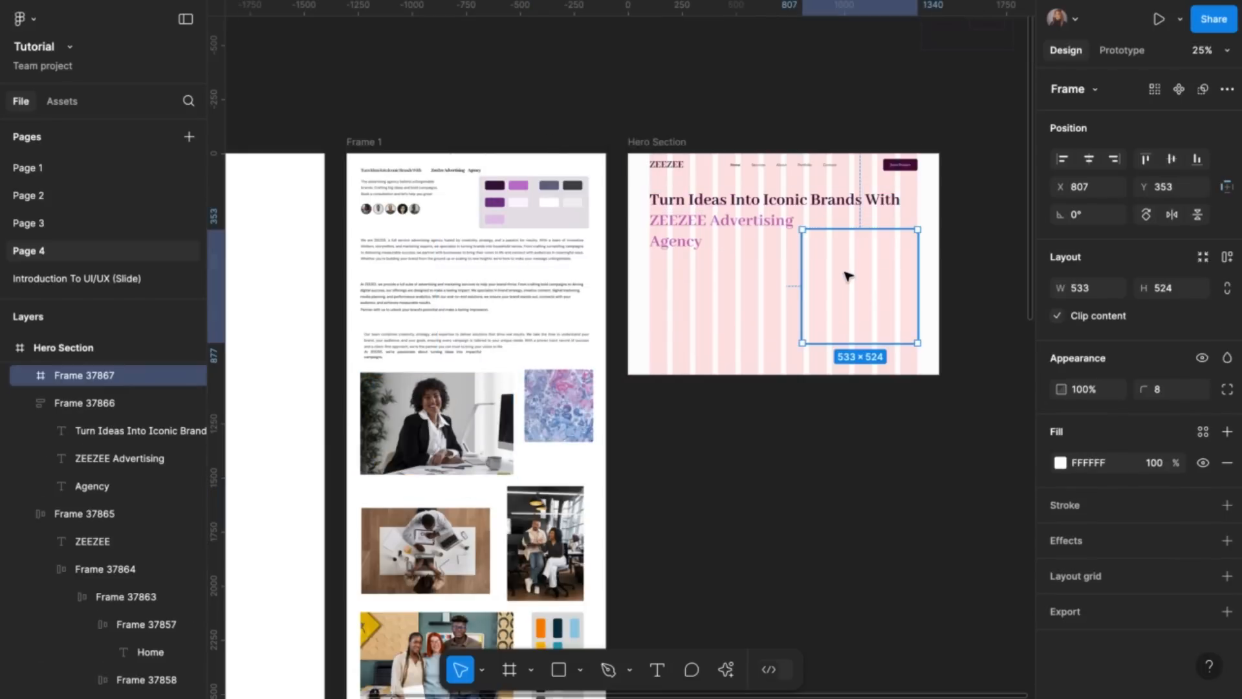
right_click(847, 275)
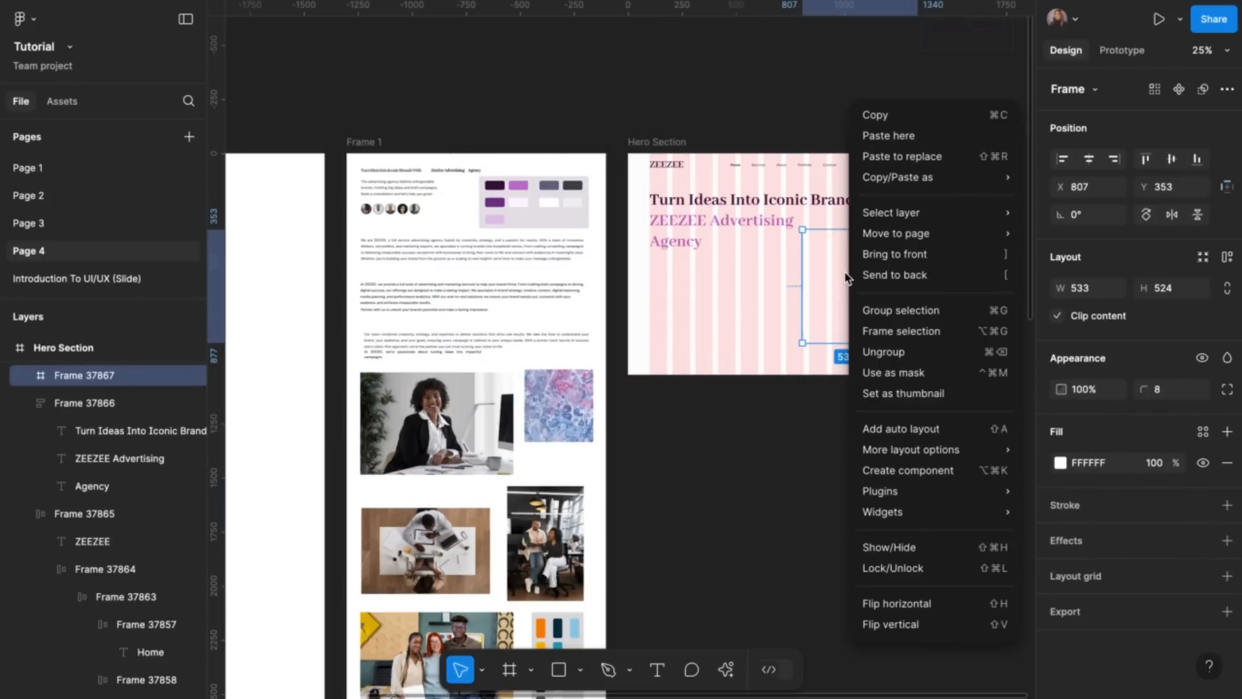
click(901, 136)
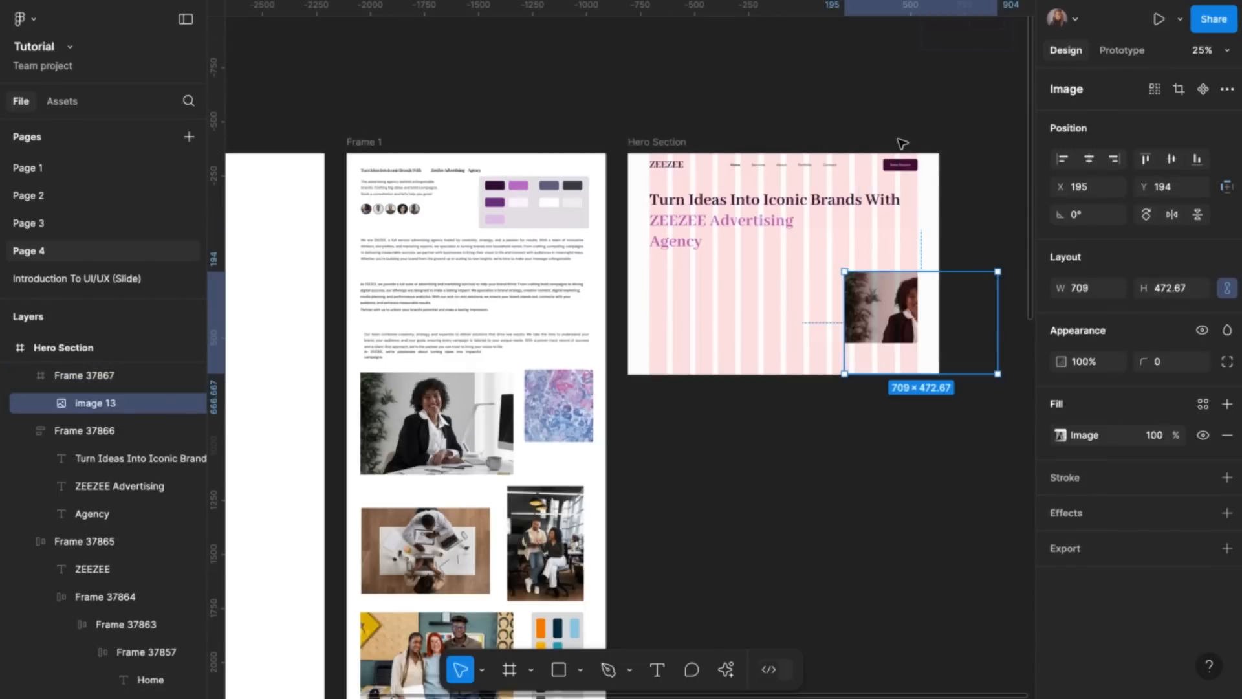
click(1089, 159)
click(1171, 159)
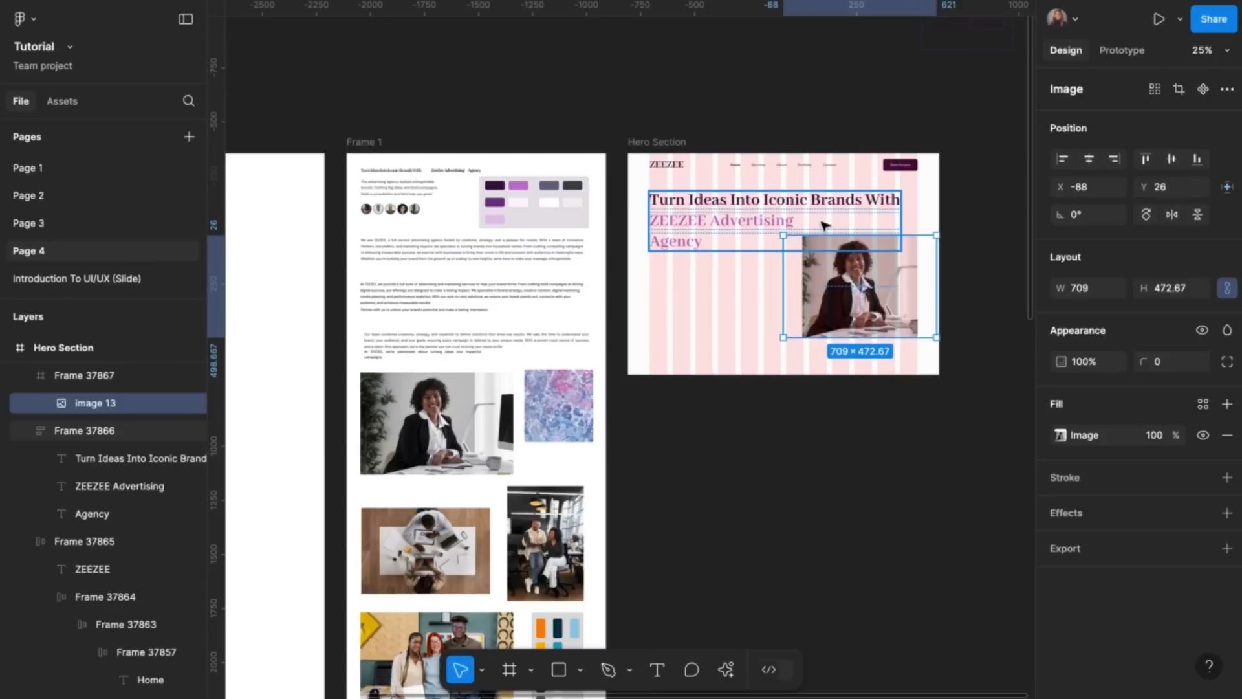
Scale the photo proportionally to 786 × 524 so it fills the full height of its frame
scroll(942, 327, up, 4)
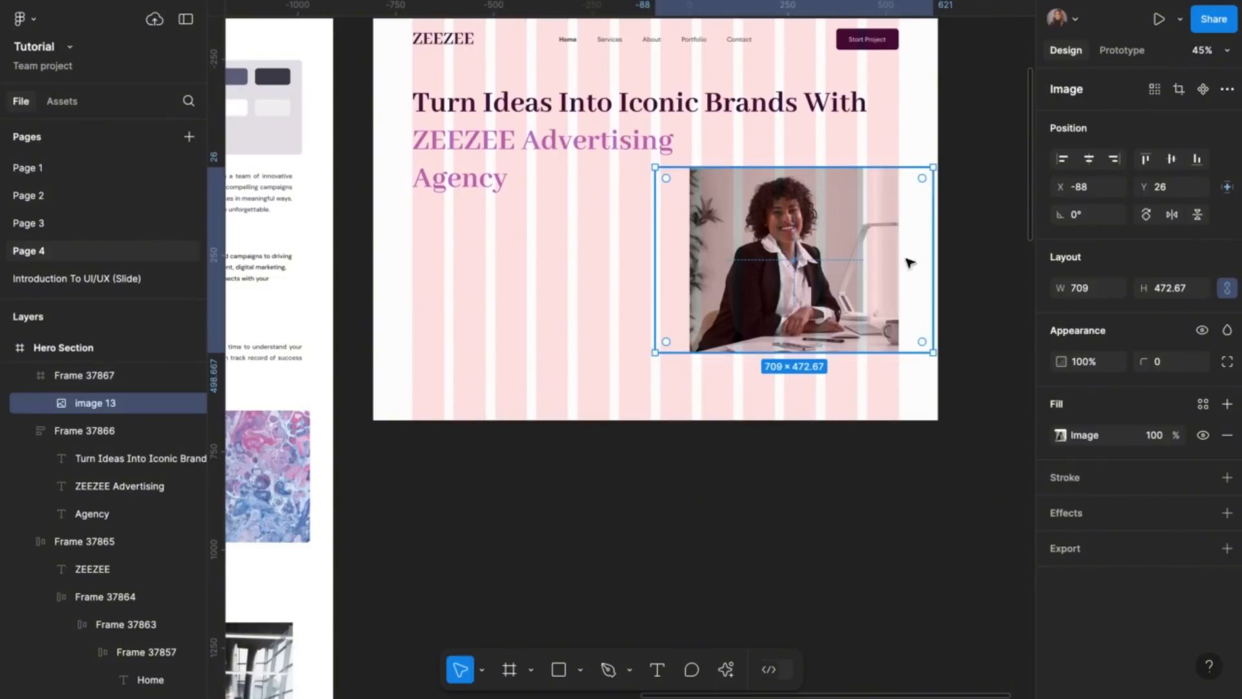
key(k)
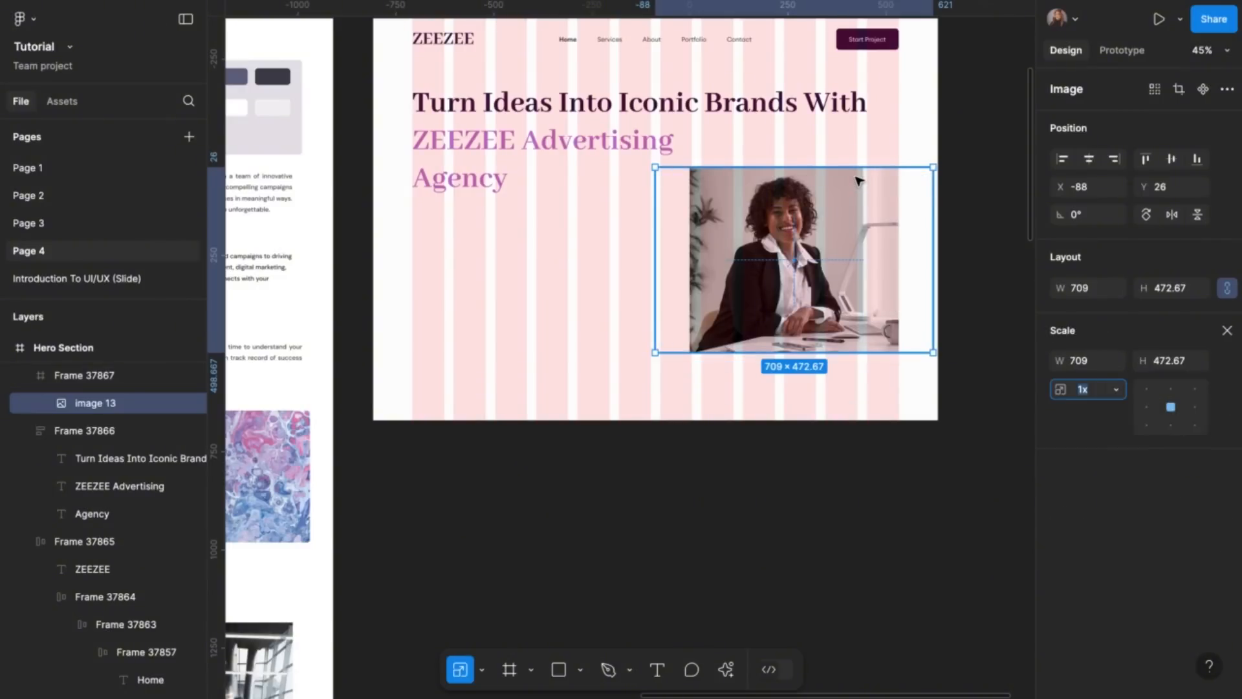
drag(859, 167, 860, 157)
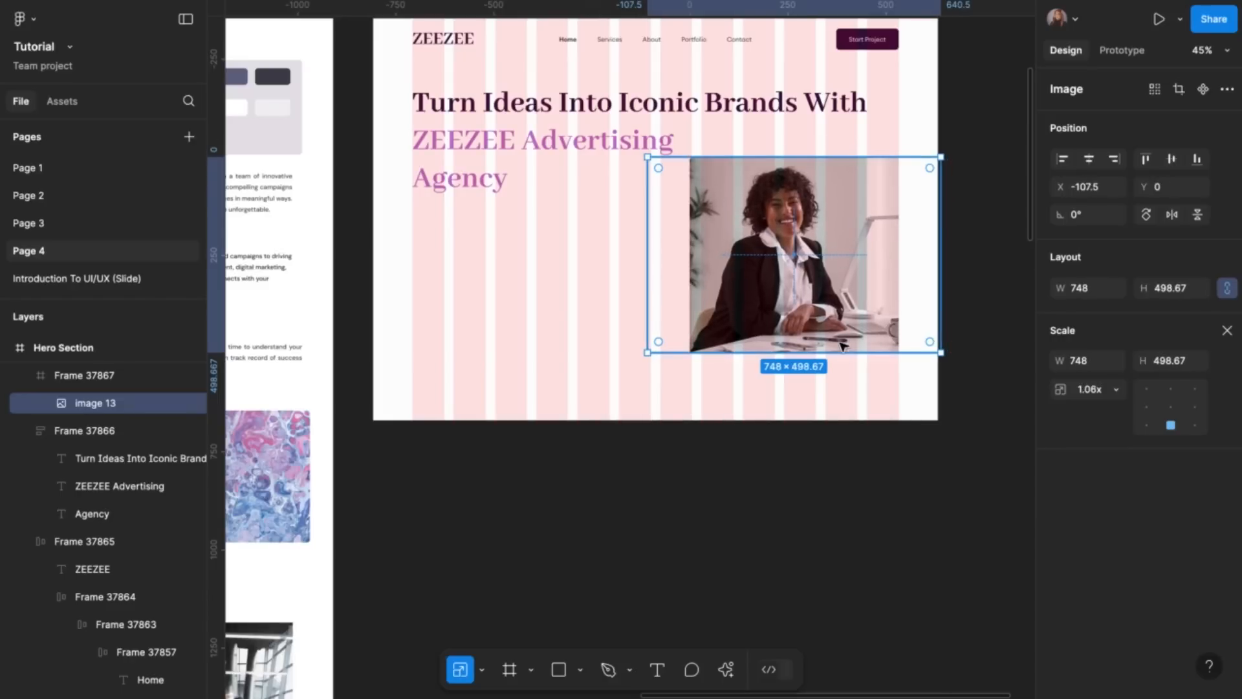
mouse_move(842, 359)
mouse_down()
mouse_move(841, 375)
mouse_move(843, 364)
mouse_up()
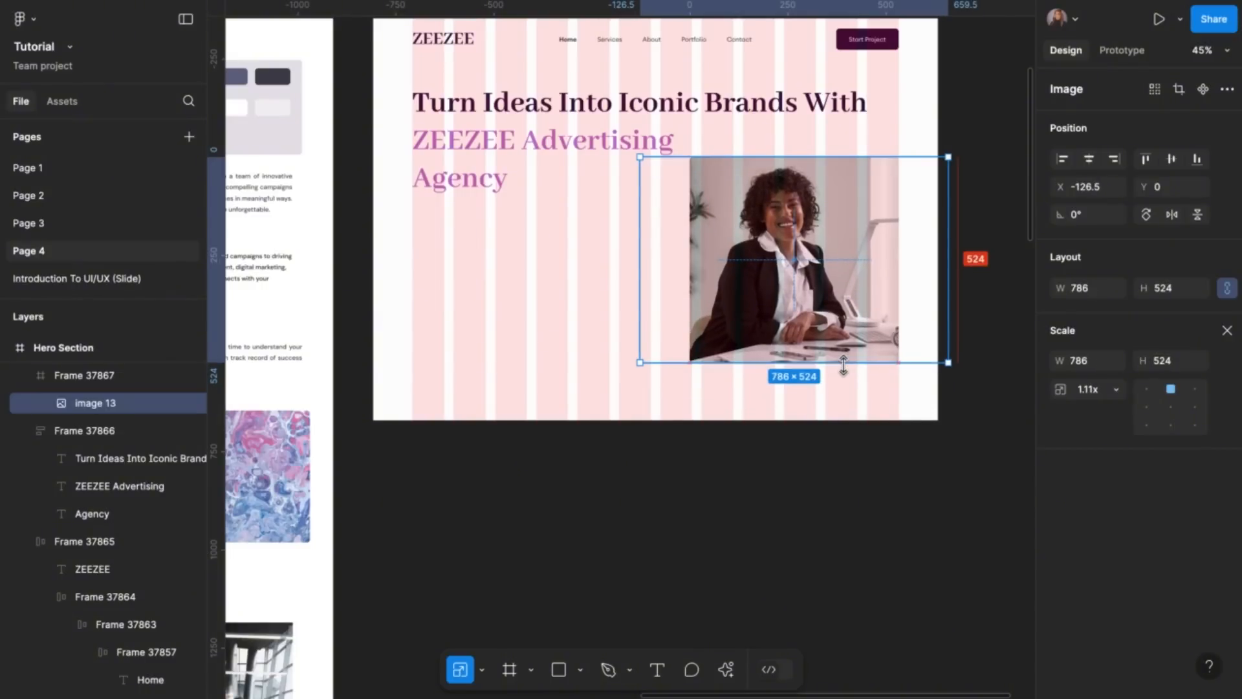
click(1227, 331)
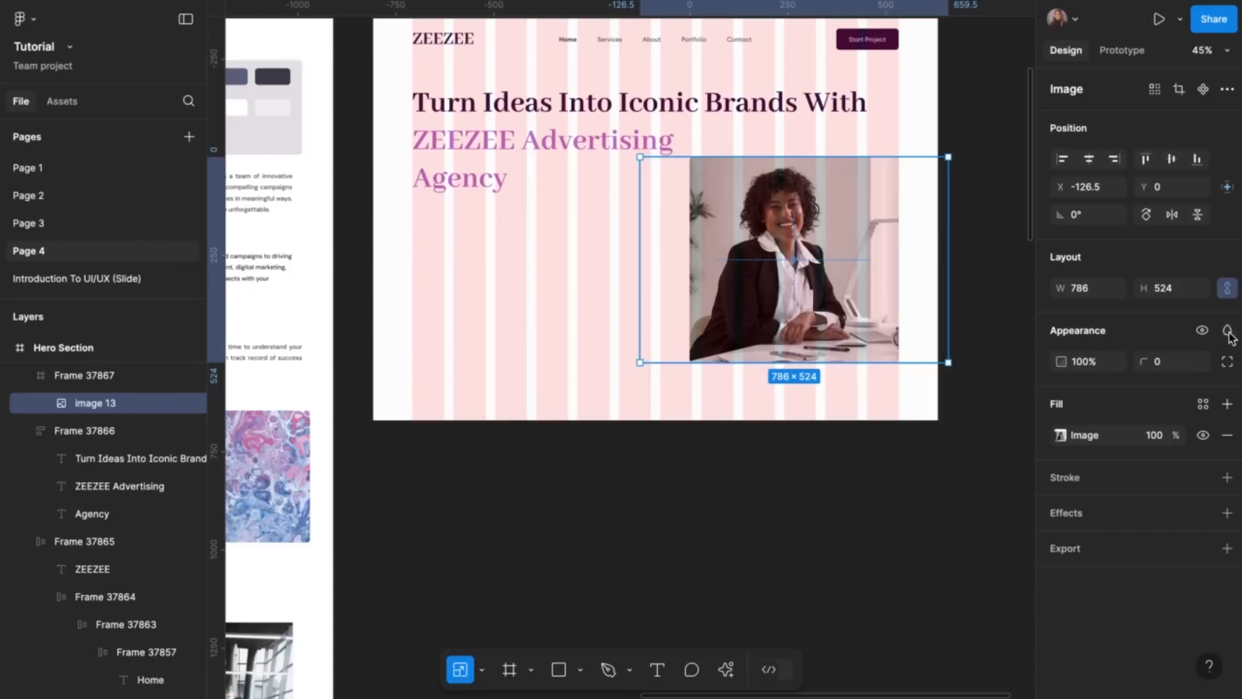
scroll(993, 215, up, 2)
scroll(992, 214, left, 1)
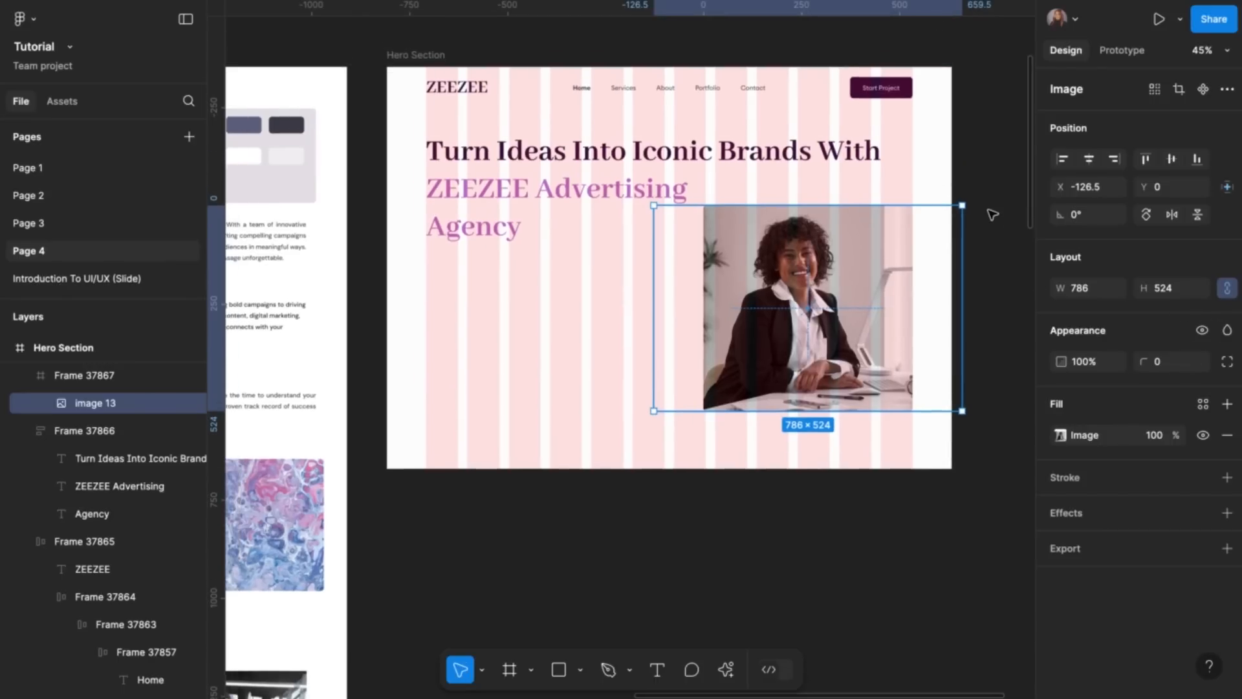
scroll(993, 214, up, 1)
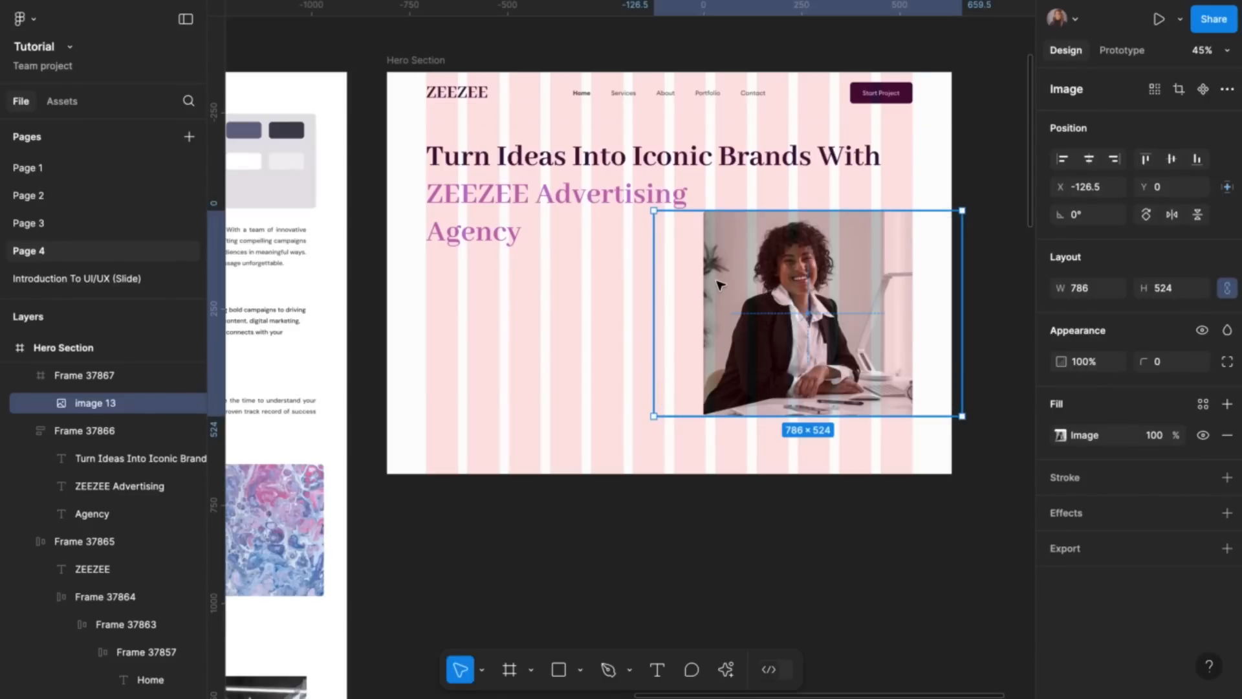
Extend the photo frame's left edge to make the frame 574 wide
double_click(731, 313)
click(1020, 253)
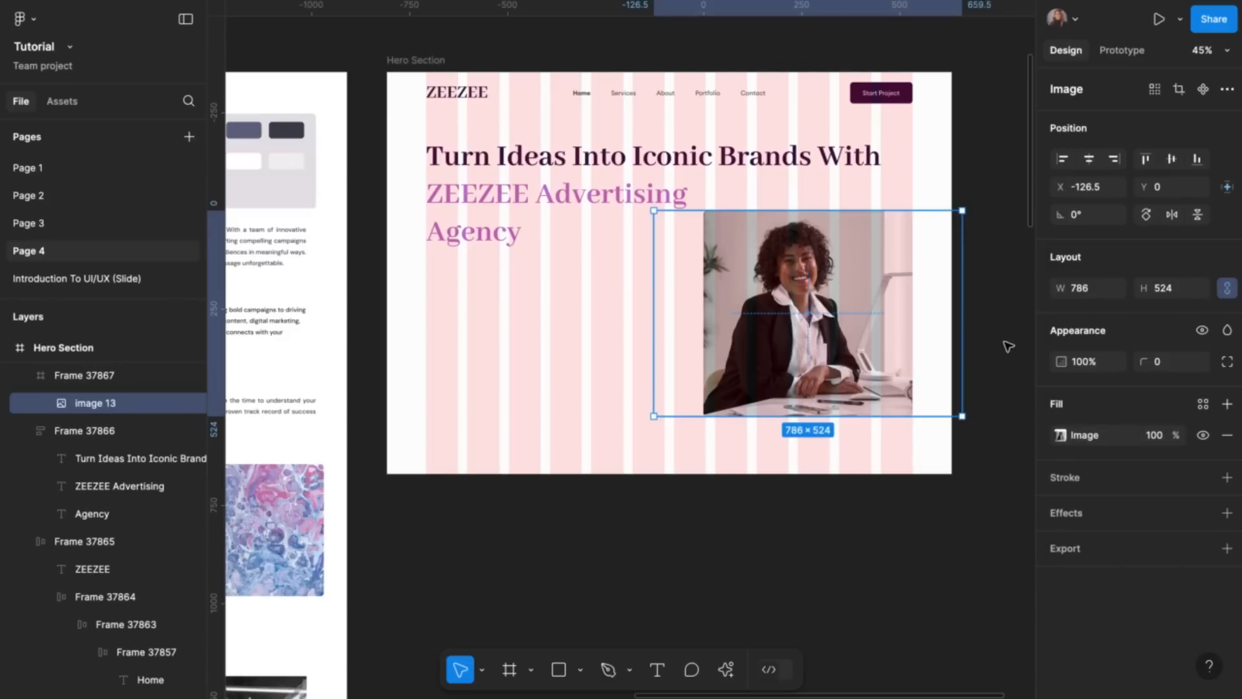
click(1010, 362)
click(710, 330)
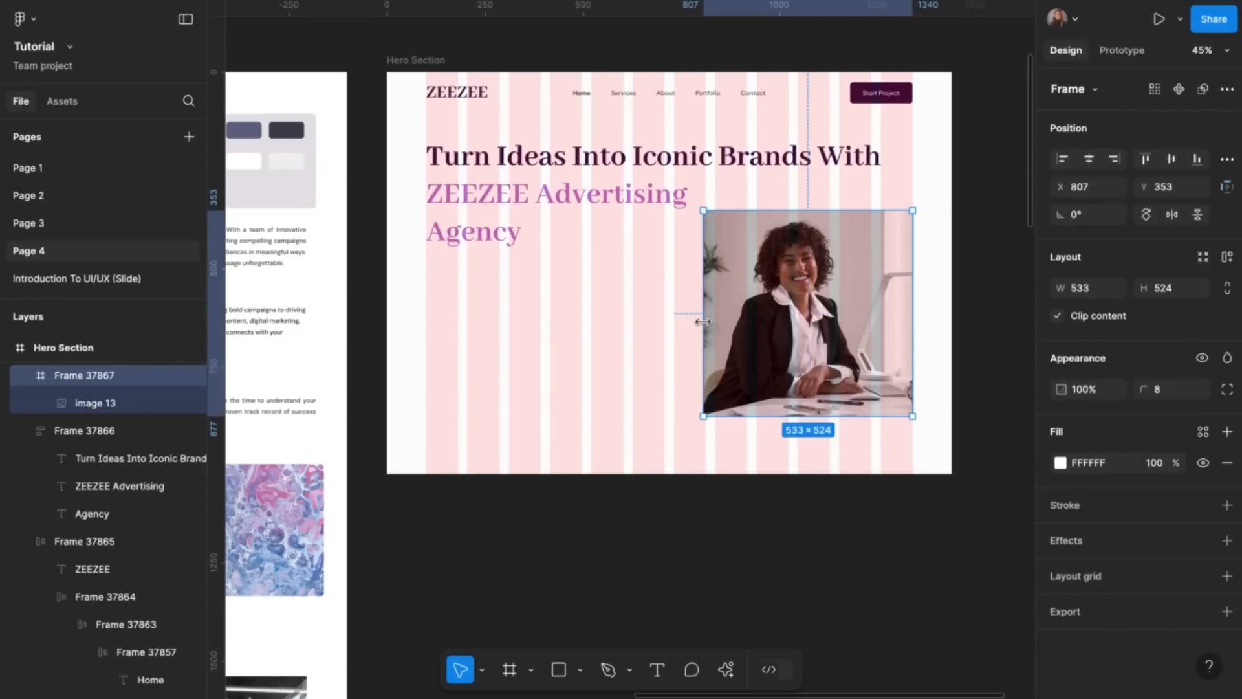
drag(703, 323, 687, 323)
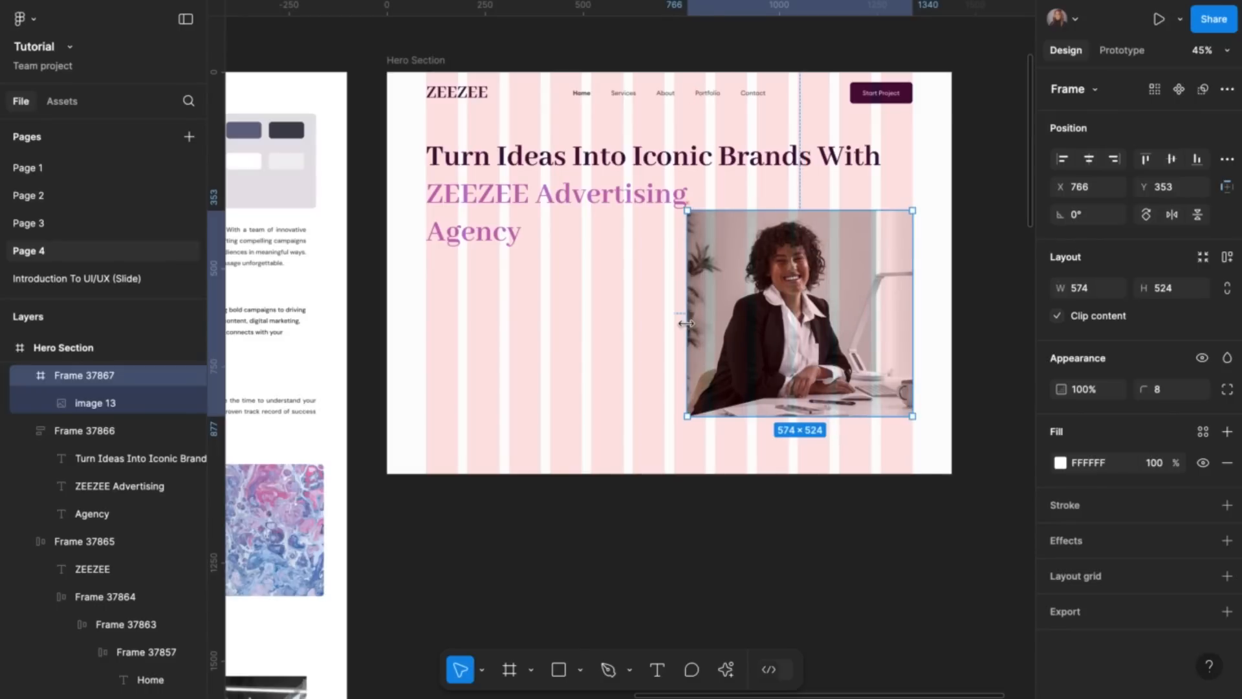
Nudge the photo frame down to Y 359 and extend its left edge to a layout column, making it 608 wide
key(Down)
key(Down)
key(Down)
key(Down)
key(Down)
key(Down)
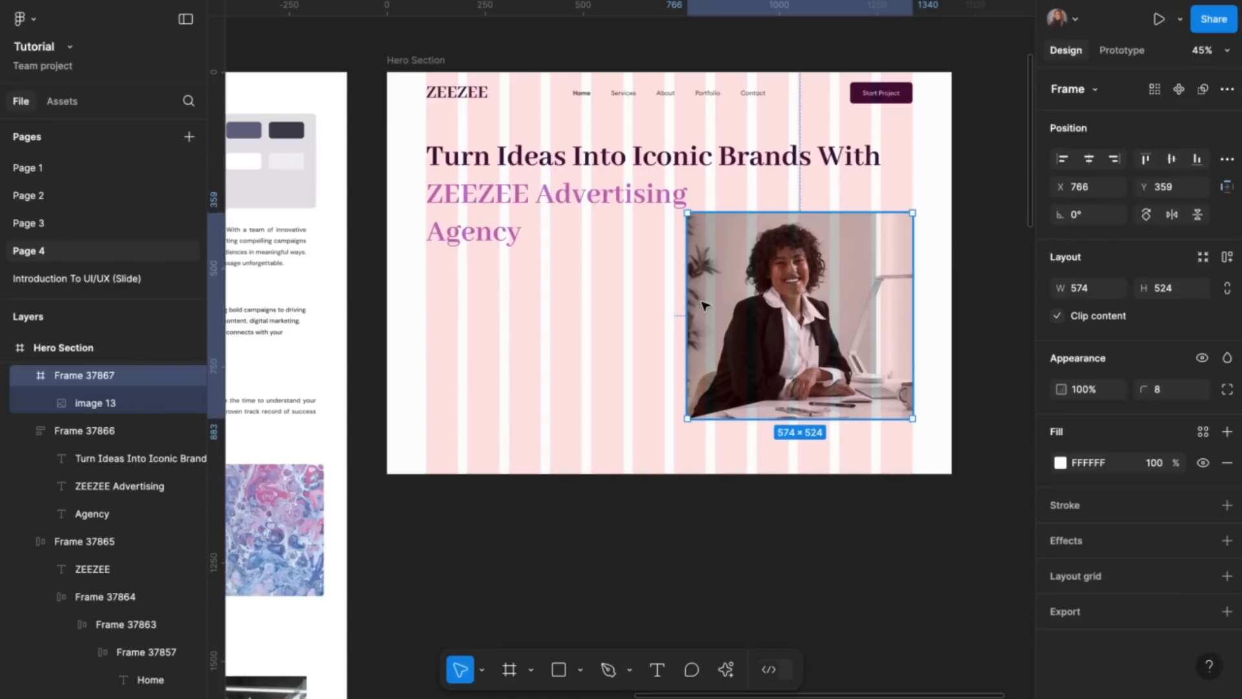
drag(687, 301, 673, 301)
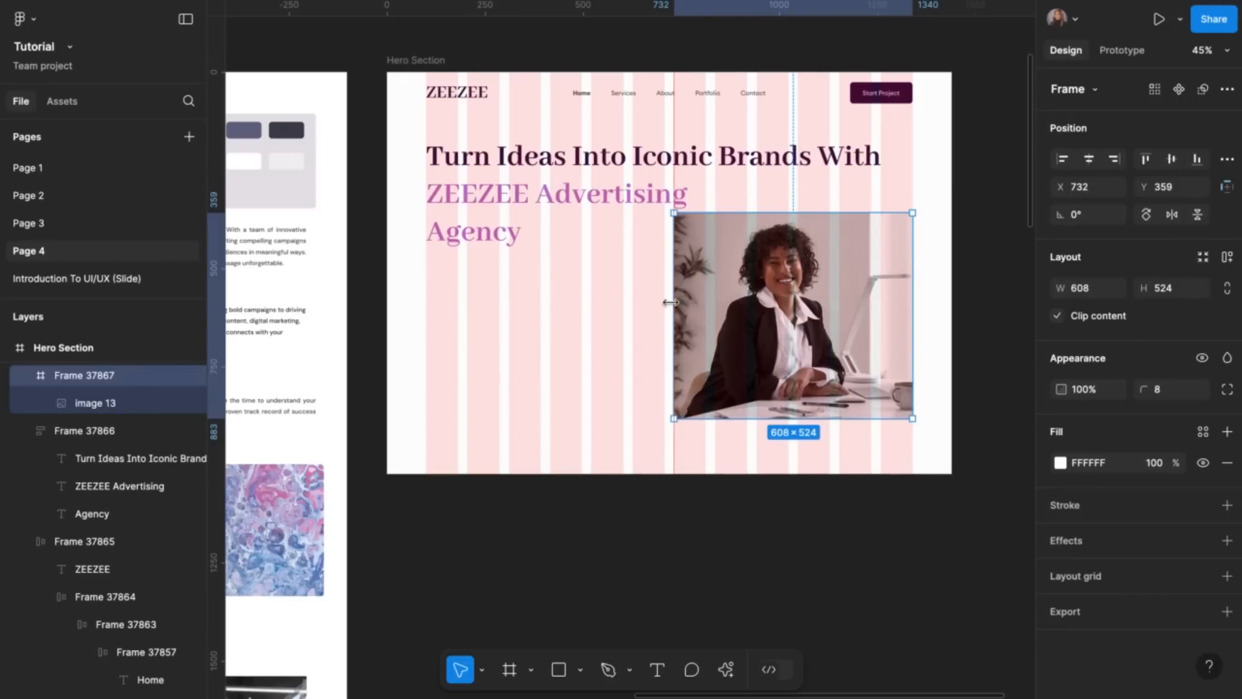
scroll(731, 333, up, 5)
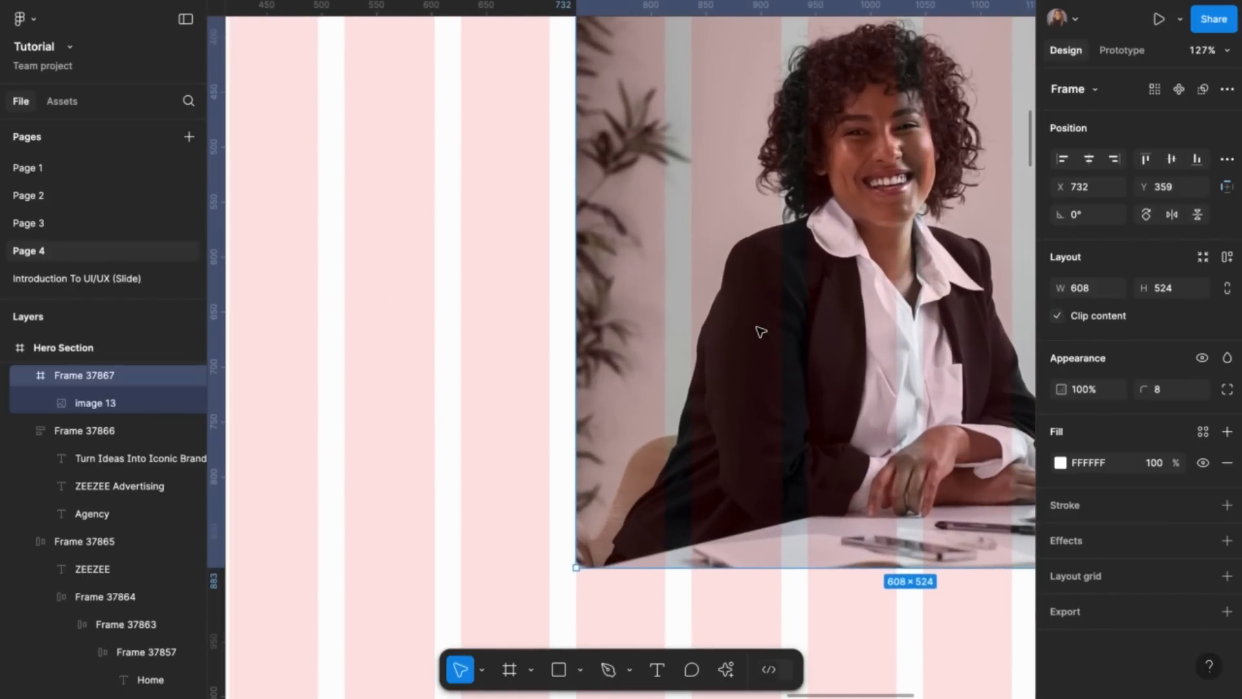
scroll(760, 332, left, 1)
drag(596, 328, 598, 329)
scroll(597, 329, down, 5)
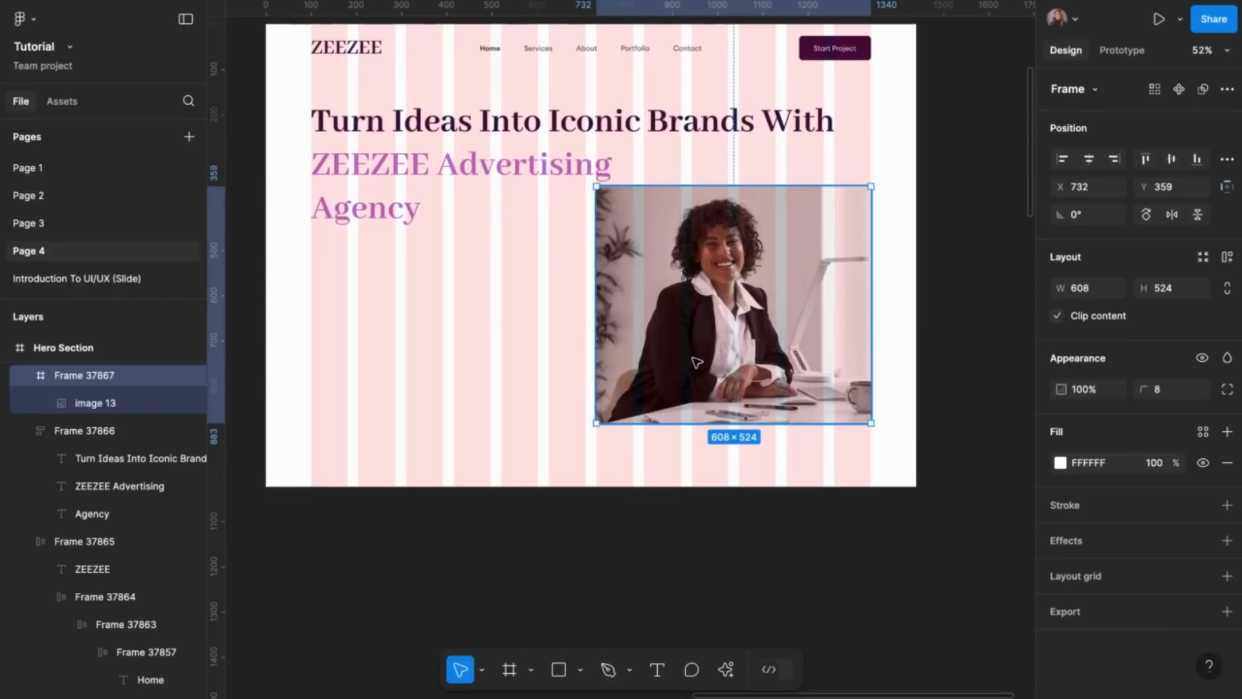
Fine-tune the photo frame's vertical position in the Hero Section to Y 369
click(1177, 188)
key(Up)
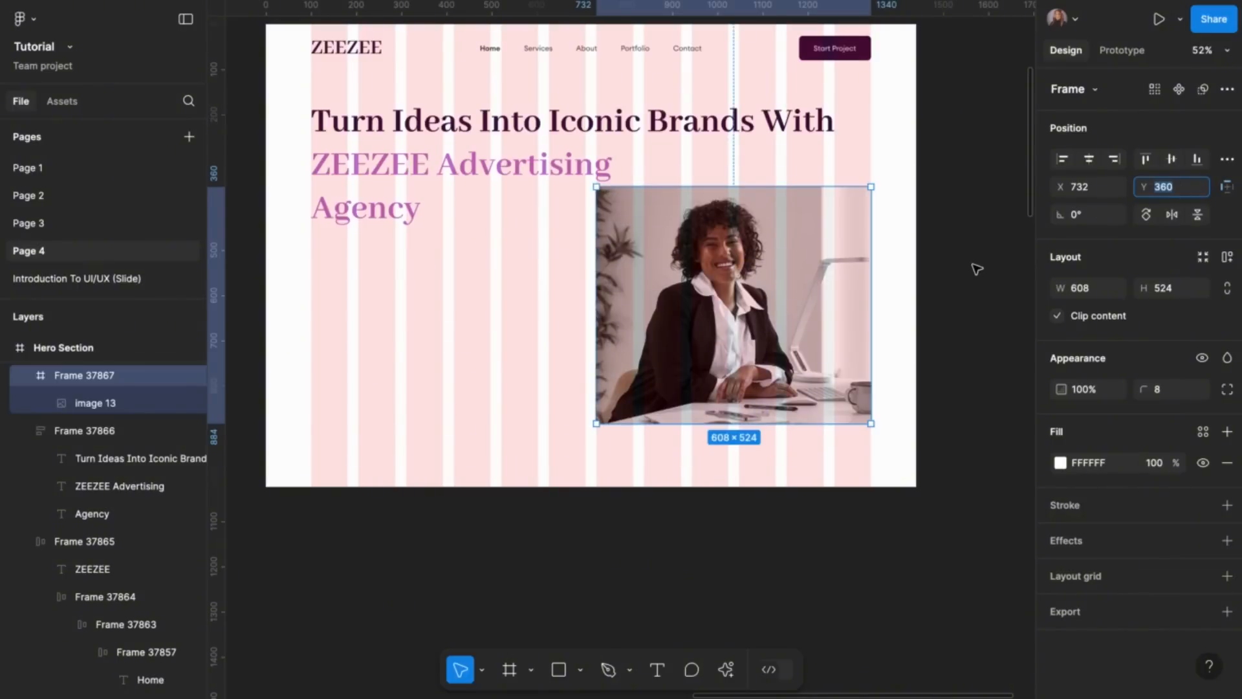
key(Down)
key(Down)
key(Down)
key(Down)
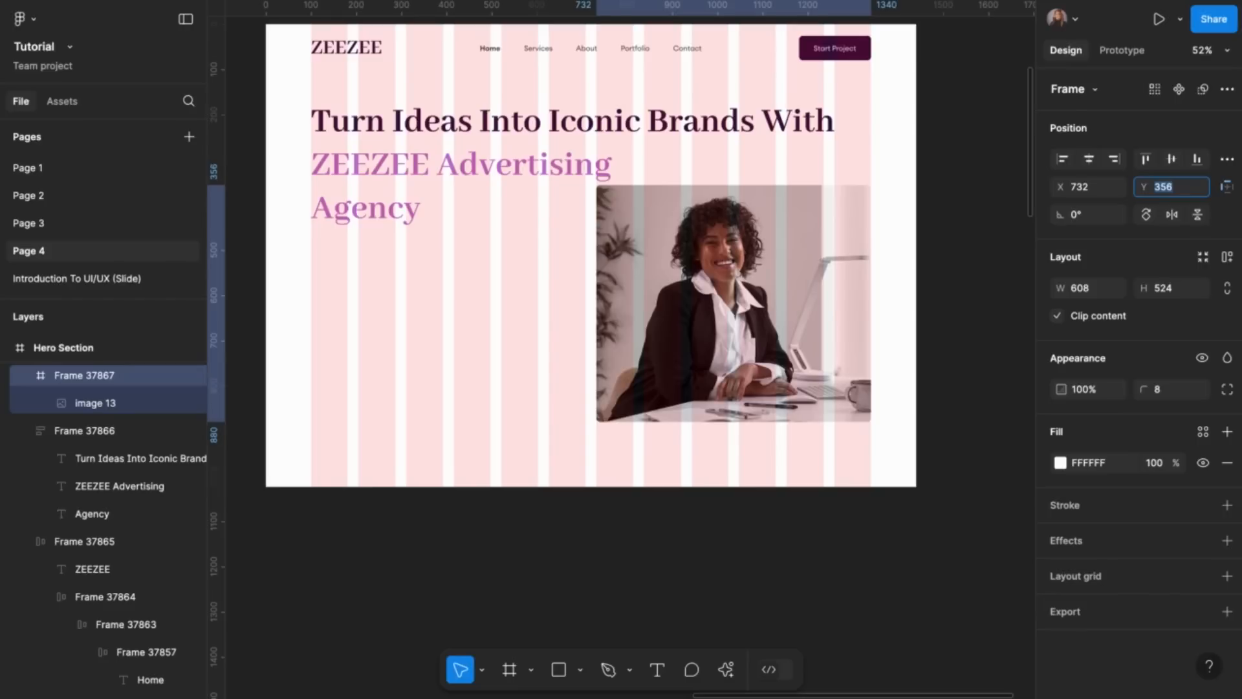
key(Up)
key(Up)
key(Up)
key(Up)
key(Up)
key(Up)
key(Up)
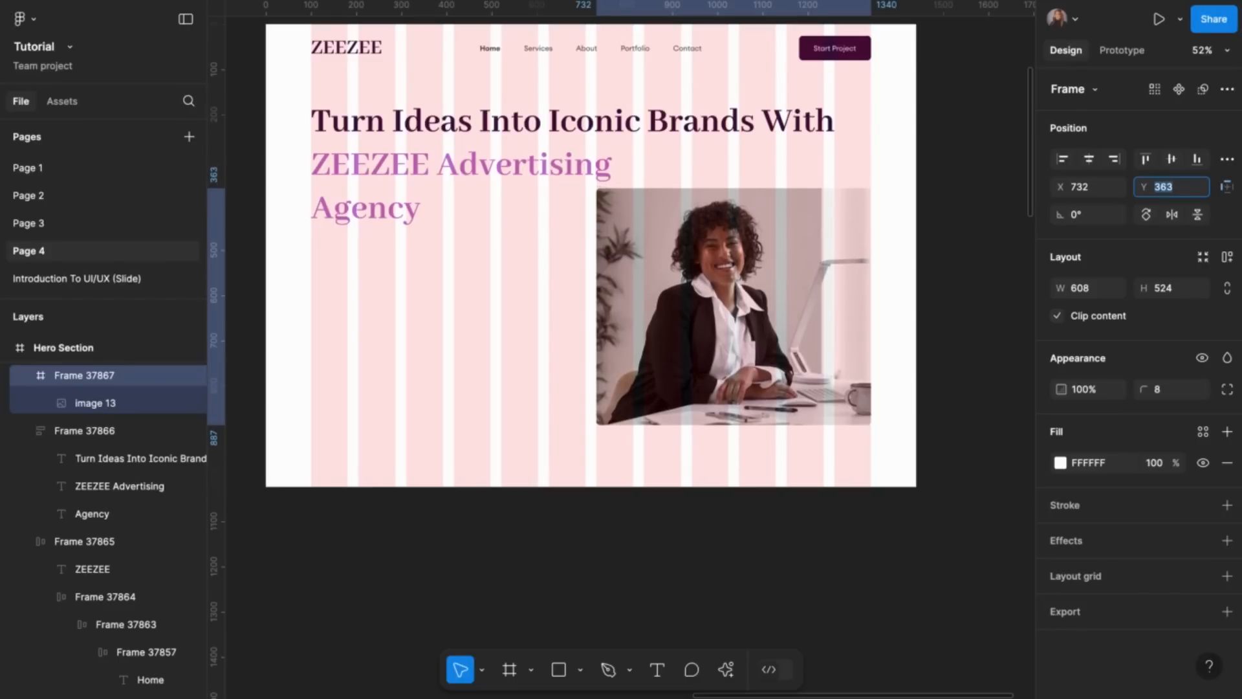
key(Up)
key(Up)
key(Up)
key(Up)
key(Up)
key(Up)
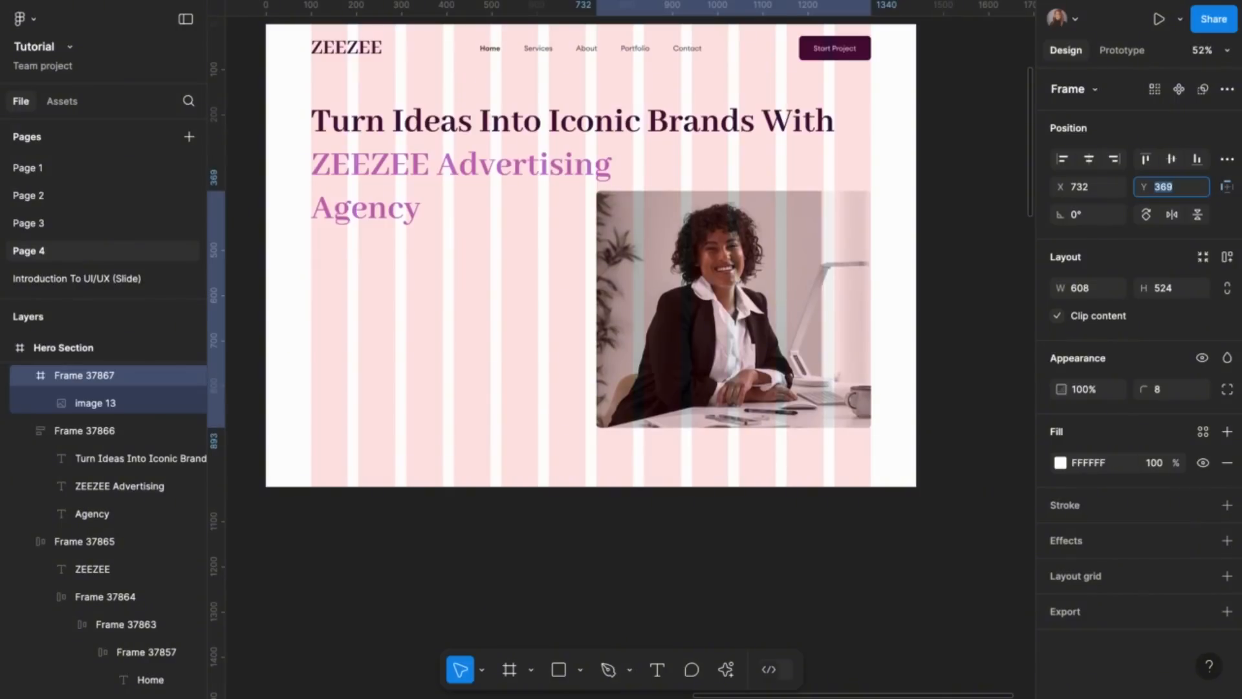
Set the photo frame's vertical position to Y 370, then preview the Hero Section as a prototype and return to the design
key(Up)
scroll(582, 277, up, 2)
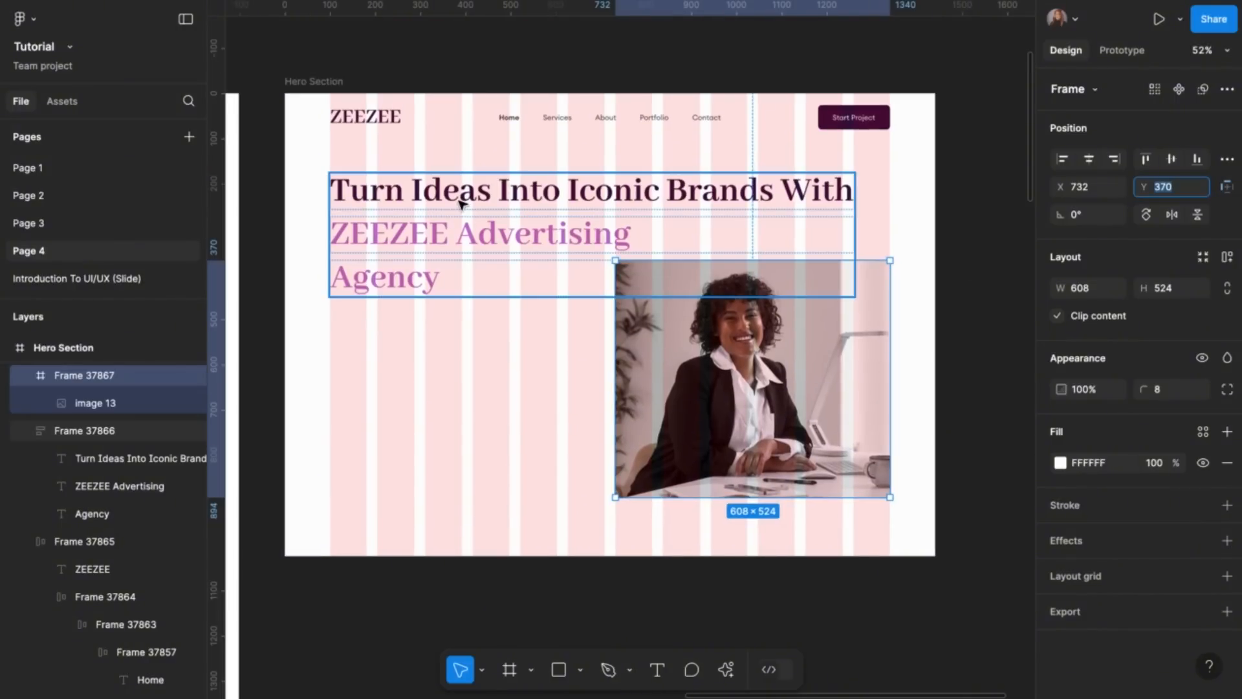
click(316, 82)
key(ctrl+alt+Return)
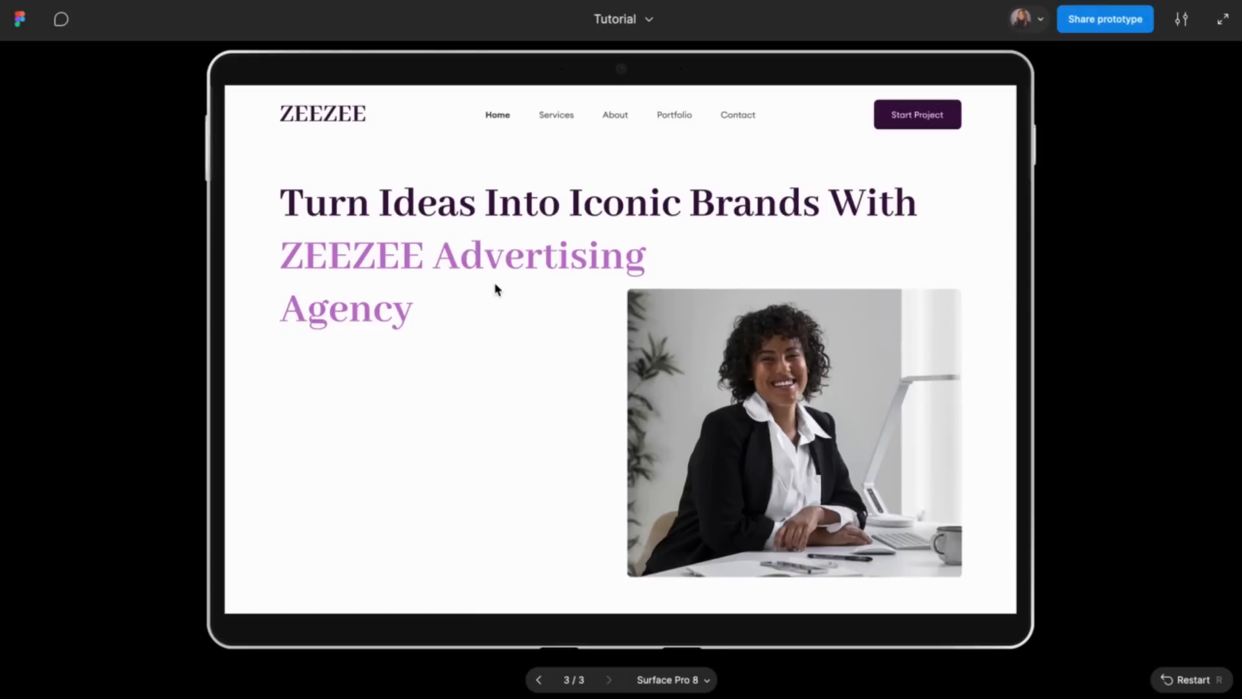
key(Escape)
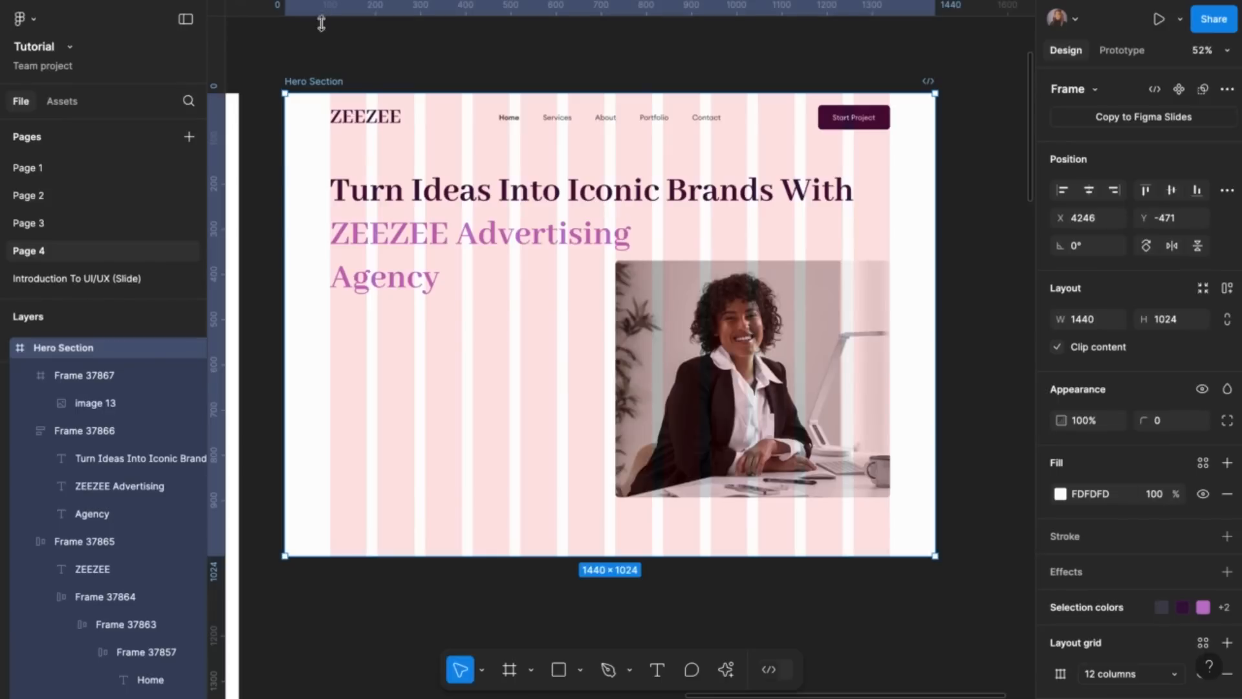
Shift the photo leftward inside its clipping frame to X -106.5, then deselect it
double_click(711, 365)
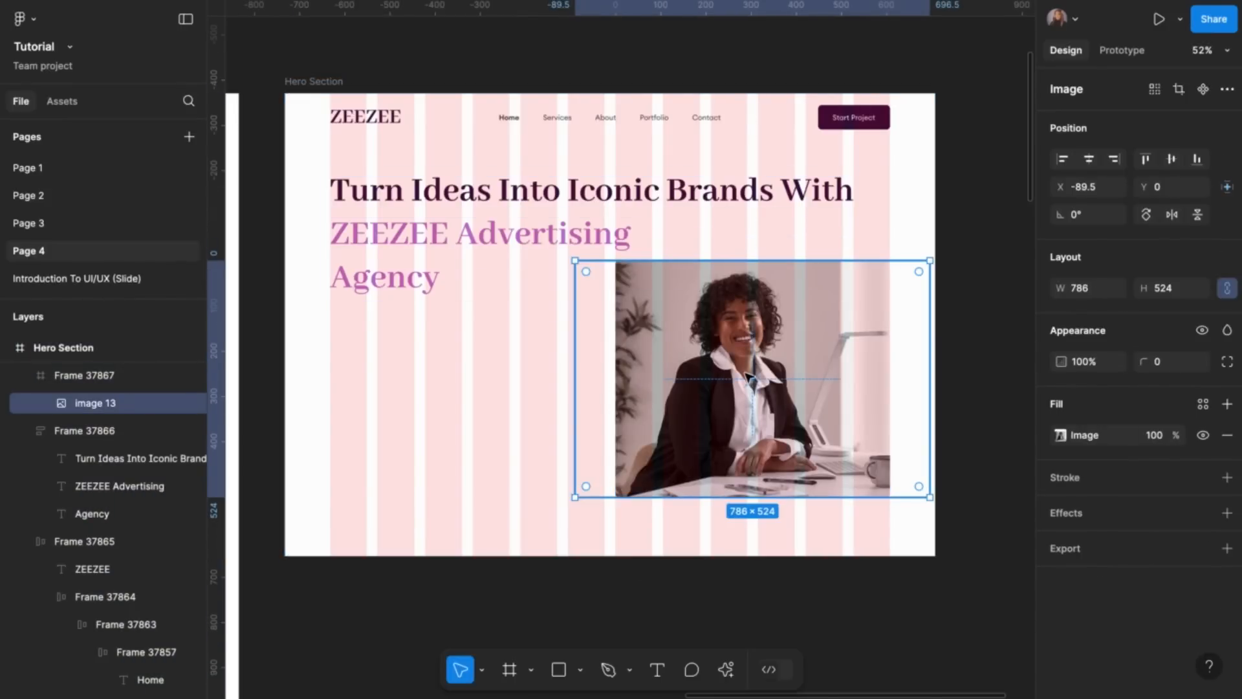
key(Left)
key(Left)
key(Left)
key(Left)
key(Left)
key(Left)
key(Left)
key(Left)
key(Left)
key(Left)
key(Left)
key(Left)
key(Left)
key(Left)
key(Left)
key(Left)
key(Left)
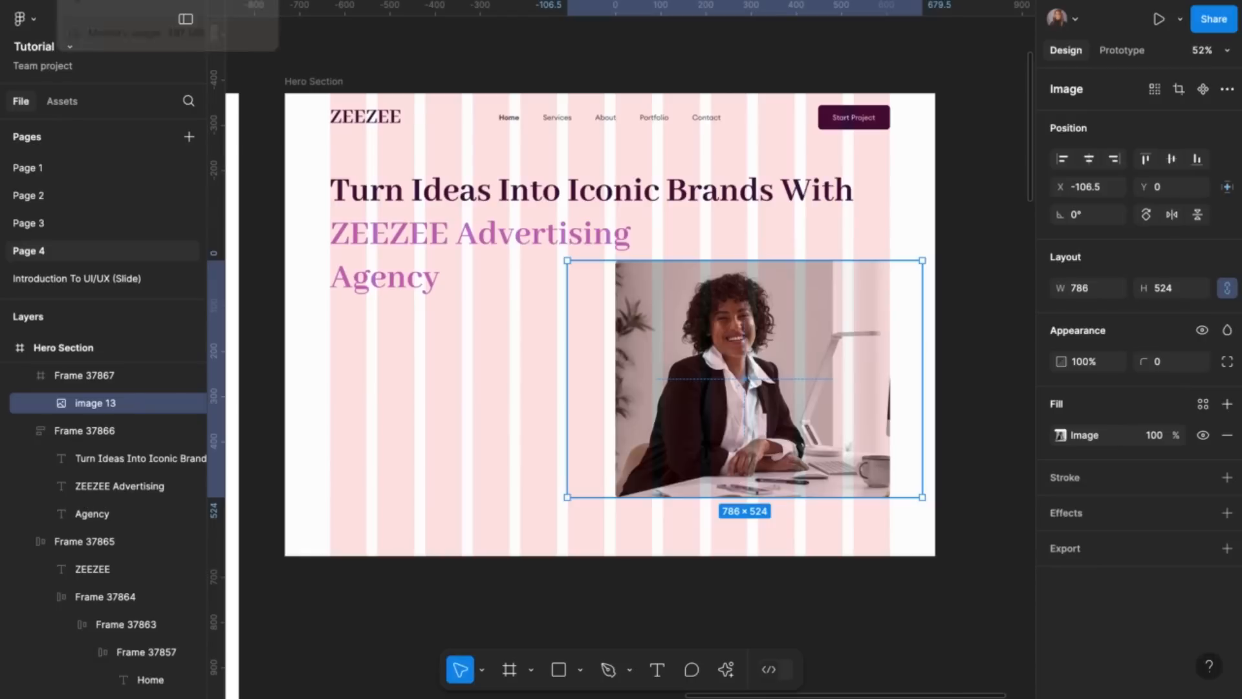
click(440, 61)
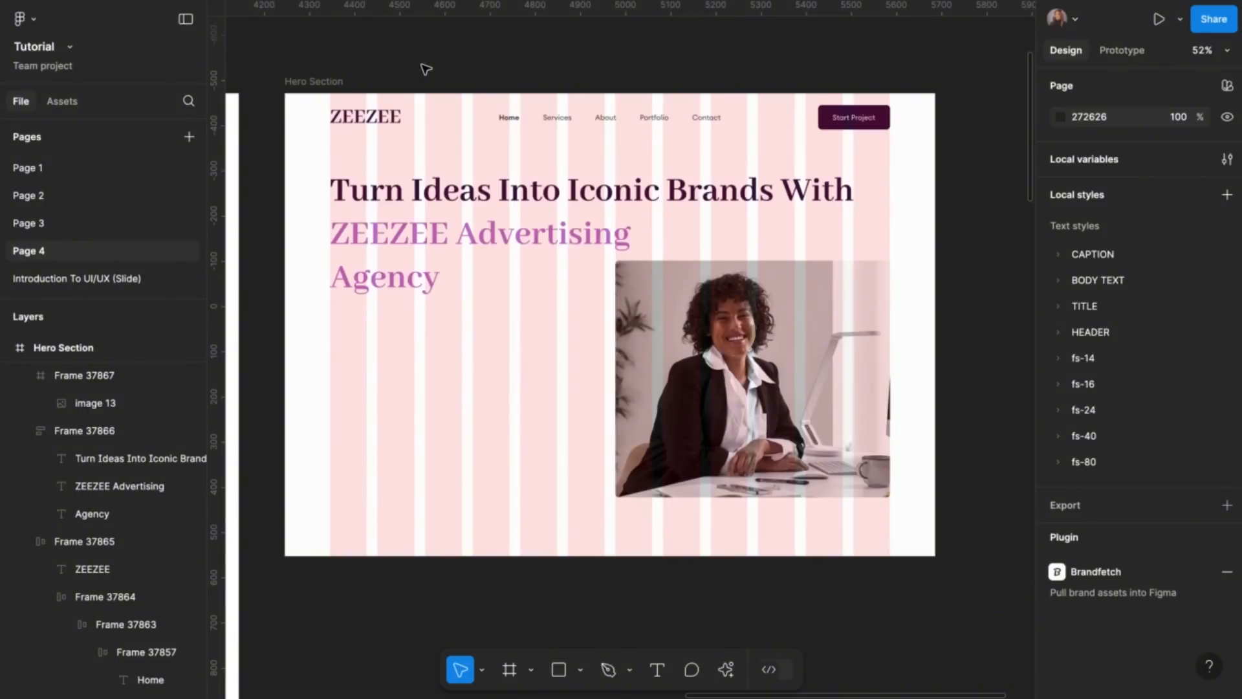
Locate the prepared text and image assets in Frame 1 beside the Hero Section
scroll(425, 72, left, 2)
scroll(425, 71, up, 1)
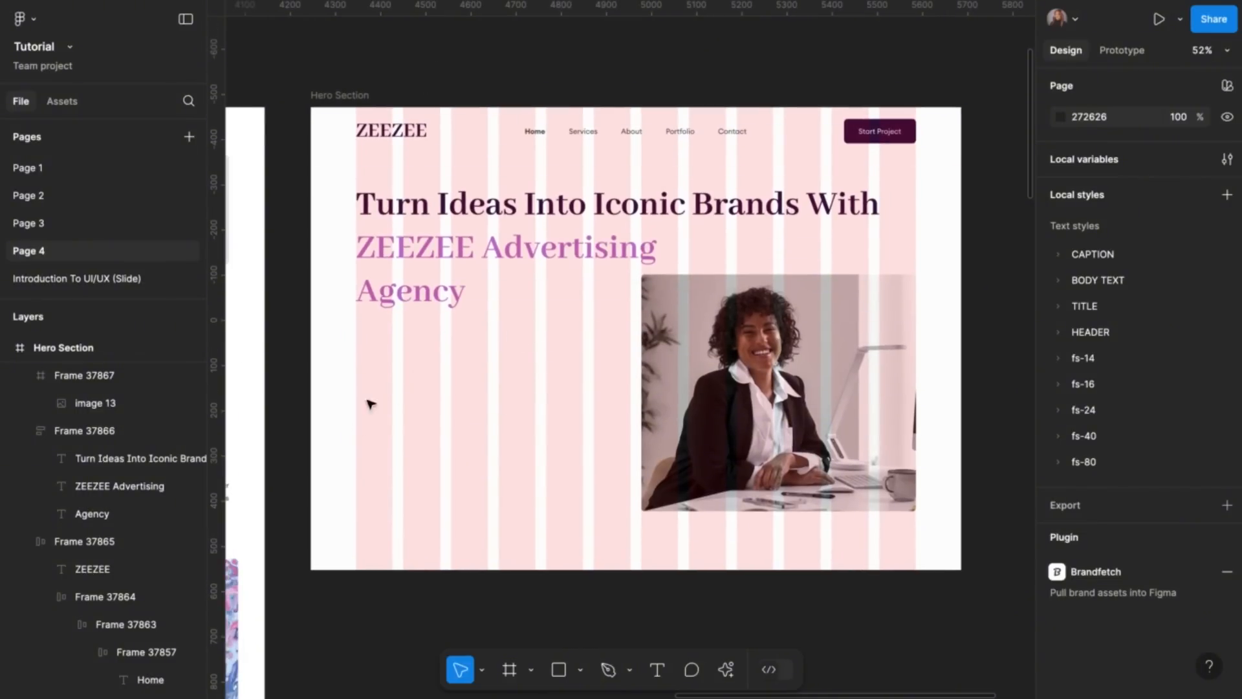
scroll(477, 423, down, 3)
scroll(480, 424, left, 5)
scroll(479, 423, down, 1)
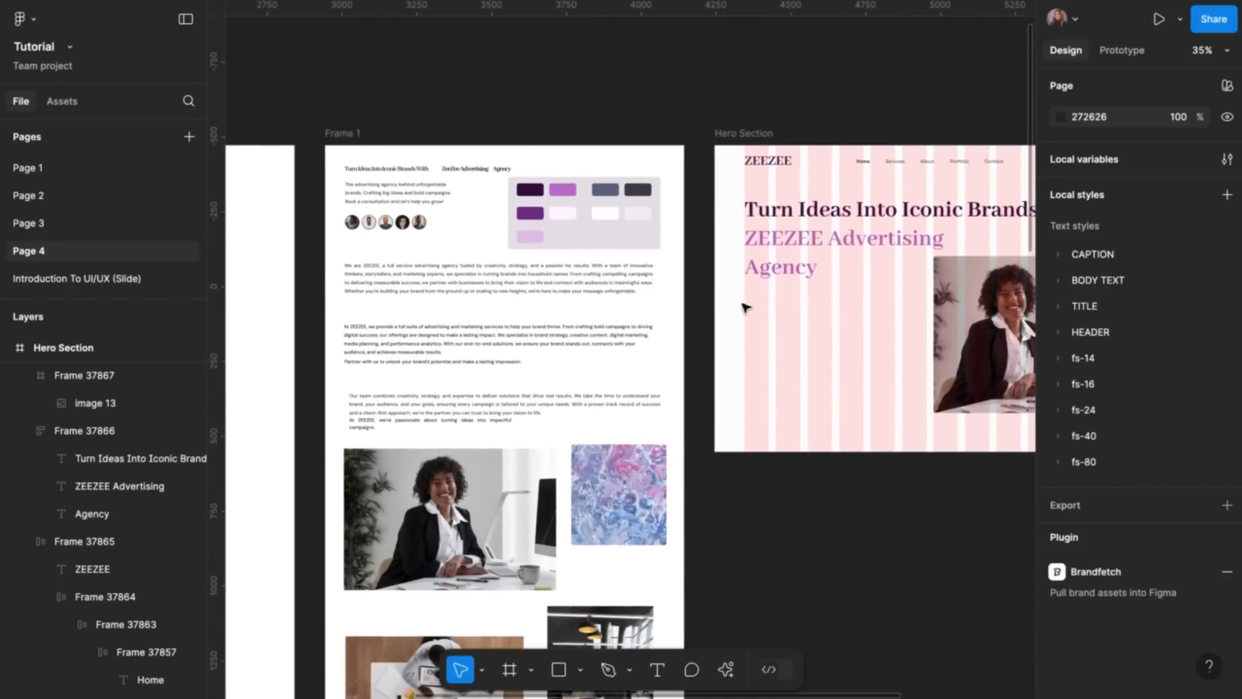
Copy the advertising agency description text from Frame 1 into the Hero Section and position it below the headline at X 100, Y 589
click(384, 191)
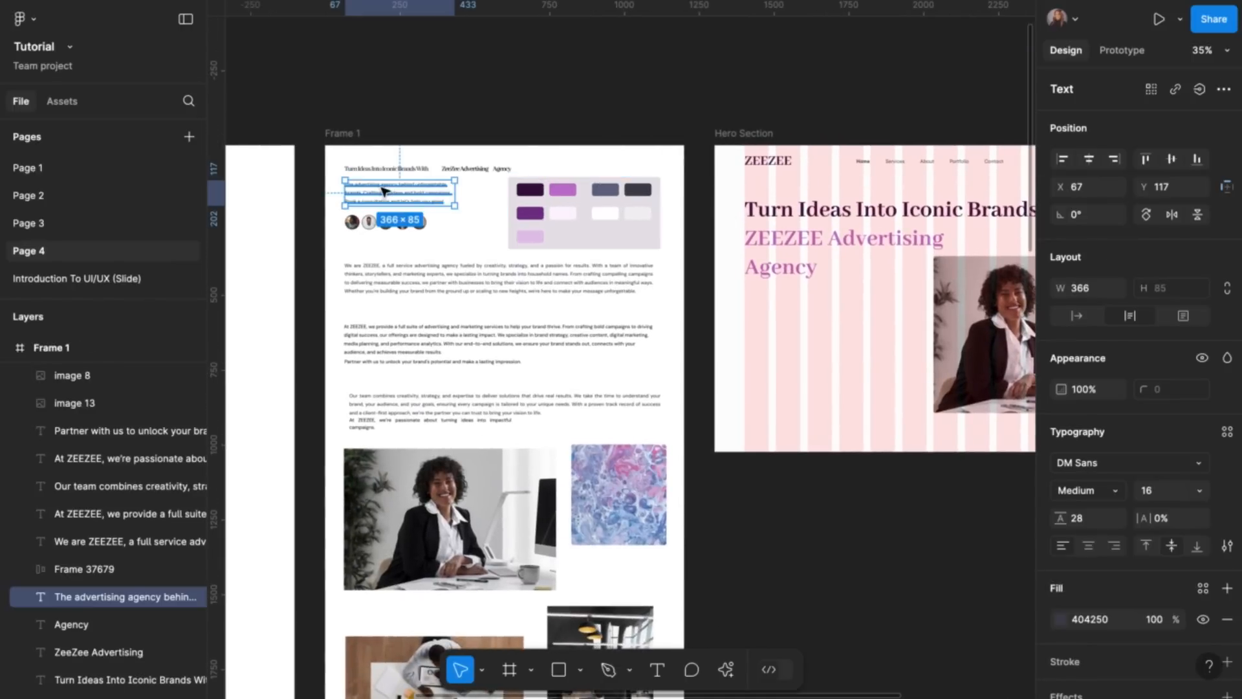
right_click(382, 191)
click(449, 133)
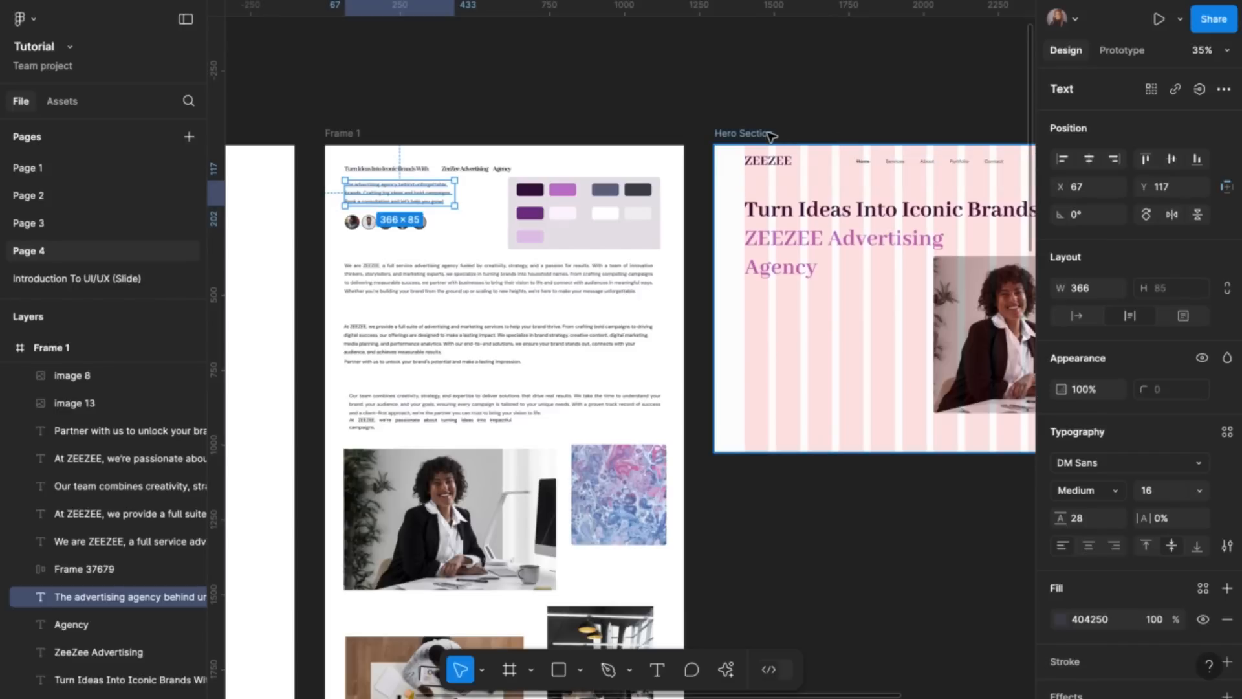
click(770, 134)
key(ctrl+v)
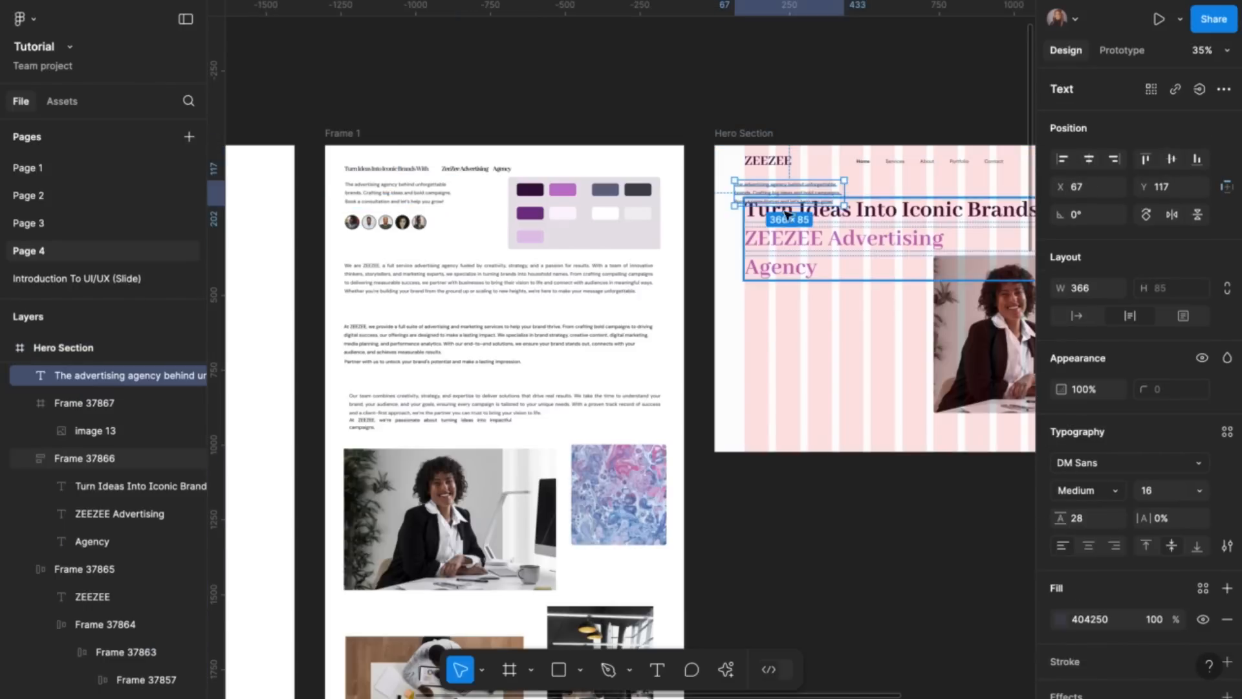
drag(803, 194, 801, 336)
scroll(801, 336, up, 3)
scroll(801, 336, up, 1)
scroll(801, 336, right, 2)
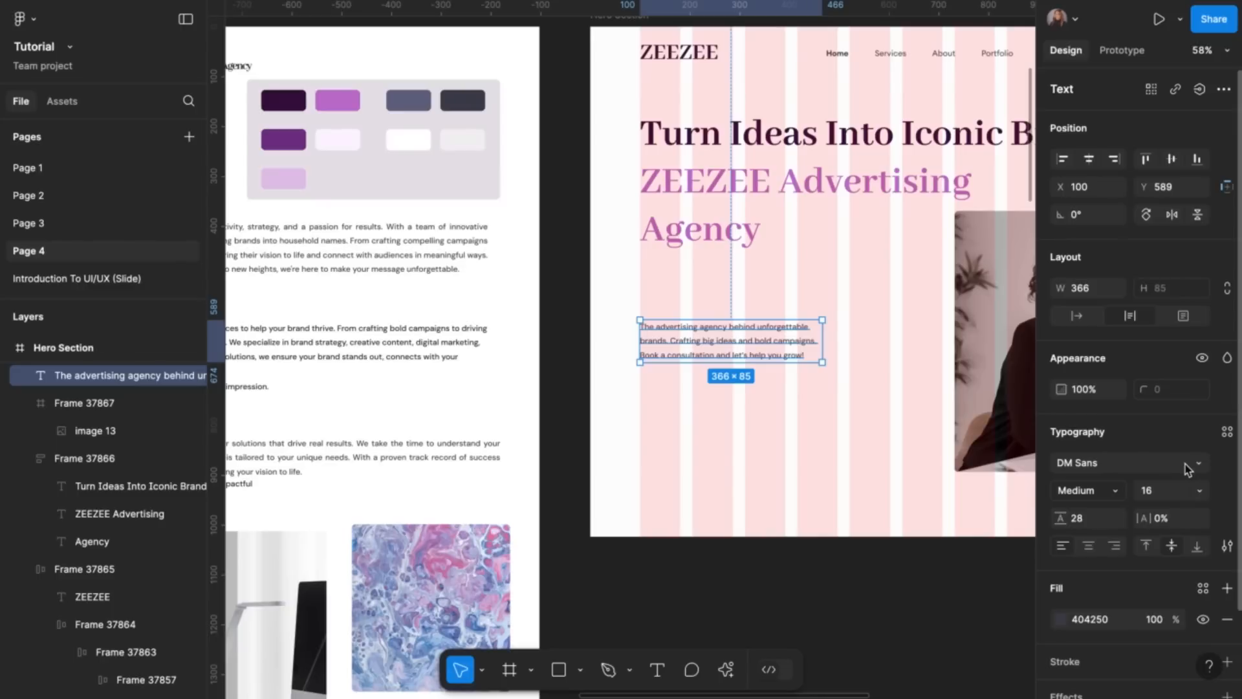
Apply the fs-16/Zee Design Agency text style to the description text
click(1227, 431)
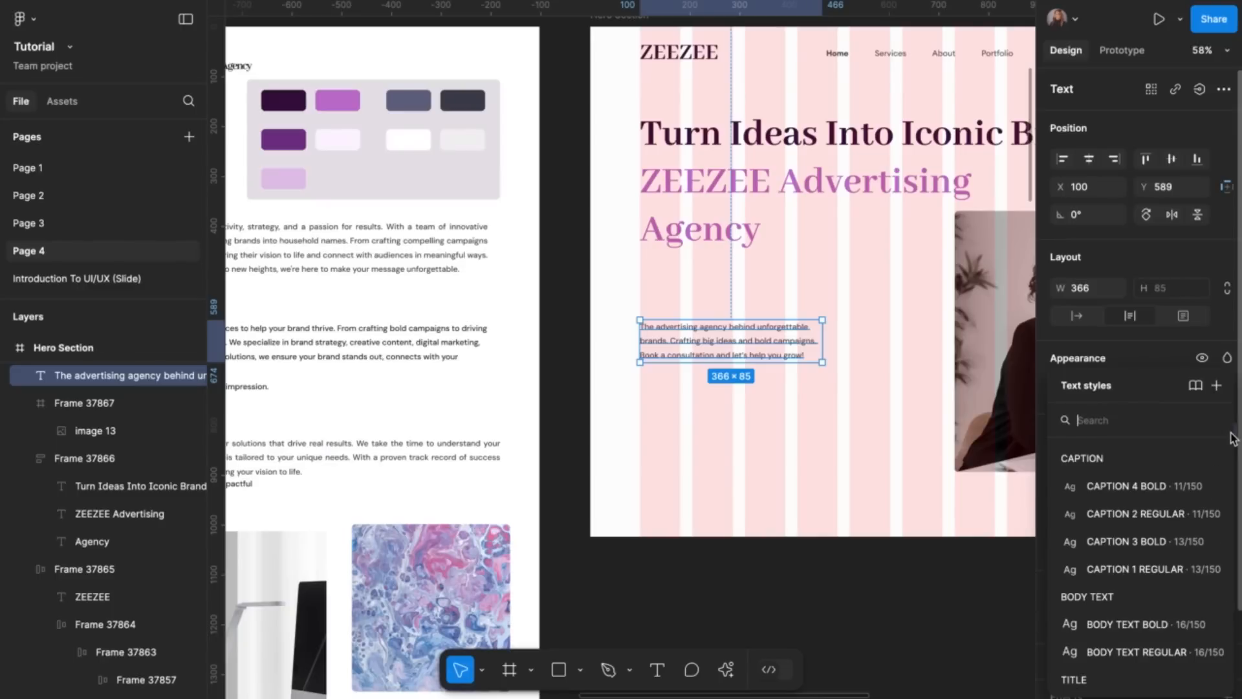
scroll(1150, 581, down, 5)
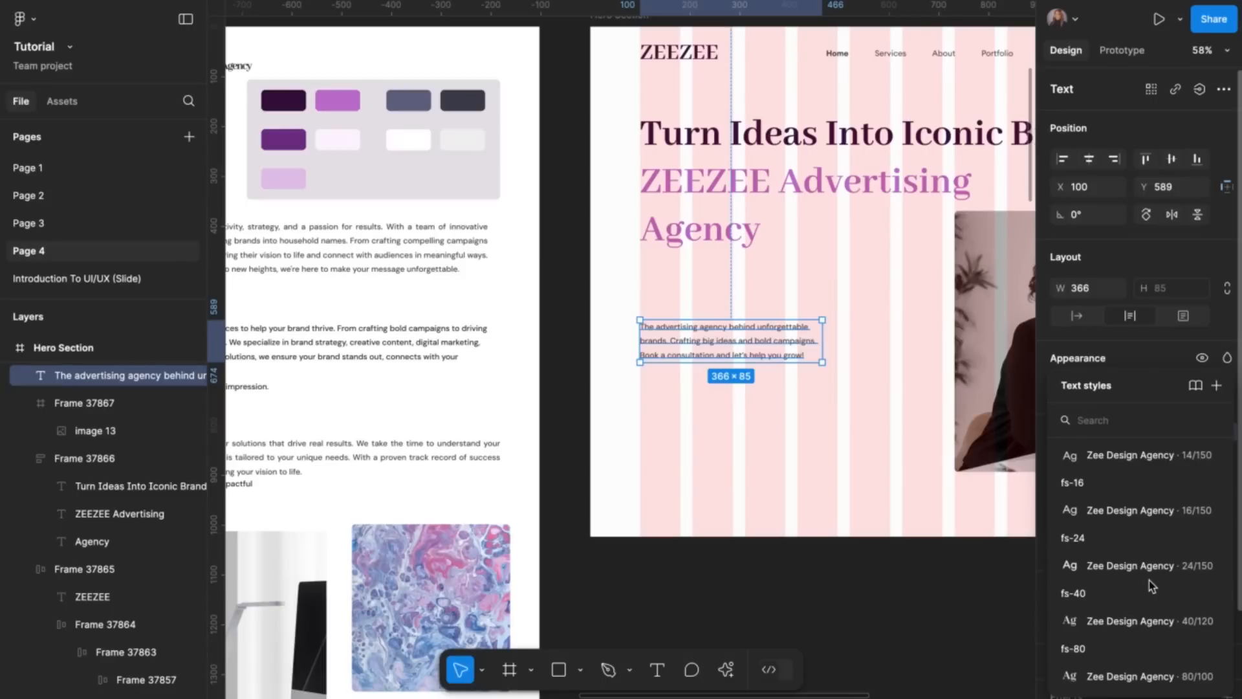
click(1136, 512)
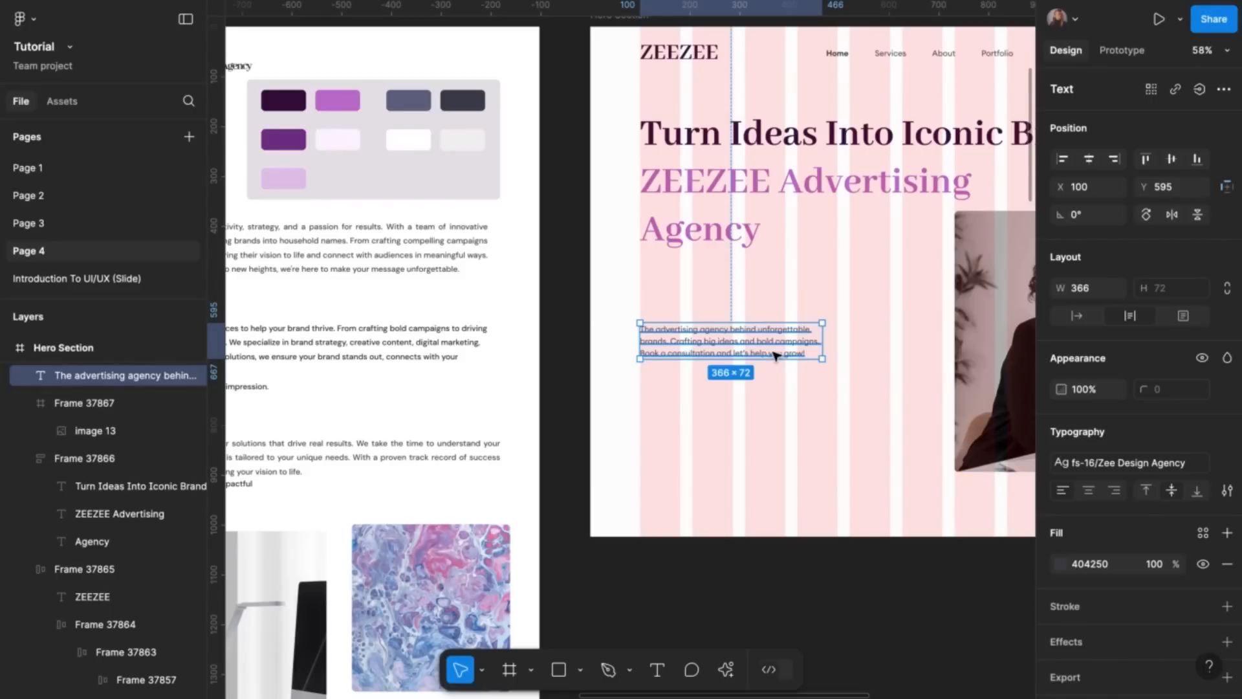
Recolour the description text to 646886 by sampling the slate swatch from the palette in Frame 1
scroll(776, 353, up, 2)
scroll(777, 355, down, 1)
scroll(787, 340, down, 4)
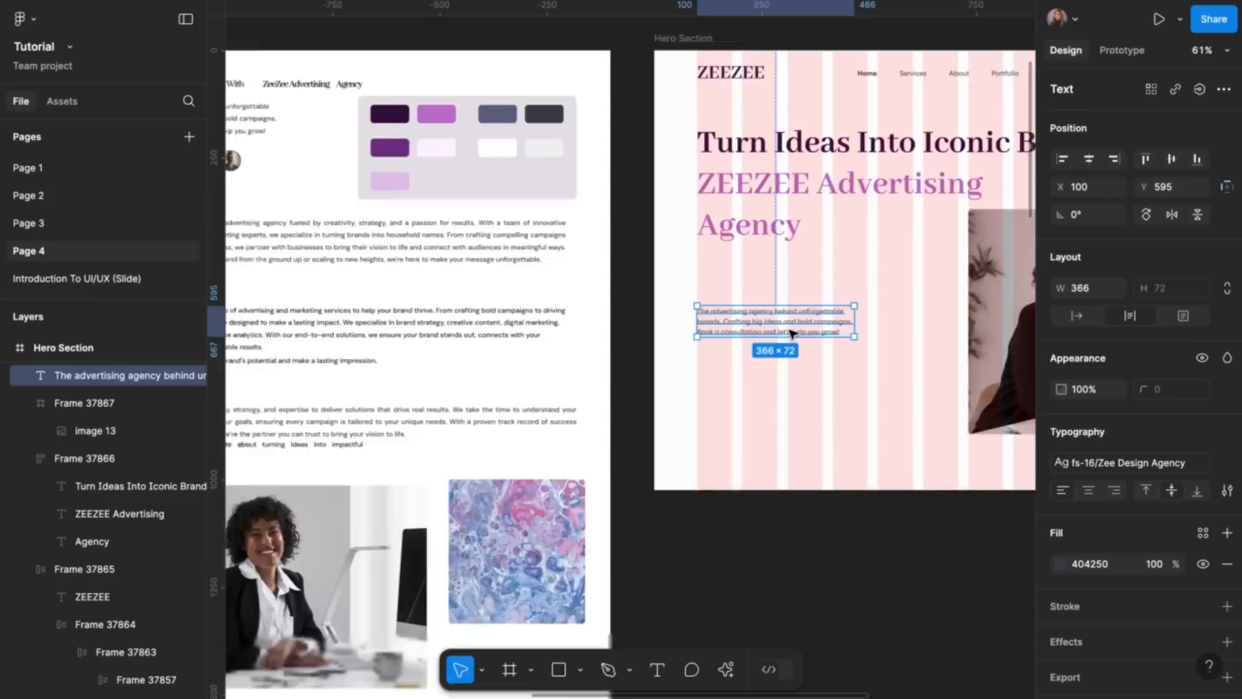
click(1060, 564)
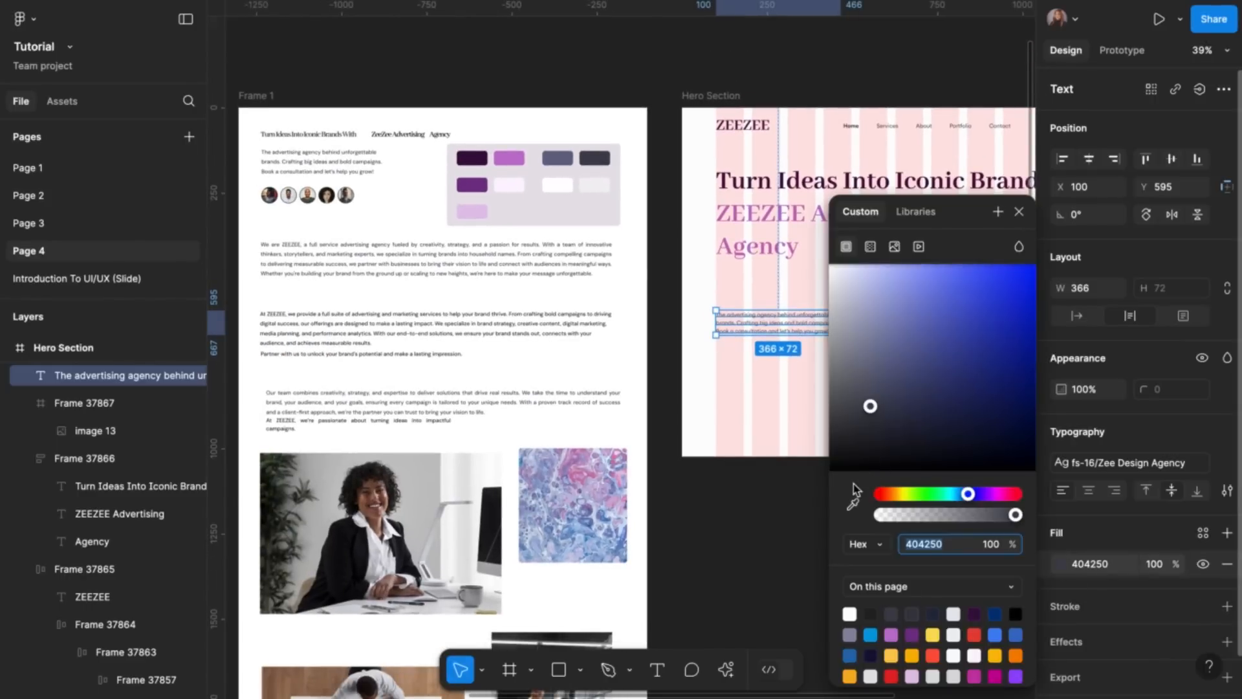
click(854, 504)
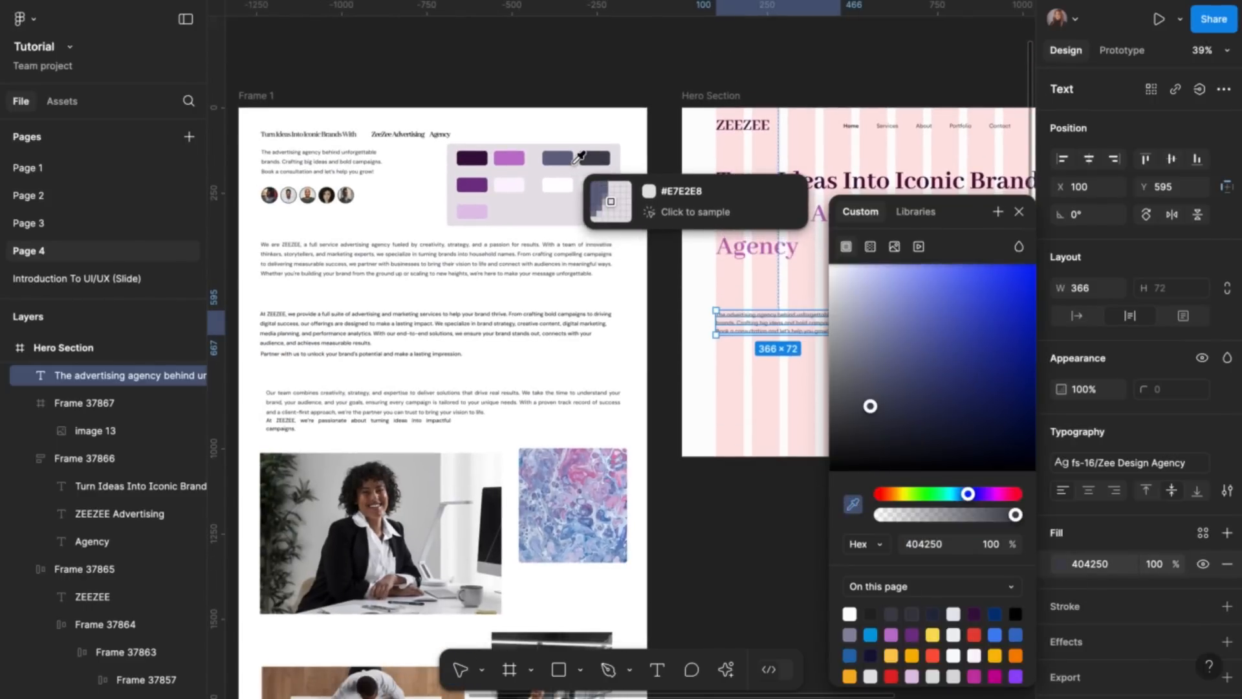
click(572, 159)
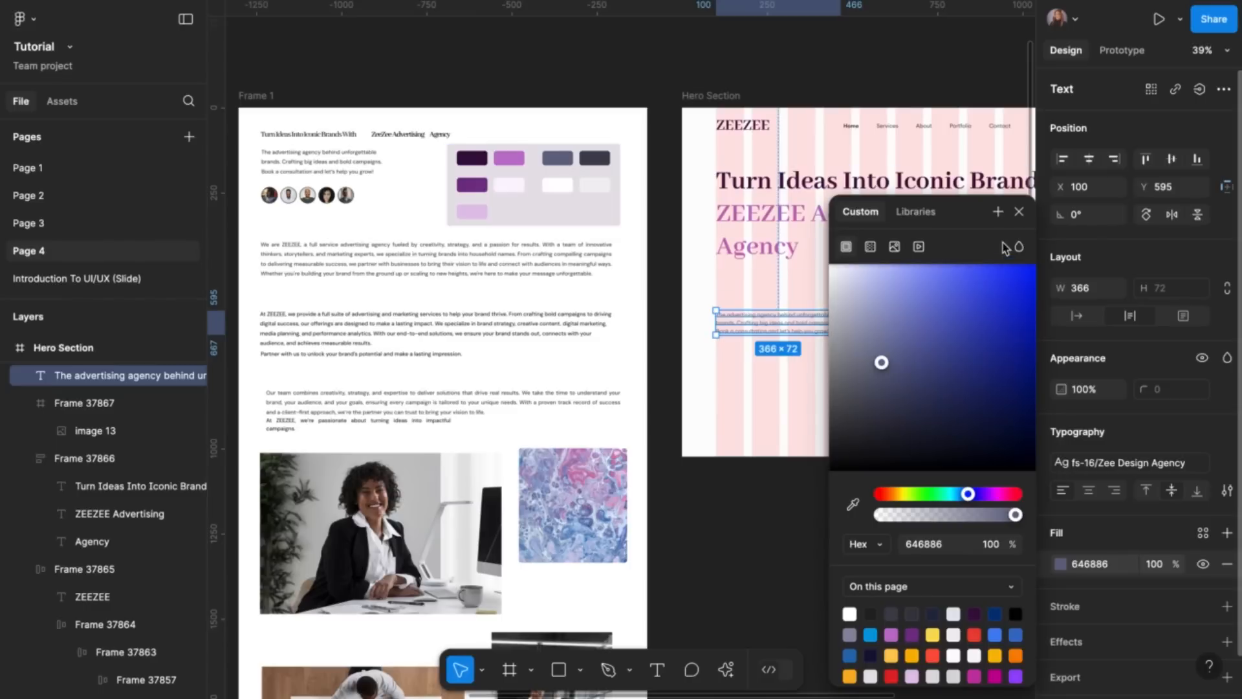
click(1020, 213)
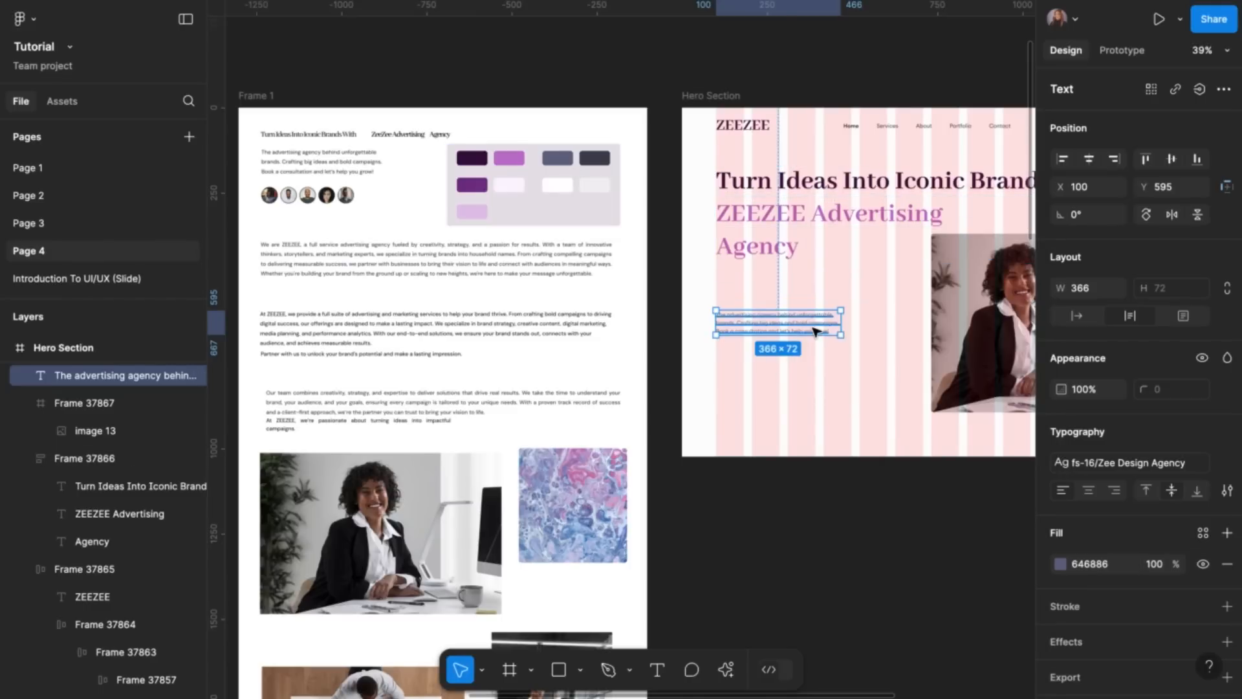
click(801, 387)
Copy the row of avatar photos from Frame 1 into the Hero Section and place it below the description at X 100, Y 695
scroll(801, 389, up, 2)
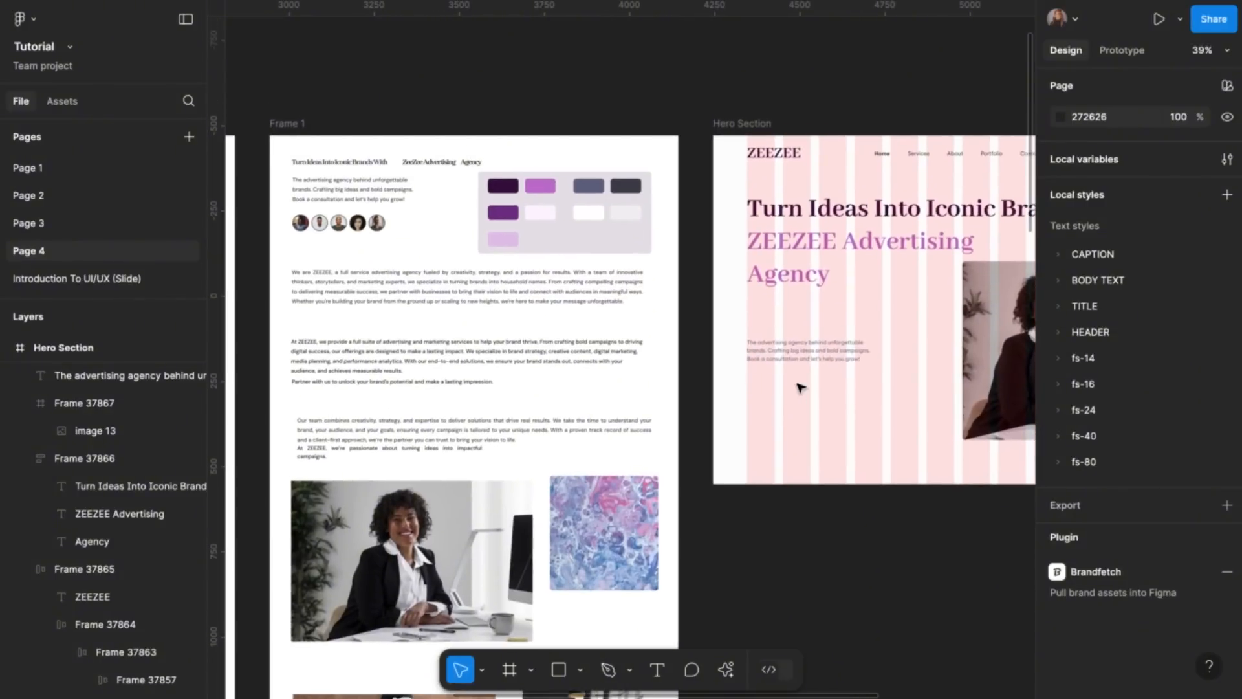
click(381, 226)
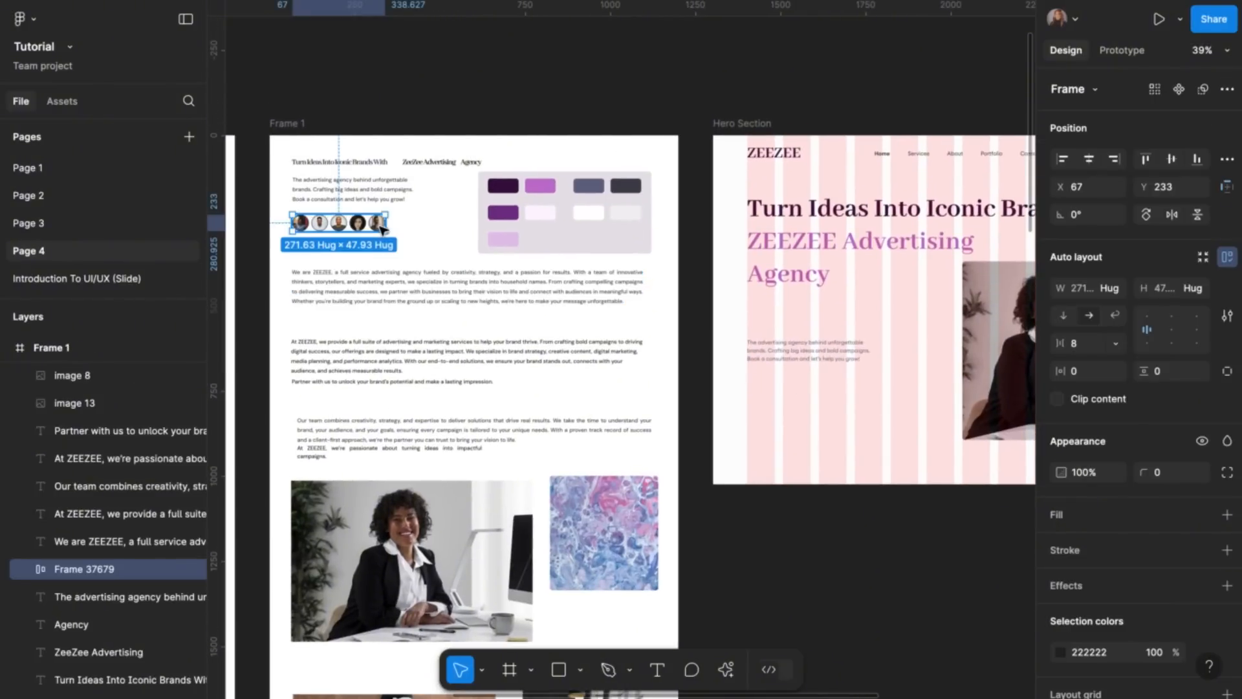
right_click(380, 227)
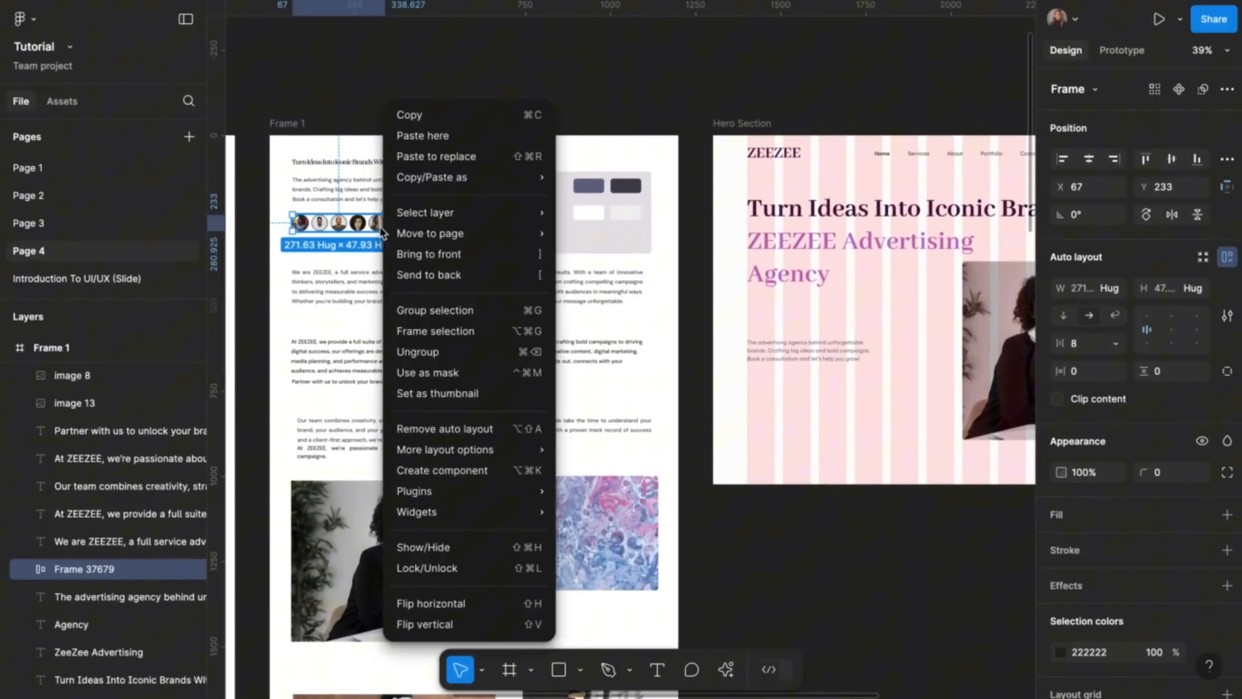
click(436, 116)
click(754, 125)
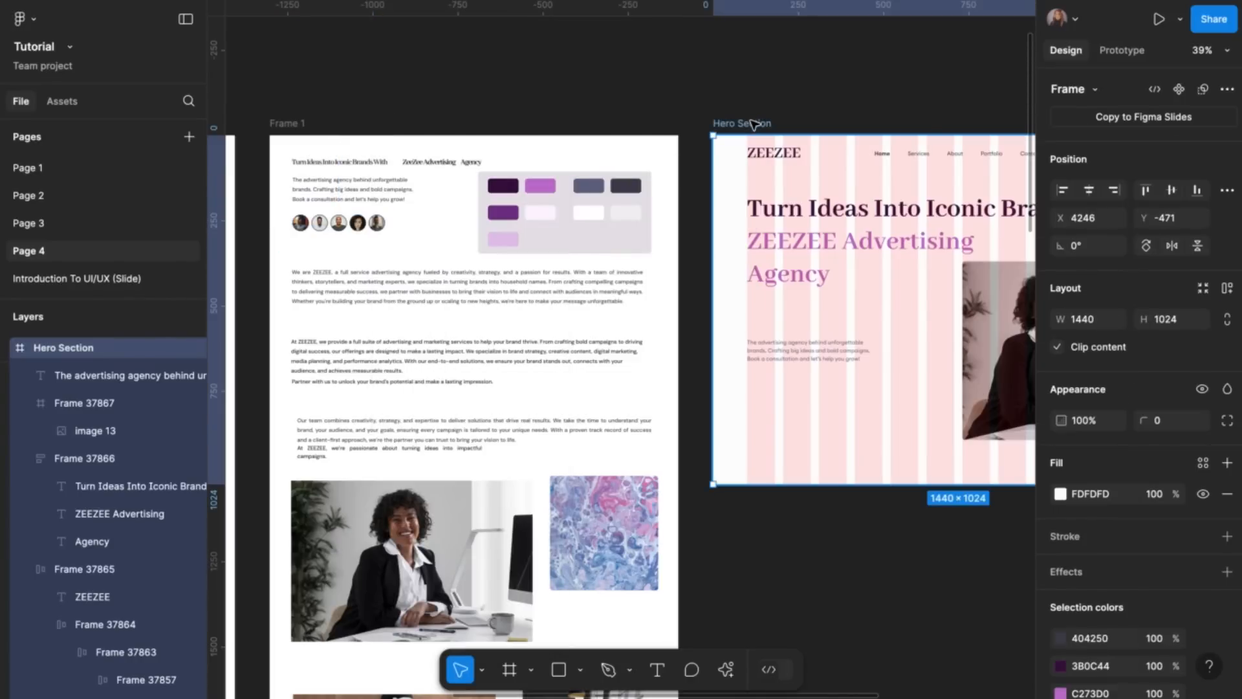
key(ctrl+v)
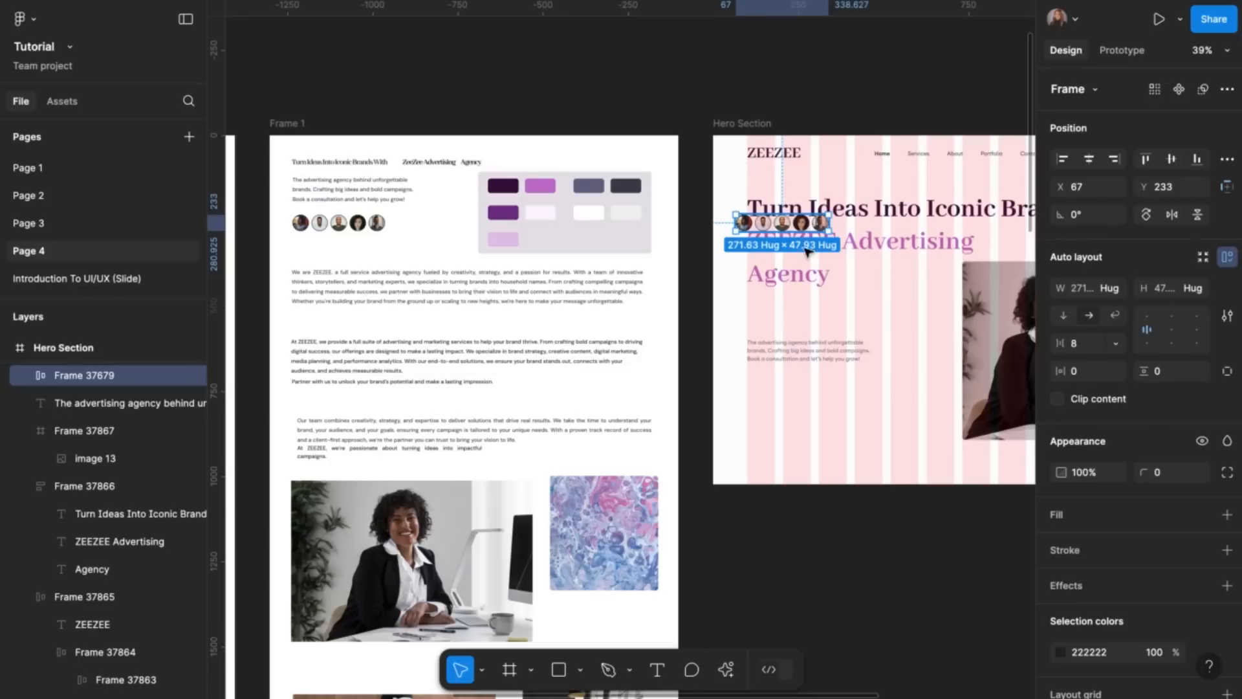
drag(805, 251, 818, 383)
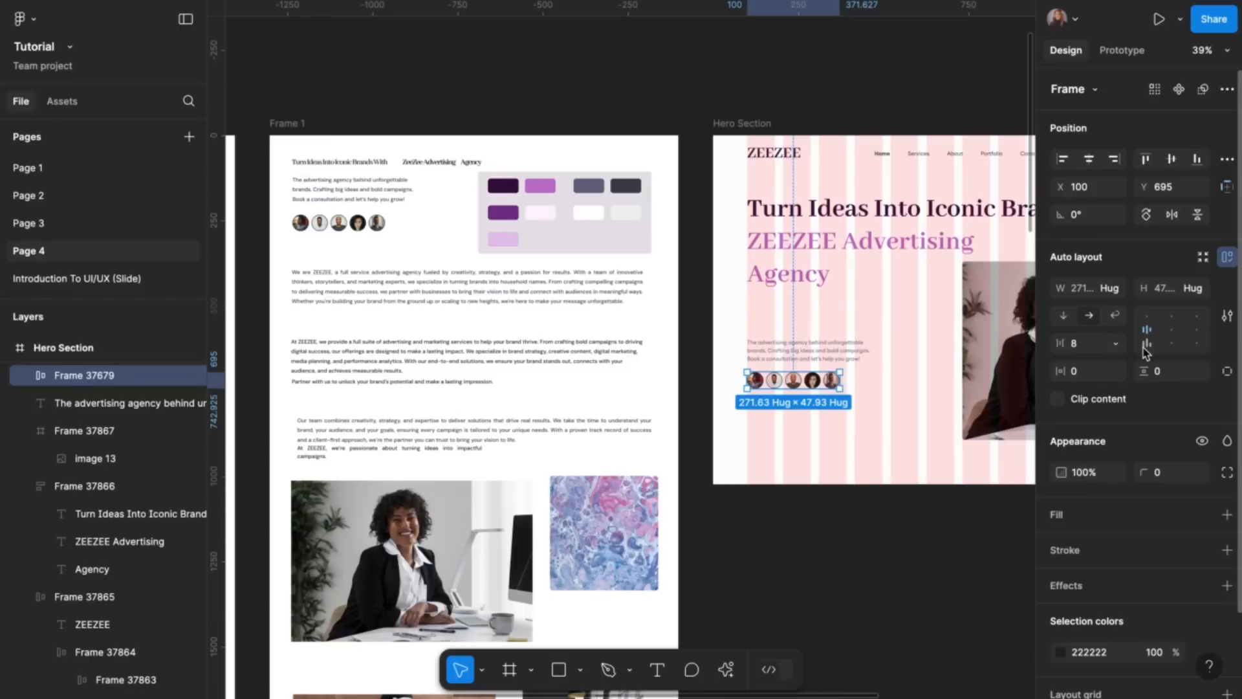
Choose First on top as the canvas stacking in the avatar row's auto layout settings
click(1227, 316)
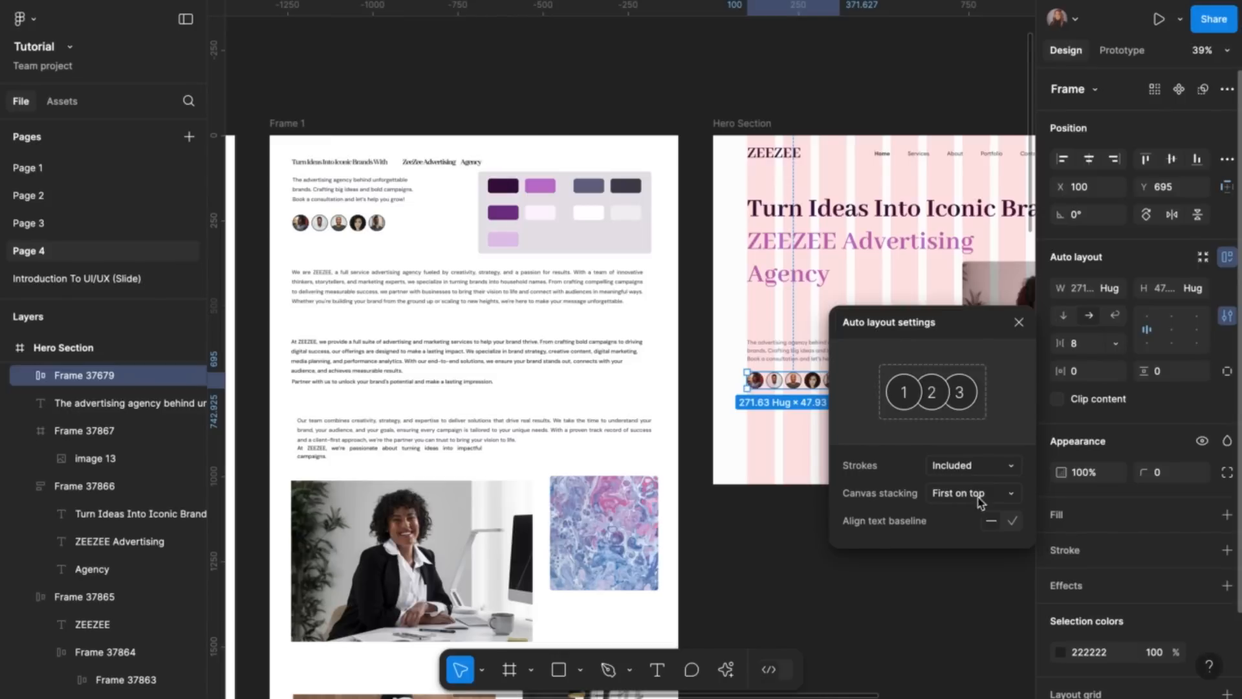
click(1009, 503)
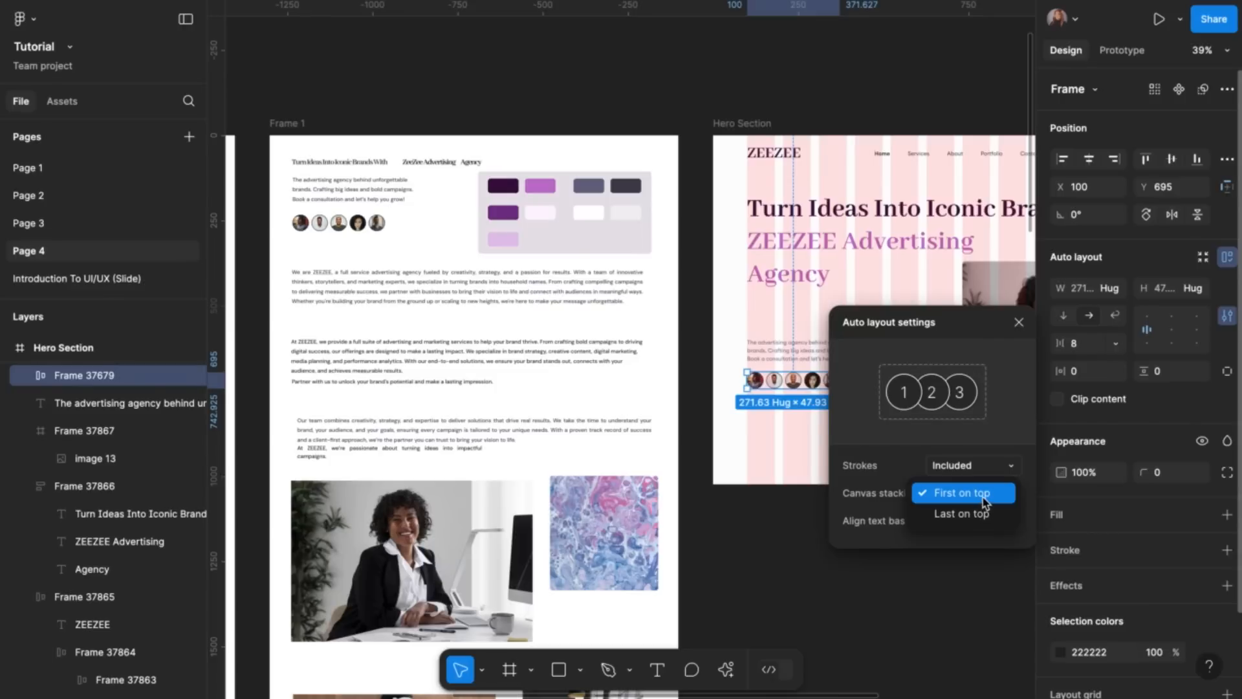
click(984, 503)
click(1020, 323)
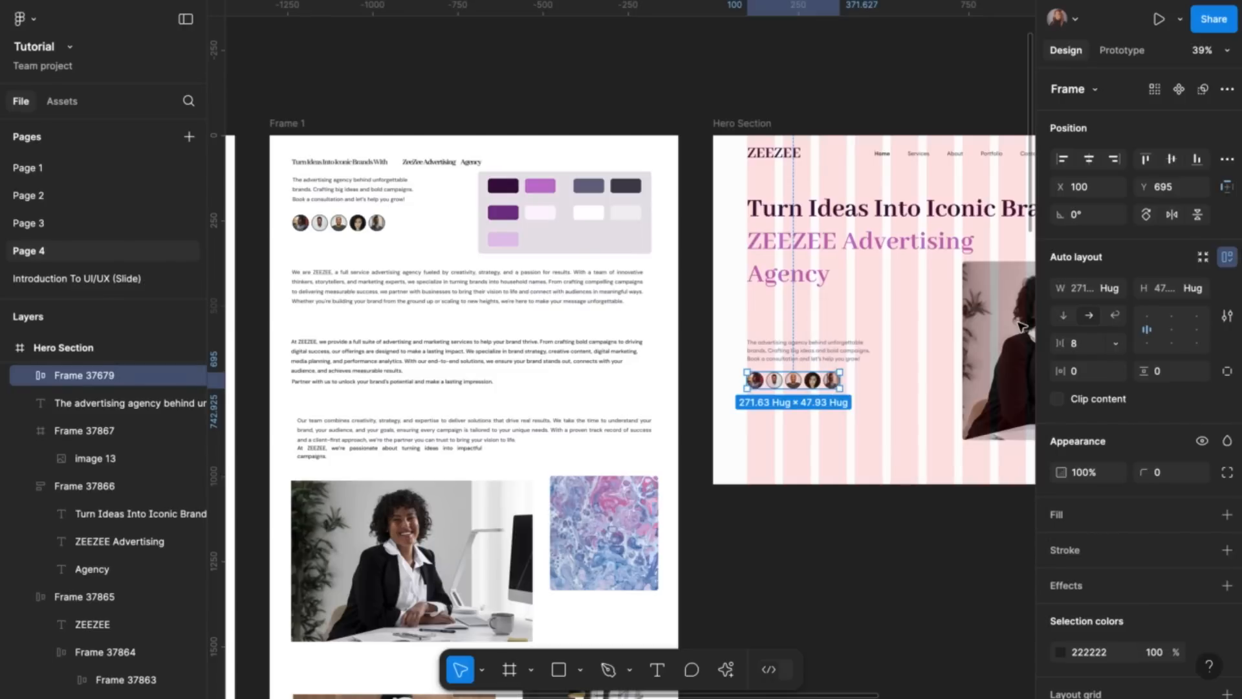
Overlap the avatars by setting the row's horizontal gap to -16, and turn on Clip content
click(1085, 353)
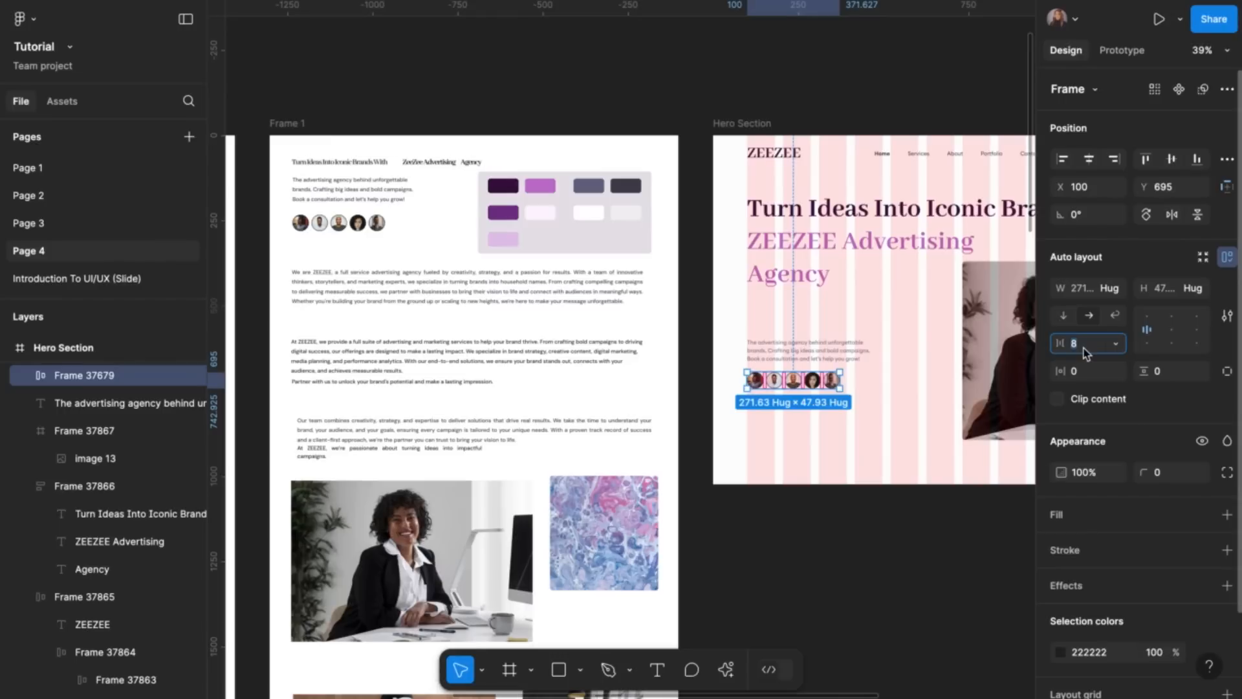
key(Down)
key(Down)
key(Down)
key(Down)
key(Down)
key(Down)
key(Down)
key(Down)
key(Down)
key(Down)
key(Down)
key(Down)
key(Down)
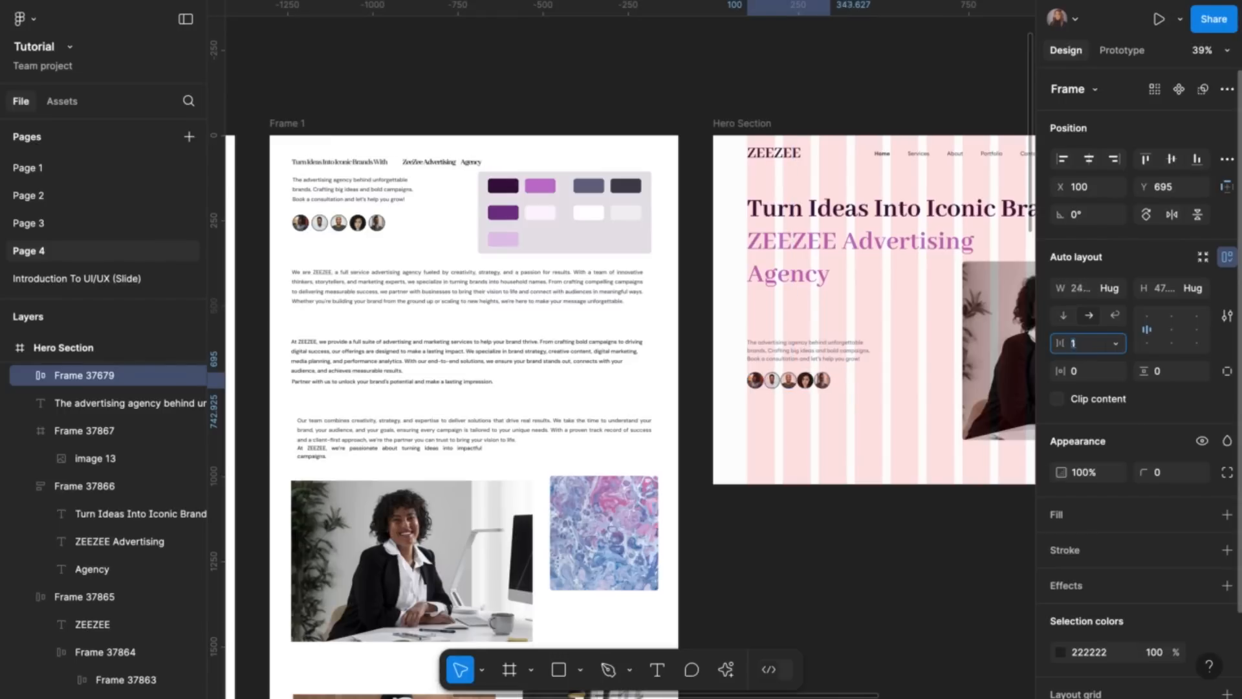
key(Down)
key(Down)
key(Down)
key(Down)
key(Down)
key(Down)
key(Down)
key(Down)
key(Down)
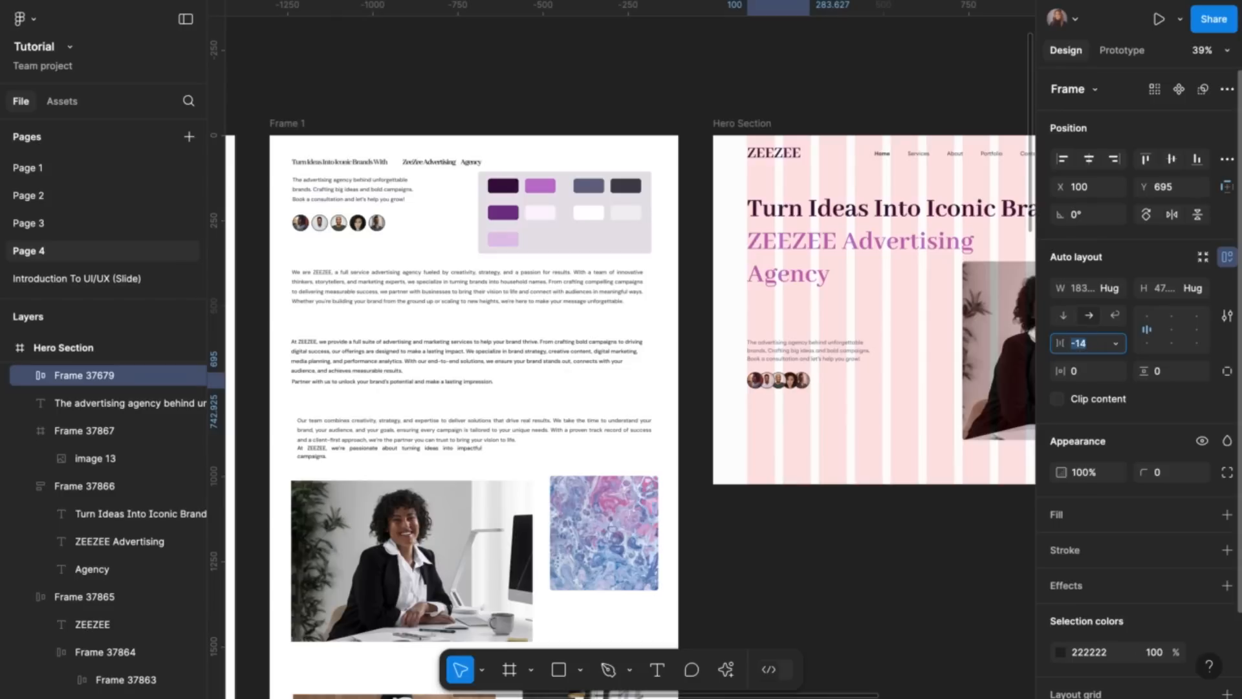
key(Down)
key(Down)
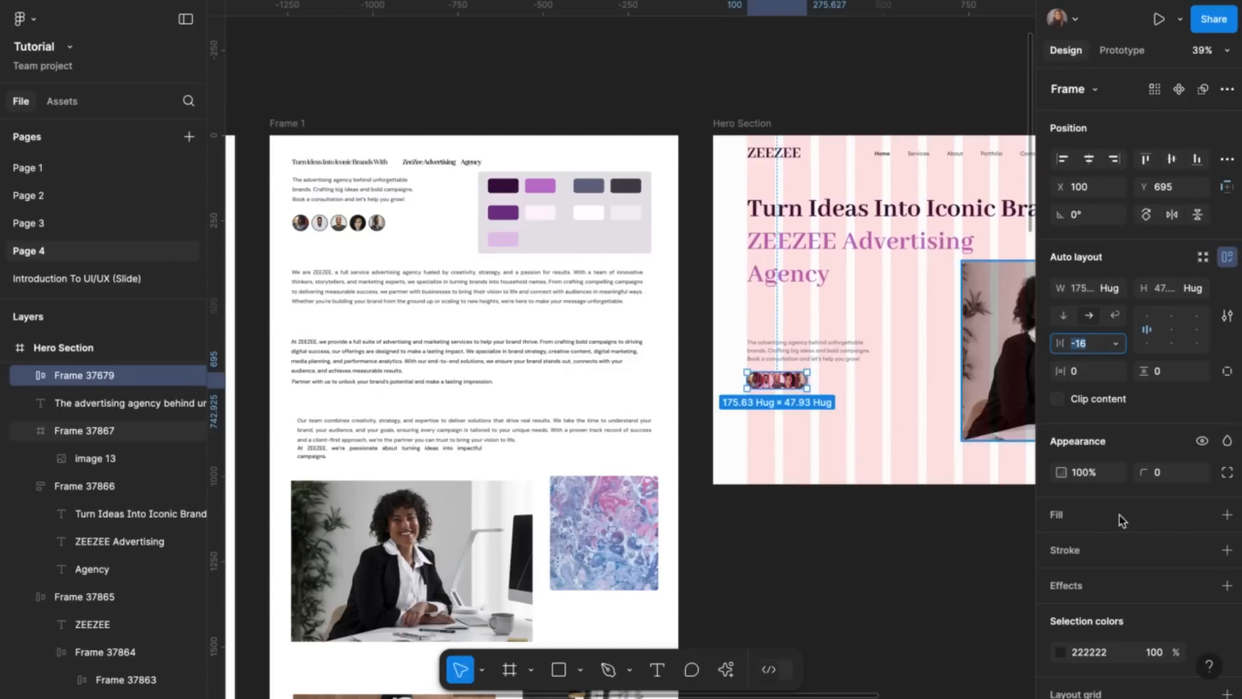
click(1057, 399)
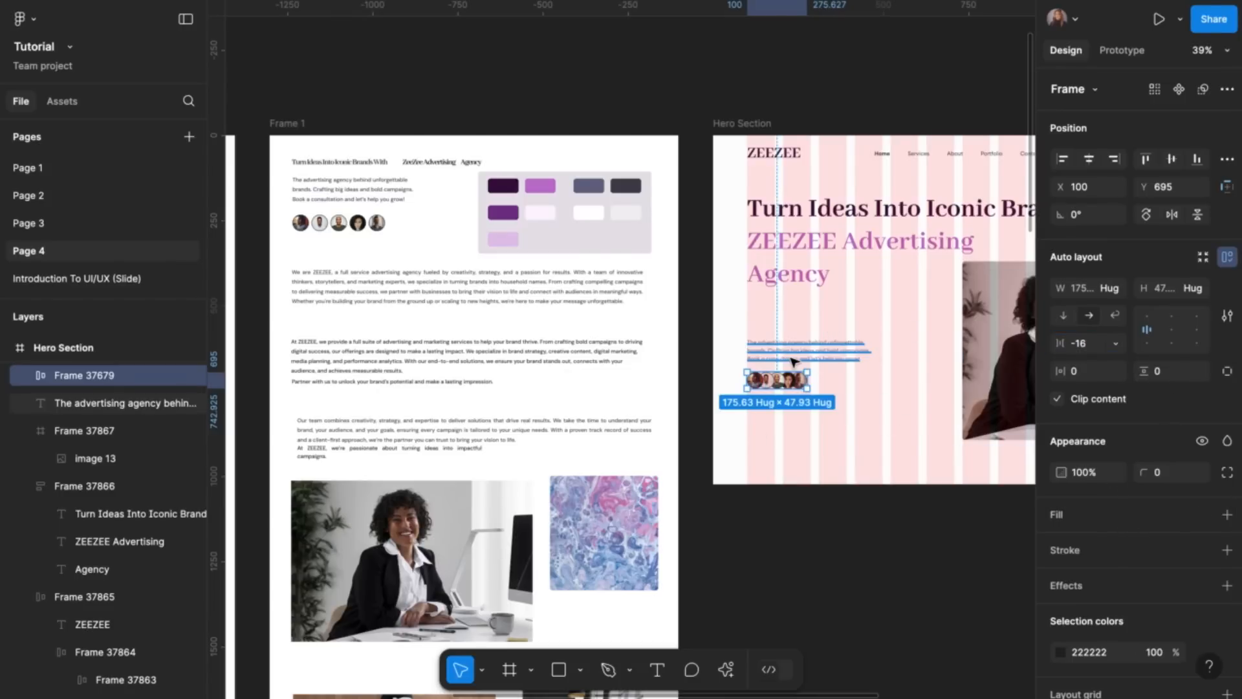
Change the avatars' outline colour to 3B0C44 by sampling the dark purple palette swatch in Frame 1
scroll(792, 362, up, 10)
scroll(792, 362, down, 4)
scroll(716, 249, left, 3)
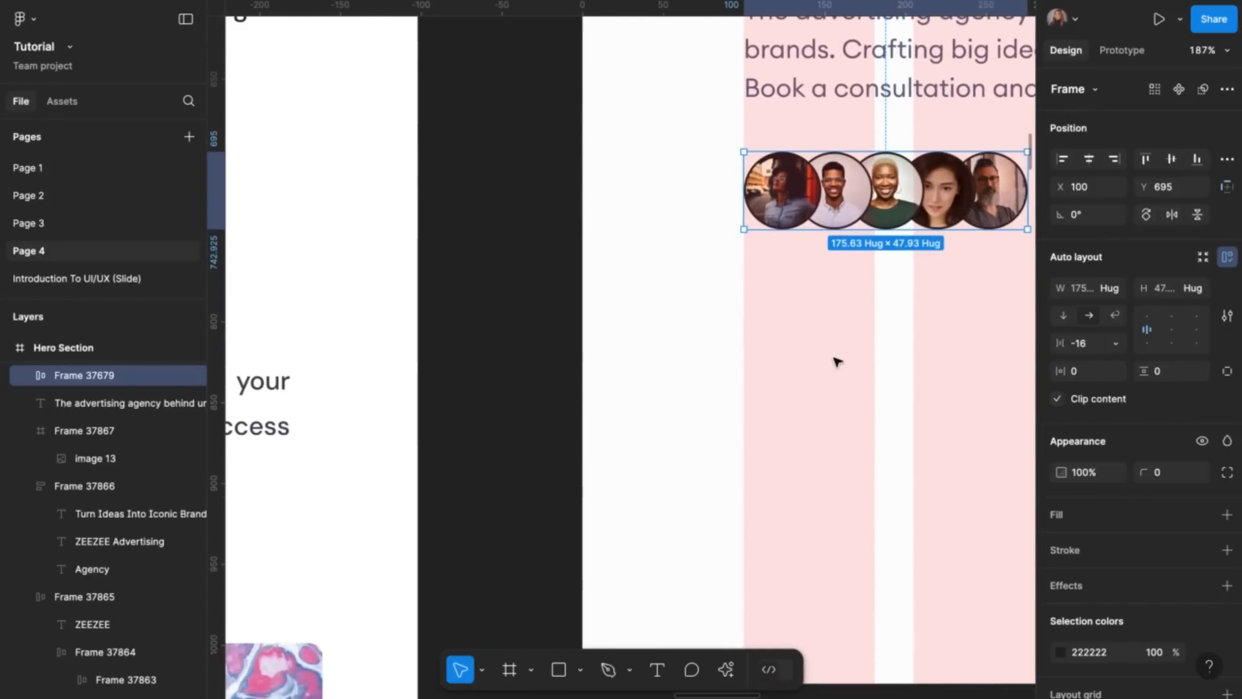
scroll(1065, 550, down, 3)
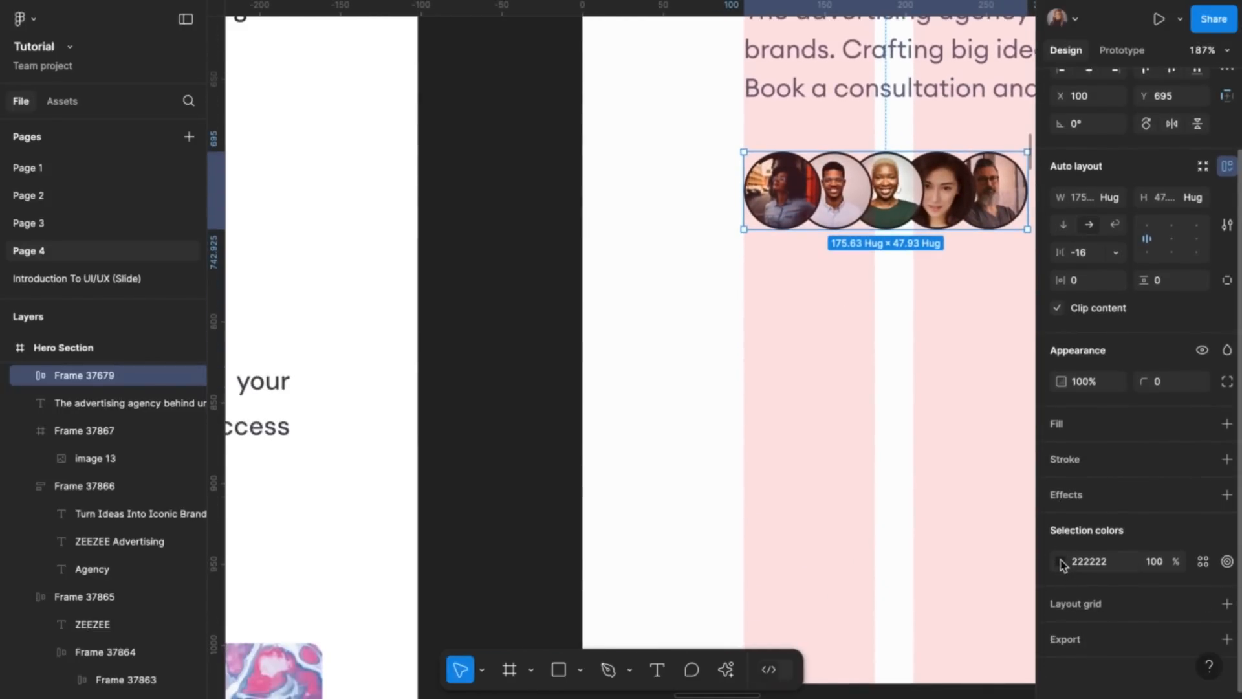
click(1062, 562)
click(853, 504)
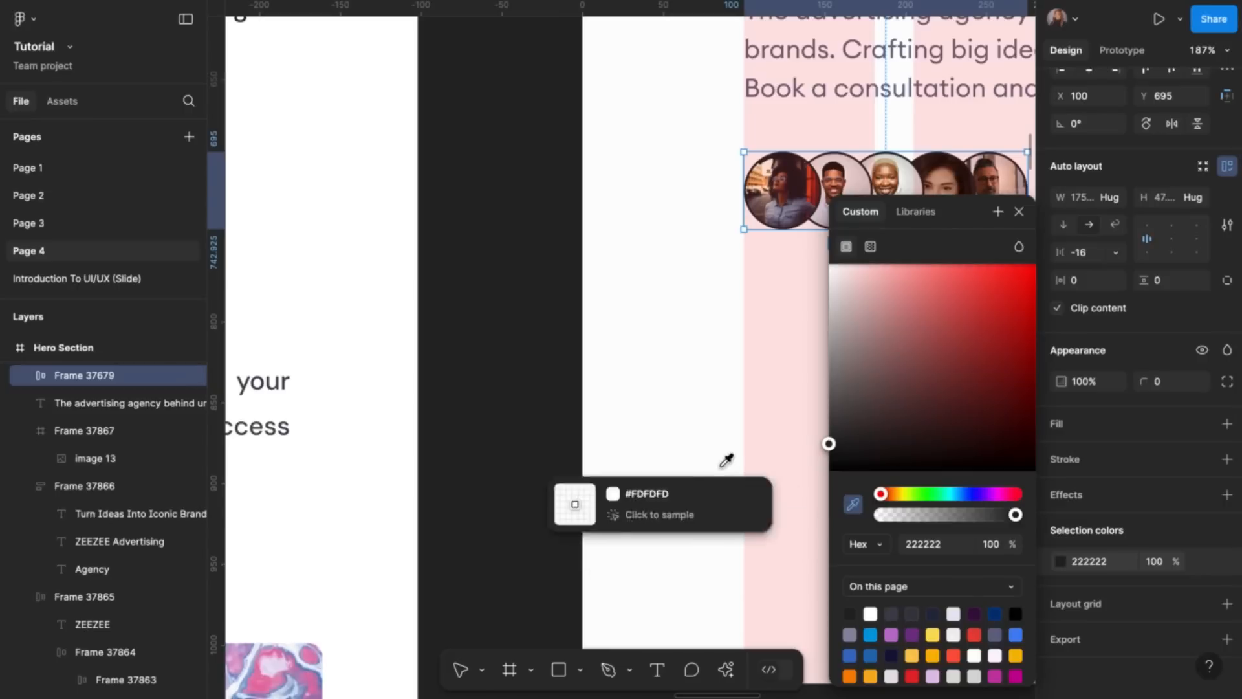
scroll(726, 460, down, 5)
scroll(640, 388, down, 4)
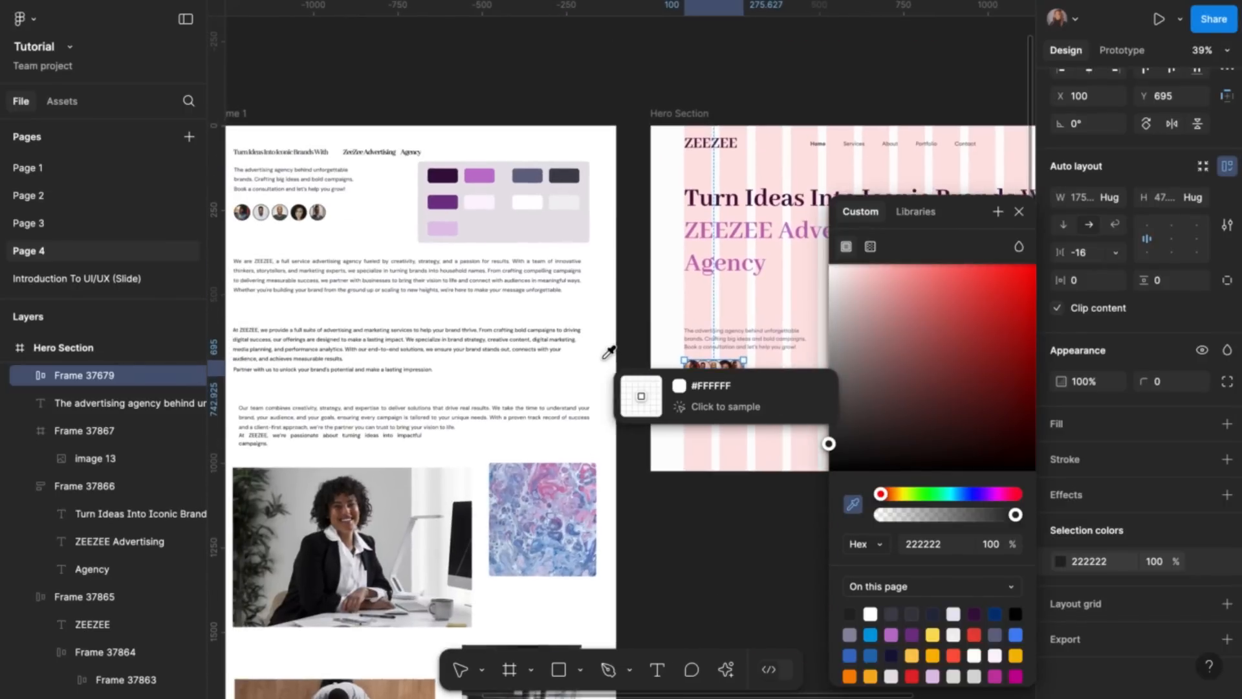
click(443, 175)
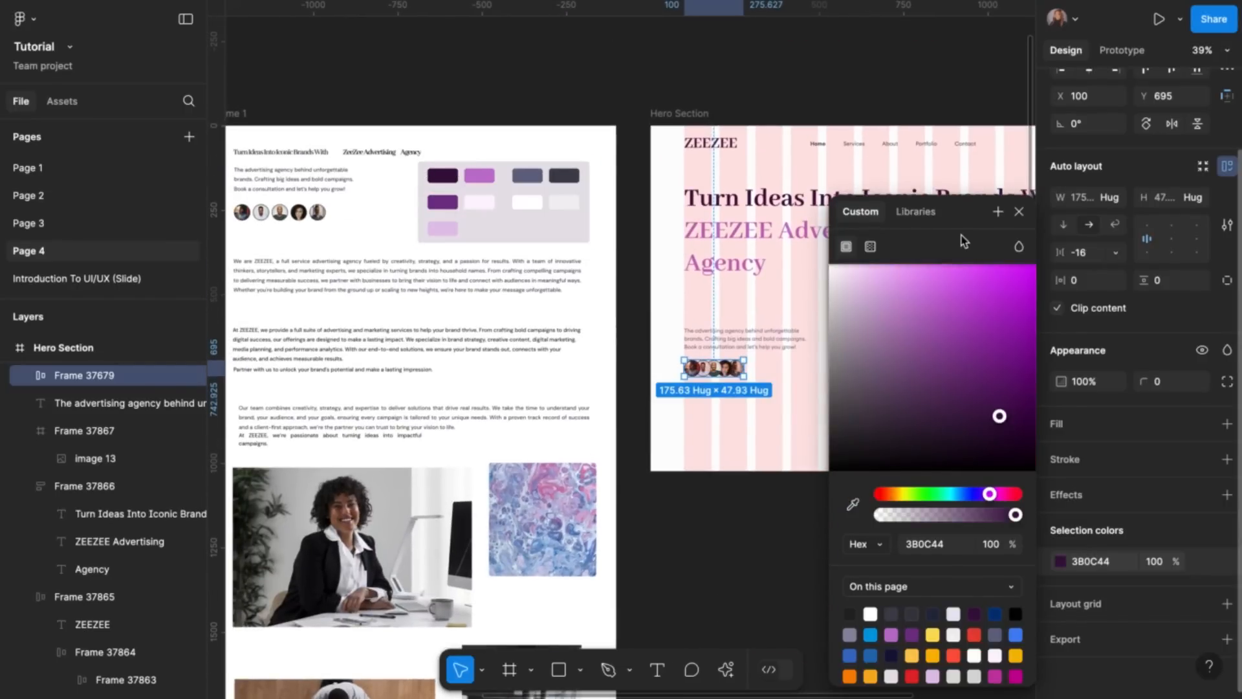
click(1019, 211)
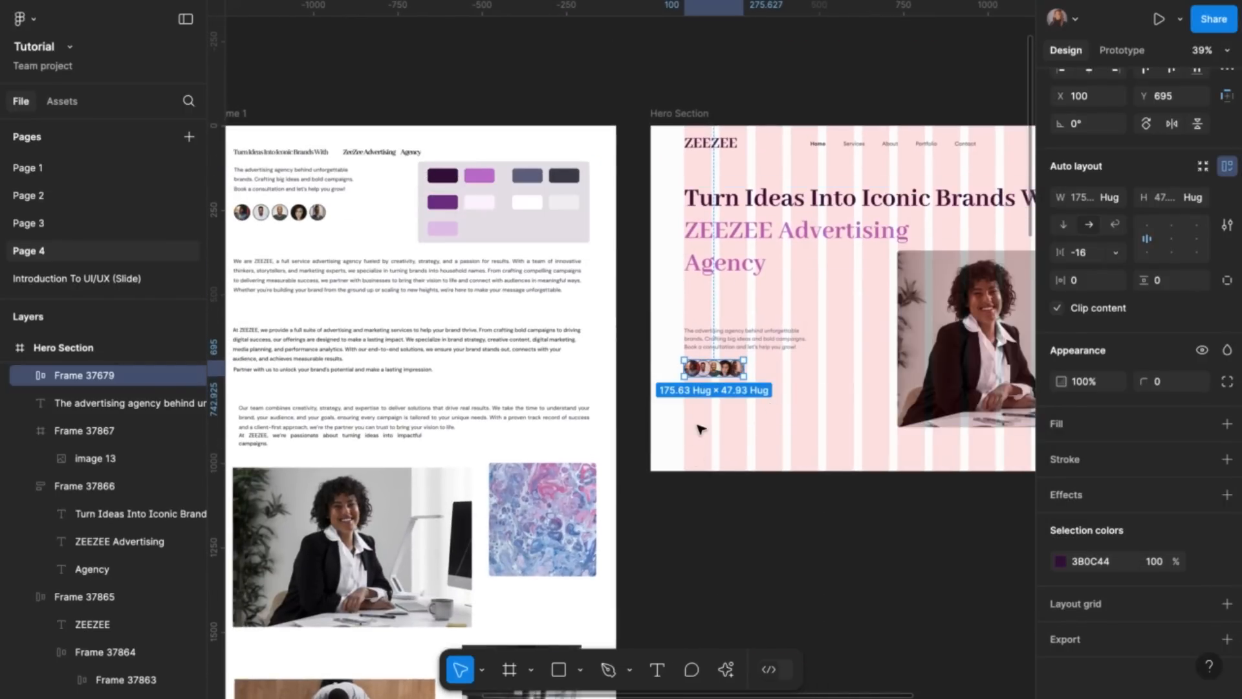
Move the avatar row above the description text and set the vertical spacing between the two to 16
scroll(701, 429, up, 3)
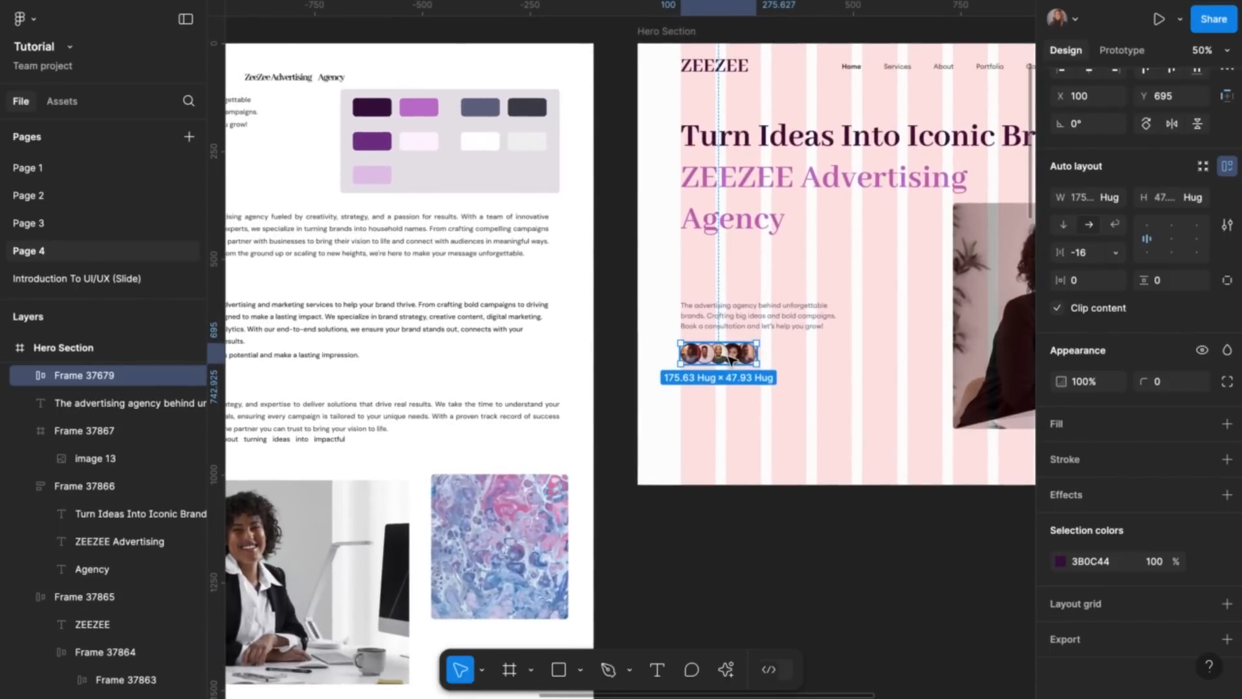
drag(730, 360, 731, 289)
shift+click(728, 322)
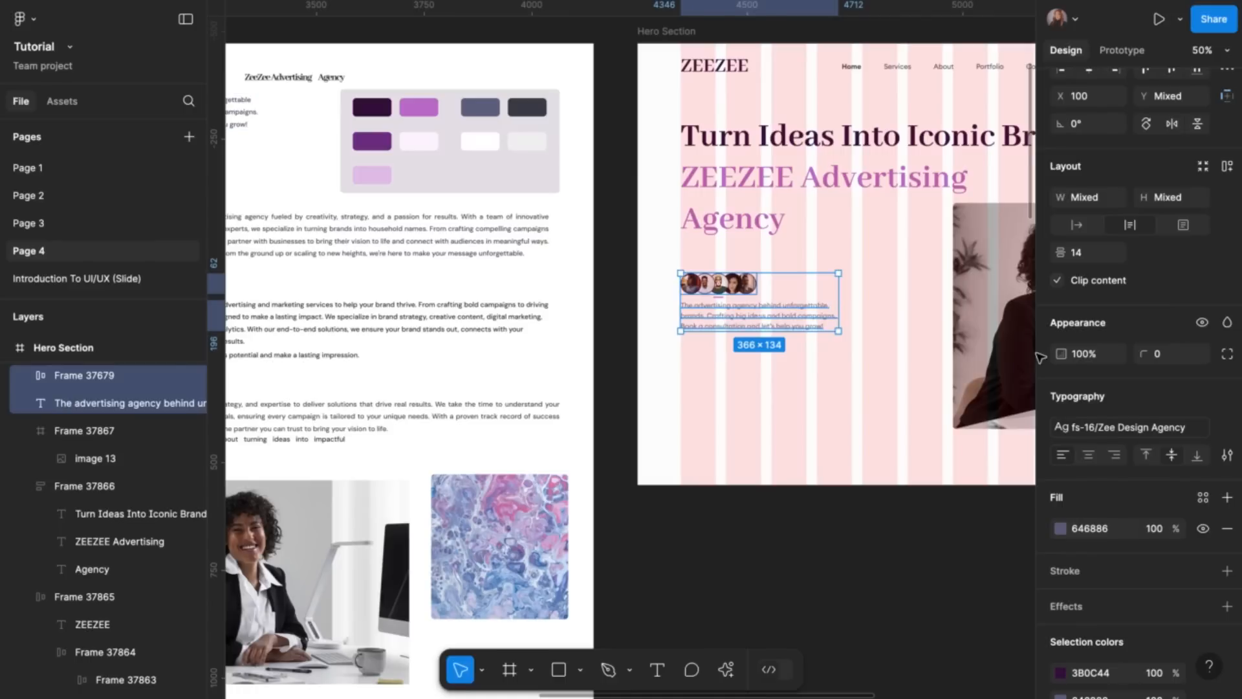
key(Up)
key(Up)
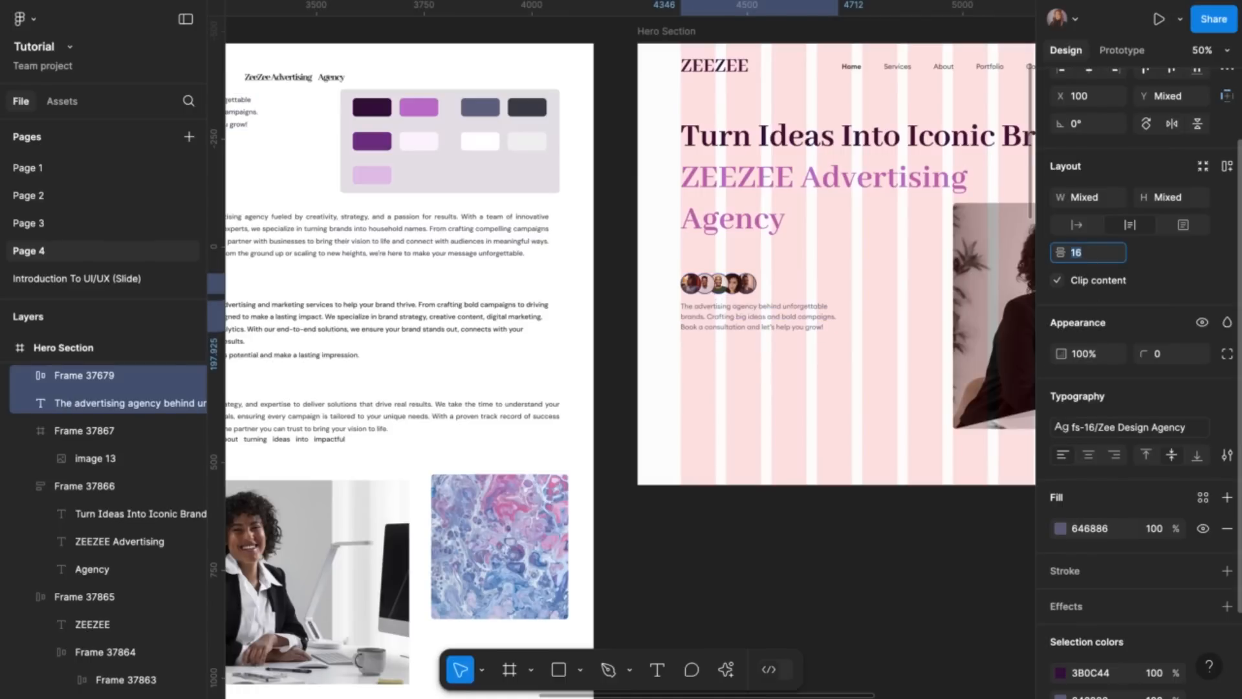
Wrap the avatar row and description text together in a vertical auto layout frame
click(1227, 166)
scroll(886, 407, down, 5)
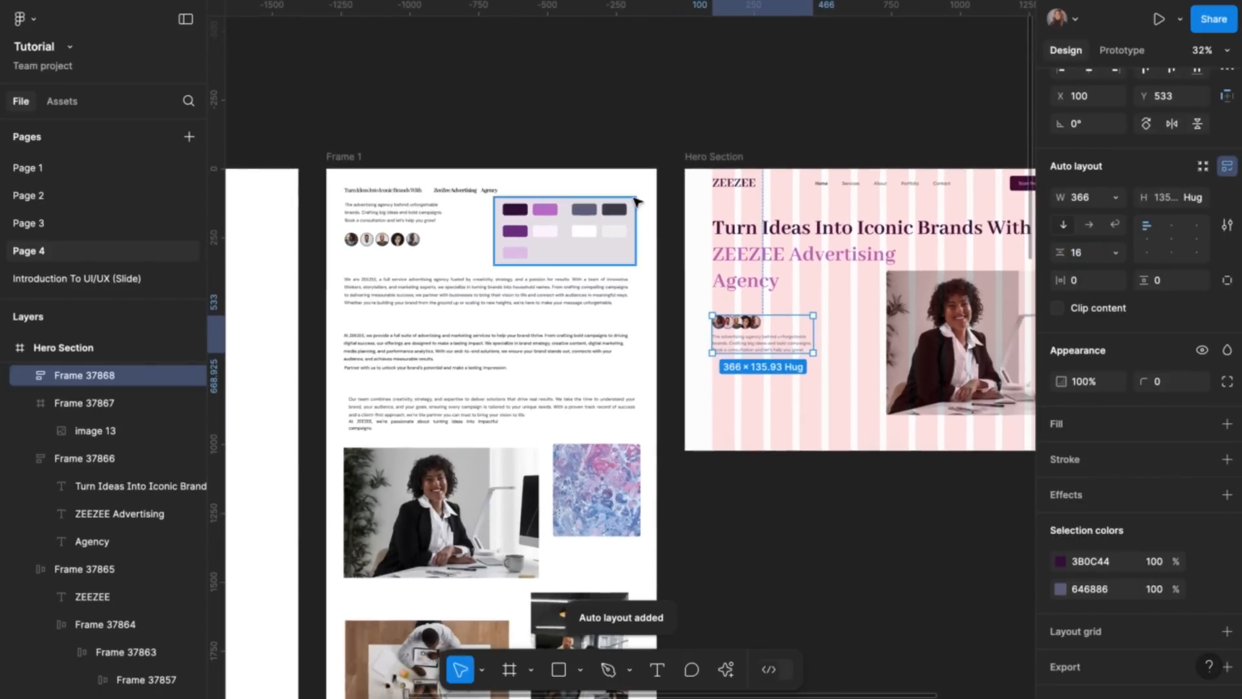
key(ctrl+Tab)
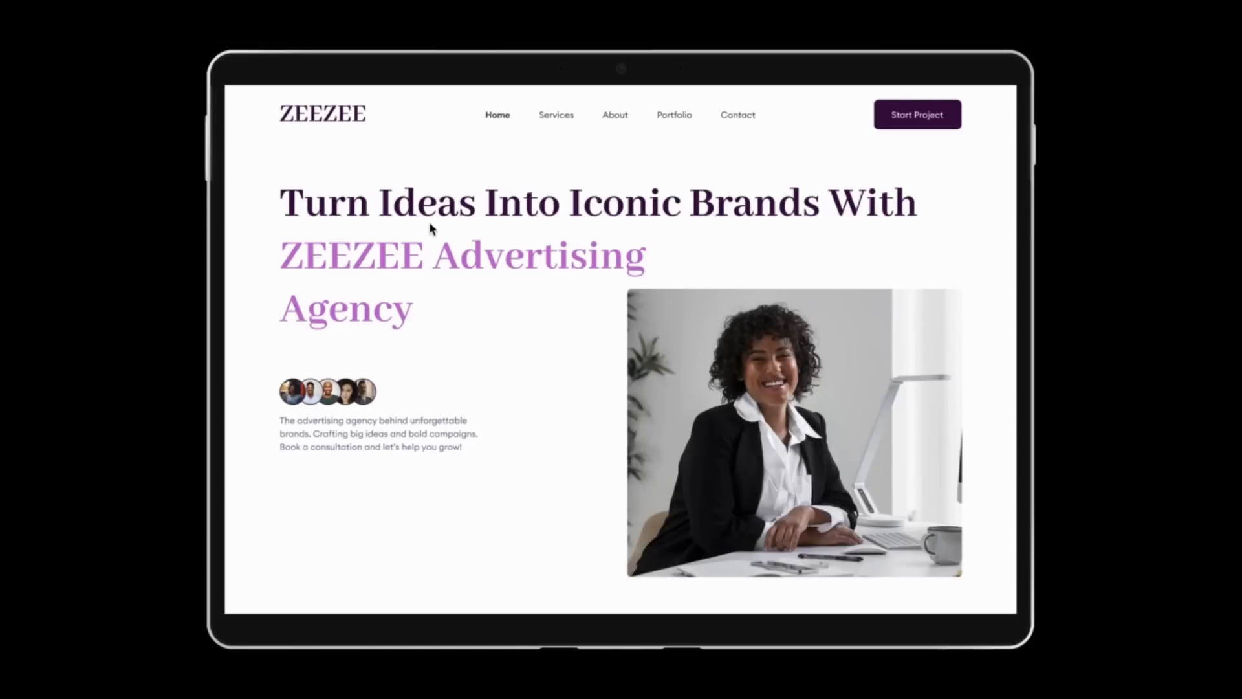
key(ctrl+Tab)
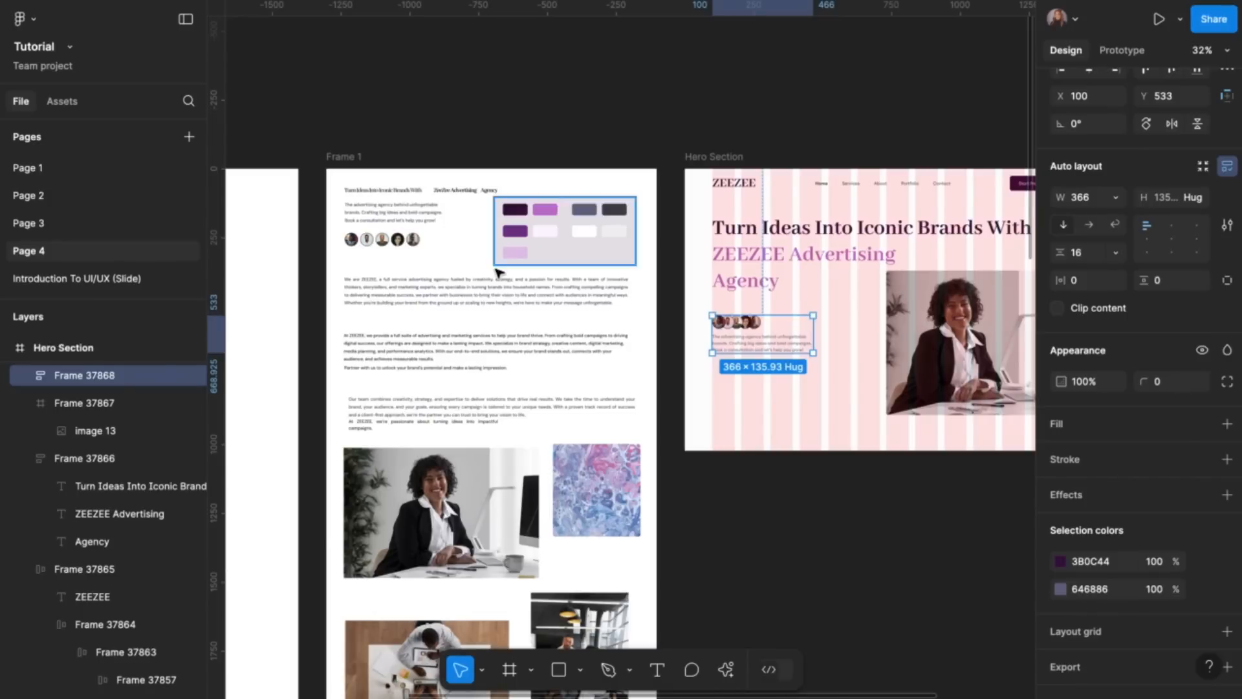
Set the vertical spacing between the headline and the avatar and description block to 100
scroll(882, 514, right, 1)
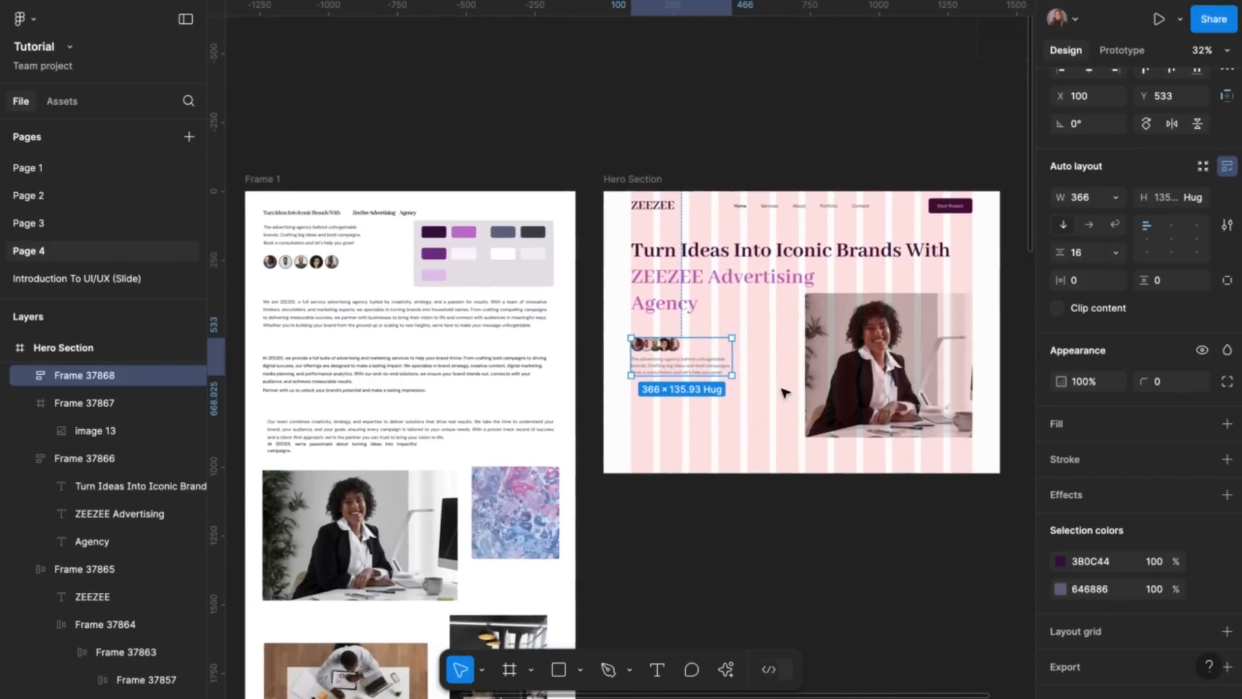
scroll(785, 393, up, 2)
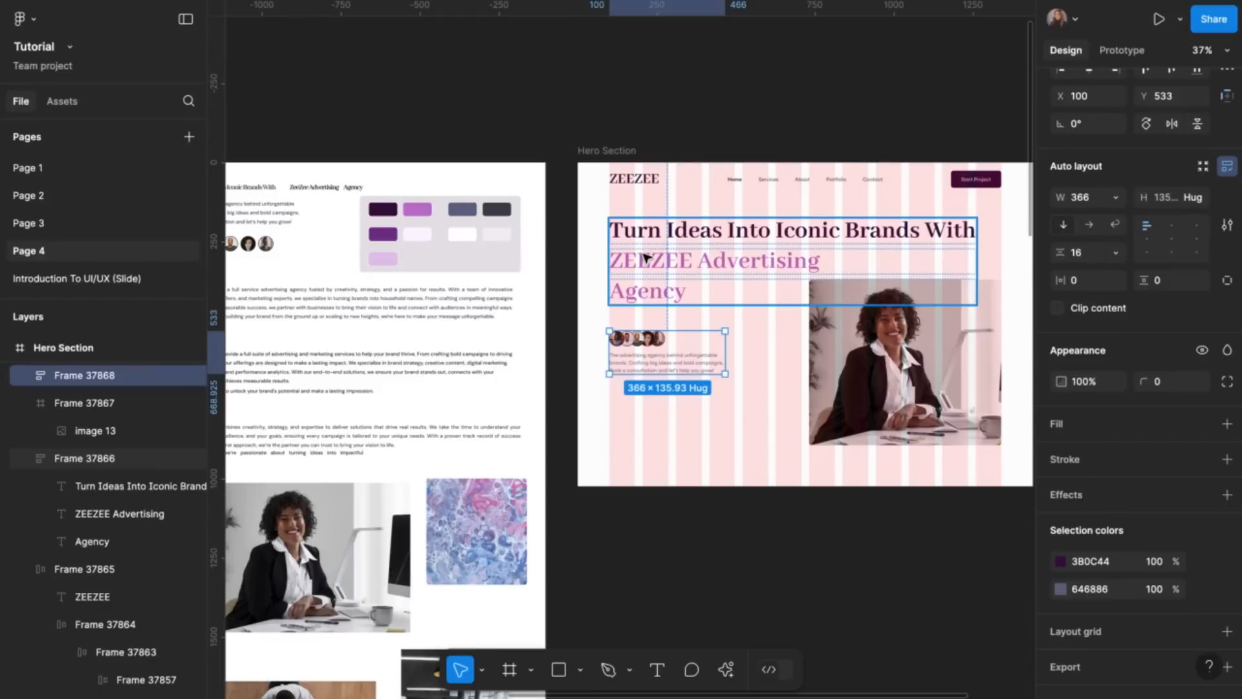
shift+click(646, 258)
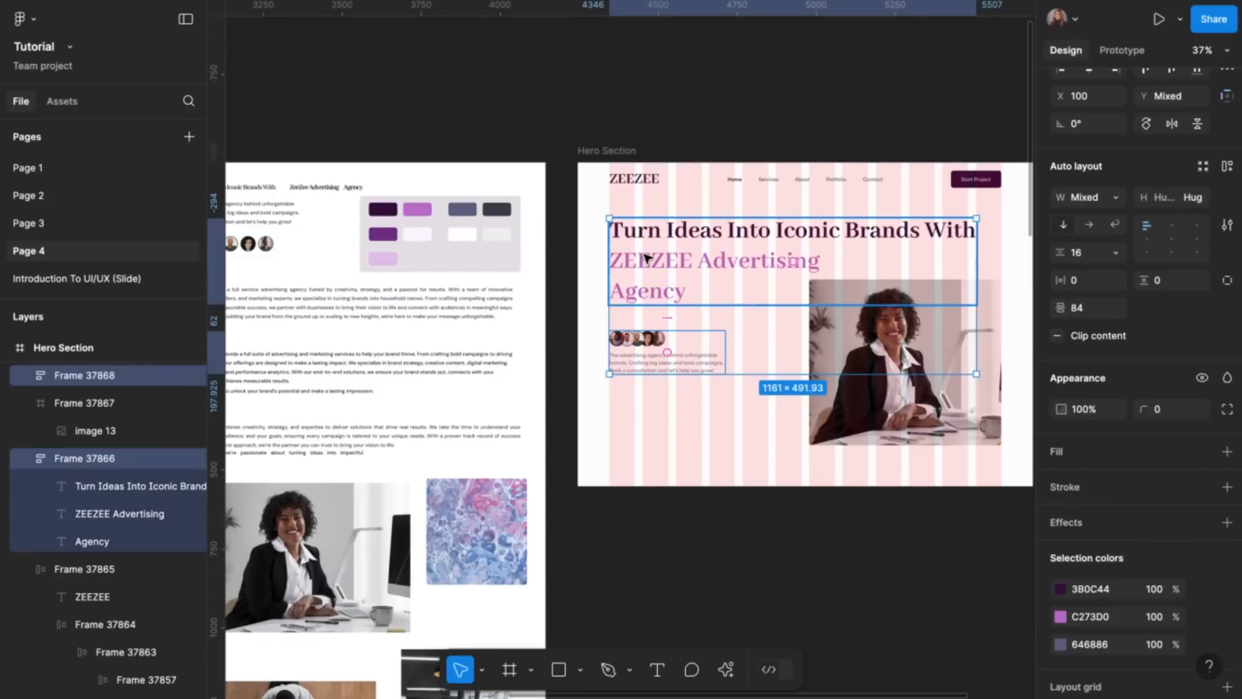
click(1092, 316)
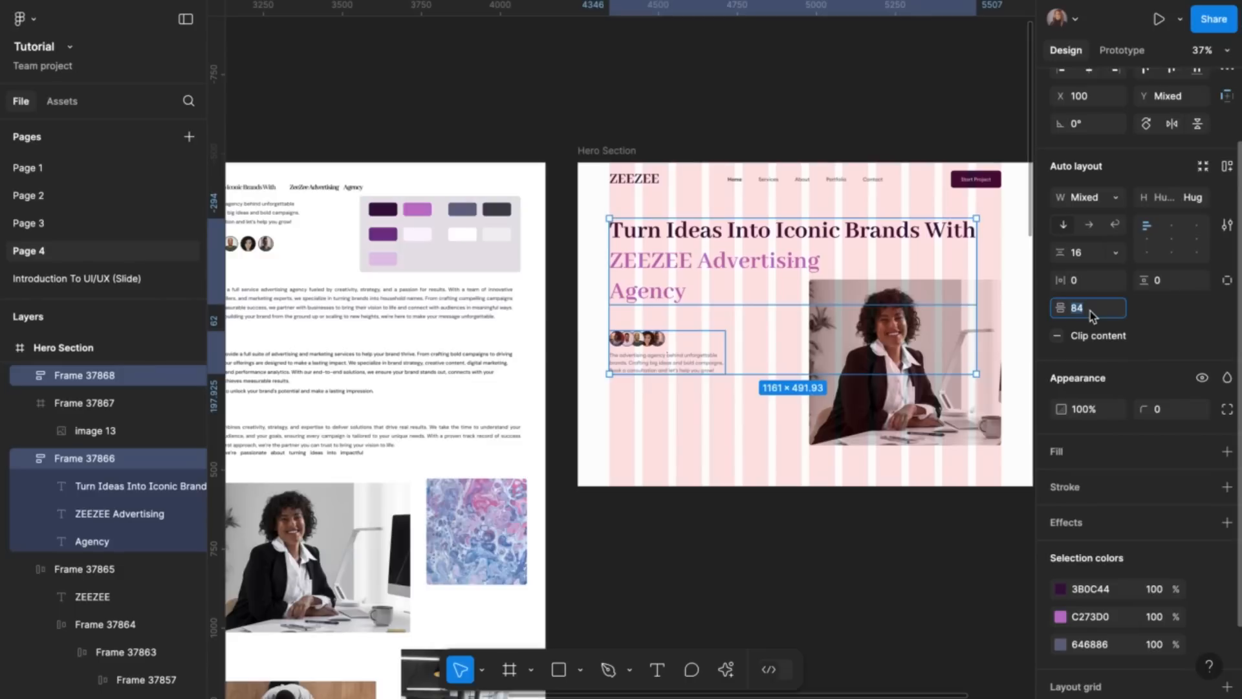
text(100)
click(1149, 305)
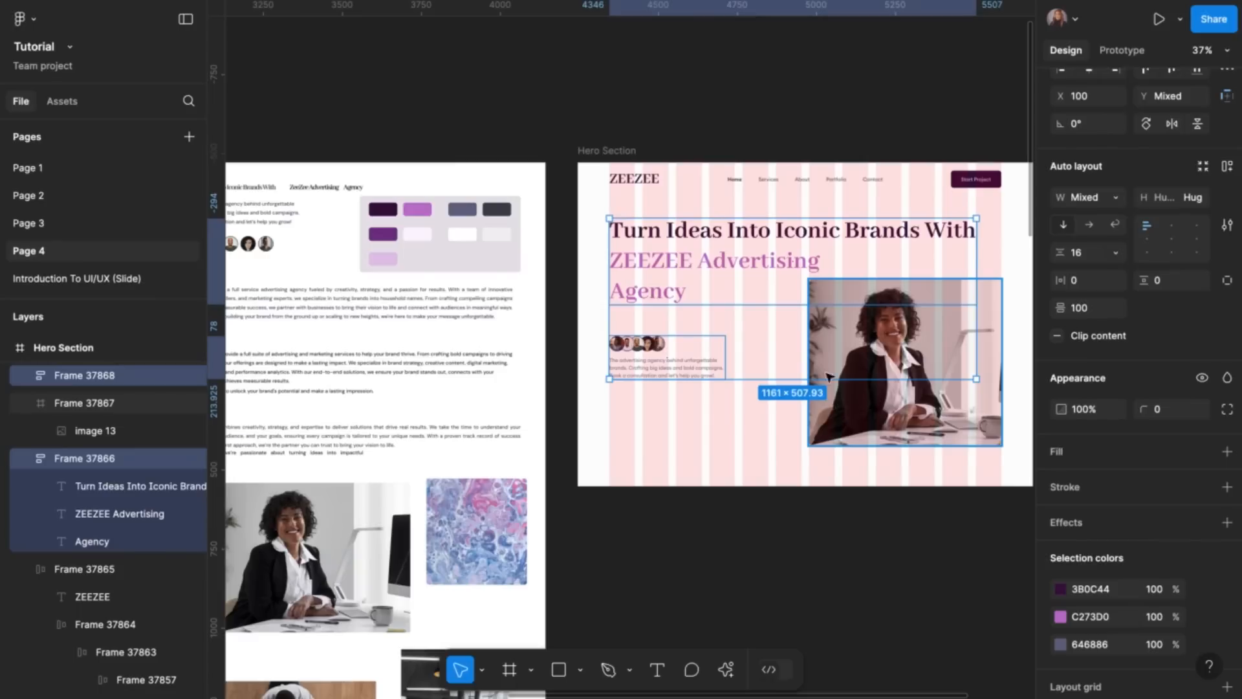
Wrap the headline and the avatar and description block together in one auto layout frame
click(1229, 167)
scroll(680, 547, down, 3)
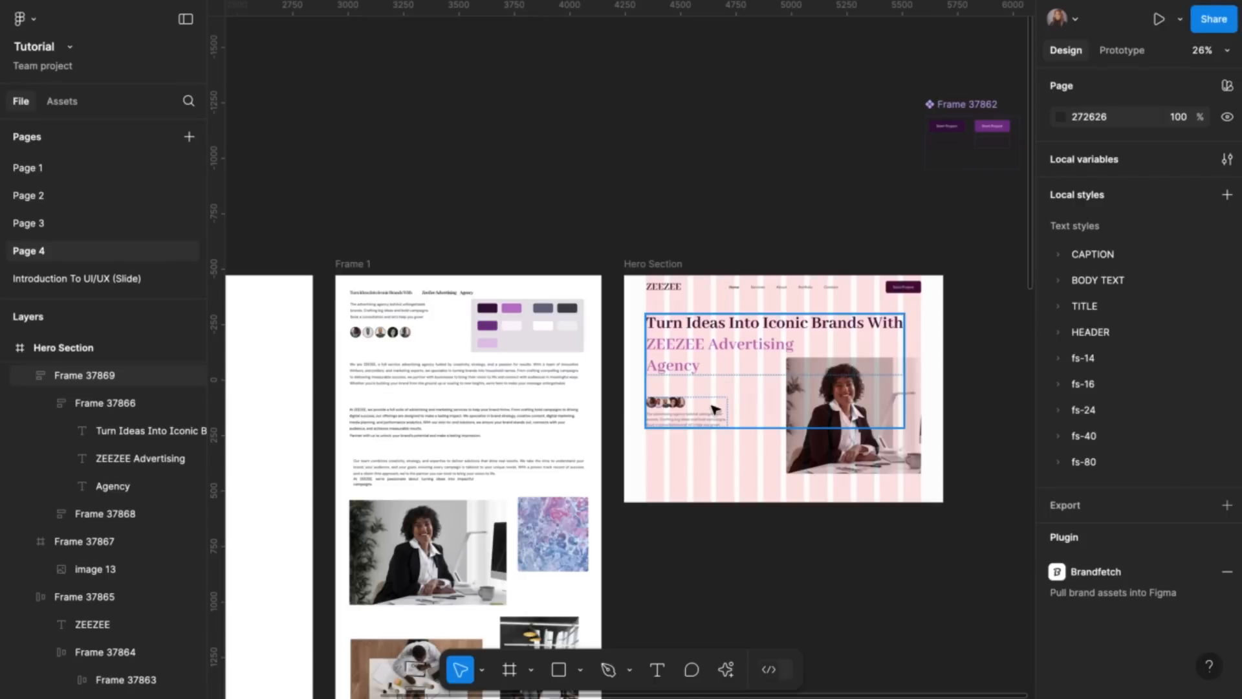
scroll(715, 409, up, 3)
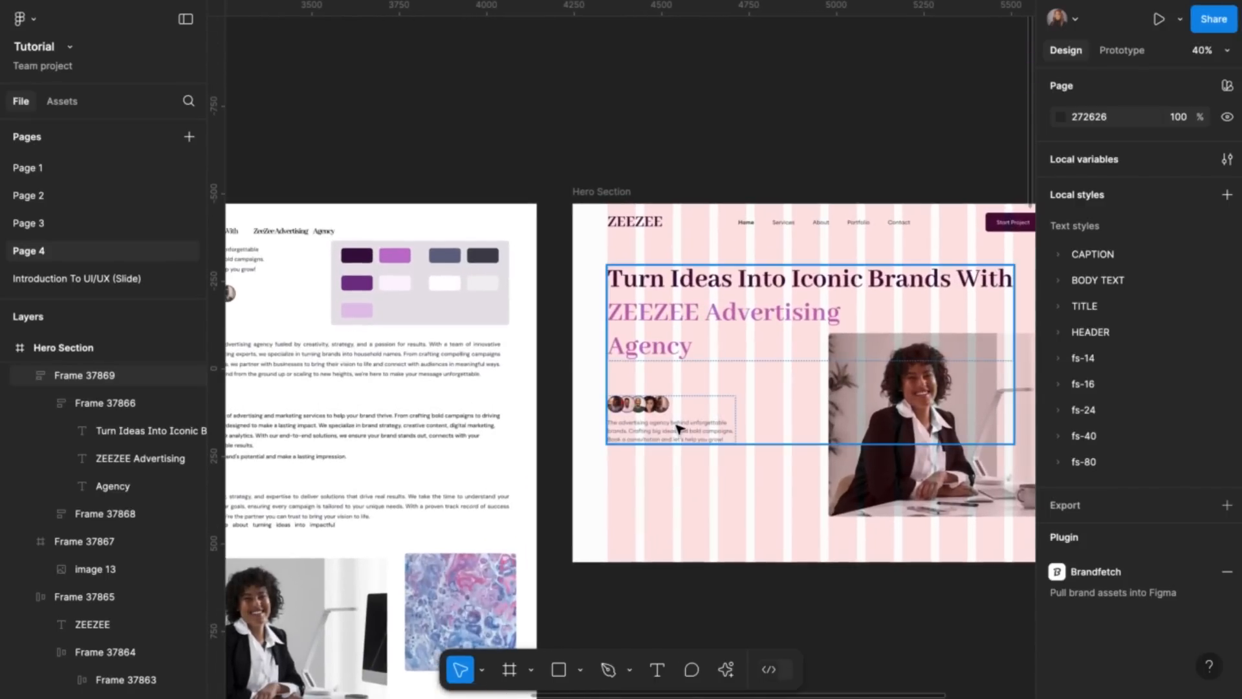
scroll(679, 429, up, 1)
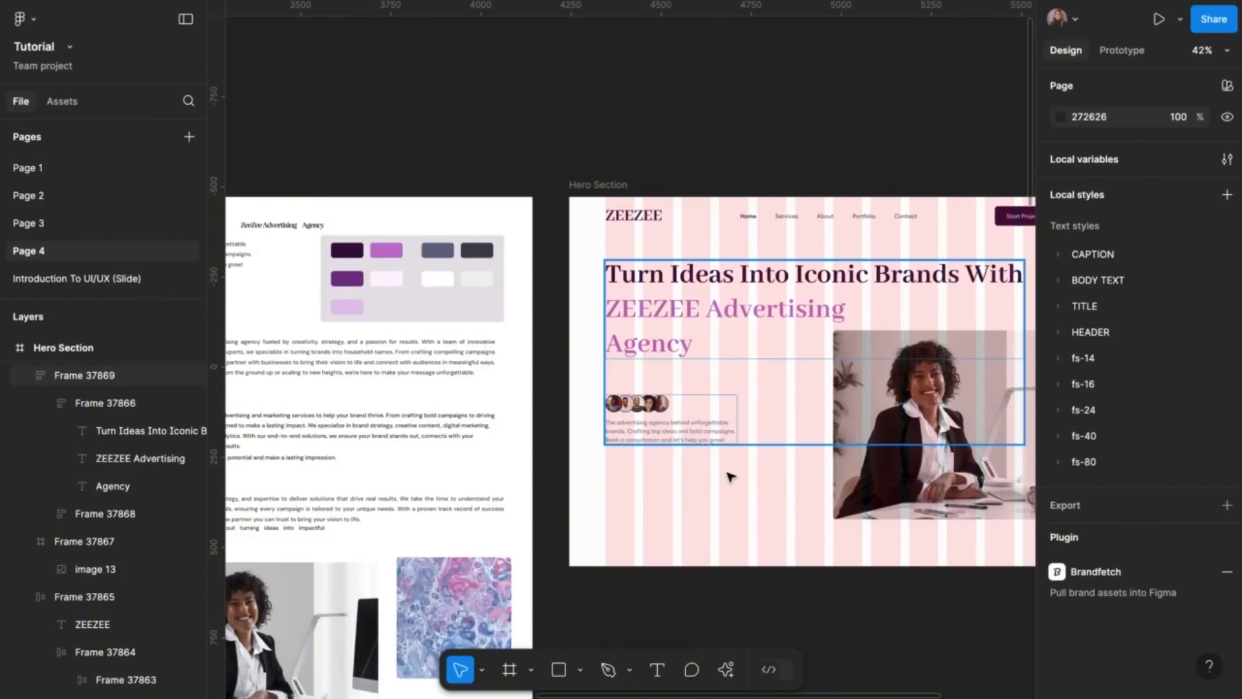
right_click(717, 432)
click(670, 414)
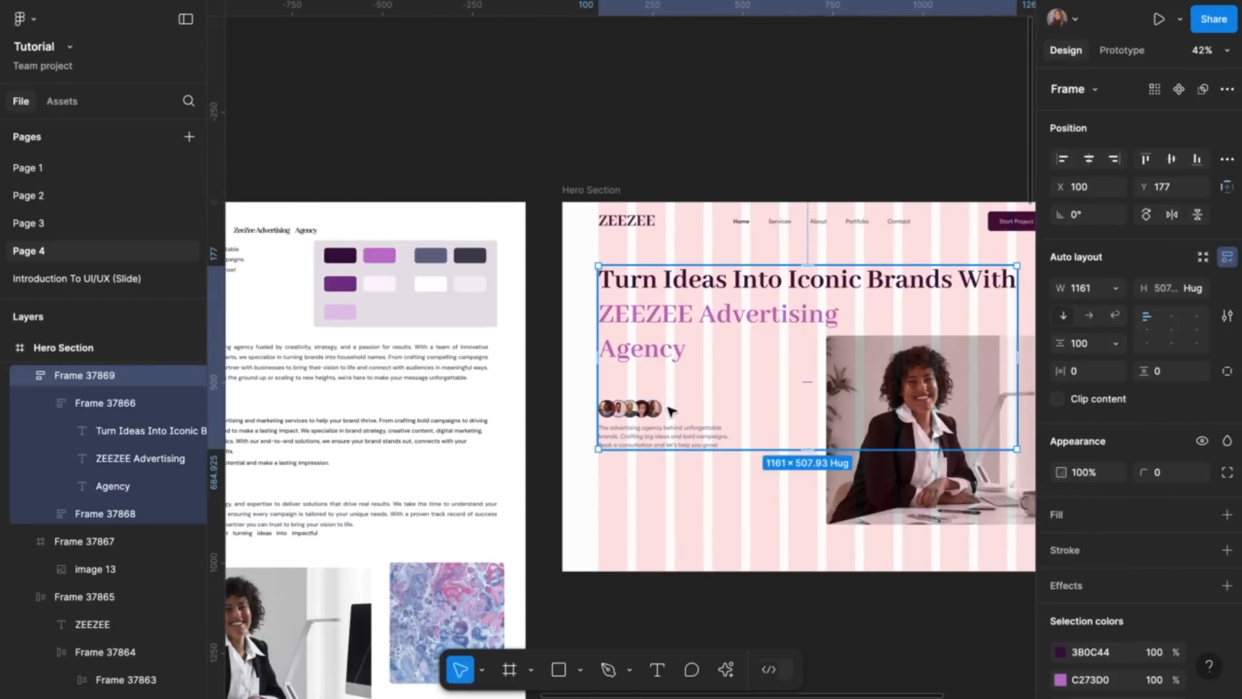
scroll(669, 412, right, 1)
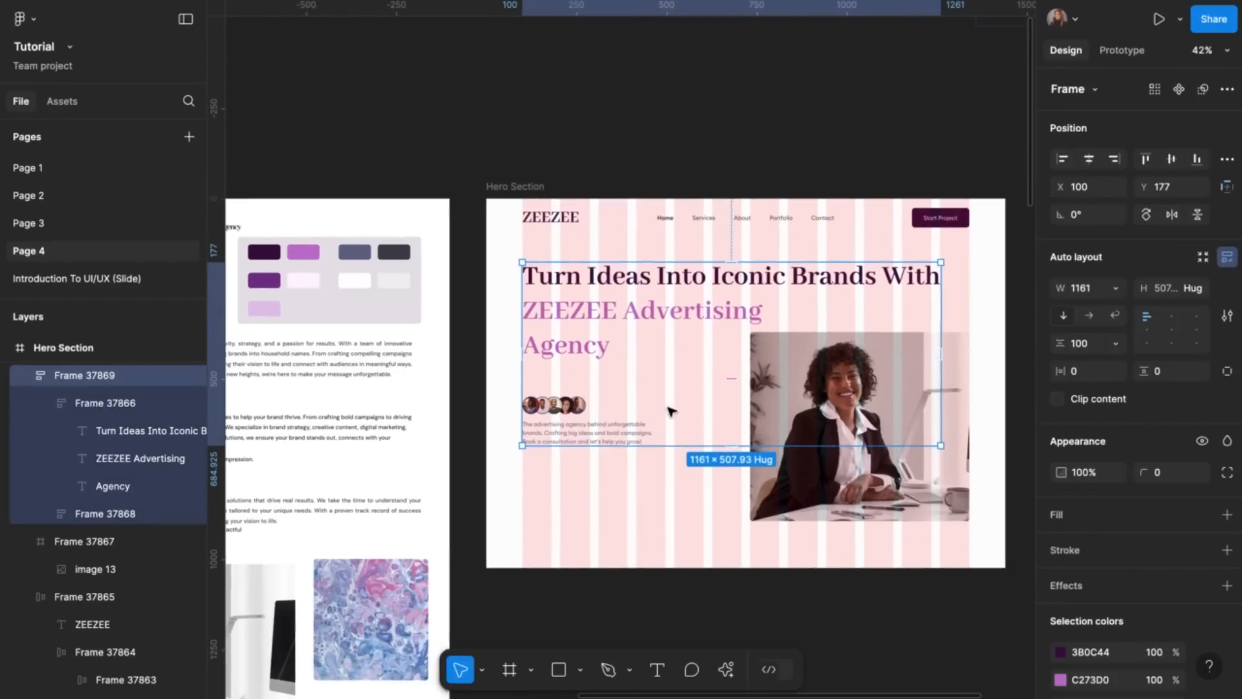
Remove the auto layout from the combined headline frame and ungroup it into the two separate blocks
click(1227, 259)
right_click(675, 370)
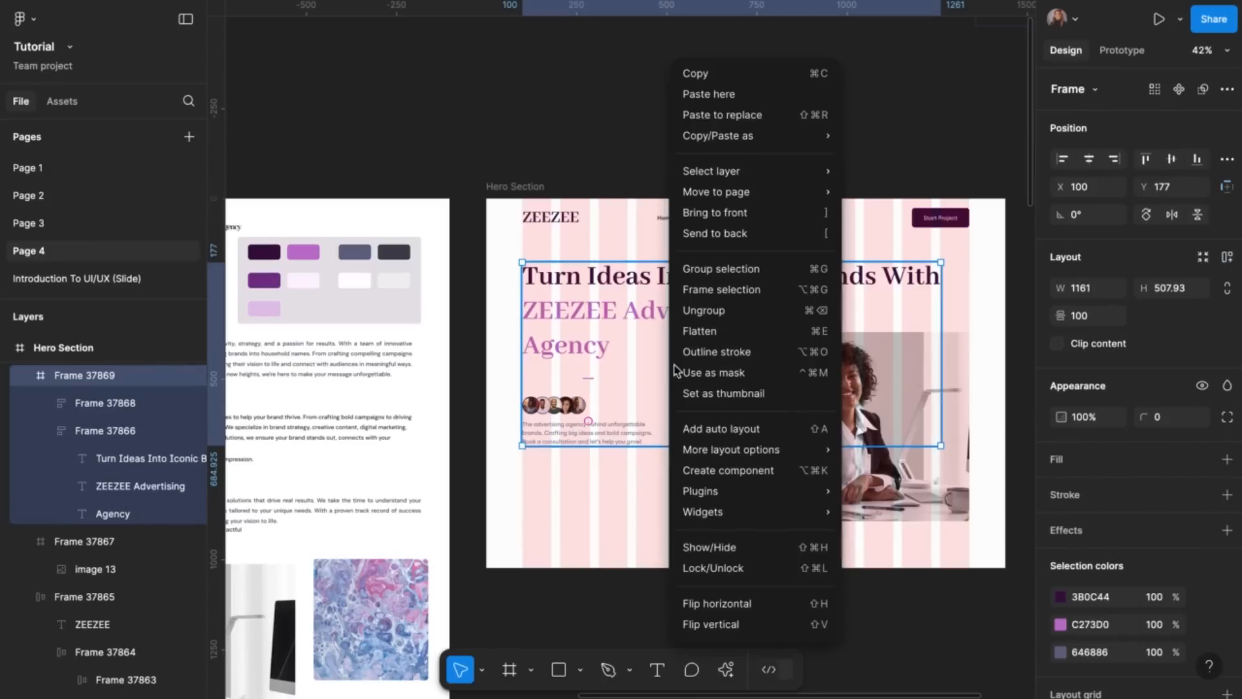
click(731, 312)
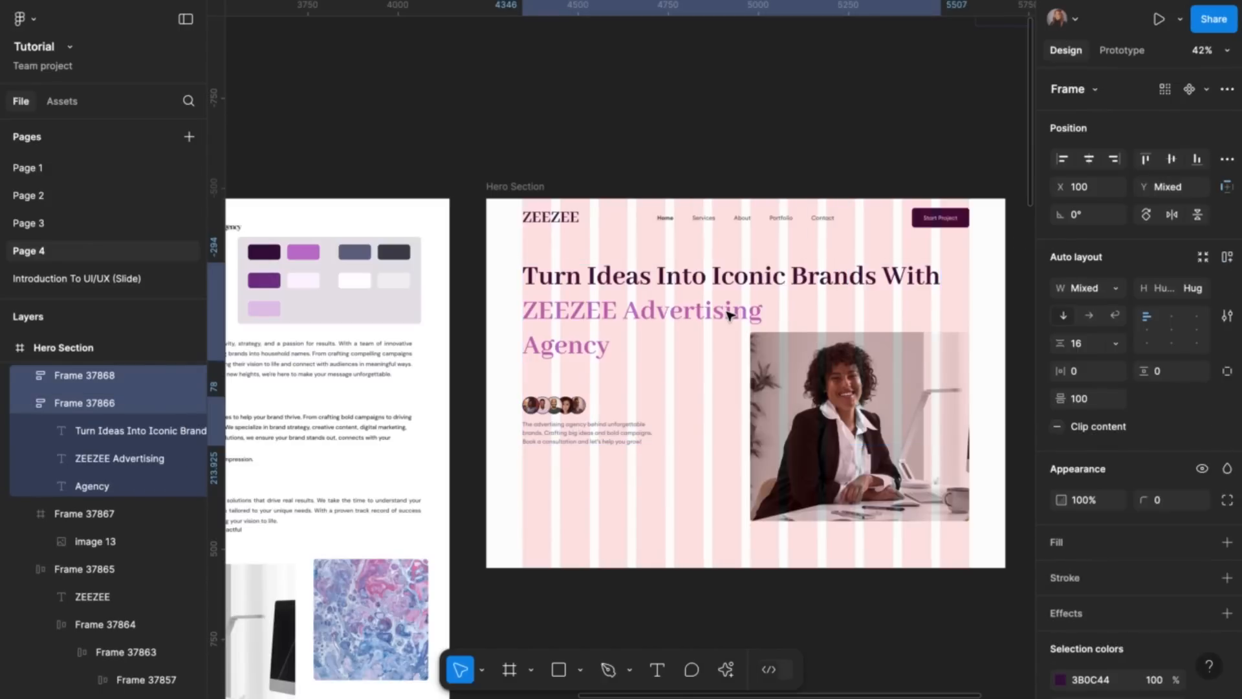
click(618, 440)
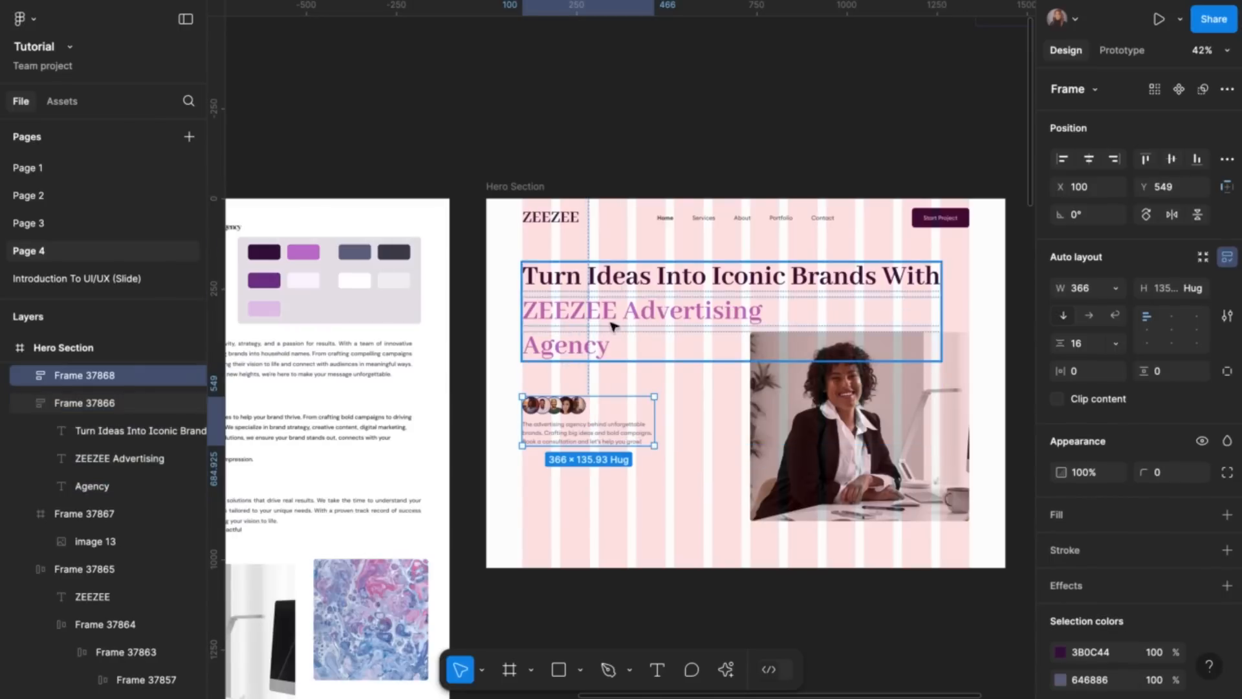
Duplicate the Start Project button from the navigation bar and place the copy beneath the description text at about X 101, Y 727
click(593, 496)
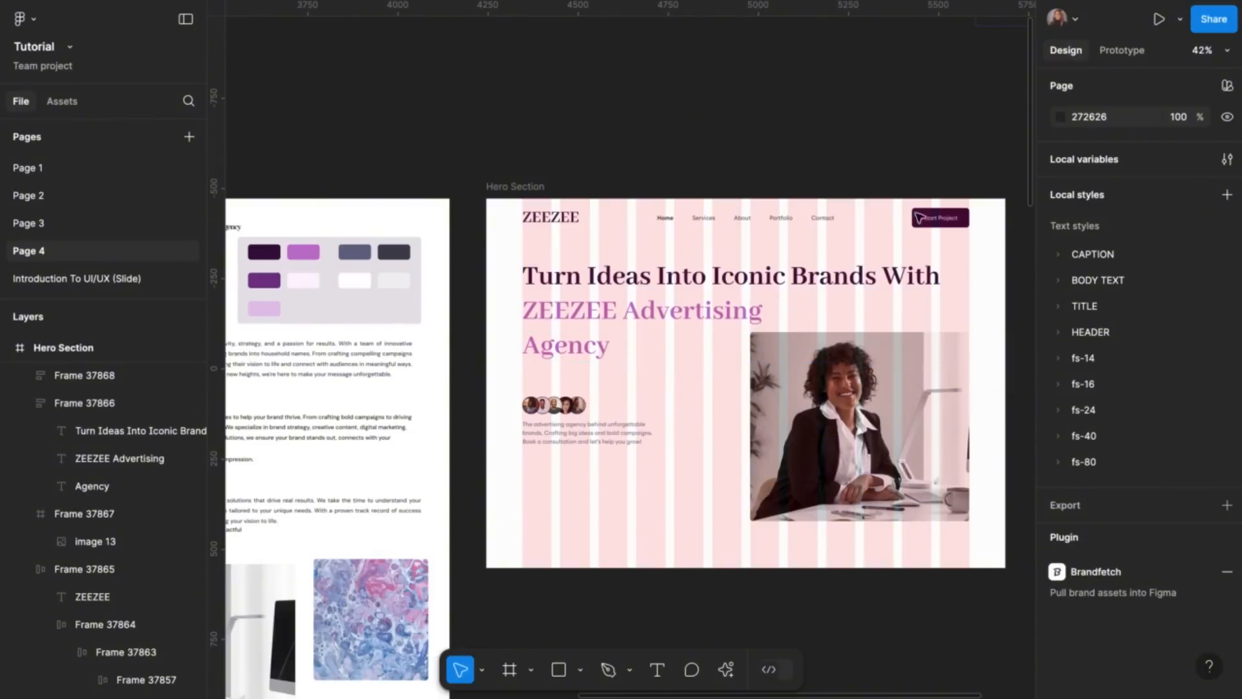
double_click(944, 225)
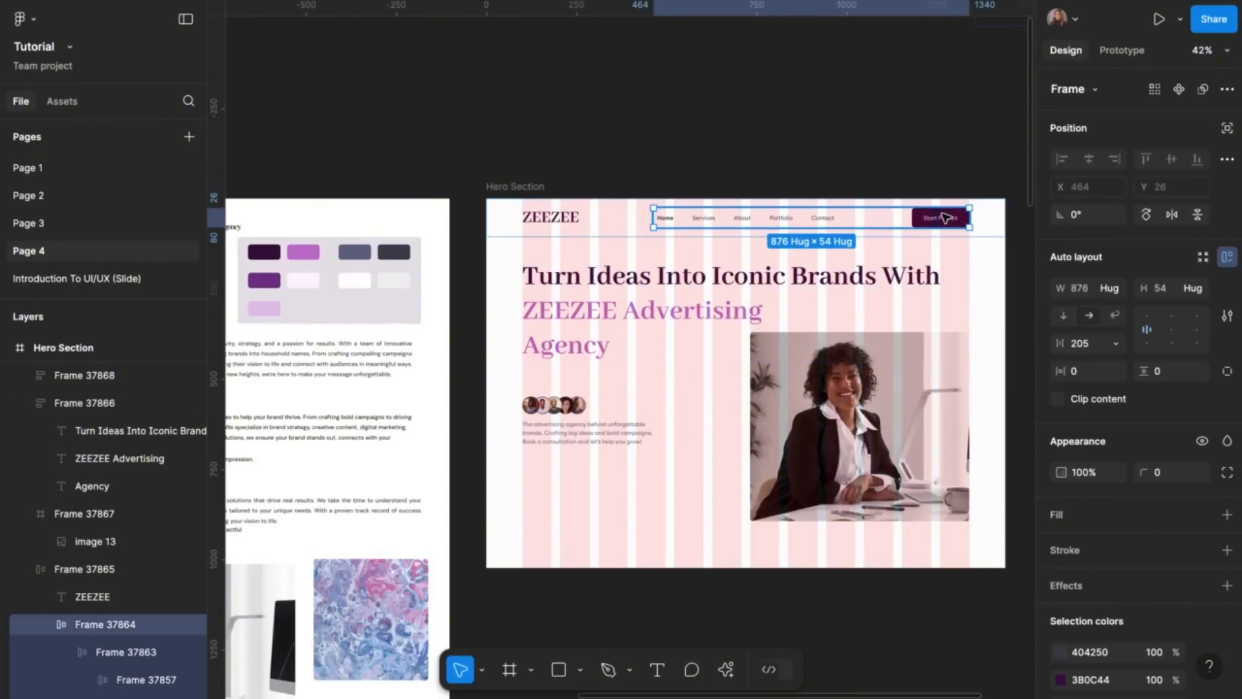
drag(944, 218, 553, 474)
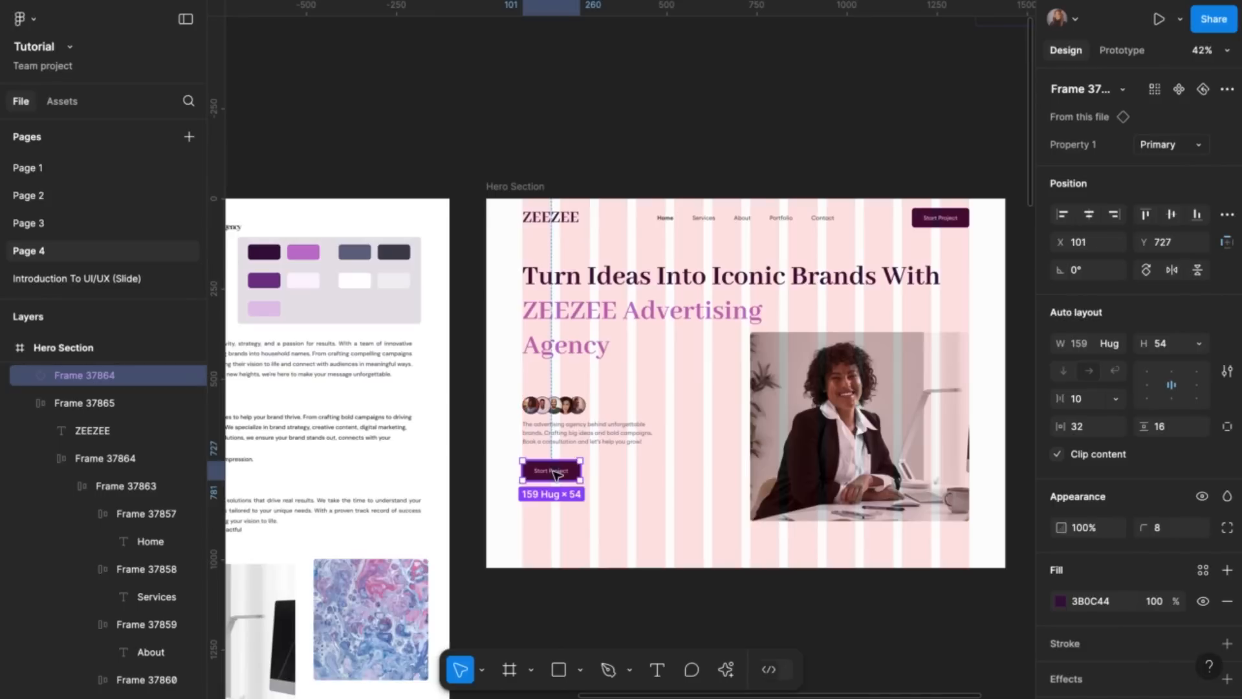
Change the label of the button beneath the description text to Contact Us
scroll(555, 475, up, 5)
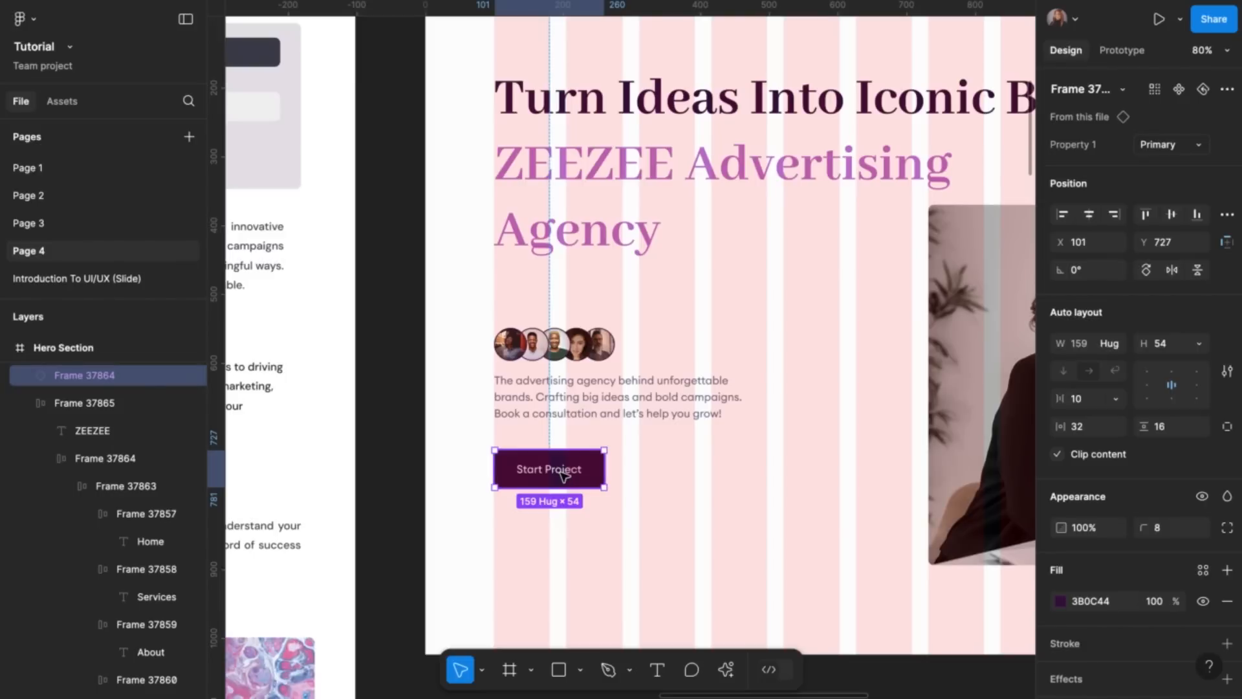
double_click(565, 475)
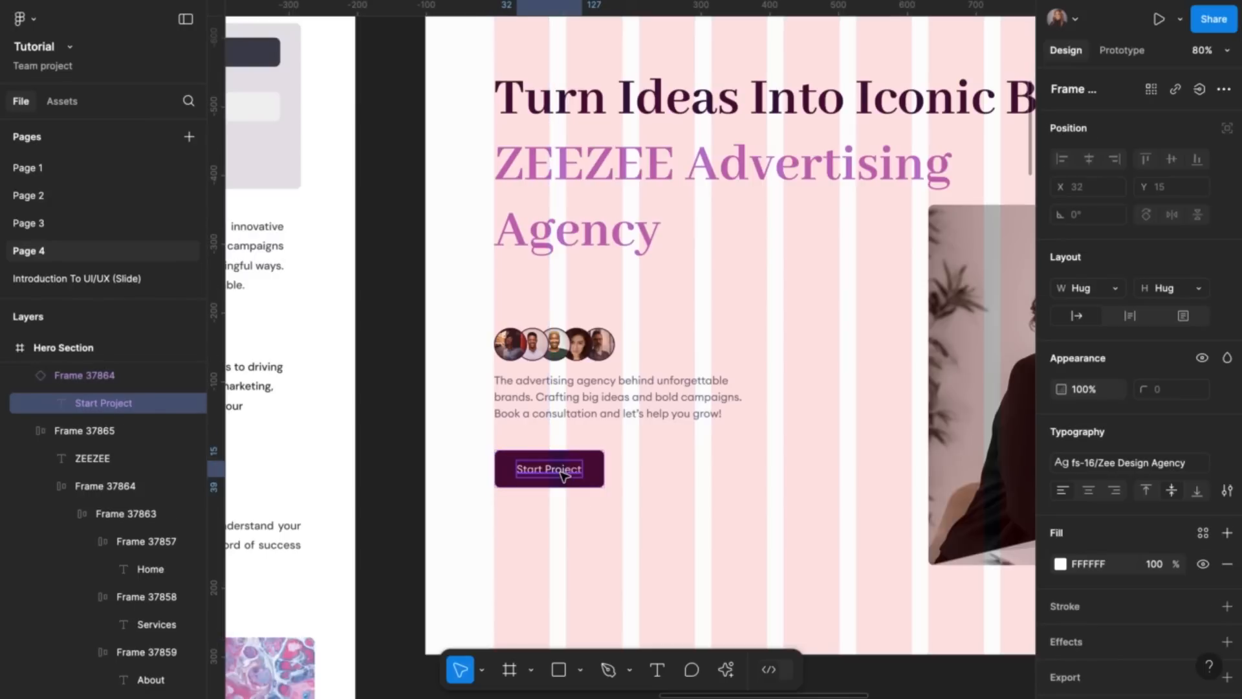
double_click(563, 474)
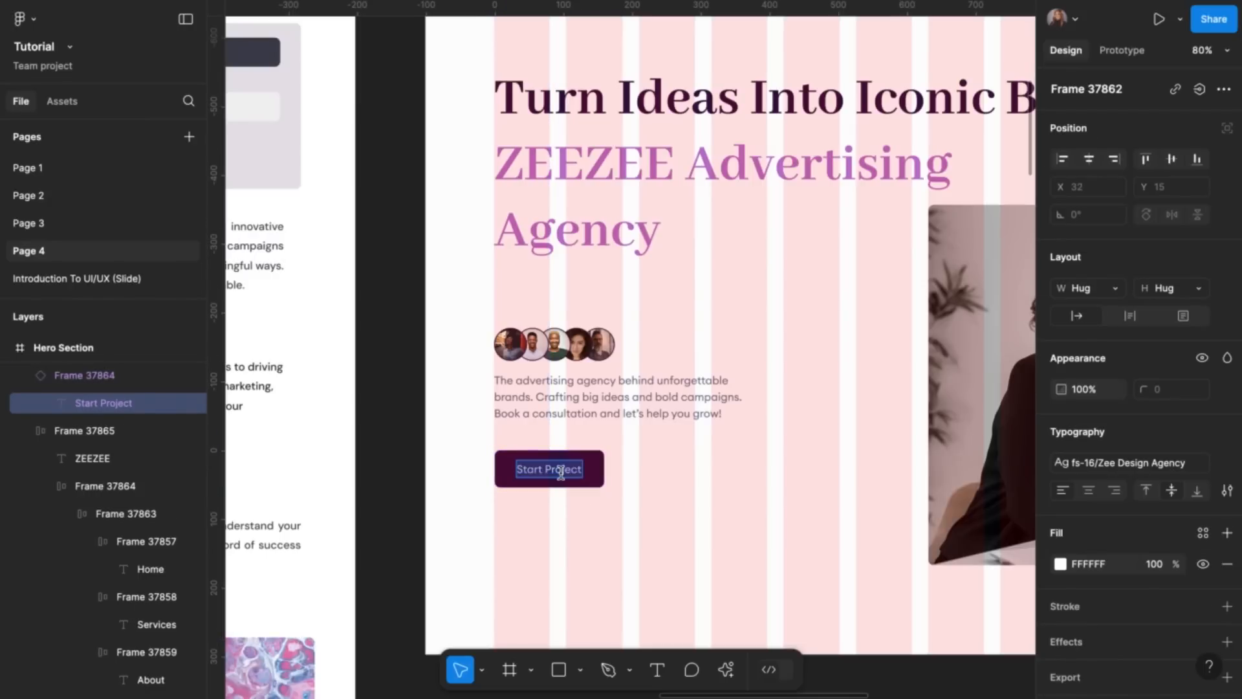
text(Co)
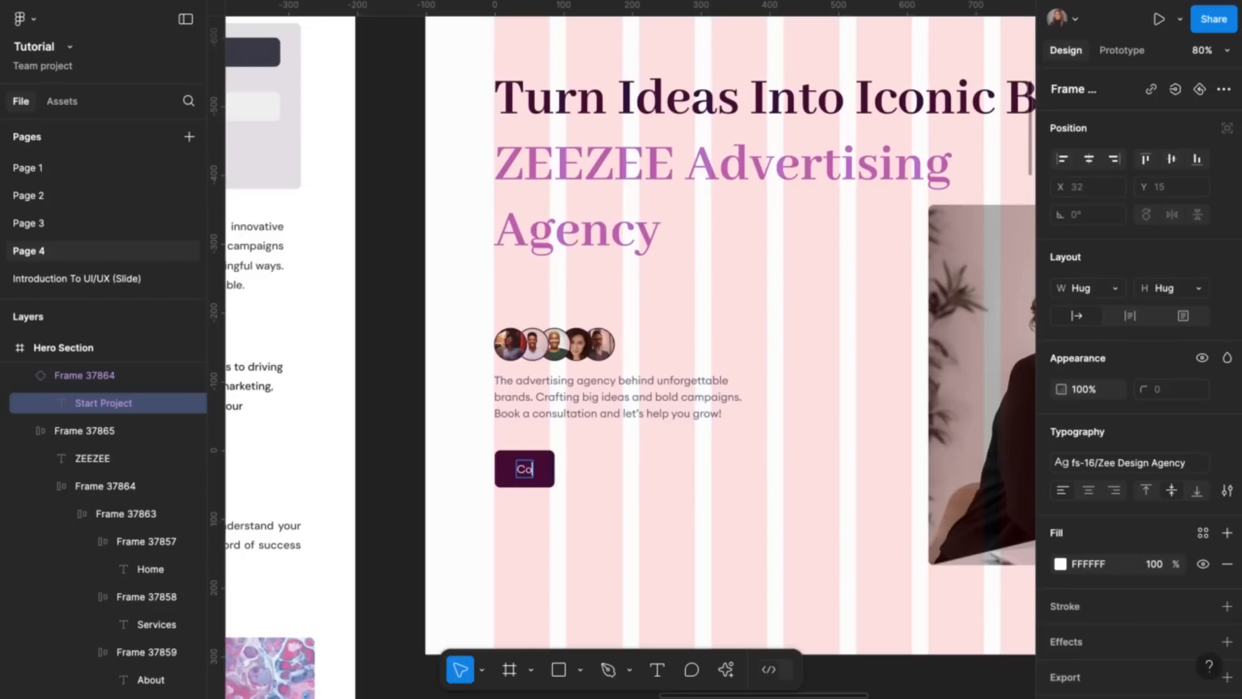
text(nta)
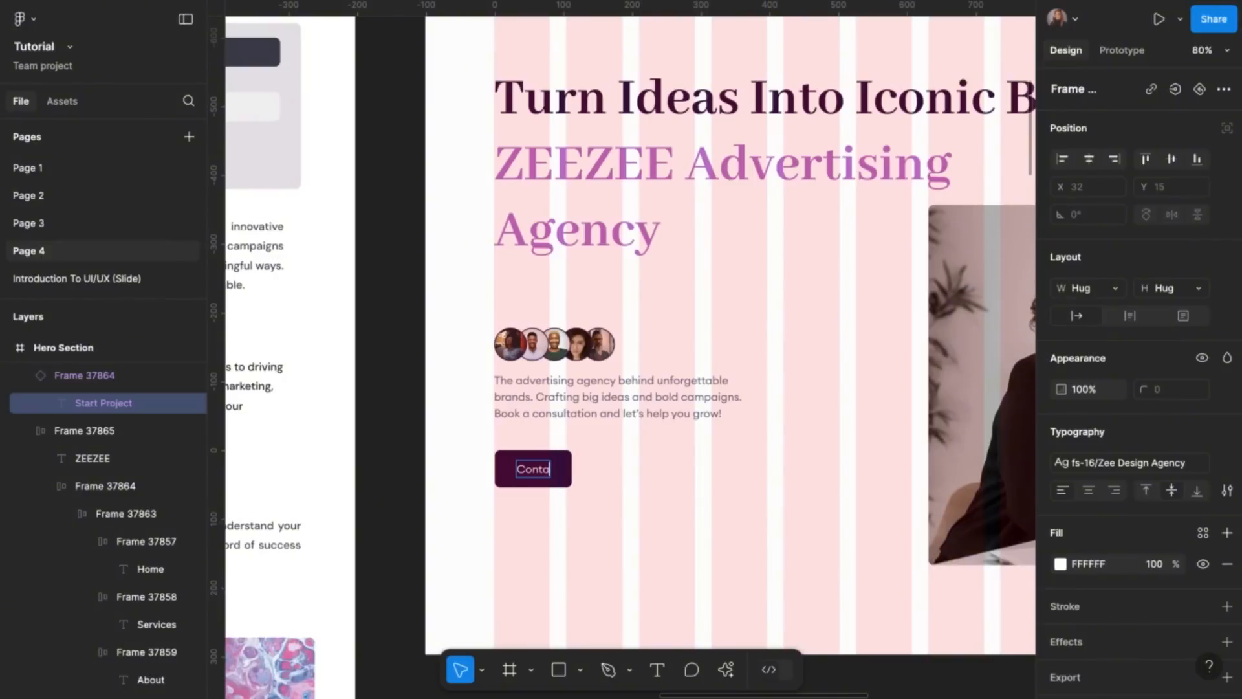
text(ct Us)
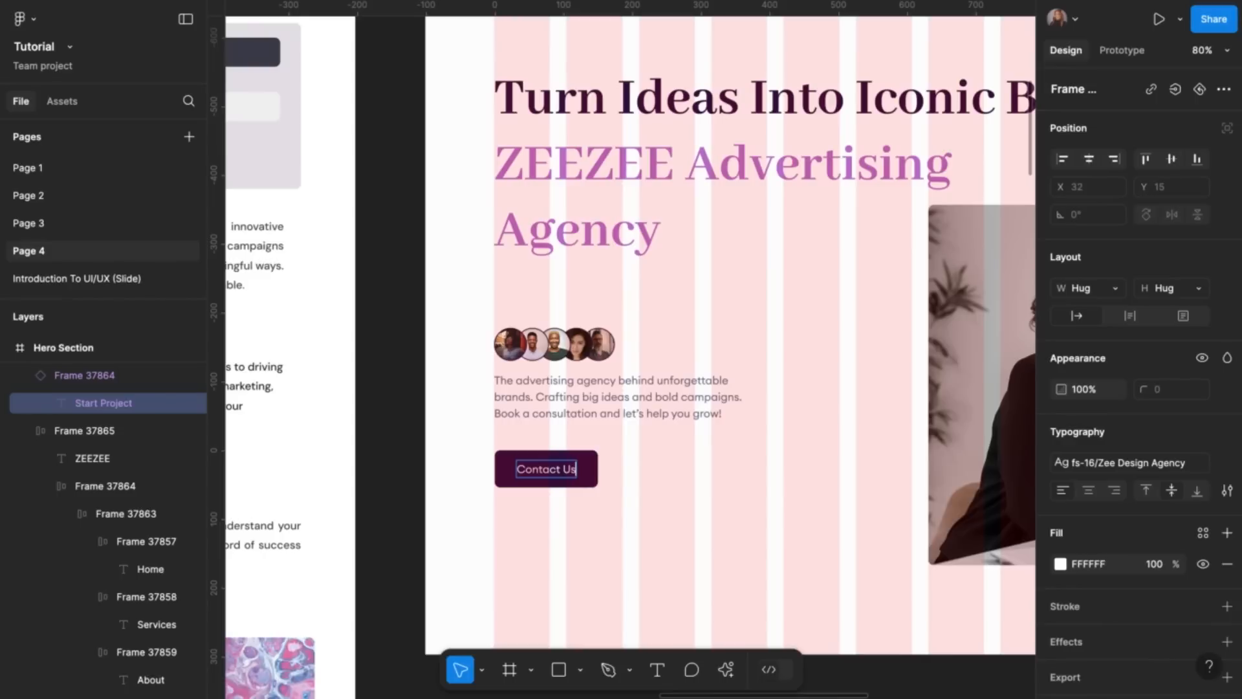
key(Escape)
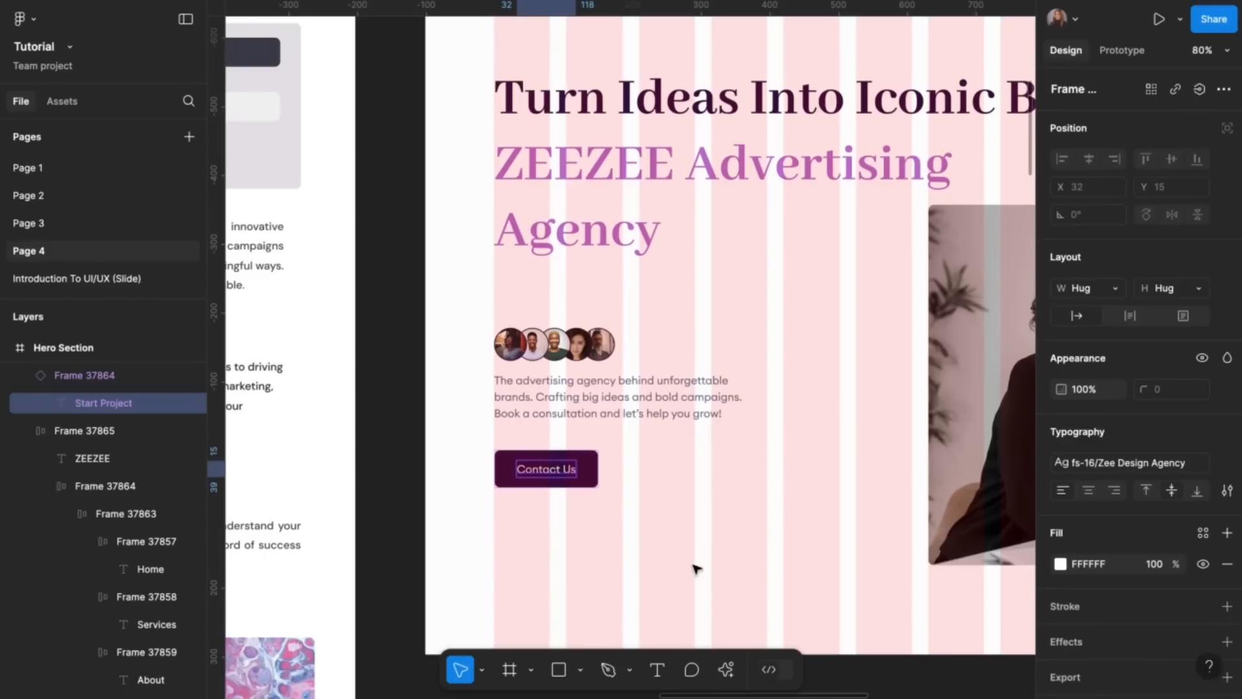
click(639, 519)
Detach the text style from the Primary button variant's label in the component set and set its font weight to Bold
scroll(637, 519, down, 5)
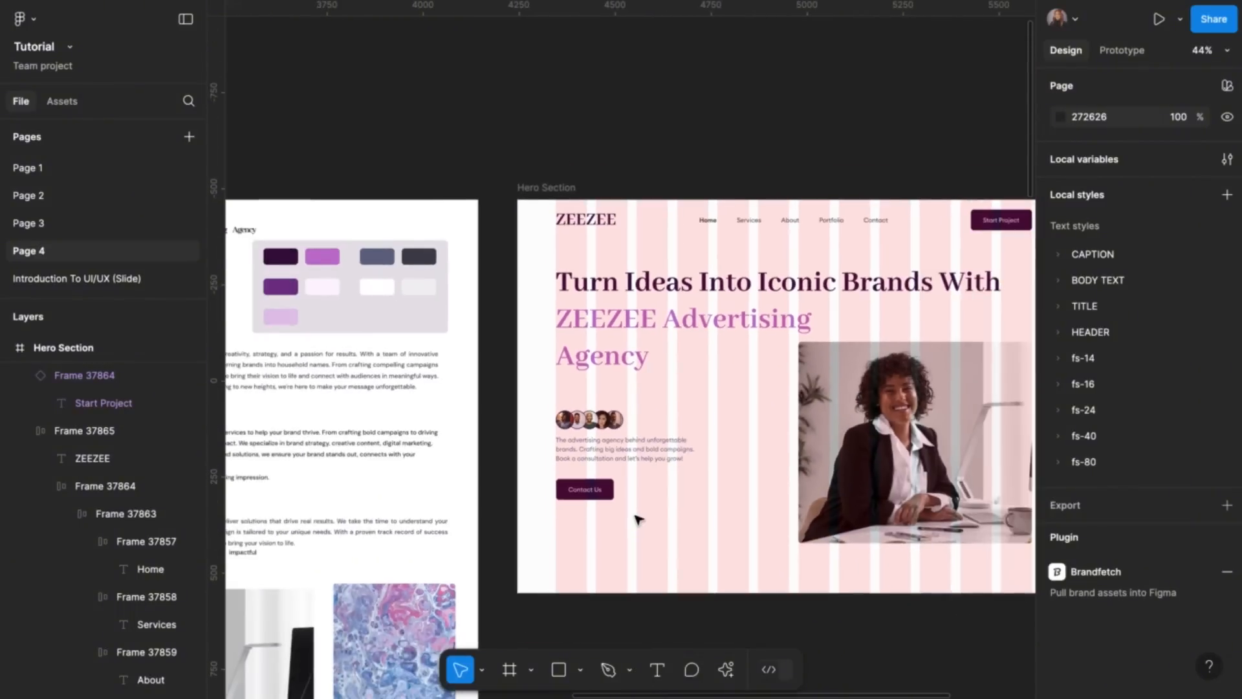
scroll(637, 518, right, 2)
scroll(940, 244, up, 3)
scroll(941, 244, up, 5)
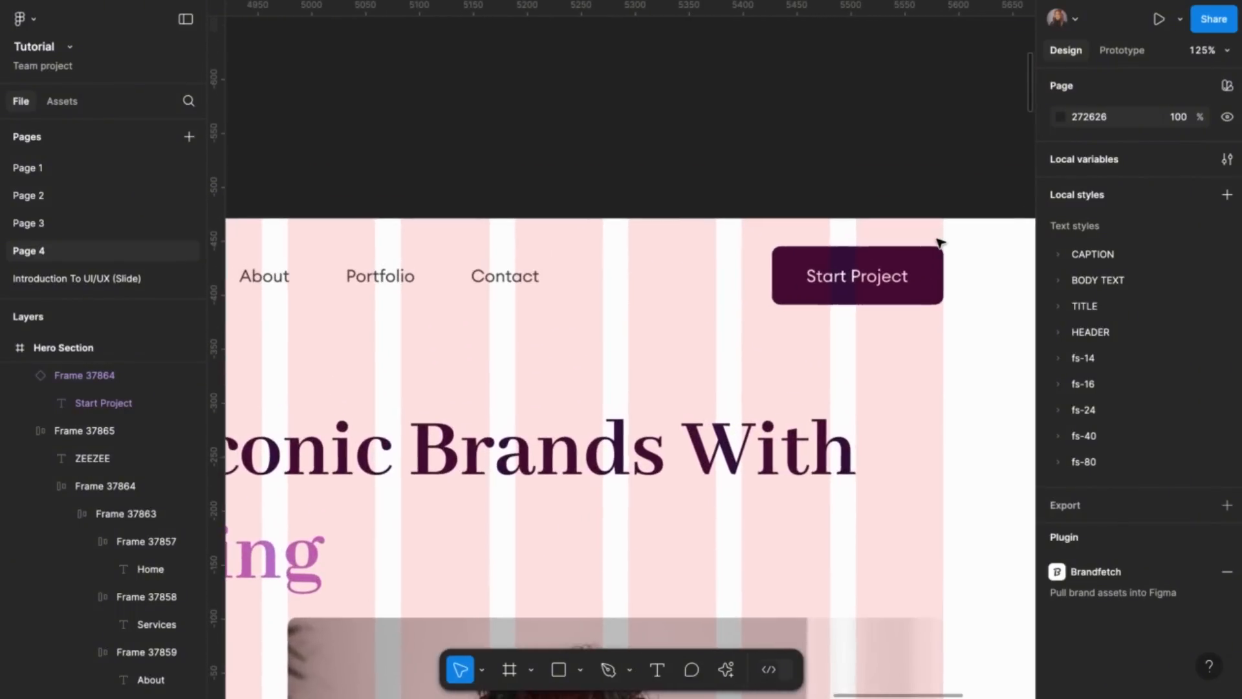
scroll(941, 244, up, 8)
scroll(941, 244, right, 3)
scroll(941, 244, down, 3)
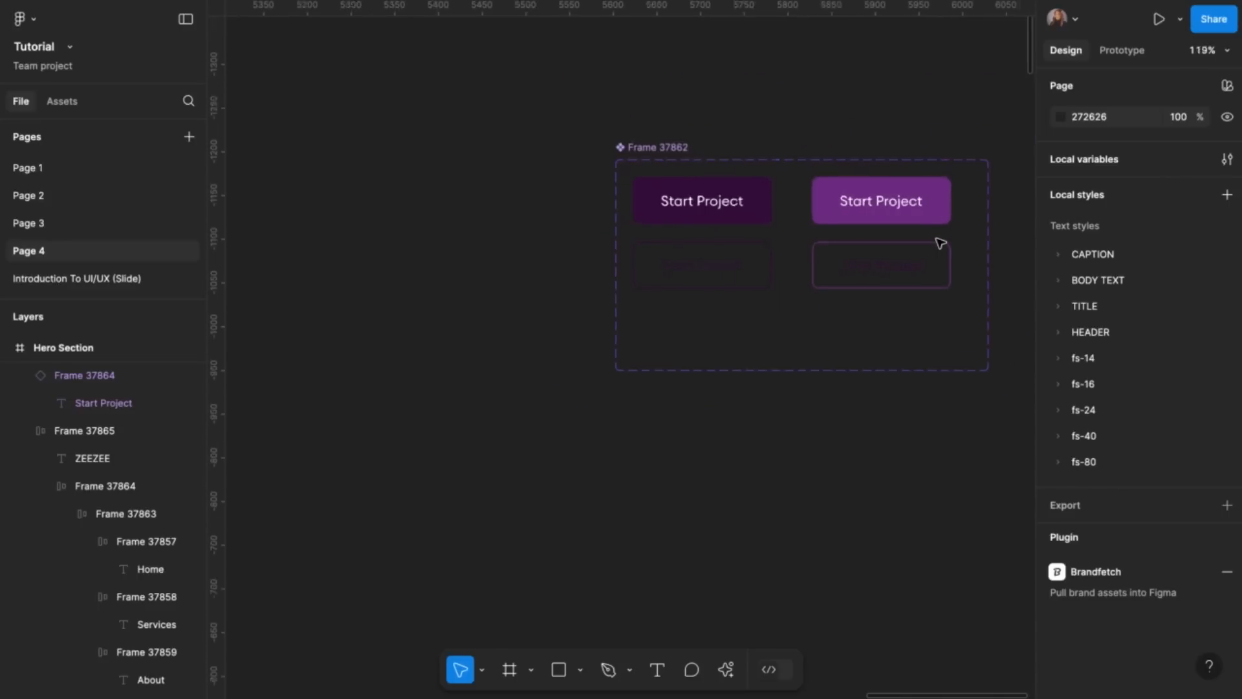
click(732, 209)
double_click(731, 208)
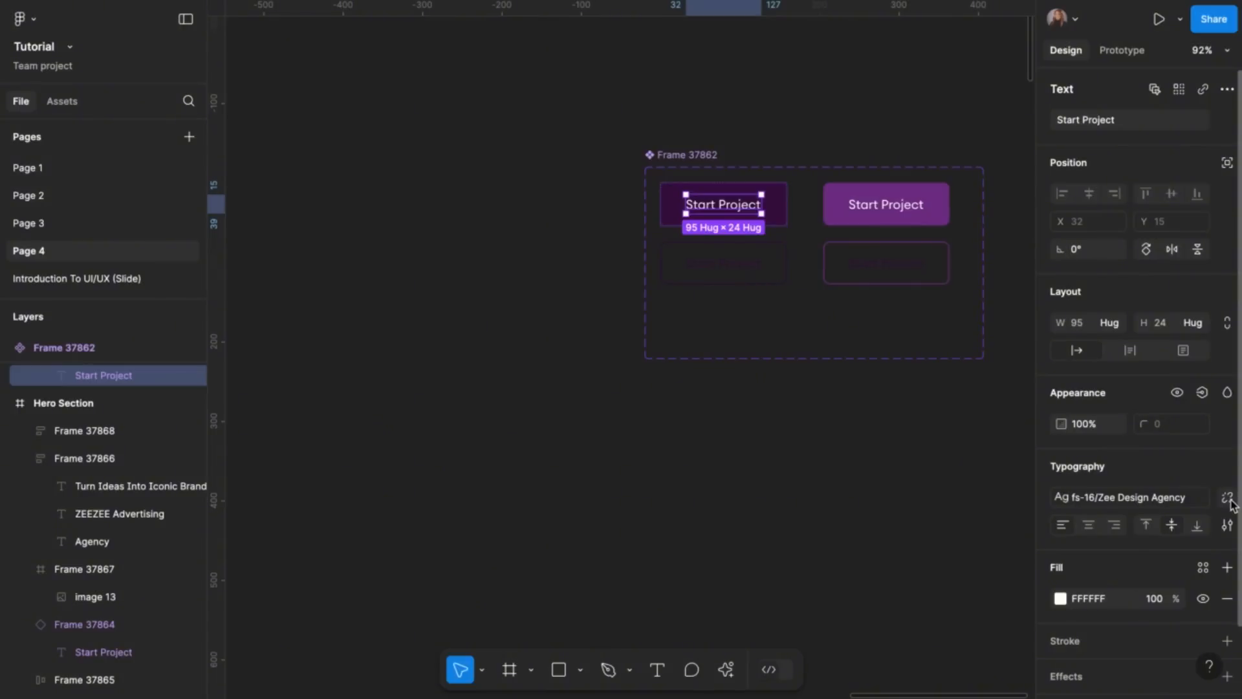
click(1229, 499)
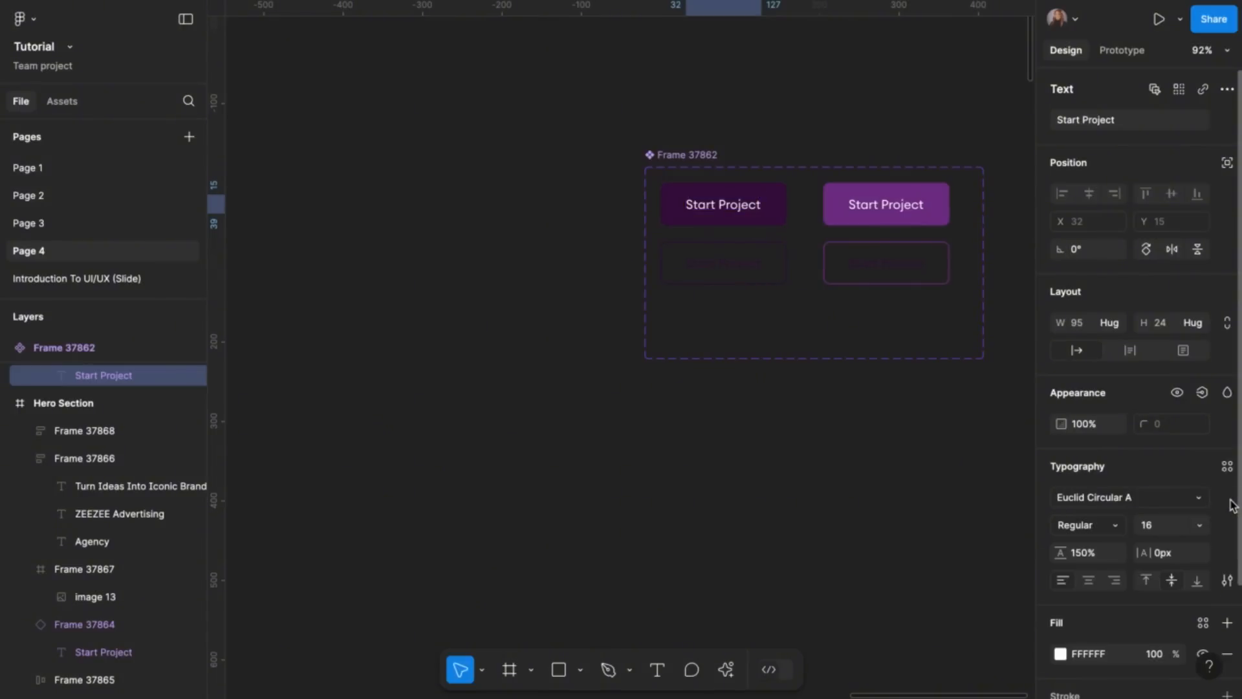
click(1119, 527)
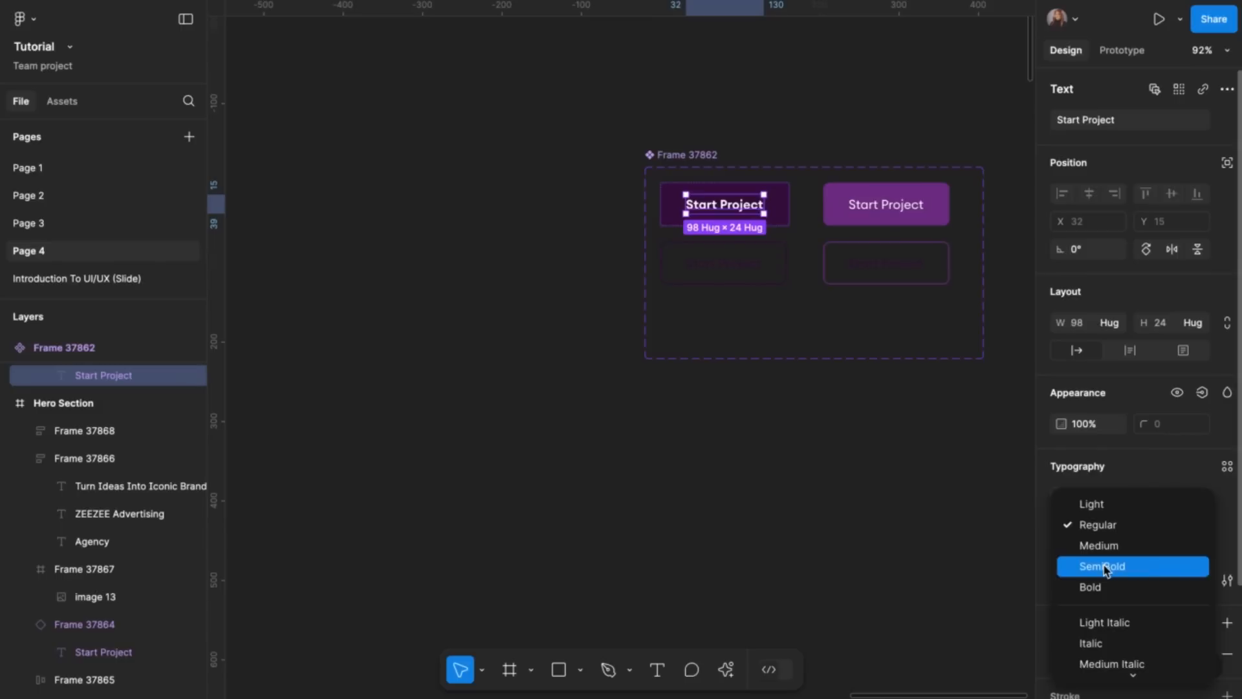
click(1107, 587)
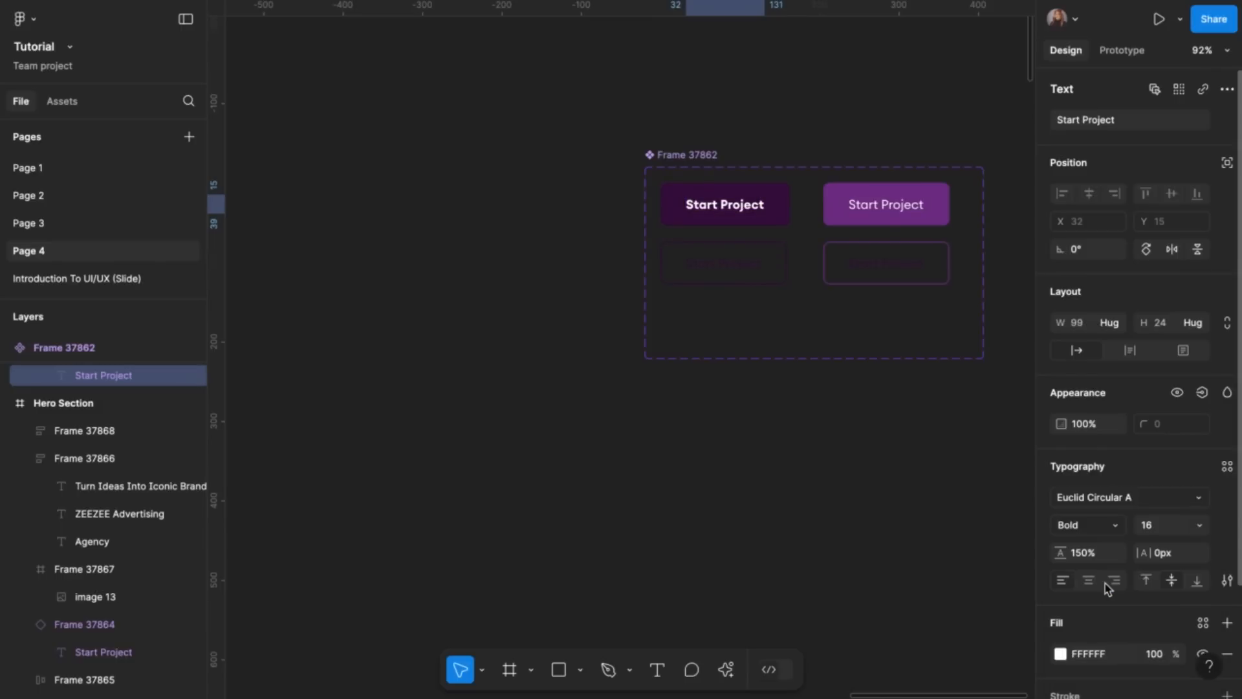
Detach the text style from the Secondary button variant's label and set its font weight to Bold
click(735, 270)
double_click(735, 271)
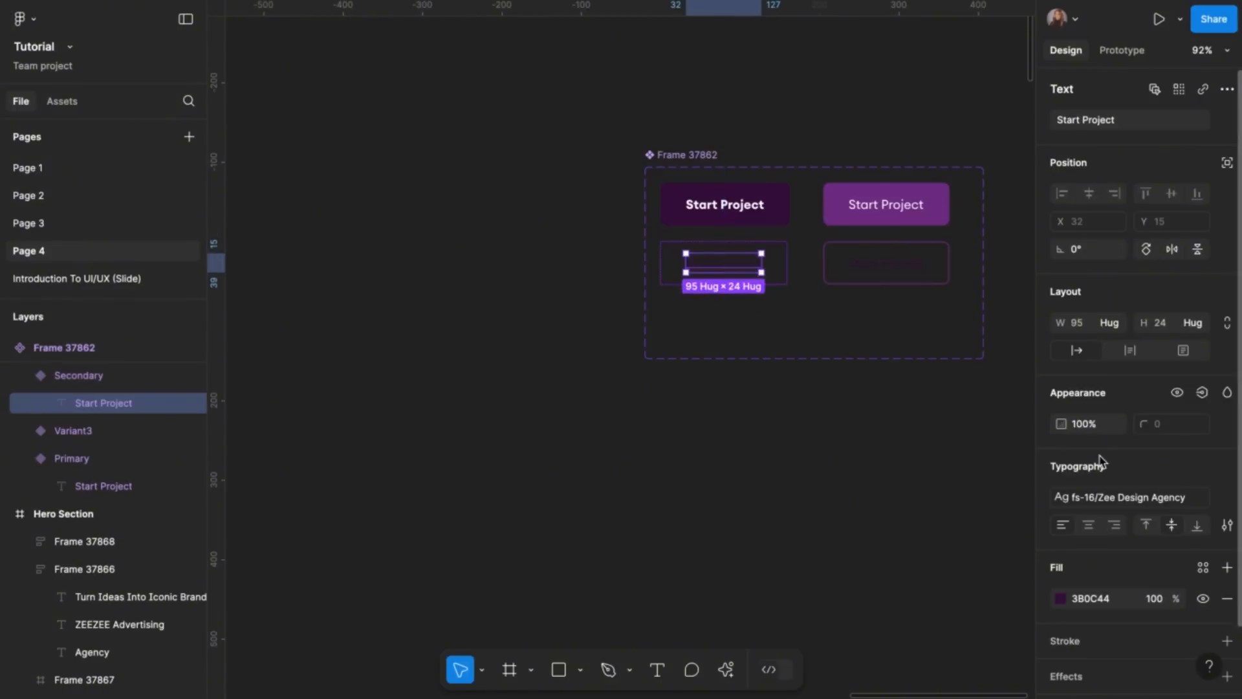
click(1147, 528)
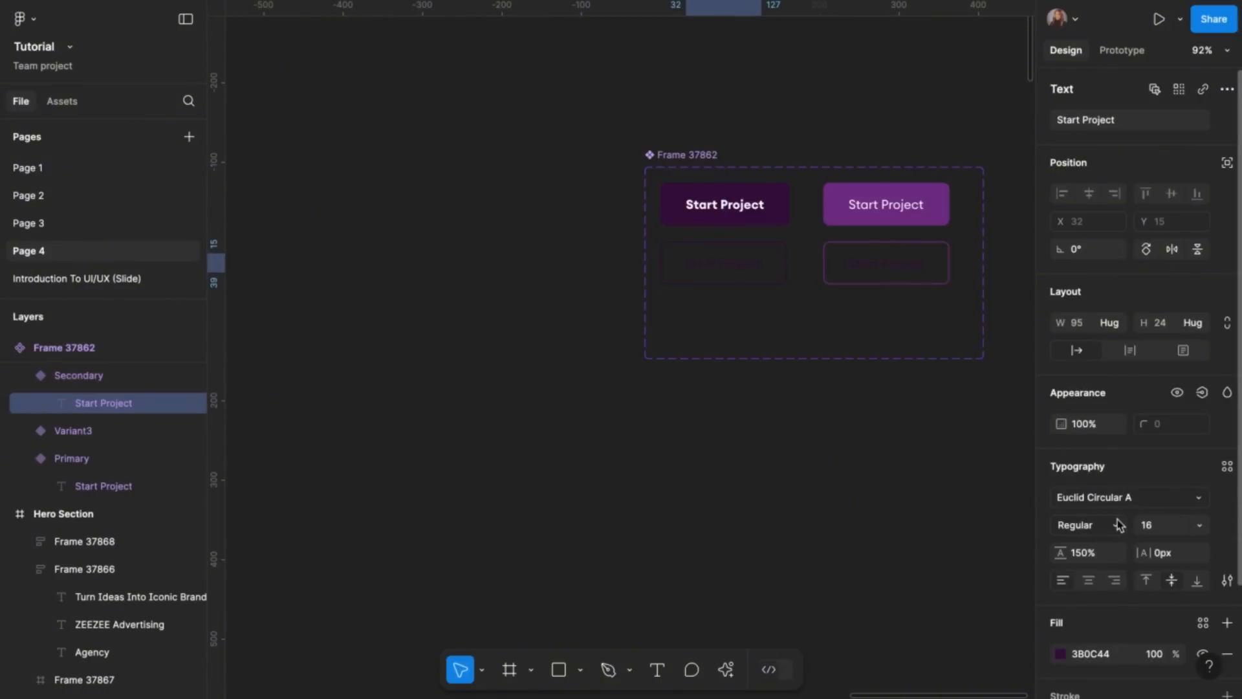
click(1120, 525)
click(1106, 587)
Detach the text style from the Variant3 button's label and set its font weight to Bold
double_click(909, 205)
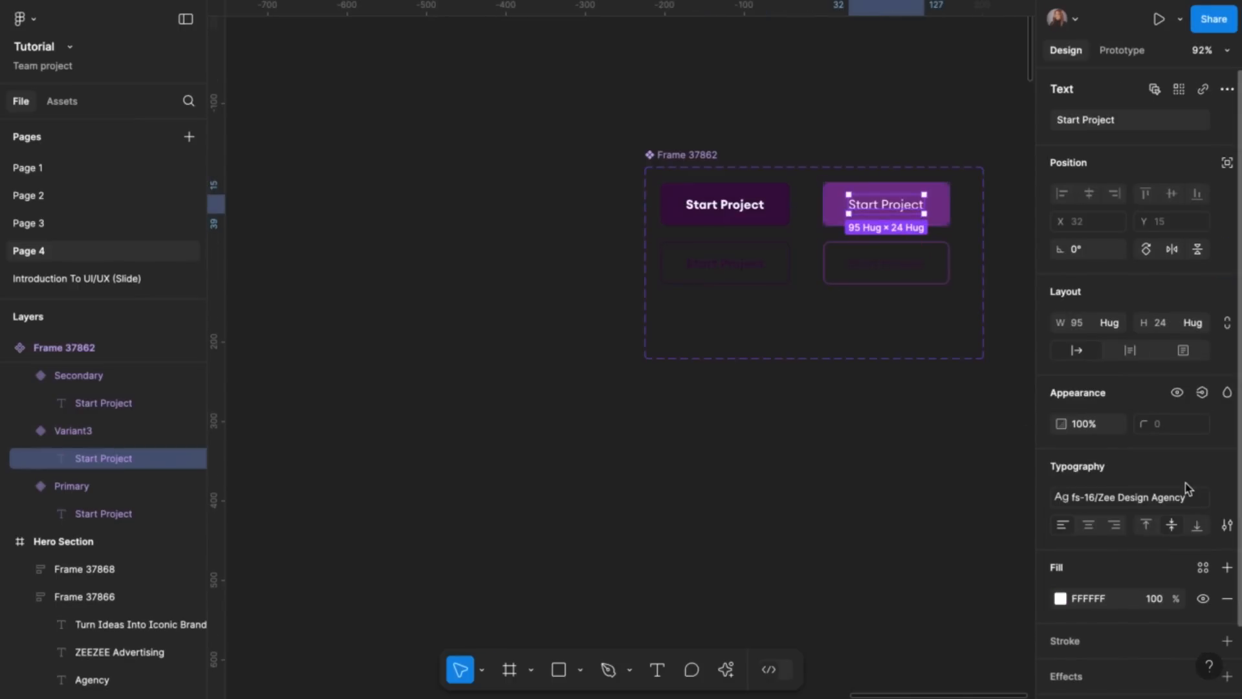
click(1228, 498)
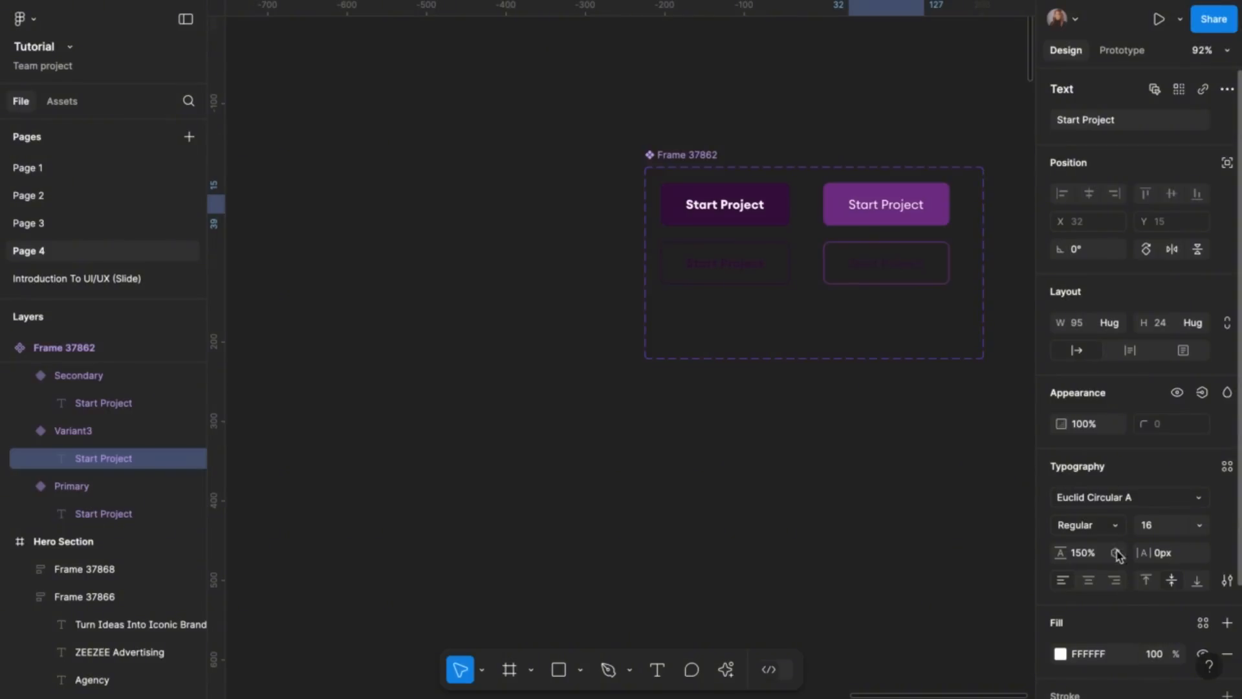
click(1091, 524)
click(1093, 586)
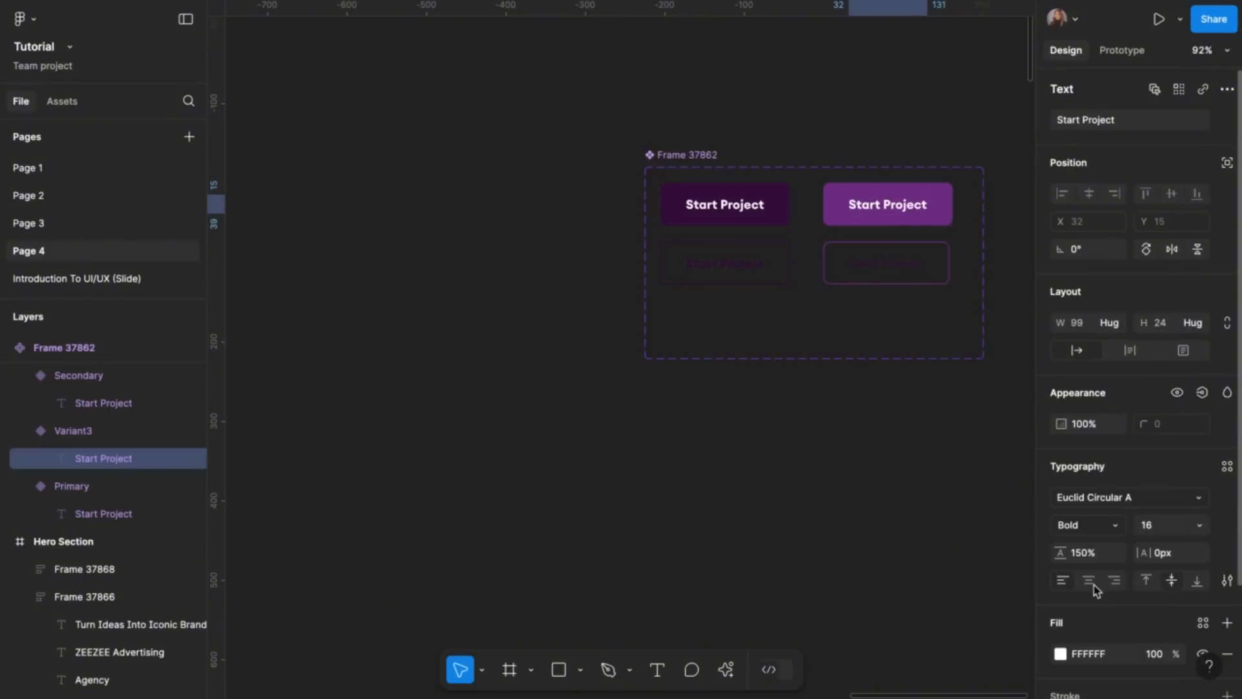
Detach the text style from the Variant4 button's label and set its font weight to Bold
double_click(922, 268)
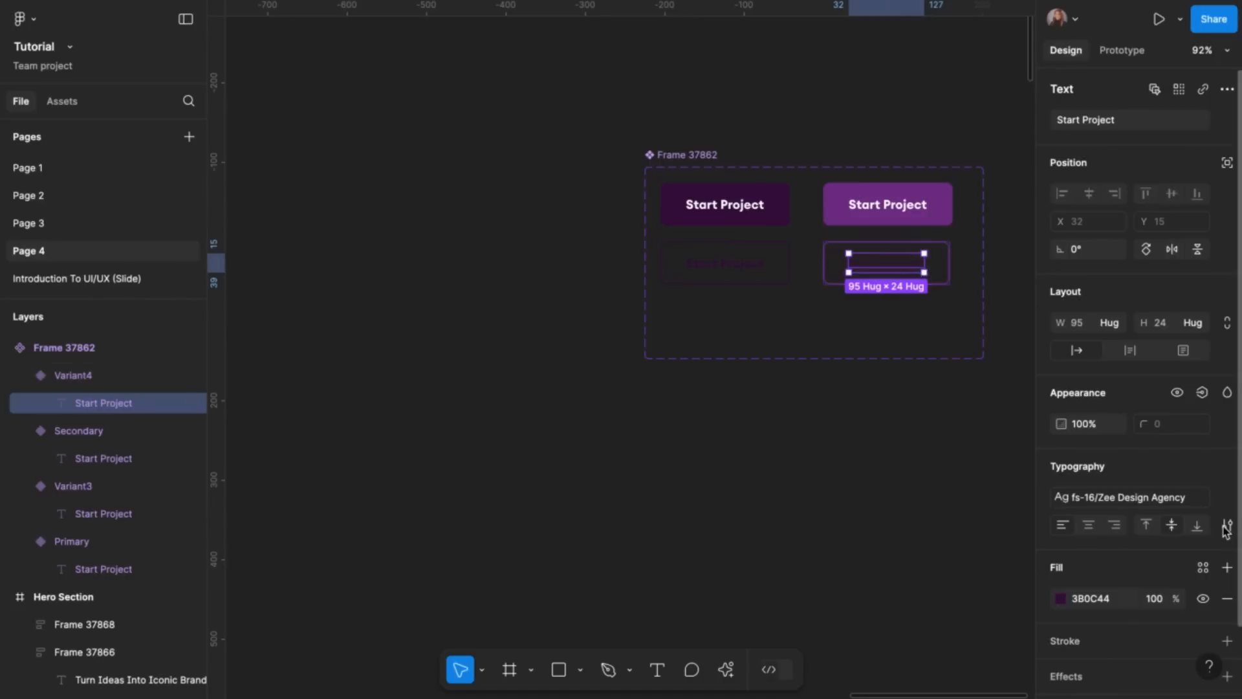
click(1227, 498)
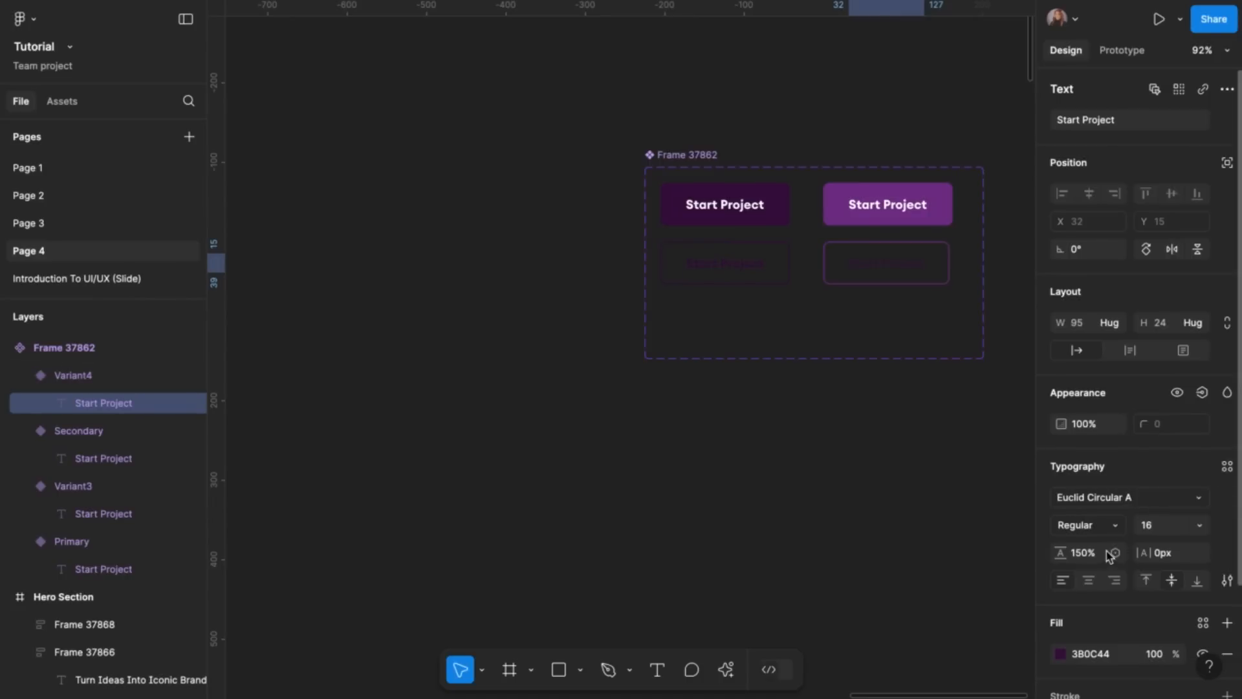
click(1100, 525)
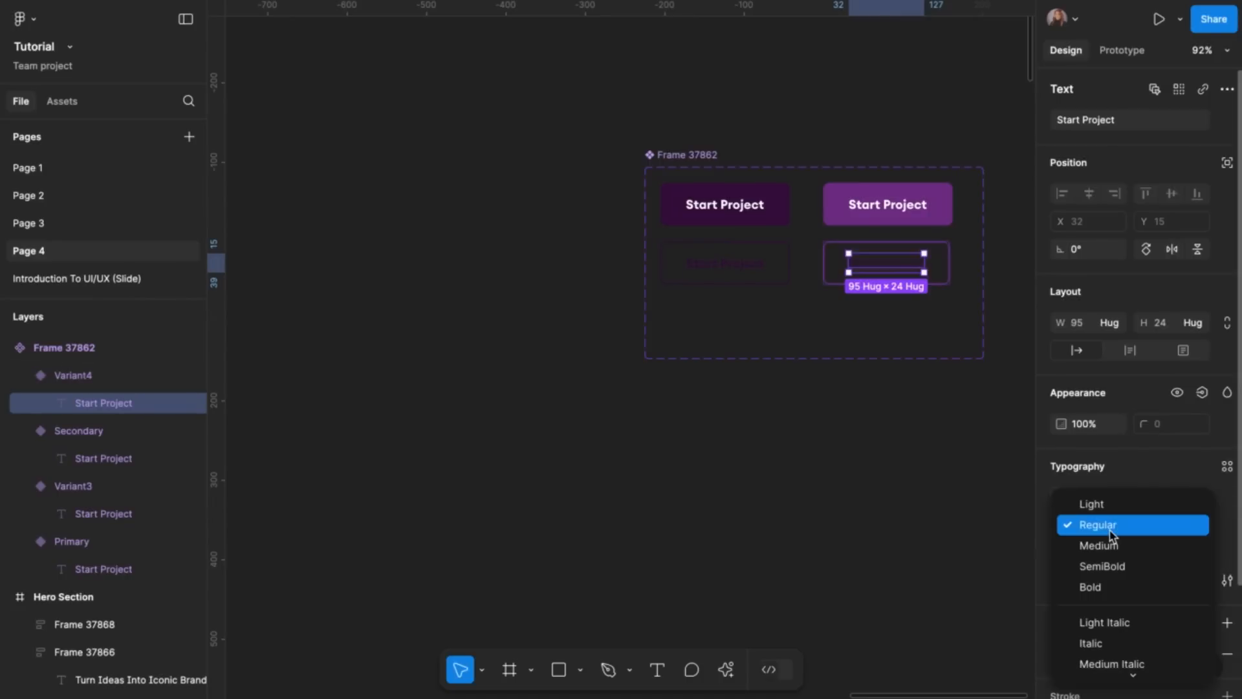
click(1092, 588)
click(979, 505)
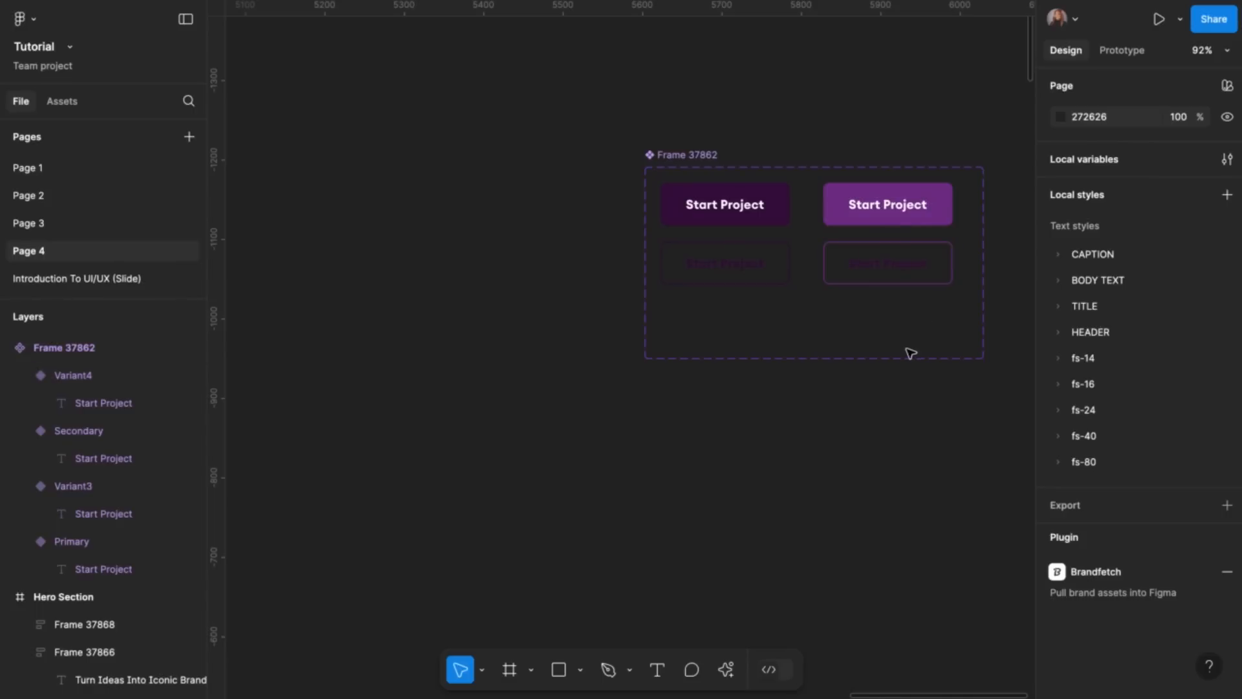
Recolor the Variant4 button's label to 77318C by sampling the purple of its outline
scroll(911, 352, up, 4)
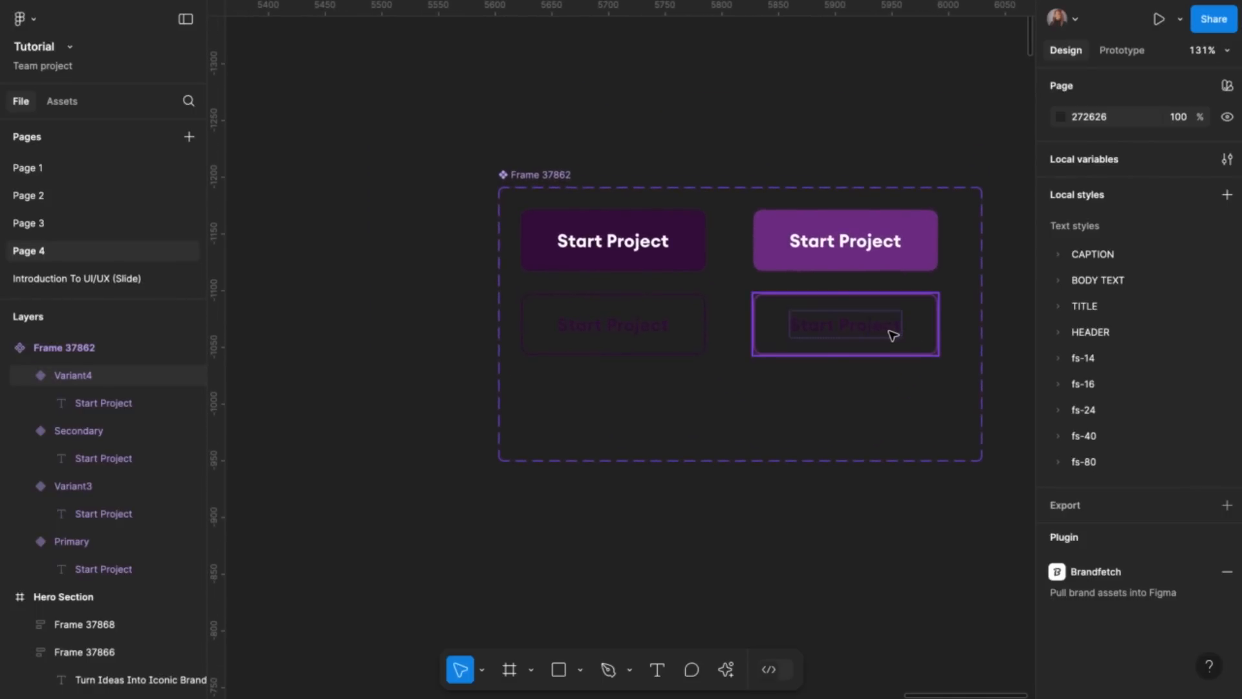
click(894, 335)
scroll(1069, 453, down, 5)
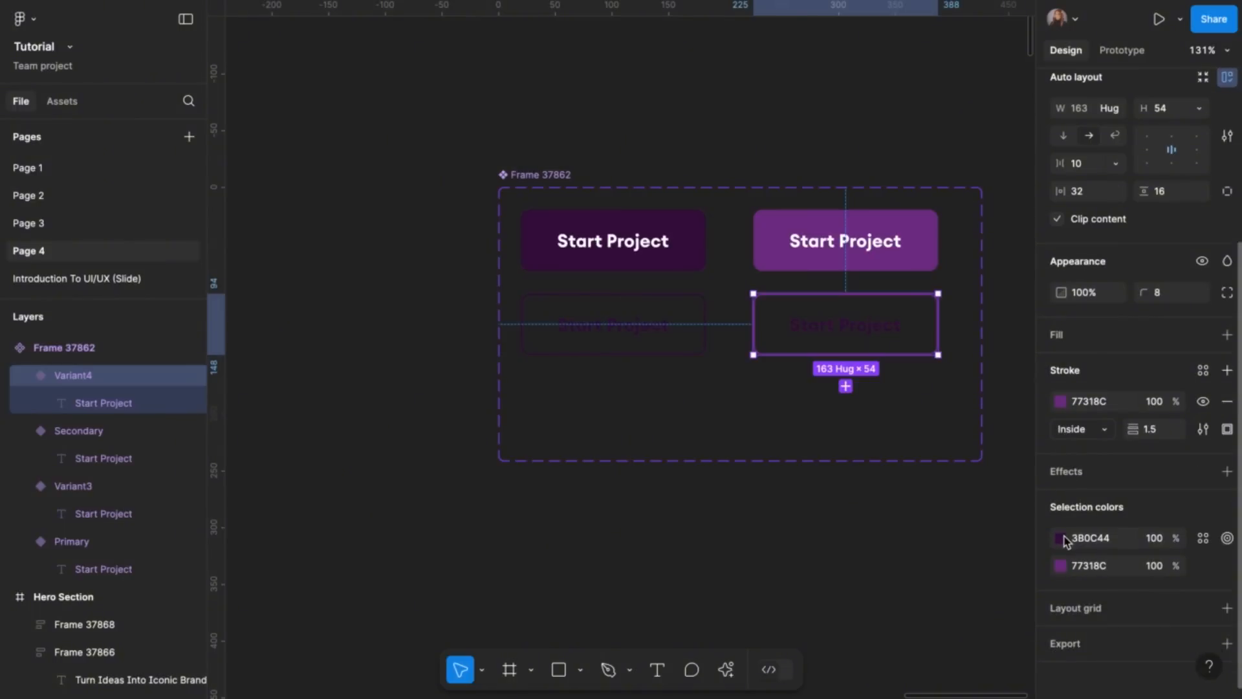
click(1061, 538)
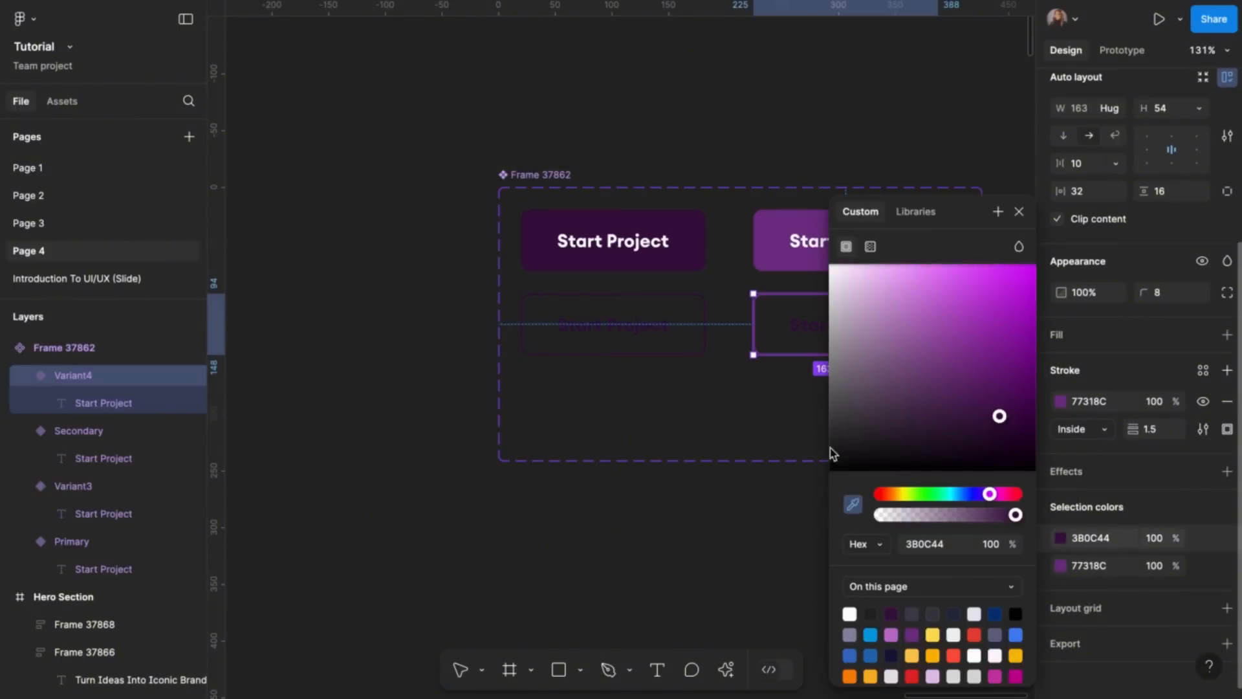
click(807, 287)
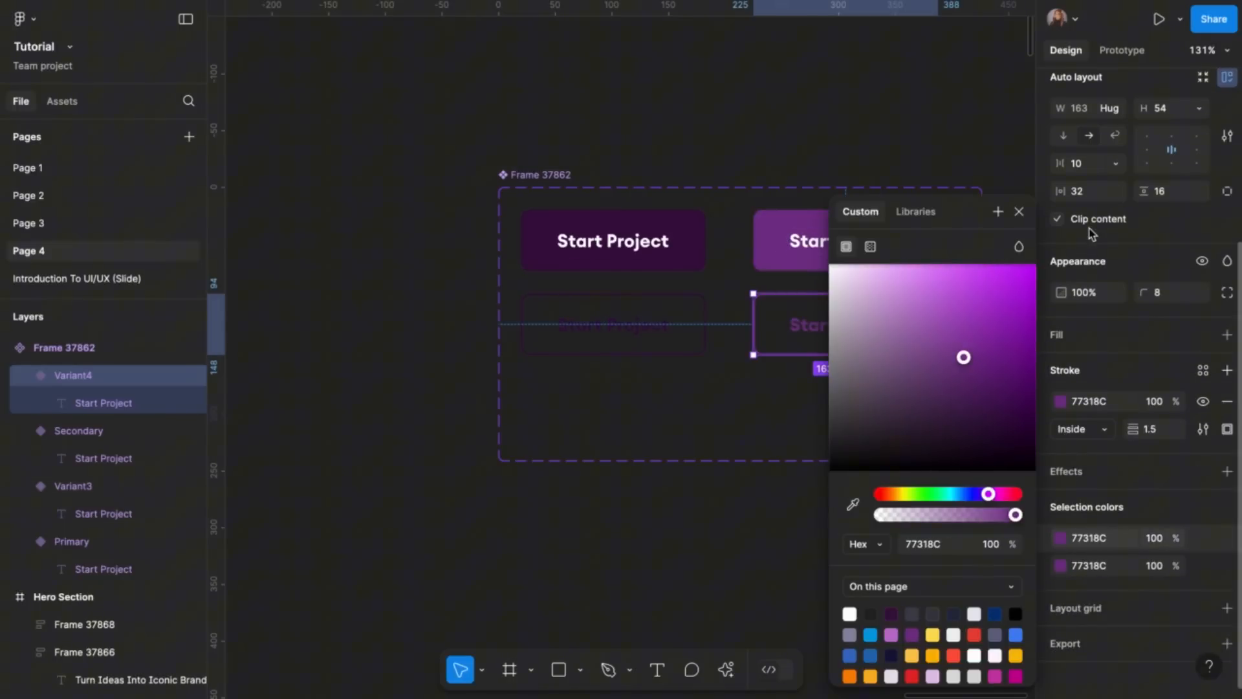
click(1019, 212)
click(968, 503)
Duplicate the Contact Us button in the hero section and place the copy beside it at about X 287, Y 727
scroll(968, 504, down, 5)
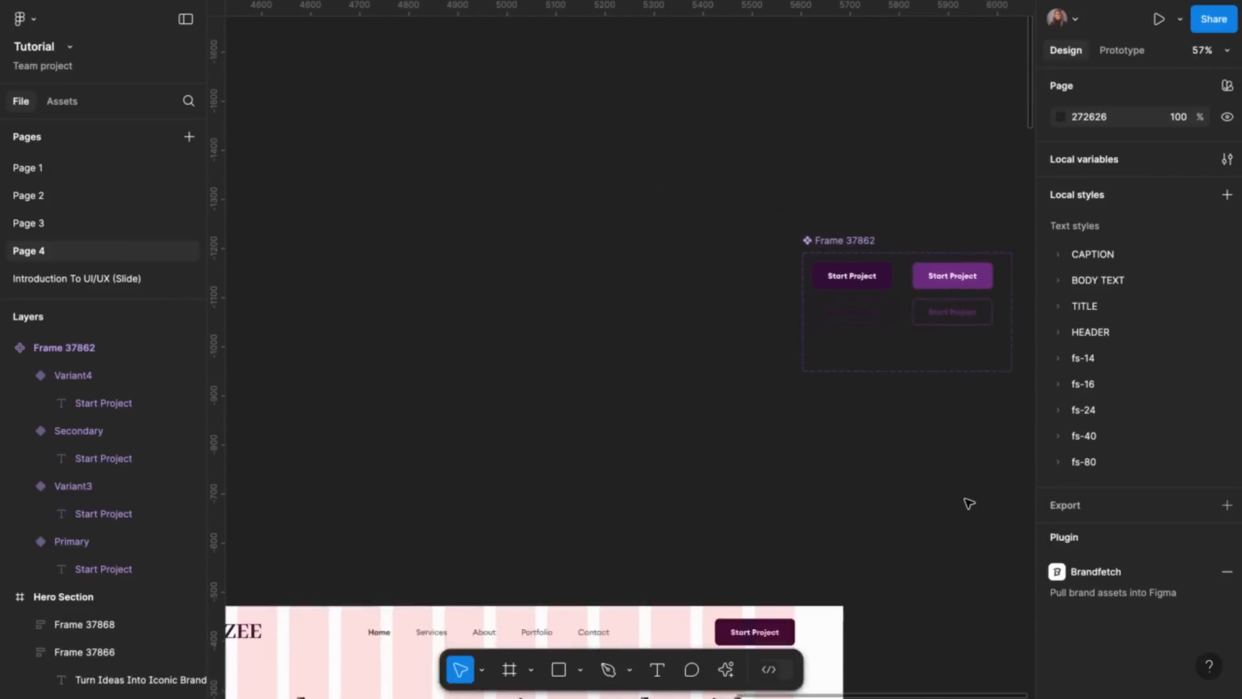
scroll(969, 503, down, 8)
scroll(969, 503, left, 5)
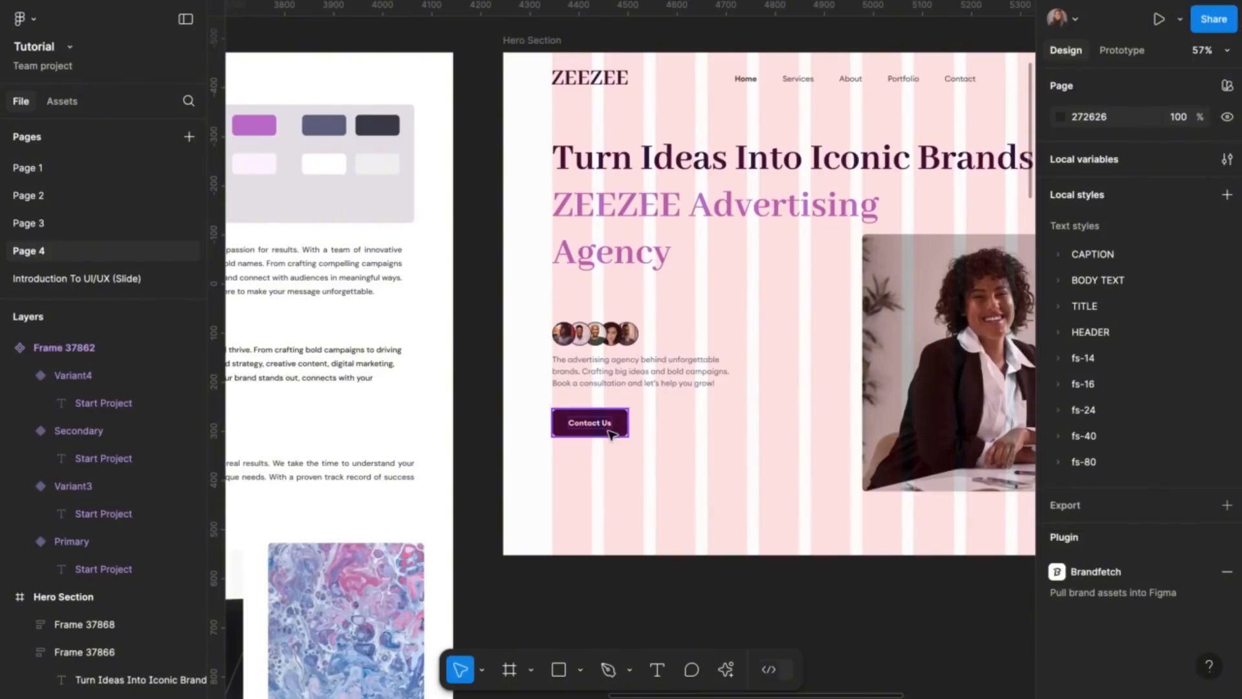
scroll(609, 433, up, 4)
double_click(606, 418)
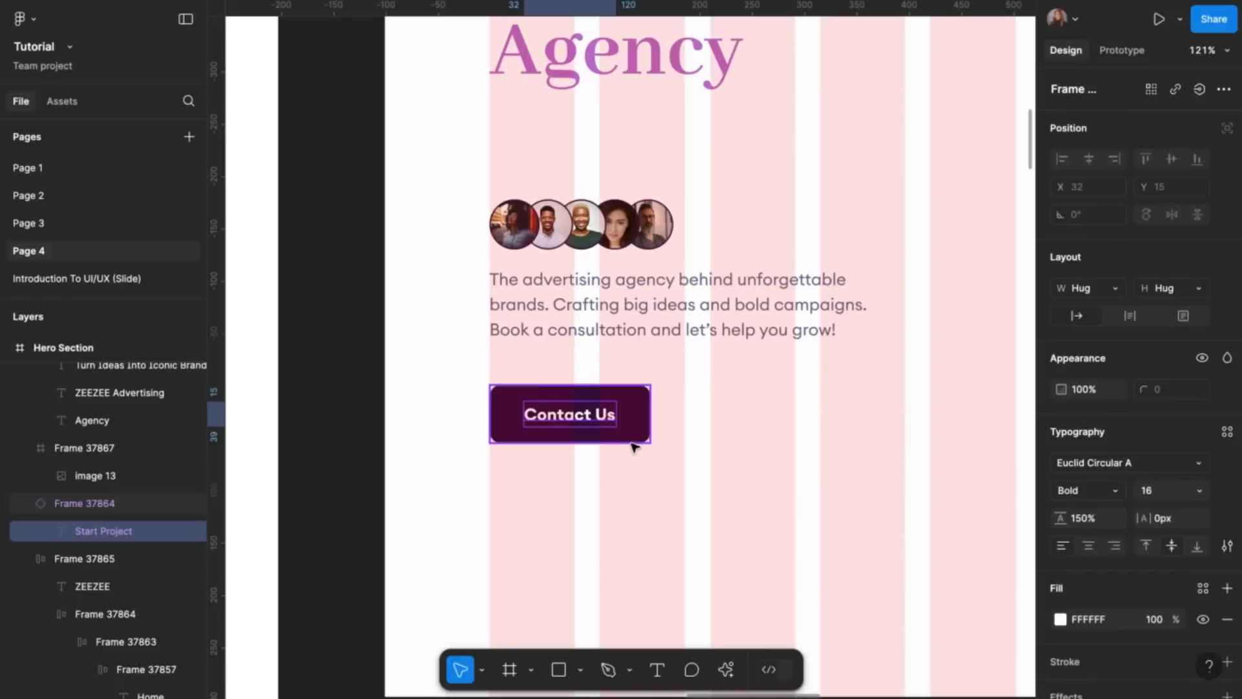
scroll(634, 447, down, 4)
click(636, 425)
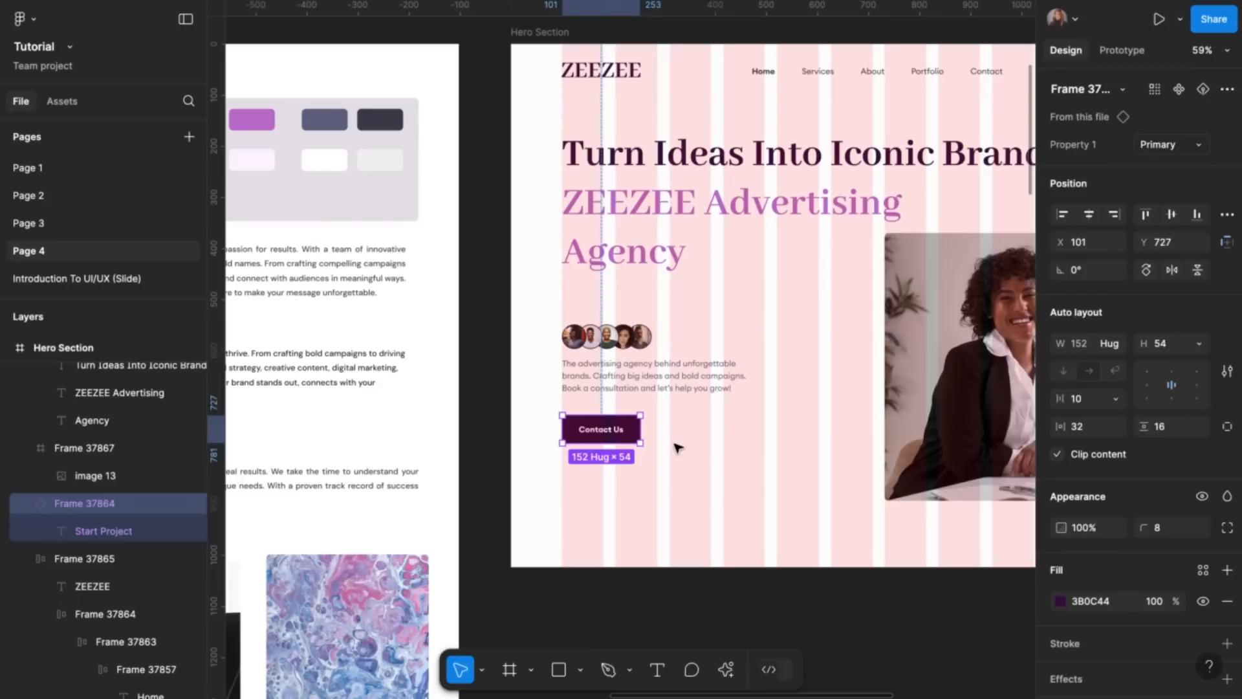
scroll(668, 414, down, 3)
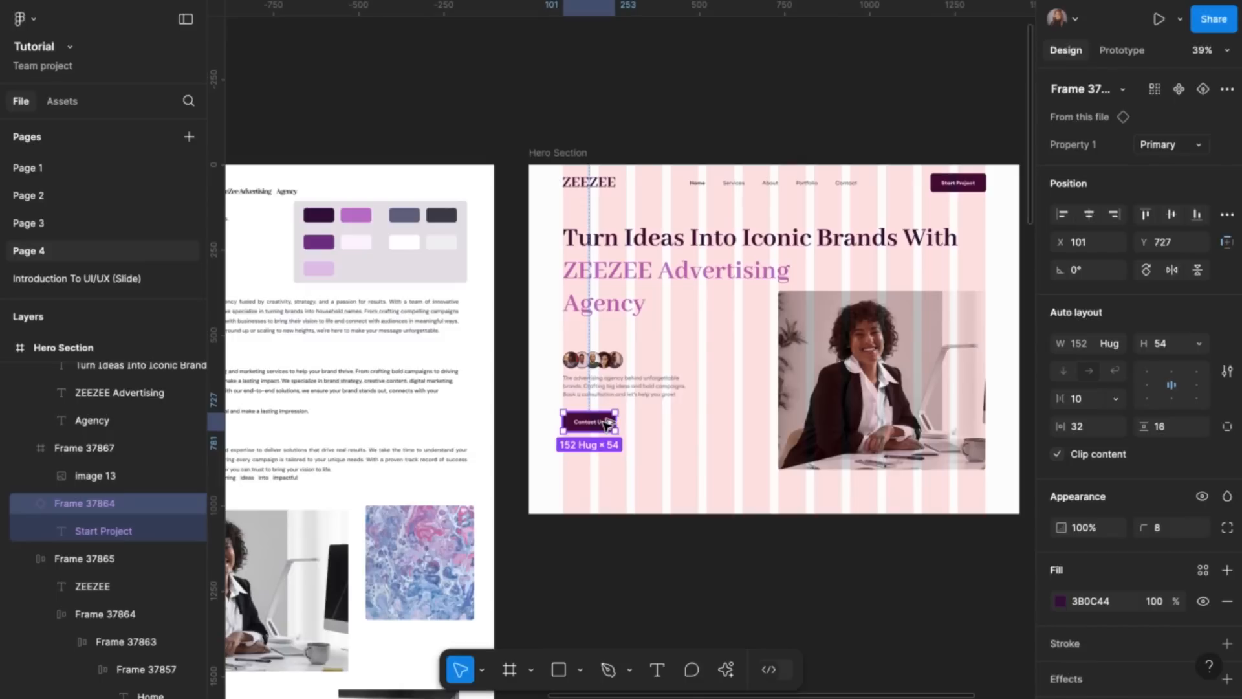
drag(605, 424, 667, 424)
scroll(649, 432, up, 5)
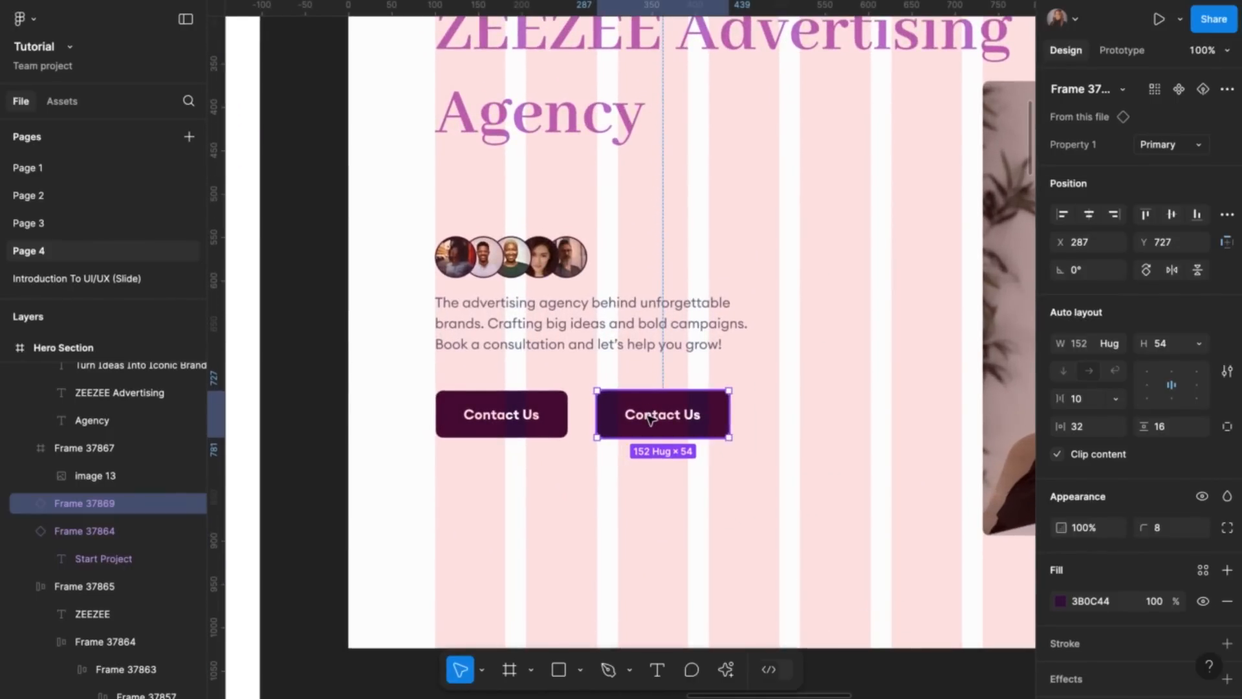
Change the label of the duplicated Contact Us button to Portfolio
double_click(650, 417)
double_click(649, 417)
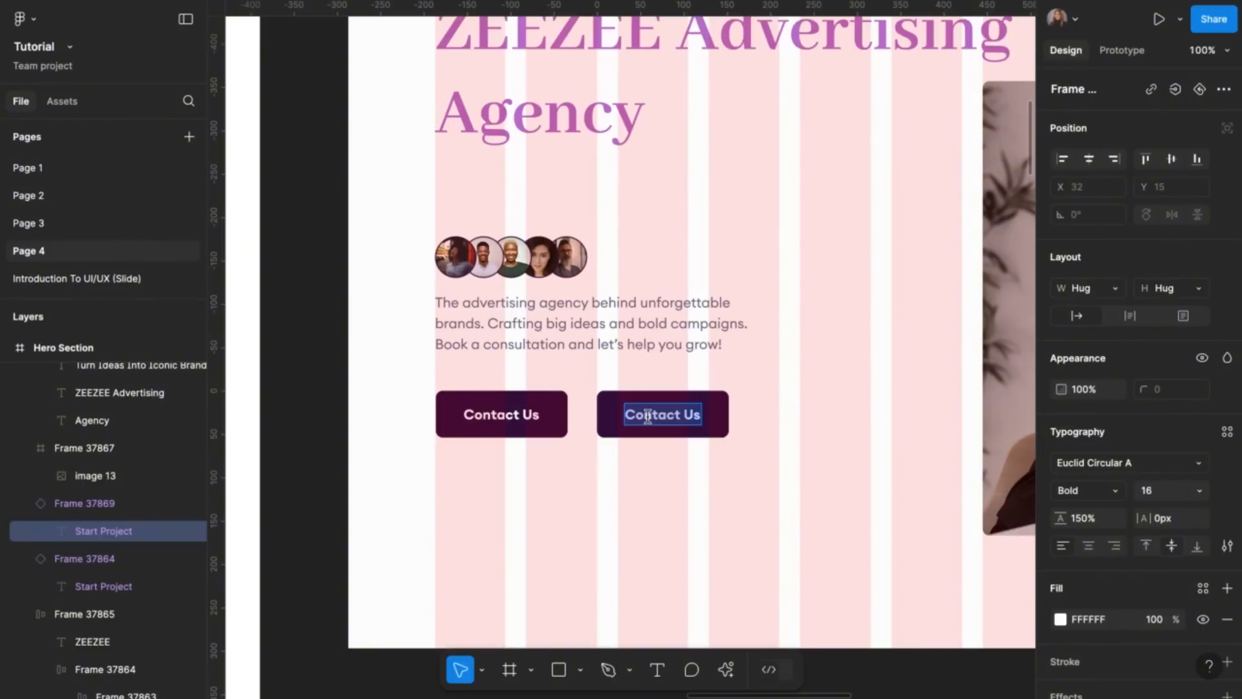
text(P)
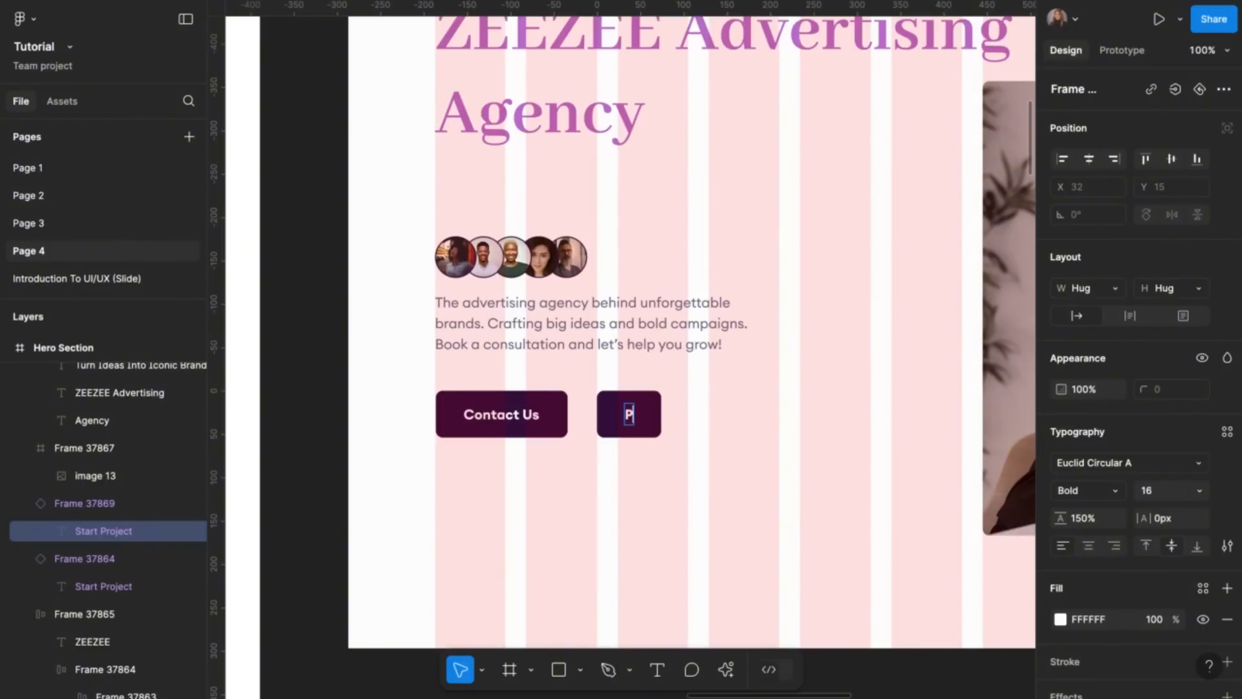
text(ortfolio)
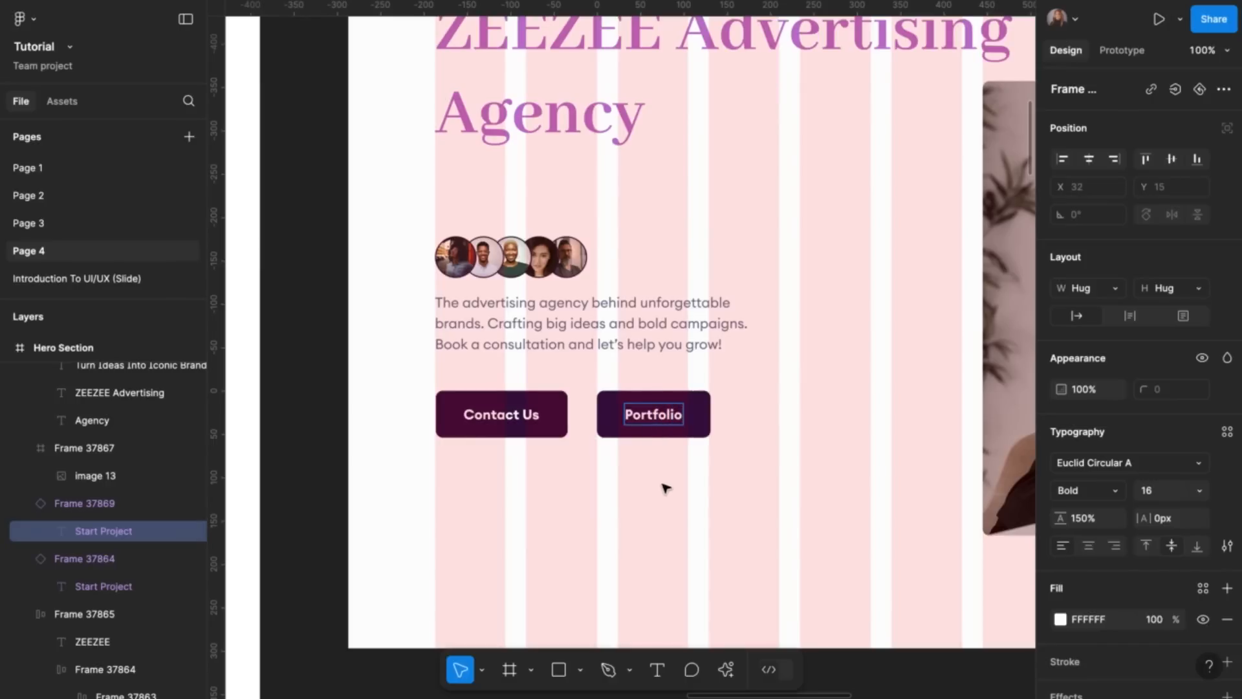
key(Escape)
Switch the Portfolio button instance to the Secondary variant
click(706, 411)
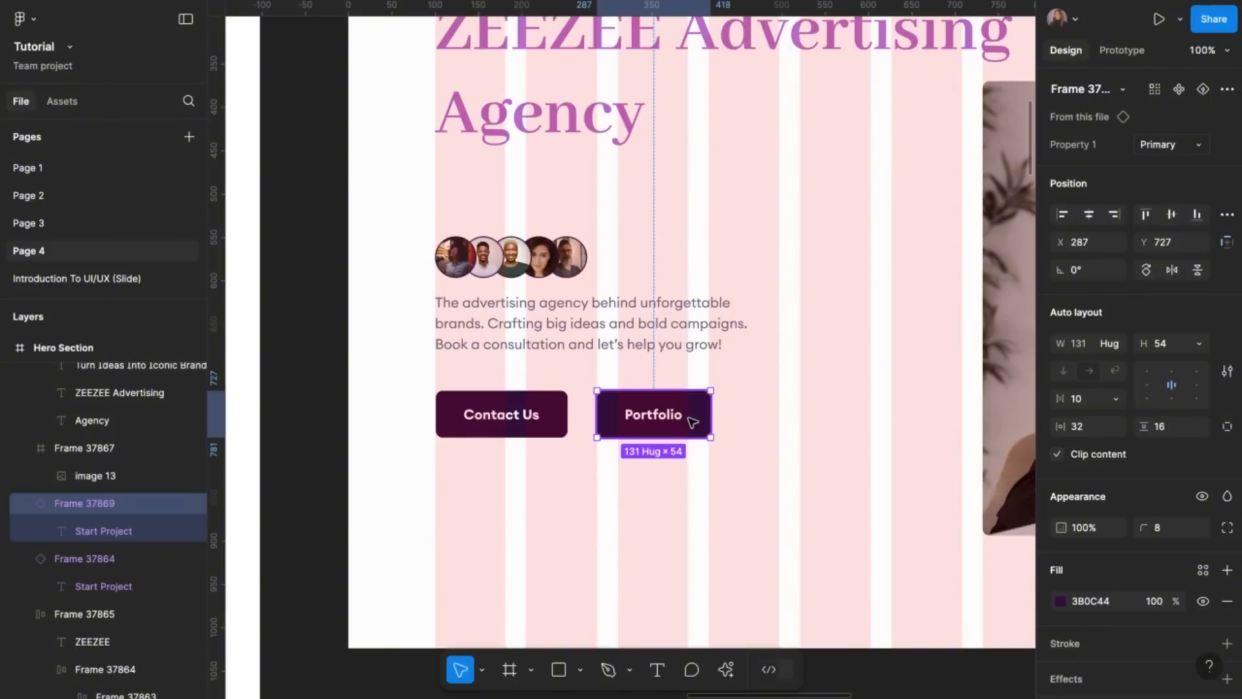
click(1200, 150)
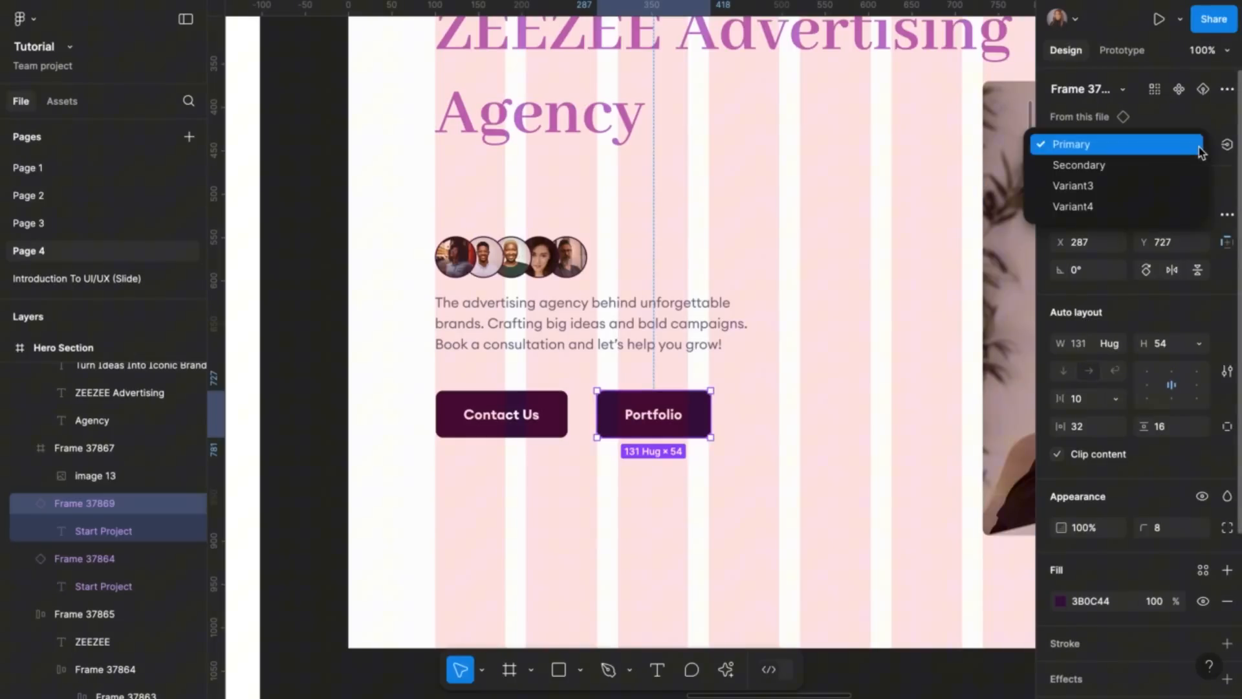
click(1133, 166)
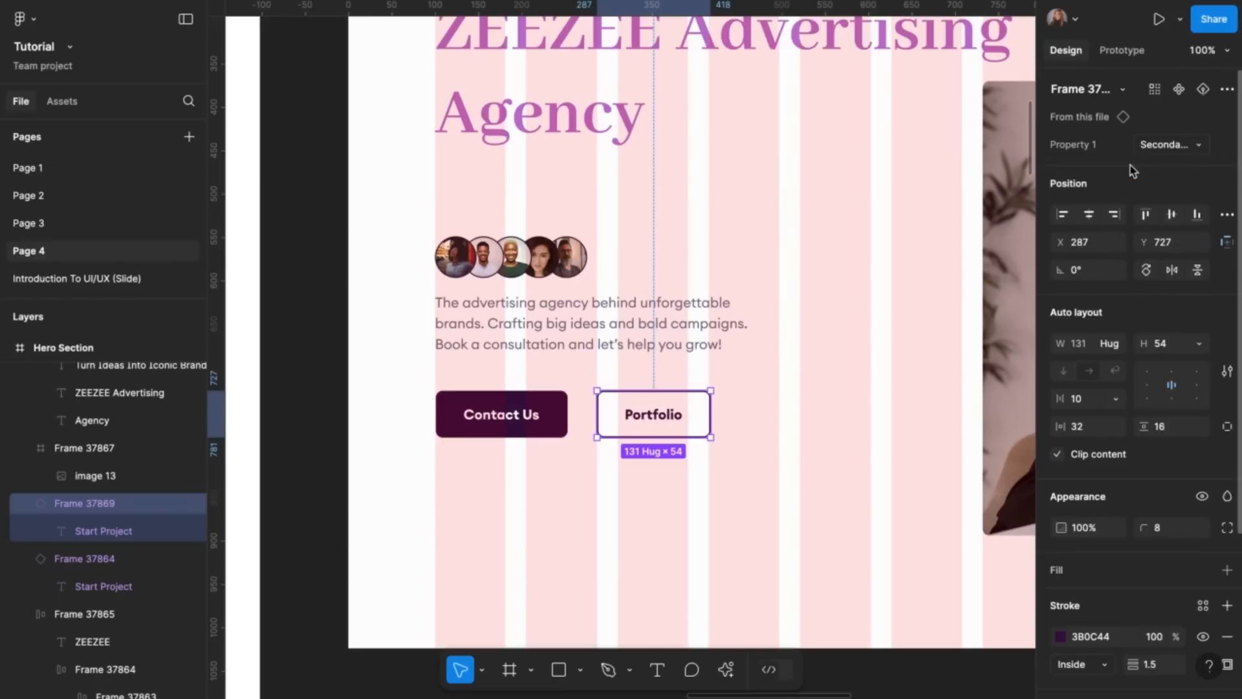
click(829, 508)
scroll(830, 510, down, 3)
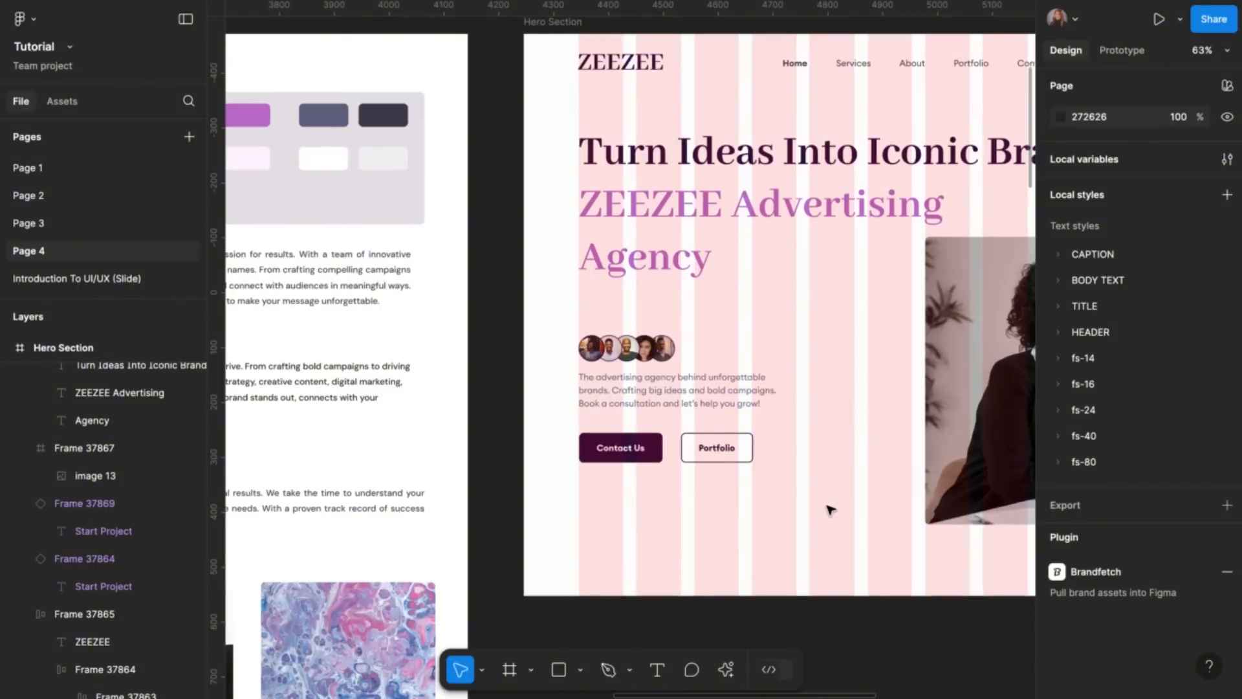
Try a horizontal padding of 16 on the Contact Us and Portfolio buttons and undo it
click(634, 443)
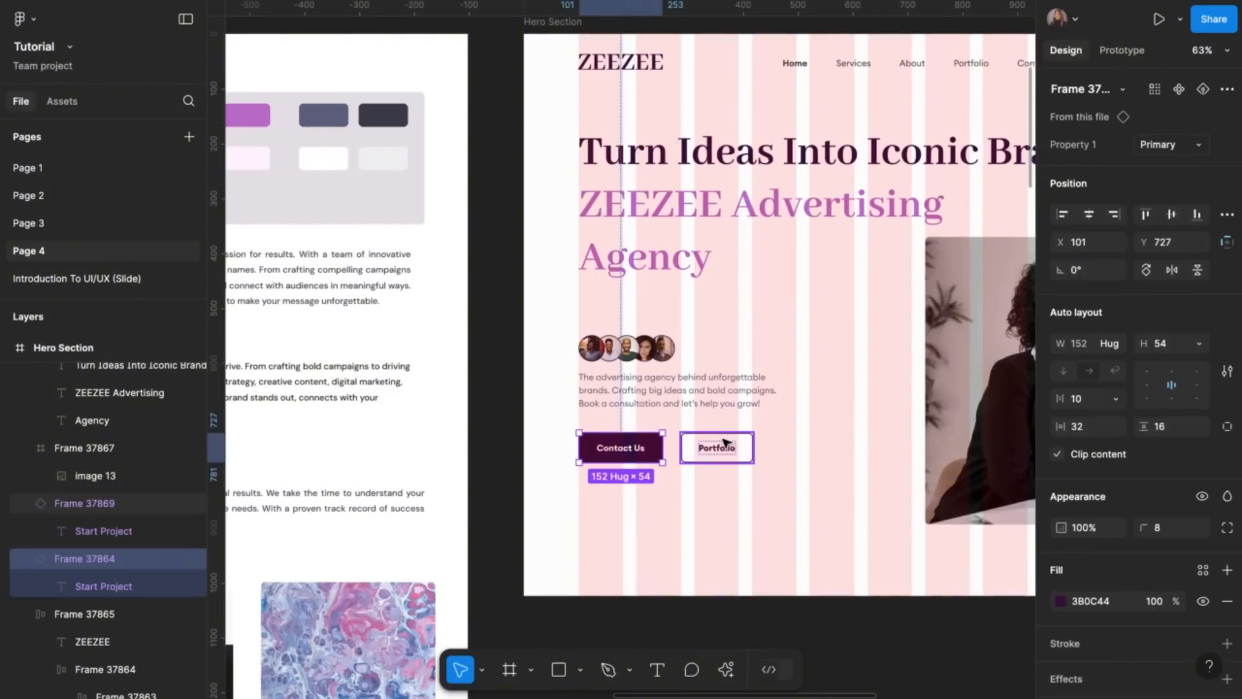
shift+click(715, 446)
click(1086, 403)
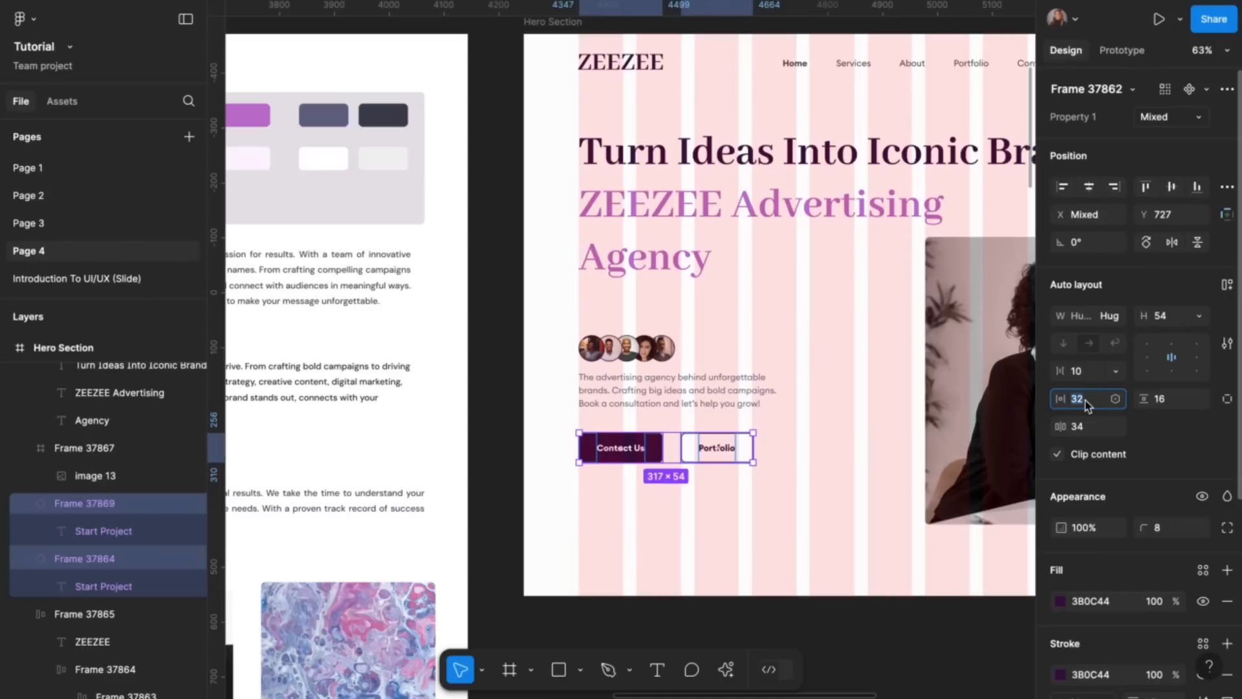
text(16)
key(Return)
key(ctrl+z)
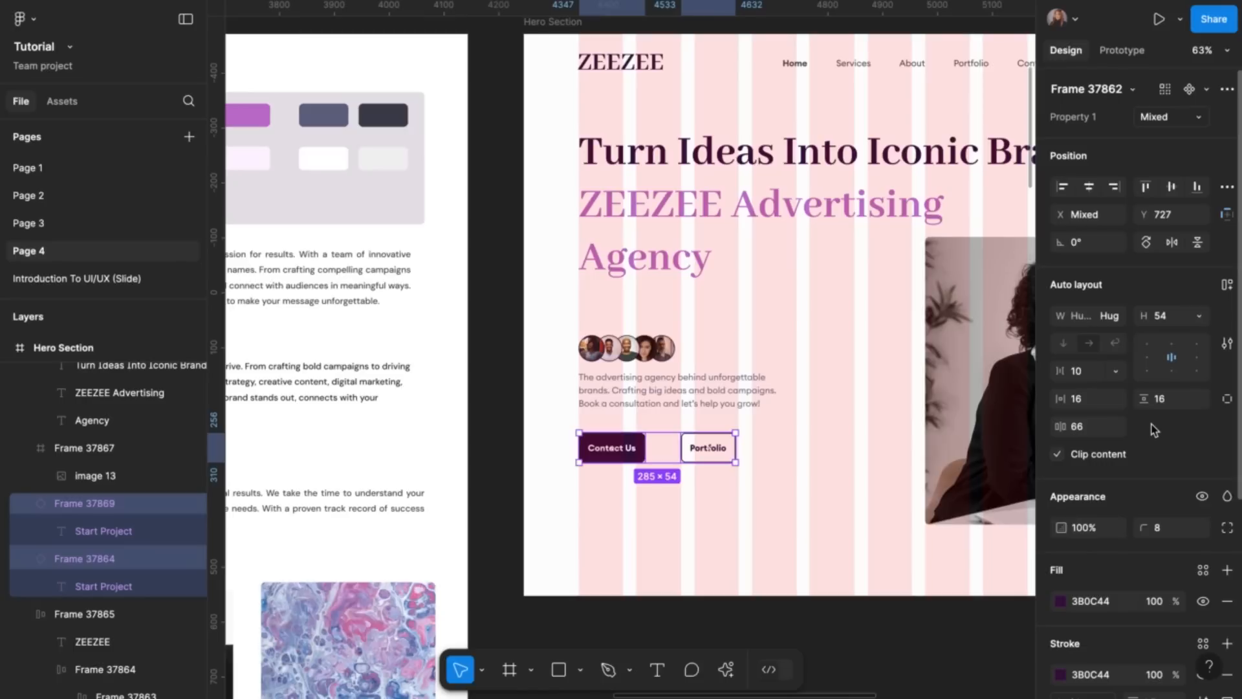
click(758, 504)
Set the spacing between the Contact Us and Portfolio buttons to 16 and wrap both in an auto layout frame
click(640, 452)
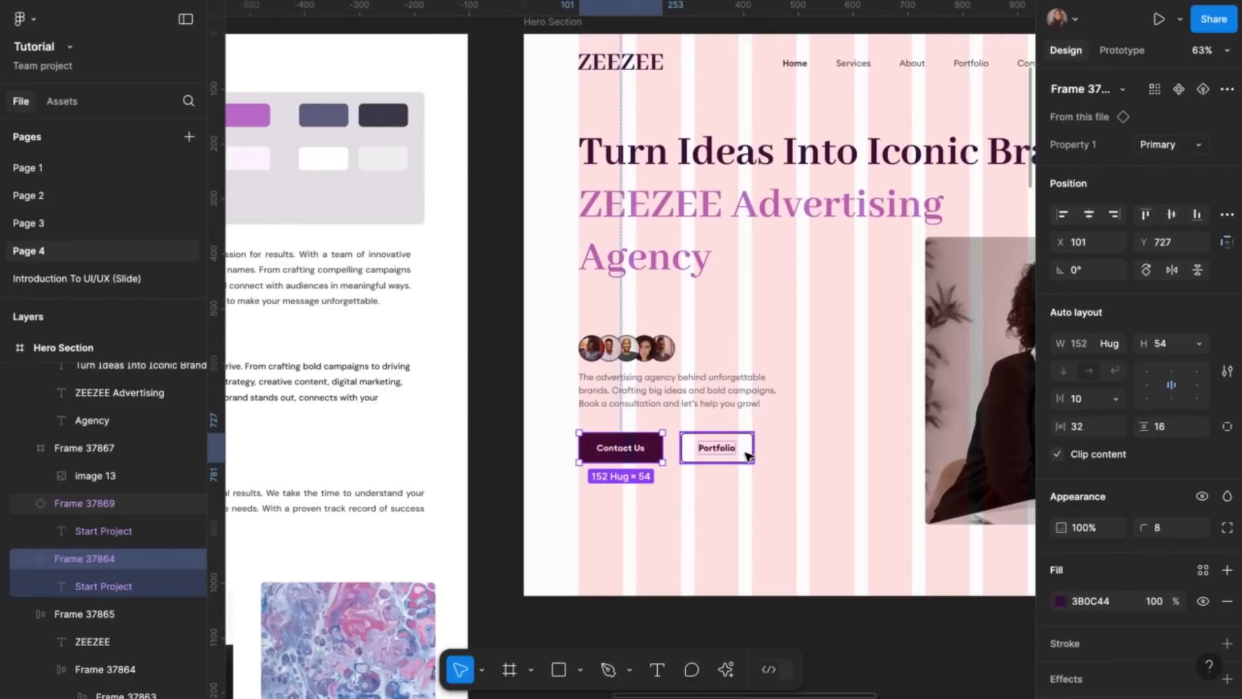
shift+click(749, 456)
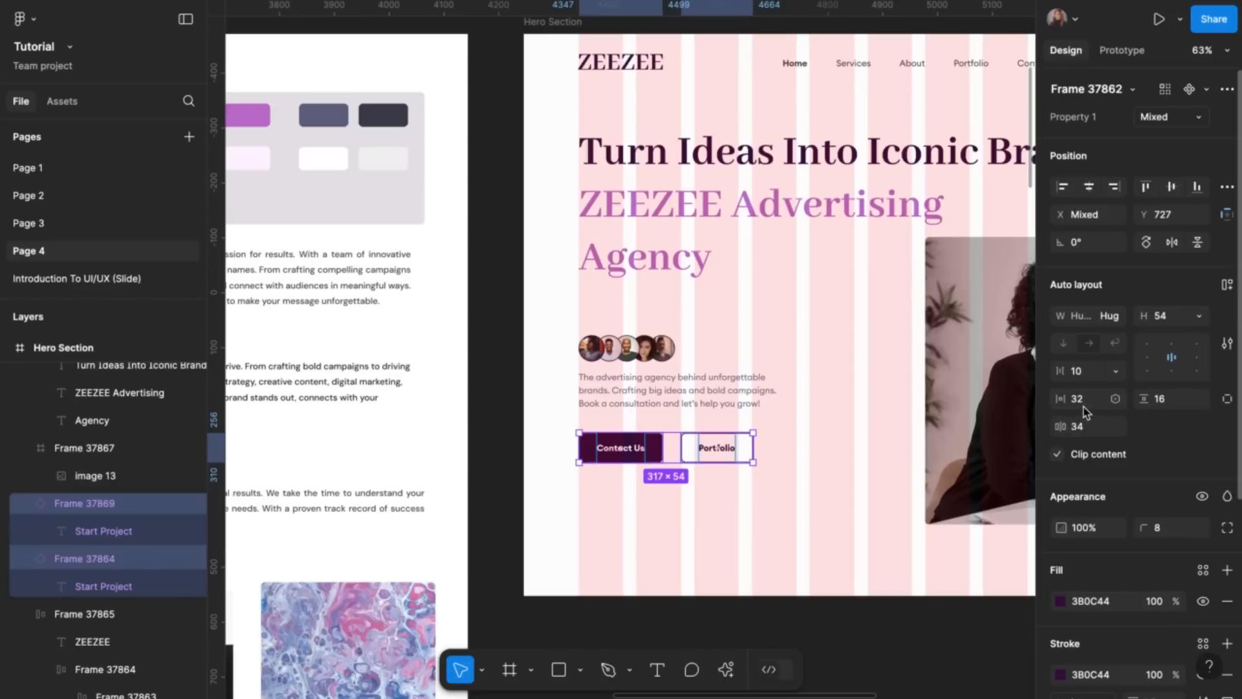
click(1086, 432)
text(16)
key(Return)
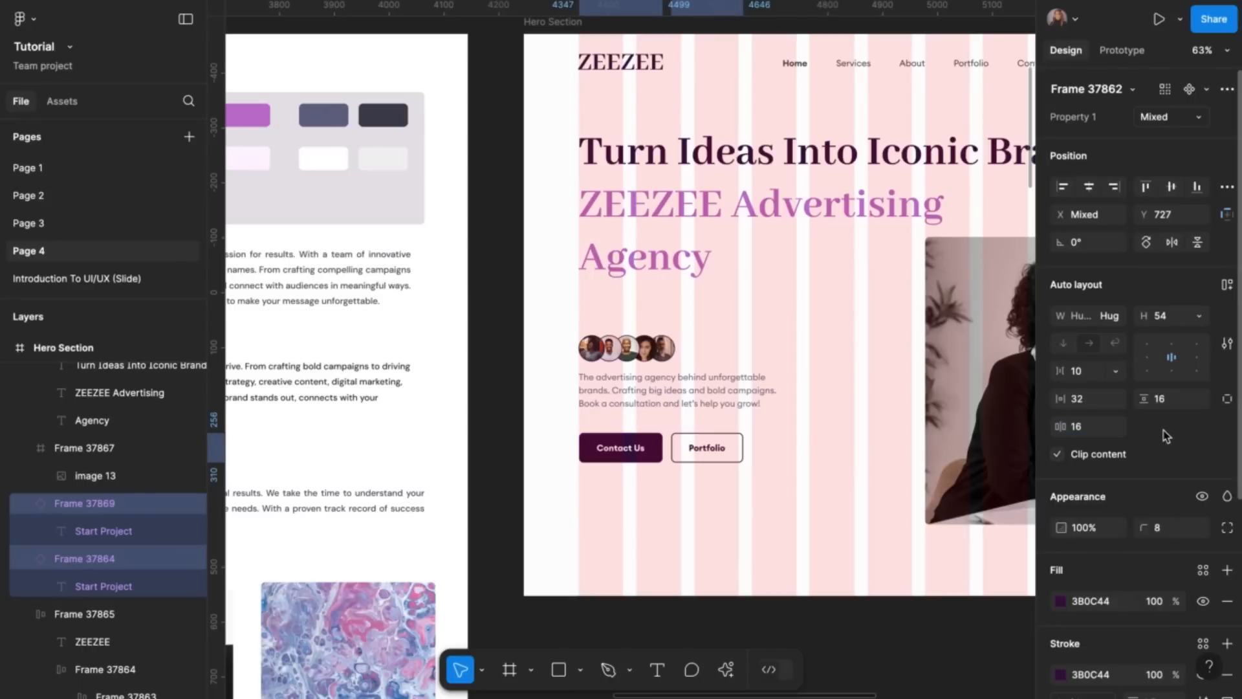
click(1227, 284)
Set the vertical spacing between the avatar and description block and the button row to 48
shift+click(626, 383)
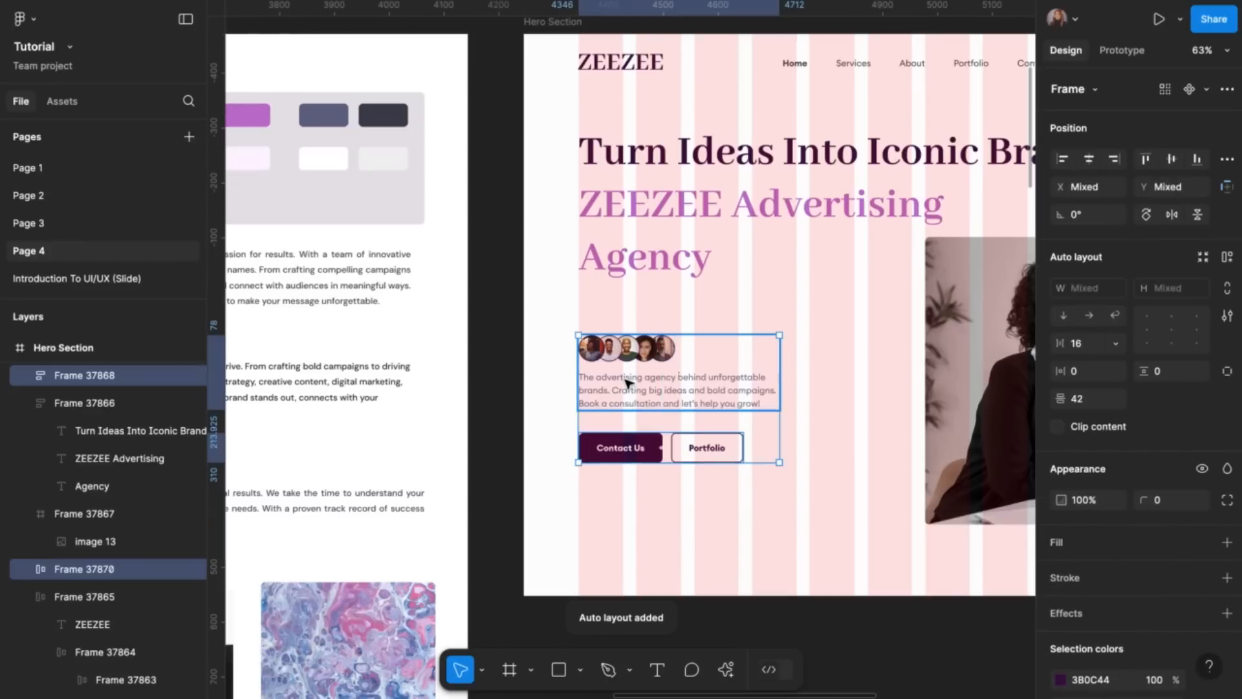
click(1084, 404)
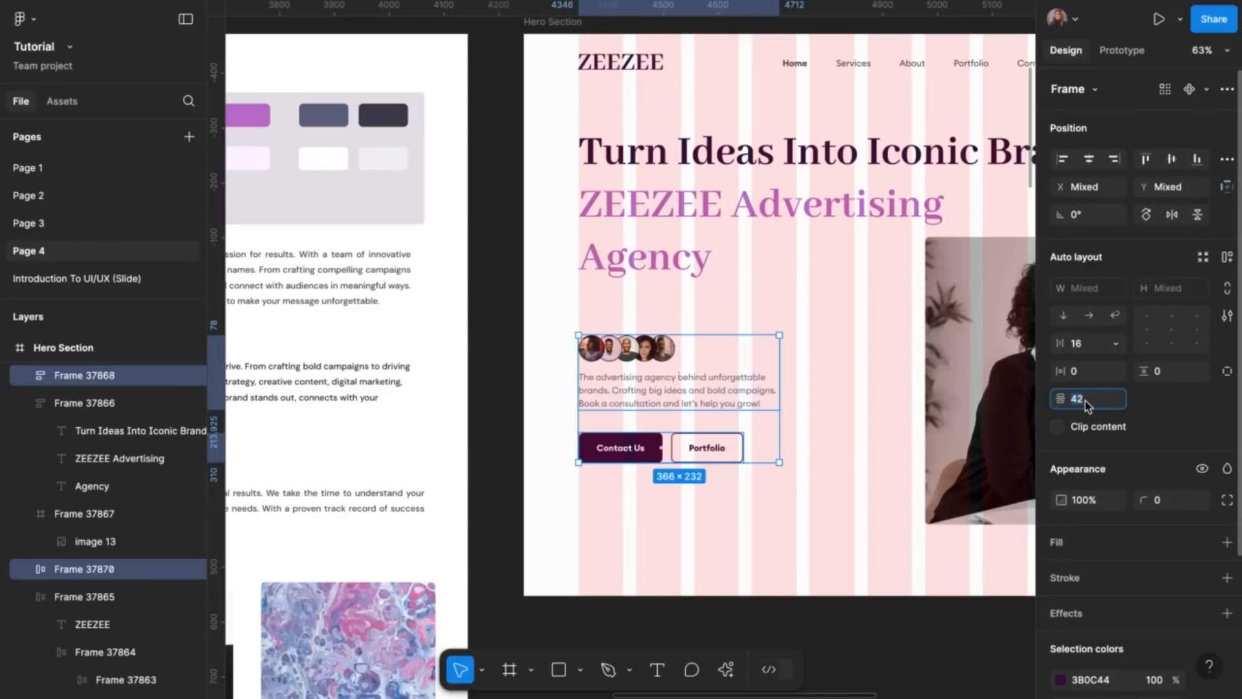
text(4)
key(Return)
click(1084, 404)
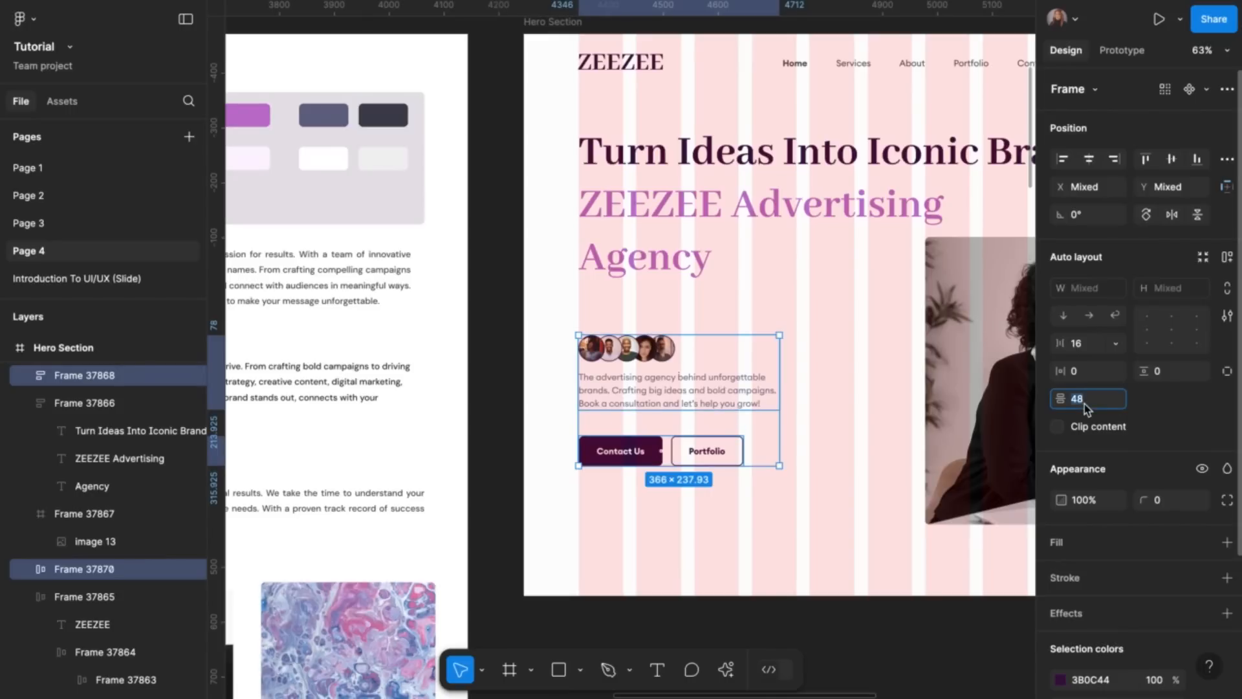
Set the vertical spacing between the avatar and description block and the button row to 32 and wrap both in an auto layout frame
text(32)
key(Return)
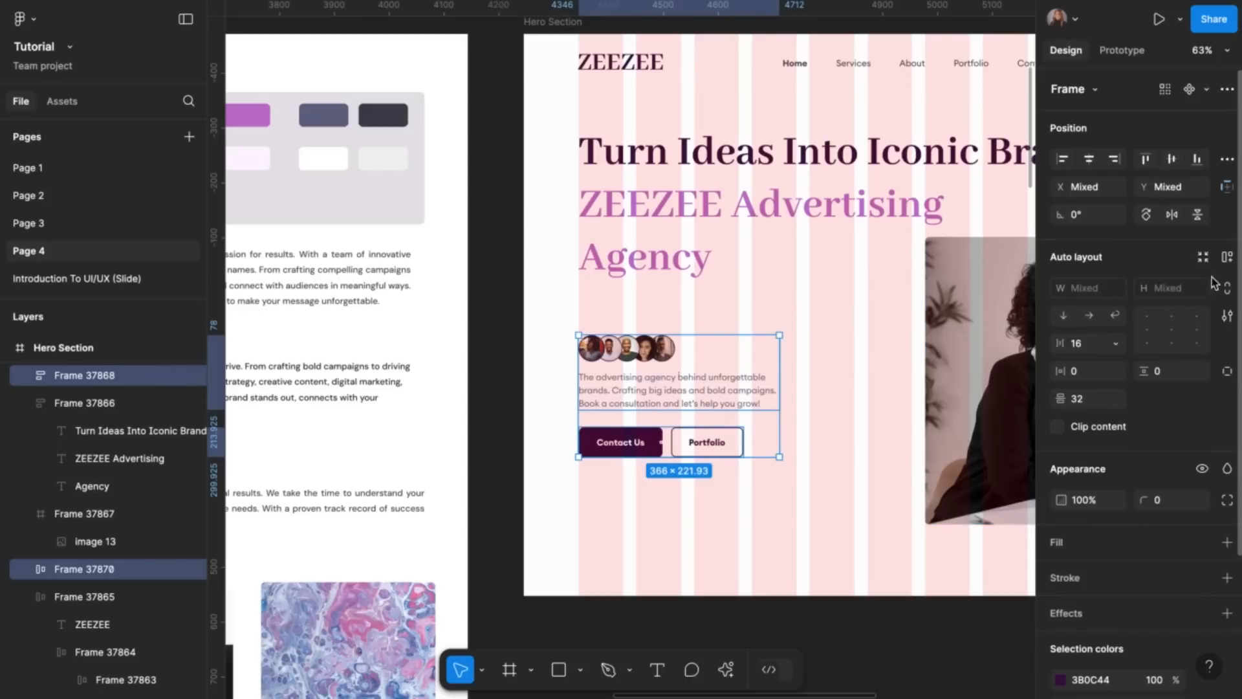
click(1228, 256)
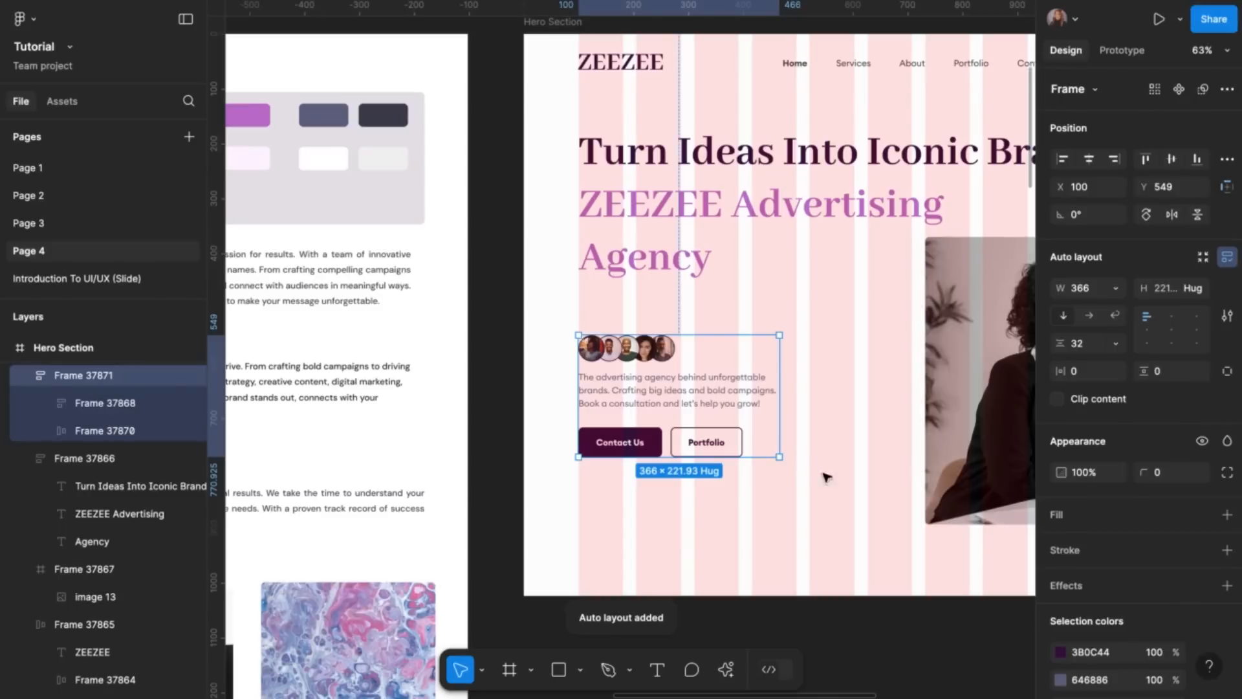
ctrl+scroll(661, 504, up, 5)
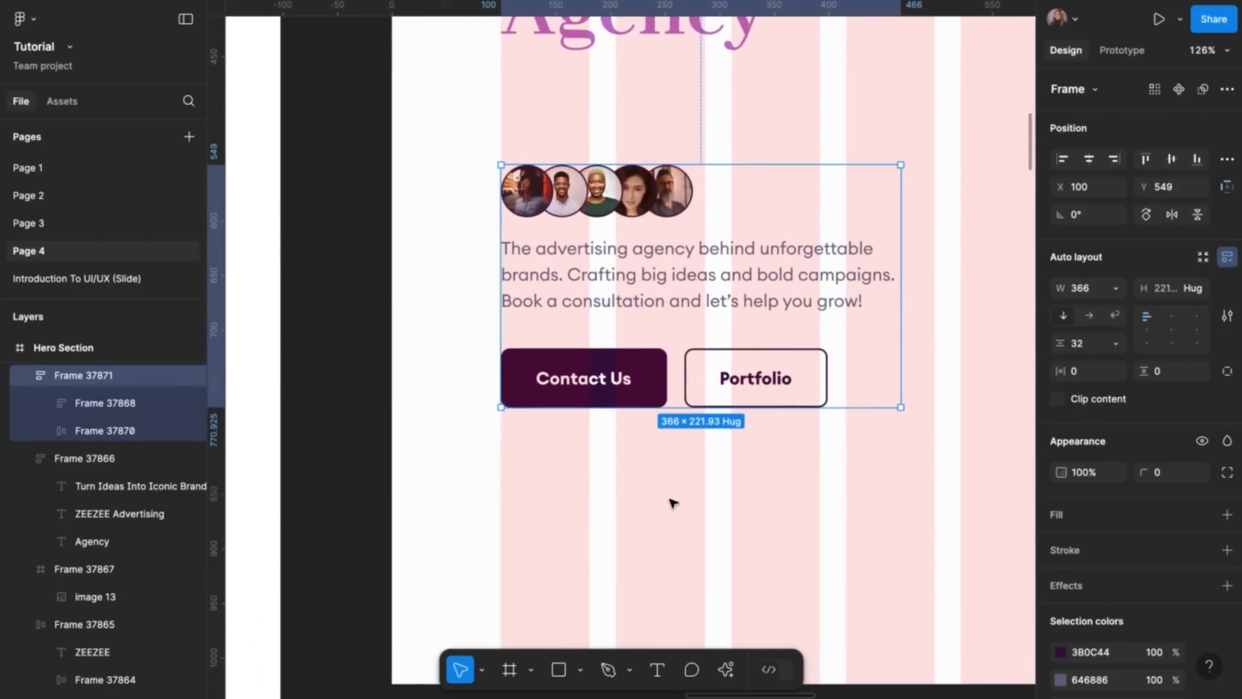
Wrap the headline text frame and the avatar, description and button block together in a vertical auto layout frame
ctrl+scroll(670, 501, down, 5)
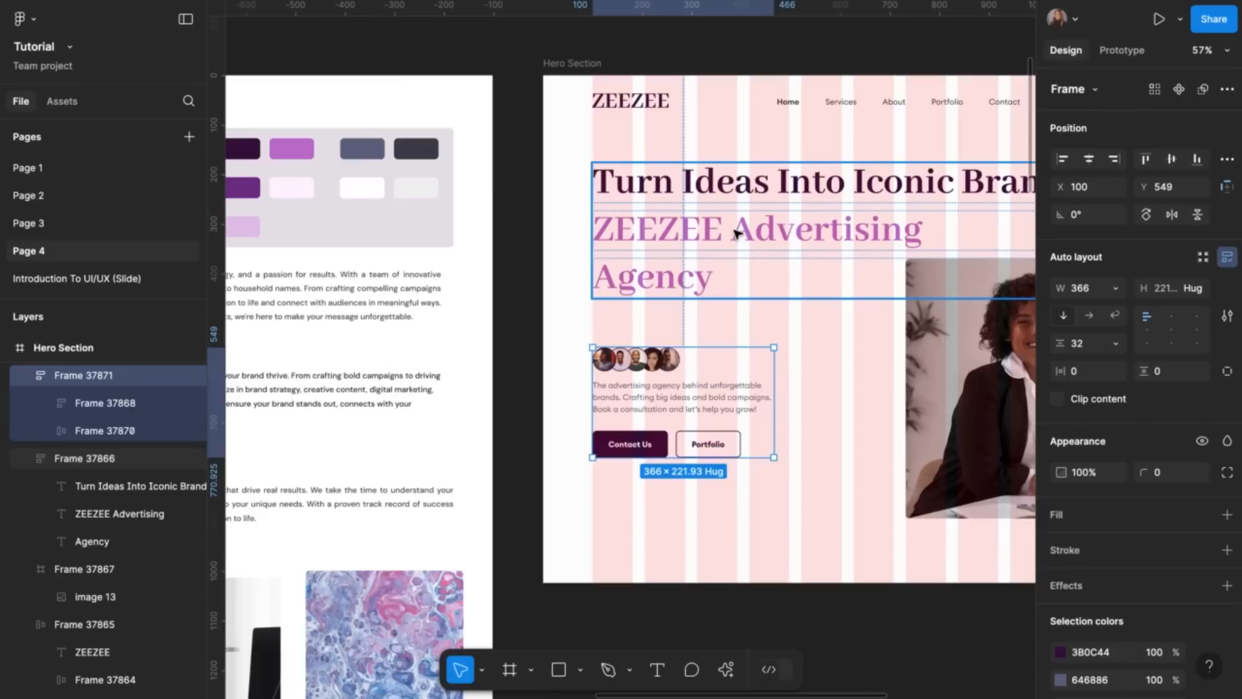
shift+click(737, 233)
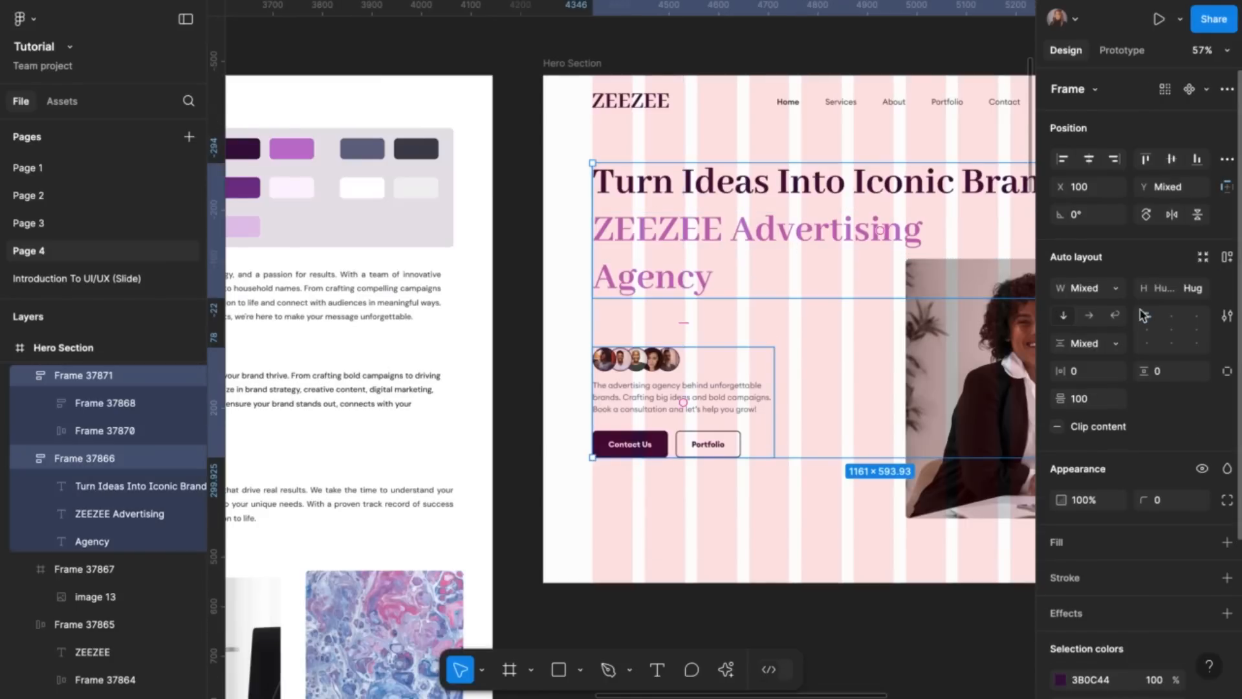
click(1227, 257)
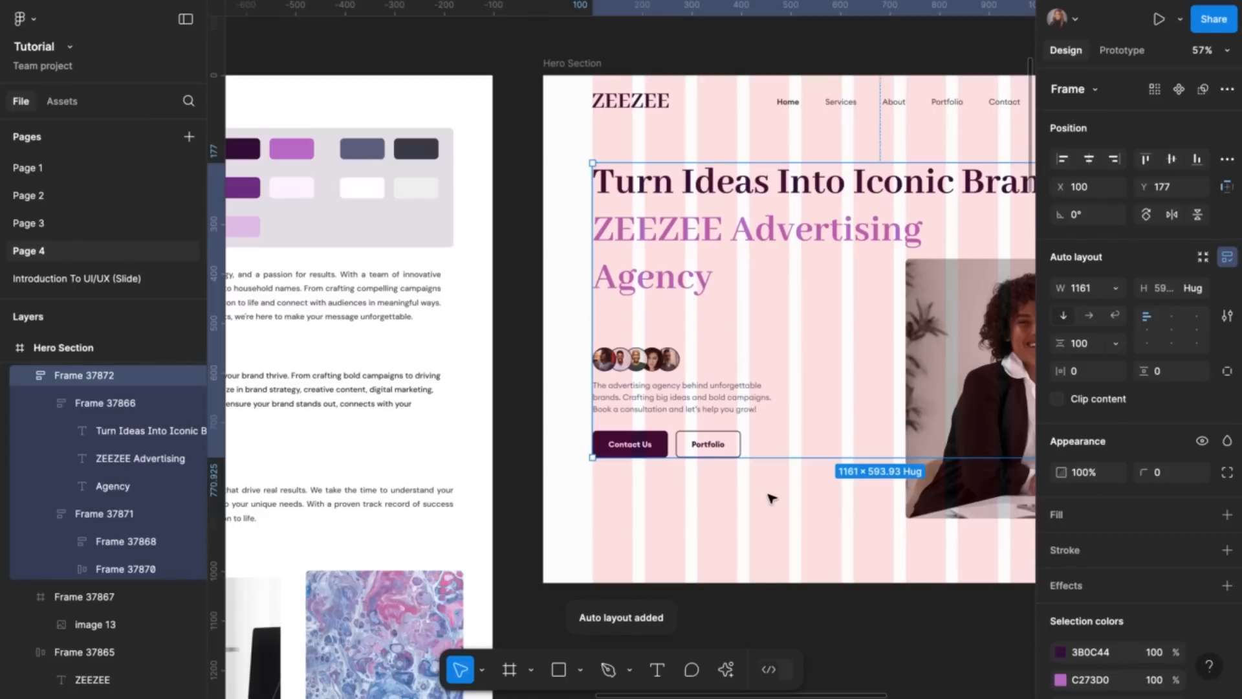
Deselect the new frame and preview the hero section layout in the prototype view
ctrl+scroll(770, 498, down, 2)
scroll(770, 499, down, 2)
click(770, 500)
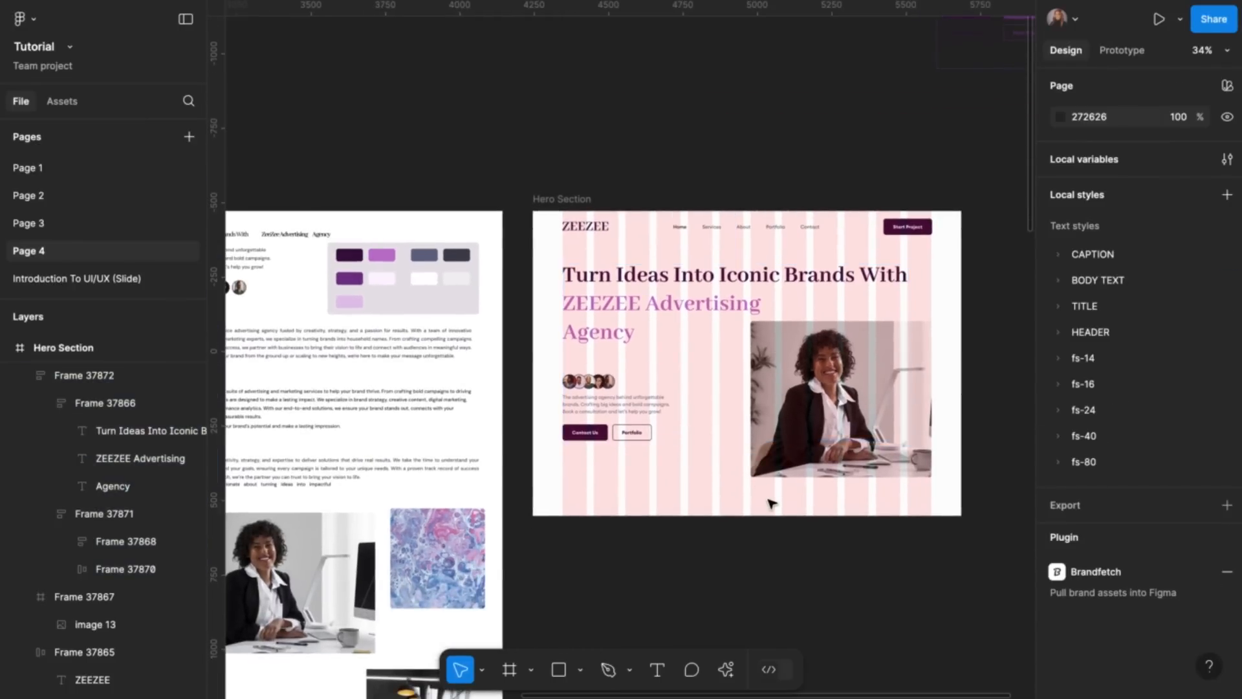
scroll(771, 504, down, 1)
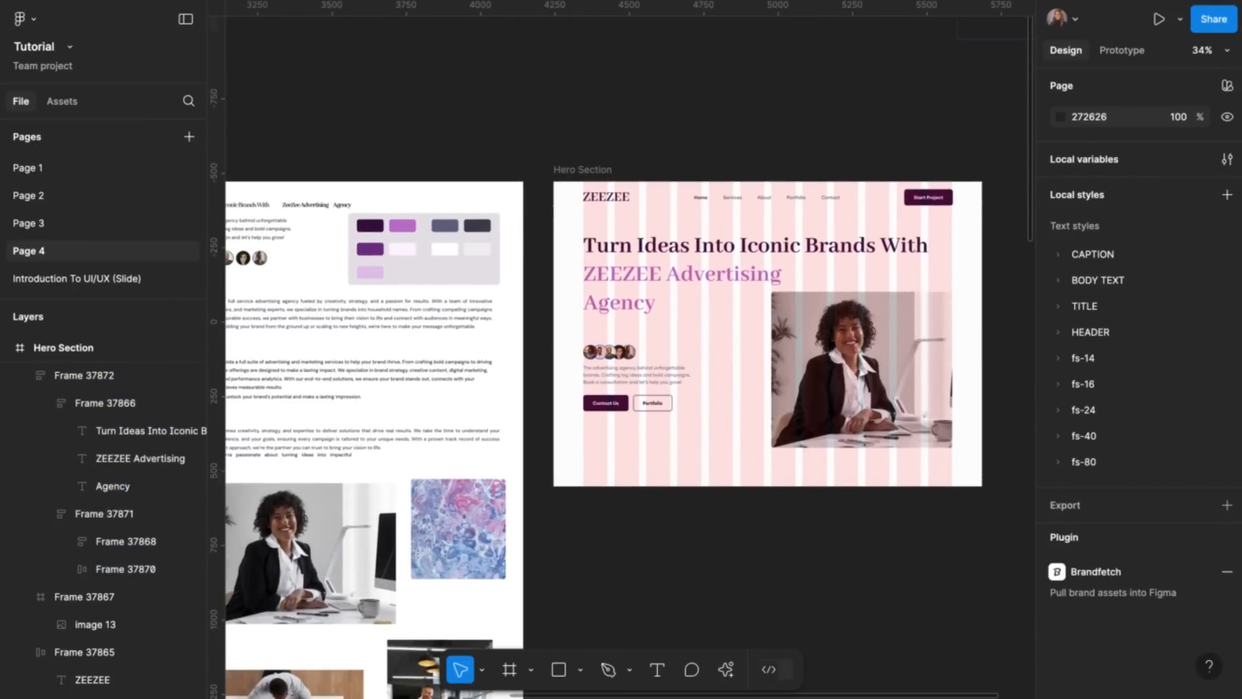
click(433, 1)
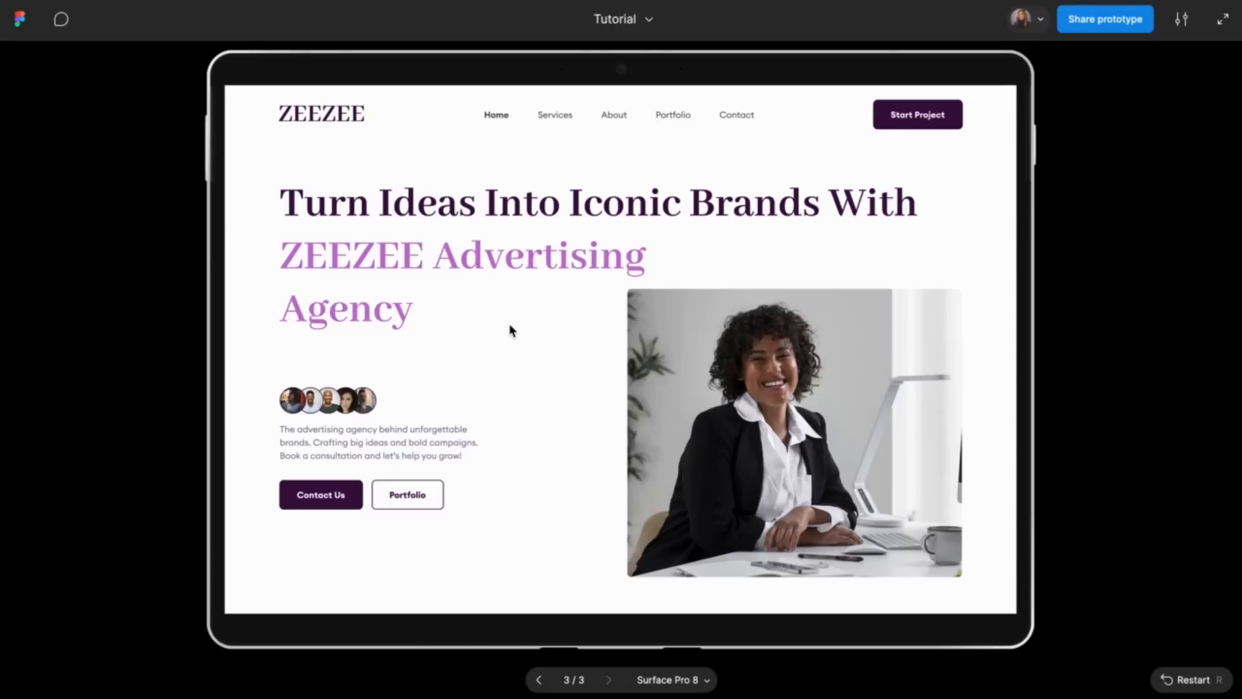
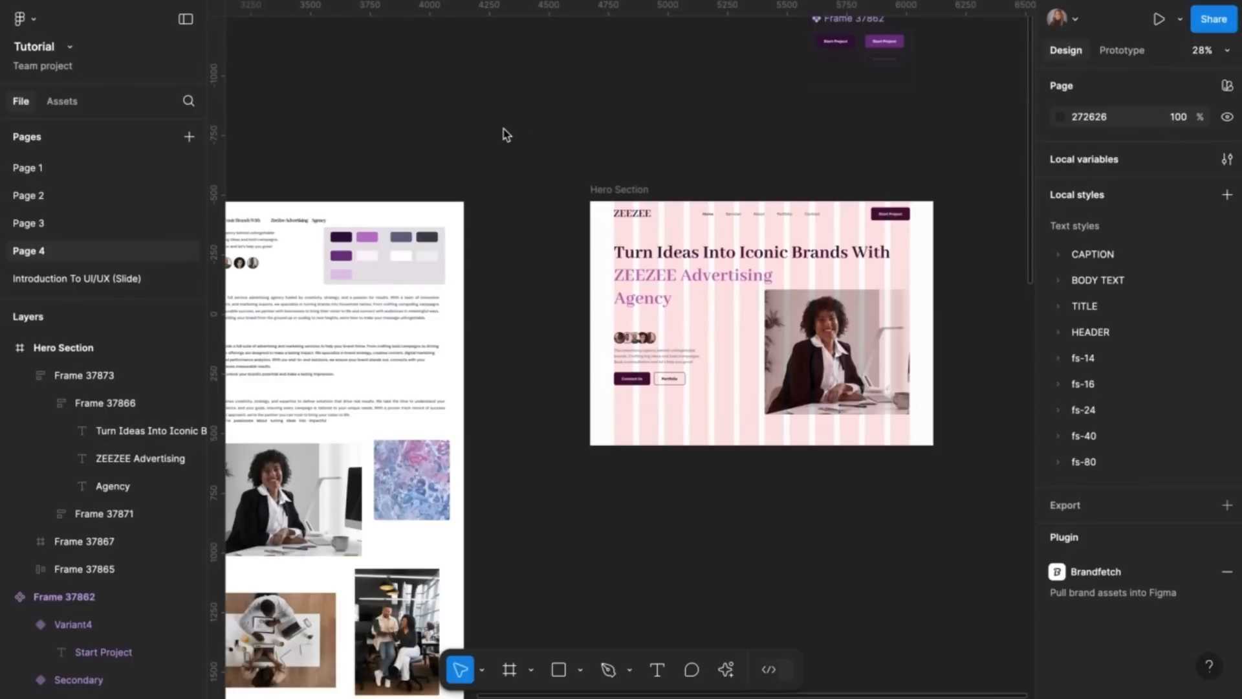
Duplicate the hero image frame onto the empty canvas beside the Hero Section and place a second copy next to it
click(898, 396)
scroll(898, 395, right, 3)
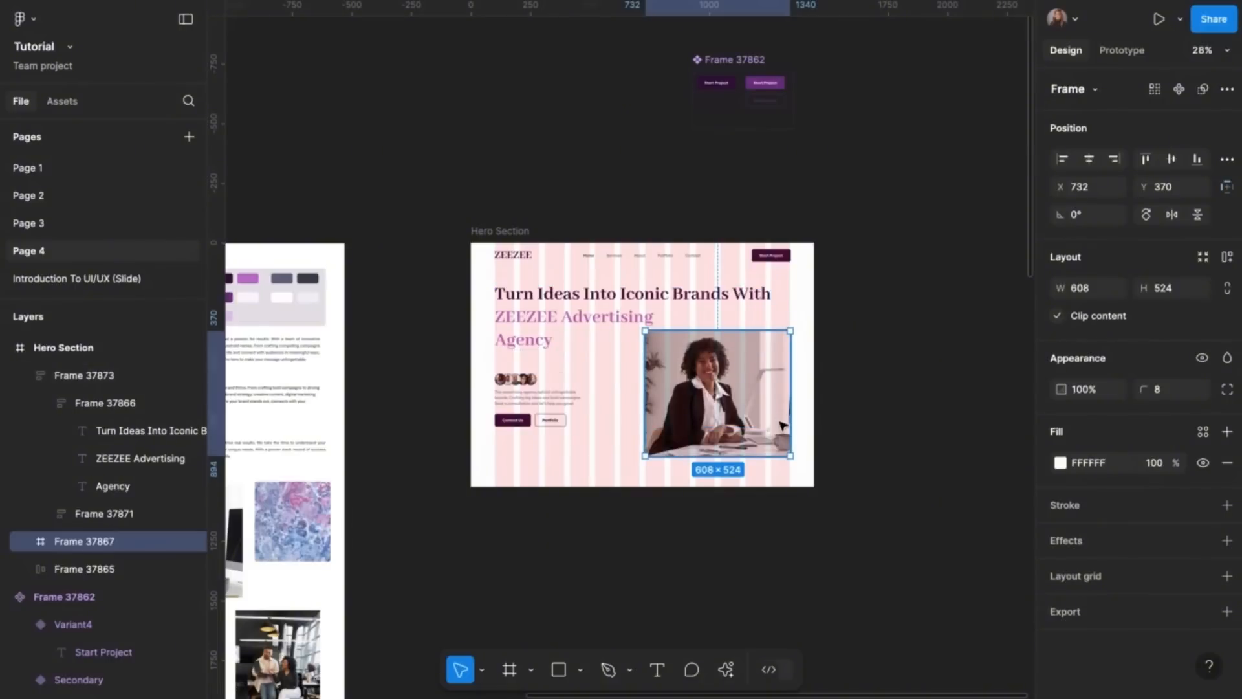
alt+drag(782, 424, 949, 395)
scroll(949, 395, right, 3)
scroll(949, 394, right, 2)
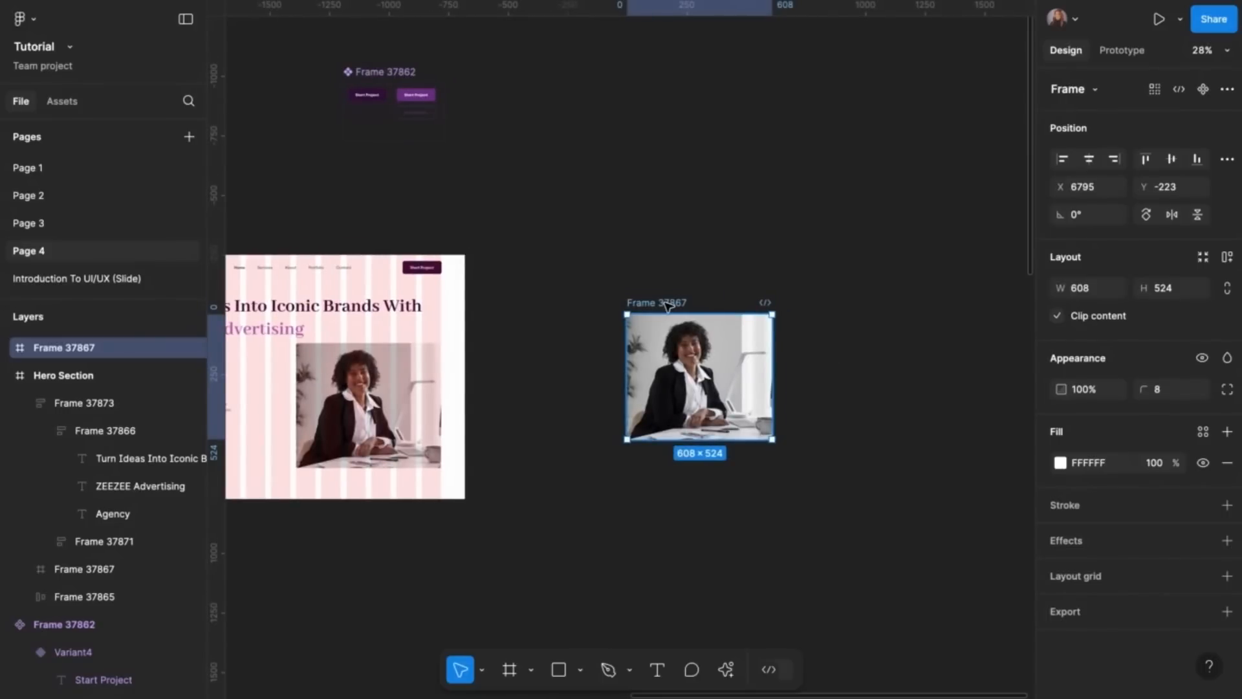
alt+drag(668, 305, 831, 303)
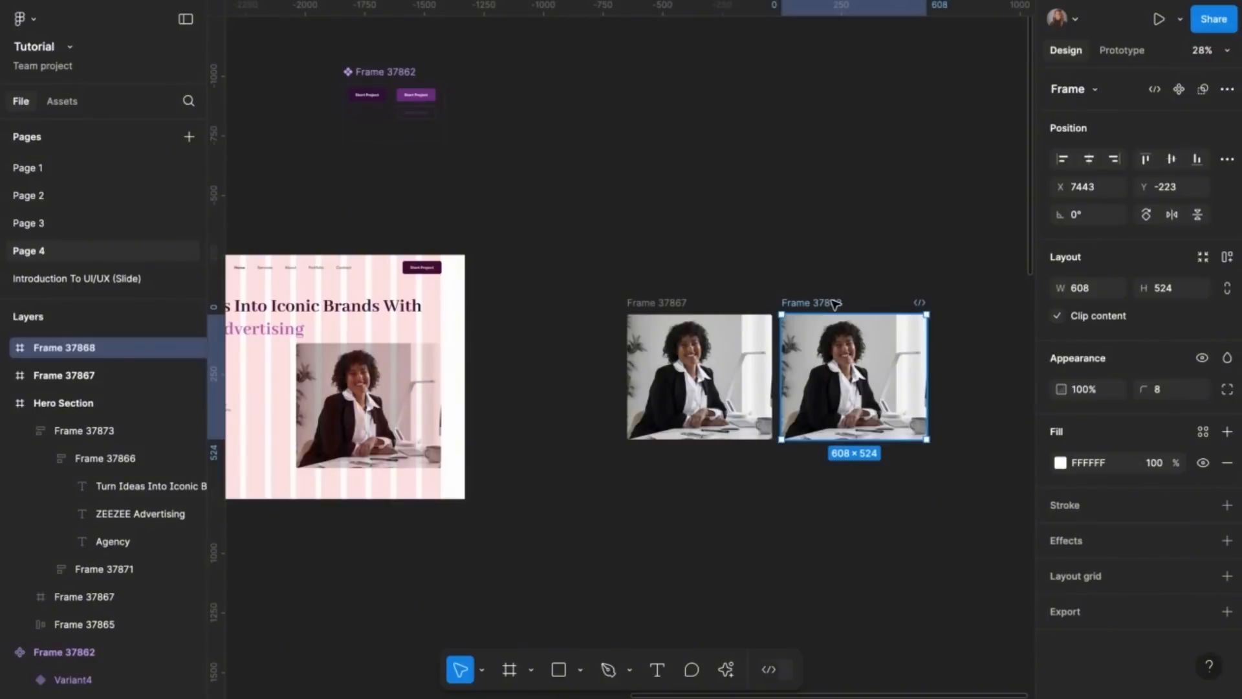
Combine the two image frame copies into a component set with two variants
drag(602, 282, 990, 472)
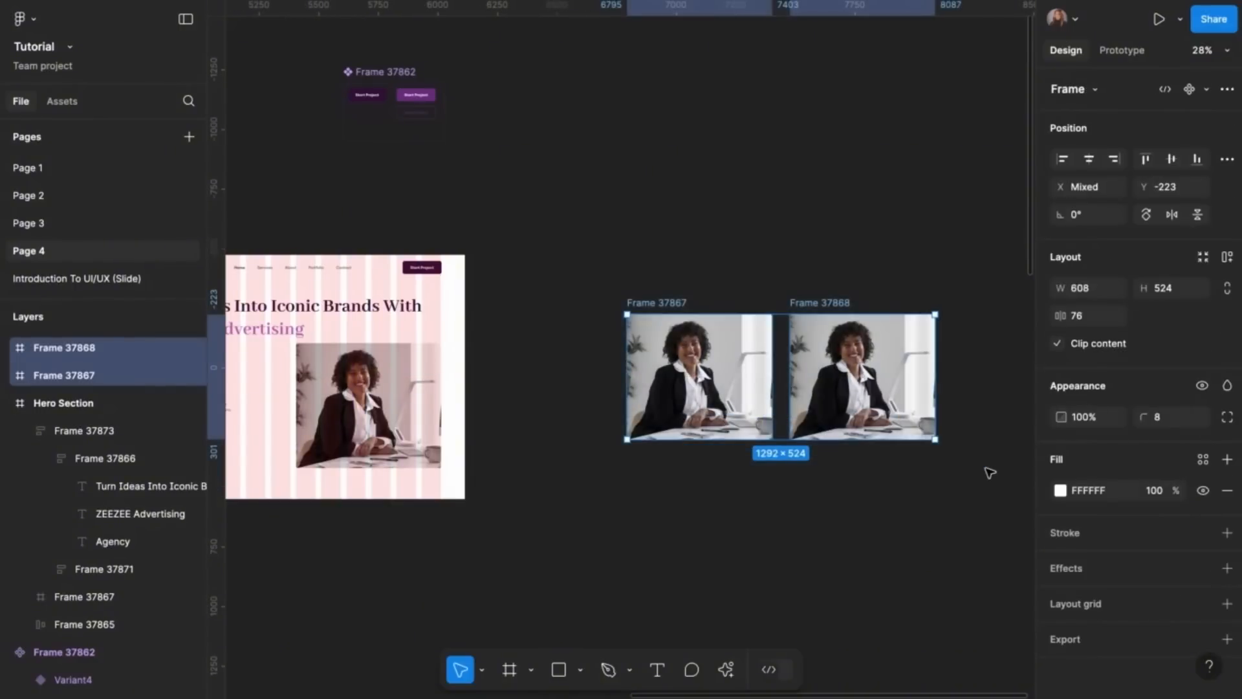
click(1227, 89)
click(1126, 198)
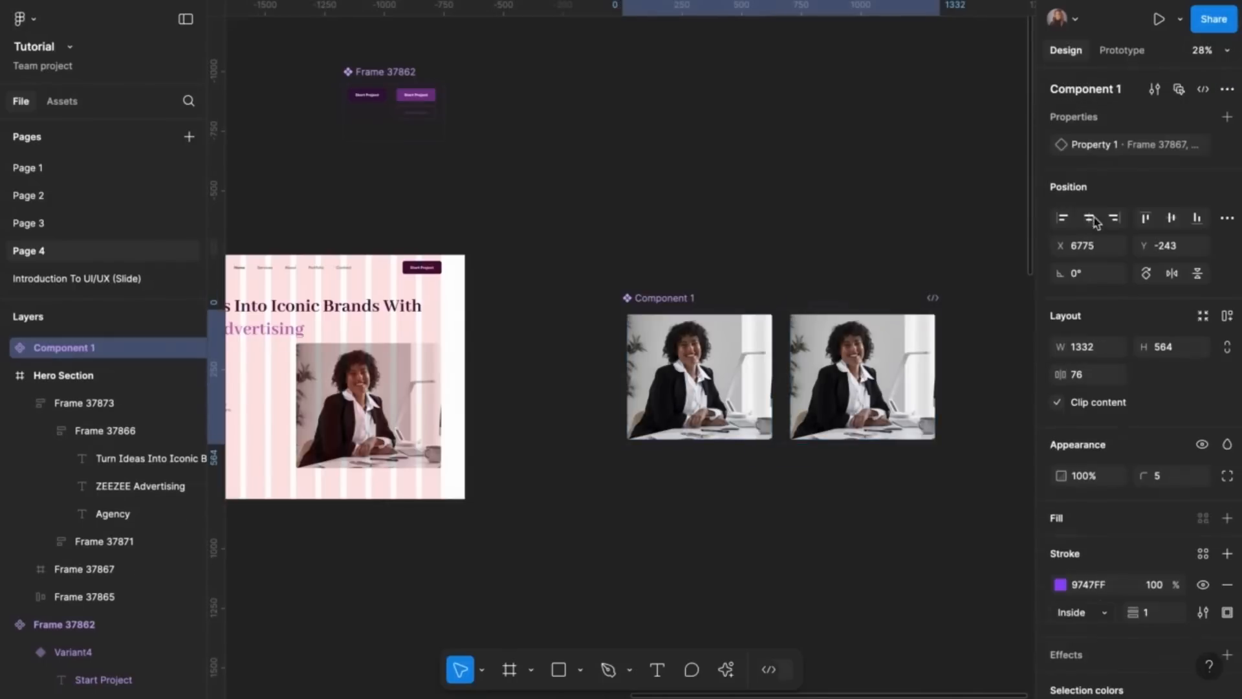
Link the first image variant to the second with an After delay trigger of 800ms, a Change to action and Smart animate
click(1137, 54)
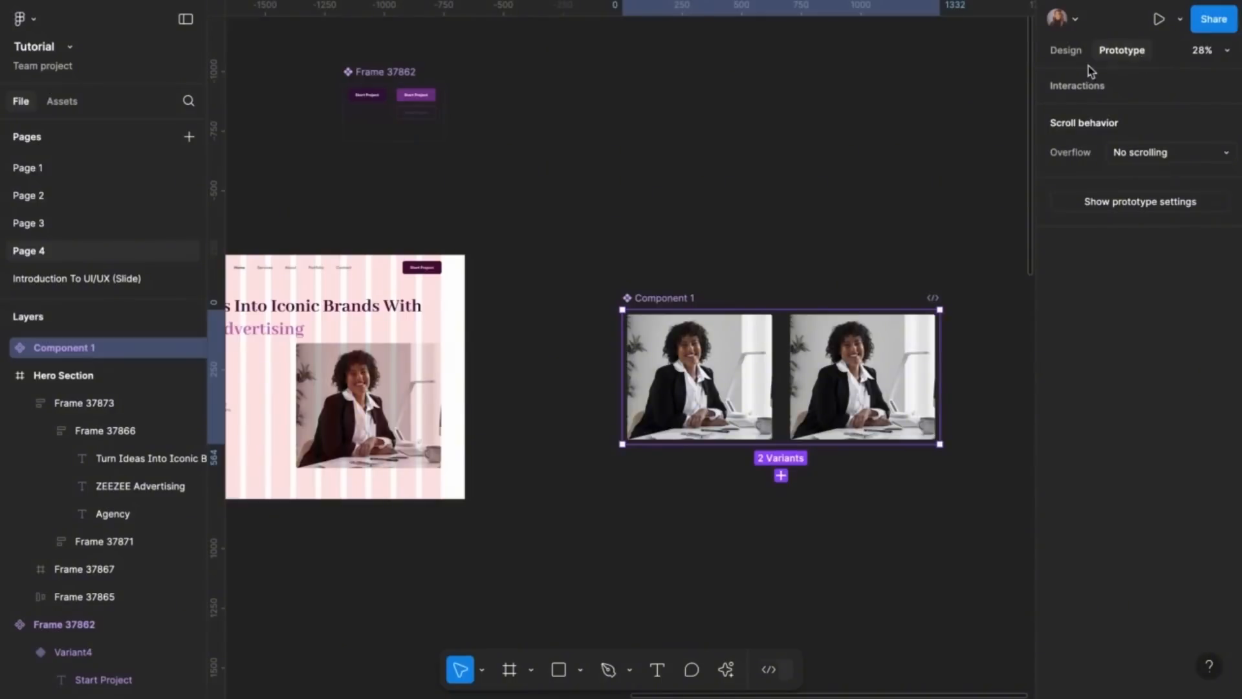
click(758, 367)
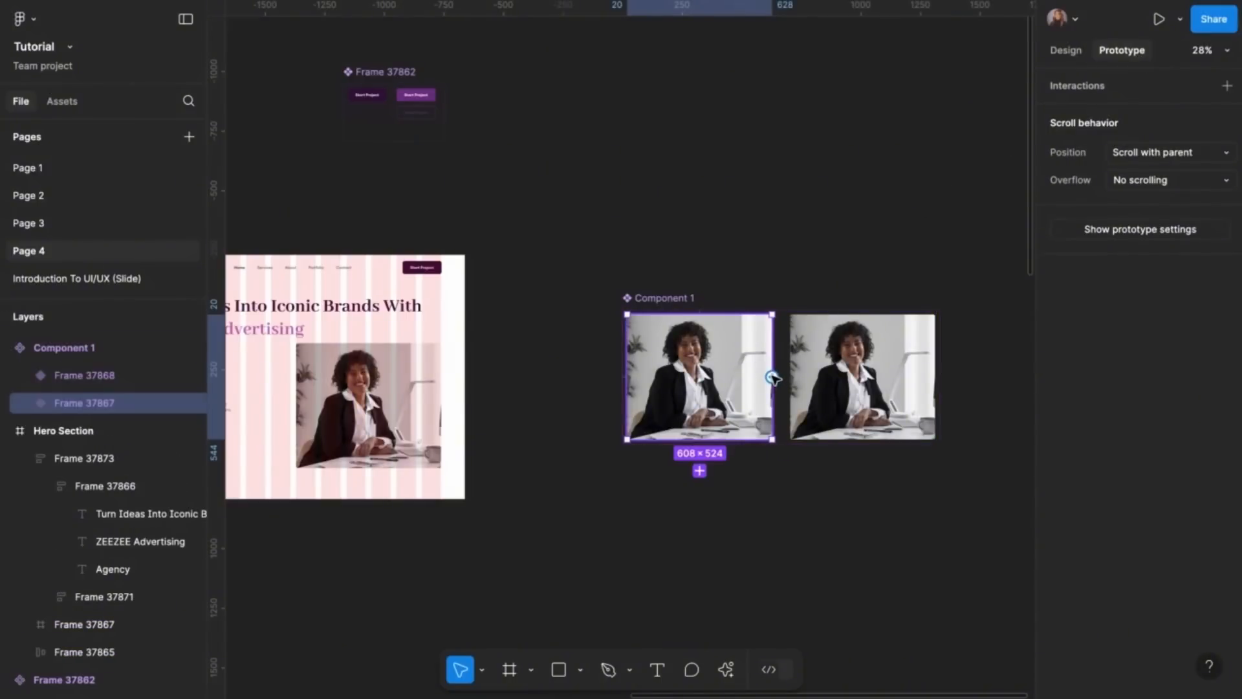
drag(772, 376, 812, 380)
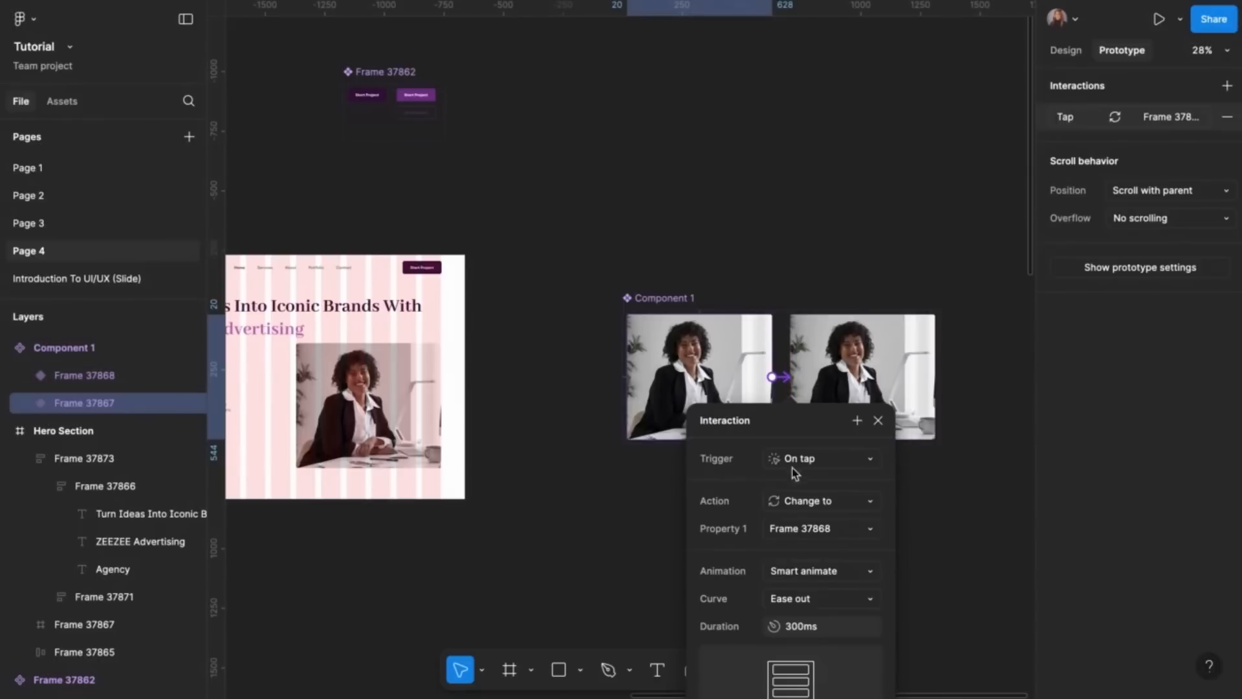
click(827, 458)
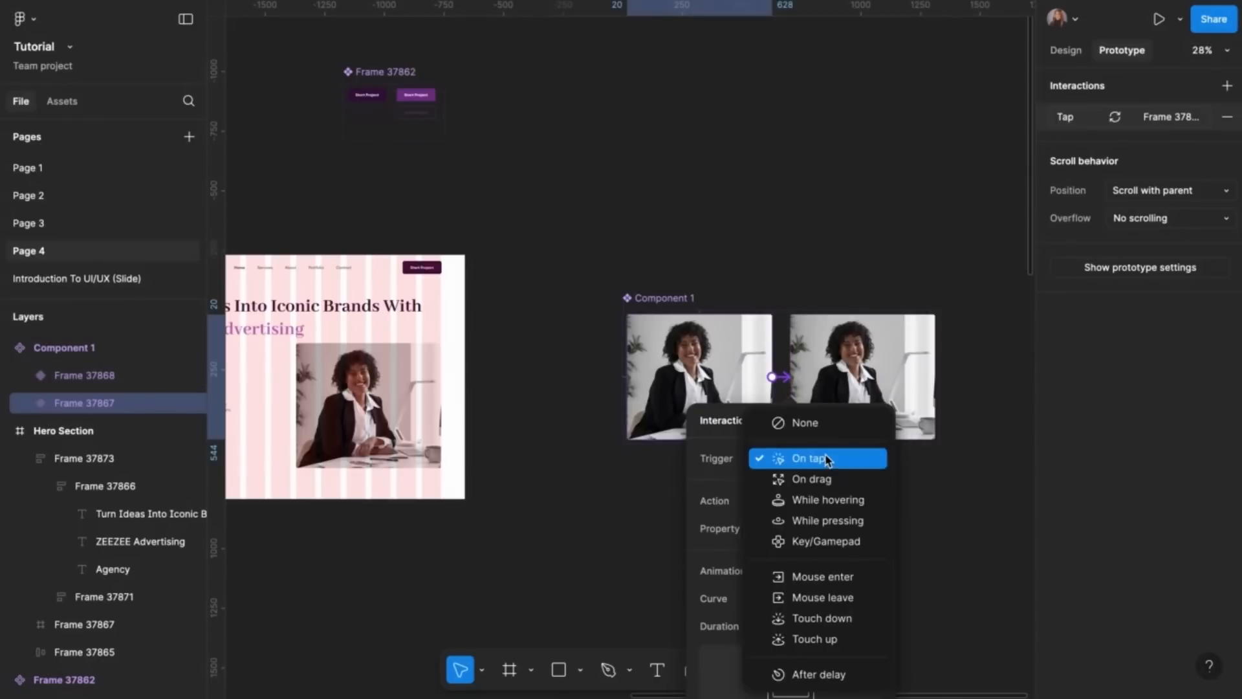
click(835, 674)
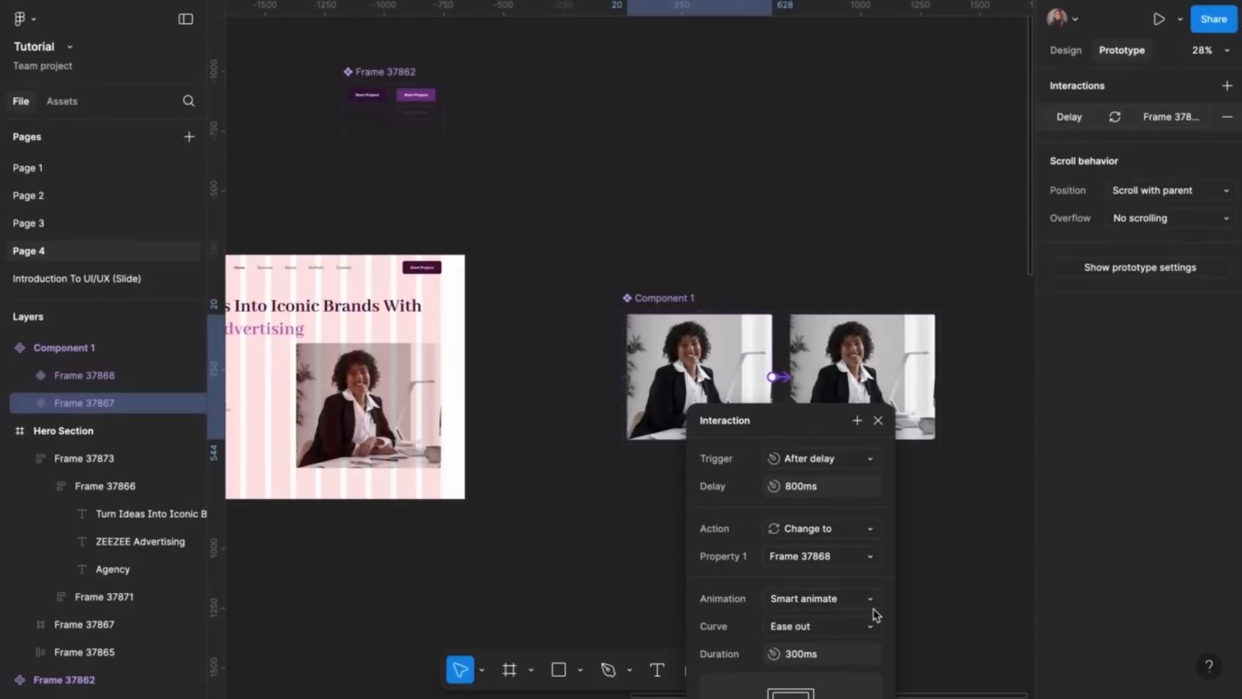
scroll(874, 614, down, 5)
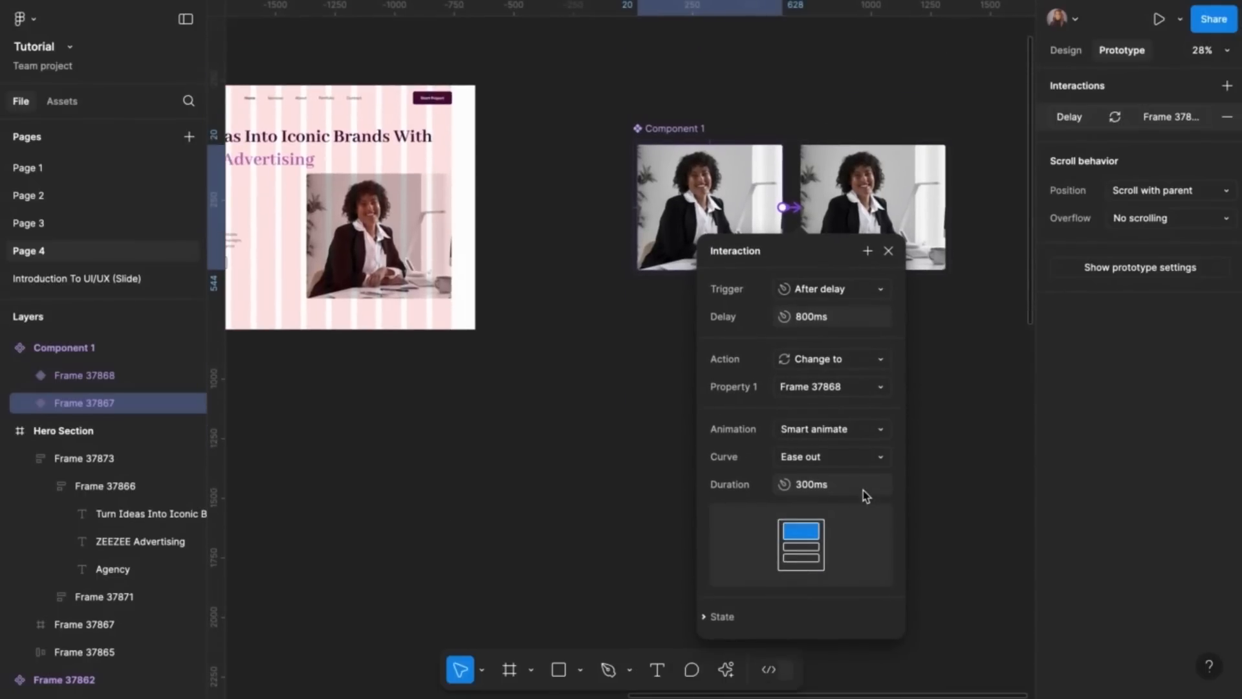
click(888, 252)
scroll(726, 408, down, 3)
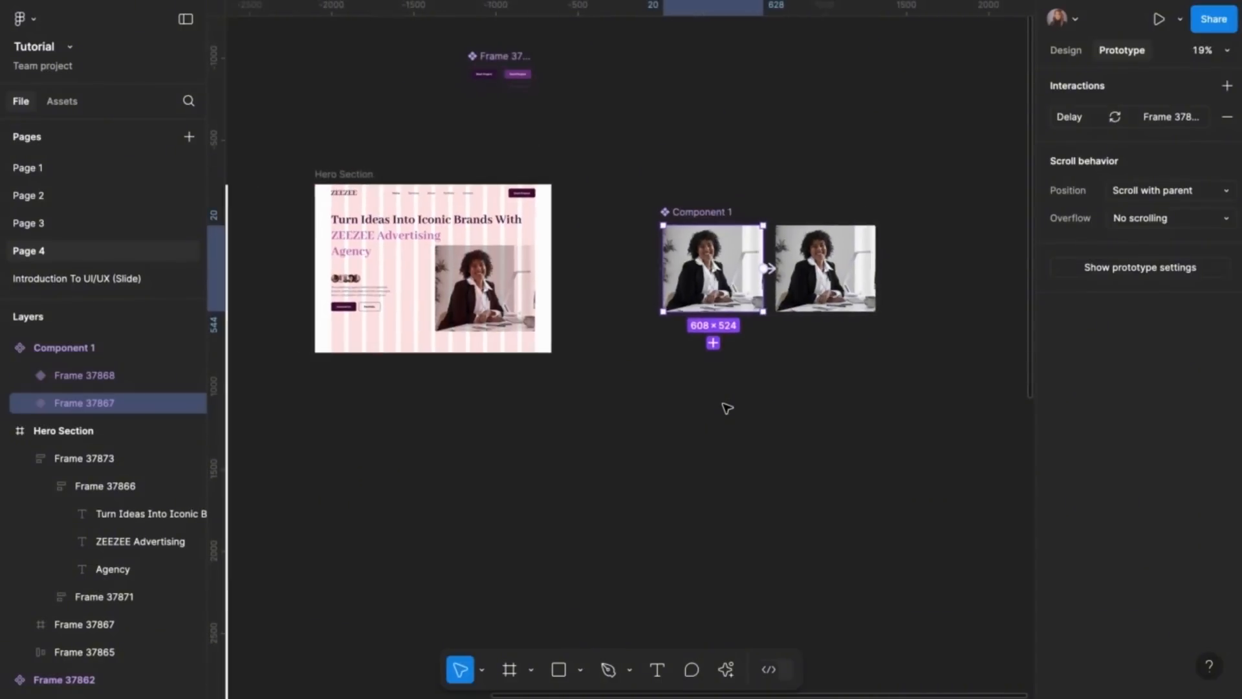
Copy the first image variant and paste it to replace the image frame in the Hero Section
key(shift+e)
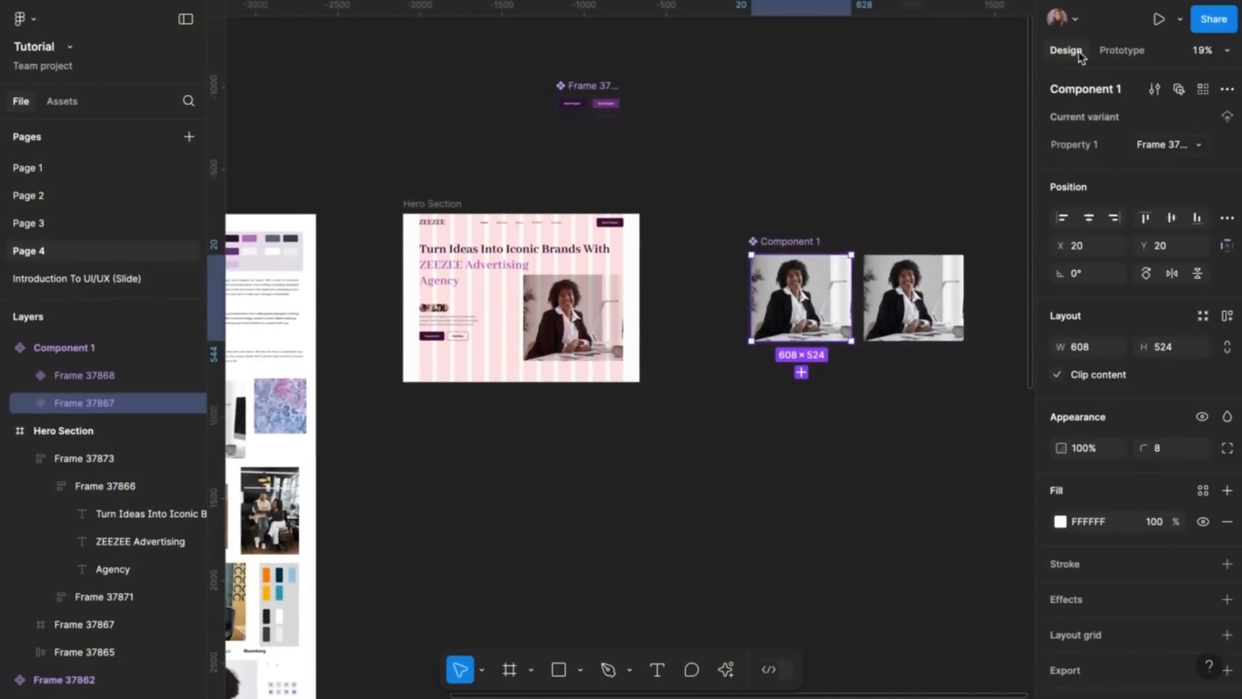
right_click(834, 298)
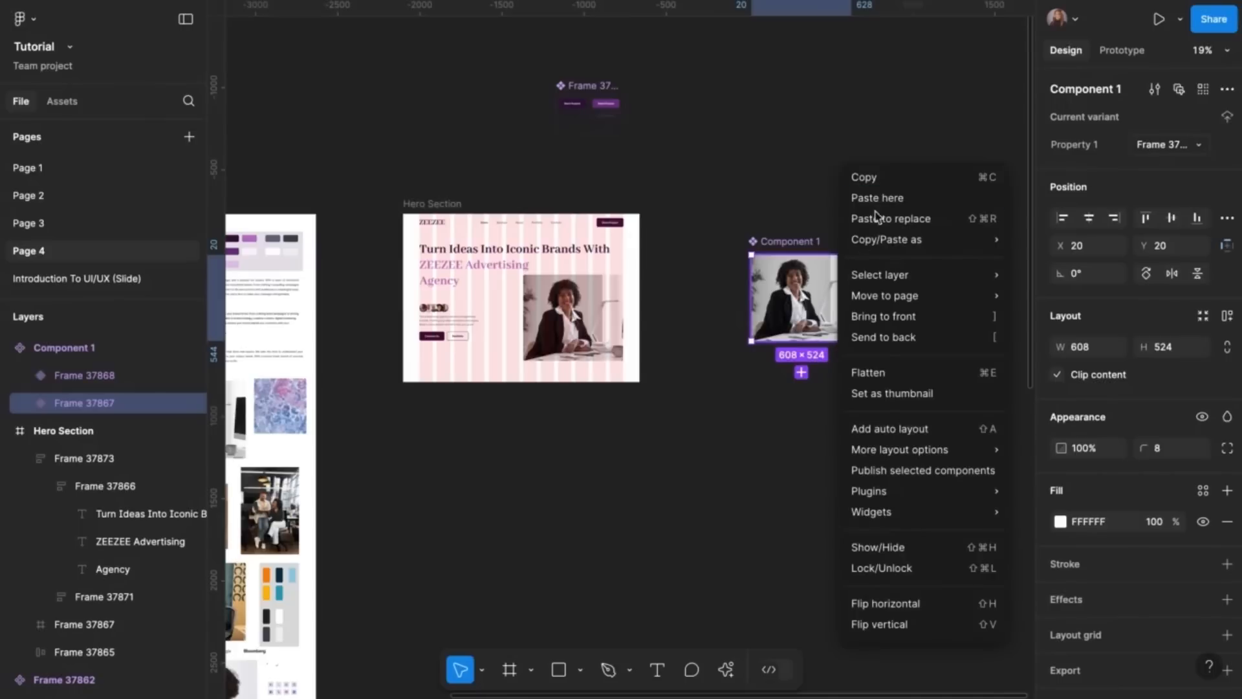
click(883, 177)
right_click(619, 361)
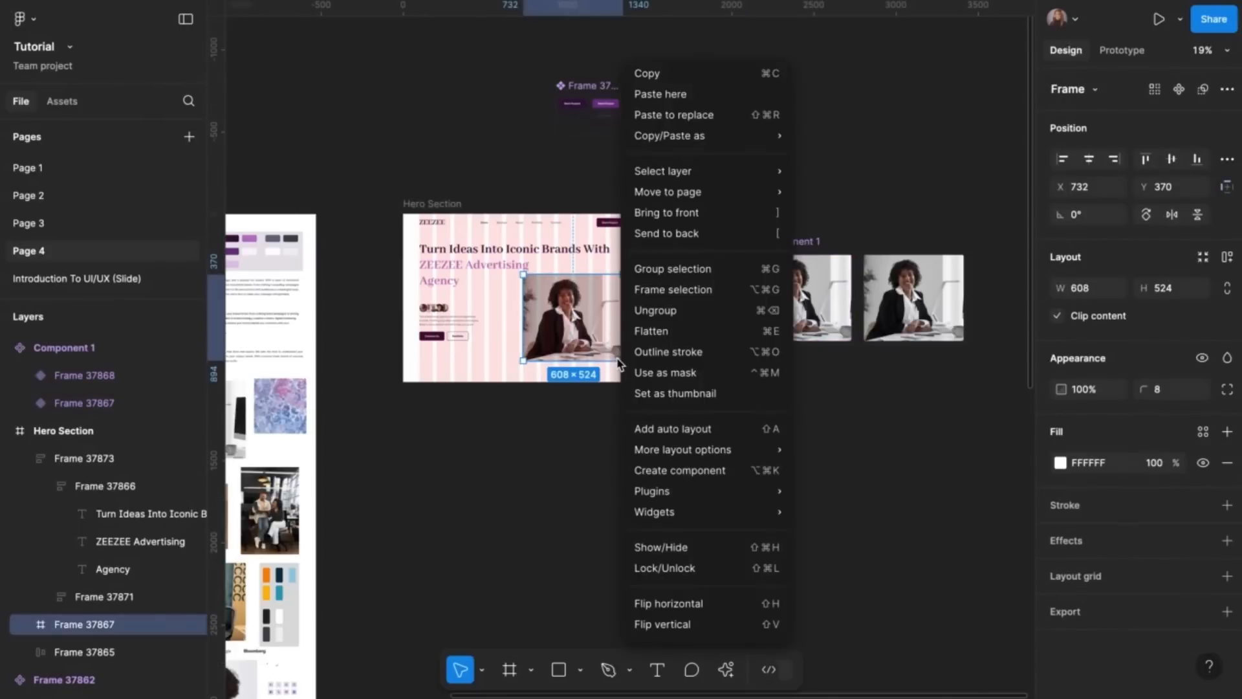
click(709, 116)
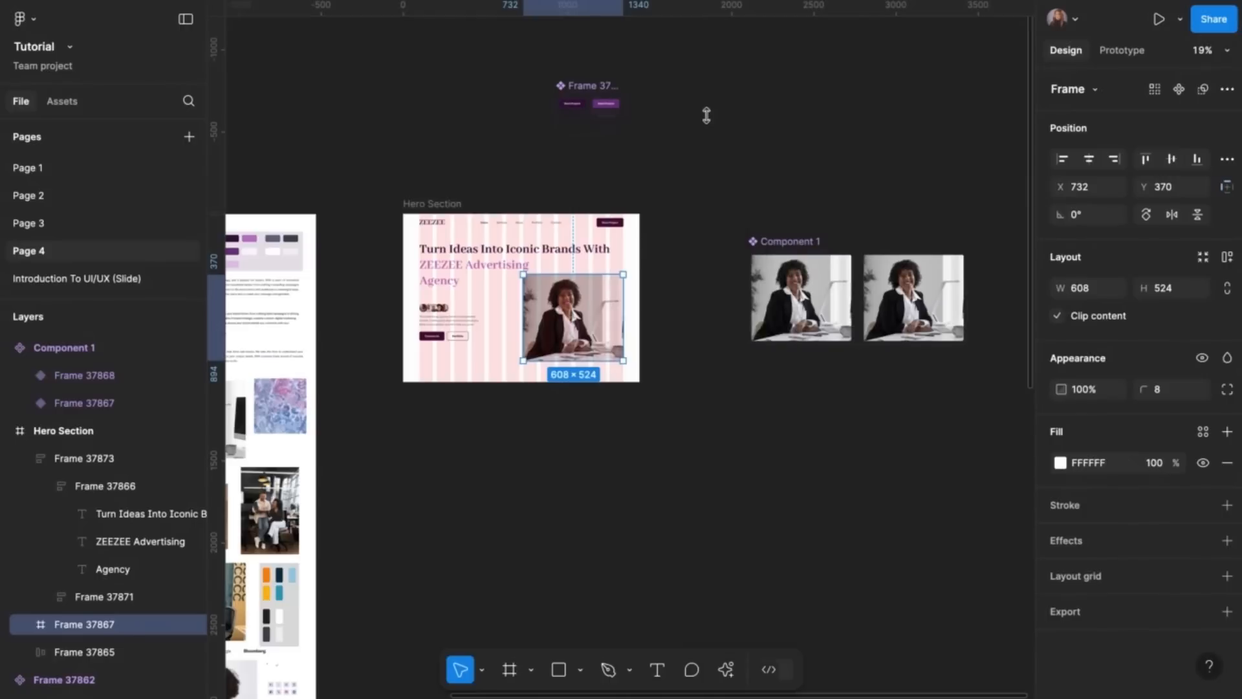
Preview the Hero Section prototype to check the image component in place, and return to the design file
click(445, 204)
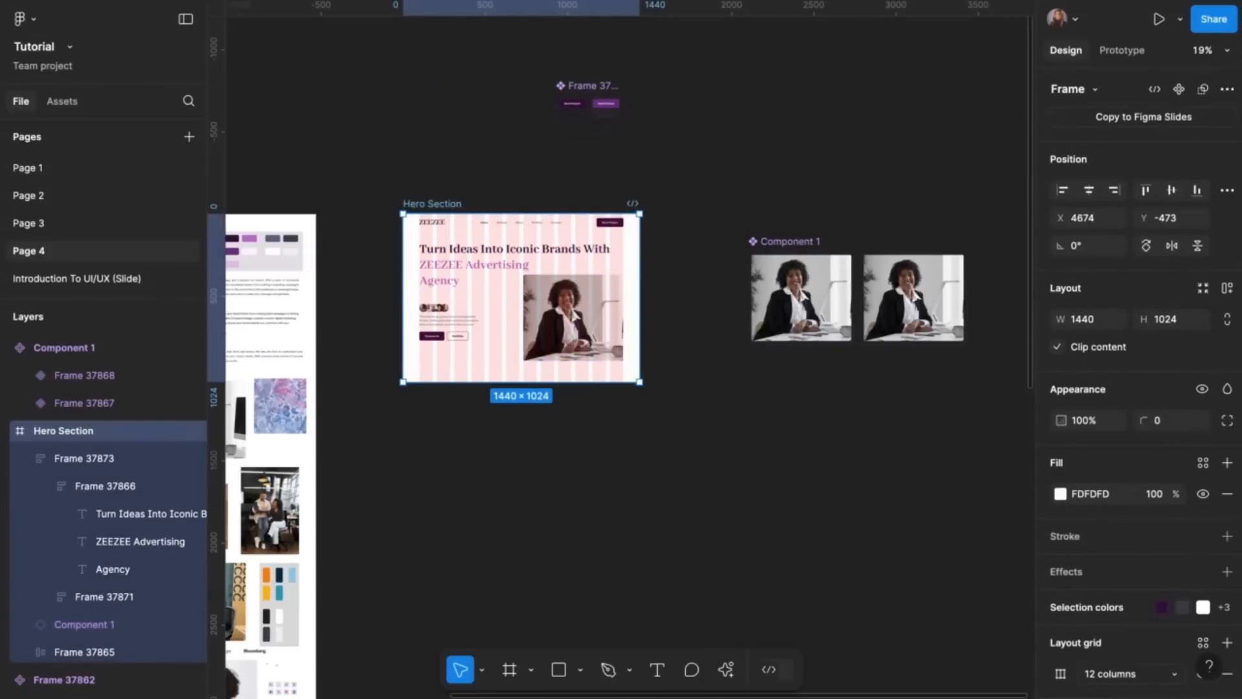
key(ctrl+Tab)
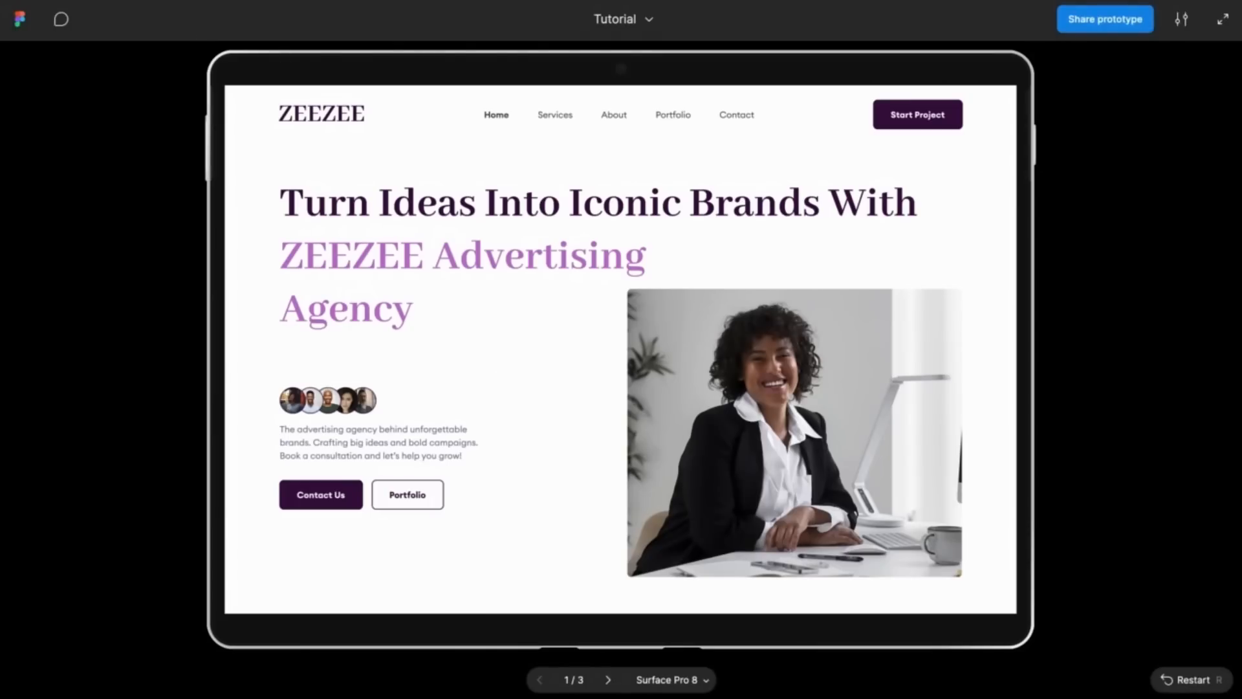
click(79, 0)
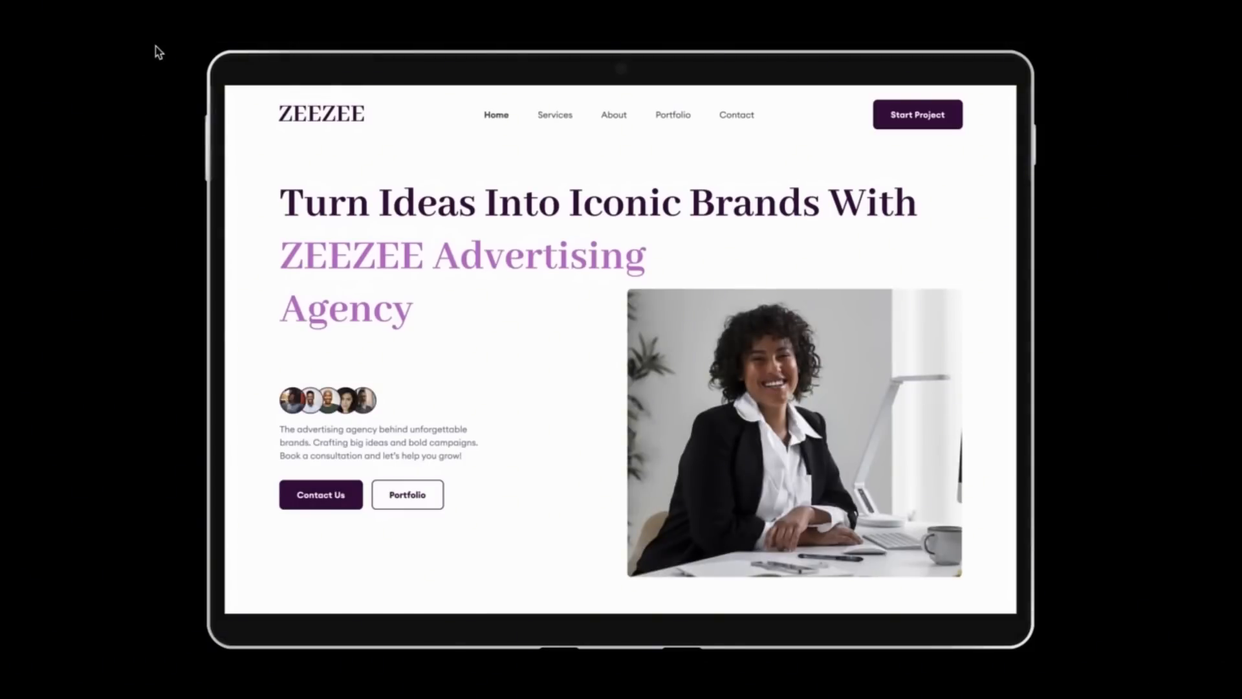
click(155, 0)
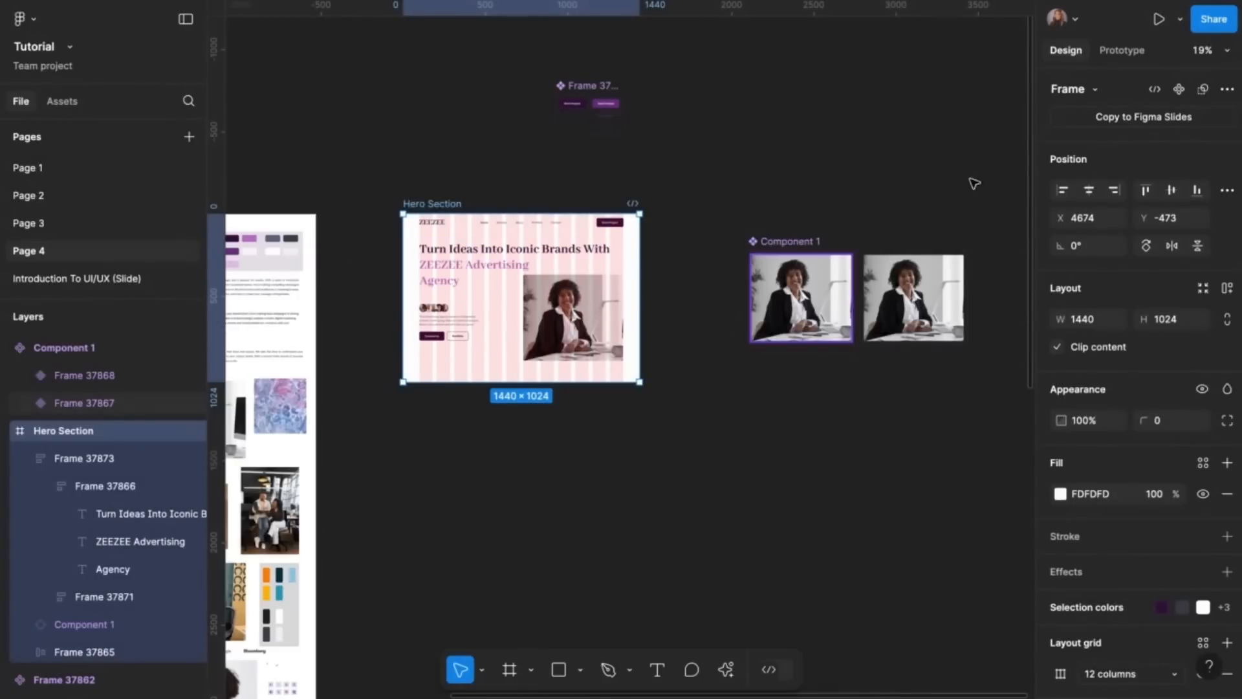
Set the delay of the first image variant's After delay interaction to 1500ms
key(shift+e)
click(840, 322)
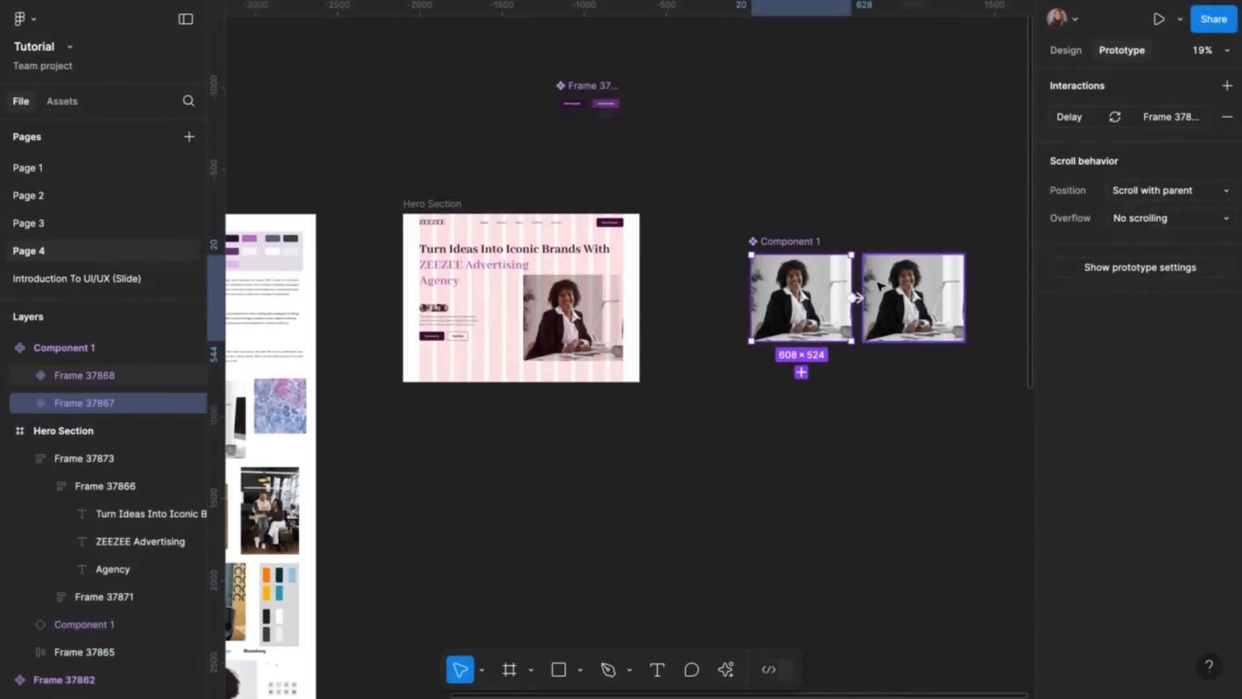
click(1073, 119)
click(956, 187)
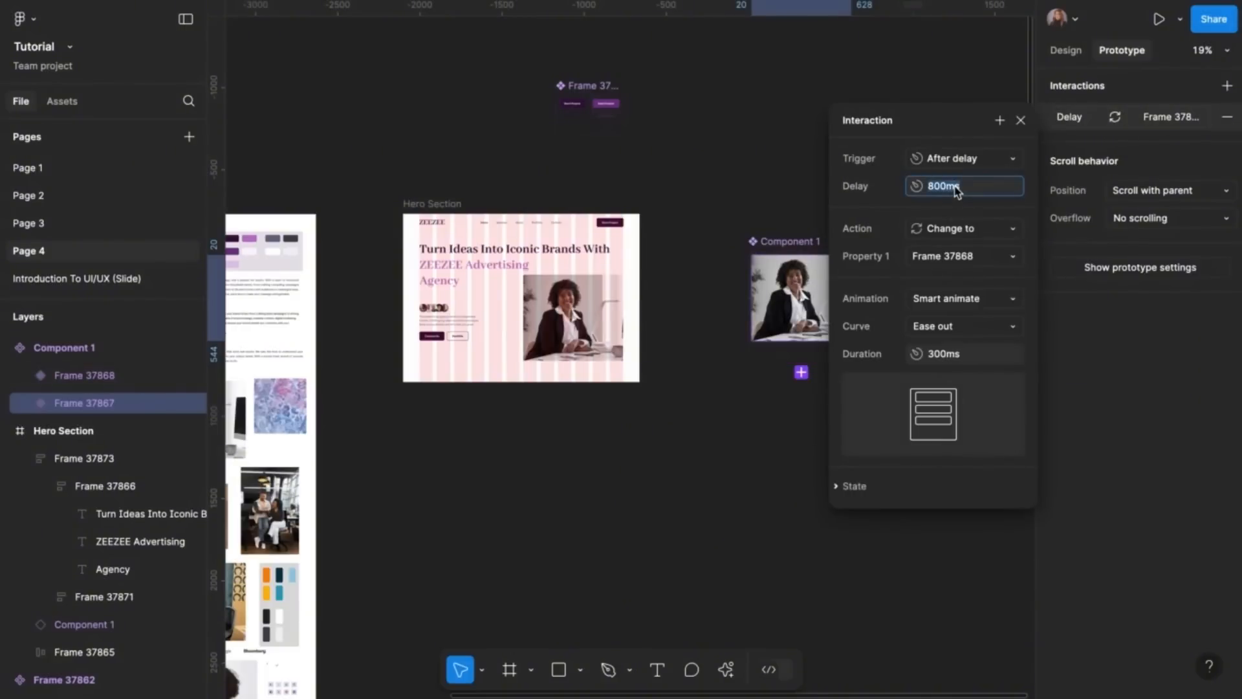
text(1500)
key(Return)
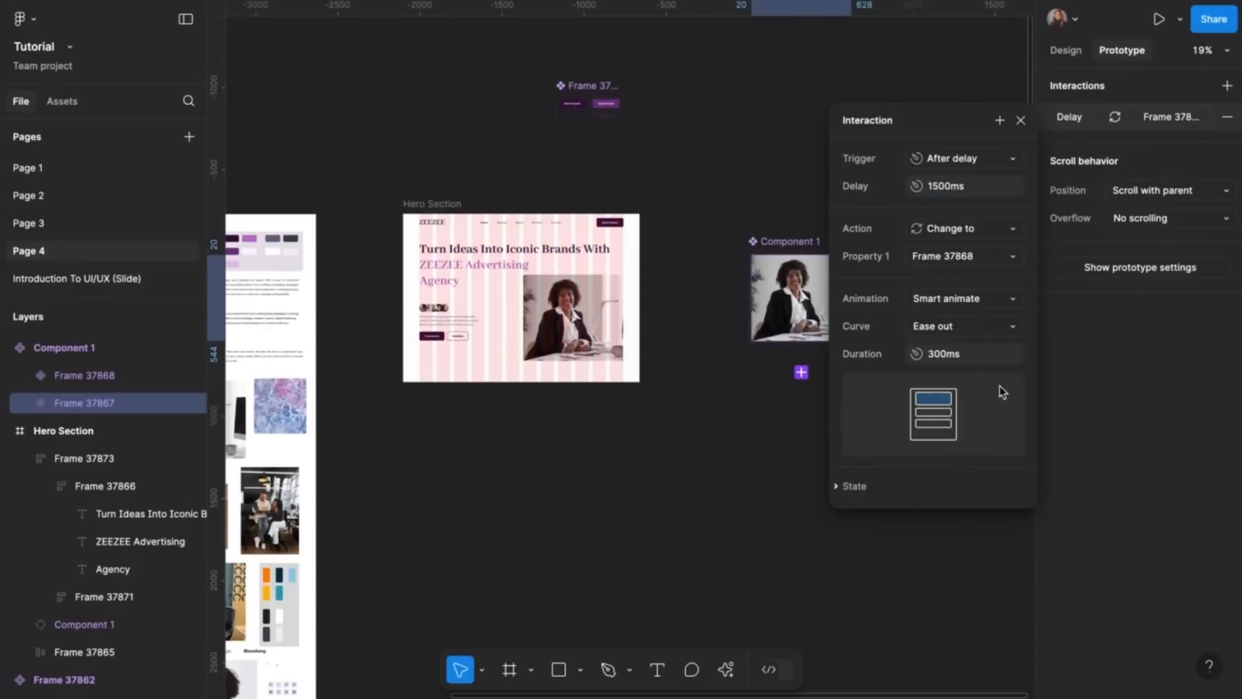
click(1021, 121)
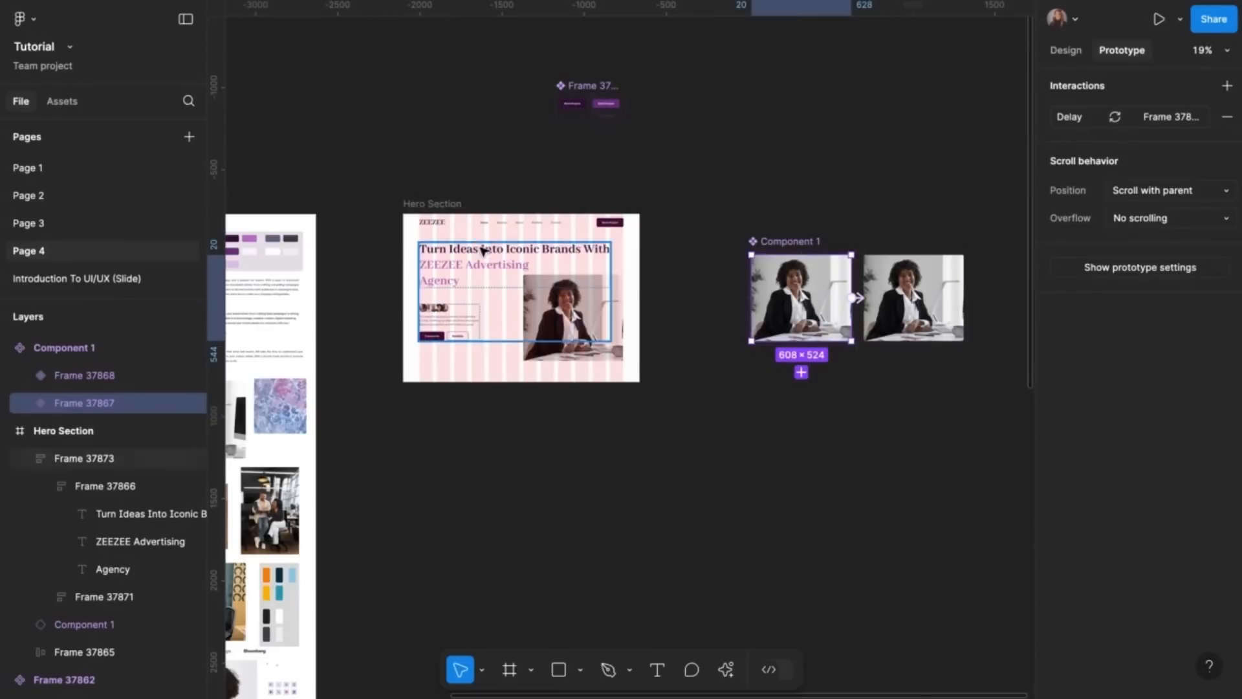
Preview the Hero Section prototype again with the 1500ms image delay
click(447, 208)
key(ctrl+alt+Return)
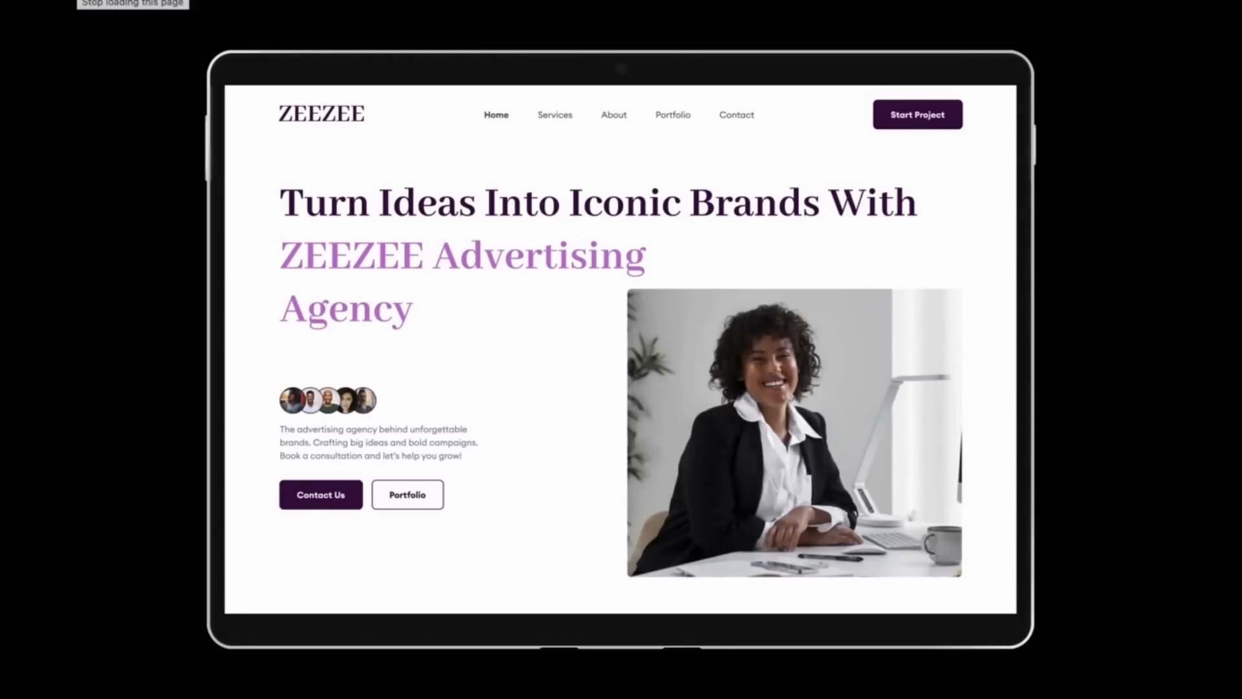
Return to the design file and move the Component 1 image set above the Hero Section, beside the button component
click(84, 1)
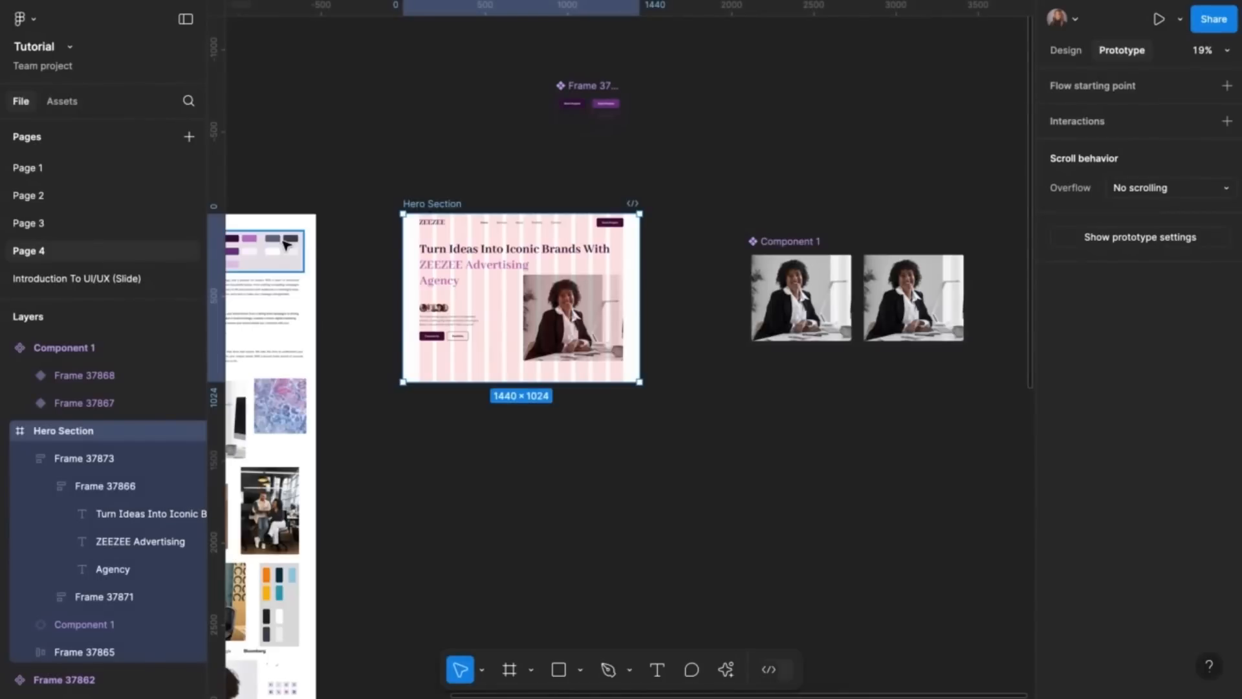
scroll(294, 249, left, 2)
scroll(297, 272, left, 2)
ctrl+scroll(297, 272, down, 3)
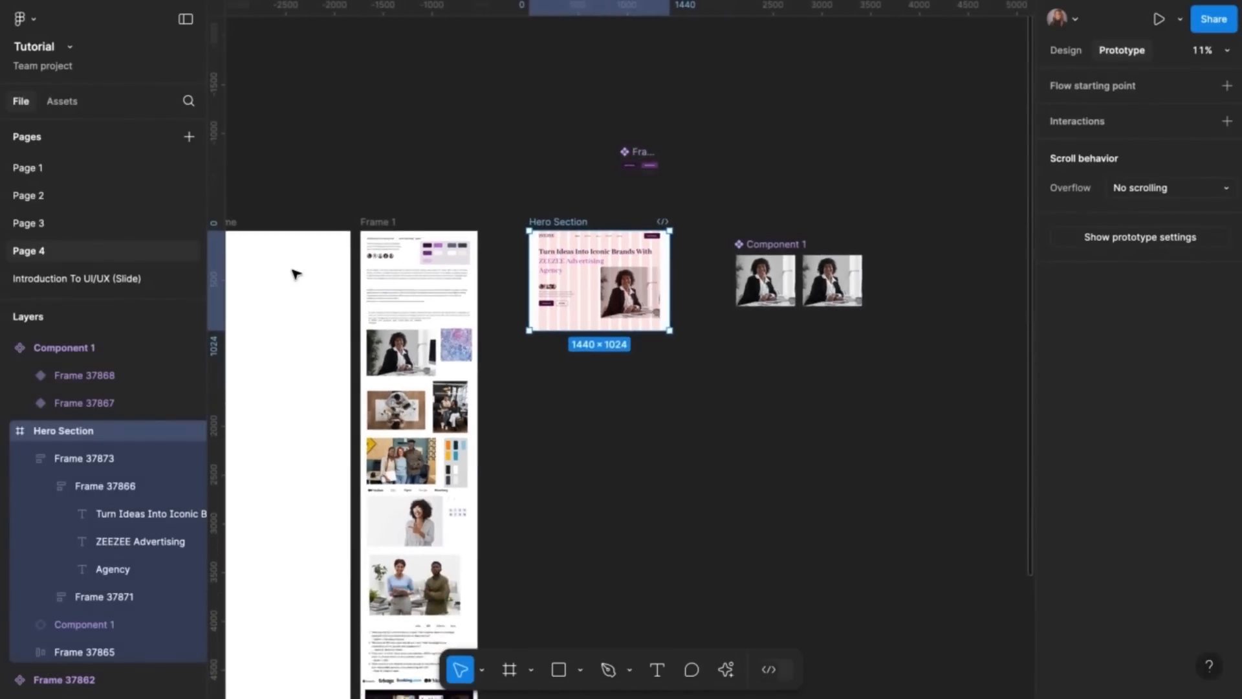
scroll(294, 272, left, 3)
drag(964, 250, 904, 141)
Copy the Hero Section frame and paste it into the empty Home frame
click(777, 285)
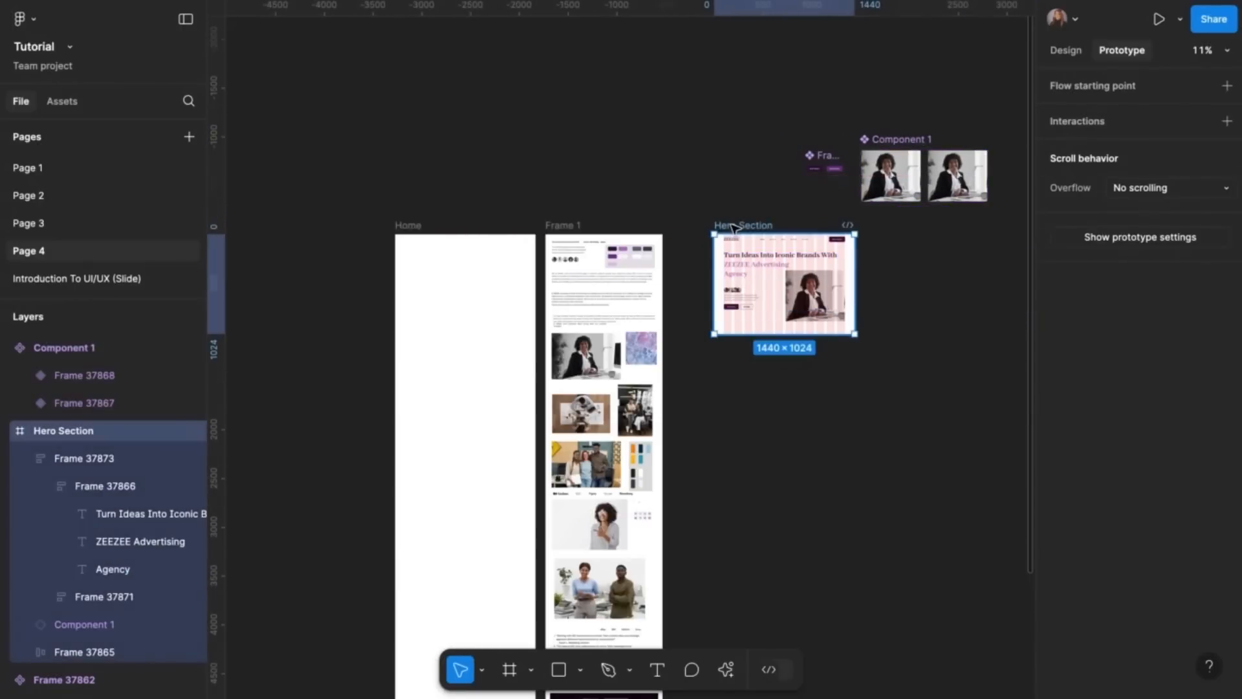
right_click(744, 284)
click(788, 72)
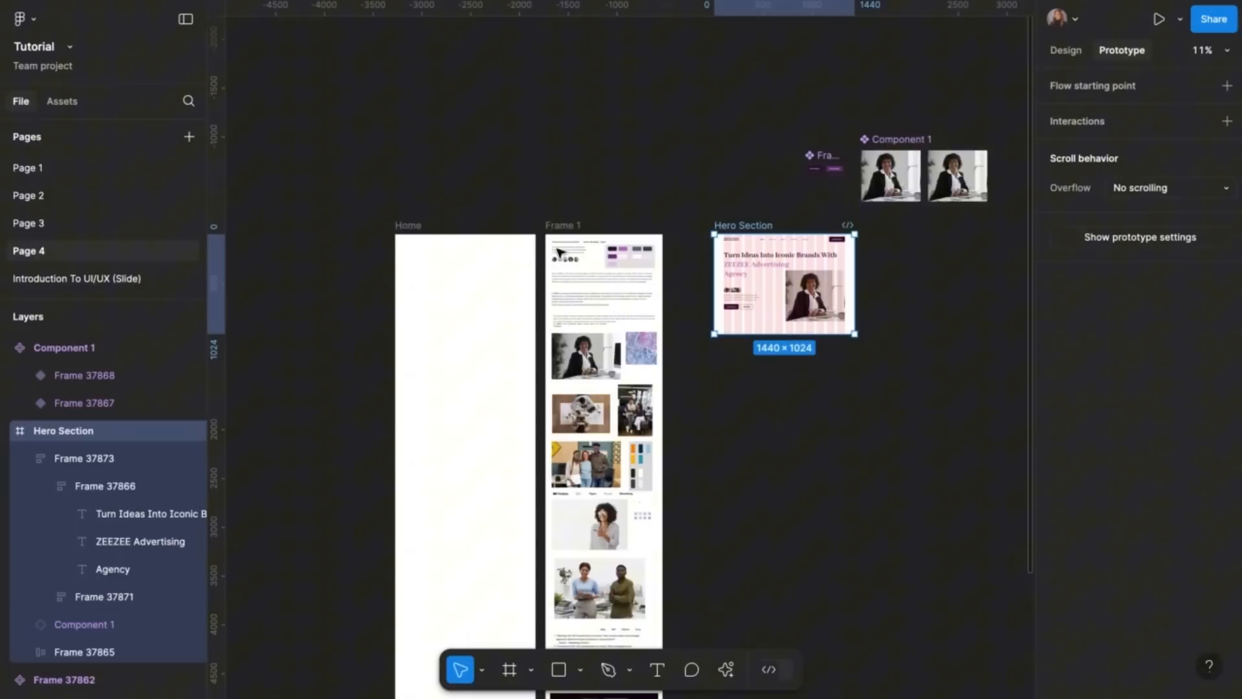
click(417, 227)
key(ctrl+v)
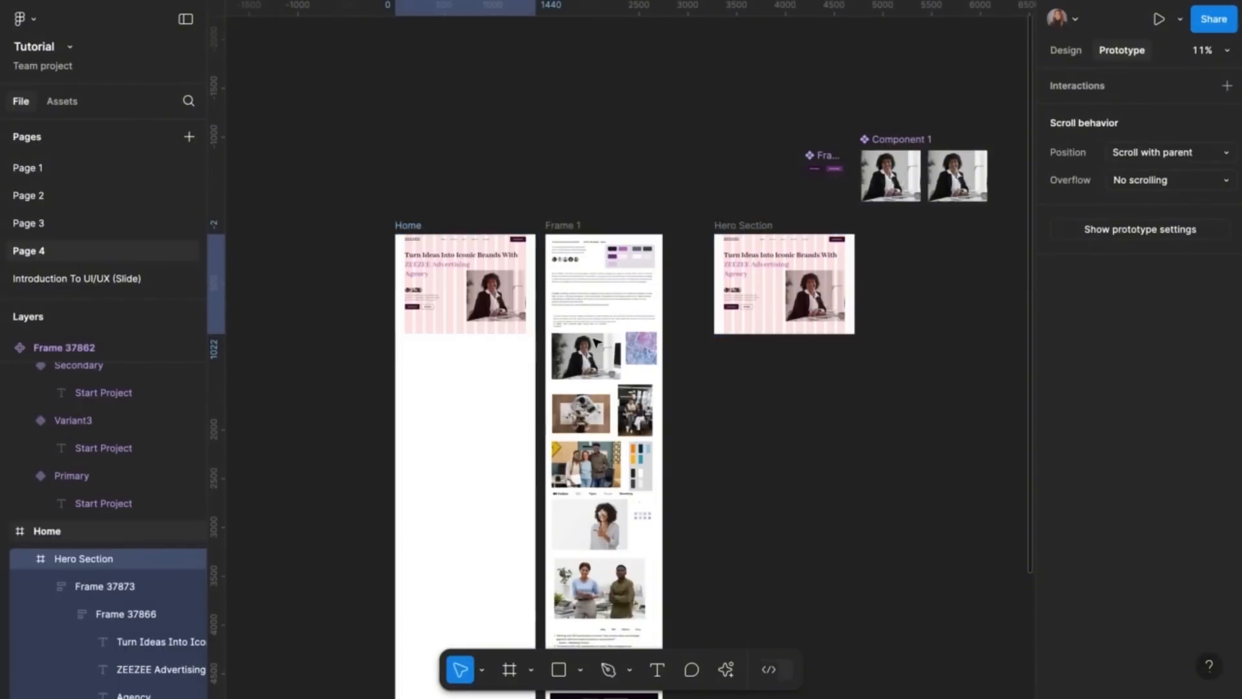
Align the pasted Hero Section to the top of the Home frame and hide its 12-column layout grid
click(1063, 51)
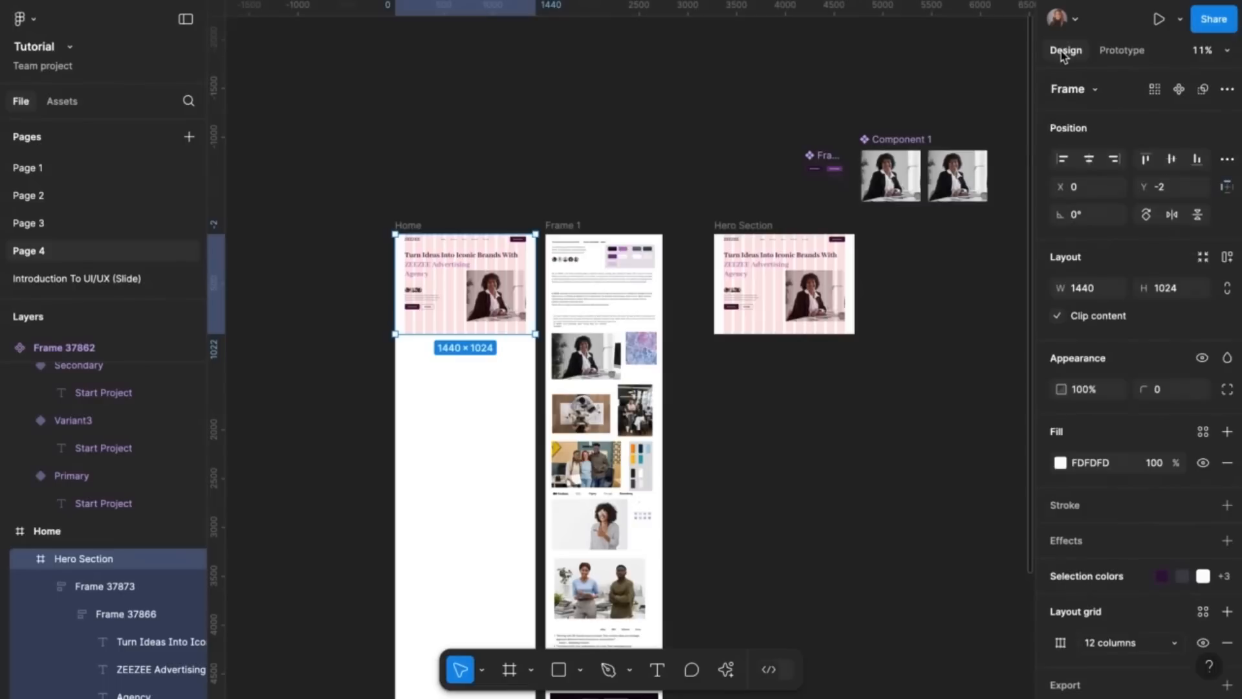
click(1147, 160)
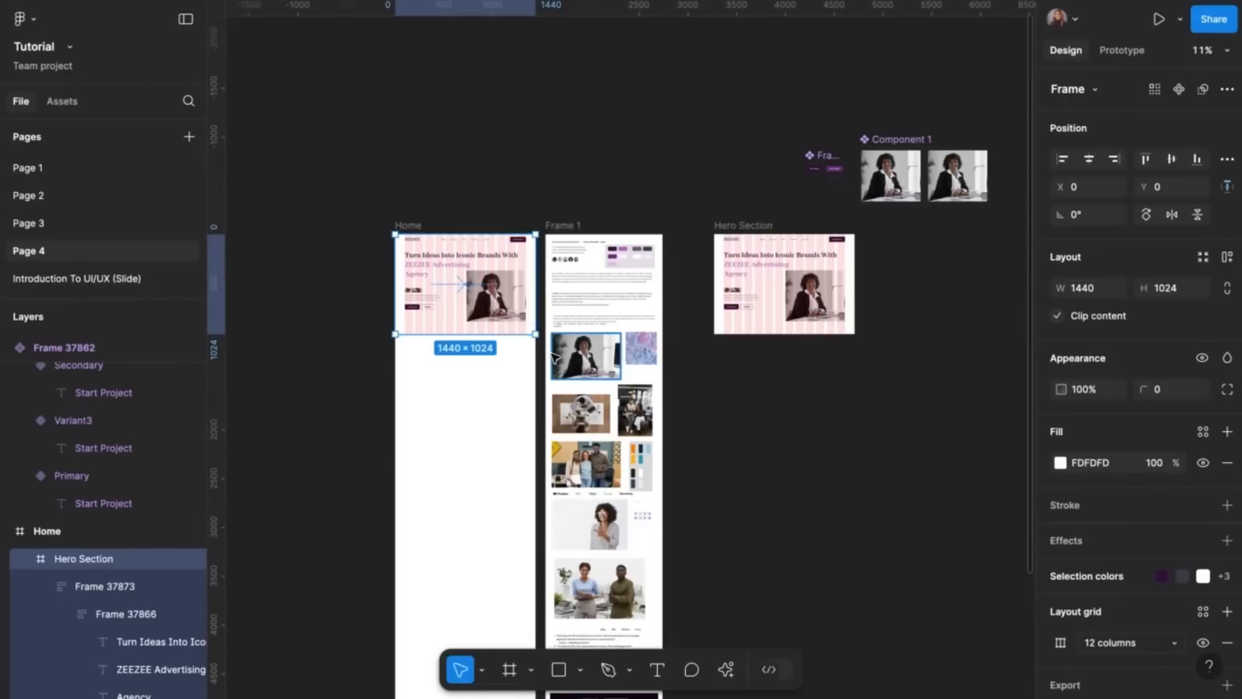
scroll(1120, 563, down, 1)
click(1203, 597)
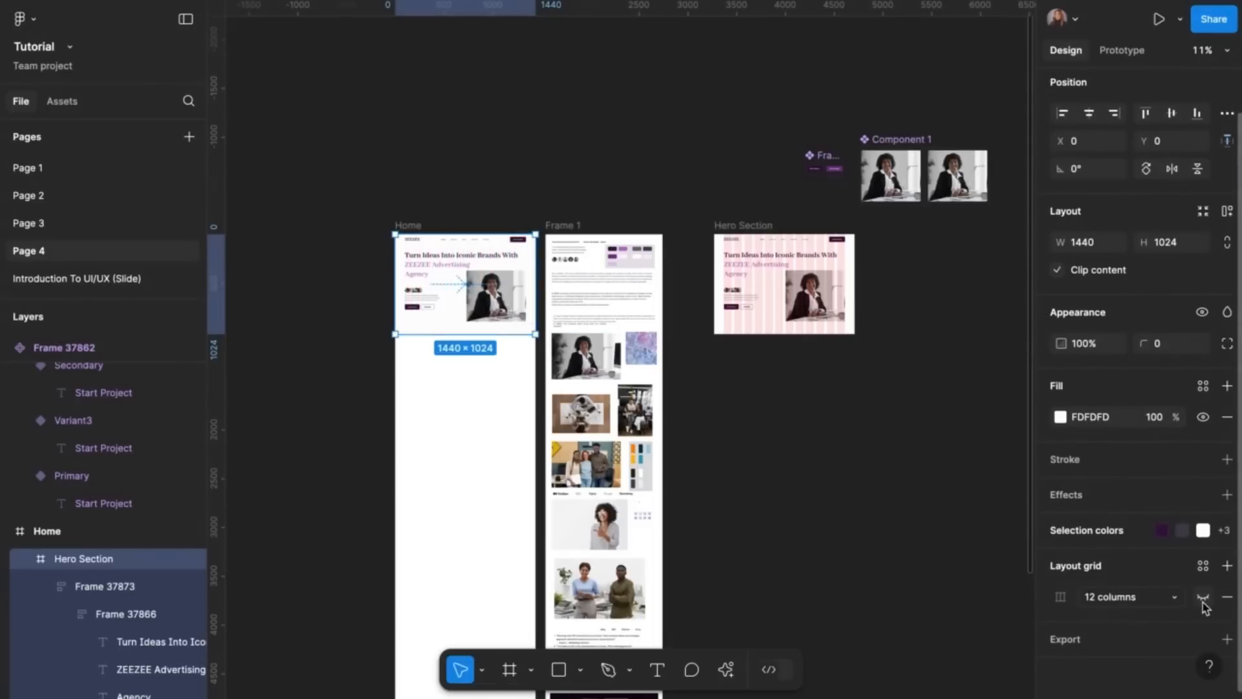
scroll(511, 363, up, 3)
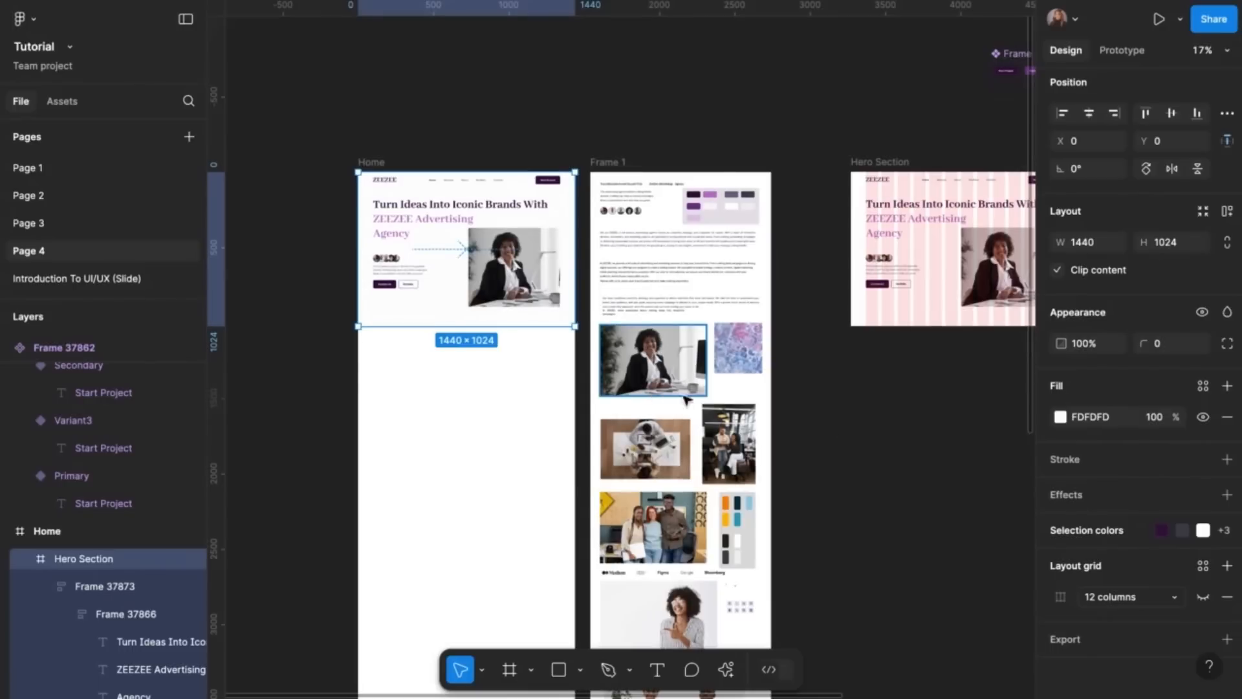
click(929, 488)
Rename the original standalone Hero Section frame as Our Clients
scroll(930, 488, right, 1)
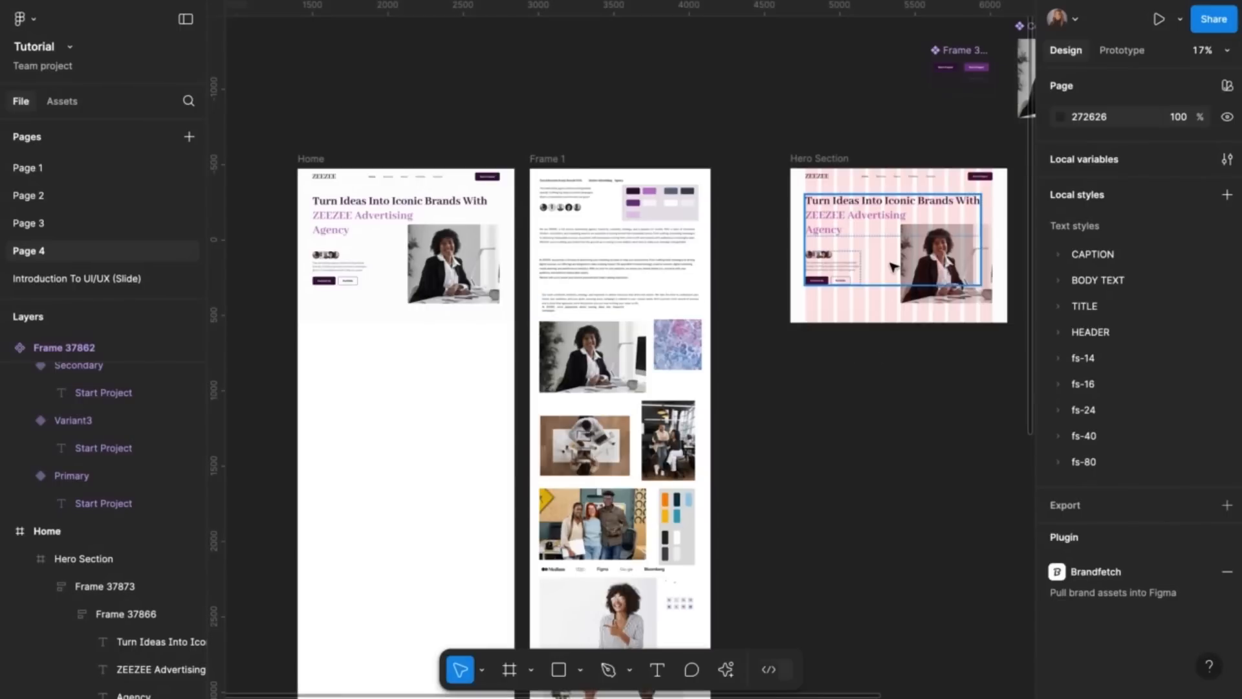
scroll(893, 265, right, 1)
scroll(893, 266, down, 1)
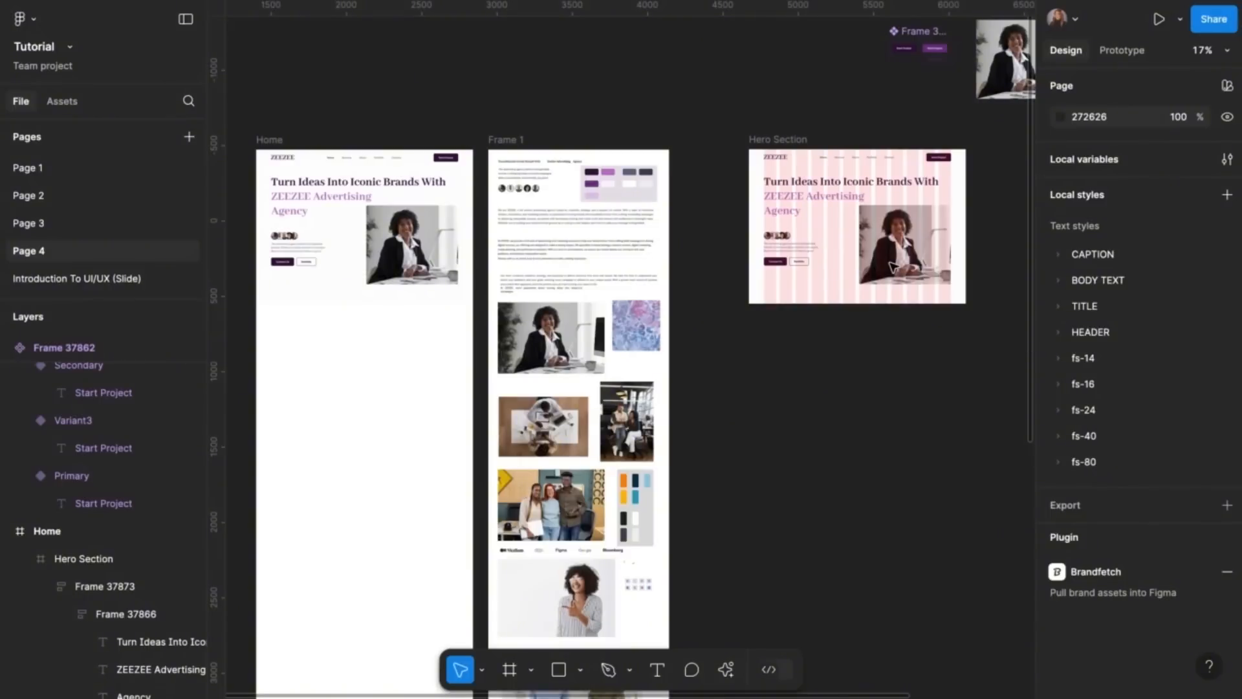
scroll(893, 265, right, 1)
scroll(893, 265, up, 1)
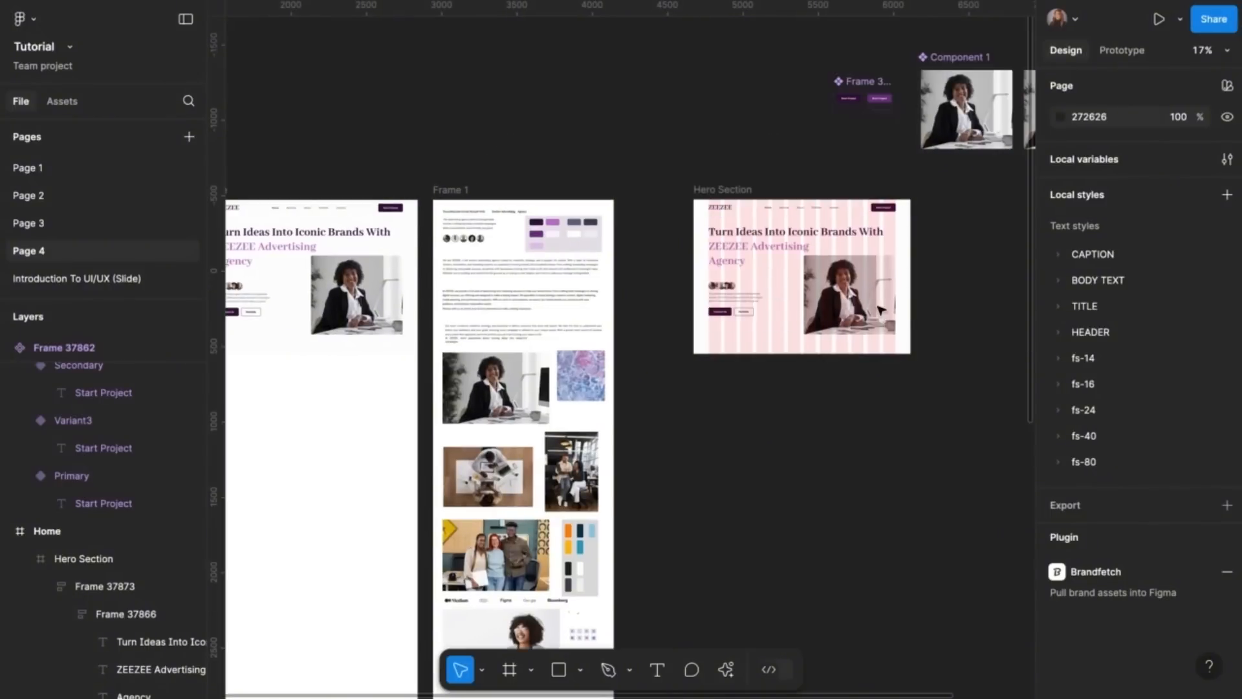
double_click(741, 190)
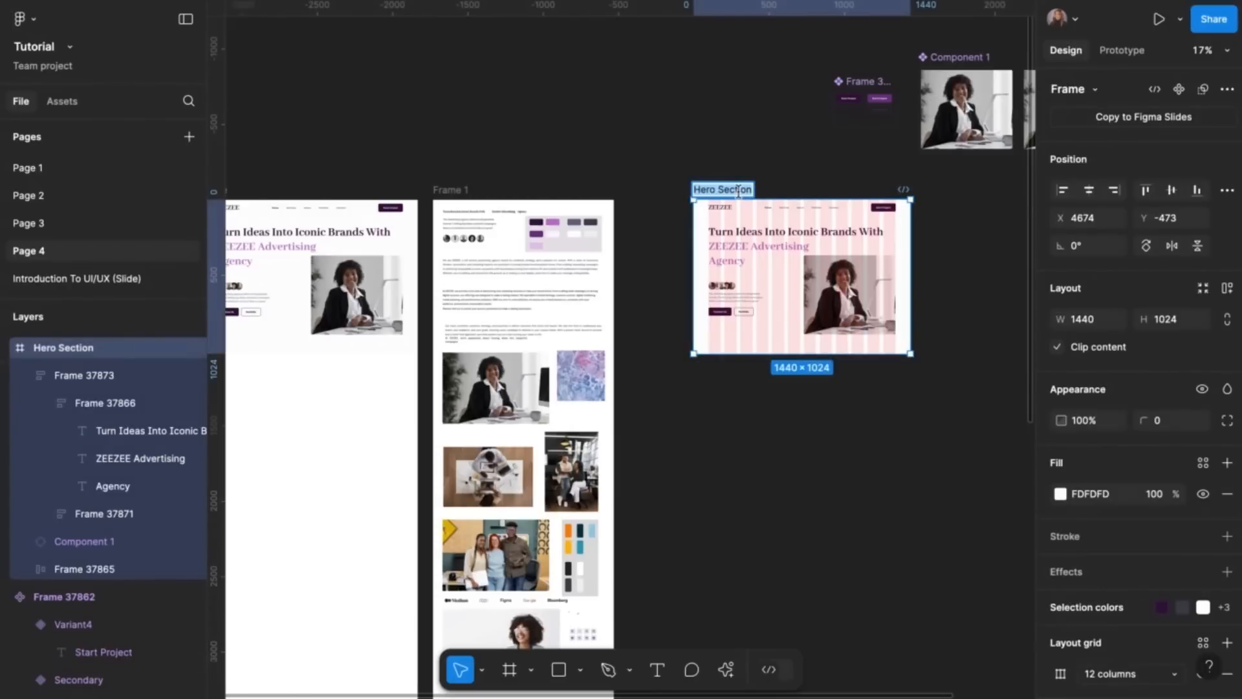
text(C)
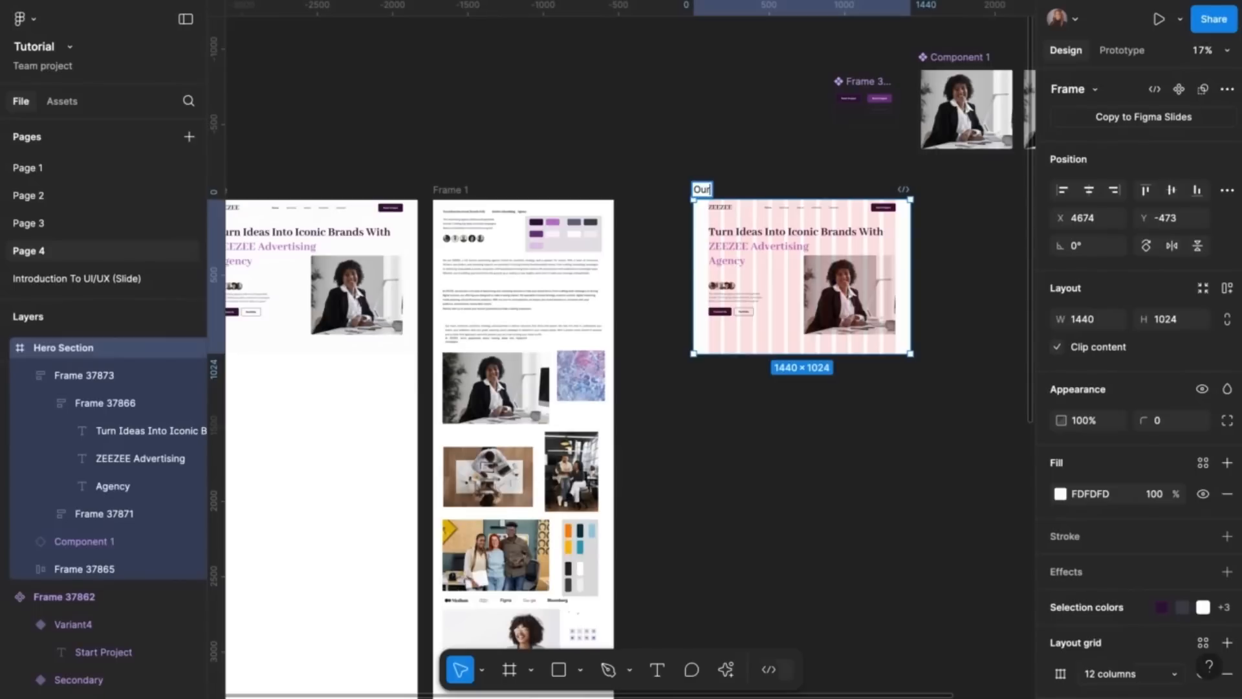
text(ur Cpients)
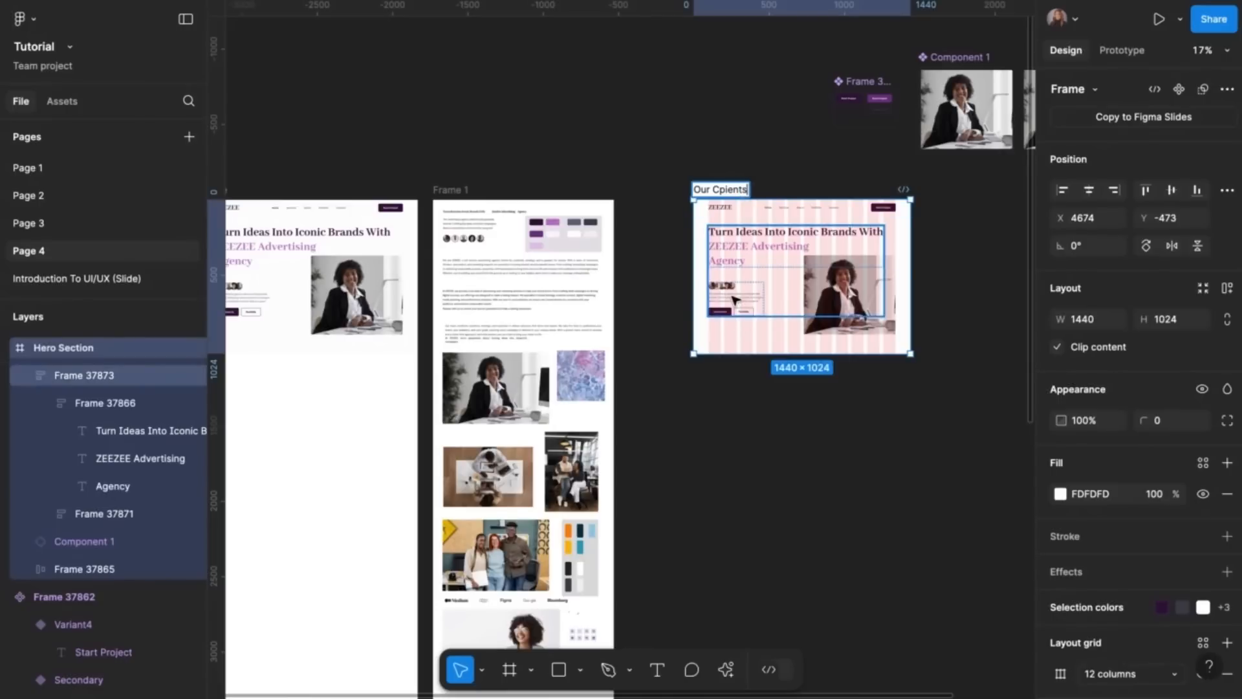
key(BackSpace)
key(BackSpace)
key(BackSpace)
text(lie)
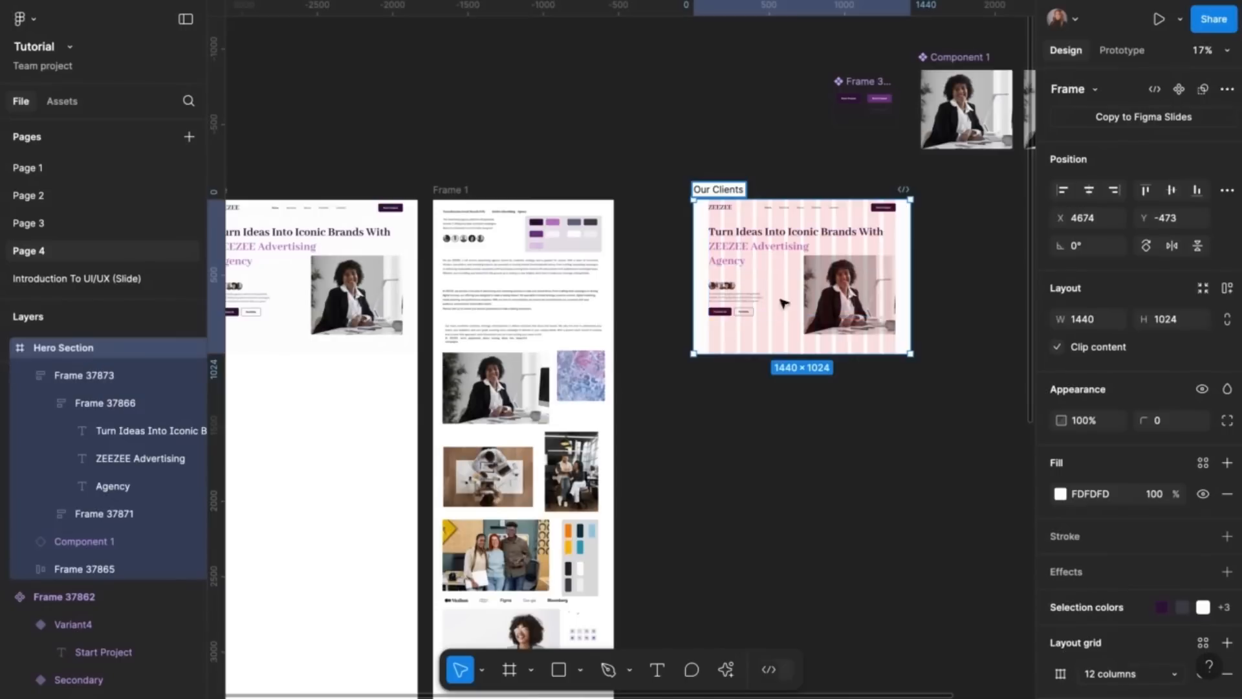
Delete the navigation bar, the headline content and the image component from the Our Clients frame
click(799, 217)
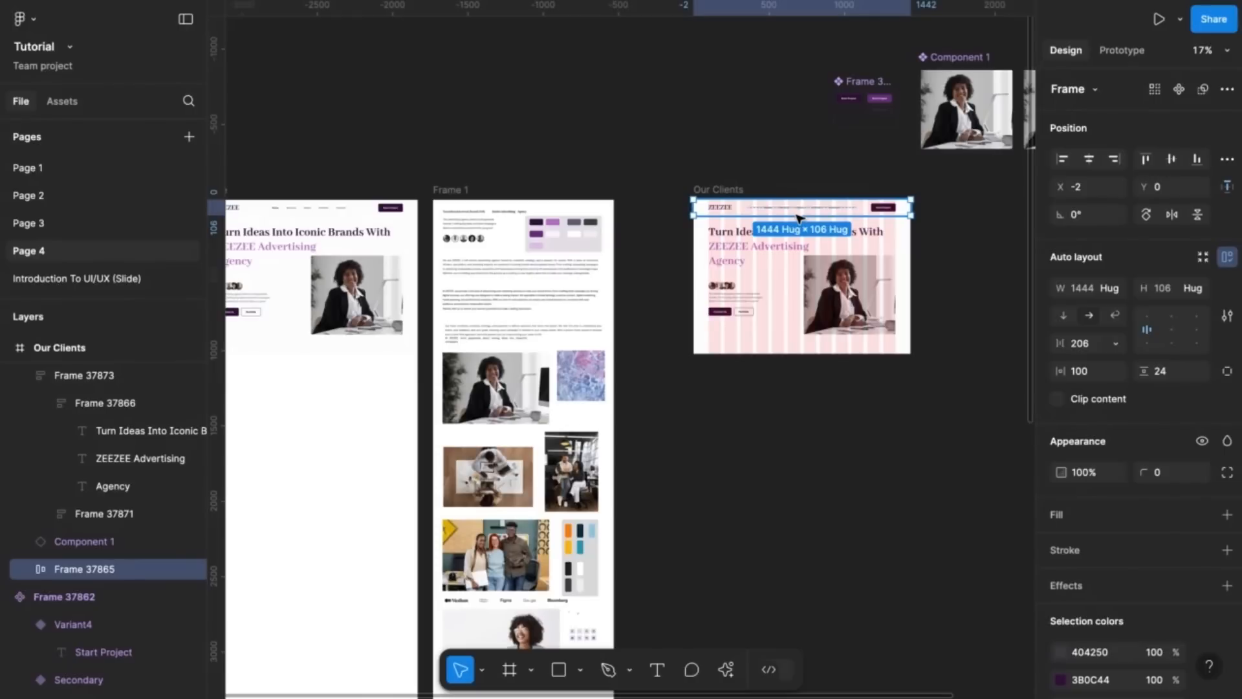
key(Delete)
click(773, 242)
key(Delete)
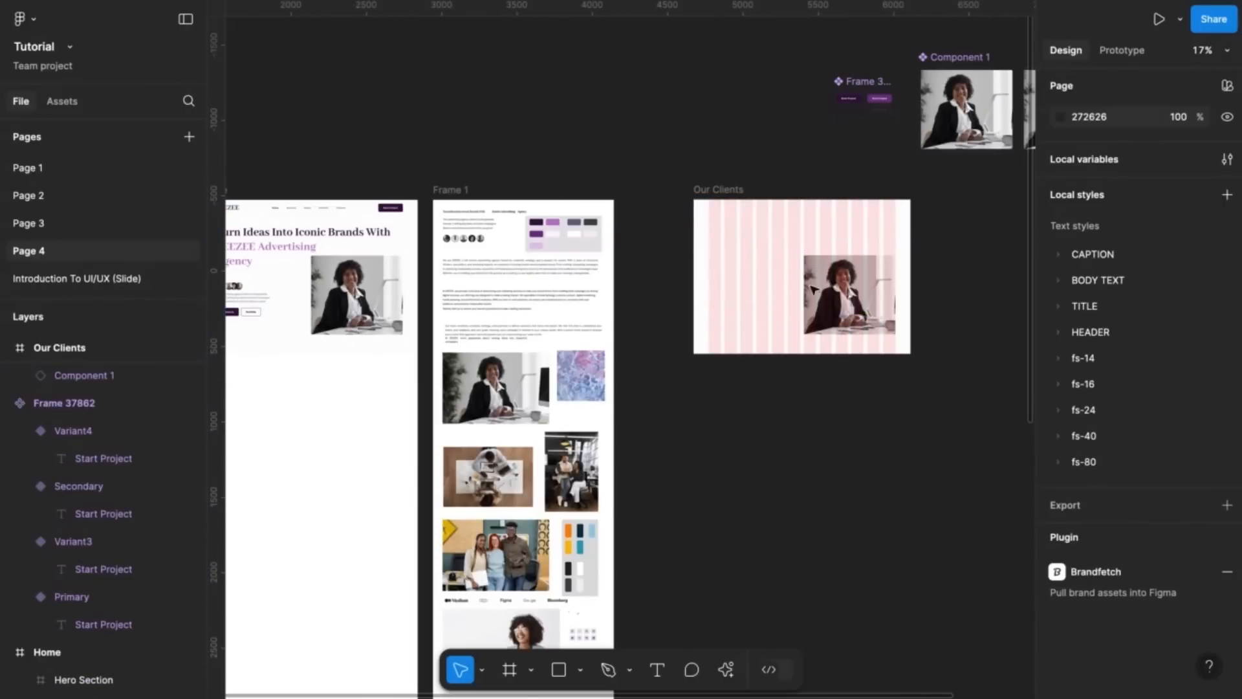
click(854, 309)
key(Delete)
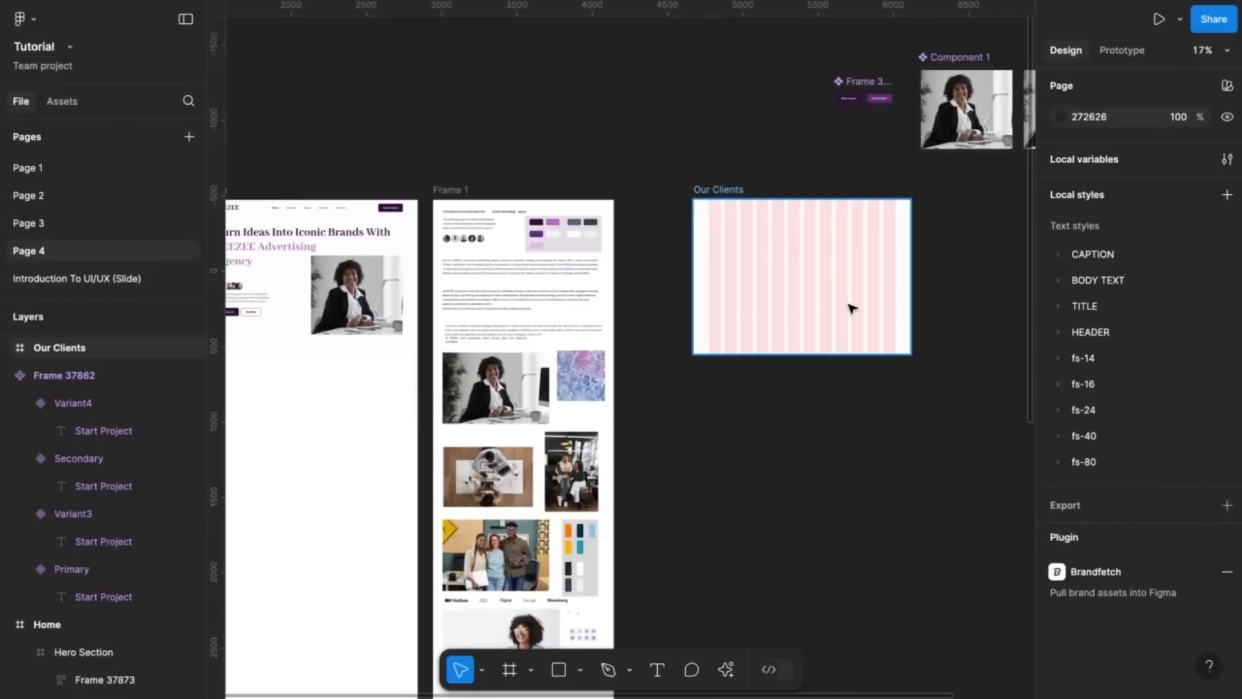
Move the Our Clients frame closer to Frame 1 and shorten it from its lower edge to about half its height
scroll(848, 304, up, 1)
drag(729, 223, 687, 225)
ctrl+scroll(674, 453, up, 5)
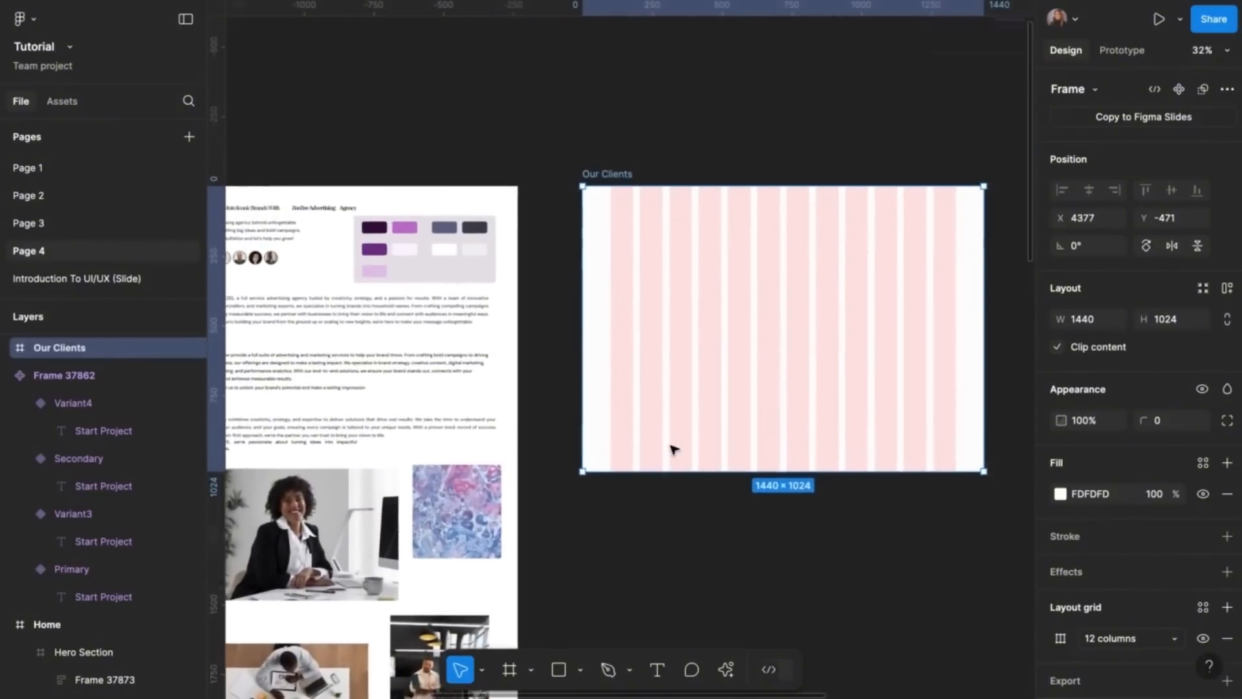
drag(673, 463, 690, 320)
click(656, 396)
scroll(653, 395, left, 1)
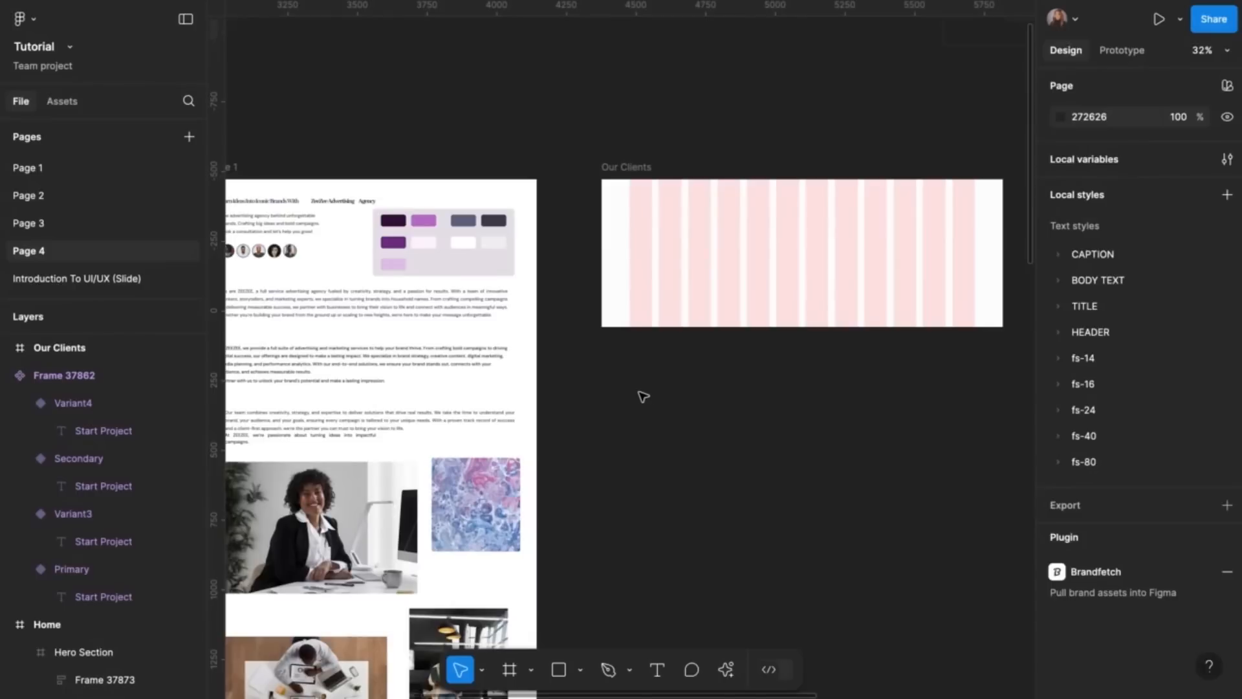
Add the text "Trusted by 1,000 Companies Around The World" on the canvas below the Our Clients frame
key(t)
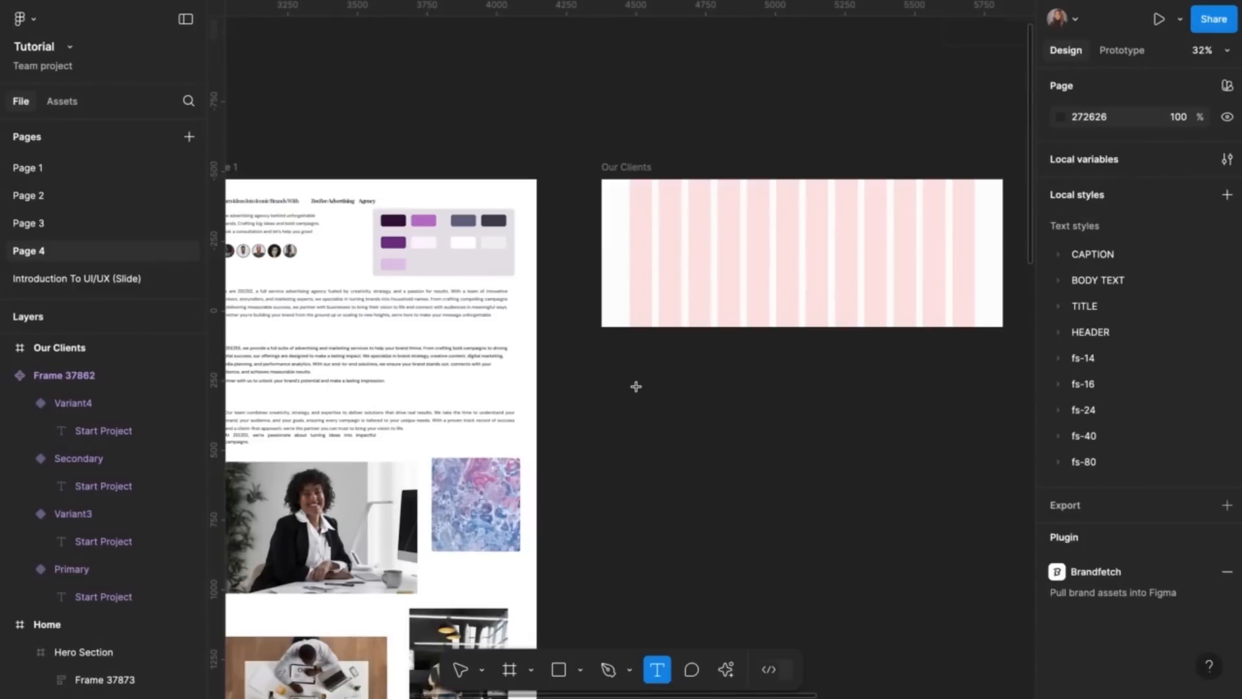
click(636, 387)
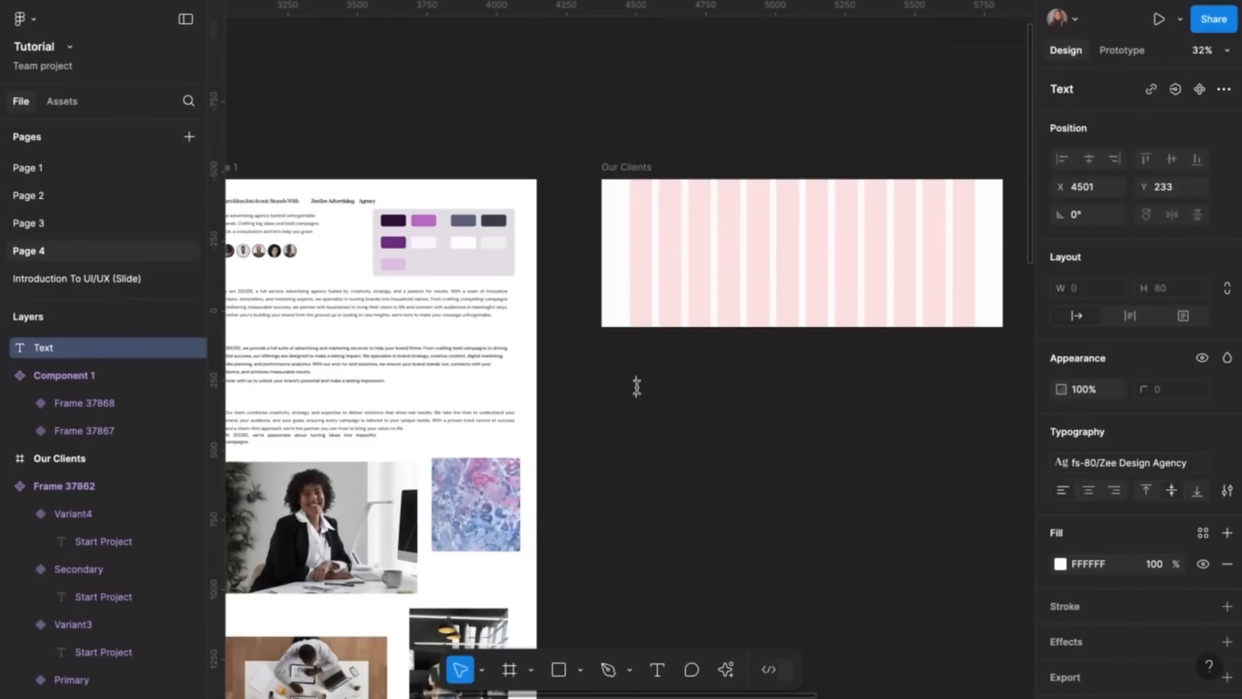
scroll(654, 625, up, 1)
text(Trusted)
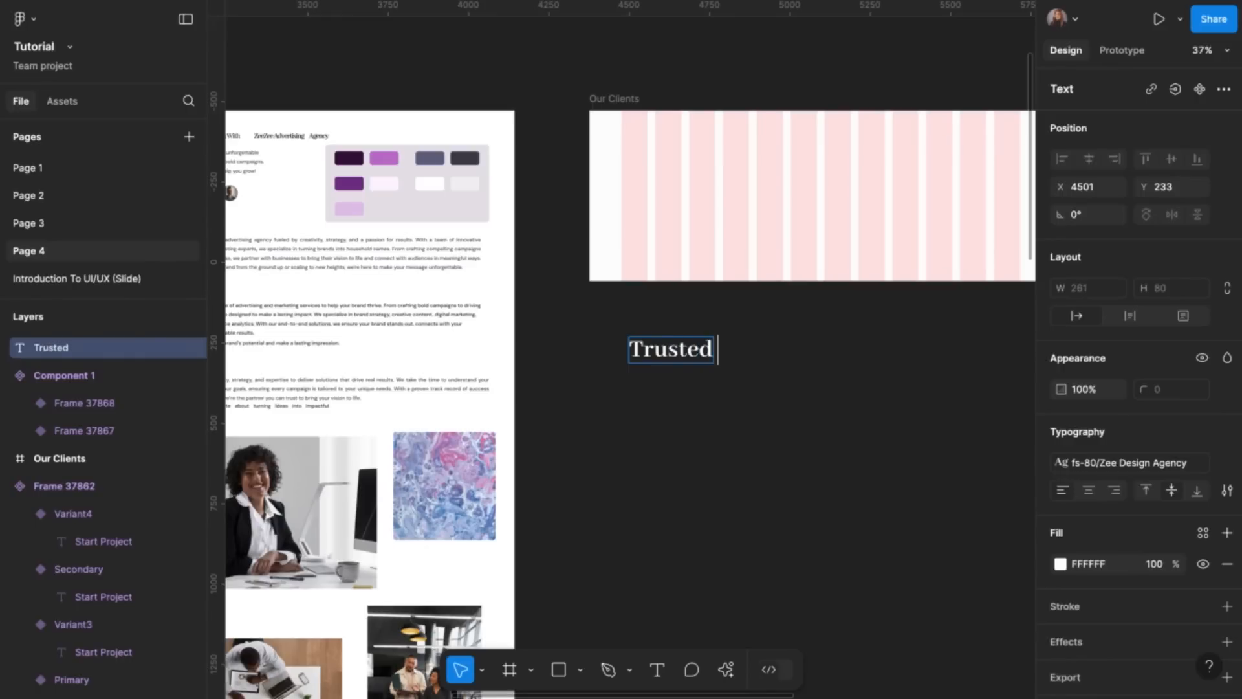
text( by)
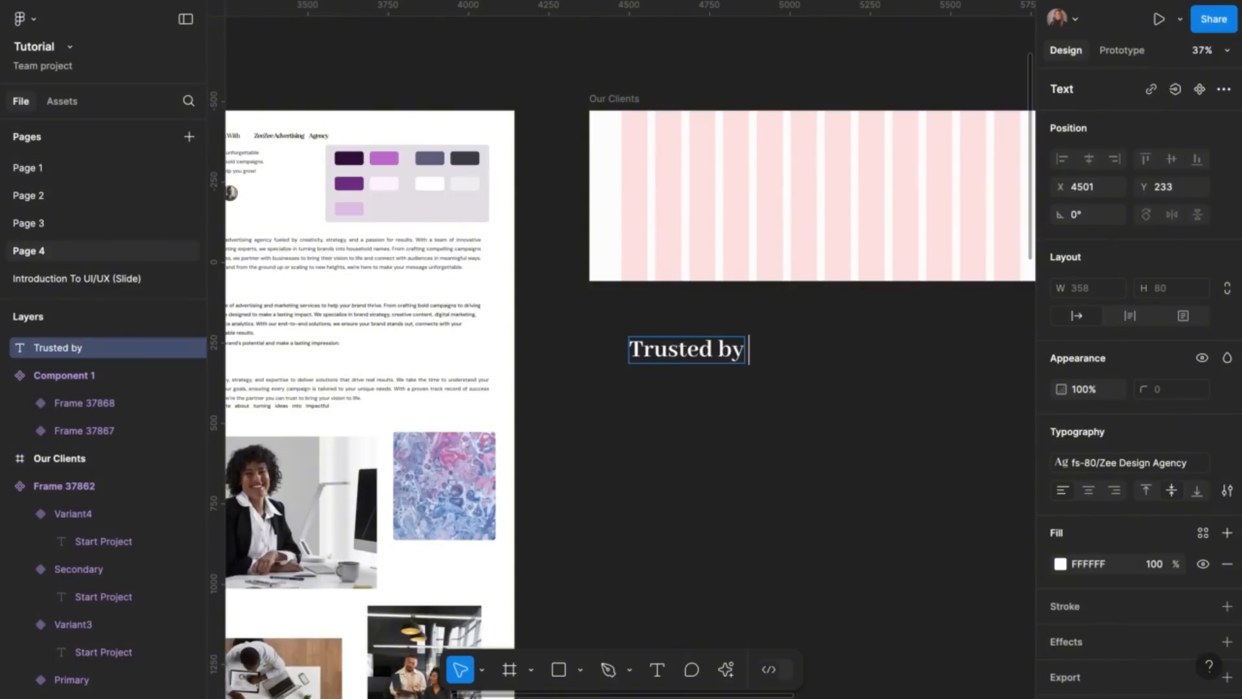
text( 1,00)
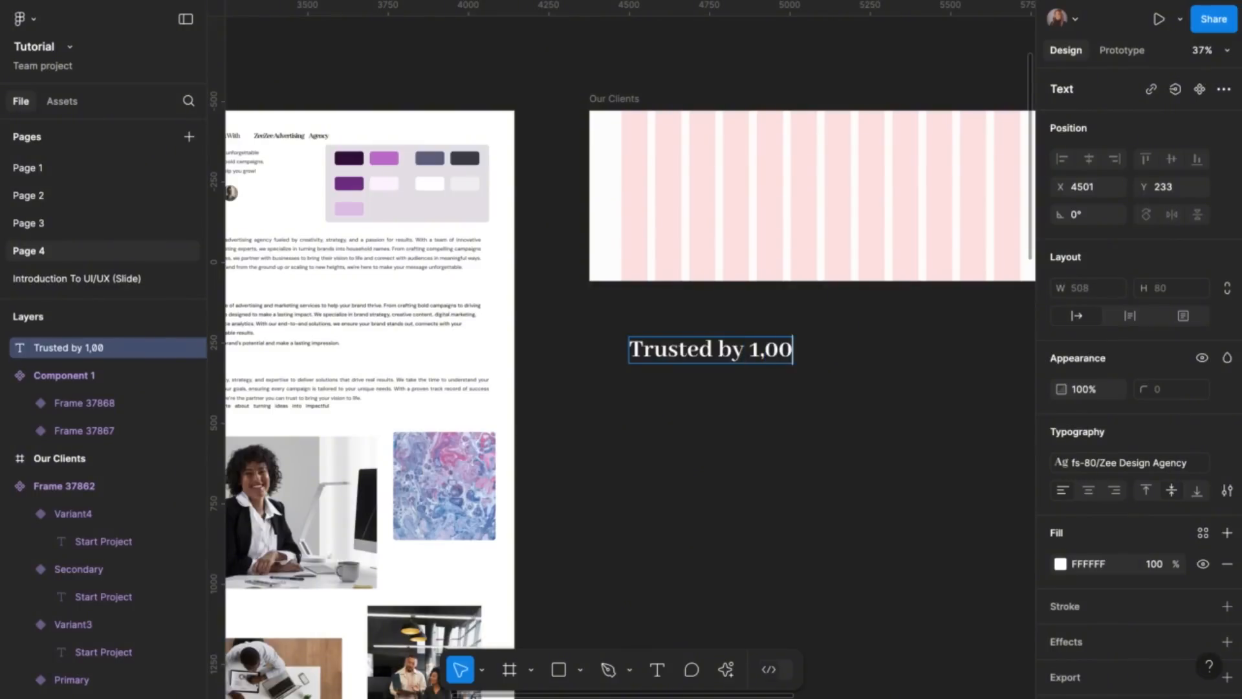
text(0 Companies)
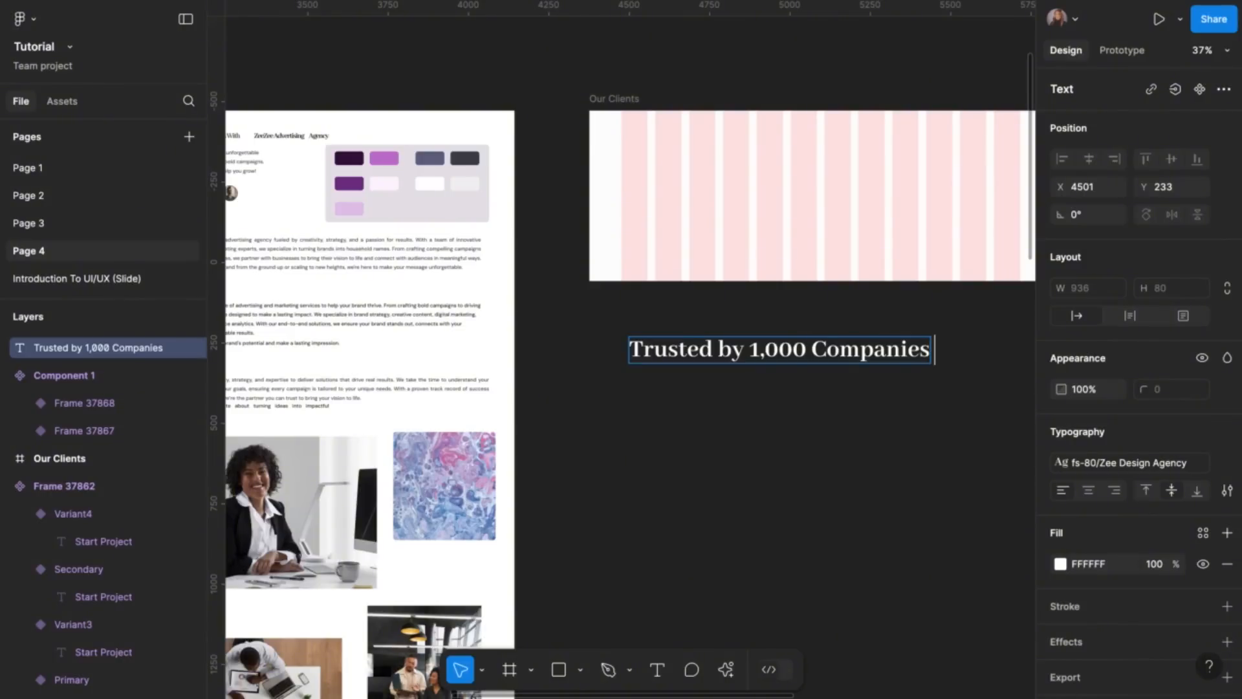
text( Around)
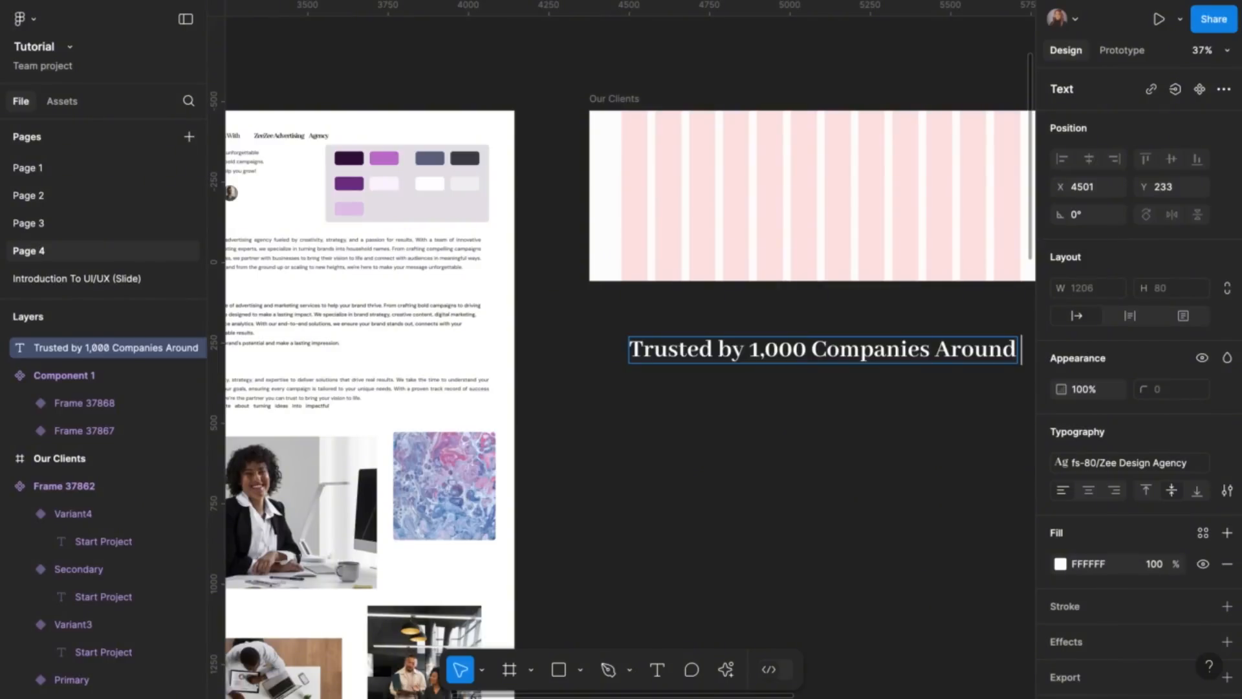
text(T)
text(h)
scroll(913, 505, right, 5)
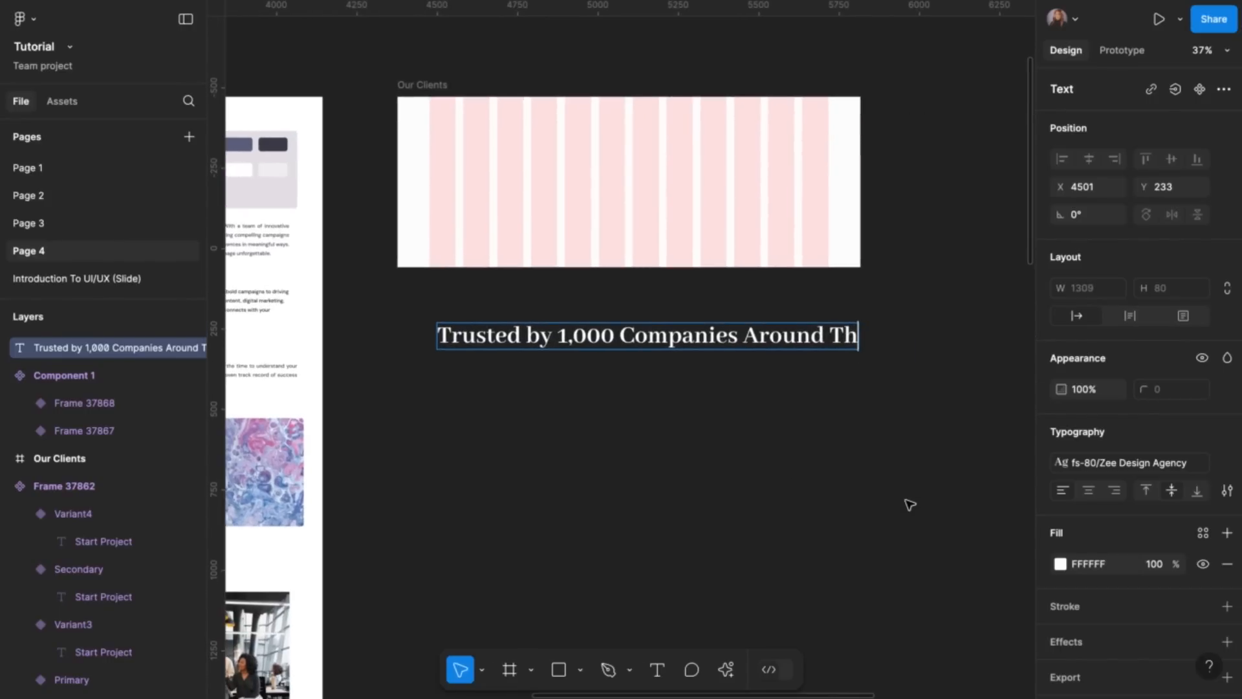
text(e W)
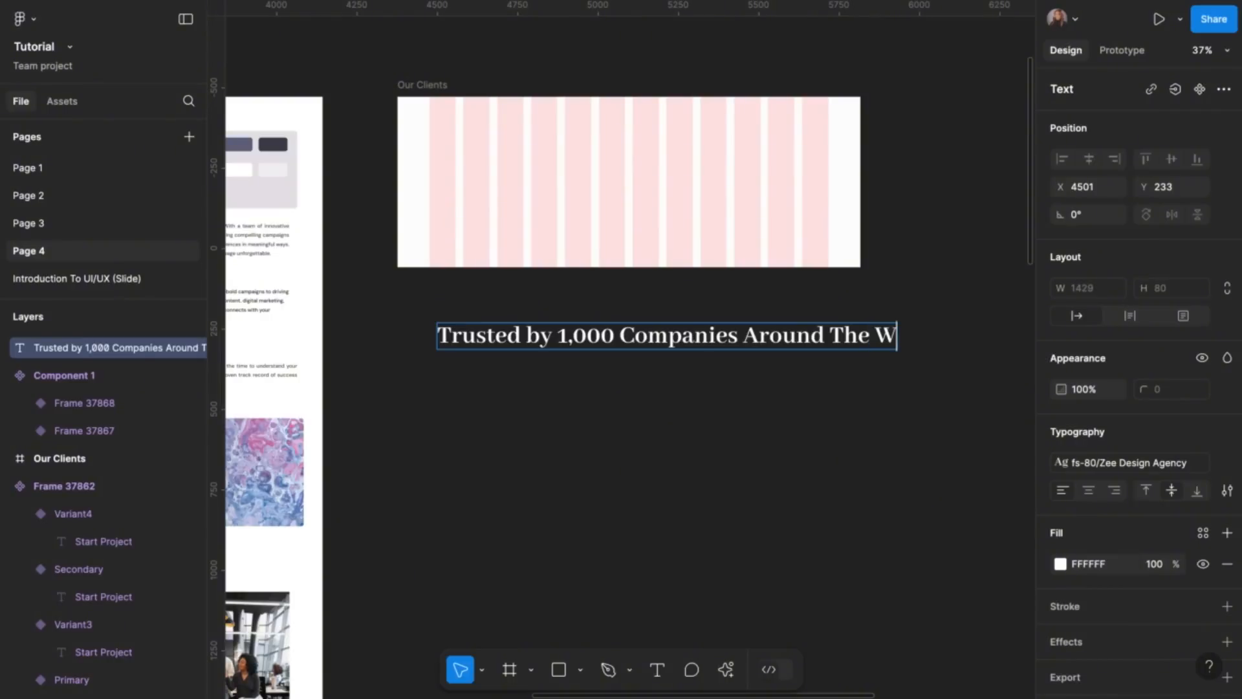
text(orld)
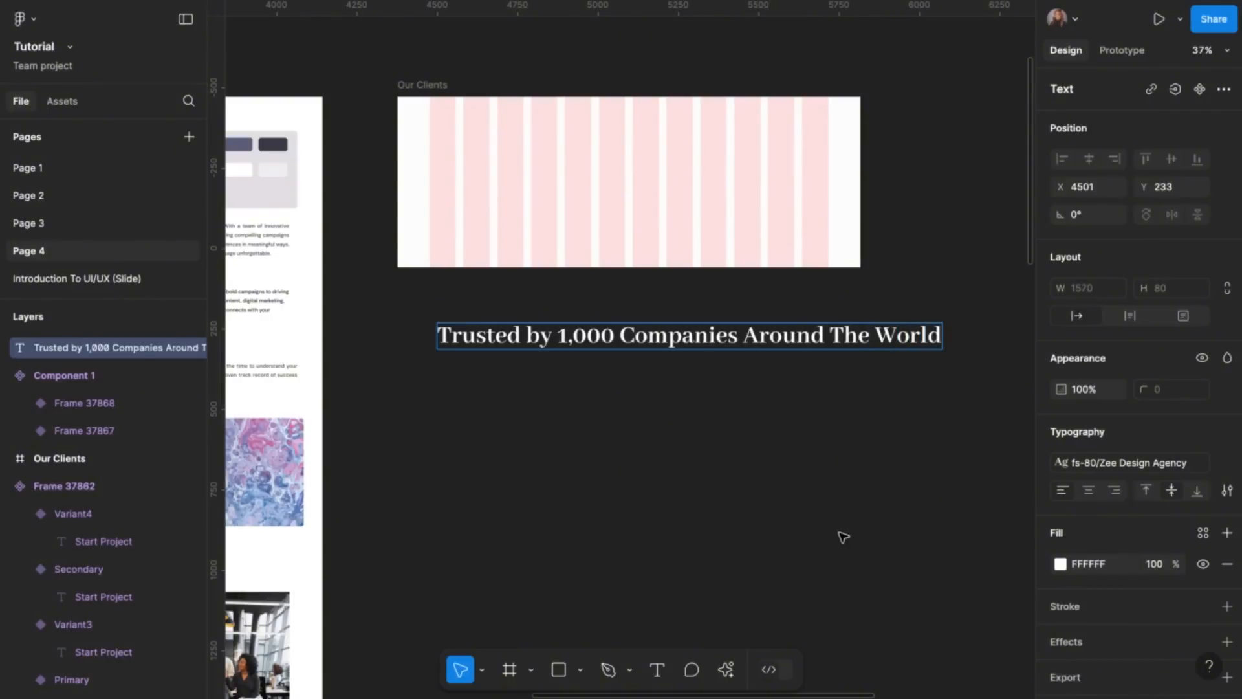
key(Escape)
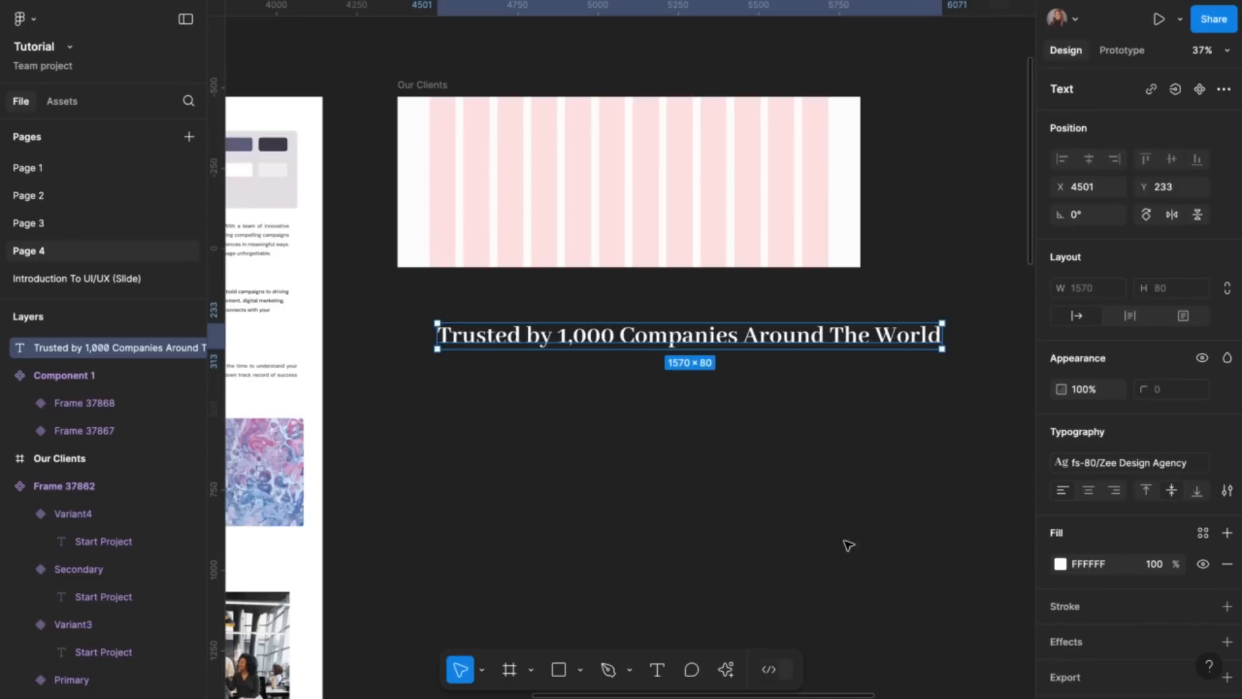
Fill the new heading text with the dark purple 3B0C44 sampled from the palette swatch in Frame 1
scroll(831, 526, down, 2)
scroll(830, 526, down, 1)
click(1060, 563)
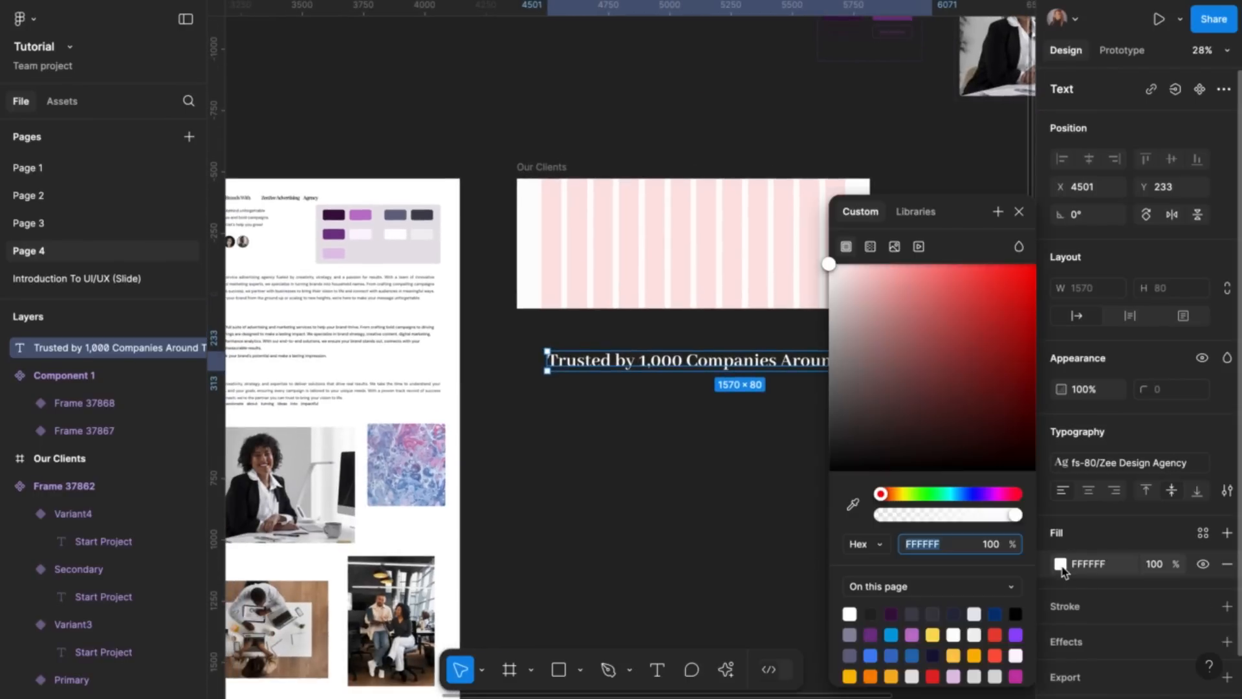
click(853, 504)
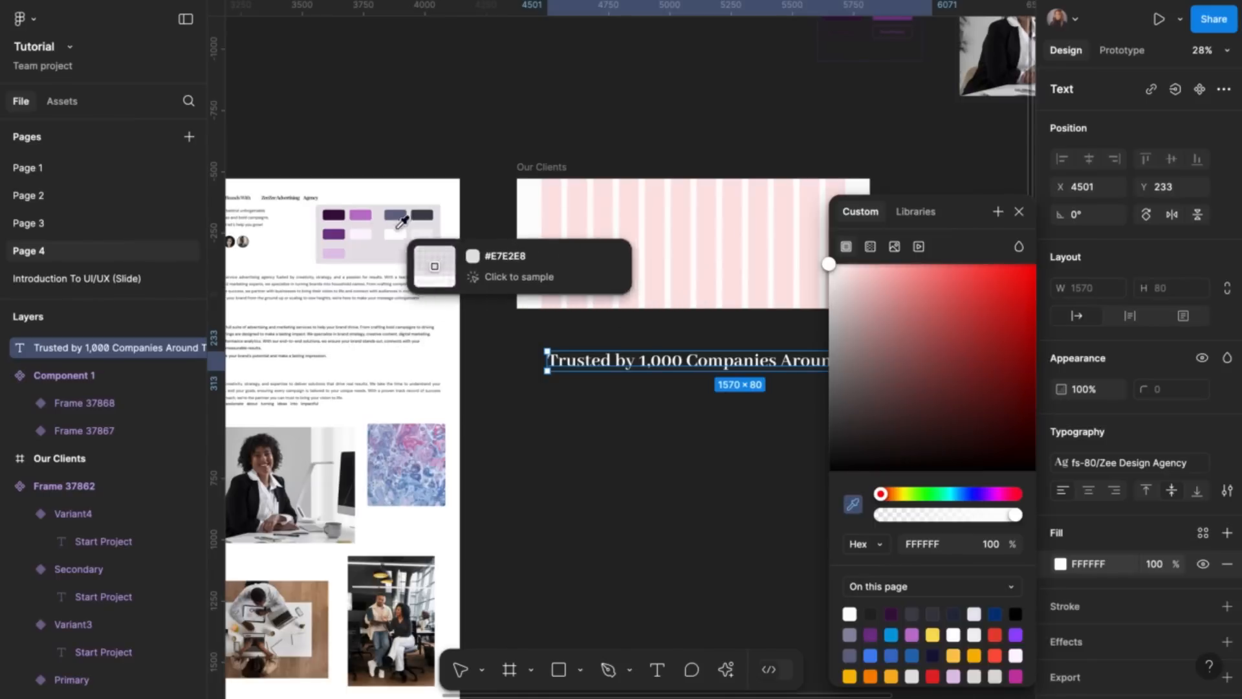
click(336, 212)
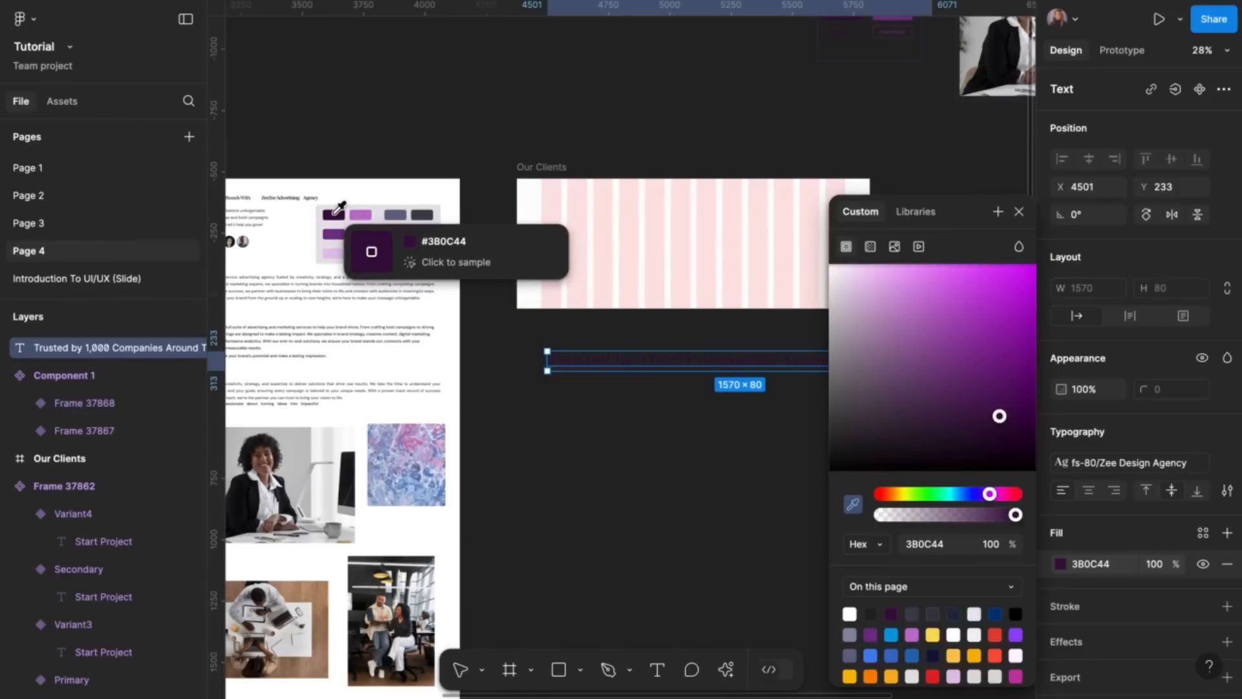
Move the heading text into the upper part of the Our Clients frame and apply the fs-40 Zee Design Agency text style
click(1020, 214)
drag(679, 366, 661, 211)
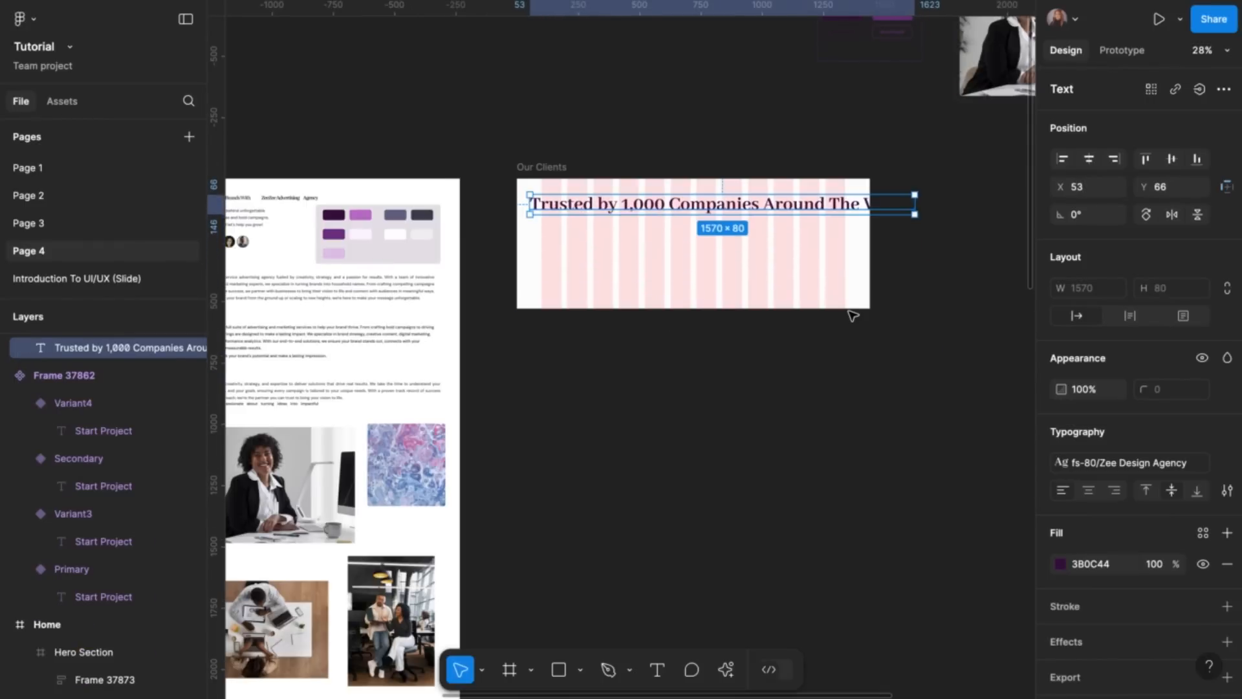
click(1156, 463)
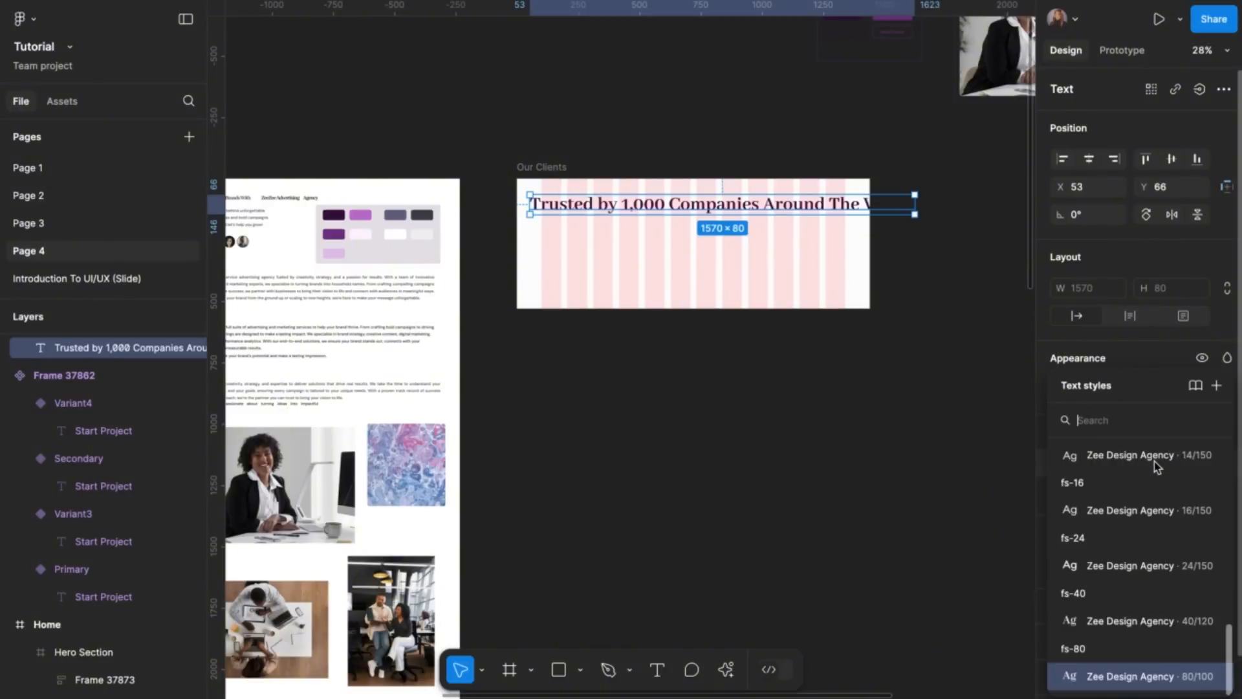
click(1114, 622)
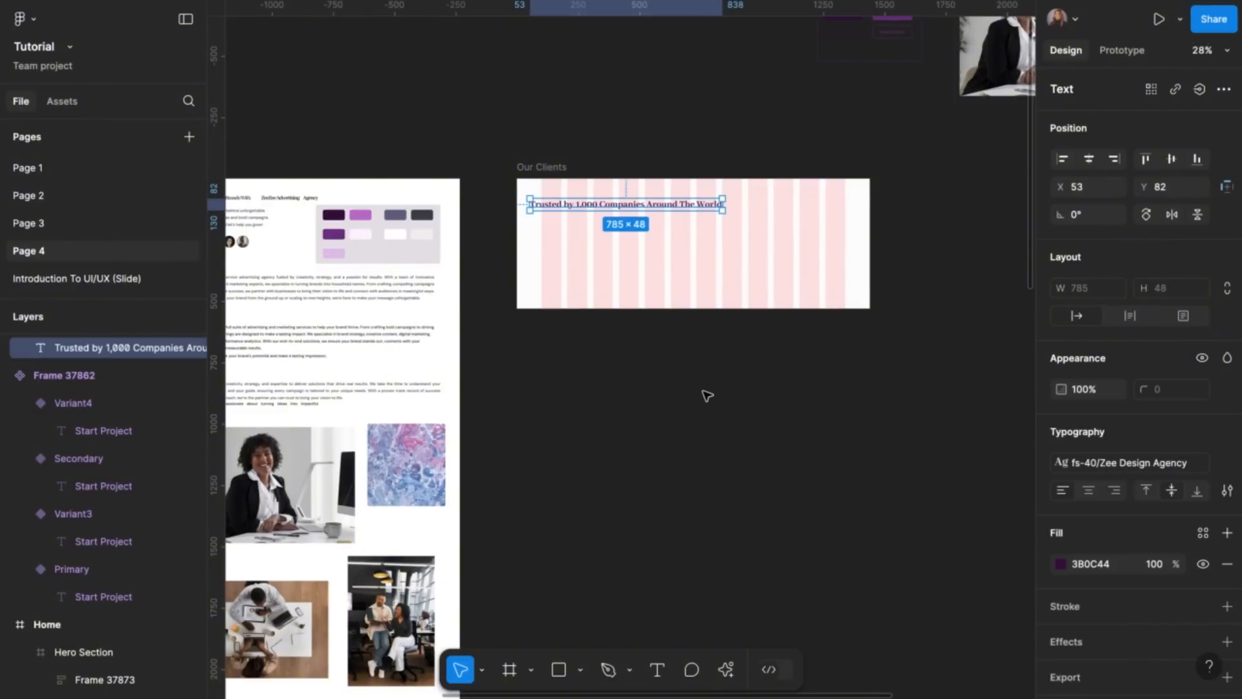
Centre the heading horizontally in the Our Clients frame and set its Y position to 80
click(1090, 161)
scroll(747, 236, left, 2)
scroll(748, 236, left, 2)
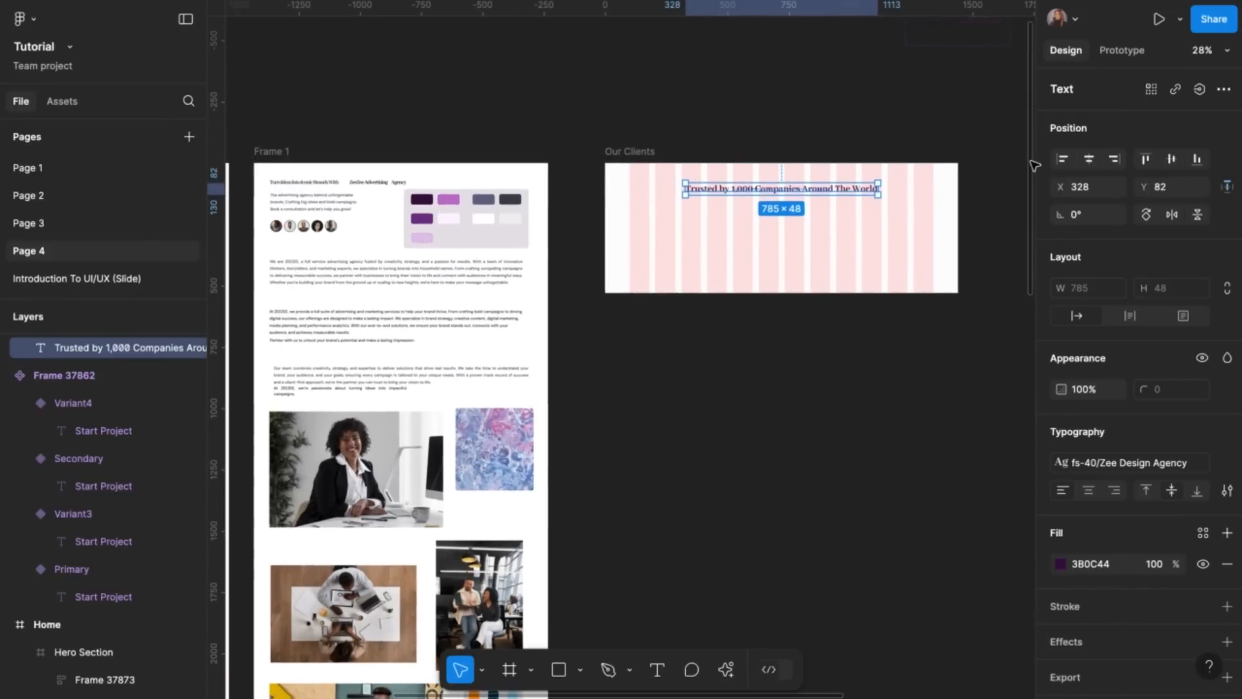
click(1168, 194)
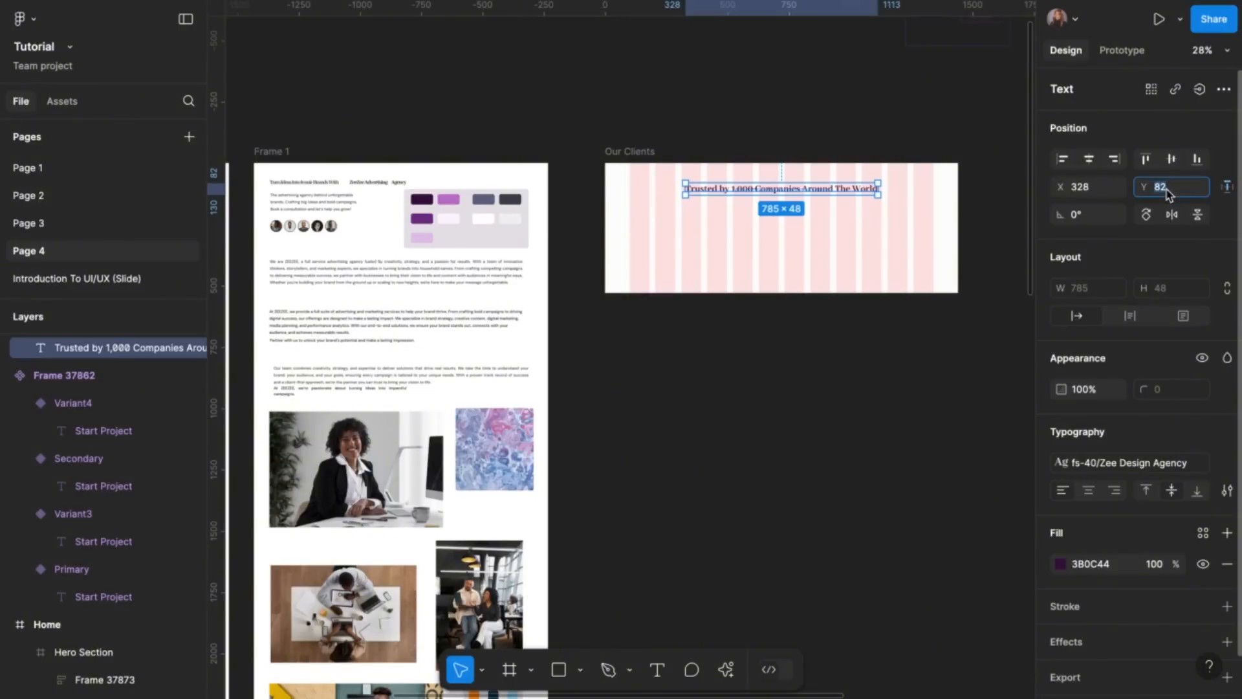
text(80)
key(Return)
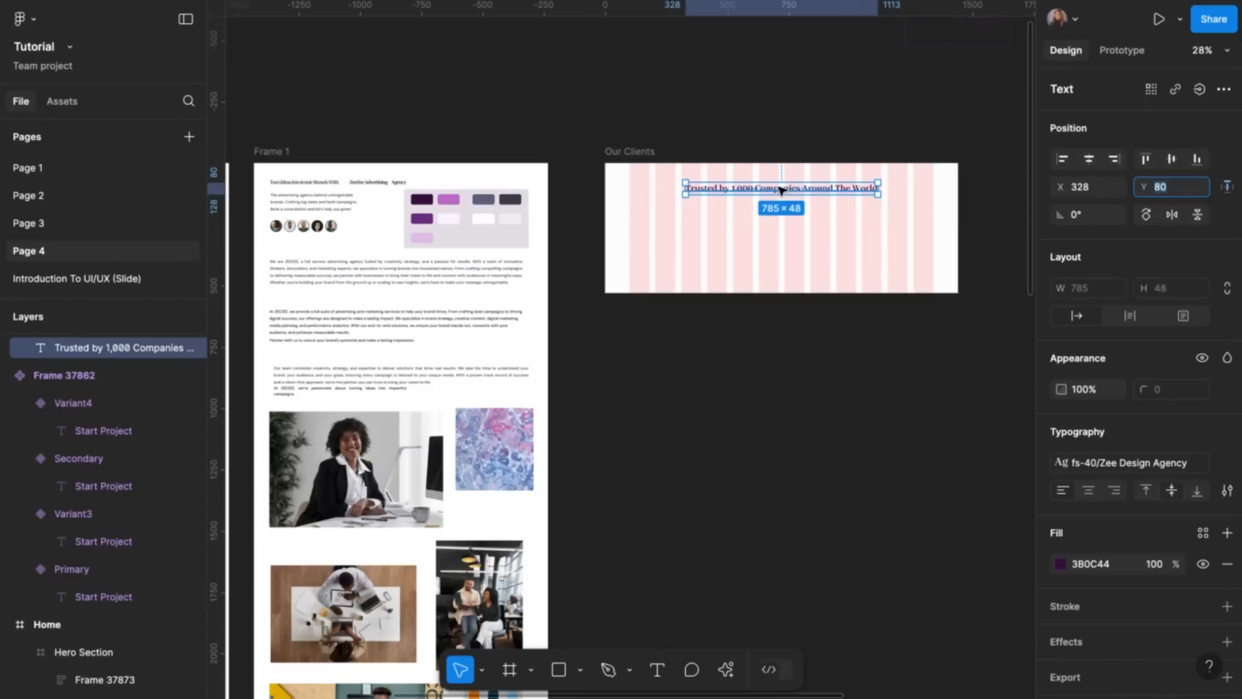
click(1090, 161)
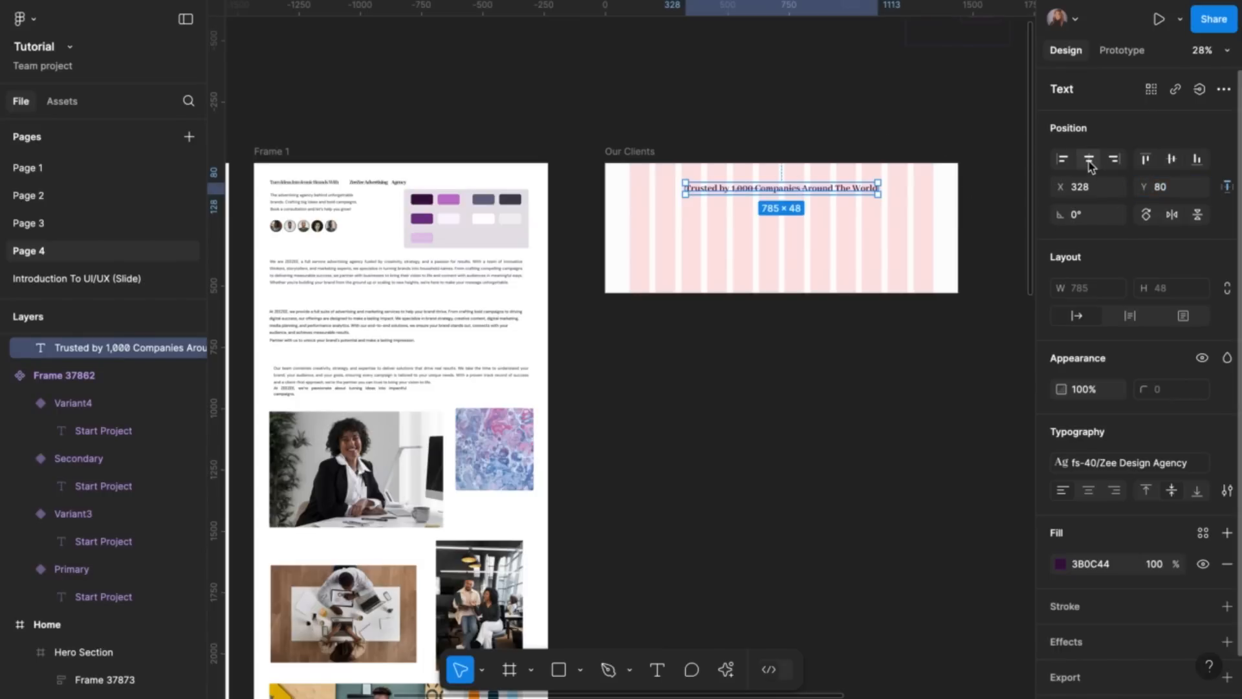
click(767, 335)
Copy the row of company logos (Medium, Zoho, Figma, Google, Bloomberg) from Frame 1
scroll(783, 340, down, 3)
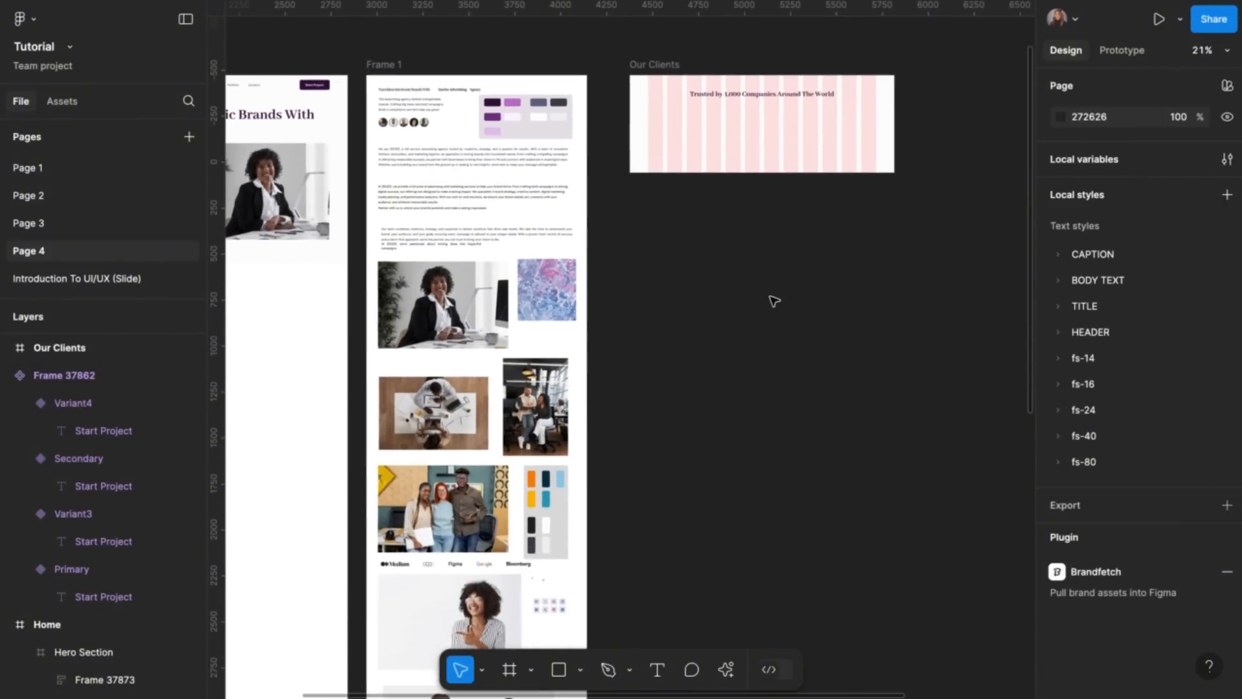
scroll(725, 349, down, 2)
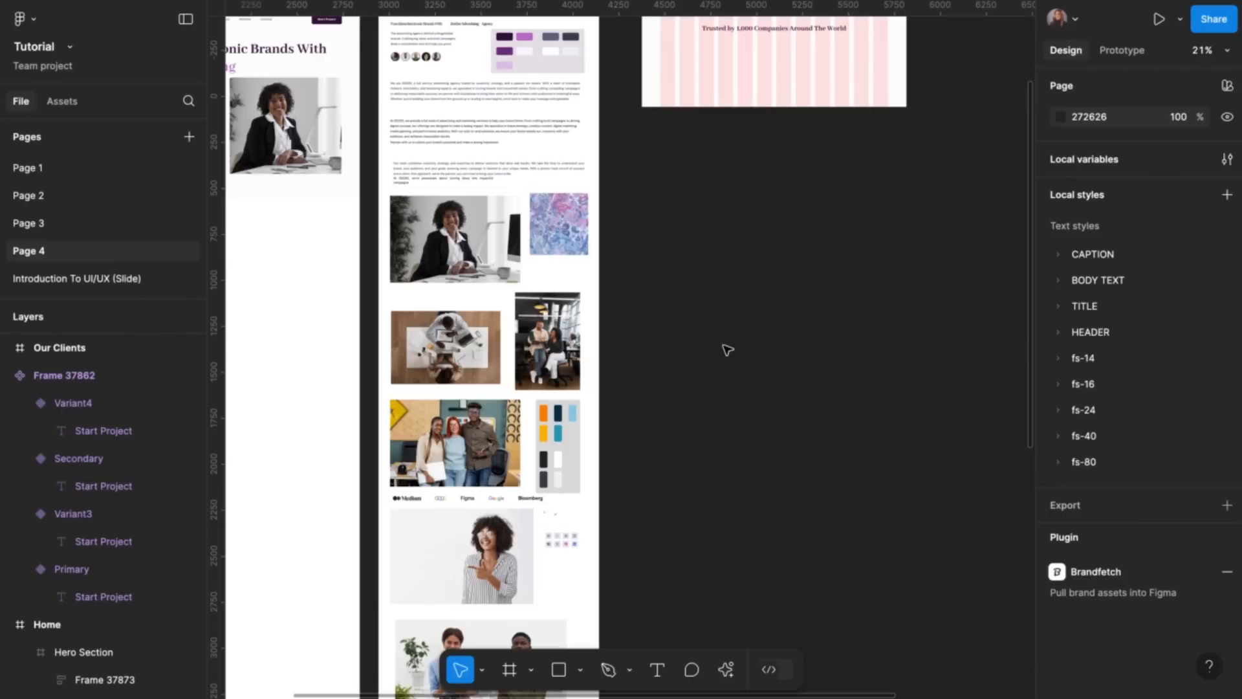
scroll(726, 349, down, 2)
scroll(545, 438, up, 3)
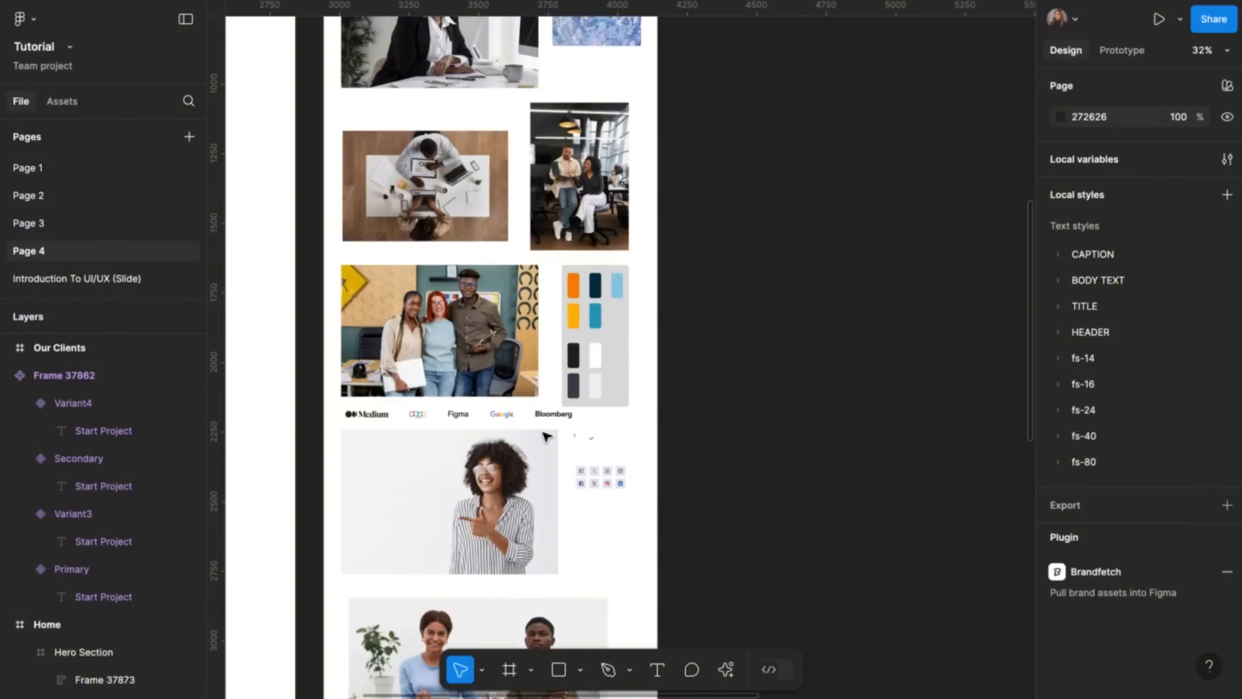
click(513, 417)
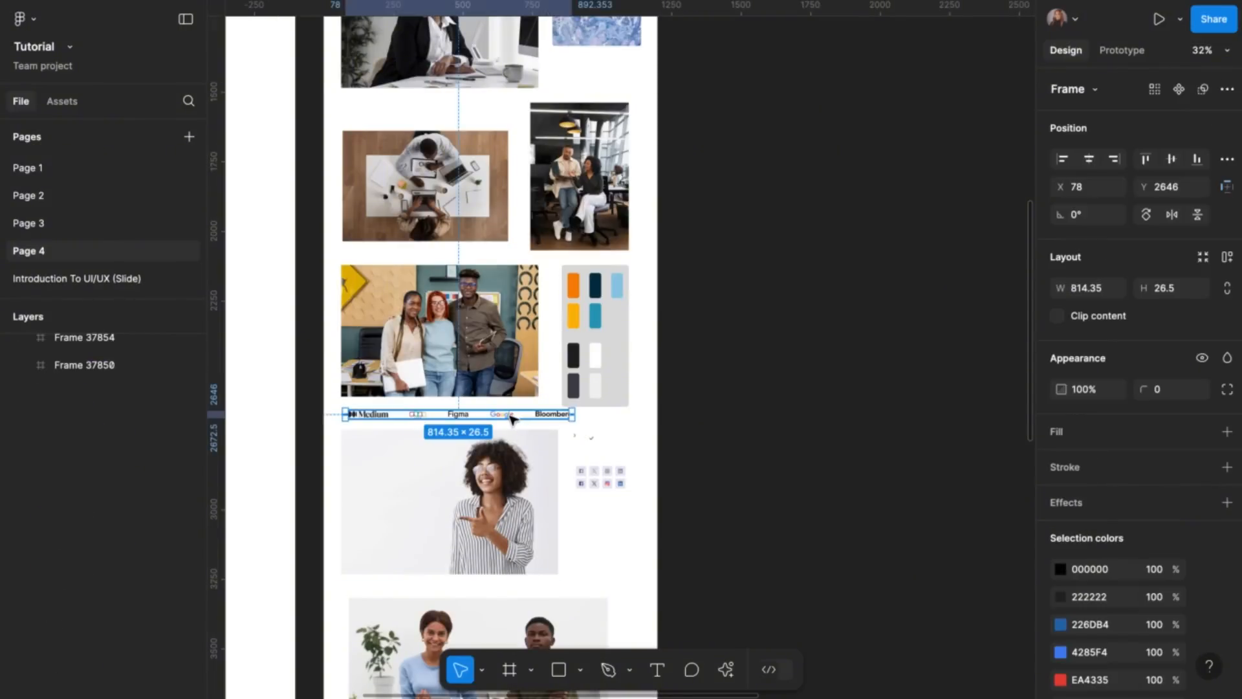
right_click(511, 421)
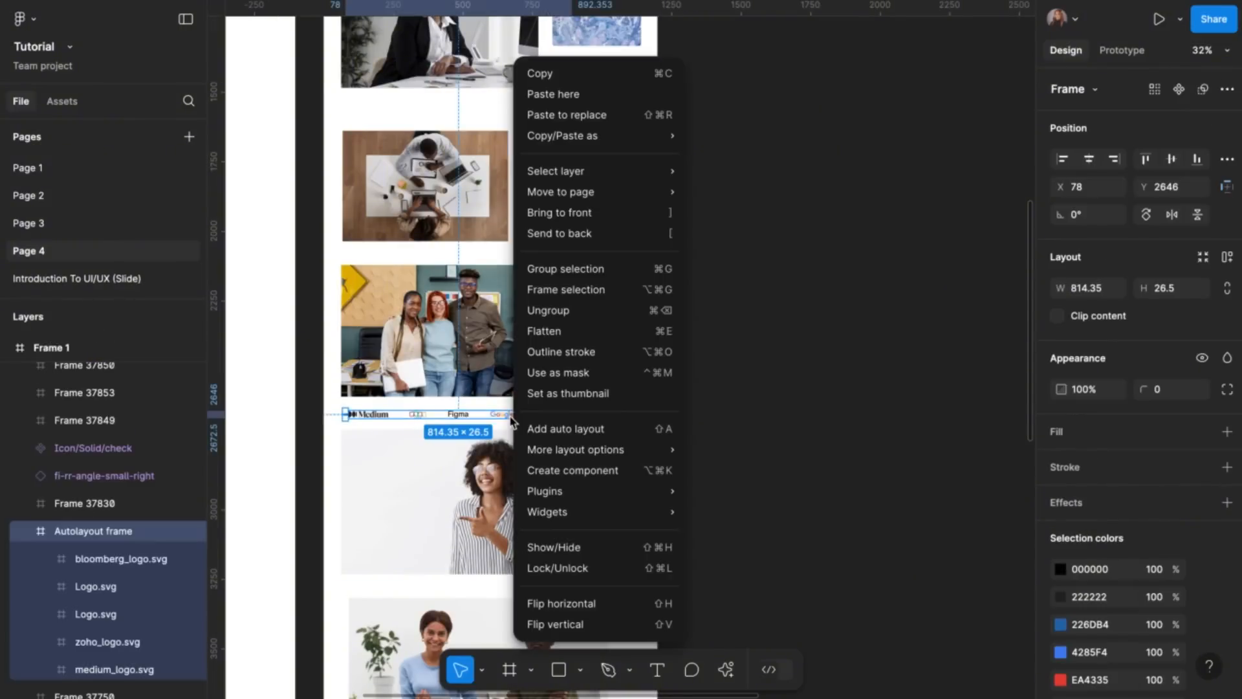
click(590, 76)
Paste the logo row into the Our Clients frame and place it just below the heading, at about X 287, Y 196
scroll(824, 208, up, 15)
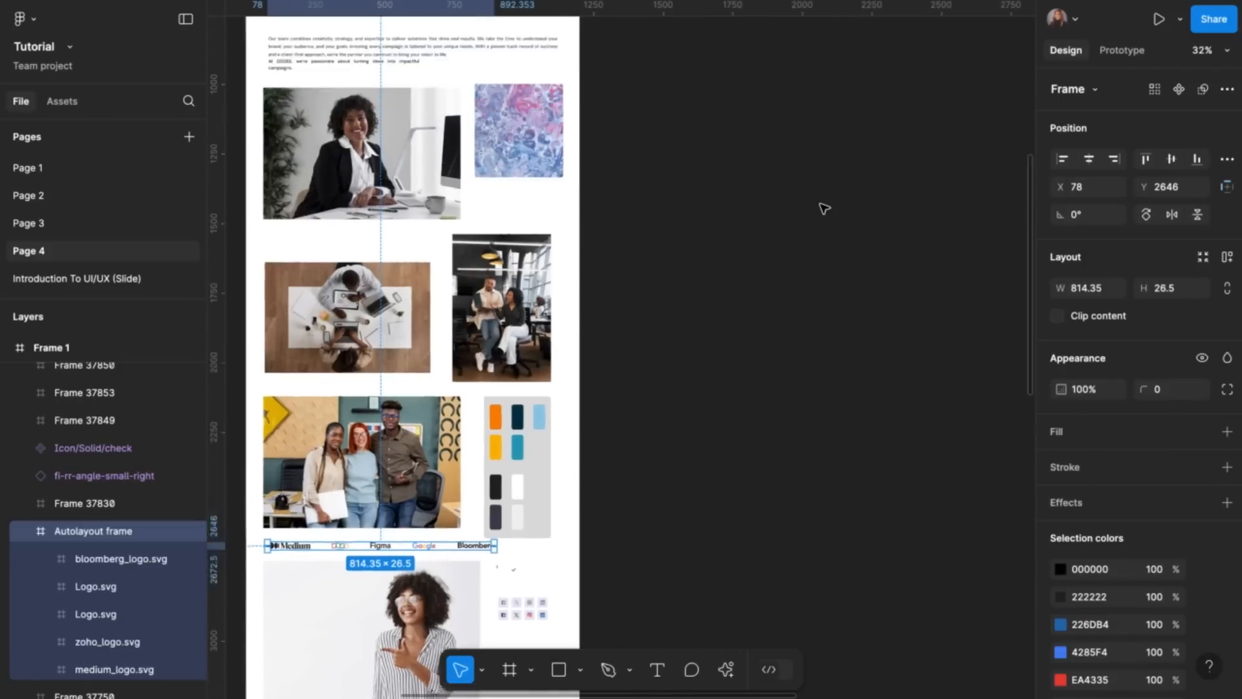
scroll(824, 208, right, 6)
scroll(683, 144, up, 1)
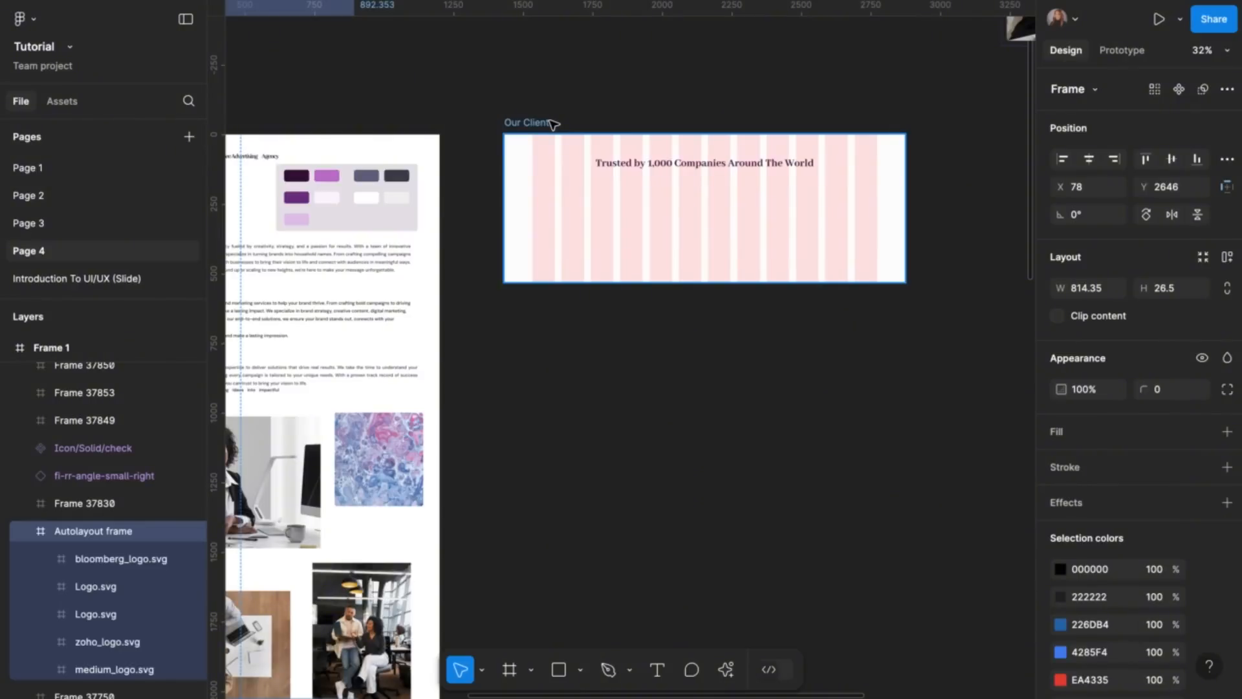
click(532, 122)
key(ctrl+v)
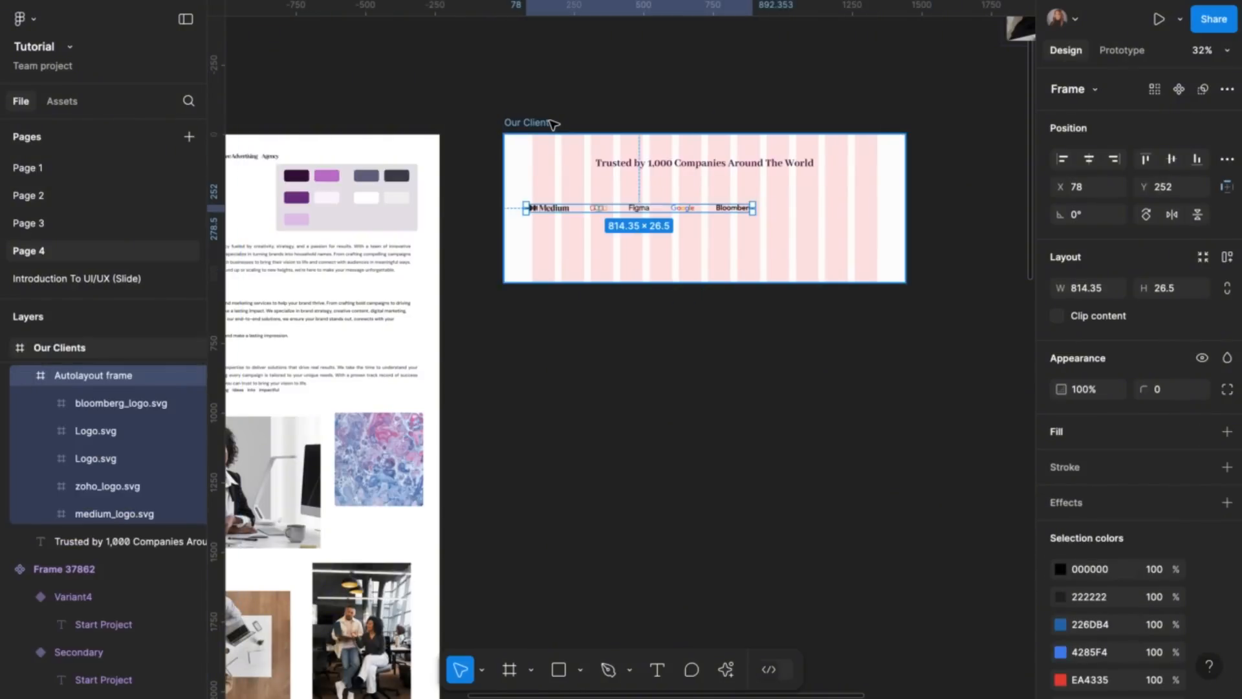
drag(639, 208, 698, 193)
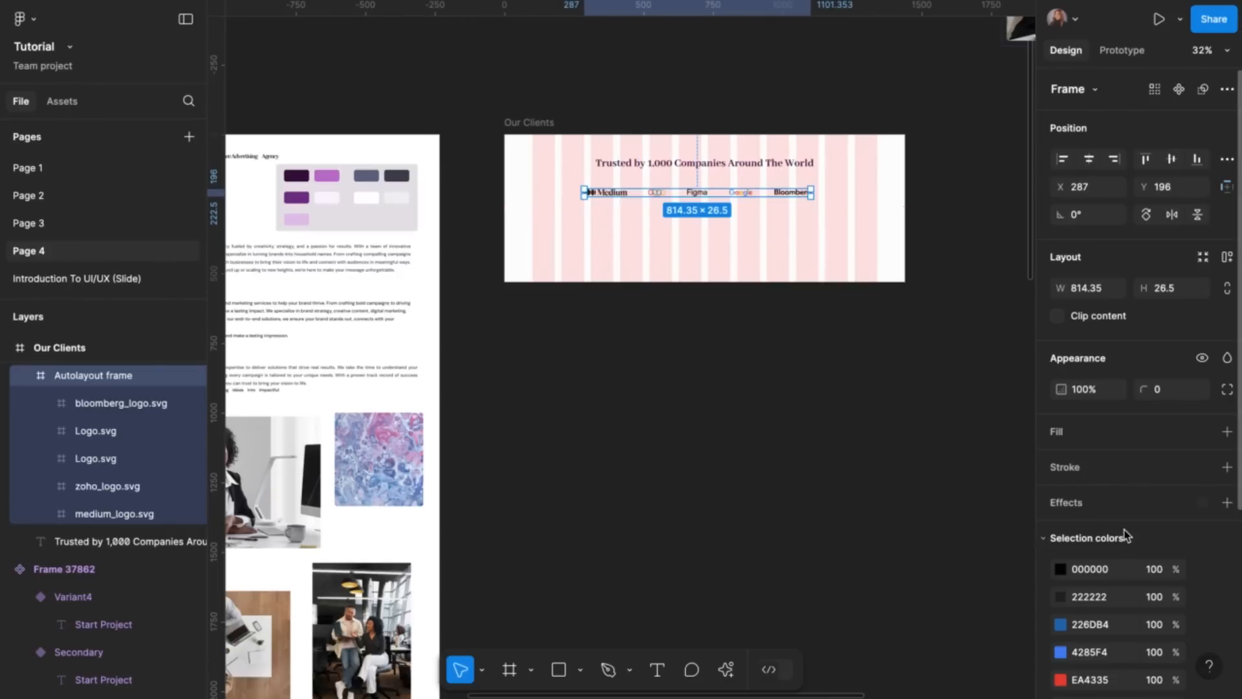
Change the logo row's 000000 selection colour to 222222
scroll(1043, 535, down, 4)
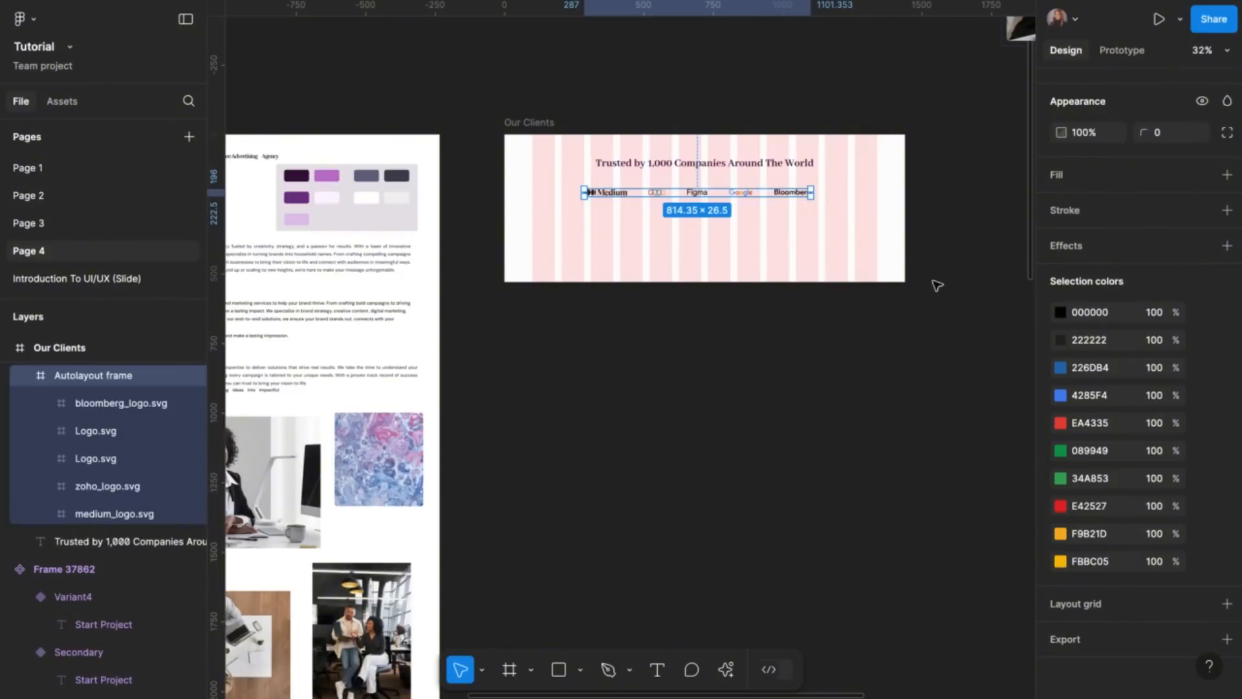
click(1090, 317)
double_click(1090, 319)
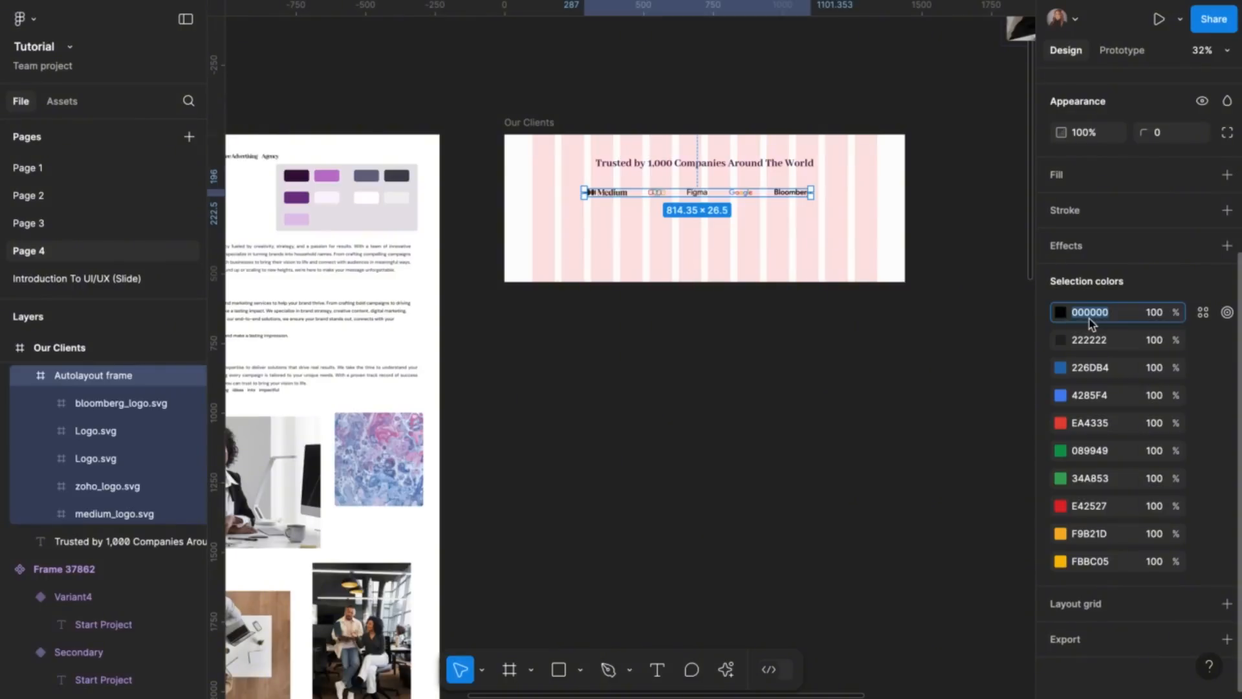
text(222222)
click(1155, 313)
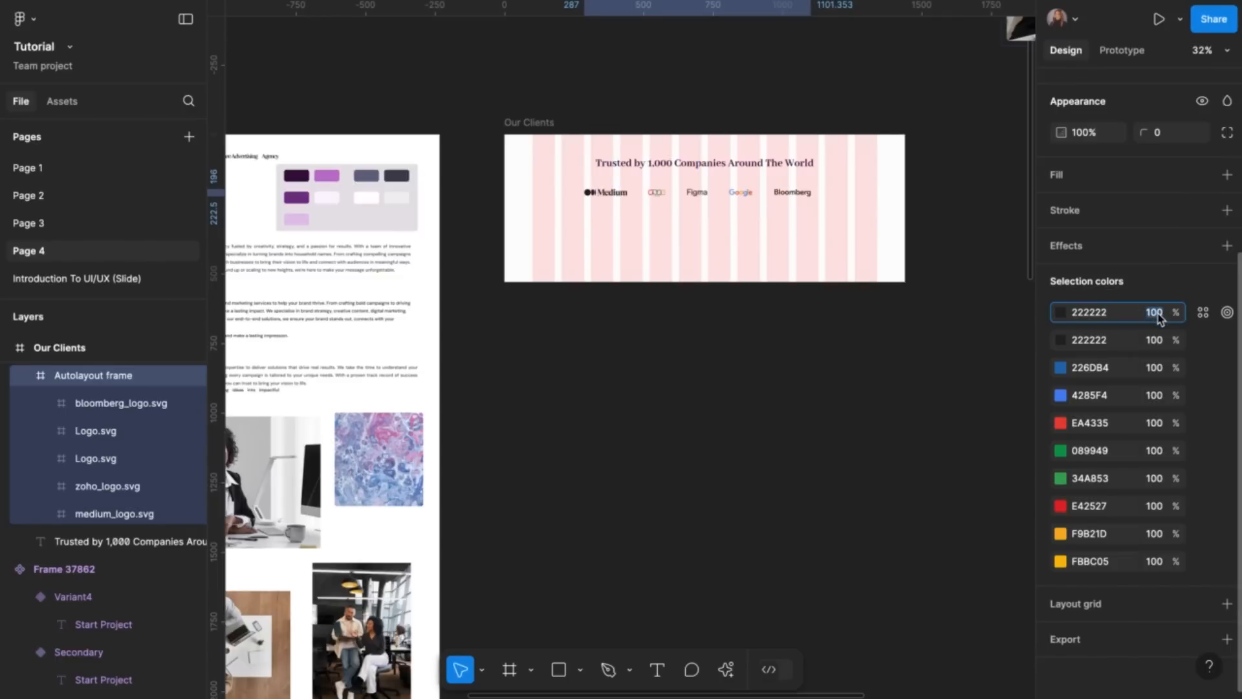
click(744, 326)
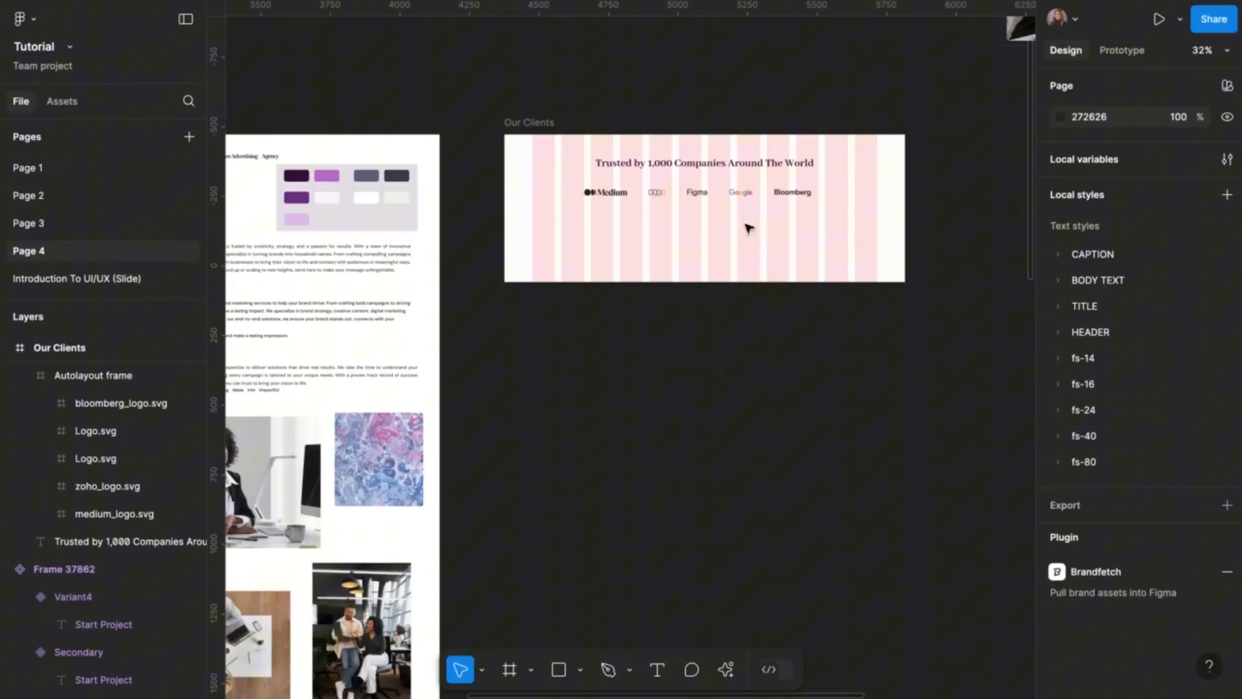
Scale the logo row proportionally to about 1280 × 42 and align its left edge with the first grid column at X 100
click(722, 197)
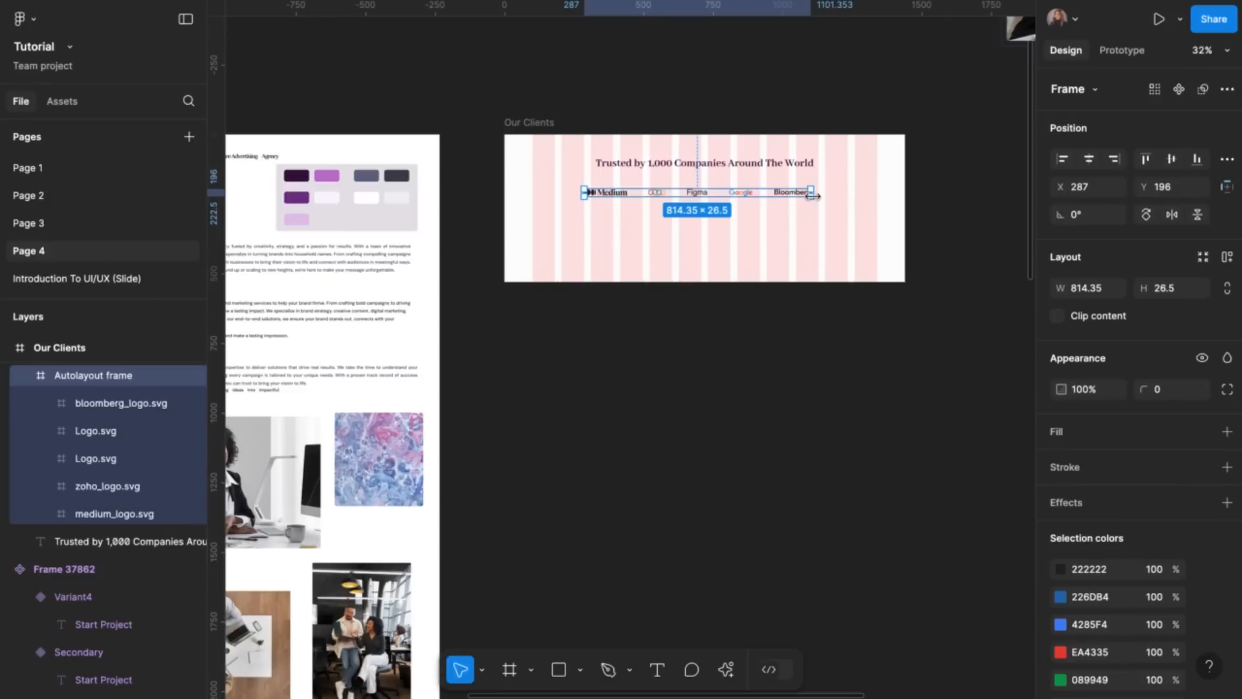
key(k)
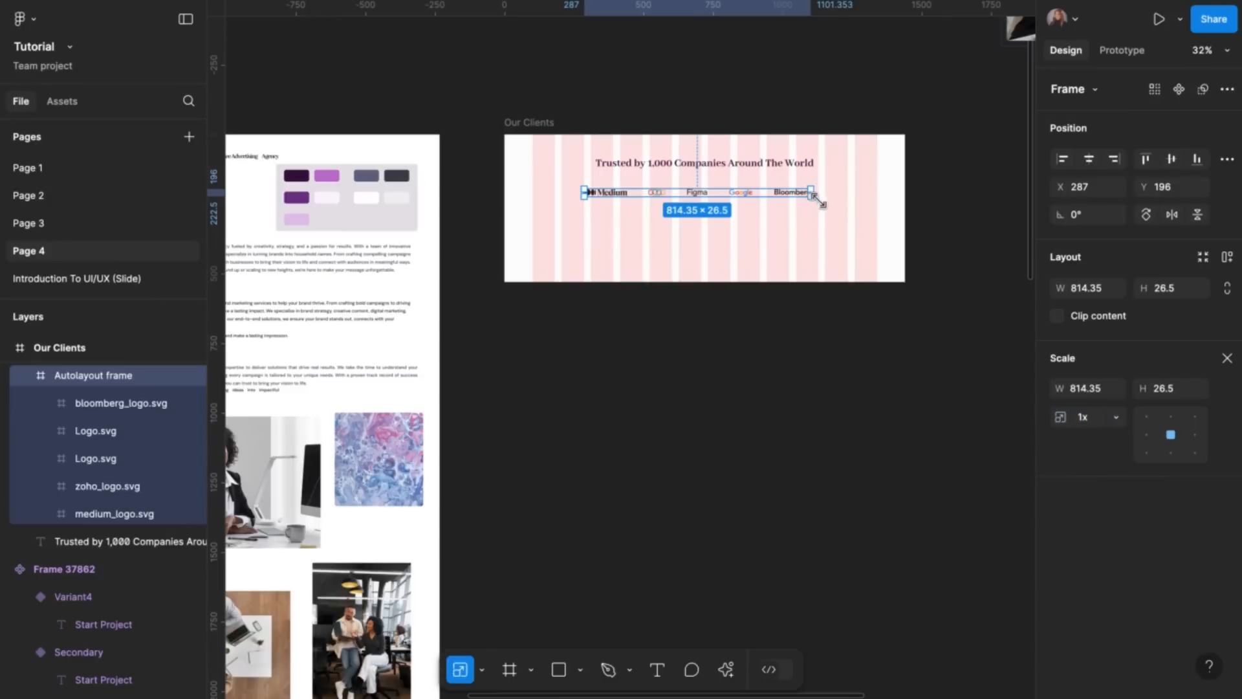
mouse_move(812, 194)
mouse_down()
mouse_move(833, 208)
mouse_move(824, 202)
mouse_up()
drag(657, 196, 606, 194)
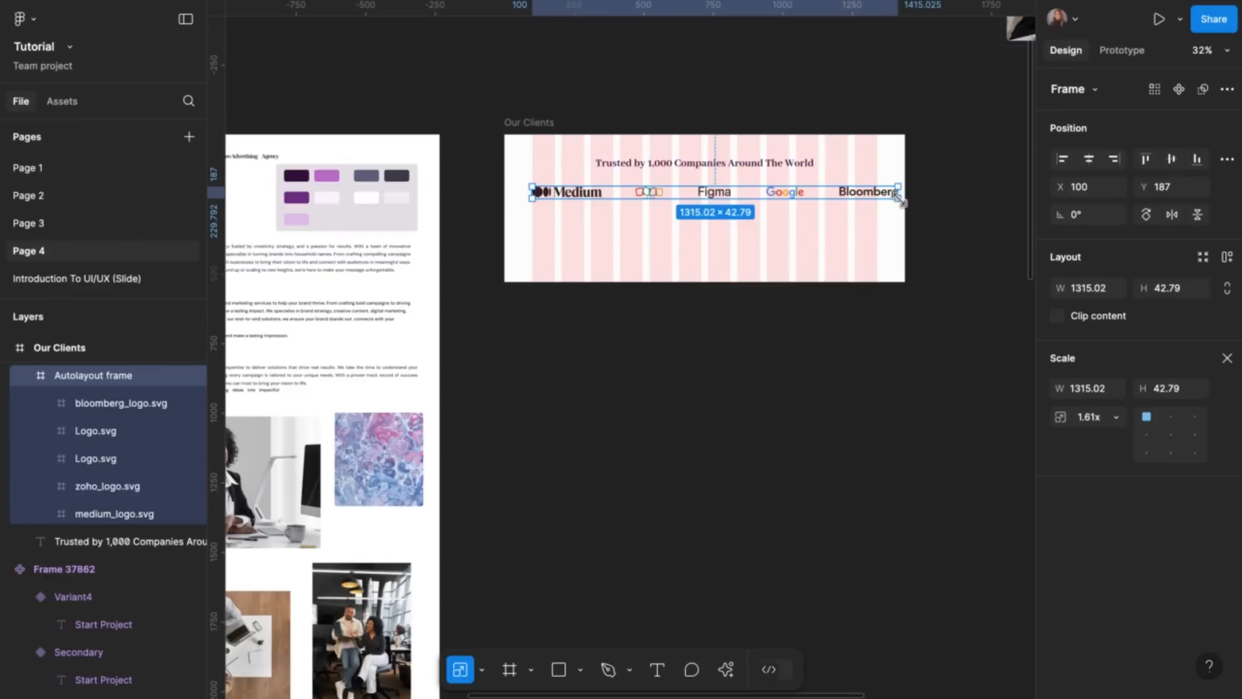
drag(898, 198, 888, 198)
Set the logo row's scaled height to 39.94 so it fits the column grid, and leave the Scale tool
click(1175, 391)
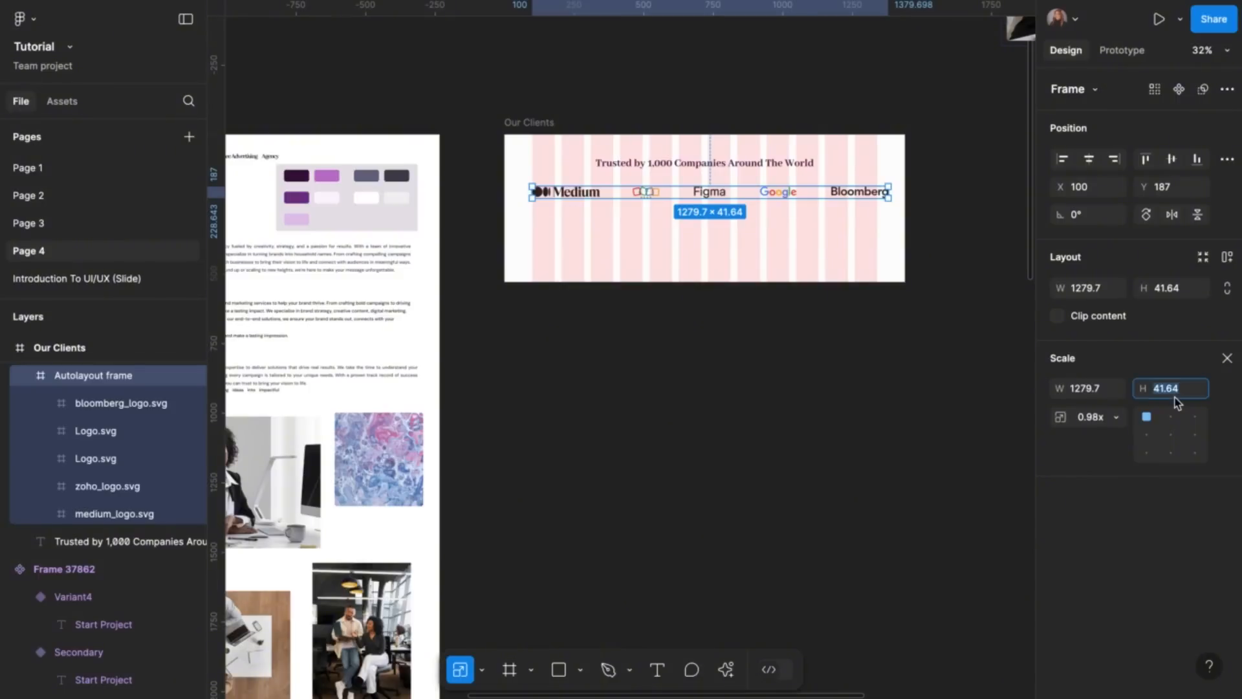
key(Down)
key(Down)
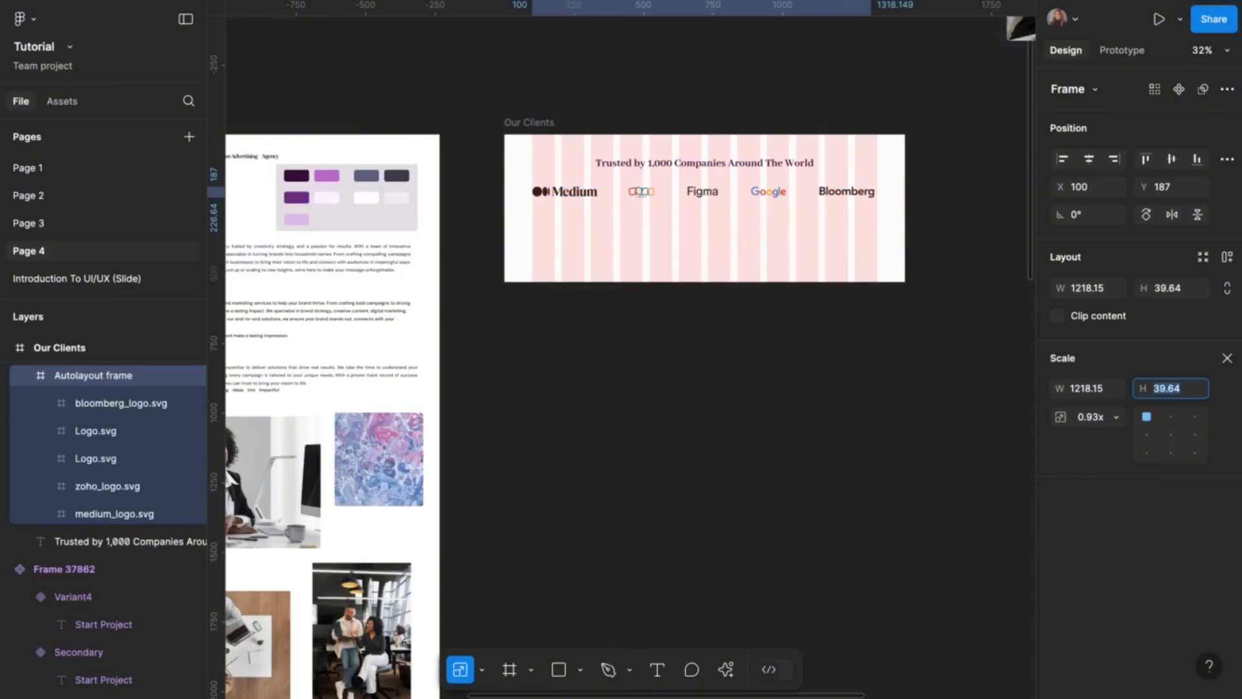
key(Up)
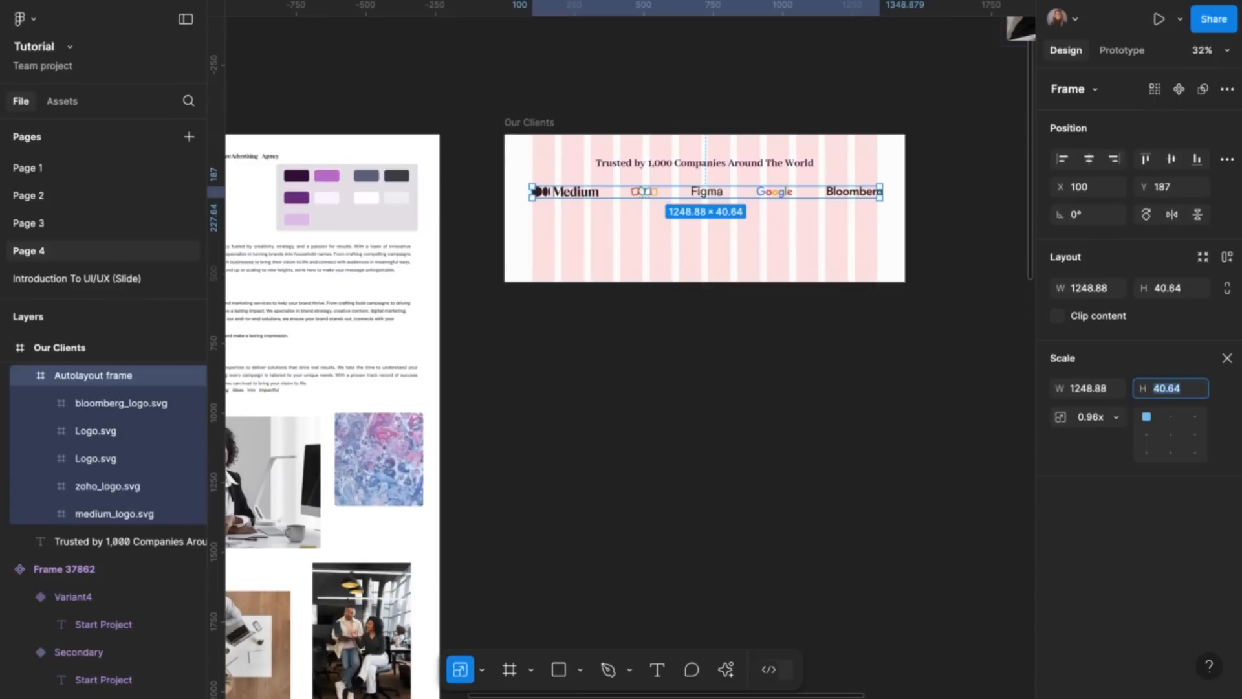
key(Down)
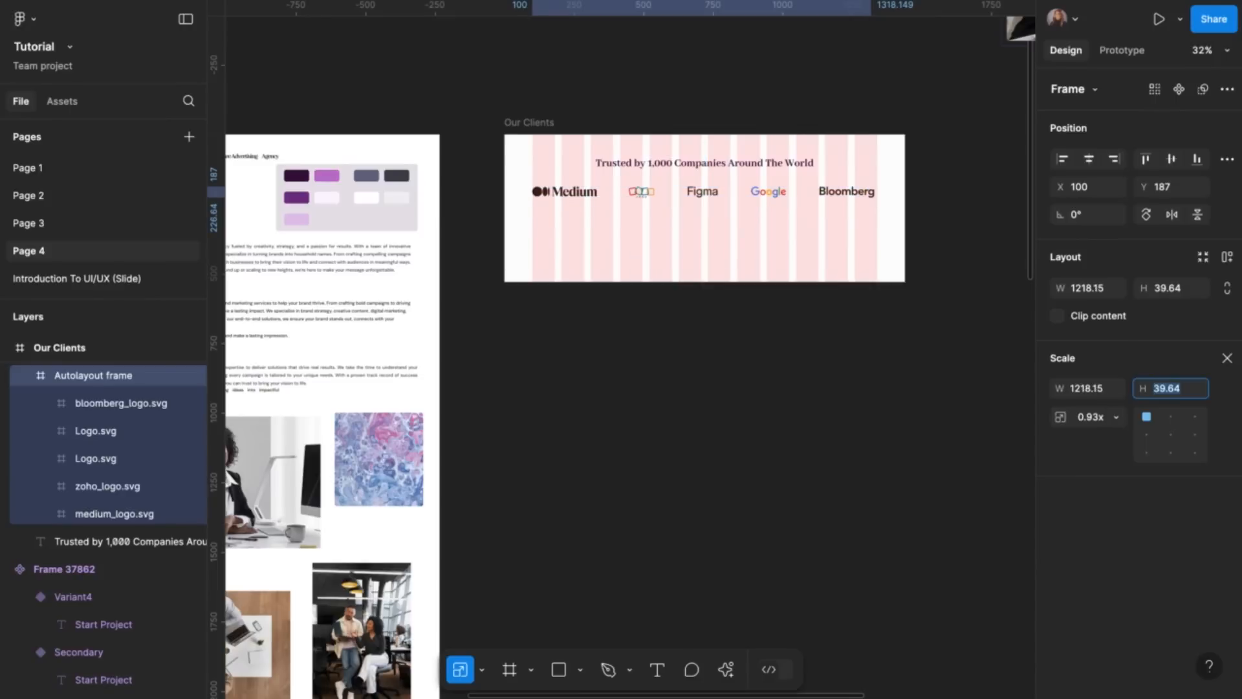
click(1175, 390)
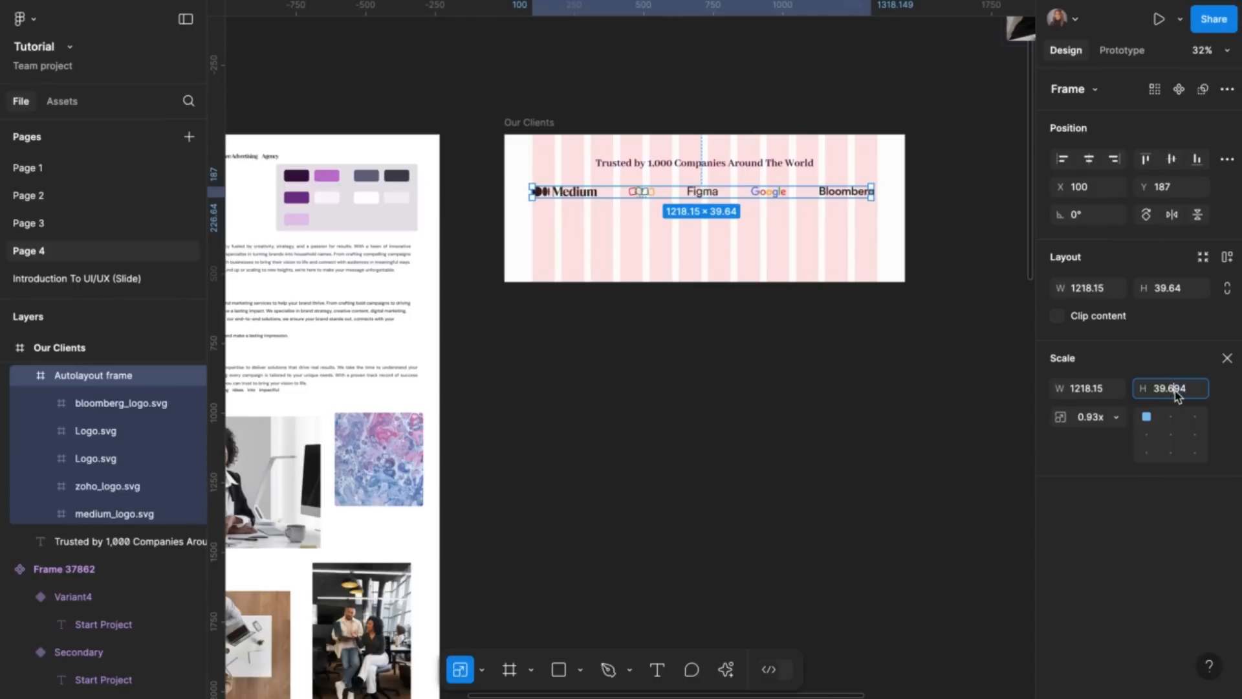
key(BackSpace)
text(9)
key(Return)
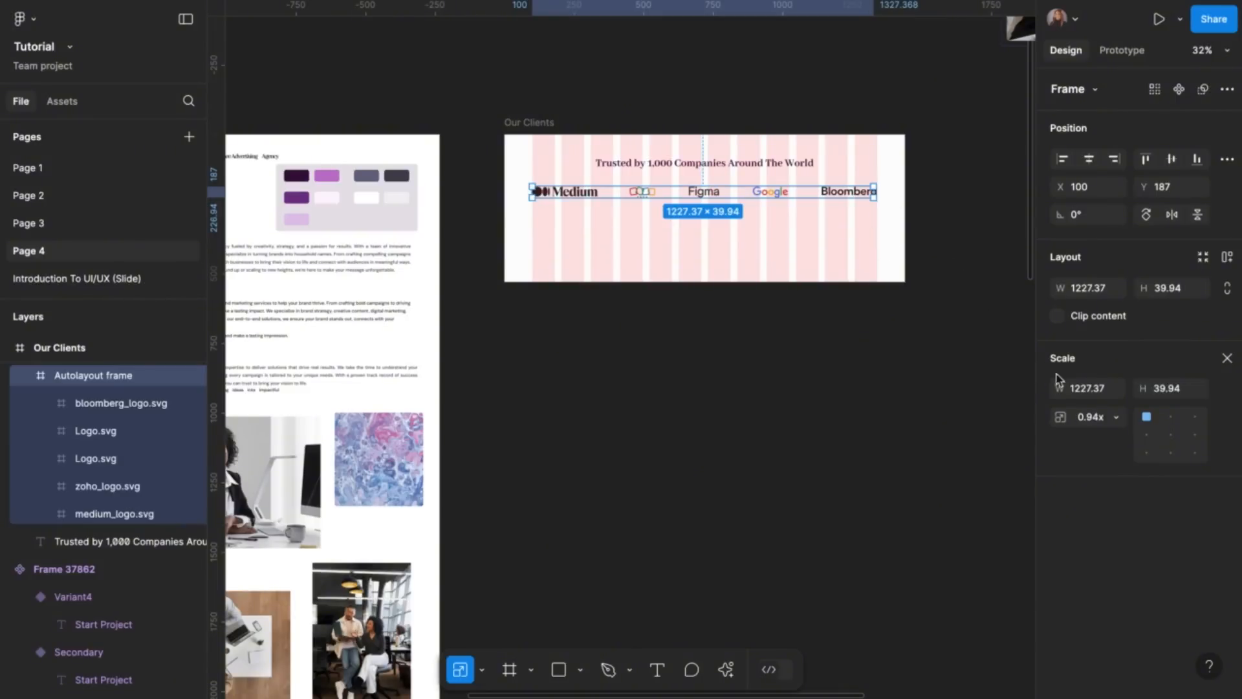
click(1227, 360)
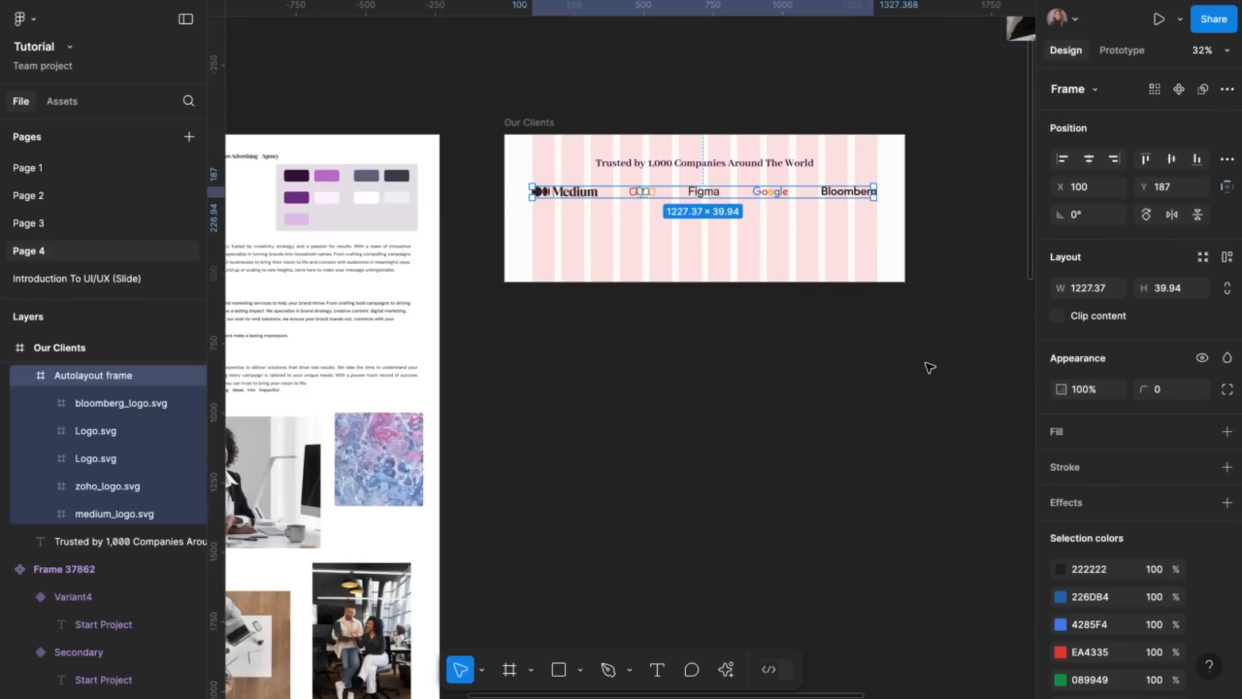
Try applying auto layout to the logo row in the Our Clients frame
scroll(791, 337, up, 3)
scroll(791, 337, left, 1)
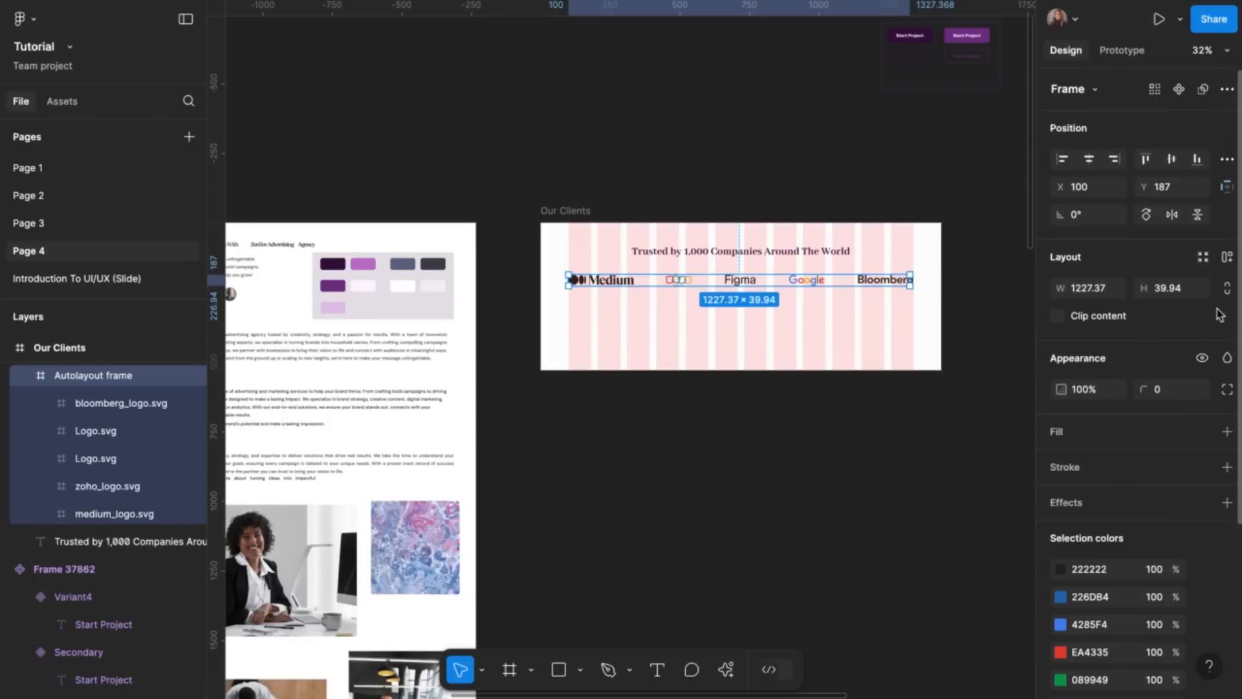
click(1227, 257)
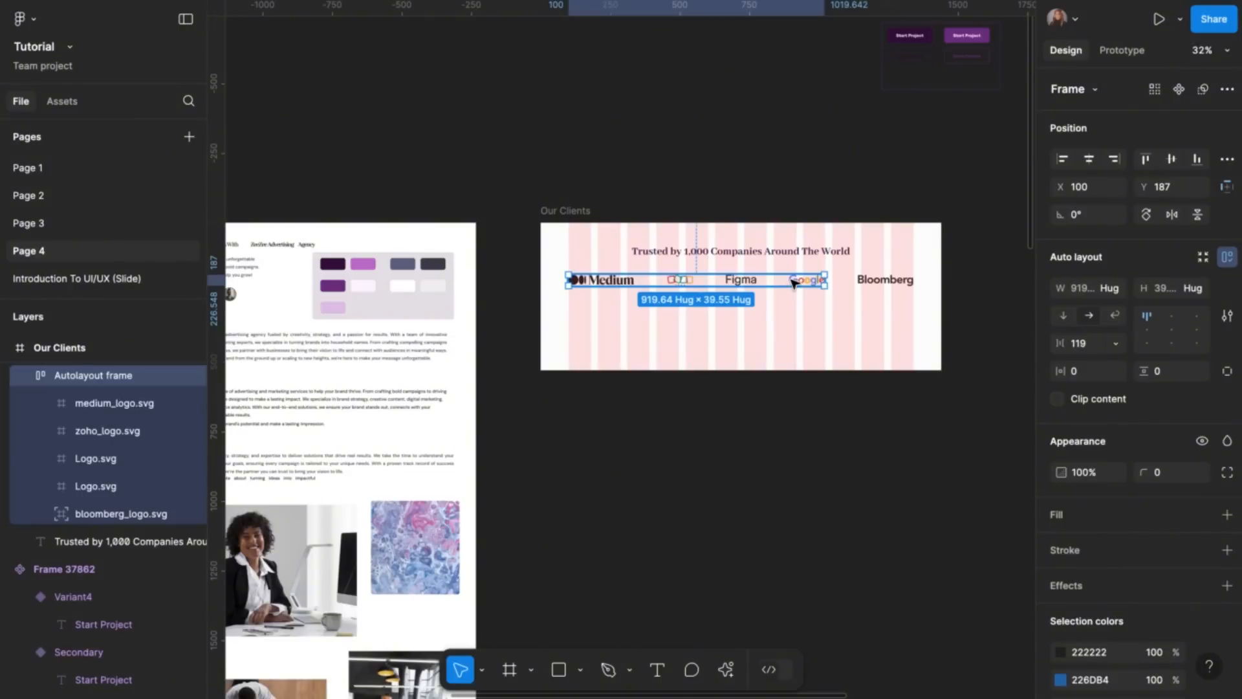
key(ctrl+z)
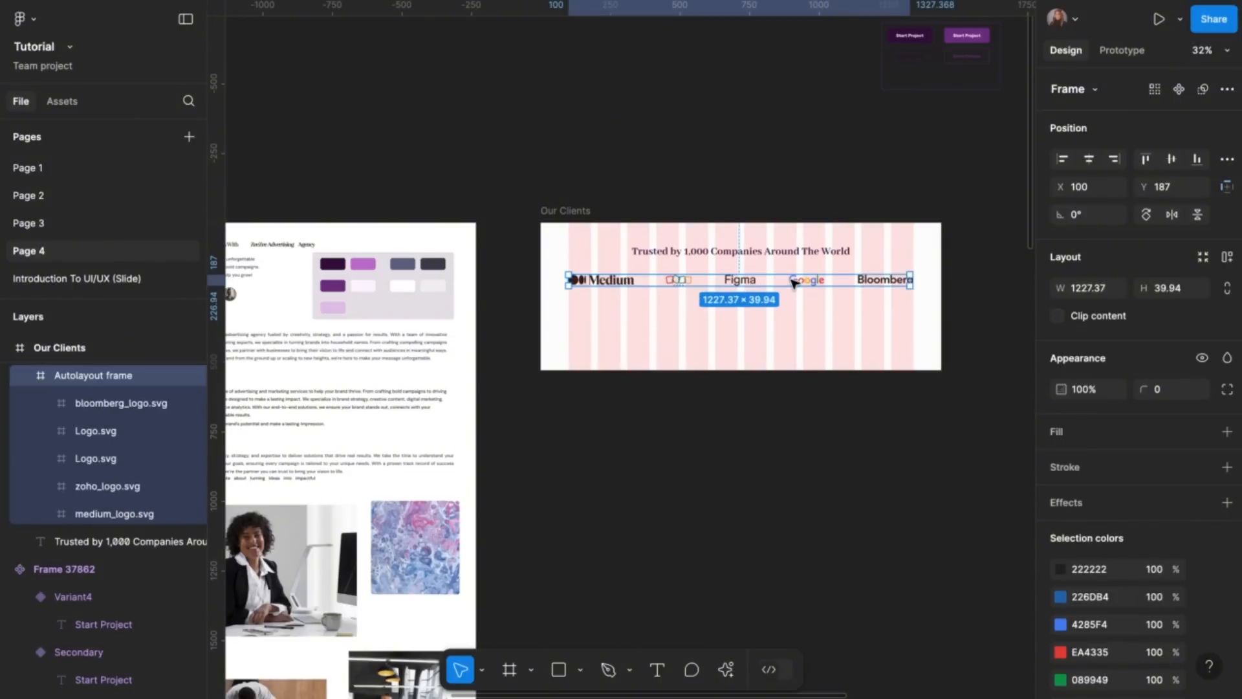
Ungroup the logo row in the Our Clients frame into its individual logos
click(834, 400)
click(817, 280)
right_click(820, 281)
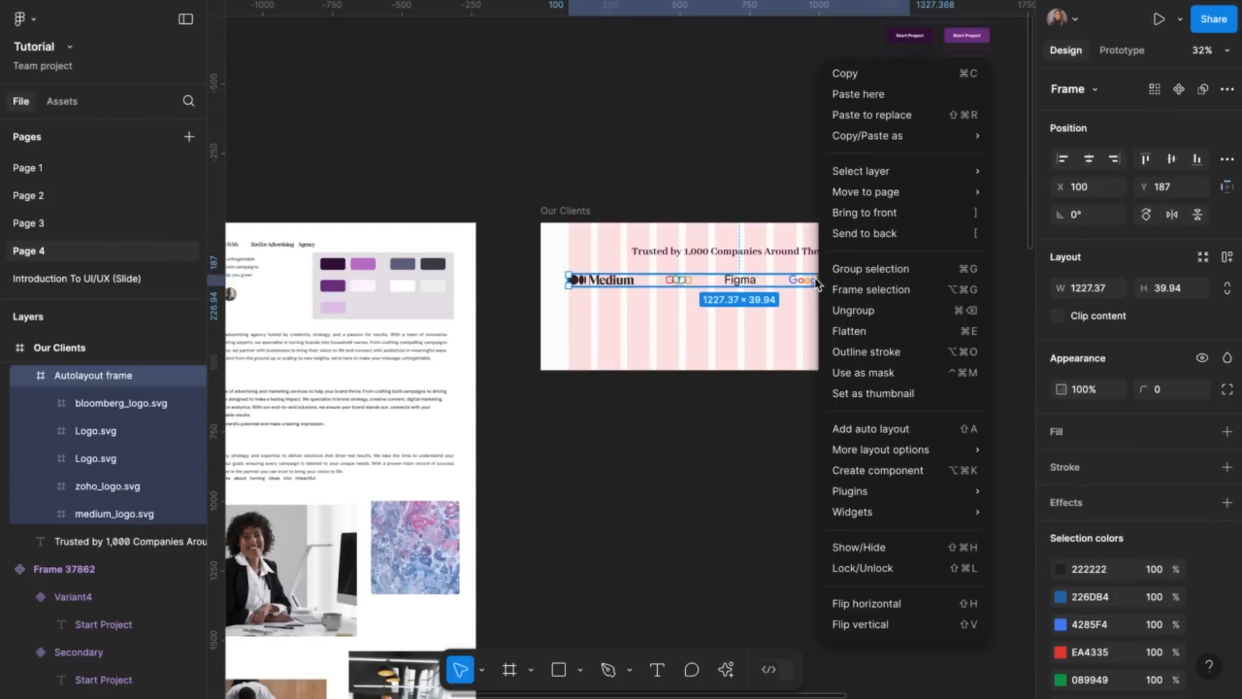
click(854, 311)
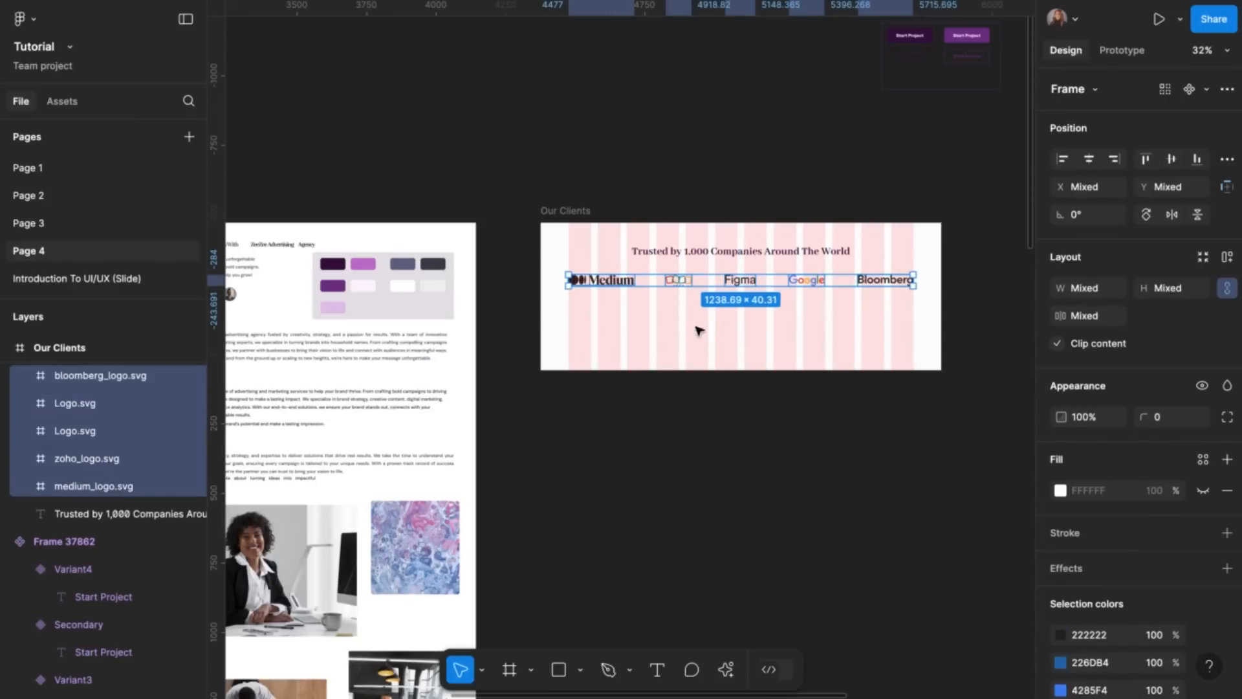
Space the five company logos evenly in the Our Clients frame and align their vertical centres
click(1227, 89)
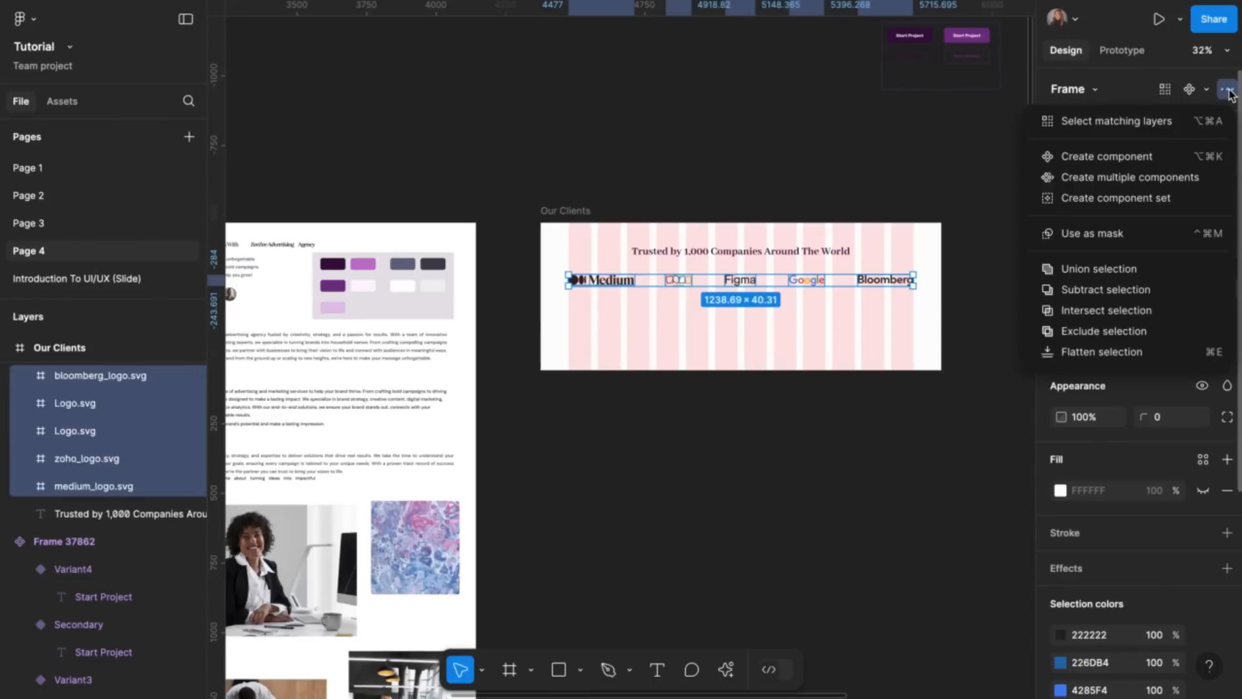
click(1229, 86)
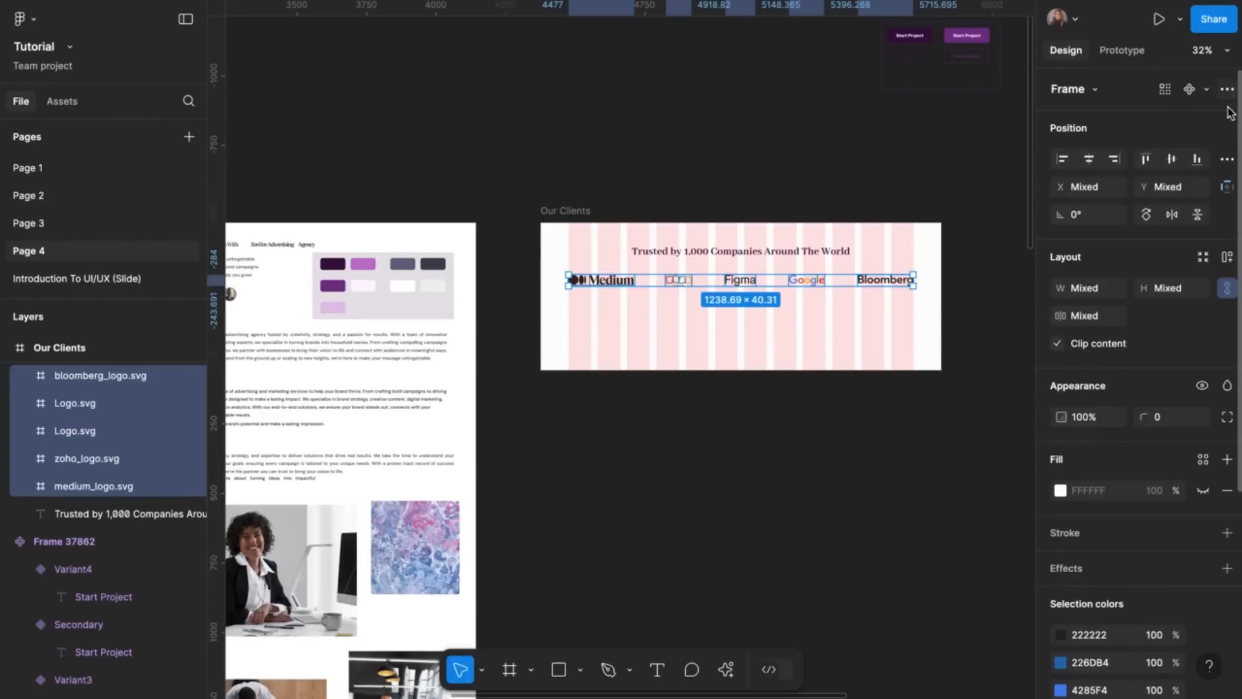
click(1227, 159)
click(1075, 190)
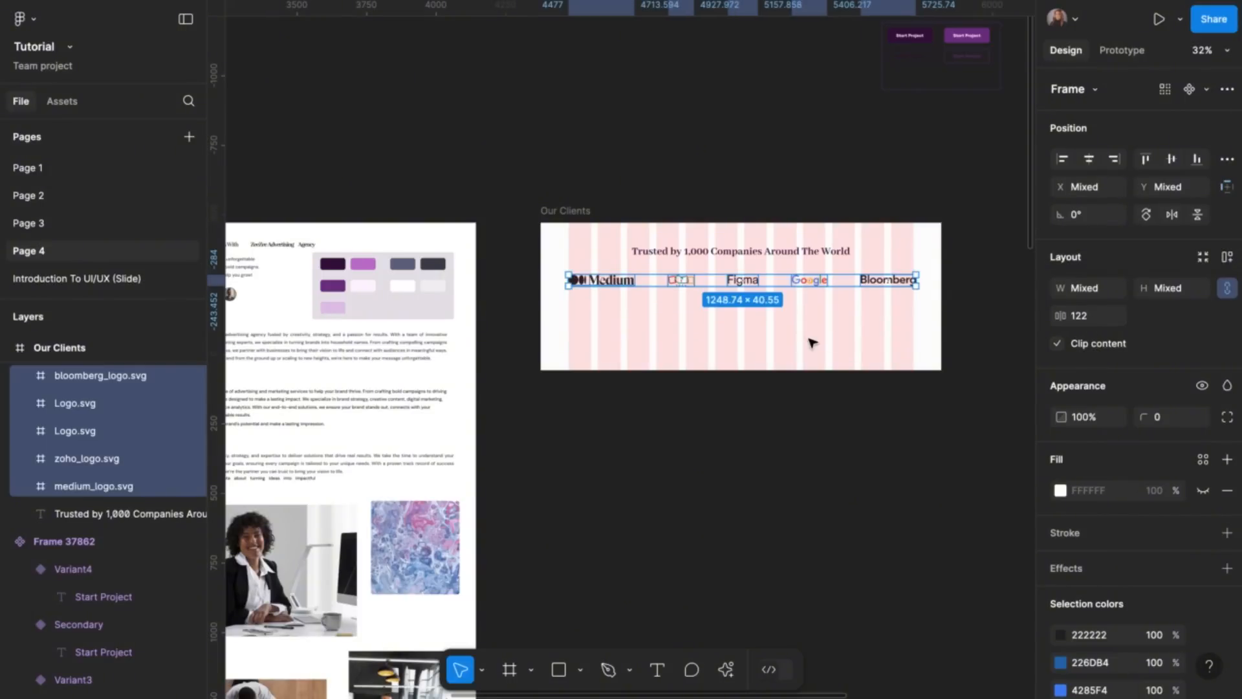
scroll(807, 337, up, 3)
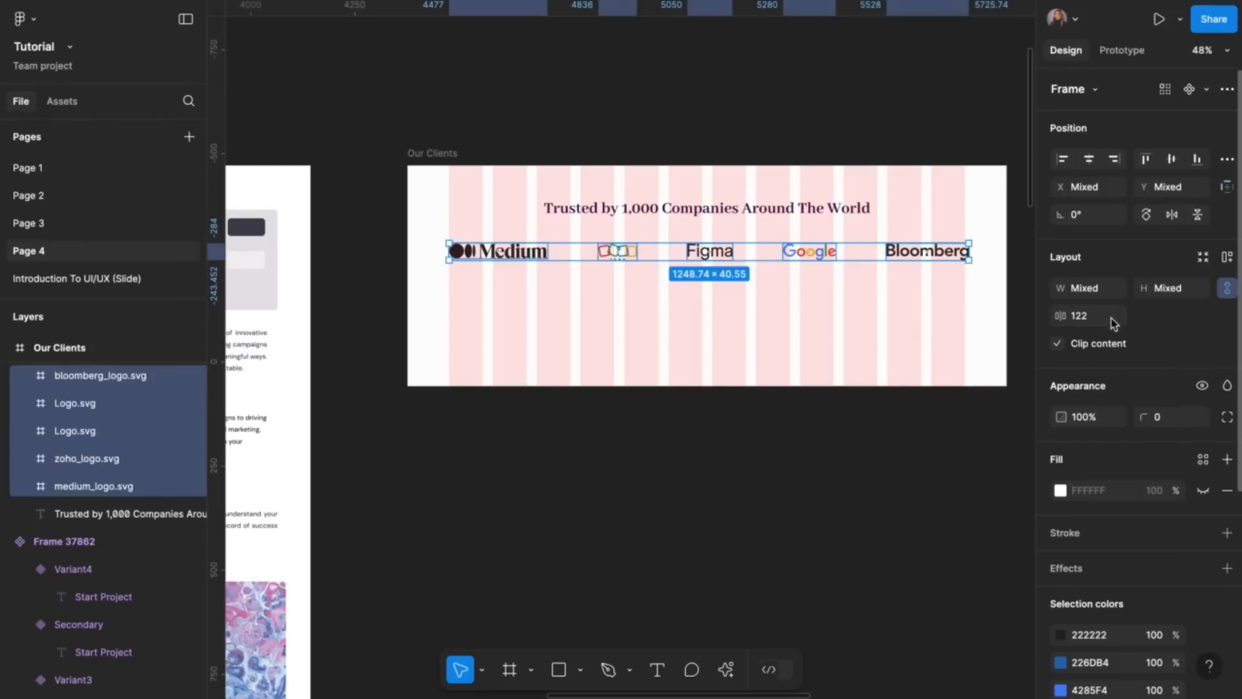
click(1172, 159)
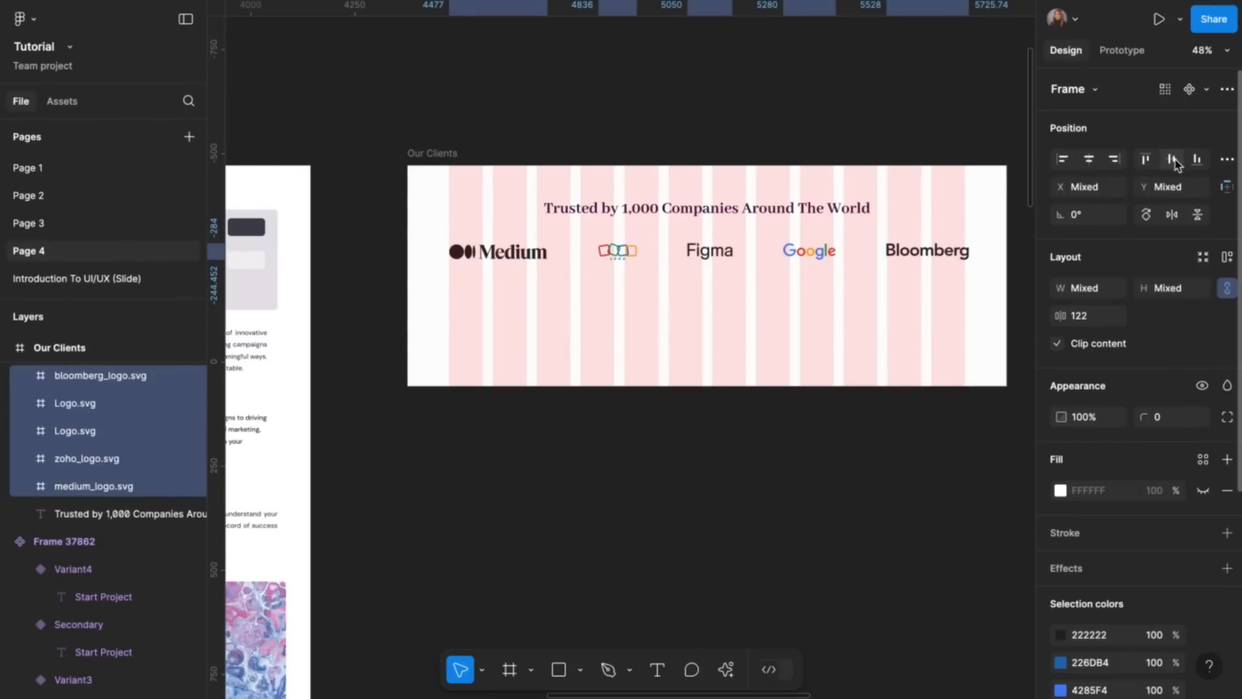
Set the horizontal spacing between the five logos to 120 and wrap them in an auto layout frame
click(1101, 318)
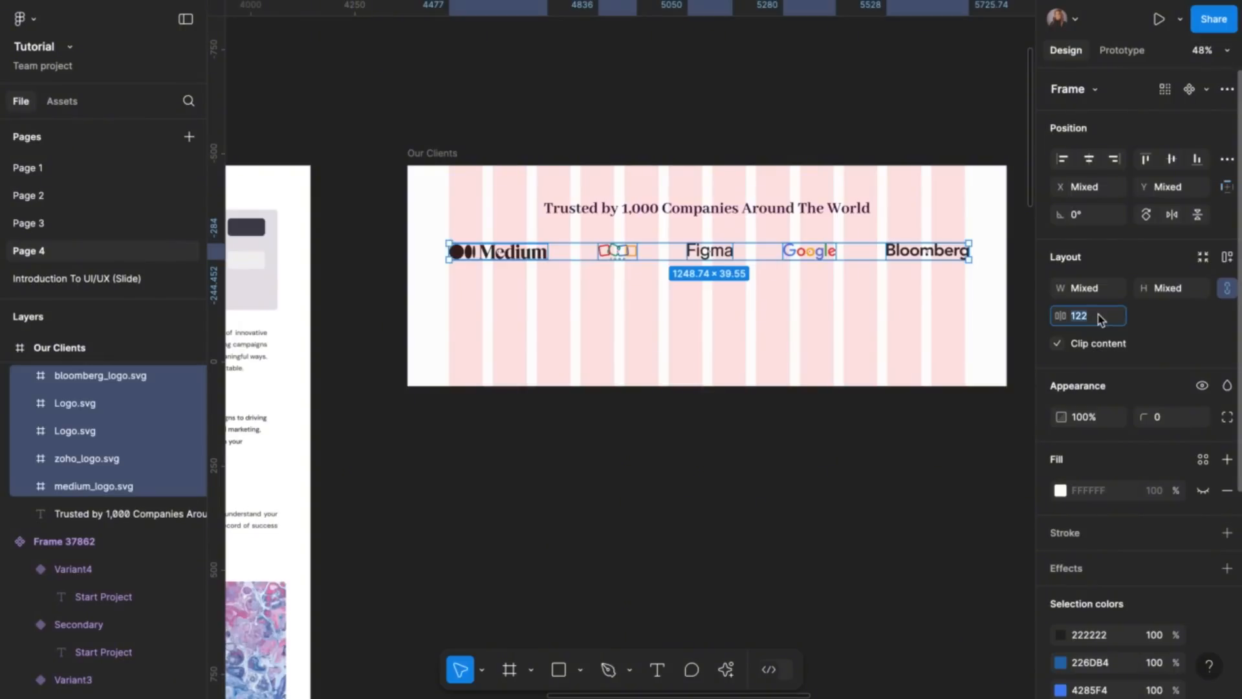
text(120)
key(Return)
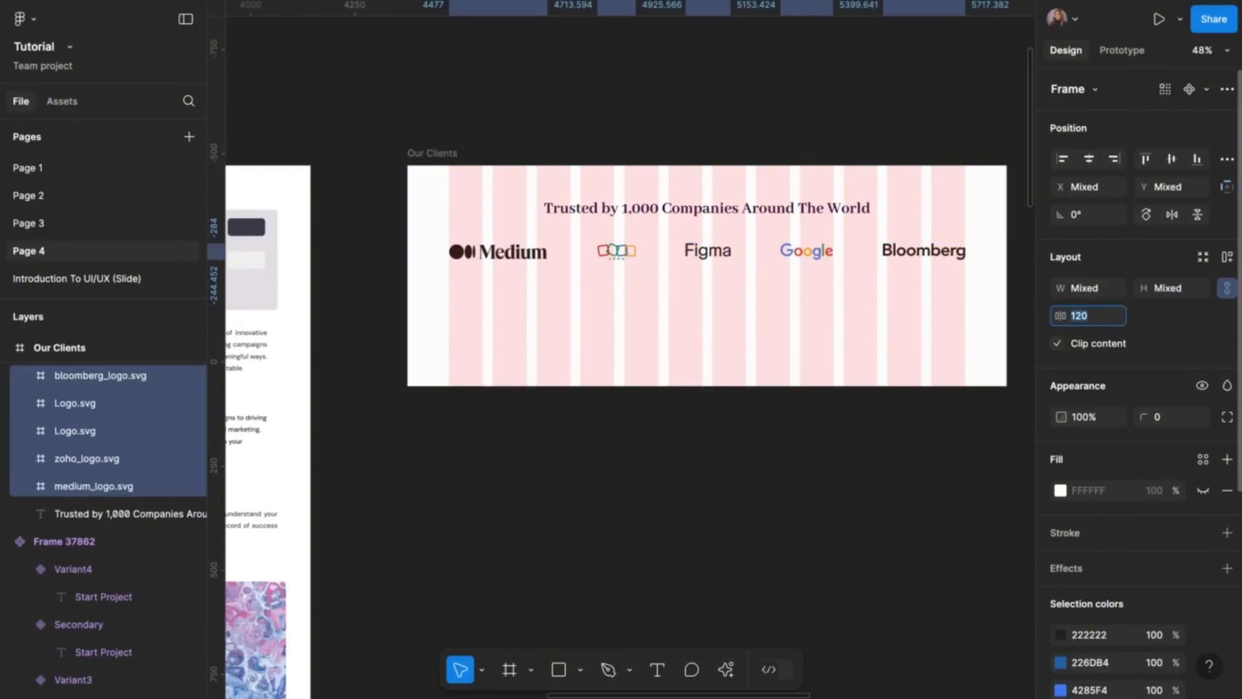
click(1228, 259)
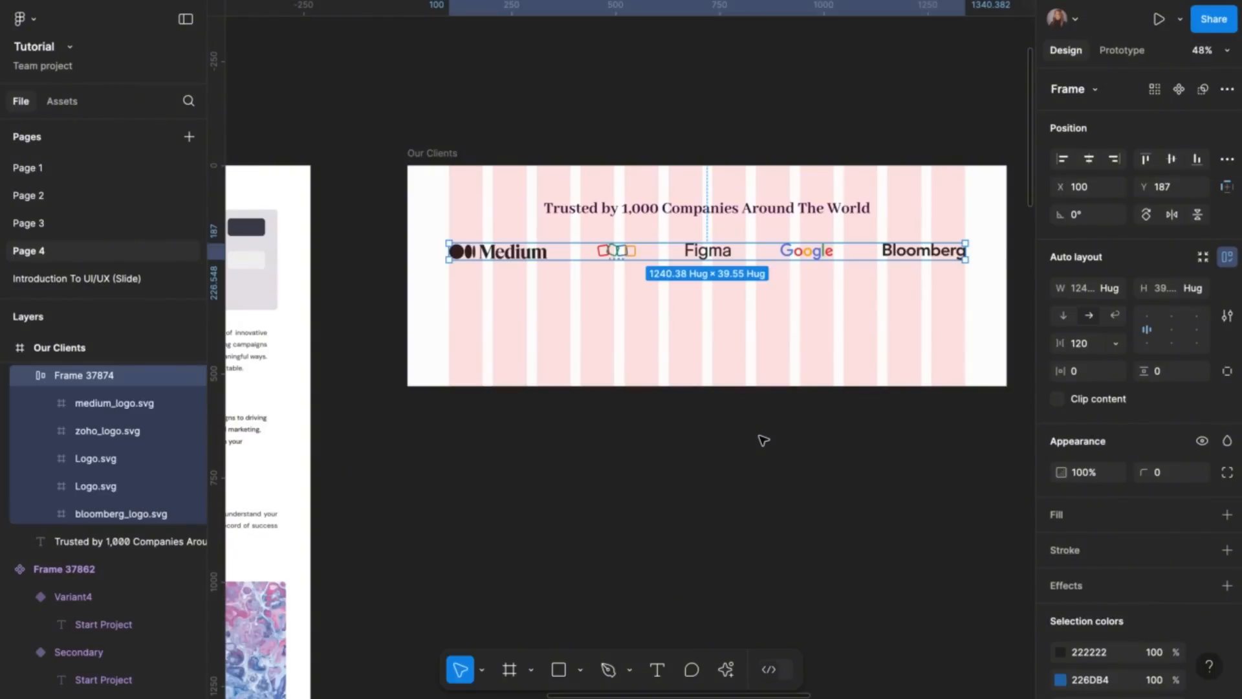
click(763, 440)
scroll(764, 440, down, 3)
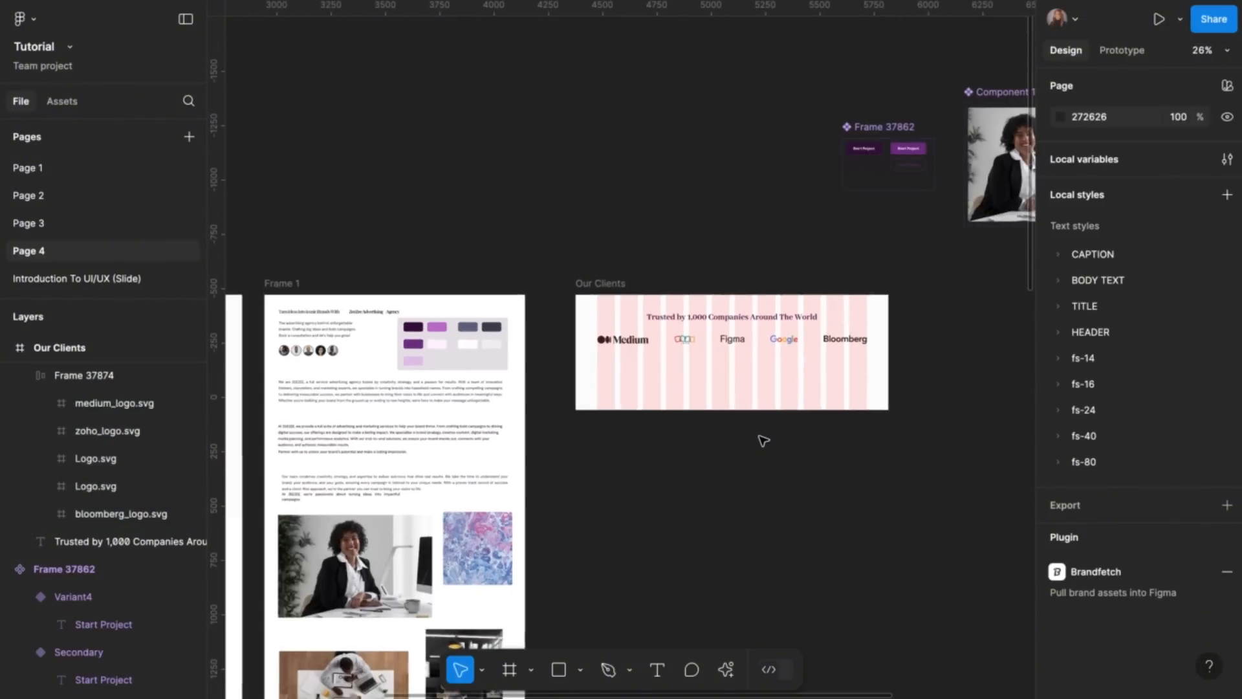
Set the vertical spacing between the Our Clients heading and the logo row to 56
click(768, 321)
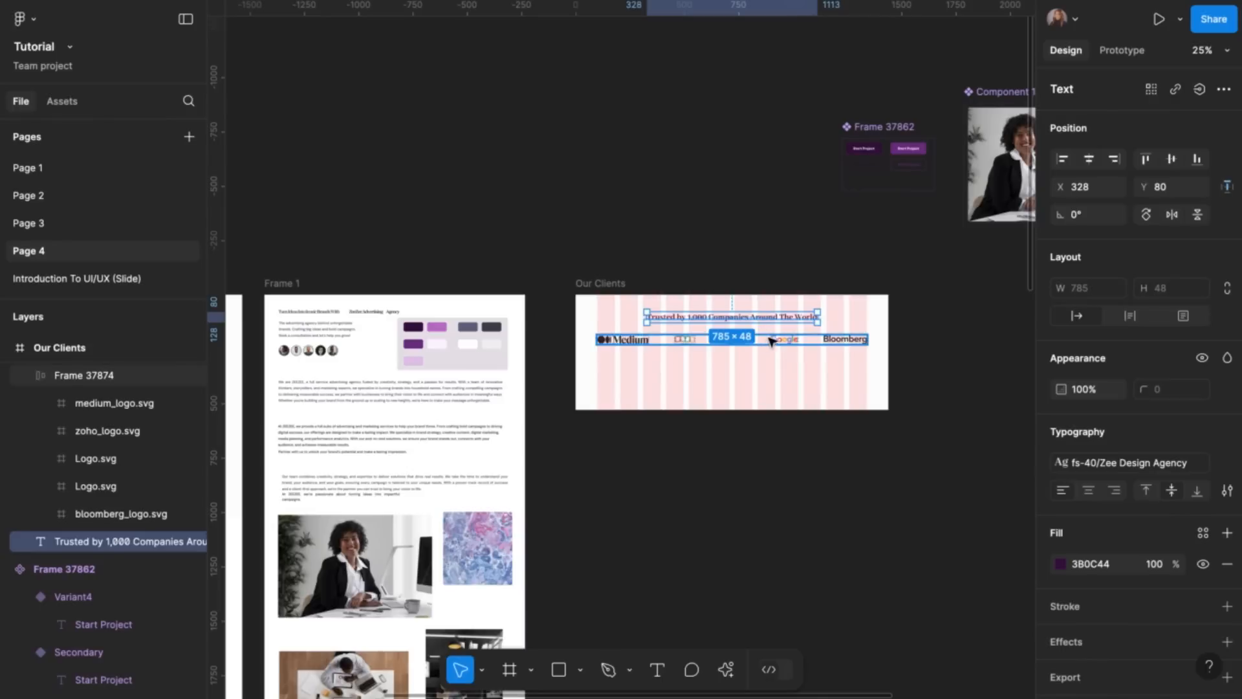
shift+click(772, 341)
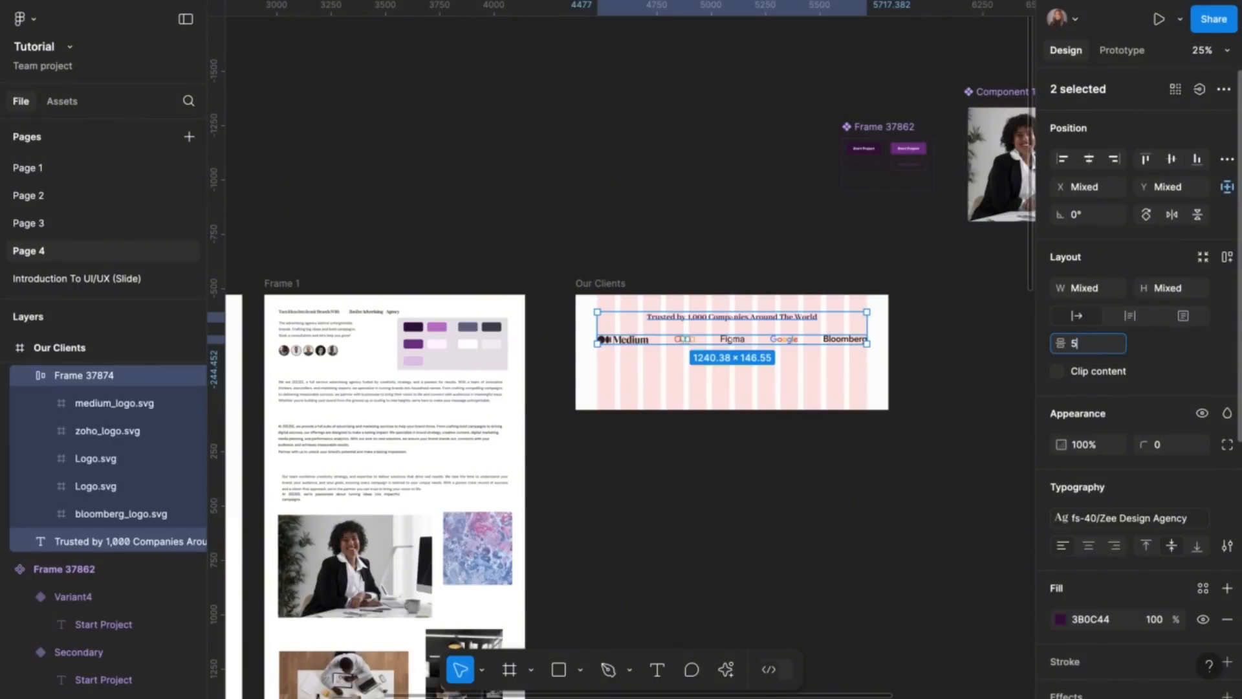
text(56)
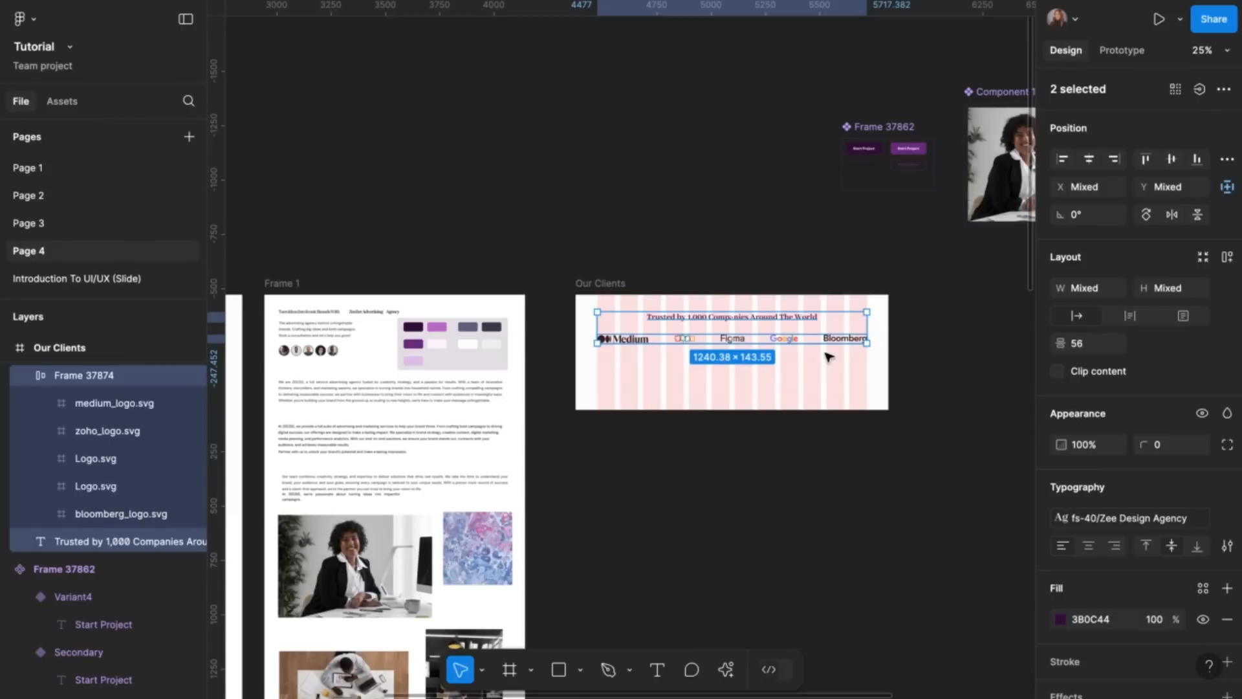
click(762, 370)
scroll(762, 370, up, 5)
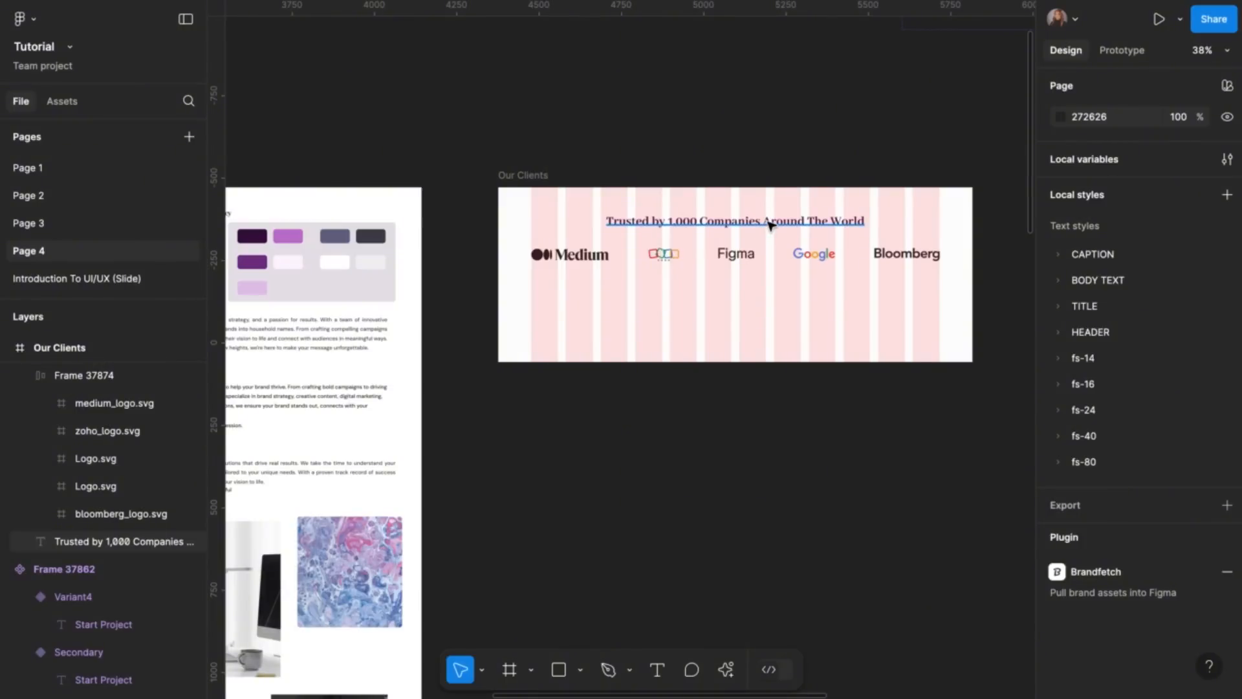
Duplicate the heading below the logo row at about X 327, Y 280 and give the copy the fs-24 Zee Design Agency text style
click(770, 224)
drag(770, 222, 765, 292)
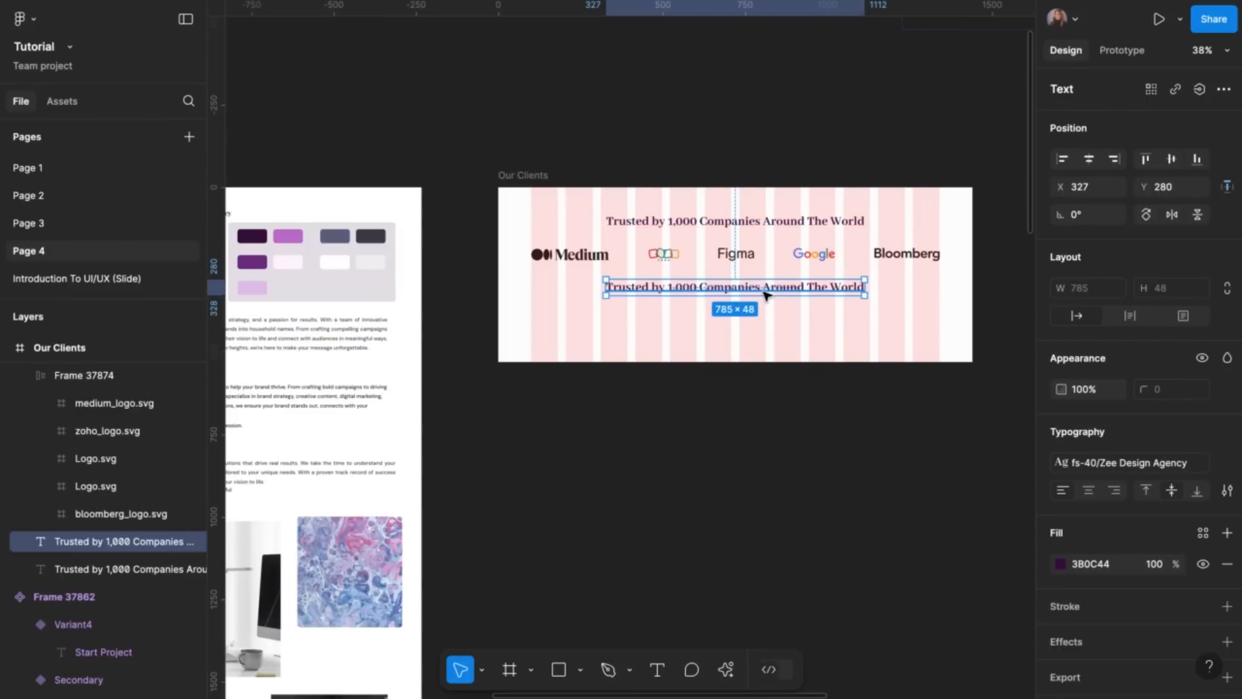
click(1153, 468)
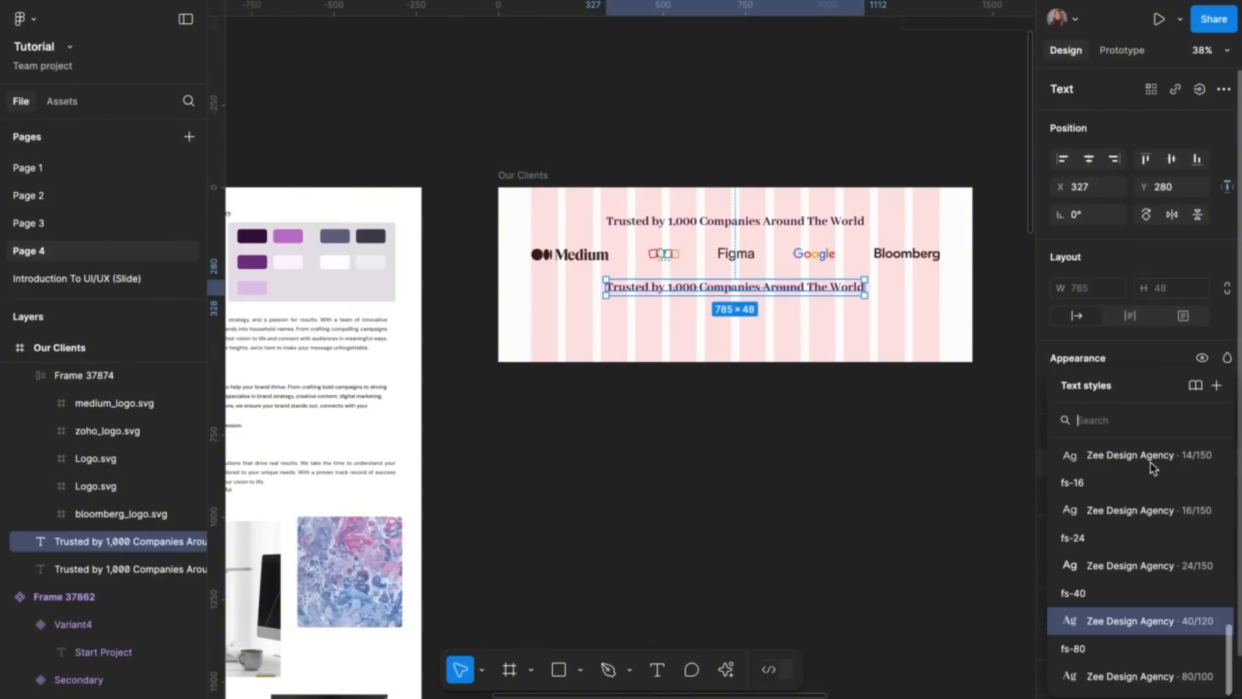
click(1104, 512)
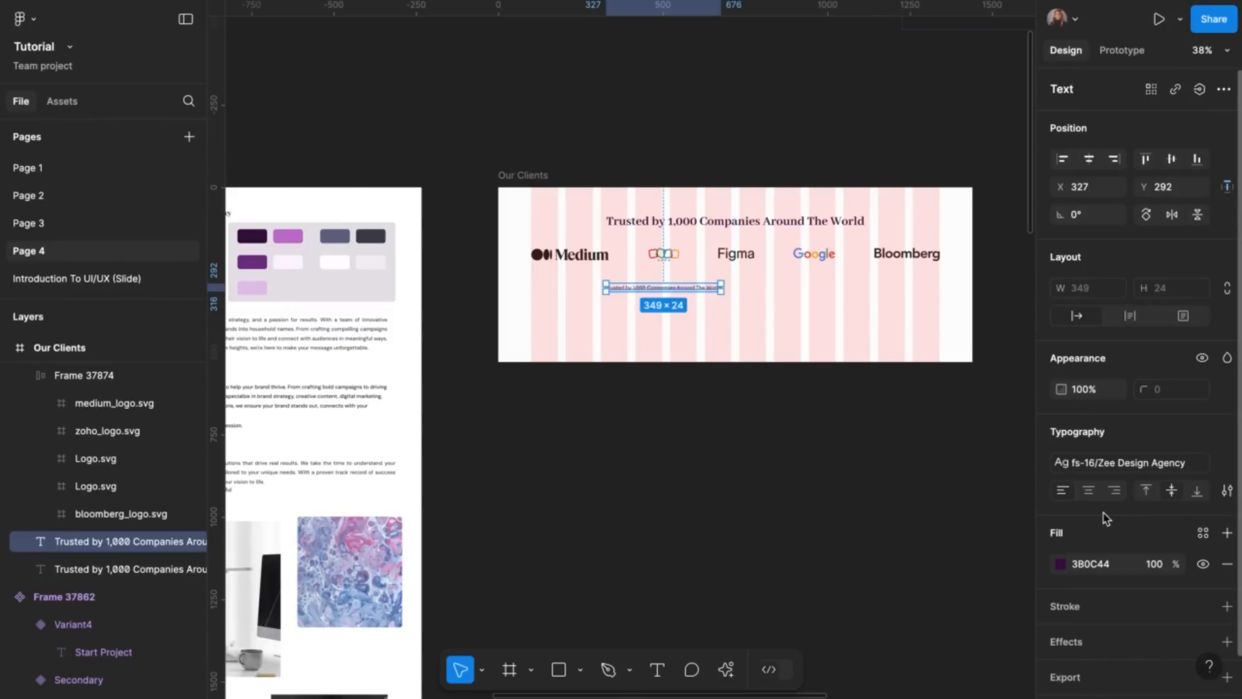
click(1127, 463)
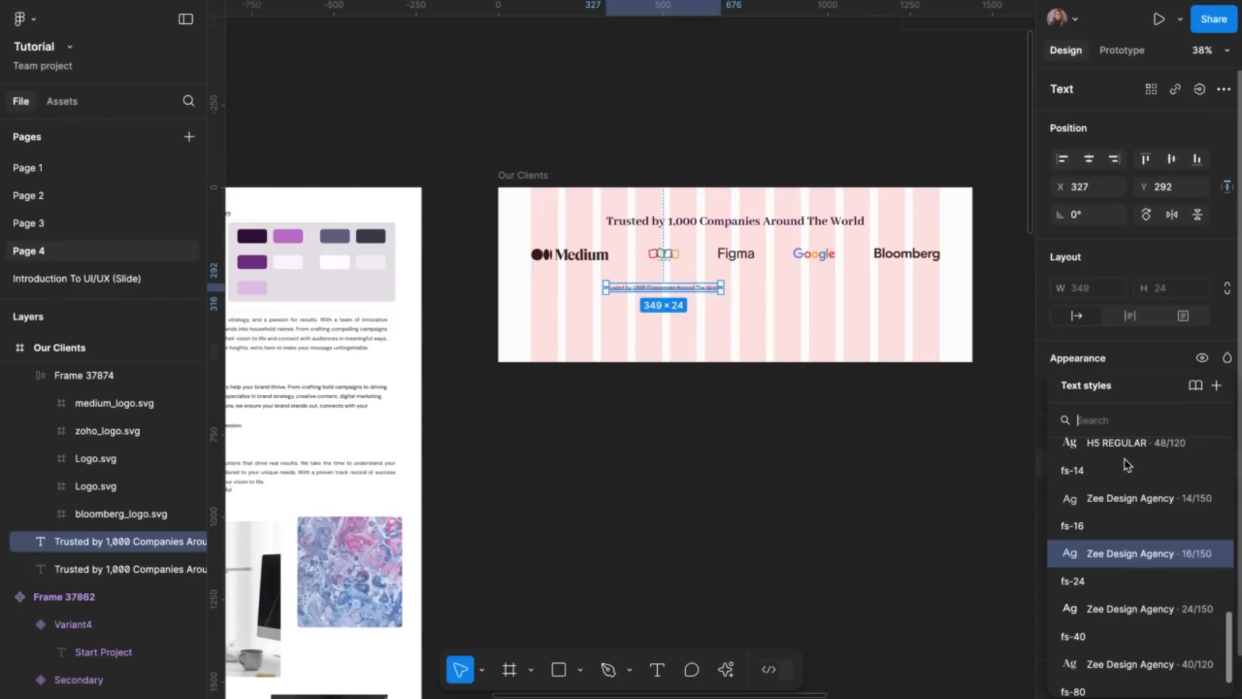
click(1111, 603)
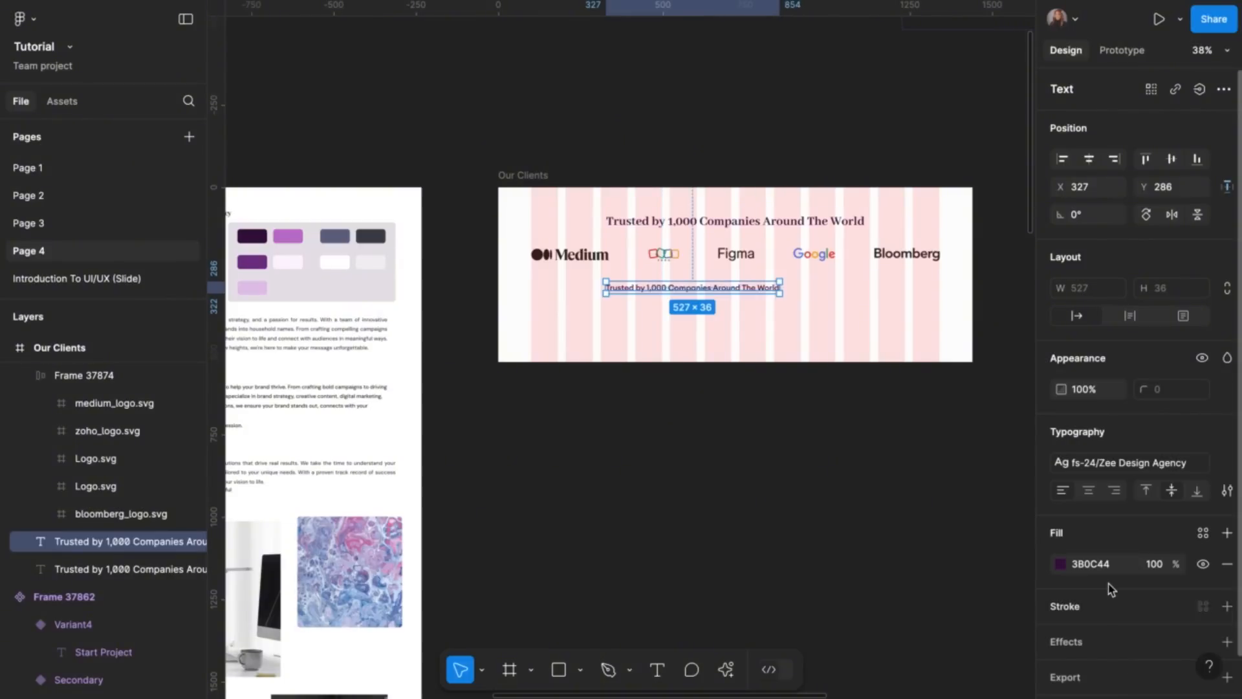
Replace the duplicated heading's text with "We help clients accomplish amazing things always."
double_click(728, 290)
text(We)
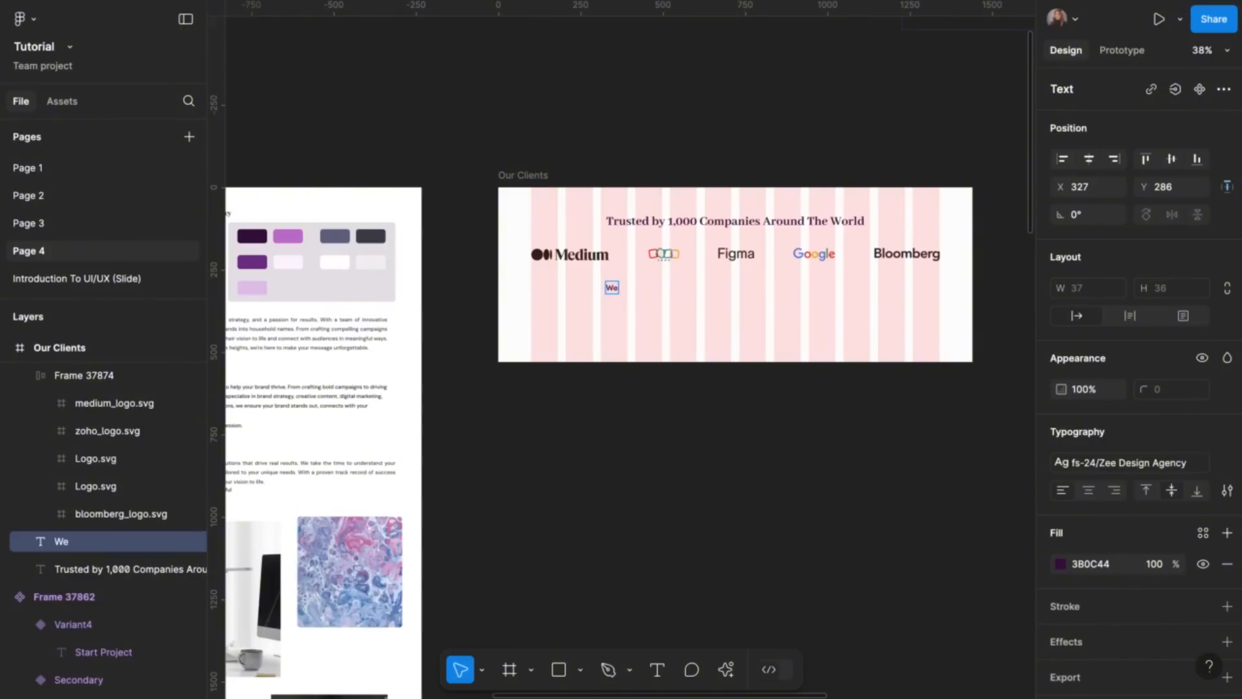
text(help clients)
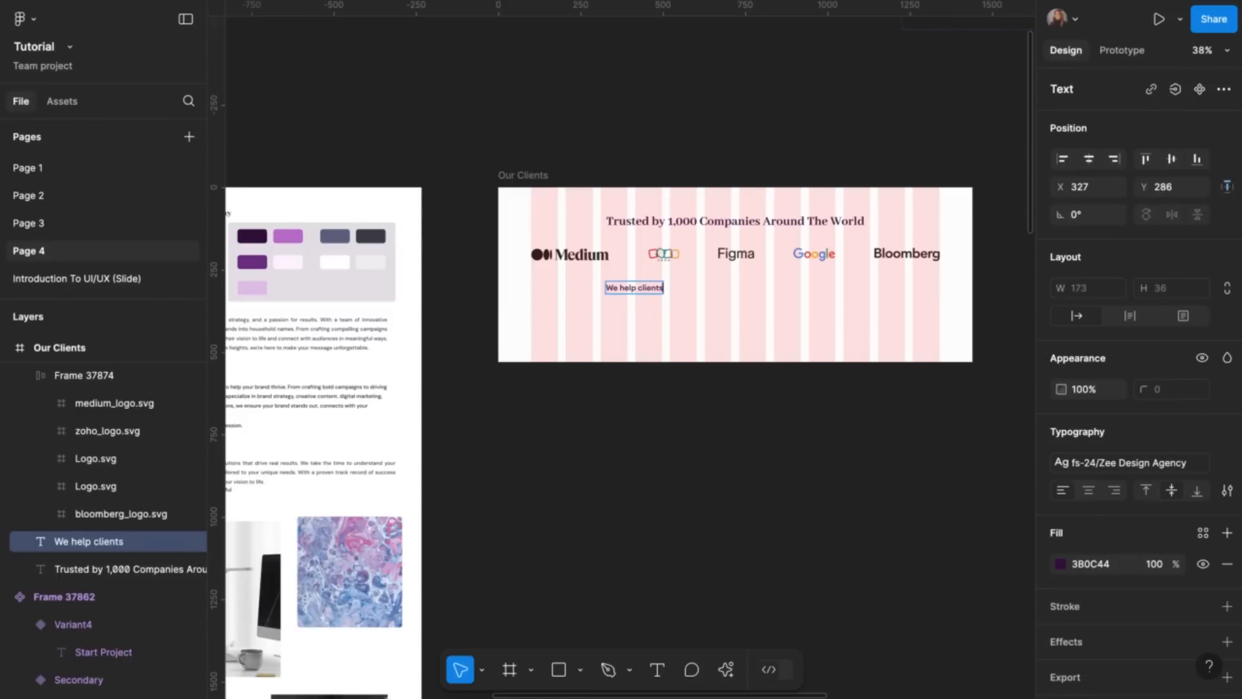
text( accomplish)
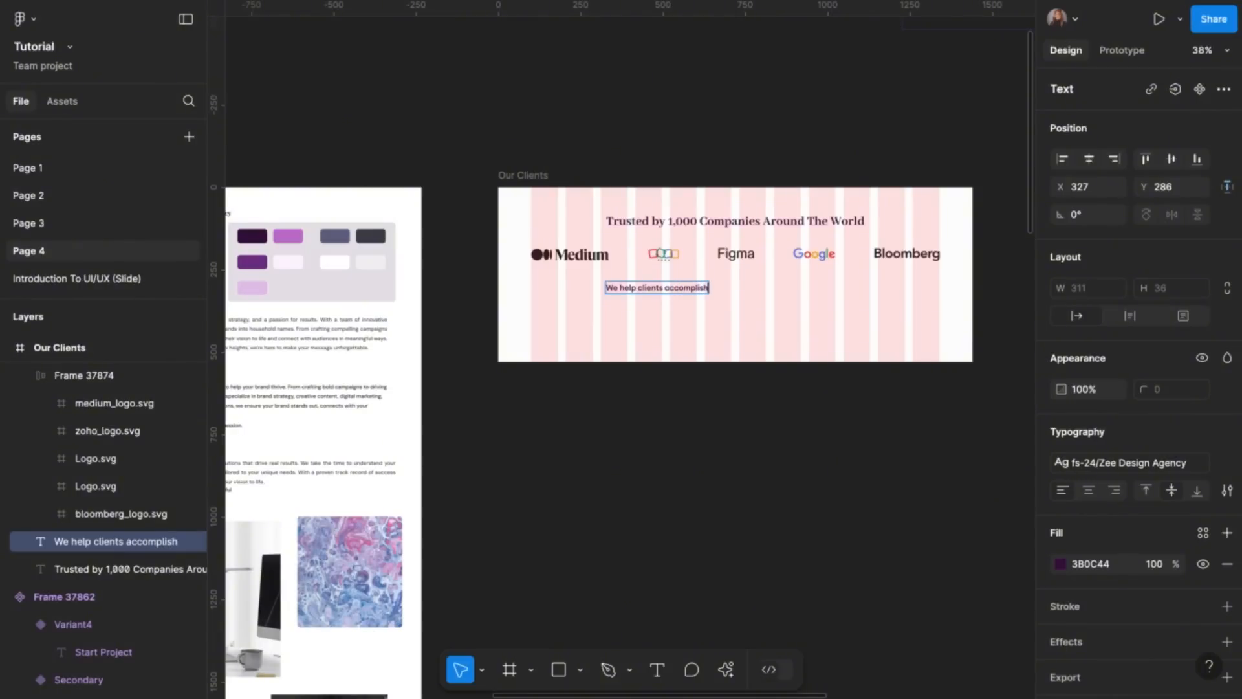
text( amazing thing)
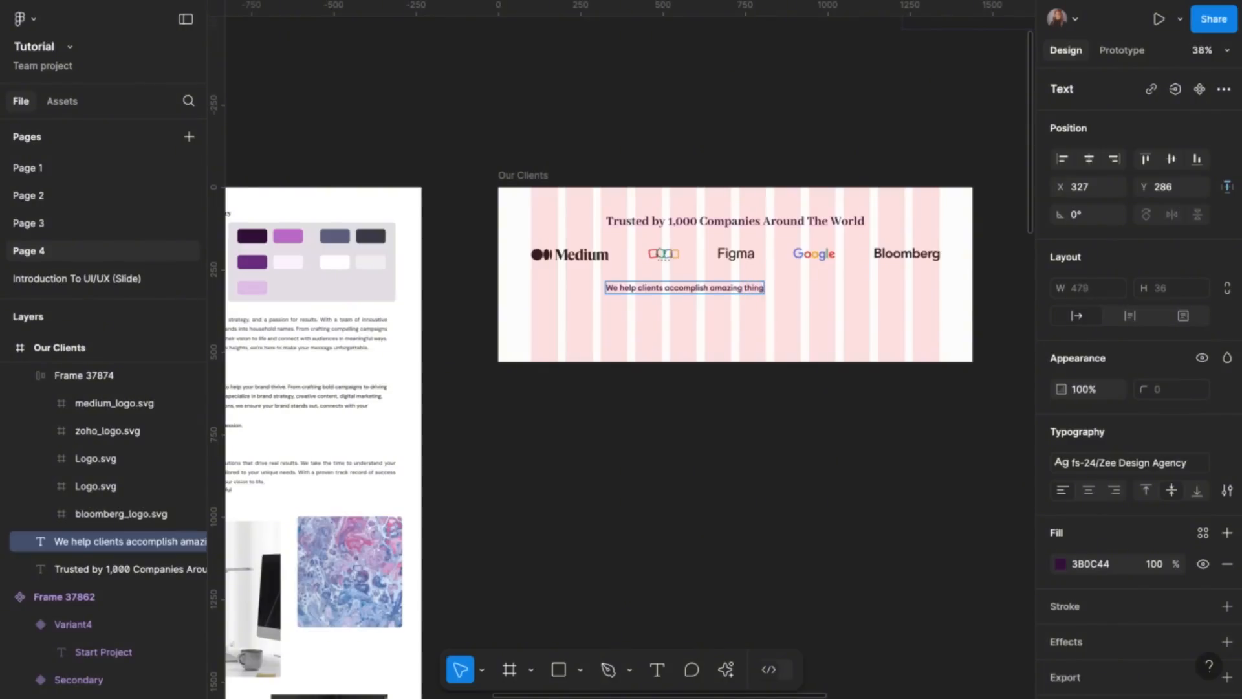
text(s always.)
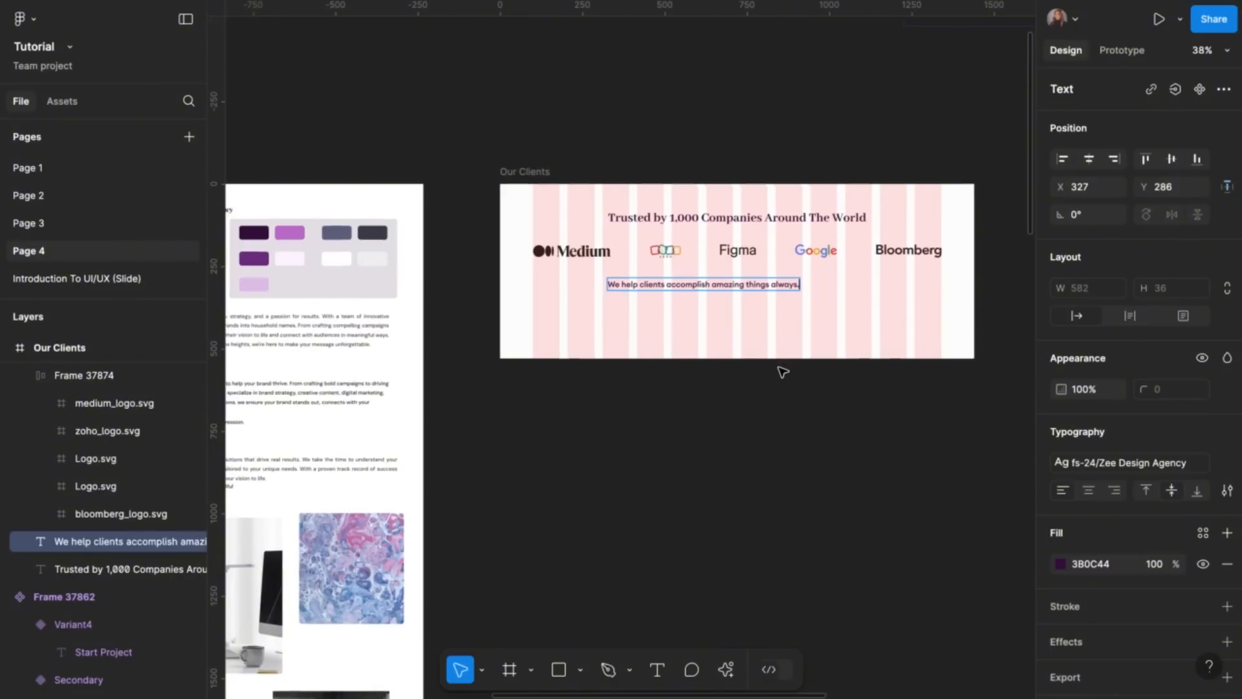
Copy the sentence "Partner with us to unlock your brand's potential and make a lasting impression." from Frame 1
scroll(781, 369, down, 3)
scroll(781, 369, left, 3)
scroll(644, 388, left, 5)
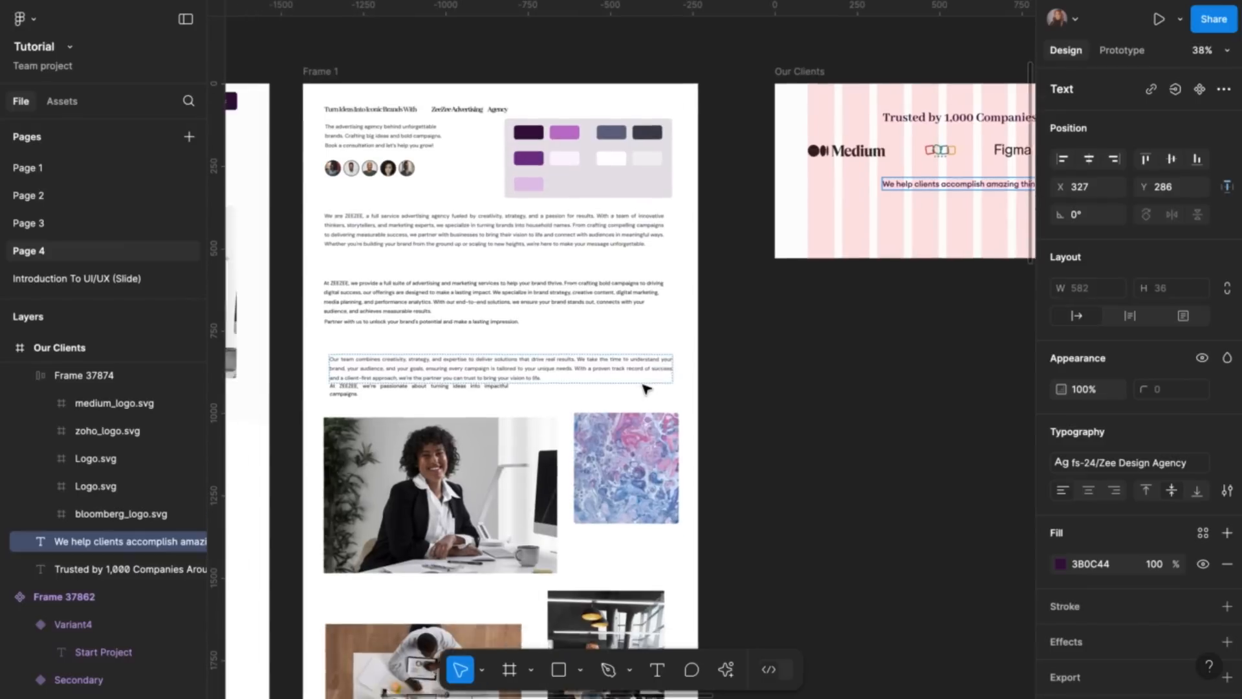
scroll(644, 388, up, 5)
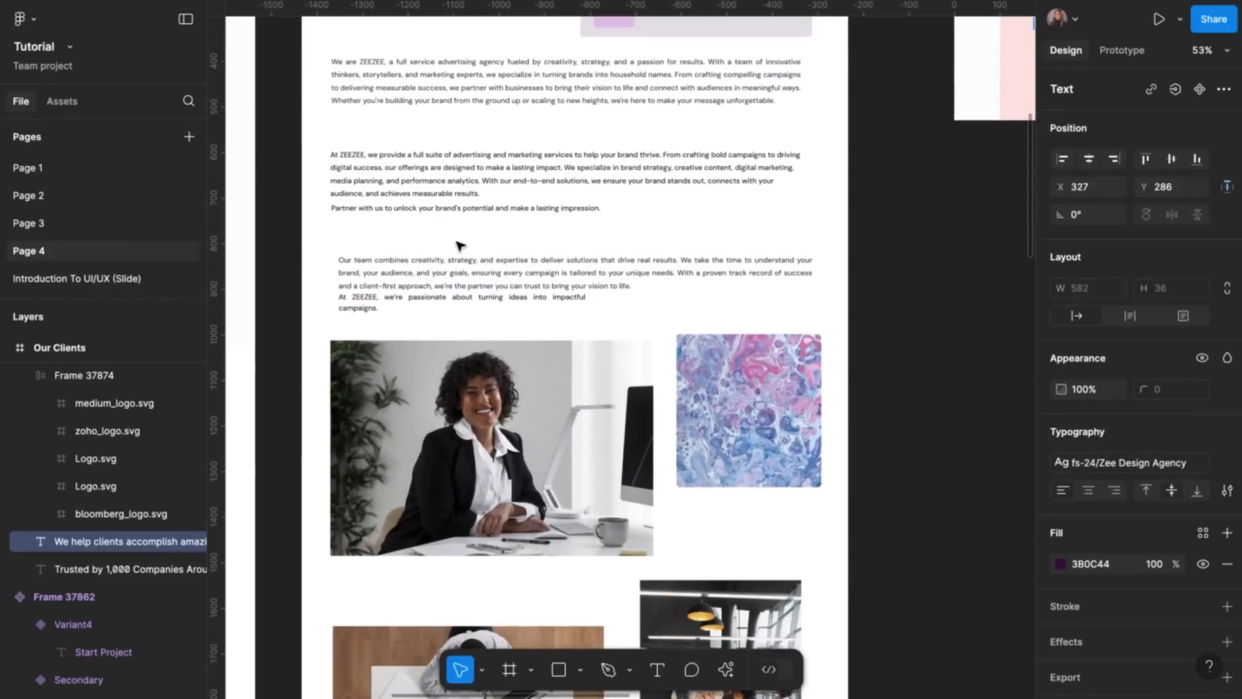
click(444, 209)
right_click(445, 209)
click(522, 138)
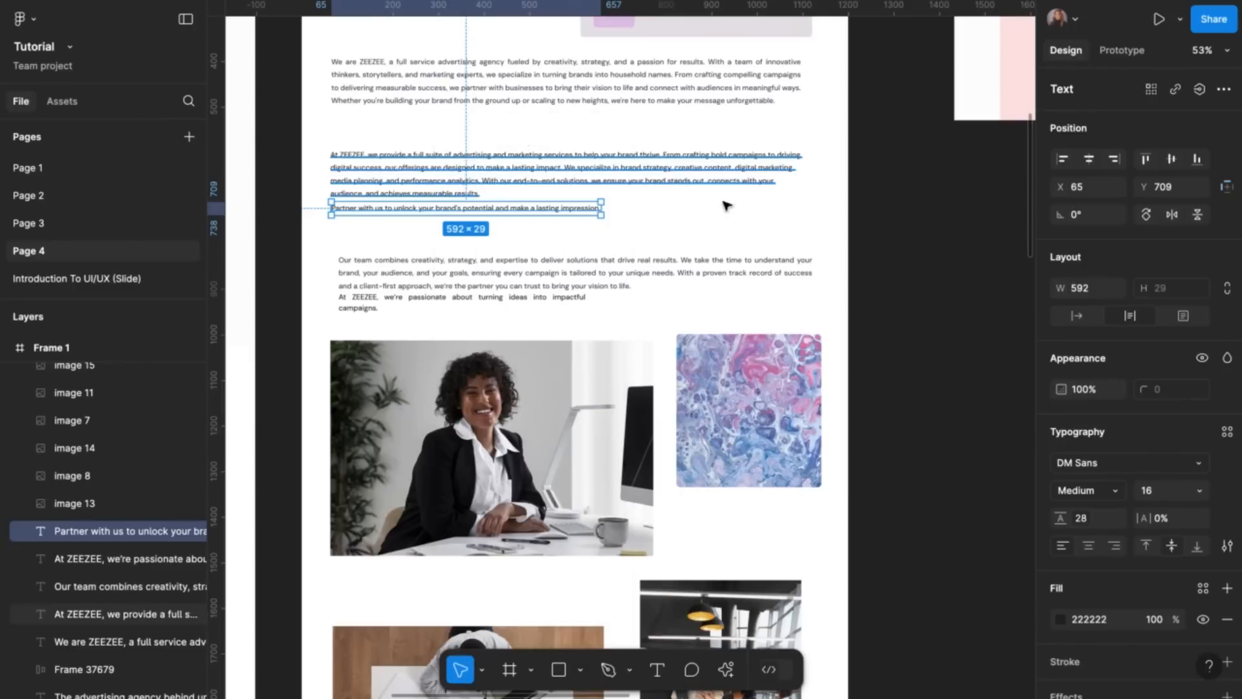
Paste the copied sentence after "We help clients accomplish amazing things always." in the Our Clients frame
scroll(762, 219, right, 10)
scroll(762, 219, up, 4)
scroll(764, 220, right, 2)
scroll(765, 220, down, 2)
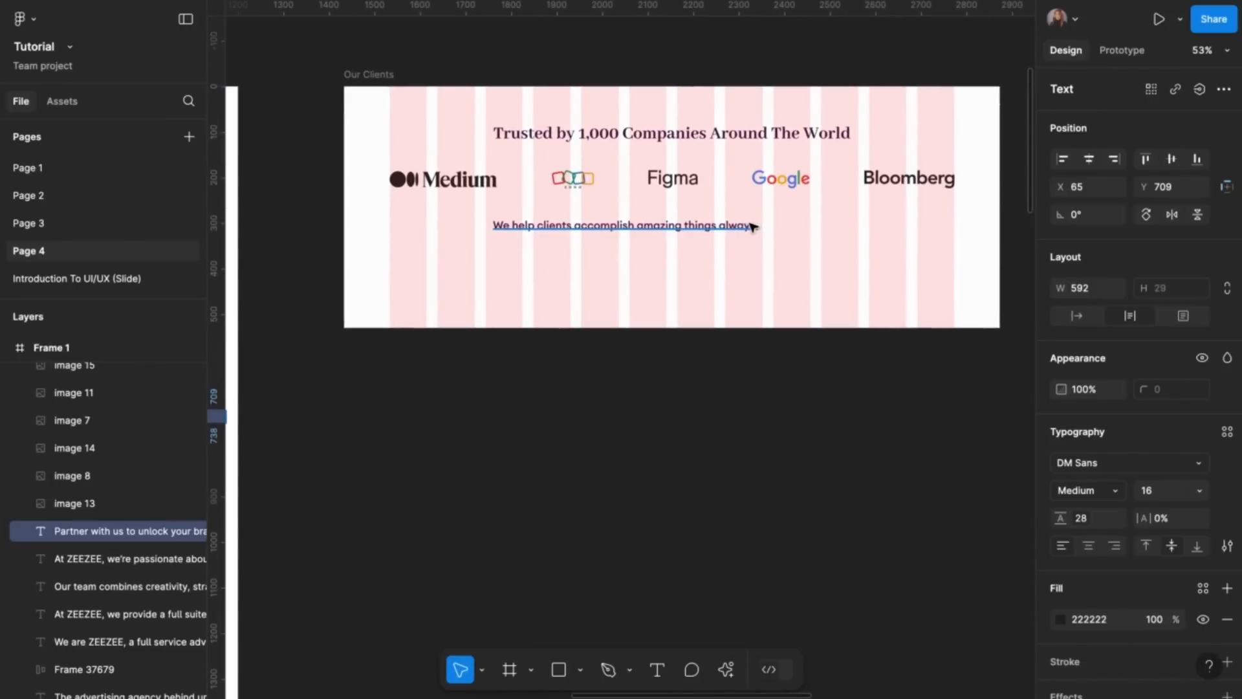
double_click(753, 226)
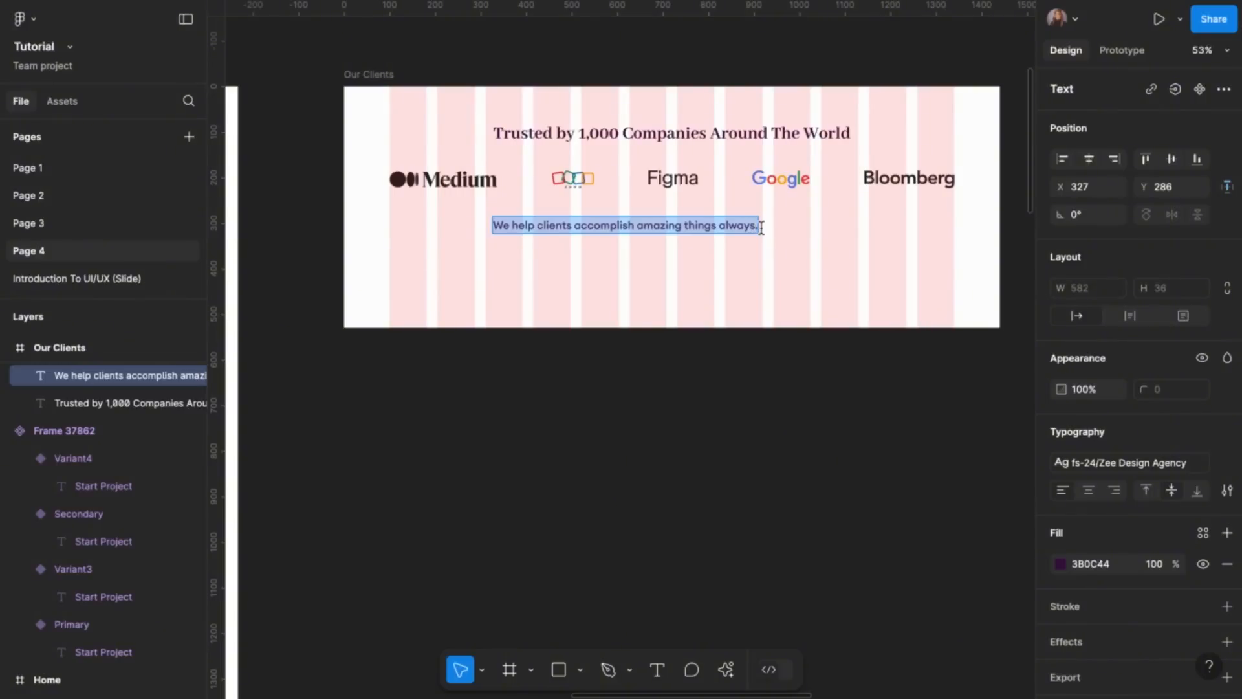
click(757, 227)
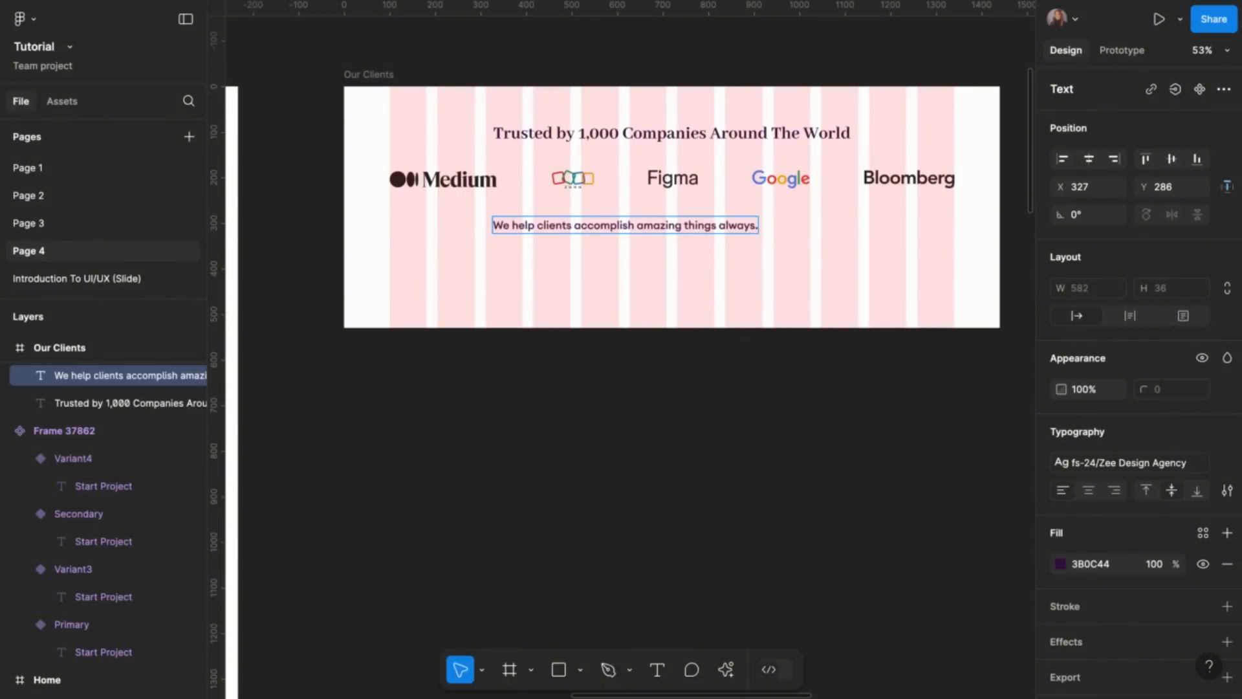
key(ctrl+v)
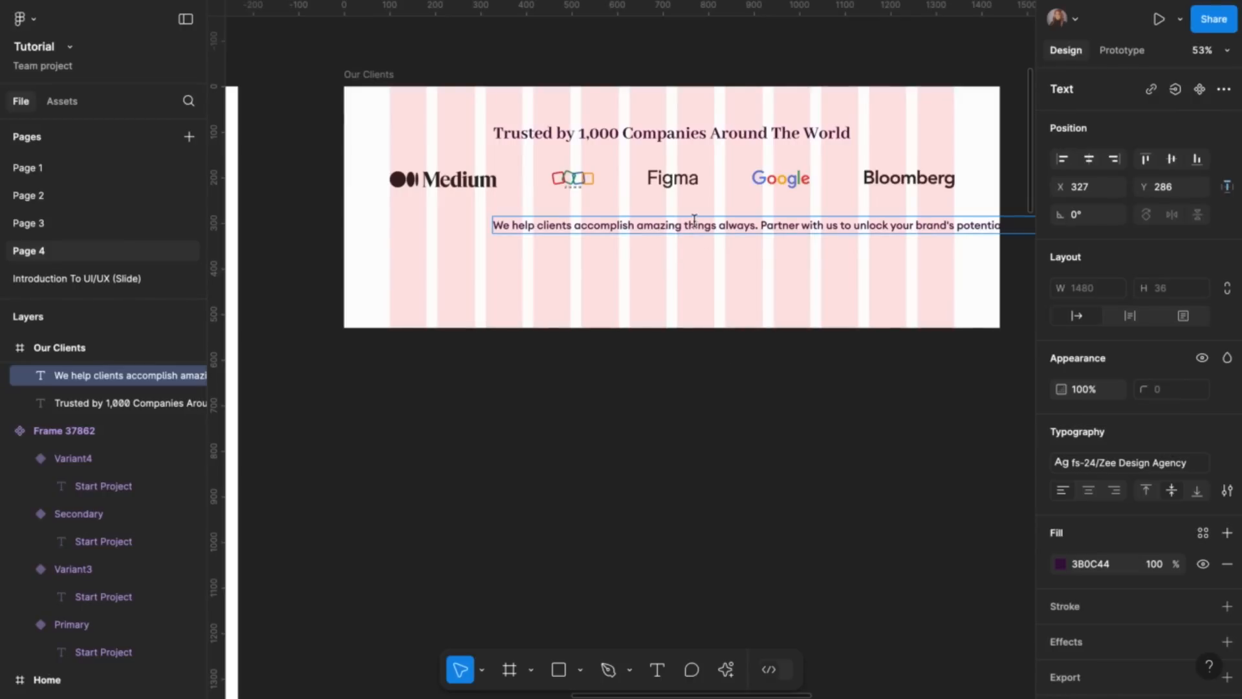
key(Escape)
Narrow the text below the logos to about 786 wide, matching the heading, and centre its alignment
scroll(712, 259, down, 3)
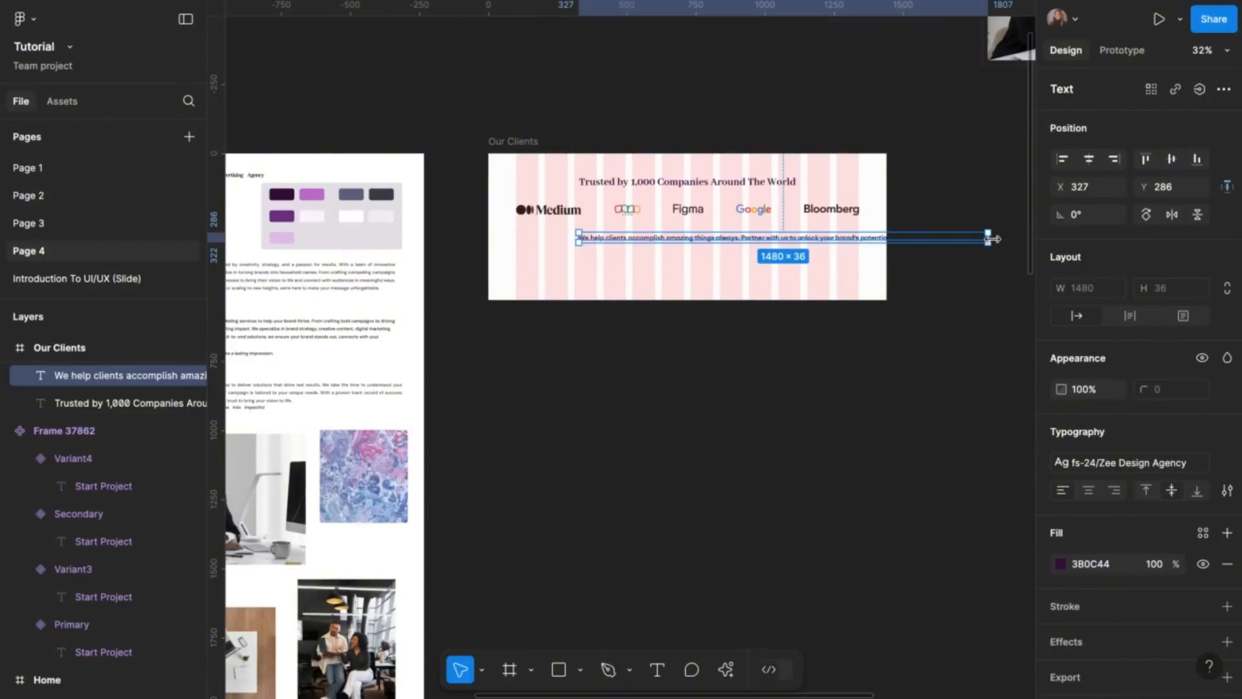
drag(987, 239, 794, 251)
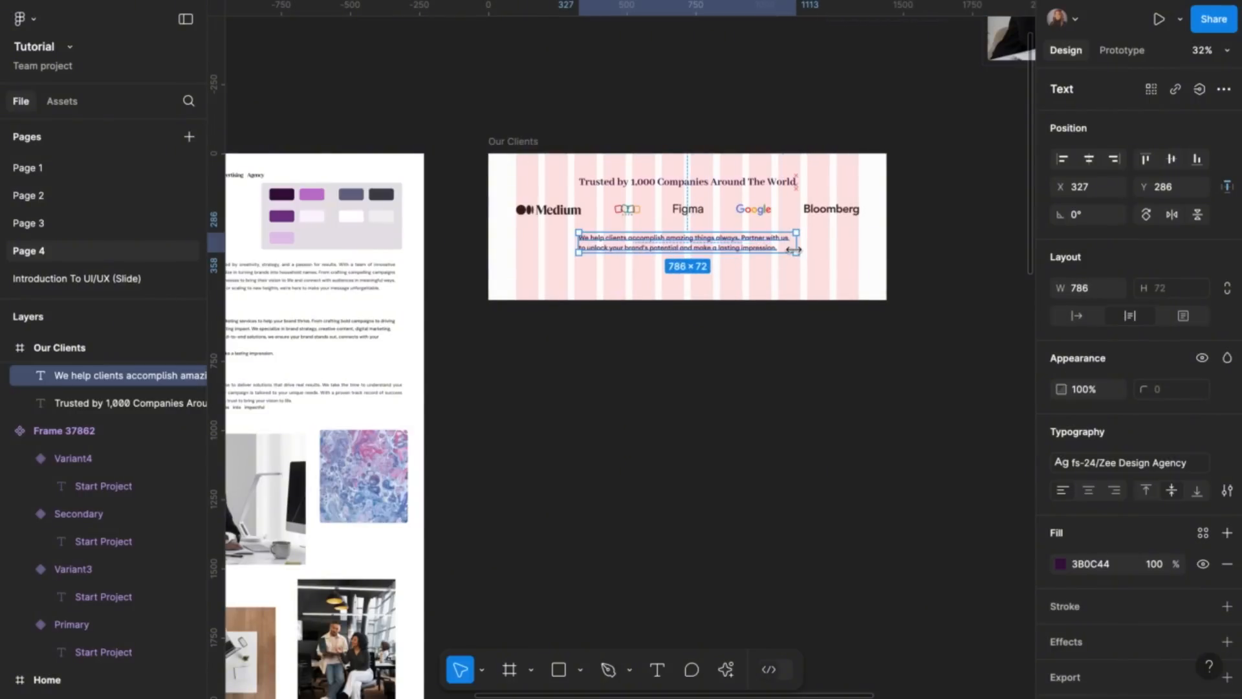
click(1090, 495)
Apply the fs-16 Zee Design Agency text style to the two-sentence text below the logos
scroll(656, 270, up, 5)
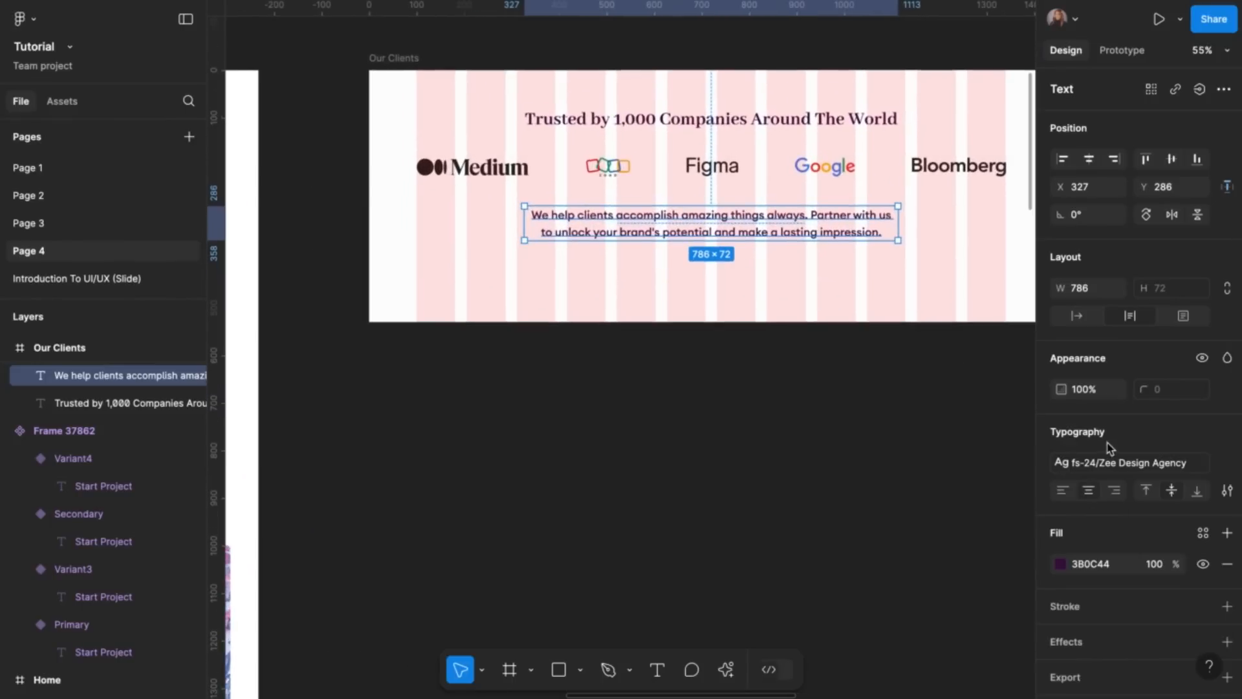
click(1110, 462)
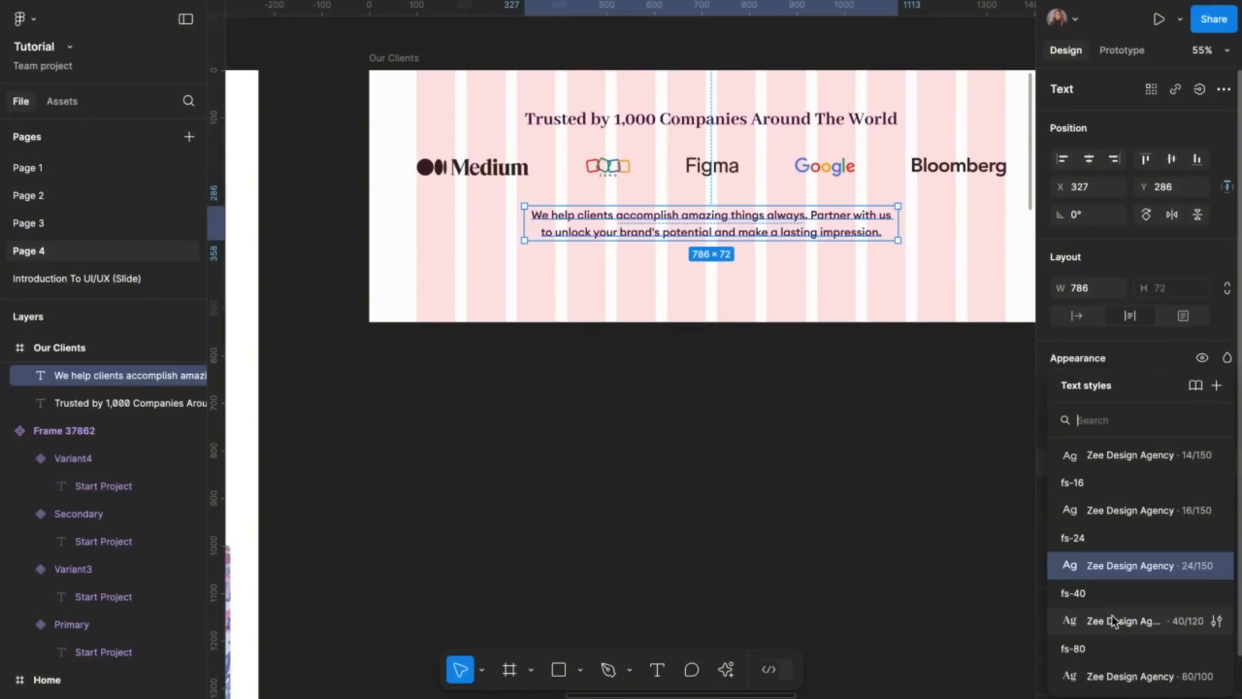
click(1128, 509)
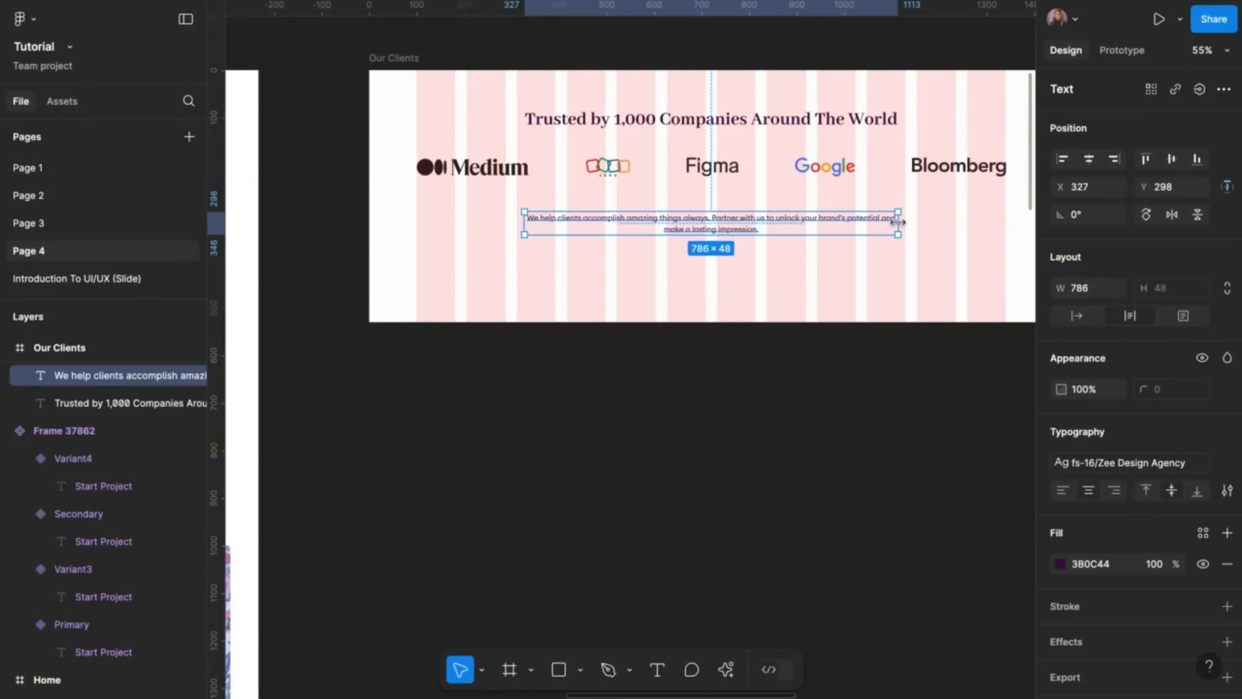
Narrow the two-sentence text below the logos to 592 wide and centre it horizontally in the Our Clients frame
drag(898, 223, 805, 235)
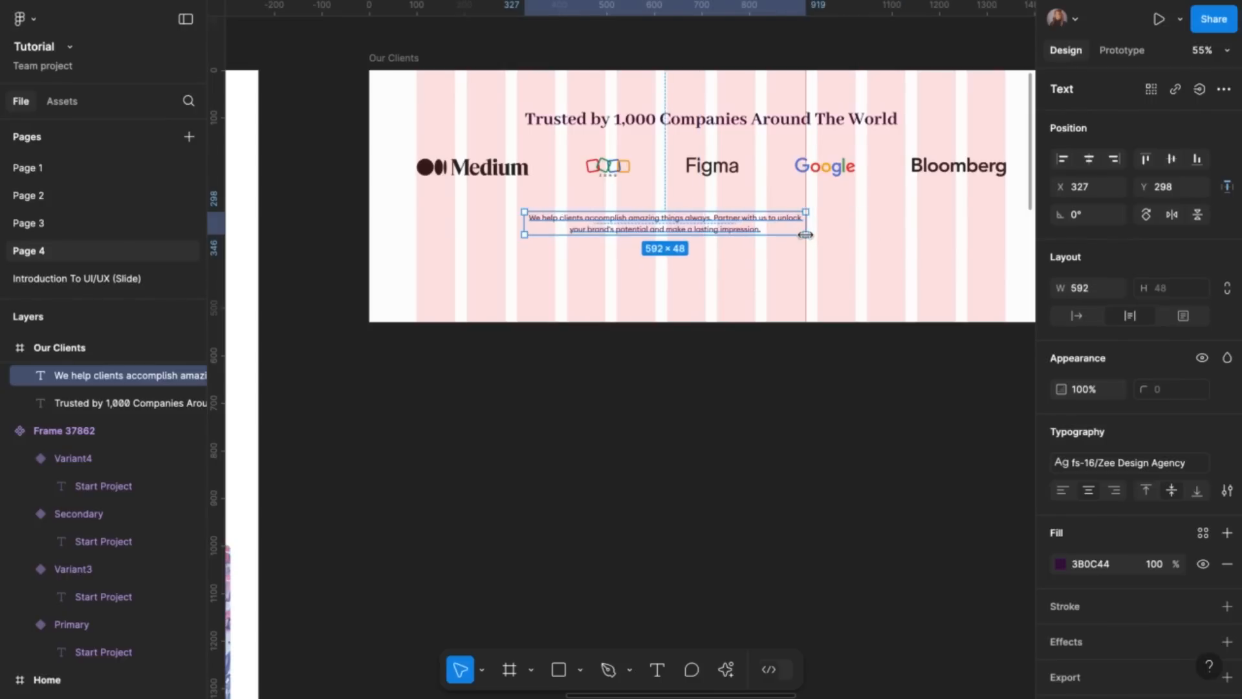
click(1091, 170)
scroll(809, 274, up, 4)
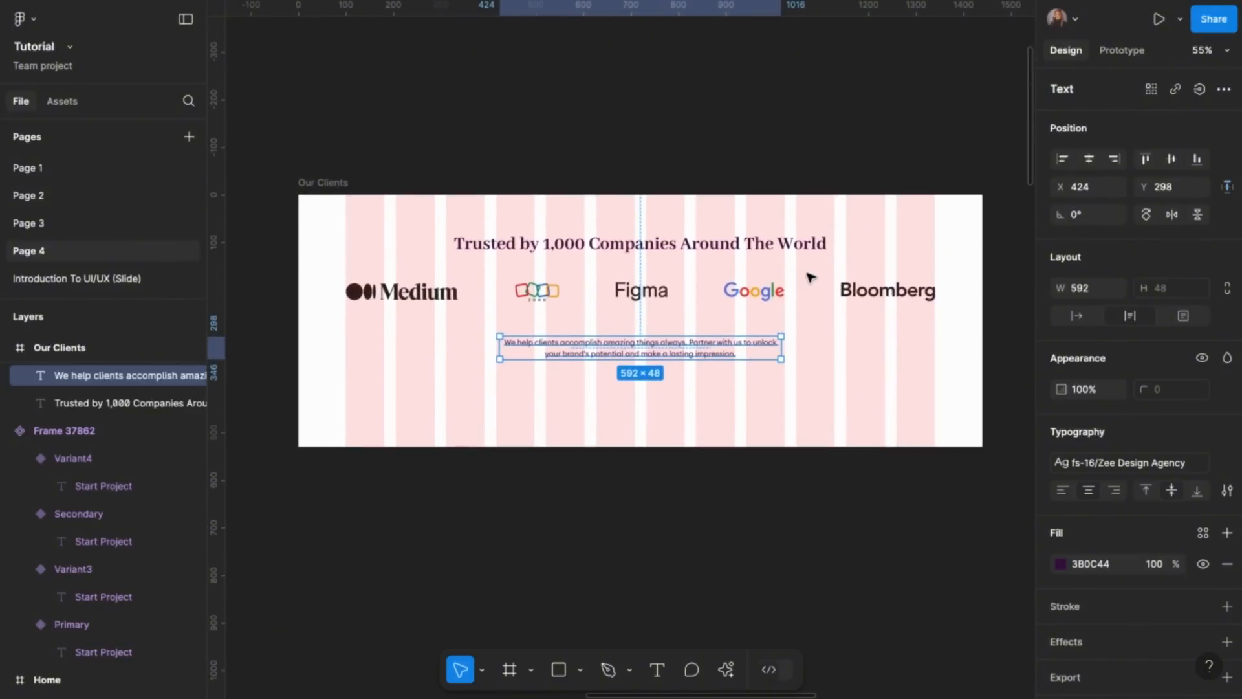
Set the vertical spacing between the logo row and the text below it to 56
shift+click(691, 299)
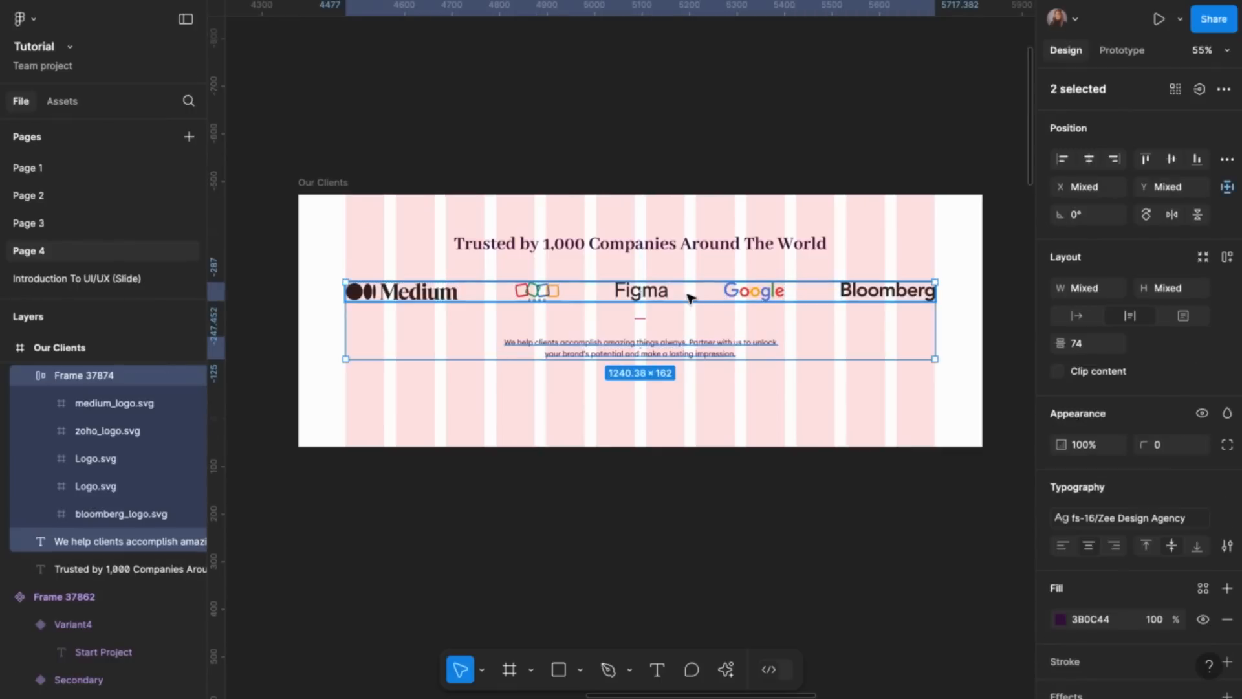
click(1087, 344)
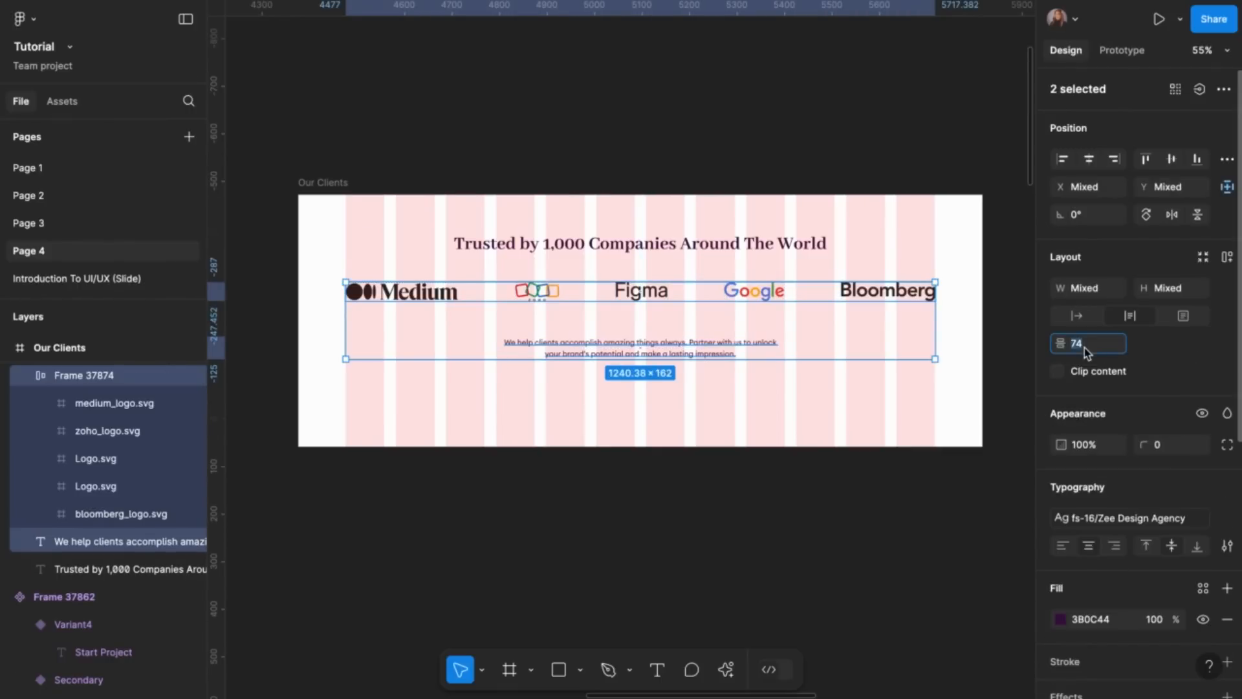
text(56)
key(Return)
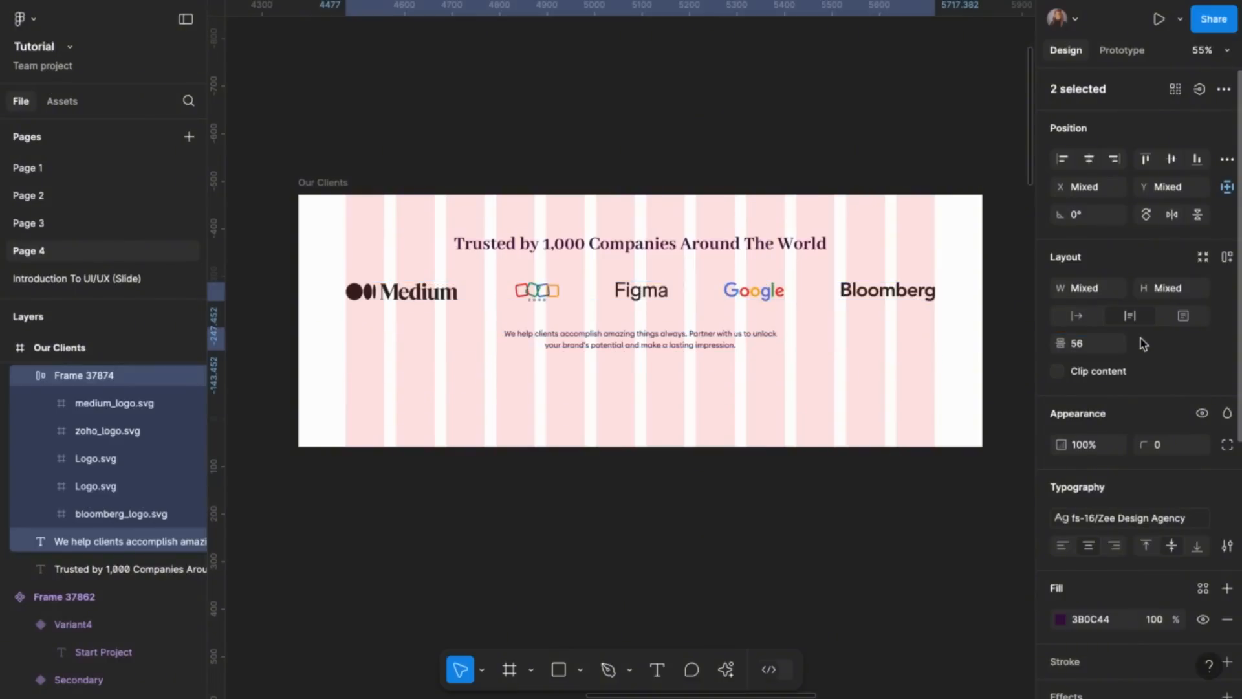
Shorten the Our Clients frame by raising its lower edge closer to the supporting text
click(599, 472)
click(623, 442)
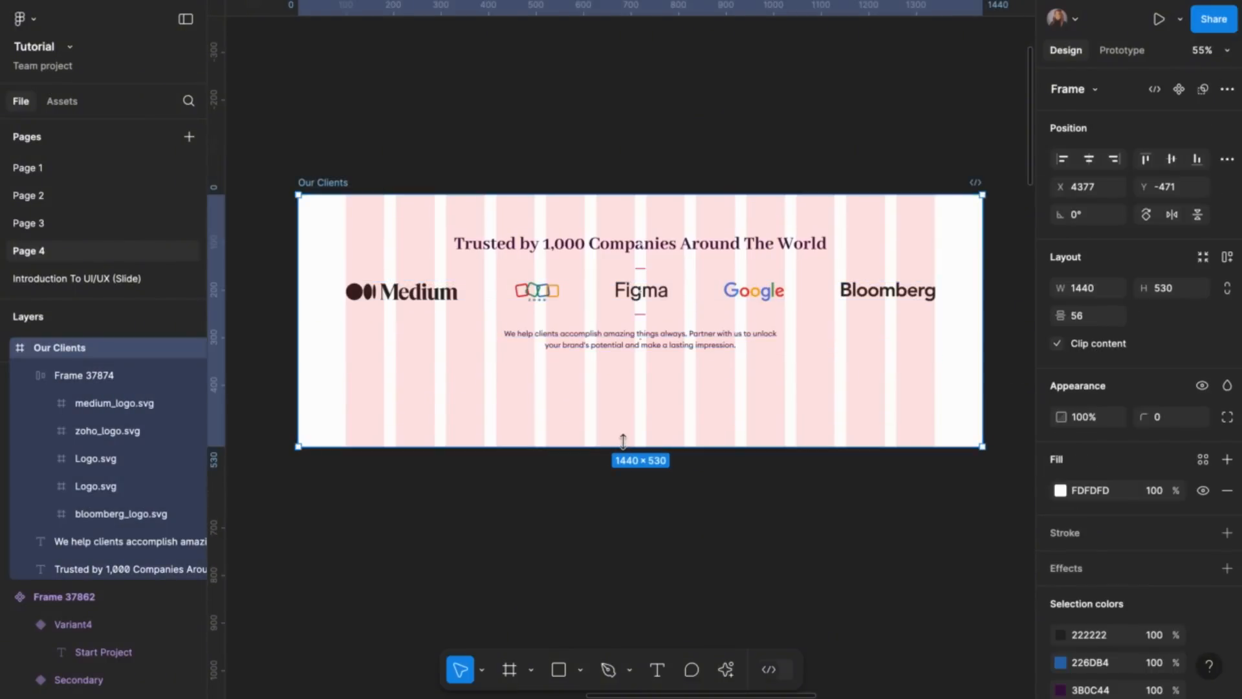
drag(623, 441, 632, 392)
click(660, 469)
scroll(660, 469, down, 5)
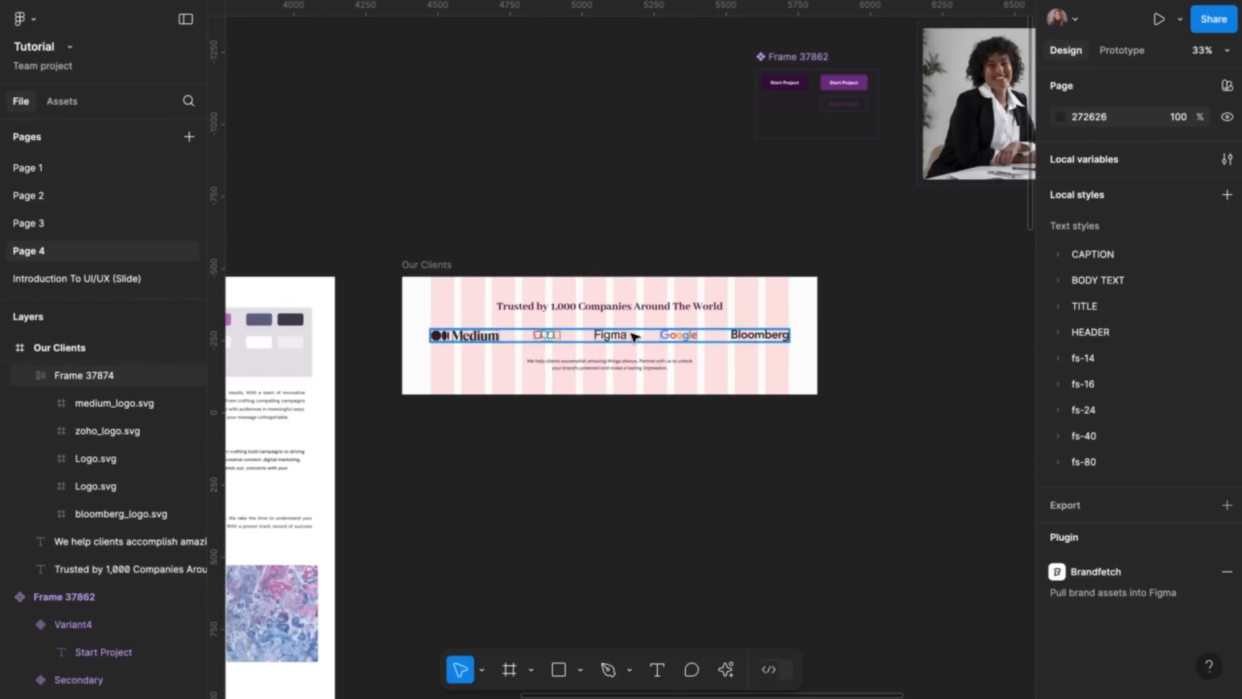
Place a duplicate of the logo row on the empty canvas below the Our Clients frame
click(638, 339)
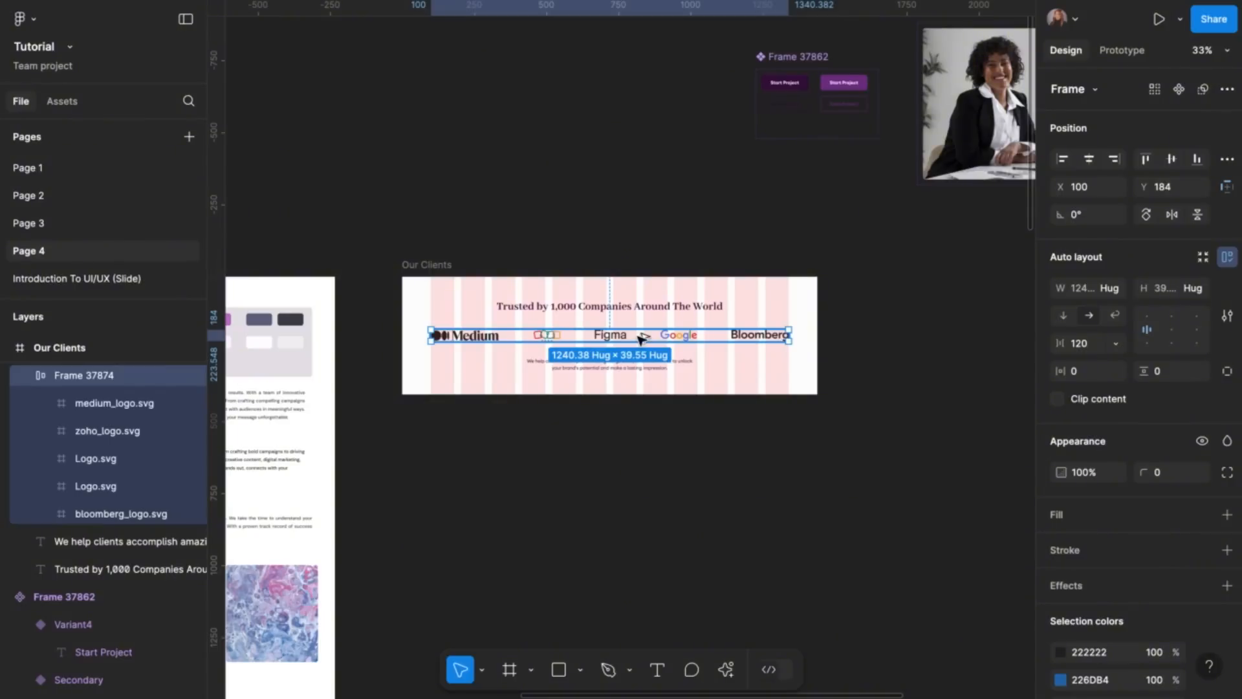
drag(640, 339, 688, 482)
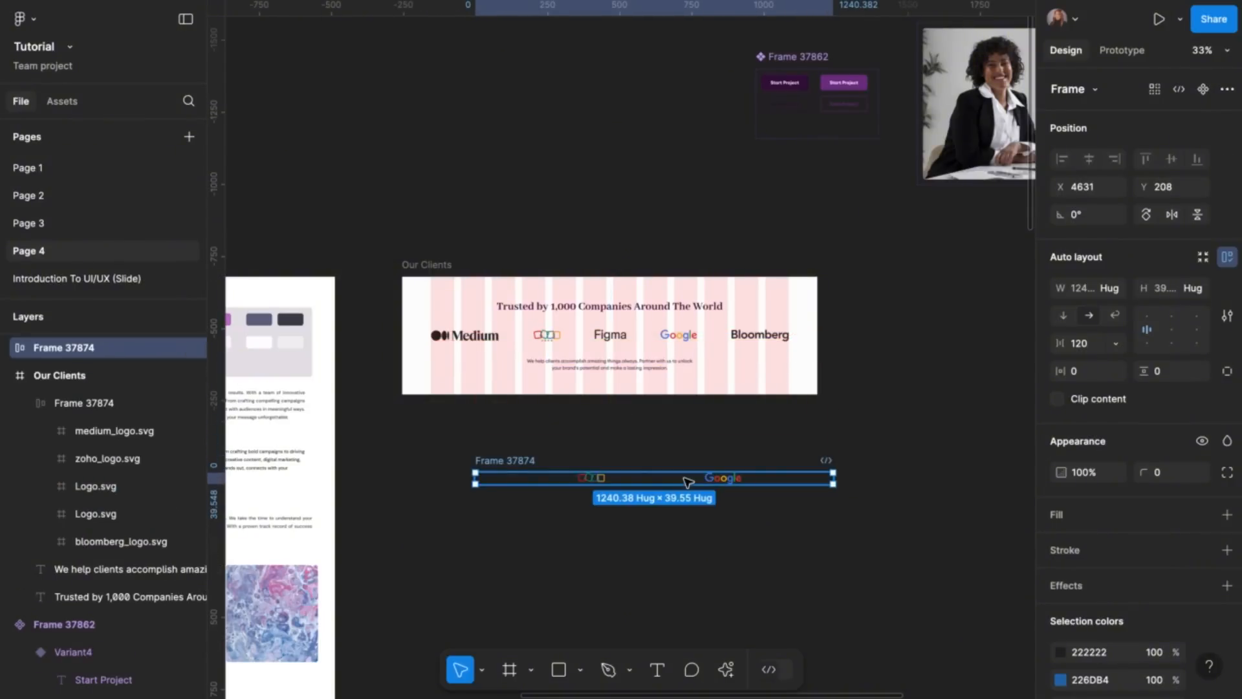
scroll(687, 482, up, 5)
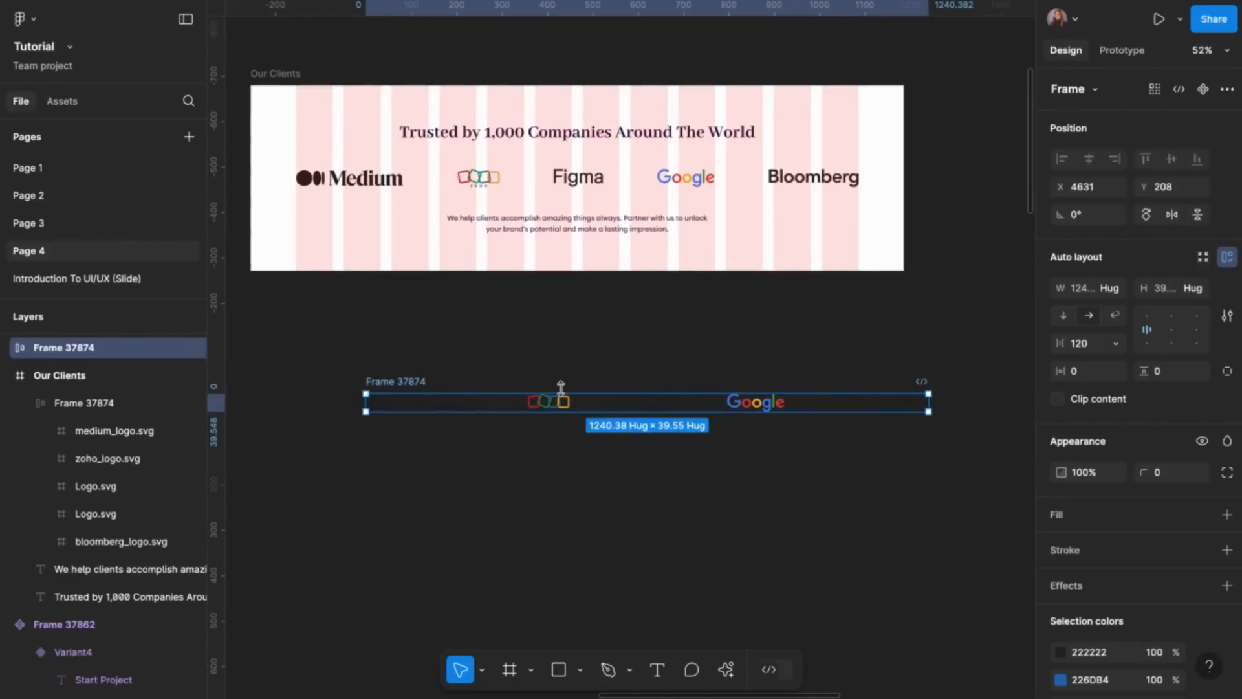
Rename the duplicated logo row frame as "Auto layout"
double_click(416, 381)
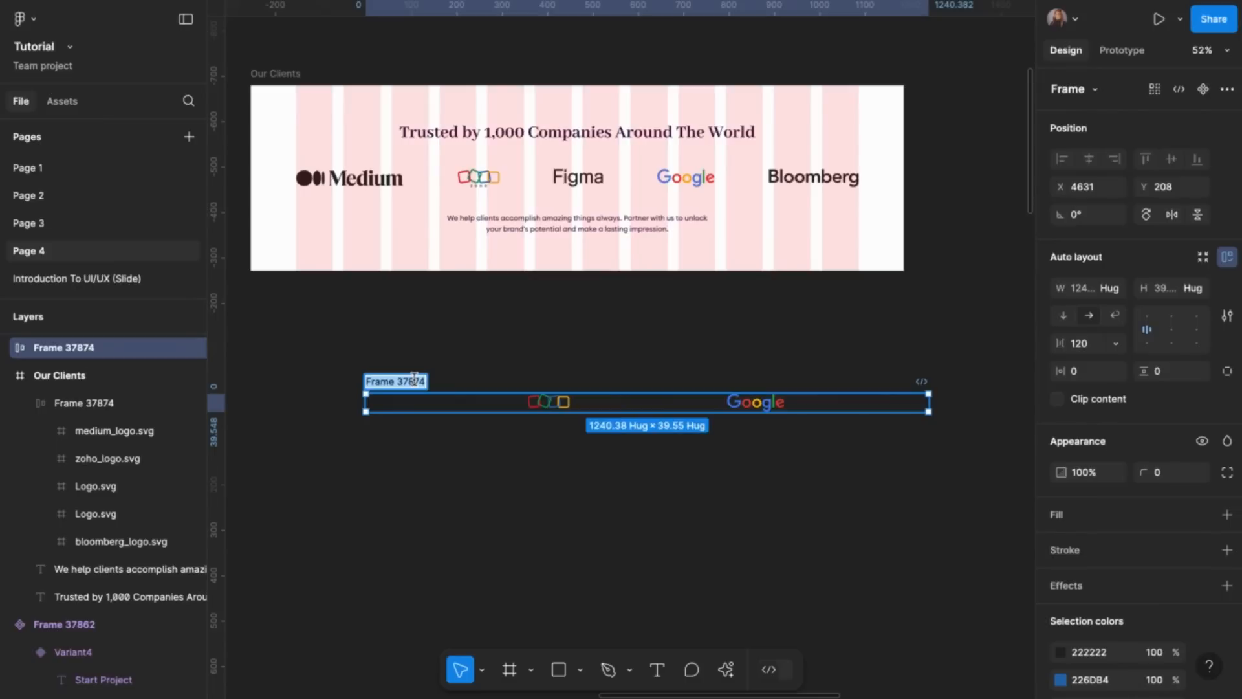
text(A)
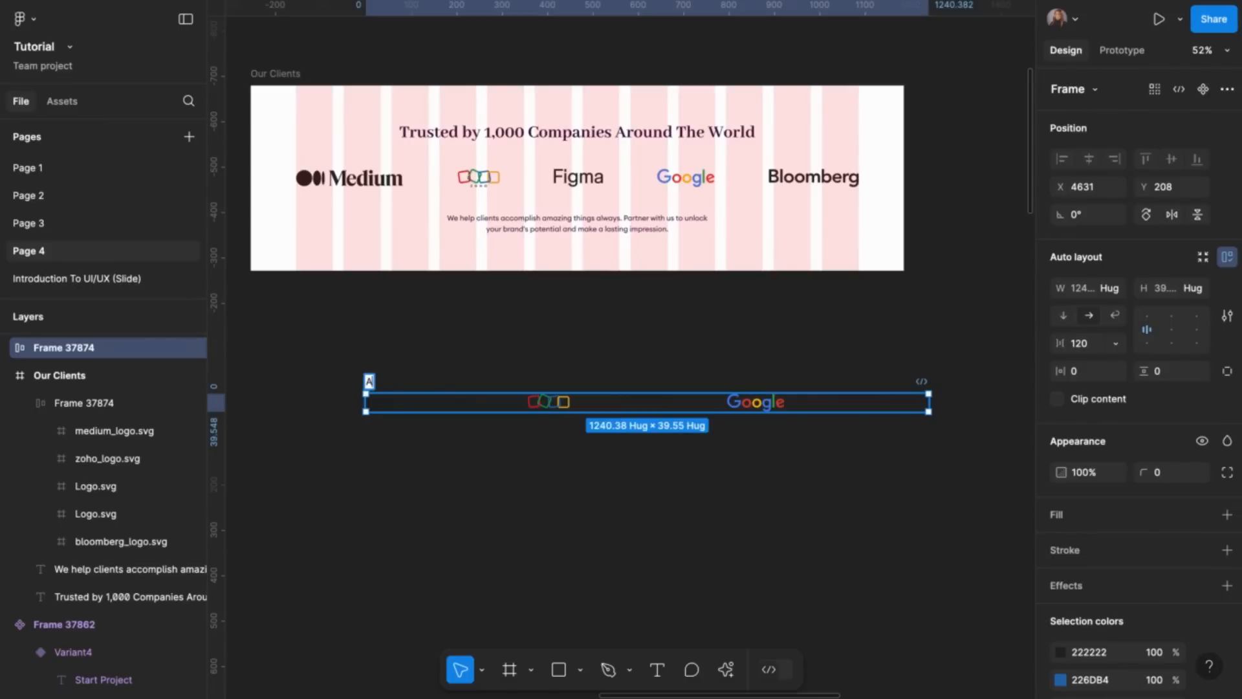
text(uto layout)
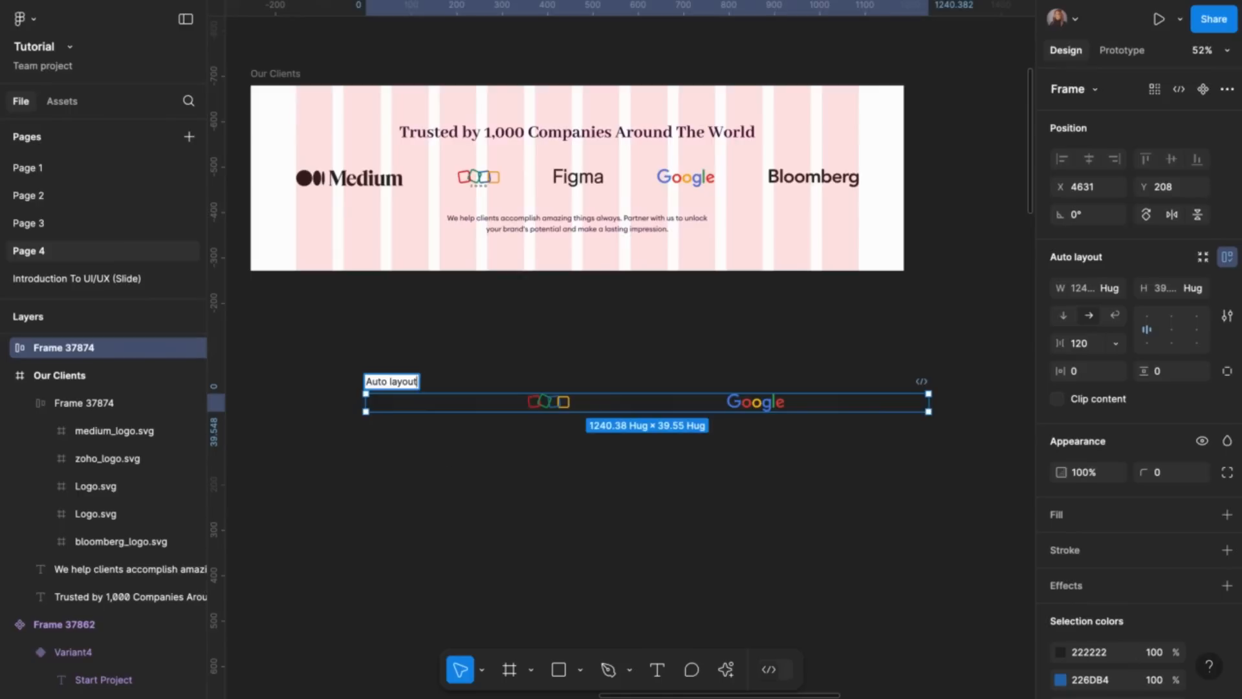
click(456, 519)
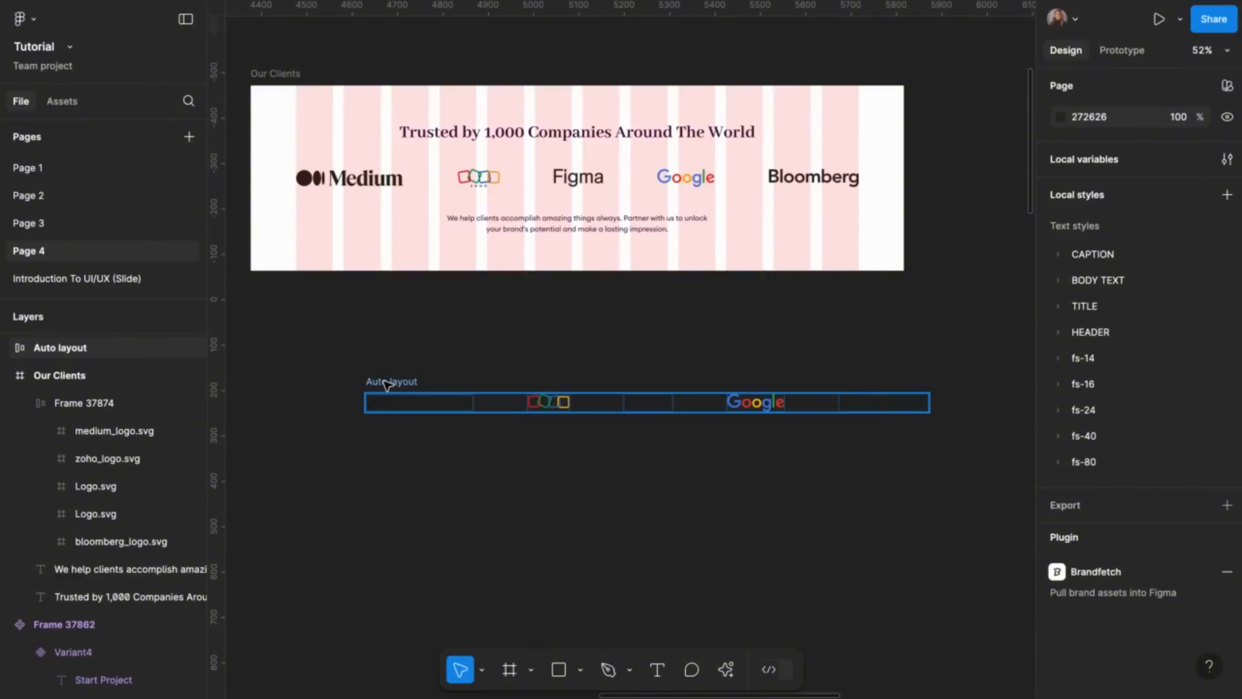
Wrap the Auto layout logo row in a new frame with Frame selection
click(387, 384)
right_click(387, 384)
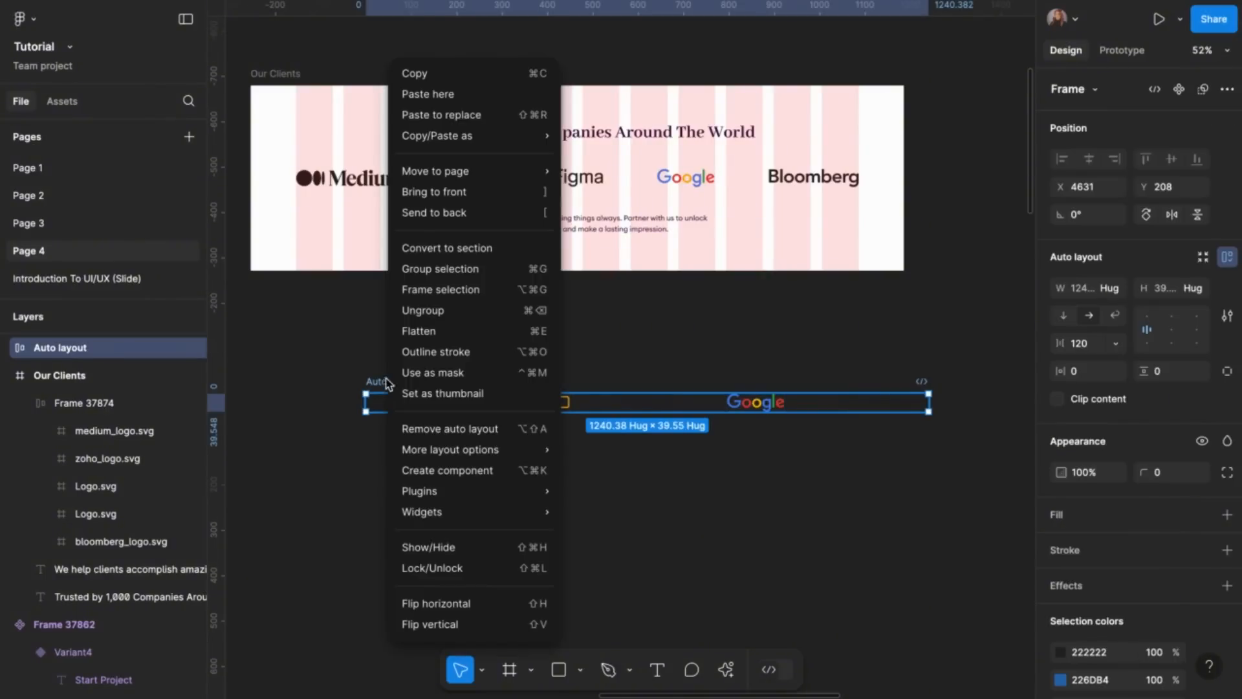
click(437, 291)
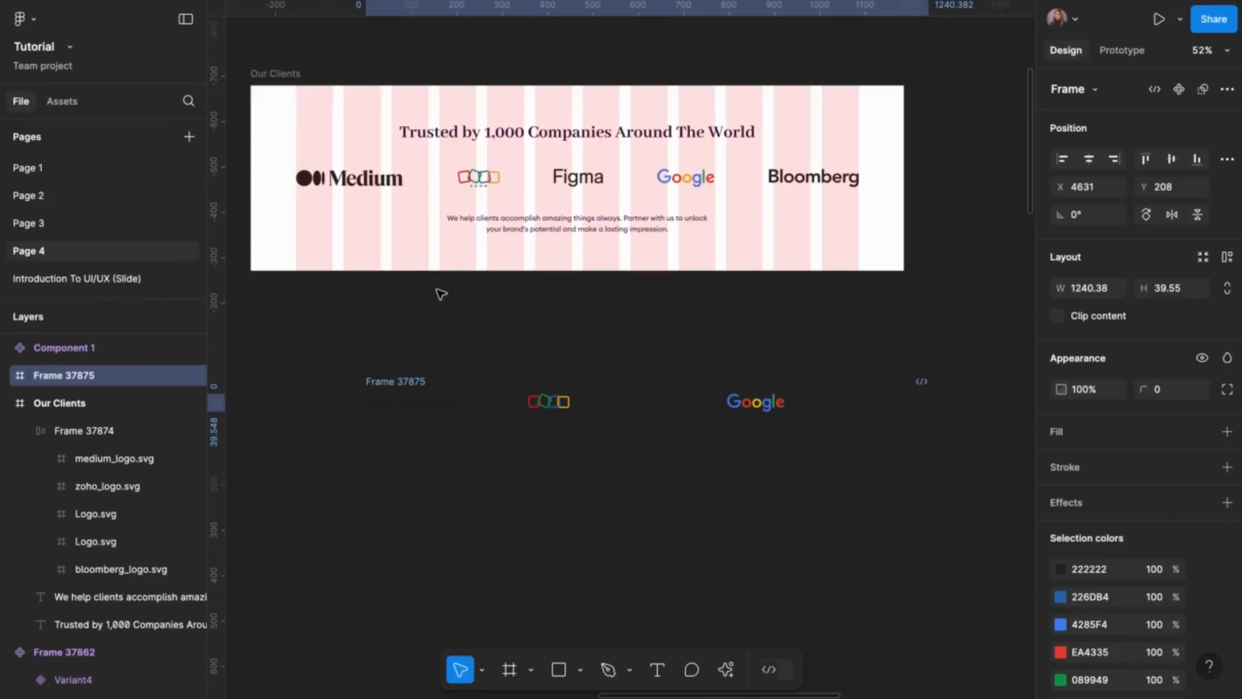
Duplicate the Auto layout logo row inside its wrapping frame, Frame 37875
click(7, 377)
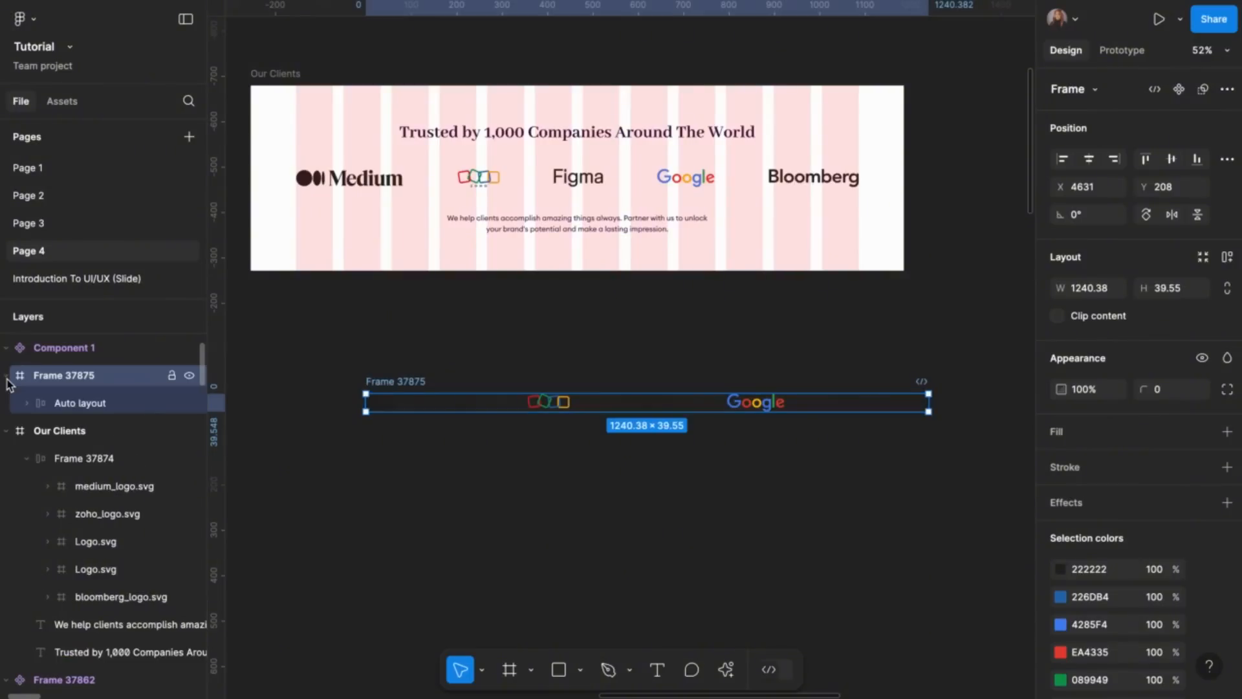
click(102, 404)
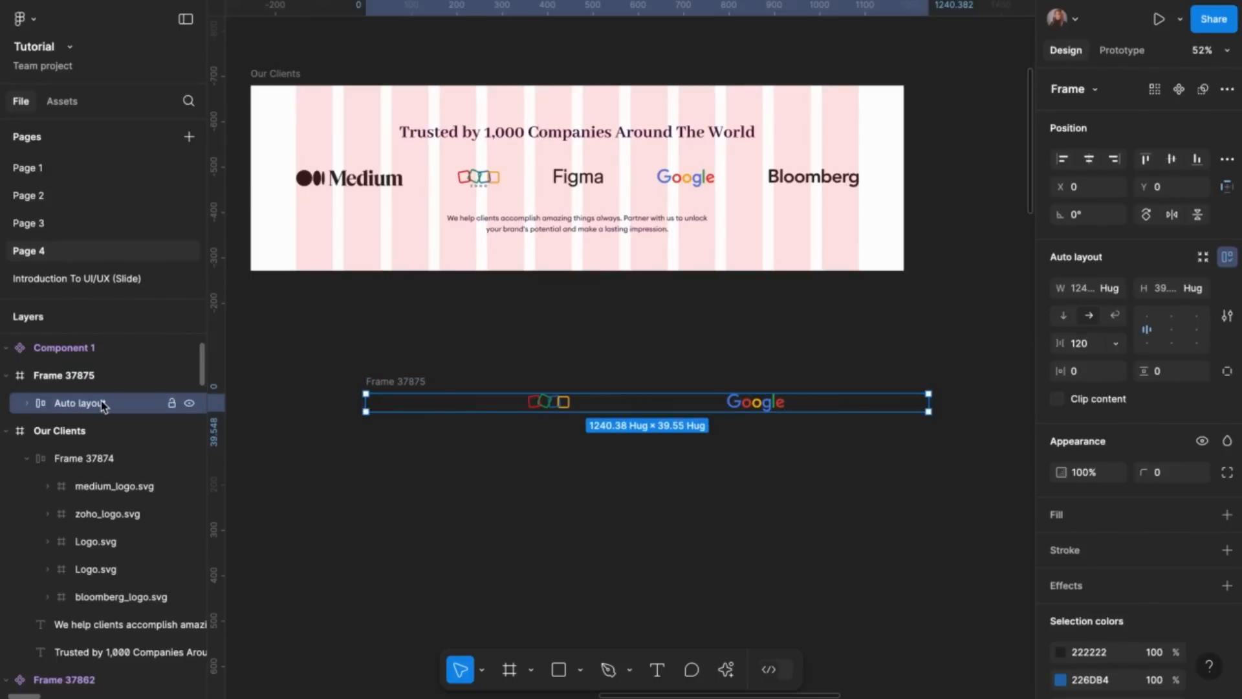
key(ctrl+d)
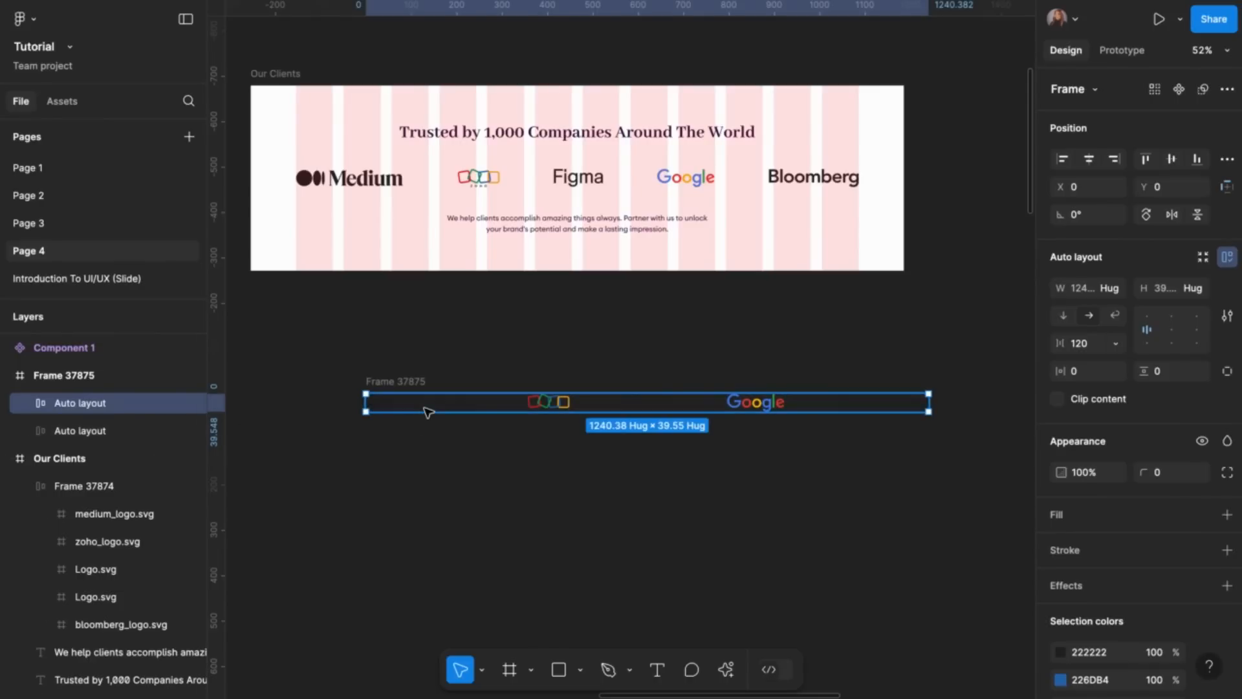
Nudge the duplicated logo row horizontally to X 95 so it is offset from the original row
key(Right)
key(Right)
key(Right)
key(Right)
key(Right)
key(Right)
key(Right)
key(Right)
key(Right)
key(Right)
key(Right)
key(Right)
key(Right)
key(Right)
key(Right)
key(Right)
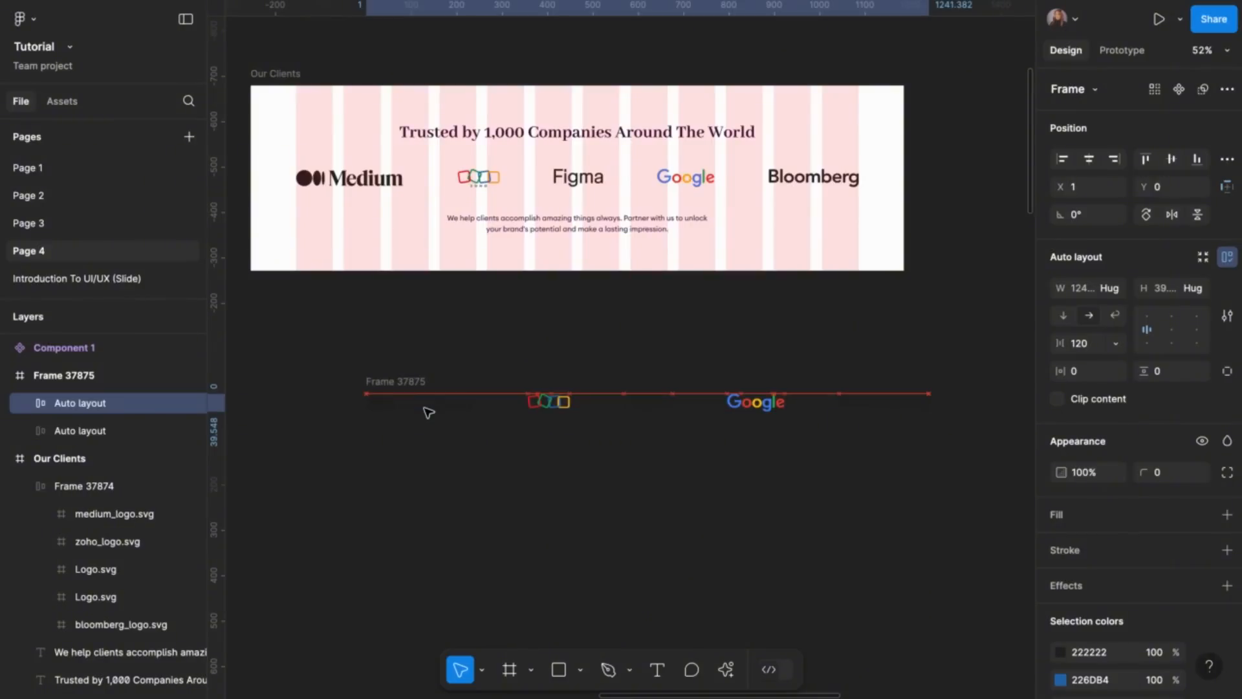
key(Right)
key(Right)
key(Right)
key(Right)
key(Right)
key(Right)
key(Right)
key(Right)
key(Right)
key(Right)
key(Right)
key(Right)
key(Right)
key(Right)
key(Right)
key(Right)
key(Right)
key(Right)
key(Right)
key(Right)
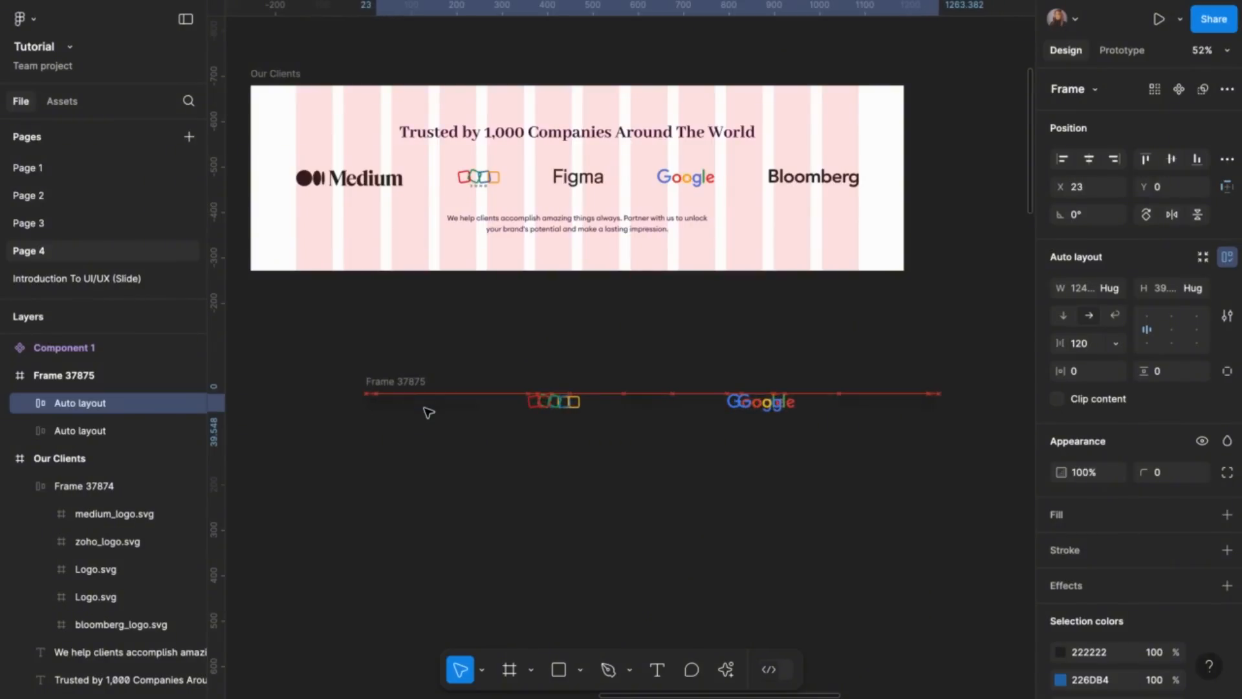
key(Right)
key(Right)
key(Right)
key(Right)
key(Right)
key(Right)
key(Right)
key(Right)
key(Right)
key(Right)
key(Right)
key(Right)
key(Right)
key(Right)
key(Right)
key(Right)
key(Right)
key(Right)
key(Right)
key(Right)
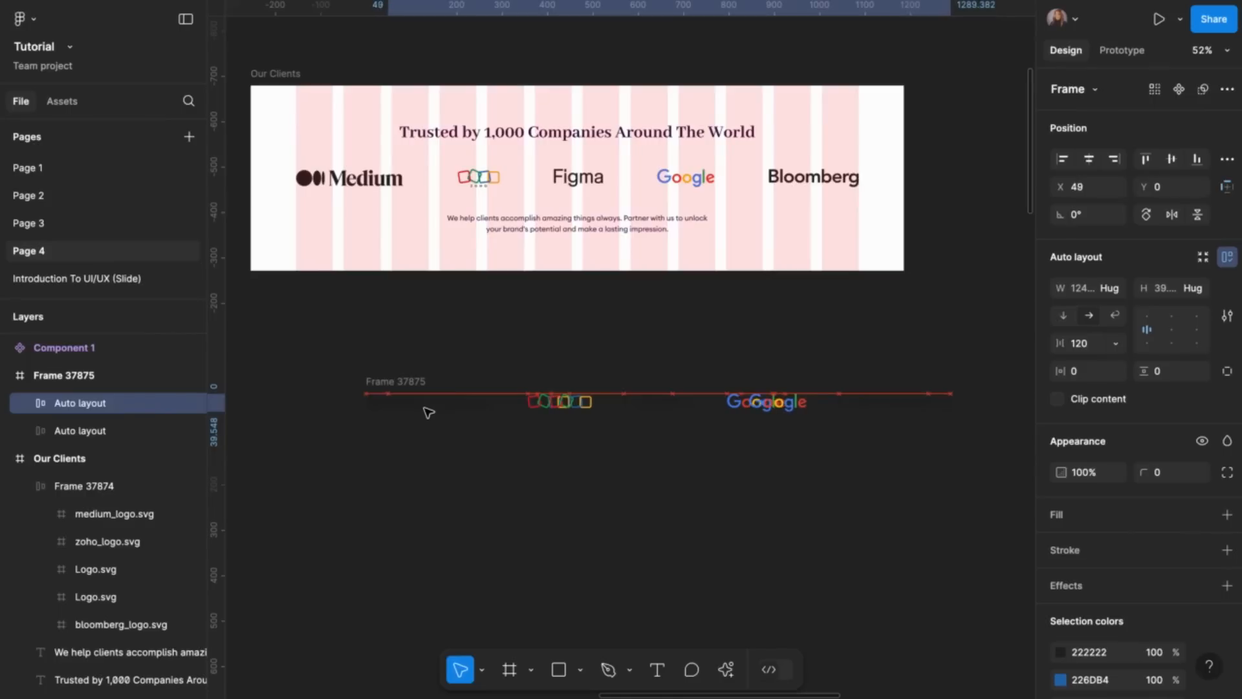
key(Right)
key(Right)
key(Right)
key(Right)
key(Right)
key(Right)
key(Right)
key(Right)
key(Right)
key(Right)
key(Right)
key(Right)
key(Right)
key(Right)
key(Right)
key(Right)
key(Right)
key(Right)
key(Right)
key(Right)
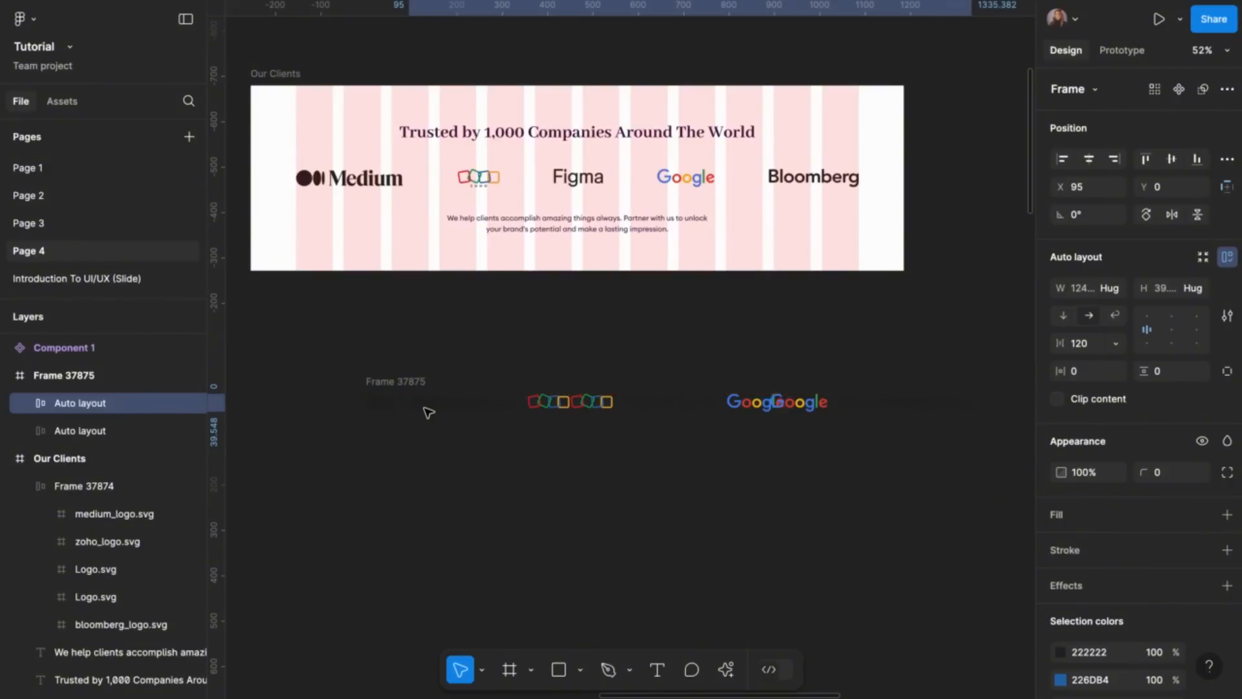
scroll(429, 412, up, 5)
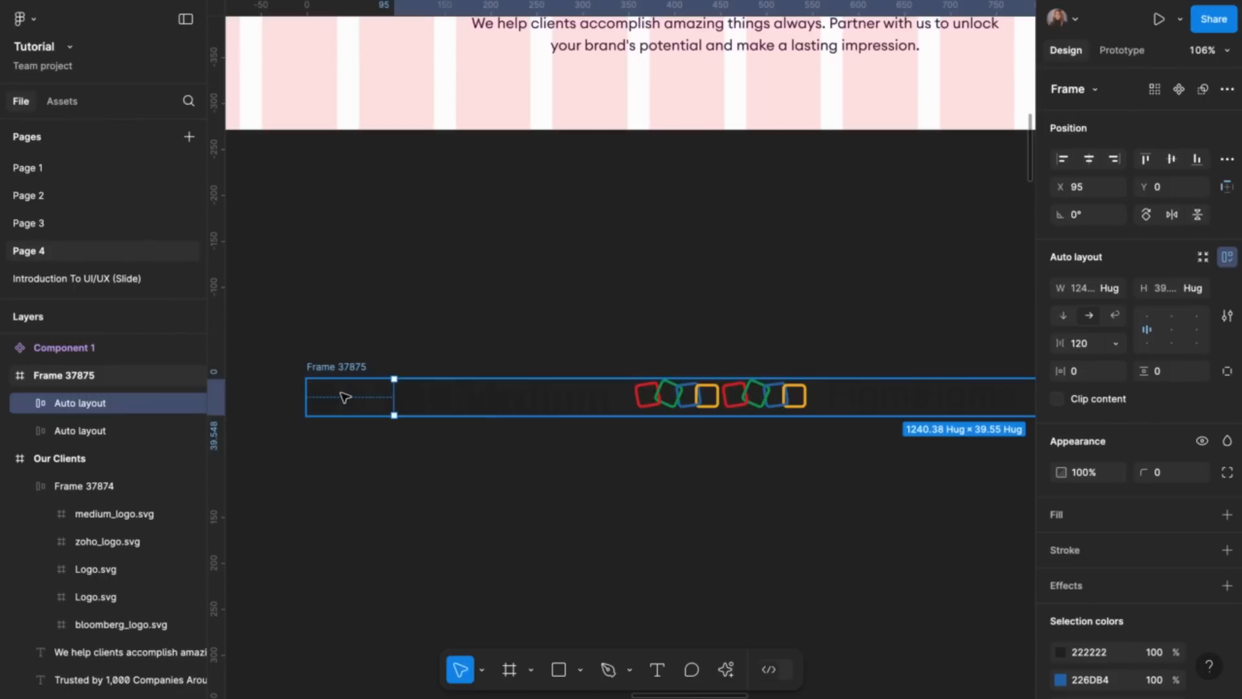
Set the horizontal spacing between the two logo rows in Frame 37875 to 24
key(Escape)
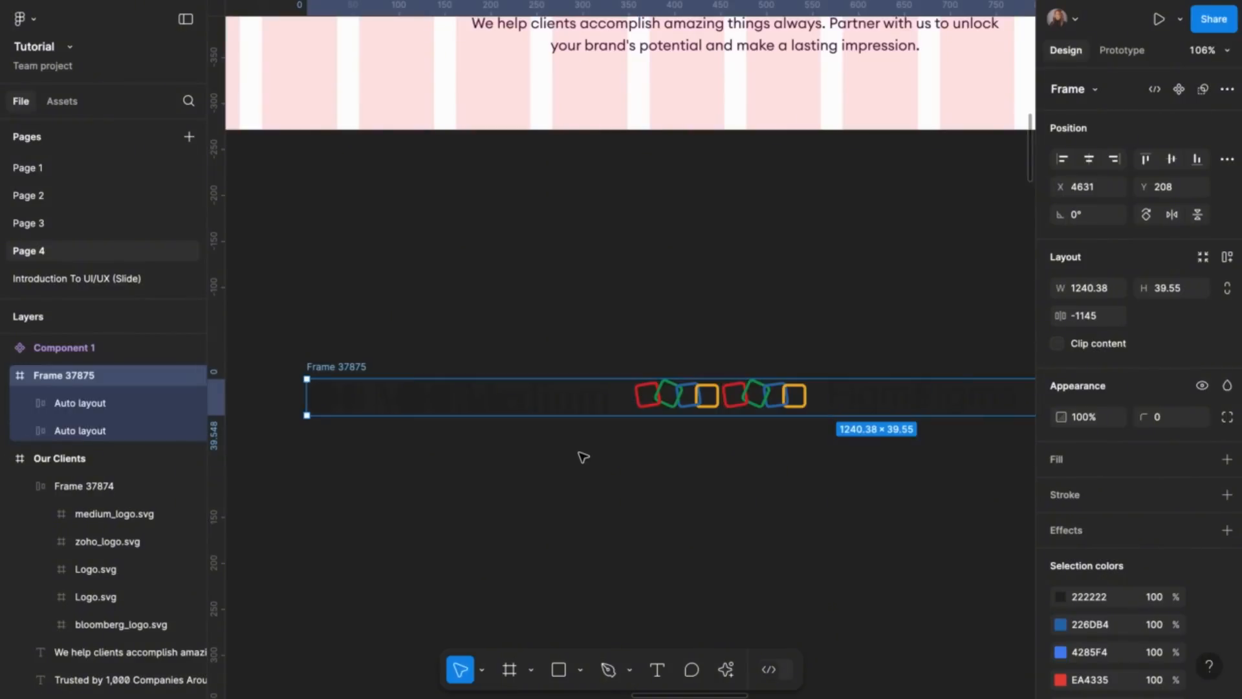
scroll(582, 457, down, 5)
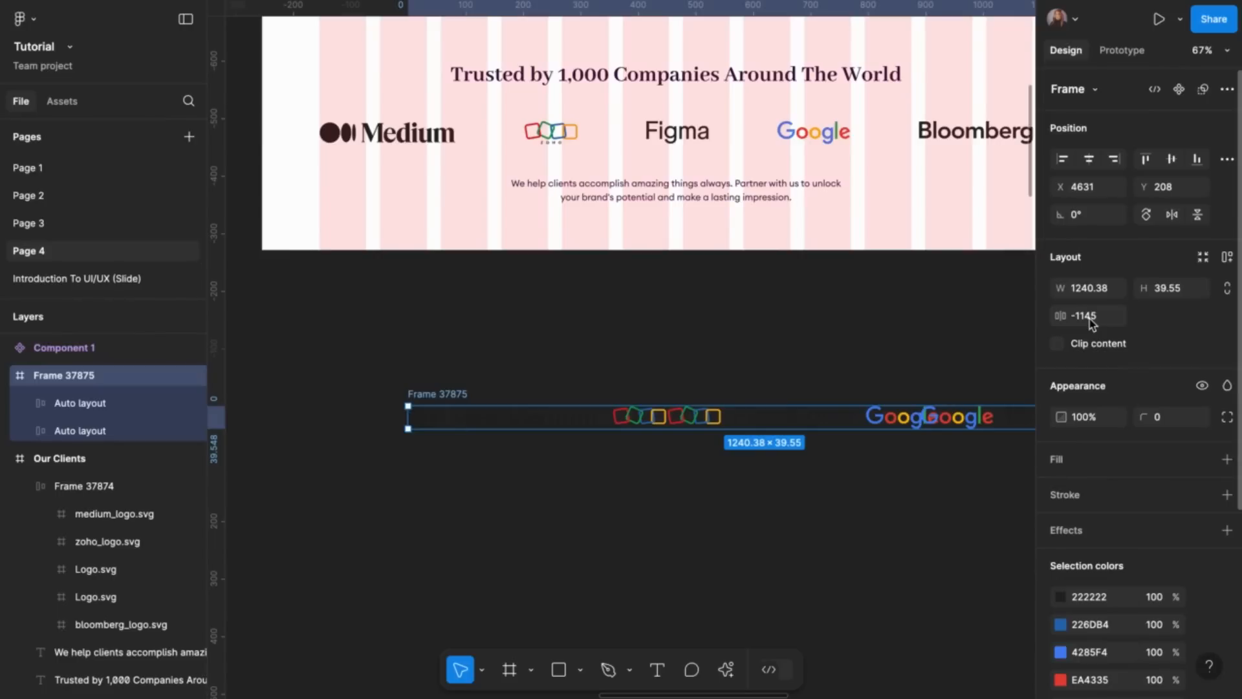
click(1092, 316)
text(24)
key(Return)
scroll(790, 494, down, 5)
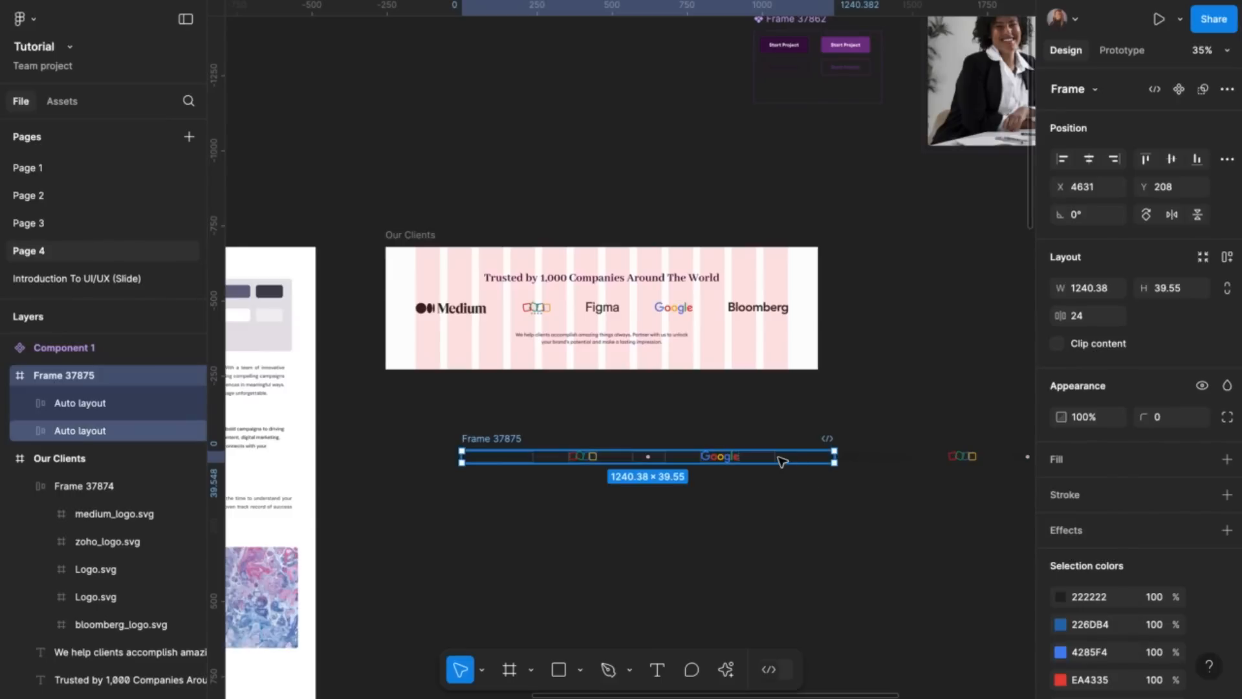
Select both Auto layout rows in Frame 37875 and set the horizontal spacing between them to 120
click(781, 460)
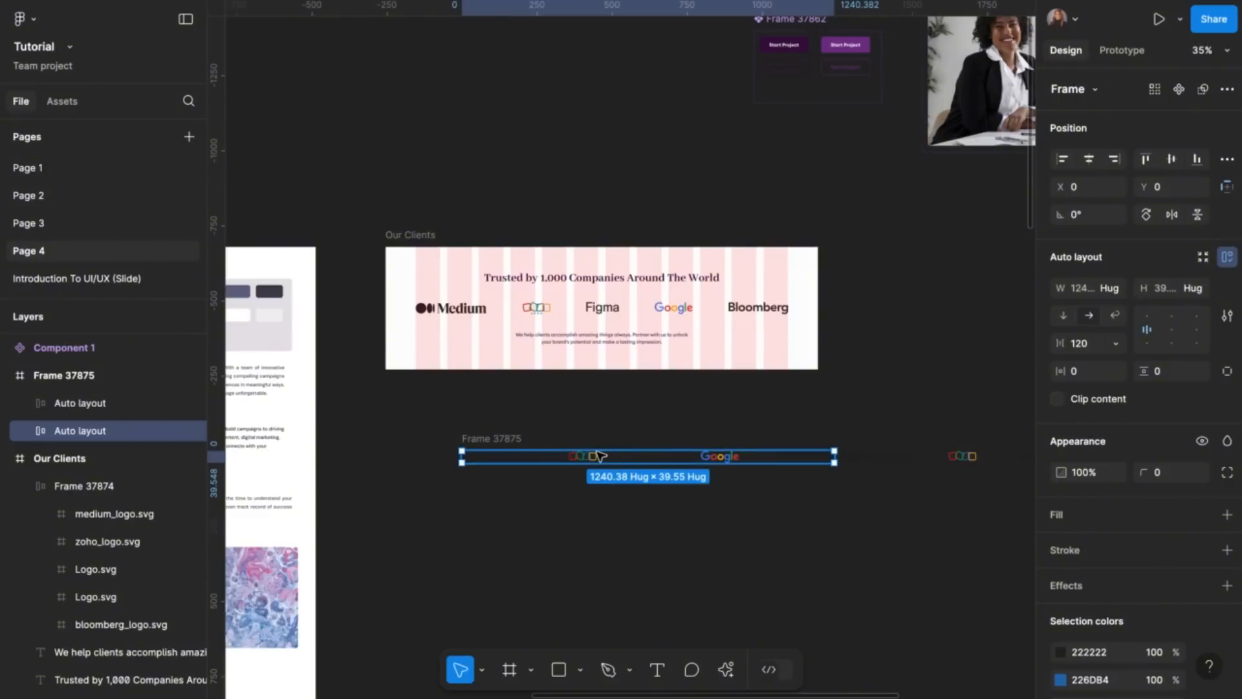
scroll(724, 456, right, 5)
scroll(723, 456, down, 2)
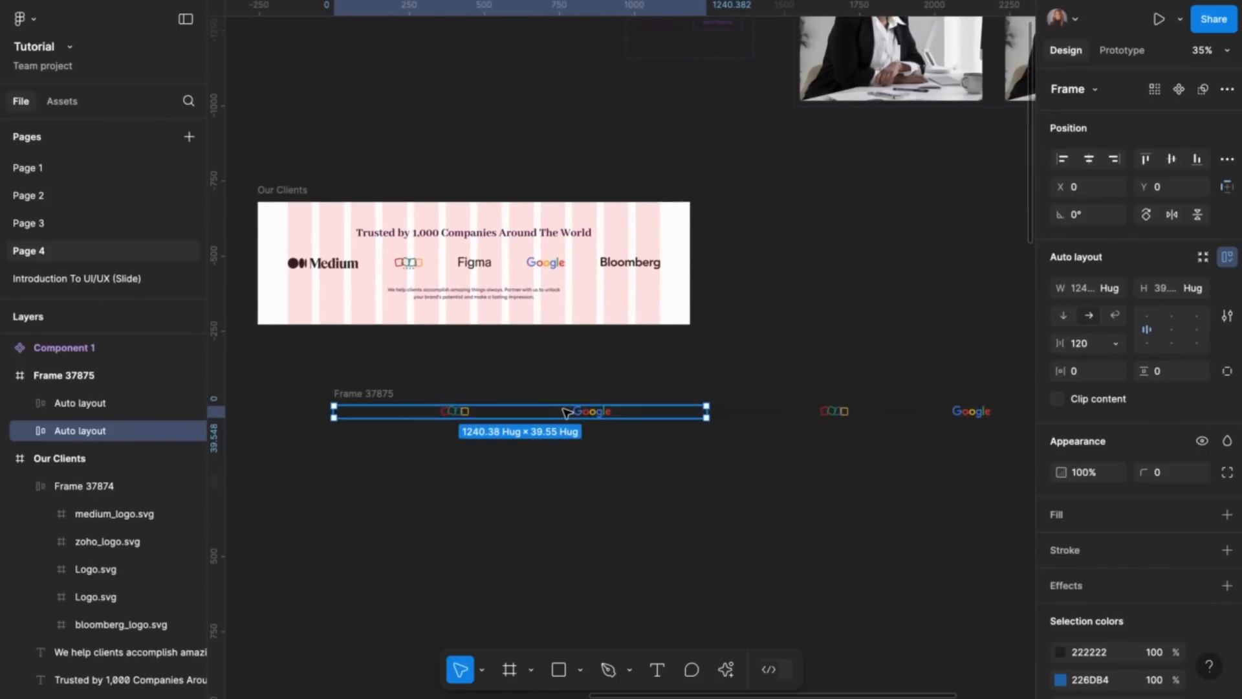
shift+click(96, 403)
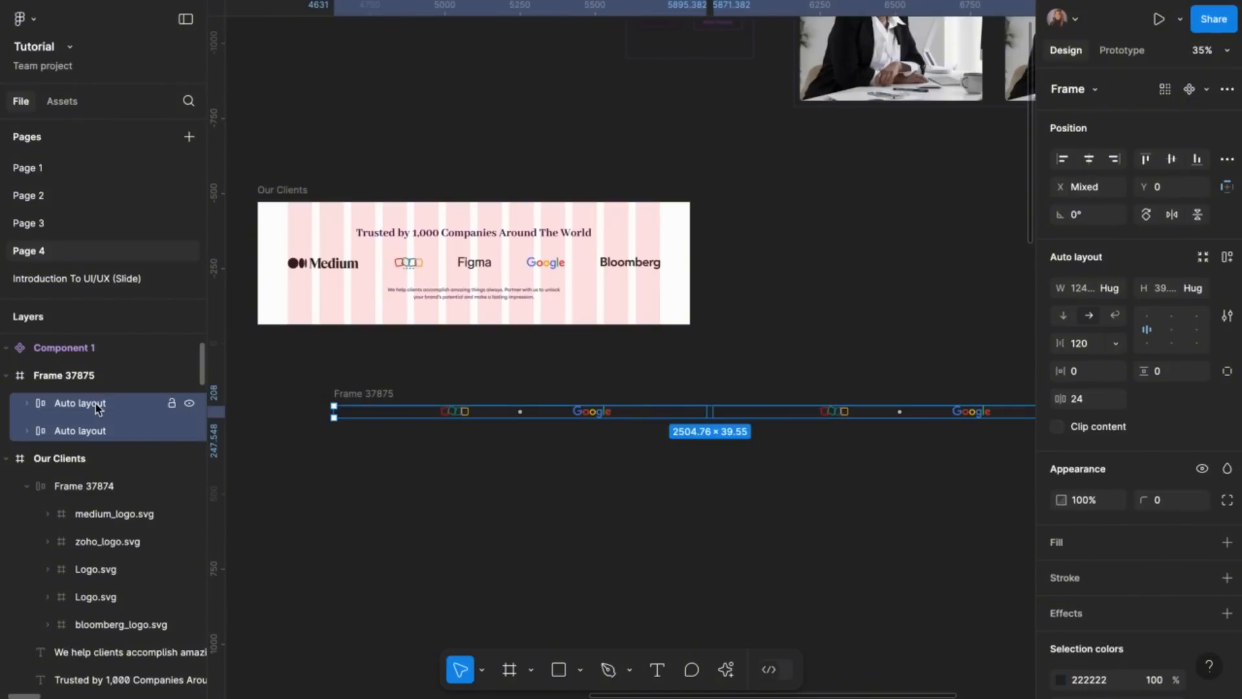
click(1085, 401)
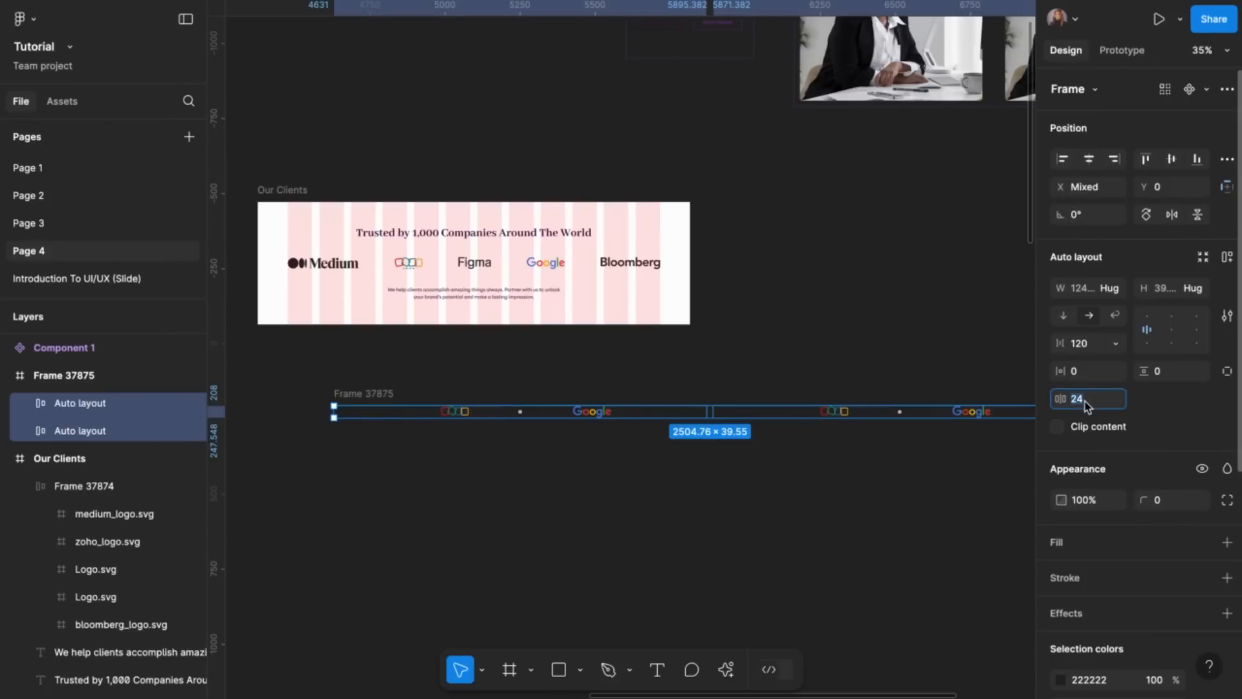
text(120)
key(Return)
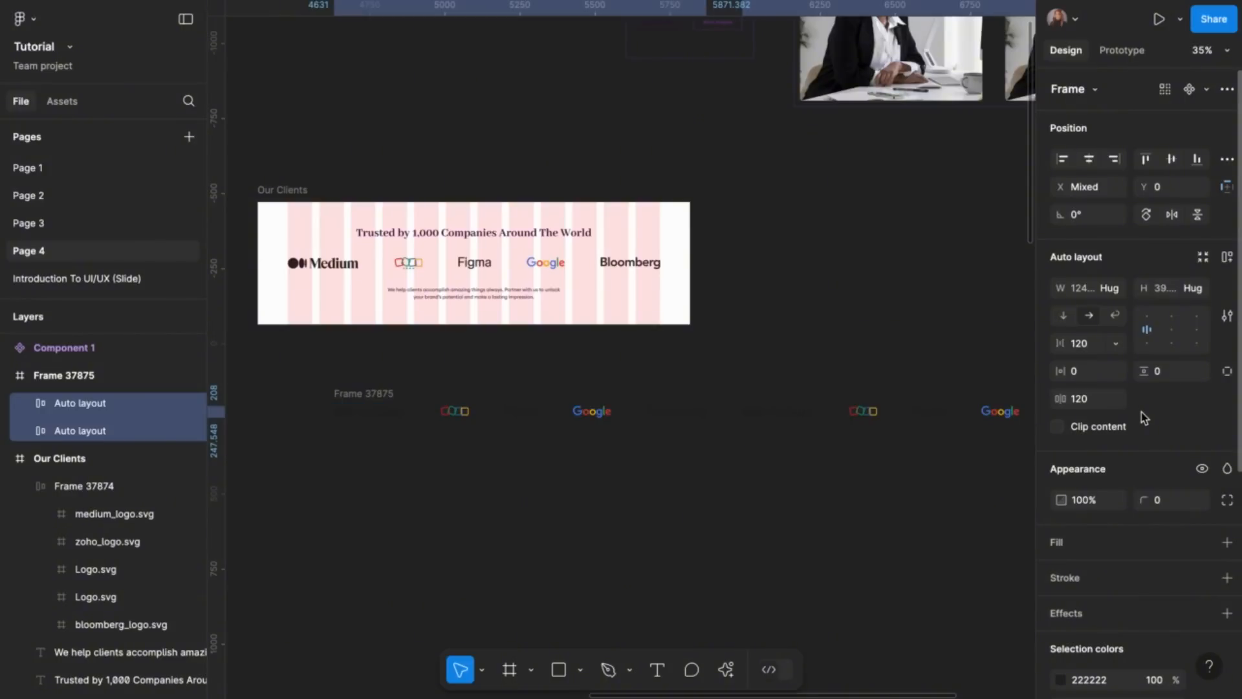
scroll(843, 436, down, 2)
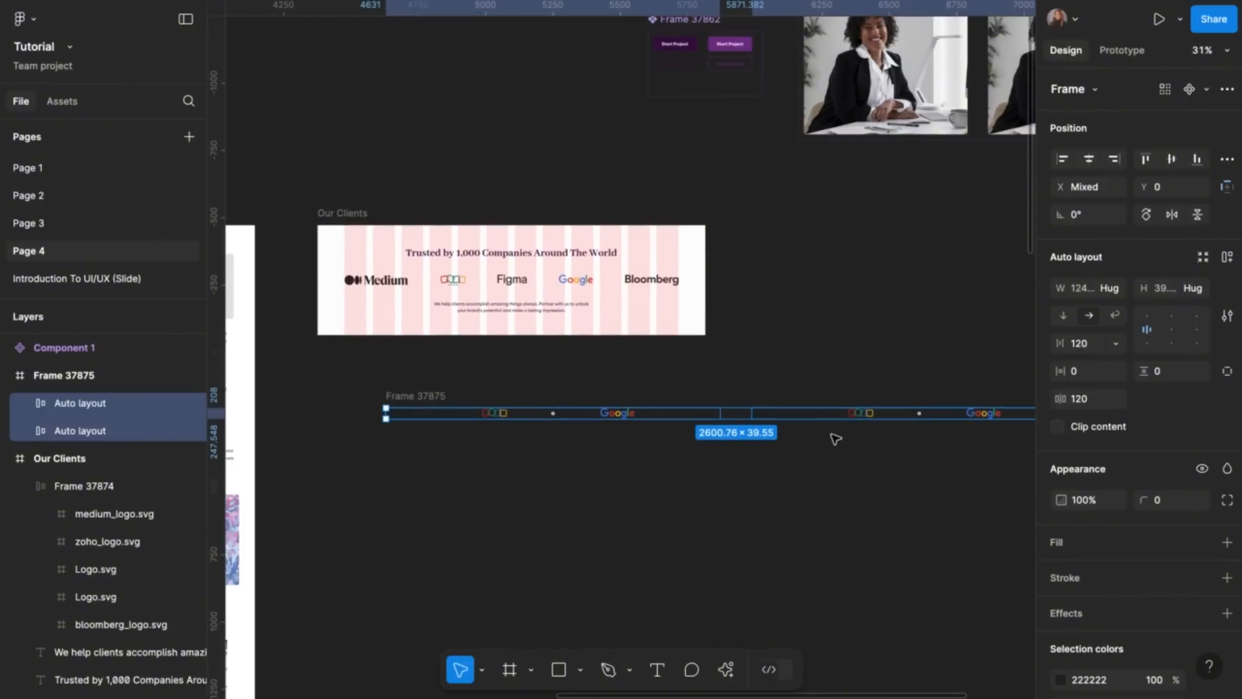
Lighten the page background color to 3E3E3E so the dark logos in Frame 37875 stand out
click(440, 396)
scroll(472, 454, down, 2)
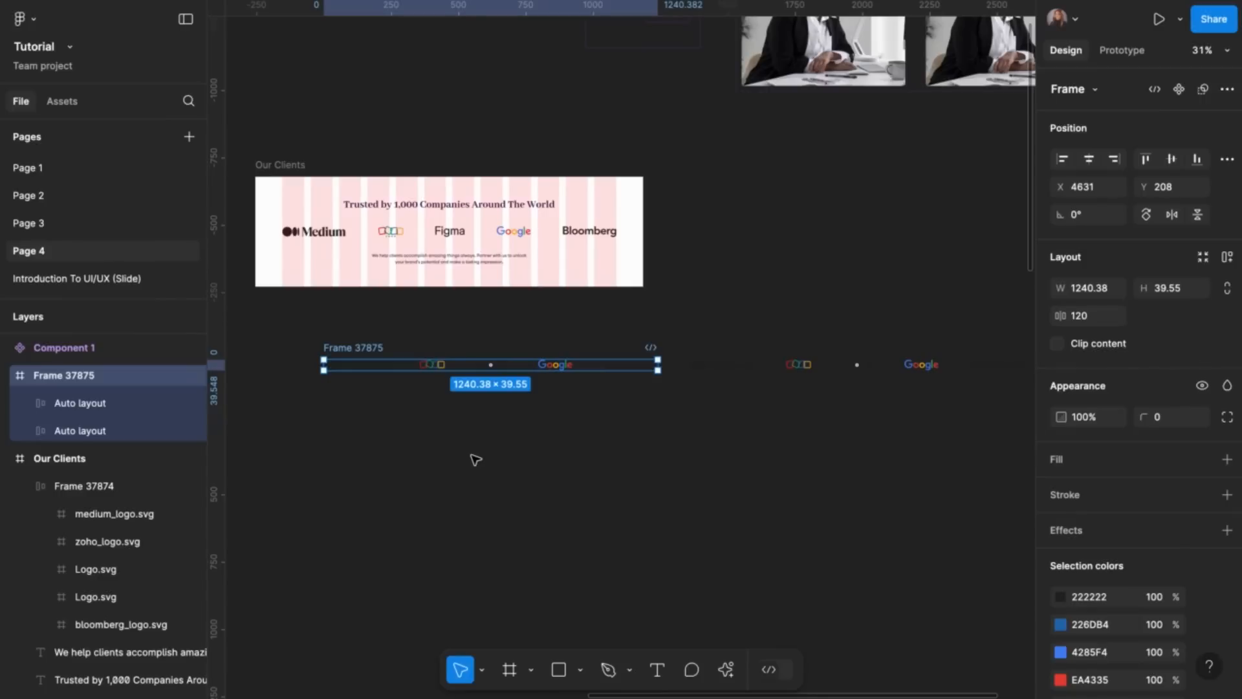
scroll(474, 457, left, 2)
scroll(476, 460, up, 2)
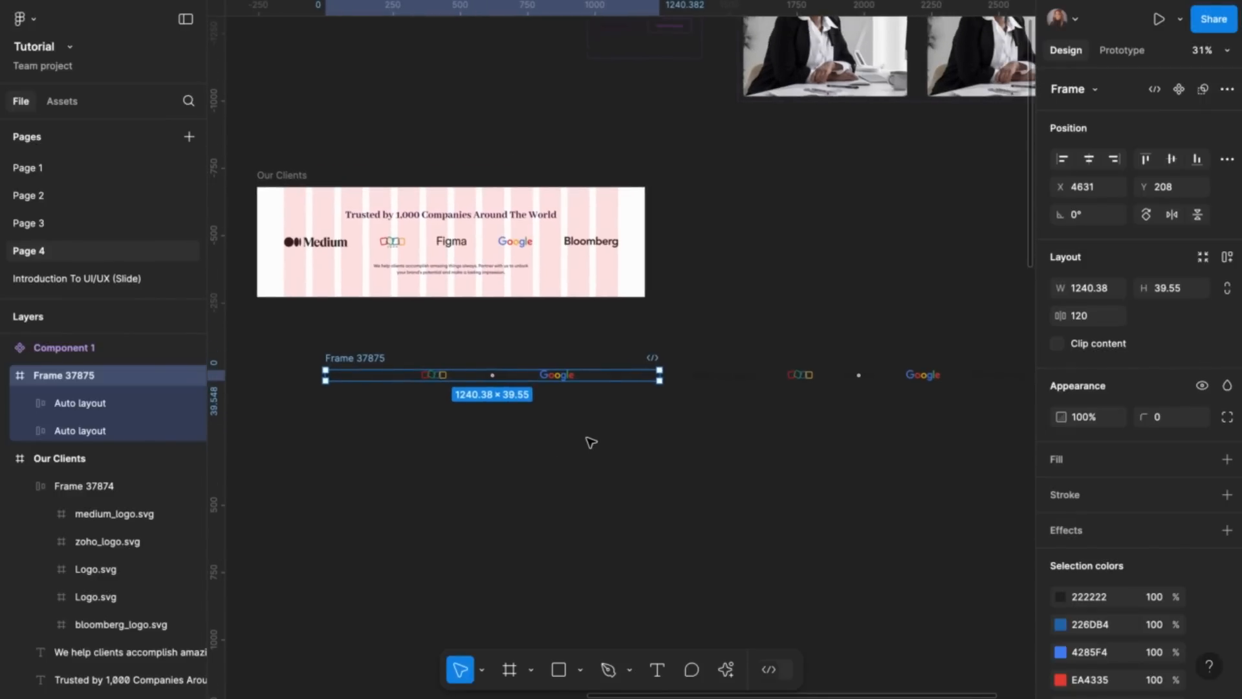
scroll(608, 376, up, 2)
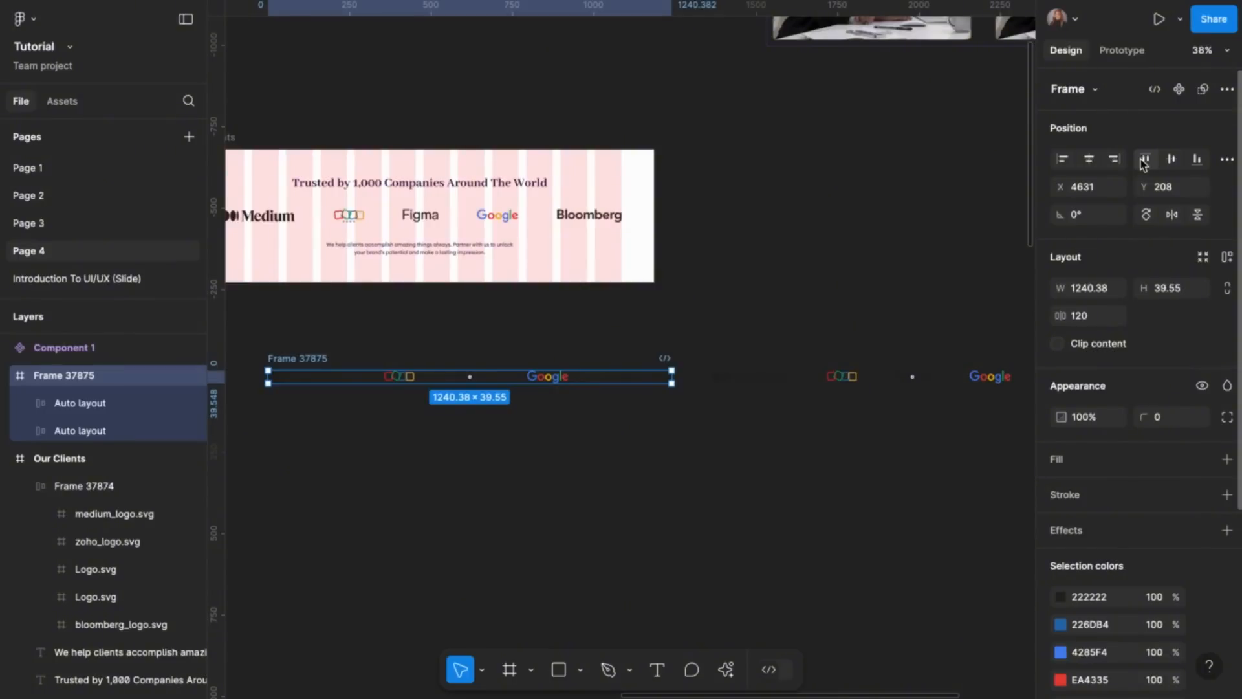
click(990, 252)
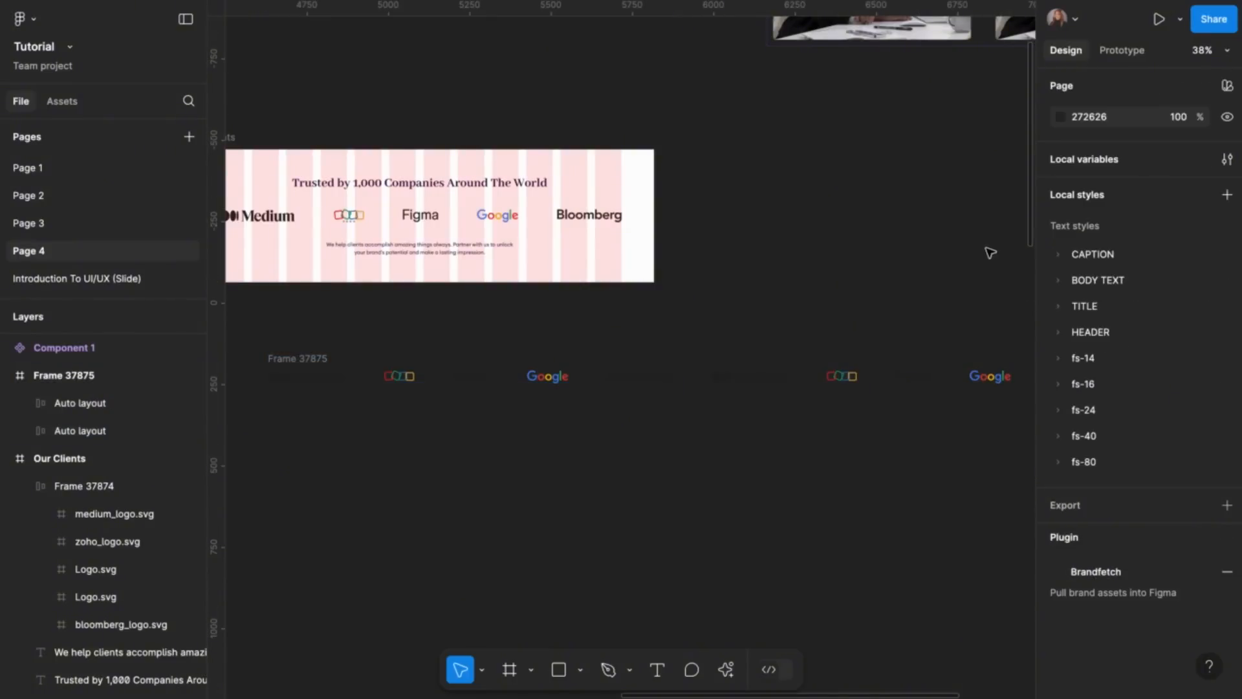
click(1062, 117)
click(831, 306)
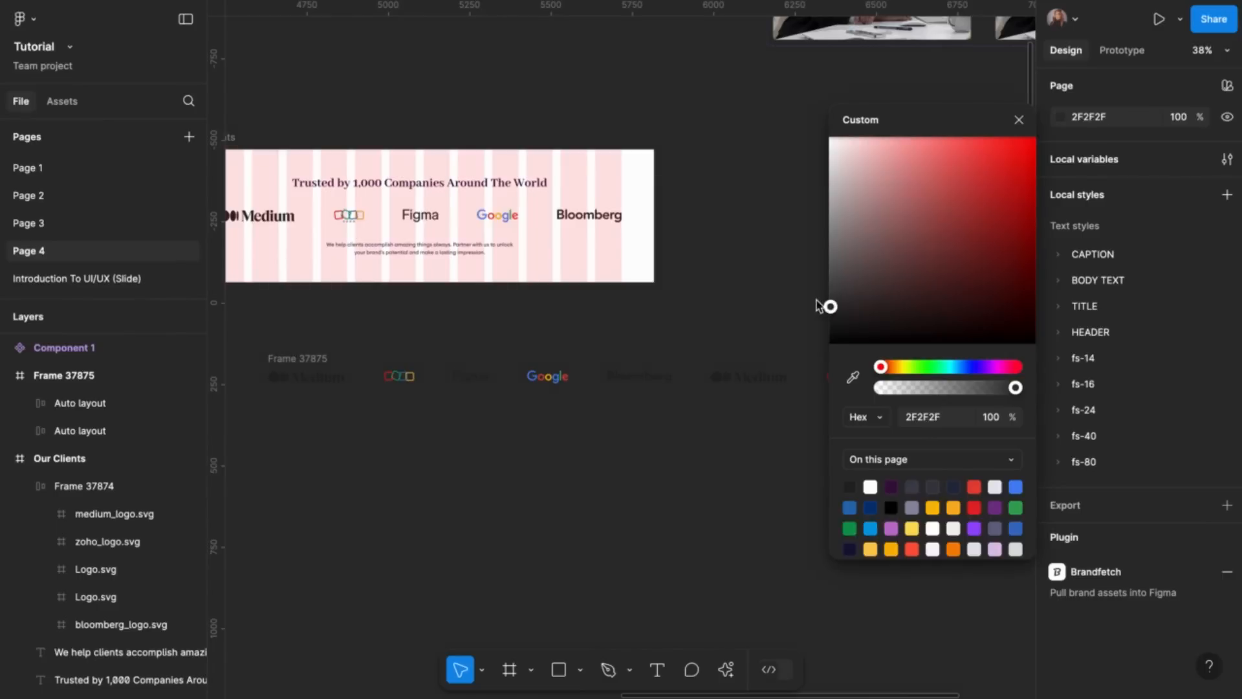
mouse_move(818, 304)
mouse_down()
mouse_move(814, 290)
mouse_move(813, 302)
mouse_up()
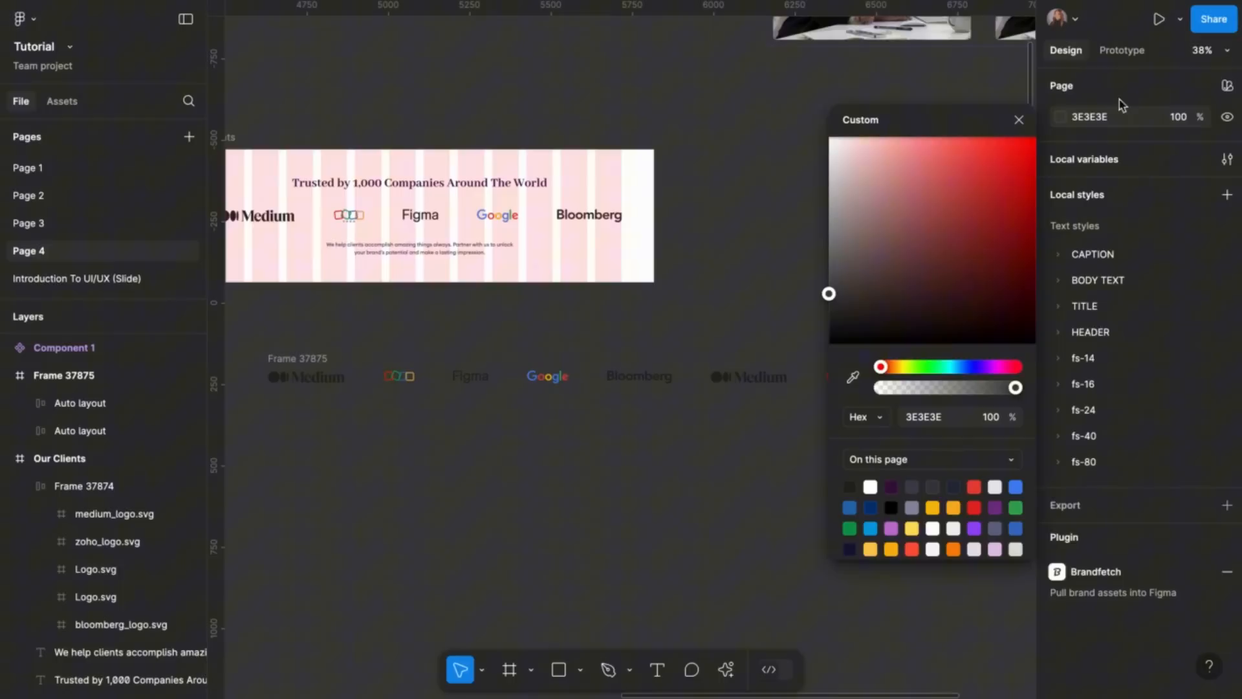
click(1020, 121)
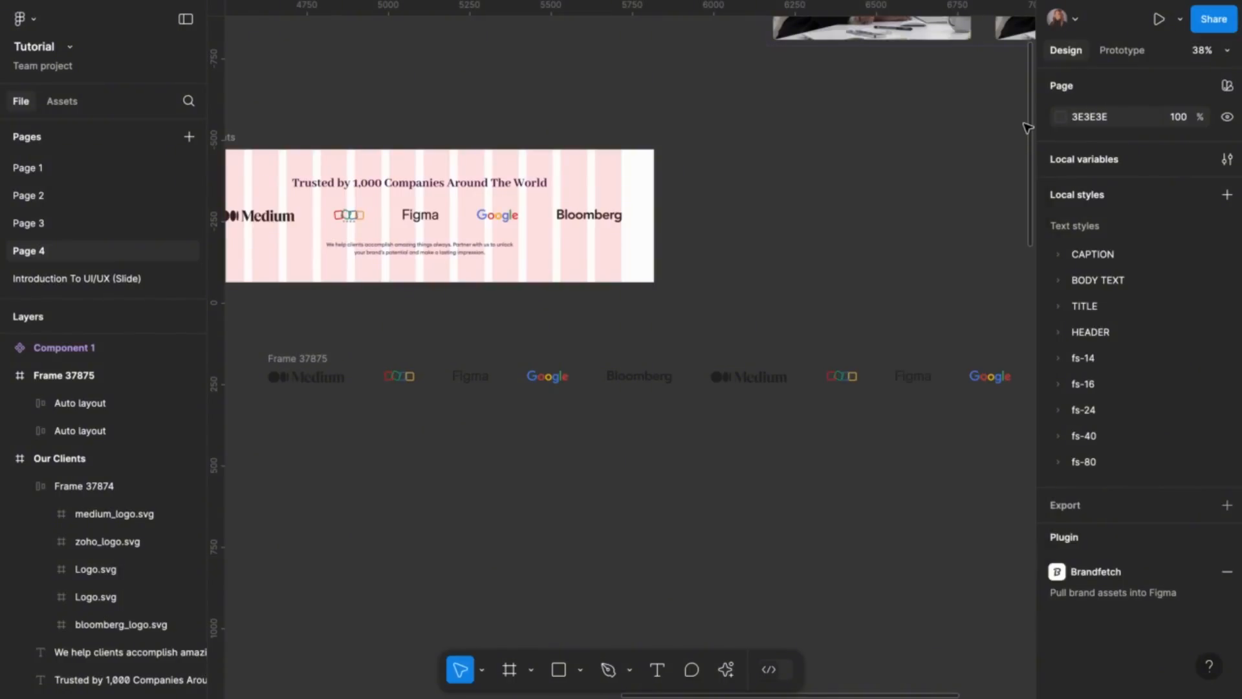
Turn on Clip content for Frame 37875 and try widening the frame to 2037, undoing the resize
click(295, 361)
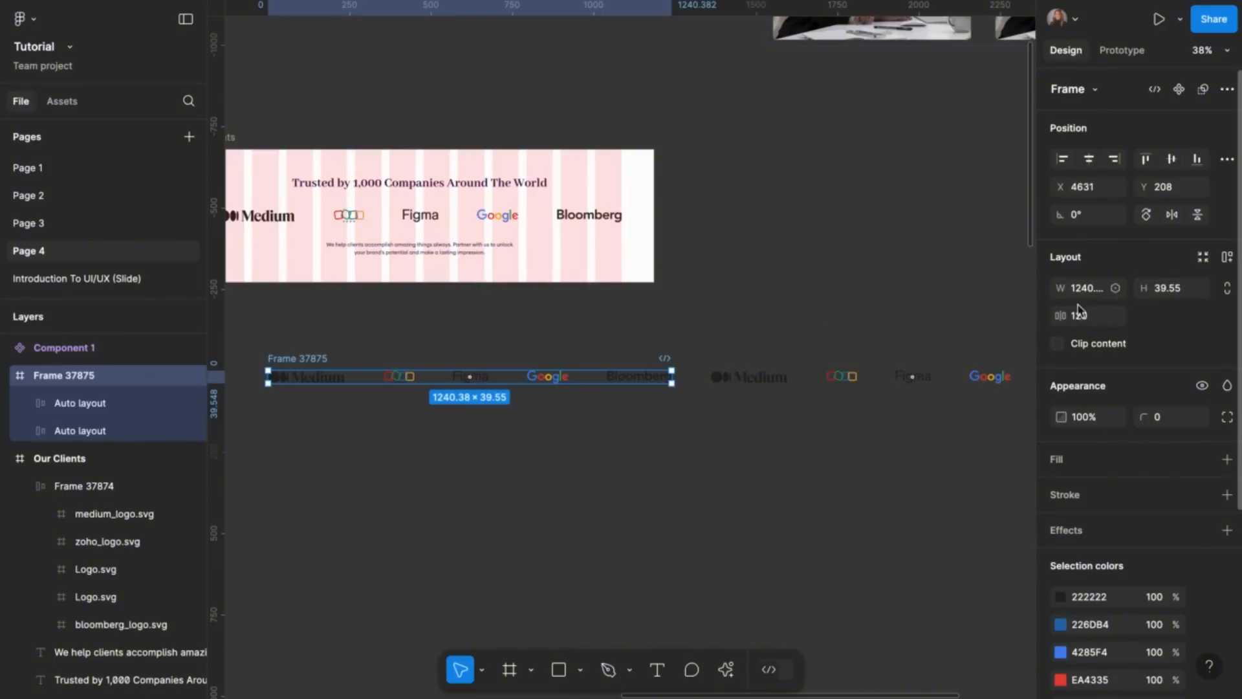
click(1059, 345)
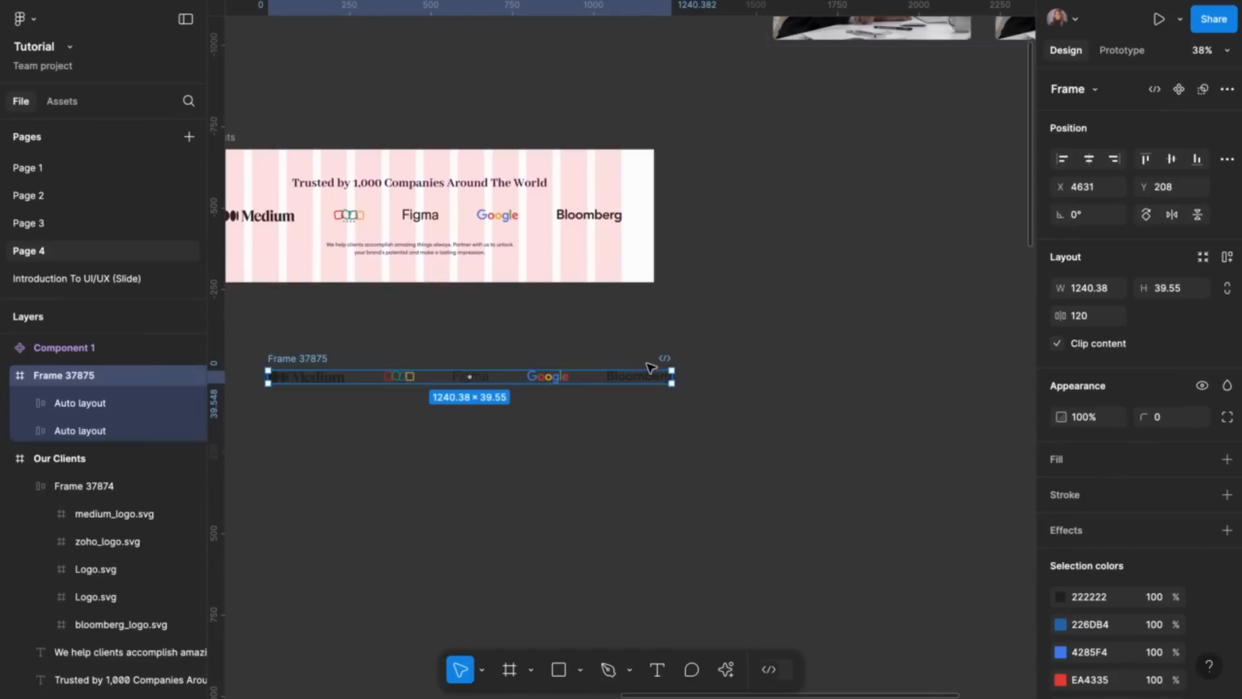
drag(674, 378, 932, 371)
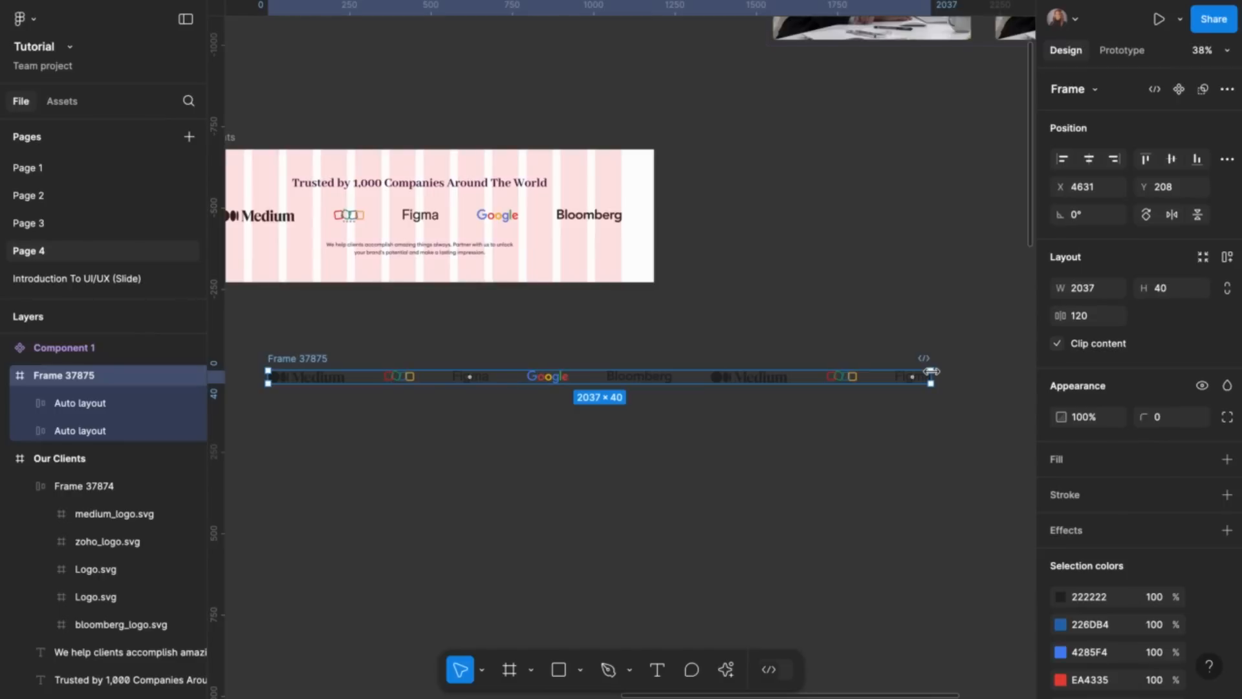
key(ctrl+z)
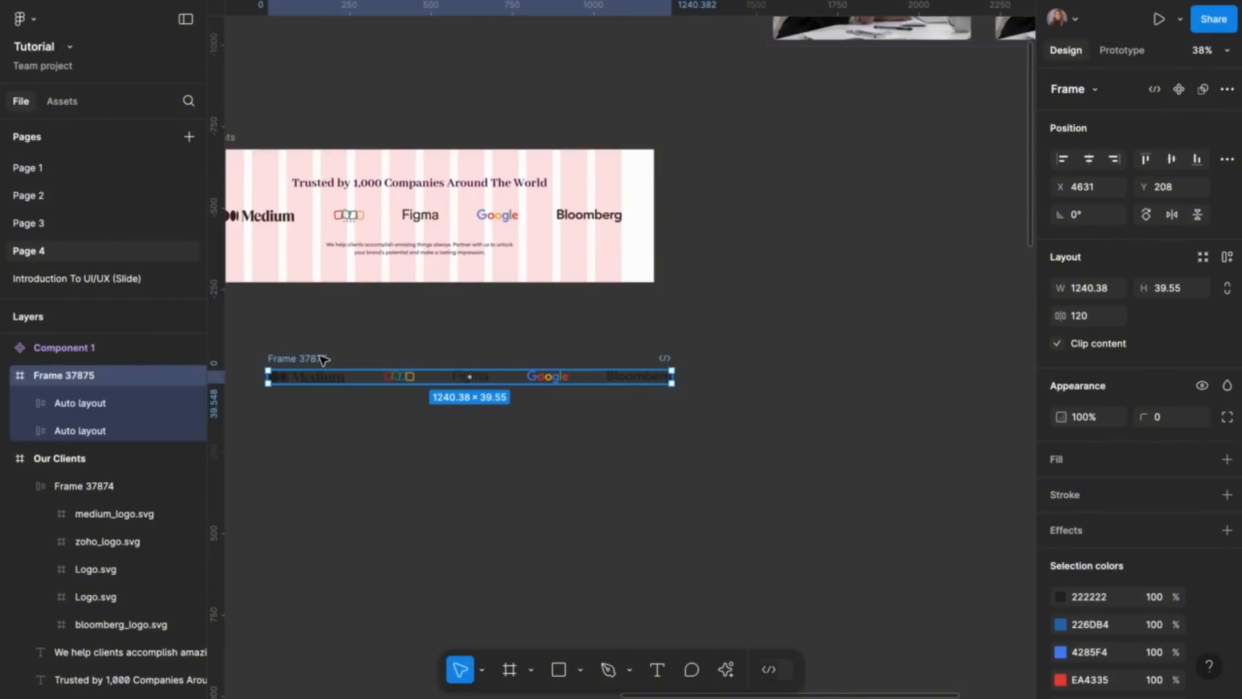
Duplicate Frame 37875 directly below itself and combine both frames into a component set
drag(323, 358, 327, 414)
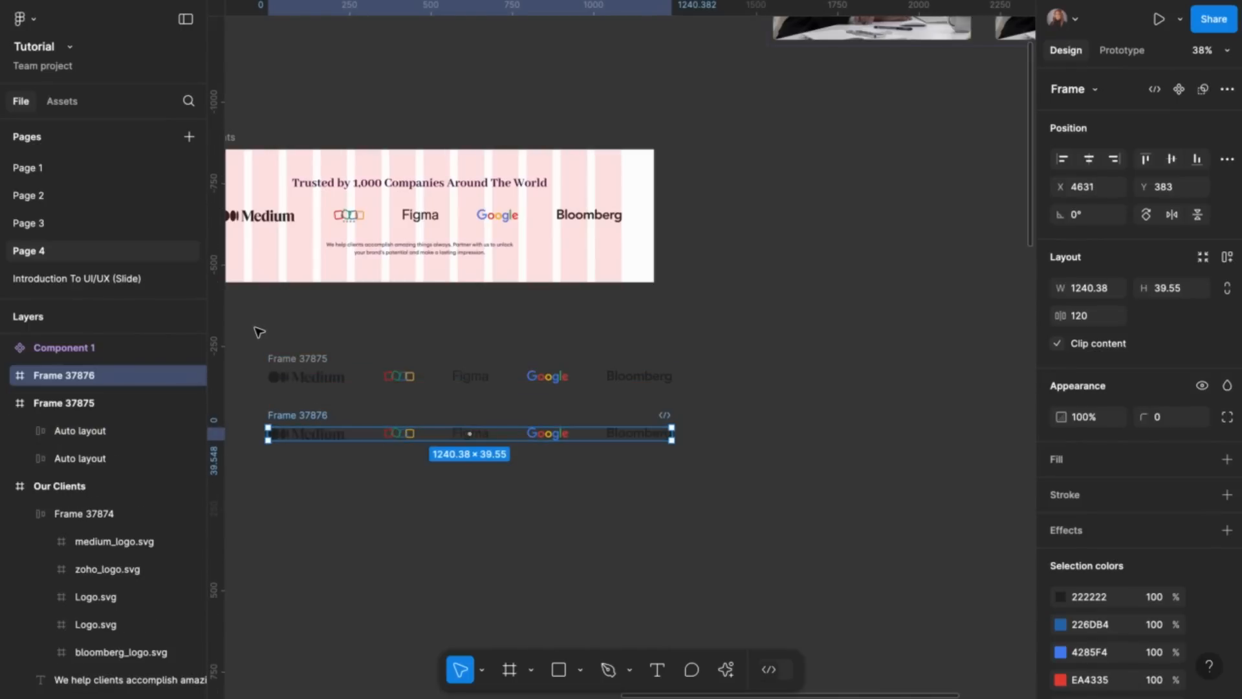
drag(259, 332, 744, 554)
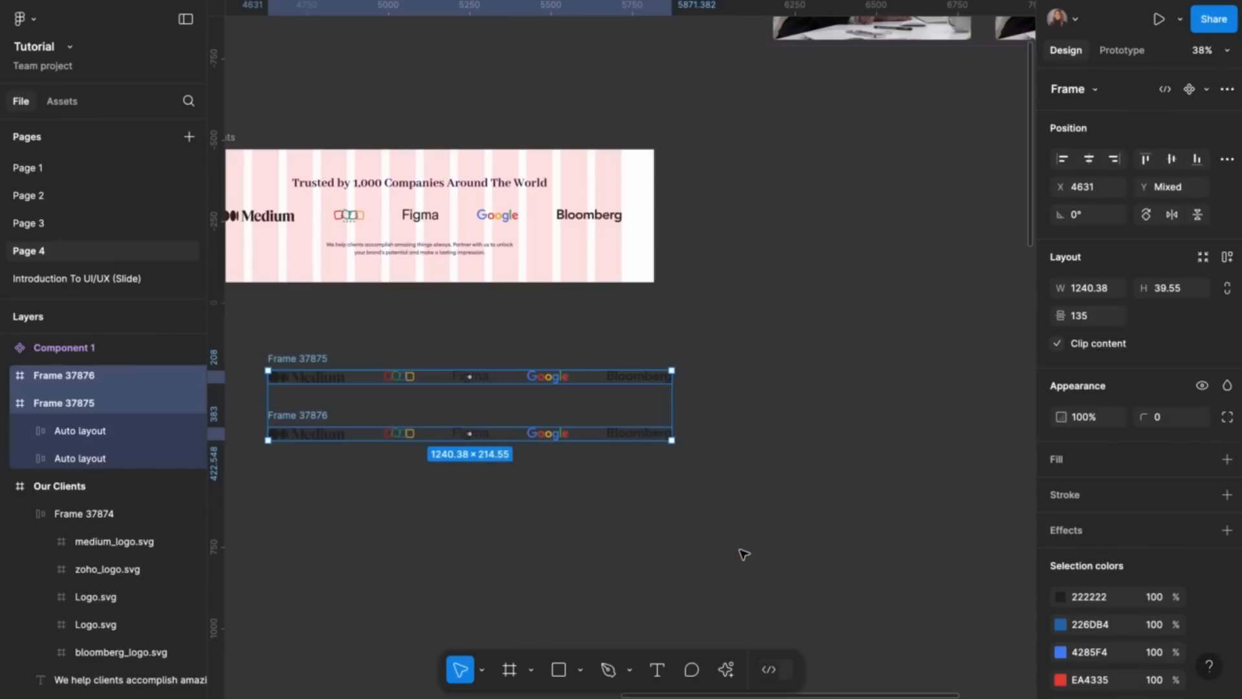
click(1206, 90)
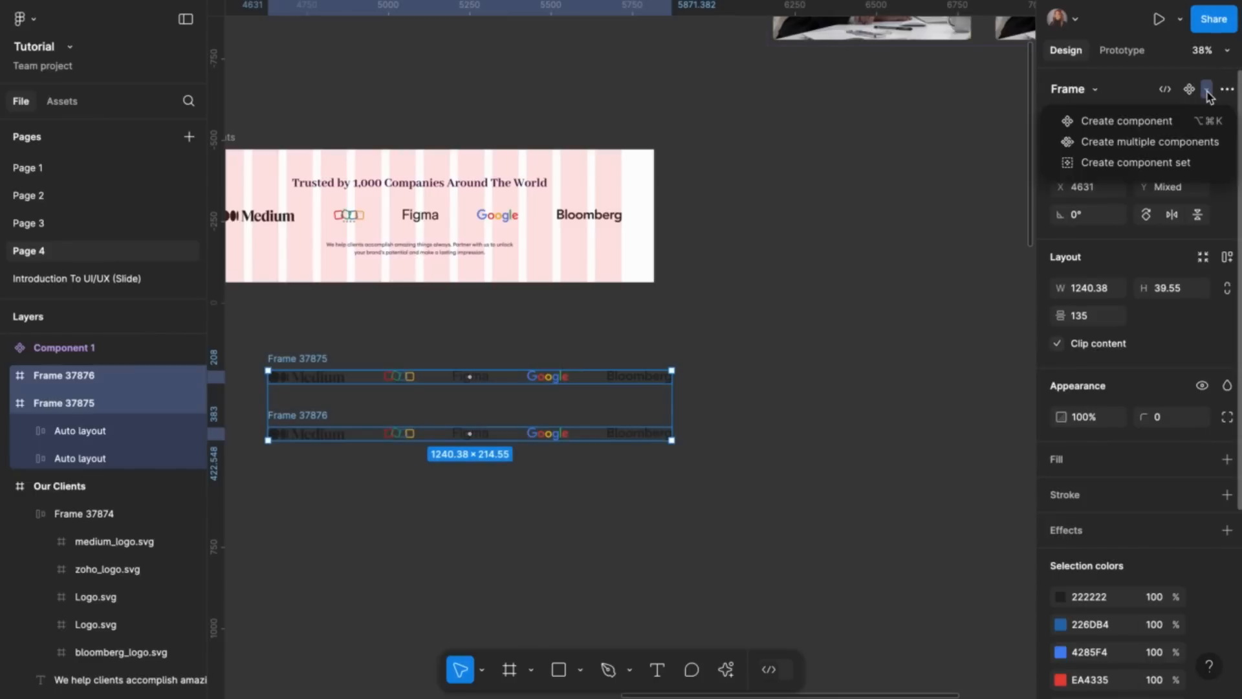
click(1152, 172)
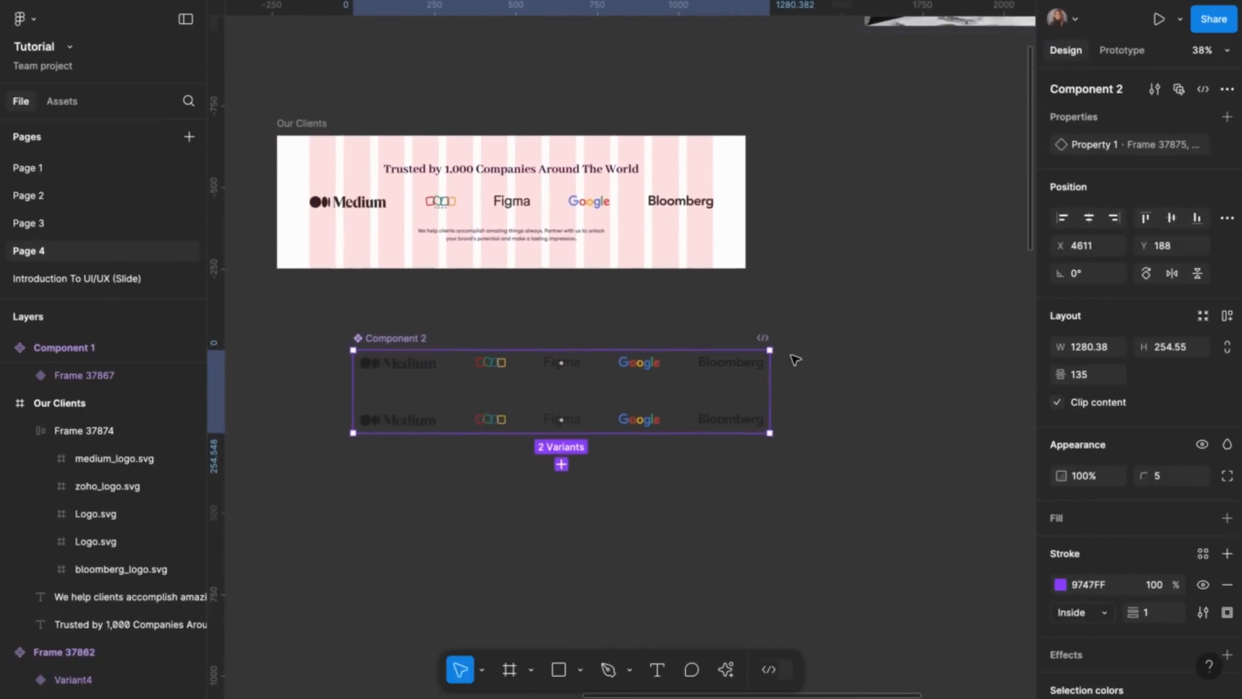
Connect the Frame 37875 variant to Frame 37876 with an After delay trigger and a delay of 1 ms
click(1122, 51)
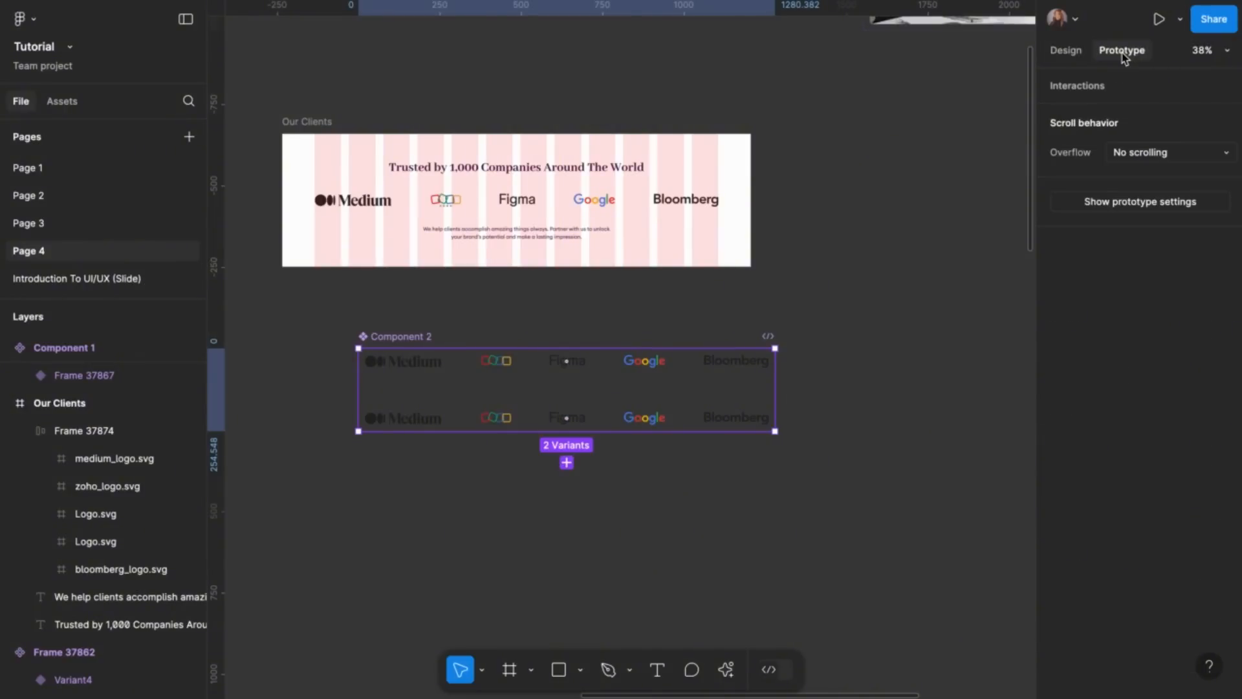
click(637, 363)
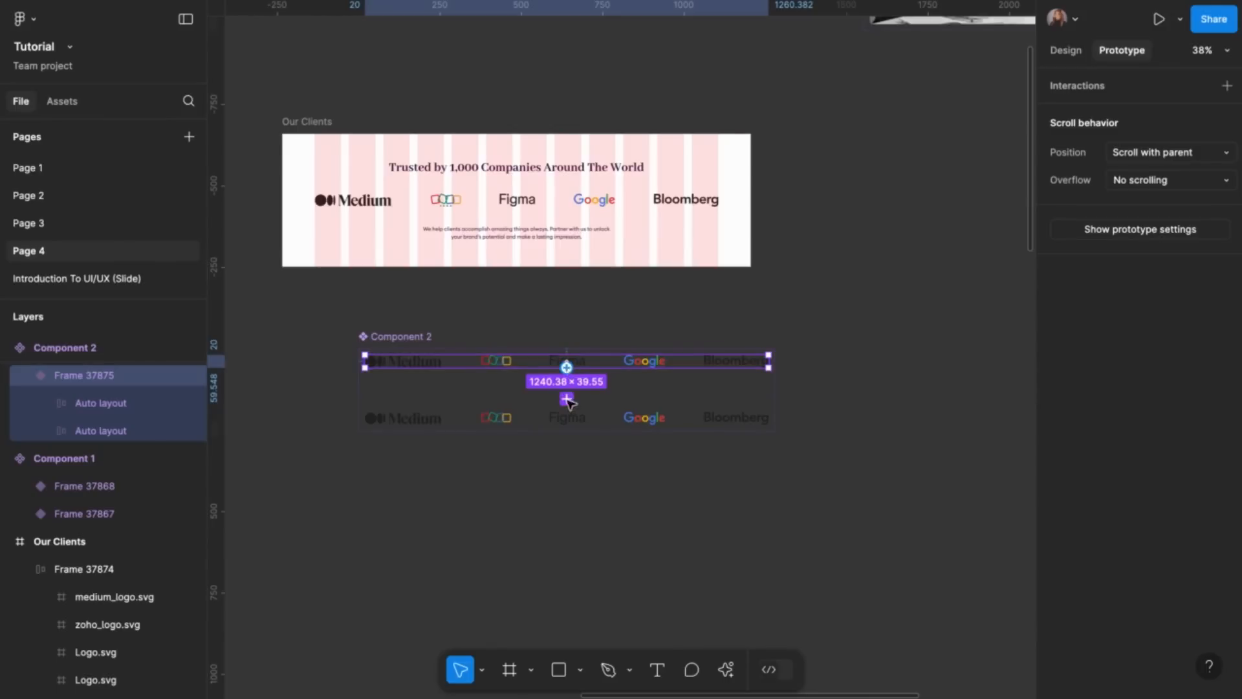
drag(567, 367, 567, 420)
click(647, 493)
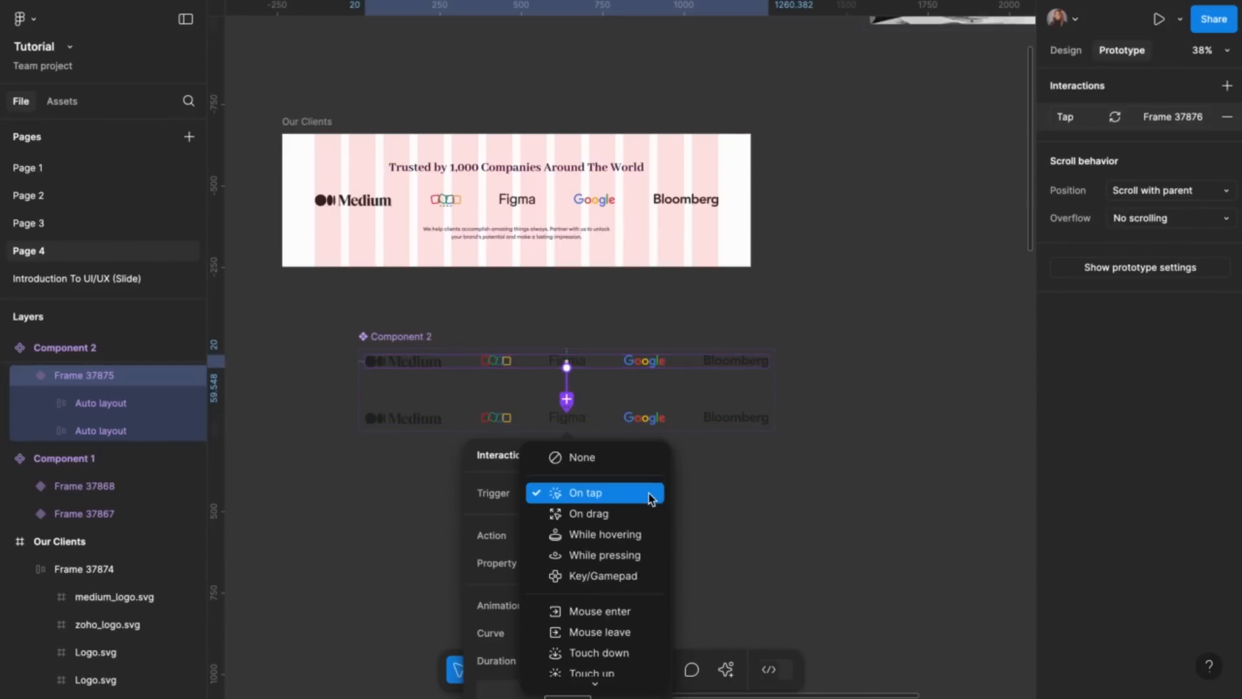
click(595, 678)
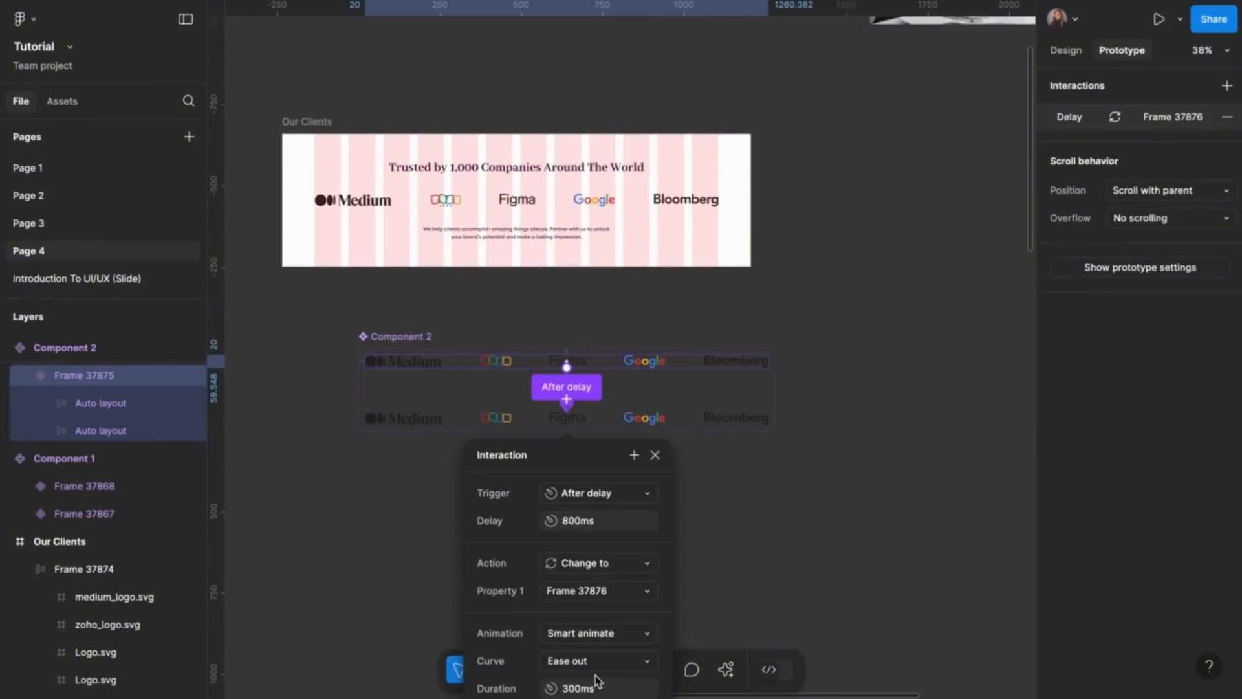
click(603, 522)
key(ctrl+a)
text(1)
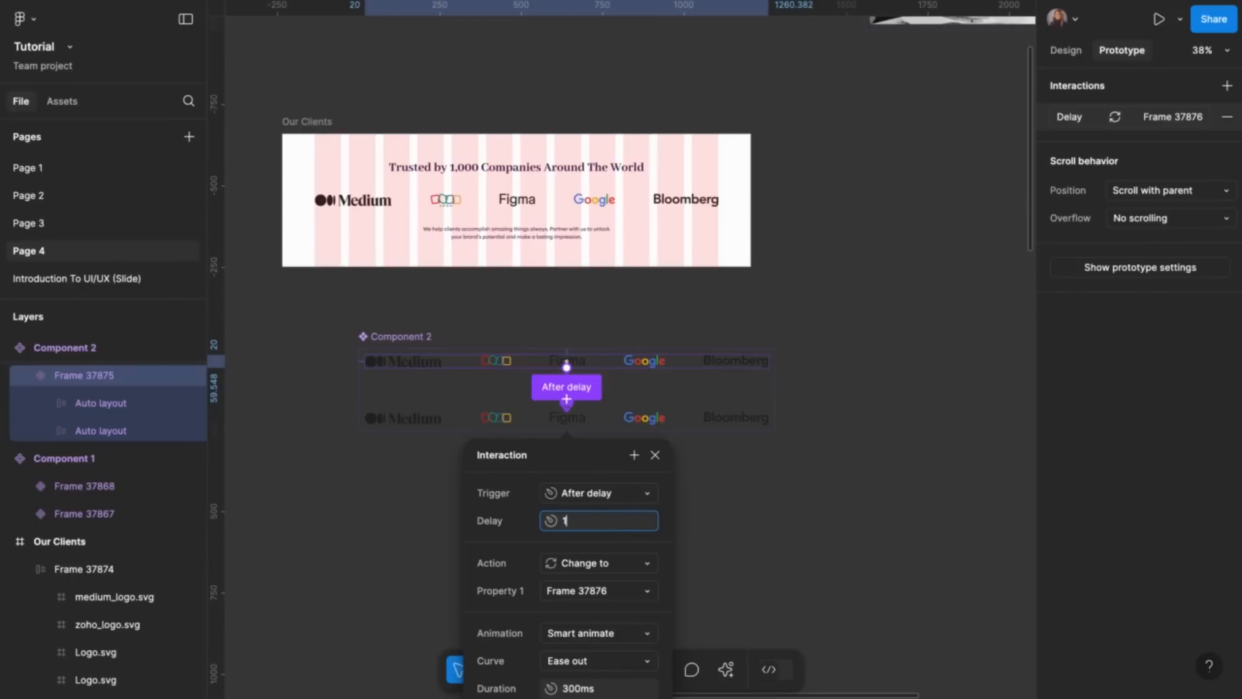
key(Return)
Set the interaction's Smart animate curve to Linear and its duration to 2000 ms
scroll(670, 550, down, 2)
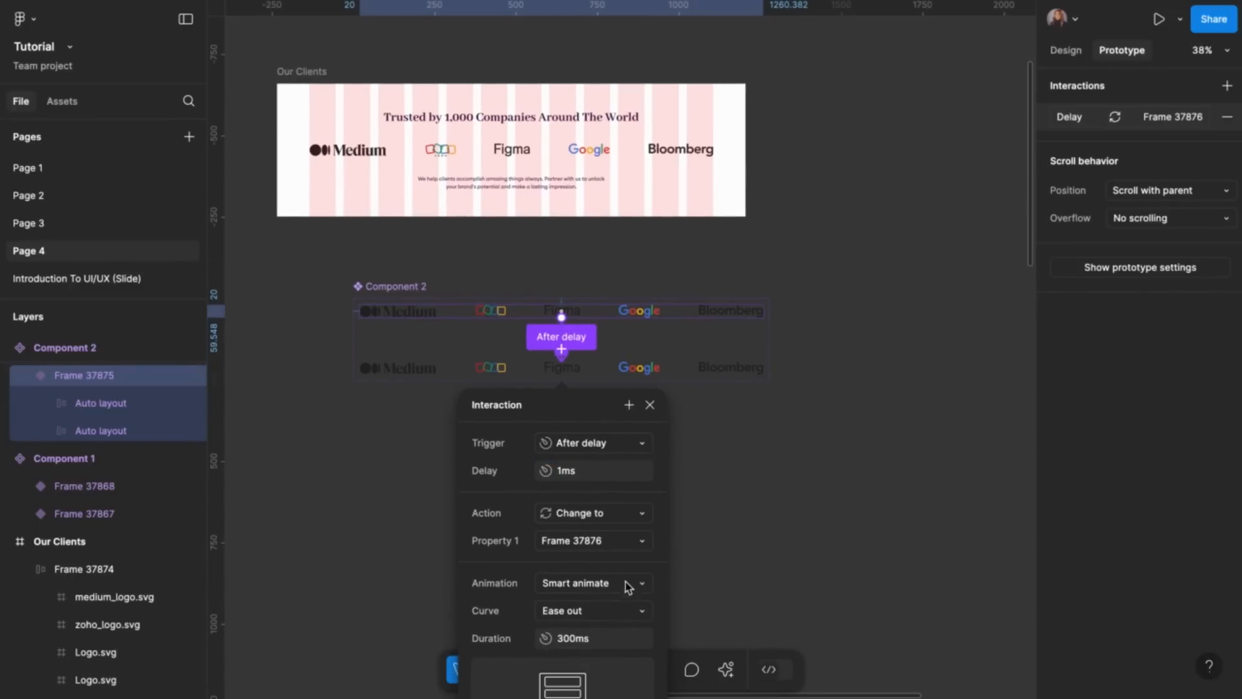
click(639, 612)
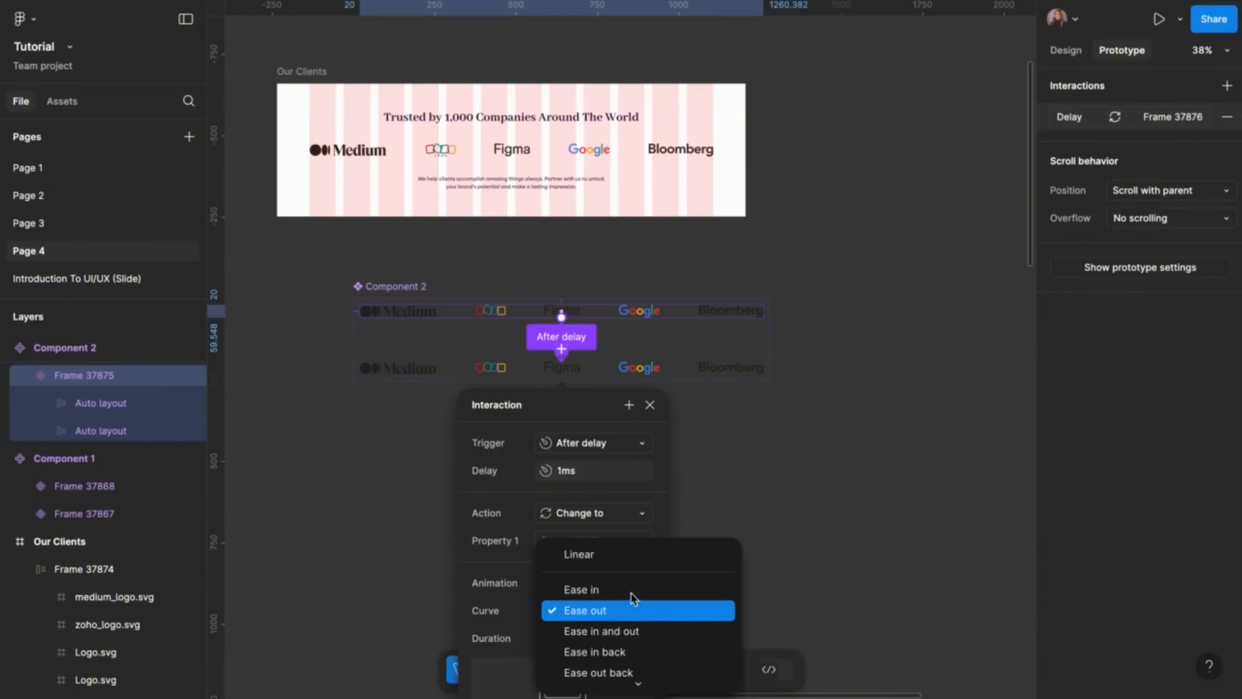
click(615, 554)
scroll(614, 606, down, 1)
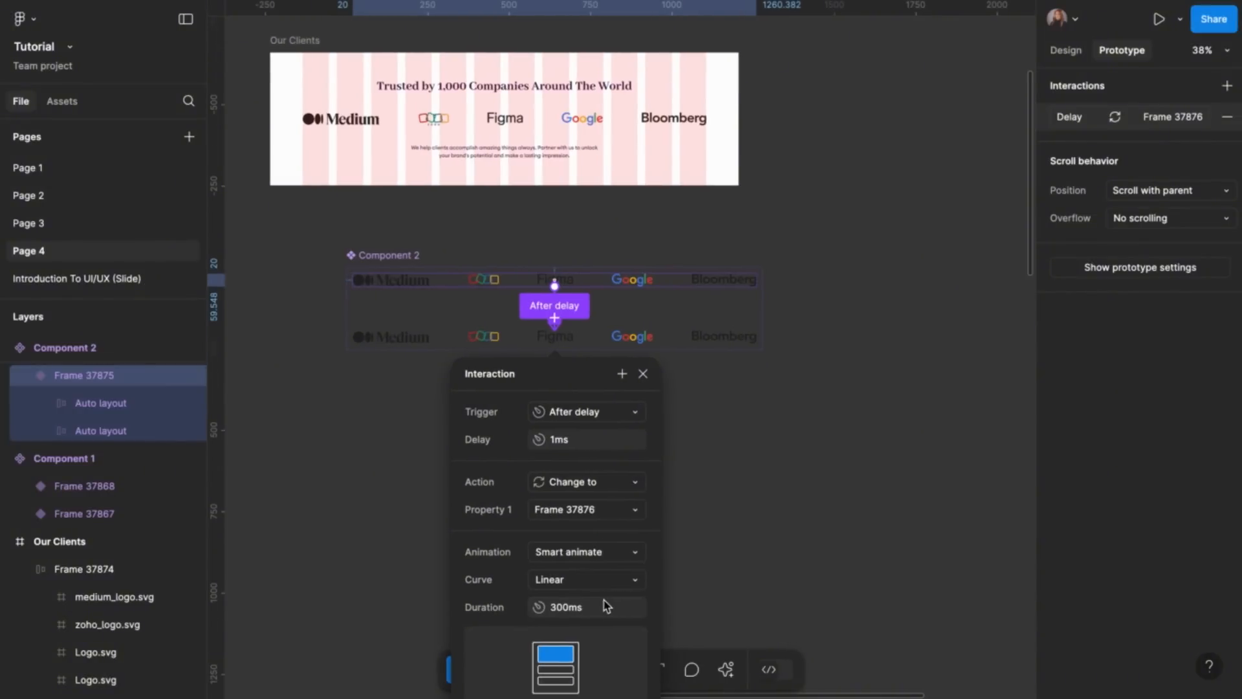
click(578, 611)
text(20)
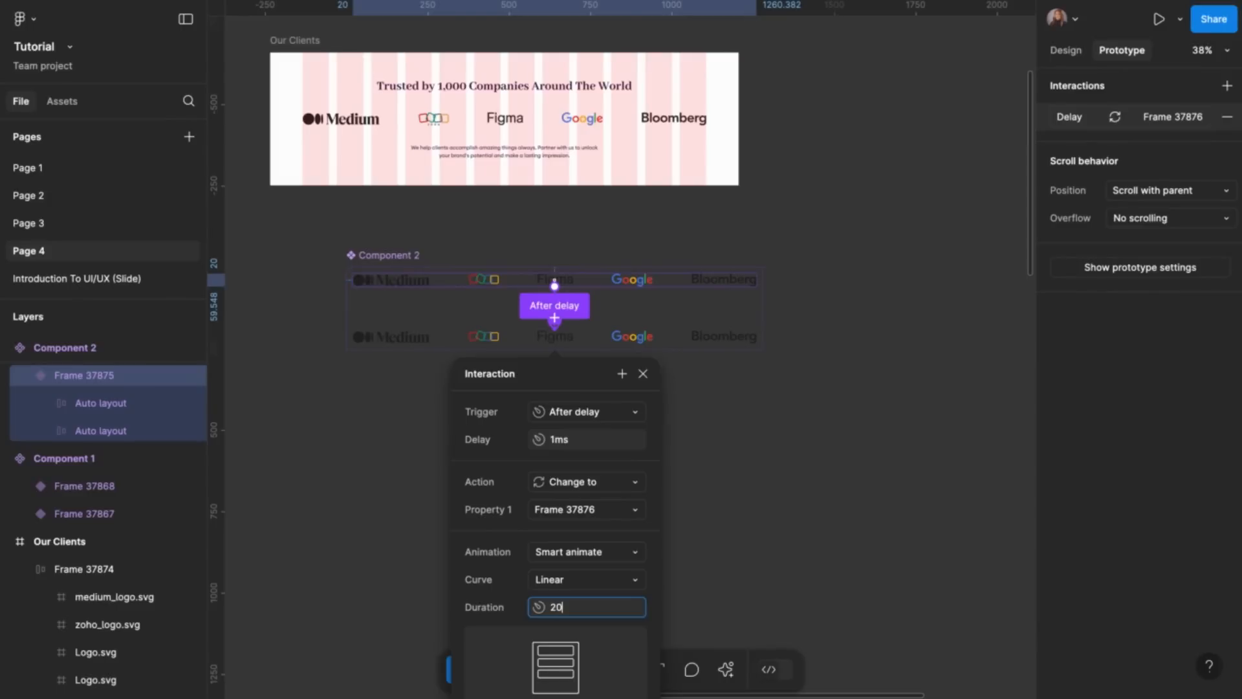
text(00)
key(Return)
click(644, 374)
Shift both Auto layout rows in Frame 37876 left until the second row's Medium logo aligns with the Medium logo in Frame 37875
click(640, 338)
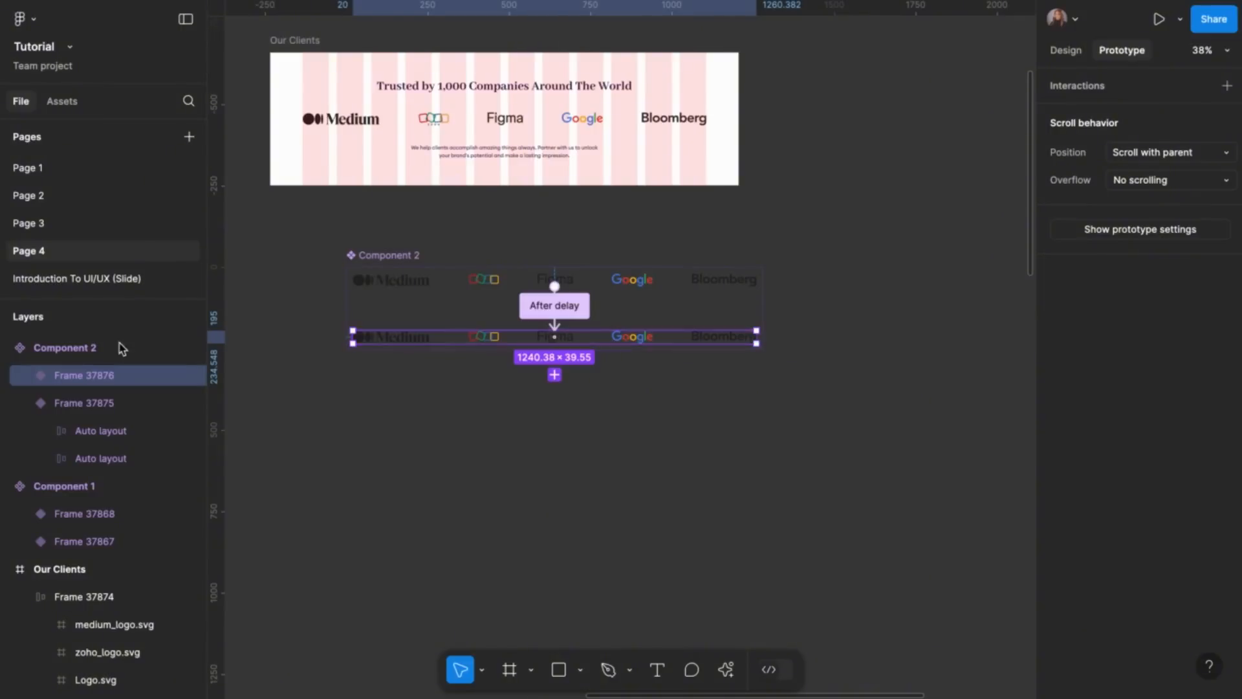
click(27, 375)
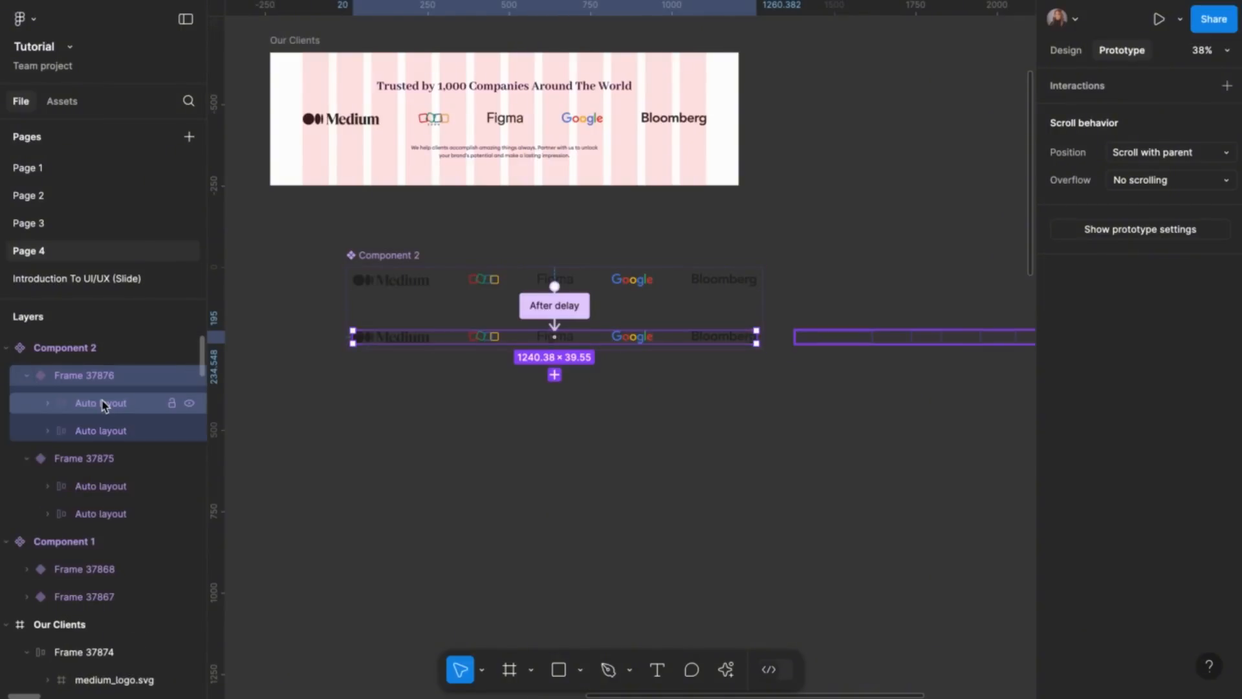
click(103, 405)
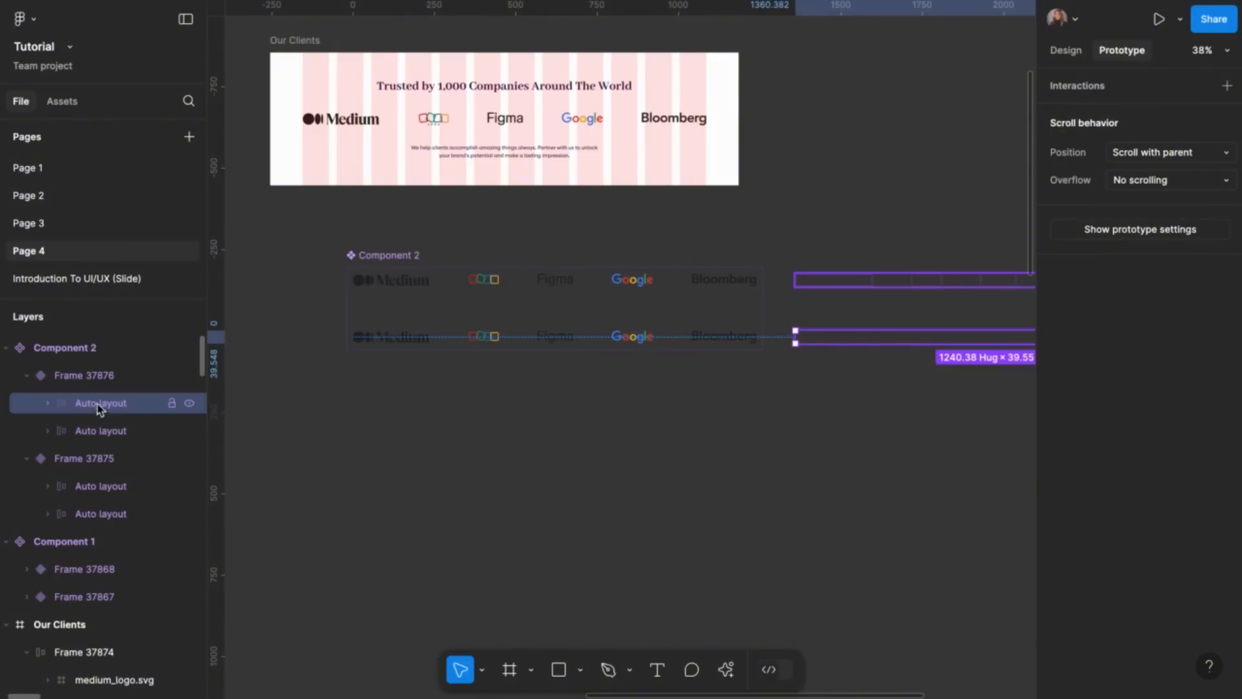
click(377, 382)
click(430, 335)
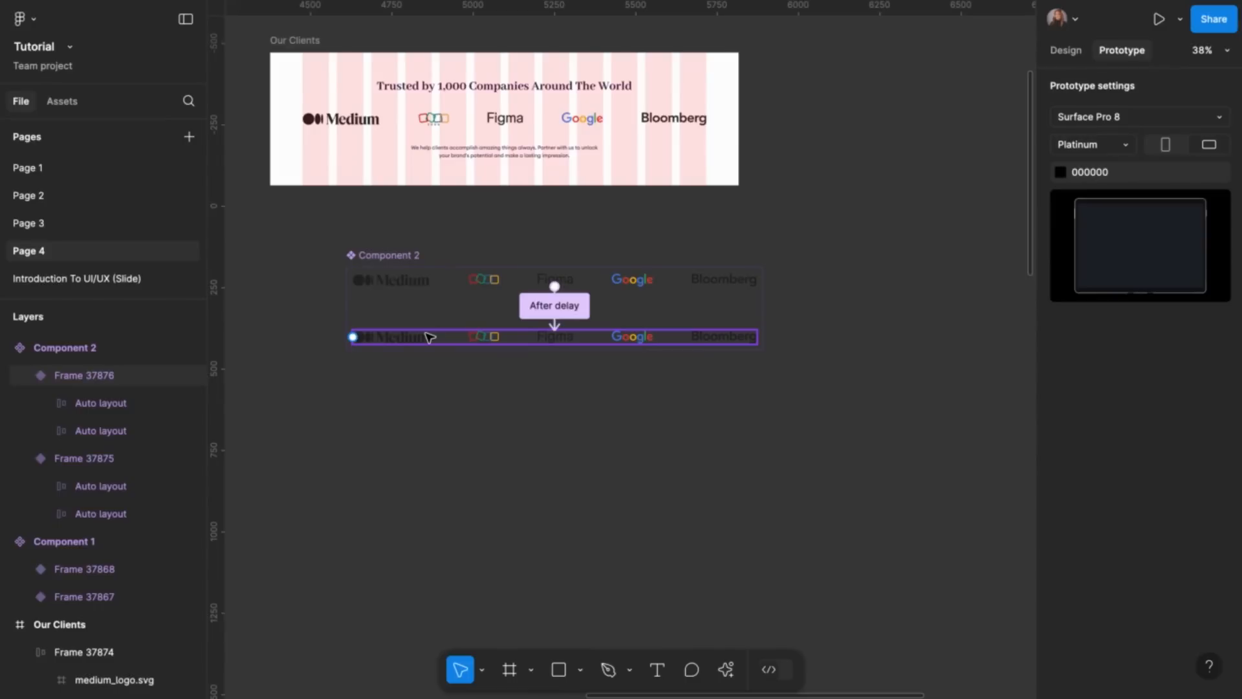
click(111, 406)
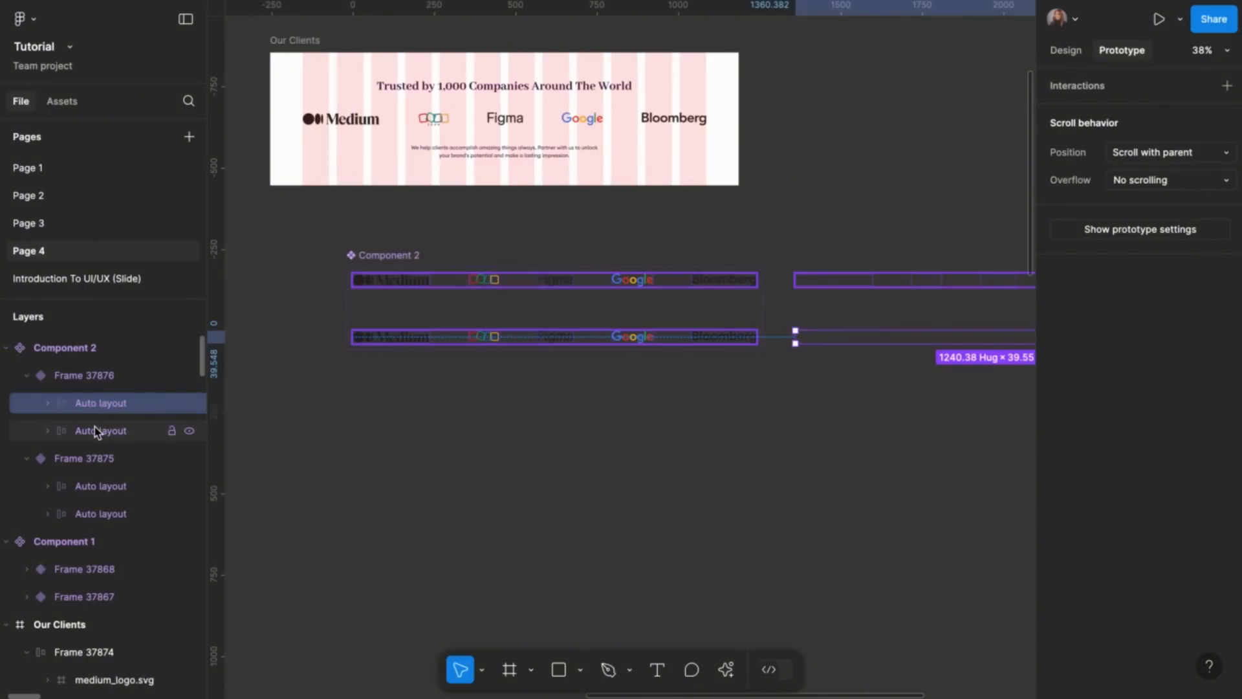
shift+click(96, 431)
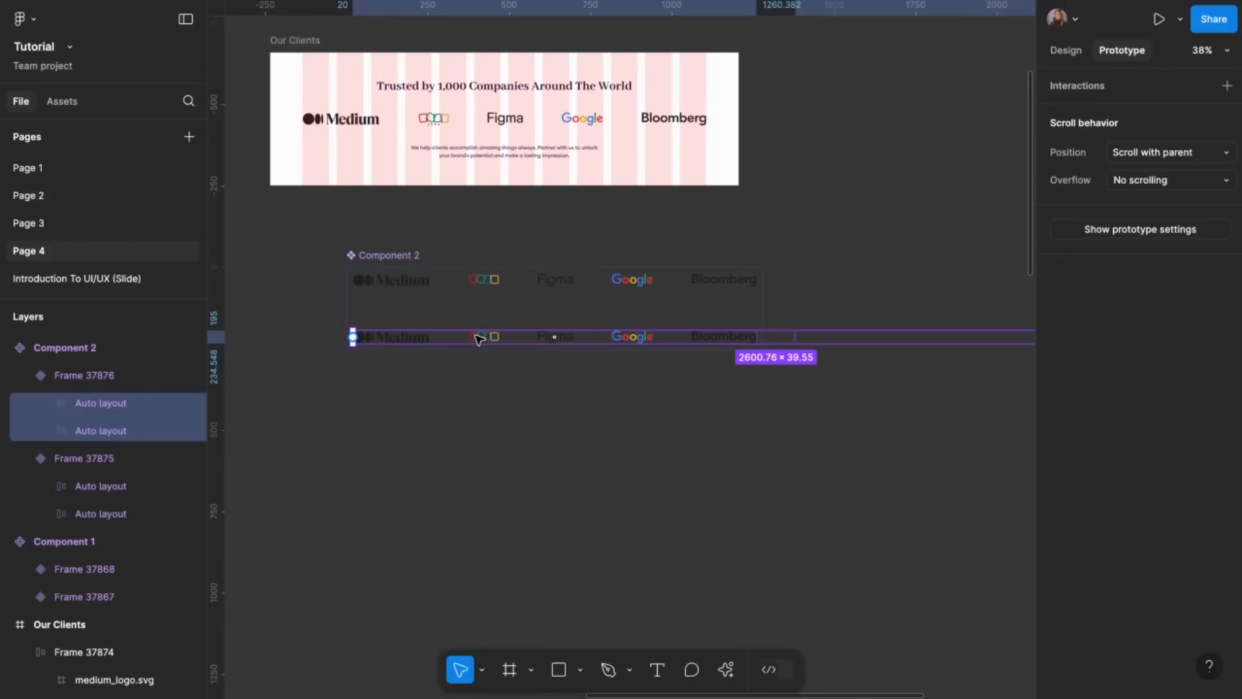
drag(481, 337, 384, 337)
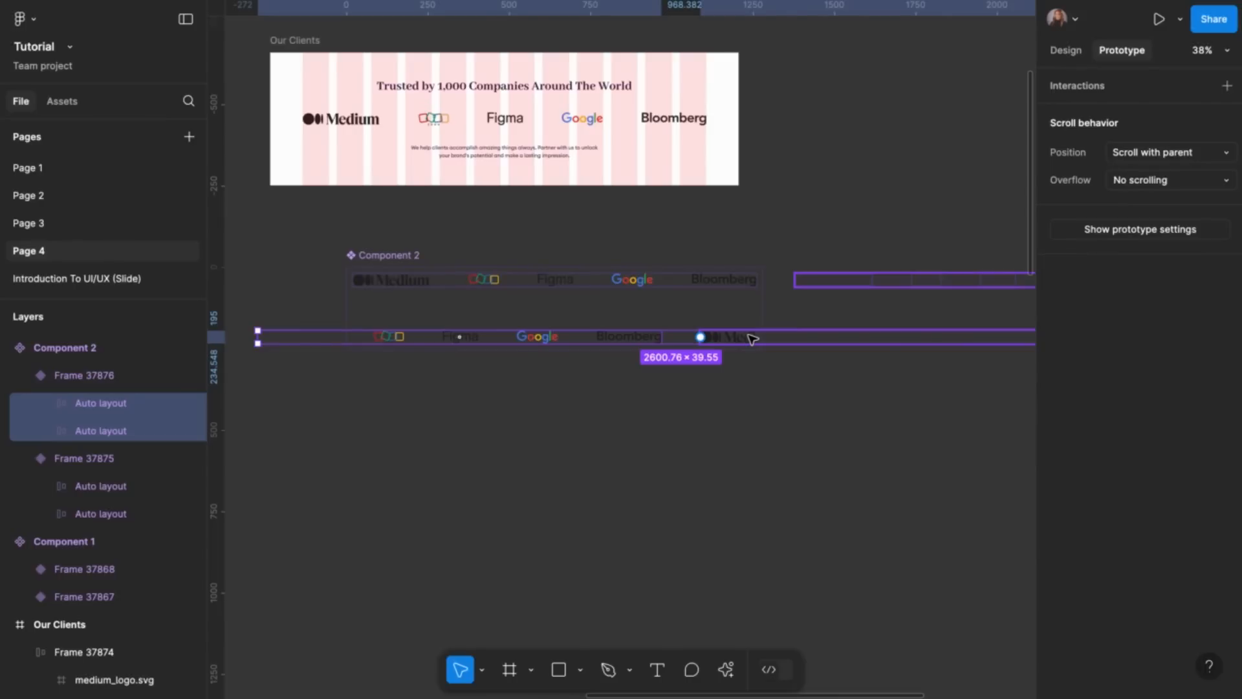
drag(752, 338, 406, 338)
scroll(348, 388, up, 5)
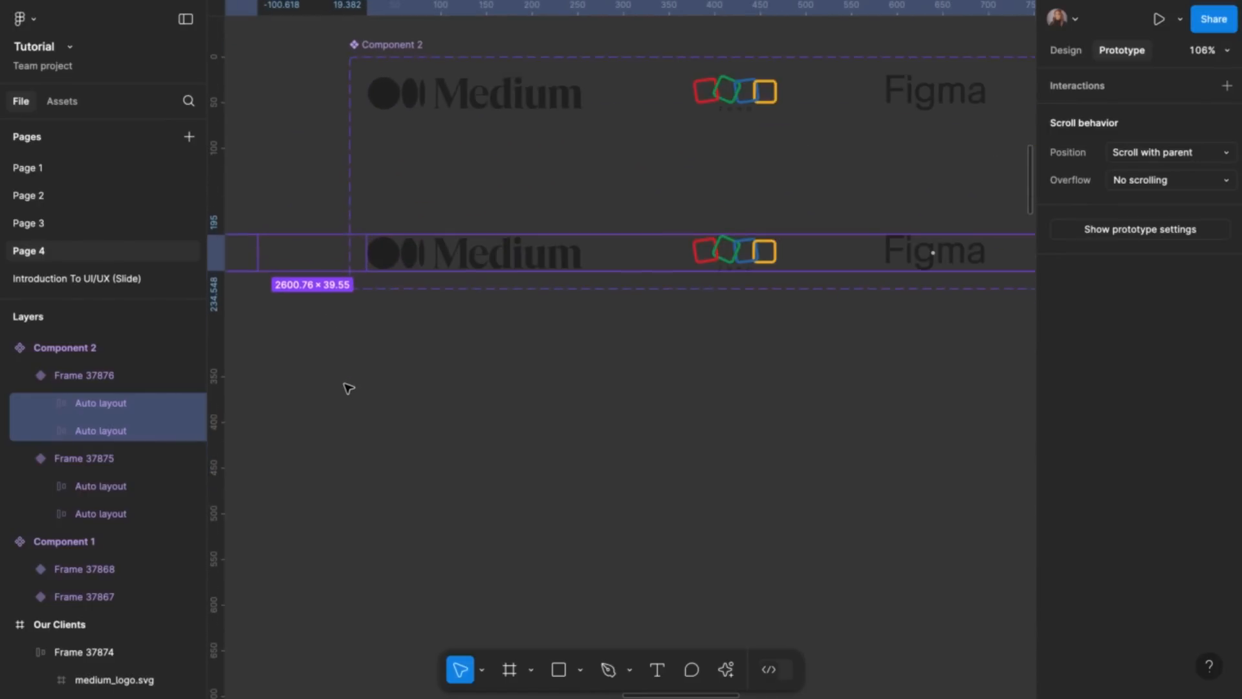
scroll(348, 388, up, 2)
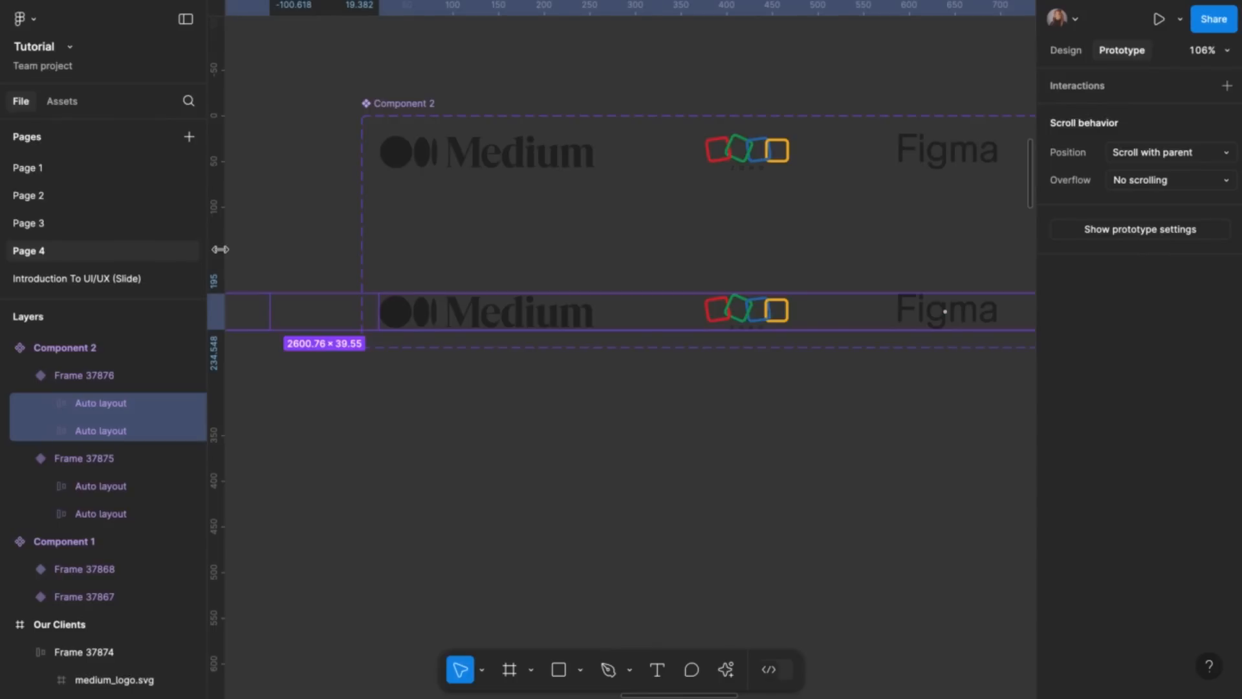
drag(220, 249, 319, 250)
Connect the Frame 37876 variant back to Frame 37875 with an After delay trigger and a delay of 1 ms
scroll(341, 321, down, 10)
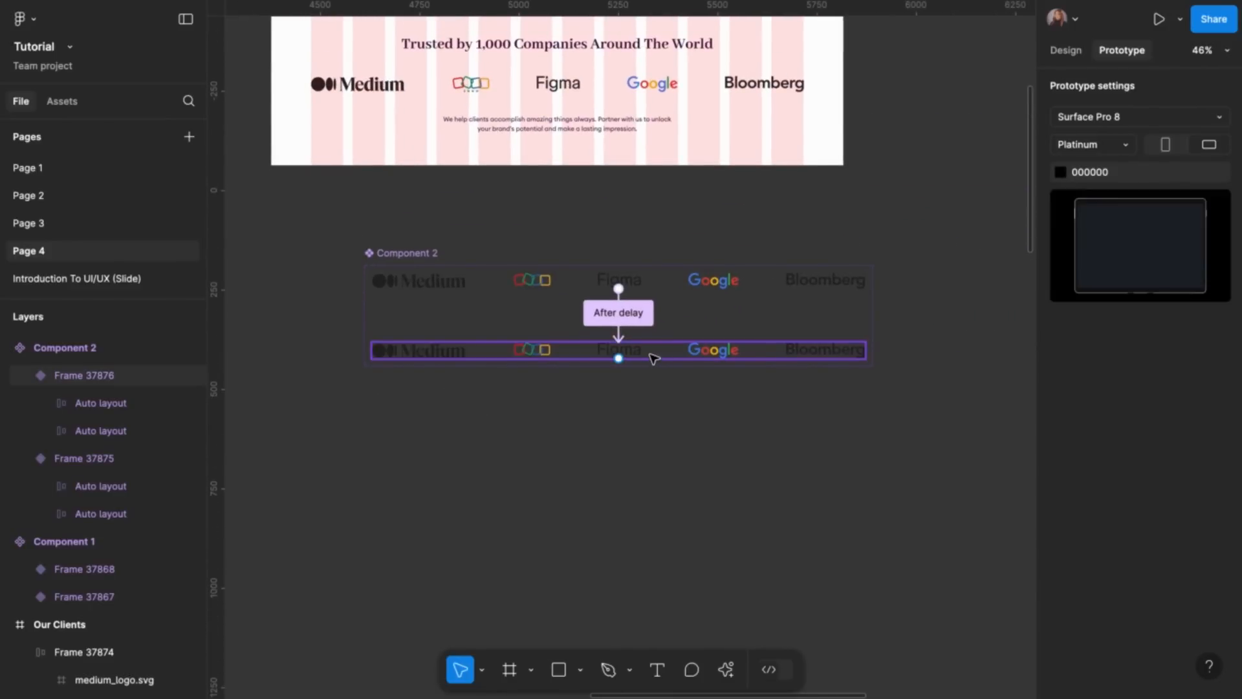
click(632, 349)
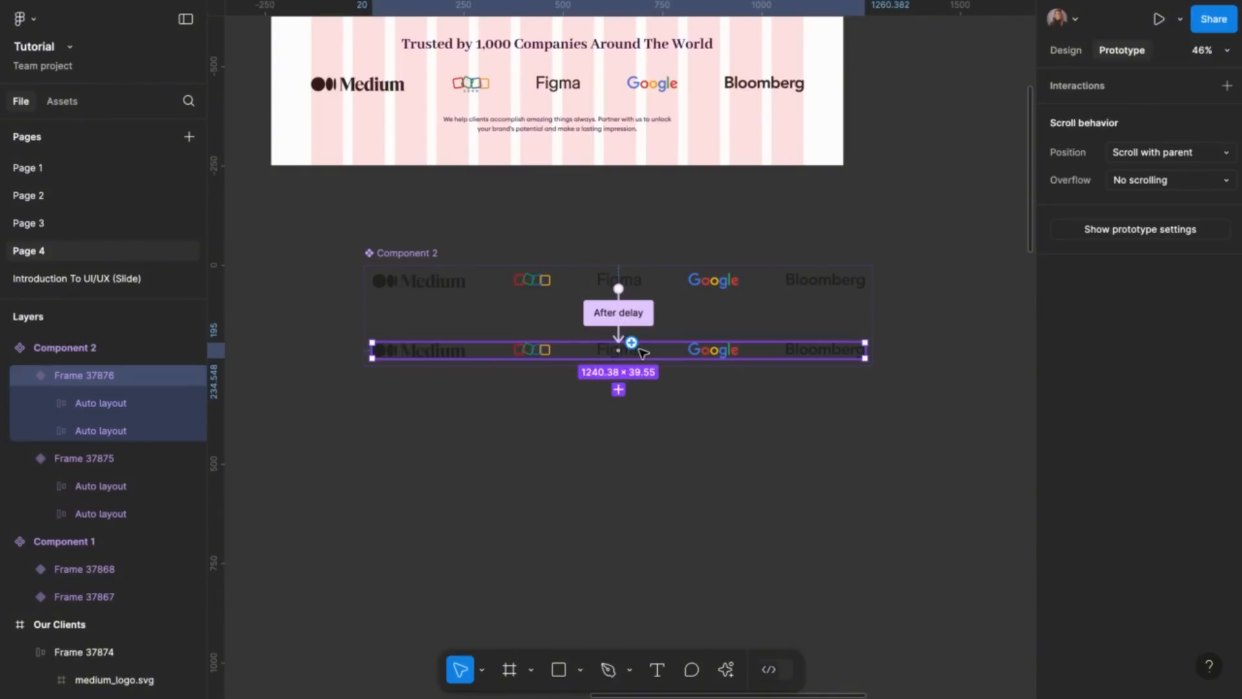
drag(632, 343, 652, 285)
click(710, 374)
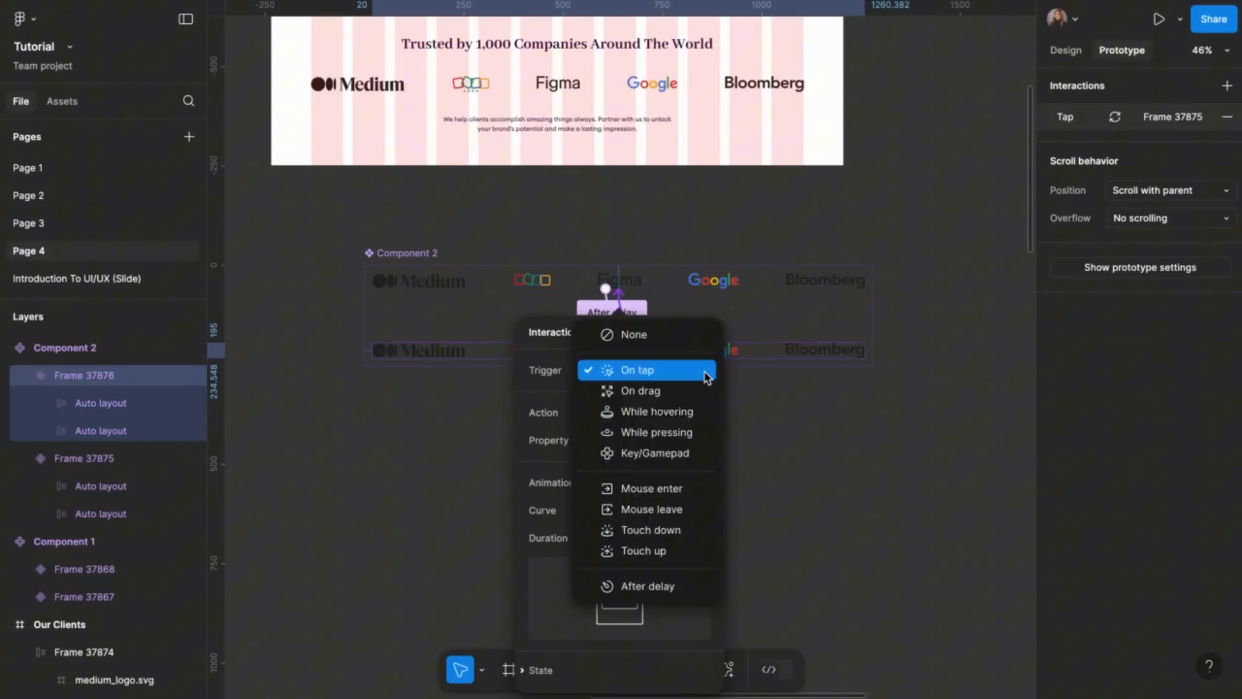
click(663, 590)
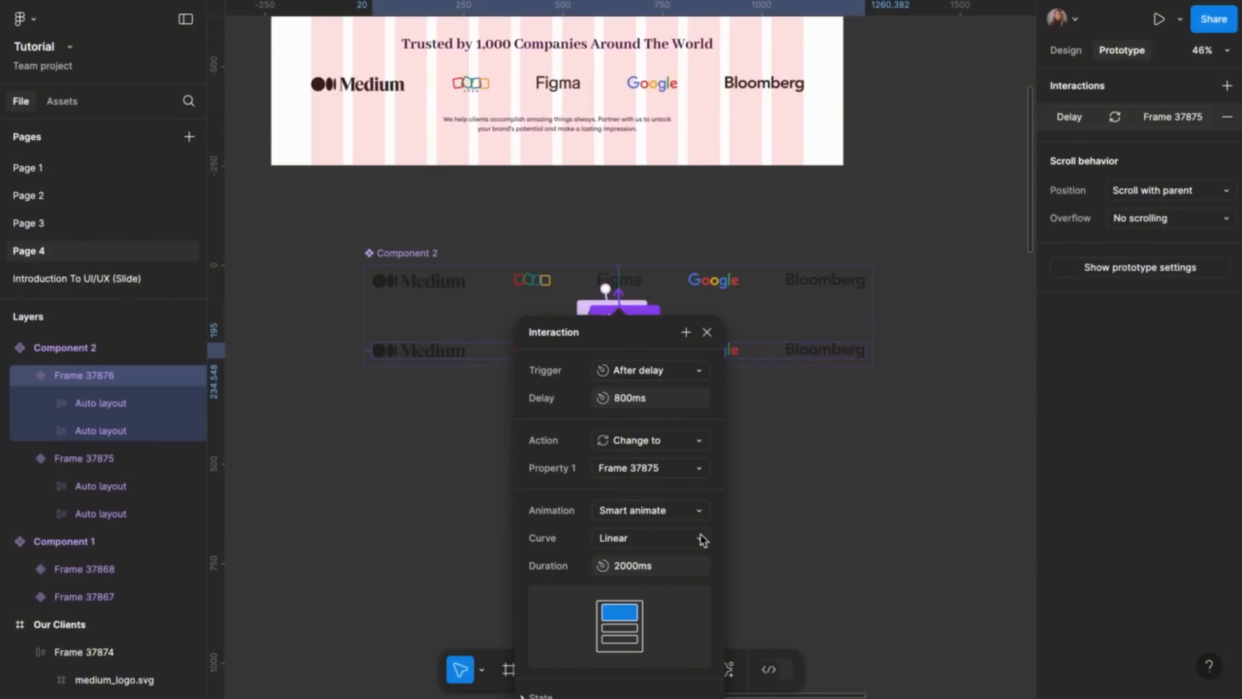
click(660, 400)
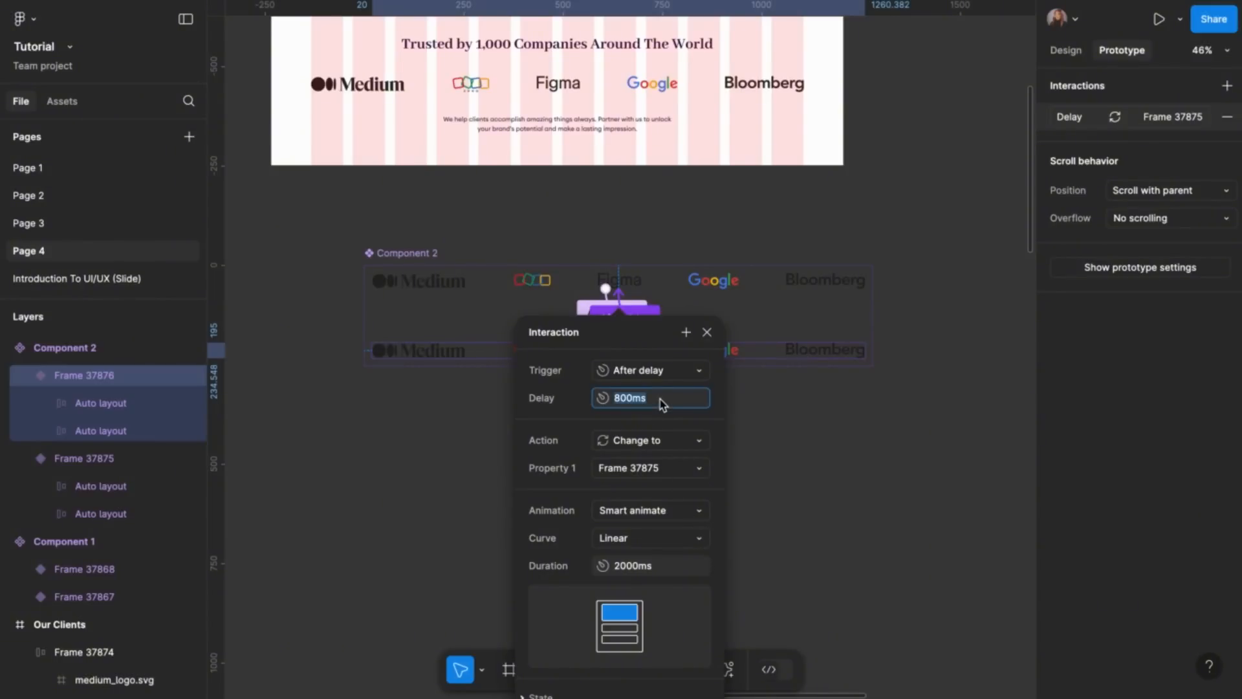
text(1)
Set the return interaction's animation to Instant and close its settings
click(701, 512)
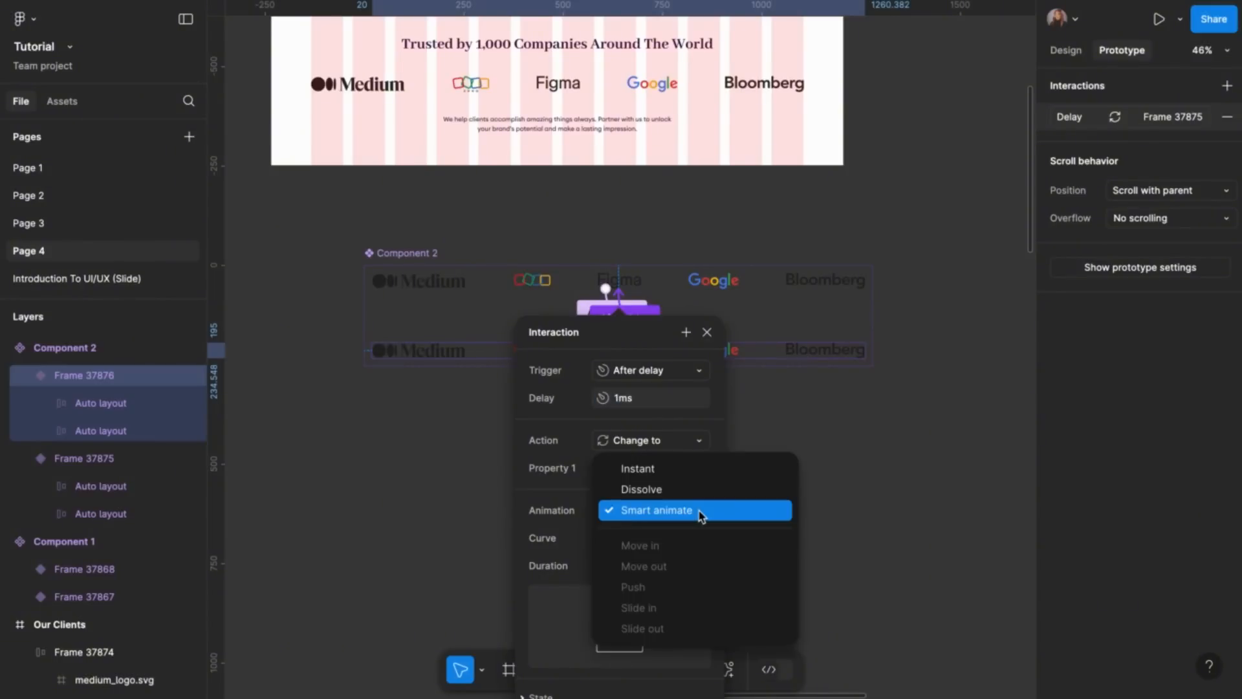
click(693, 469)
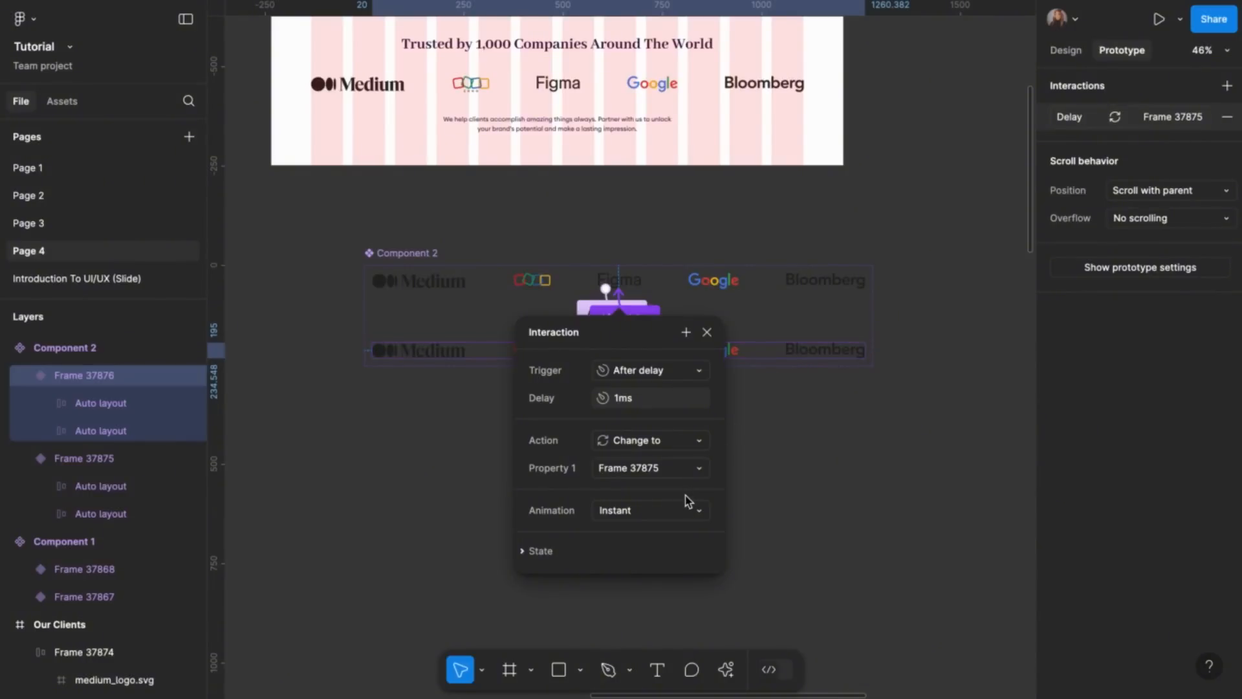
click(708, 332)
Copy the Frame 37875 variant and paste it to replace the logo row Frame 37874 in the Our Clients frame
scroll(725, 381, down, 2)
scroll(724, 382, up, 2)
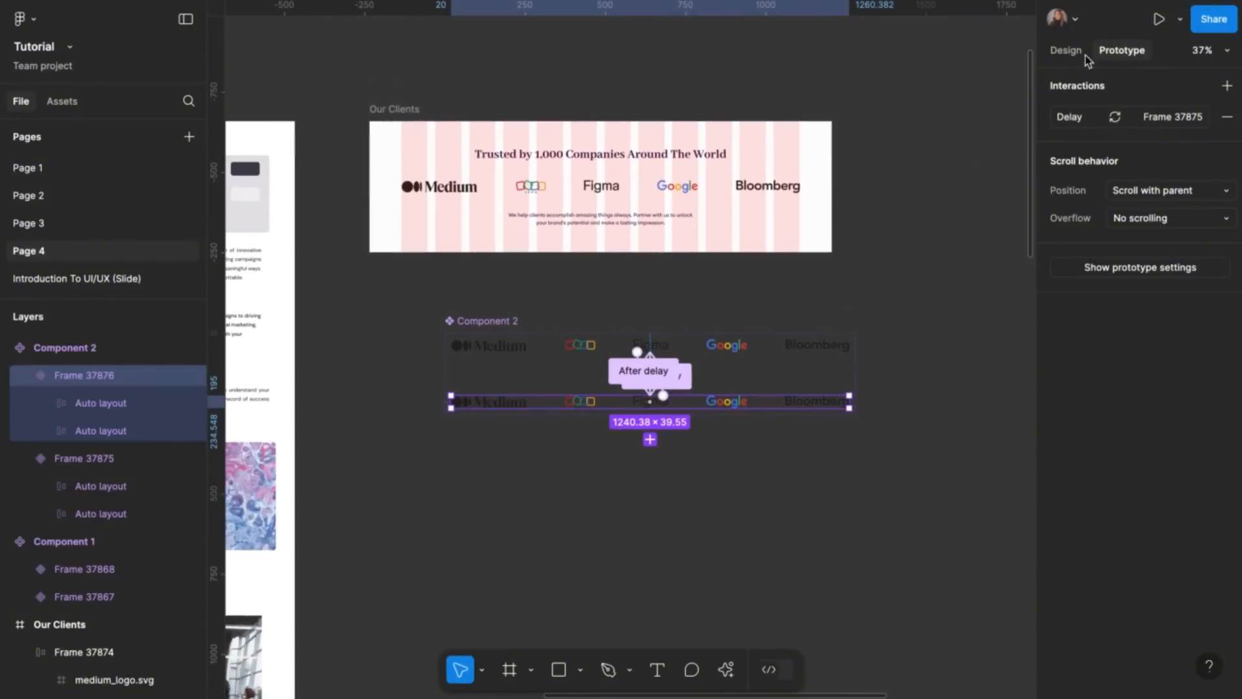
click(1065, 52)
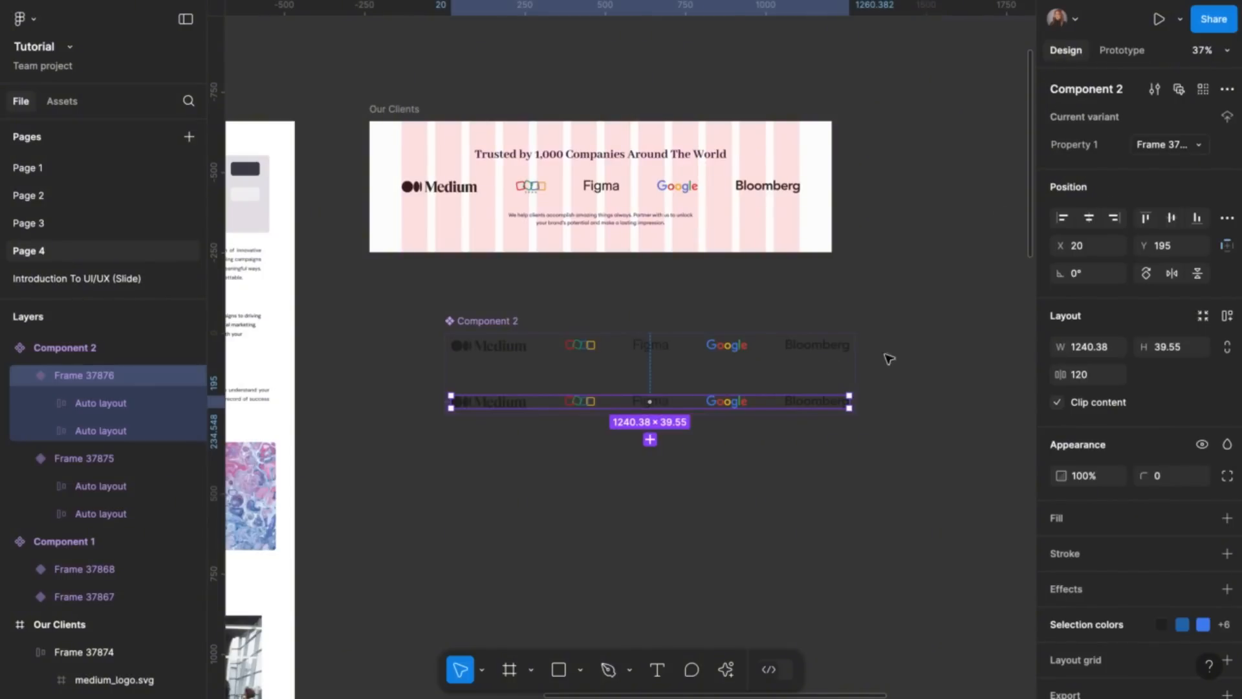
click(578, 352)
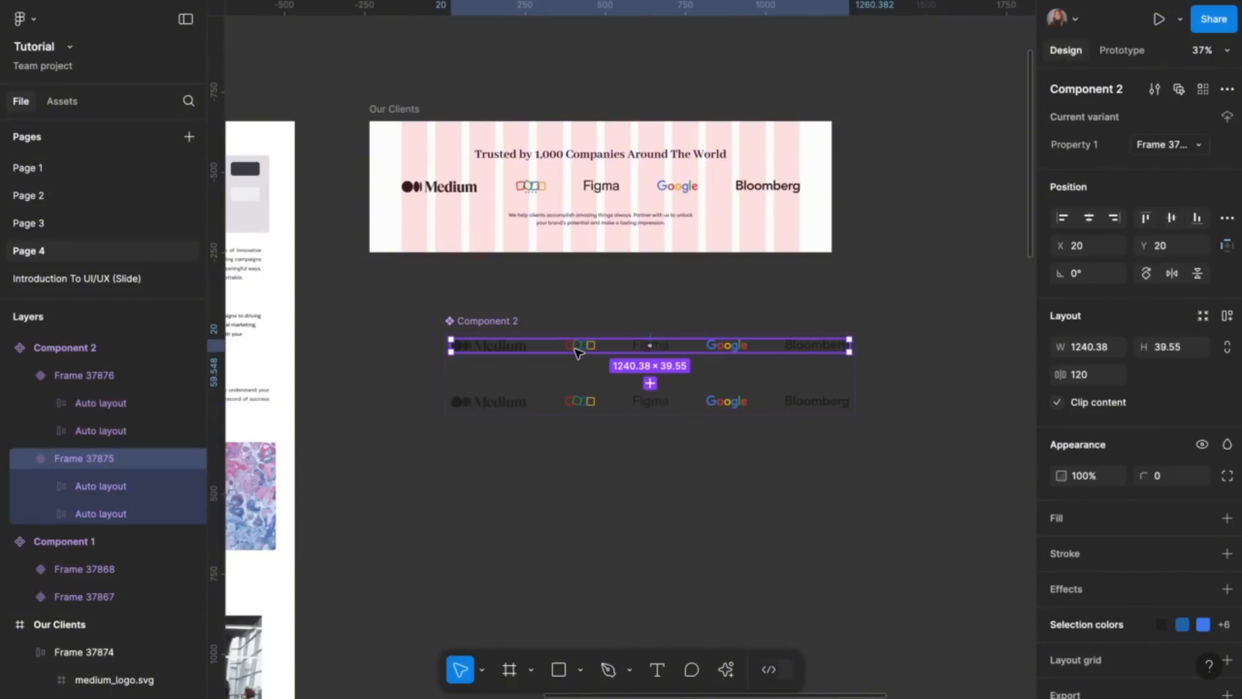
right_click(578, 351)
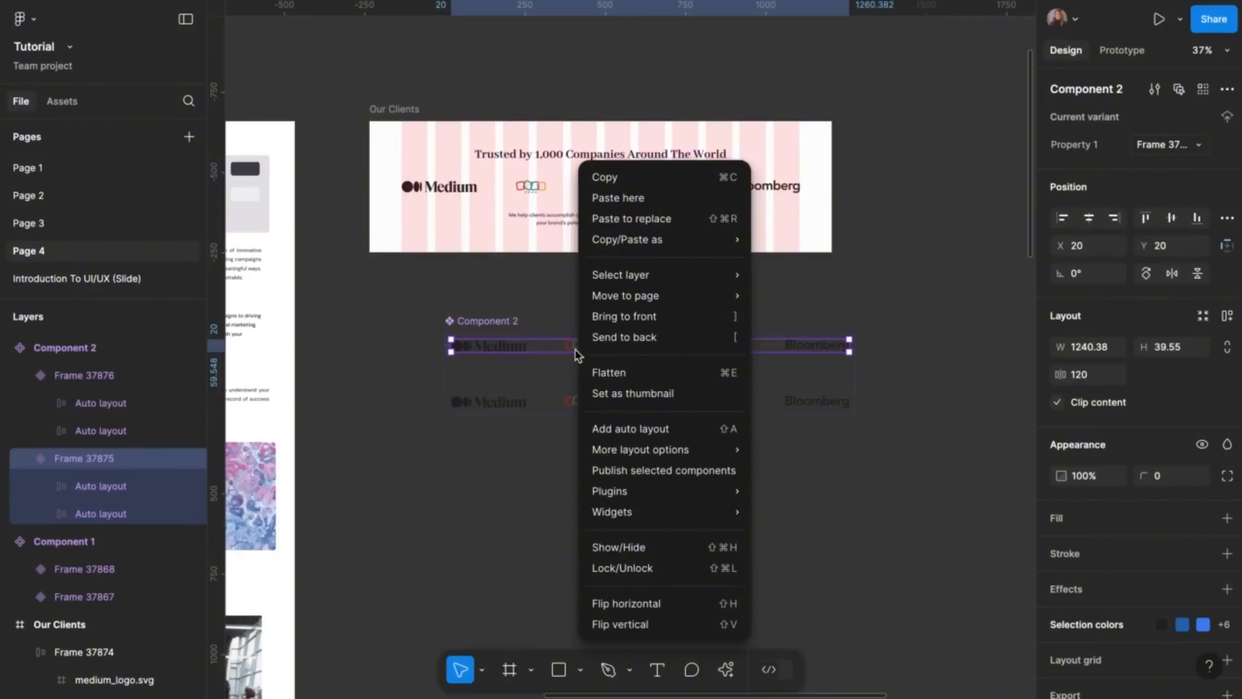
click(644, 186)
click(609, 192)
right_click(608, 191)
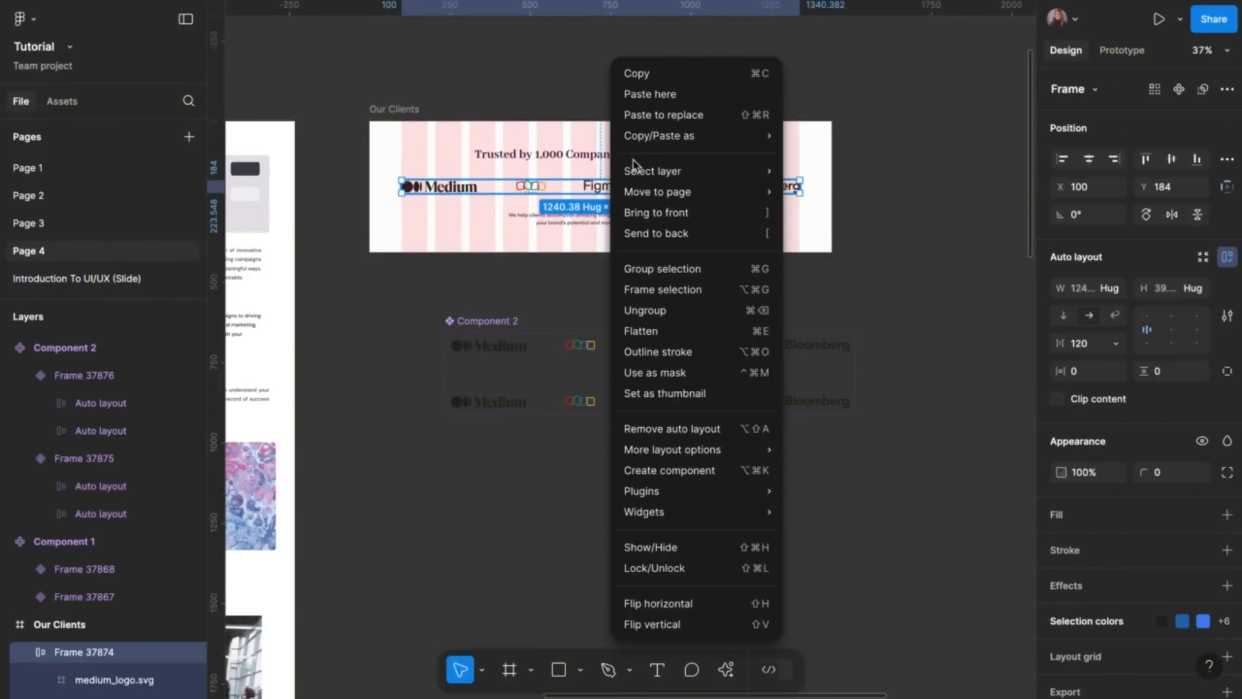
click(665, 116)
click(513, 286)
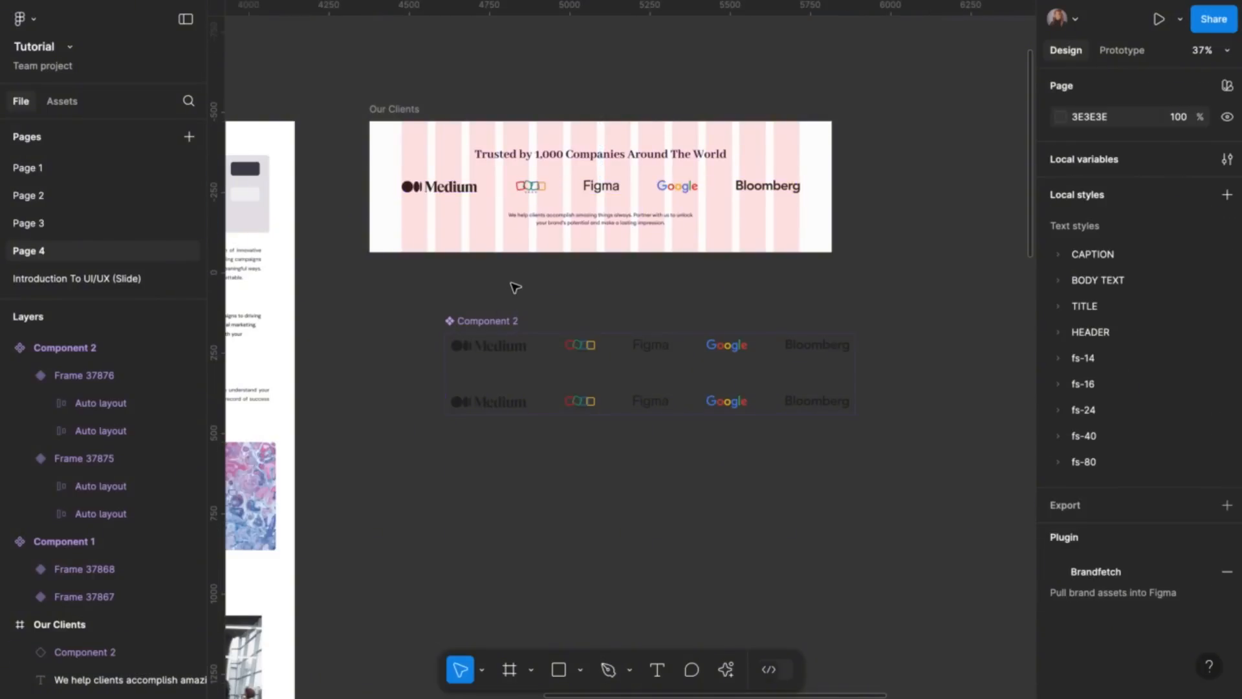
Copy the whole Our Clients frame and paste it into the Home frame
scroll(508, 294, down, 3)
scroll(511, 291, left, 5)
scroll(513, 287, down, 2)
scroll(514, 285, left, 3)
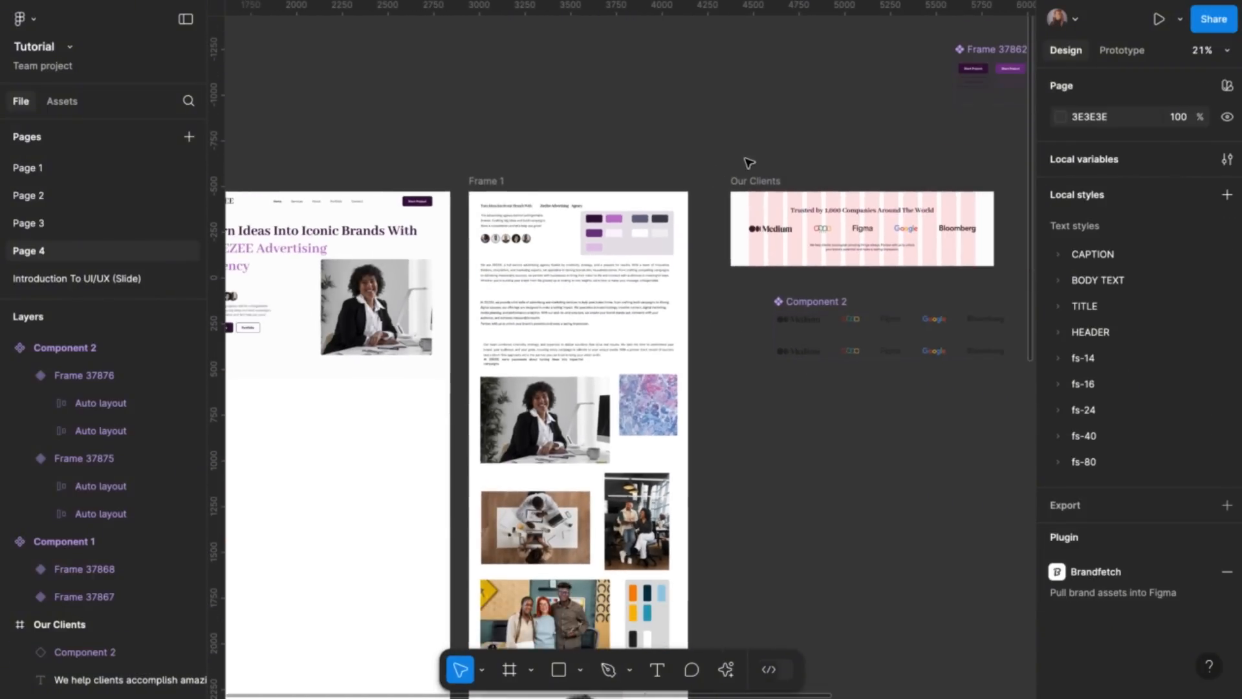
click(762, 181)
right_click(762, 182)
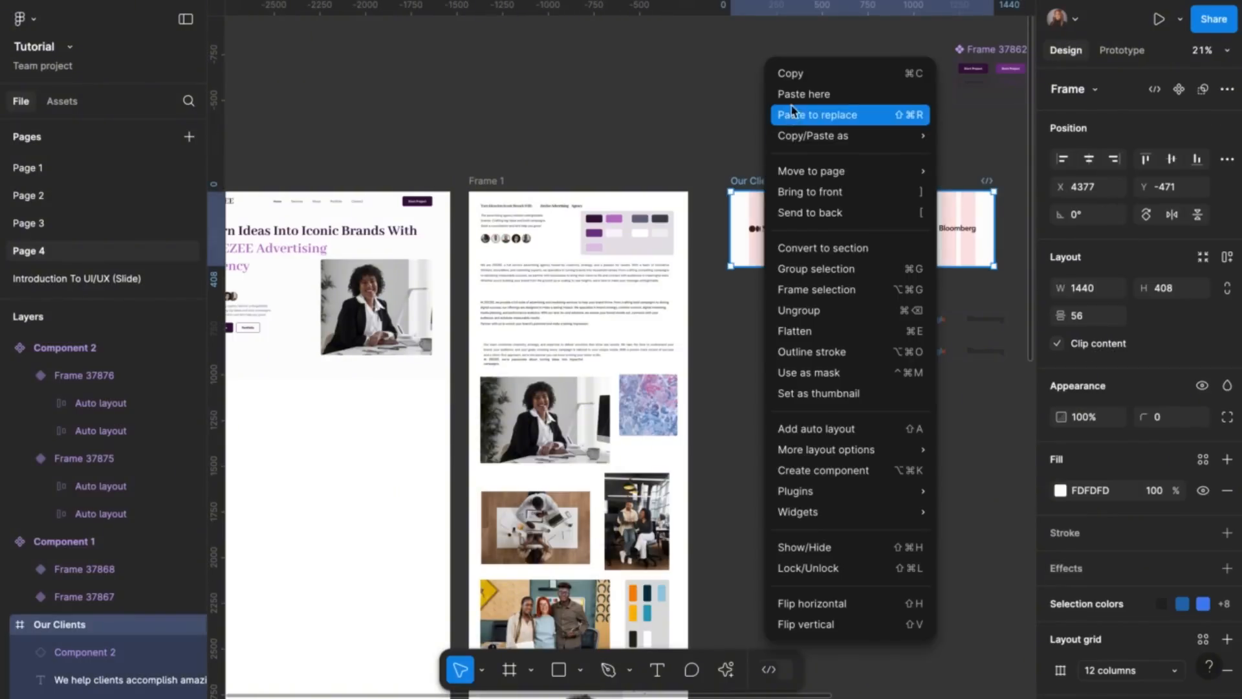
click(802, 71)
scroll(802, 71, left, 2)
scroll(802, 71, left, 3)
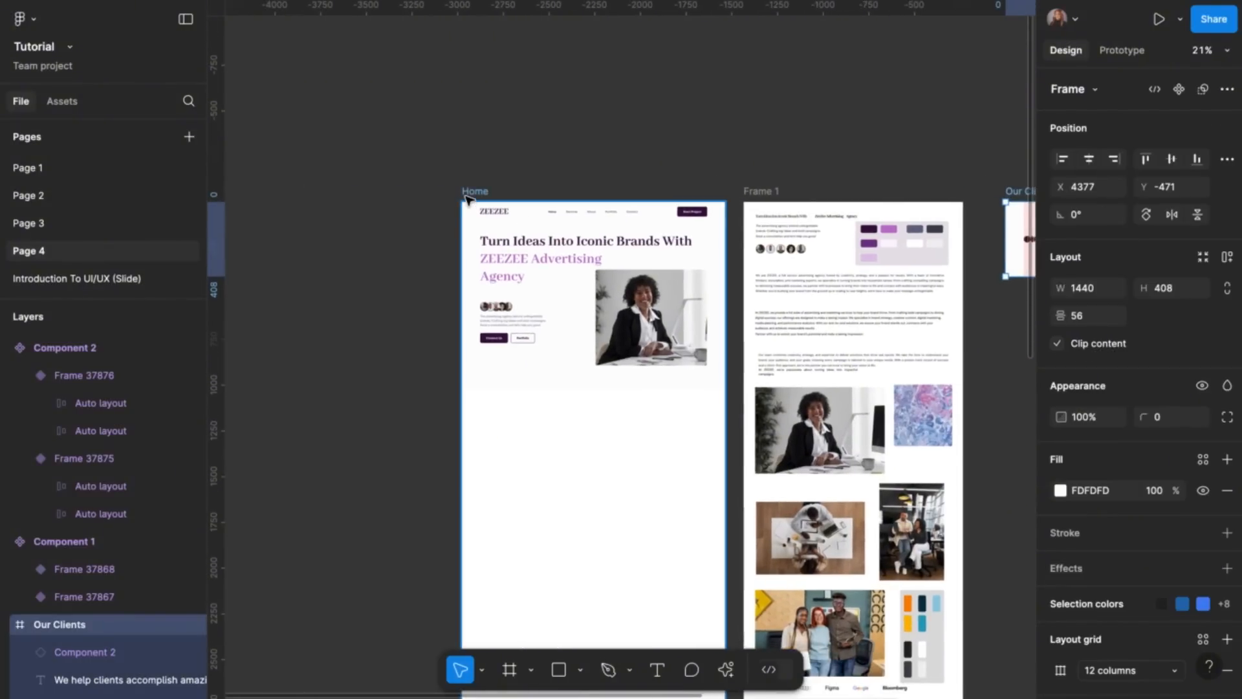
click(482, 194)
key(ctrl+v)
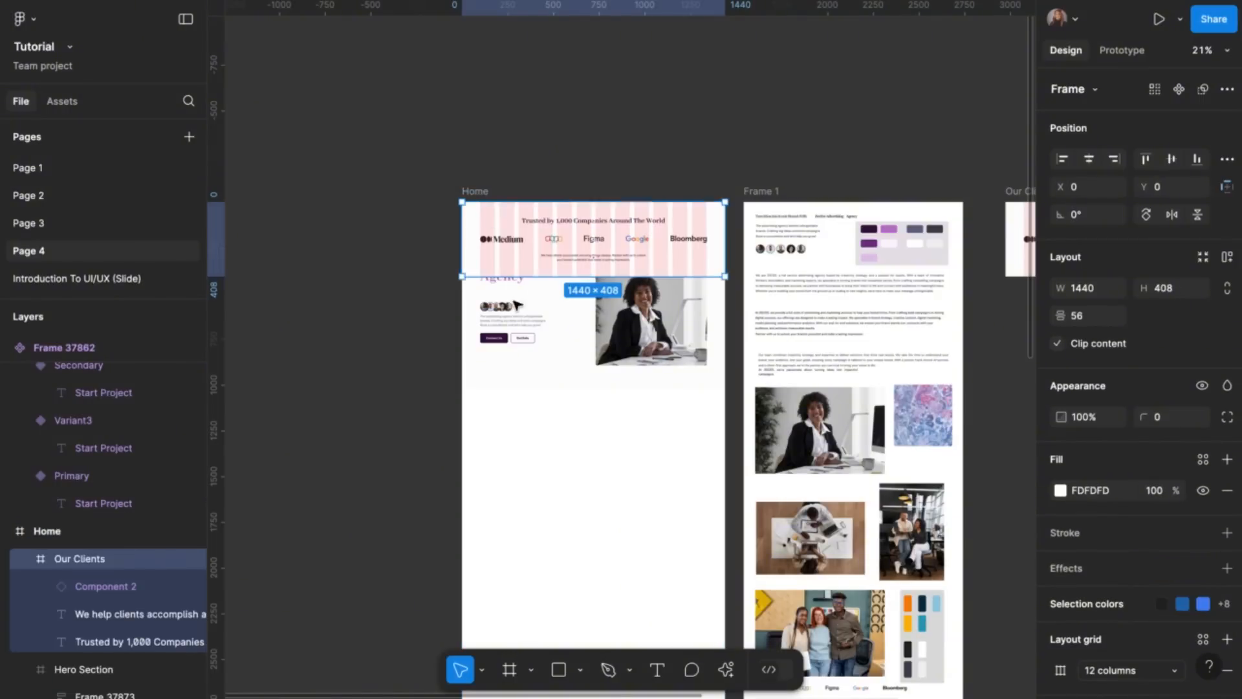
Place the pasted Our Clients section directly below the Hero Section, horizontally centred in Home at X 0, Y 1024
drag(525, 278, 527, 416)
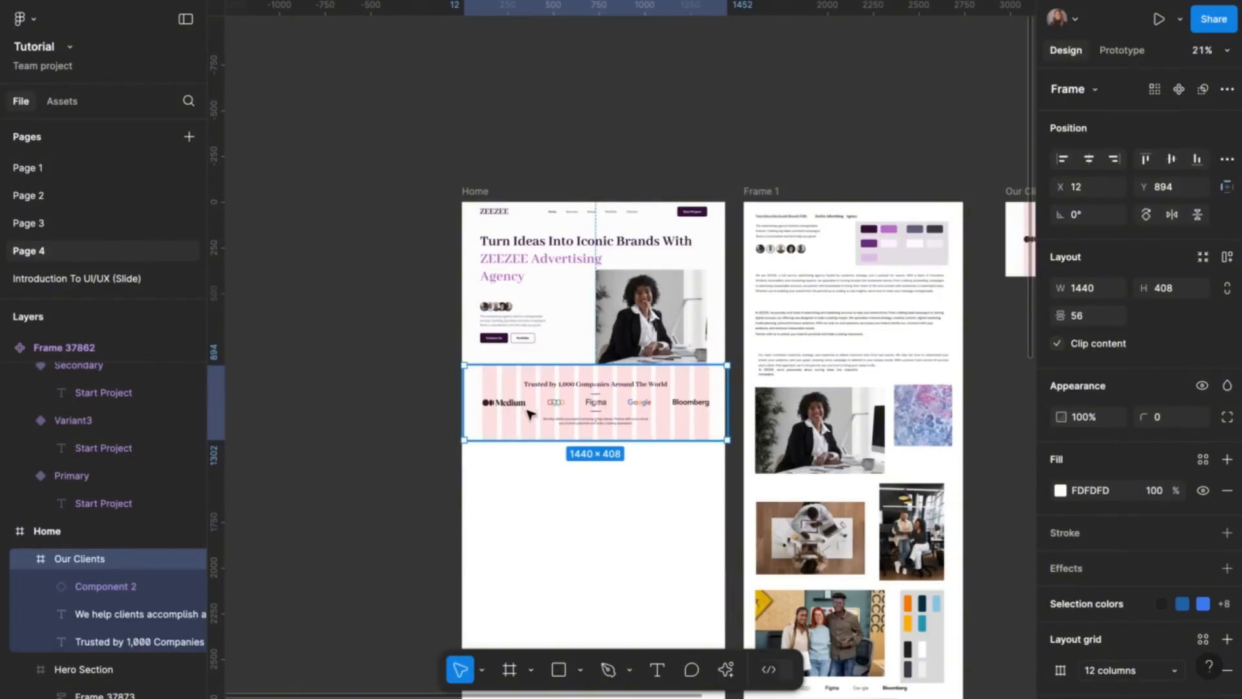
click(1093, 162)
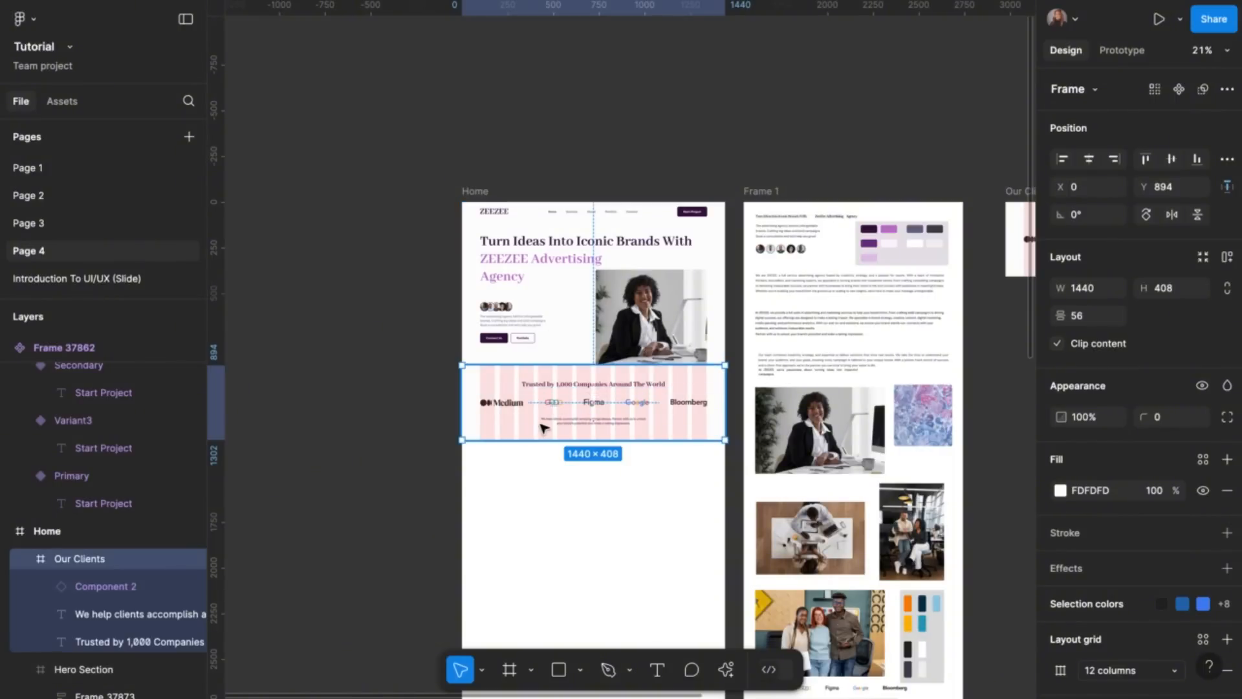
drag(542, 436, 543, 460)
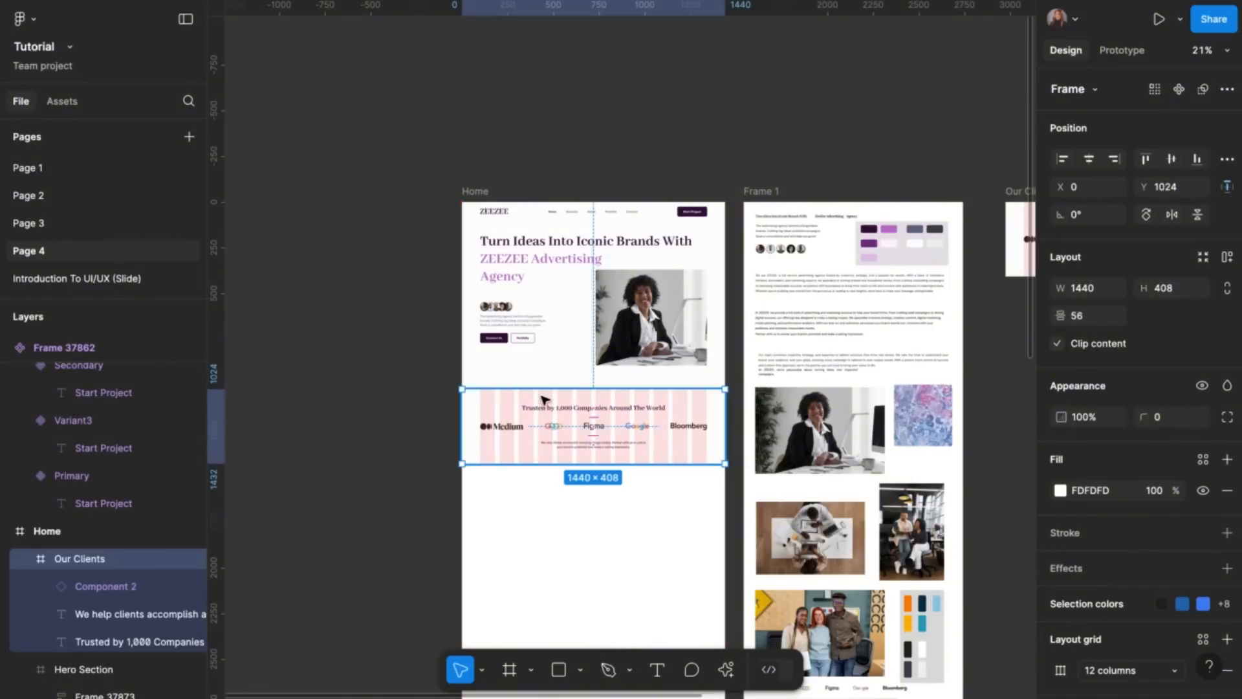
shift+click(556, 373)
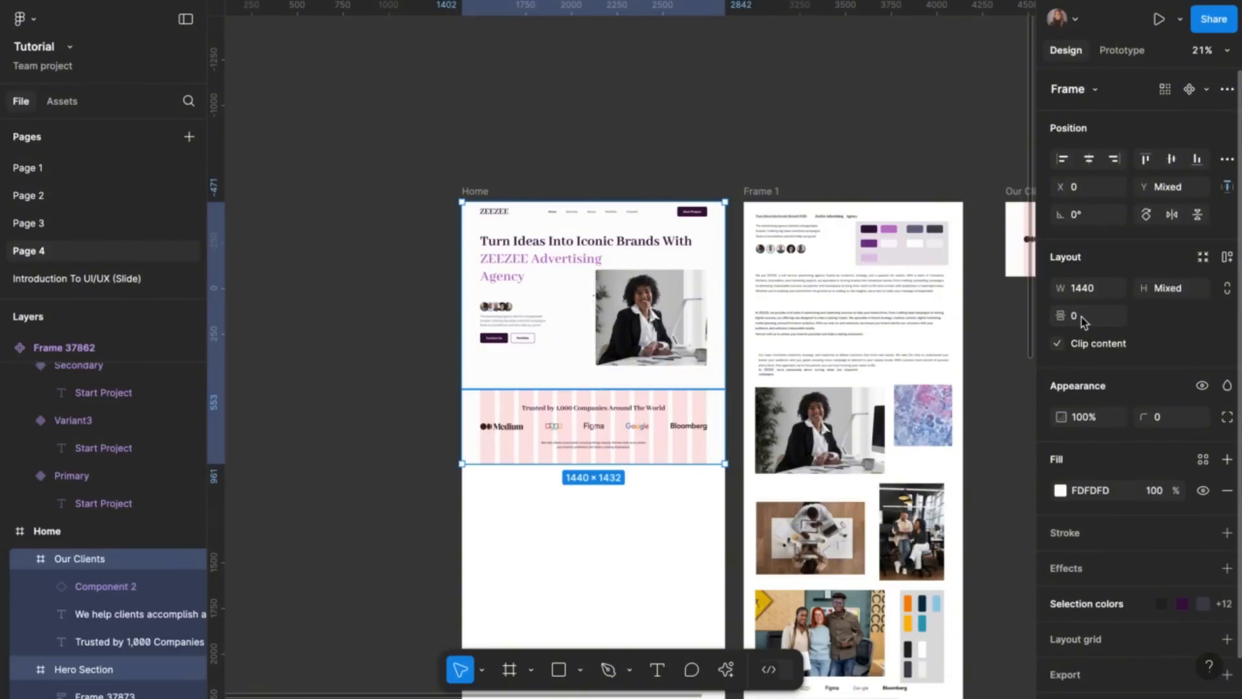
Hide the 12-column layout grid on the Our Clients section inside Home
click(697, 448)
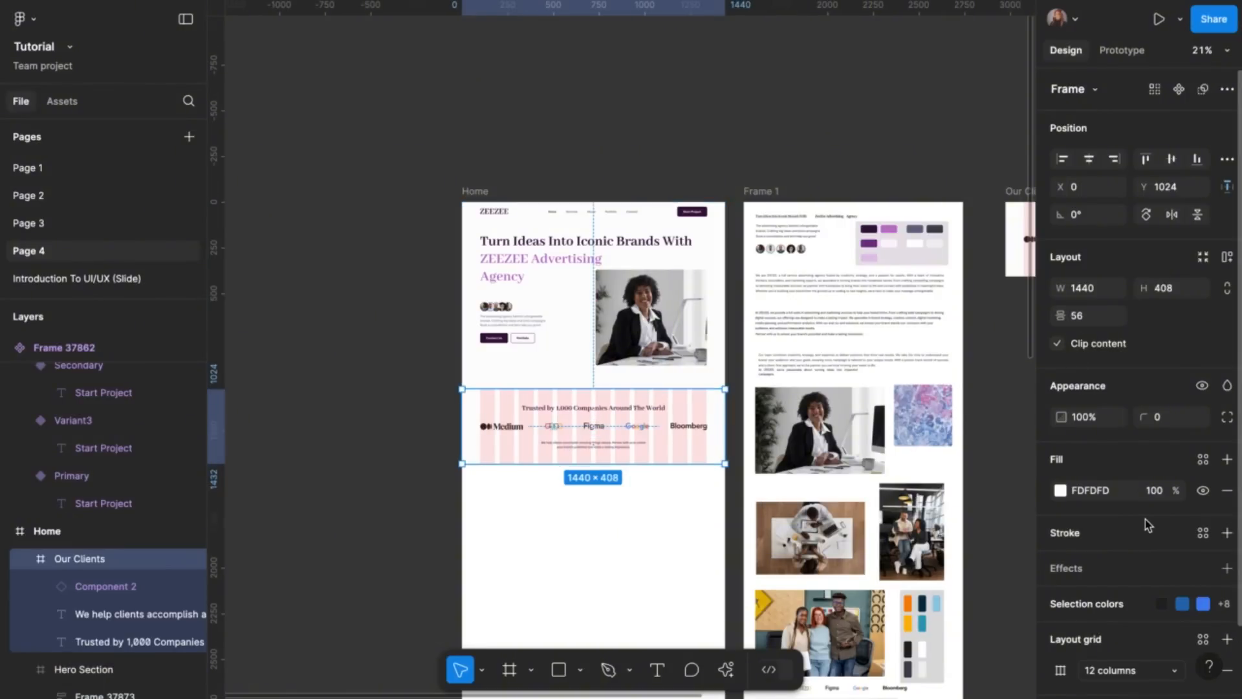
scroll(1204, 602, down, 2)
click(1204, 600)
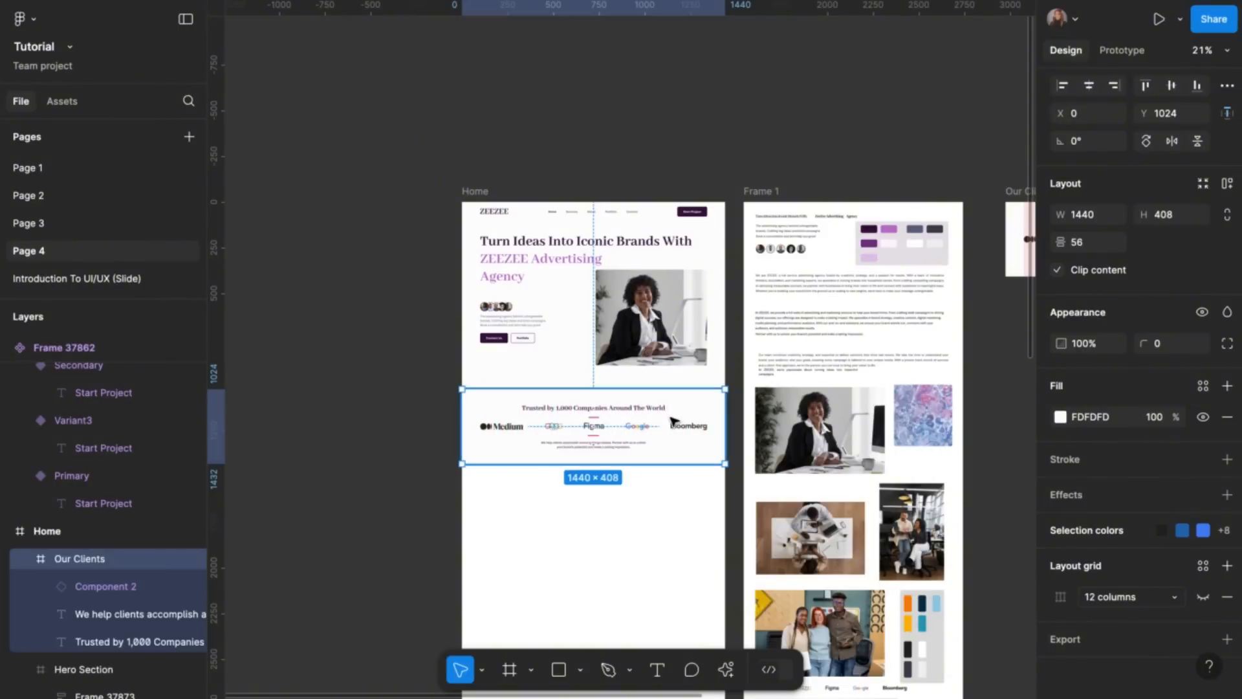
Preview the Home prototype and examine how the client logo row scrolls, returning to the design file at the end
click(383, 344)
key(ctrl+alt+Return)
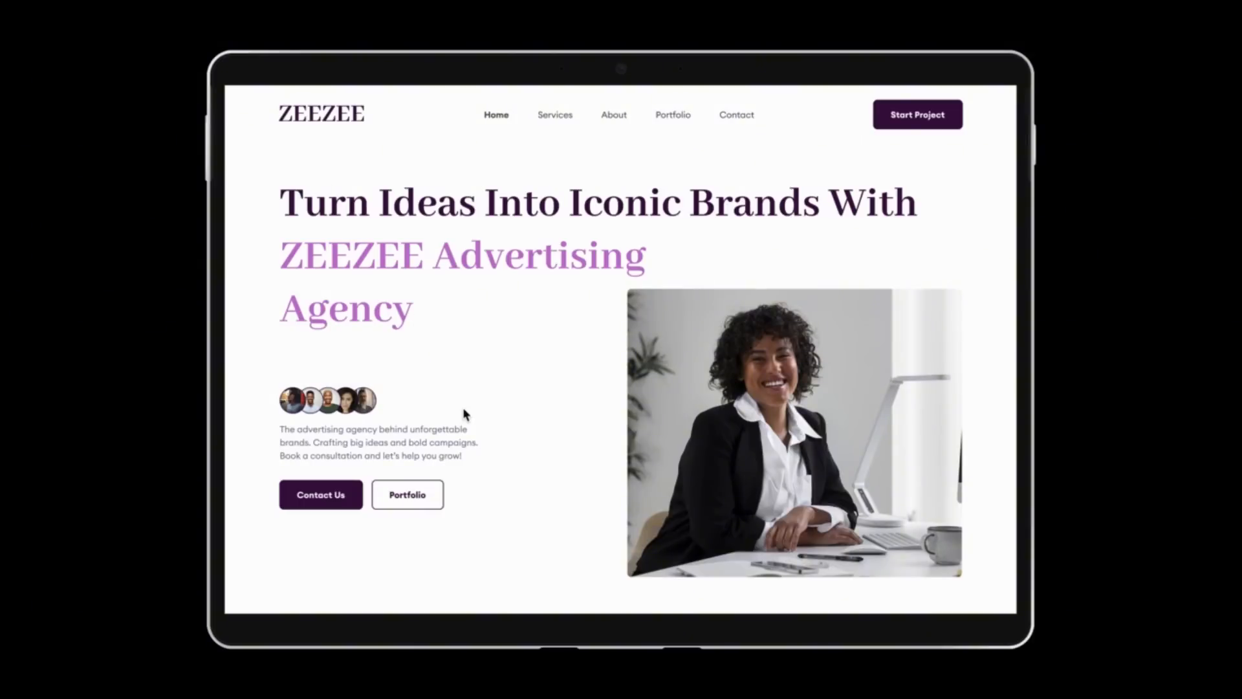
scroll(465, 414, down, 5)
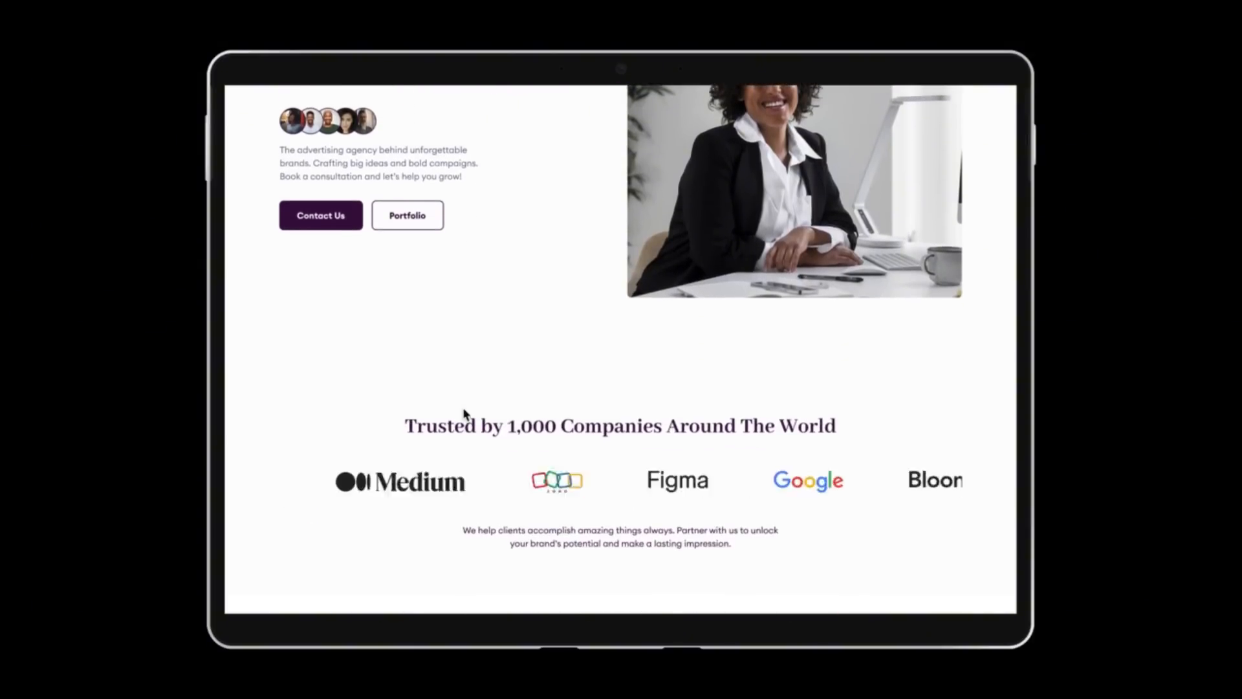
scroll(465, 414, down, 2)
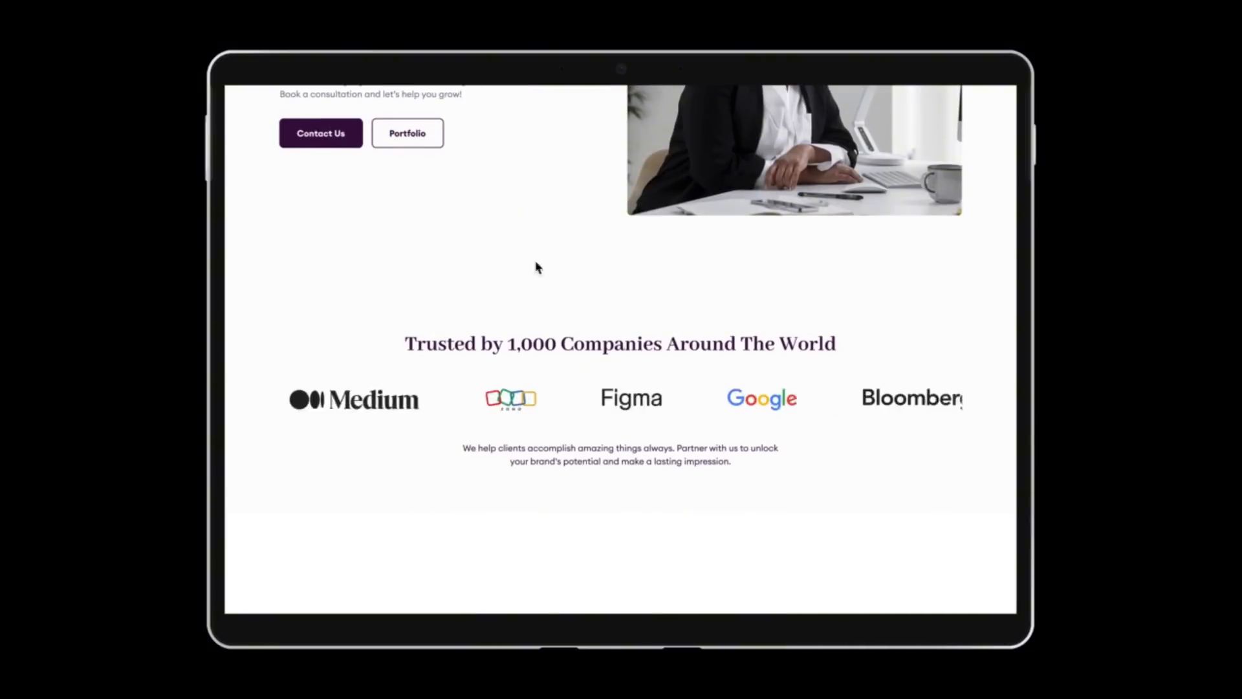
click(223, 2)
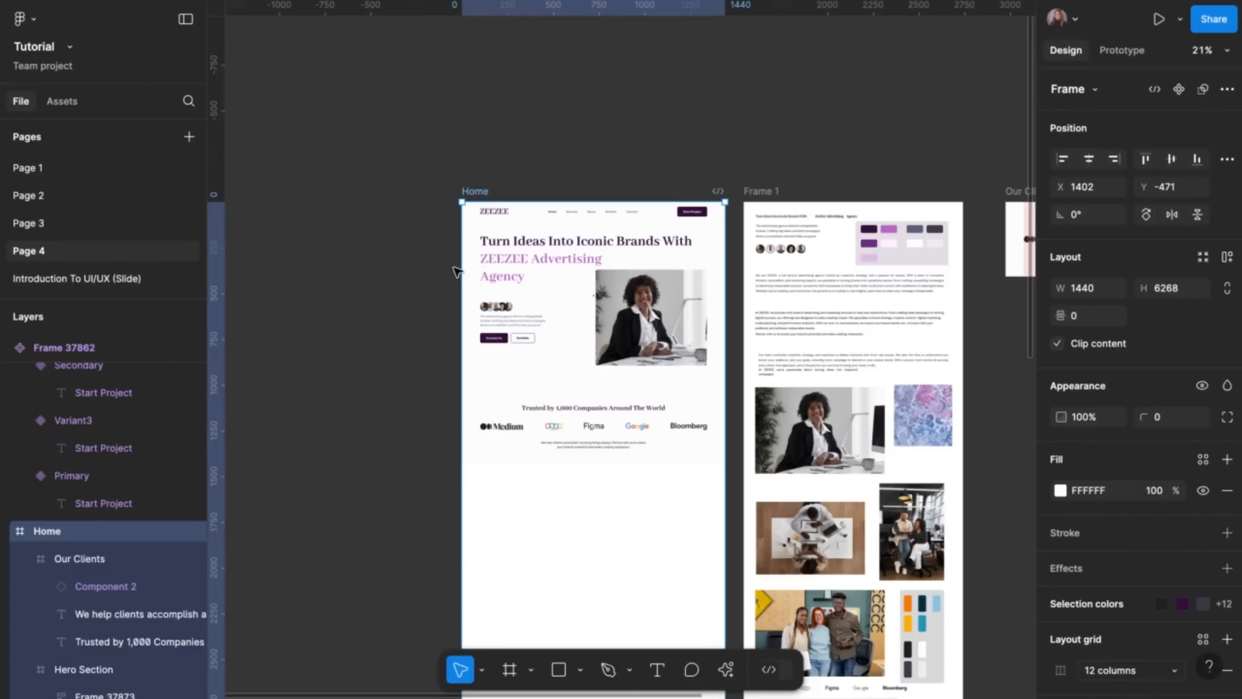
Set the duration of the interaction from Frame 37875 to Frame 37876 to 10000 ms
scroll(457, 272, right, 7)
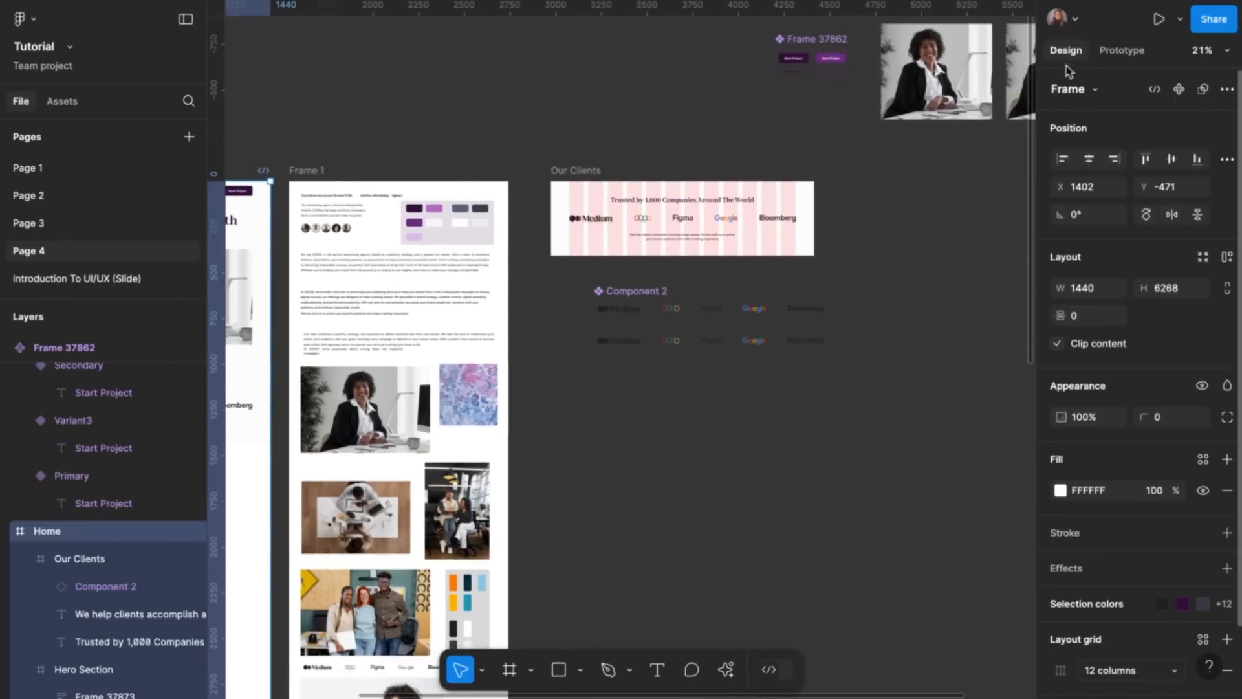
click(1122, 50)
scroll(735, 313, up, 5)
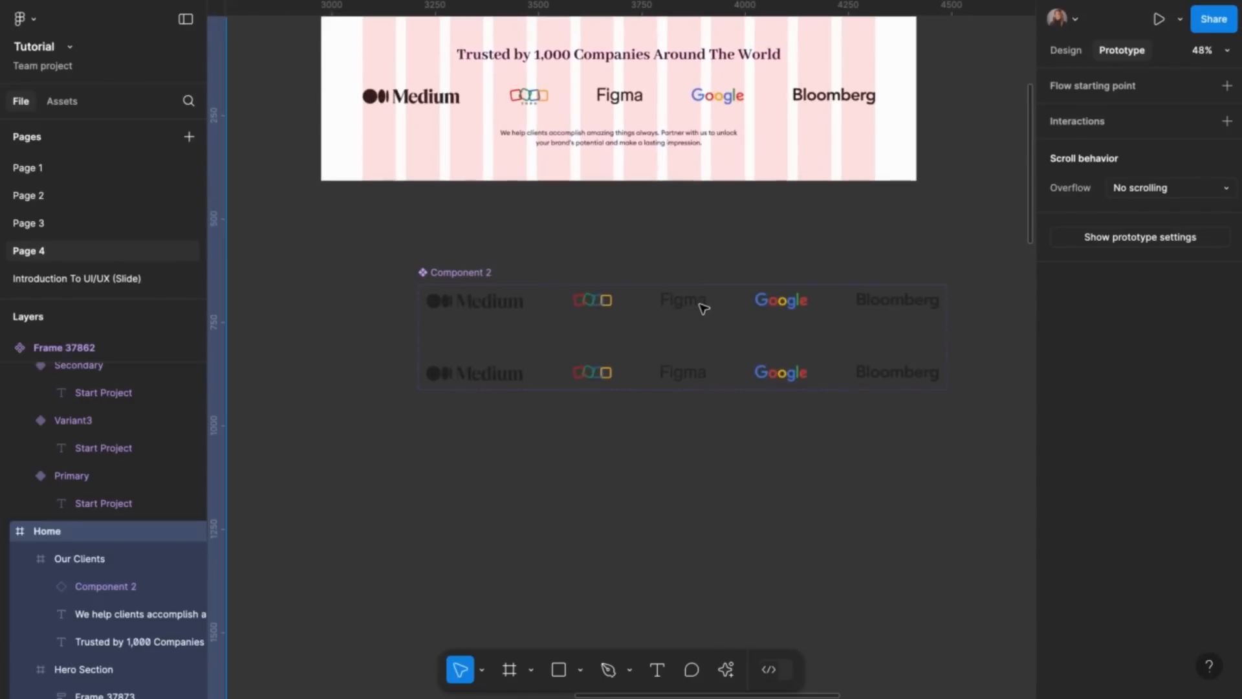
click(701, 304)
scroll(679, 350, up, 5)
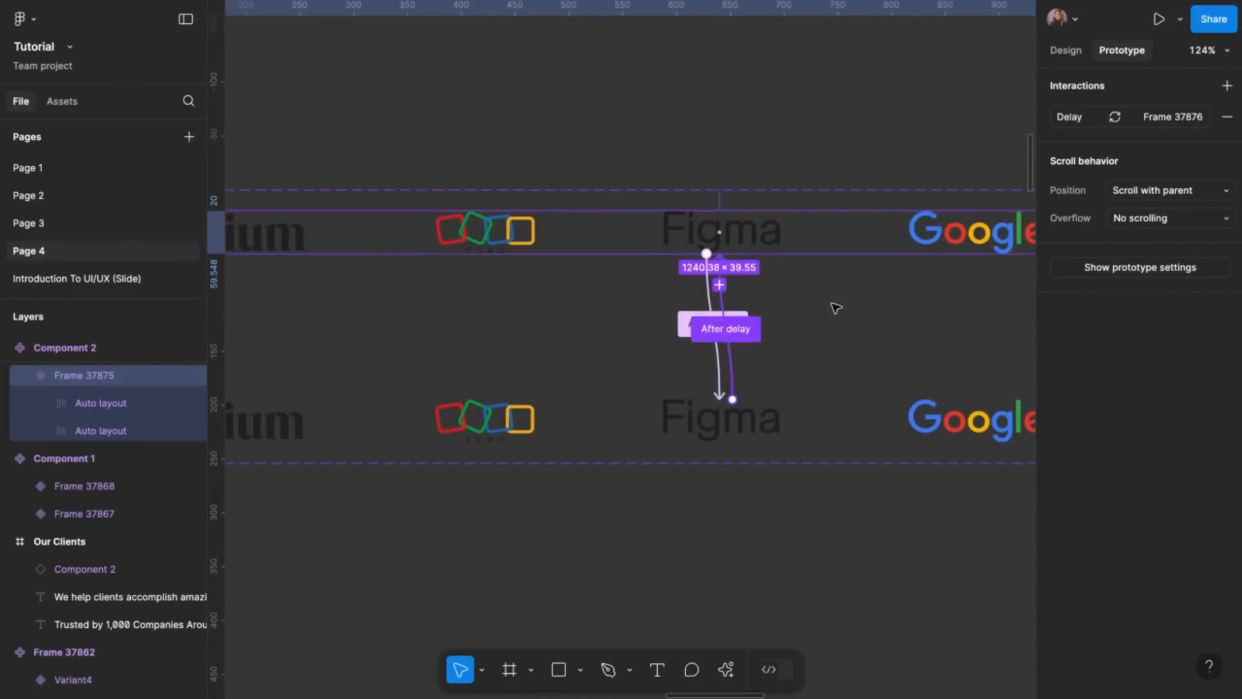
click(1071, 117)
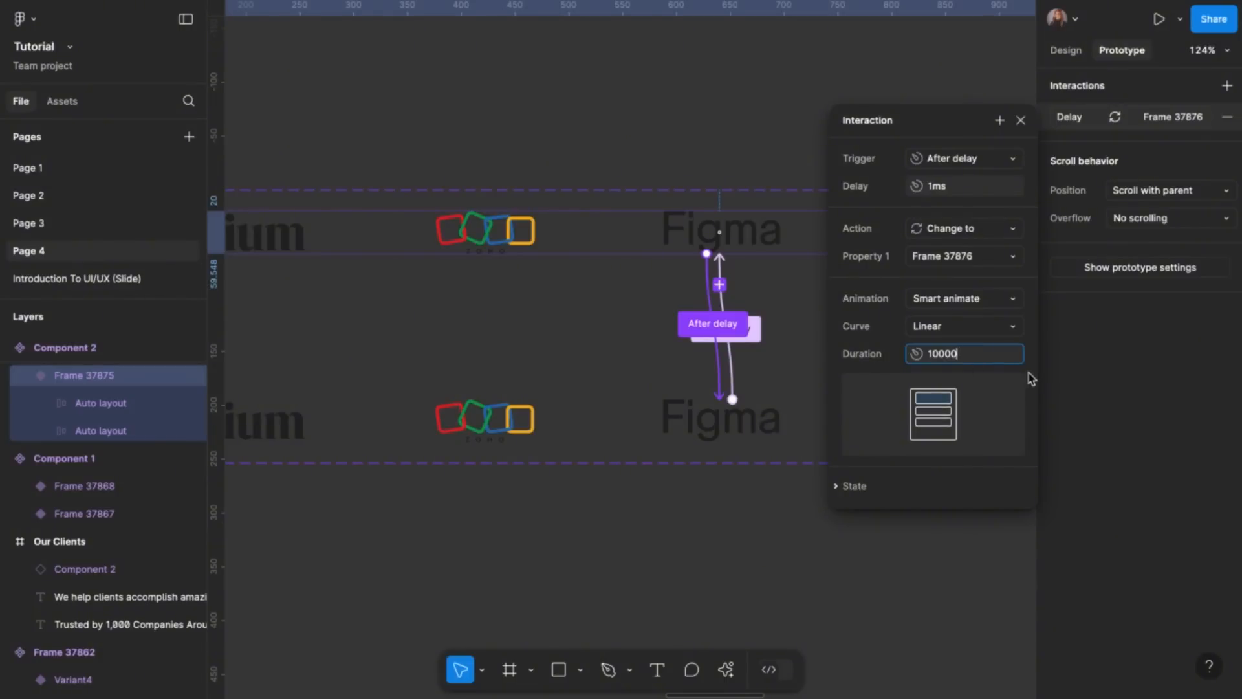
key(Return)
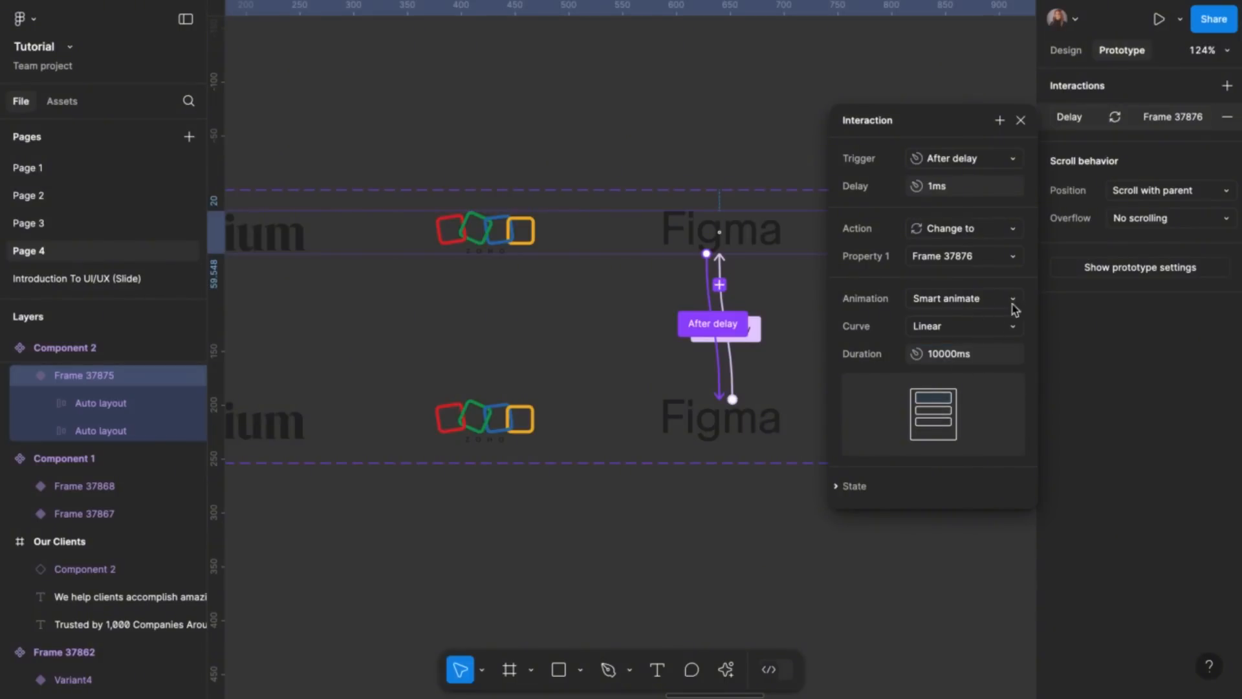
click(1021, 120)
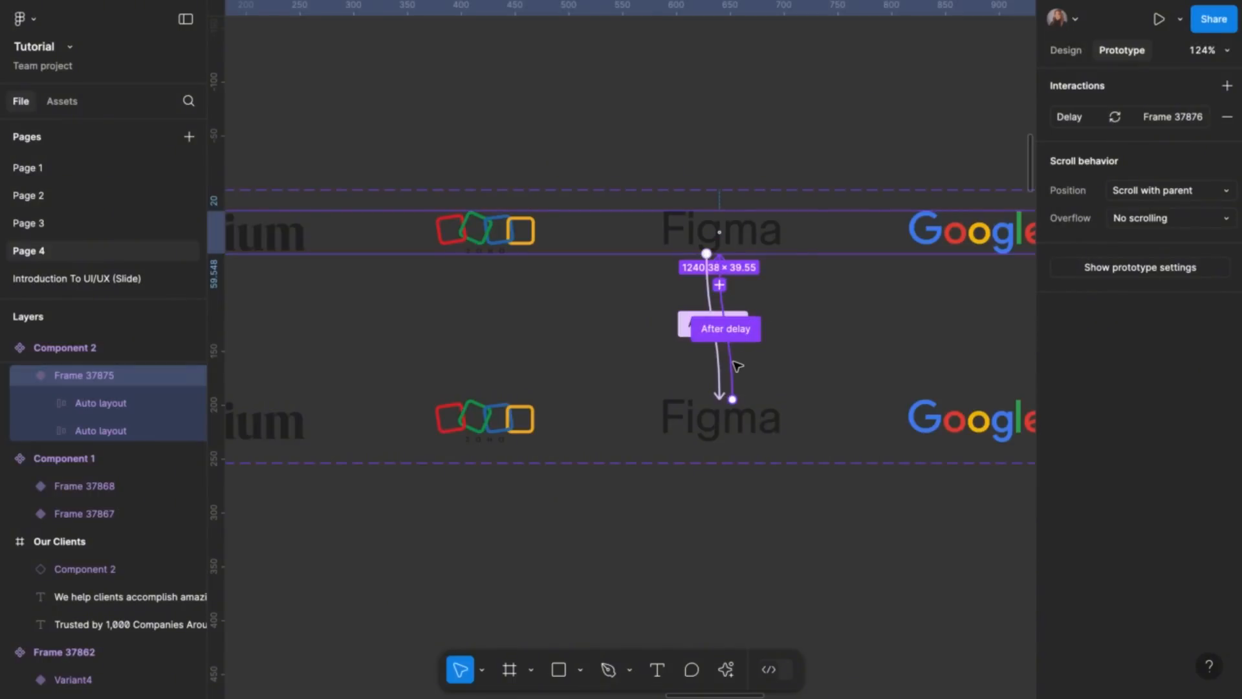
Check the return interaction from Frame 37876 to Frame 37875 and preview the Home prototype again
click(737, 365)
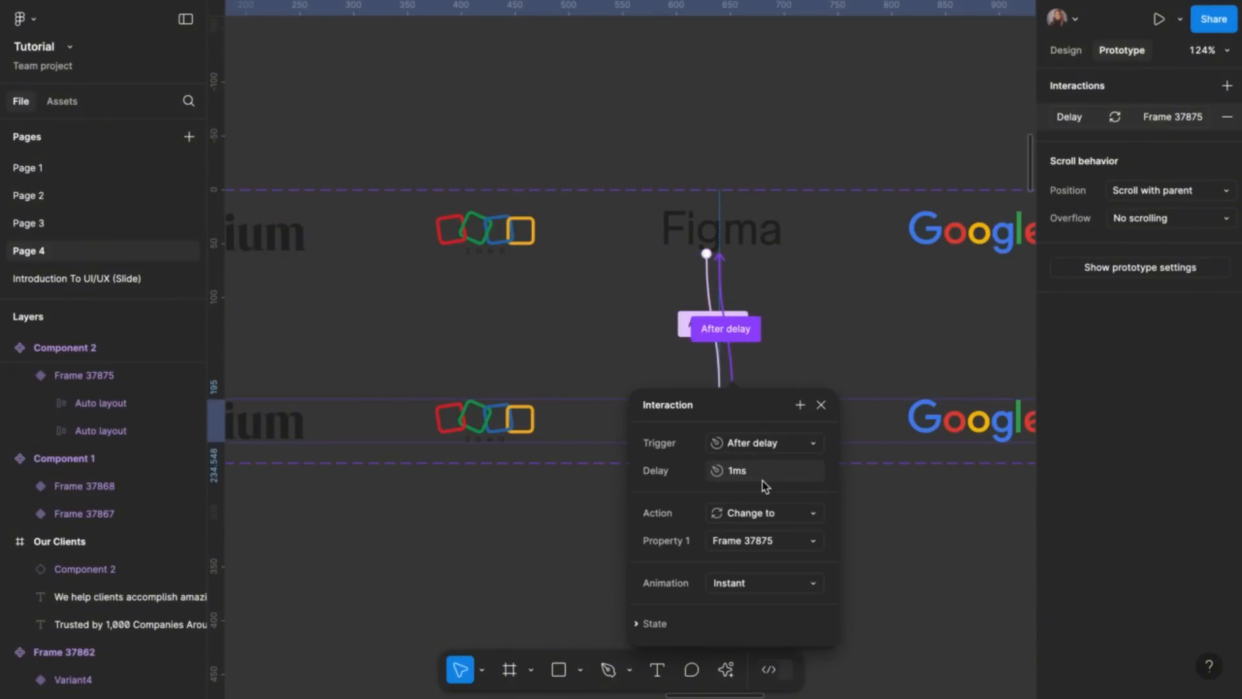
click(821, 405)
scroll(809, 505, down, 5)
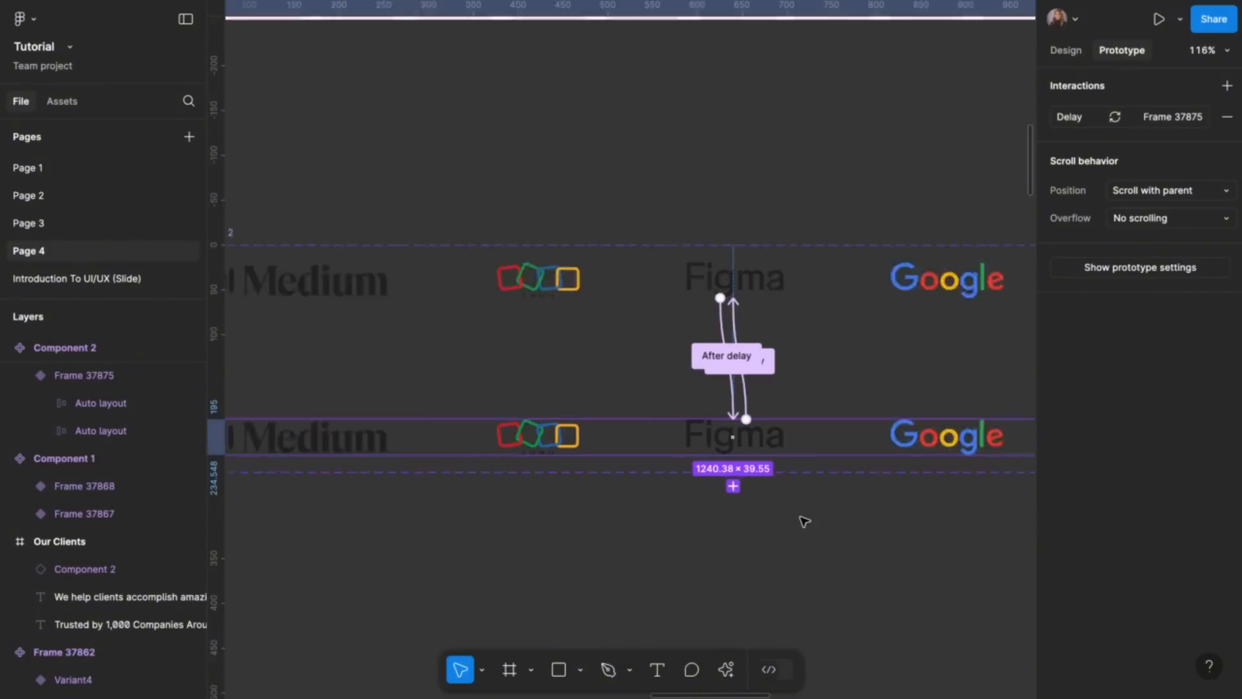
scroll(804, 522, down, 3)
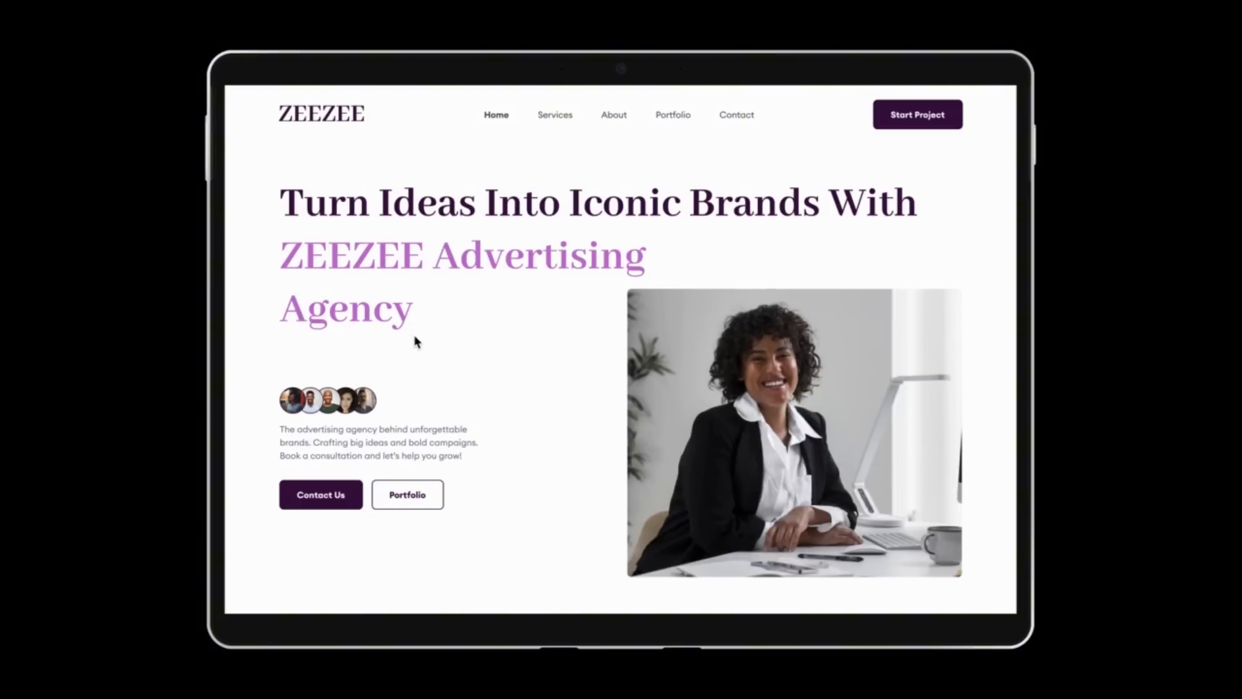
Recolour the small paragraph below the client logos on the Home page to 646886, sampled from Frame 1's colour swatches
scroll(416, 341, down, 5)
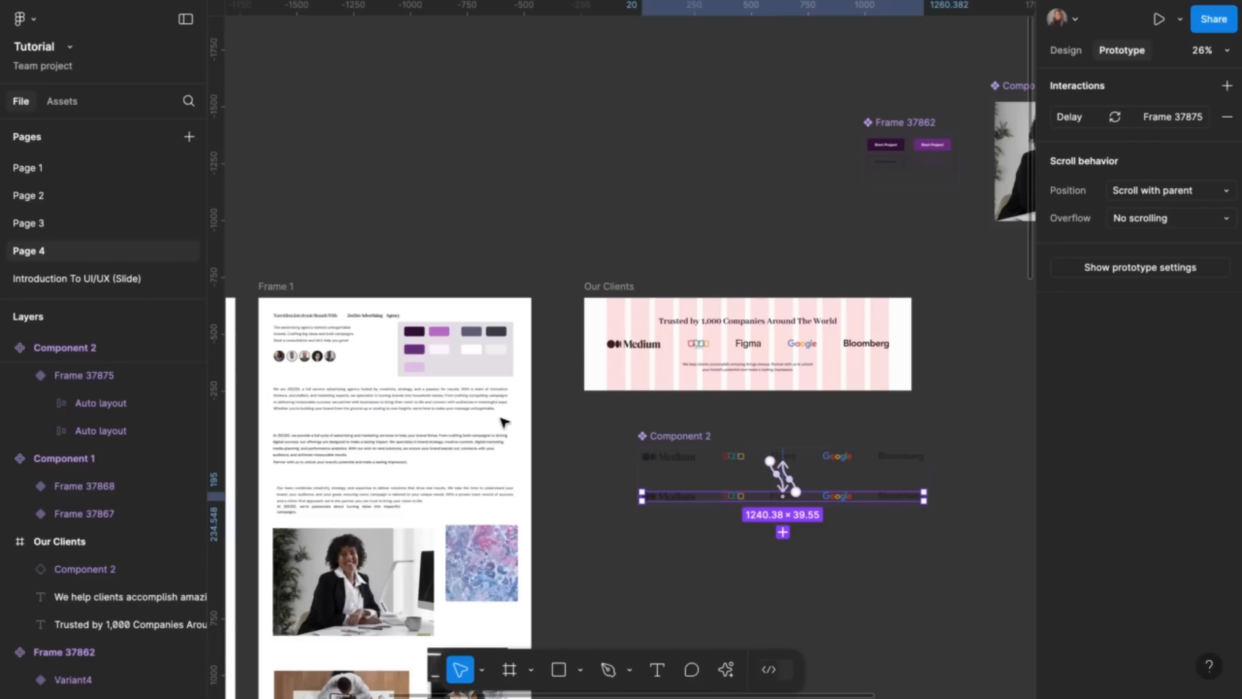
scroll(589, 472, left, 10)
scroll(589, 473, down, 3)
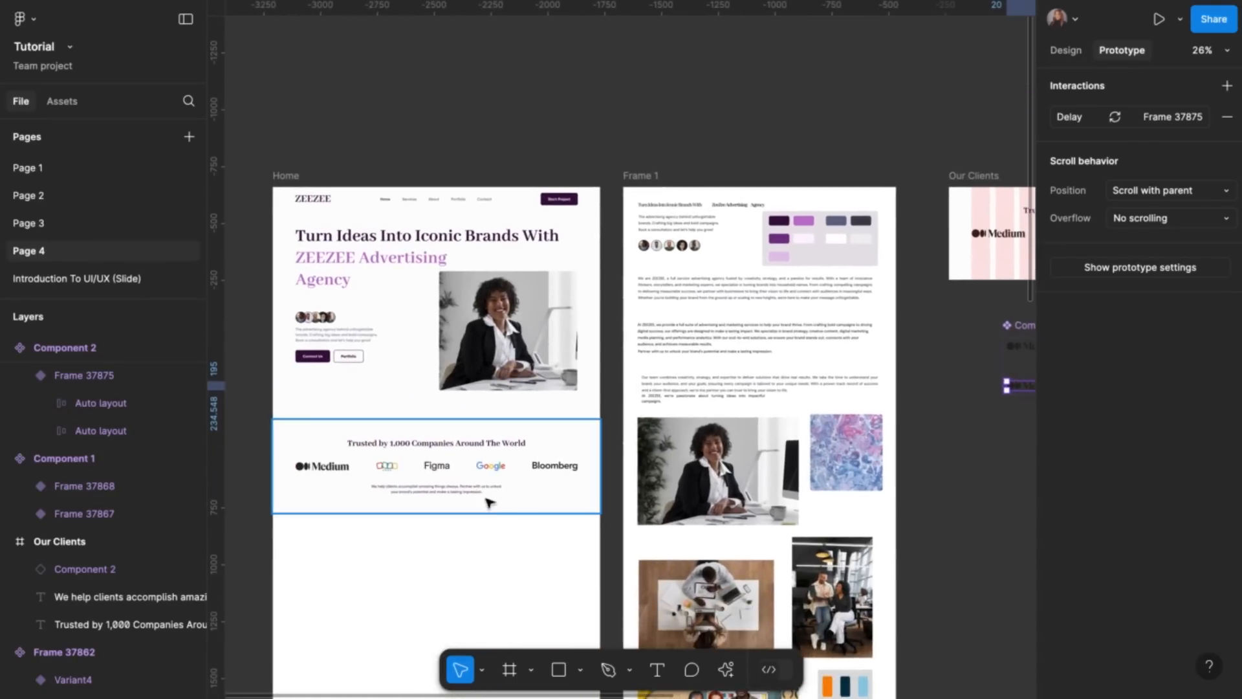
double_click(479, 494)
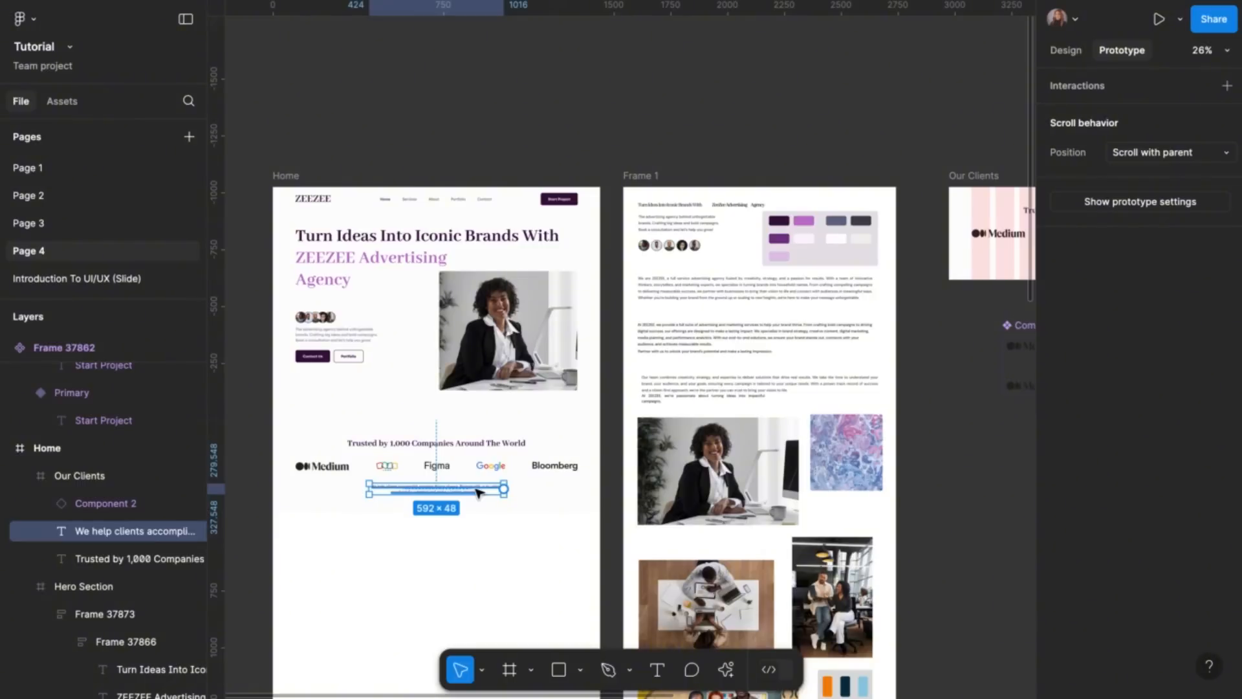
click(1067, 52)
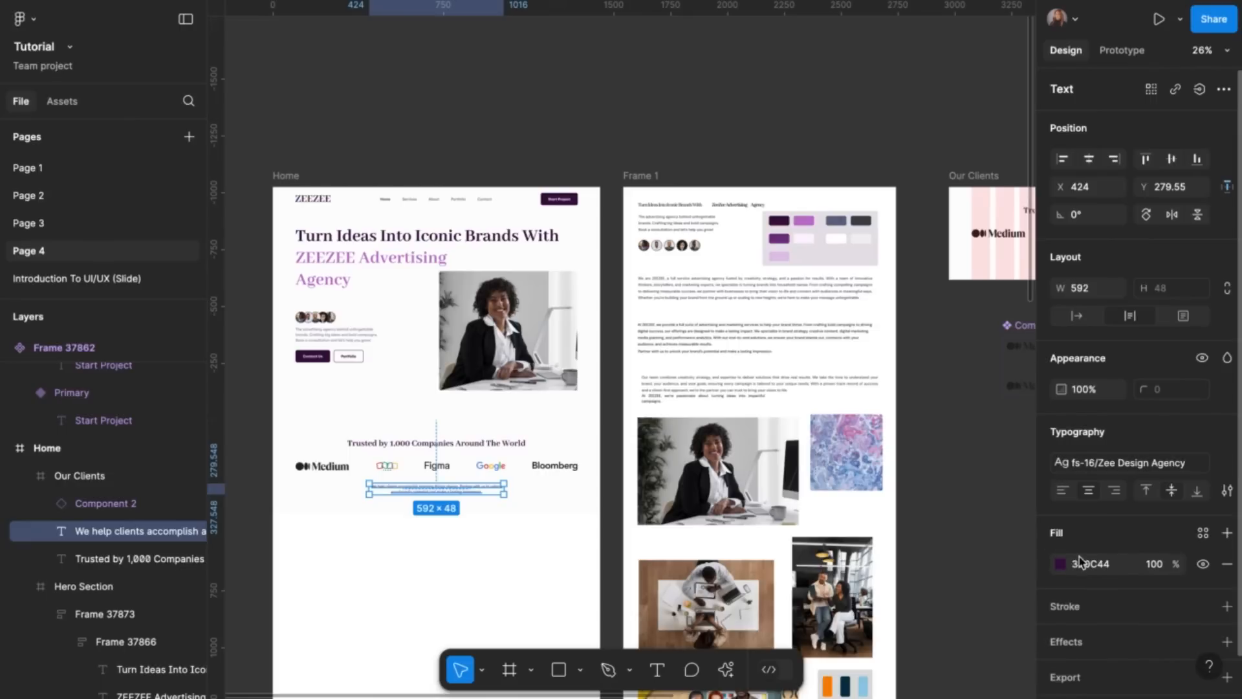
click(1060, 565)
click(853, 504)
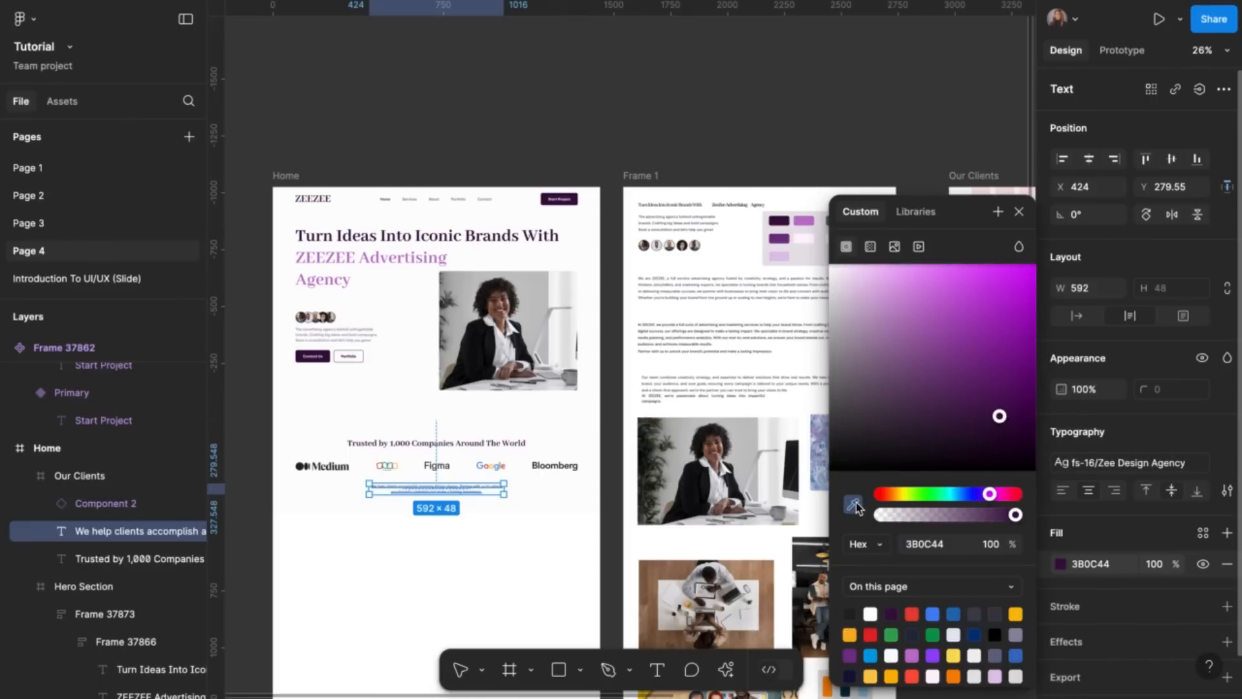
scroll(611, 320, right, 3)
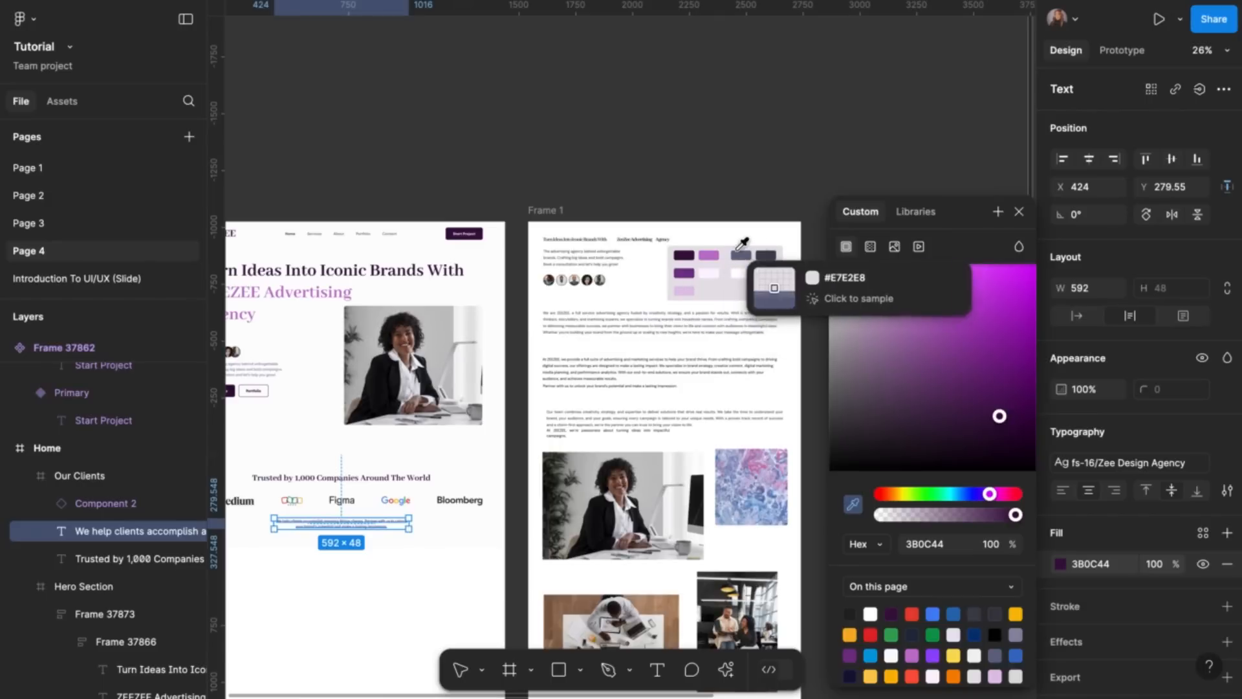
click(742, 249)
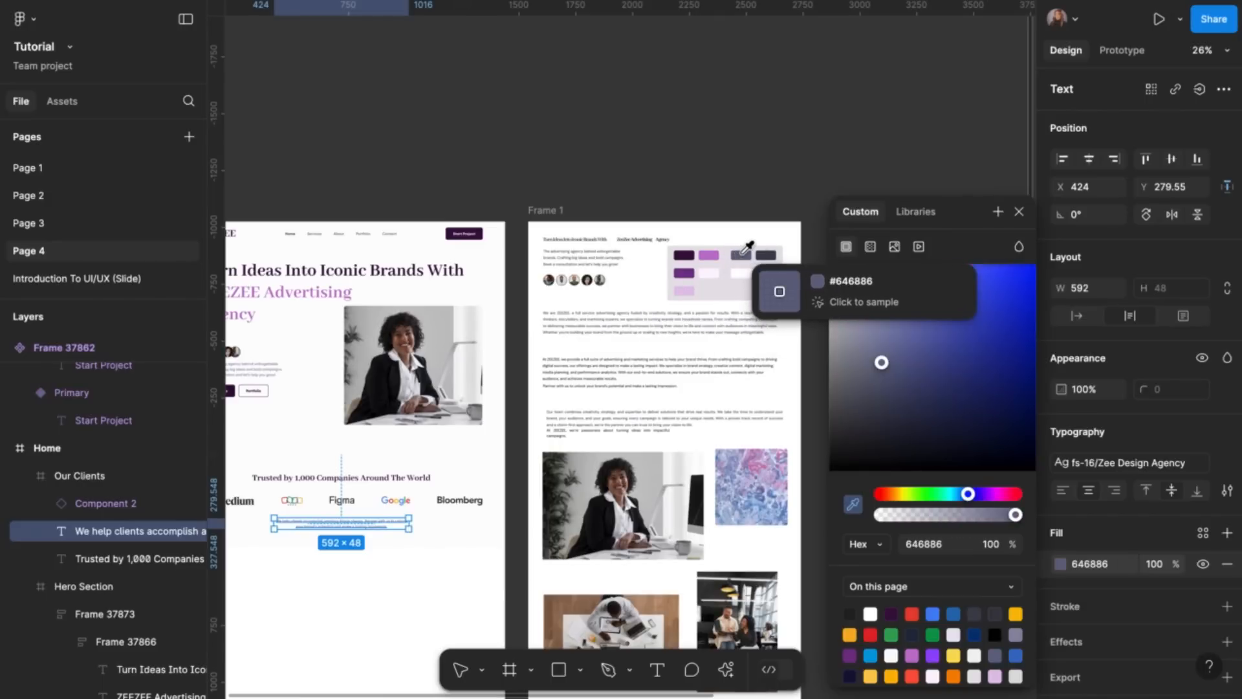
click(1019, 212)
scroll(712, 194, right, 2)
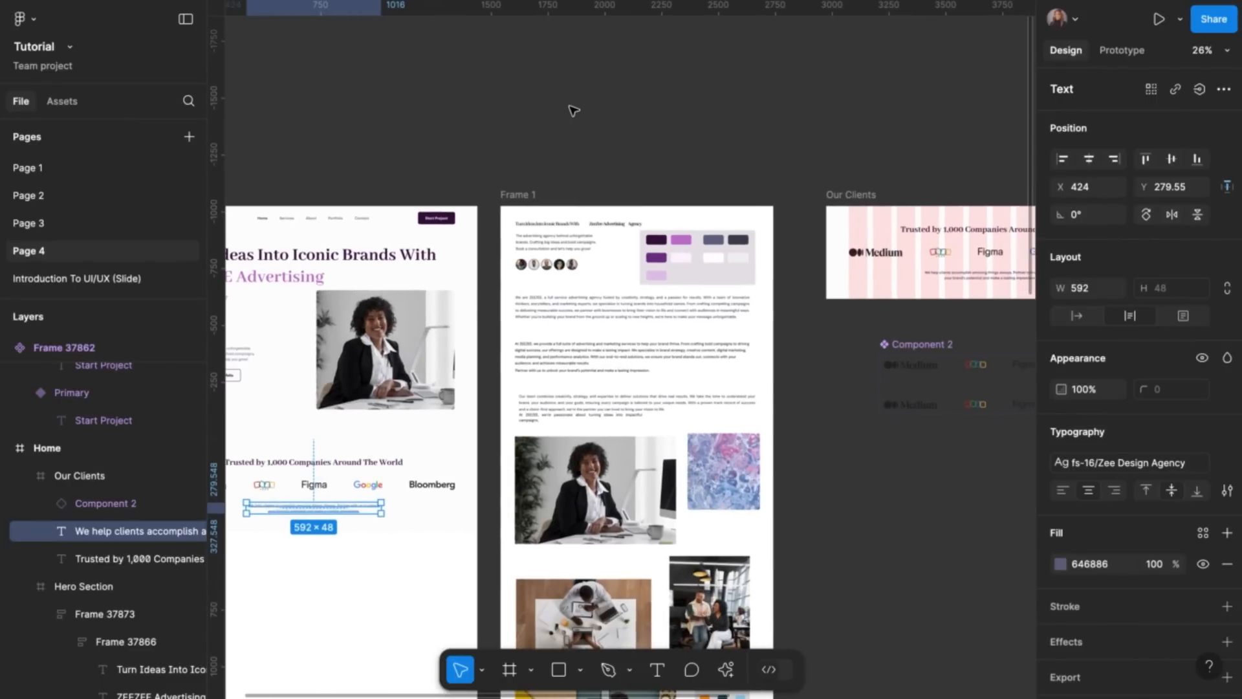
click(446, 27)
Check the recoloured paragraph of the clients section in the prototype preview and return to the design file
key(ctrl+Tab)
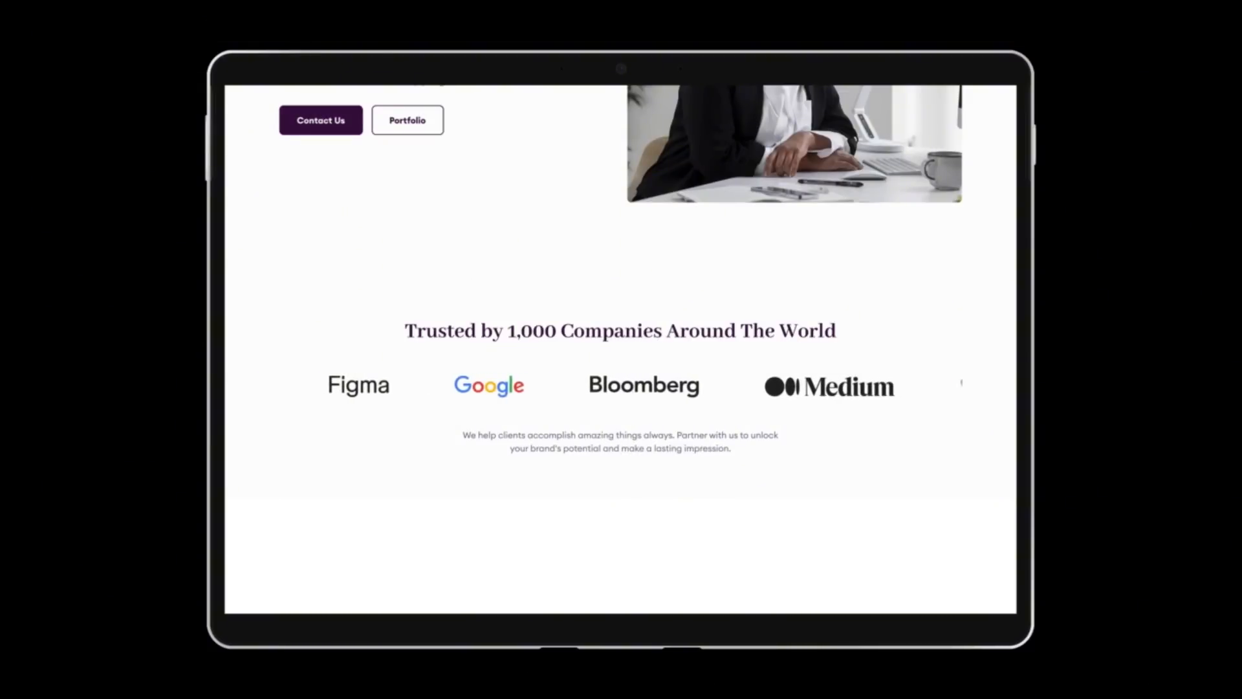
key(ctrl+Tab)
scroll(444, 438, up, 2)
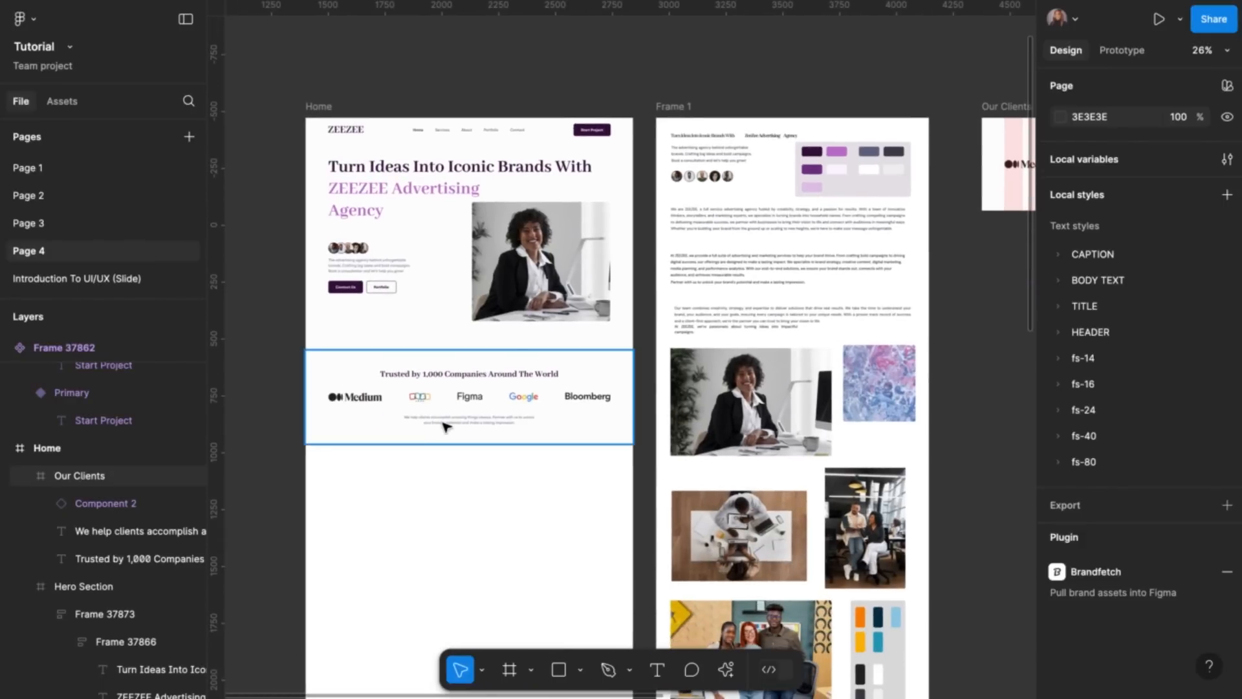
Wrap the company logo strip in the Home page's Our Clients section in its own frame
scroll(444, 431, up, 5)
click(482, 341)
click(482, 342)
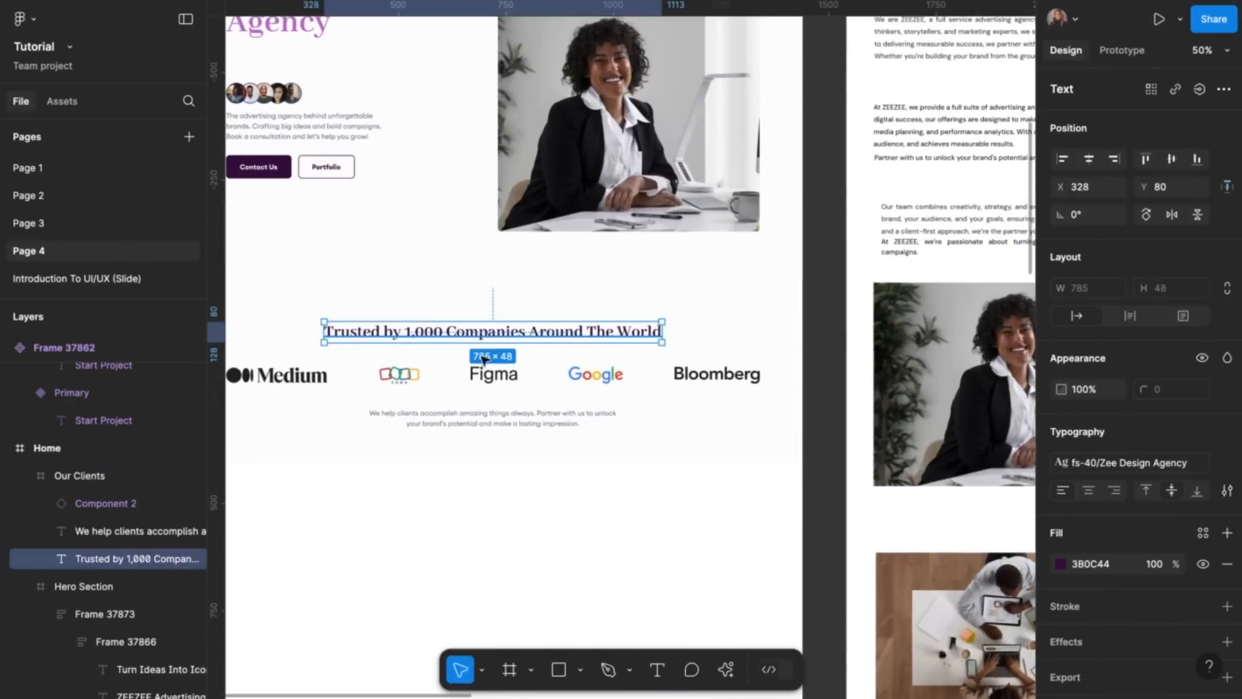
scroll(480, 382, down, 1)
scroll(480, 382, left, 3)
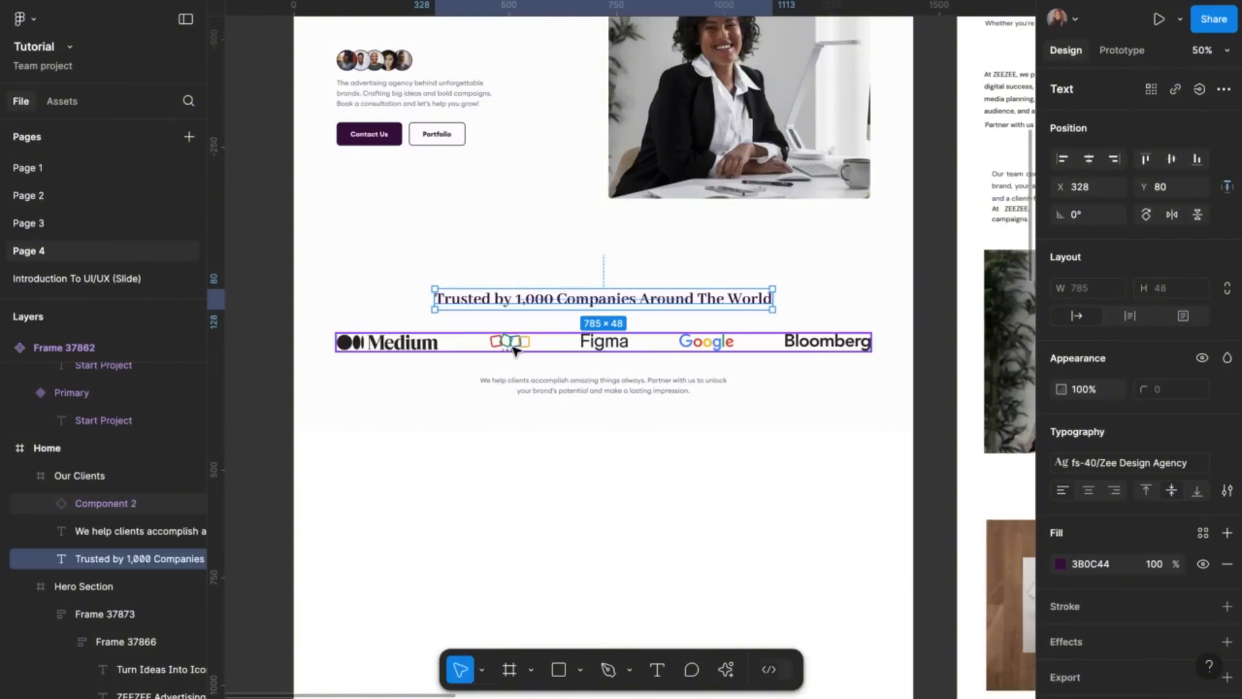
click(516, 350)
right_click(515, 350)
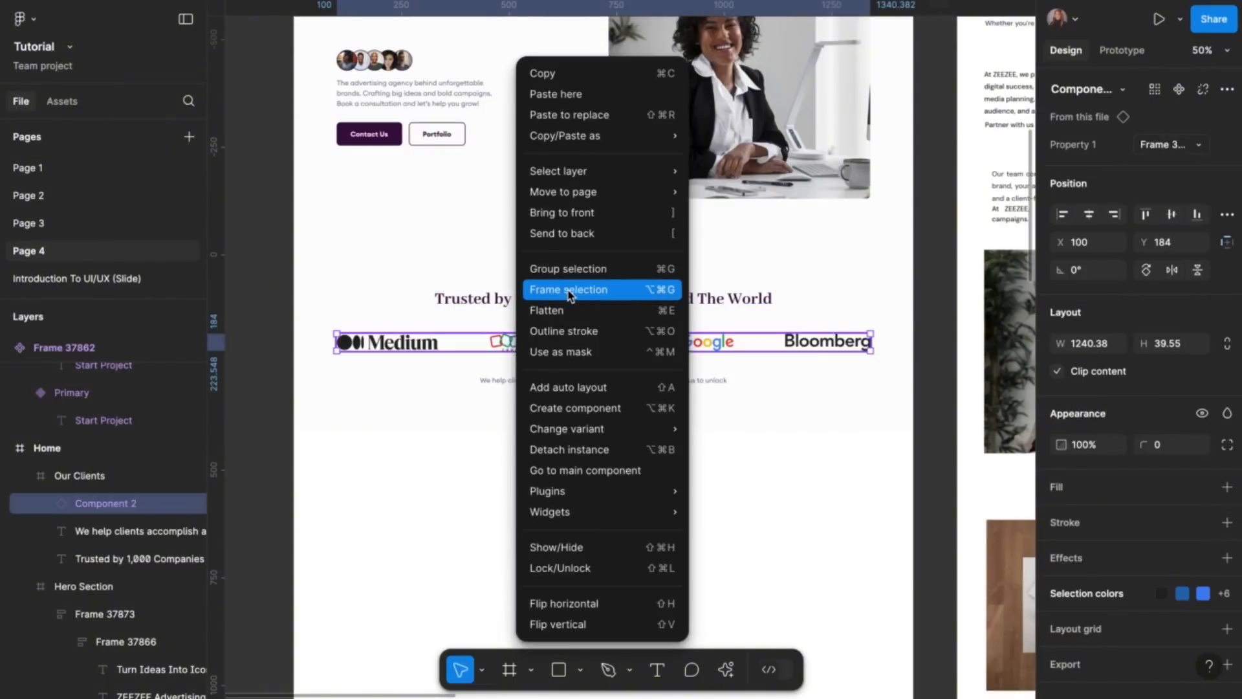
click(550, 286)
Combine the "Trusted by 1,000 Companies" heading, the framed logo strip and the paragraph into one auto layout
click(549, 302)
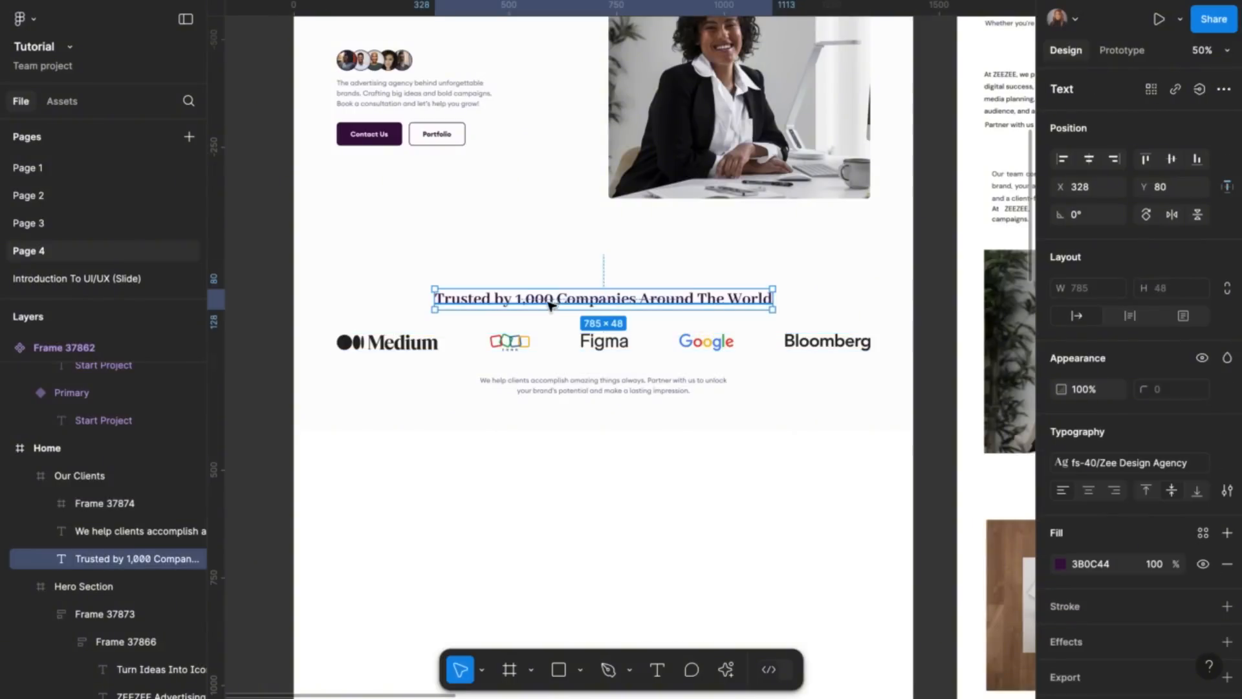
shift+click(550, 344)
shift+click(556, 383)
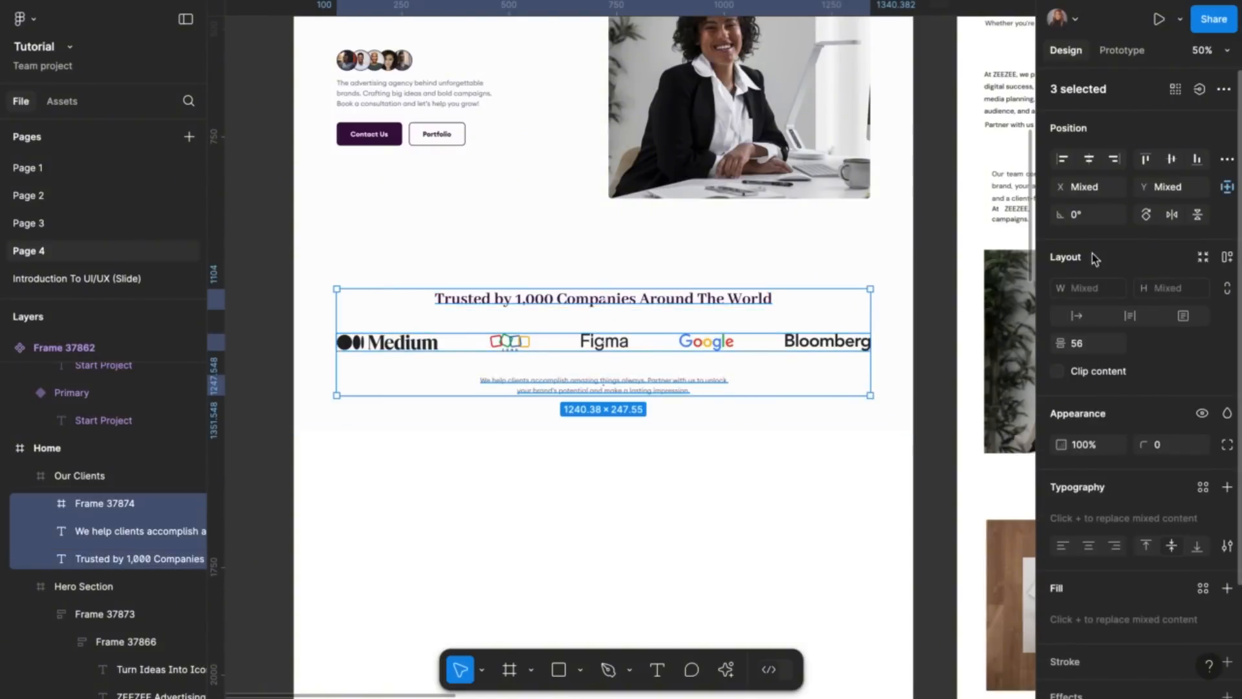
click(1227, 259)
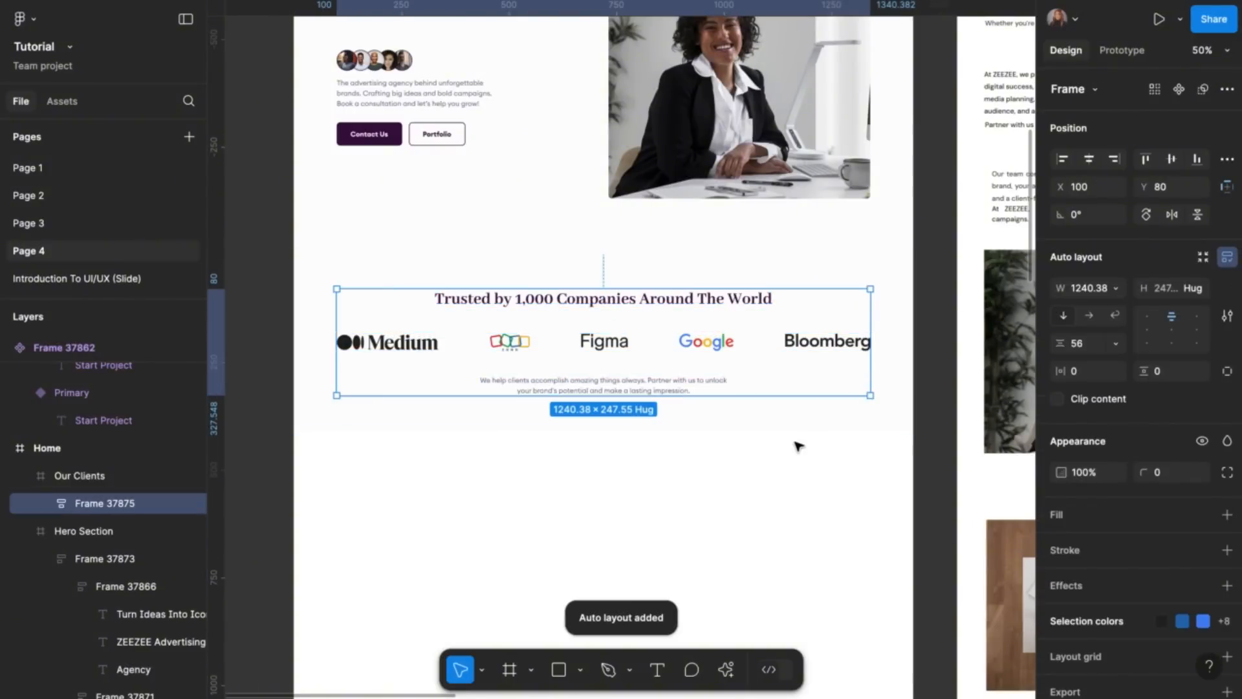
Review the hero and scrolling logo sections in the prototype preview to judge the spacing between them
key(ctrl+Tab)
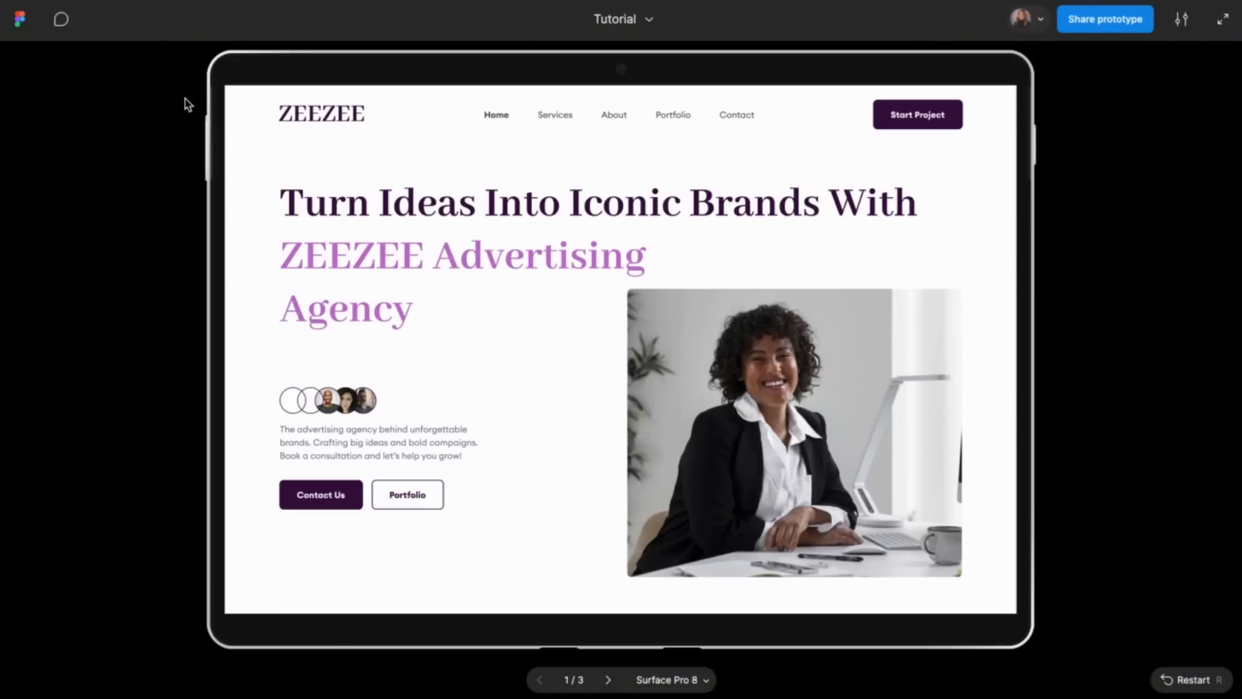
scroll(427, 355, down, 5)
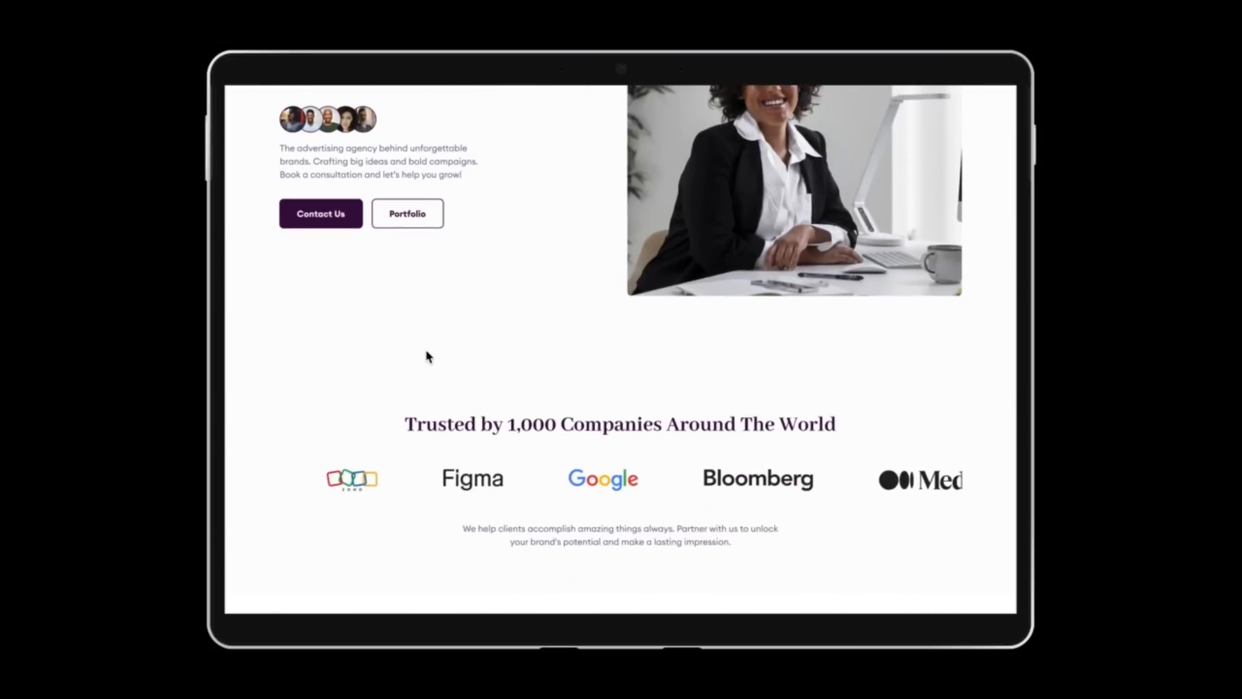
scroll(427, 355, down, 2)
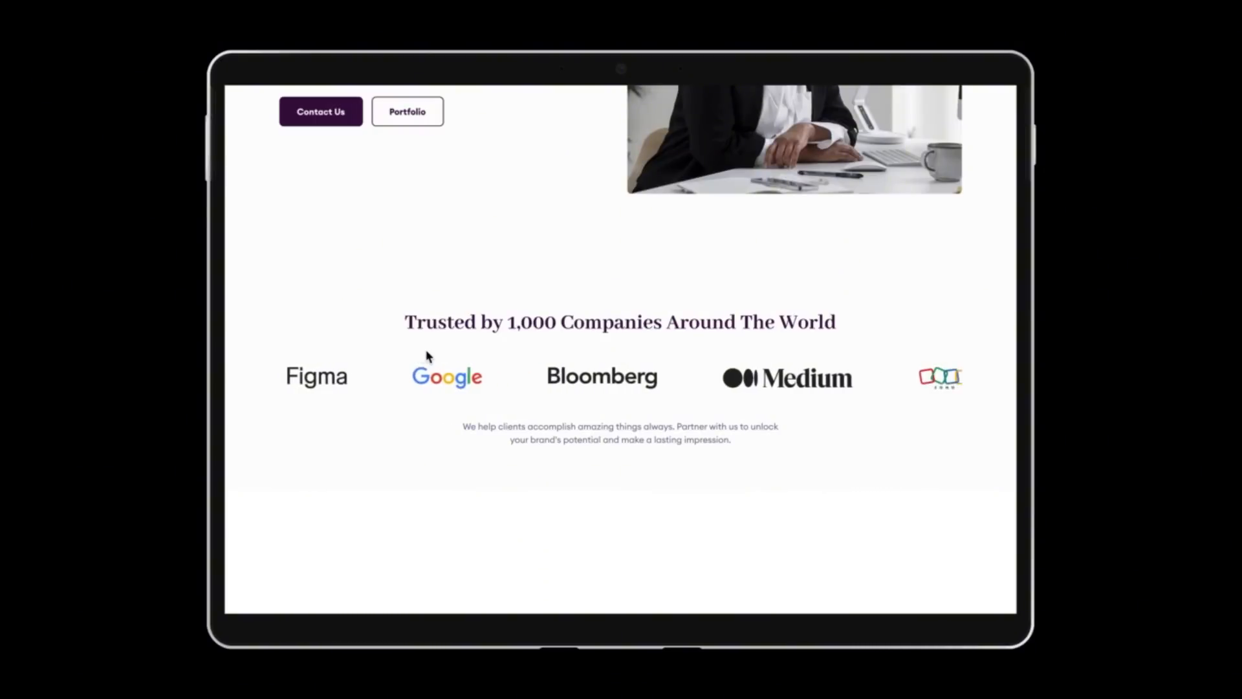
scroll(426, 355, up, 4)
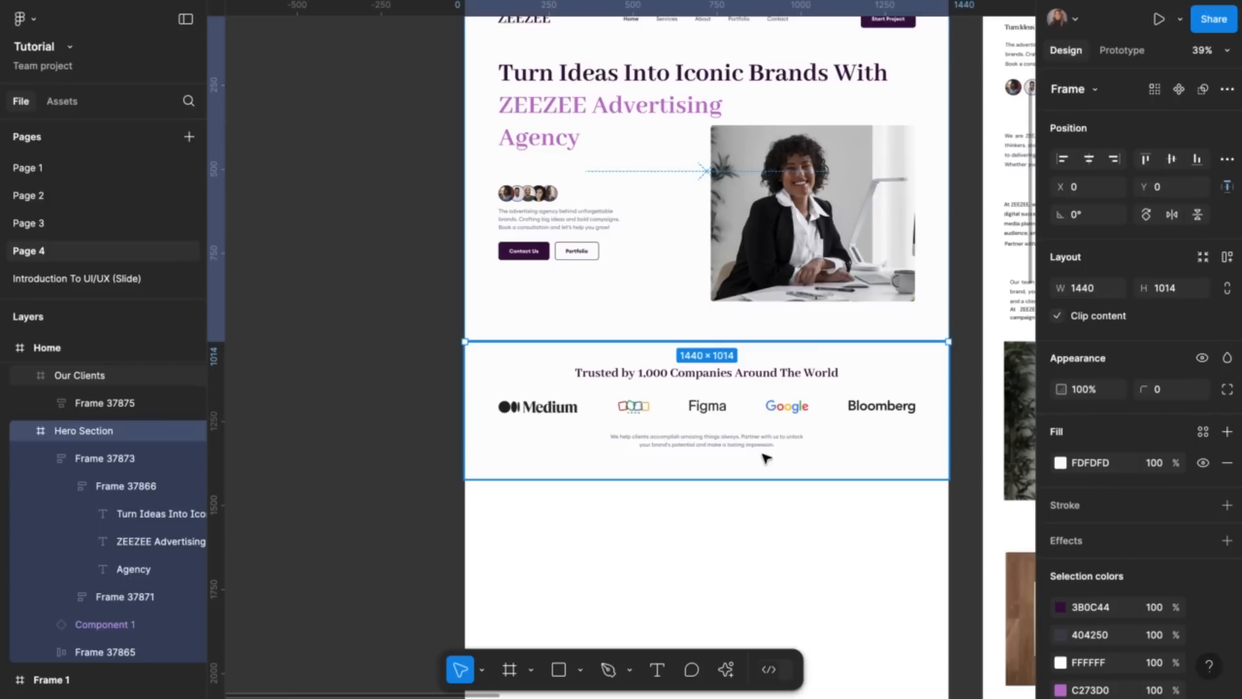
Shorten the Hero Section frame to trim the empty space below the portrait image
scroll(763, 454, up, 1)
scroll(763, 454, up, 1)
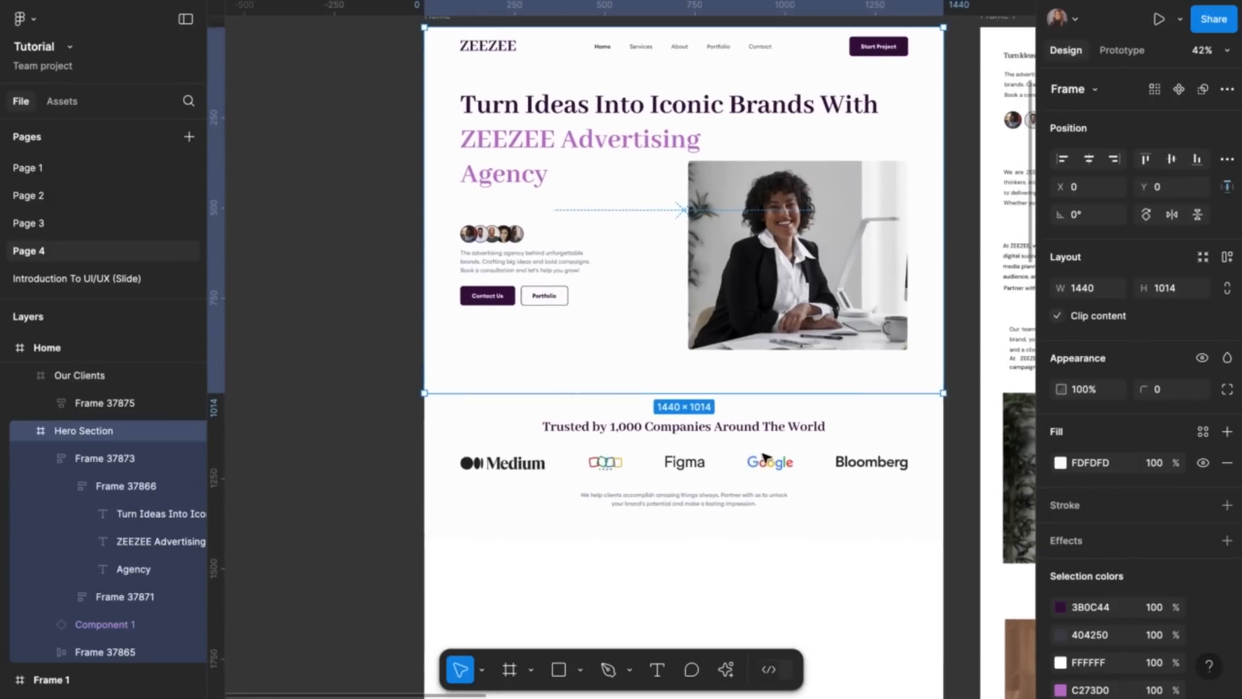
click(715, 587)
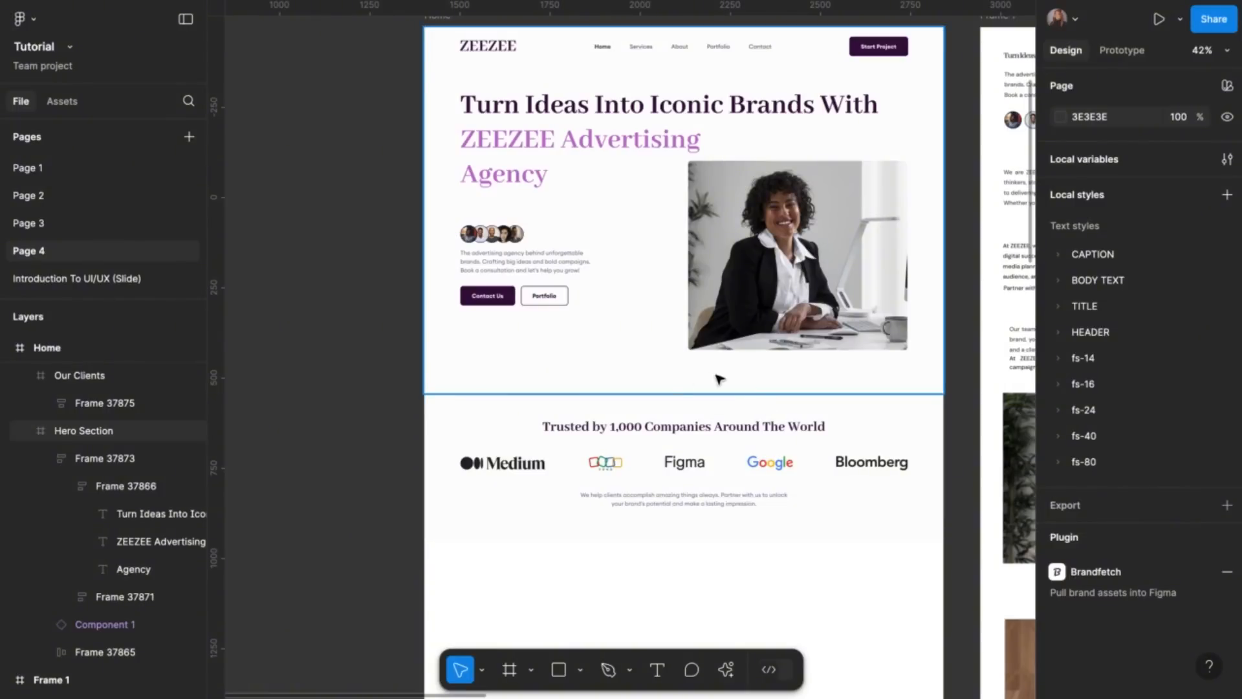
click(693, 387)
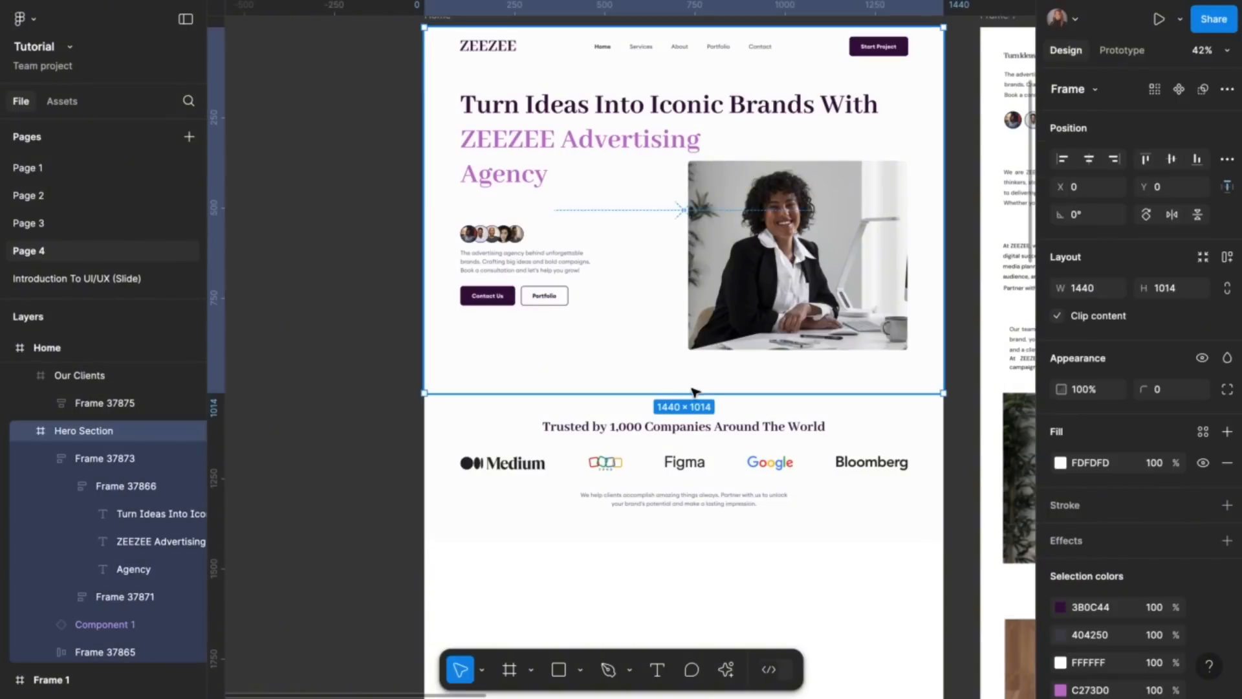
drag(693, 391, 697, 372)
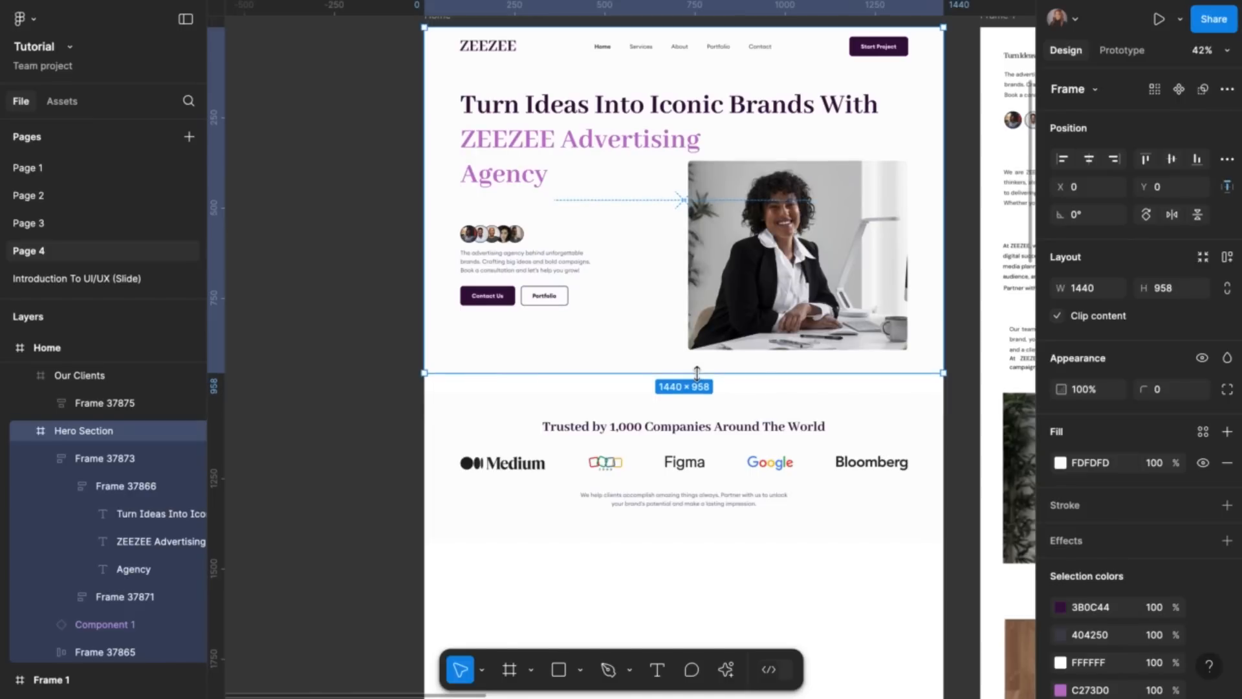
click(1175, 293)
text(946)
key(Return)
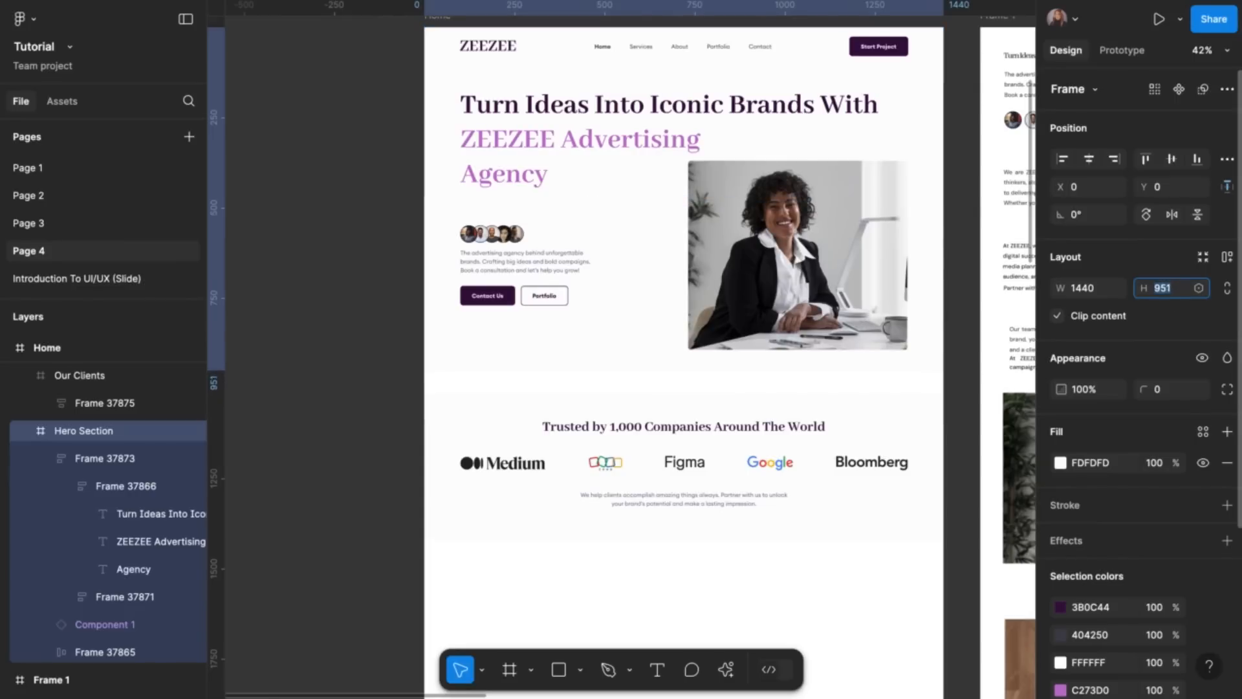
key(Down)
Move the Our Clients section up to Y 940, directly below the hero section
click(742, 415)
drag(742, 402, 742, 376)
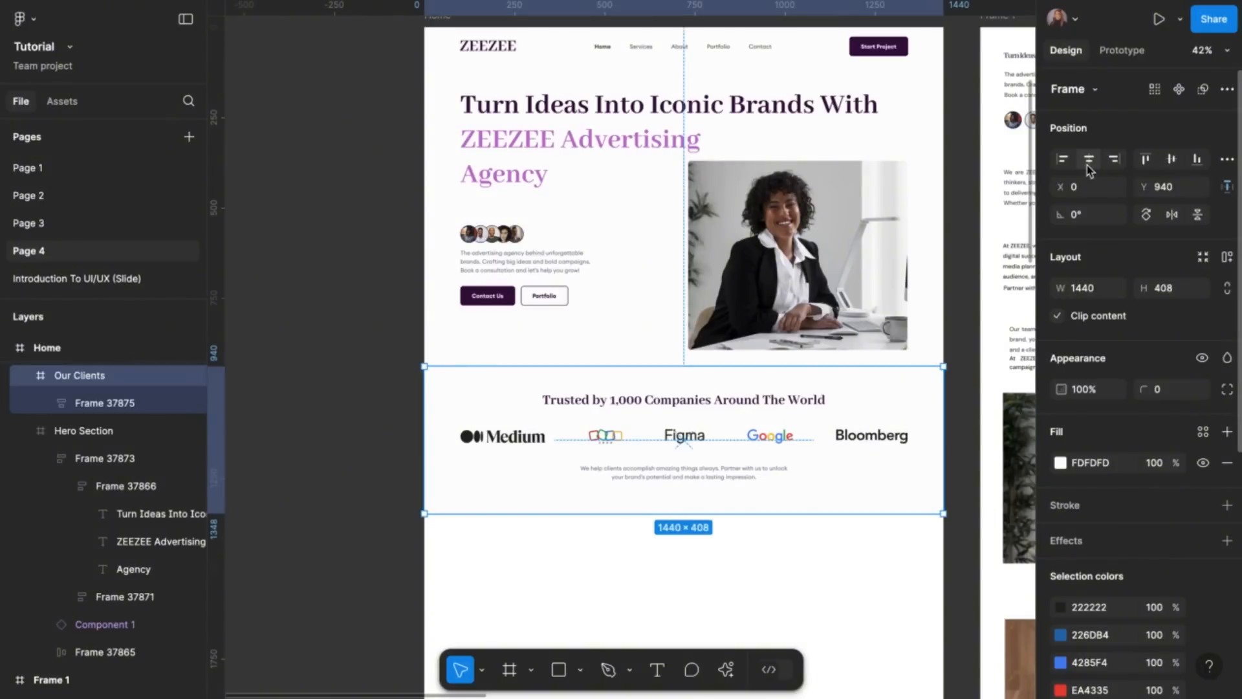
shift+click(757, 360)
click(776, 383)
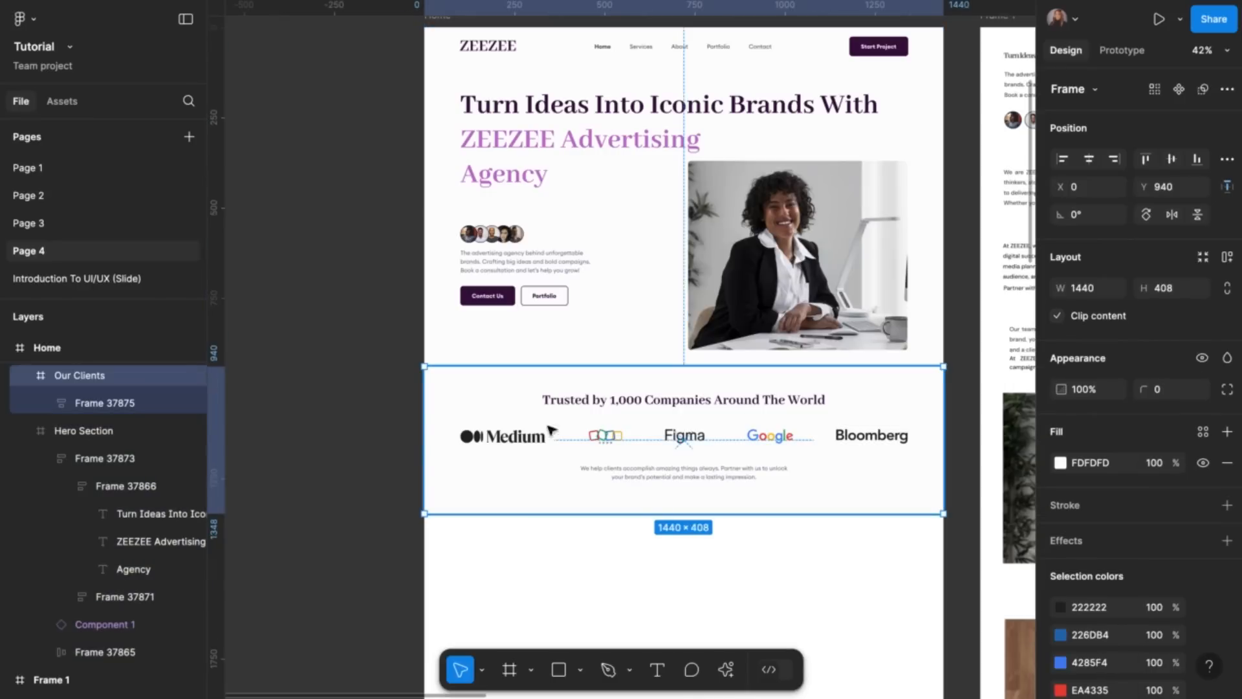
click(403, 421)
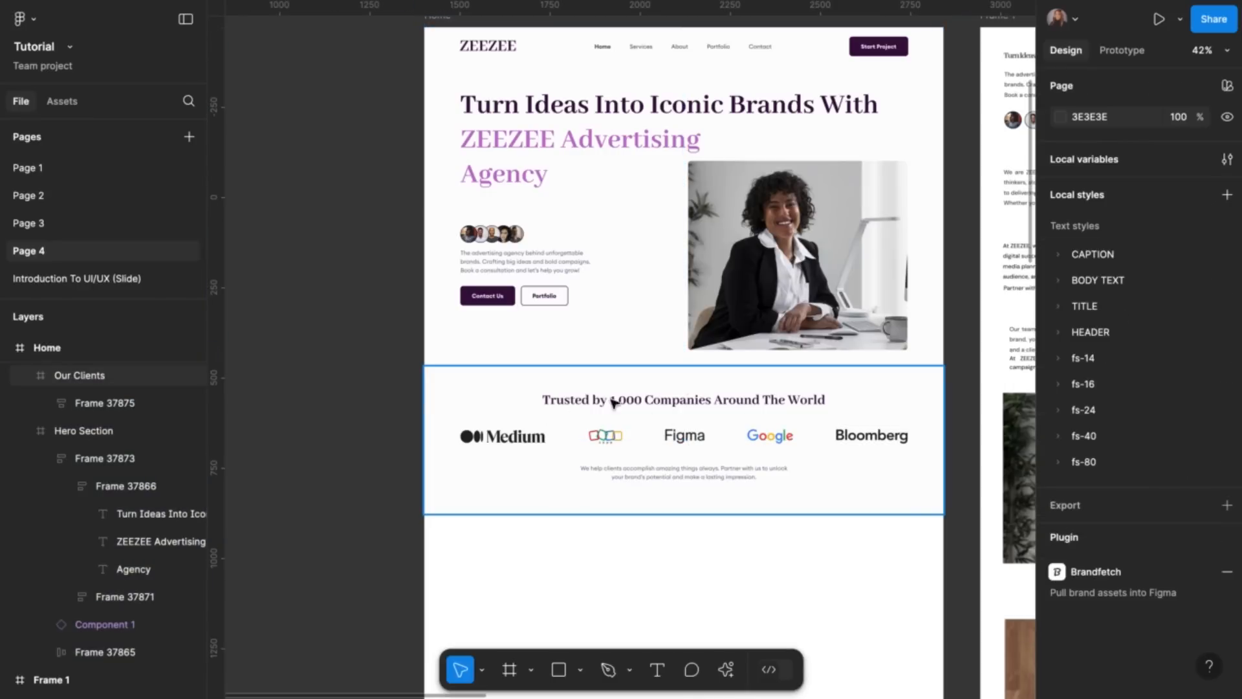
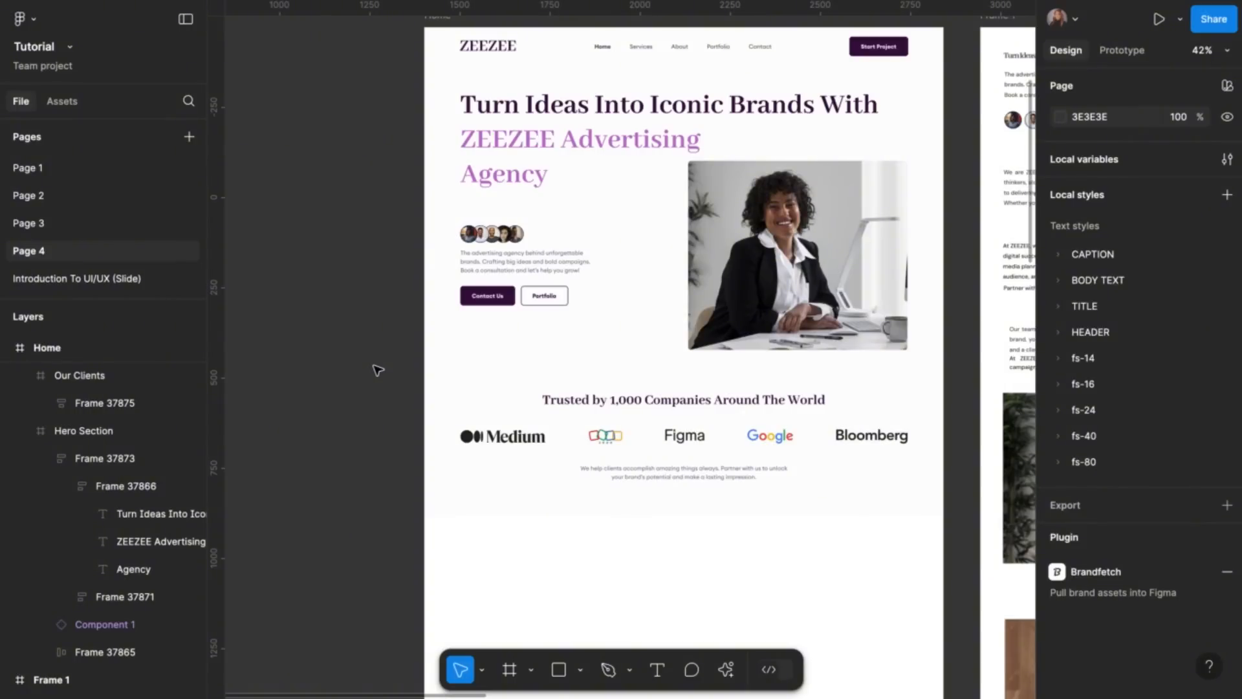
Fill the Our Clients section on the Home page with white FFFFFF sampled from the palette in Frame 1
scroll(505, 421, down, 4)
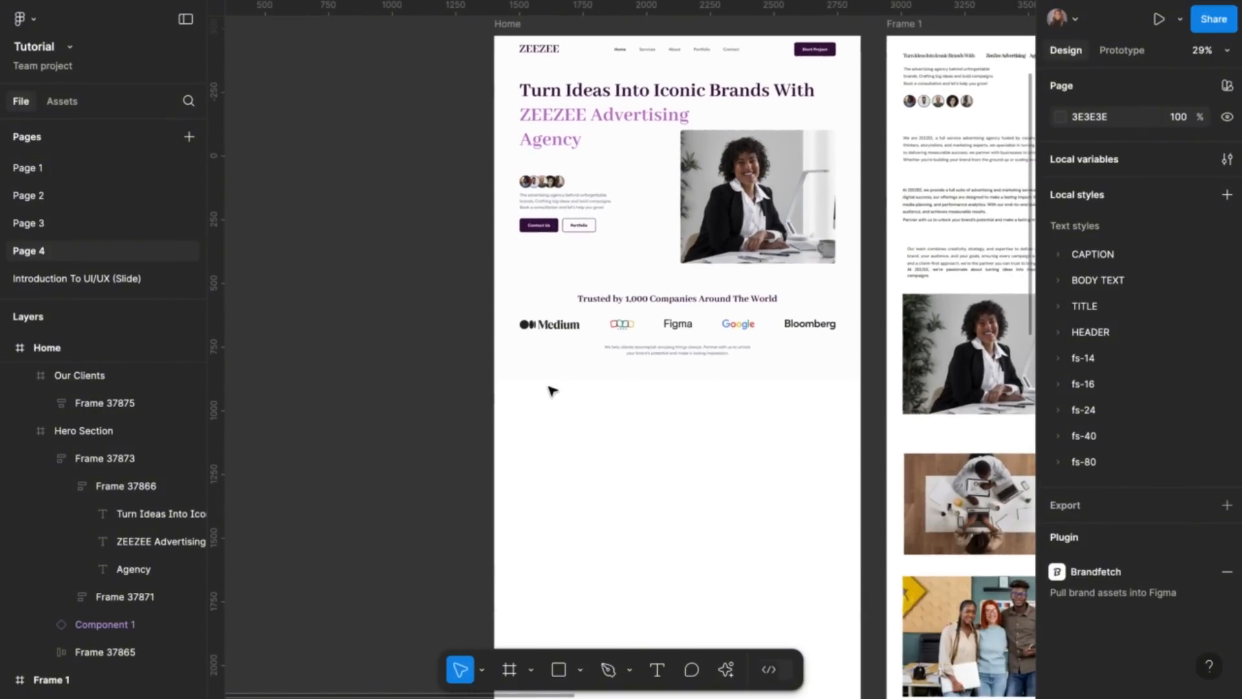
click(587, 362)
scroll(726, 359, down, 2)
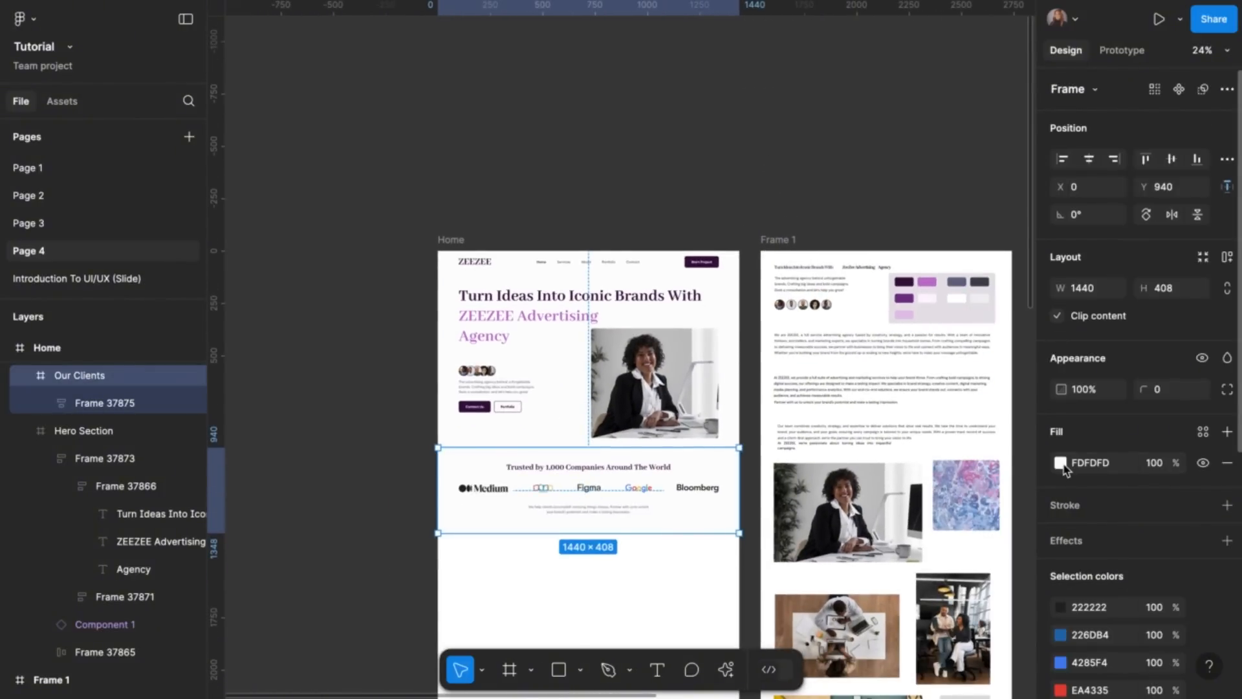
click(1060, 463)
scroll(773, 456, right, 5)
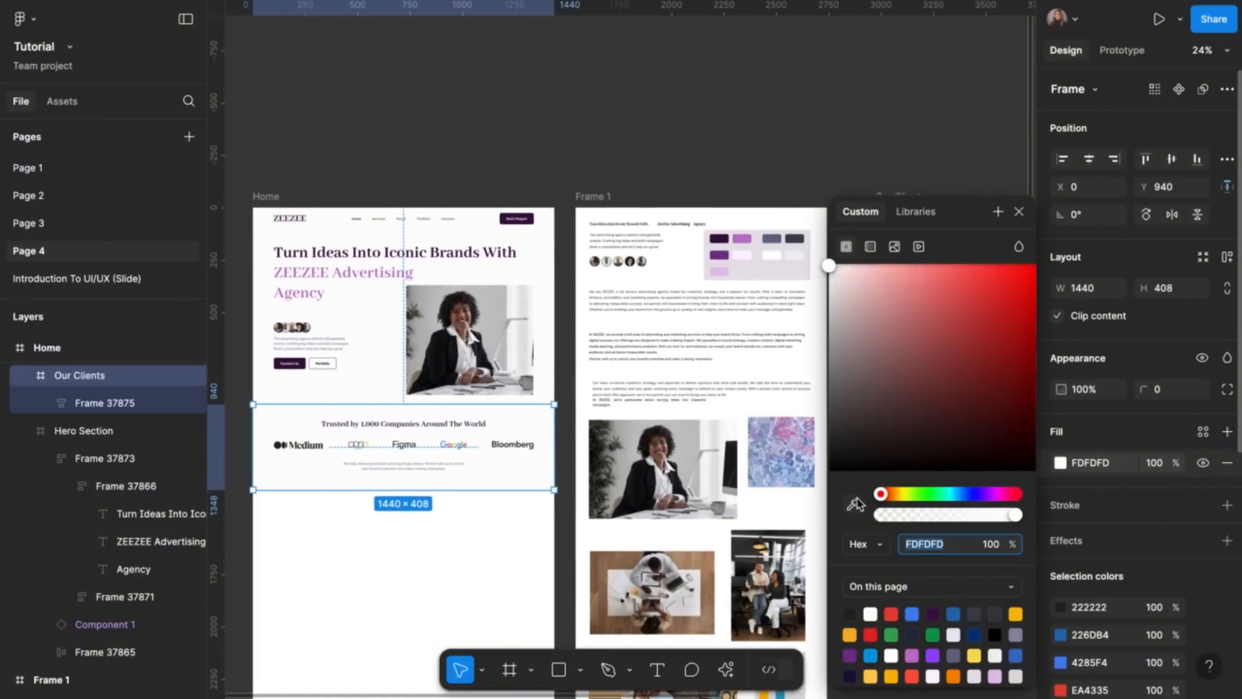
click(855, 504)
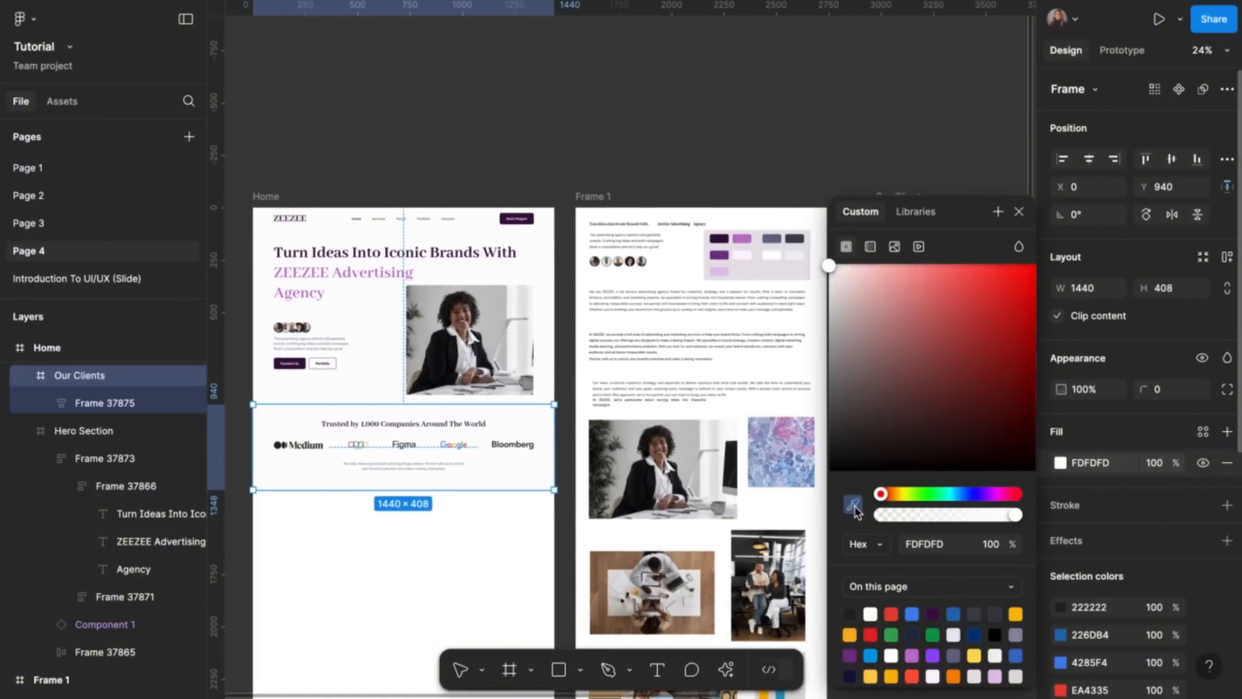
click(773, 254)
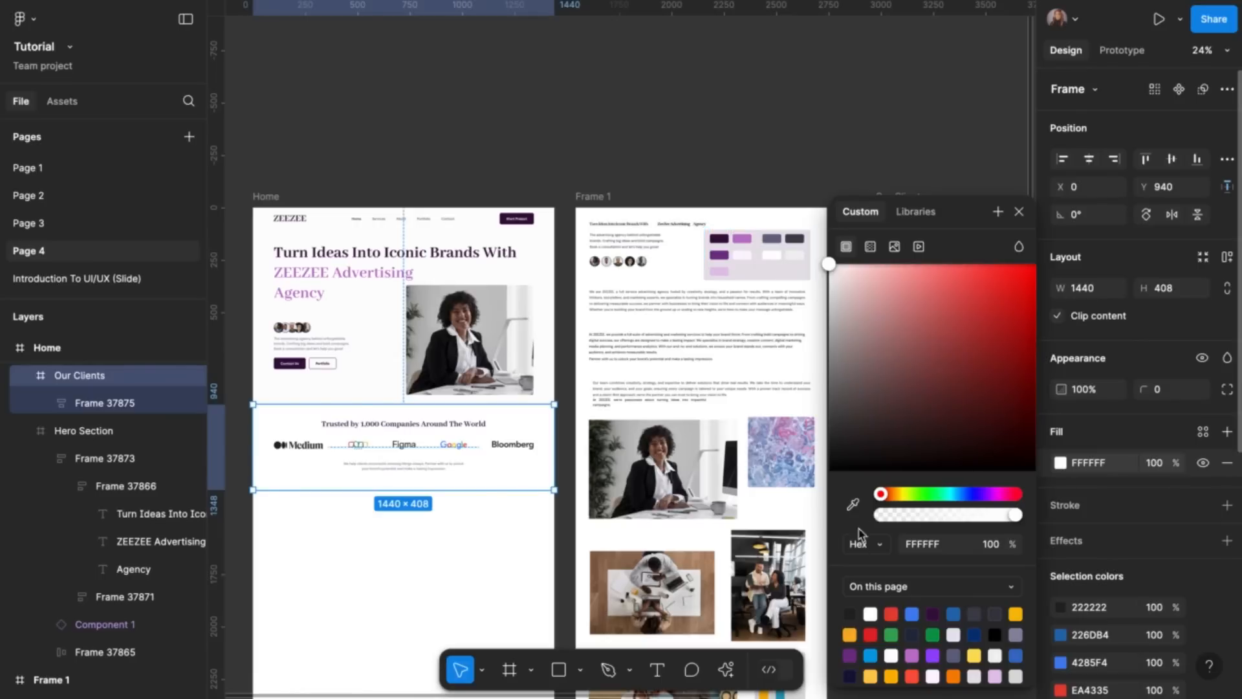
click(853, 504)
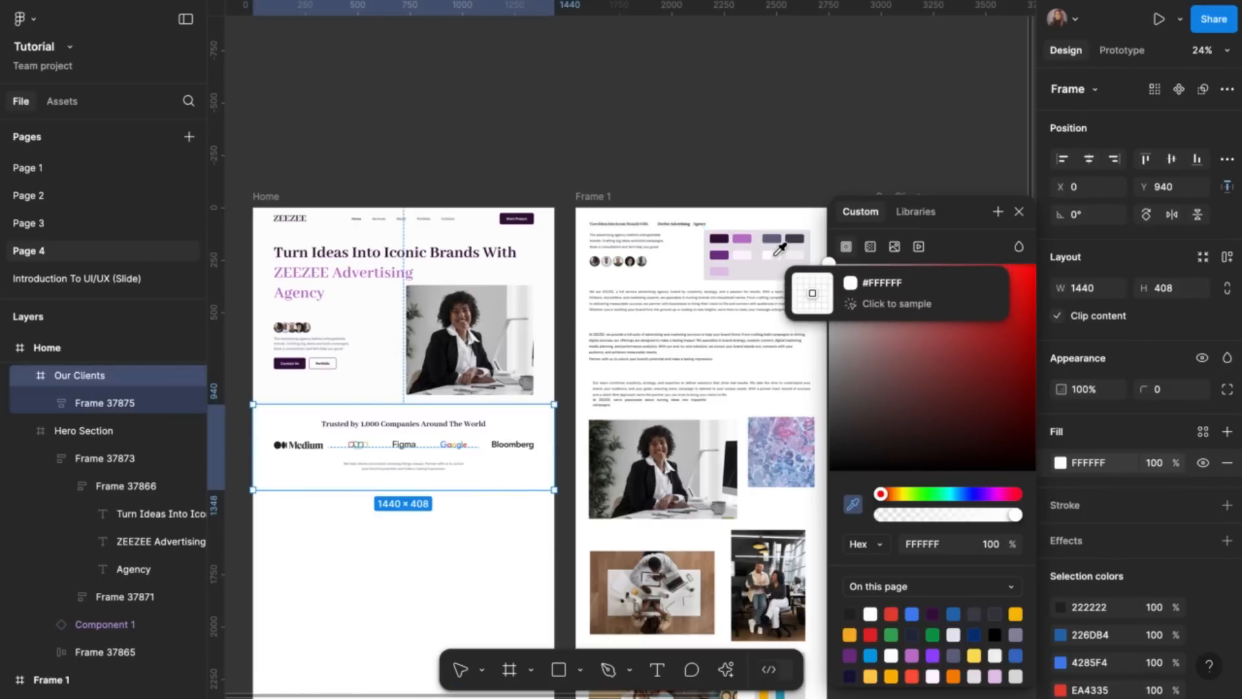
click(1019, 211)
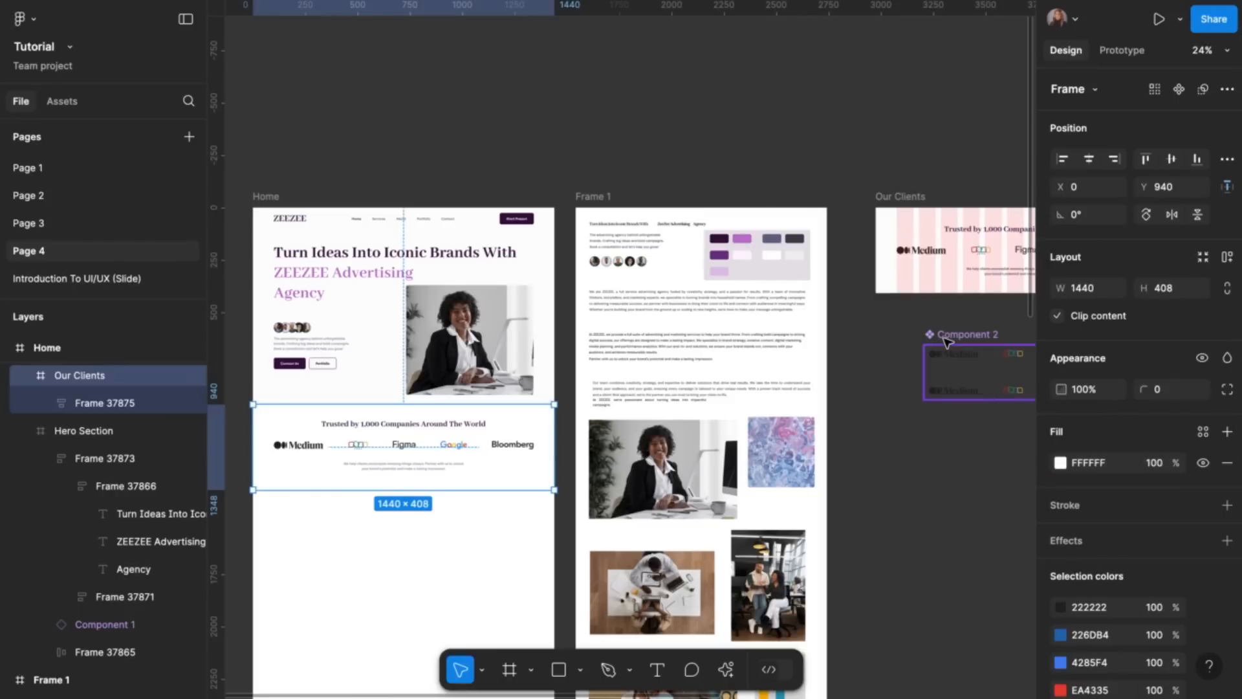
scroll(946, 341, left, 2)
scroll(946, 341, down, 1)
click(926, 400)
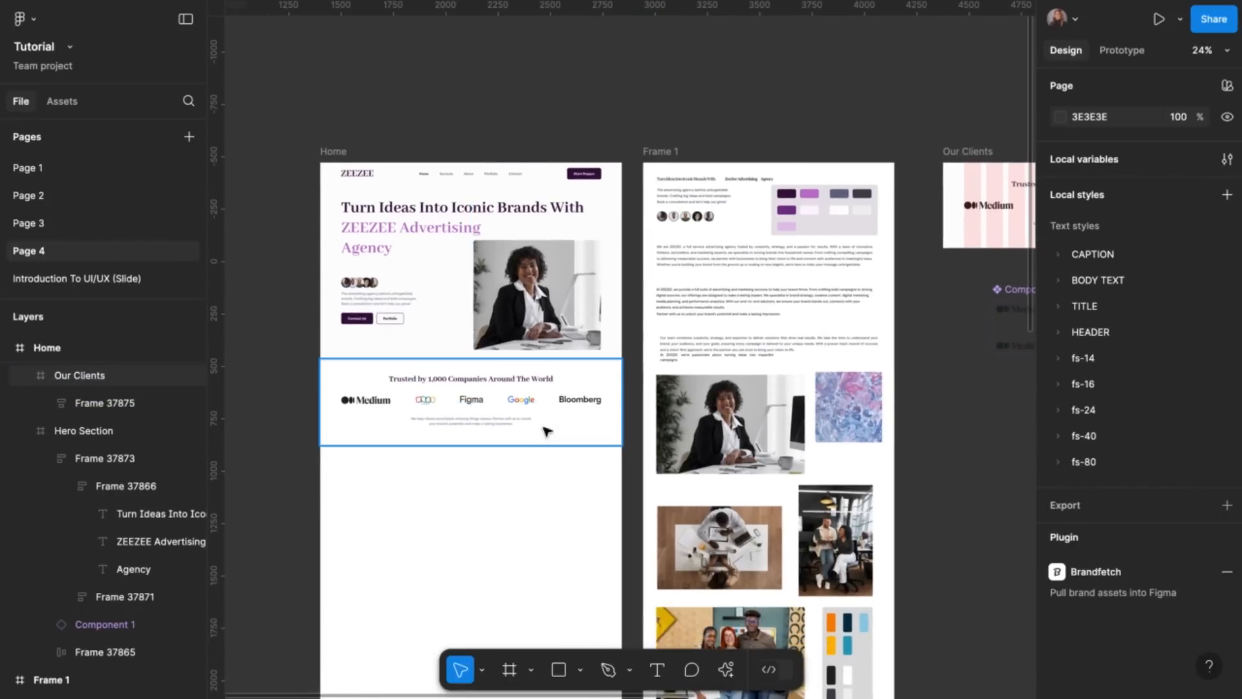
Resample the white palette swatch in Frame 1 as the fill of the Our Clients section
click(533, 418)
click(1065, 469)
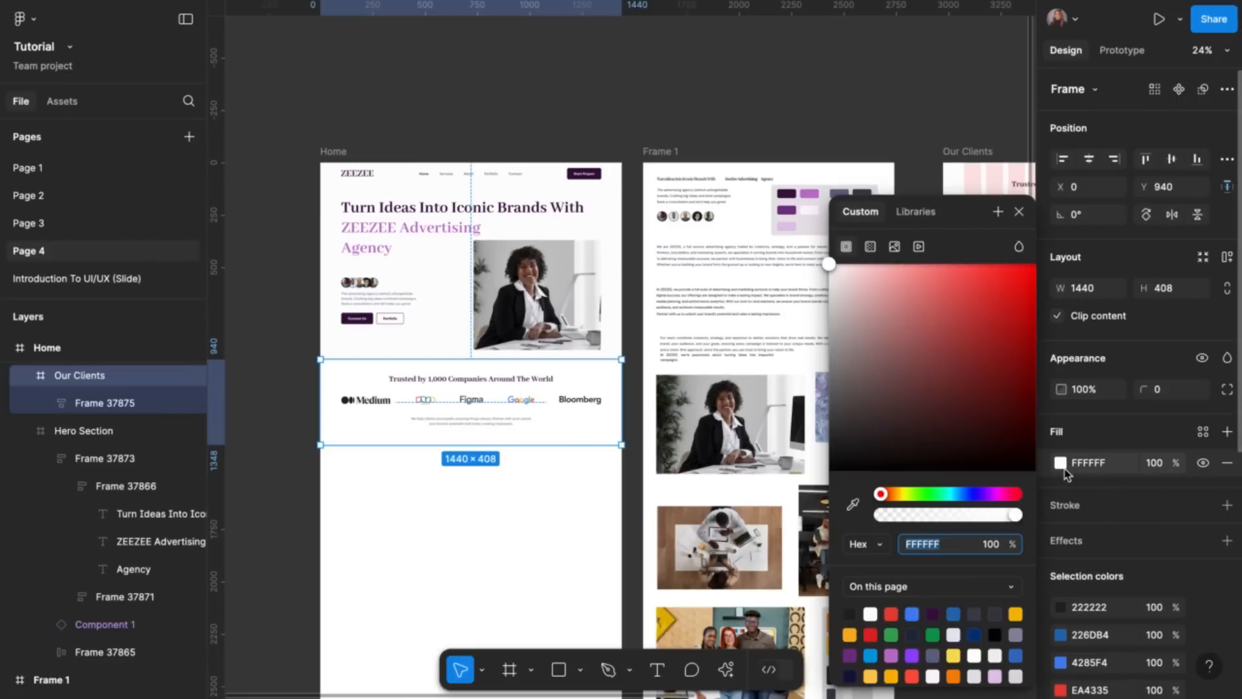
click(853, 503)
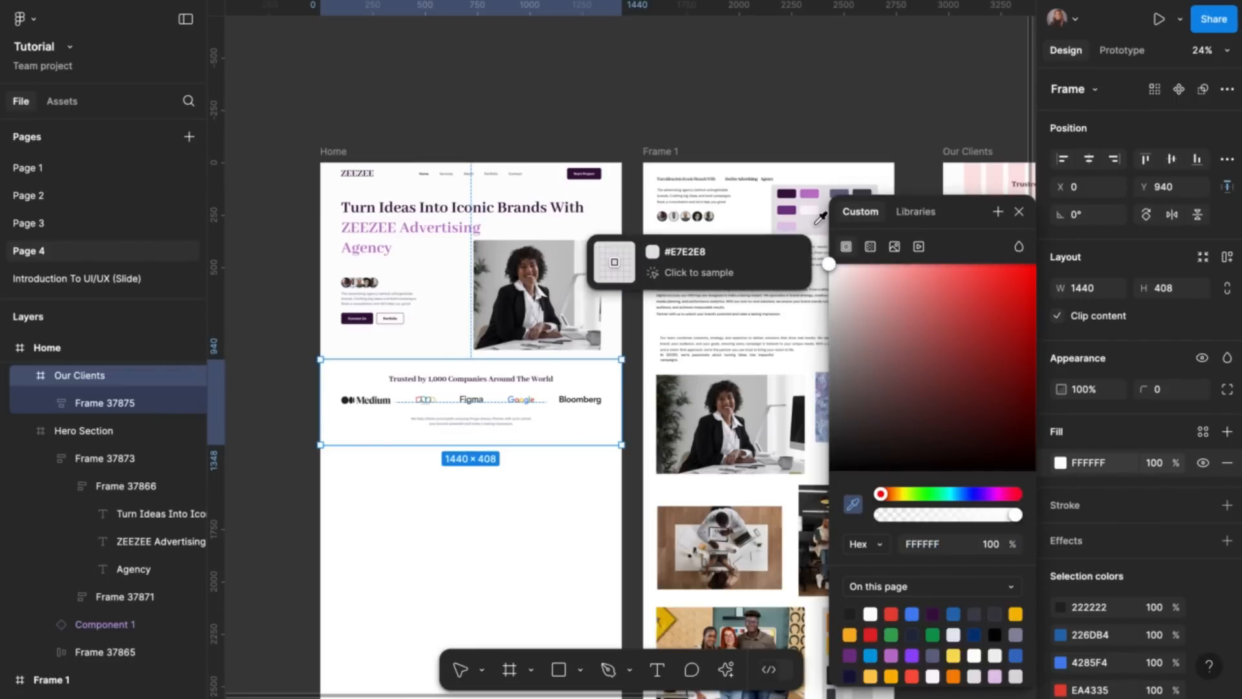
scroll(819, 218, up, 10)
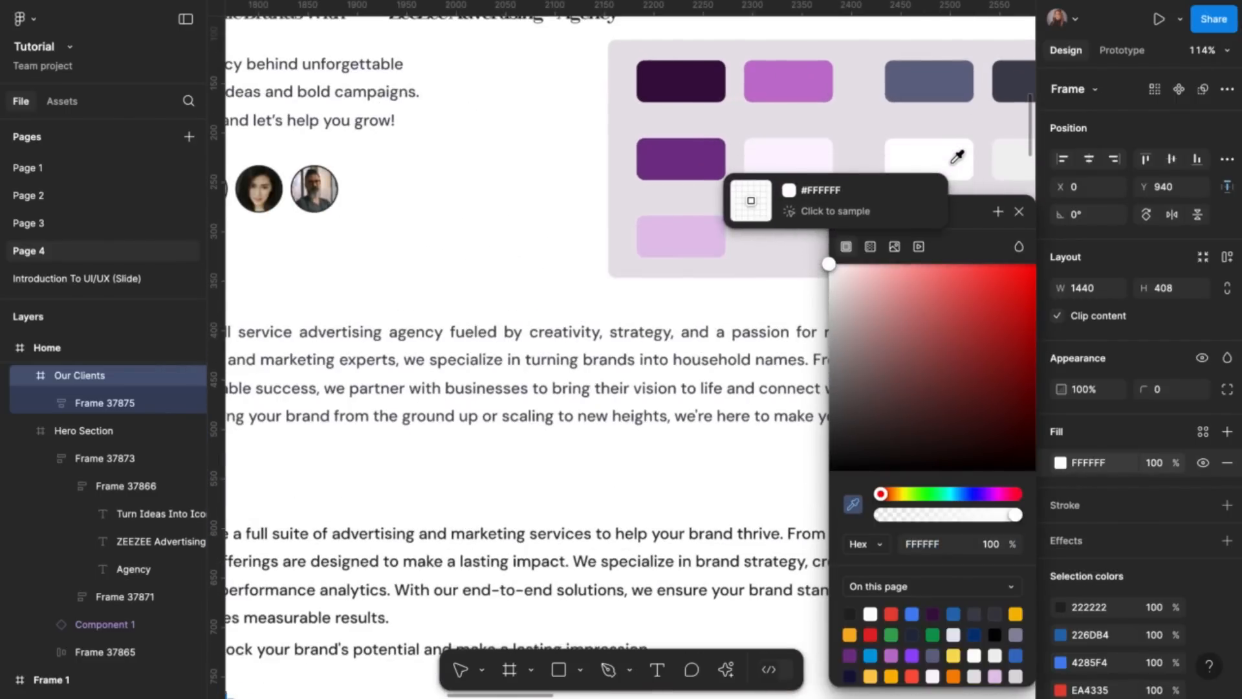
click(954, 162)
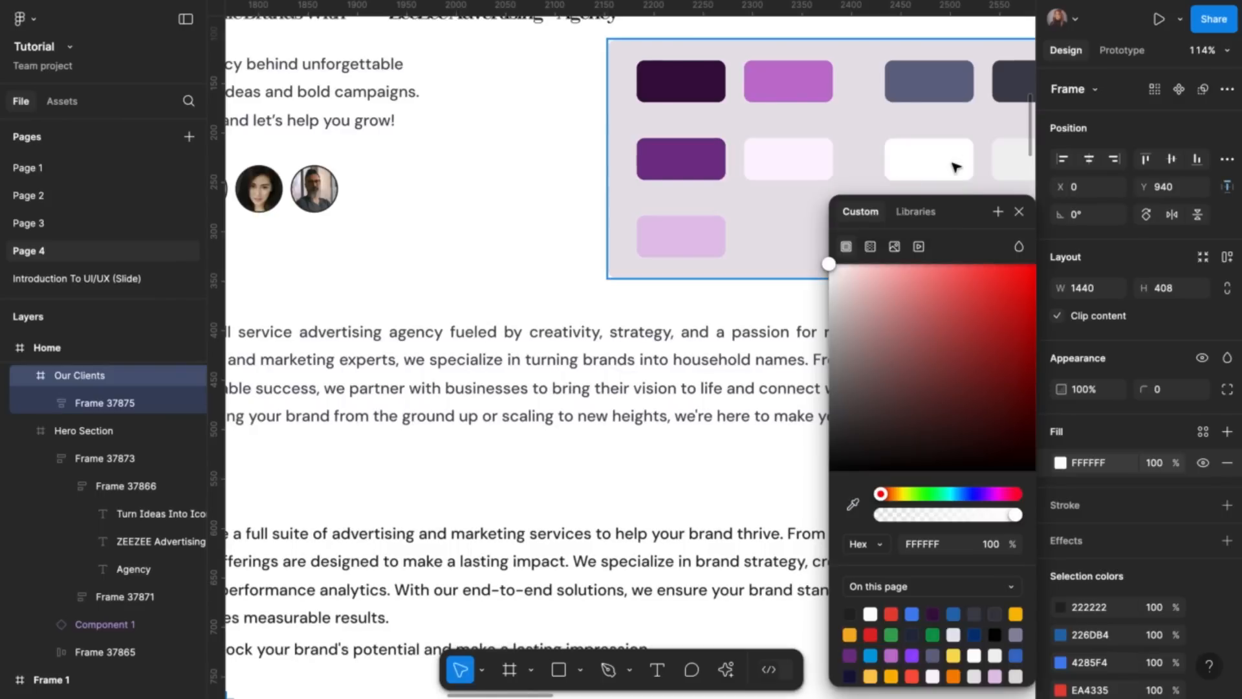
scroll(953, 167, down, 5)
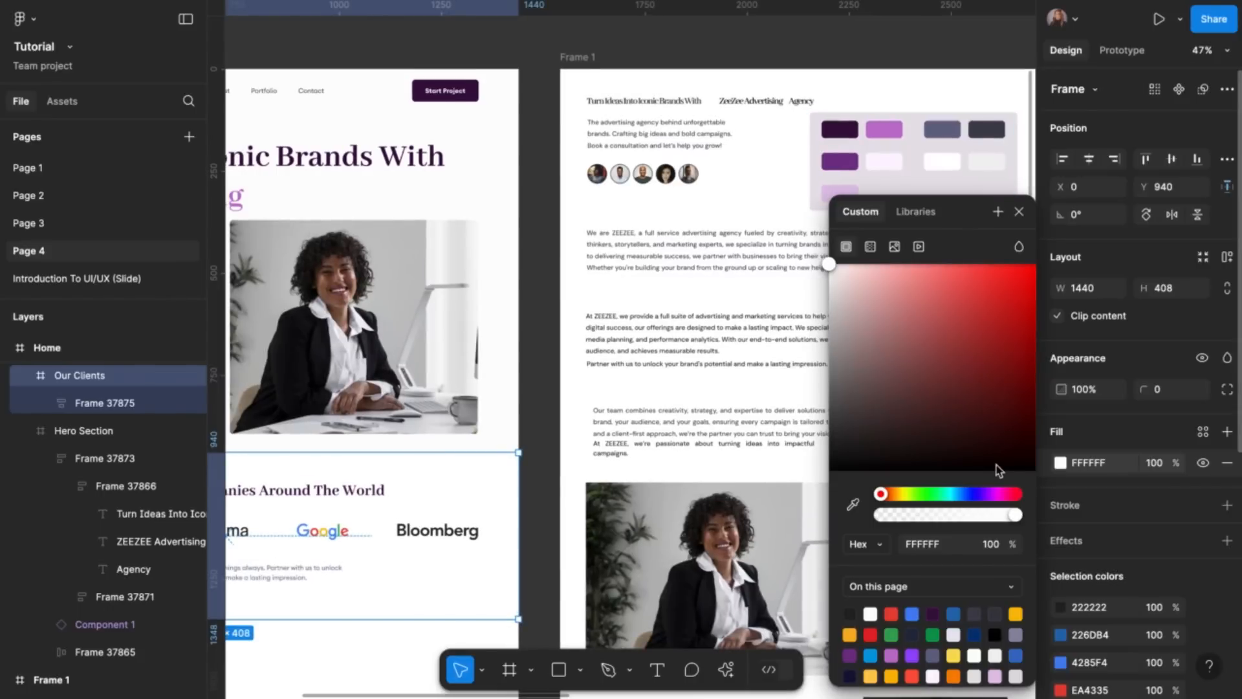
Fill the Our Clients section with the light grey F1F1F1 from the palette and compare it with the hero section
click(853, 505)
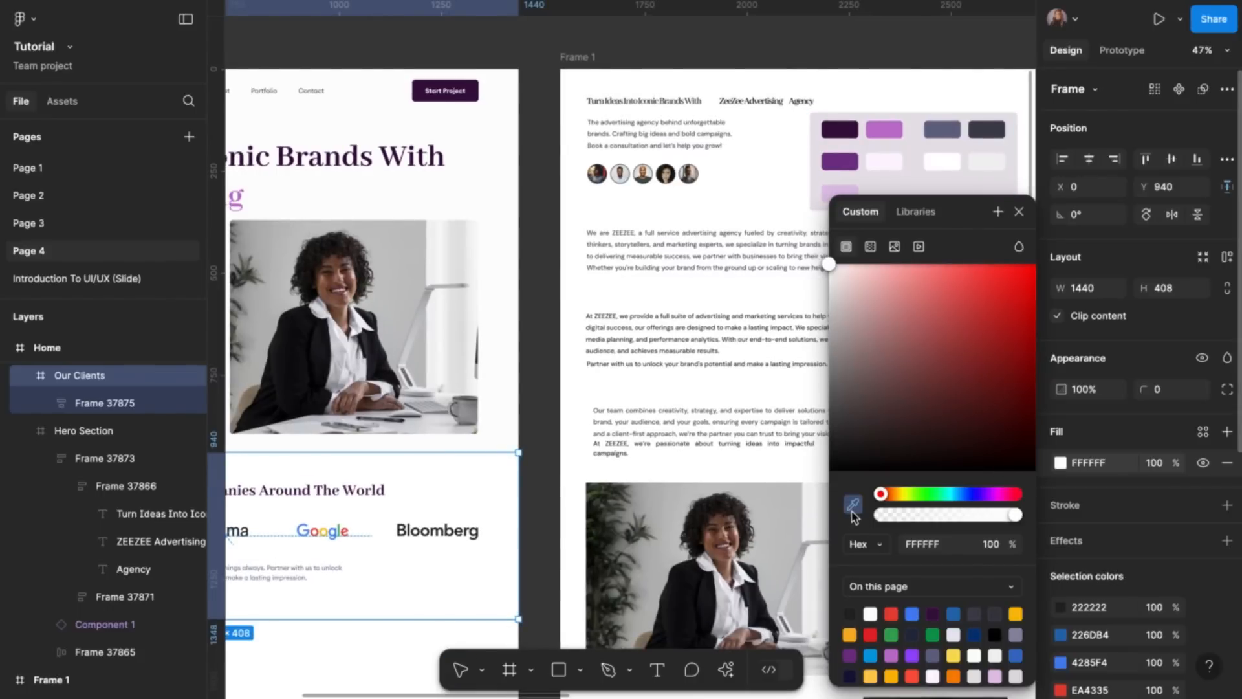
click(993, 157)
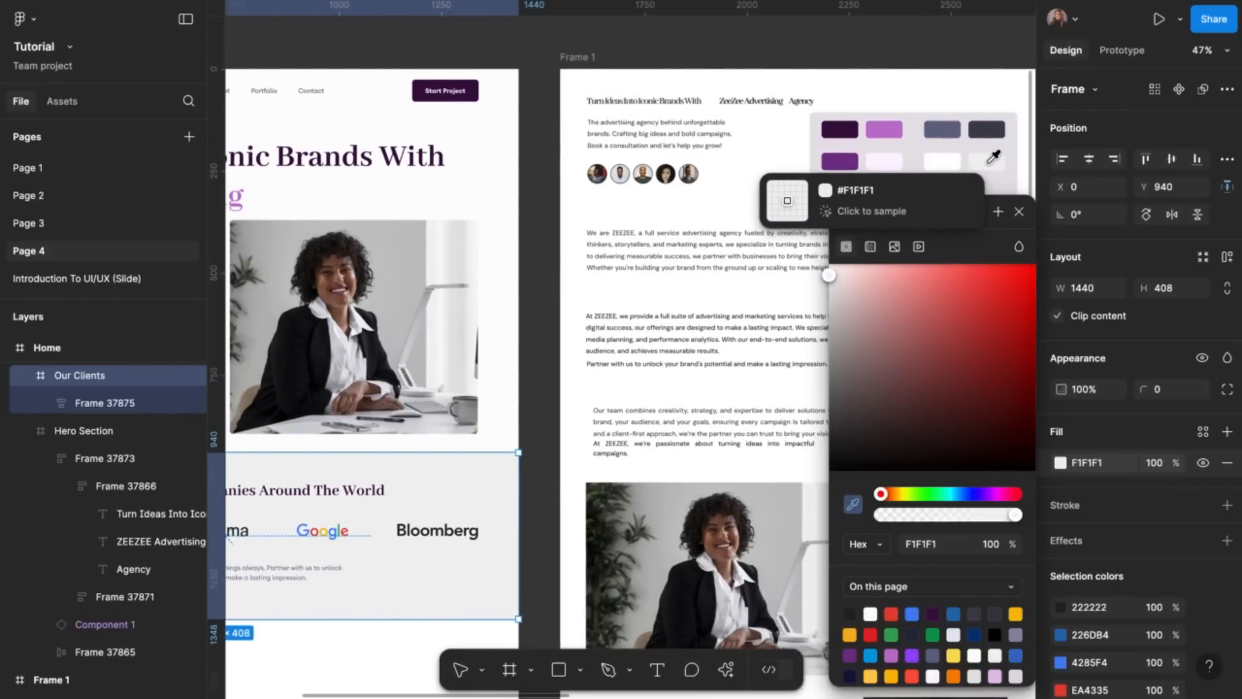
click(1019, 211)
scroll(771, 408, down, 2)
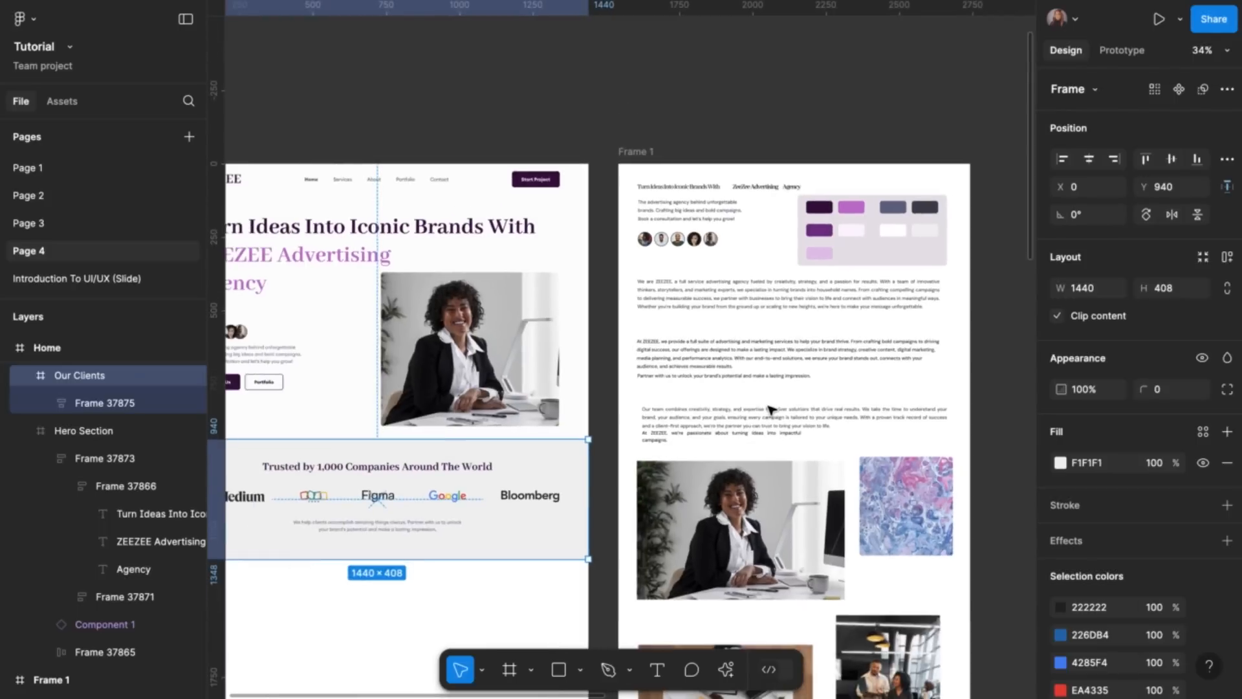
click(614, 437)
scroll(615, 436, left, 5)
scroll(614, 436, down, 2)
scroll(614, 437, down, 2)
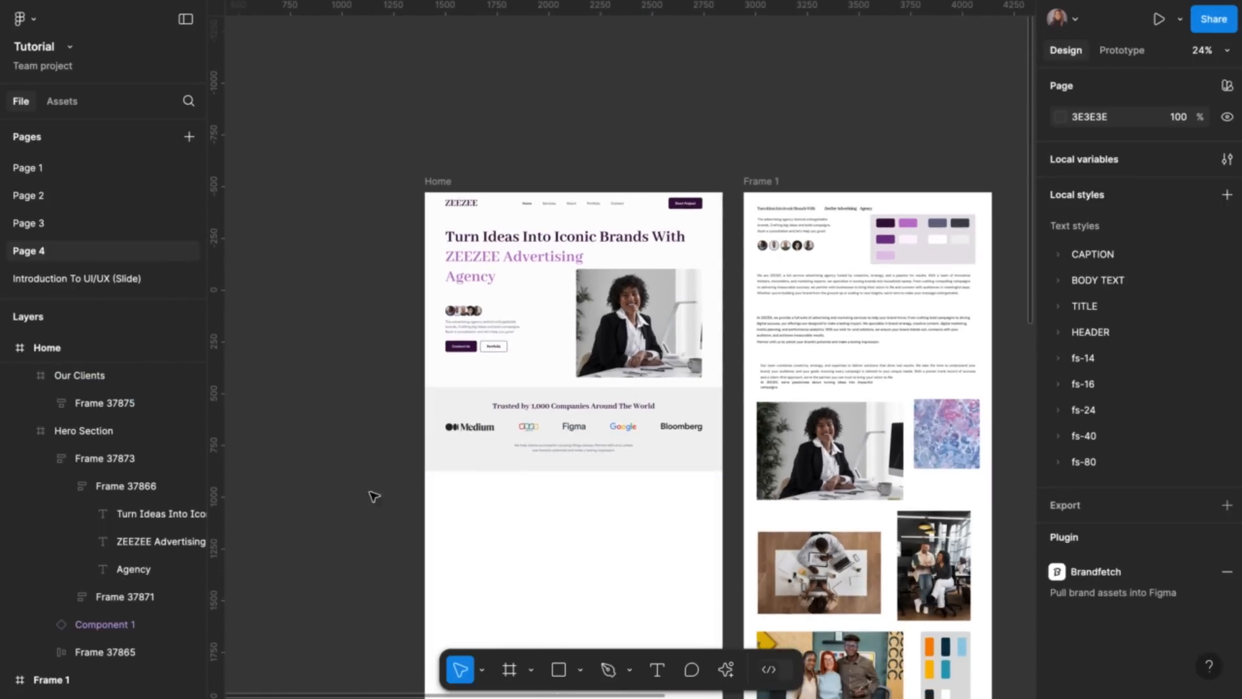
scroll(386, 530, down, 3)
scroll(386, 529, right, 1)
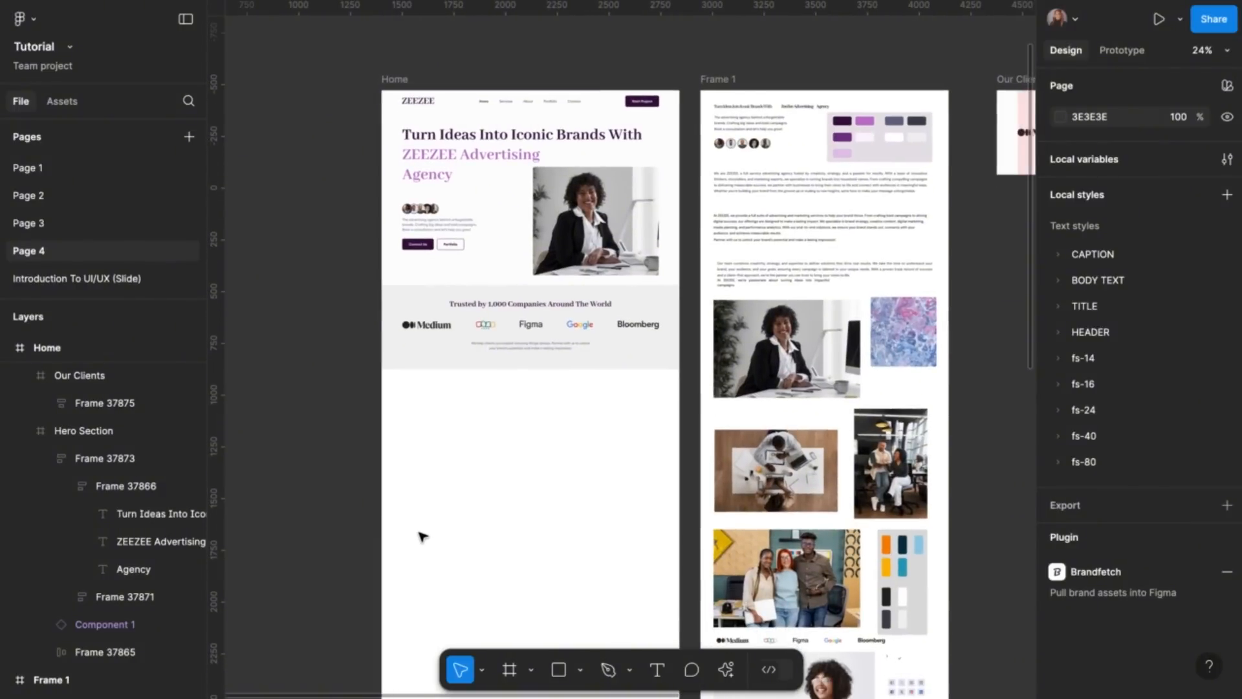
Set the Our Clients section's fill to FDFDFD to match the Hero Section
click(605, 364)
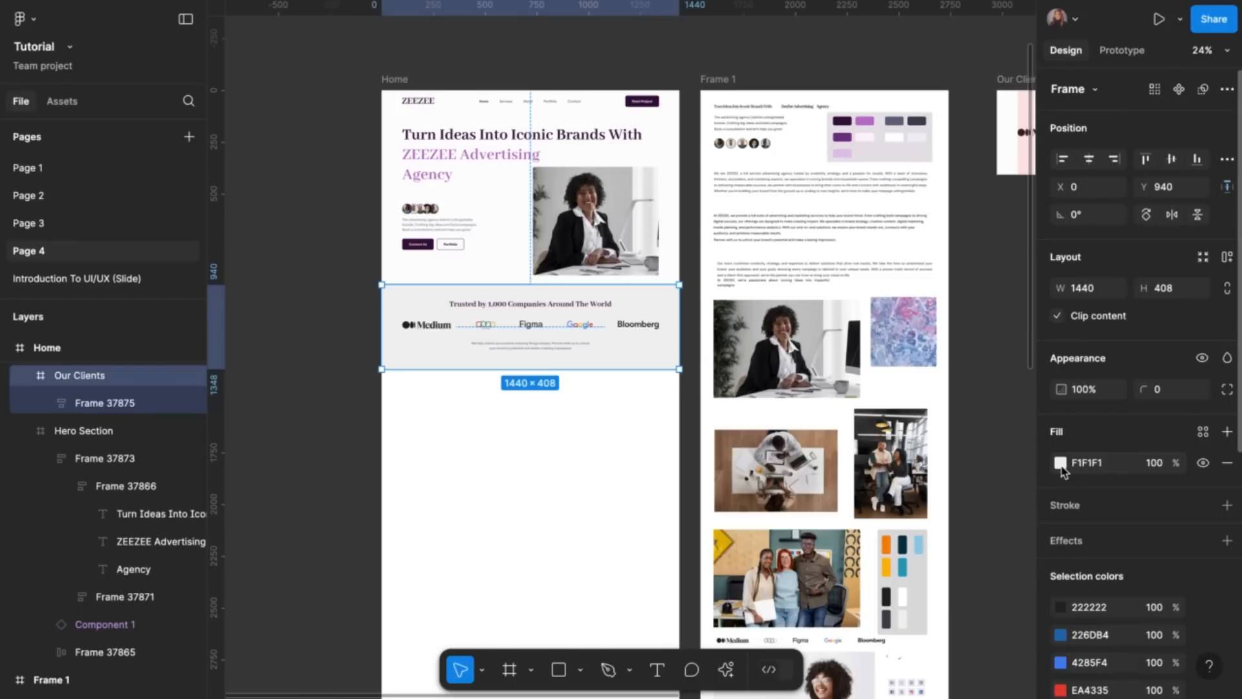
click(1087, 463)
click(508, 271)
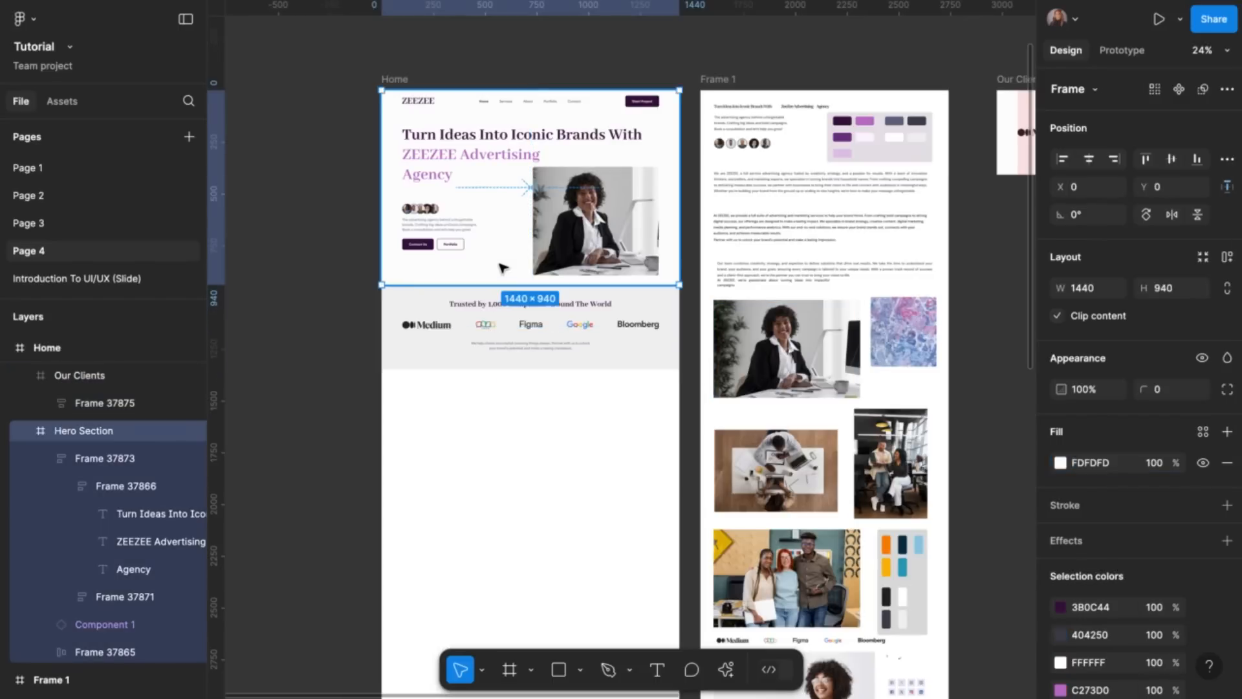
click(644, 321)
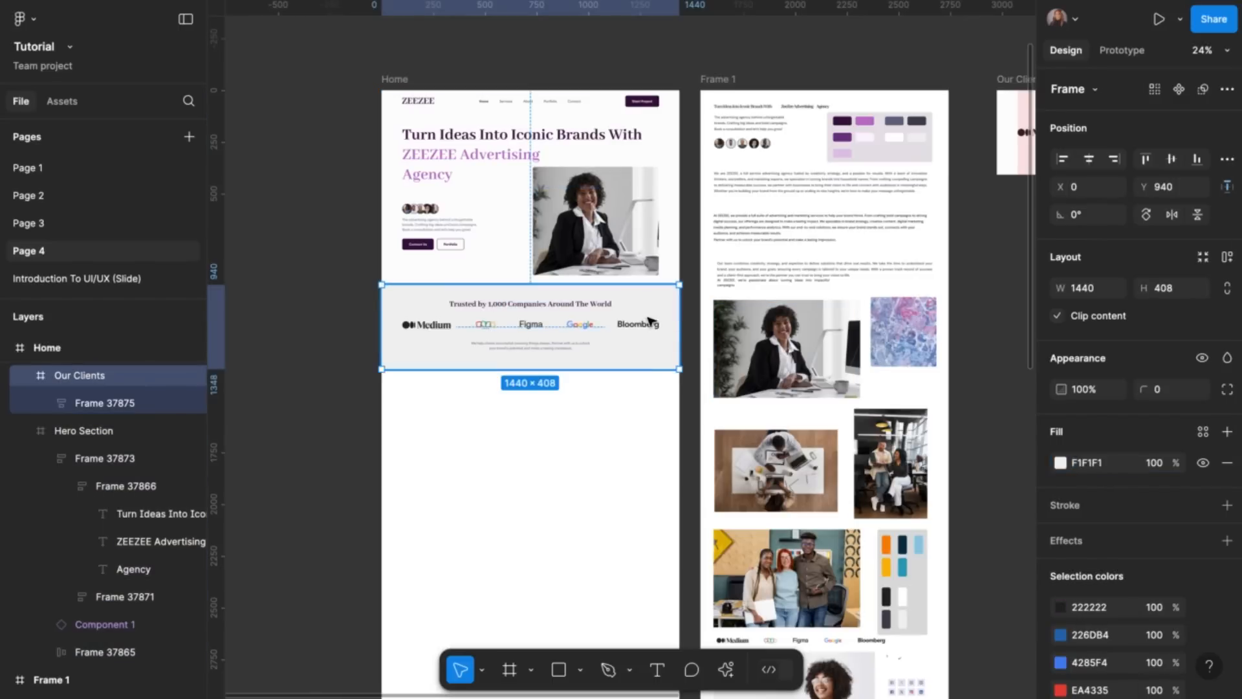
click(1088, 463)
text(fdfdf)
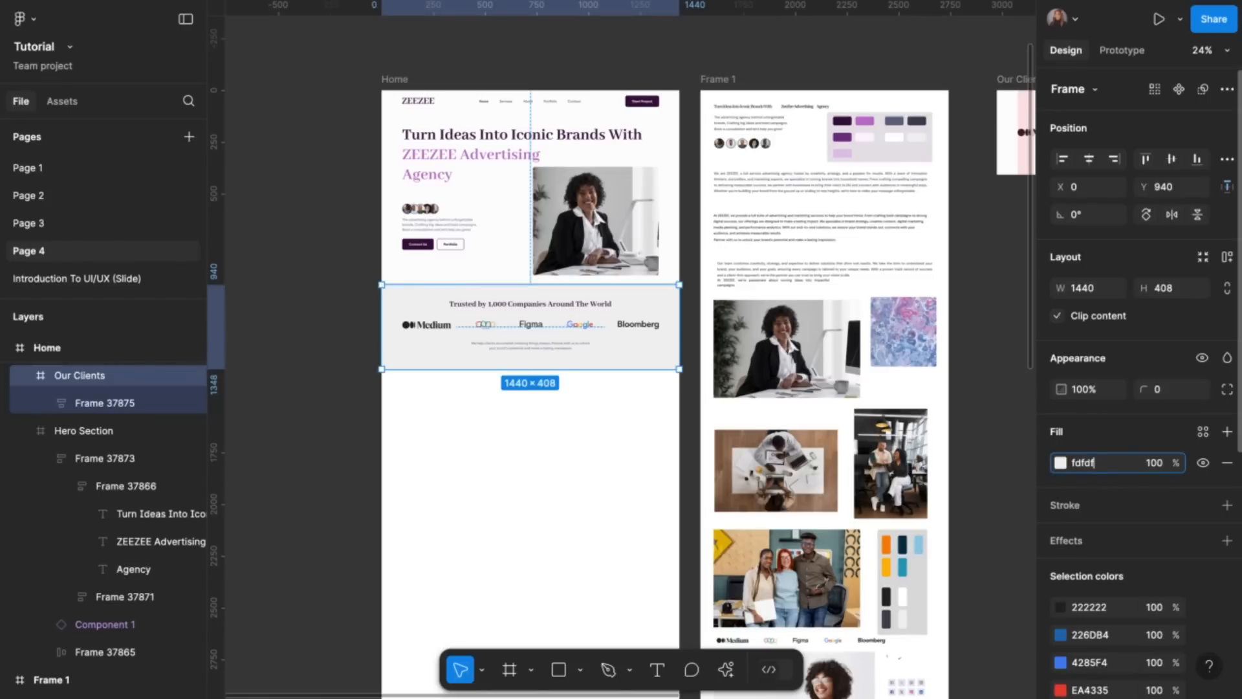
text(d)
key(Return)
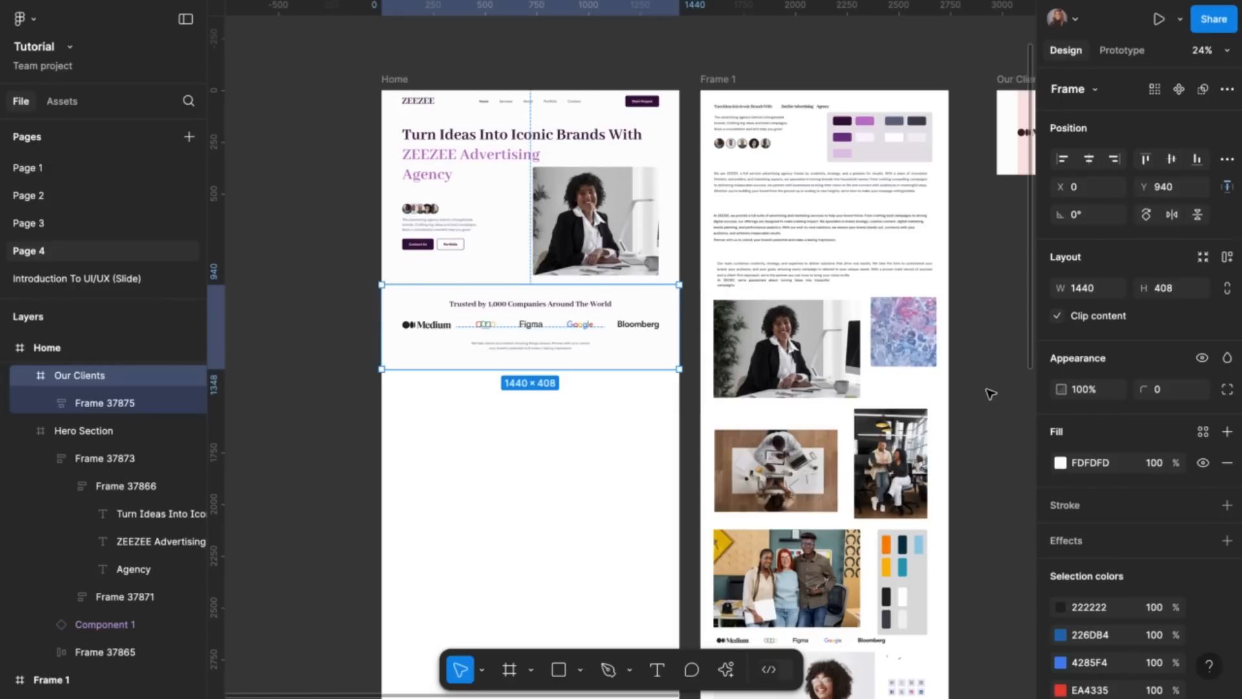
click(992, 406)
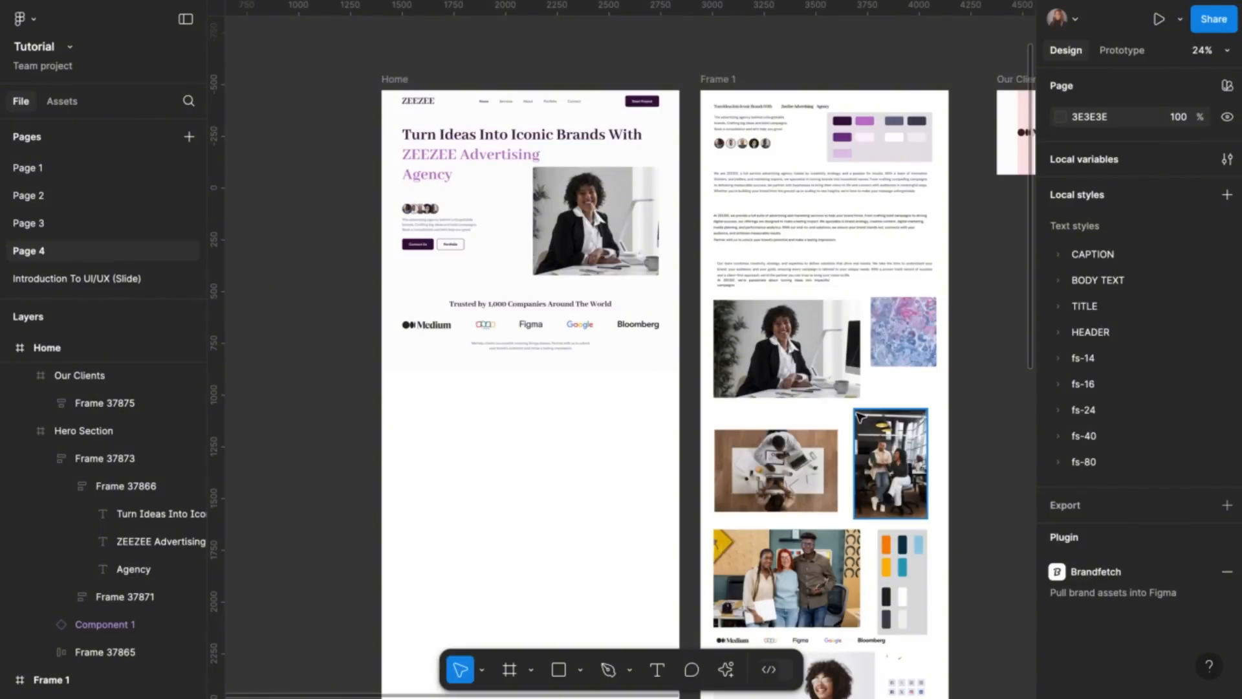
Move the Component 2 logo variants beside the Component 1 portraits, to X 7628, Y -1352
scroll(890, 233, right, 5)
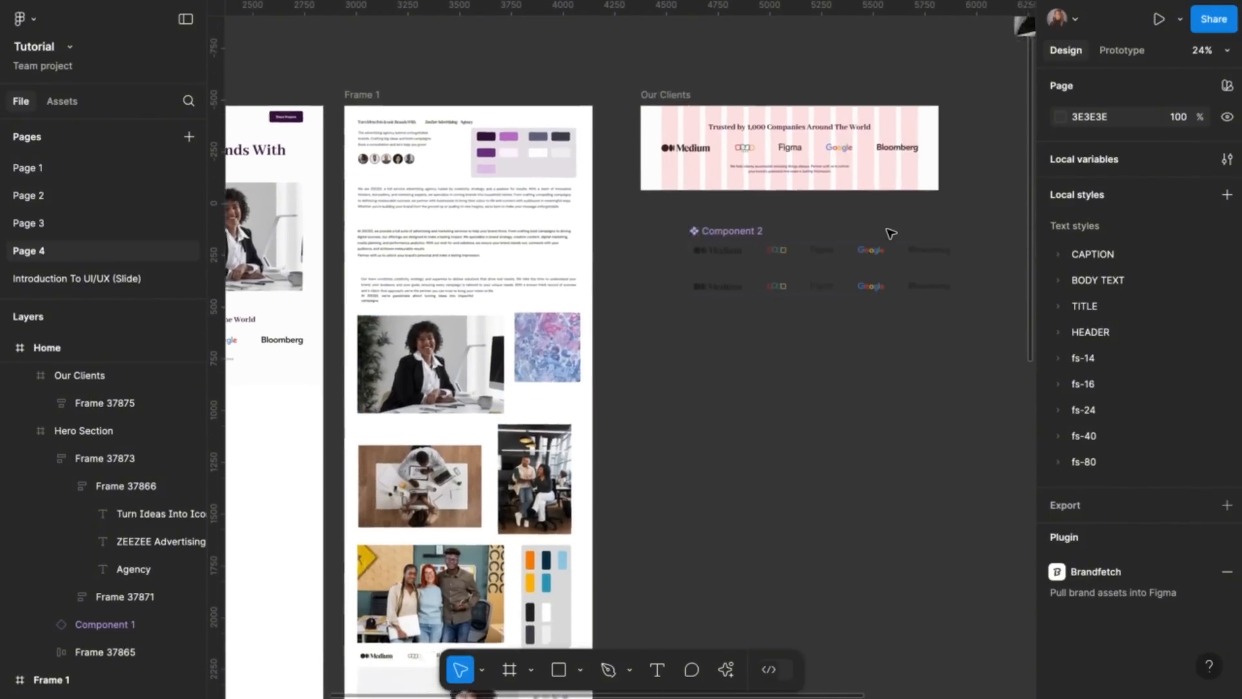
scroll(891, 233, right, 2)
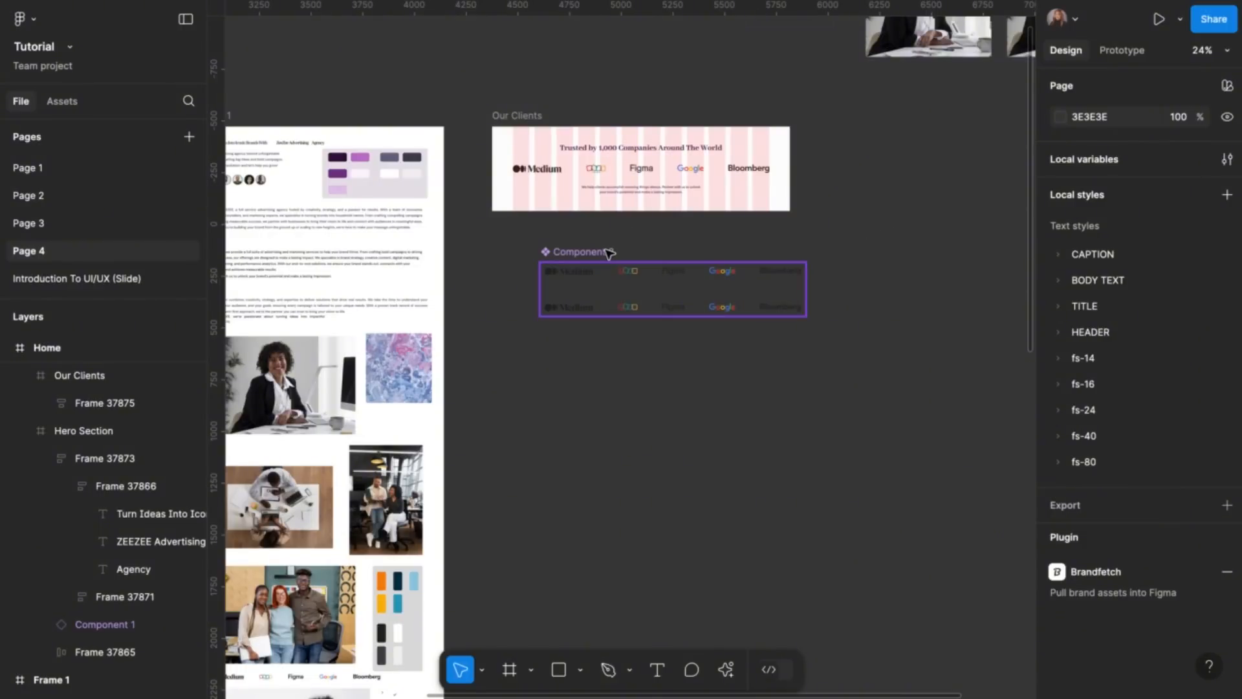
drag(610, 255, 878, 163)
scroll(878, 163, up, 3)
scroll(878, 162, right, 4)
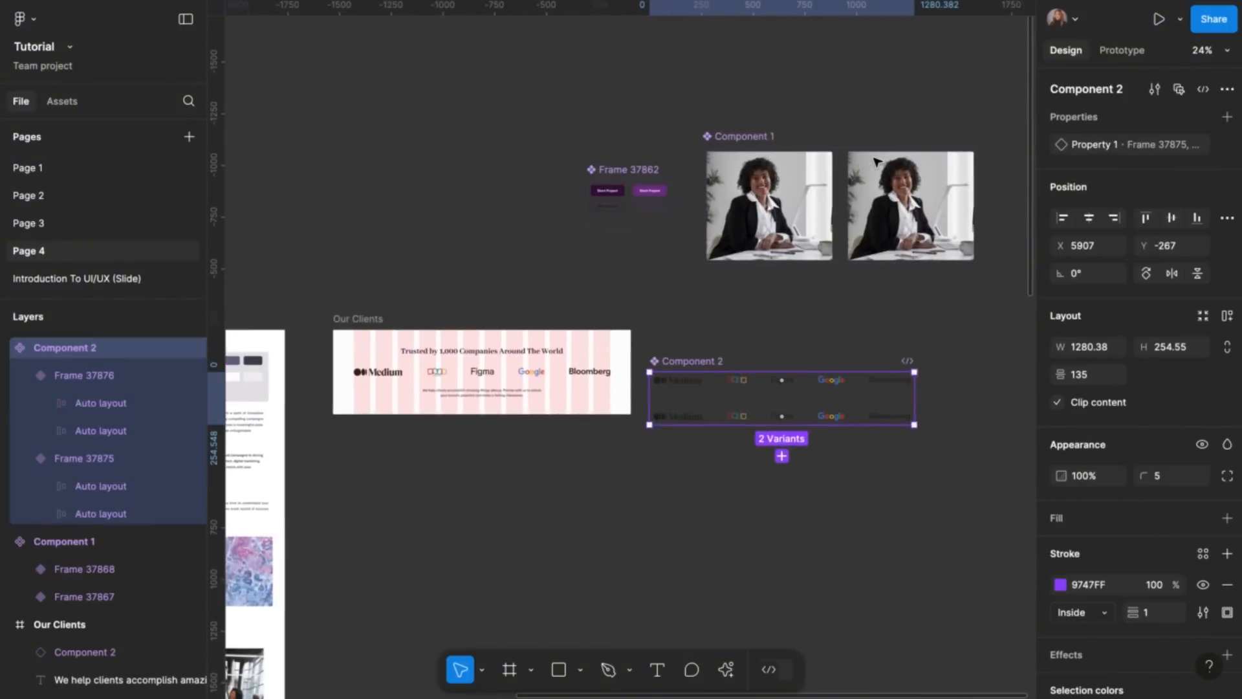
scroll(877, 162, right, 1)
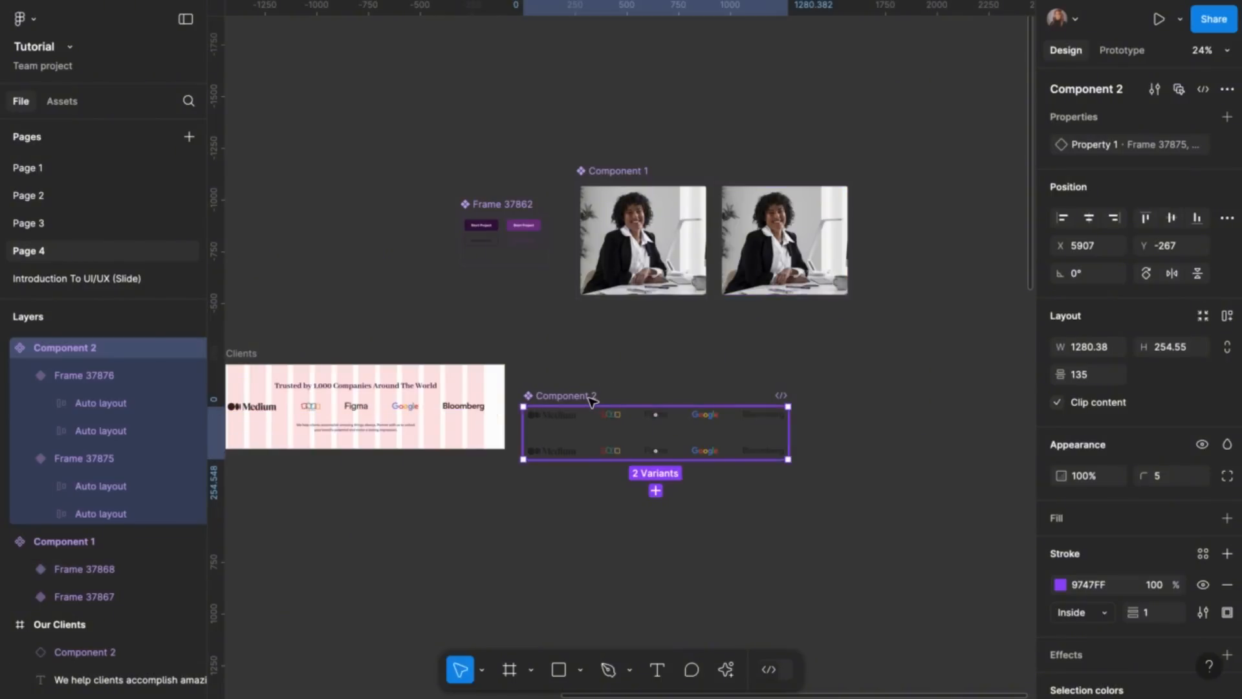
drag(591, 397, 948, 178)
scroll(695, 404, left, 3)
scroll(696, 404, down, 1)
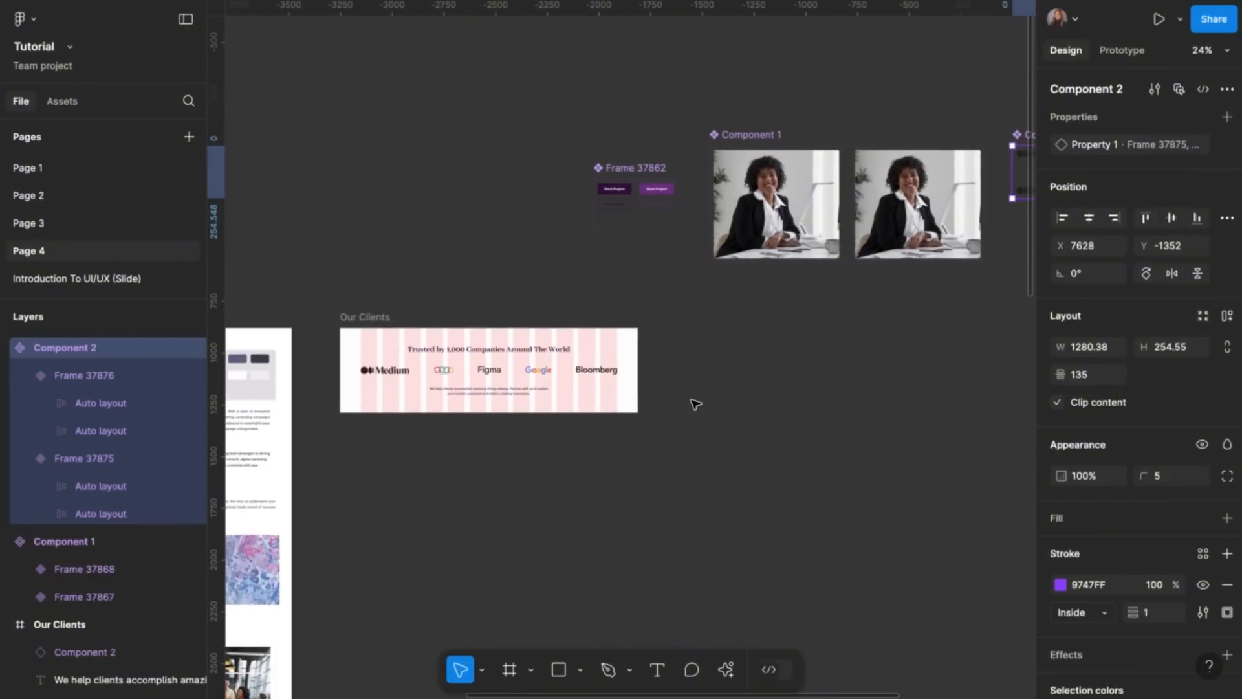
Enlarge the standalone Our Clients frame with the column grid to a height of 900
key(XF86MonBrightnessUp)
scroll(453, 408, up, 5)
scroll(456, 409, left, 3)
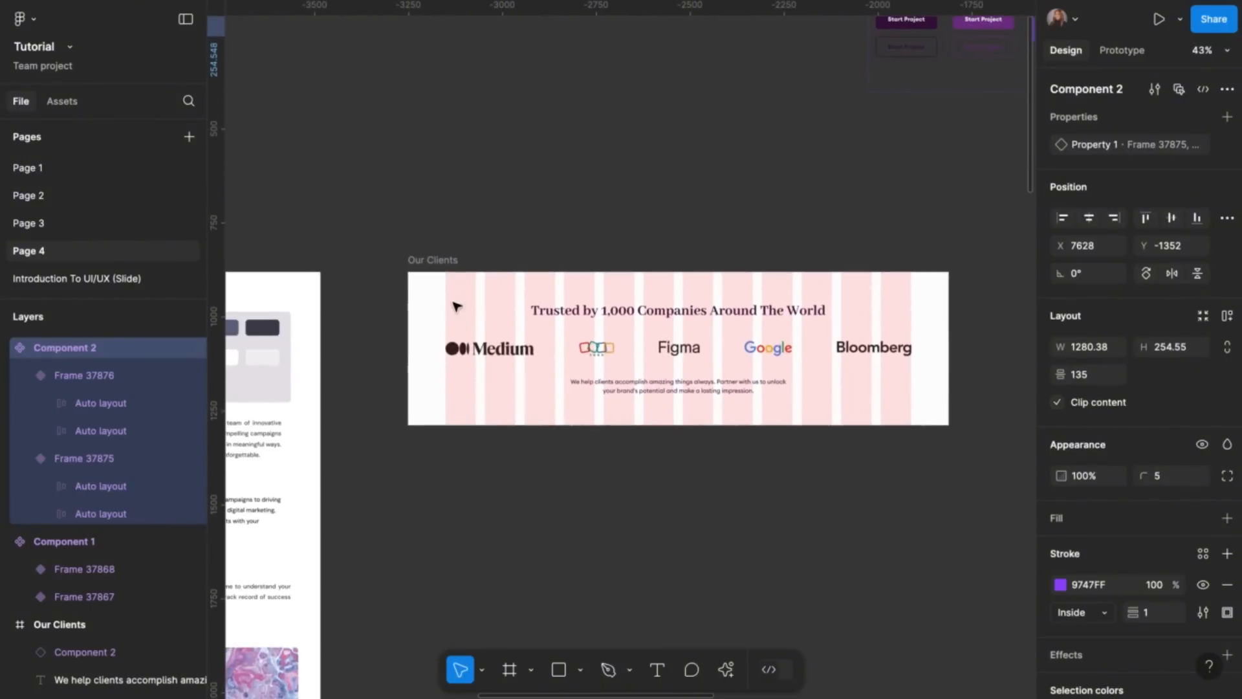
click(447, 261)
scroll(447, 262, down, 5)
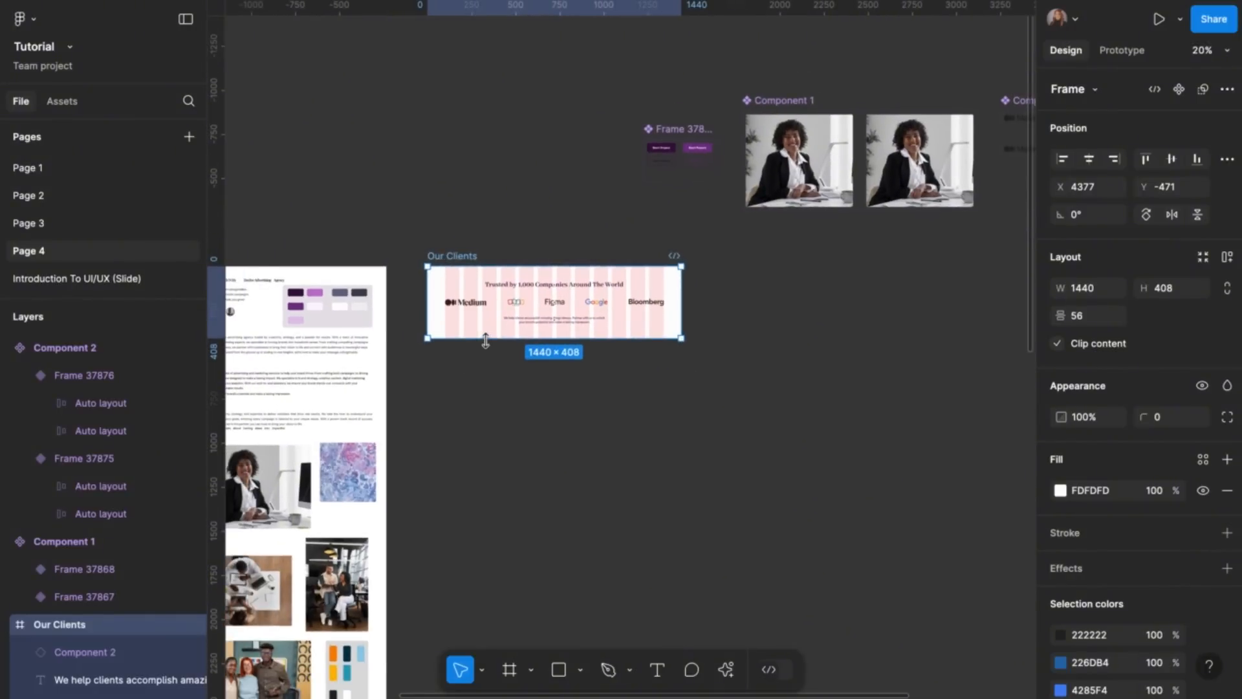
drag(485, 391, 477, 437)
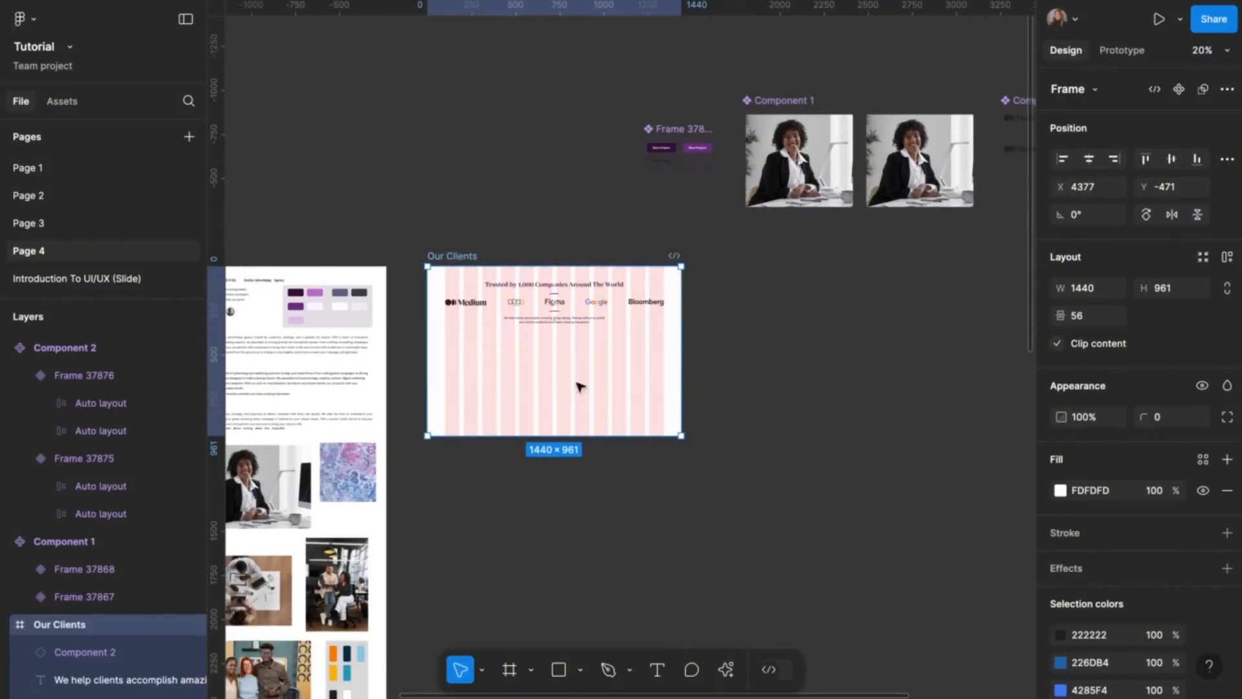
text(900)
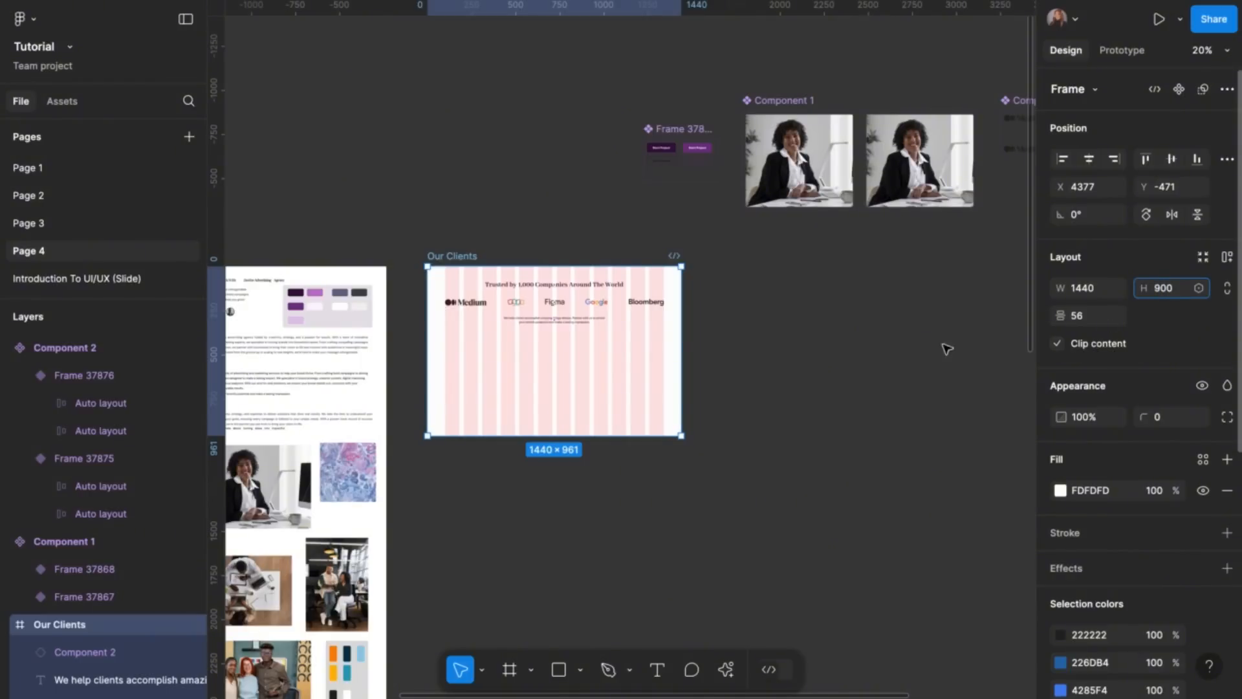
Delete the company logo strip from the standalone Our Clients frame
click(574, 300)
scroll(574, 297, up, 3)
click(574, 277)
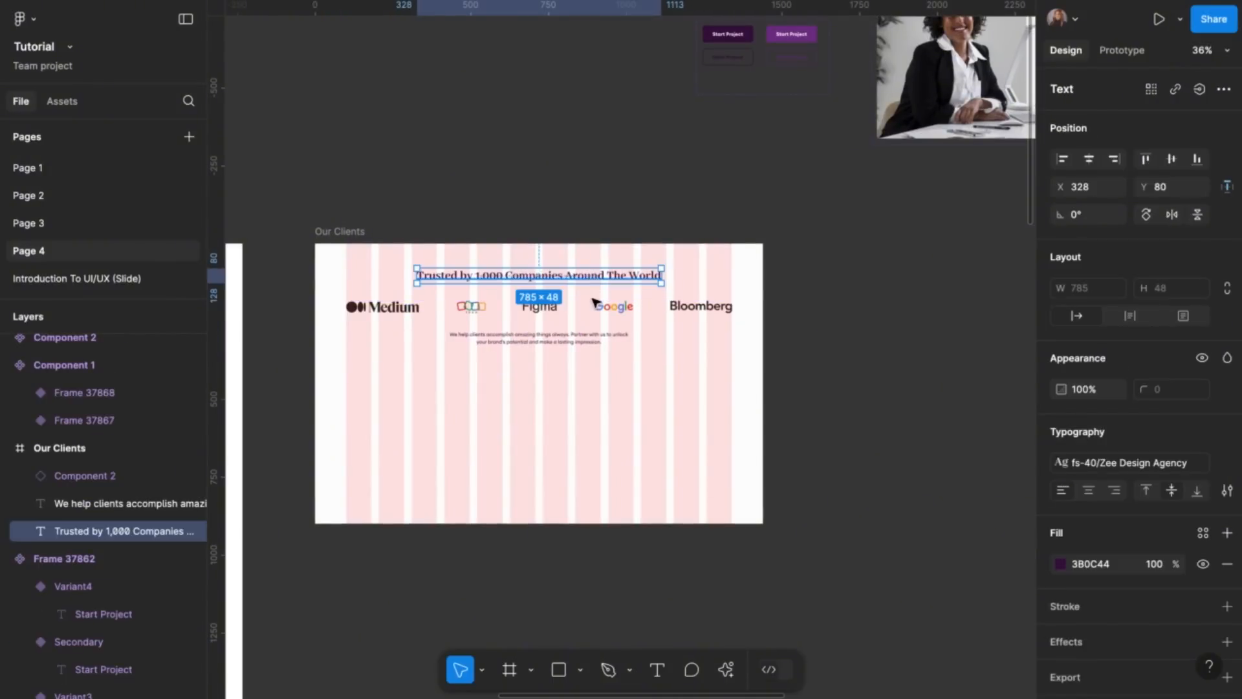
click(596, 309)
key(Delete)
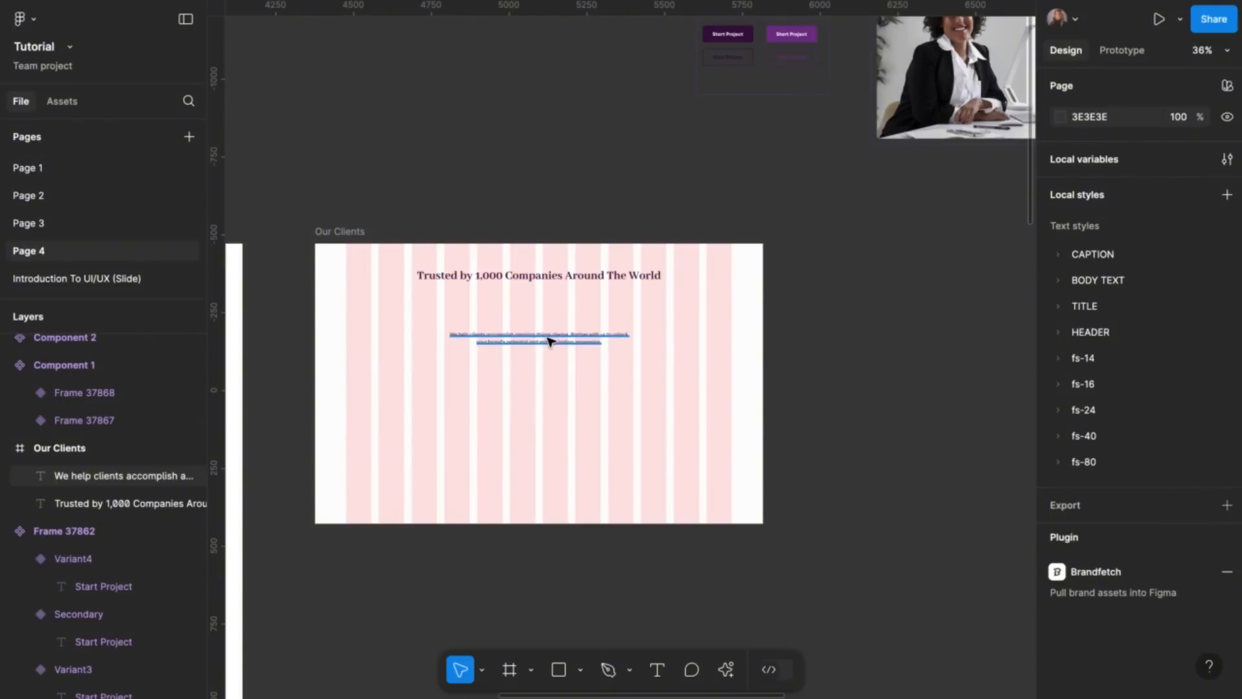
Change the heading of the standalone Our Clients frame to "Who We Are"
click(549, 341)
click(530, 277)
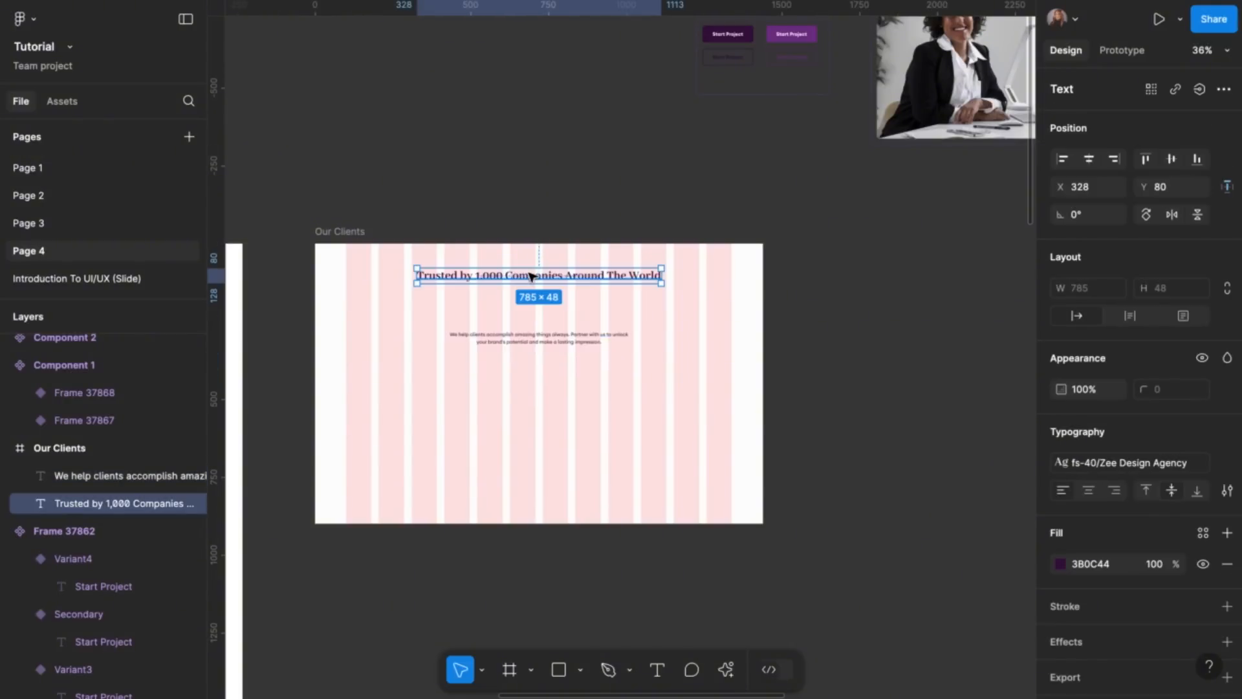
double_click(529, 277)
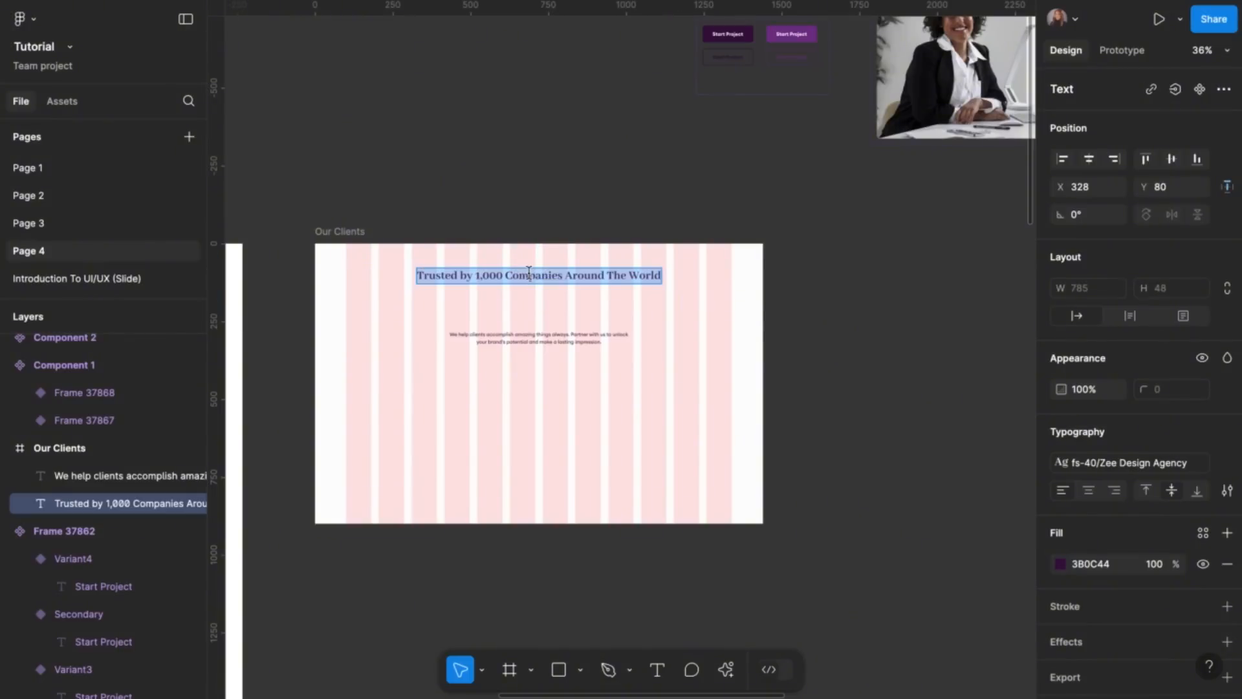
text(Who)
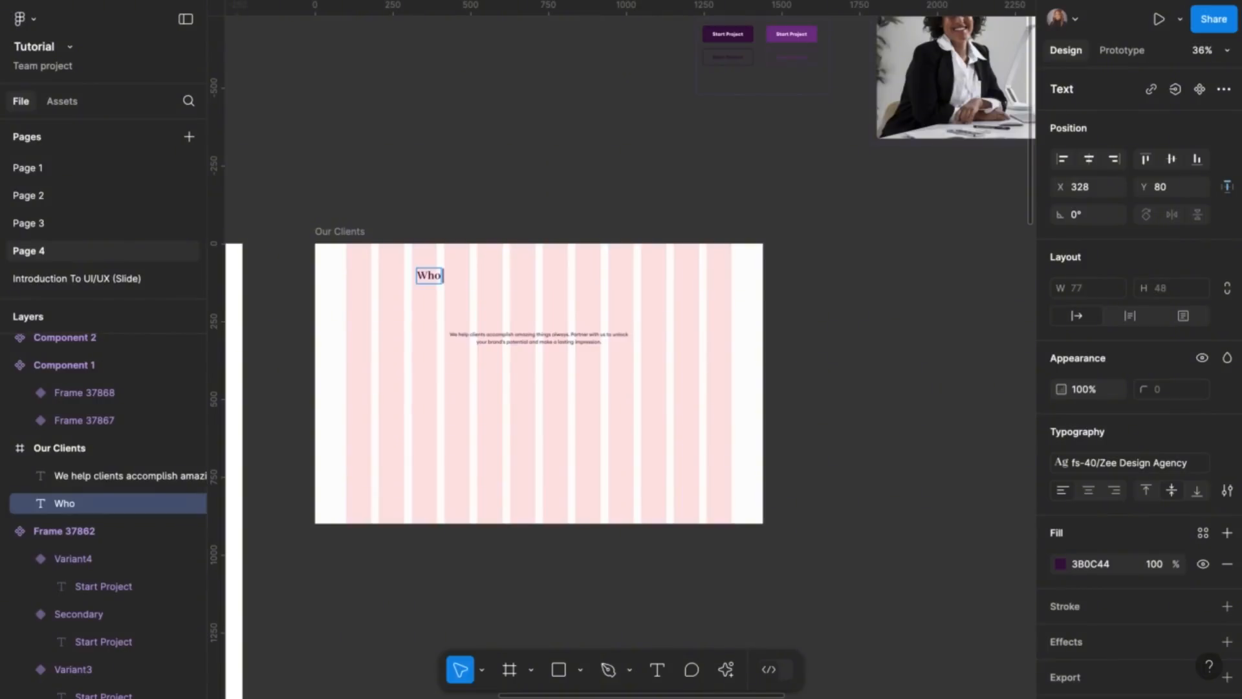
text( We Are)
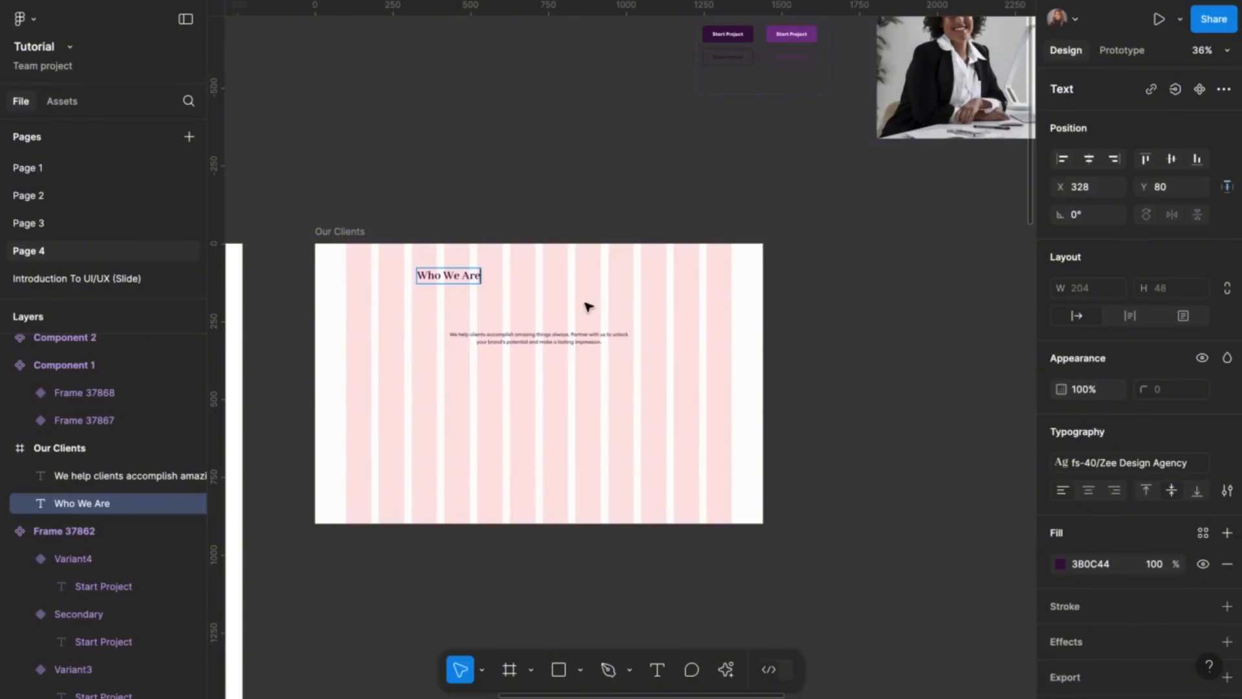
key(Escape)
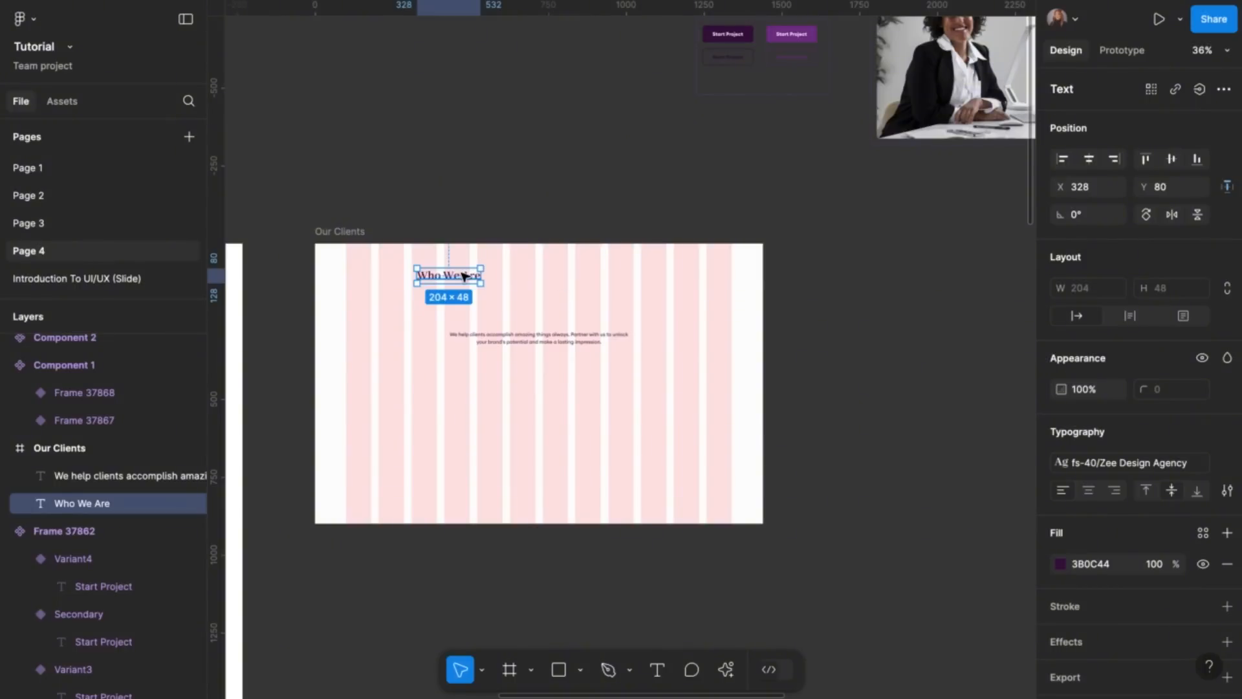
Check the heading's fs-40 text style settings and centre "Who We Are" horizontally in the Our Clients frame
click(1095, 466)
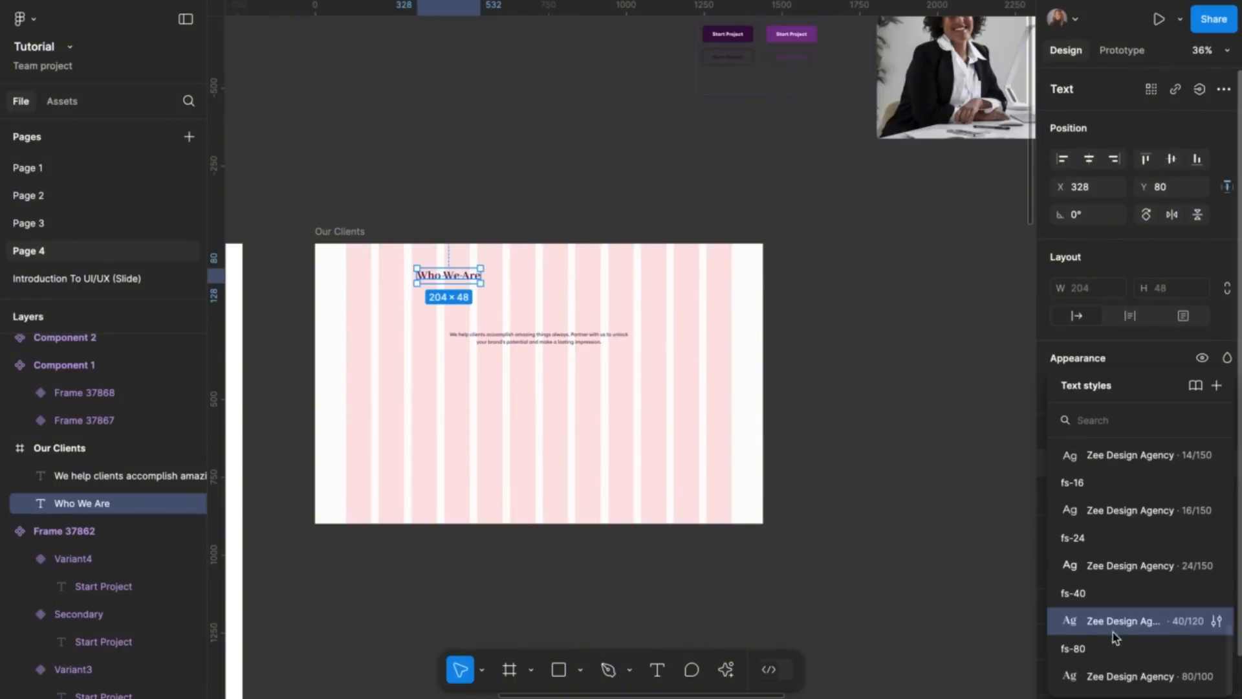
click(1216, 621)
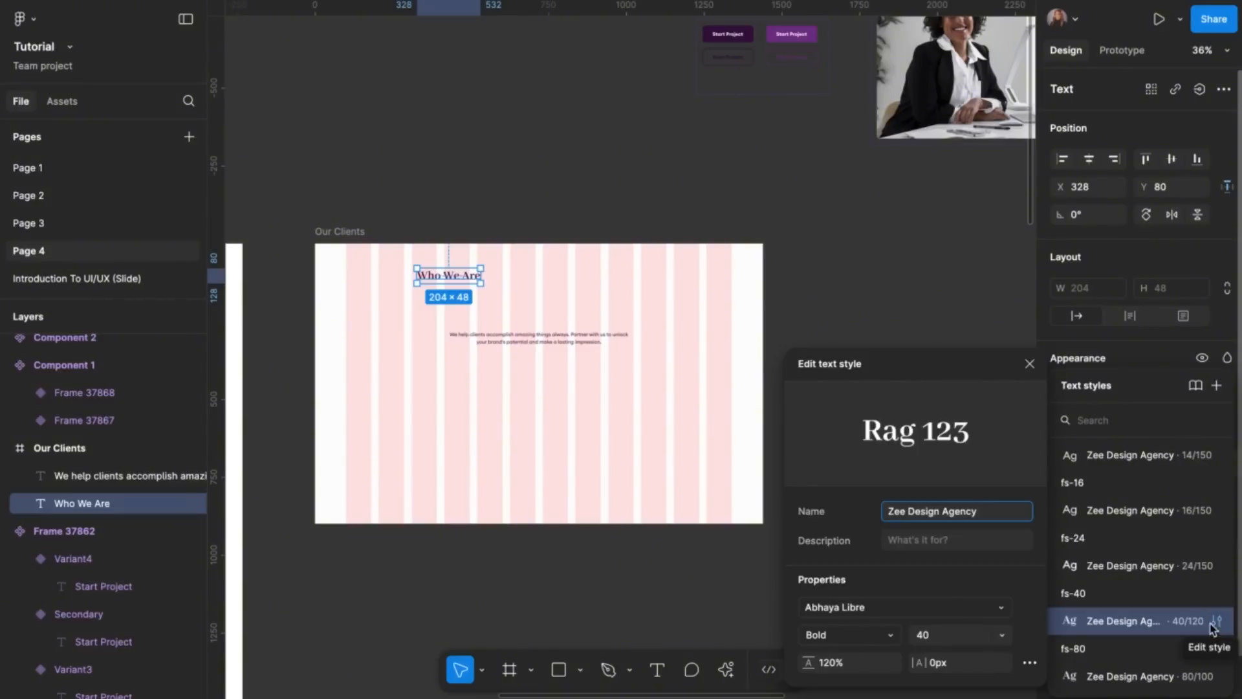
click(1030, 365)
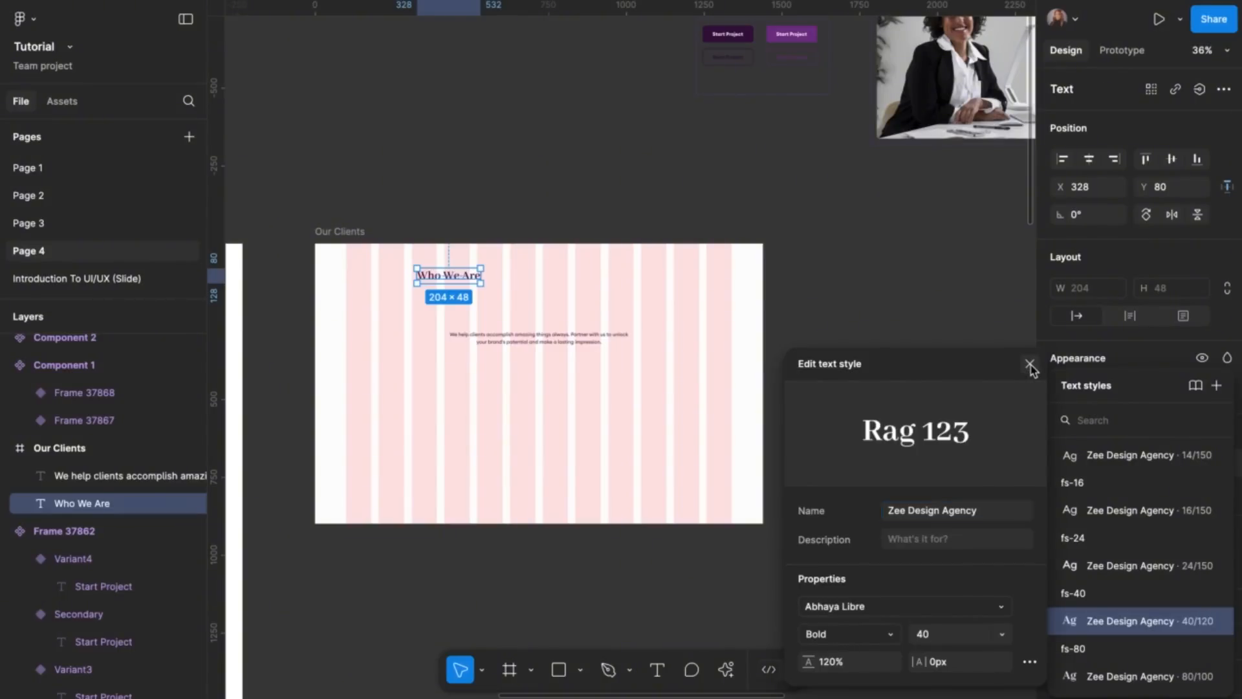
click(1090, 162)
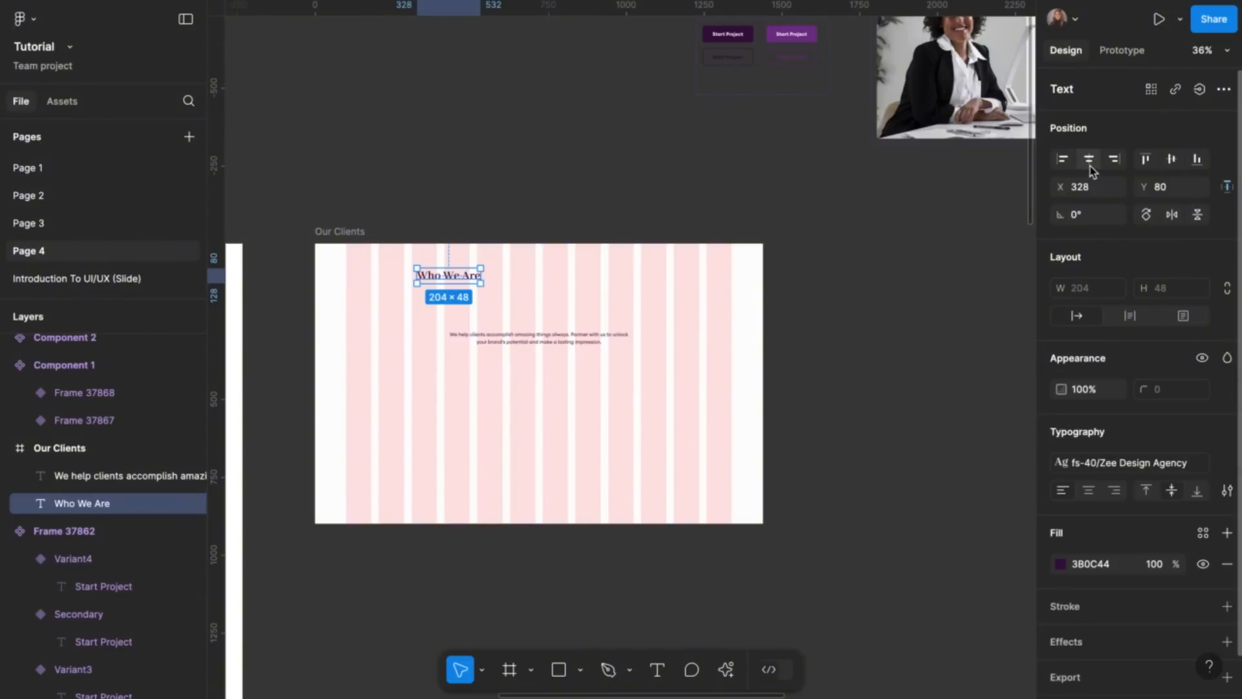
click(1089, 162)
scroll(577, 356, up, 4)
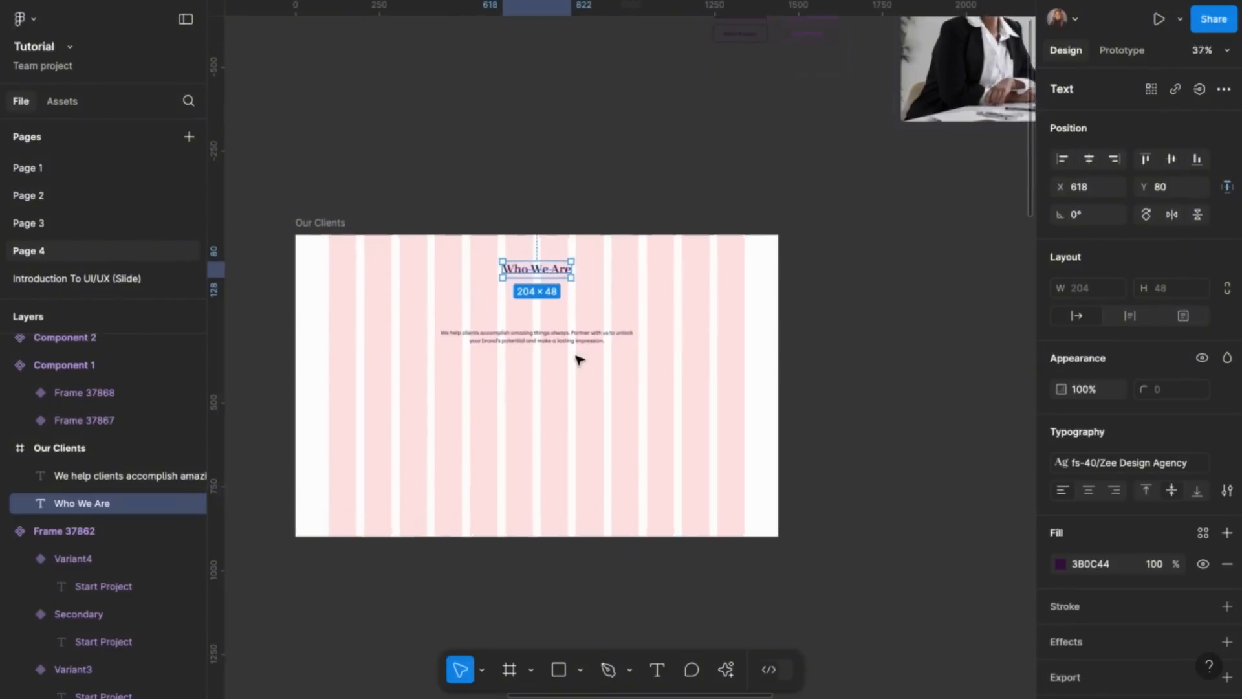
Copy the paragraph starting "At ZEEZEE, we provide a full suite of advertising and marketing services" from Frame 1
click(577, 340)
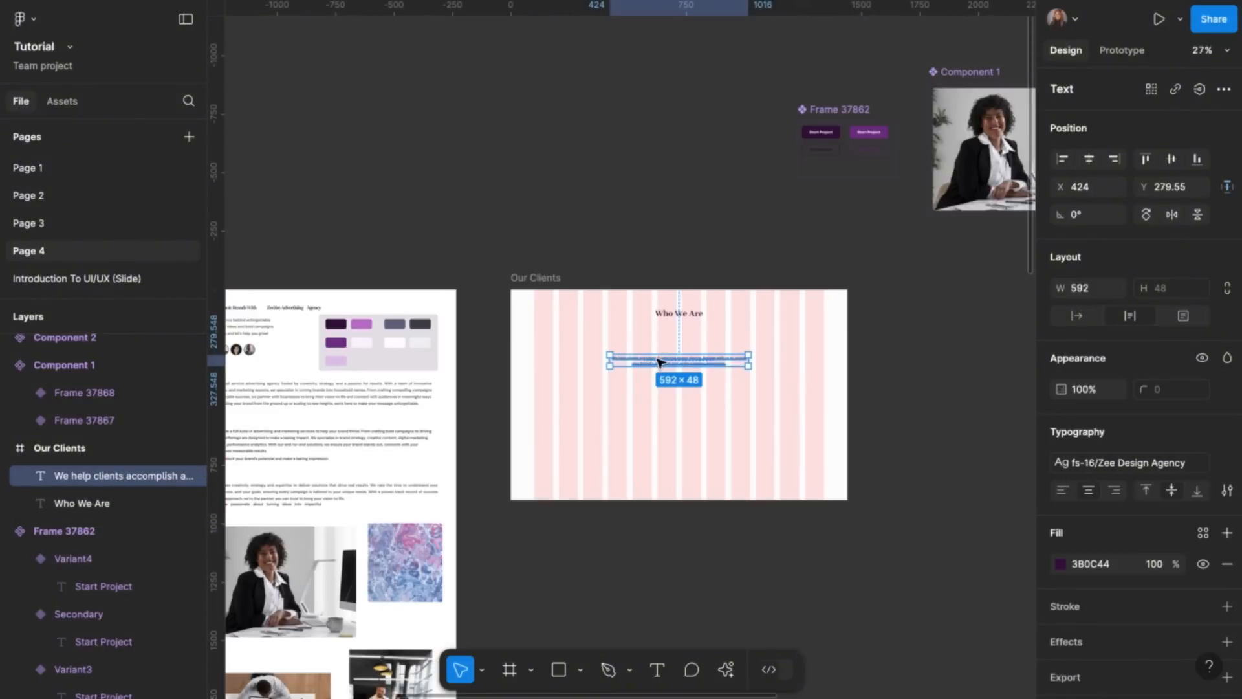
scroll(659, 359, up, 5)
scroll(659, 360, down, 1)
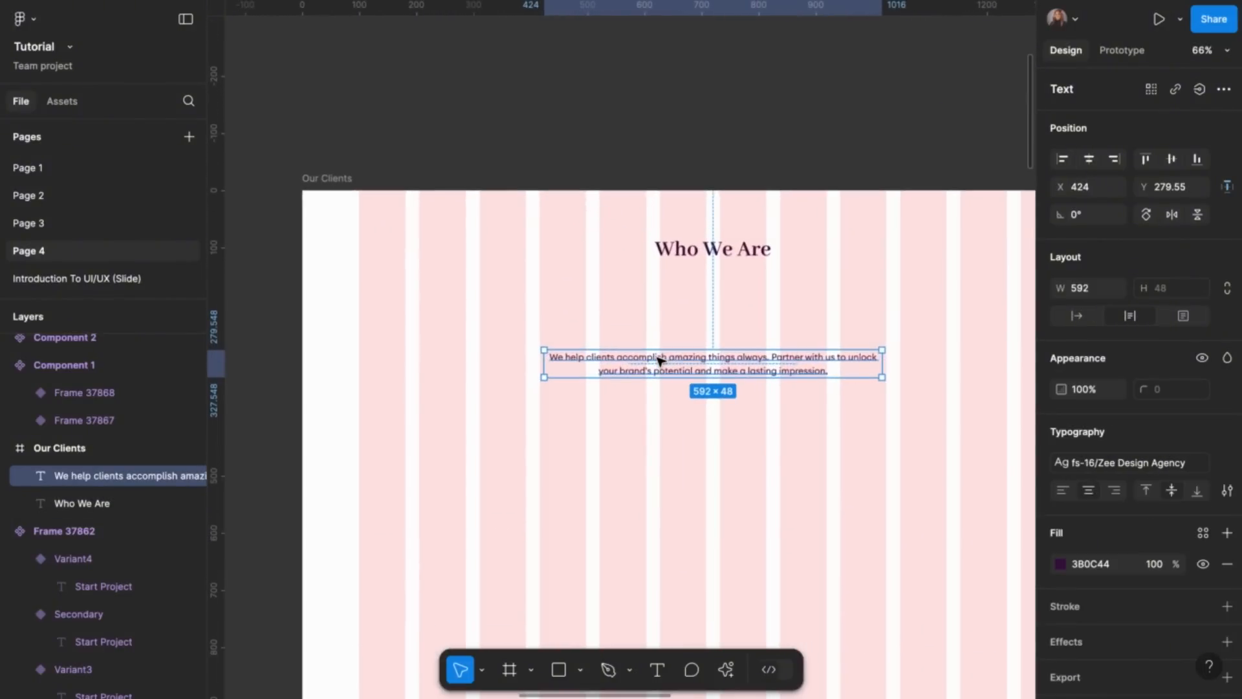
scroll(657, 357, up, 3)
scroll(658, 360, down, 4)
scroll(647, 372, down, 3)
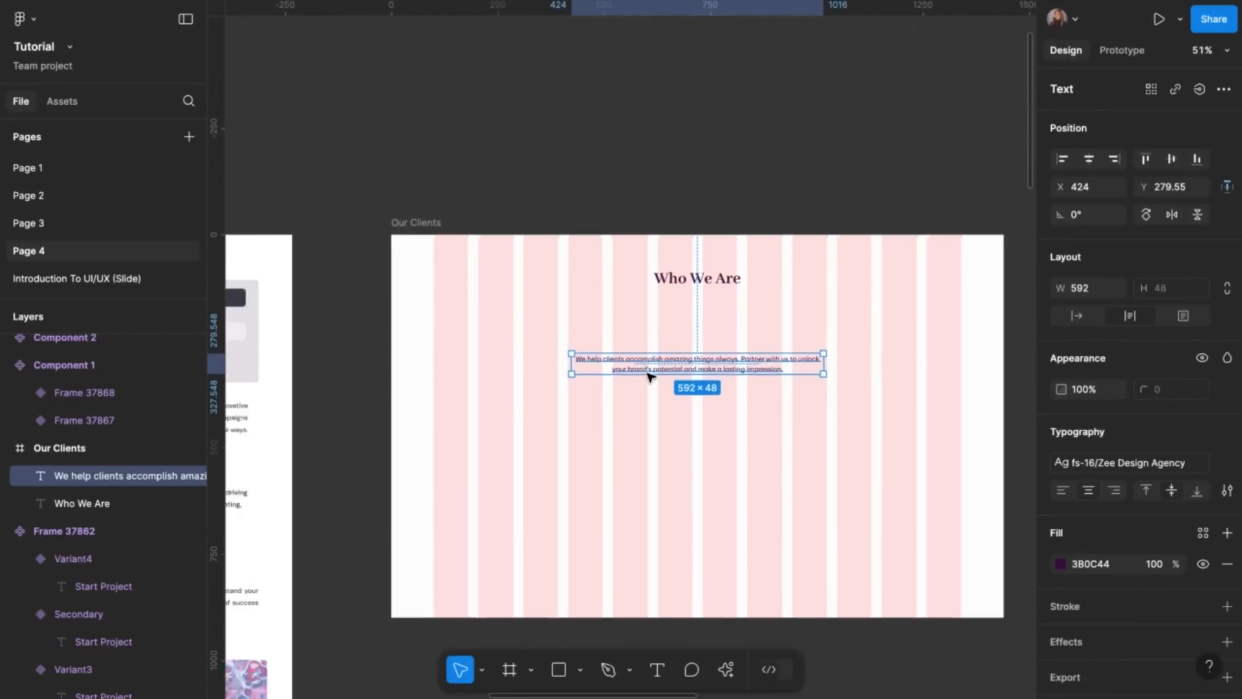
scroll(526, 389, down, 2)
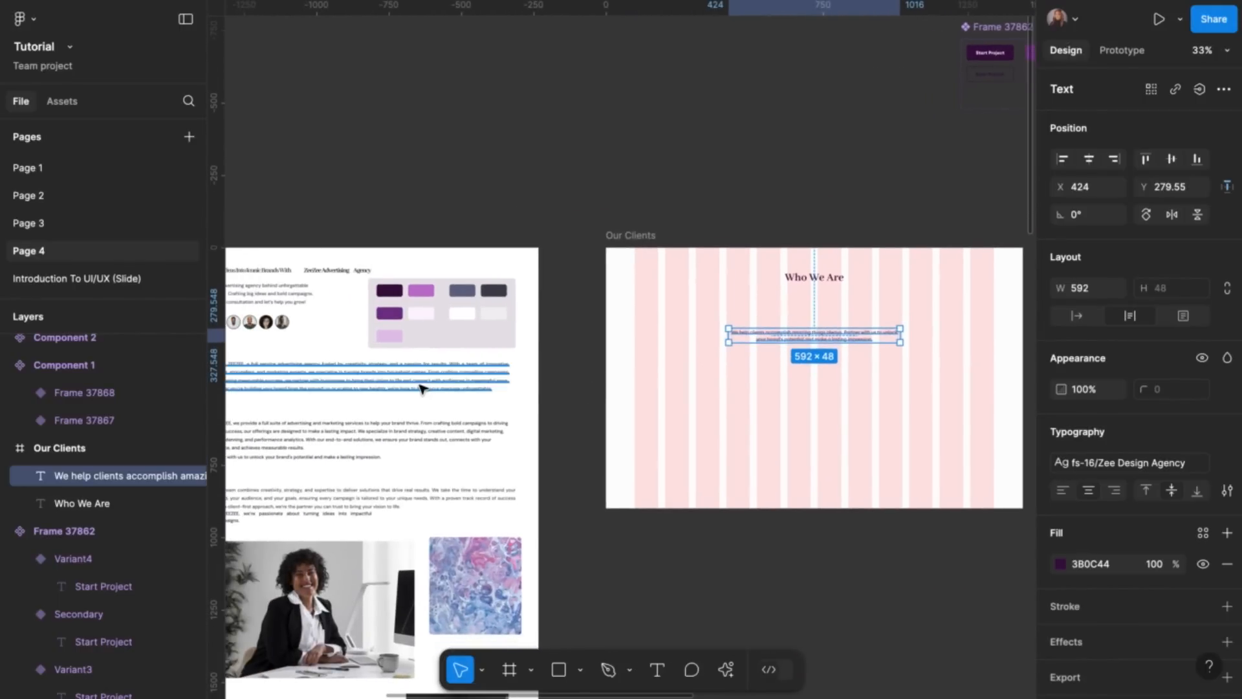
scroll(421, 388, left, 3)
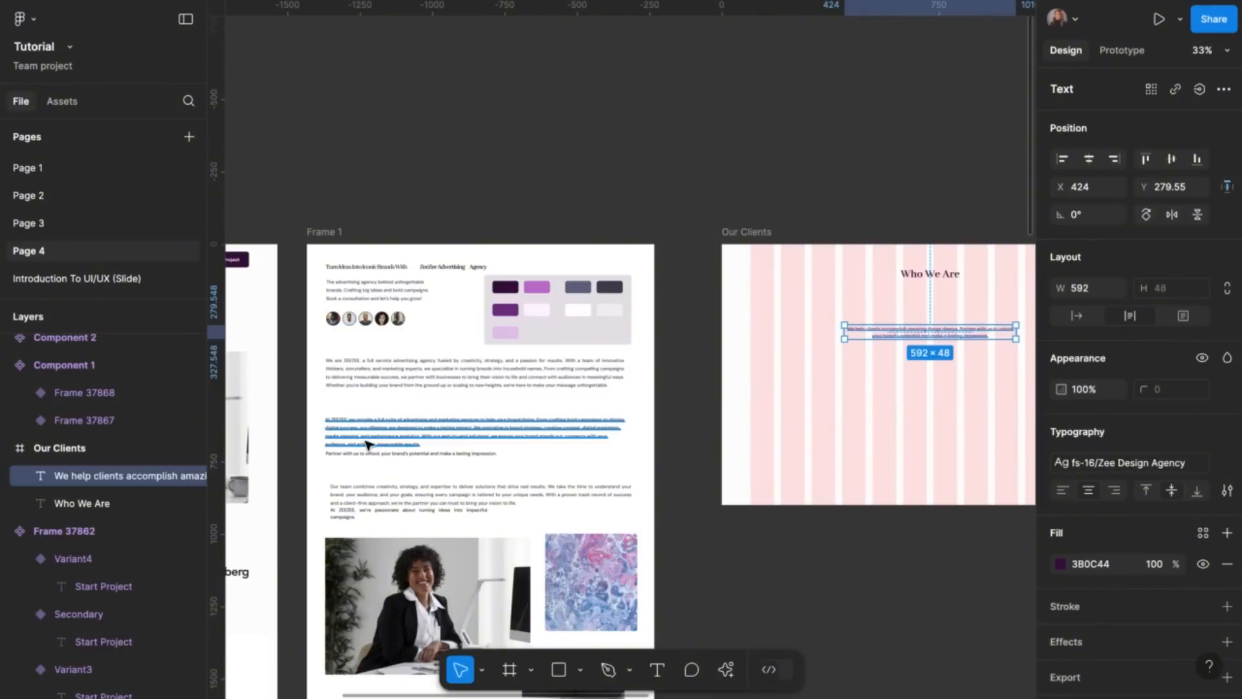
scroll(366, 446, up, 5)
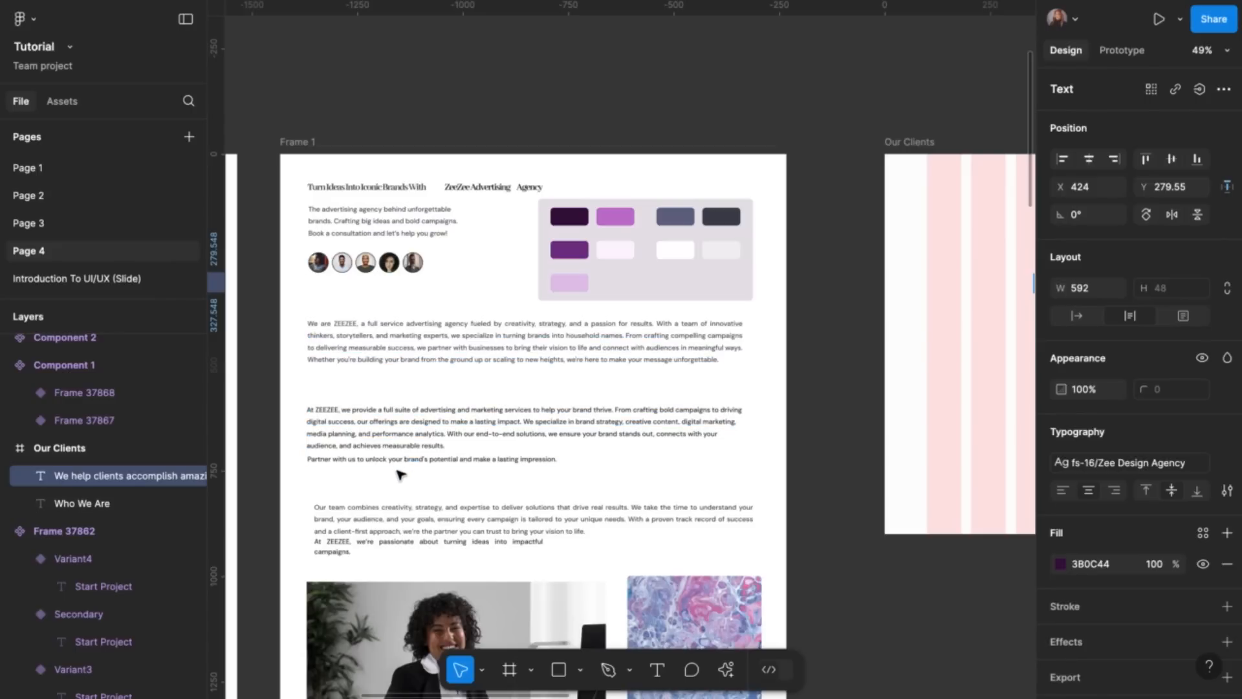
click(407, 435)
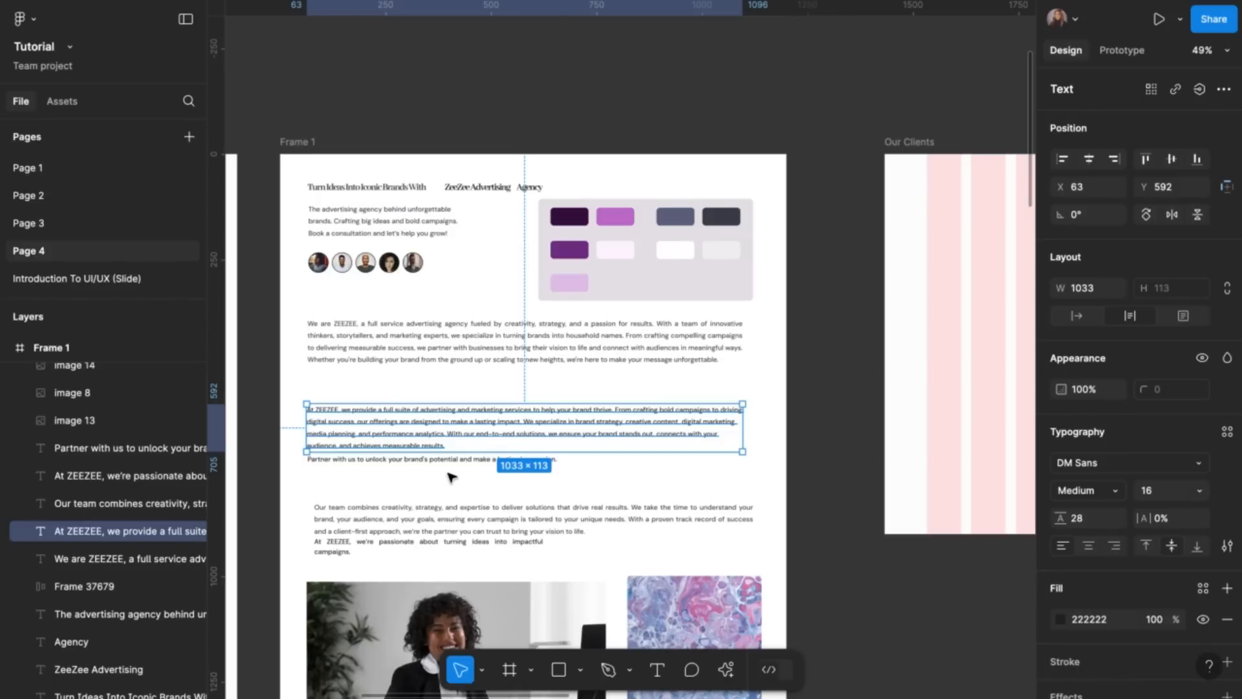
right_click(457, 440)
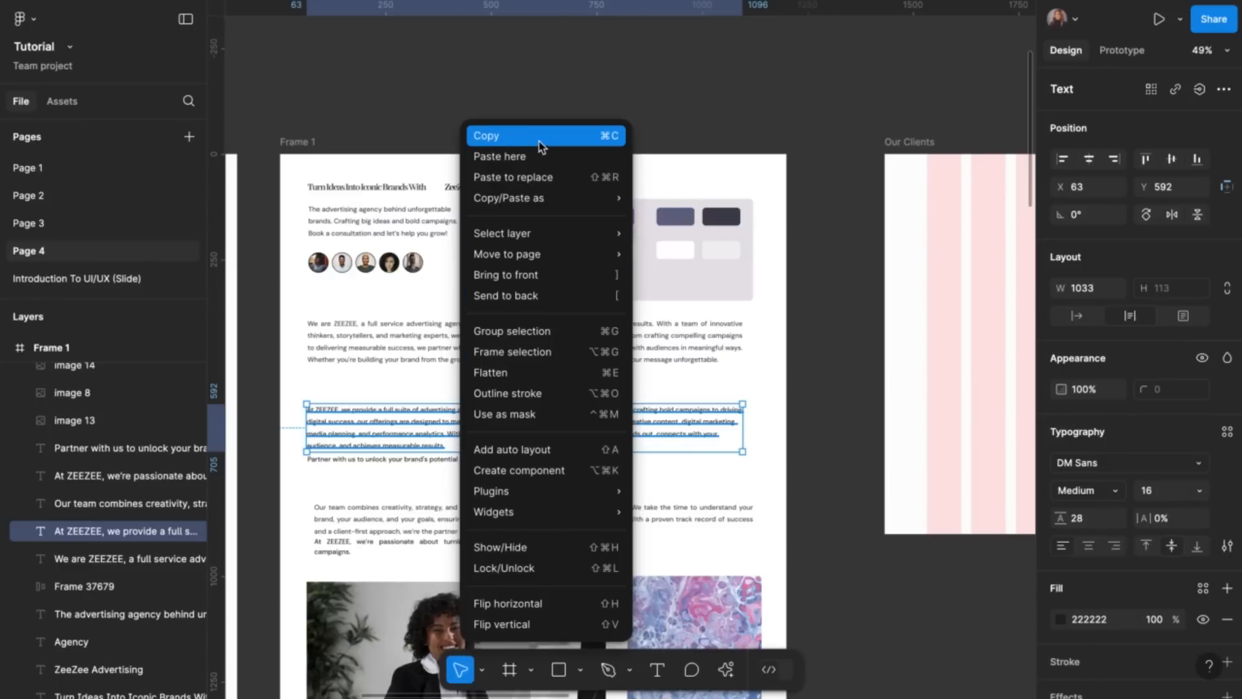
click(537, 141)
Paste the copied ZEEZEE paragraph over the description text below the "Who We Are" heading
scroll(621, 437, down, 3)
scroll(621, 438, right, 5)
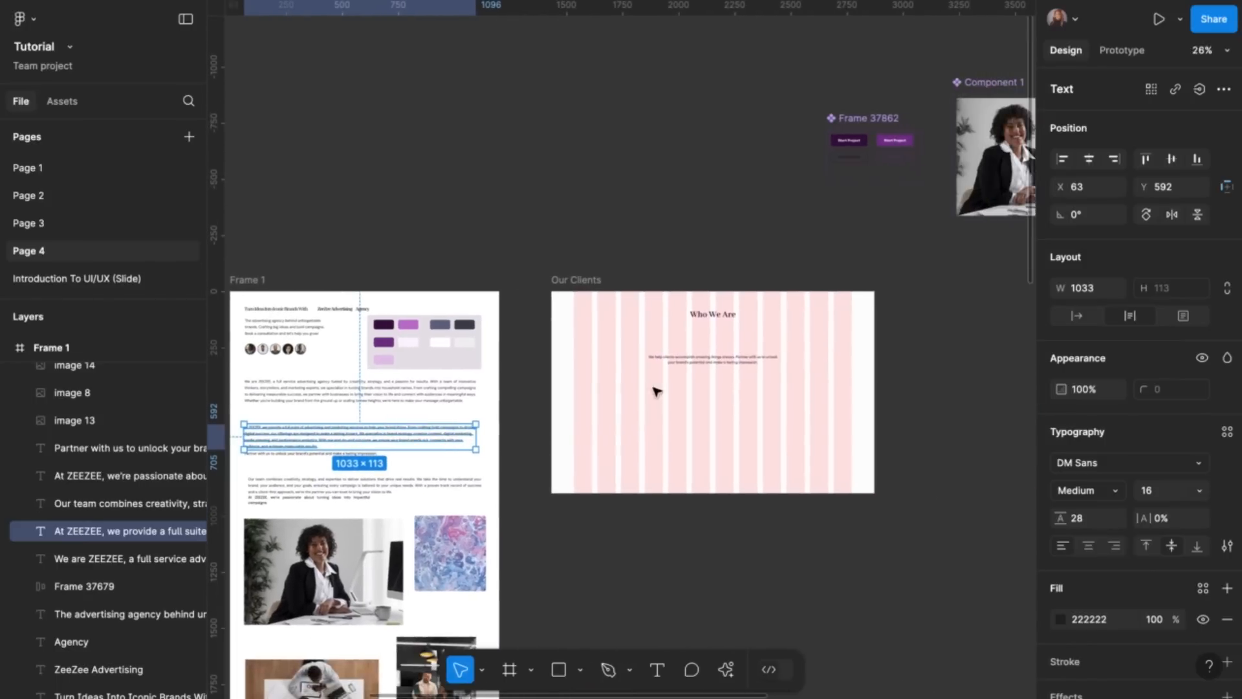
click(702, 361)
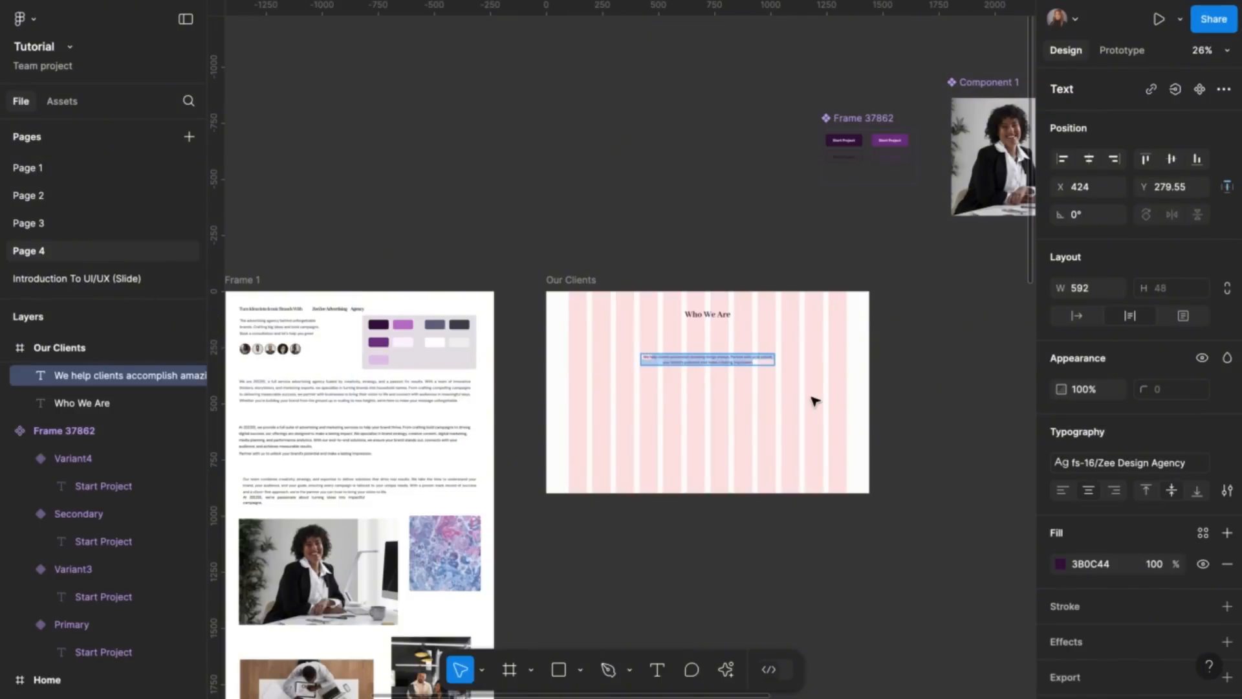
key(ctrl+v)
scroll(620, 277, up, 5)
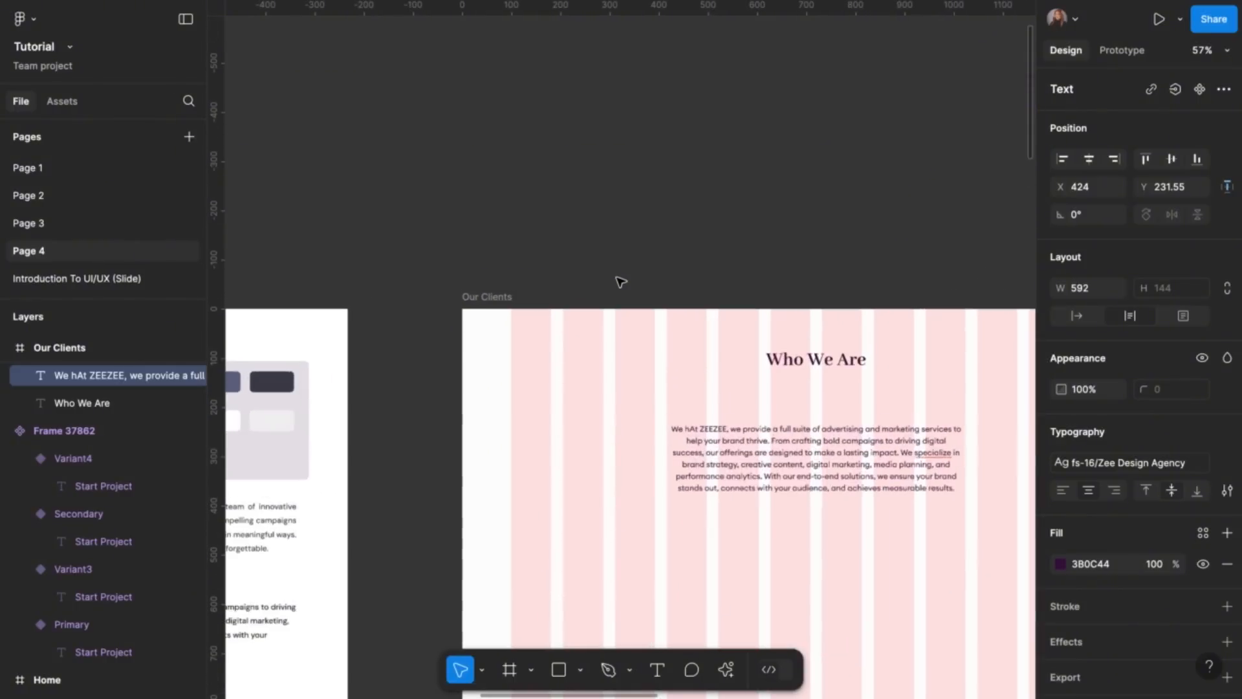
Try to remove the stray characters at the start of the pasted paragraph, and undo the deletion
double_click(703, 440)
drag(701, 428, 615, 436)
key(BackSpace)
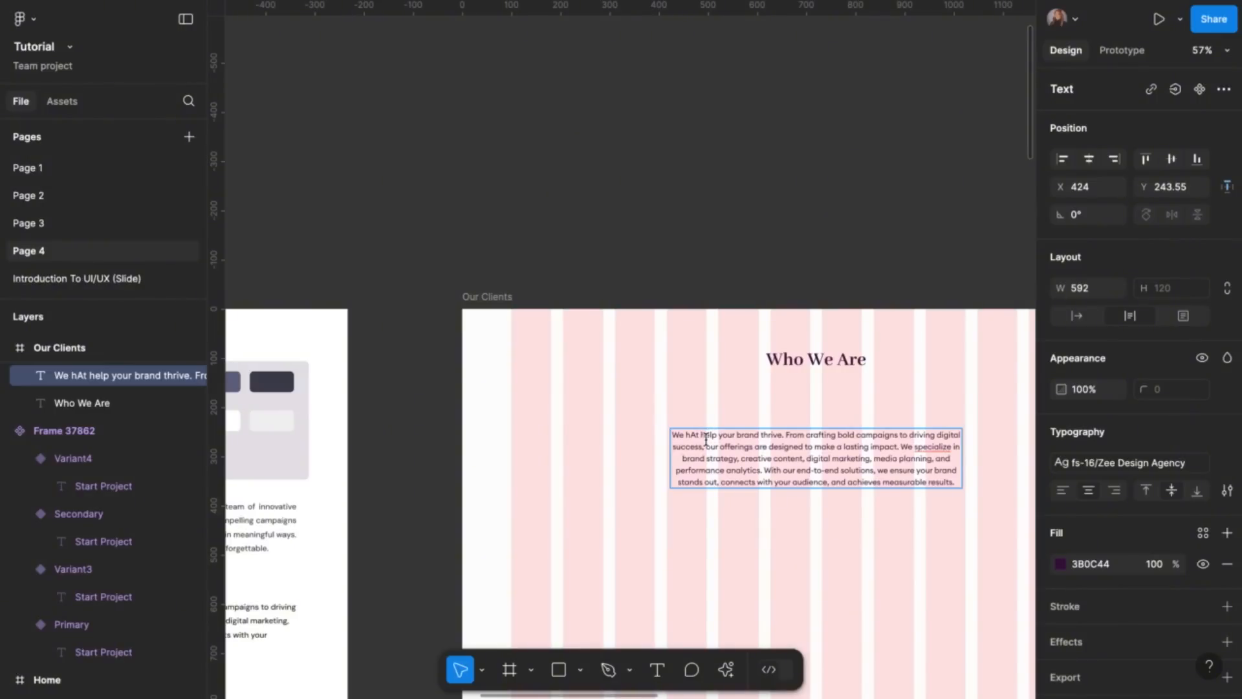
scroll(714, 437, down, 1)
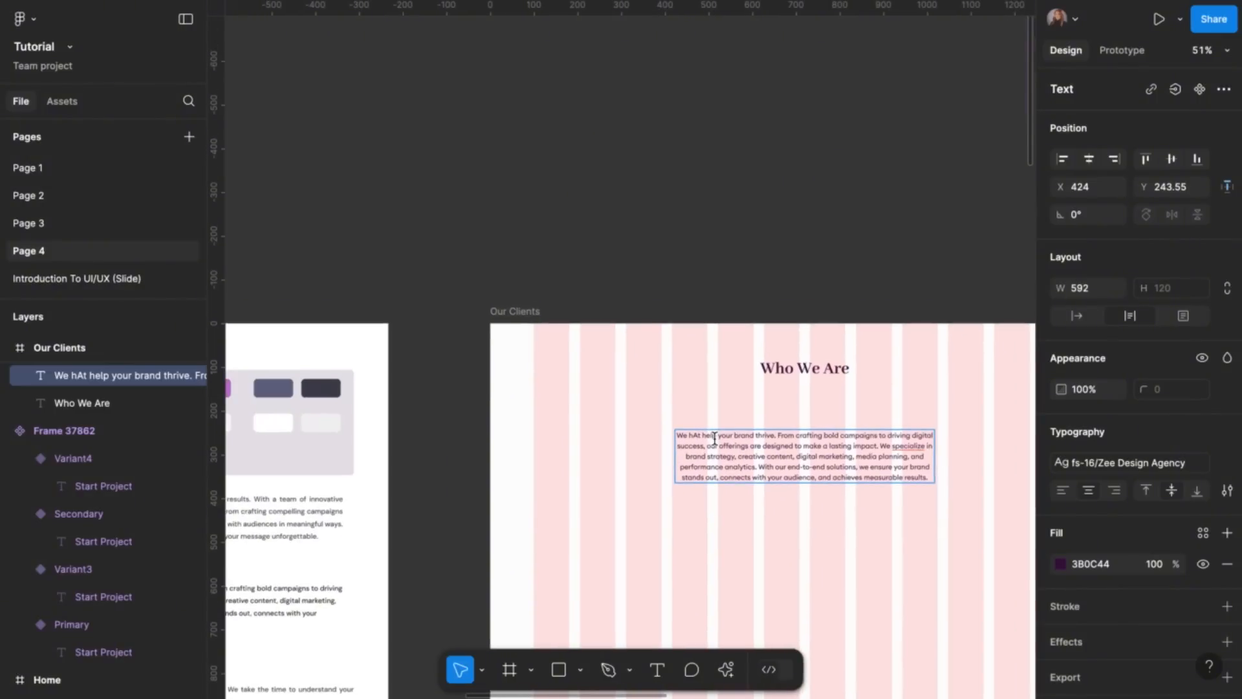
key(ctrl+z)
Try deleting "We hAt" from the paragraph's beginning, compare it with the source text in Frame 1, and undo the deletion
scroll(712, 437, up, 5)
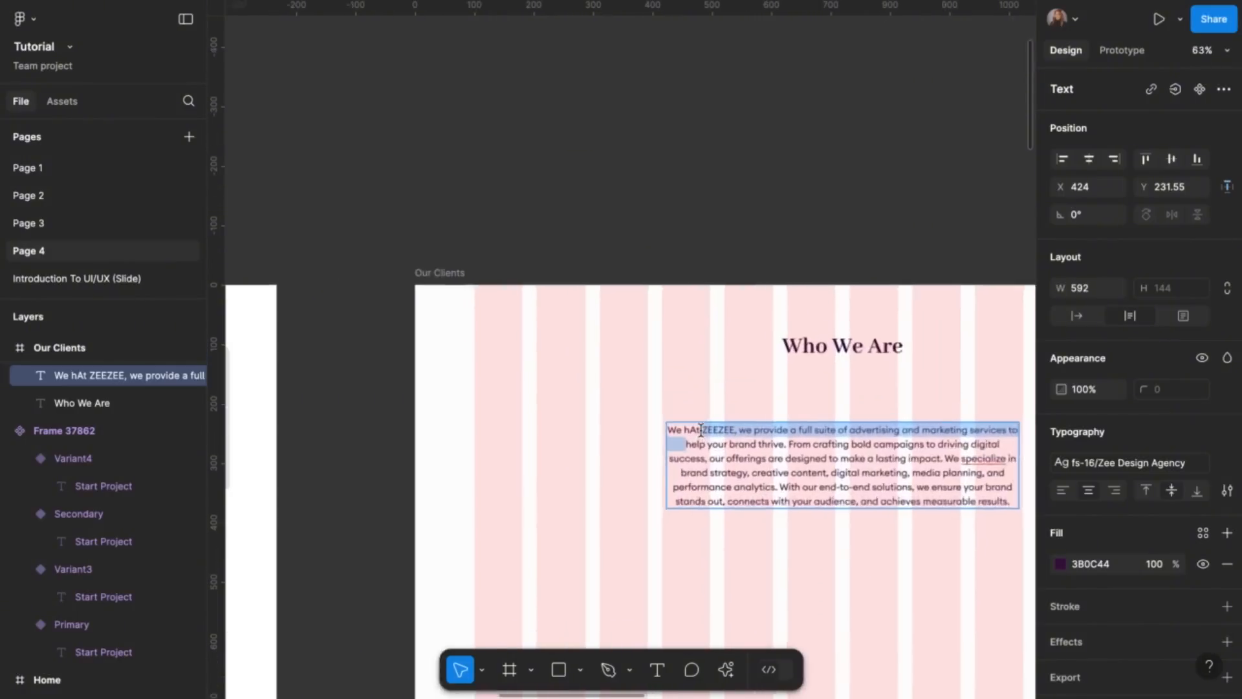
key(Left)
drag(672, 433, 620, 433)
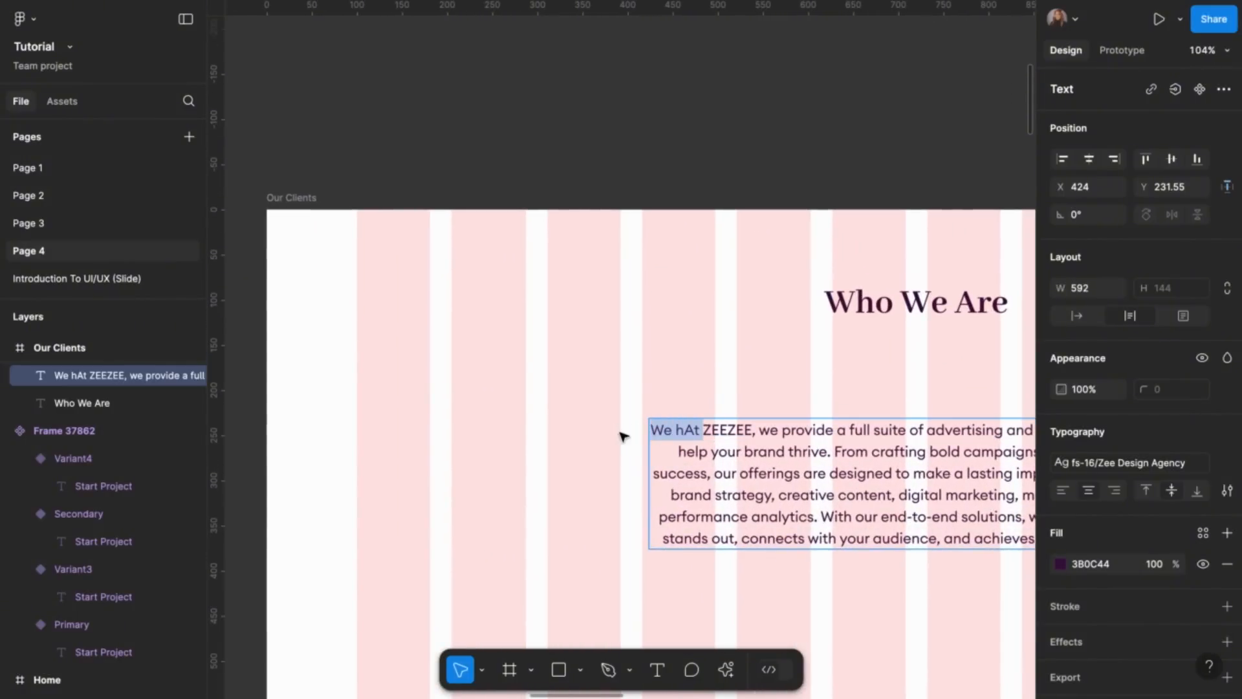
key(BackSpace)
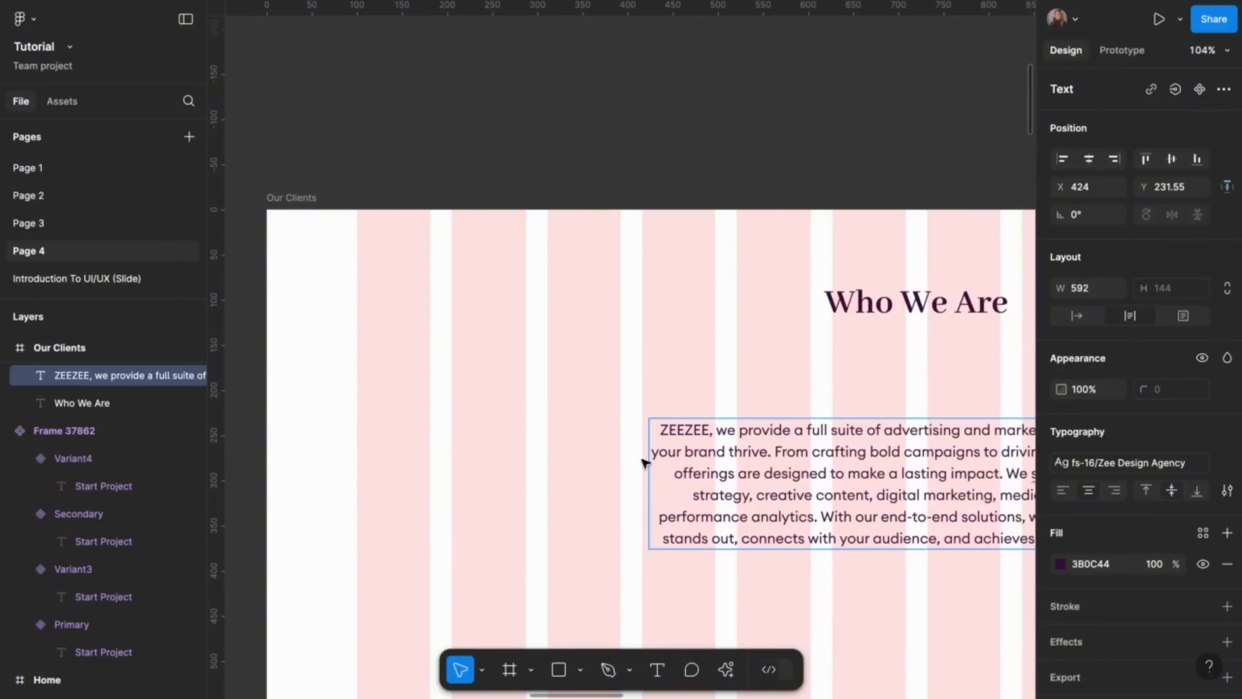
scroll(644, 462, down, 5)
scroll(638, 460, left, 5)
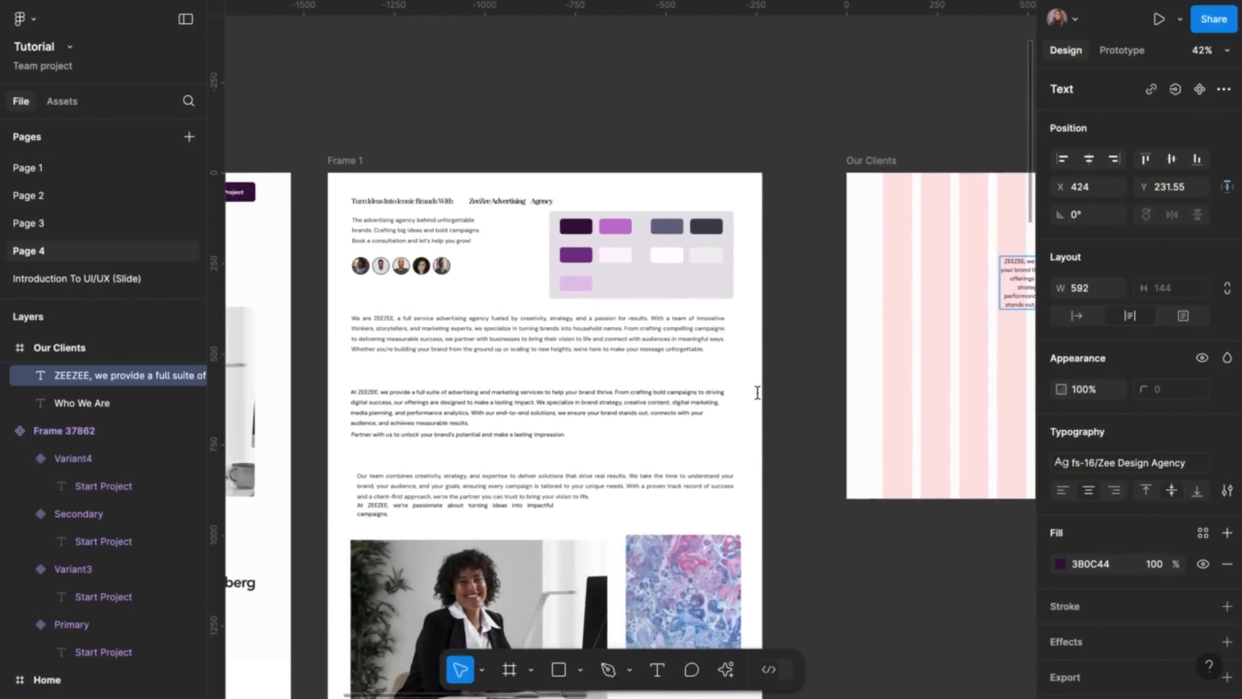
scroll(887, 356, right, 4)
key(ctrl+z)
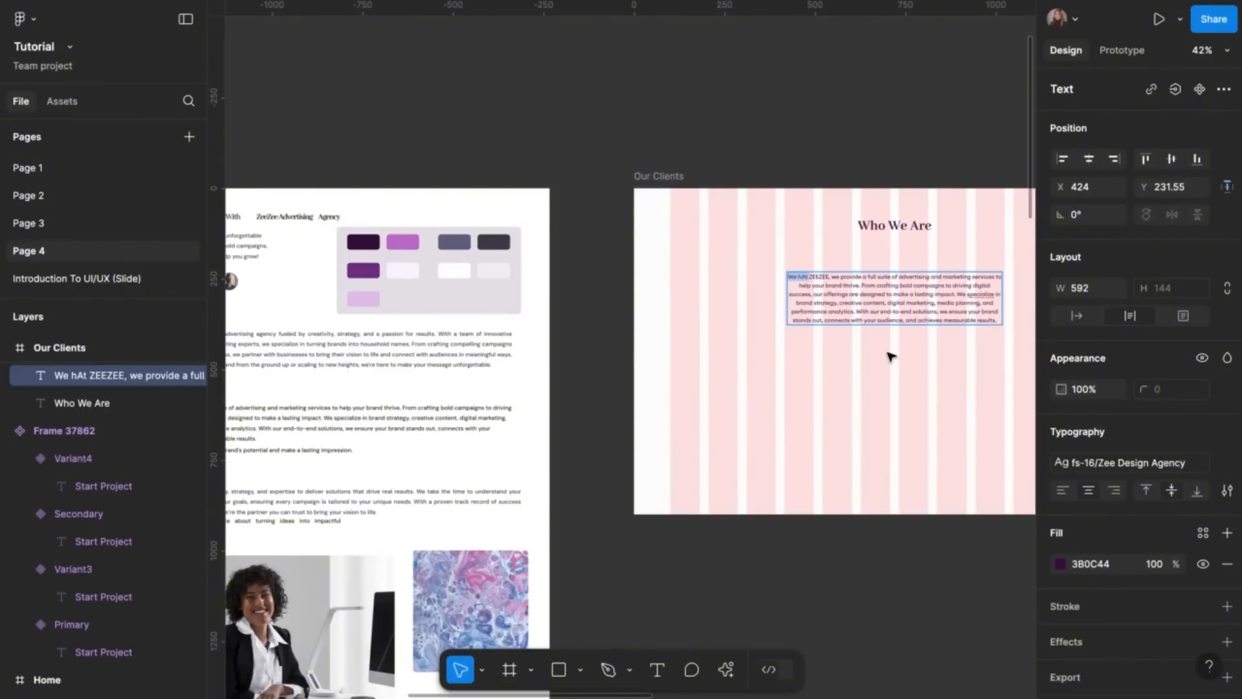
Delete the leftover "We h" so the paragraph starts with "At ZEEZEE", and left-align its text
scroll(812, 263, up, 5)
drag(788, 300, 617, 319)
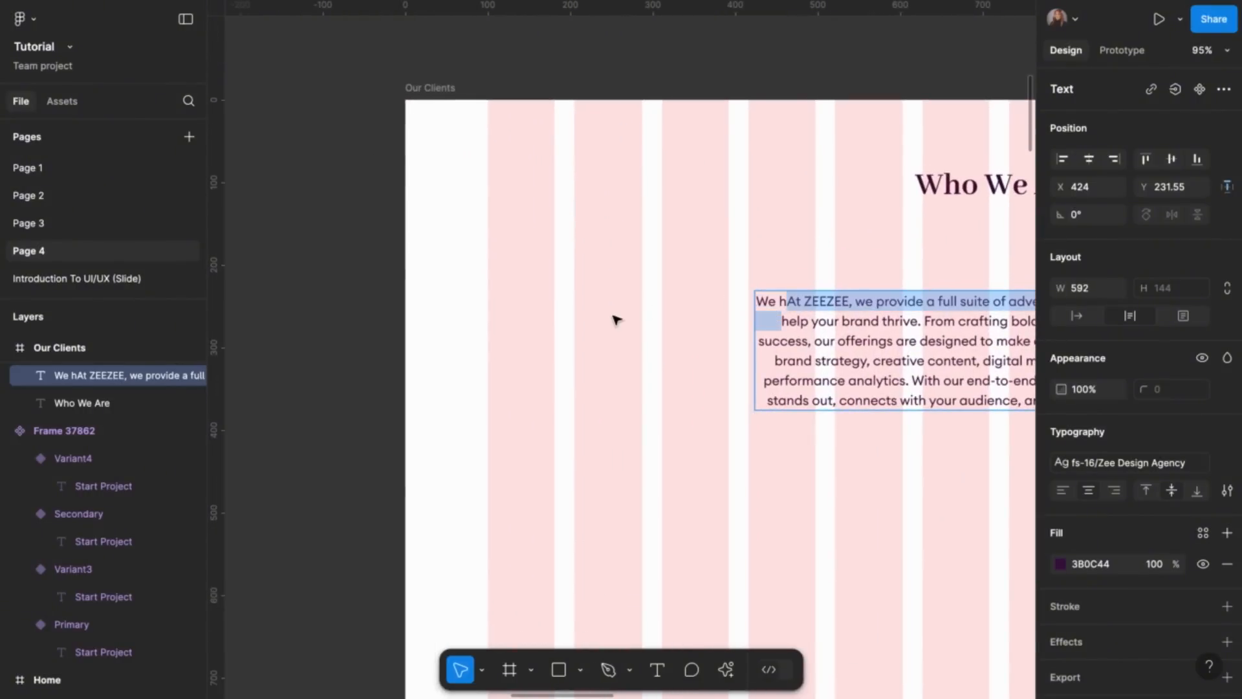
drag(788, 299, 761, 300)
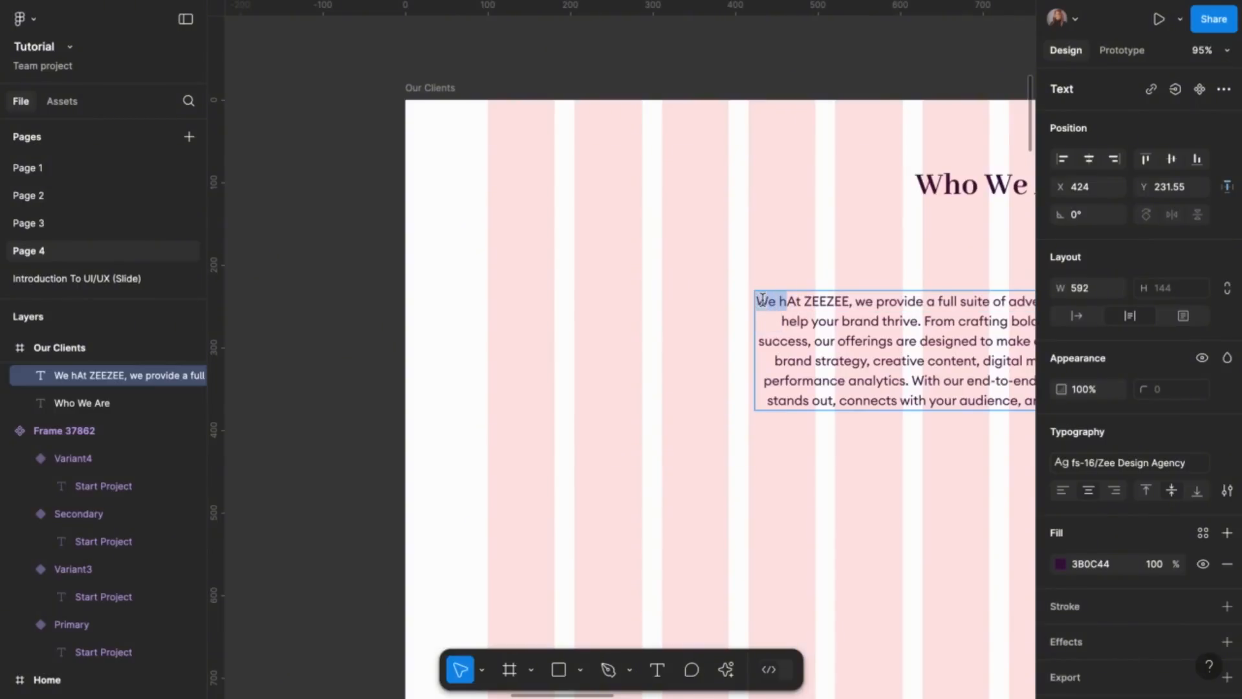
key(BackSpace)
key(Escape)
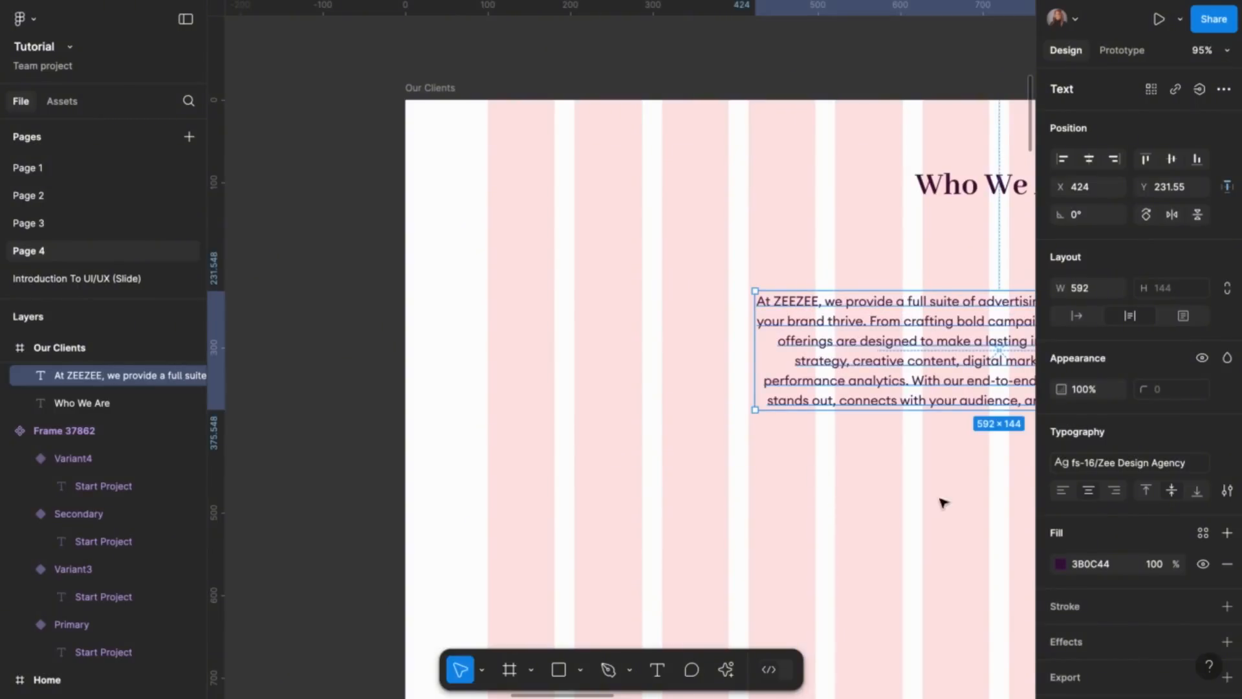
click(1063, 491)
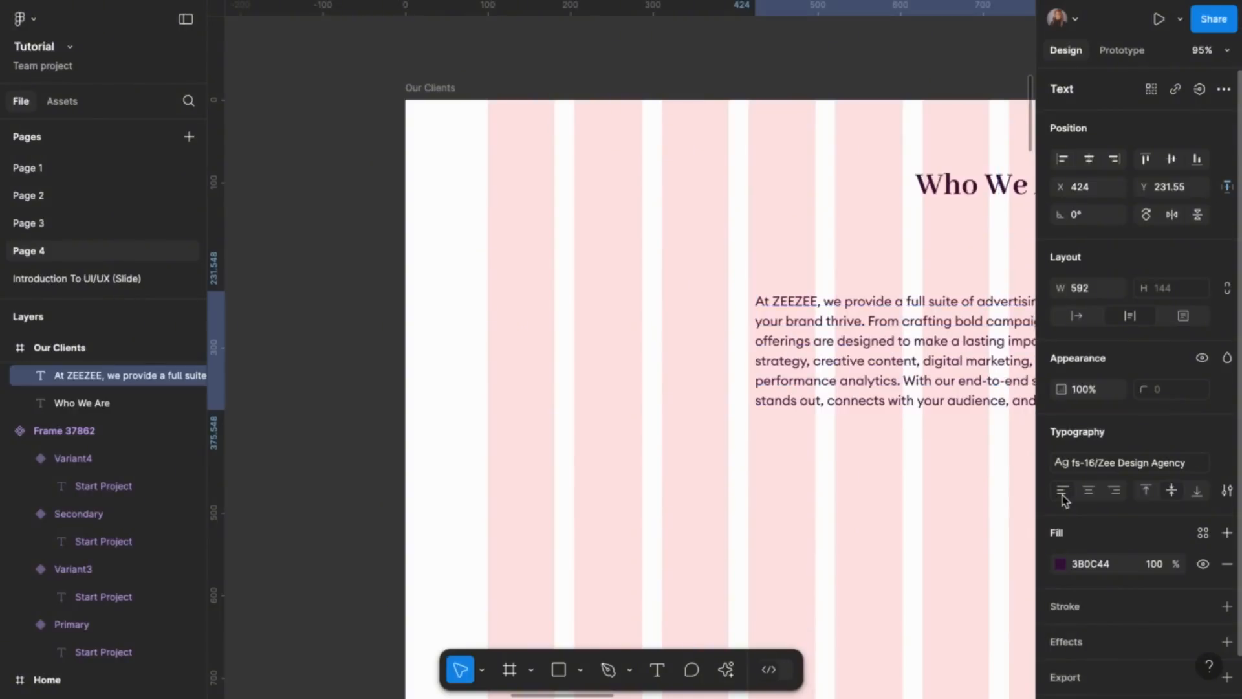
scroll(886, 465, right, 5)
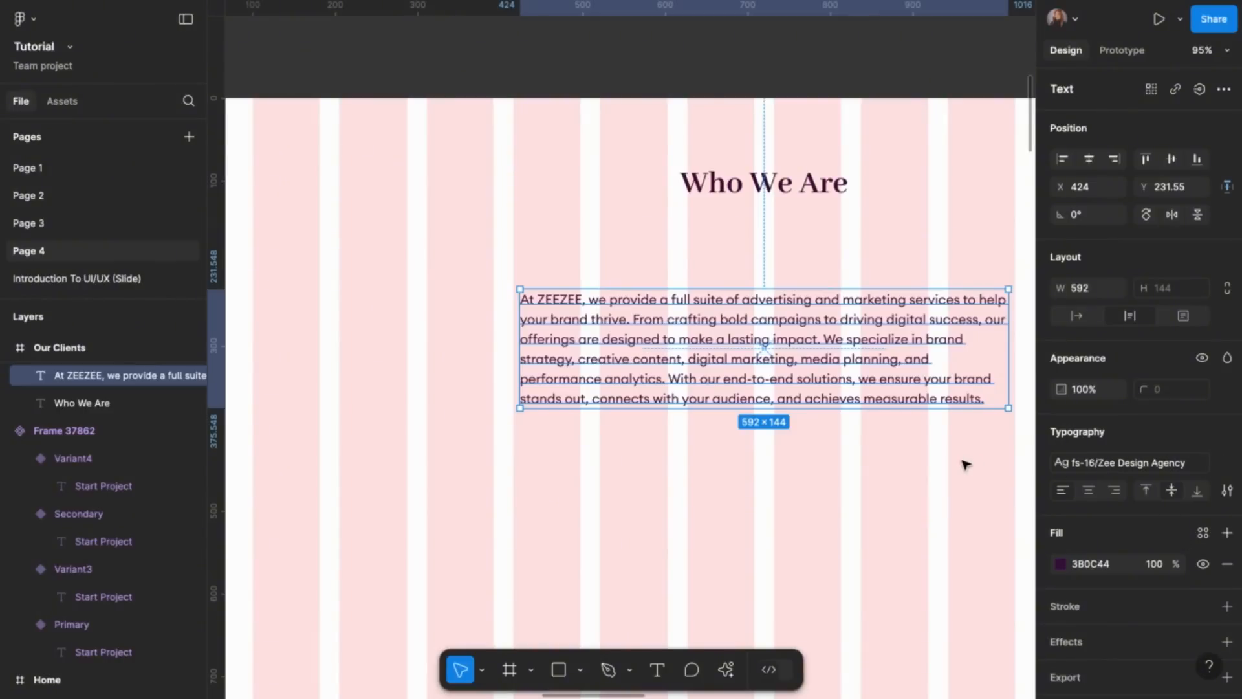
Recolor the ZEEZEE paragraph to 646886 by sampling the slate blue swatch in the Frame 1 palette
scroll(965, 463, down, 3)
click(1061, 565)
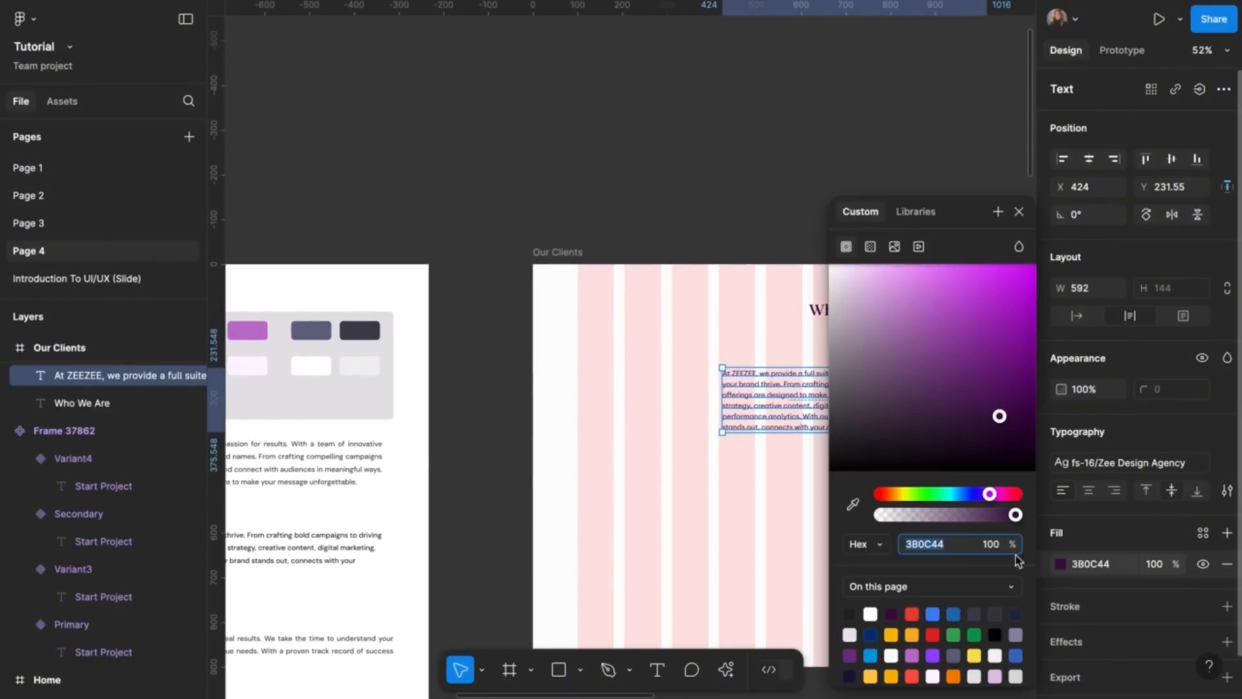
click(854, 504)
scroll(513, 444, left, 3)
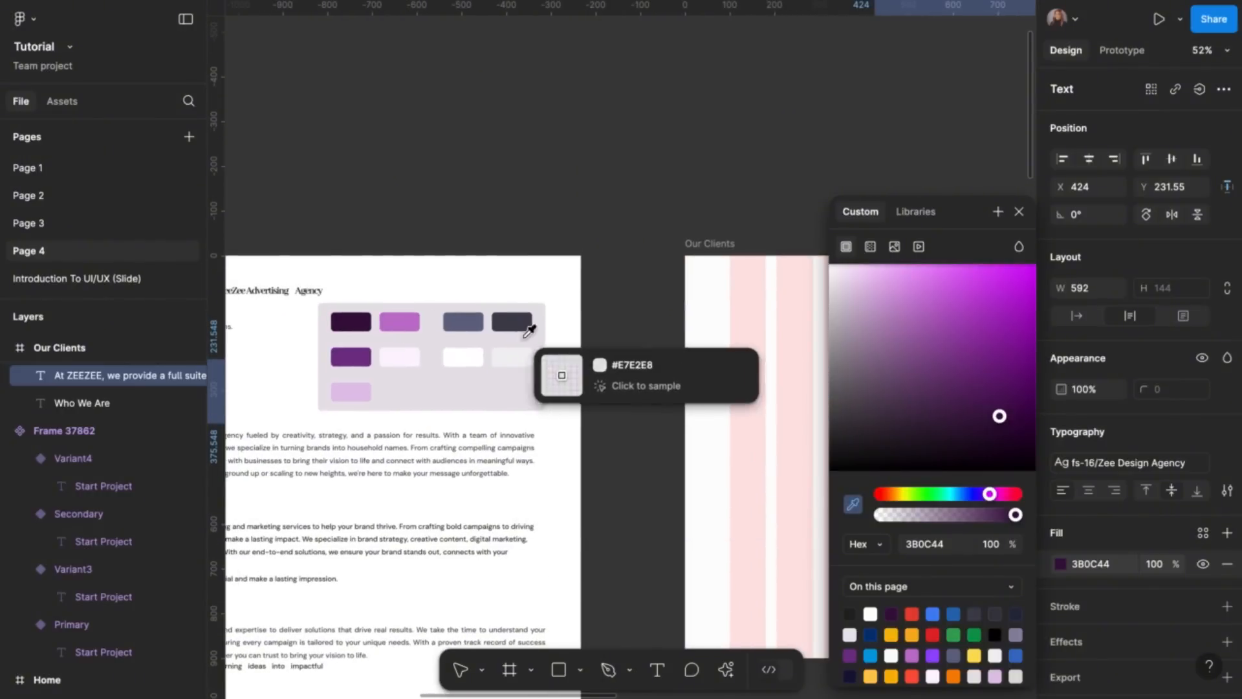
click(473, 317)
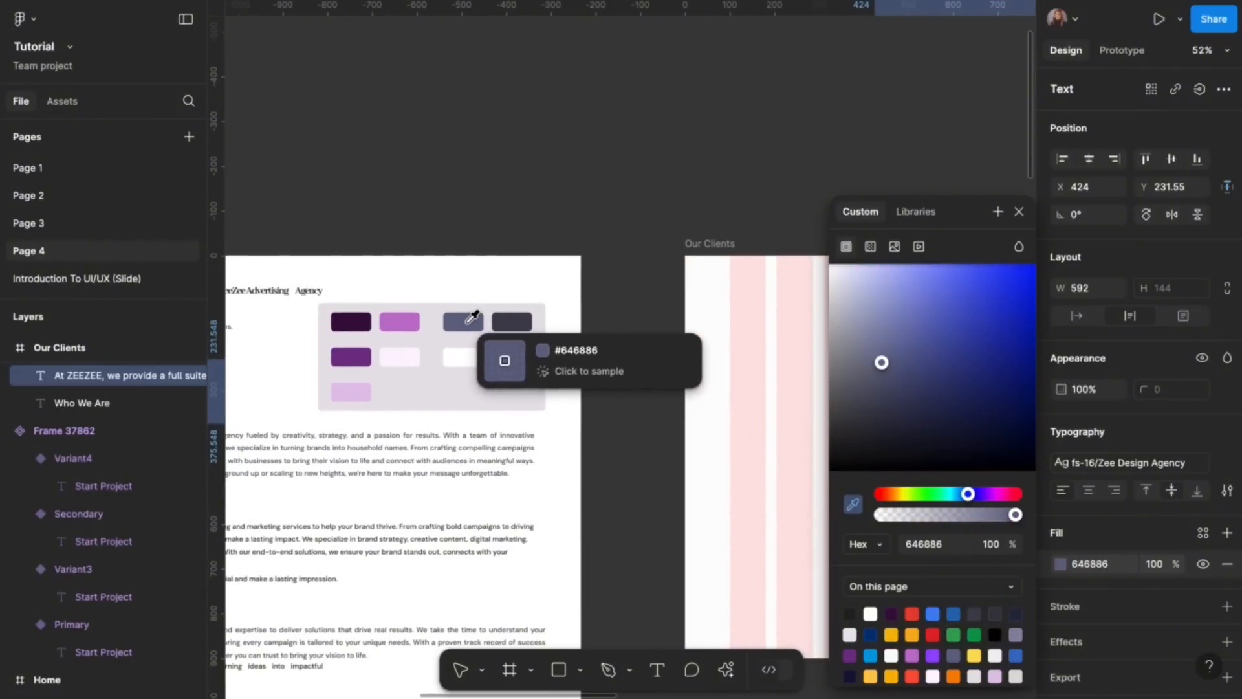
click(1019, 211)
Move the paragraph into the right-hand grid columns at Y 253 and extend its left edge to X 708, making it 631 wide
scroll(866, 407, right, 3)
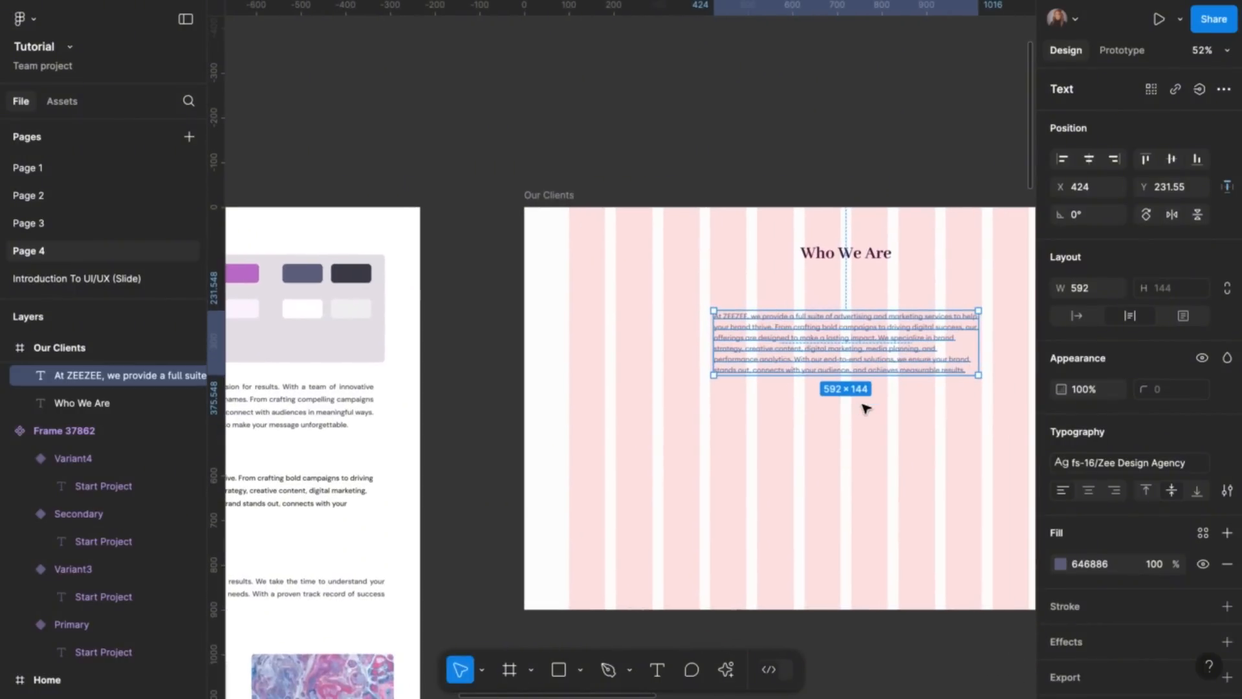
scroll(888, 452, right, 3)
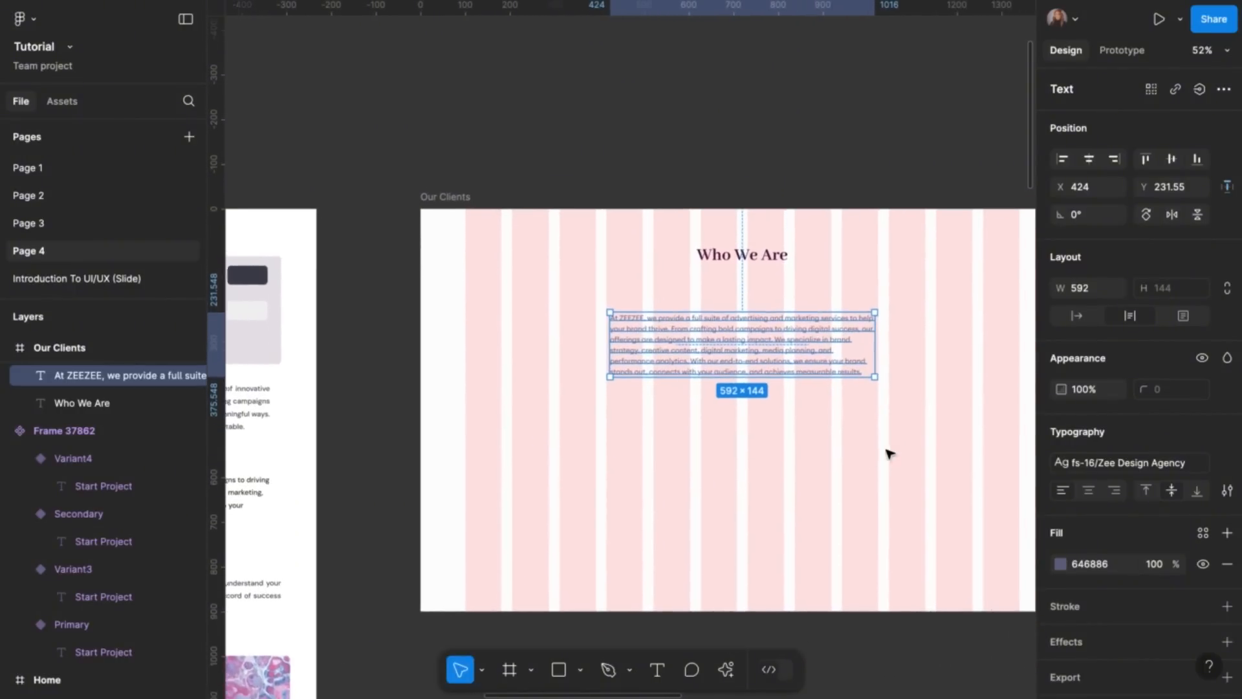
scroll(887, 452, right, 1)
scroll(865, 355, right, 2)
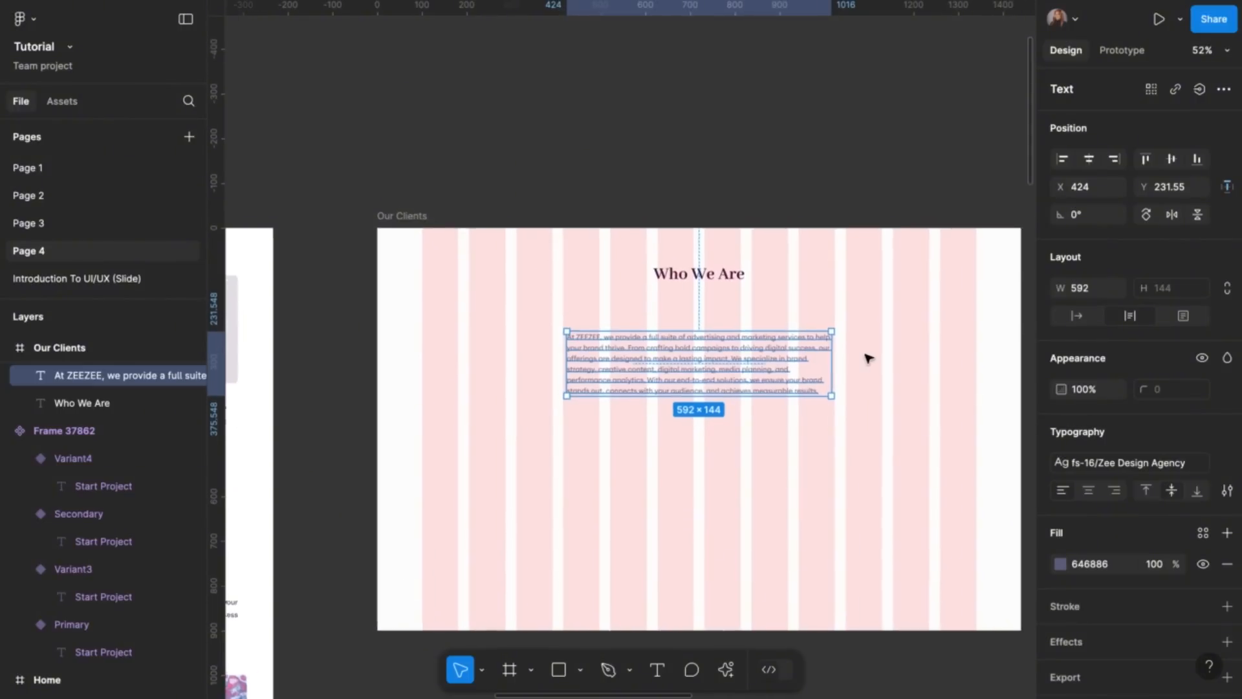
scroll(869, 358, right, 1)
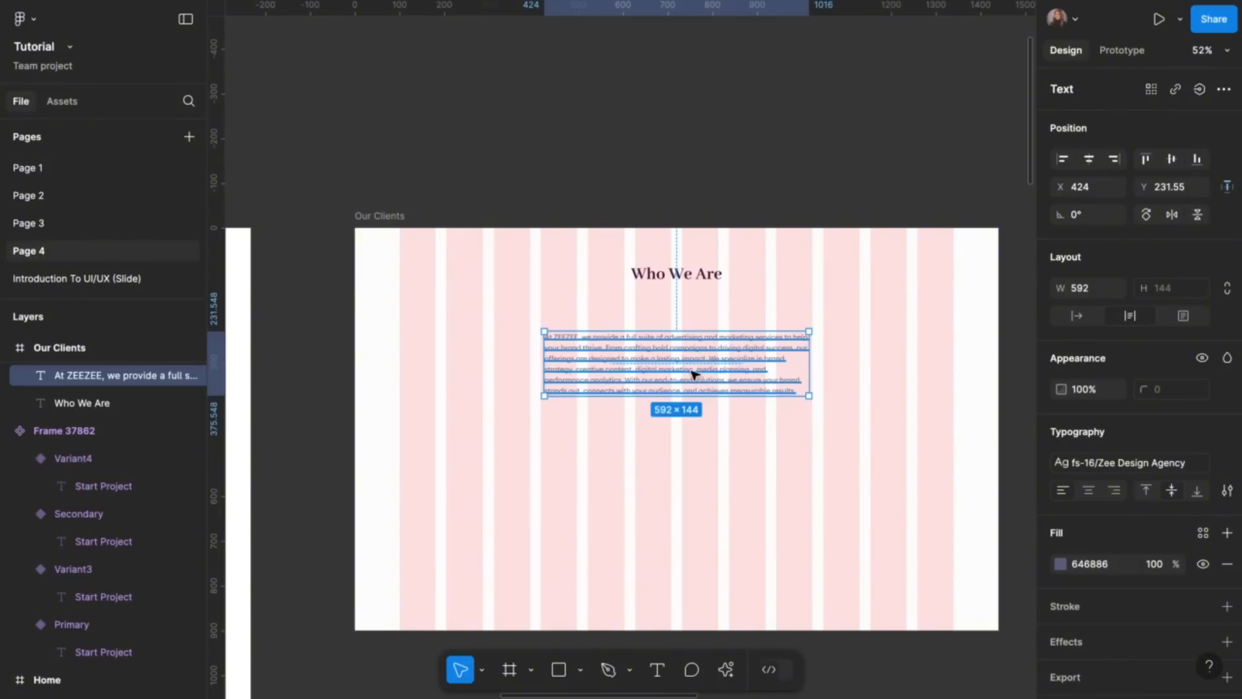
drag(694, 374, 838, 383)
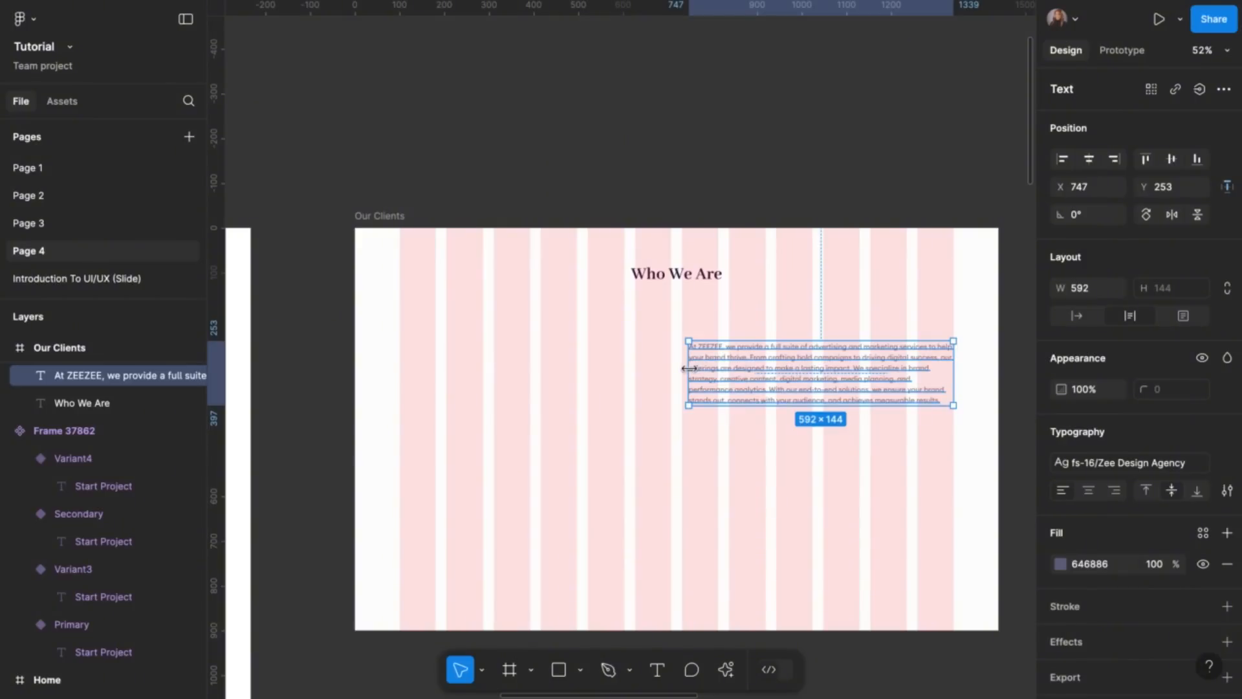
drag(684, 369, 667, 369)
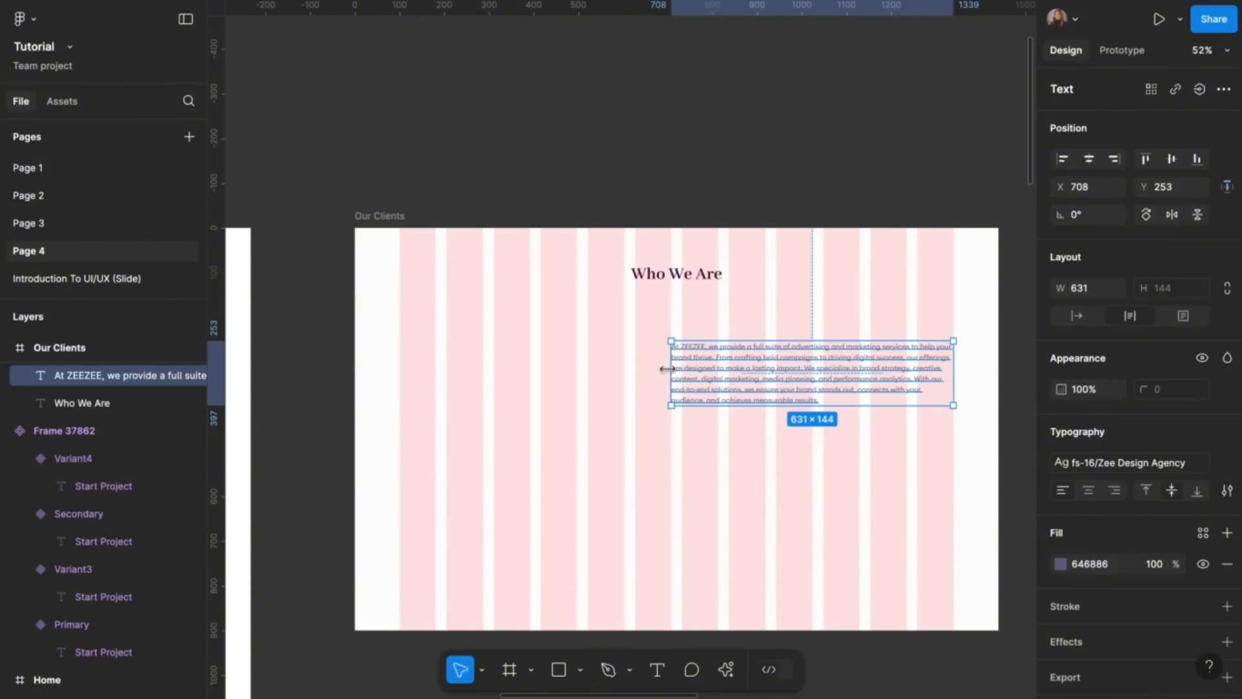
Move the "Who We Are" heading above the paragraph, left-aligned with it at X 708 and Y 171
click(691, 275)
drag(690, 275, 728, 316)
scroll(813, 388, up, 3)
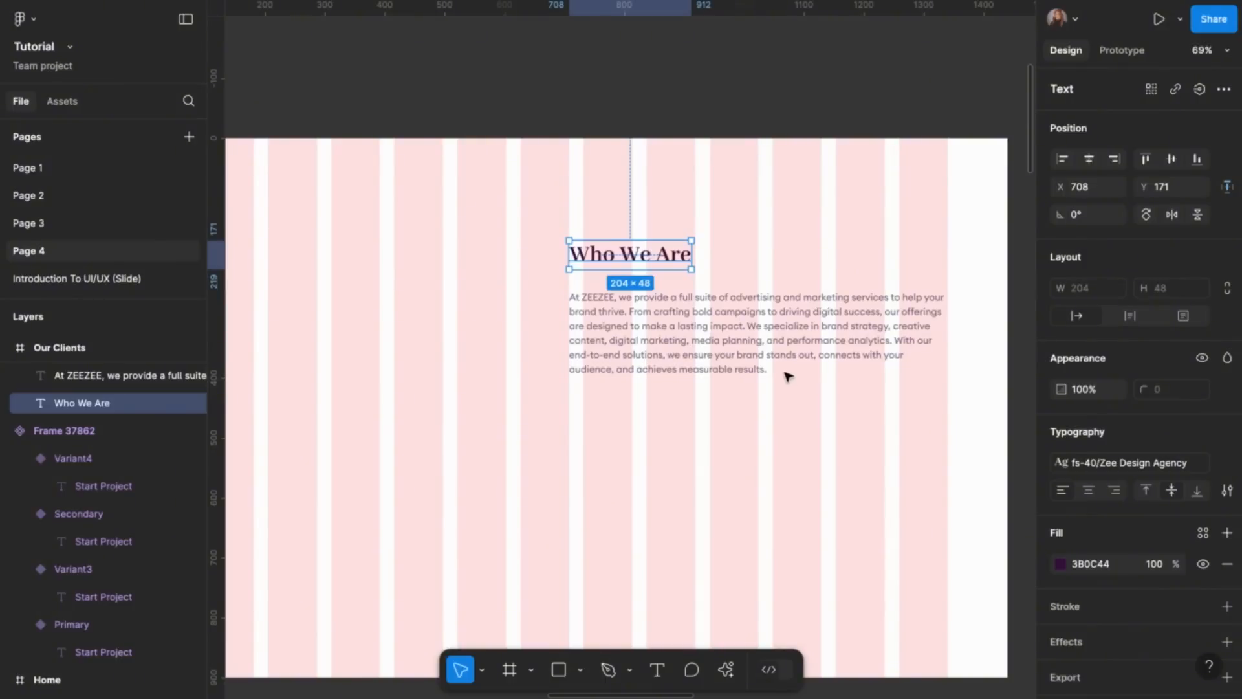
Duplicate the paragraph directly below itself and trim the original so it ends with "make a lasting impact."
click(744, 339)
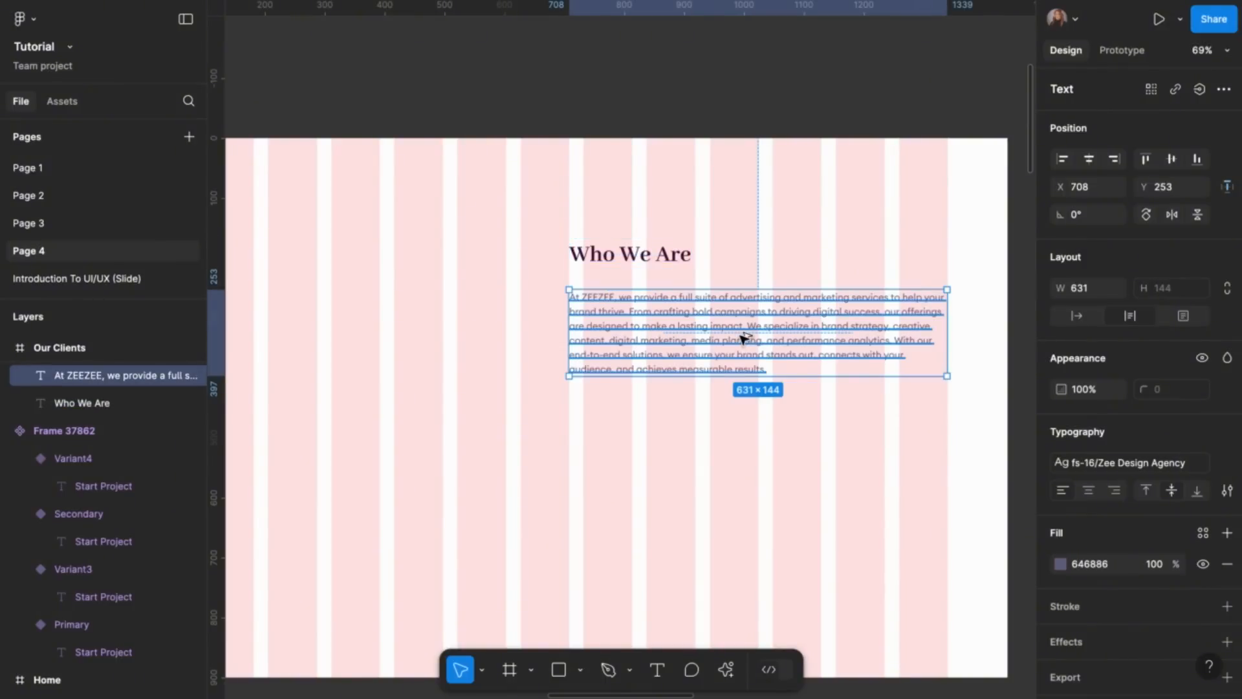
drag(743, 339, 745, 432)
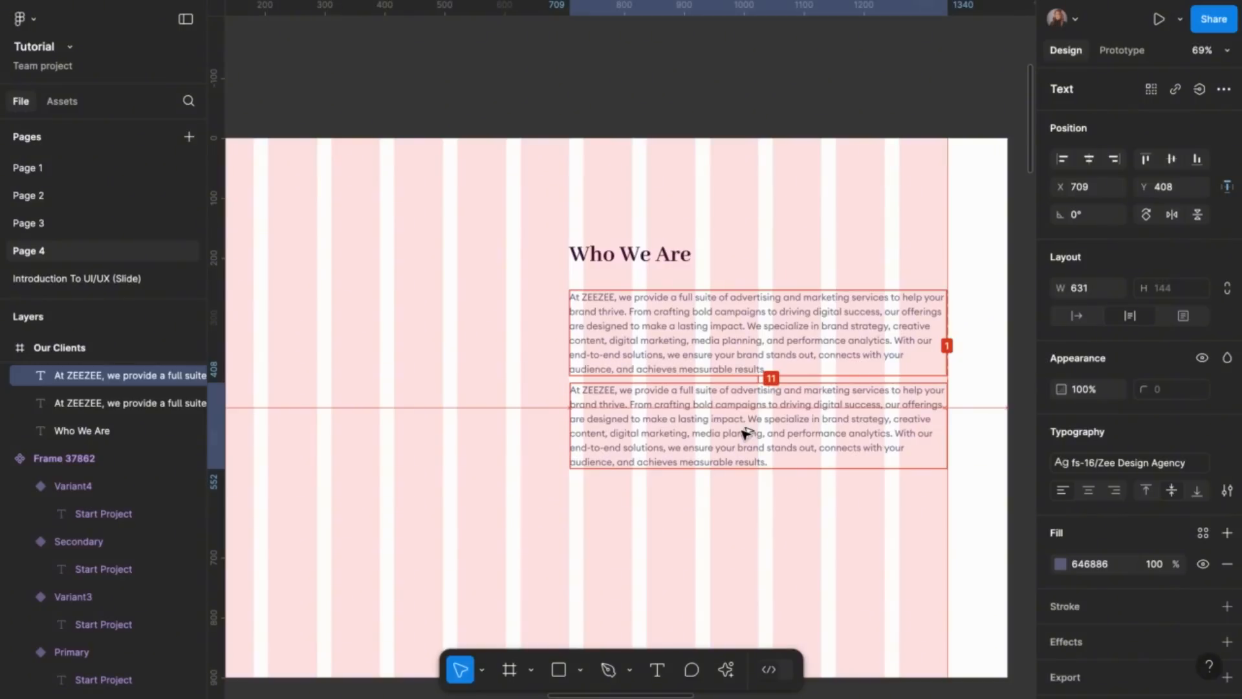
double_click(756, 343)
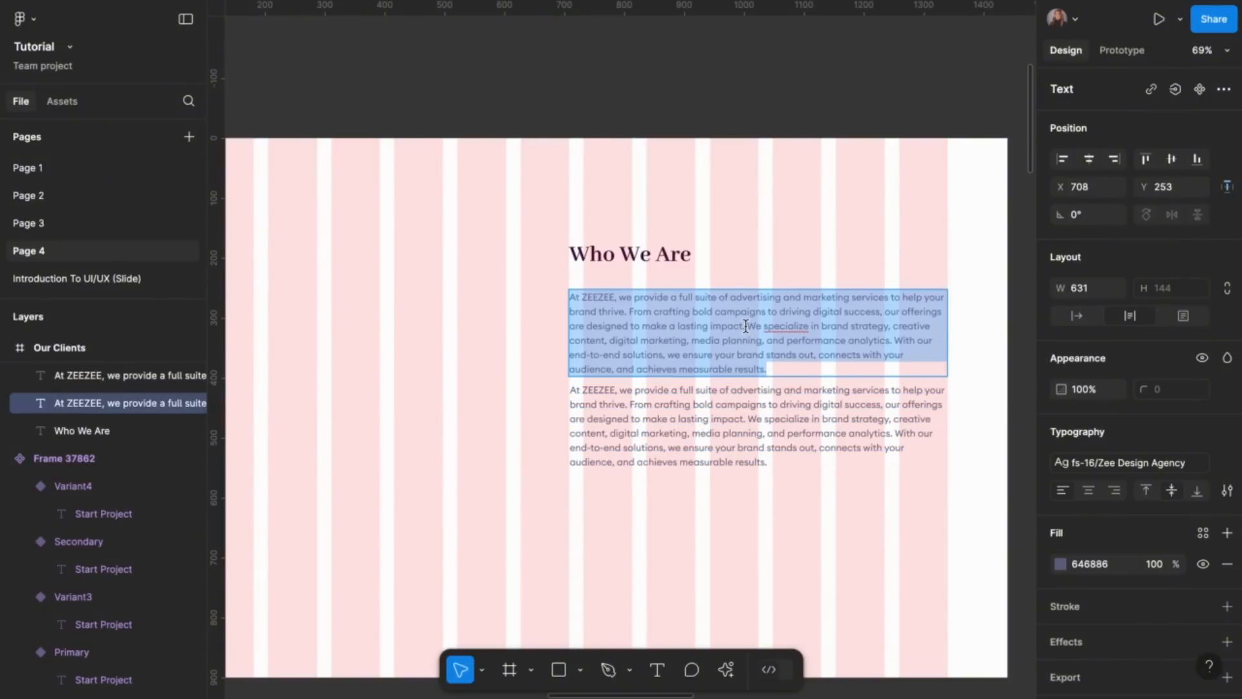
drag(746, 326, 774, 369)
key(BackSpace)
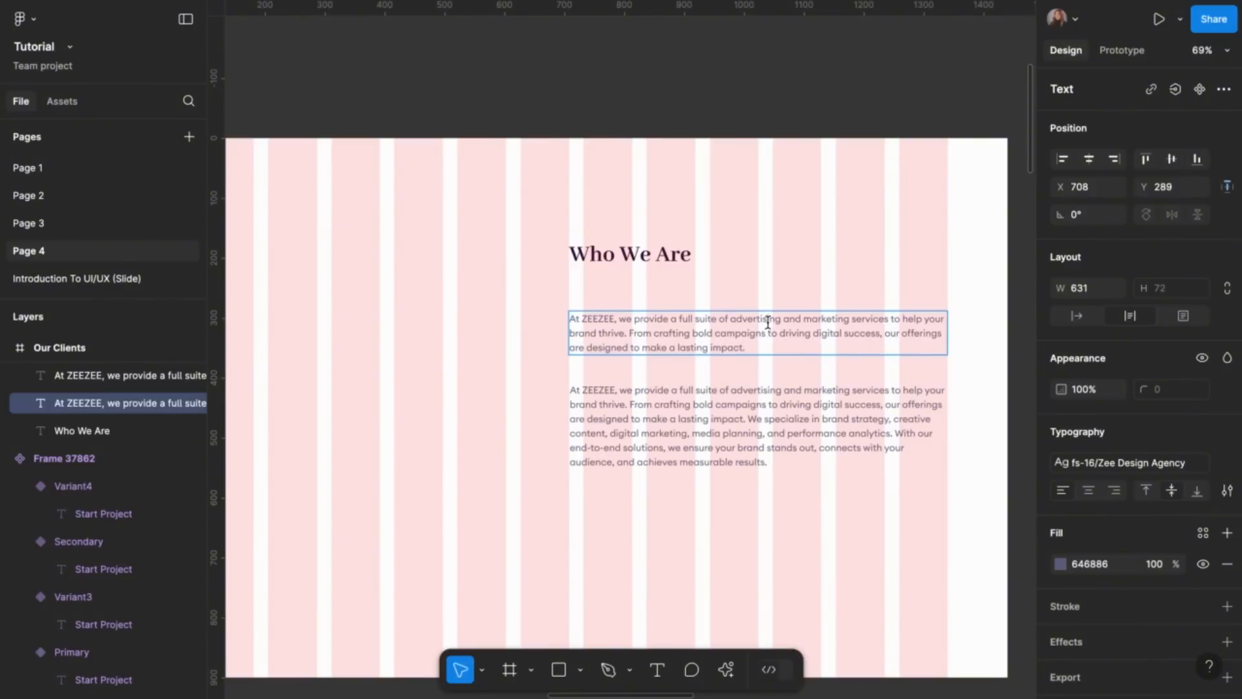
Delete the opening sentences of the duplicate so it starts with "We specialize in brand strategy"
drag(751, 422, 544, 378)
key(BackSpace)
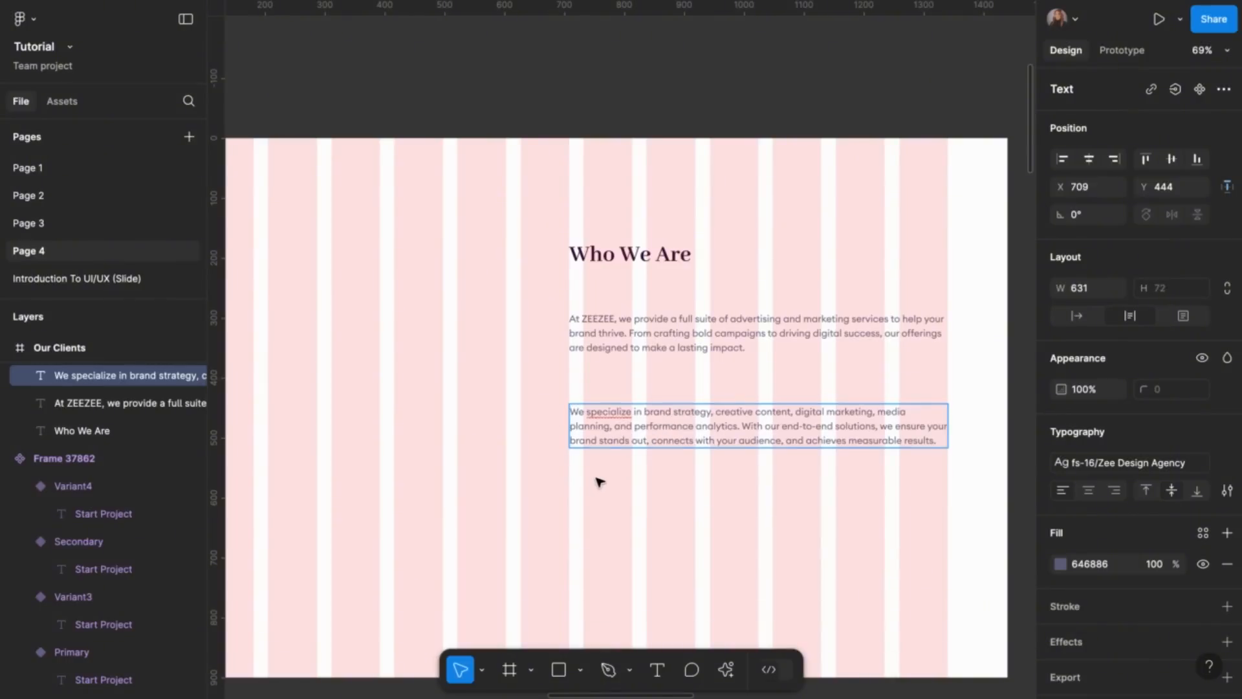
key(Escape)
Set the vertical spacing between the two paragraphs to 8 and wrap them in an auto layout frame
shift+click(670, 334)
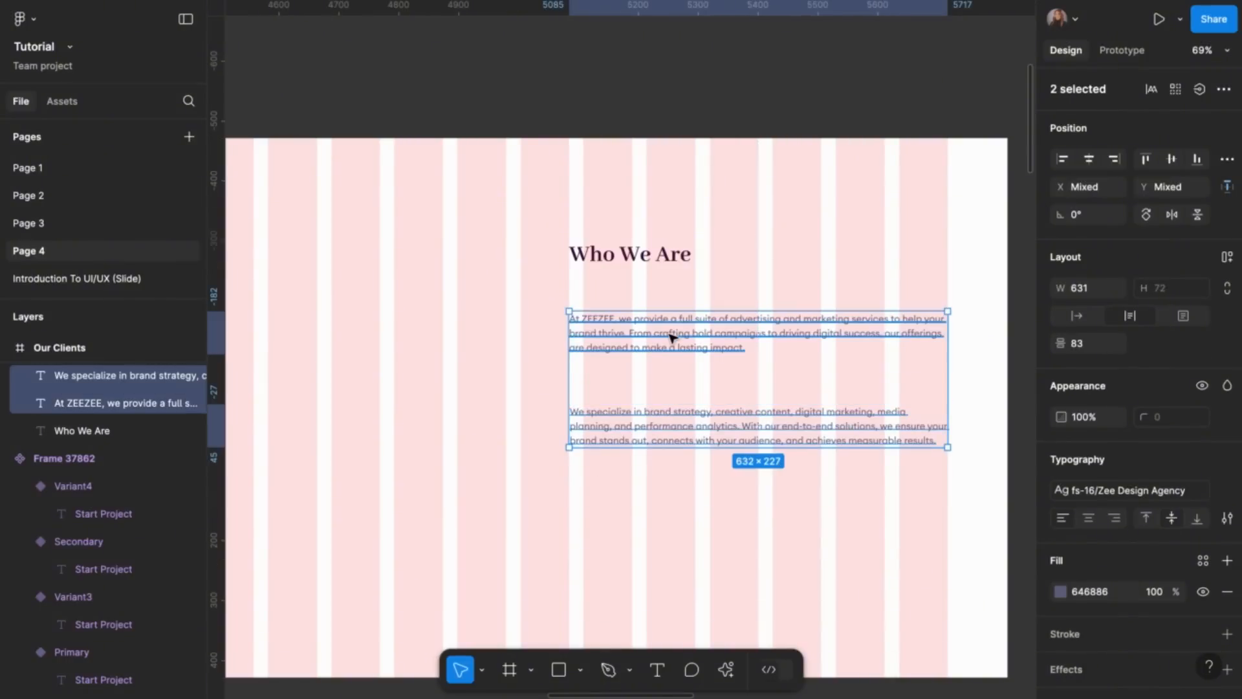
click(1089, 348)
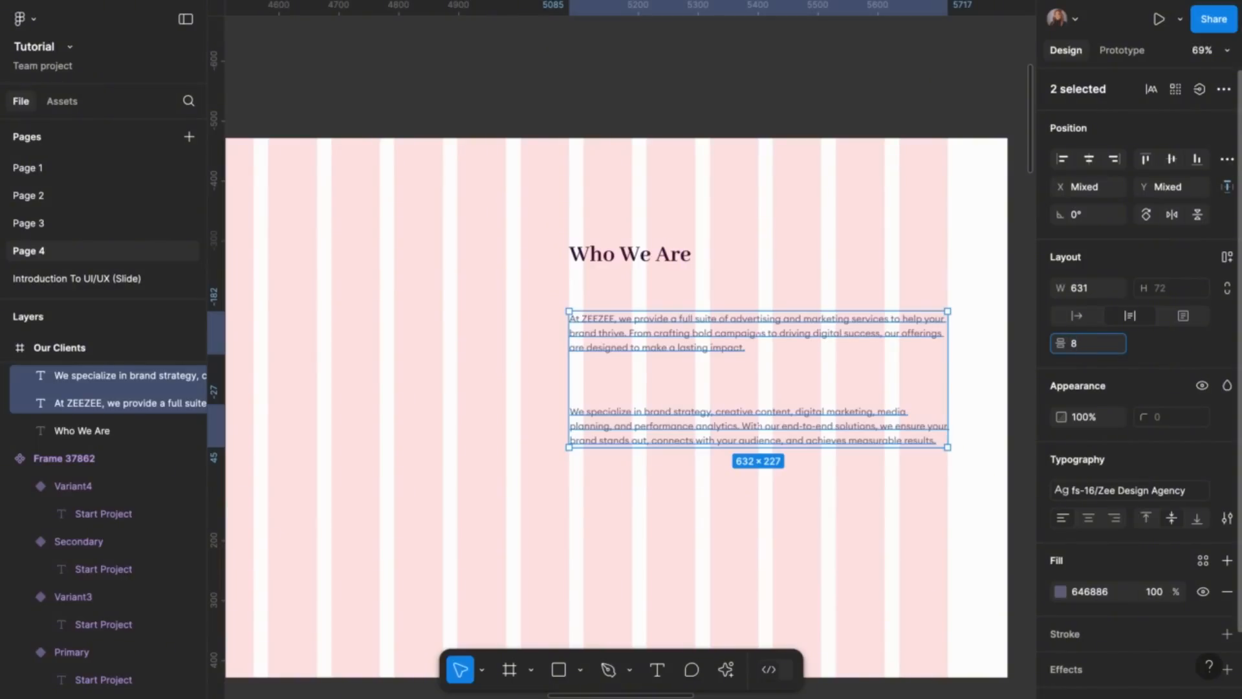
text(8)
key(Return)
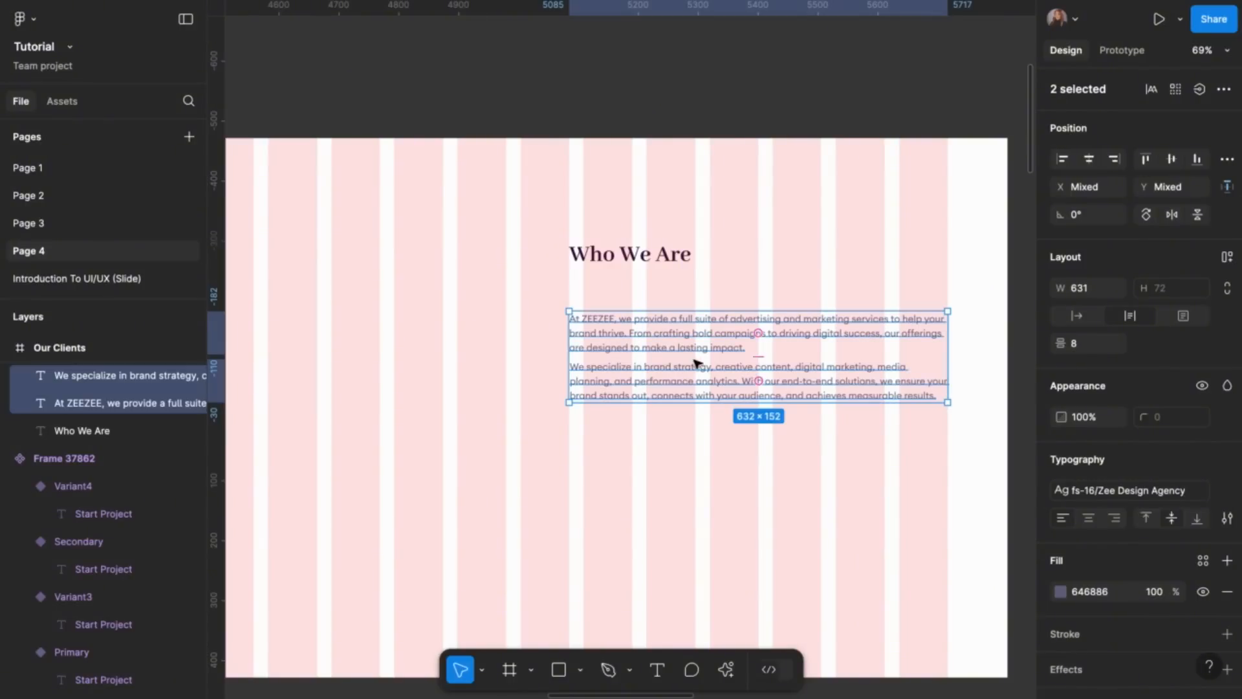
click(1228, 257)
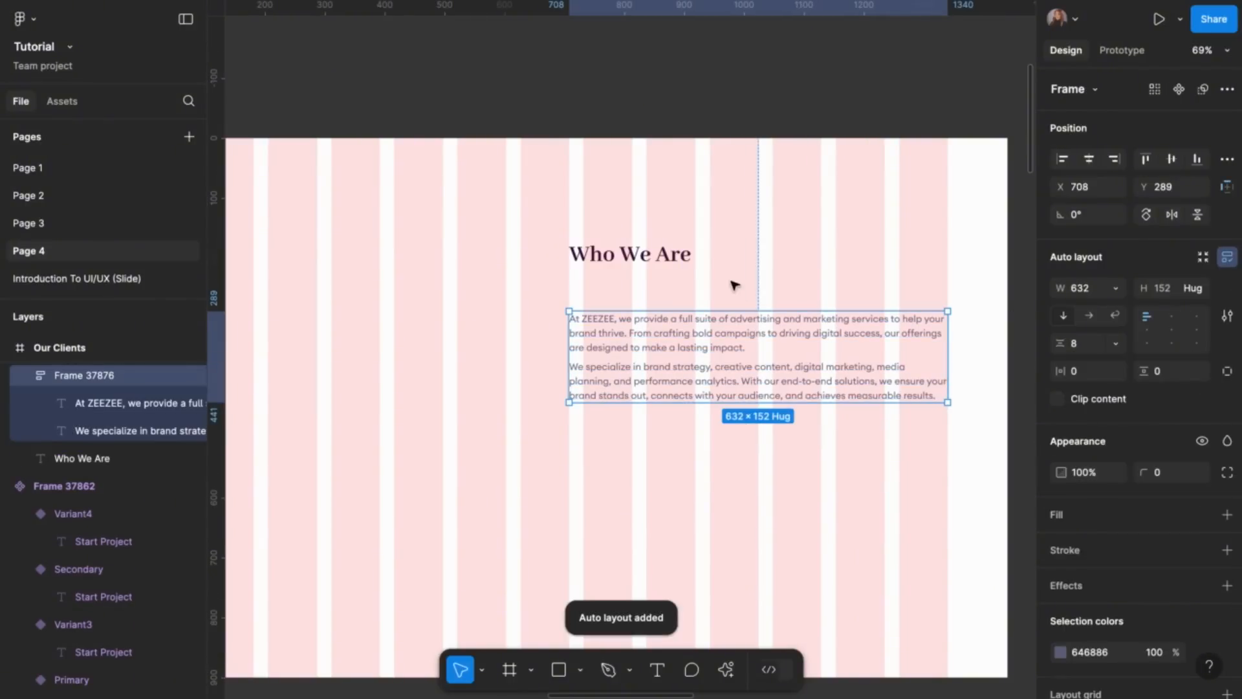
Set the vertical spacing between the "Who We Are" heading and the paragraph frame to 16
shift+click(634, 256)
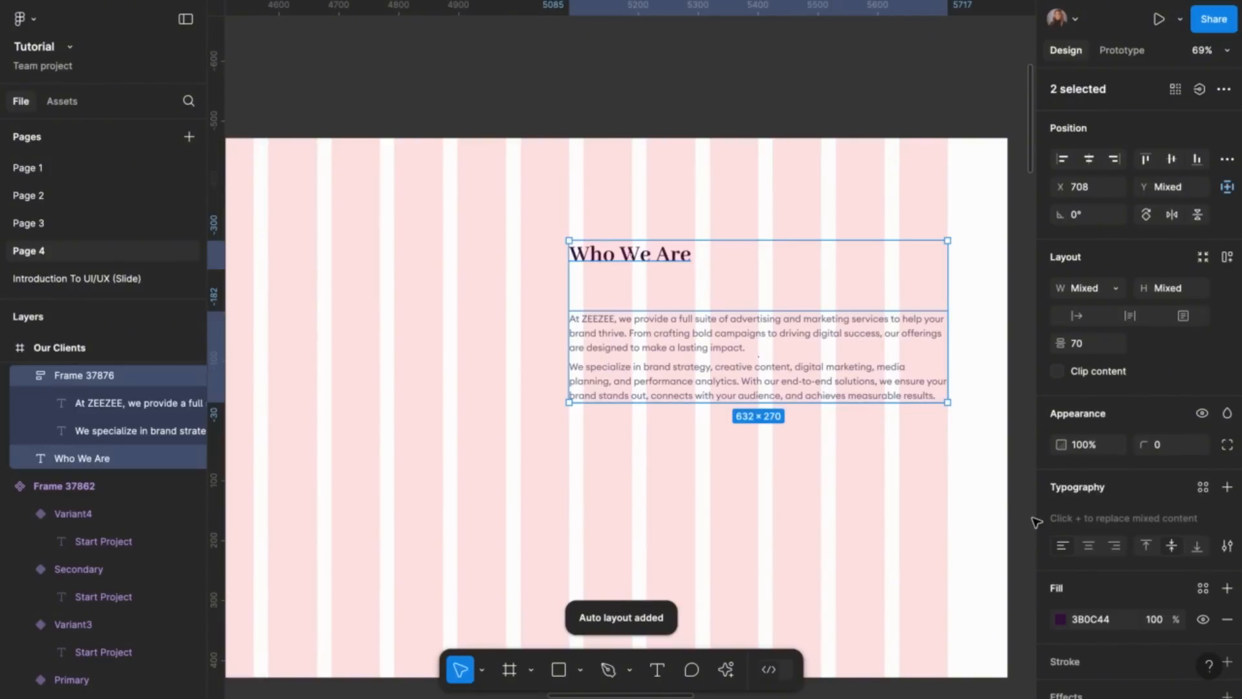
click(1084, 347)
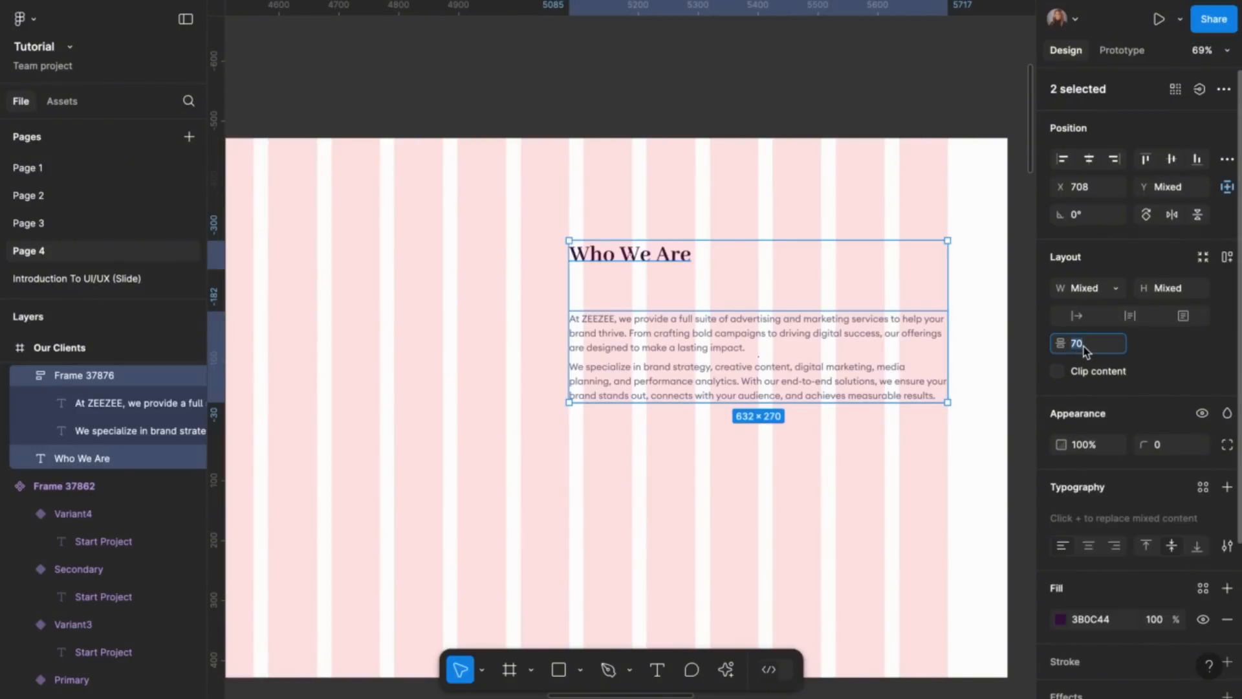
text(16)
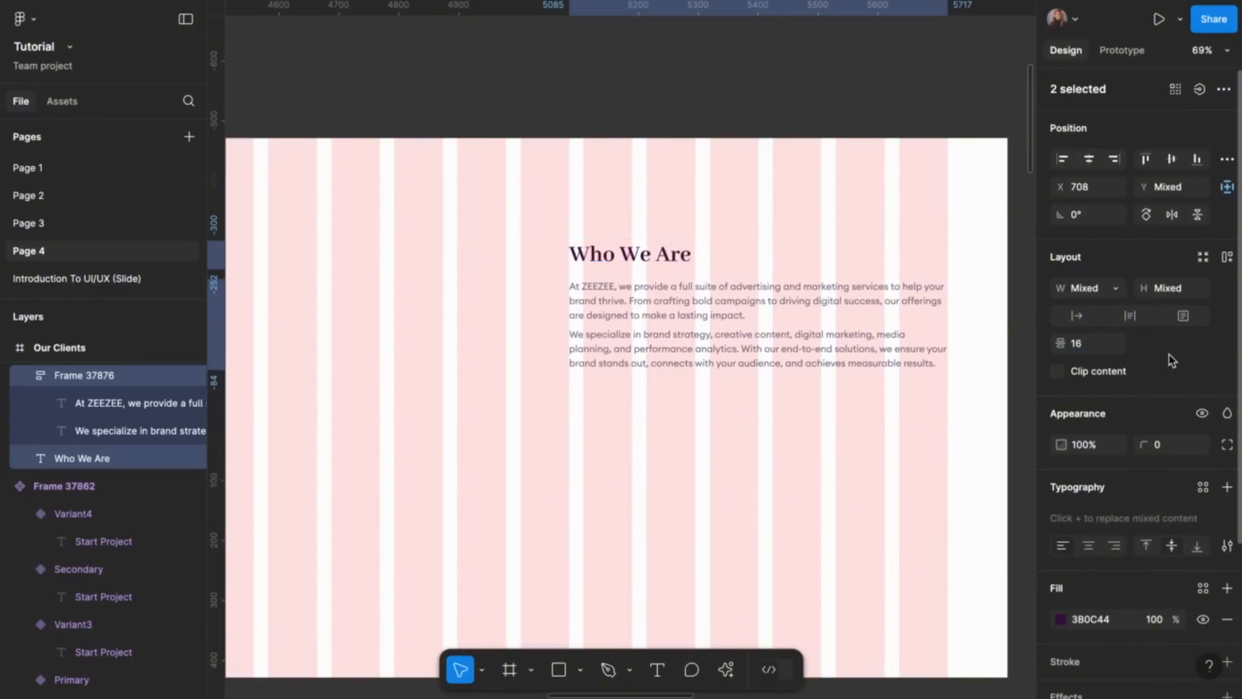
key(Return)
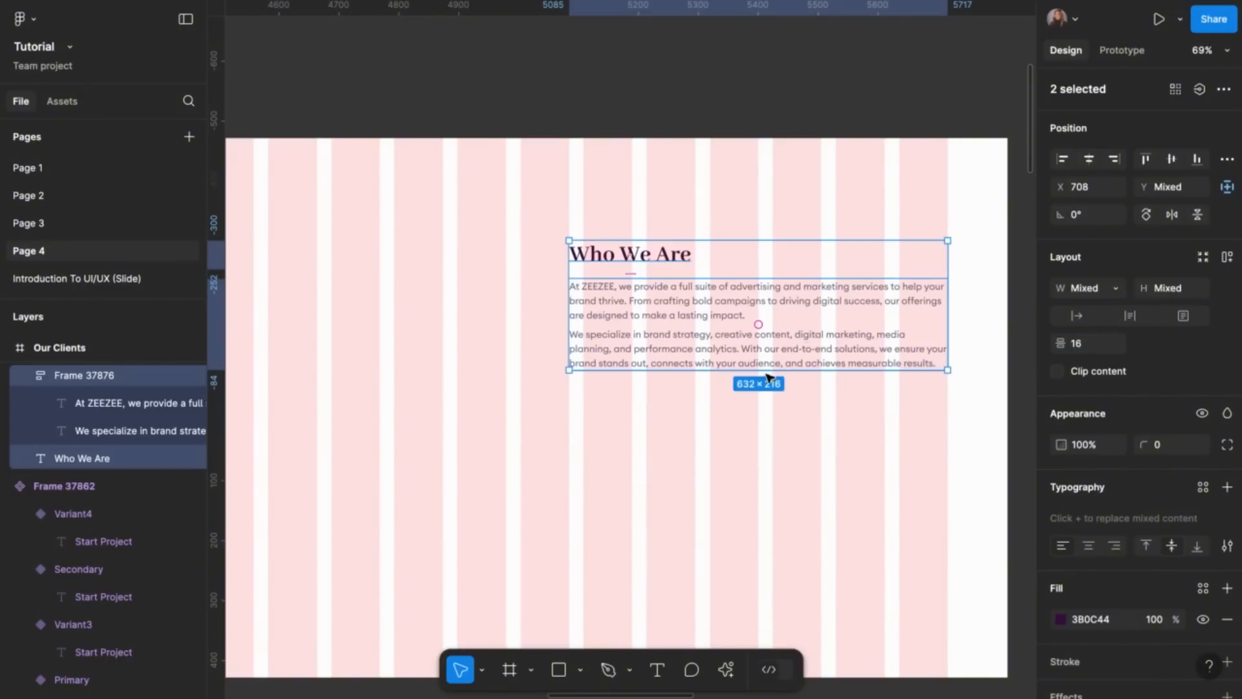
click(814, 417)
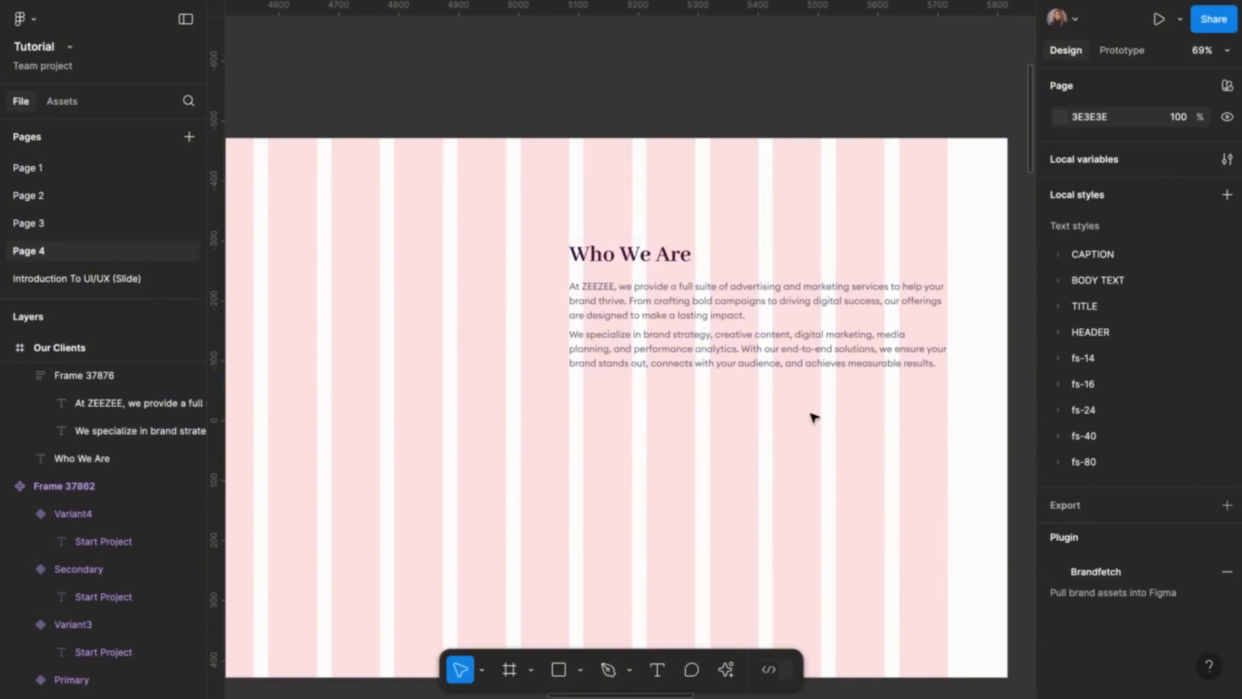
Draw a small rectangle about 27 by 27 on the empty canvas above the Our Clients frame
scroll(645, 357, left, 2)
scroll(645, 357, up, 1)
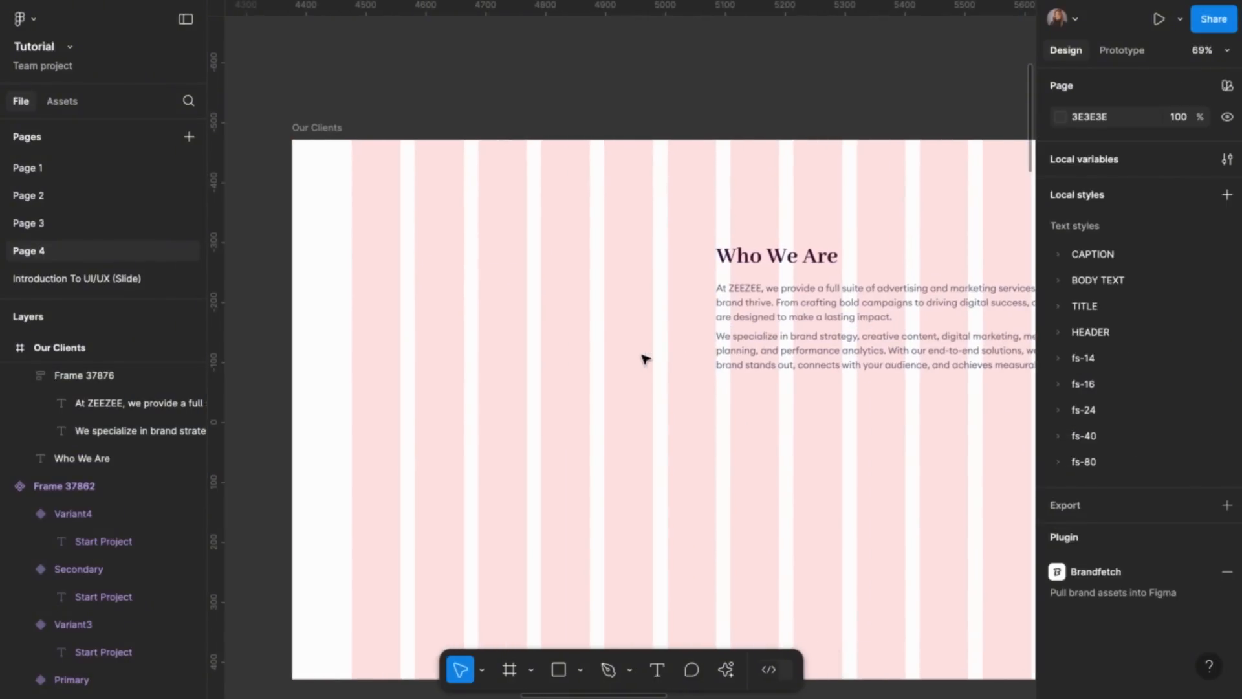
scroll(646, 449, up, 3)
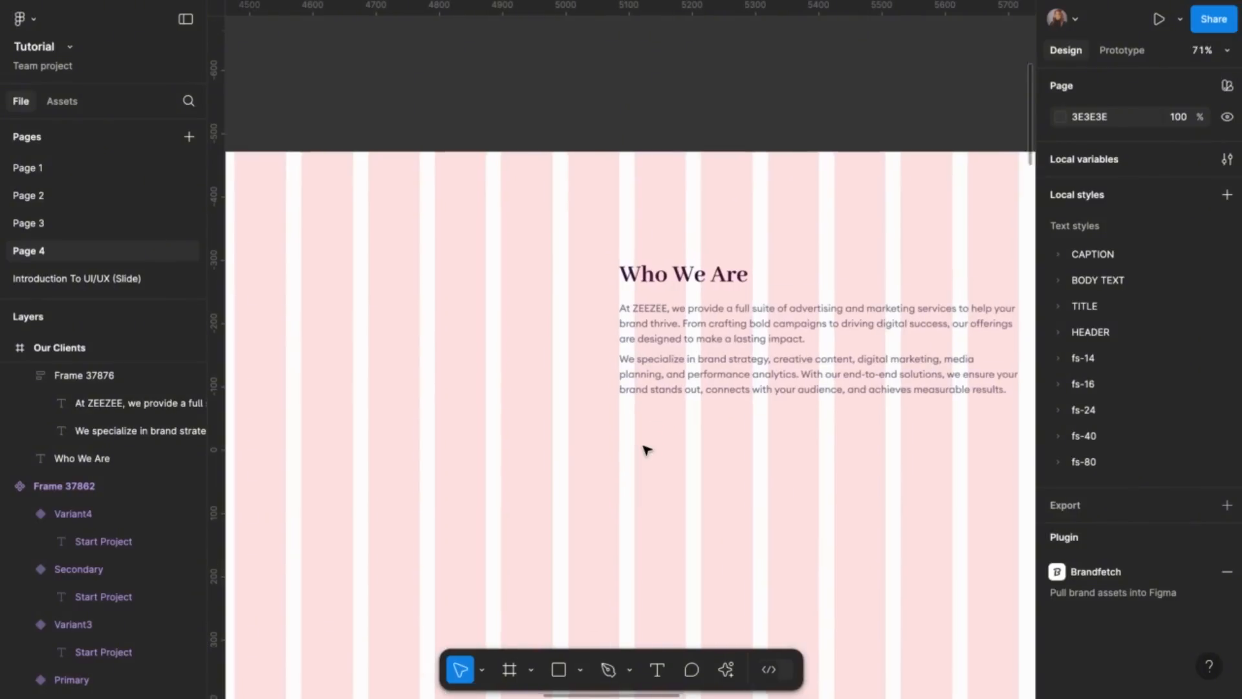
click(581, 671)
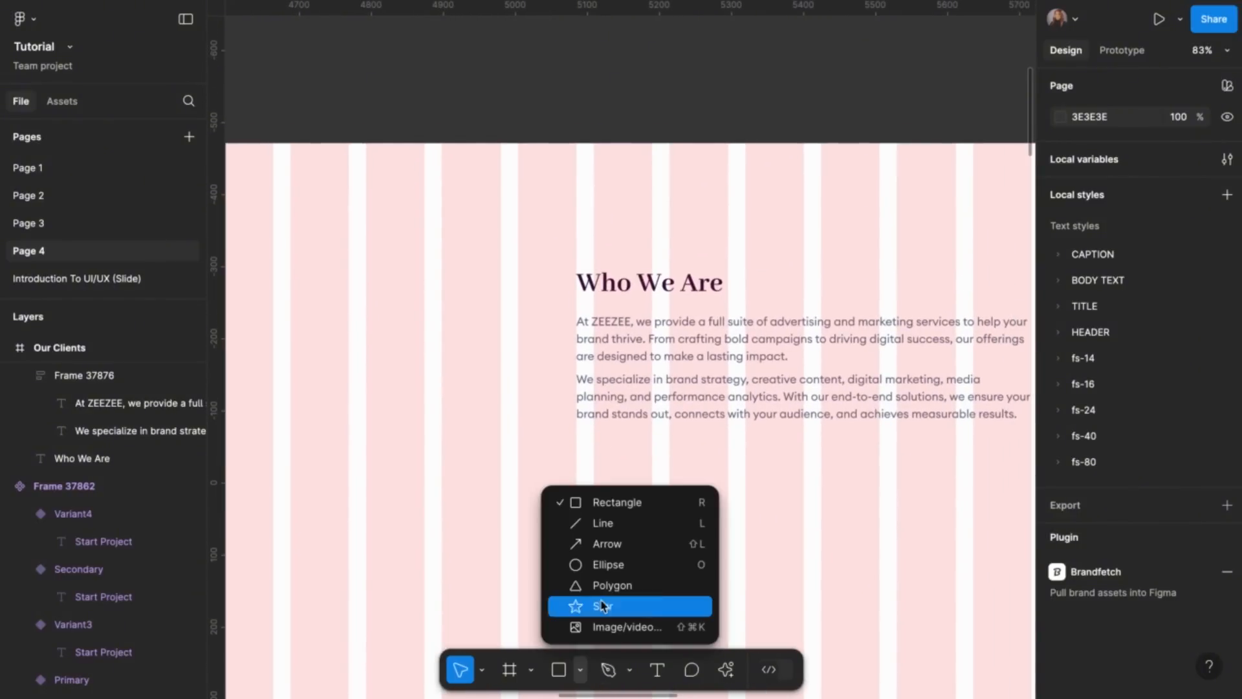
click(627, 504)
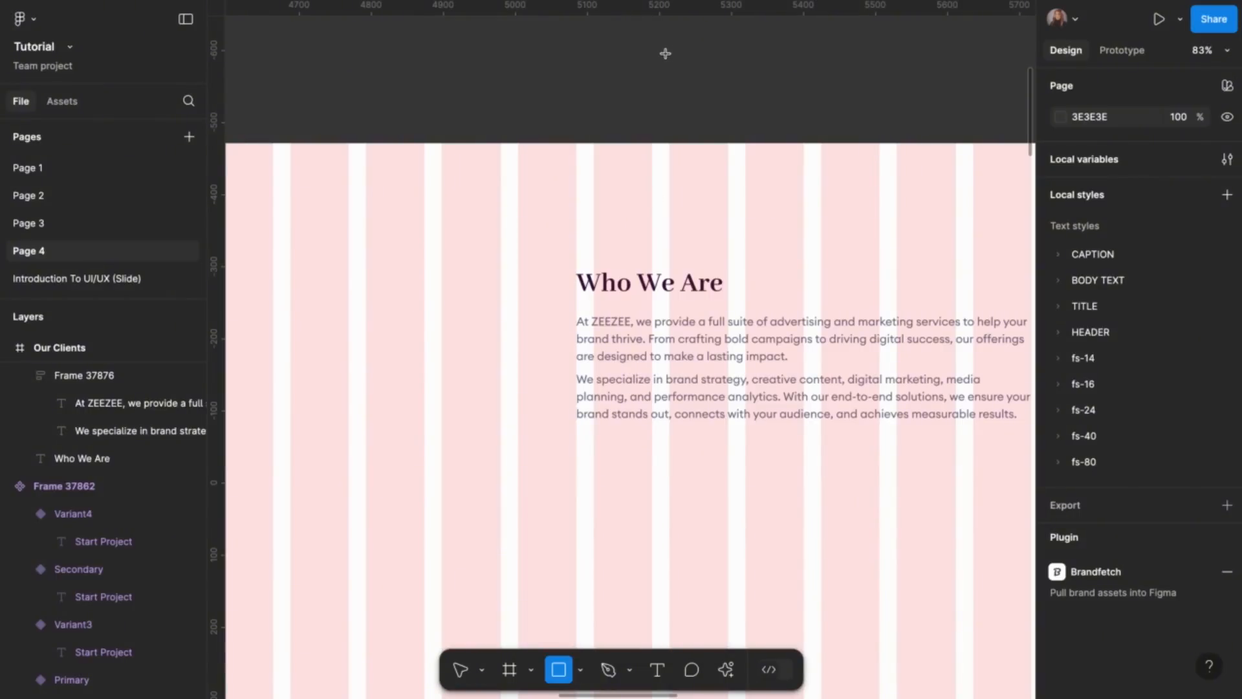
drag(665, 53, 685, 72)
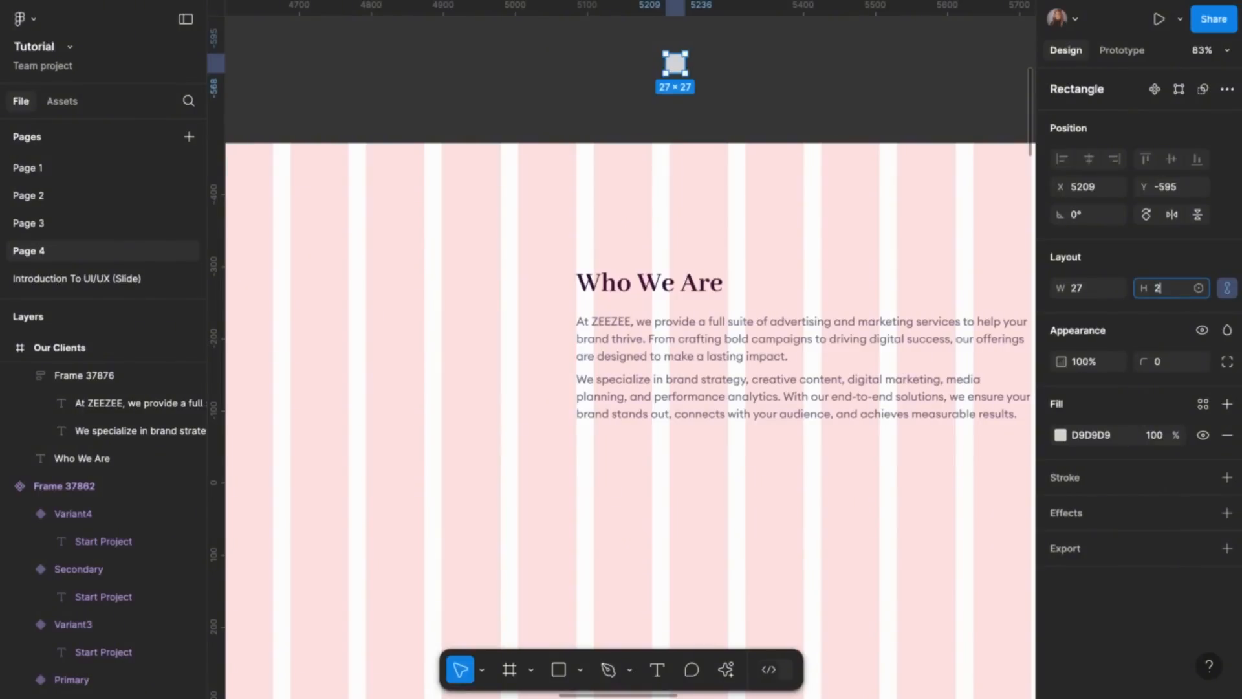
Unlock the small rectangle's proportions and size it to 8 wide and 20 high
text(20)
click(1082, 293)
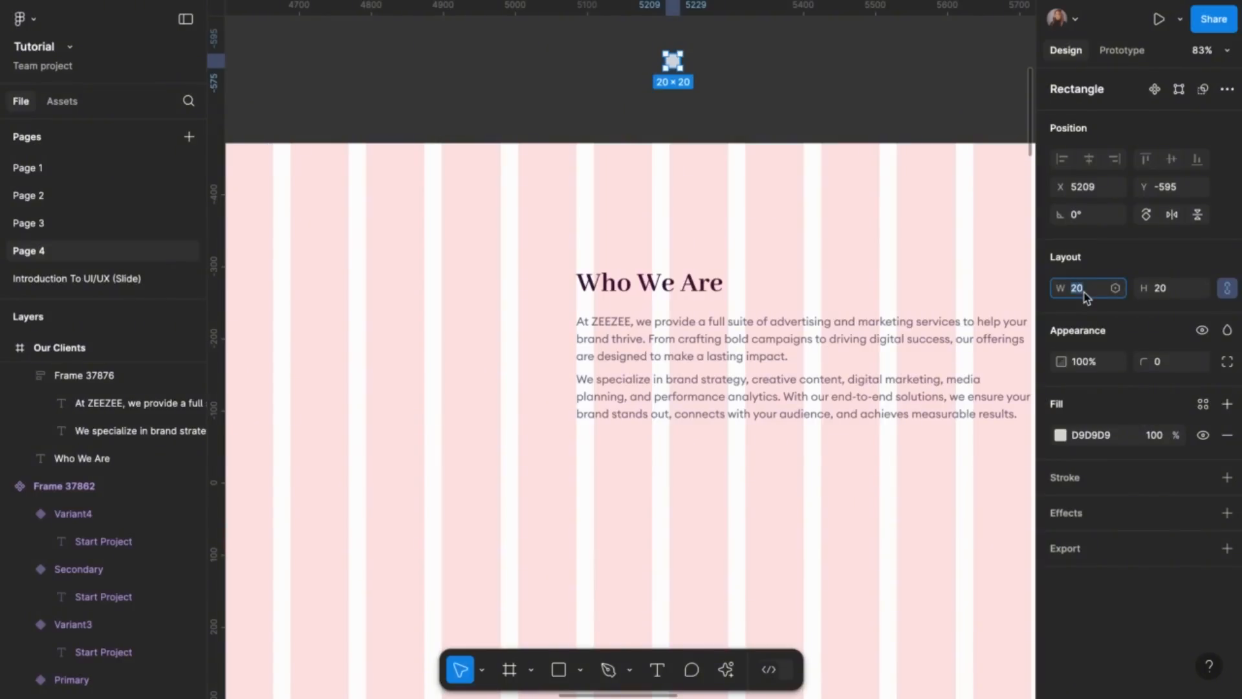
text(8)
click(1168, 364)
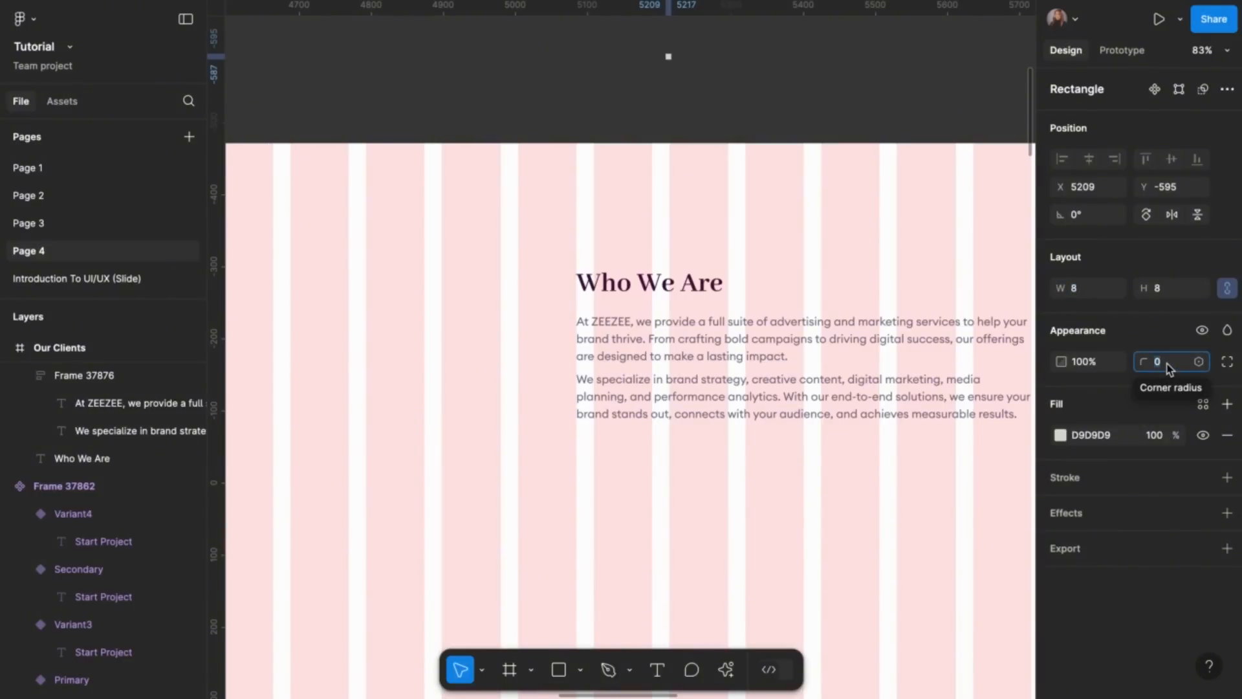
click(1228, 290)
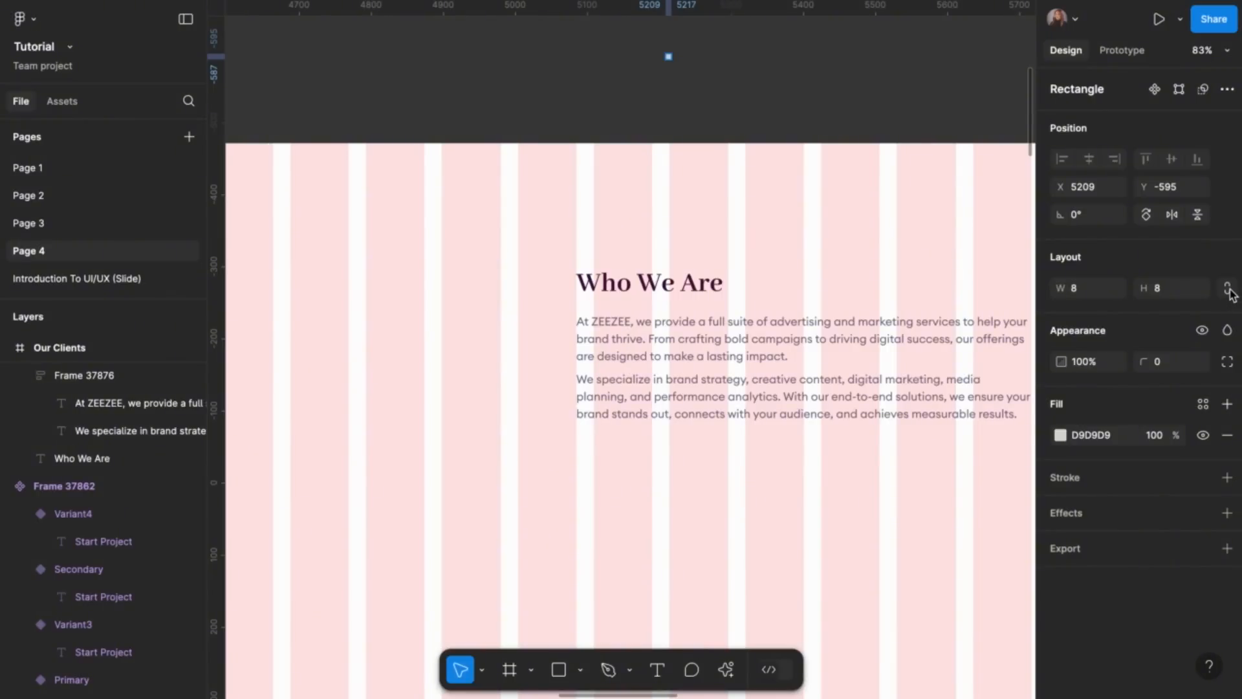
click(1164, 296)
text(20)
click(1079, 289)
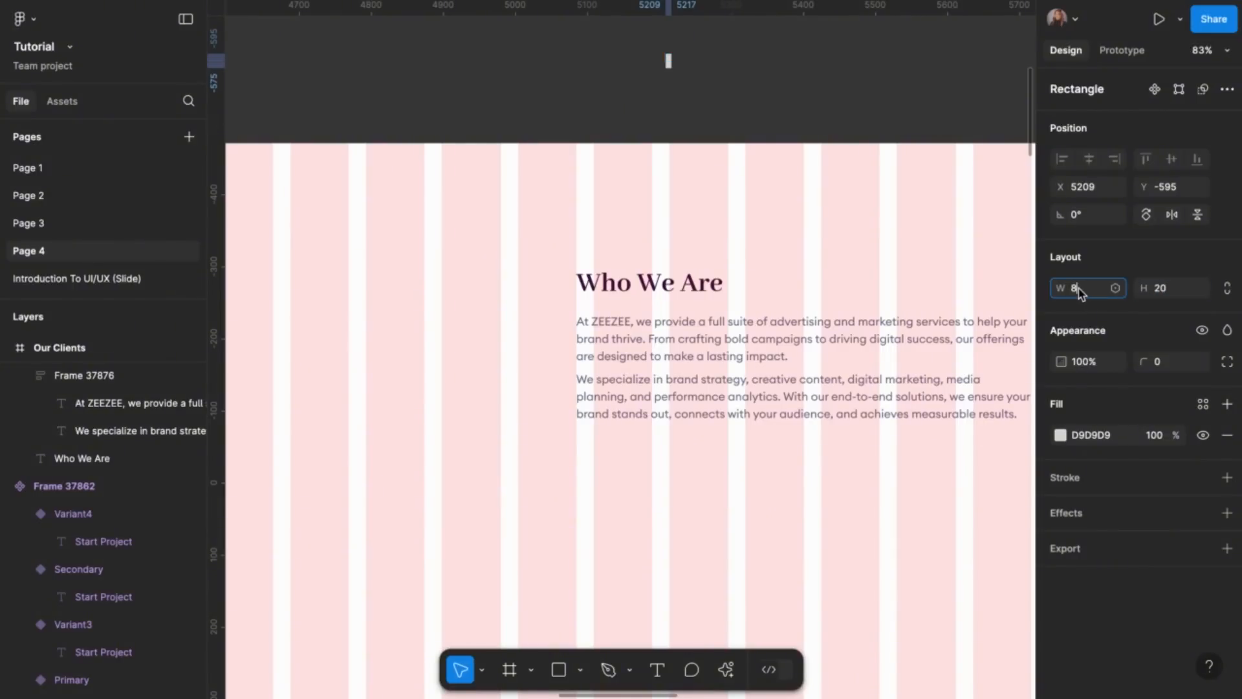
Round the small rectangle into a pill shape with a corner radius of 999
click(1167, 362)
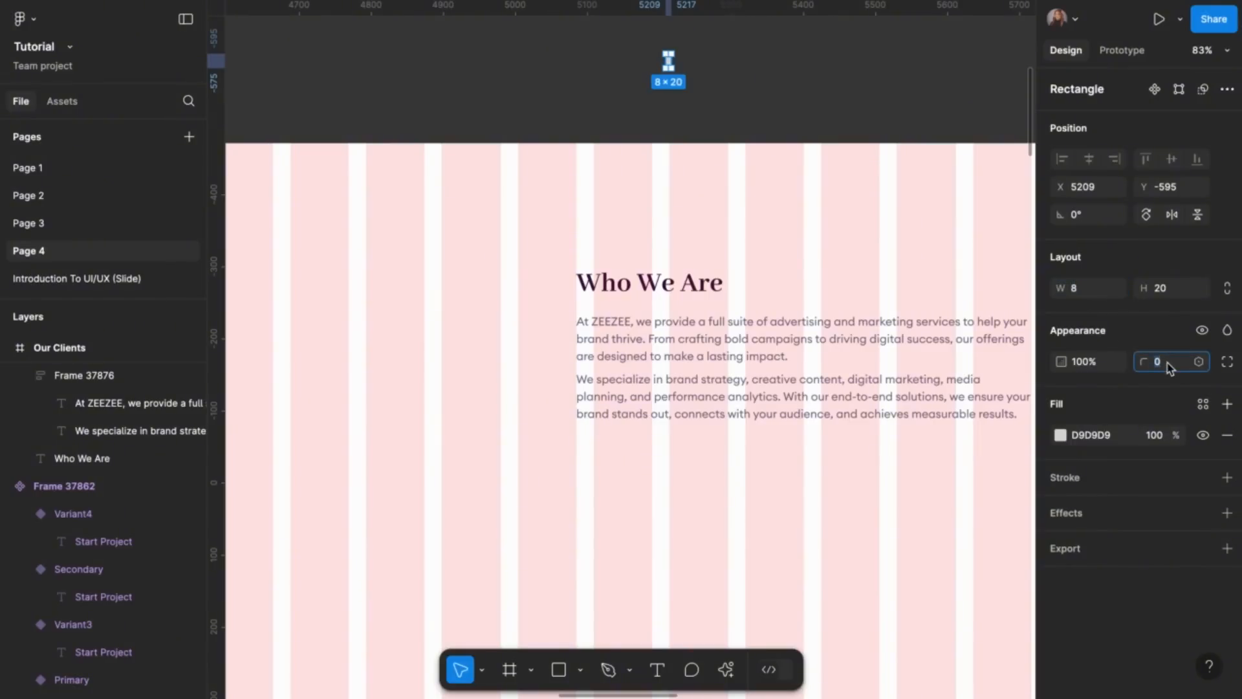
text(999)
key(Return)
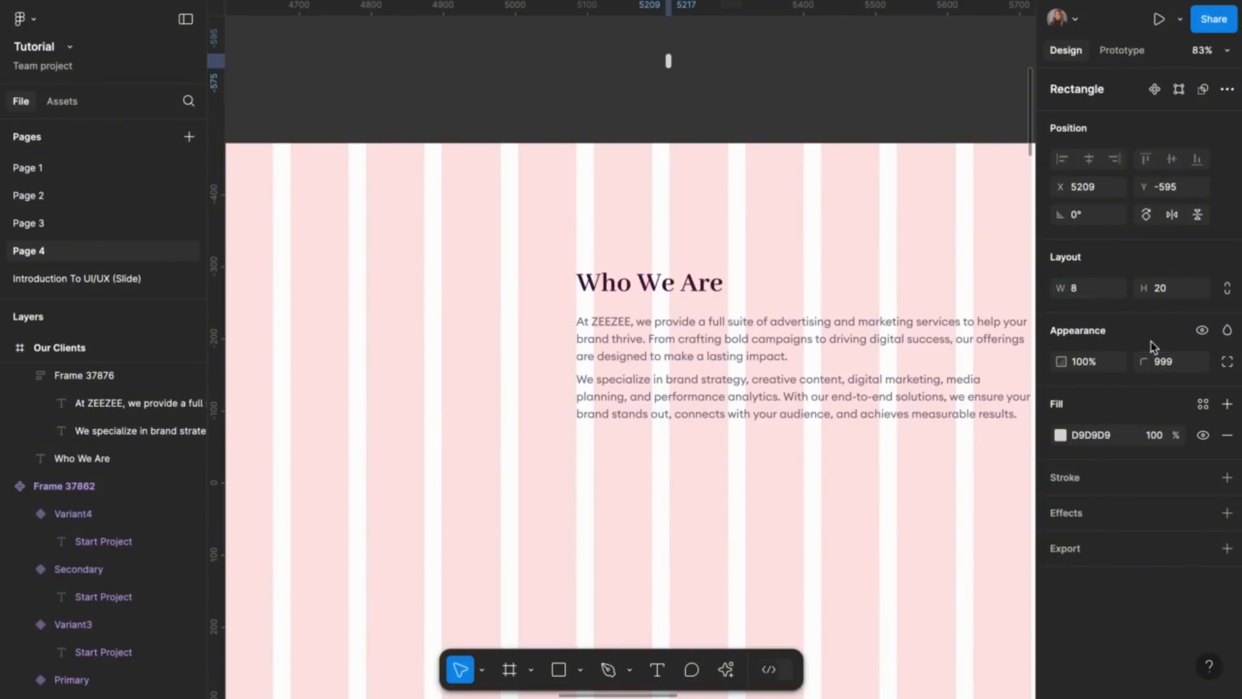
Fill the small pill shape with the dark purple 3B0C44 sampled from the page's colour palette
click(666, 60)
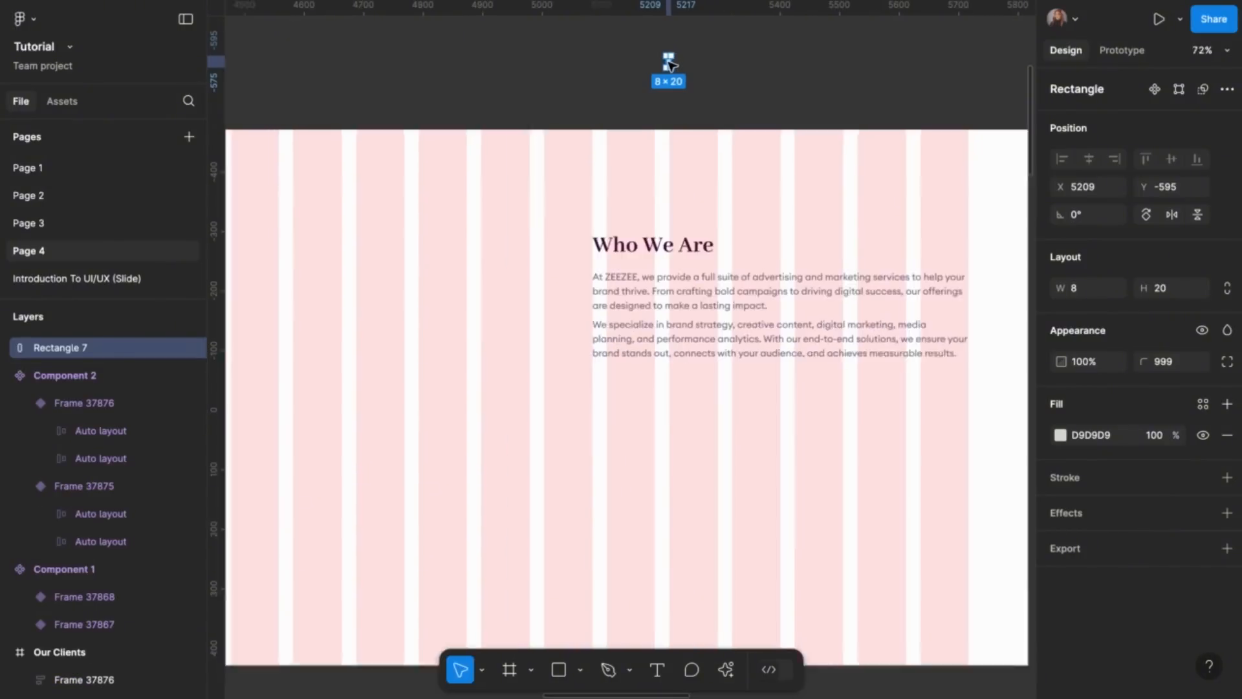
scroll(669, 63, down, 5)
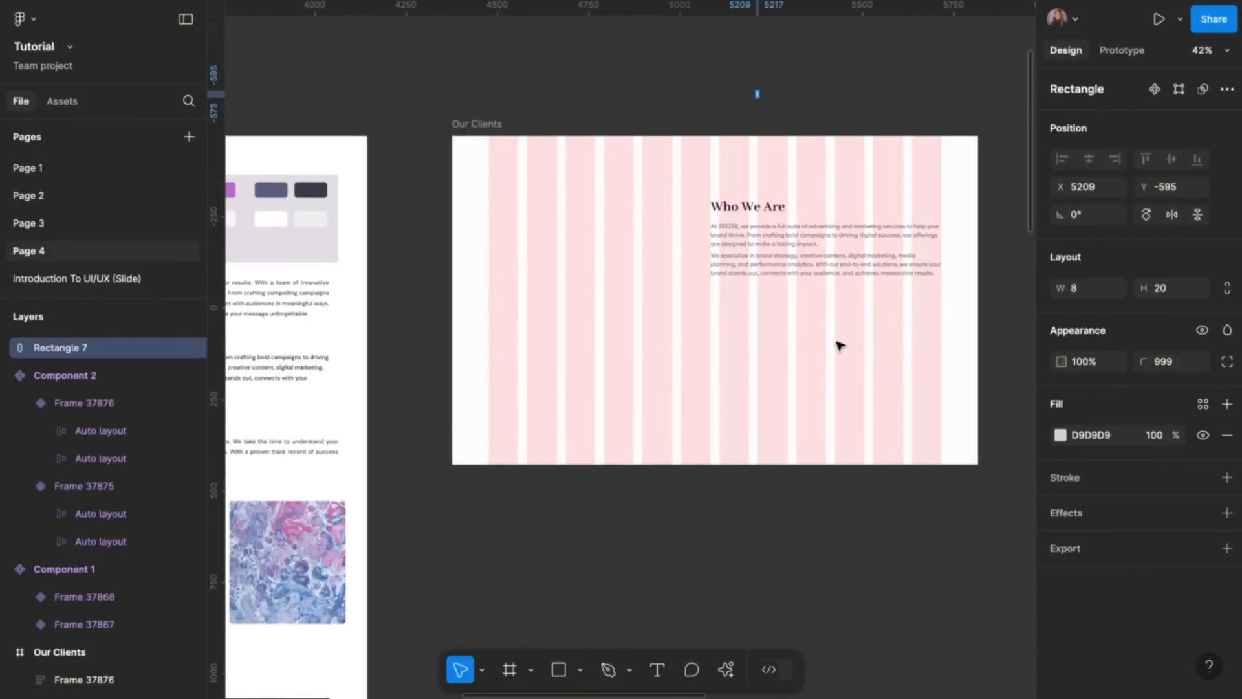
scroll(841, 347, left, 2)
click(1059, 435)
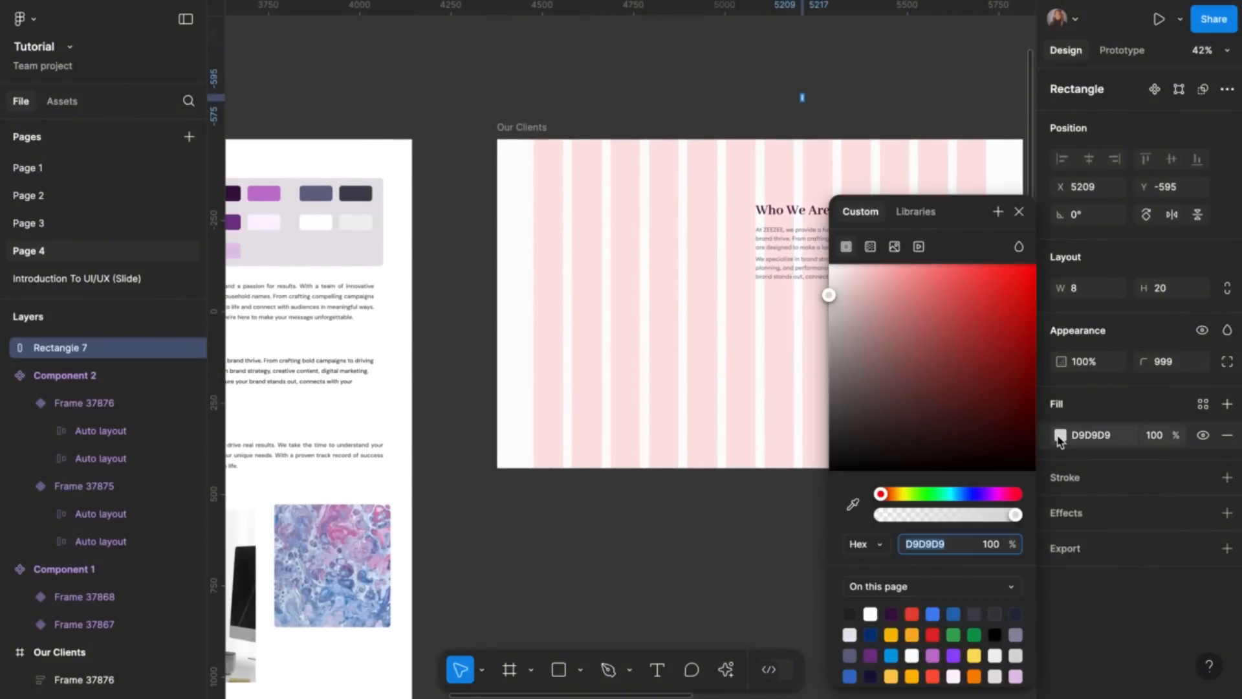
click(852, 504)
scroll(547, 313, left, 3)
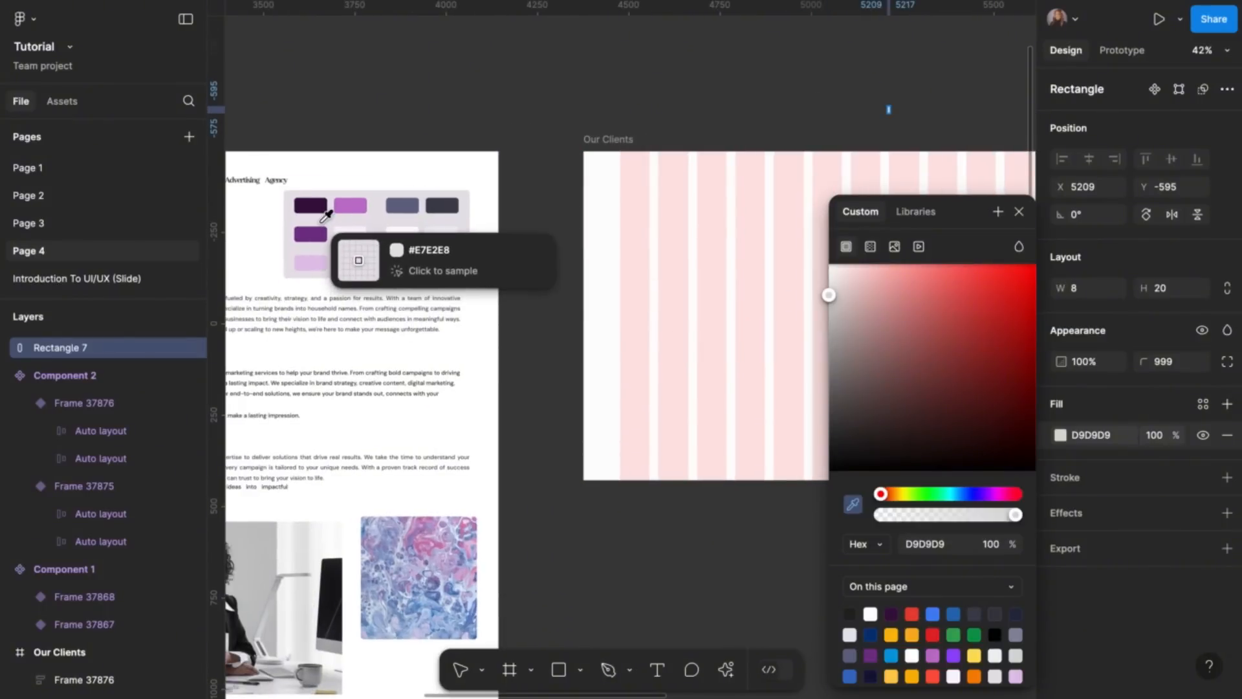
click(312, 206)
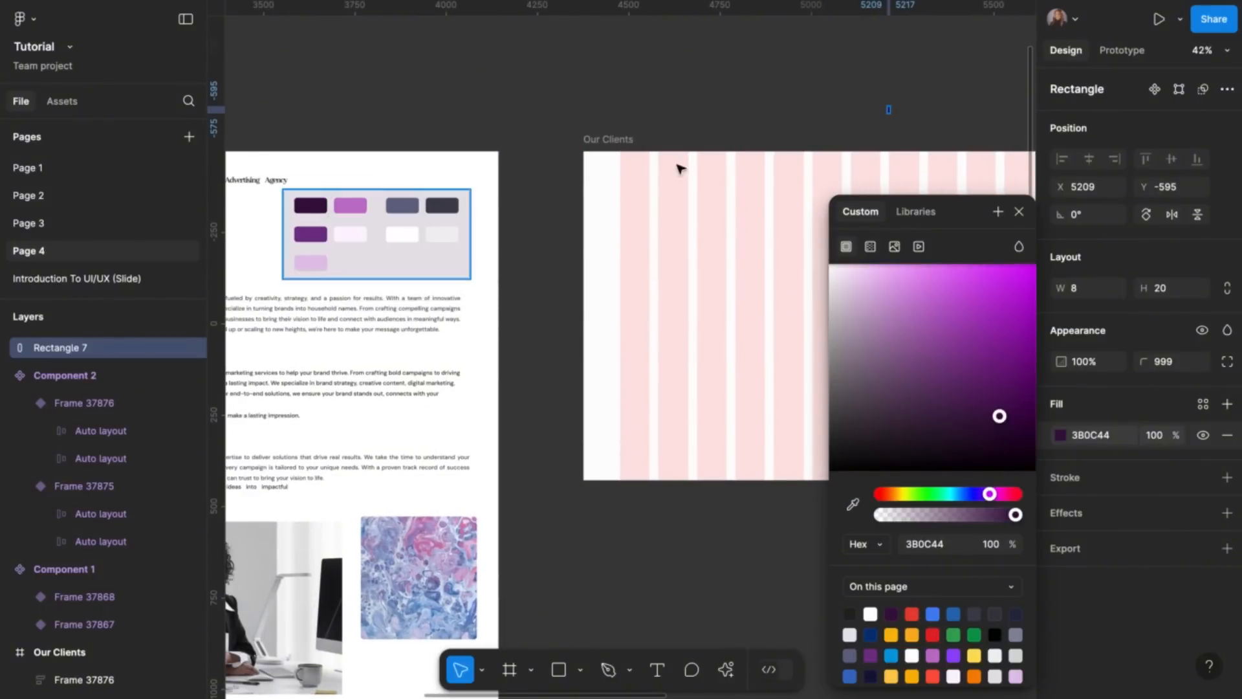
click(1019, 212)
Place the pill just after the "Who We Are" heading and rotate it to about -52°
drag(891, 113, 932, 219)
scroll(932, 217, up, 5)
scroll(933, 217, right, 3)
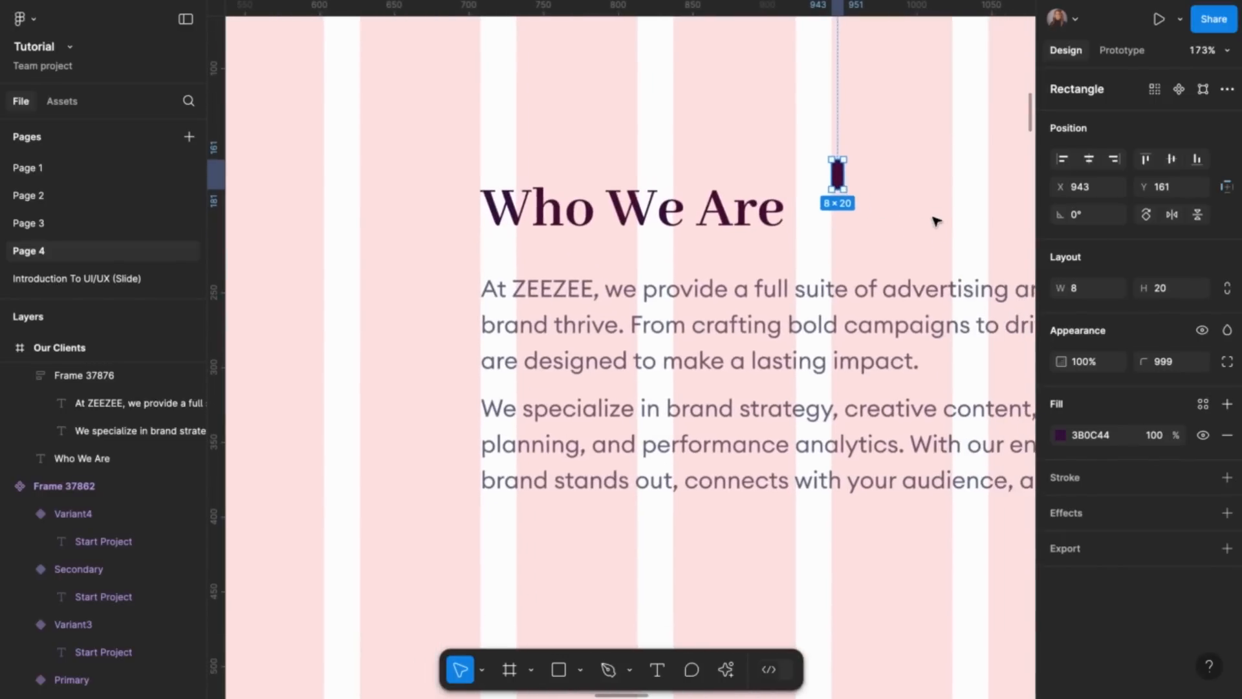
drag(840, 167, 806, 196)
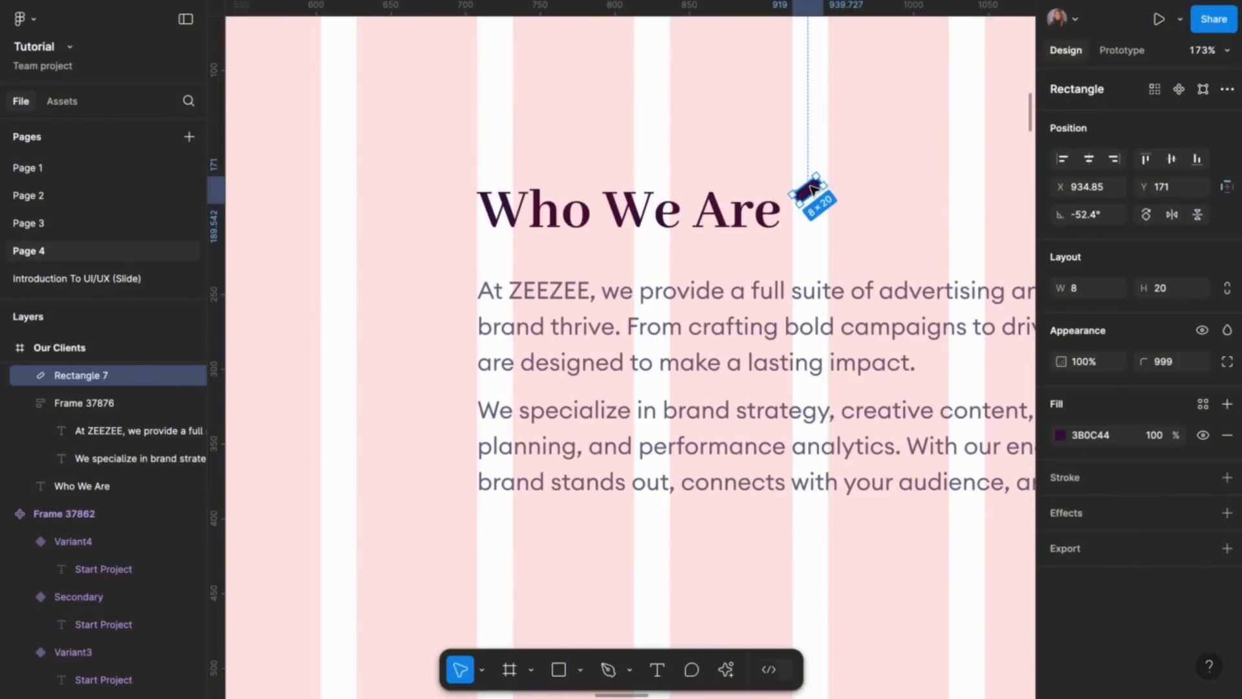
Duplicate the tilted pill twice, stacking the copies below it at 12 px vertical offsets
key(ctrl+d)
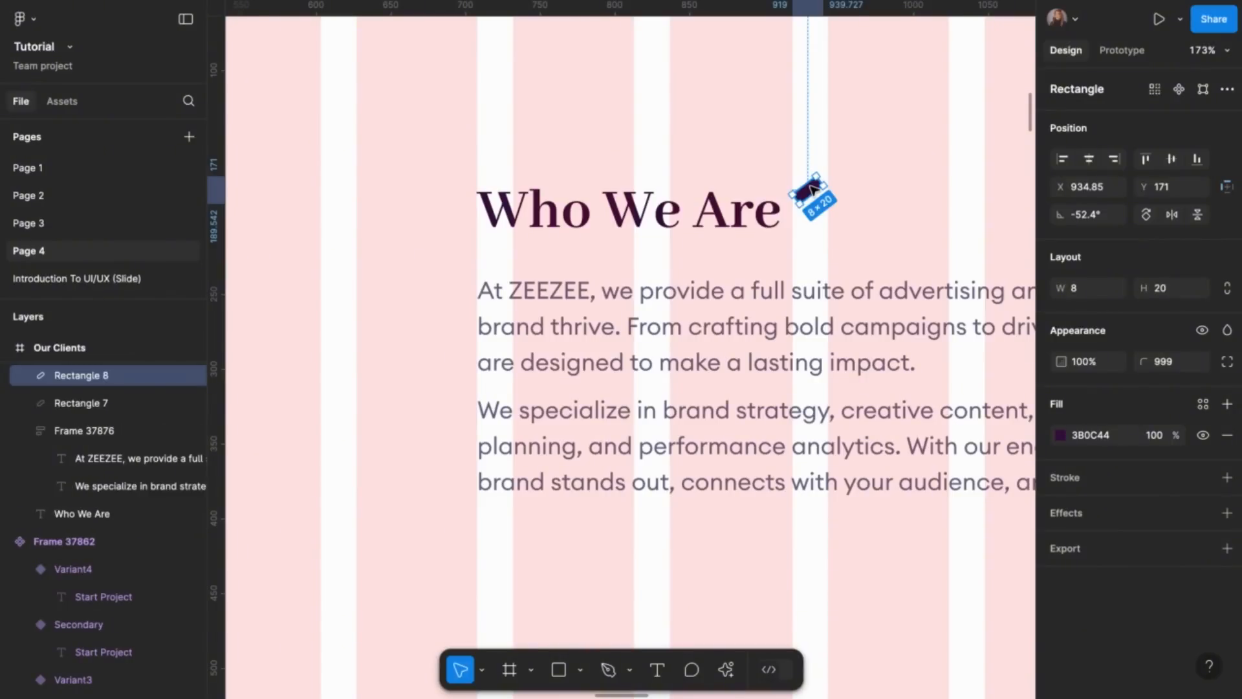
drag(814, 188, 811, 202)
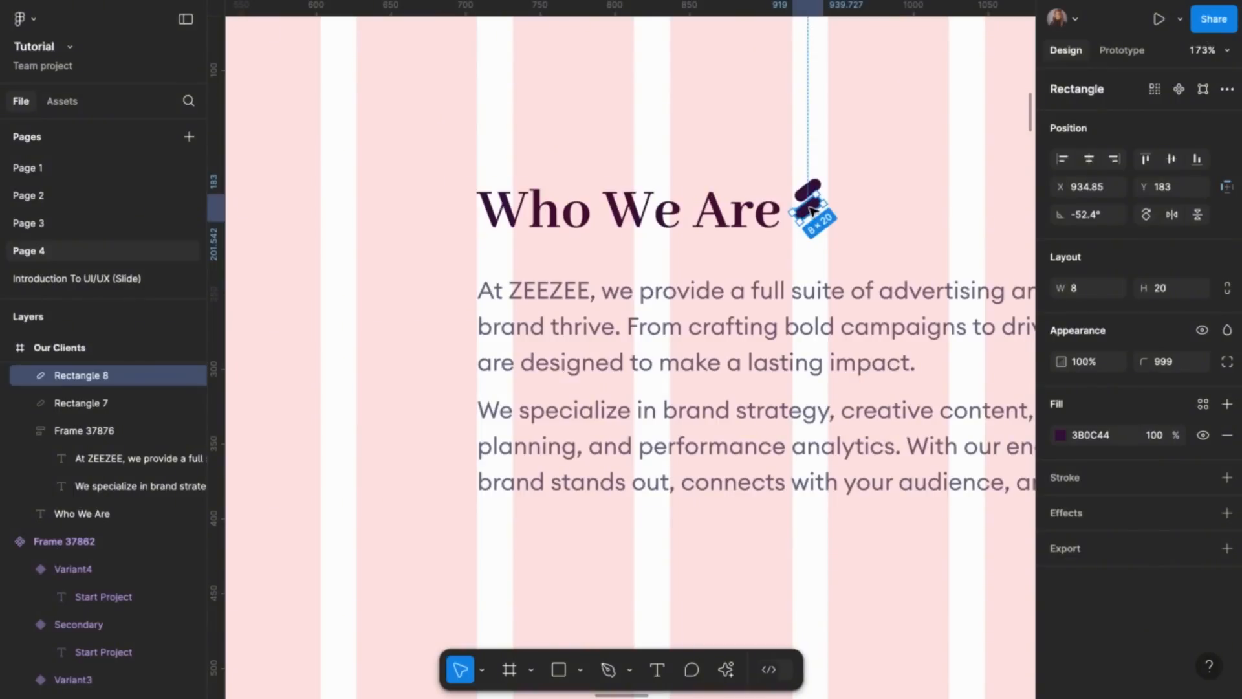
key(ctrl+d)
Rotate the lowest pill to about -122° and the middle pill to about -89° to form a fan
scroll(836, 180, up, 5)
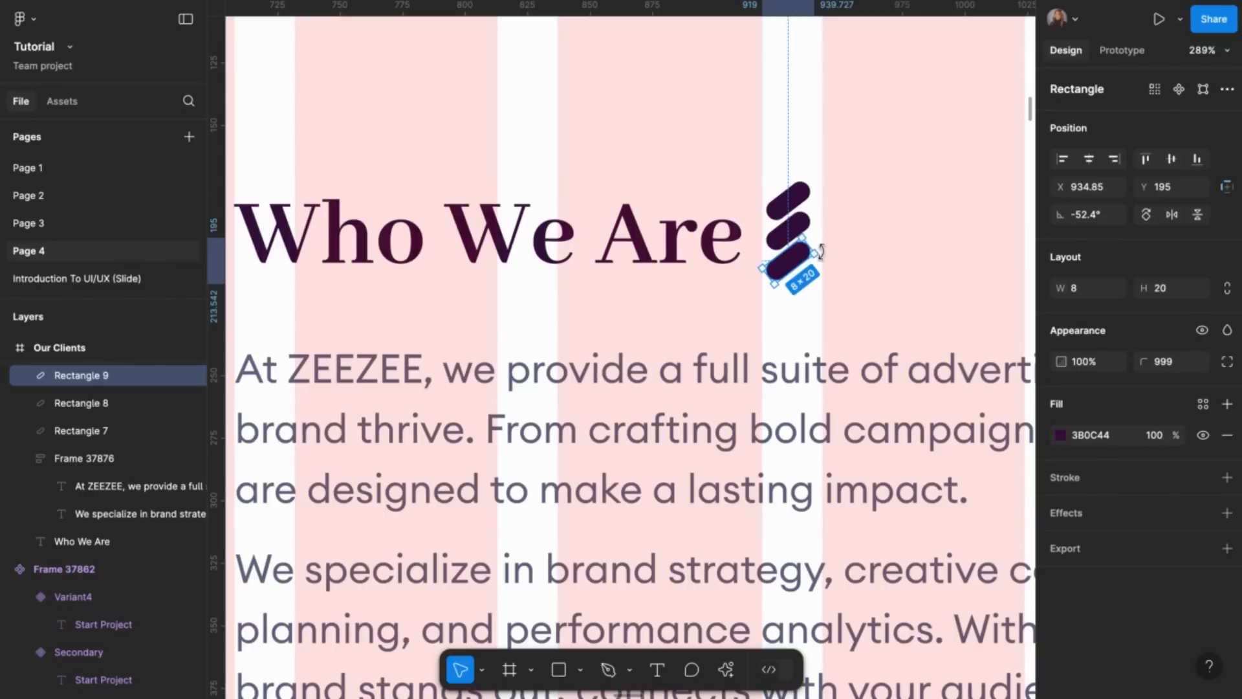
drag(820, 257, 819, 305)
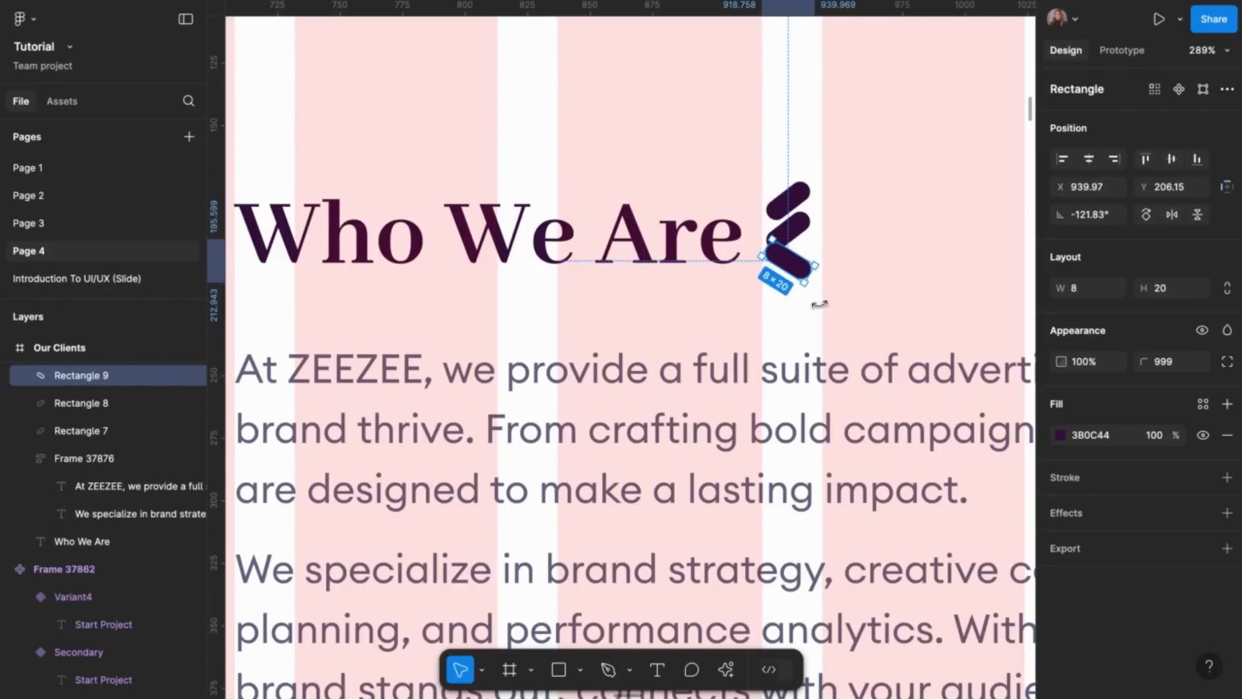
click(804, 228)
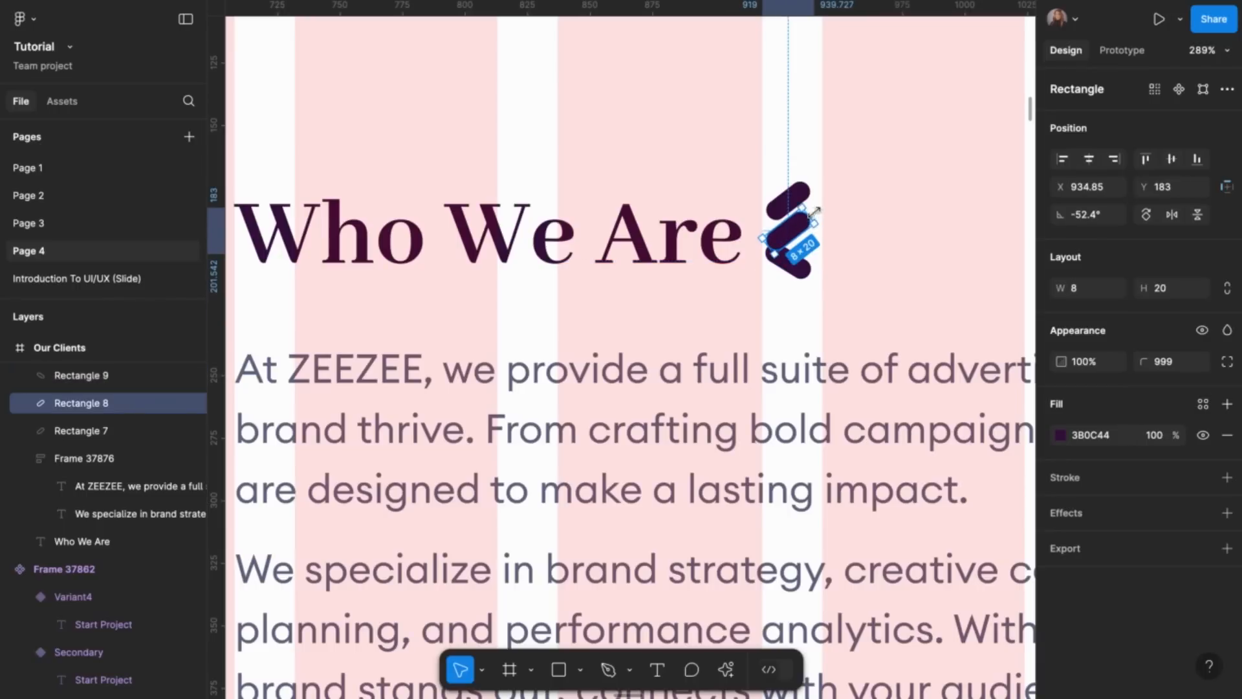
drag(823, 220, 830, 243)
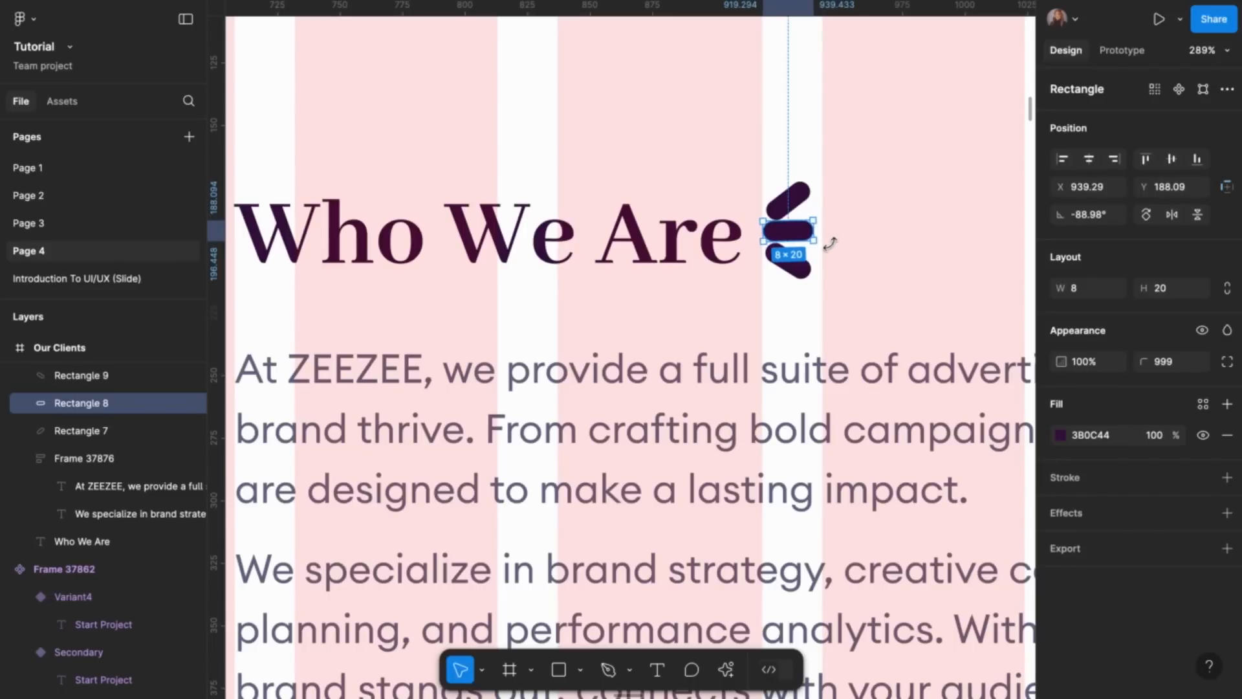
Move the upper pill 3 px left and up, and the lower pill 3 px left and down, around the middle pill
scroll(833, 248, up, 5)
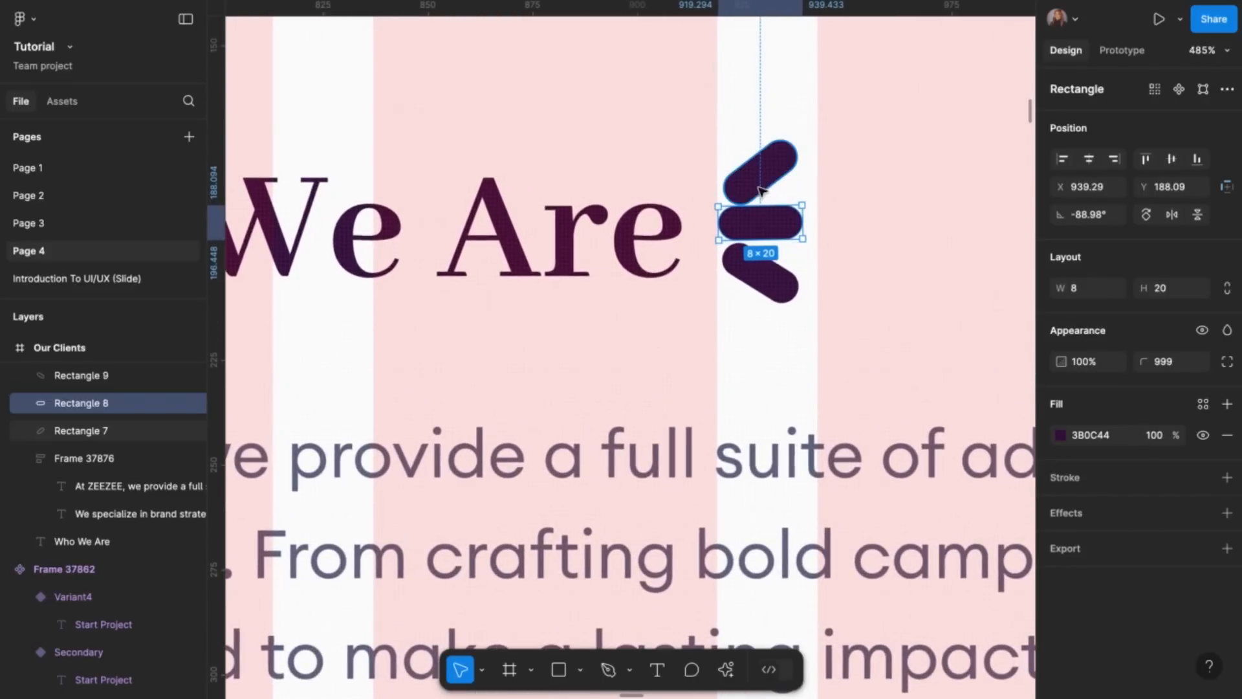
click(754, 187)
drag(754, 188, 749, 183)
key(Left)
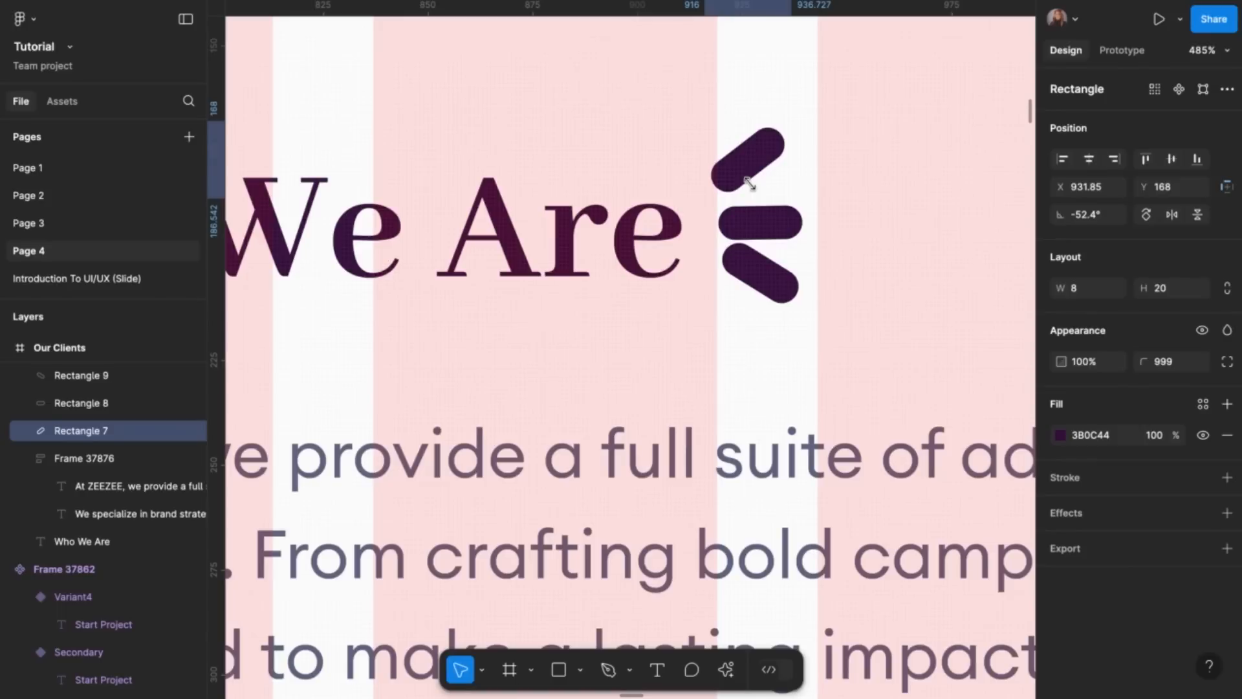
click(741, 268)
drag(741, 268, 744, 277)
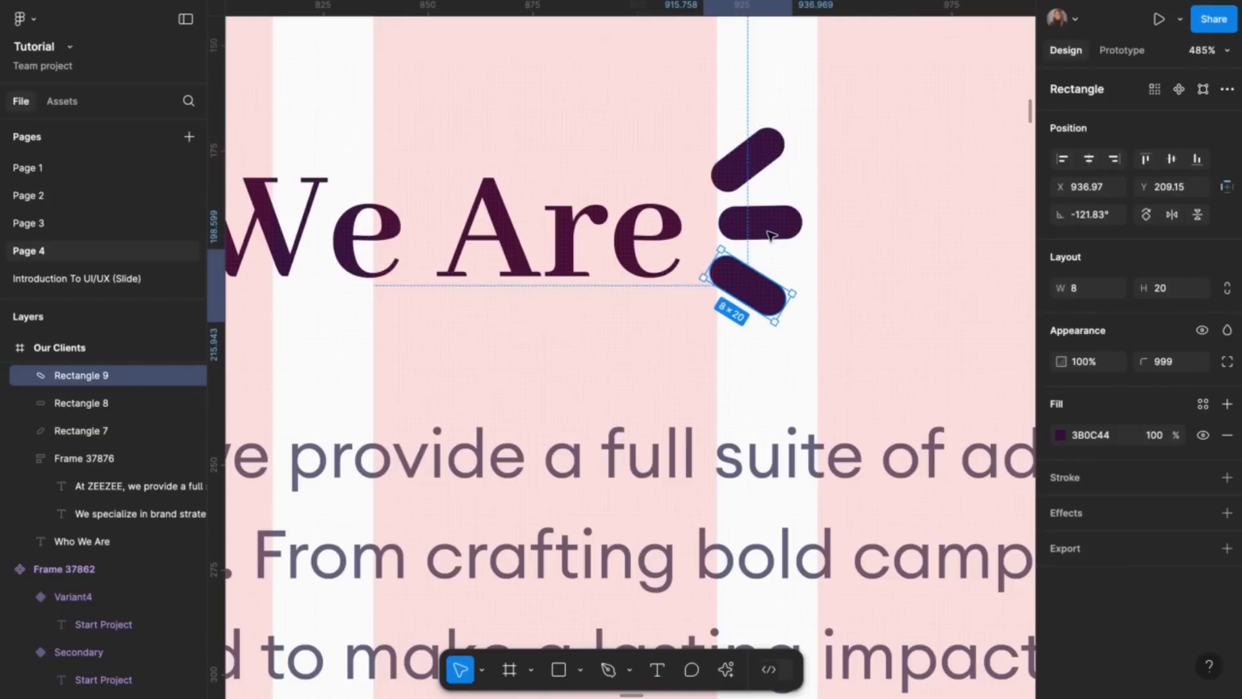
Group the three pills beside the "Who We Are" heading
shift+click(767, 227)
shift+click(744, 161)
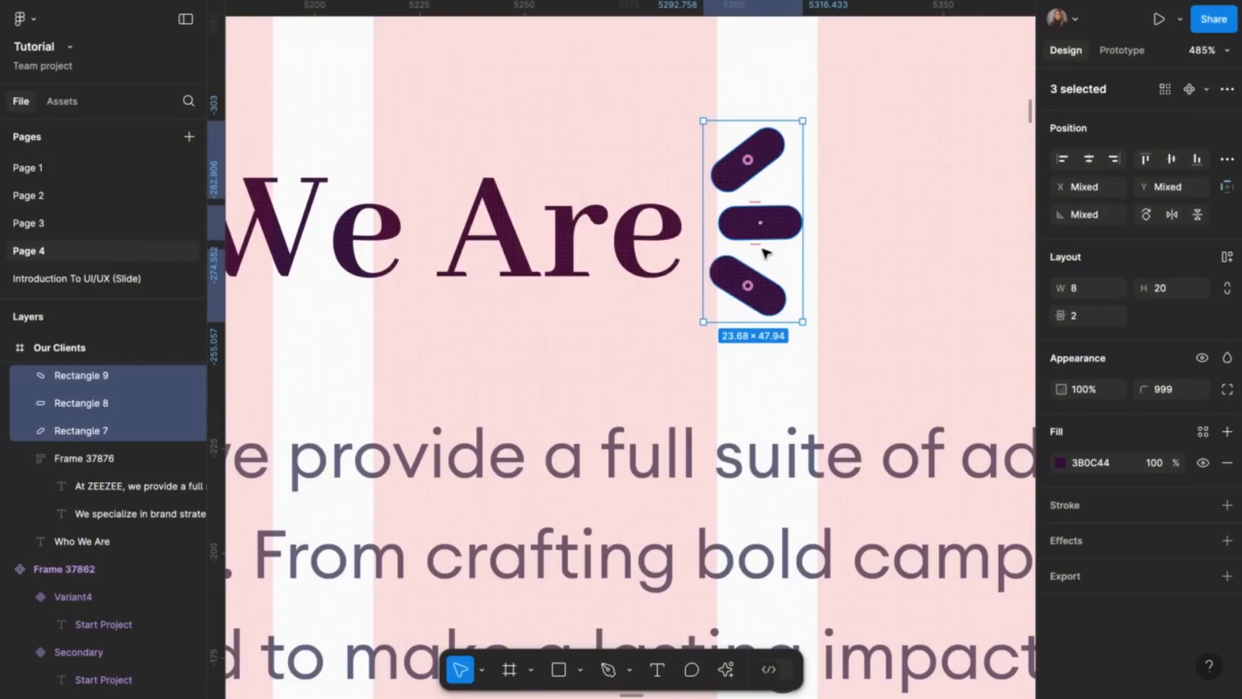
key(ctrl+g)
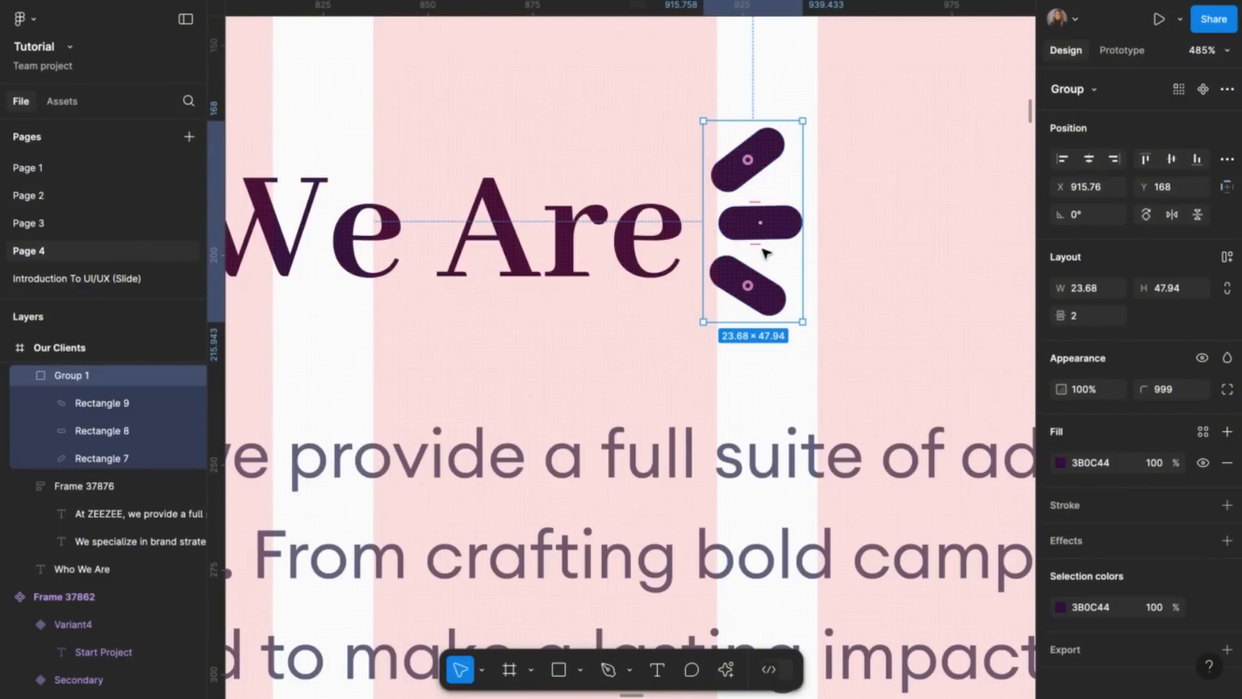
scroll(766, 252, down, 5)
click(794, 187)
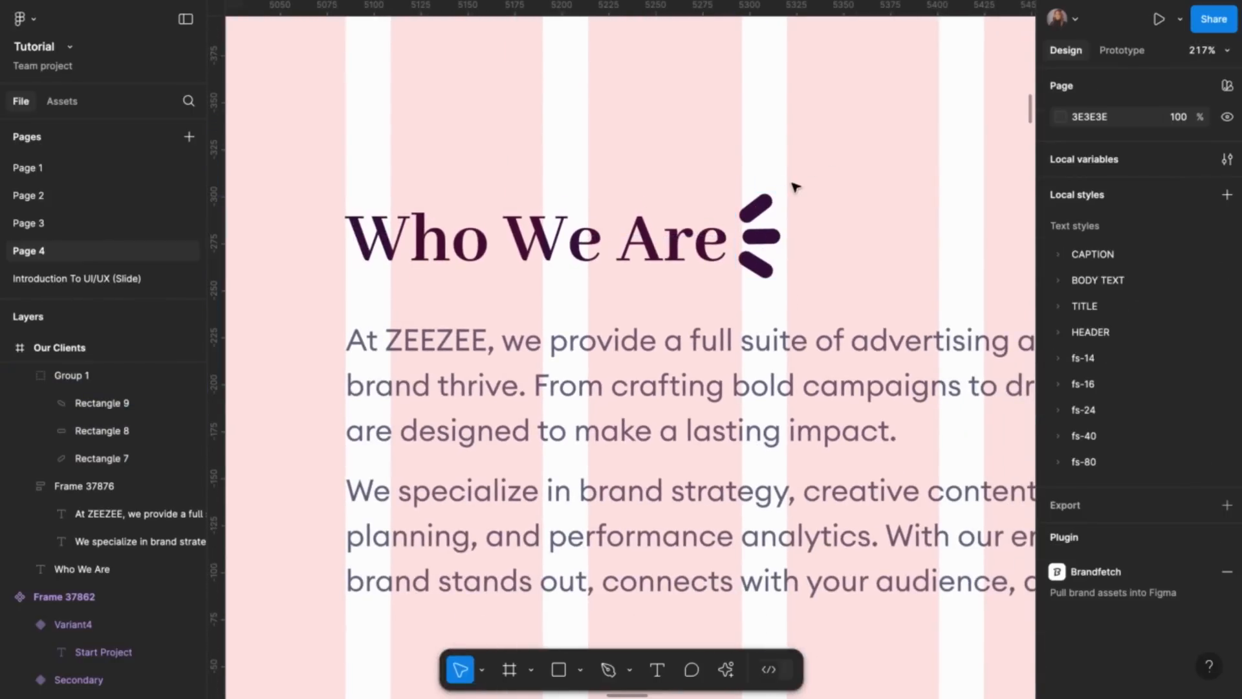
Rotate the pill group to about 36.5° and place it against the upper end of the heading's last letter
click(775, 198)
drag(786, 185, 766, 173)
drag(767, 235, 760, 206)
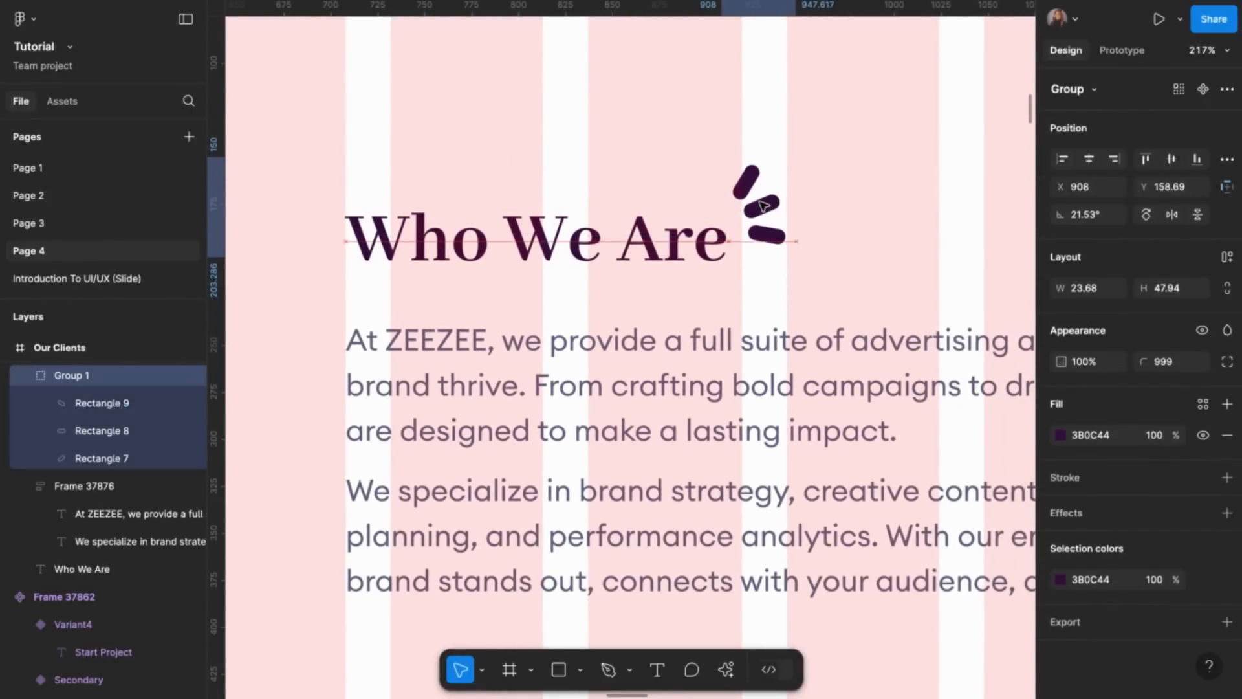
drag(759, 147, 748, 153)
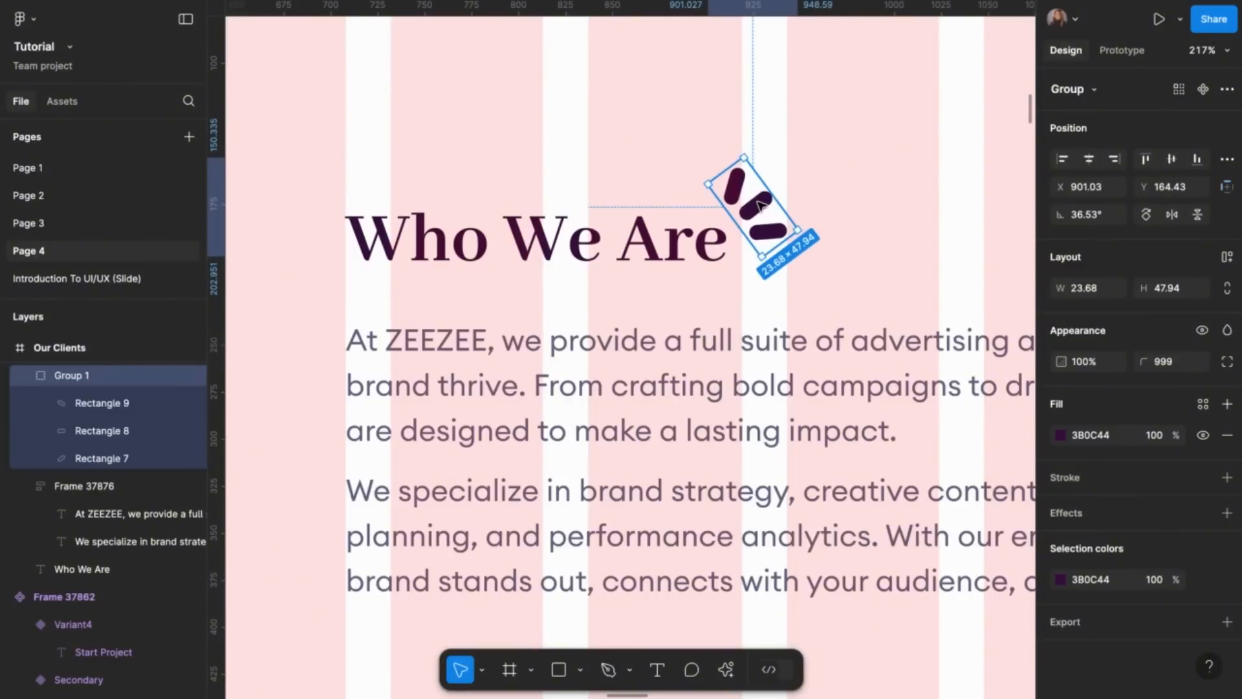
drag(755, 205, 757, 204)
scroll(757, 203, down, 5)
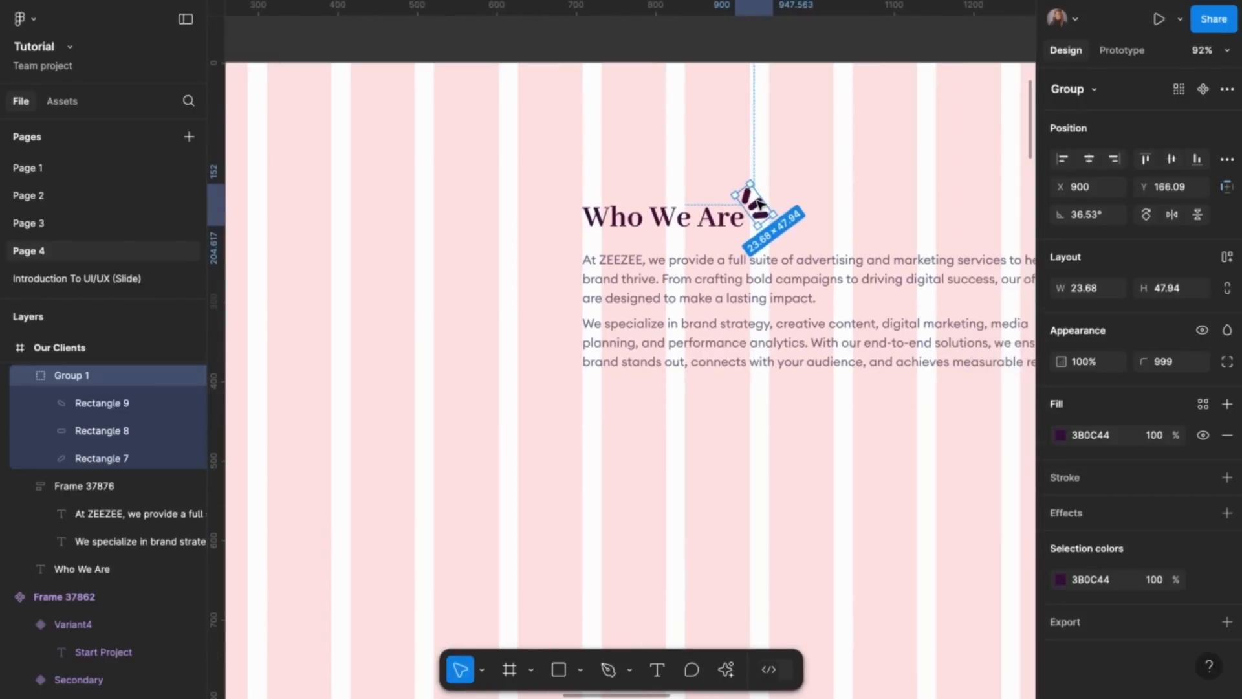
click(862, 208)
Set the height of all three pills in the group to 16
scroll(863, 208, down, 5)
scroll(865, 188, up, 5)
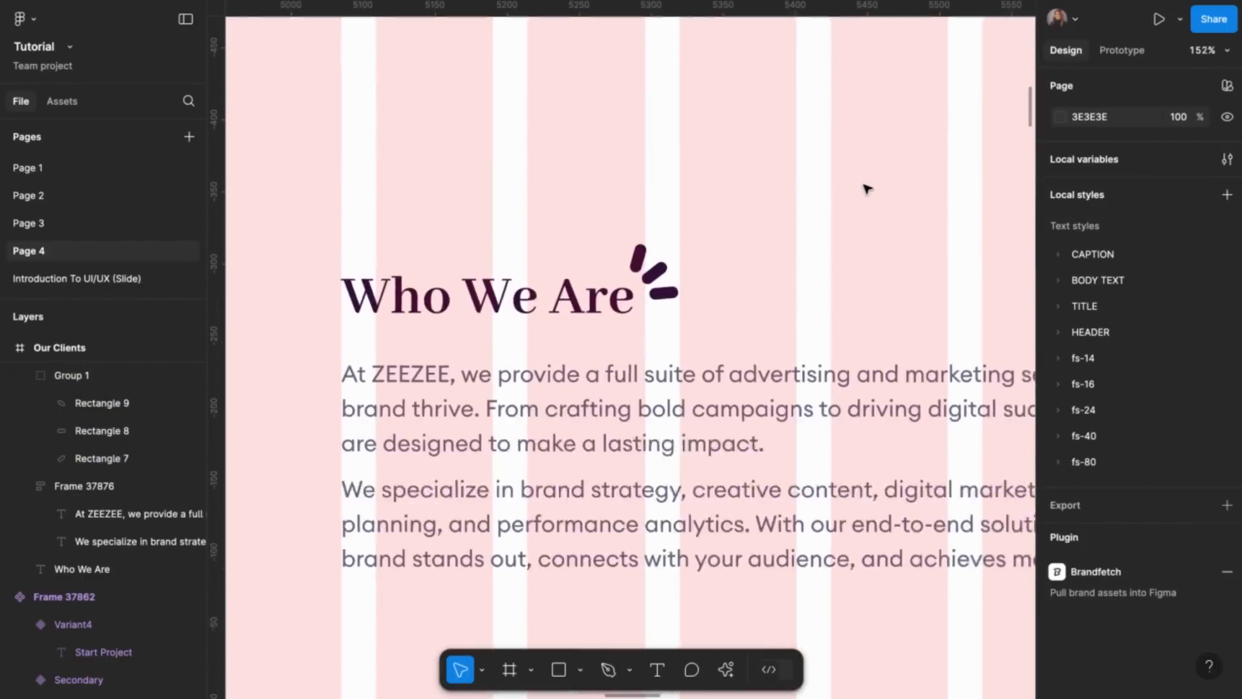
double_click(613, 264)
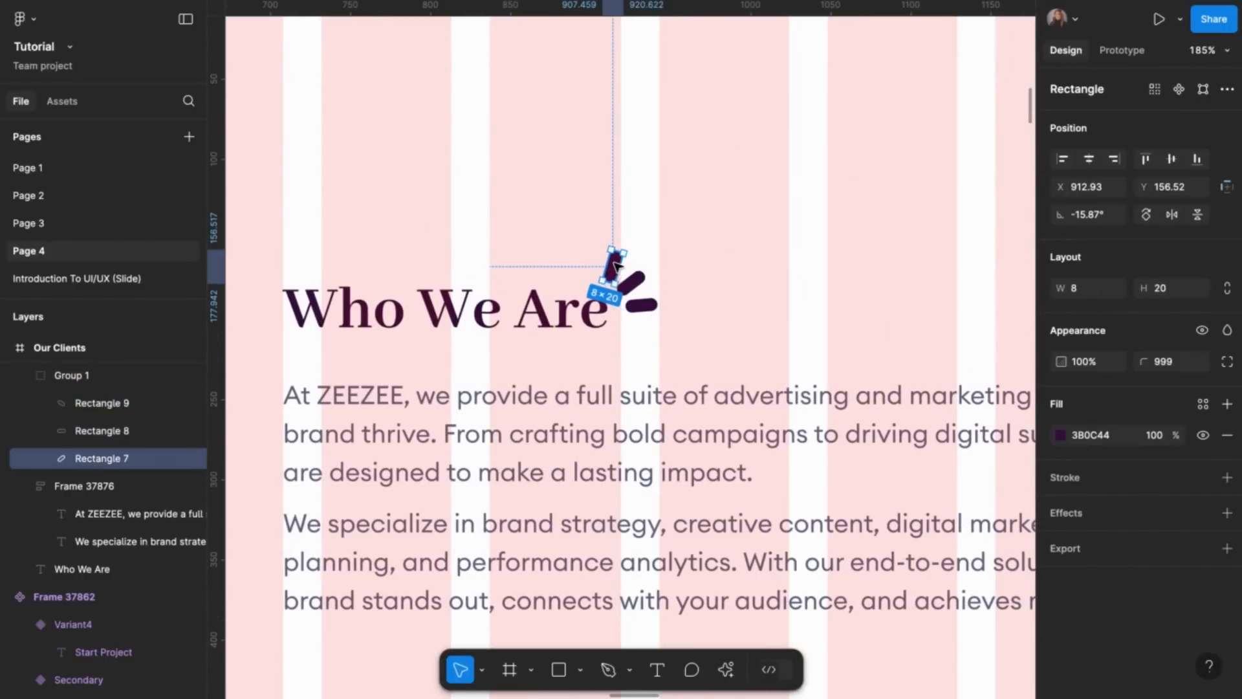
shift+click(643, 283)
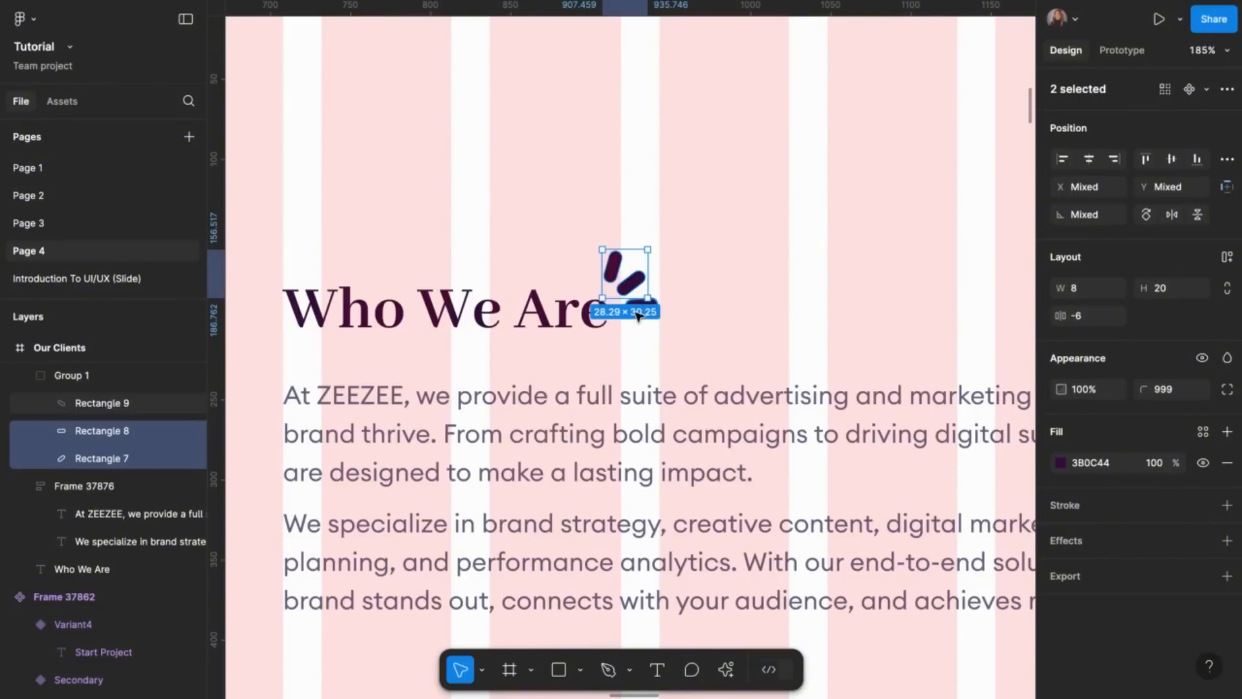
shift+click(640, 307)
click(1171, 295)
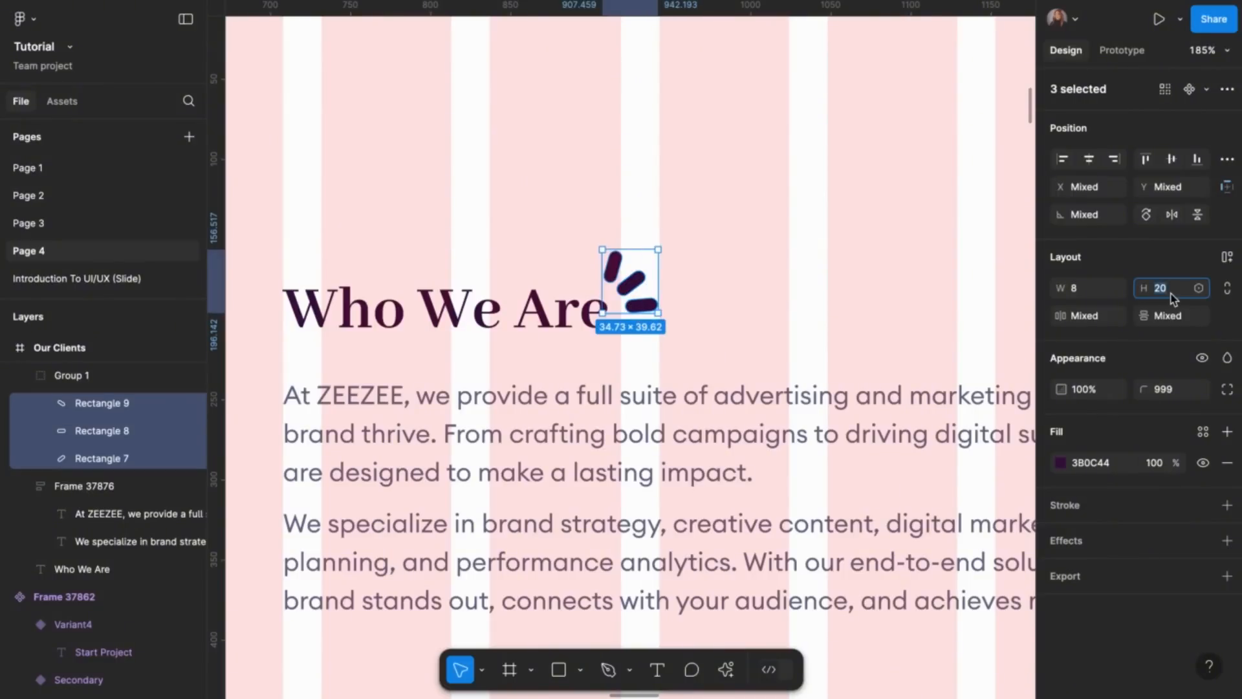
text(16)
key(Return)
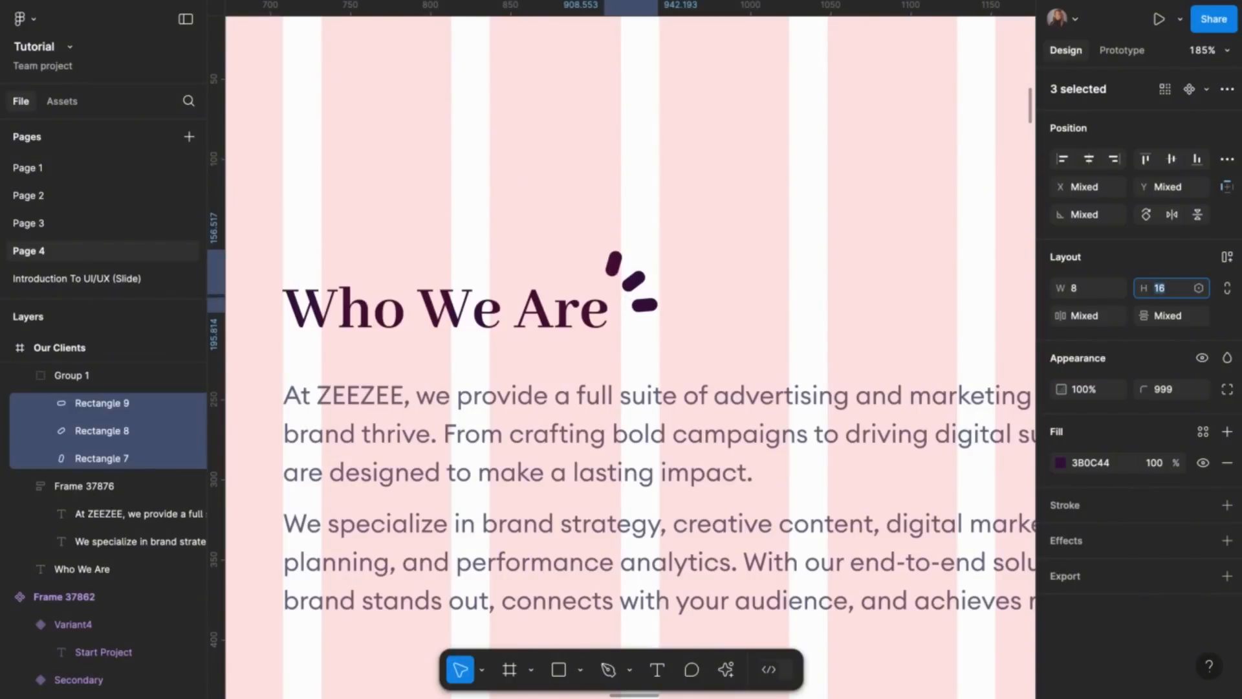
Slim the three pills down, trying widths of 7 and 5 and settling on 4
click(1089, 290)
text(7)
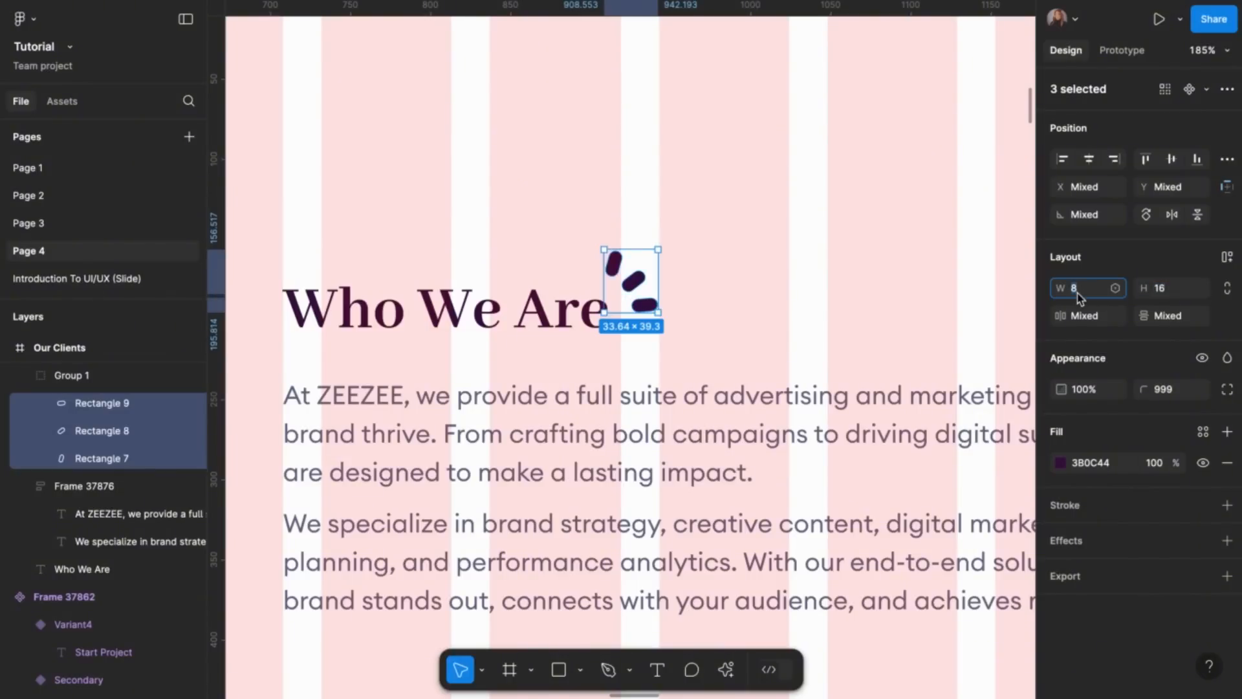
key(Return)
text(5)
key(Return)
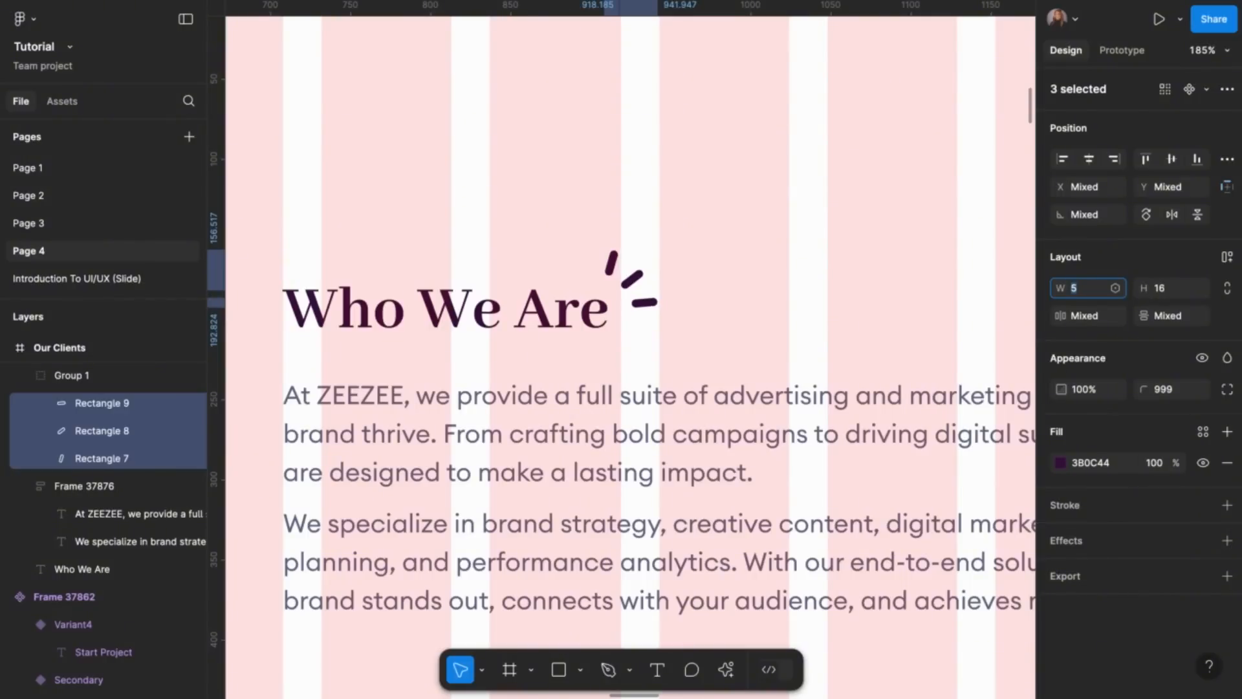
text(4)
key(Return)
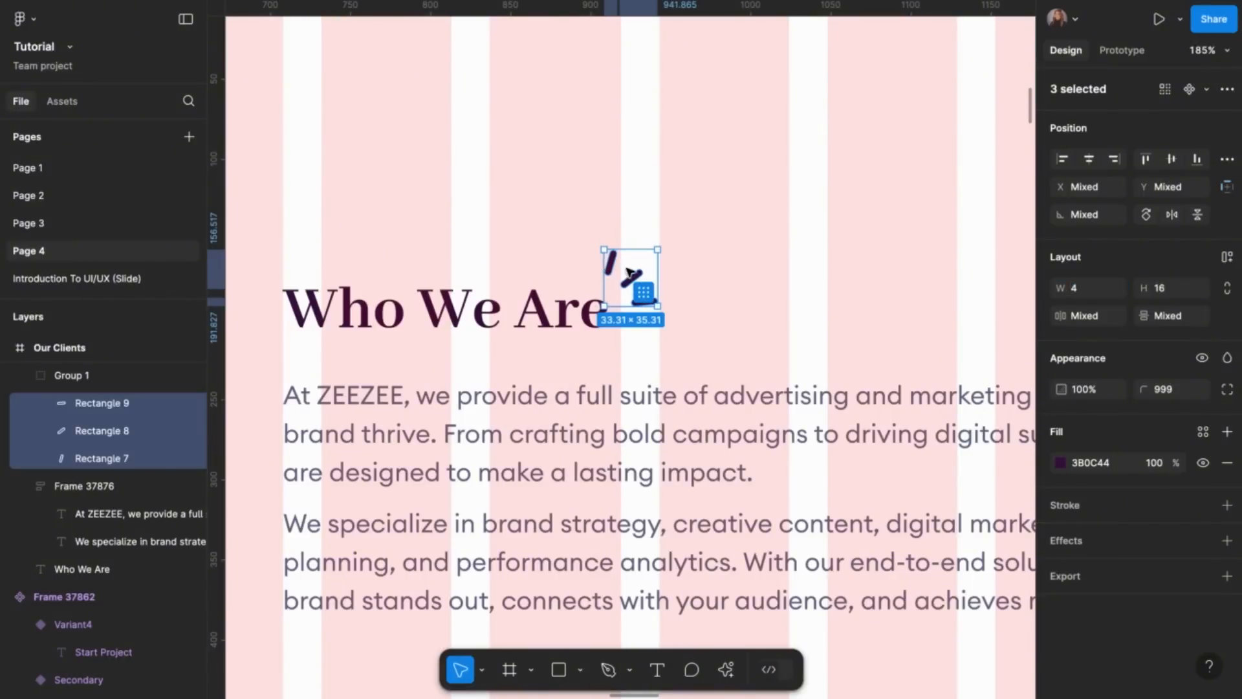
Nudge the uppermost pill 3 px right and a few pixels down, closer to the middle pill
scroll(631, 279, up, 5)
click(587, 262)
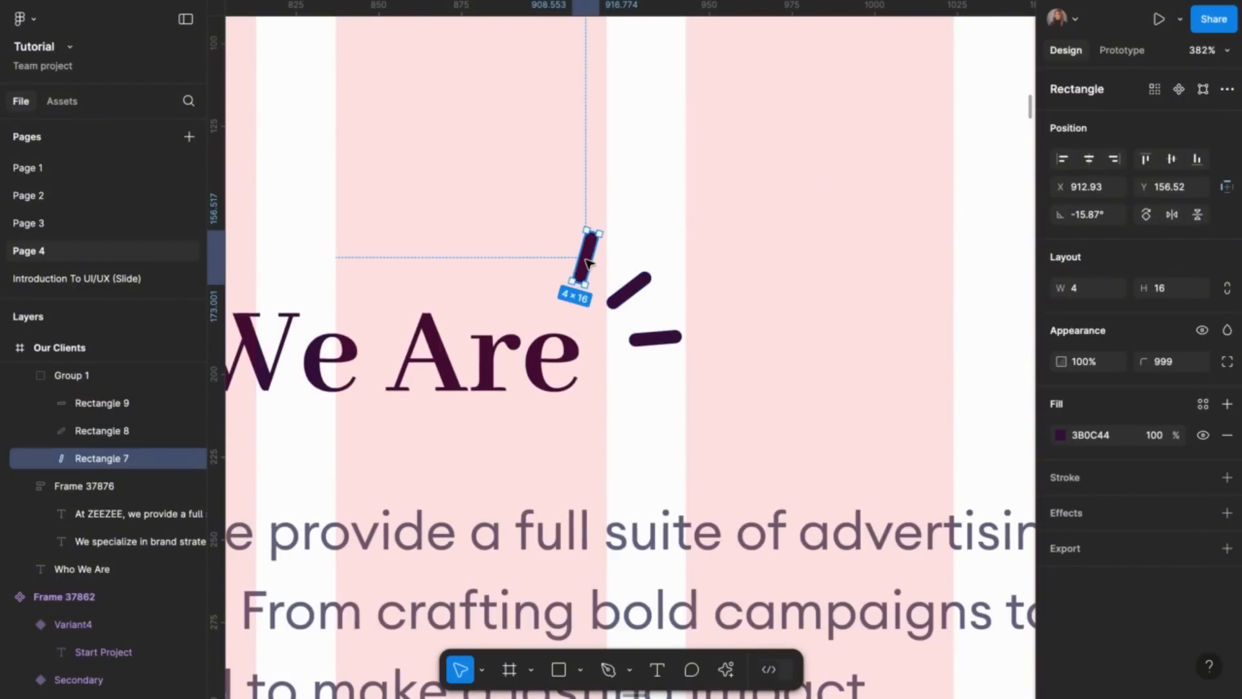
key(Right)
key(Right)
key(Right)
key(Down)
key(Down)
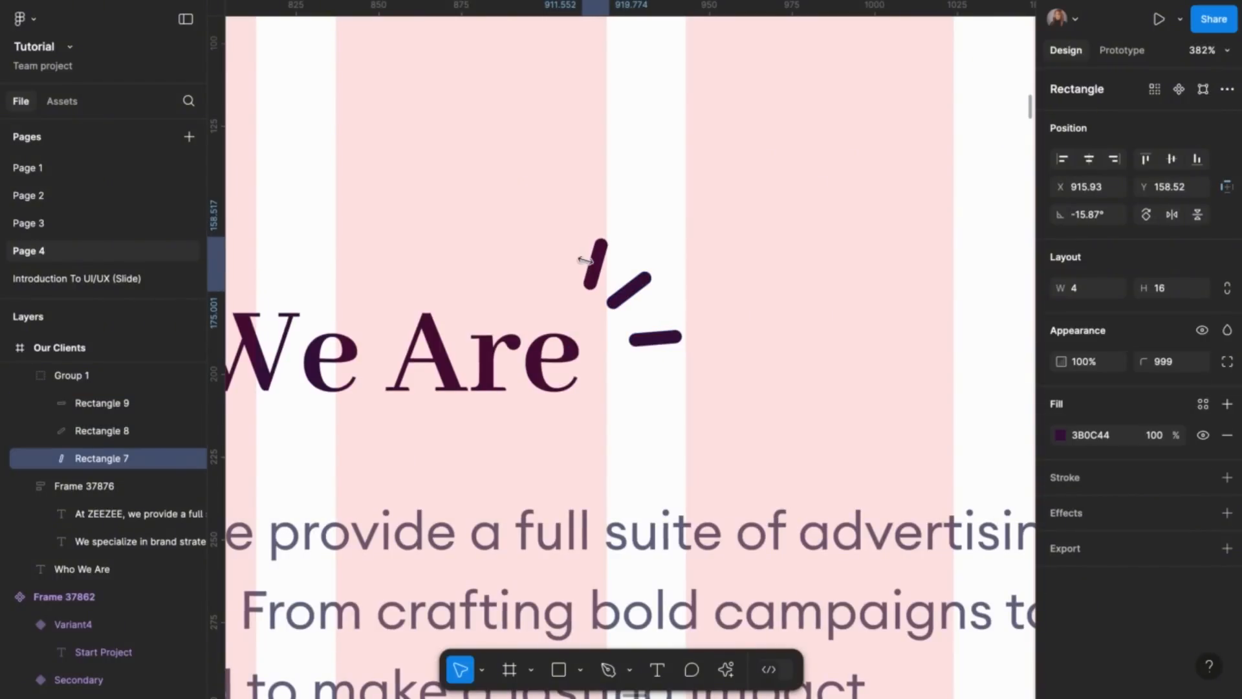
Nudge the lowest pill 3 px left and a few pixels up, closer to the middle pill
click(663, 340)
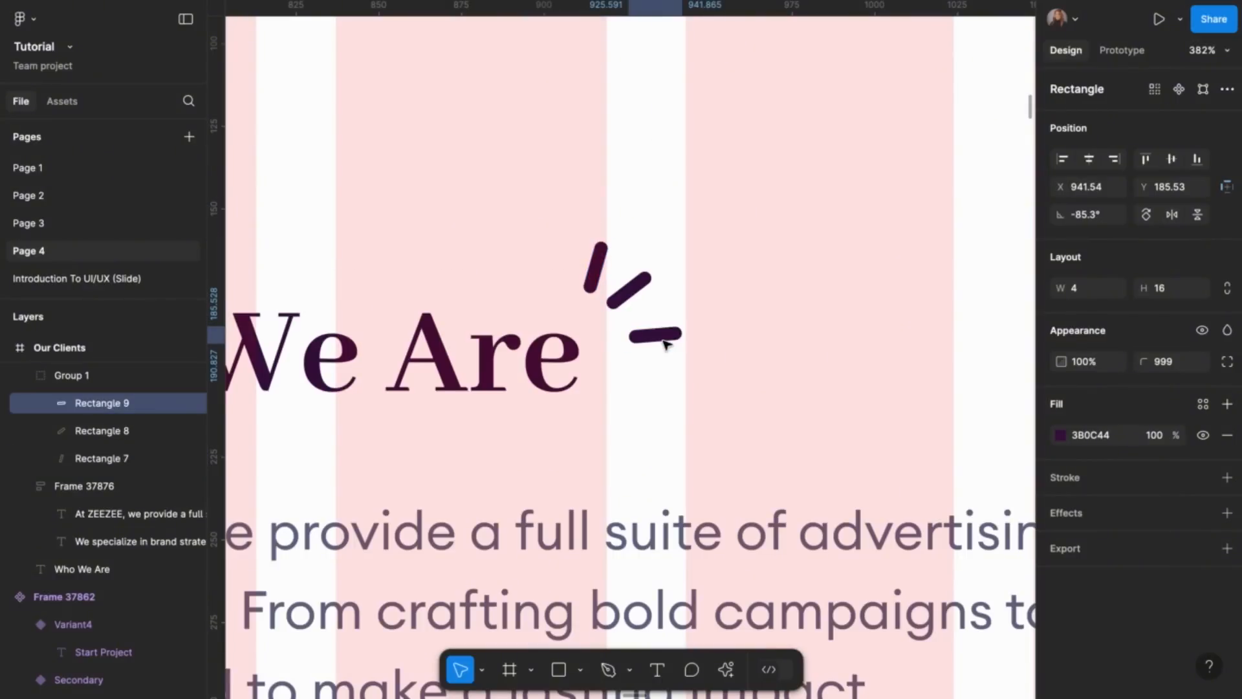
key(Up)
key(Up)
key(Left)
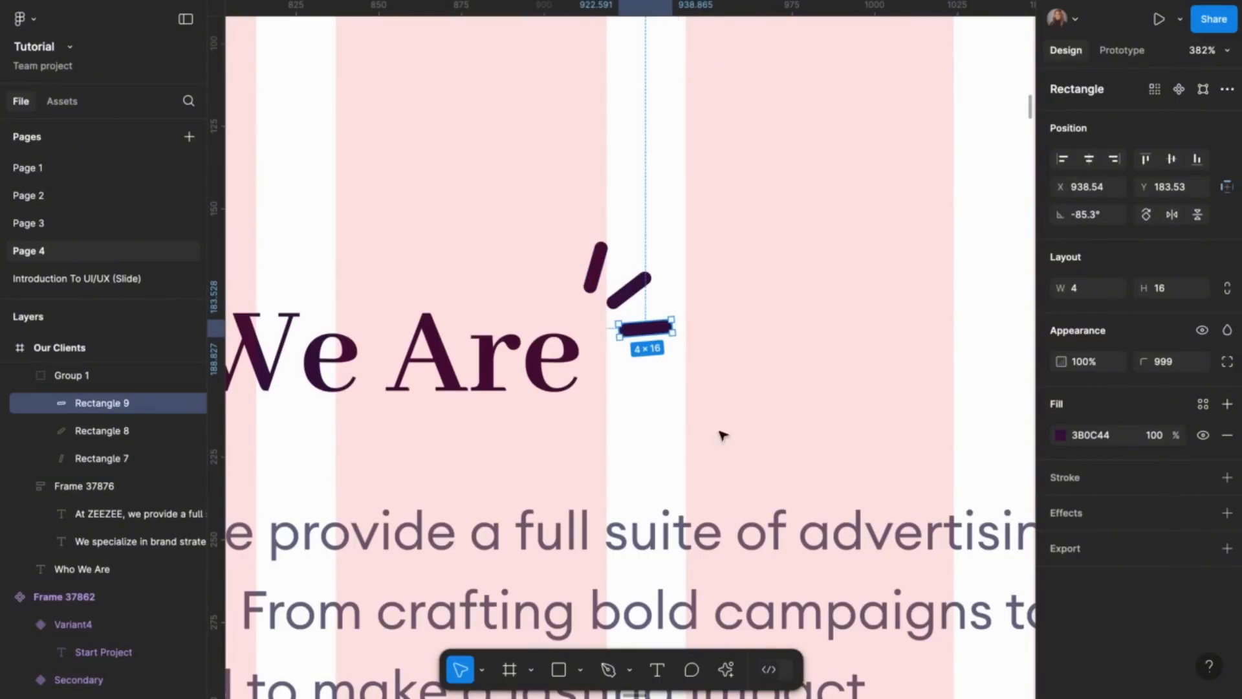
click(666, 411)
scroll(667, 411, down, 5)
scroll(669, 409, down, 3)
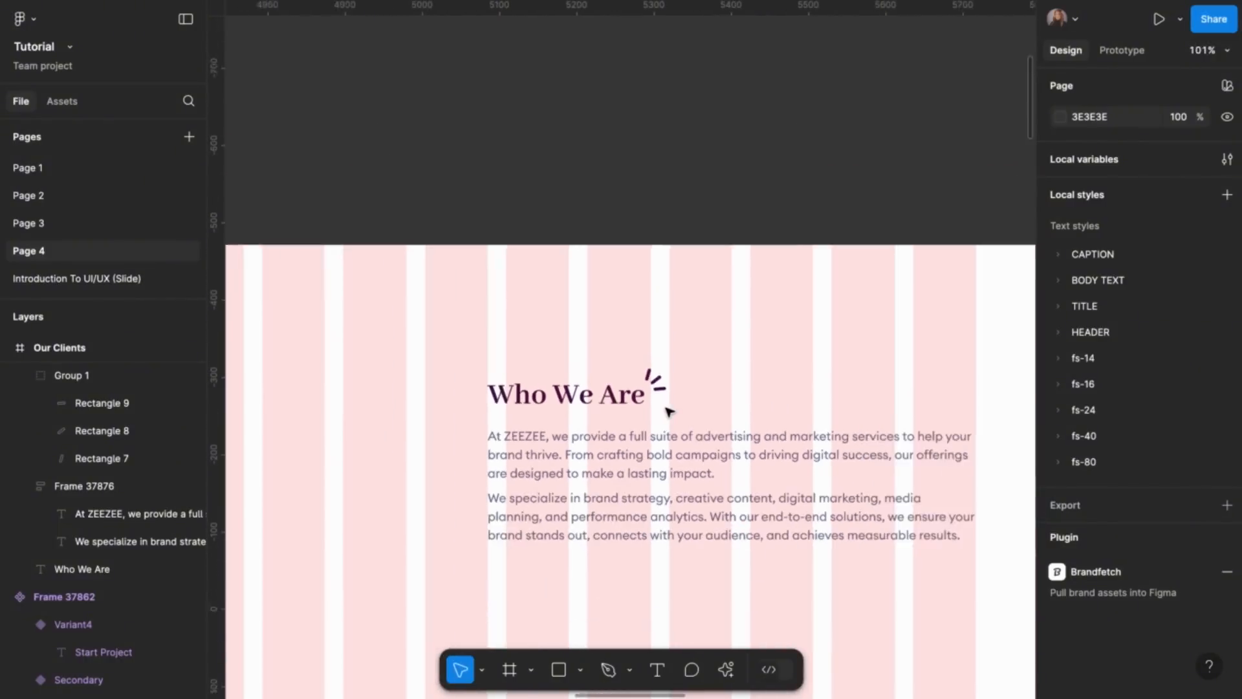
Group the three-pill accent with the "Who We Are" heading
click(660, 385)
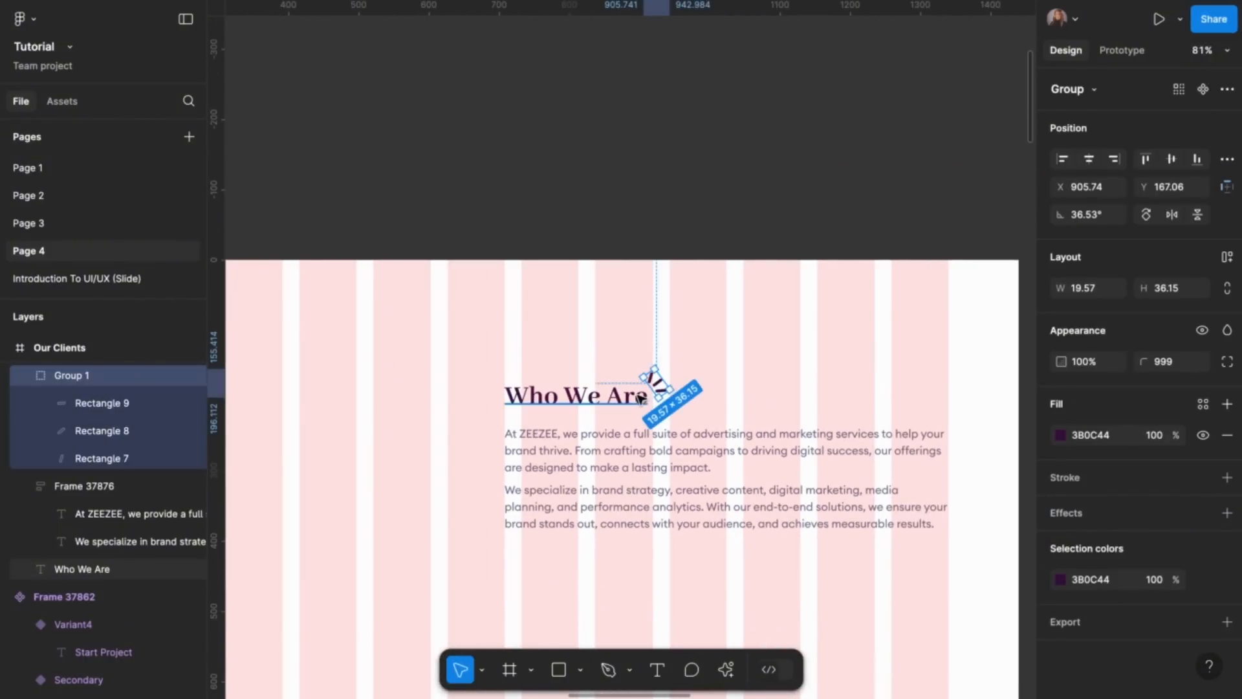
shift+click(640, 399)
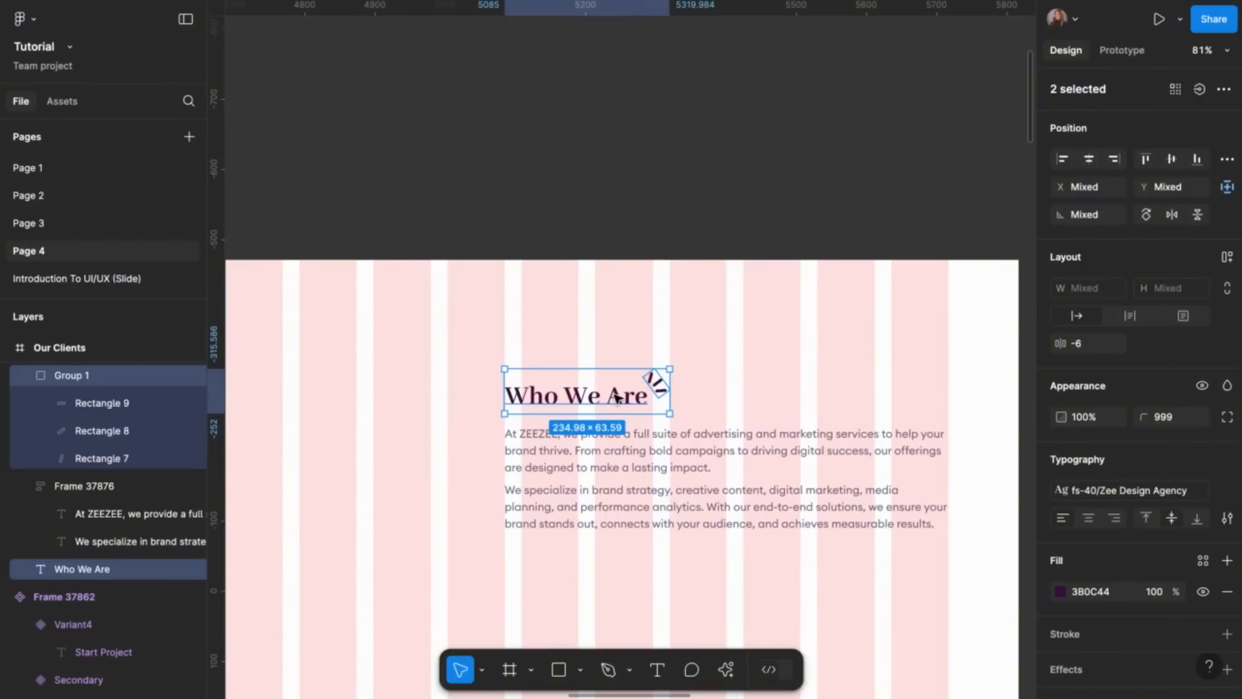
key(ctrl+g)
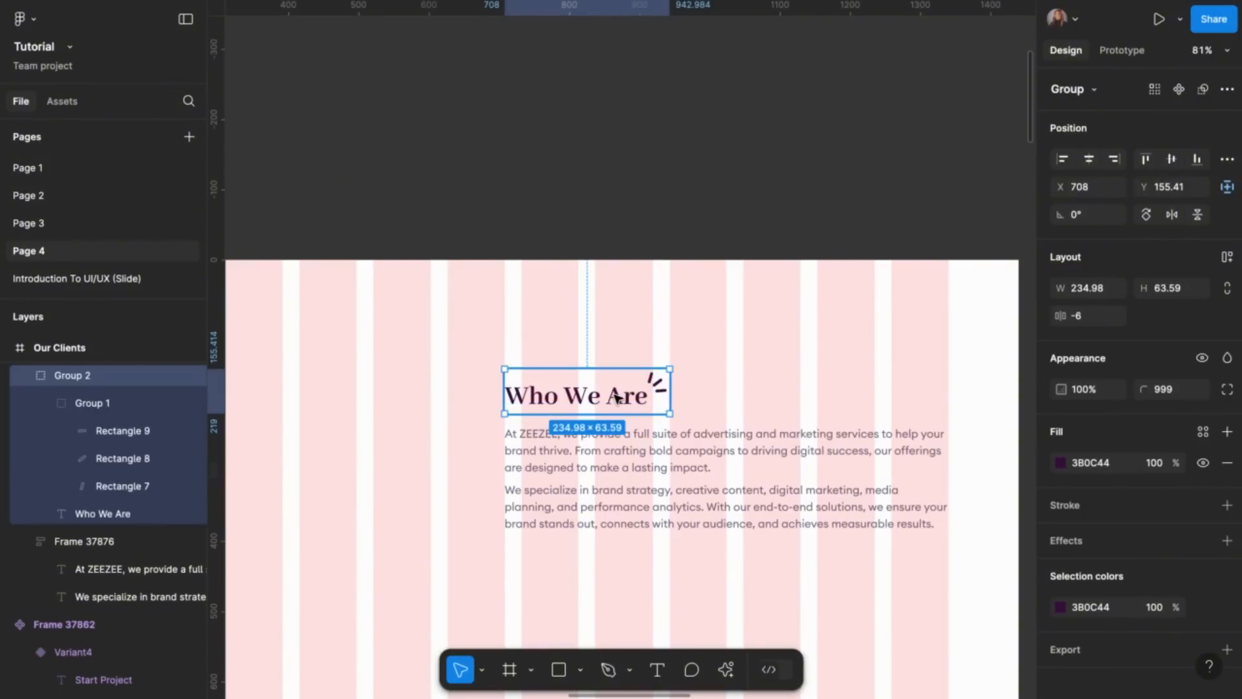
click(802, 390)
Combine the heading group and the paragraph frame beneath it into one vertical auto layout with a spacing of 16
click(605, 398)
shift+click(615, 444)
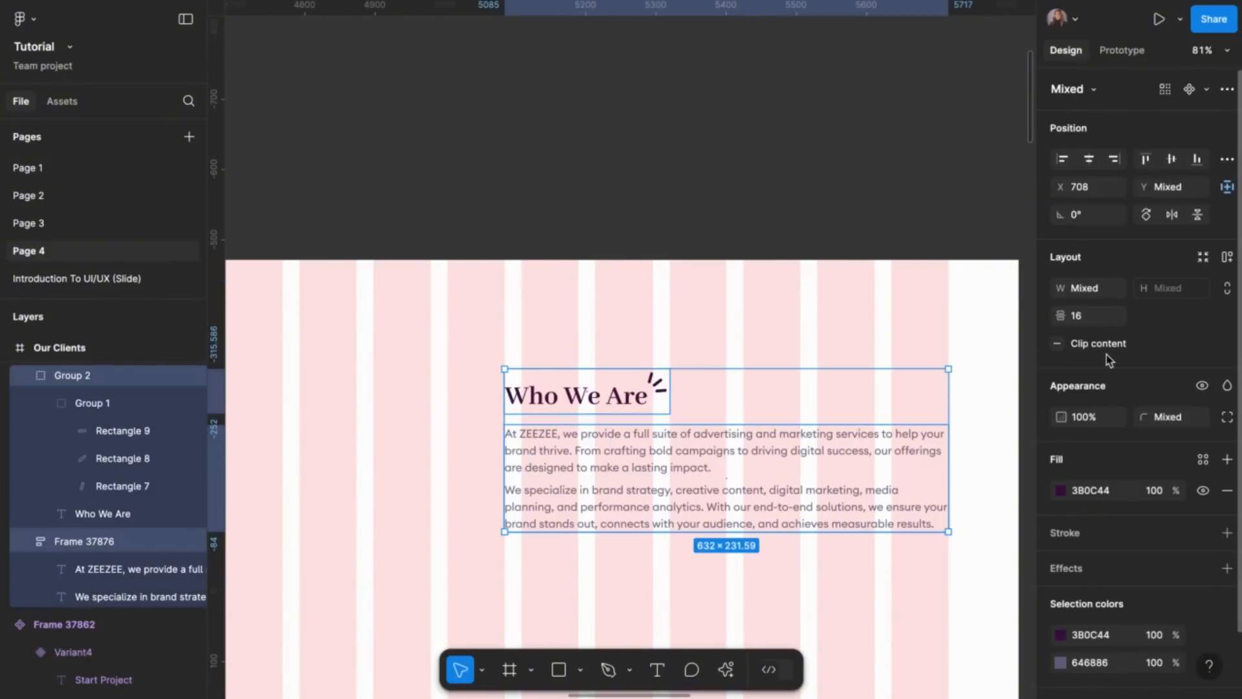
click(1228, 259)
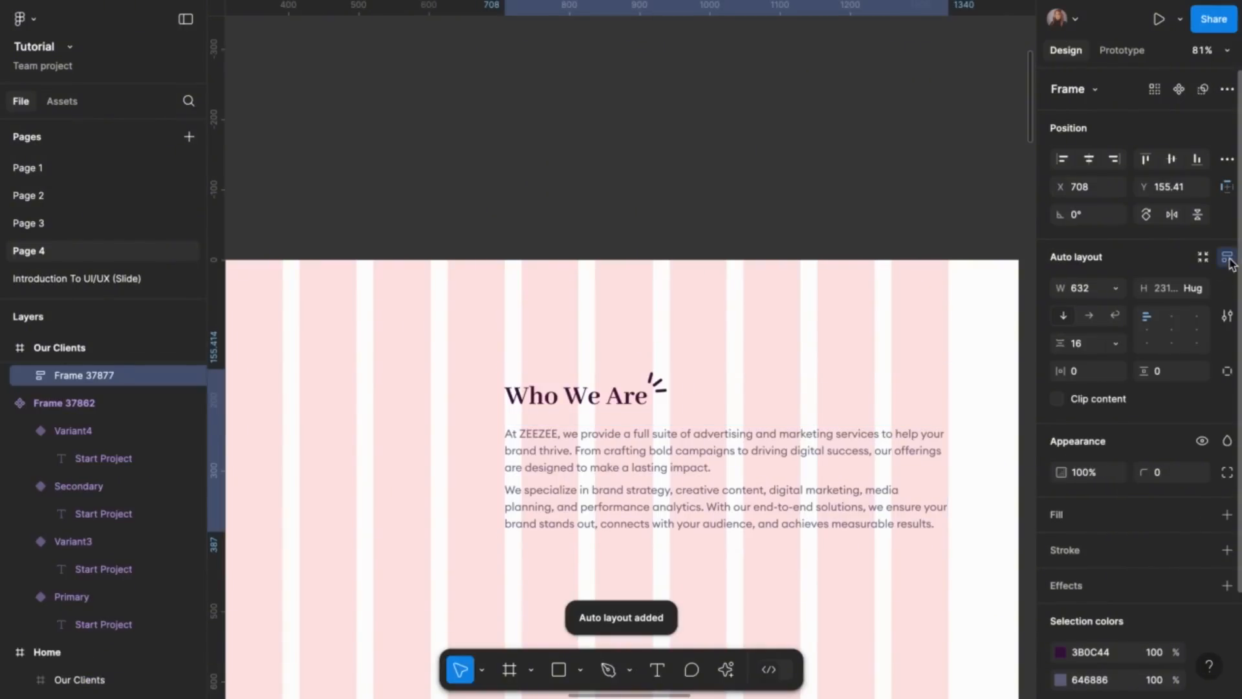
Move the "Who We Are" text block straight down to Y 190 in the Our Clients frame
scroll(692, 508, down, 5)
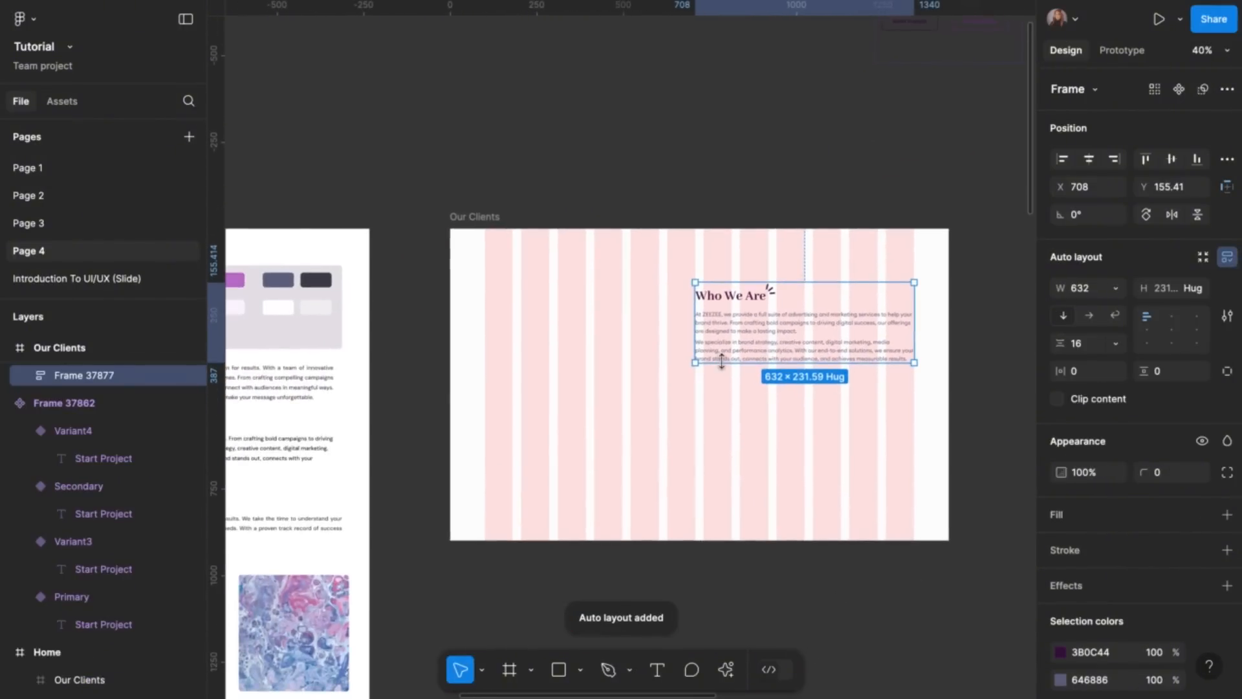
drag(757, 325, 757, 337)
scroll(757, 338, down, 1)
scroll(757, 337, left, 2)
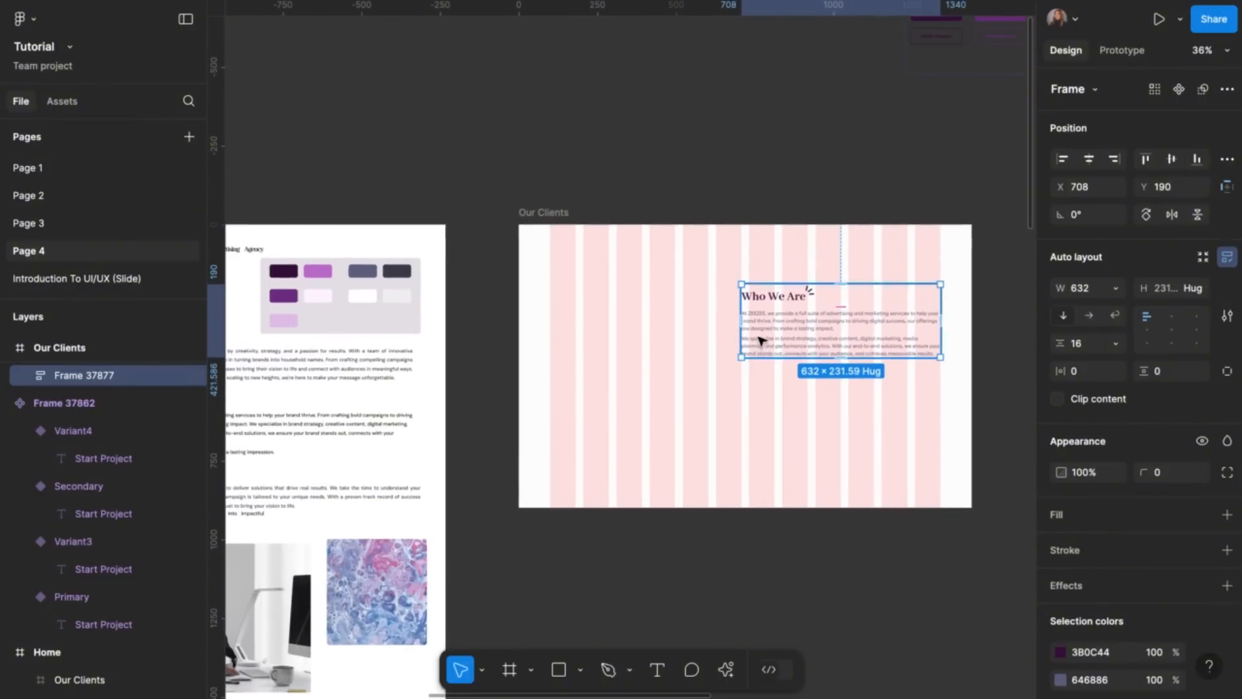
Draw a square frame about 559 × 559 on the empty canvas below the Our Clients frame and give it a corner radius of 8
scroll(714, 319, down, 4)
scroll(714, 319, left, 1)
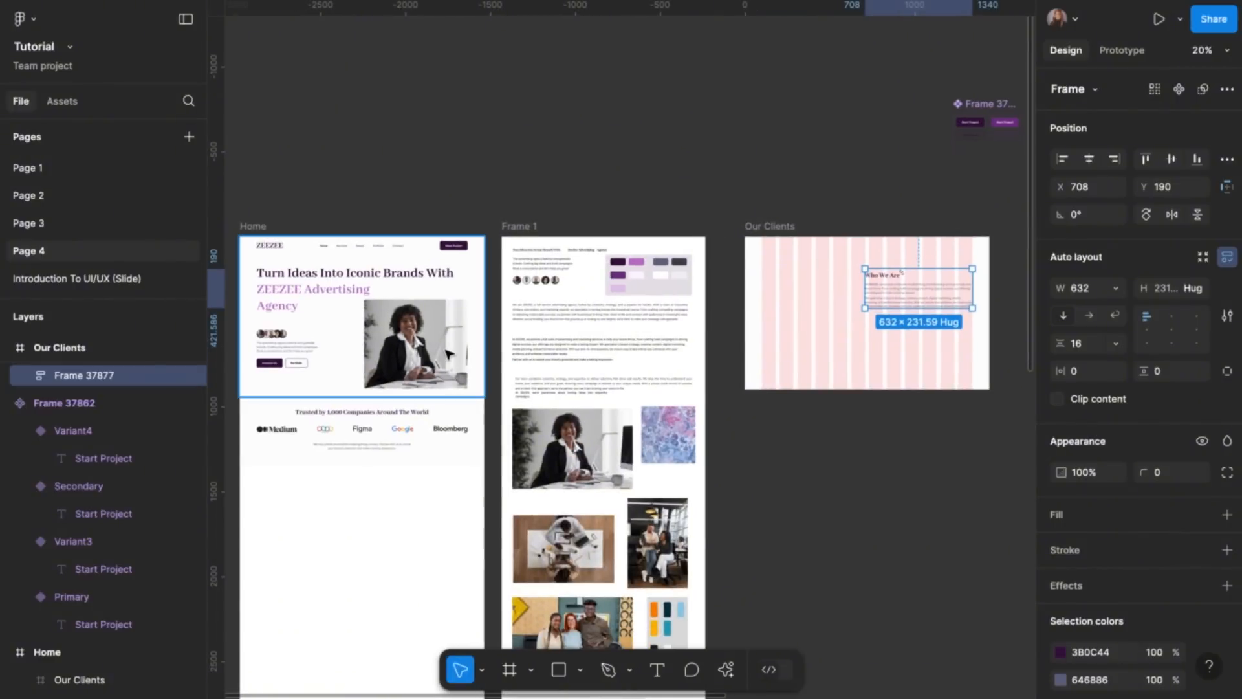
click(451, 356)
scroll(623, 279, down, 3)
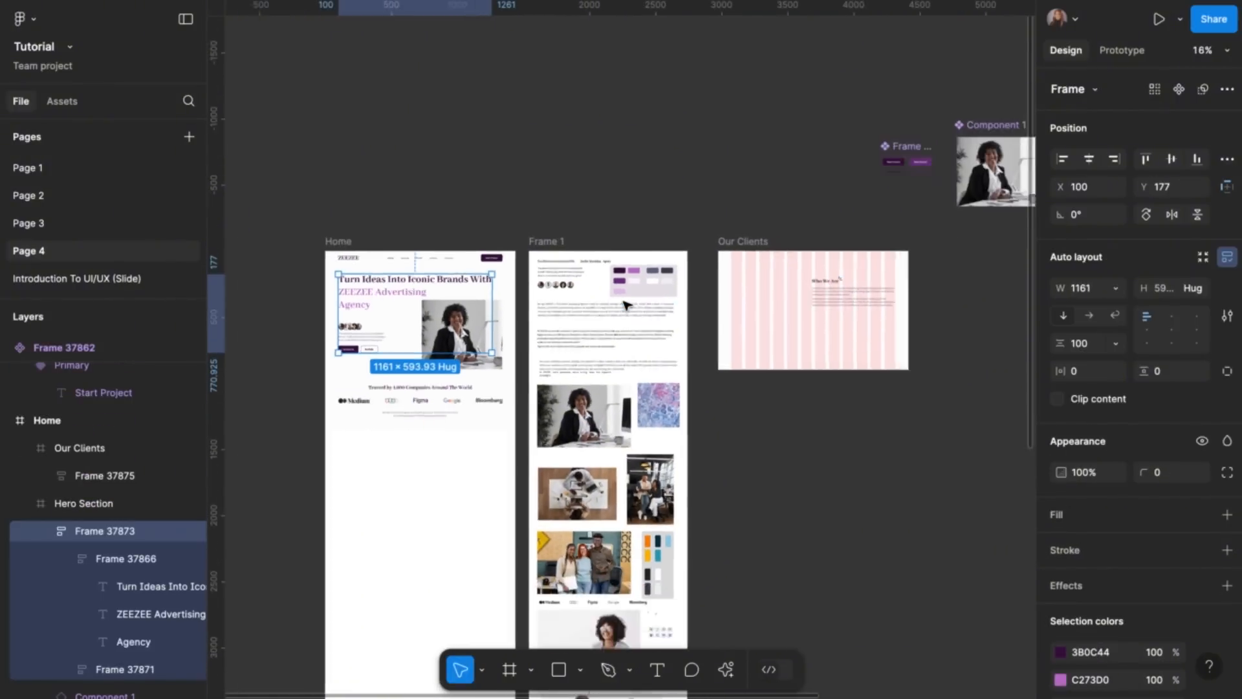
scroll(626, 304, right, 2)
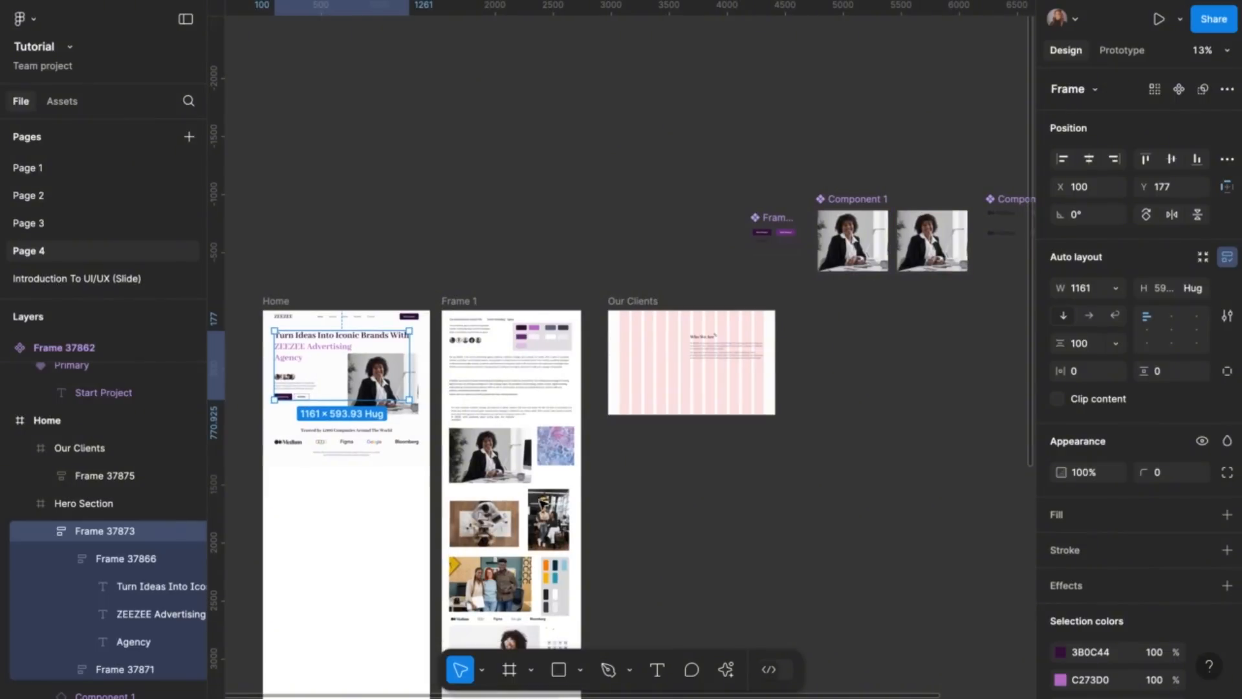
click(680, 454)
key(f)
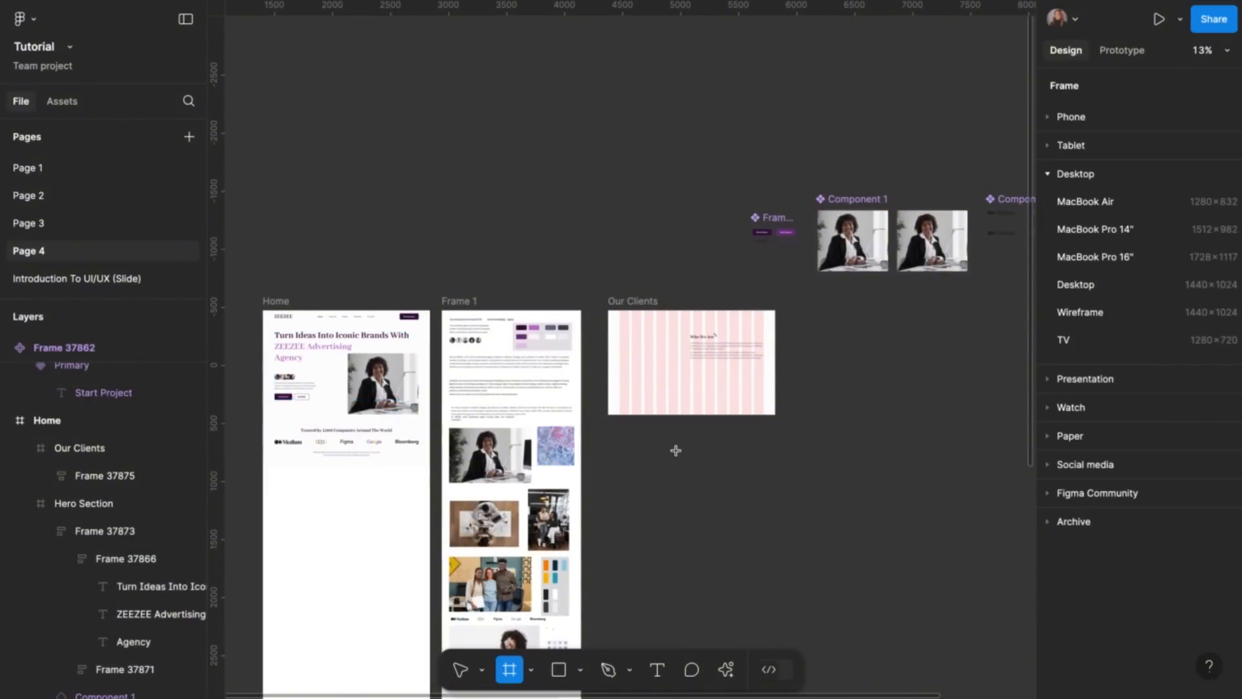
drag(629, 439, 693, 503)
scroll(686, 499, up, 5)
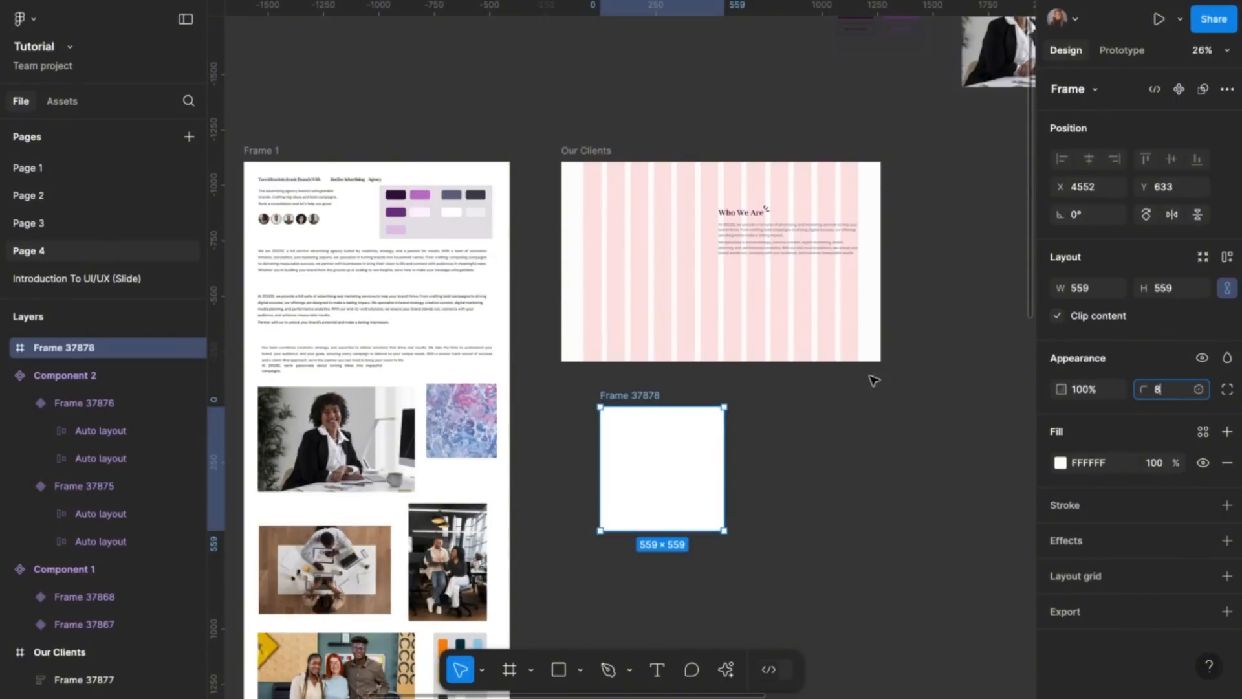
Move the new square frame into the Our Clients frame beside the text block, at X 100, Y 194
click(616, 398)
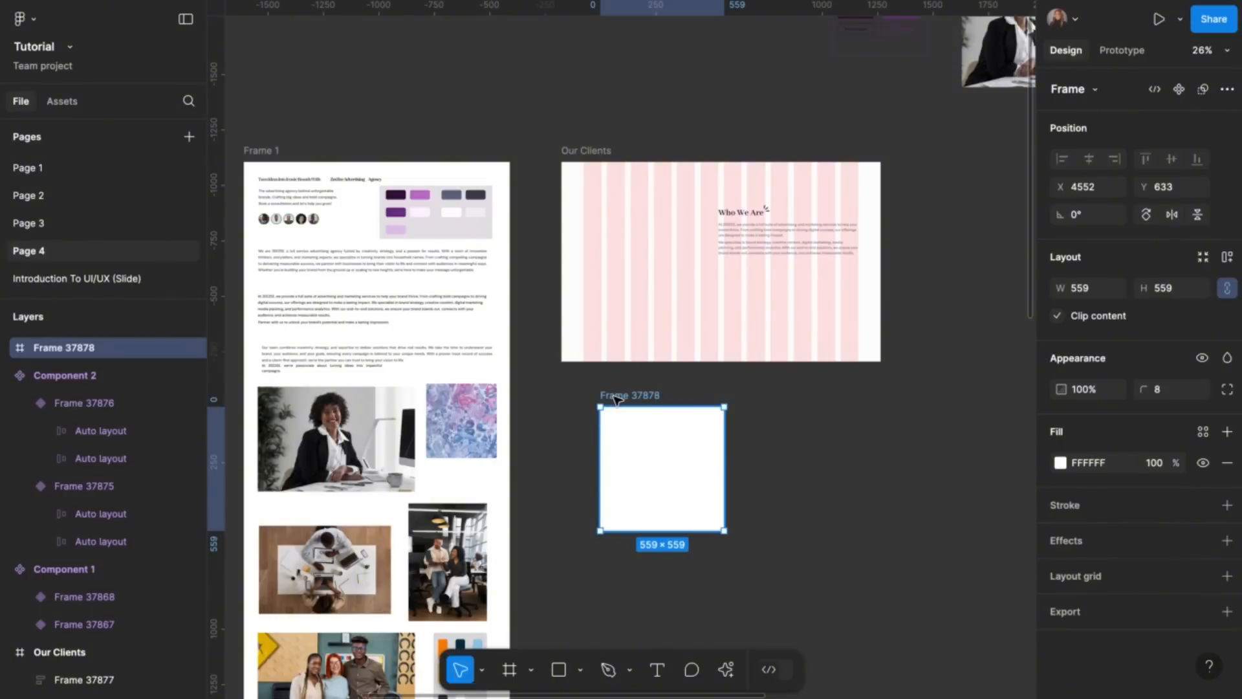
drag(616, 396, 596, 199)
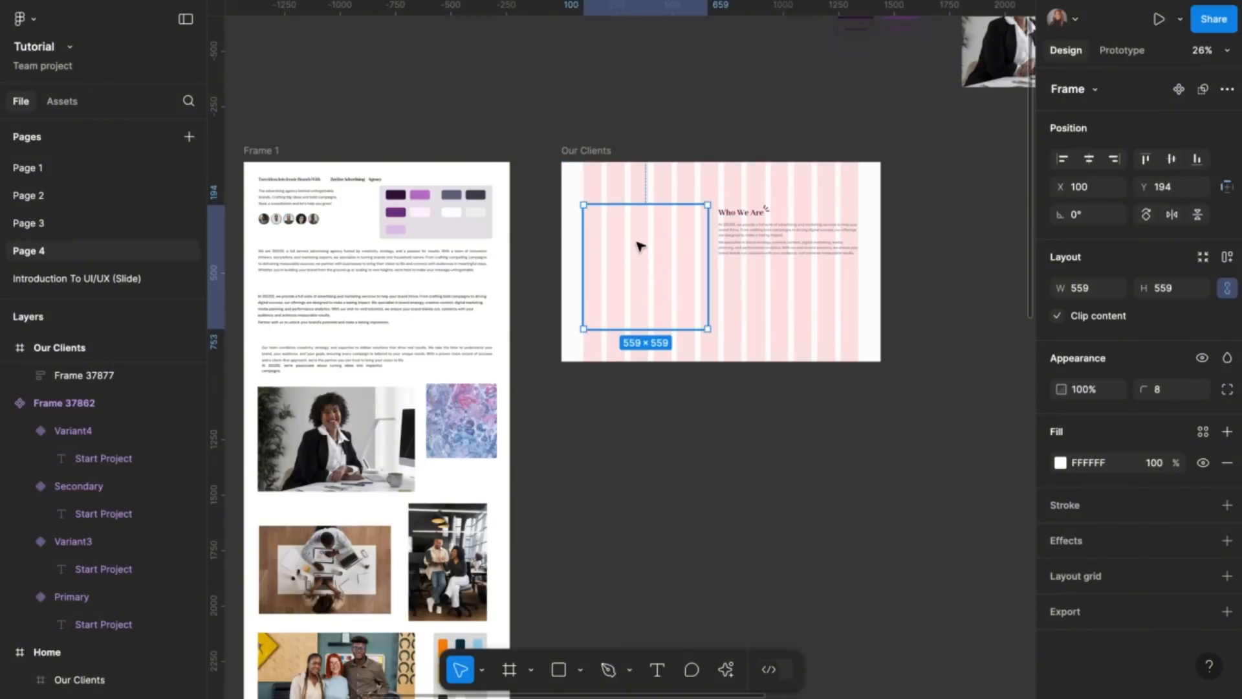
scroll(638, 244, up, 5)
Examine the dimensions of the hero image on the Home page and of the picture nested inside it
scroll(638, 244, down, 5)
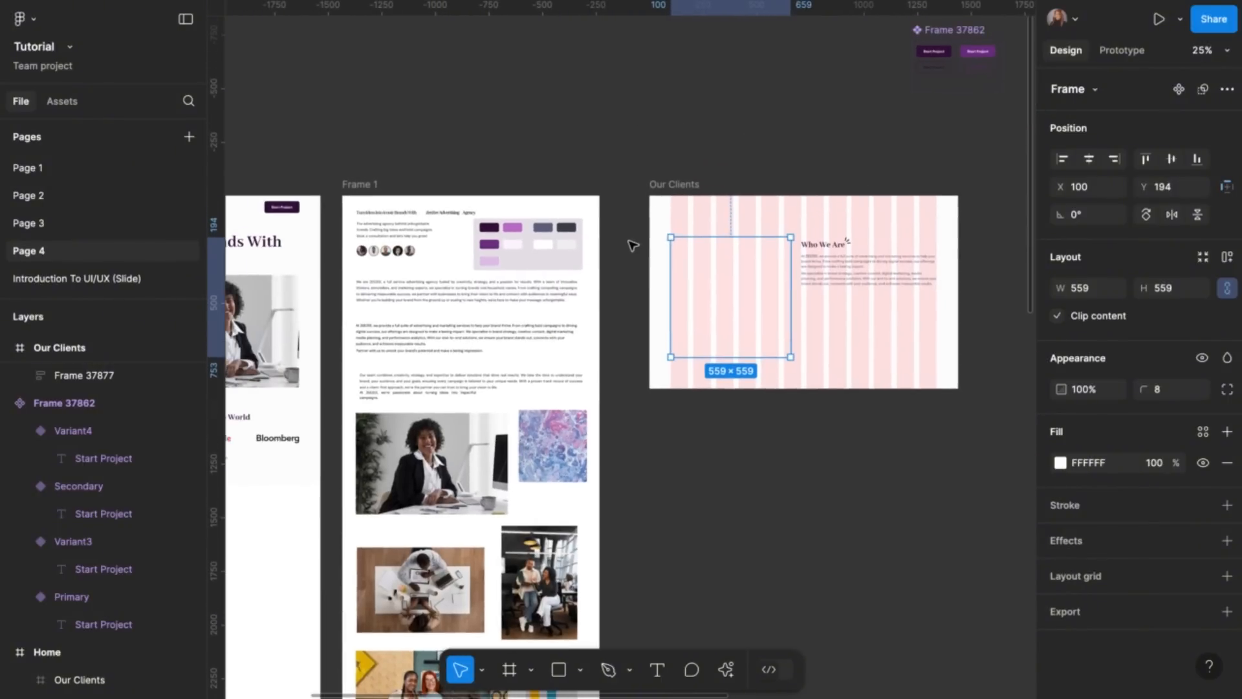
scroll(413, 373, left, 4)
click(419, 370)
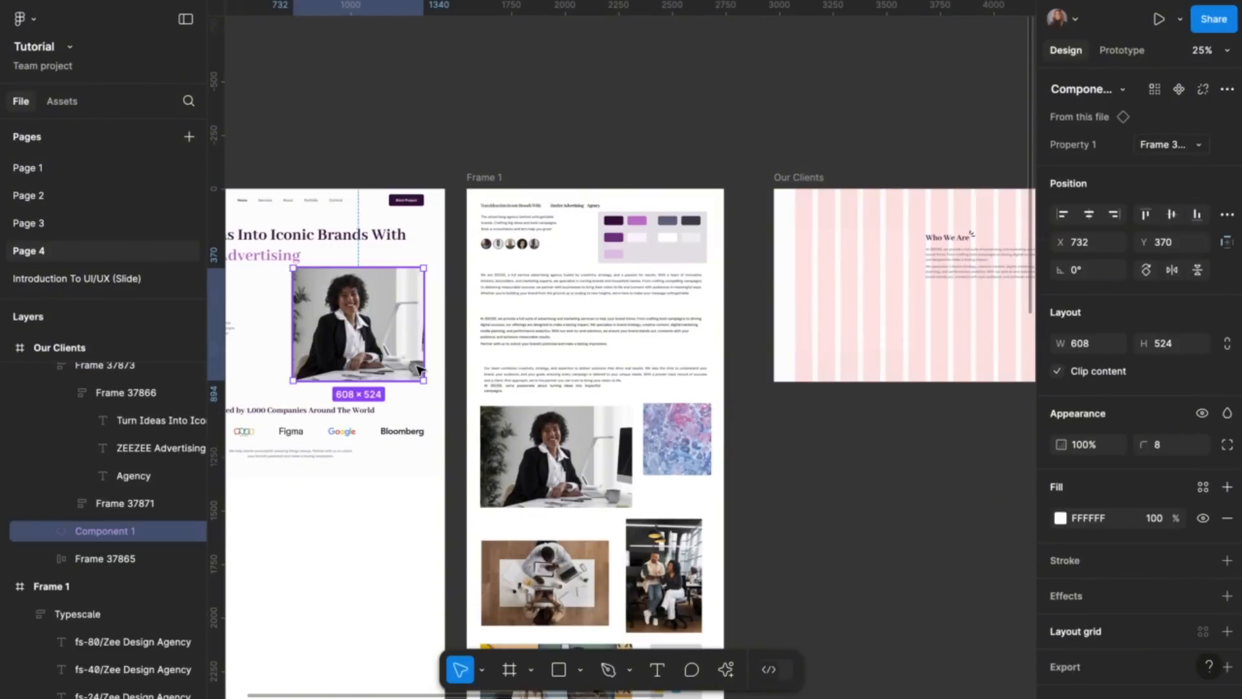
double_click(419, 370)
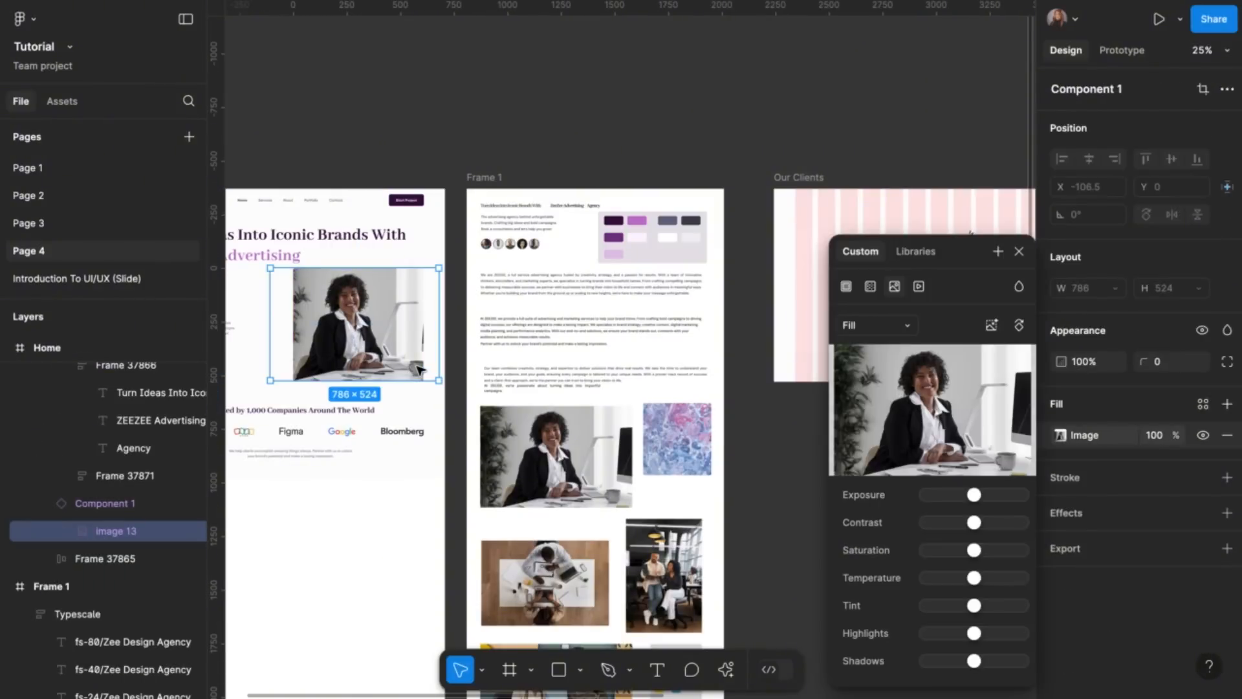
click(1019, 251)
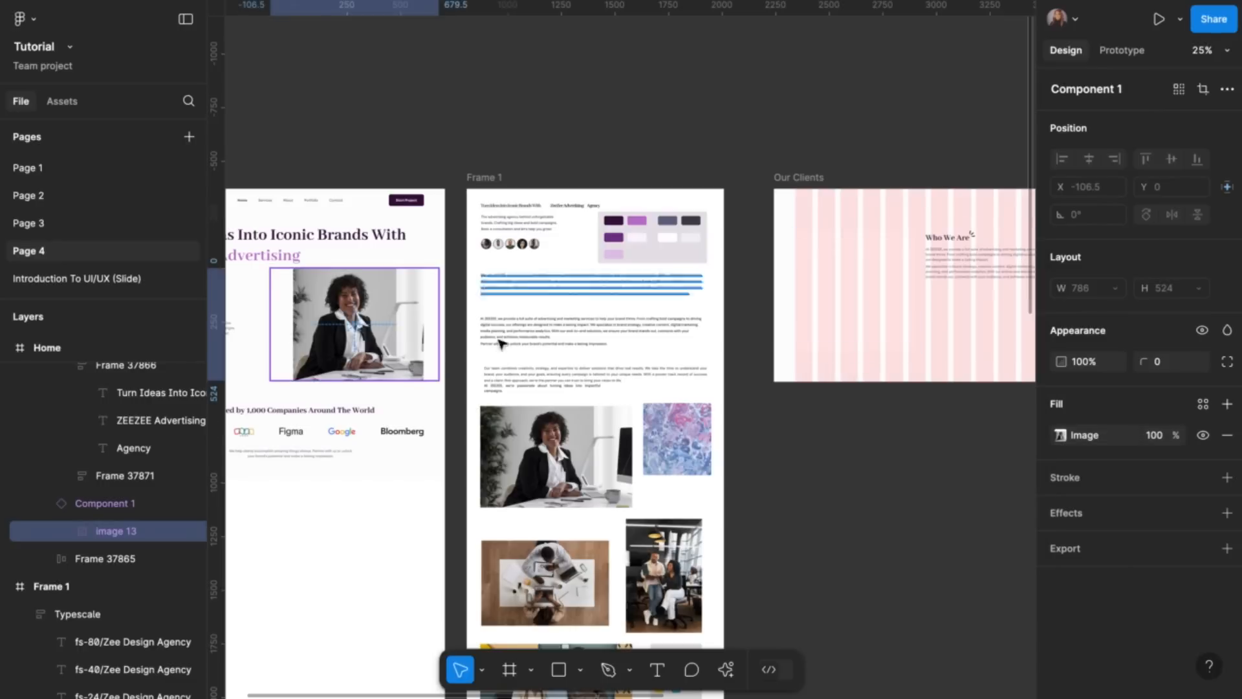
click(466, 332)
click(416, 356)
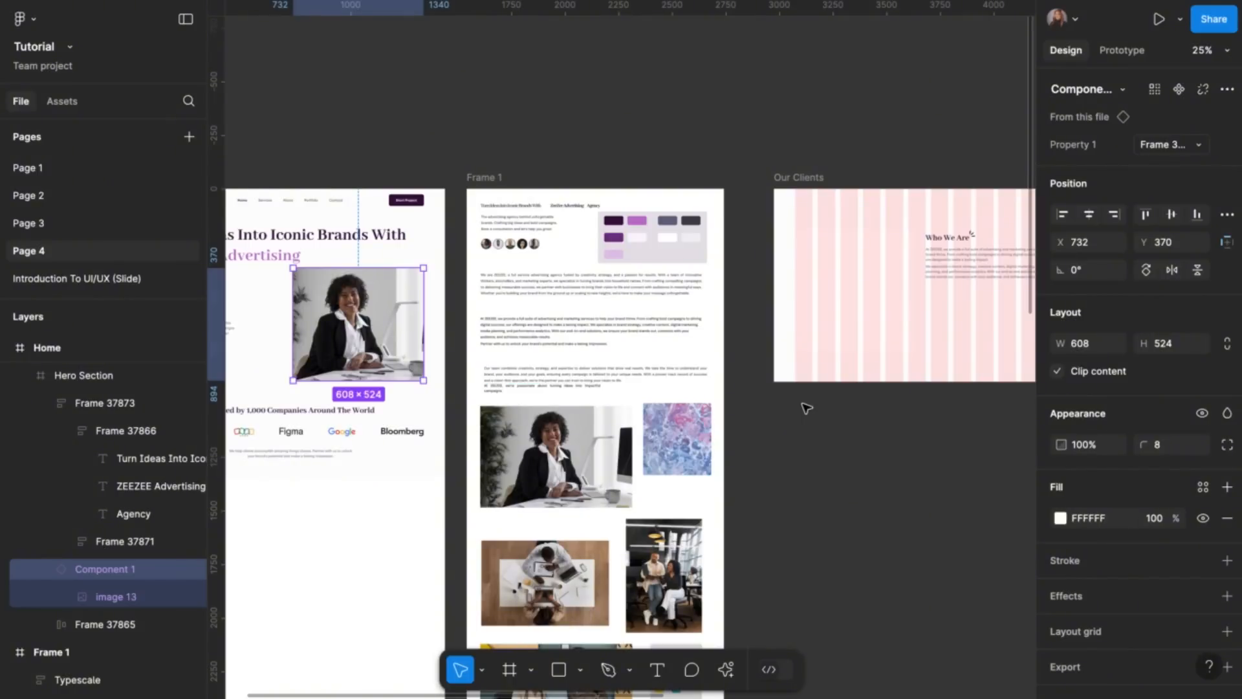
scroll(807, 409, right, 3)
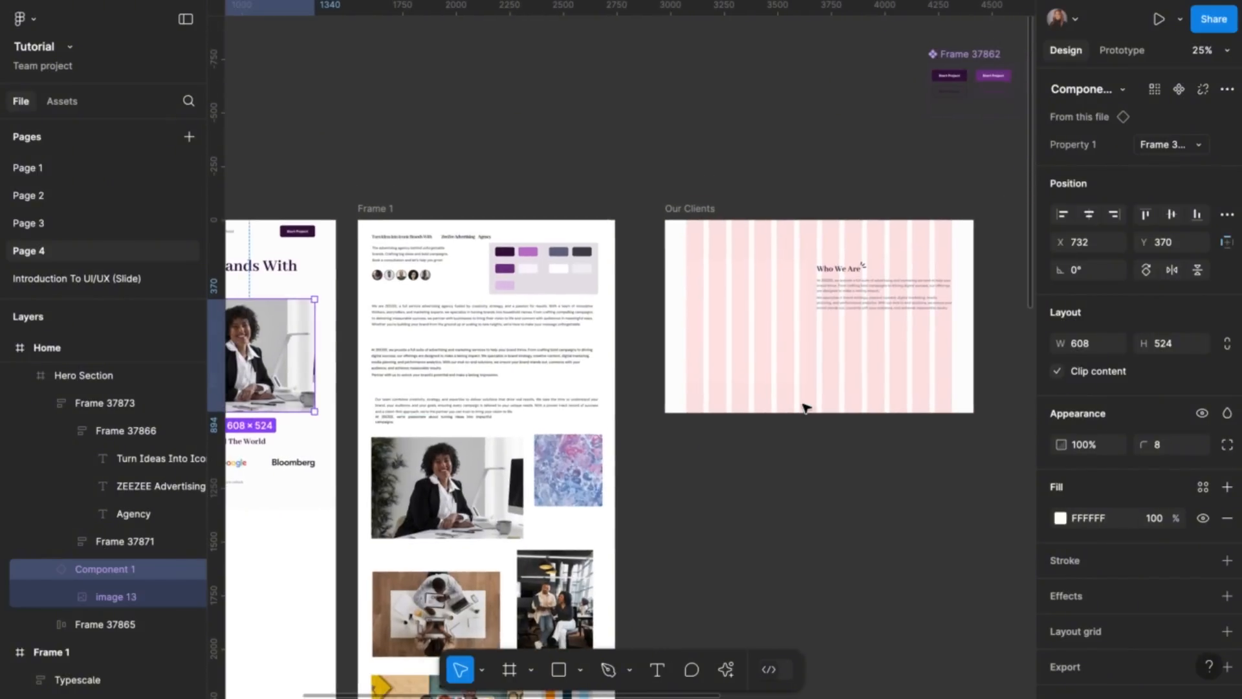
Set the square frame's height to 524 with its proportions locked
click(781, 351)
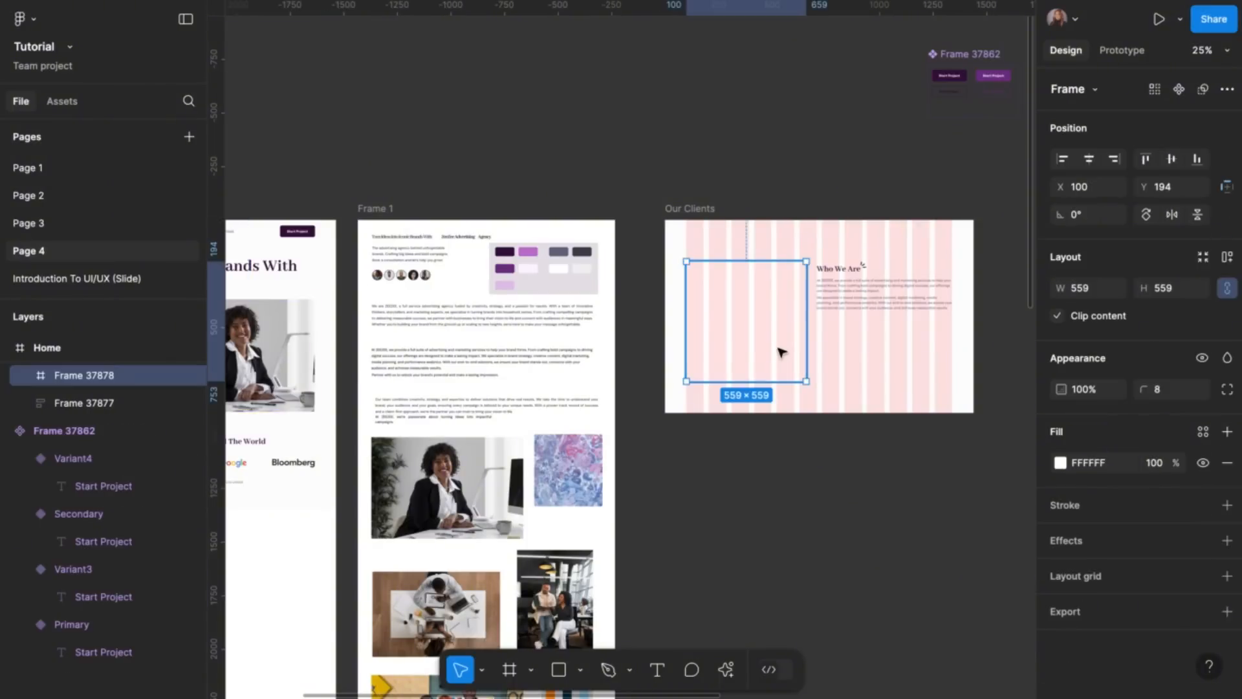
scroll(783, 352, up, 4)
click(1176, 294)
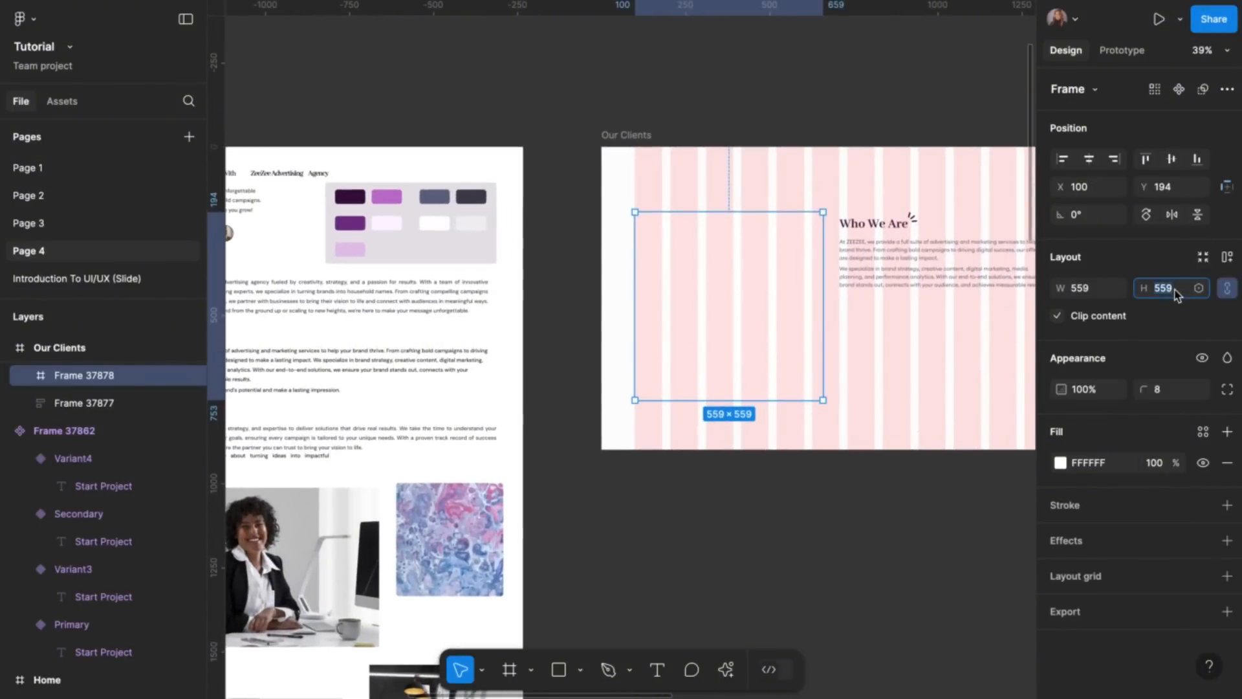
text(524)
key(Return)
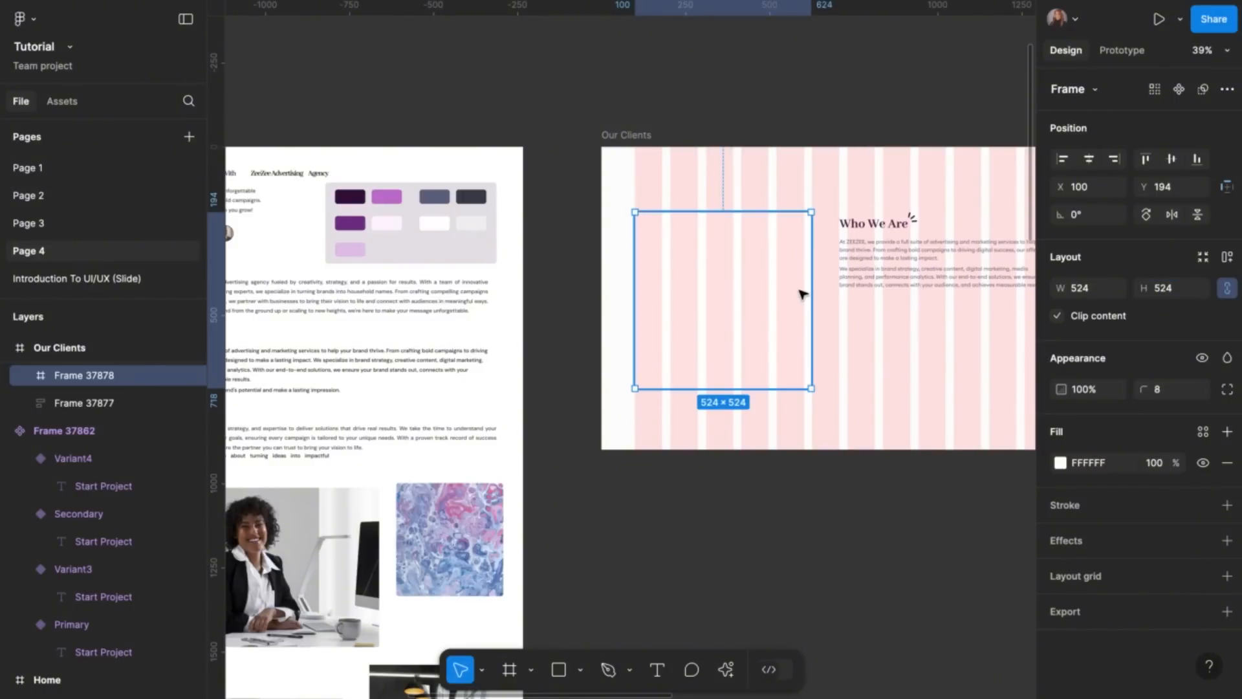
Recheck the size of the Home hero image and set the square frame's width to 608
scroll(791, 285, down, 3)
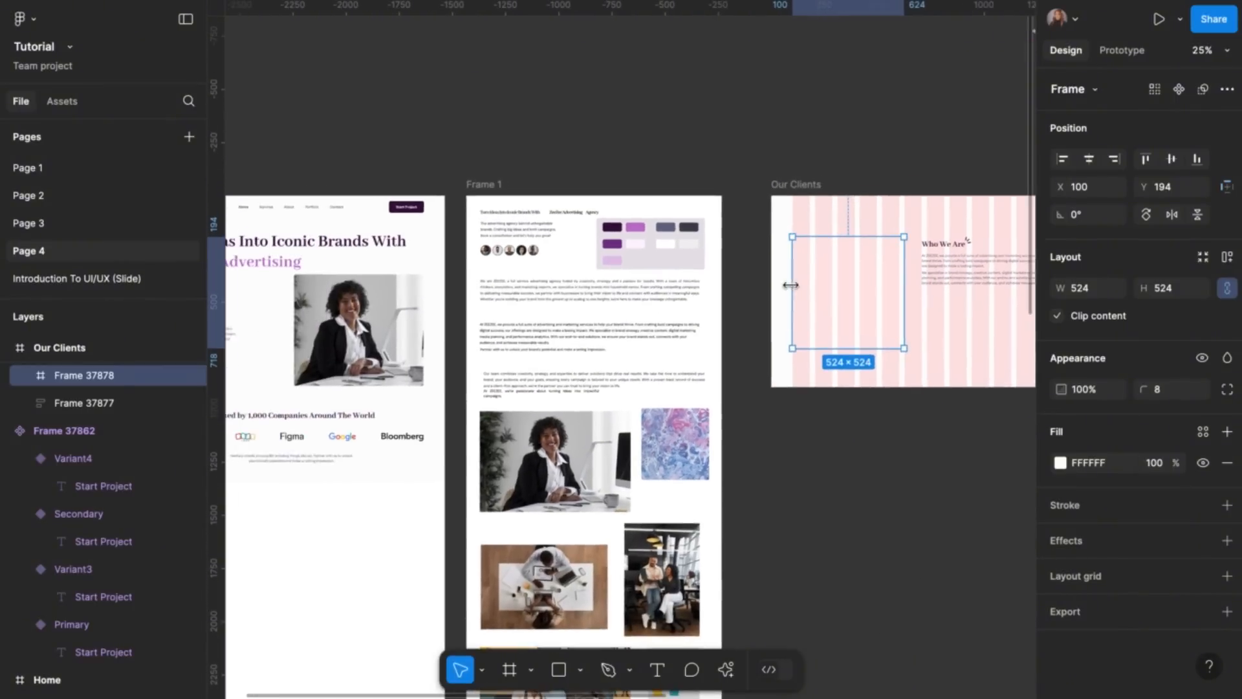
click(408, 369)
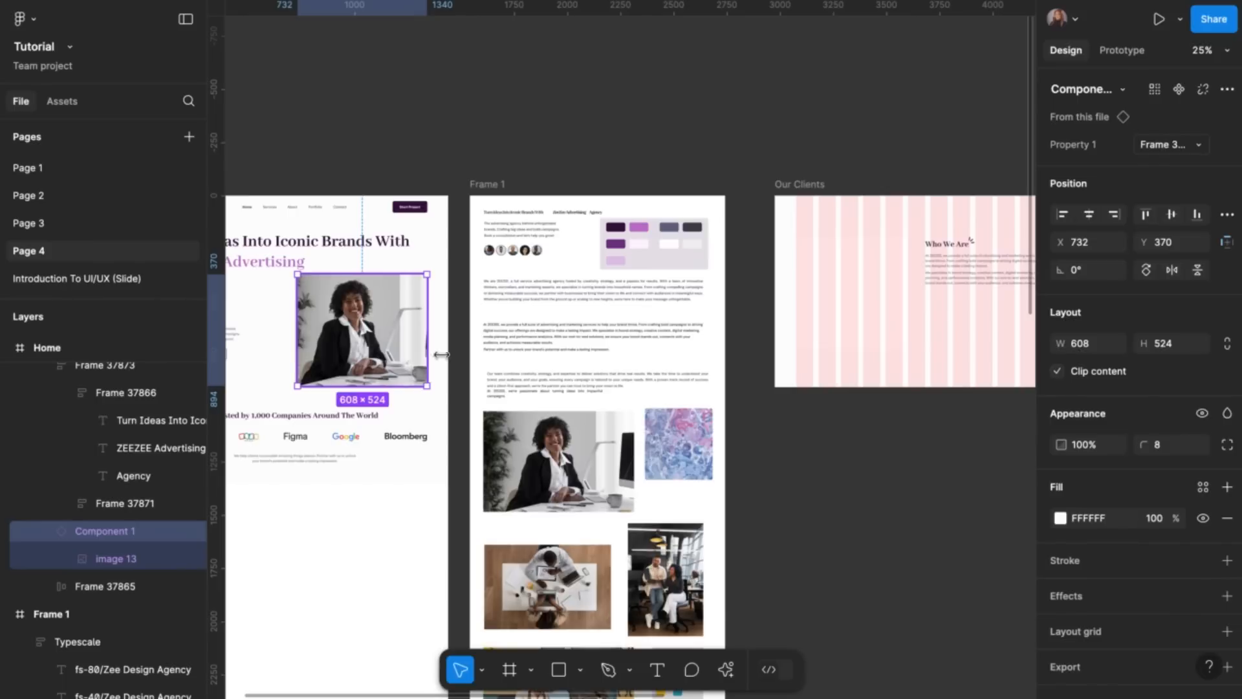
click(890, 322)
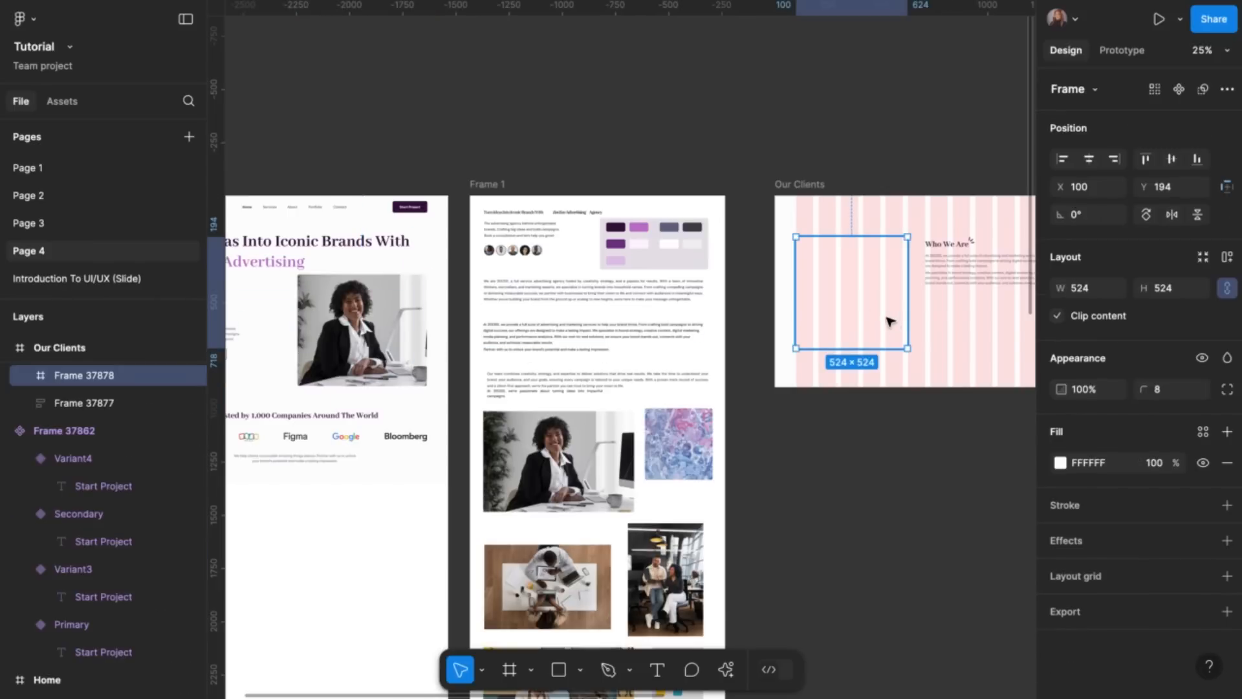
scroll(890, 322, up, 3)
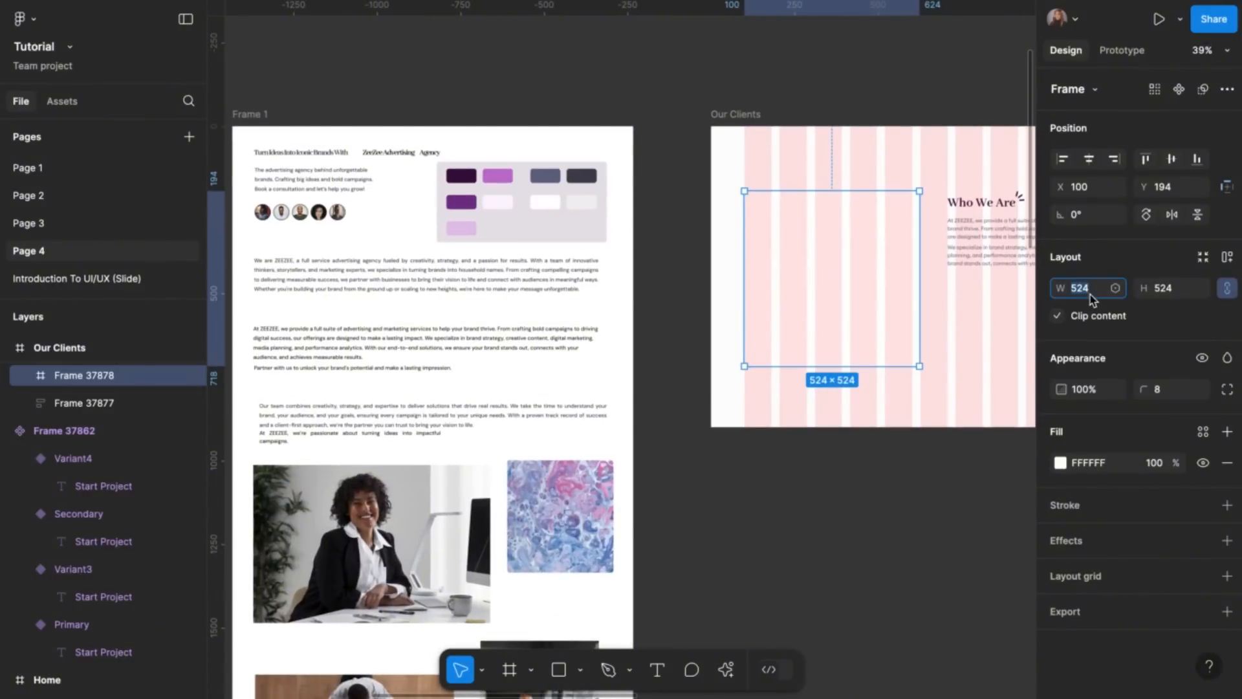
text(608)
key(Return)
scroll(907, 241, right, 5)
scroll(906, 241, up, 1)
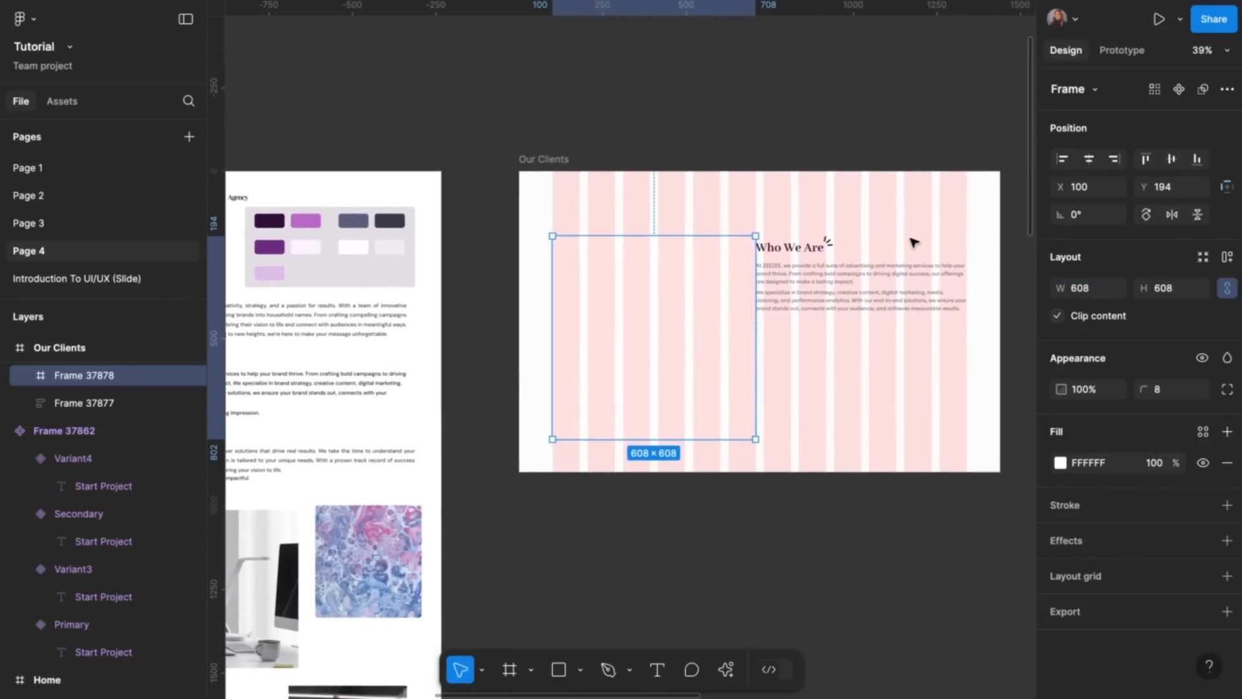
scroll(913, 243, up, 1)
scroll(914, 243, down, 1)
scroll(914, 243, left, 1)
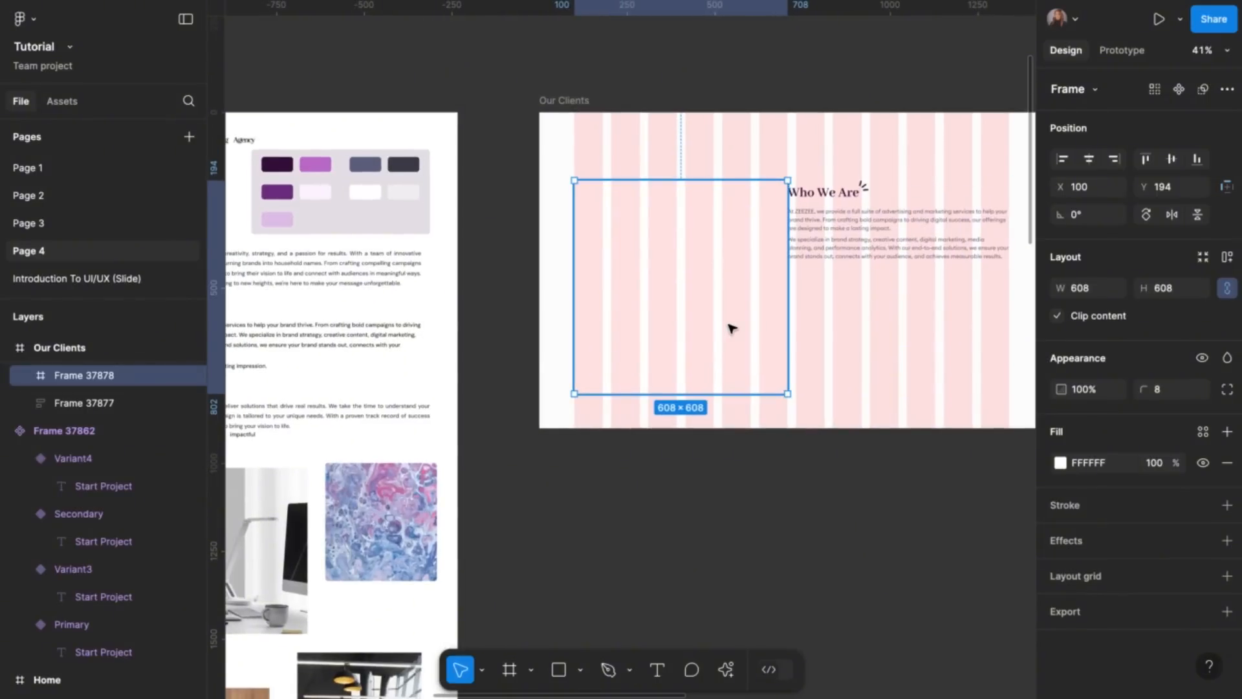
Unlock the frame's proportions, set its height to 524 and check it against the size of the Home hero image
click(1228, 289)
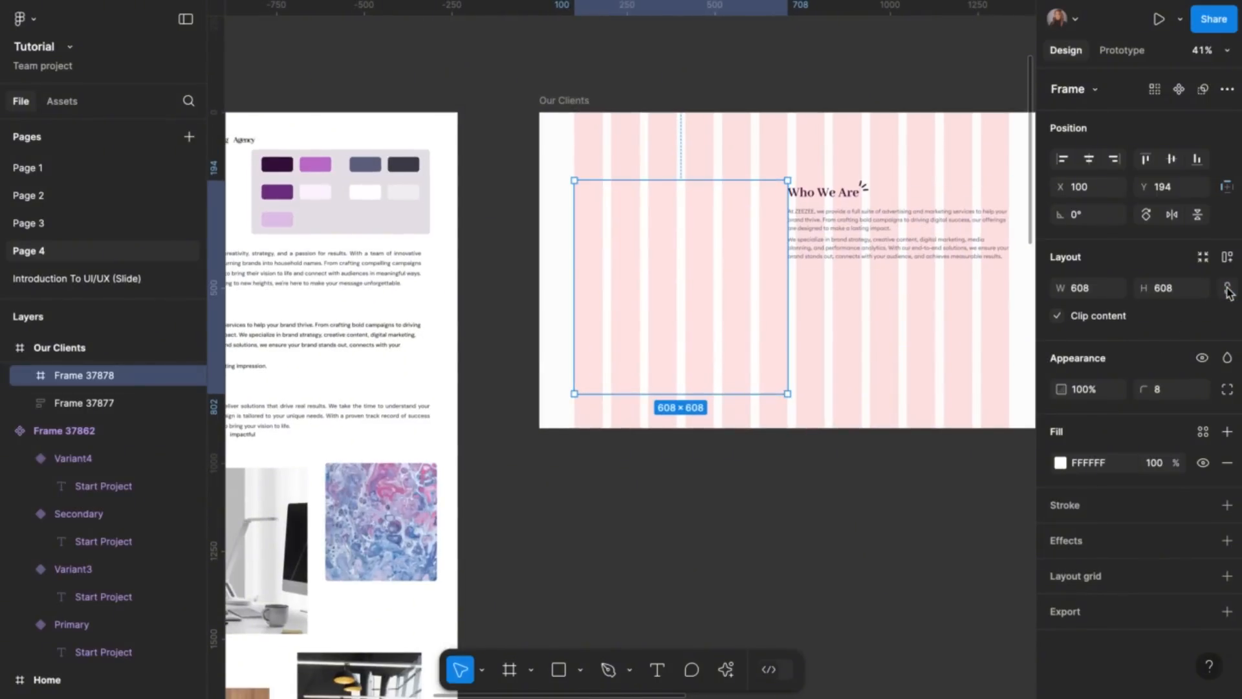
click(1168, 296)
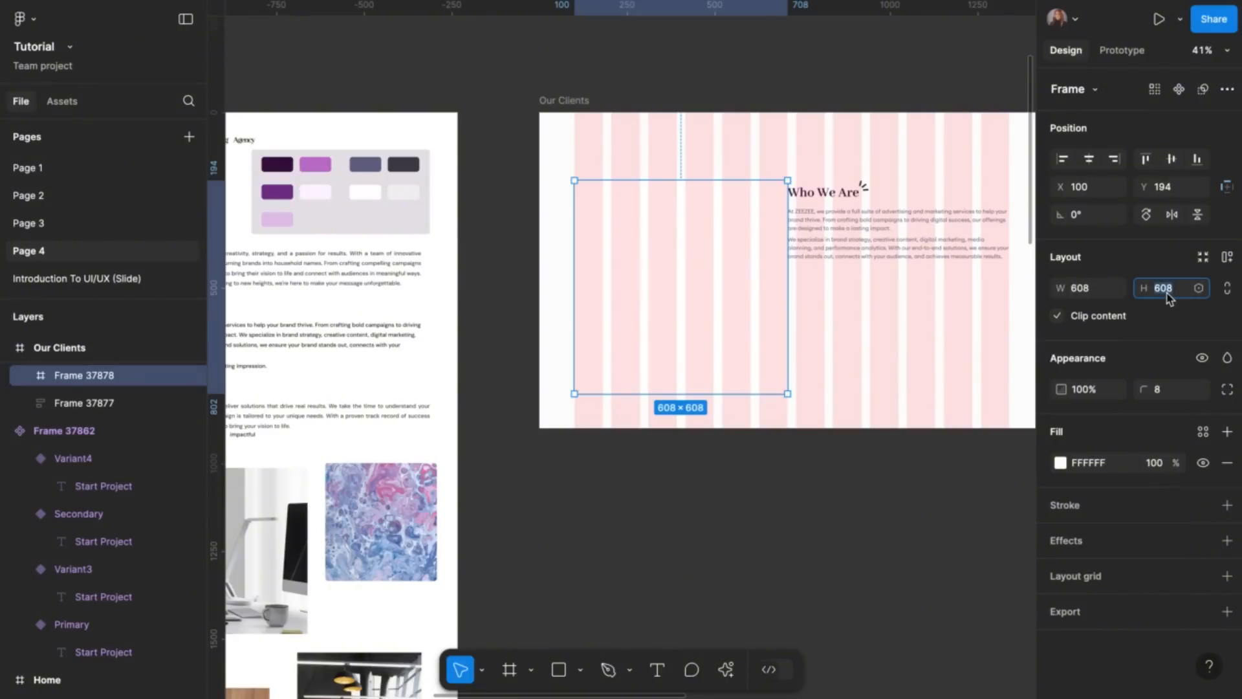
text(524)
click(1138, 263)
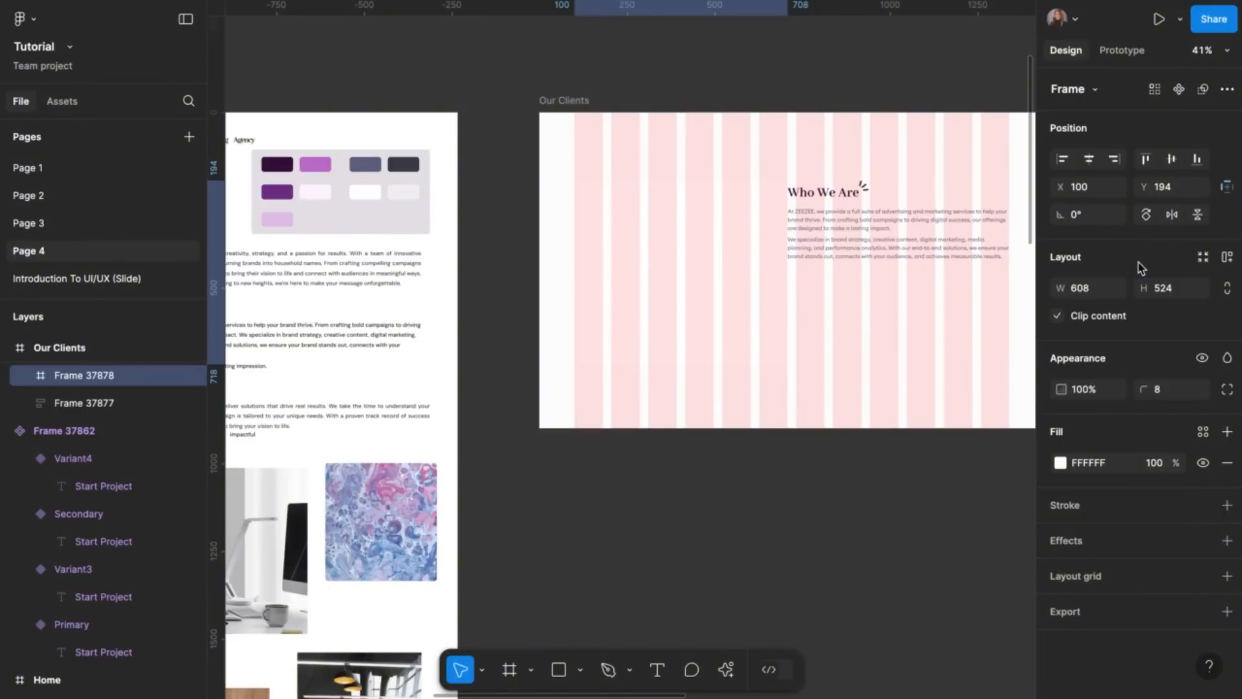
scroll(744, 407, left, 1)
scroll(748, 411, left, 5)
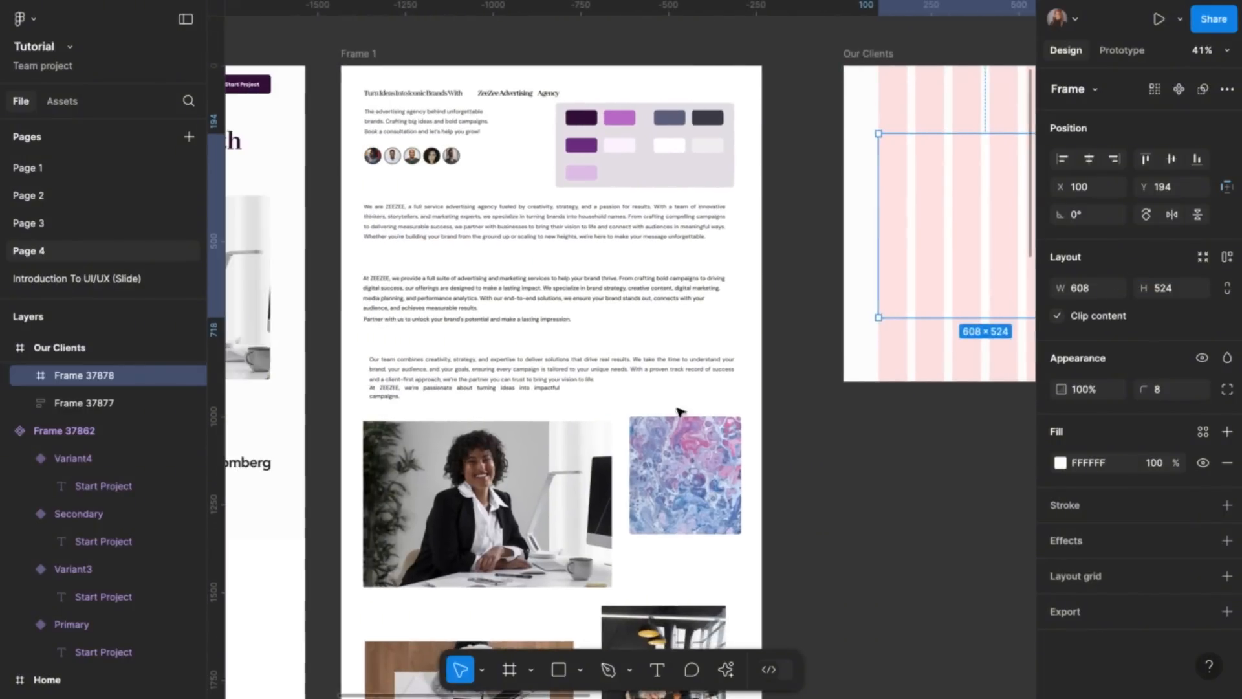
click(385, 355)
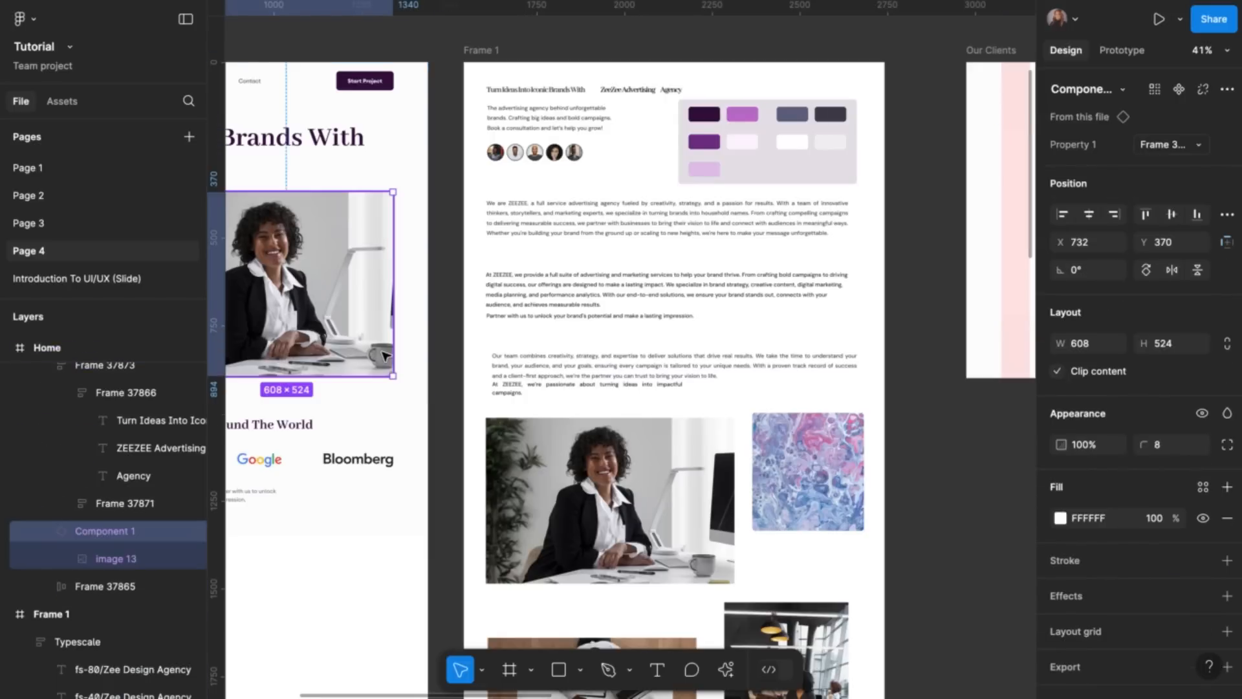
scroll(819, 313, right, 6)
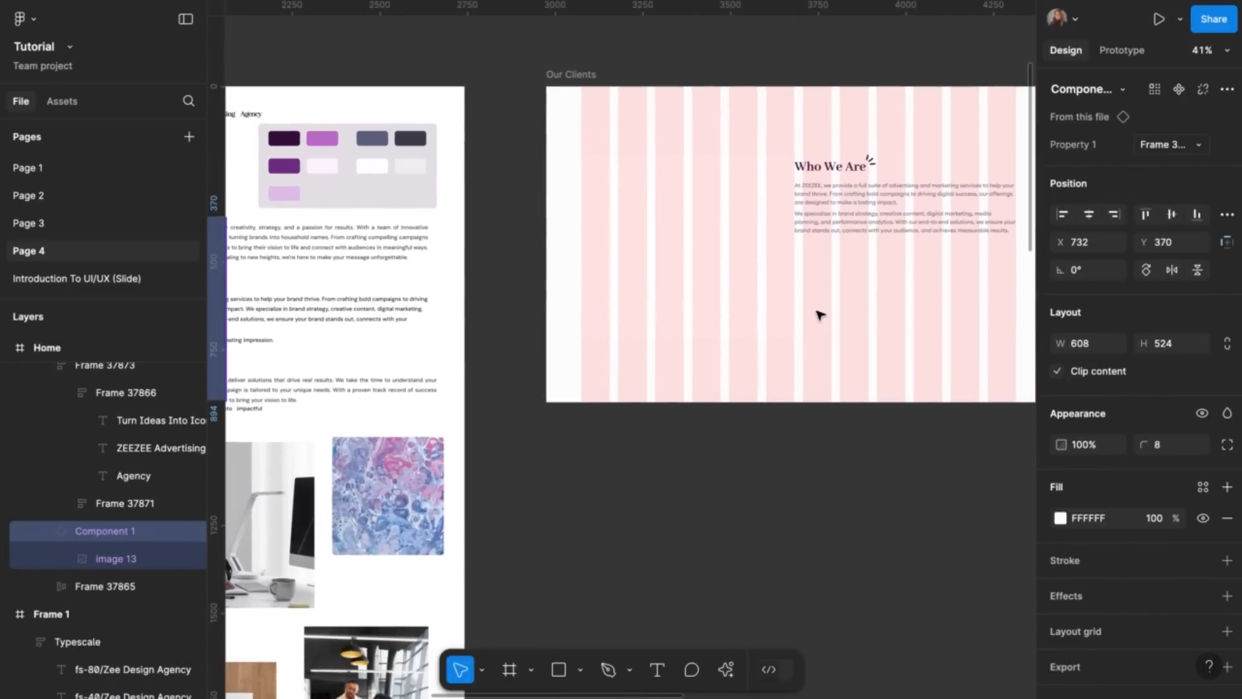
Narrow the empty image frame in Our Clients to about 558 wide, leaving a gap before the "Who We Are" text block
click(718, 285)
scroll(796, 278, right, 2)
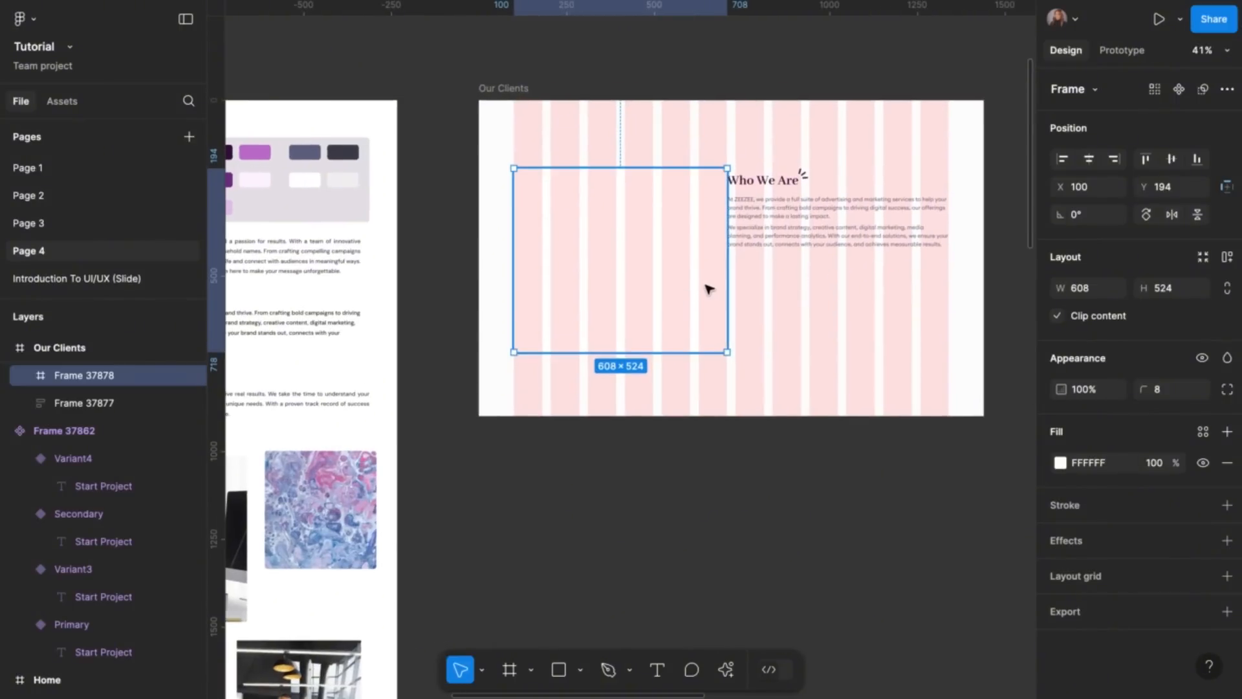
scroll(704, 290, up, 2)
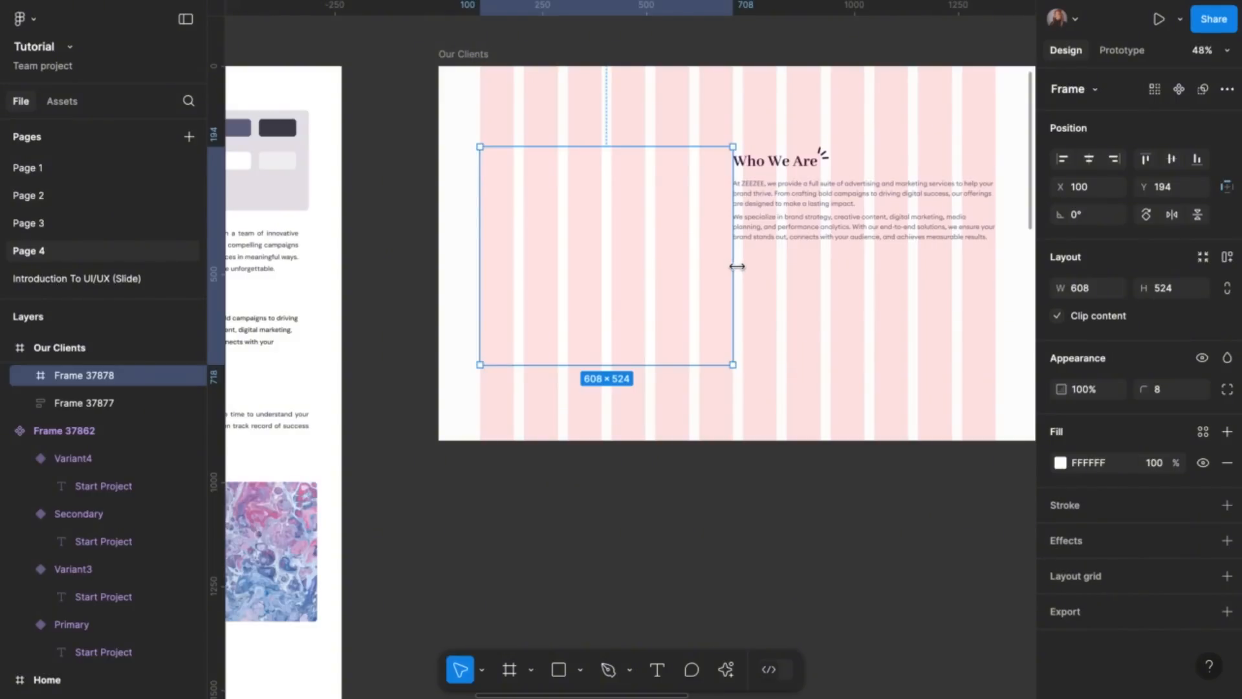
drag(734, 270, 712, 268)
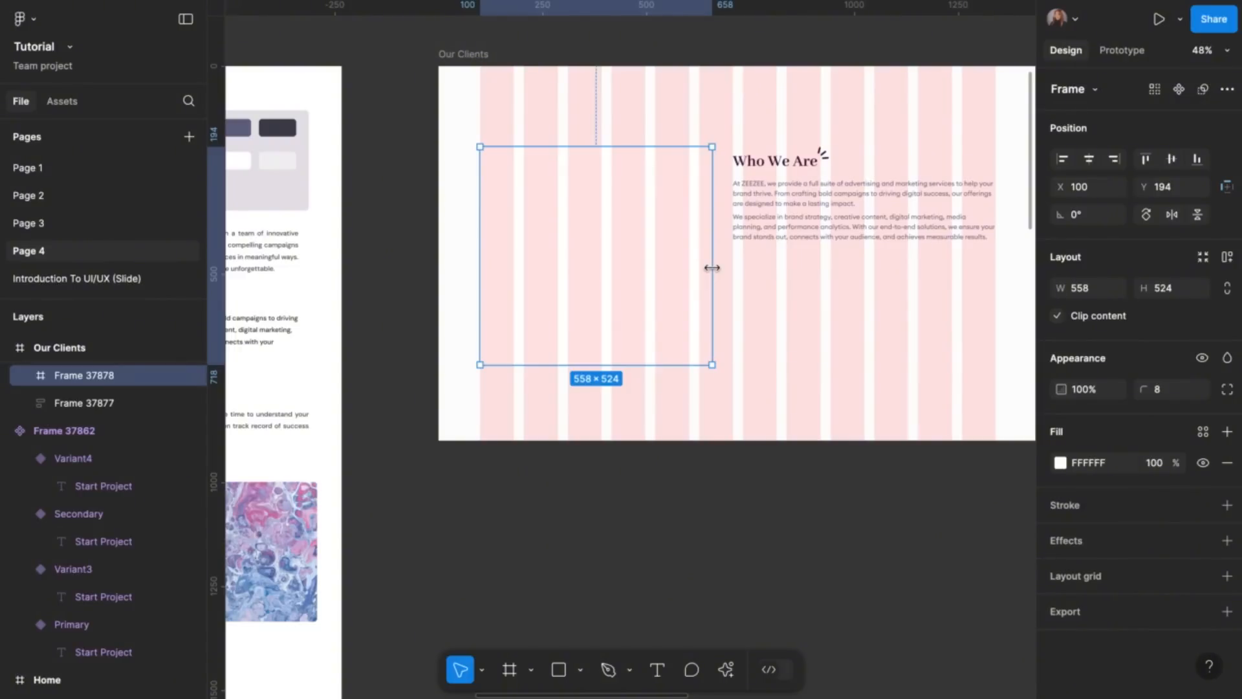
Move the "Who We Are" text block slightly lower and add a black inside stroke of weight 1 to the empty image frame
click(894, 205)
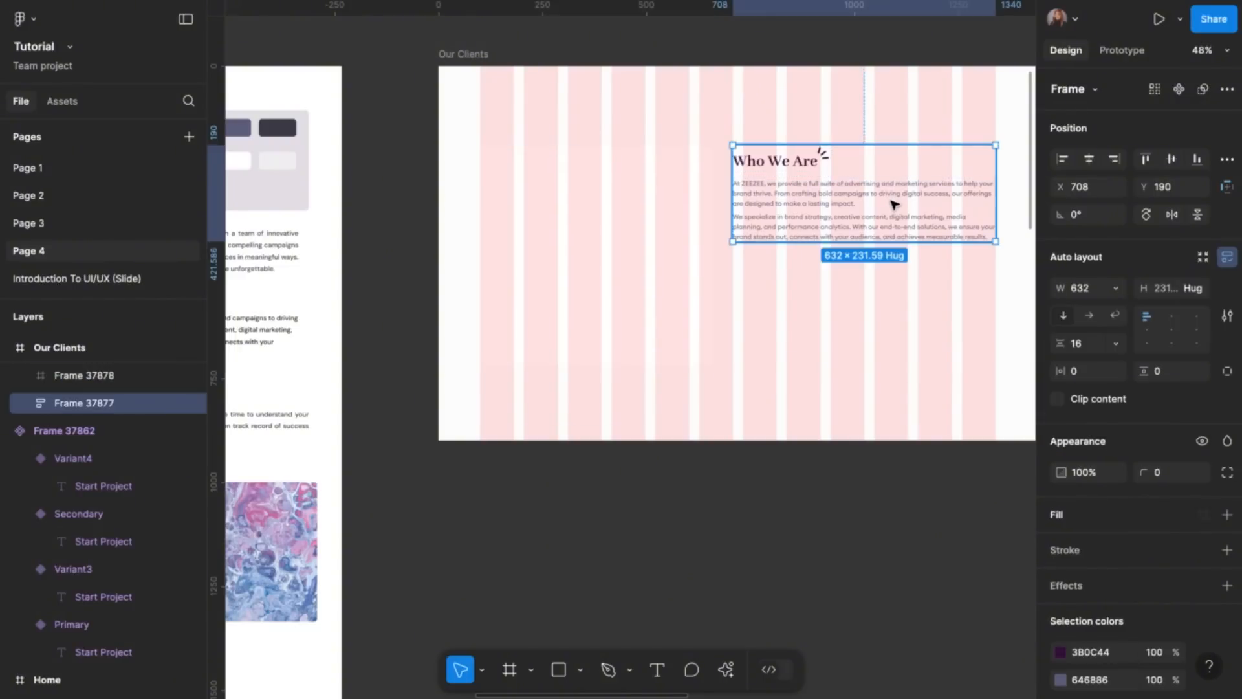
drag(894, 209, 897, 218)
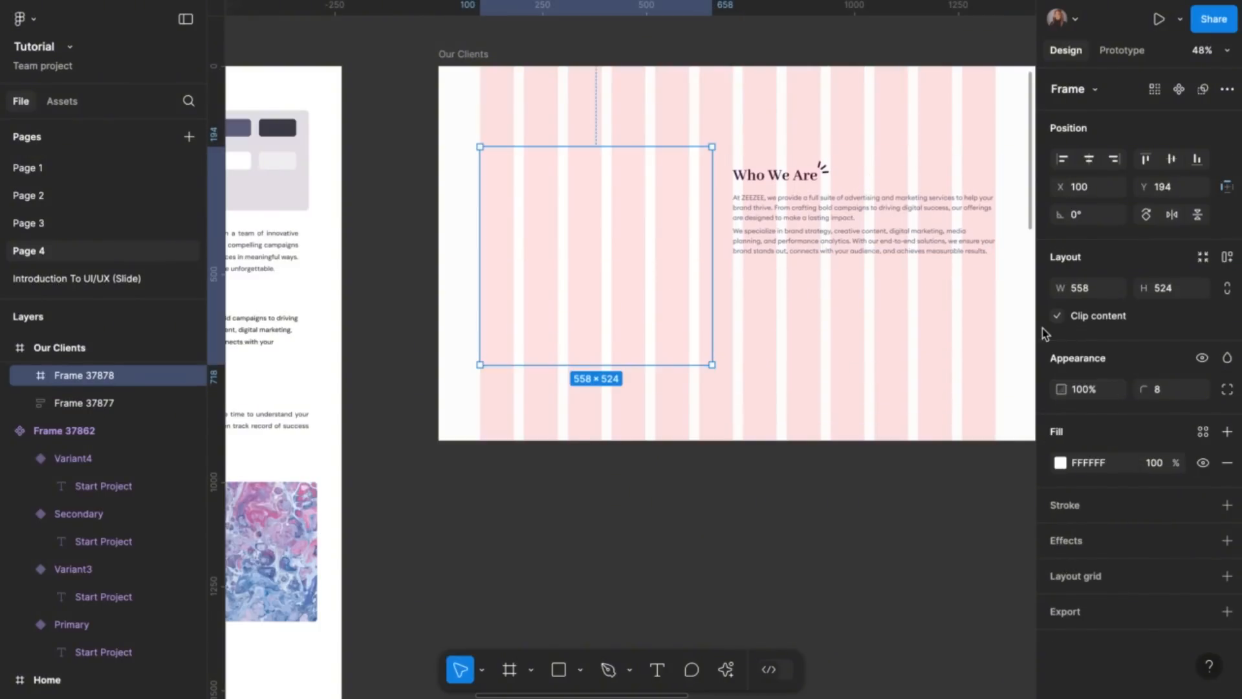
click(1228, 505)
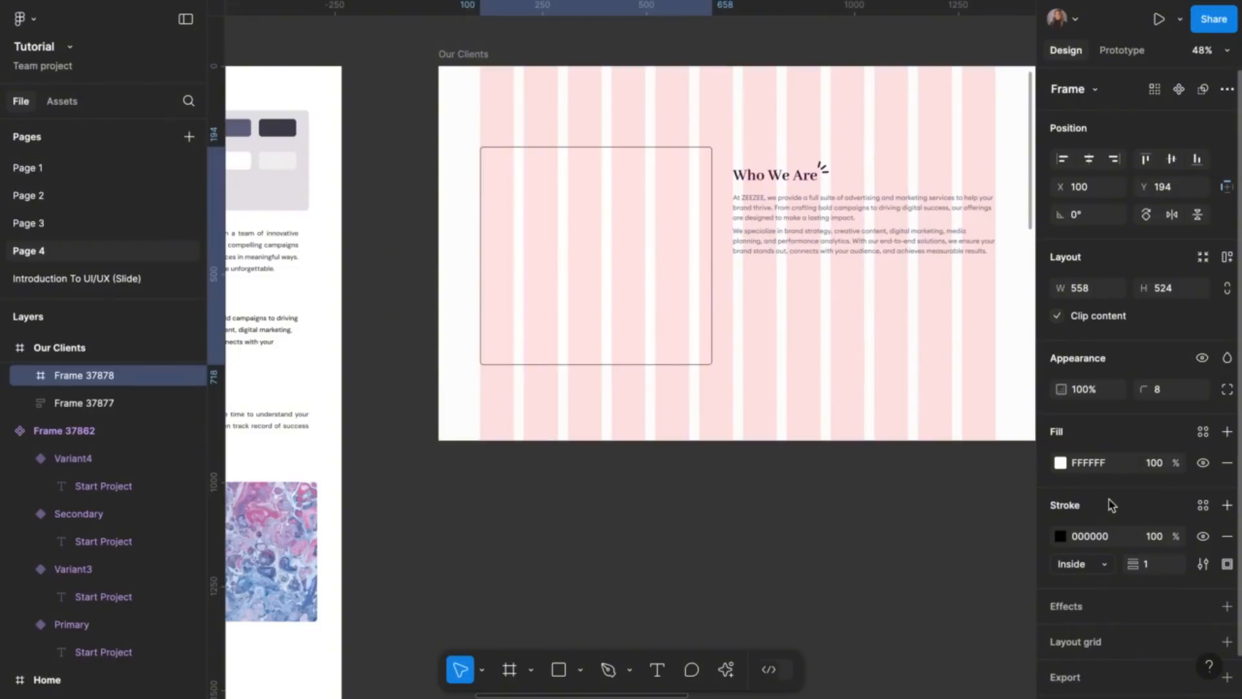
click(707, 486)
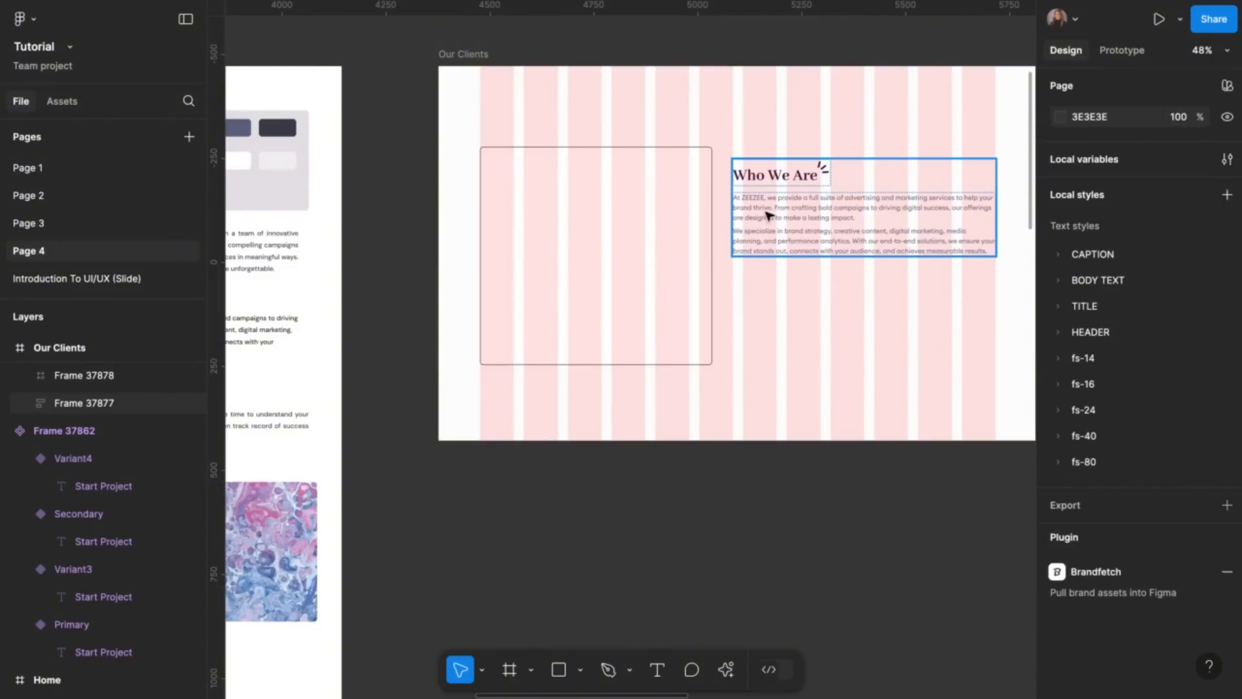
Set the image frame's width to 550, checking its spacing to the "Who We Are" text block before and after
click(666, 228)
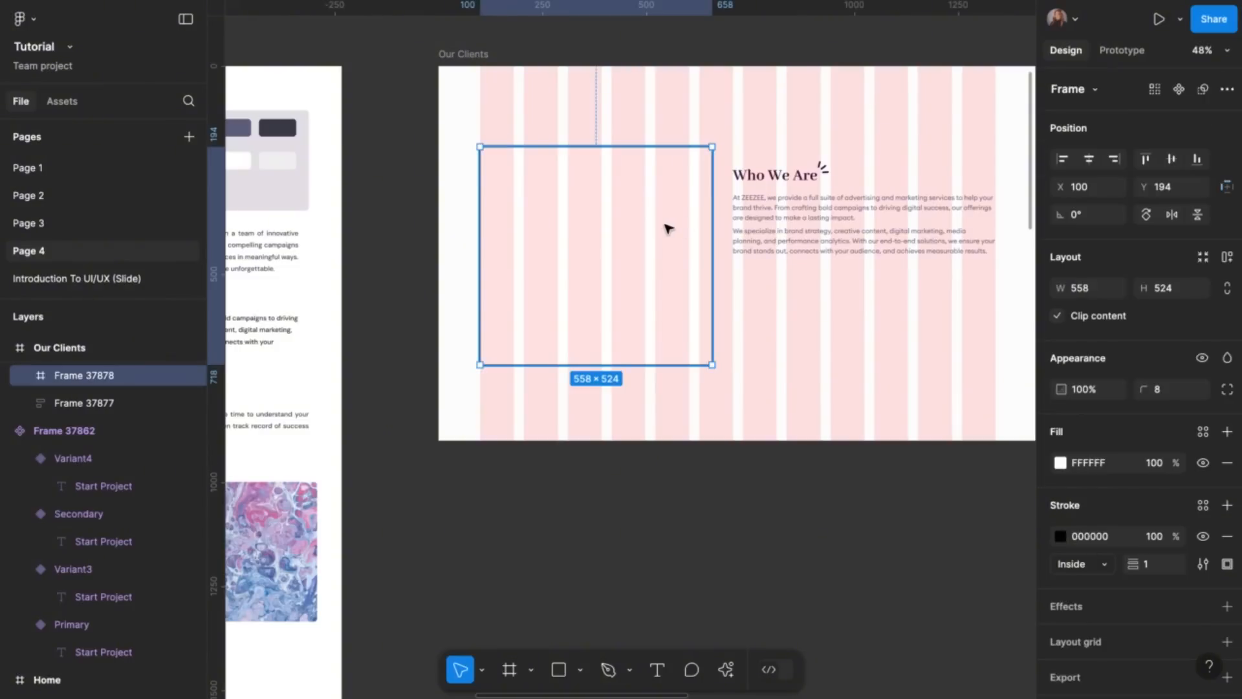
shift+click(778, 239)
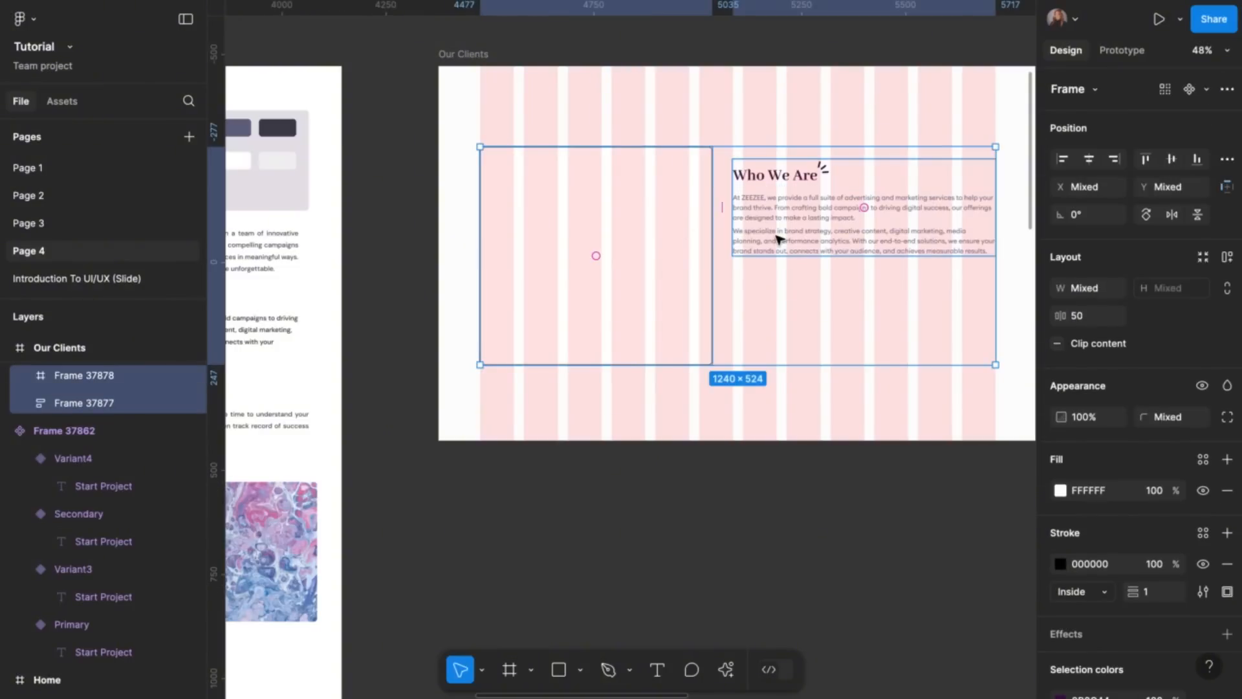
click(676, 265)
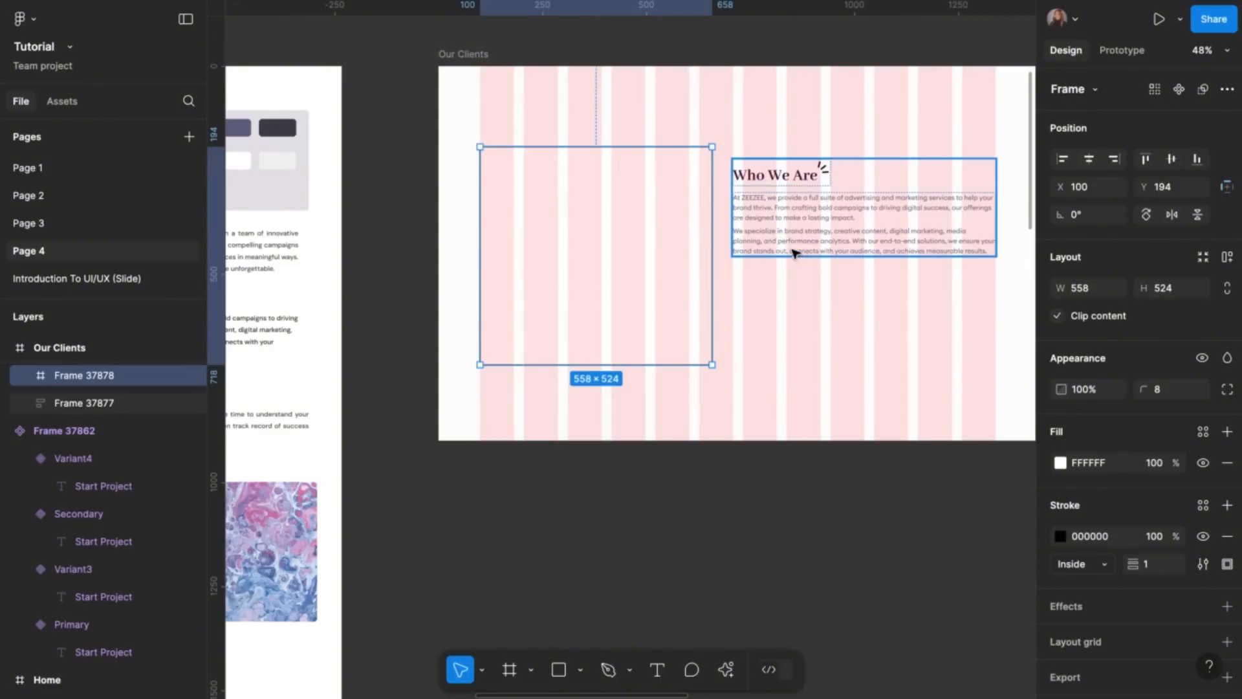
click(1103, 292)
key(Down)
key(Down)
key(Down)
key(Down)
key(Down)
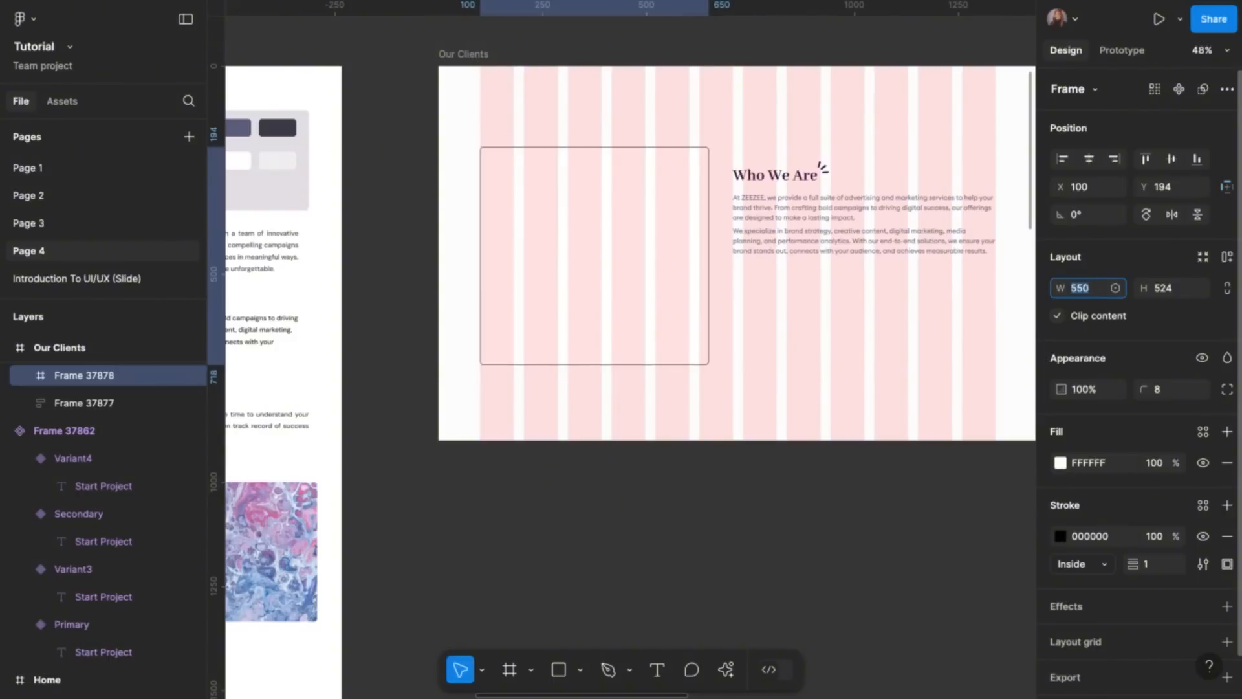
shift+click(765, 246)
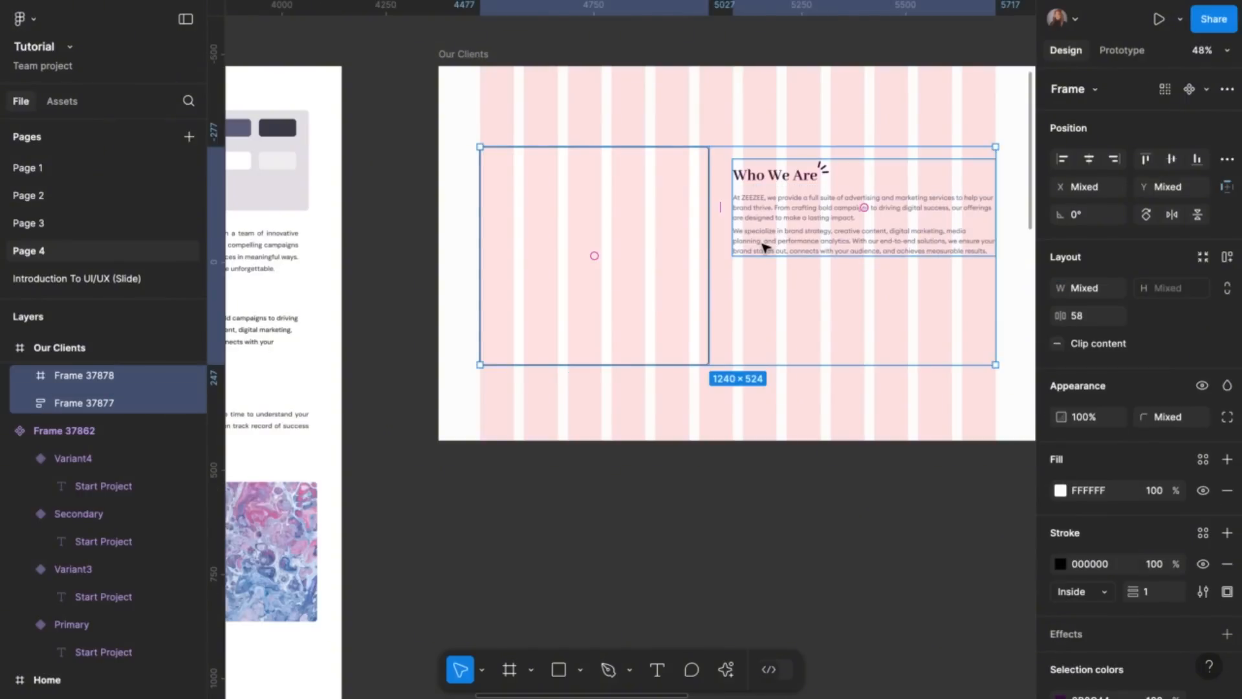
Reduce the image frame's width to 548 and check the gap to the text block
click(697, 247)
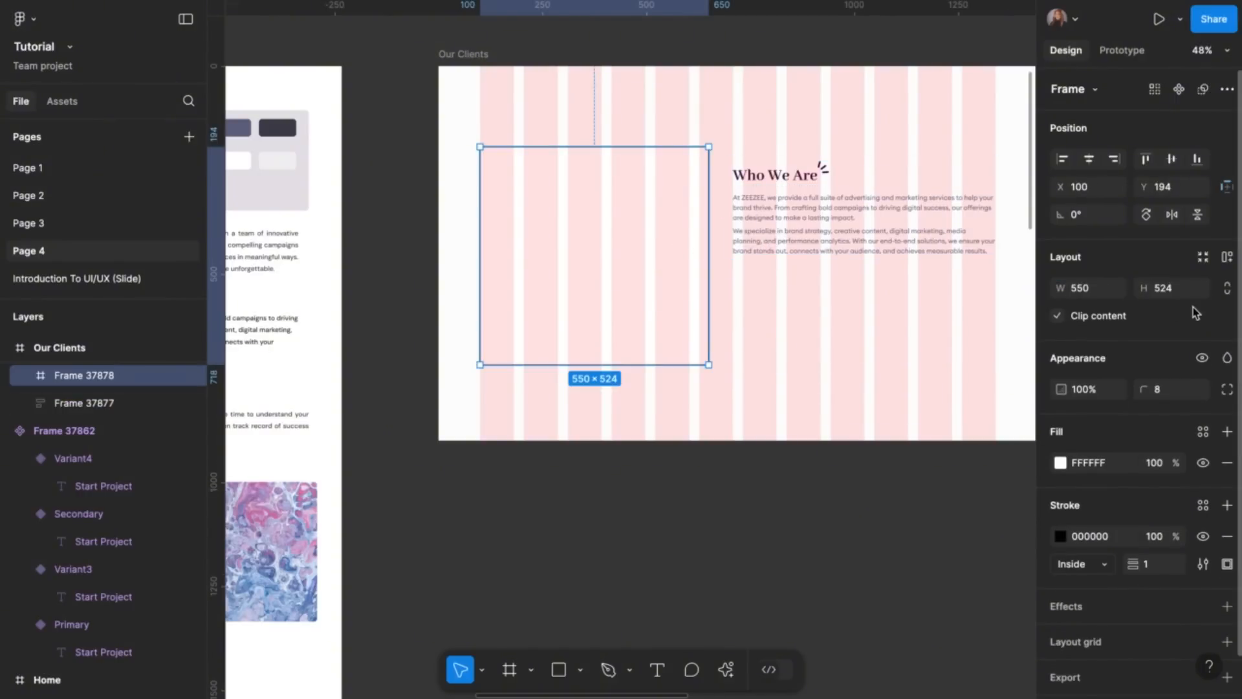
click(1100, 285)
key(Down)
key(Down)
key(Down)
key(Down)
key(Down)
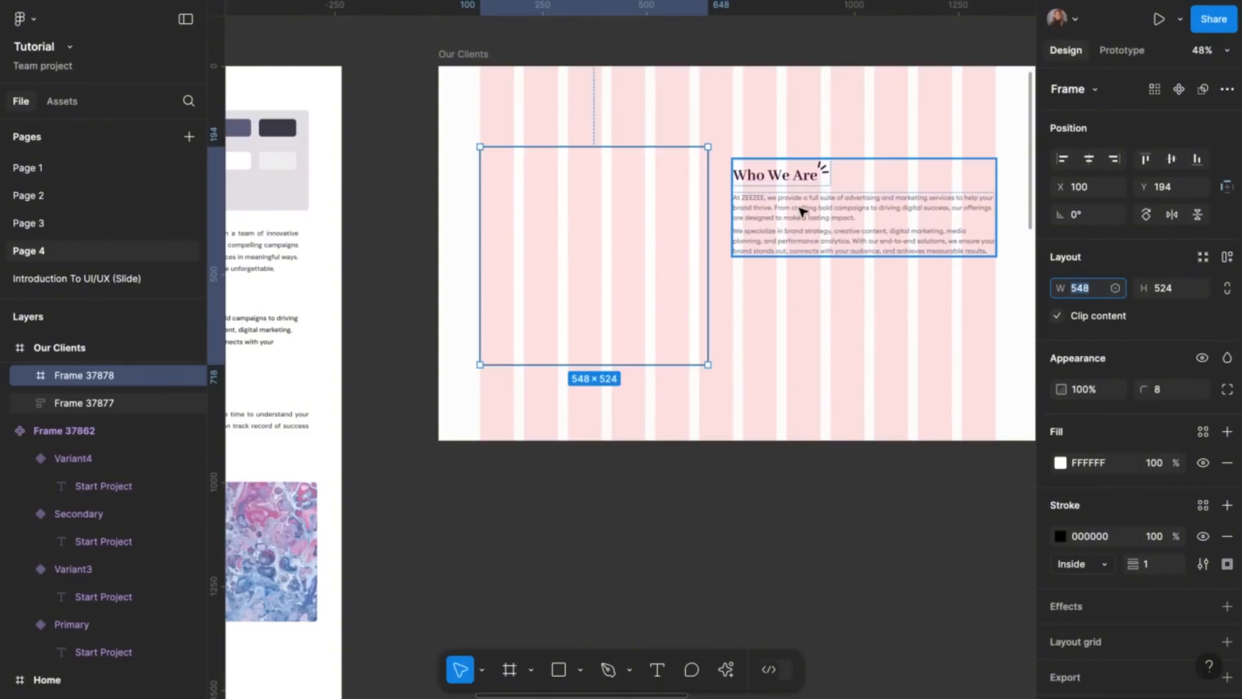
shift+click(768, 220)
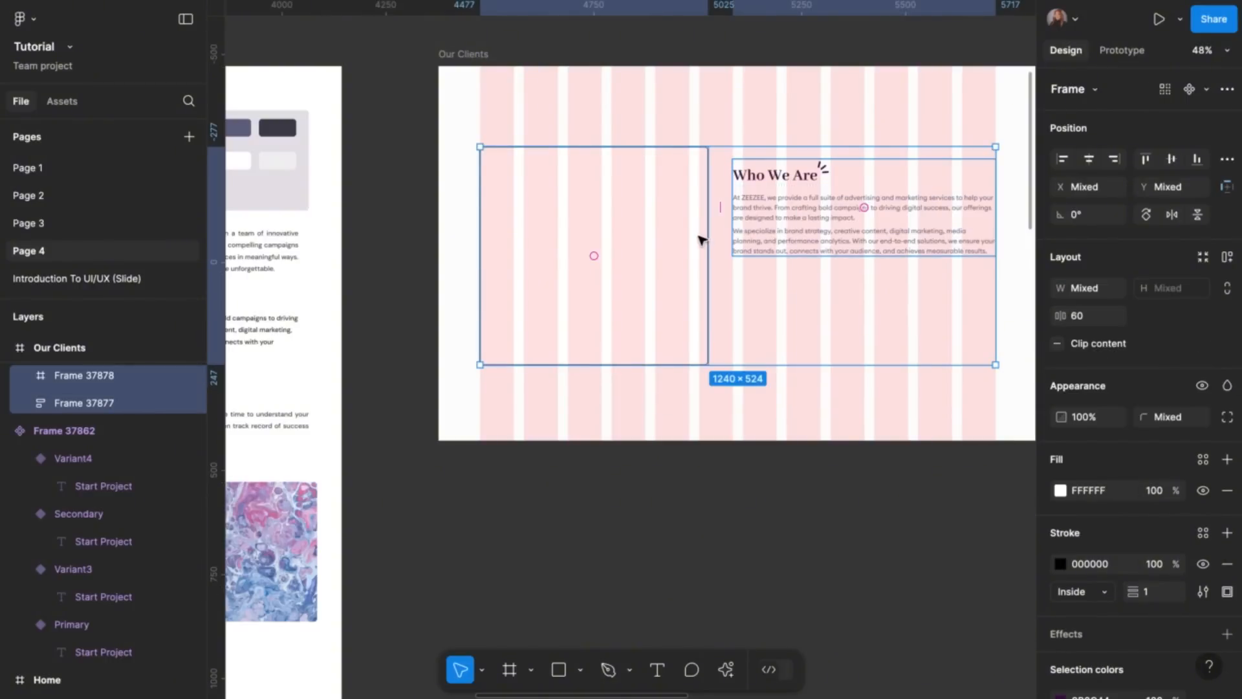
shift+click(768, 239)
shift+click(776, 242)
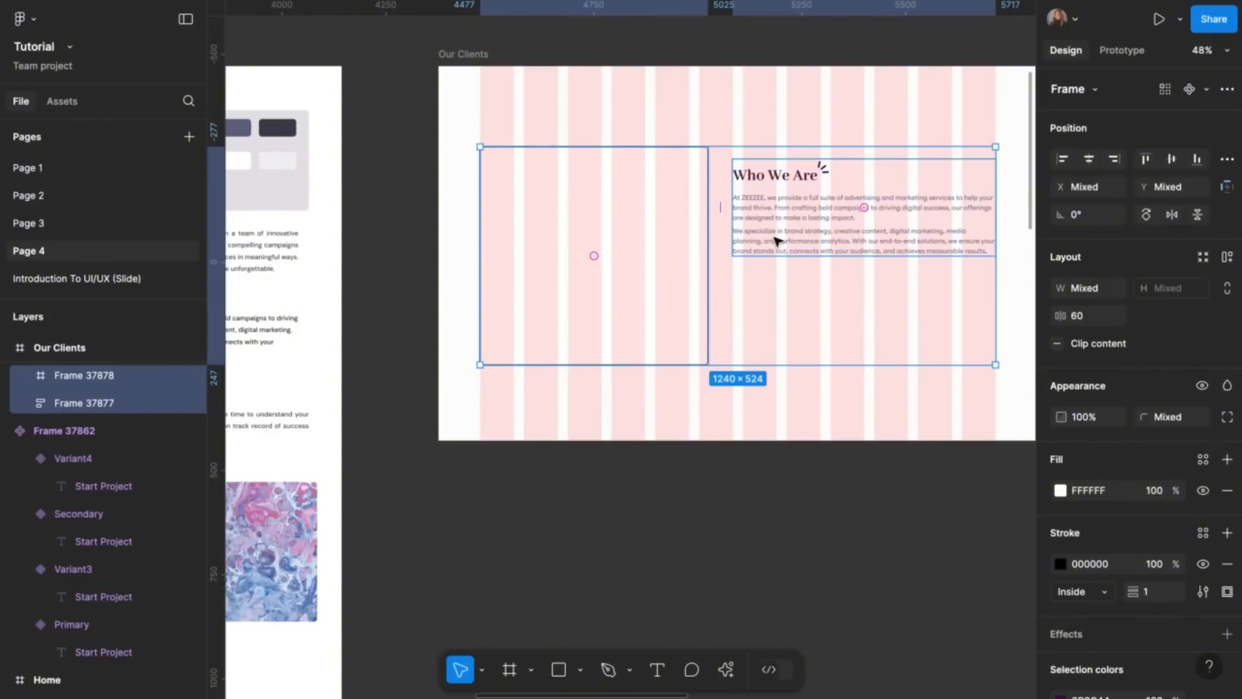
Increase the image frame's width to 552 and recheck its spacing to the "Who We Are" text block
click(696, 259)
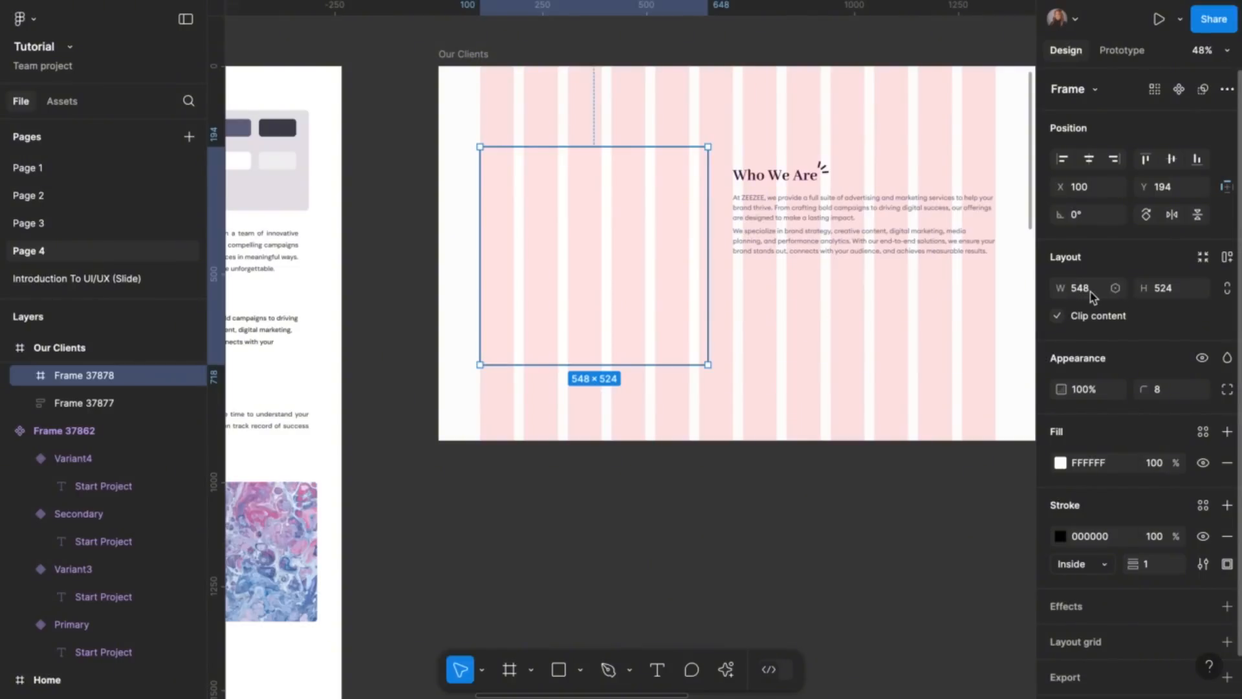
scroll(772, 285, down, 2)
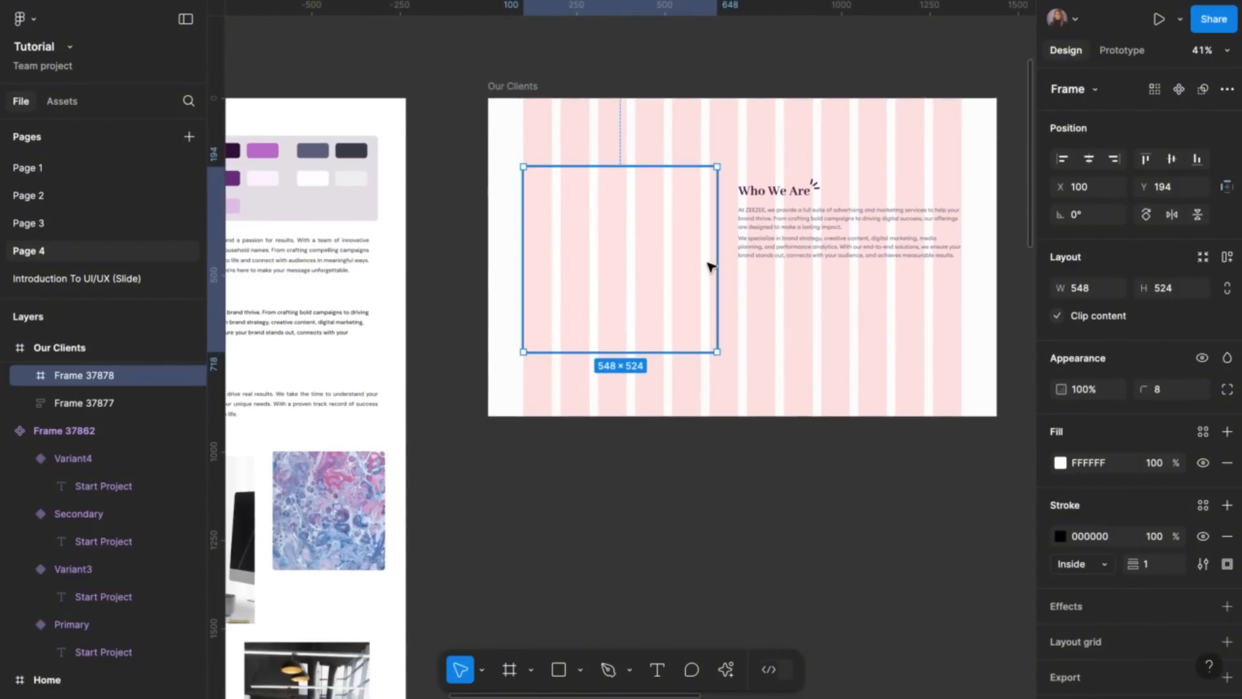
scroll(712, 261, up, 2)
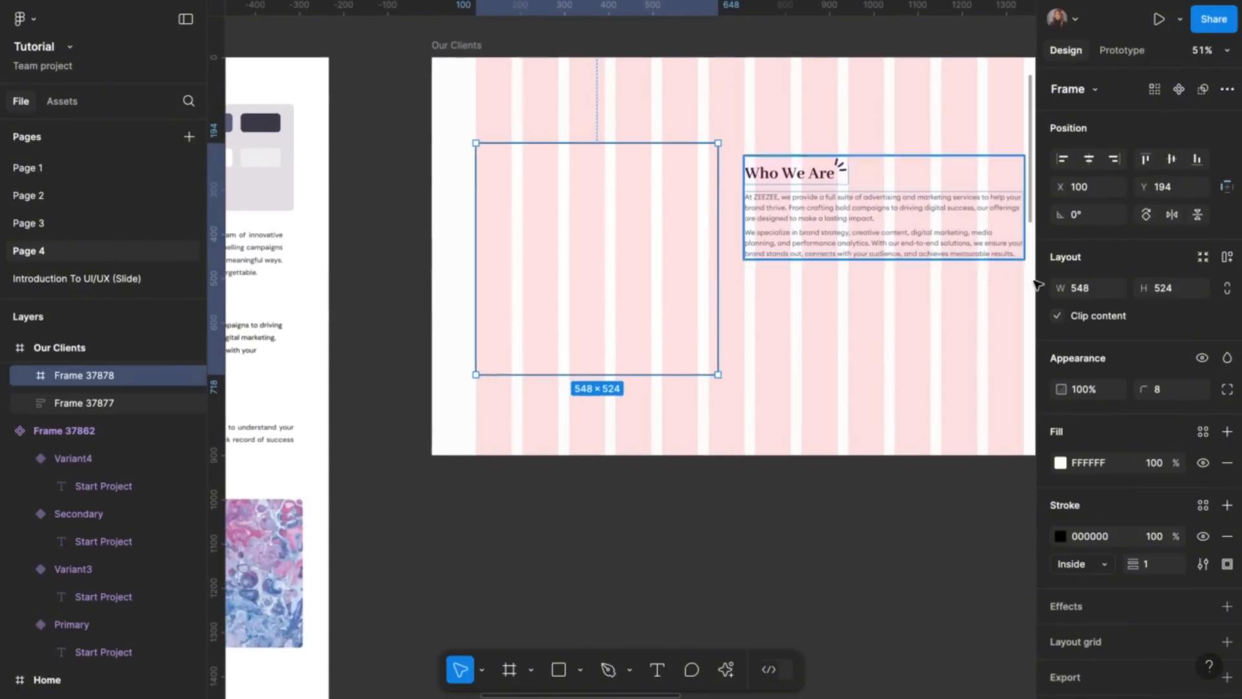
click(1090, 293)
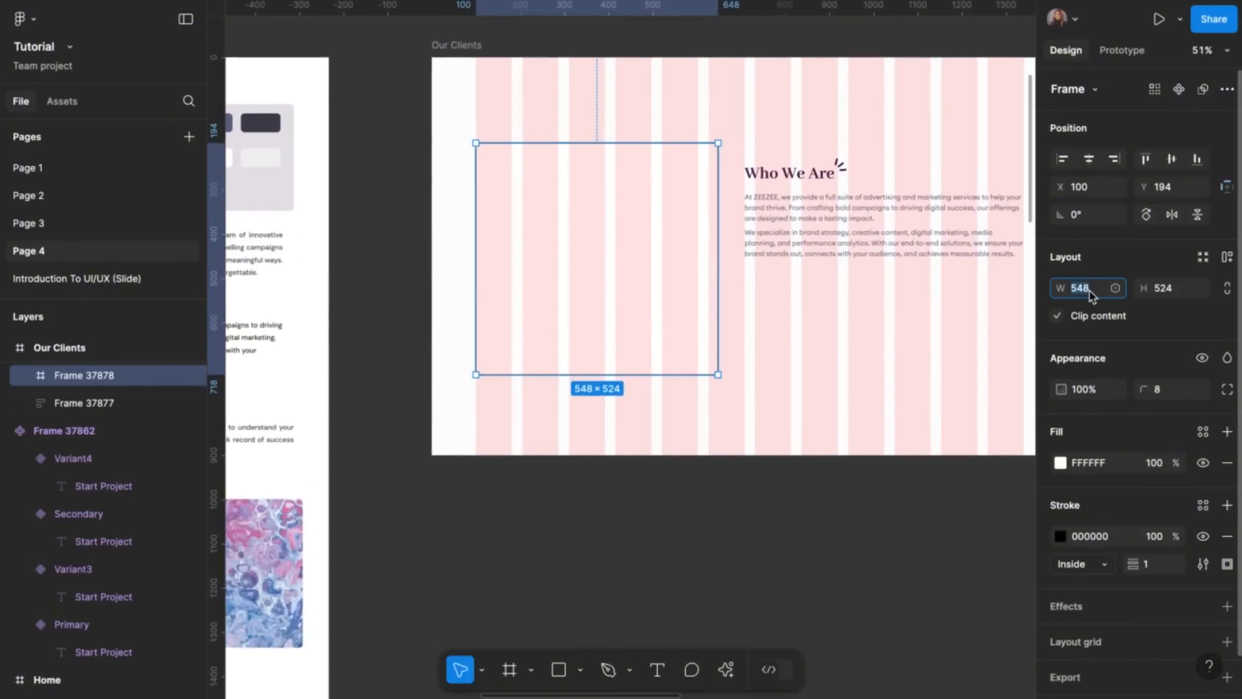
key(Up)
key(Up)
key(Up)
key(Up)
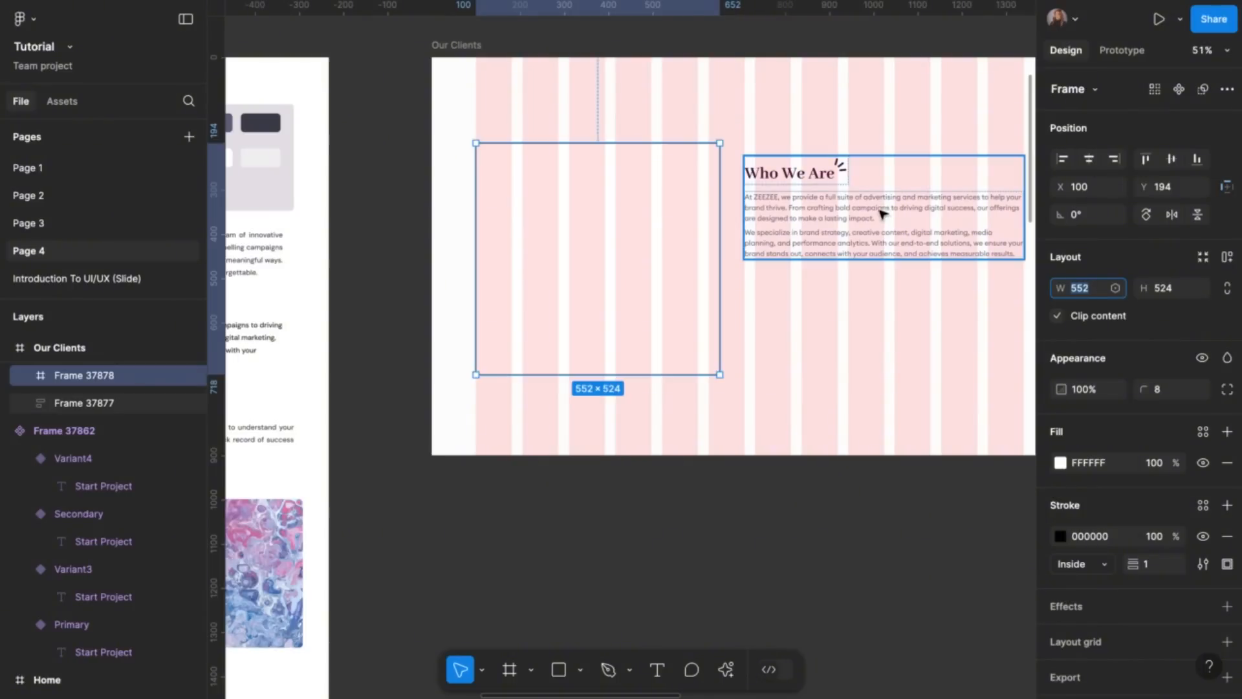
shift+click(867, 220)
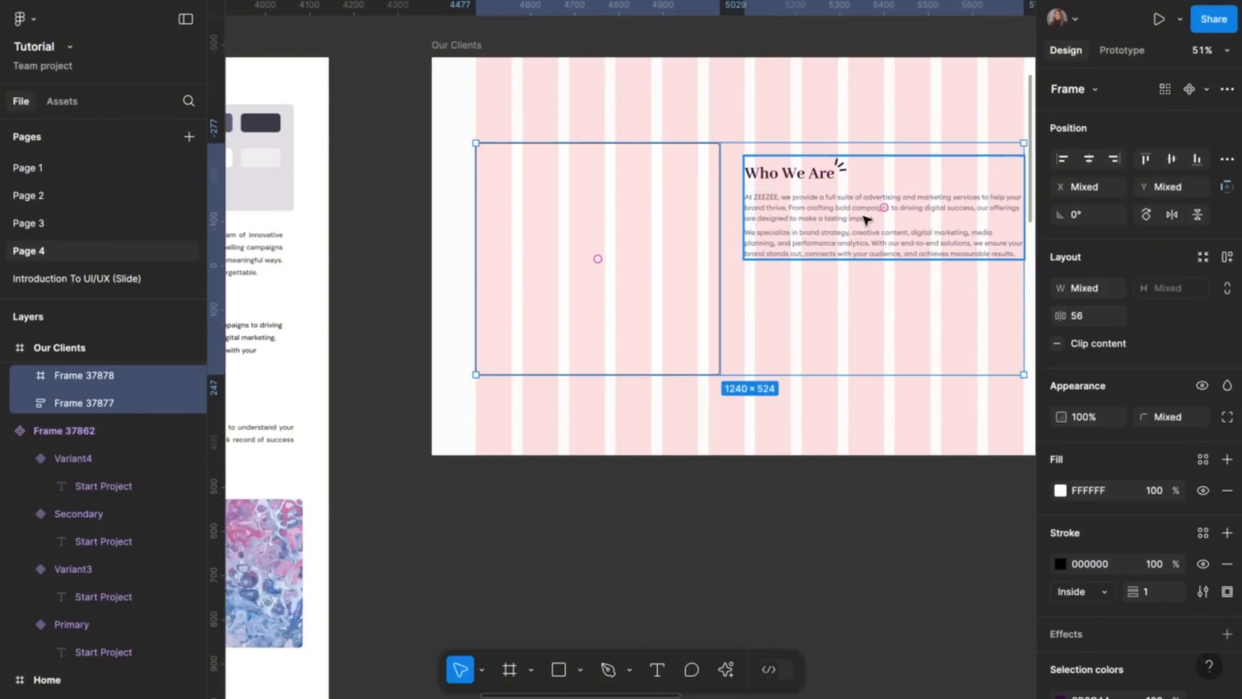
click(706, 278)
Draw a rectangle about 510 by 353 on the empty canvas below the Our Clients frame
scroll(707, 279, down, 3)
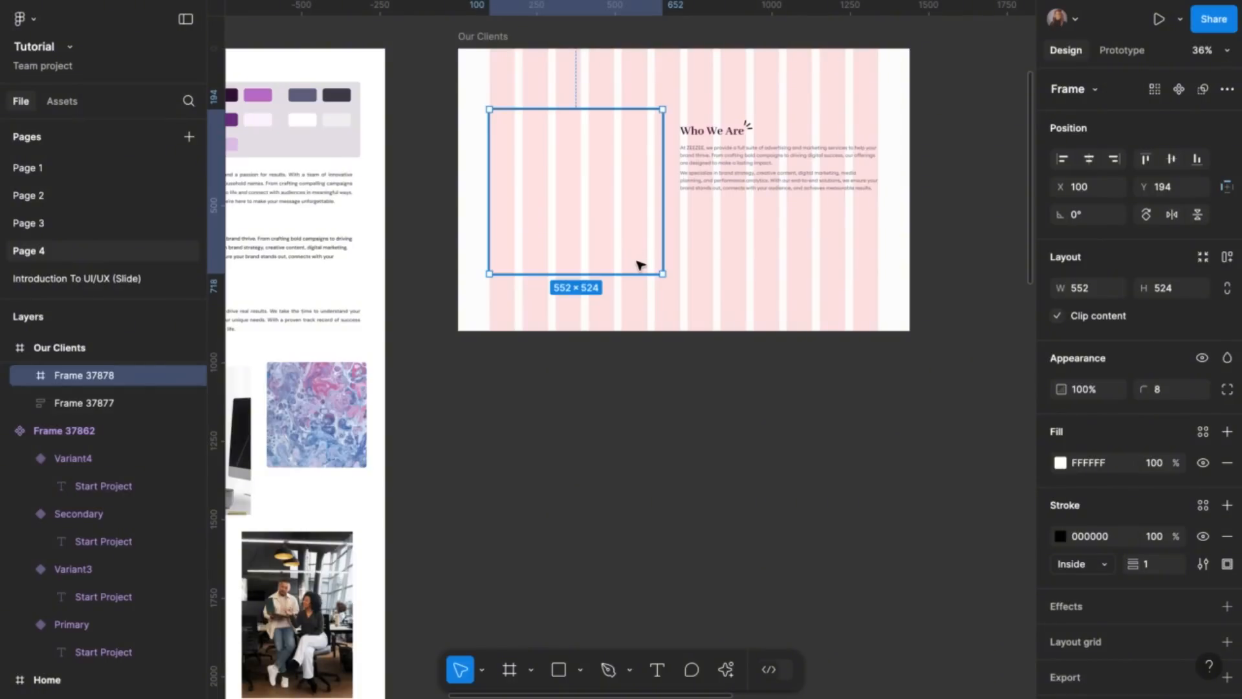
click(607, 553)
click(580, 670)
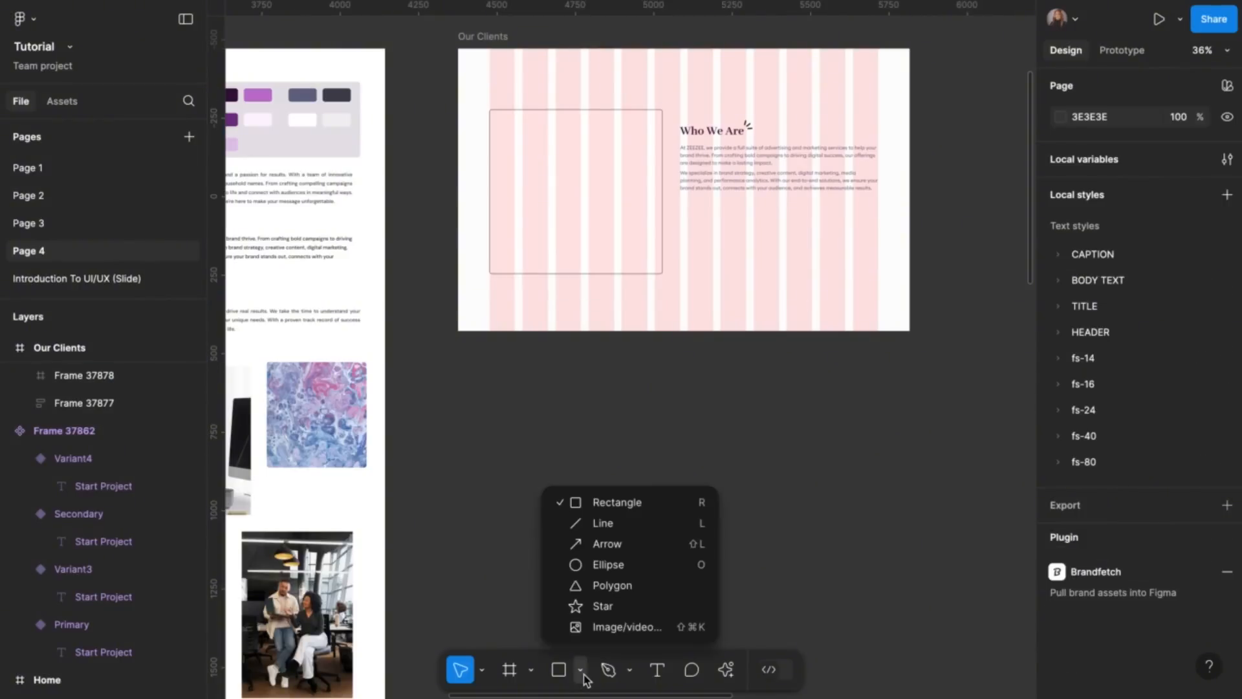
click(636, 508)
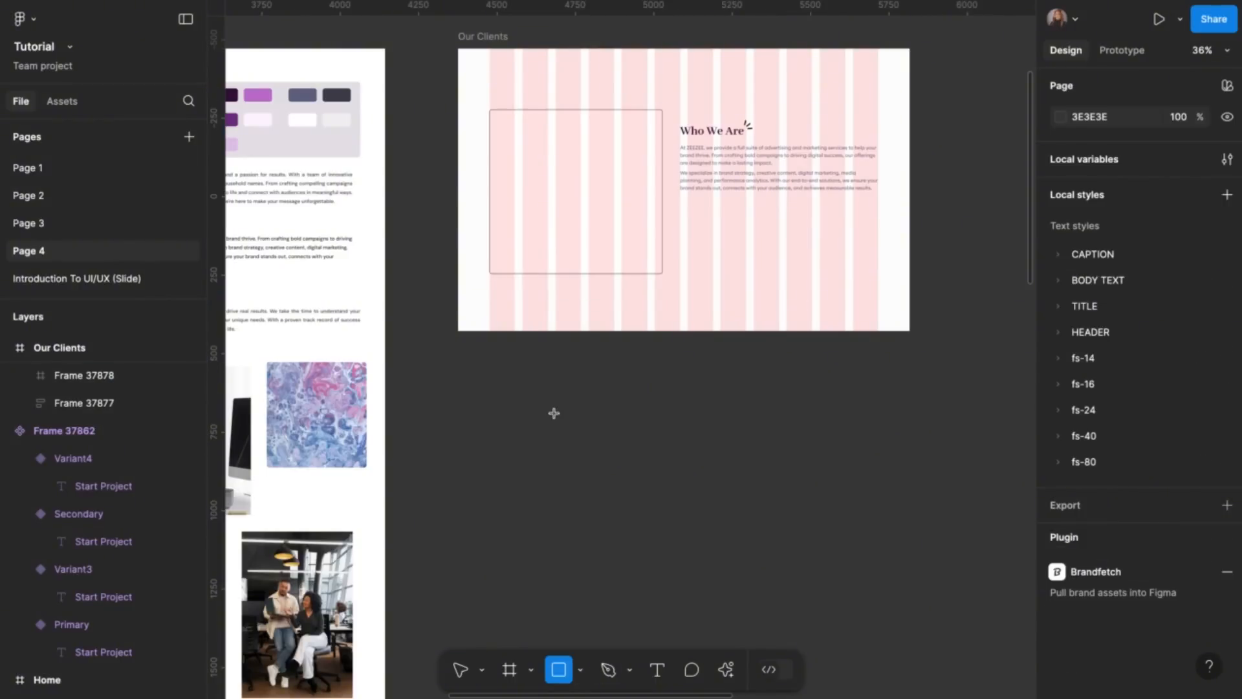
drag(545, 396, 705, 507)
Set the new rectangle's width to 552 and its height to 524
click(1079, 288)
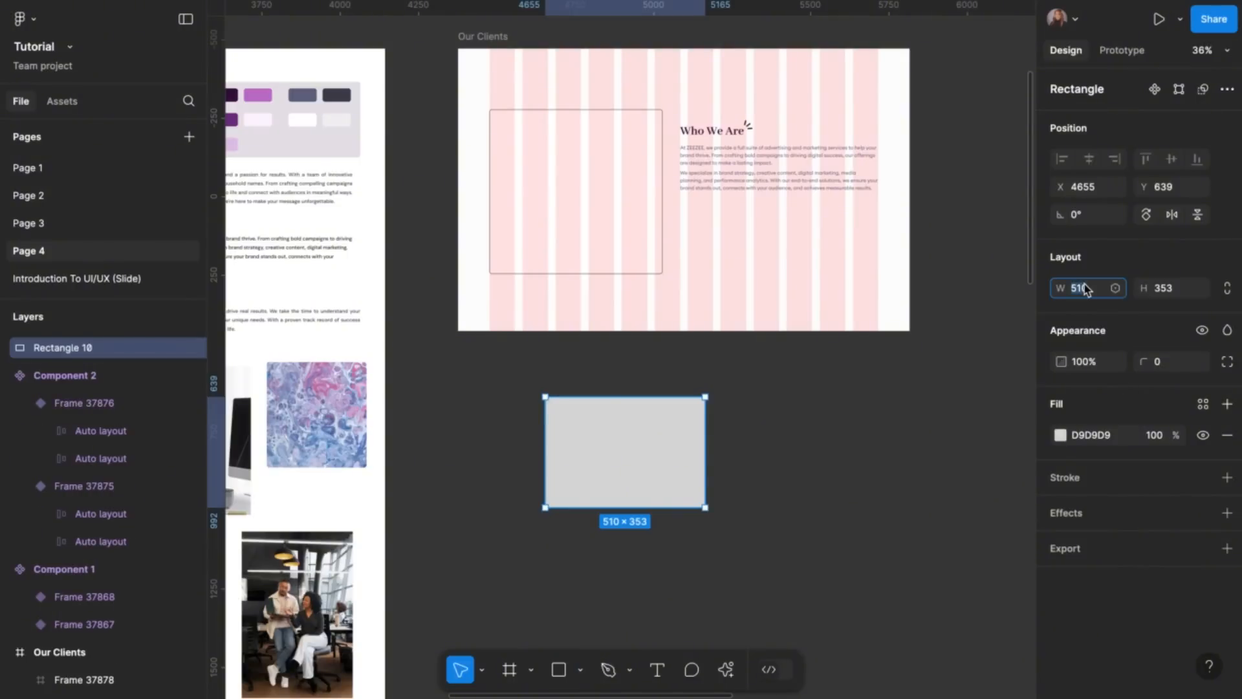
text(2)
click(1181, 290)
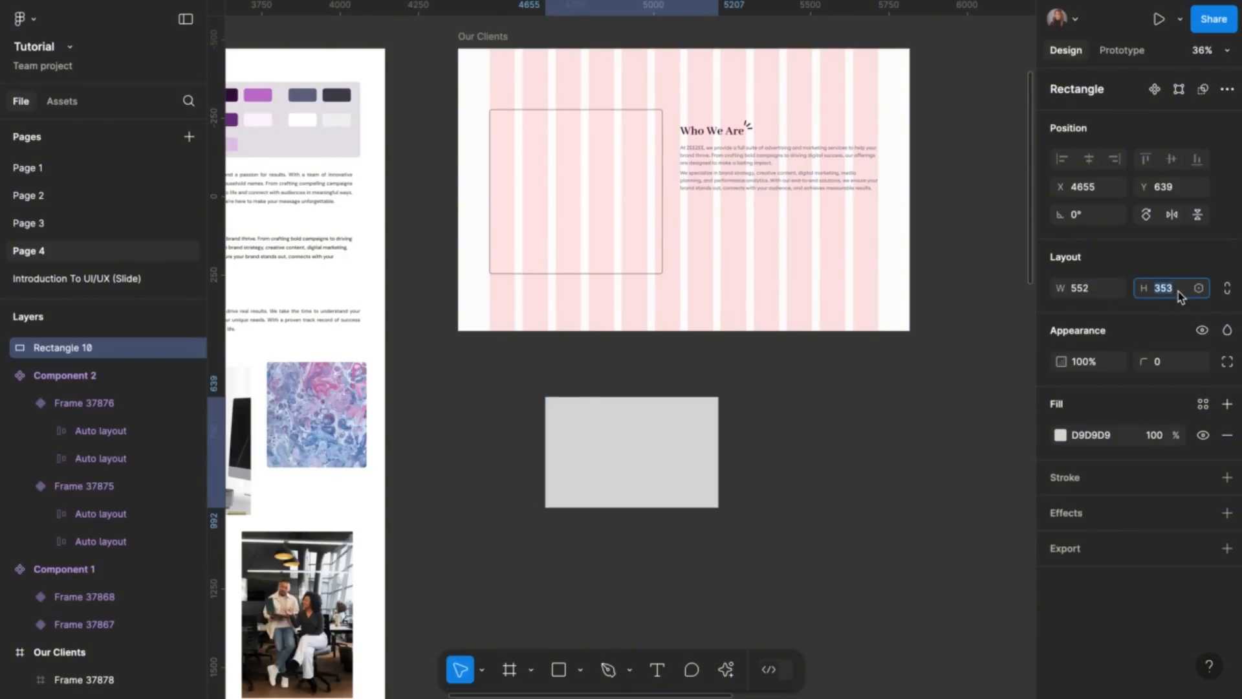
text(524)
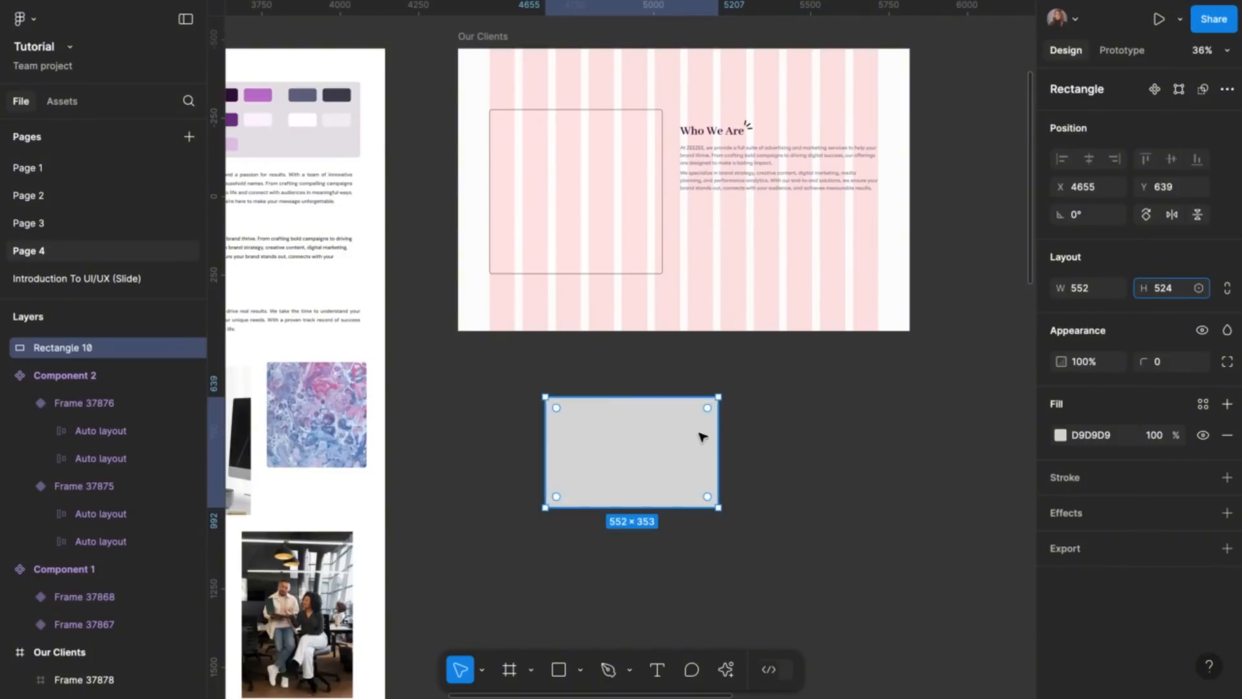
key(Return)
Set the rectangle's corner radius to 8 and compare its properties with the outlined image frame
click(1173, 364)
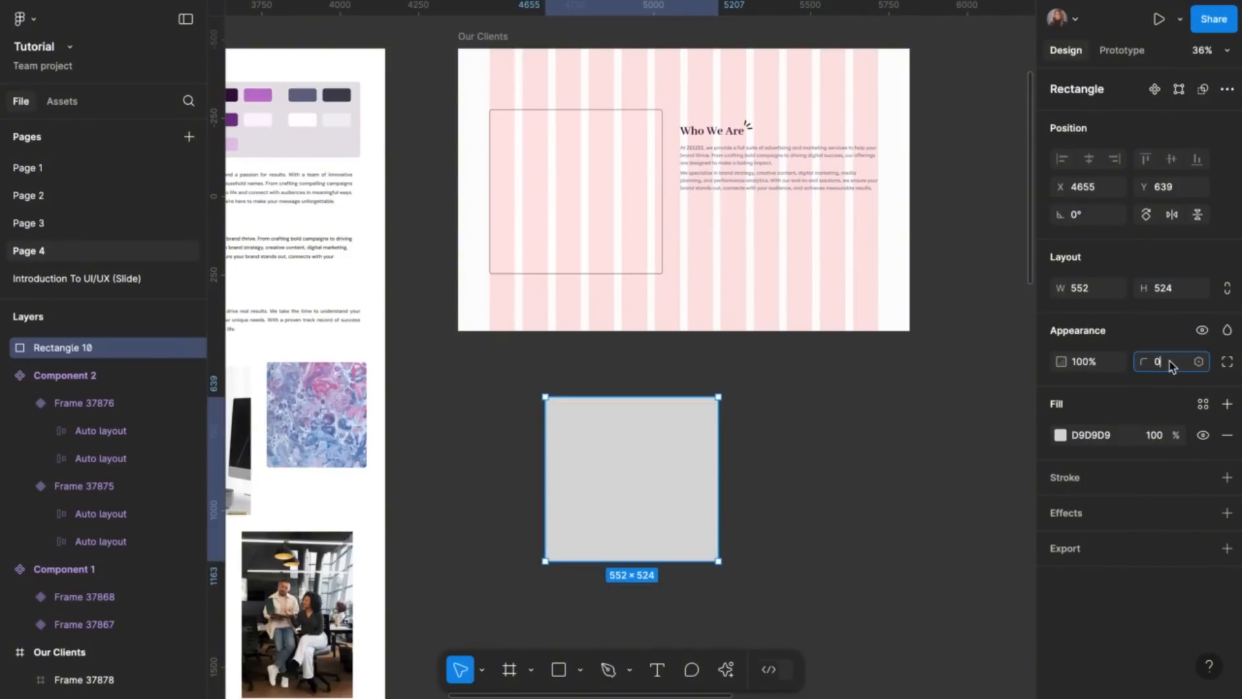
text(8)
key(Return)
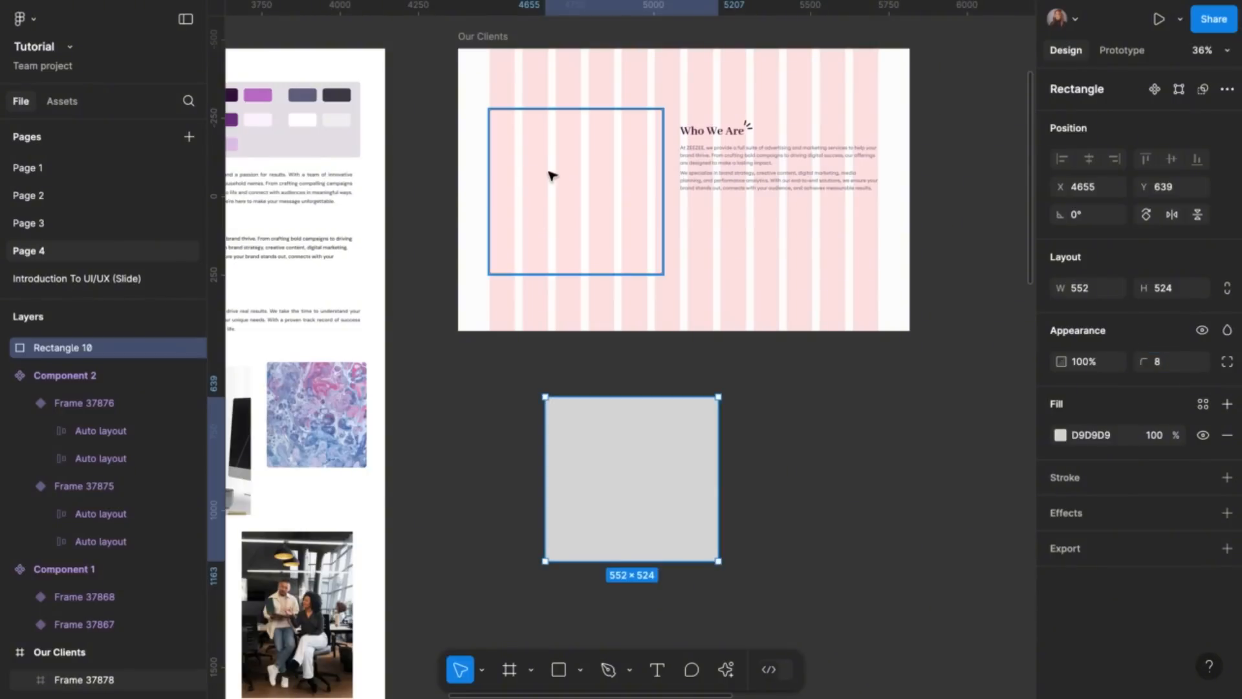
click(554, 177)
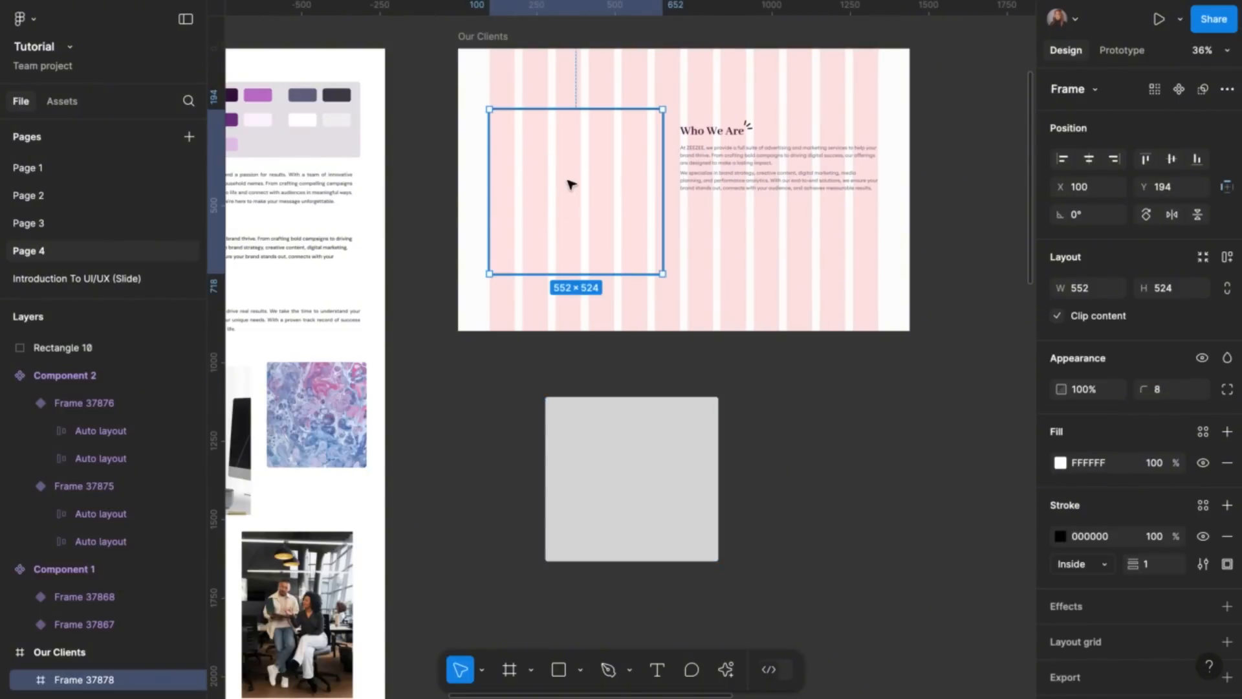
Move the grey rectangle further down the canvas, away from the Our Clients frame
click(597, 502)
ctrl+scroll(626, 478, down, 2)
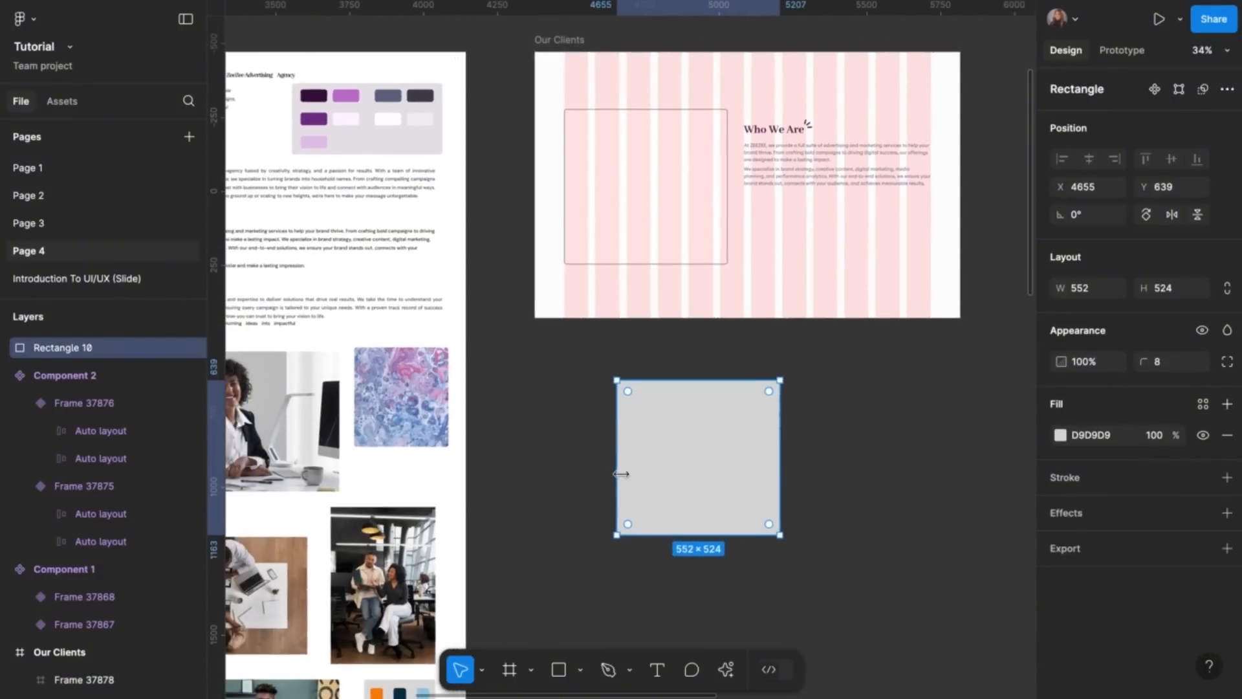
ctrl+scroll(622, 474, down, 3)
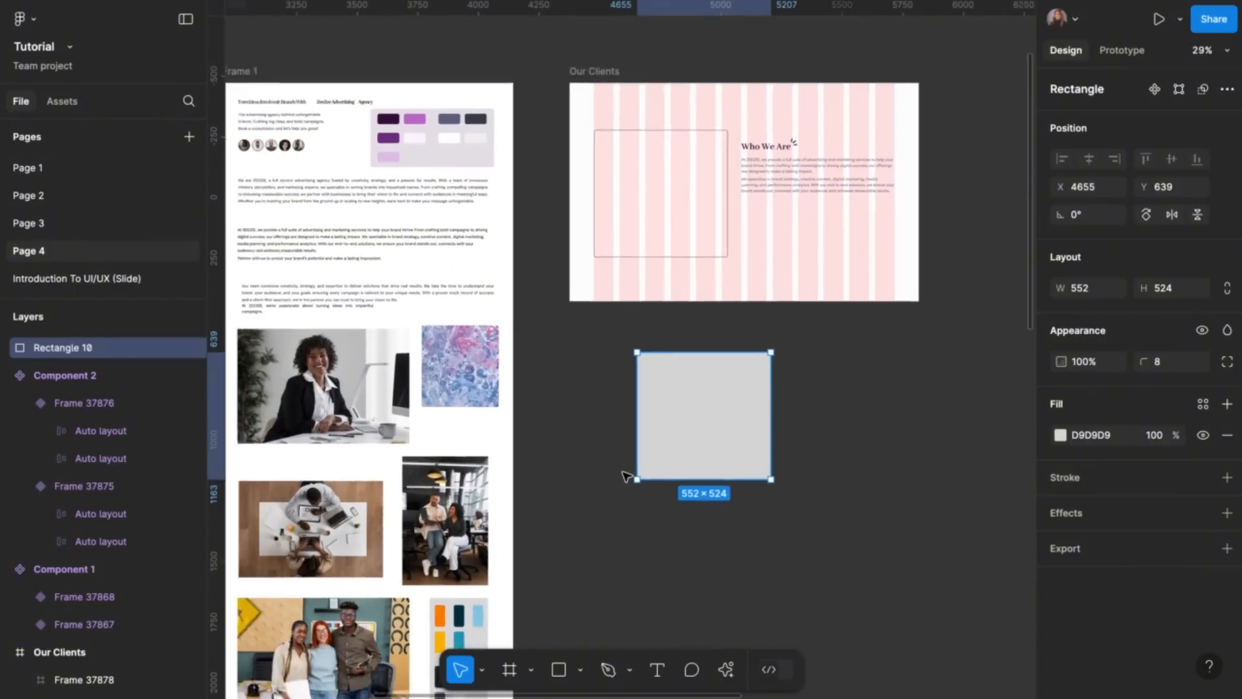
drag(724, 413, 726, 488)
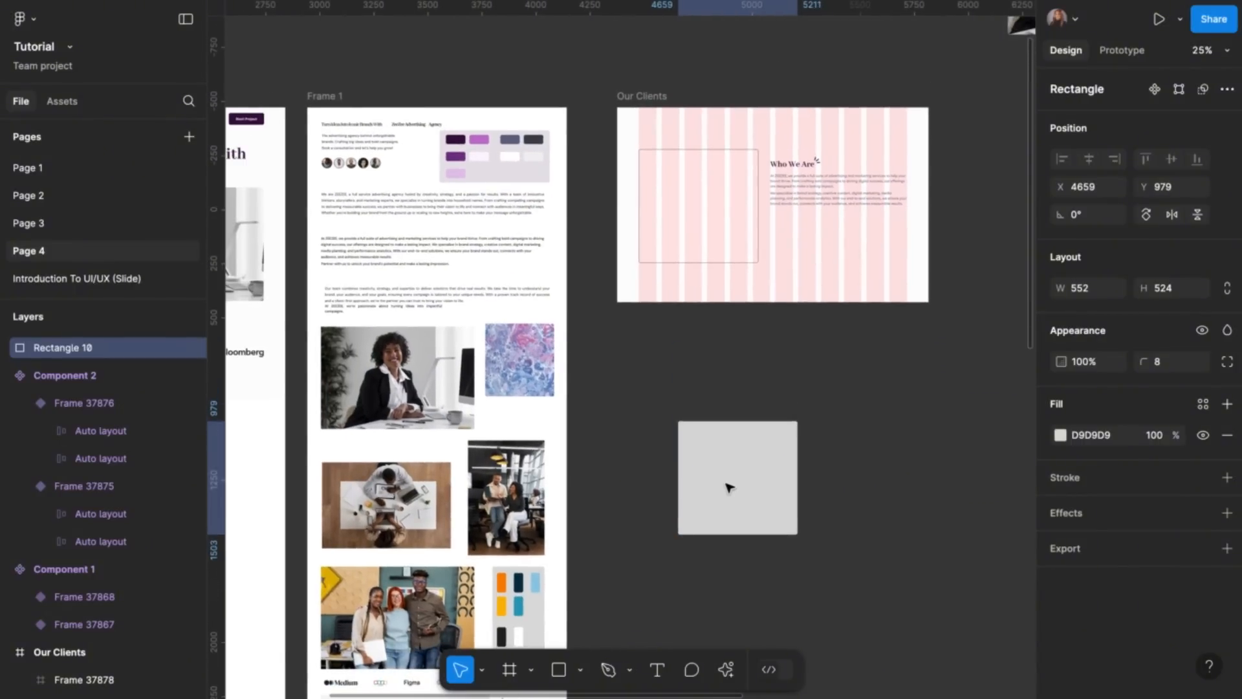
Duplicate the overhead desk meeting photo from Frame 1 and place the copy beside the grey rectangle on the canvas
right_click(409, 505)
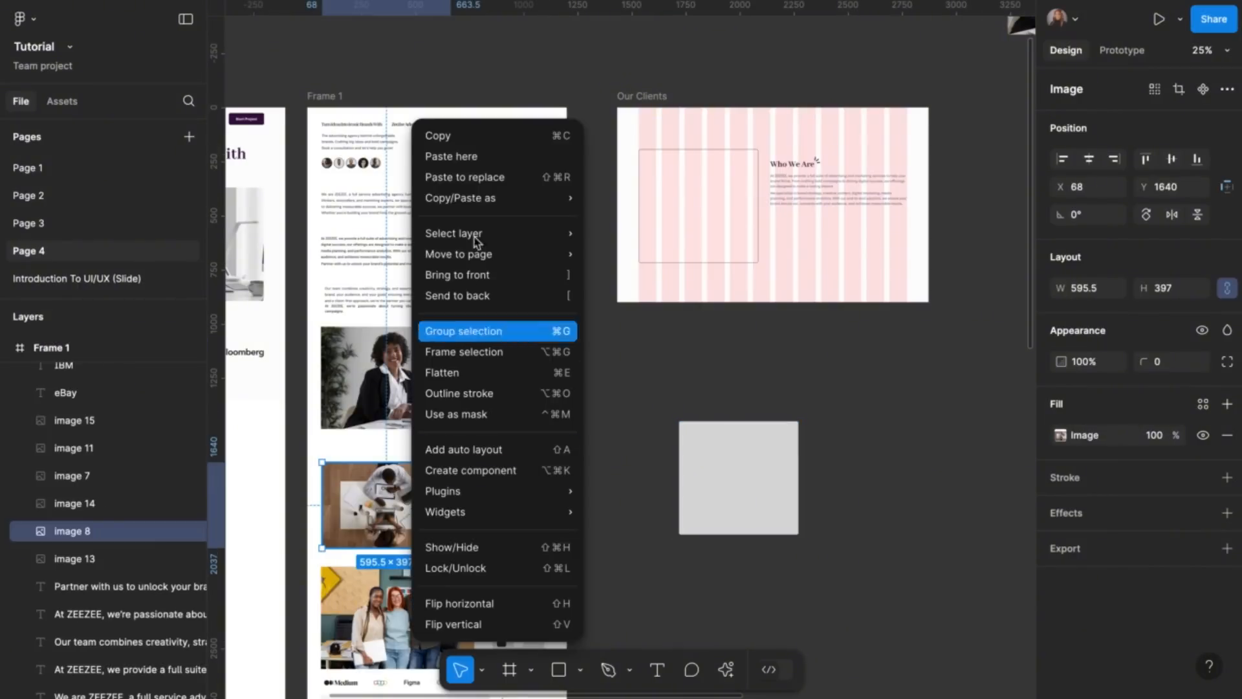
click(471, 130)
click(874, 460)
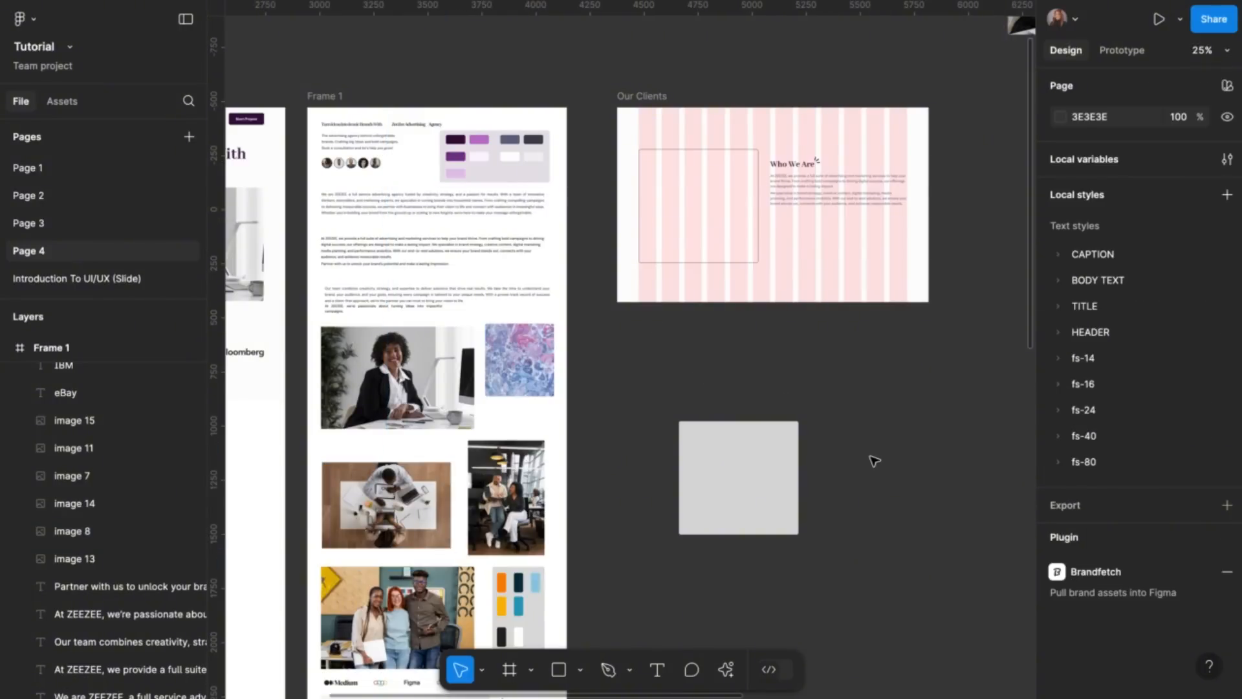
key(ctrl+v)
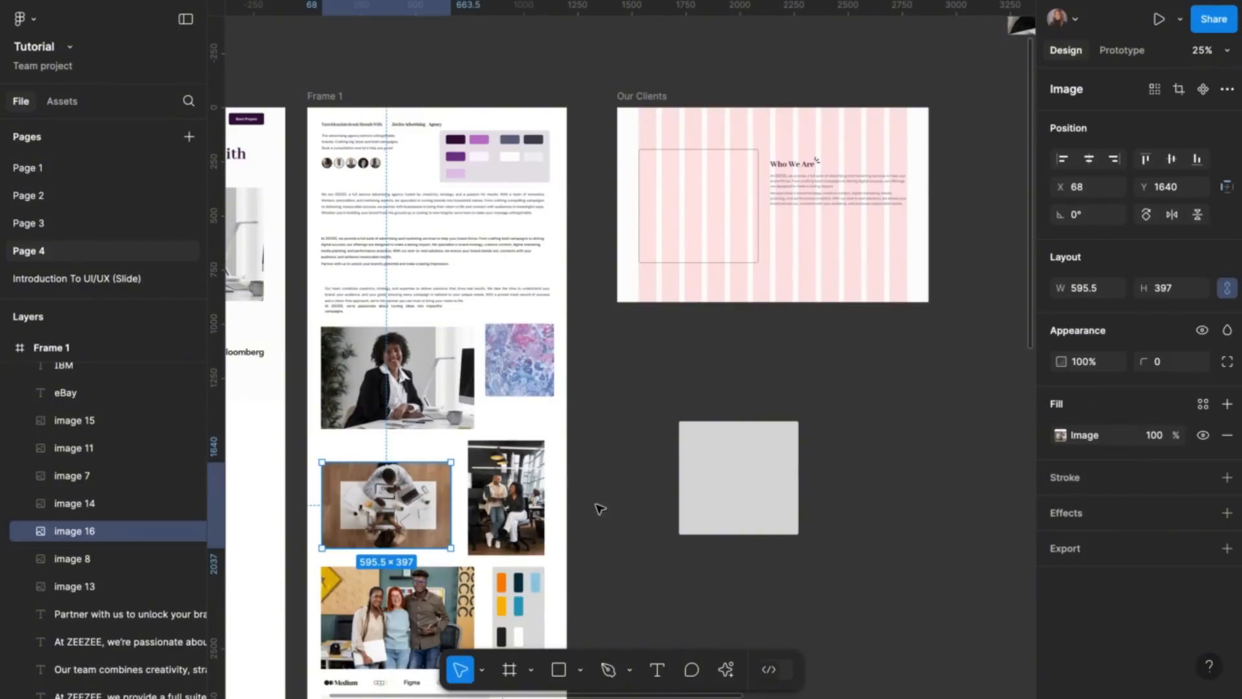
drag(408, 489, 895, 444)
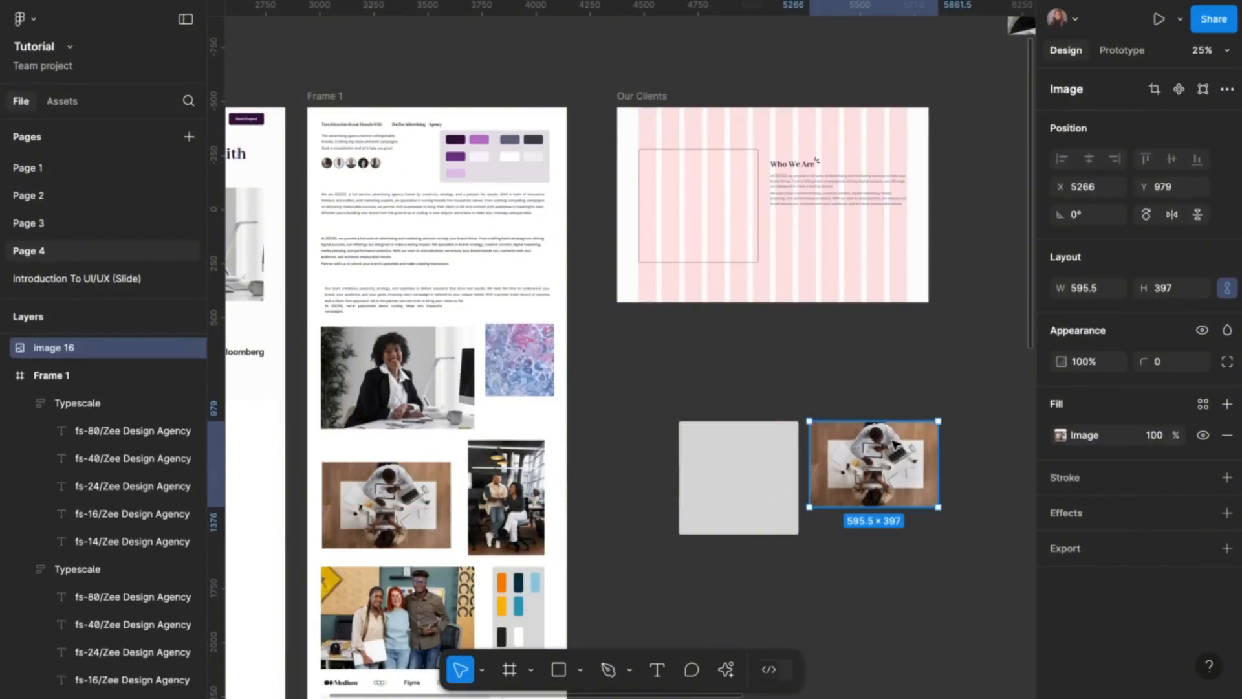
Align the photo copy with the grey rectangle's upper corner and scale it proportionally to 786 by 524
drag(808, 447, 750, 432)
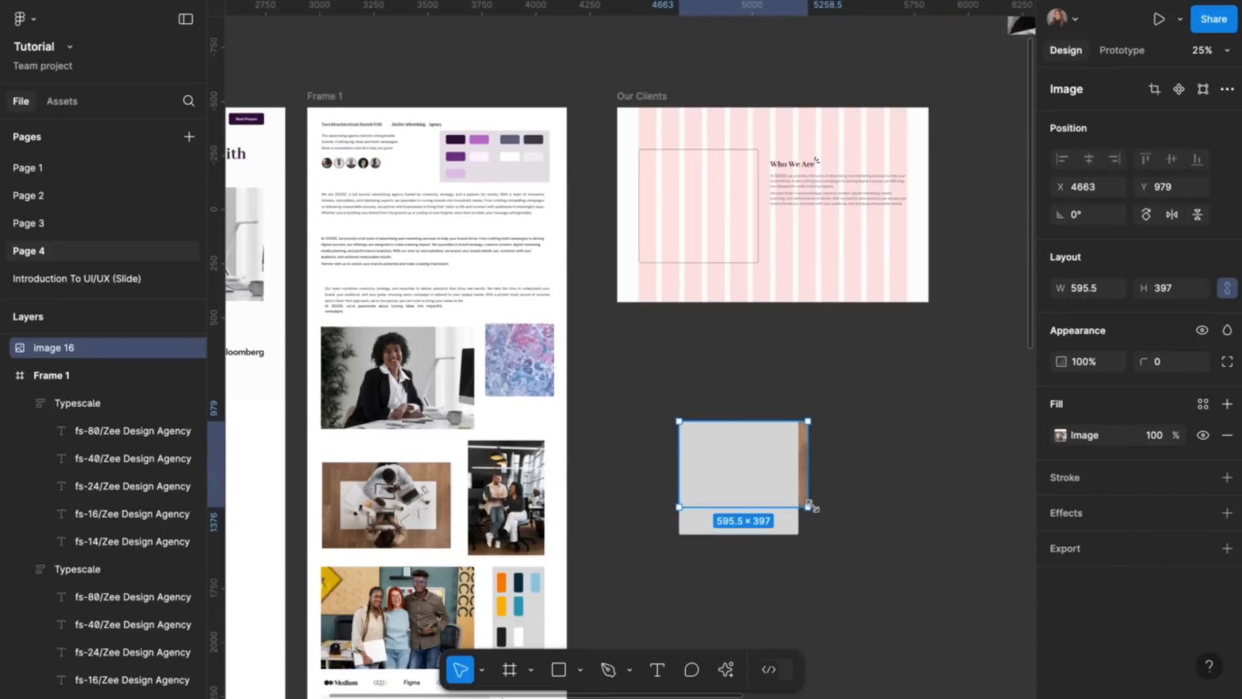
key(k)
drag(811, 505, 823, 530)
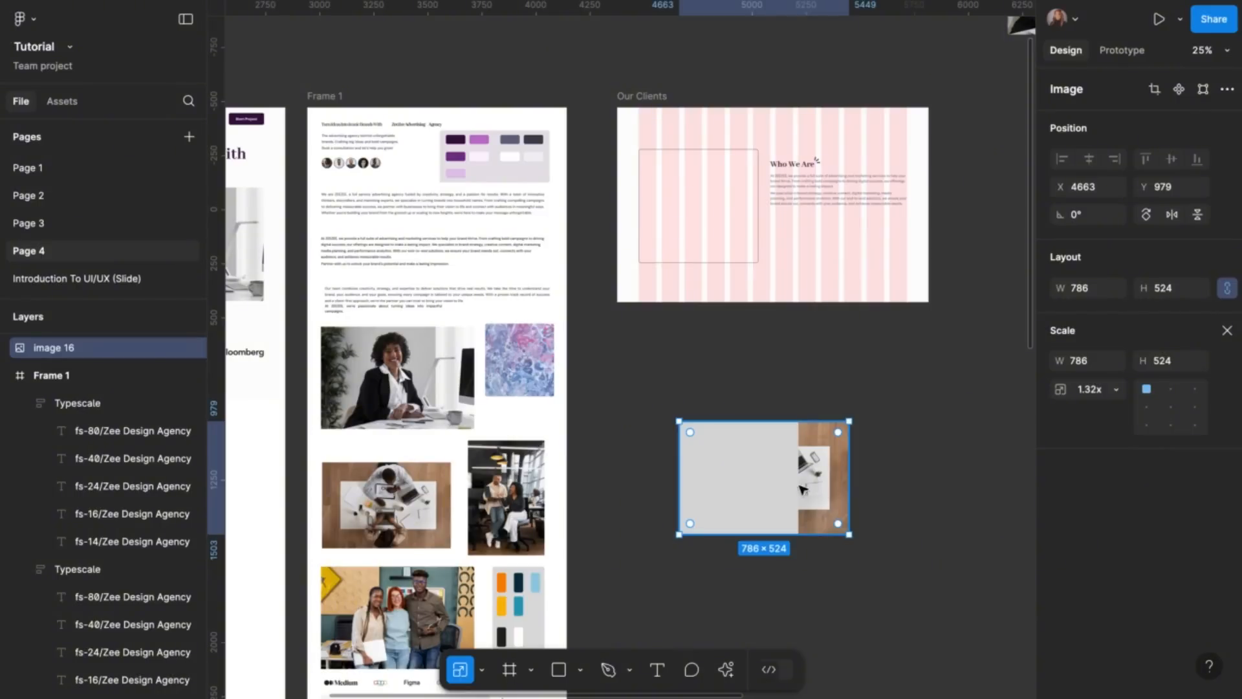
Bring the scaled photo to the front and move it directly below the grey rectangle
right_click(825, 473)
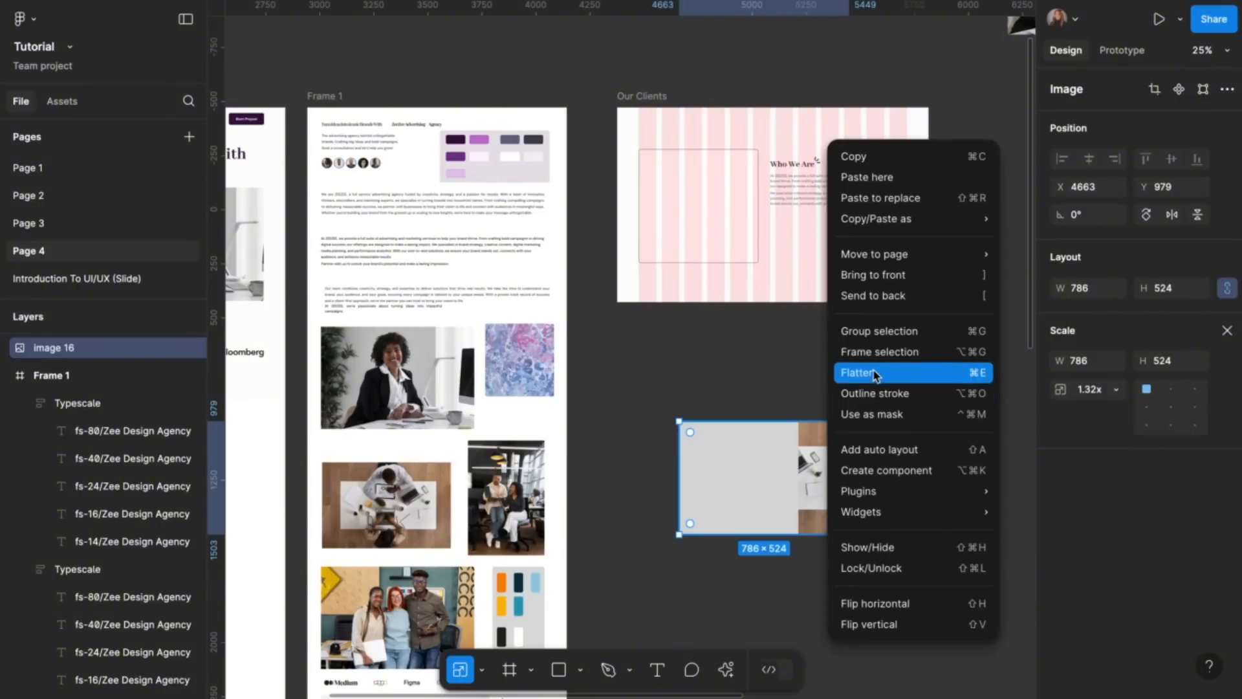
click(885, 278)
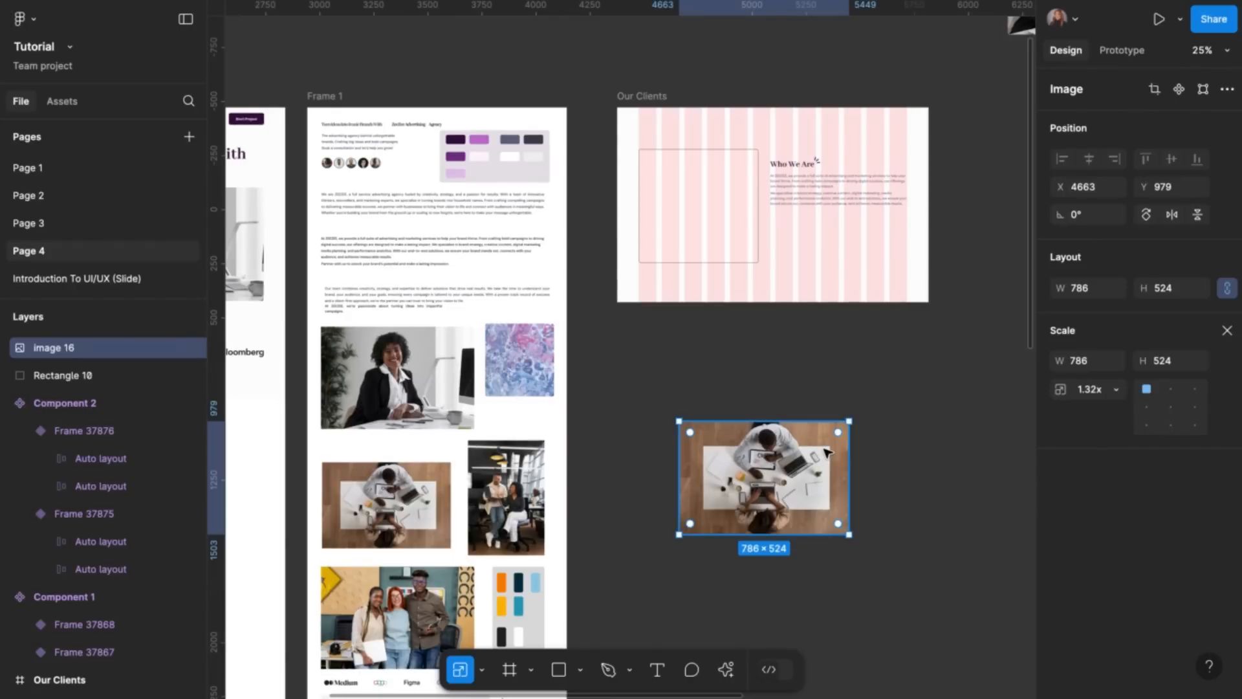
drag(828, 451, 824, 579)
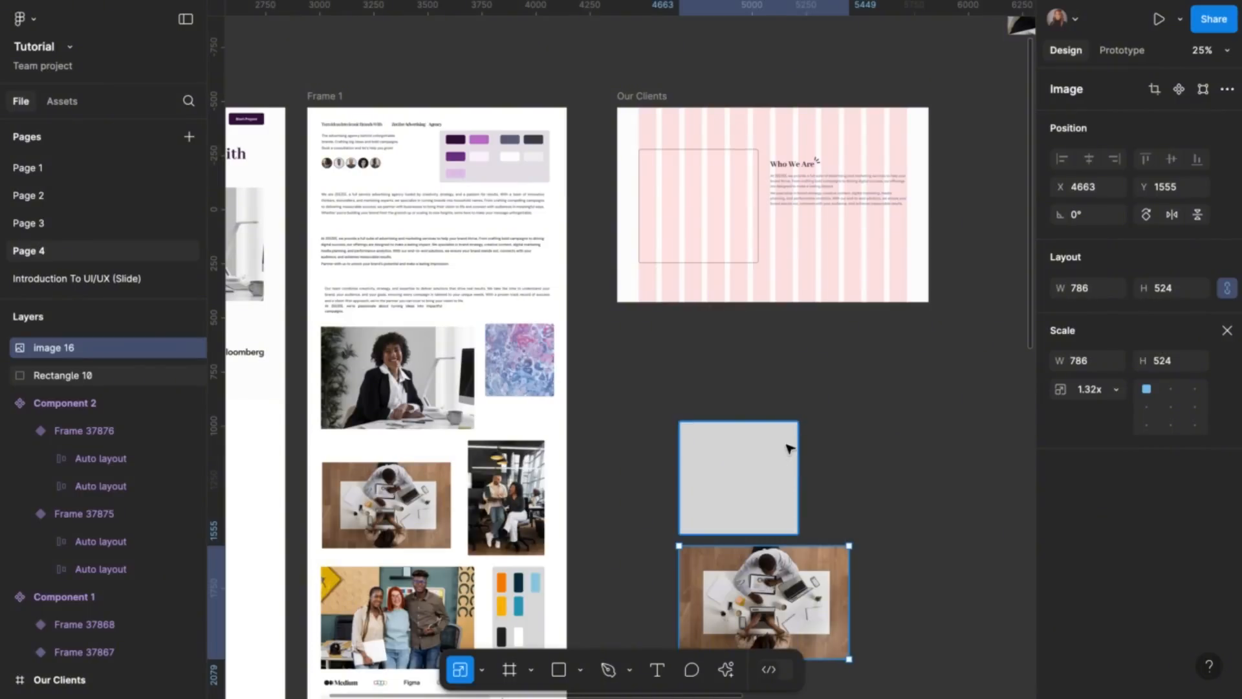
Try narrowing the first paragraph under Who We Are to a width of 550
scroll(727, 452, down, 2)
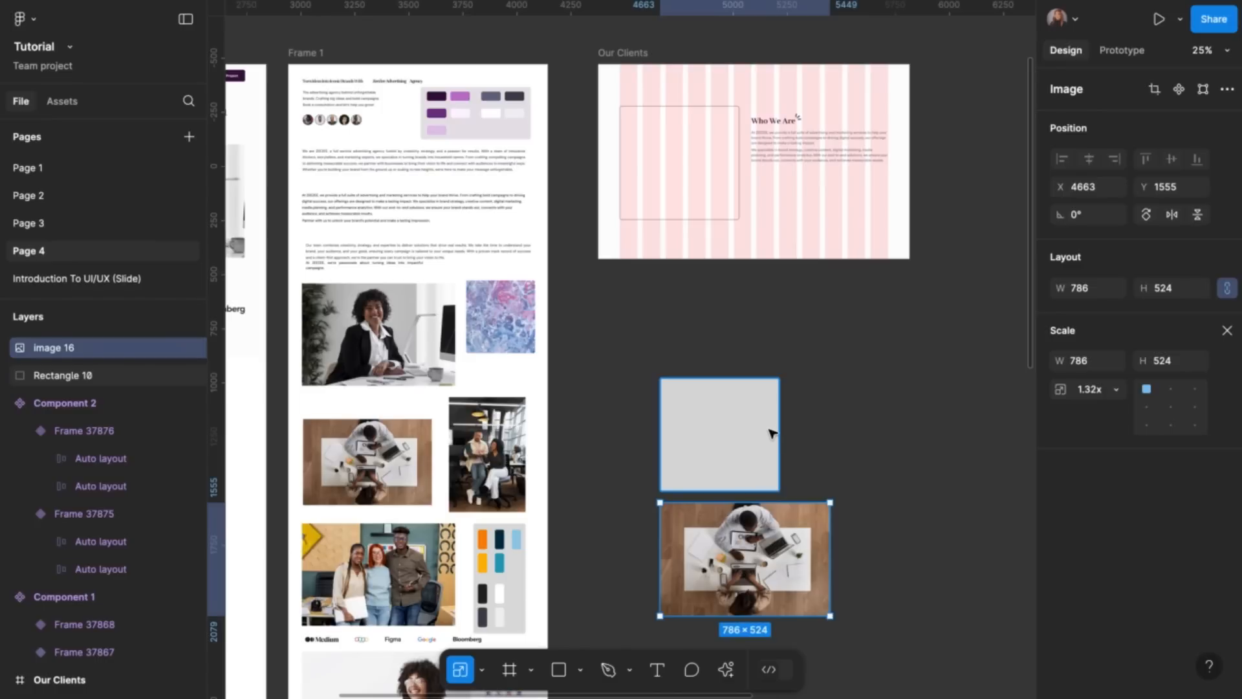
scroll(801, 205, up, 2)
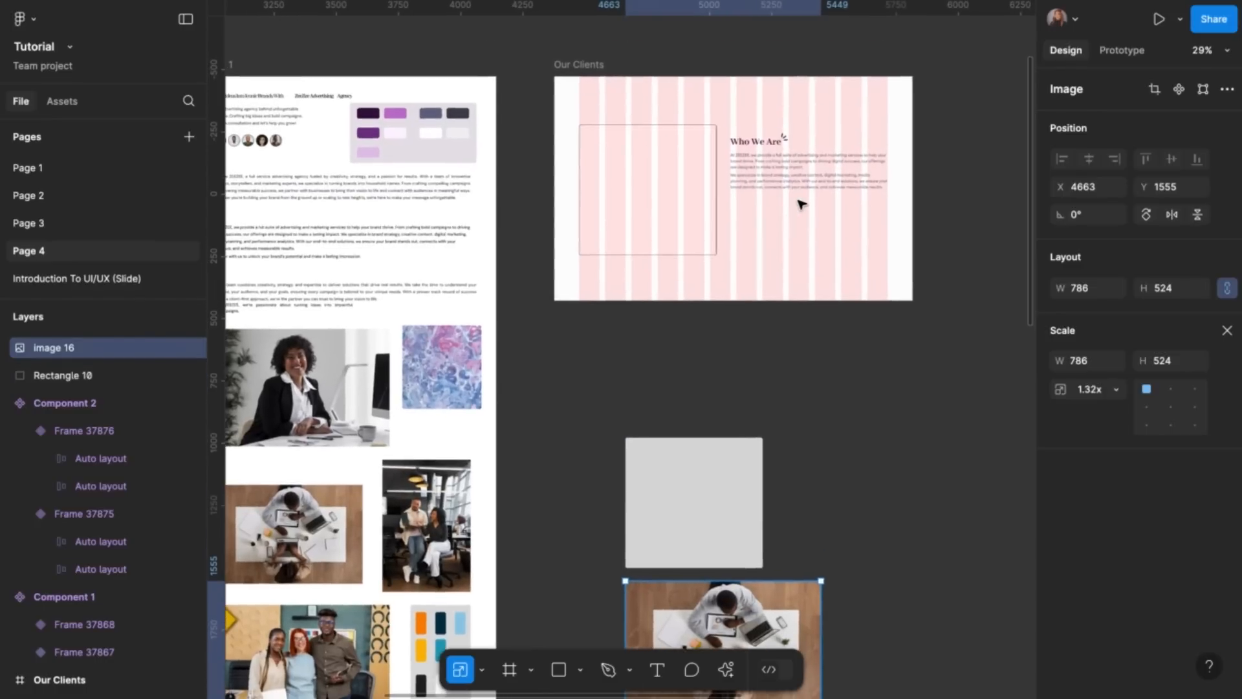
scroll(801, 205, up, 4)
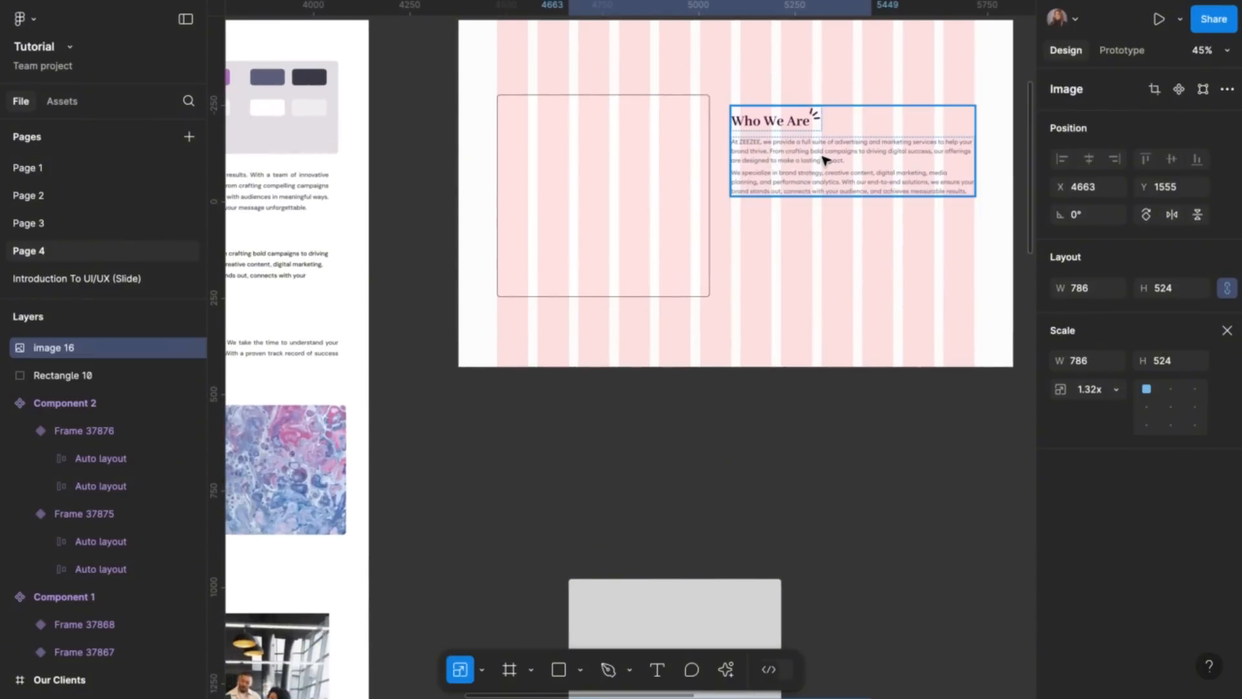
double_click(825, 160)
click(951, 155)
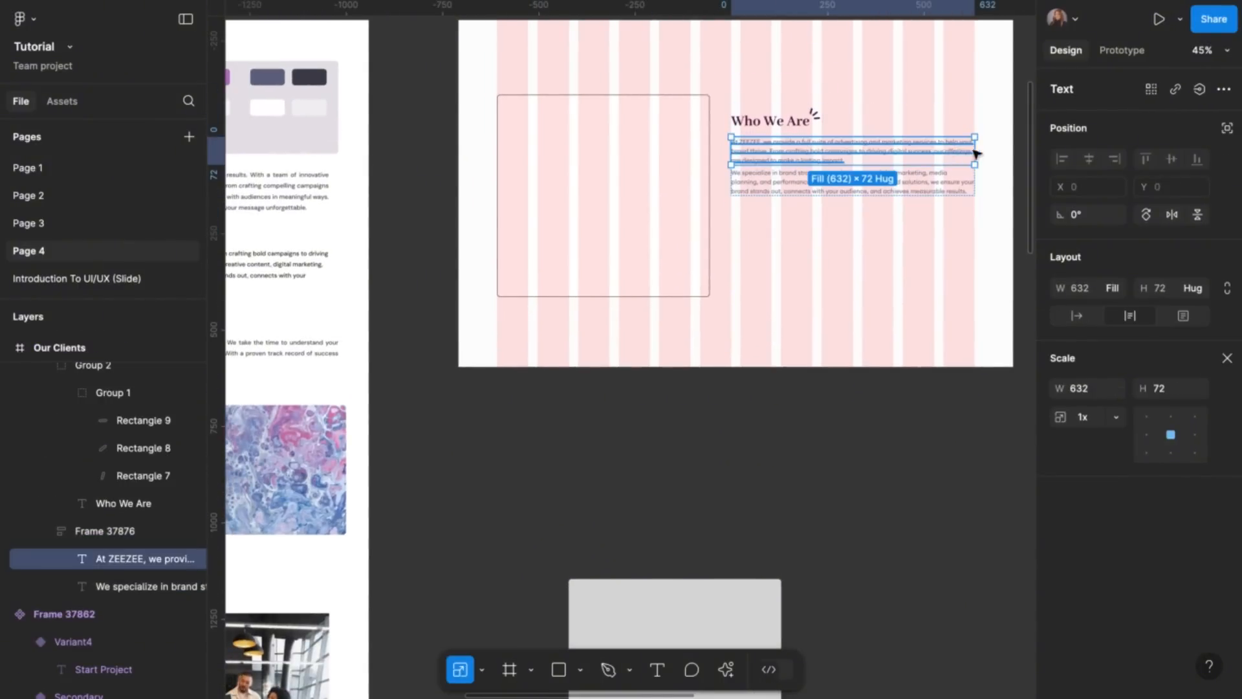
click(1228, 358)
scroll(965, 163, up, 3)
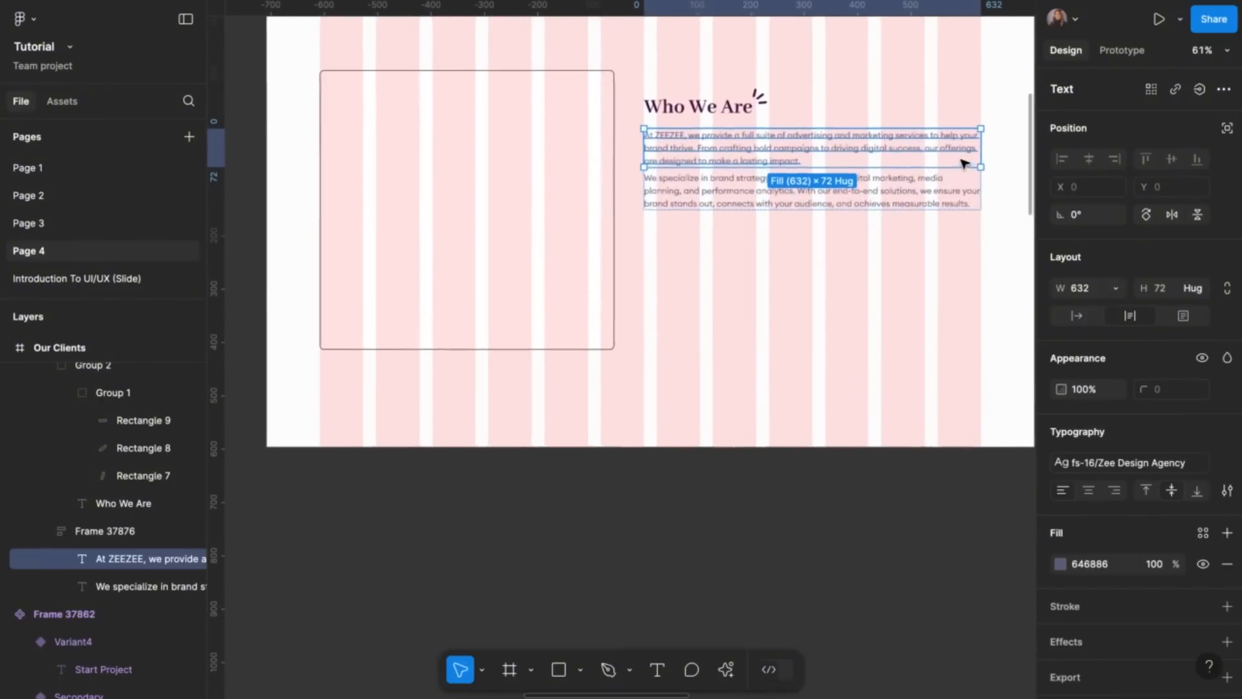
drag(982, 148, 938, 149)
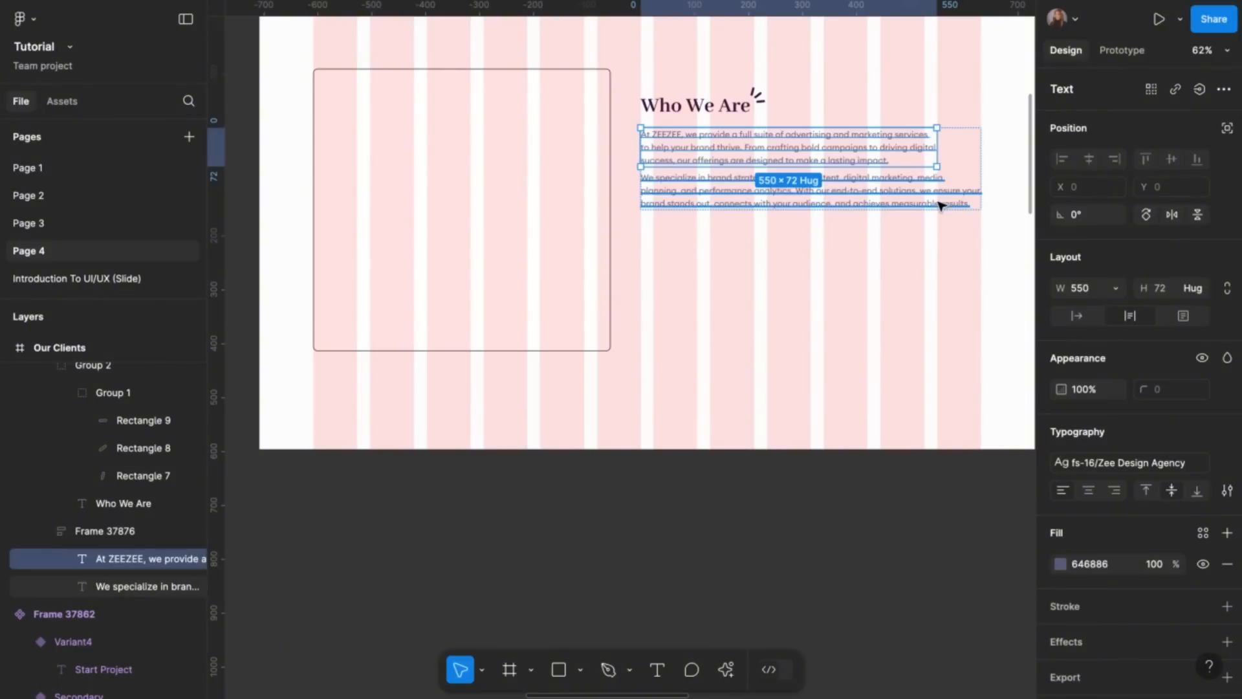
Restore the first Who We Are paragraph to fill its container's width, in line with the second paragraph
click(963, 203)
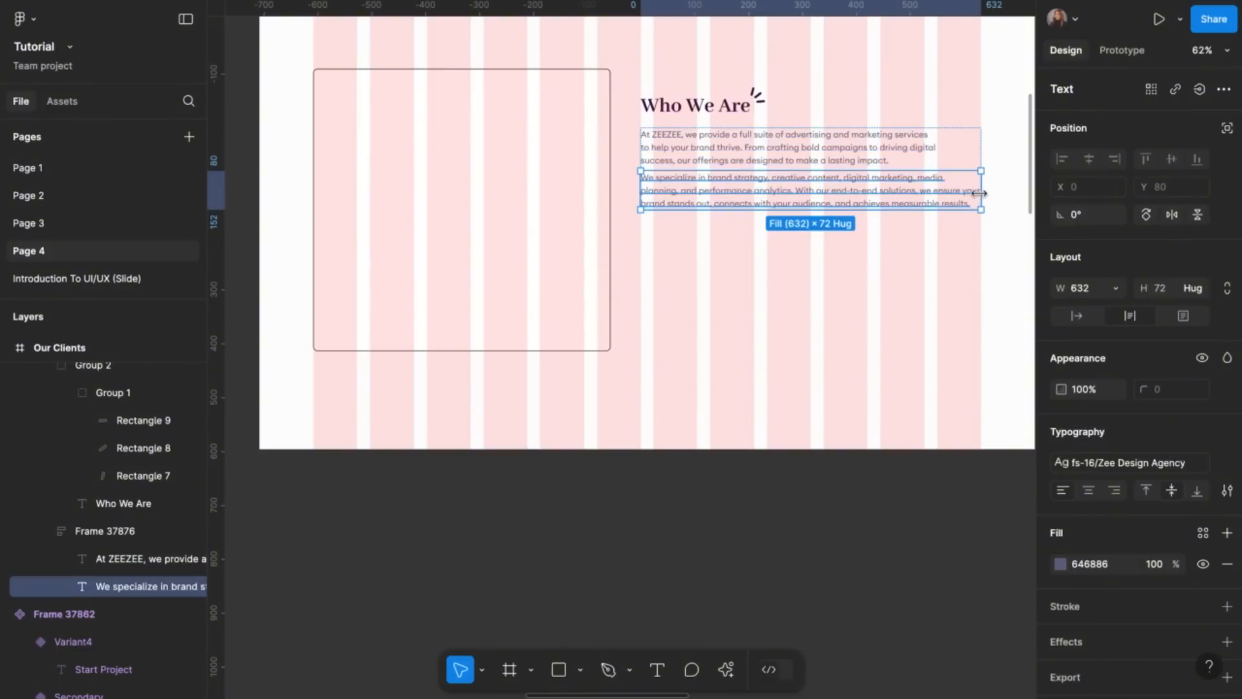
mouse_move(981, 192)
mouse_down()
mouse_move(938, 196)
mouse_move(981, 198)
mouse_up()
click(962, 153)
mouse_move(981, 148)
mouse_down()
mouse_move(937, 147)
mouse_move(980, 149)
mouse_up()
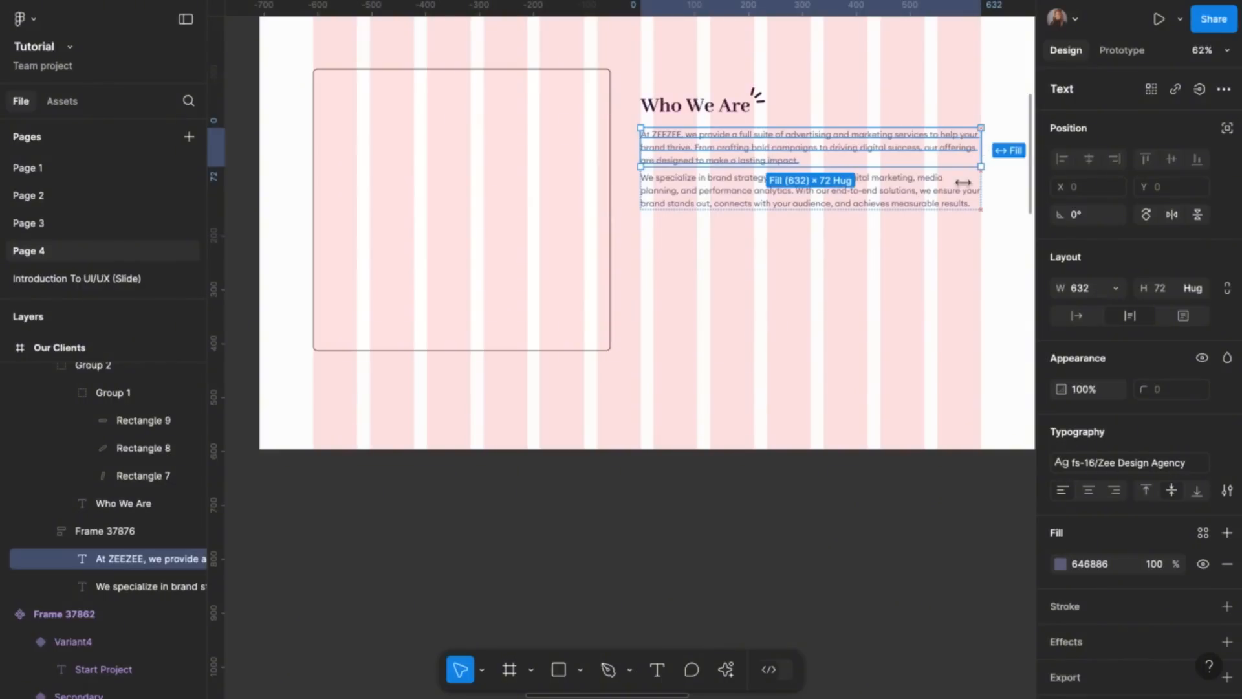
click(938, 246)
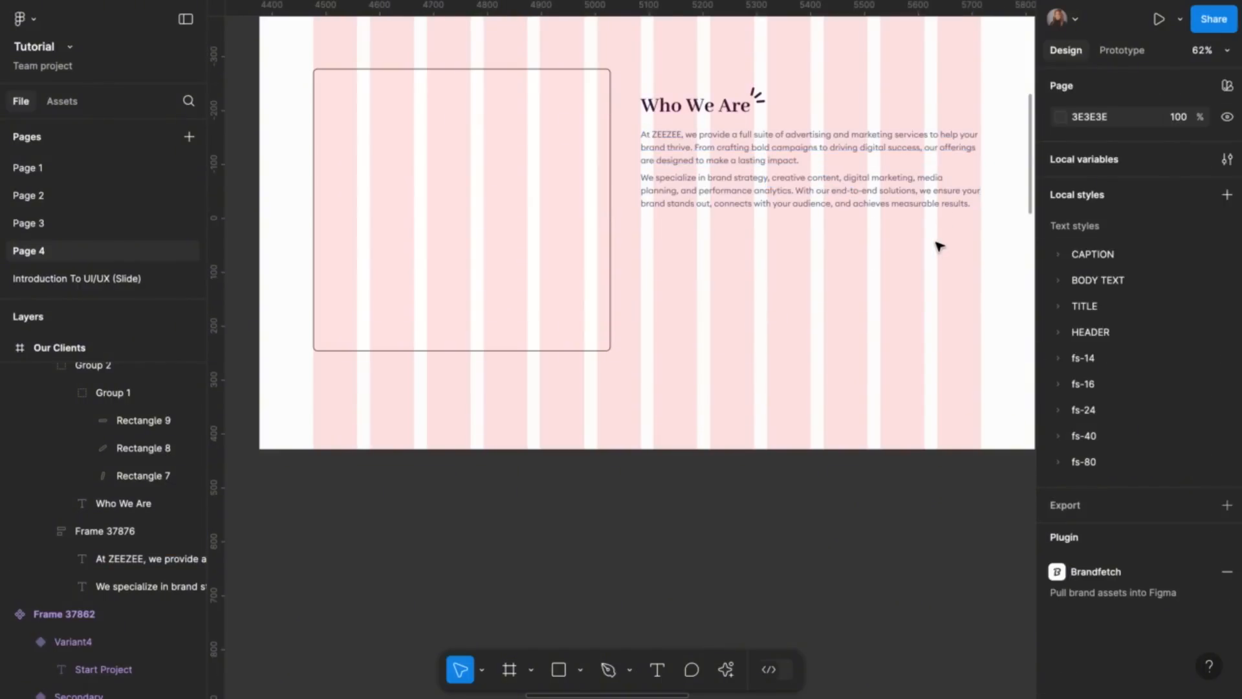
Set the spacing between the two Who We Are paragraphs to 16
click(931, 192)
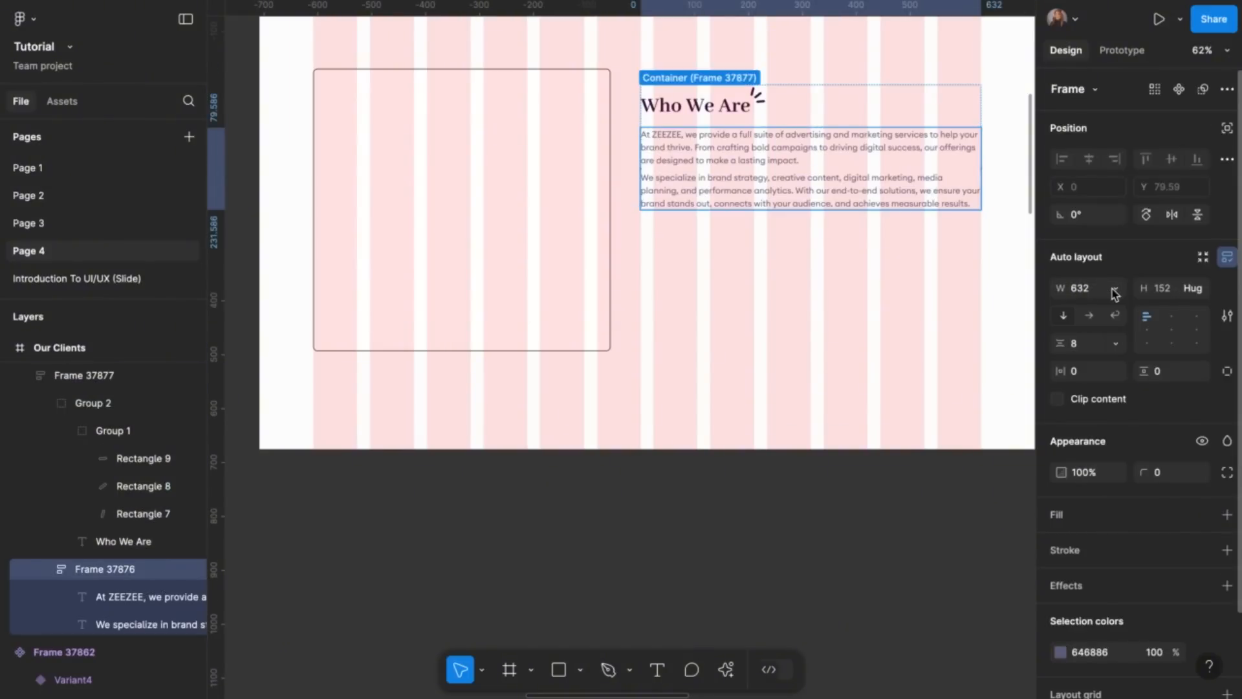
click(1084, 349)
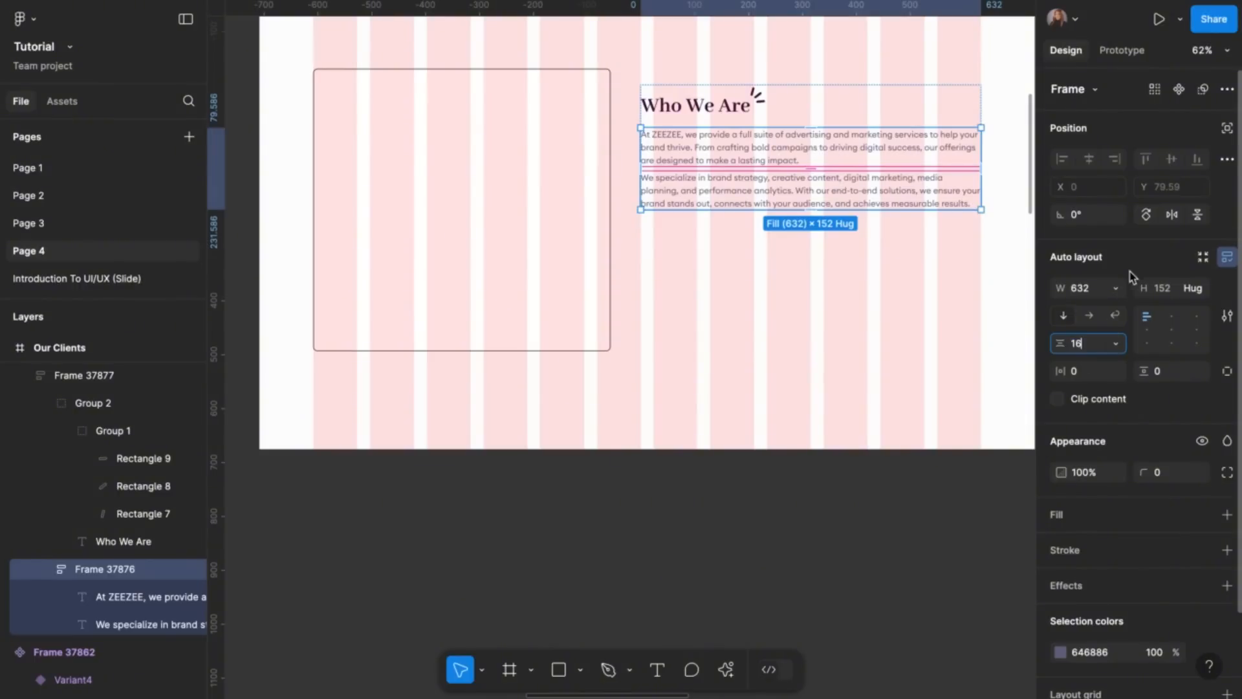
key(Return)
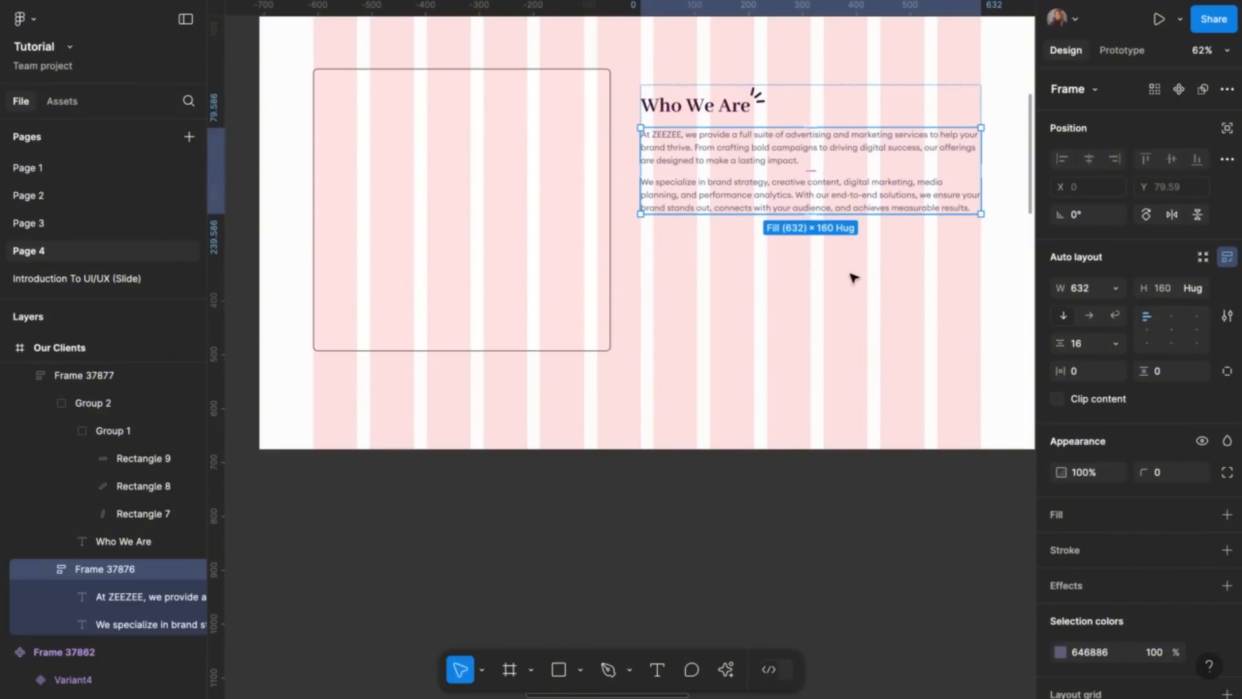
click(860, 305)
Edit the grey rectangle's vector points to cut a stepped notch from its upper-right corner, with the new edge at Y 1071.5
scroll(863, 304, down, 5)
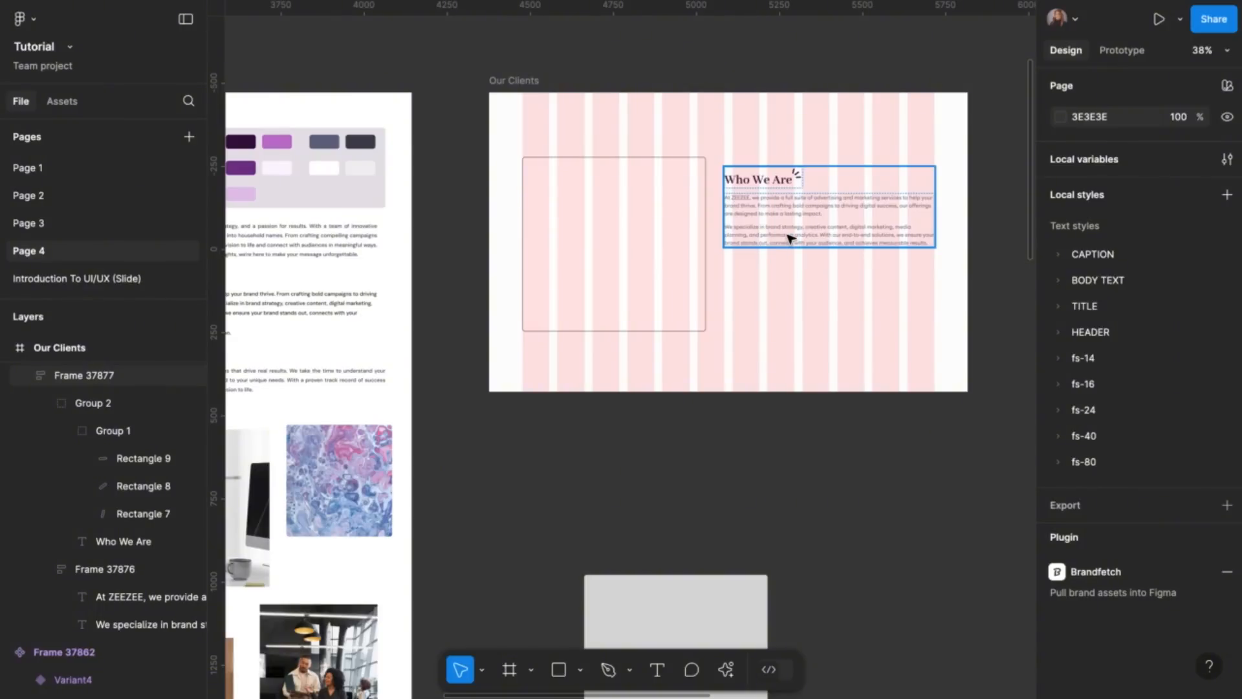
click(789, 238)
scroll(670, 568, down, 3)
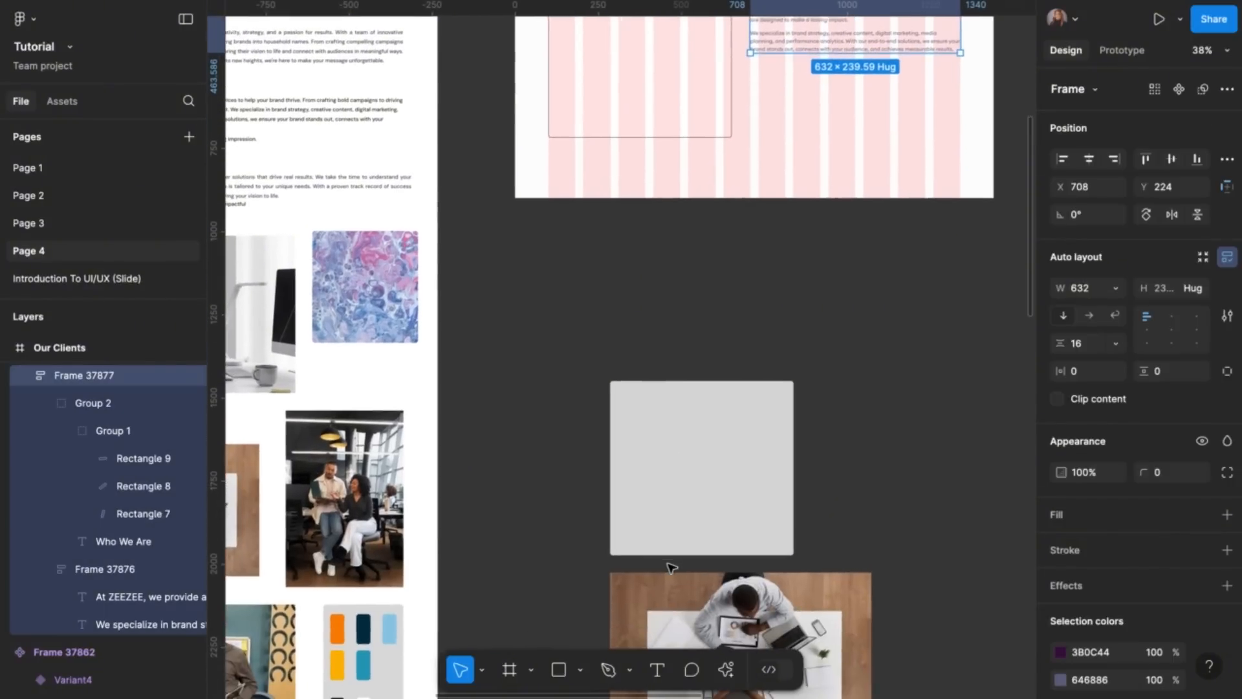
scroll(670, 568, down, 1)
double_click(708, 435)
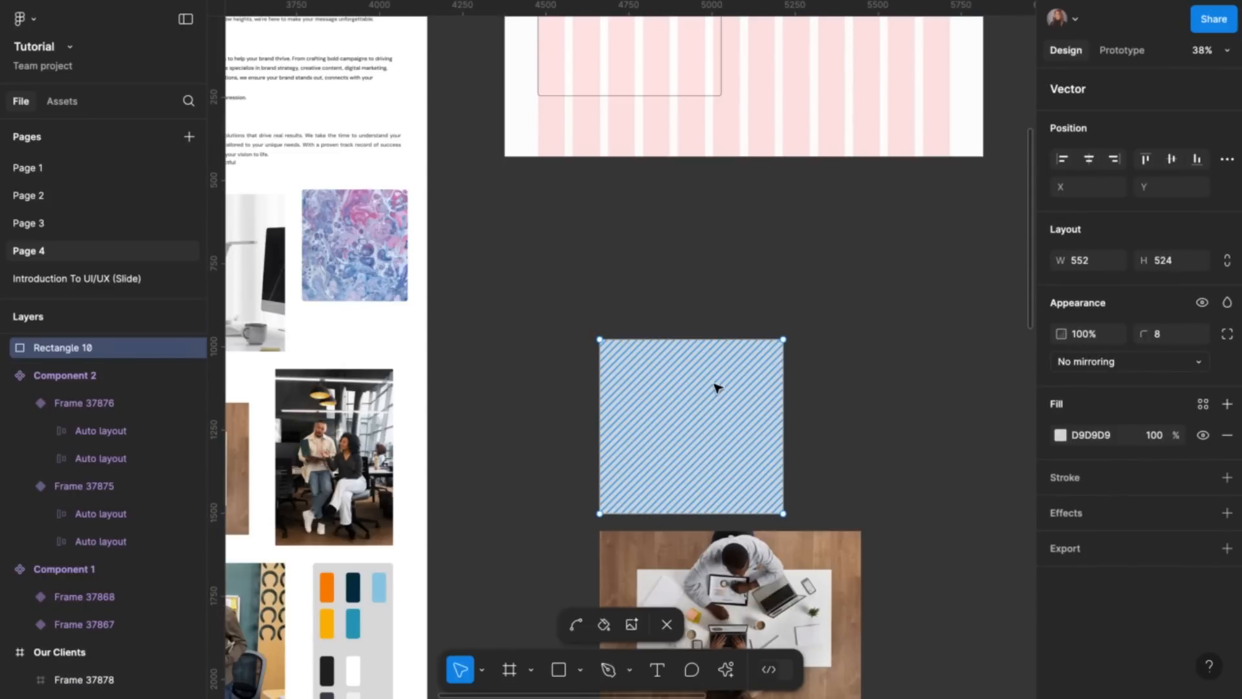
click(692, 339)
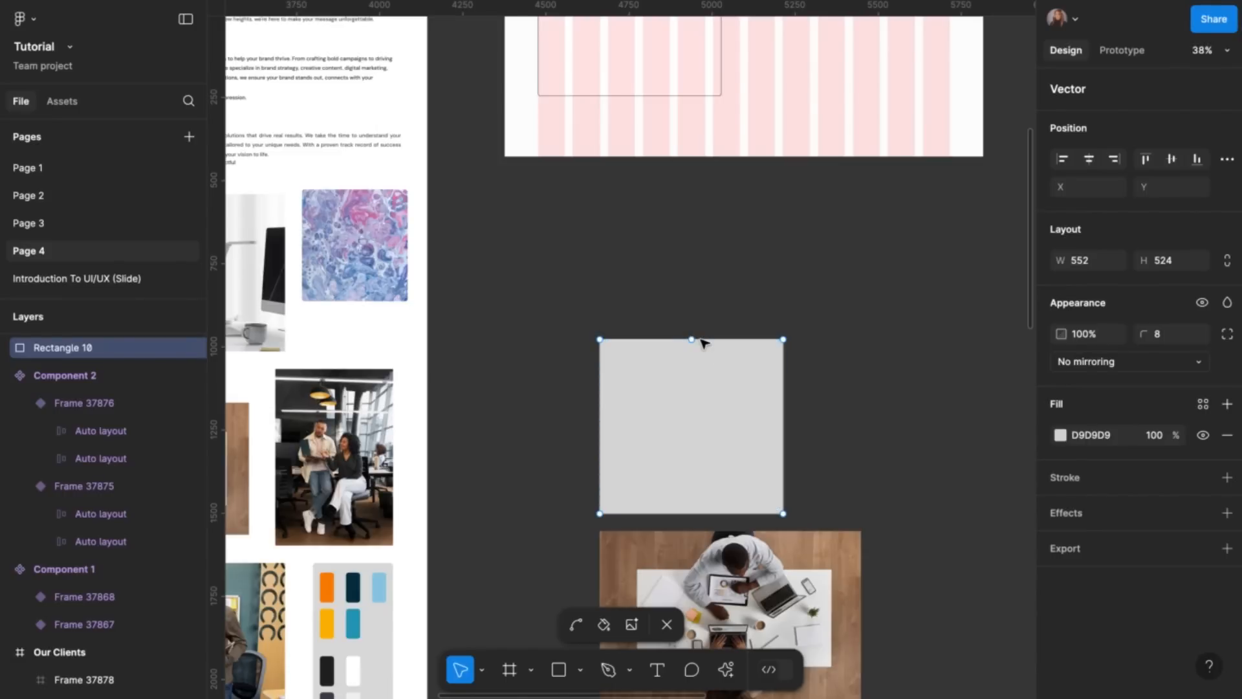
drag(692, 339, 699, 370)
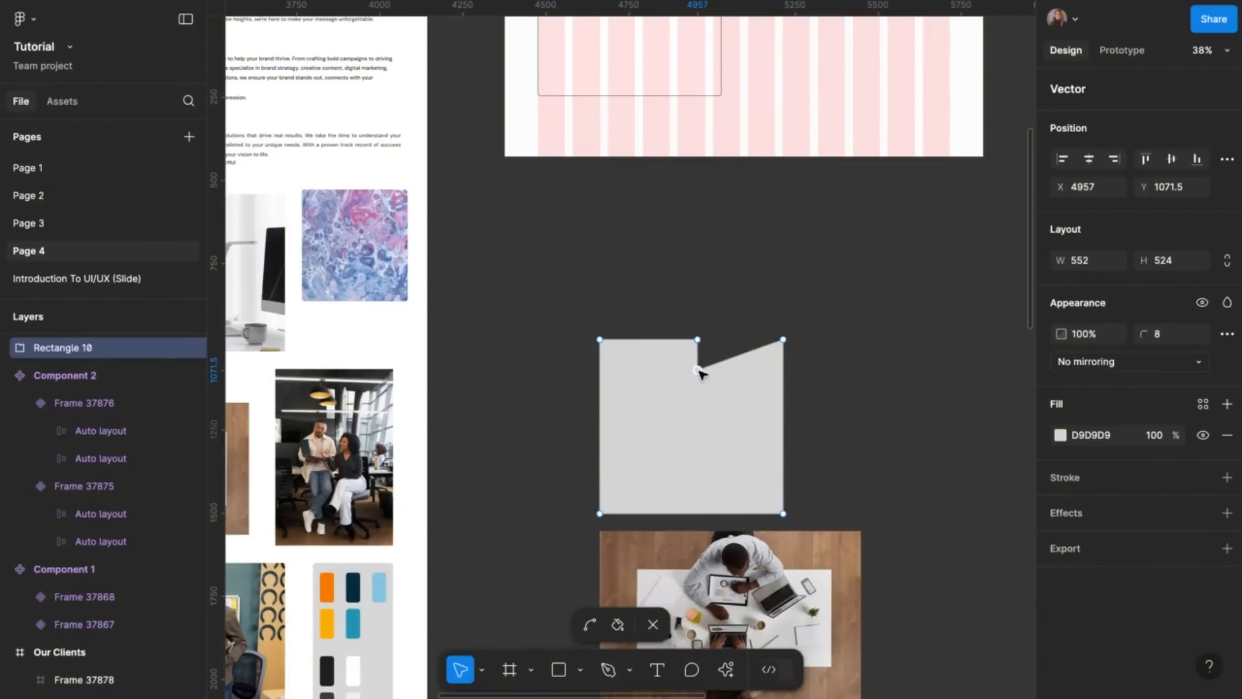
click(698, 371)
drag(784, 340, 783, 371)
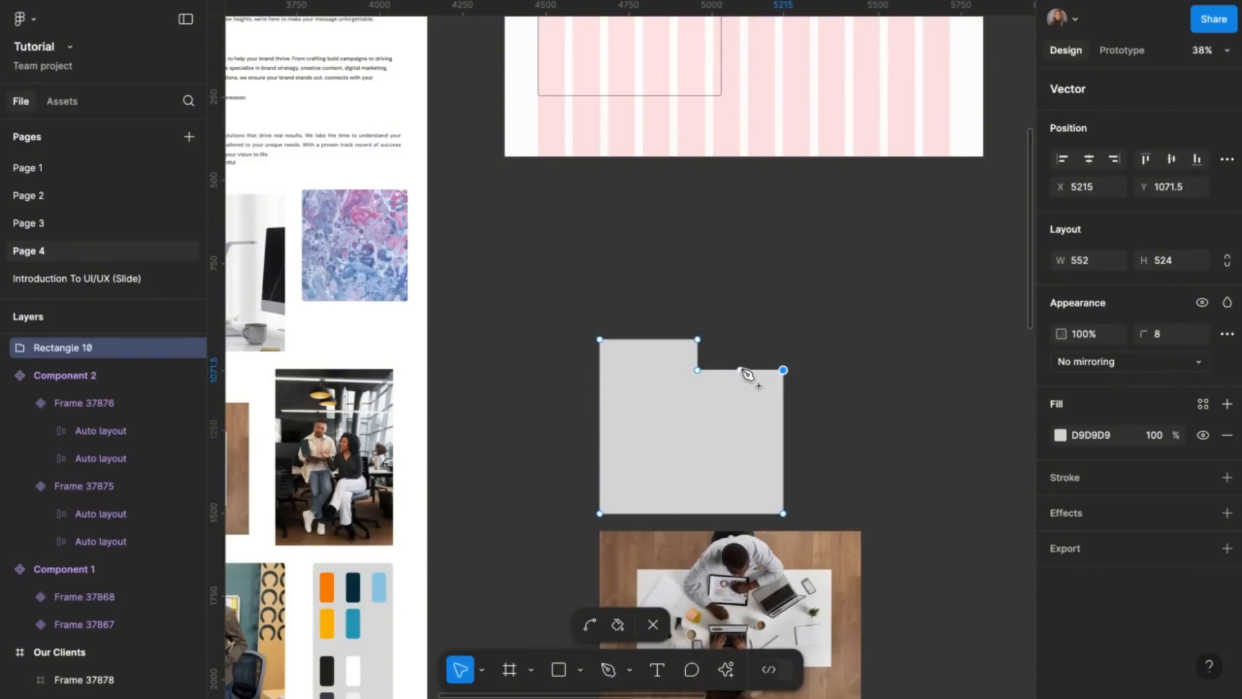
Shift the upper-right notch's vertical edge to X 4978 and finish editing the shape
click(715, 370)
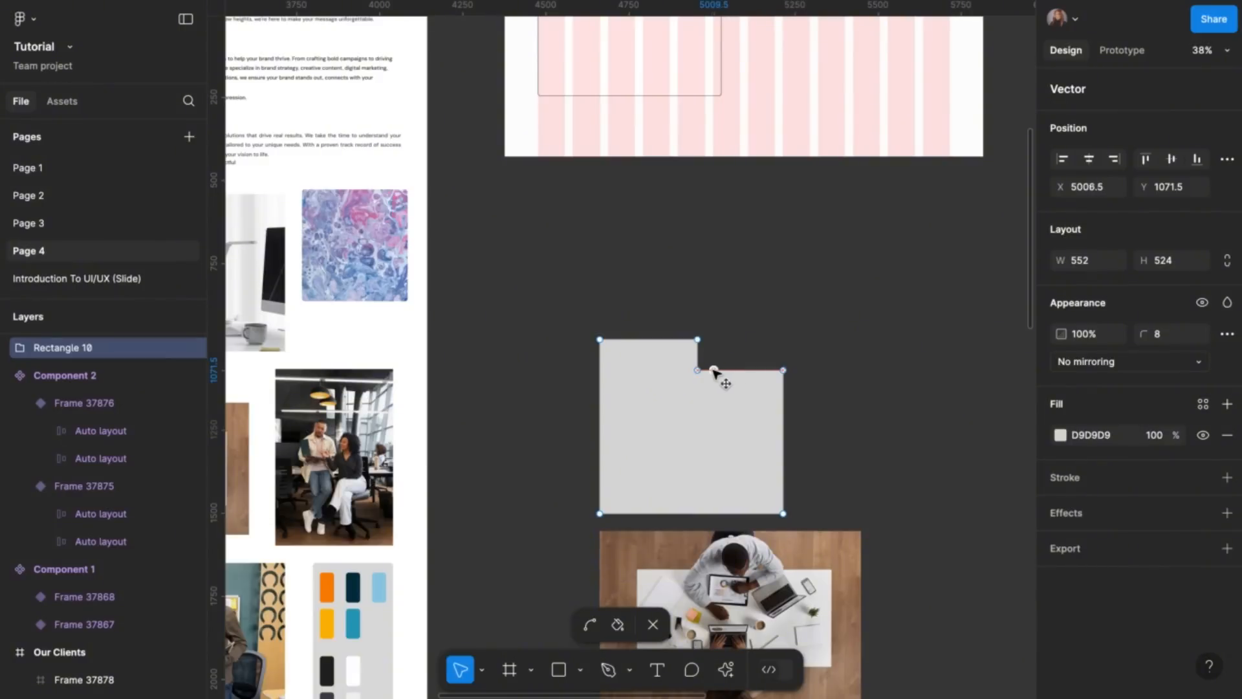
mouse_move(715, 371)
mouse_down()
mouse_move(739, 370)
mouse_move(710, 338)
mouse_move(706, 371)
mouse_up()
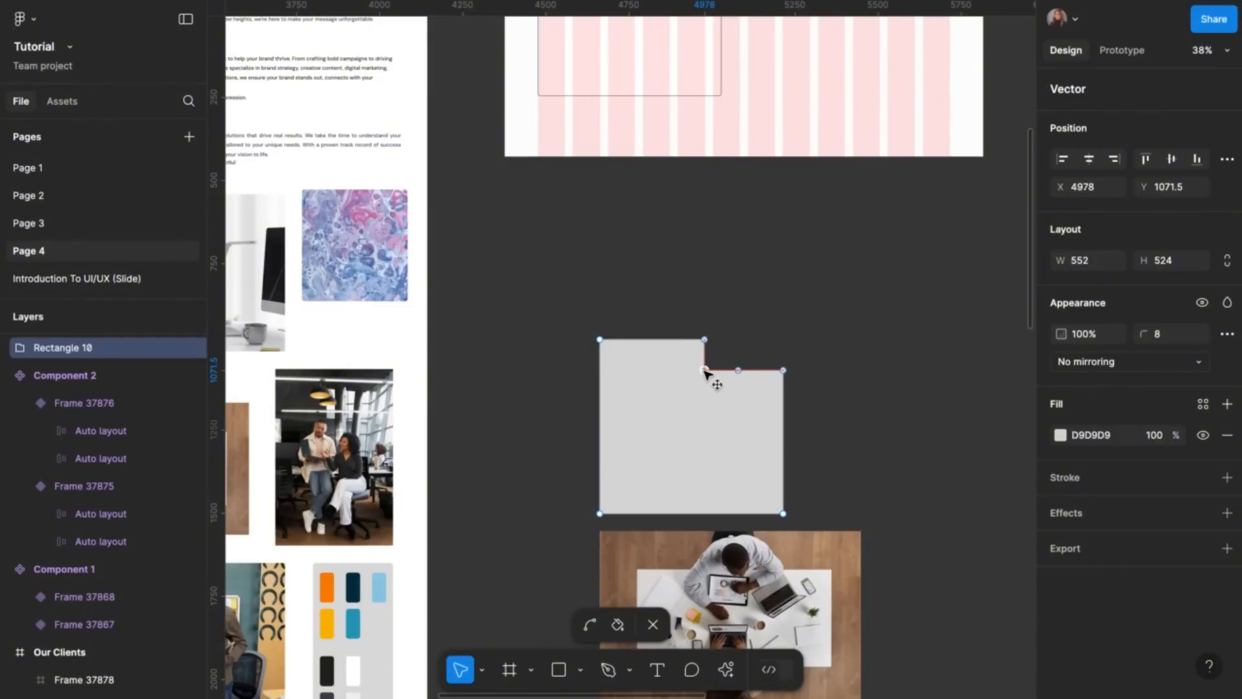
scroll(705, 372, up, 5)
key(Escape)
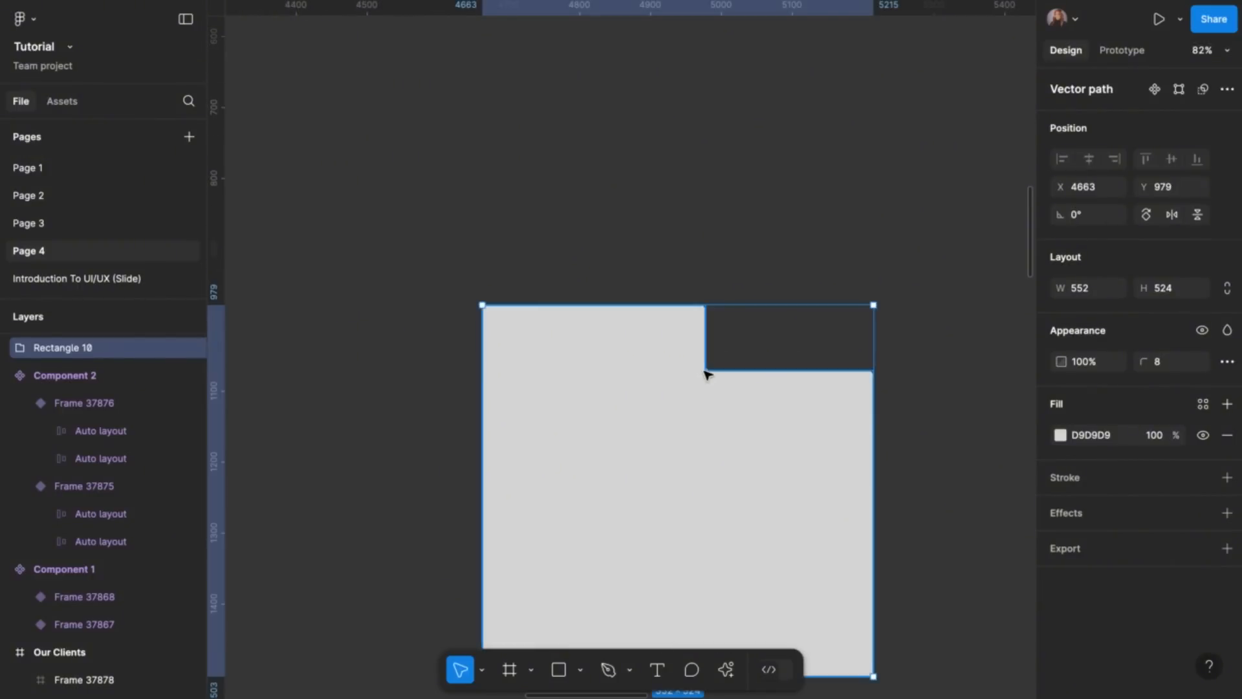
Reshape the grey shape's vector points to cut a stepped notch about 83 wide from its lower-left corner
double_click(705, 373)
scroll(707, 370, down, 2)
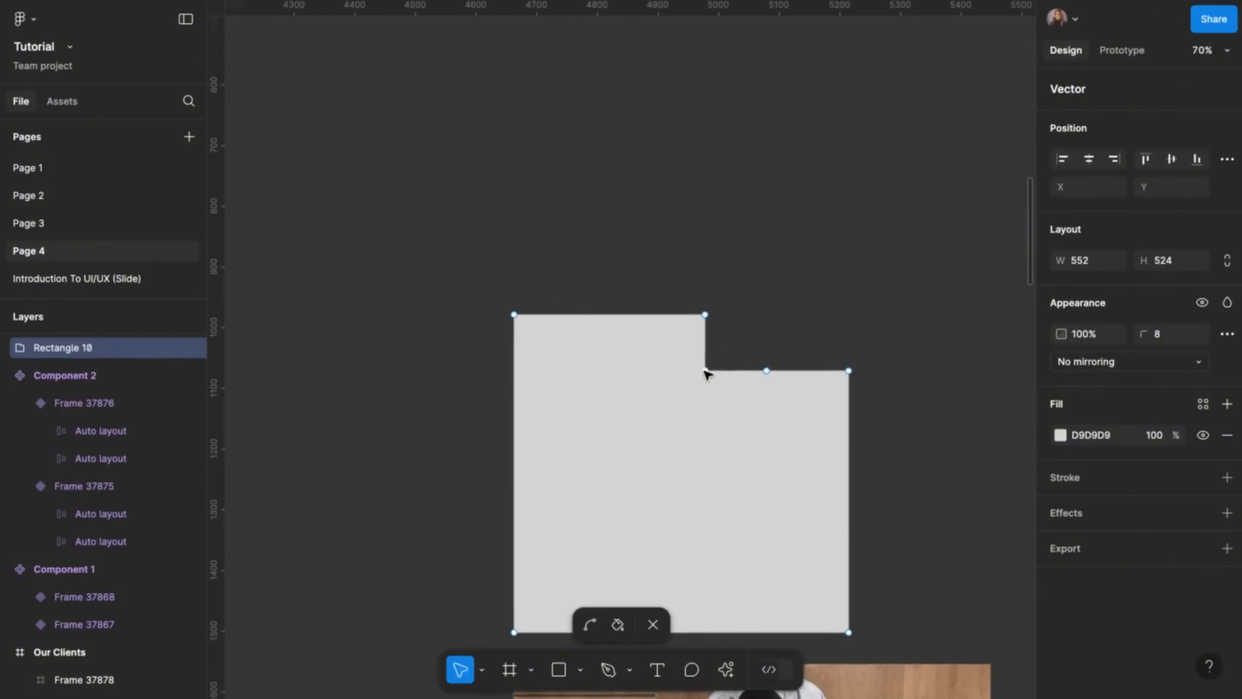
scroll(730, 444, down, 2)
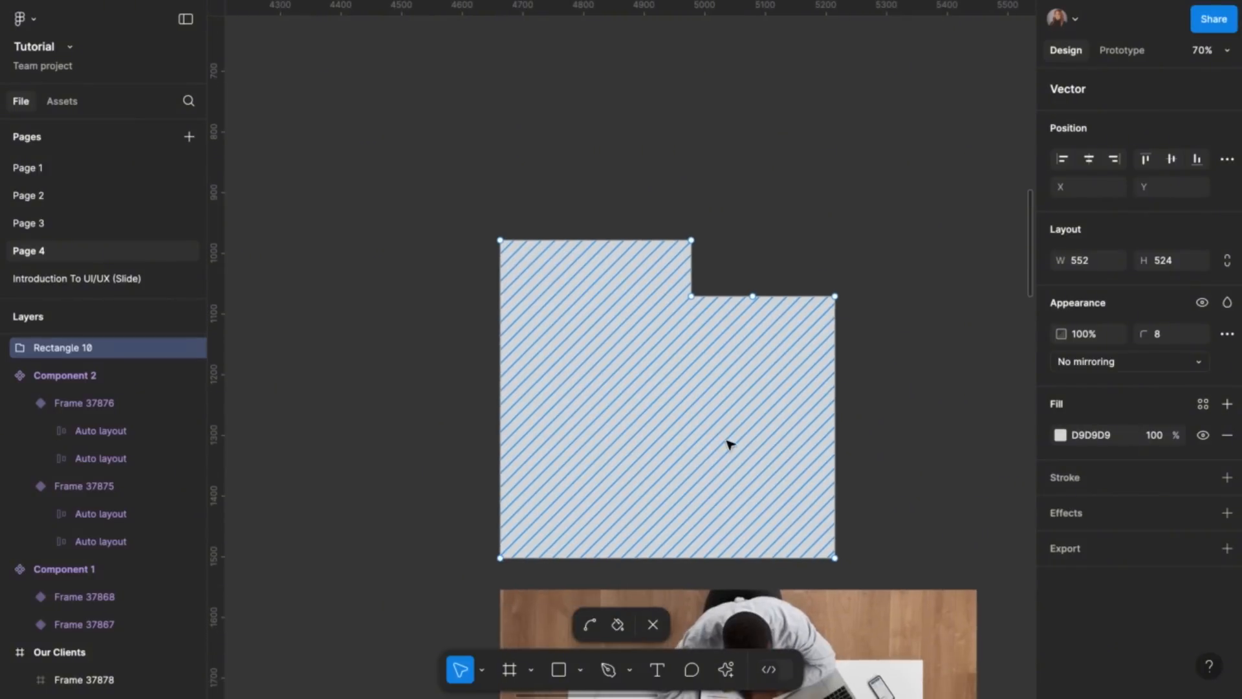
click(501, 558)
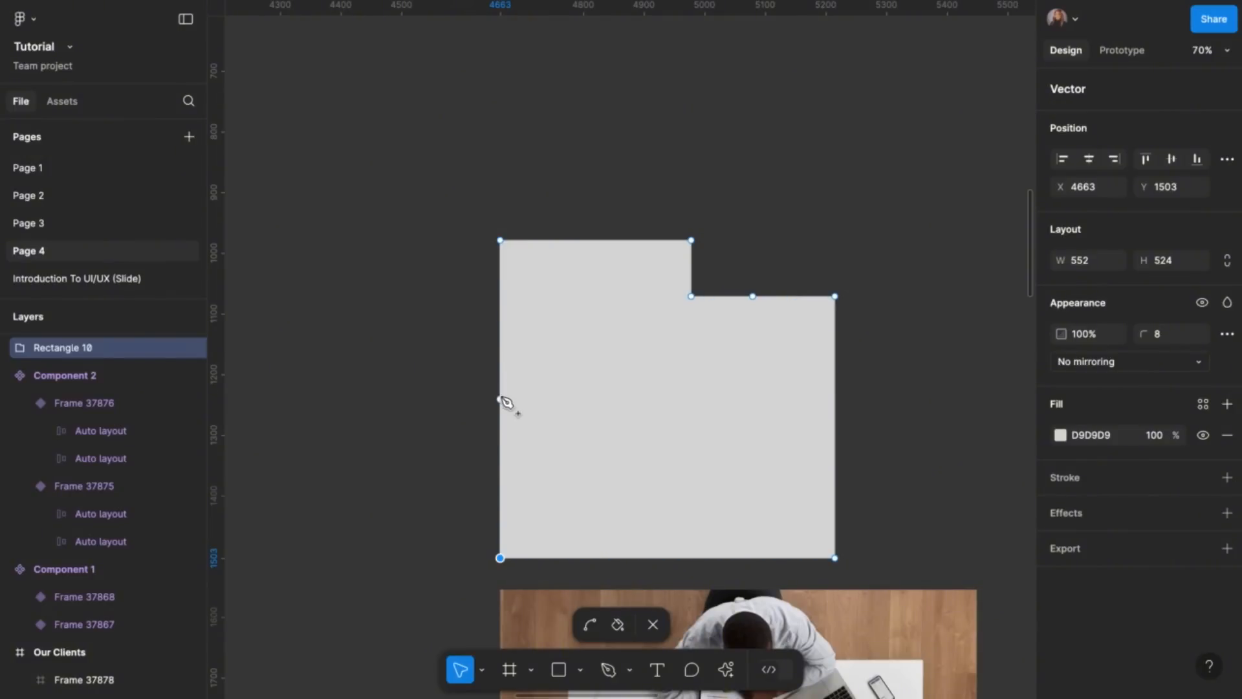
drag(501, 399, 551, 499)
click(504, 558)
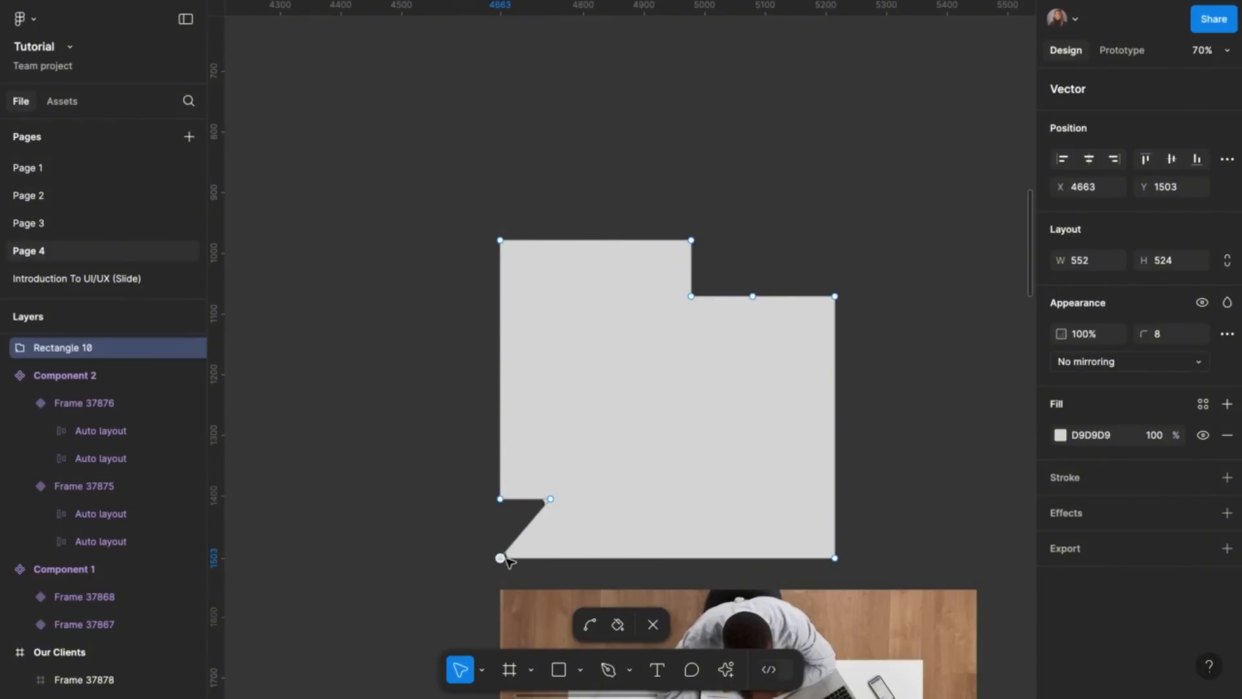
drag(506, 559, 552, 558)
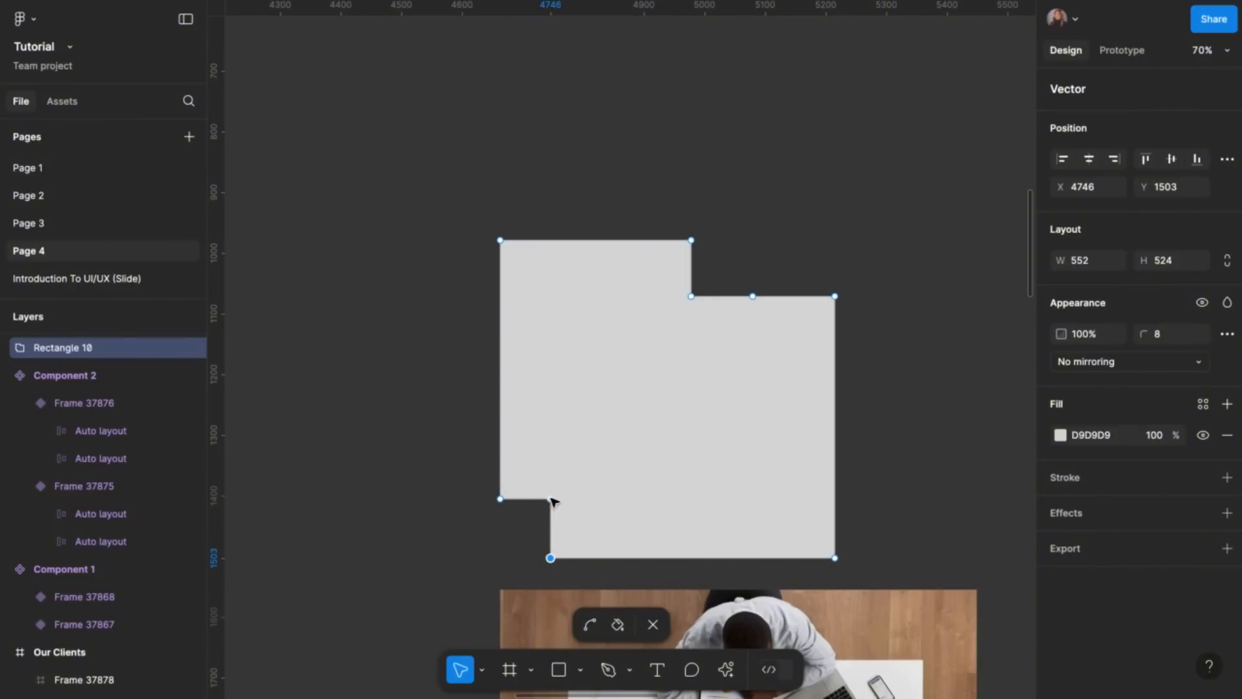
Lower the horizontal edge of the grey shape's lower-left notch to Y 1434
drag(551, 528, 550, 516)
drag(551, 499, 502, 516)
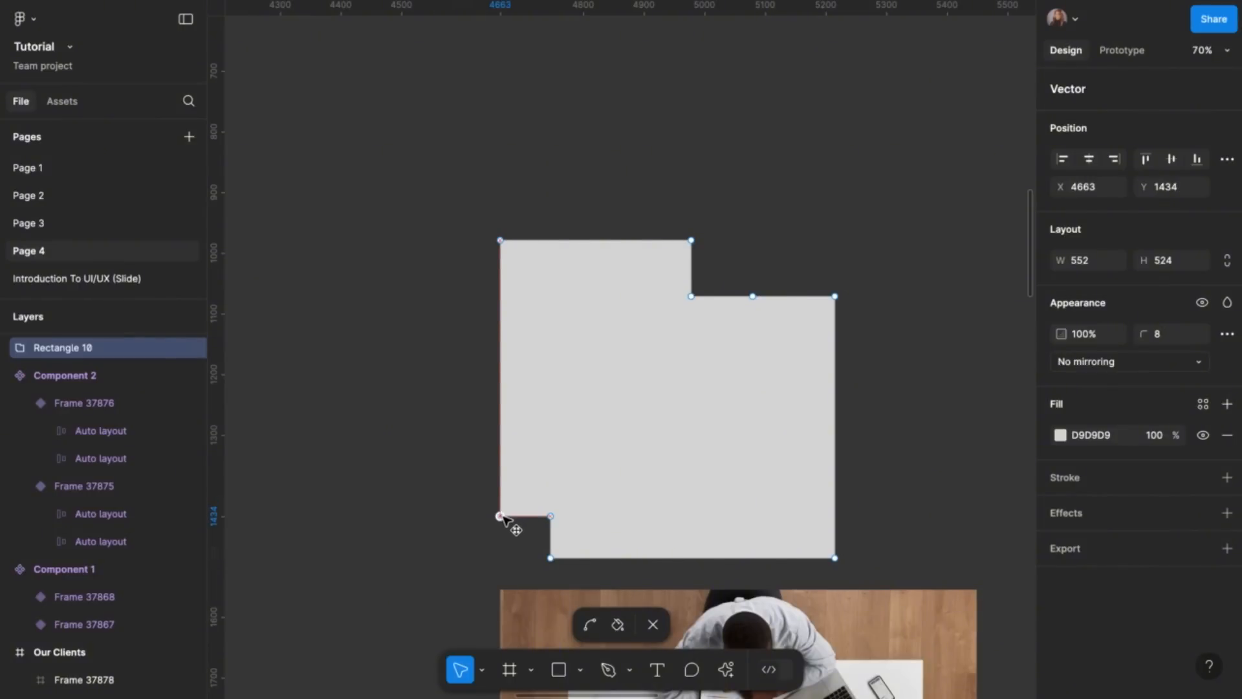
scroll(638, 463, down, 3)
scroll(638, 463, right, 1)
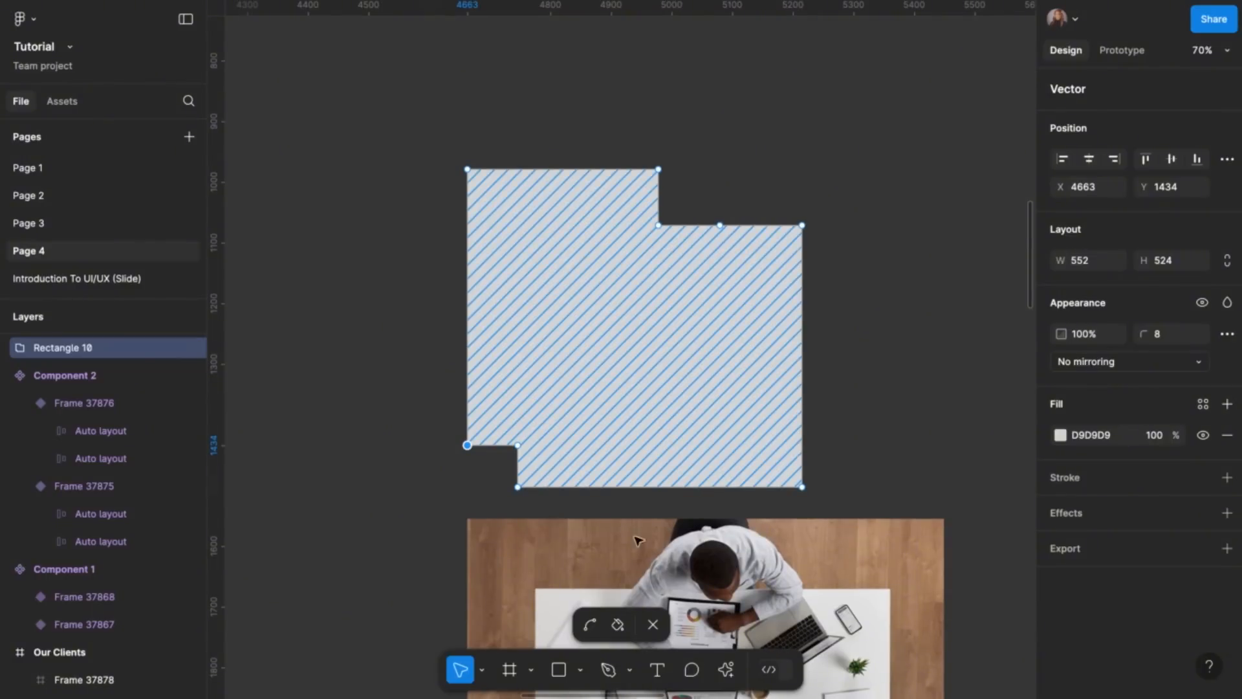
Bend the inner corner of the lower-left notch into a symmetric curve with mirrored handles and finish editing the shape
click(589, 624)
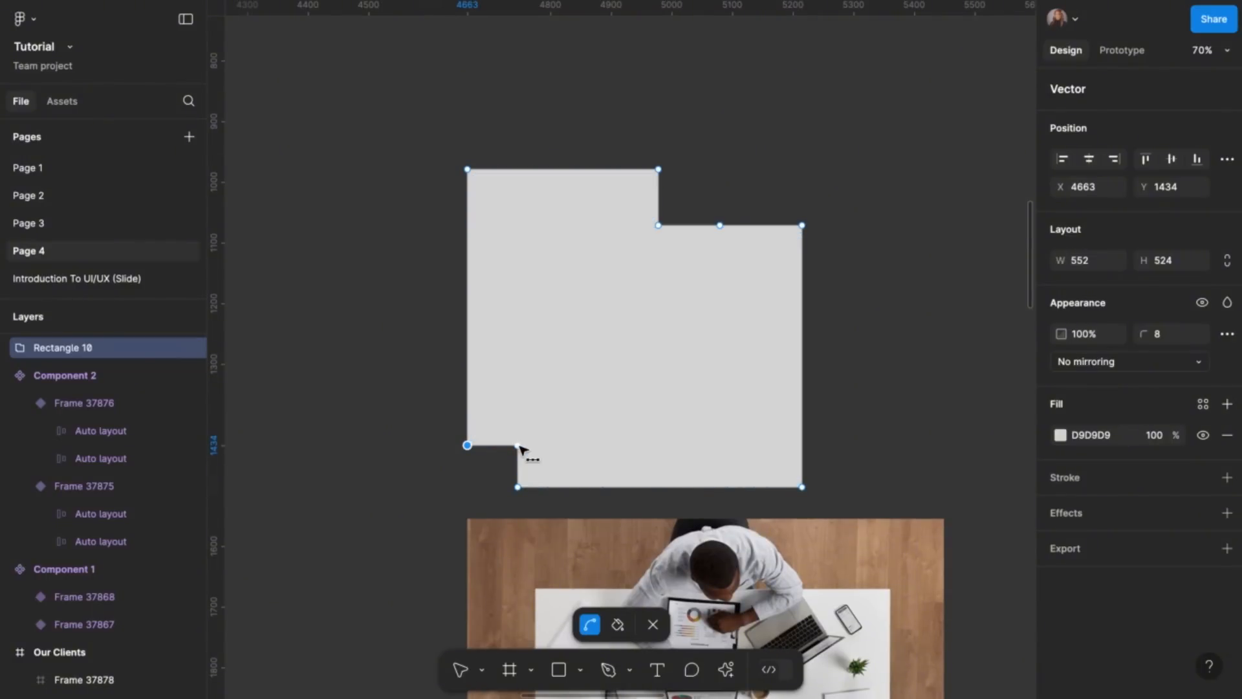
drag(518, 446, 525, 455)
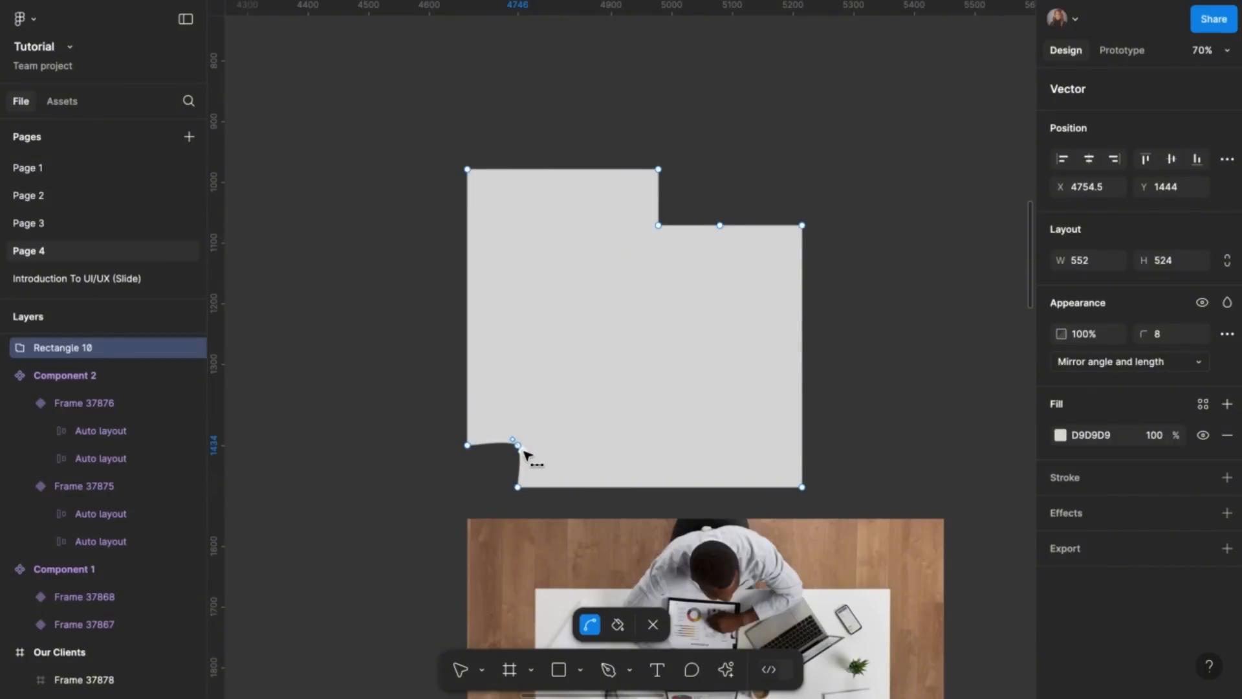
scroll(525, 454, up, 5)
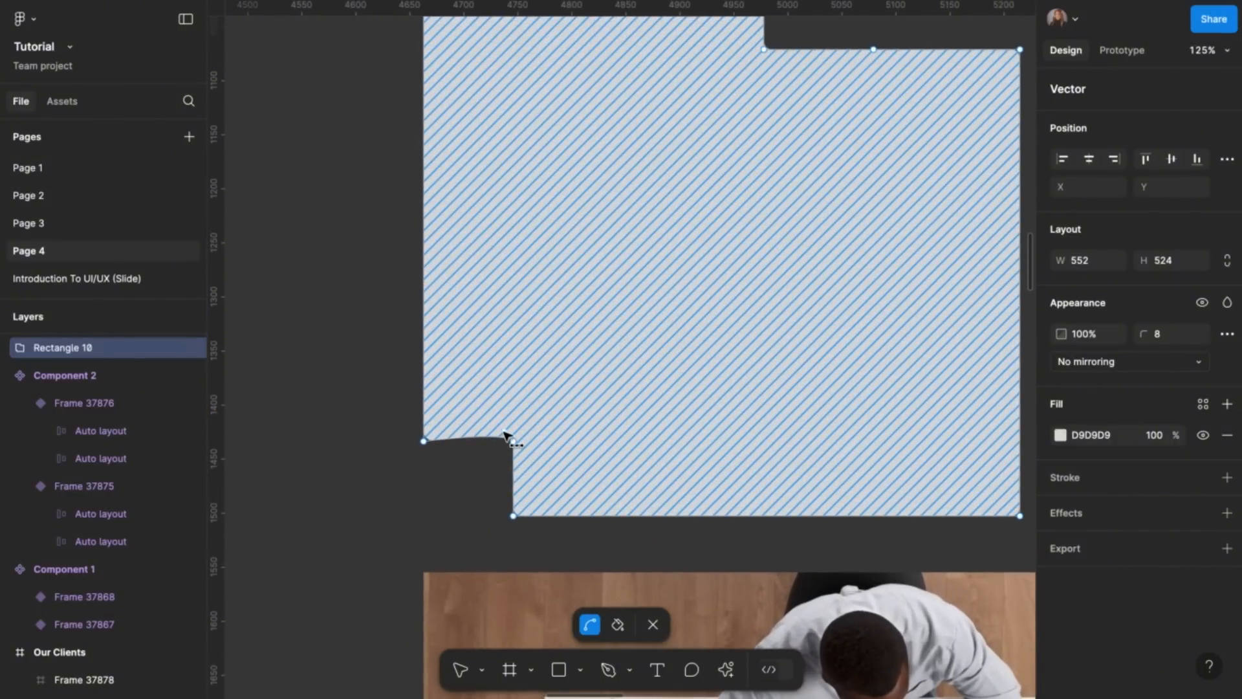
mouse_move(504, 431)
mouse_down()
mouse_move(488, 433)
mouse_move(518, 416)
mouse_move(499, 436)
mouse_up()
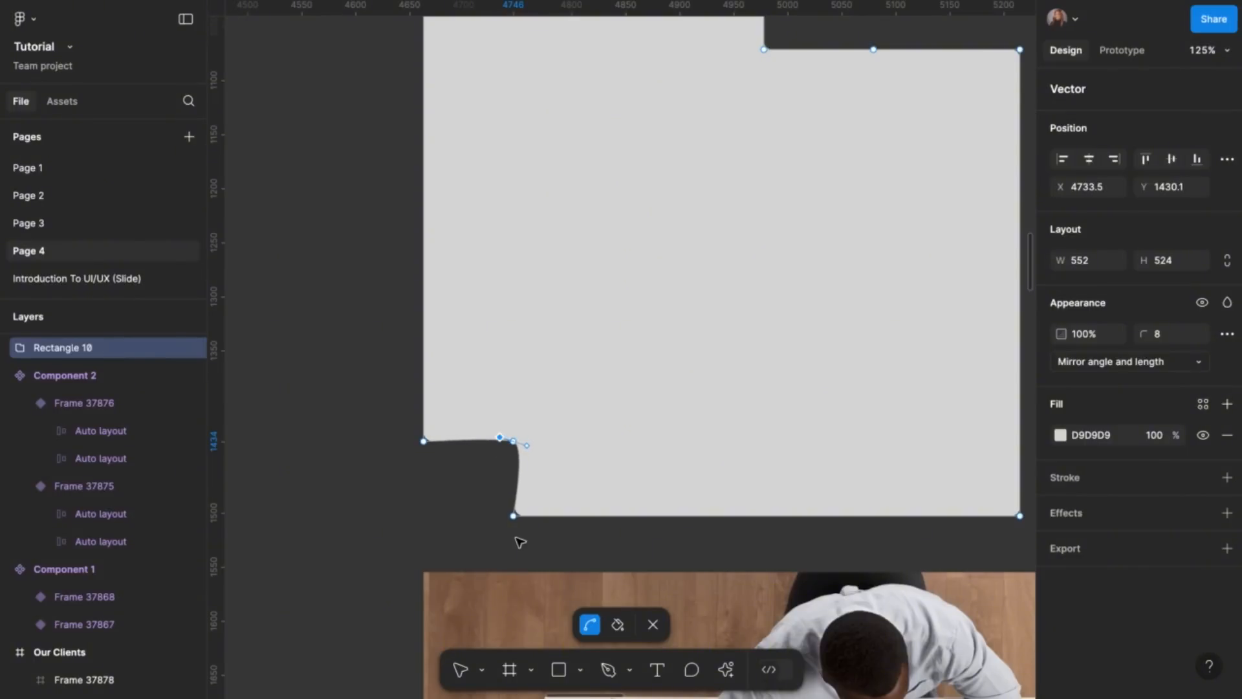
click(514, 516)
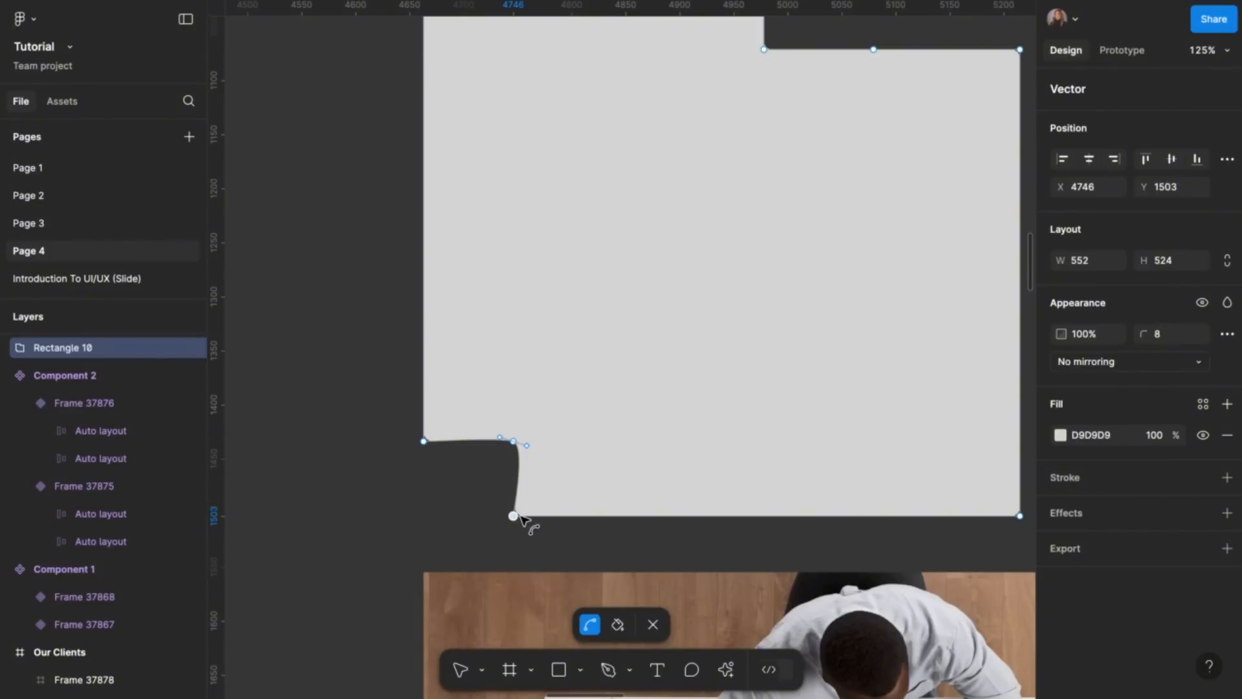
drag(521, 516, 524, 516)
click(514, 441)
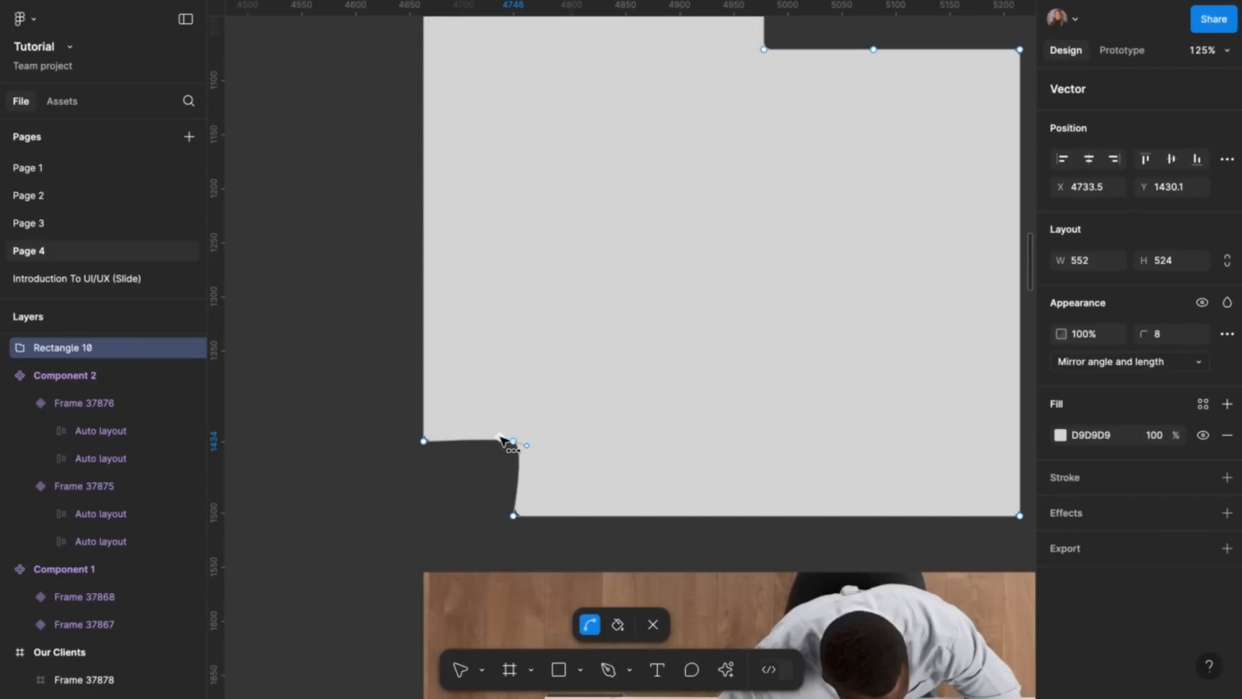
drag(503, 441, 532, 463)
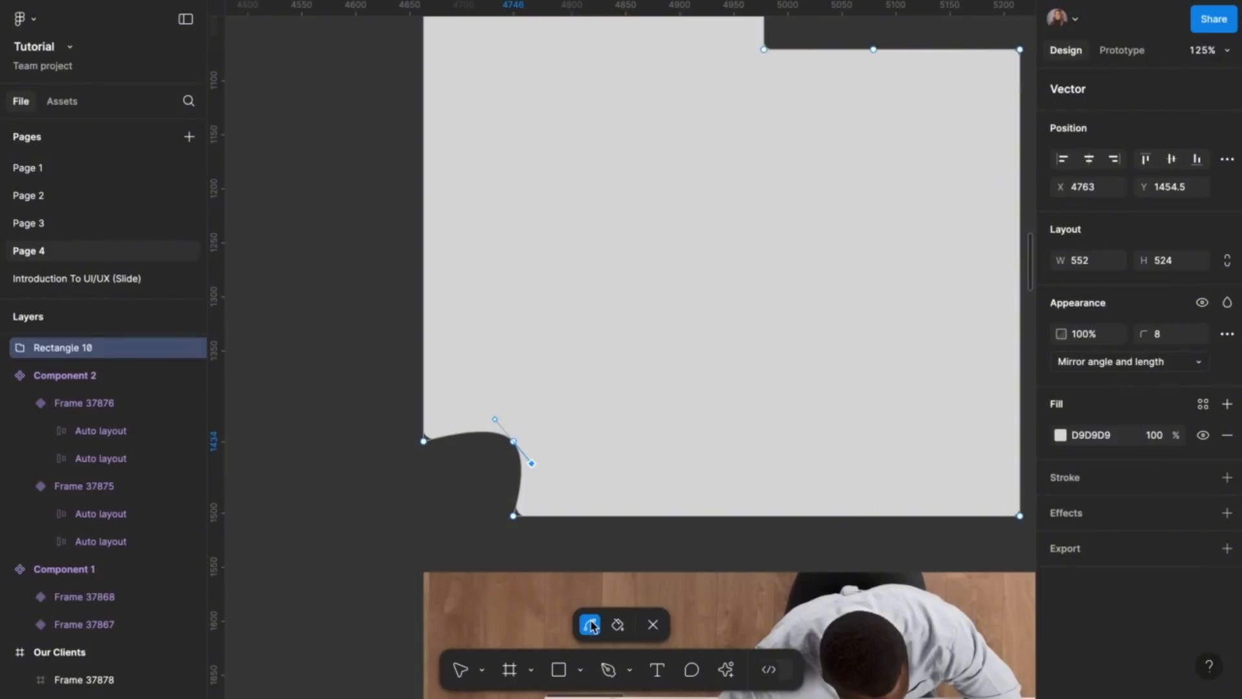
click(654, 625)
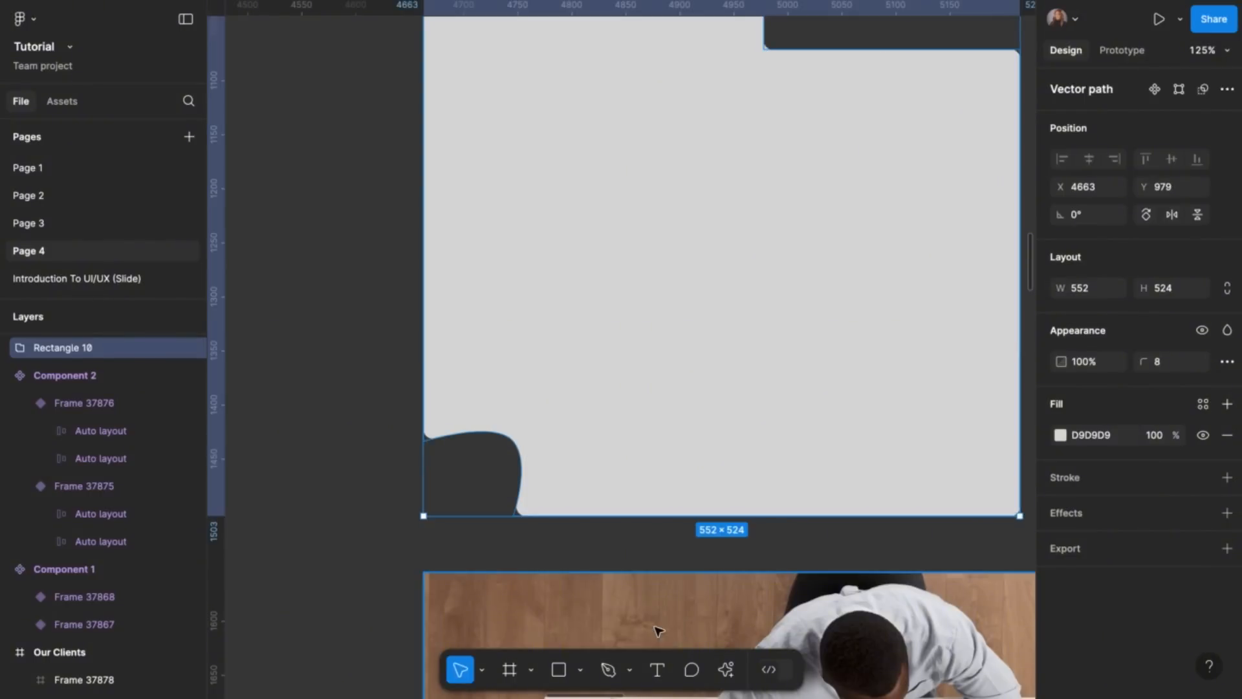
Move the curved lower-left notch's left end point to Y 1421 and its bottom end point to about X 4757
double_click(530, 477)
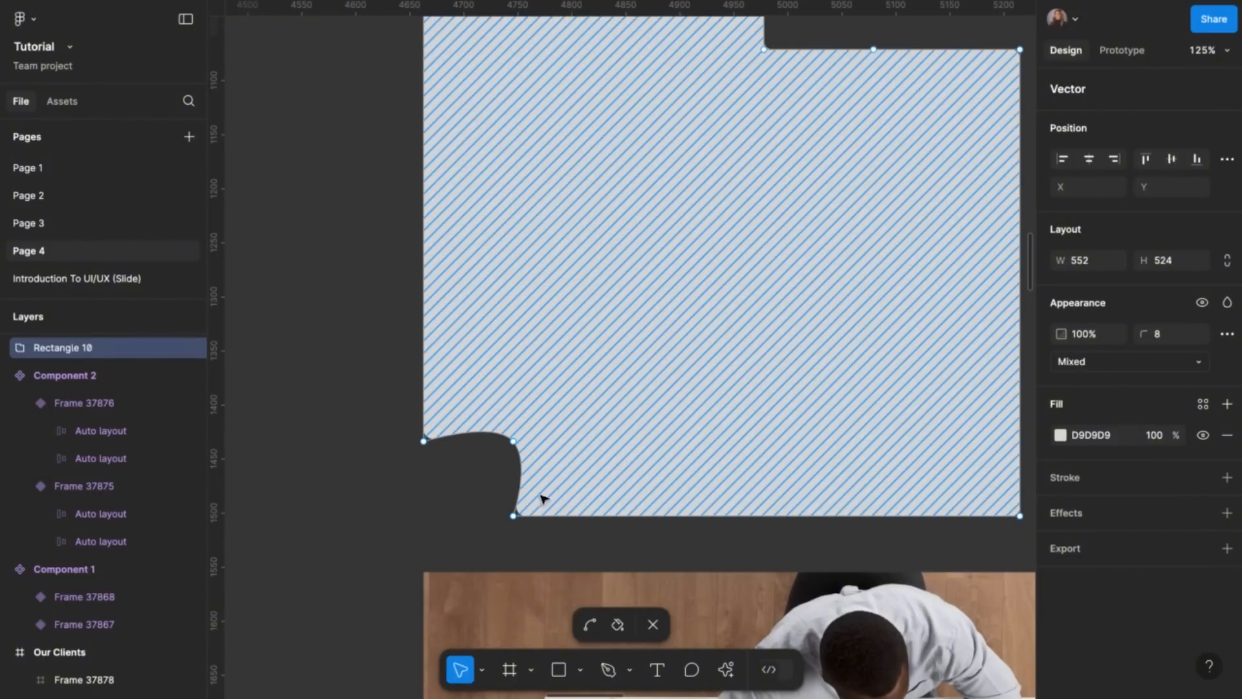
drag(514, 517, 523, 518)
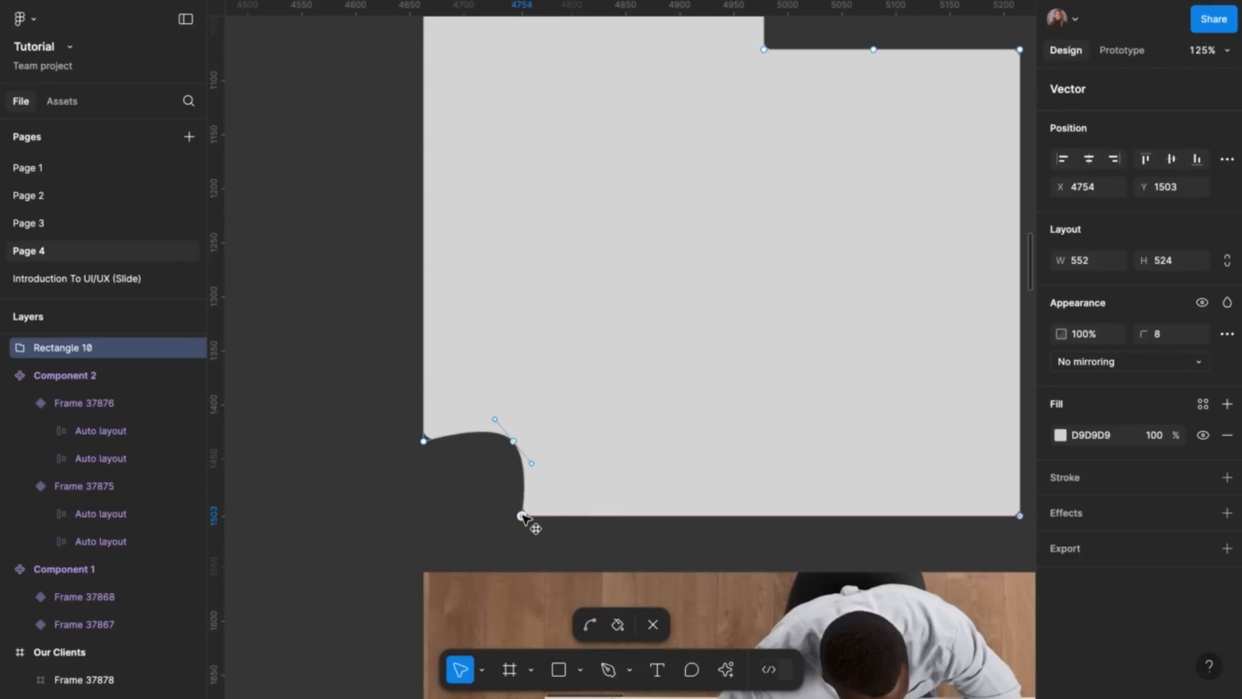
click(424, 441)
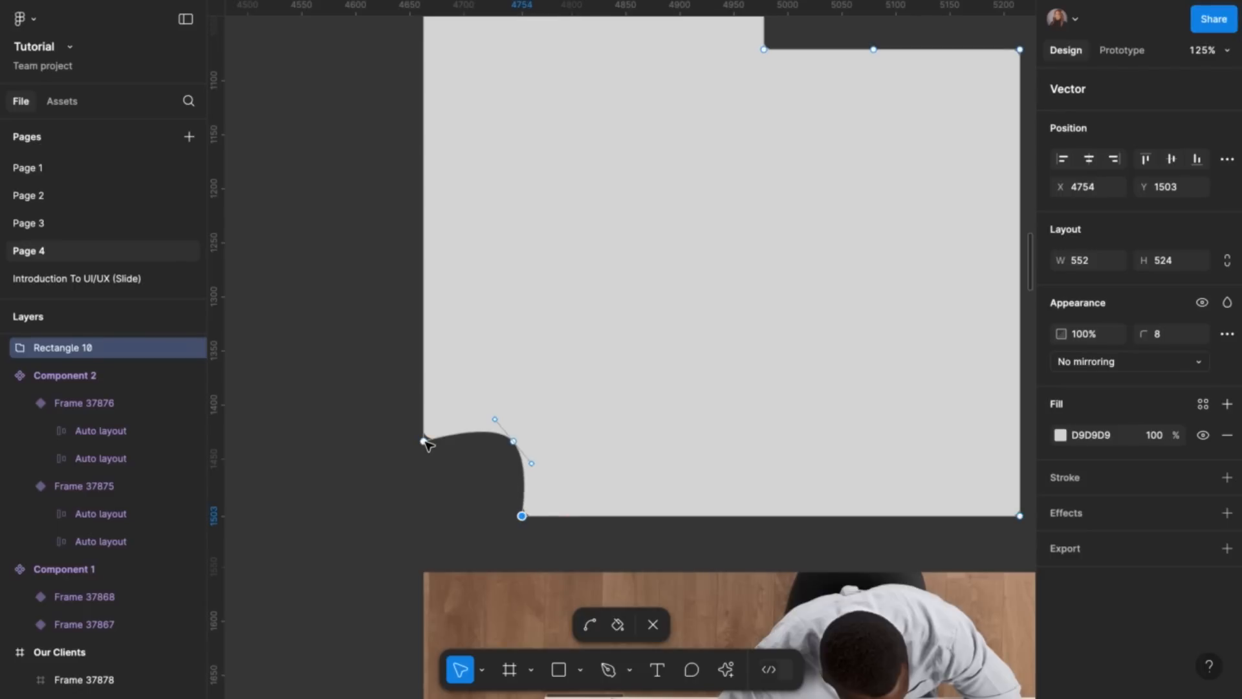
drag(424, 441, 424, 428)
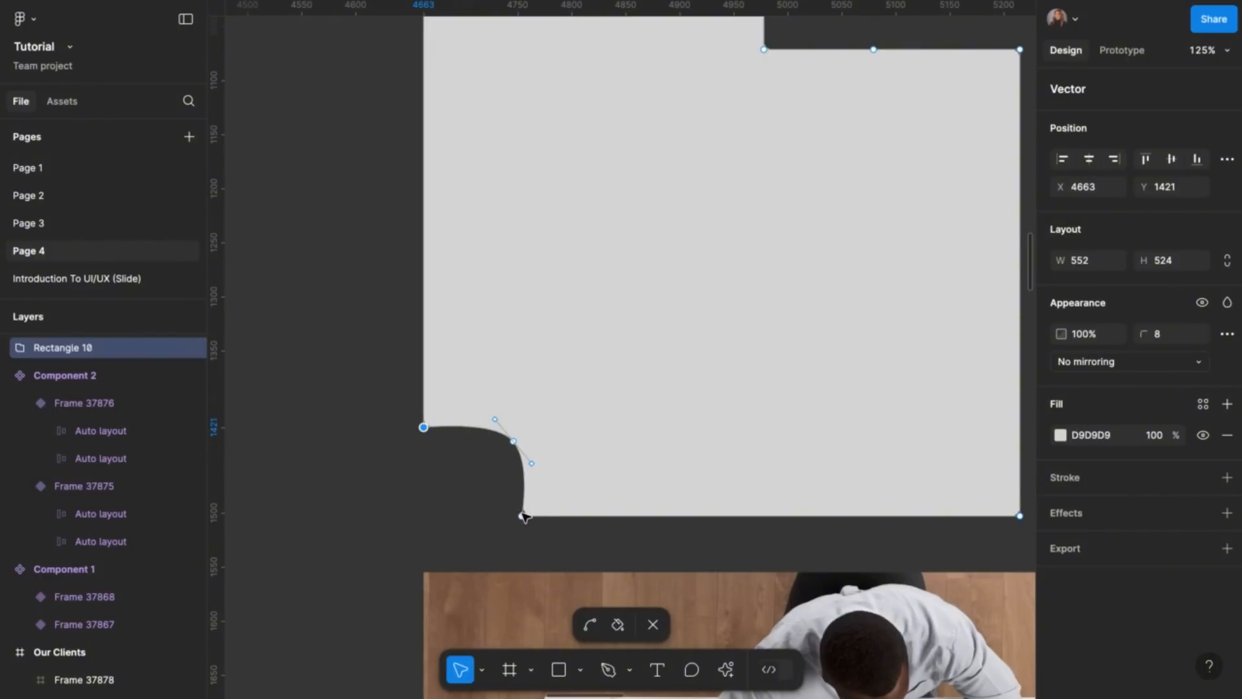
click(522, 516)
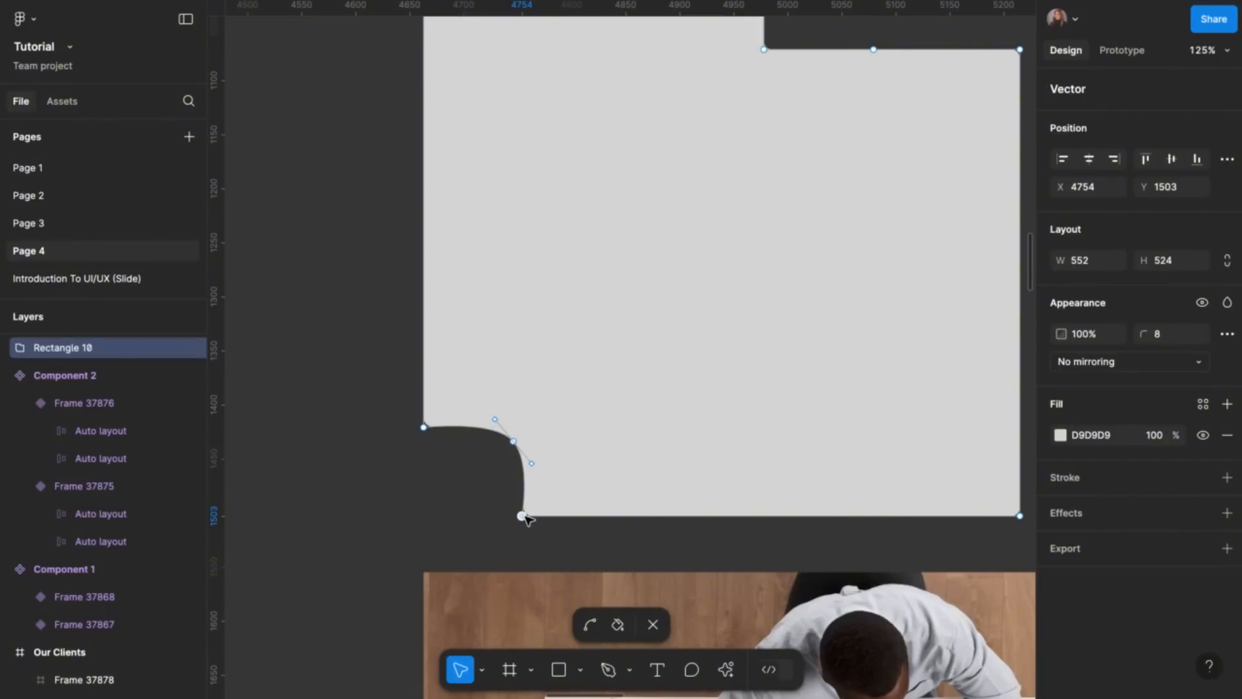
drag(523, 515, 526, 516)
drag(526, 516, 525, 515)
key(Escape)
Add vector points on both sides of the upper-right notch's inner corner, one at X 4989.5, Y 1071.5, and finish editing the shape
scroll(701, 349, up, 3)
scroll(701, 350, right, 1)
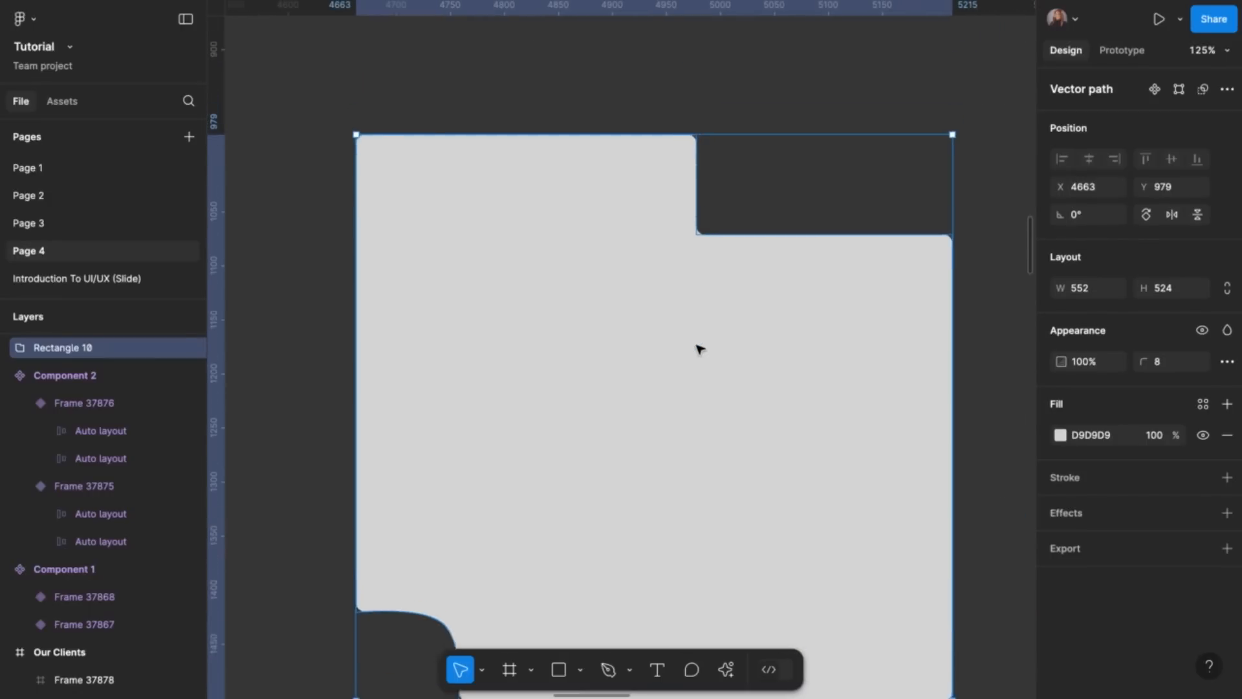
double_click(666, 236)
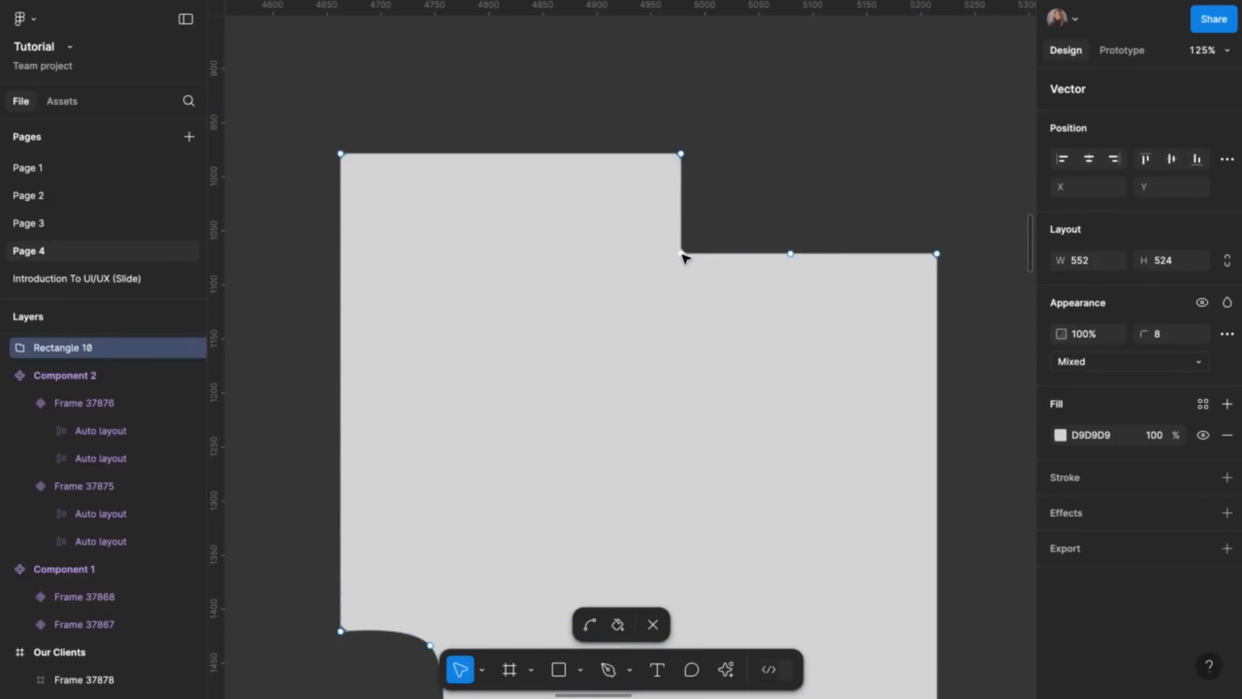
drag(680, 204, 694, 256)
scroll(694, 257, up, 6)
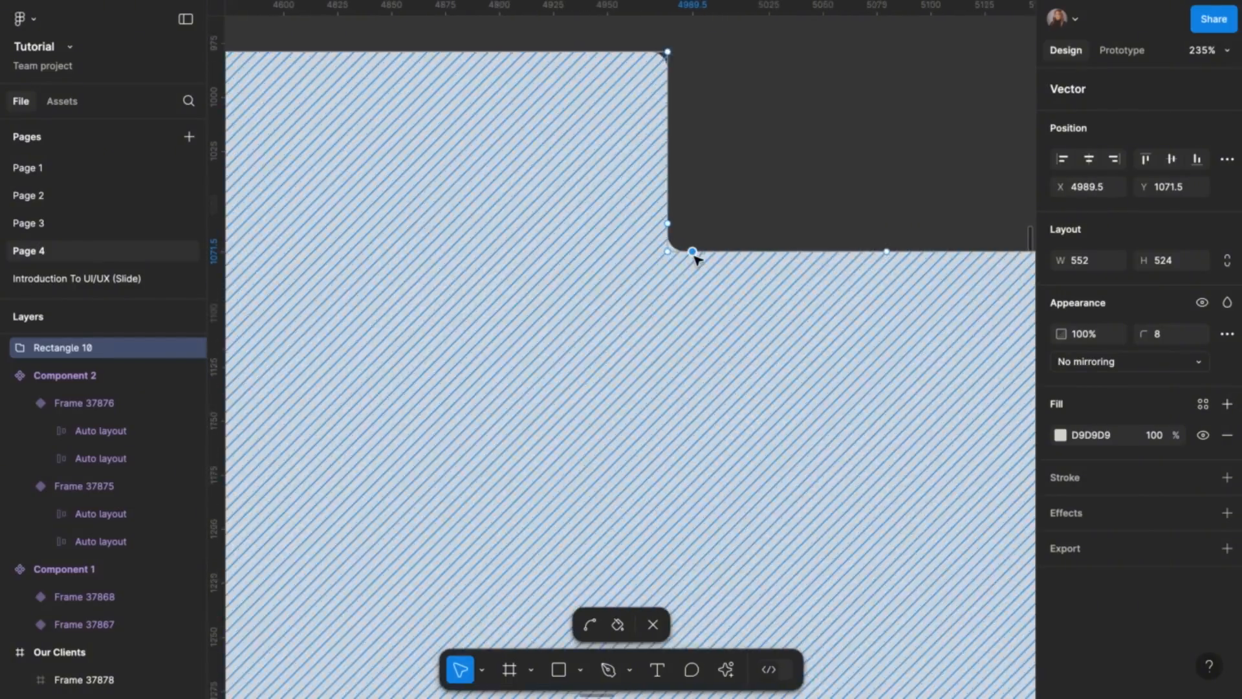
scroll(634, 274, down, 7)
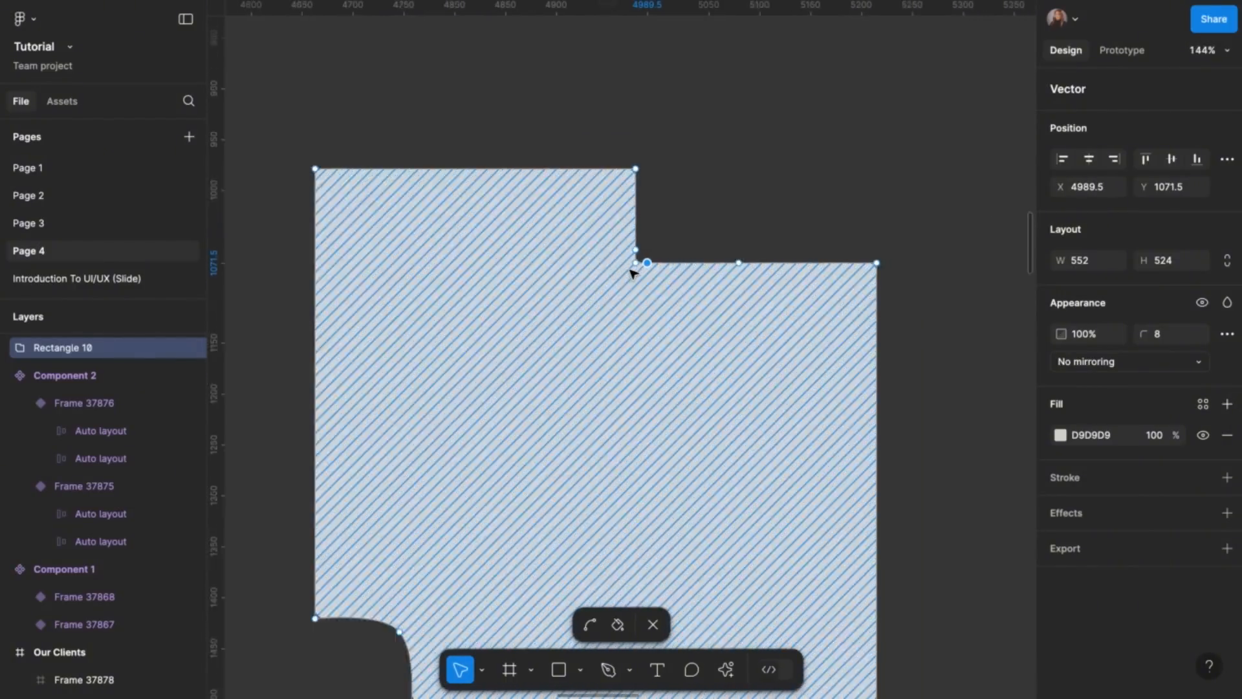
scroll(638, 309, up, 7)
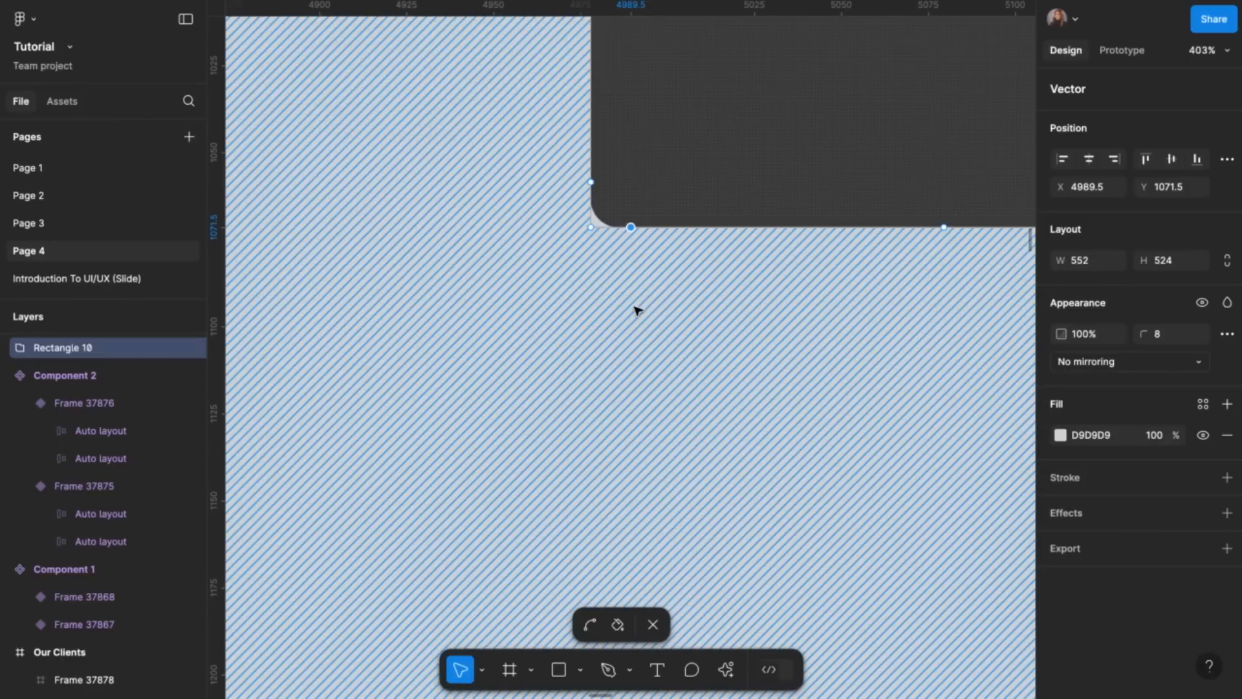
click(637, 311)
click(637, 310)
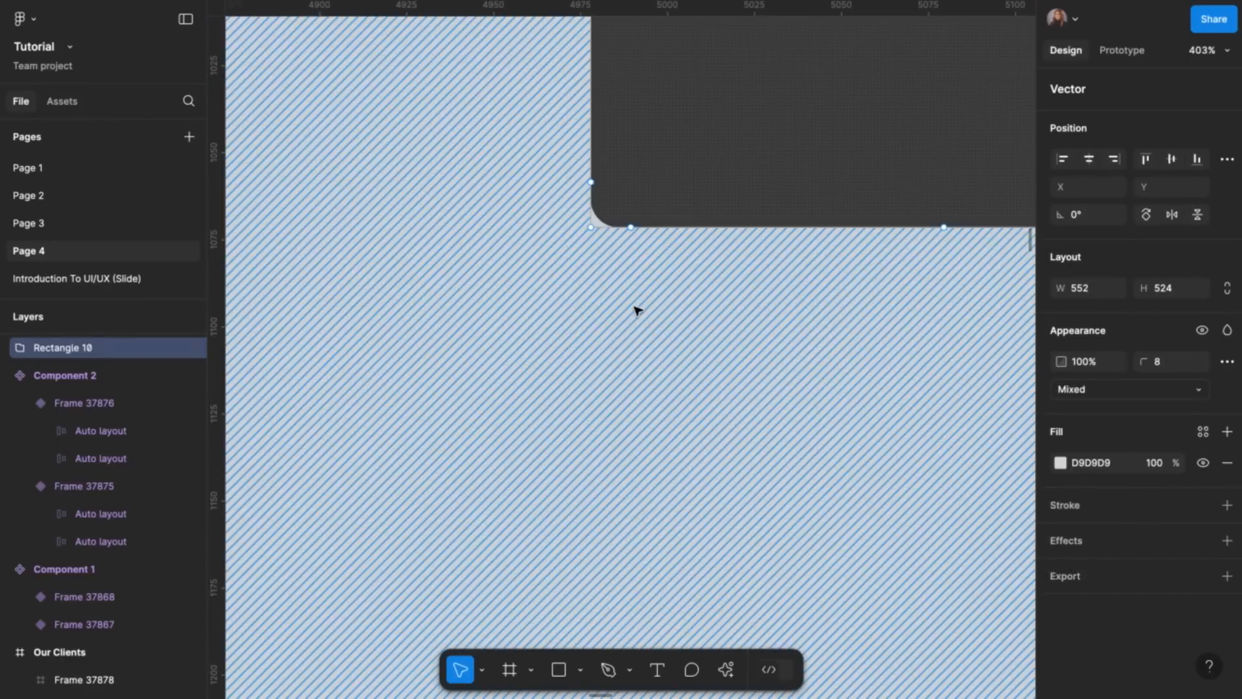
scroll(637, 310, down, 4)
key(Escape)
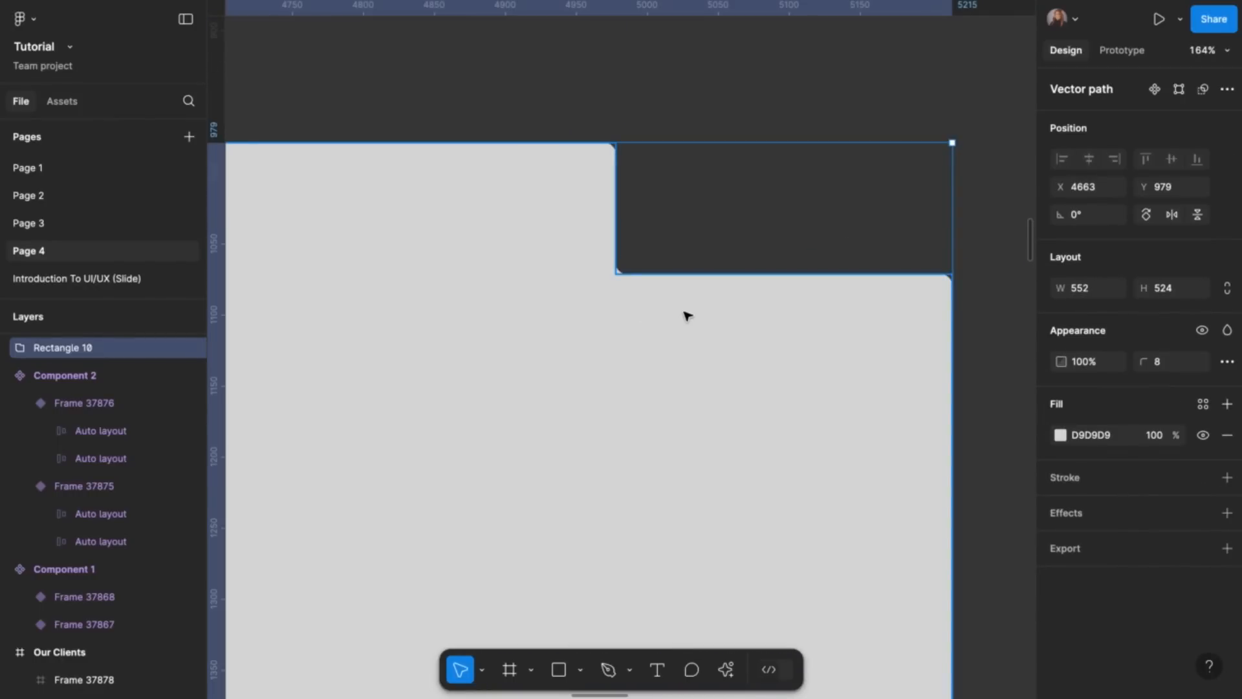
click(765, 103)
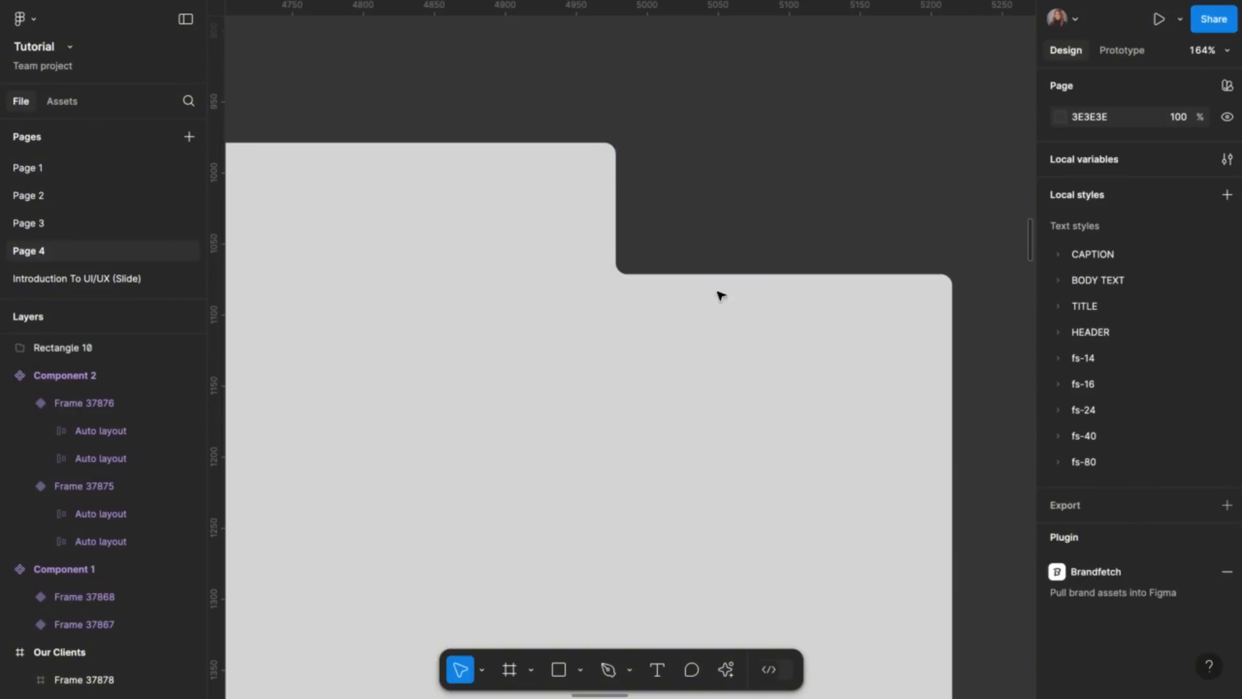
Examine the inner corners of the grey shape's upper-right and lower-left notches up close
scroll(702, 345, down, 2)
scroll(702, 344, left, 1)
scroll(704, 344, down, 4)
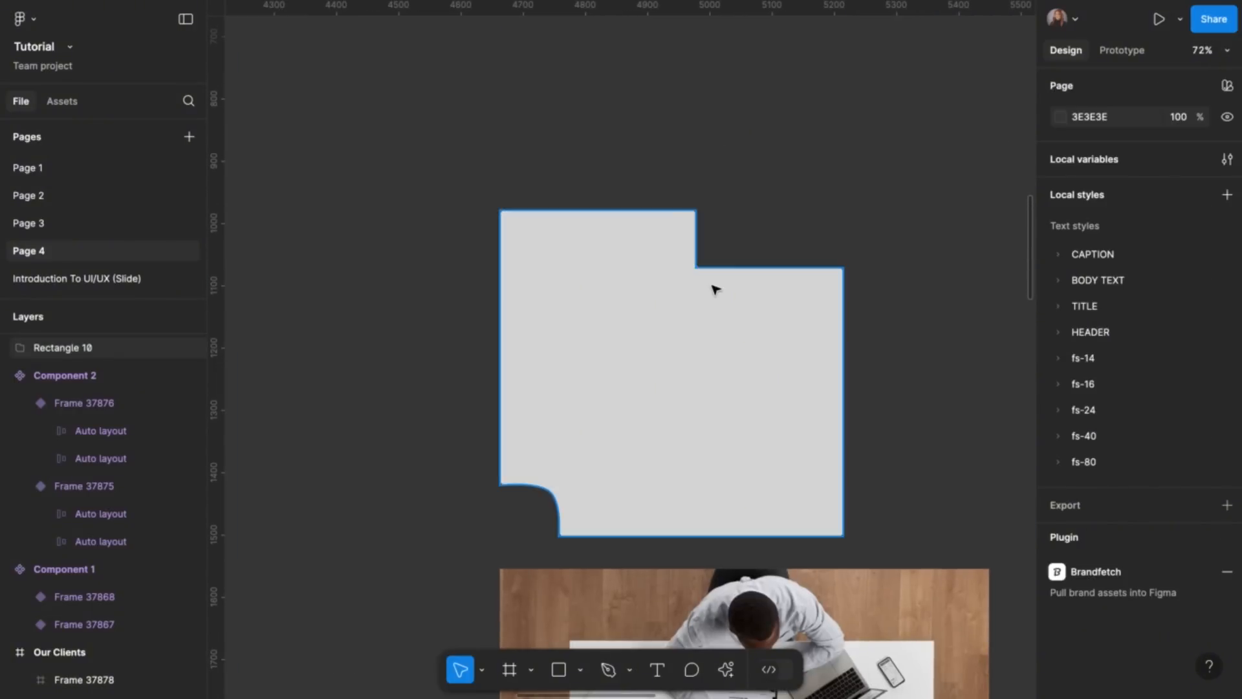
scroll(712, 273, up, 5)
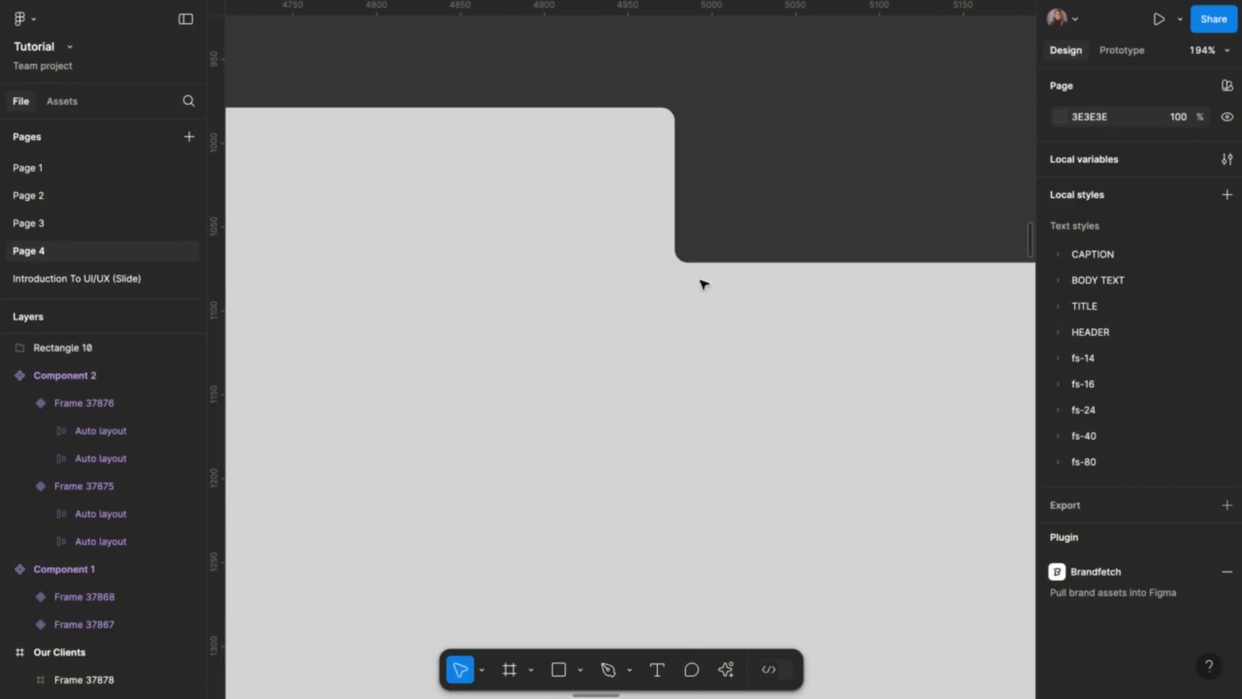
double_click(684, 304)
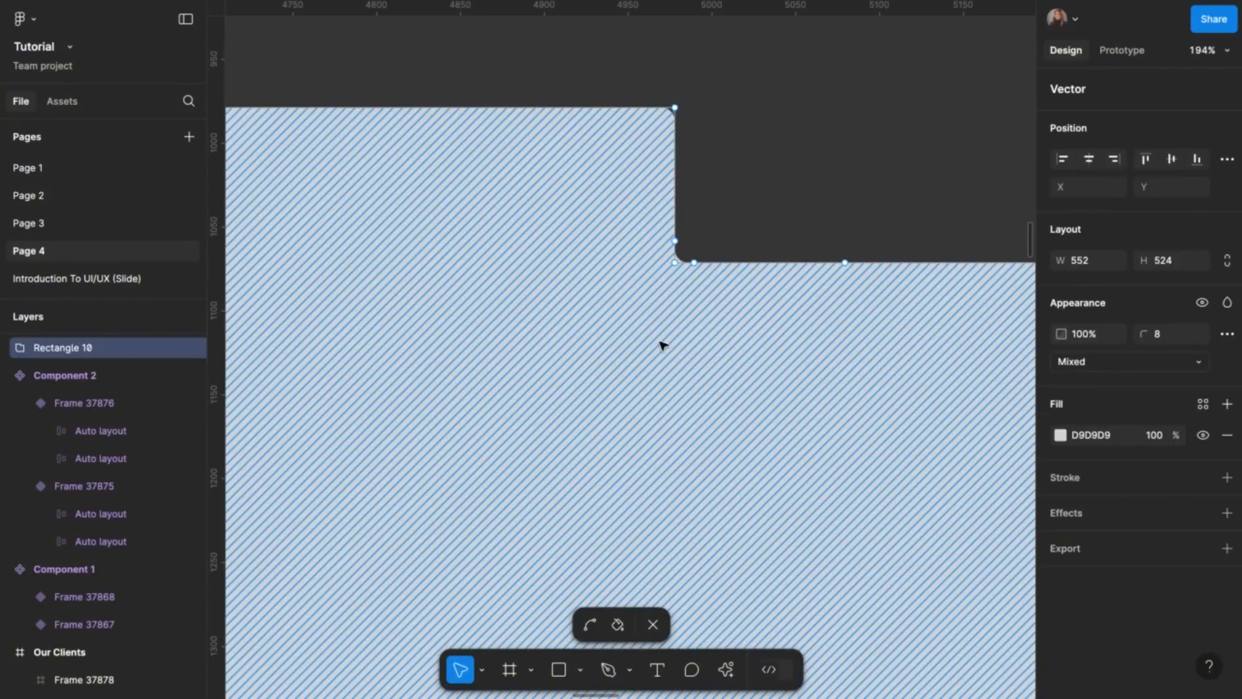
scroll(673, 323, down, 5)
scroll(672, 323, left, 3)
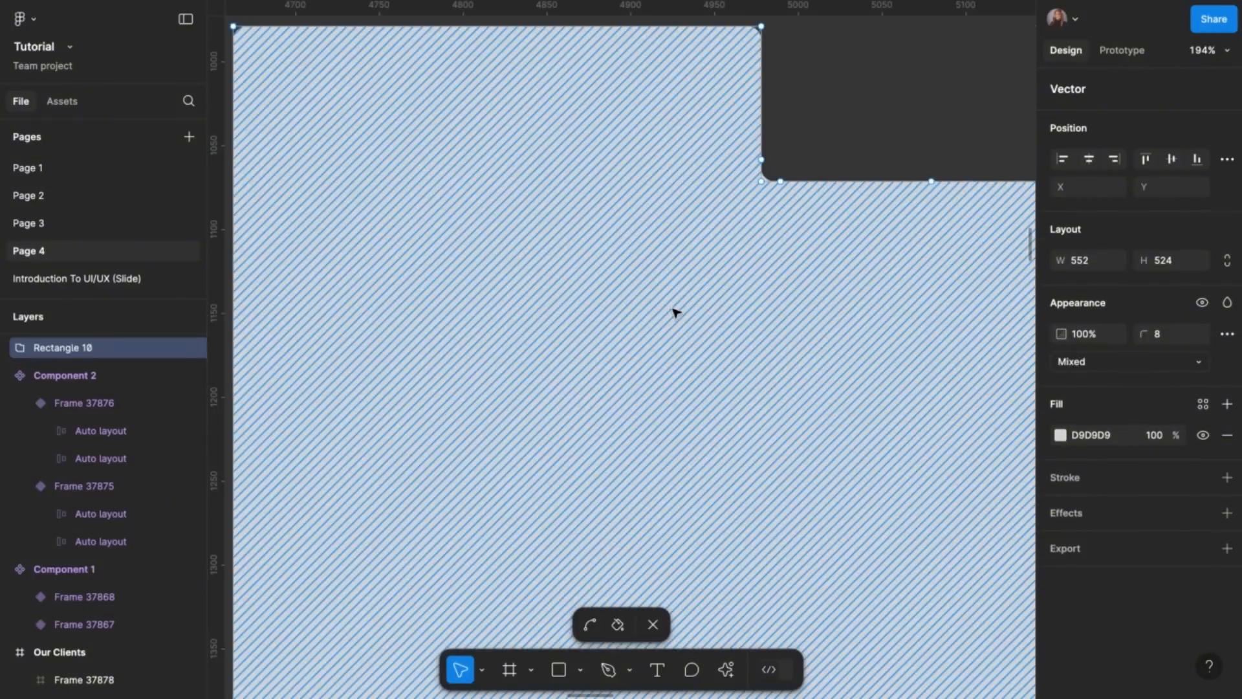
scroll(676, 313, down, 4)
scroll(647, 362, left, 2)
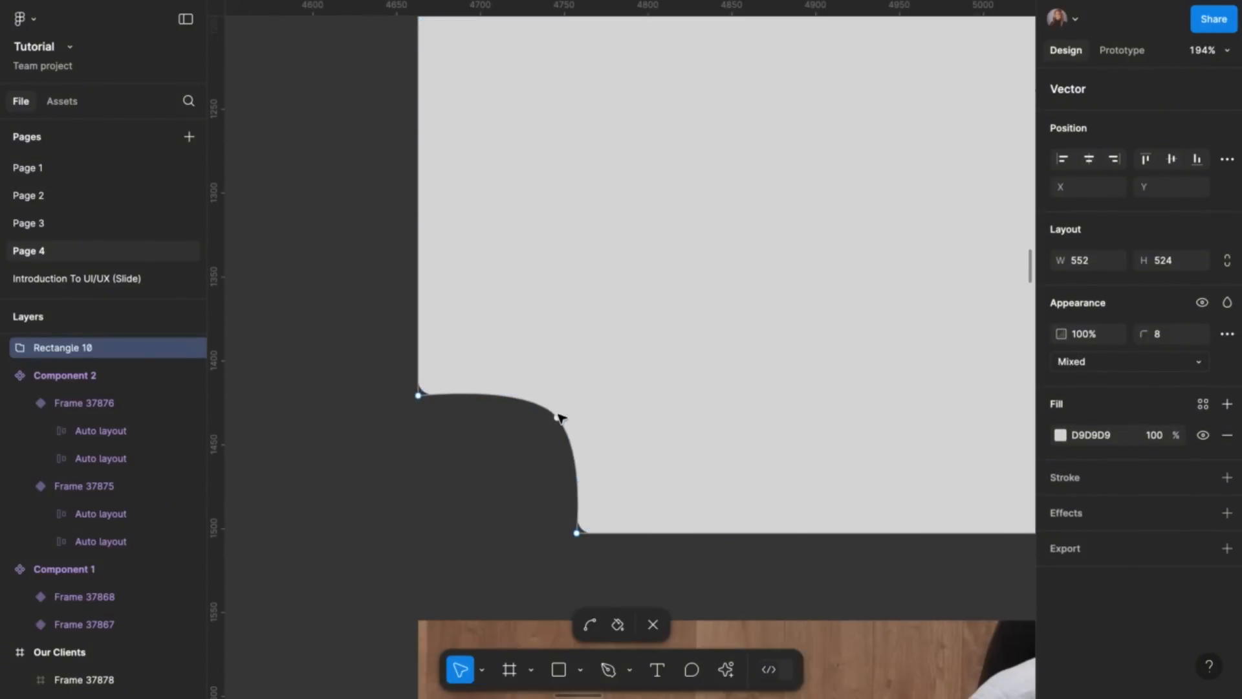
click(558, 417)
key(Escape)
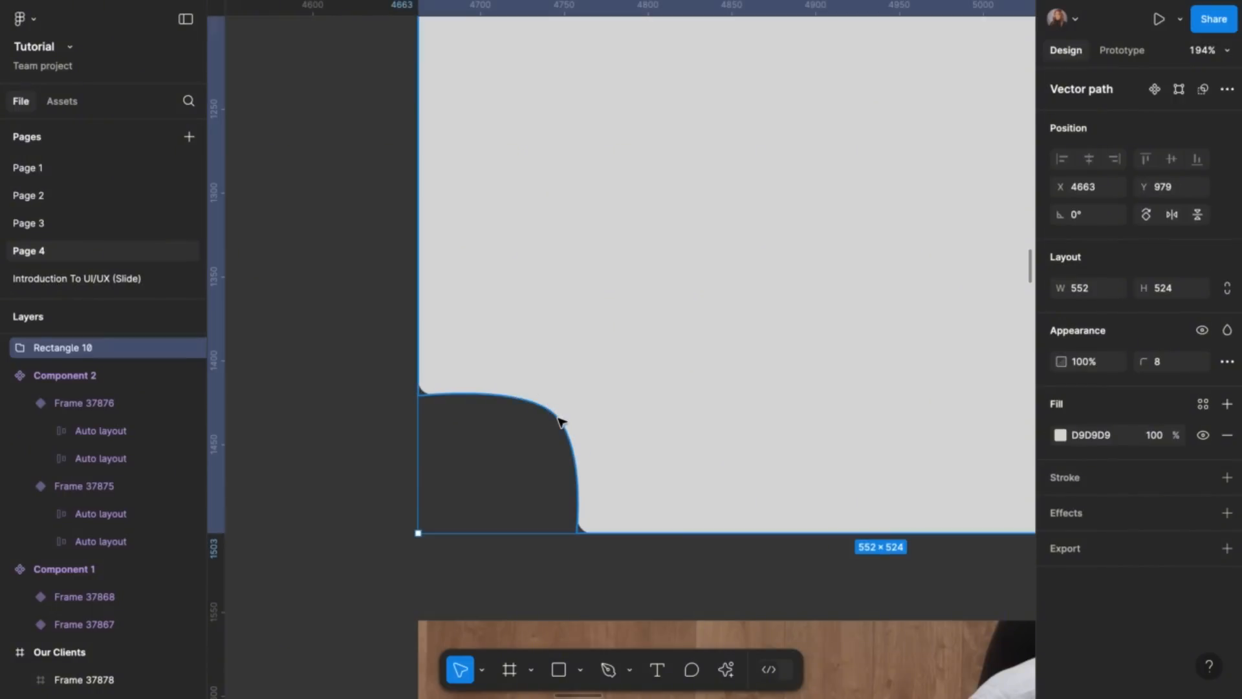
Move the lower-left notch's inner corner point to X 4746.5, Y 1421 and straighten its curve
double_click(578, 409)
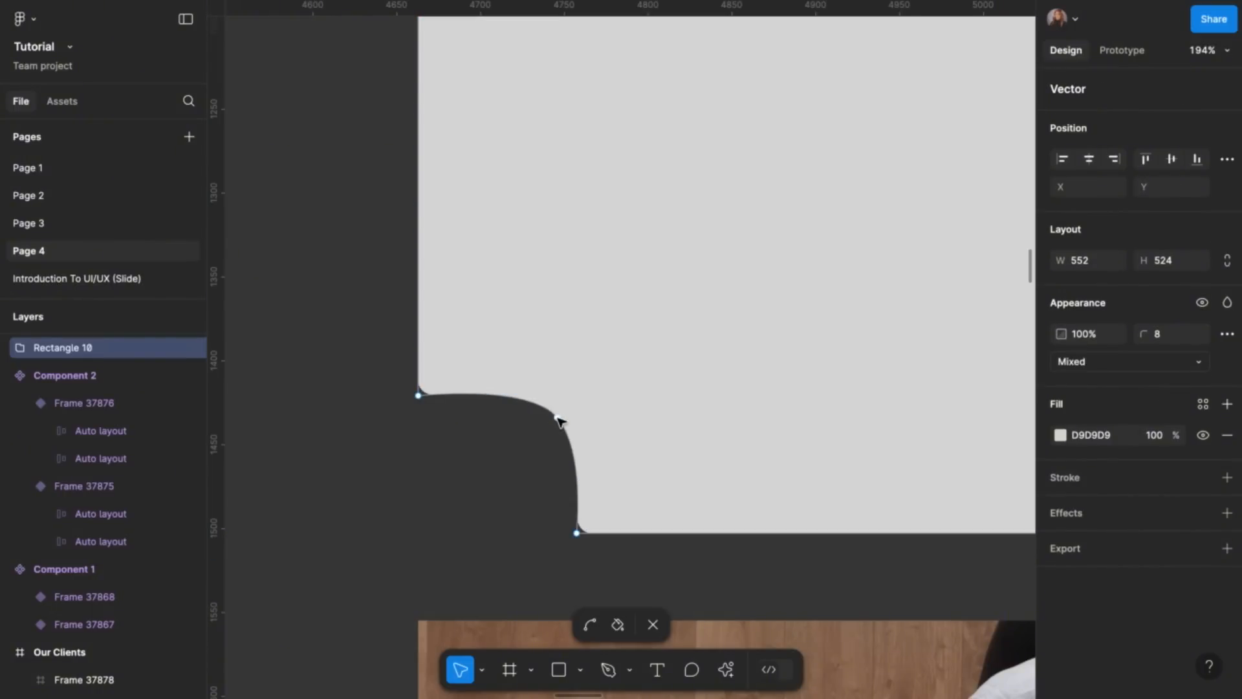
click(557, 418)
mouse_move(558, 417)
mouse_down()
mouse_move(556, 397)
mouse_move(559, 418)
mouse_move(575, 416)
mouse_move(524, 391)
mouse_move(528, 406)
mouse_move(560, 408)
mouse_move(550, 403)
mouse_move(596, 427)
mouse_move(557, 422)
mouse_move(569, 424)
mouse_move(545, 404)
mouse_move(567, 410)
mouse_move(564, 399)
mouse_move(547, 397)
mouse_up()
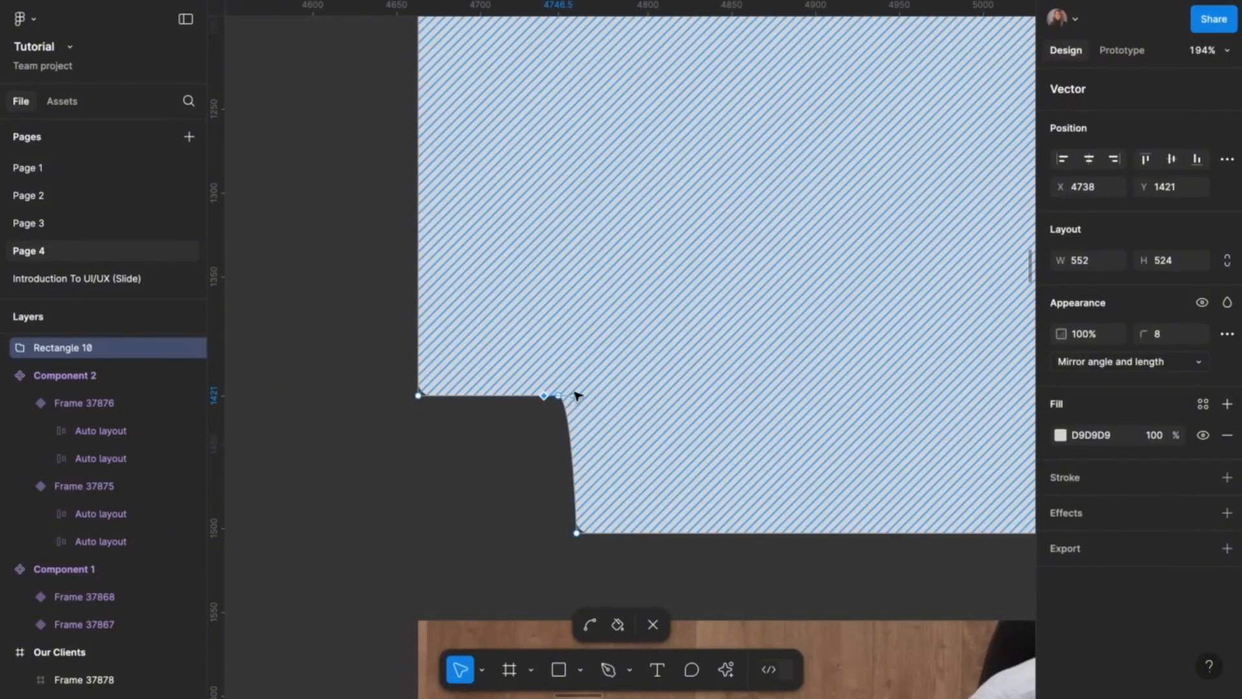
mouse_move(565, 406)
mouse_down()
mouse_move(563, 418)
mouse_move(587, 419)
mouse_move(573, 424)
mouse_move(561, 397)
mouse_up()
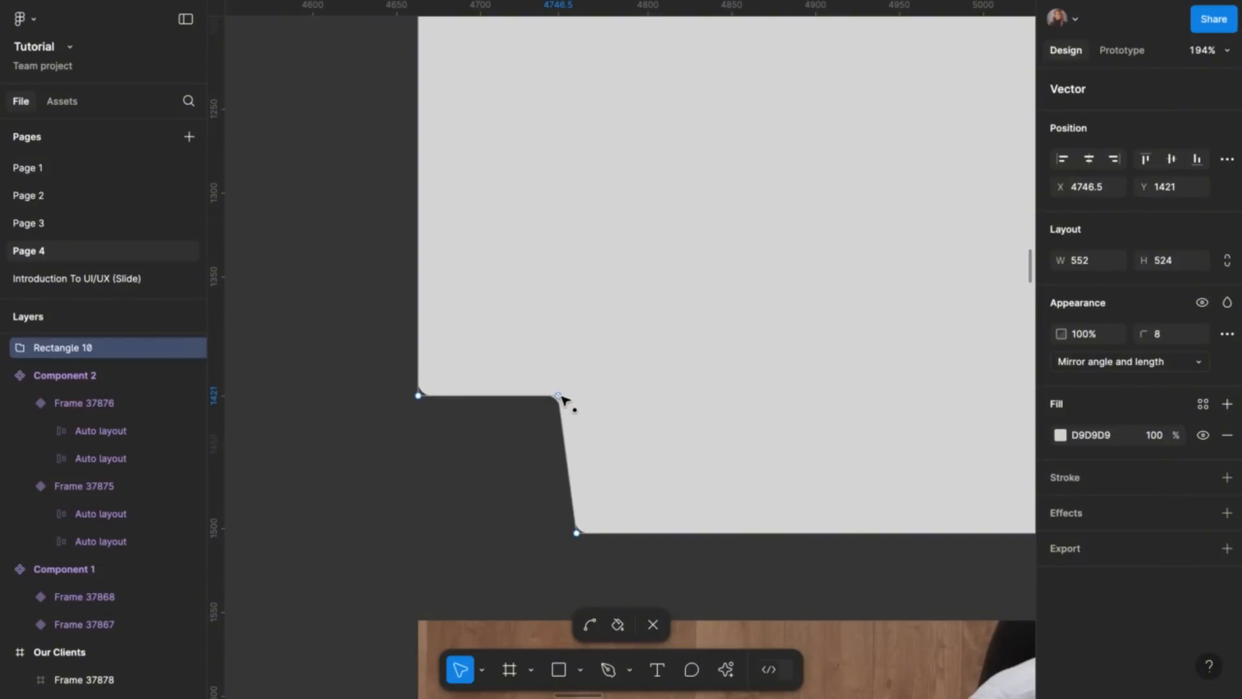
Align the lower-left notch's bottom point directly beneath its inner corner to make the edge vertical, and finish editing the shape
drag(577, 534, 556, 534)
key(Escape)
double_click(651, 451)
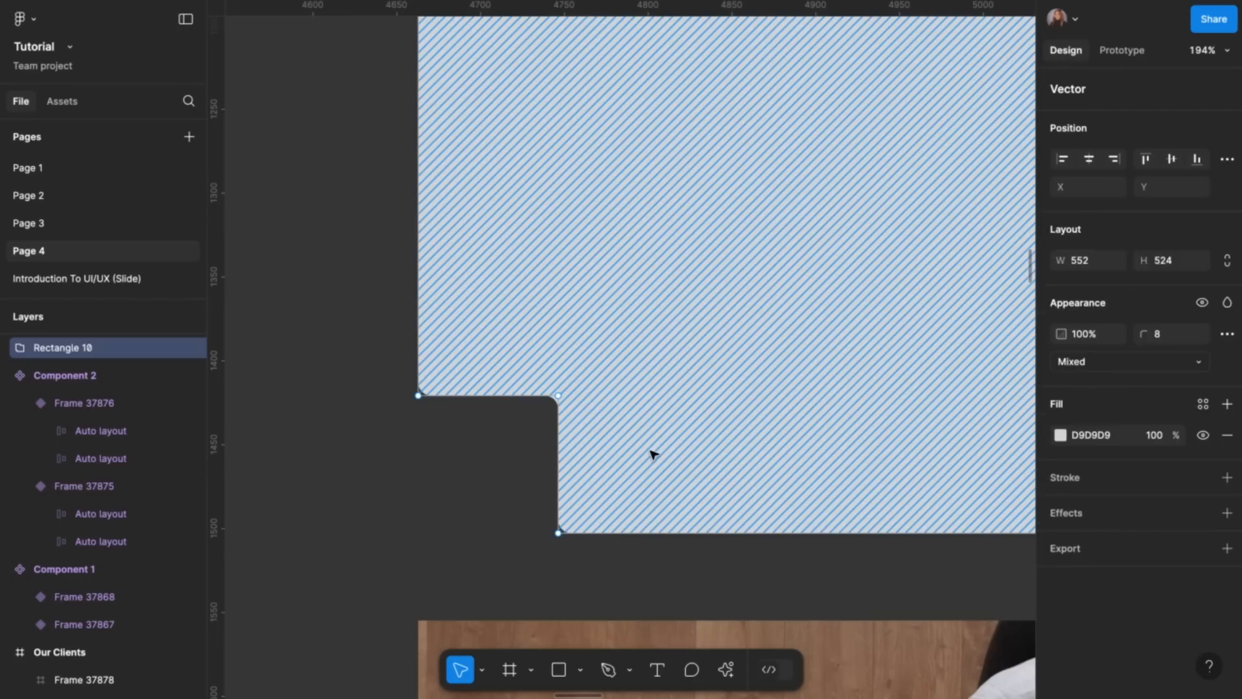
scroll(651, 451, down, 5)
key(Escape)
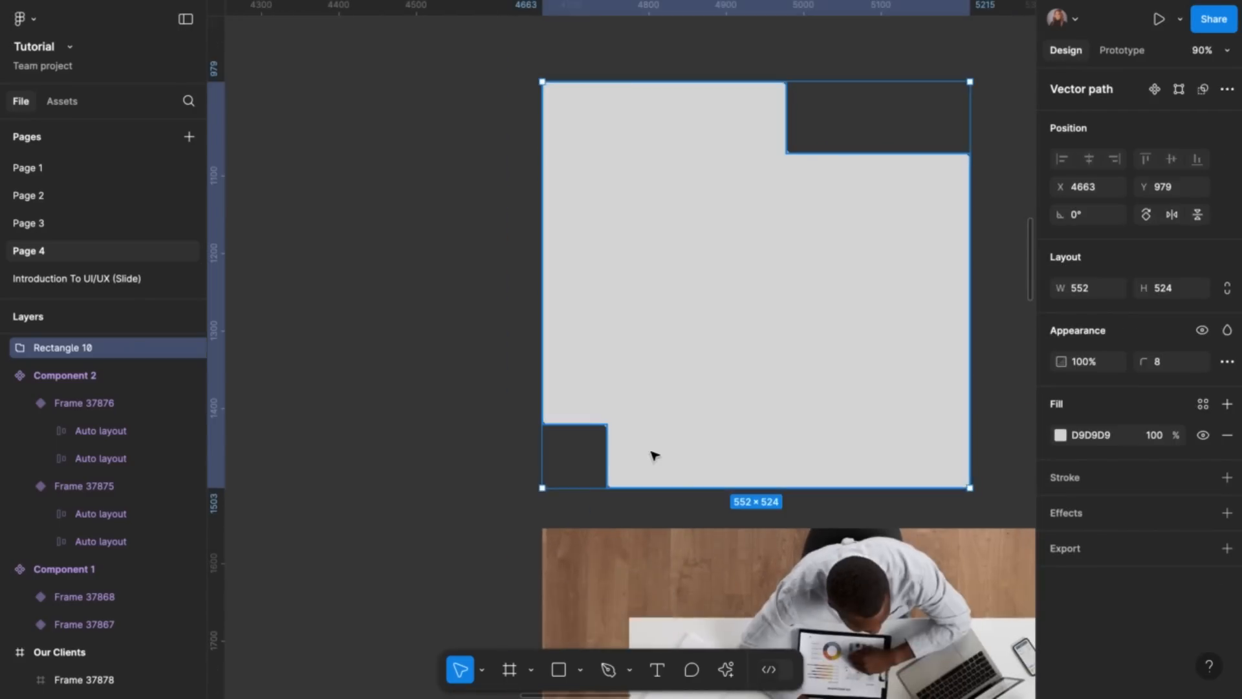
click(703, 526)
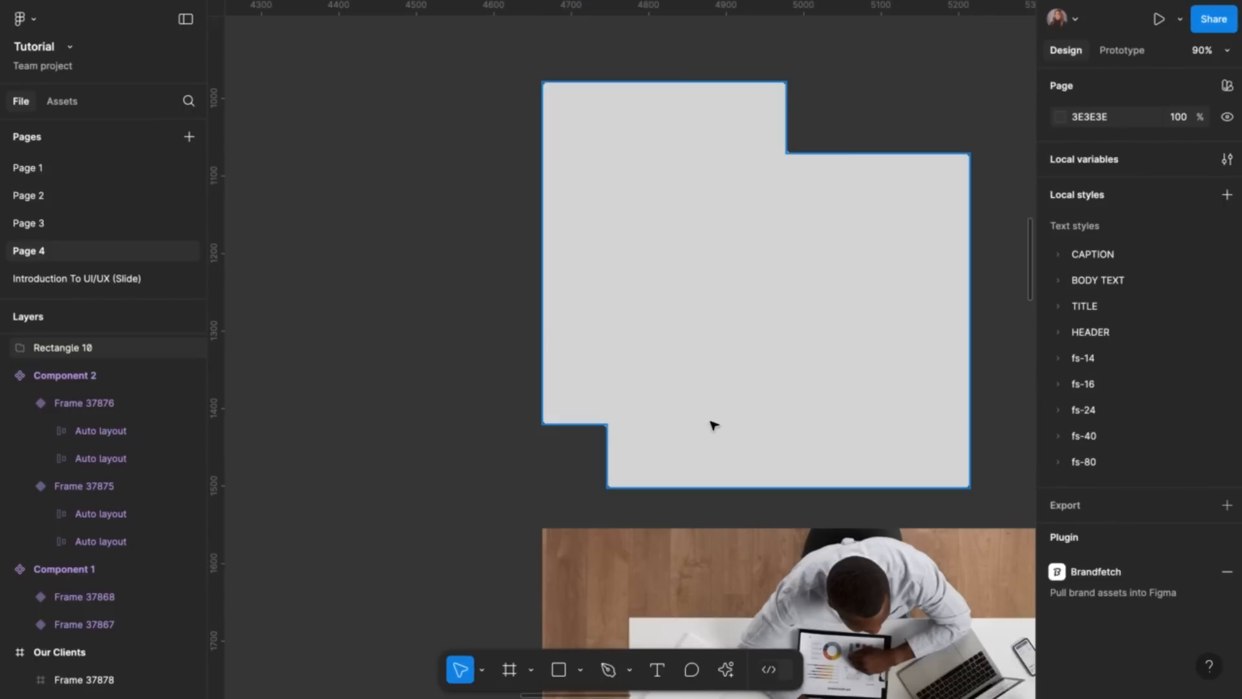
Draw a rectangle about 211 by 71 in the grey shape's upper-right notch, flush with the shape's upper and right edges
scroll(714, 426, down, 4)
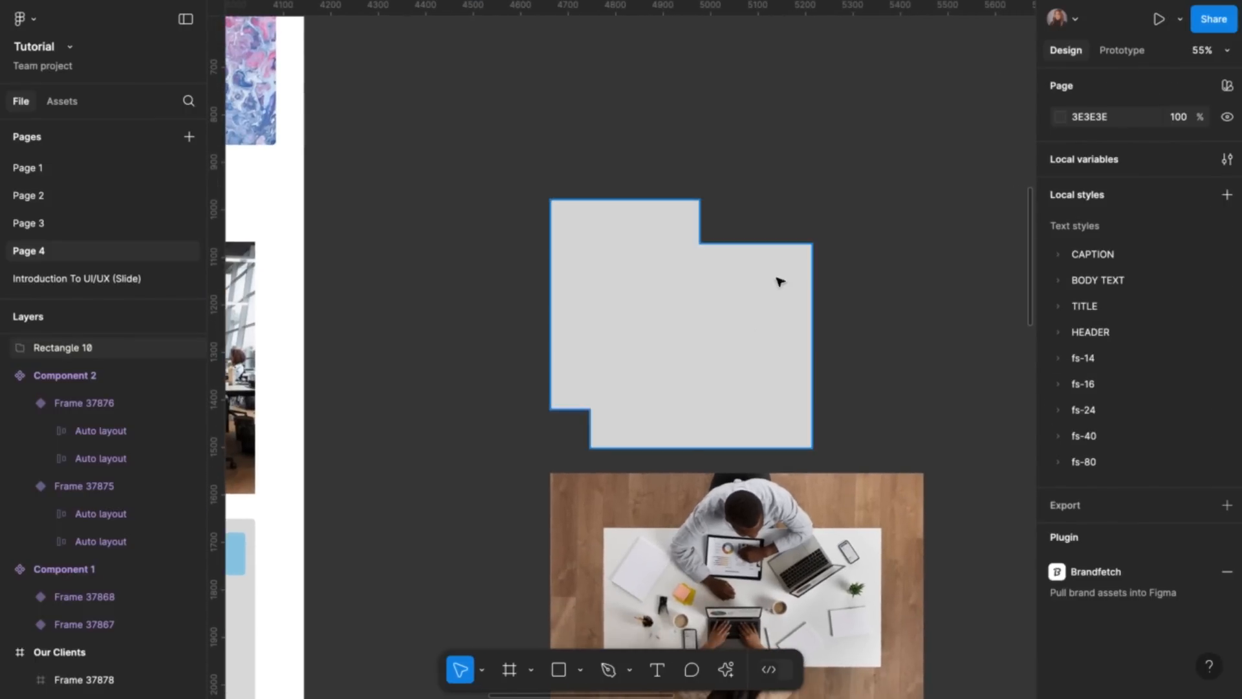
click(581, 669)
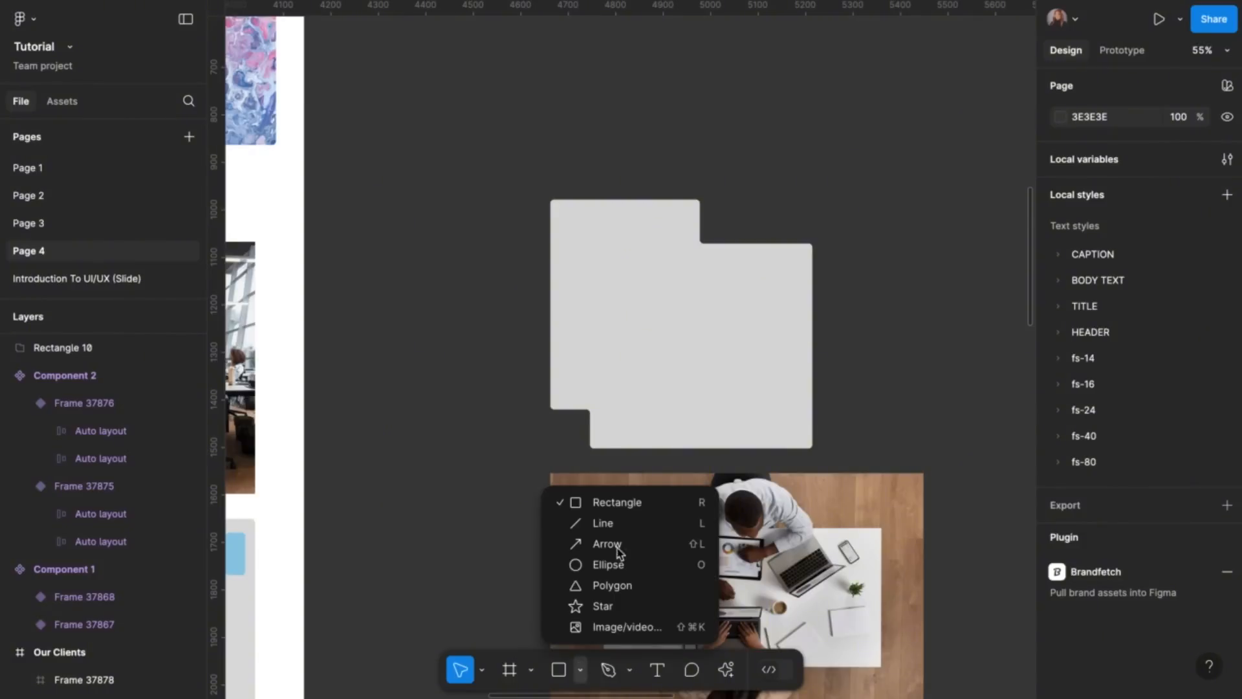
click(633, 503)
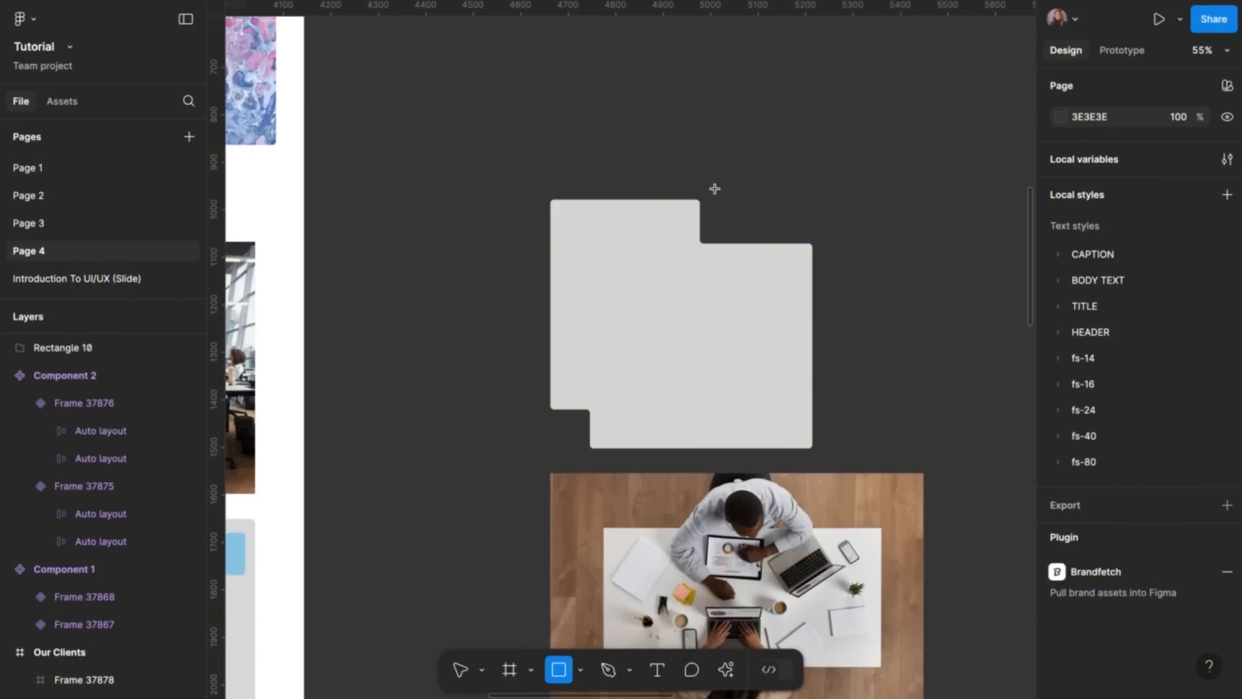
drag(817, 217, 717, 200)
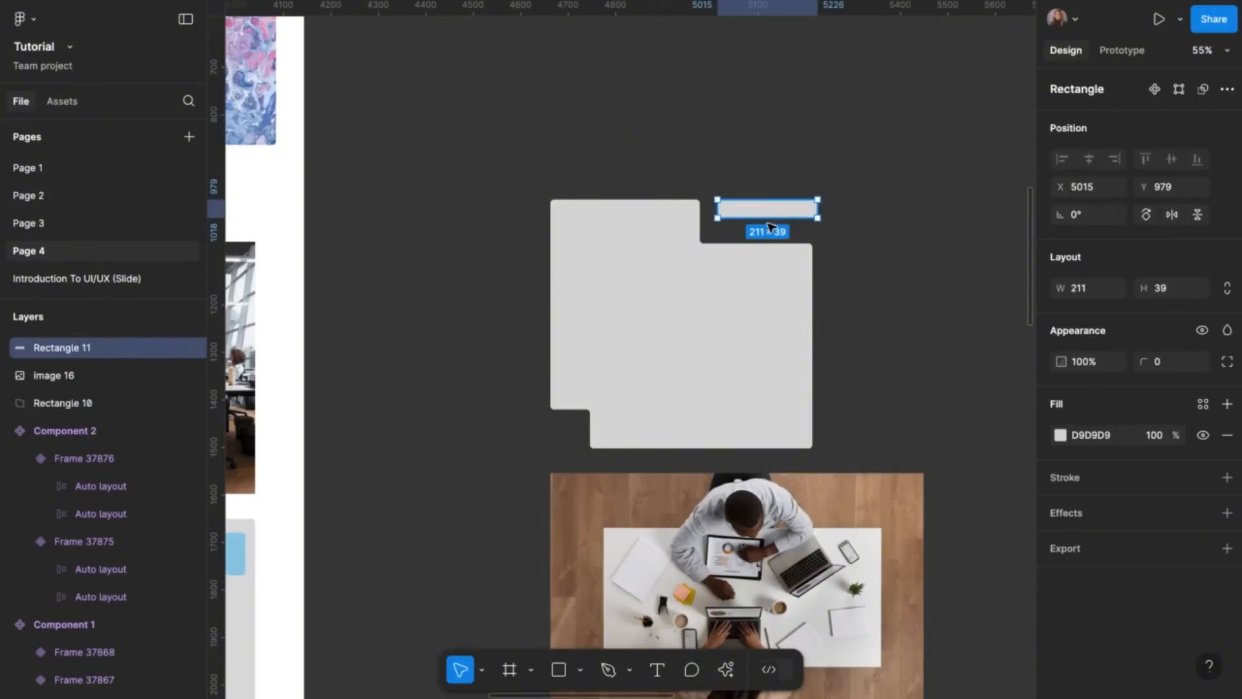
drag(770, 213, 765, 215)
scroll(765, 216, up, 5)
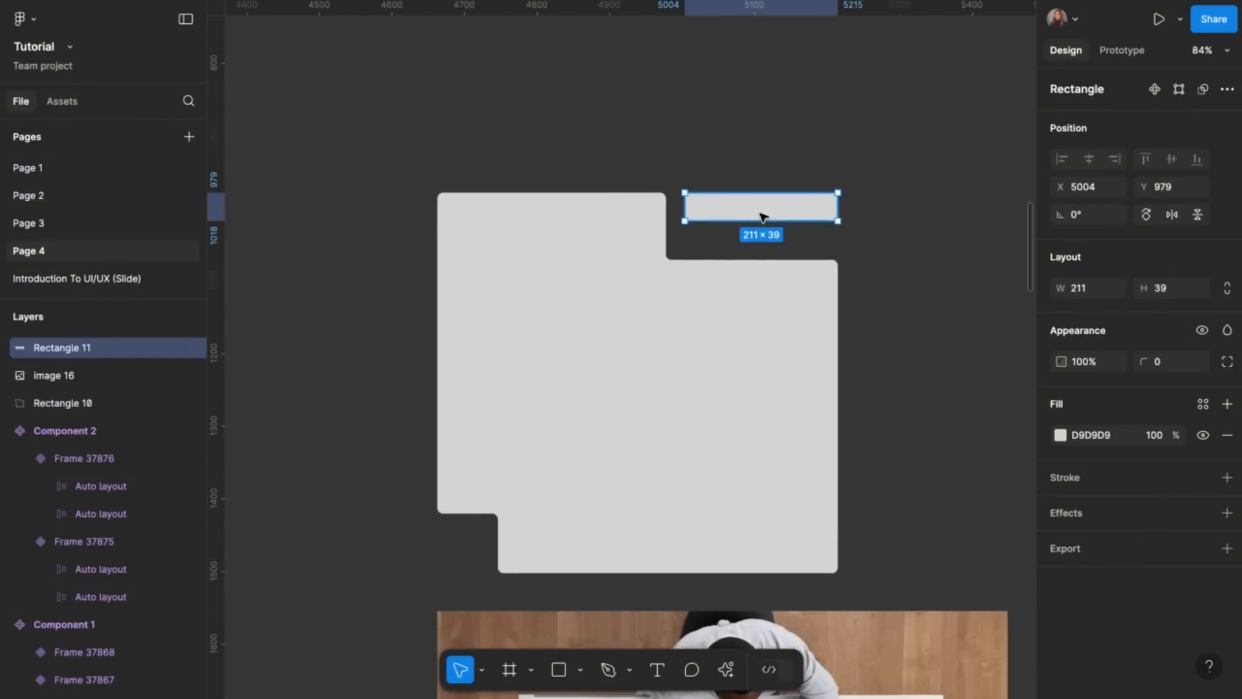
drag(762, 221, 762, 244)
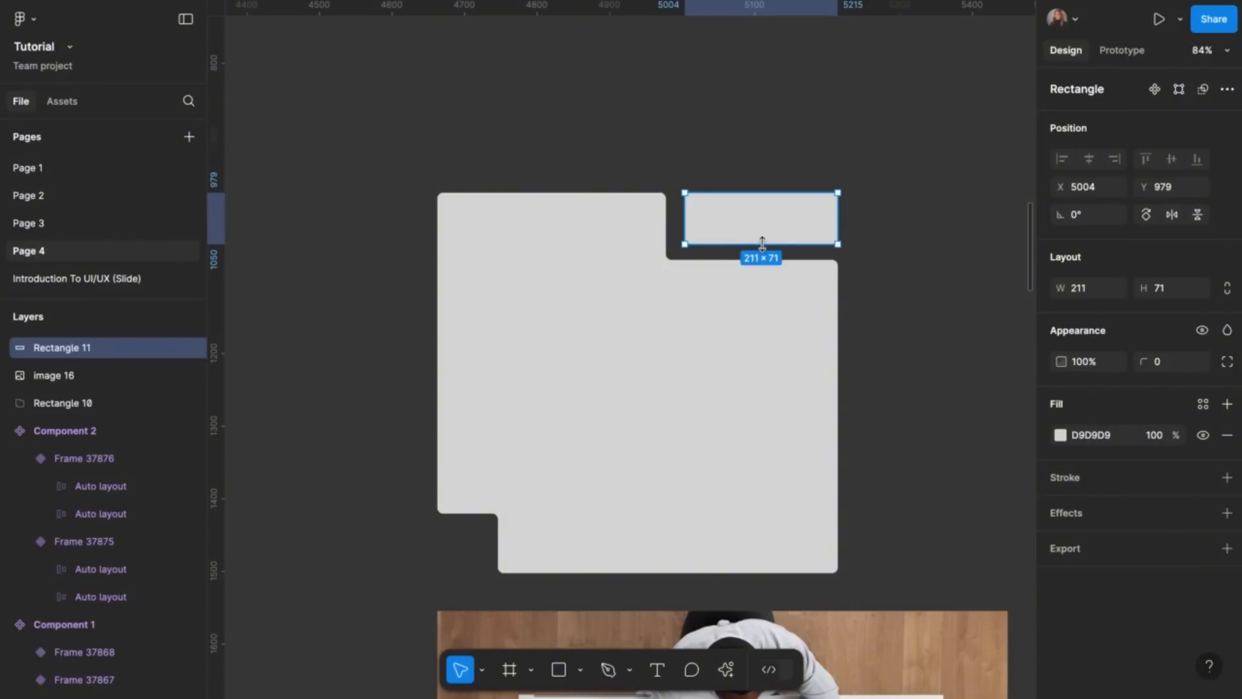
Widen the upper-right notch rectangle leftward to about 214 and round its corners with a radius of 12
click(1159, 361)
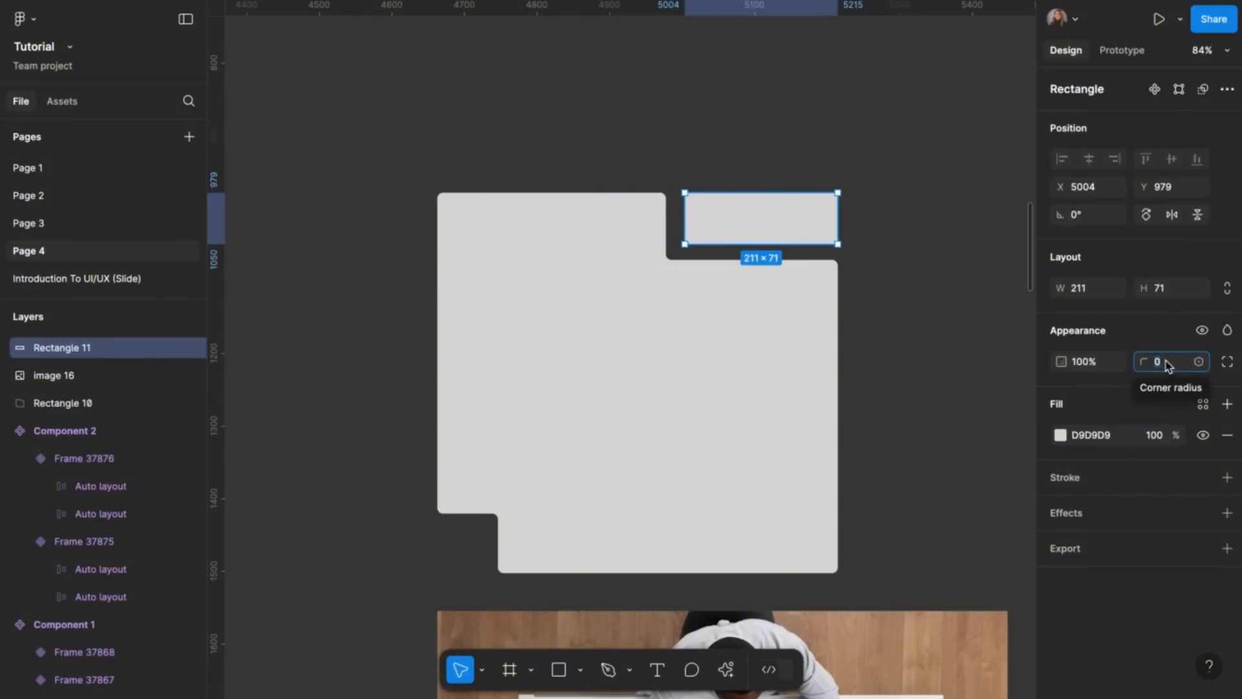
text(8)
key(Return)
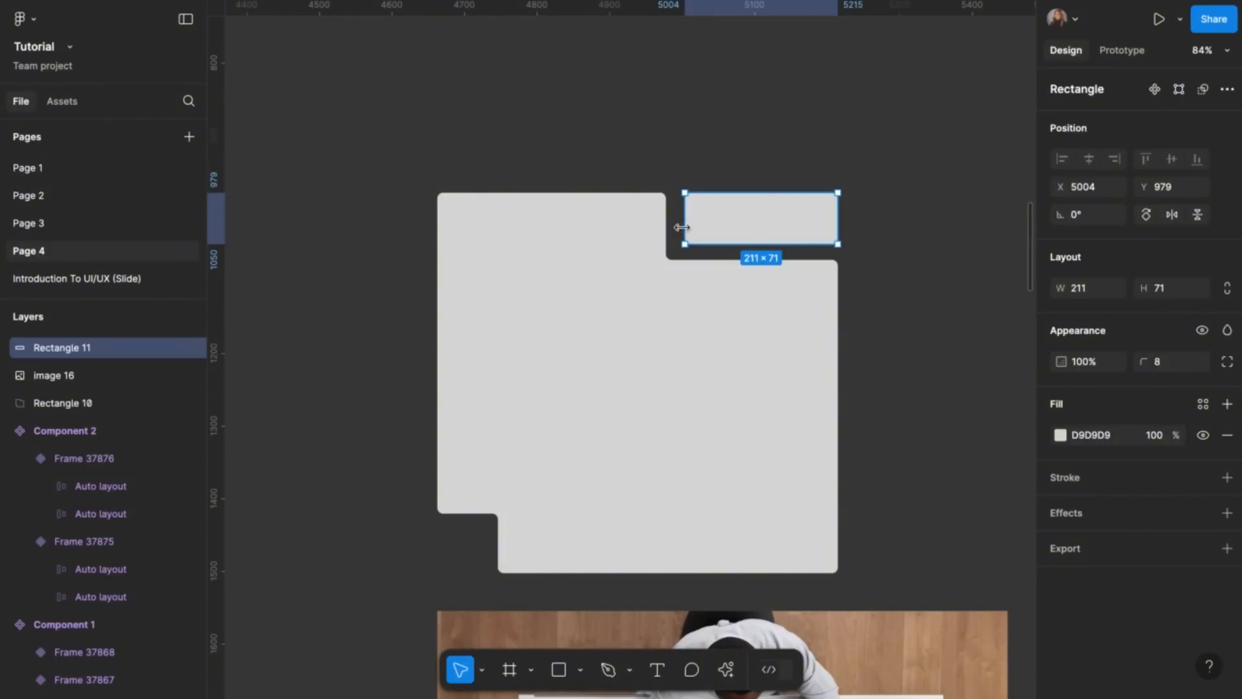
drag(681, 227, 678, 228)
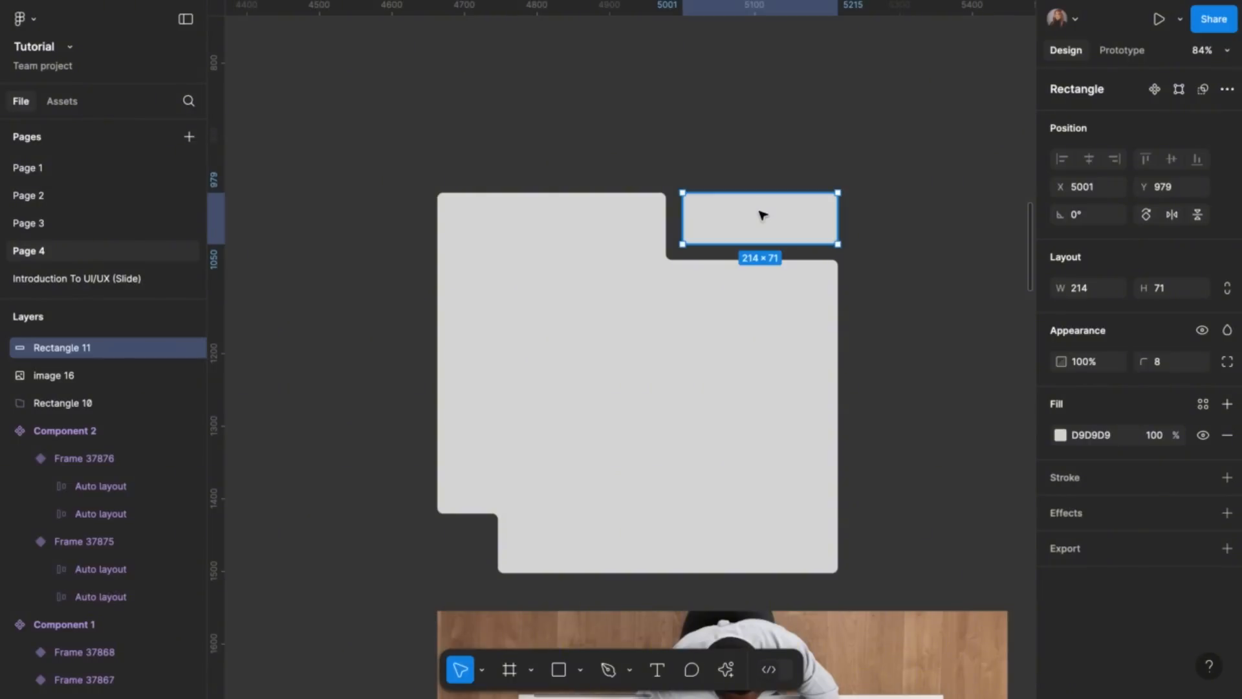
click(1170, 361)
text(12)
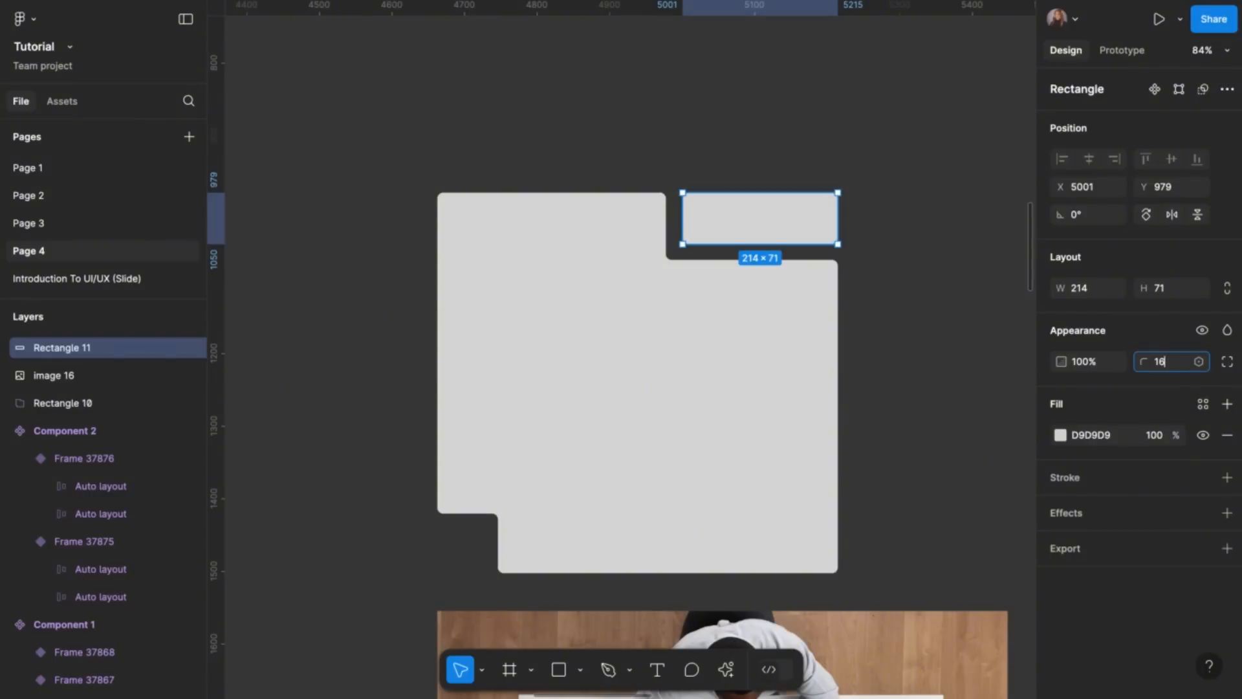
key(Return)
click(1169, 361)
key(Down)
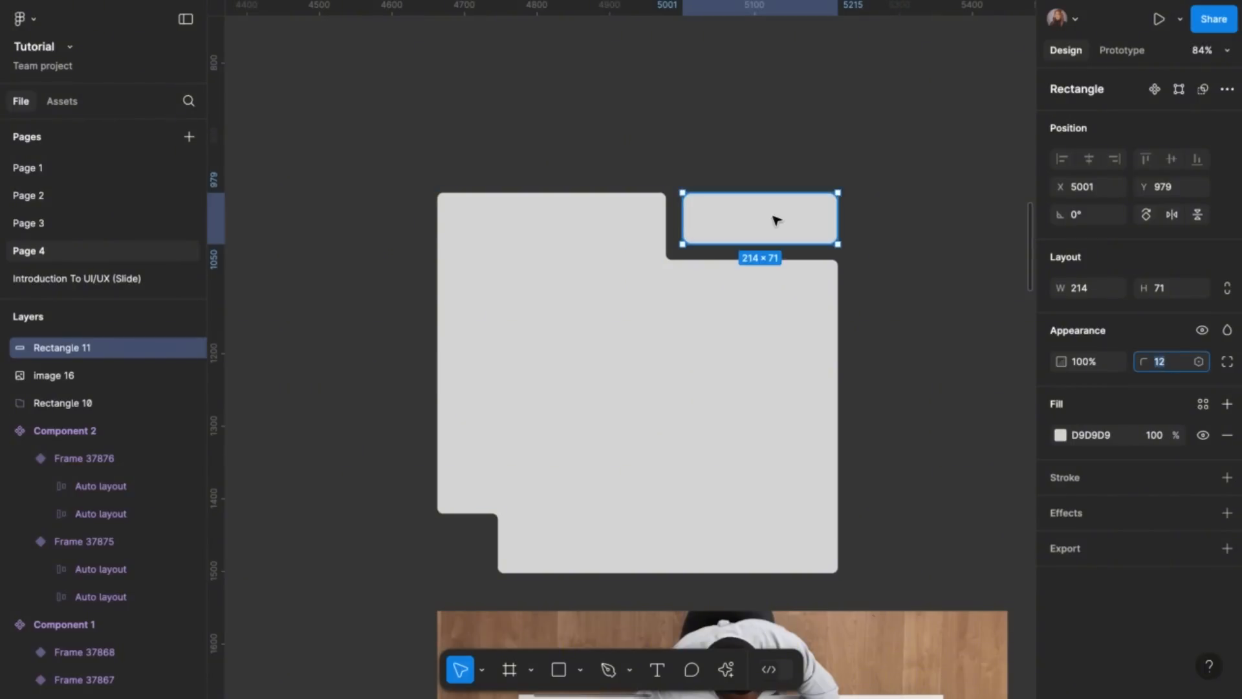
Duplicate the rounded rectangle into the lower-left notch and resize the copy to about 69 by 67, flush with the shape's outer edges
drag(778, 219, 449, 570)
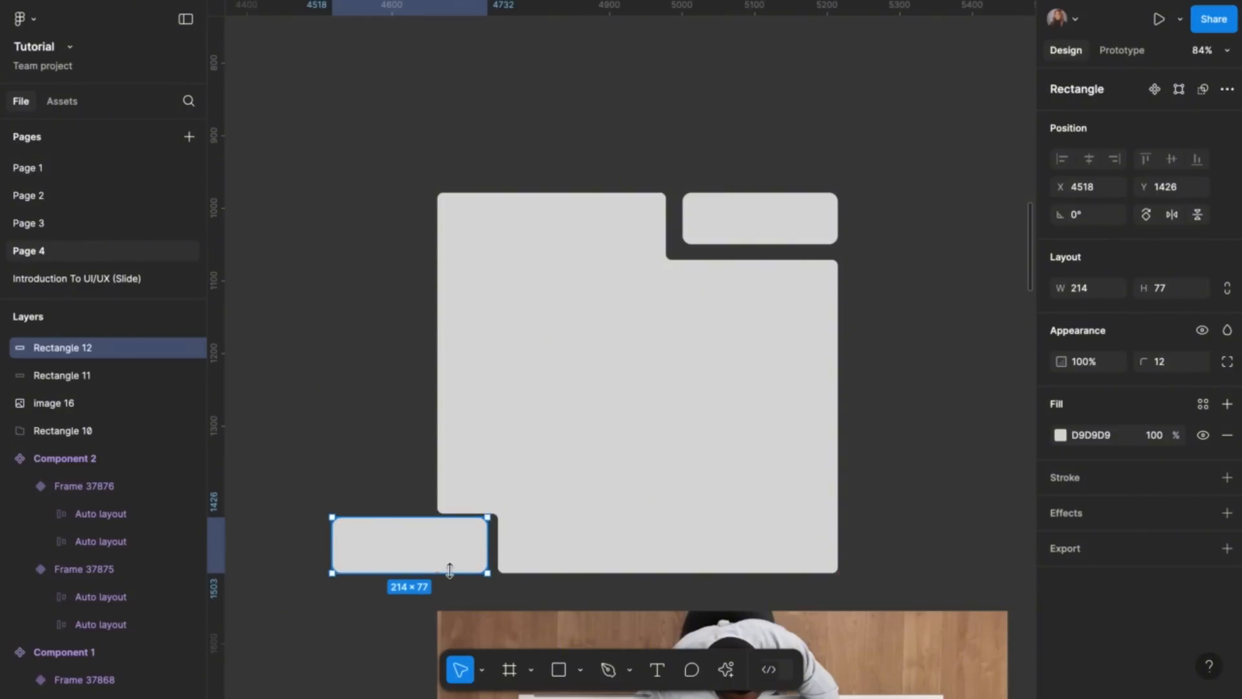
drag(451, 518, 451, 524)
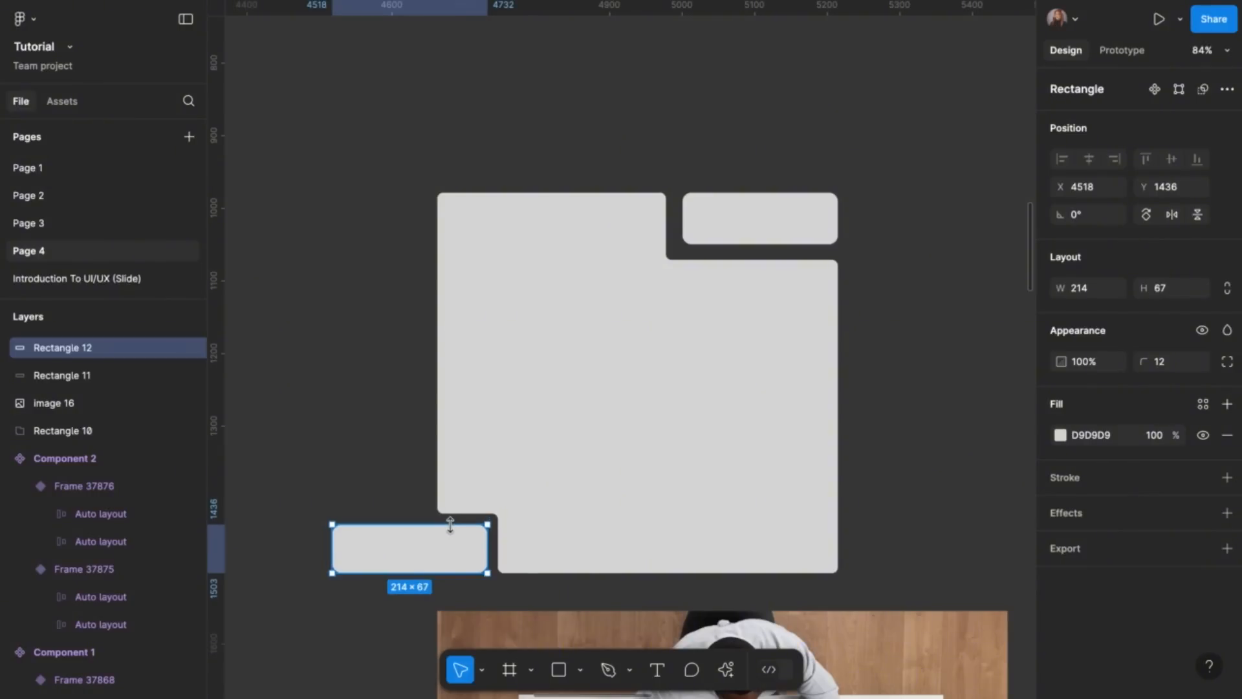
drag(333, 548, 436, 543)
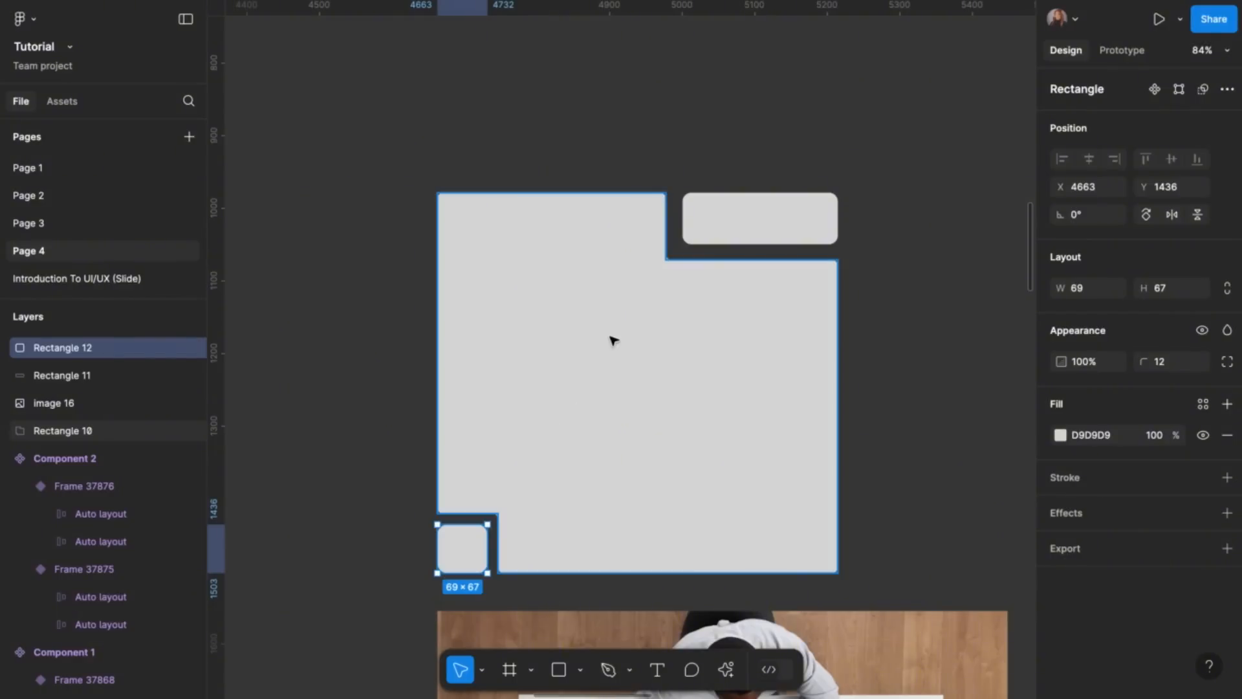
Duplicate the grey notched shape off to the right, place the desk photo over the copy, and use the copy as a mask
scroll(579, 350, down, 3)
ctrl+scroll(580, 349, down, 5)
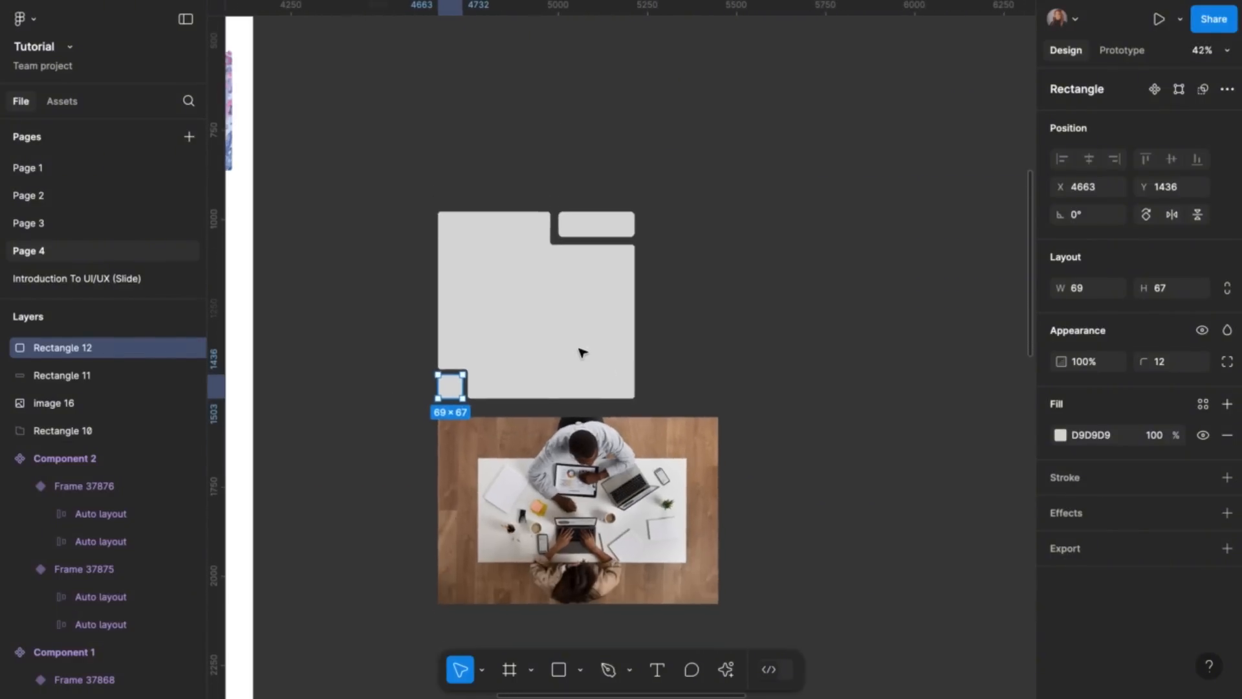
click(581, 265)
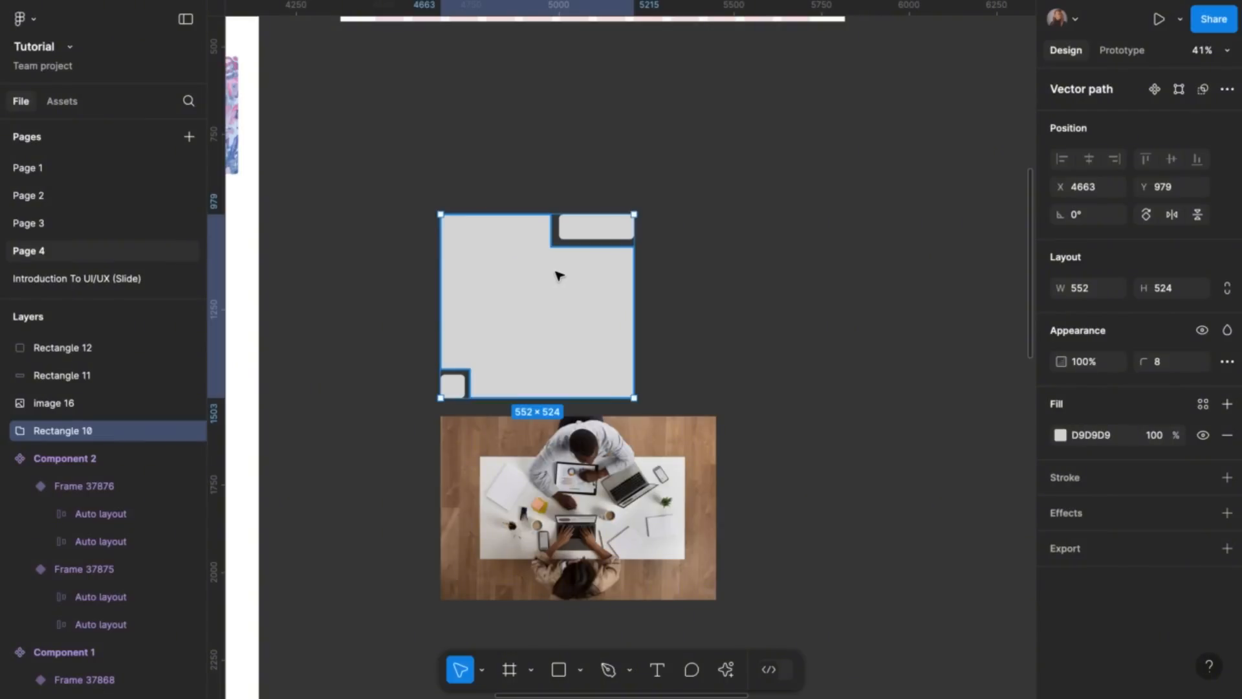
drag(561, 275, 868, 261)
click(620, 522)
drag(620, 523, 860, 296)
scroll(568, 169, up, 2)
drag(568, 168, 985, 435)
click(1228, 91)
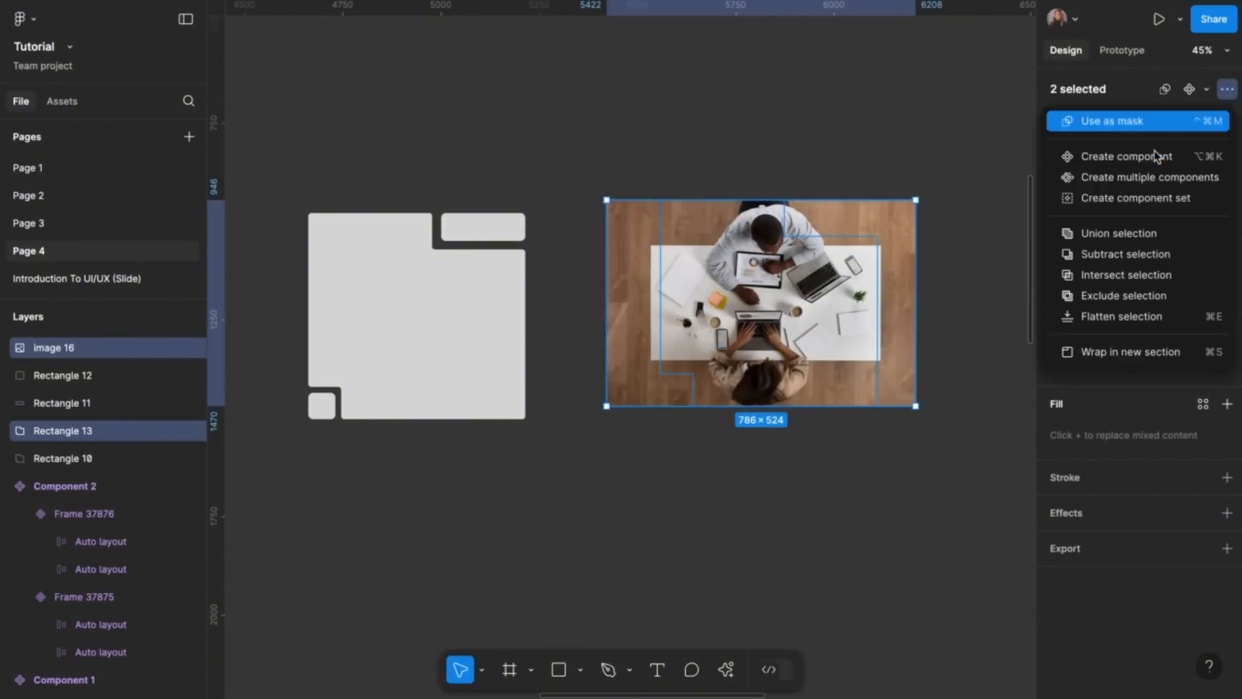
click(1140, 129)
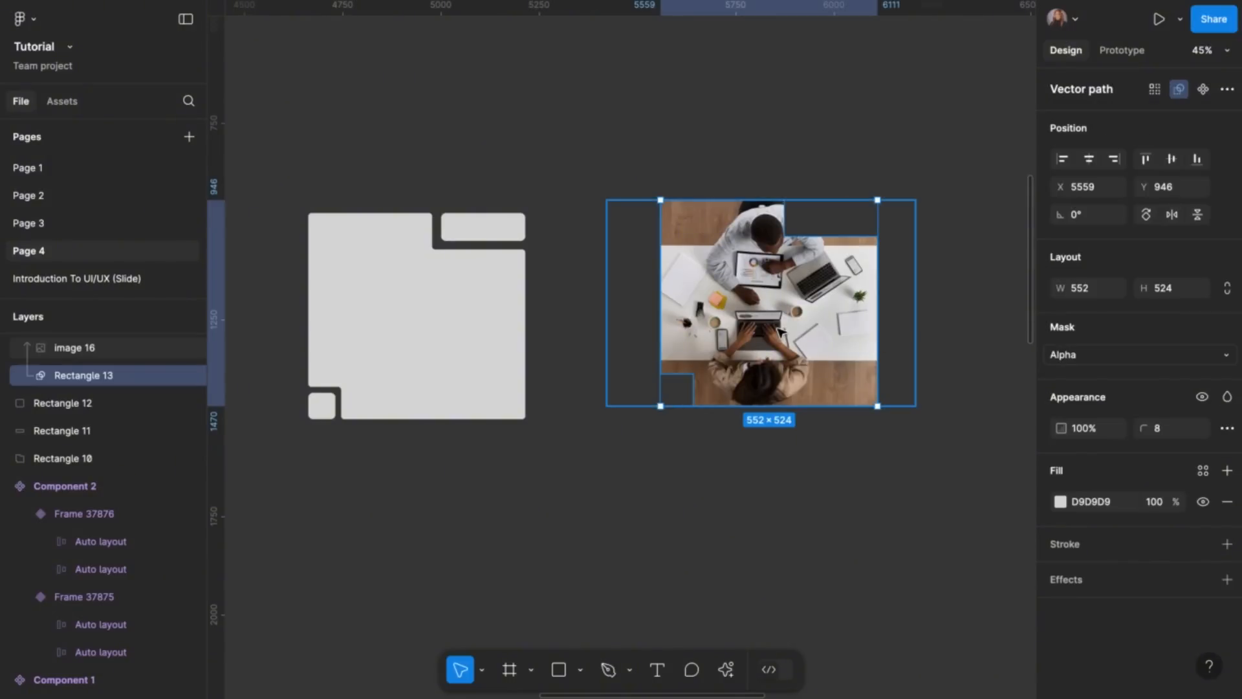
Copy the masked desk photo group and paste it to replace the original grey notched shape
scroll(785, 333, left, 2)
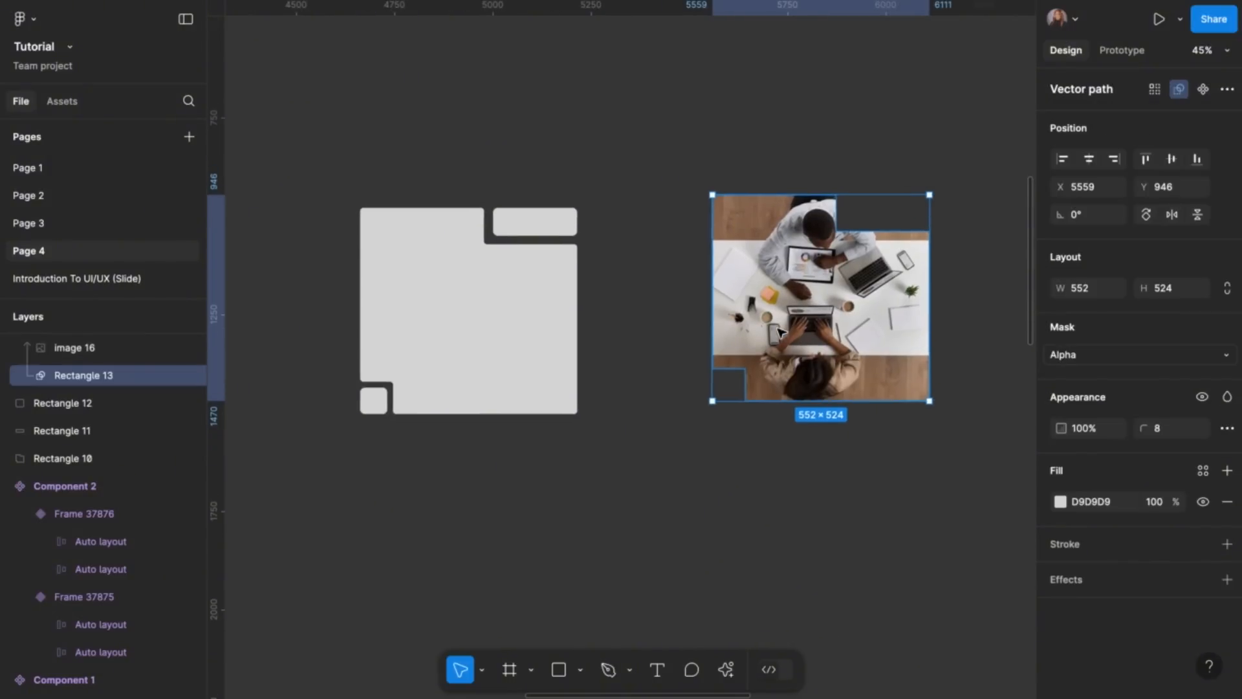
click(804, 255)
click(735, 491)
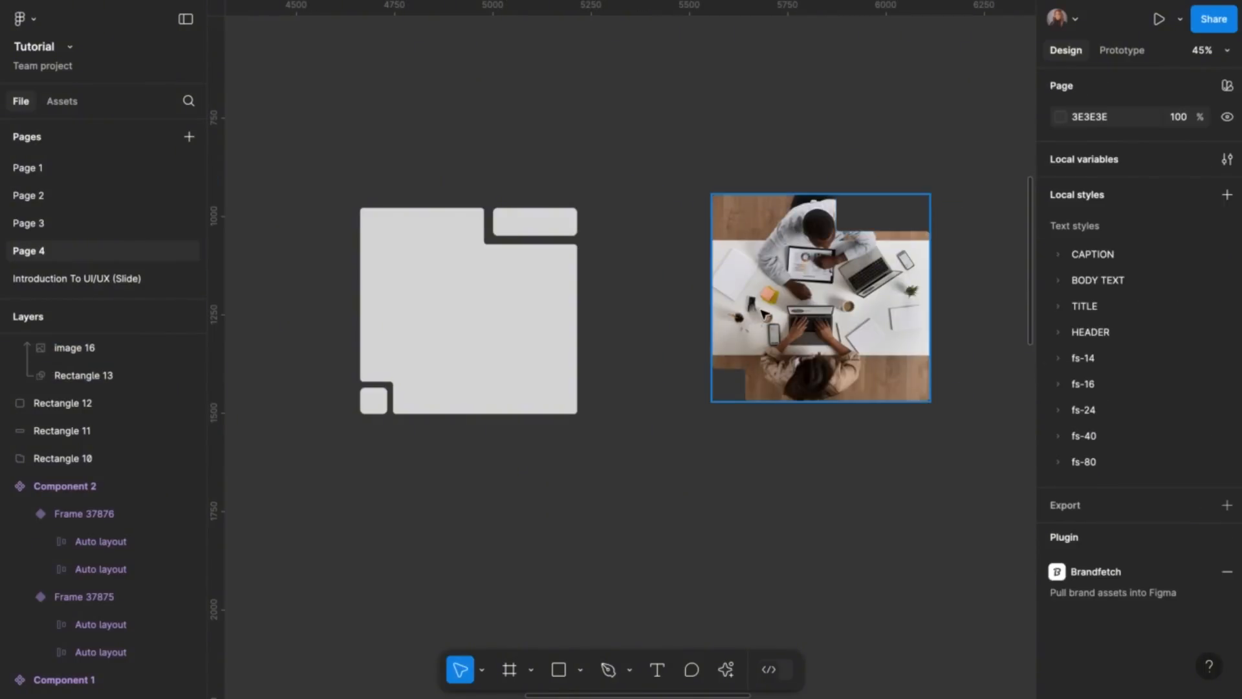
click(764, 314)
right_click(767, 314)
click(812, 75)
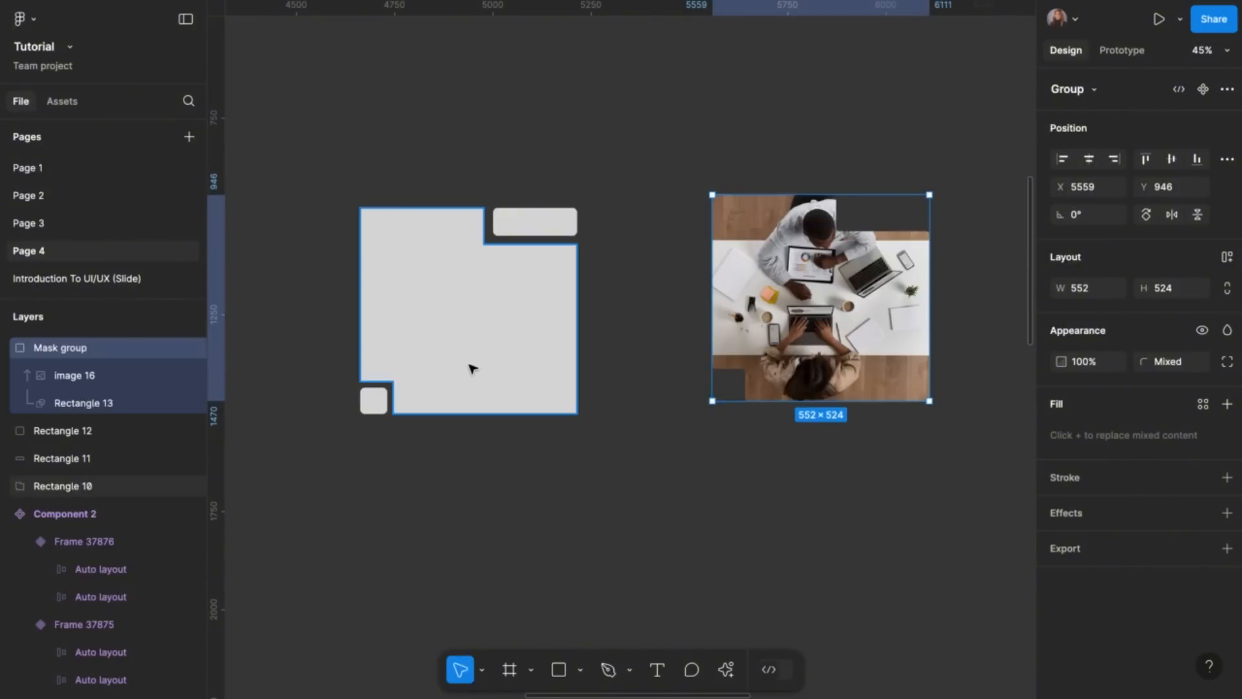
click(487, 344)
right_click(487, 343)
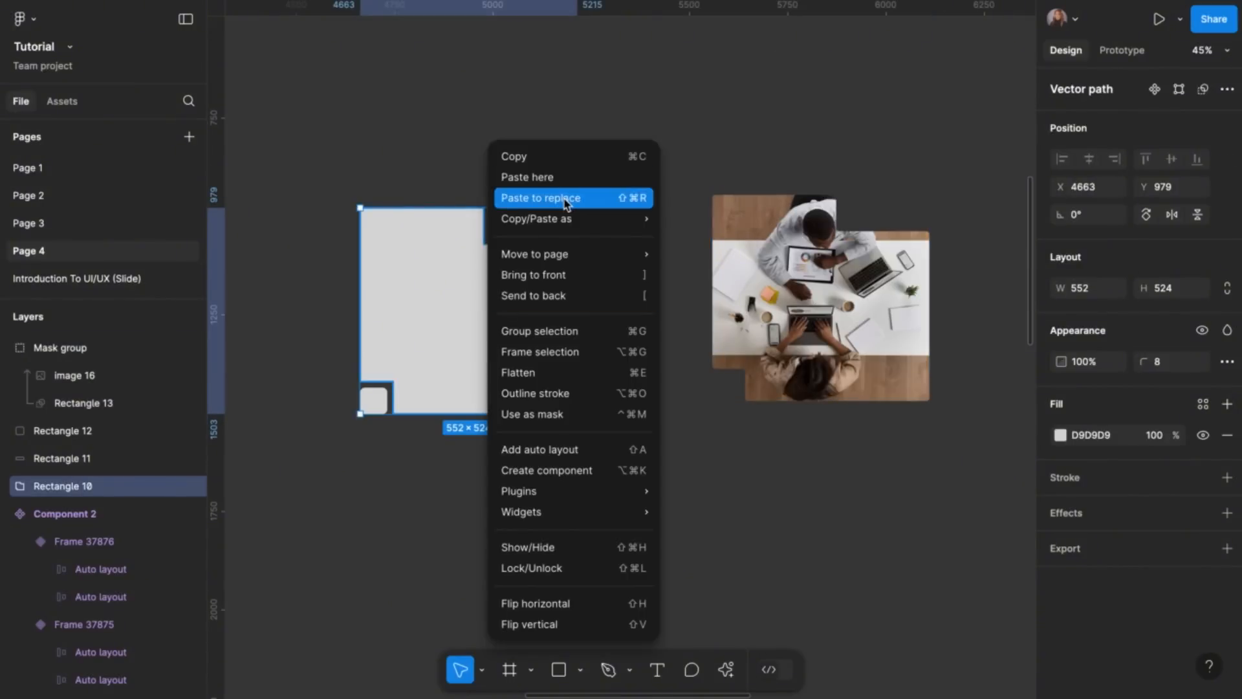
click(541, 199)
Fill the upper-right notch rectangle with the light lilac E3C3EC sampled from the palette in Frame 1
scroll(510, 269, left, 4)
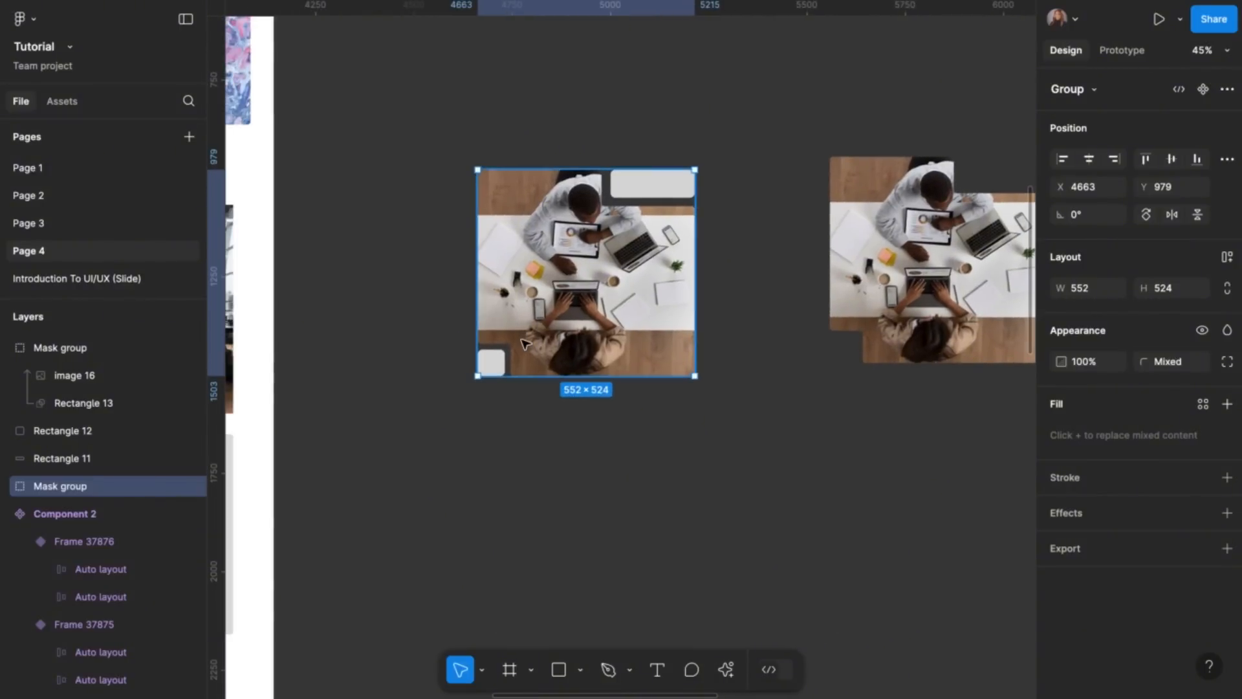
scroll(458, 321, left, 4)
scroll(522, 339, down, 2)
scroll(522, 339, up, 3)
scroll(523, 340, left, 2)
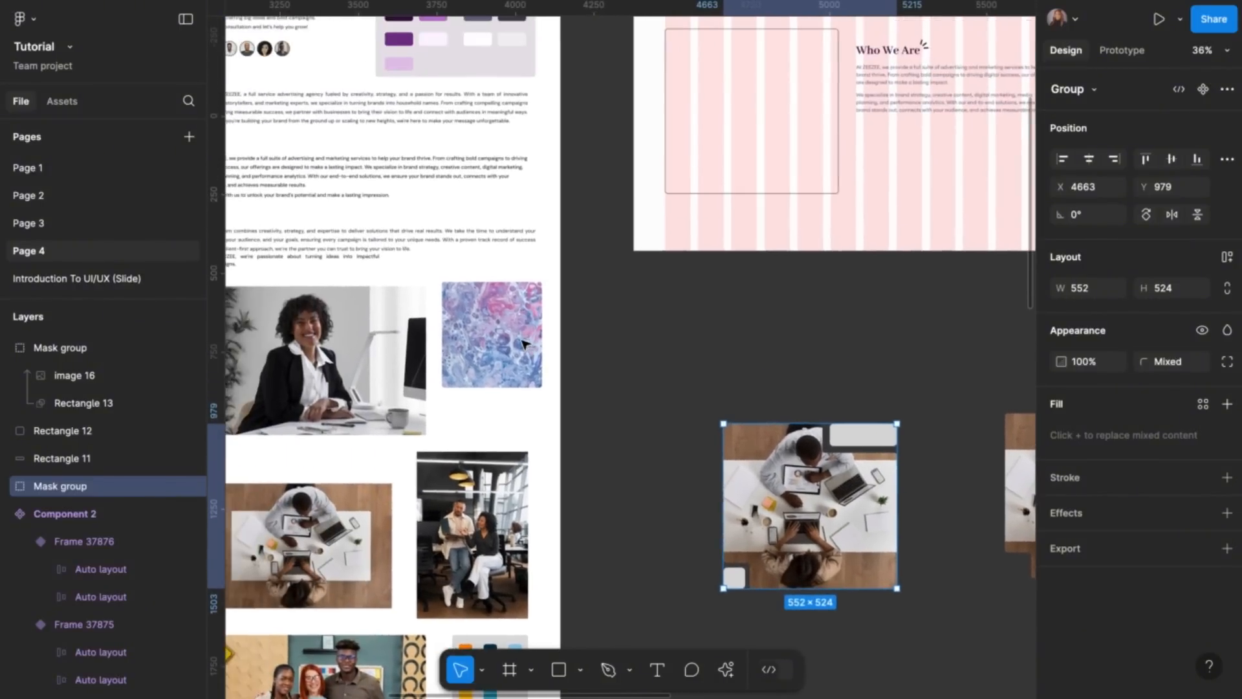
scroll(522, 340, down, 2)
click(795, 415)
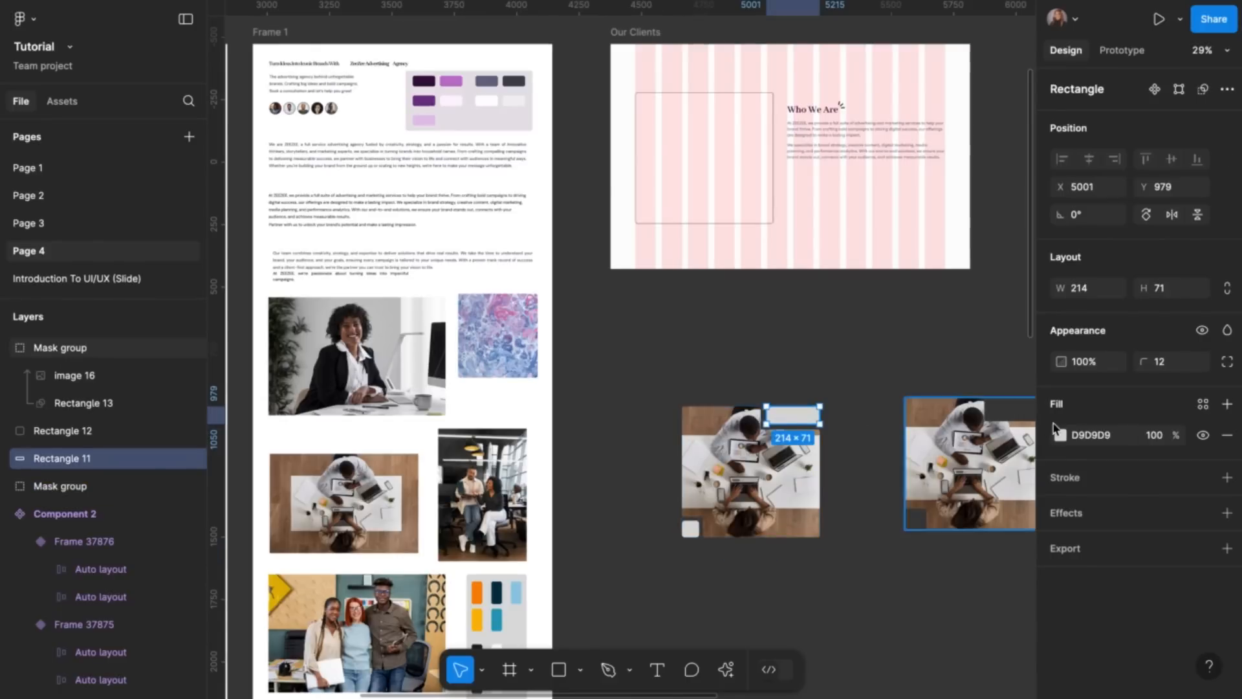
click(1060, 434)
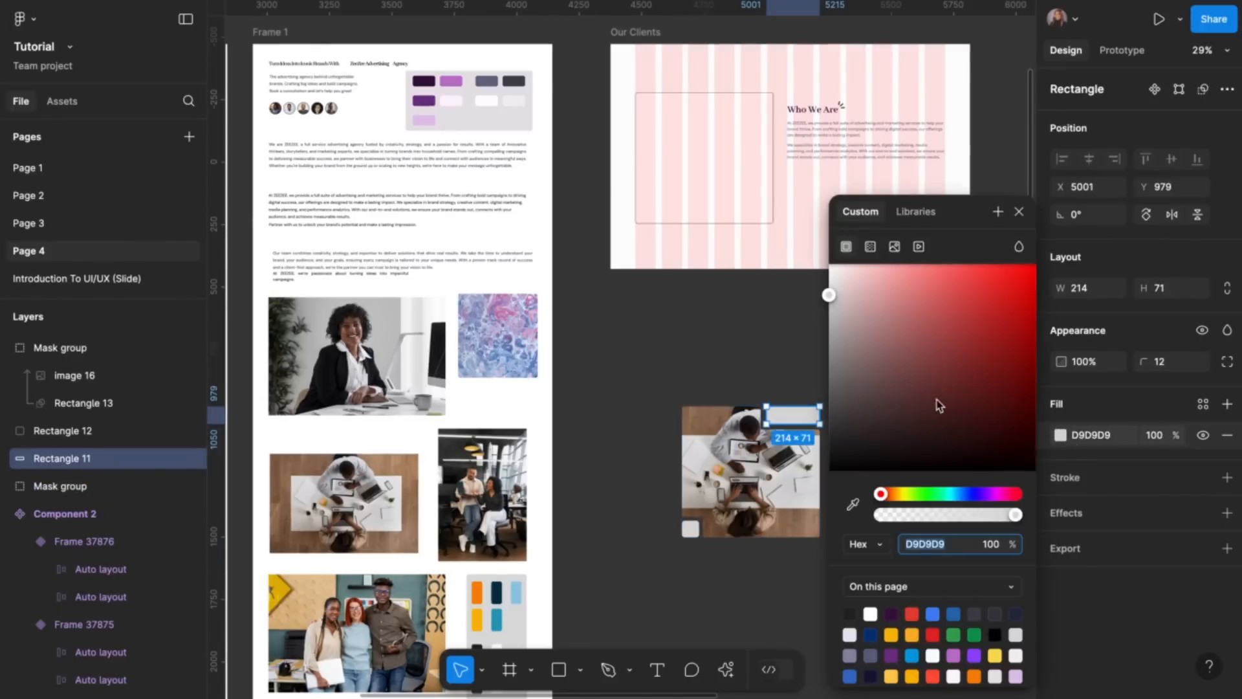
click(853, 504)
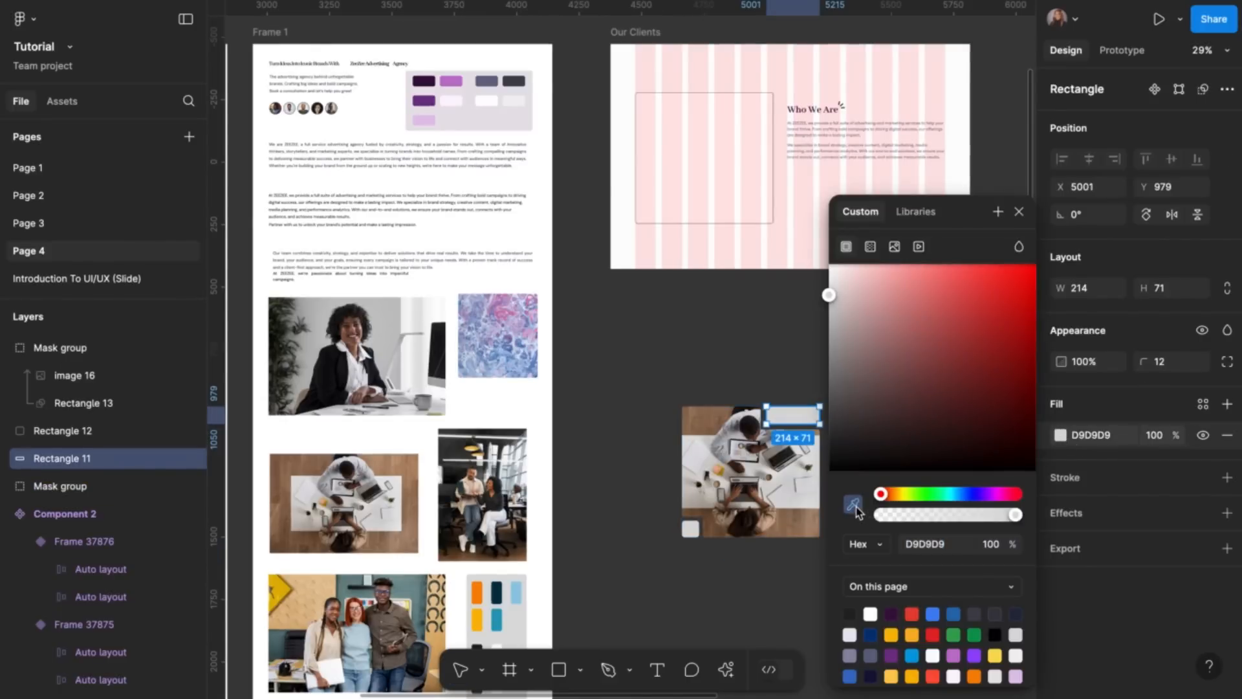
click(419, 119)
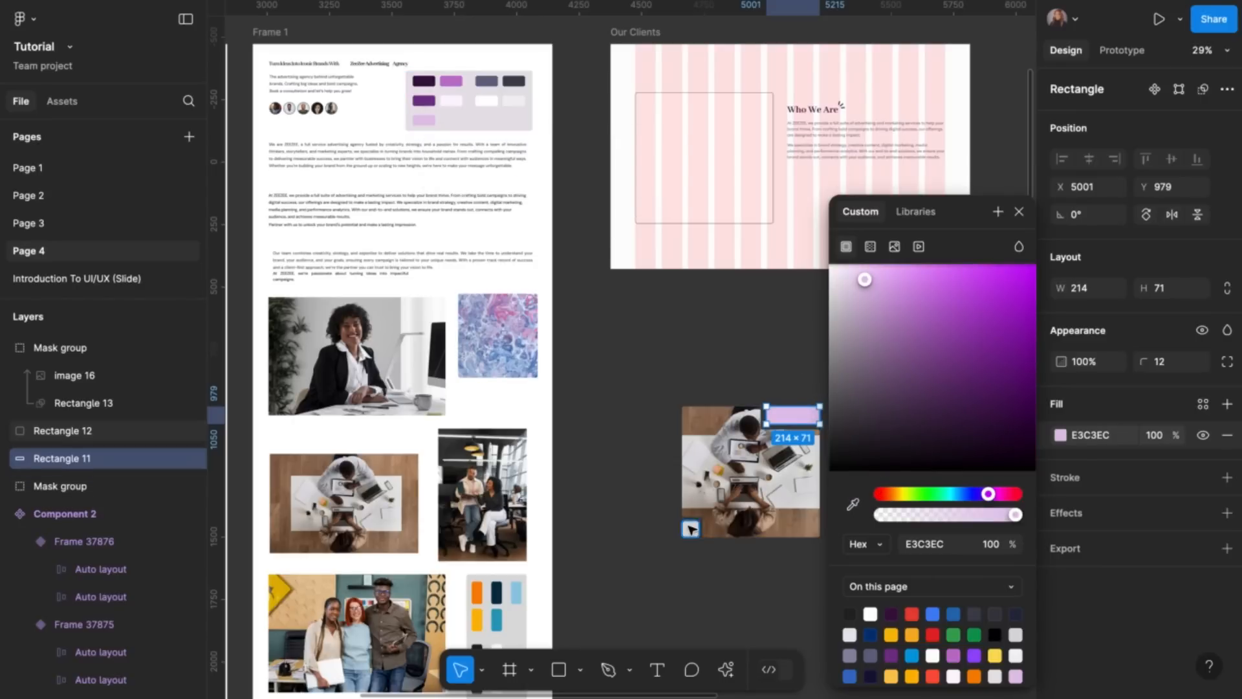
Fill the lower-left notch rectangle with the dark purple 3B0C44 sampled from the palette in Frame 1
click(690, 529)
click(1061, 437)
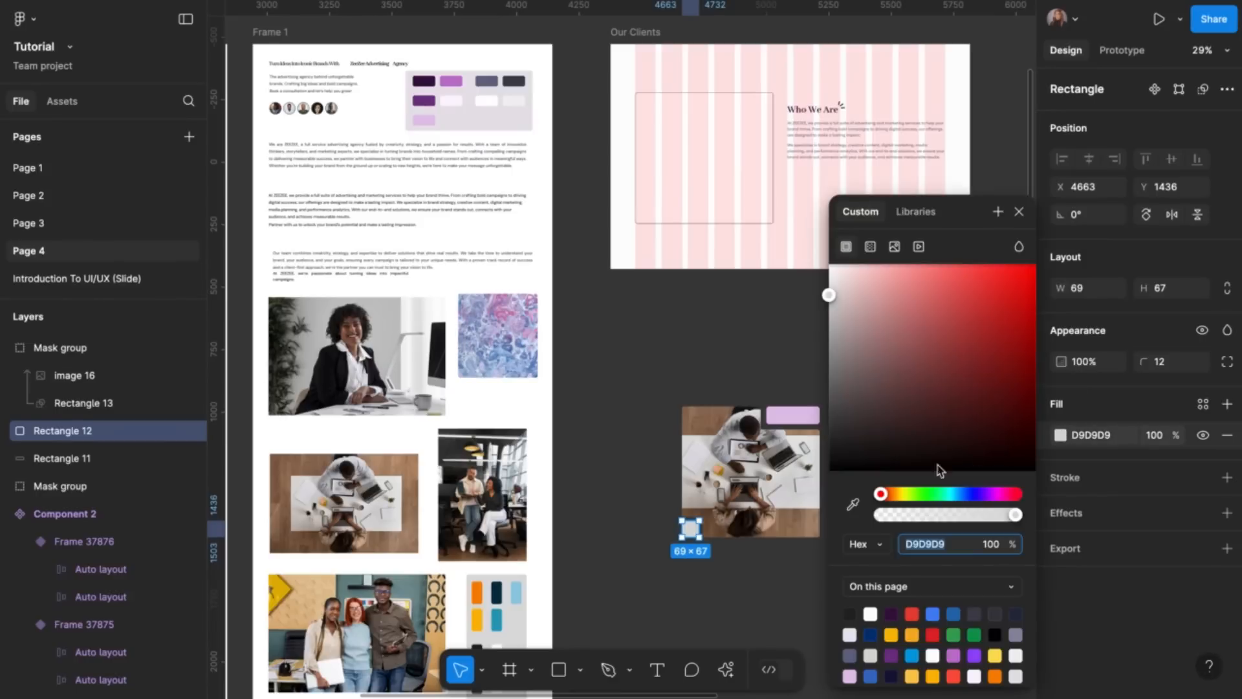
click(854, 506)
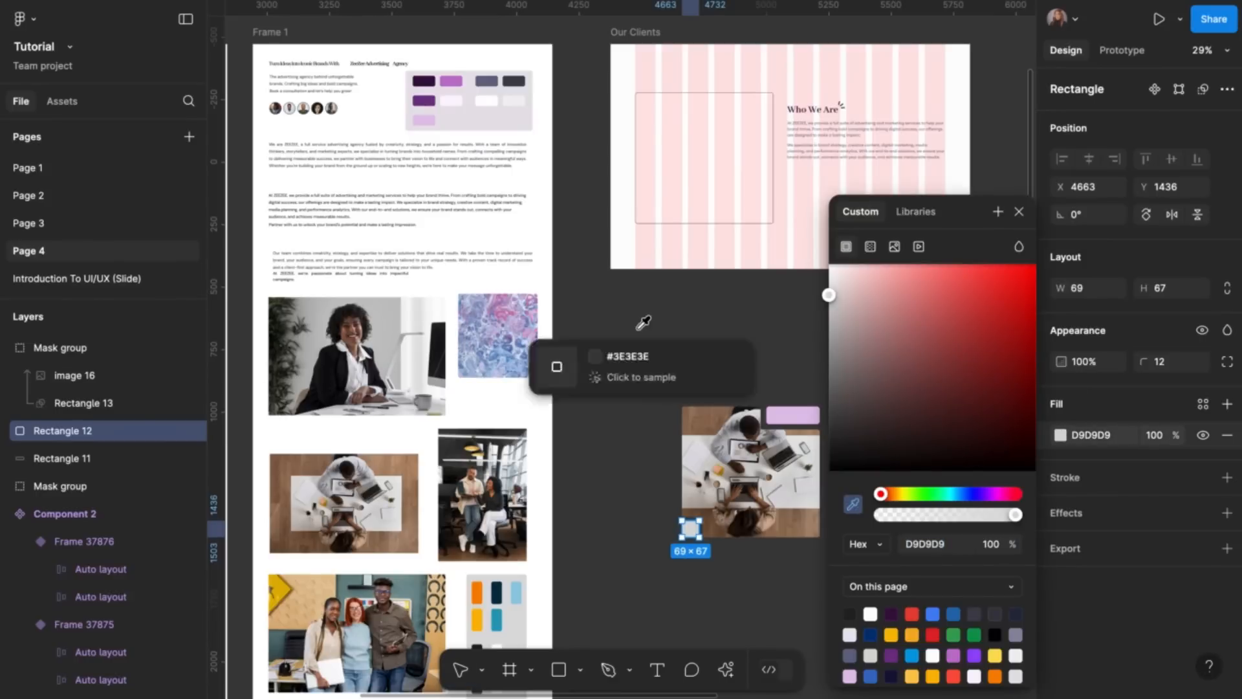
click(428, 79)
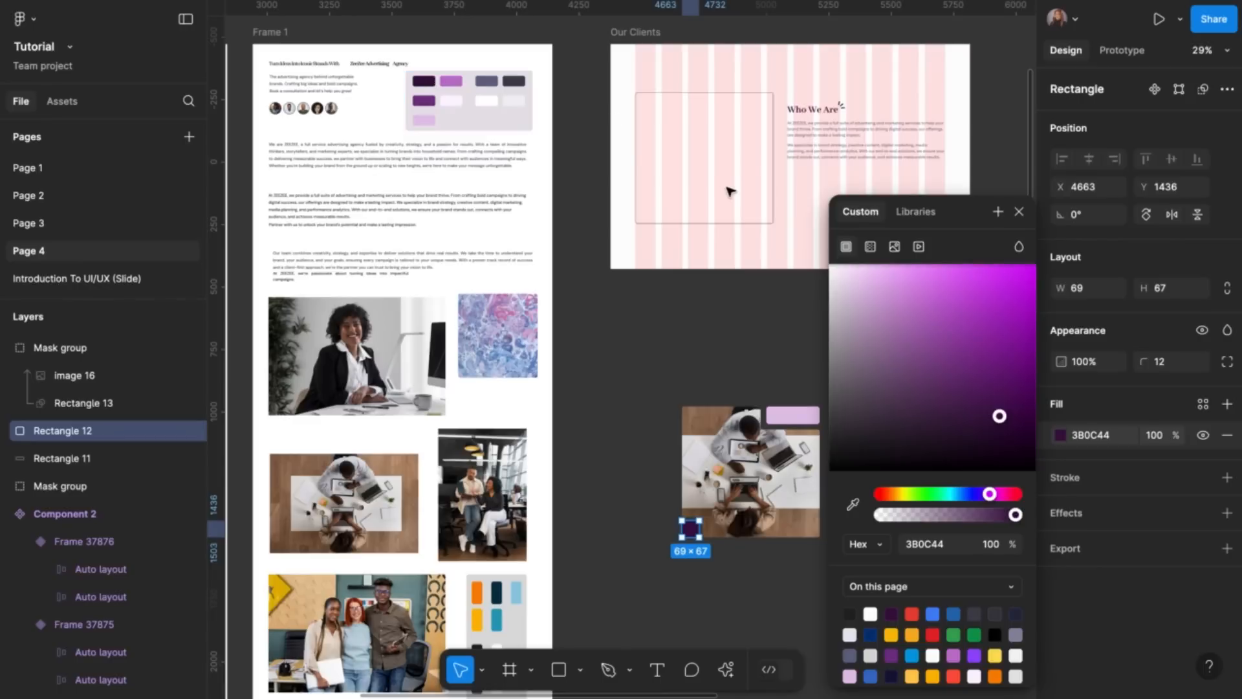
click(1018, 213)
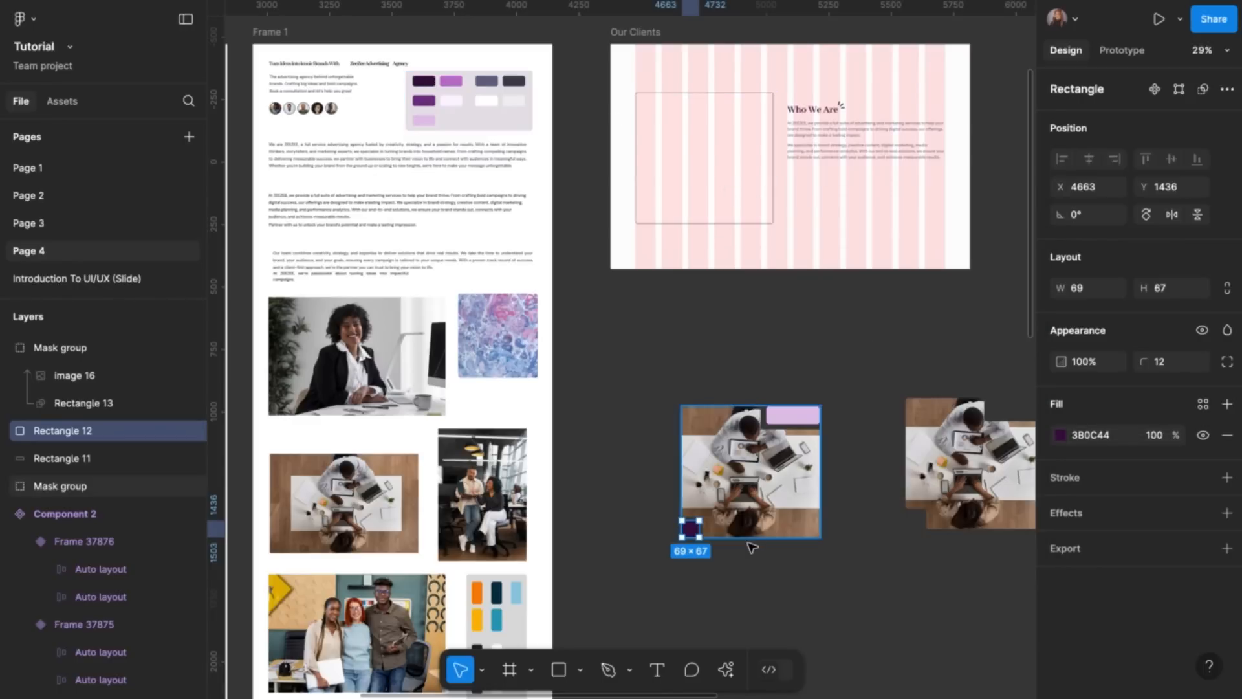
click(749, 545)
Extend the dark purple rectangle downward past the photo's lower edge to a height of about 173
scroll(752, 548, up, 5)
scroll(751, 548, down, 2)
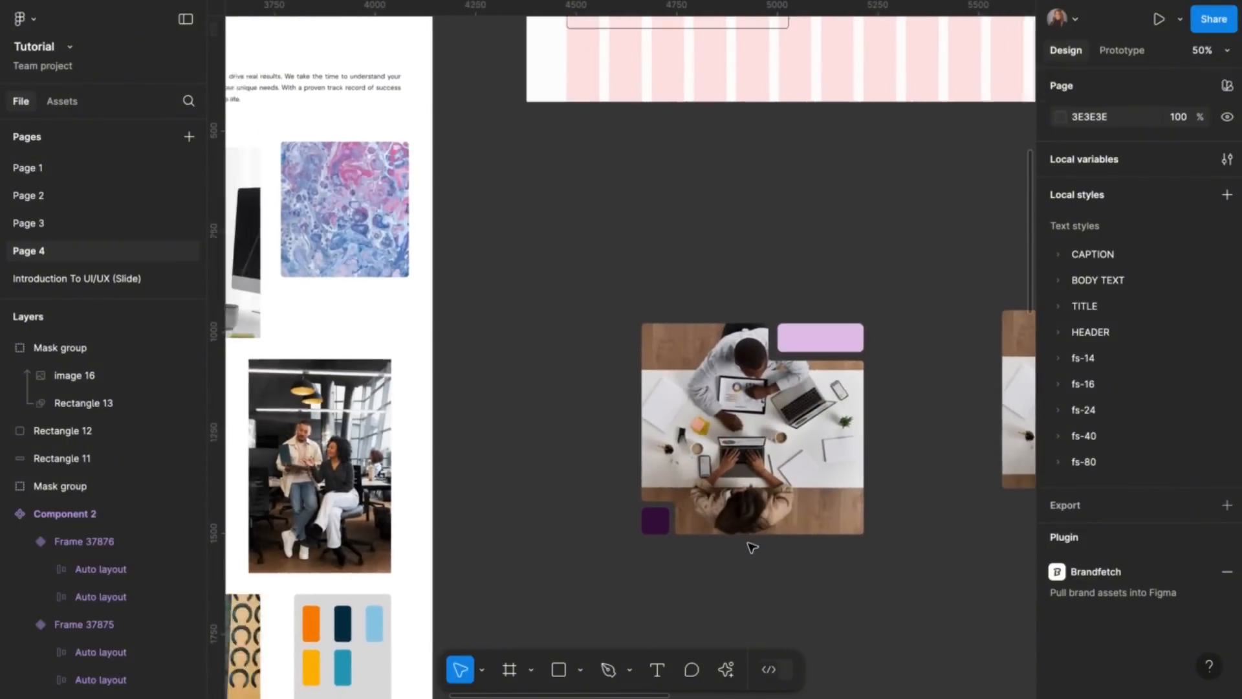
click(666, 523)
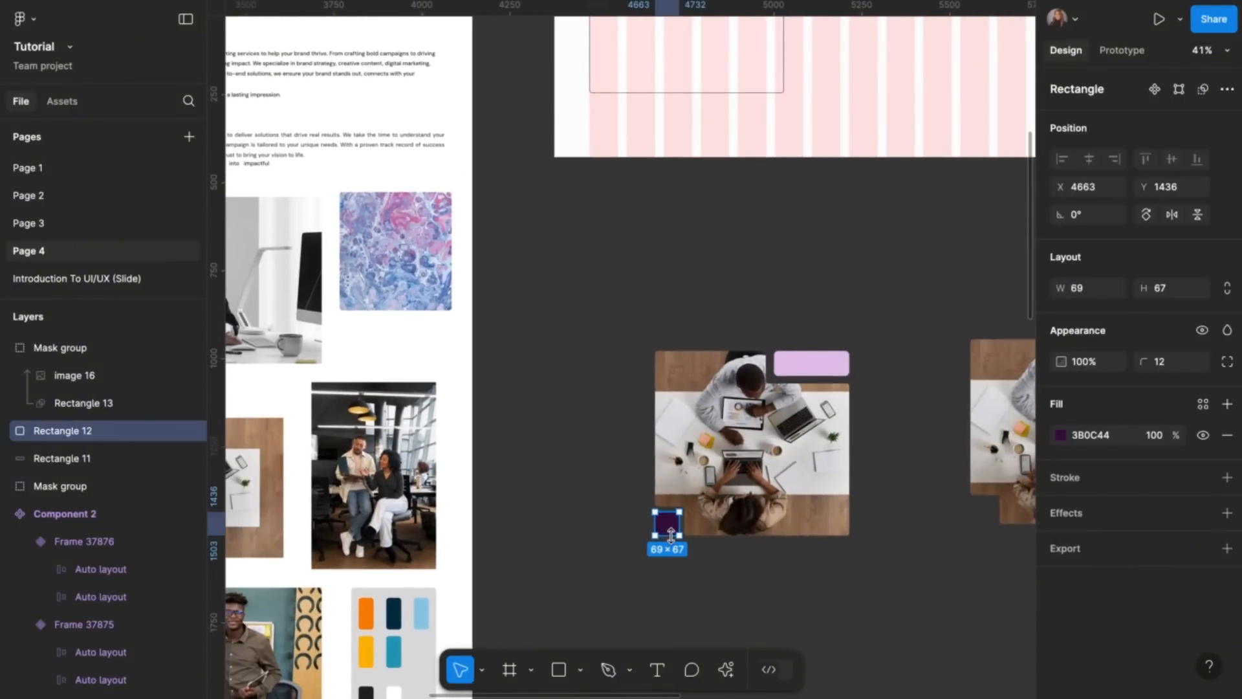
drag(671, 535, 672, 572)
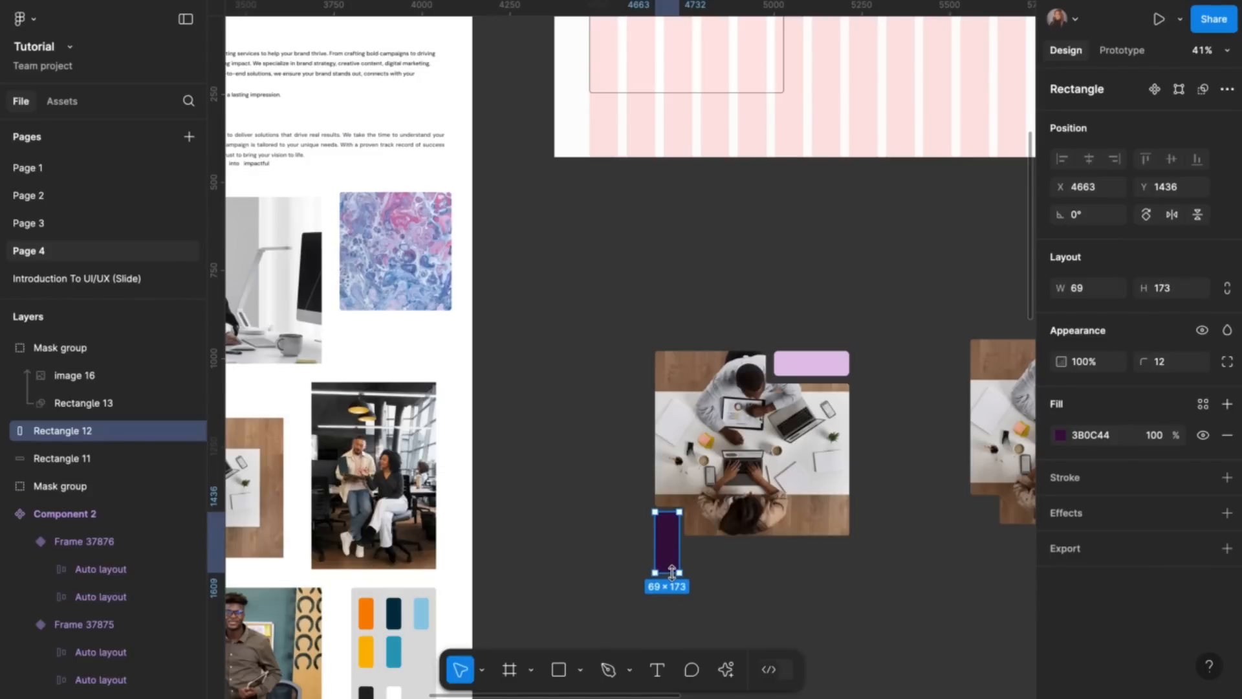
click(777, 581)
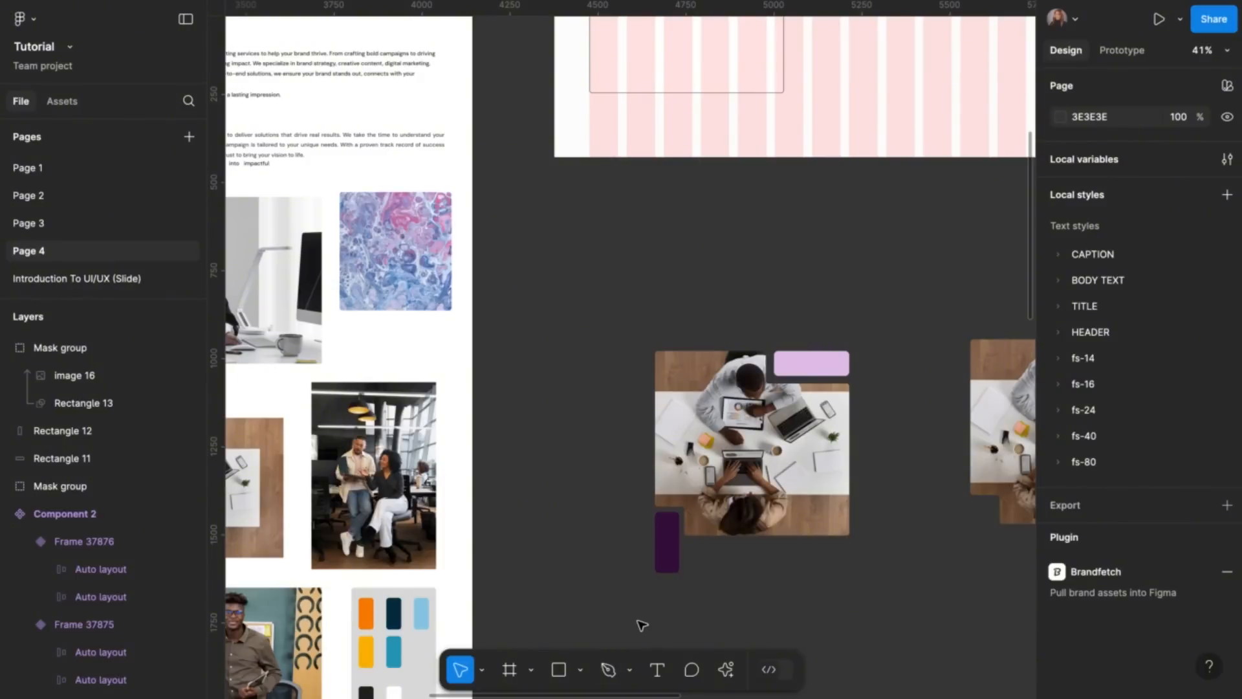
Draw a frame about 451 by 55 beneath the photo, beside the dark purple rectangle and ending at the photo's right edge
key(f)
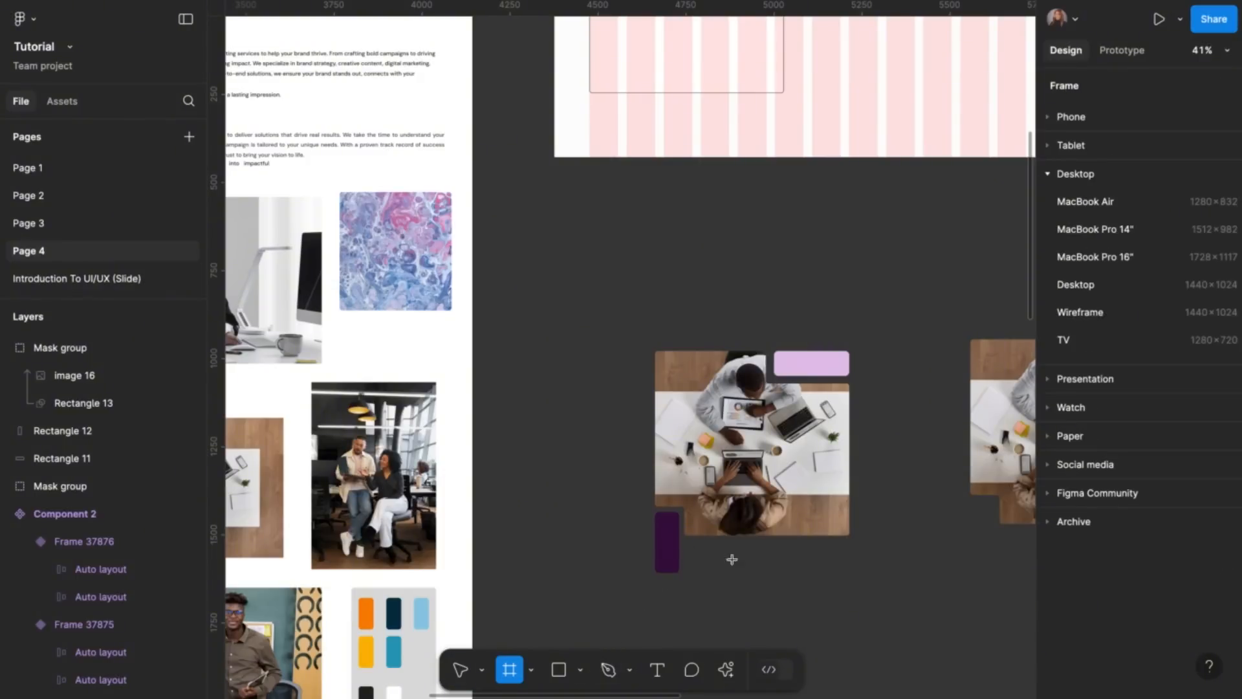
drag(690, 553, 849, 572)
scroll(849, 573, up, 5)
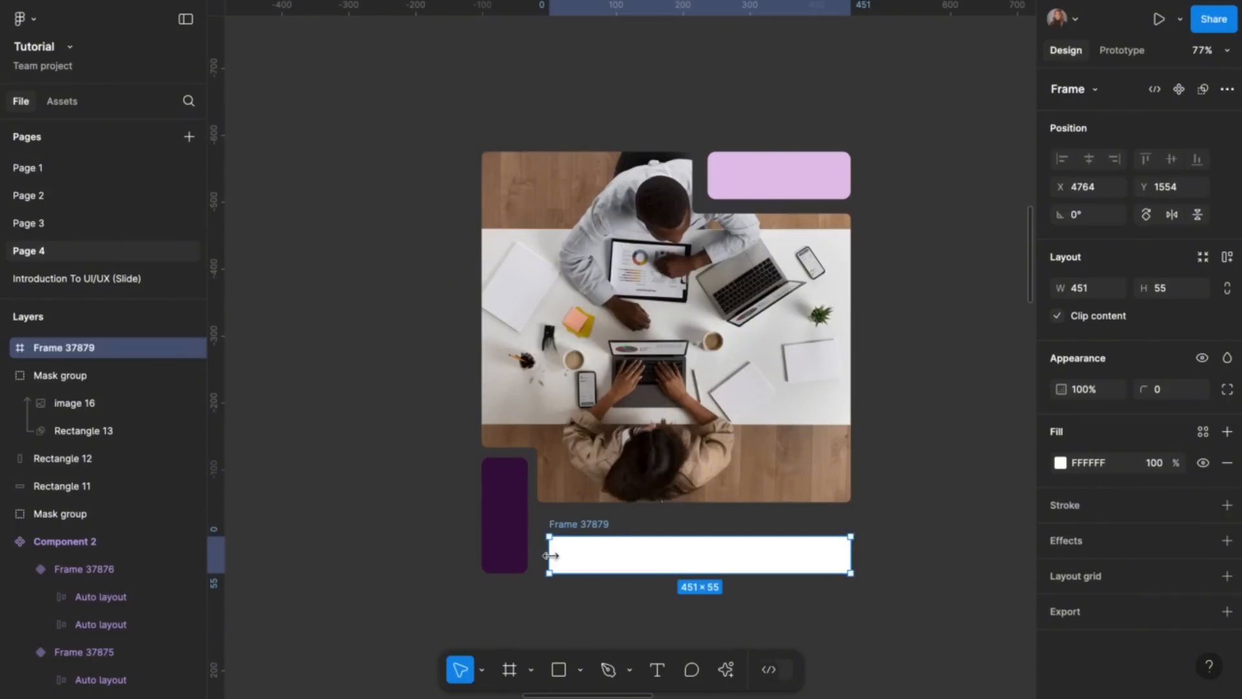
Widen the white frame below the photo to 468, aligning its left edge with the photo's lower section using a temporary vertical guide
drag(550, 555, 539, 555)
scroll(540, 555, up, 5)
scroll(543, 550, down, 3)
scroll(542, 530, left, 2)
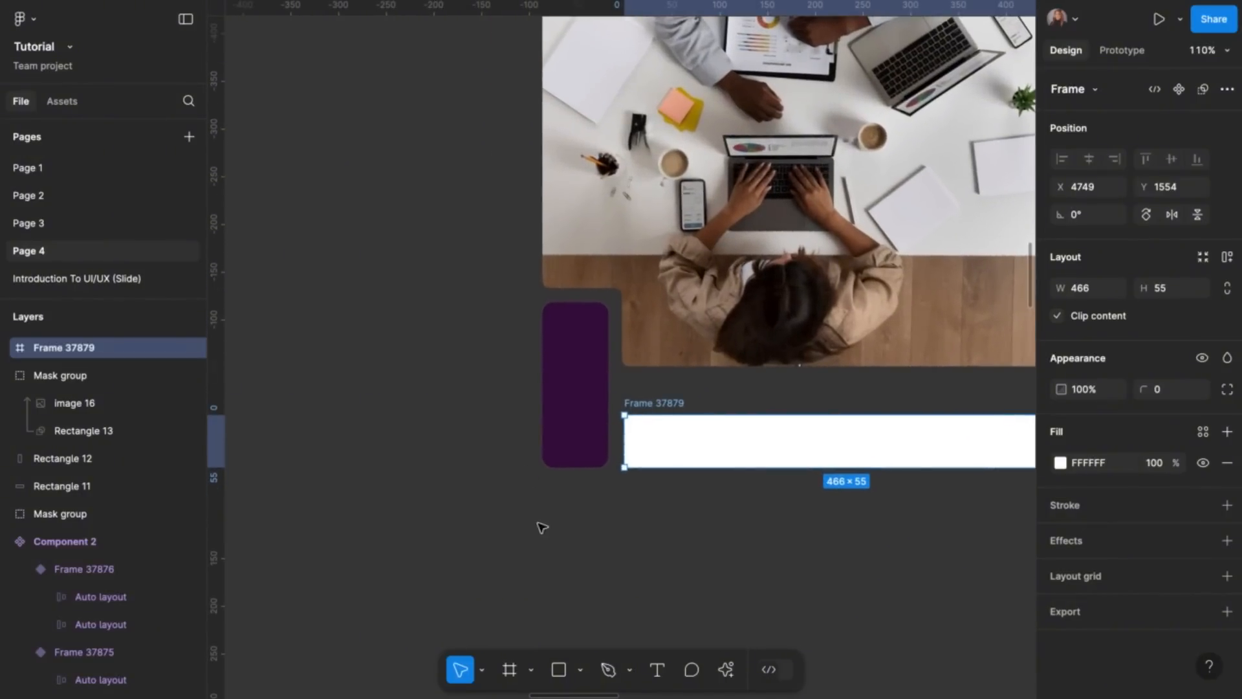
drag(216, 158, 620, 488)
scroll(618, 488, up, 5)
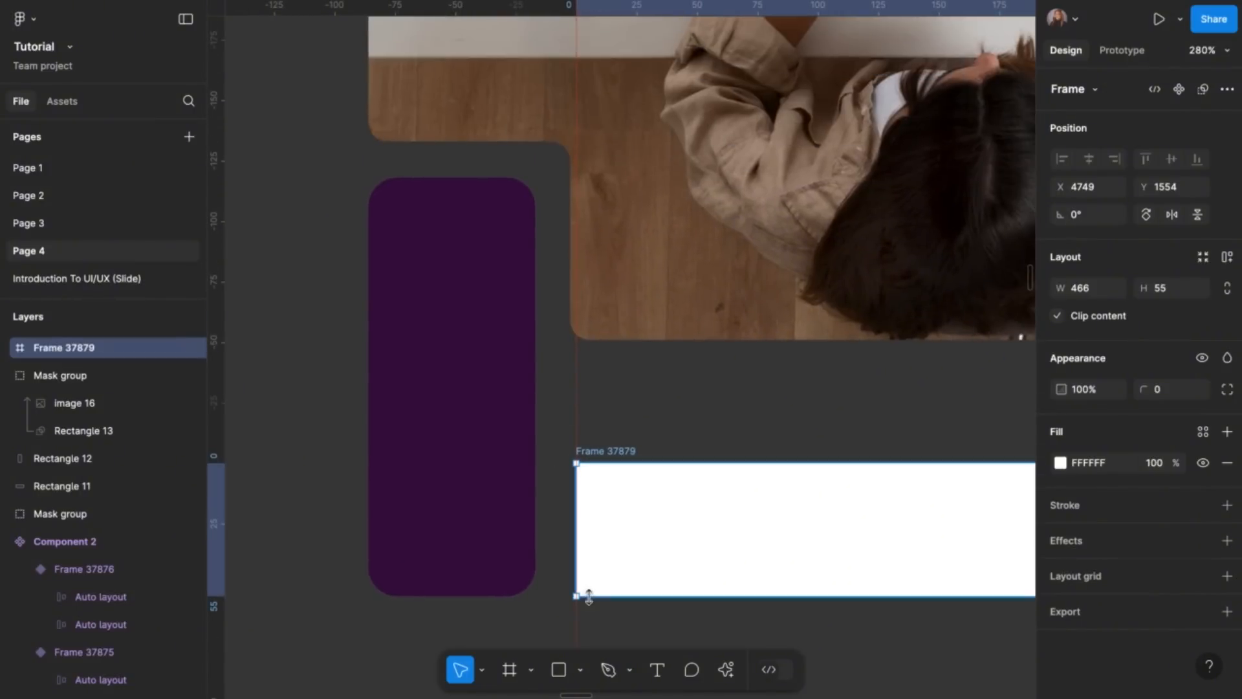
drag(573, 621, 570, 621)
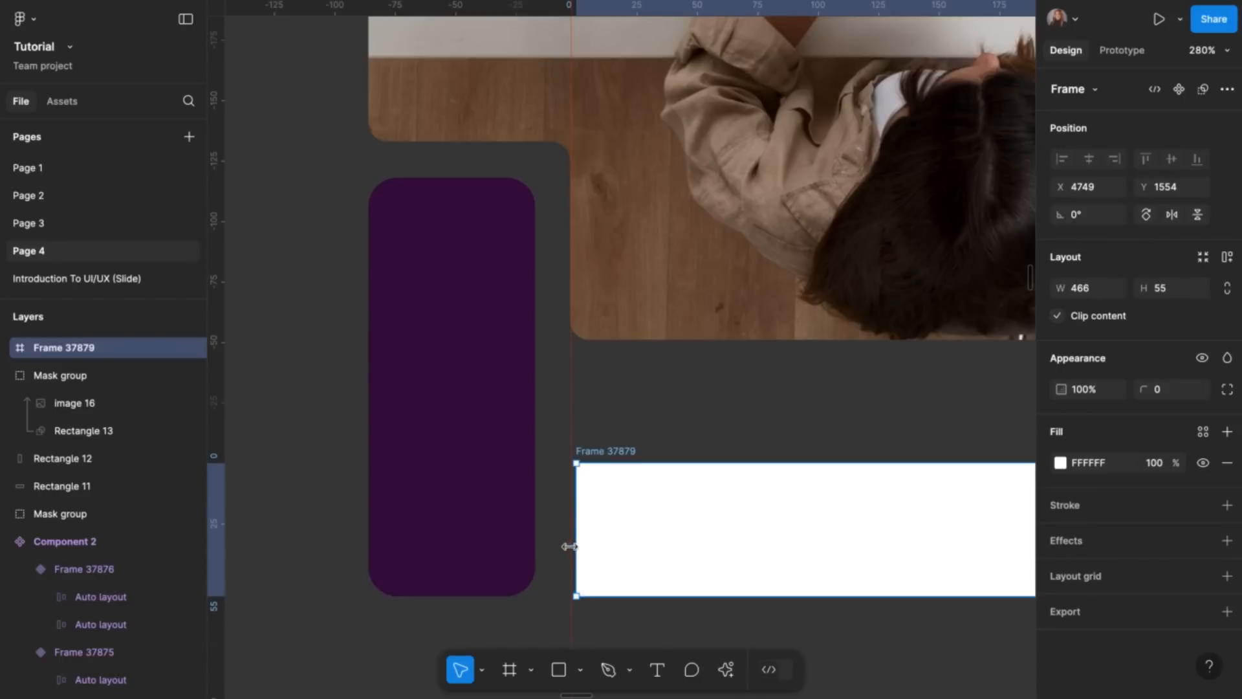
click(571, 625)
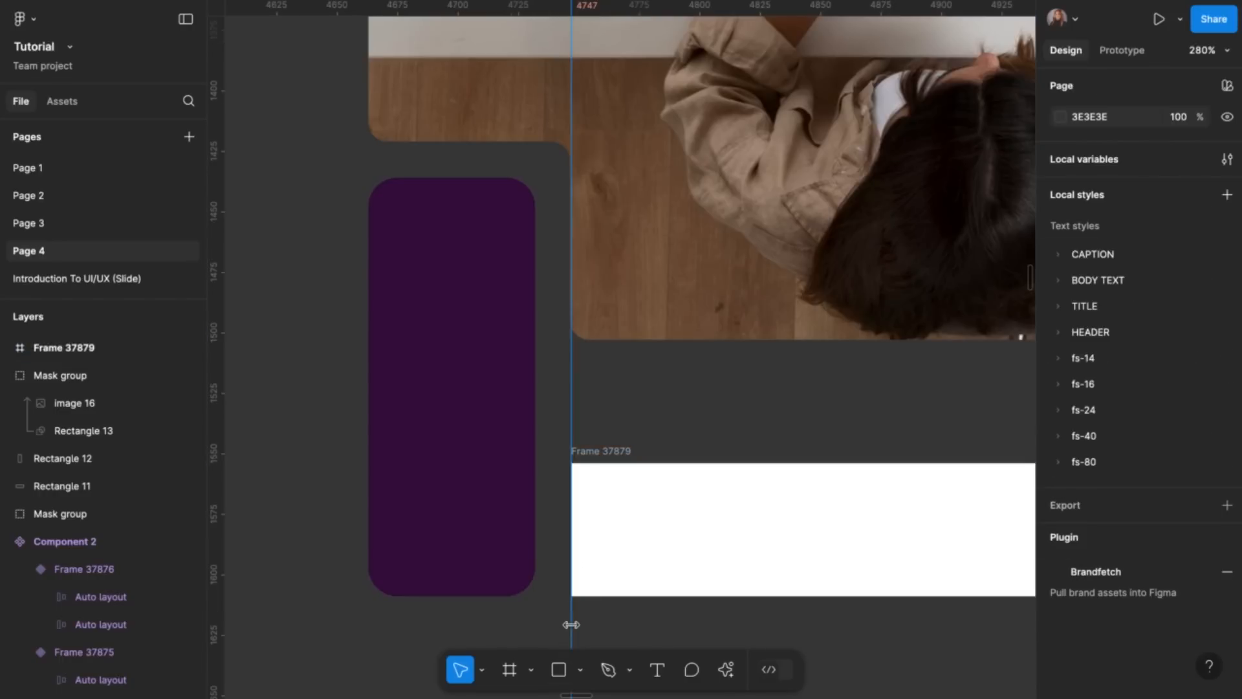
scroll(646, 527, down, 5)
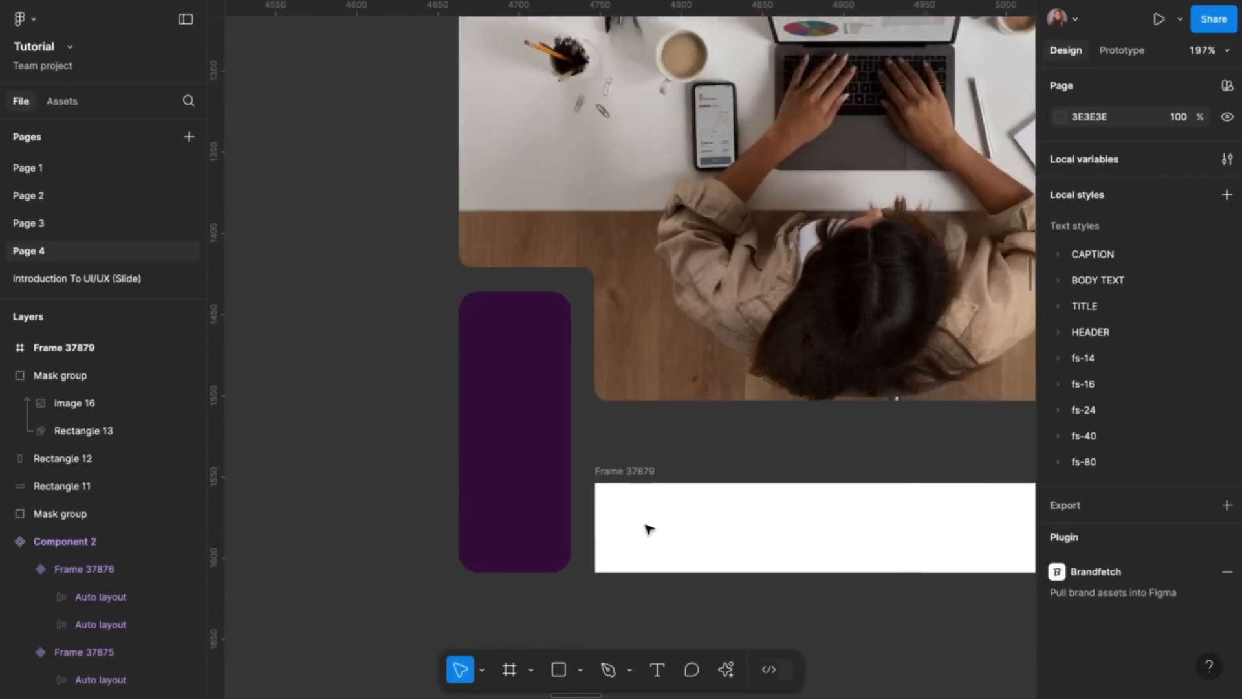
scroll(649, 460, down, 3)
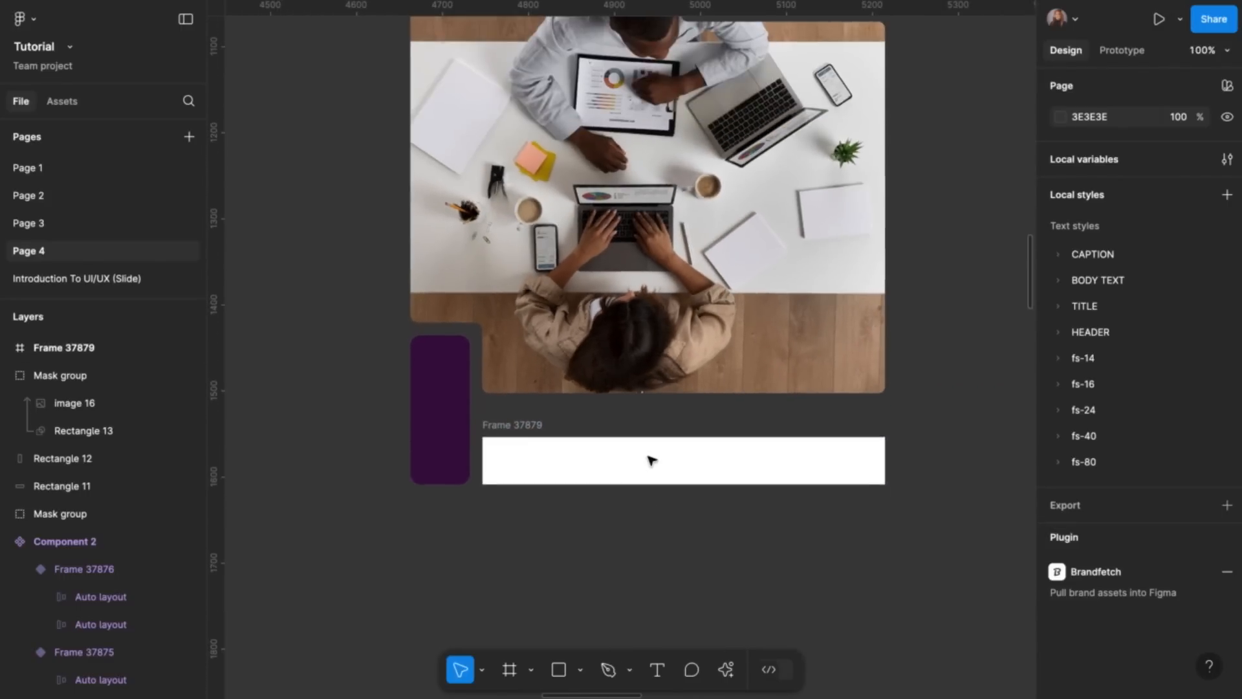
Give the white frame a corner radius of 12, matching the dark purple rectangle beside it
click(529, 419)
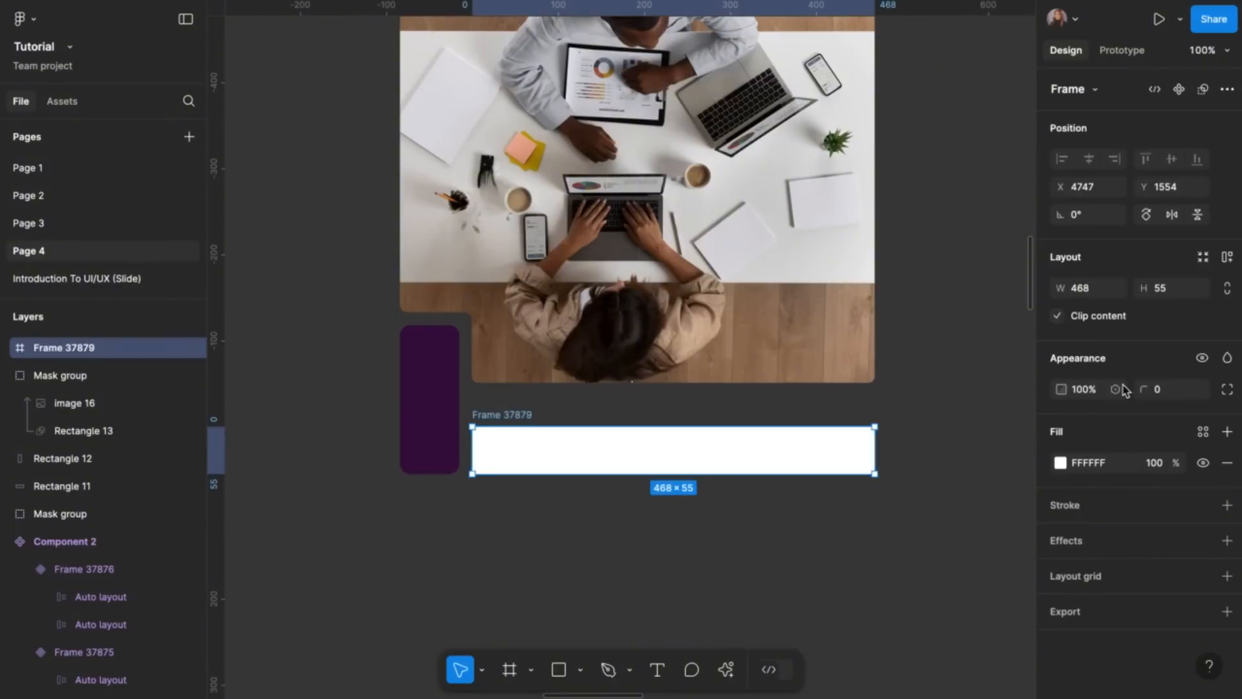
click(424, 437)
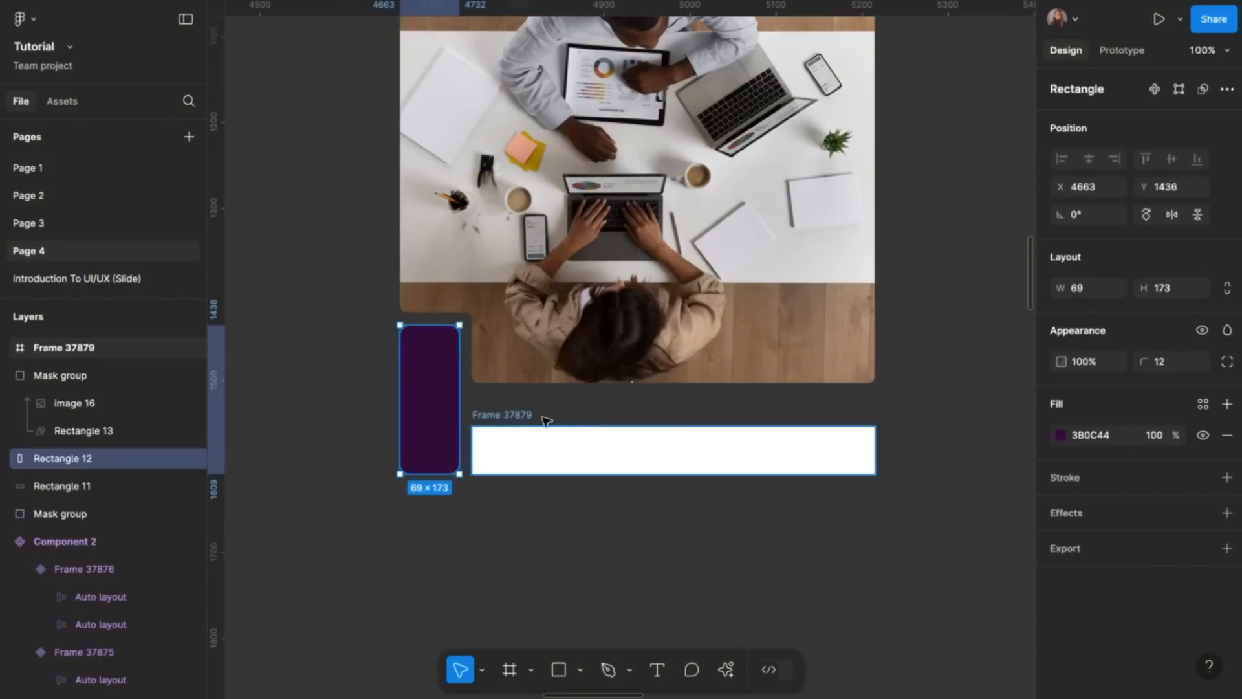
click(505, 415)
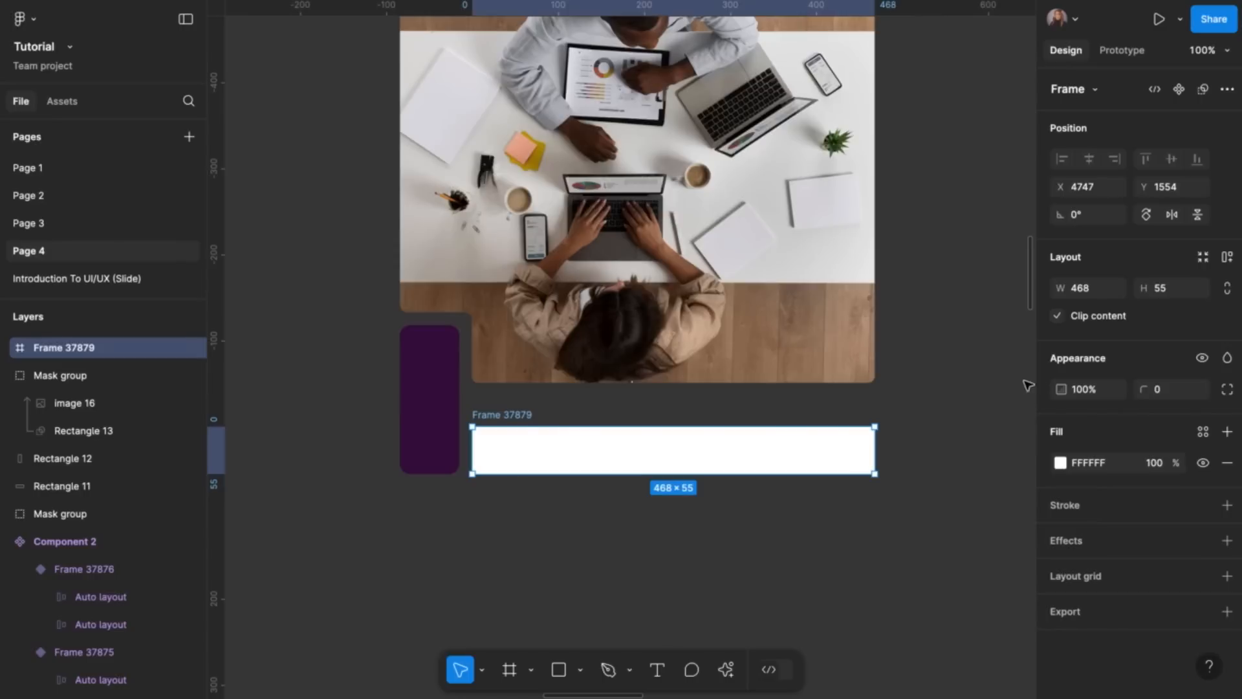
click(1167, 393)
key(Return)
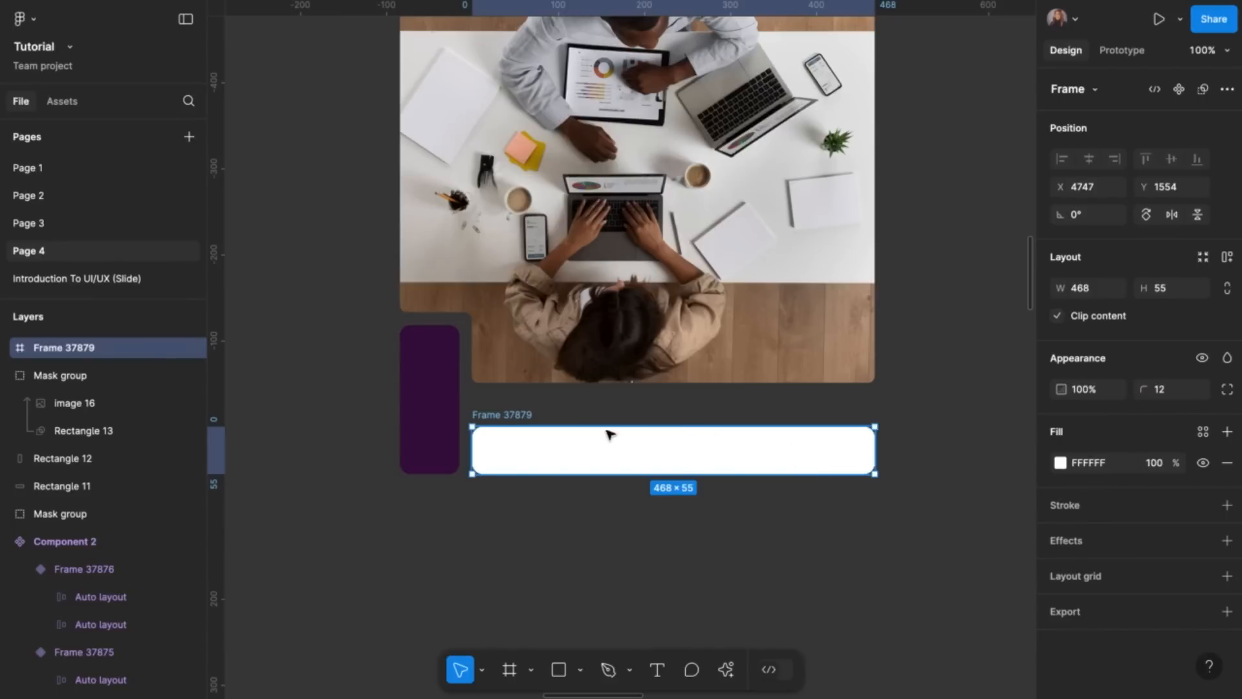
Bring the white frame closer to the photo at 50 high, and shorten the dark purple rectangle to 137 to align their bottoms
drag(604, 423, 604, 400)
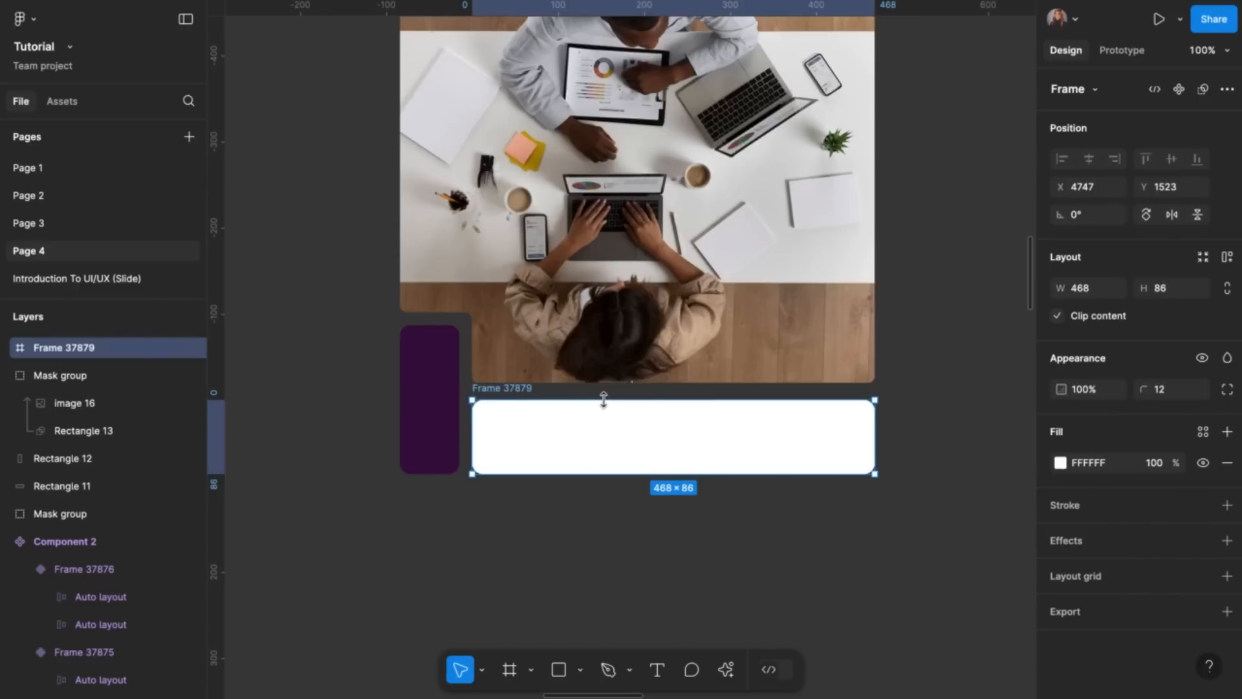
drag(572, 473, 574, 444)
click(453, 437)
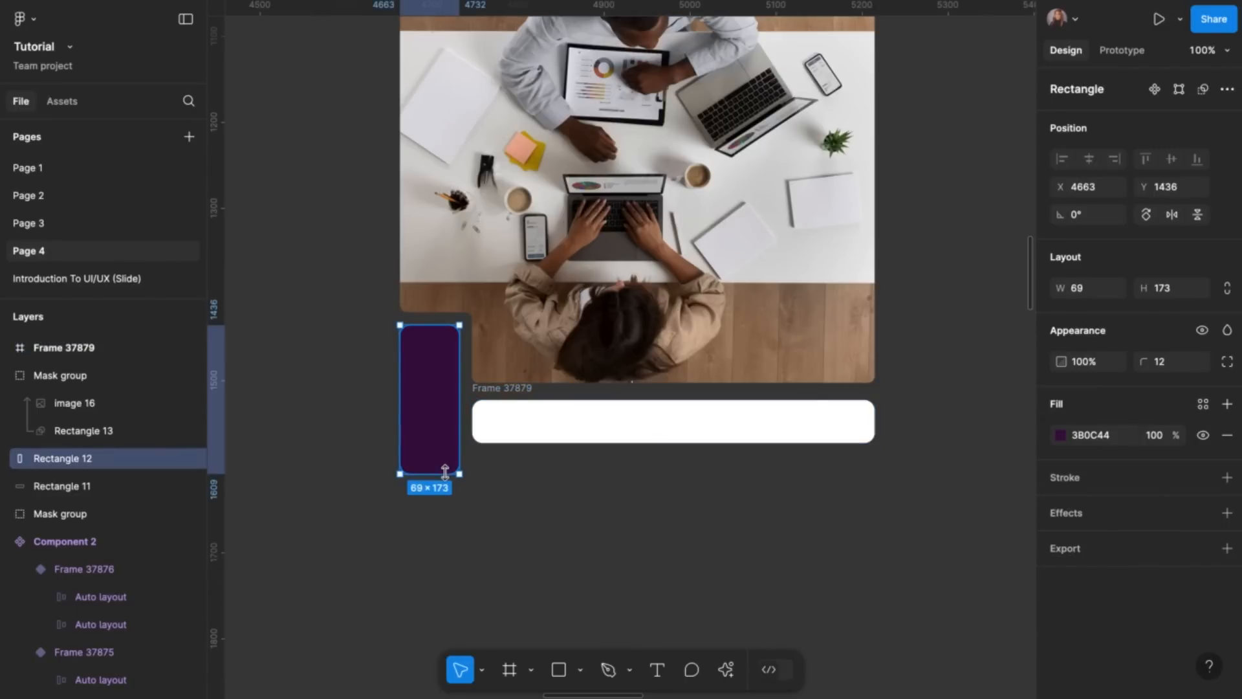
drag(445, 472, 449, 442)
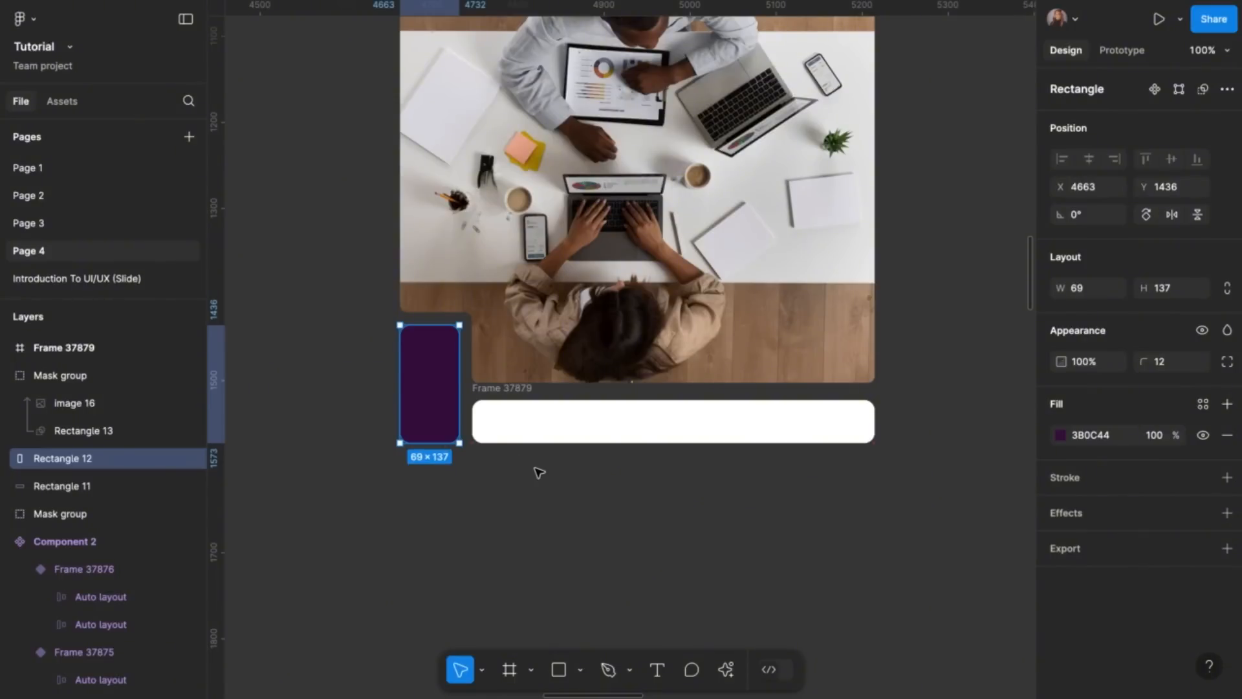
Copy the marbled pink and blue image from Frame 1 and paste it inside the white frame under the photo
scroll(539, 473, down, 5)
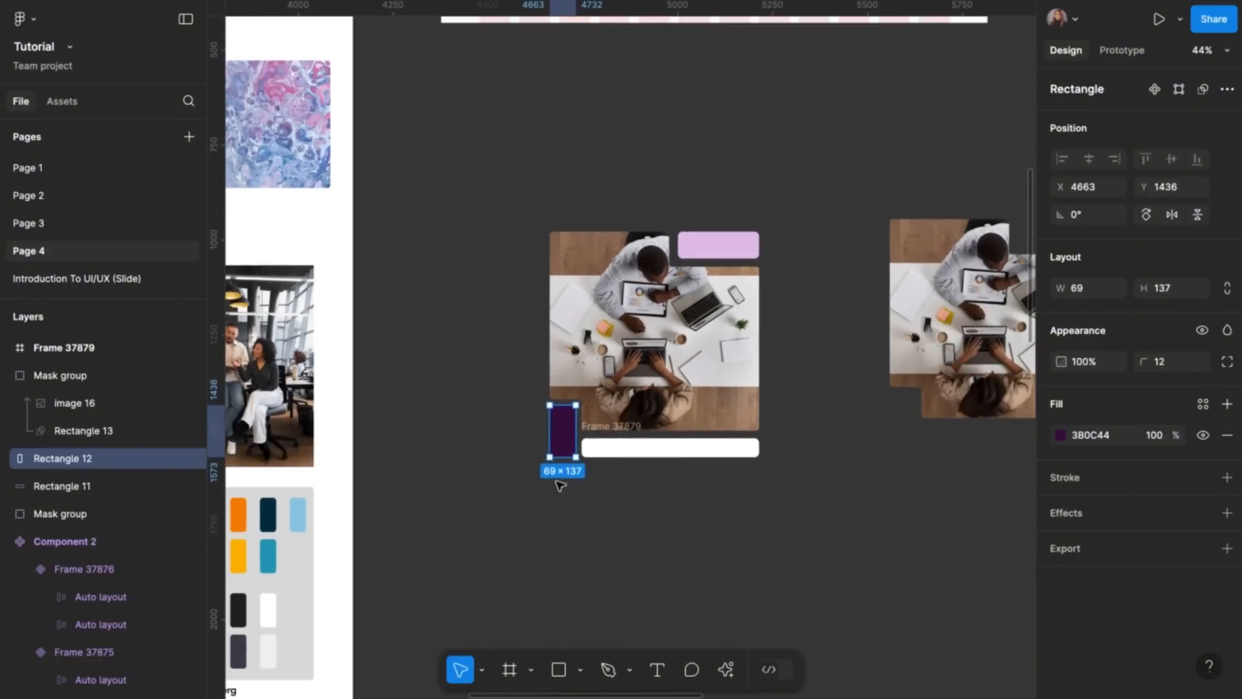
click(587, 504)
scroll(587, 504, left, 3)
scroll(586, 504, up, 1)
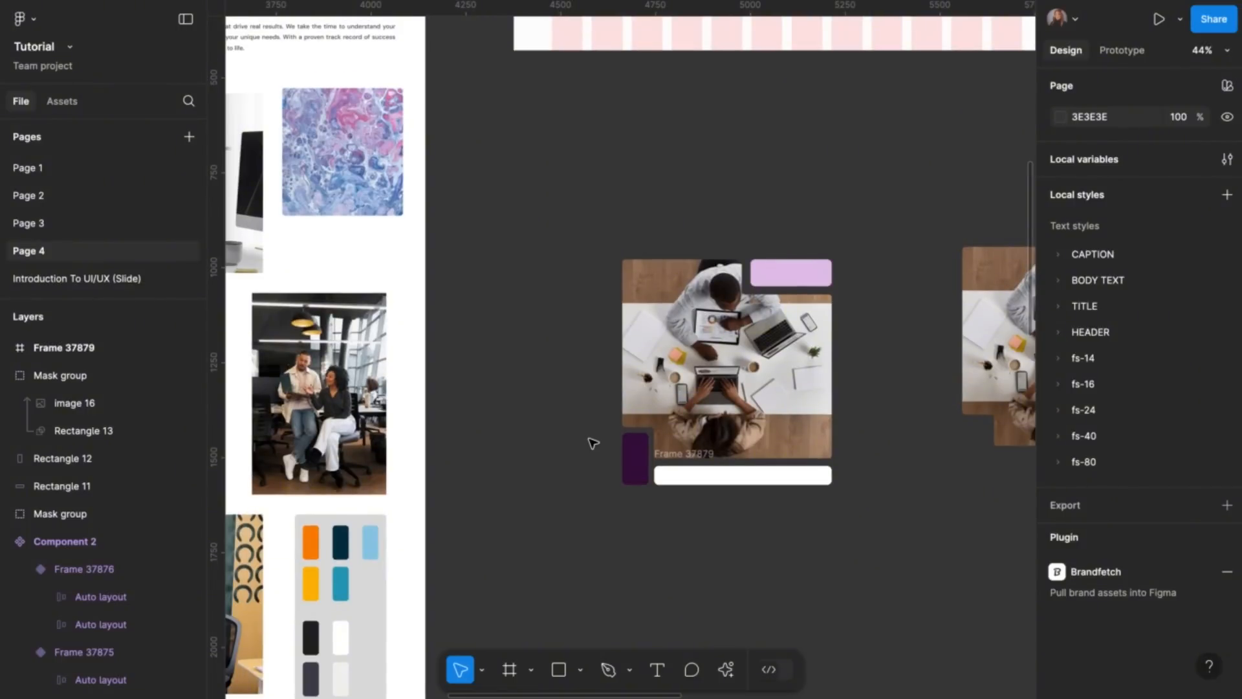
click(391, 173)
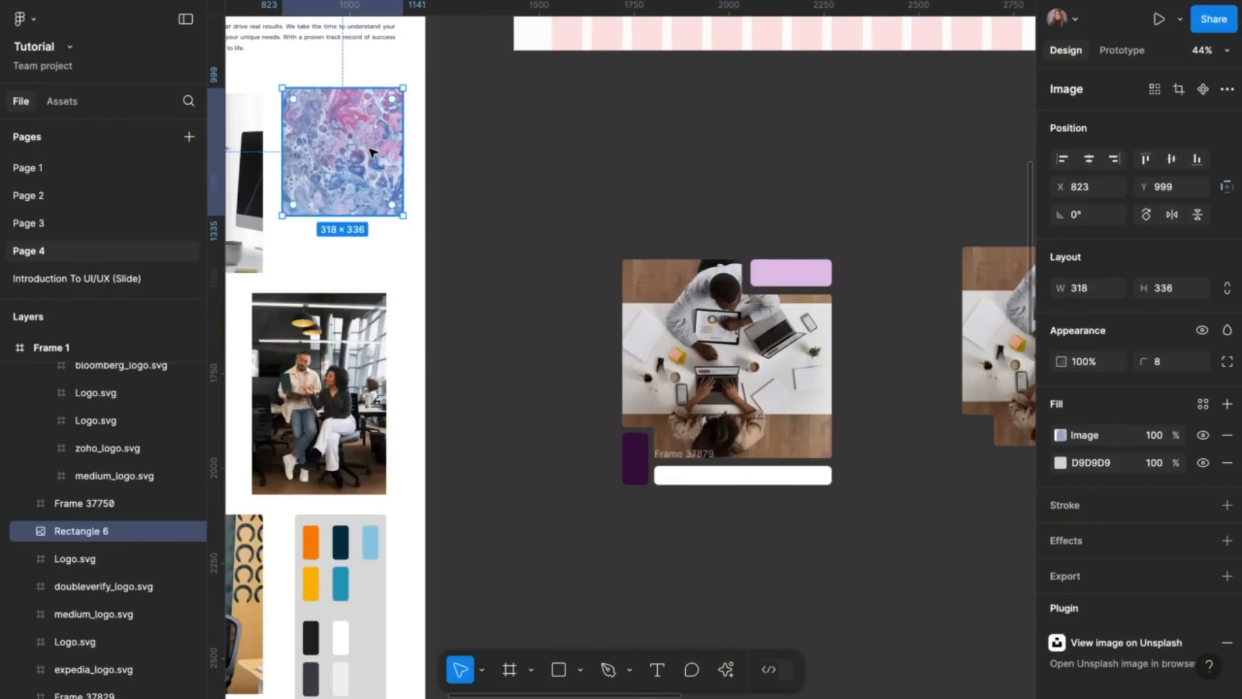
right_click(372, 152)
click(429, 133)
click(701, 459)
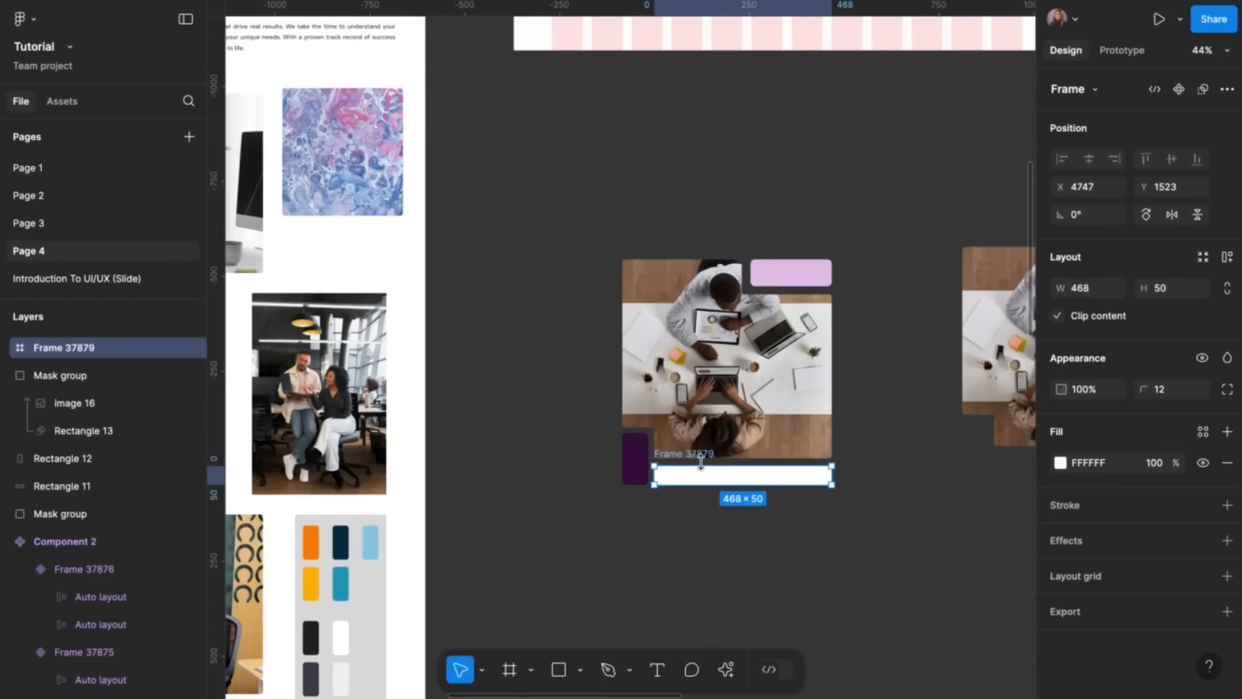
key(ctrl+v)
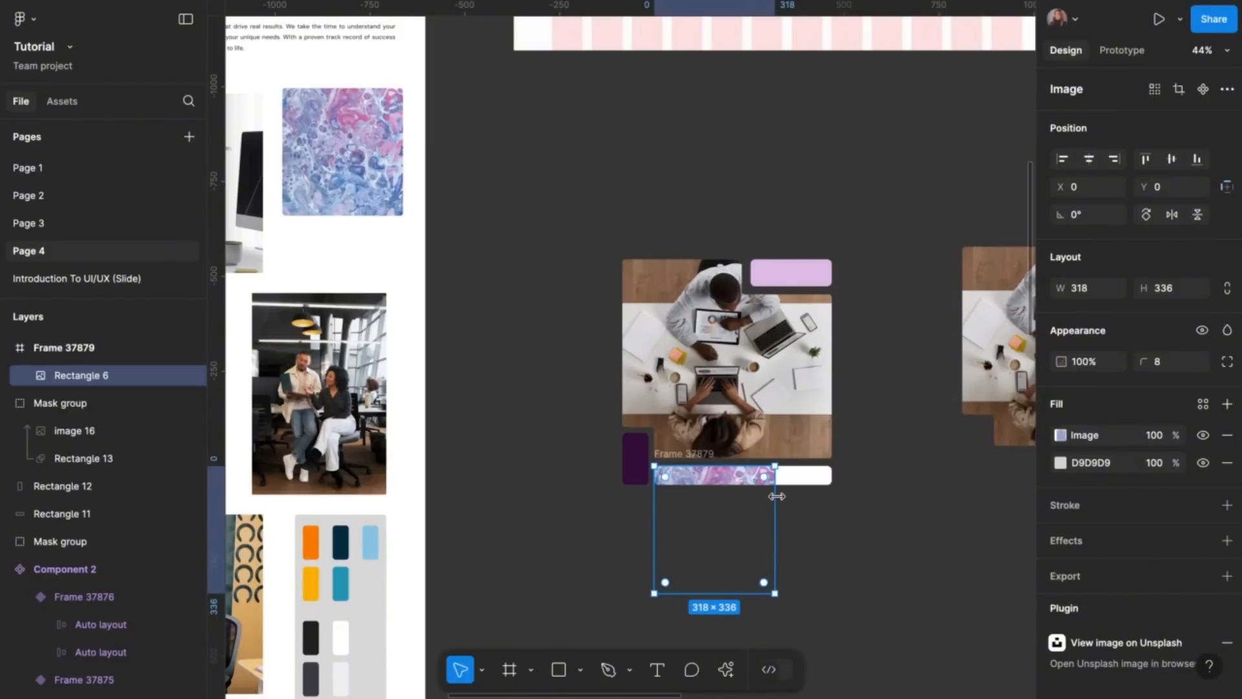
Scale the pasted marbled image proportionally to 468 wide so it fills the frame's full width
key(k)
drag(777, 496, 833, 507)
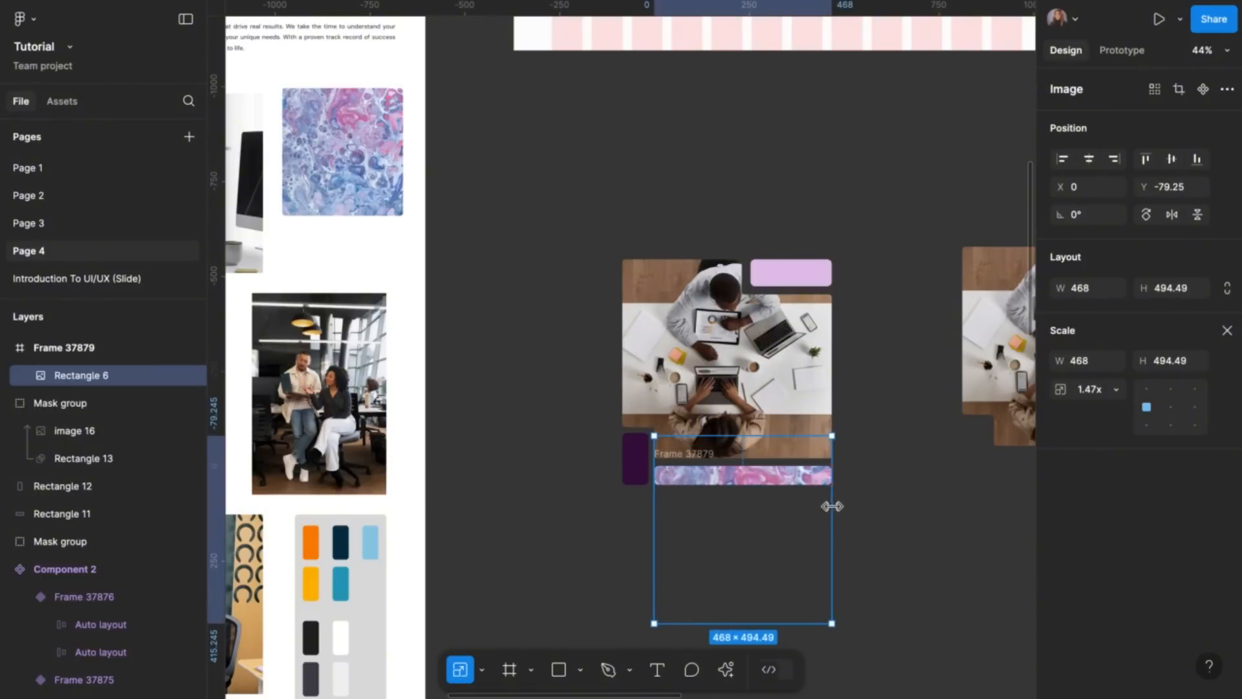
click(863, 470)
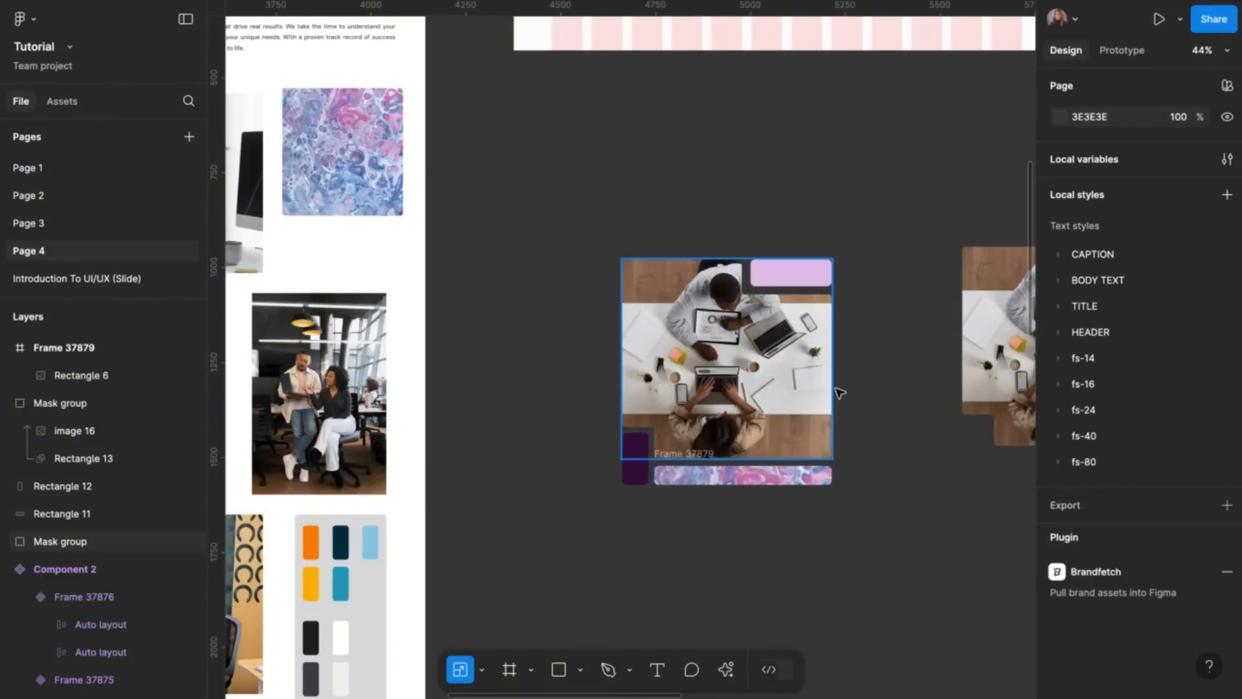
Group the masked photo, the two purple rectangles and the marbled image frame into one collage
drag(589, 208, 875, 568)
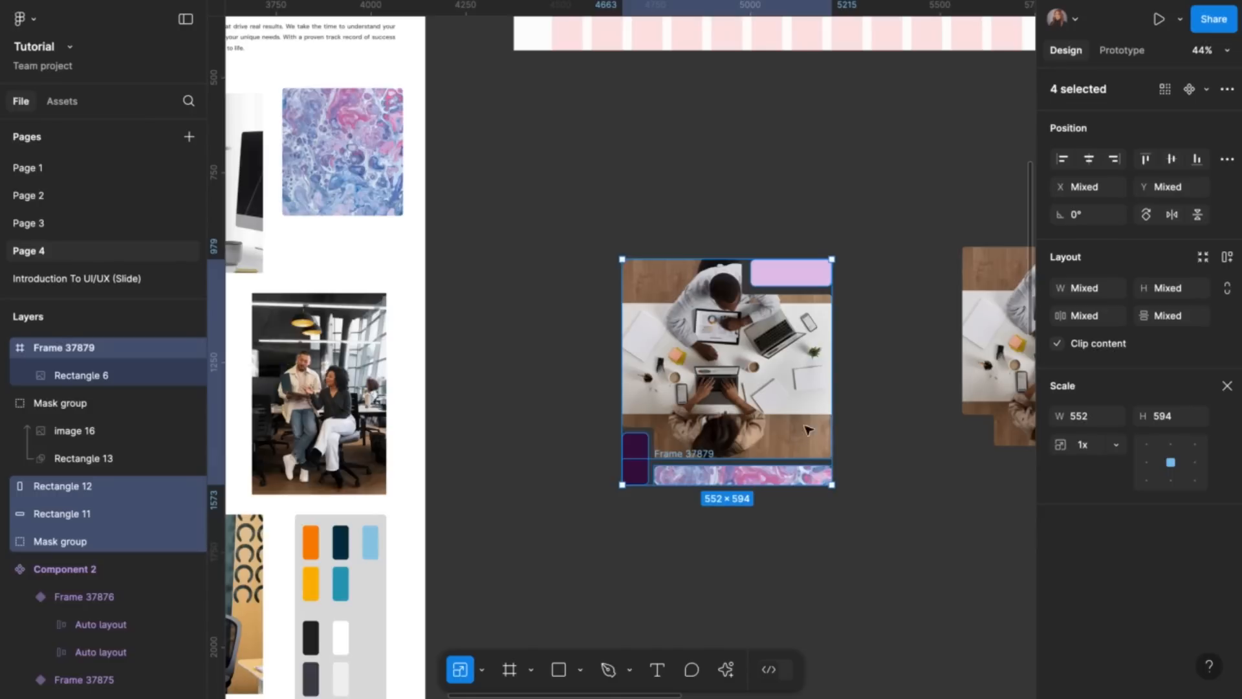
click(1227, 385)
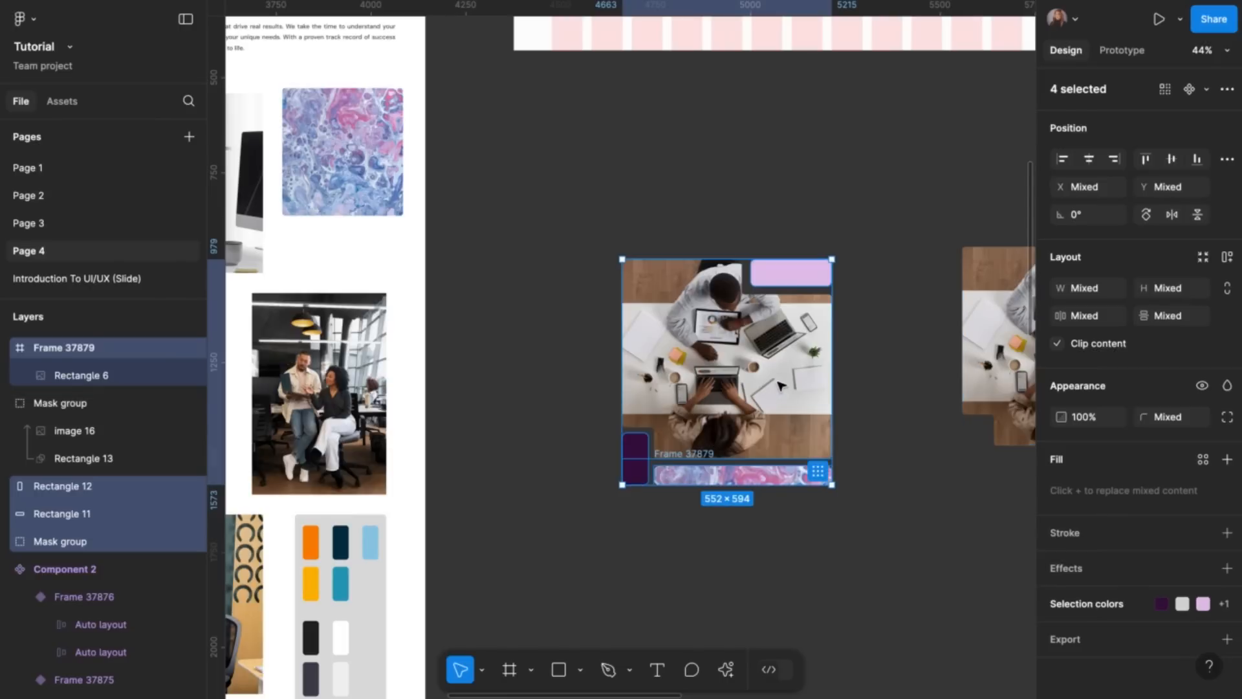
key(ctrl+g)
Copy the collage group and paste it to replace the empty outlined placeholder frame beside the "Who We Are" text
scroll(740, 516, down, 3)
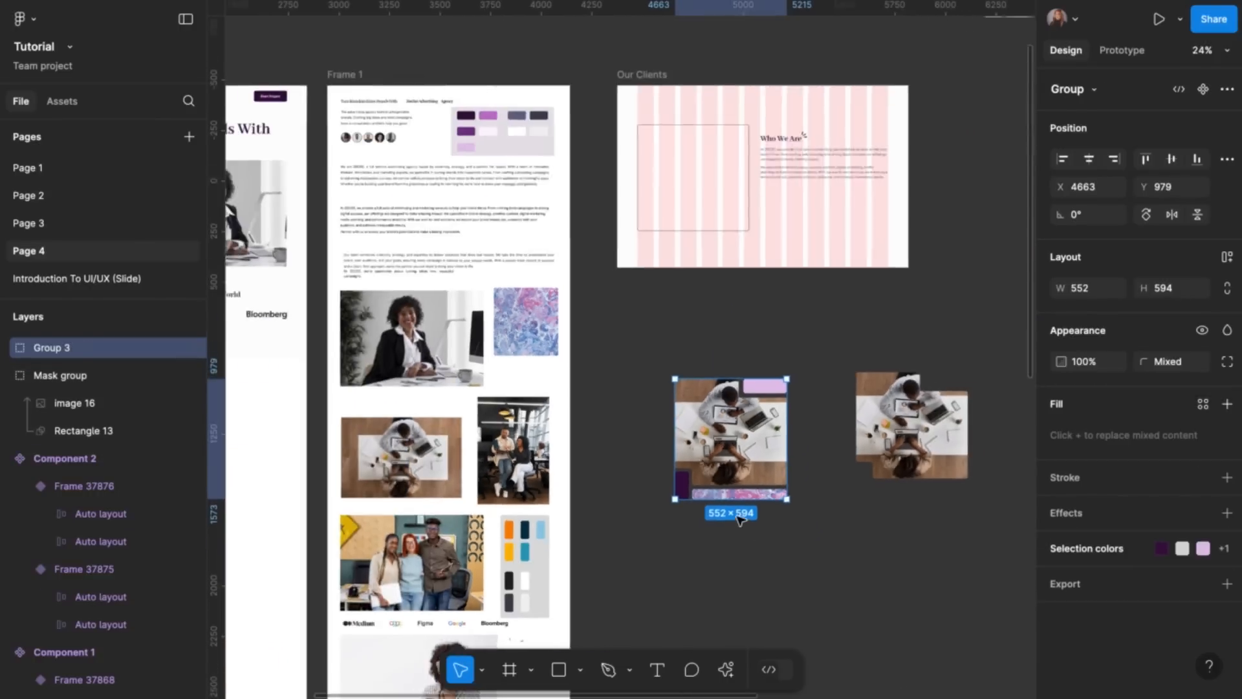
scroll(740, 520, up, 1)
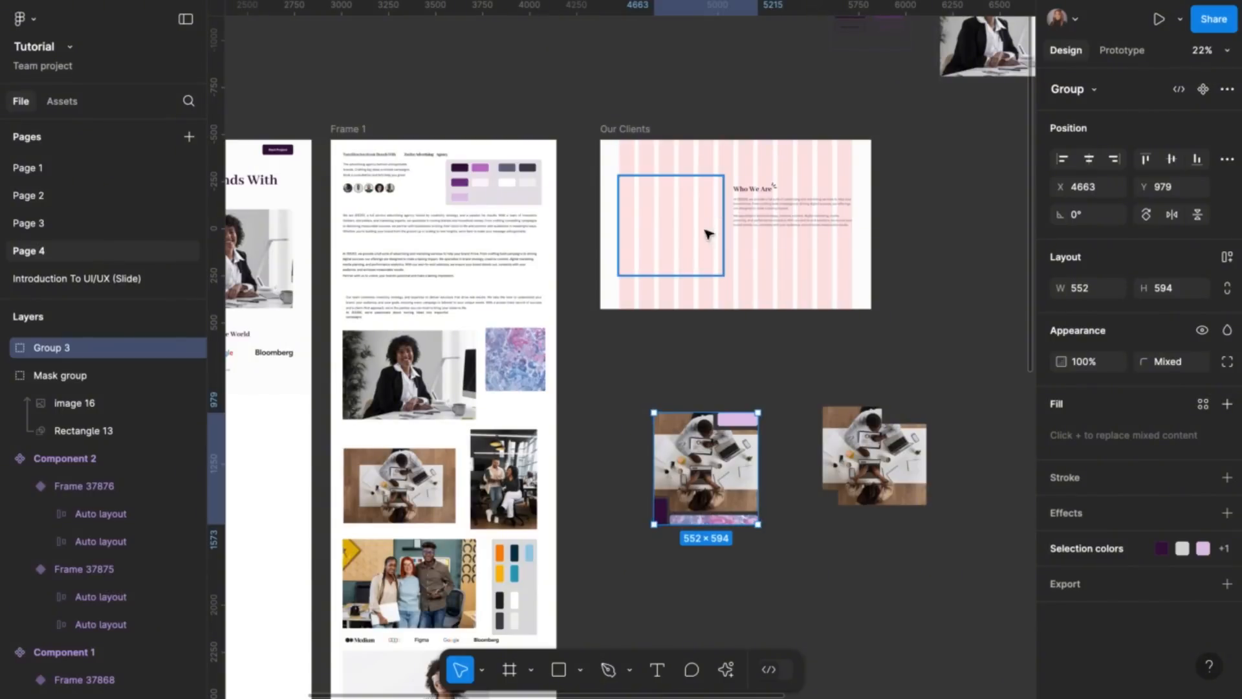
right_click(728, 479)
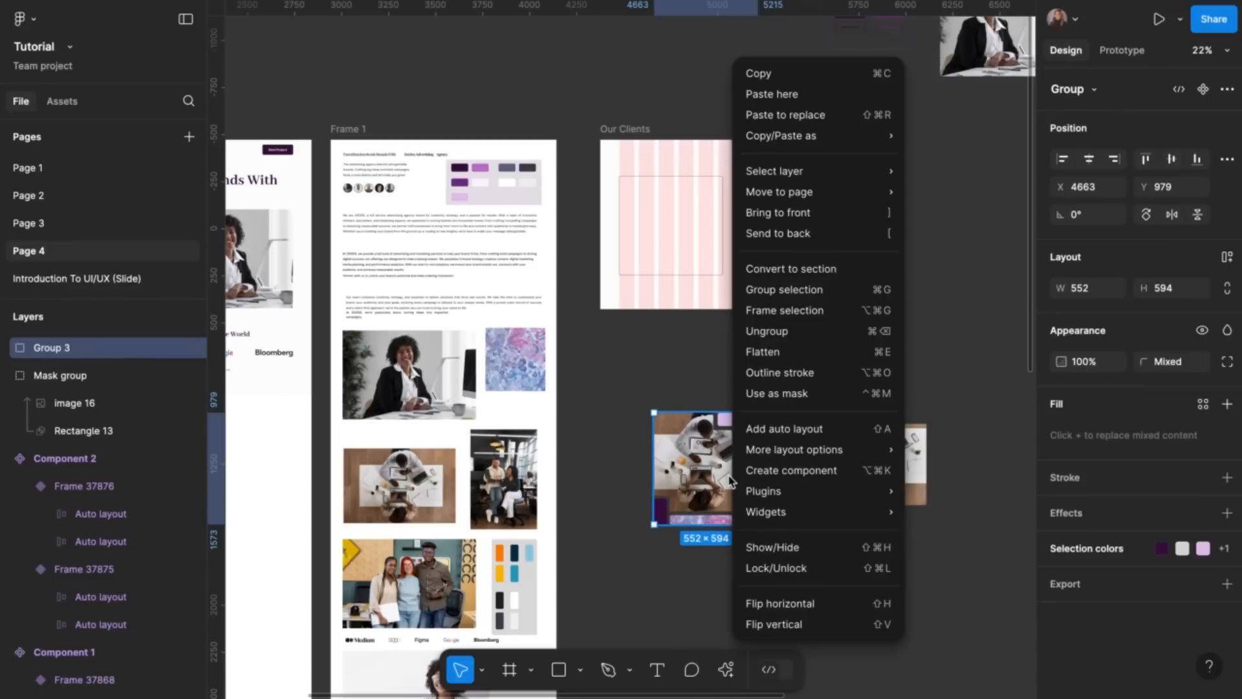
click(797, 79)
click(715, 206)
right_click(715, 206)
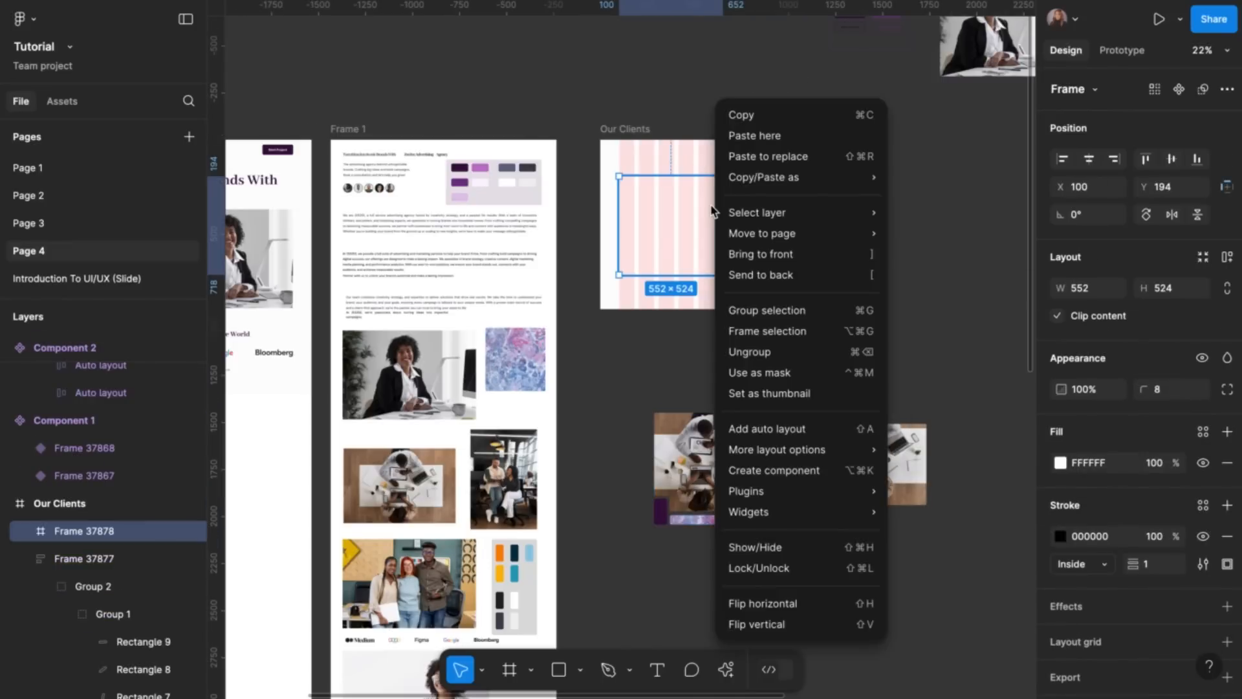
click(810, 161)
scroll(770, 268, up, 5)
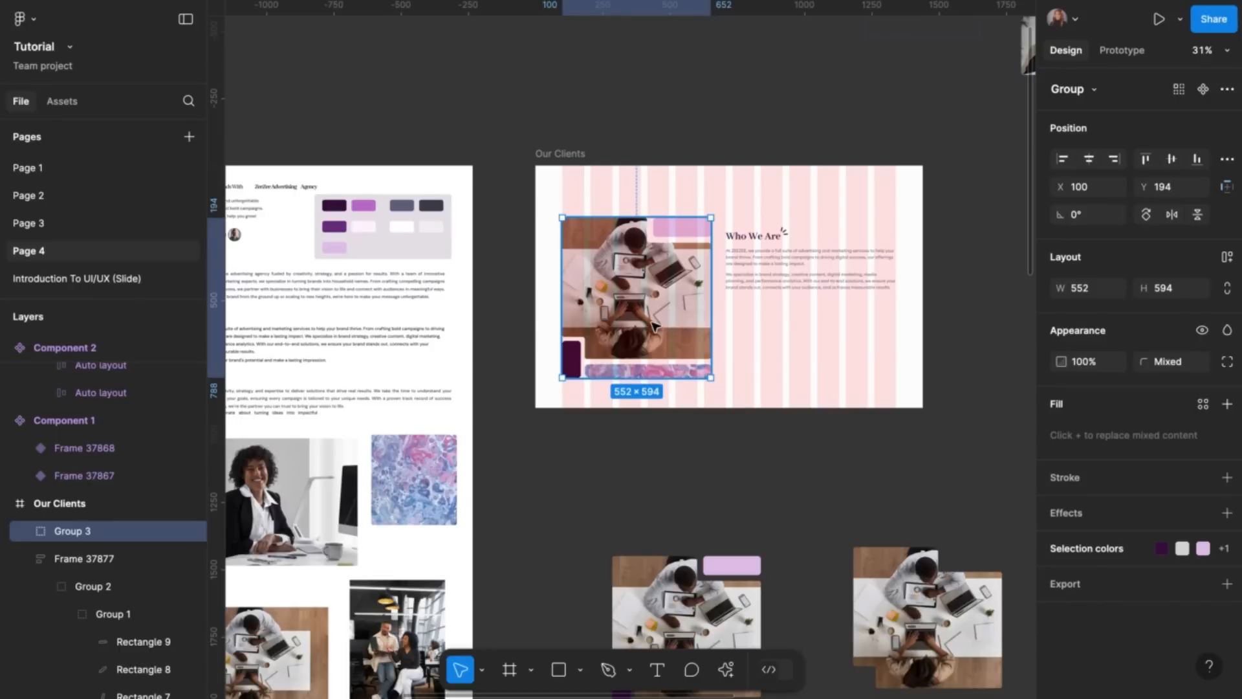
Set the collage group's Y position to 70 in its section, matching the offset of the "Trusted by" block in the Home frame
drag(655, 324, 653, 304)
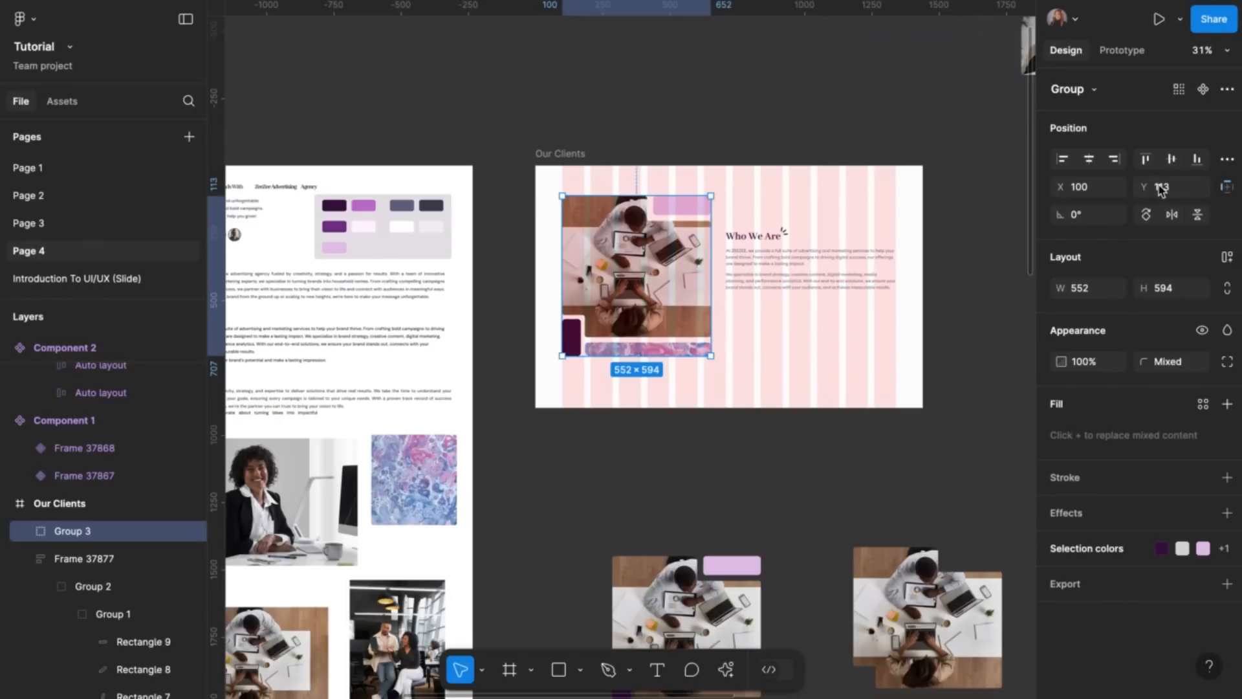
scroll(839, 318, down, 3)
scroll(839, 318, left, 4)
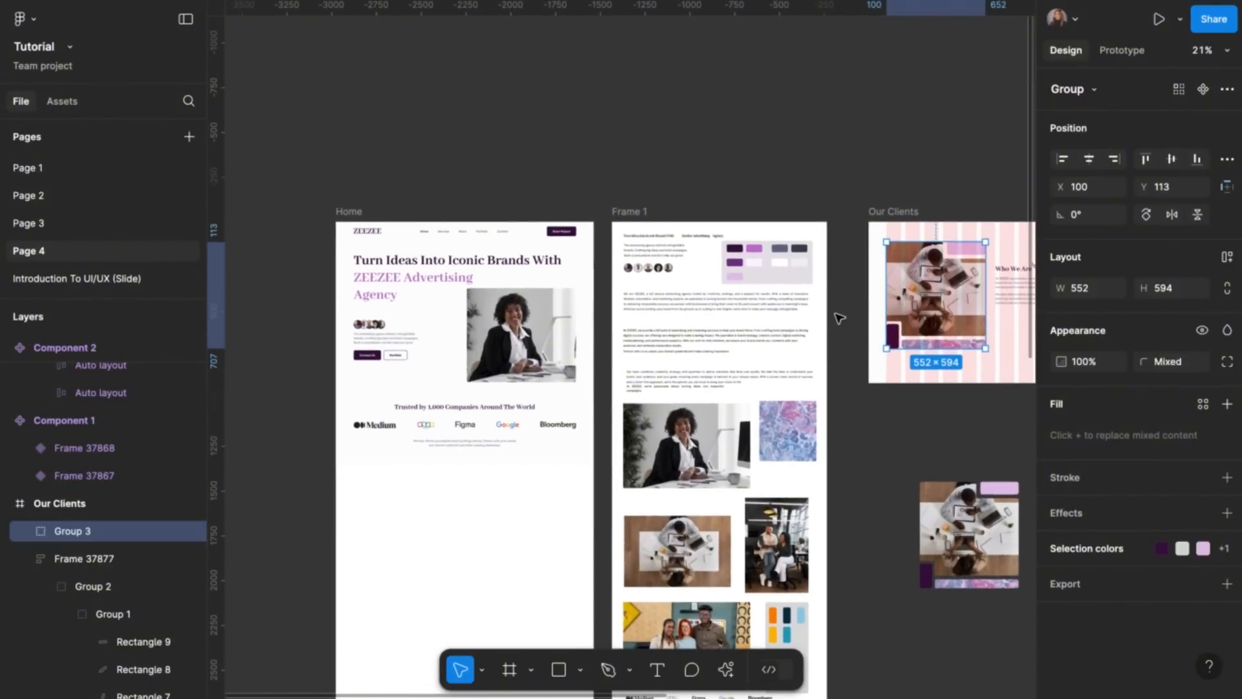
click(457, 414)
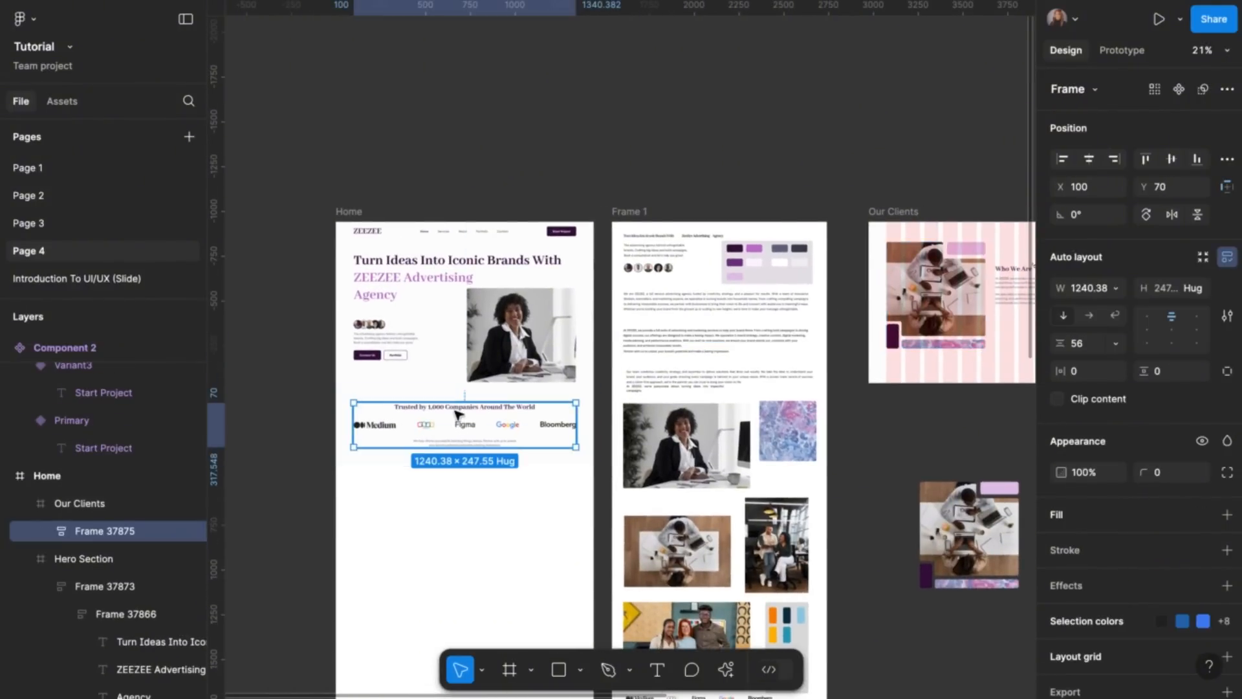
scroll(805, 353, right, 3)
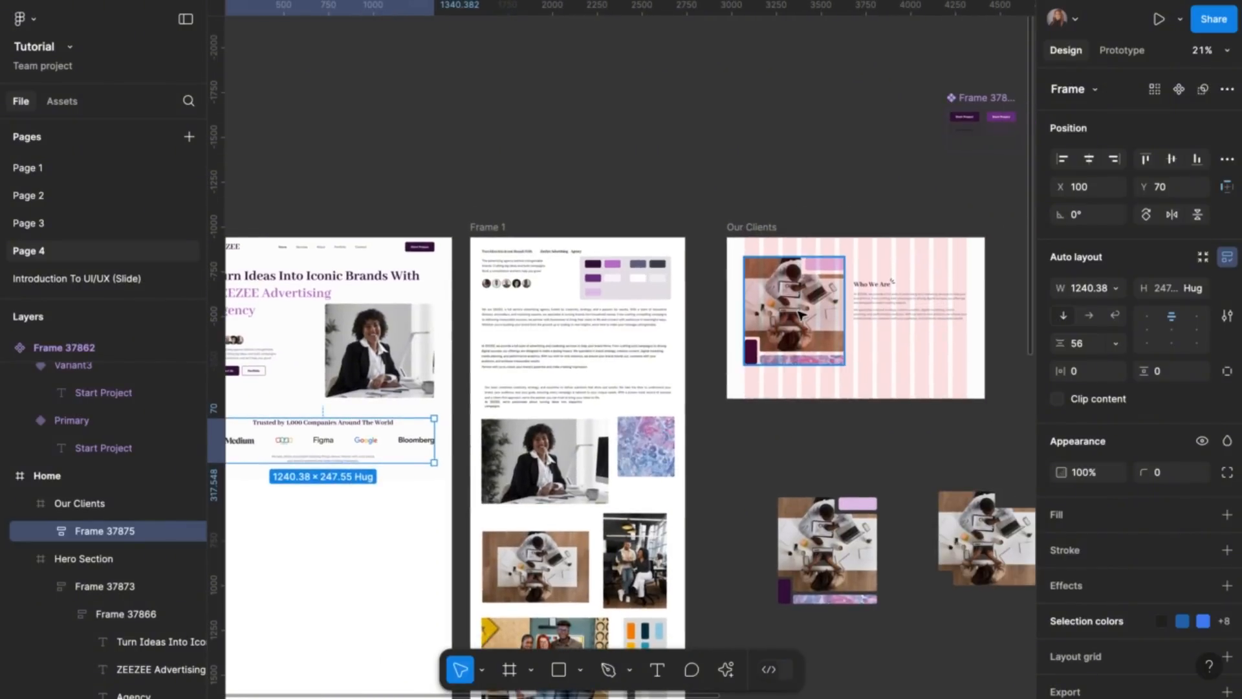
click(805, 353)
click(1175, 192)
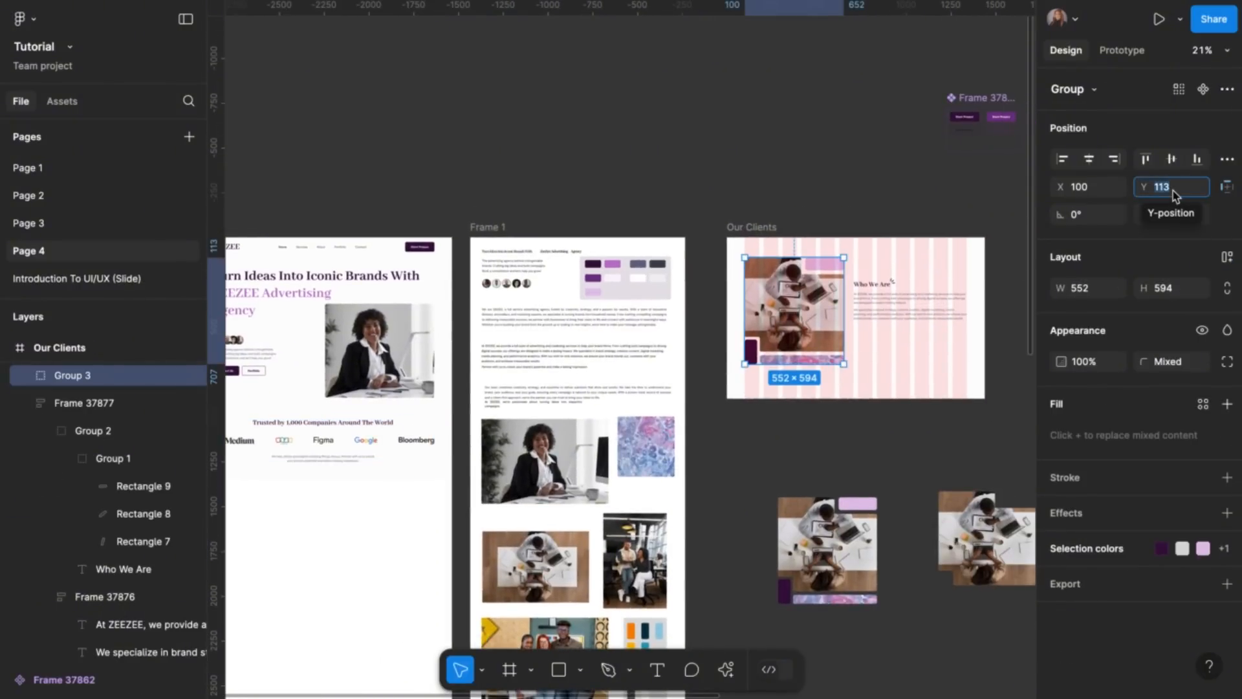
text(7)
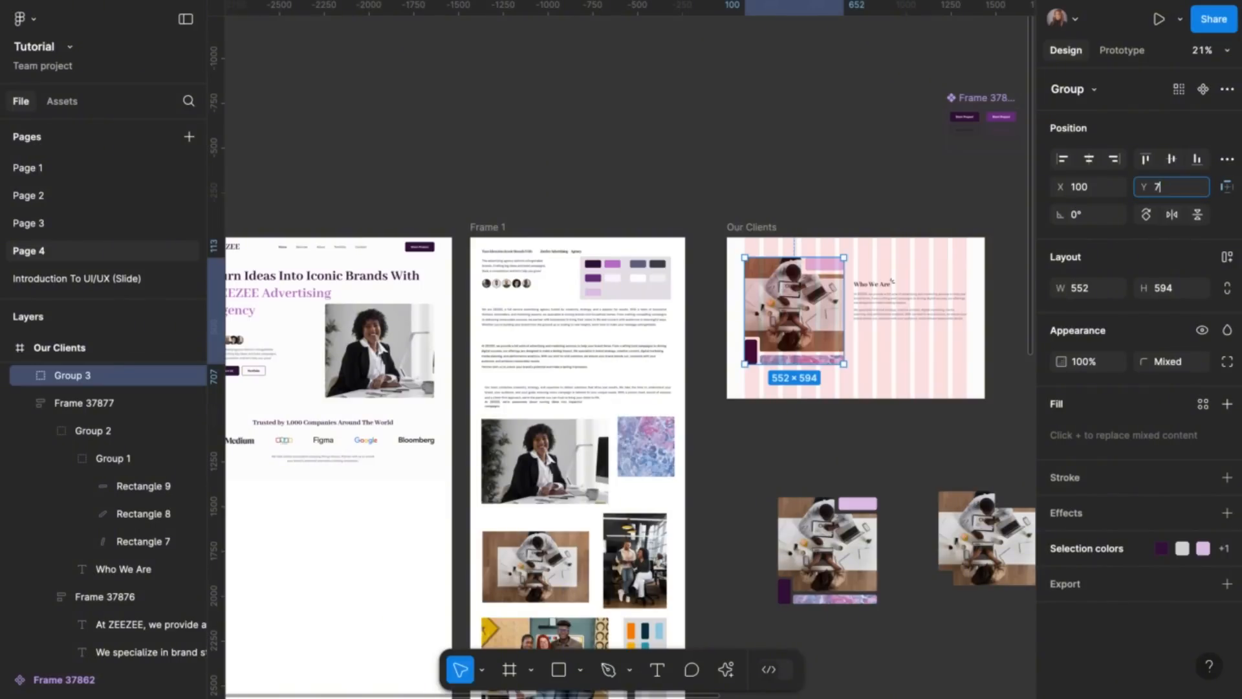
text(0)
key(Return)
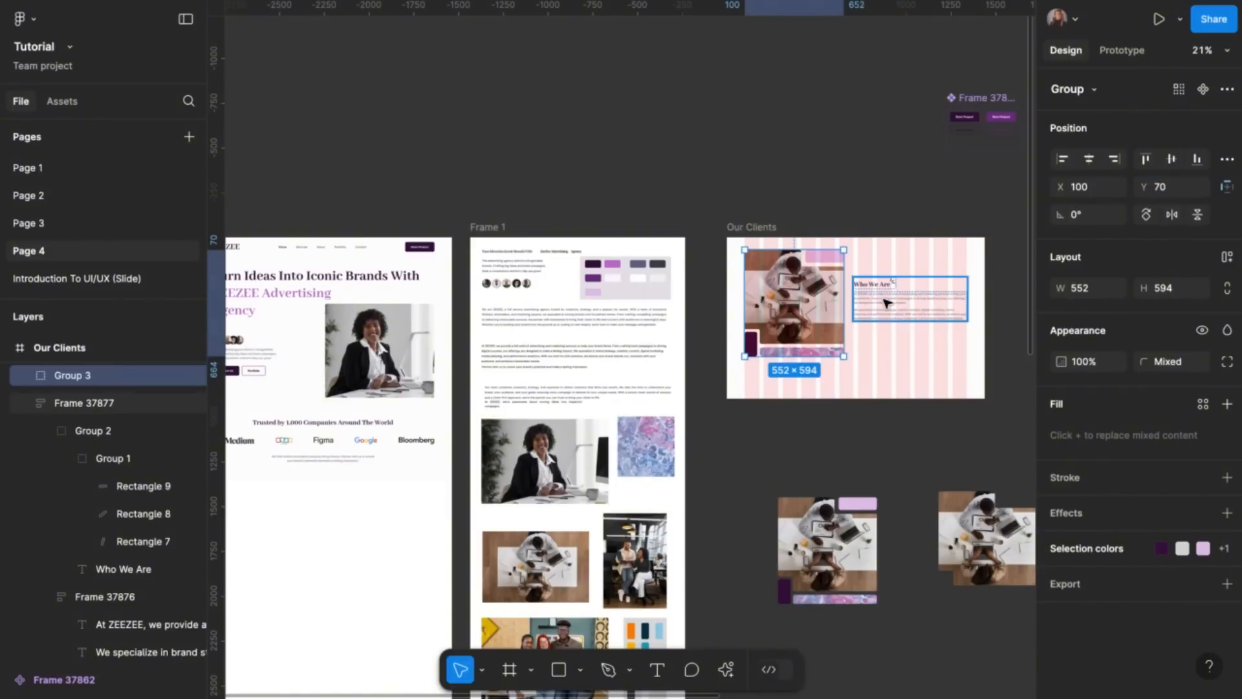
scroll(888, 303, right, 2)
scroll(887, 303, right, 2)
key(Escape)
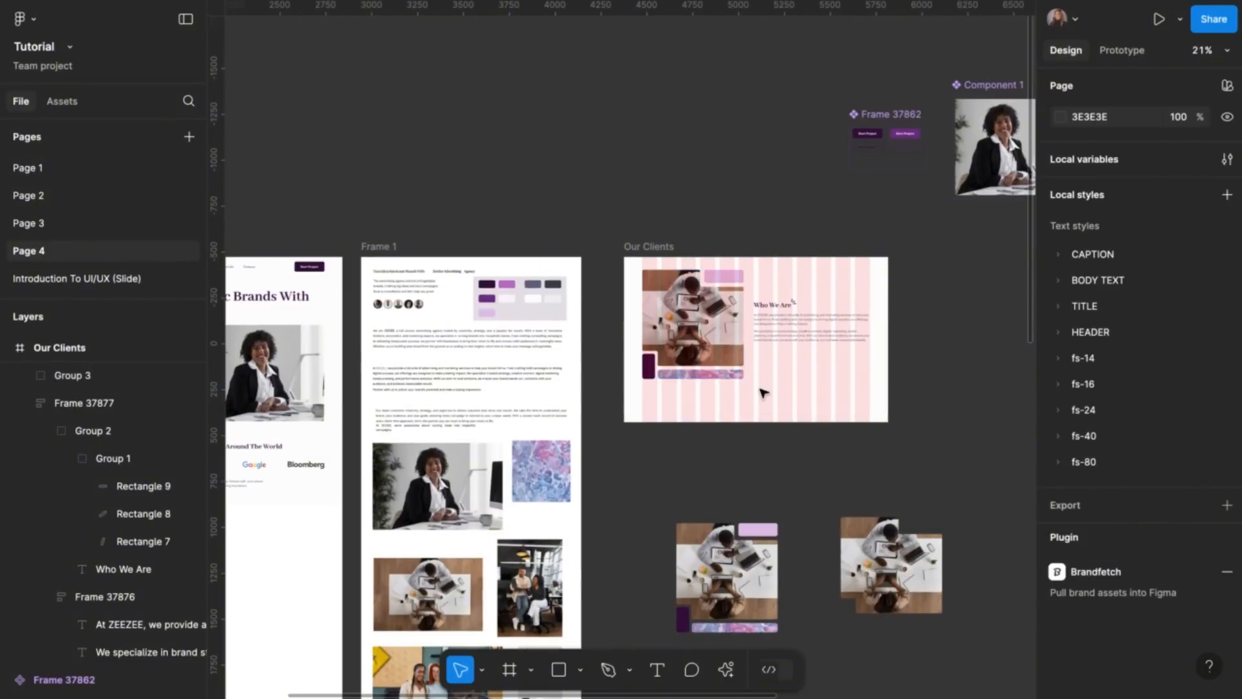
Shorten the "Who We Are" section frame to 734 high and move its text block up to Y 141
click(670, 247)
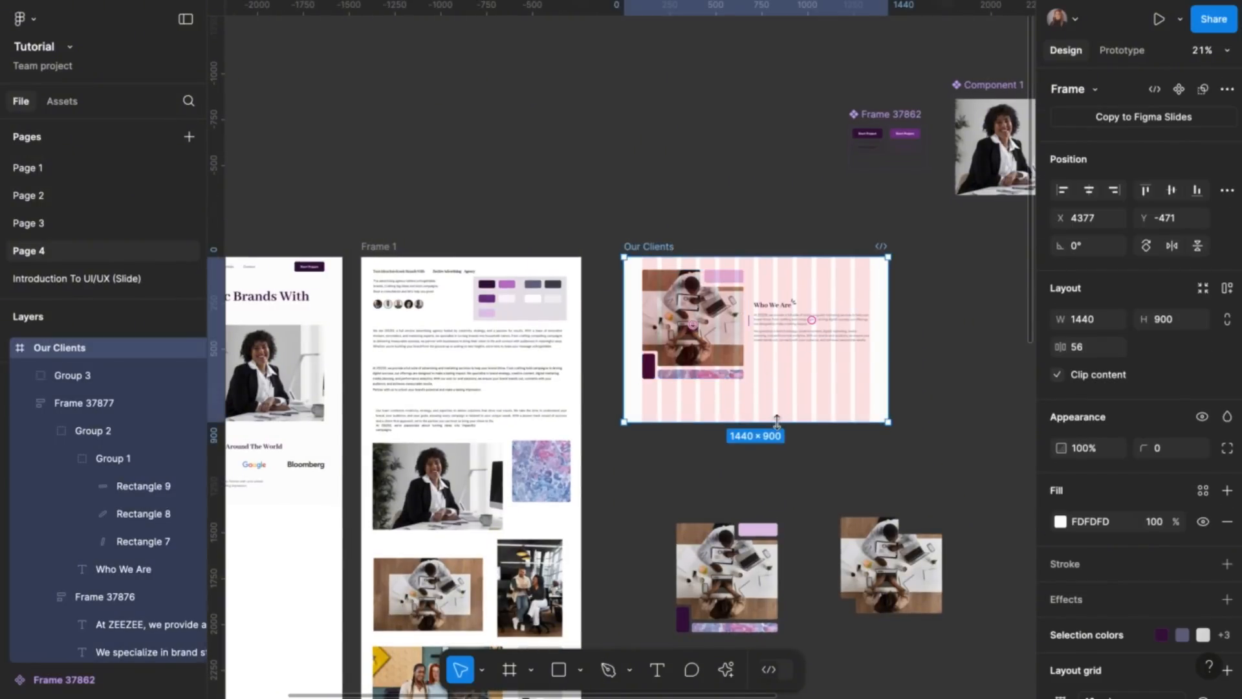
drag(780, 404, 780, 391)
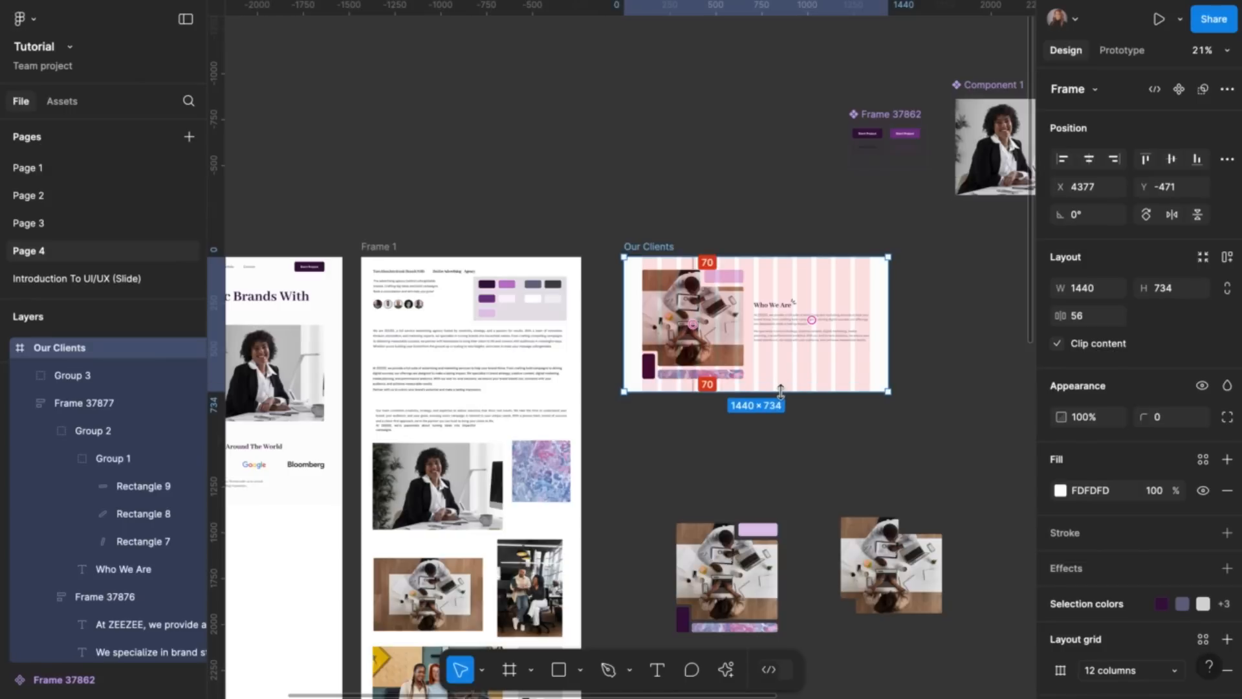
key(shift+2)
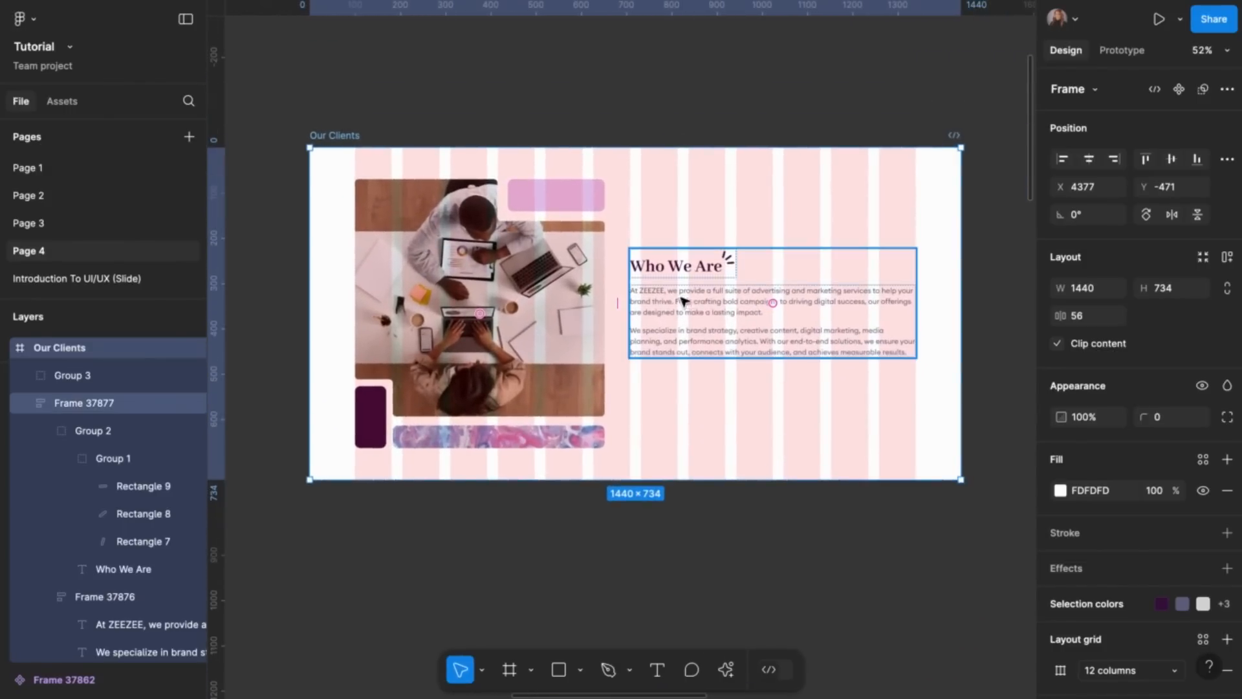
click(682, 297)
drag(682, 297, 682, 258)
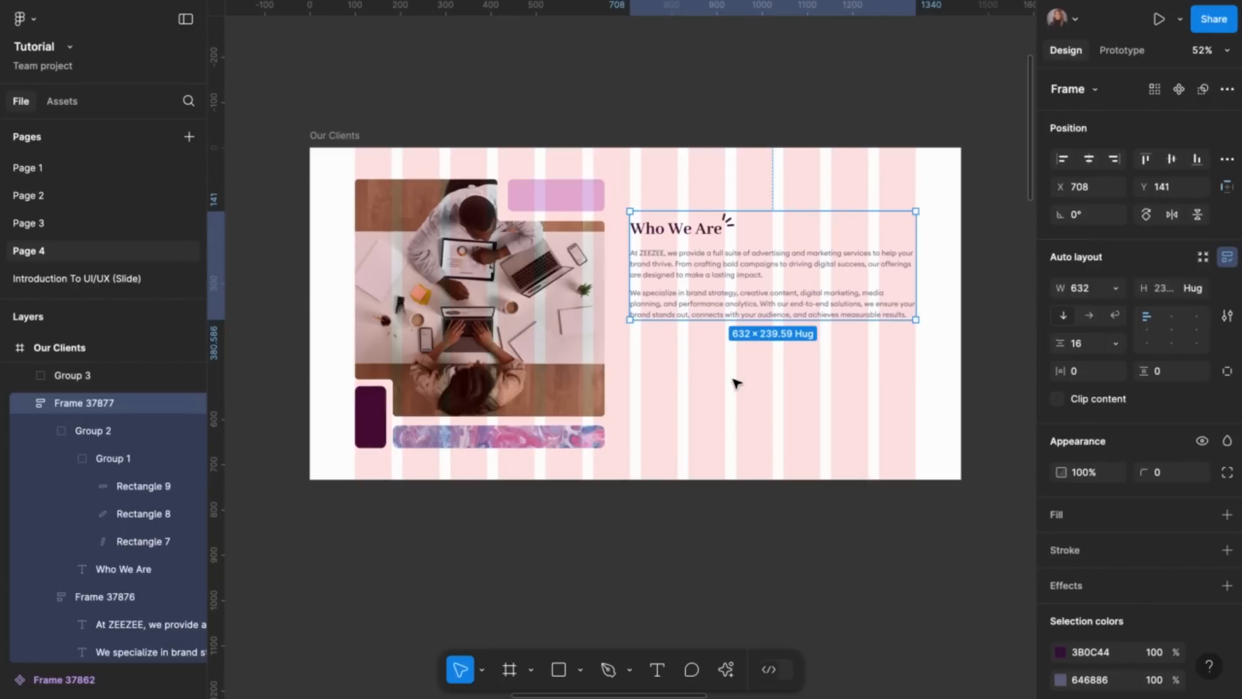
Copy the Primary "Start Project" button into the section and place it below the text block at X 708, Y 442
scroll(736, 383, down, 5)
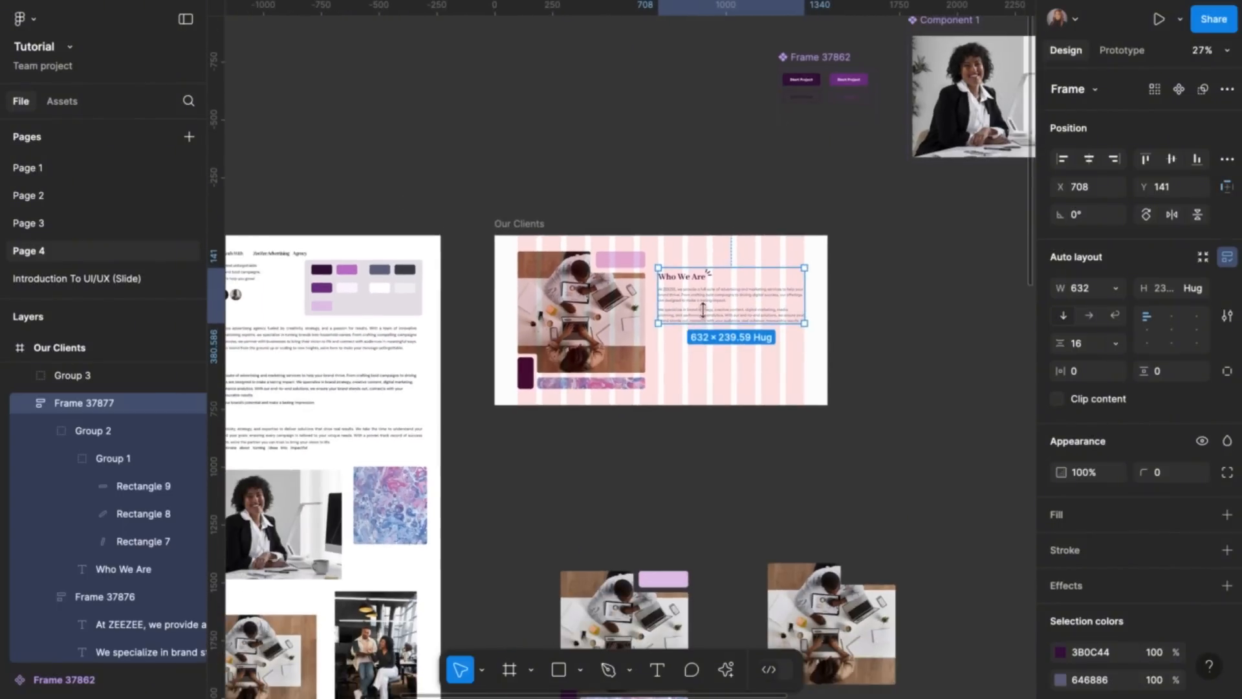
click(816, 83)
right_click(818, 82)
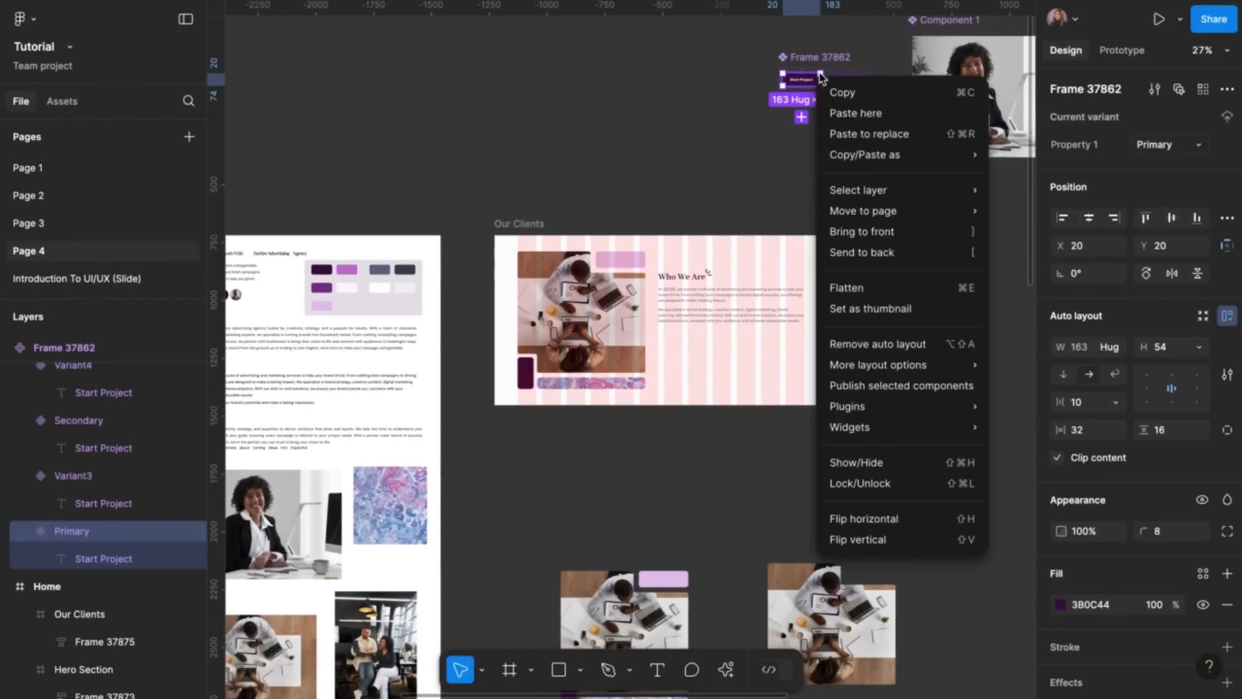
click(850, 94)
click(516, 223)
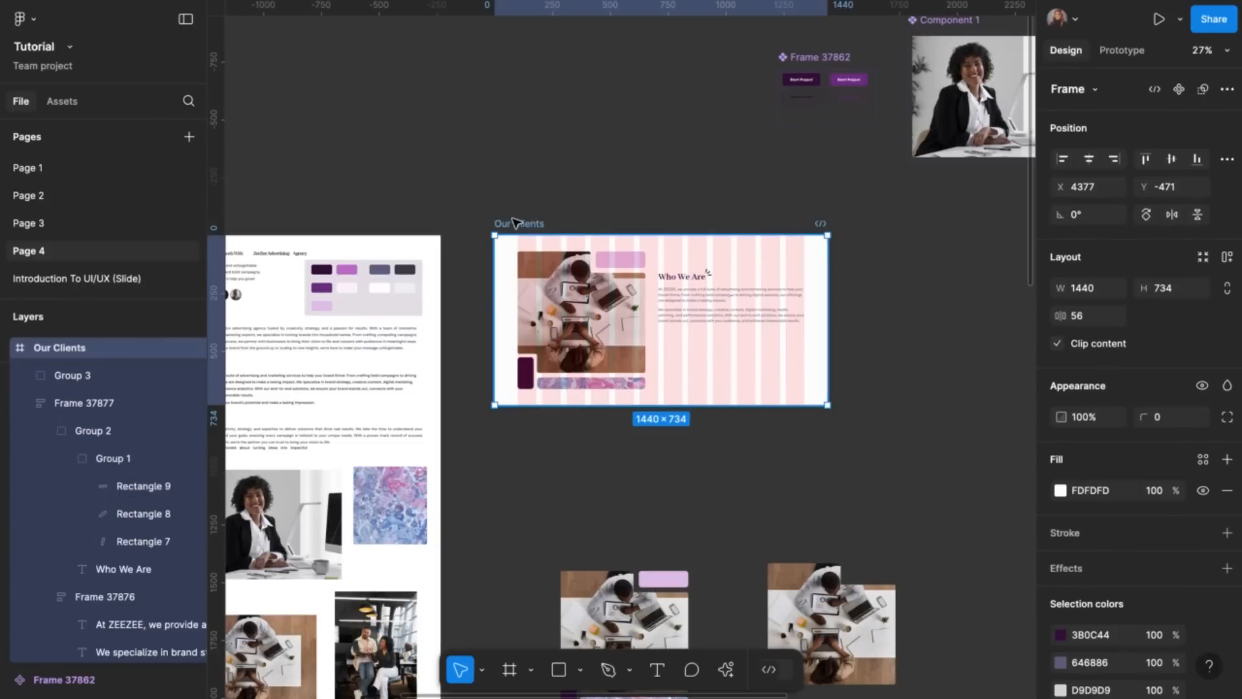
key(ctrl+v)
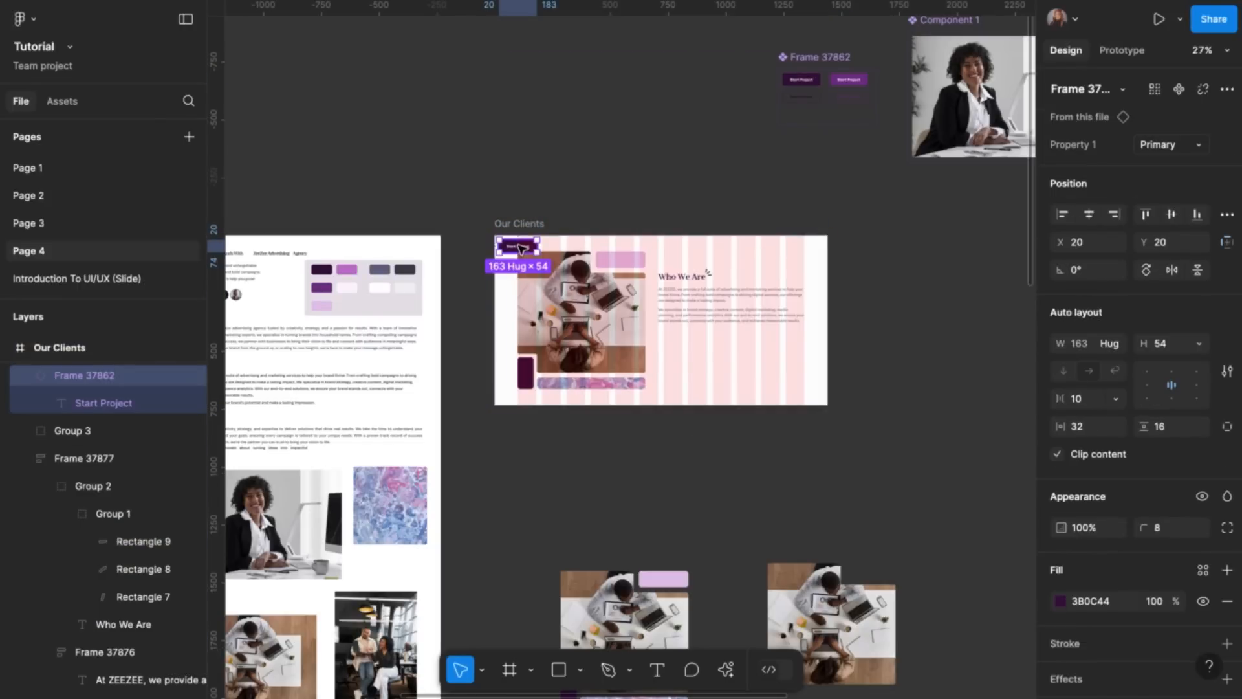
drag(518, 244, 681, 346)
Change the label of the pasted button to "About ZEEZEE"
scroll(681, 347, up, 10)
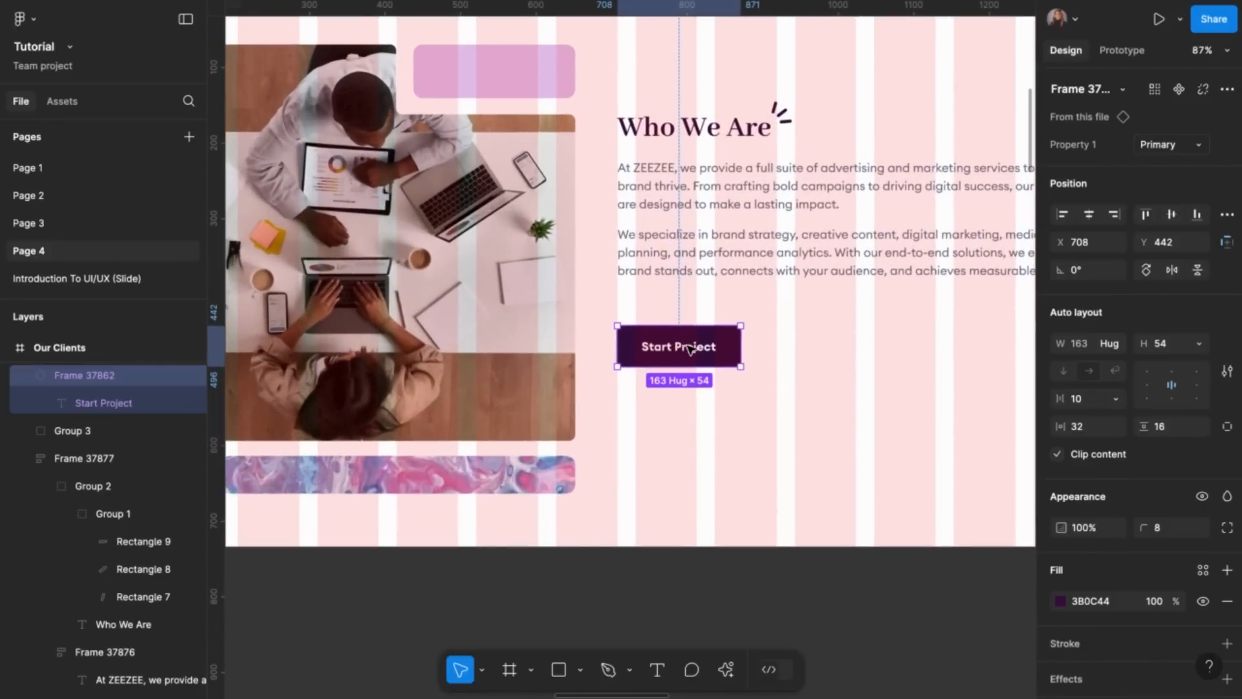
double_click(690, 350)
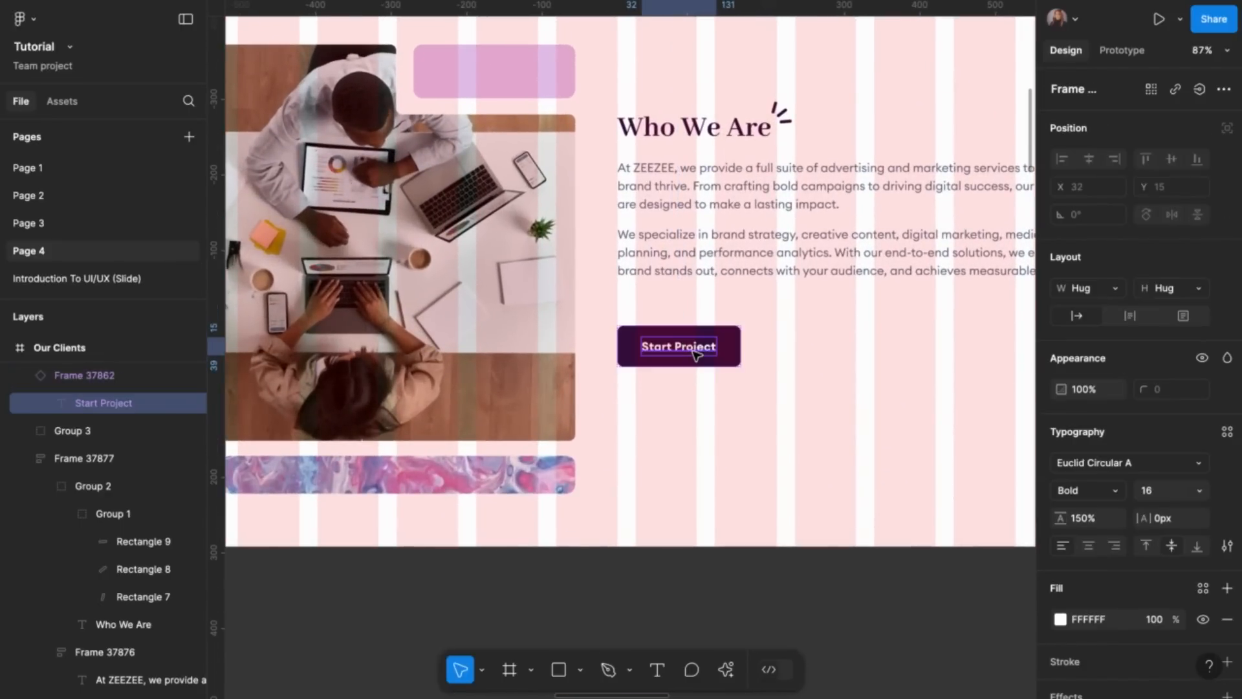
double_click(694, 351)
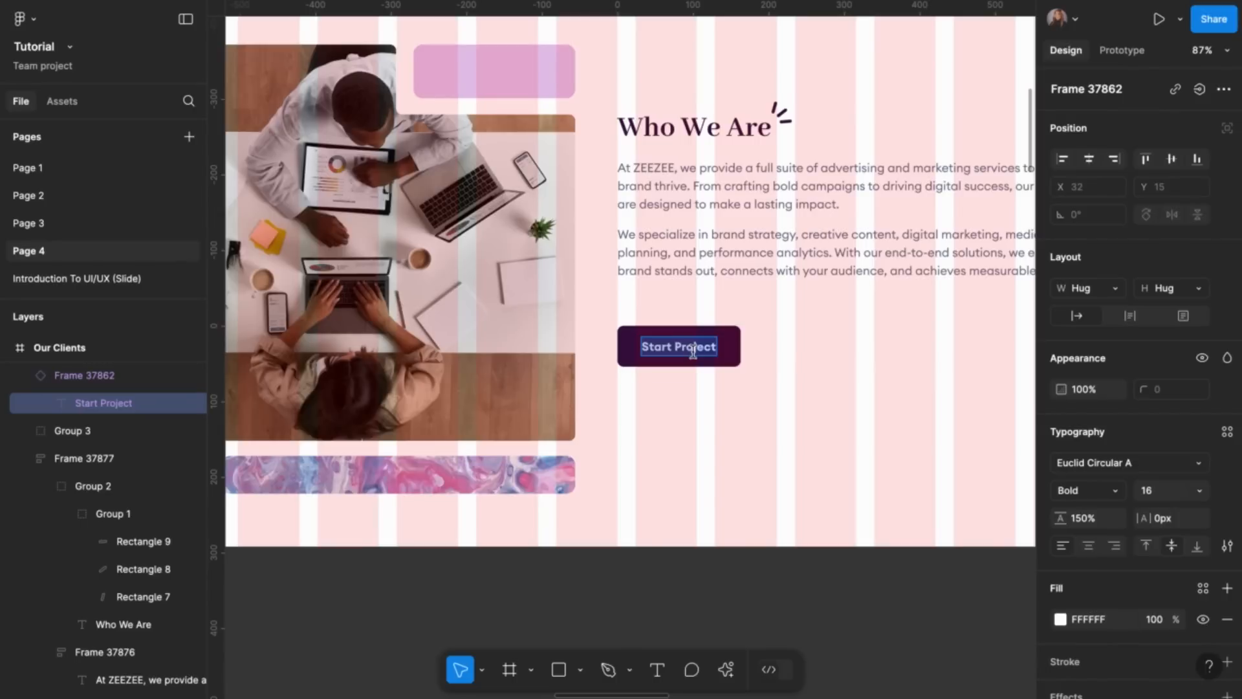
text(About)
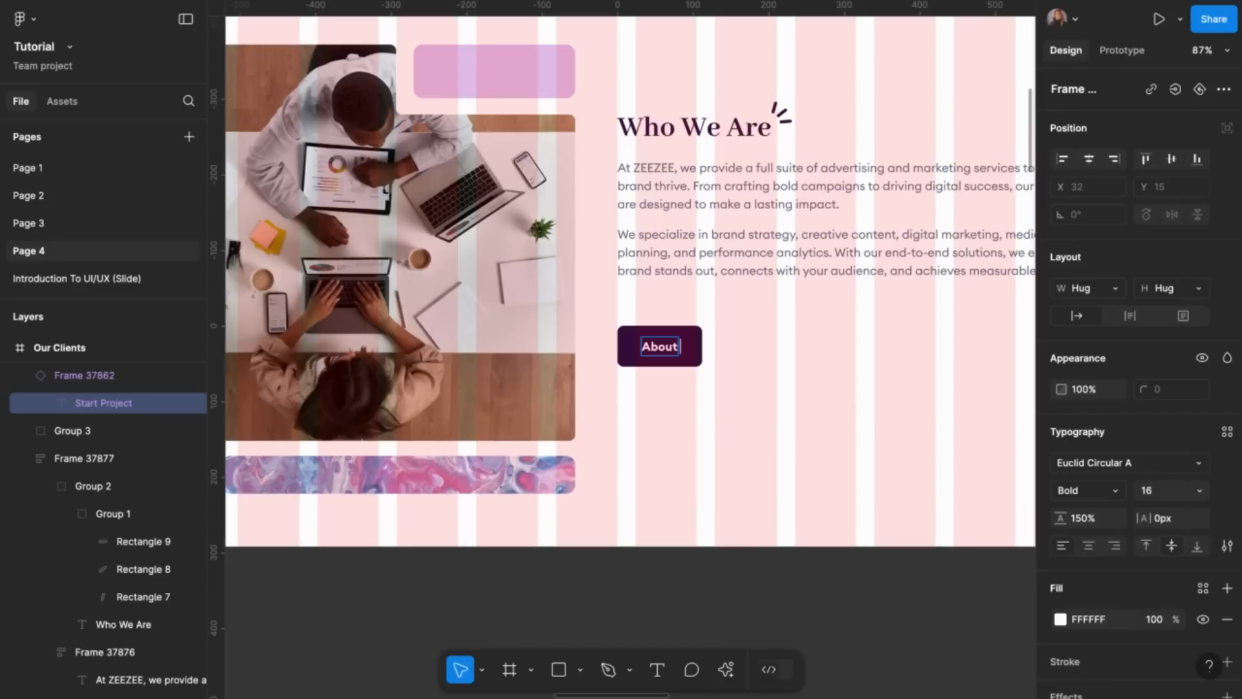
text( ZEE)
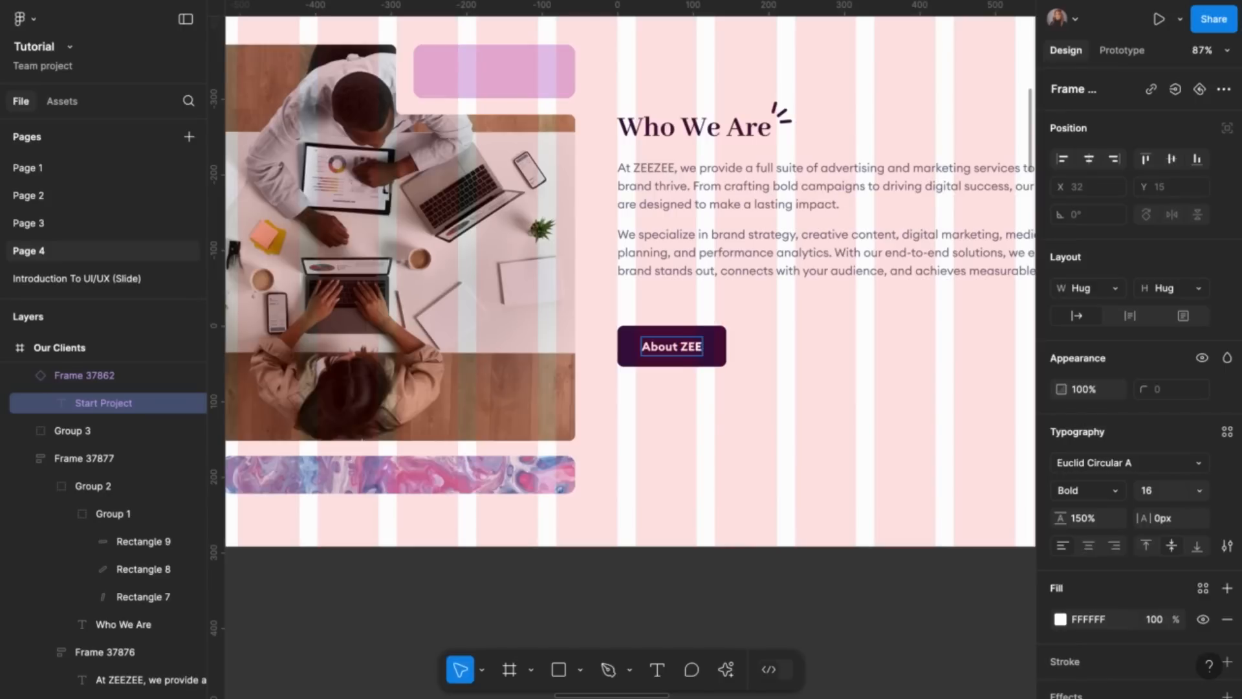
text(ZEE)
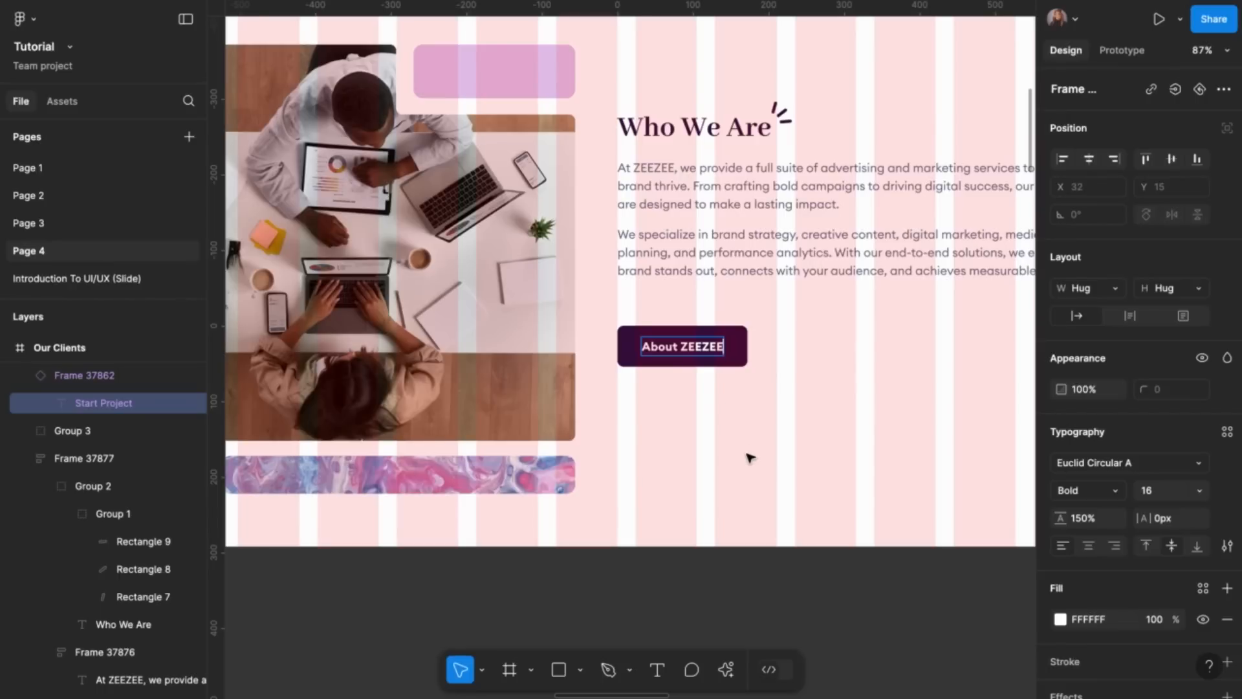
key(Escape)
click(750, 437)
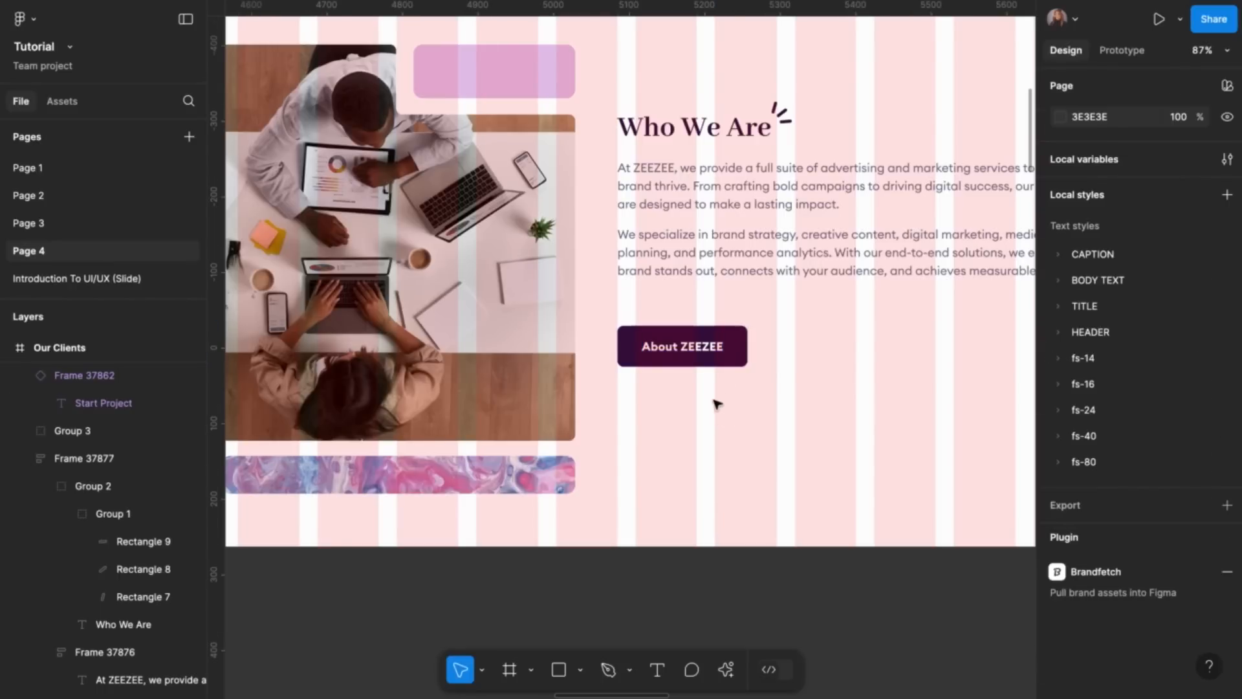
Set the vertical spacing between the text block and the button to 48 and combine both in an auto layout
click(729, 361)
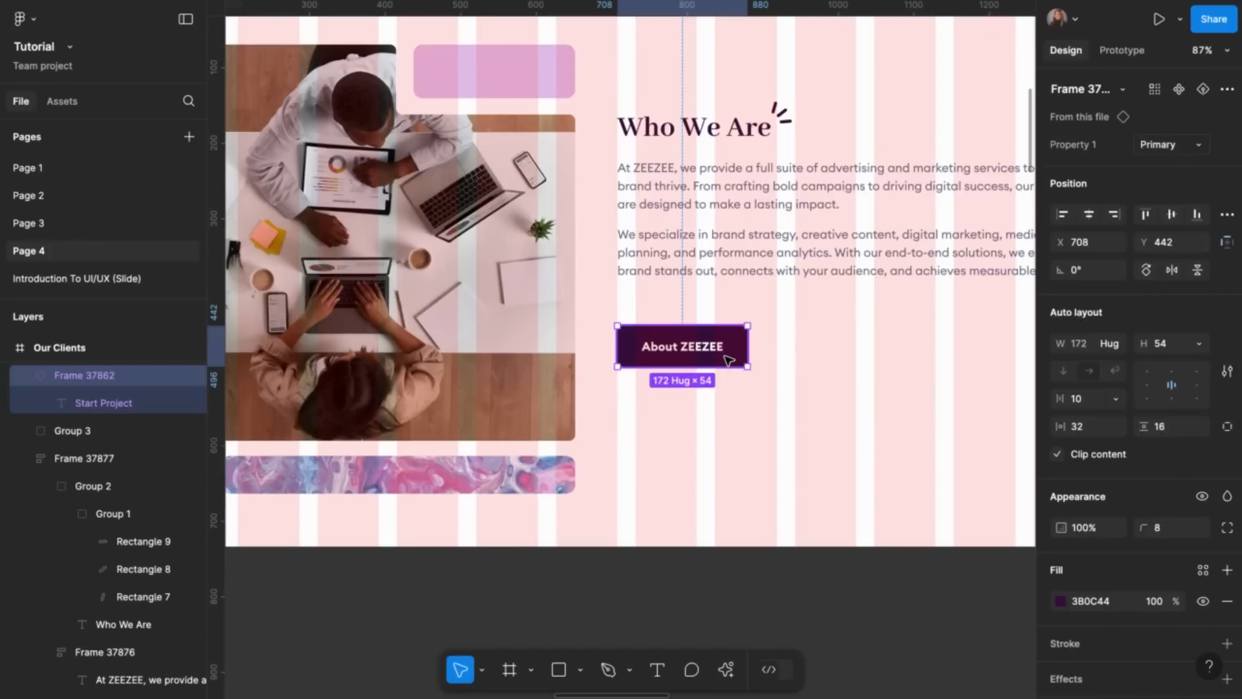
shift+click(729, 259)
scroll(770, 467, down, 3)
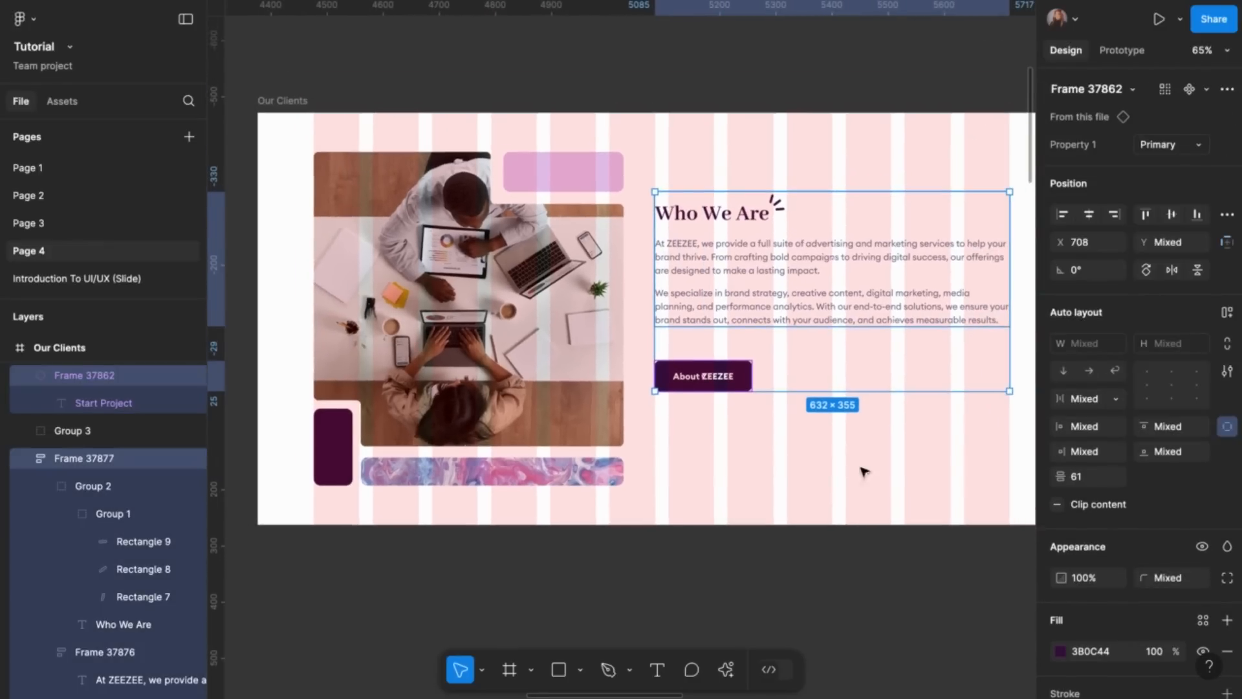
click(1086, 482)
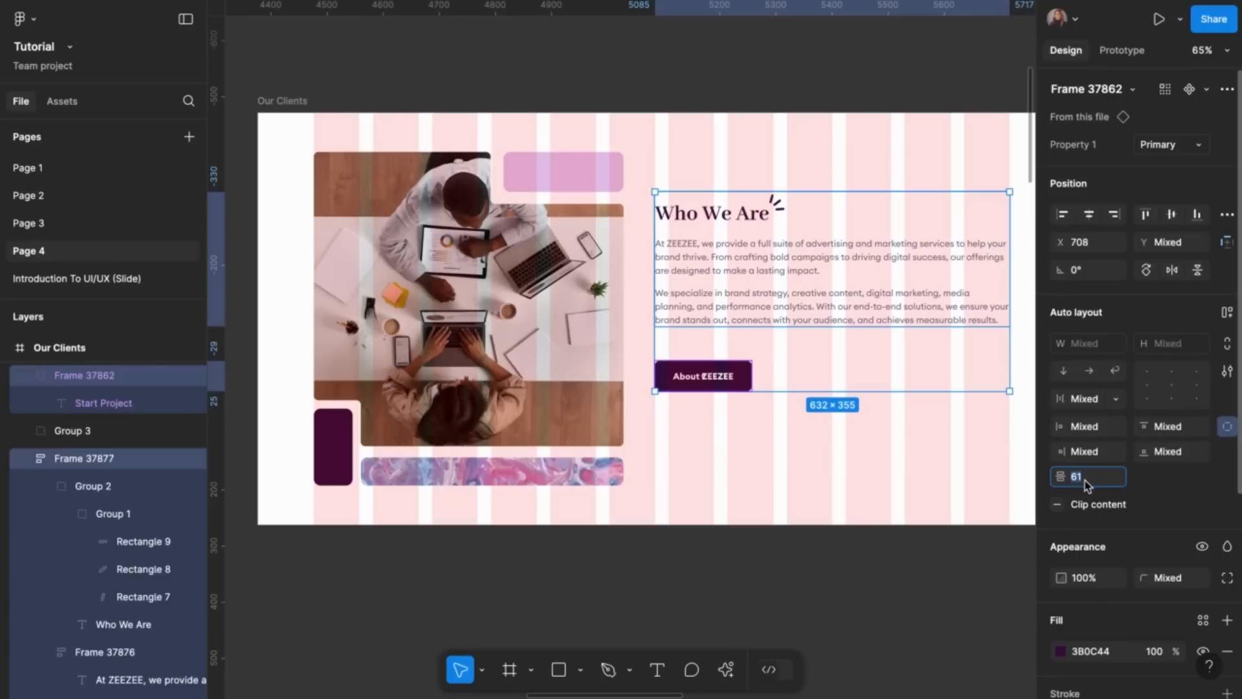
text(56)
key(Return)
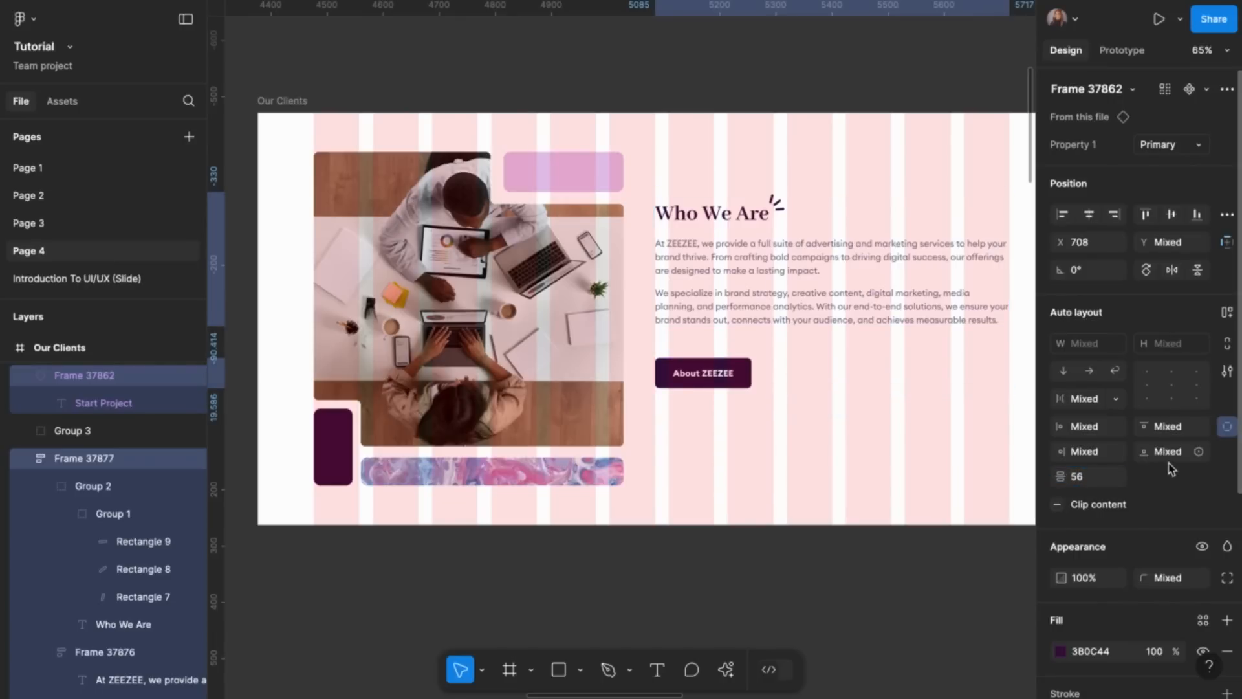
click(1088, 482)
text(48)
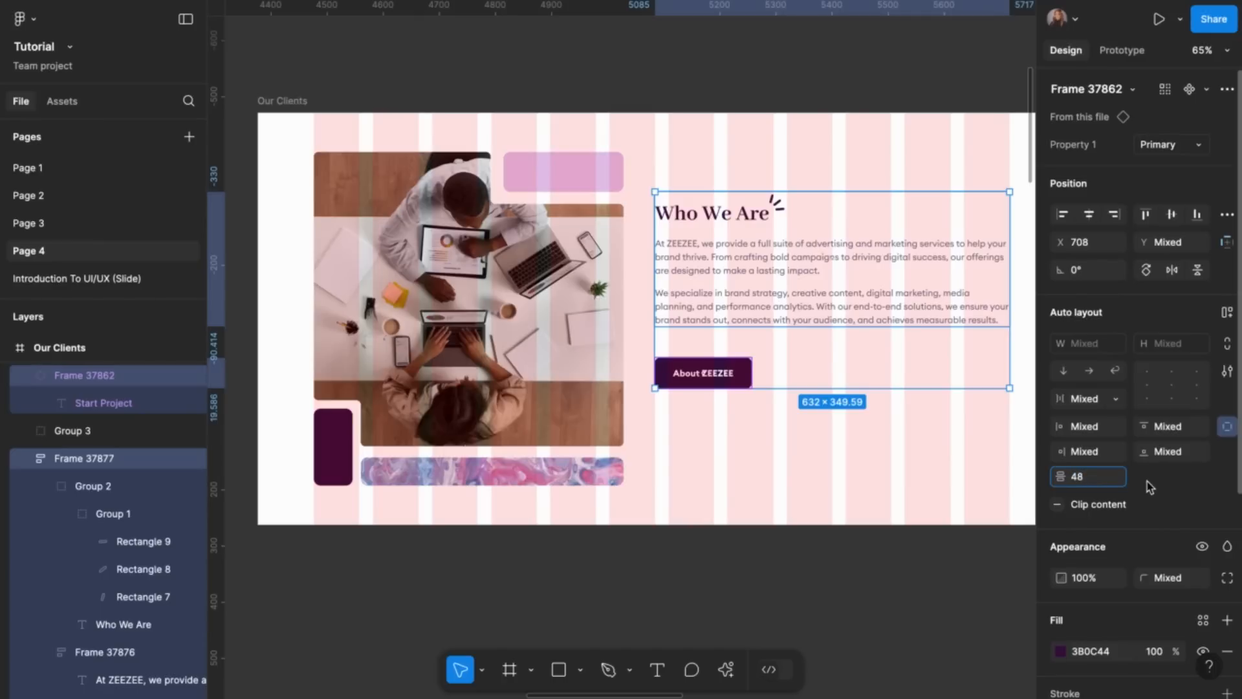
key(Return)
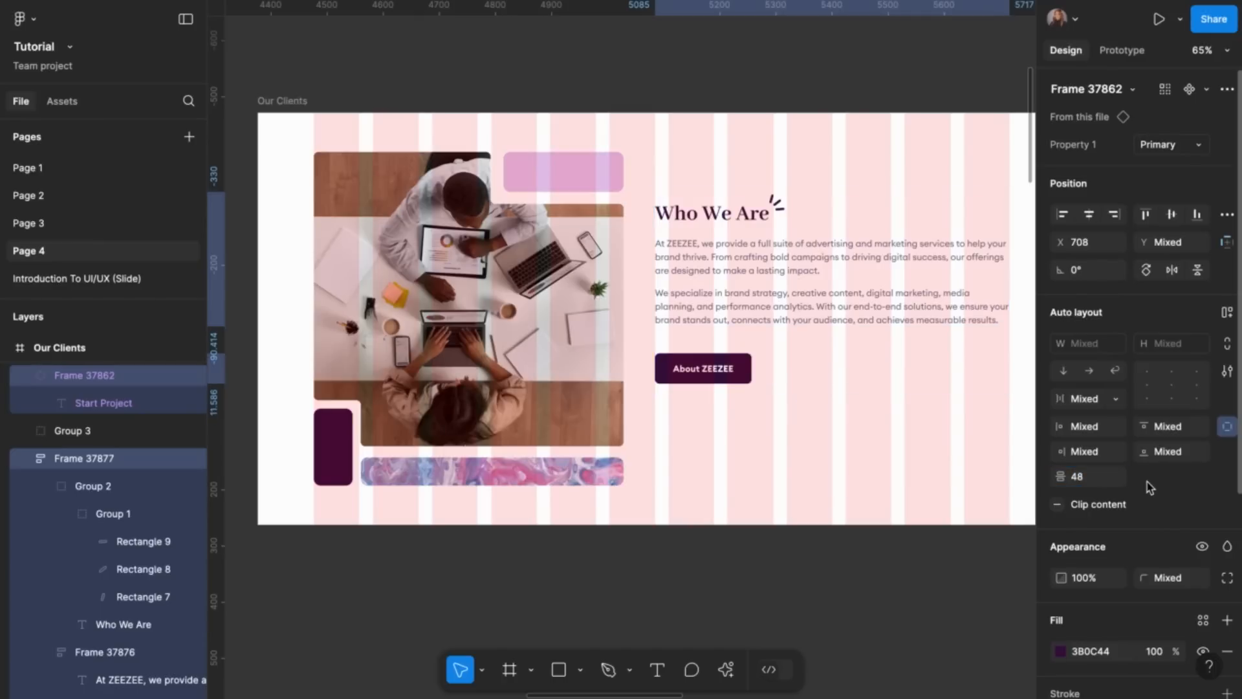
click(1227, 311)
Copy the "Who We Are" section frame into the Home frame and place it directly below the "Trusted by" section at Y 1348
ctrl+scroll(819, 580, down, 5)
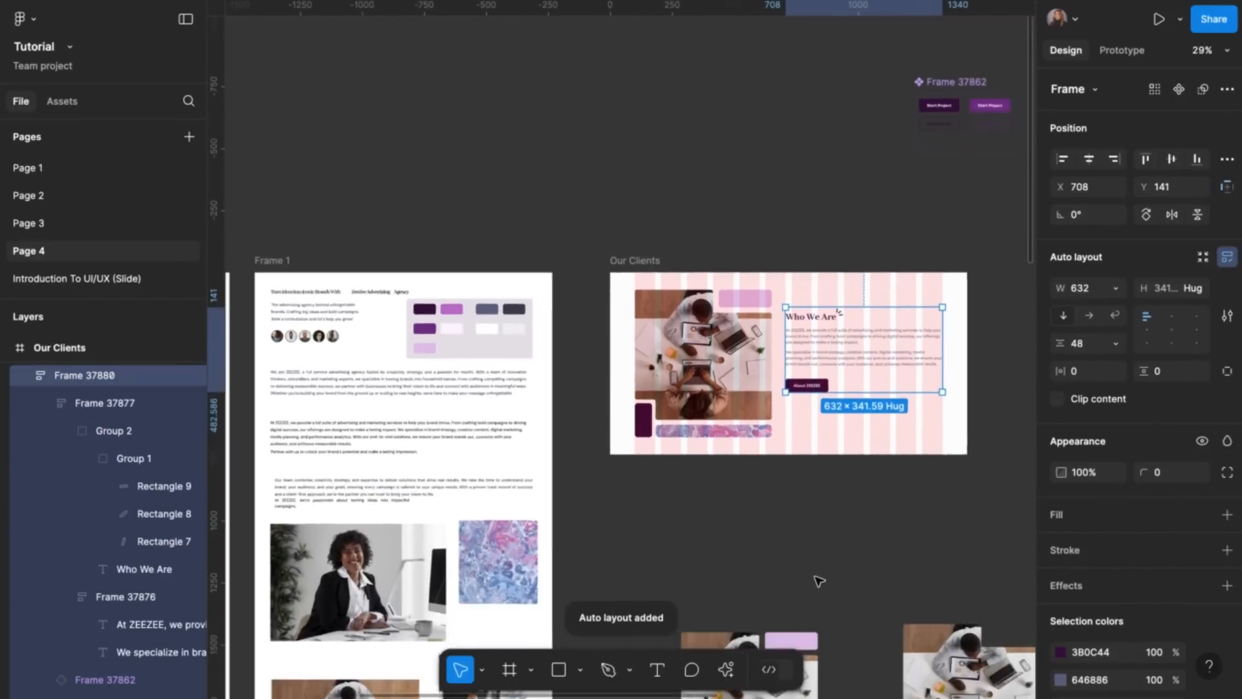
click(718, 225)
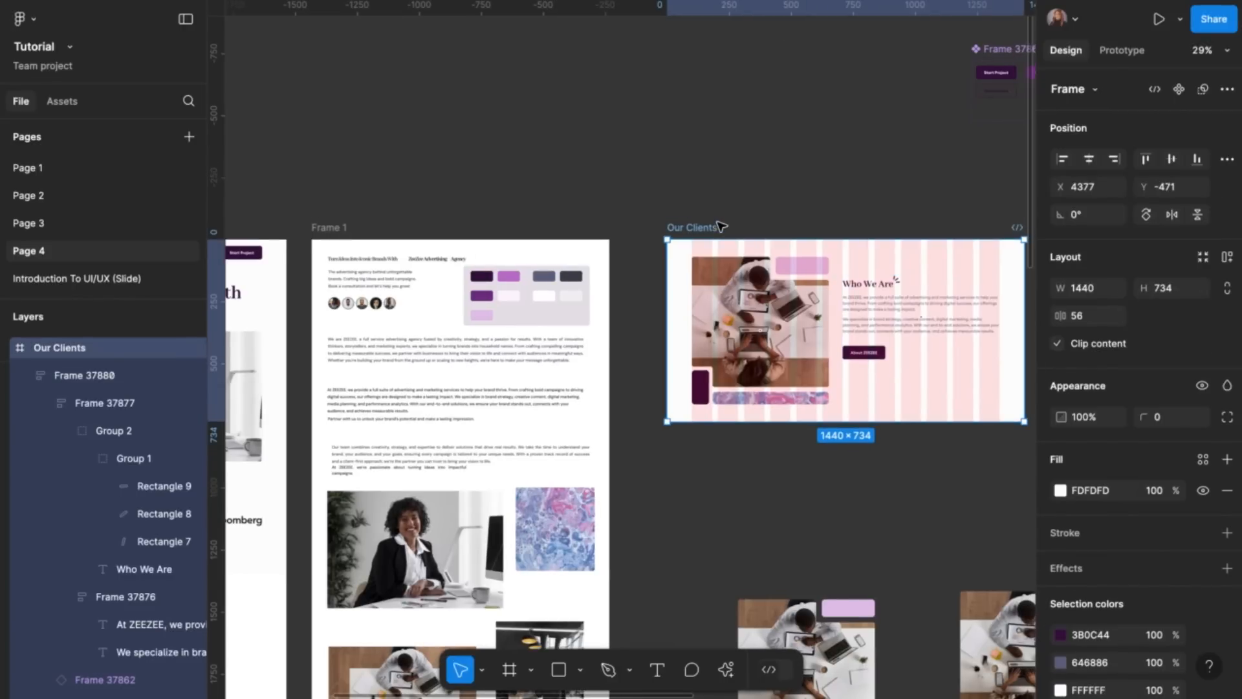
right_click(709, 231)
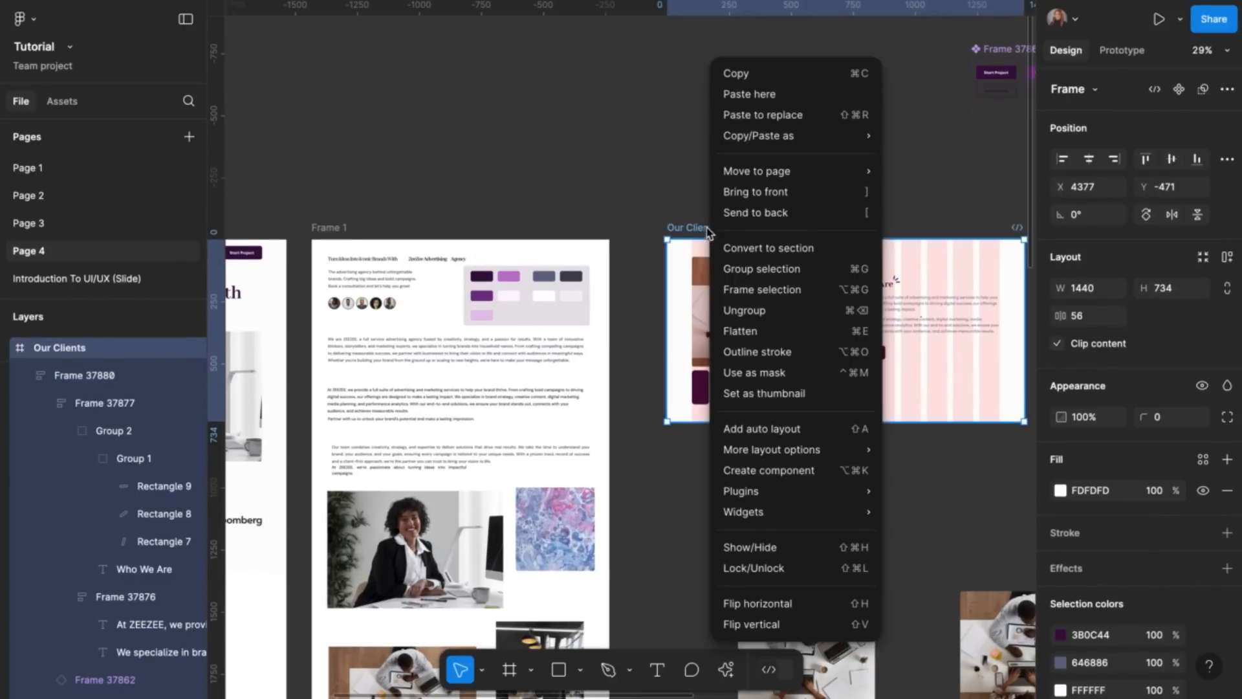
click(739, 75)
scroll(710, 152, left, 1)
scroll(708, 151, left, 5)
scroll(709, 150, down, 2)
ctrl+scroll(708, 150, down, 2)
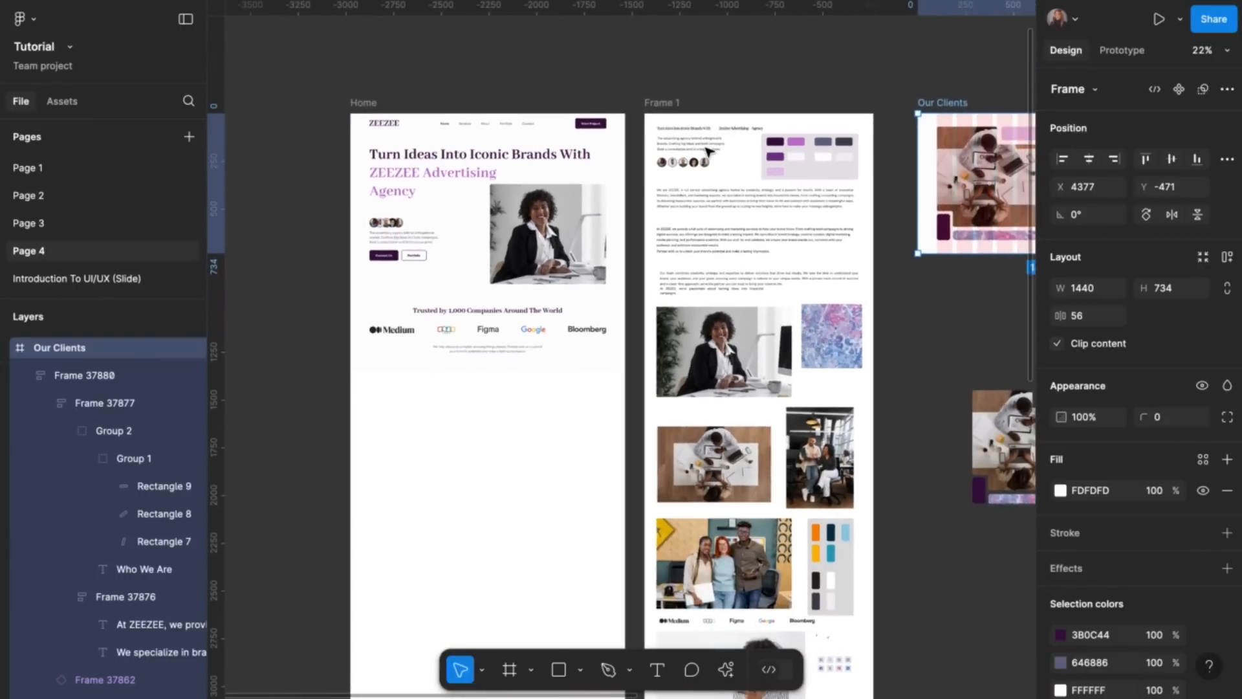
click(364, 104)
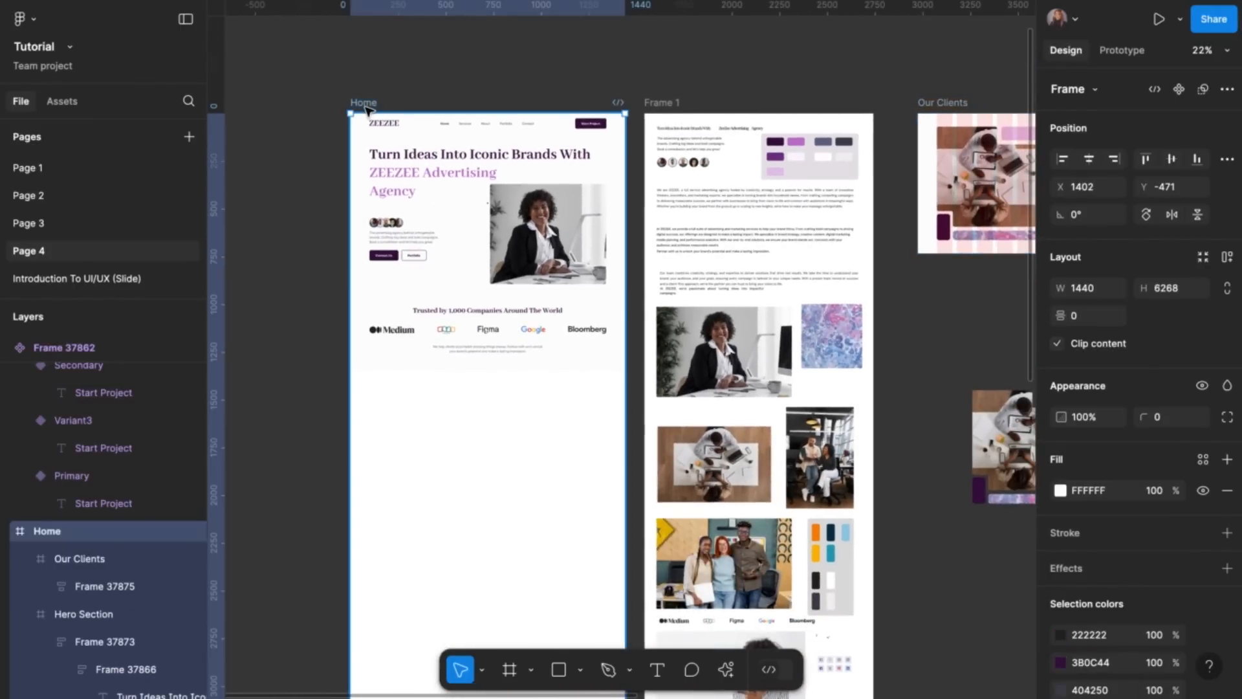
key(ctrl+v)
drag(430, 228, 429, 477)
Center the pasted section horizontally in the Home frame and check its spacing to the "Trusted by" section
scroll(430, 477, down, 2)
scroll(429, 477, left, 2)
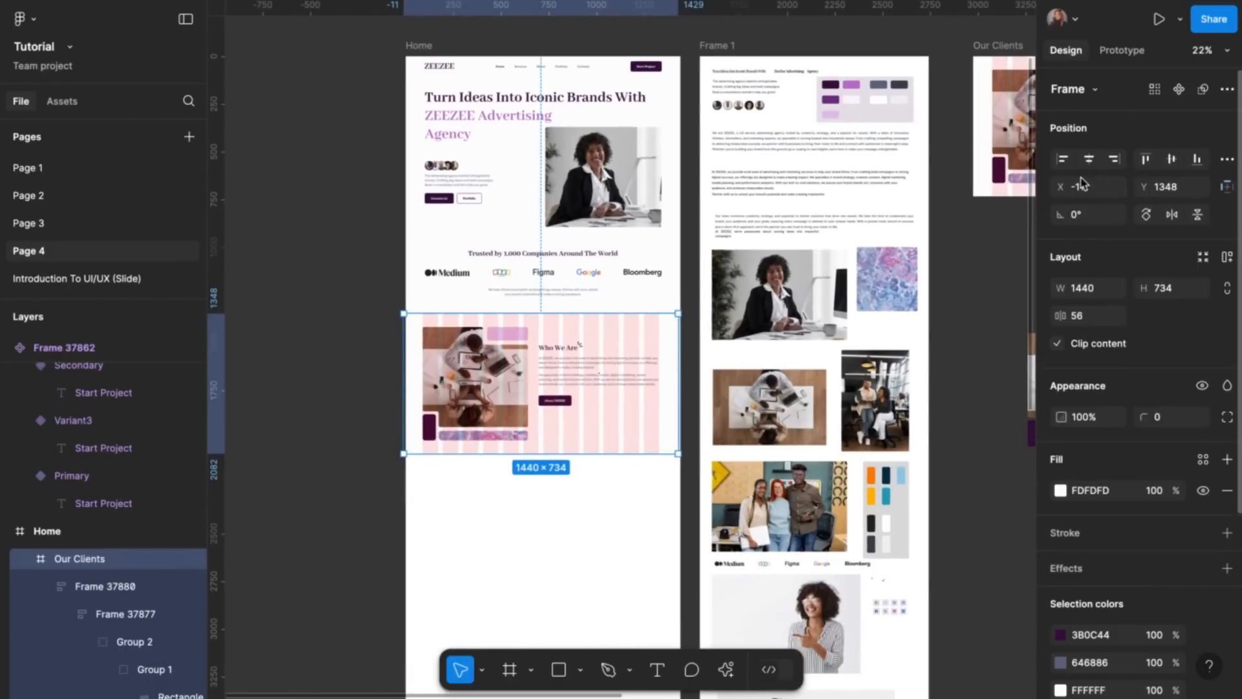
click(1091, 159)
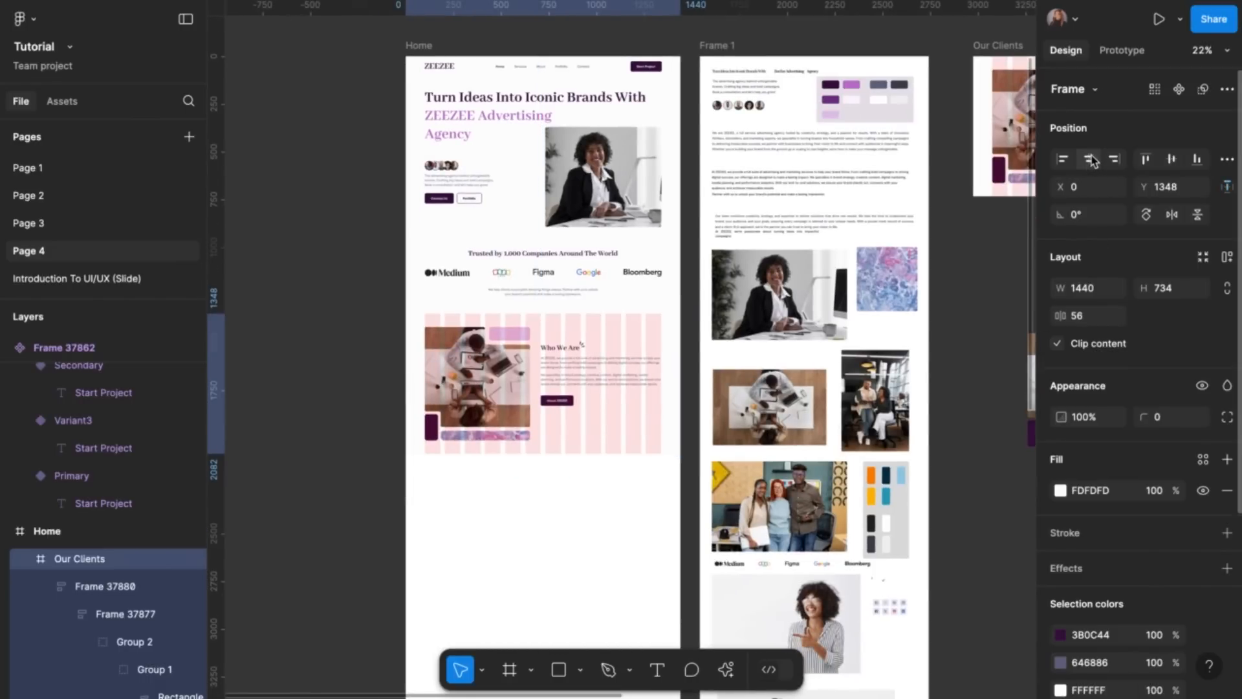
shift+click(569, 290)
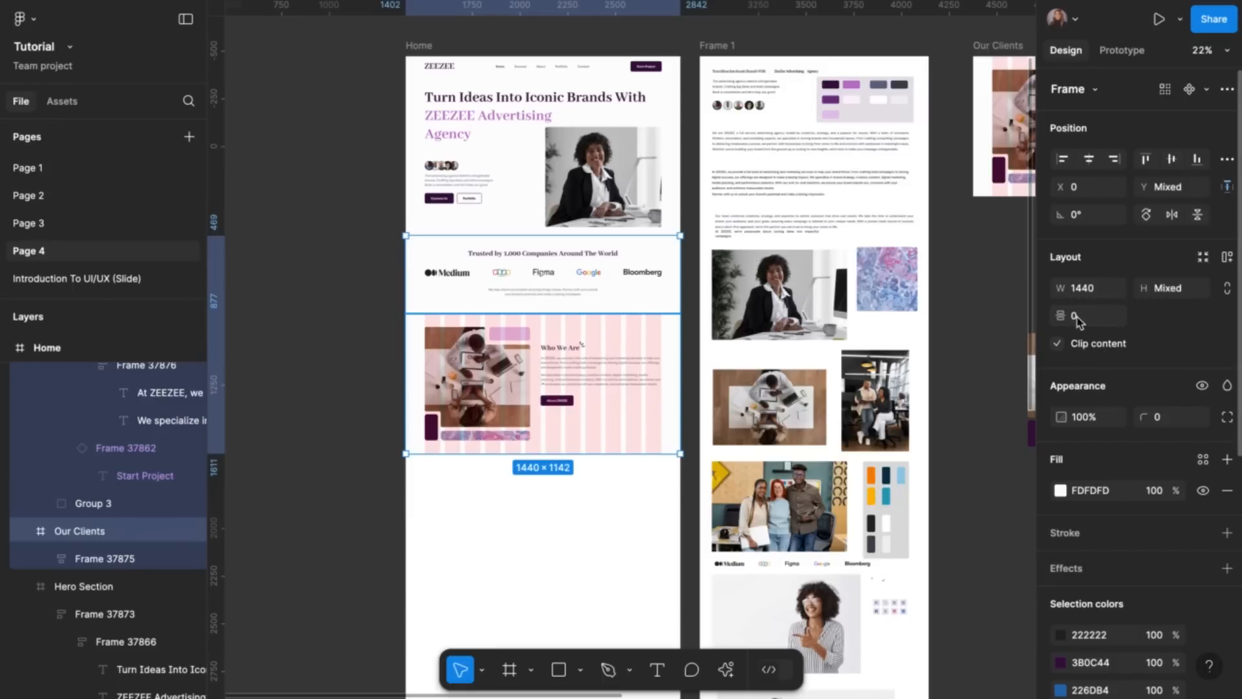
Hide the 12-column layout grid of the "Who We Are" section in the Home frame
click(640, 338)
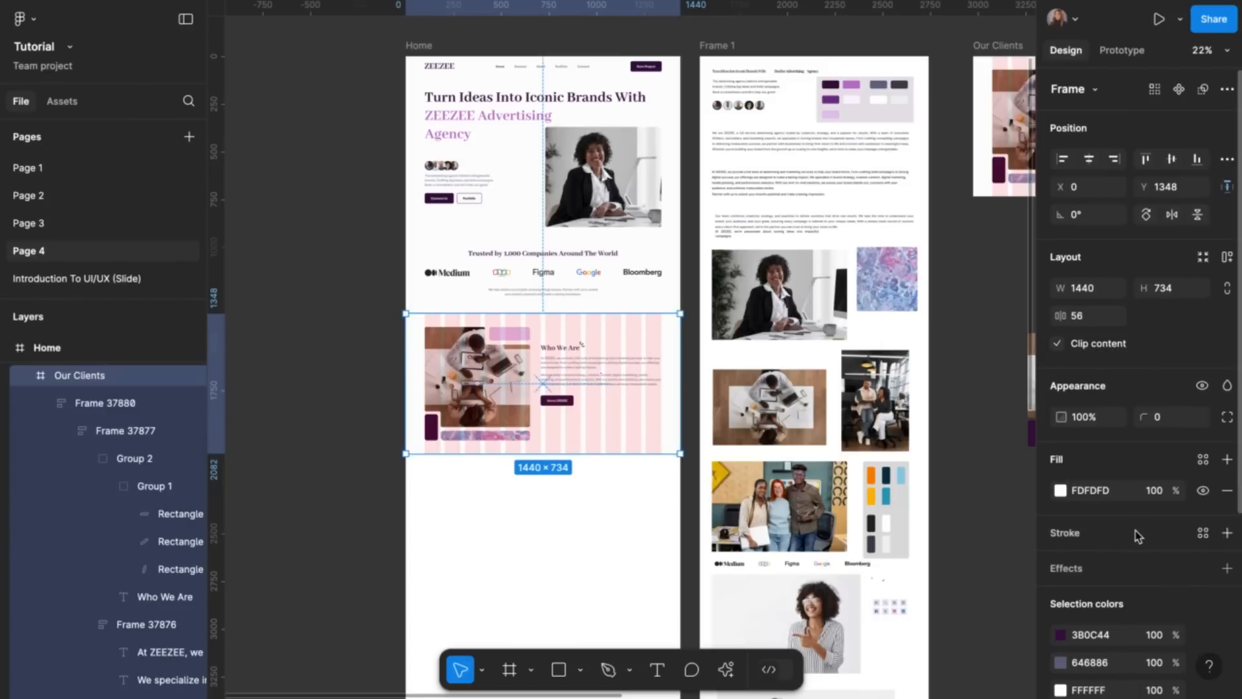
scroll(1139, 535, down, 4)
click(1203, 596)
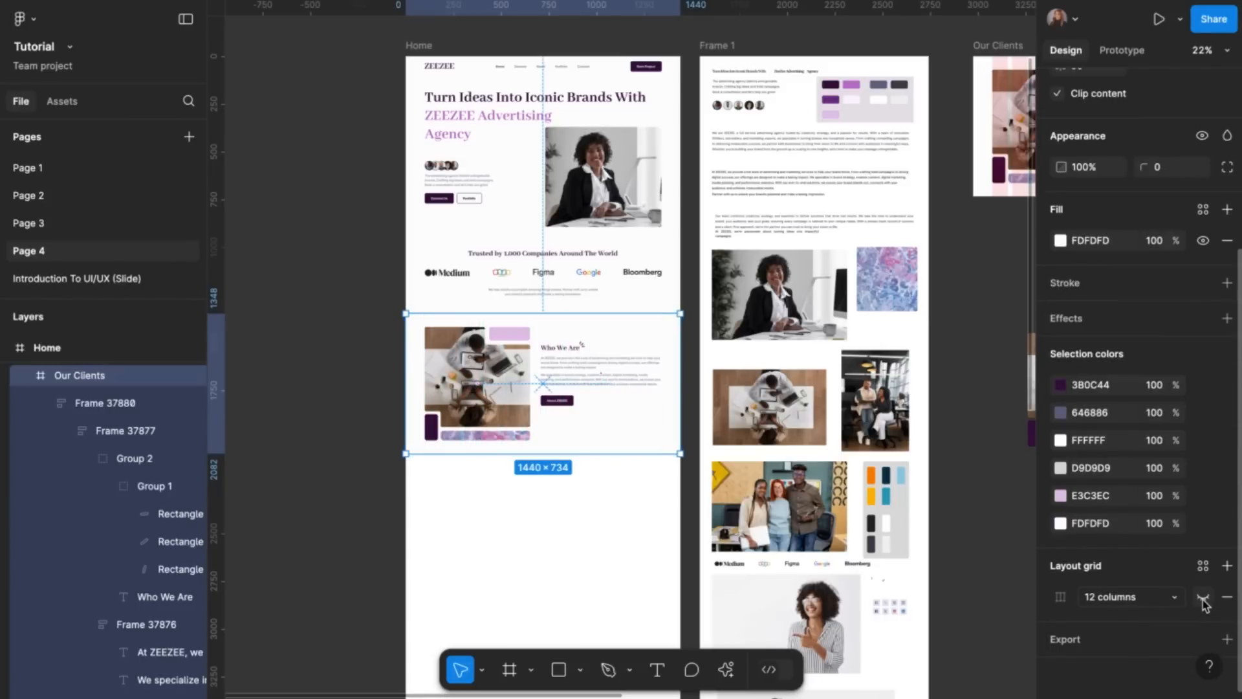
click(351, 464)
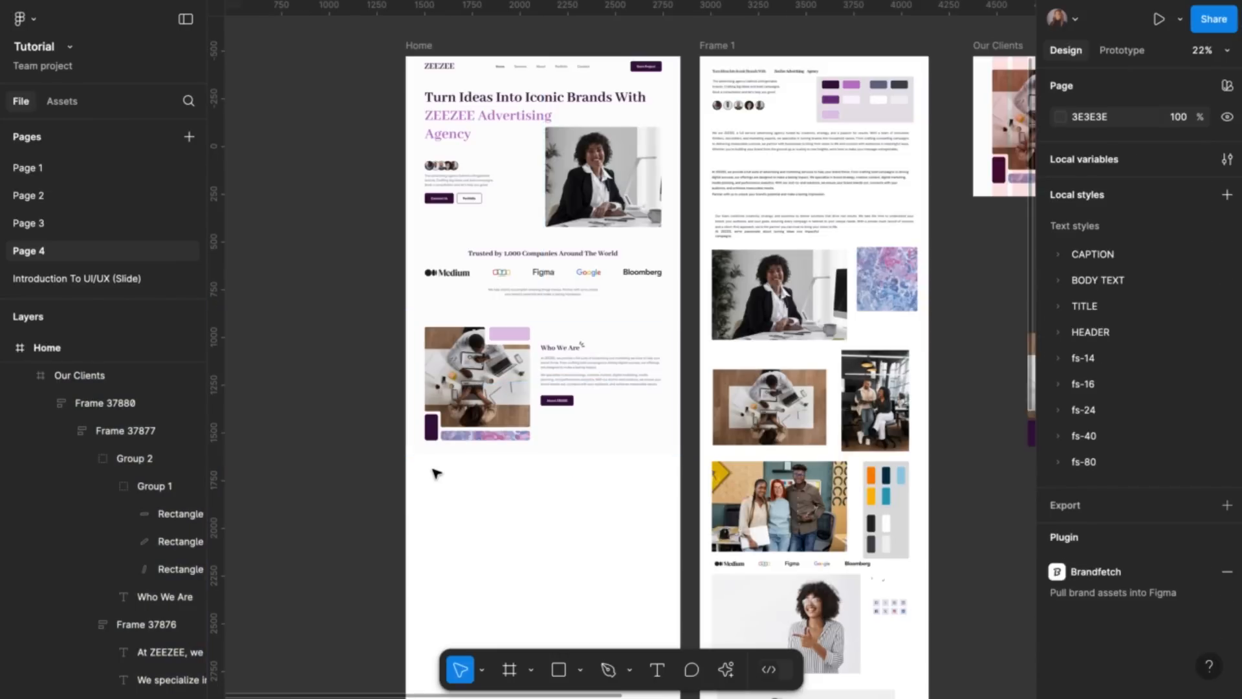
Preview the Home page prototype down to the "Who We Are" section and inspect that section's layout on the canvas
scroll(456, 562, up, 1)
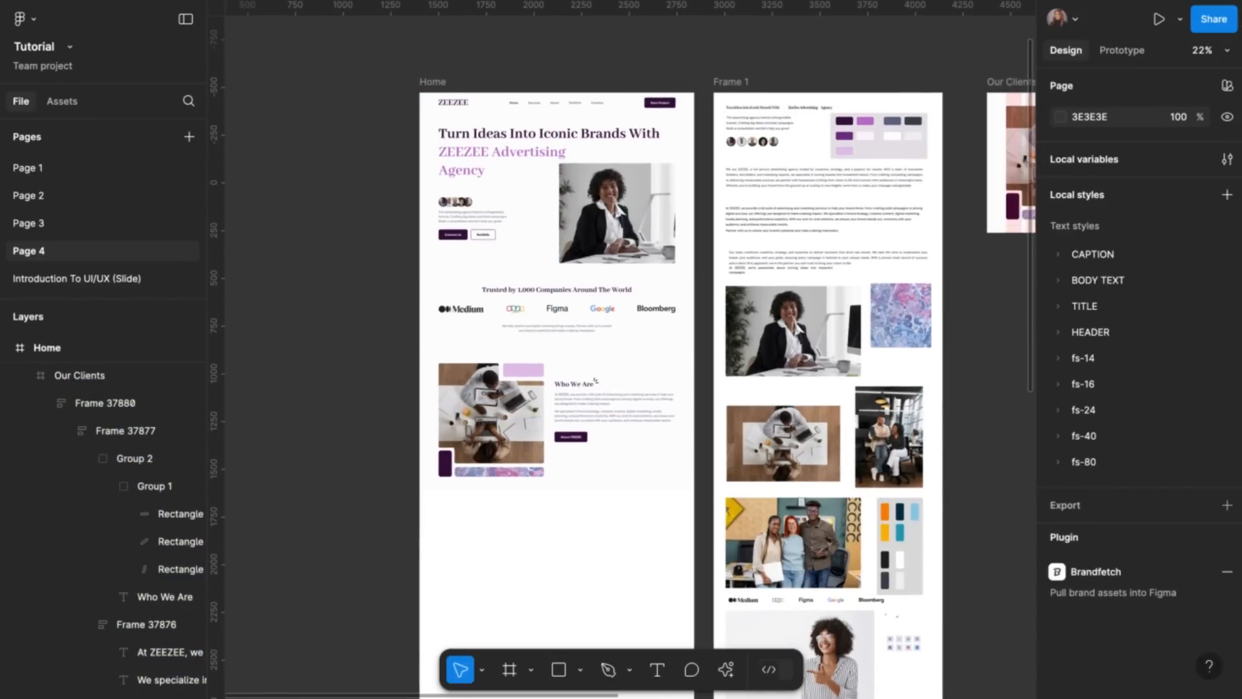
key(ctrl+alt+Return)
scroll(470, 304, up, 3)
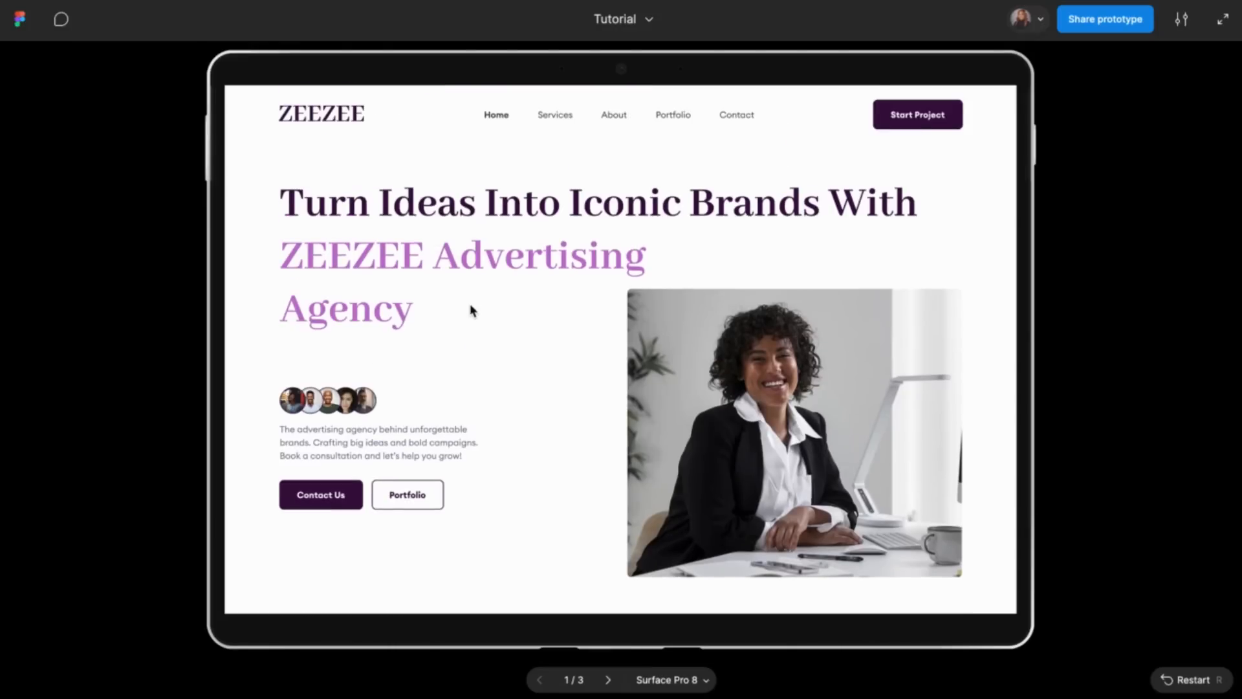
scroll(471, 310, down, 6)
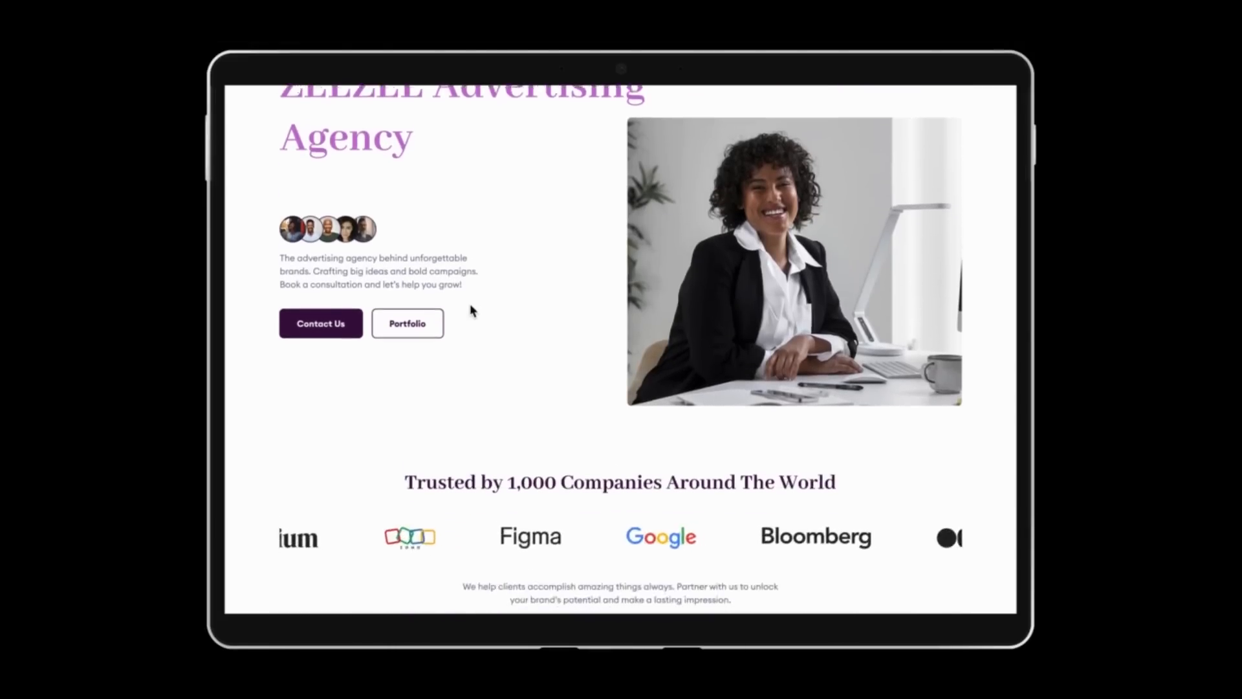
scroll(470, 309, down, 2)
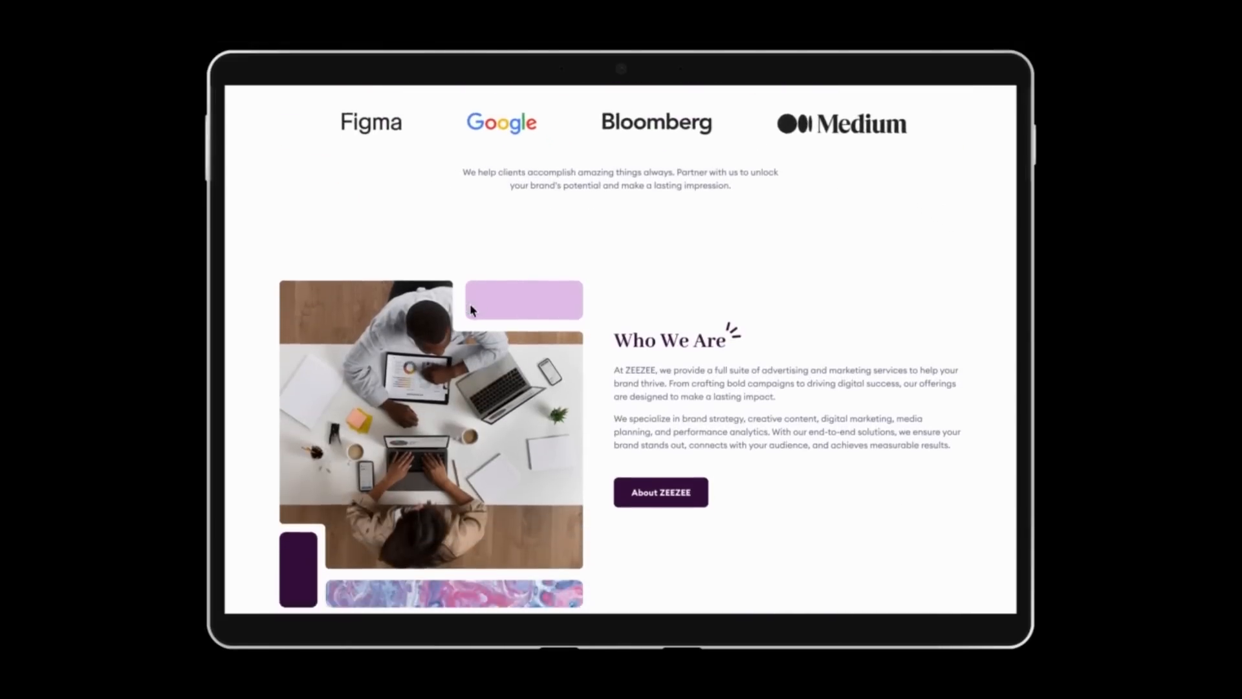
scroll(471, 310, down, 1)
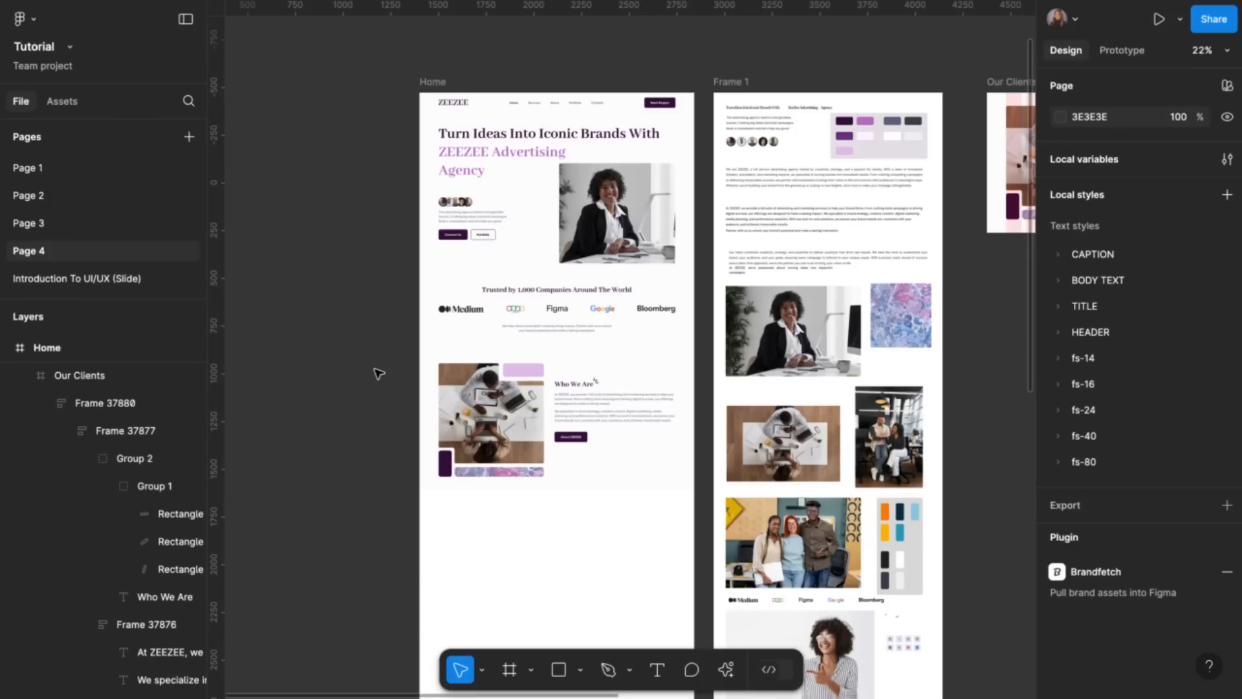
scroll(571, 477, down, 3)
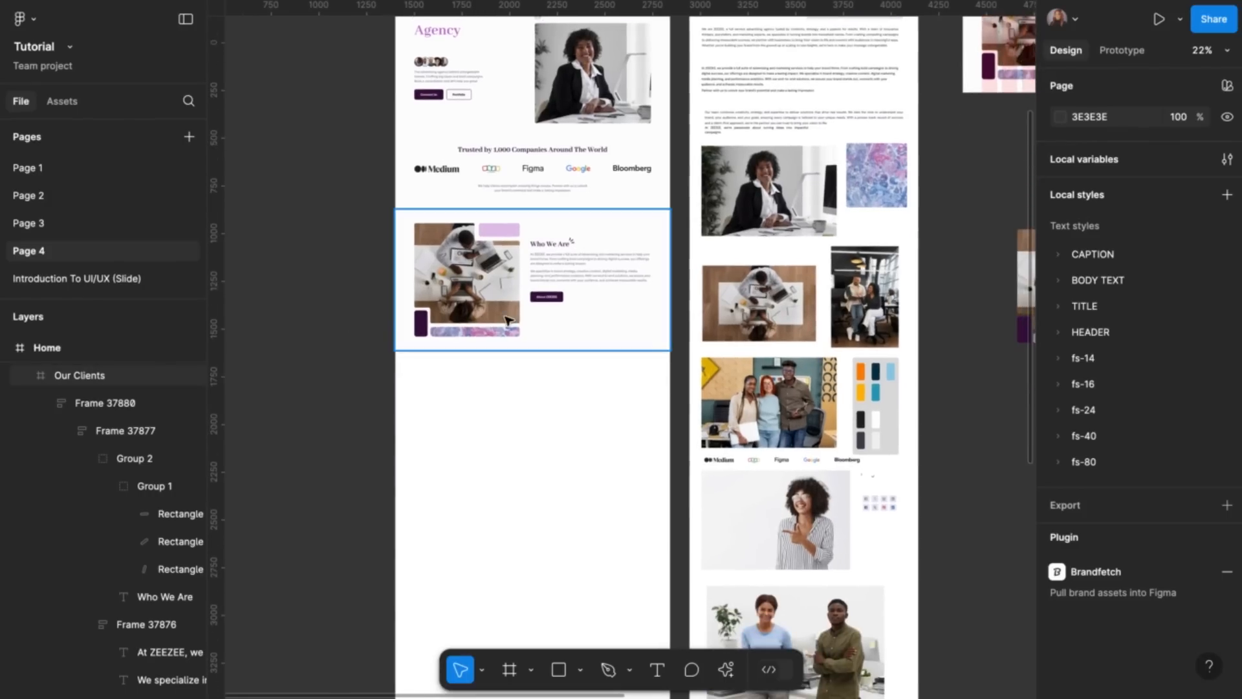
scroll(509, 320, up, 5)
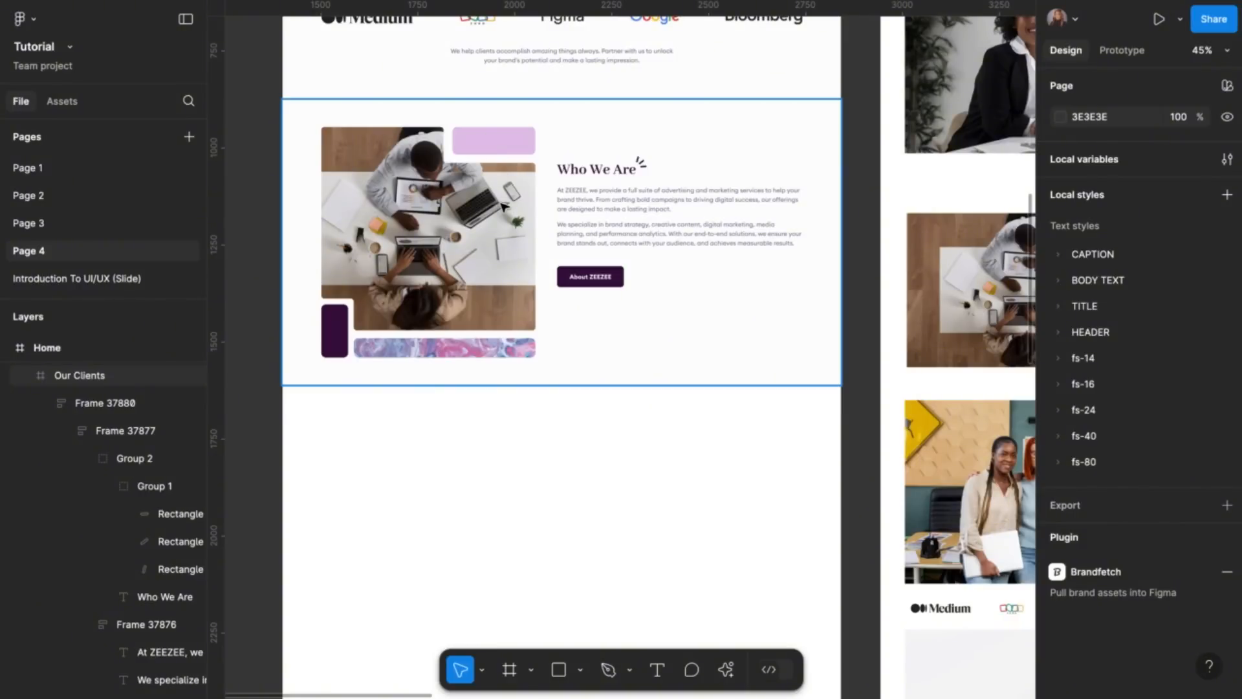
scroll(550, 351, down, 2)
scroll(550, 351, down, 4)
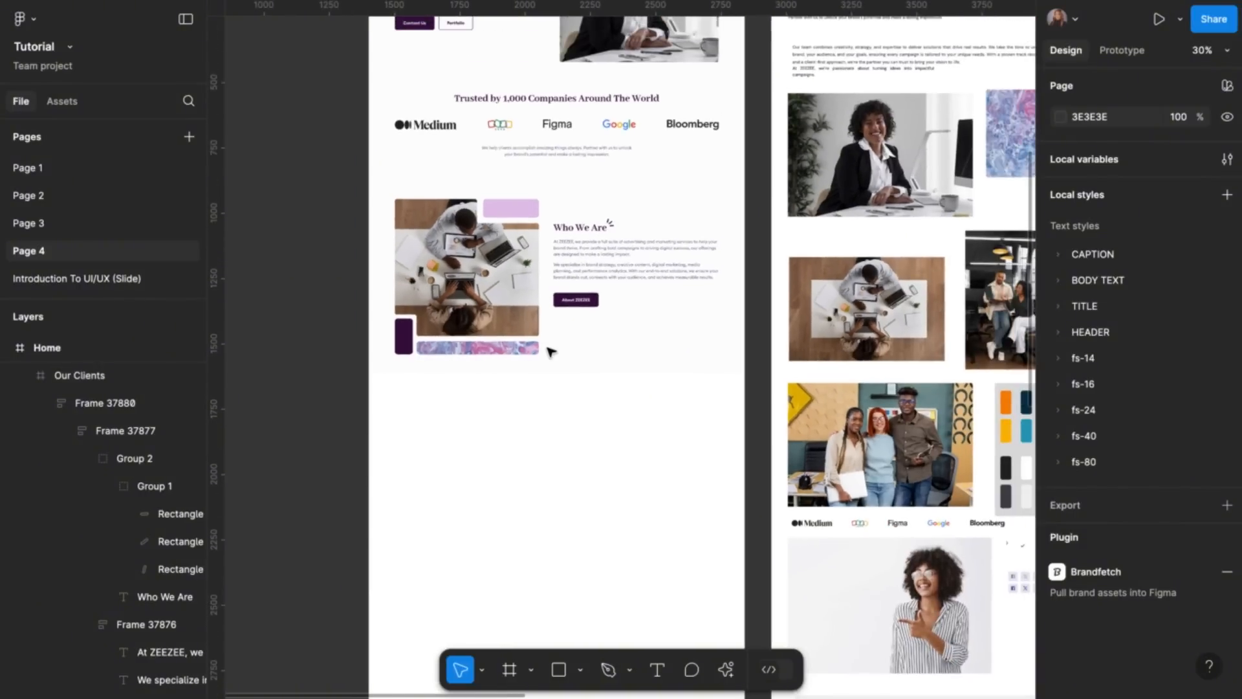
scroll(550, 352, down, 2)
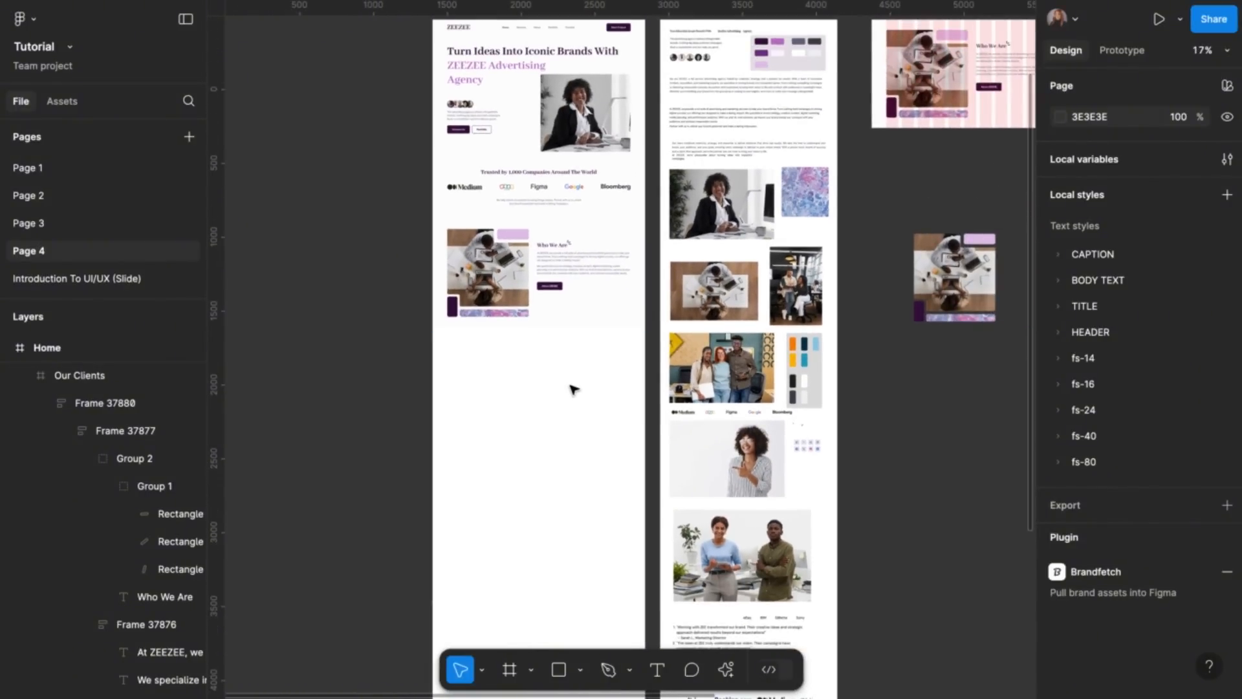
scroll(573, 388, up, 1)
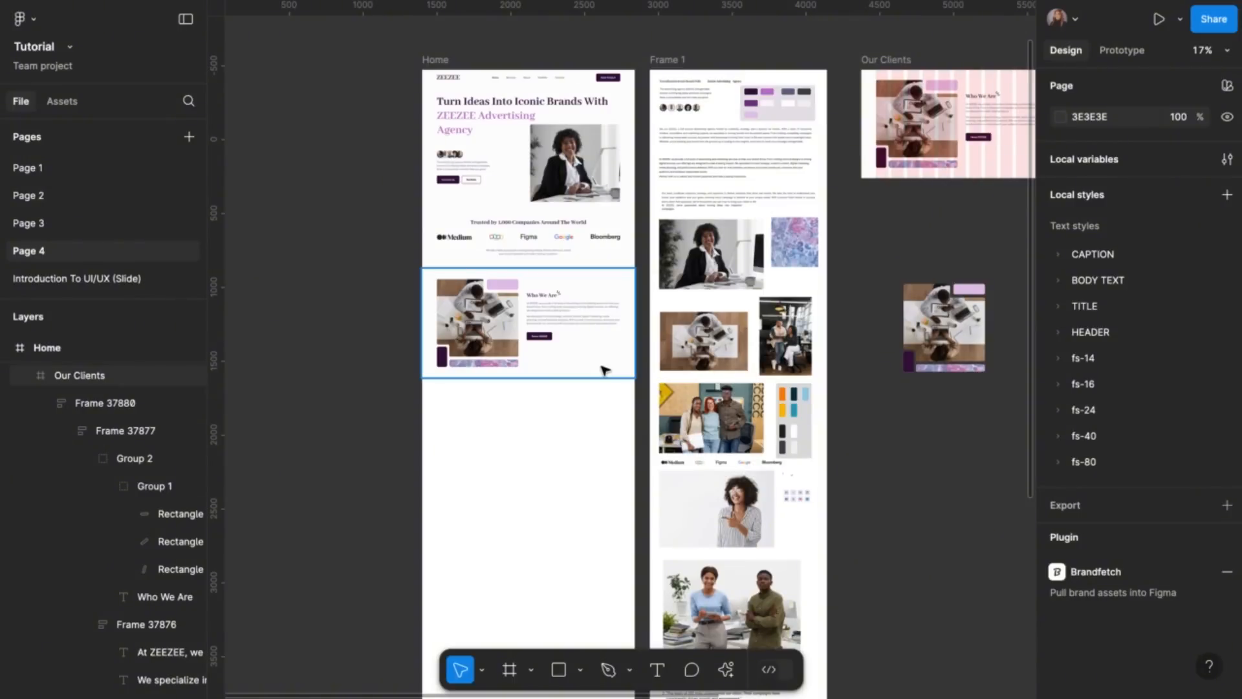
Delete the spare masked desk photo lying beside the collage copy below the "Our Clients" frame
scroll(968, 372, right, 3)
scroll(968, 372, up, 1)
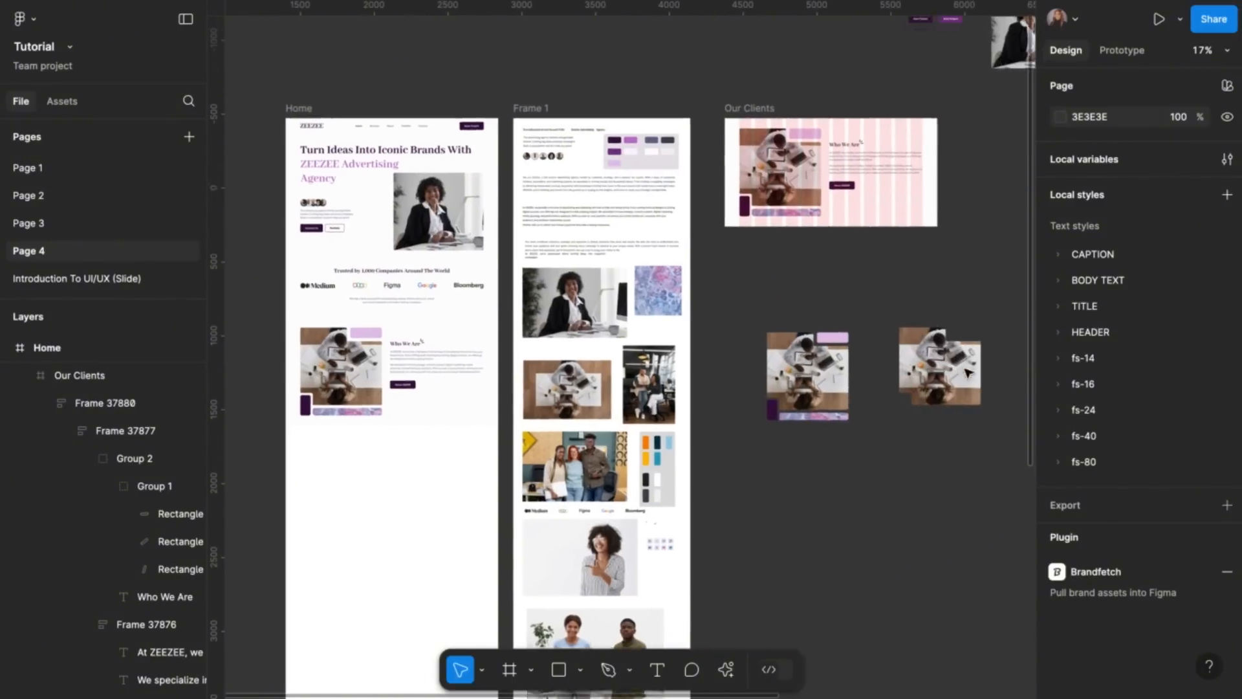
scroll(909, 387, right, 2)
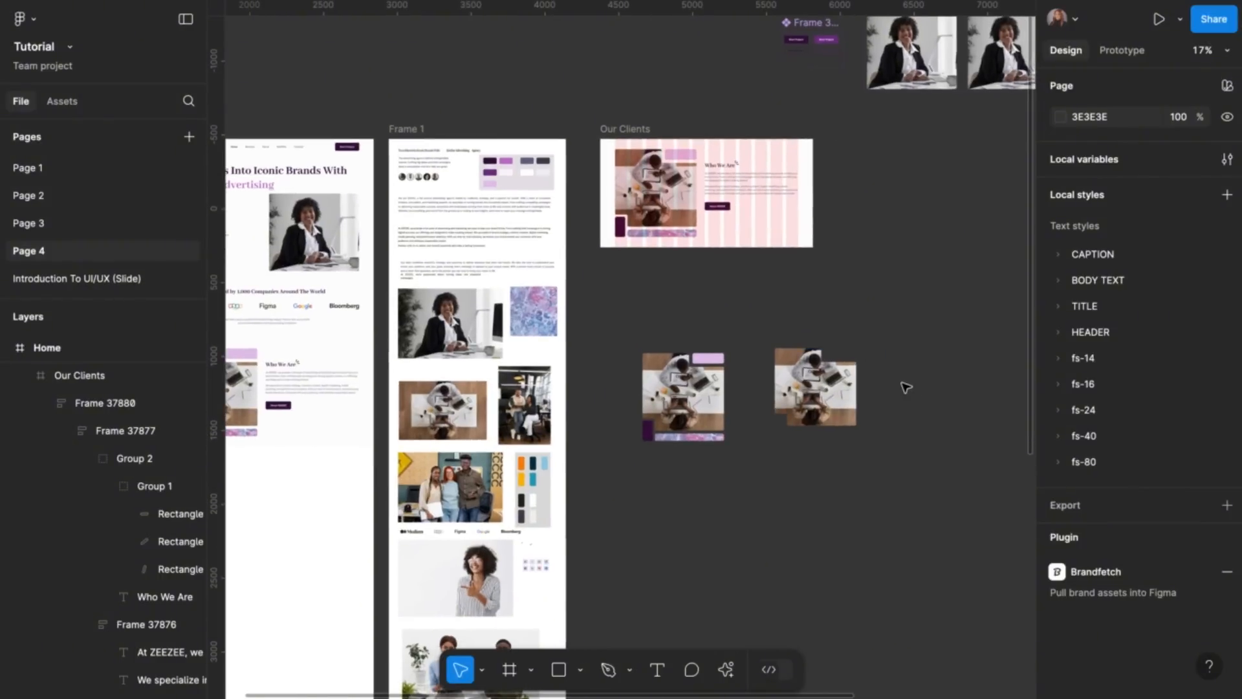
click(814, 386)
key(Delete)
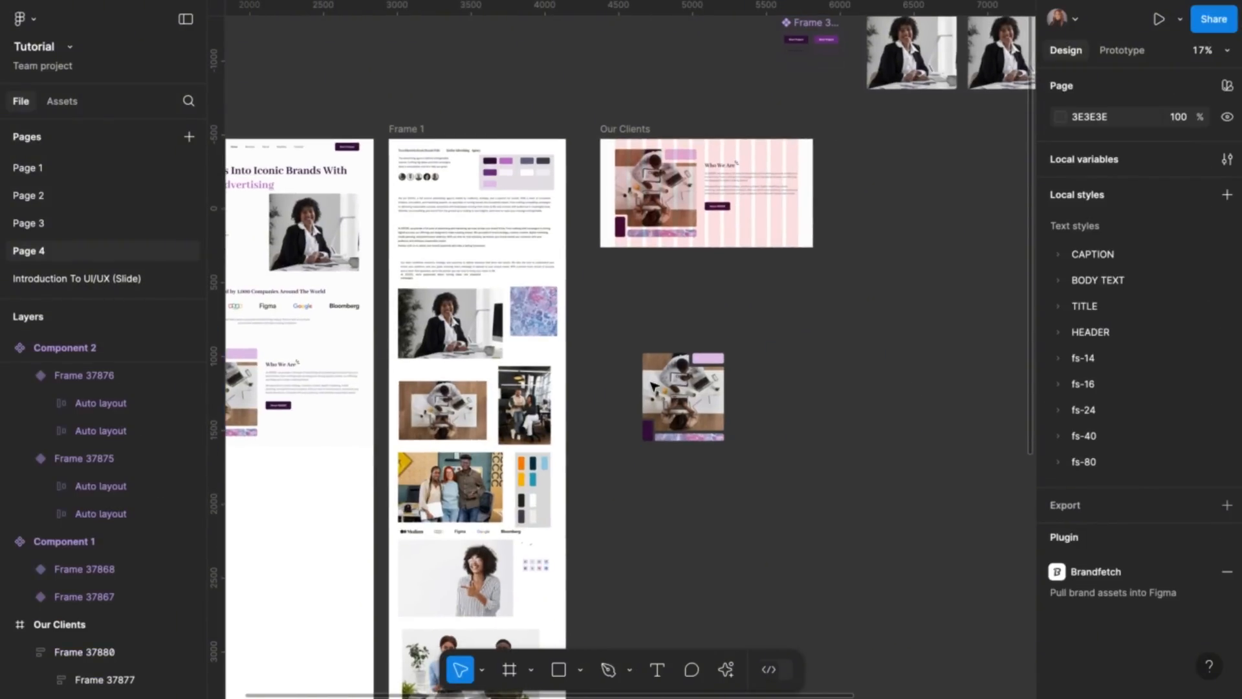
Move the leftover collage group out of the working area to above Component 1, at about X 6478, Y -2200
click(701, 374)
drag(700, 374, 916, 214)
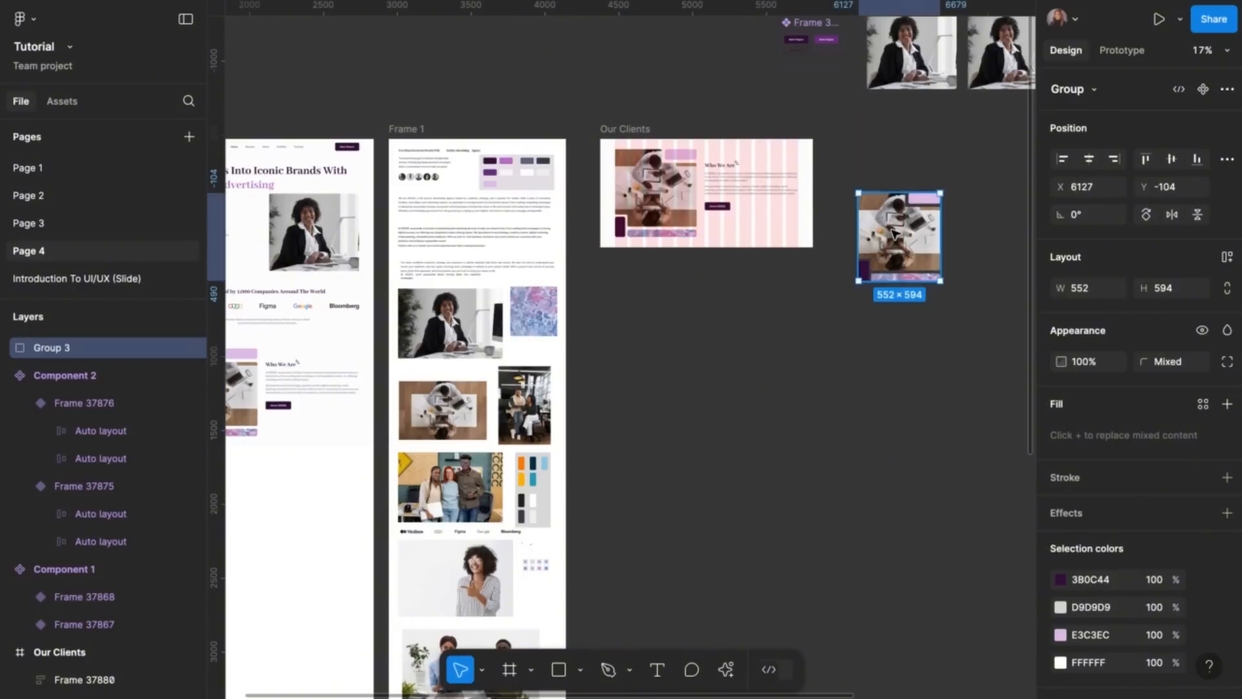
scroll(906, 224, up, 3)
scroll(906, 224, right, 3)
drag(702, 419, 753, 110)
scroll(592, 387, left, 5)
scroll(592, 386, down, 3)
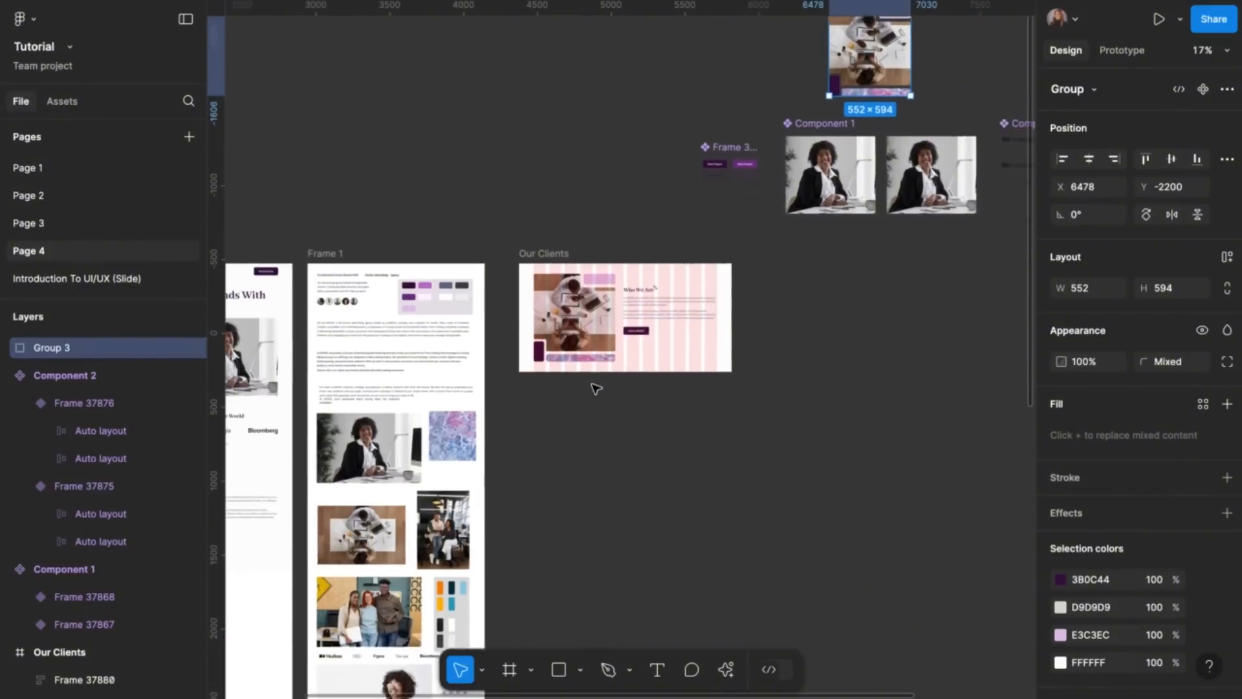
Delete the collage and the "Who We Are" text block from the original "Our Clients" frame
click(799, 233)
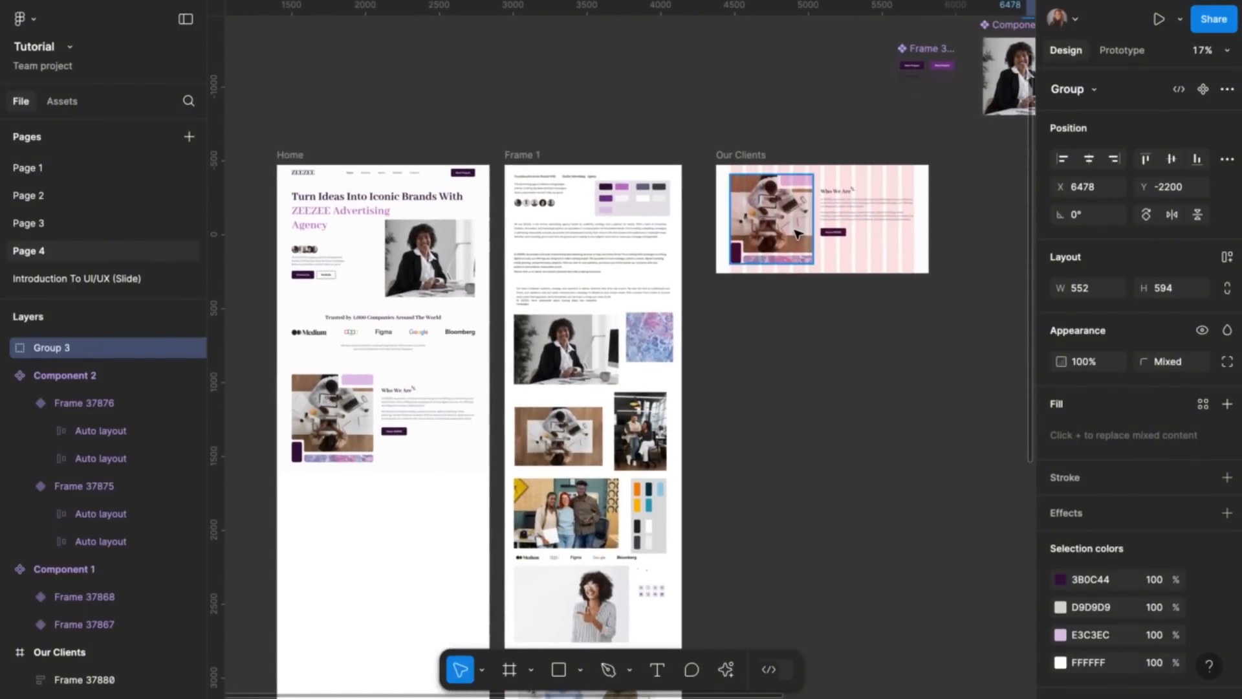
key(Delete)
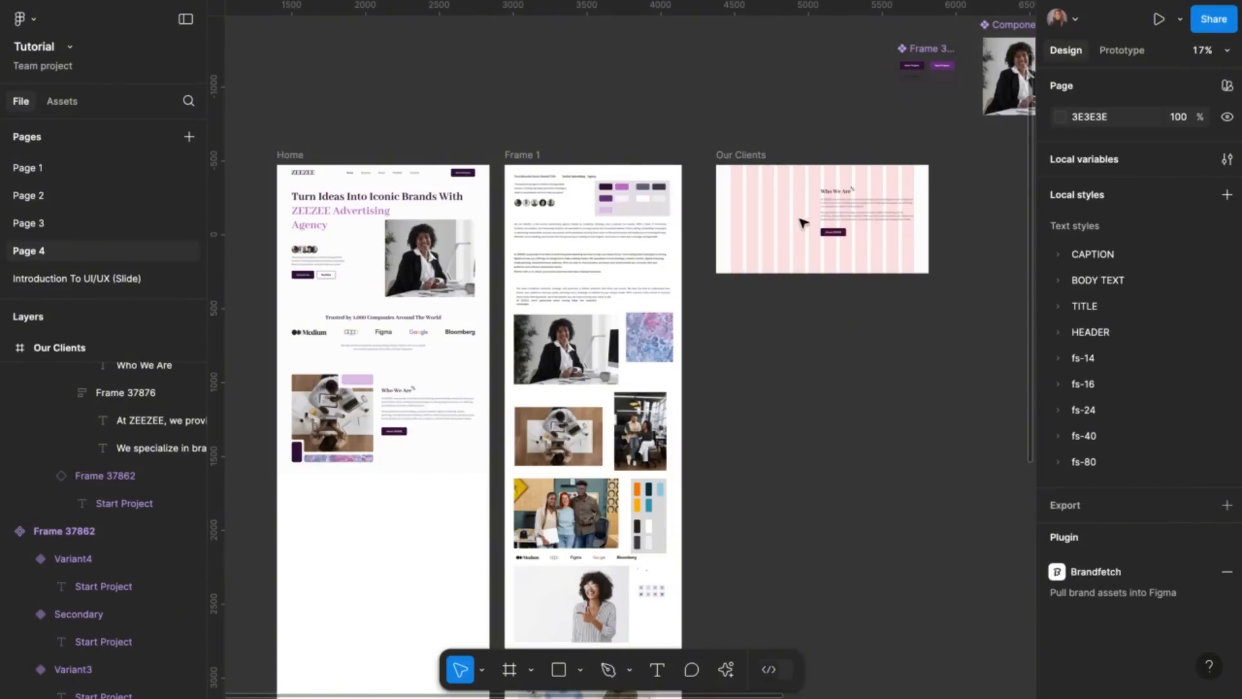
click(877, 204)
key(Delete)
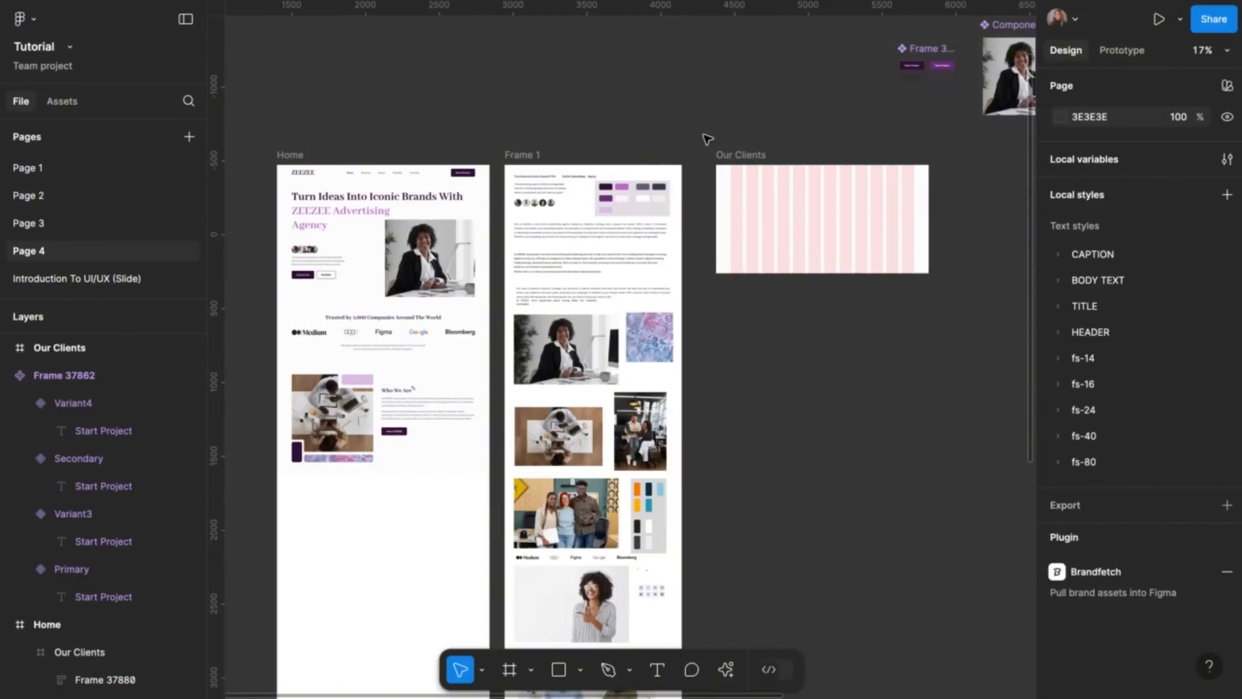
Rename the emptied "Our Clients" frame as "Works"
click(754, 159)
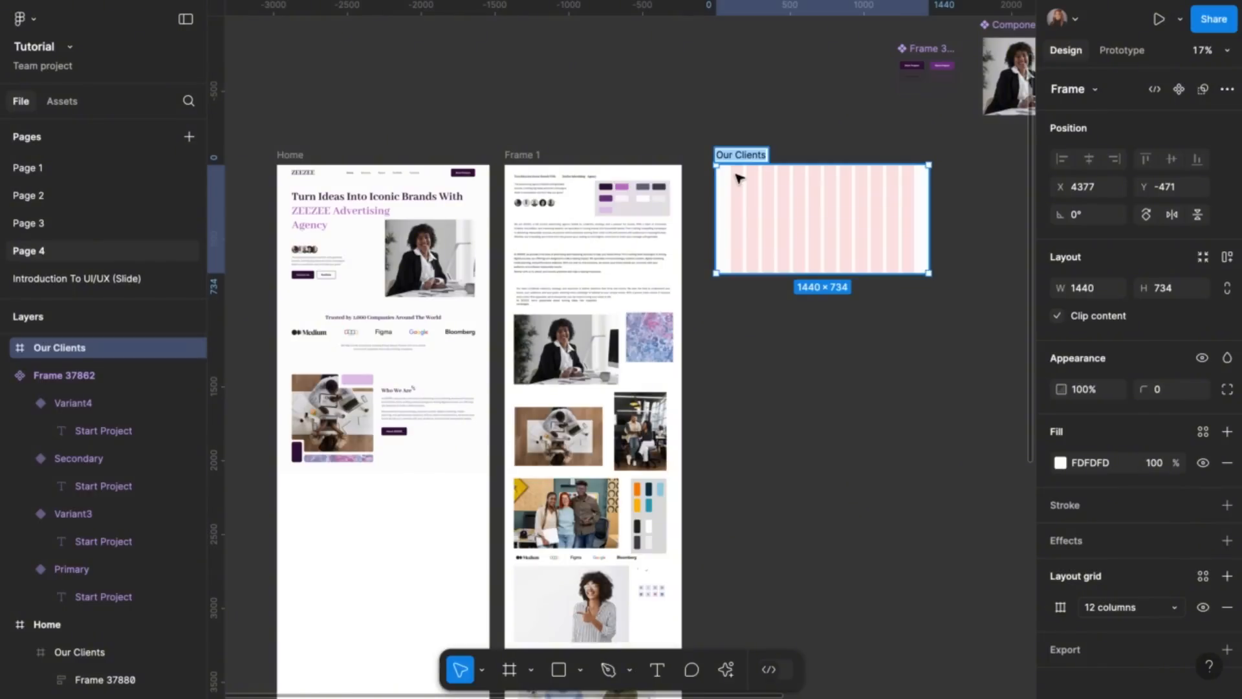
scroll(740, 178, down, 4)
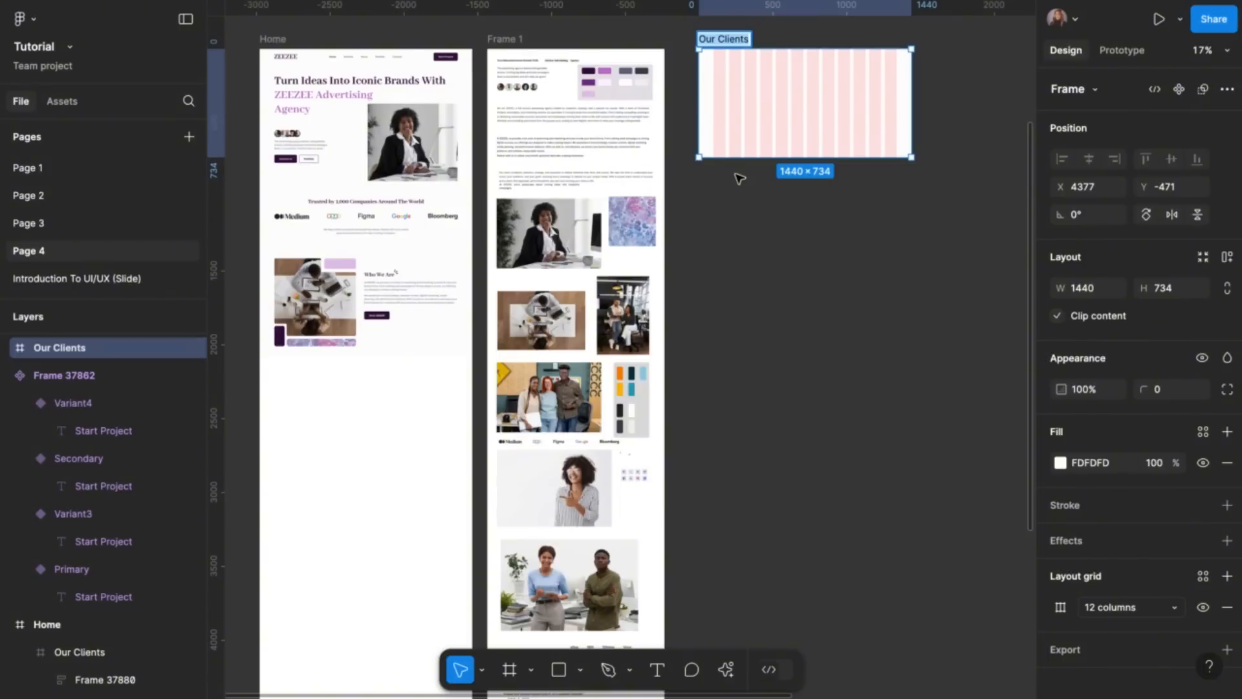
scroll(739, 179, up, 1)
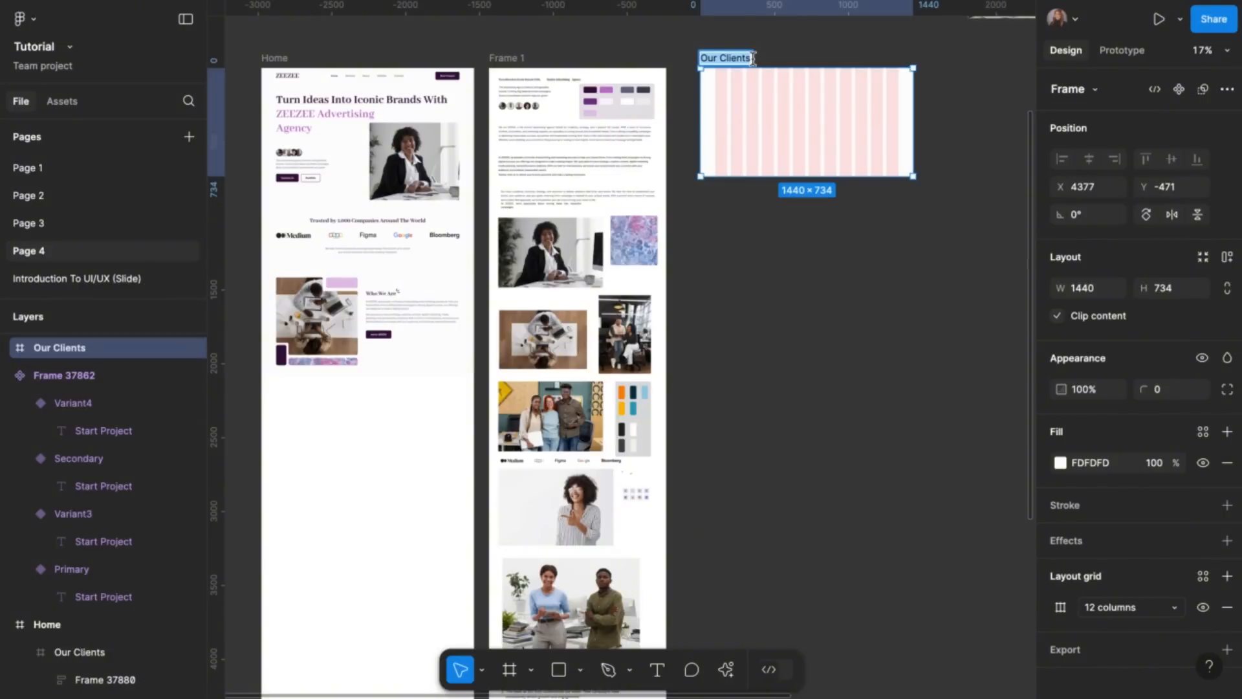
text(Works)
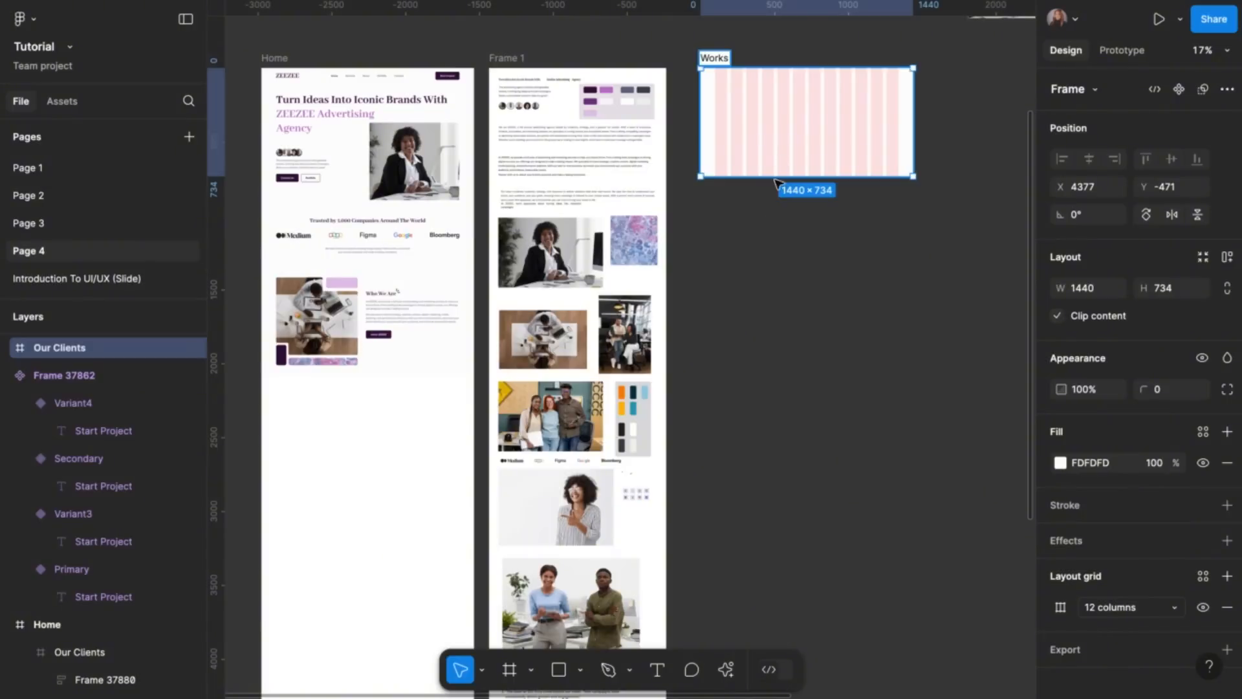
click(772, 233)
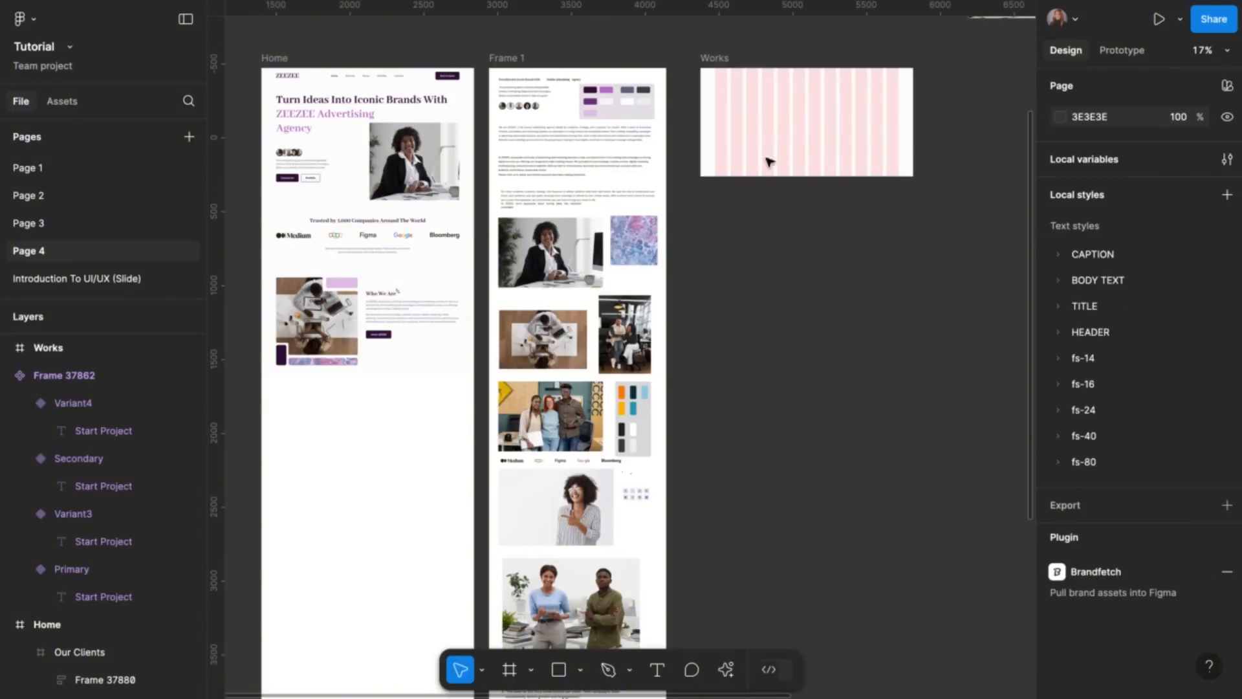
Reduce the height of the "Works" frame to 400
click(738, 97)
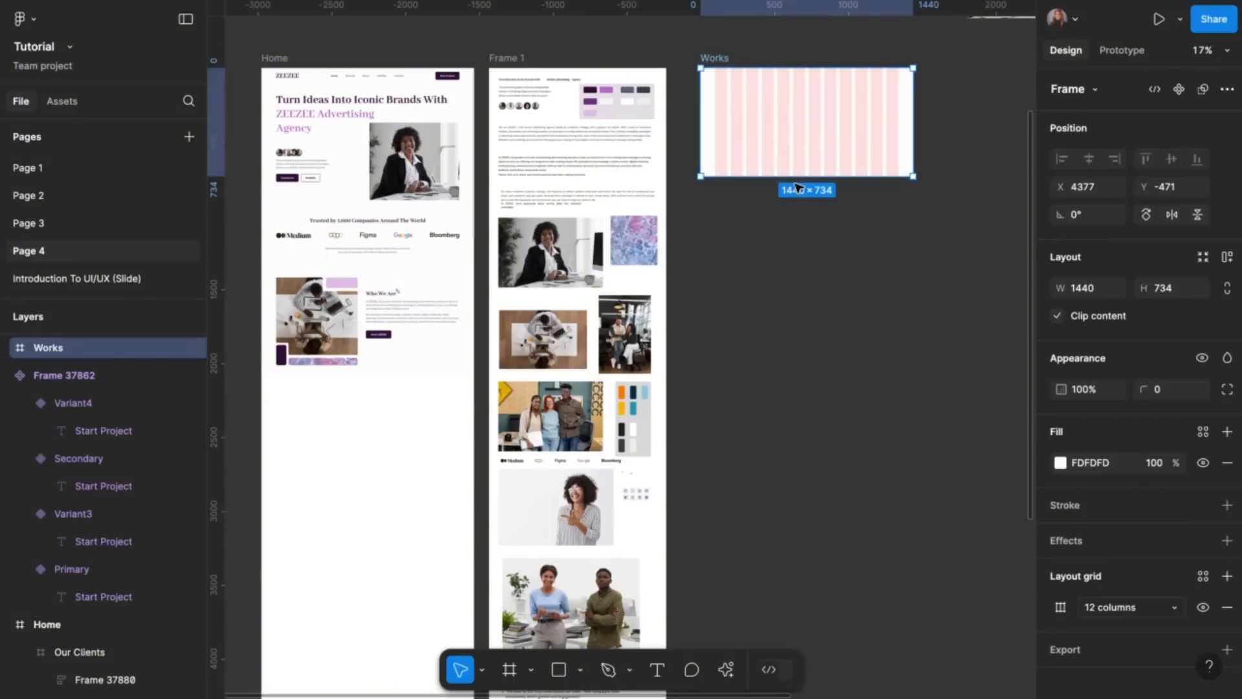
drag(794, 178, 795, 127)
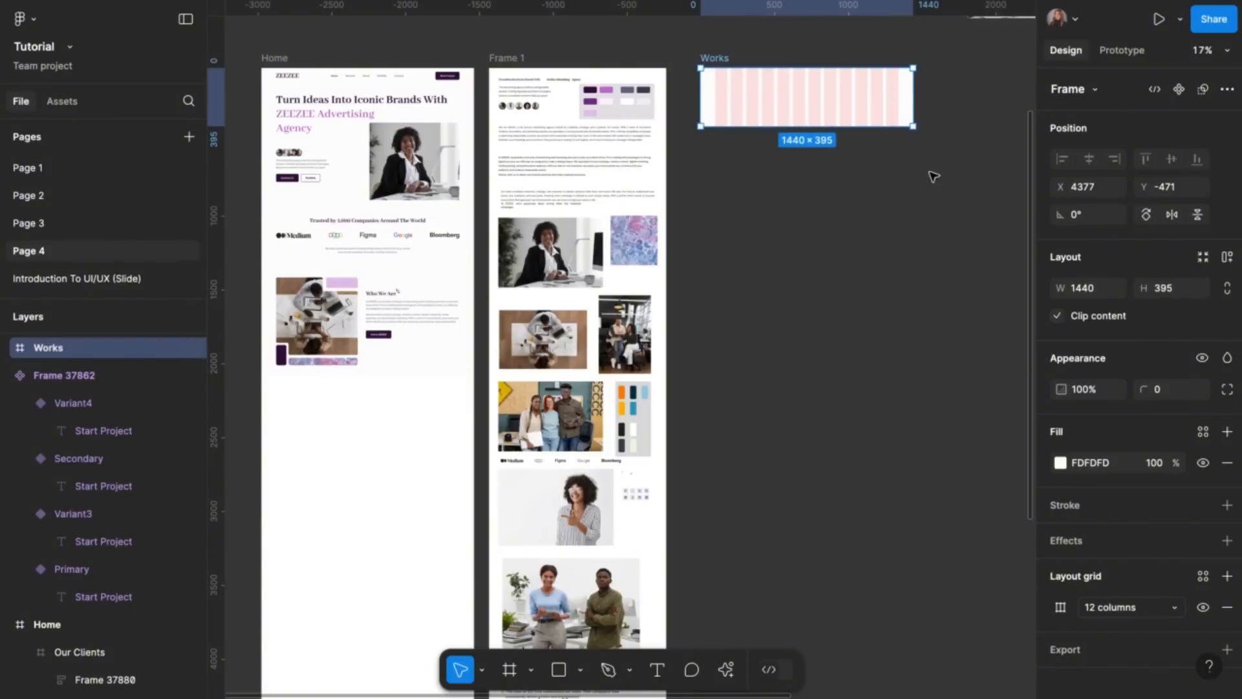
click(1167, 292)
text(4)
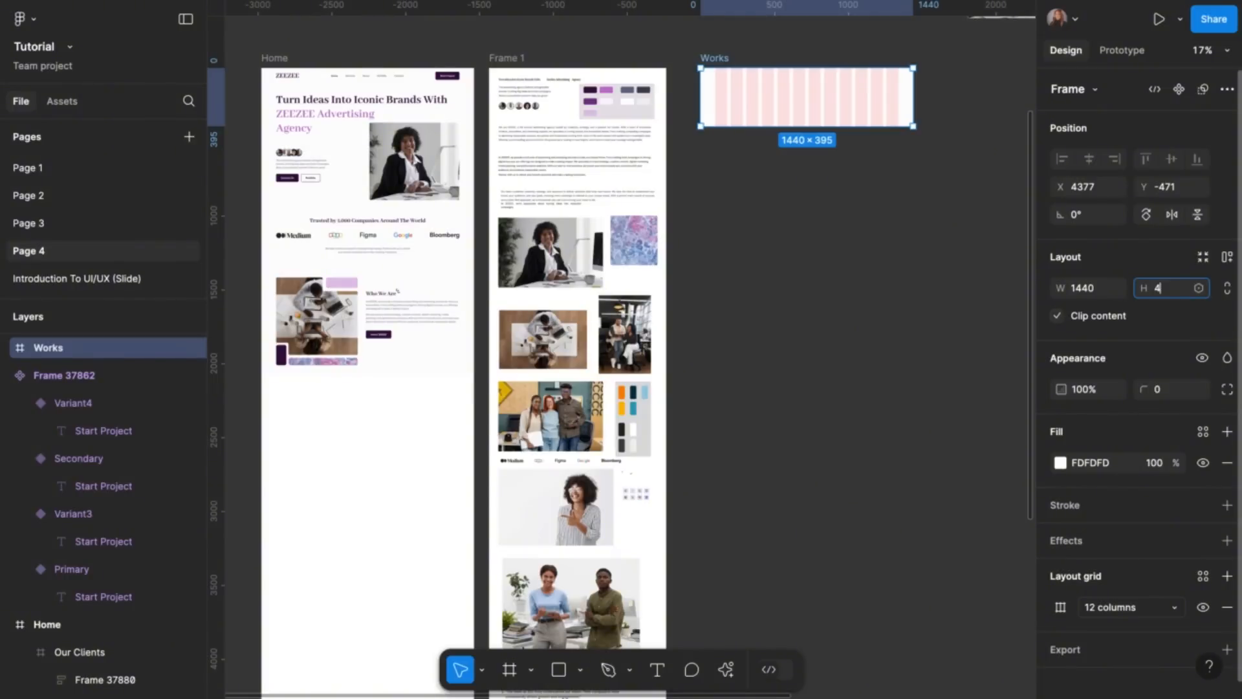
text(00)
key(Return)
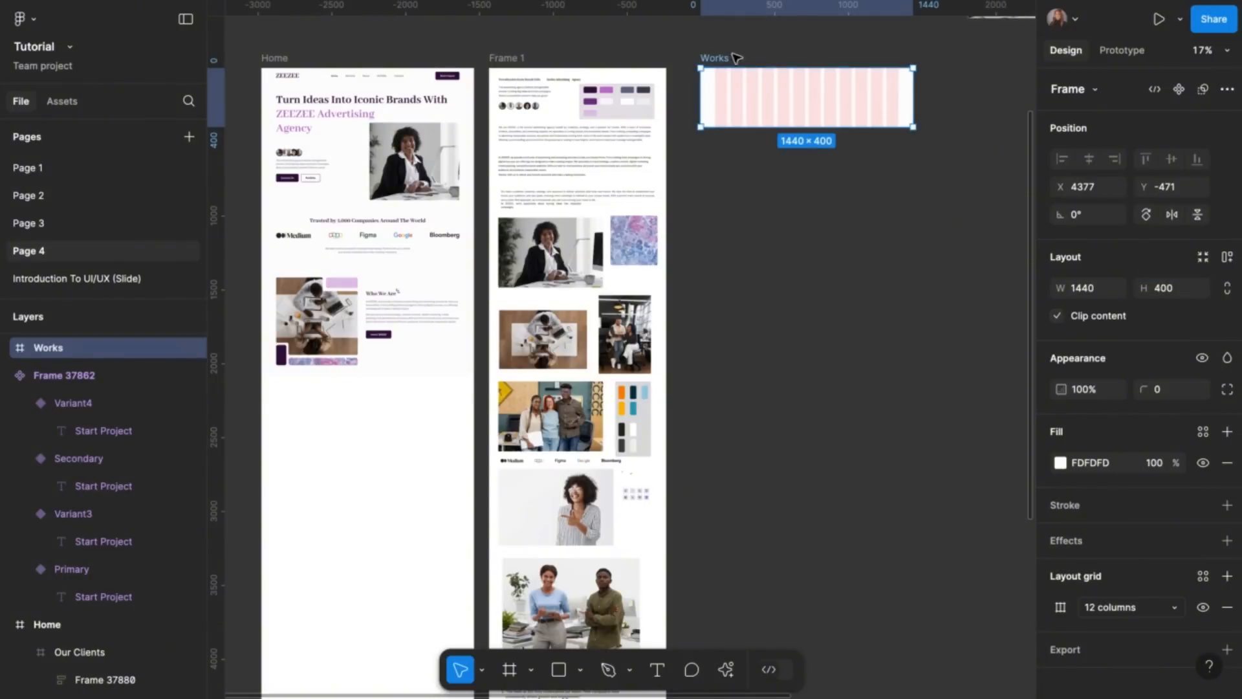
Move the auto layout of six project images from the dark block in Frame 1 onto the empty canvas beside it
scroll(720, 260, down, 3)
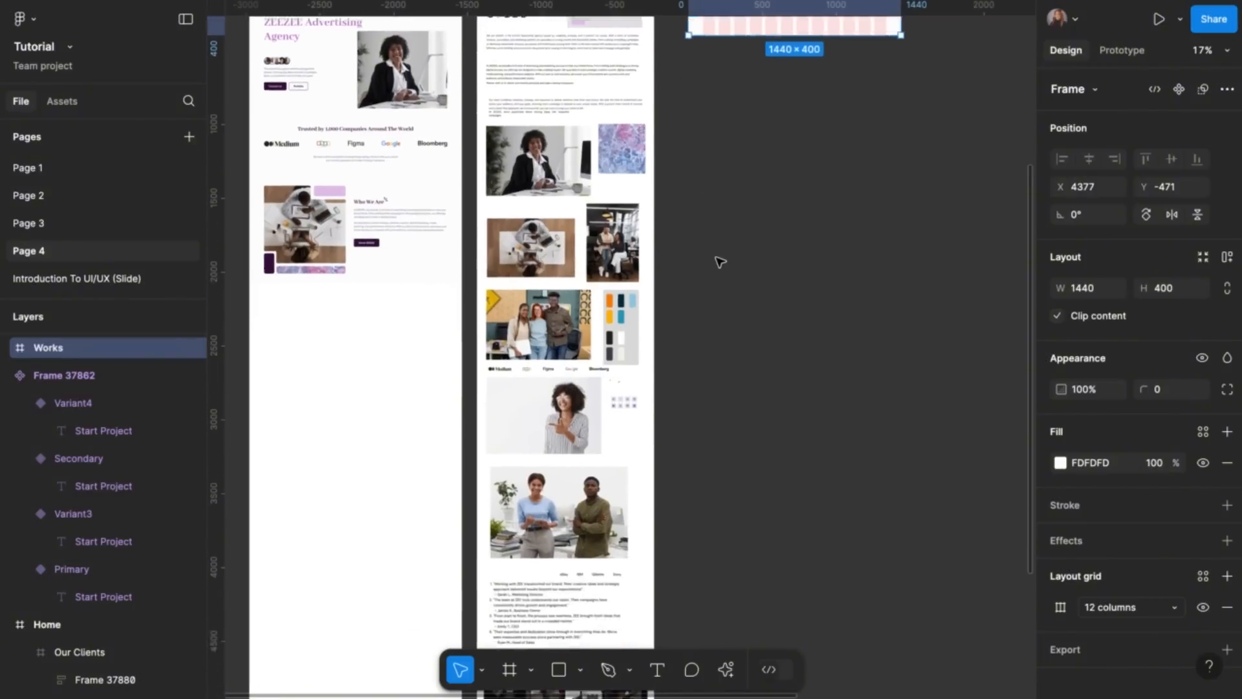
scroll(718, 262, down, 3)
scroll(615, 569, up, 5)
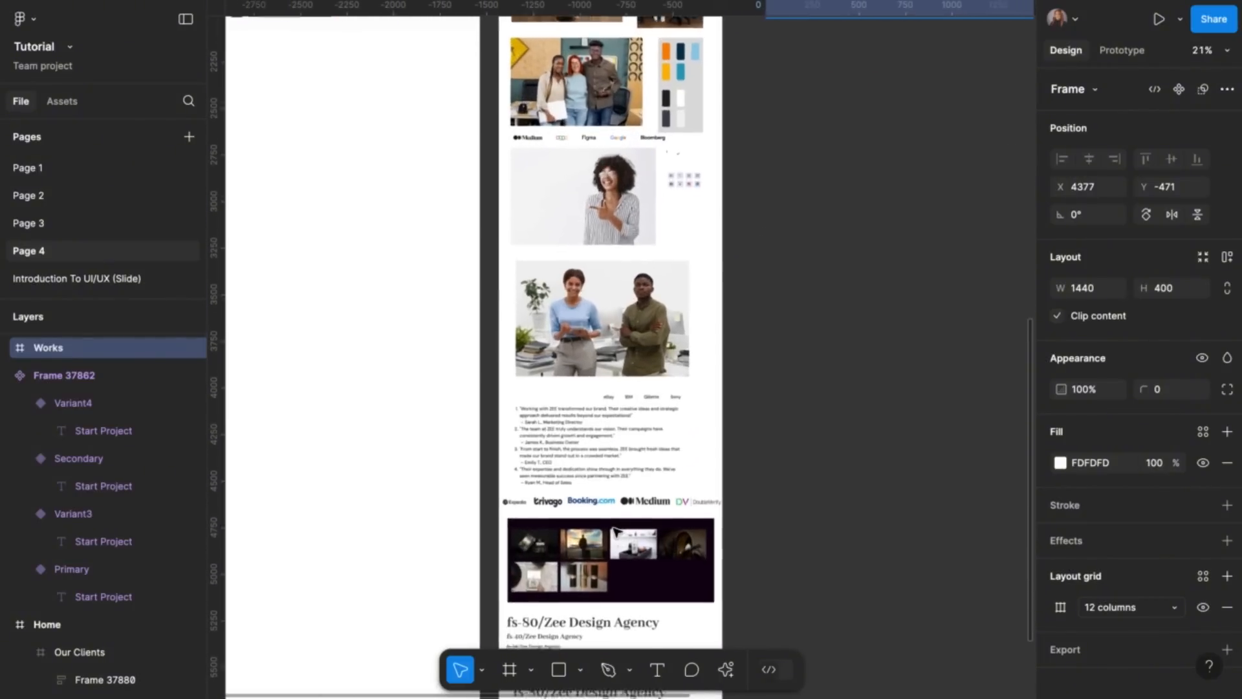
click(547, 551)
double_click(547, 551)
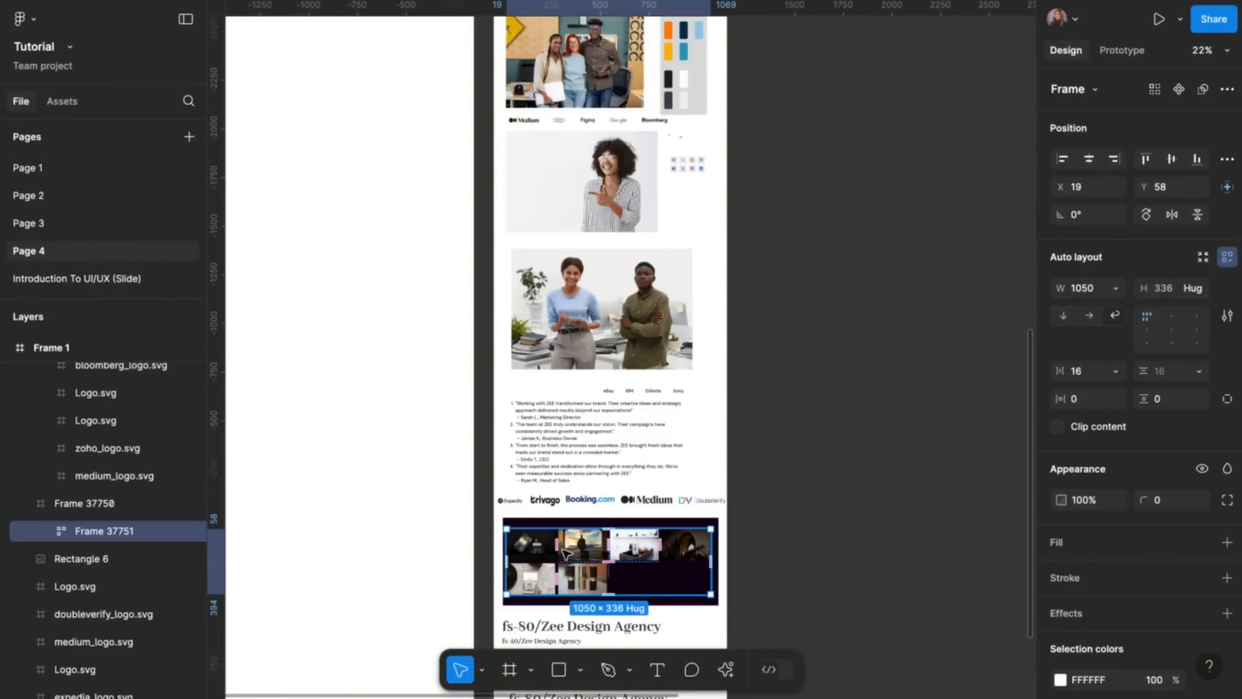
drag(578, 549, 853, 181)
scroll(853, 182, up, 3)
scroll(853, 181, up, 3)
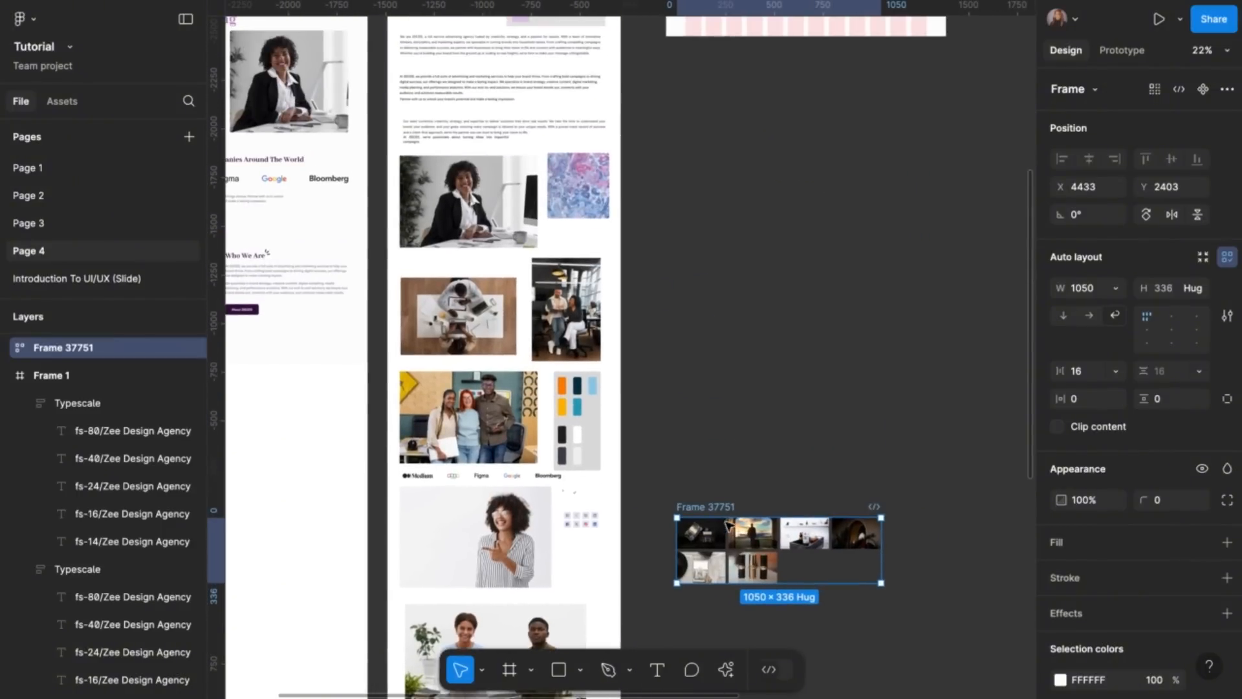
Place the project image grid just below the "Works" frame at about X 4625, Y 309
drag(726, 506, 770, 203)
scroll(764, 203, up, 5)
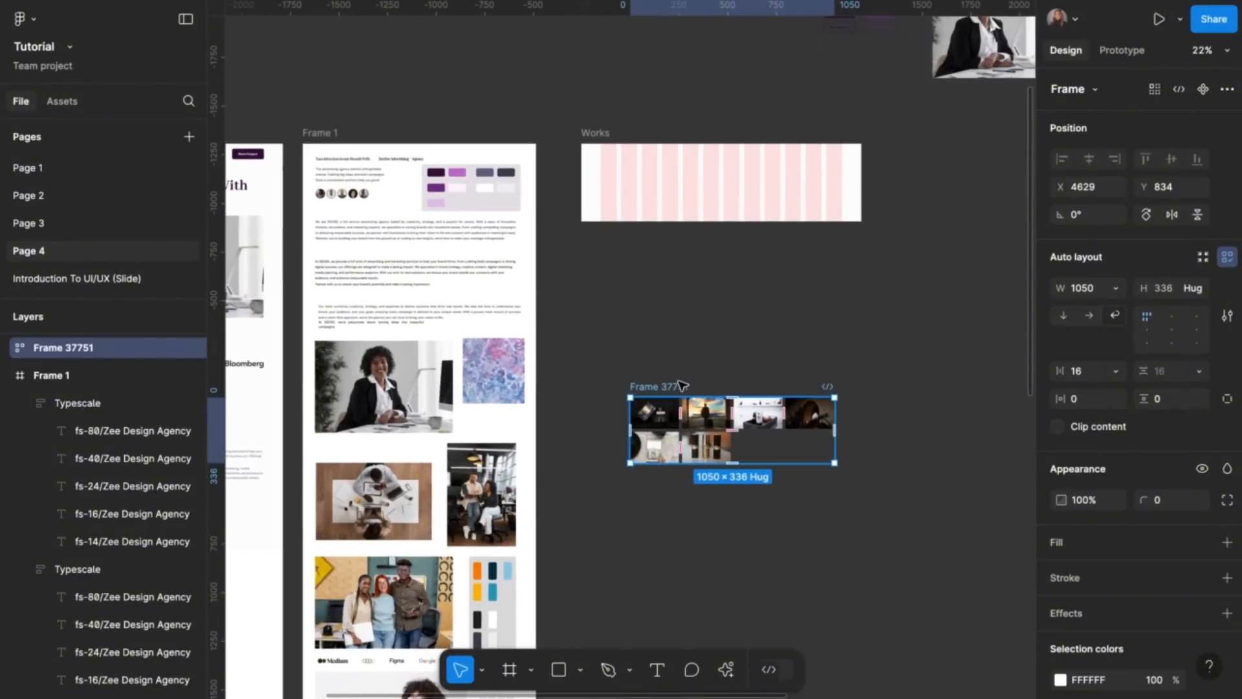
drag(679, 392, 690, 291)
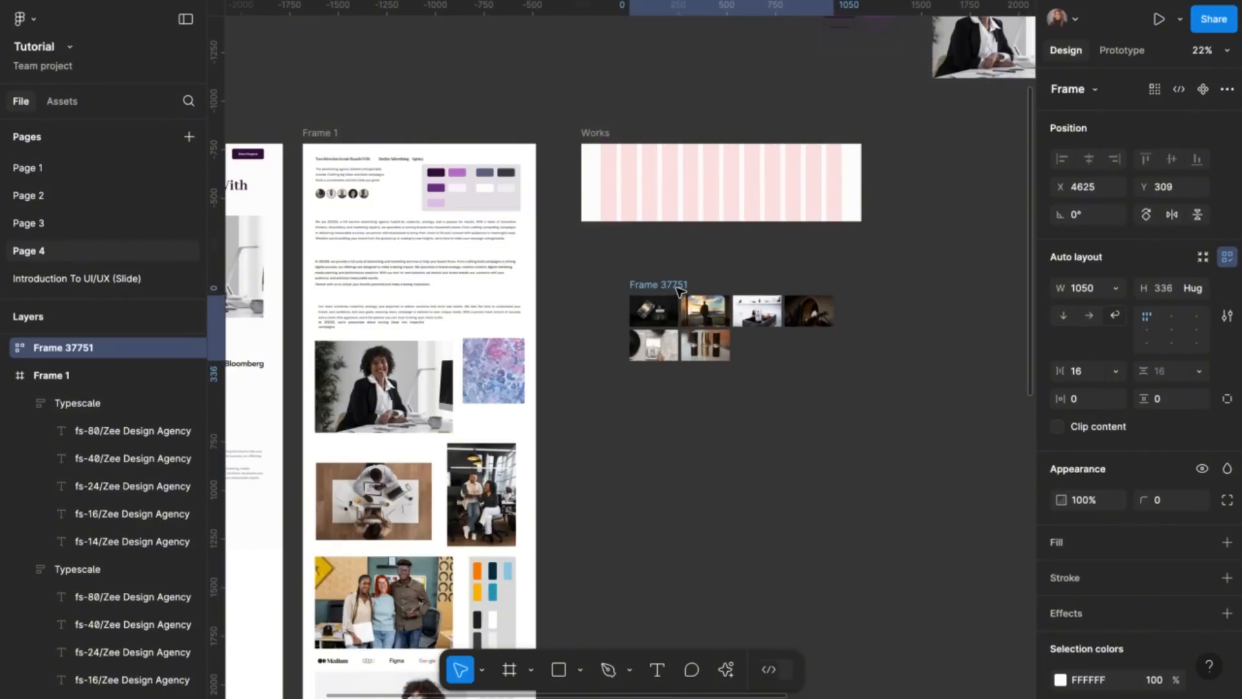
scroll(720, 437, up, 3)
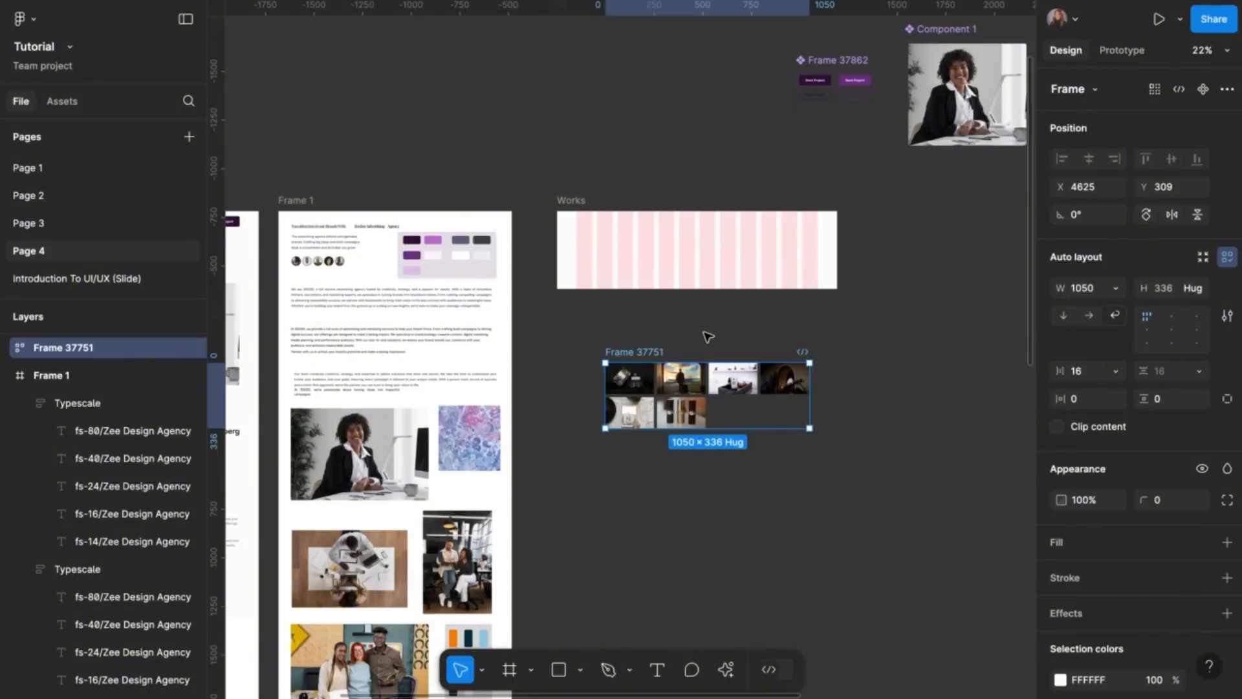
click(621, 320)
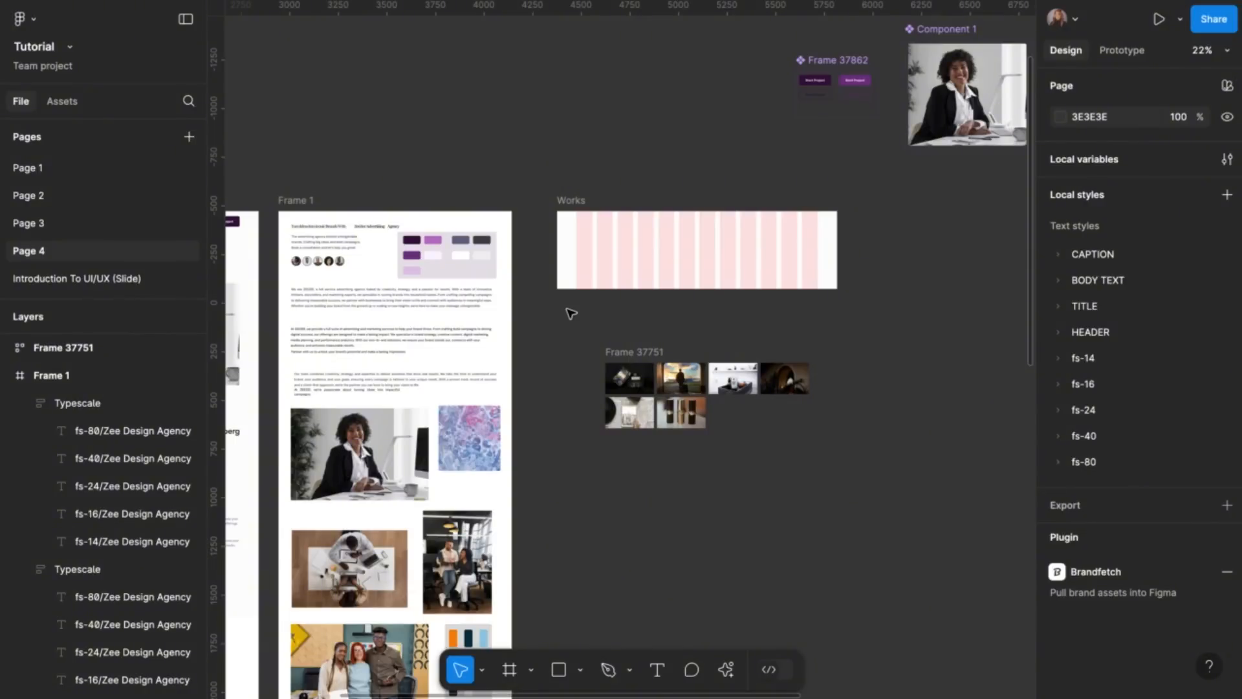
Draw a small white frame just below the "Works" frame and size it to 24 × 10
key(f)
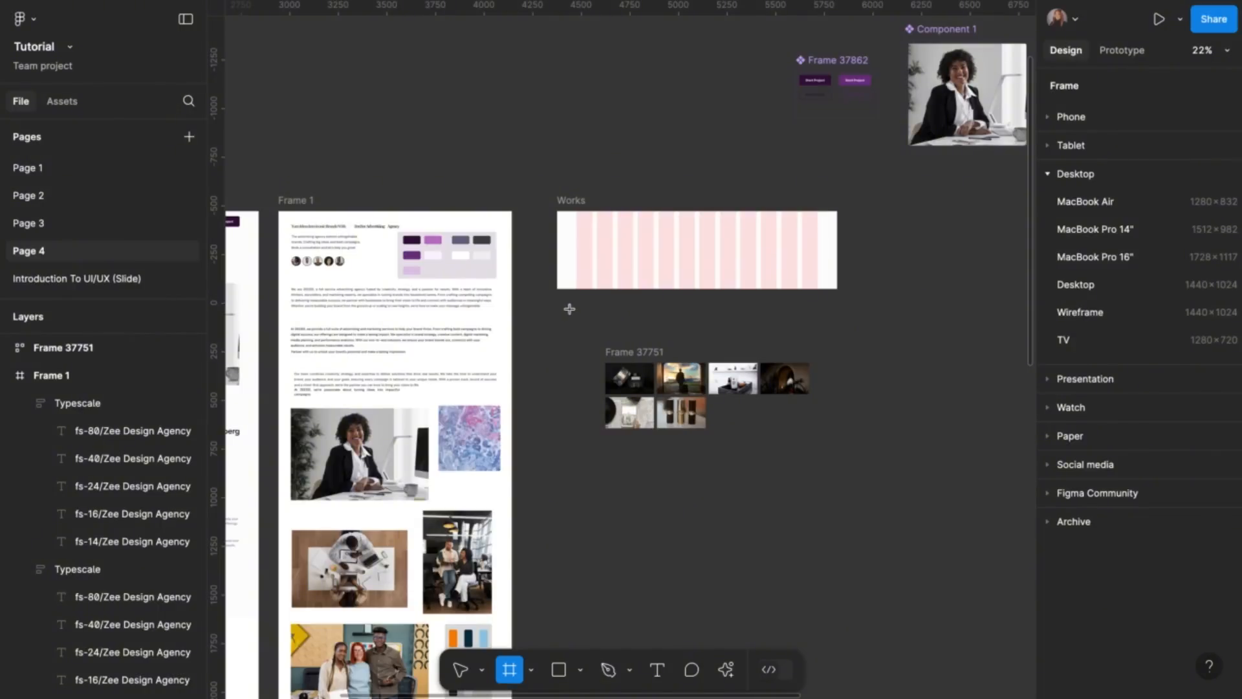
drag(570, 309, 591, 317)
scroll(588, 314, up, 5)
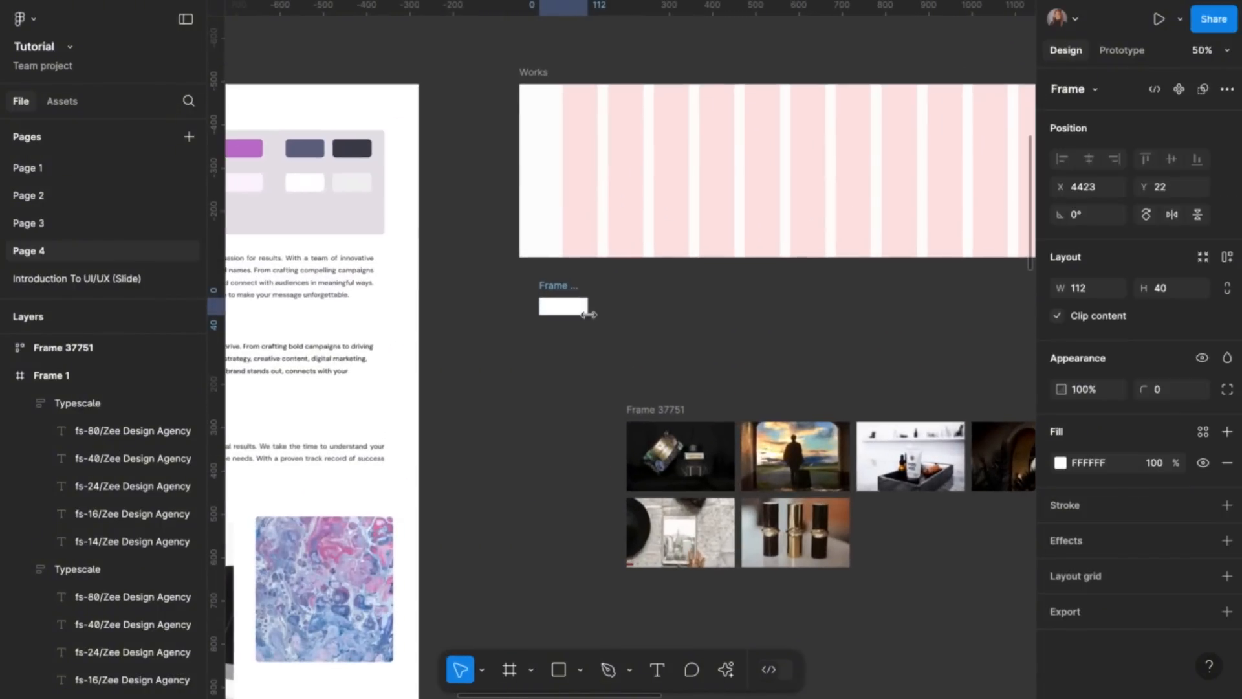
click(1163, 294)
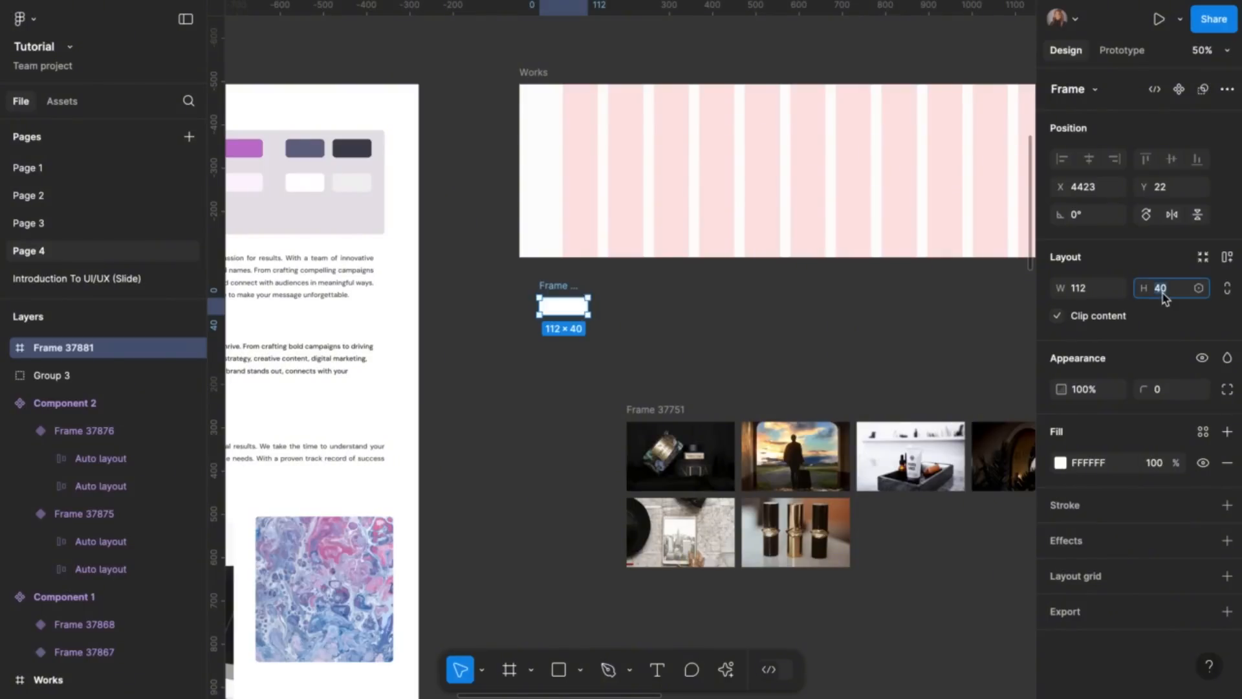
text(1)
click(1098, 295)
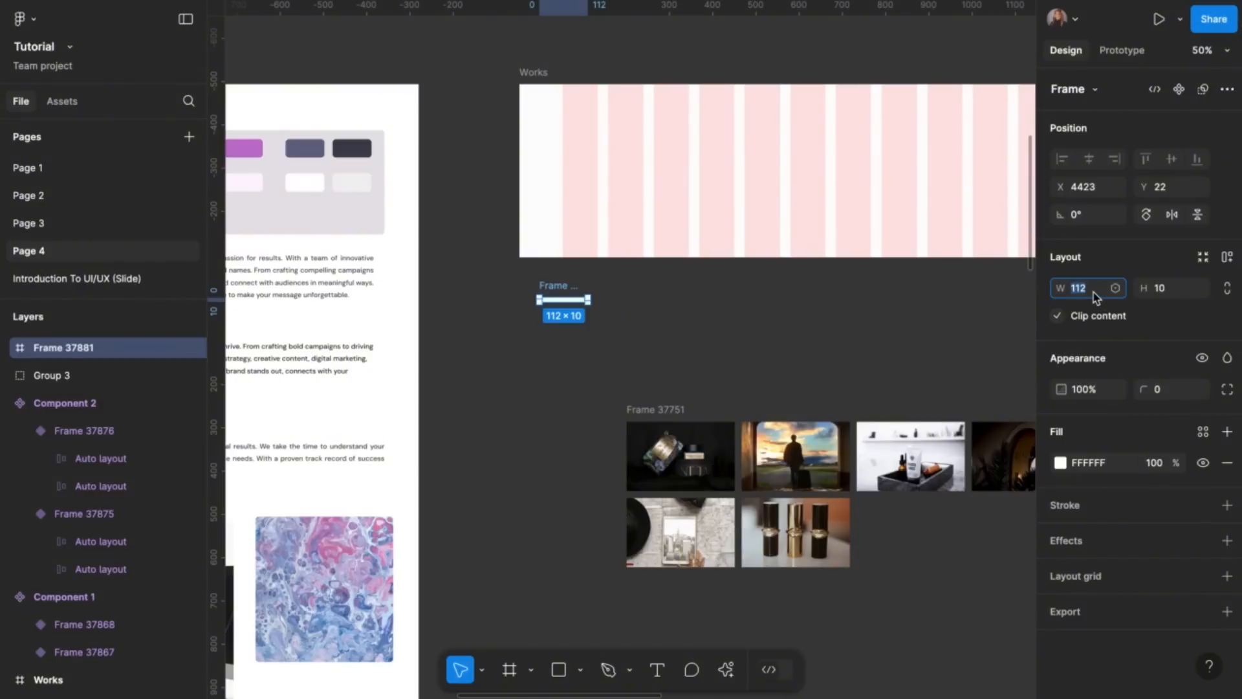
text(1)
click(1183, 319)
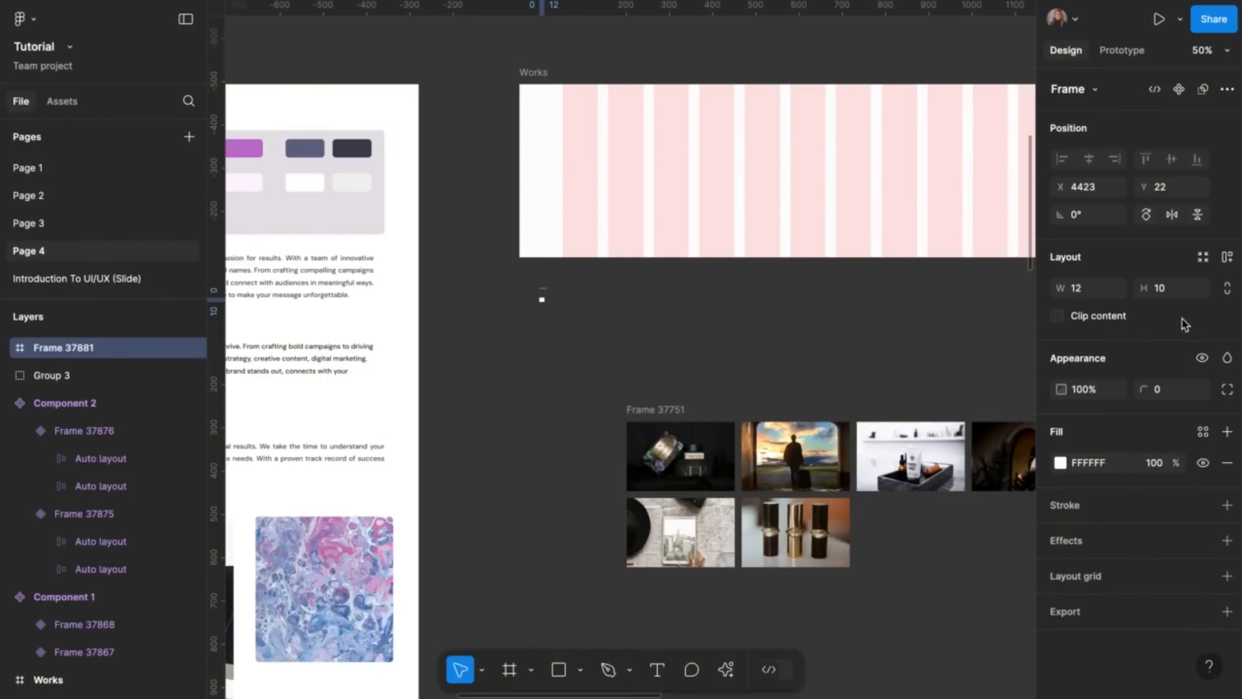
click(1089, 296)
text(24)
click(1183, 336)
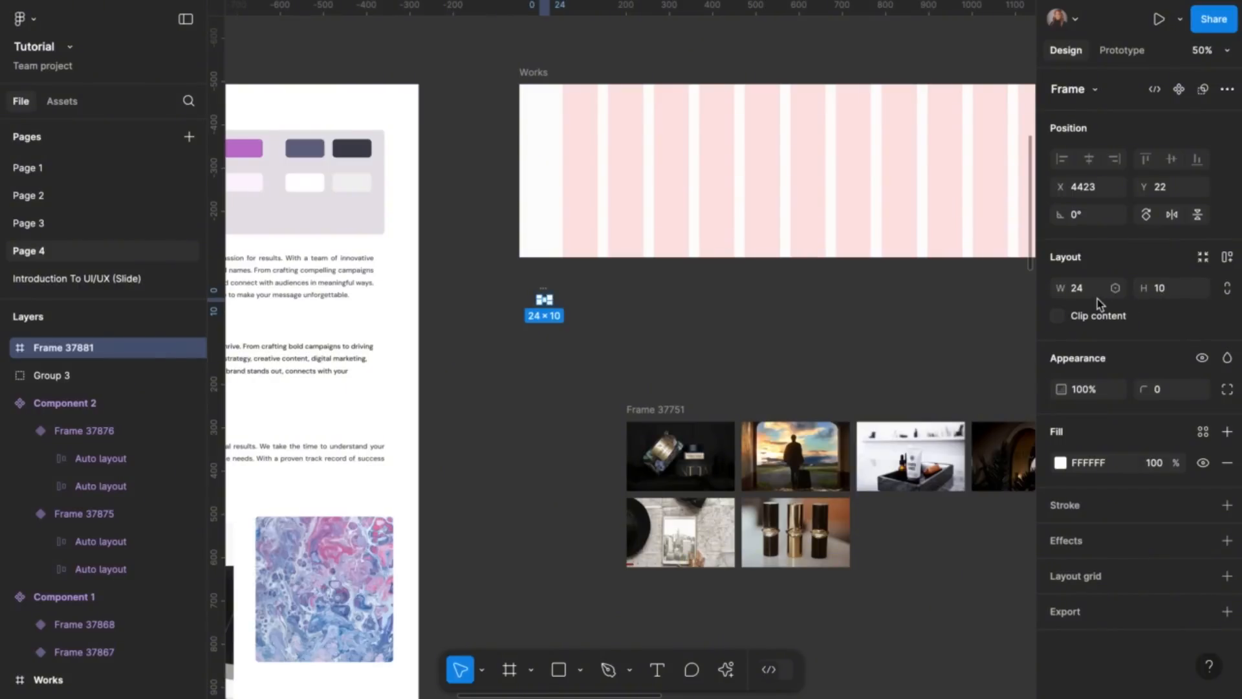
Enlarge the small white frame to 26 wide and 12 high
click(1164, 296)
key(Up)
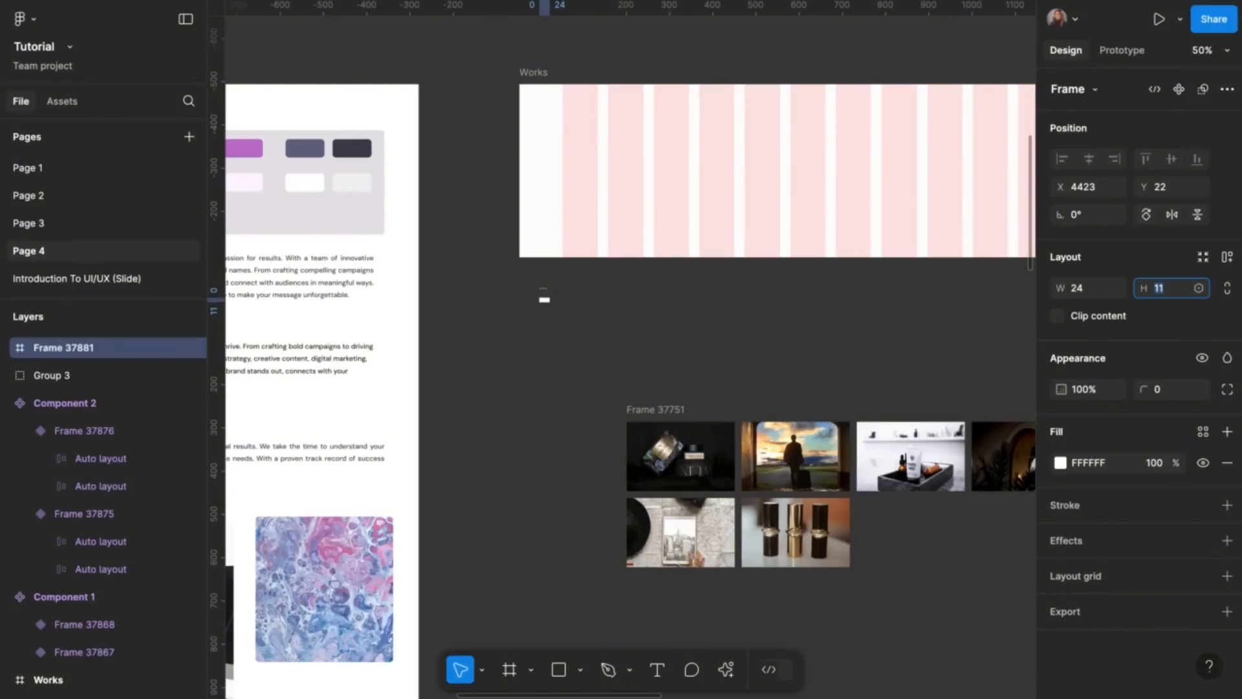
click(1084, 295)
key(Up)
key(Up)
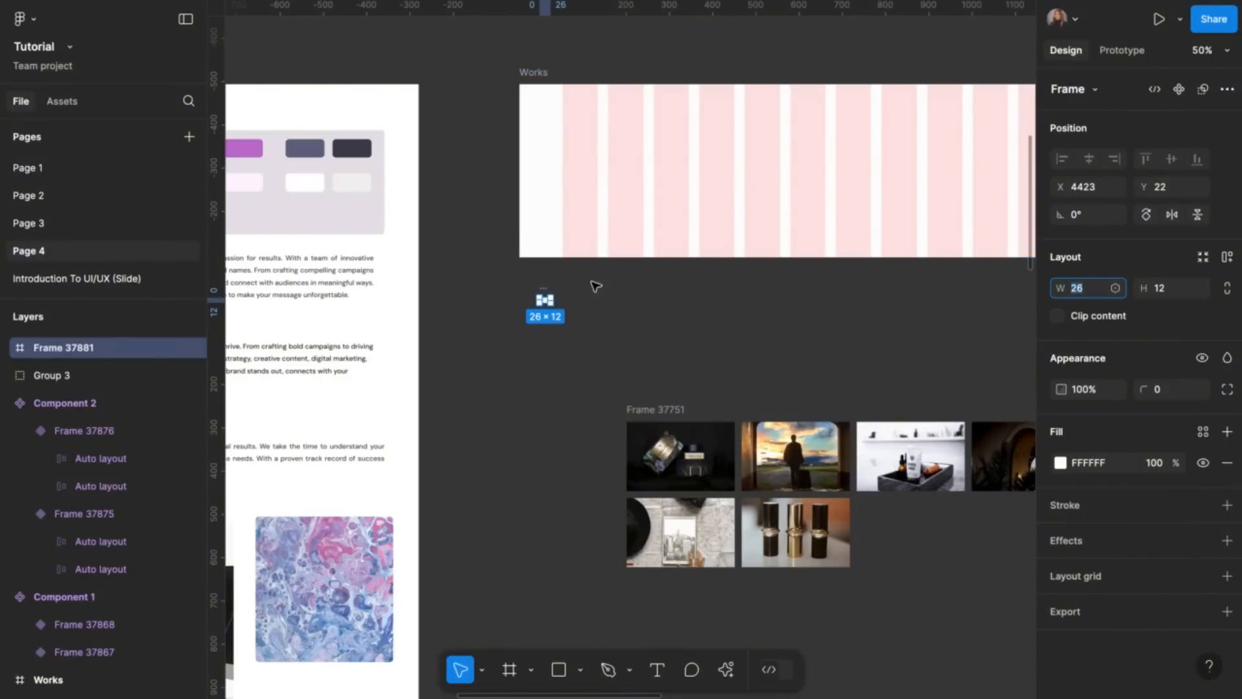
Duplicate the small frame to its right and set the spacing between the two frames to 24
click(545, 293)
scroll(545, 294, up, 5)
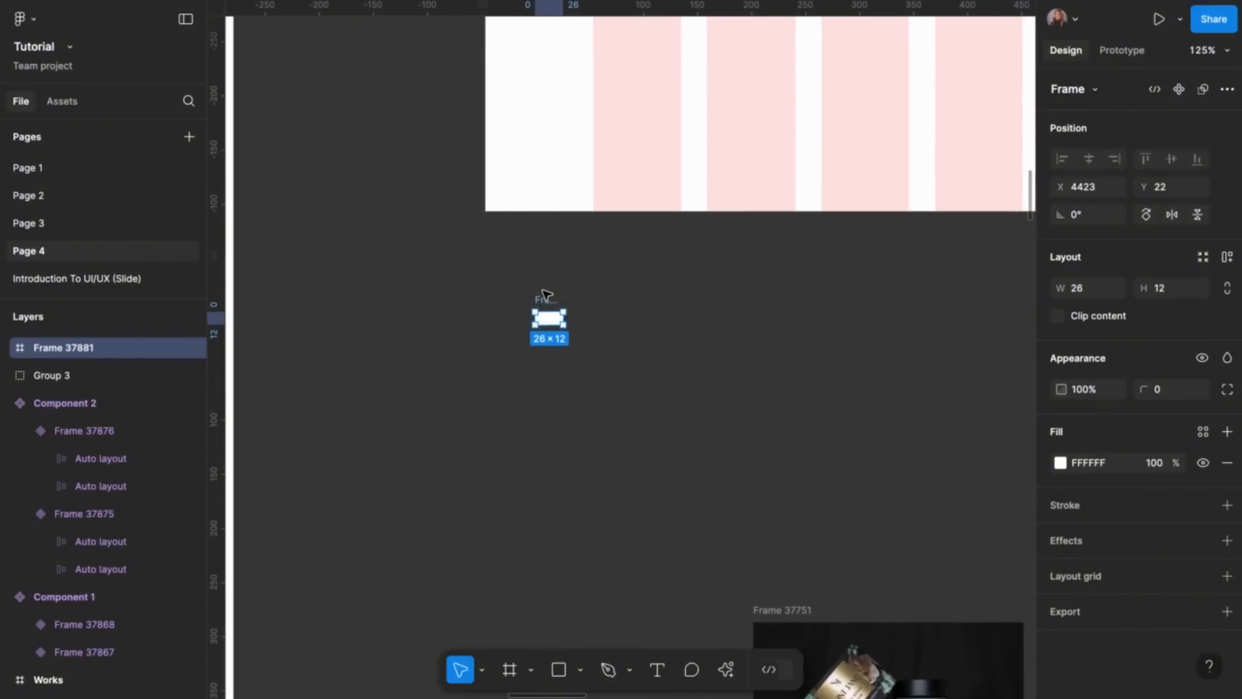
key(ctrl+d)
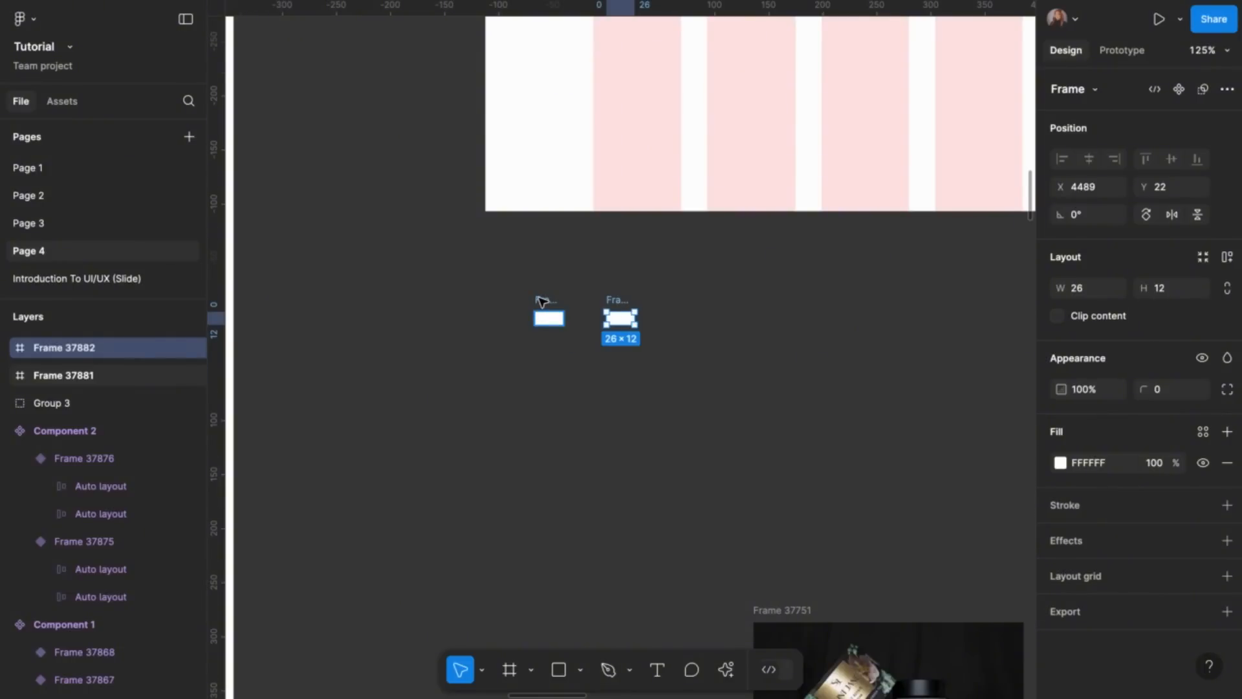
shift+click(542, 301)
key(shift+a)
click(1087, 317)
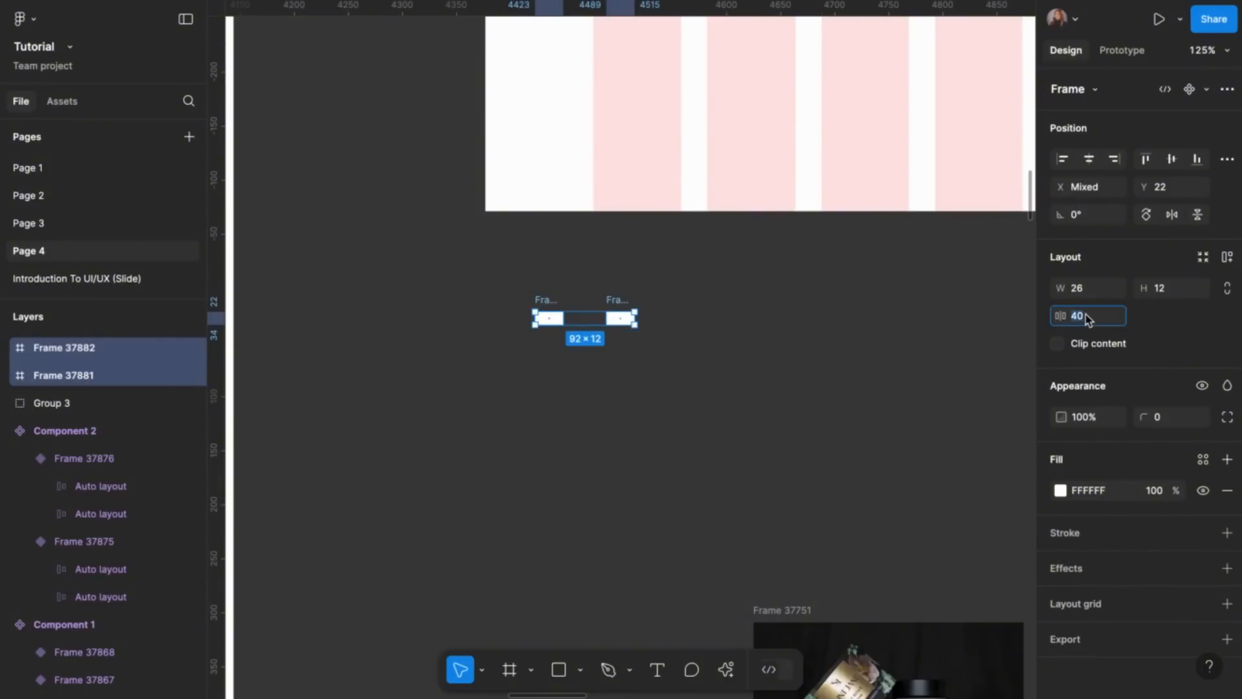
text(24)
key(Return)
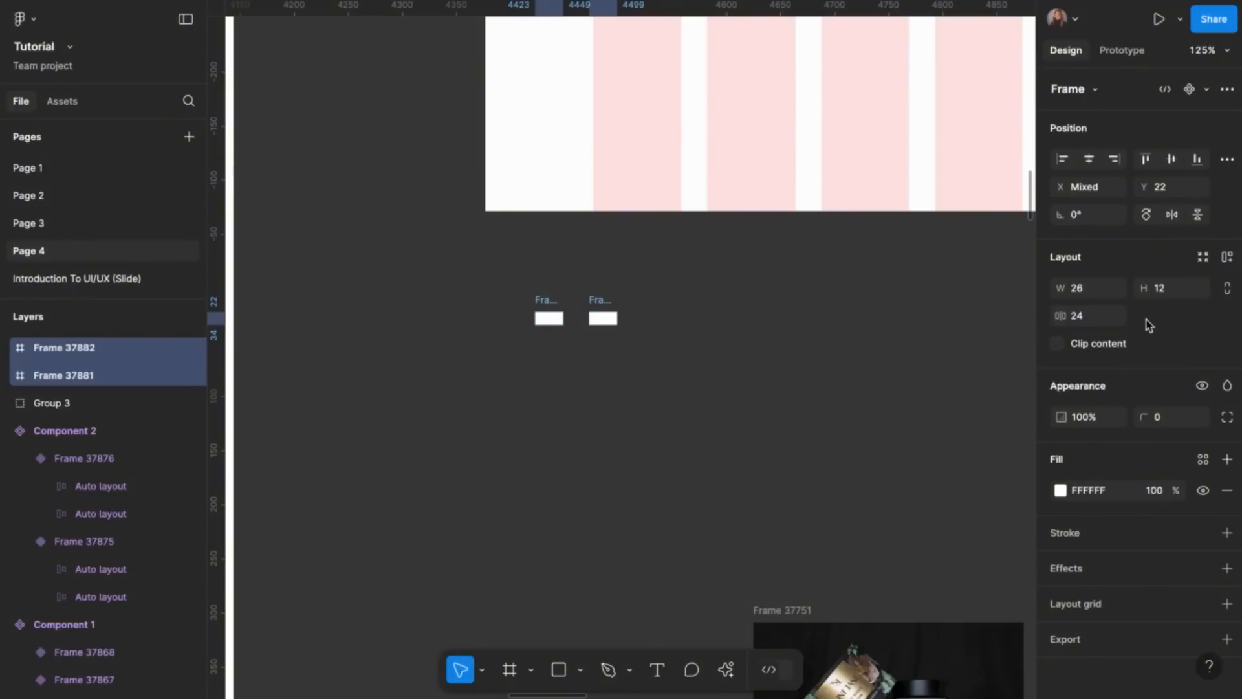
Set the spacing between the two small frames to 16 and combine them into a horizontal auto layout
click(1085, 317)
text(16)
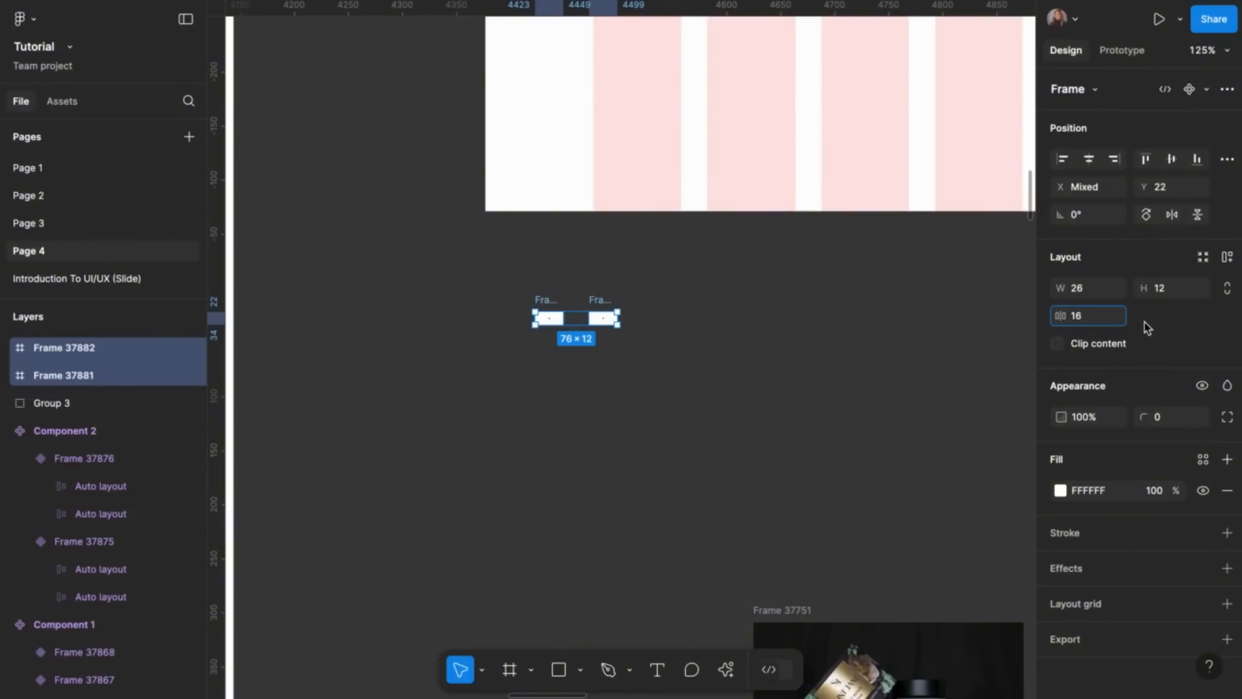
key(Return)
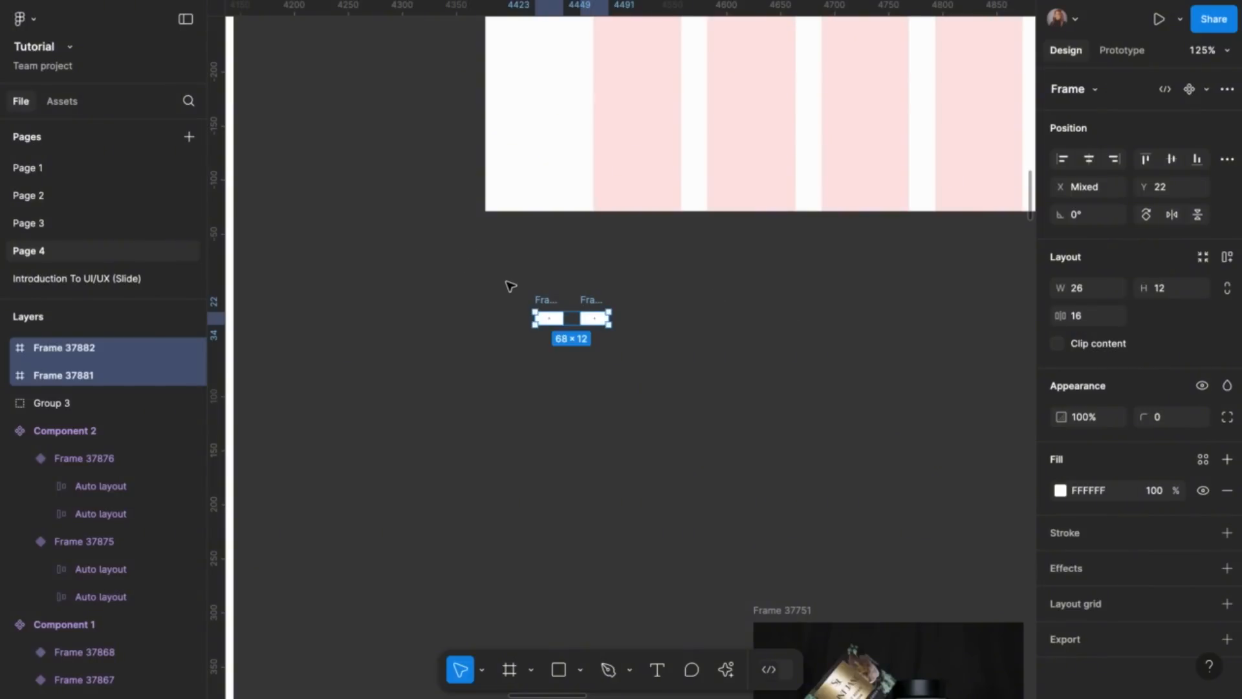
mouse_move(511, 285)
mouse_down()
mouse_move(599, 355)
mouse_move(658, 369)
mouse_up()
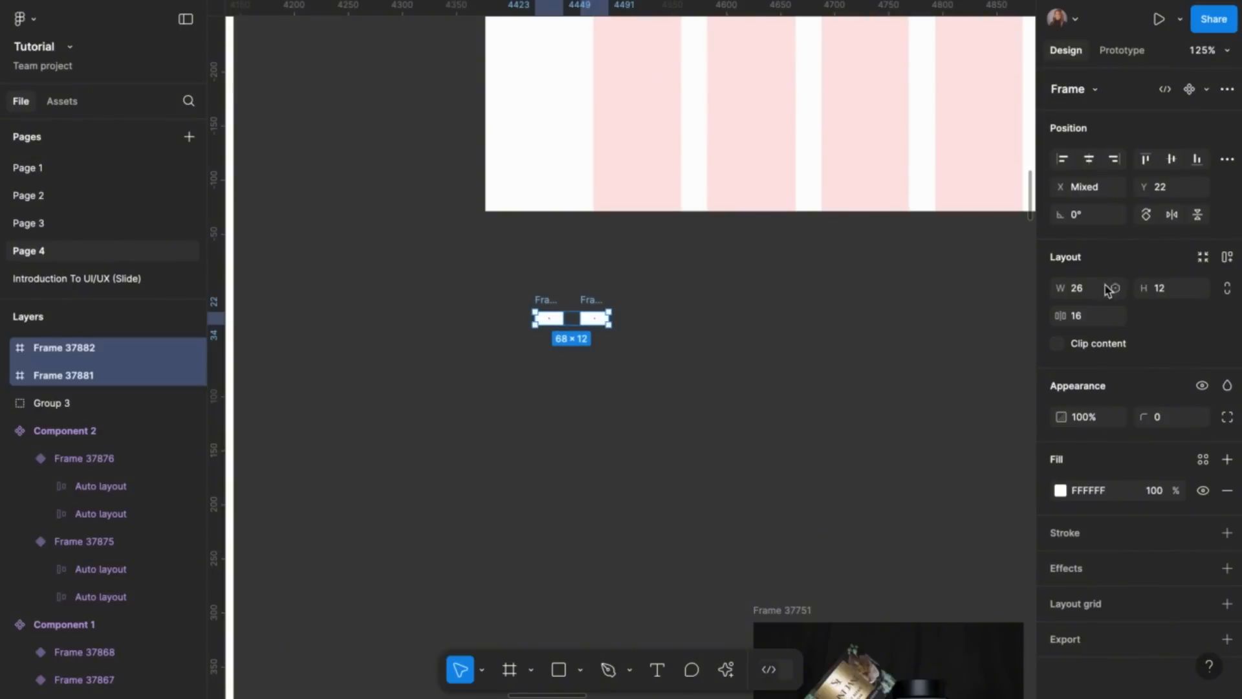
click(1227, 257)
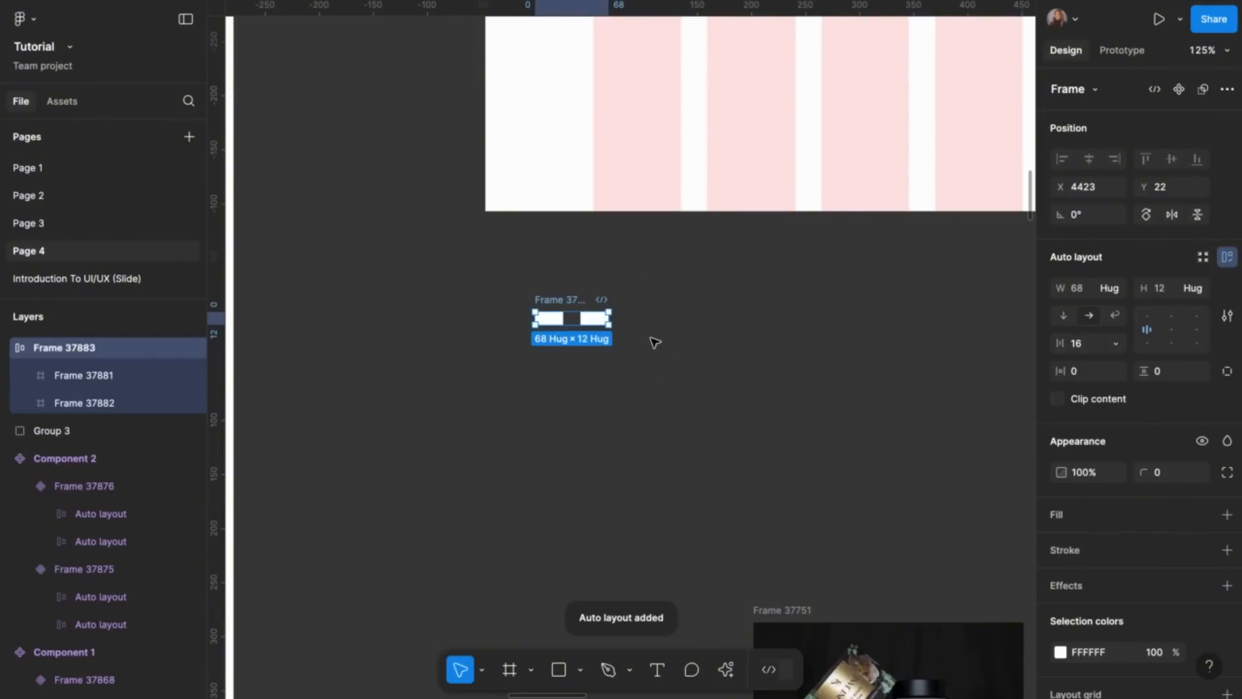
Extend the auto layout to five dashes and align it with the "Works" frame's left edge at X 4377, Y 5
click(594, 320)
scroll(595, 325, down, 5)
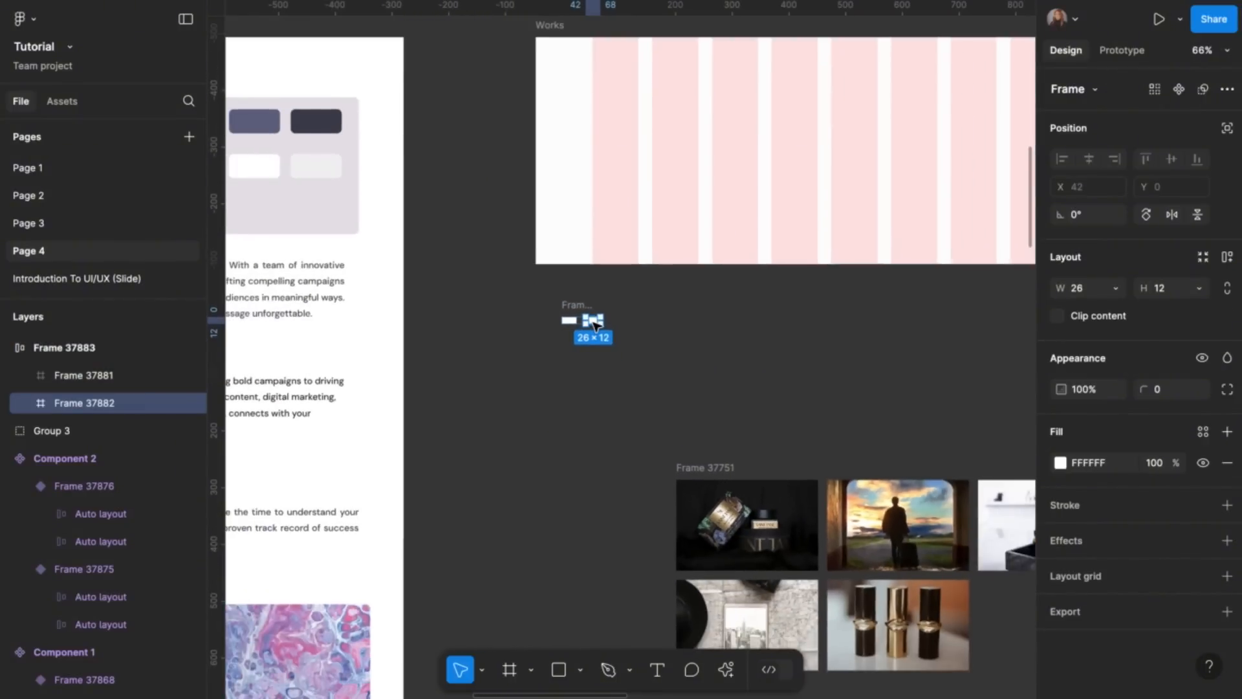
scroll(596, 326, right, 3)
key(ctrl+d)
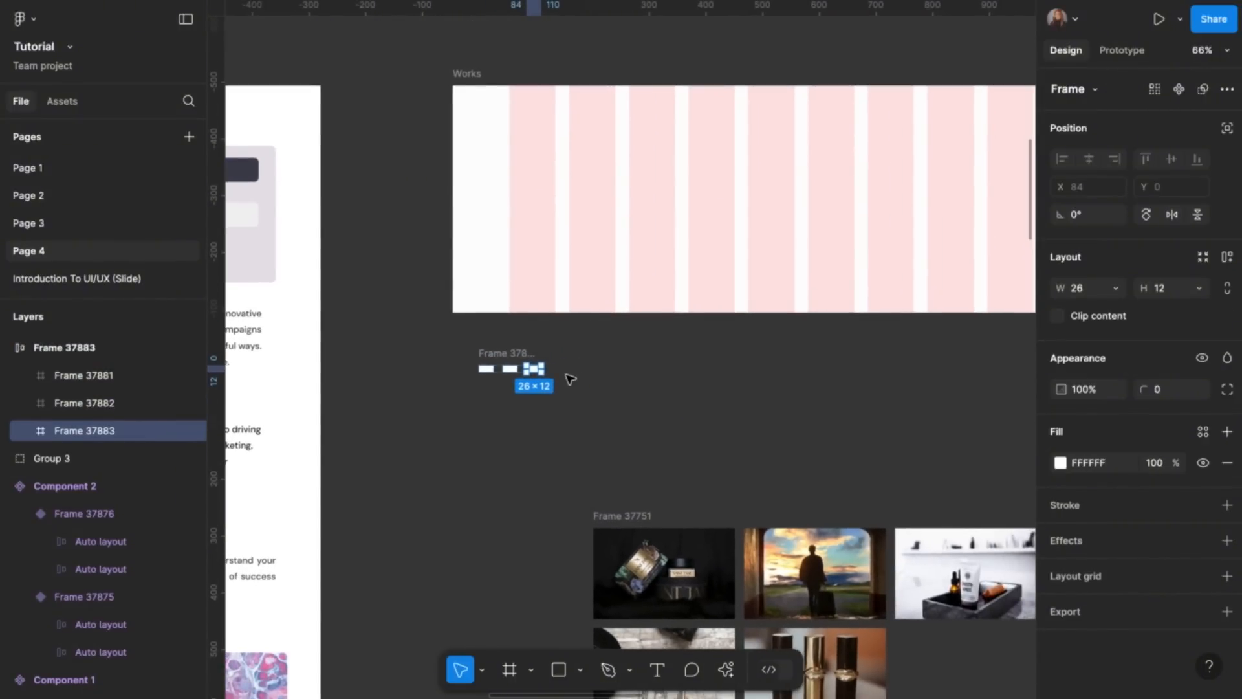
key(ctrl+d)
key(ctrl+d)
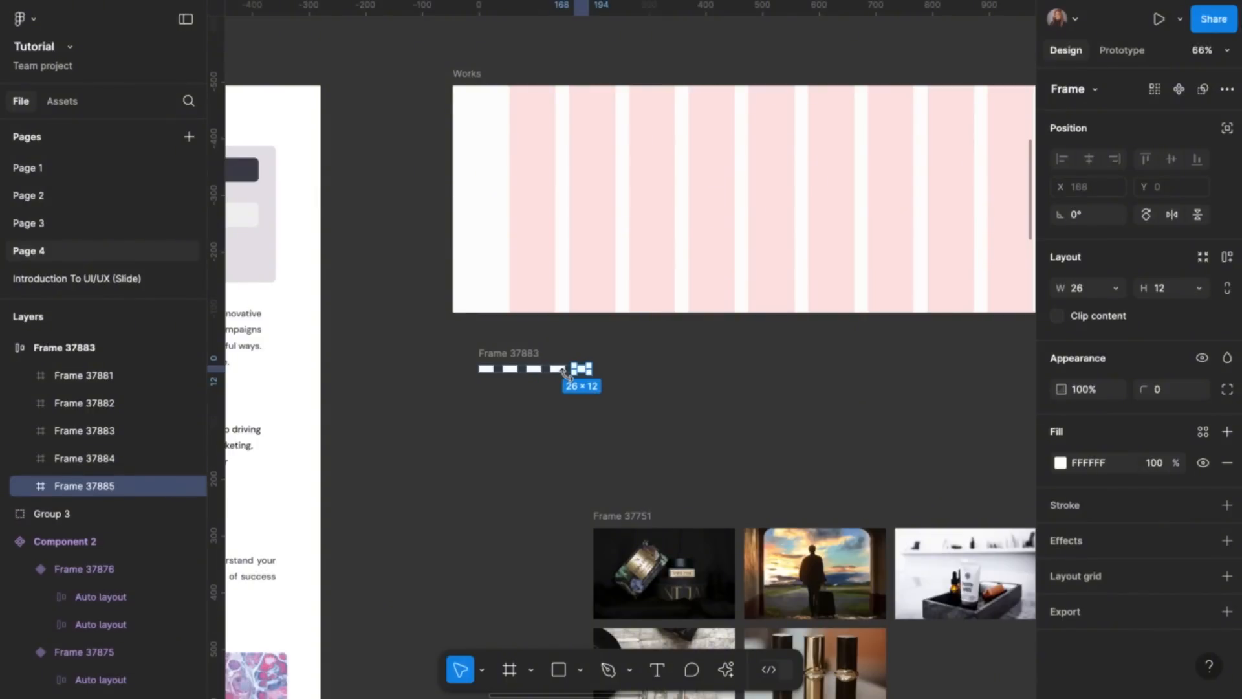
click(500, 352)
drag(498, 353, 471, 346)
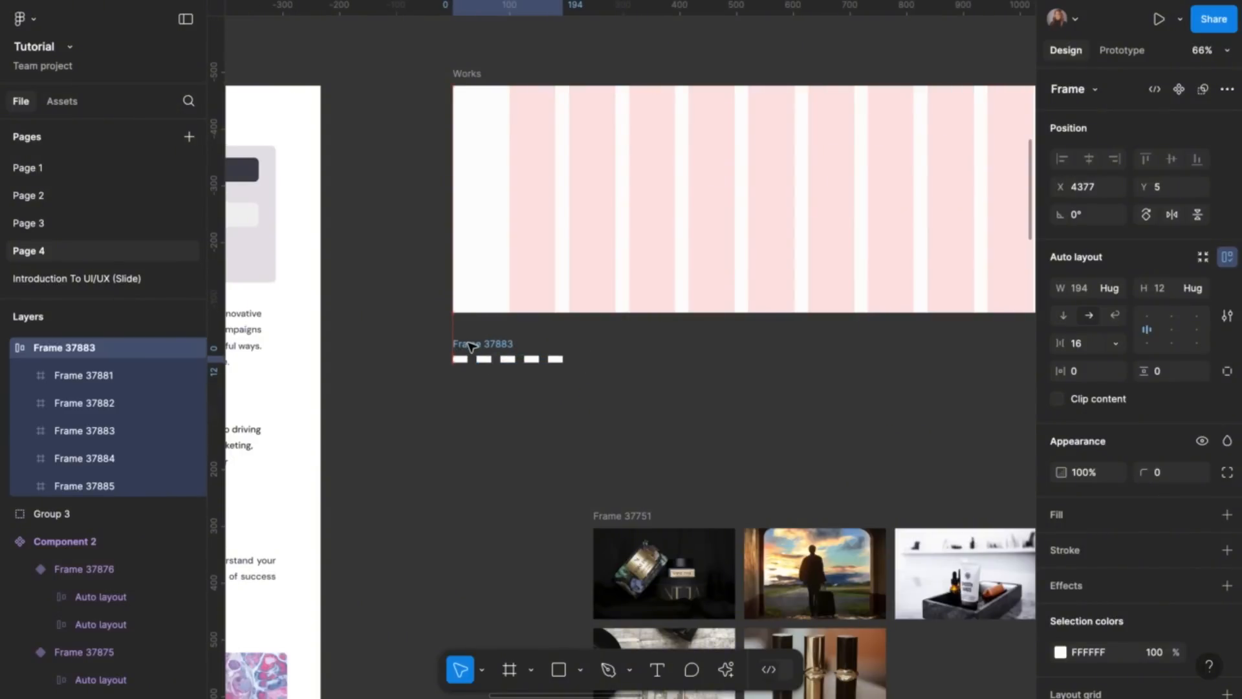
Keep duplicating the last dash in the auto layout until the row of 37 dashes extends past the "Works" frame's right edge
scroll(471, 346, down, 5)
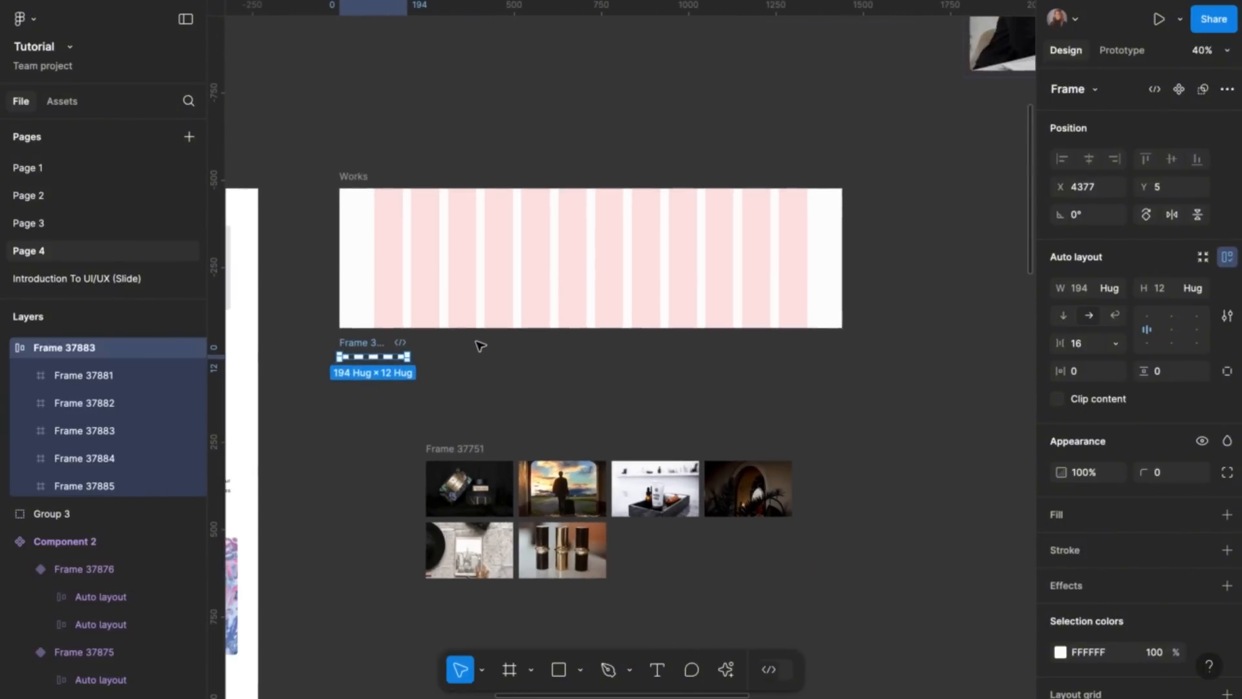
scroll(400, 358, up, 3)
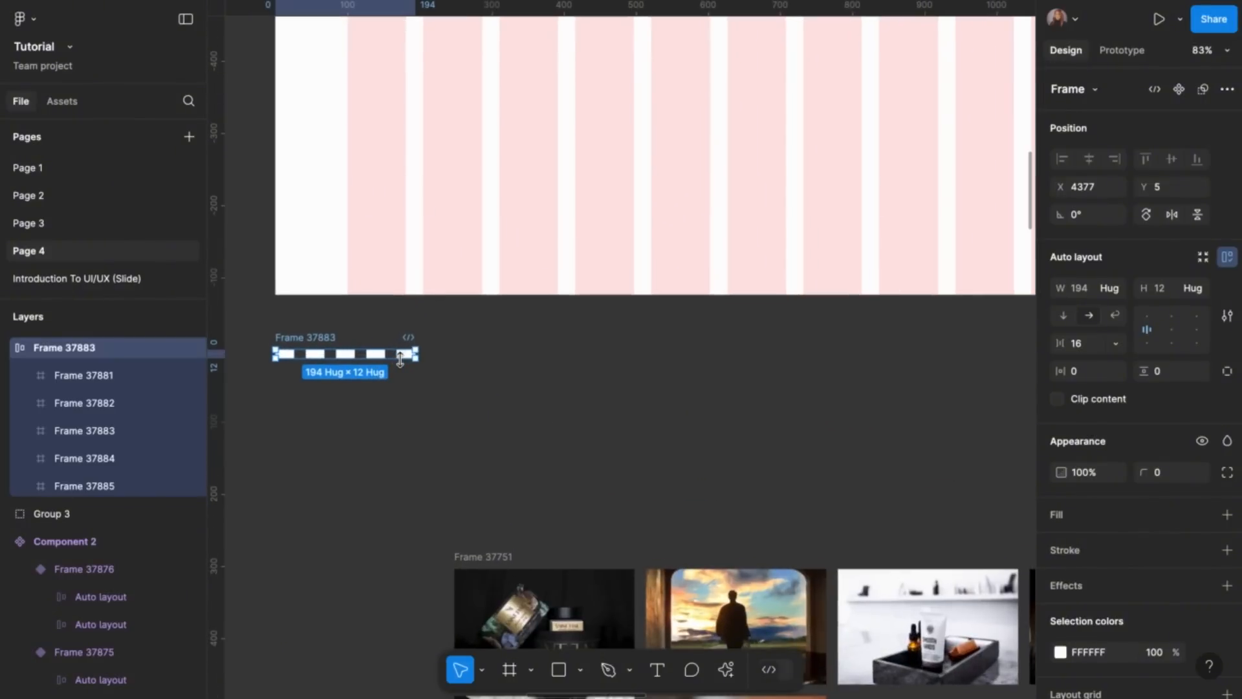
click(408, 354)
scroll(409, 358, down, 3)
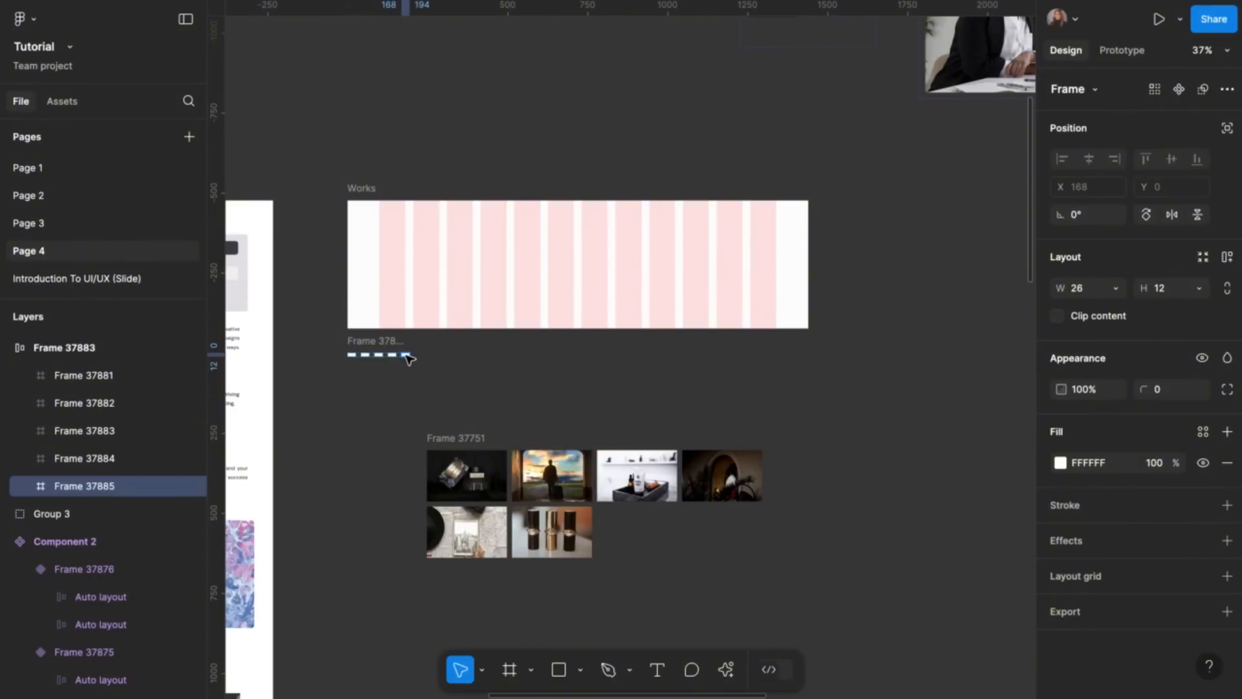
key(ctrl+d)
key(ctrl+d)
key(ctrl+d)
key(ctrl+d)
key(ctrl+d)
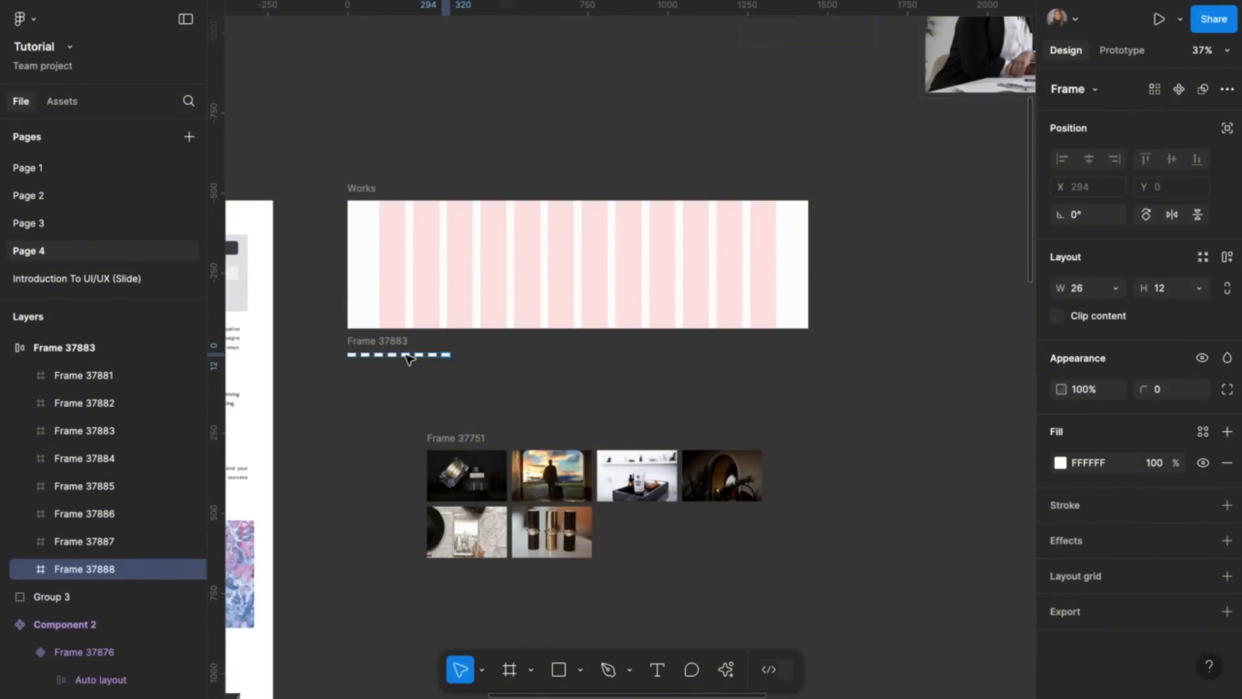
key(ctrl+d)
key(ctrl+d)
key(ctrl+d)
key(ctrl+d)
key(ctrl+d)
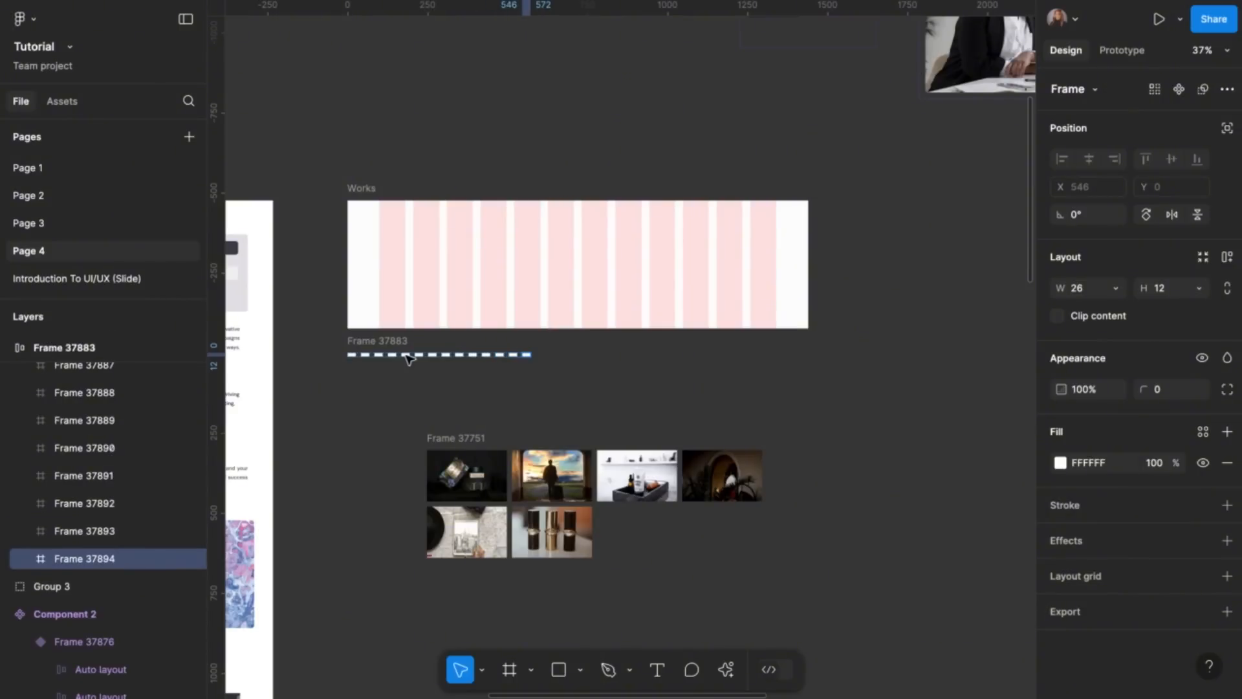
key(ctrl+d)
key(ctrl+d)
key(ctrl+d)
key(ctrl+d)
key(ctrl+d)
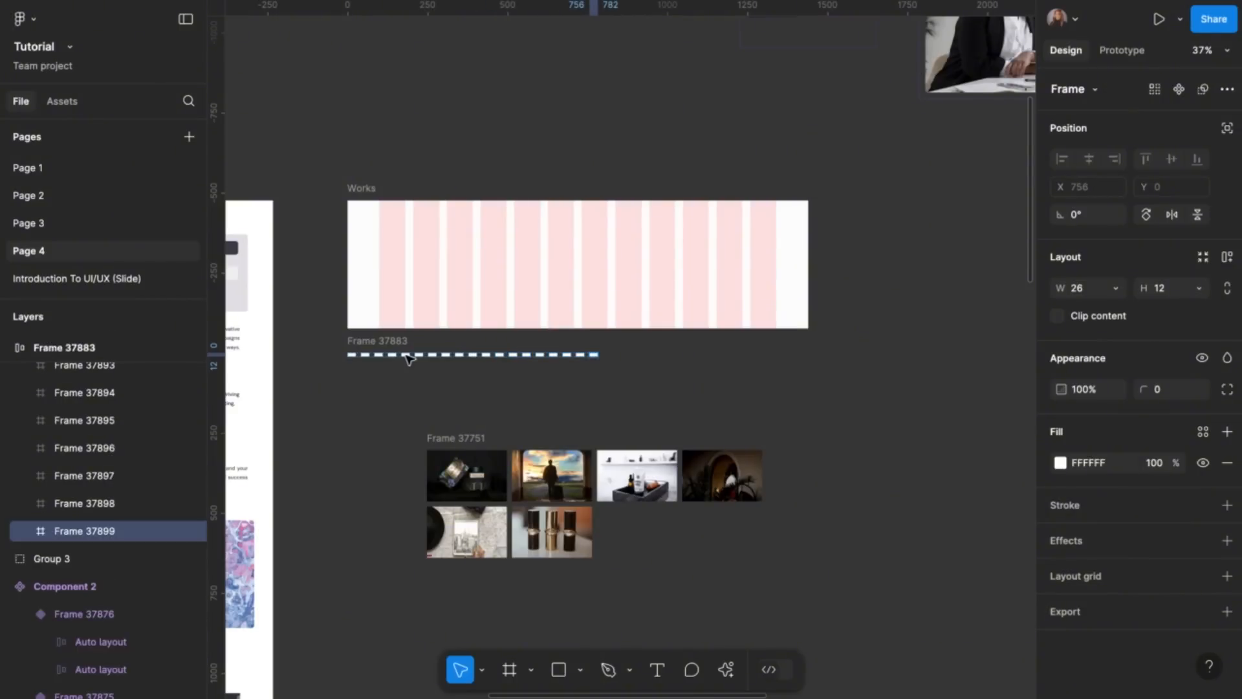
key(ctrl+d)
key(ctrl+d)
key(ctrl+d)
key(ctrl+d)
key(ctrl+d)
key(ctrl+d)
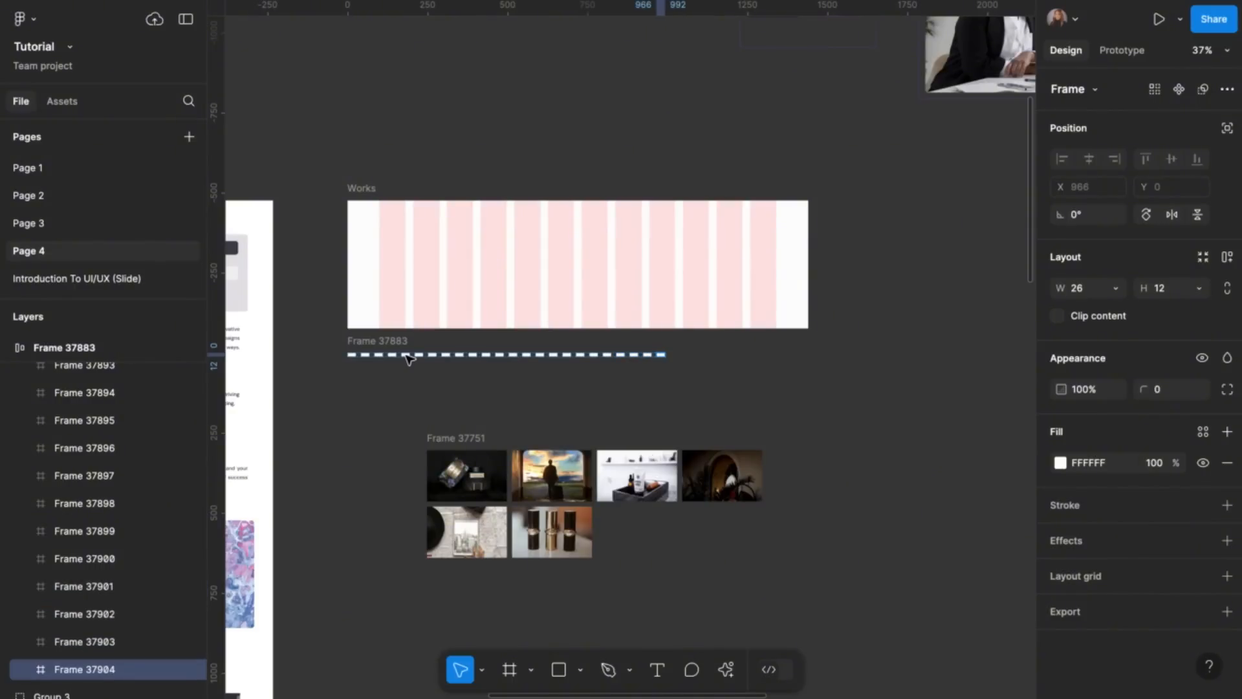
key(ctrl+d)
key(ctrl+d)
key(ctrl+d)
key(ctrl+d)
key(ctrl+d)
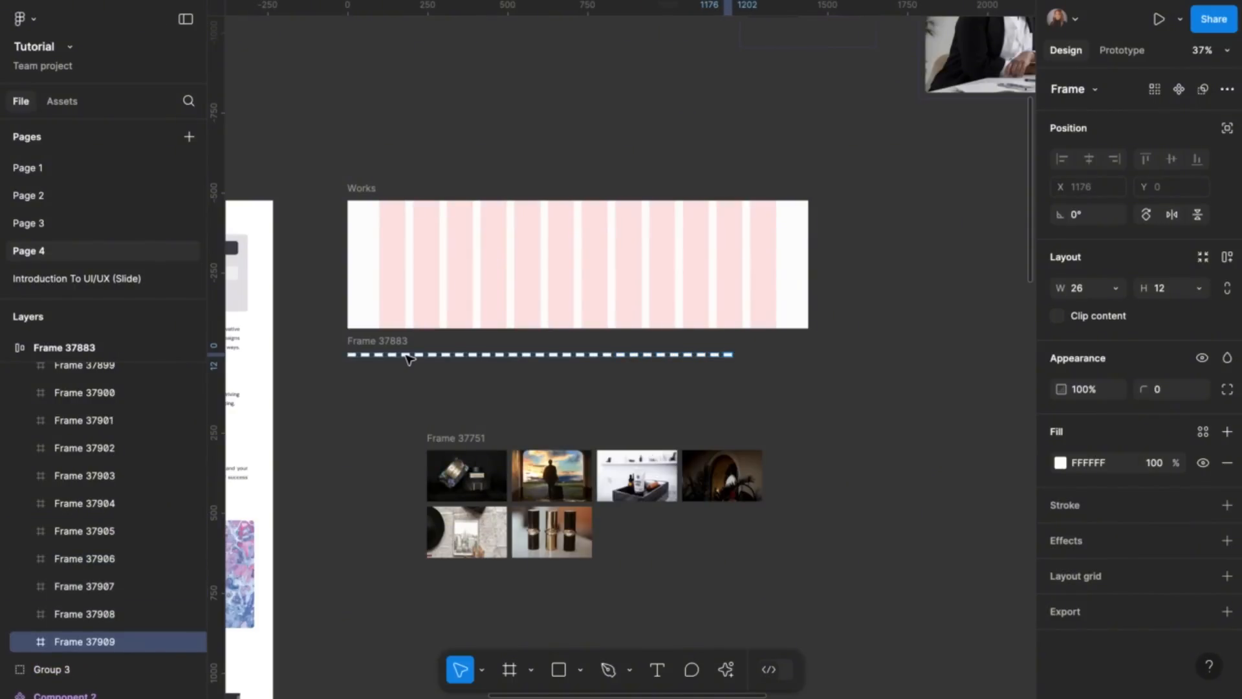
key(ctrl+d)
key(ctrl+d)
key(ctrl+d)
key(ctrl+d)
key(ctrl+d)
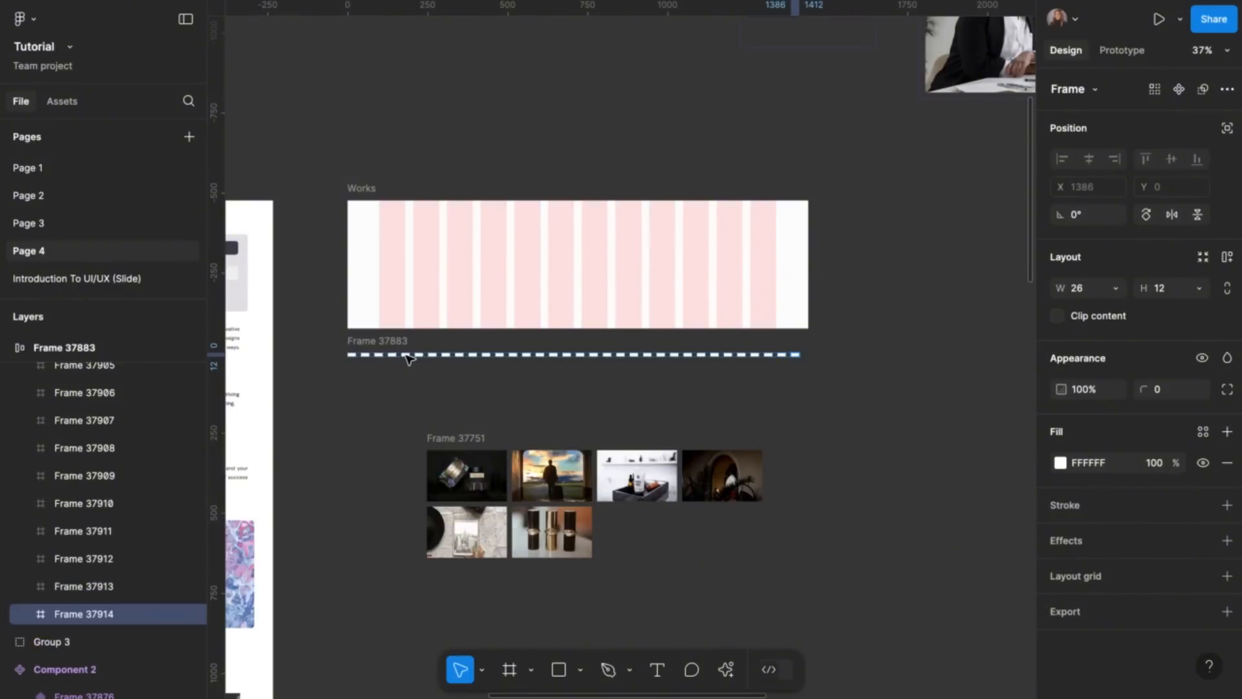
key(ctrl+d)
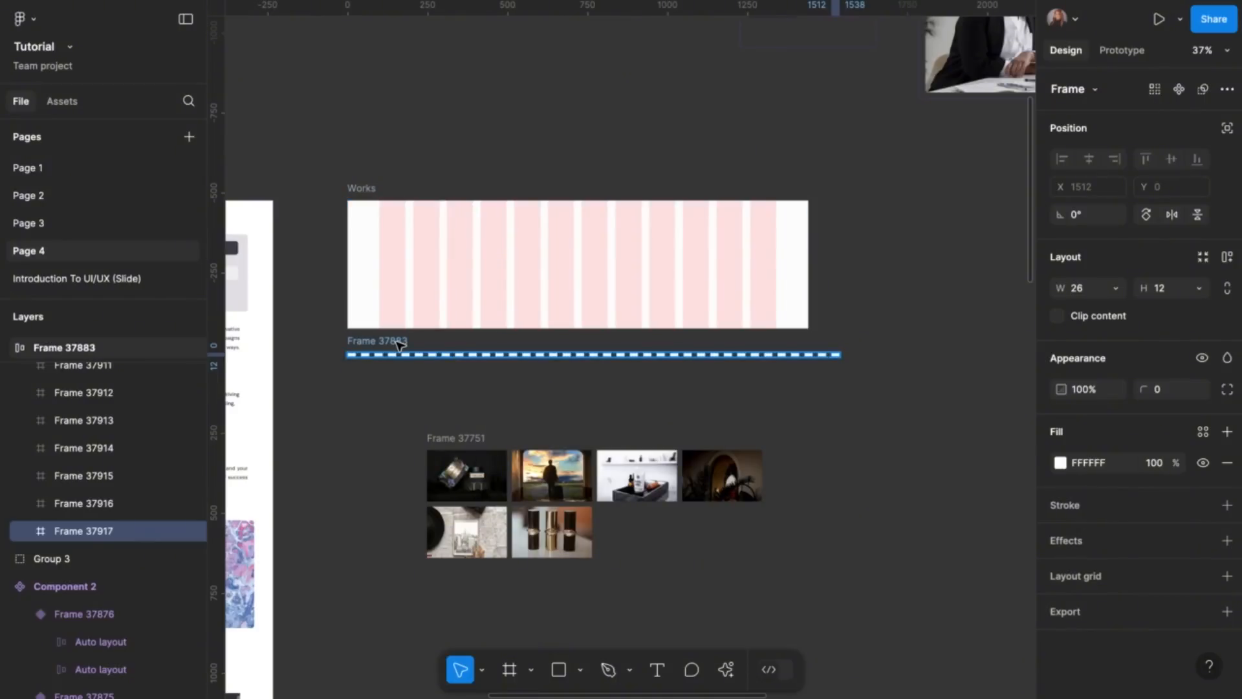
Duplicate the whole row of dashes straight down to Y 224, just above the project image grid
scroll(401, 343, up, 5)
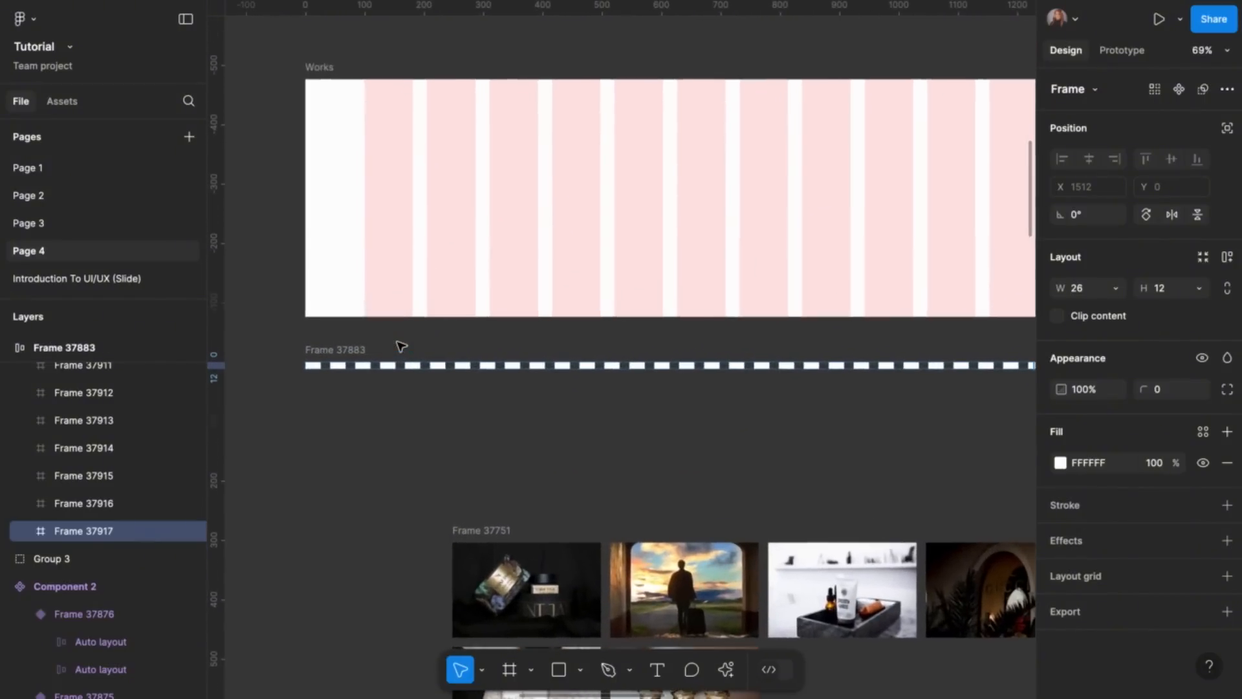
scroll(402, 346, down, 1)
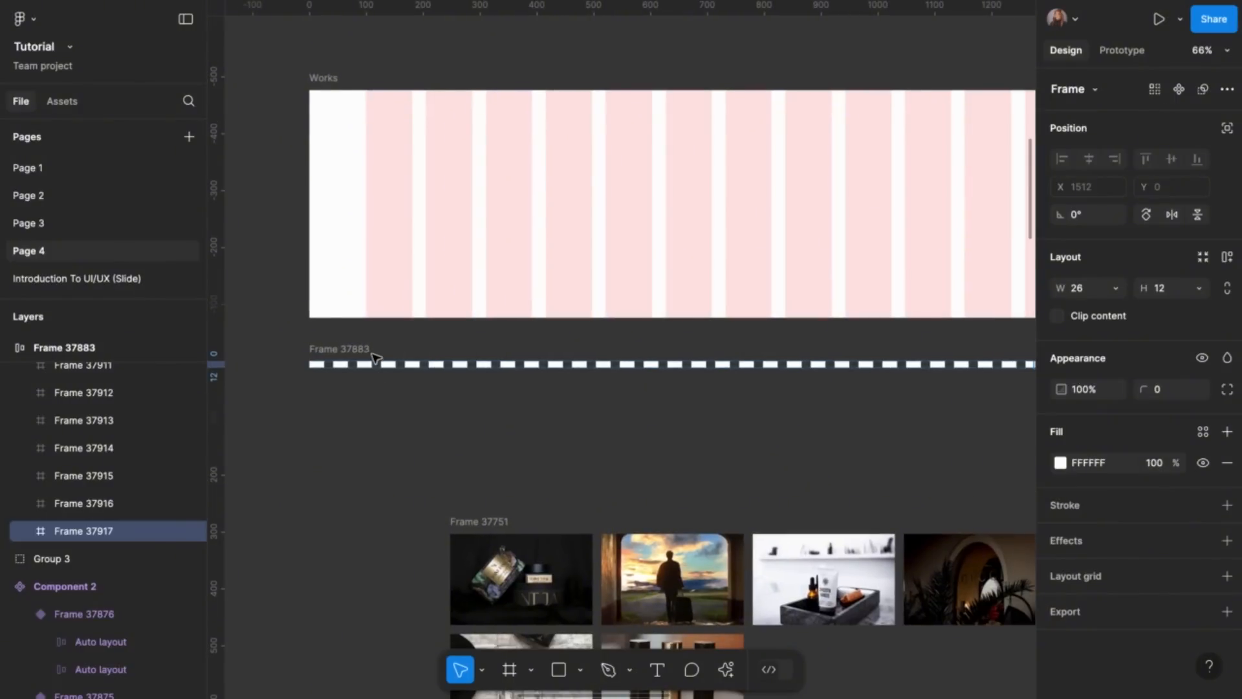
scroll(374, 357, down, 1)
scroll(365, 325, down, 3)
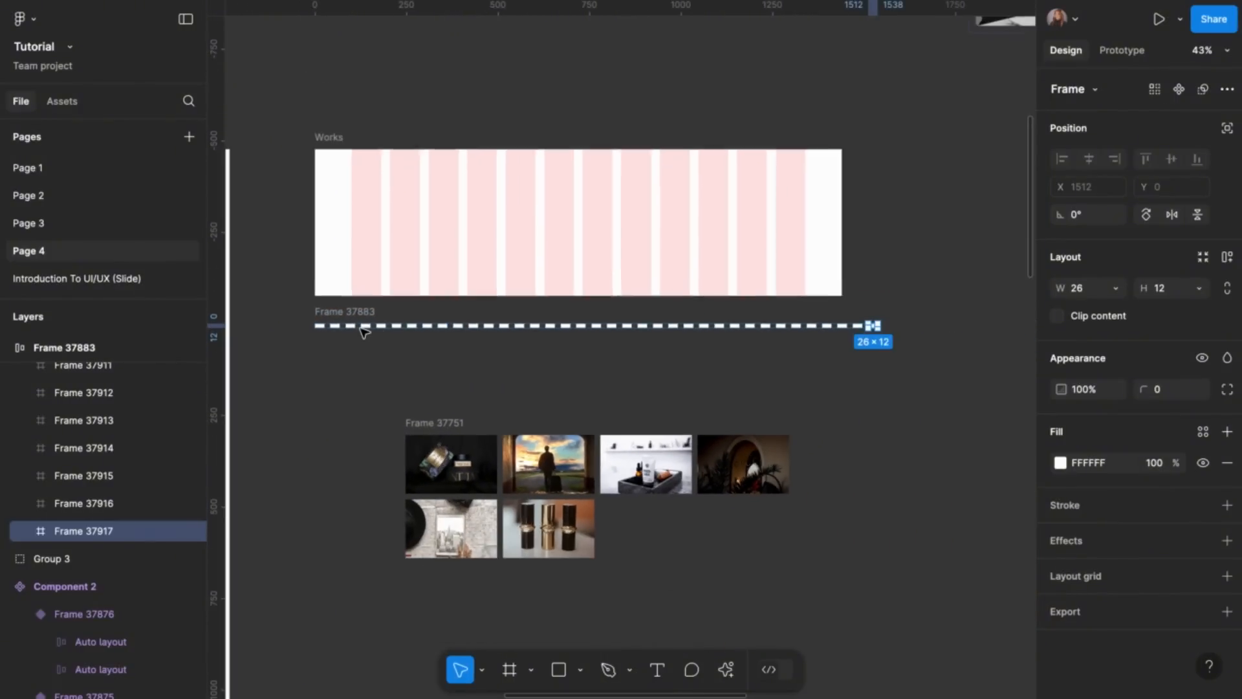
click(363, 313)
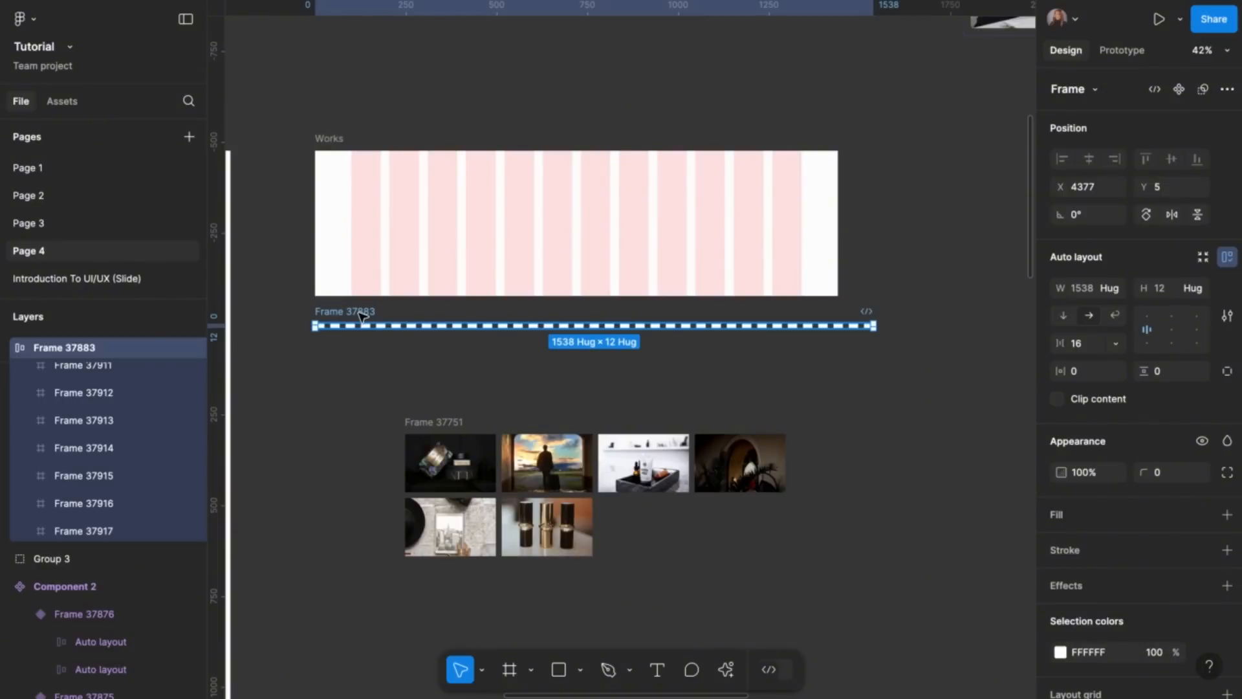
drag(364, 315, 361, 394)
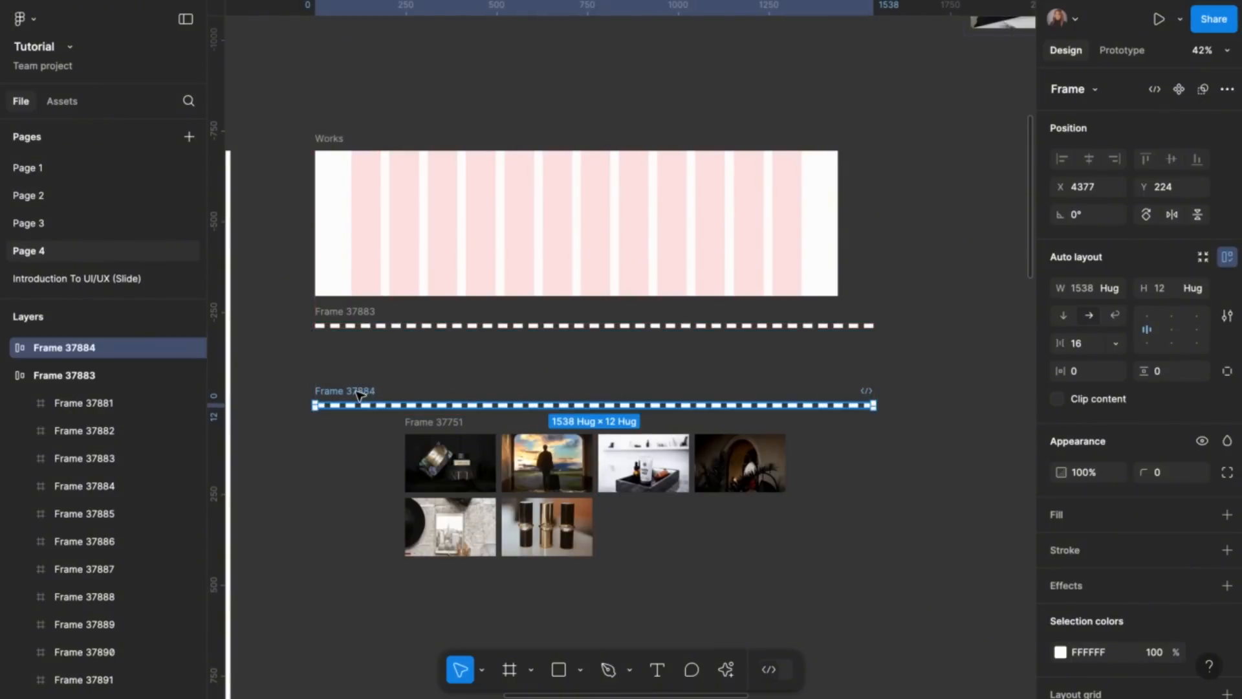
Switch the project image grid's auto layout from wrapping to horizontal to line up all six images in one row
scroll(359, 394, down, 2)
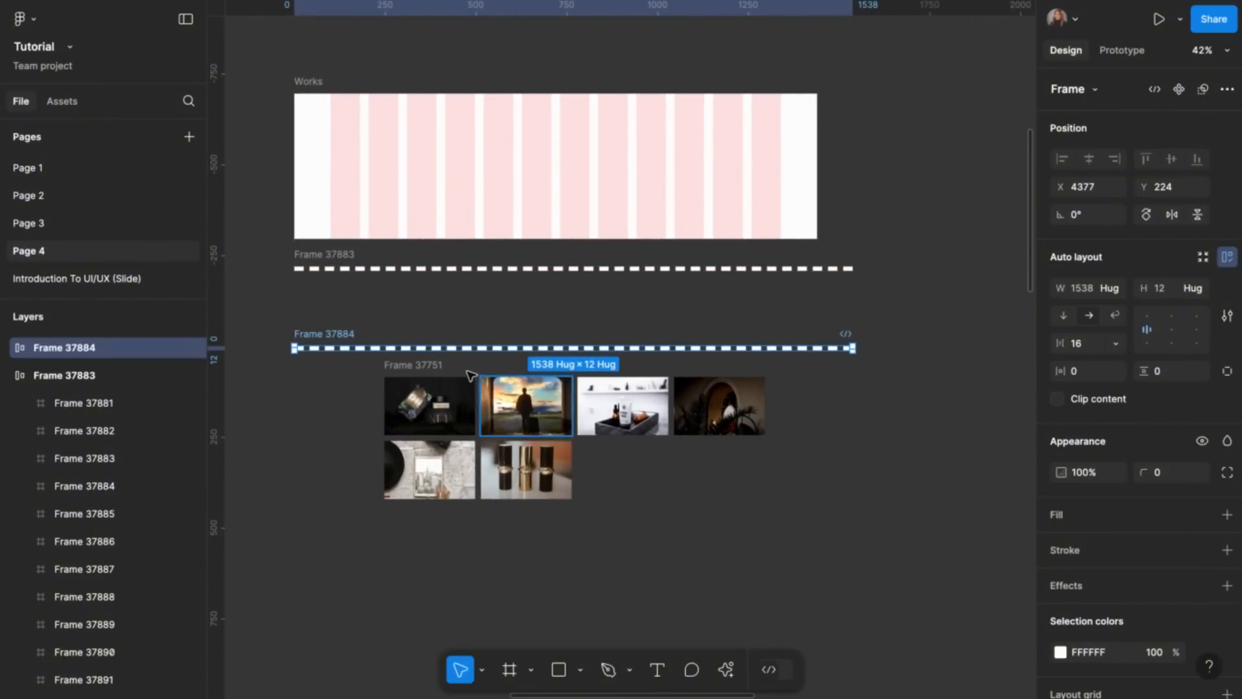
click(420, 367)
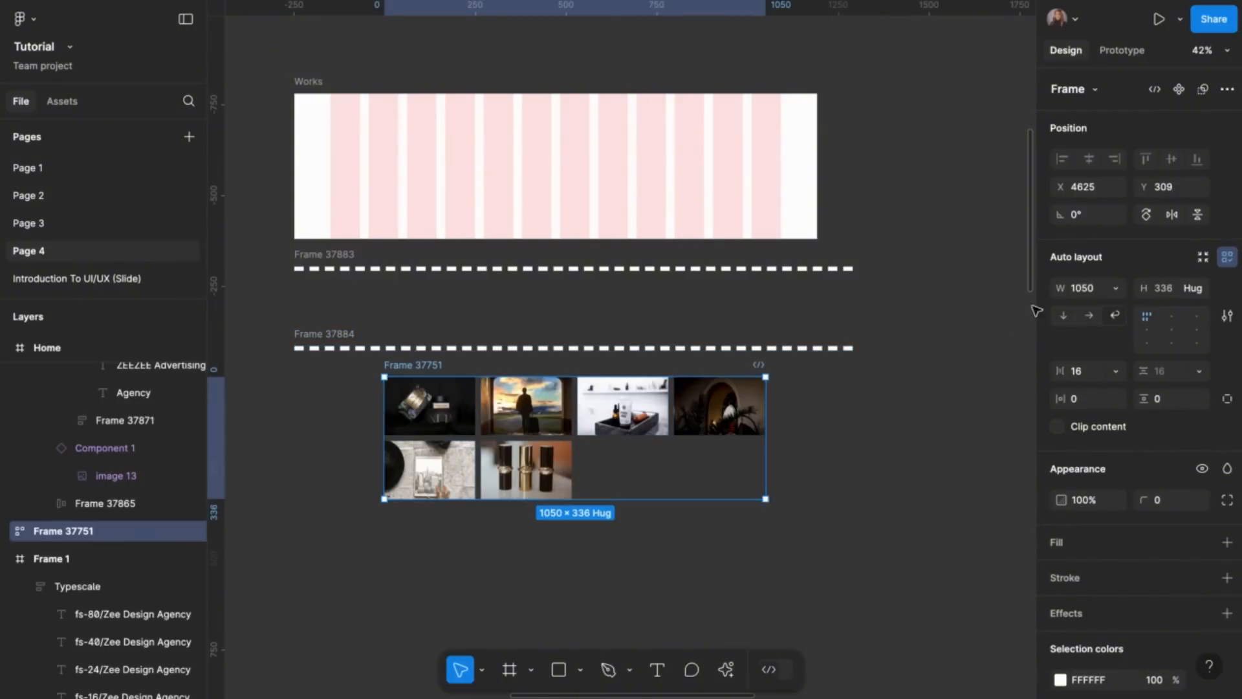
click(1091, 316)
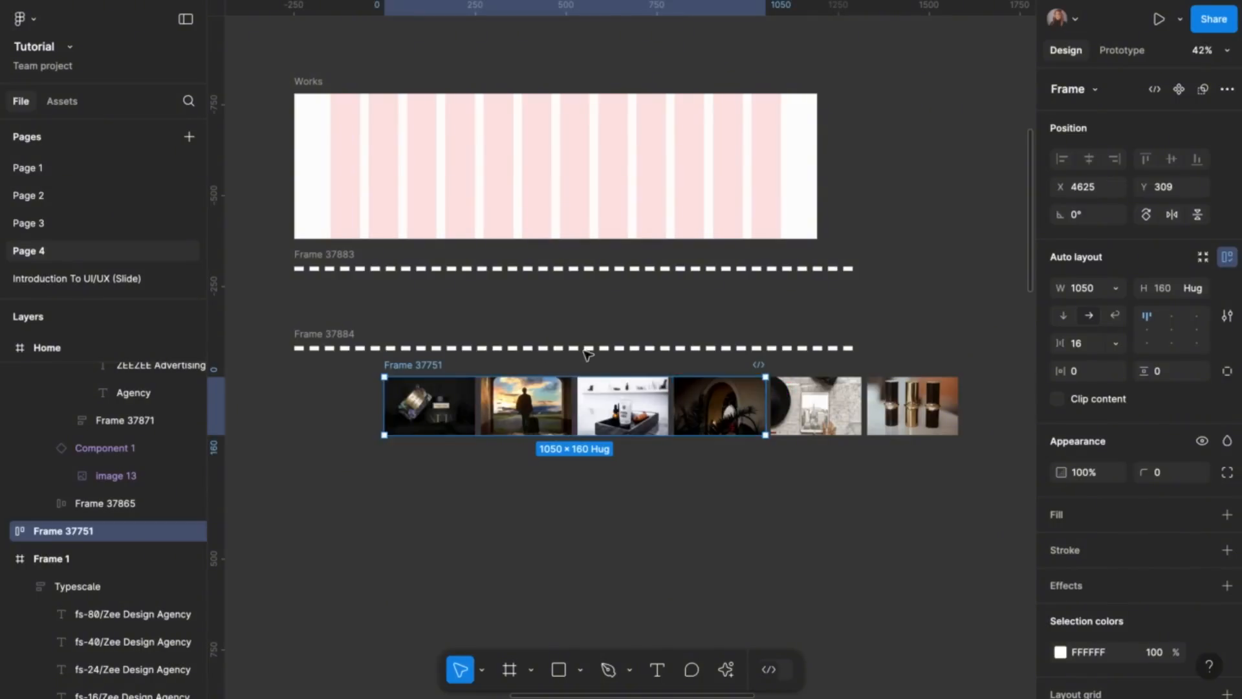
Try the image row inside the "Works" frame at X 100, Y 120, with its gap widened to 53, and undo the widening
drag(430, 367, 415, 137)
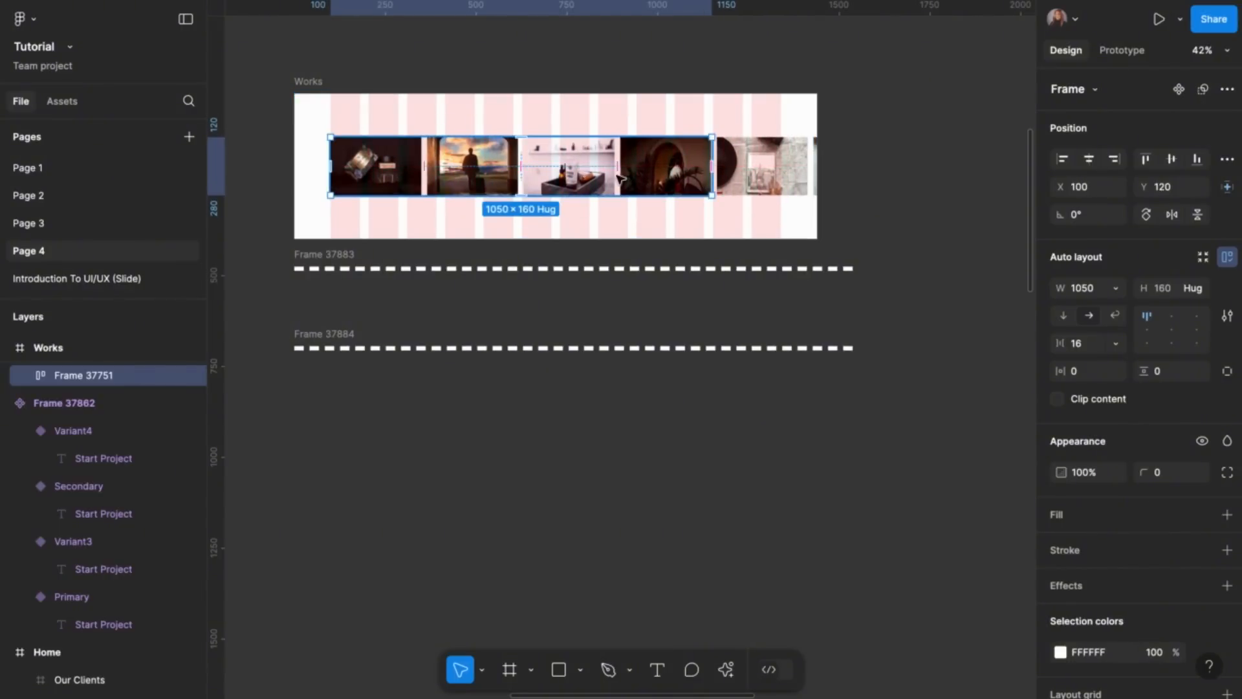
scroll(618, 177, up, 3)
scroll(618, 178, left, 2)
drag(880, 168, 947, 171)
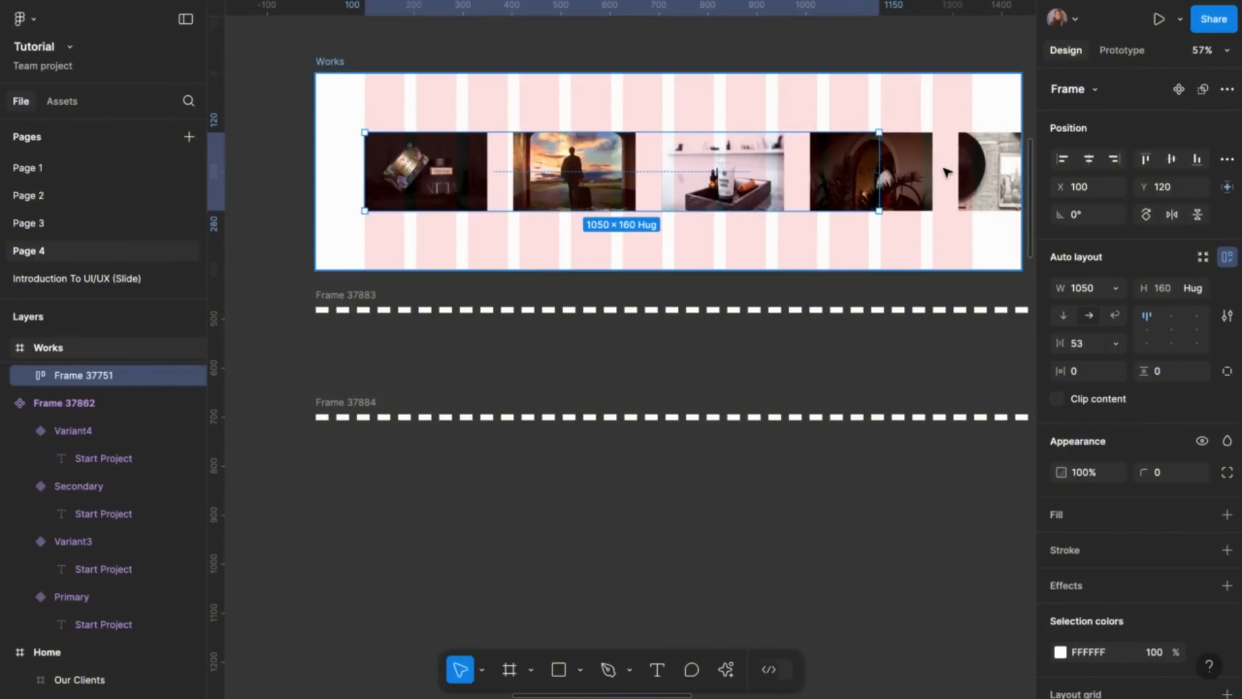
key(ctrl+z)
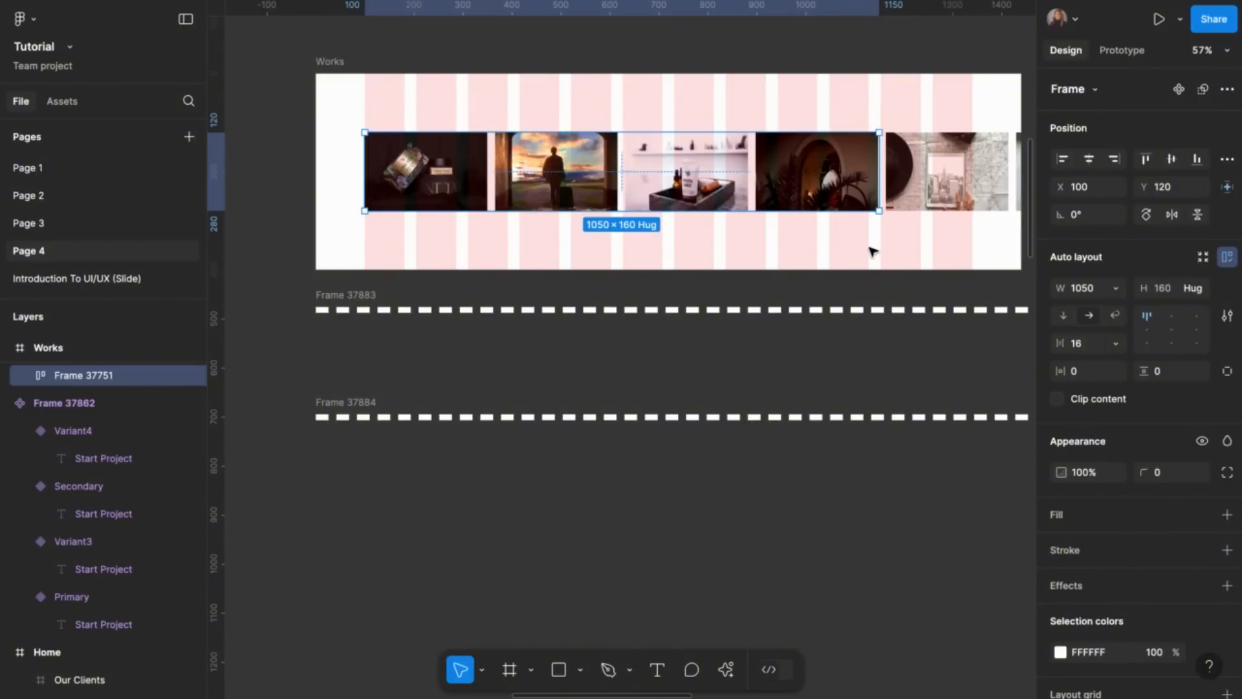
Move the image row out of the "Works" frame to below the dash rows and try a gap of 73 between the images
scroll(870, 249, right, 2)
scroll(870, 249, up, 1)
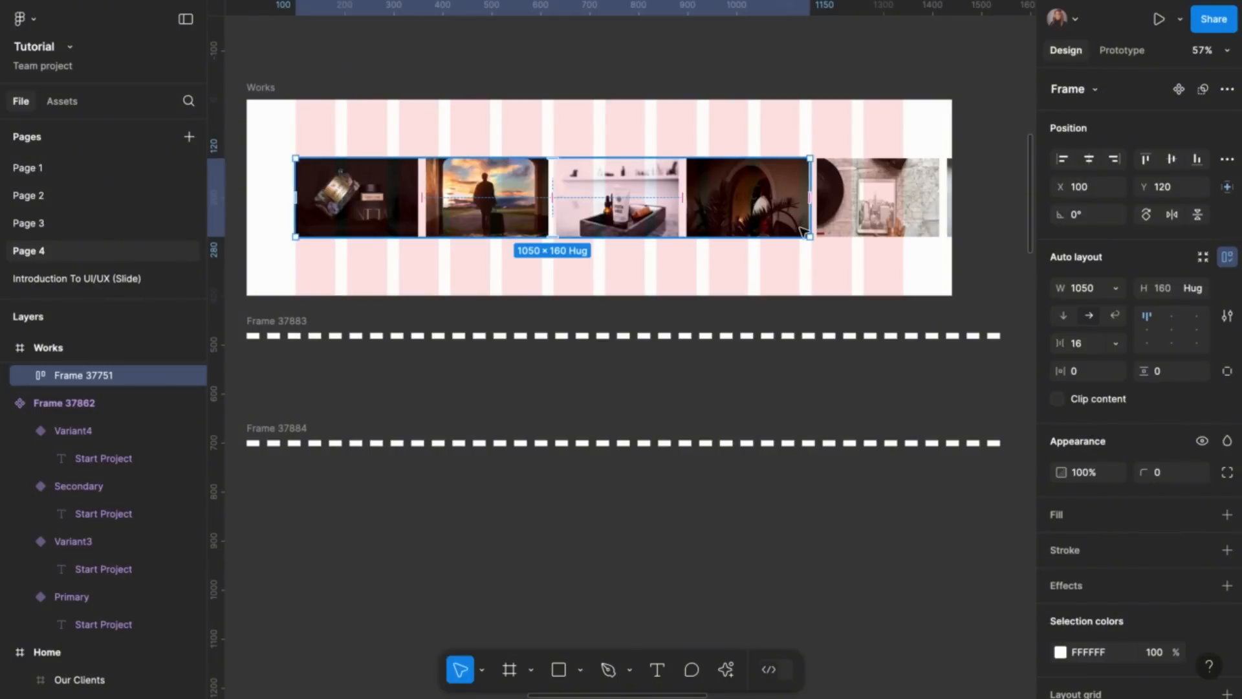
drag(764, 186, 764, 579)
scroll(783, 570, down, 1)
scroll(783, 569, down, 2)
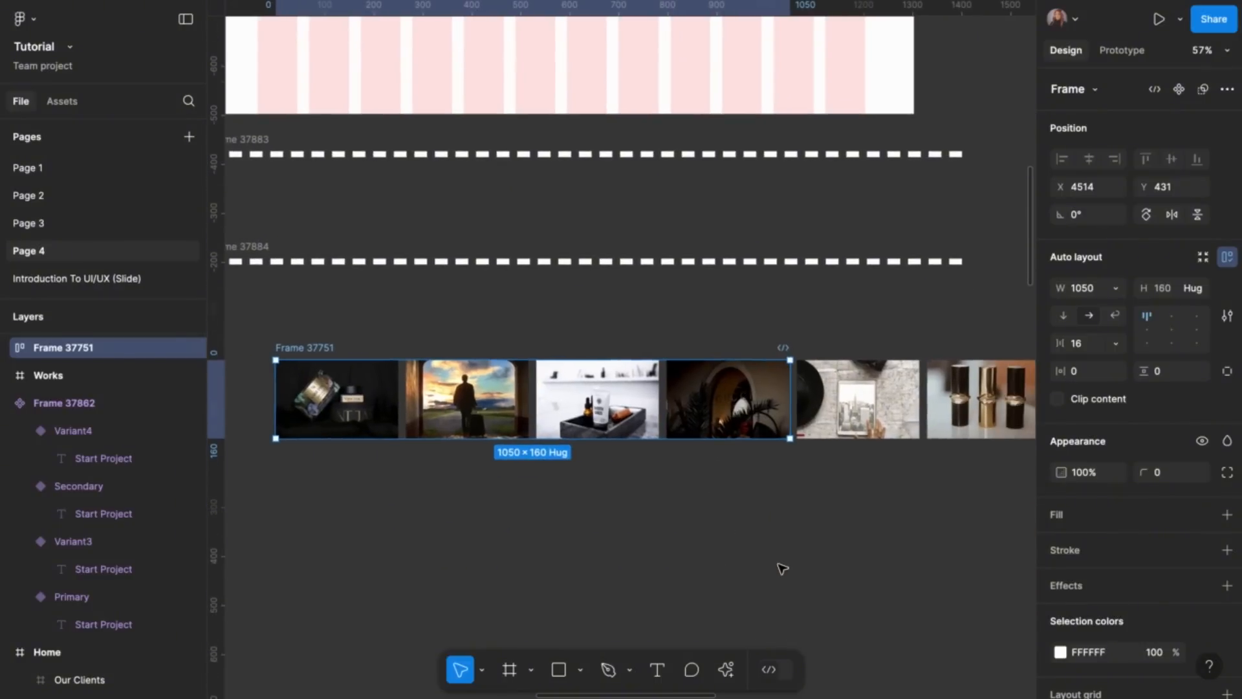
scroll(782, 569, down, 4)
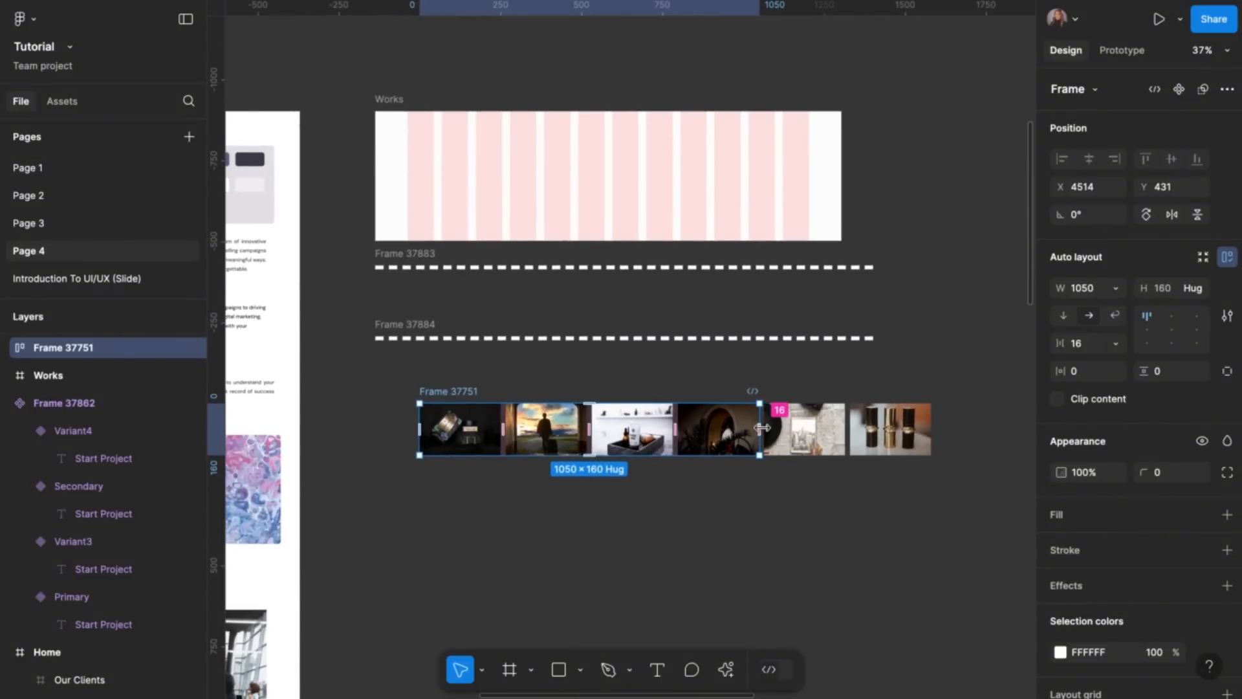
drag(763, 428, 834, 429)
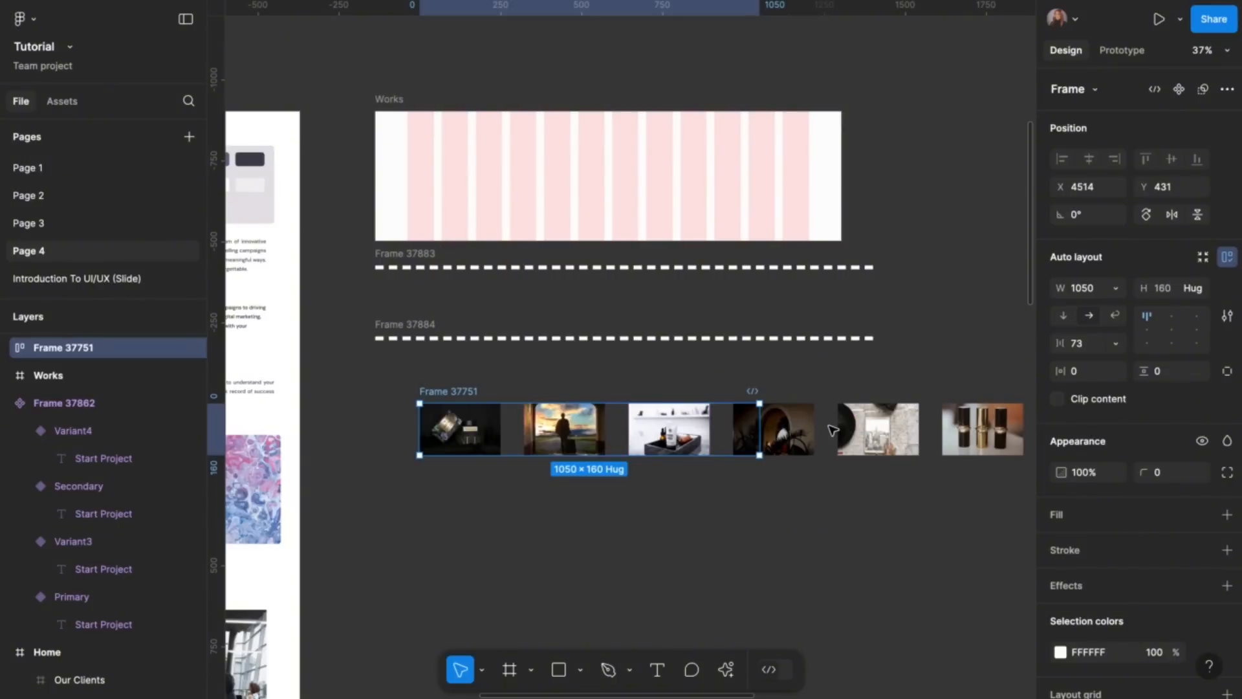
key(ctrl+z)
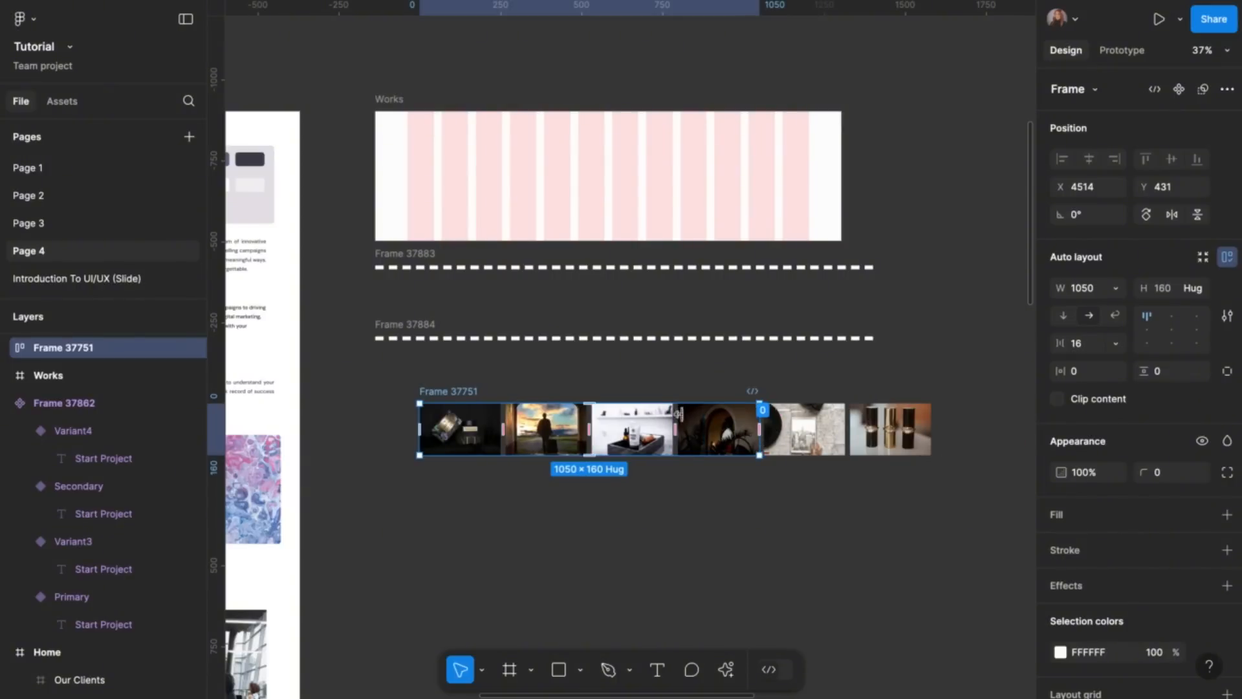
Remove the image row's auto layout, ungroup its frame, and wrap the six images in a fresh horizontal auto layout
click(1227, 258)
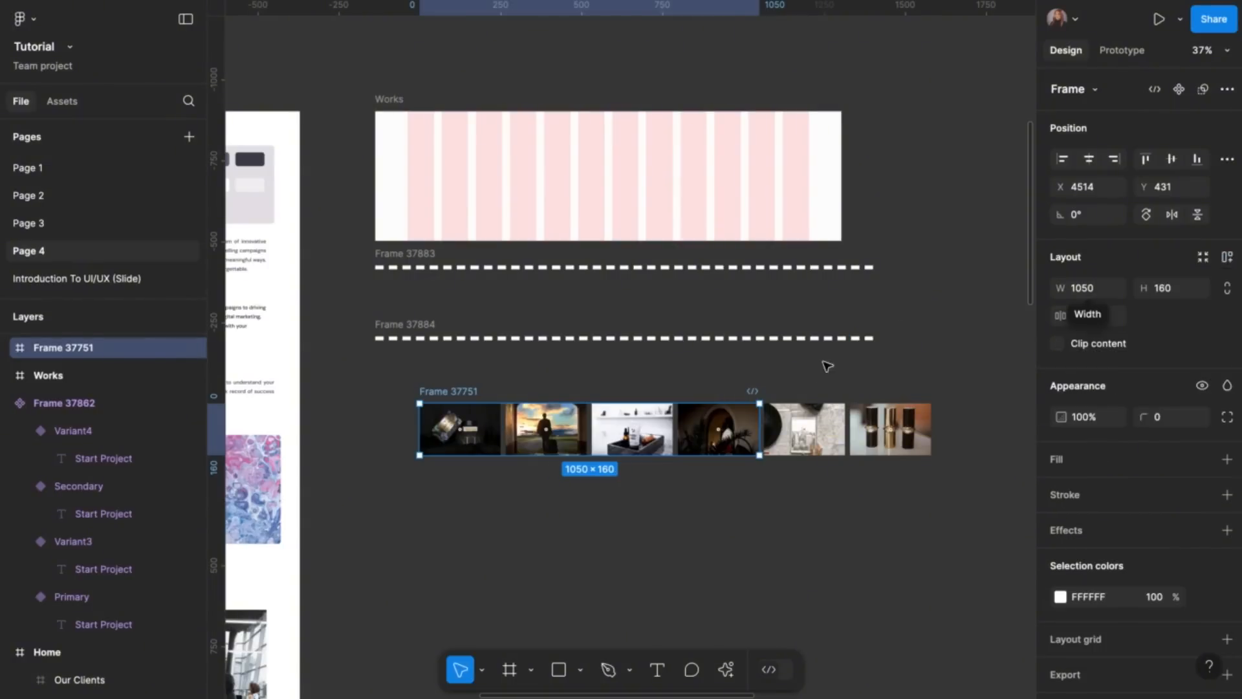
right_click(462, 397)
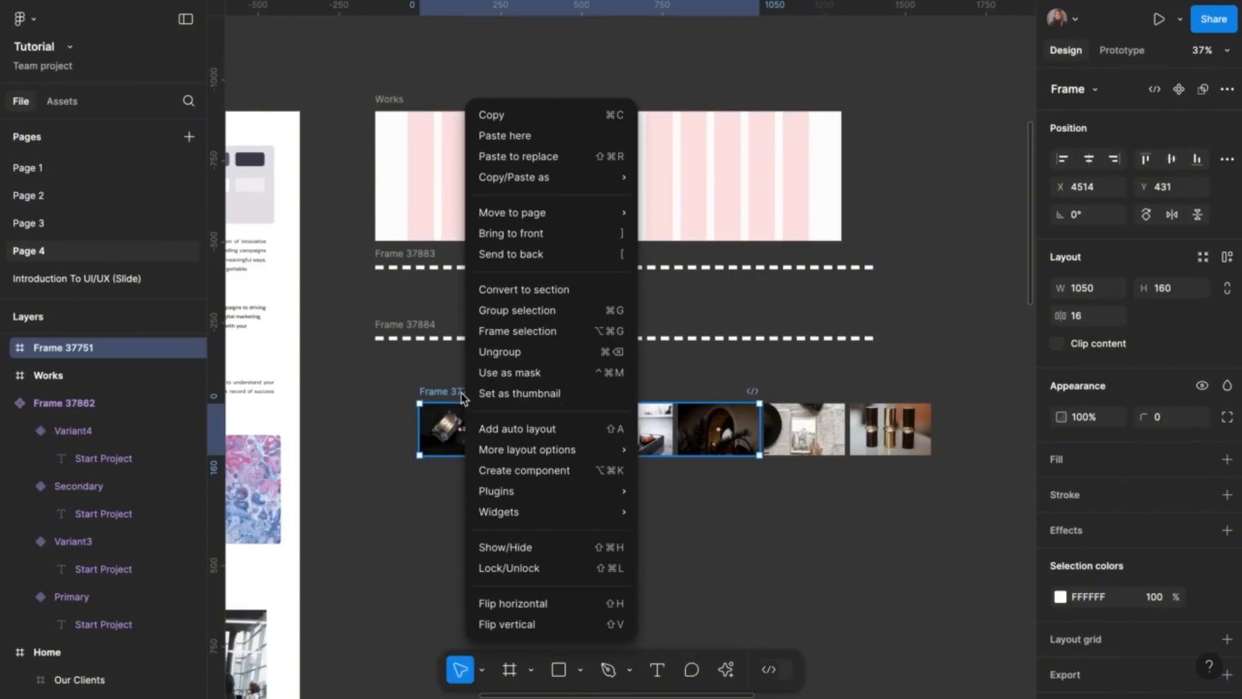
click(506, 352)
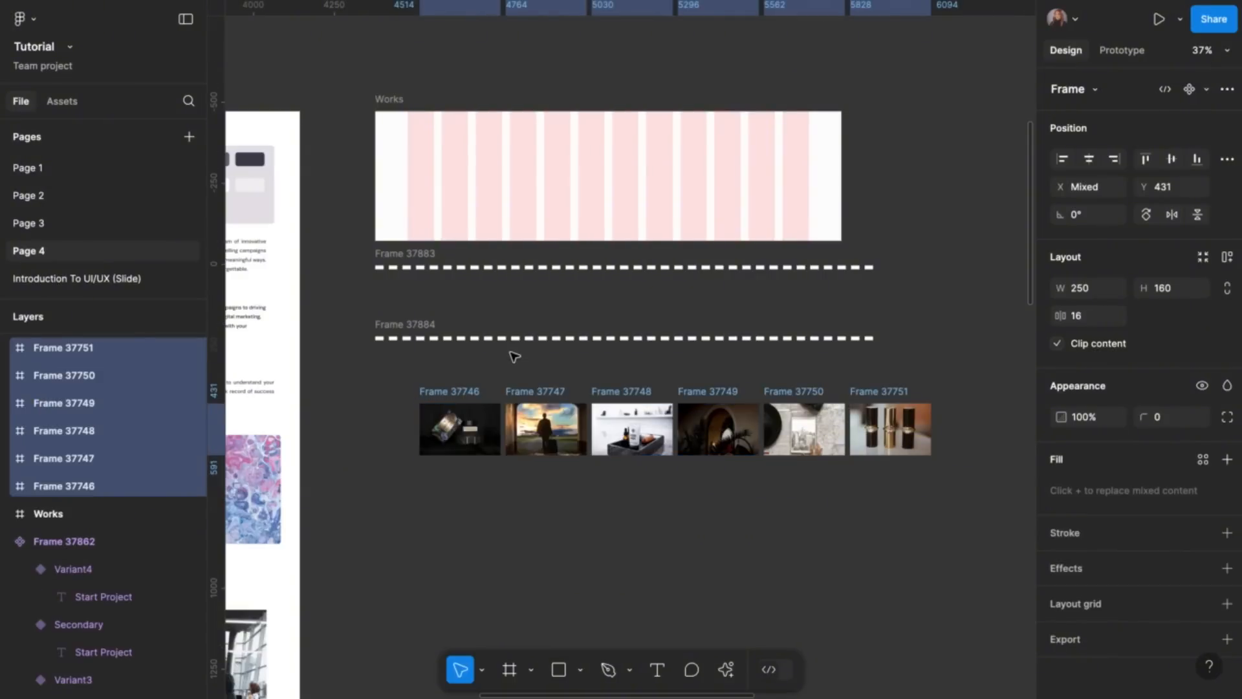
click(428, 380)
drag(407, 378, 954, 503)
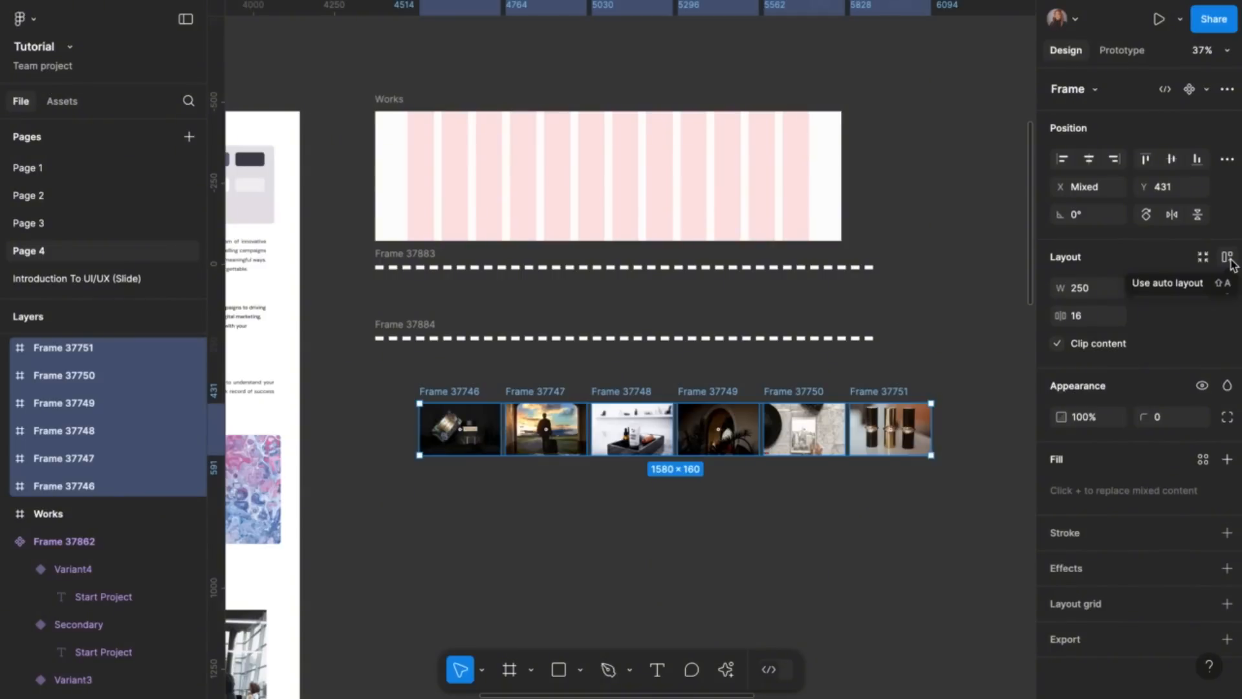
click(1229, 260)
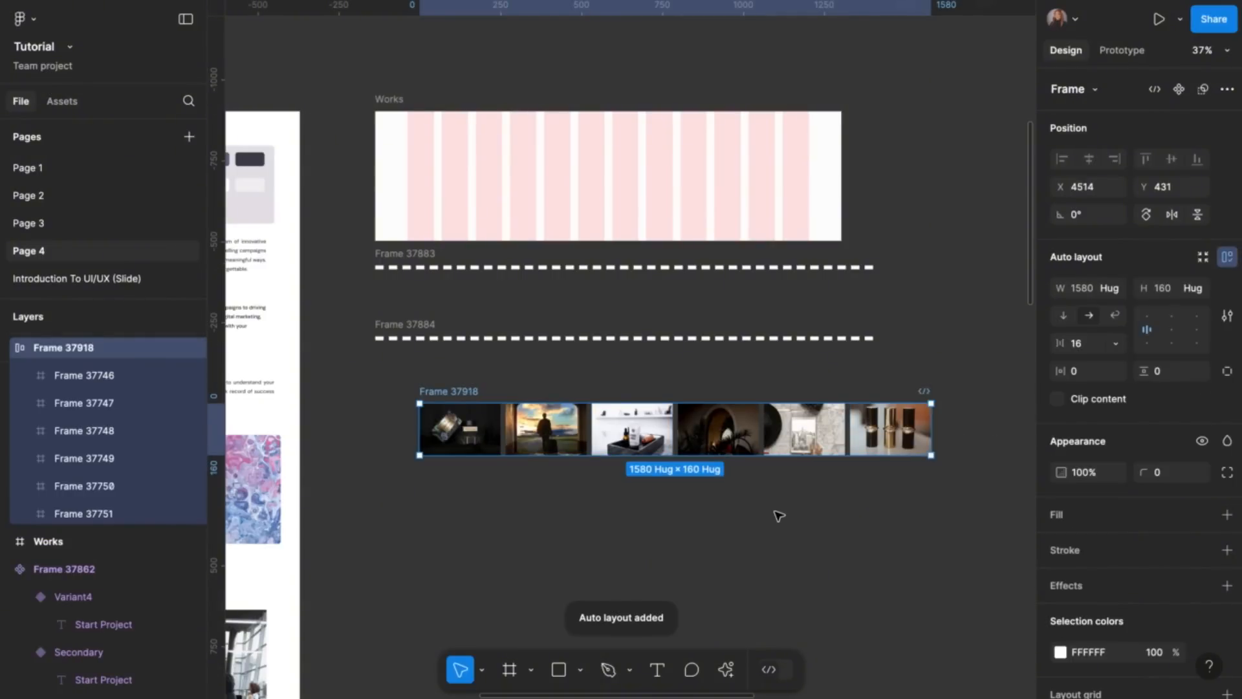
Rename the new image row "Auto layout" and align it under the dash rows at X 4377, Y 340
double_click(446, 393)
text(A)
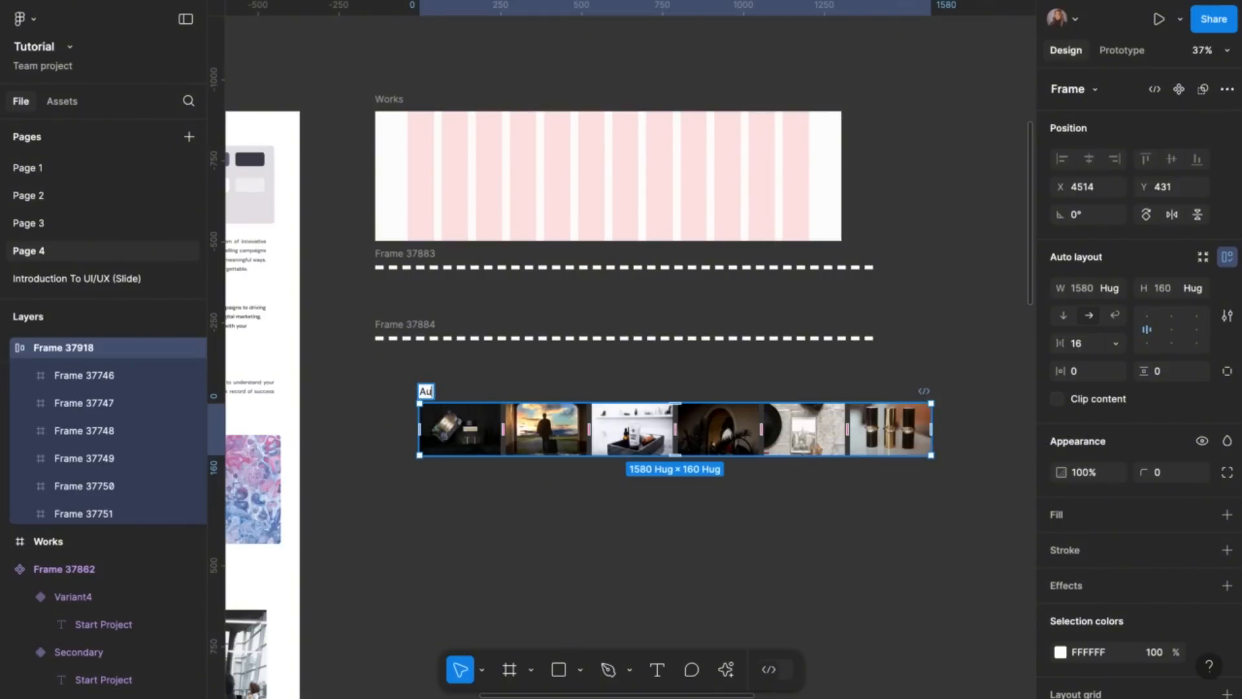
text(uto layout)
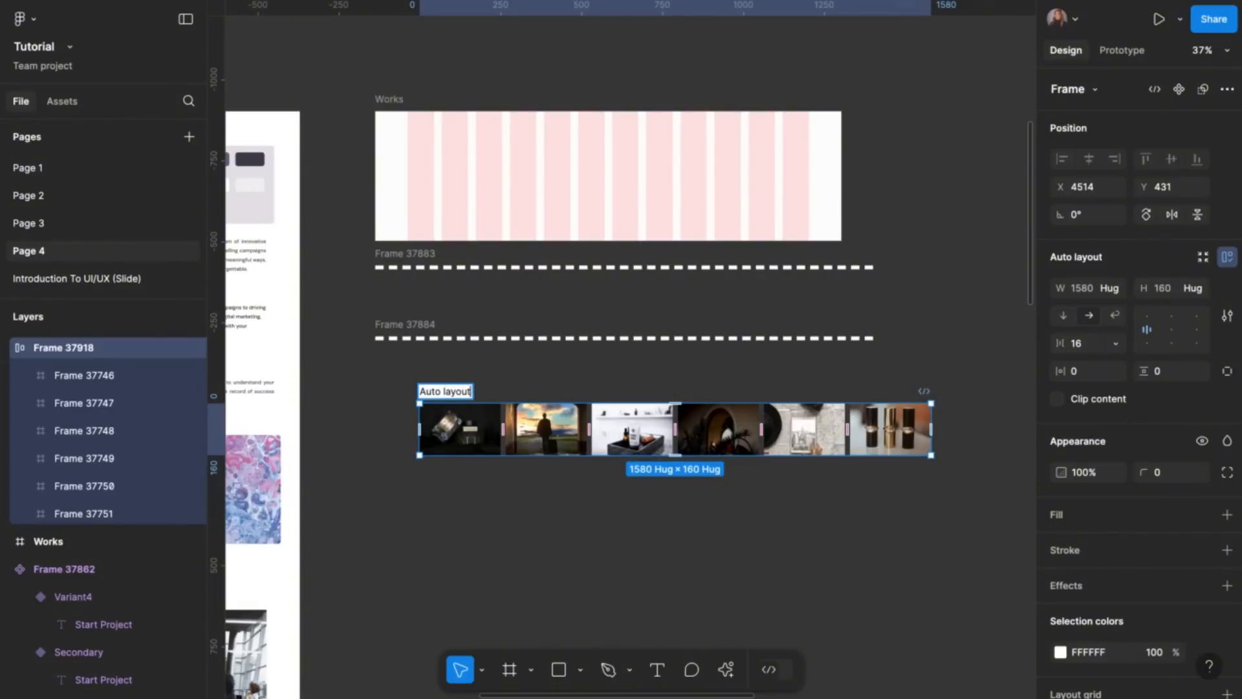
click(410, 516)
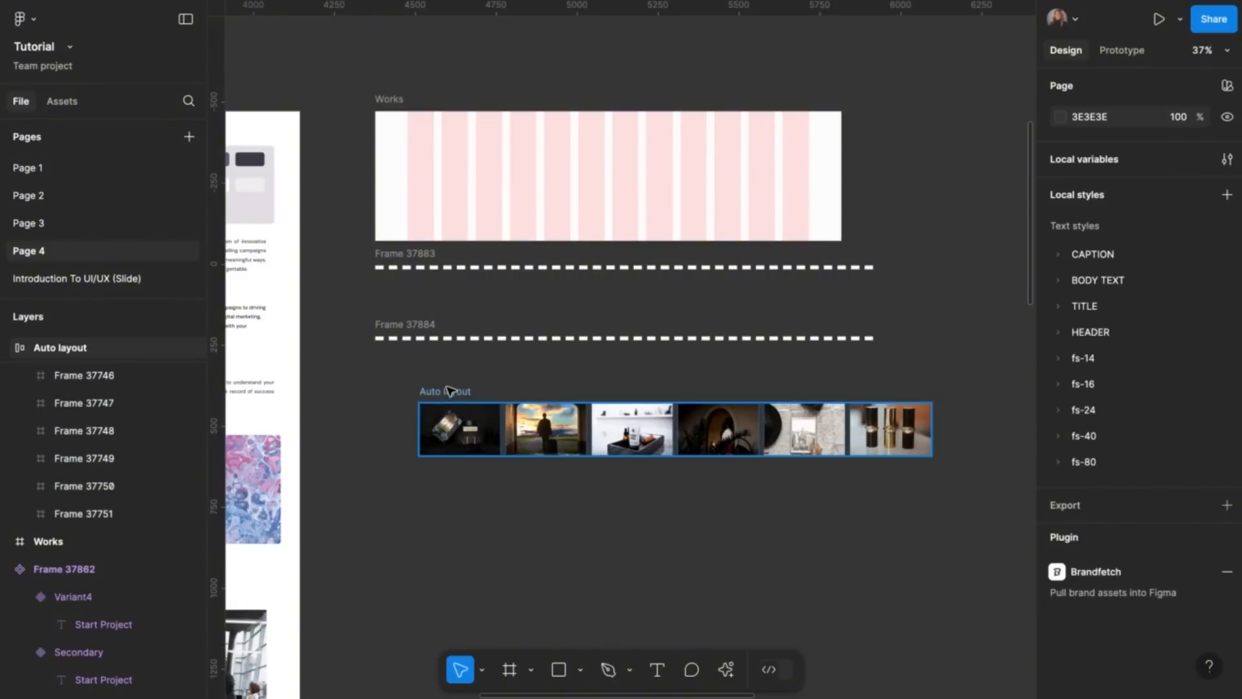
drag(451, 394, 408, 364)
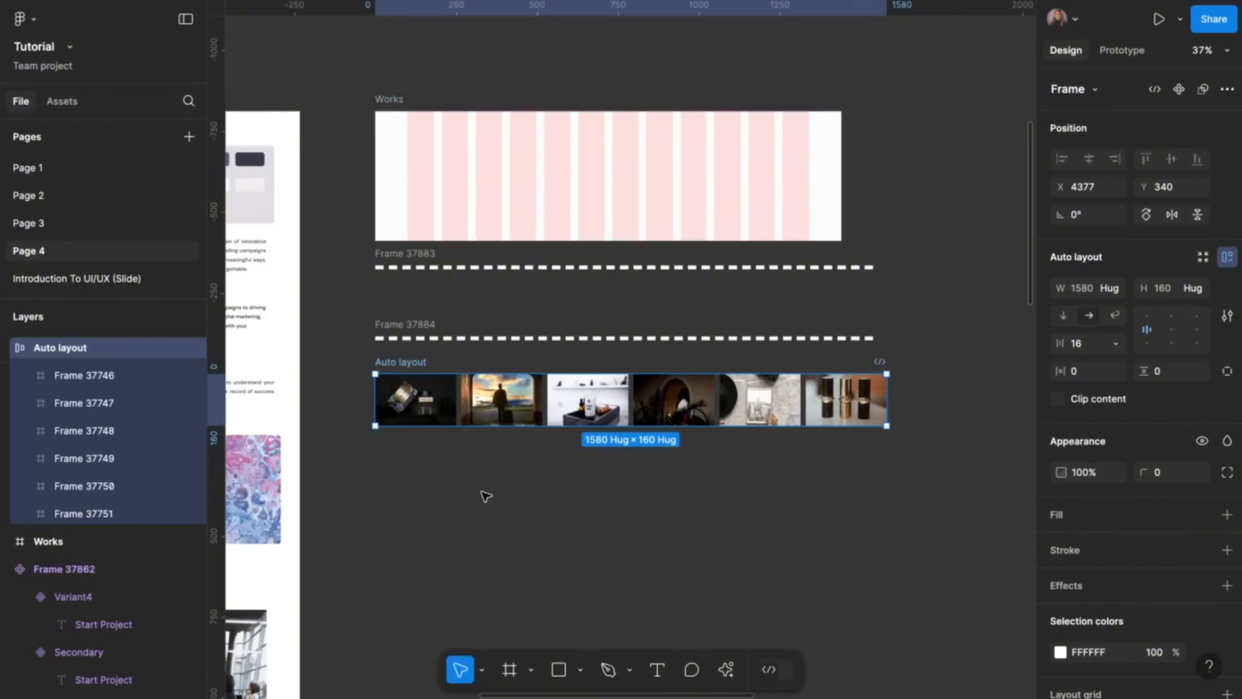
Draw a white frame about 1303 × 291 below the image row, aligned with its left edge at X 4377, Y 598
click(378, 462)
key(f)
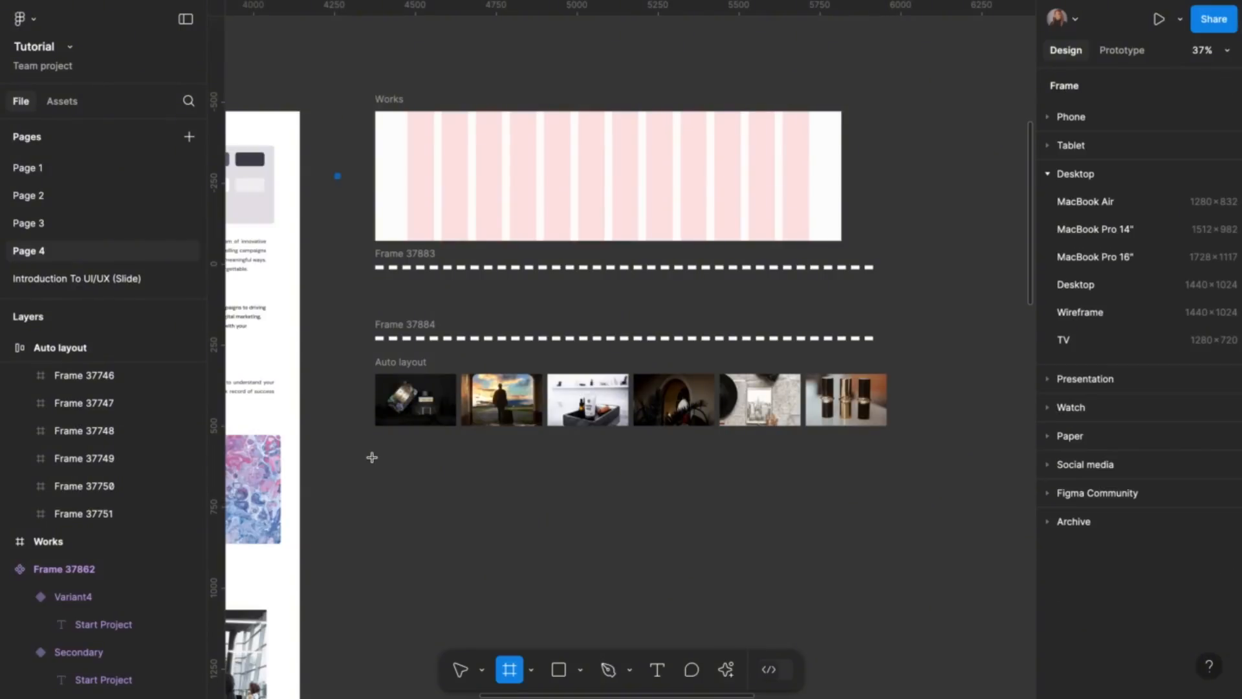
drag(375, 457, 797, 552)
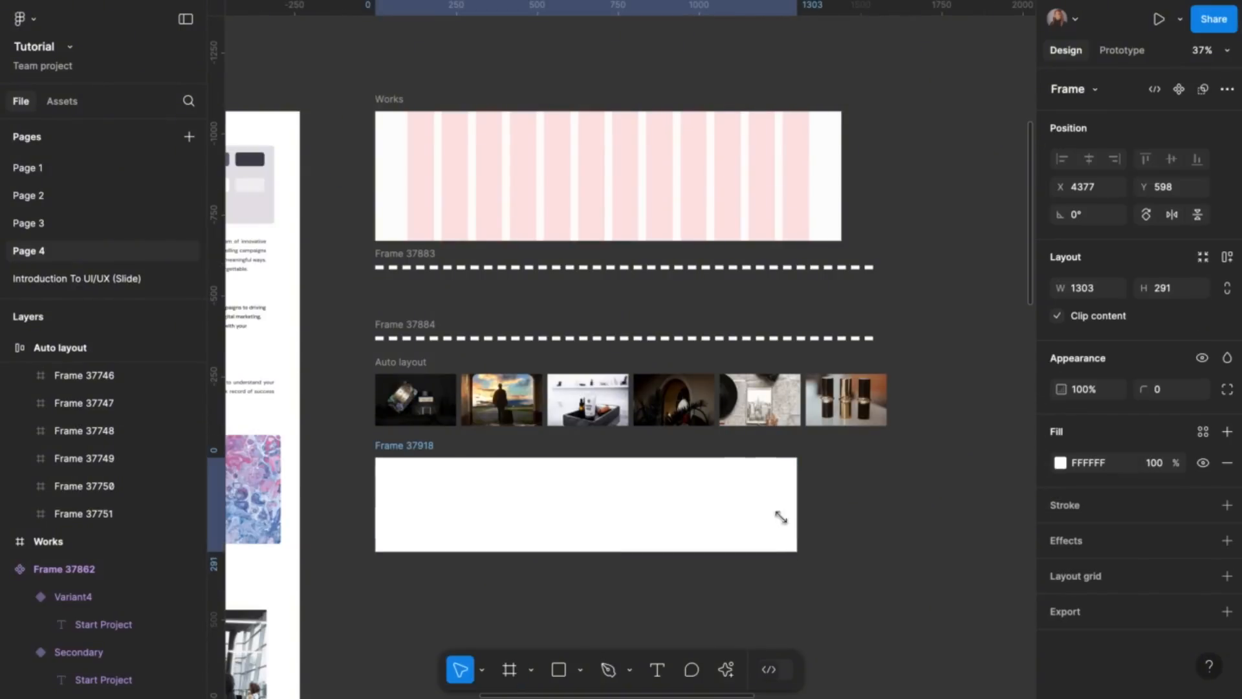
Check the heights of a project image and of a dash in each row, and set the new white frame's height to 186
click(699, 408)
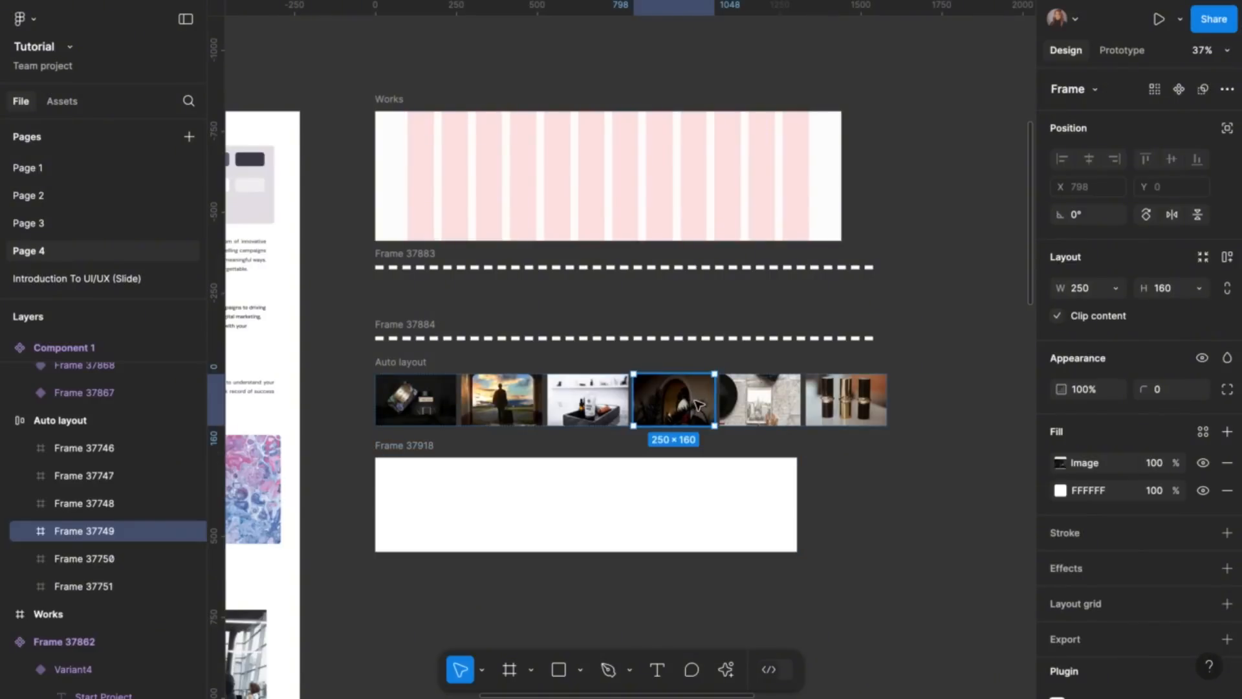
click(711, 341)
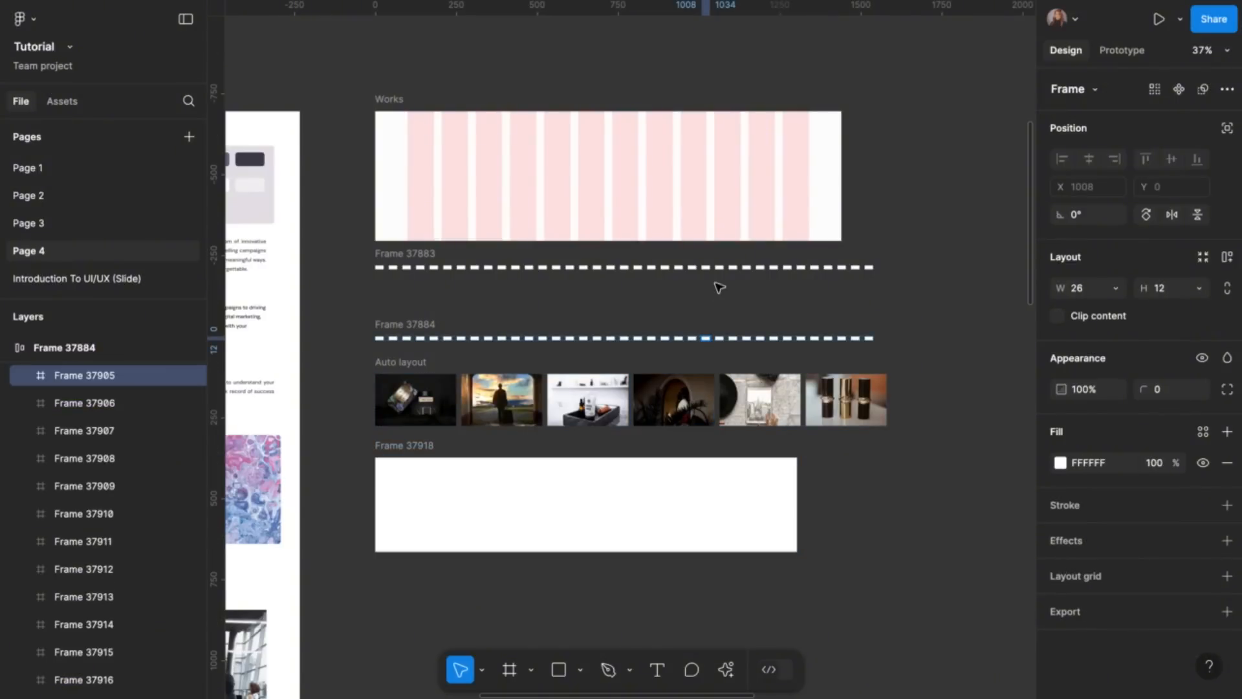
click(709, 269)
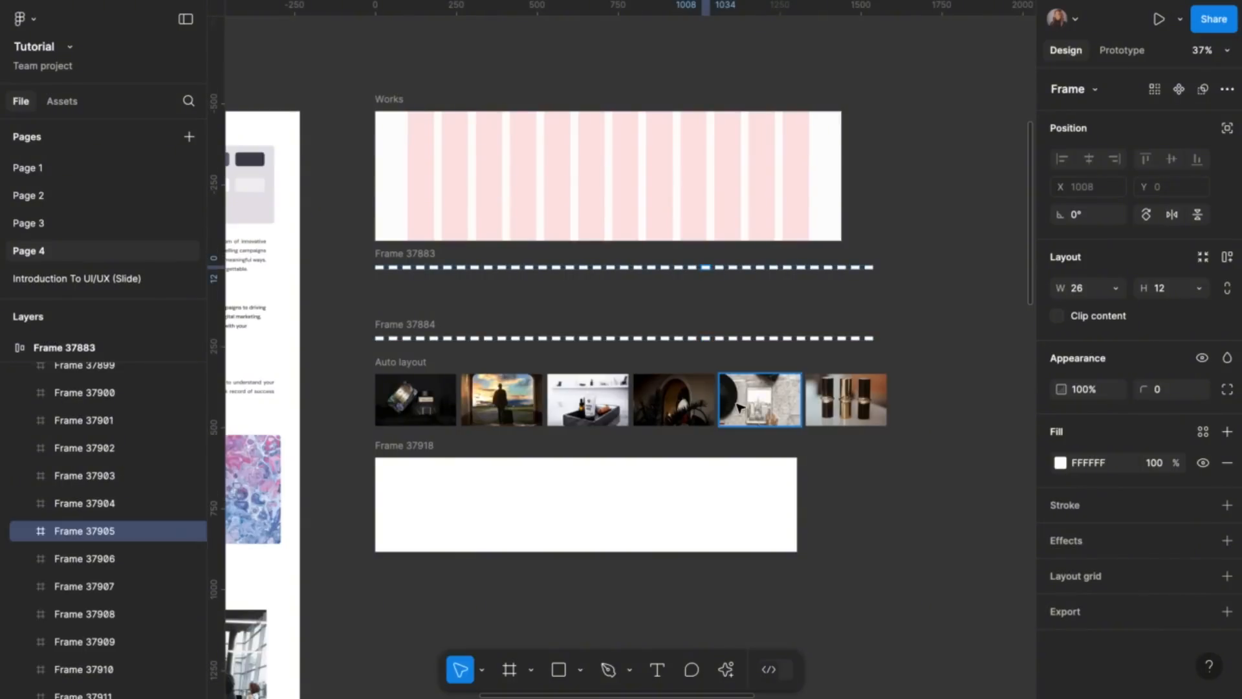
click(697, 396)
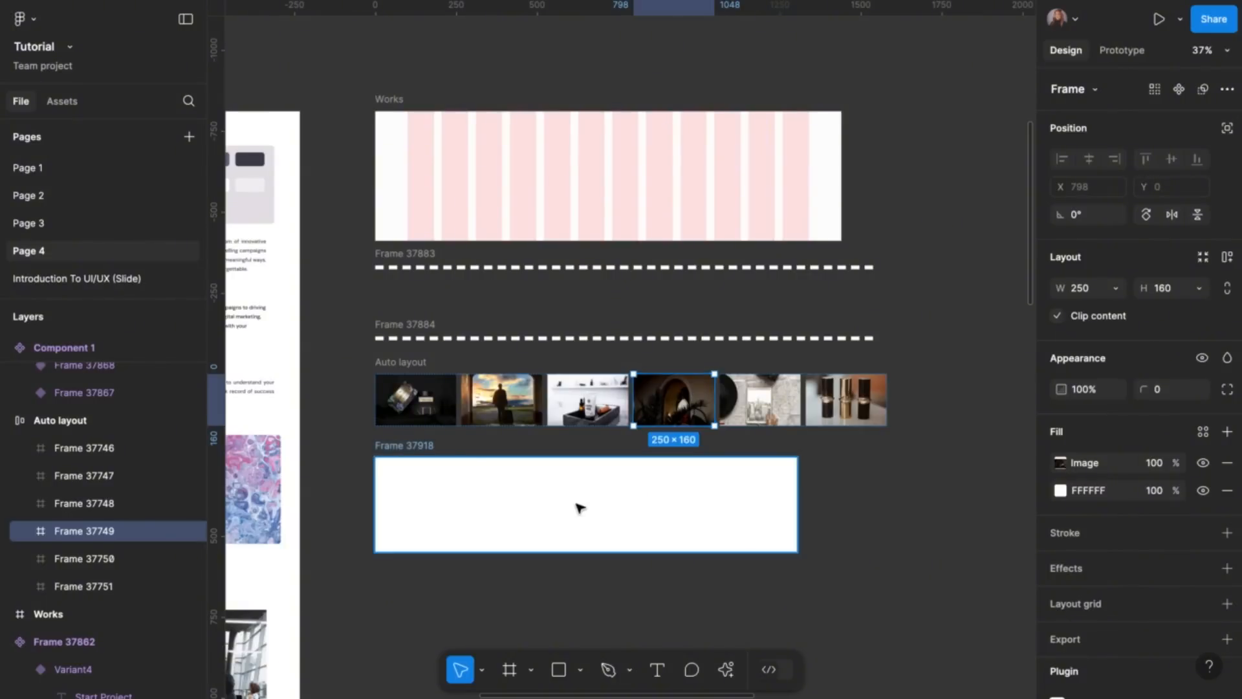
click(432, 446)
click(1163, 293)
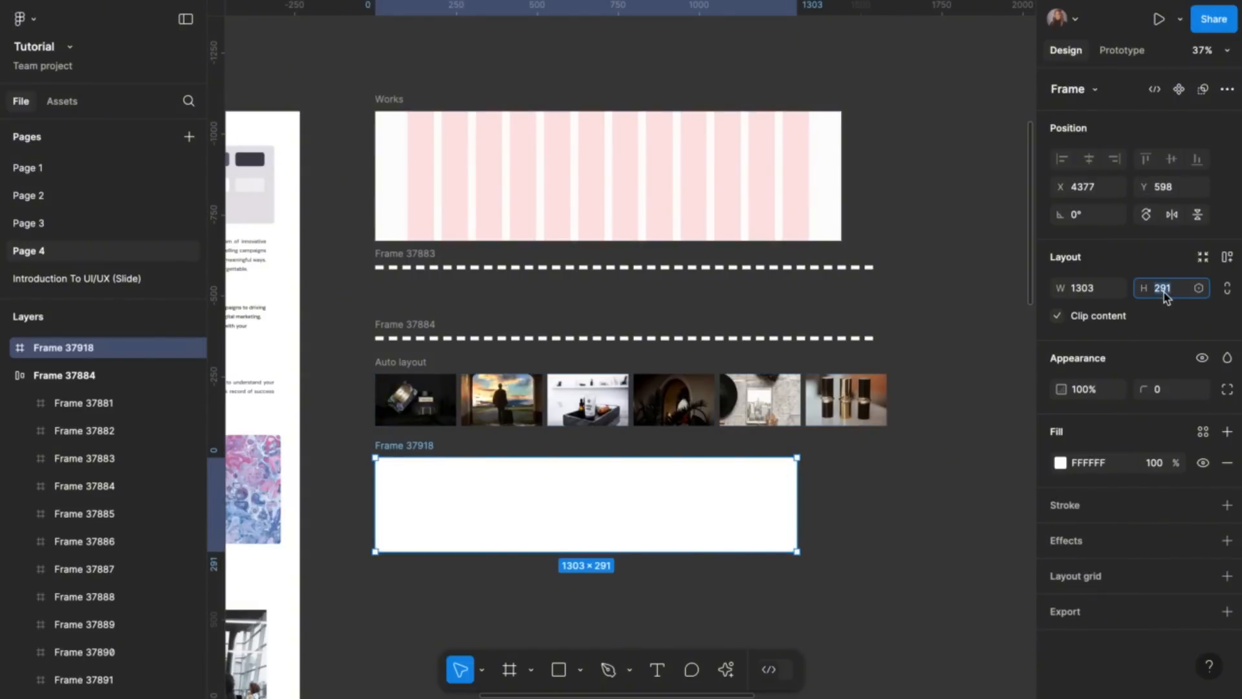
text(186)
key(Return)
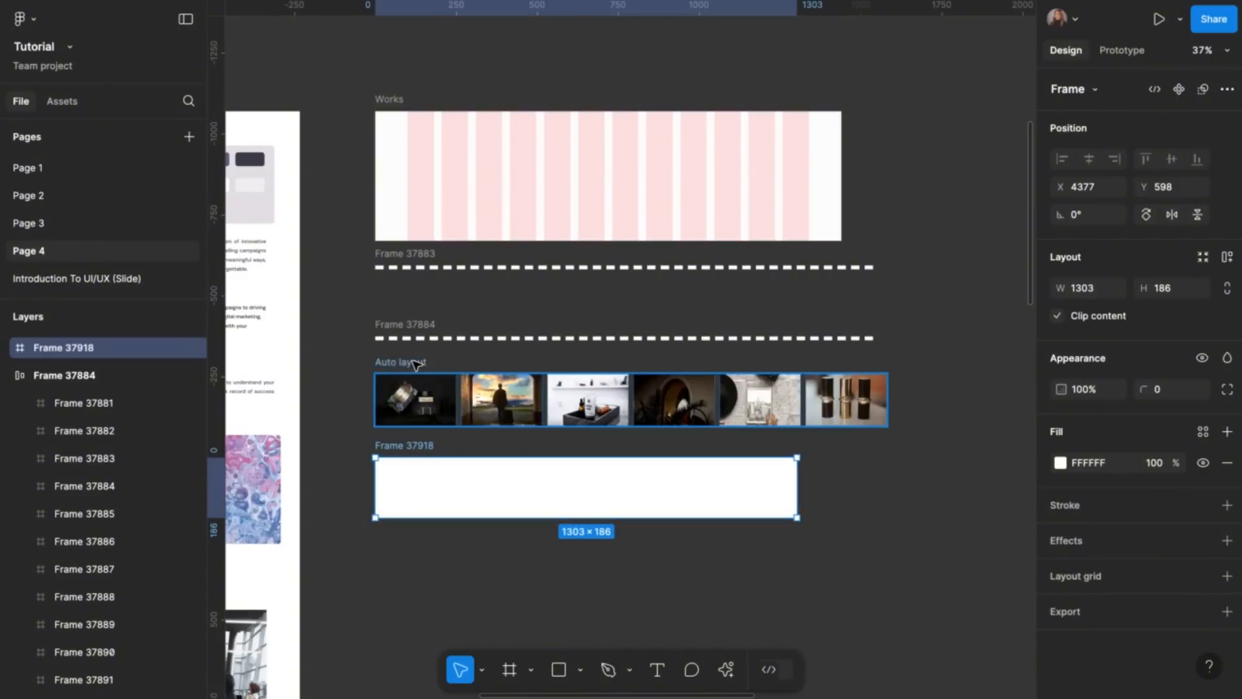
Duplicate the image row to the right of the "Works" frame and move the original up between the dash rows to Y 64
drag(409, 364, 951, 122)
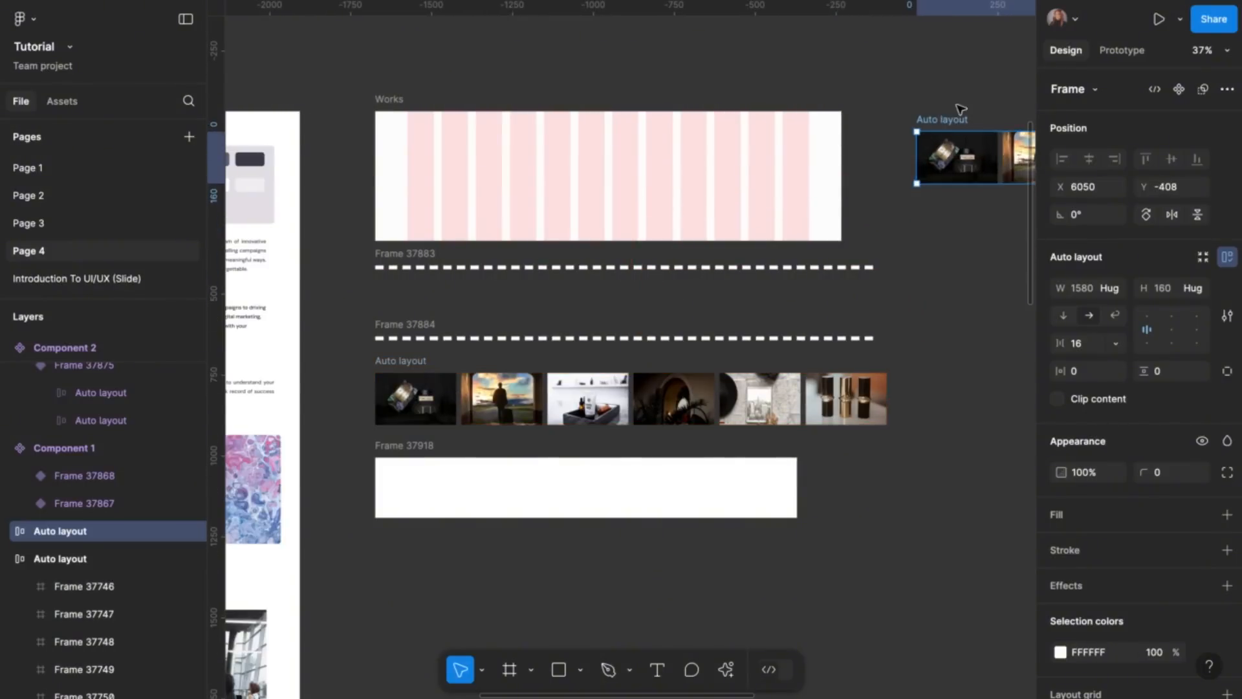
click(417, 364)
drag(417, 363, 414, 272)
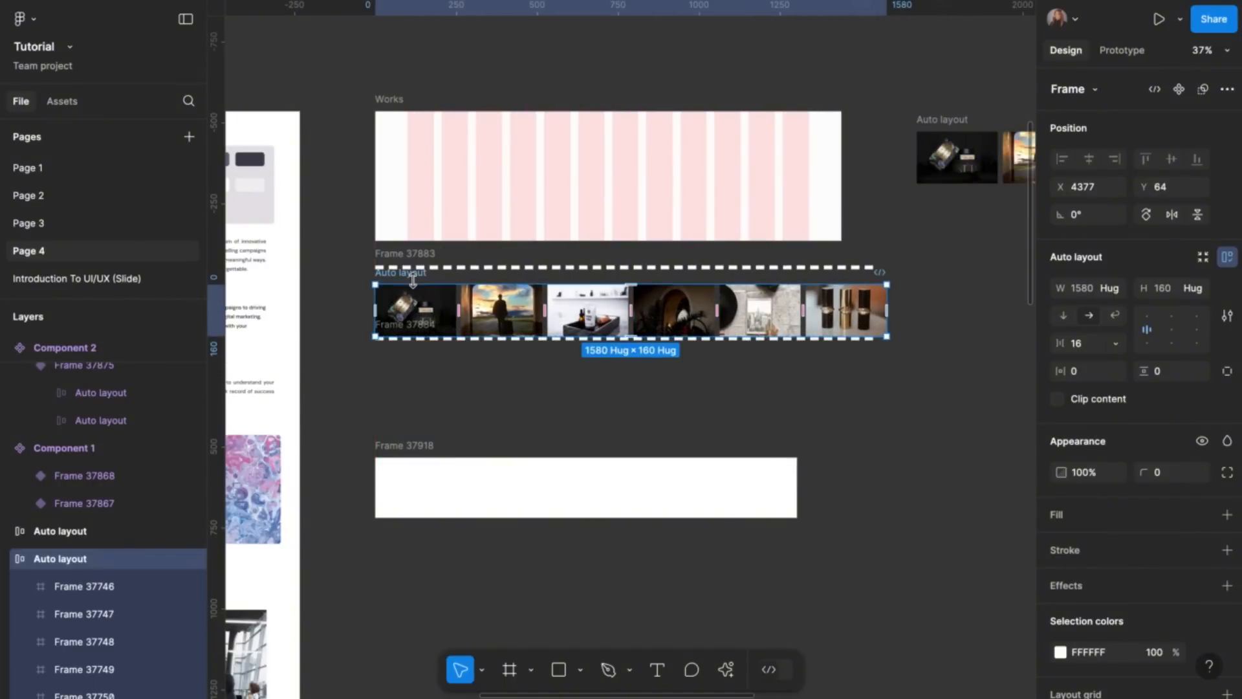
Move the image row closer to the upper dash row, to Y 41, keeping X at 4377
scroll(413, 280, up, 5)
click(386, 242)
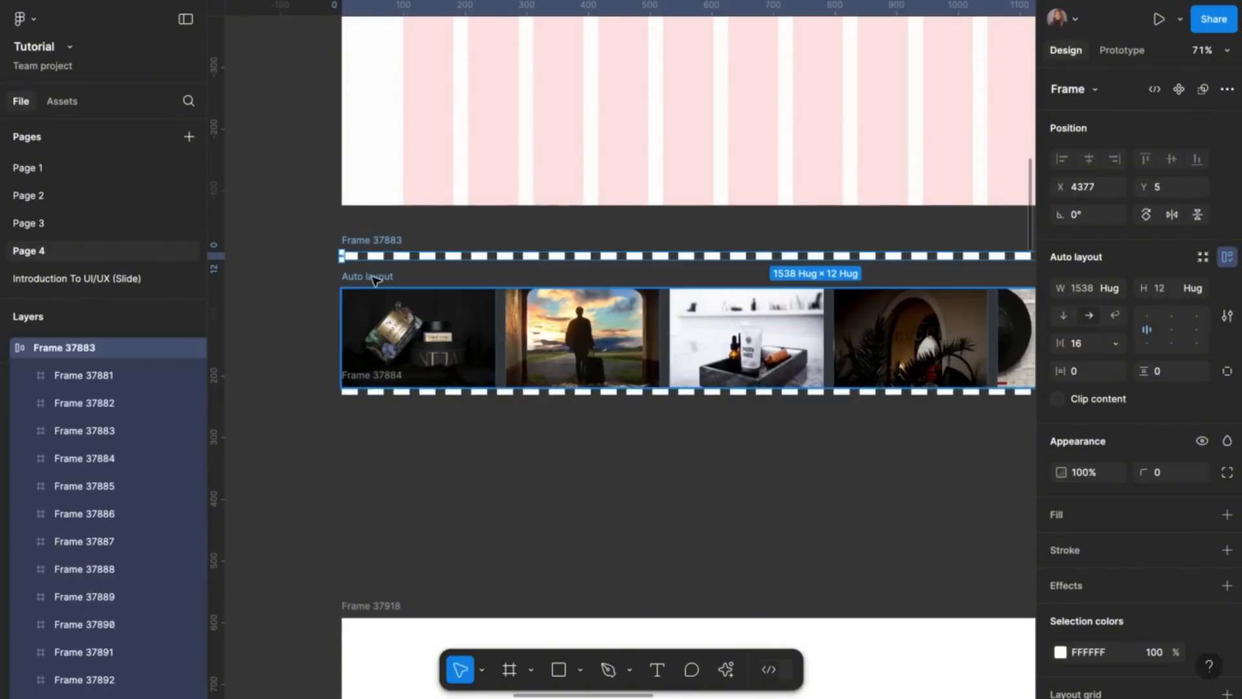
shift+click(374, 279)
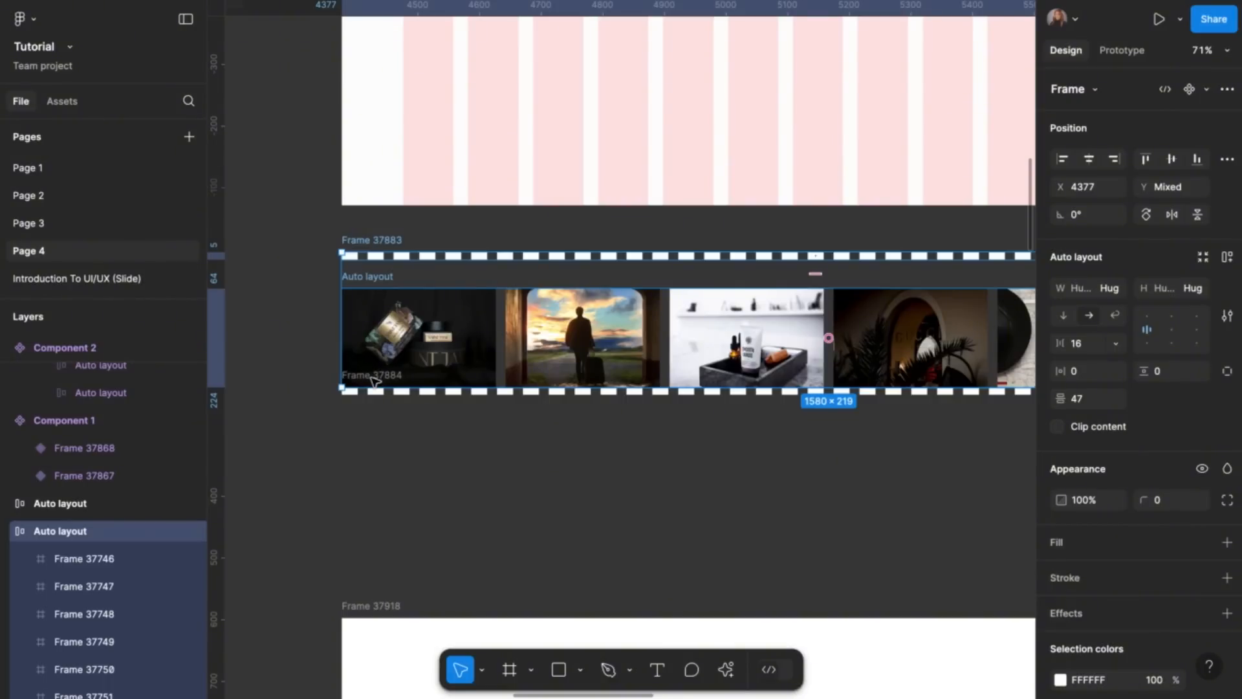
scroll(374, 382, up, 10)
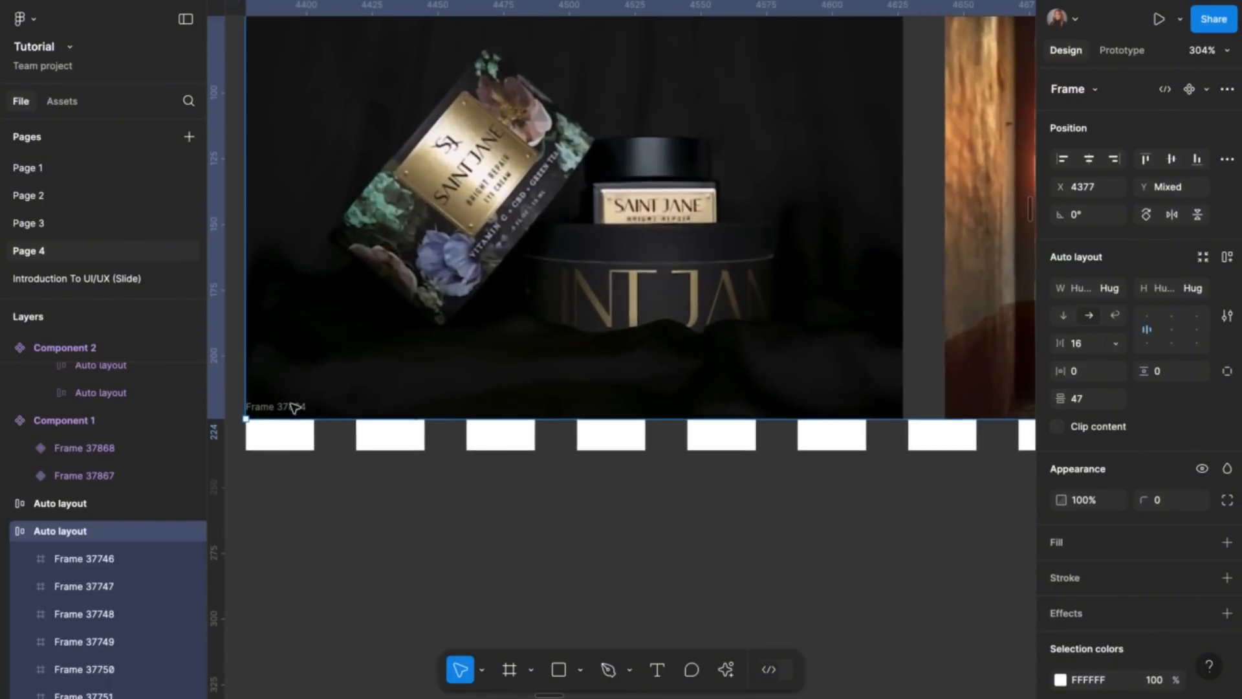
scroll(295, 406, down, 7)
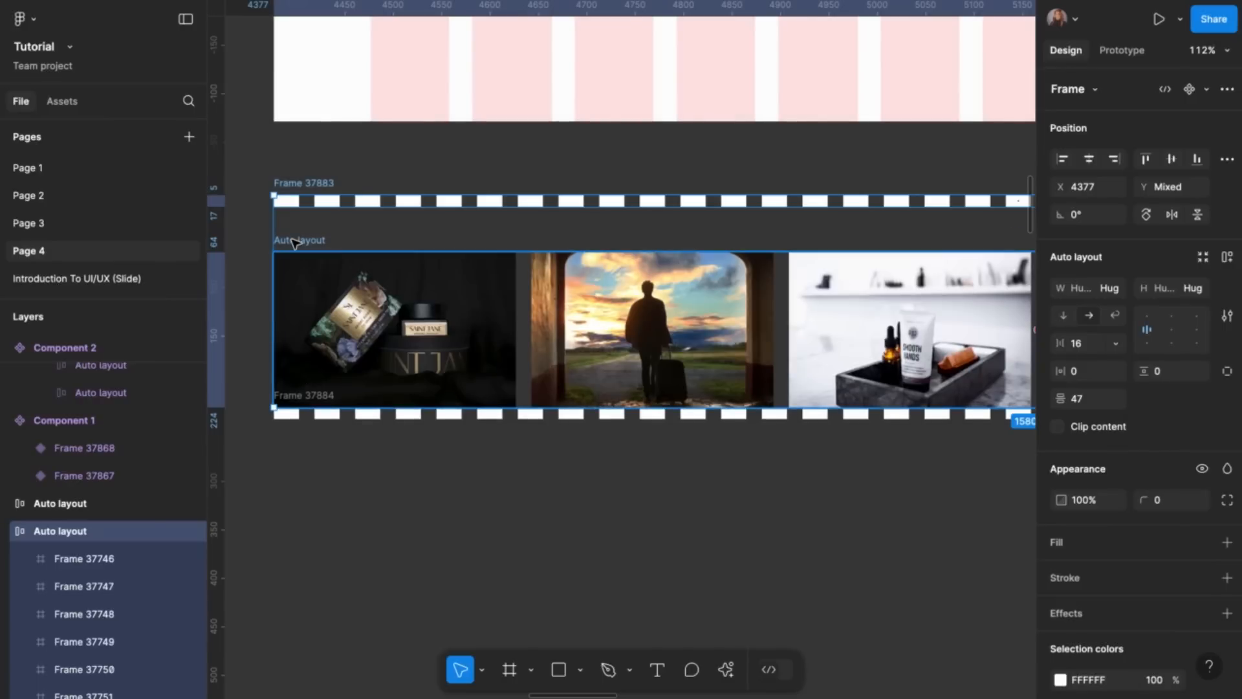
drag(294, 242, 295, 221)
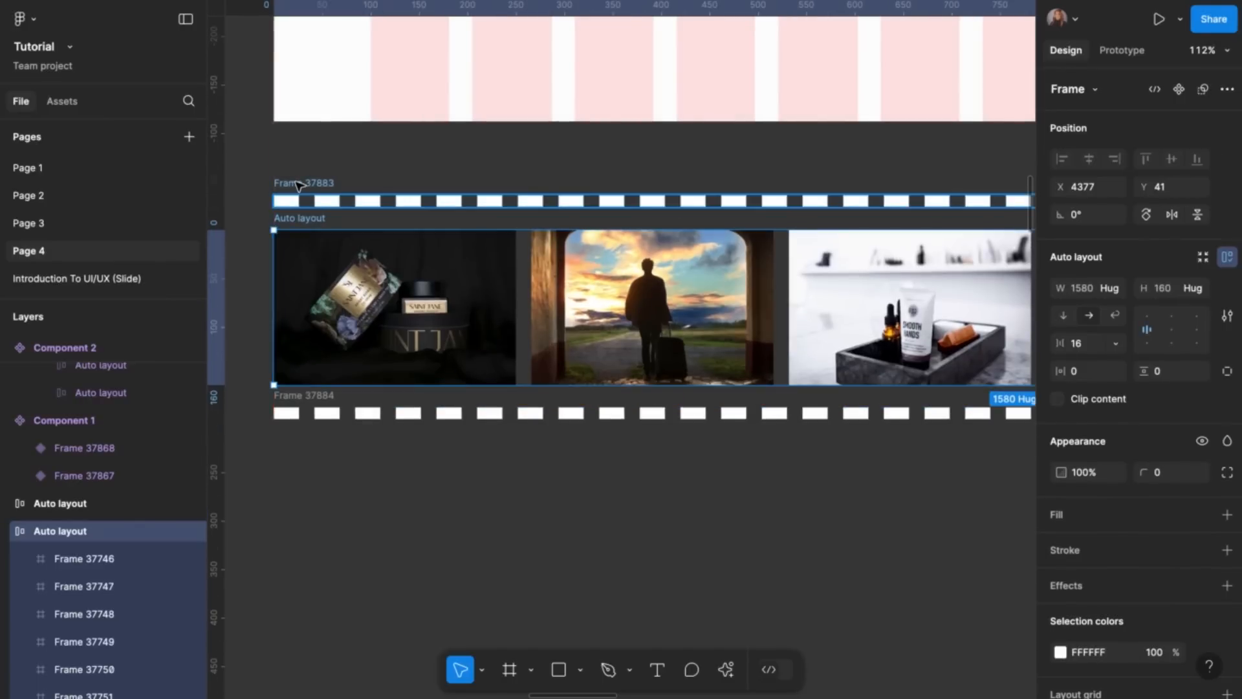
Left-align the two dash rows and the image row together, and set the vertical spacing between them to 2
click(298, 185)
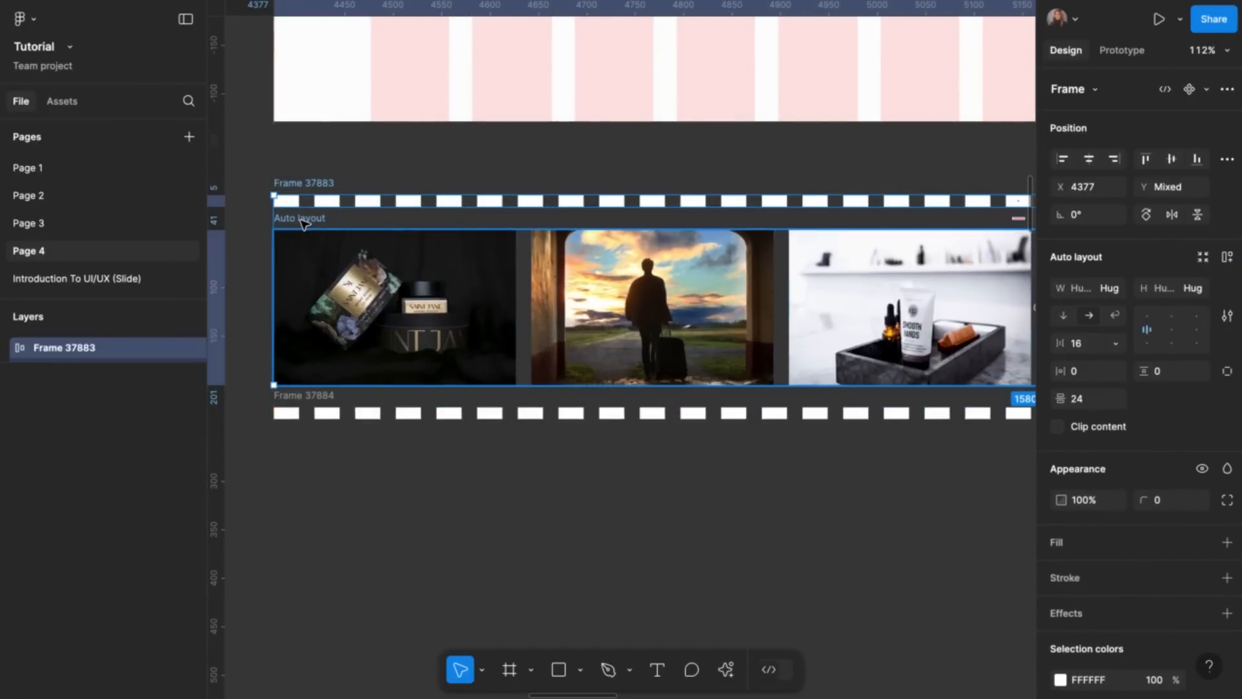
shift+click(311, 396)
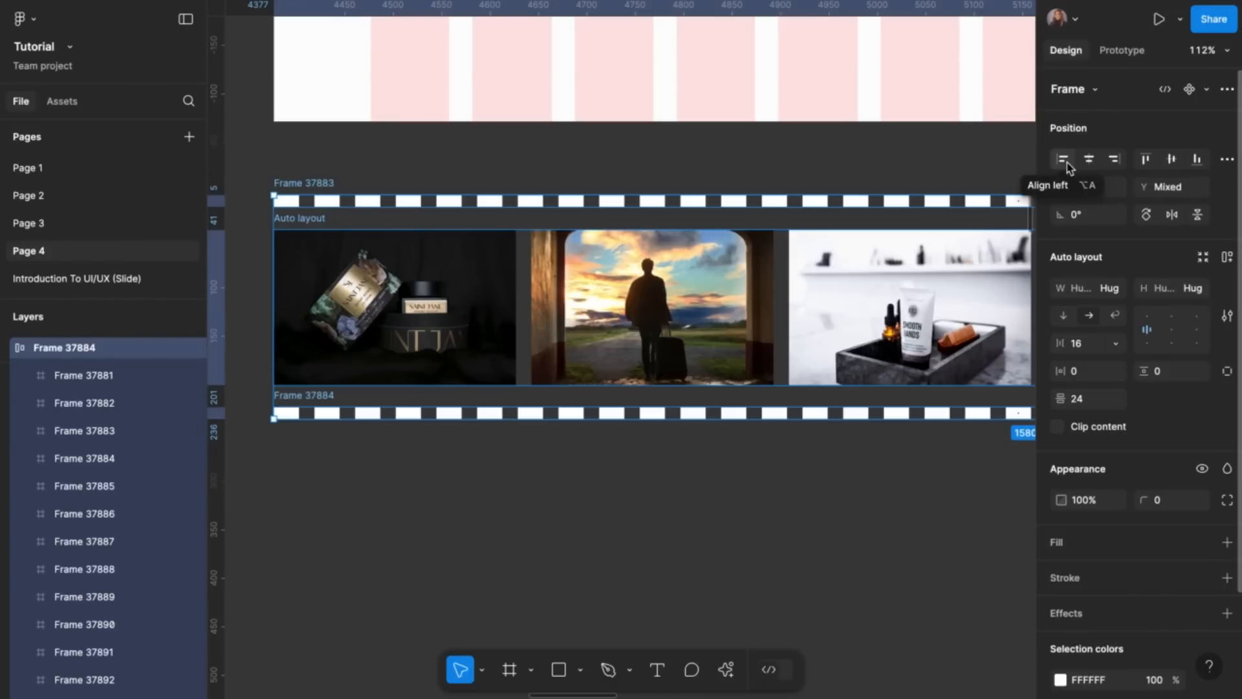
click(1064, 161)
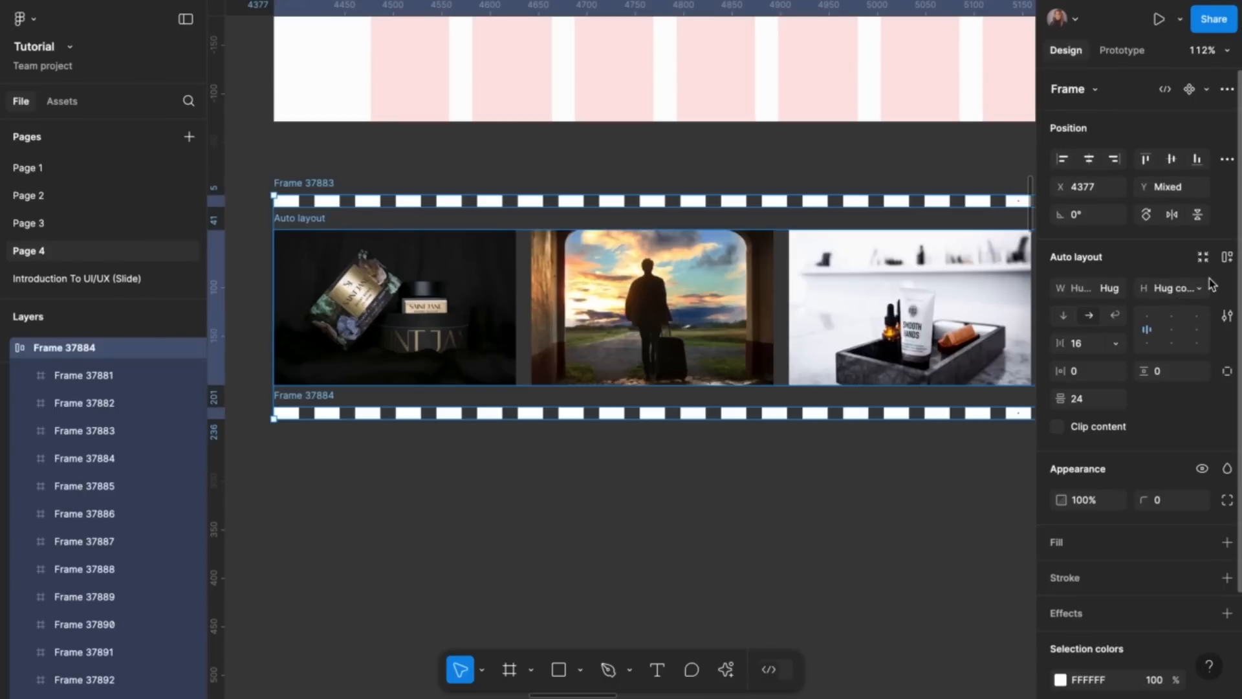
click(1079, 400)
click(1156, 406)
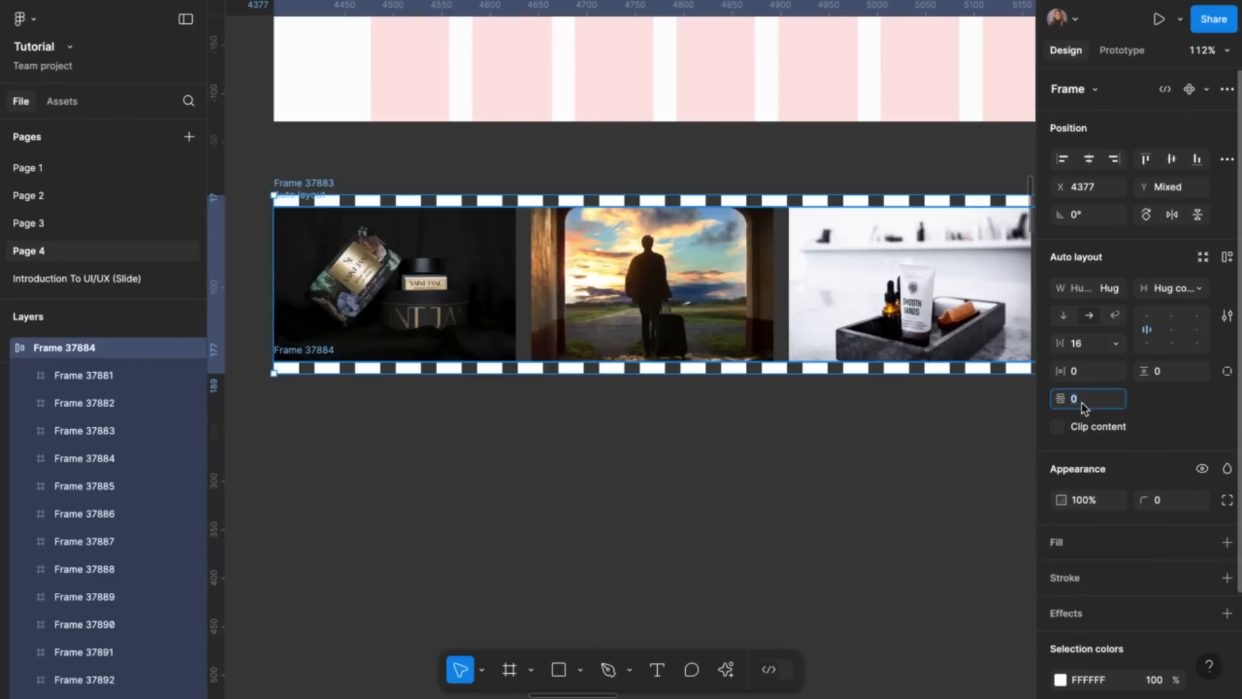
click(1093, 407)
text(1)
click(1154, 409)
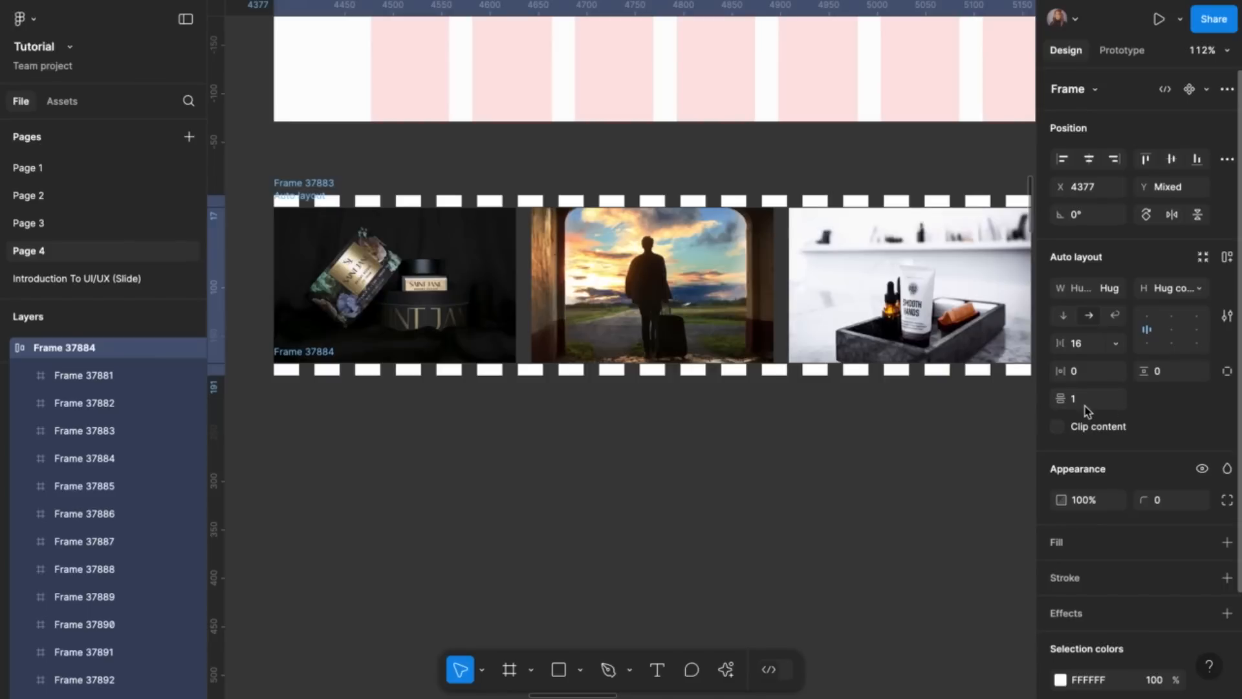
text(2)
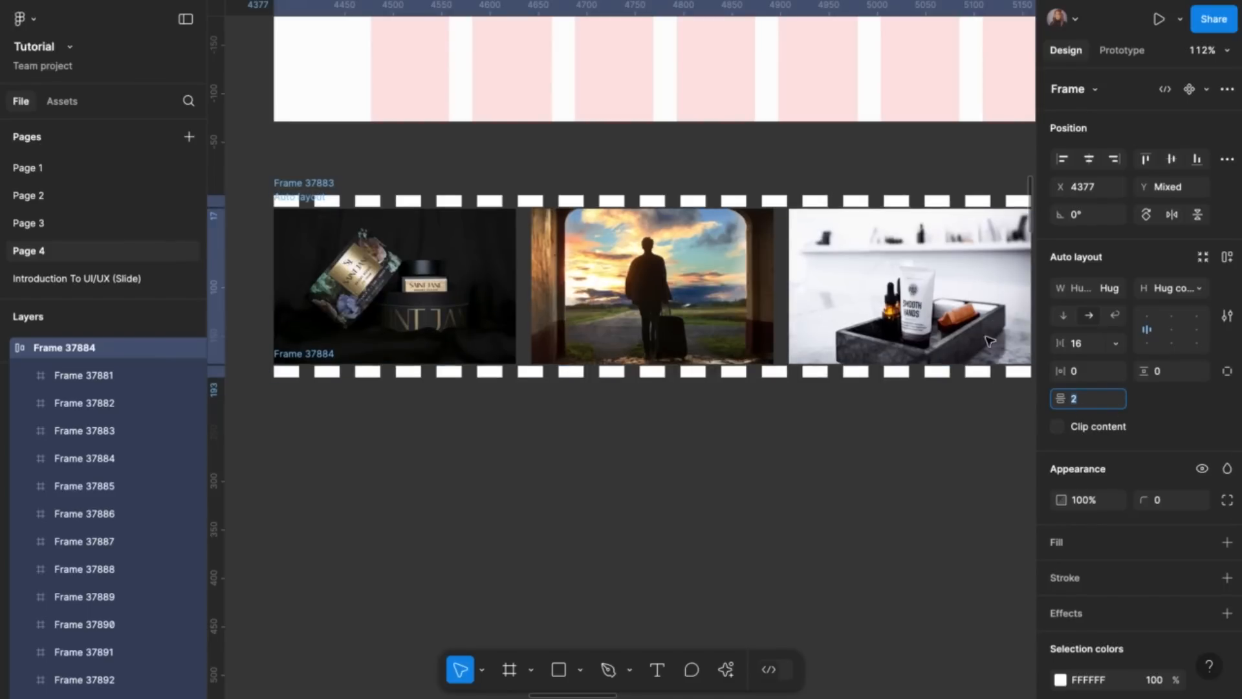
Wrap the two dash rows and the image row in one vertical auto layout frame
scroll(907, 396, down, 3)
scroll(907, 396, down, 5)
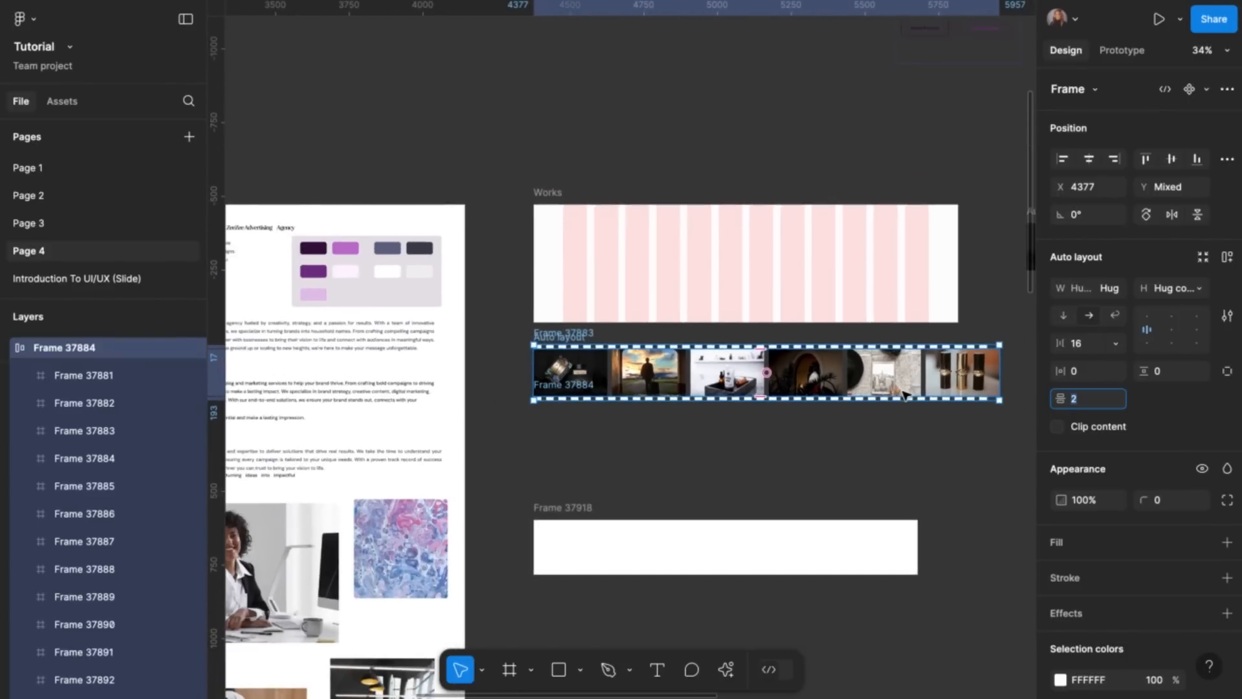
scroll(907, 396, up, 3)
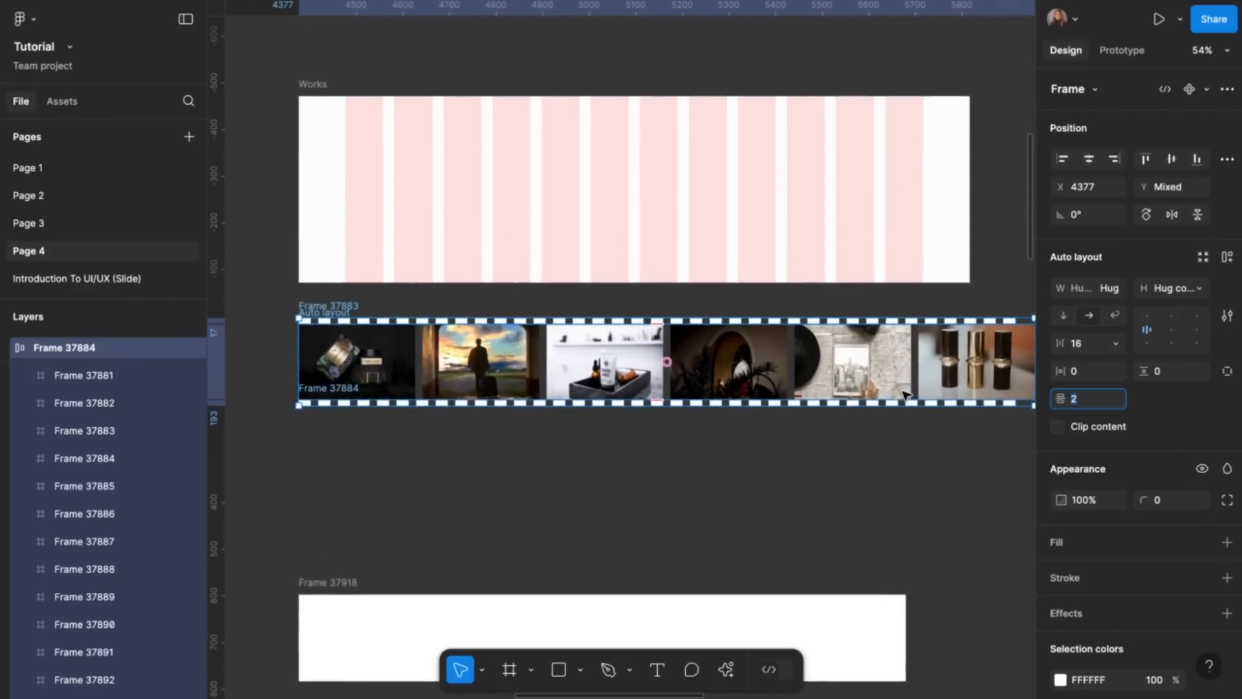
scroll(906, 396, up, 1)
scroll(906, 396, down, 2)
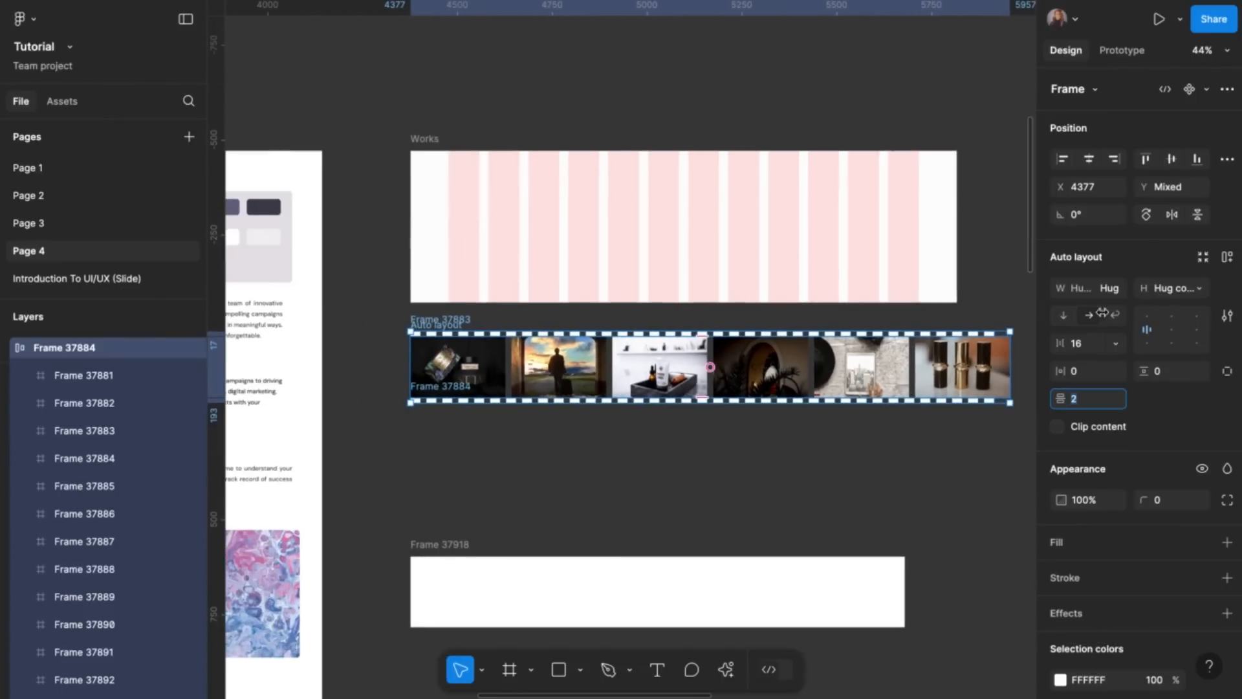
click(1229, 257)
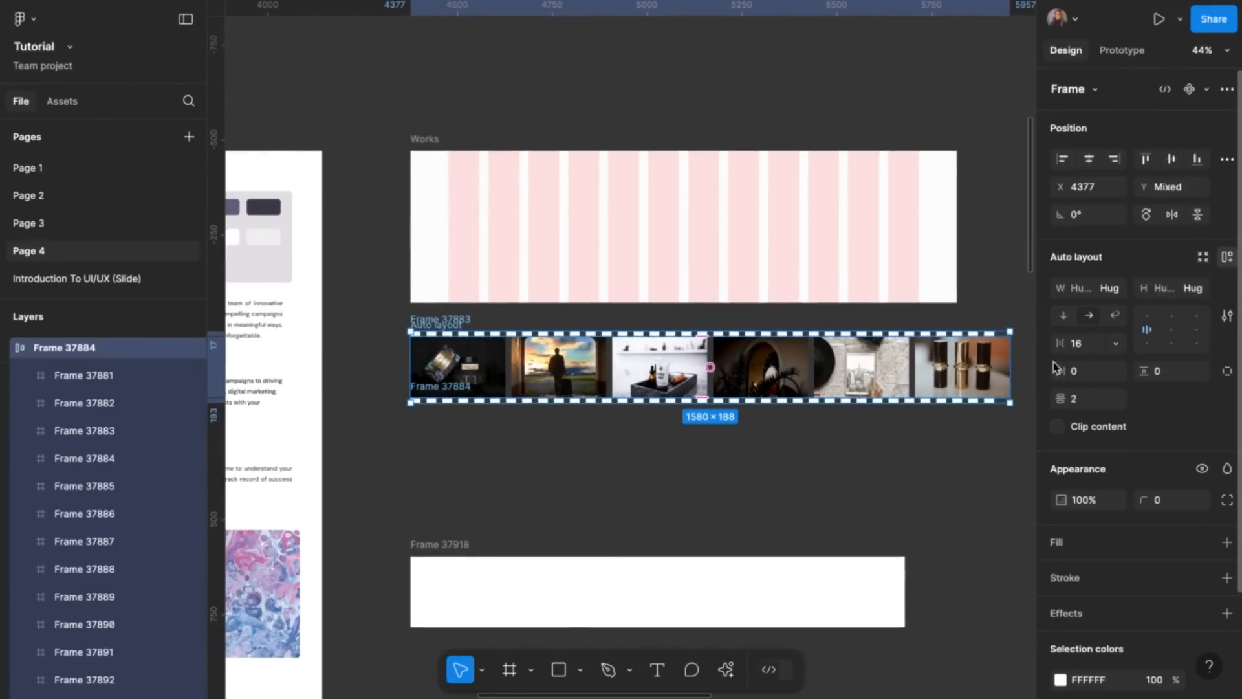
Duplicate the last dash in the upper and lower rows so both extend to the end of the image row
scroll(1015, 382, up, 4)
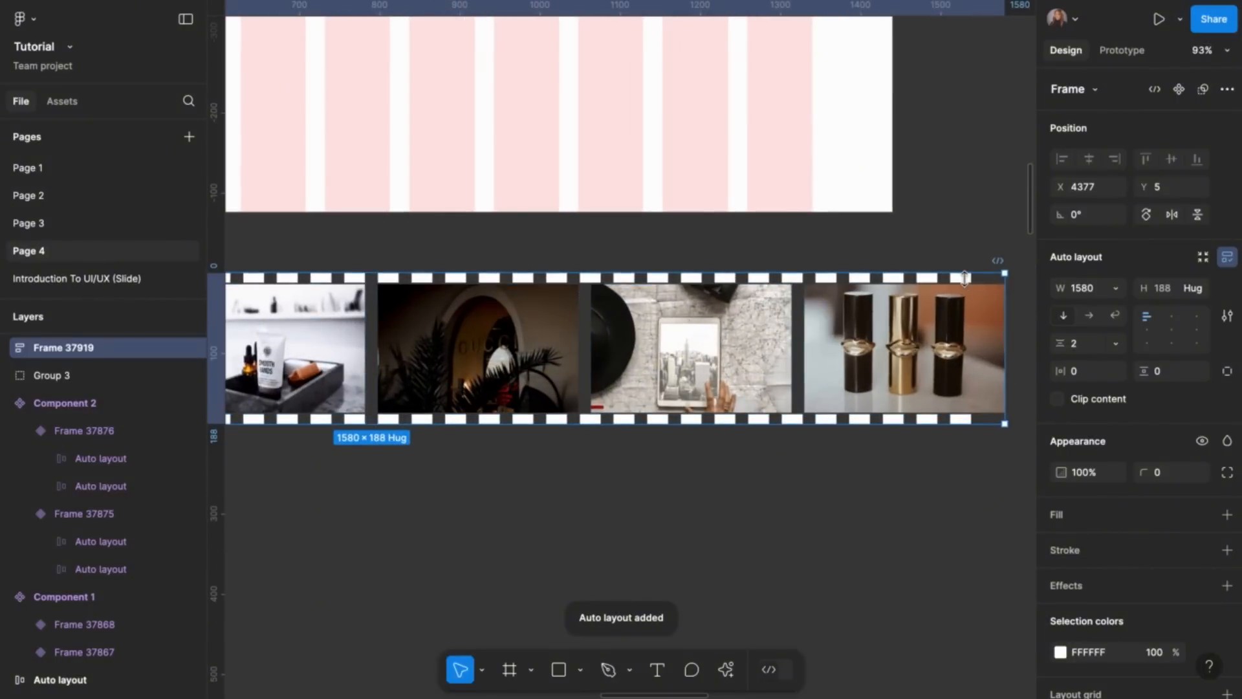
scroll(965, 278, up, 4)
click(970, 277)
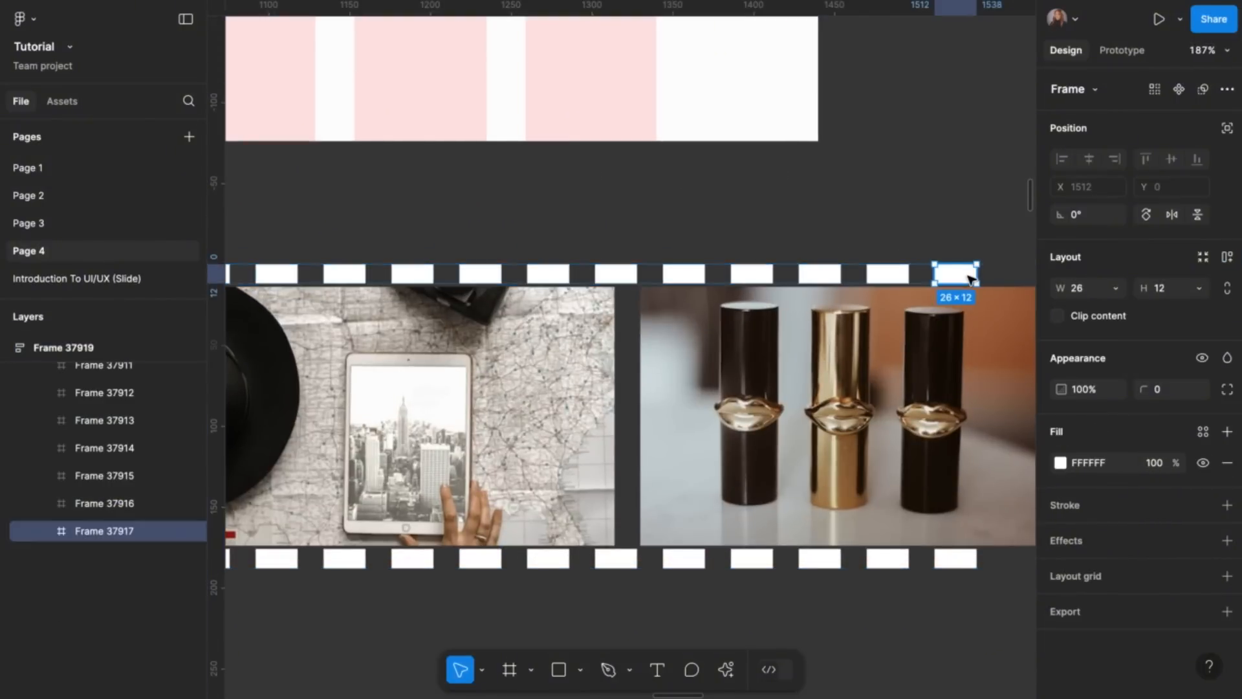
key(ctrl+d)
scroll(974, 278, right, 3)
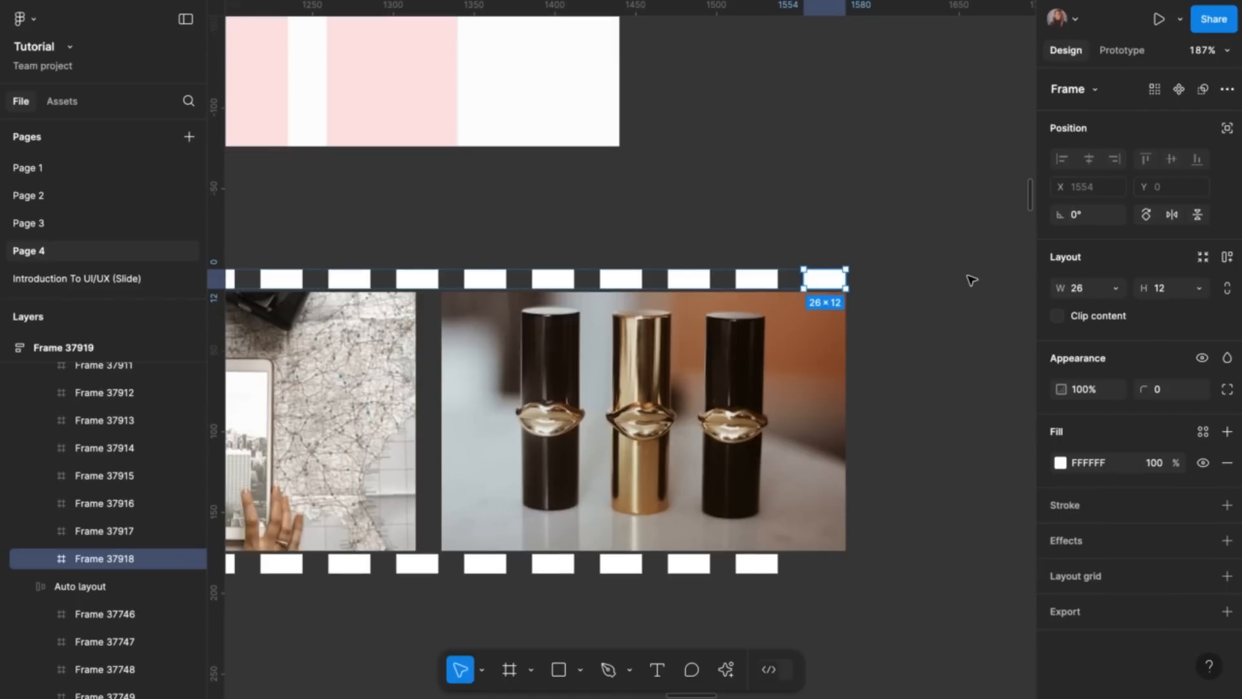
click(758, 565)
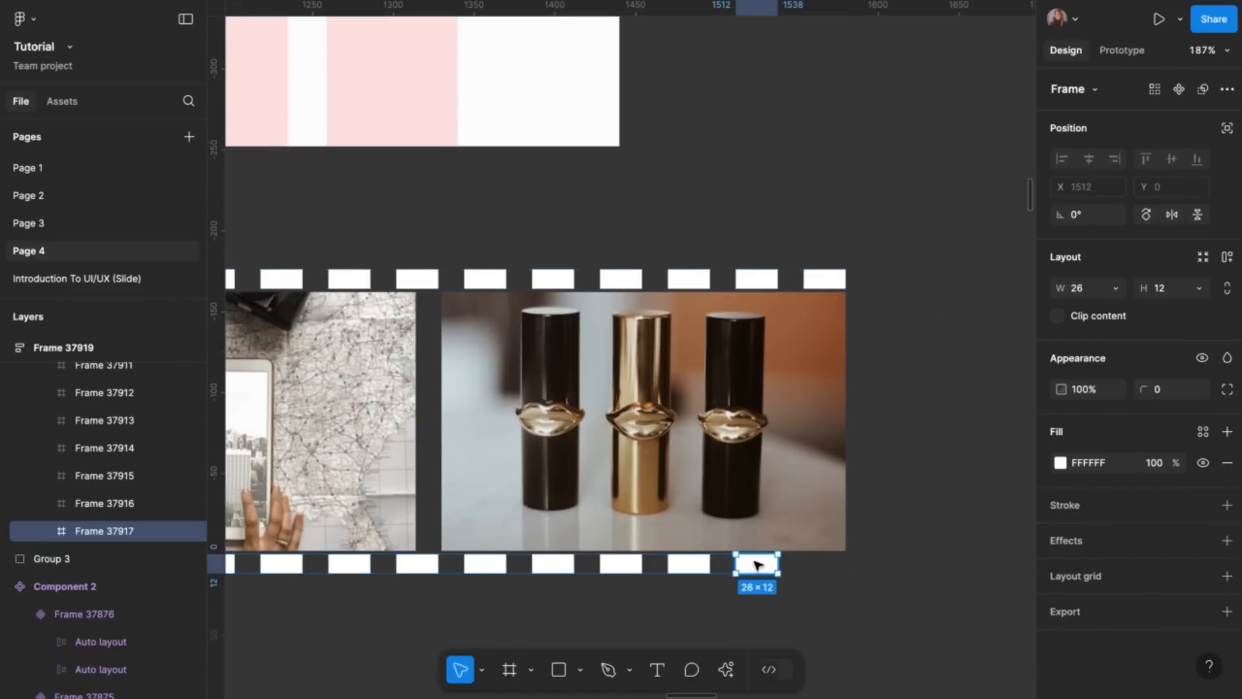
key(ctrl+d)
Move the white frame up to Y 329 beneath the film strip and widen it to 1440
ctrl+scroll(754, 573, down, 10)
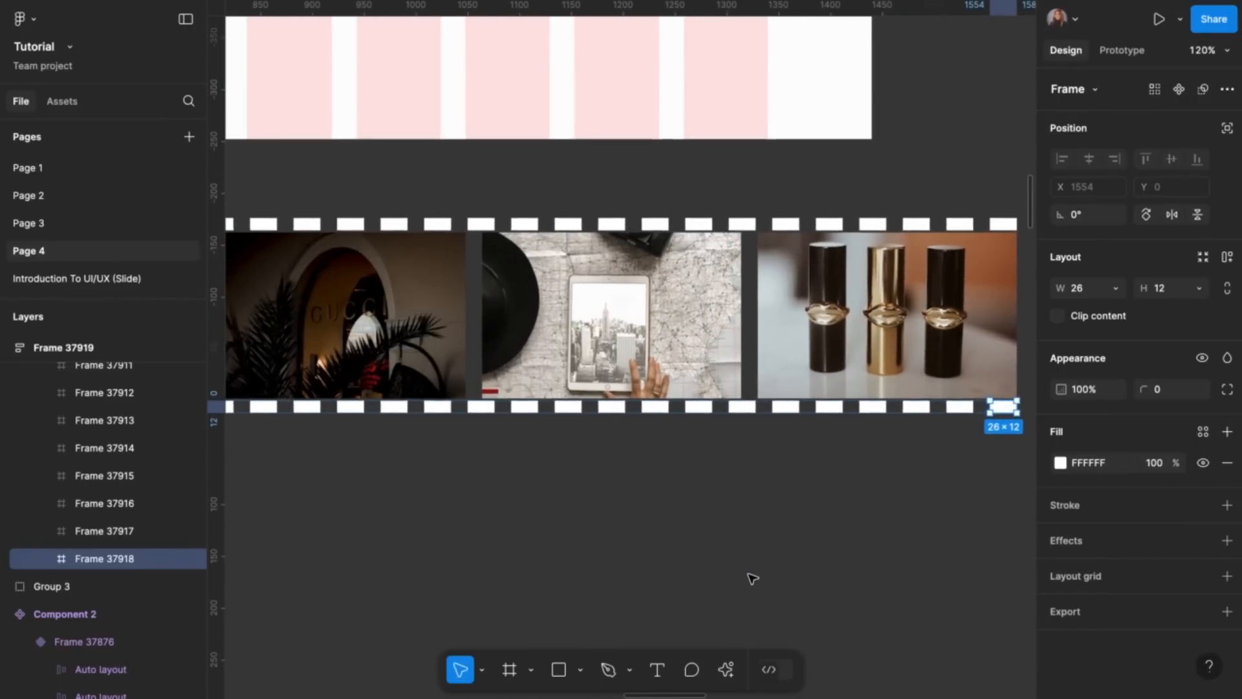
ctrl+scroll(751, 576, down, 5)
scroll(748, 576, left, 3)
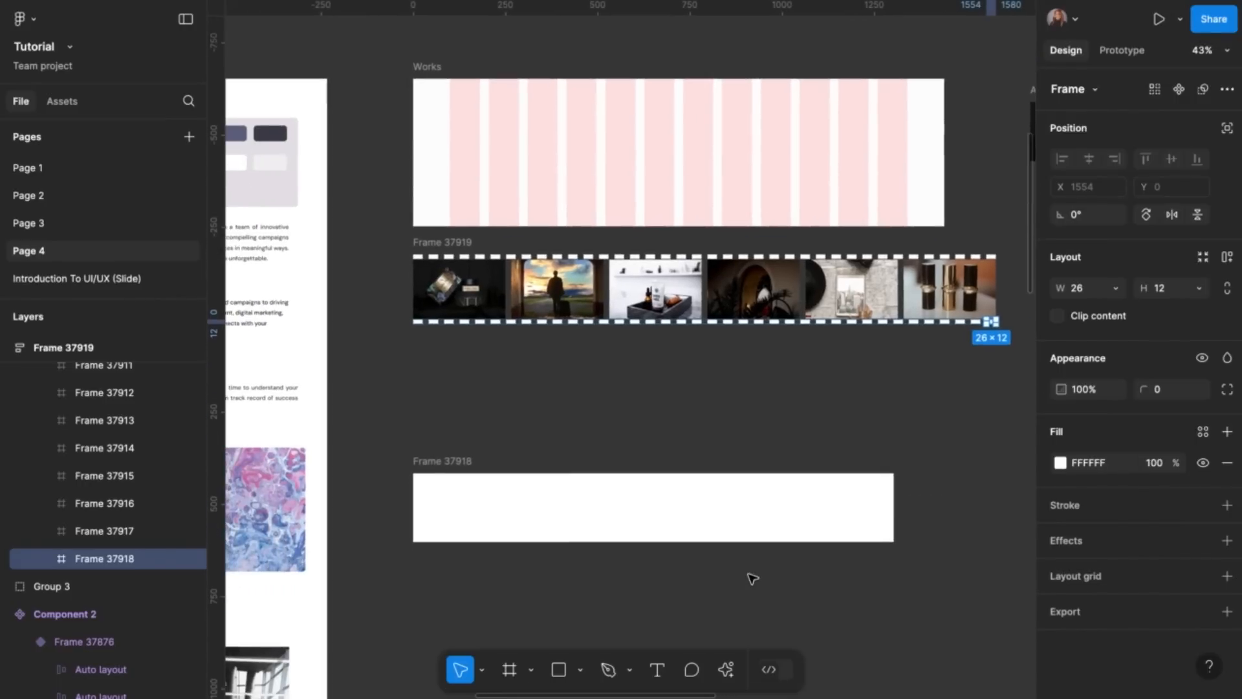
click(446, 464)
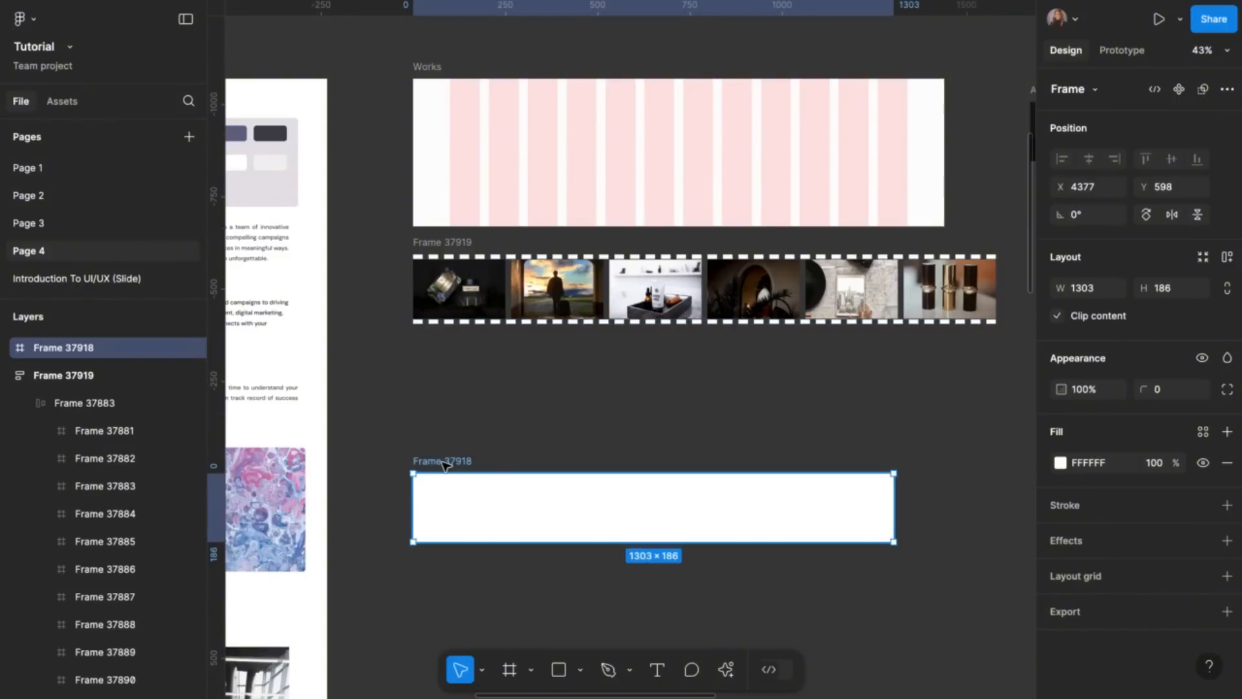
drag(445, 463, 448, 362)
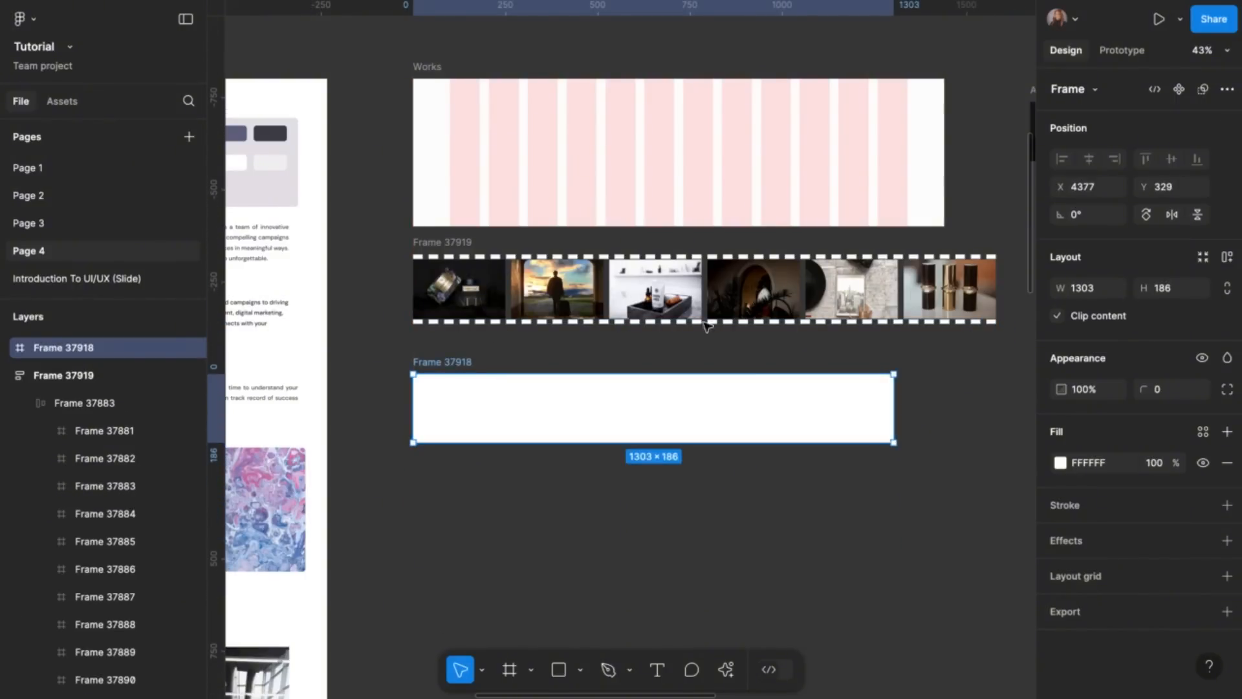
drag(894, 392, 946, 380)
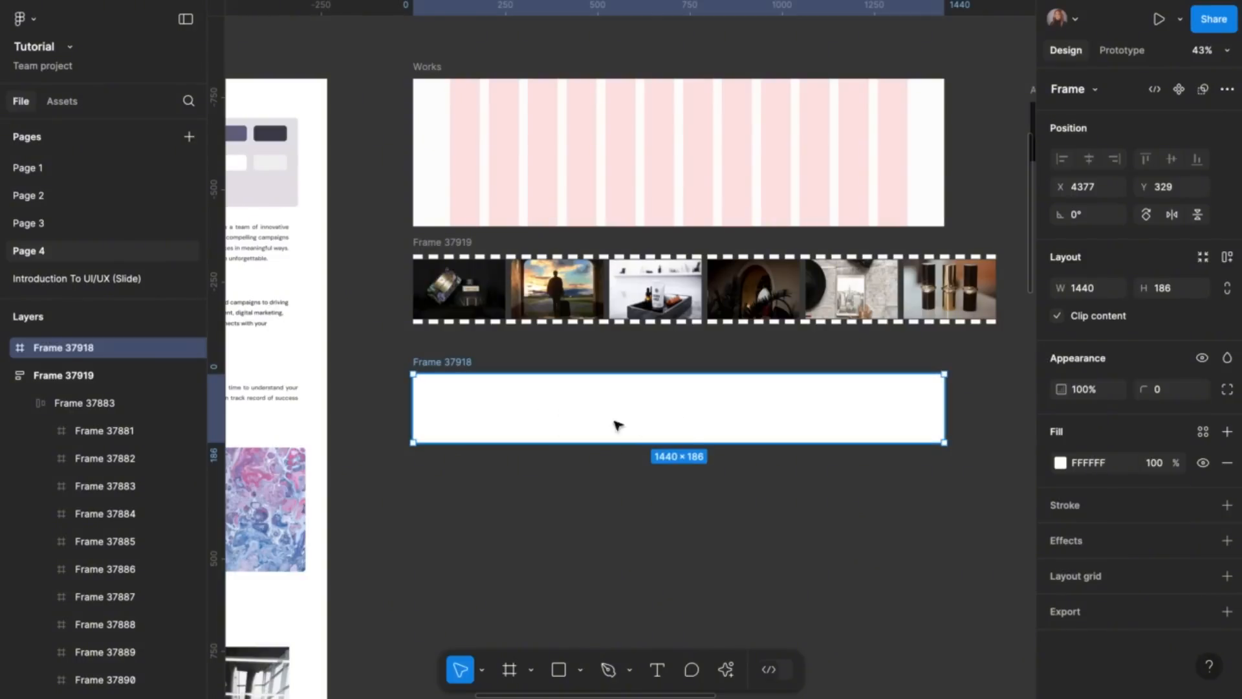
Fill the white frame with the dark purple 3B0C44 sampled from the color palette on the content frame
scroll(873, 452, down, 3)
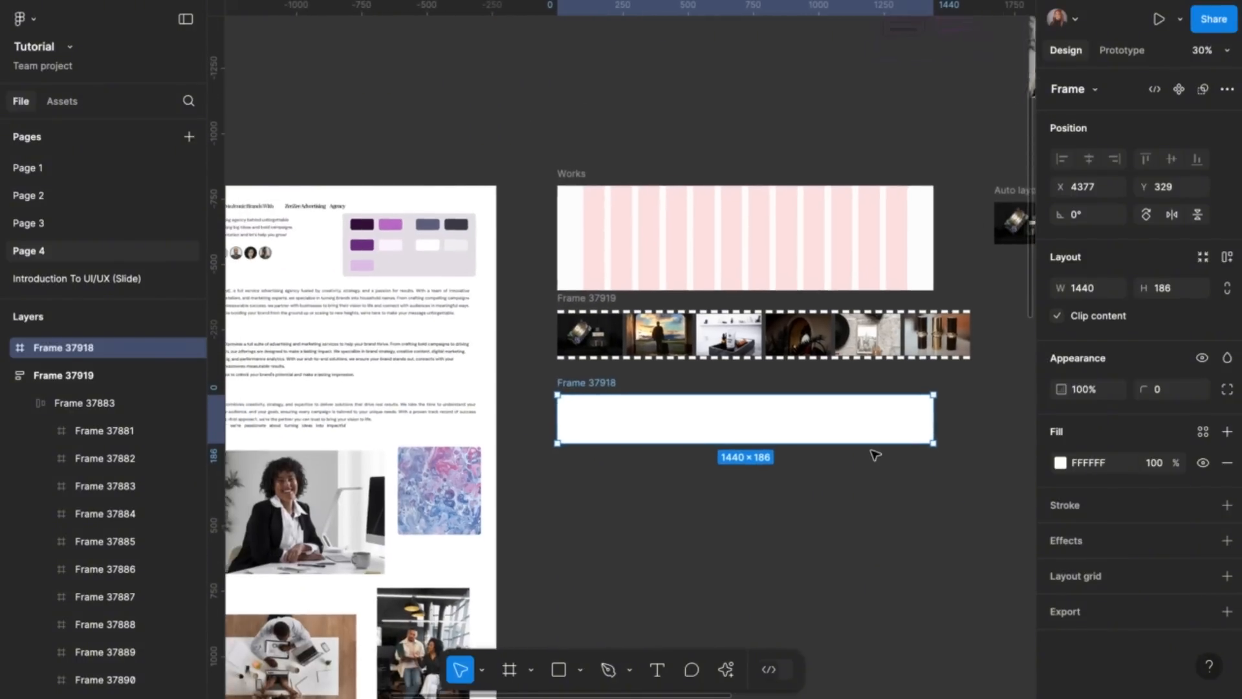
click(1061, 462)
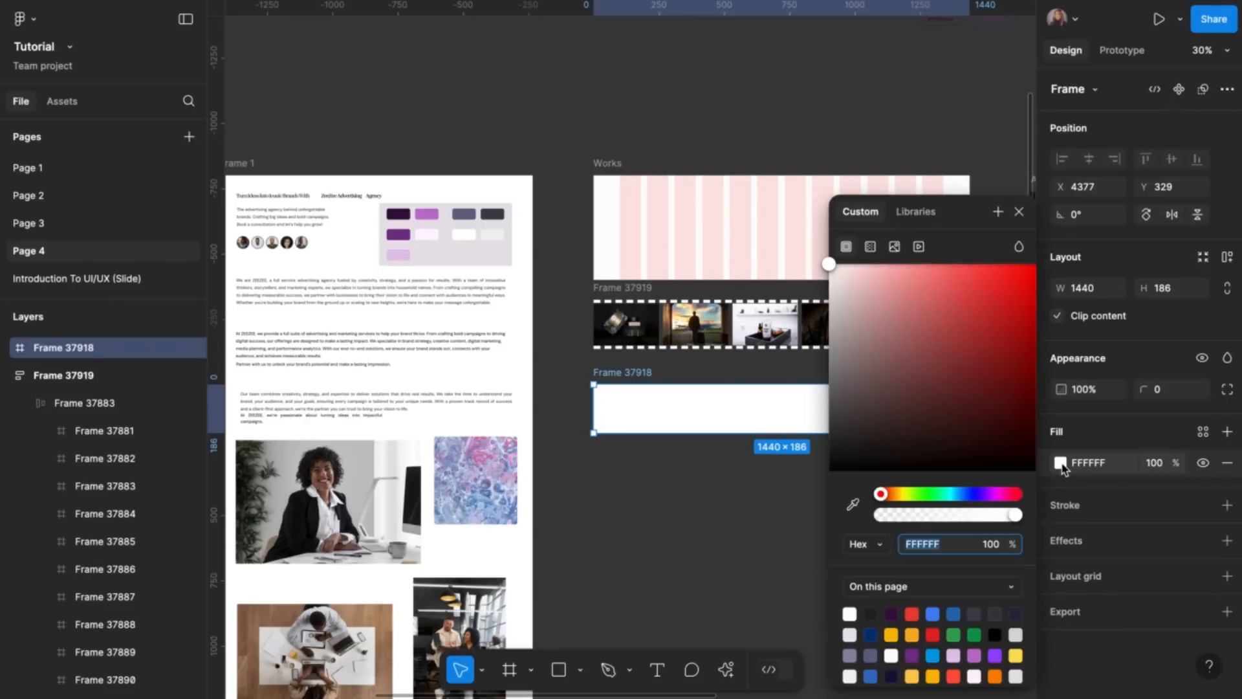
click(853, 506)
click(396, 211)
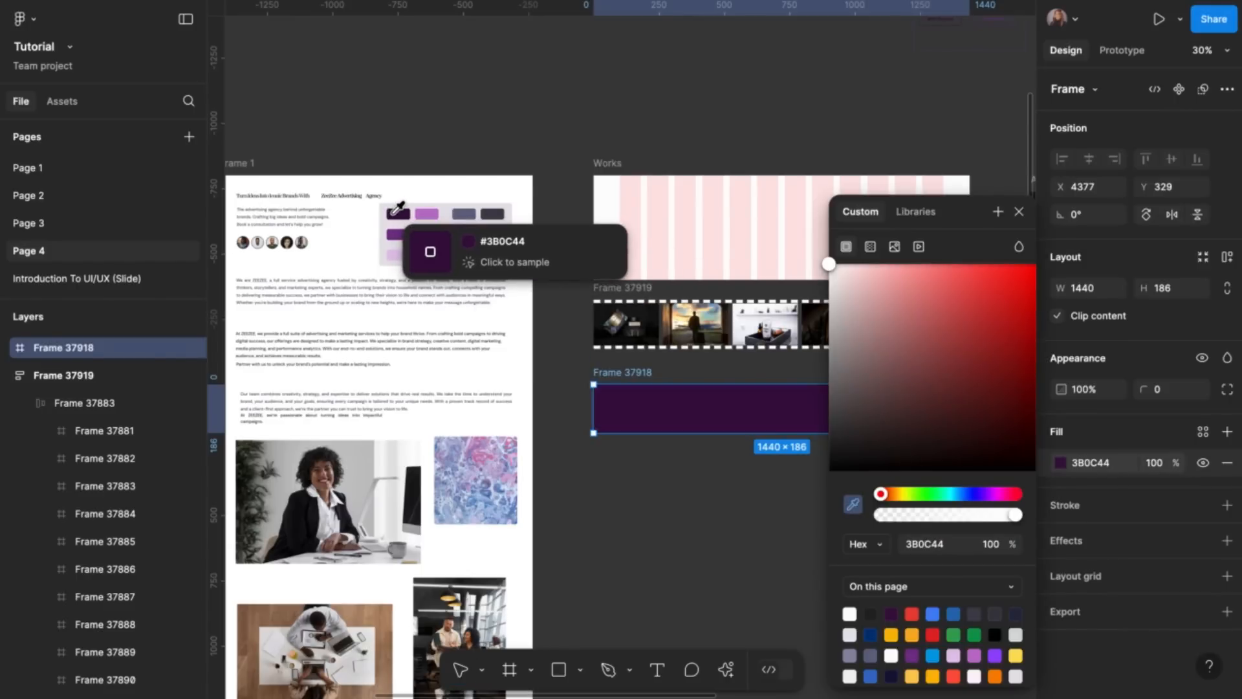
click(1019, 214)
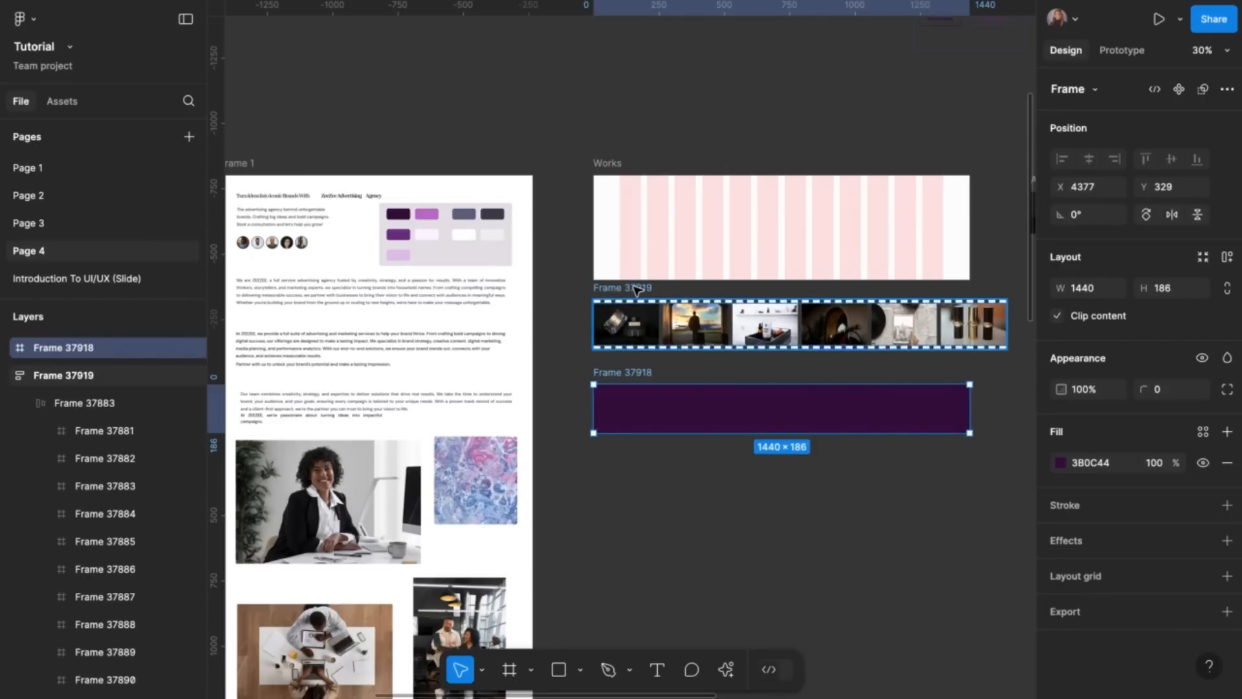
Place the film strip inside the purple frame, centered vertically and aligned to its left edge
drag(637, 289, 655, 398)
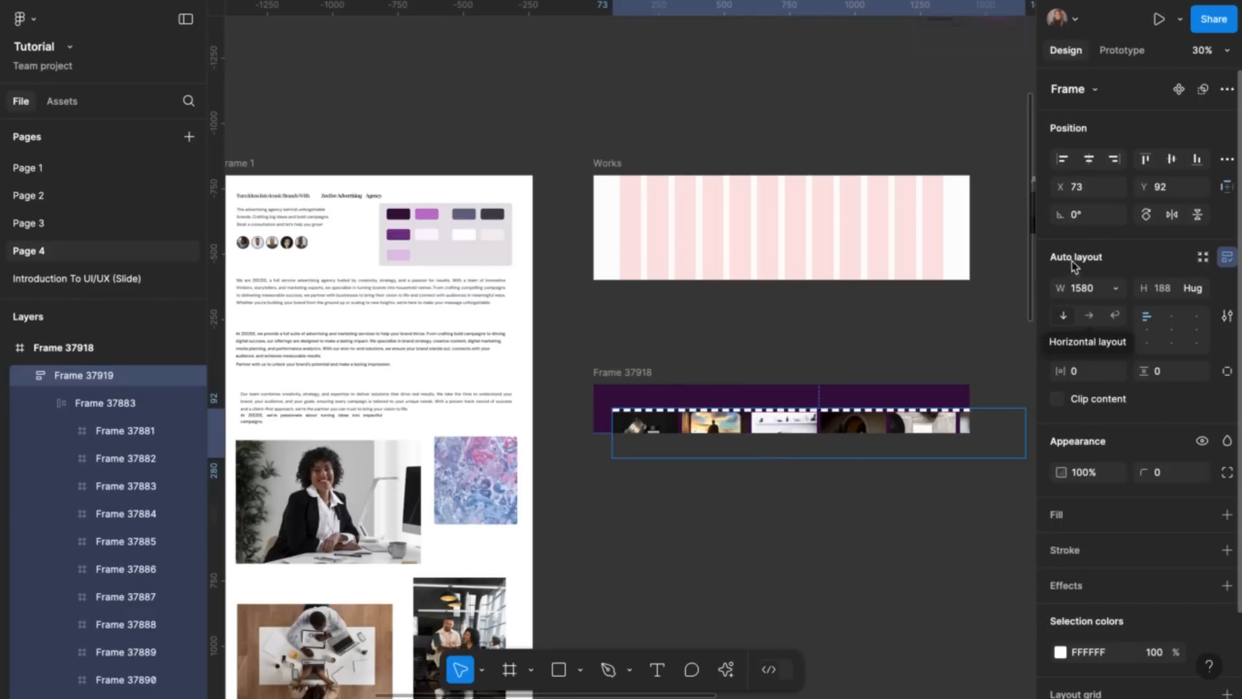
click(1171, 162)
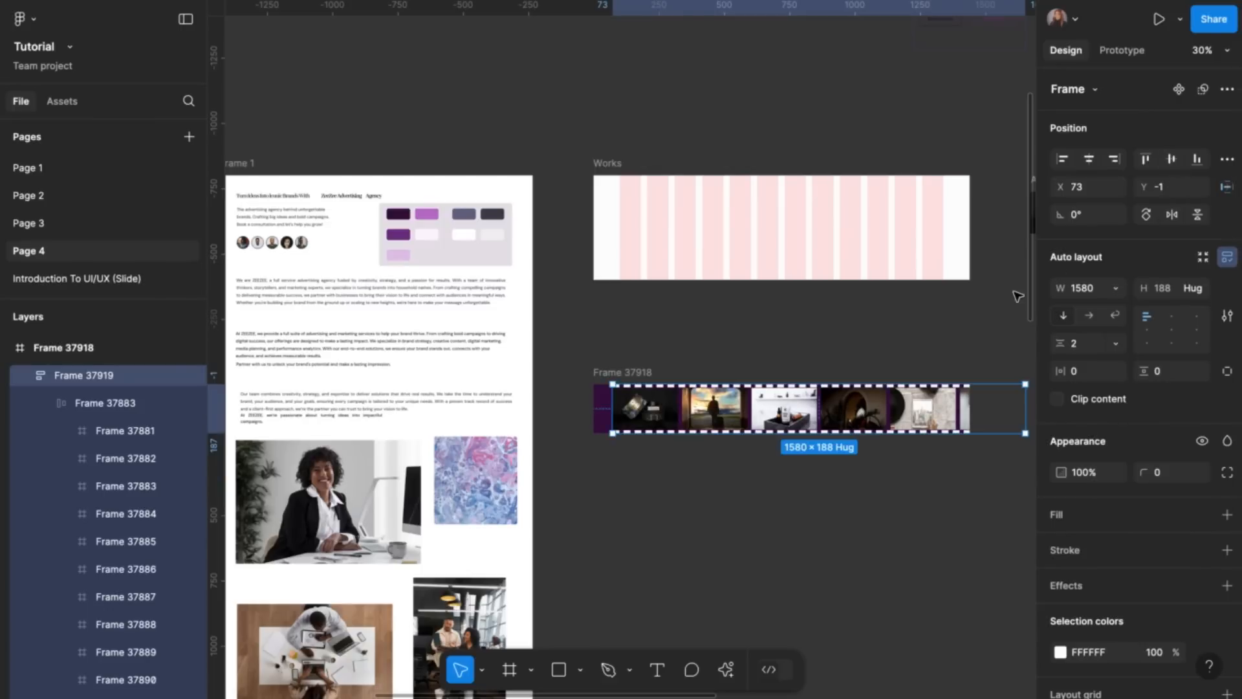
click(1063, 160)
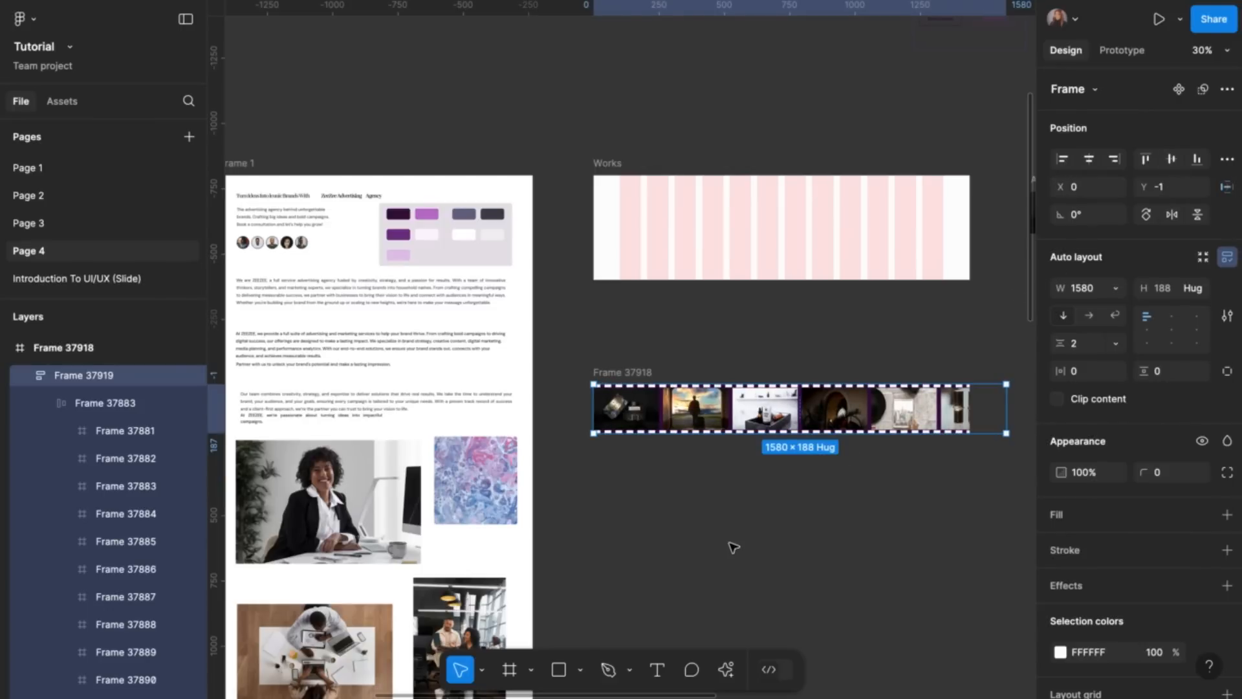
Move the purple film-strip frame into the "Works" frame at X 0, Y 107
click(638, 374)
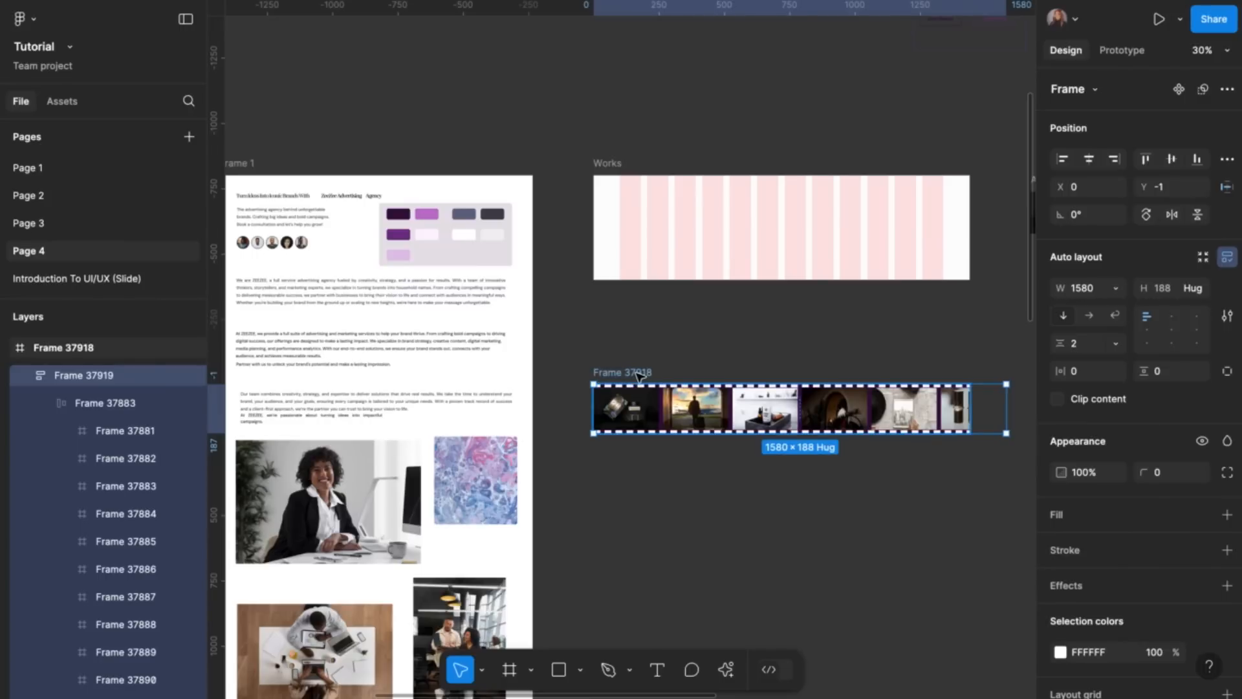
drag(639, 375, 635, 194)
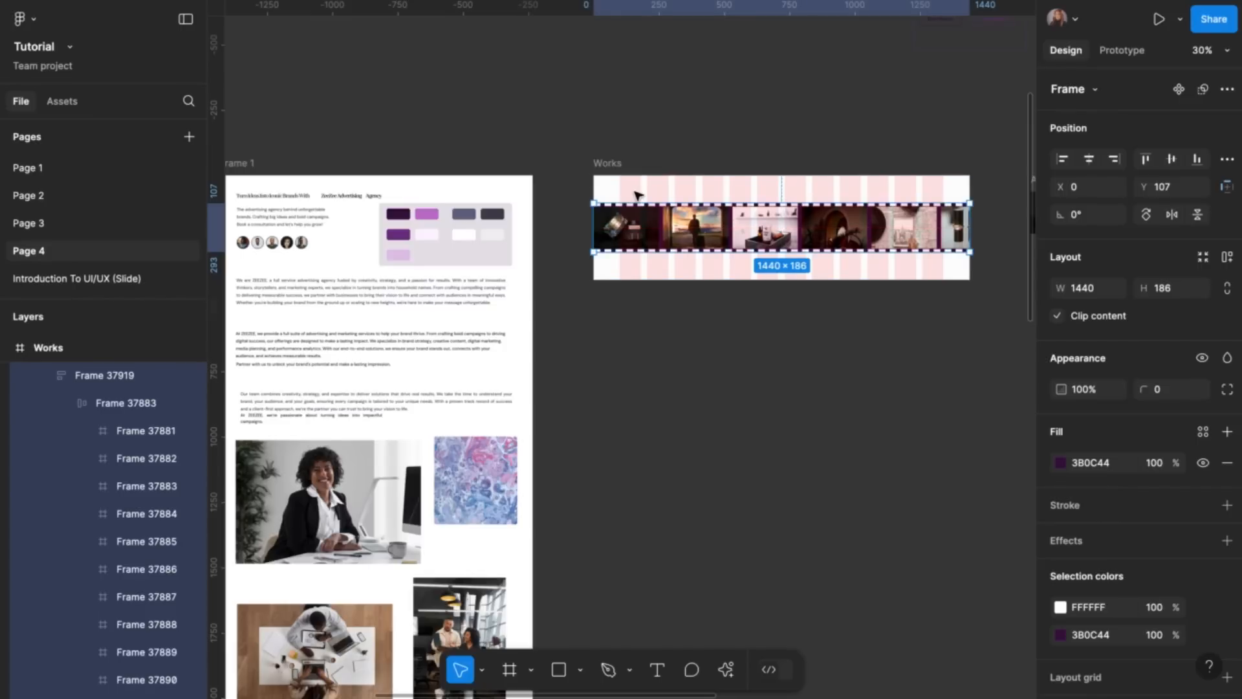
scroll(636, 194, right, 1)
scroll(636, 194, up, 1)
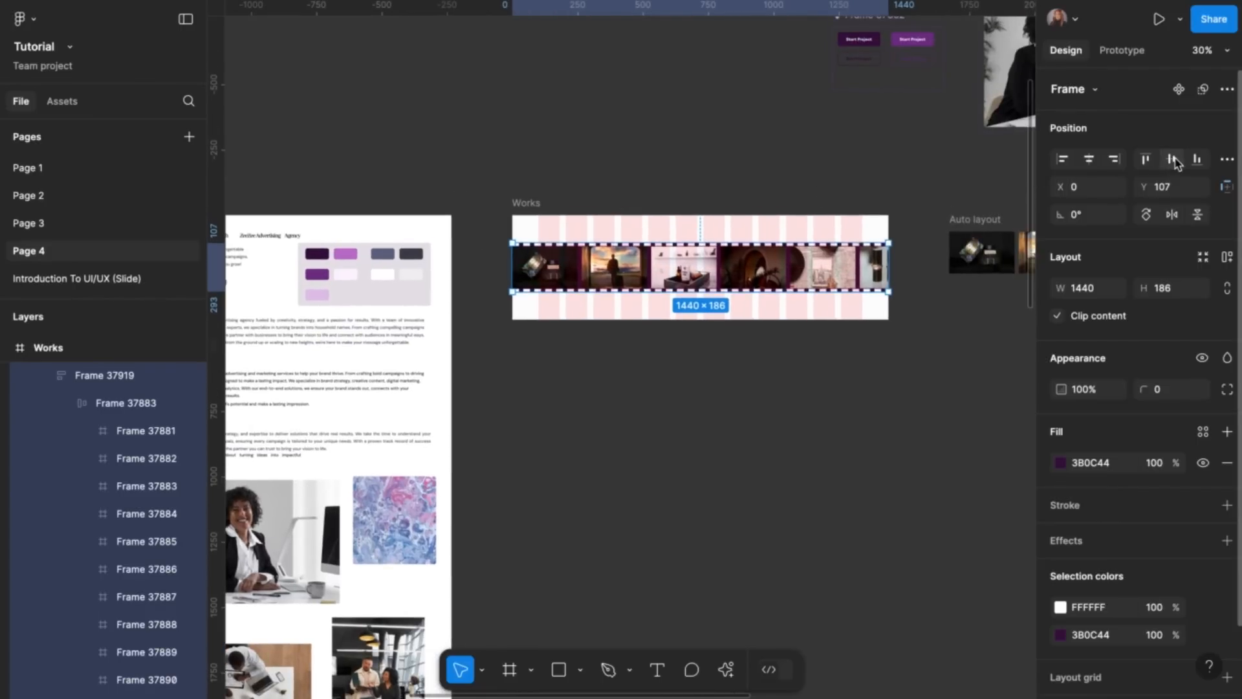
scroll(715, 425, up, 3)
click(714, 422)
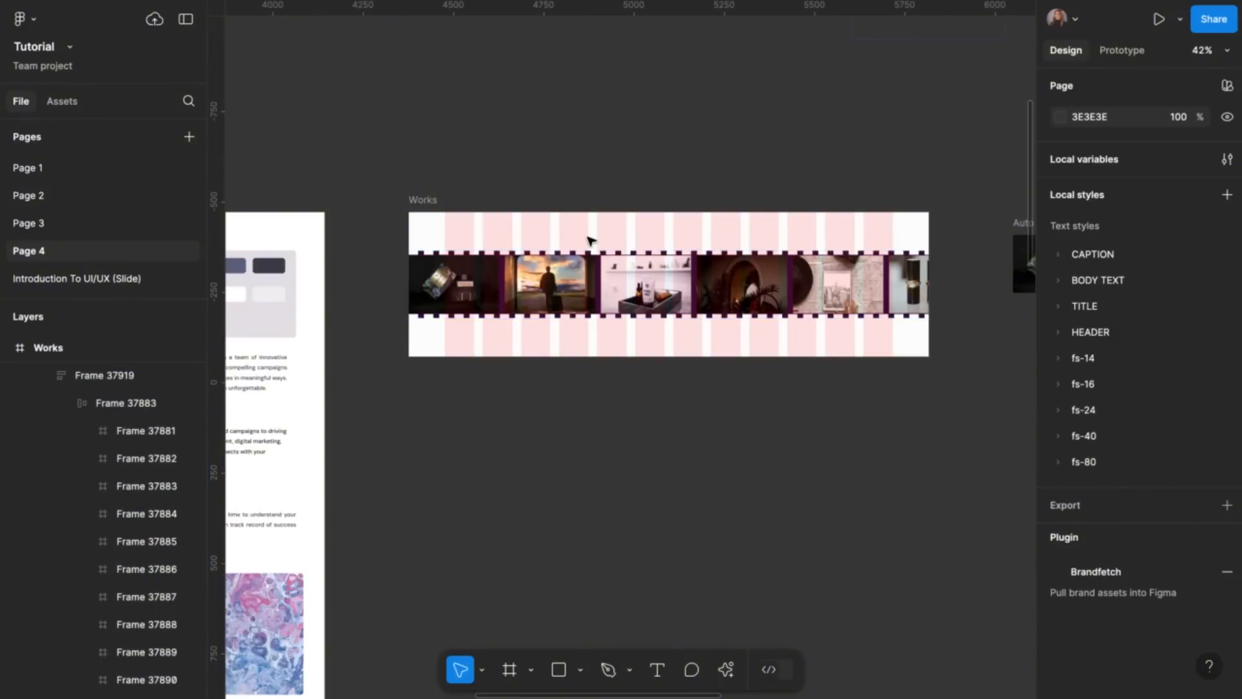
Hide the 12-column layout grid of the "Works" frame
click(426, 203)
scroll(1095, 513, down, 3)
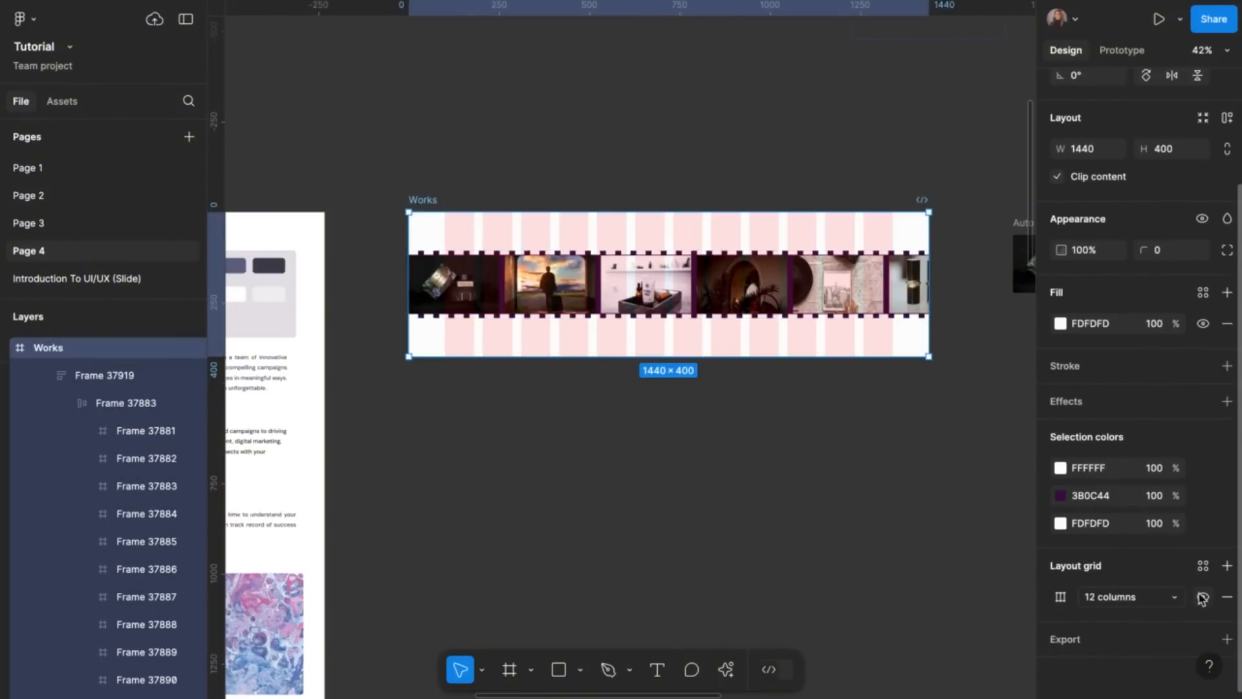
click(1202, 596)
scroll(792, 449, left, 3)
scroll(792, 449, up, 1)
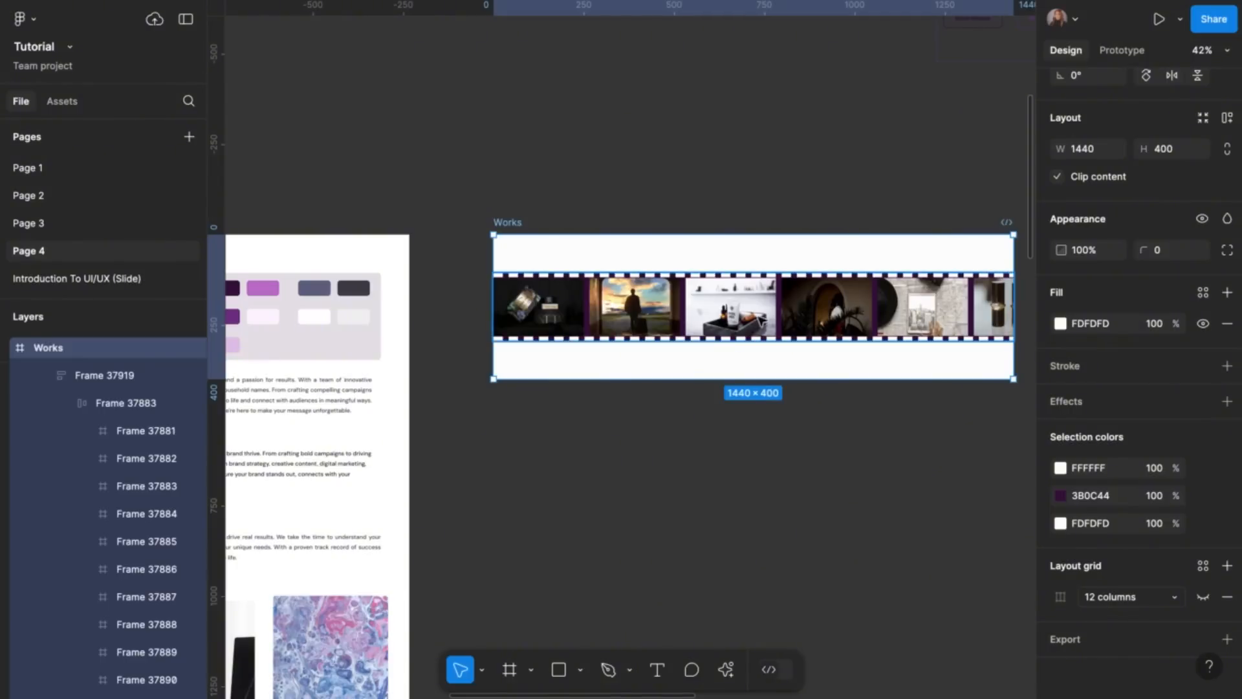
Increase the height of the purple frame behind the film strip to 196
scroll(782, 473, up, 4)
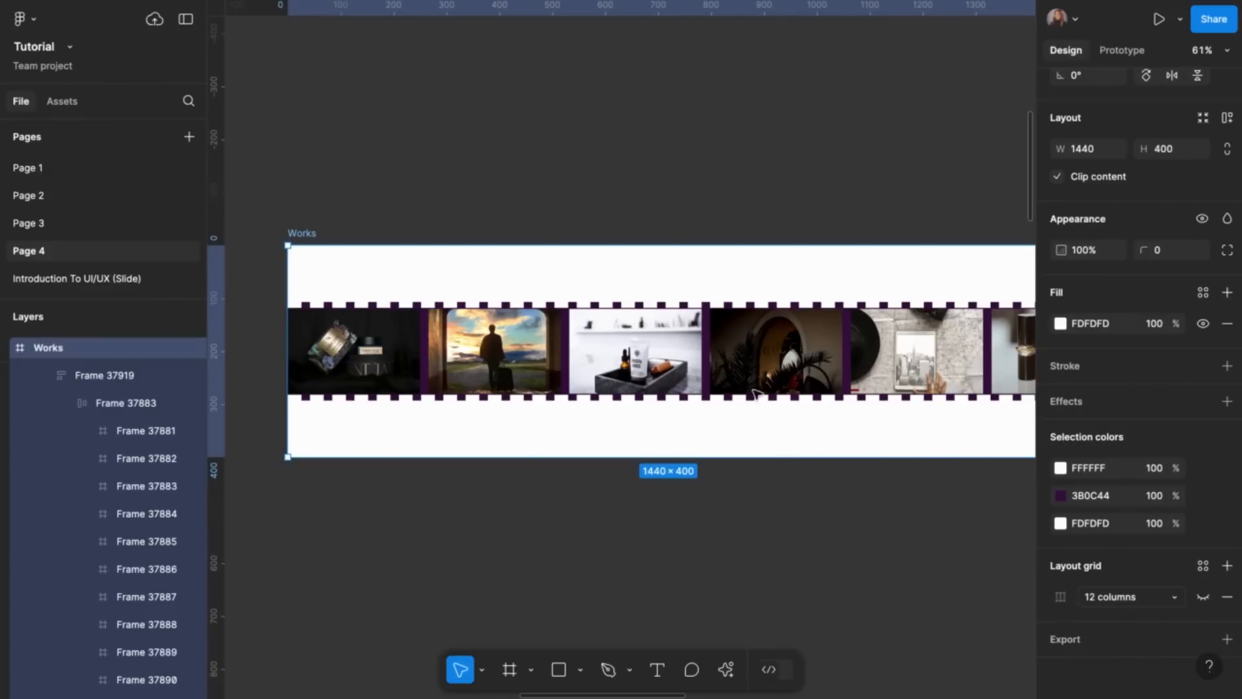
click(676, 340)
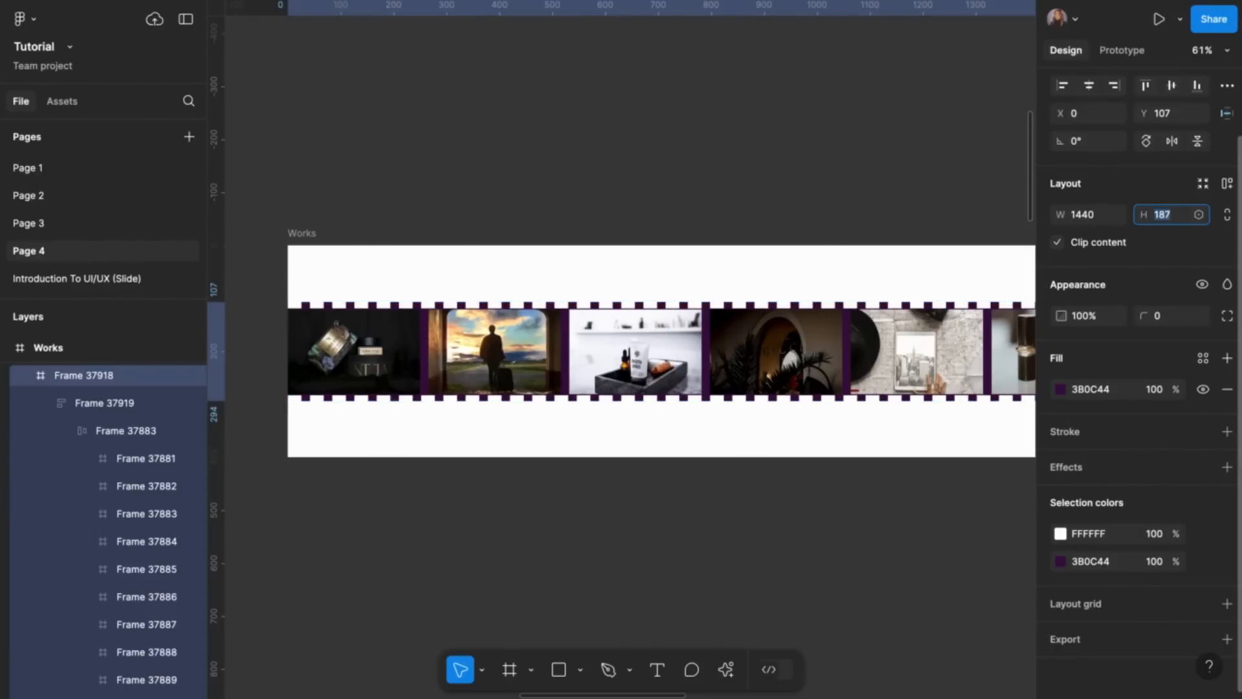
key(Up)
key(Up)
key(Up)
key(Up)
key(Up)
key(Up)
key(Up)
key(Up)
key(Up)
key(Up)
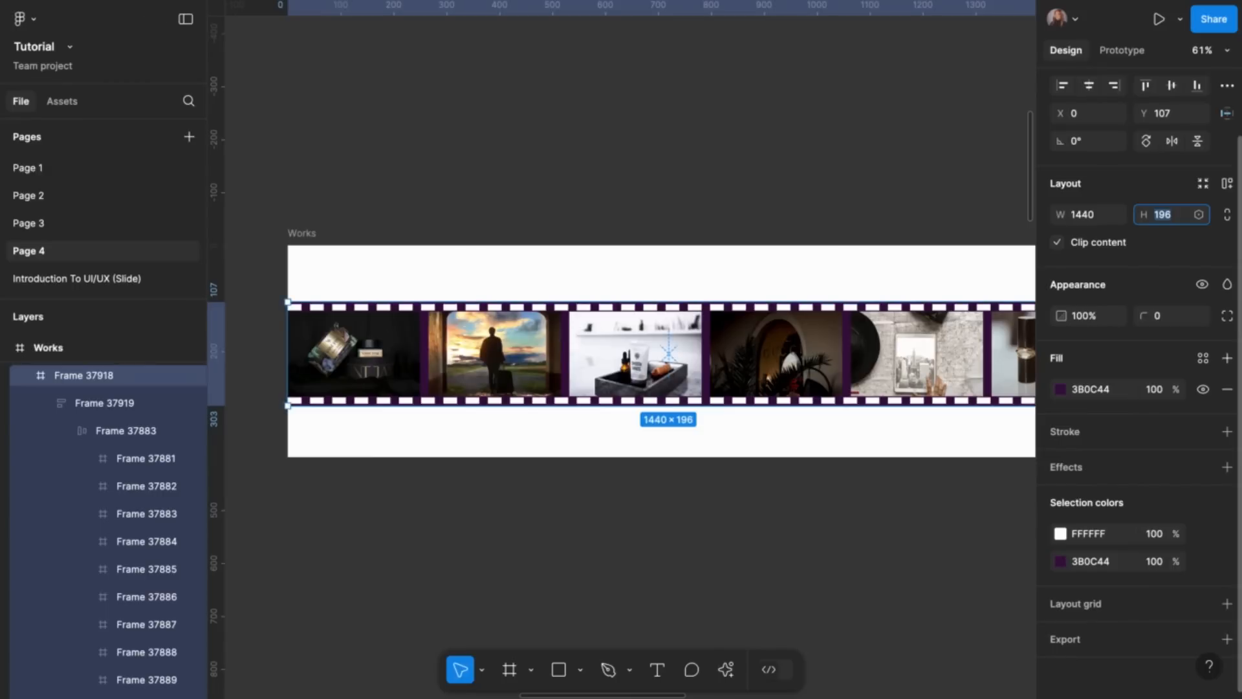
Center the film strip vertically inside the purple frame and increase that frame's height to 200
double_click(860, 332)
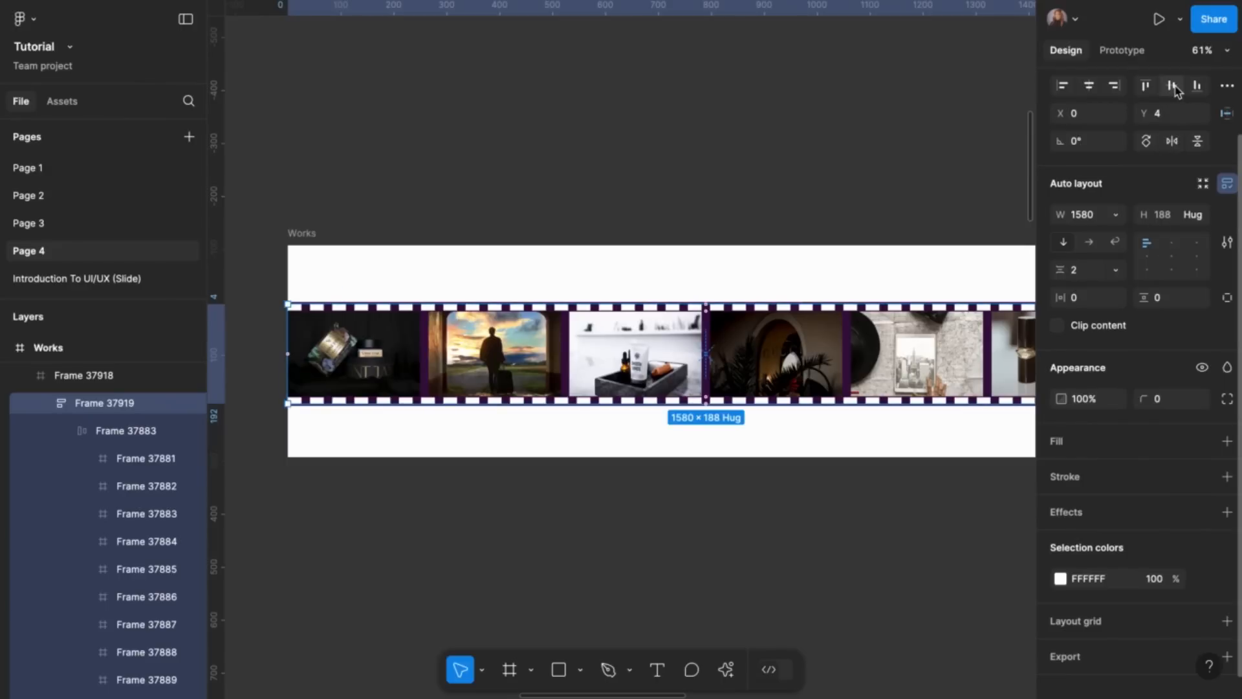
click(944, 447)
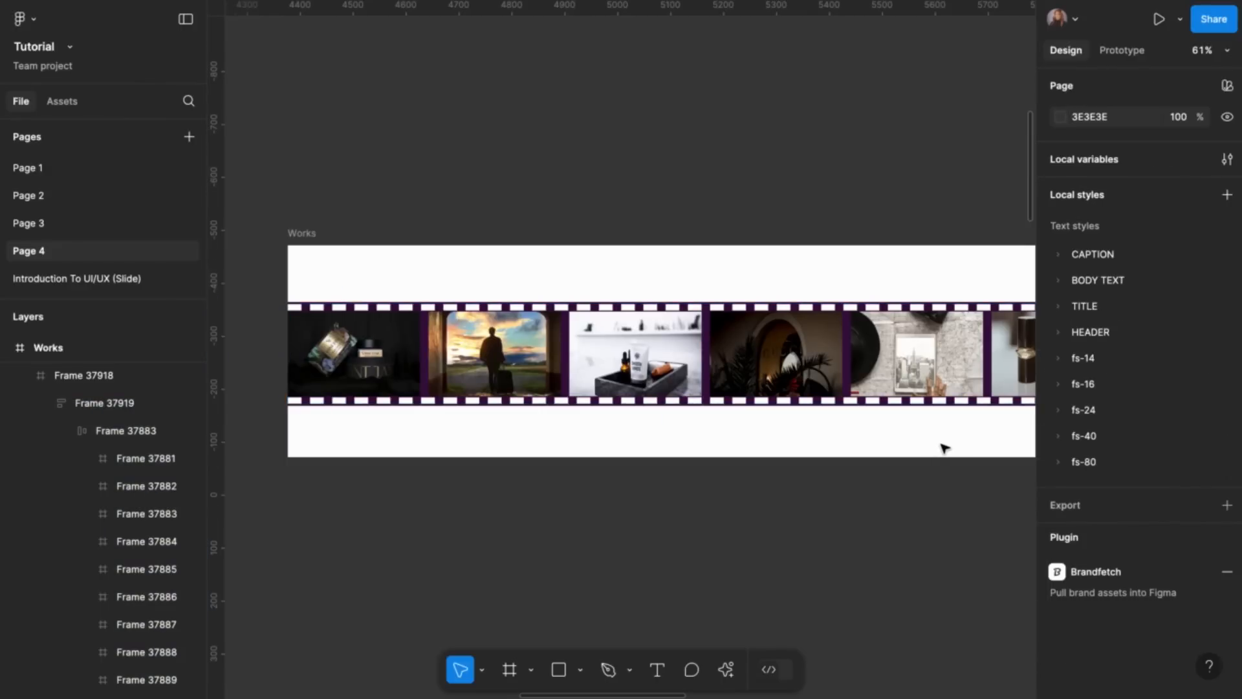
scroll(914, 446, up, 1)
click(851, 393)
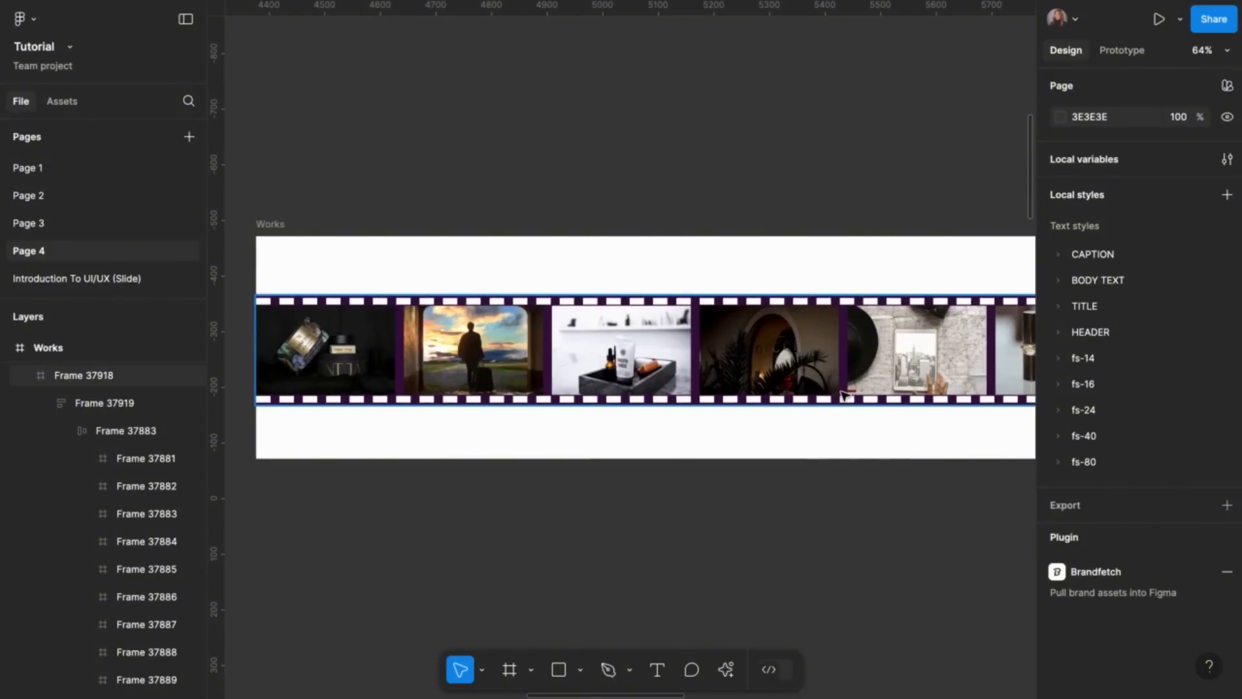
click(843, 394)
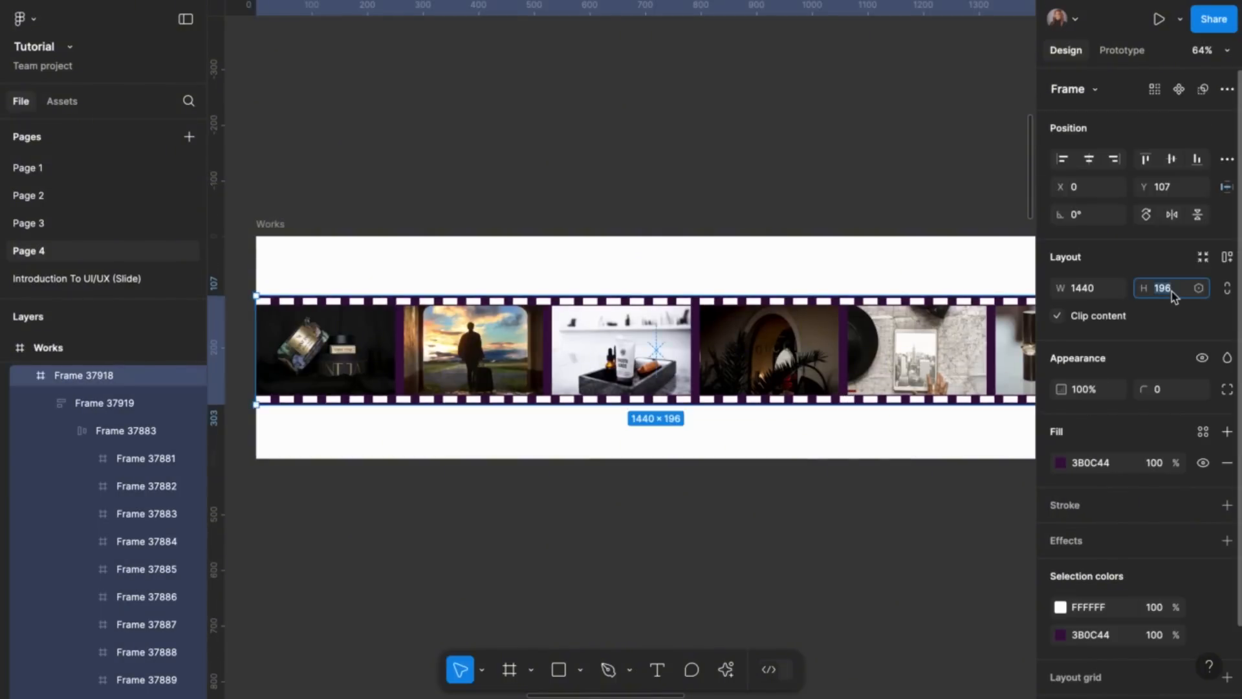
key(Up)
key(Up)
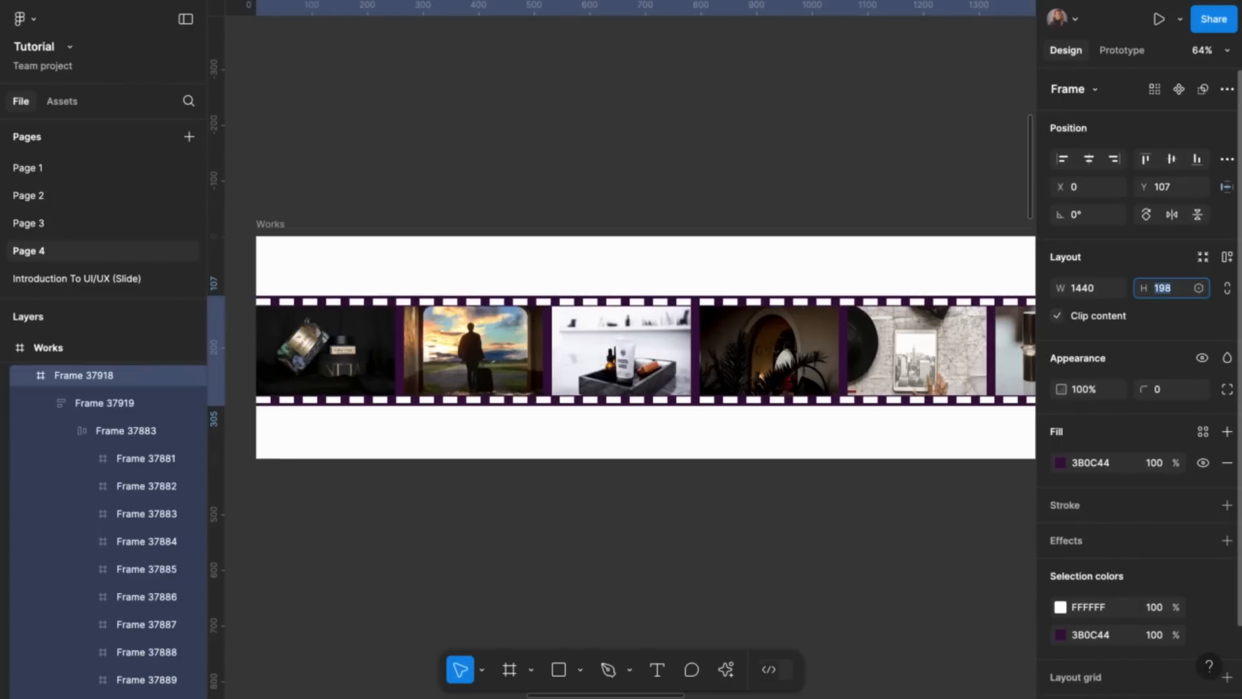
key(Up)
key(Up)
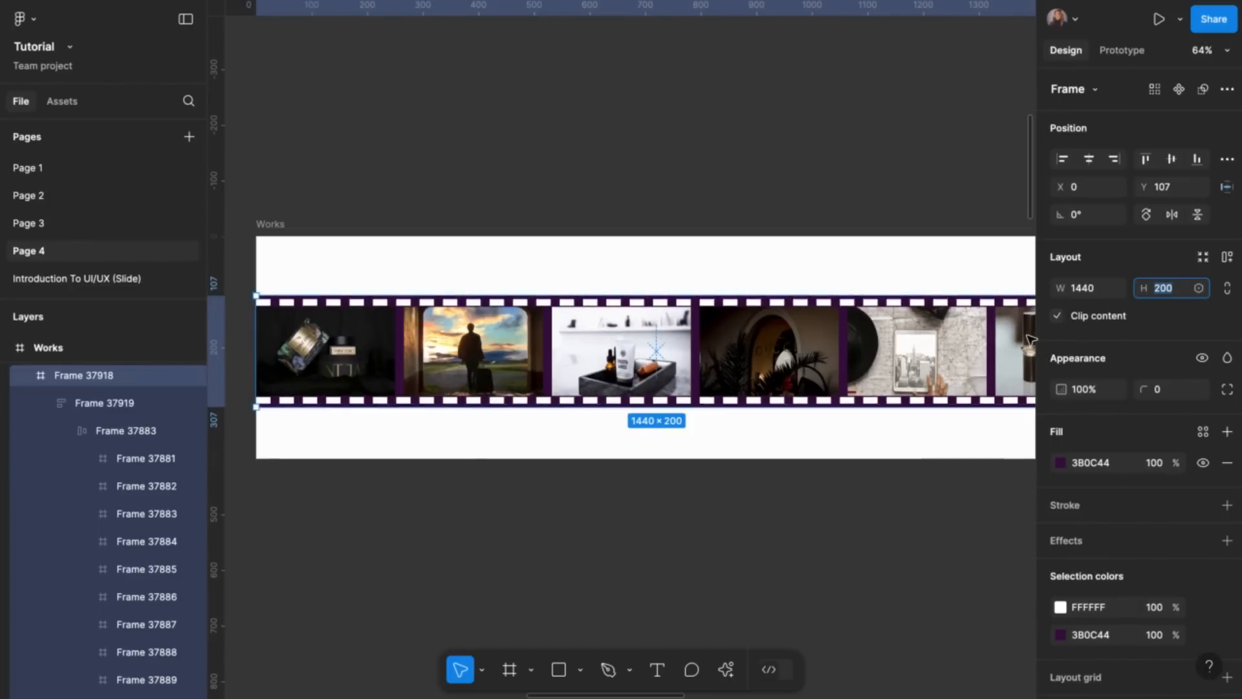
Center the film strip vertically again within the 200-high purple frame
click(911, 332)
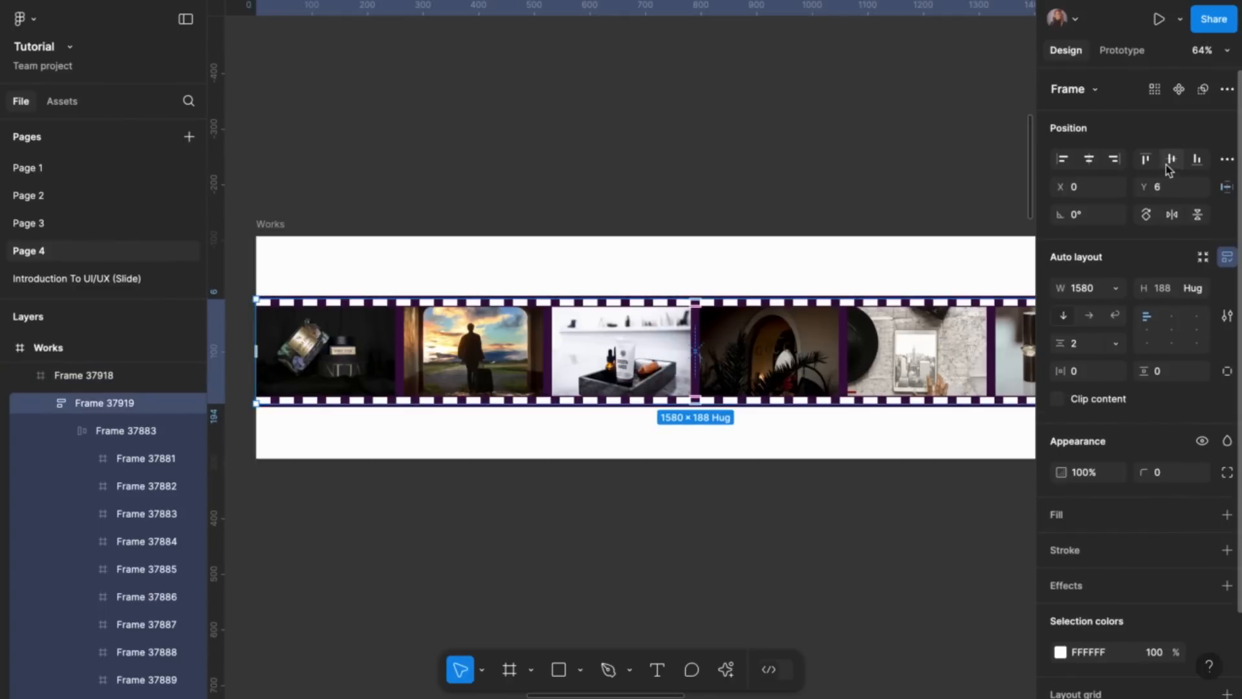
scroll(970, 353, down, 5)
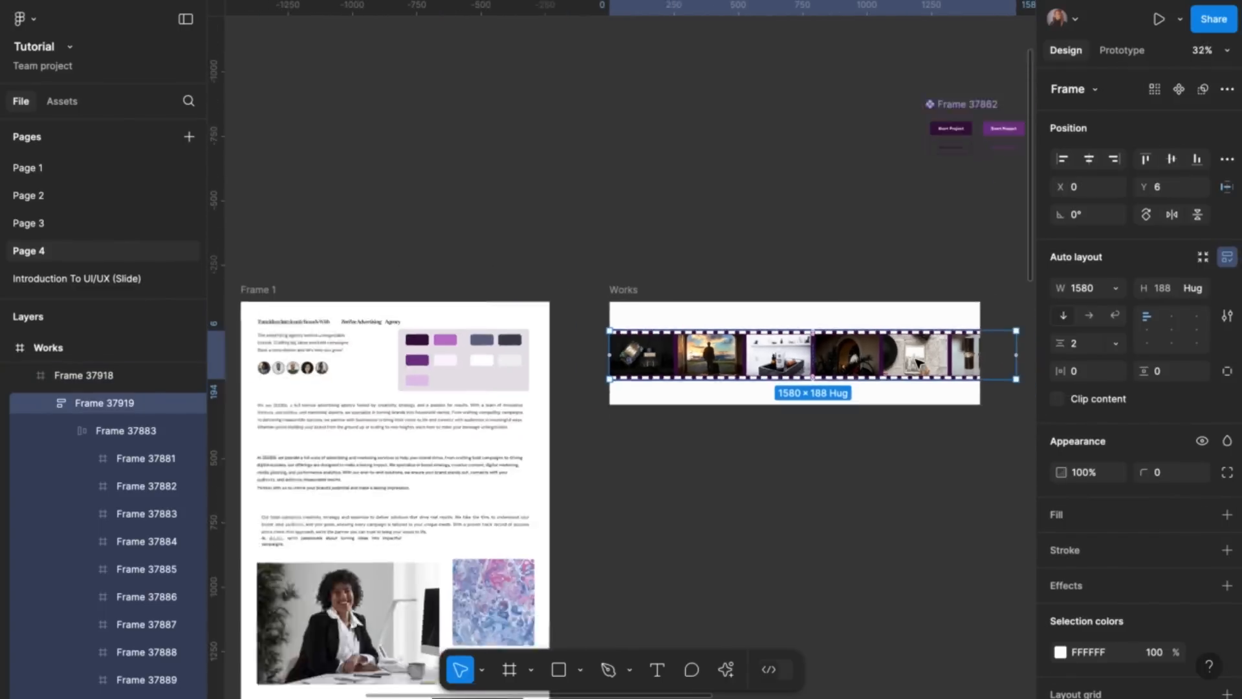
scroll(847, 341, up, 5)
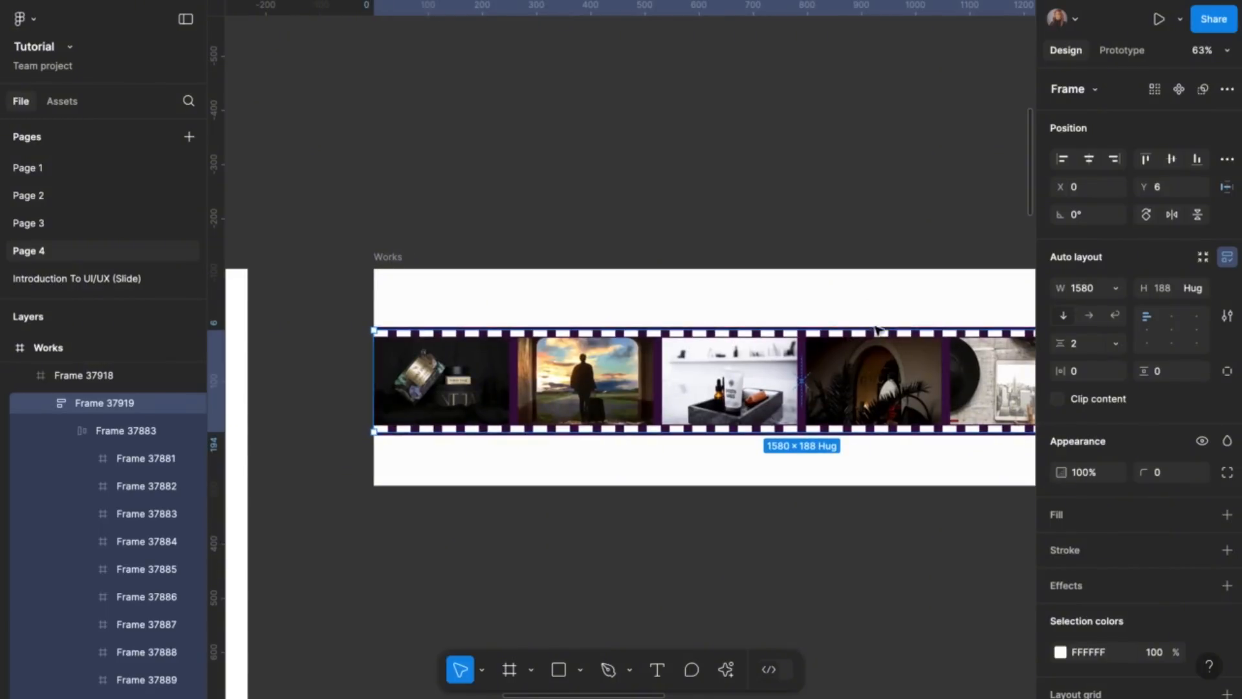
scroll(866, 389, down, 2)
scroll(866, 388, down, 3)
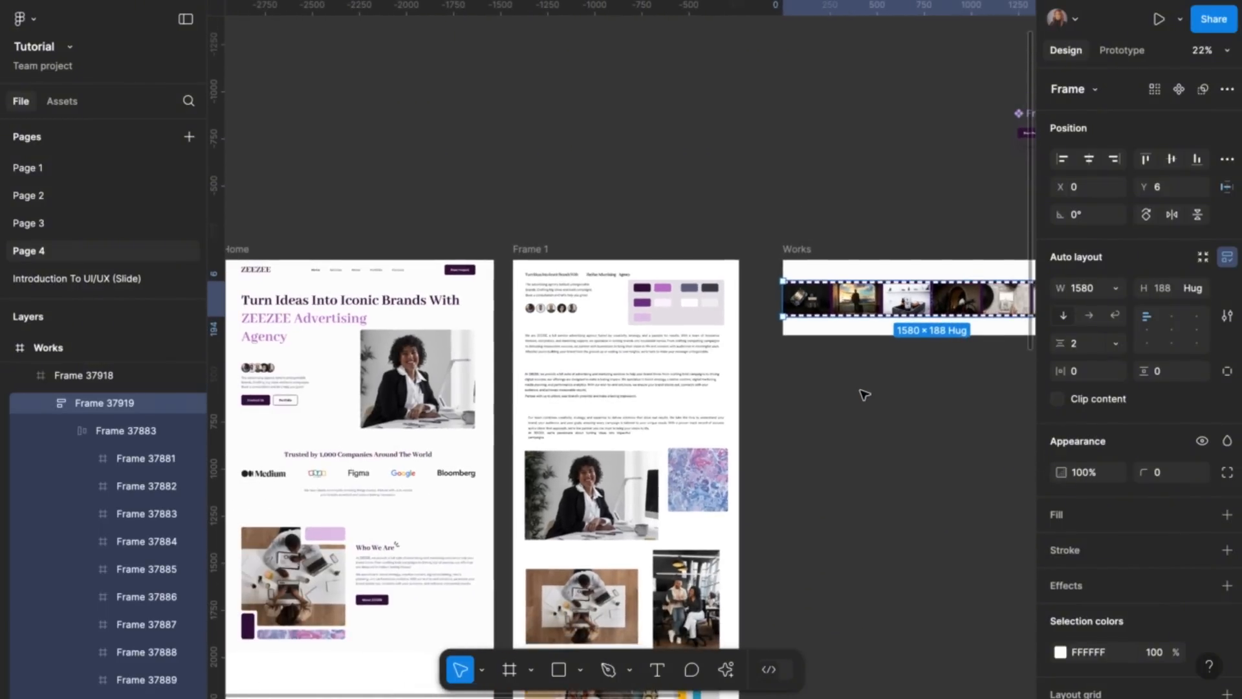
scroll(866, 395, up, 4)
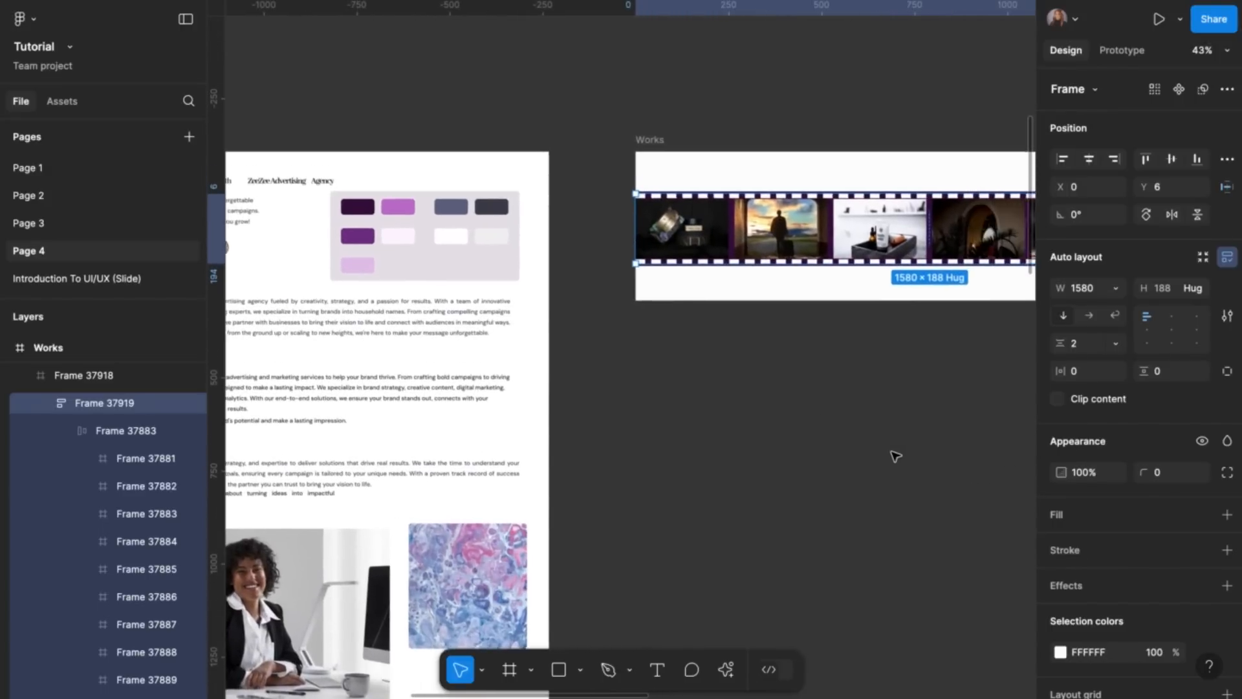
scroll(891, 452, right, 2)
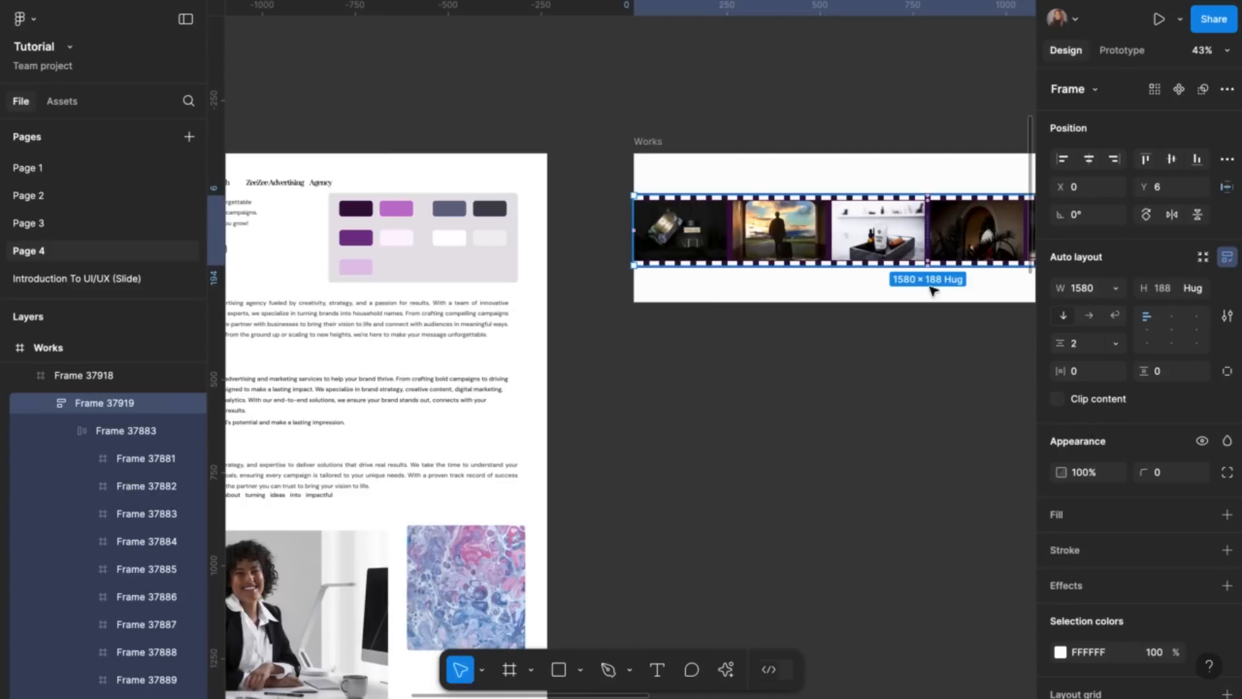
Change the fill of the frame behind the film strip from purple to dark grey 1F1F1F
click(932, 317)
click(932, 249)
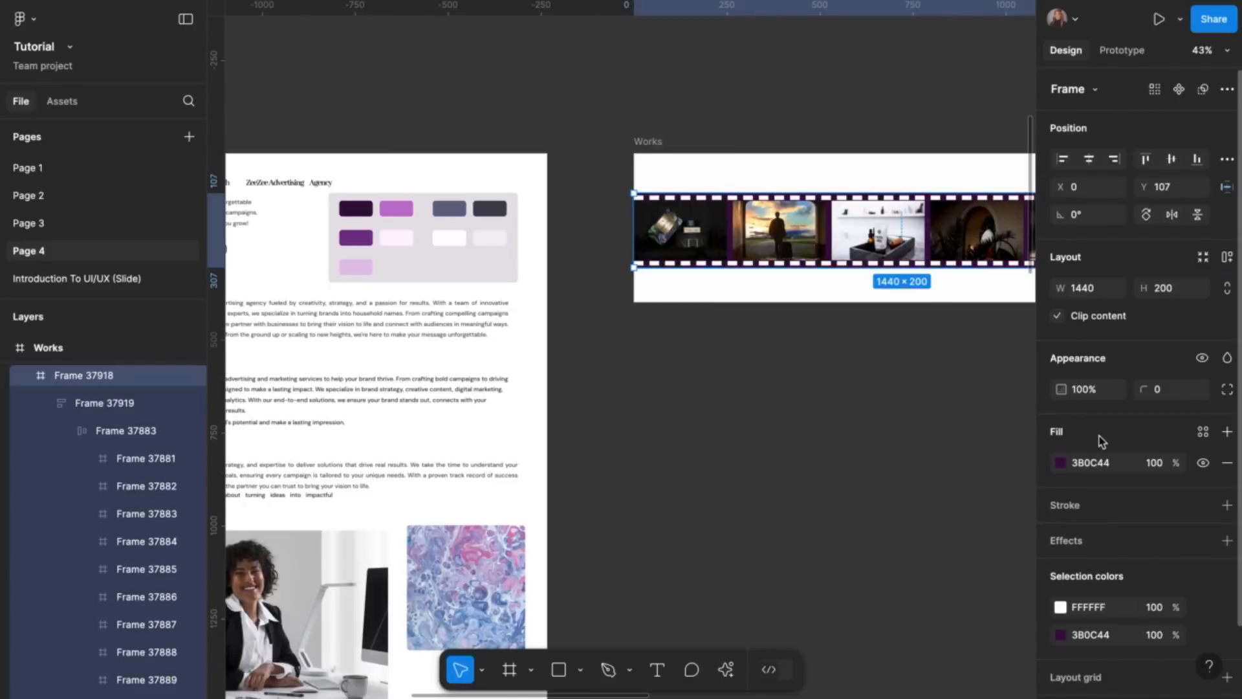
click(1061, 464)
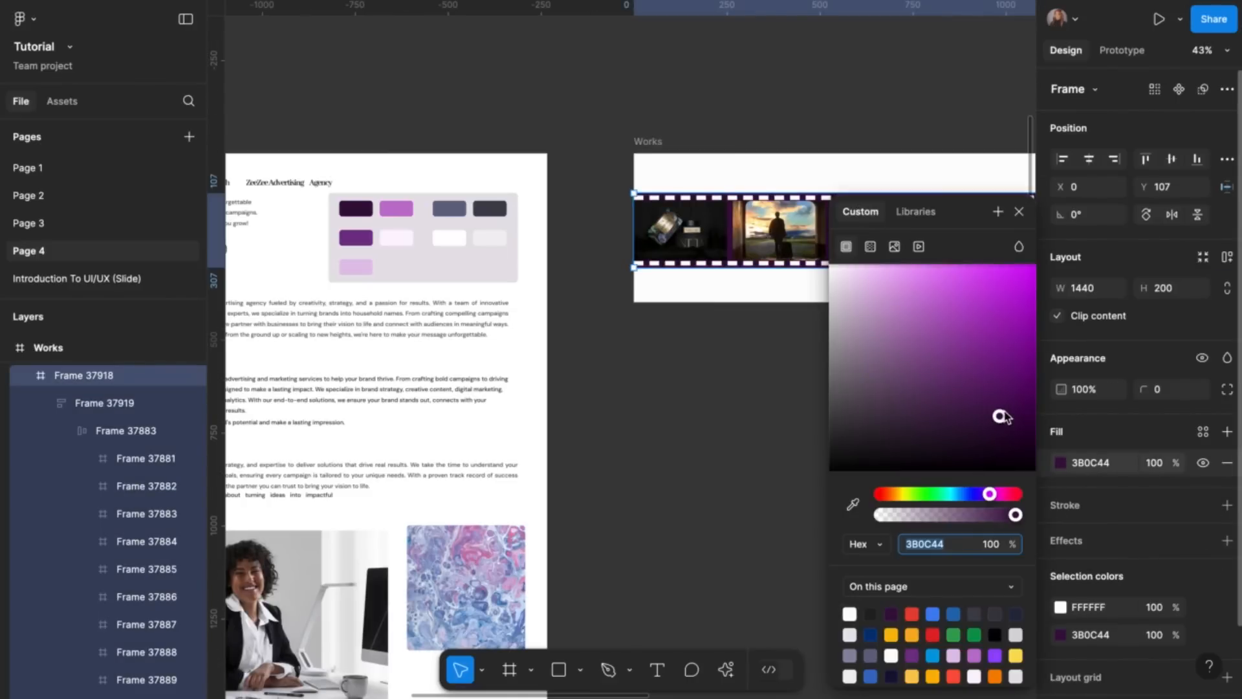
drag(1000, 418, 798, 453)
scroll(739, 295, right, 3)
scroll(740, 296, up, 2)
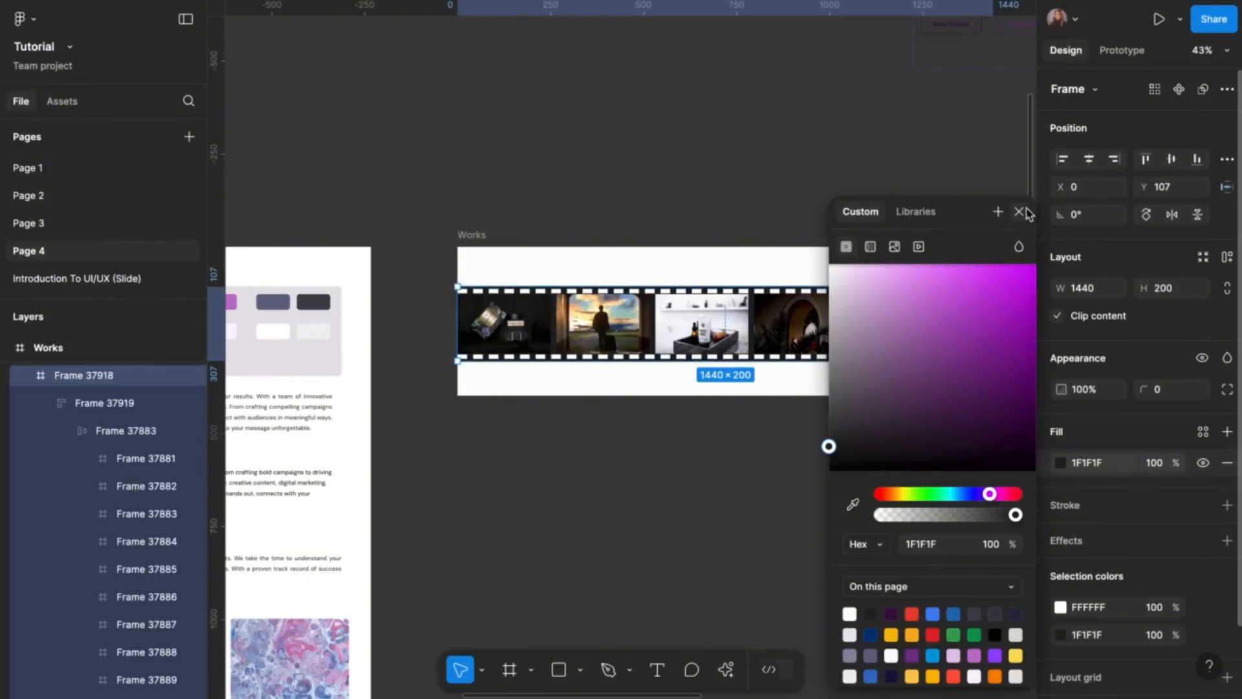
click(1019, 213)
scroll(876, 429, down, 1)
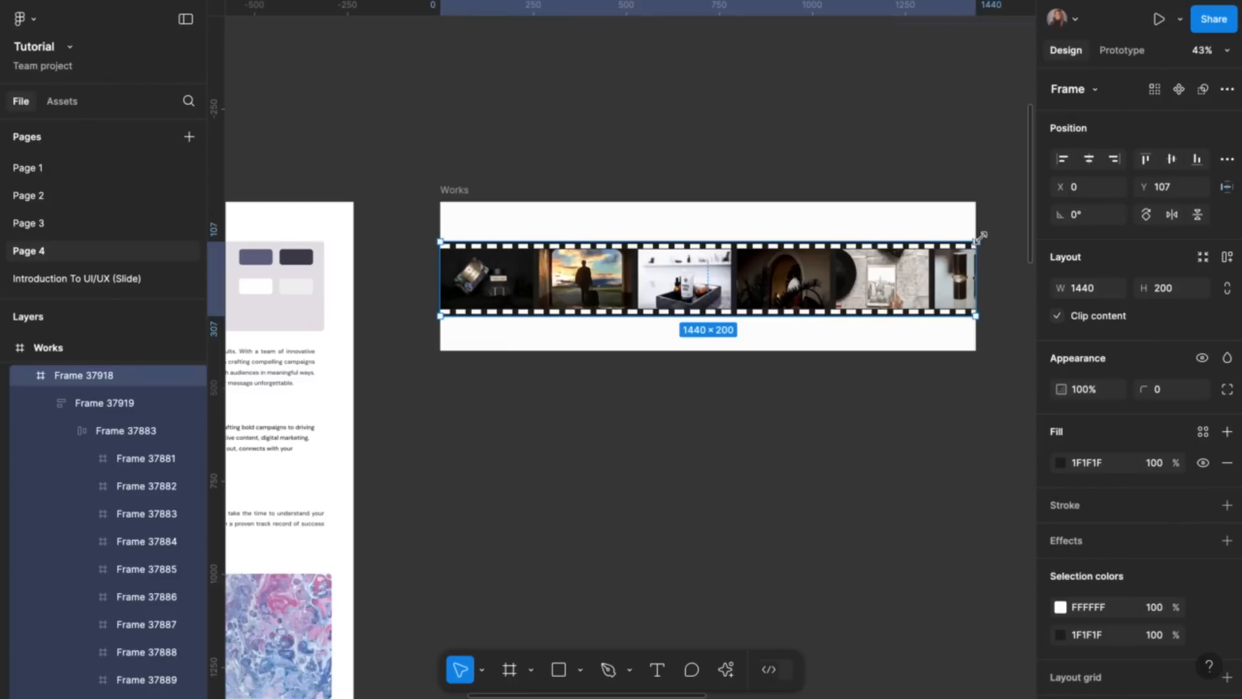
Rotate the film-strip frame to about 8.58° so it runs diagonally upward across the "Works" frame
drag(984, 237, 960, 201)
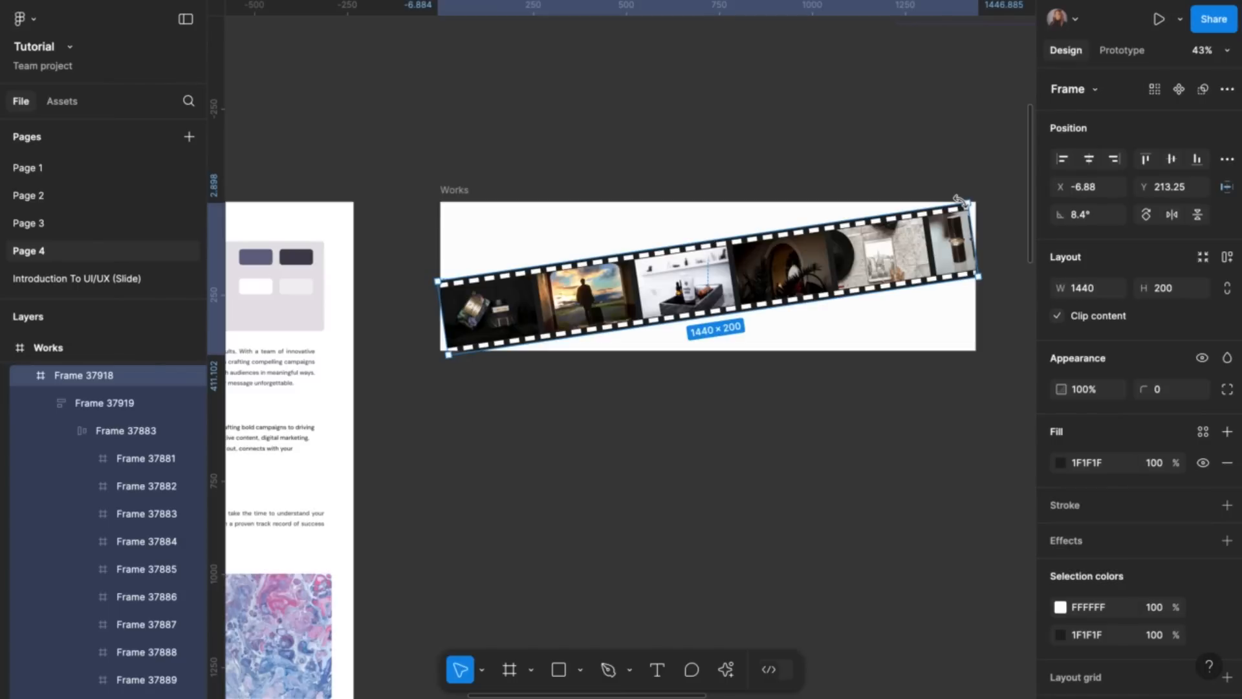
drag(959, 200, 961, 201)
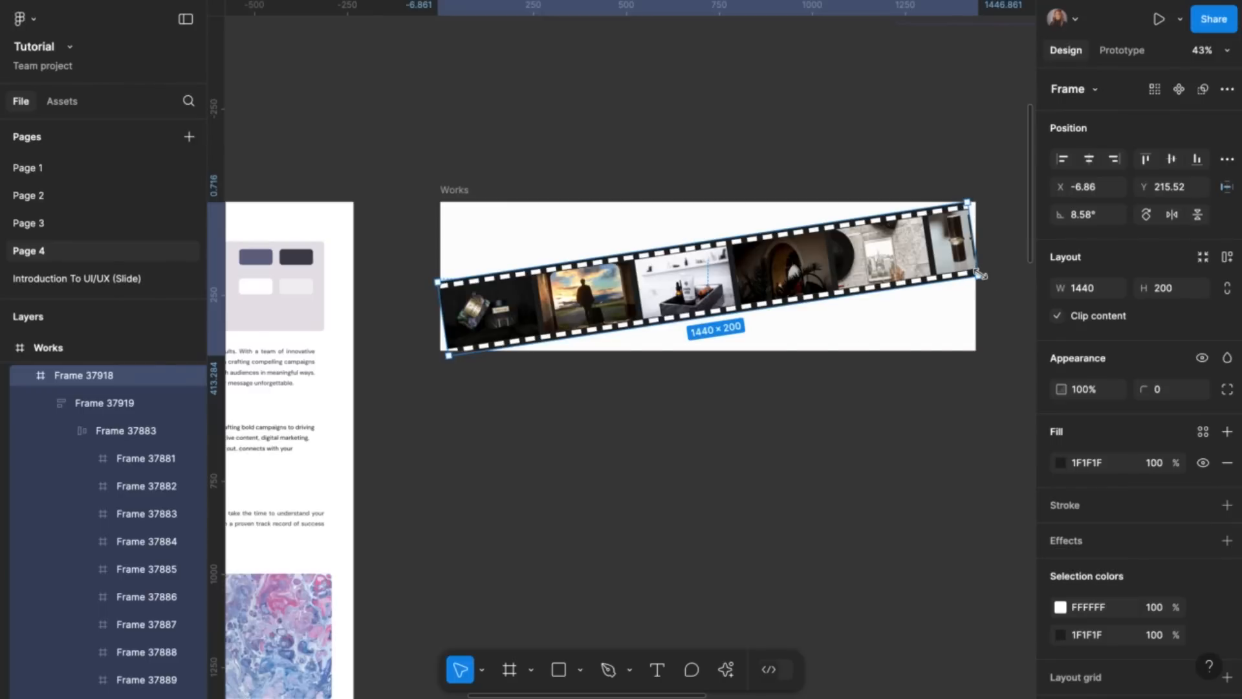
Scale the rotated film strip proportionally to about 1498 × 208 and center it horizontally in the "Works" frame
key(k)
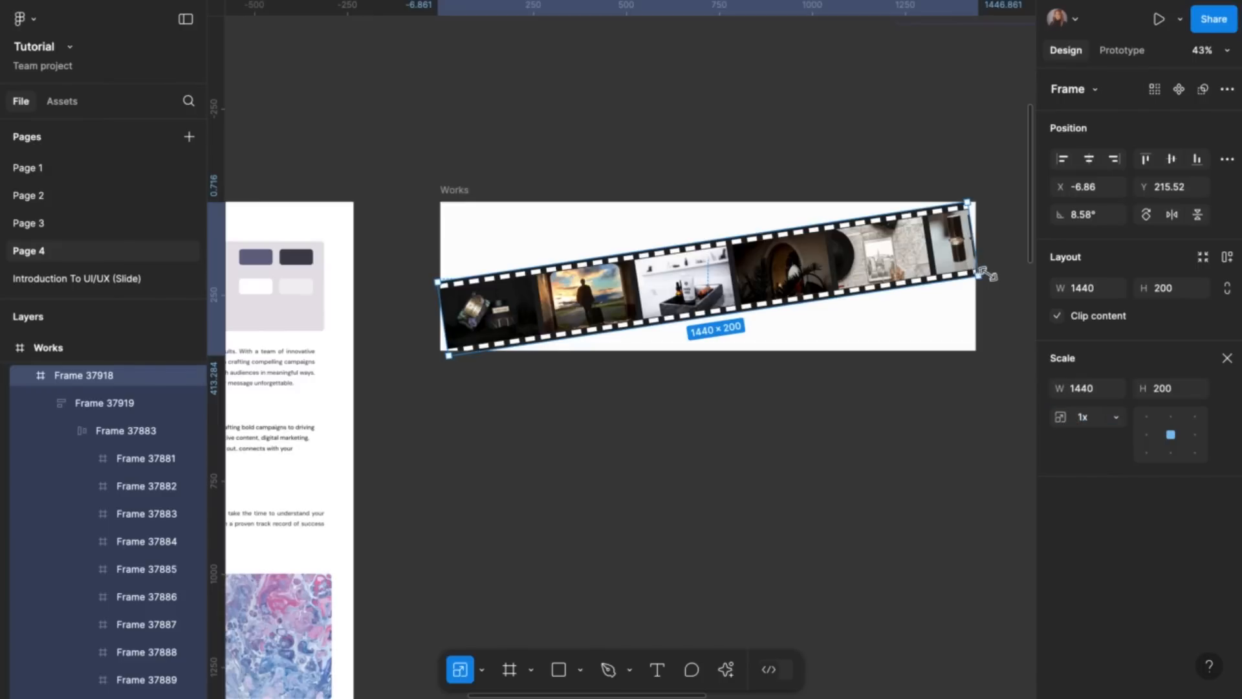
drag(982, 273, 996, 277)
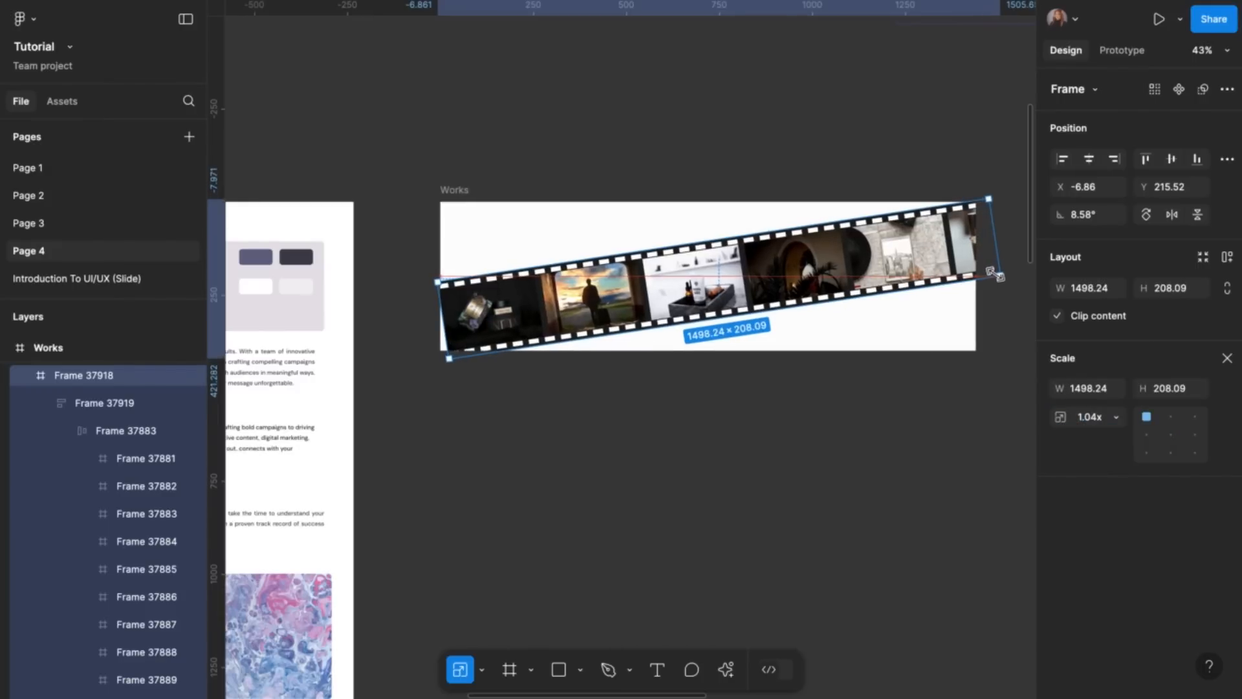
click(1090, 159)
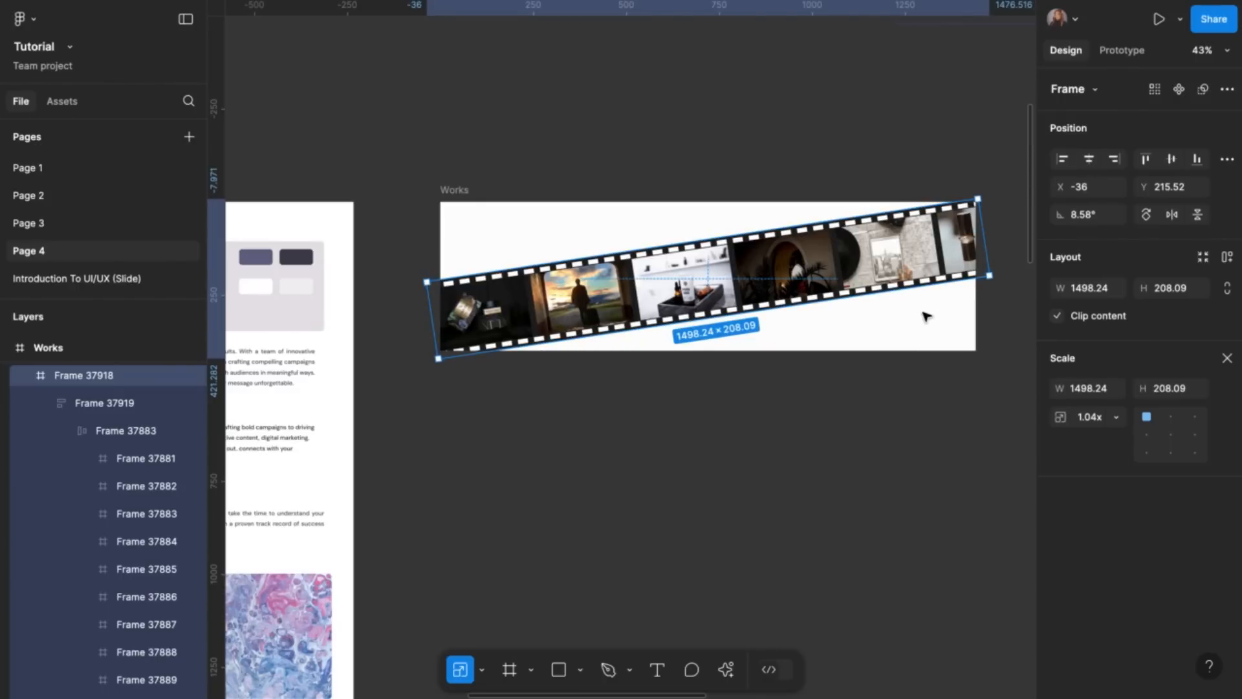
Duplicate the rotated film strip and place the copy outside the "Works" frame, directly below it at about X 4336, Y 244
click(726, 418)
scroll(726, 417, right, 3)
scroll(727, 417, down, 3)
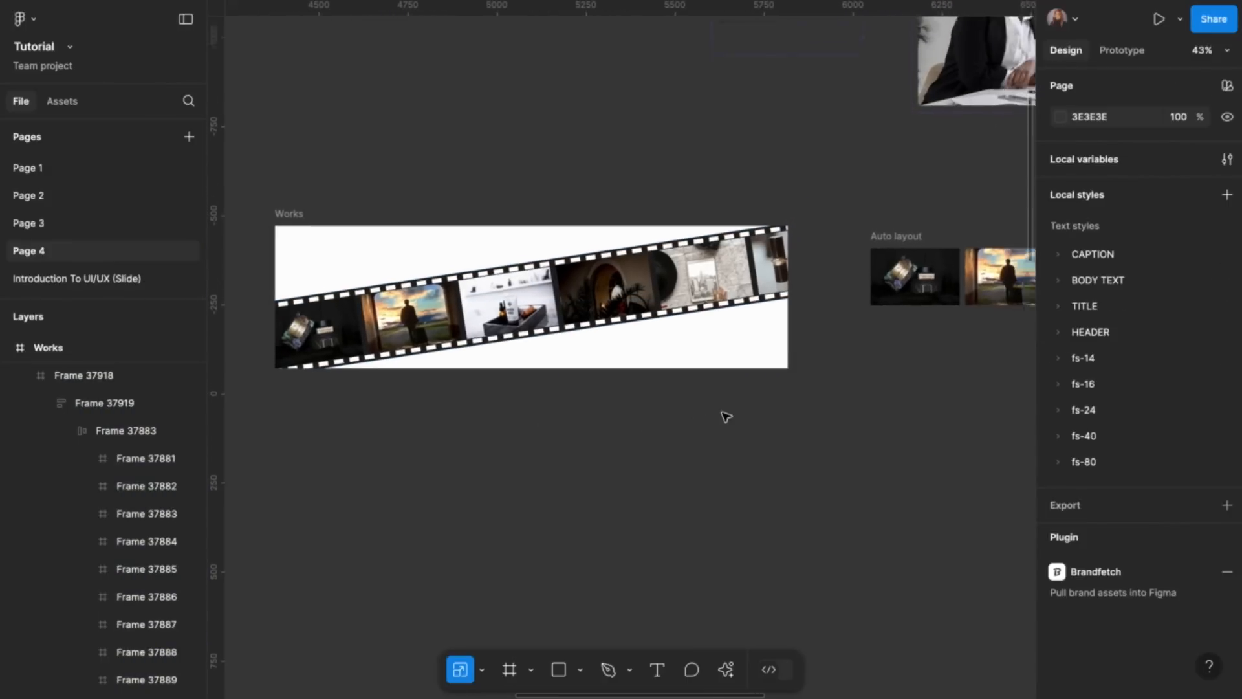
scroll(726, 417, right, 2)
scroll(727, 417, right, 3)
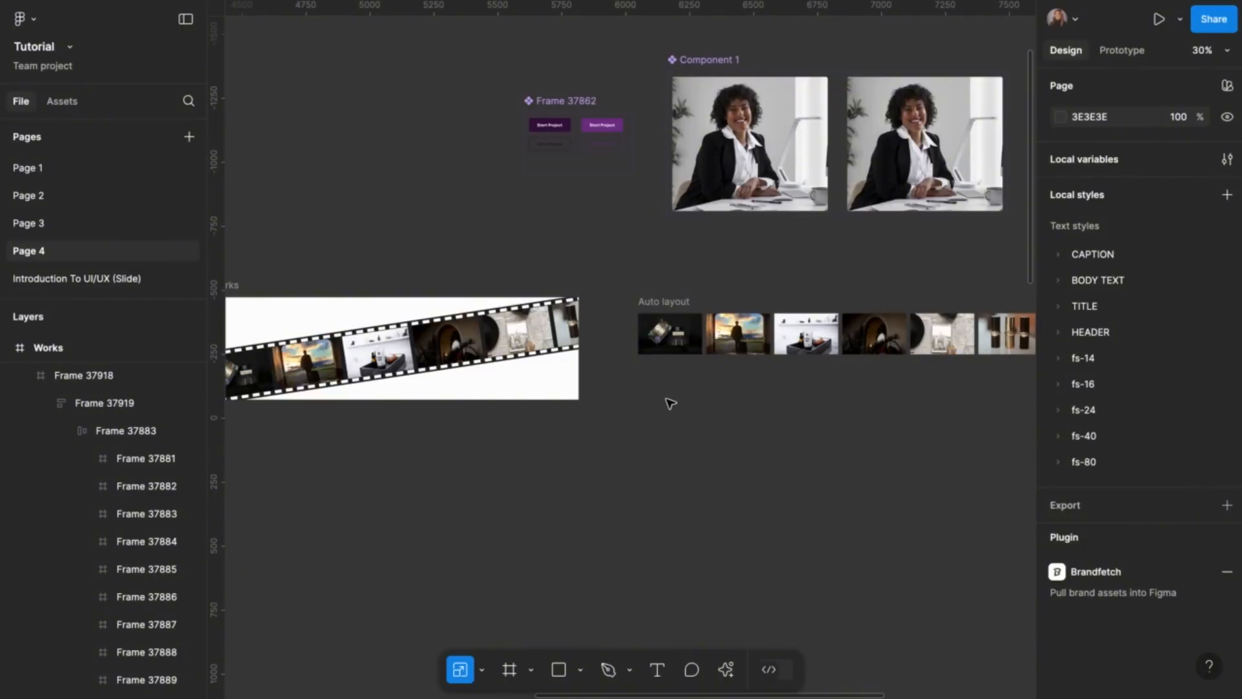
click(549, 350)
scroll(553, 343, left, 3)
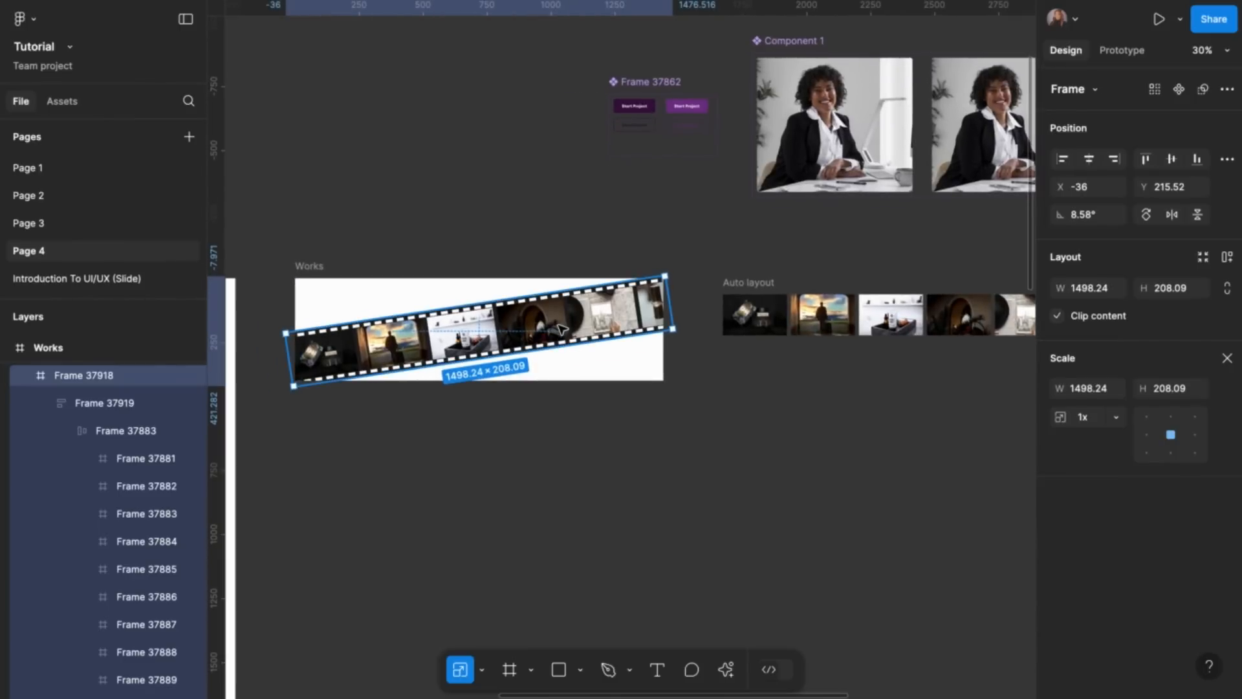
drag(563, 327, 558, 455)
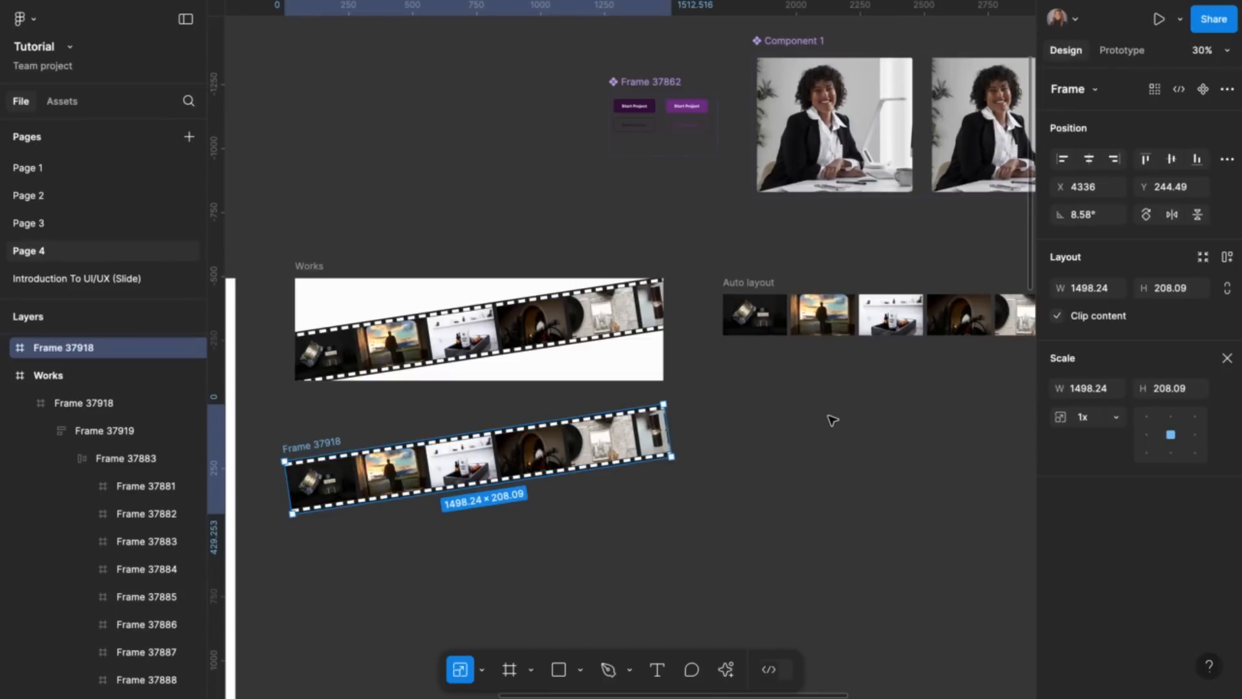
Move the "Auto layout" row of project images further from the "Works" frame, to about X 6194, Y -411, and exit the Scale tool
scroll(806, 324, right, 4)
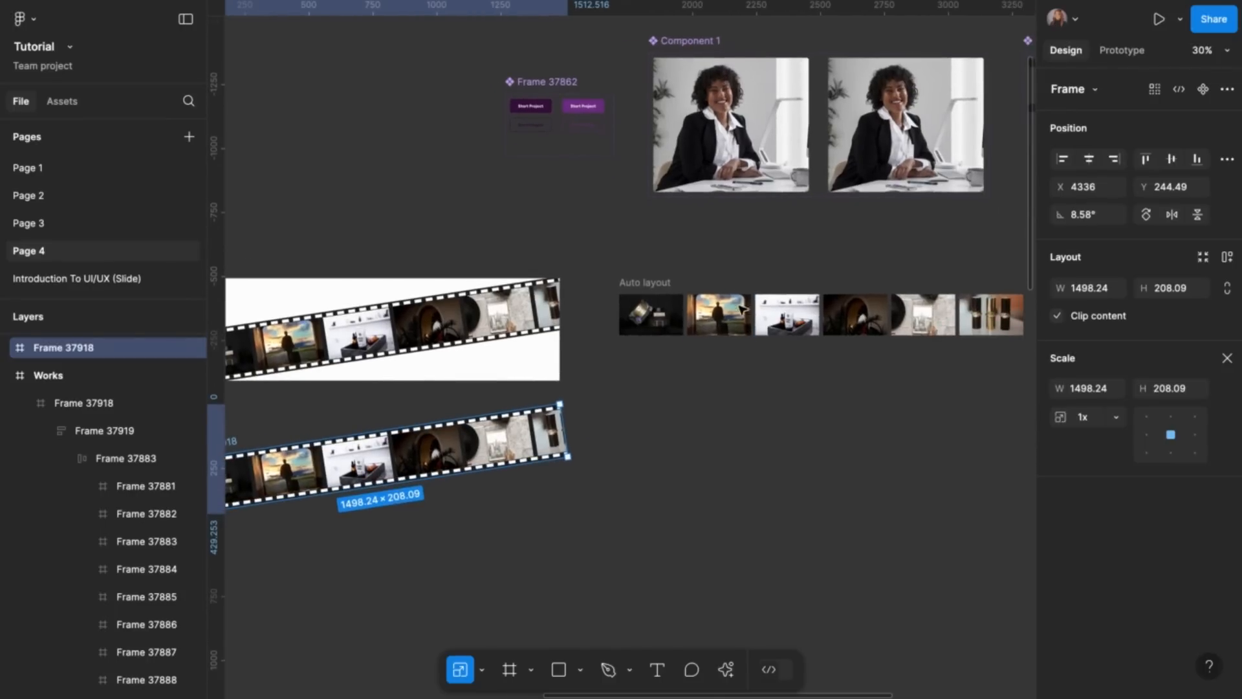
scroll(686, 313, right, 3)
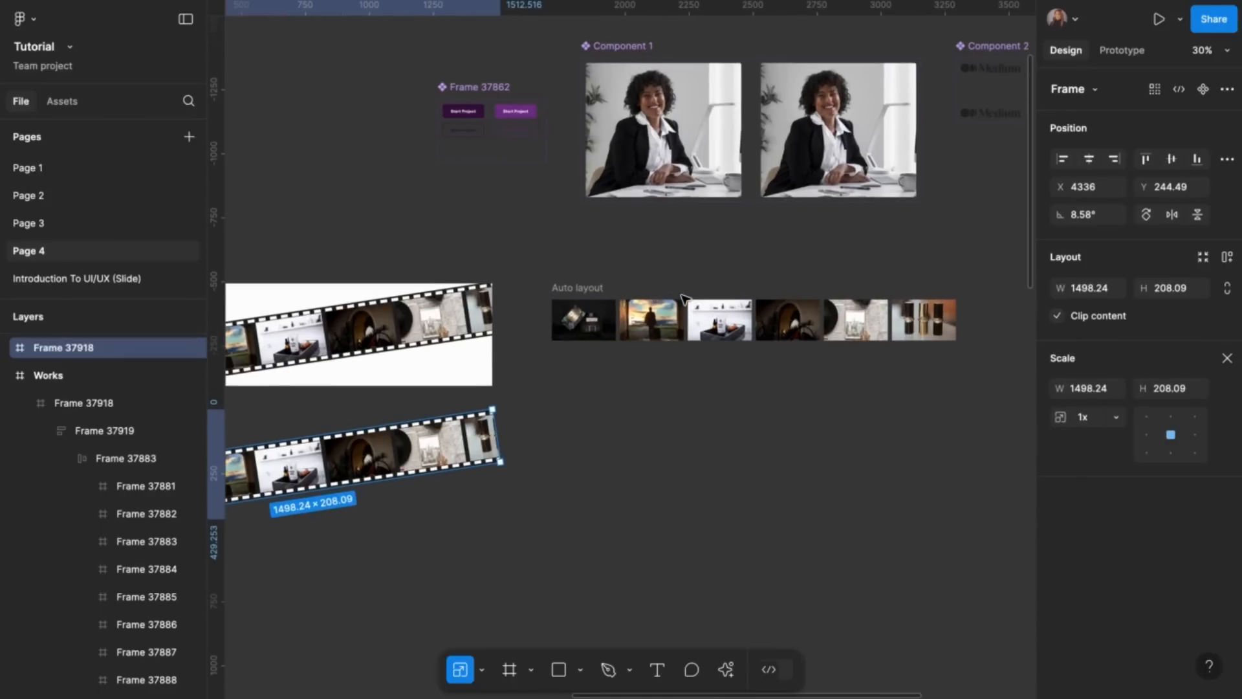
click(585, 290)
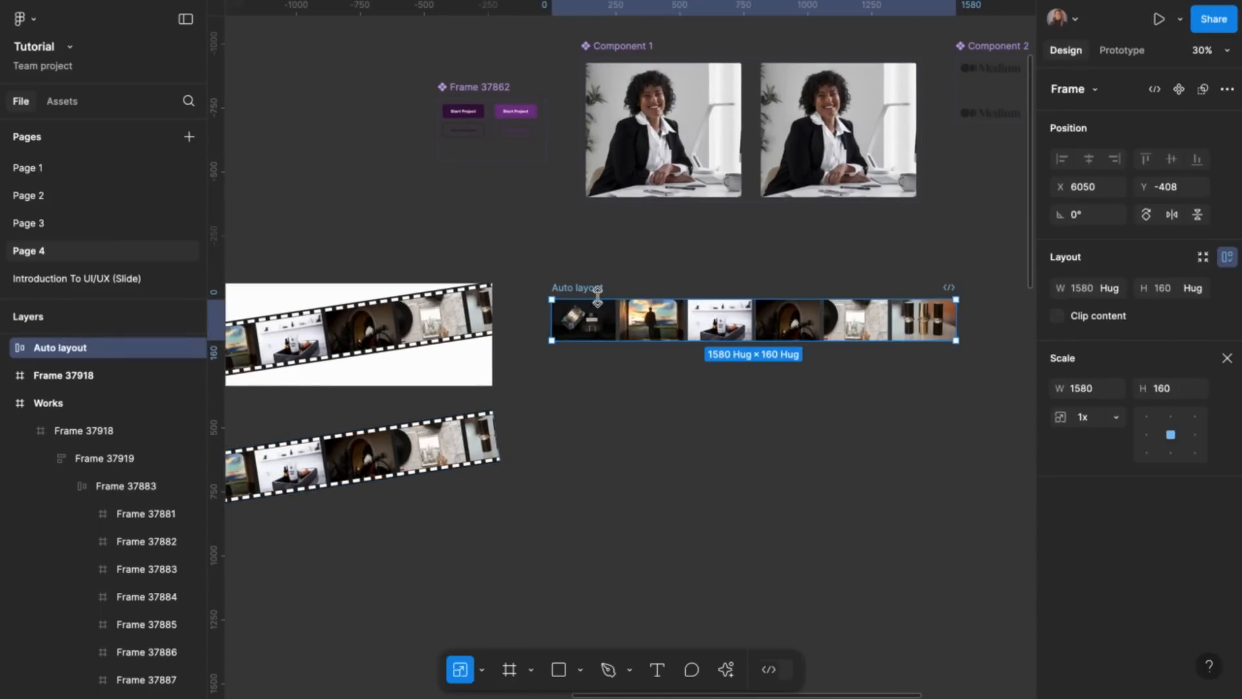
scroll(550, 311, left, 20)
scroll(537, 315, left, 4)
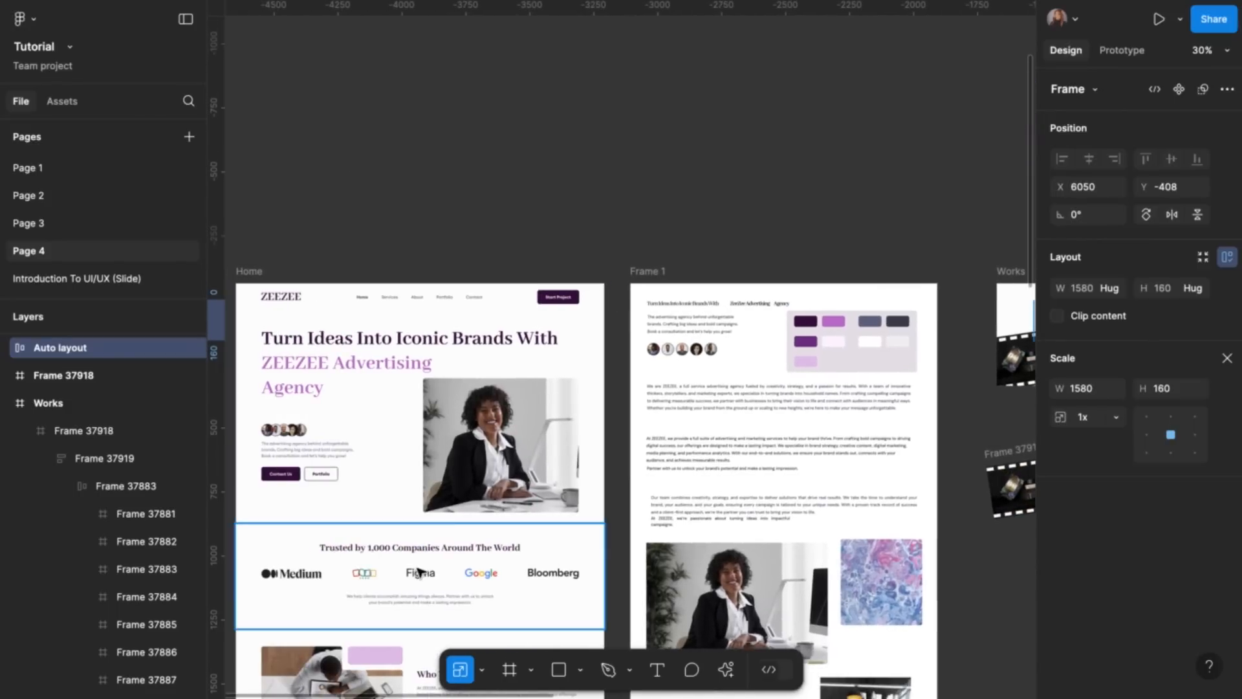
scroll(516, 545, right, 20)
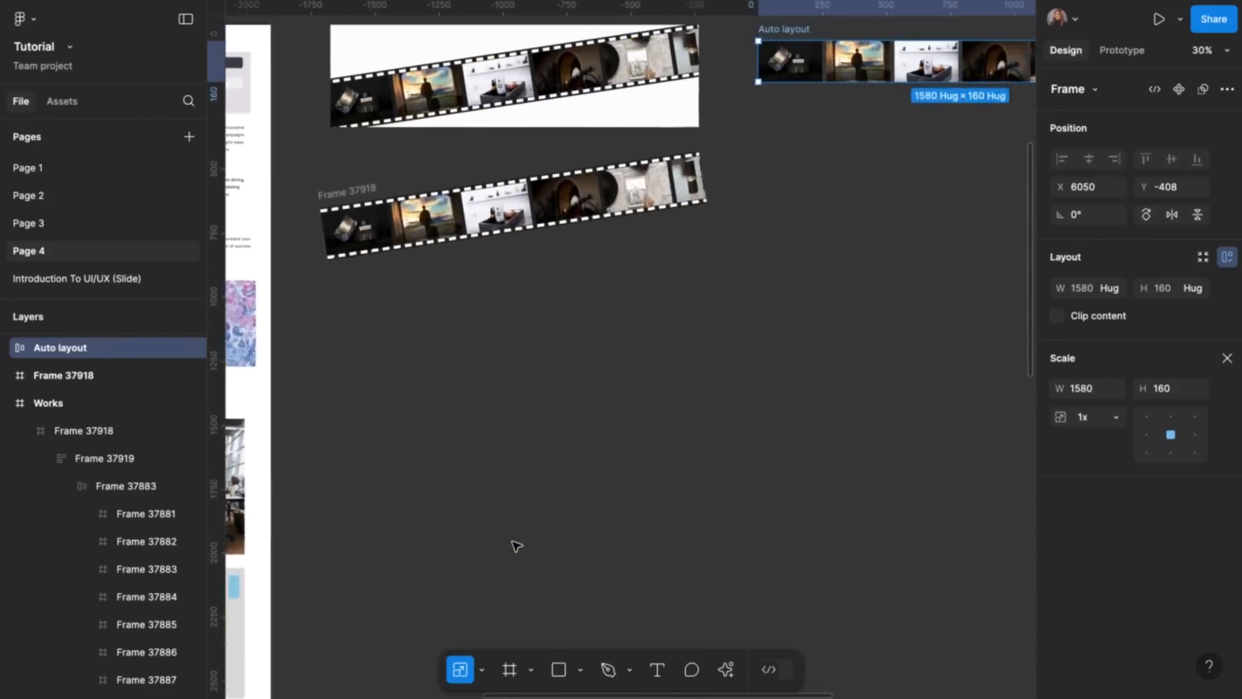
scroll(809, 205, up, 5)
scroll(814, 206, up, 2)
scroll(814, 206, right, 2)
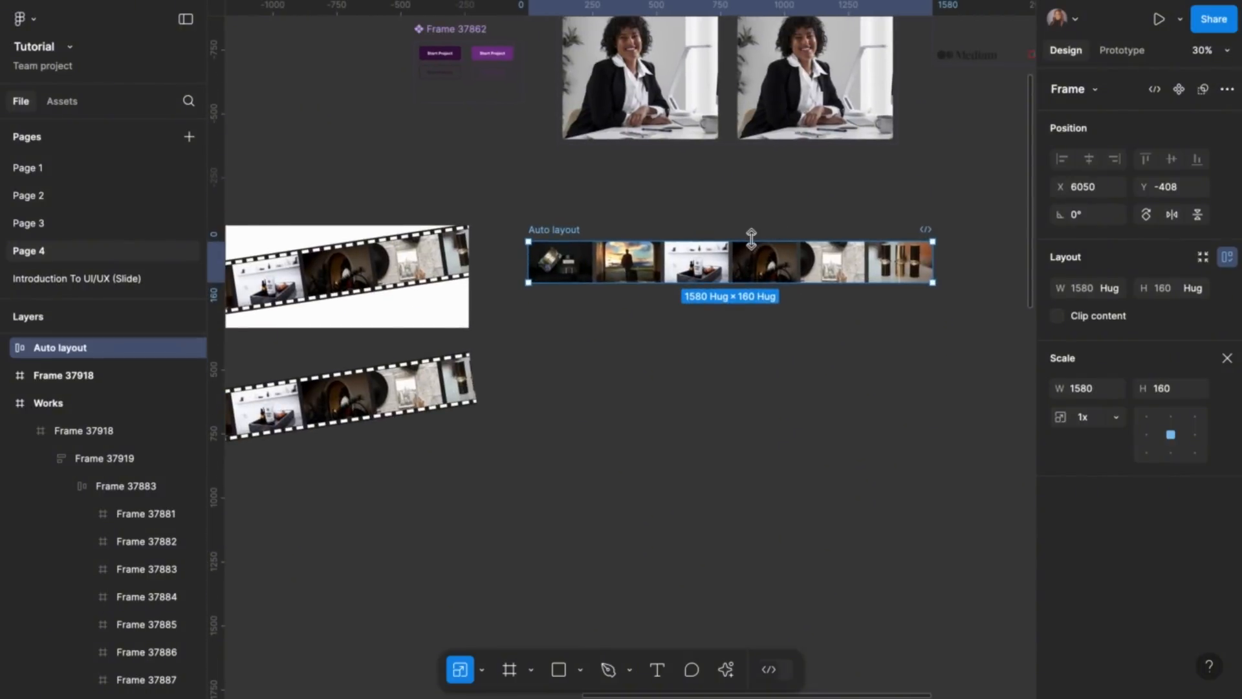
scroll(751, 238, up, 2)
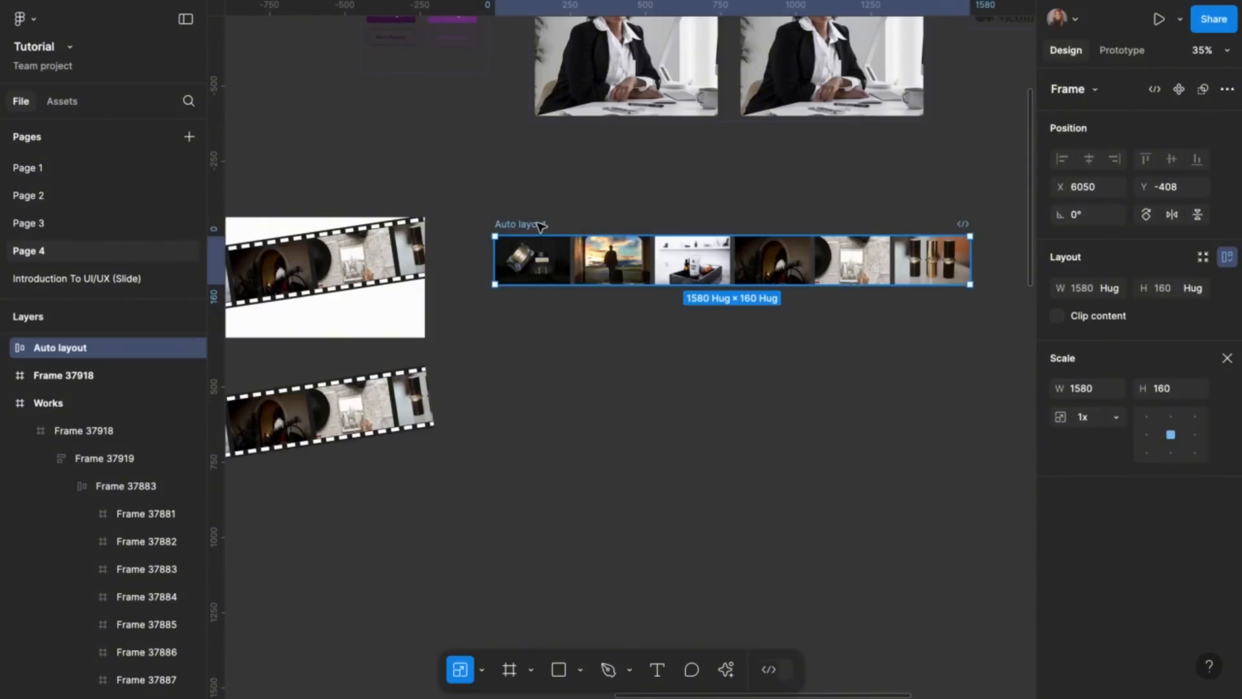
drag(538, 224, 580, 223)
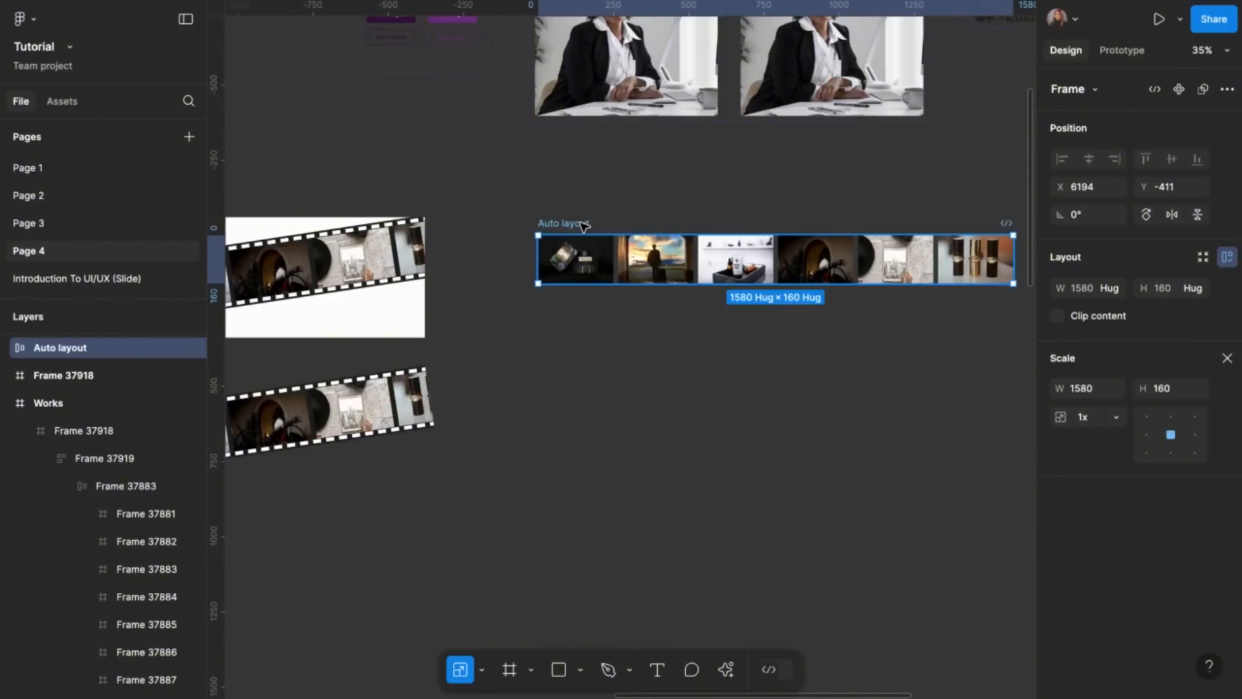
click(1227, 357)
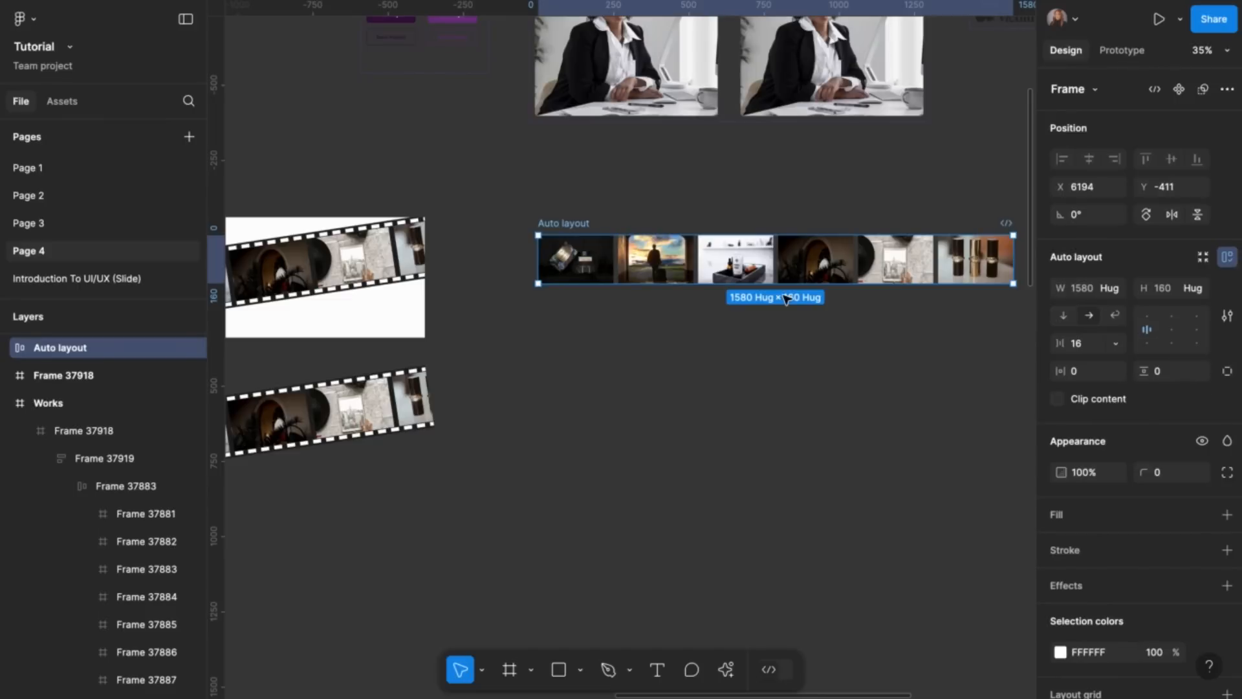
Wrap the "Auto layout" row of project images in a new frame
right_click(572, 229)
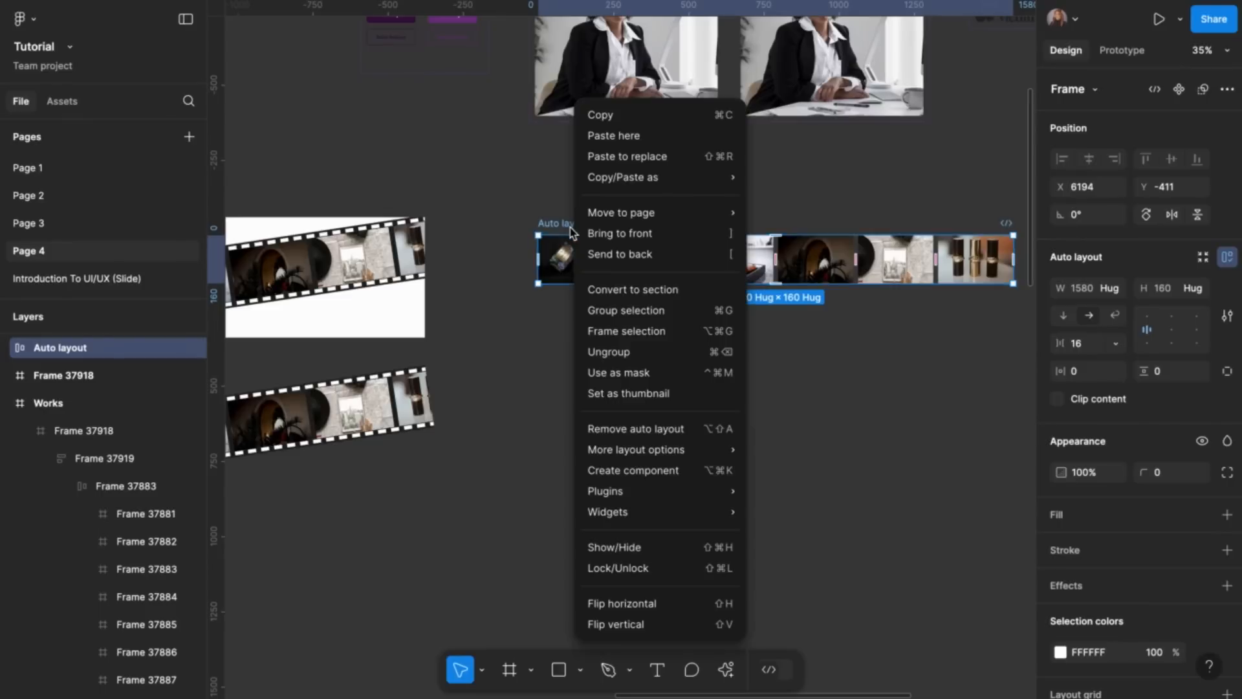
click(625, 331)
scroll(624, 328, right, 2)
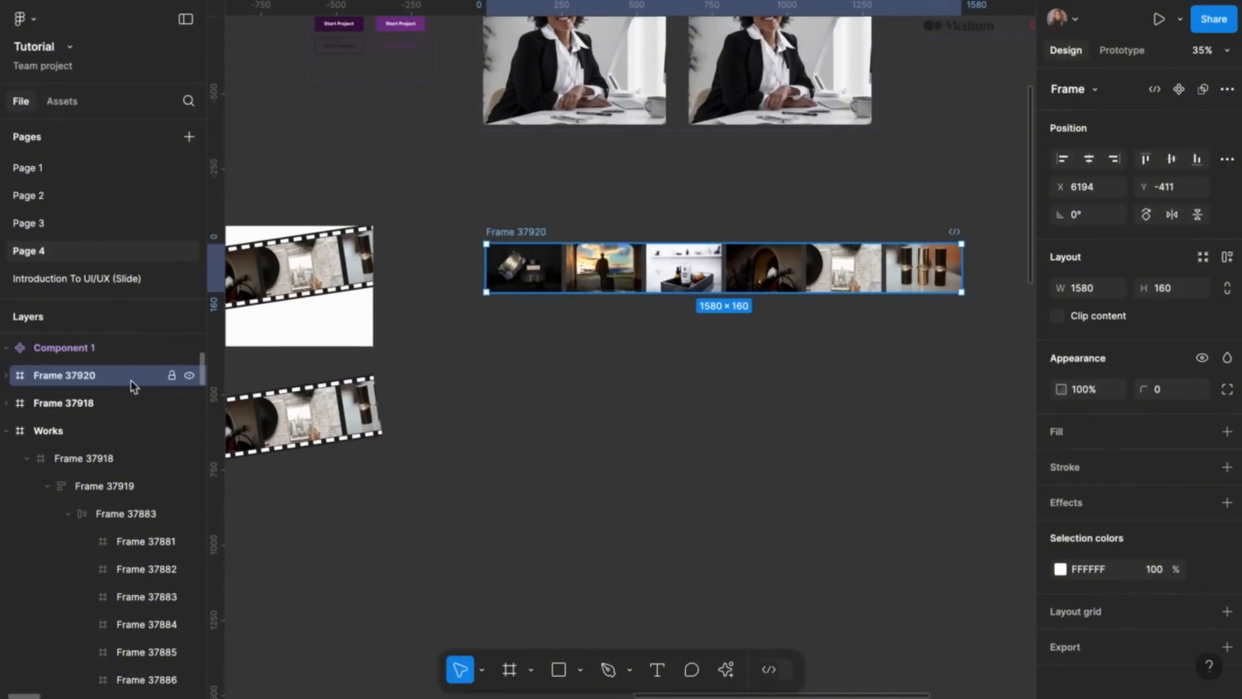
Duplicate the "Auto layout" row inside its new frame and nudge the copy to the right, to X 125
click(5, 377)
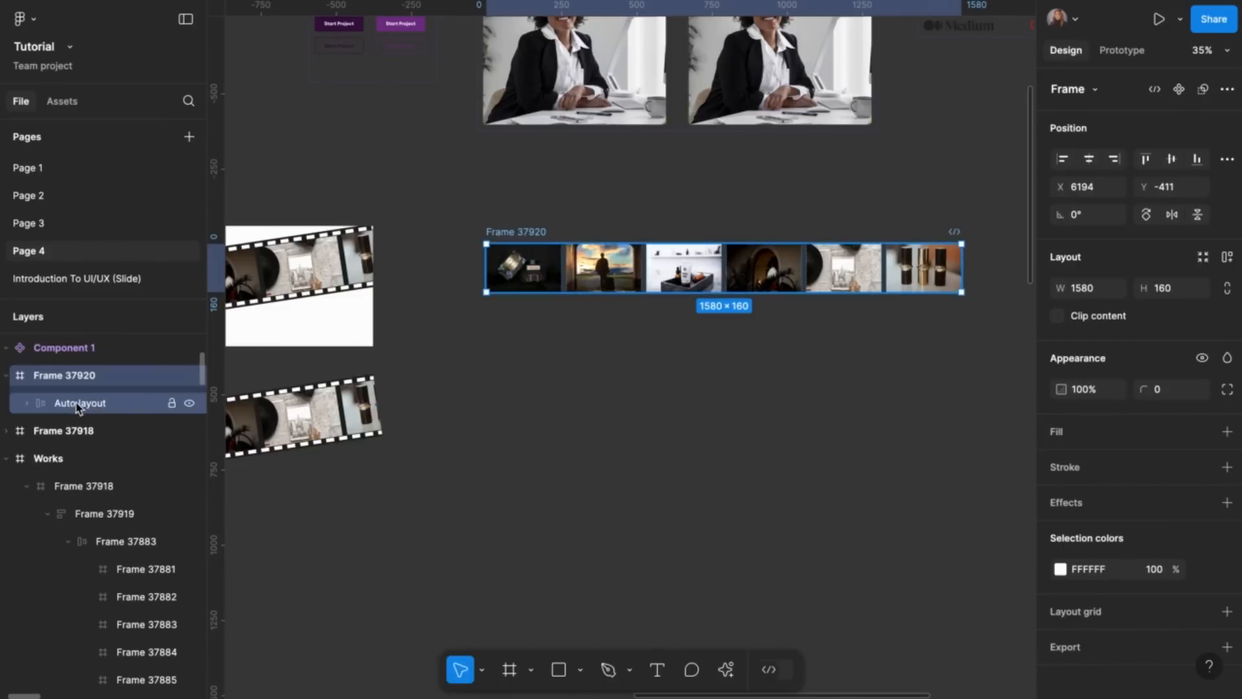
click(106, 405)
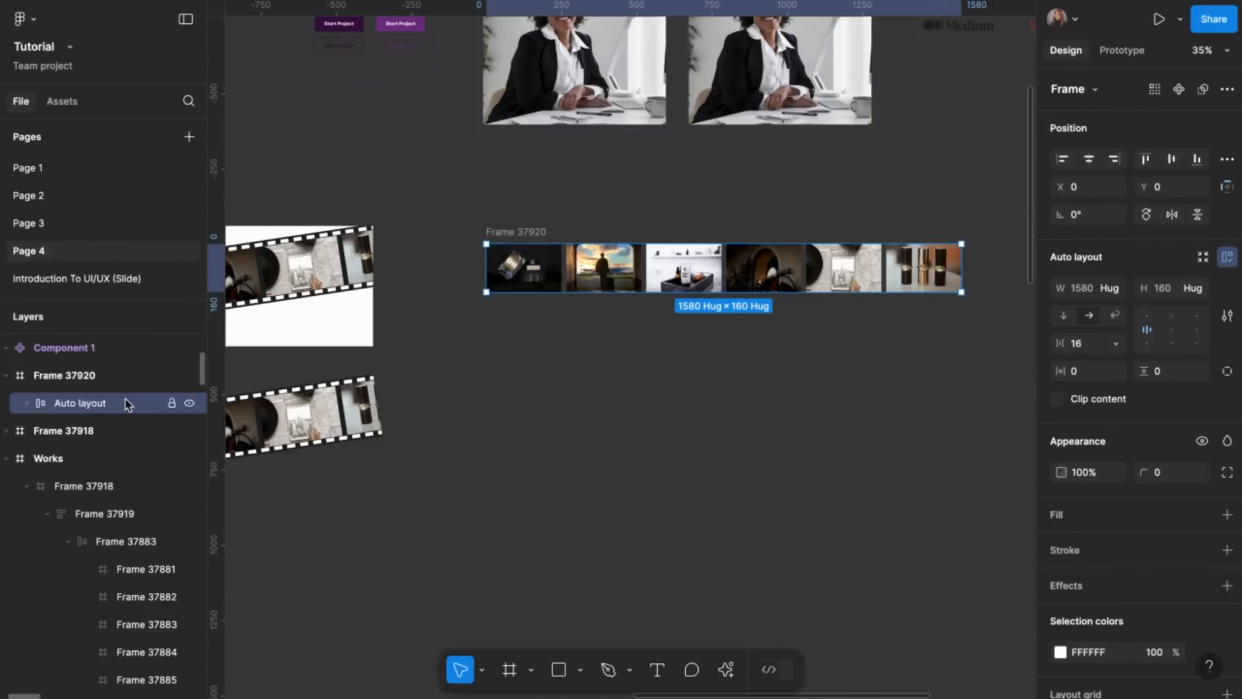
key(ctrl+d)
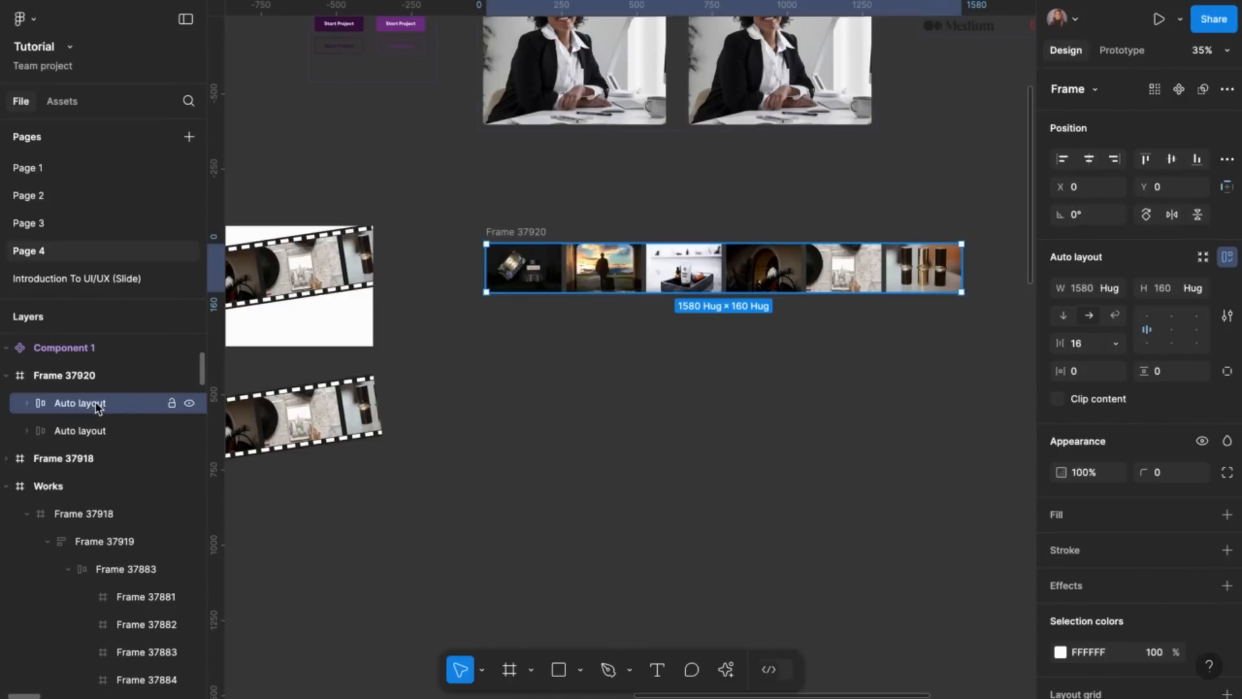
key(Right)
key(Right)
key(Right)
key(Right)
key(Right)
key(Right)
key(Right)
key(Right)
key(Right)
key(Right)
key(Right)
key(Right)
key(Right)
key(Right)
key(Right)
key(Right)
key(Right)
key(Right)
key(Right)
key(Right)
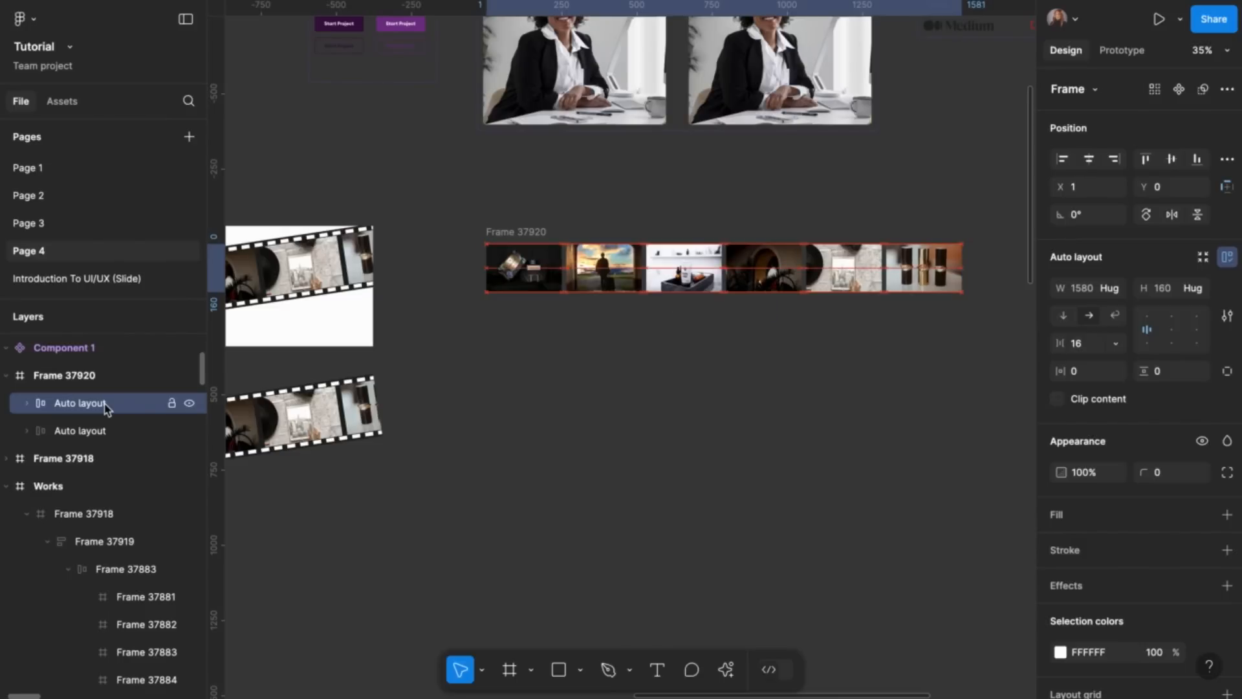
key(Right)
key(Right)
key(Right)
key(Right)
key(Right)
key(Right)
key(Right)
key(Right)
key(Right)
key(Right)
key(Right)
key(Right)
key(Right)
key(Right)
key(Right)
key(Right)
key(Right)
key(Right)
key(Right)
key(Right)
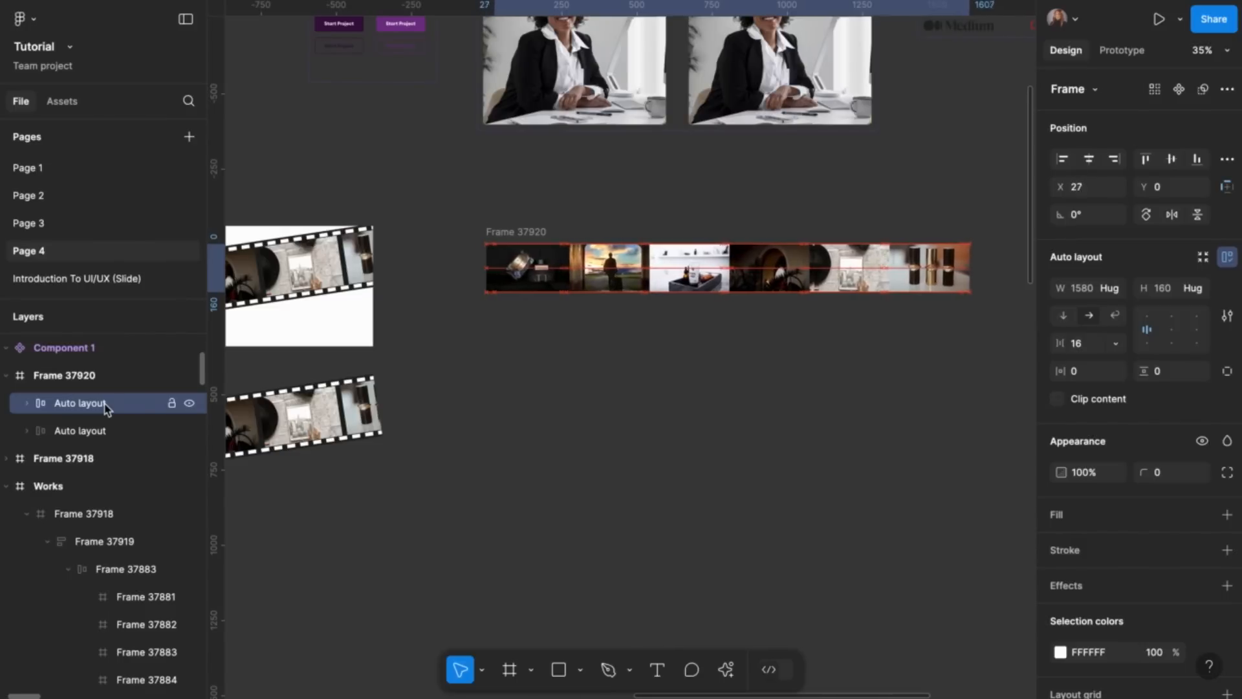
key(Right)
key(Right)
key(Right)
key(Right)
key(Right)
key(Right)
key(Right)
key(Right)
key(Right)
key(Right)
key(Right)
key(Right)
key(Right)
key(Right)
key(Right)
key(Right)
key(Right)
key(Right)
key(Right)
key(Right)
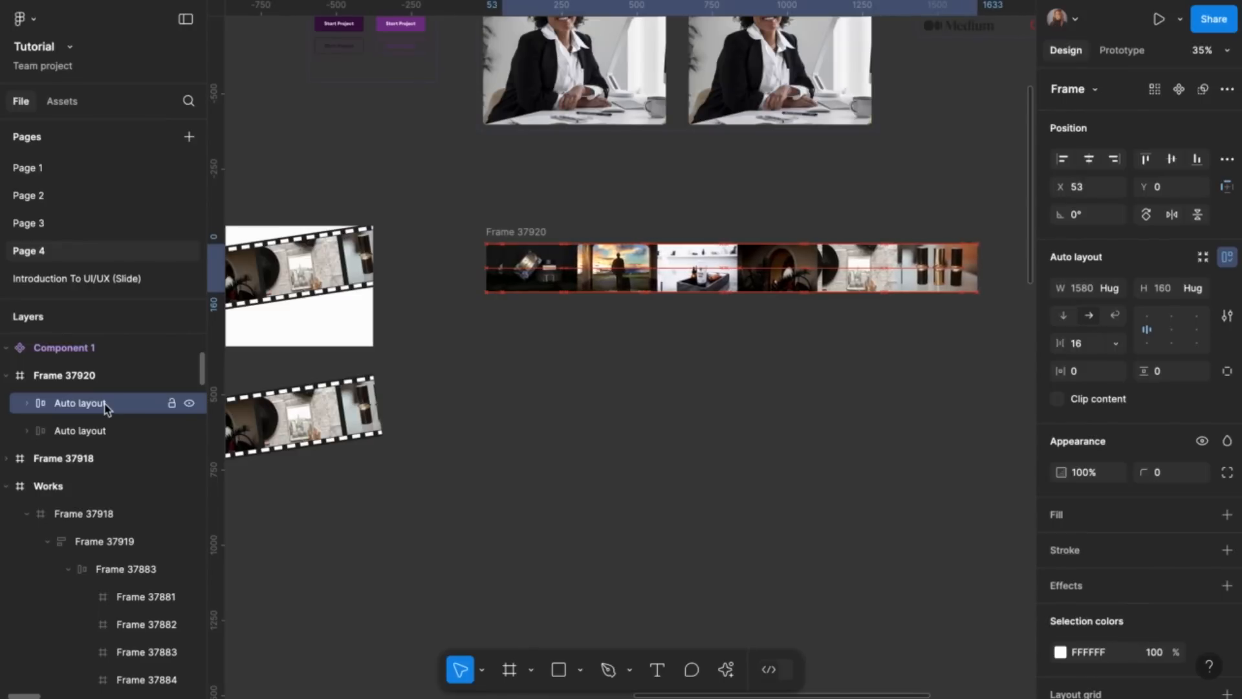
key(Right)
key(Right)
key(Right)
key(Right)
key(Right)
key(Right)
key(Right)
key(Right)
key(Right)
key(Right)
key(Right)
key(Right)
key(Right)
key(Right)
key(Right)
key(Right)
key(Right)
key(Right)
key(Right)
key(Right)
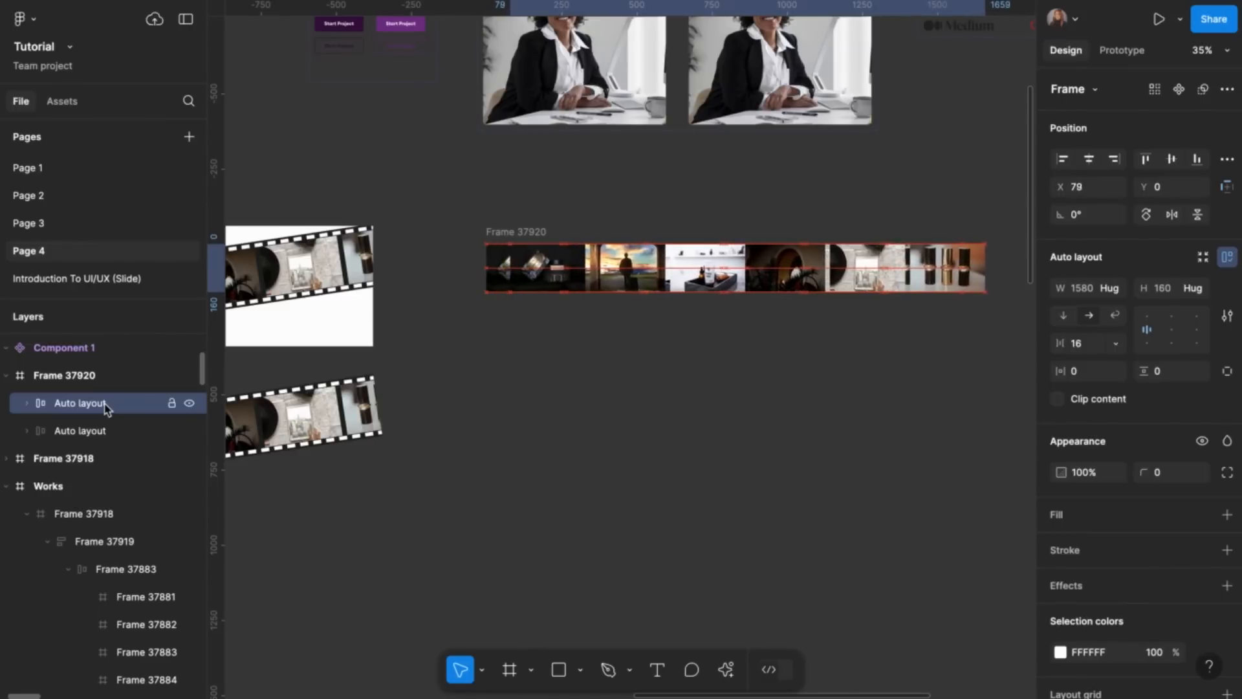
key(Right)
key(Right)
key(Right)
key(Right)
key(Right)
key(Right)
key(Right)
key(Right)
key(Right)
key(Right)
key(Right)
key(Right)
key(Right)
key(Right)
key(Right)
key(Right)
key(Right)
key(Right)
key(Right)
key(Right)
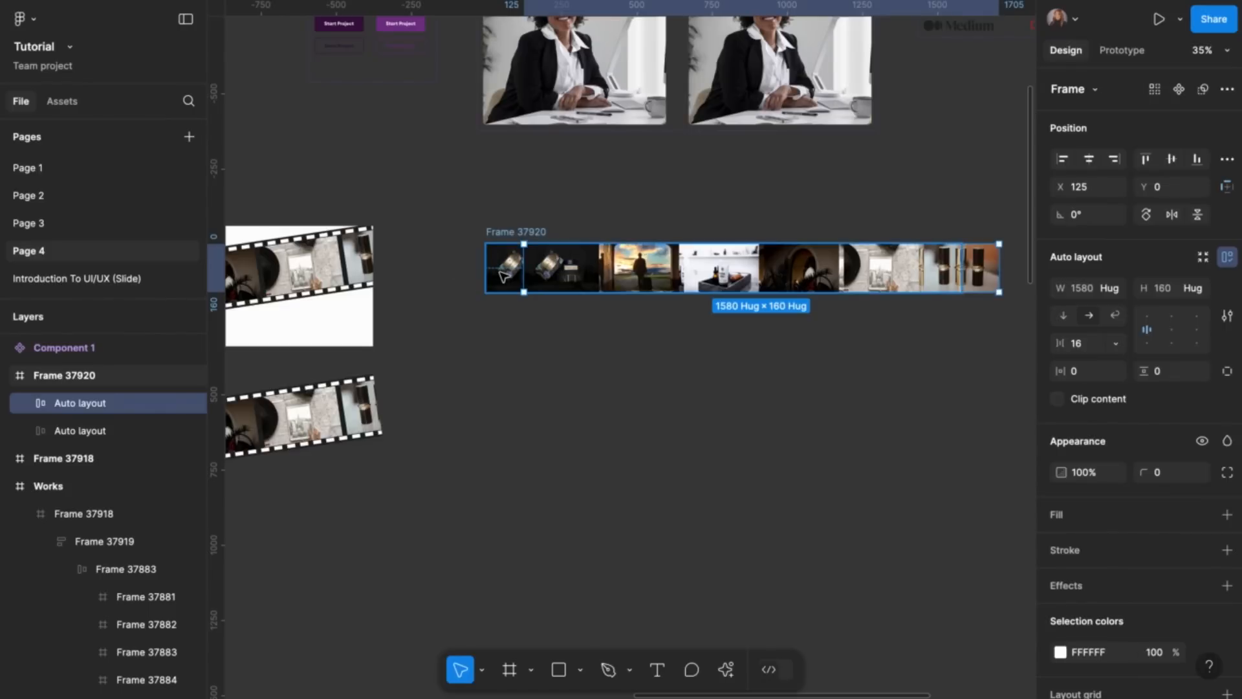
Set the horizontal spacing between the two image rows in the frame to 16
key(Escape)
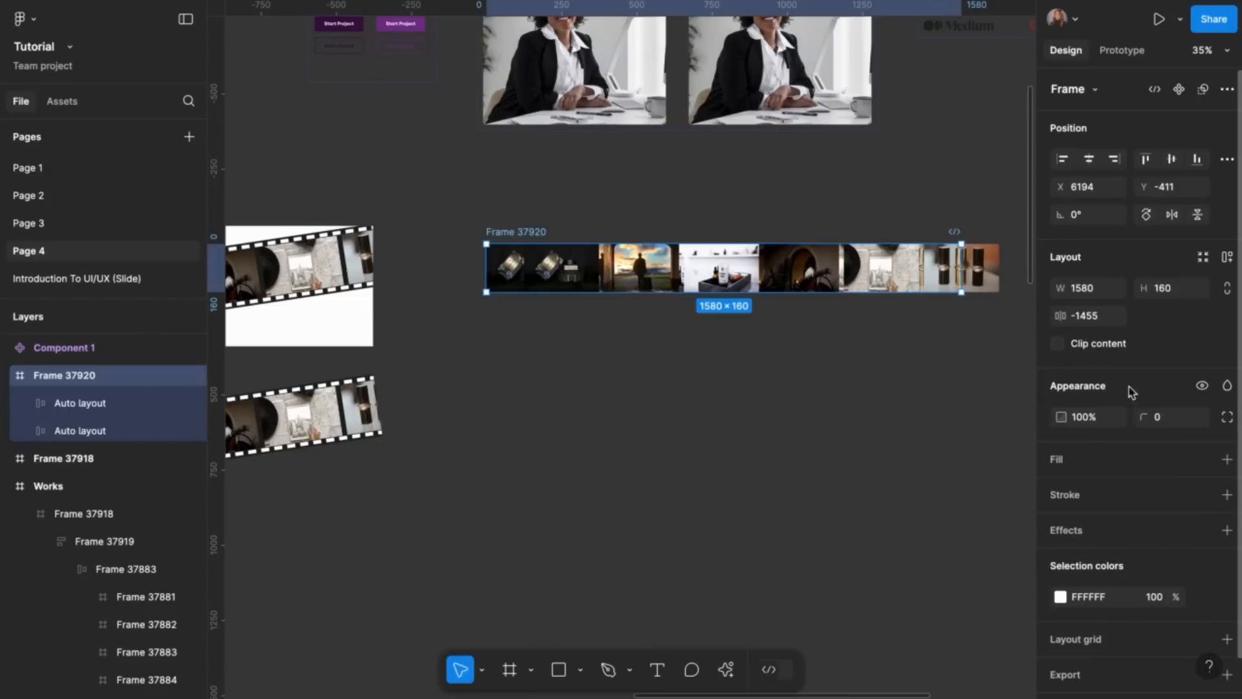
key(ctrl+a)
text(16)
key(Return)
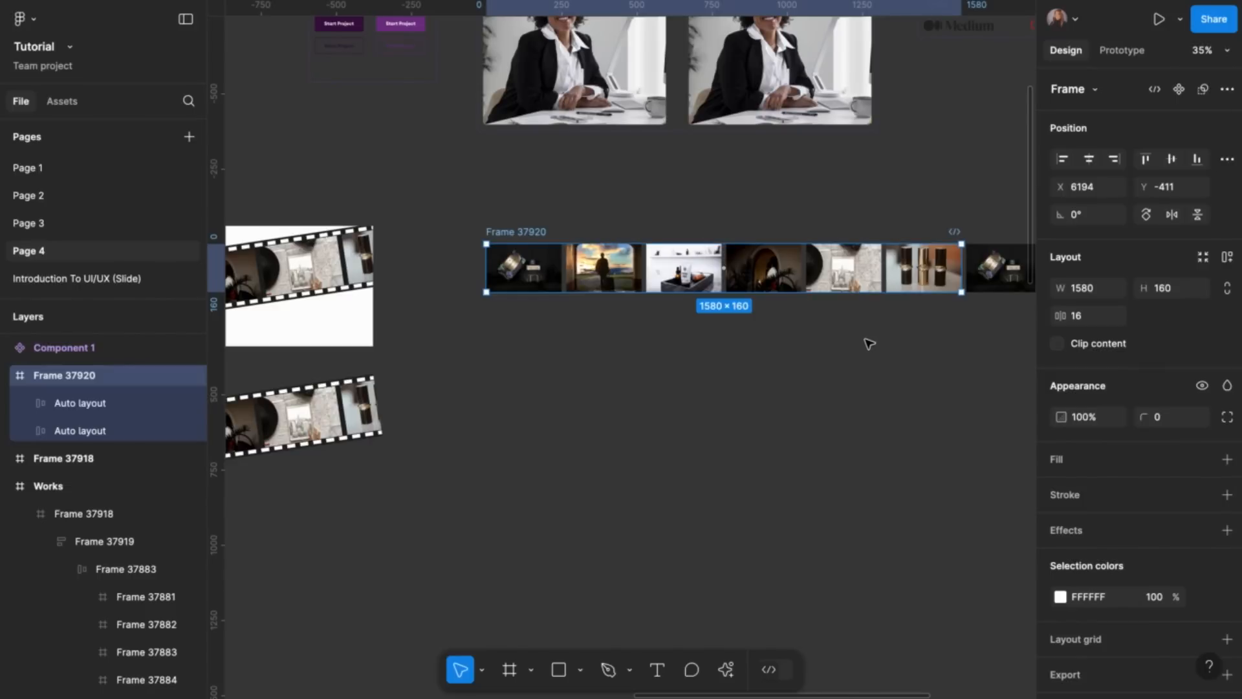
Clip the content of the image-row frame and duplicate the frame directly below, with a gap of about 192
scroll(868, 344, down, 5)
scroll(884, 266, right, 5)
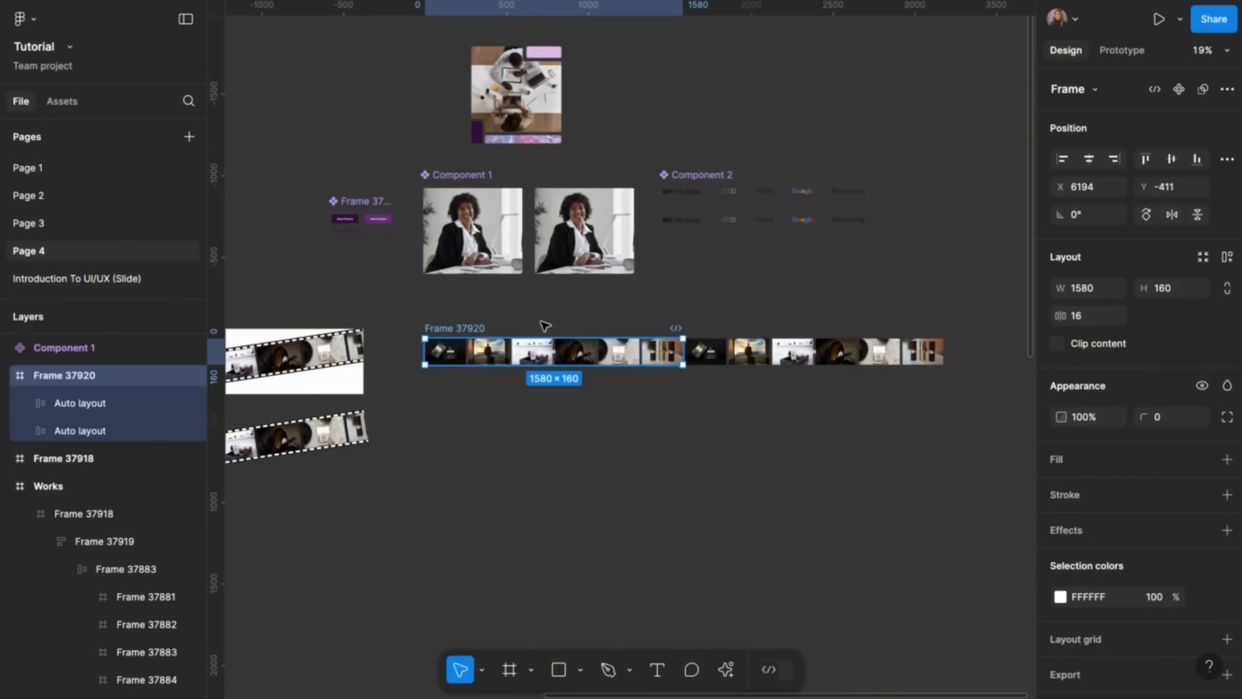
click(1059, 345)
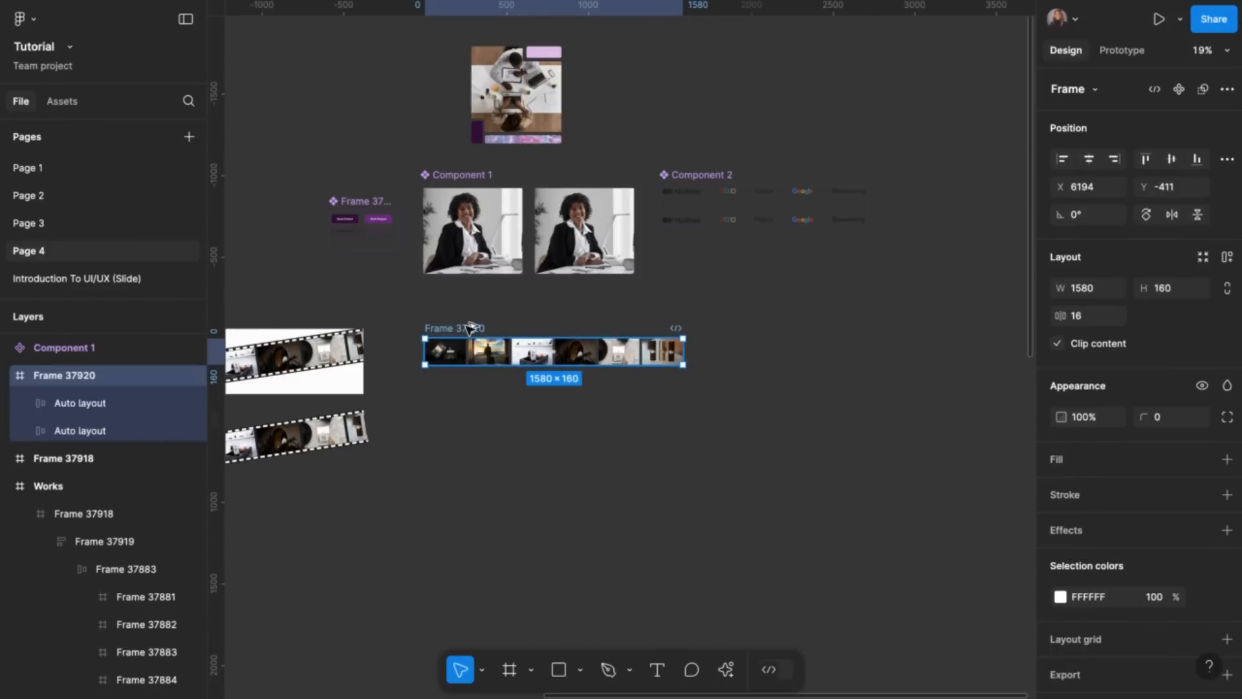
drag(470, 328, 470, 388)
Combine the two stacked image-row frames into a component set
drag(413, 312, 826, 491)
click(1228, 88)
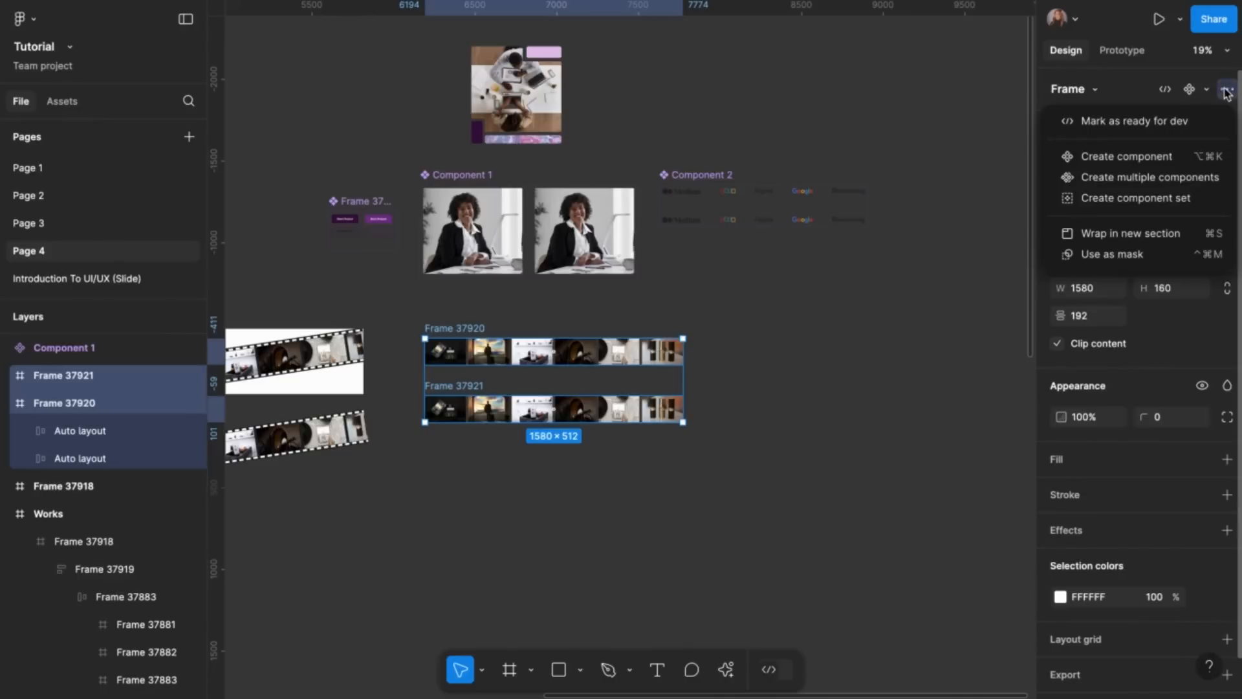
click(1142, 202)
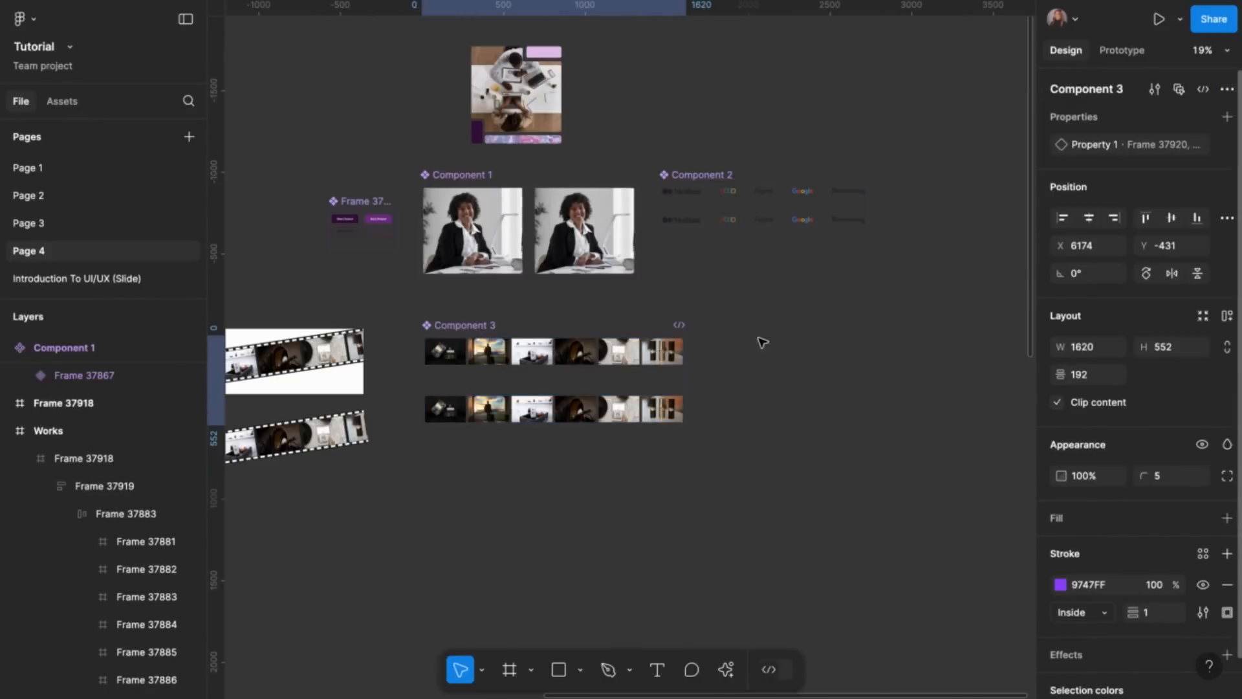
Add a prototype interaction from the upper image-row variant to the lower one with an After delay trigger
click(1121, 50)
click(579, 349)
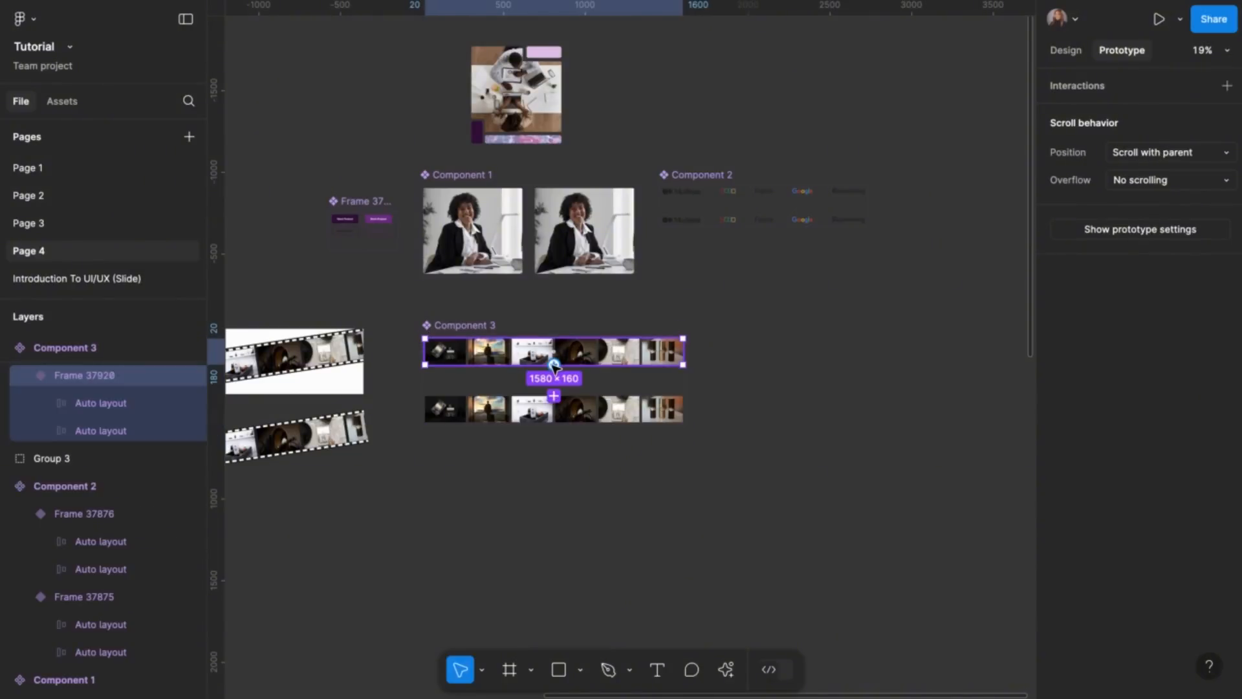
drag(554, 364, 558, 401)
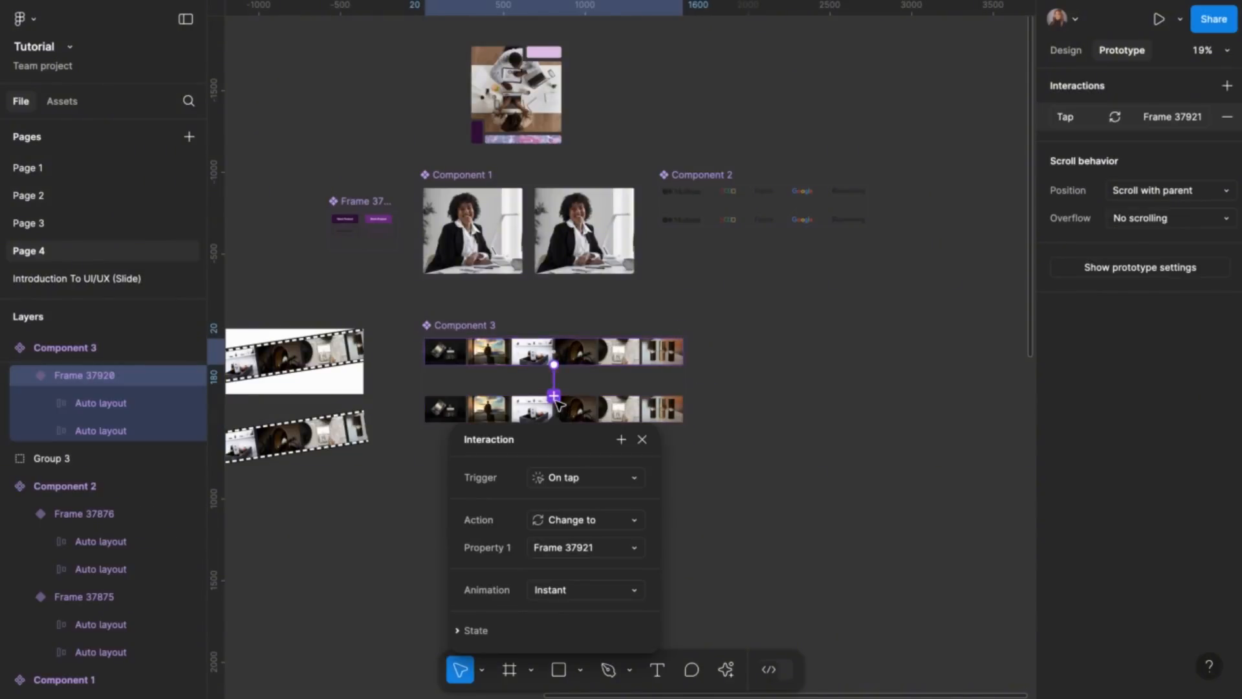
scroll(557, 401, up, 3)
click(631, 478)
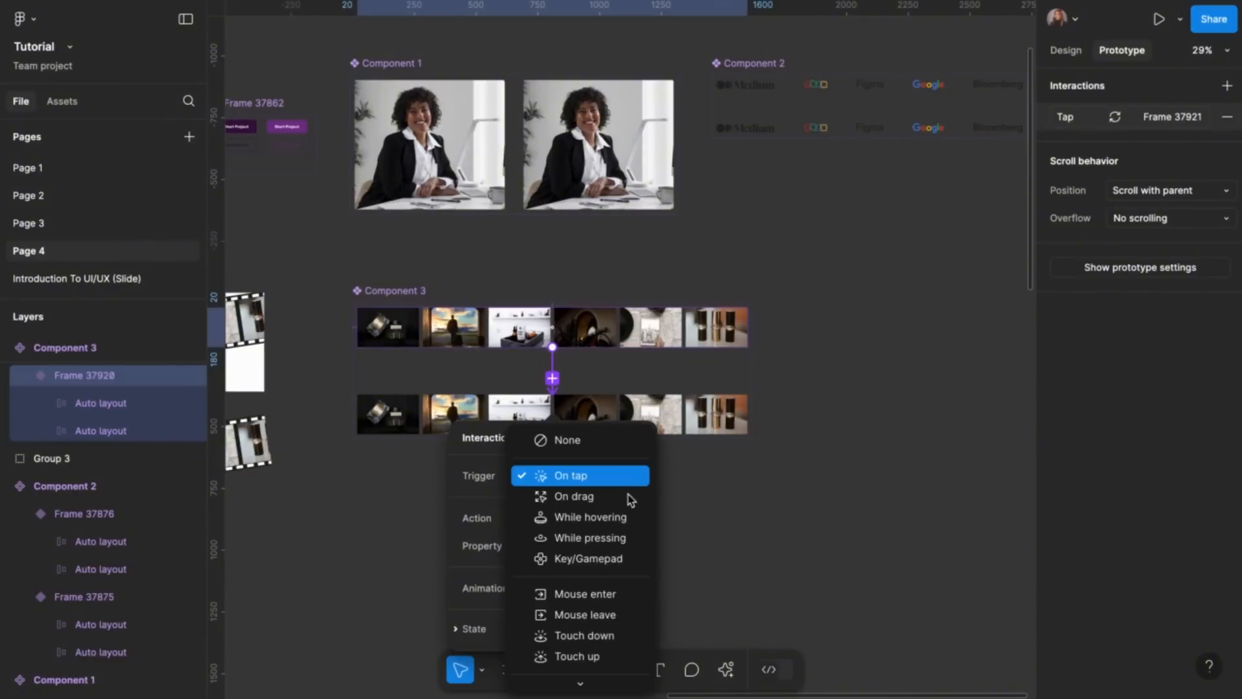
click(582, 673)
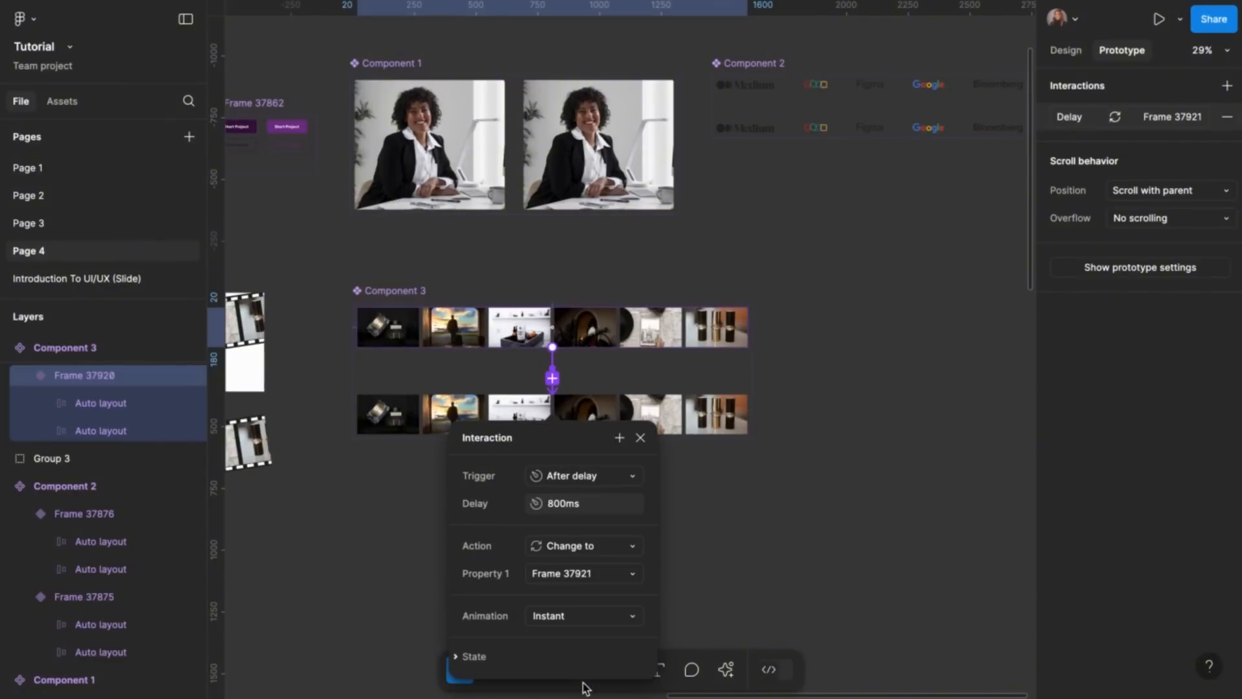
Set the upper variant's interaction delay to 1 ms with a Smart animate transition, and close the interaction settings
click(587, 511)
text(1)
click(605, 615)
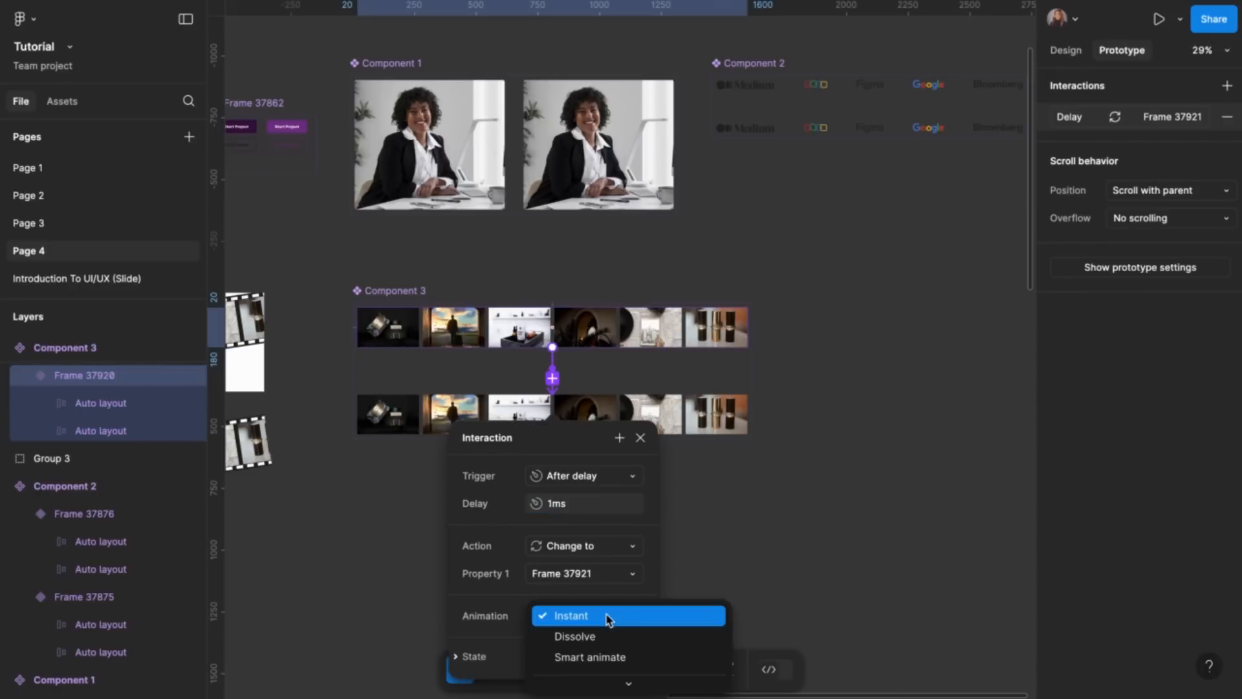
click(583, 657)
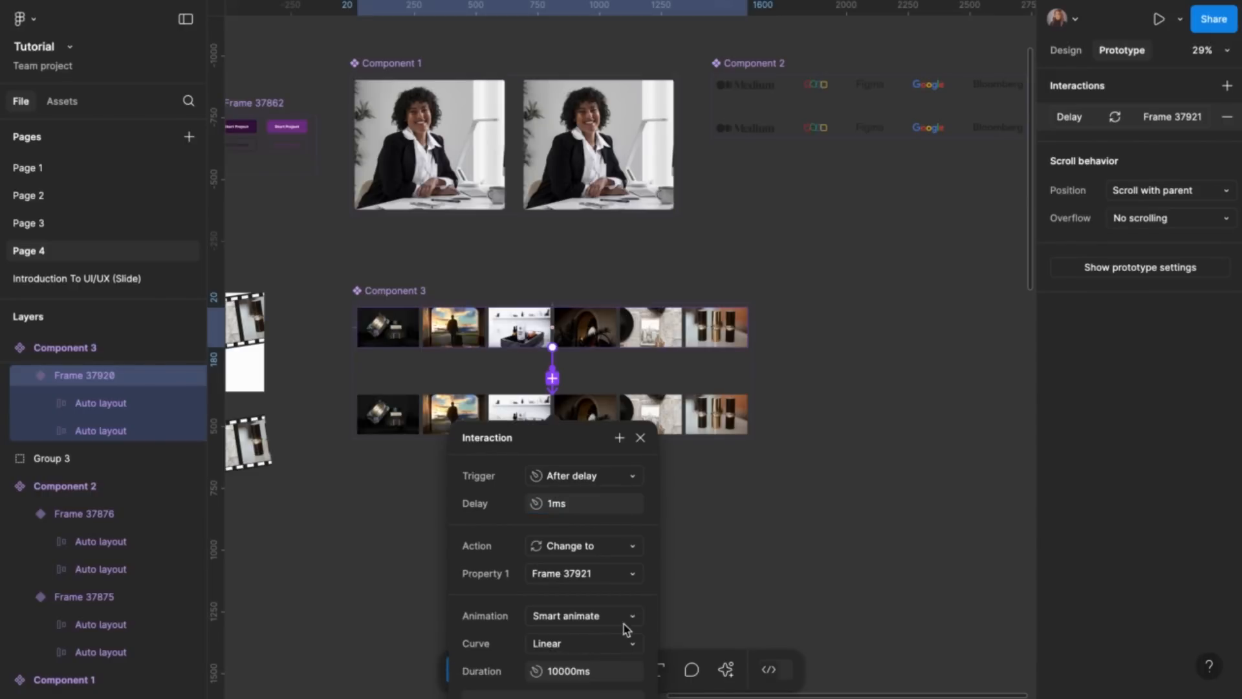
click(641, 438)
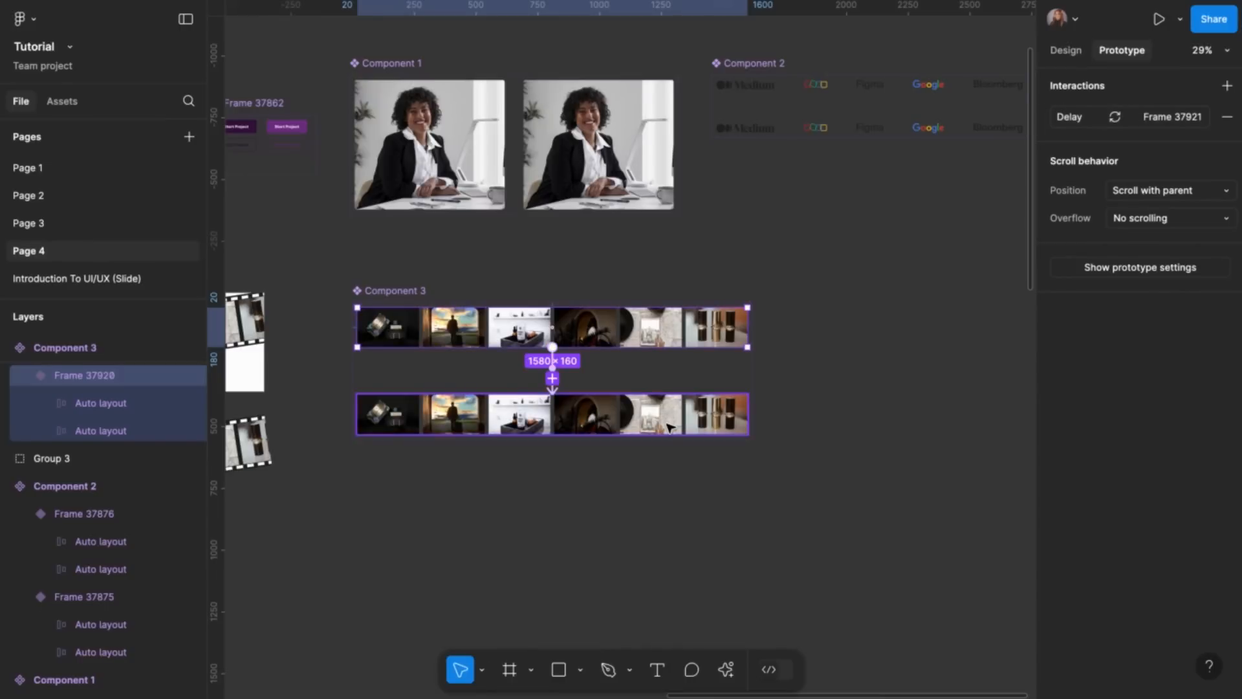
Shift both image rows of the lower variant left together until the second row's right end meets the frame's right edge, and deselect them
click(670, 423)
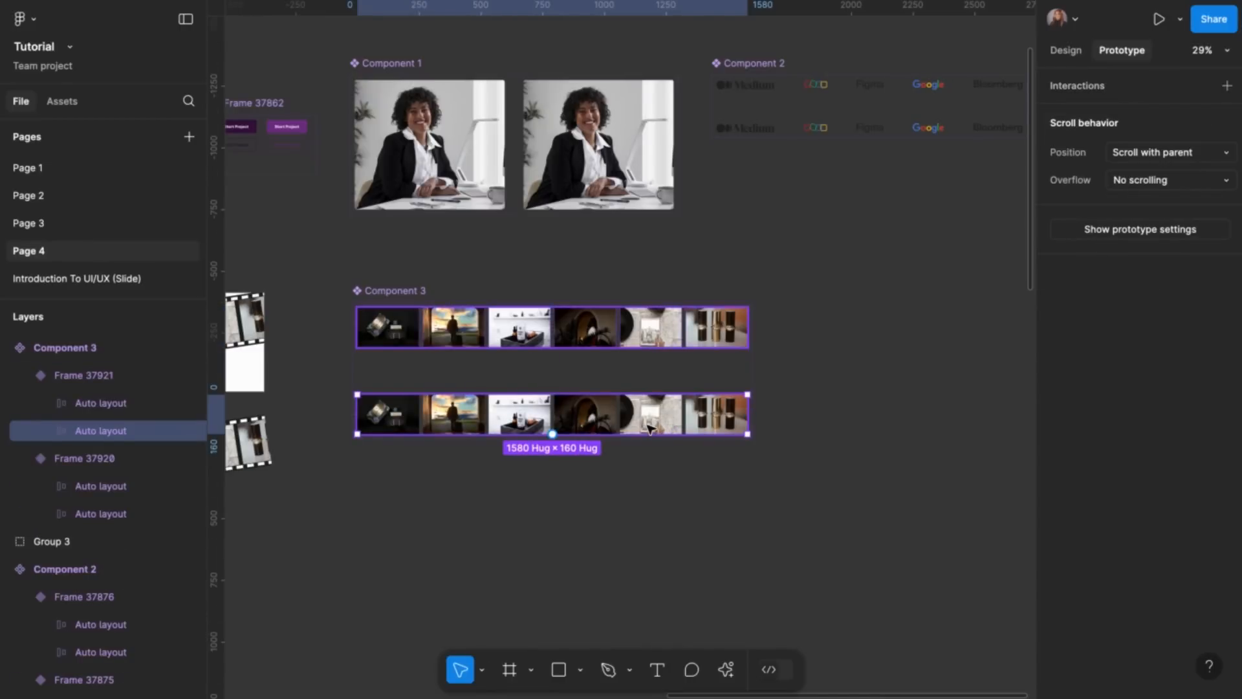
click(476, 511)
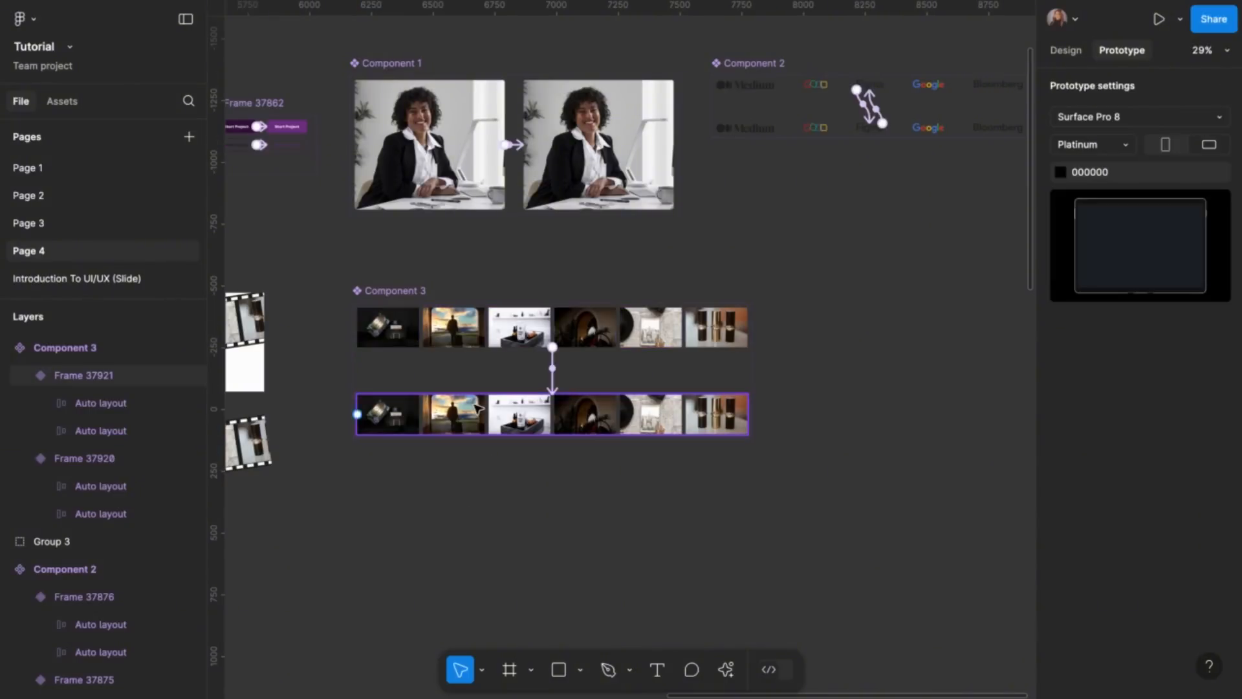
click(477, 408)
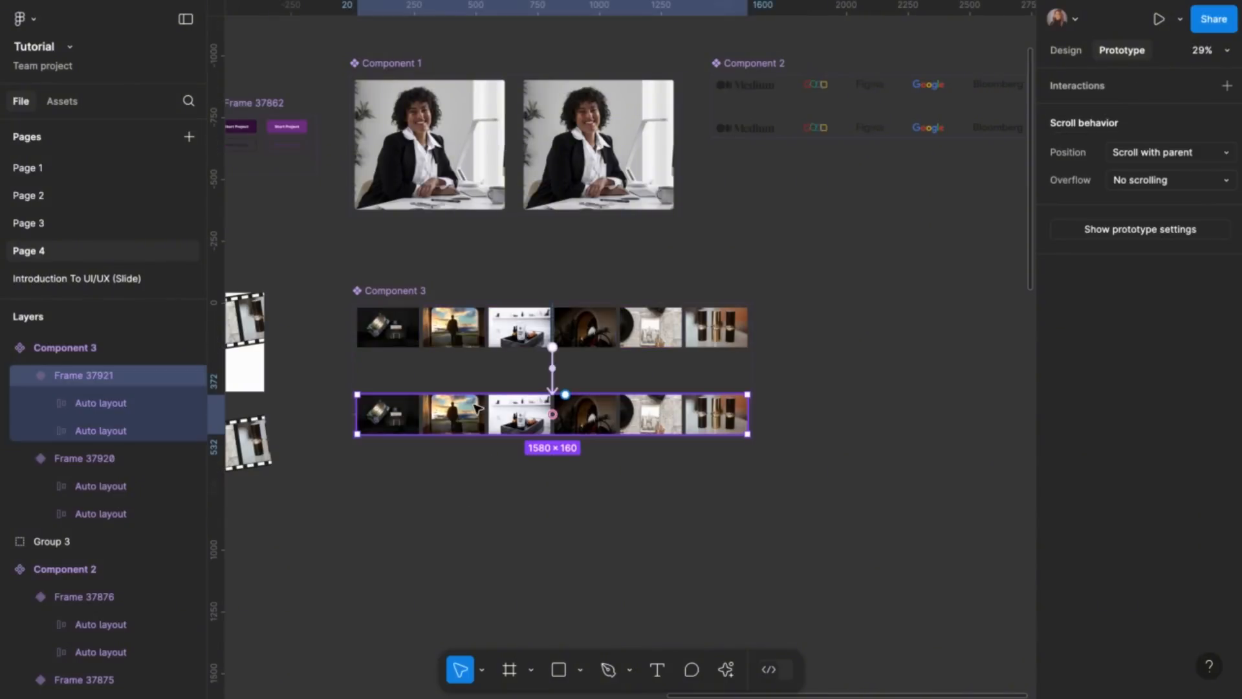
click(107, 404)
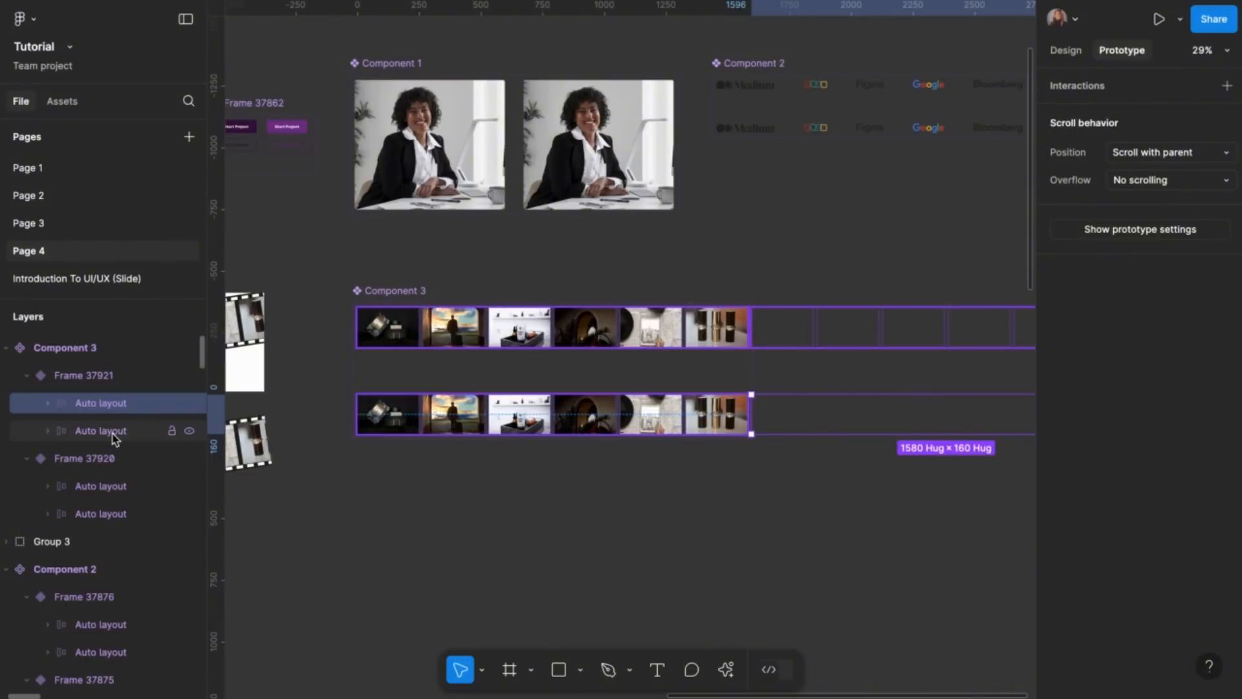
shift+click(114, 431)
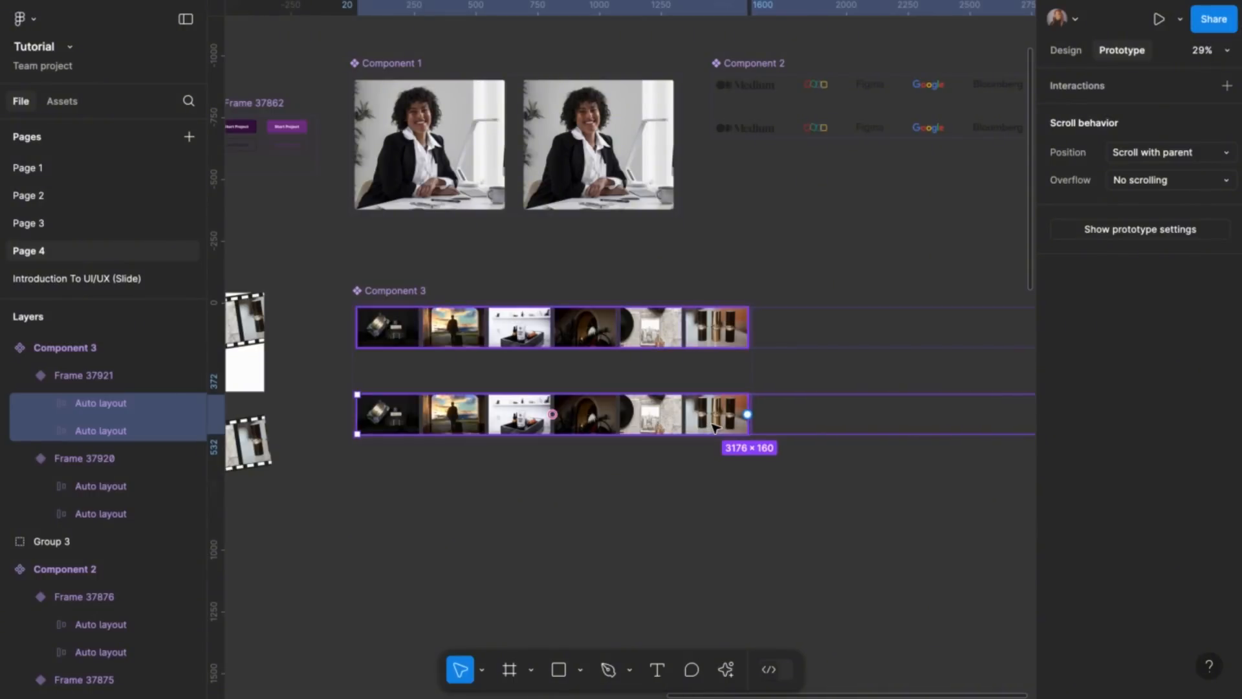
drag(712, 427, 377, 422)
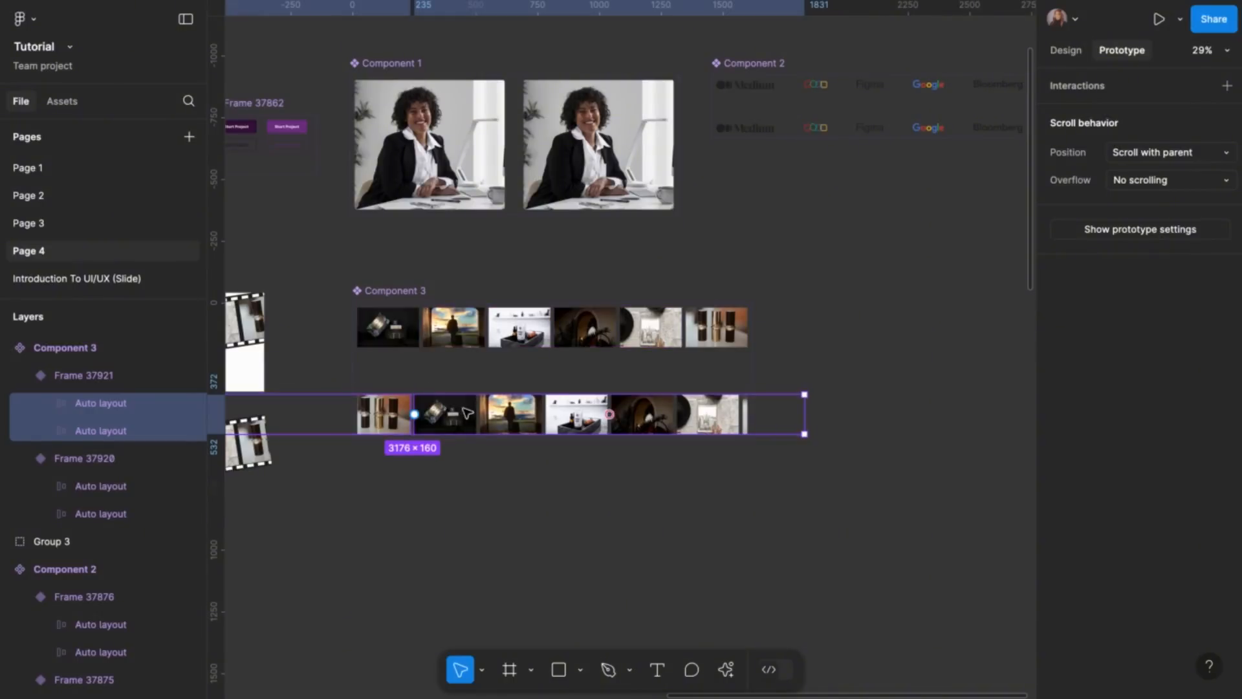
scroll(423, 421, up, 5)
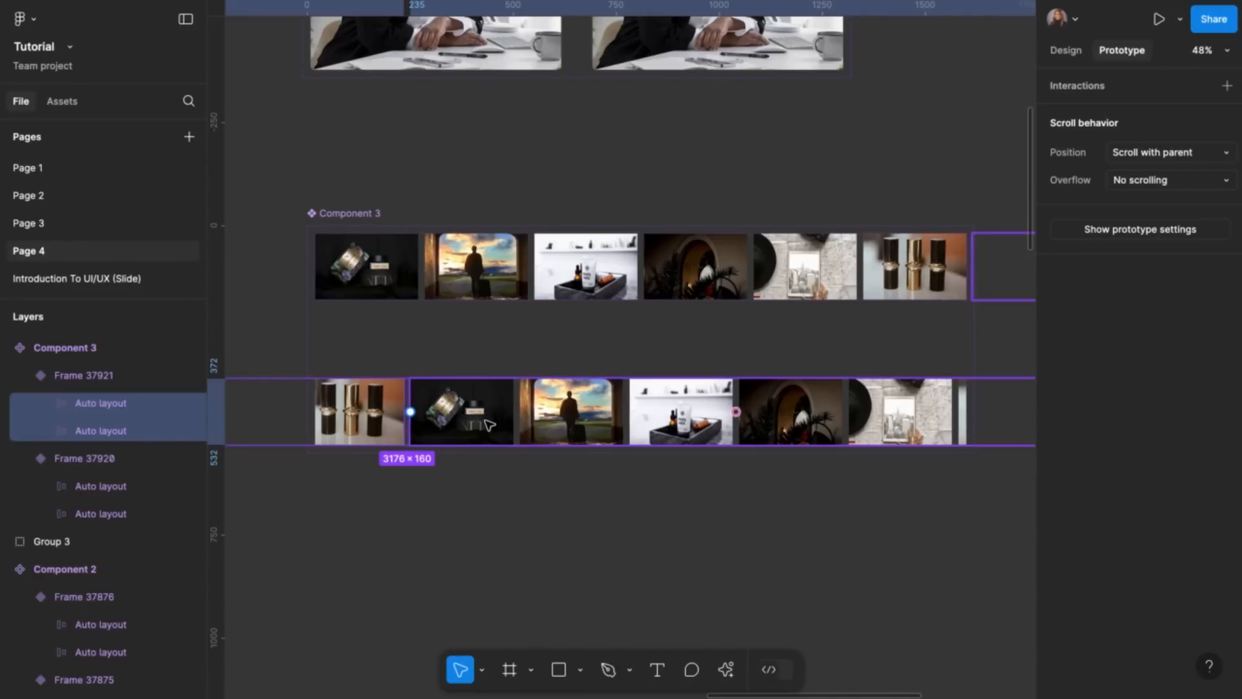
drag(484, 421, 389, 409)
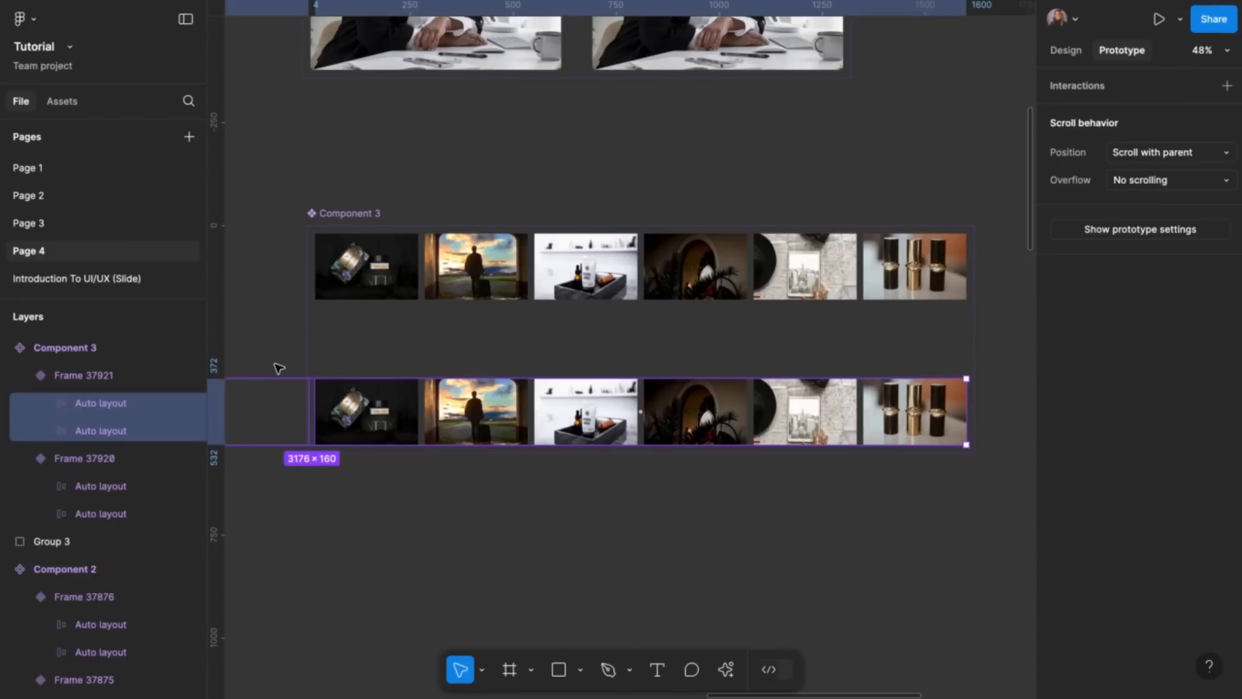
drag(220, 329, 317, 330)
drag(313, 335, 273, 334)
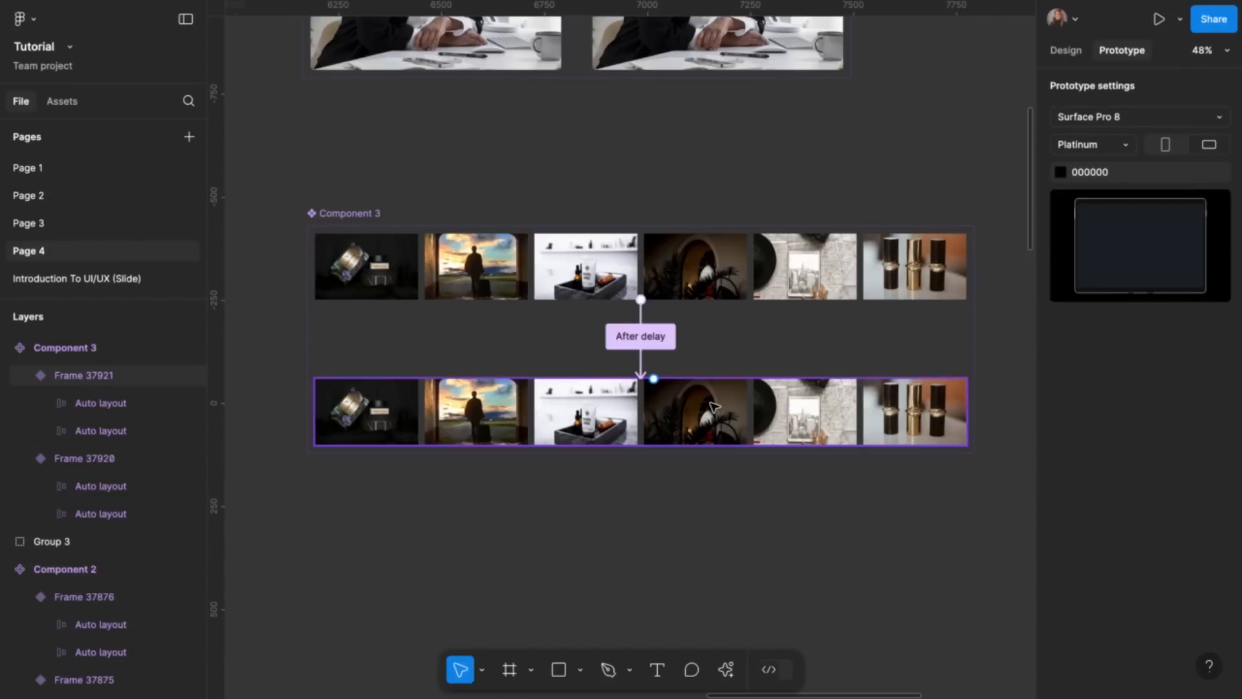
Add a prototype interaction from Component 3's lower image-row variant back to the upper one with an After delay trigger
click(681, 408)
drag(653, 379, 661, 286)
click(724, 383)
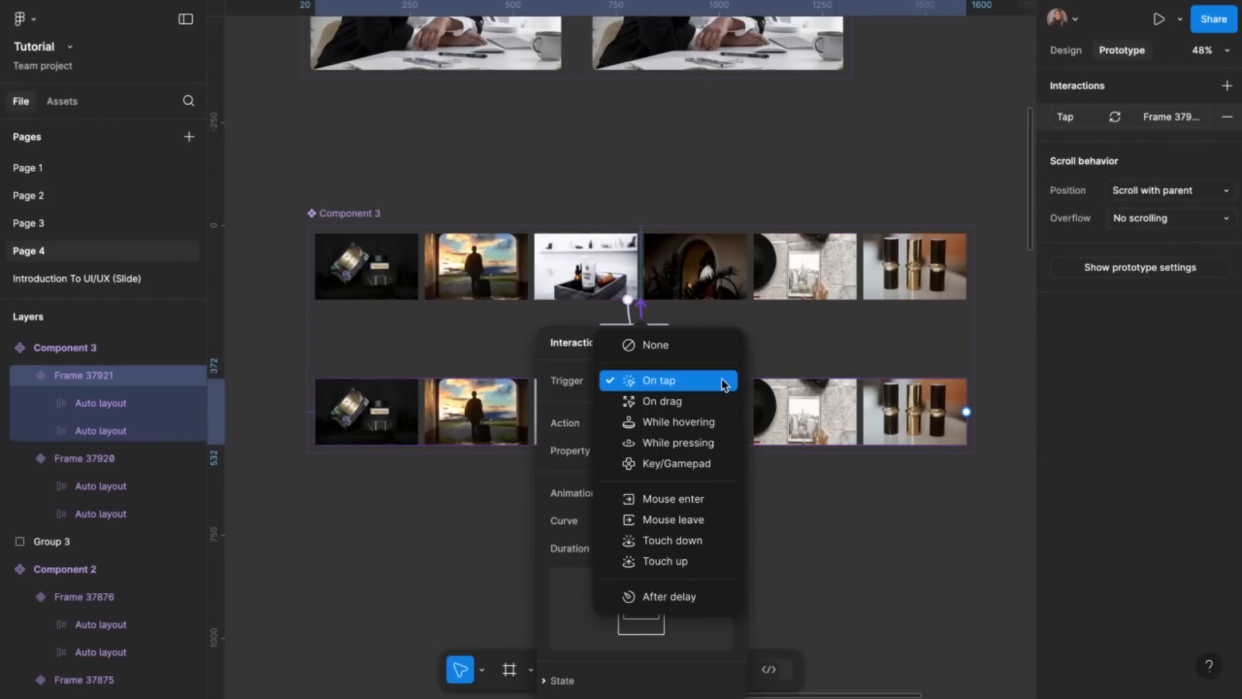
click(691, 596)
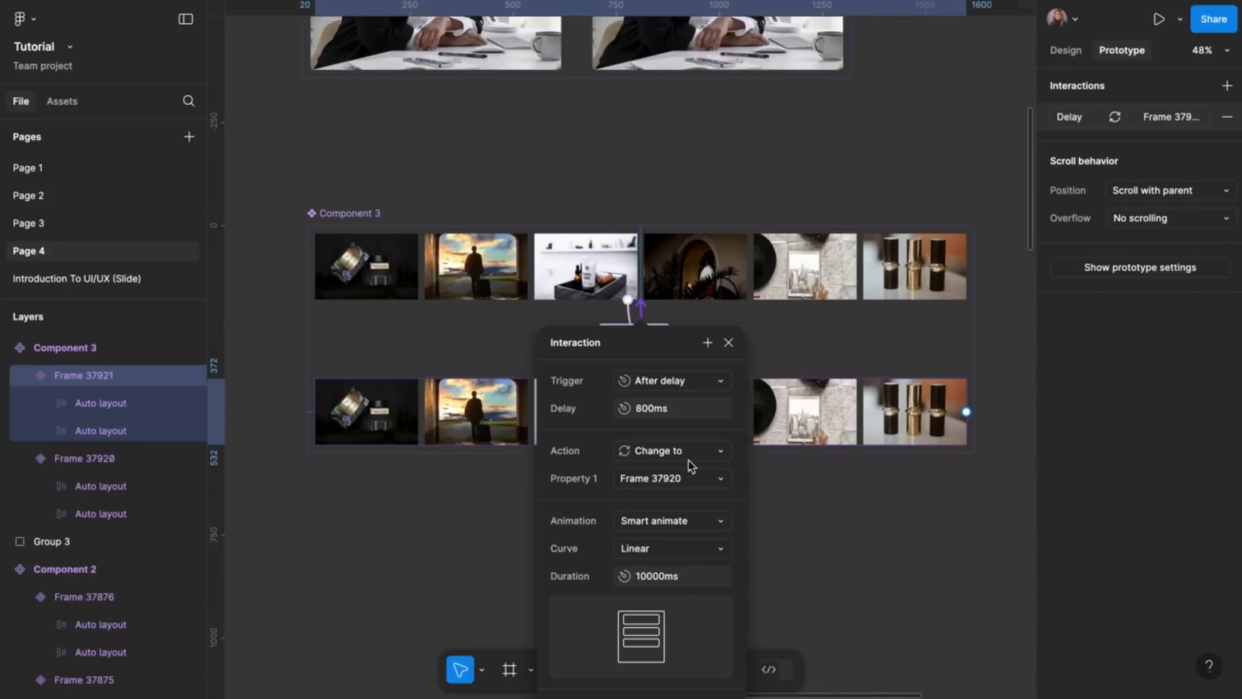
Set the lower variant's interaction delay to 1 ms with an Instant animation, and close the interaction settings
click(679, 407)
text(1)
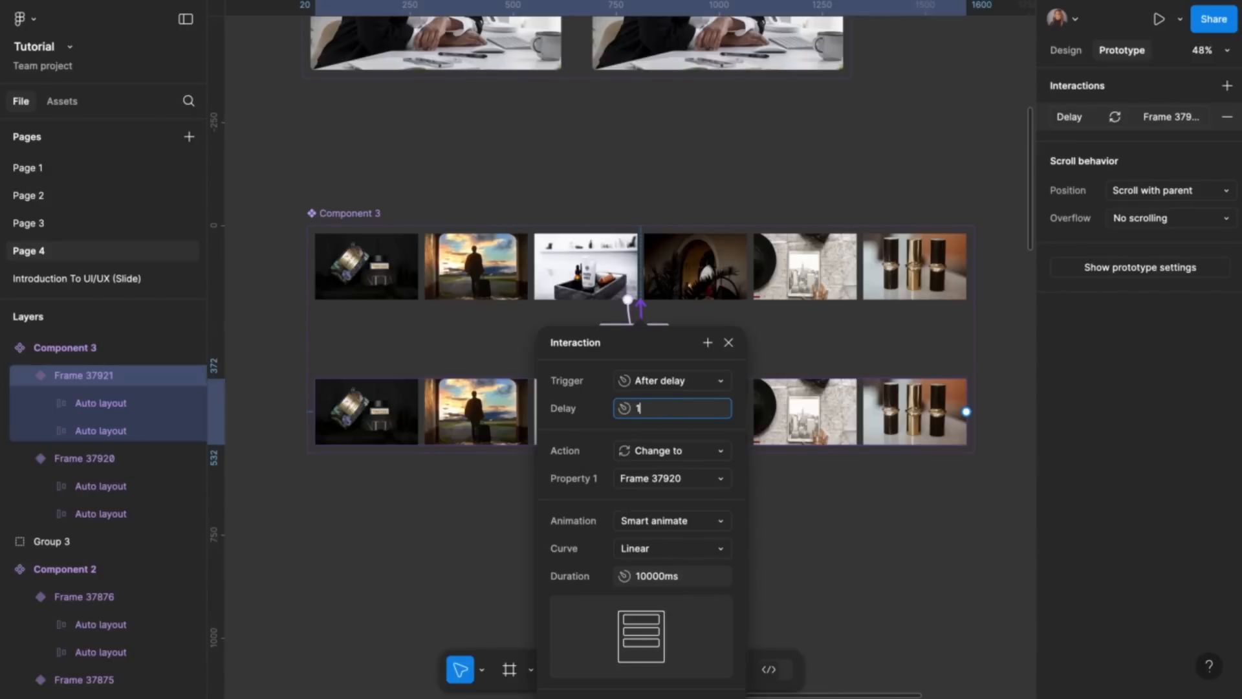
click(722, 529)
click(700, 480)
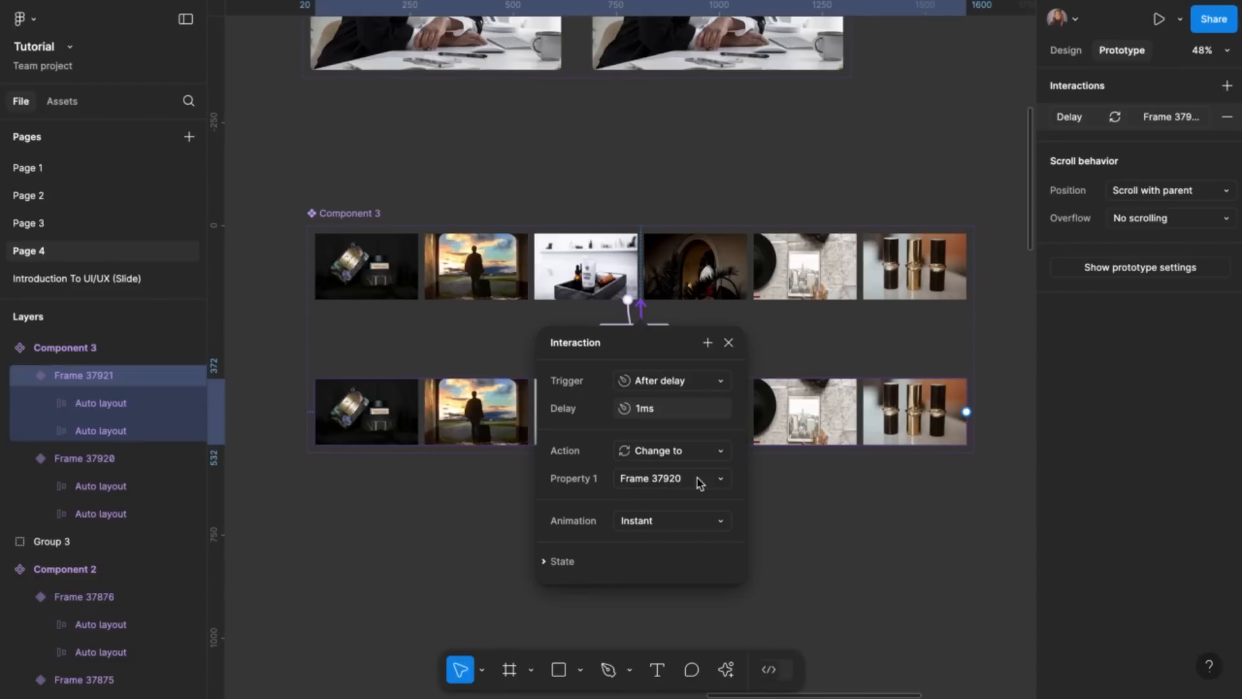
click(728, 342)
Return to the design properties and copy the upper image-row variant of Component 3
scroll(731, 344, down, 4)
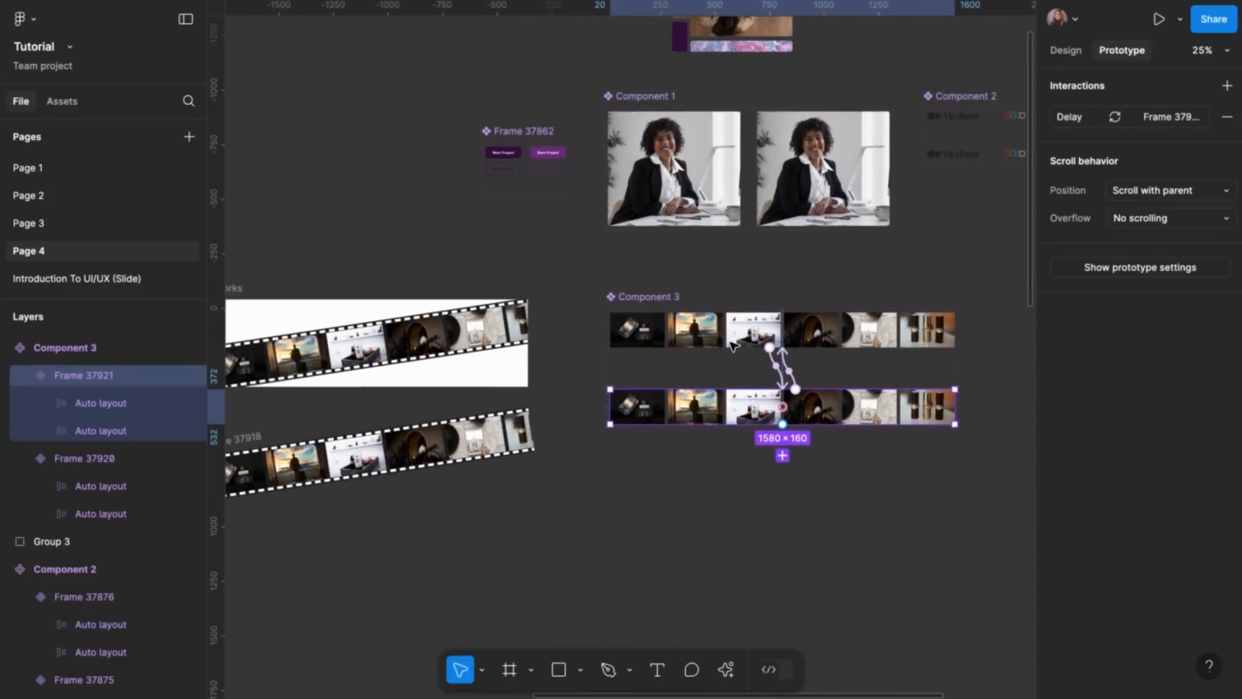
scroll(731, 344, down, 2)
click(1067, 50)
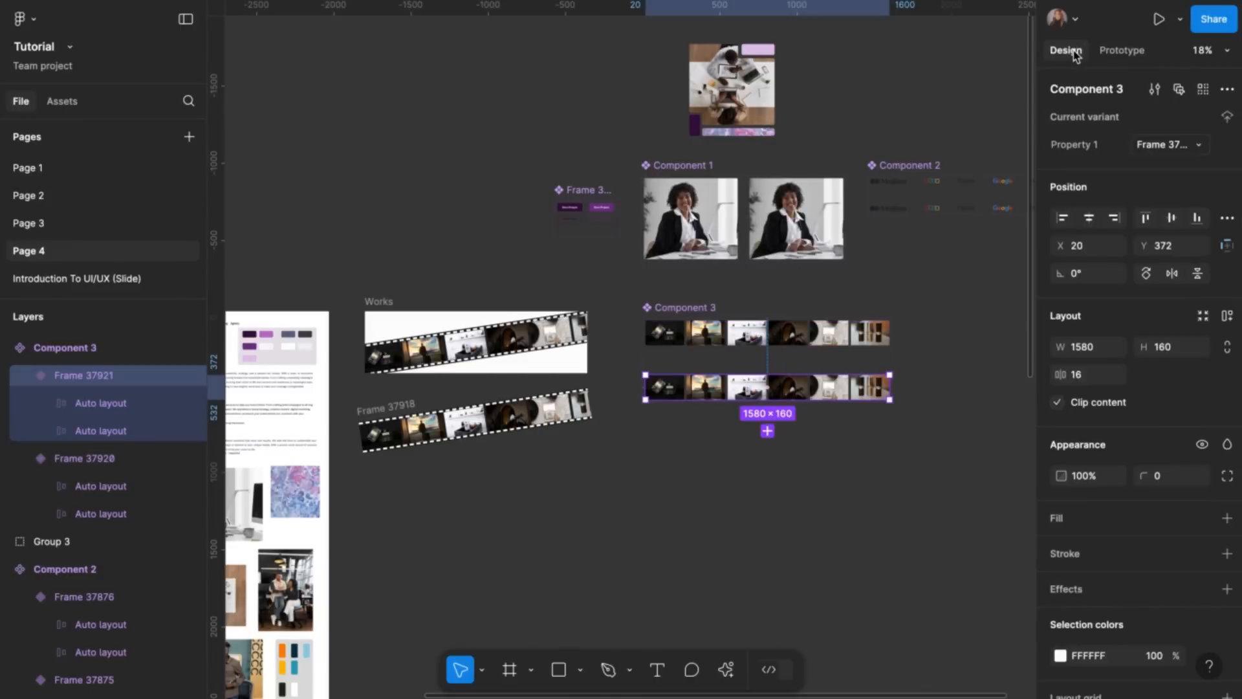
click(709, 343)
right_click(710, 343)
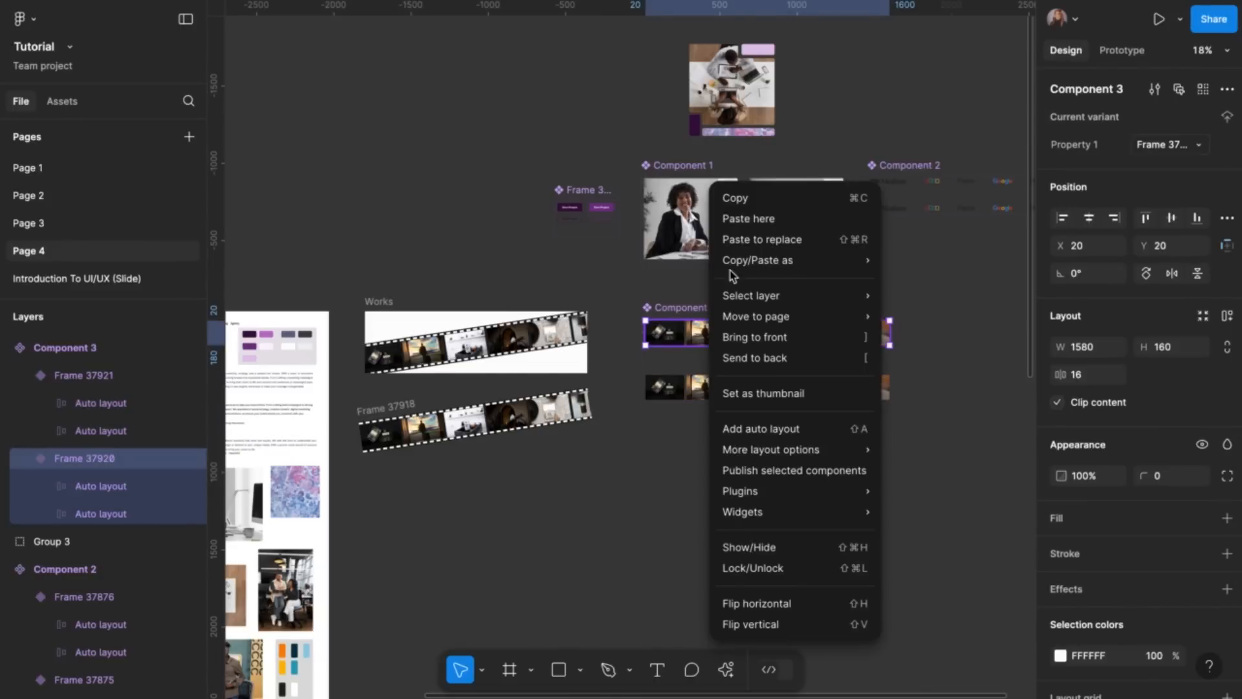
click(731, 197)
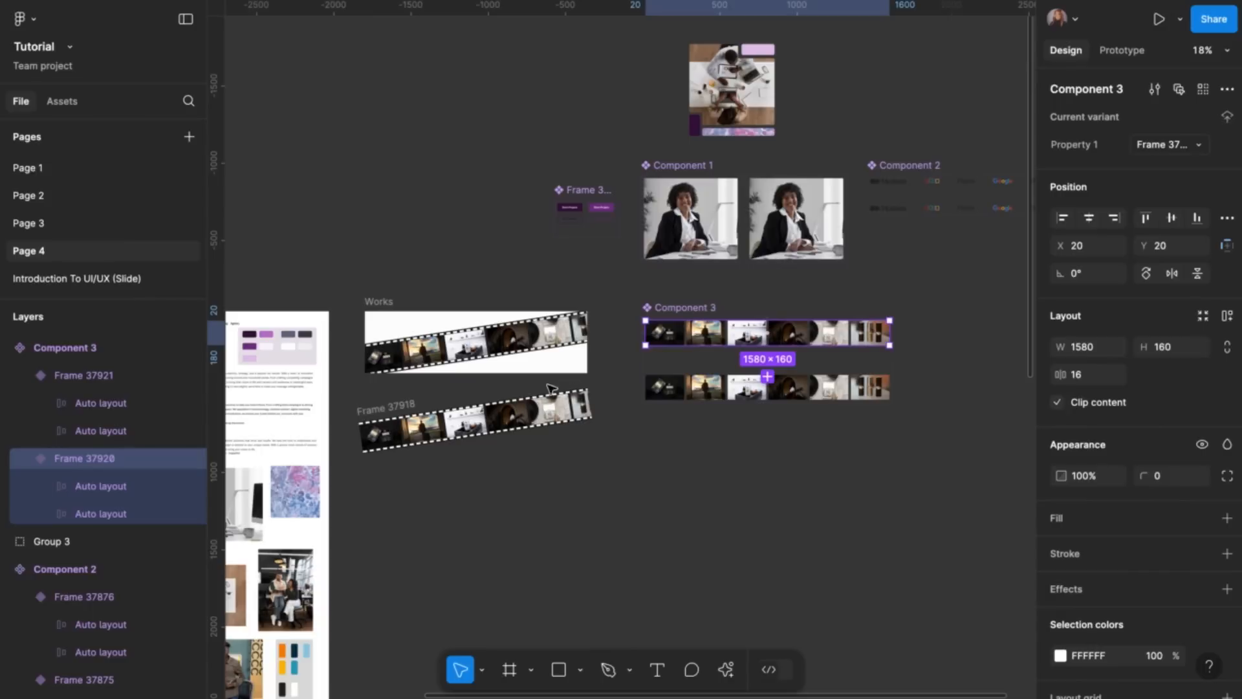
Try to replace the image row inside the tilted Frame 37918 filmstrip below the Works frame with the copied component
click(545, 420)
scroll(546, 421, up, 3)
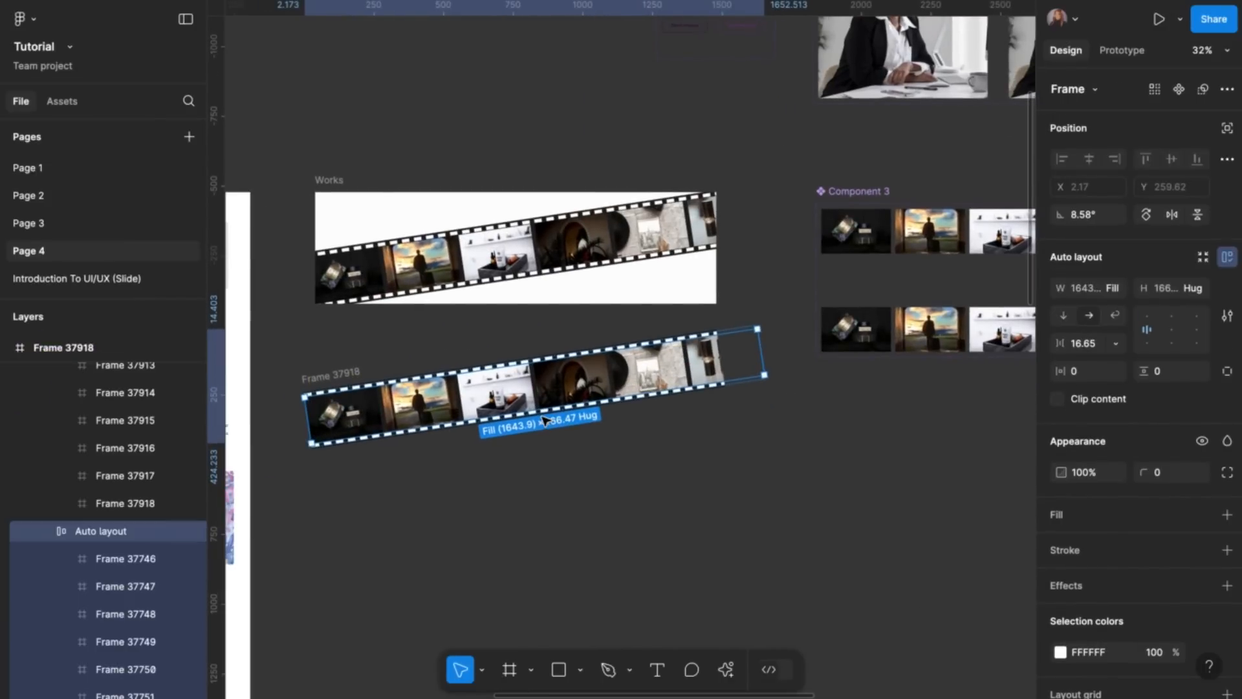
right_click(565, 395)
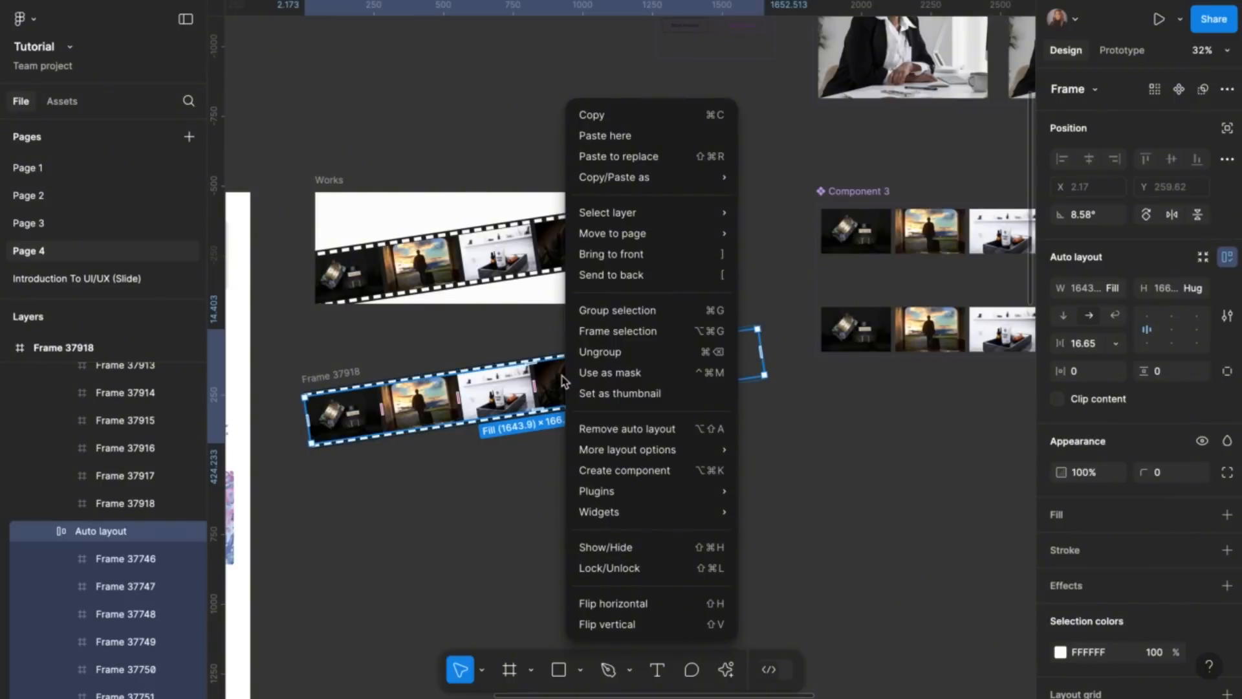
click(646, 158)
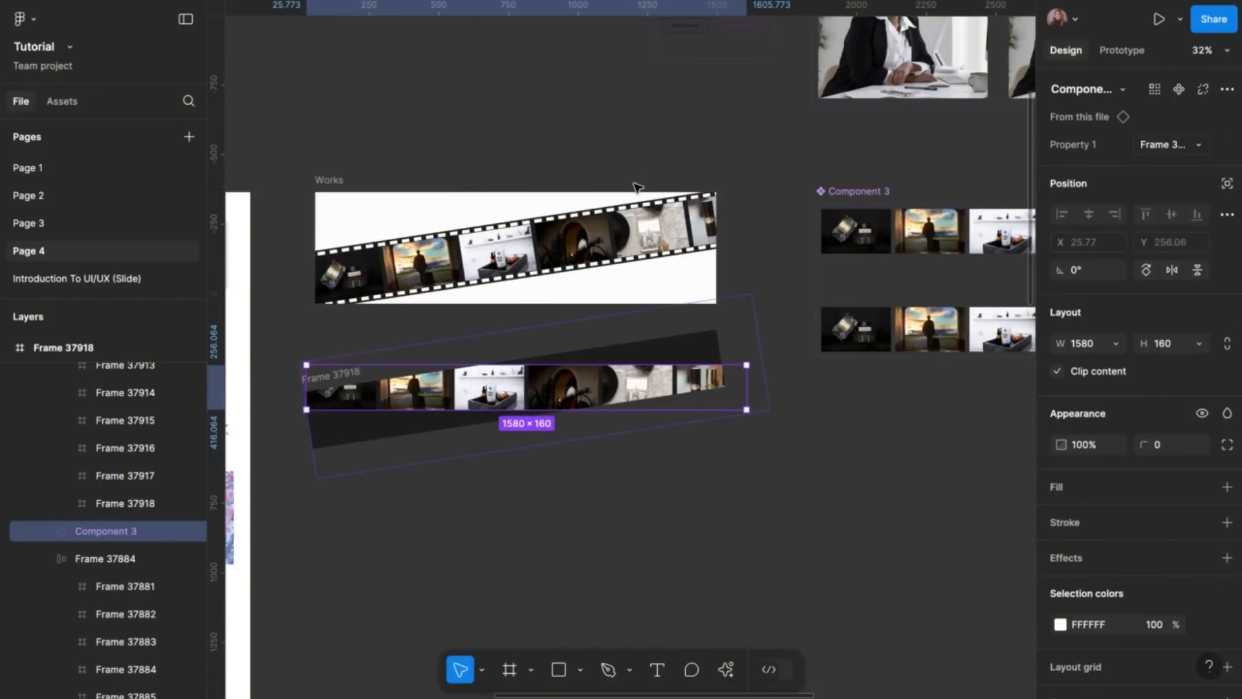
Try to rotate the pasted component instance to about 8.98° so it follows the filmstrip's tilt
scroll(476, 390, up, 2)
scroll(476, 391, left, 1)
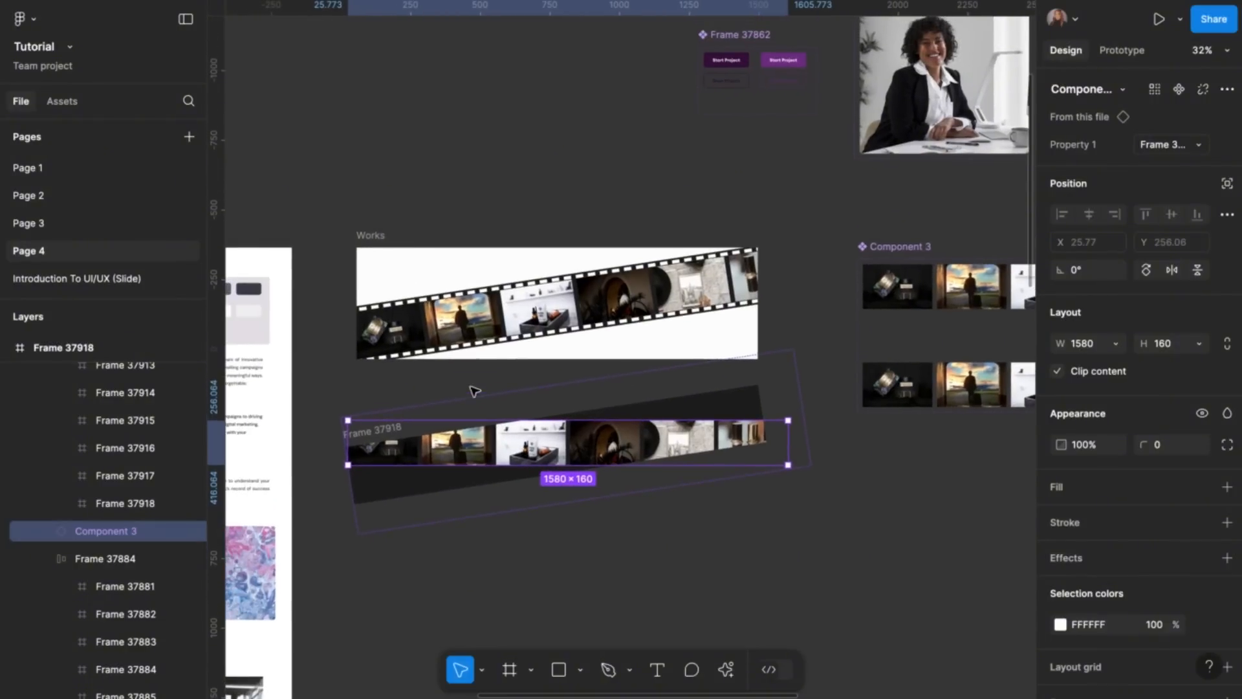
drag(796, 413, 775, 383)
scroll(780, 387, up, 2)
scroll(779, 388, left, 5)
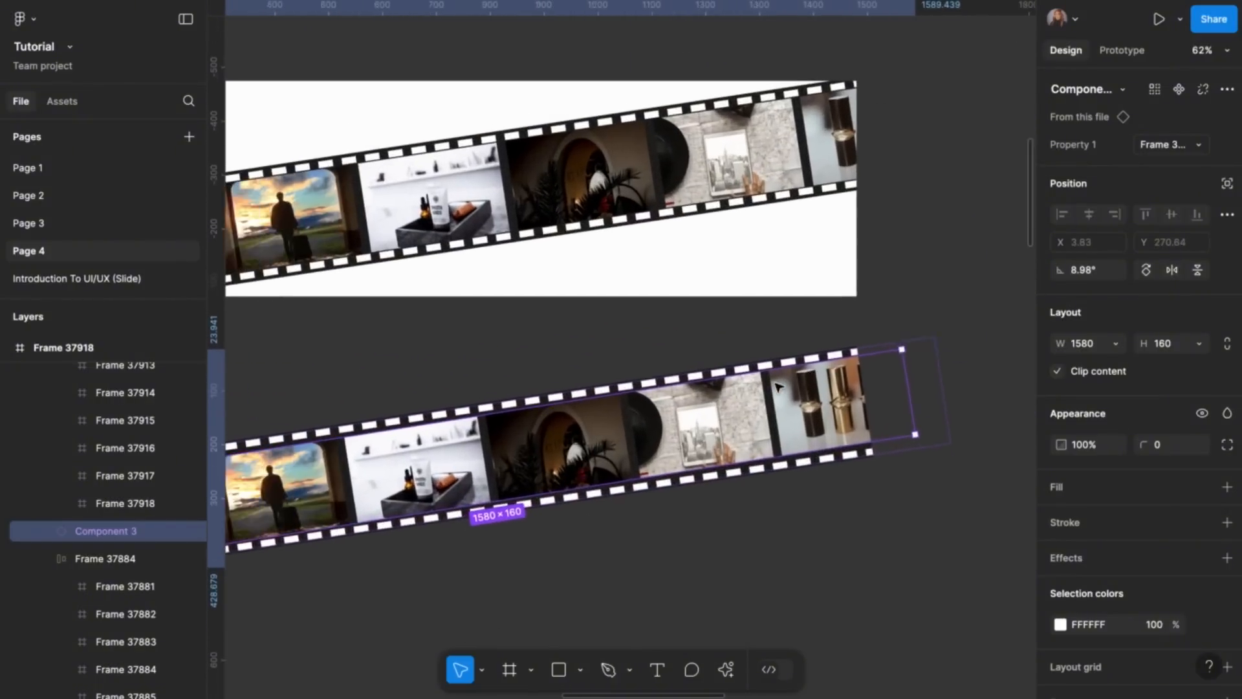
scroll(780, 387, down, 3)
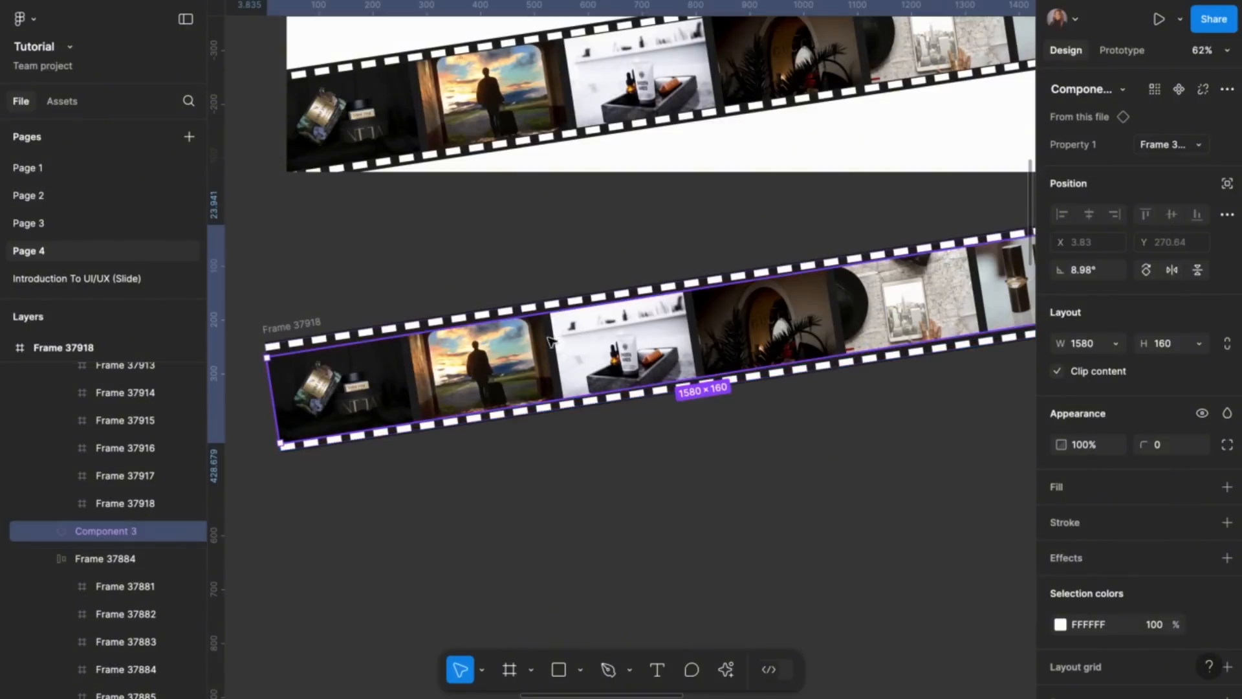
Undo the component instance's rotation and the replacement of the image row in the tilted Frame 37918
click(510, 439)
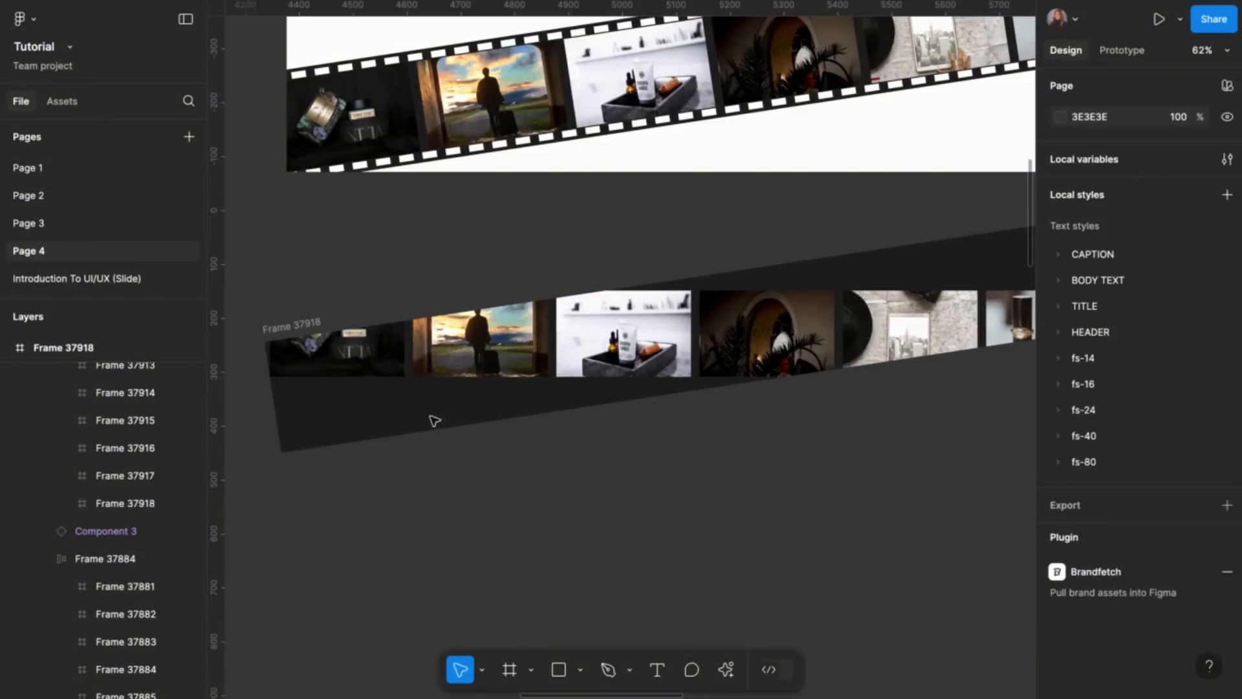
scroll(431, 419, down, 3)
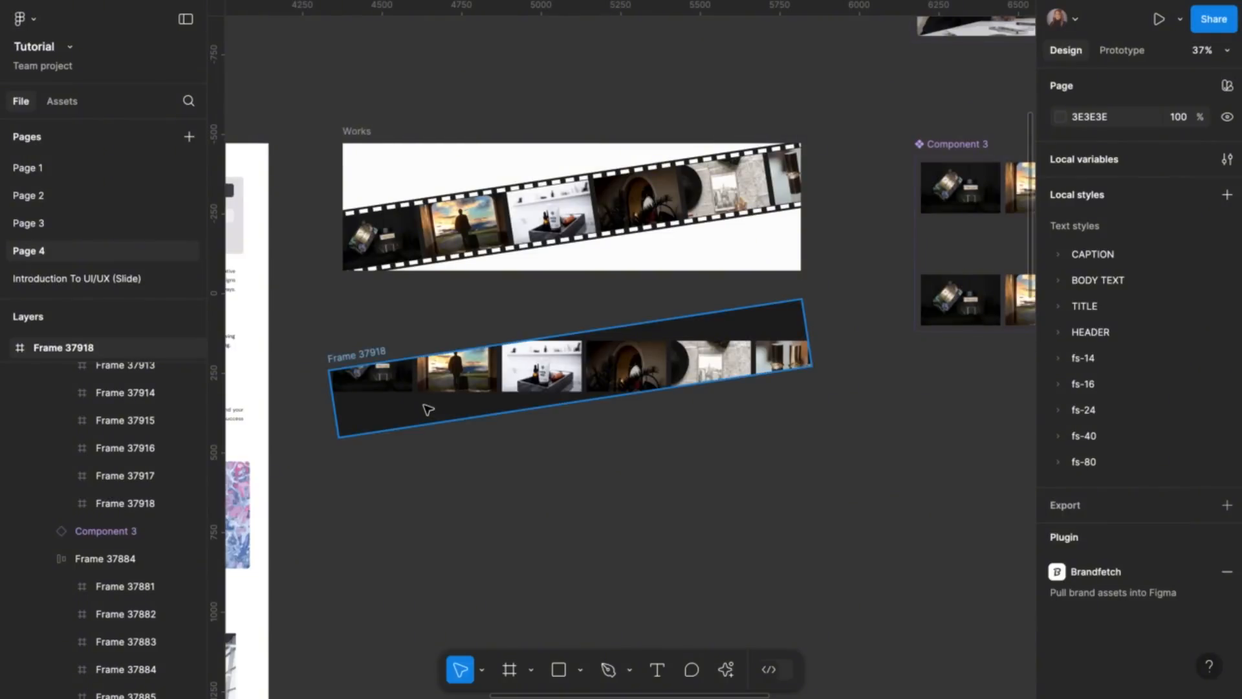
click(428, 409)
key(shift+a)
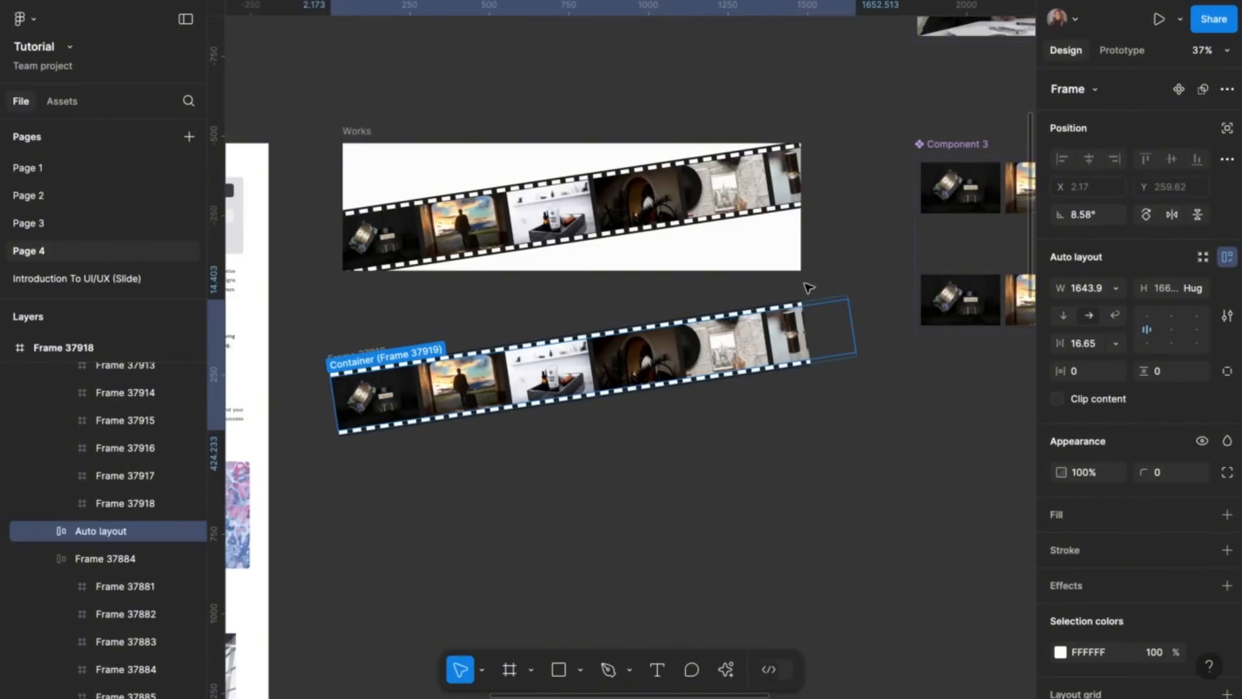
Set the rotation of the separate Frame 37918 filmstrip below the Works frame to 0° and deselect it
click(736, 189)
click(736, 189)
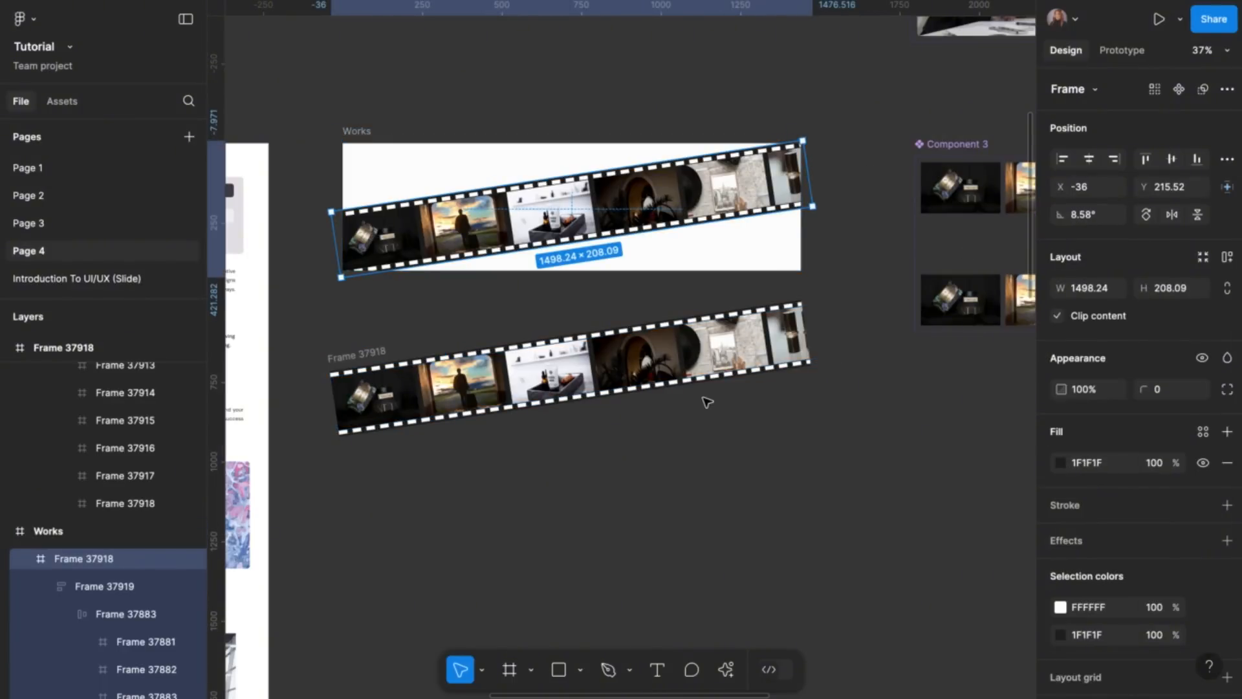
click(377, 354)
click(1085, 219)
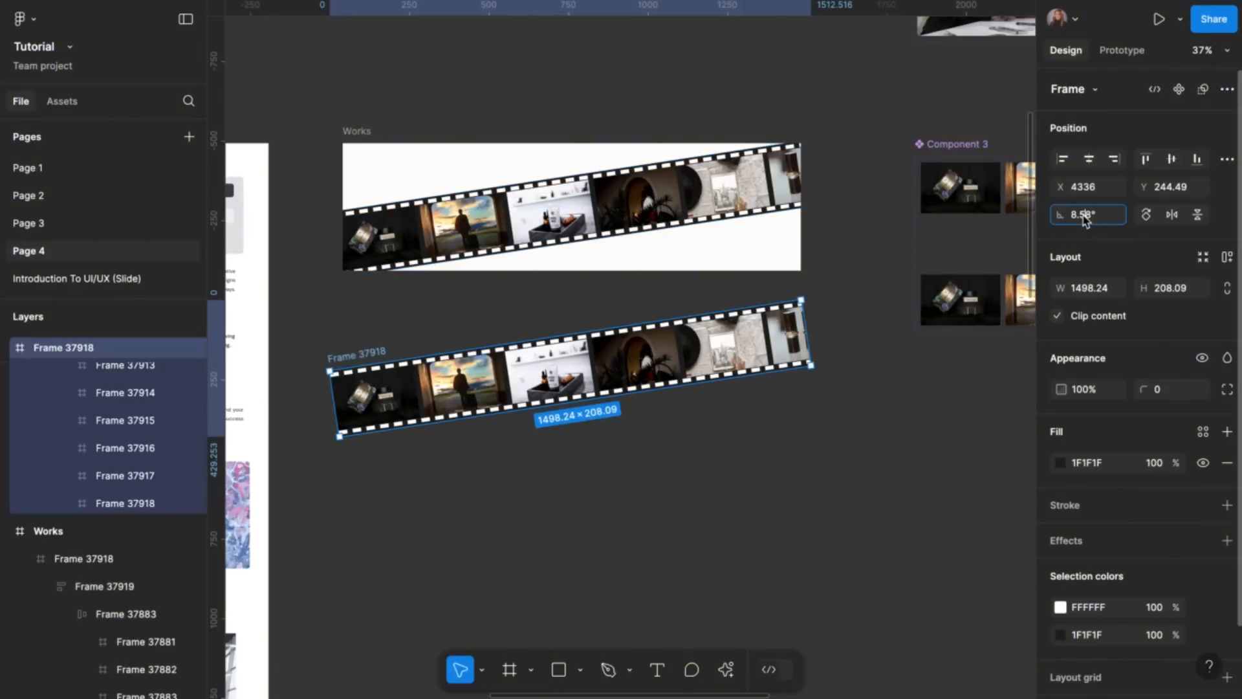
text(0)
click(859, 382)
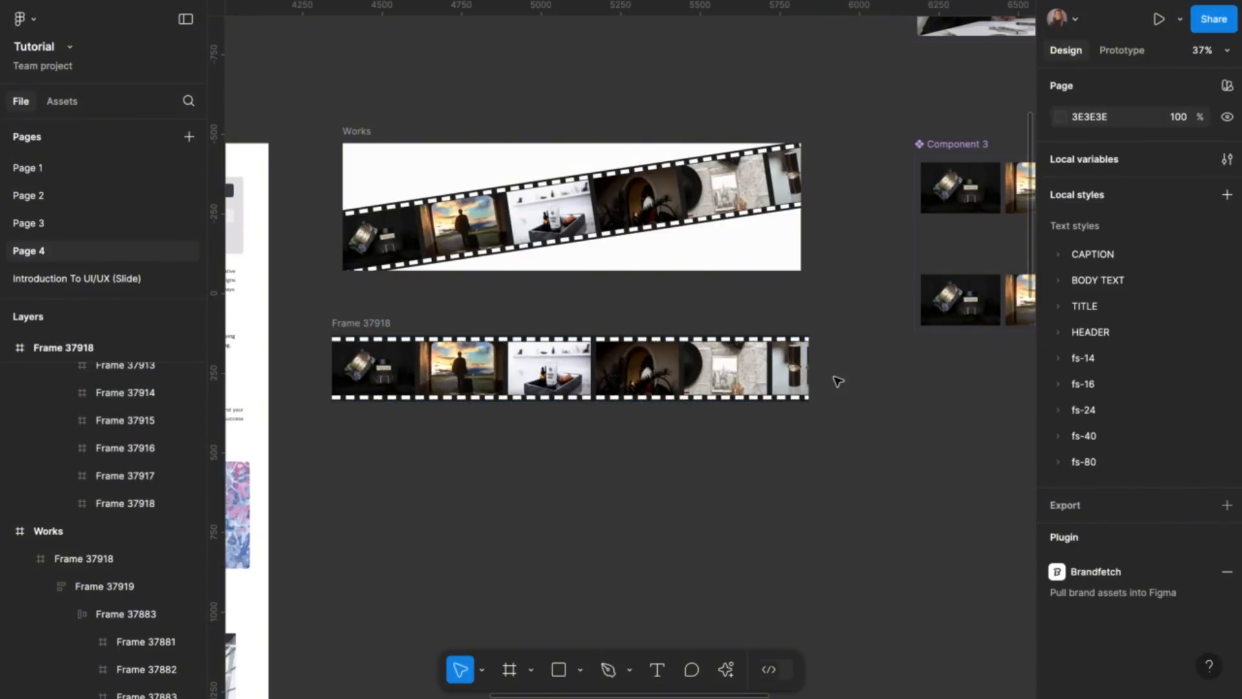
Replace the image row inside the straightened Frame 37918 filmstrip with the copied Component 3 variant
click(730, 381)
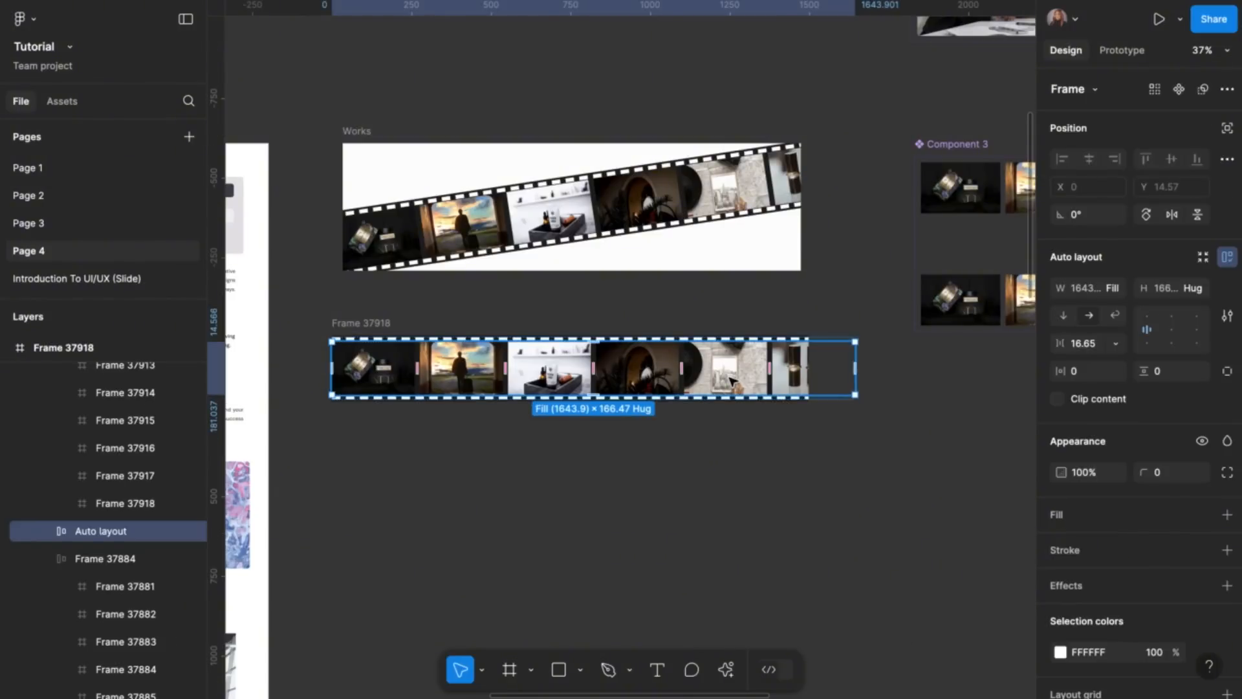
right_click(733, 380)
click(810, 158)
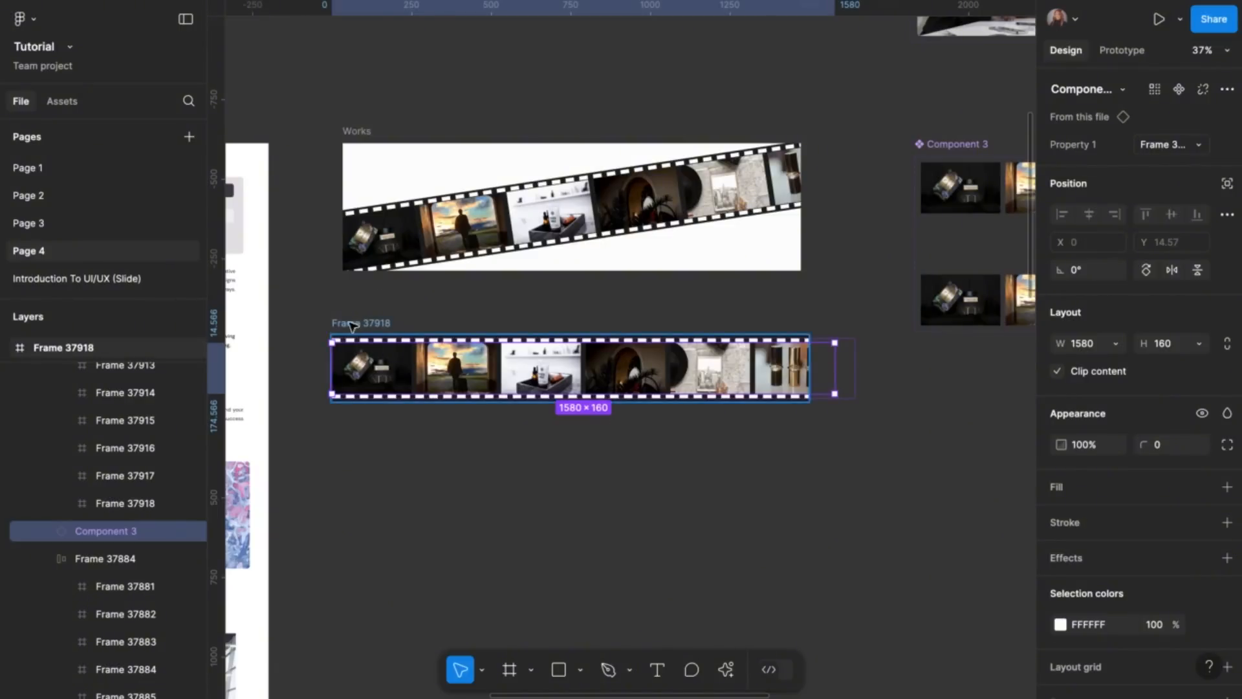
Copy the whole straightened Frame 37918 filmstrip containing the component instance
click(446, 225)
click(455, 240)
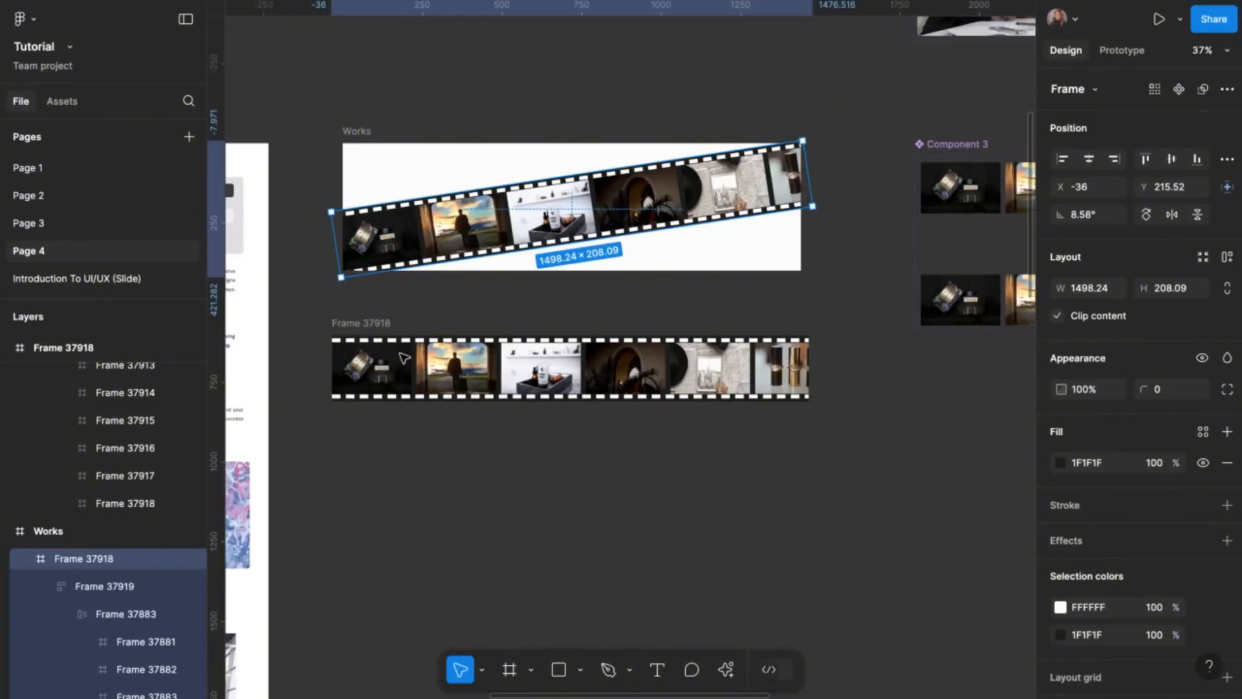
click(382, 324)
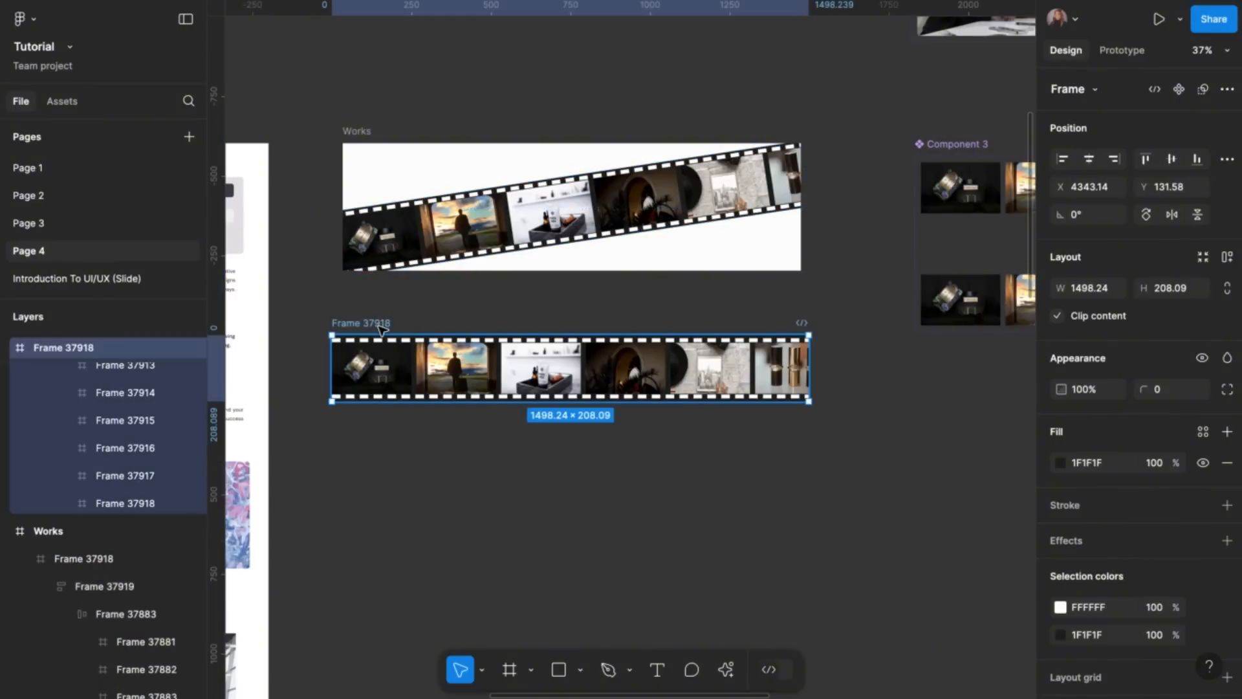
click(388, 360)
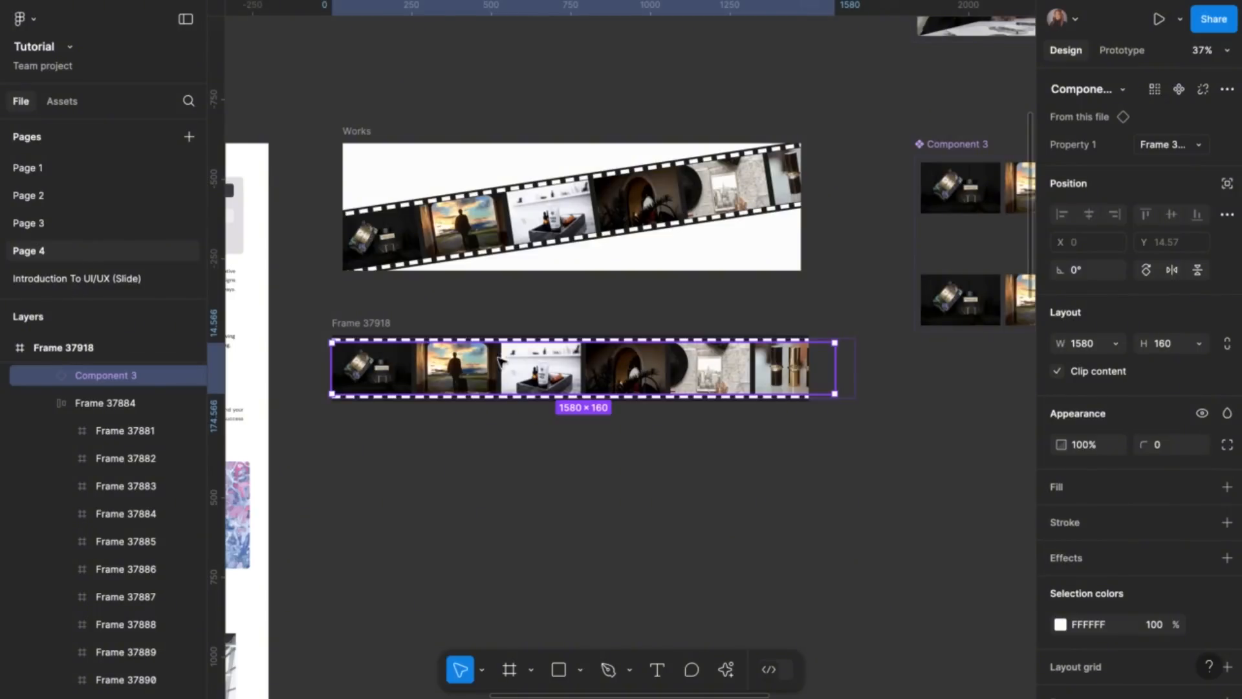
click(380, 324)
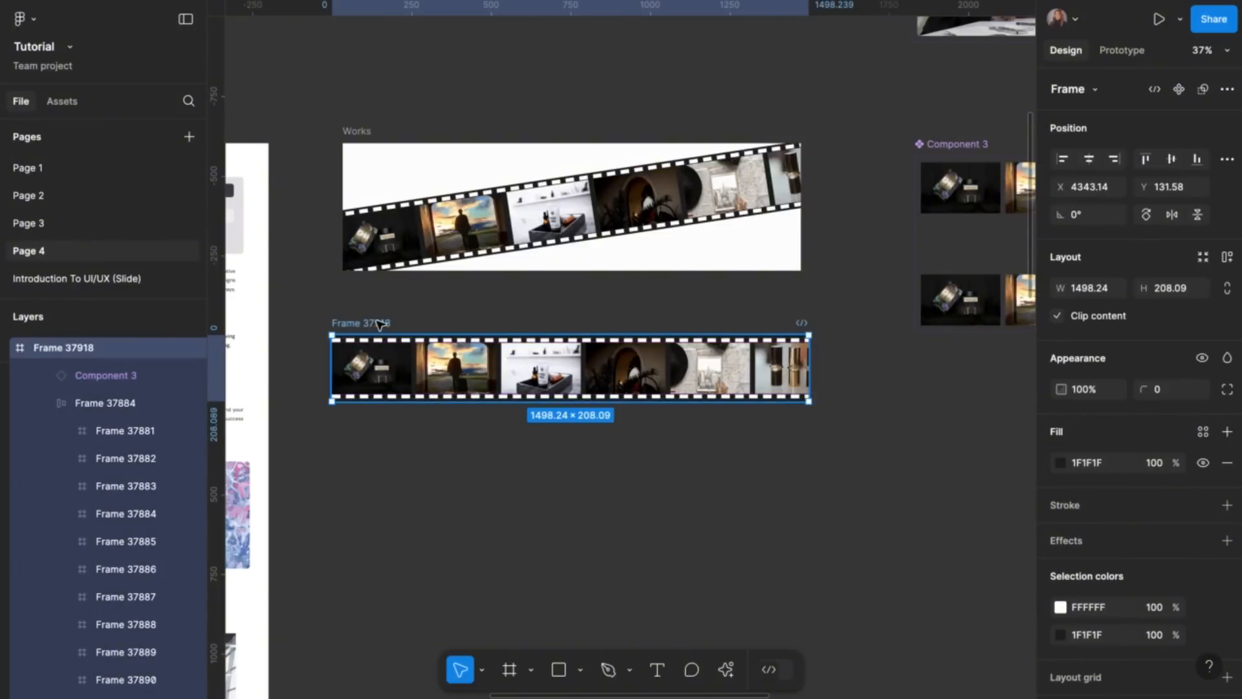
right_click(380, 324)
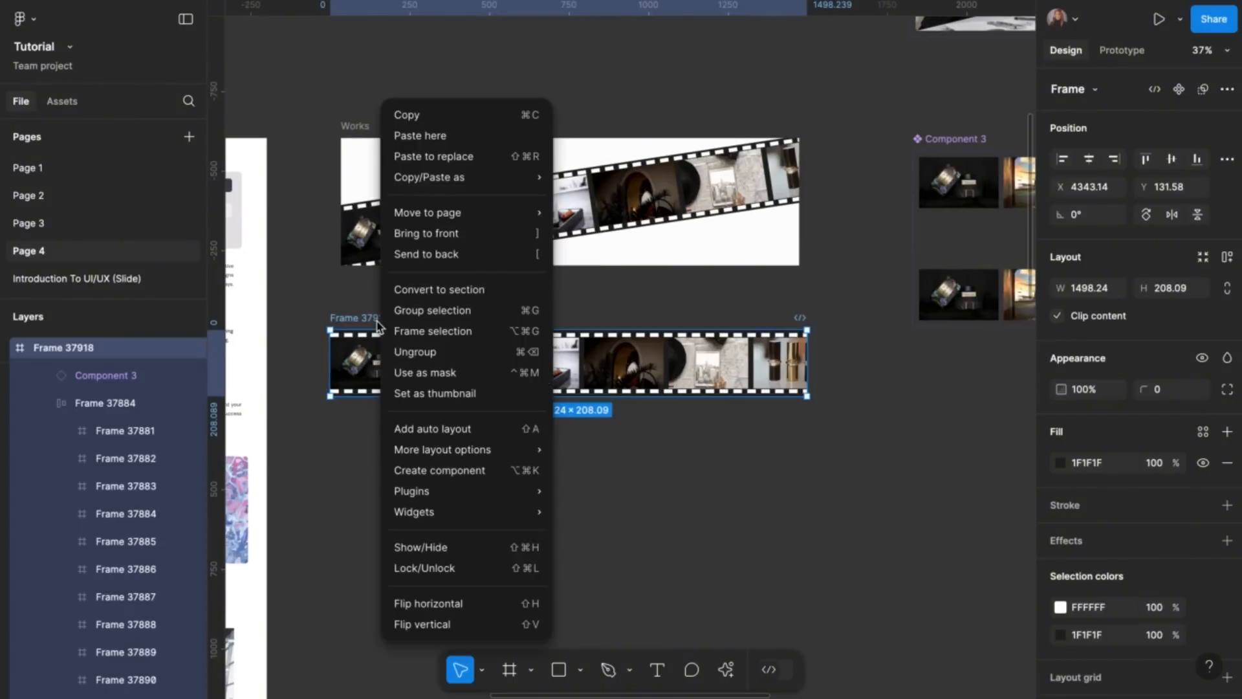
scroll(387, 320, down, 1)
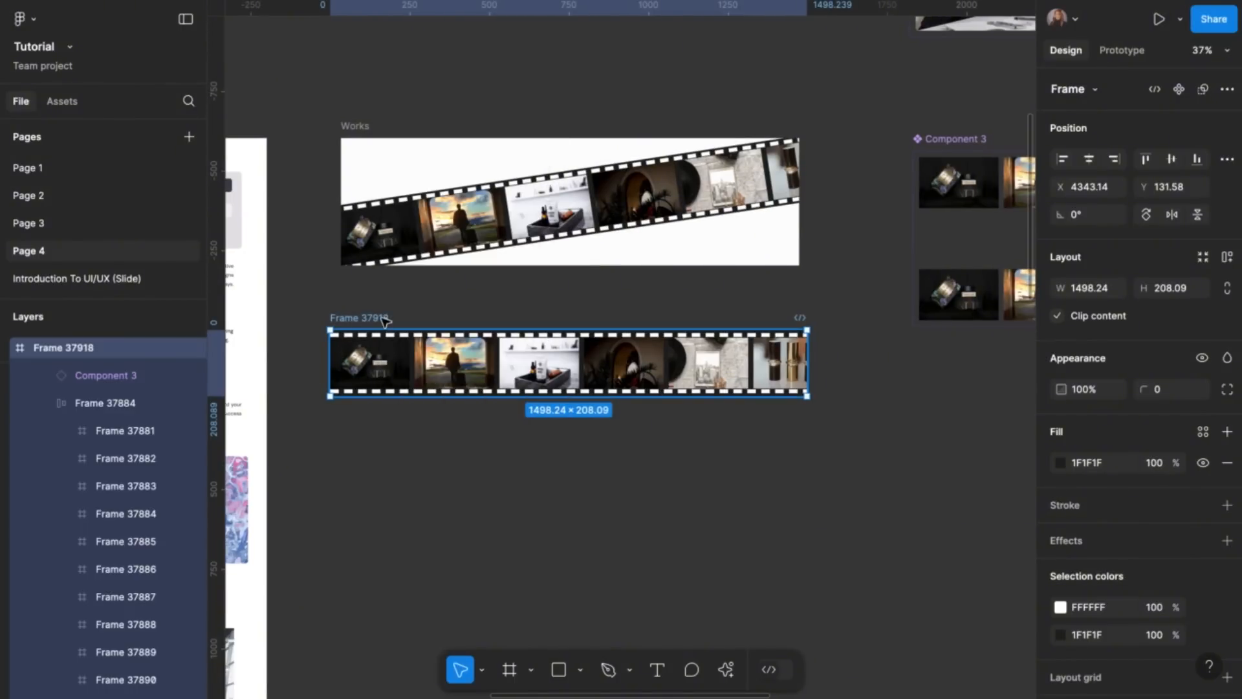
right_click(376, 322)
click(433, 115)
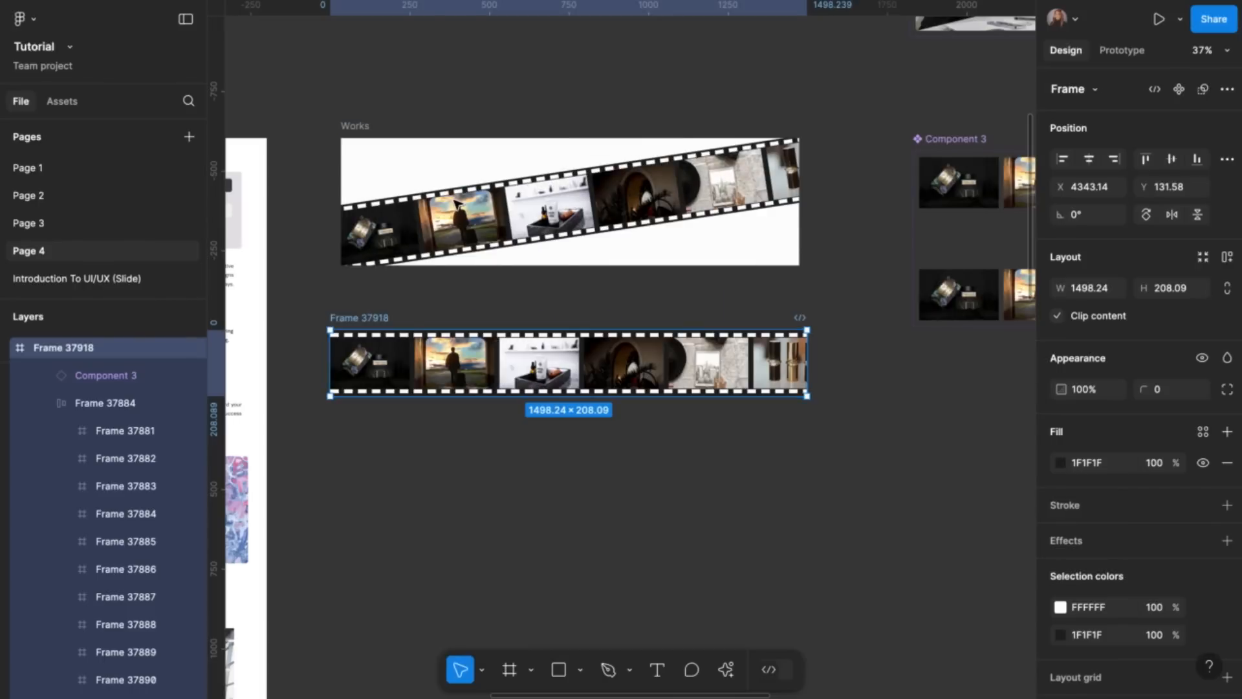
Replace the tilted filmstrip inside the Works frame with the copied straight filmstrip
click(455, 206)
key(super+v)
right_click(457, 206)
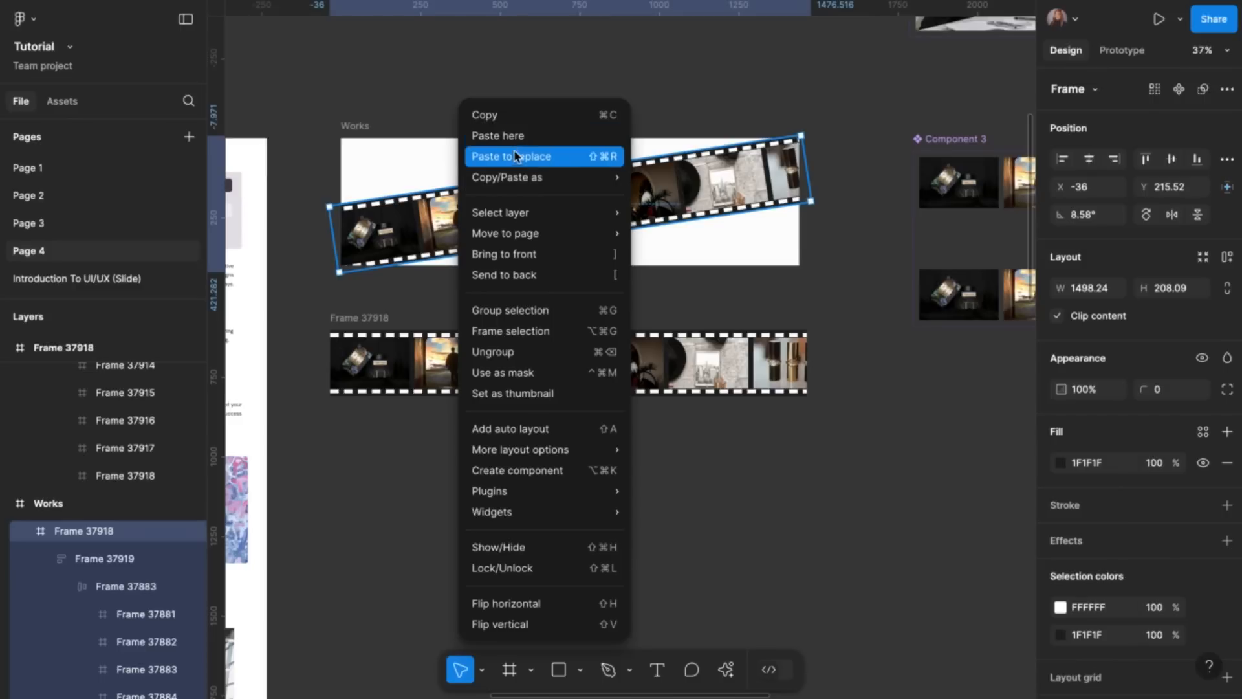
click(516, 158)
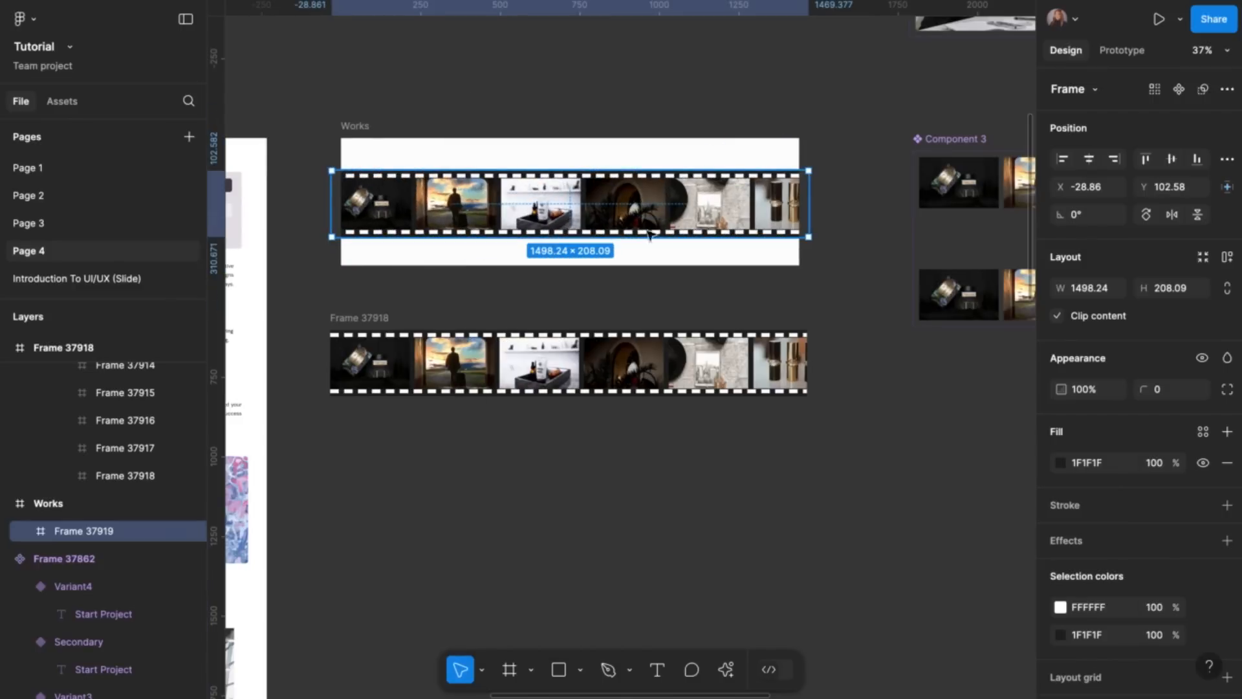
Try rotating the new filmstrip in the Works frame to 5.85°, and undo the rotation
click(1096, 220)
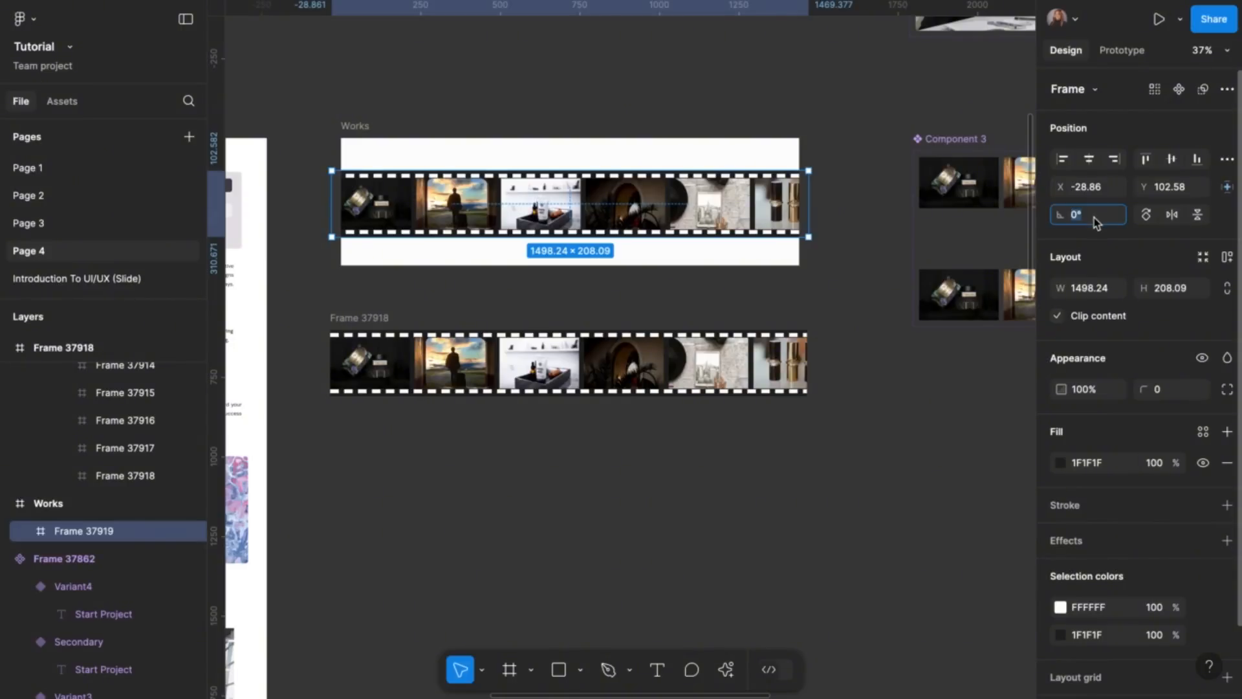
text(5.85)
key(Return)
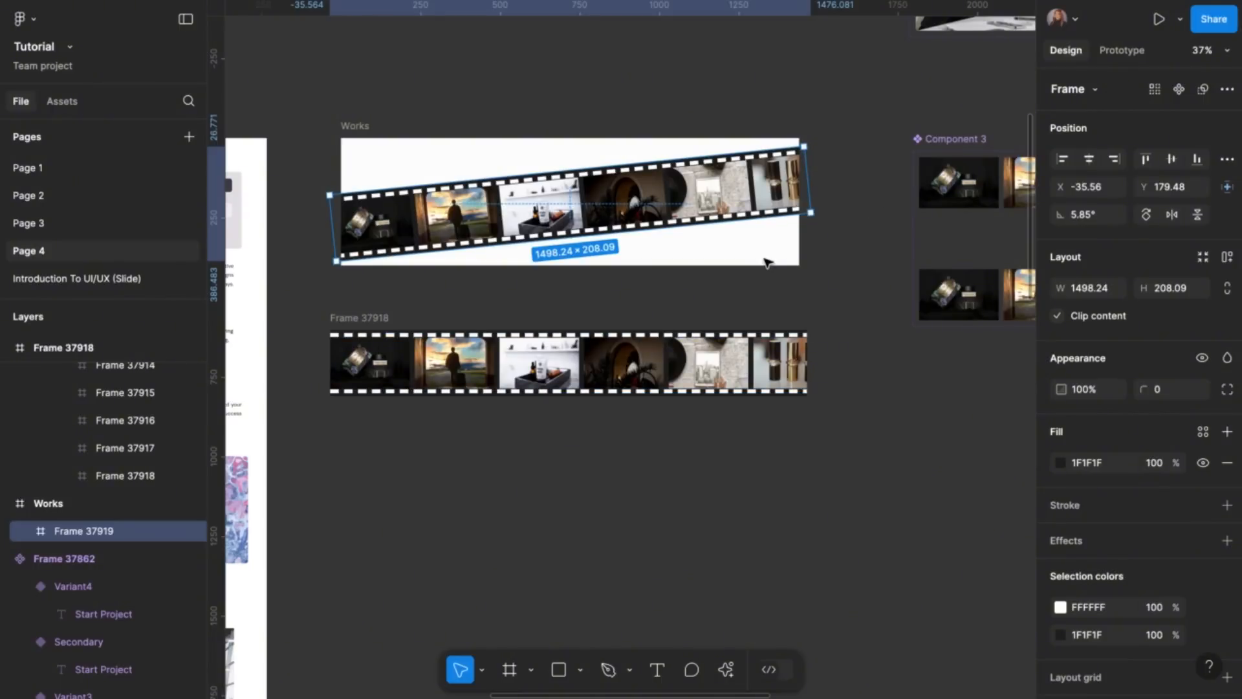
scroll(767, 265, down, 2)
scroll(767, 262, up, 1)
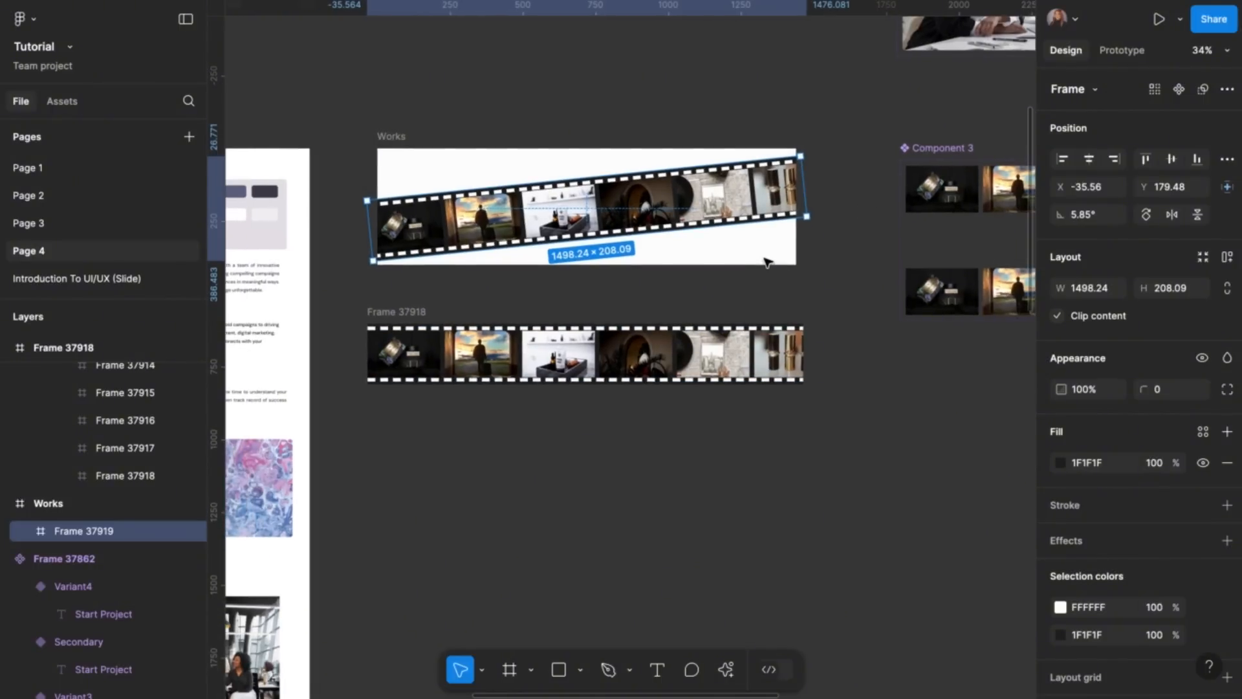
key(ctrl+z)
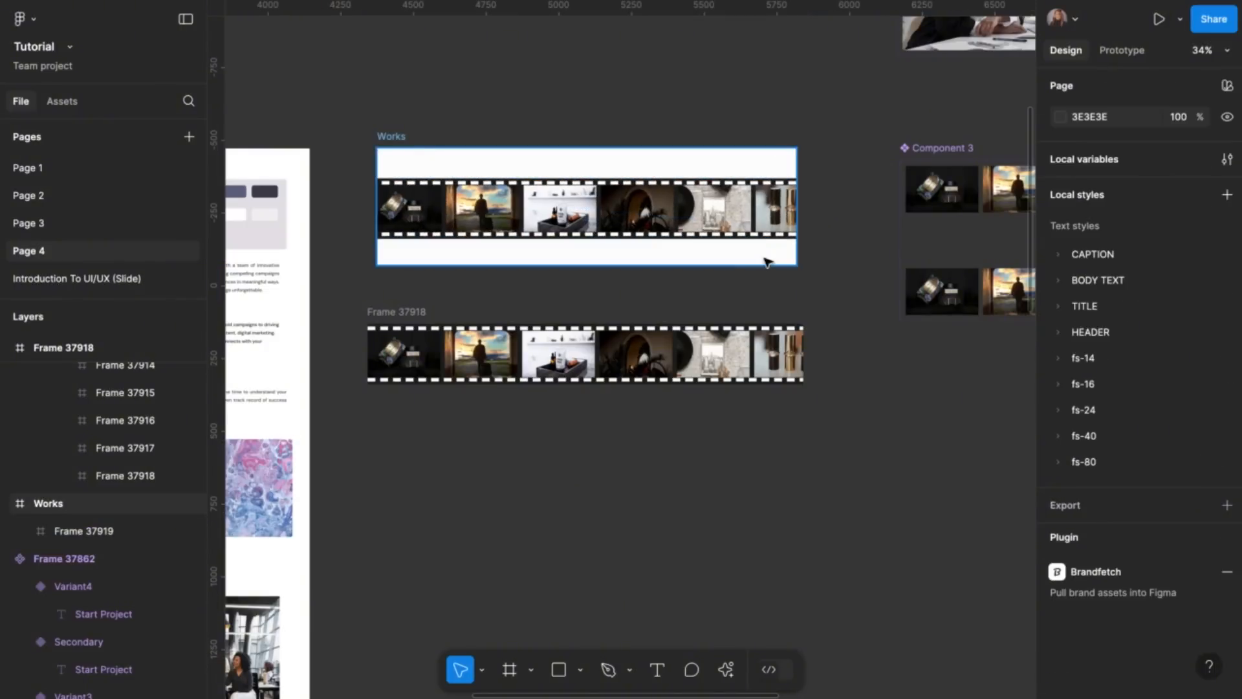
Restore the tilted filmstrip in the Works frame and replace it again with a copy of the straight Frame 37918 filmstrip
key(ctrl+z)
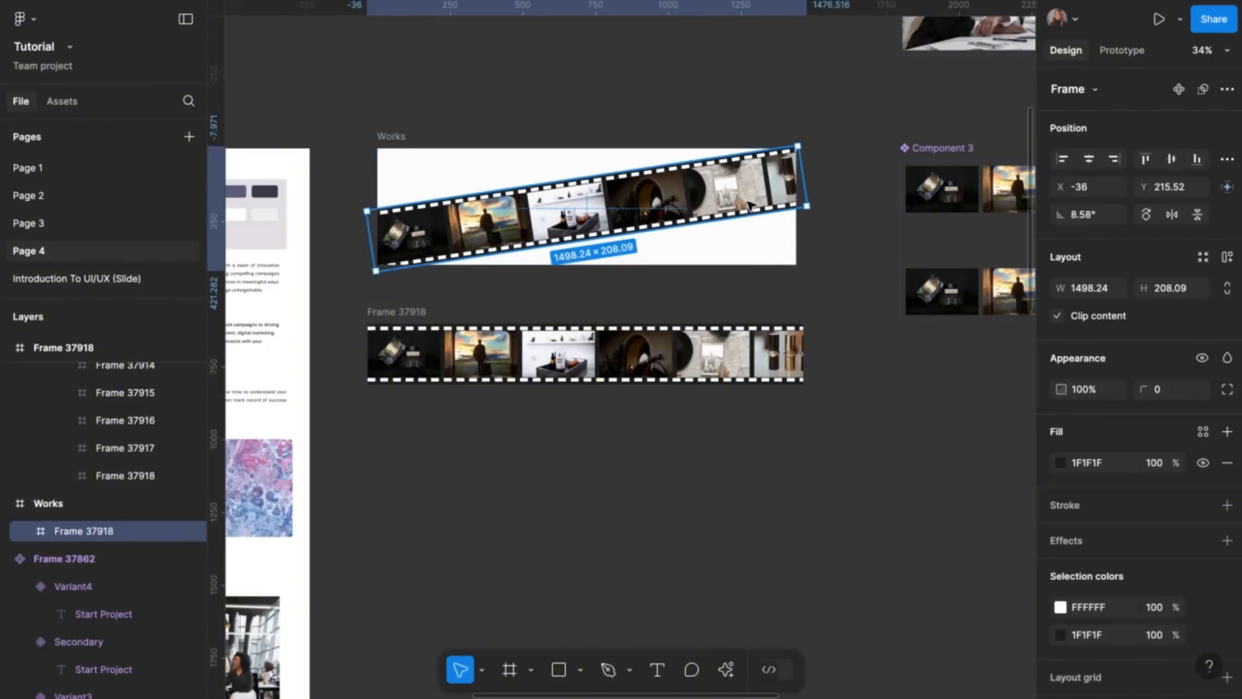
click(412, 315)
right_click(414, 316)
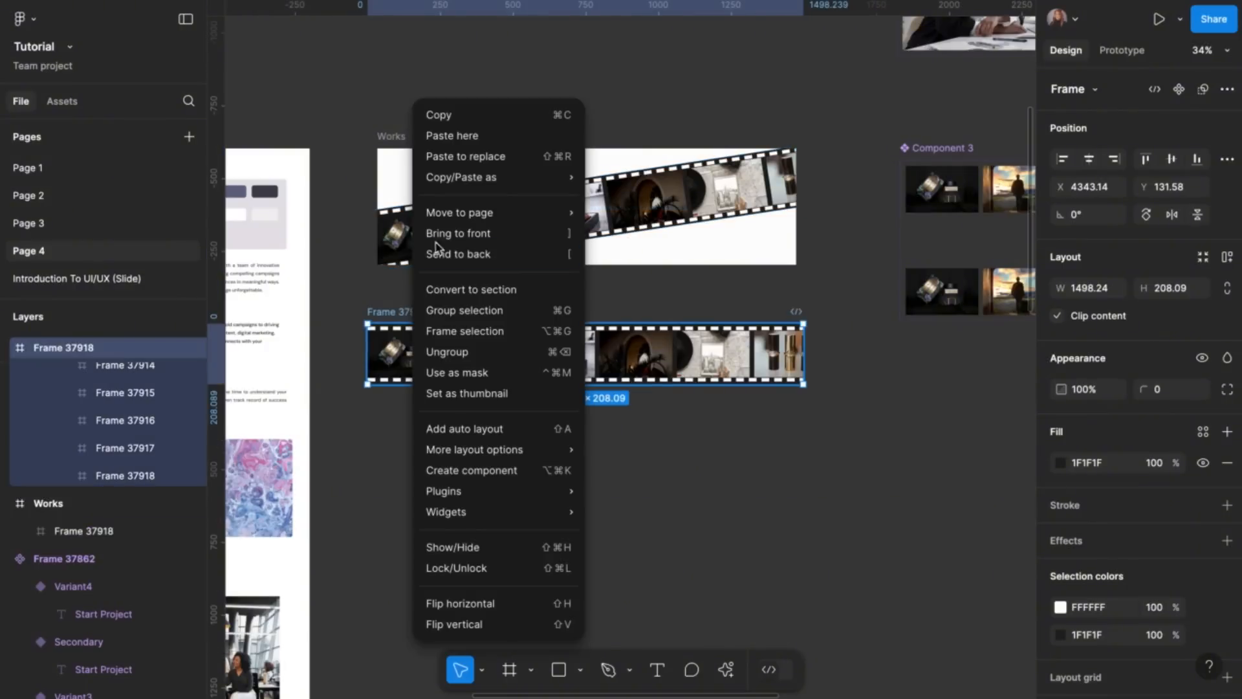
click(461, 117)
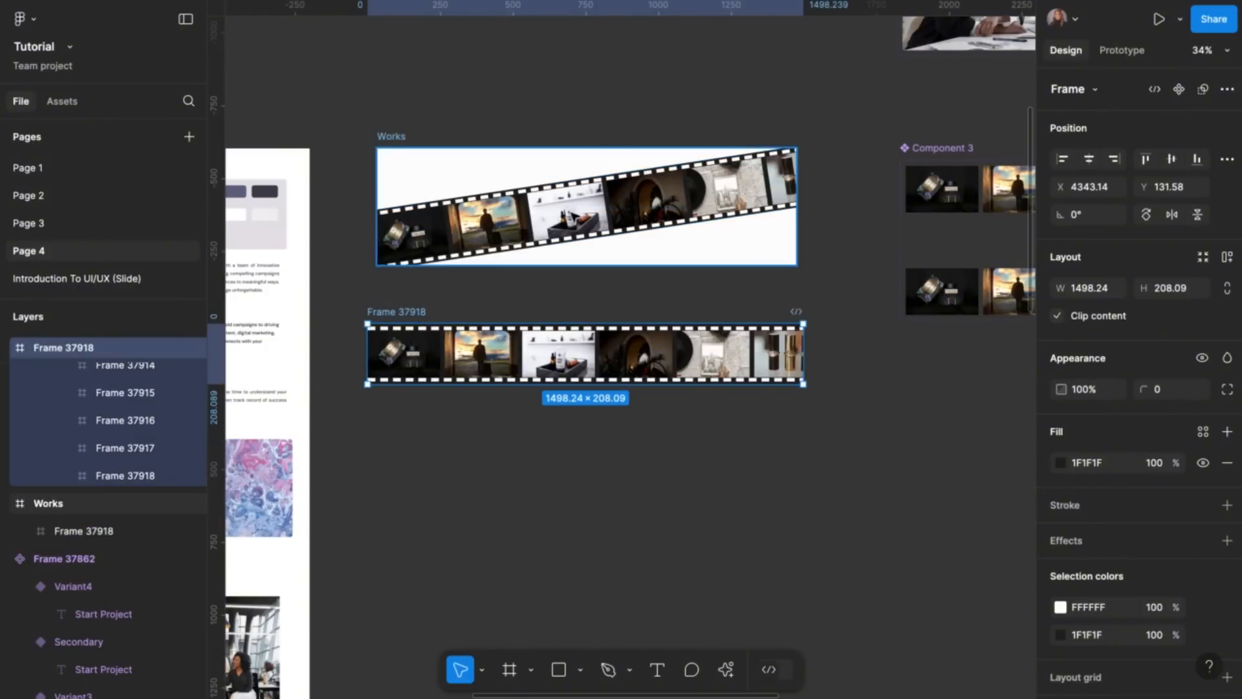
click(590, 205)
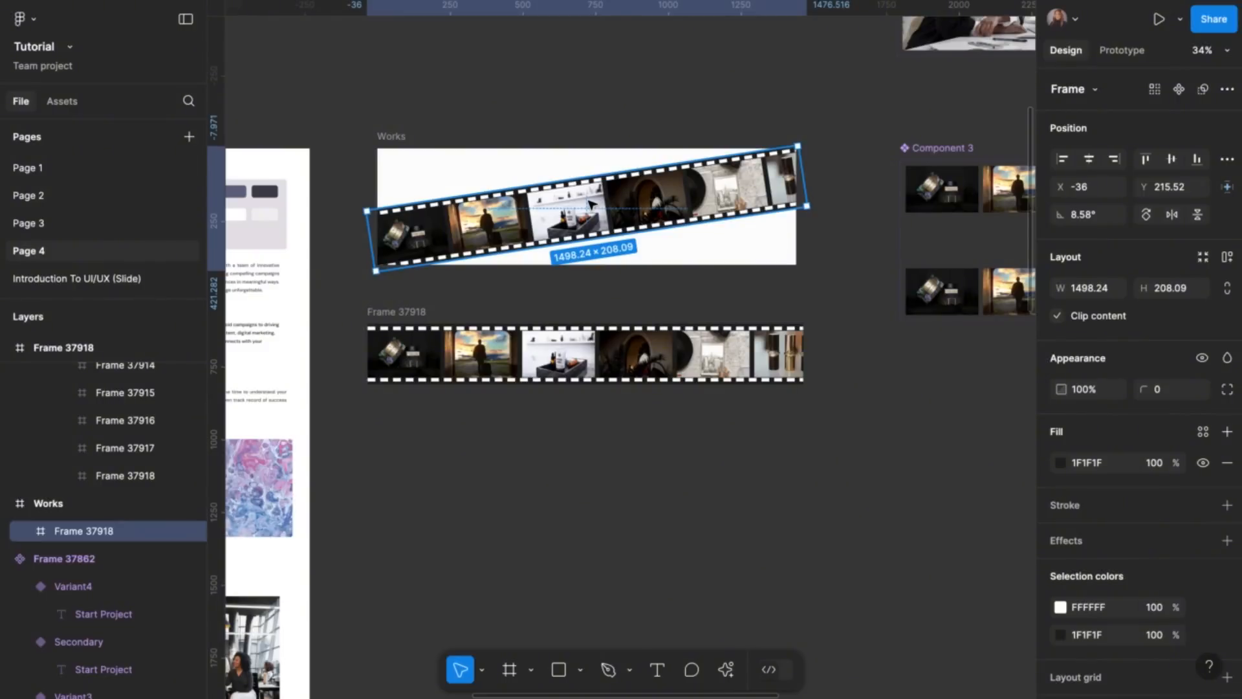
right_click(590, 204)
click(644, 156)
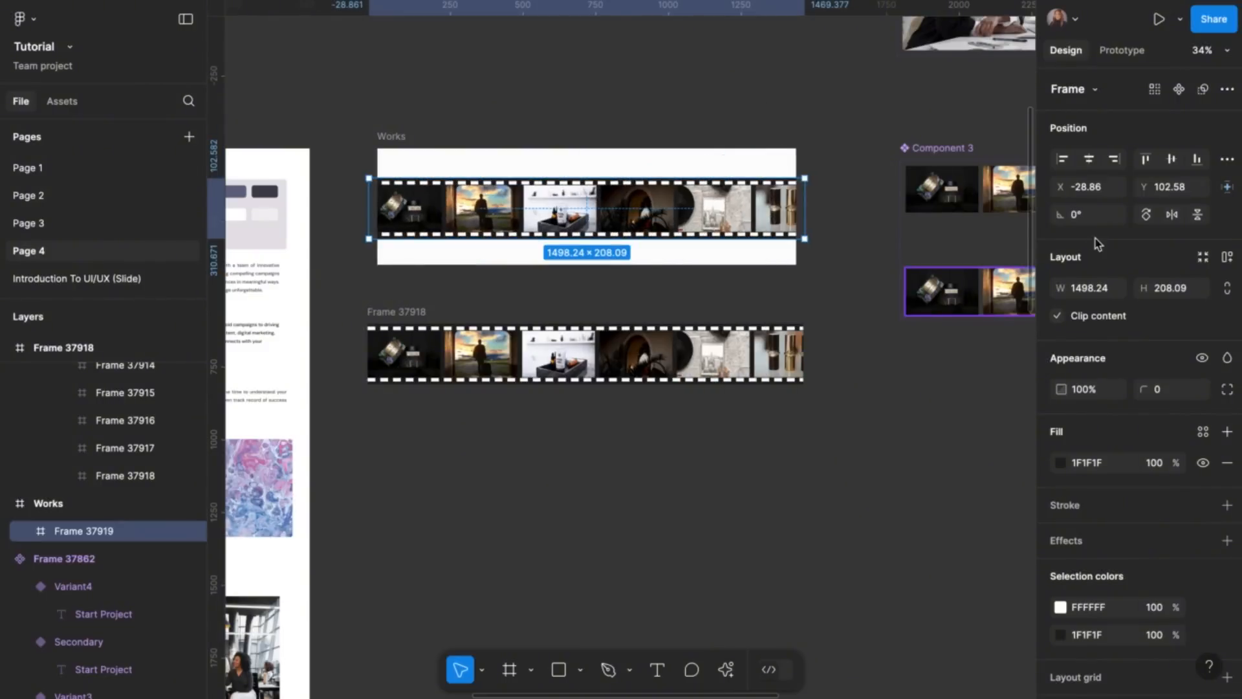
Set the rotation of the new filmstrip inside the Works frame to 8.58°
click(1083, 219)
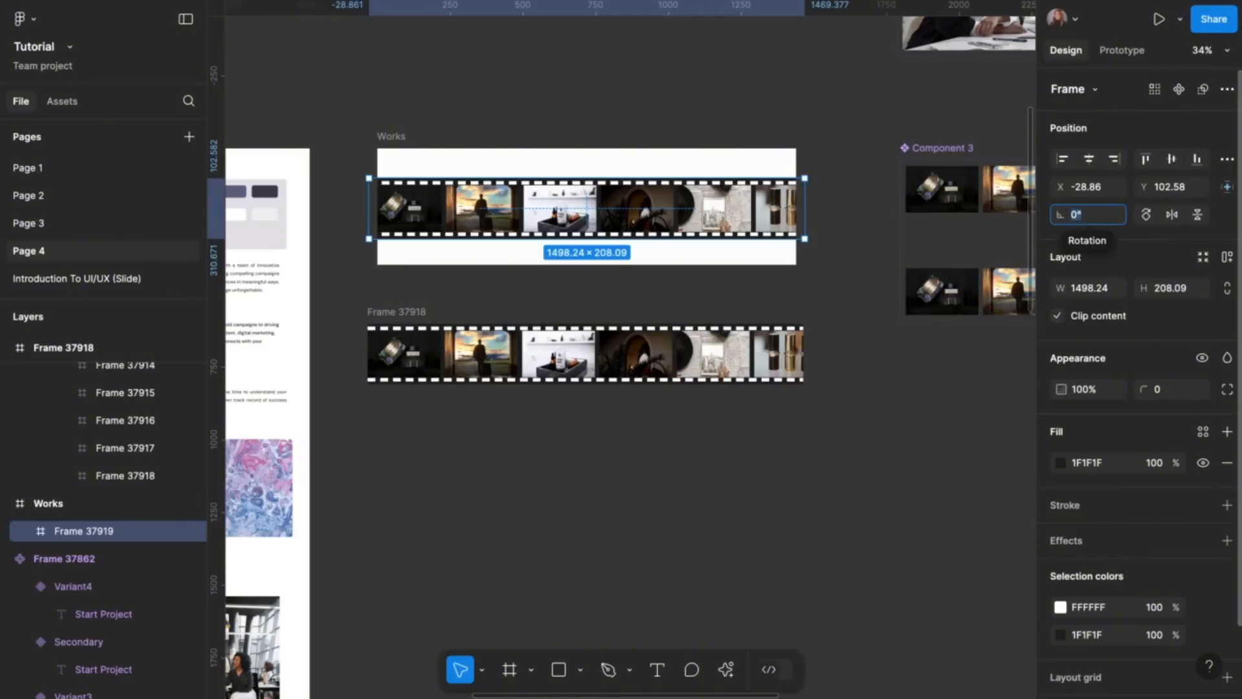
text(8.5)
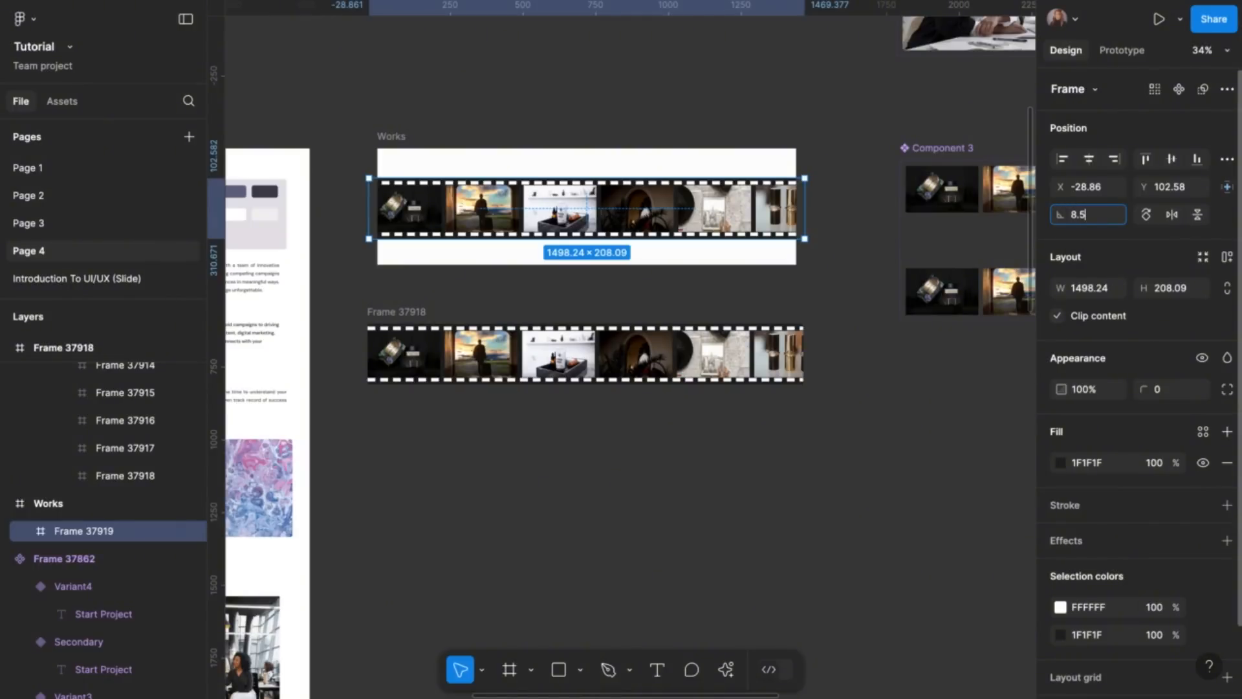
text(8)
click(876, 380)
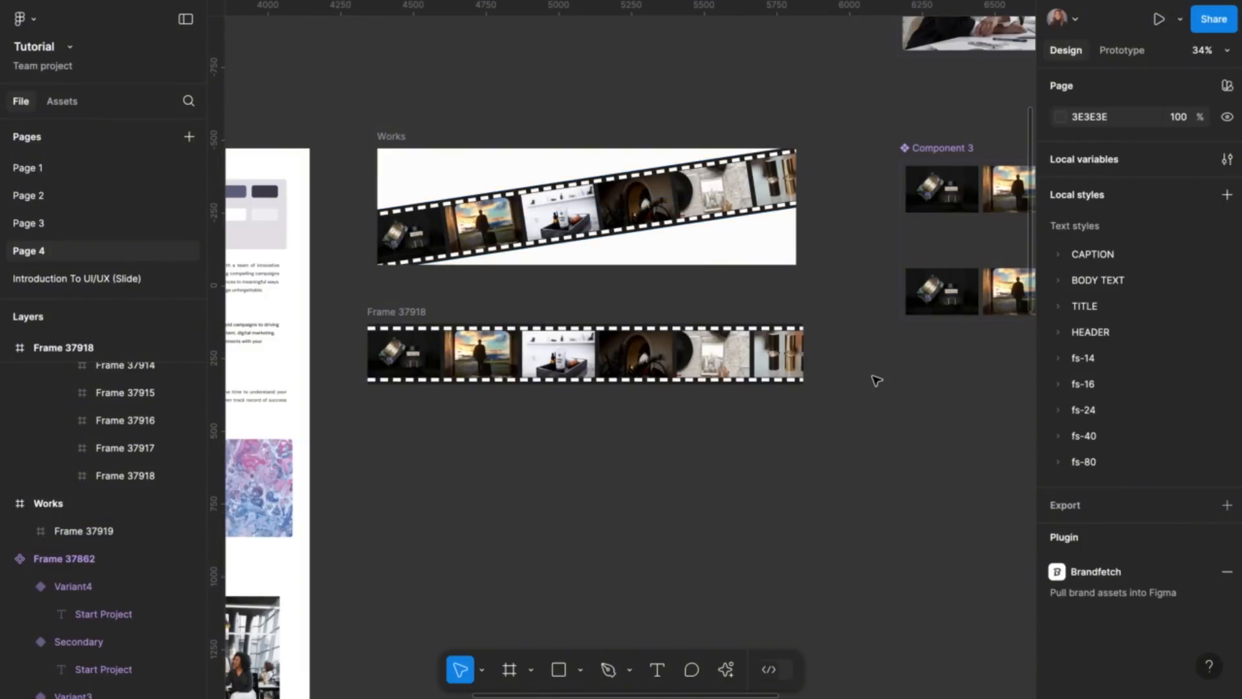
Copy the Works frame with its tilted filmstrip and paste it into the Home frame
scroll(715, 385, down, 5)
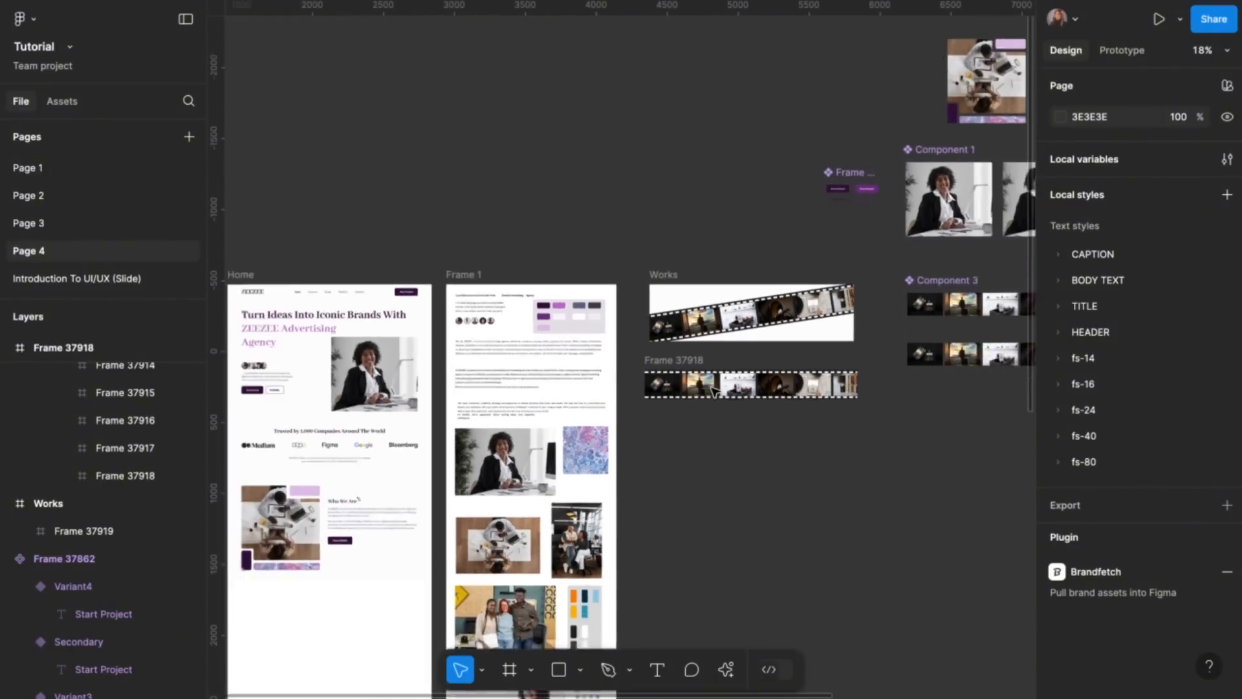
scroll(713, 390, down, 3)
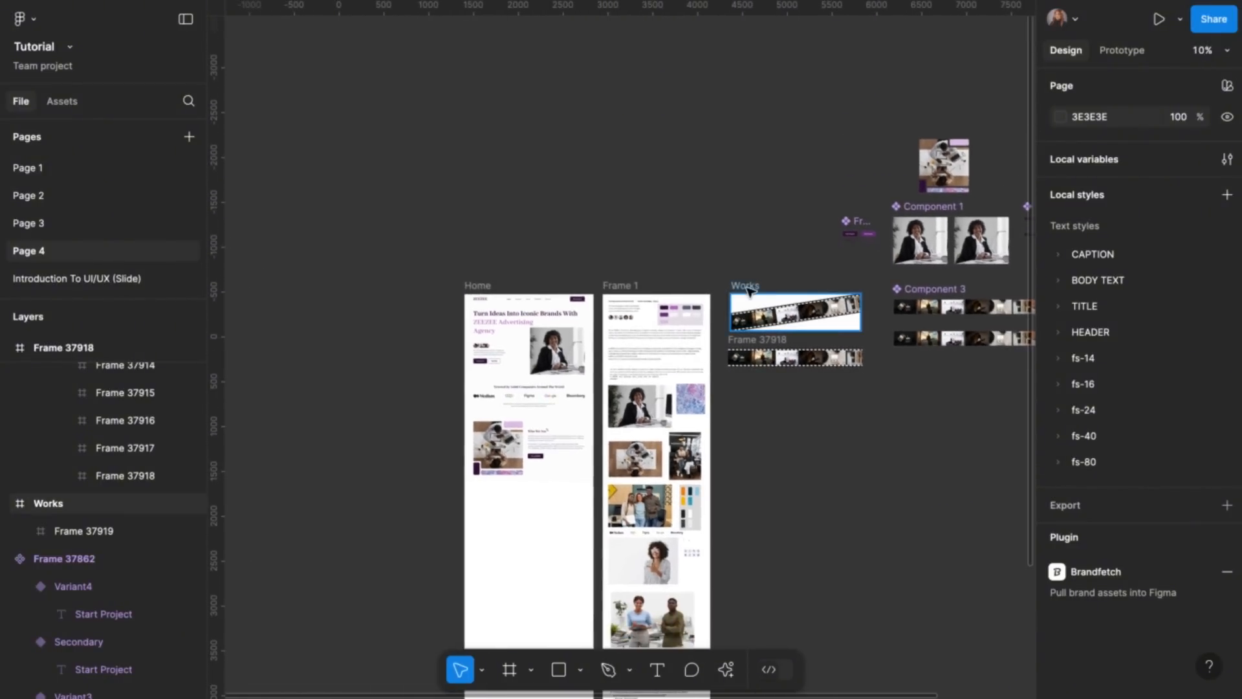
click(750, 288)
right_click(737, 301)
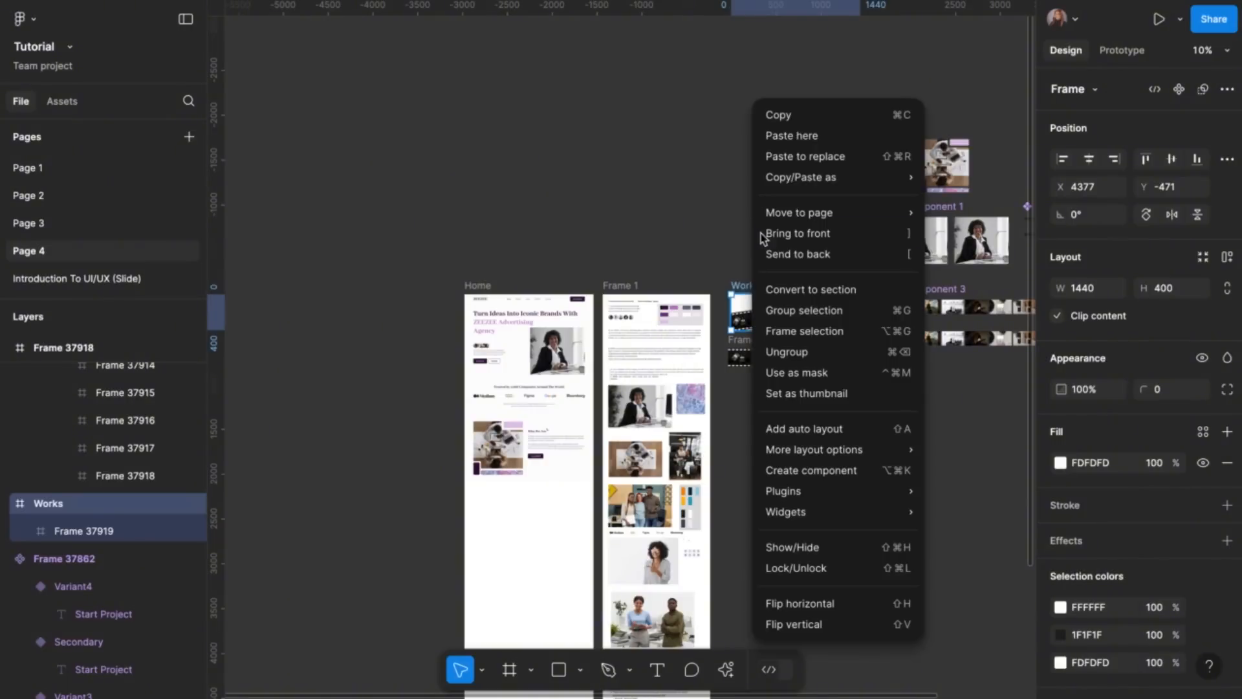
click(790, 119)
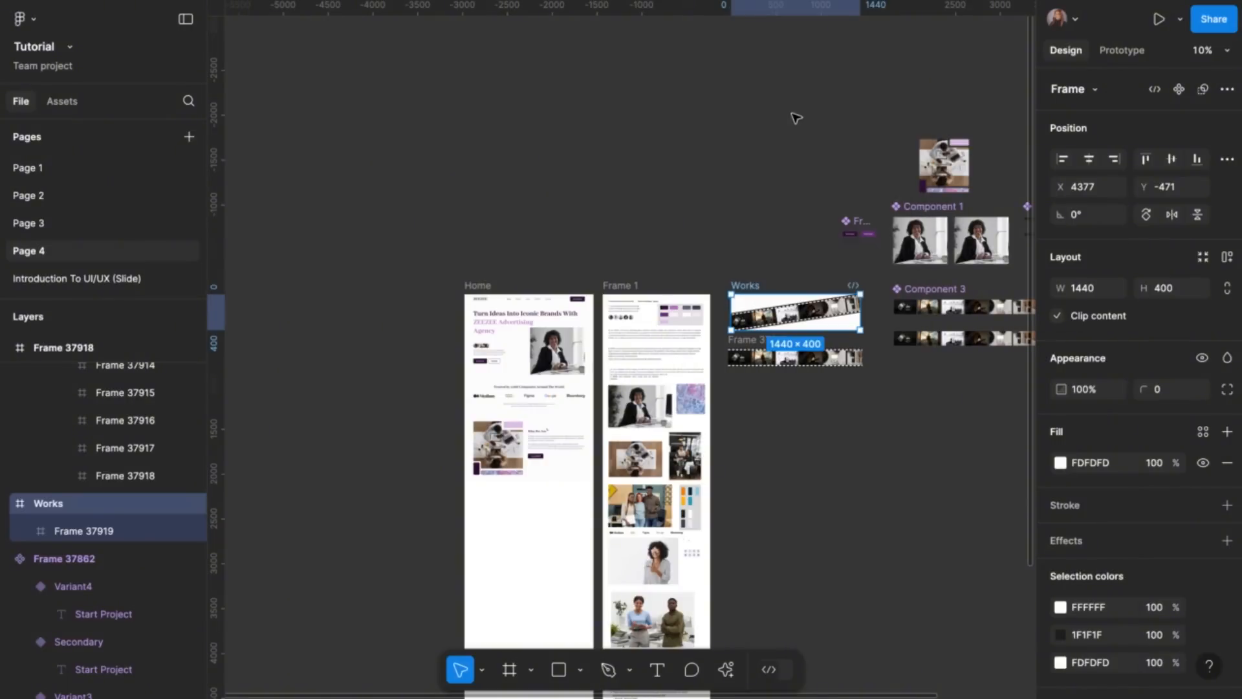
click(482, 287)
key(ctrl+v)
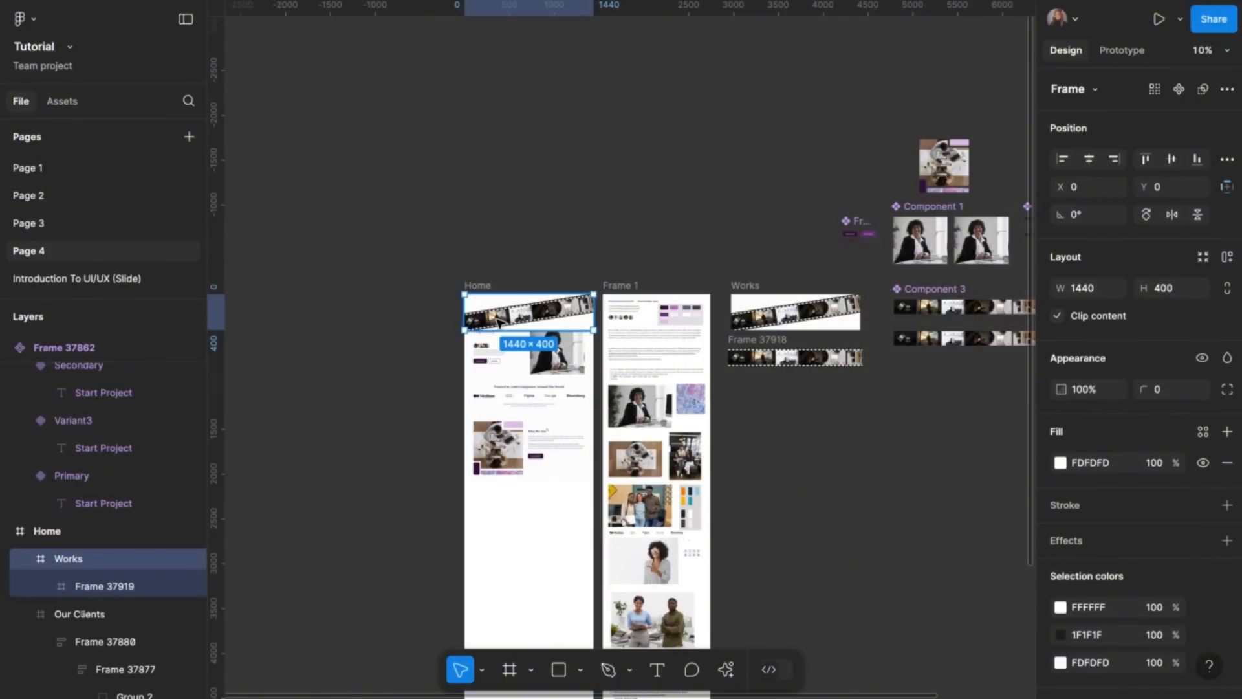
Move the pasted Works section directly below the Who We Are section at Y 2082 and center it horizontally in the Home frame
drag(498, 321, 498, 463)
scroll(495, 455, up, 5)
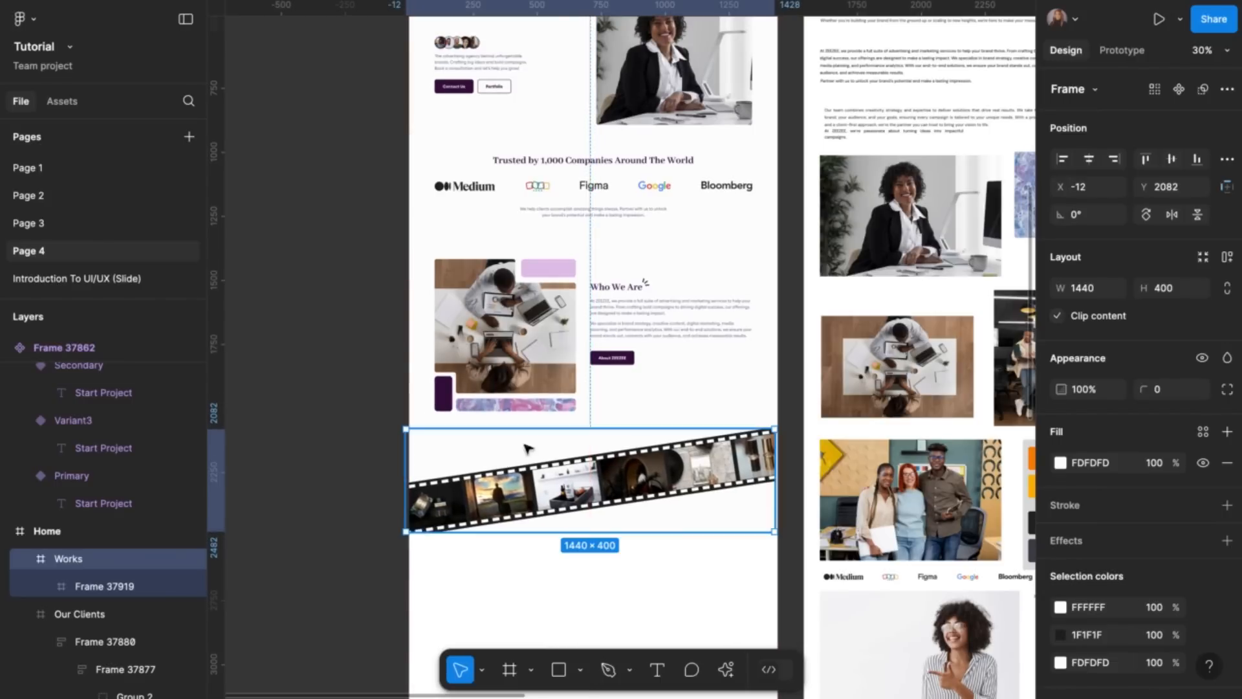
click(1089, 159)
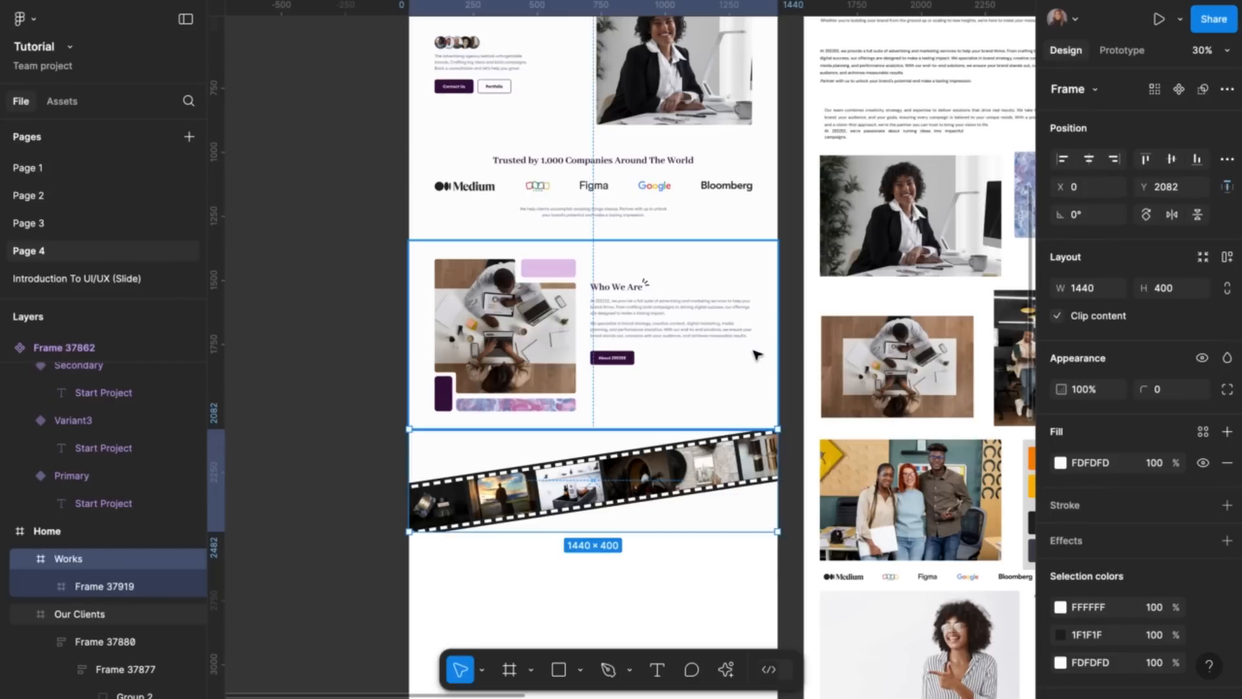
shift+click(684, 386)
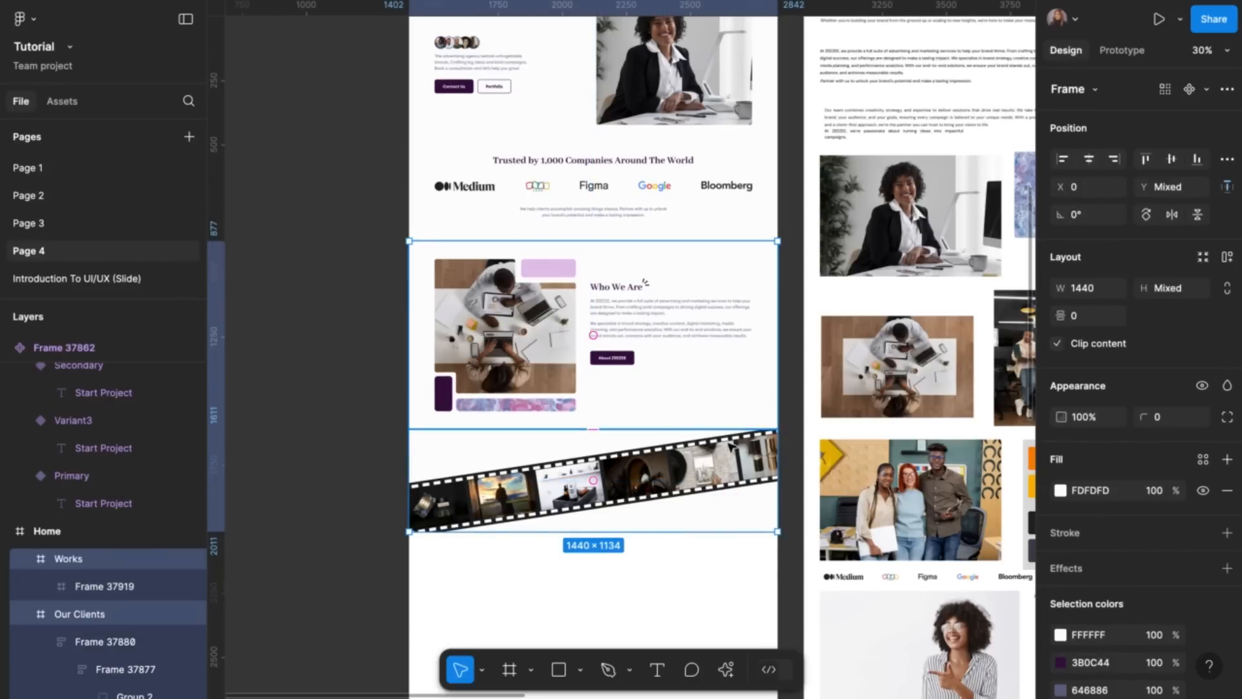
click(689, 561)
Preview the Home page prototype from the hero down to the Works filmstrip, checking the auto-scrolling rows, and return to the design file
scroll(689, 561, down, 6)
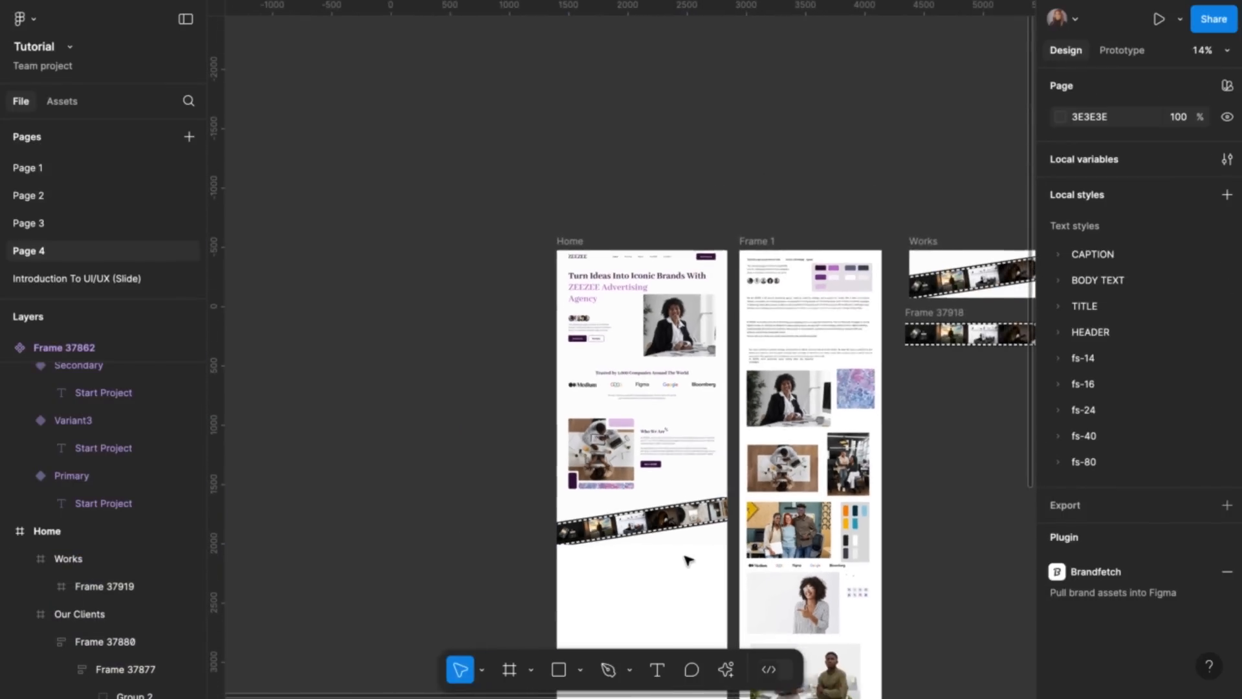
scroll(689, 561, right, 3)
scroll(895, 297, right, 3)
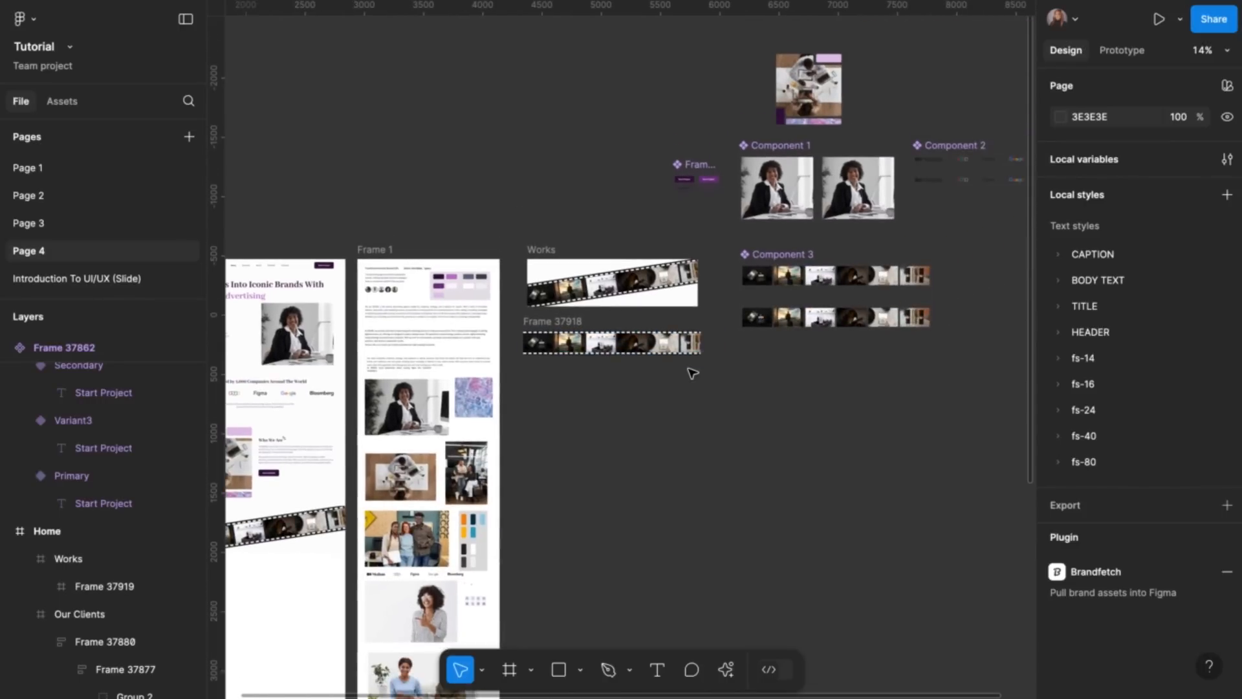
scroll(690, 369, left, 2)
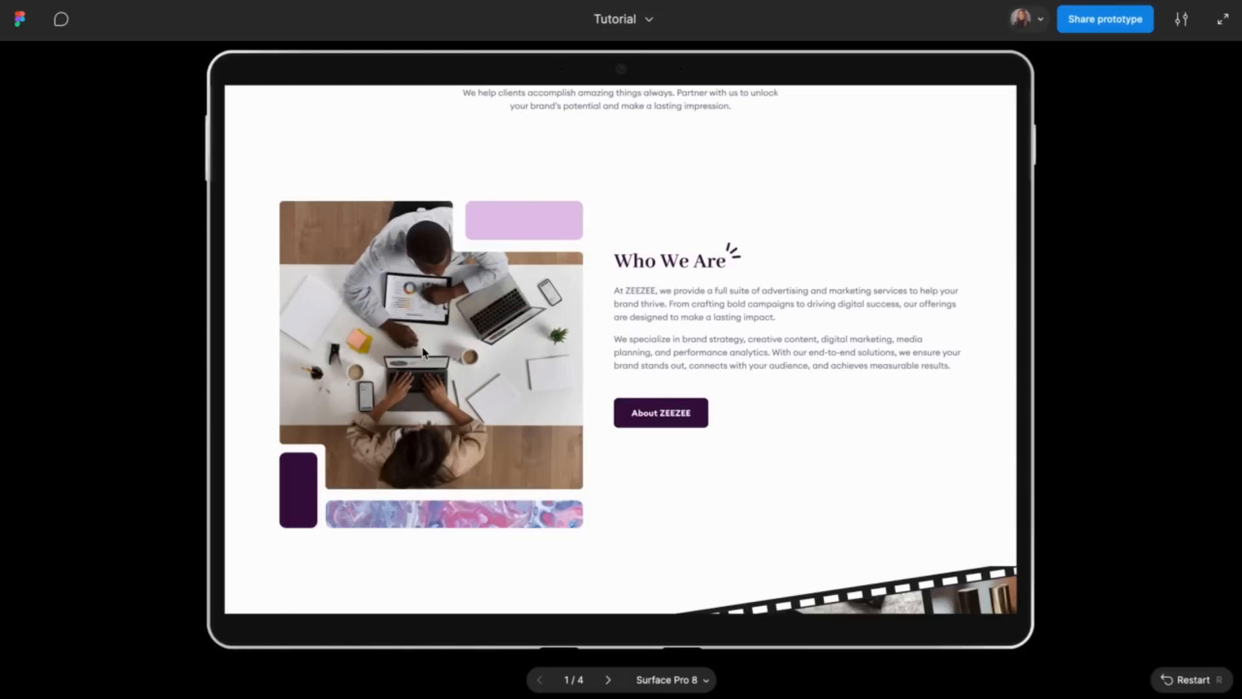
scroll(425, 353, up, 10)
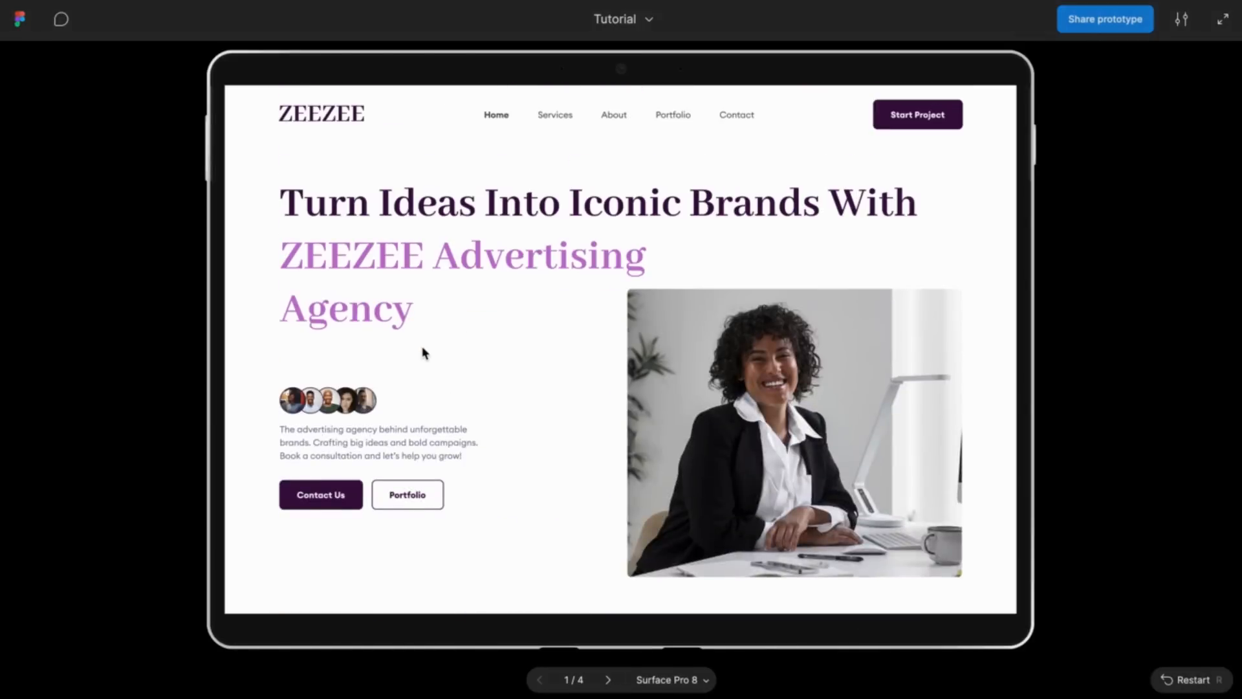
scroll(424, 353, down, 7)
scroll(424, 353, down, 8)
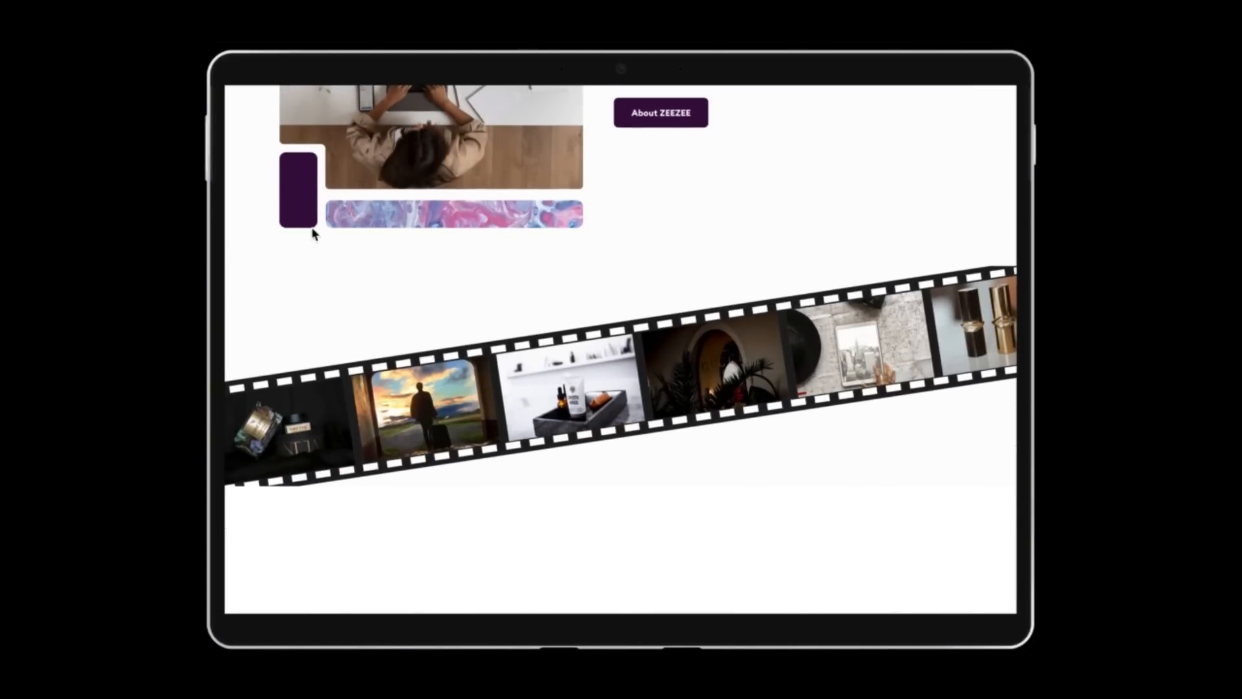
mouse_move(92, 2)
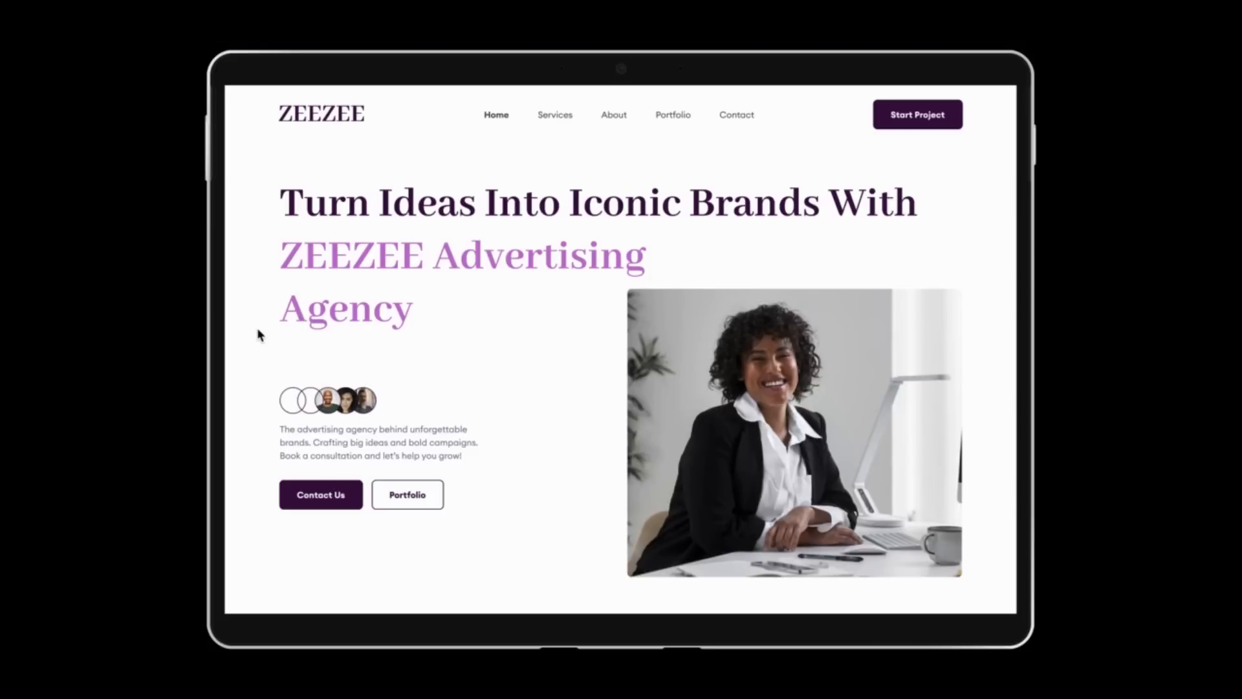
scroll(280, 424, down, 6)
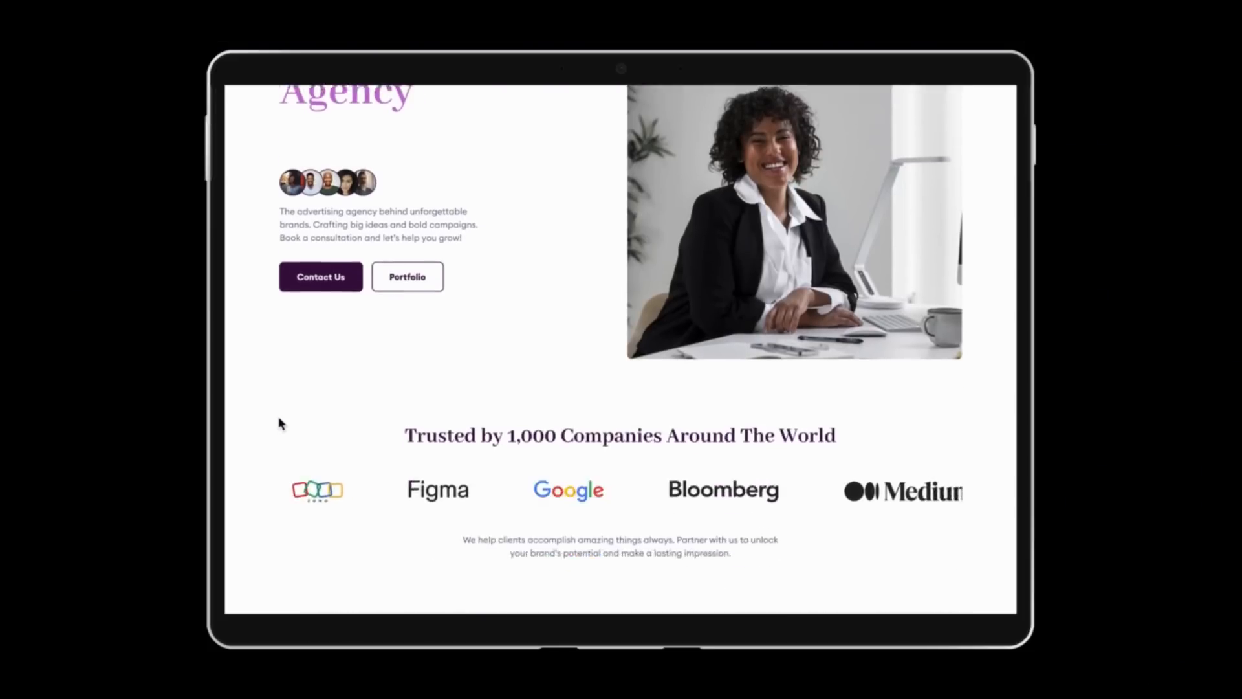
scroll(280, 424, down, 4)
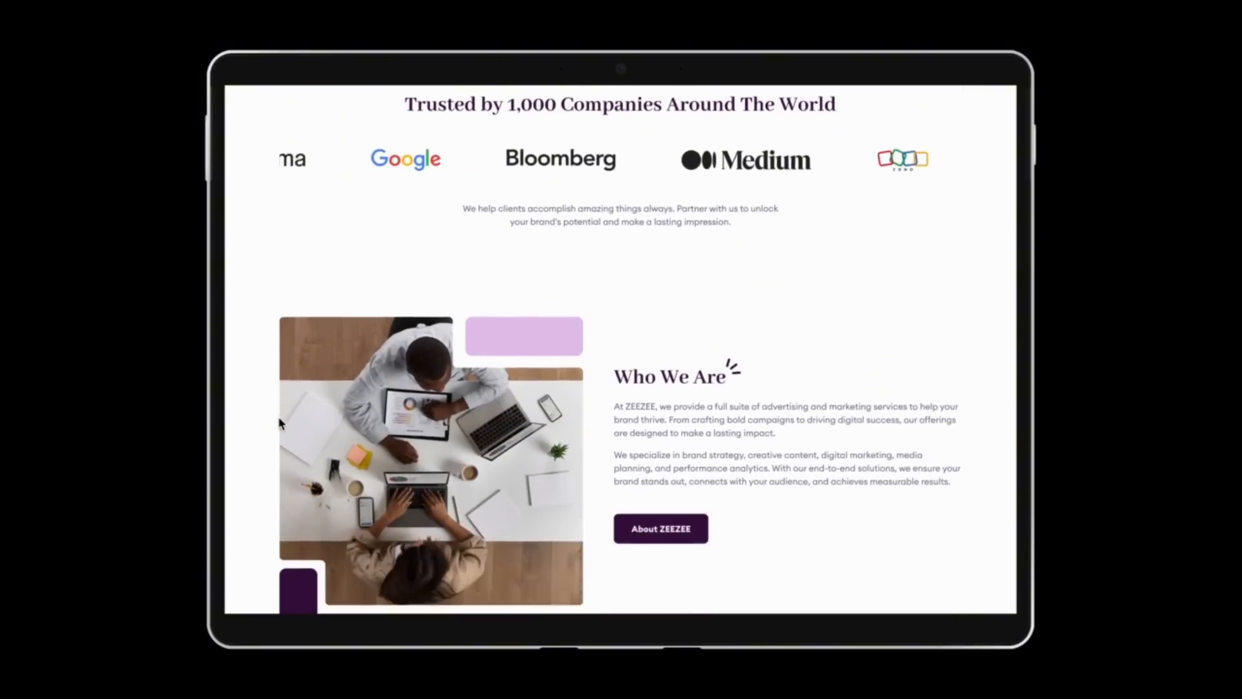
scroll(280, 424, down, 5)
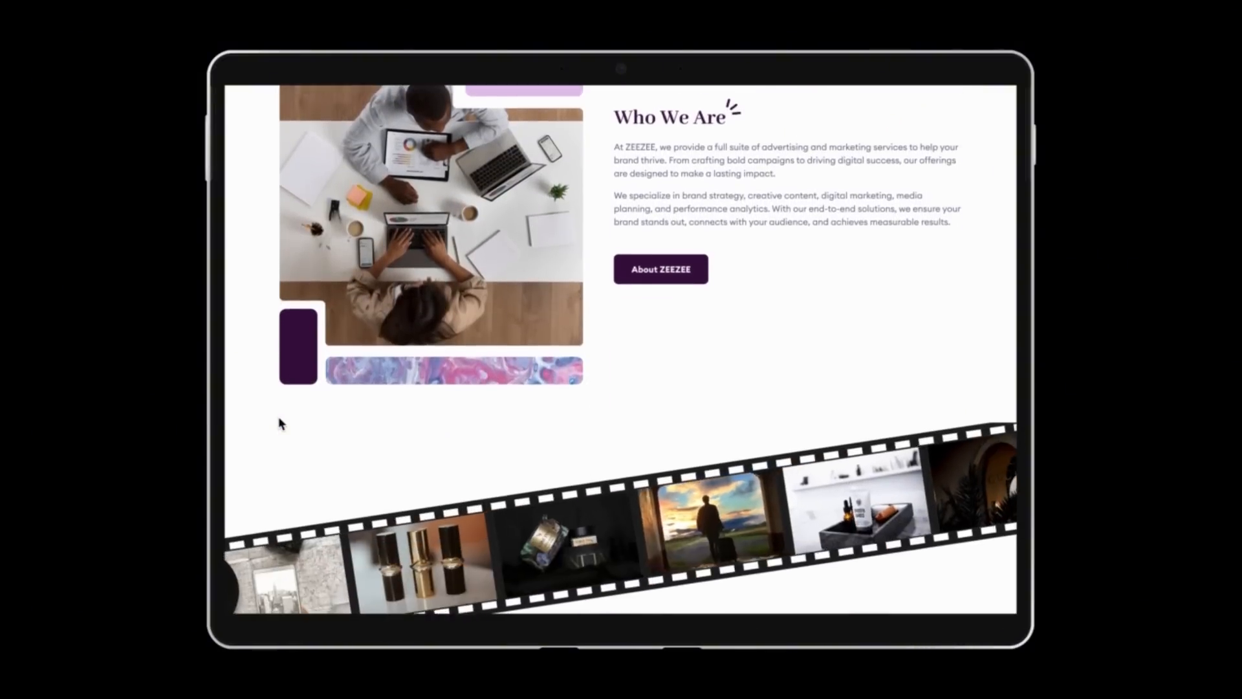
scroll(281, 424, down, 3)
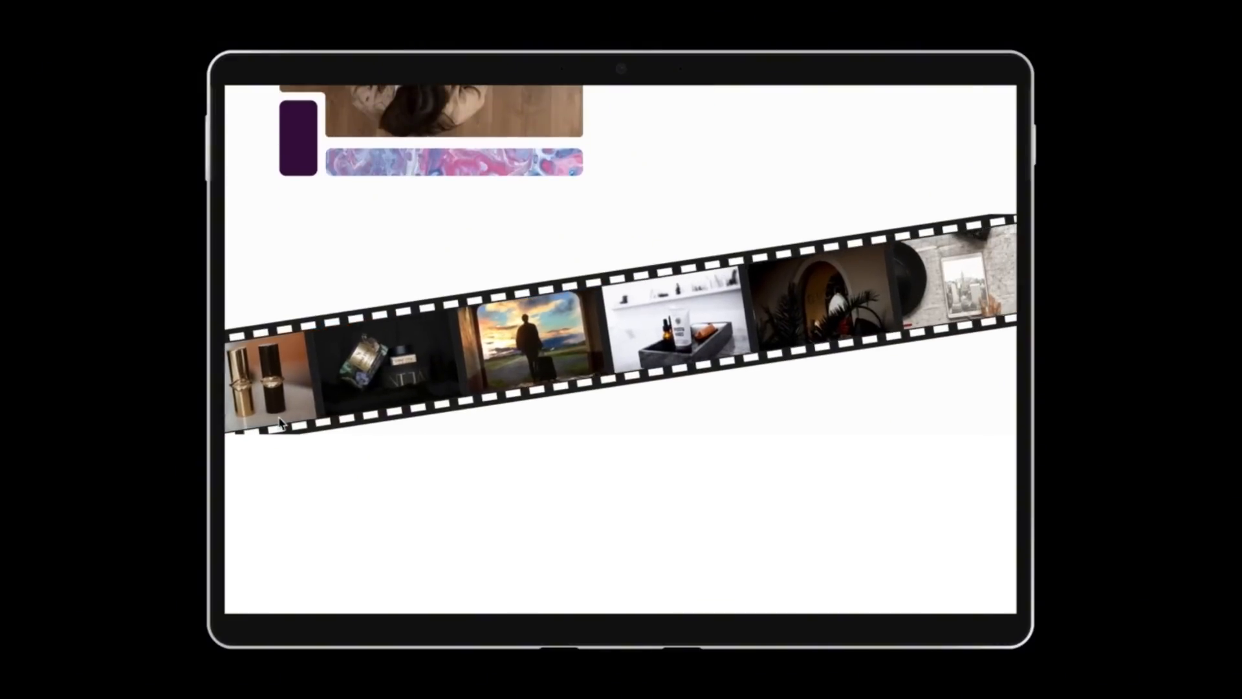
scroll(280, 424, up, 8)
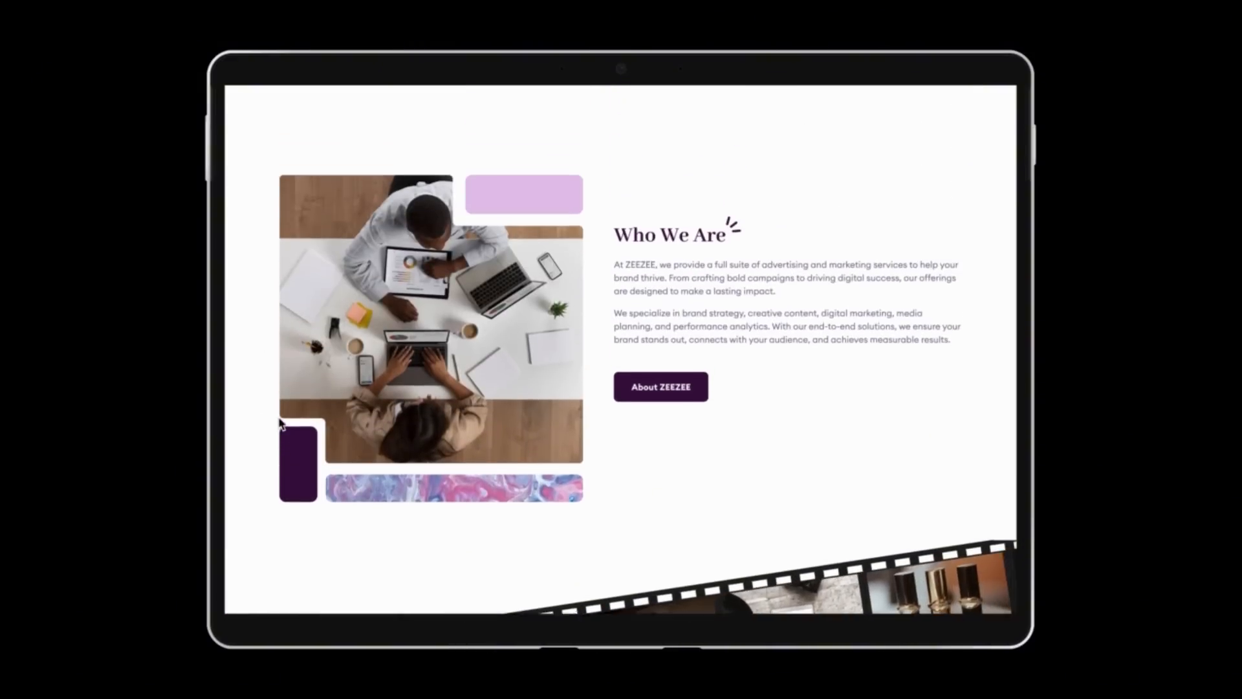
scroll(280, 424, up, 8)
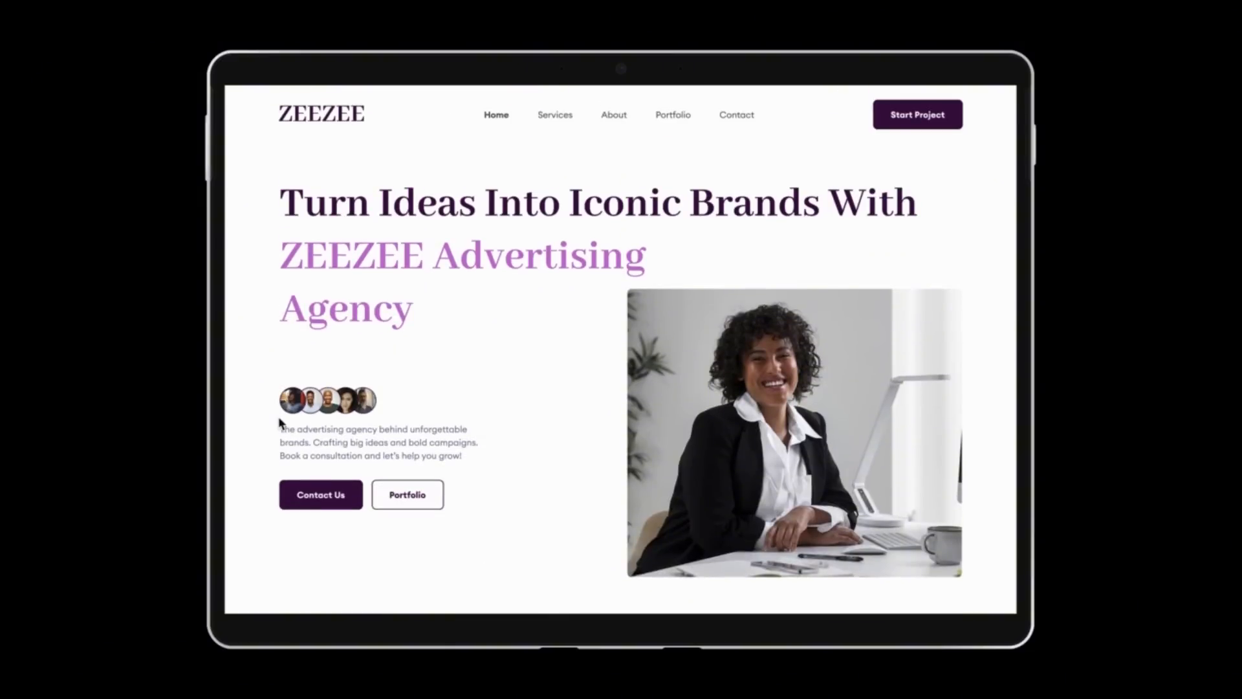
click(162, 1)
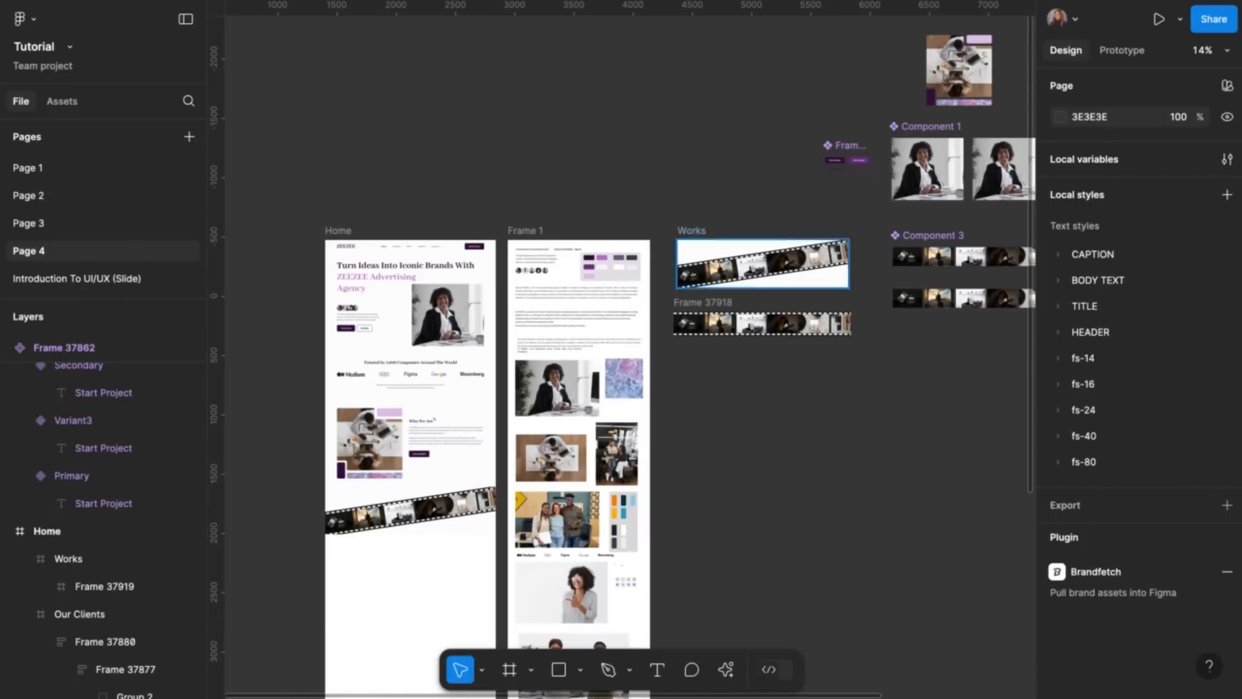
Examine the Home page layout, its header navigation links and the source content in Frame 1
mouse_move(698, 2)
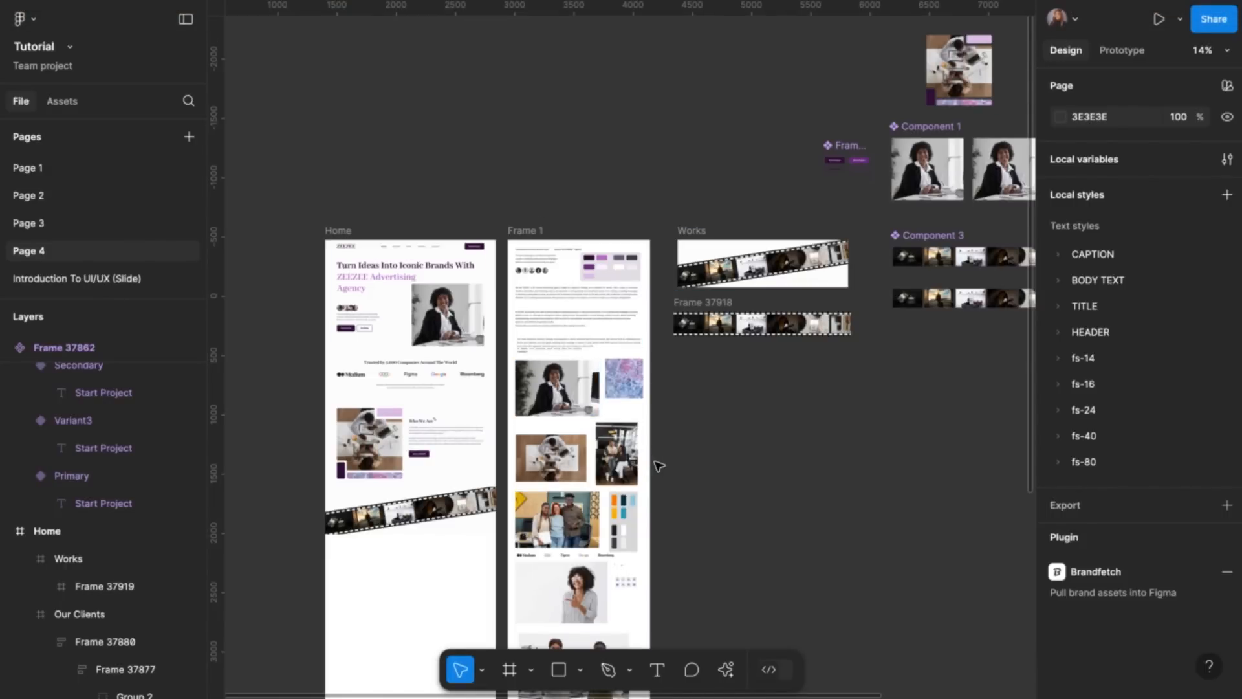
scroll(658, 466, down, 2)
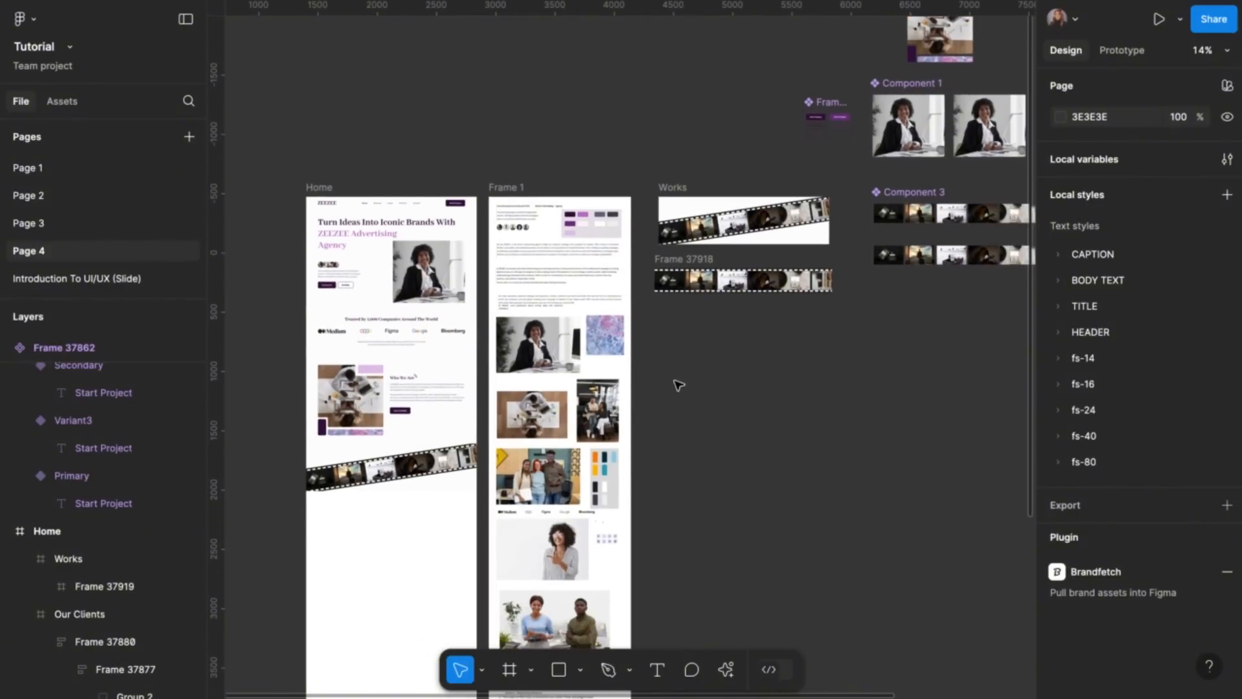
scroll(678, 385, down, 3)
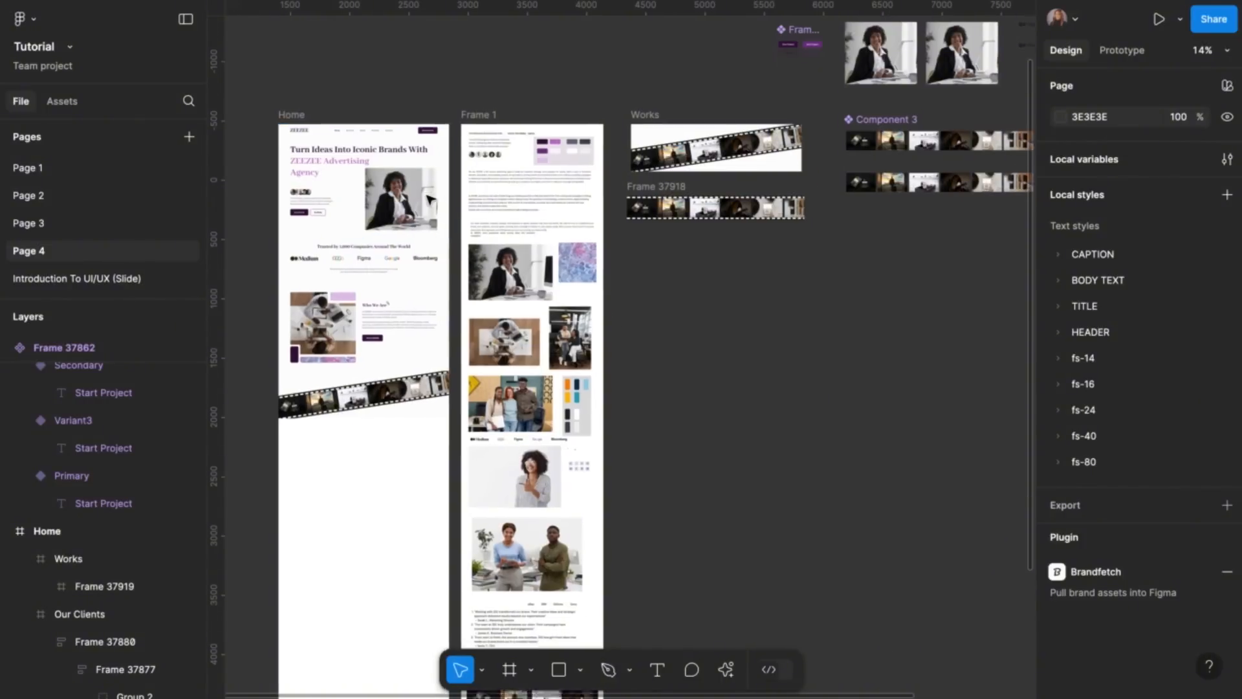
scroll(440, 453, down, 3)
scroll(479, 419, down, 3)
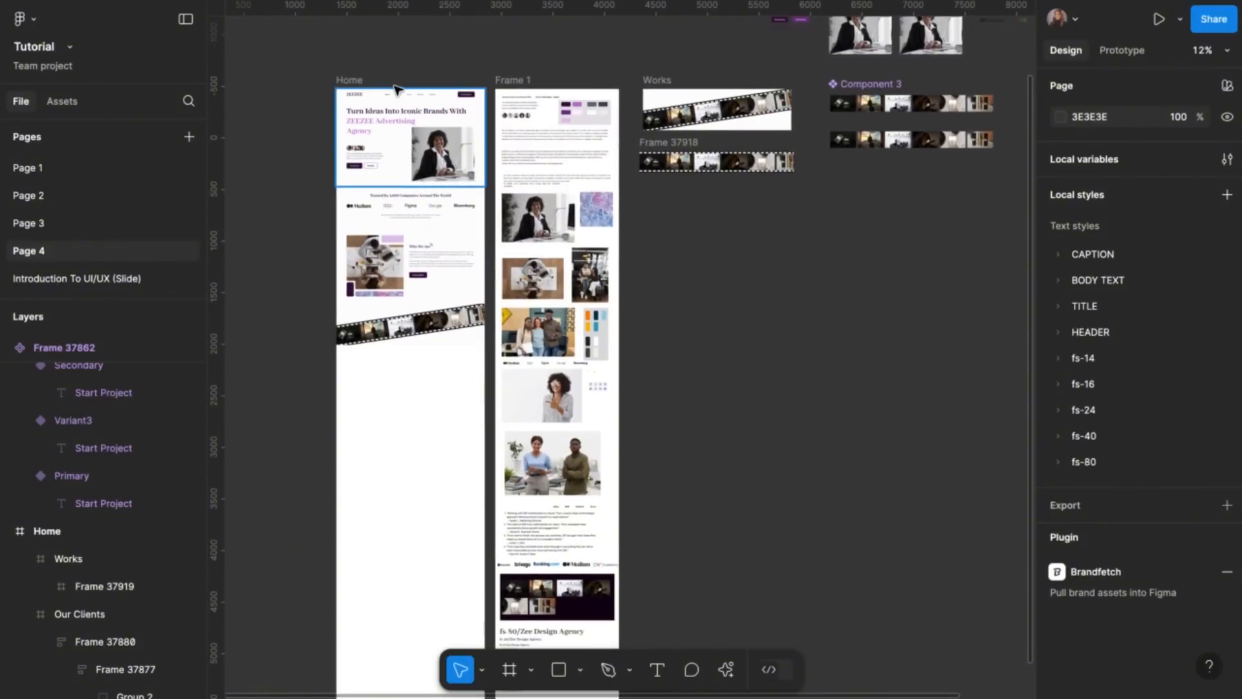
scroll(398, 90, up, 5)
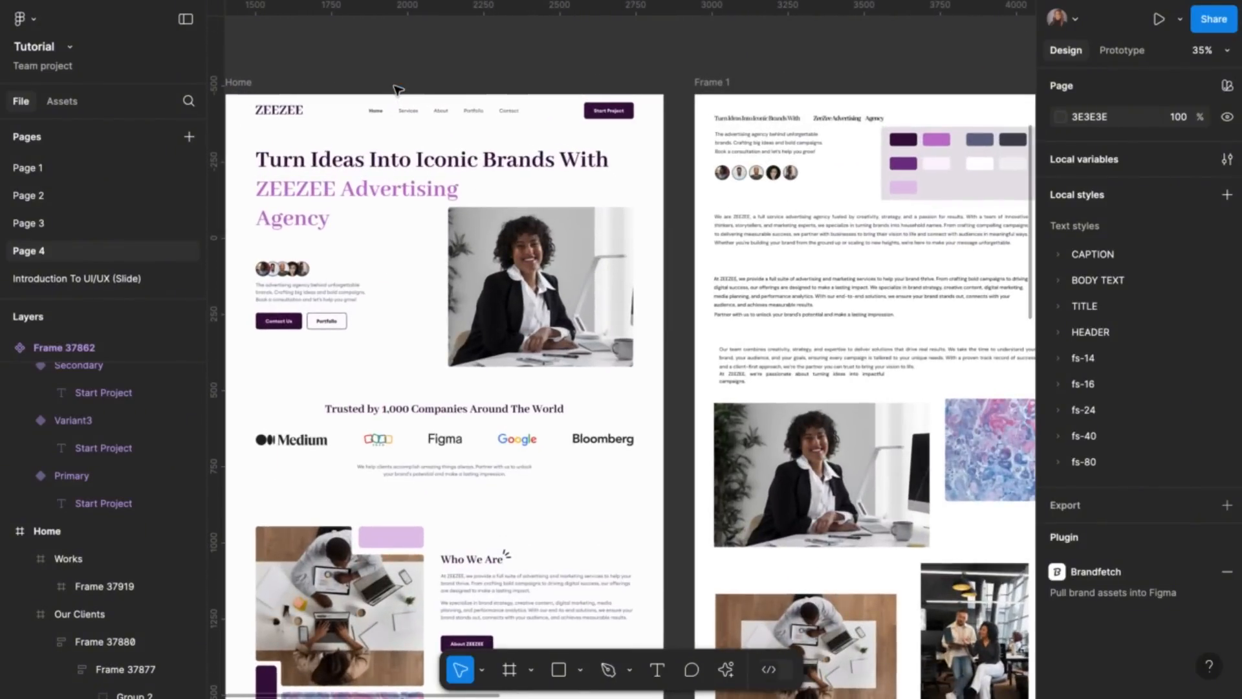
scroll(402, 133, up, 3)
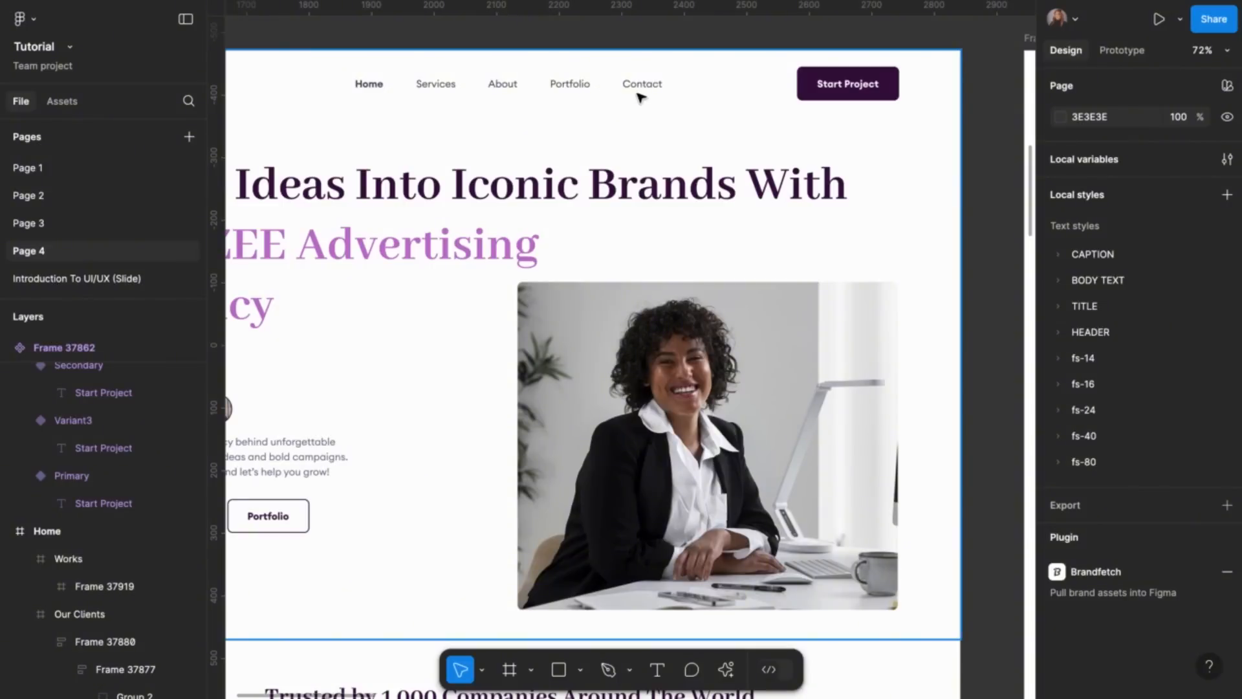
scroll(651, 96, down, 3)
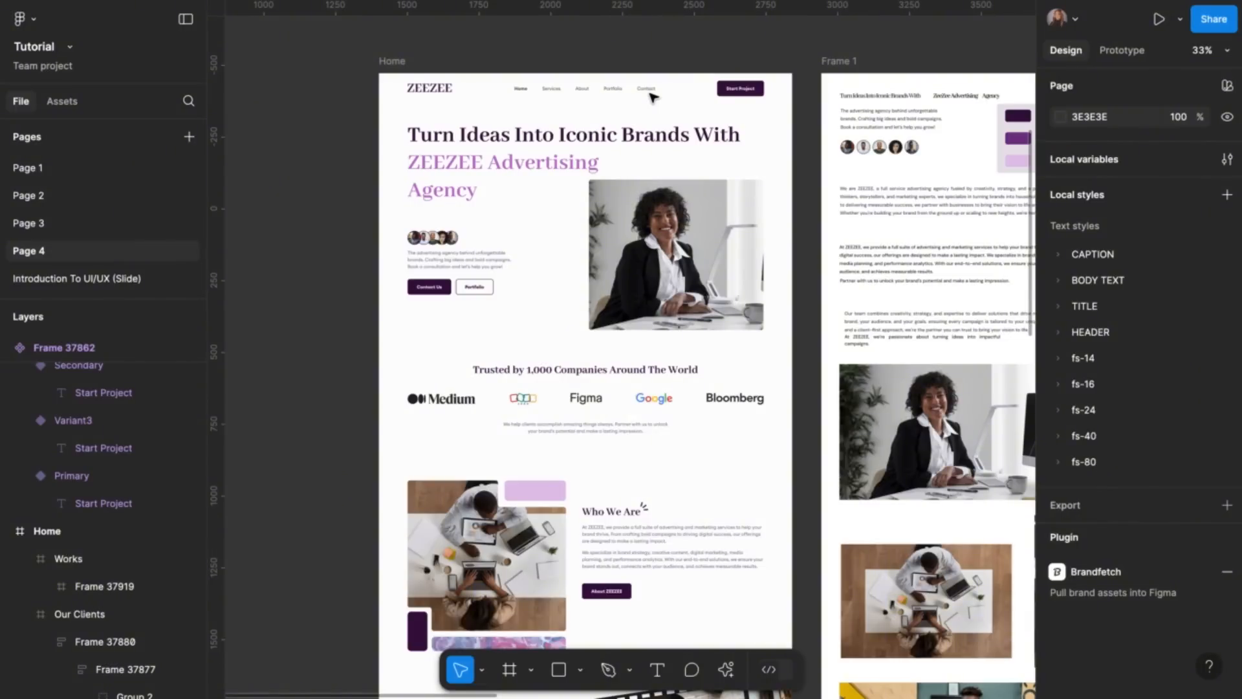
scroll(651, 97, down, 2)
scroll(530, 160, left, 2)
scroll(529, 160, down, 1)
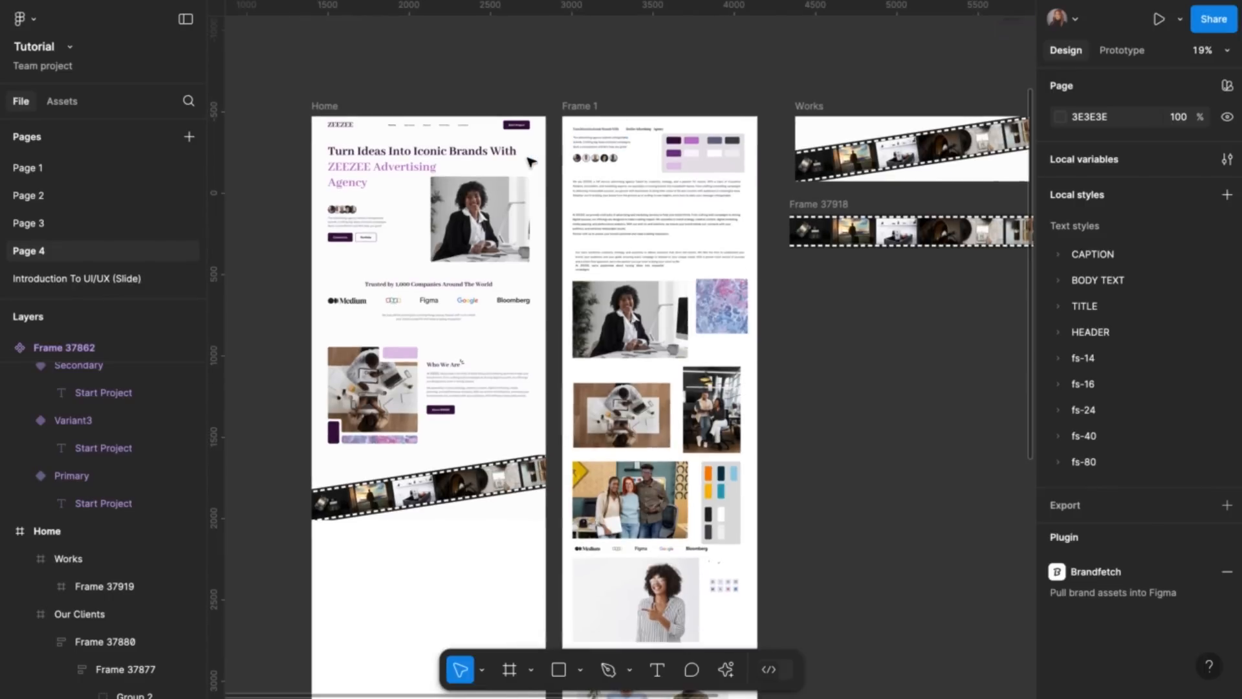